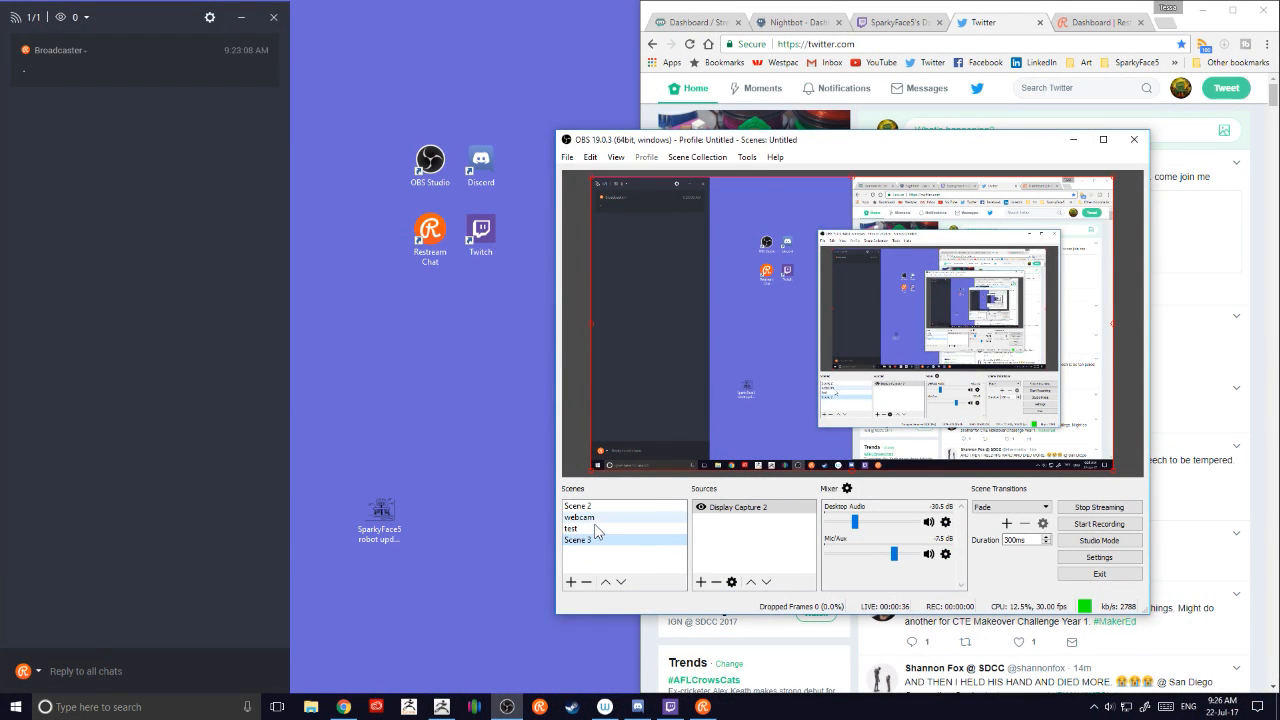
Switch the live stream to the test scene in OBS.
{"action": "left_click", "coordinate": [597, 531]}
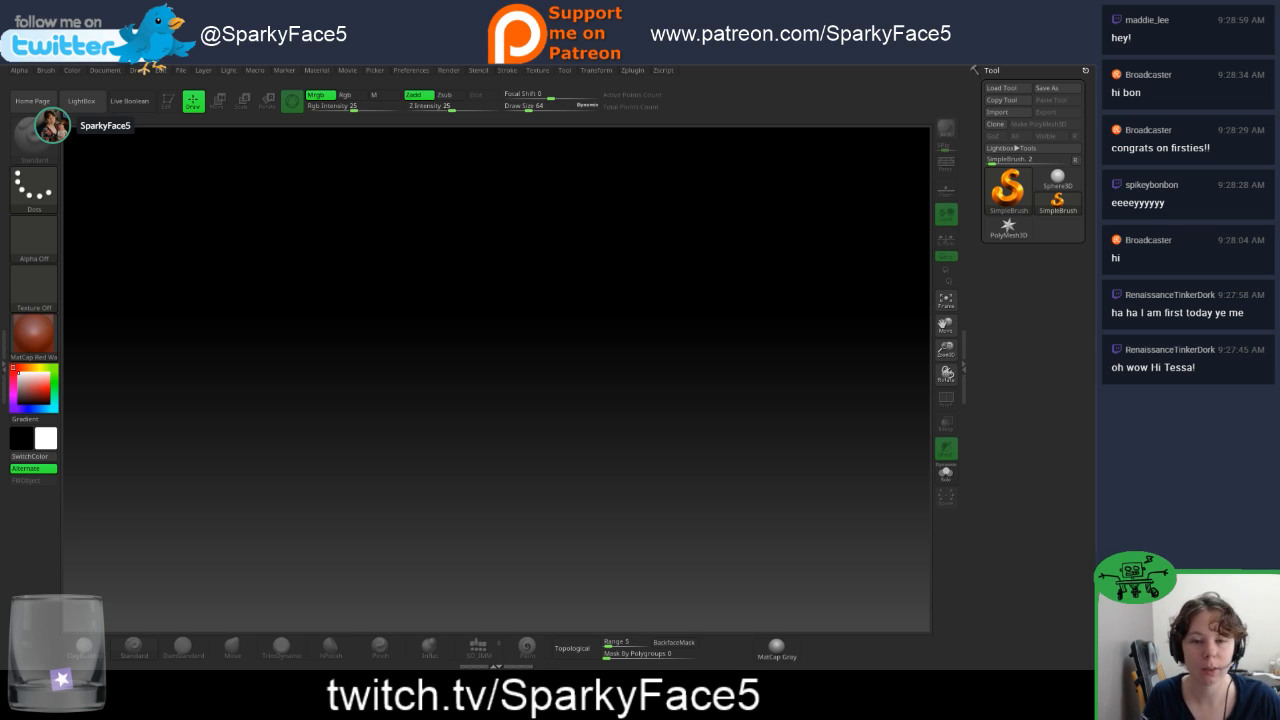
{"action": "key", "text": "comma"}
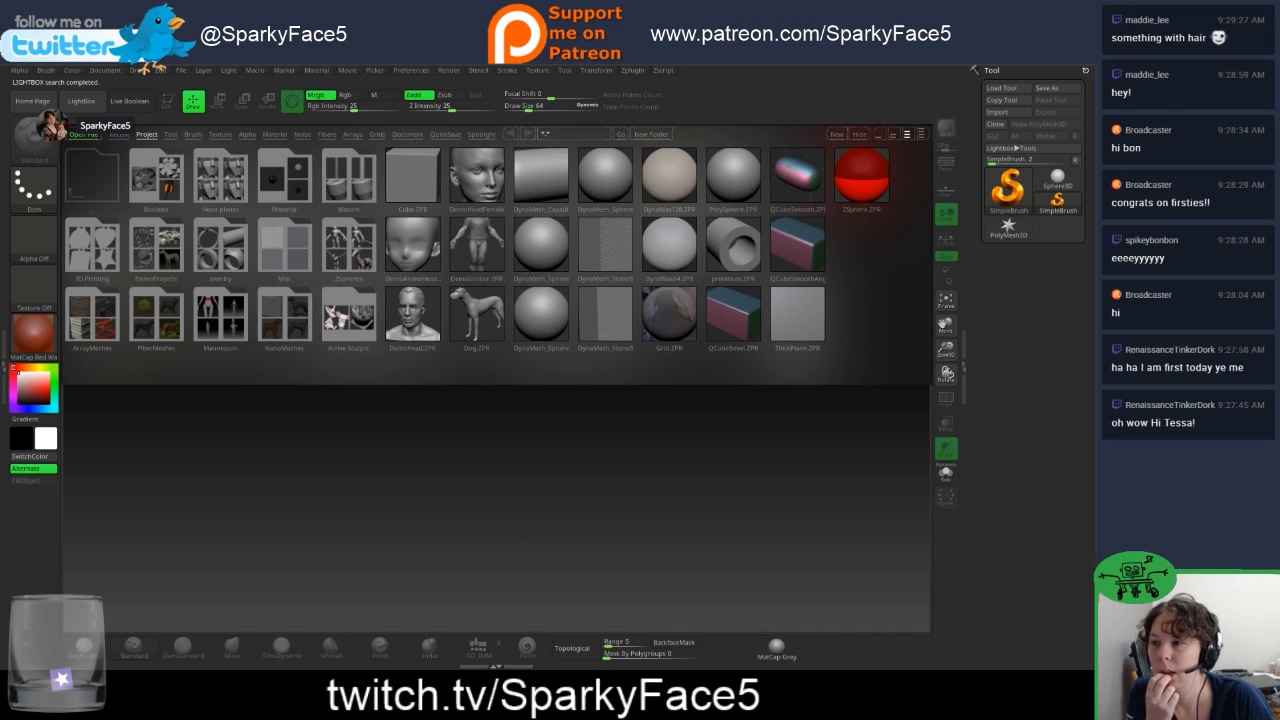
{"action": "double_click", "coordinate": [541, 252]}
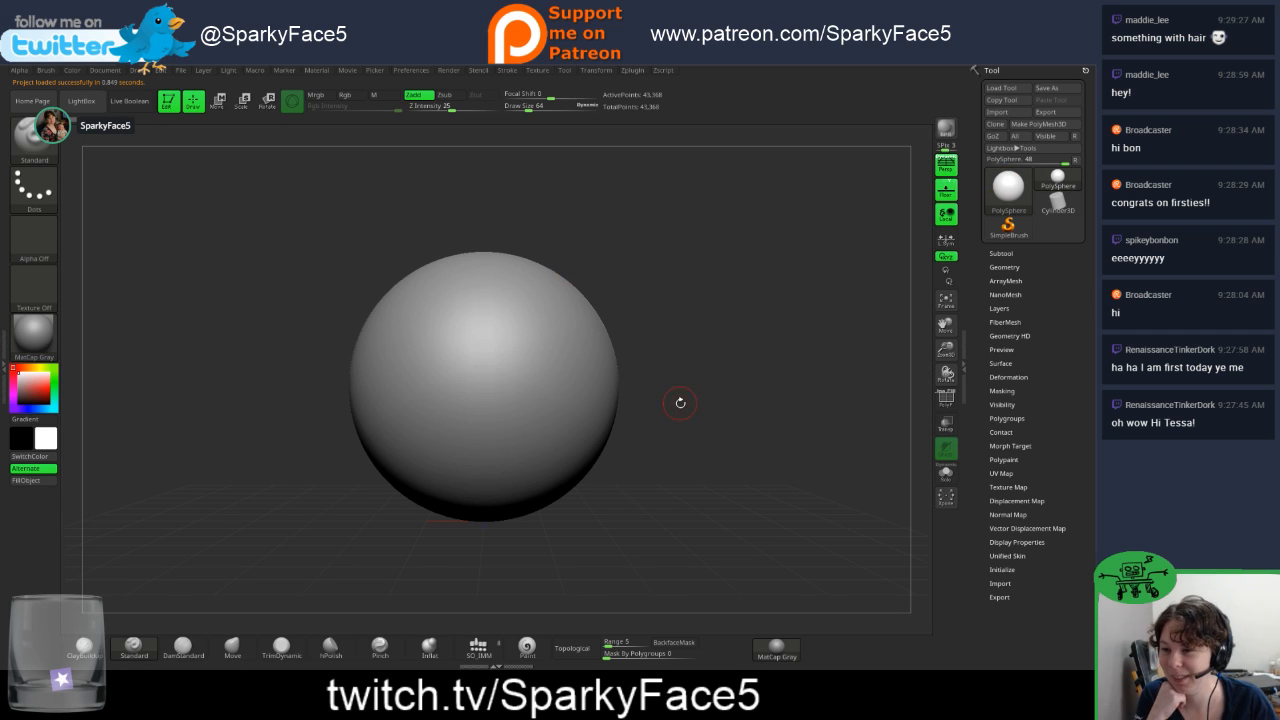
{"action": "left_click_drag", "start_coordinate": [674, 401], "coordinate": [700, 378]}
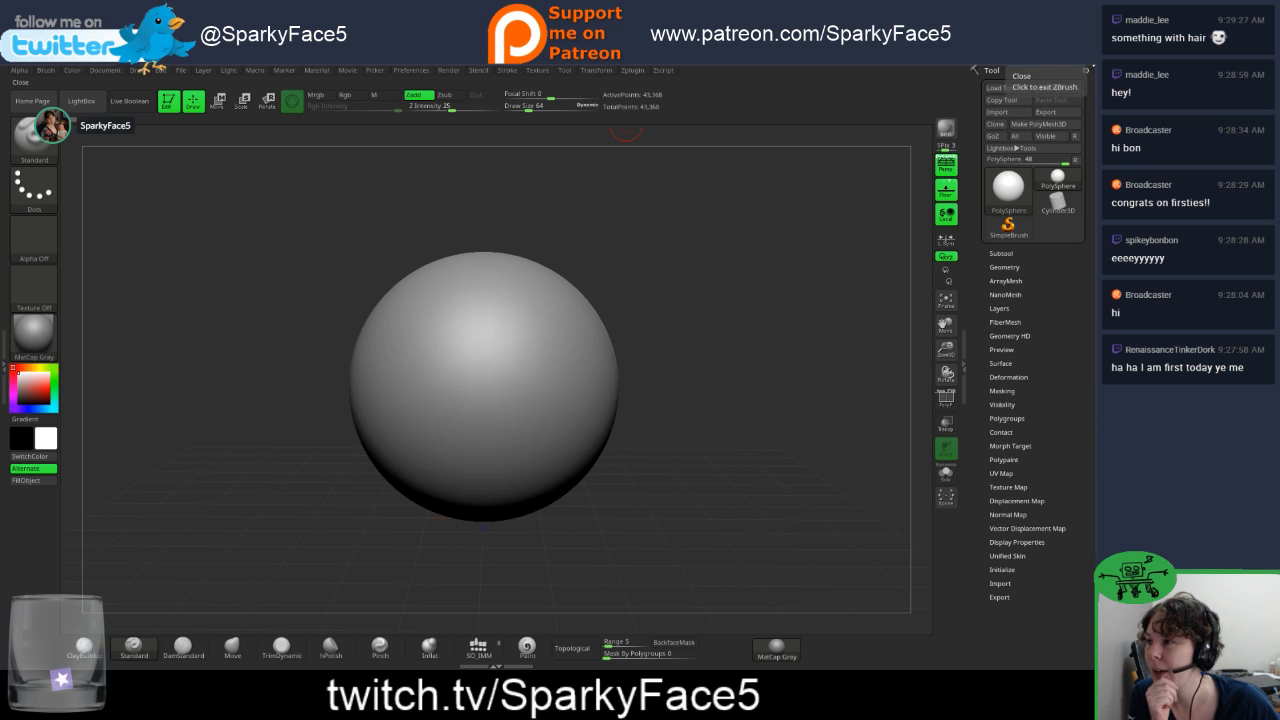
Exit ZBrush, switch to ZBrushCore in a maximised window and hide Lightbox.
{"action": "left_click", "coordinate": [1021, 76]}
{"action": "left_click", "coordinate": [562, 395]}
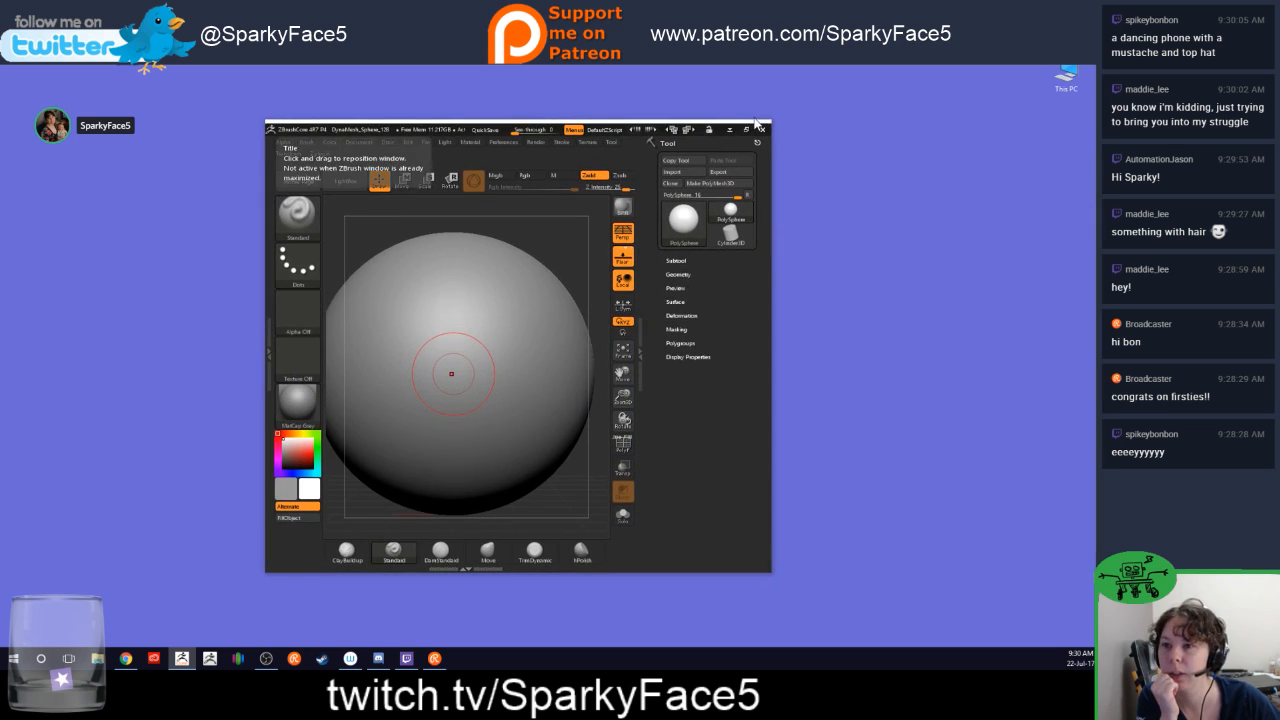
{"action": "left_click", "coordinate": [746, 130]}
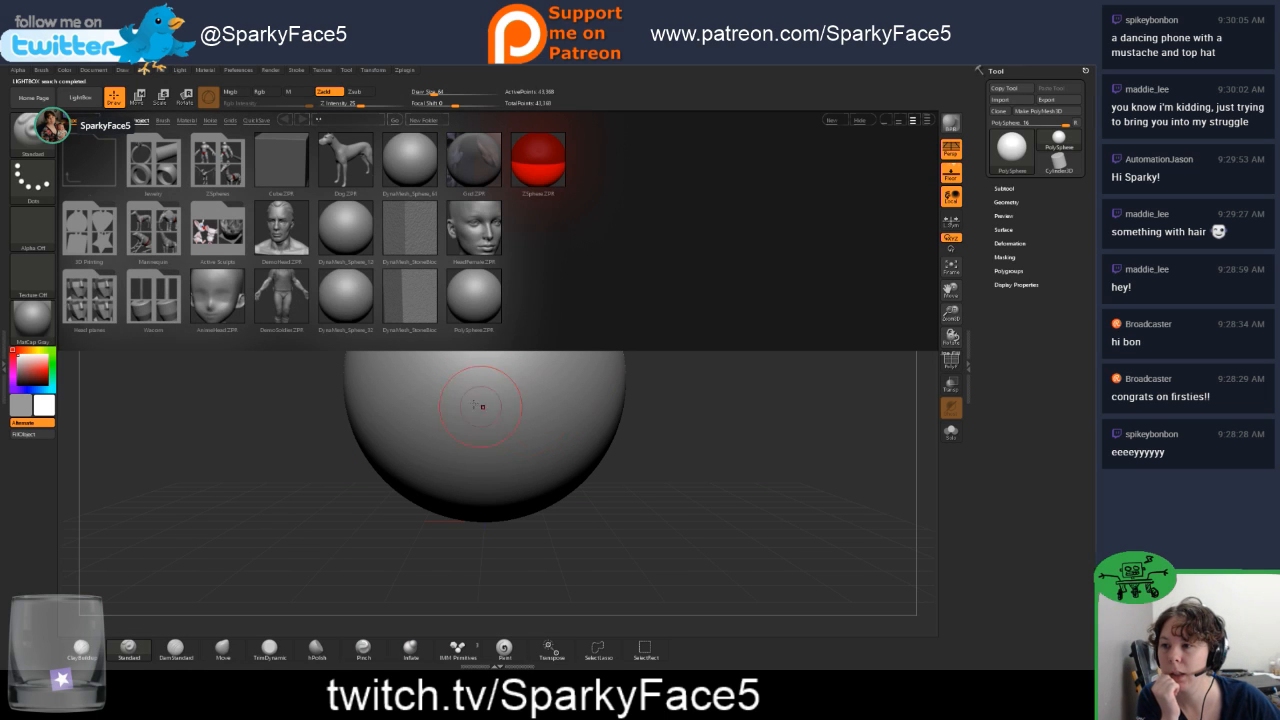
{"action": "left_click", "coordinate": [857, 122]}
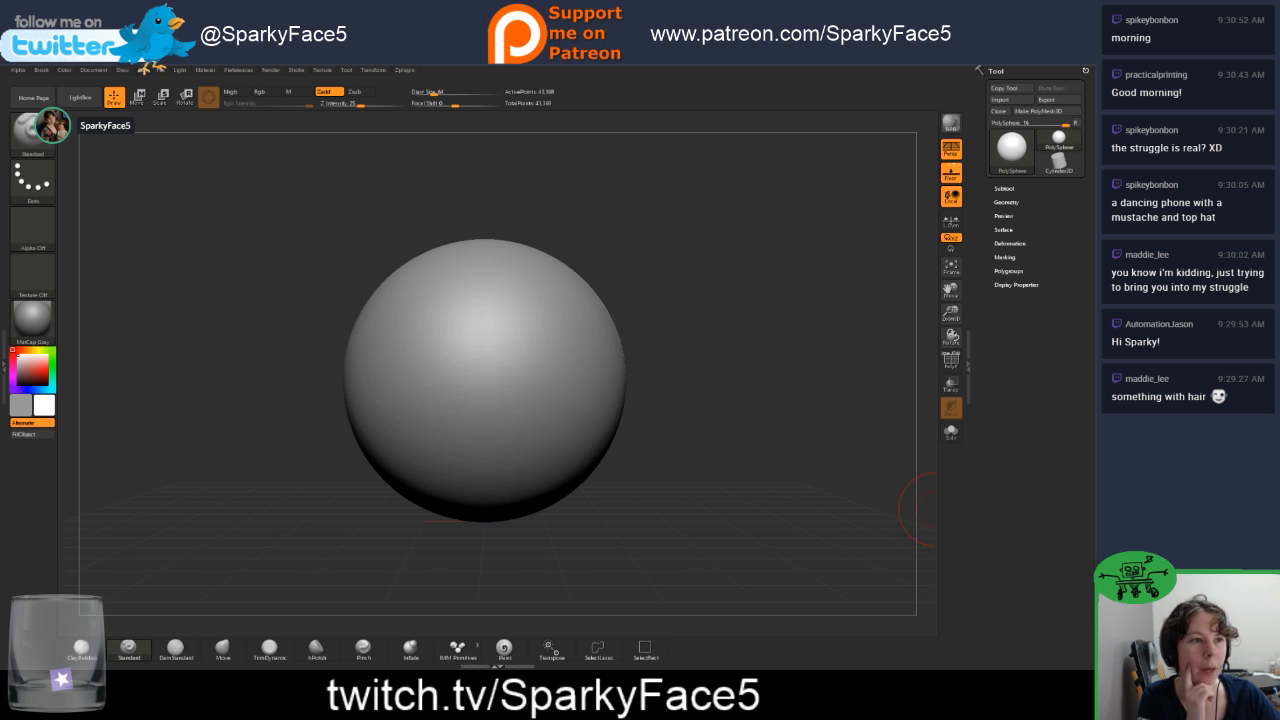
Switch to the browser, look through the artwork on the DeviantArt profile and its gallery, and return to ZBrushCore.
{"action": "left_click_drag", "start_coordinate": [1090, 94], "coordinate": [430, 56]}
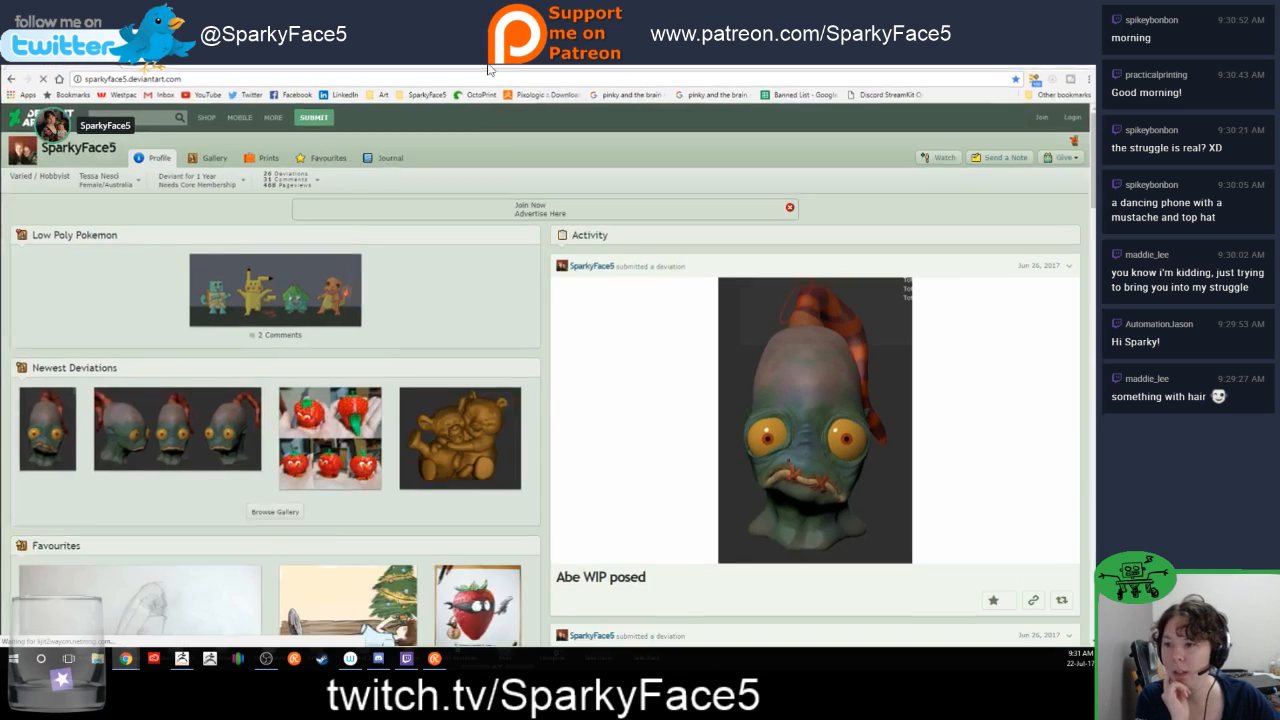
{"action": "scroll", "coordinate": [301, 336], "scroll_direction": "down", "scroll_amount": 4}
{"action": "scroll", "coordinate": [148, 279], "scroll_direction": "up", "scroll_amount": 4}
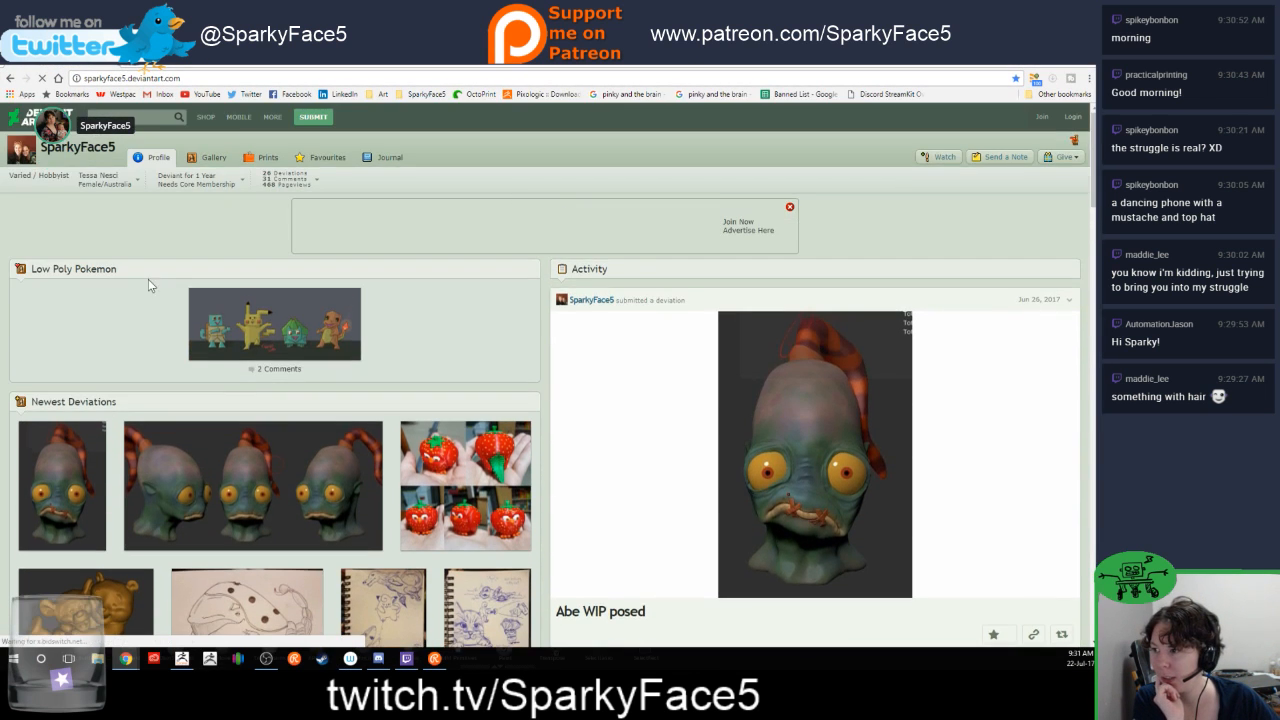
{"action": "scroll", "coordinate": [640, 337], "scroll_direction": "down", "scroll_amount": 2}
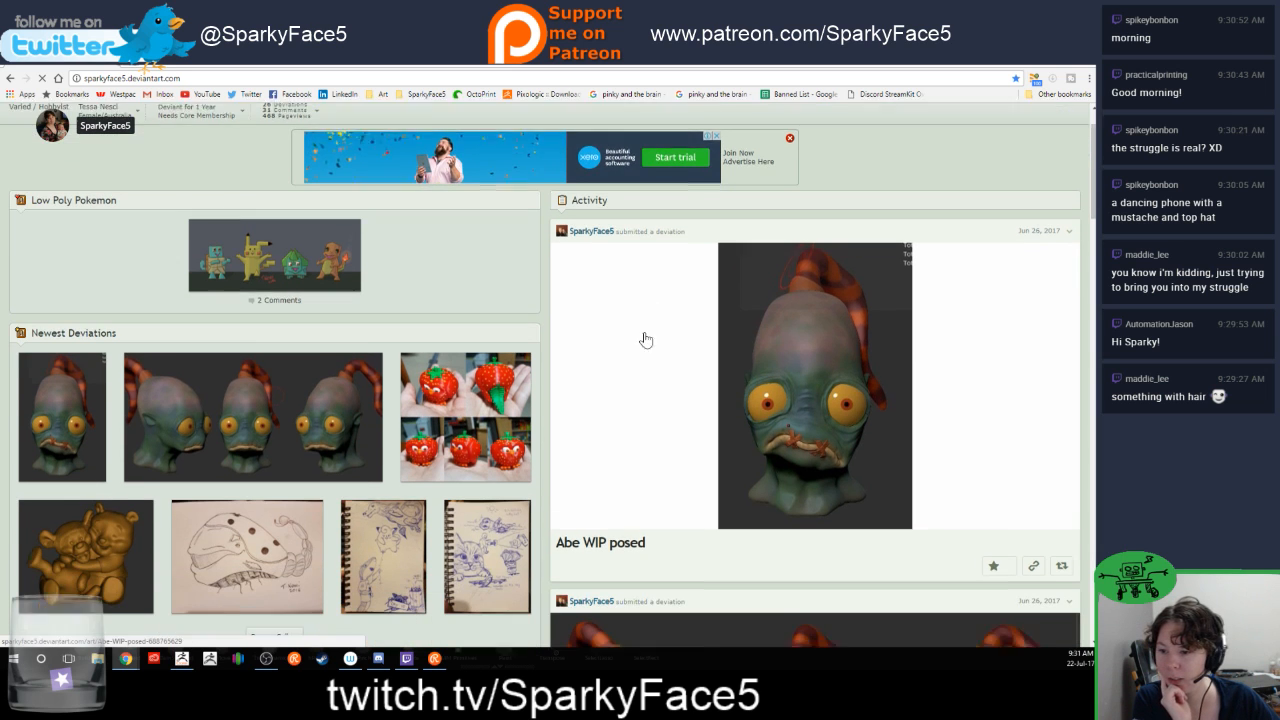
{"action": "scroll", "coordinate": [466, 253], "scroll_direction": "up", "scroll_amount": 2}
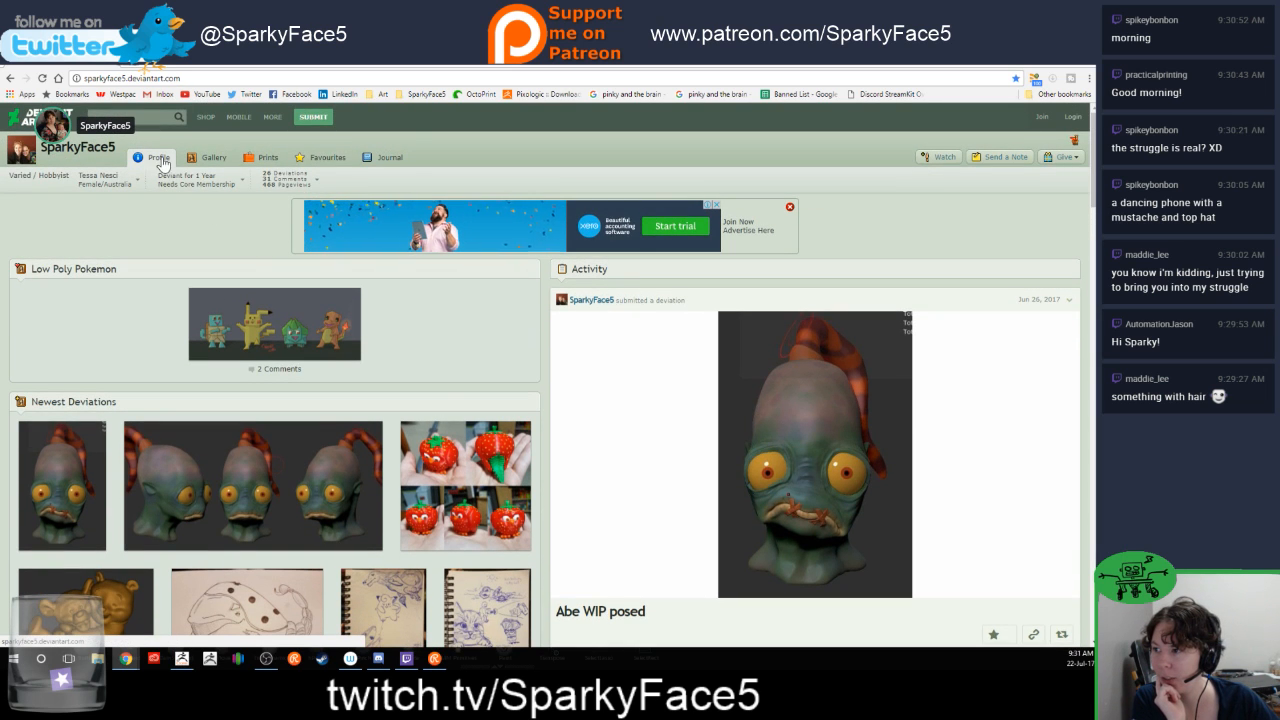
{"action": "left_click", "coordinate": [210, 158]}
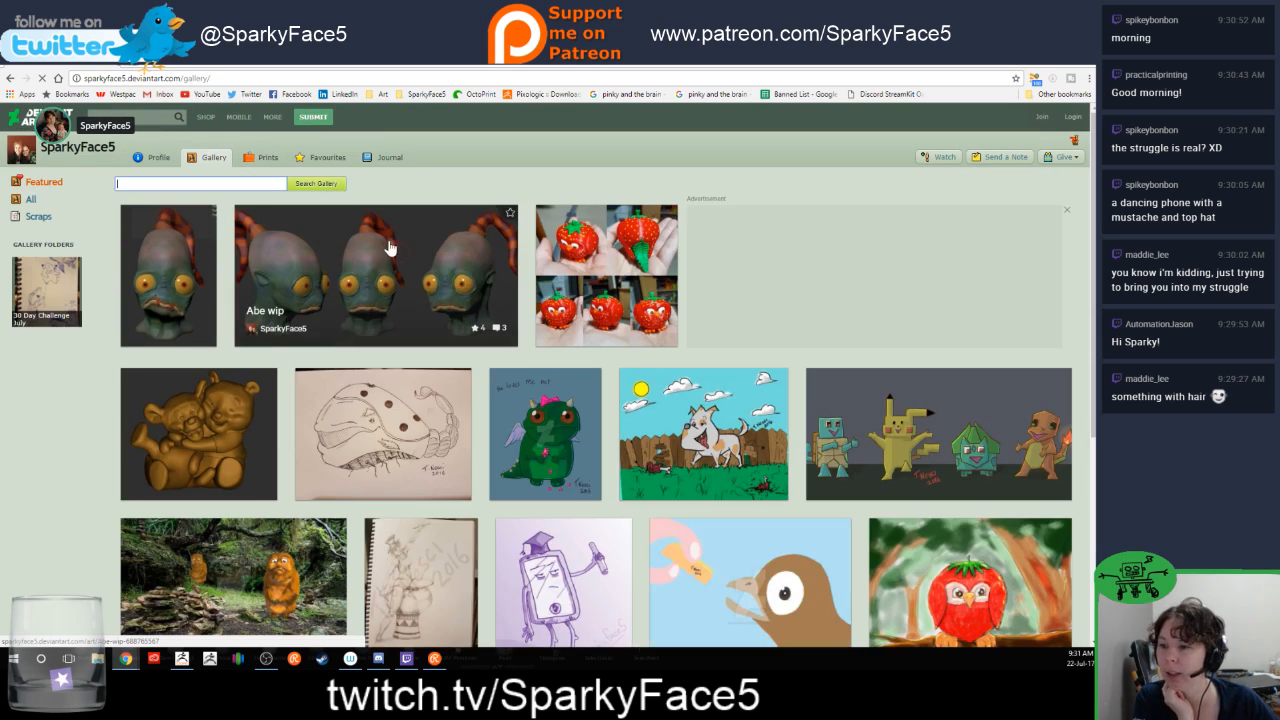
{"action": "scroll", "coordinate": [668, 298], "scroll_direction": "down", "scroll_amount": 4}
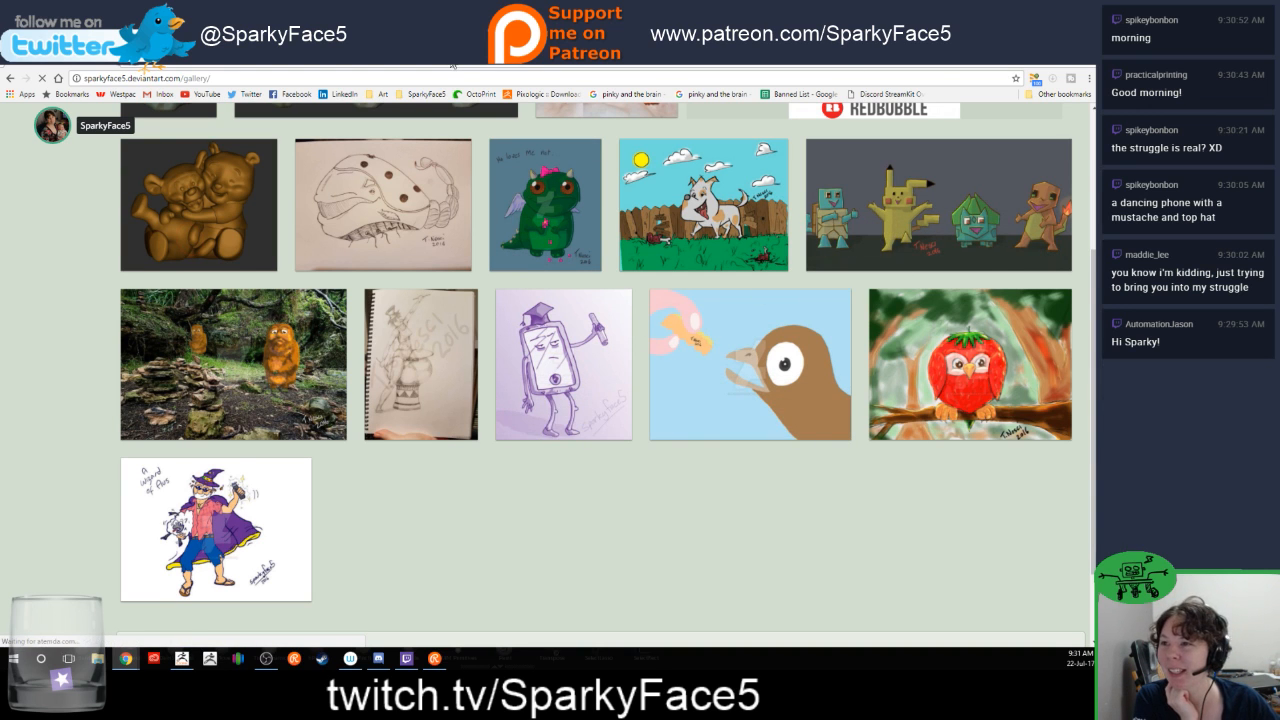
{"action": "left_click", "coordinate": [1032, 59]}
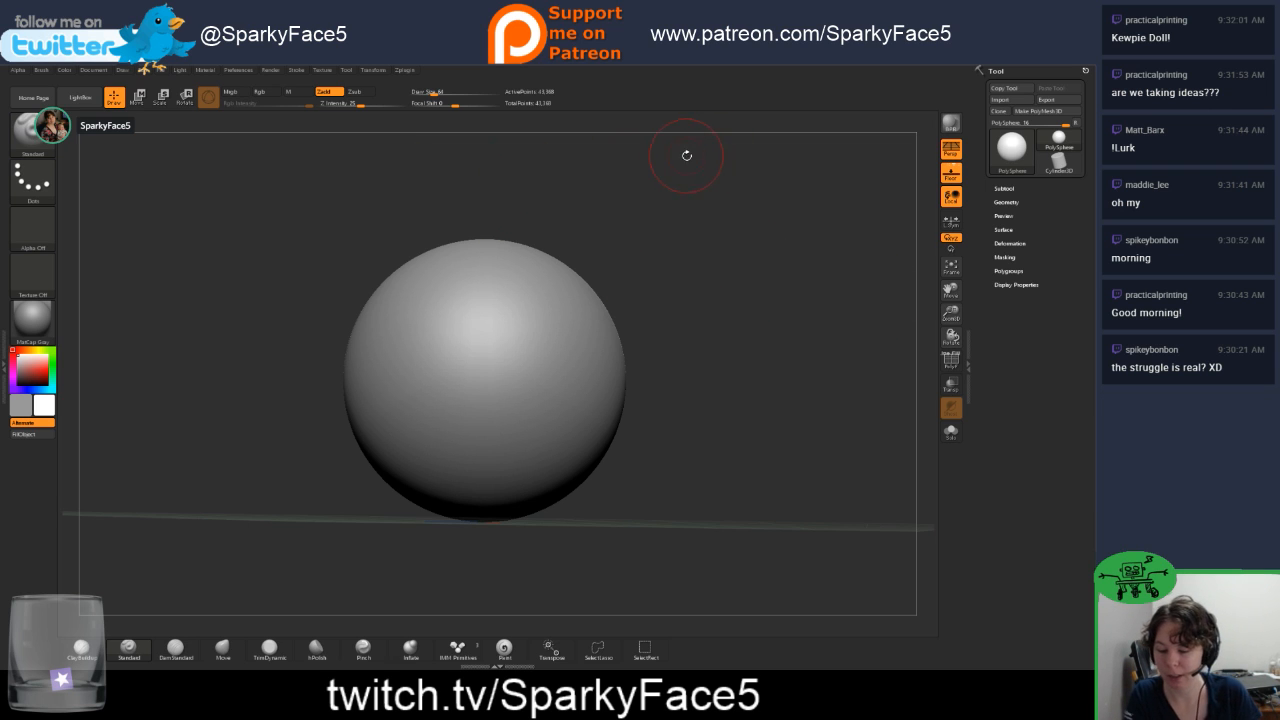
Load the Cube.ZPR project from Lightbox without saving changes to the current project.
{"action": "key", "text": "comma"}
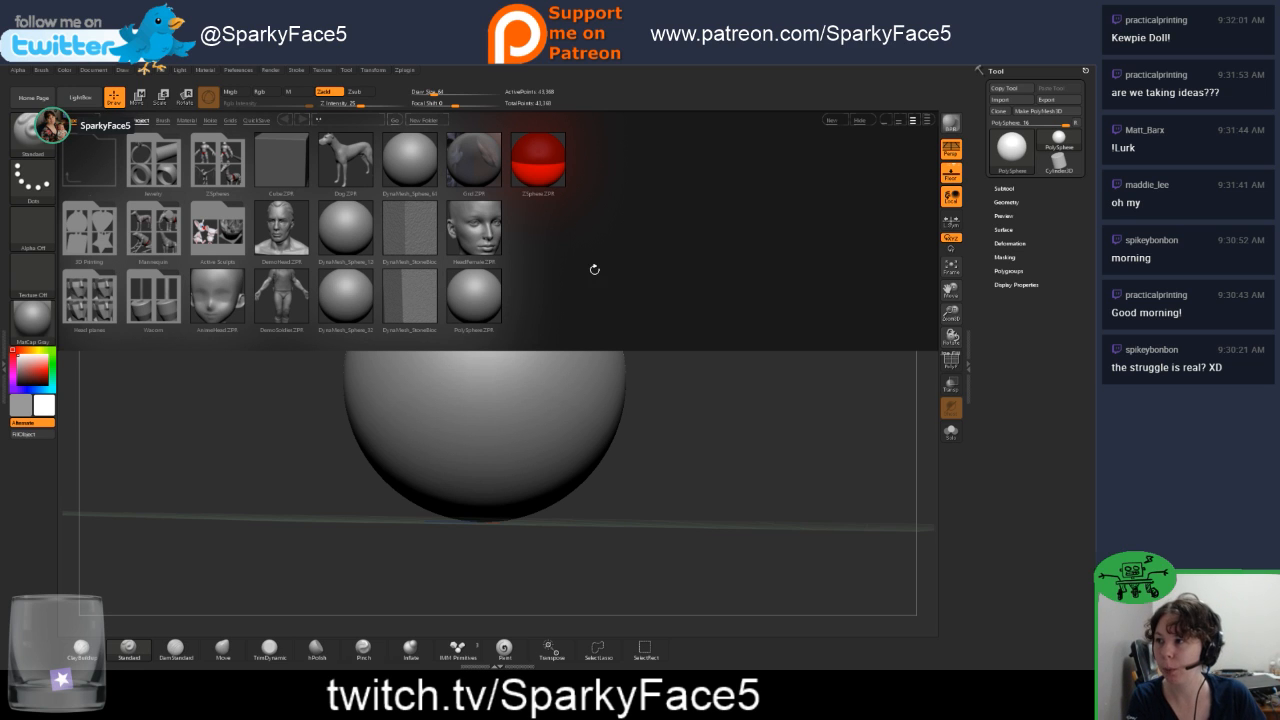
{"action": "left_click", "coordinate": [84, 101]}
{"action": "left_click", "coordinate": [86, 104]}
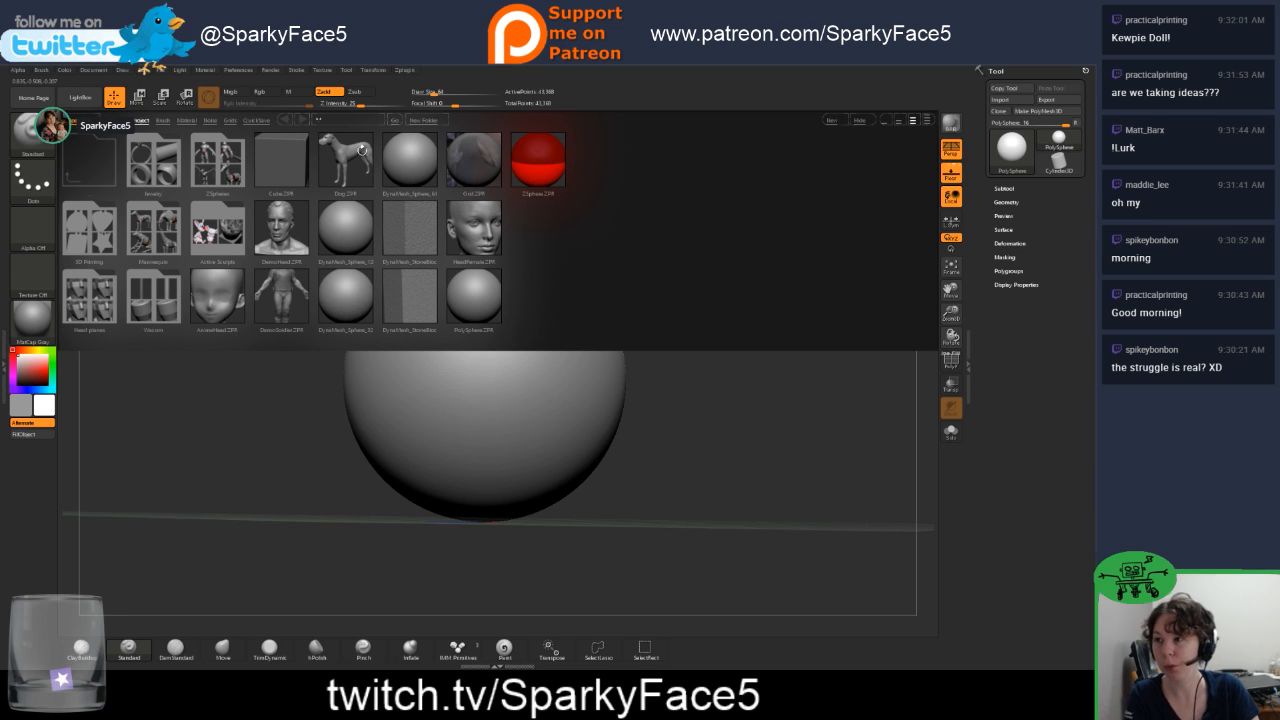
{"action": "left_click", "coordinate": [292, 159]}
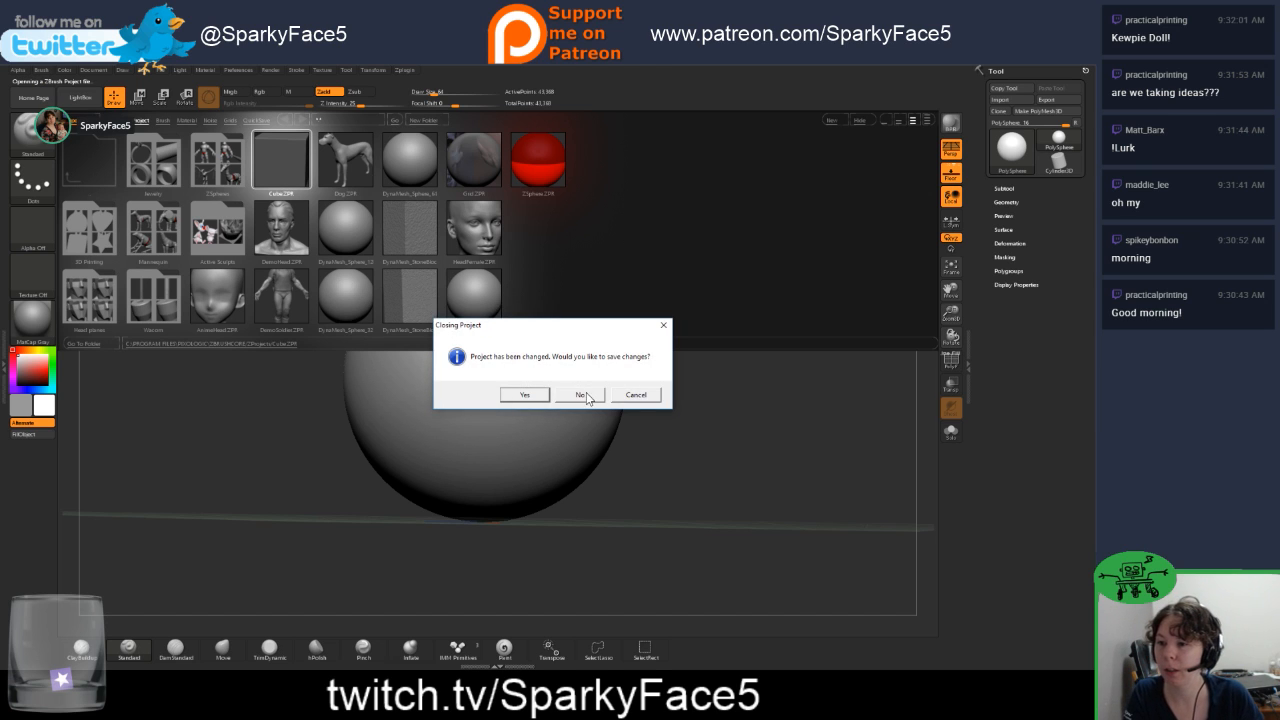
{"action": "left_click", "coordinate": [586, 395]}
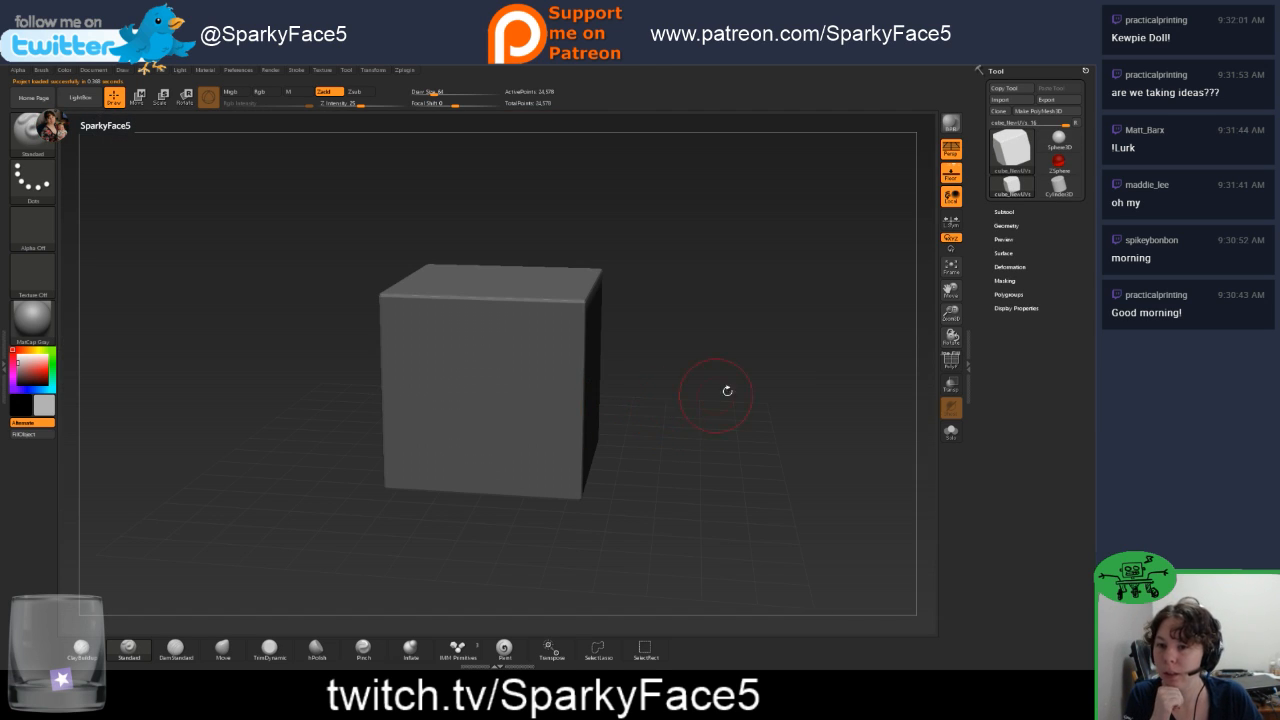
Display the cube's polygon wireframe and activate the Move gizmo on it.
{"action": "left_click", "coordinate": [951, 360]}
{"action": "left_click_drag", "start_coordinate": [734, 402], "coordinate": [690, 371]}
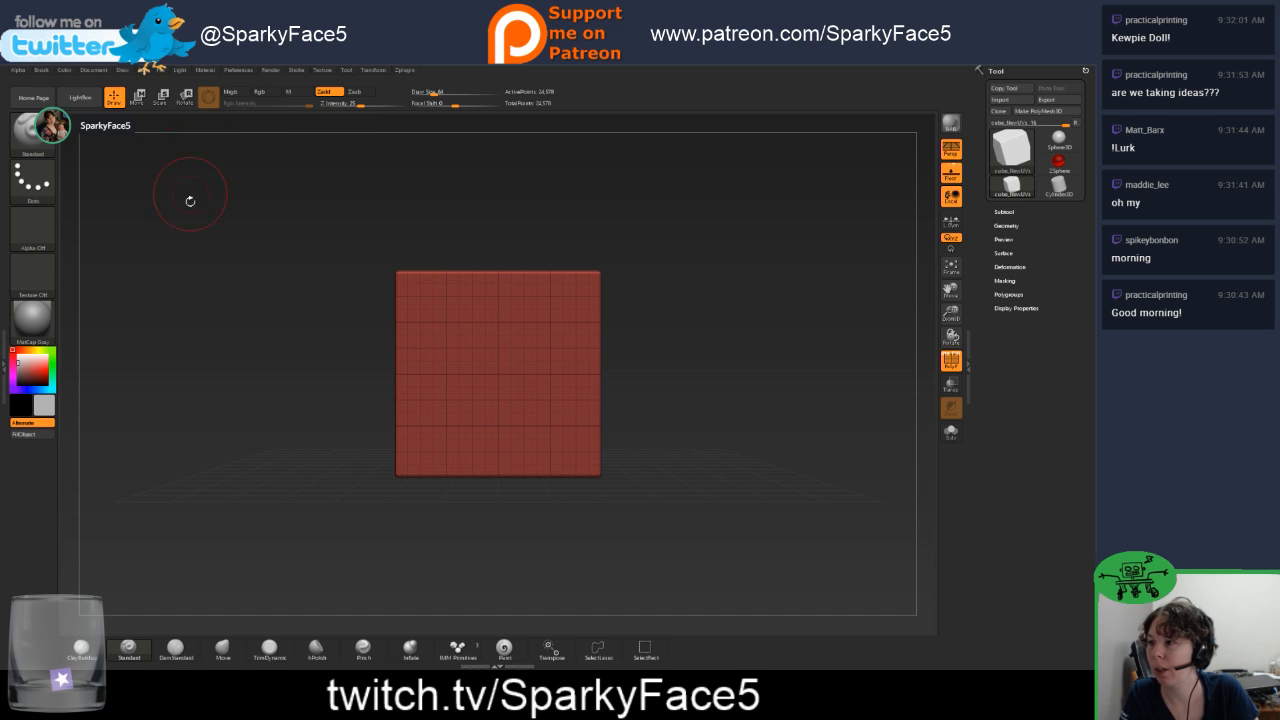
{"action": "left_click", "coordinate": [137, 96]}
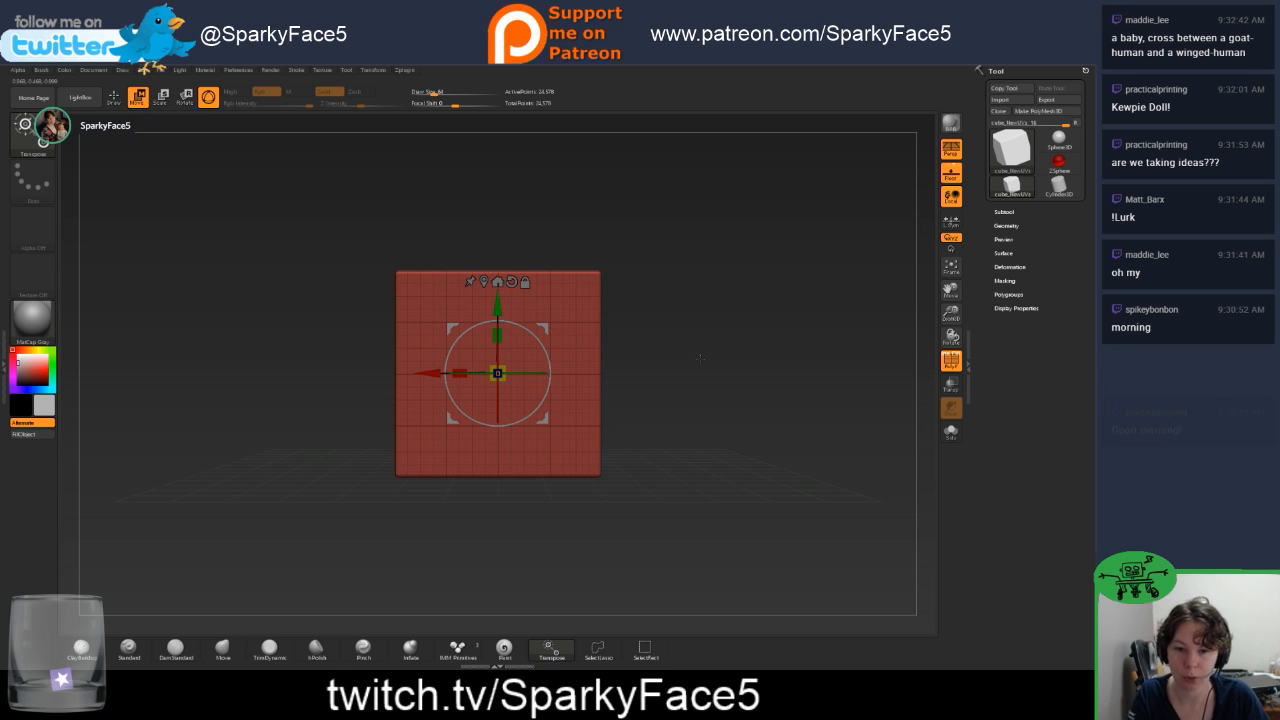
{"action": "mouse_move", "coordinate": [681, 370]}
{"action": "left_mouse_down"}
{"action": "mouse_move", "coordinate": [739, 366]}
{"action": "mouse_move", "coordinate": [700, 368]}
{"action": "mouse_move", "coordinate": [705, 378]}
{"action": "mouse_move", "coordinate": [689, 356]}
{"action": "left_mouse_up"}
{"action": "key", "text": "y"}
{"action": "key", "text": "y"}
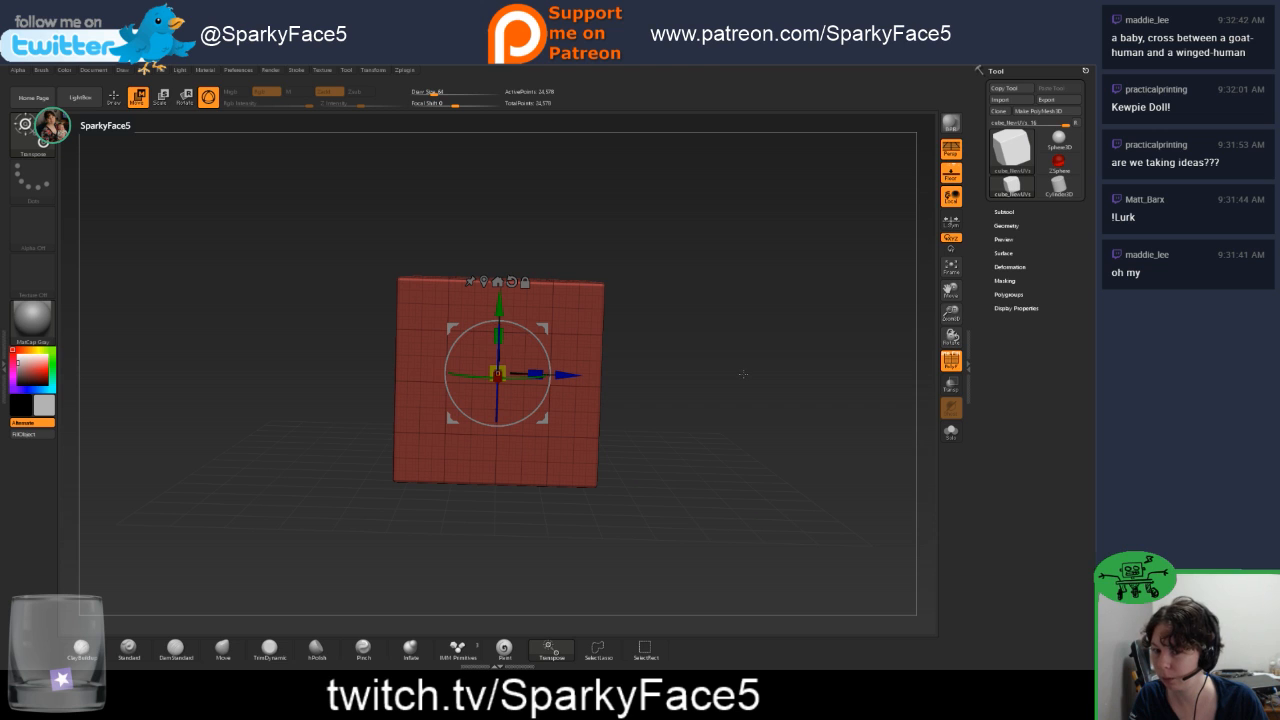
{"action": "left_click_drag", "start_coordinate": [706, 393], "coordinate": [643, 370]}
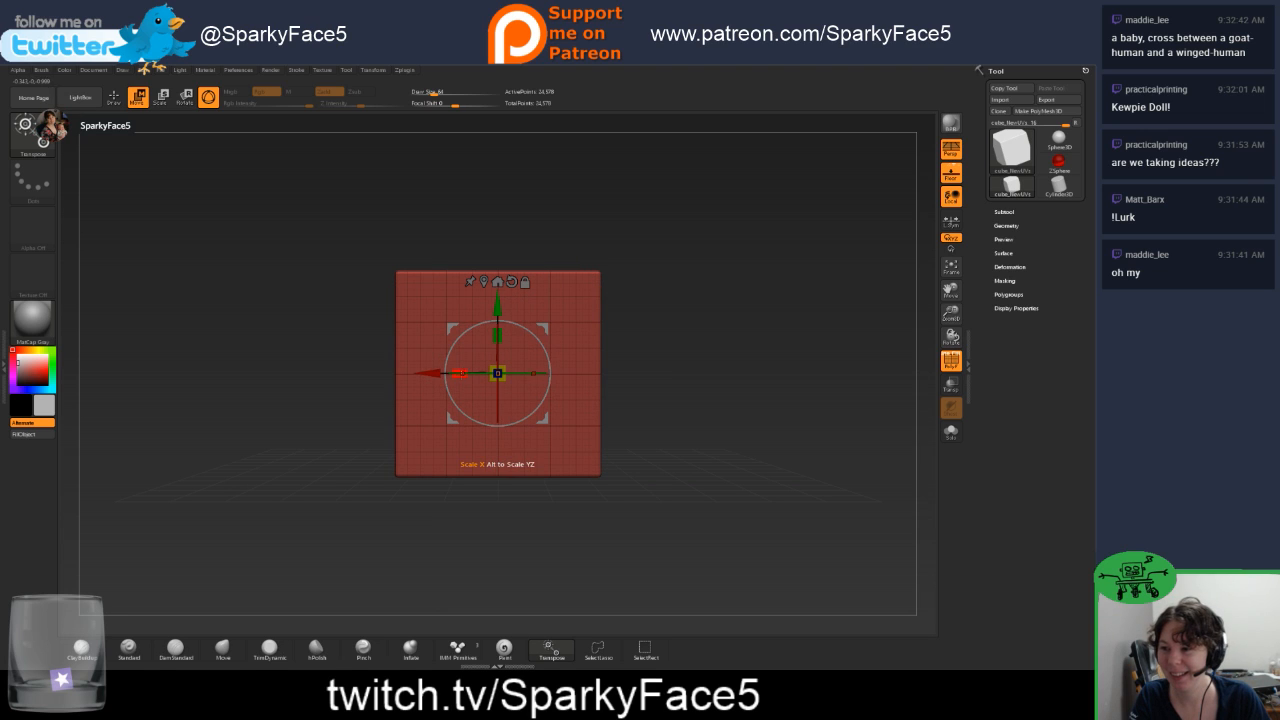
Shift the cube slightly along the X axis, then unlock the gizmo and recentre it on the mesh.
{"action": "left_click_drag", "start_coordinate": [430, 373], "coordinate": [440, 373]}
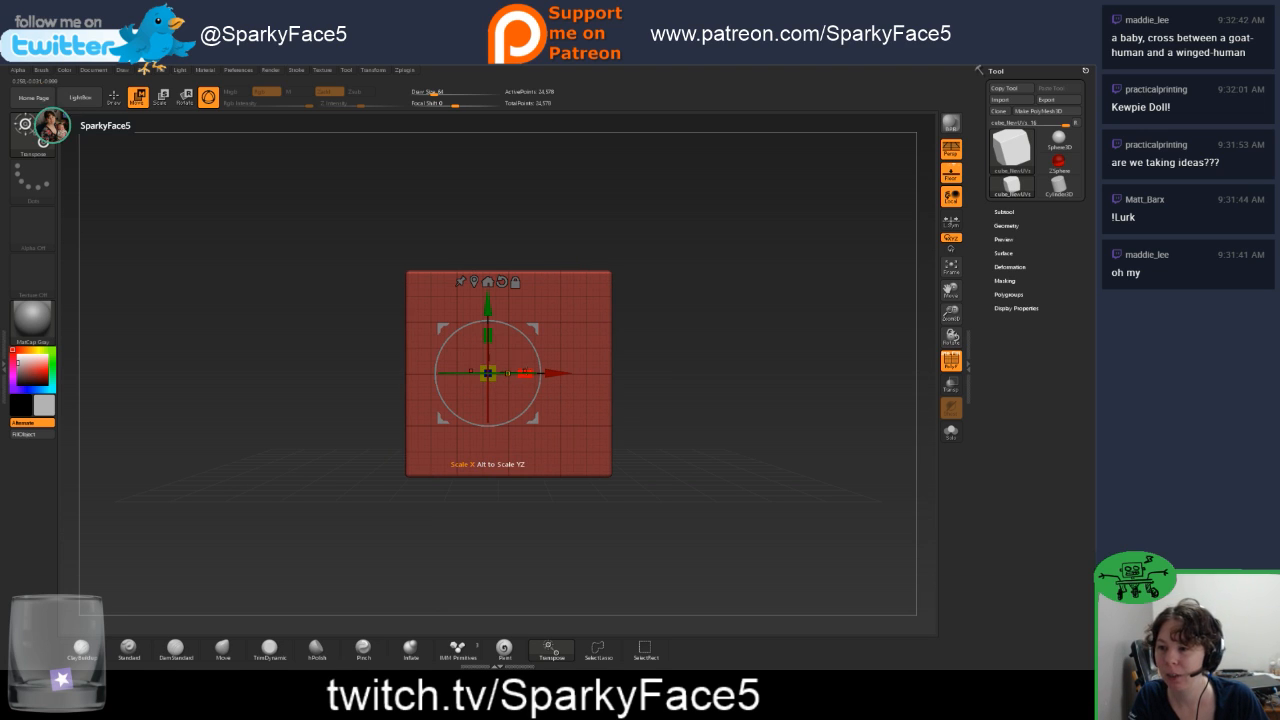
{"action": "mouse_move", "coordinate": [628, 360]}
{"action": "left_mouse_down"}
{"action": "mouse_move", "coordinate": [652, 330]}
{"action": "mouse_move", "coordinate": [640, 352]}
{"action": "left_mouse_up"}
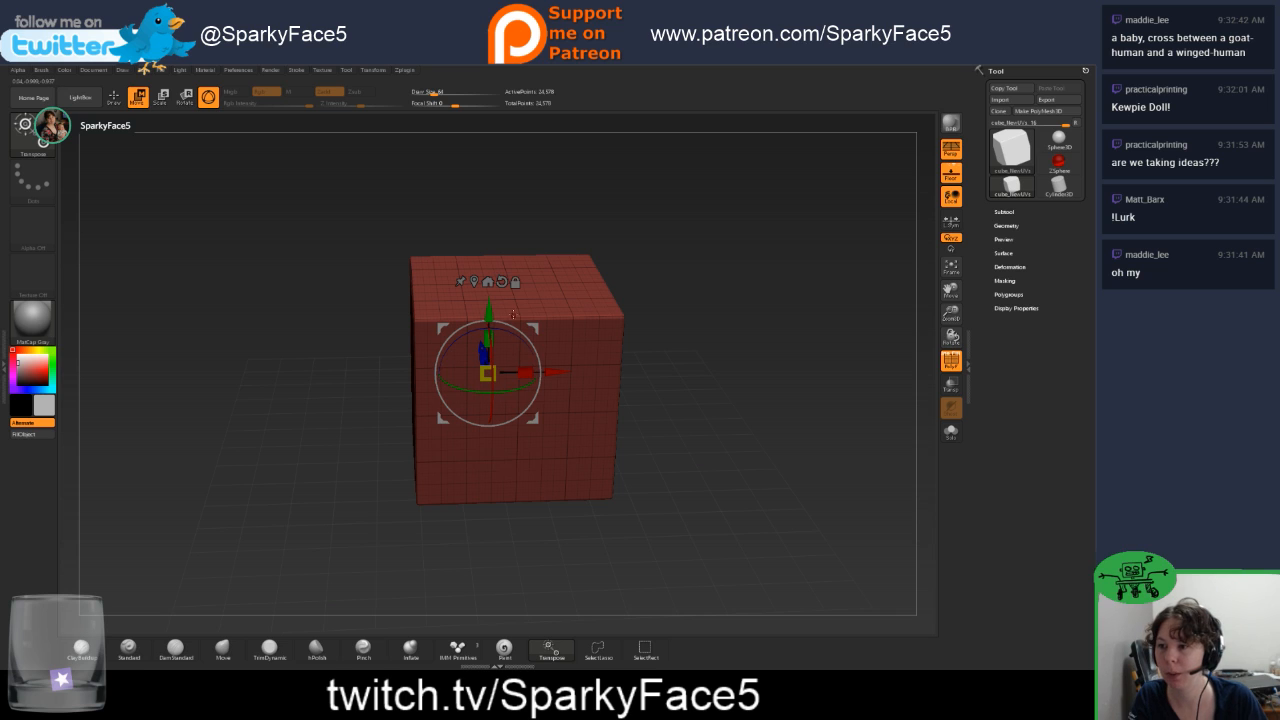
{"action": "left_click", "coordinate": [515, 283]}
{"action": "left_click", "coordinate": [488, 282]}
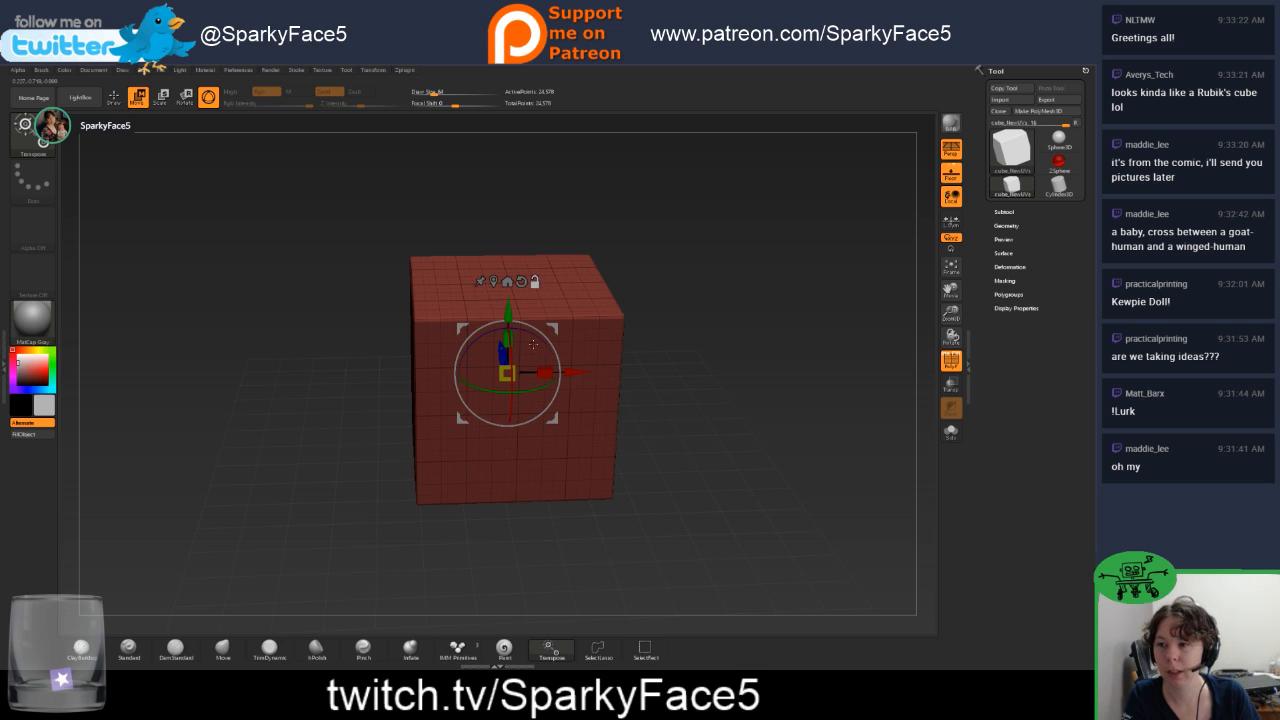
Try placing the unlocked gizmo off the cube's upper corner and rotating it, then undo the rotation.
{"action": "left_click_drag", "start_coordinate": [507, 373], "coordinate": [671, 264], "text": "alt"}
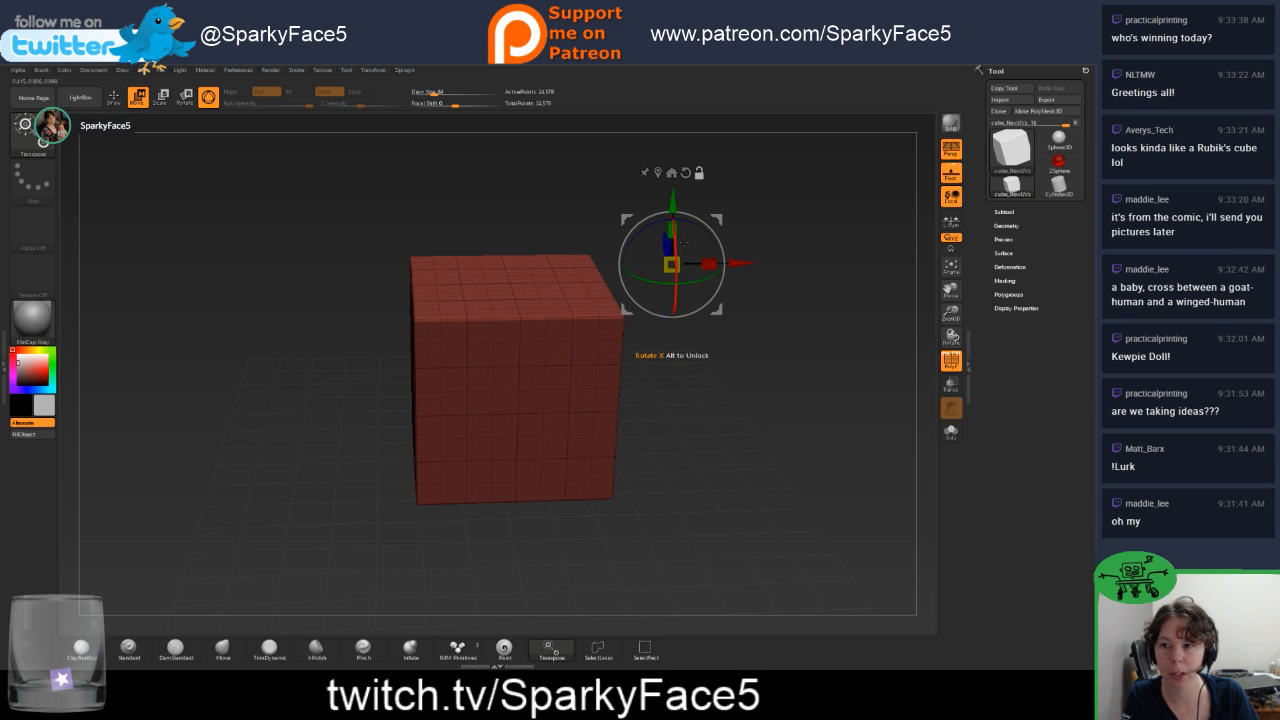
{"action": "mouse_move", "coordinate": [701, 219]}
{"action": "left_mouse_down"}
{"action": "mouse_move", "coordinate": [714, 253]}
{"action": "mouse_move", "coordinate": [690, 215]}
{"action": "mouse_move", "coordinate": [703, 248]}
{"action": "mouse_move", "coordinate": [692, 236]}
{"action": "left_mouse_up"}
{"action": "key", "text": "ctrl+z"}
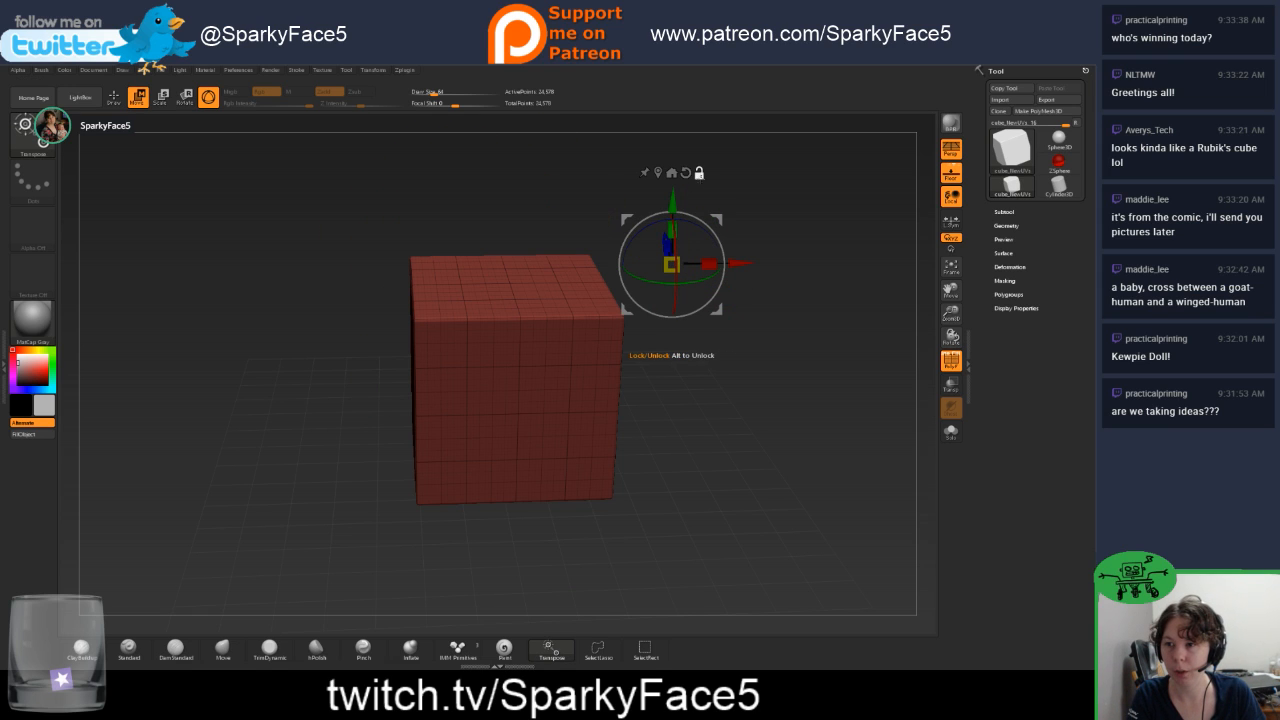
Place the gizmo back at the centre of the cube and lock it.
{"action": "left_click", "coordinate": [515, 368]}
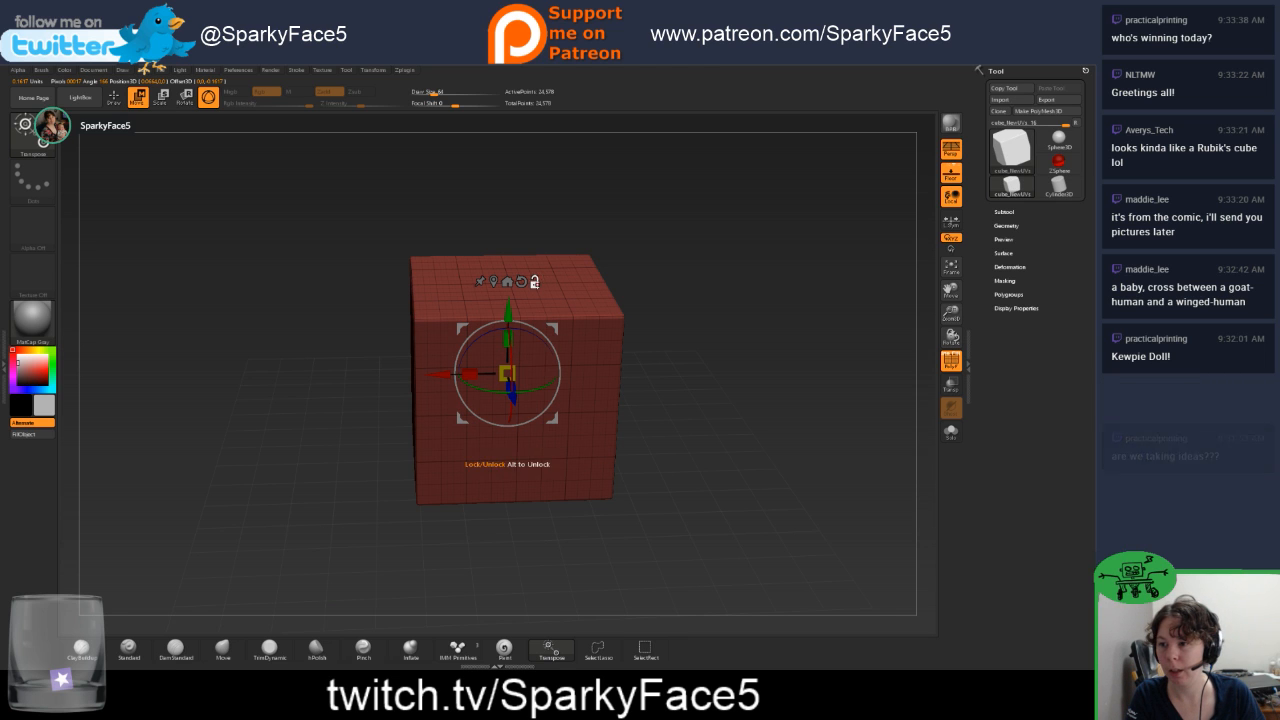
{"action": "left_click", "coordinate": [535, 284]}
Scale the cube down along X into a thin plate and stretch it along Y into a tall upright slab.
{"action": "left_click_drag", "start_coordinate": [300, 405], "coordinate": [380, 442]}
{"action": "left_click_drag", "start_coordinate": [716, 405], "coordinate": [612, 391]}
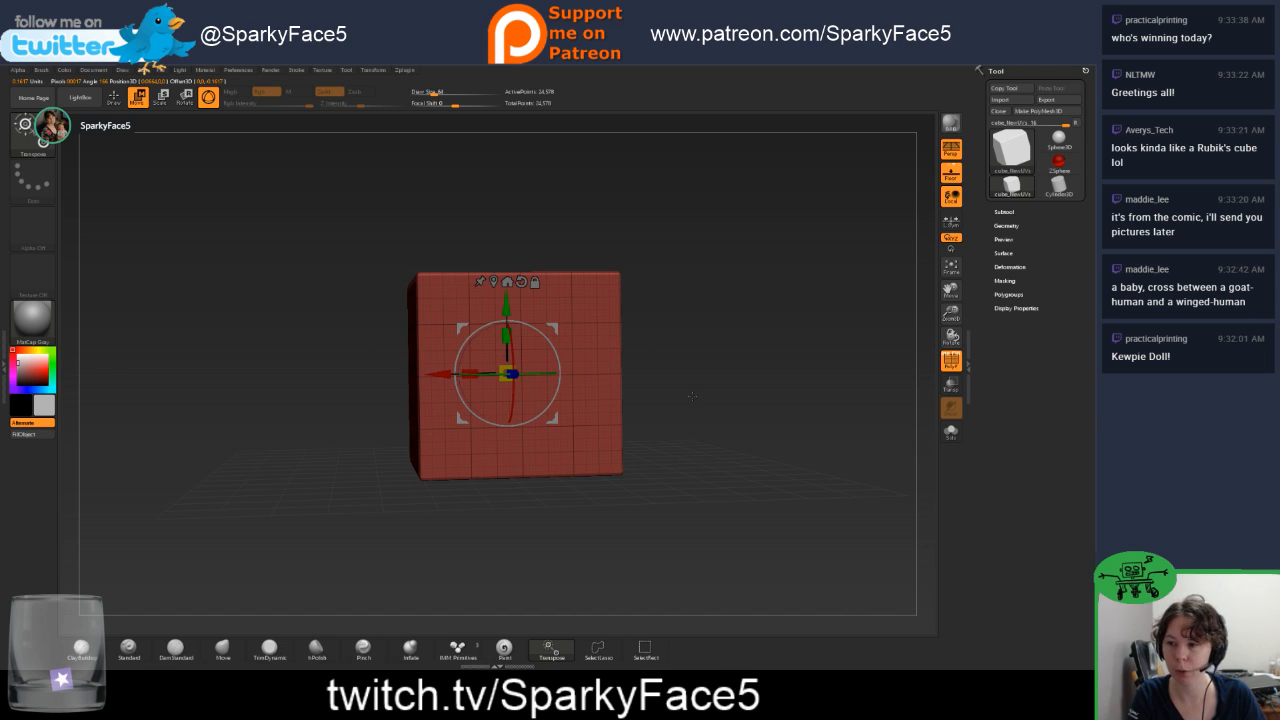
{"action": "left_click_drag", "start_coordinate": [691, 397], "coordinate": [680, 400]}
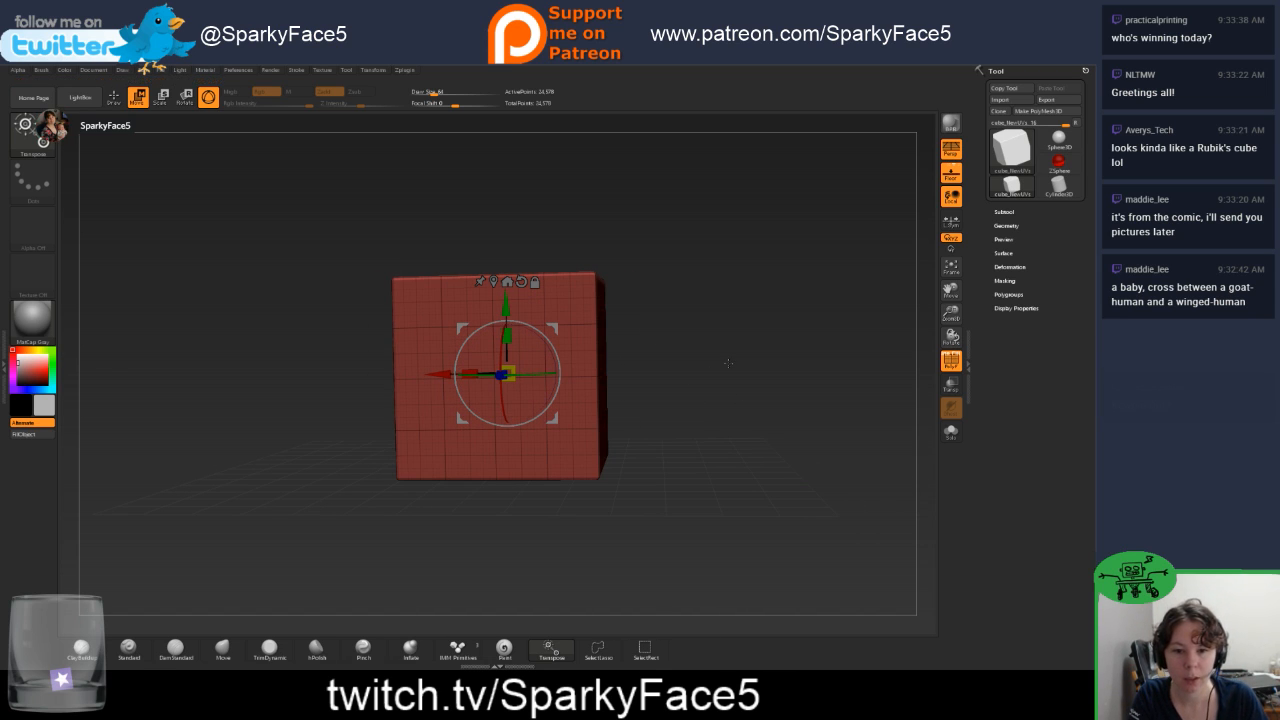
{"action": "left_click_drag", "start_coordinate": [690, 340], "coordinate": [676, 373]}
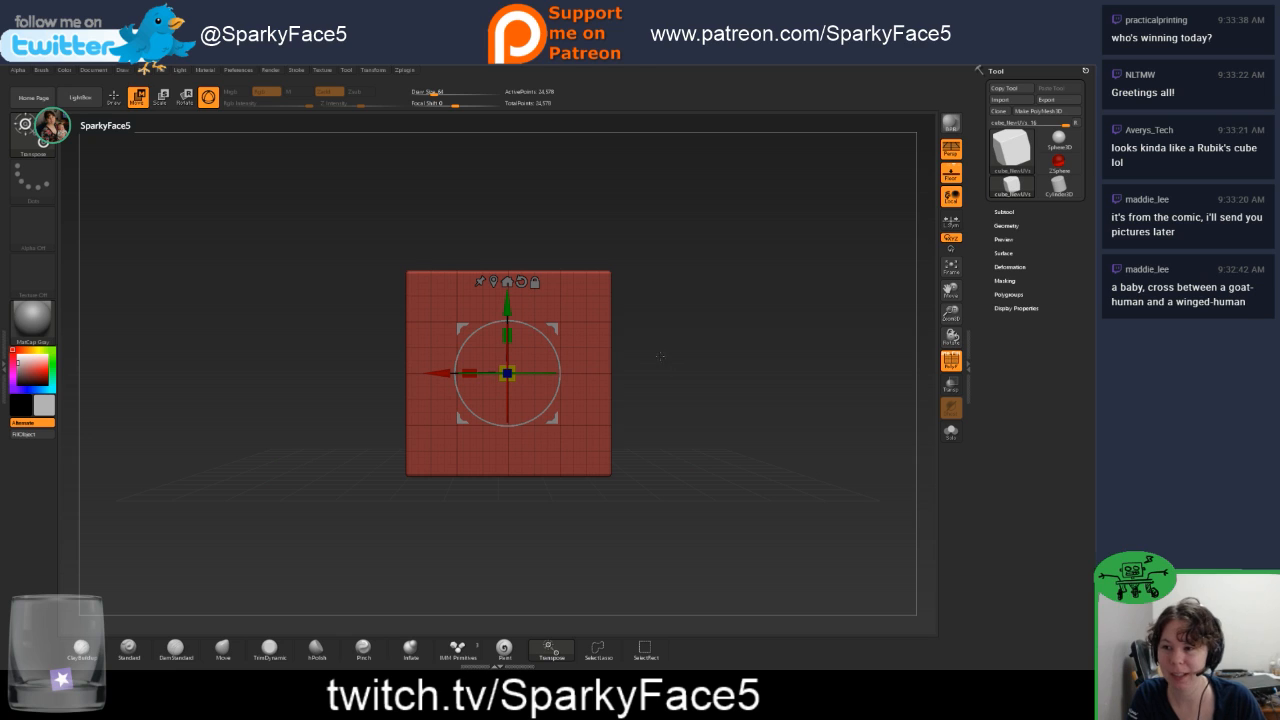
{"action": "left_click_drag", "start_coordinate": [633, 337], "coordinate": [615, 352]}
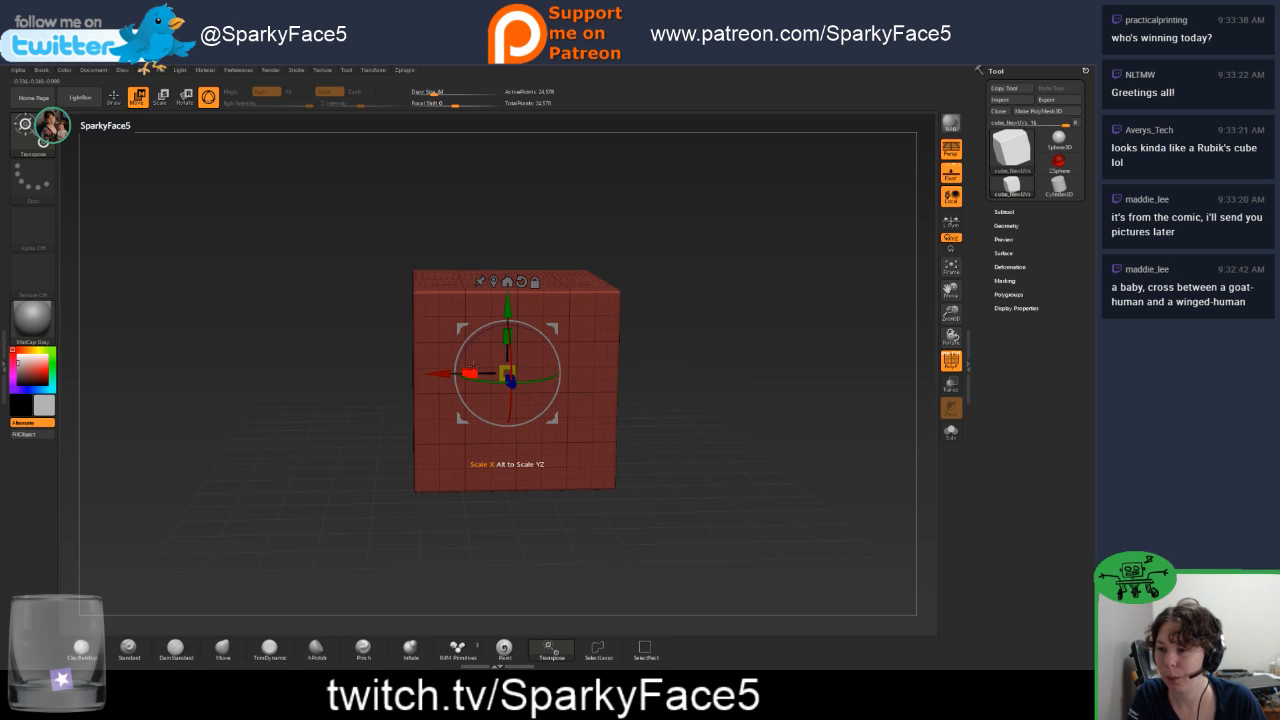
{"action": "left_click_drag", "start_coordinate": [468, 373], "coordinate": [710, 372]}
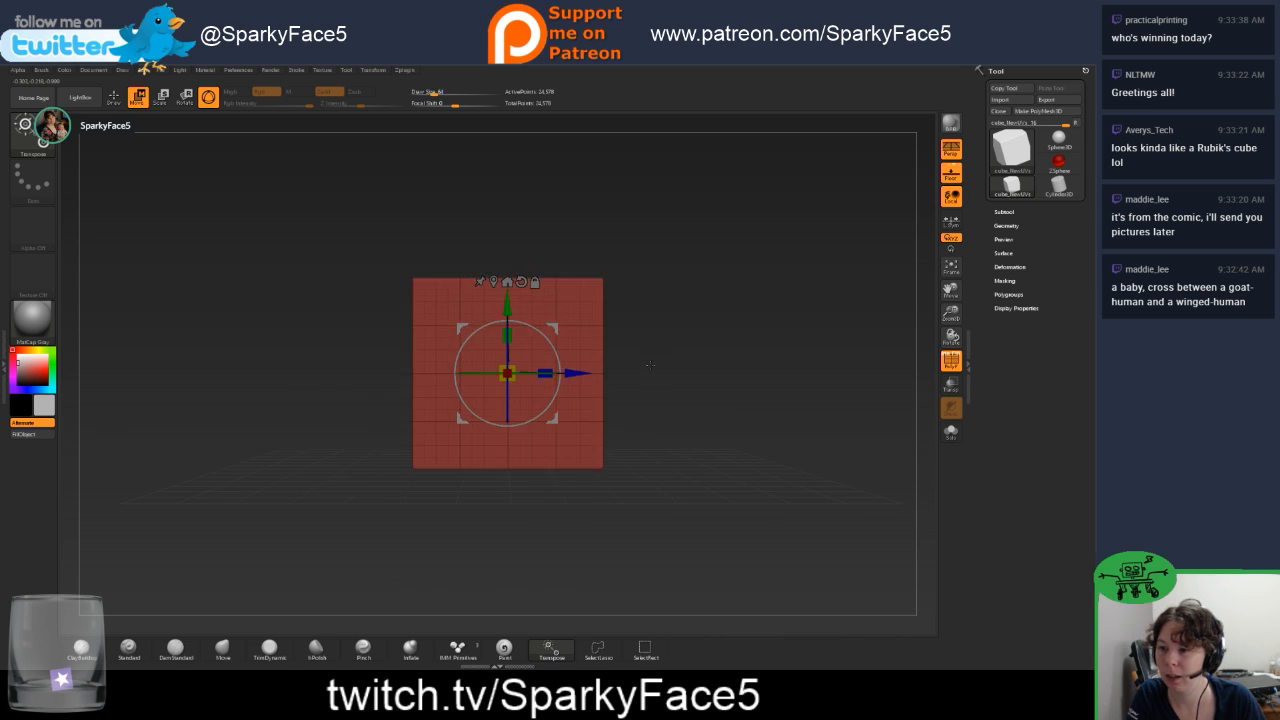
{"action": "left_click_drag", "start_coordinate": [650, 343], "coordinate": [622, 350]}
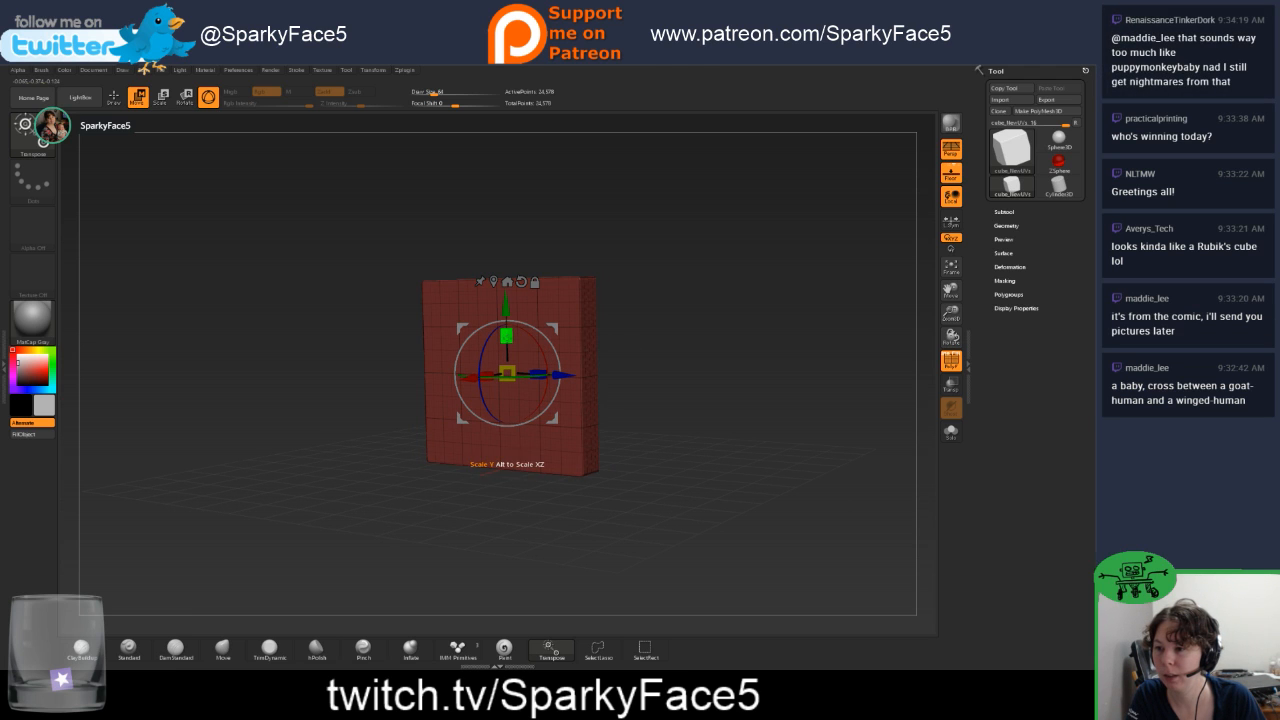
{"action": "left_click_drag", "start_coordinate": [506, 336], "coordinate": [530, 263]}
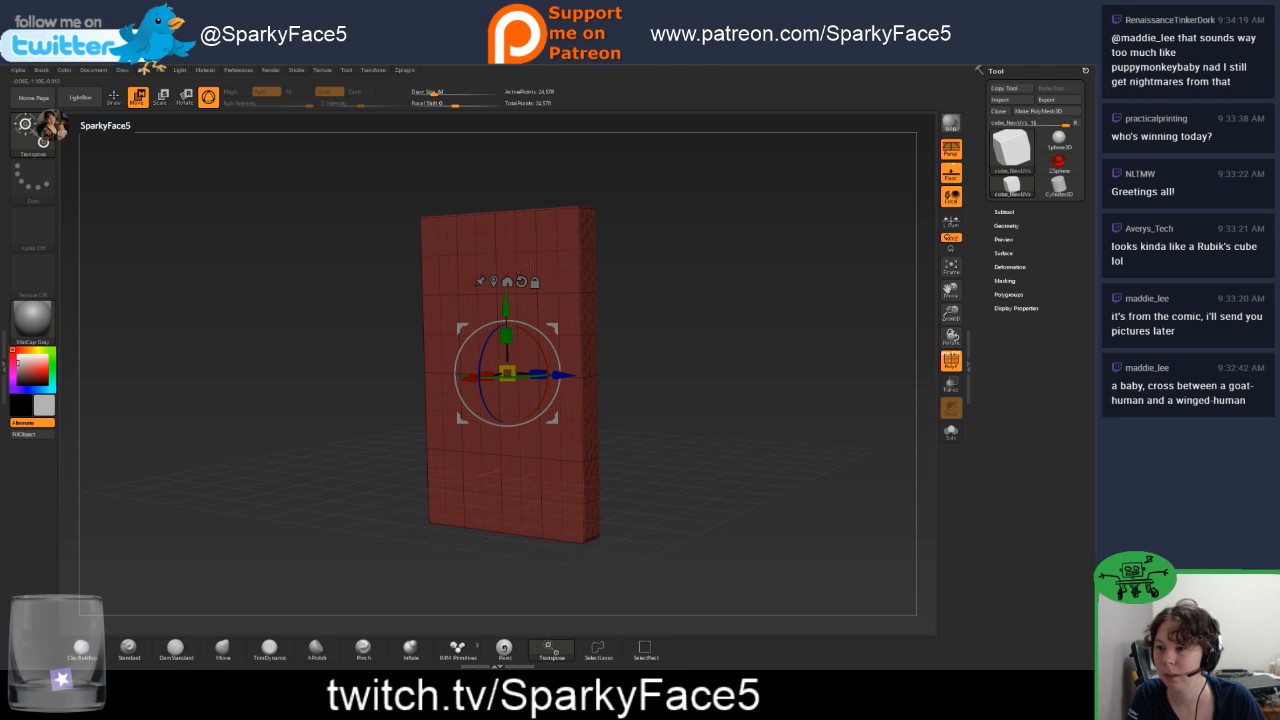
Leave the transform gizmo and return the slab to Draw mode.
{"action": "left_click_drag", "start_coordinate": [644, 346], "coordinate": [648, 382]}
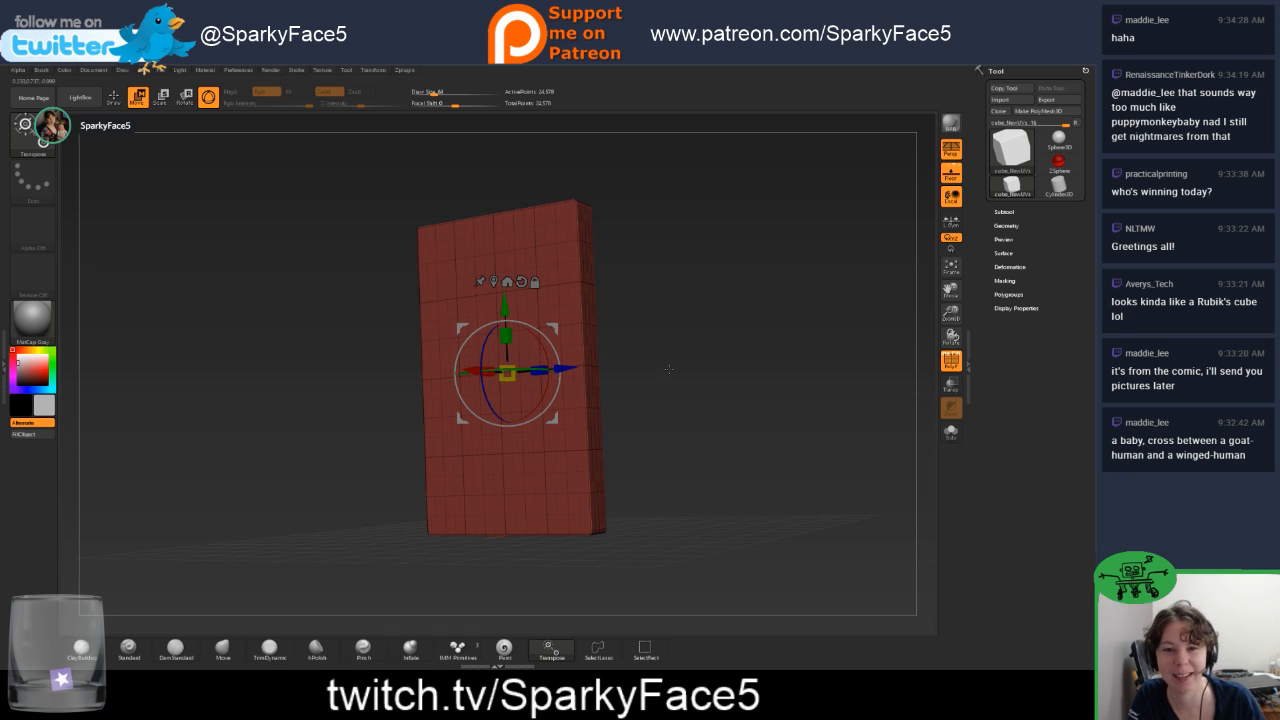
{"action": "mouse_move", "coordinate": [682, 370]}
{"action": "left_mouse_down"}
{"action": "mouse_move", "coordinate": [710, 378]}
{"action": "mouse_move", "coordinate": [674, 385]}
{"action": "left_mouse_up"}
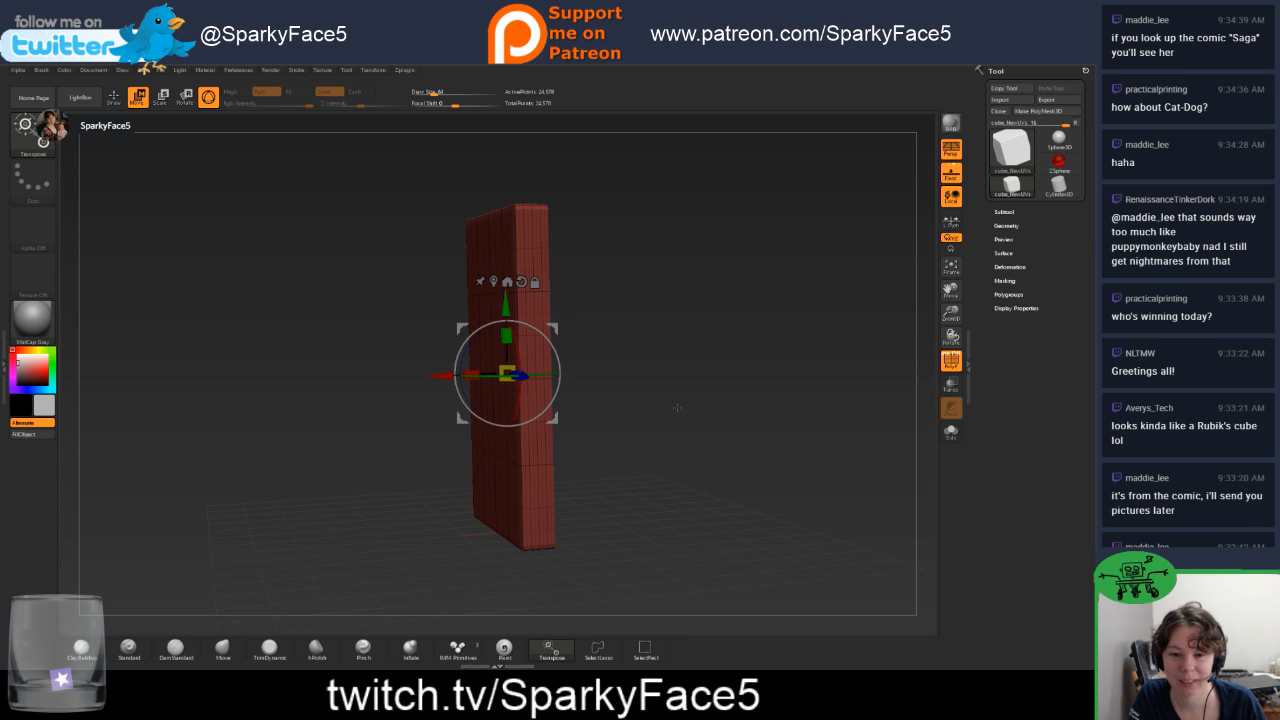
{"action": "left_click_drag", "start_coordinate": [676, 407], "coordinate": [674, 371]}
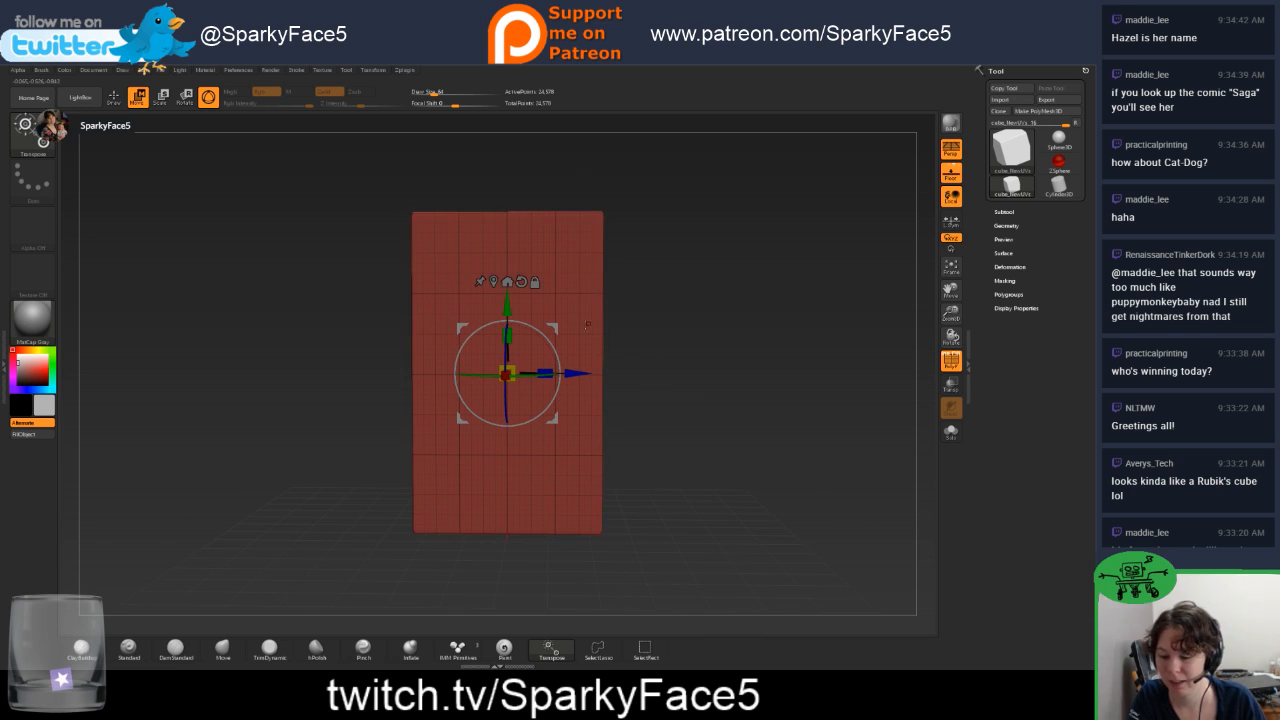
{"action": "key", "text": "q"}
{"action": "mouse_move", "coordinate": [702, 342]}
{"action": "left_mouse_down"}
{"action": "mouse_move", "coordinate": [637, 334]}
{"action": "mouse_move", "coordinate": [689, 338]}
{"action": "mouse_move", "coordinate": [700, 374]}
{"action": "mouse_move", "coordinate": [668, 371]}
{"action": "mouse_move", "coordinate": [682, 357]}
{"action": "mouse_move", "coordinate": [674, 378]}
{"action": "left_mouse_up"}
{"action": "key", "text": "w"}
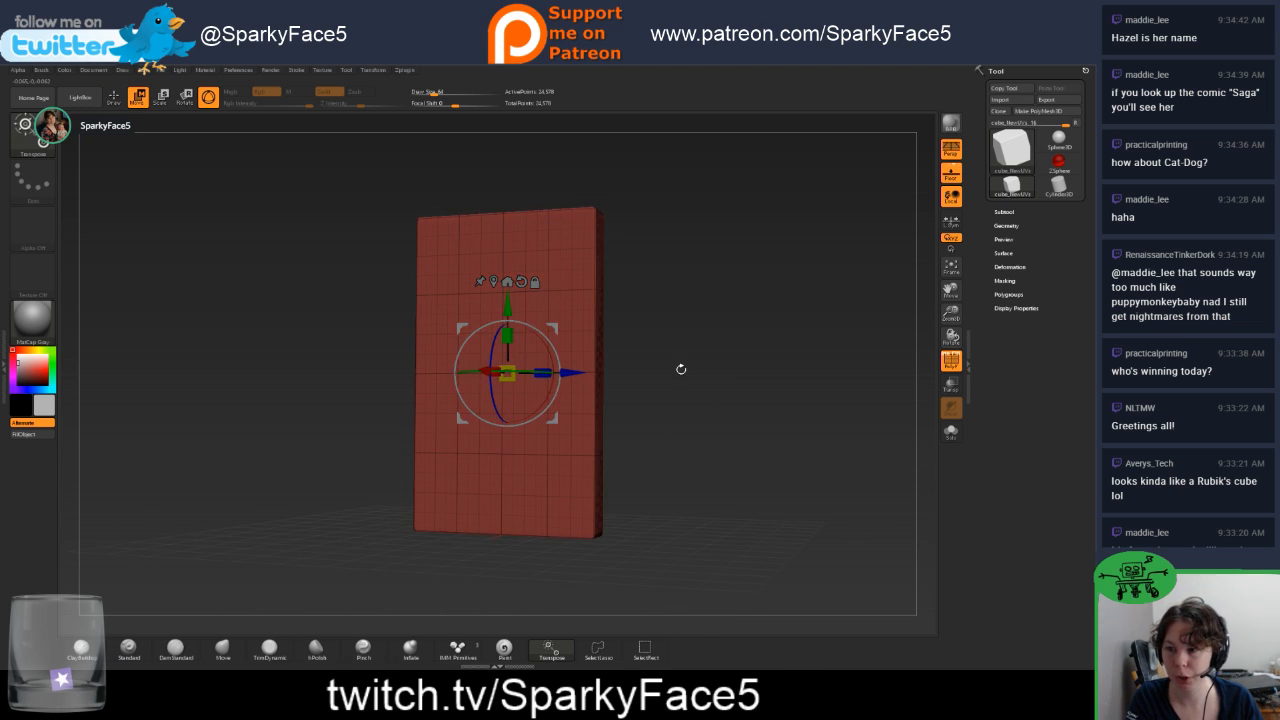
{"action": "key", "text": "q"}
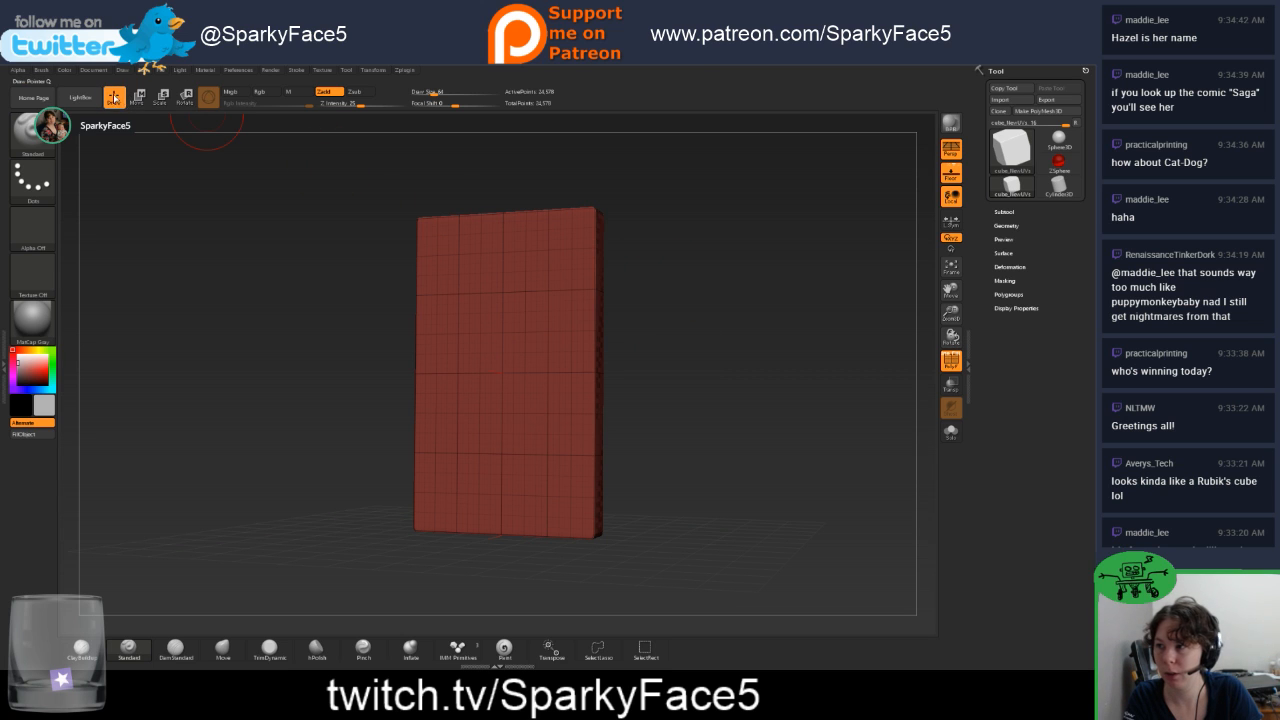
{"action": "mouse_move", "coordinate": [718, 389]}
{"action": "left_mouse_down"}
{"action": "mouse_move", "coordinate": [768, 398]}
{"action": "mouse_move", "coordinate": [705, 401]}
{"action": "left_mouse_up"}
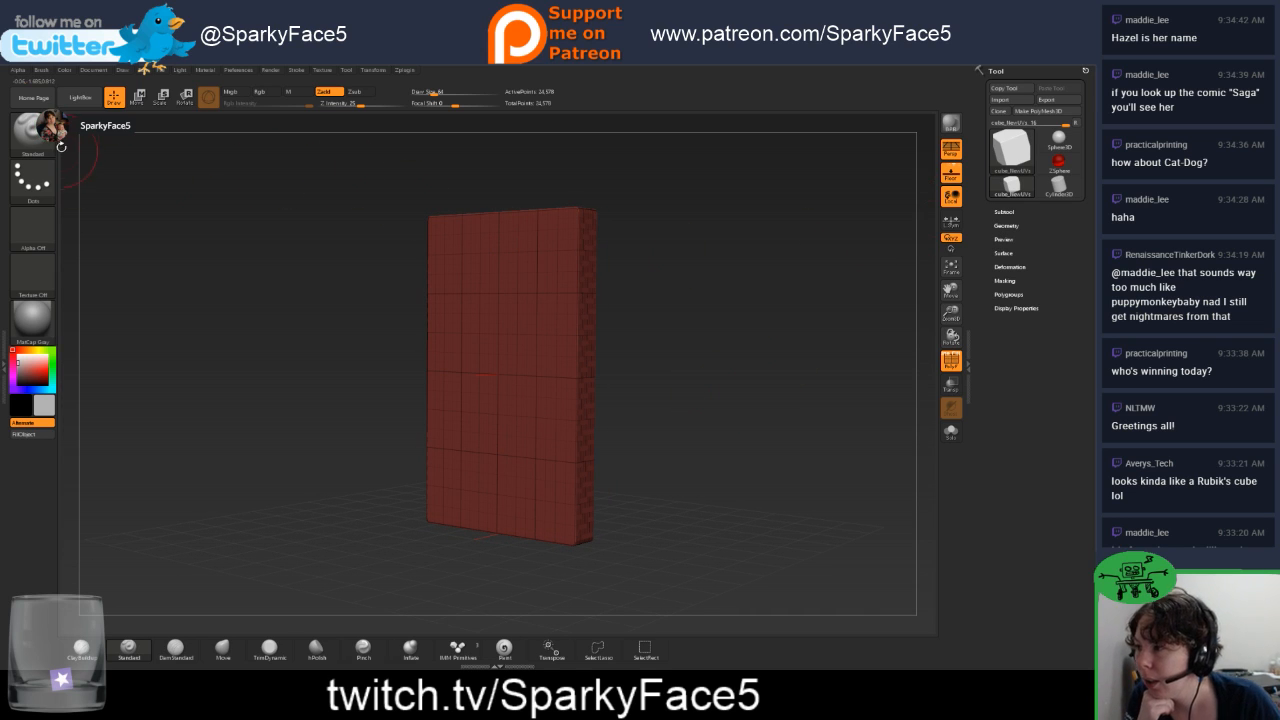
Expand the slab's Subtool options and turn off perspective distortion in the viewport.
{"action": "left_click", "coordinate": [1004, 212]}
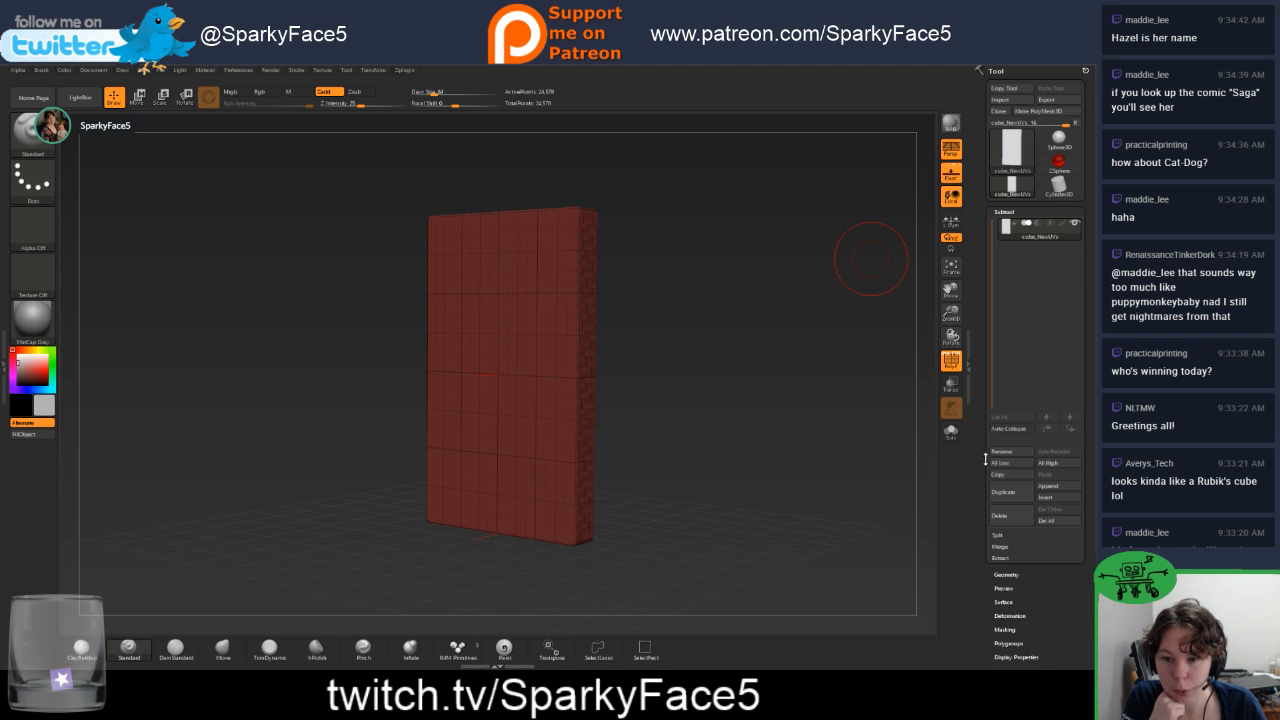
{"action": "left_click_drag", "start_coordinate": [985, 458], "coordinate": [985, 411]}
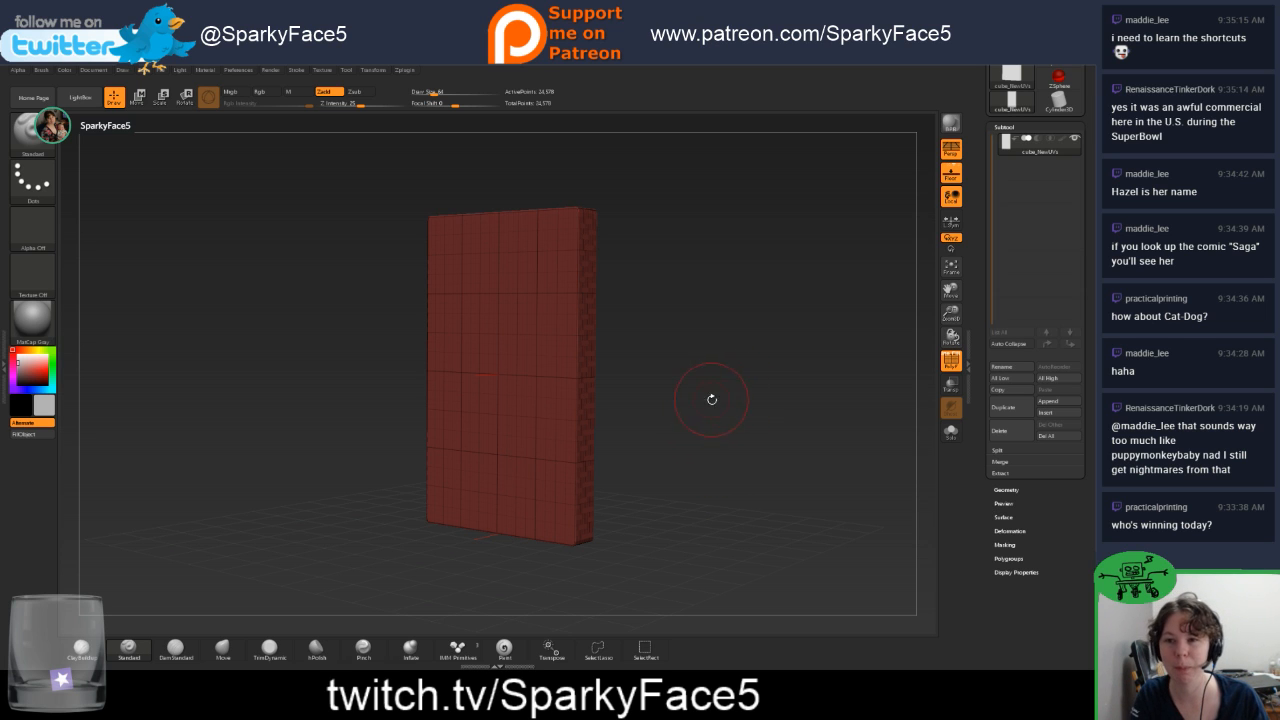
{"action": "left_click_drag", "start_coordinate": [712, 399], "coordinate": [782, 392]}
{"action": "left_click", "coordinate": [951, 151]}
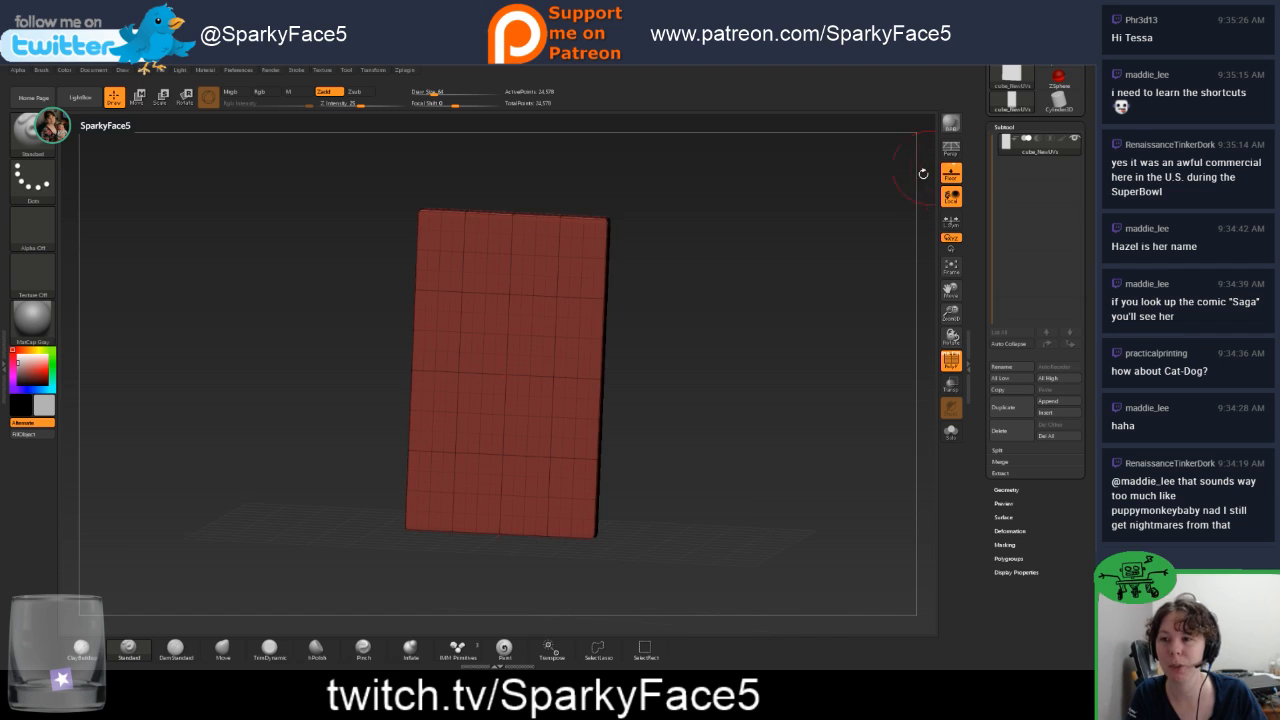
{"action": "mouse_move", "coordinate": [742, 337]}
{"action": "left_mouse_down"}
{"action": "mouse_move", "coordinate": [690, 349]}
{"action": "mouse_move", "coordinate": [725, 365]}
{"action": "left_mouse_up"}
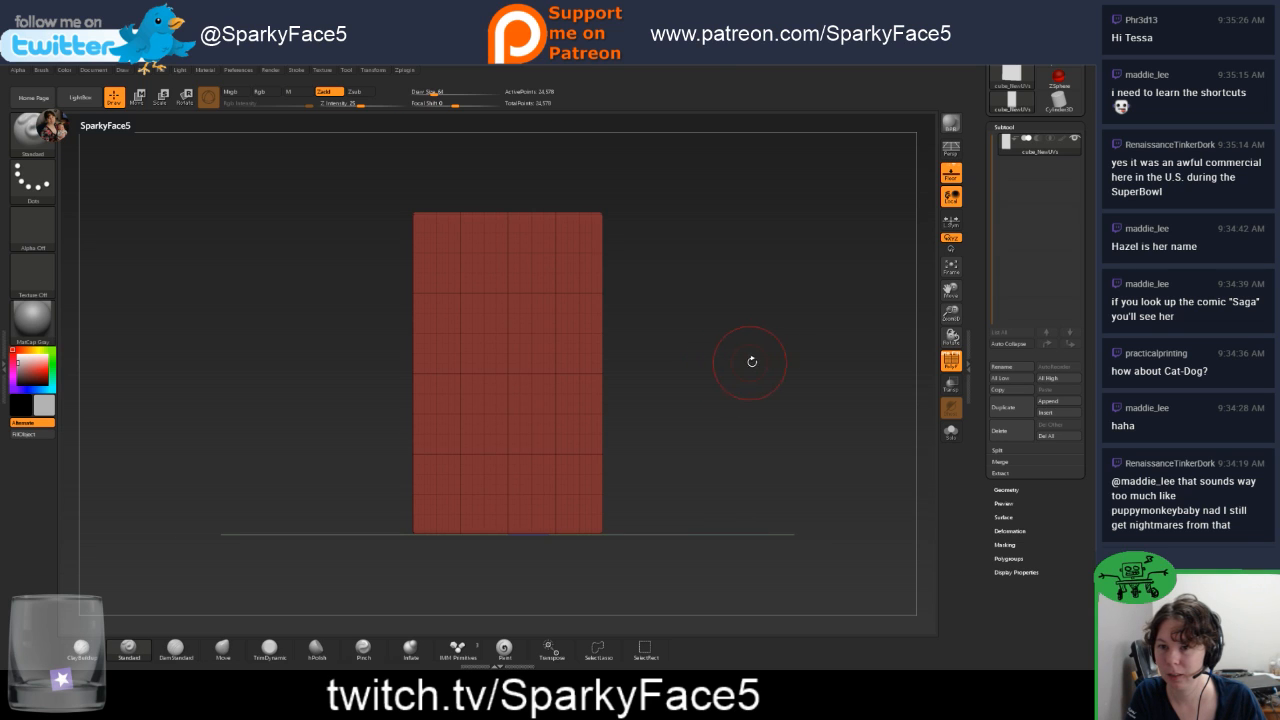
Compare the slab's front and side views with perspective distortion on and off, leaving it off.
{"action": "left_click", "coordinate": [950, 147]}
{"action": "left_click_drag", "start_coordinate": [820, 248], "coordinate": [757, 274]}
{"action": "left_click", "coordinate": [951, 151]}
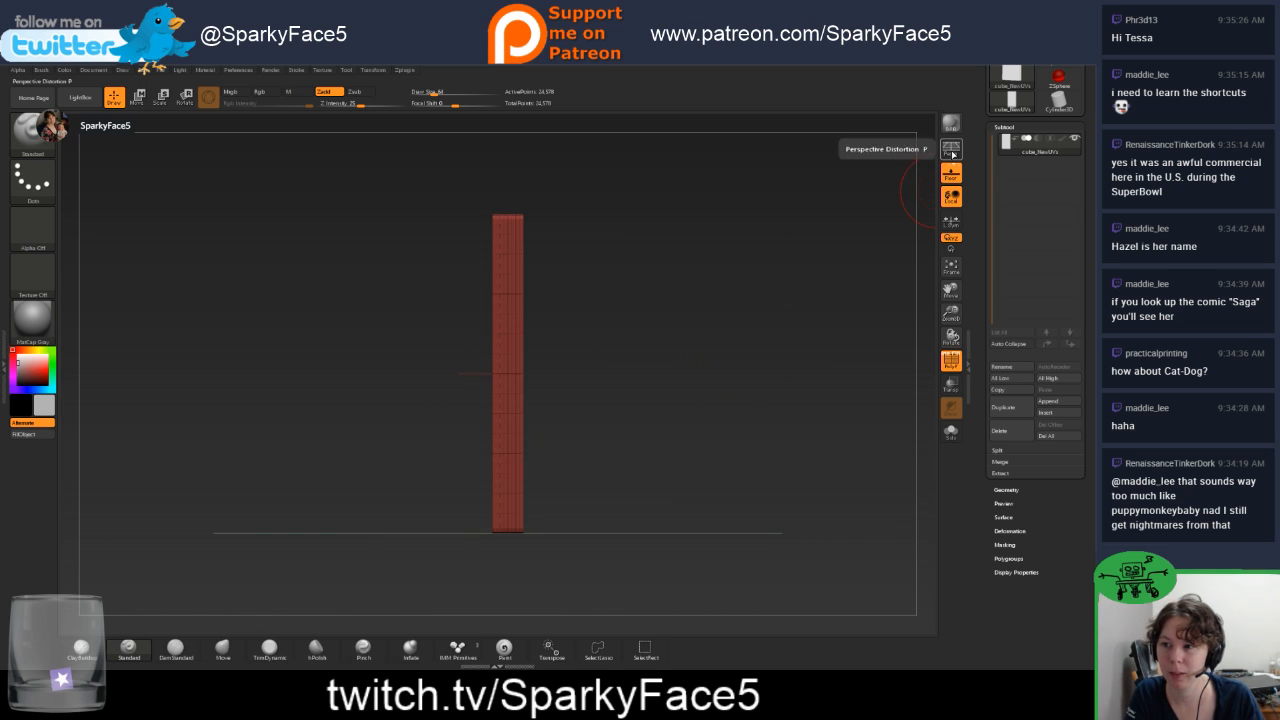
{"action": "left_click", "coordinate": [952, 154]}
{"action": "left_click", "coordinate": [951, 150]}
{"action": "left_click_drag", "start_coordinate": [729, 329], "coordinate": [752, 333]}
{"action": "left_click_drag", "start_coordinate": [641, 410], "coordinate": [685, 429]}
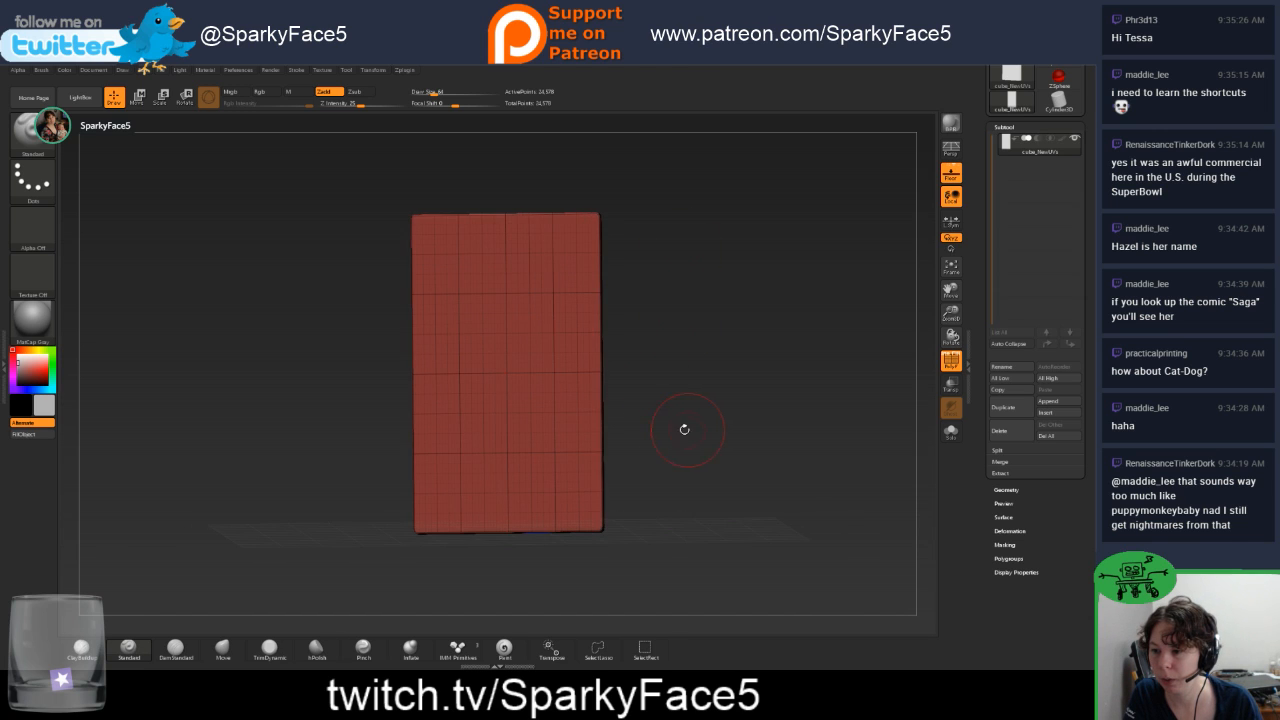
Choose the cylinder of the IMM Primitives brush and try to insert it on the slab's lower front face.
{"action": "left_click", "coordinate": [456, 652]}
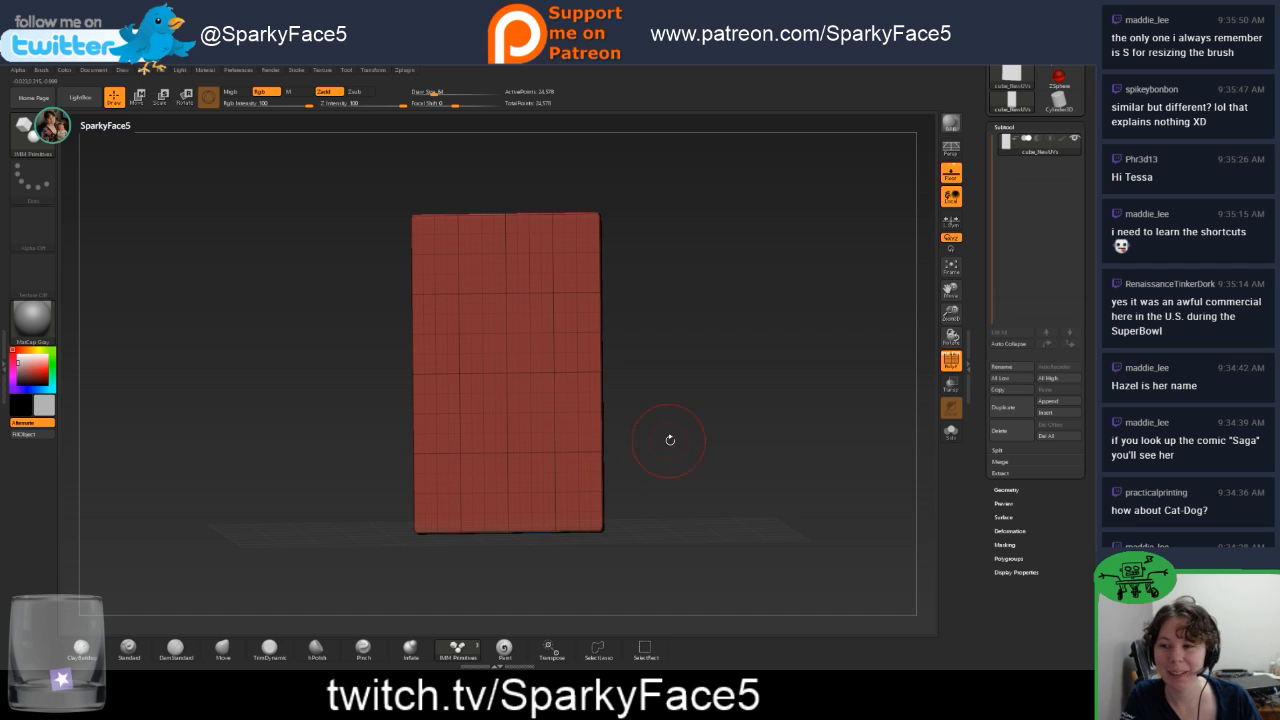
{"action": "mouse_move", "coordinate": [669, 440]}
{"action": "left_mouse_down"}
{"action": "mouse_move", "coordinate": [686, 452]}
{"action": "mouse_move", "coordinate": [676, 424]}
{"action": "left_mouse_up"}
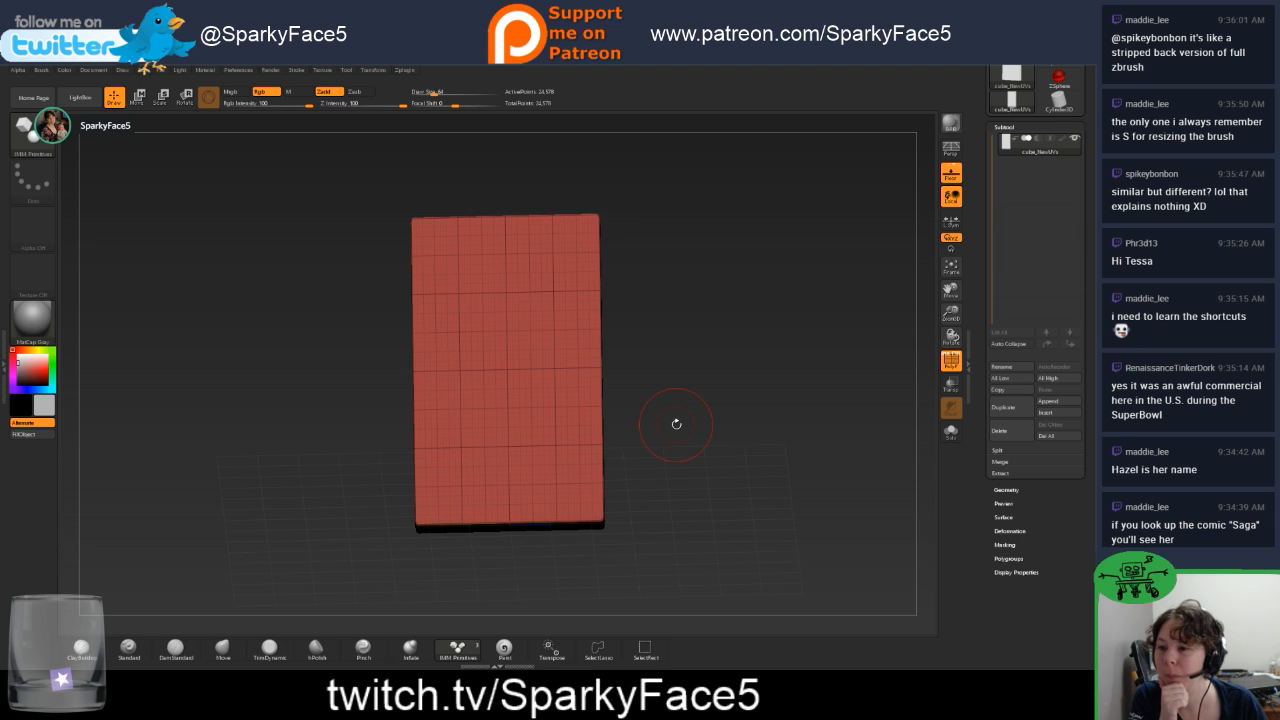
{"action": "left_click_drag", "start_coordinate": [665, 332], "coordinate": [663, 363]}
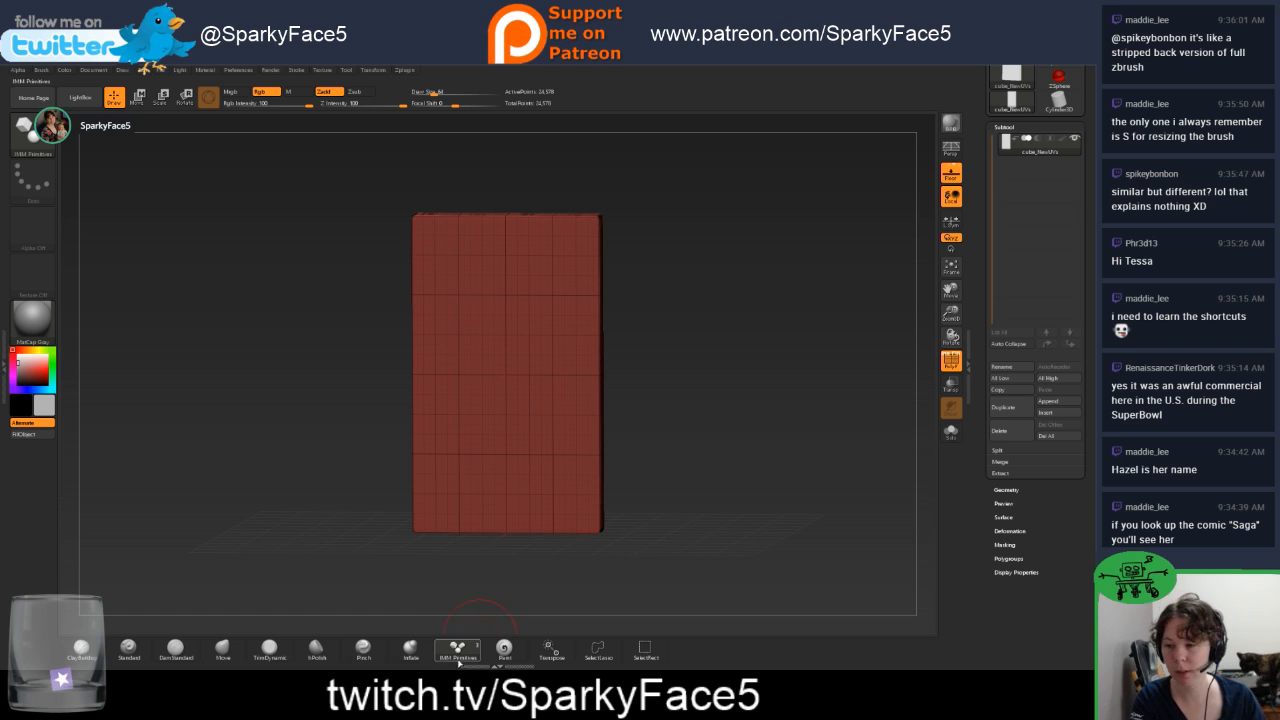
{"action": "key", "text": "m"}
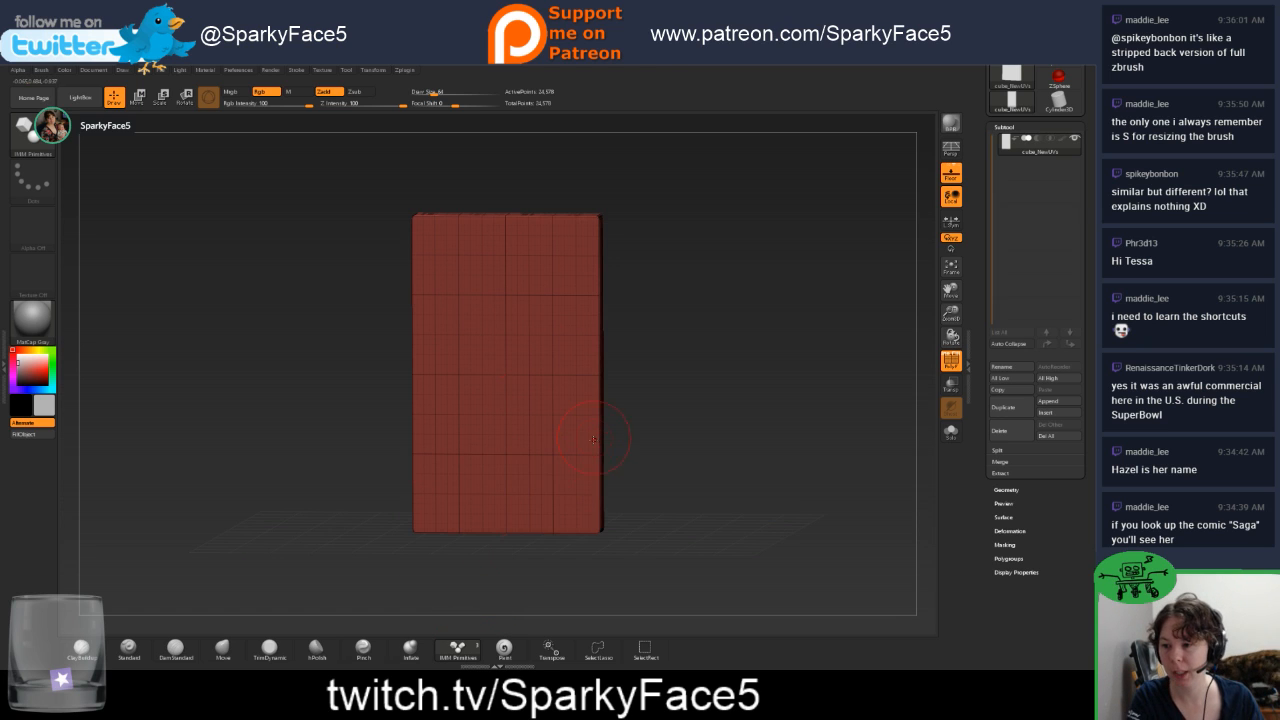
{"action": "key", "text": "m"}
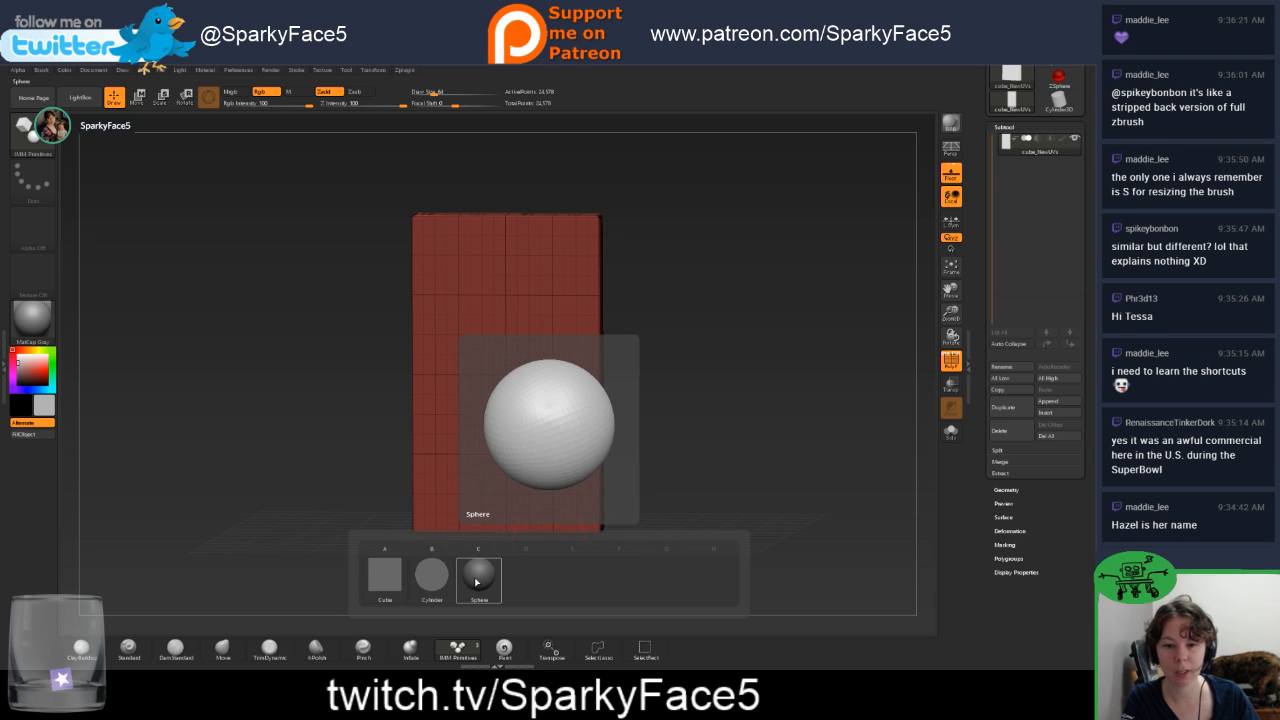
{"action": "left_click", "coordinate": [505, 484]}
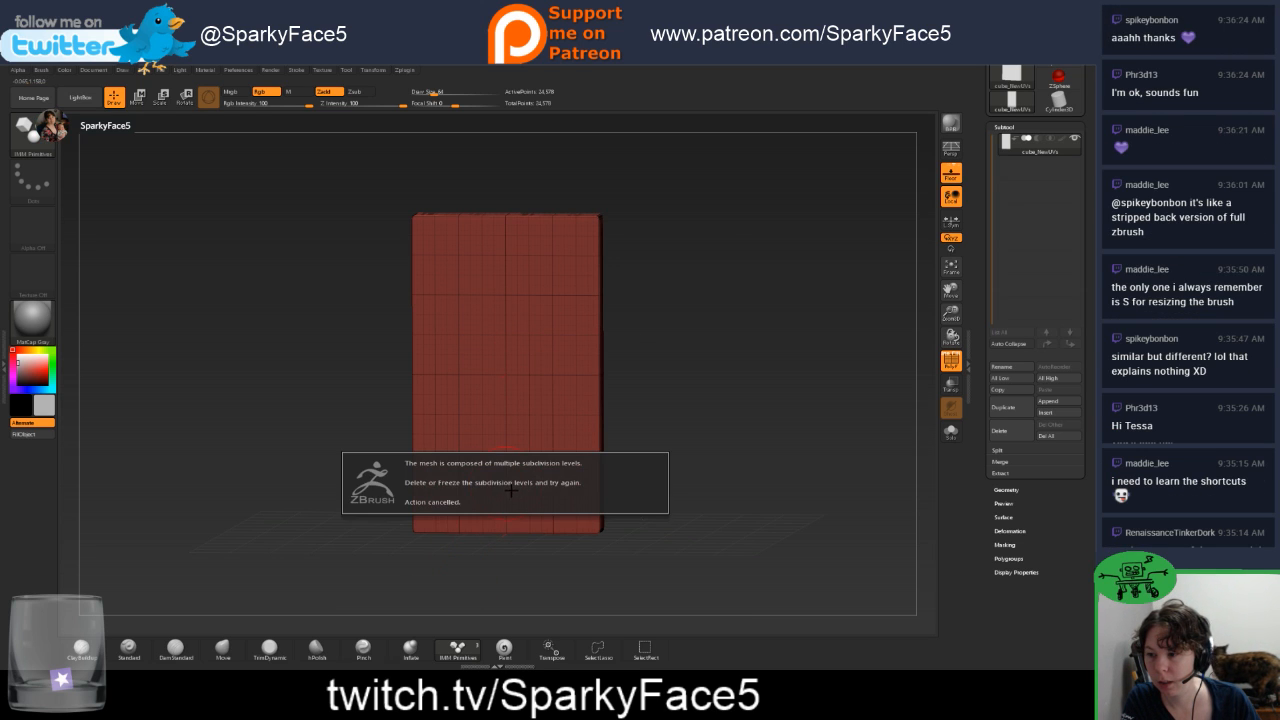
Lower the slab to its first subdivision level and delete the higher subdivision levels.
{"action": "left_click", "coordinate": [1005, 489]}
{"action": "scroll", "coordinate": [995, 430], "scroll_direction": "down", "scroll_amount": 4}
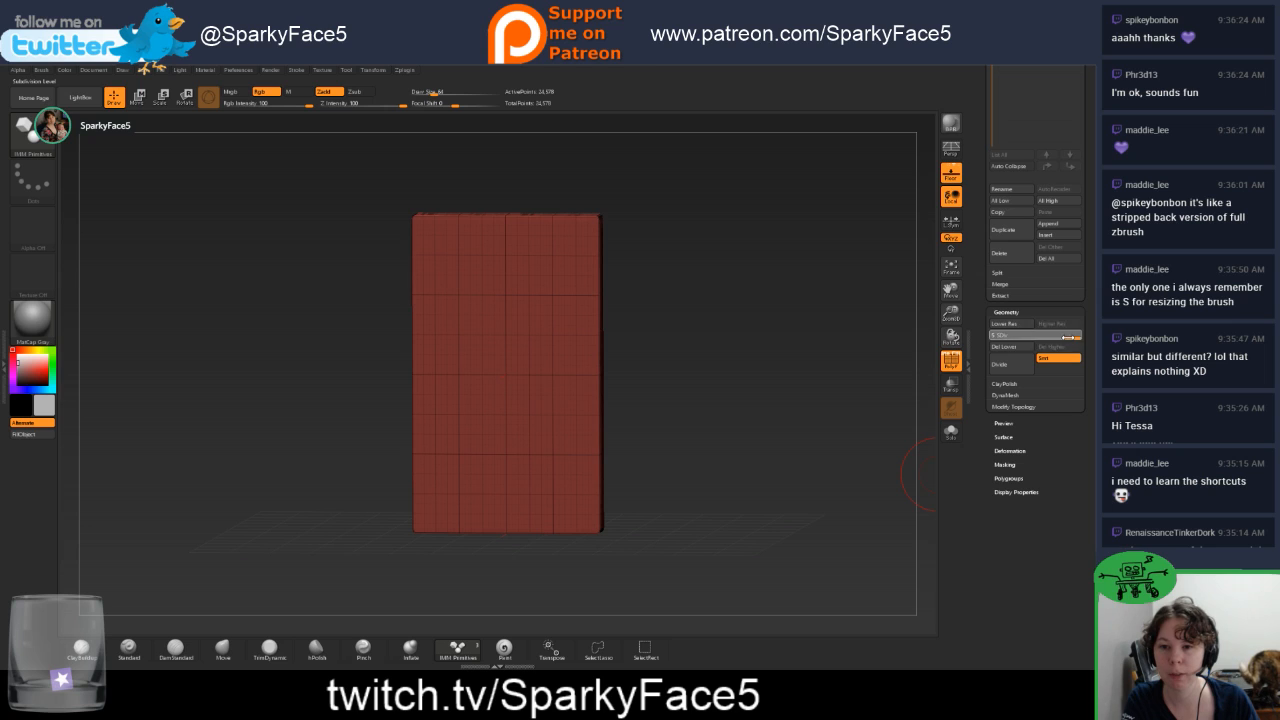
{"action": "left_click", "coordinate": [997, 335]}
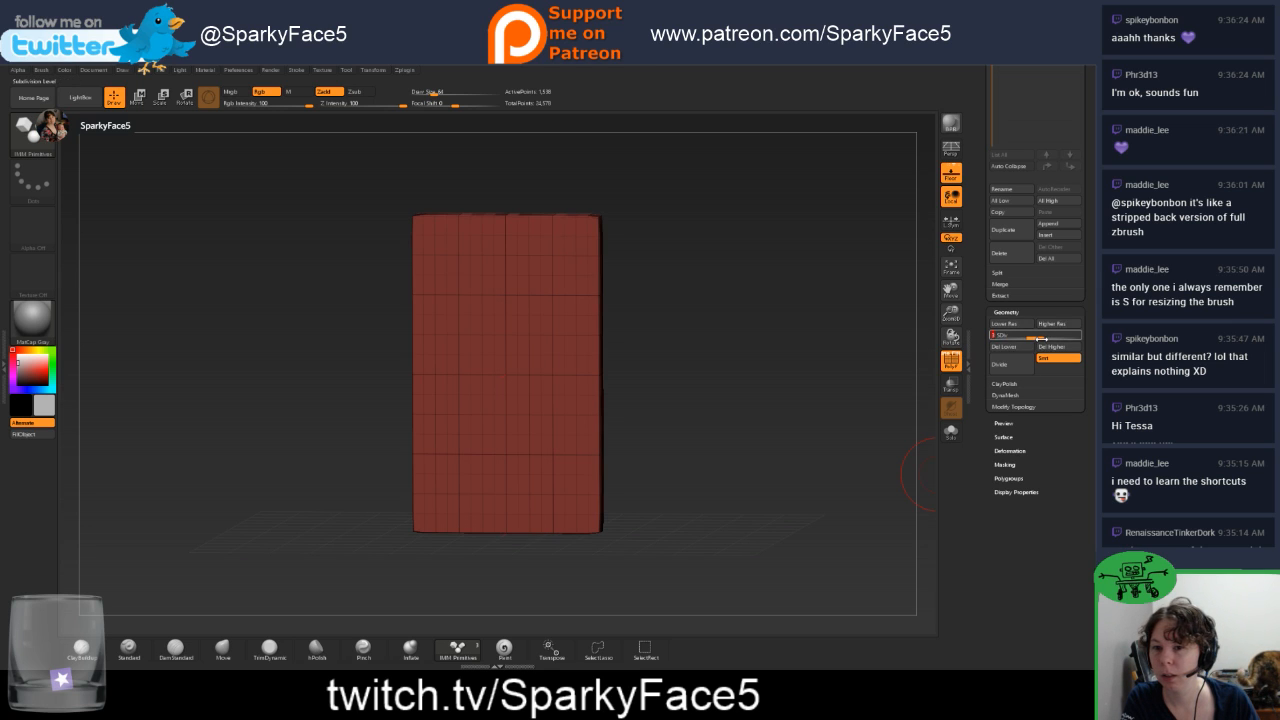
{"action": "left_click", "coordinate": [1011, 337]}
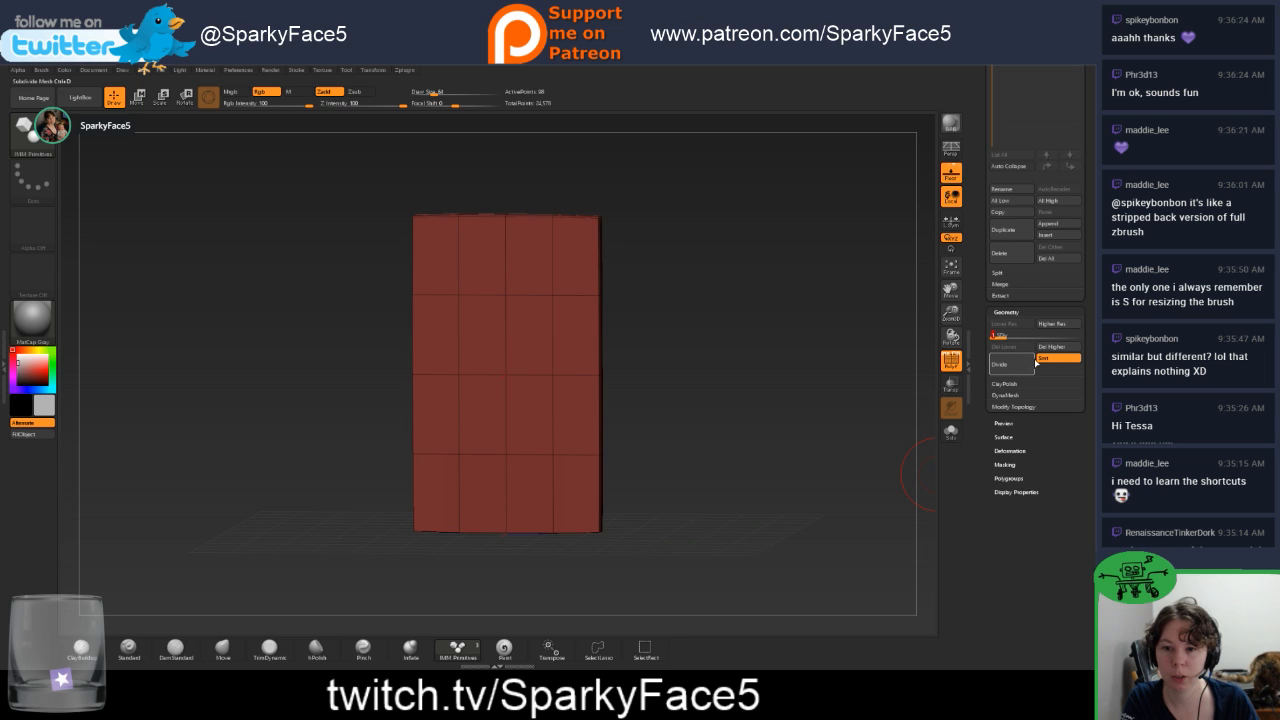
{"action": "left_click", "coordinate": [1051, 347]}
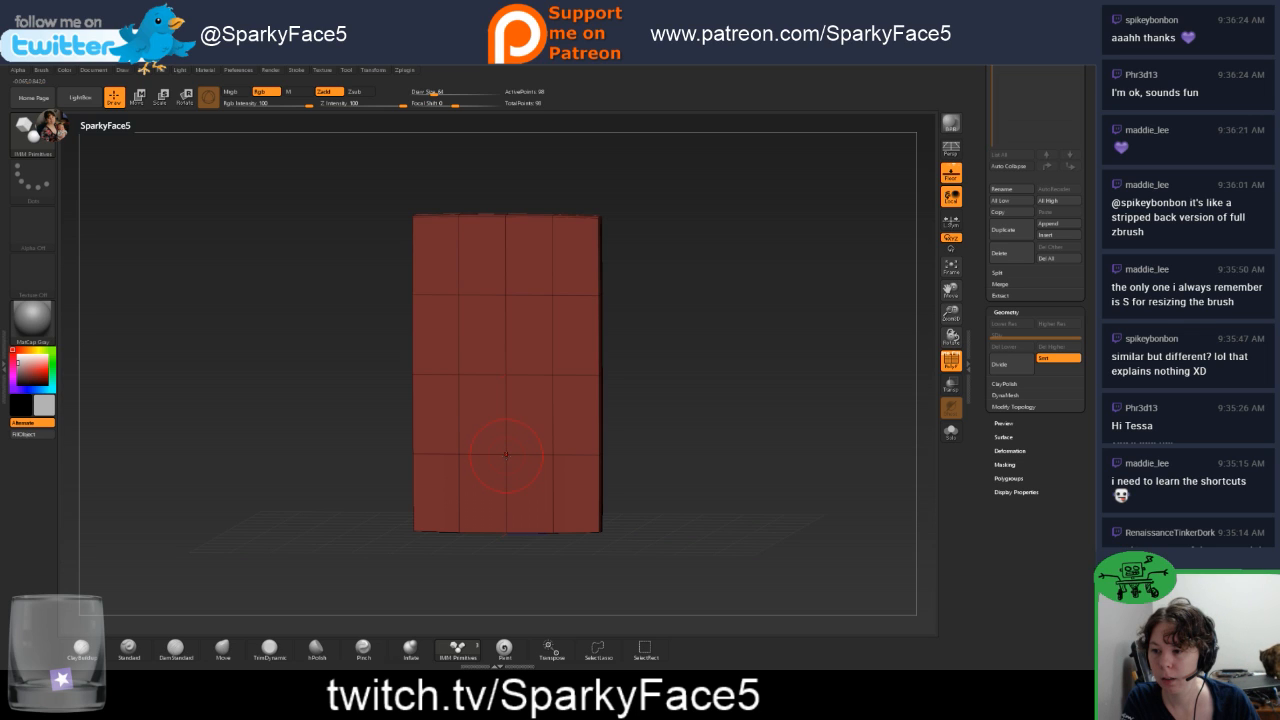
Insert a small cylinder primitive on the slab's lower front face, near its vertical centre line.
{"action": "key", "text": "bracketright"}
{"action": "key", "text": "bracketright"}
{"action": "key", "text": "bracketright"}
{"action": "key", "text": "bracketright"}
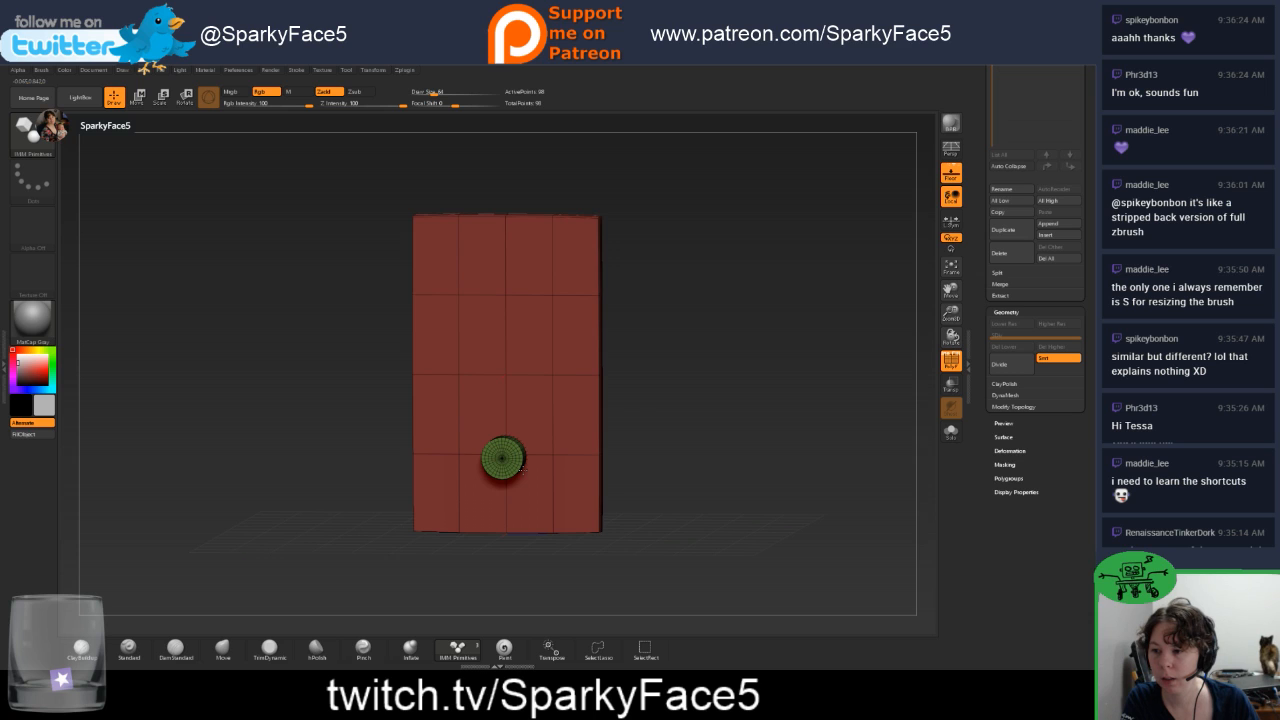
{"action": "key", "text": "ctrl+d"}
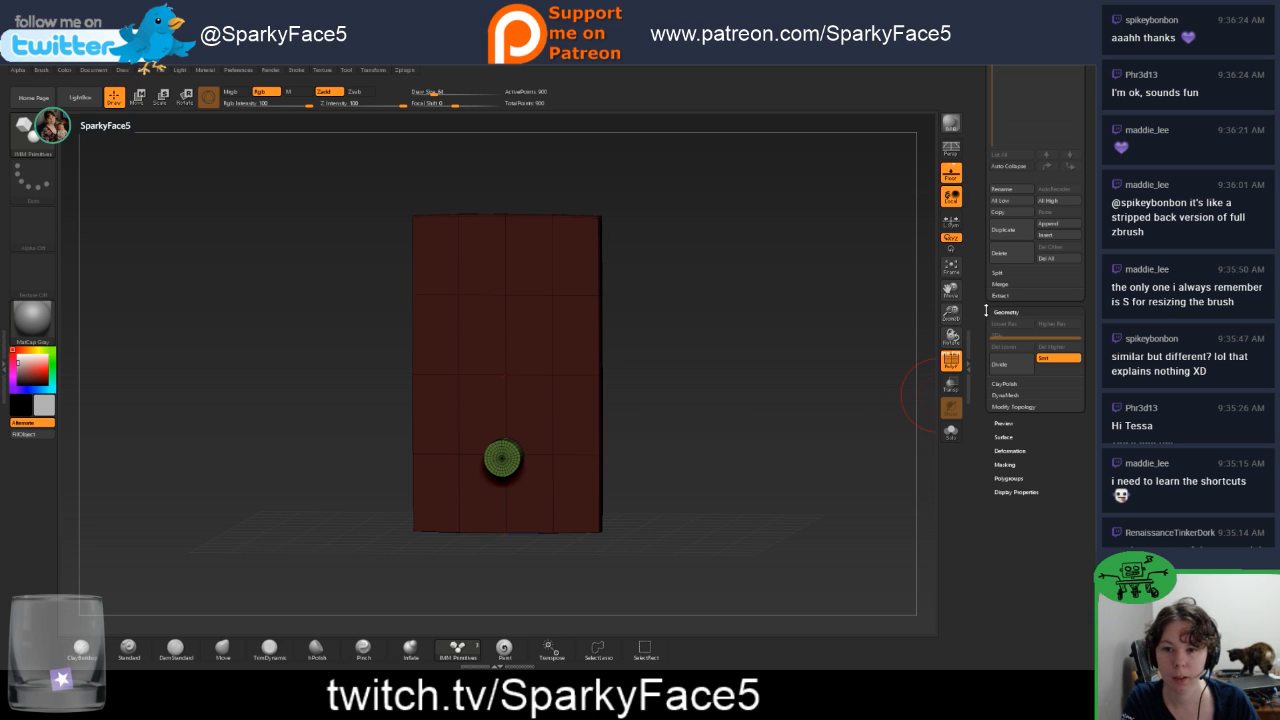
{"action": "left_click_drag", "start_coordinate": [987, 308], "coordinate": [988, 343]}
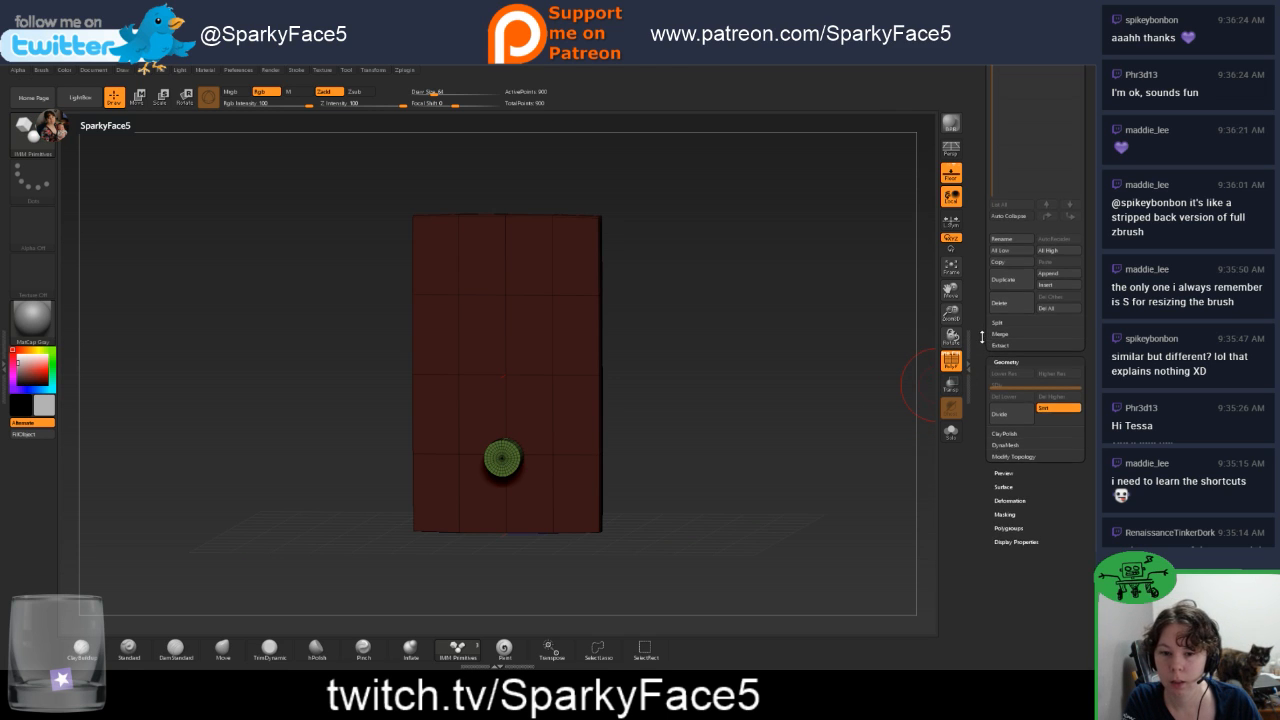
{"action": "left_click_drag", "start_coordinate": [982, 337], "coordinate": [976, 373]}
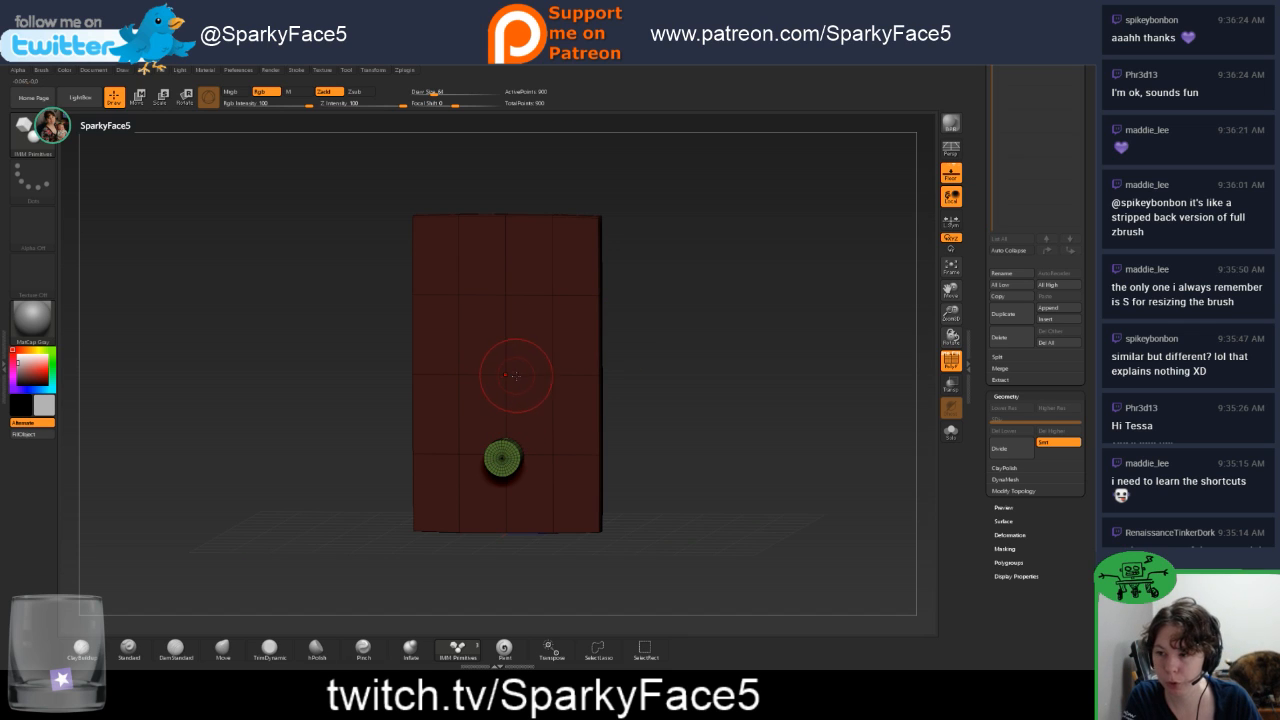
Reset the gizmo's orientation and move the cylinder down along Y by about 0.393 toward the slab's base.
{"action": "key", "text": "w"}
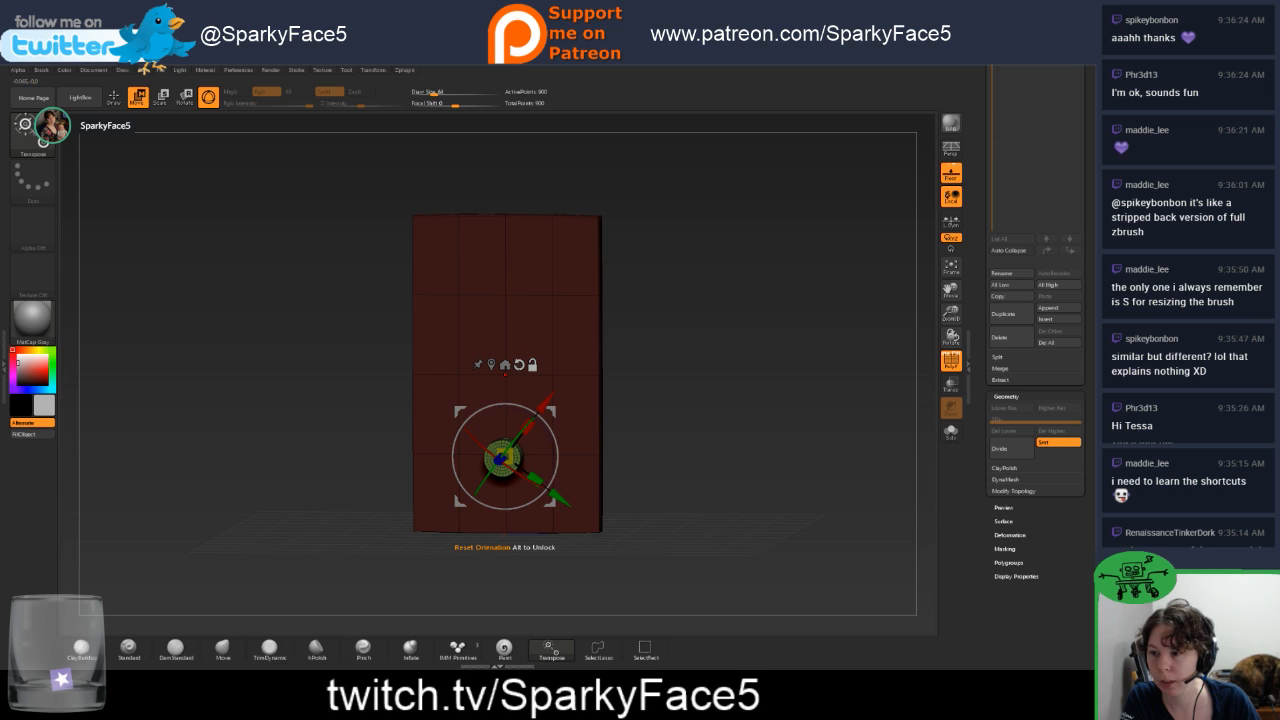
{"action": "left_click", "coordinate": [519, 364]}
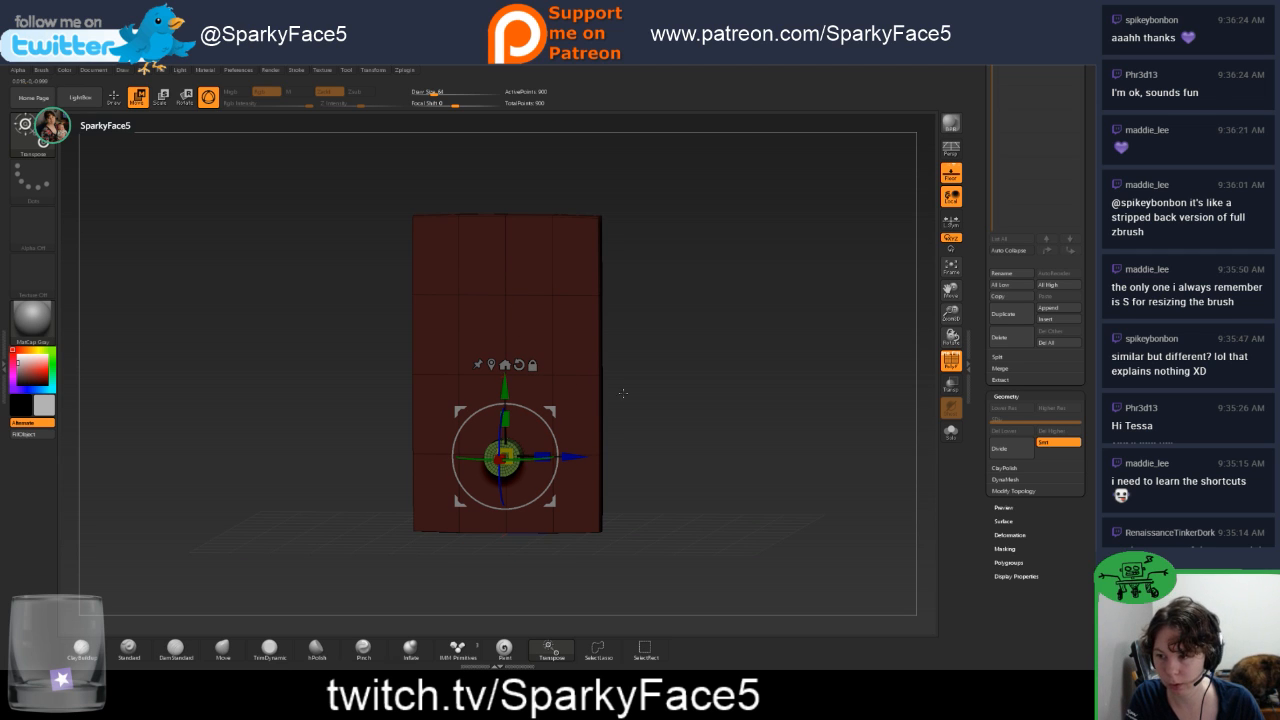
{"action": "left_click_drag", "start_coordinate": [622, 393], "coordinate": [658, 388]}
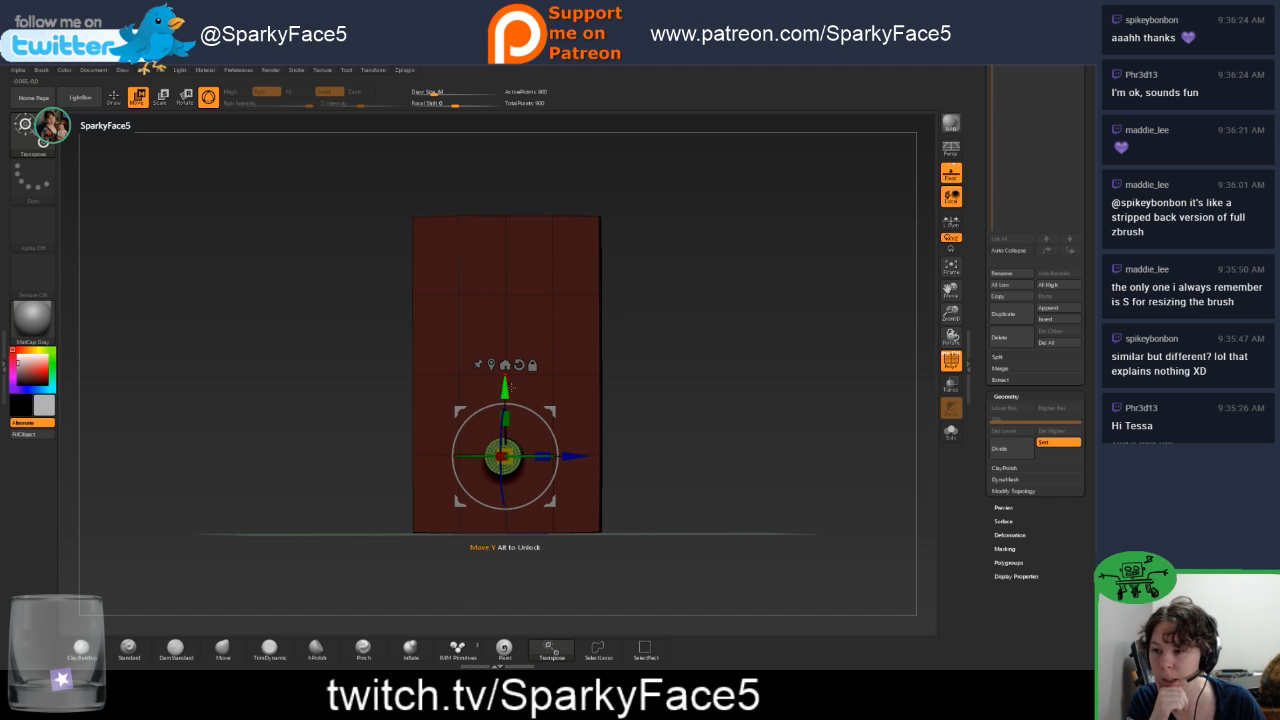
{"action": "left_click_drag", "start_coordinate": [505, 388], "coordinate": [507, 425]}
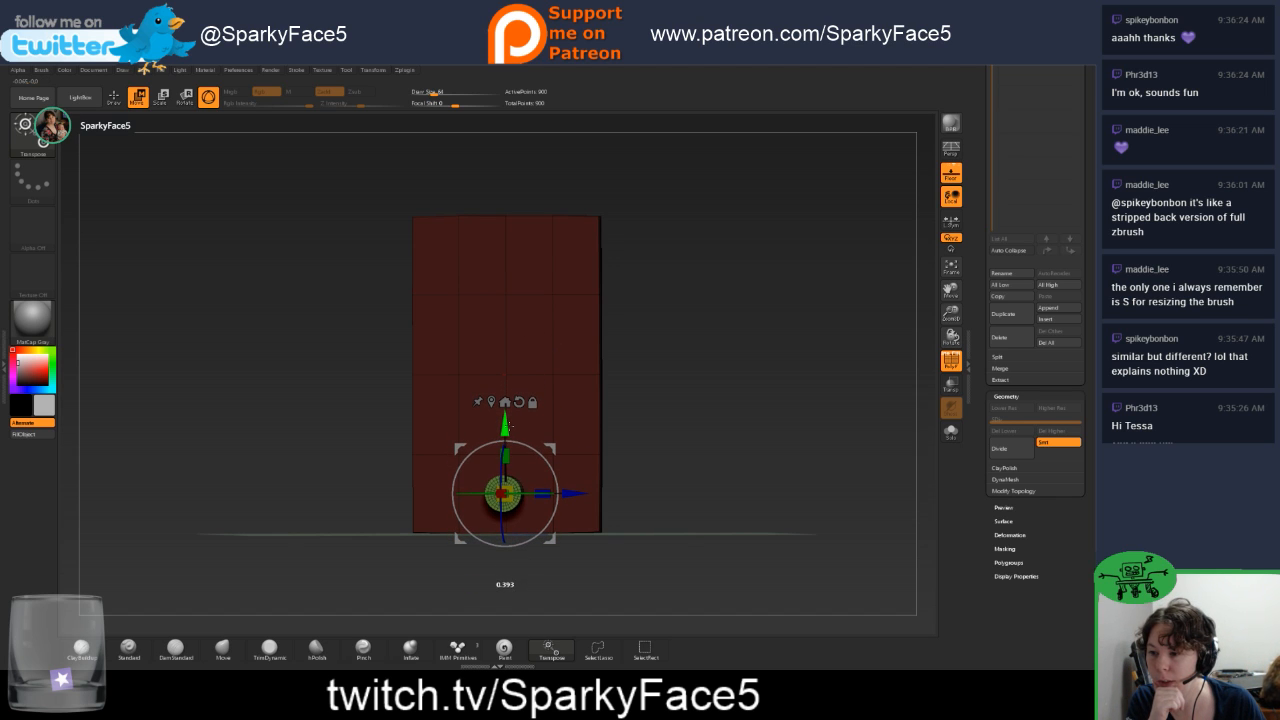
Adjust the cylinder's depth along X so it sits on the slab's lower front face.
{"action": "left_click_drag", "start_coordinate": [659, 433], "coordinate": [656, 450]}
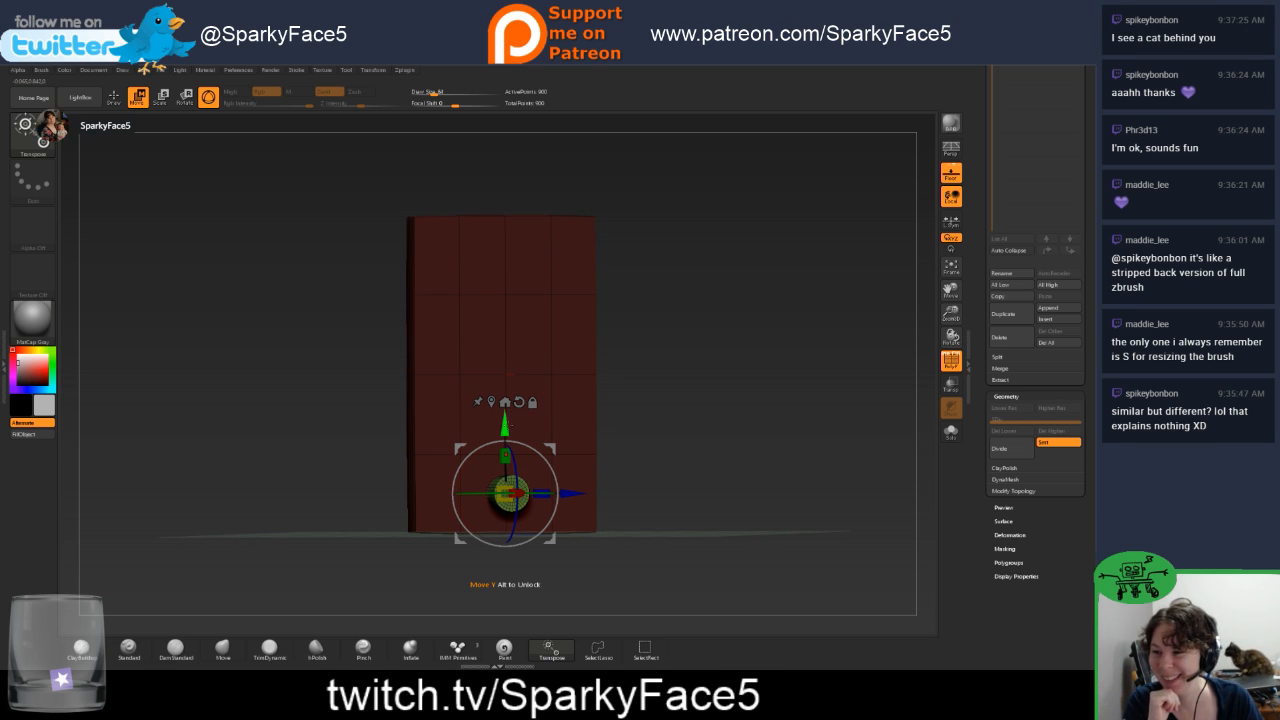
{"action": "left_click_drag", "start_coordinate": [610, 430], "coordinate": [650, 435]}
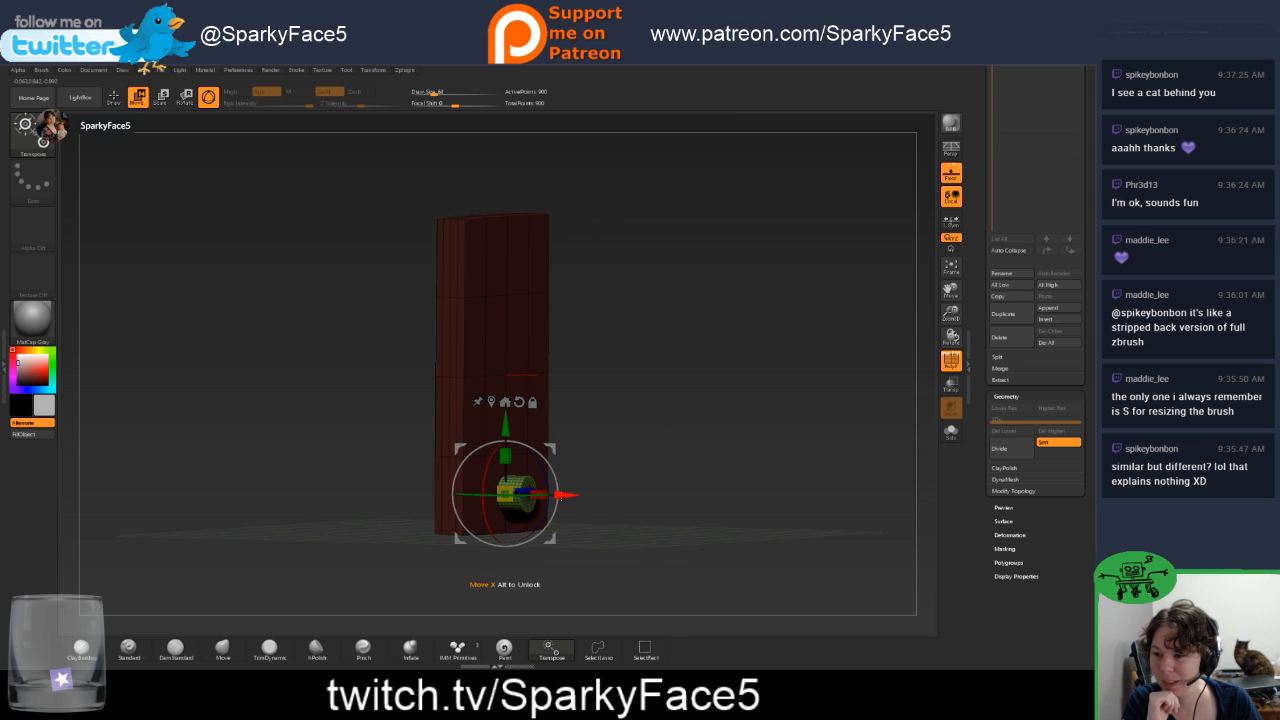
{"action": "left_click_drag", "start_coordinate": [565, 494], "coordinate": [639, 443]}
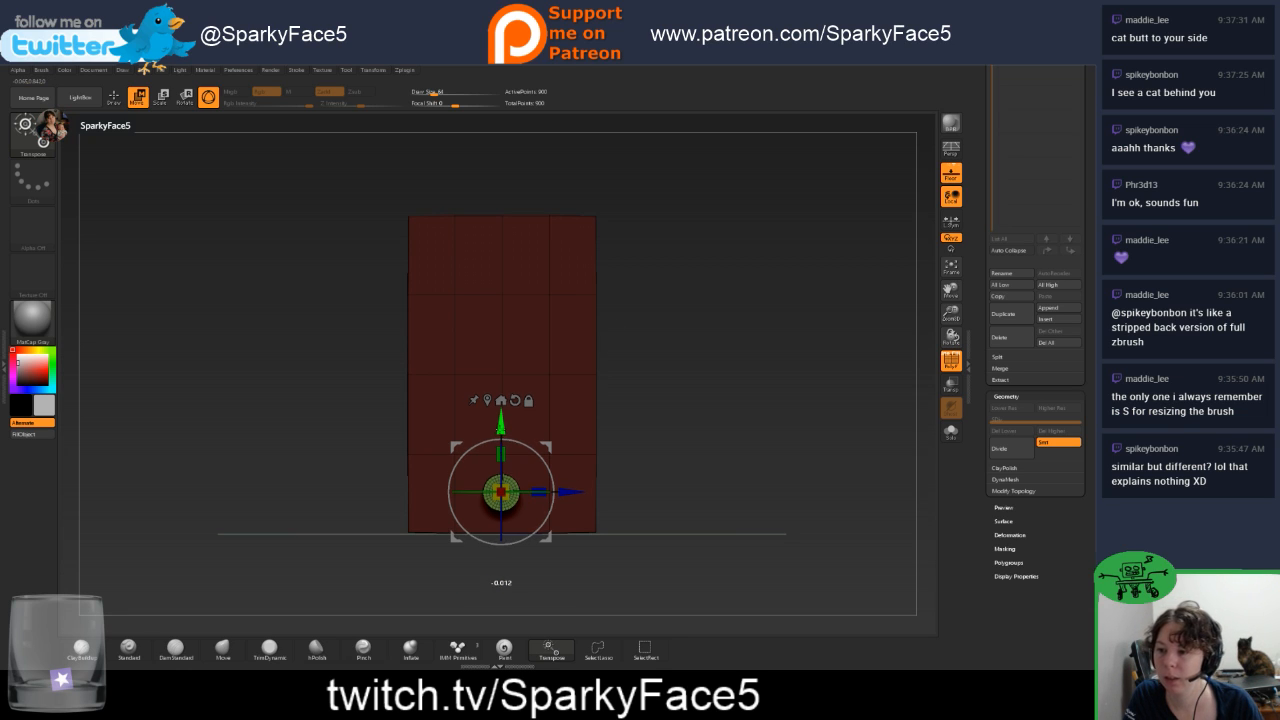
{"action": "left_click_drag", "start_coordinate": [610, 468], "coordinate": [693, 468]}
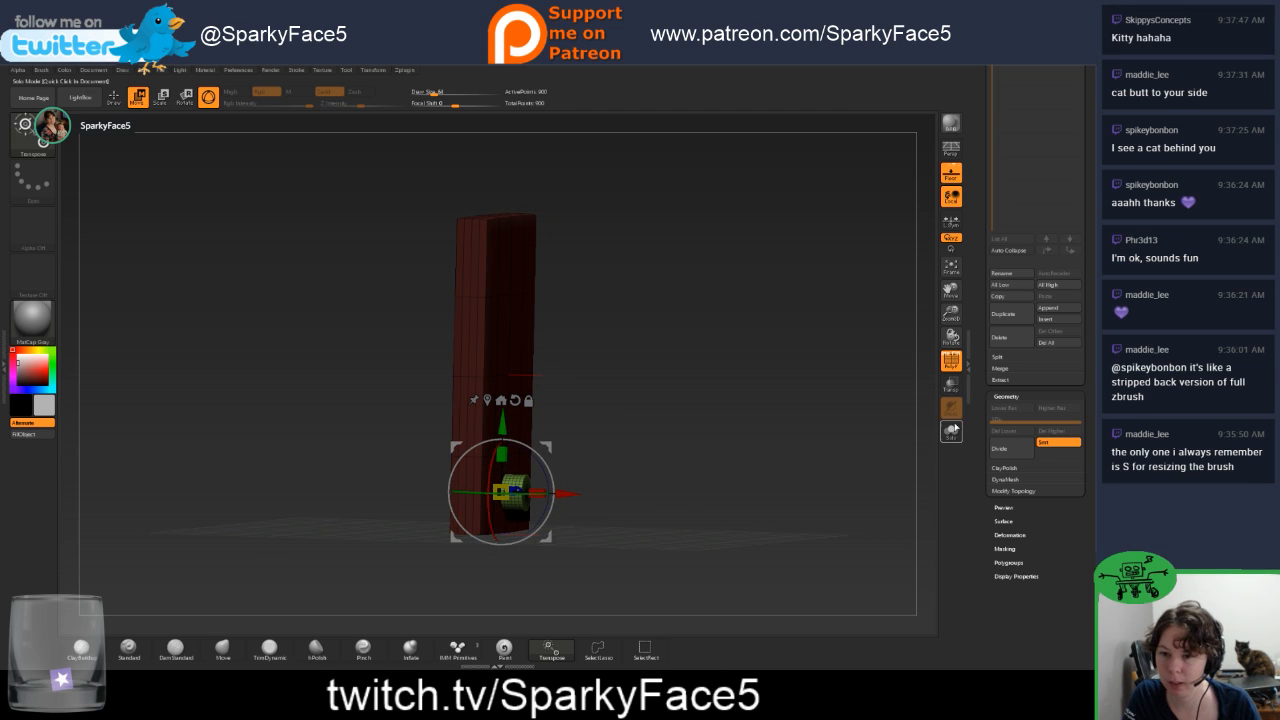
{"action": "left_click_drag", "start_coordinate": [566, 493], "coordinate": [603, 482]}
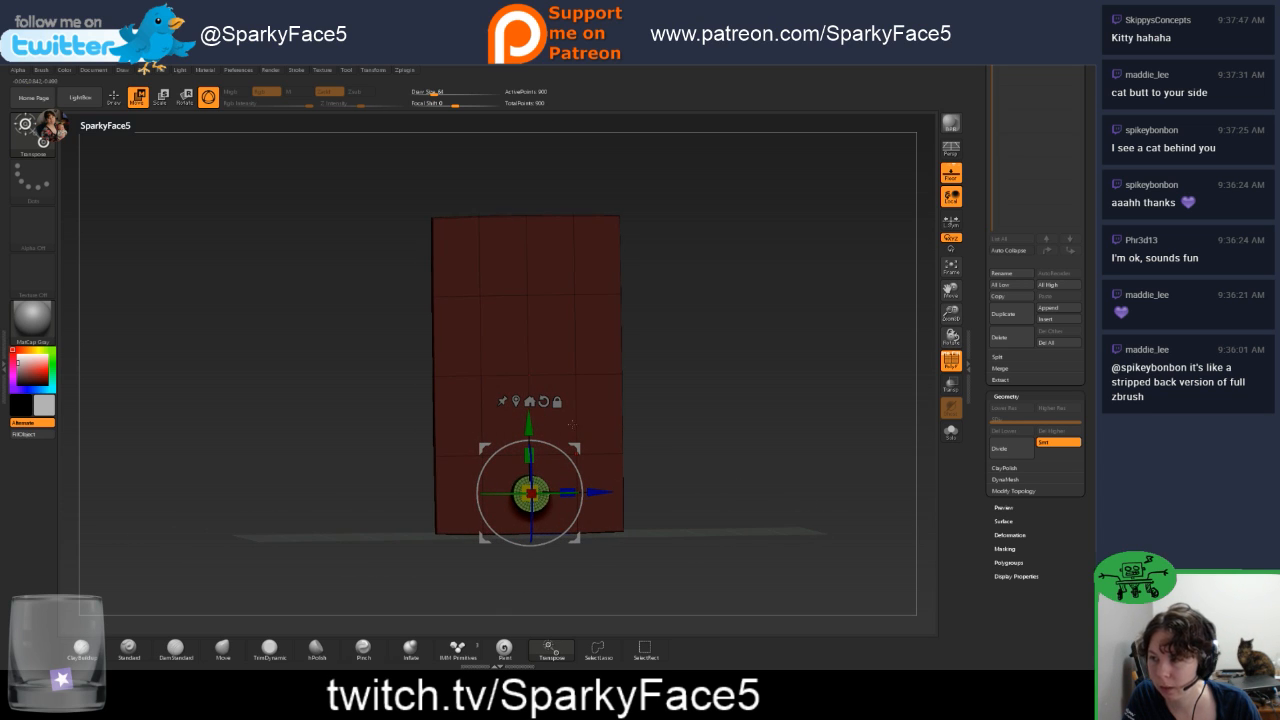
Split the masked slab from the unmasked cylinder so that each becomes a separate subtool.
{"action": "left_click", "coordinate": [113, 96]}
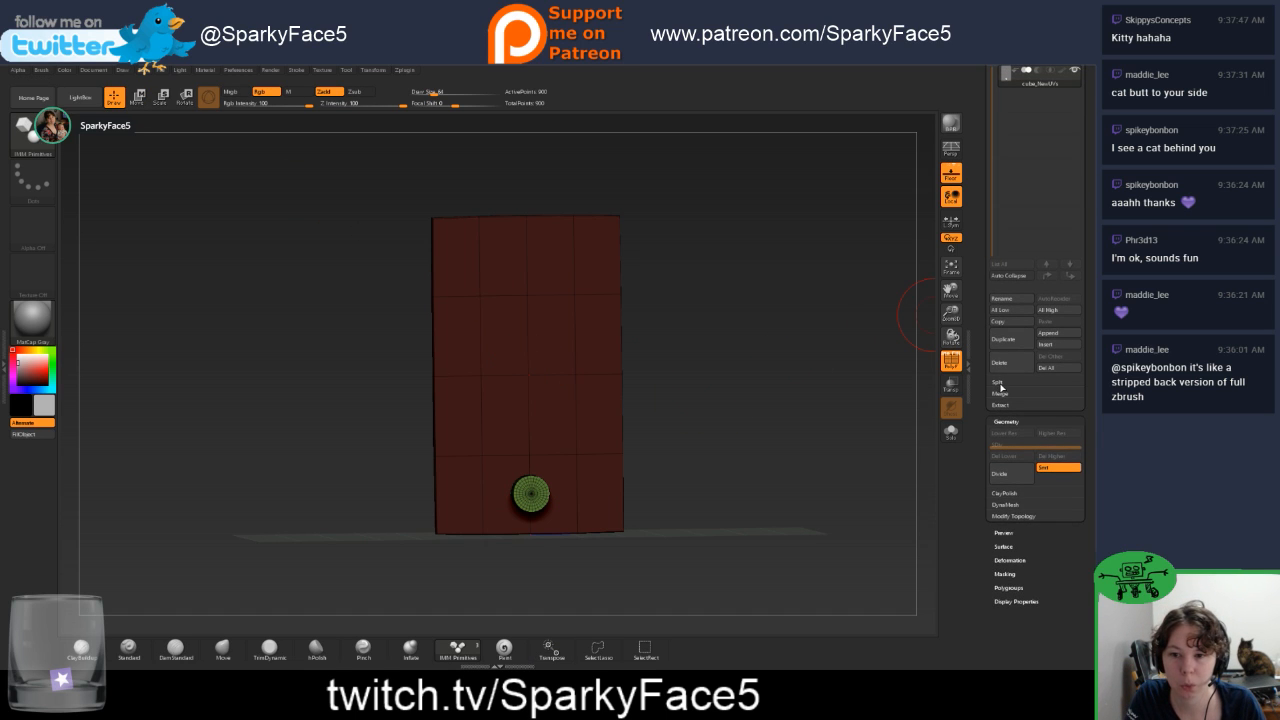
{"action": "left_click", "coordinate": [999, 384]}
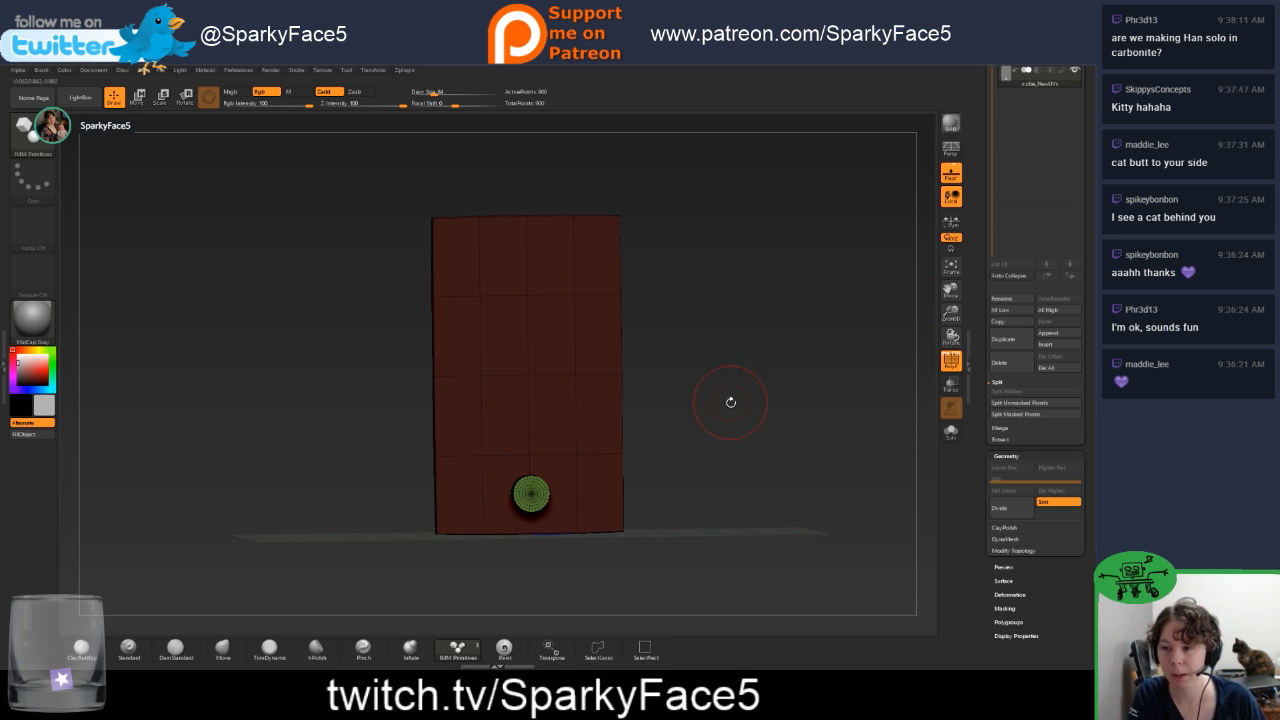
{"action": "mouse_move", "coordinate": [731, 402]}
{"action": "left_mouse_down"}
{"action": "mouse_move", "coordinate": [709, 401]}
{"action": "mouse_move", "coordinate": [733, 405]}
{"action": "left_mouse_up"}
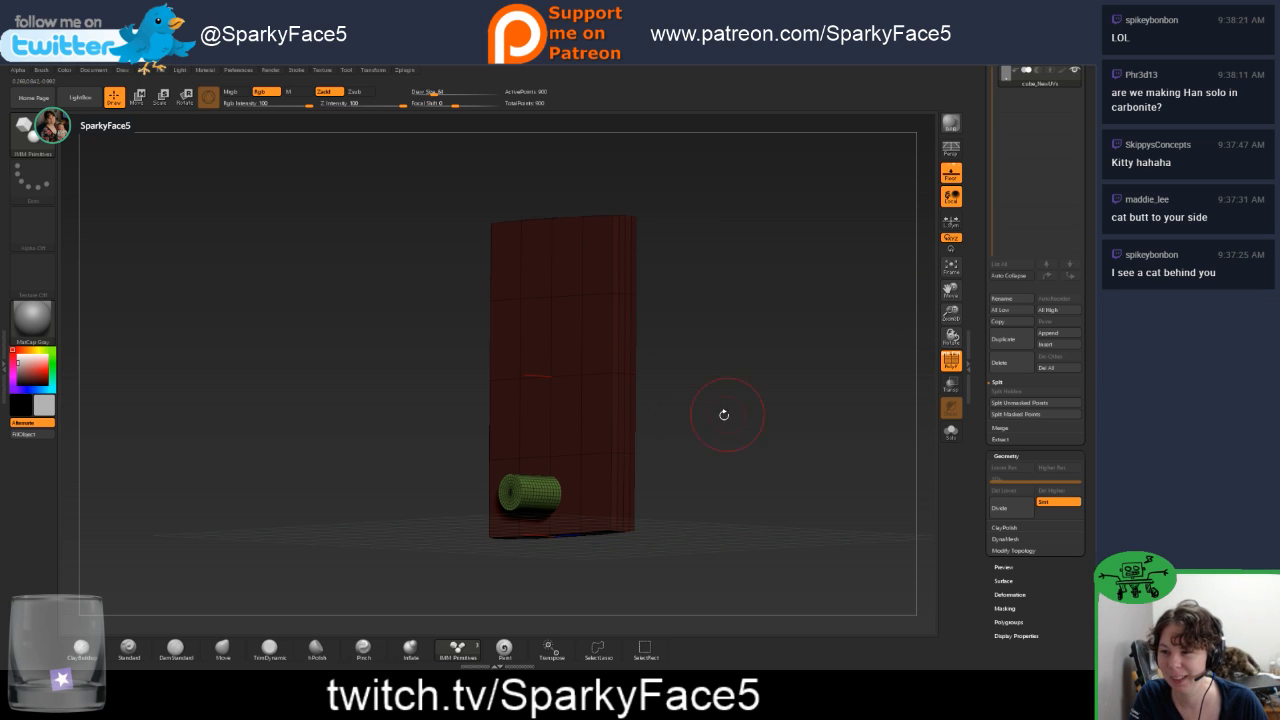
{"action": "left_click_drag", "start_coordinate": [724, 414], "coordinate": [760, 429], "text": "shift"}
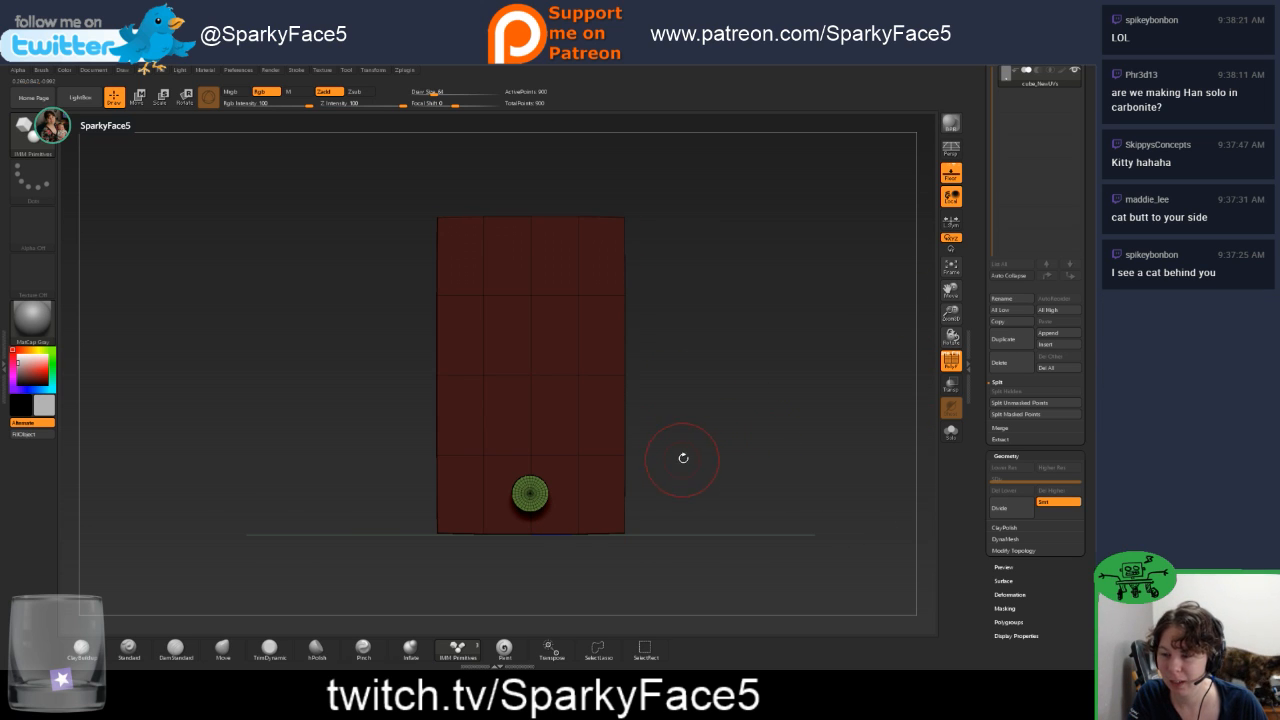
{"action": "mouse_move", "coordinate": [689, 462]}
{"action": "left_mouse_down"}
{"action": "mouse_move", "coordinate": [713, 463]}
{"action": "mouse_move", "coordinate": [666, 453]}
{"action": "left_mouse_up"}
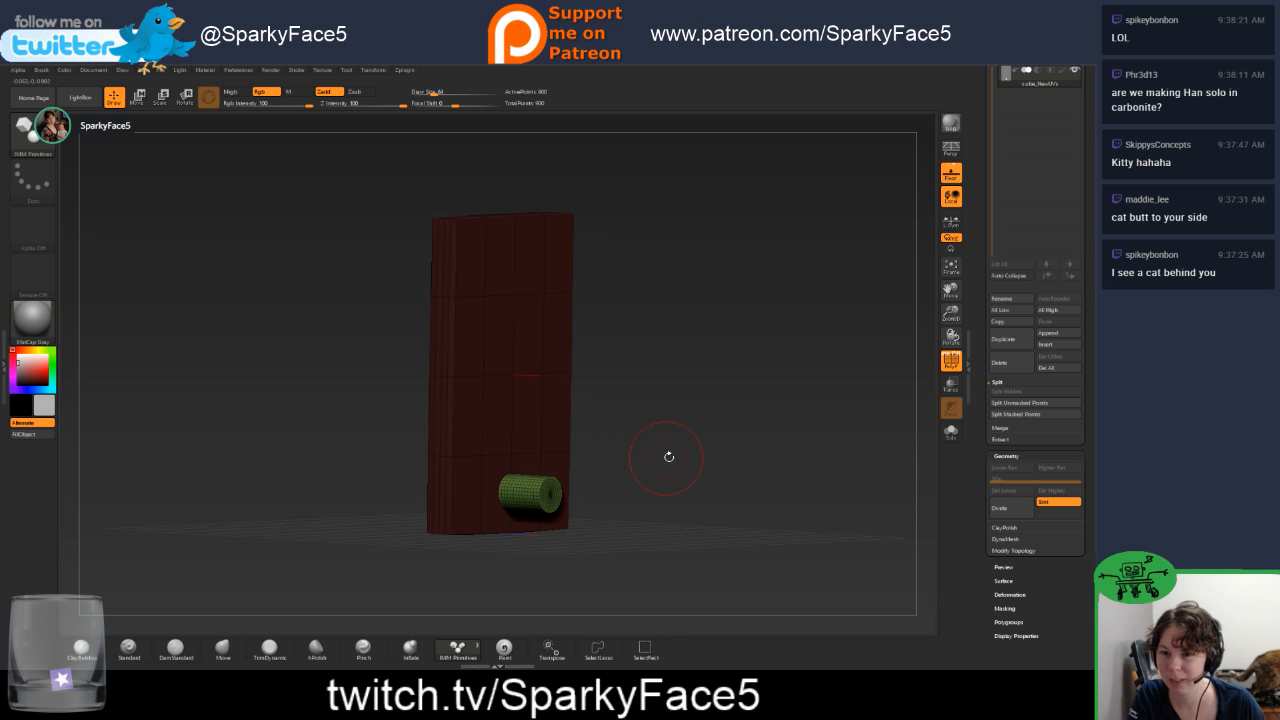
{"action": "left_click", "coordinate": [1022, 414]}
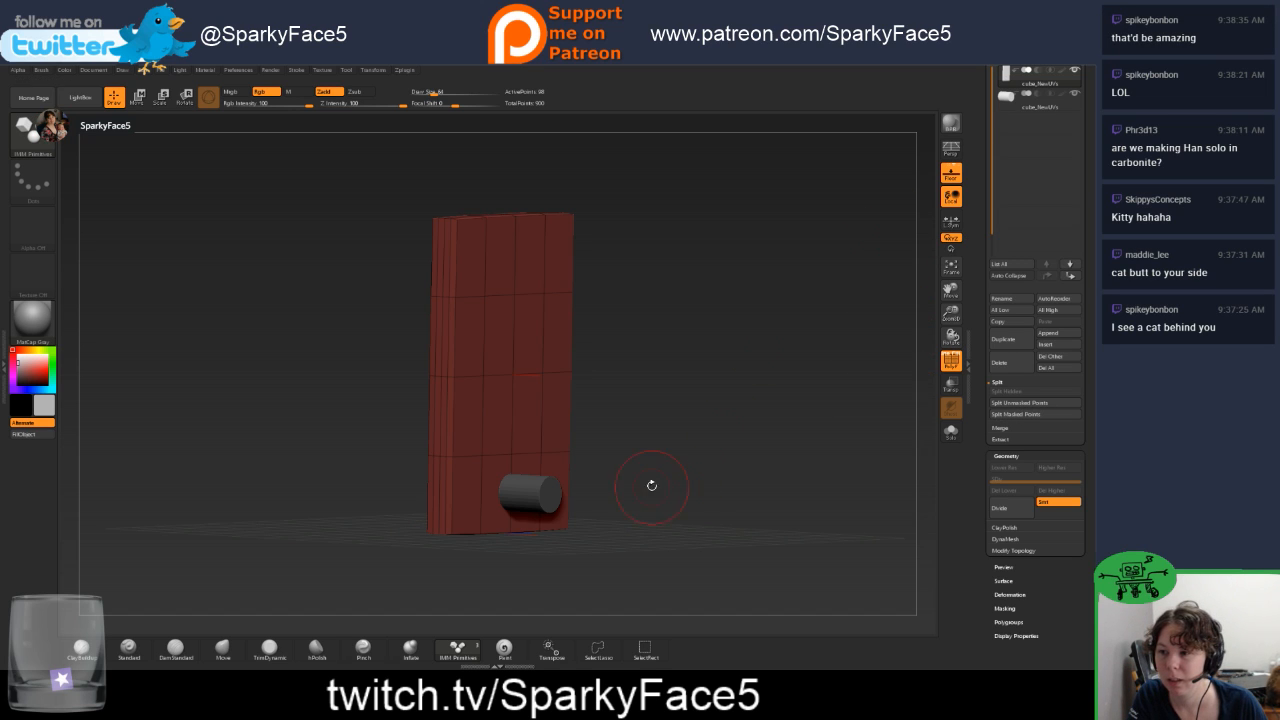
Make the split-off cylinder the active subtool with the Move gizmo and turn on transparency for the inactive slab.
{"action": "scroll", "coordinate": [1026, 212], "scroll_direction": "up", "scroll_amount": 3}
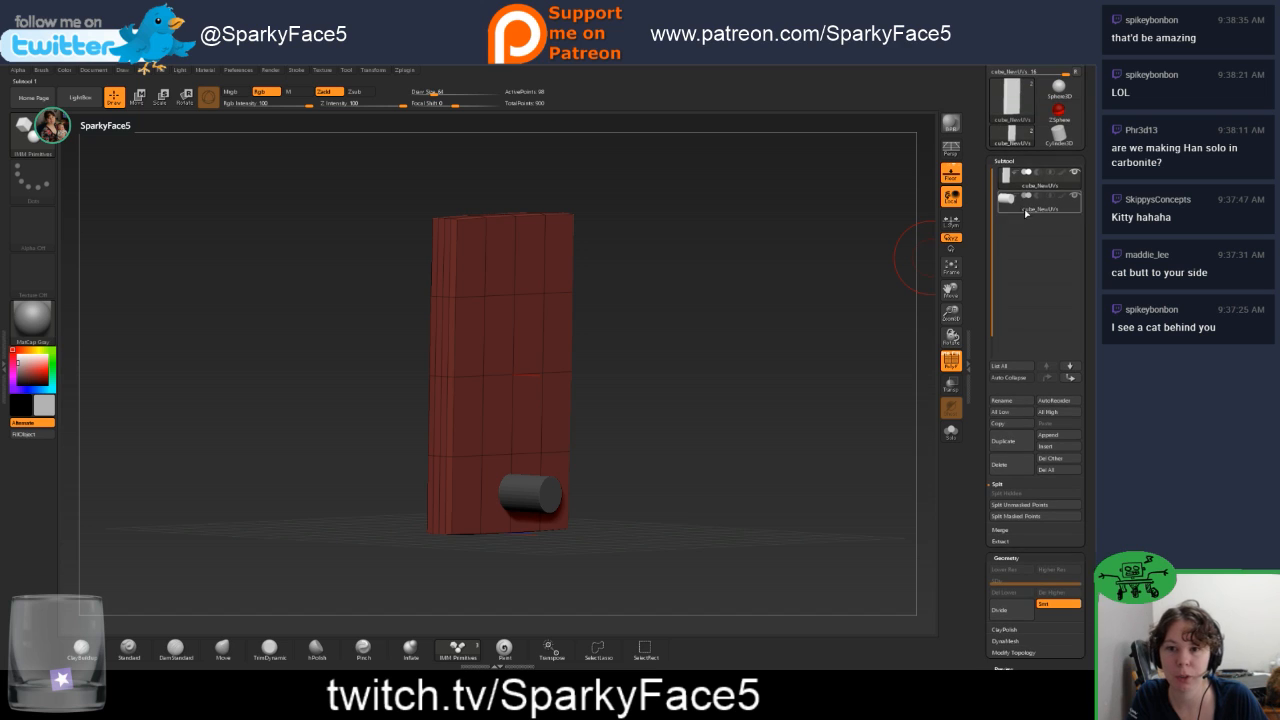
{"action": "left_click", "coordinate": [1020, 204]}
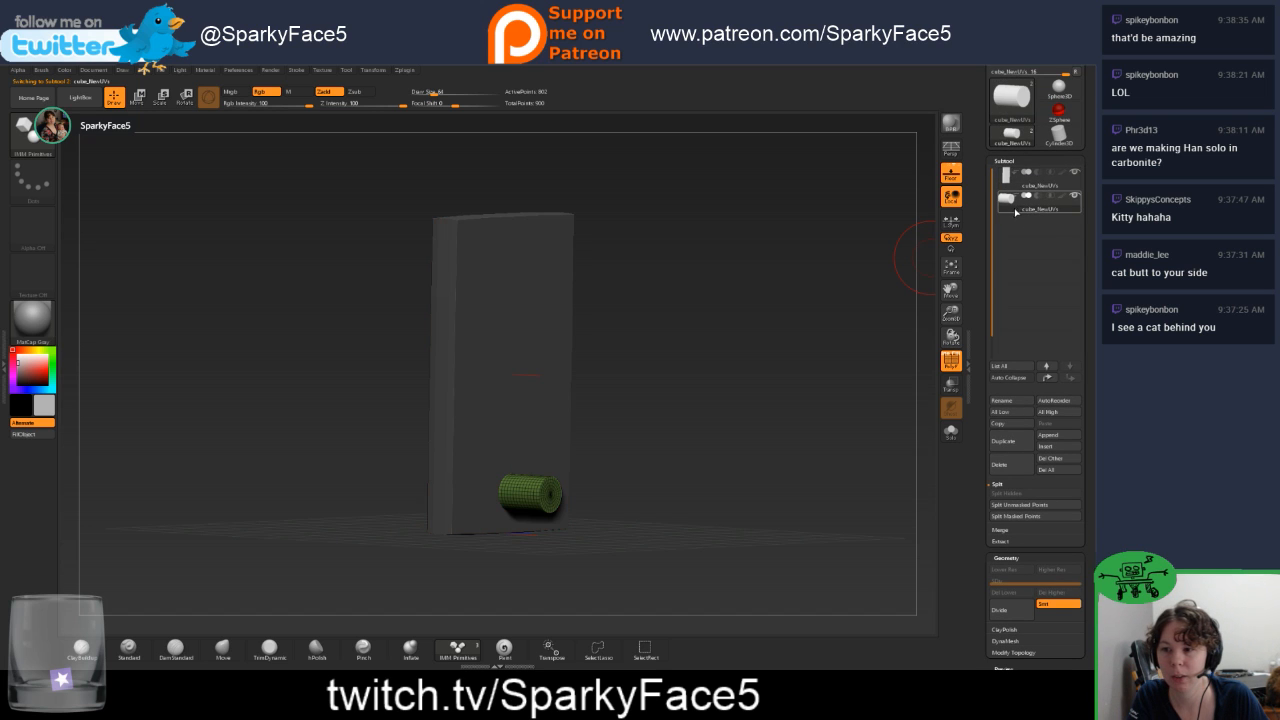
{"action": "key", "text": "w"}
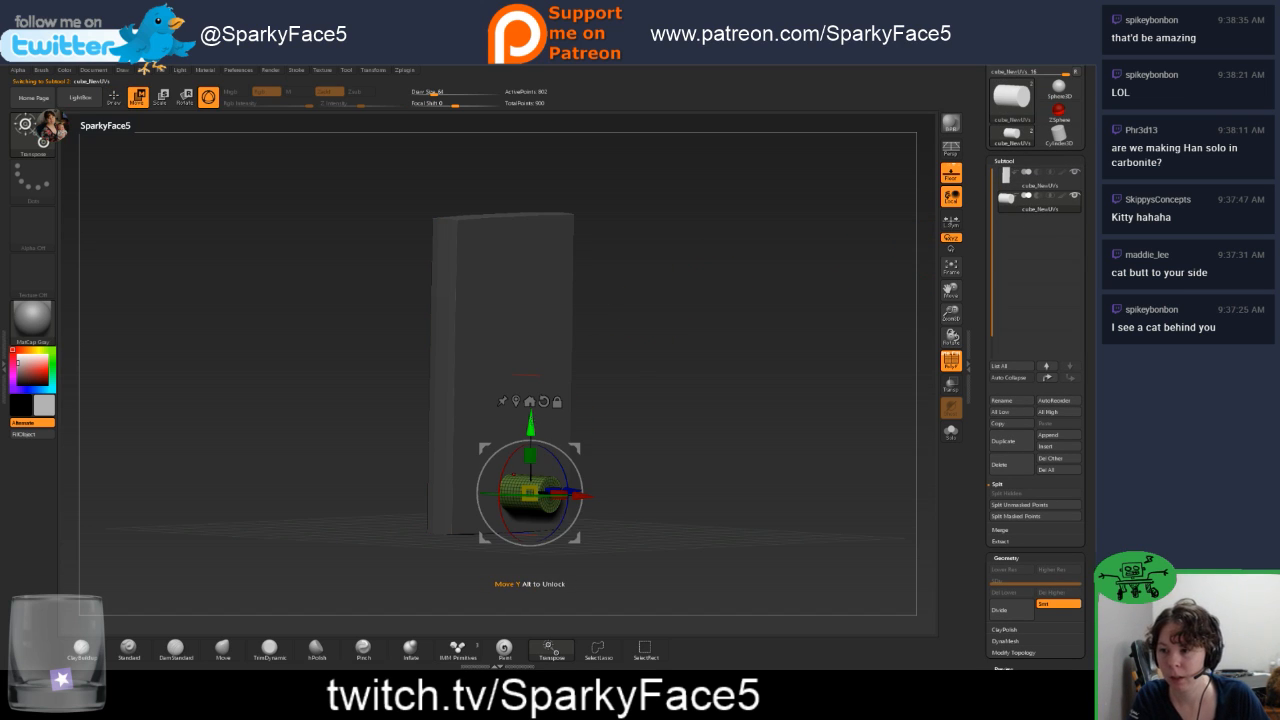
{"action": "mouse_move", "coordinate": [530, 415]}
{"action": "left_mouse_down"}
{"action": "mouse_move", "coordinate": [530, 362]}
{"action": "mouse_move", "coordinate": [530, 415]}
{"action": "left_mouse_up"}
{"action": "left_click", "coordinate": [1014, 180]}
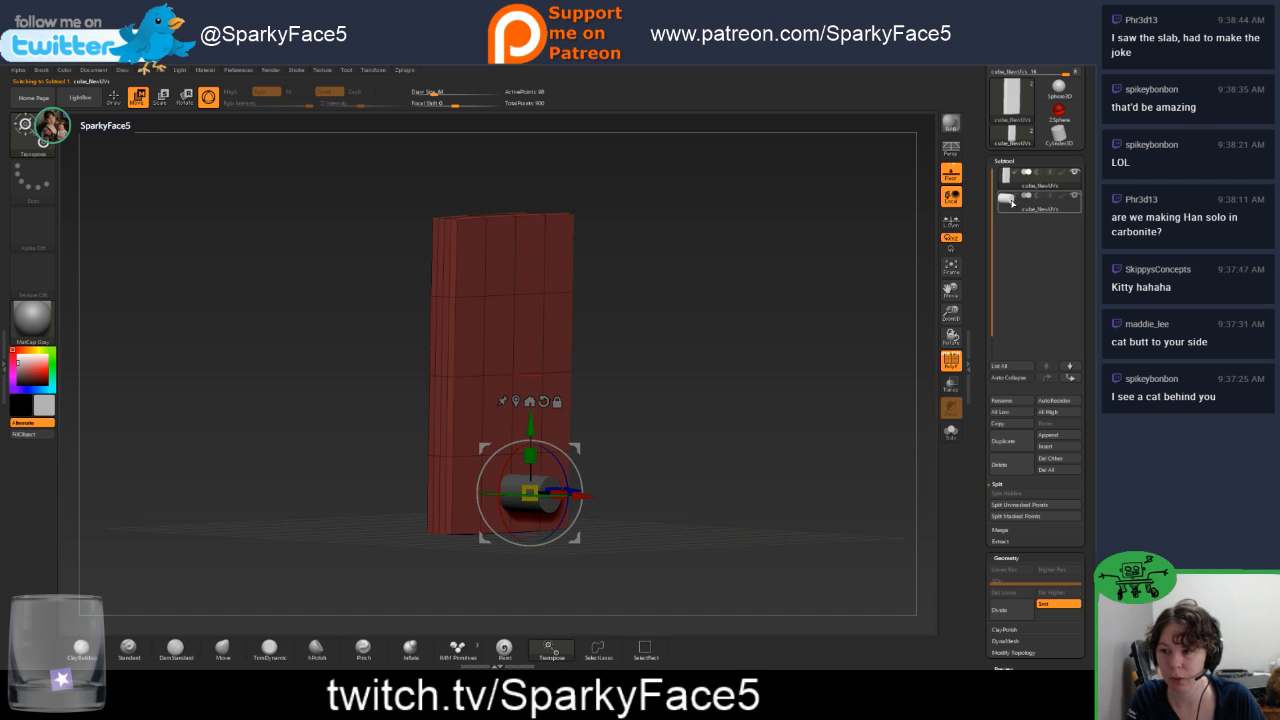
{"action": "left_click", "coordinate": [1012, 200]}
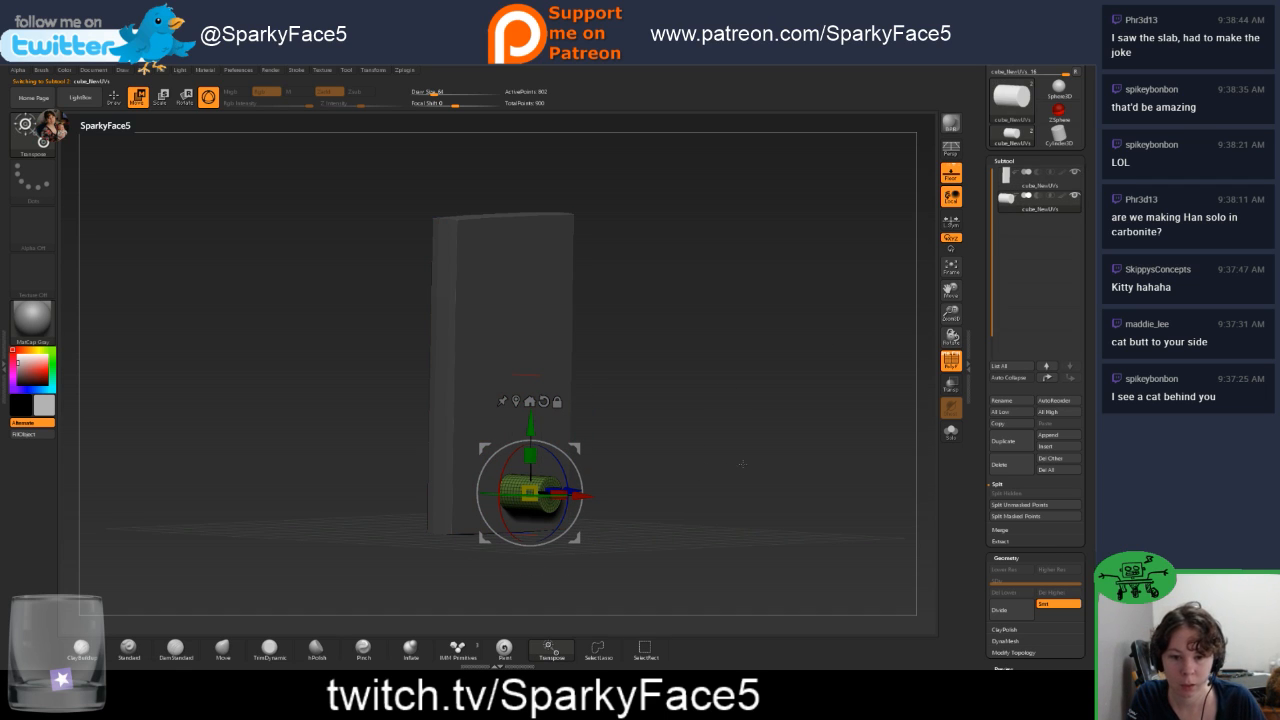
{"action": "mouse_move", "coordinate": [743, 464]}
{"action": "left_mouse_down"}
{"action": "mouse_move", "coordinate": [697, 460]}
{"action": "mouse_move", "coordinate": [760, 450]}
{"action": "left_mouse_up"}
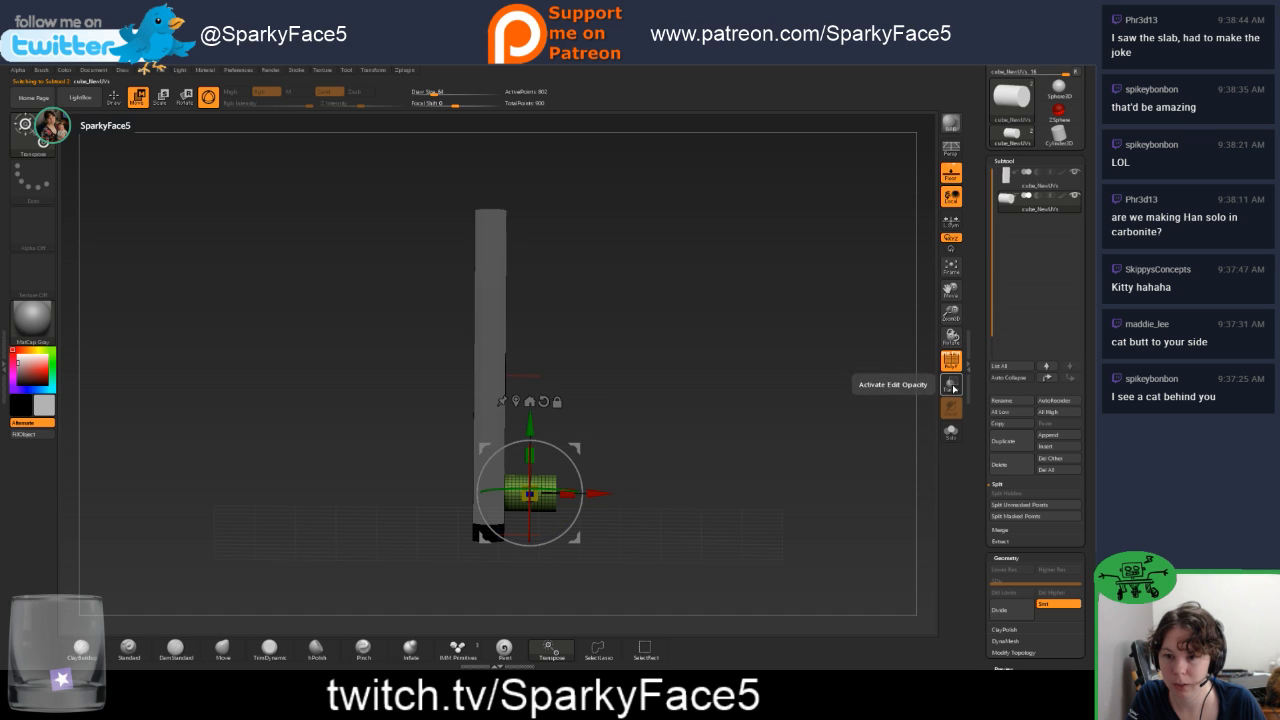
{"action": "left_click", "coordinate": [951, 385]}
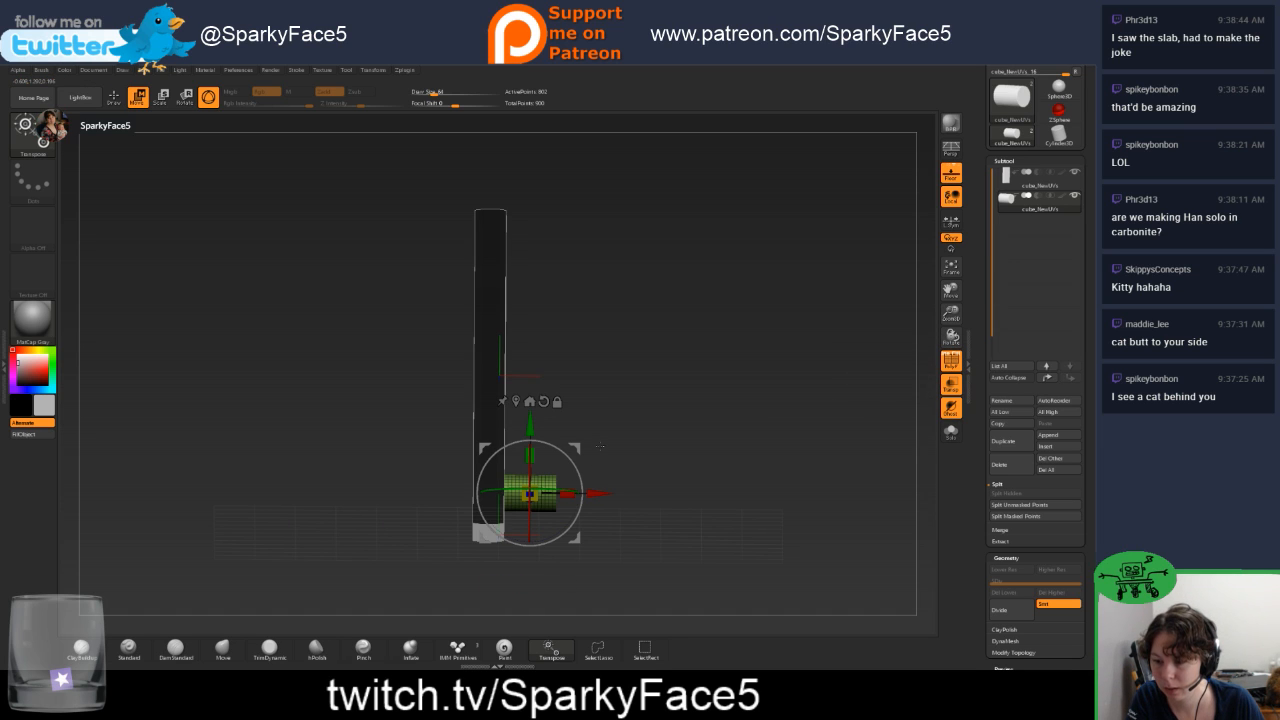
Duplicate the cylinder subtool and set the copy directly below the slab in the subtool list to subtraction mode.
{"action": "left_click_drag", "start_coordinate": [600, 455], "coordinate": [487, 484]}
{"action": "left_click", "coordinate": [1015, 440]}
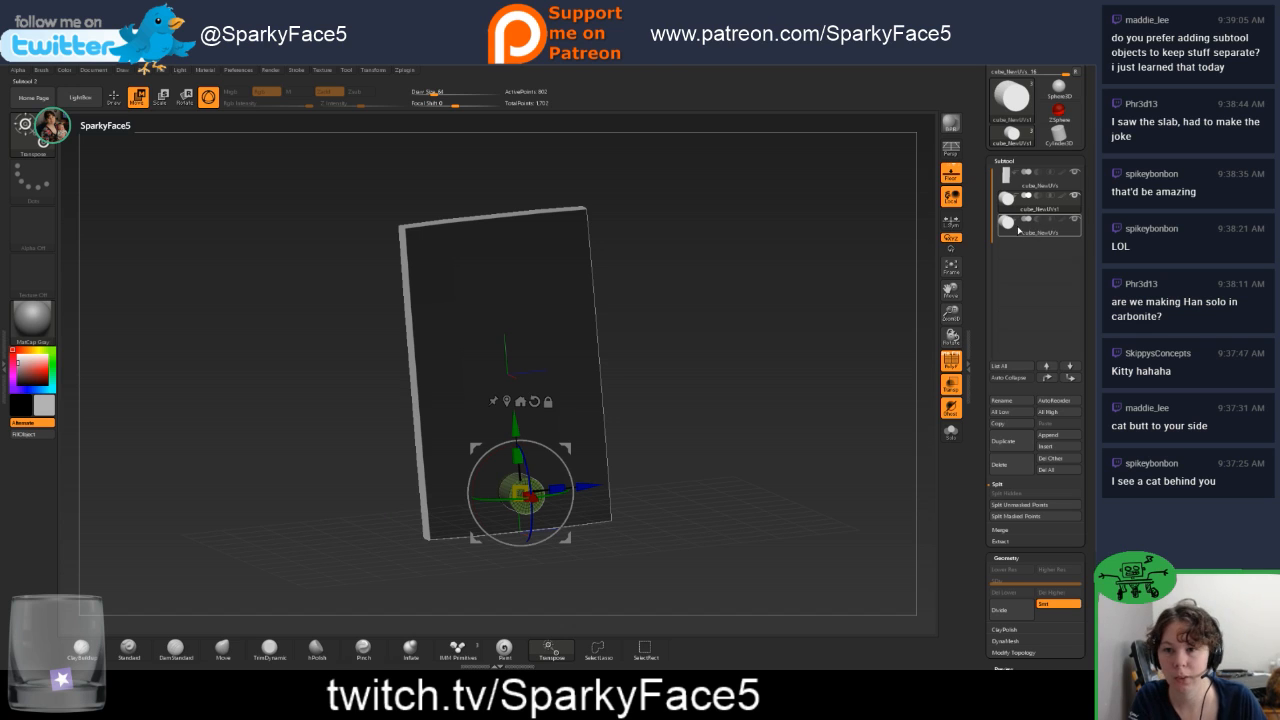
{"action": "left_click_drag", "start_coordinate": [690, 400], "coordinate": [775, 390]}
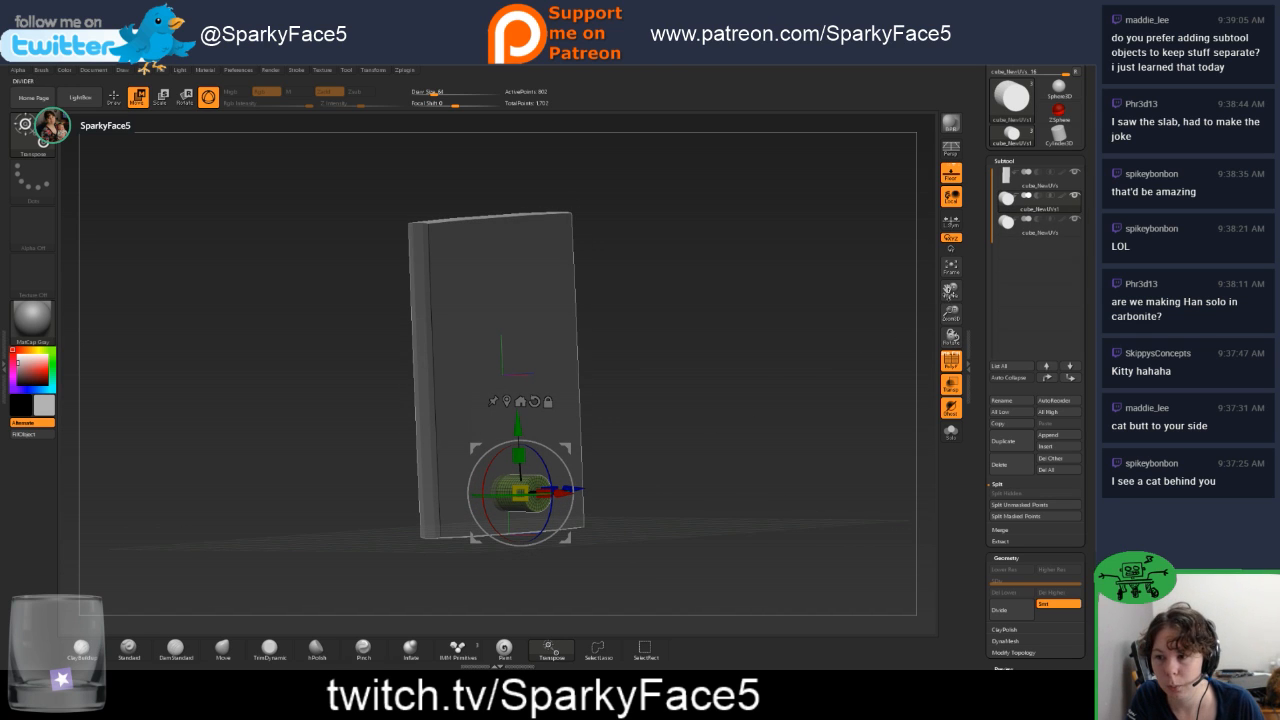
{"action": "left_click_drag", "start_coordinate": [659, 471], "coordinate": [690, 450]}
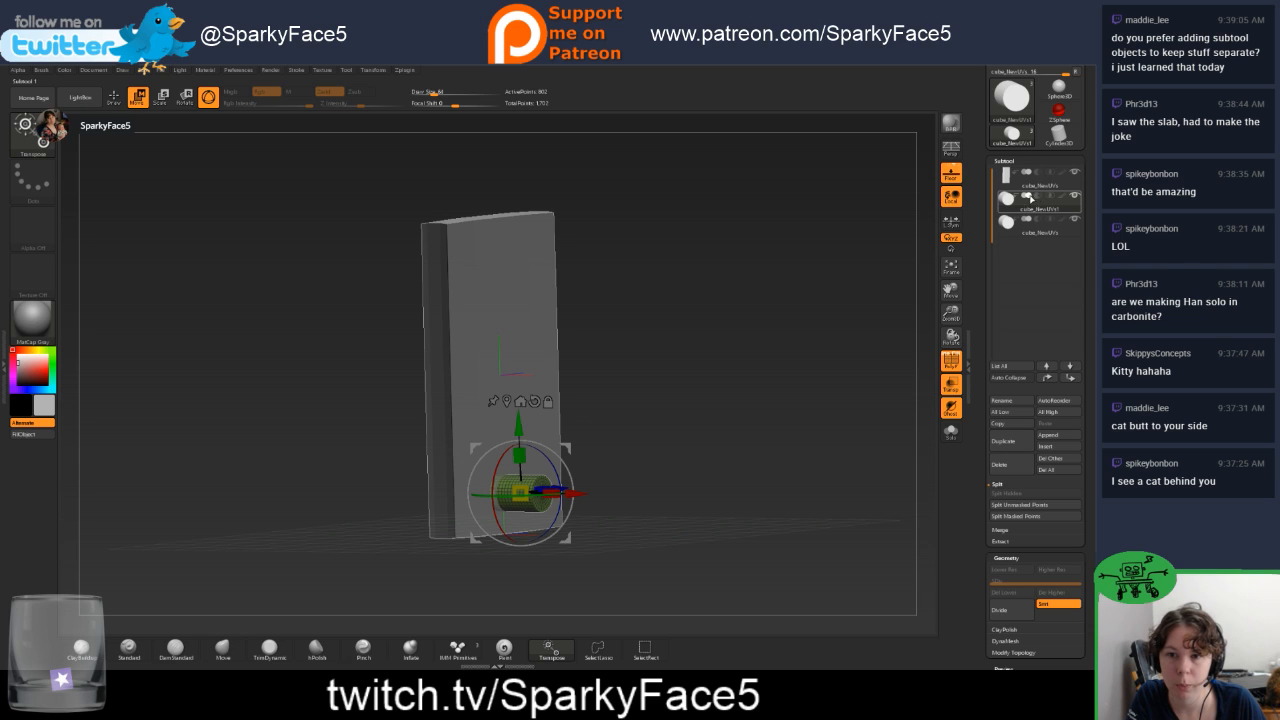
{"action": "mouse_move", "coordinate": [1043, 200]}
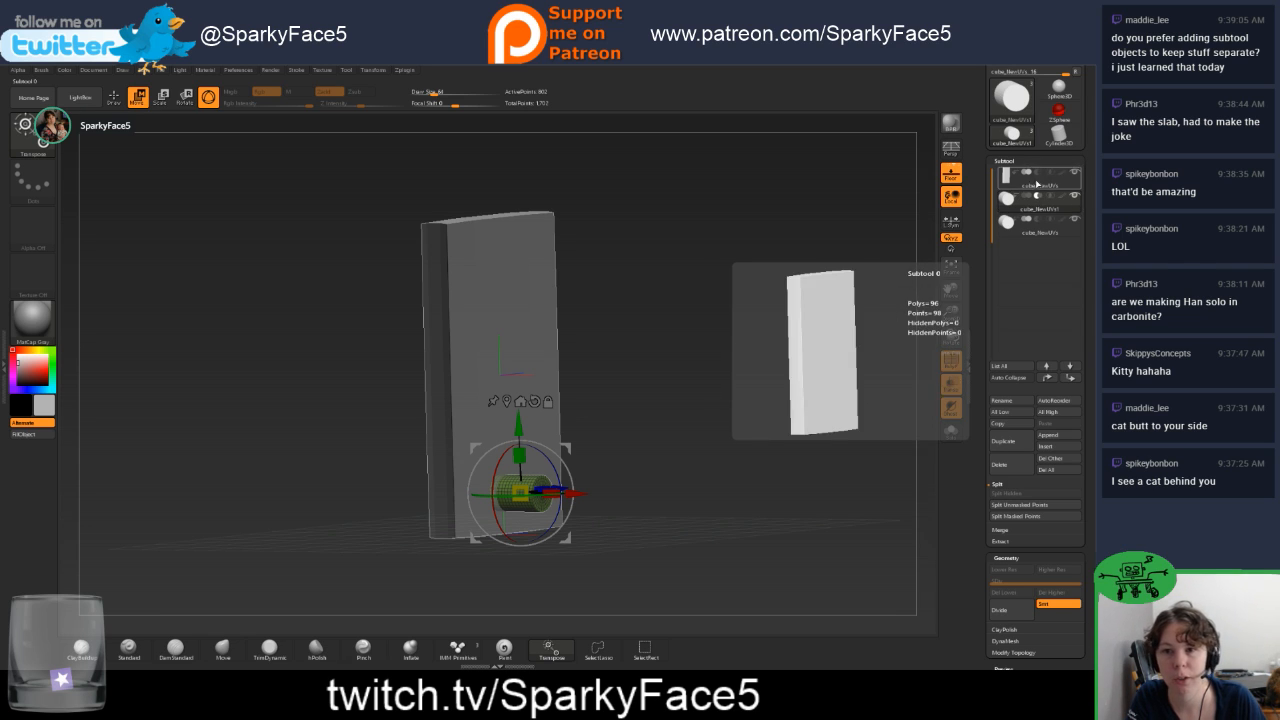
Make the slab the active subtool and expand its ClayPolish settings.
{"action": "left_click", "coordinate": [1026, 177]}
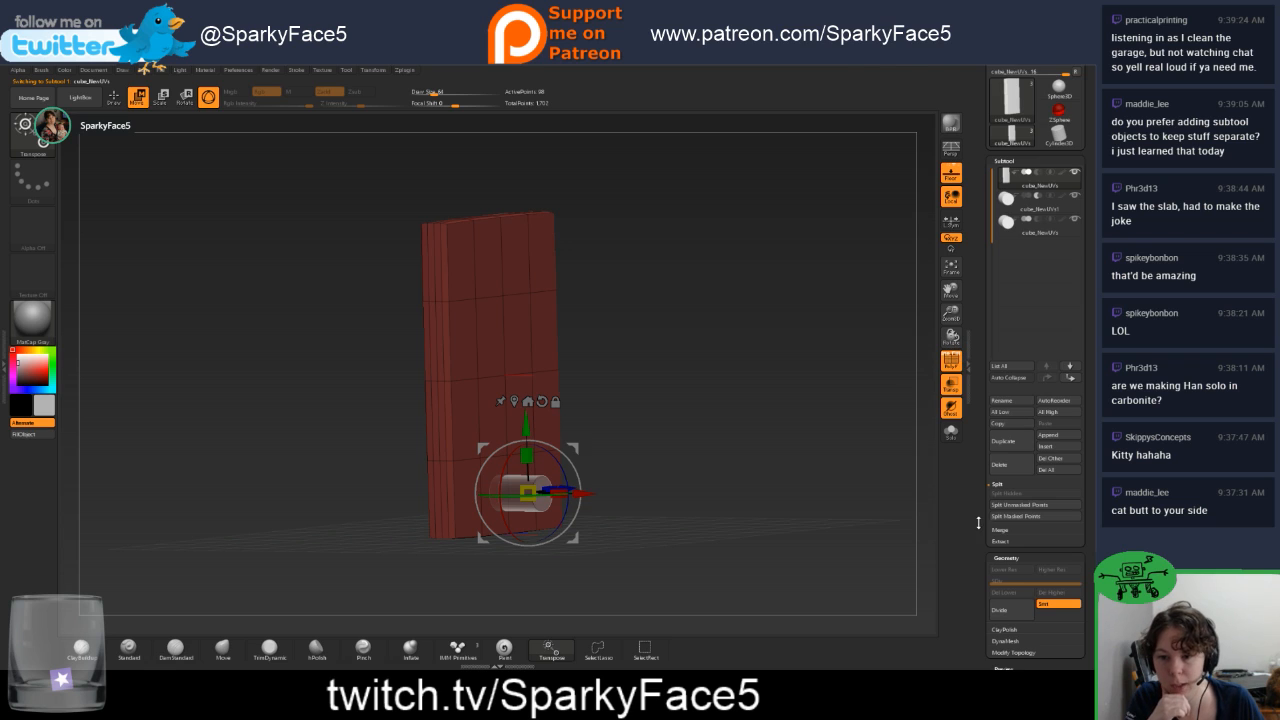
{"action": "left_click_drag", "start_coordinate": [980, 522], "coordinate": [982, 441]}
{"action": "left_click", "coordinate": [1001, 441]}
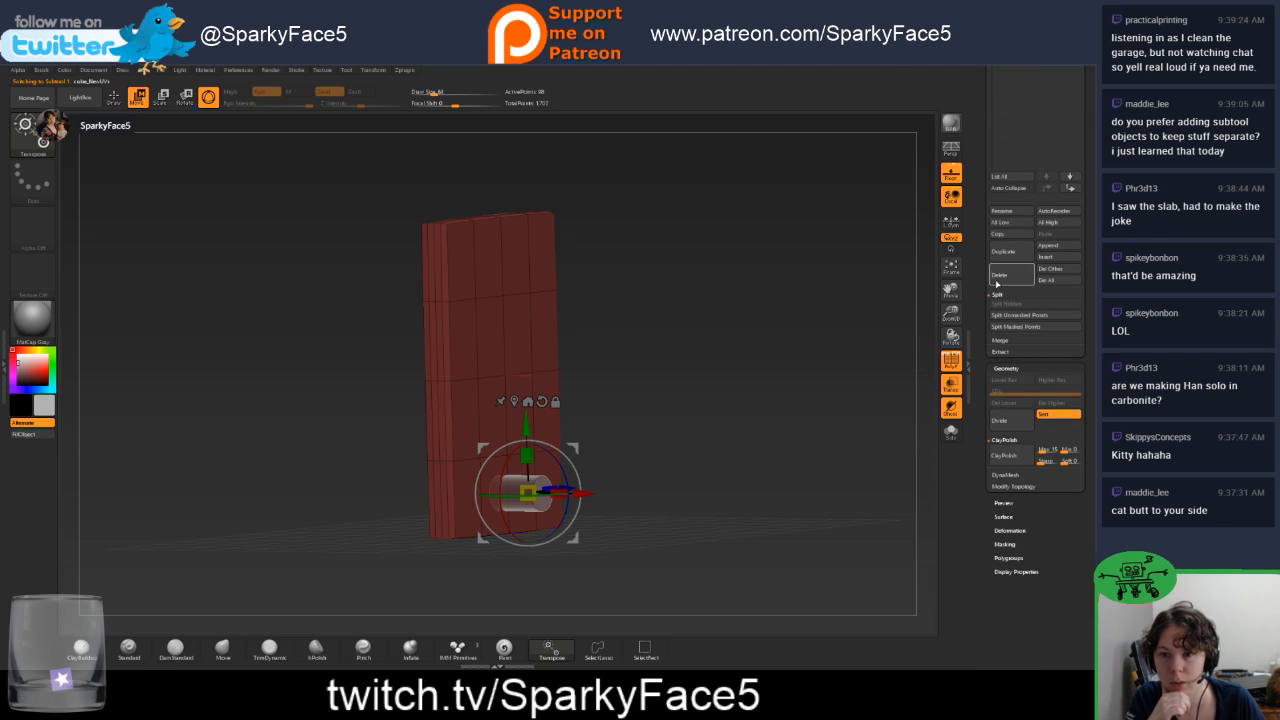
{"action": "left_click_drag", "start_coordinate": [986, 285], "coordinate": [987, 374]}
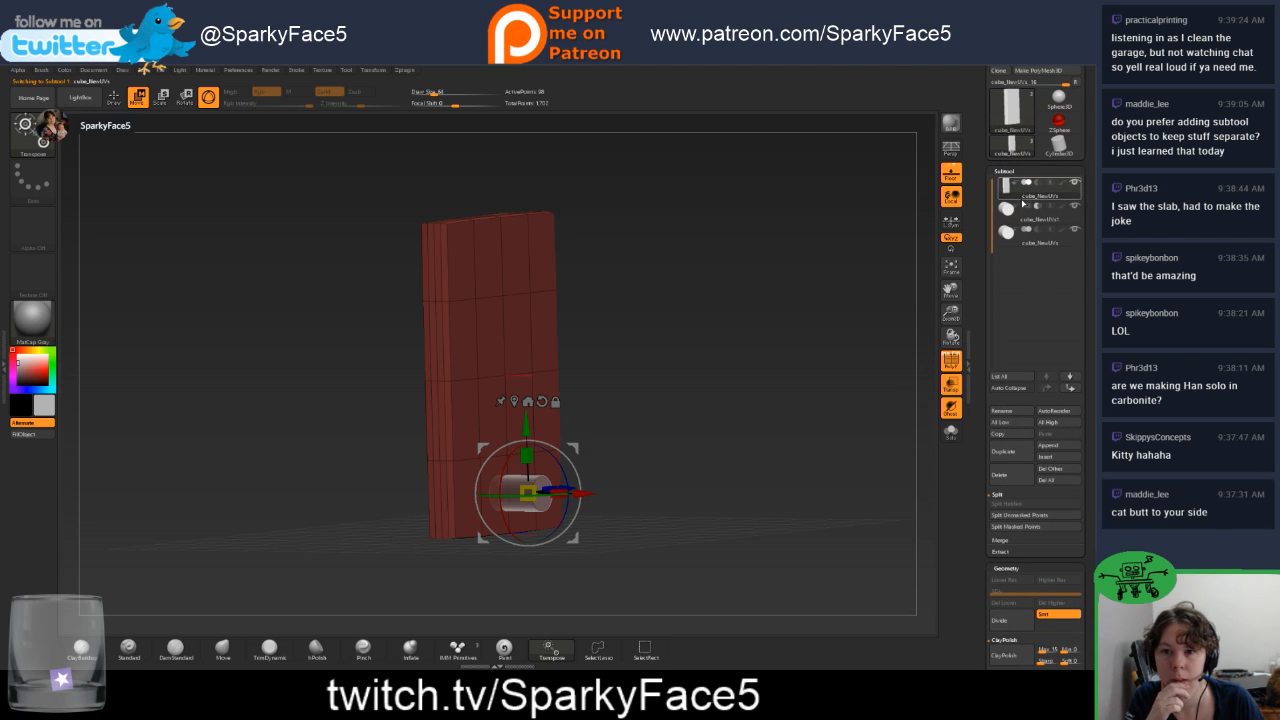
{"action": "mouse_move", "coordinate": [1021, 216]}
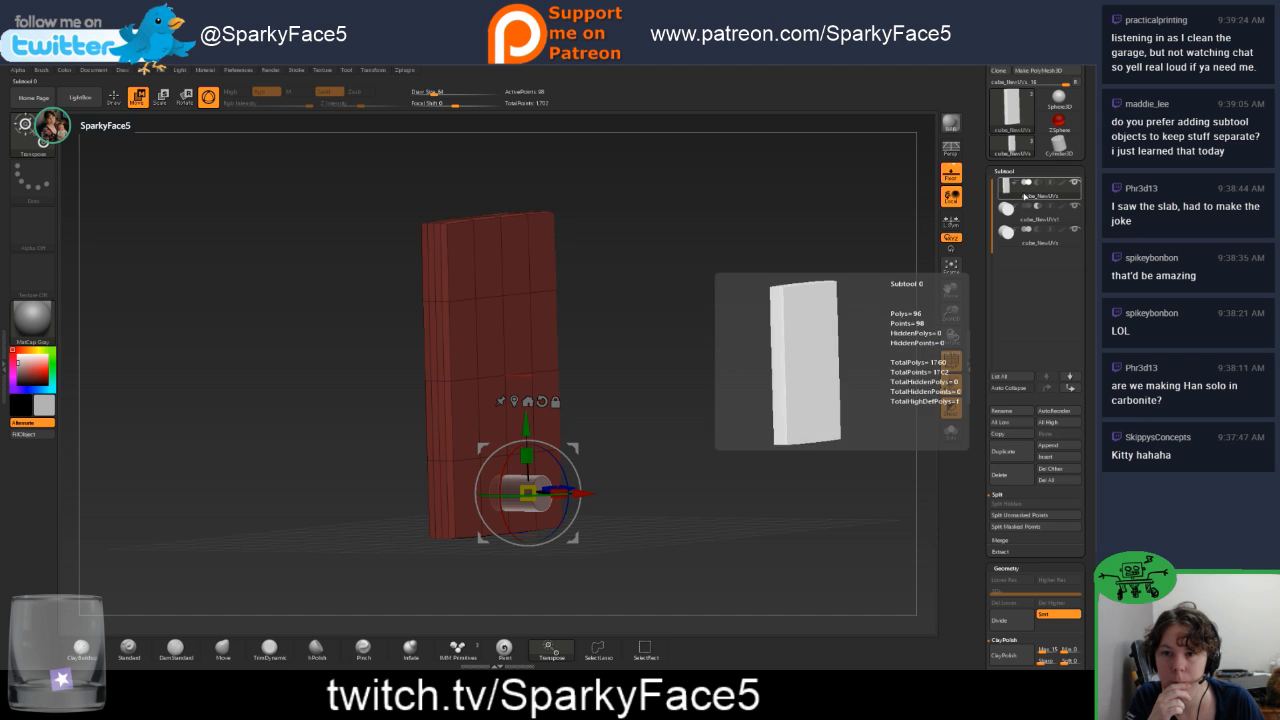
{"action": "left_click", "coordinate": [1024, 212]}
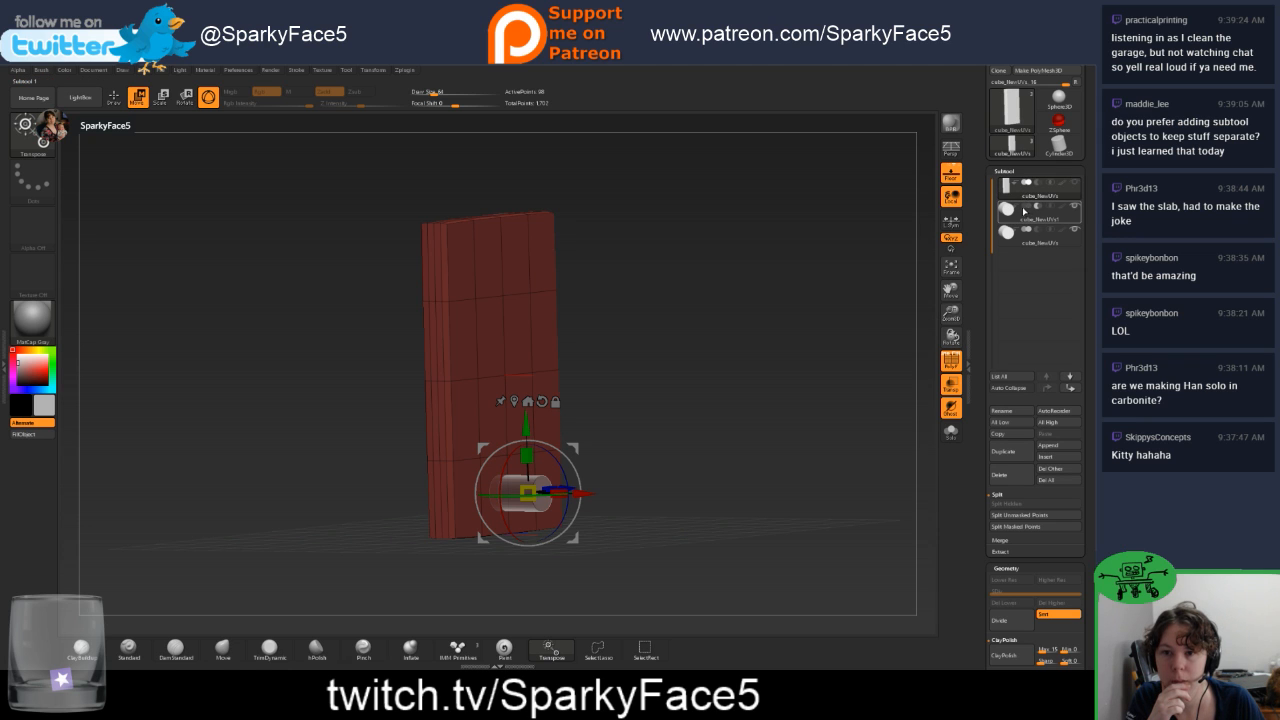
Start saving the project and create a new folder named "core funzies" on the NAS (N:) drive.
{"action": "left_click", "coordinate": [163, 74]}
{"action": "left_click", "coordinate": [234, 94]}
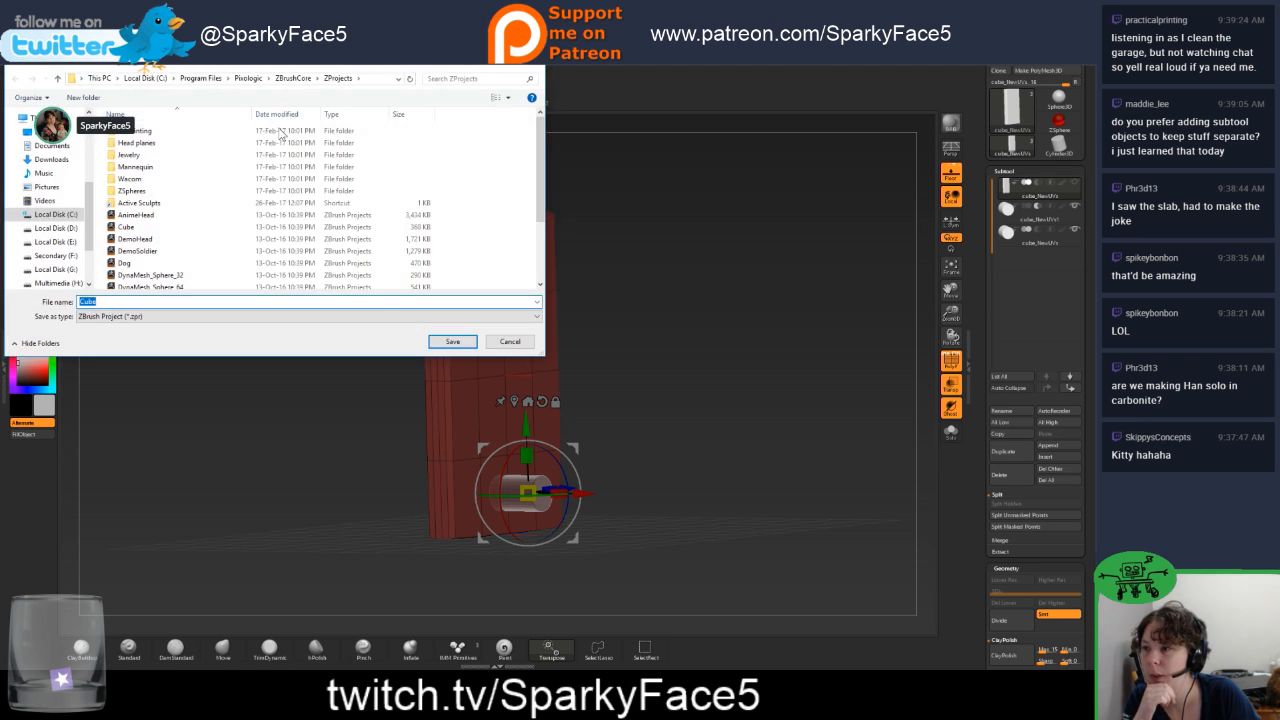
{"action": "scroll", "coordinate": [92, 218], "scroll_direction": "down", "scroll_amount": 2}
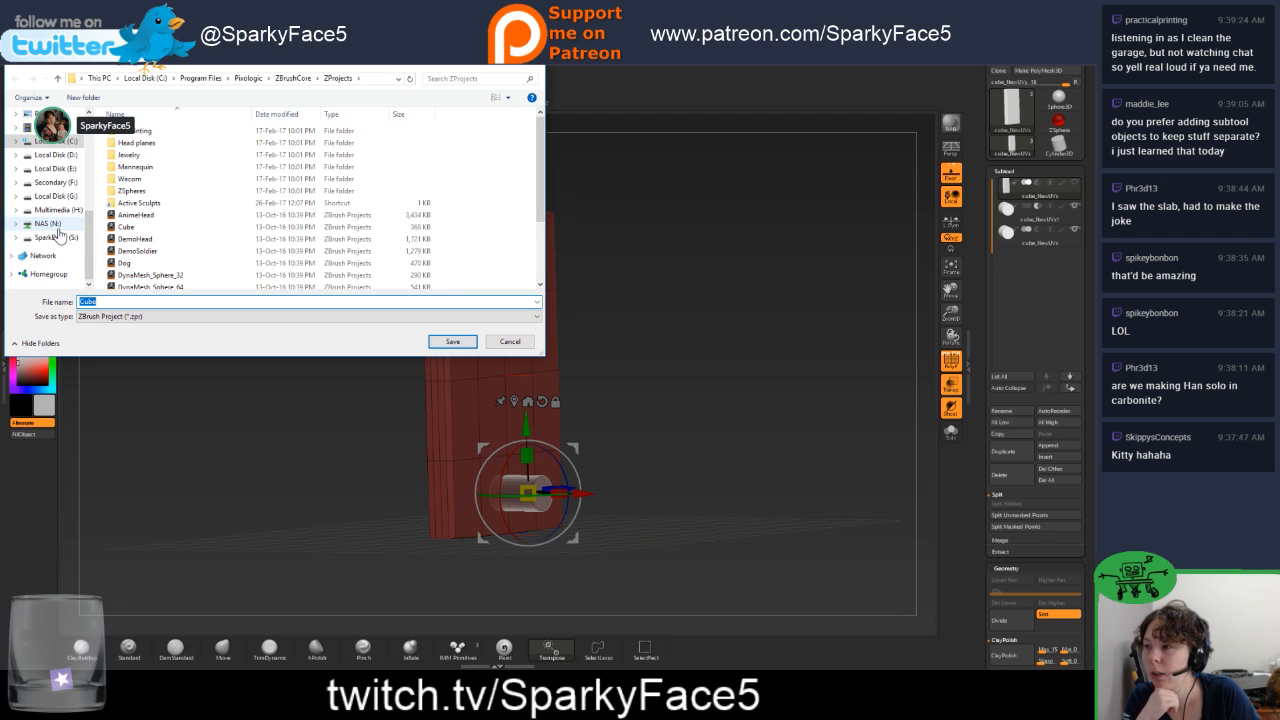
{"action": "left_click", "coordinate": [56, 227]}
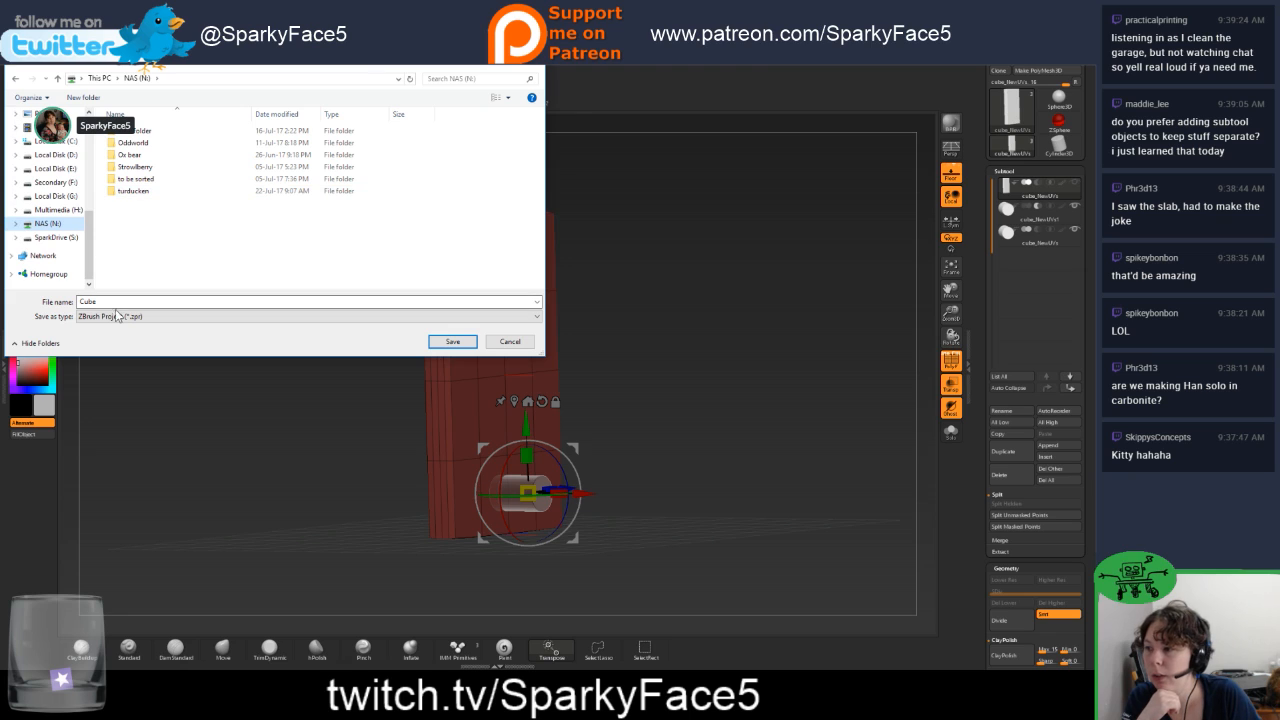
{"action": "left_click", "coordinate": [80, 98]}
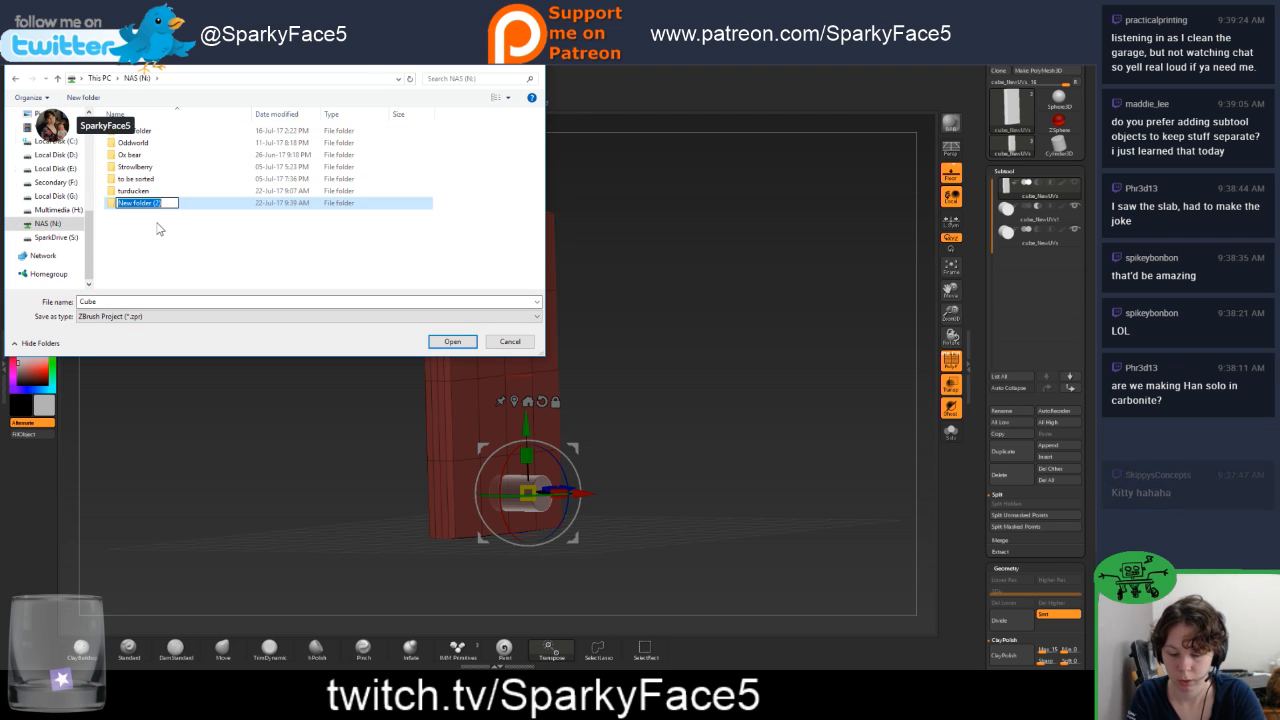
{"action": "type", "text": "core funzies"}
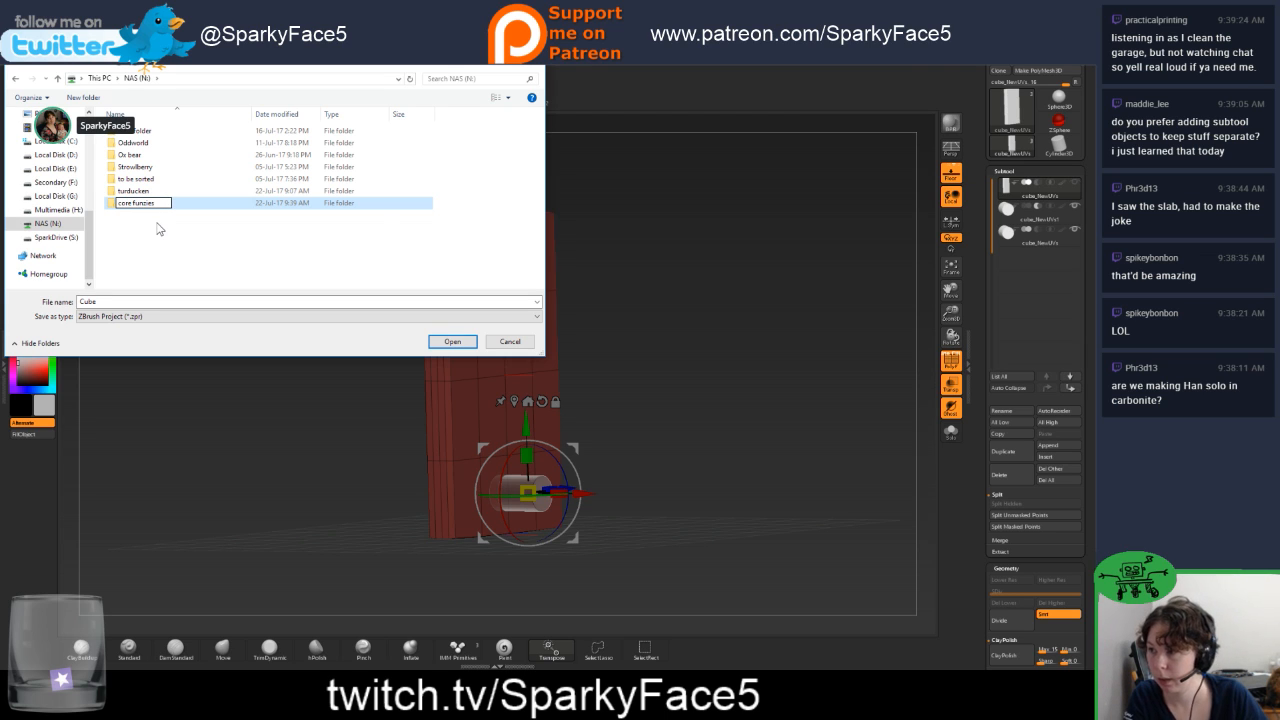
{"action": "left_click", "coordinate": [335, 250]}
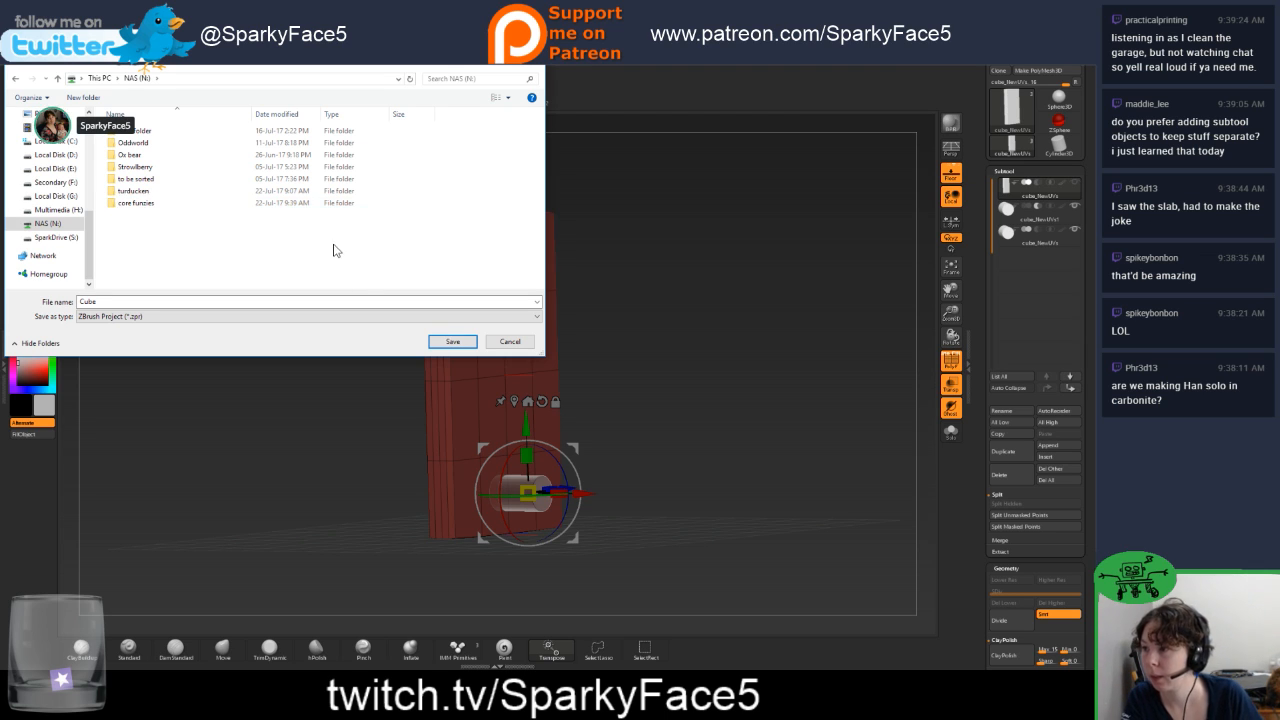
Save the project as "dancing phone" in the "core funzies" folder.
{"action": "double_click", "coordinate": [150, 203]}
{"action": "double_click", "coordinate": [85, 301]}
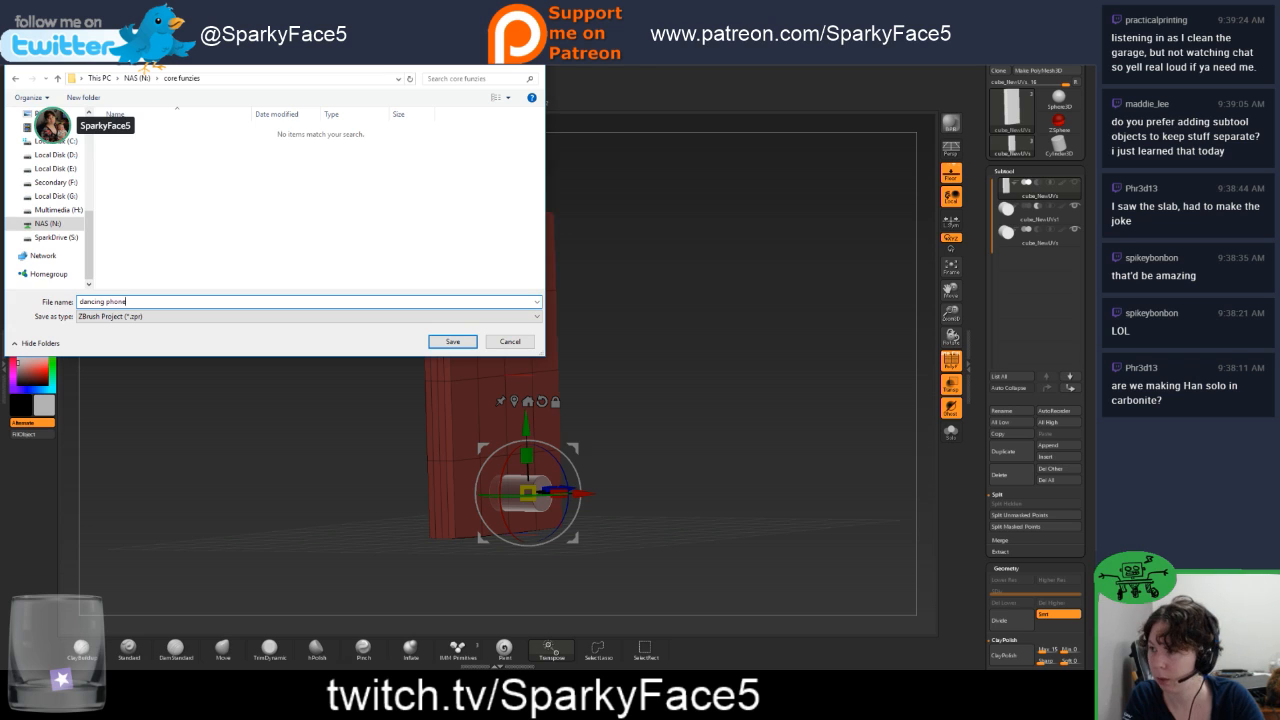
{"action": "type", "text": "dancing phone"}
{"action": "key", "text": "Return"}
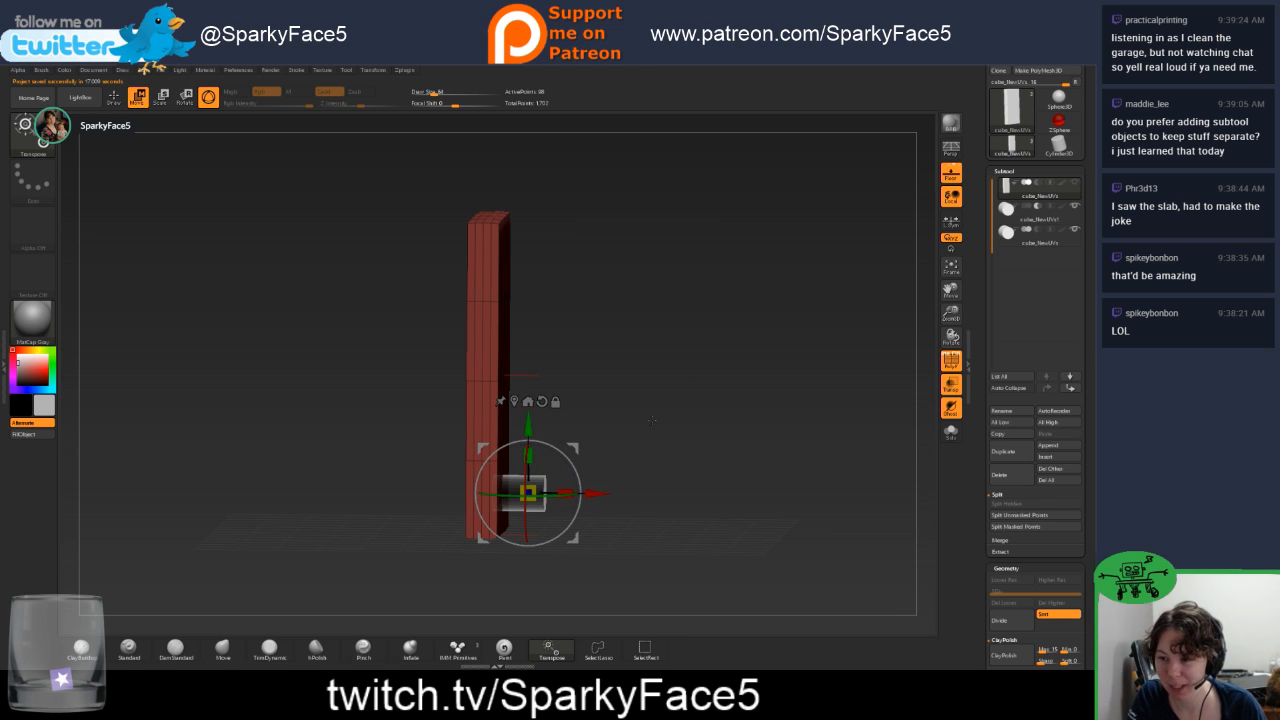
Try to merge the slab down with the subtraction cylinder before remeshing either subtool.
{"action": "mouse_move", "coordinate": [669, 436]}
{"action": "left_mouse_down"}
{"action": "mouse_move", "coordinate": [630, 435]}
{"action": "mouse_move", "coordinate": [672, 430]}
{"action": "left_mouse_up"}
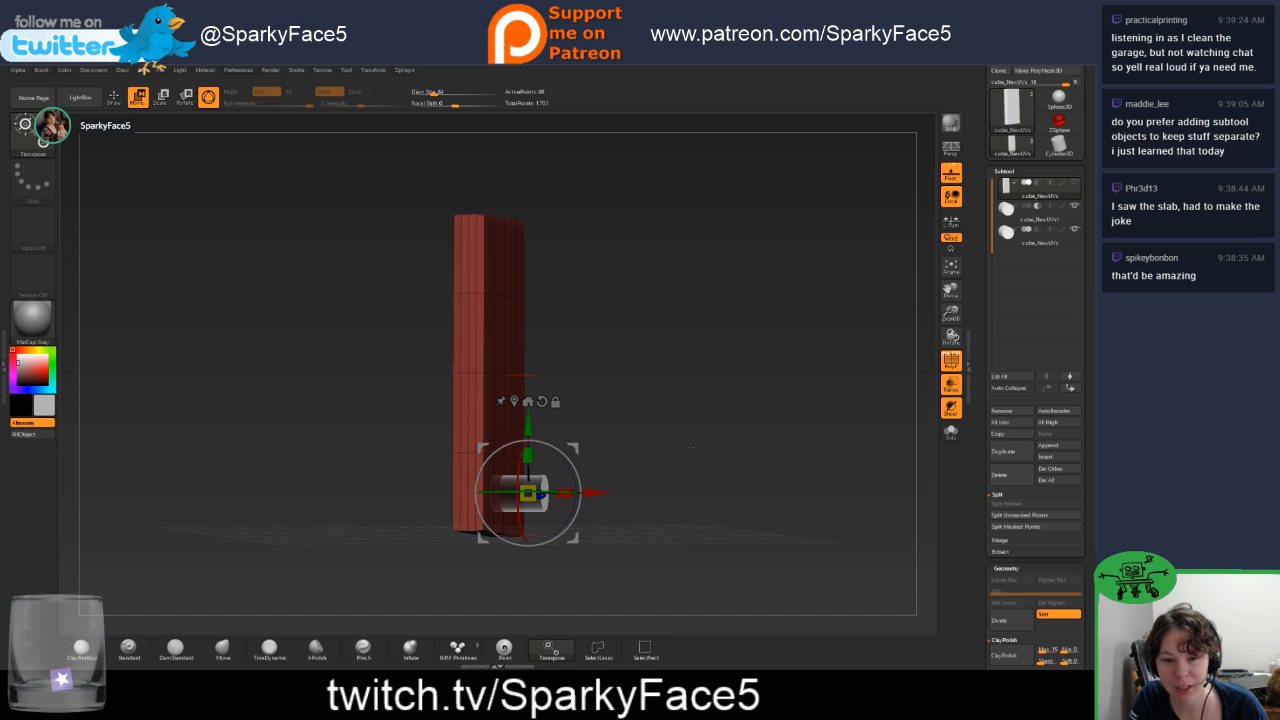
{"action": "mouse_move", "coordinate": [675, 457]}
{"action": "left_mouse_down"}
{"action": "mouse_move", "coordinate": [630, 452]}
{"action": "mouse_move", "coordinate": [687, 447]}
{"action": "left_mouse_up"}
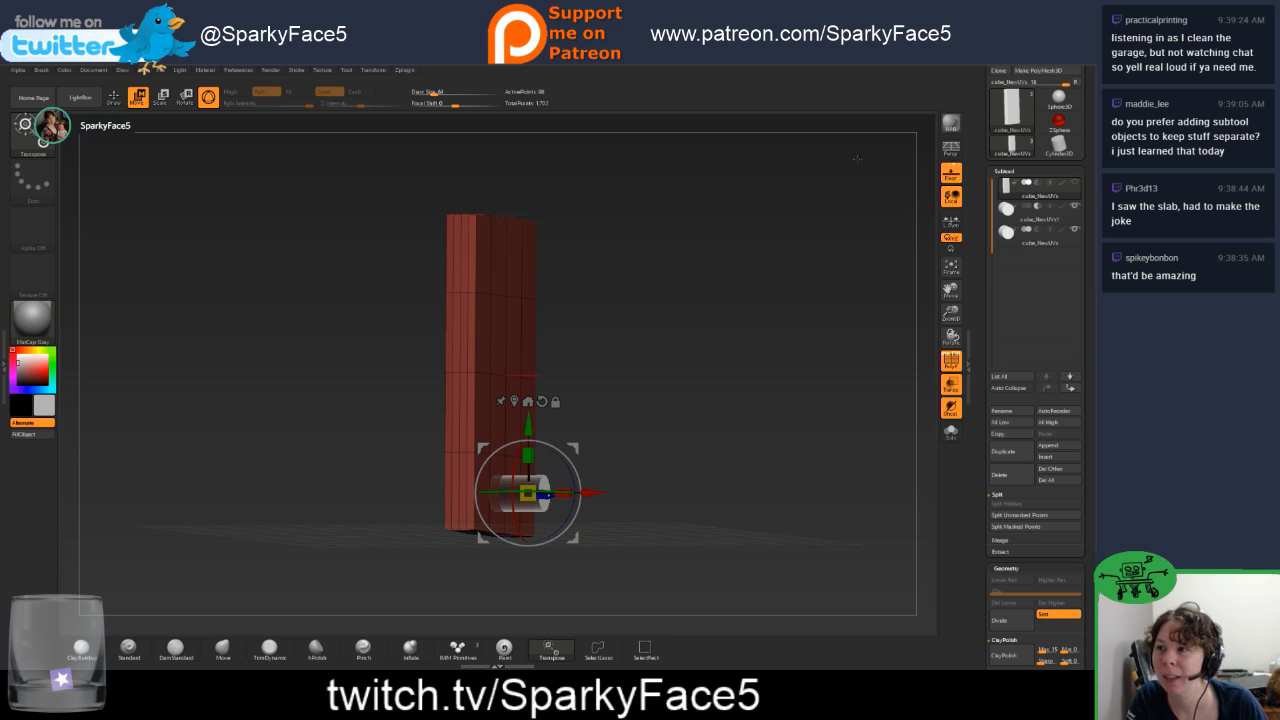
{"action": "mouse_move", "coordinate": [1038, 203]}
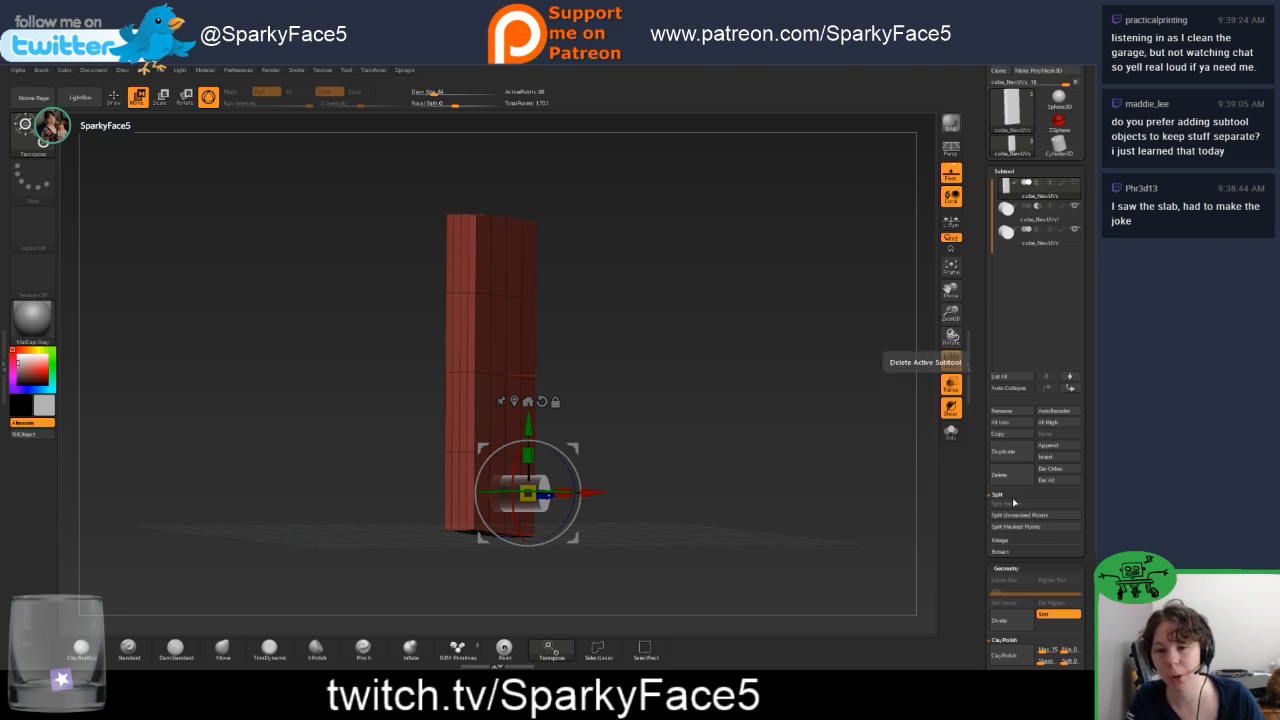
{"action": "left_click", "coordinate": [1003, 543]}
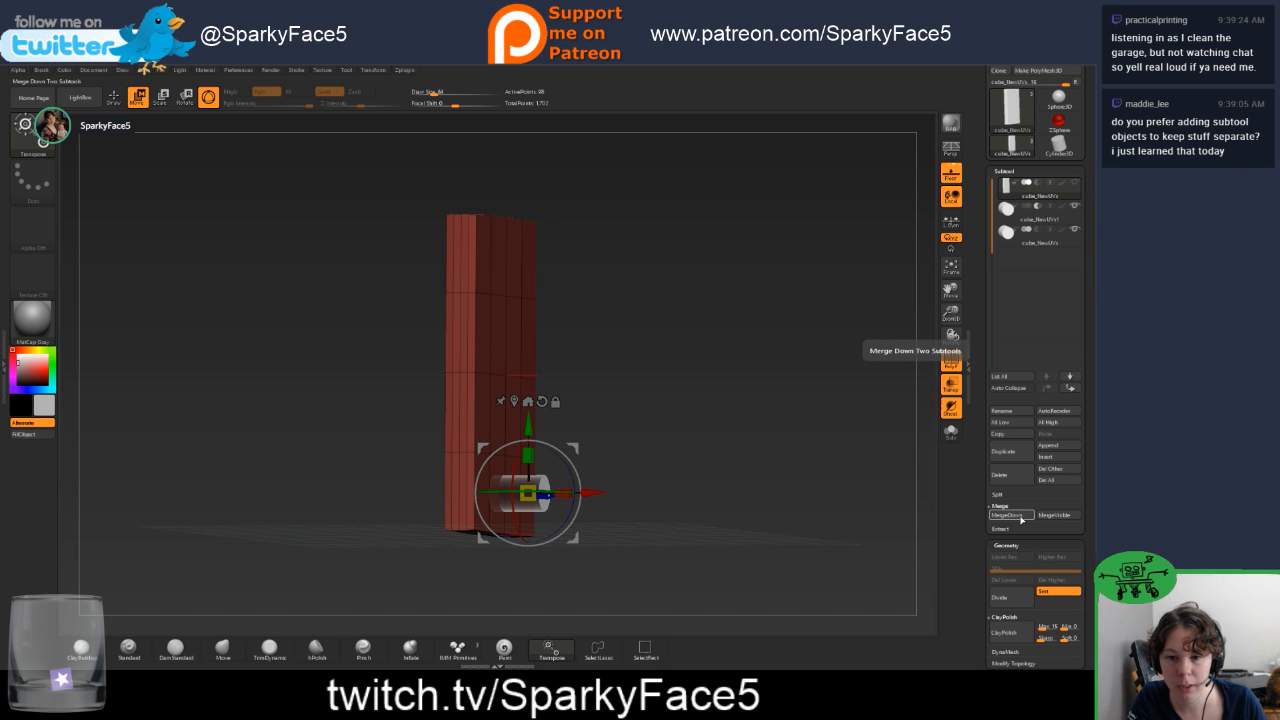
{"action": "left_click", "coordinate": [1022, 518]}
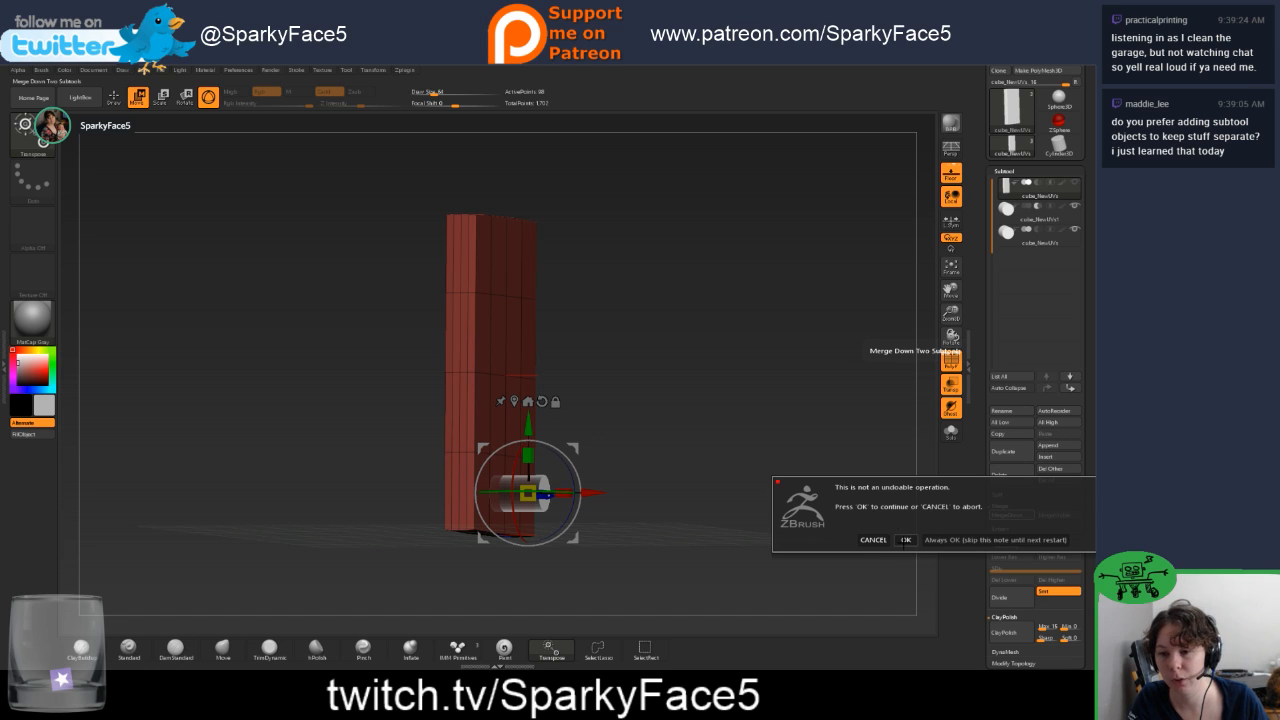
{"action": "left_click", "coordinate": [905, 540]}
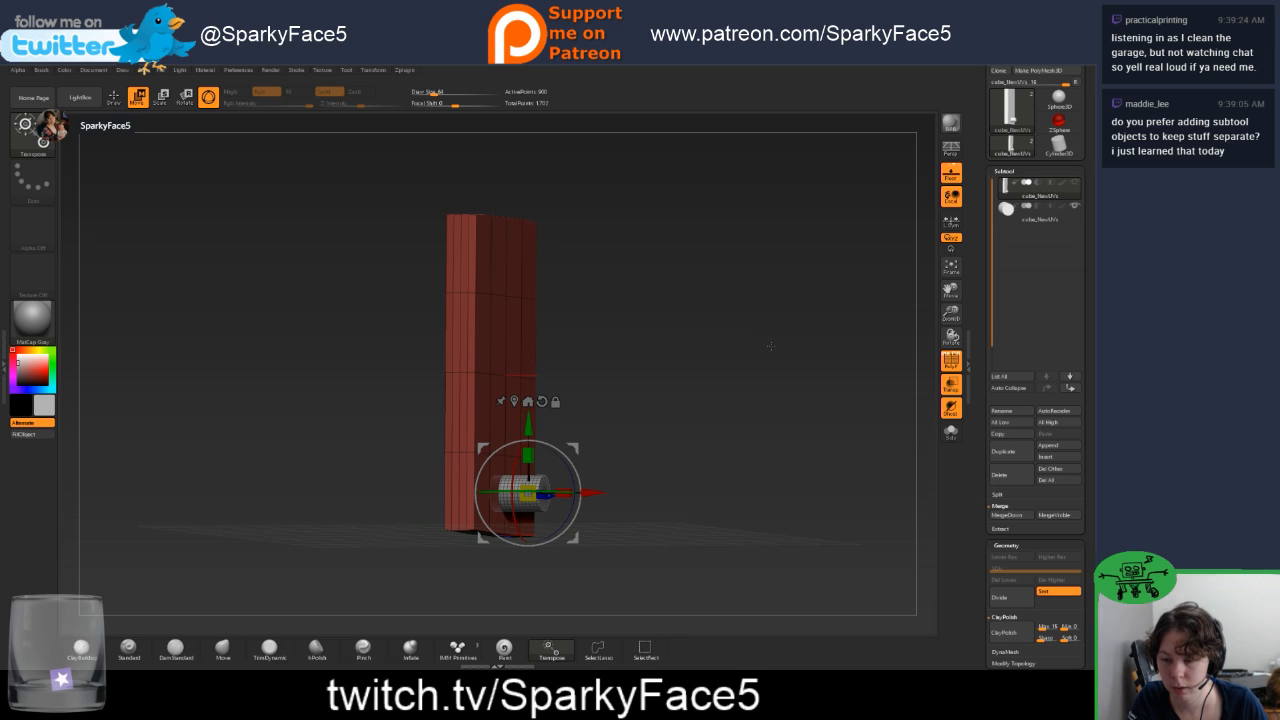
Try to cut the recess by applying DynaMesh at resolution 128 to the merged slab and cylinder.
{"action": "left_click", "coordinate": [969, 456]}
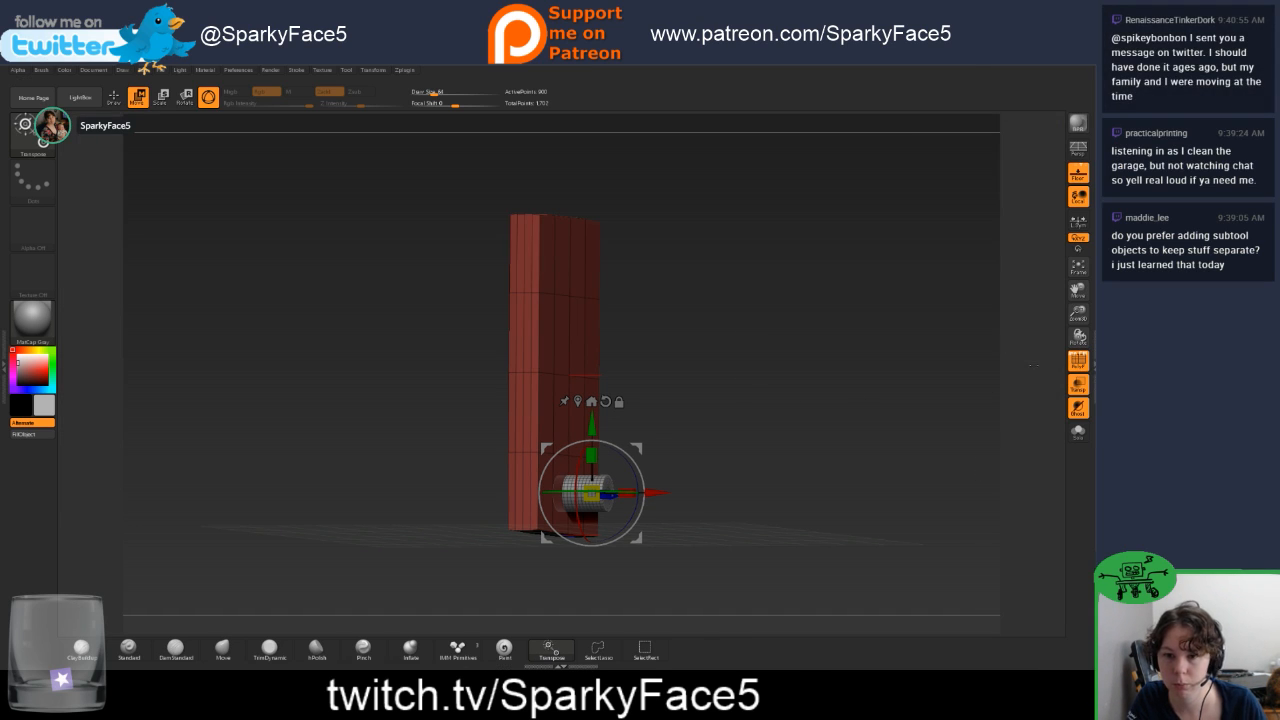
{"action": "left_click", "coordinate": [1091, 385]}
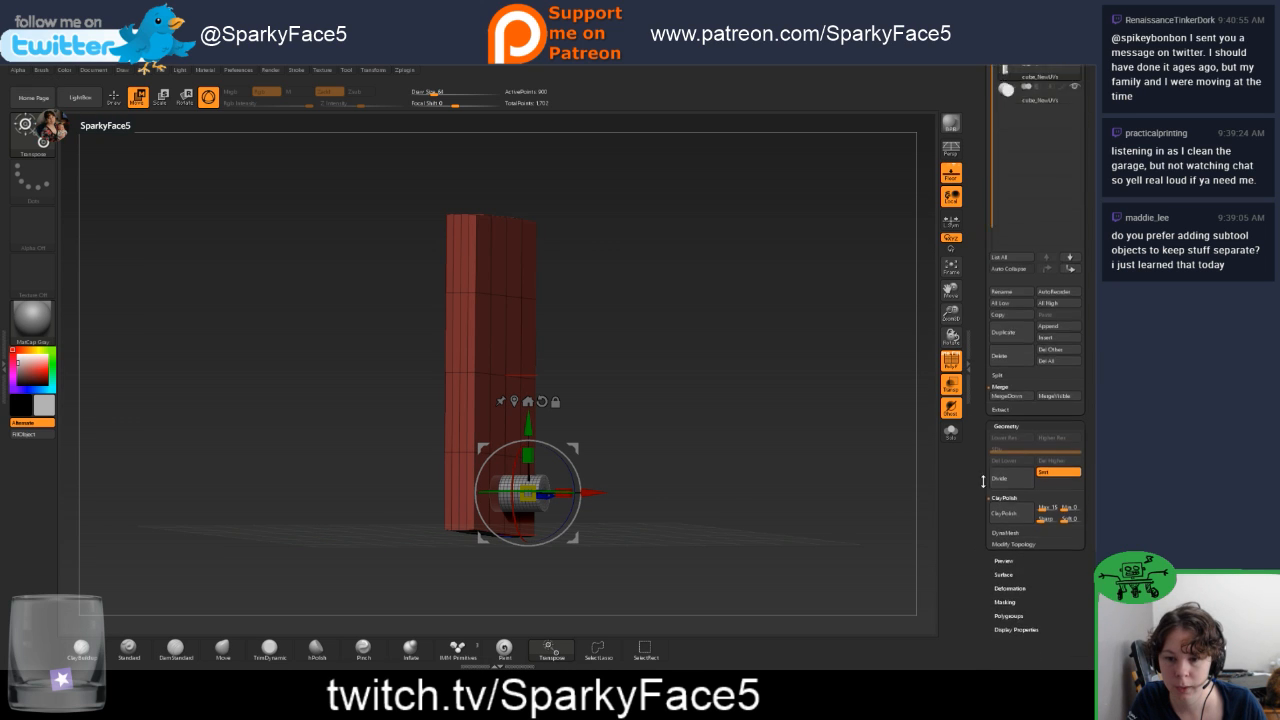
{"action": "scroll", "coordinate": [1002, 534], "scroll_direction": "down", "scroll_amount": 1}
{"action": "left_click", "coordinate": [1004, 513]}
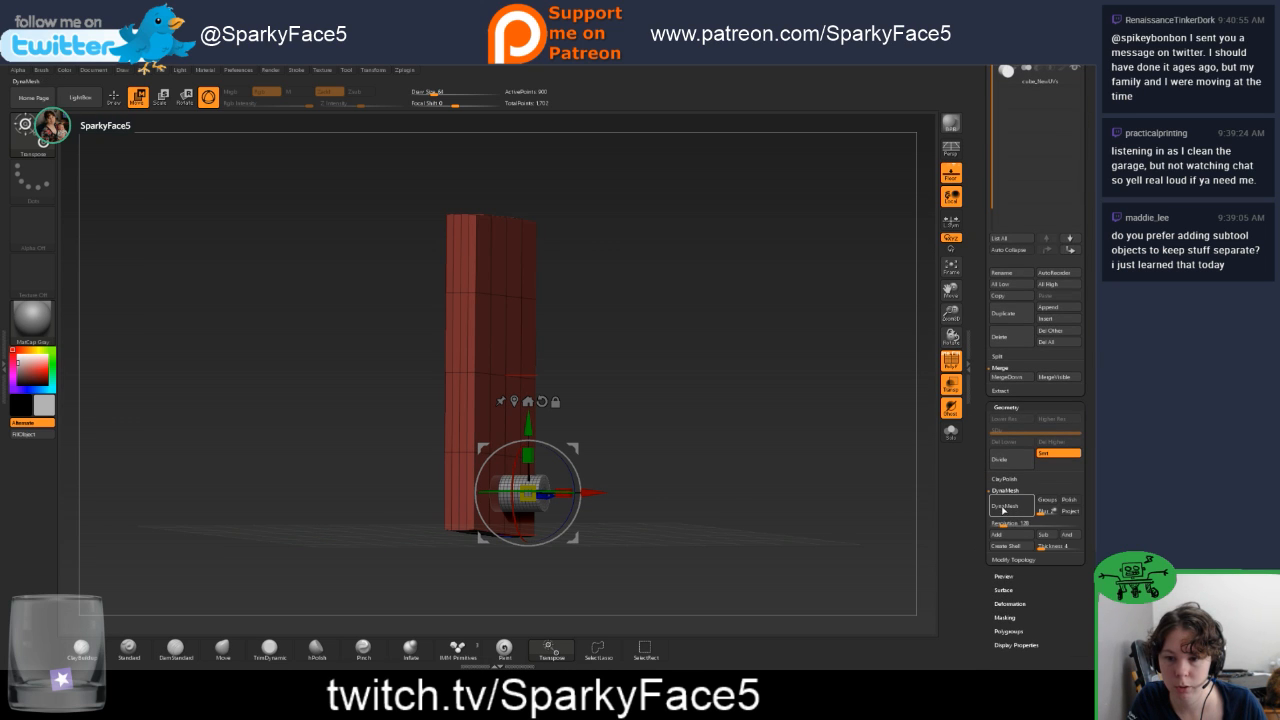
{"action": "left_click", "coordinate": [1004, 506]}
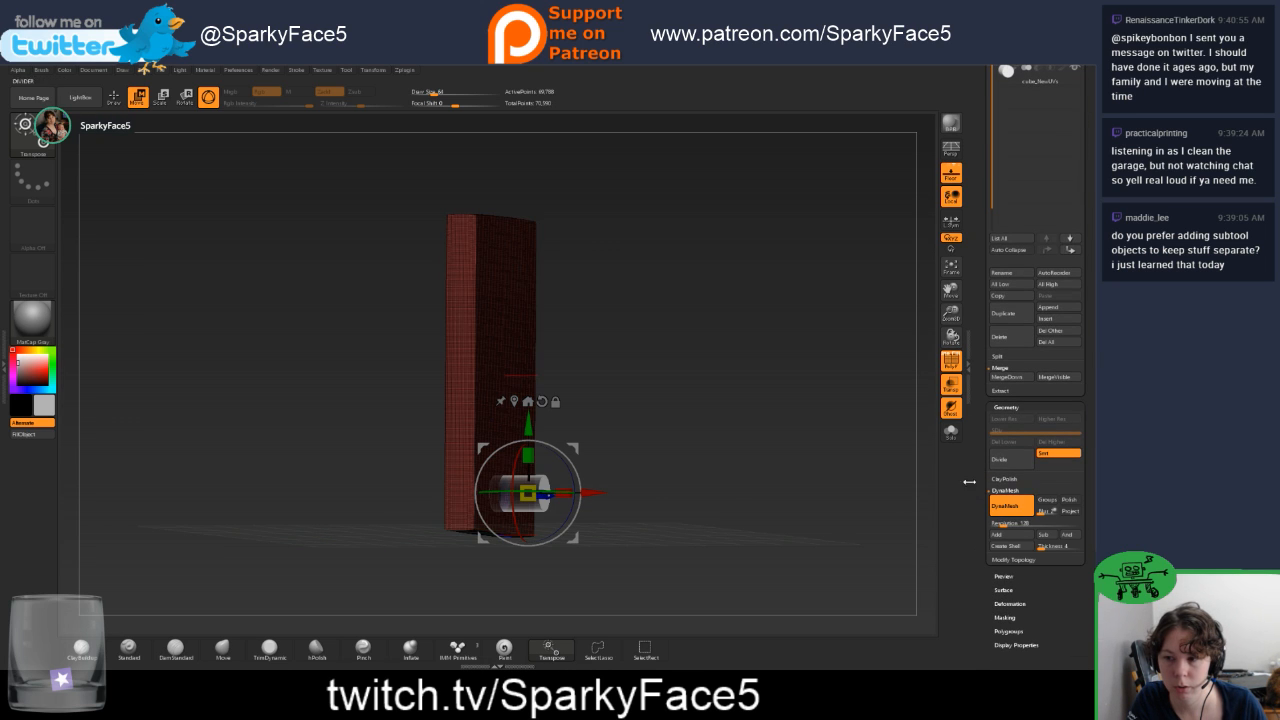
Turn off transparency and inspect the slab's front around the cylinder in Draw mode.
{"action": "left_click", "coordinate": [951, 383]}
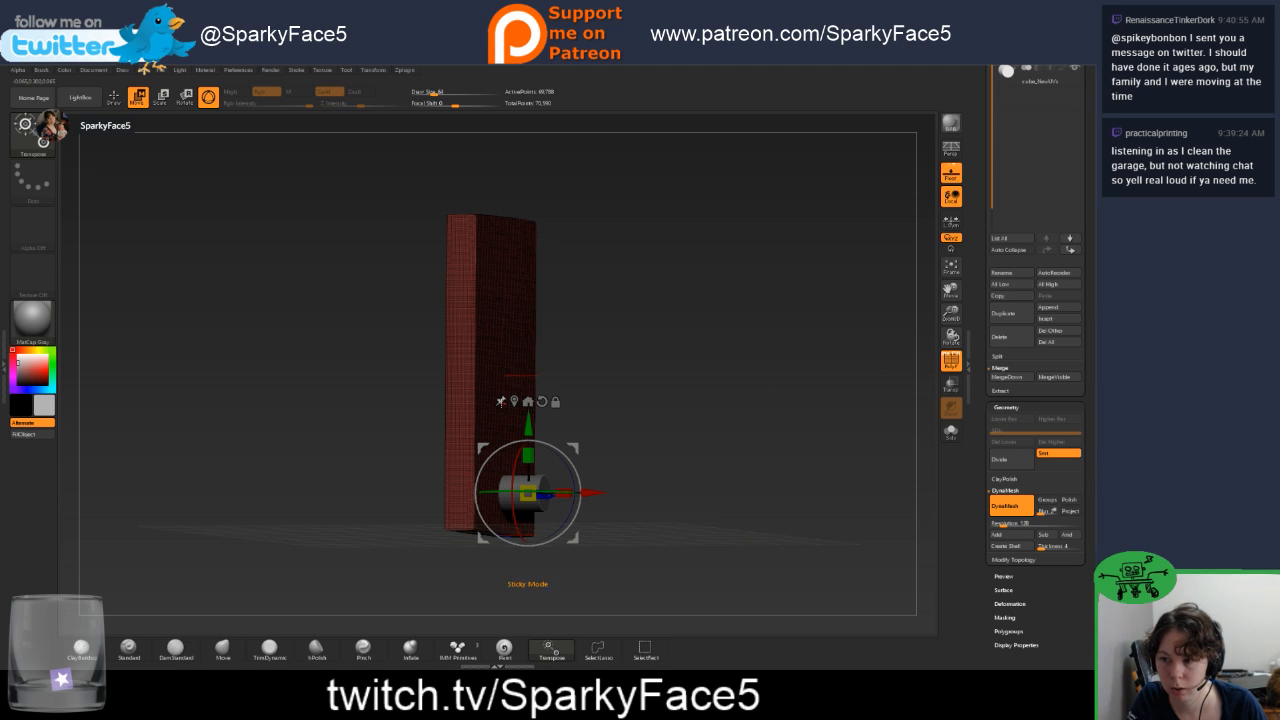
{"action": "key", "text": "q"}
{"action": "left_click_drag", "start_coordinate": [610, 360], "coordinate": [694, 368]}
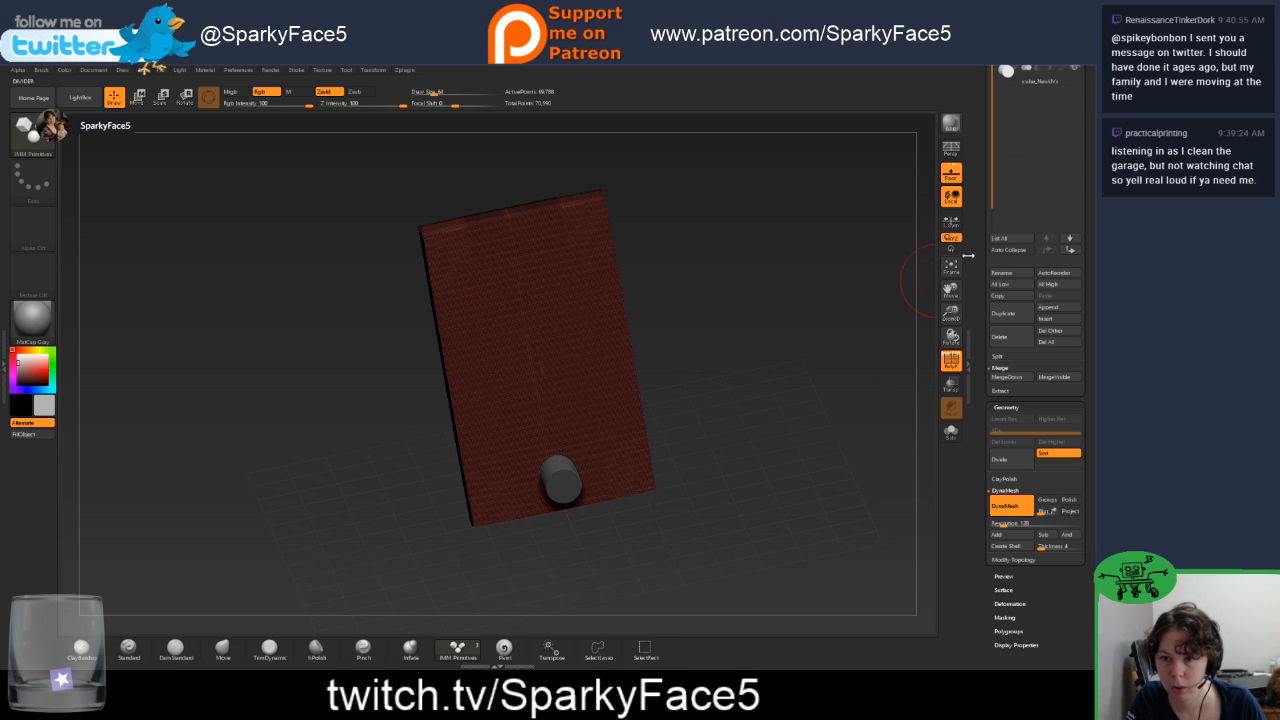
{"action": "scroll", "coordinate": [978, 270], "scroll_direction": "up", "scroll_amount": 1}
{"action": "scroll", "coordinate": [978, 270], "scroll_direction": "up", "scroll_amount": 4}
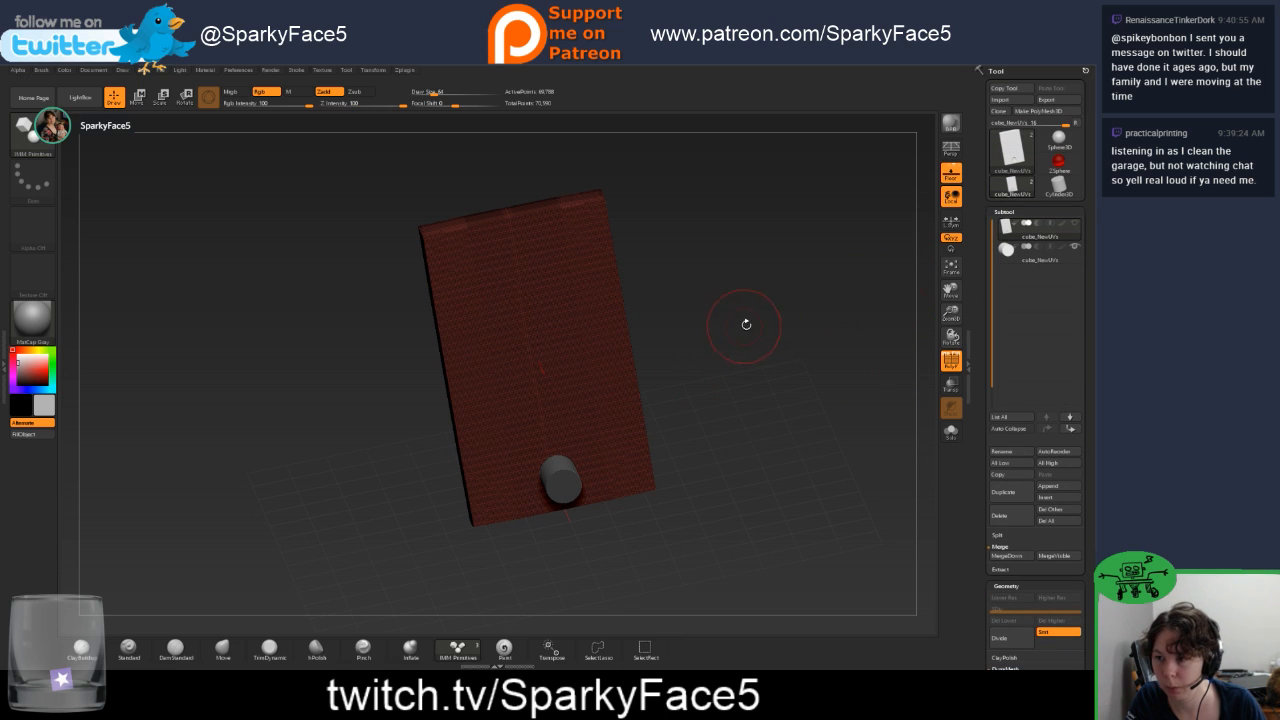
{"action": "left_click_drag", "start_coordinate": [746, 324], "coordinate": [749, 296]}
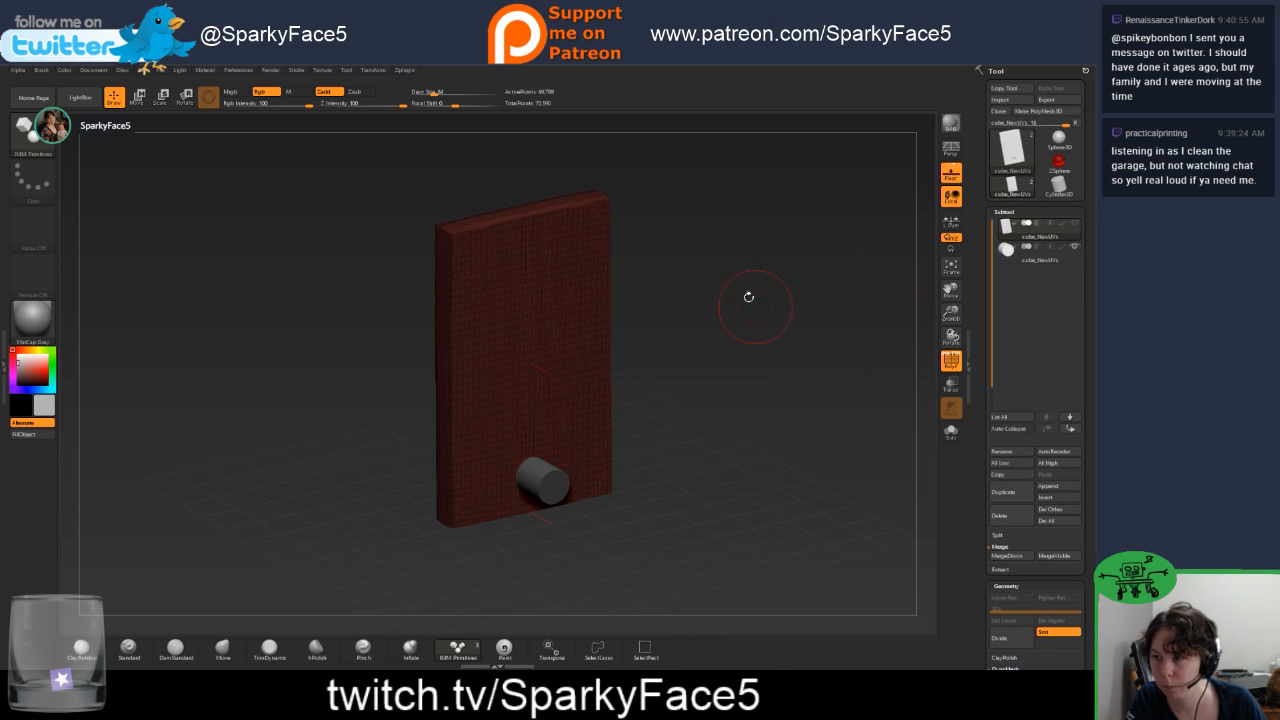
Reopen the saved "dancing phone" project from the "core funzies" folder on the NAS (N:) drive, discarding the unsaved changes.
{"action": "left_click", "coordinate": [82, 99]}
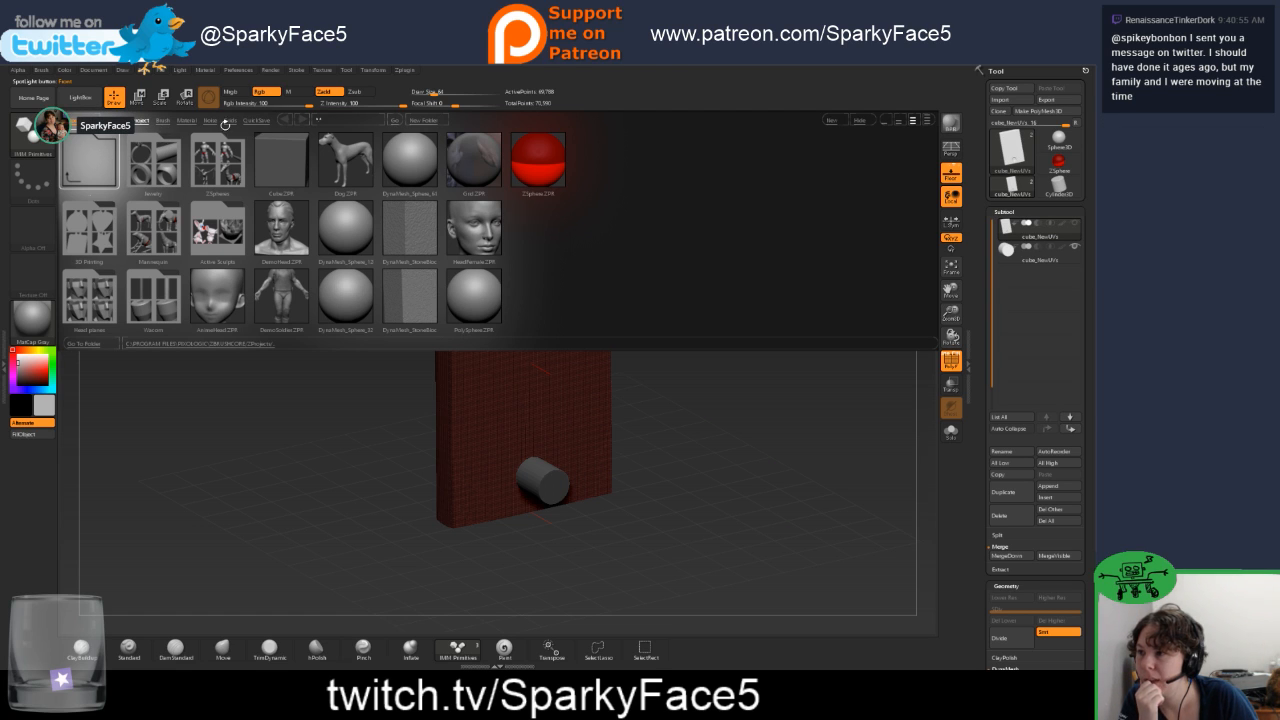
{"action": "left_click", "coordinate": [255, 120]}
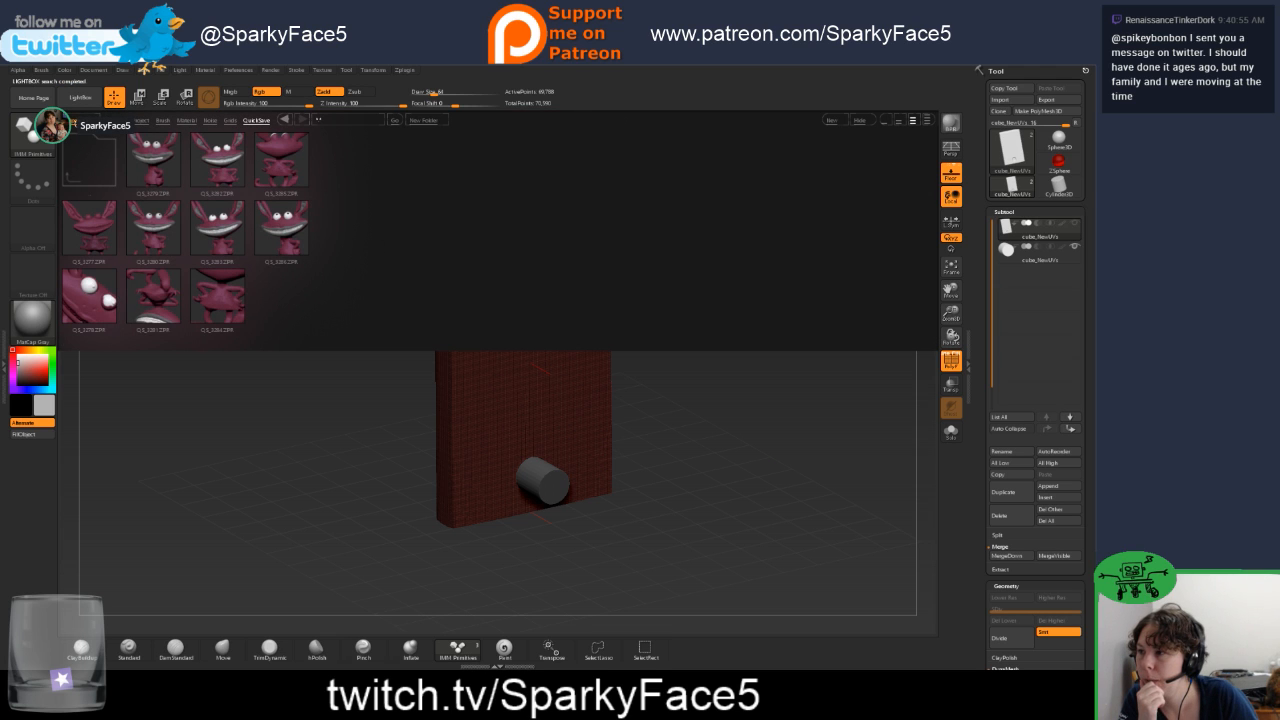
{"action": "key", "text": "ctrl+o"}
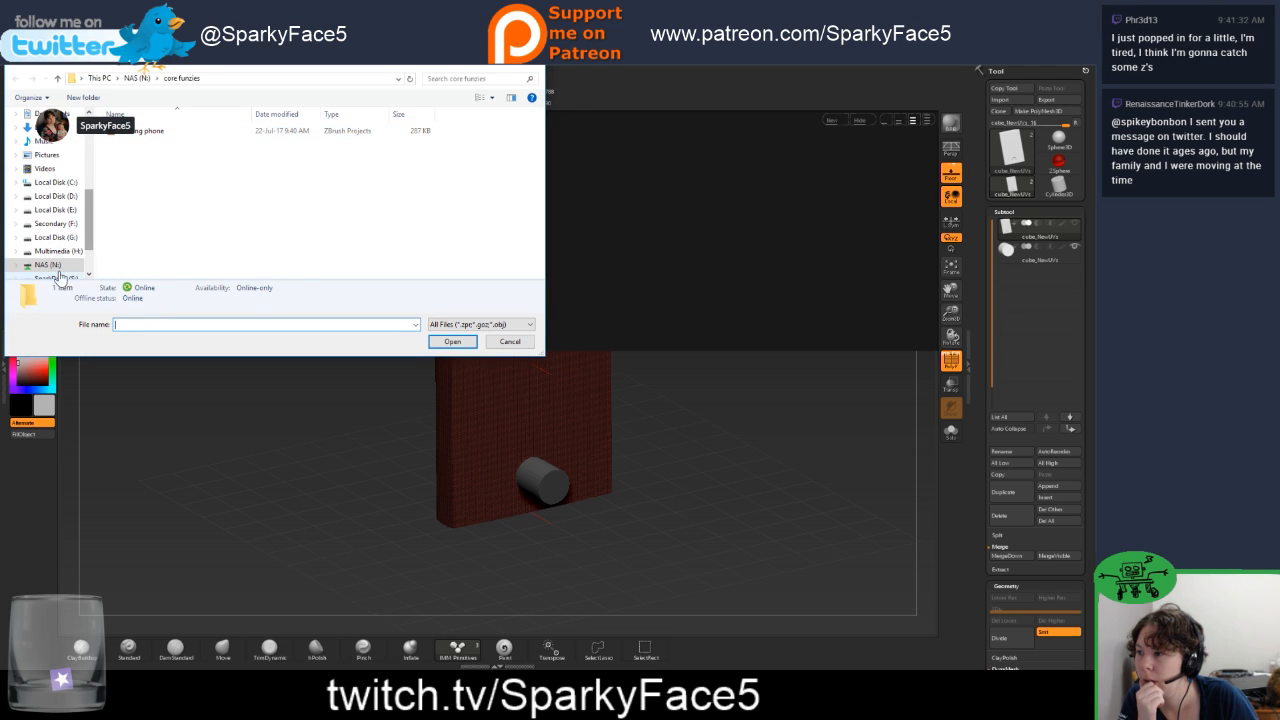
{"action": "left_click", "coordinate": [50, 265]}
{"action": "double_click", "coordinate": [142, 136]}
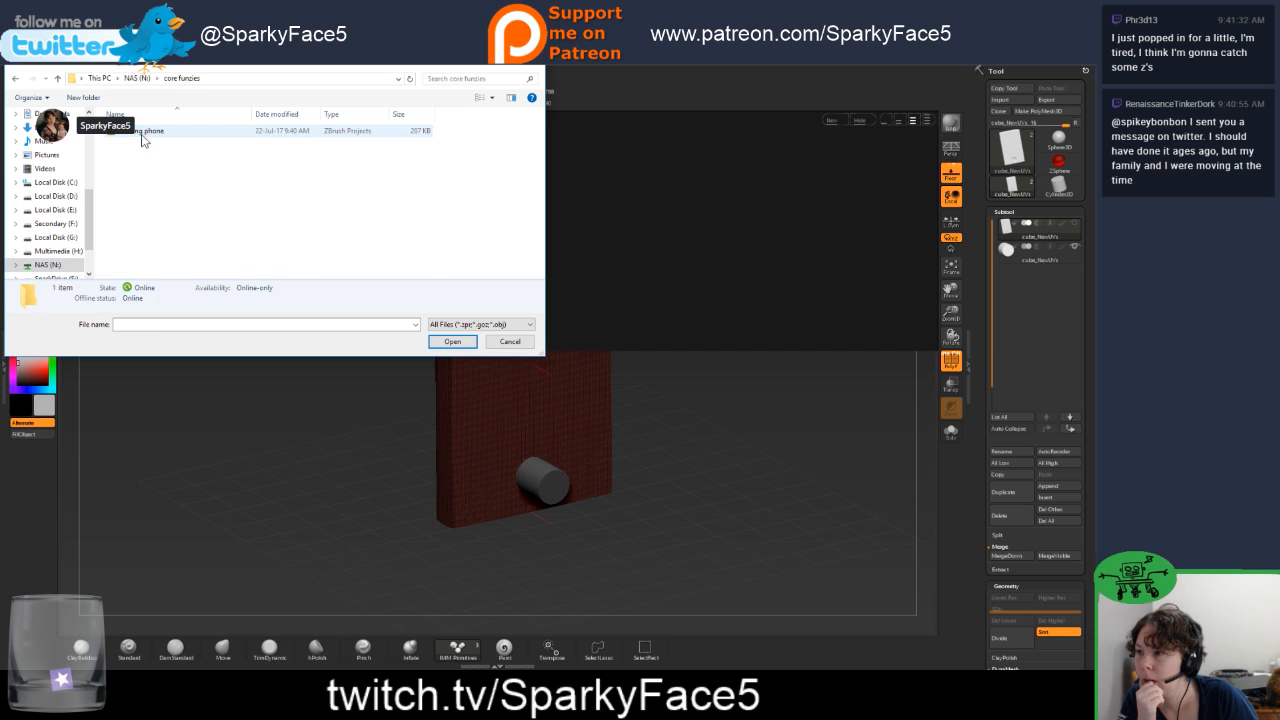
{"action": "left_click", "coordinate": [142, 134]}
{"action": "left_click", "coordinate": [452, 341]}
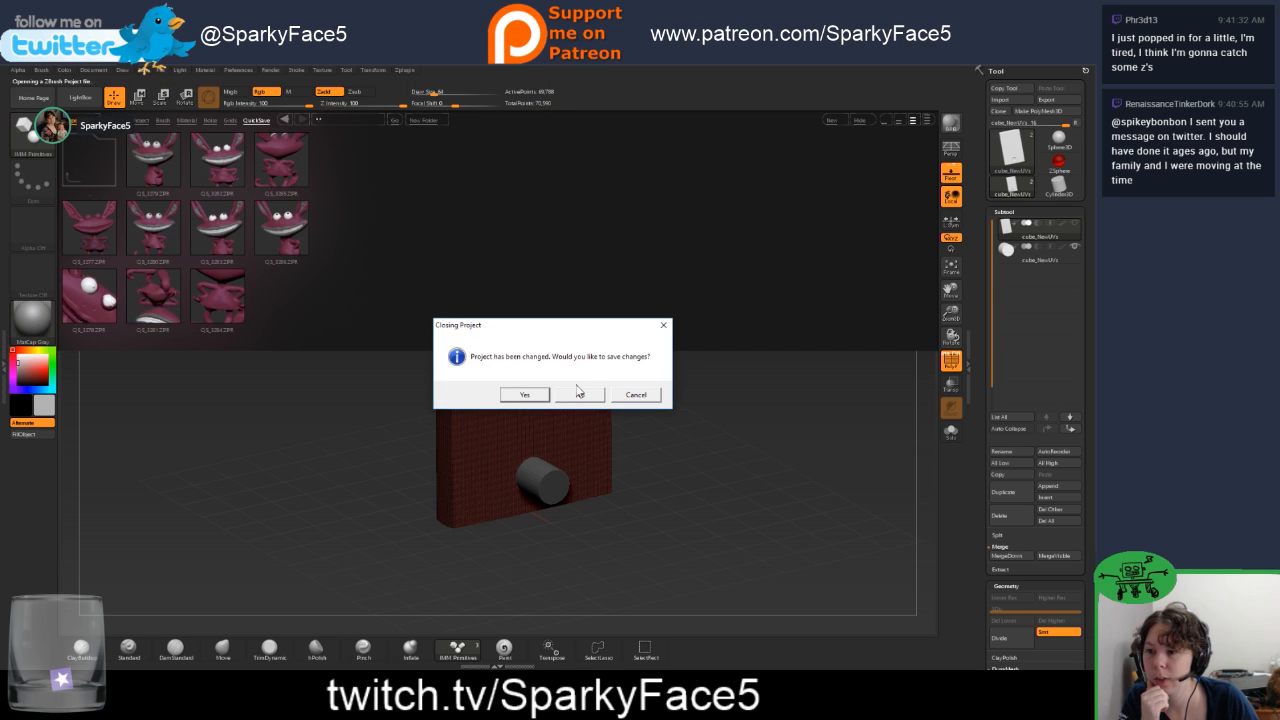
{"action": "left_click", "coordinate": [574, 396]}
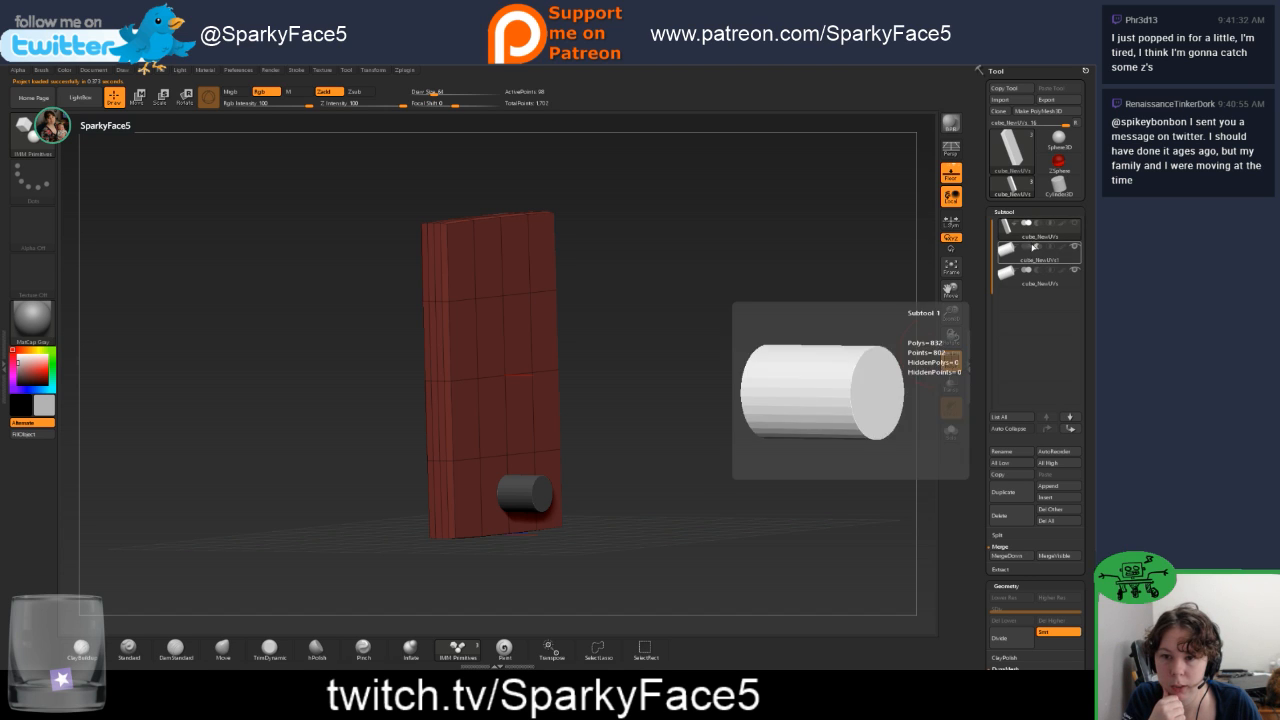
Apply DynaMesh at resolution 128 separately to the slab and to the subtraction cylinder directly below it in the subtool list.
{"action": "mouse_move", "coordinate": [1058, 178]}
{"action": "scroll", "coordinate": [1004, 495], "scroll_direction": "down", "scroll_amount": 4}
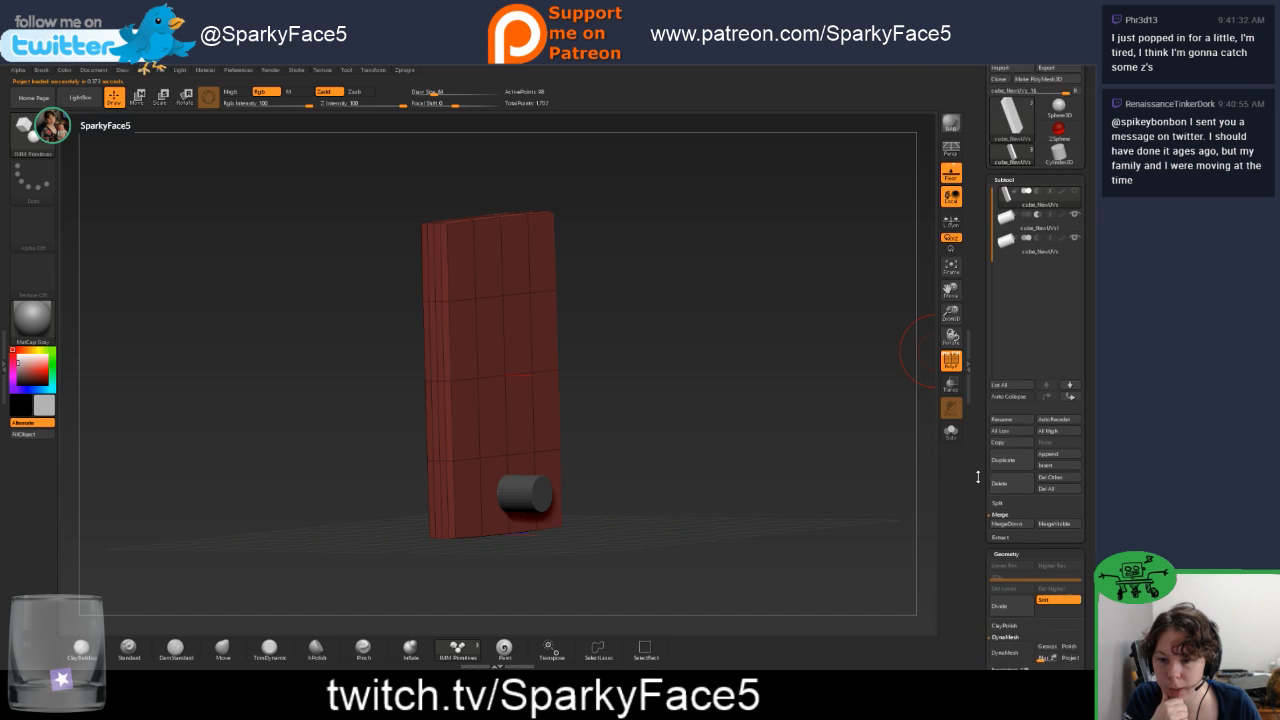
{"action": "left_click", "coordinate": [1004, 555]}
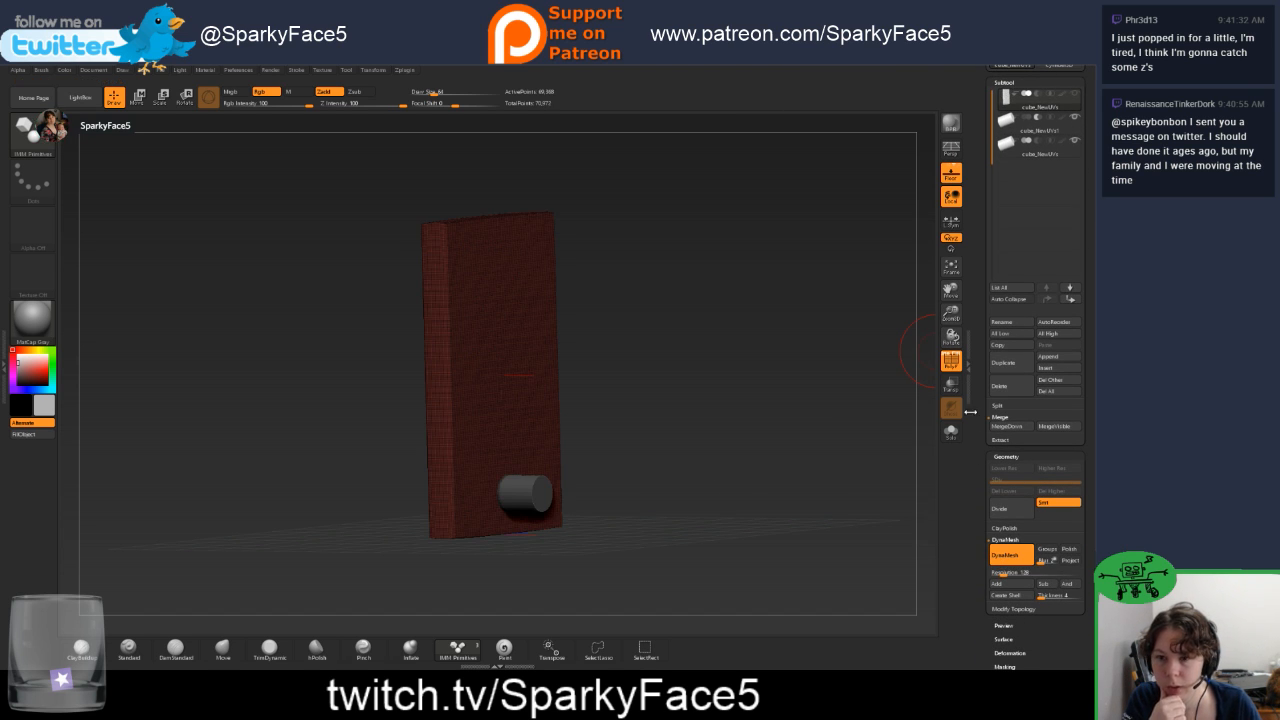
{"action": "left_click", "coordinate": [1028, 132]}
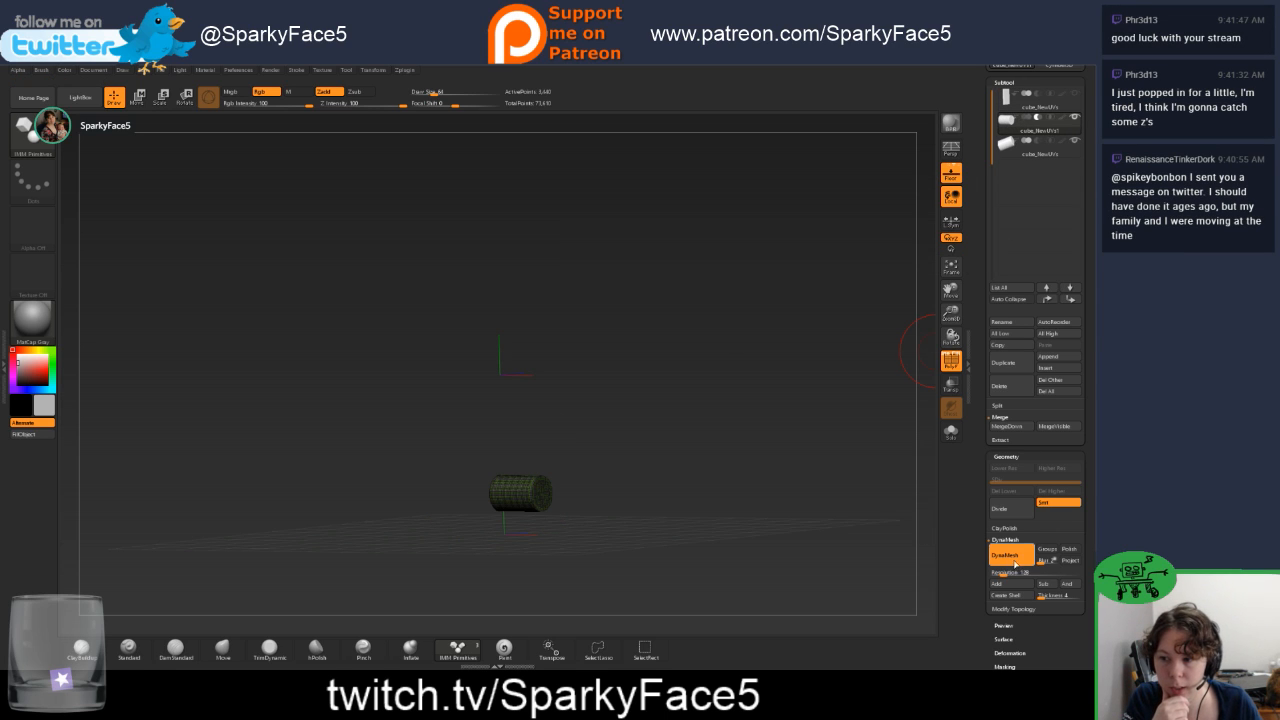
{"action": "left_click_drag", "start_coordinate": [979, 207], "coordinate": [985, 235]}
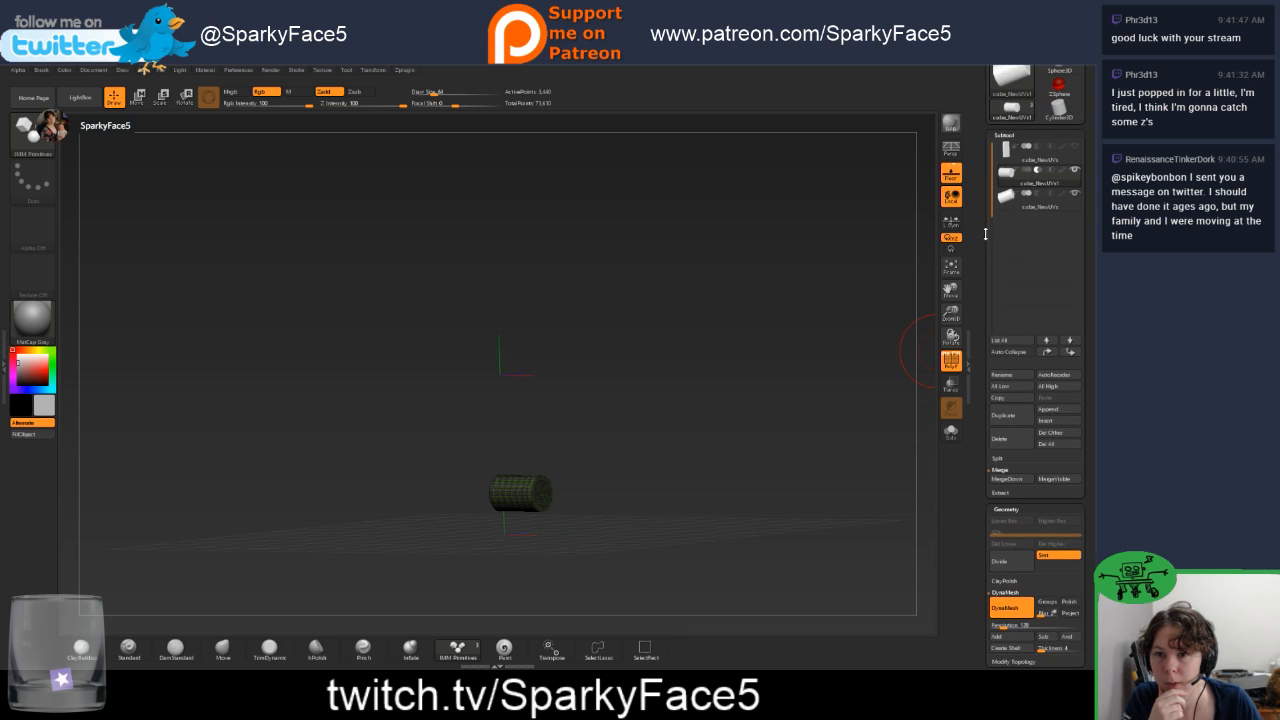
Merge the slab down with the subtraction cylinder and re-run DynaMesh to cut the round button recess.
{"action": "left_click", "coordinate": [1030, 152]}
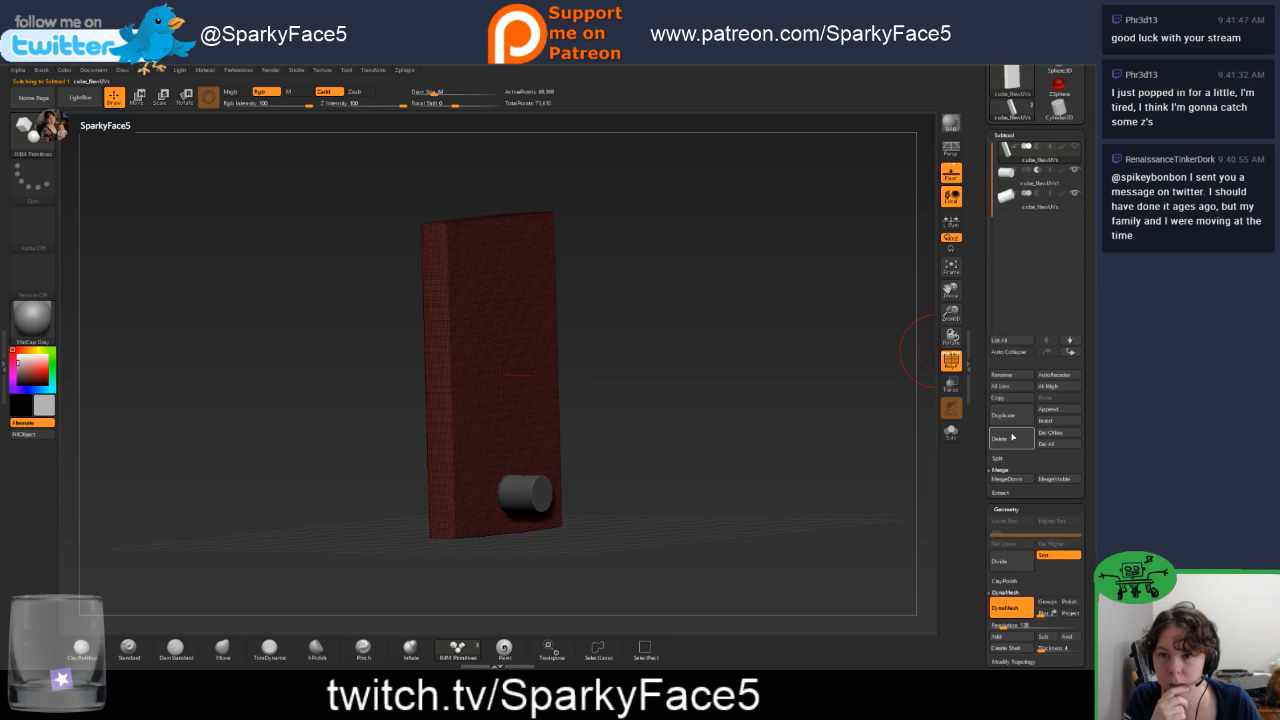
{"action": "left_click", "coordinate": [1004, 480]}
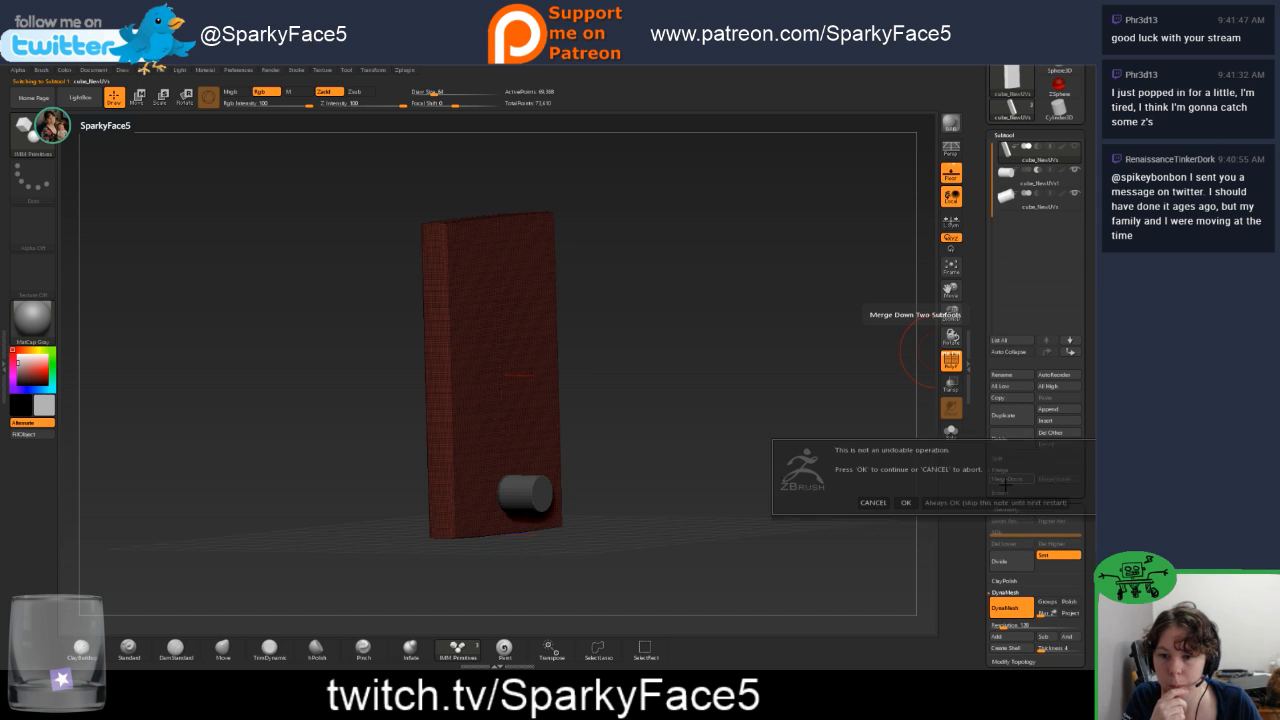
{"action": "left_click", "coordinate": [905, 502]}
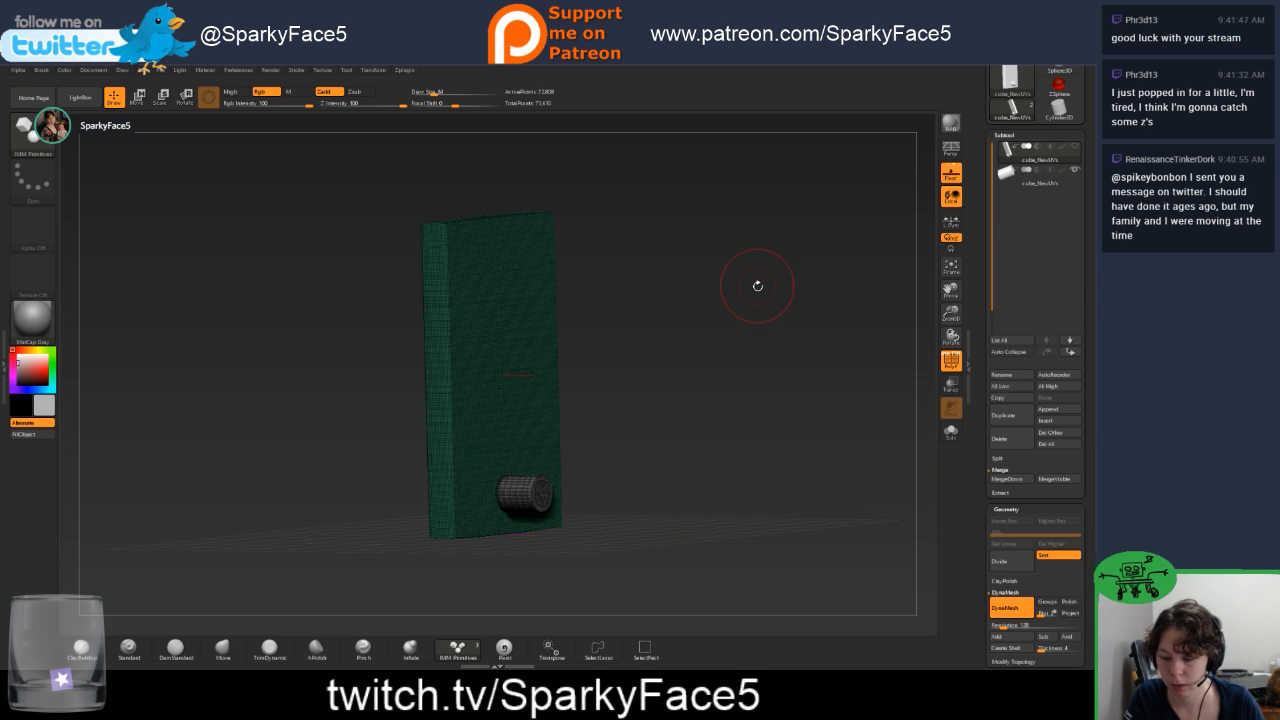
{"action": "left_click_drag", "start_coordinate": [787, 310], "coordinate": [806, 318], "text": "ctrl"}
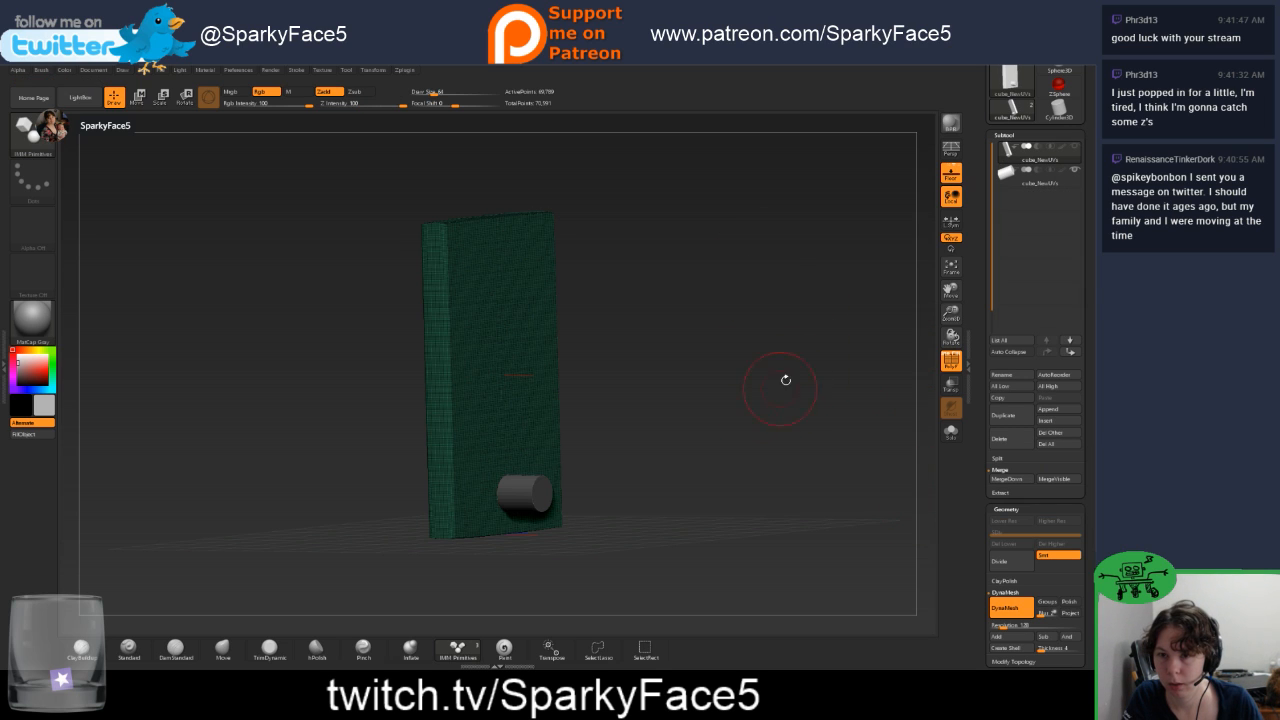
Hide the remaining cylinder subtool and examine the round recess in the slab's lower front.
{"action": "left_click", "coordinate": [1073, 171]}
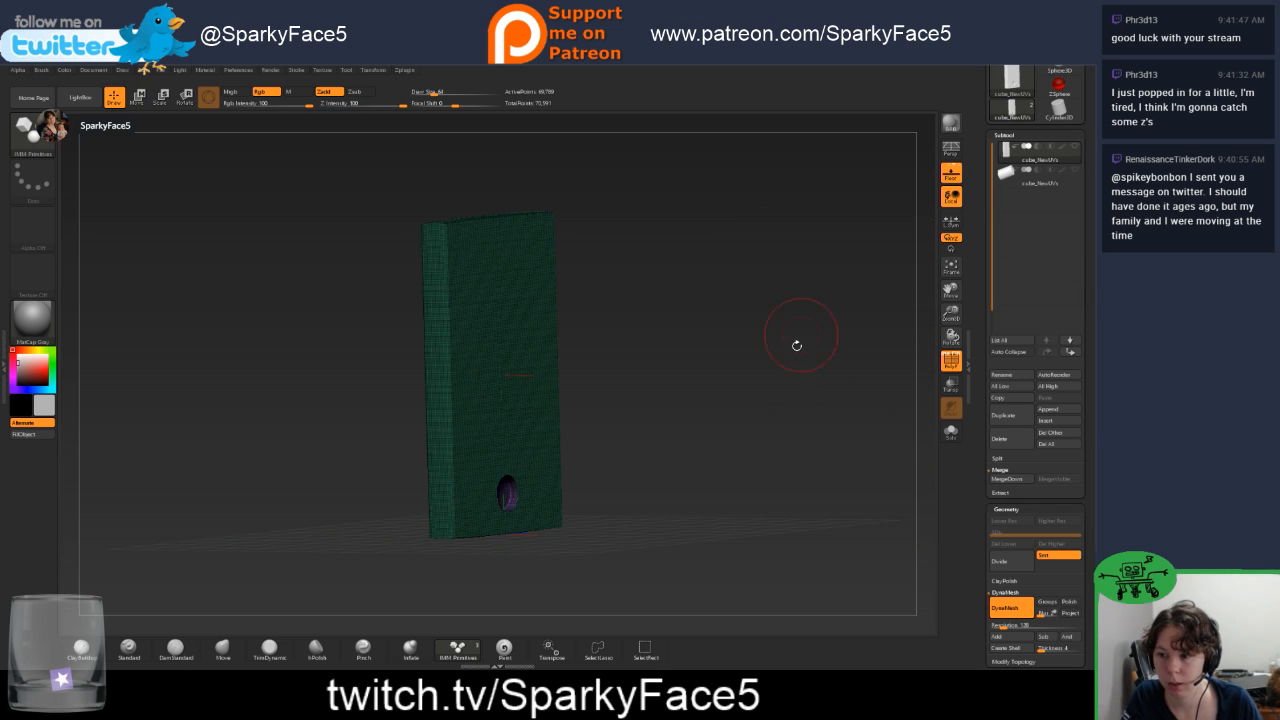
{"action": "left_click_drag", "start_coordinate": [797, 345], "coordinate": [758, 404]}
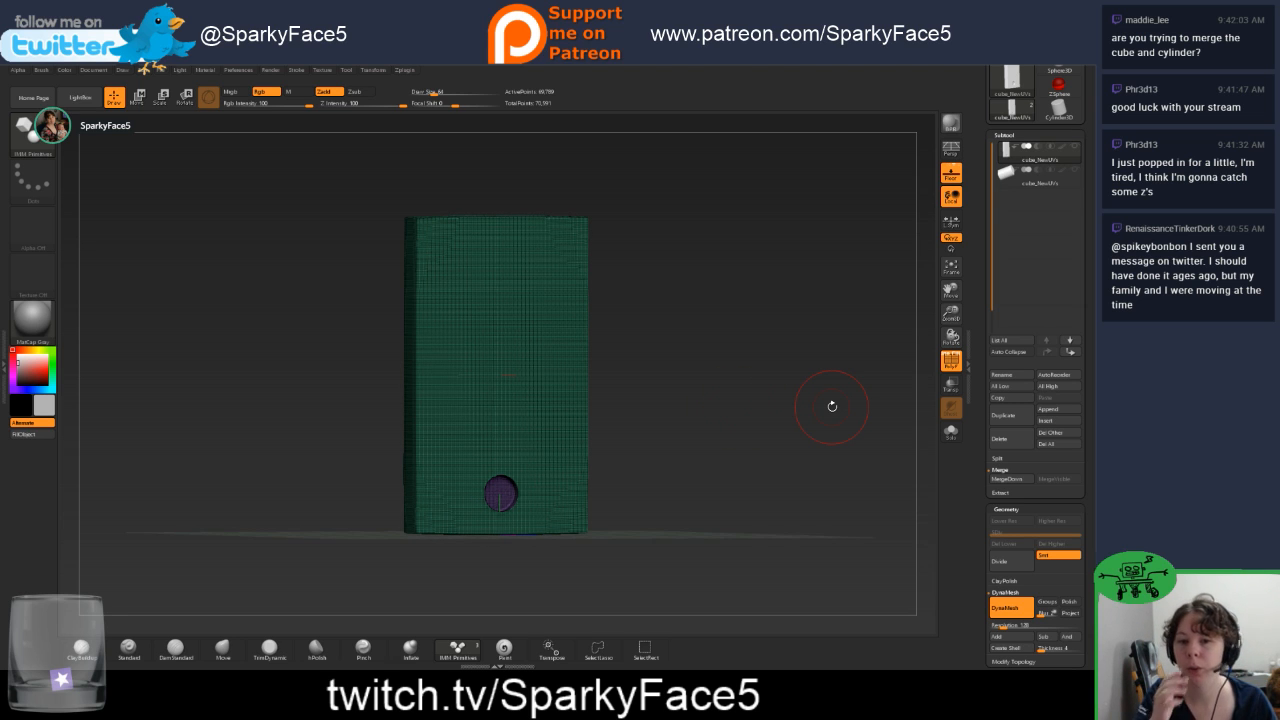
{"action": "mouse_move", "coordinate": [693, 459]}
{"action": "left_mouse_down"}
{"action": "mouse_move", "coordinate": [689, 395]}
{"action": "mouse_move", "coordinate": [714, 449]}
{"action": "mouse_move", "coordinate": [704, 457]}
{"action": "left_mouse_up"}
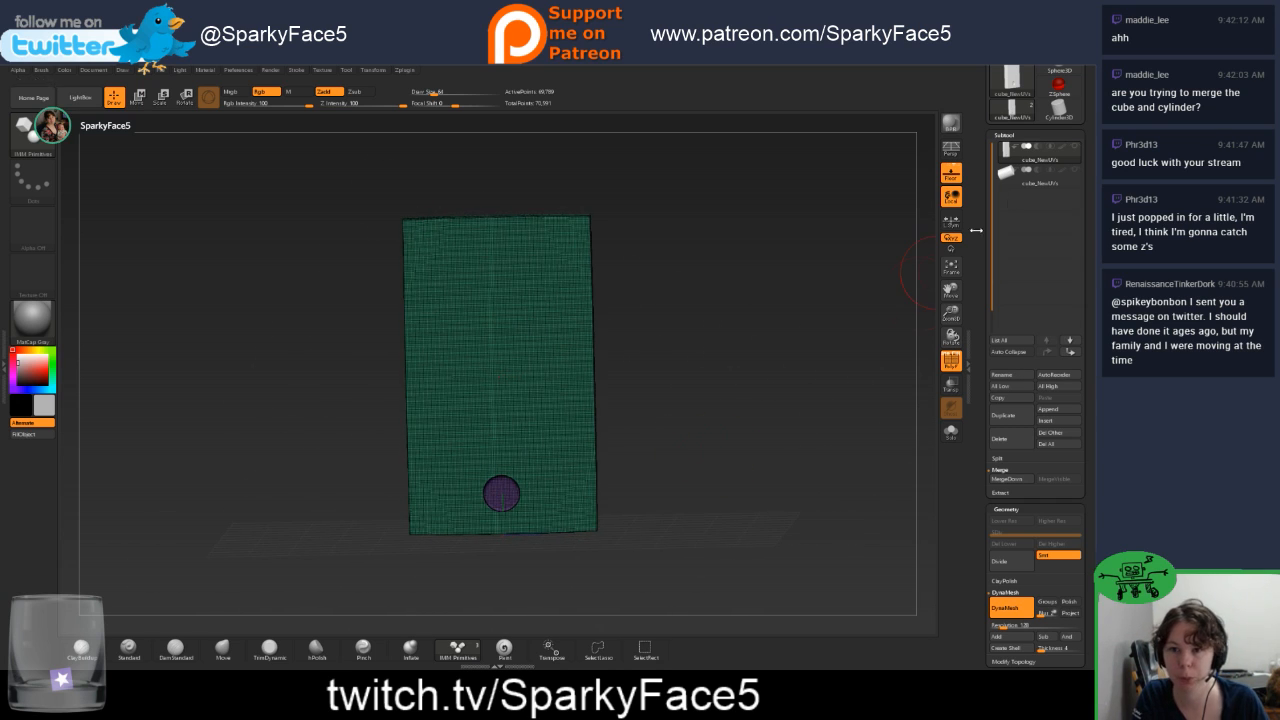
Show the slab together with the remaining cylinder and scale the cylinder down uniformly so it is slightly narrower than the round recess.
{"action": "left_click", "coordinate": [1068, 182]}
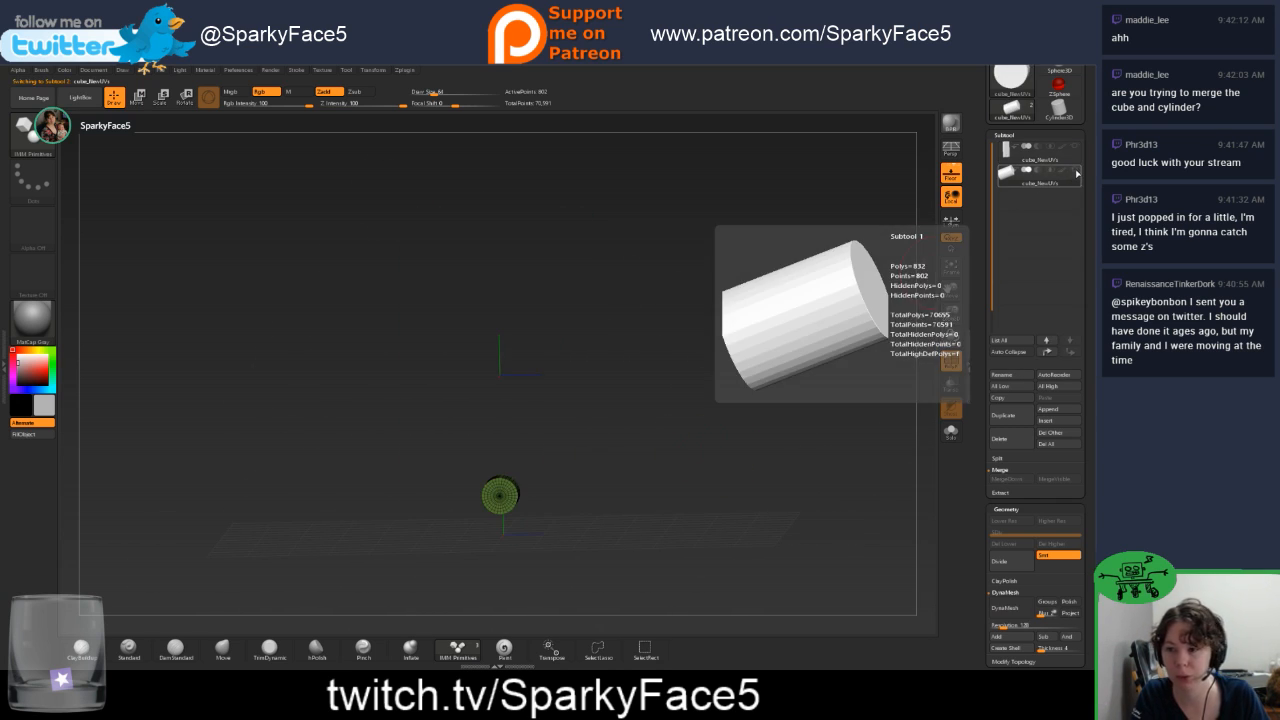
{"action": "left_click_drag", "start_coordinate": [749, 320], "coordinate": [760, 383]}
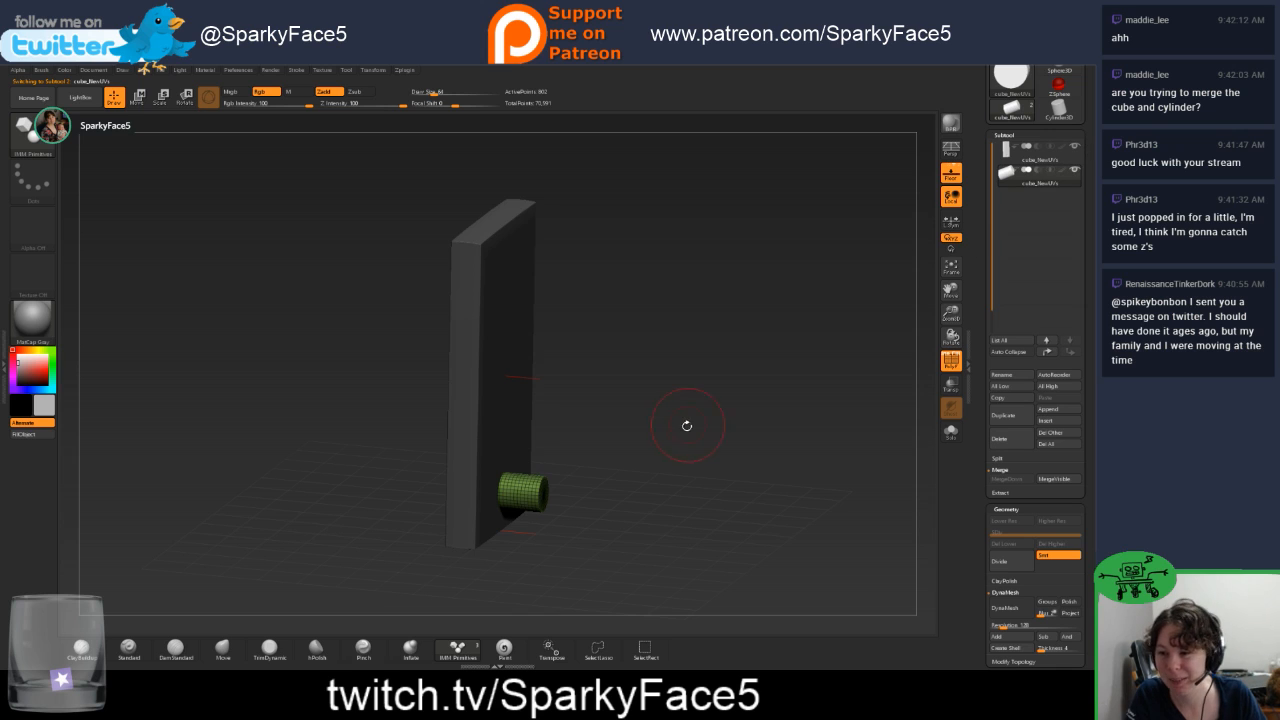
{"action": "left_click_drag", "start_coordinate": [687, 425], "coordinate": [655, 433]}
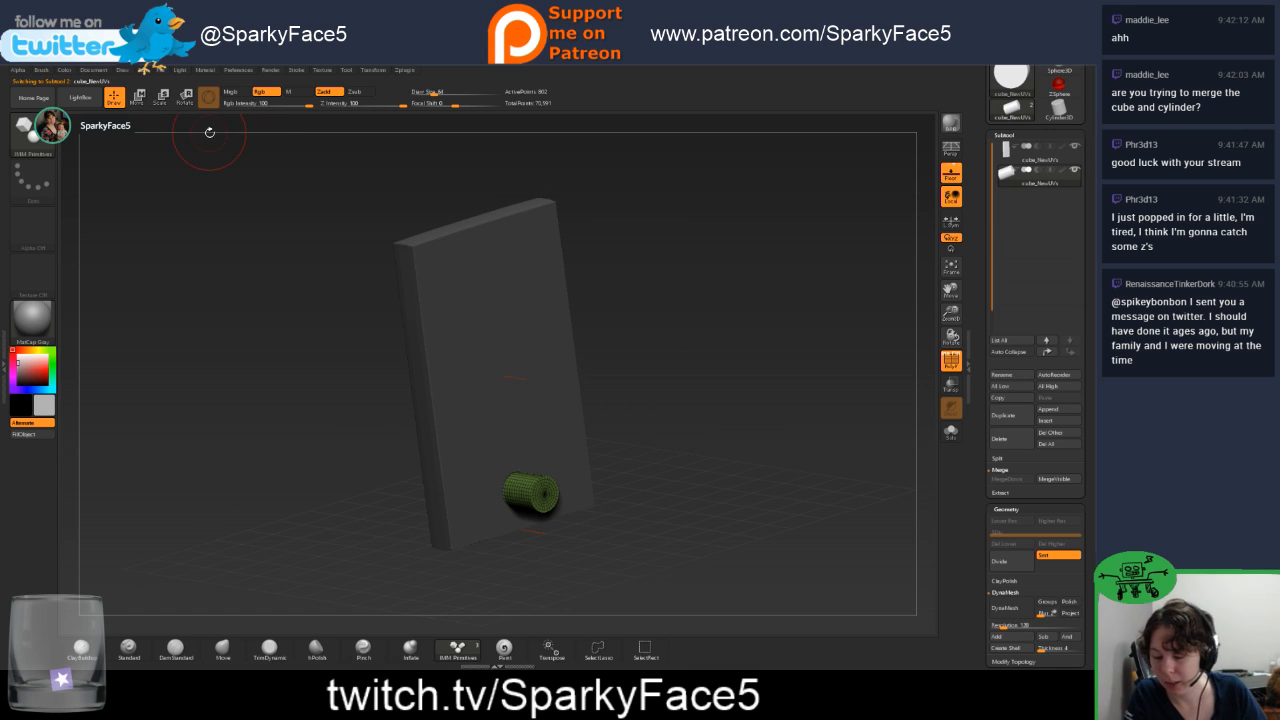
{"action": "key", "text": "w"}
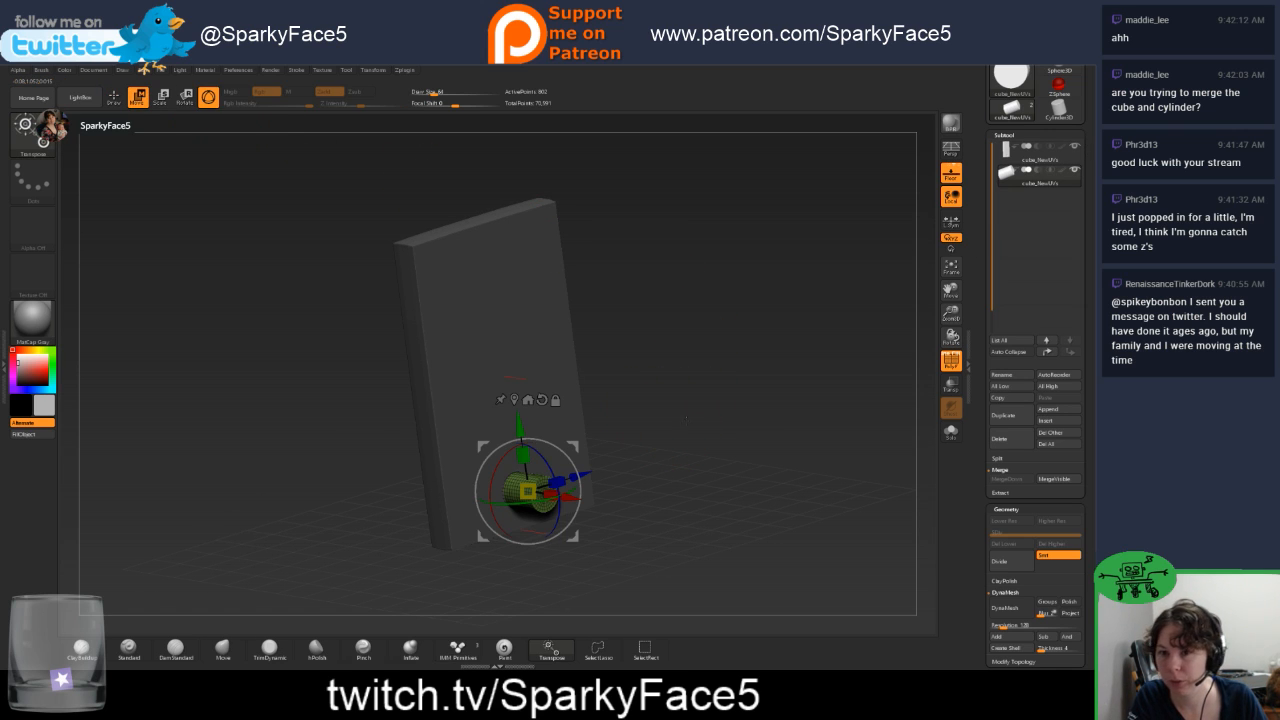
{"action": "left_click_drag", "start_coordinate": [715, 400], "coordinate": [728, 366], "text": "shift"}
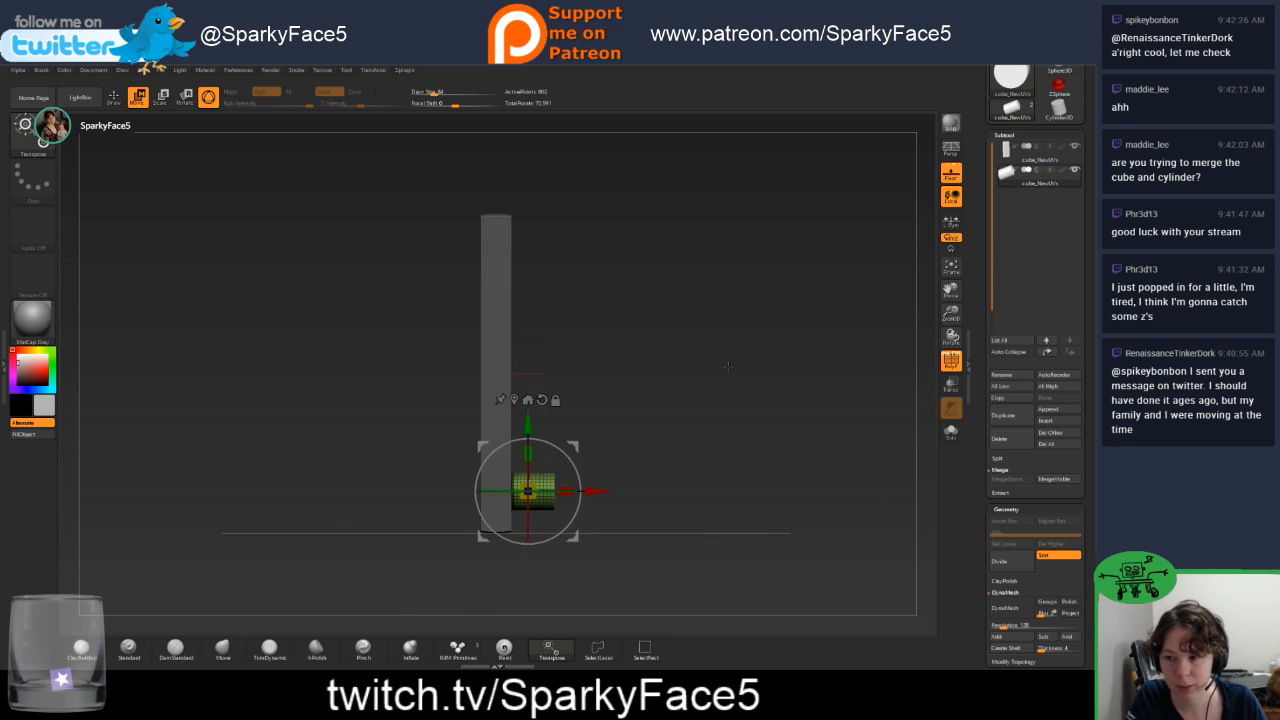
{"action": "left_click_drag", "start_coordinate": [735, 417], "coordinate": [860, 423], "text": "shift"}
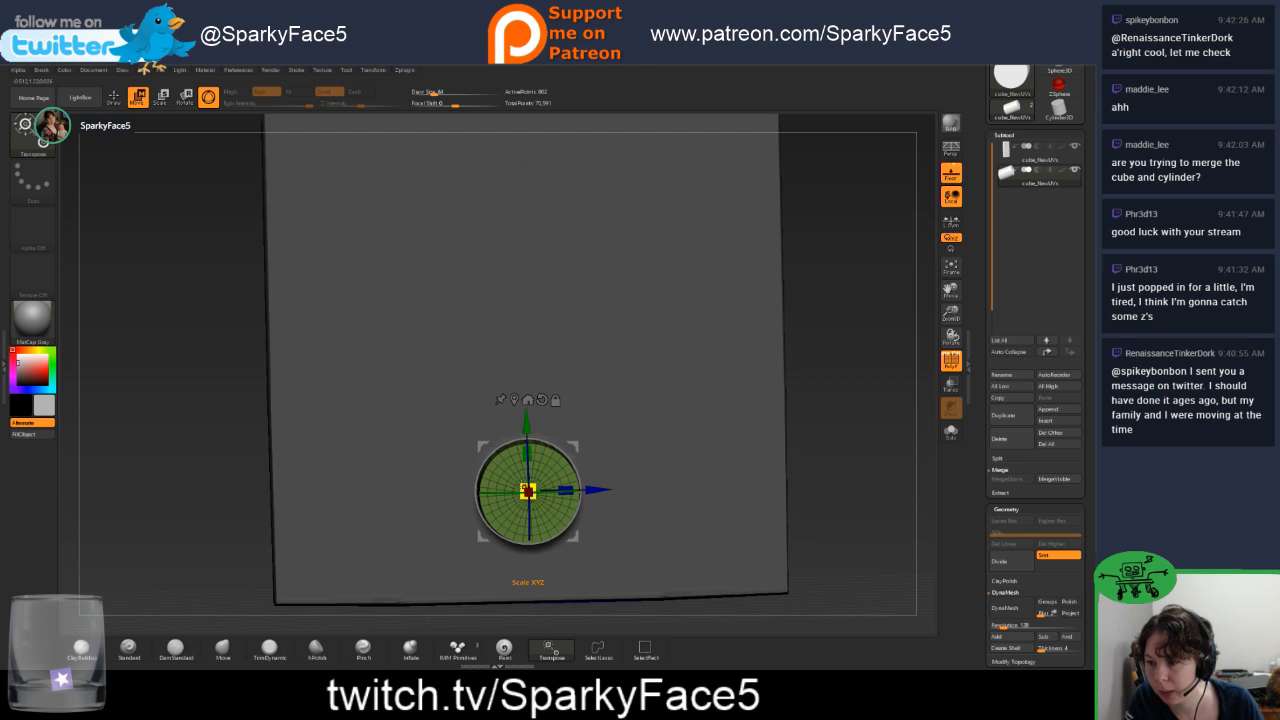
{"action": "left_click_drag", "start_coordinate": [527, 490], "coordinate": [521, 492]}
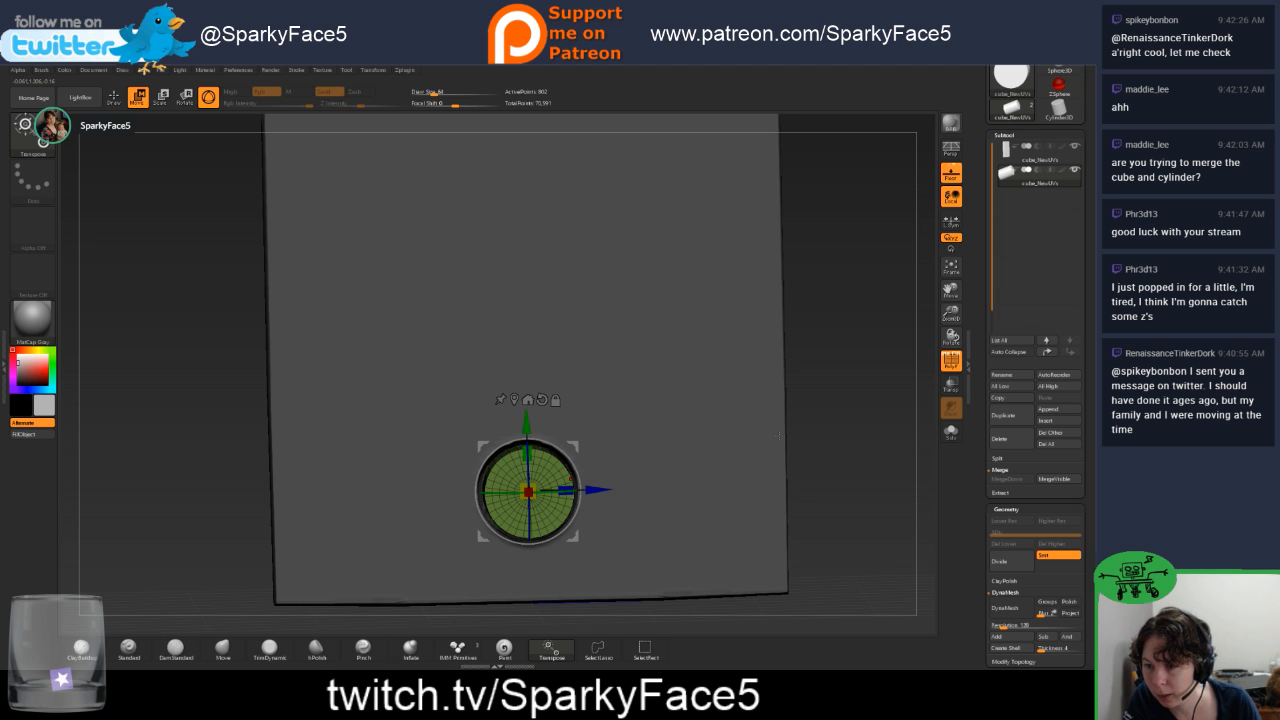
Move the scaled cylinder along its X axis into the slab's recess, leaving only a thin front end protruding.
{"action": "left_click_drag", "start_coordinate": [780, 435], "coordinate": [813, 427]}
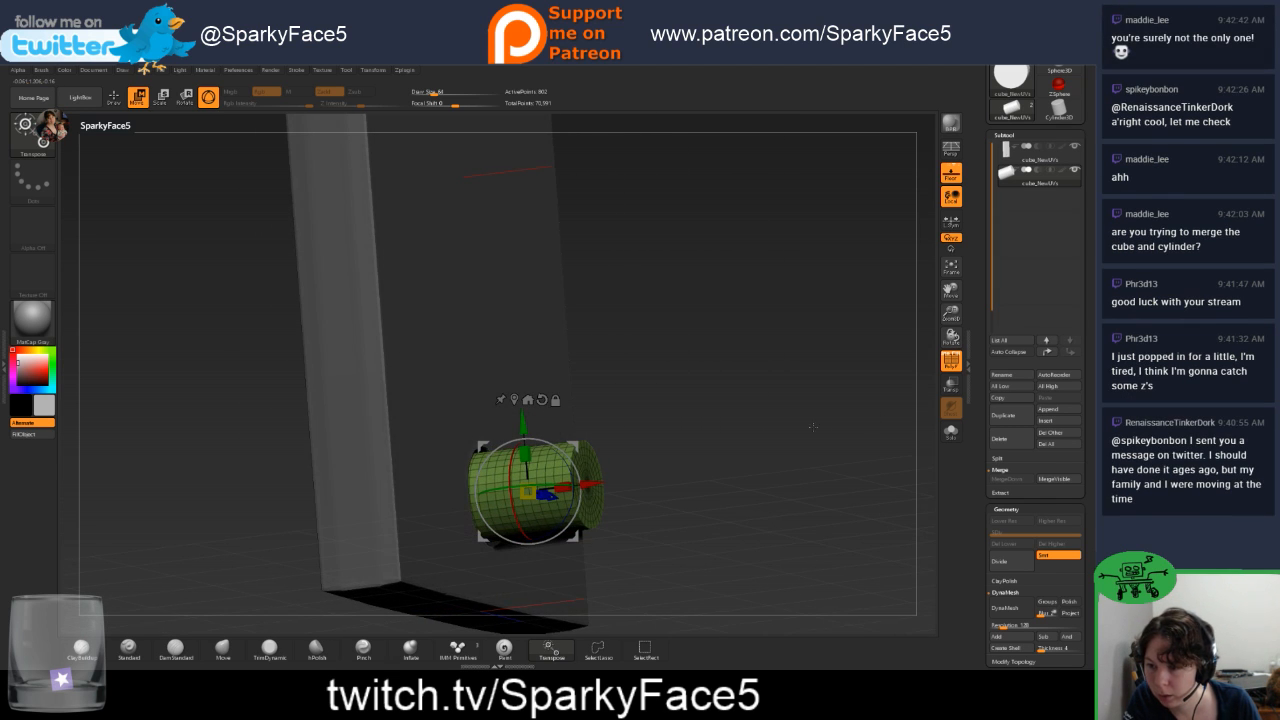
{"action": "left_click_drag", "start_coordinate": [677, 437], "coordinate": [722, 446]}
{"action": "left_click_drag", "start_coordinate": [650, 468], "coordinate": [690, 474]}
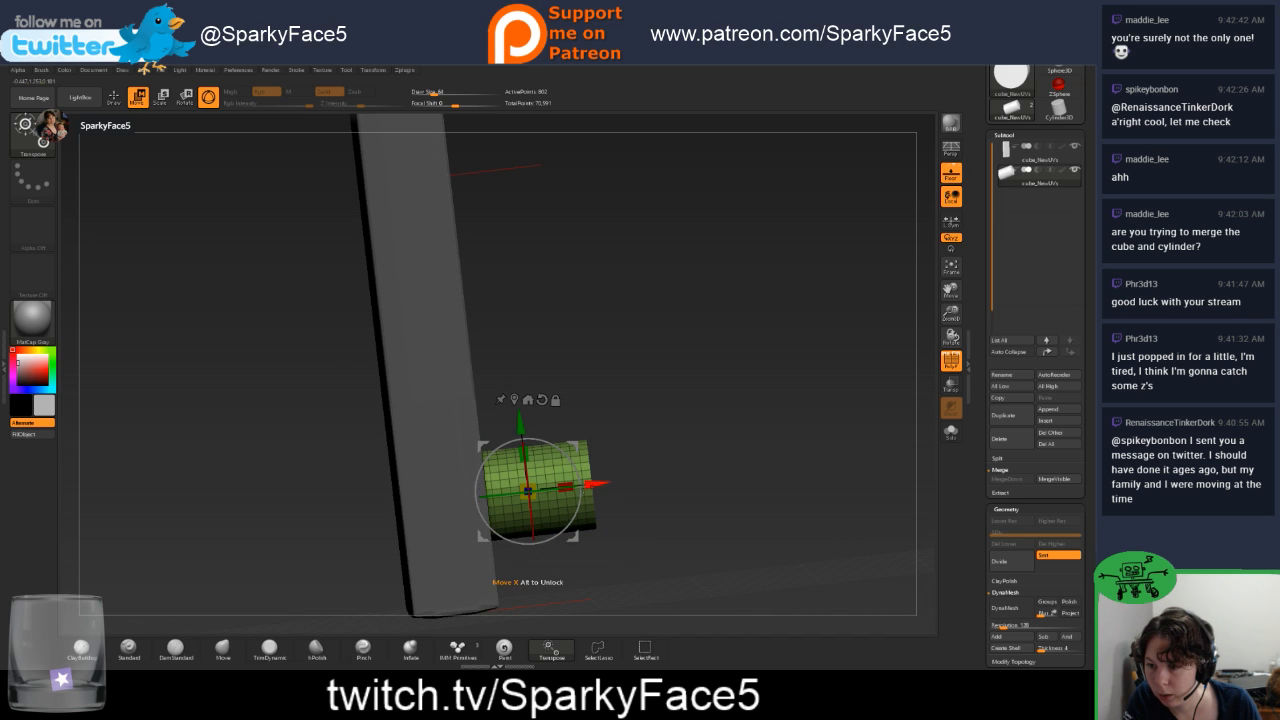
{"action": "left_click_drag", "start_coordinate": [565, 487], "coordinate": [521, 491]}
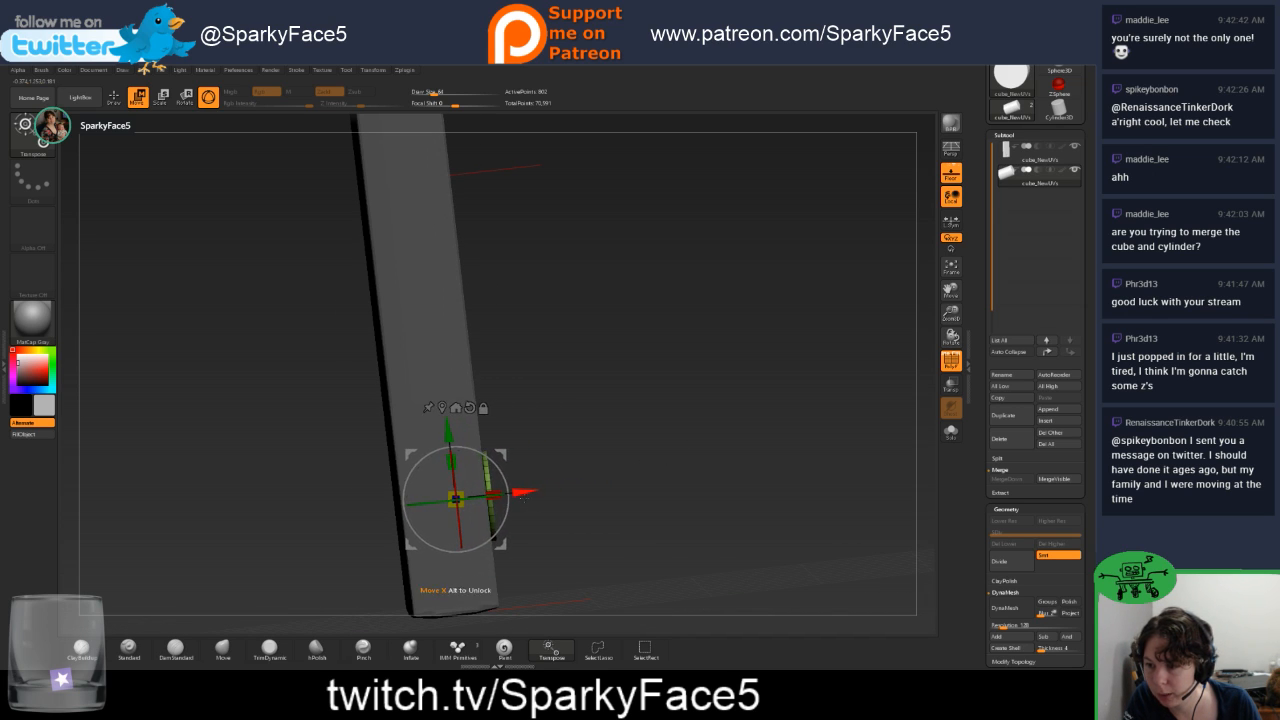
{"action": "left_click_drag", "start_coordinate": [650, 488], "coordinate": [512, 490]}
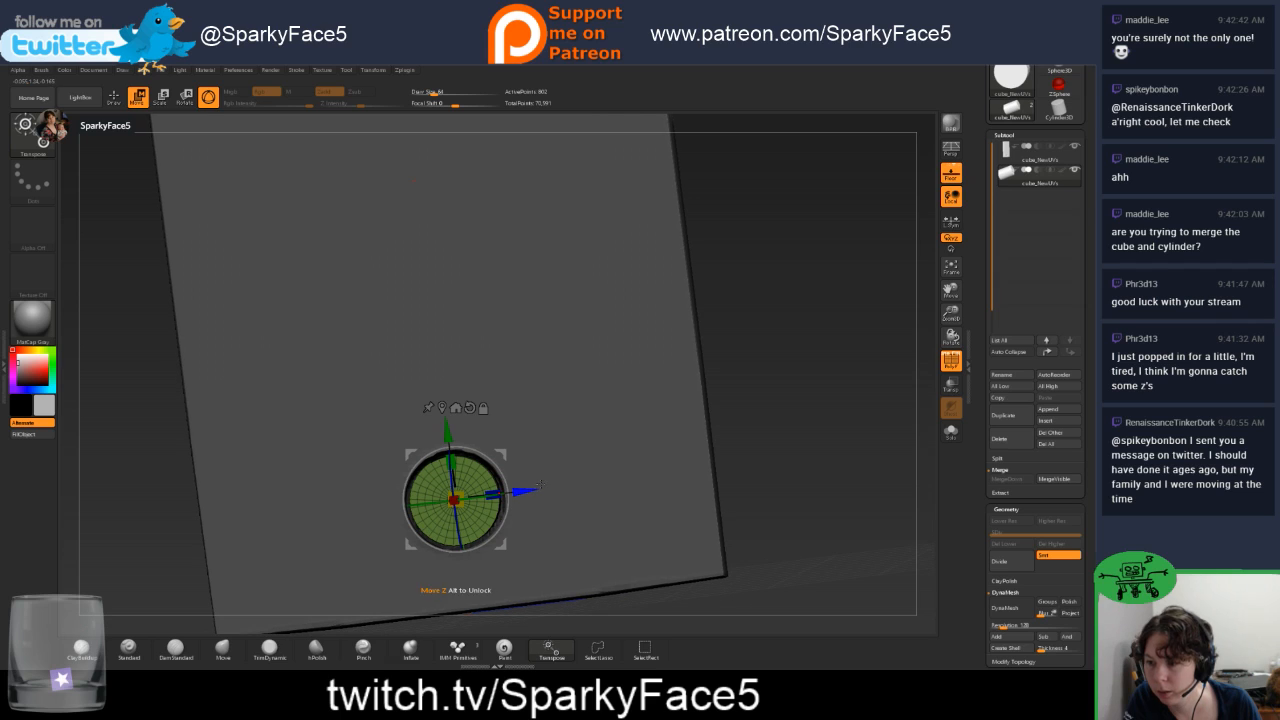
Apply DynaMesh at resolution 128 to the button cylinder and inspect its fit in the recess with the wireframe display off.
{"action": "scroll", "coordinate": [1016, 477], "scroll_direction": "down", "scroll_amount": 3}
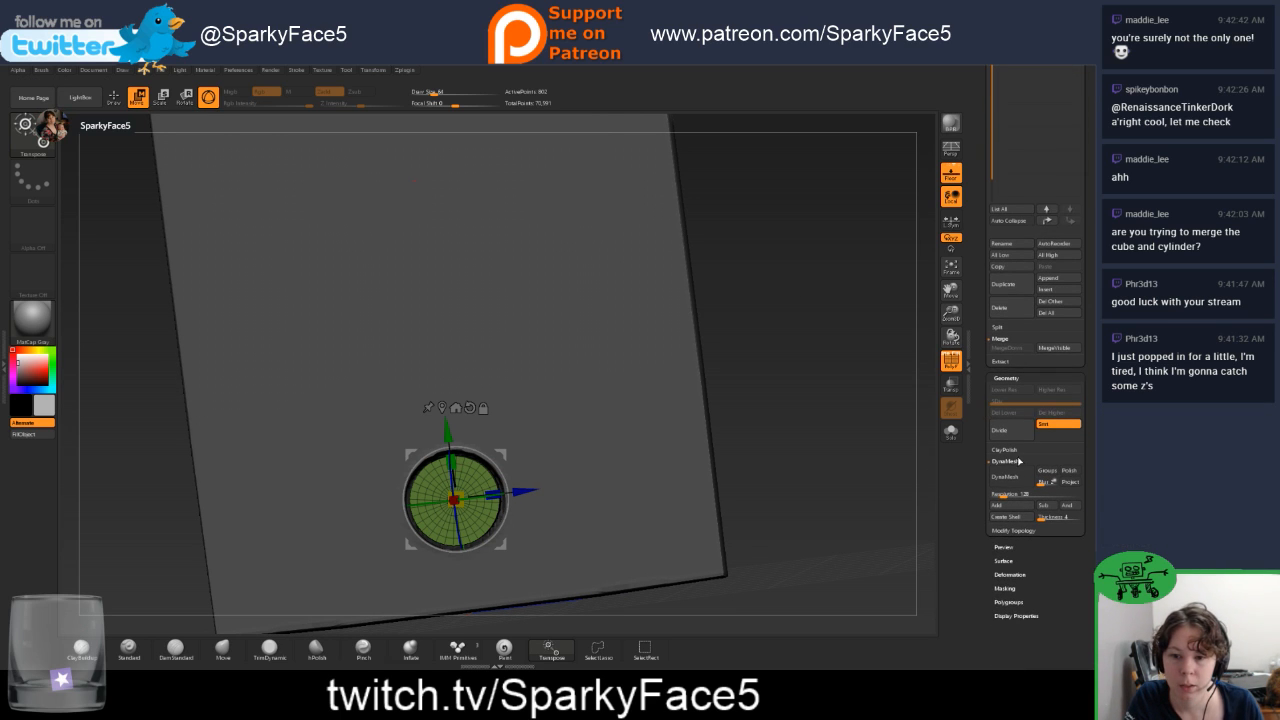
{"action": "left_click", "coordinate": [1016, 477]}
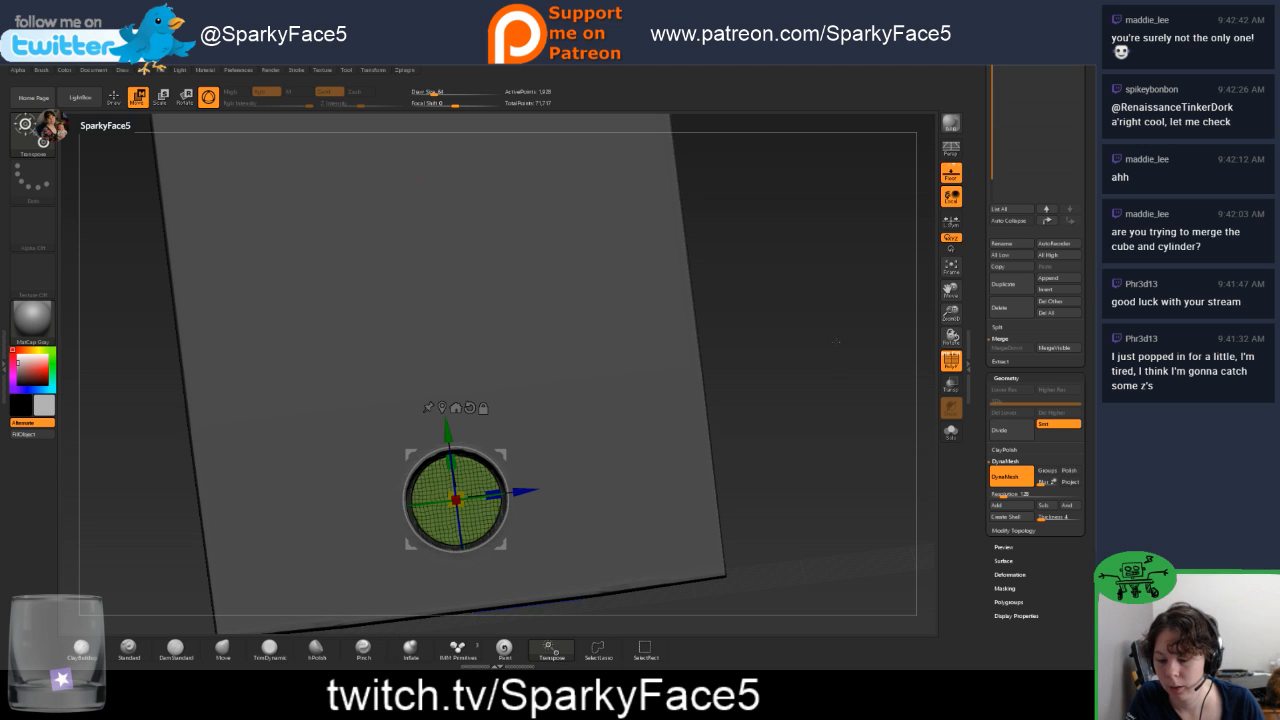
{"action": "key", "text": "q"}
{"action": "left_click_drag", "start_coordinate": [806, 349], "coordinate": [829, 355]}
{"action": "left_click_drag", "start_coordinate": [833, 354], "coordinate": [902, 338]}
{"action": "left_click", "coordinate": [951, 360]}
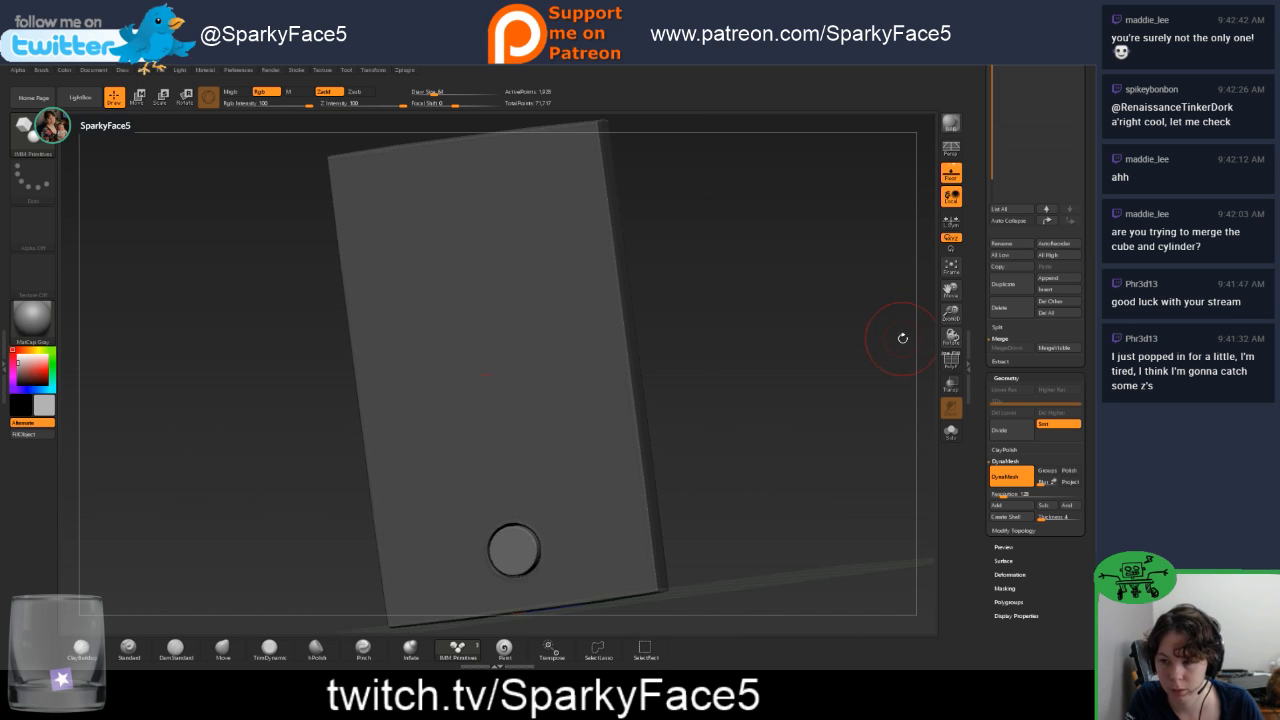
{"action": "left_click_drag", "start_coordinate": [793, 383], "coordinate": [769, 309]}
{"action": "left_click_drag", "start_coordinate": [801, 418], "coordinate": [895, 280]}
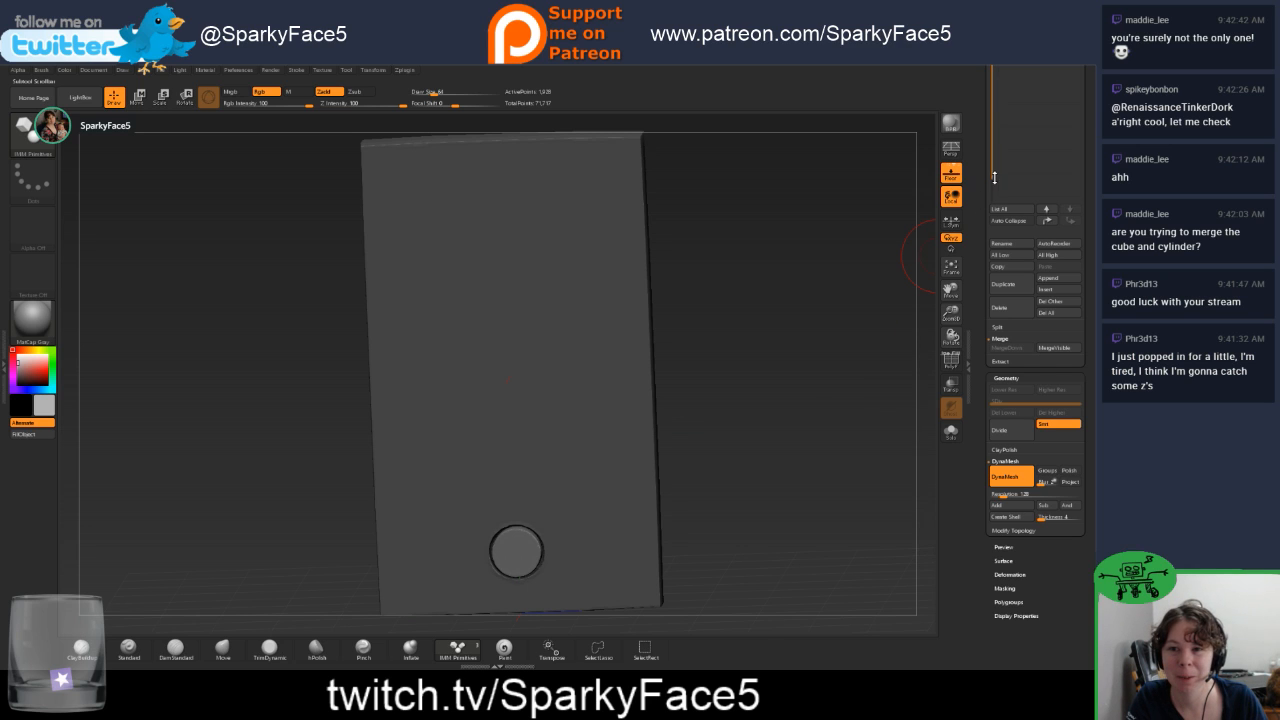
Try merging the slab down with the button cylinder and re-running DynaMesh on the merged mesh with the wireframe display on.
{"action": "mouse_move", "coordinate": [982, 190]}
{"action": "left_mouse_down"}
{"action": "mouse_move", "coordinate": [968, 277]}
{"action": "mouse_move", "coordinate": [991, 216]}
{"action": "left_mouse_up"}
{"action": "left_click", "coordinate": [1027, 232]}
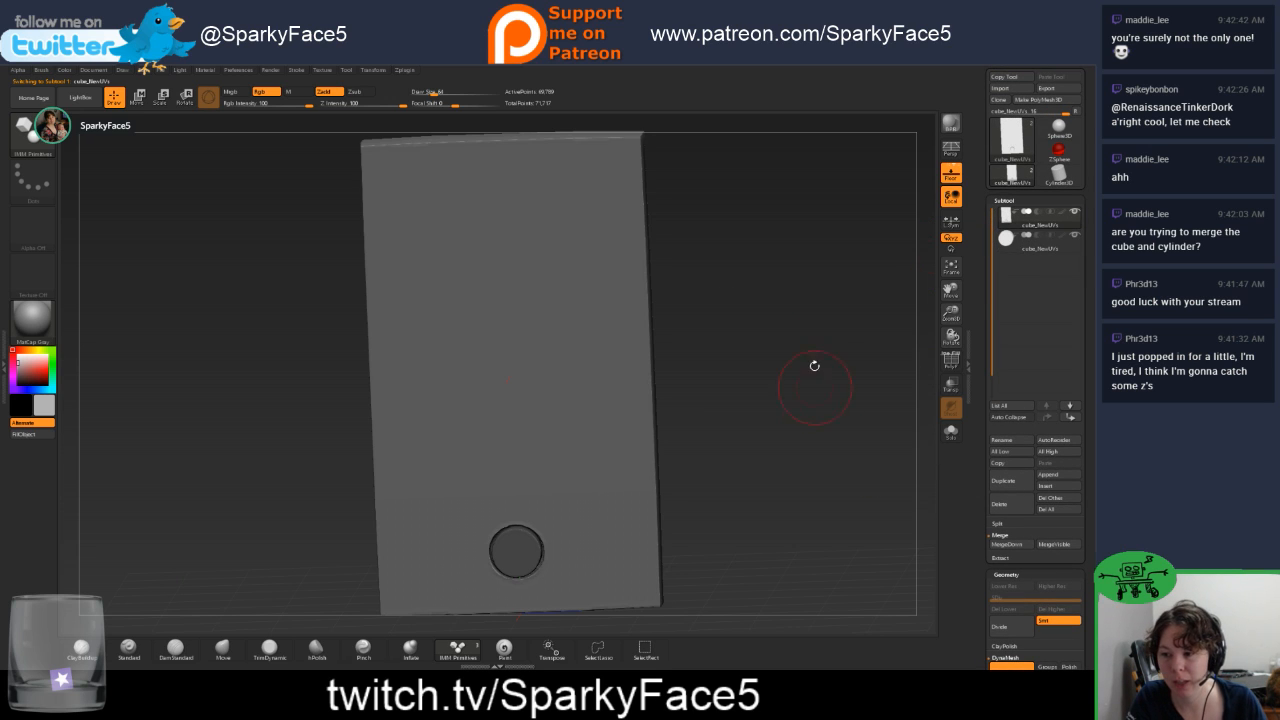
{"action": "left_click", "coordinate": [1006, 544]}
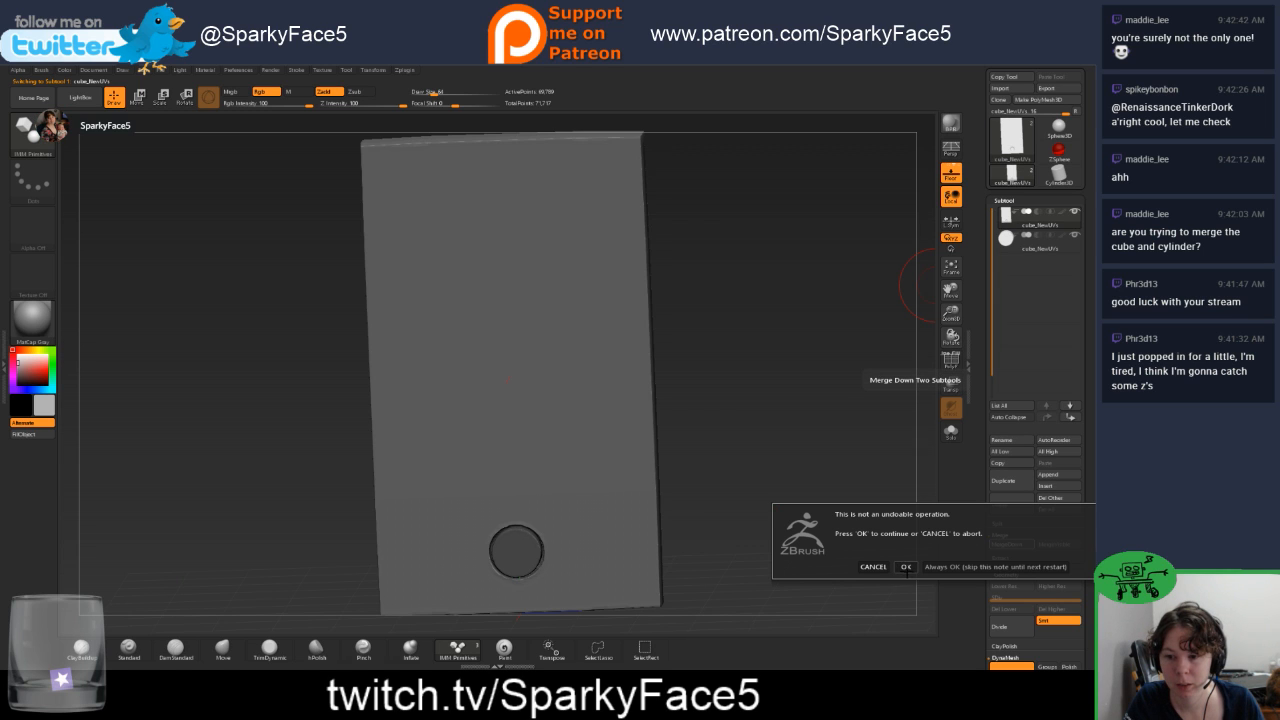
{"action": "left_click", "coordinate": [905, 566]}
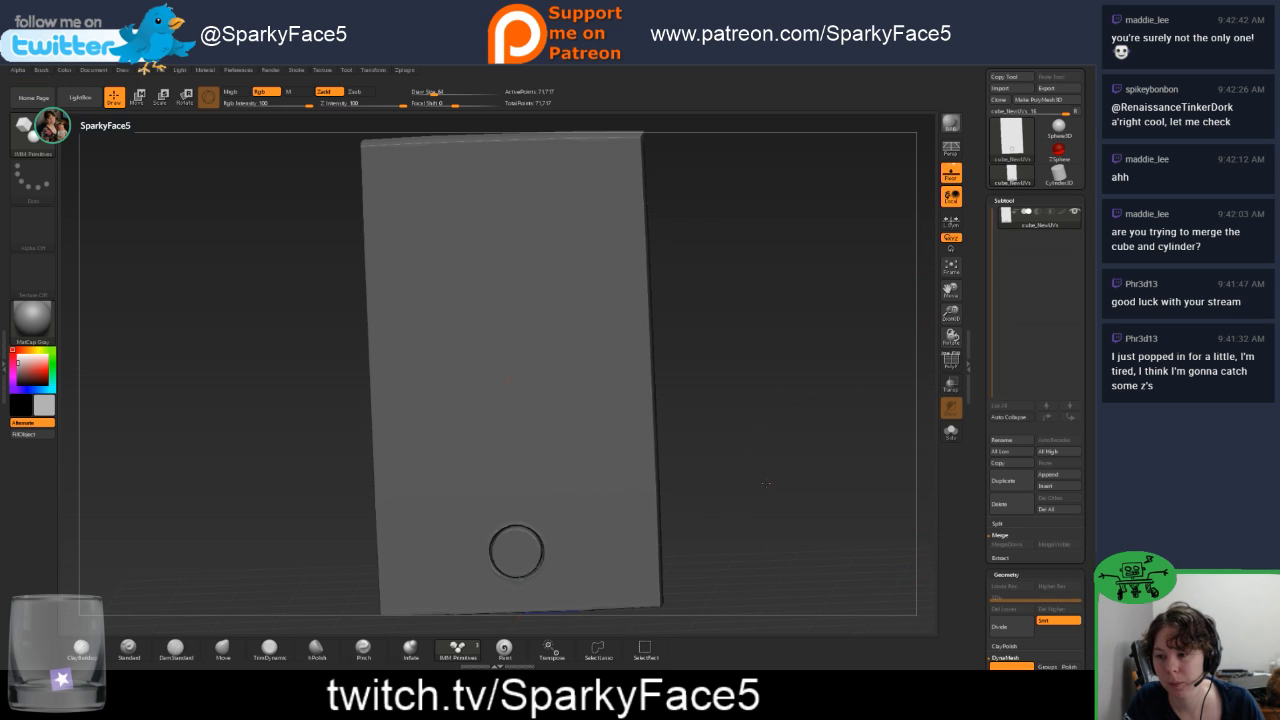
{"action": "left_click_drag", "start_coordinate": [766, 484], "coordinate": [880, 449]}
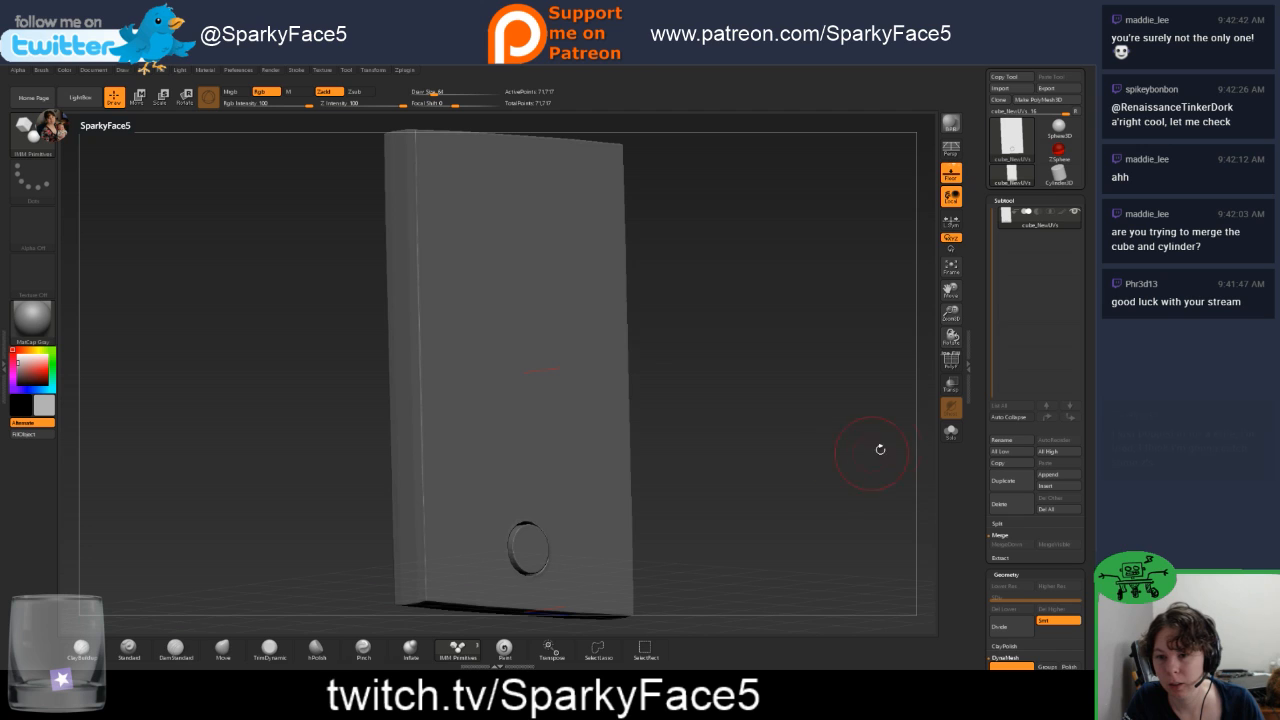
{"action": "left_click", "coordinate": [951, 361]}
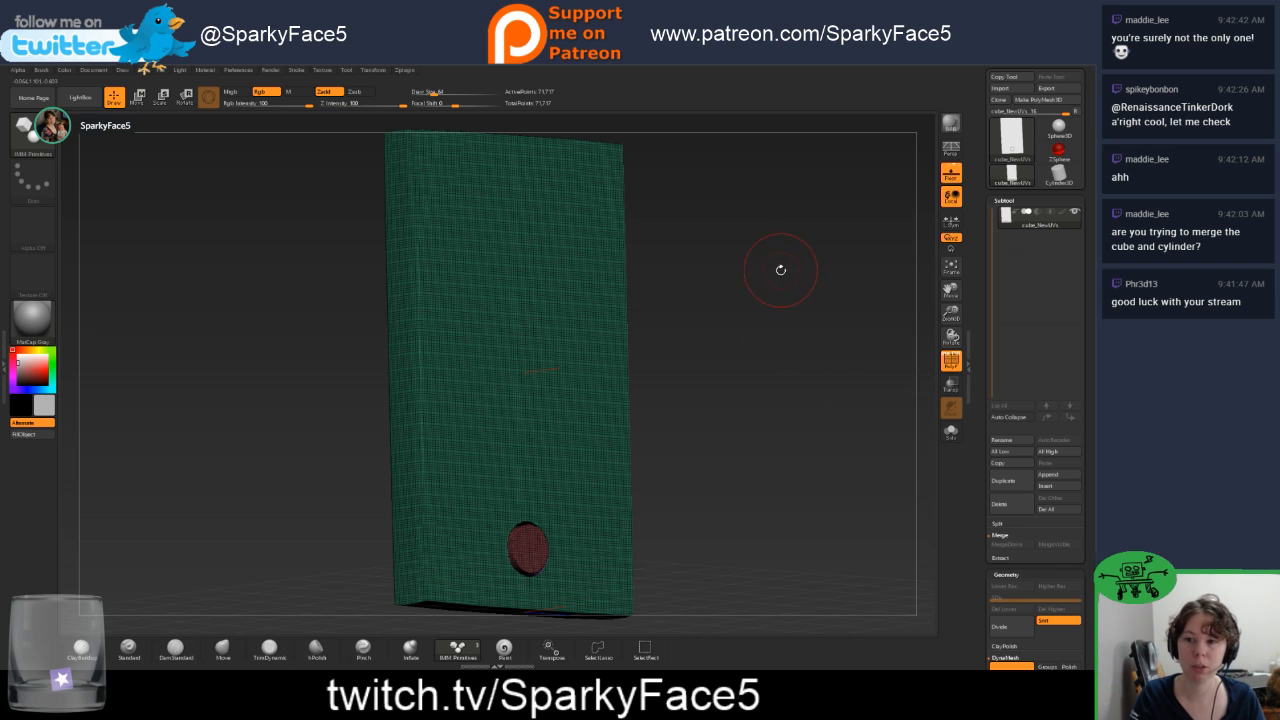
{"action": "left_click_drag", "start_coordinate": [765, 283], "coordinate": [821, 338], "text": "ctrl"}
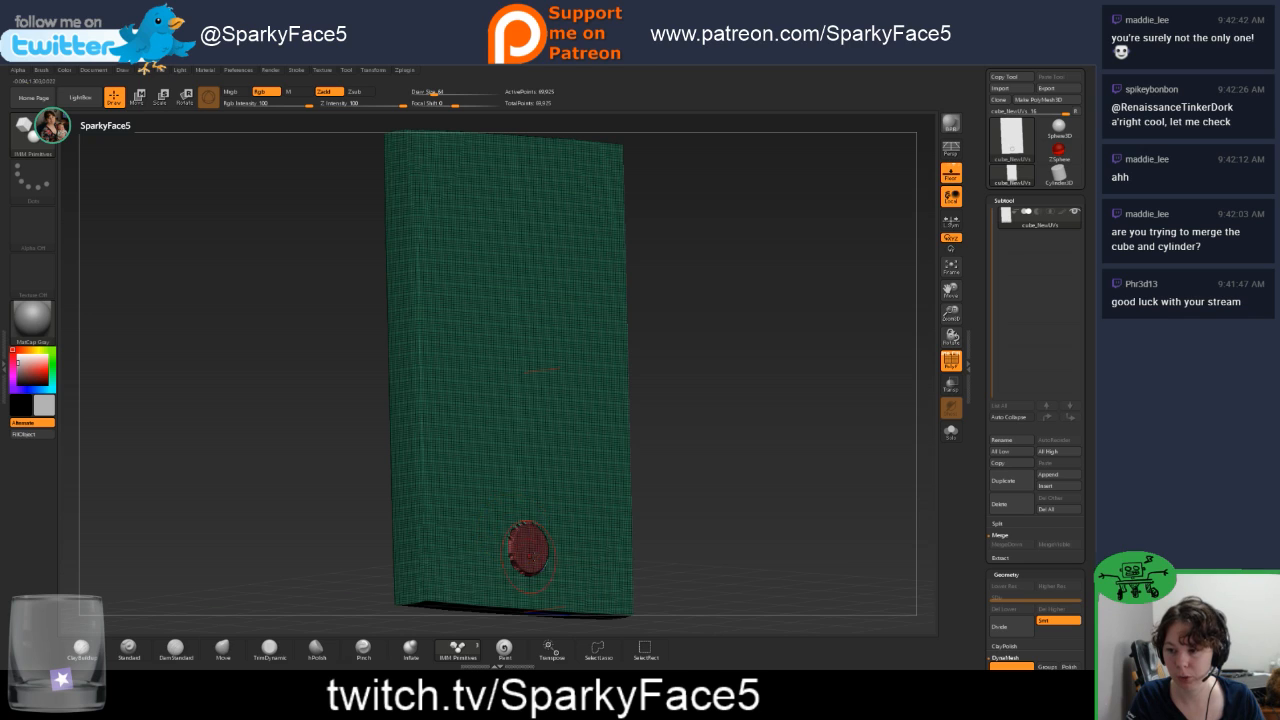
Inspect the button's edge up close and undo the last DynaMesh and the addition of the button to the slab.
{"action": "left_click_drag", "start_coordinate": [695, 501], "coordinate": [545, 540]}
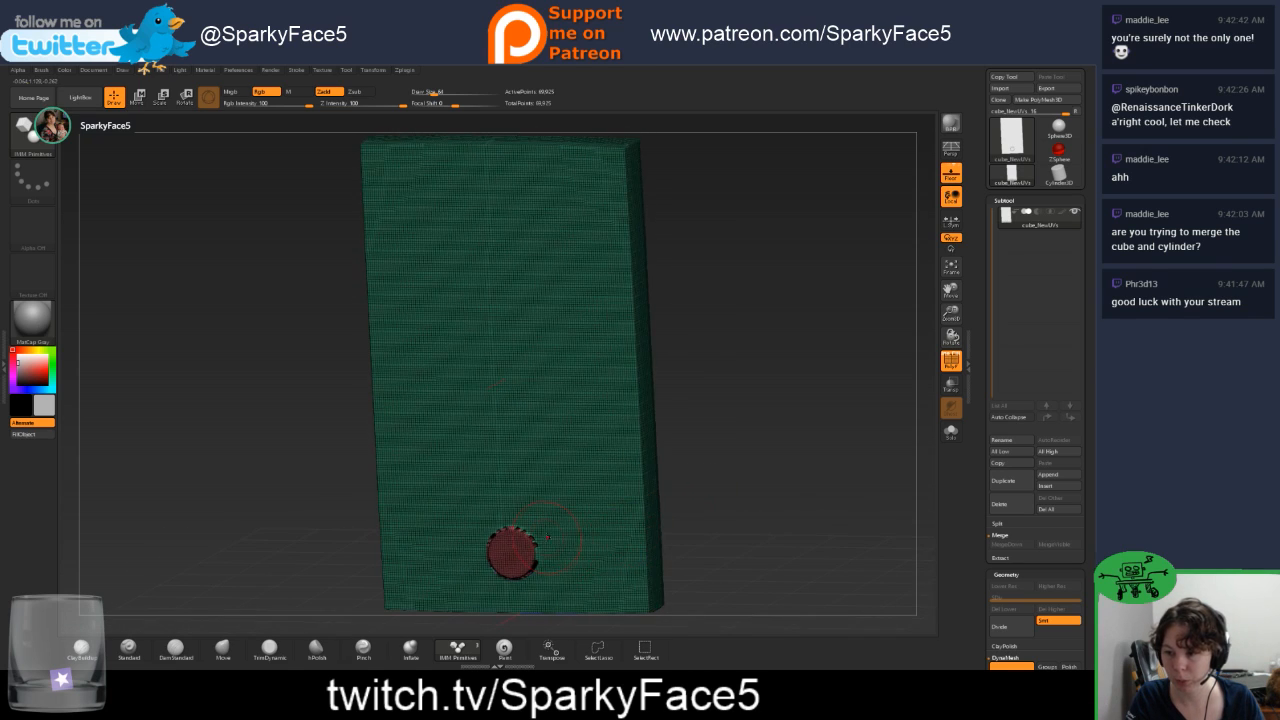
{"action": "left_click_drag", "start_coordinate": [678, 503], "coordinate": [672, 410], "text": "alt"}
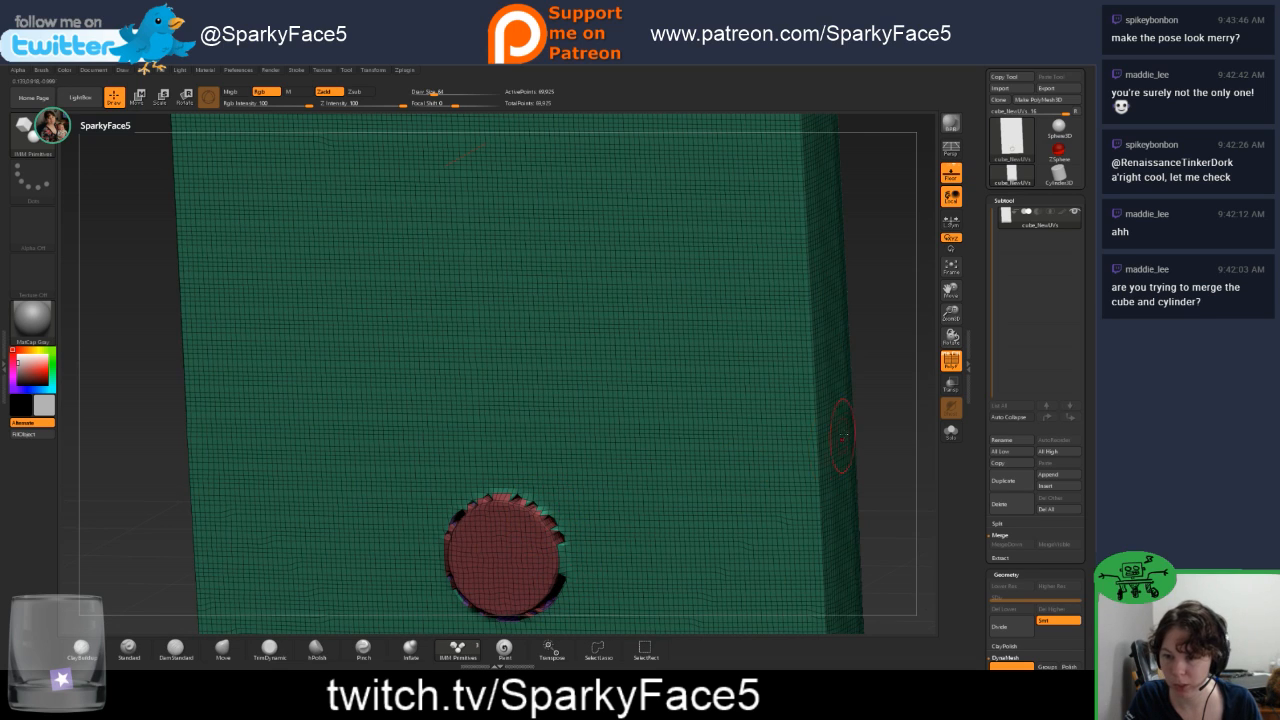
{"action": "left_click_drag", "start_coordinate": [872, 436], "coordinate": [880, 426]}
{"action": "key", "text": "ctrl+z"}
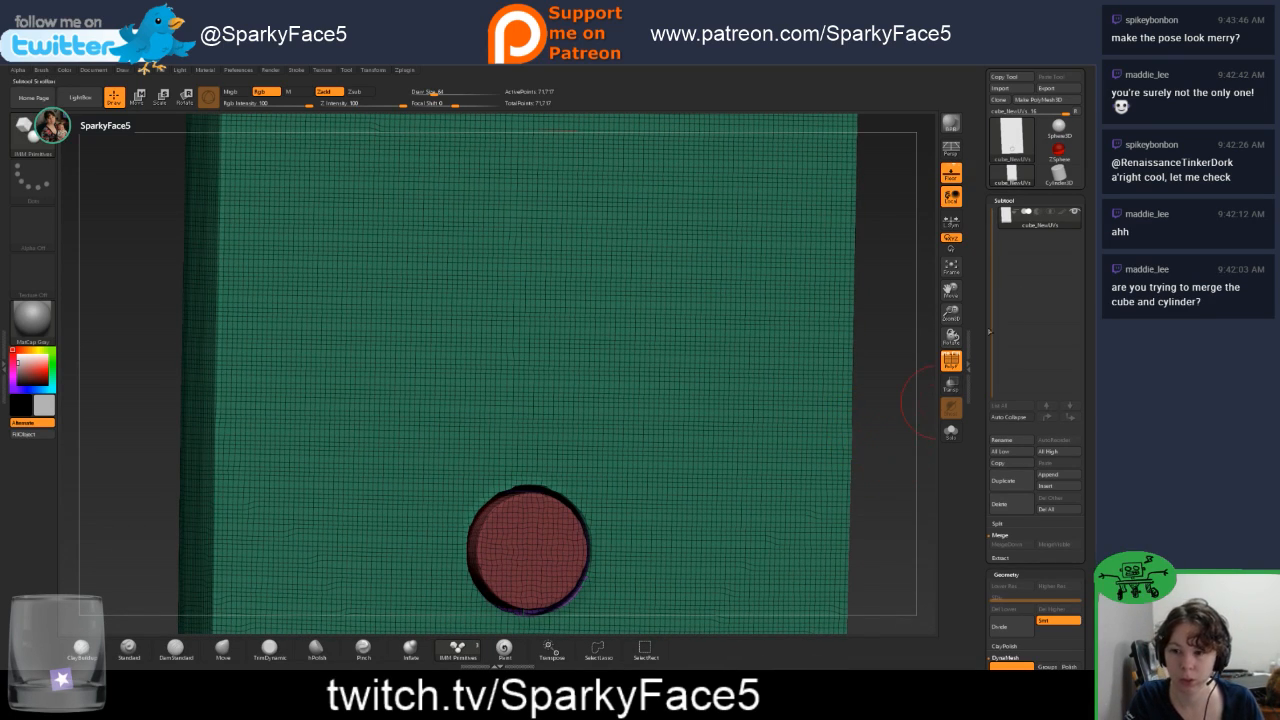
{"action": "mouse_move", "coordinate": [902, 445]}
{"action": "left_mouse_down"}
{"action": "mouse_move", "coordinate": [886, 436]}
{"action": "mouse_move", "coordinate": [868, 451]}
{"action": "mouse_move", "coordinate": [883, 450]}
{"action": "left_mouse_up"}
{"action": "key", "text": "ctrl+z"}
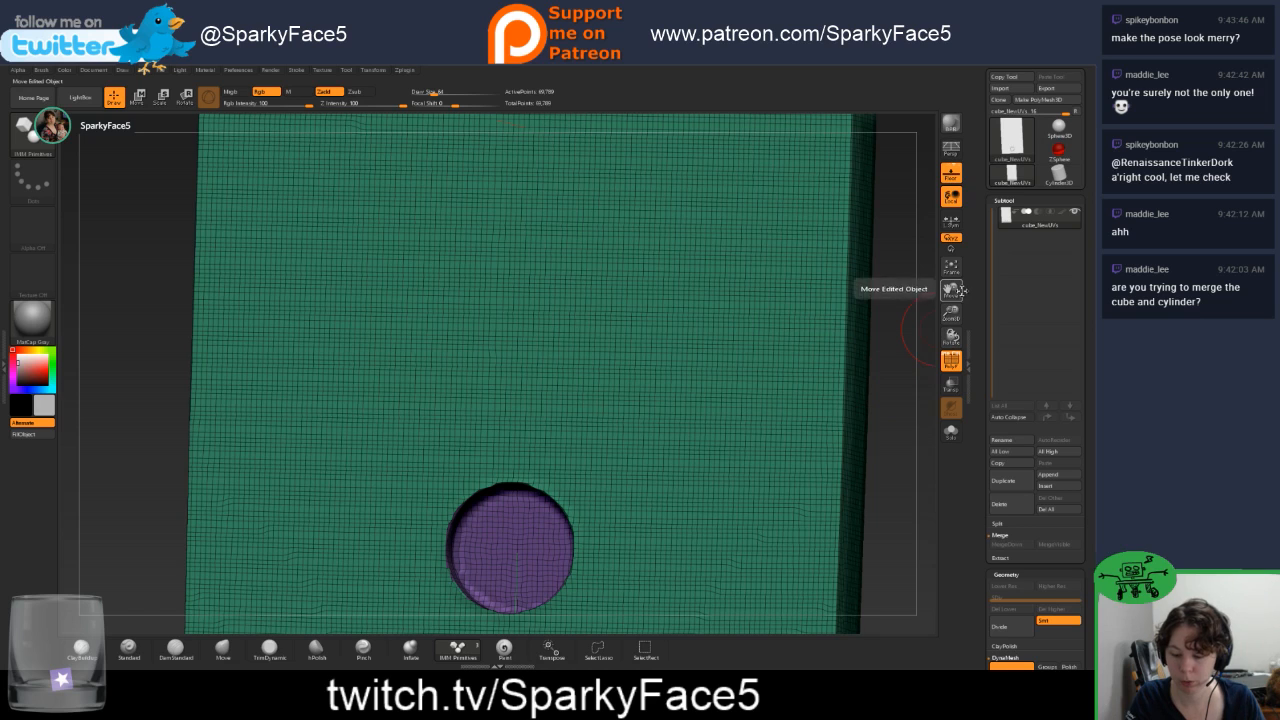
{"action": "key", "text": "ctrl"}
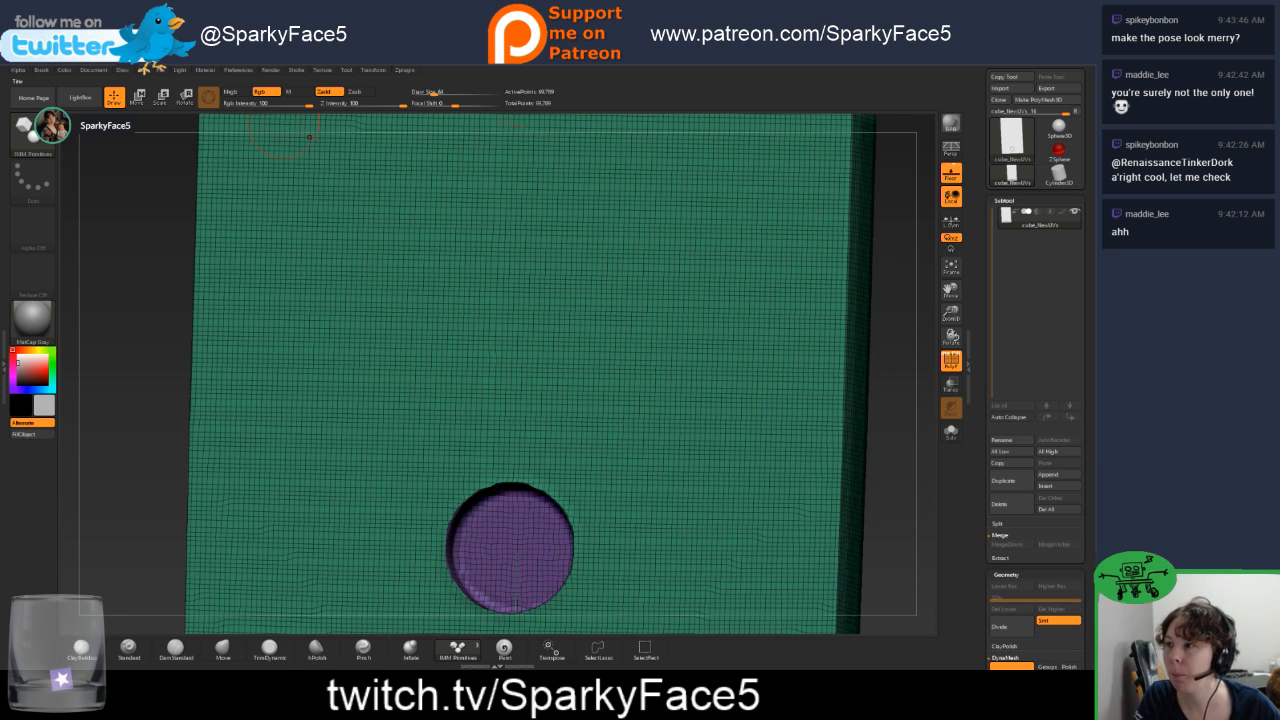
Reload the saved "dancing phone" project from the "core funzies" folder on the NAS (N:) drive without saving the current changes.
{"action": "left_click", "coordinate": [82, 98]}
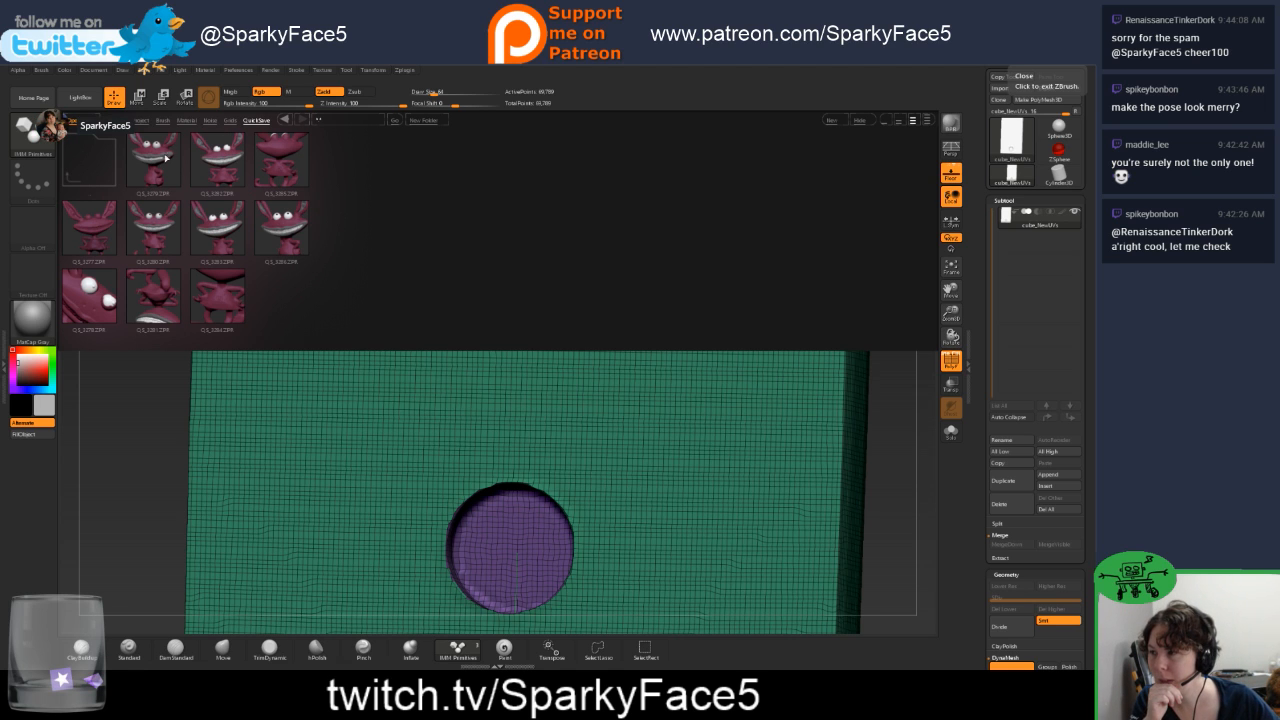
{"action": "key", "text": "ctrl+o"}
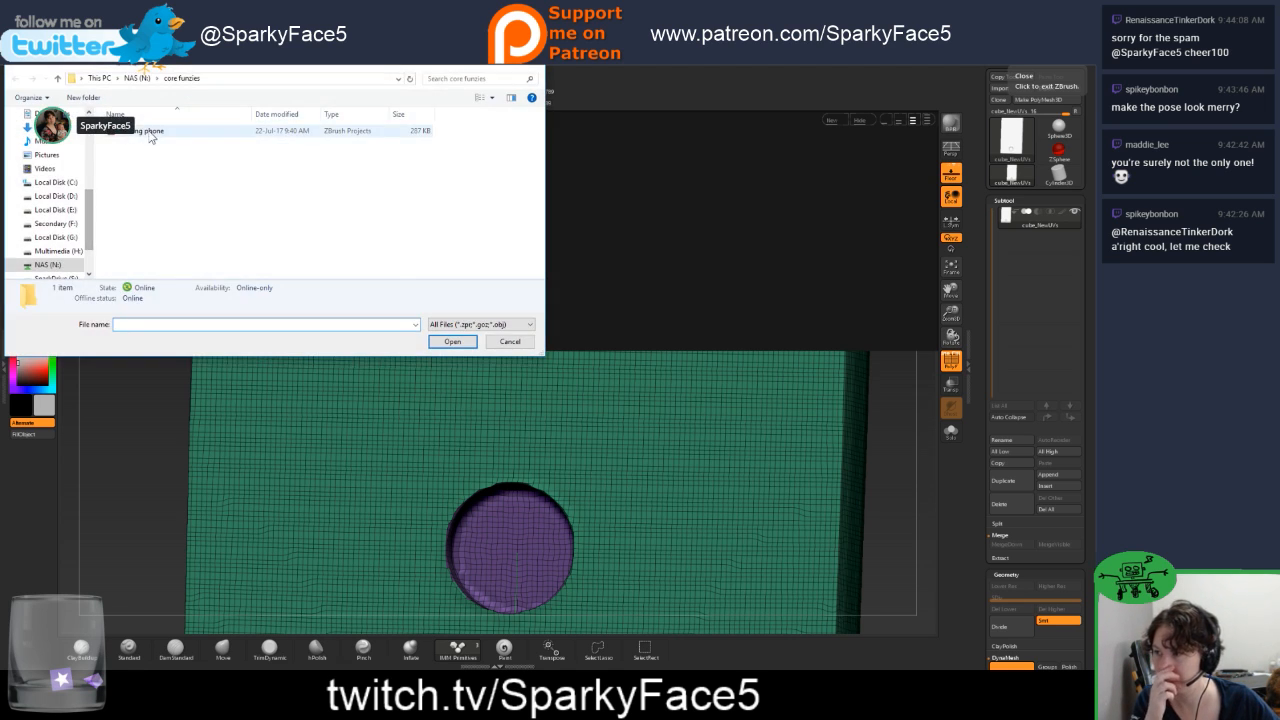
{"action": "left_click", "coordinate": [140, 131]}
{"action": "left_click", "coordinate": [452, 342]}
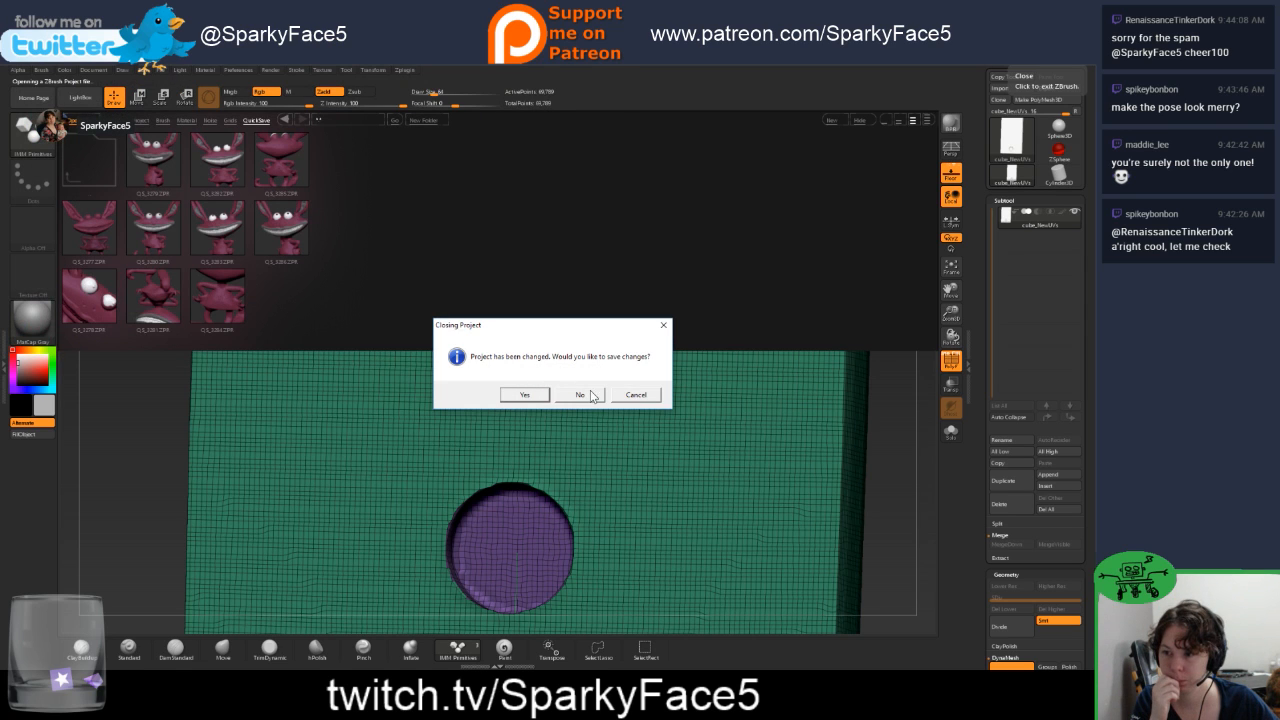
{"action": "left_click", "coordinate": [580, 396]}
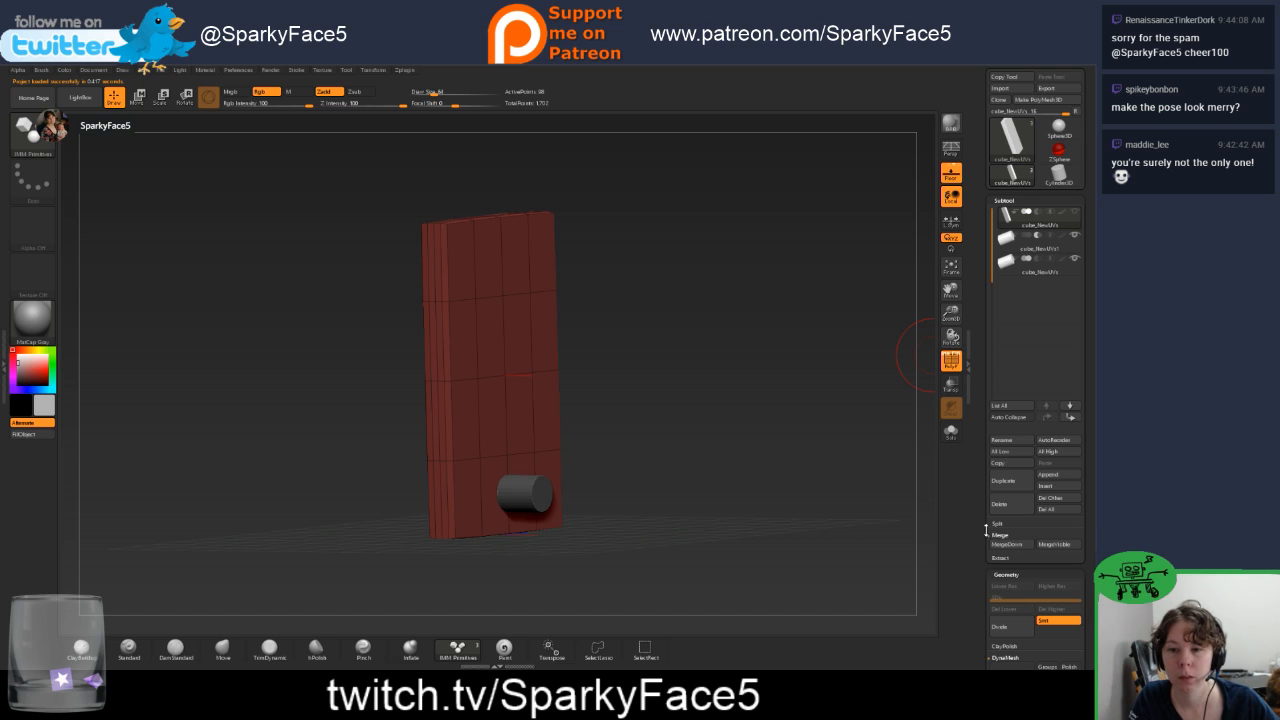
Apply DynaMesh at resolution 128 to the slab and to the subtraction cylinder below it, and make the slab the active subtool again.
{"action": "left_click", "coordinate": [1004, 657]}
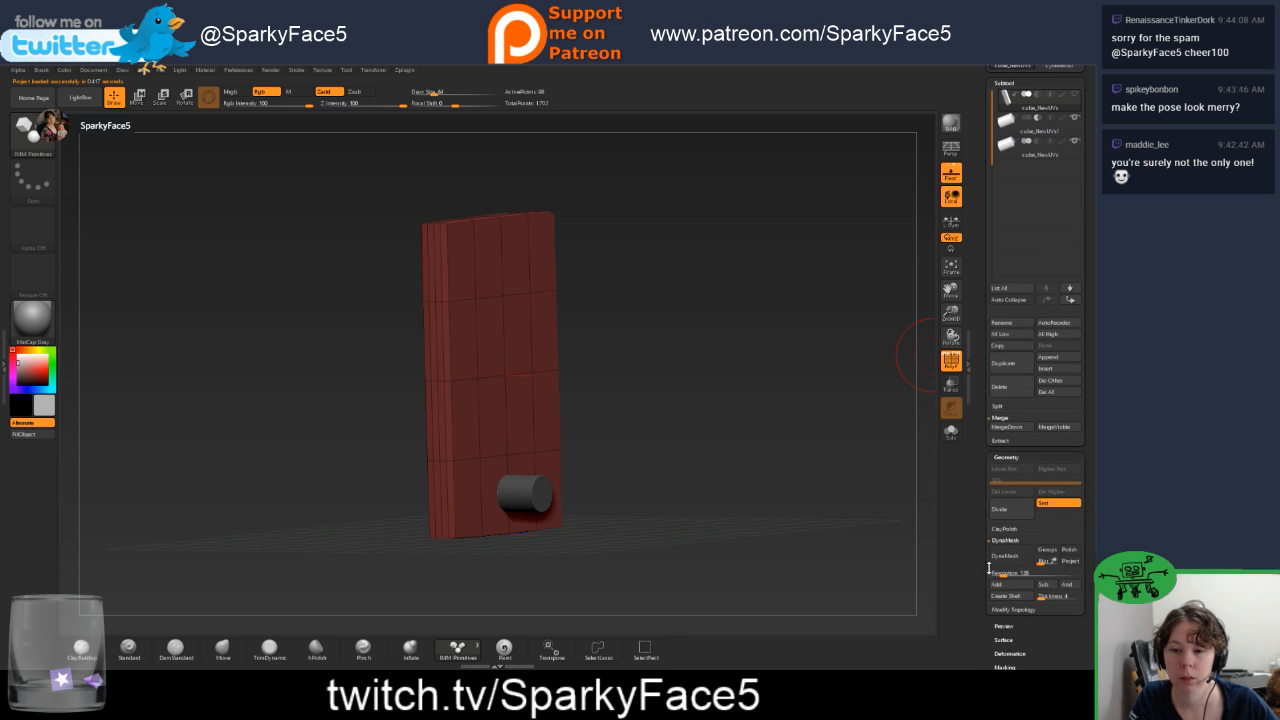
{"action": "left_click", "coordinate": [1005, 555]}
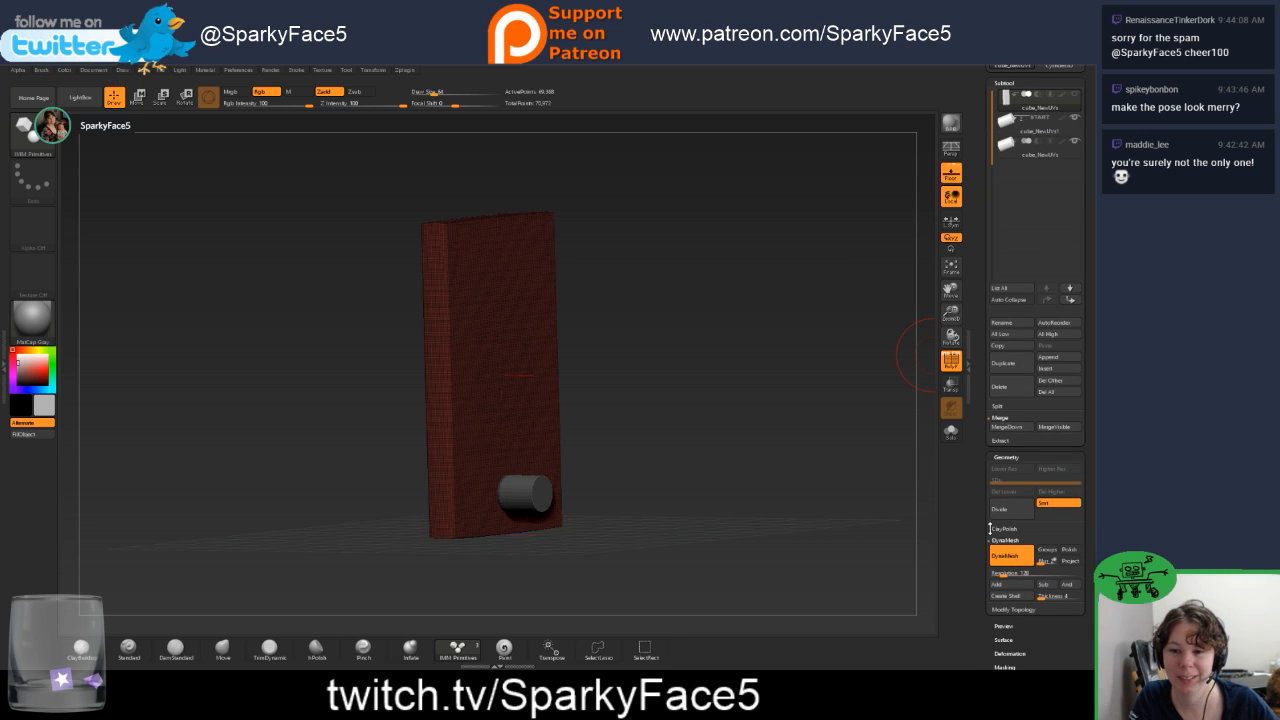
{"action": "left_click", "coordinate": [1017, 131]}
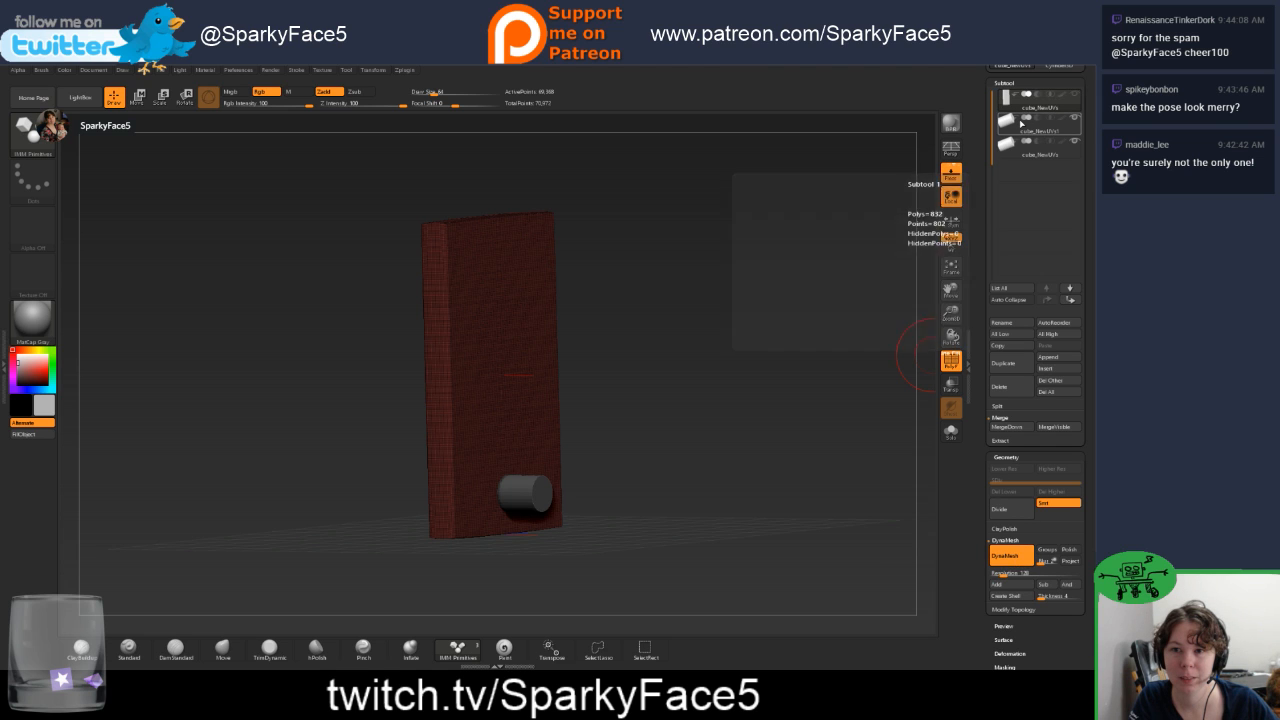
{"action": "left_click", "coordinate": [1005, 555]}
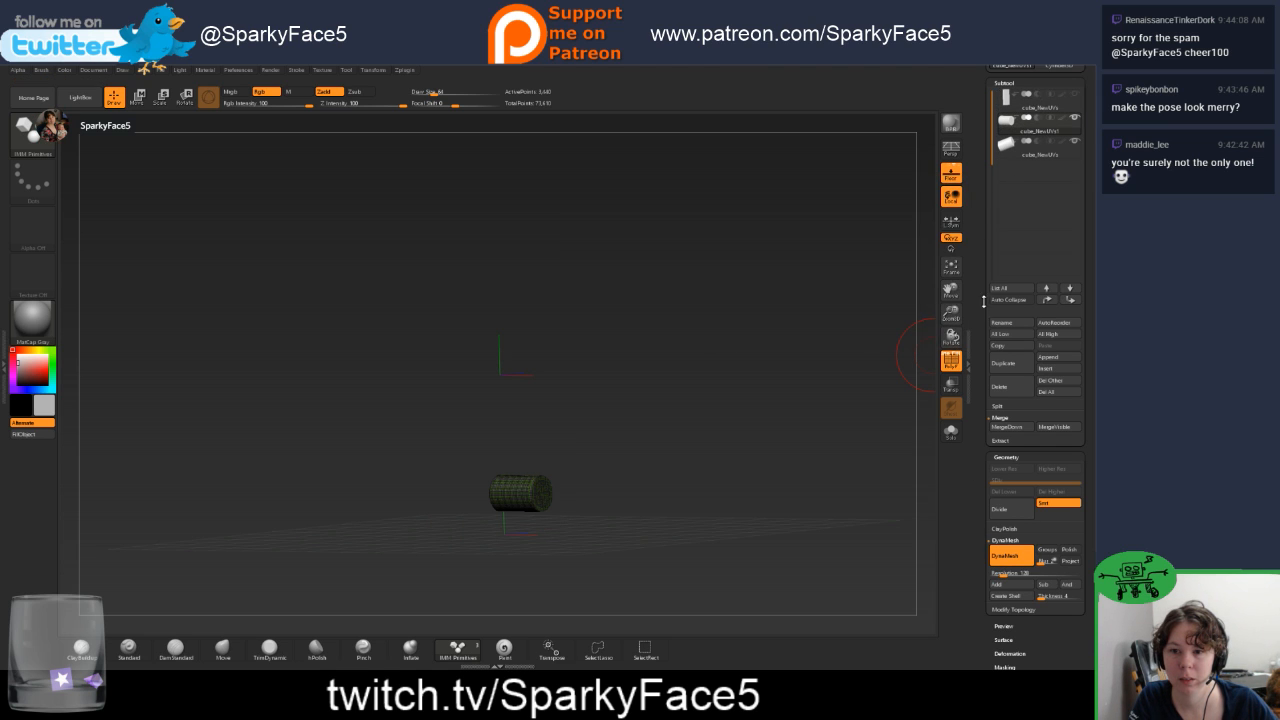
{"action": "left_click", "coordinate": [1018, 100]}
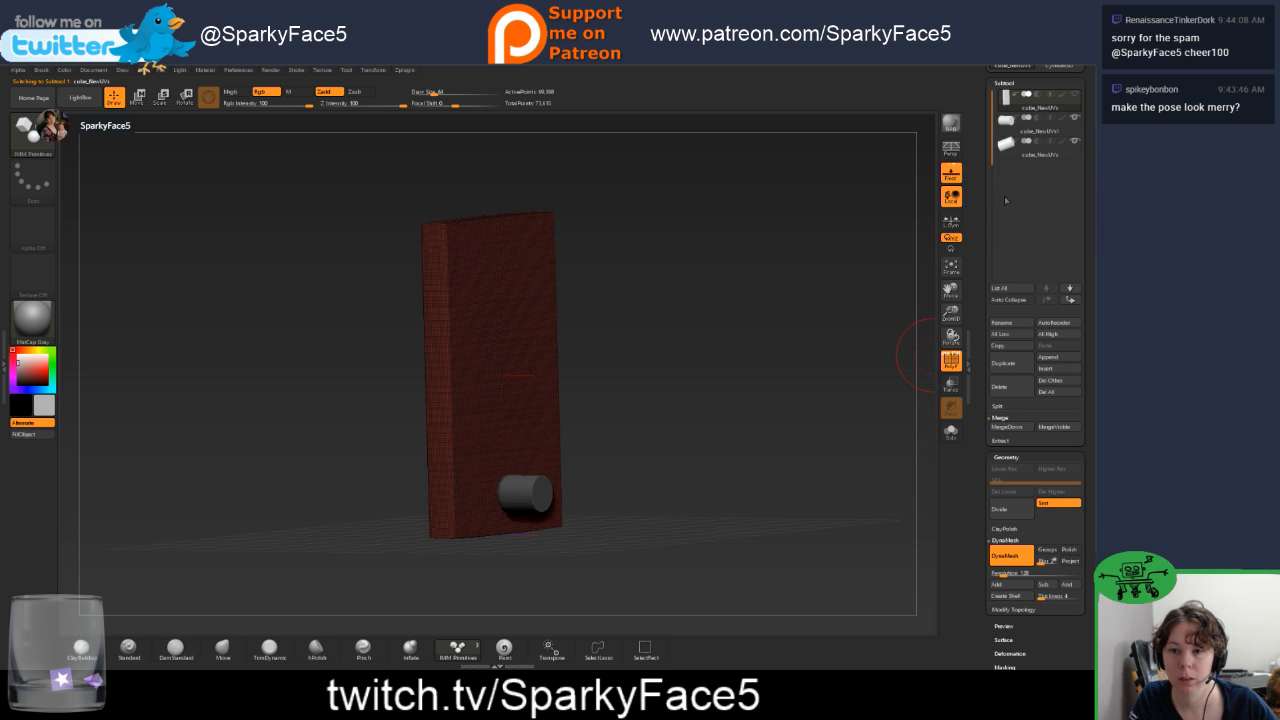
Merge the slab down with the subtraction cylinder below it and check the merged mesh from its edge.
{"action": "left_click", "coordinate": [1008, 427]}
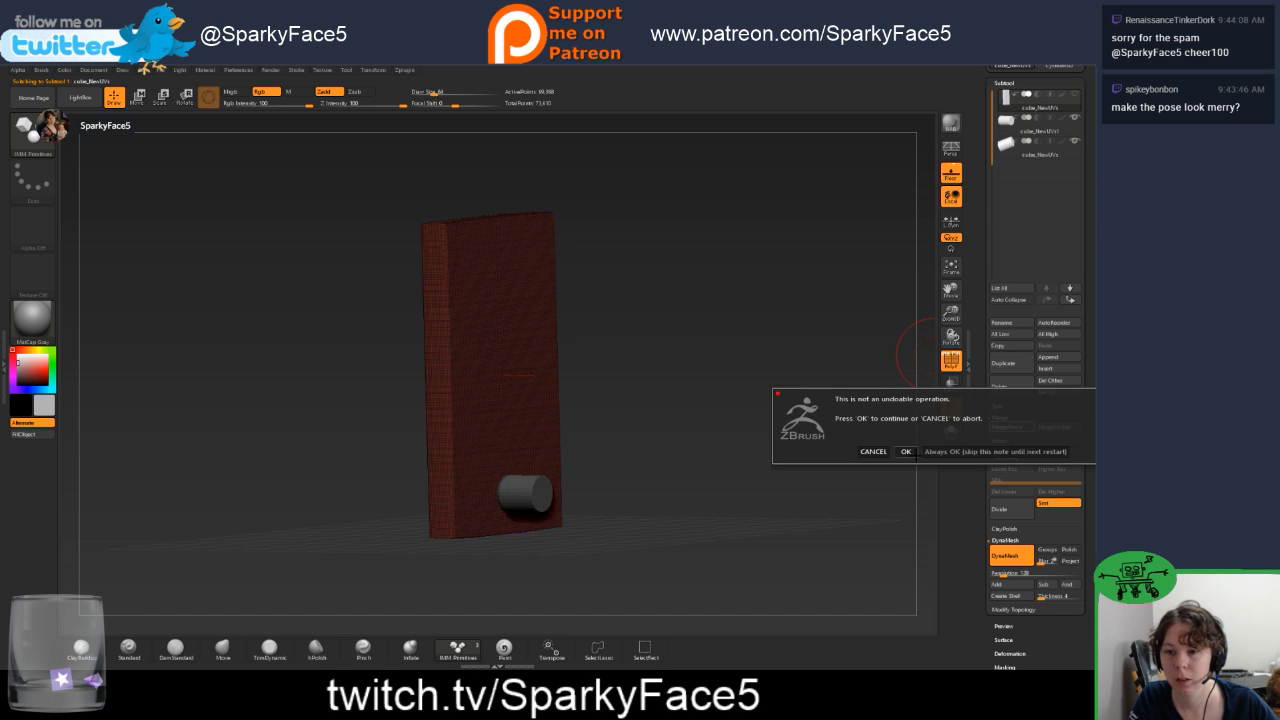
{"action": "left_click", "coordinate": [910, 447]}
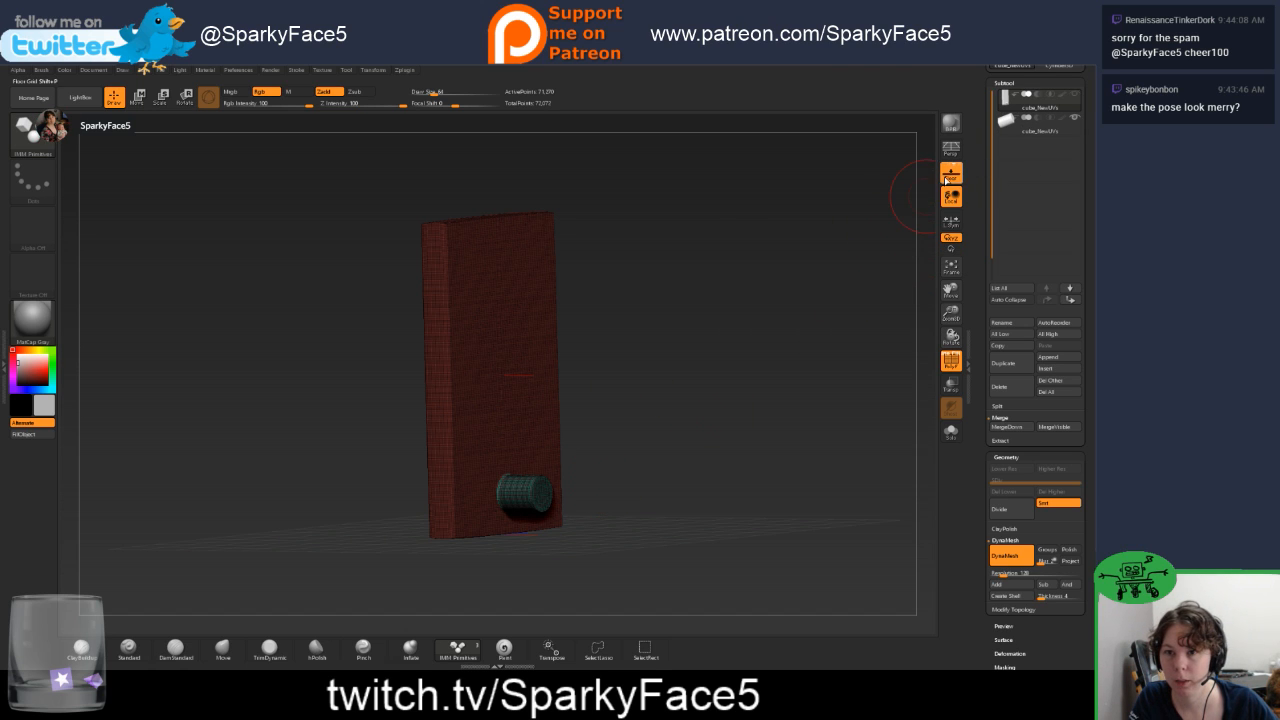
{"action": "left_click_drag", "start_coordinate": [760, 371], "coordinate": [741, 433]}
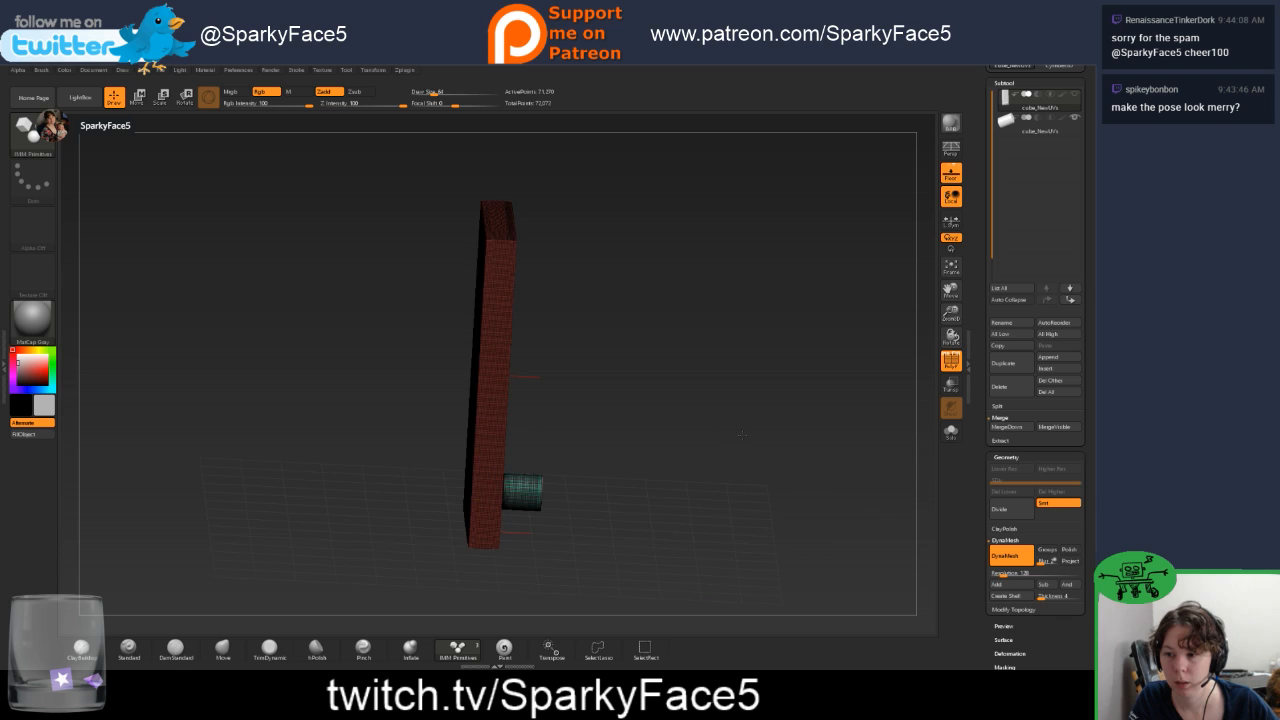
Select the remaining cylinder, show the slab again and duplicate the cylinder as a subtraction piece for the slab.
{"action": "left_click", "coordinate": [1019, 133]}
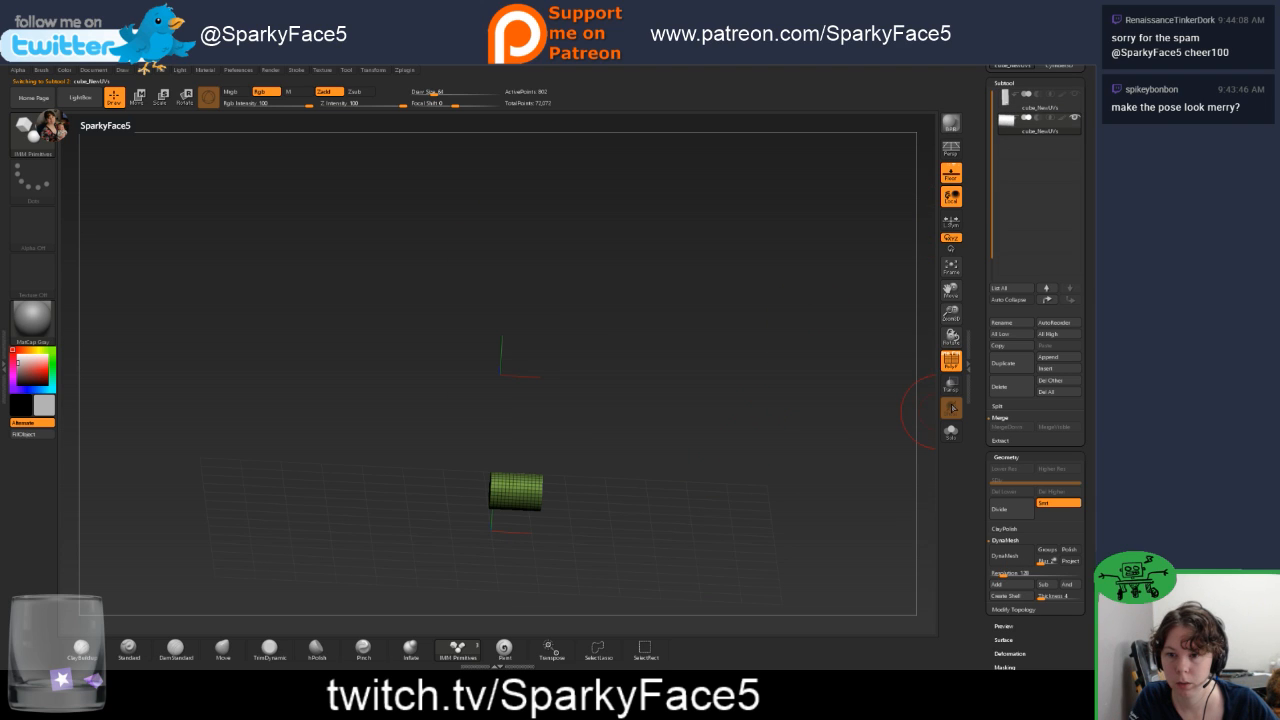
{"action": "left_click", "coordinate": [1075, 94]}
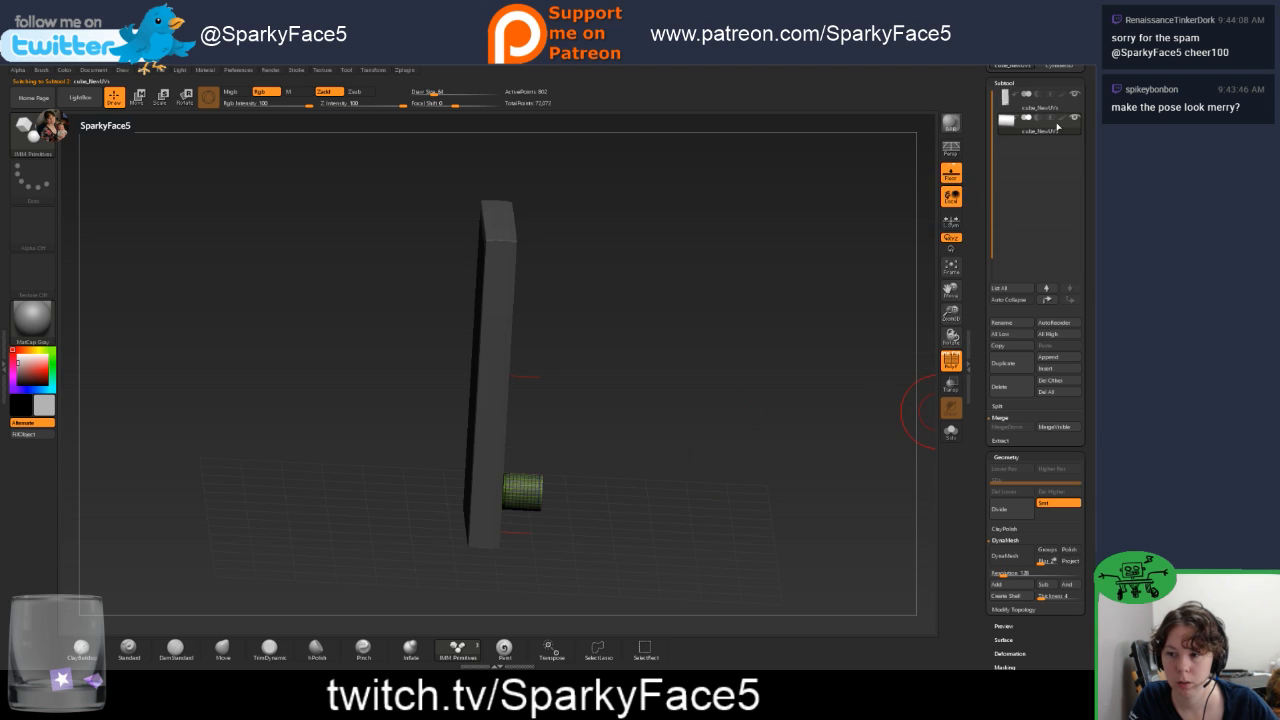
{"action": "mouse_move", "coordinate": [629, 445]}
{"action": "left_mouse_down"}
{"action": "mouse_move", "coordinate": [650, 455]}
{"action": "mouse_move", "coordinate": [563, 489]}
{"action": "mouse_move", "coordinate": [617, 448]}
{"action": "left_mouse_up"}
{"action": "key", "text": "w"}
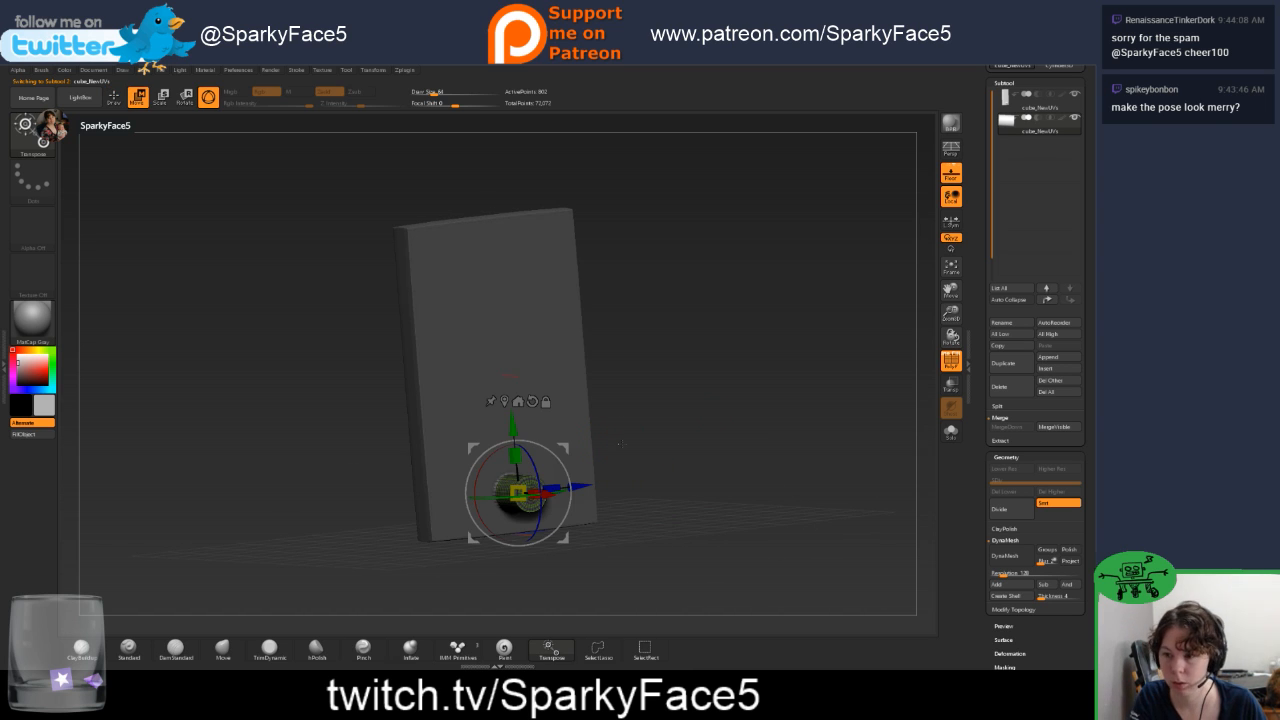
{"action": "left_click_drag", "start_coordinate": [518, 493], "coordinate": [512, 497]}
{"action": "left_click_drag", "start_coordinate": [600, 445], "coordinate": [680, 430]}
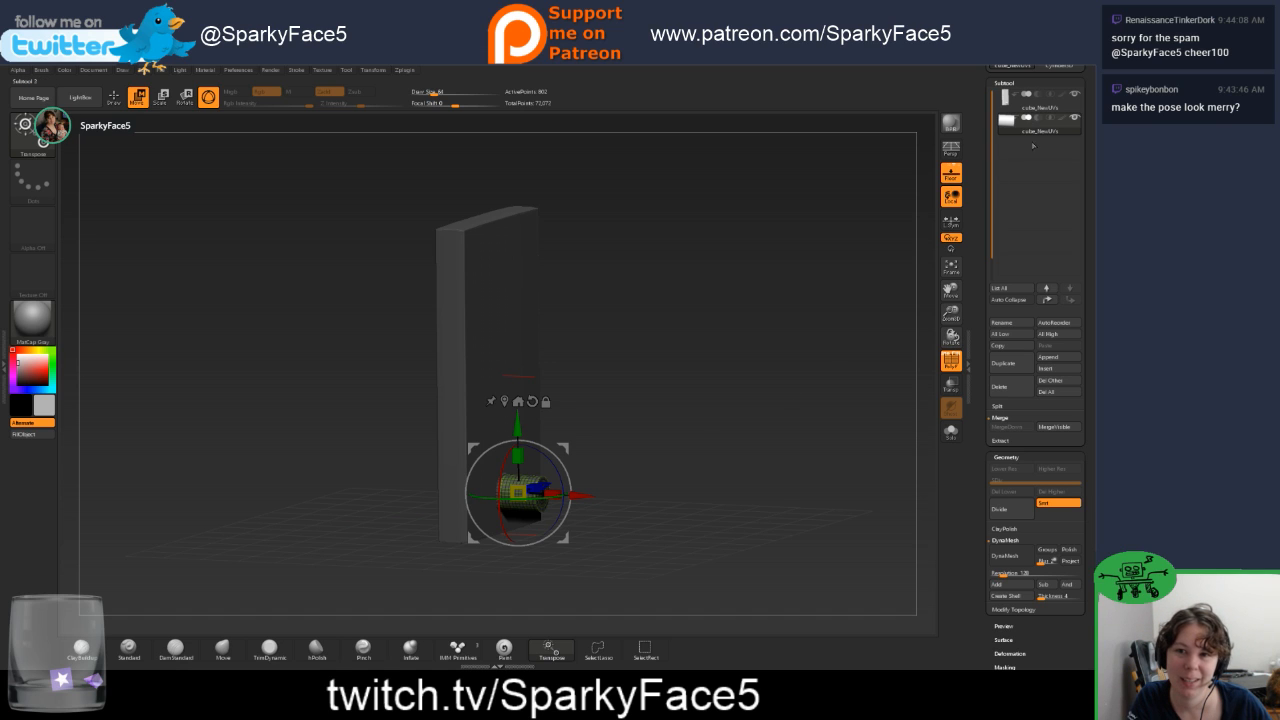
{"action": "left_click", "coordinate": [1004, 364]}
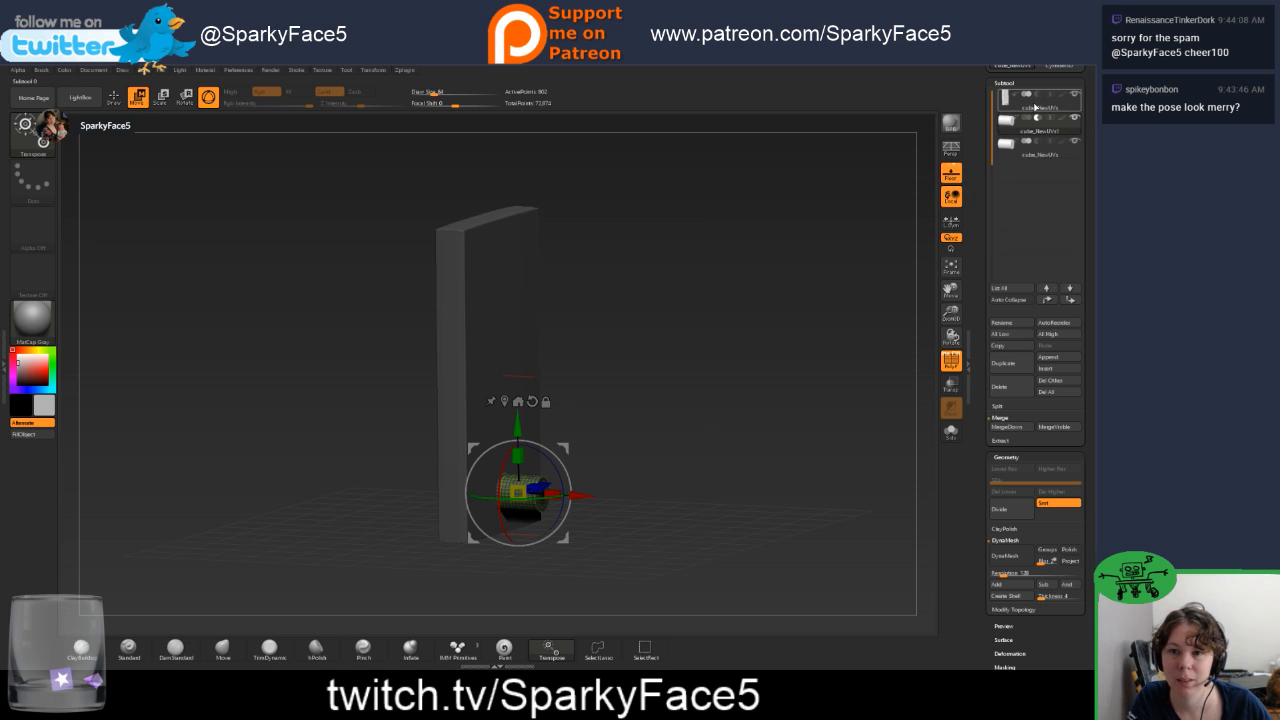
Merge the slab down with the subtraction cylinder and try re-running DynaMesh on the merged mesh.
{"action": "left_click", "coordinate": [1005, 427]}
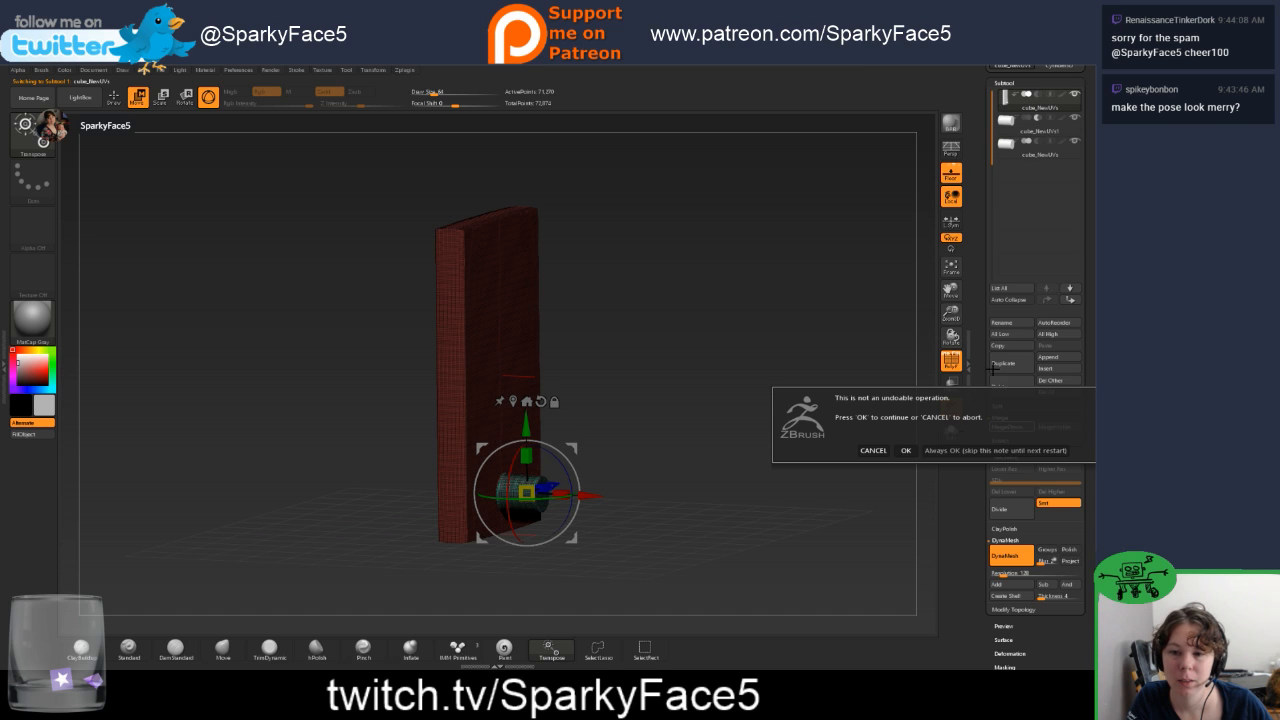
{"action": "left_click", "coordinate": [905, 450]}
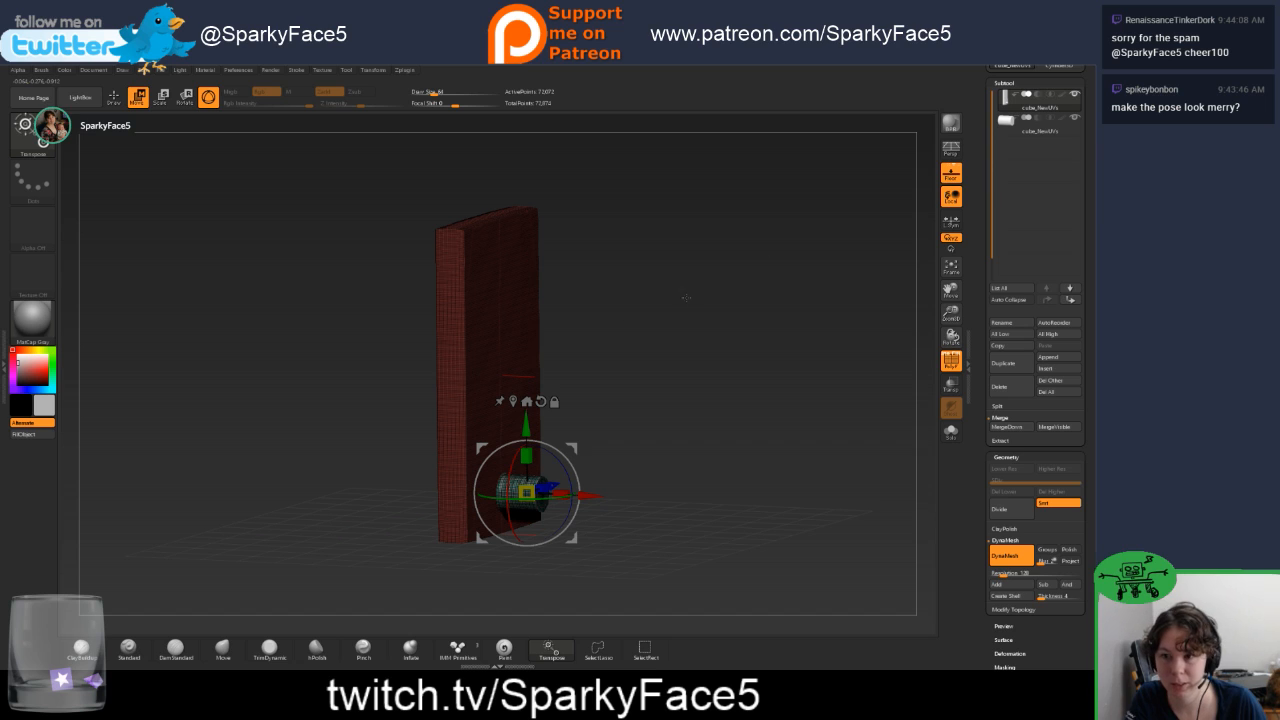
{"action": "key", "text": "ctrl"}
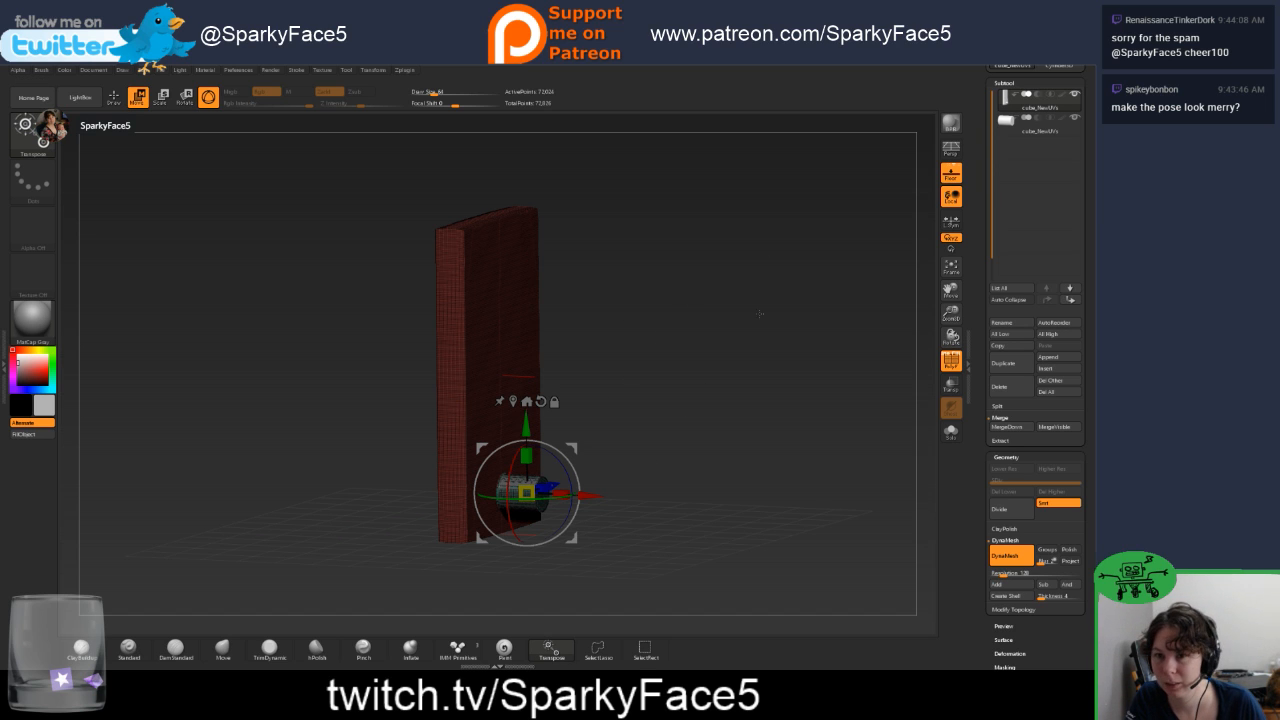
Hide the separate button cylinder and try the Smooth brush on the cylinder merged into the slab.
{"action": "mouse_move", "coordinate": [1076, 121]}
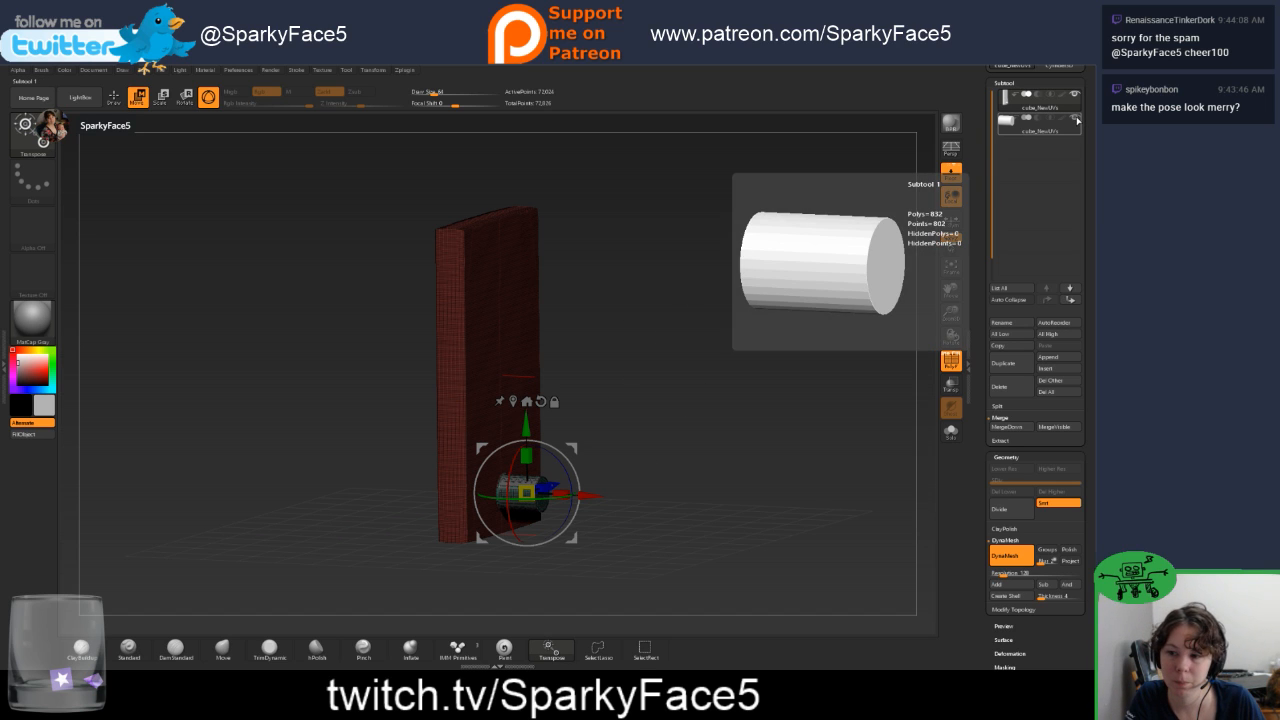
{"action": "left_click", "coordinate": [1076, 121]}
{"action": "left_click_drag", "start_coordinate": [810, 402], "coordinate": [745, 372]}
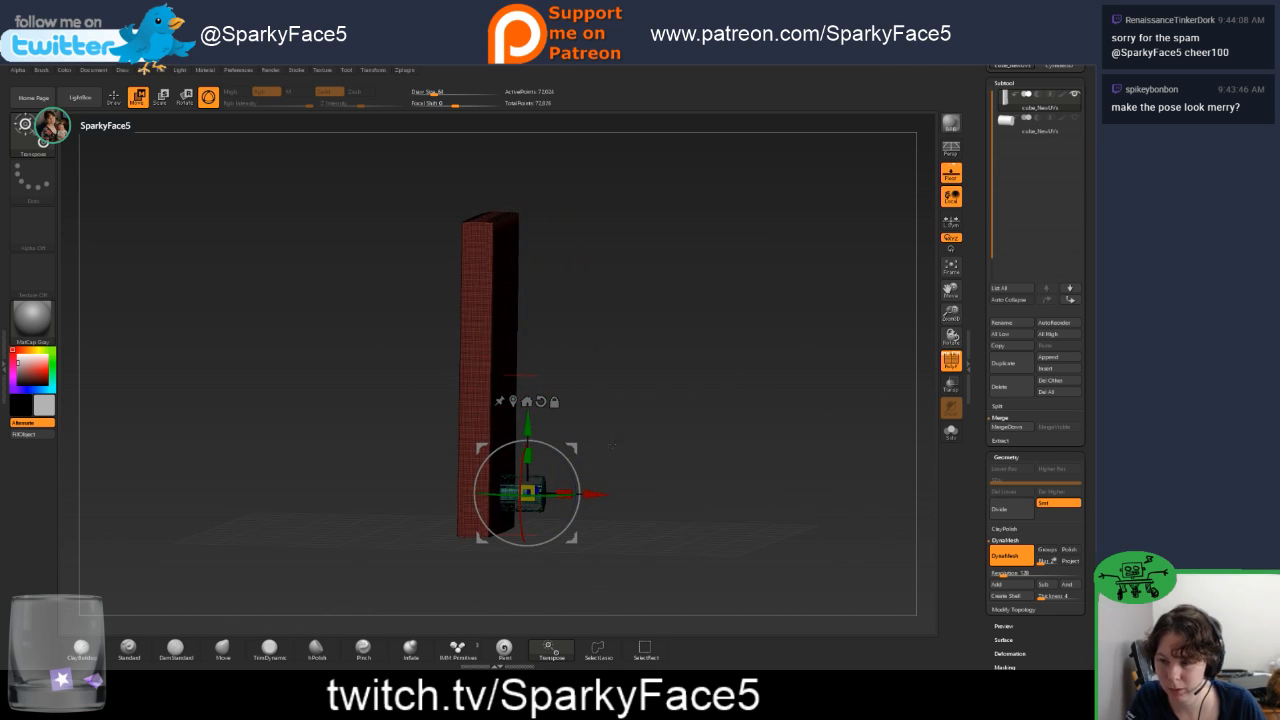
{"action": "mouse_move", "coordinate": [670, 417]}
{"action": "left_mouse_down"}
{"action": "mouse_move", "coordinate": [613, 437]}
{"action": "mouse_move", "coordinate": [684, 416]}
{"action": "mouse_move", "coordinate": [608, 504]}
{"action": "left_mouse_up"}
{"action": "key", "text": "q"}
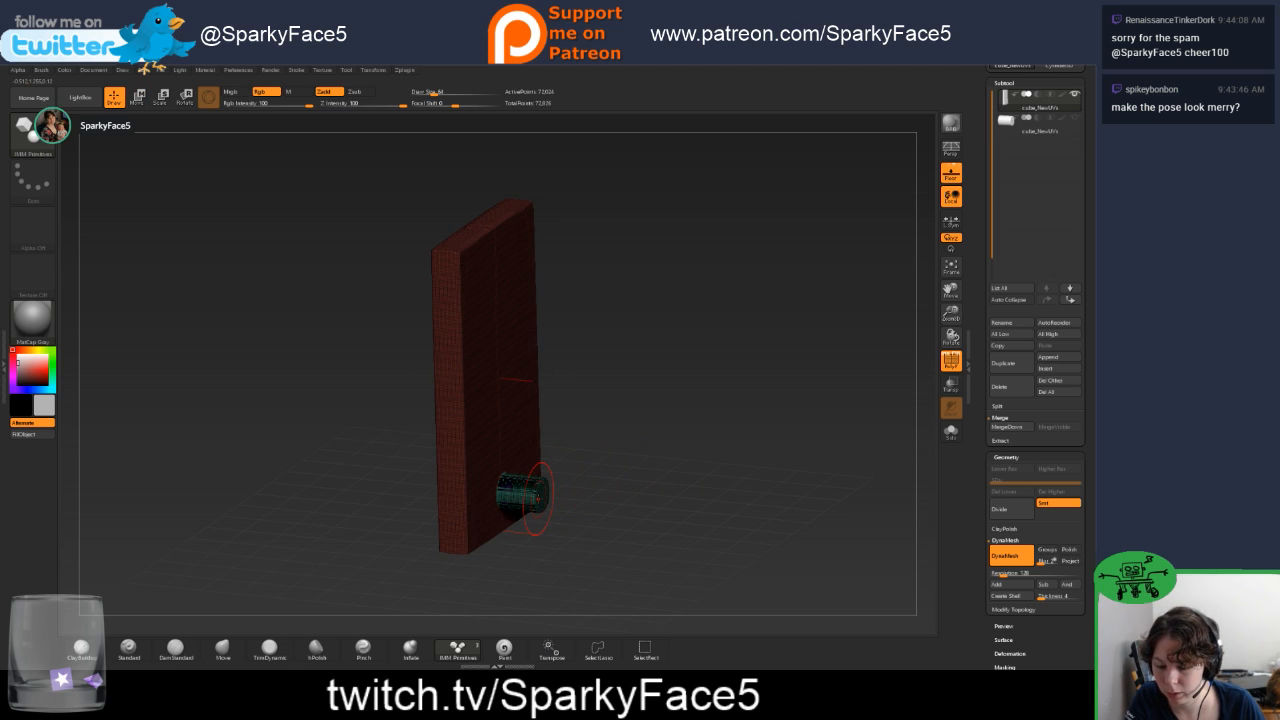
{"action": "scroll", "coordinate": [978, 473], "scroll_direction": "down", "scroll_amount": 5}
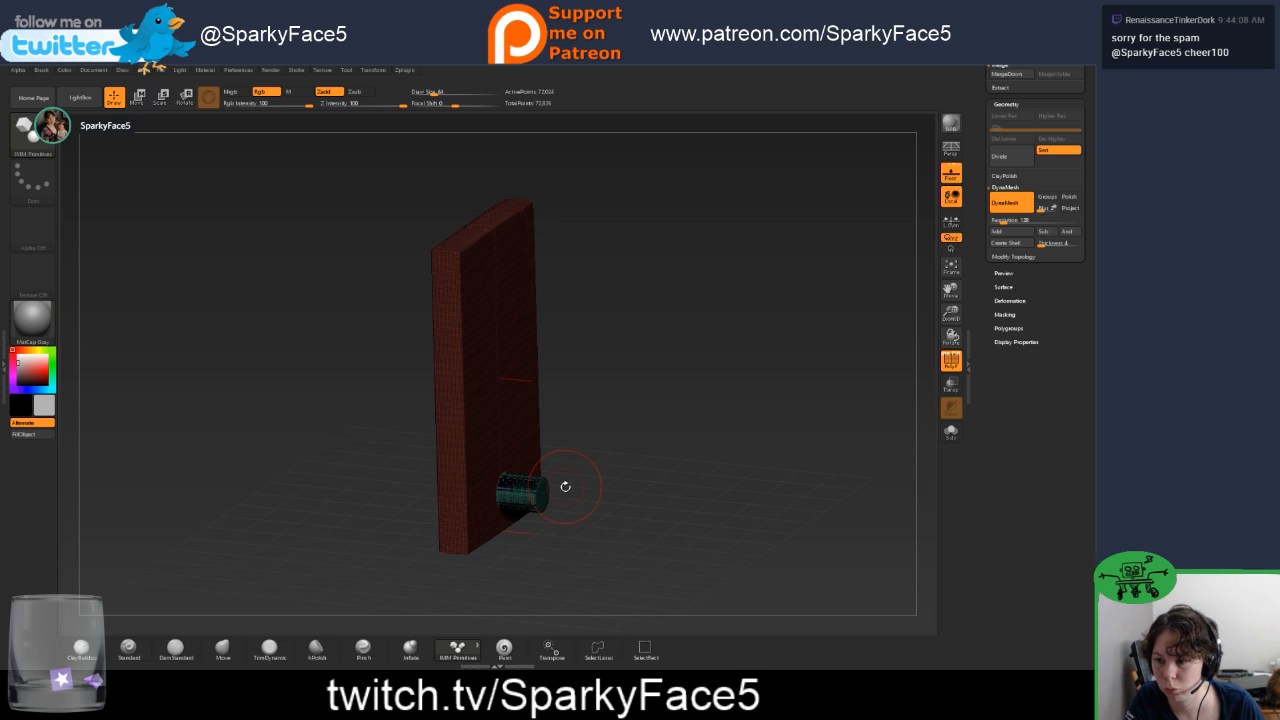
{"action": "key", "text": "shift"}
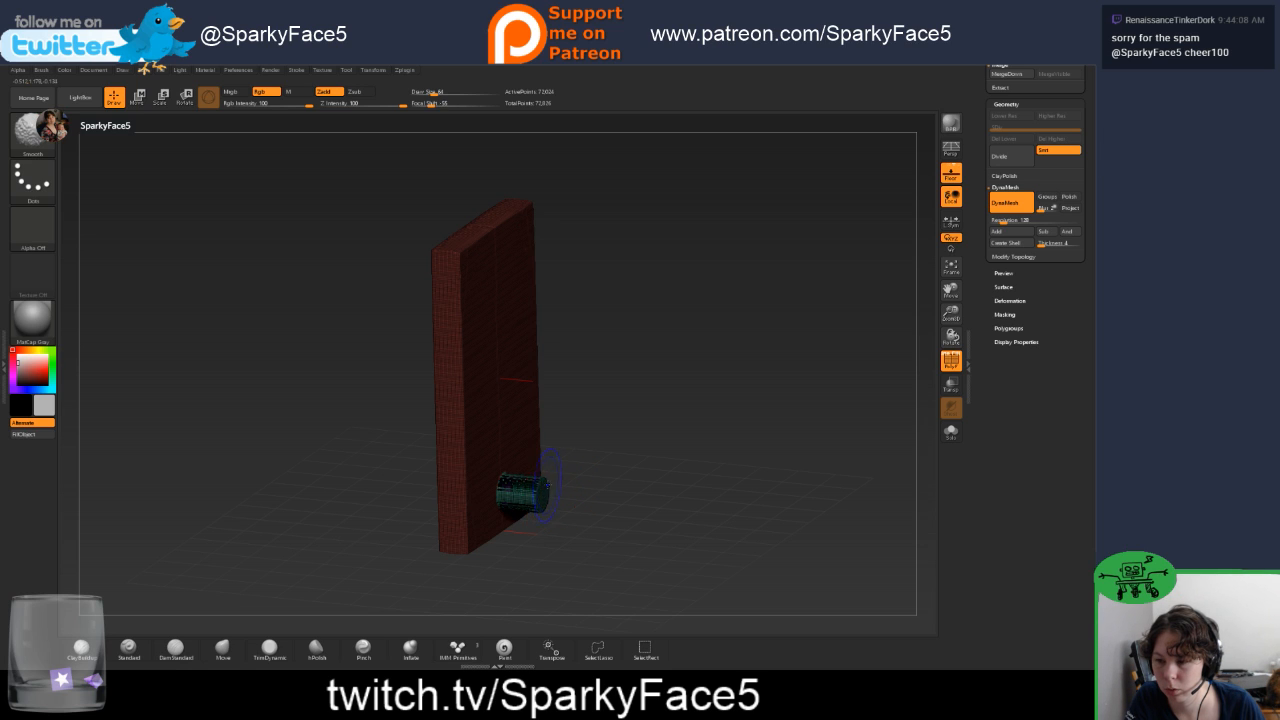
{"action": "mouse_move", "coordinate": [535, 474]}
{"action": "left_mouse_down", "text": "shift"}
{"action": "mouse_move", "coordinate": [549, 496]}
{"action": "mouse_move", "coordinate": [557, 465]}
{"action": "mouse_move", "coordinate": [639, 452]}
{"action": "left_mouse_up", "text": "shift"}
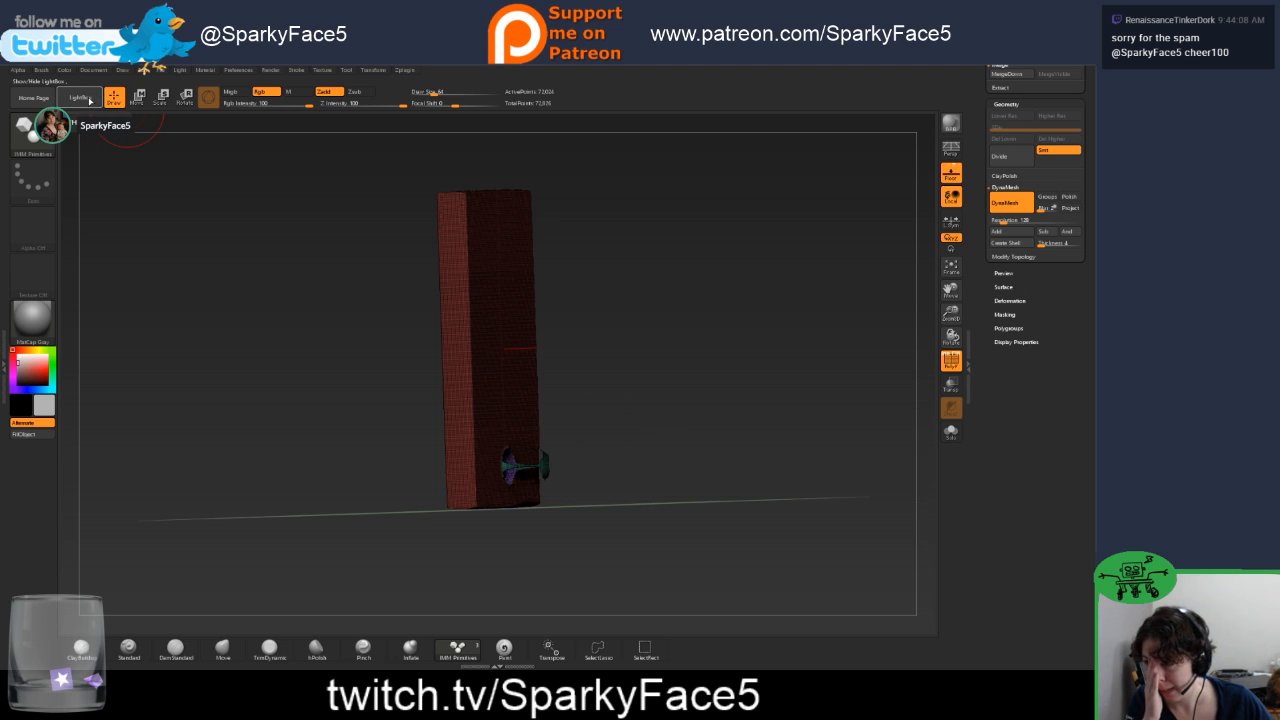
Reopen the "dancing phone" project from the "core funzies" folder, discarding the changes to the current one.
{"action": "left_click", "coordinate": [86, 98]}
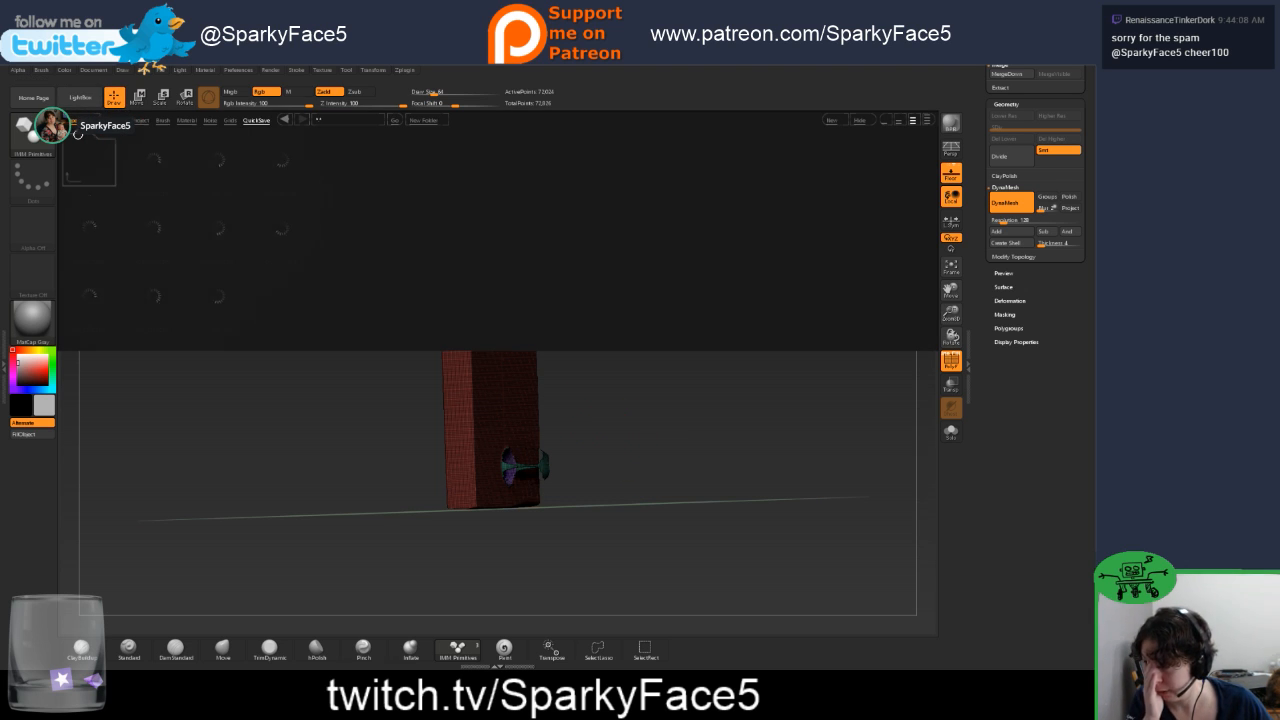
{"action": "left_click", "coordinate": [75, 117]}
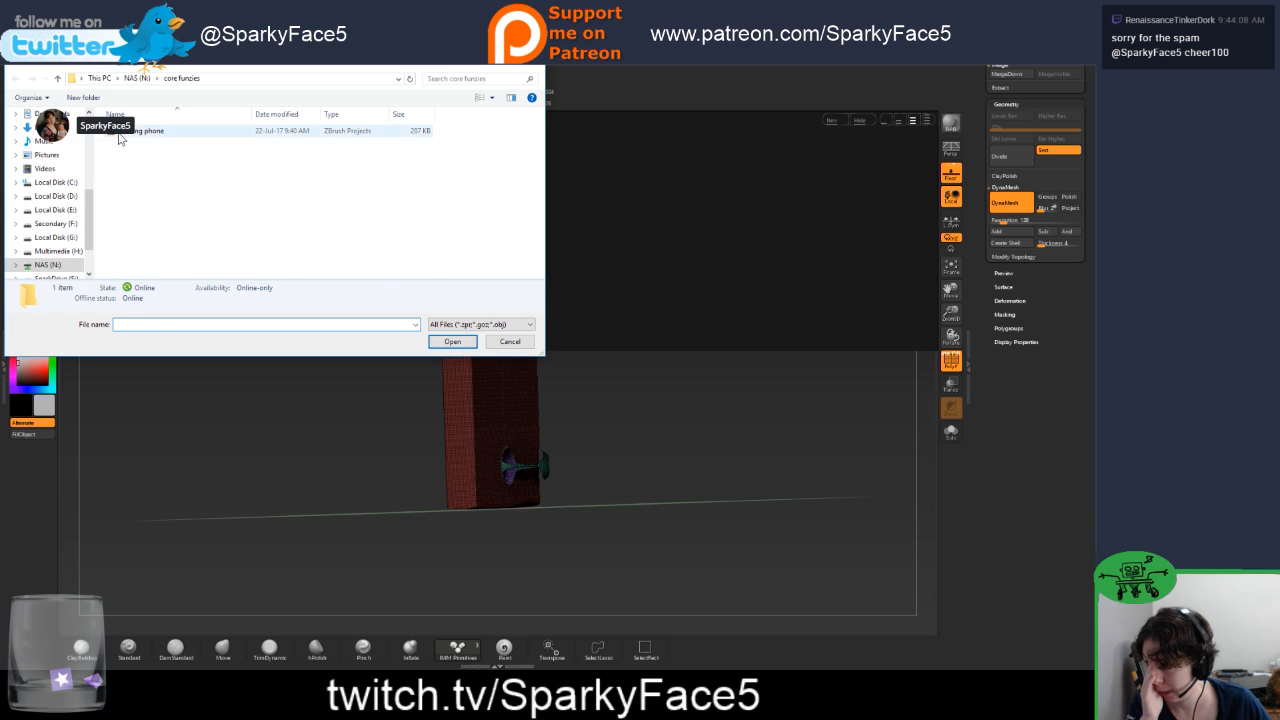
{"action": "left_click", "coordinate": [121, 135]}
{"action": "left_click", "coordinate": [452, 342]}
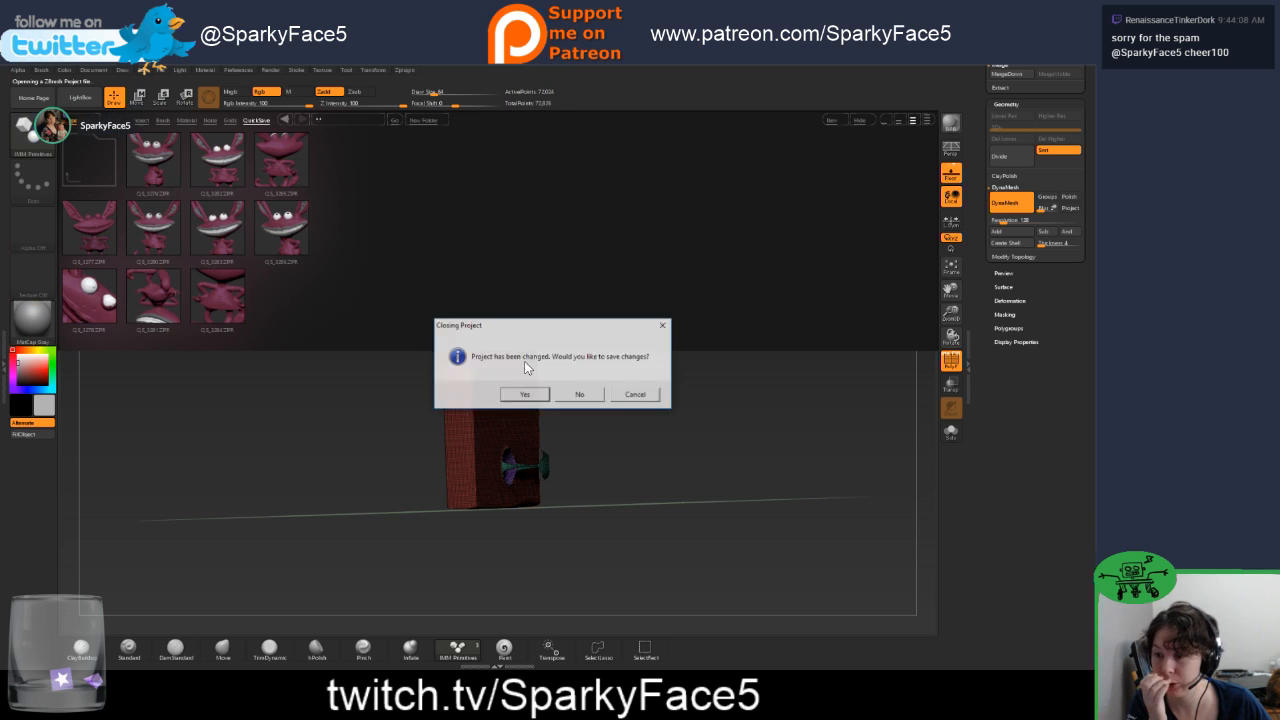
{"action": "left_click", "coordinate": [580, 394]}
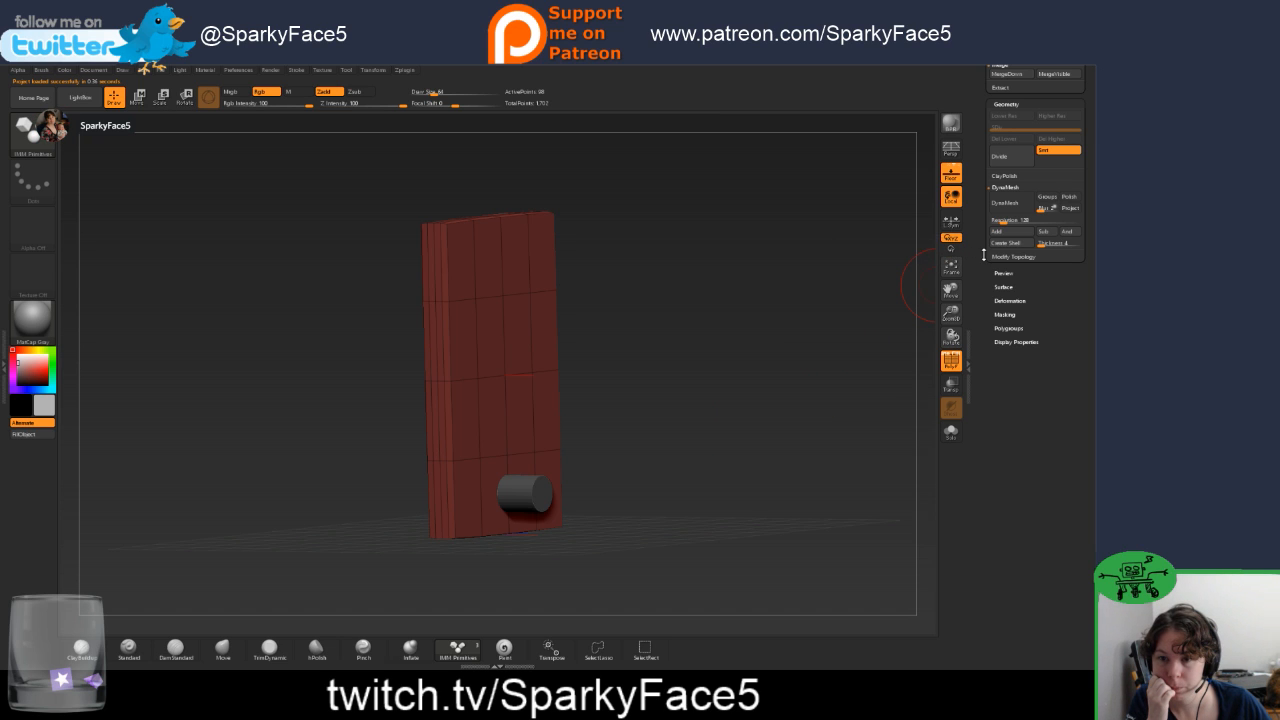
Show the slab subtool and hide both cylinder subtools so that only the slab is displayed.
{"action": "left_click_drag", "start_coordinate": [985, 272], "coordinate": [985, 267]}
{"action": "scroll", "coordinate": [985, 267], "scroll_direction": "up", "scroll_amount": 5}
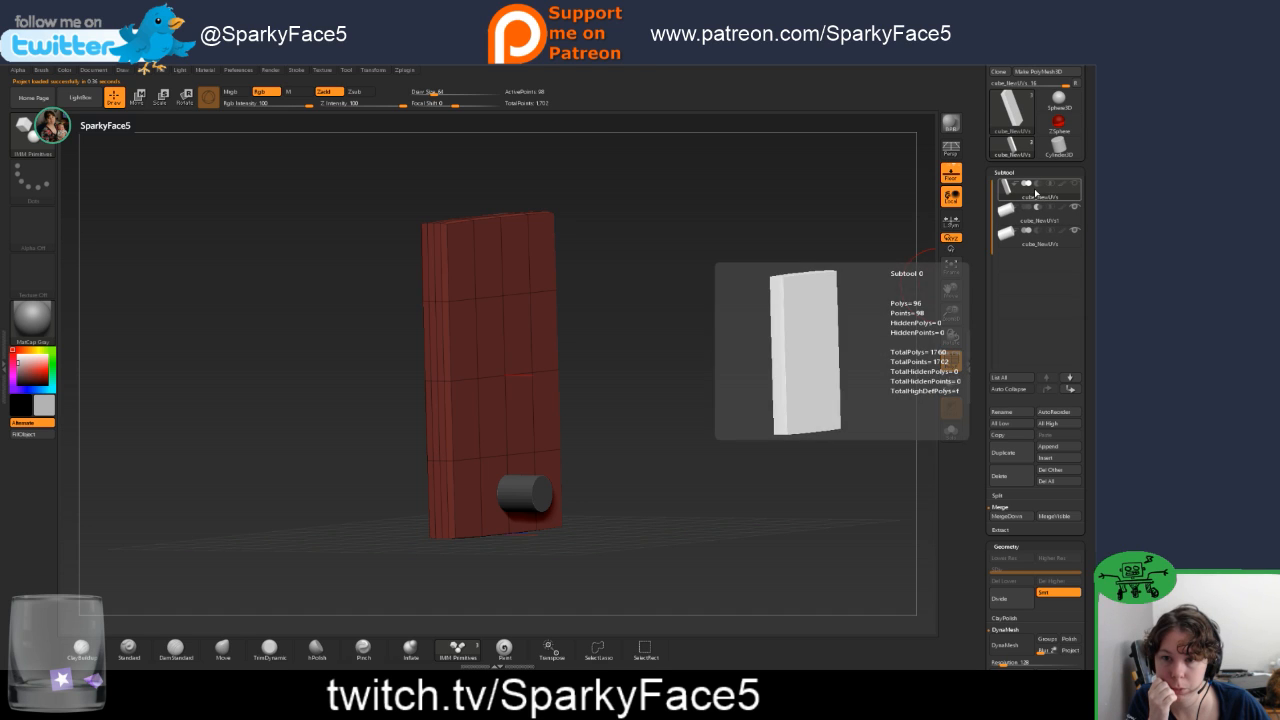
{"action": "mouse_move", "coordinate": [1038, 210]}
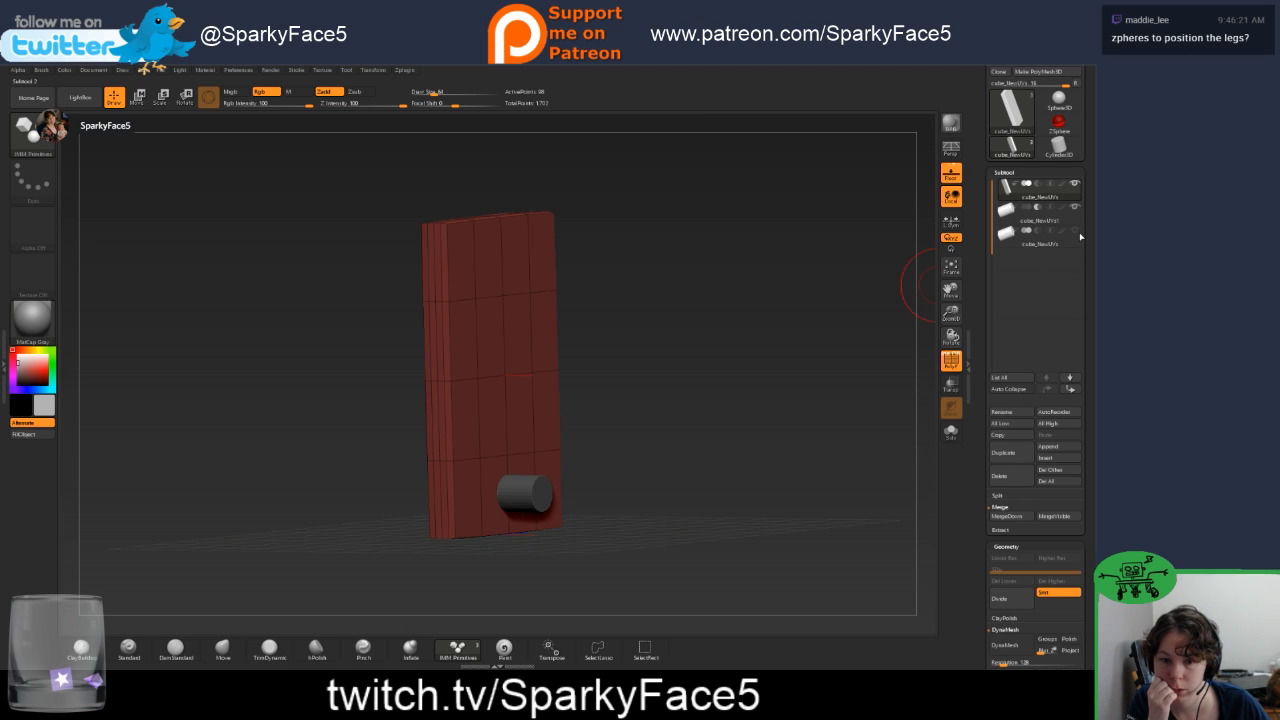
{"action": "mouse_move", "coordinate": [1081, 237]}
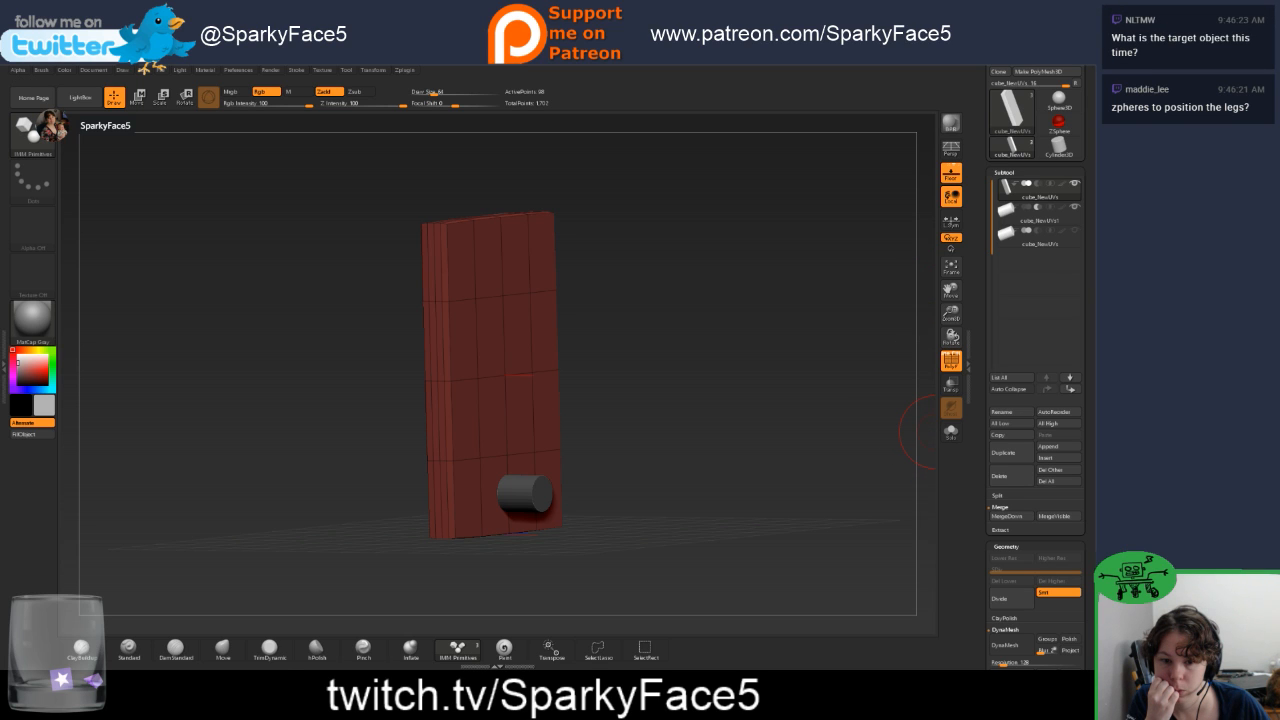
{"action": "mouse_move", "coordinate": [743, 466]}
{"action": "left_mouse_down"}
{"action": "mouse_move", "coordinate": [790, 450]}
{"action": "mouse_move", "coordinate": [770, 437]}
{"action": "mouse_move", "coordinate": [695, 452]}
{"action": "mouse_move", "coordinate": [709, 457]}
{"action": "mouse_move", "coordinate": [790, 400]}
{"action": "left_mouse_up"}
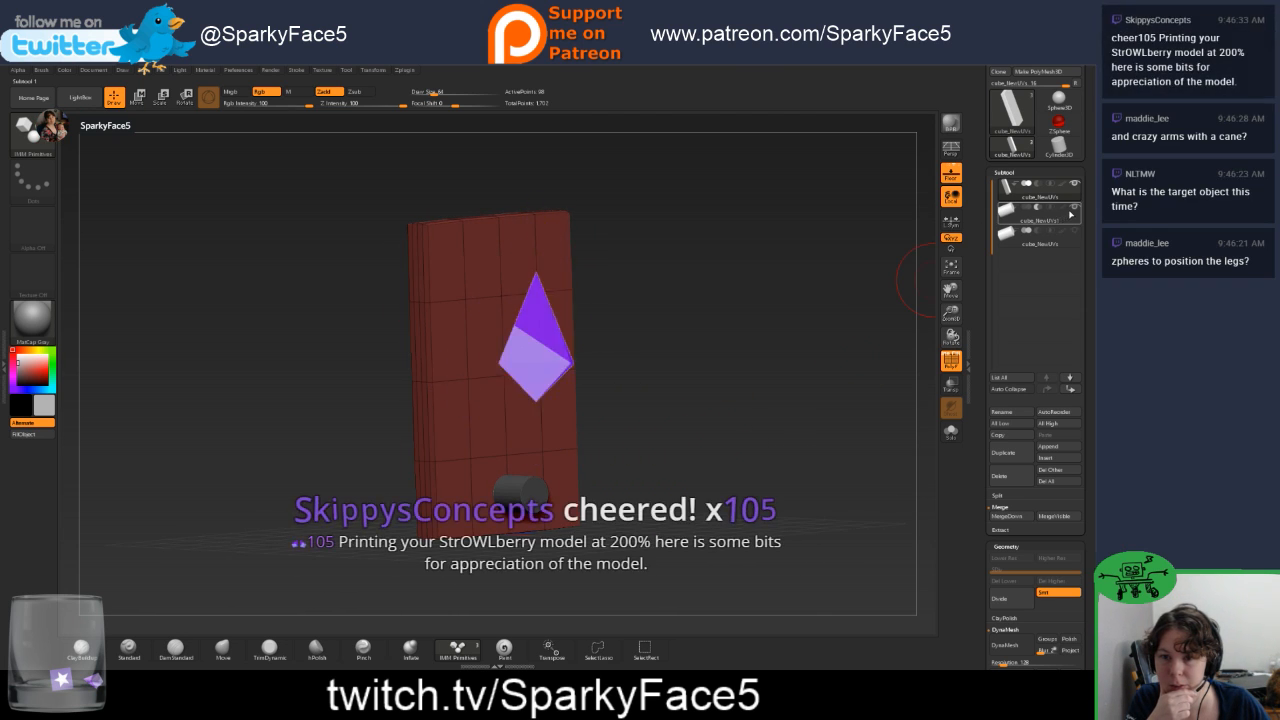
{"action": "left_click", "coordinate": [1075, 208]}
{"action": "left_click_drag", "start_coordinate": [689, 394], "coordinate": [689, 420]}
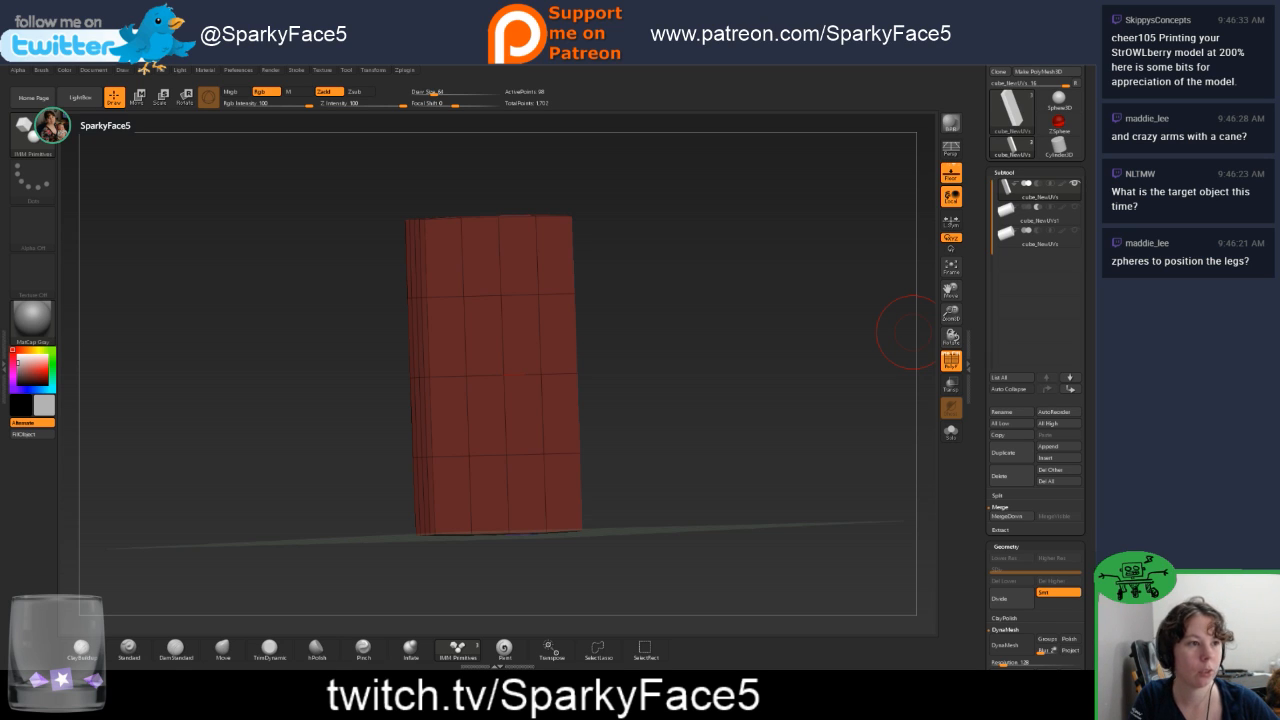
{"action": "mouse_move", "coordinate": [685, 397]}
{"action": "left_mouse_down"}
{"action": "mouse_move", "coordinate": [600, 400]}
{"action": "mouse_move", "coordinate": [700, 410]}
{"action": "left_mouse_up"}
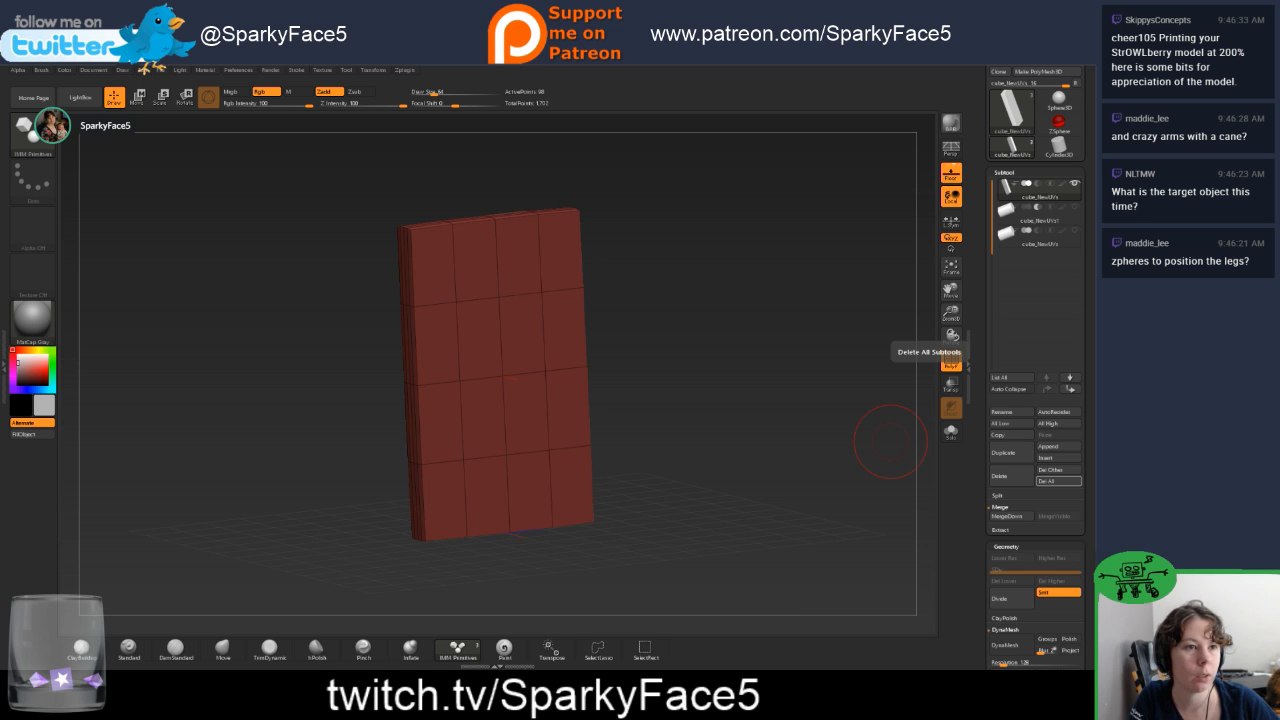
Switch to the browser, share the StrOWLberry Thingiverse page link in the stream chat and return to ZBrushCore.
{"action": "key", "text": "alt+Tab"}
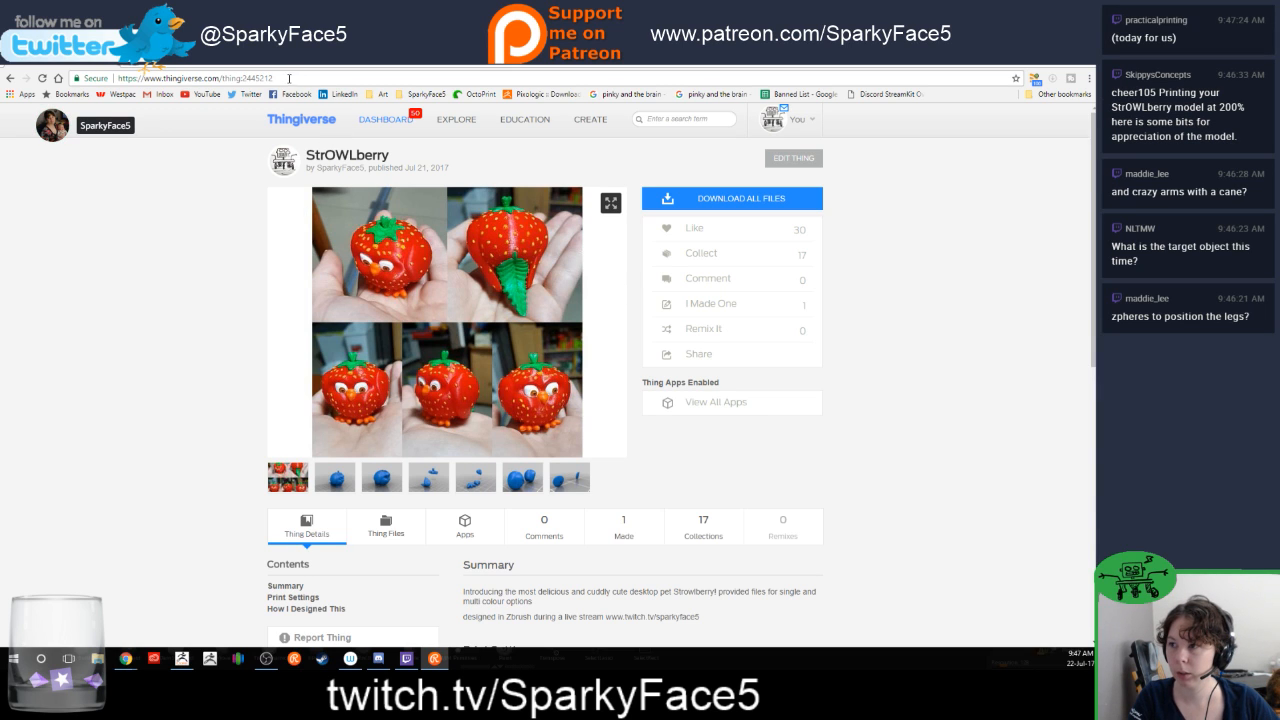
{"action": "left_click_drag", "start_coordinate": [273, 78], "coordinate": [112, 80]}
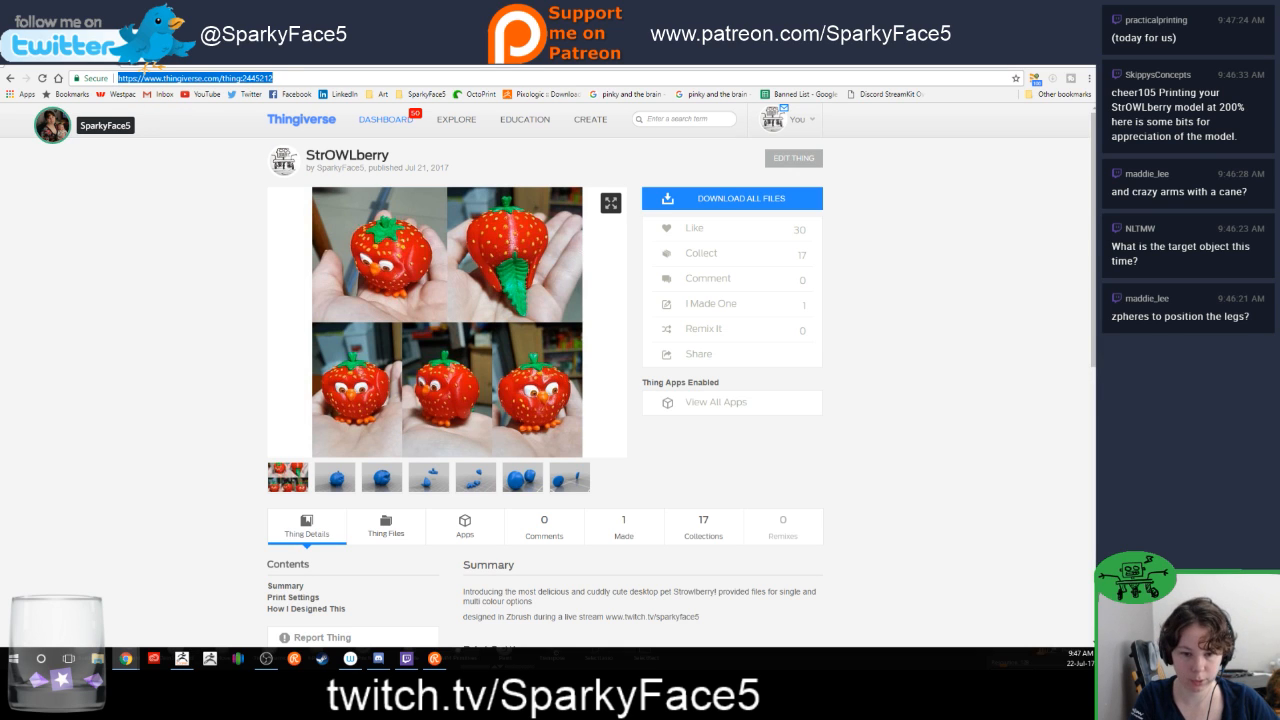
{"action": "key", "text": "alt+Tab"}
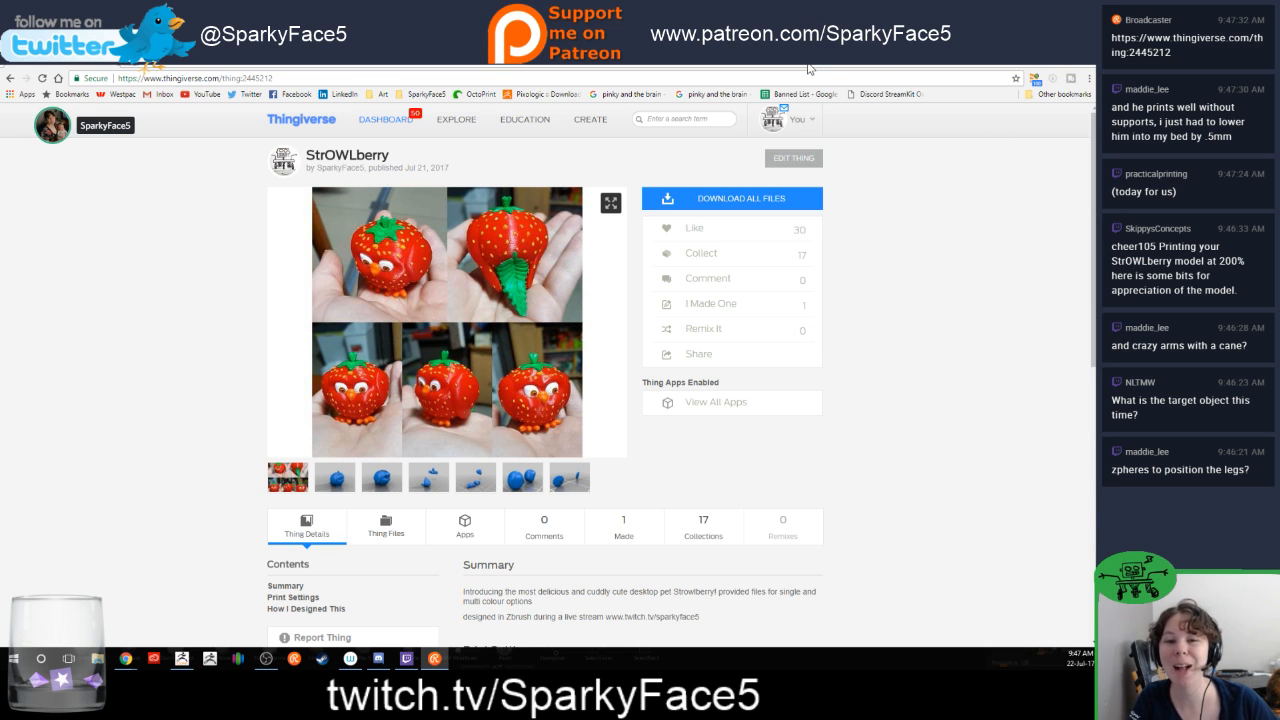
{"action": "key", "text": "alt+Tab"}
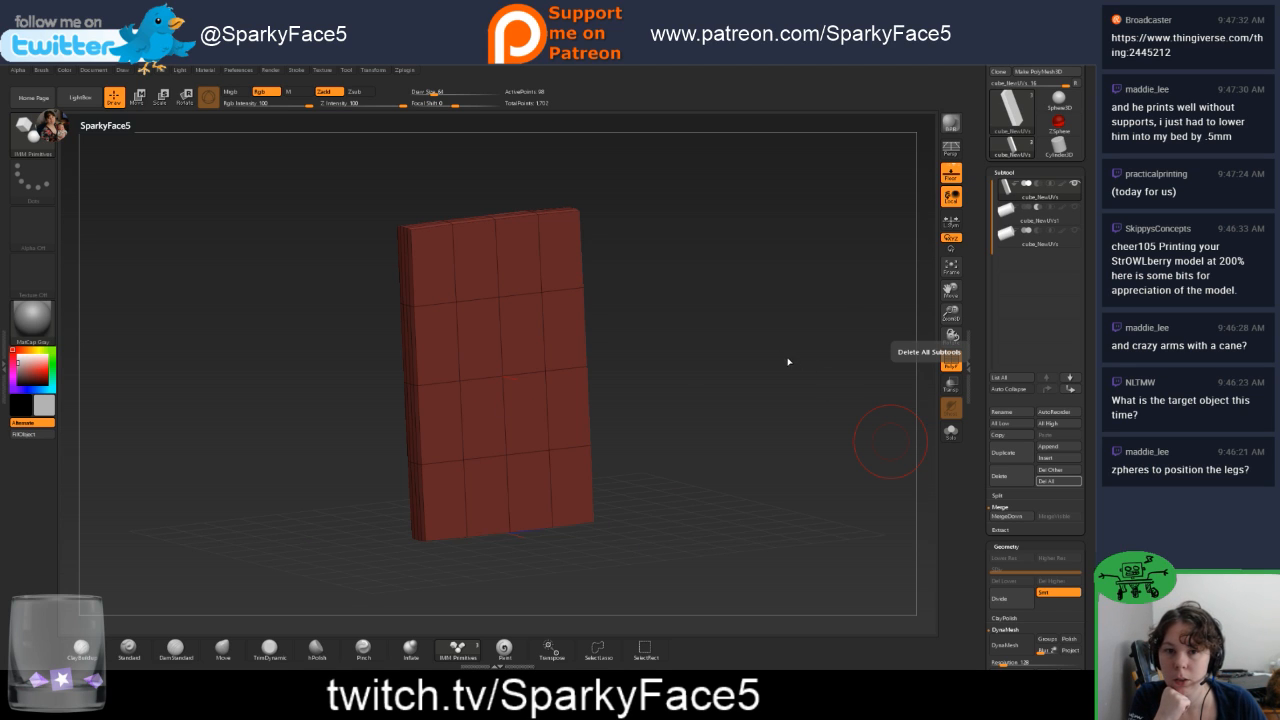
{"action": "left_click_drag", "start_coordinate": [660, 426], "coordinate": [666, 397]}
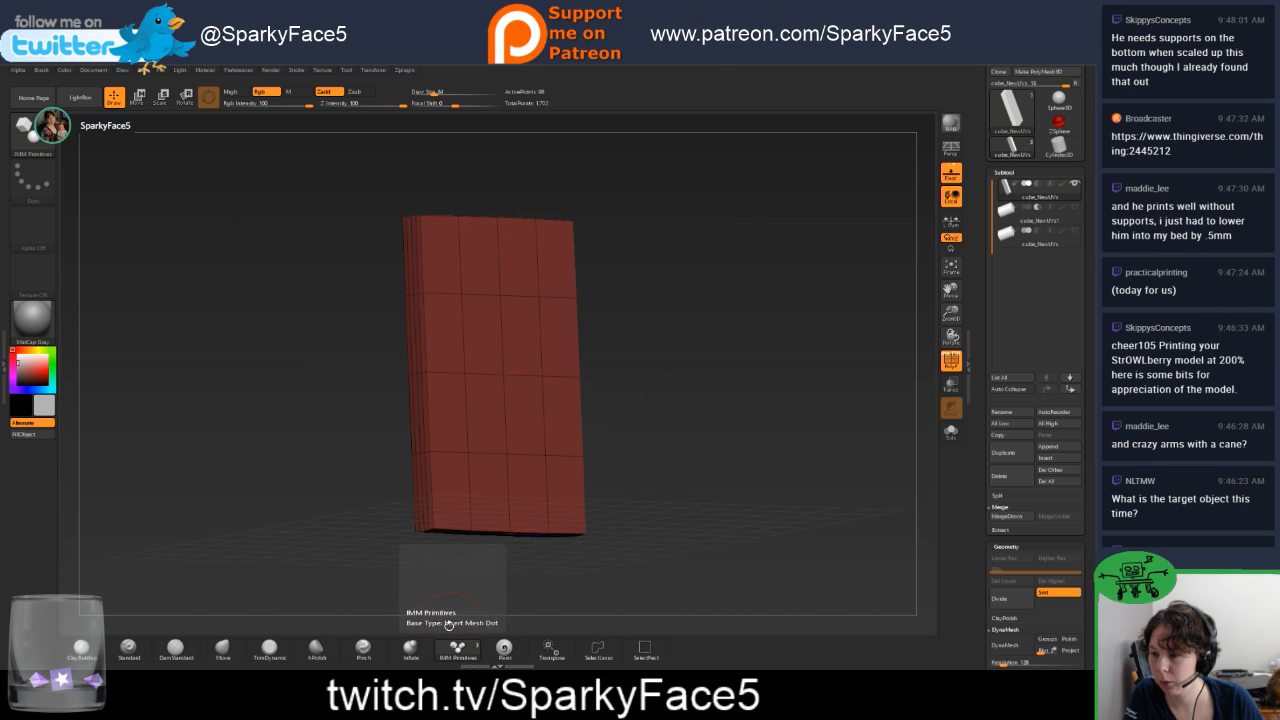
{"action": "key", "text": "b"}
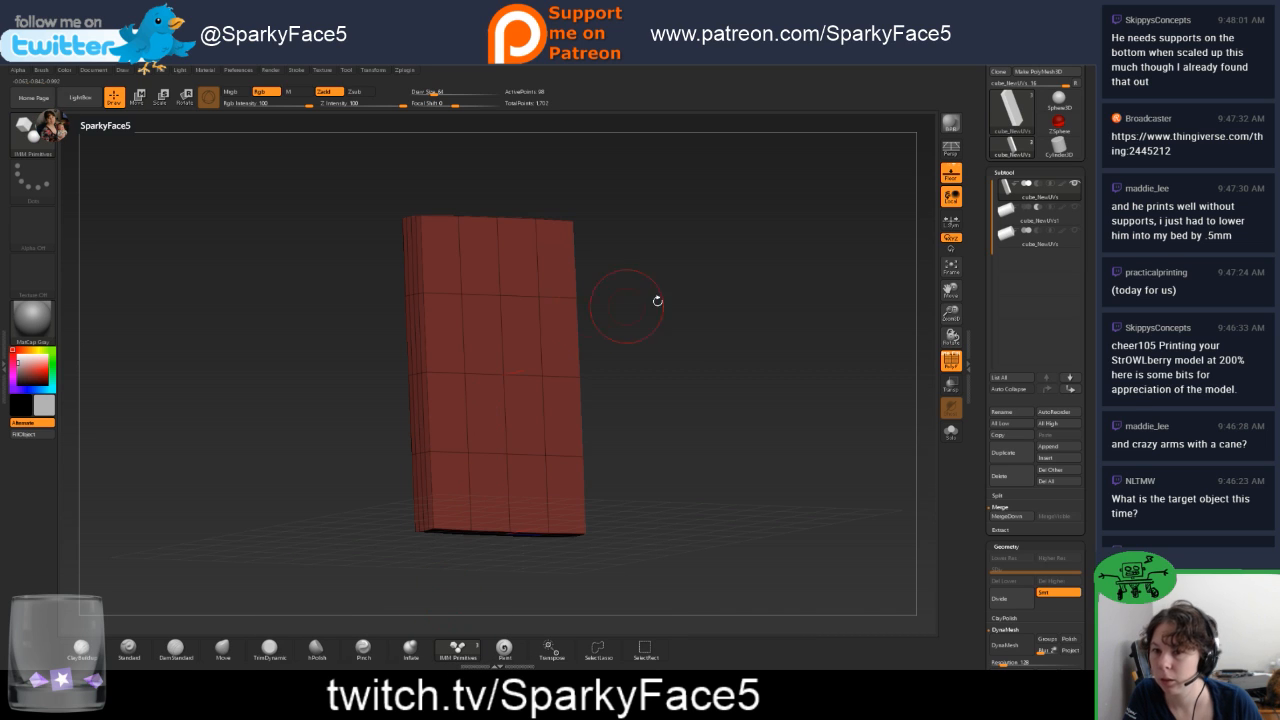
{"action": "left_click_drag", "start_coordinate": [657, 300], "coordinate": [730, 374]}
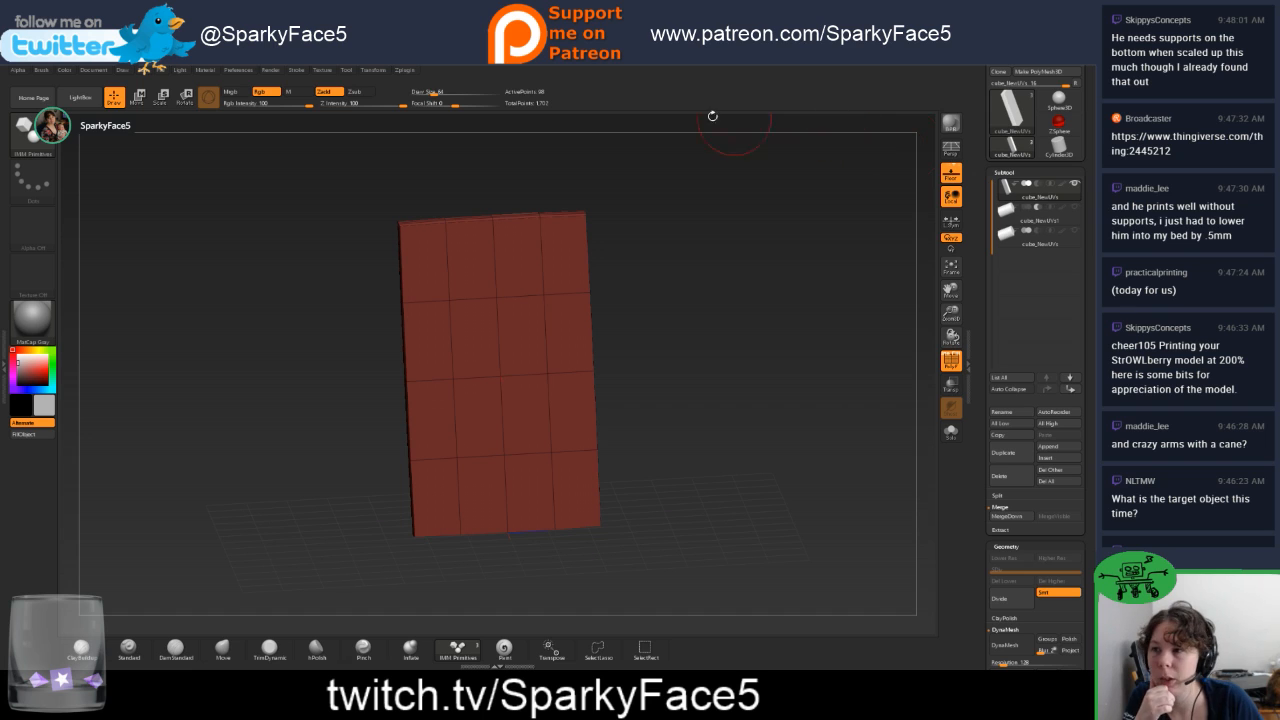
{"action": "left_click_drag", "start_coordinate": [979, 463], "coordinate": [990, 357]}
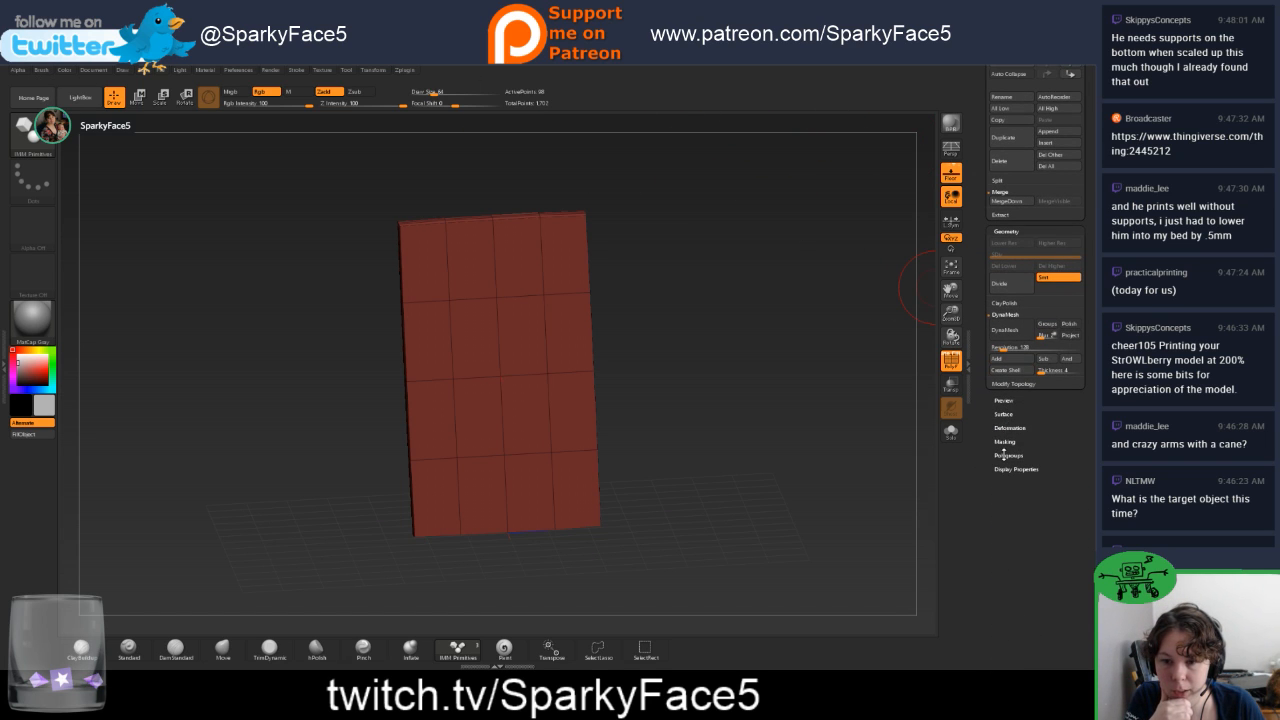
{"action": "left_click_drag", "start_coordinate": [703, 271], "coordinate": [738, 287]}
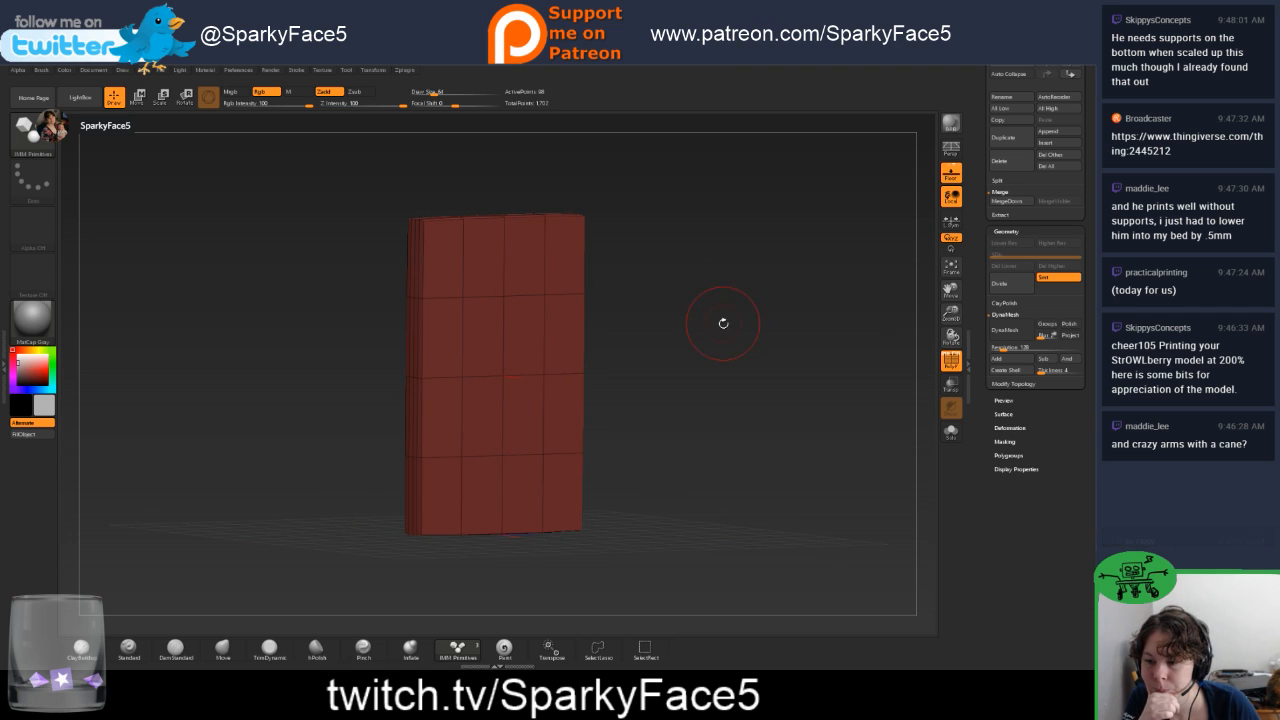
{"action": "left_click_drag", "start_coordinate": [979, 157], "coordinate": [966, 268]}
{"action": "left_click", "coordinate": [1059, 160]}
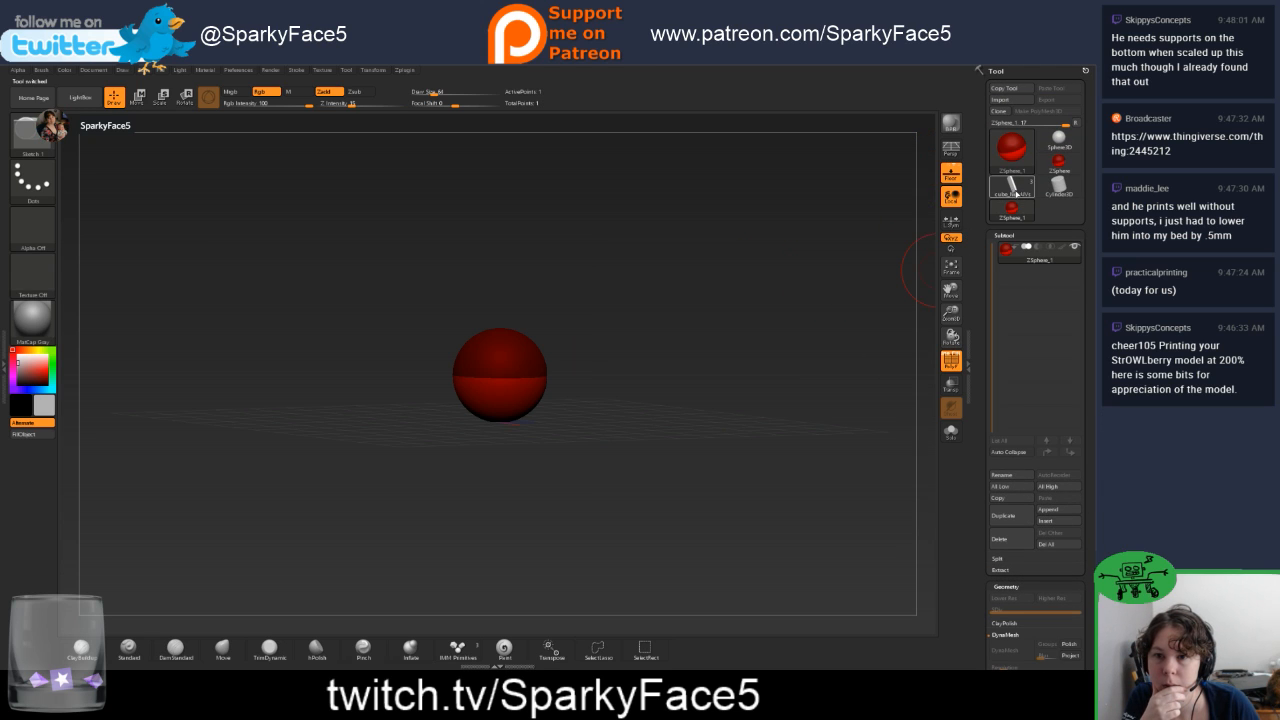
{"action": "left_click", "coordinate": [1012, 189]}
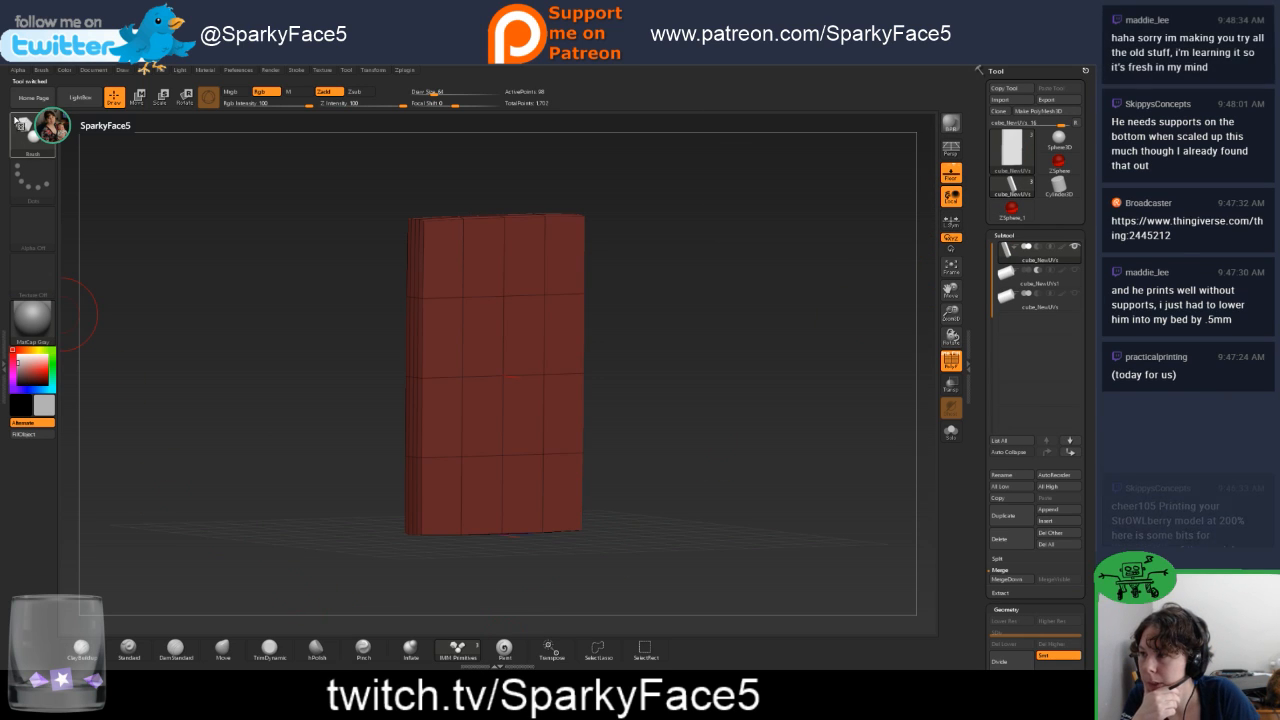
{"action": "left_click", "coordinate": [33, 147]}
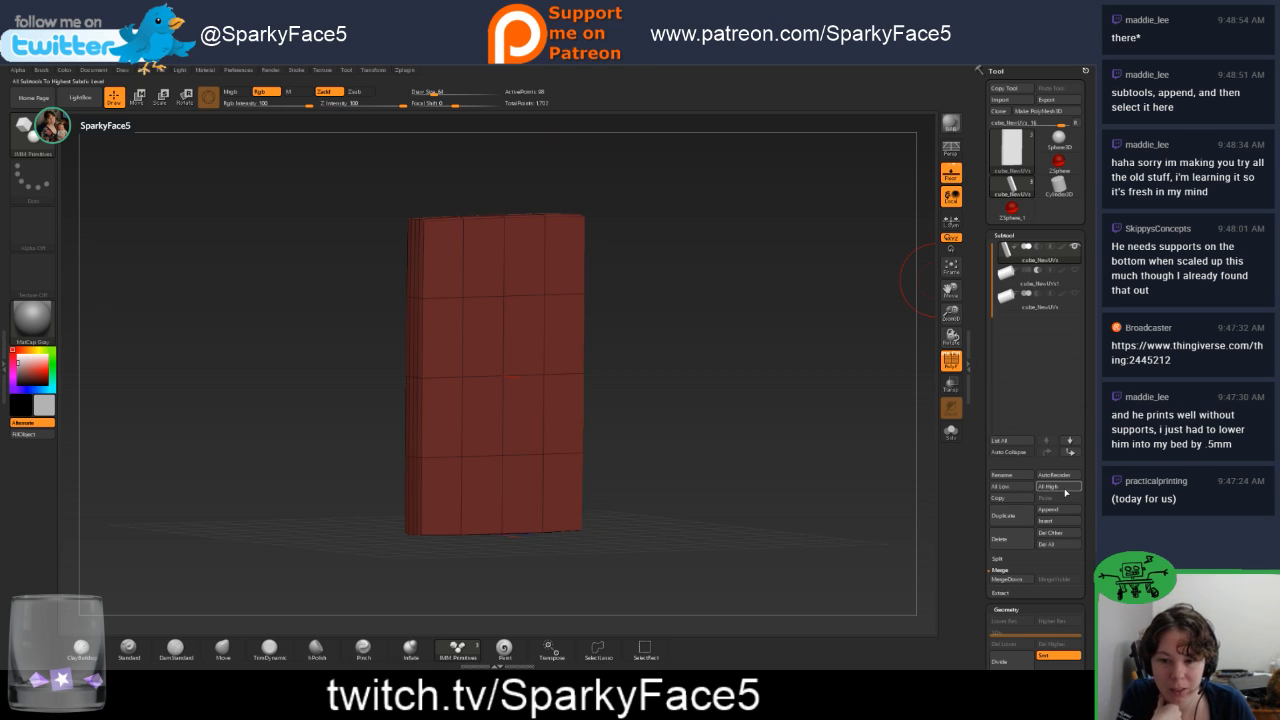
Append a ZSphere to the slab as a new subtool.
{"action": "left_click", "coordinate": [1063, 521]}
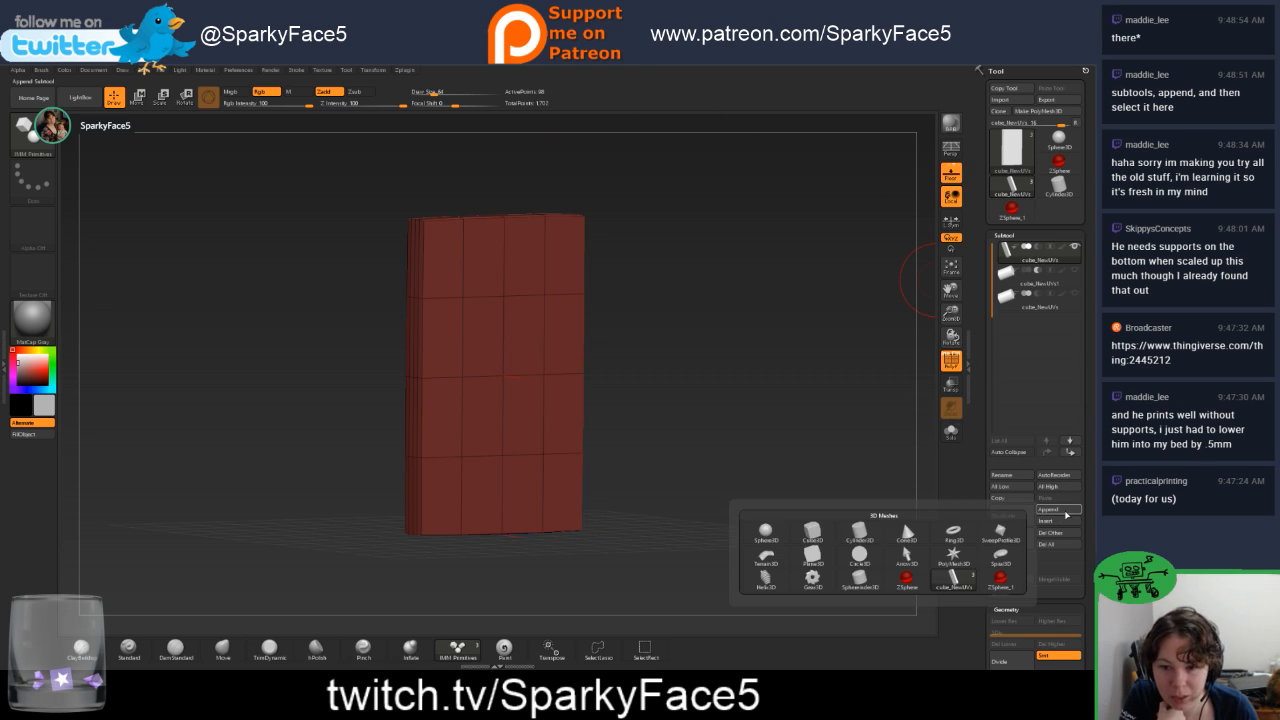
{"action": "left_click", "coordinate": [1064, 514]}
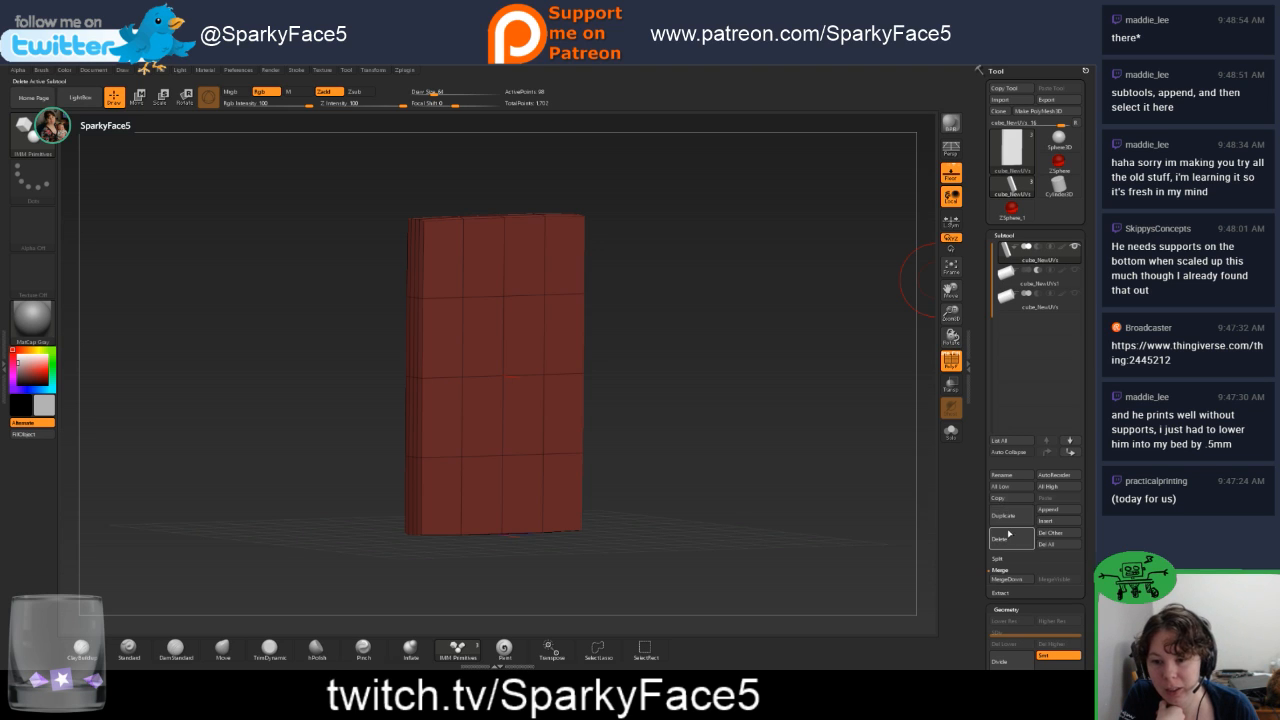
{"action": "left_click", "coordinate": [1050, 512]}
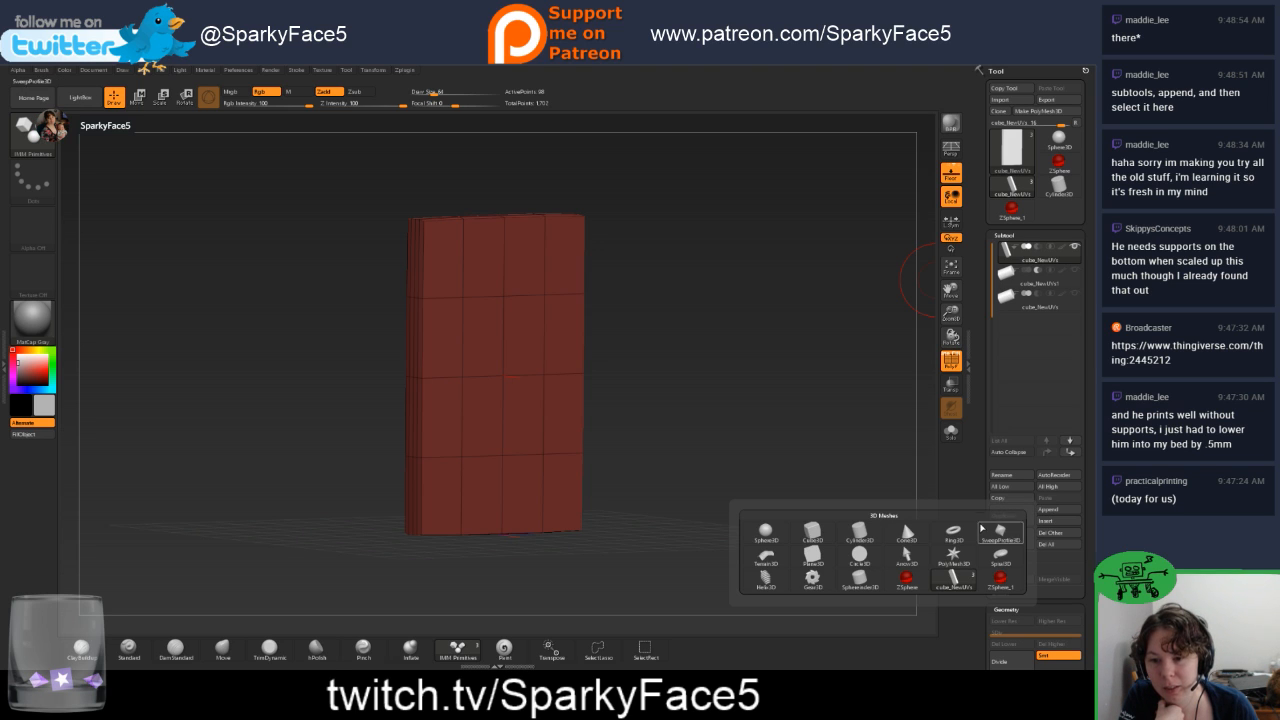
{"action": "left_click", "coordinate": [908, 583]}
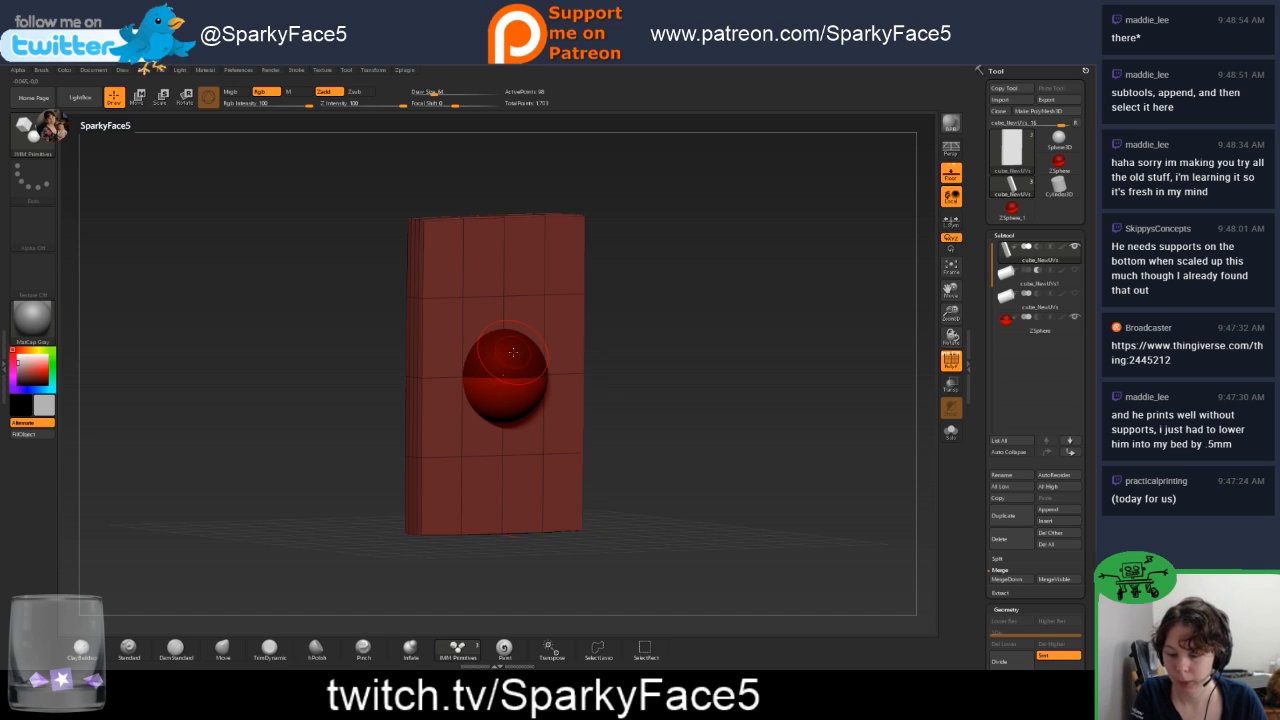
{"action": "left_click_drag", "start_coordinate": [532, 376], "coordinate": [533, 378]}
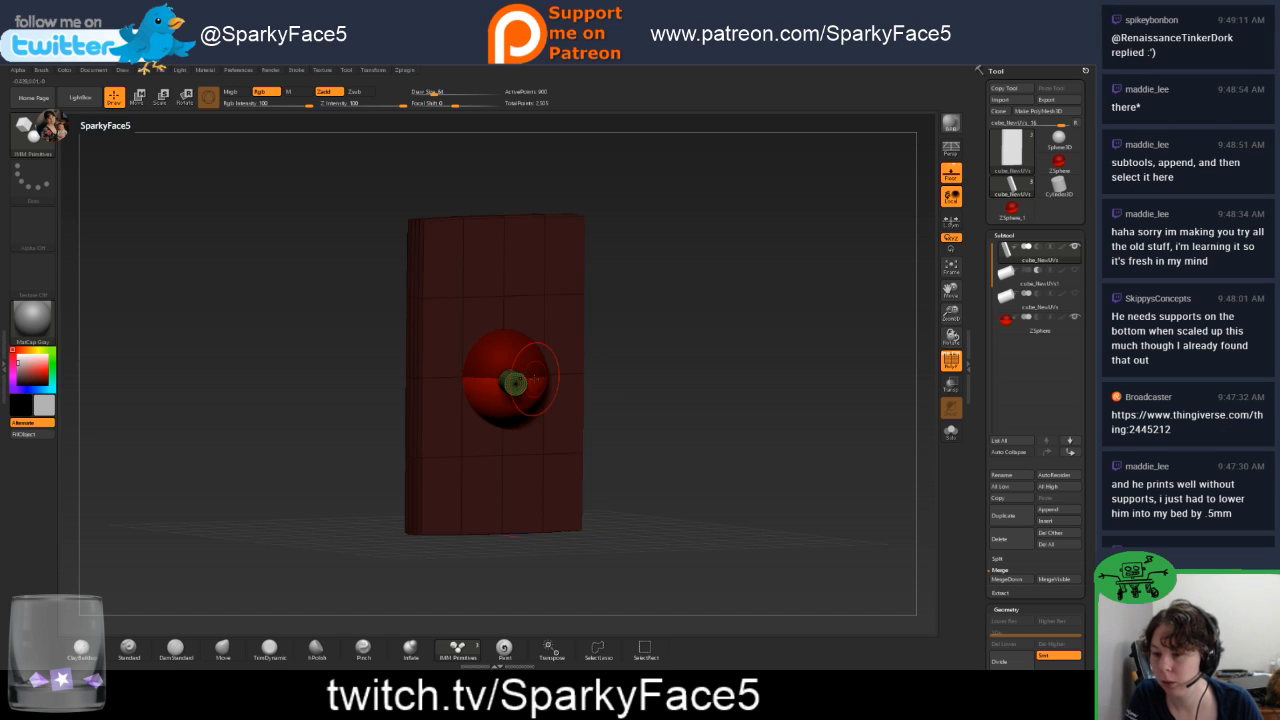
{"action": "key", "text": "ctrl+z"}
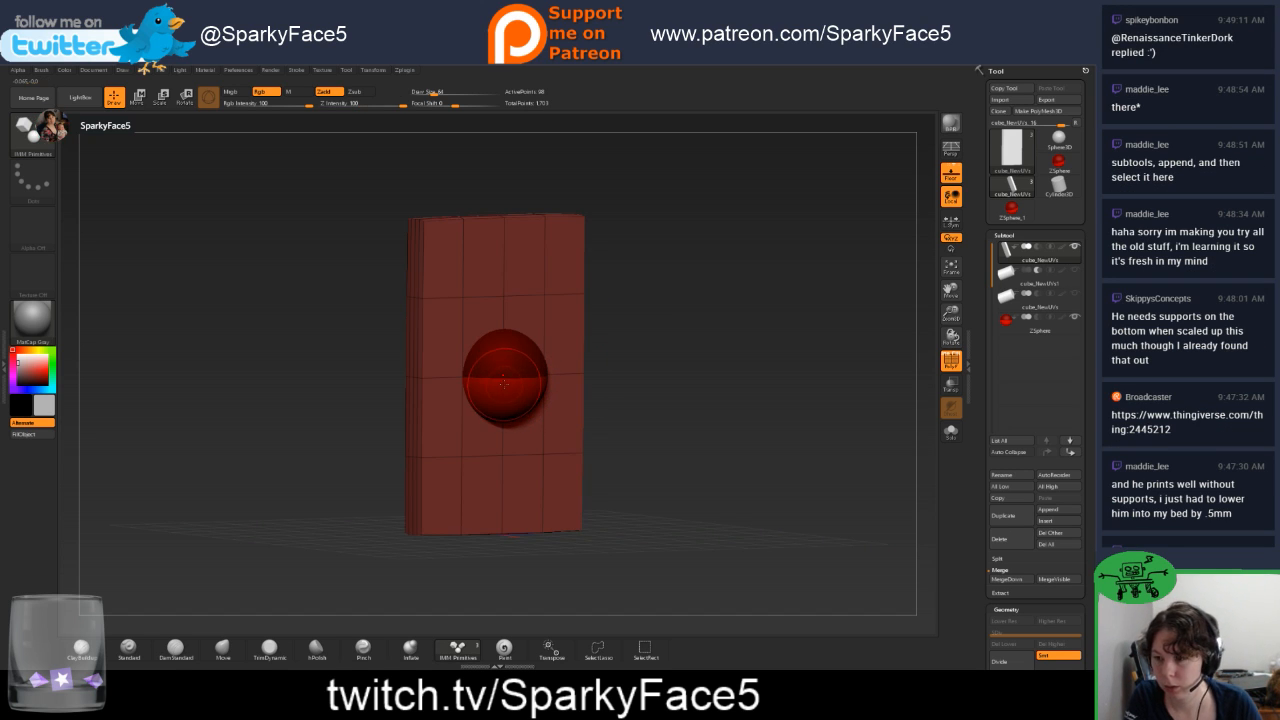
Select the ZSphere subtool, scale it down and move it beside the slab's lower left corner as the hip.
{"action": "key", "text": "w"}
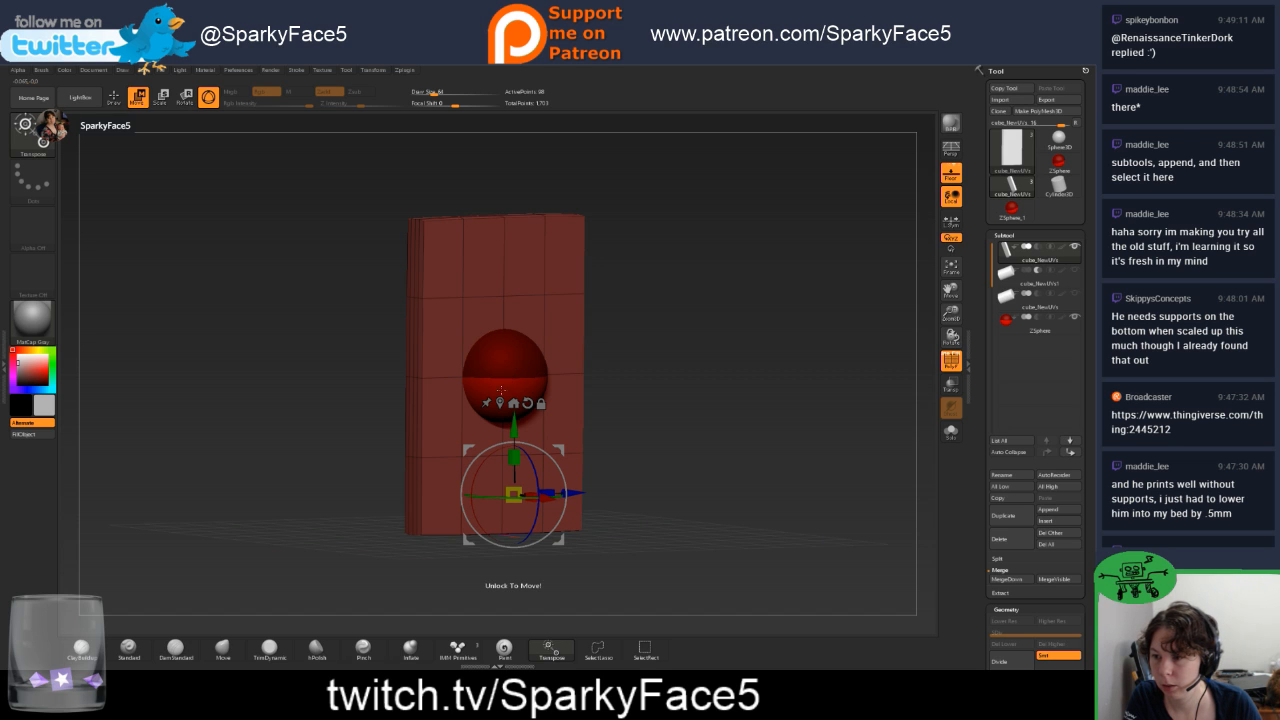
{"action": "left_click_drag", "start_coordinate": [698, 396], "coordinate": [636, 385]}
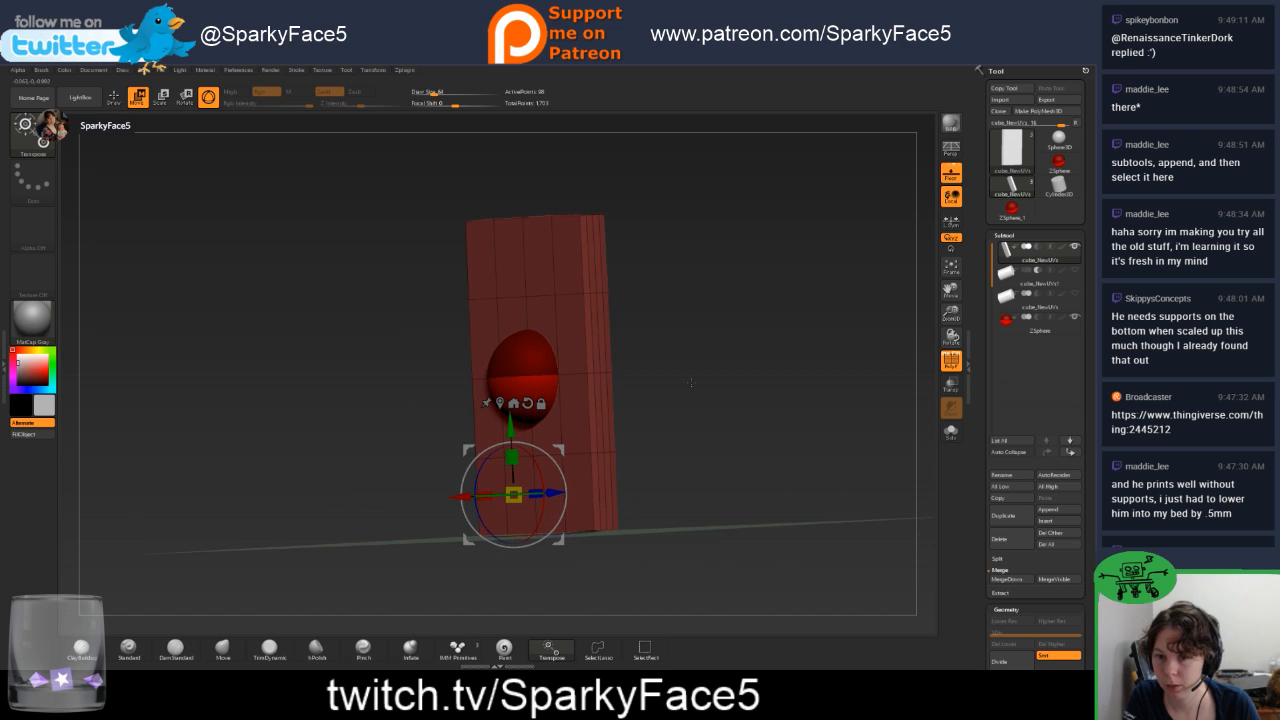
{"action": "left_click", "coordinate": [1056, 331]}
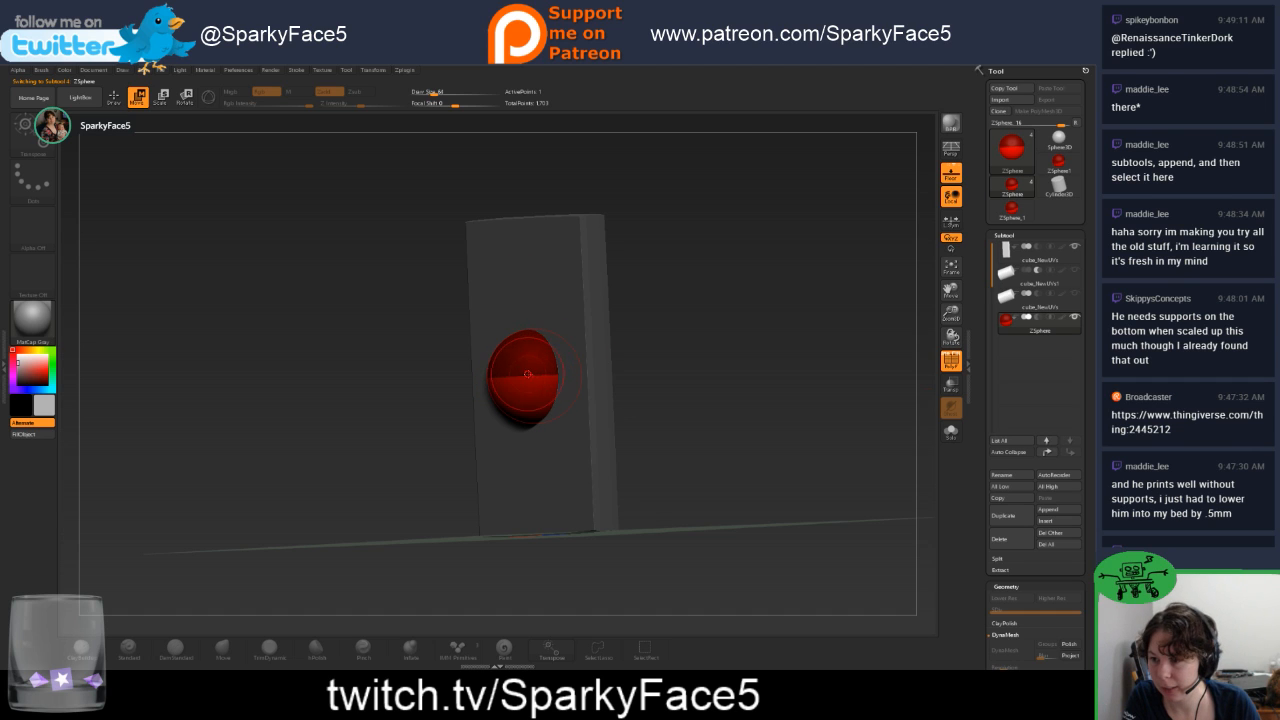
{"action": "left_click_drag", "start_coordinate": [528, 372], "coordinate": [529, 476]}
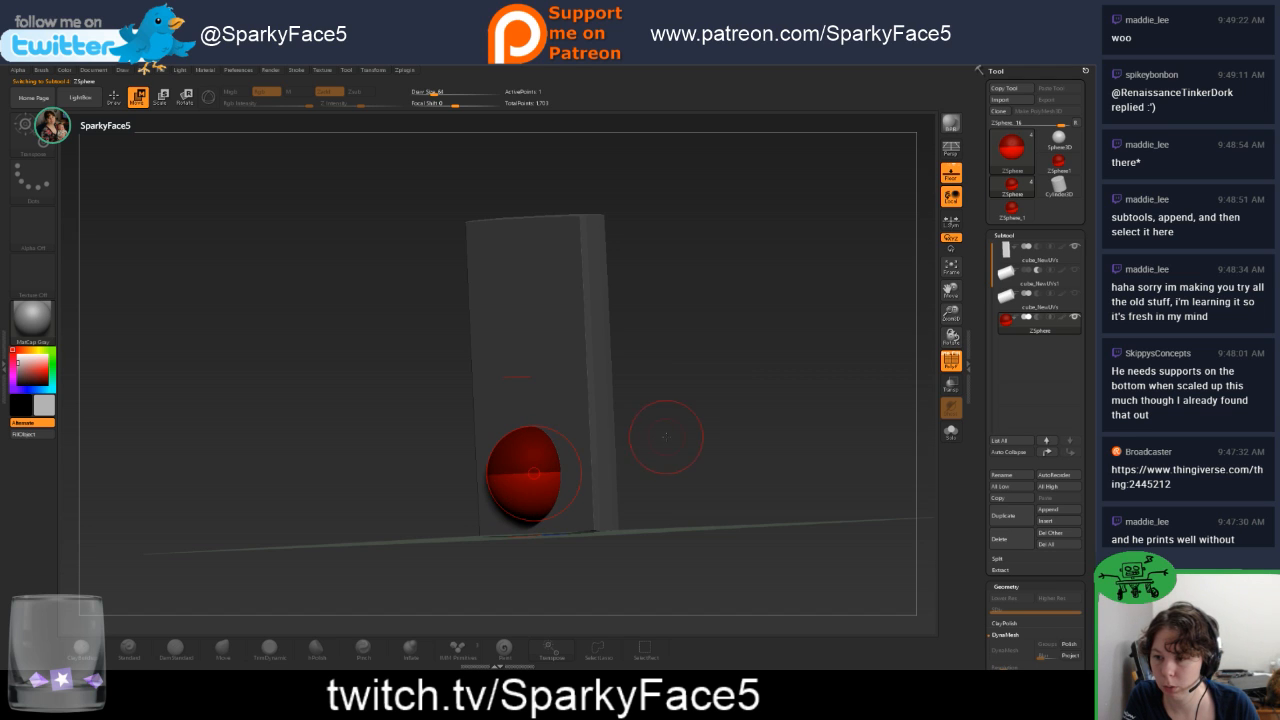
{"action": "left_click_drag", "start_coordinate": [668, 437], "coordinate": [680, 434]}
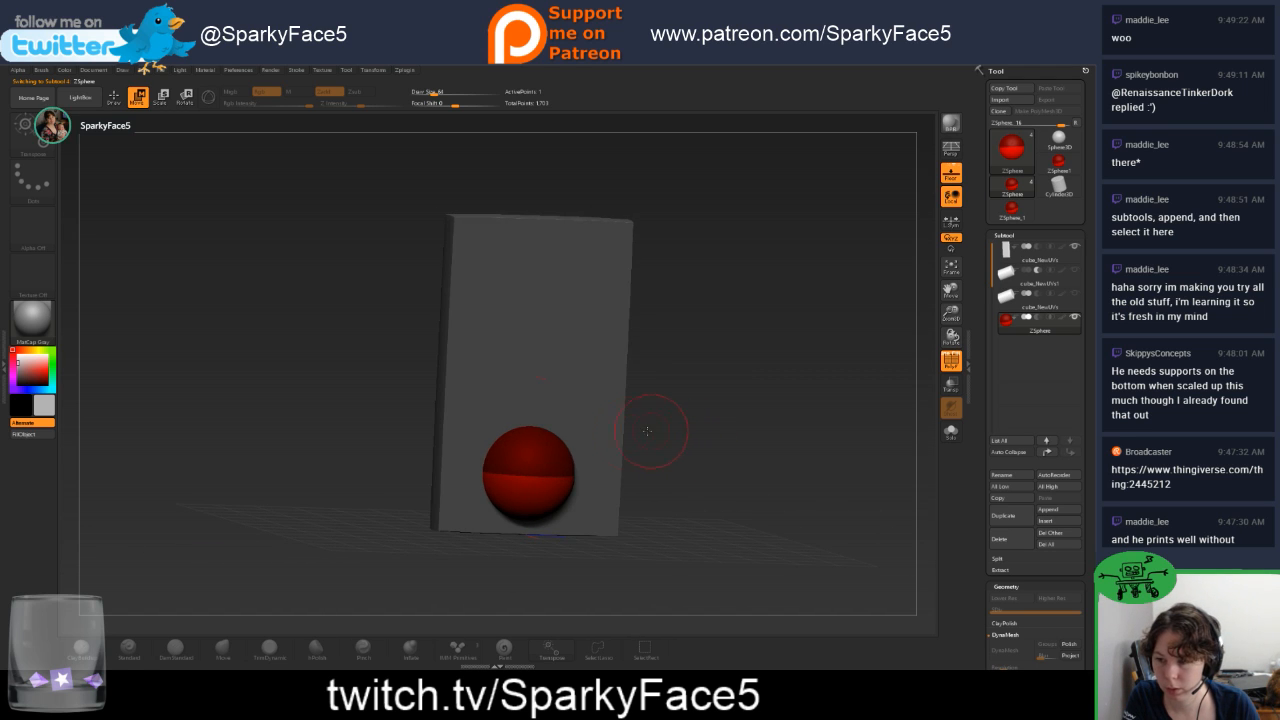
{"action": "left_click_drag", "start_coordinate": [538, 470], "coordinate": [470, 470]}
{"action": "left_click_drag", "start_coordinate": [662, 431], "coordinate": [590, 422]}
{"action": "left_click_drag", "start_coordinate": [397, 474], "coordinate": [430, 483]}
{"action": "key", "text": "e"}
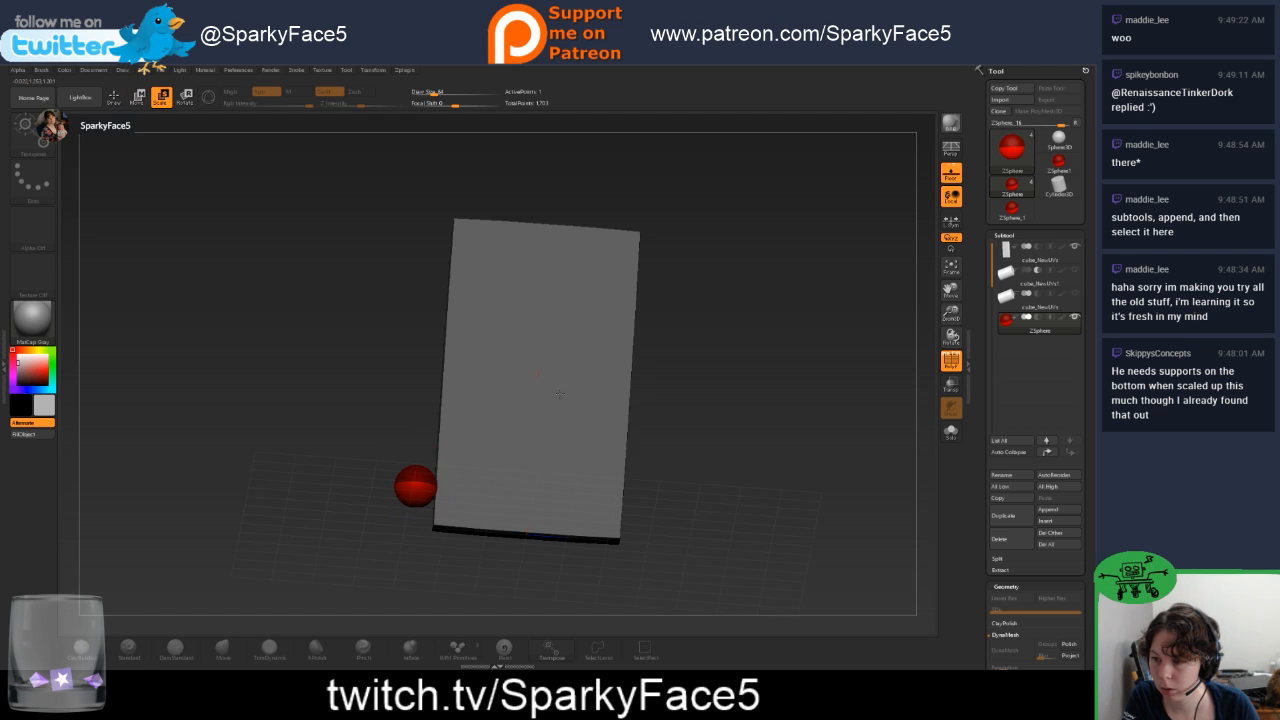
{"action": "left_click_drag", "start_coordinate": [413, 362], "coordinate": [423, 446]}
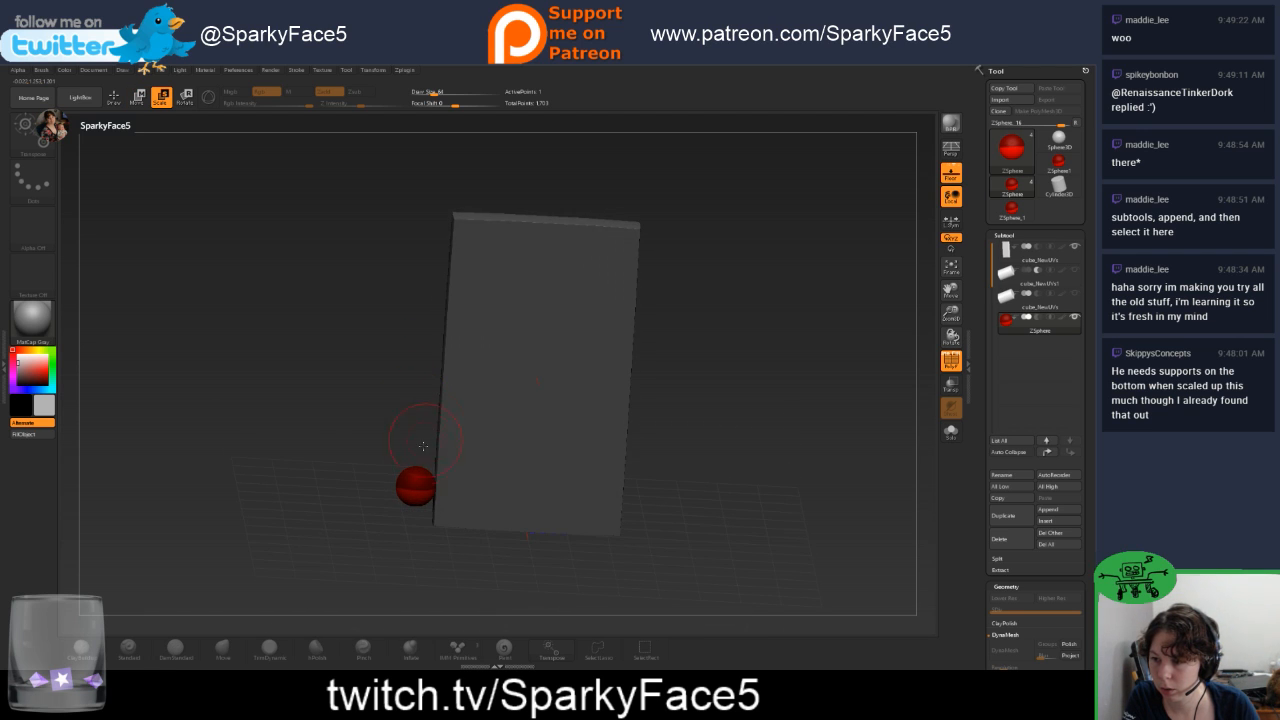
{"action": "key", "text": "q"}
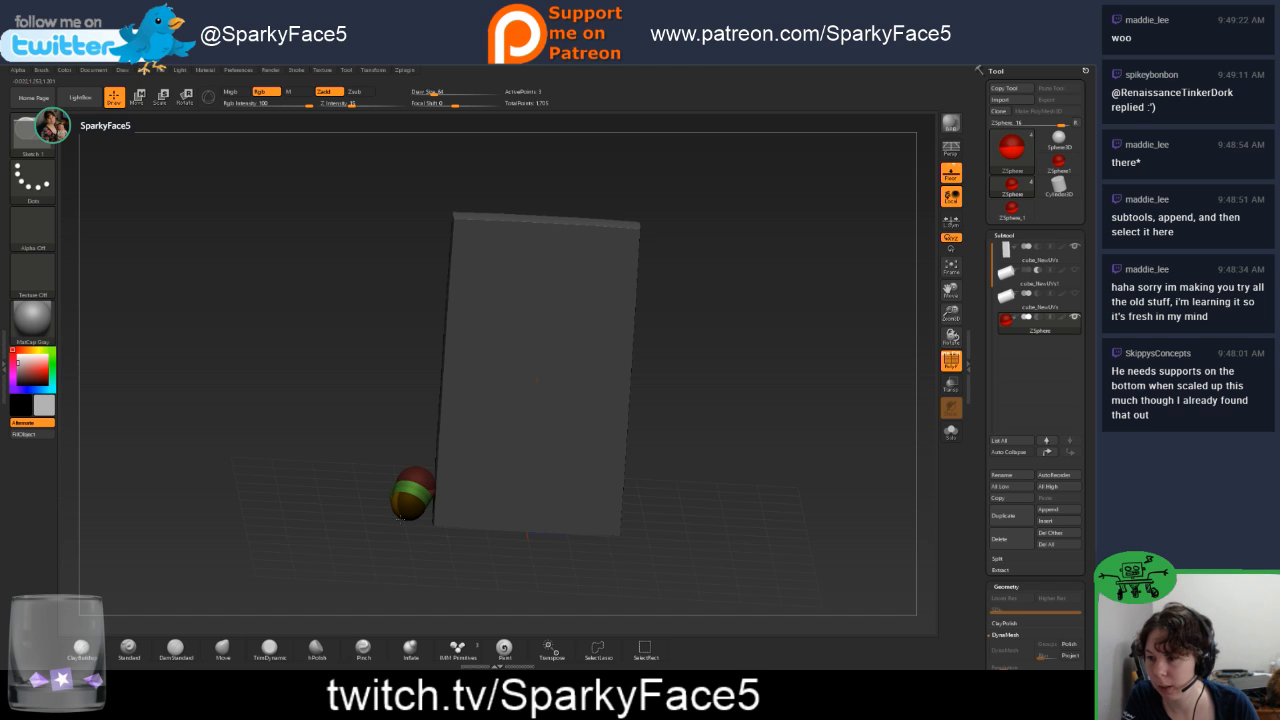
{"action": "left_click_drag", "start_coordinate": [381, 532], "coordinate": [403, 544]}
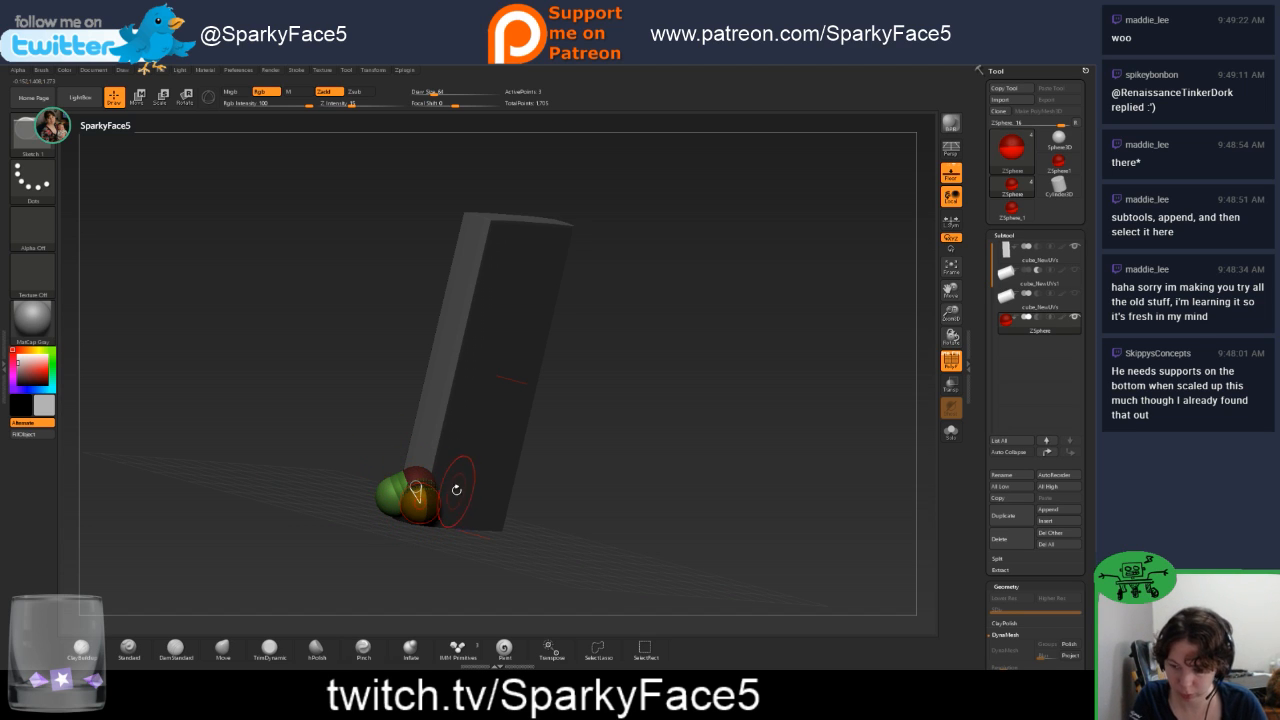
{"action": "left_click", "coordinate": [412, 493], "text": "alt"}
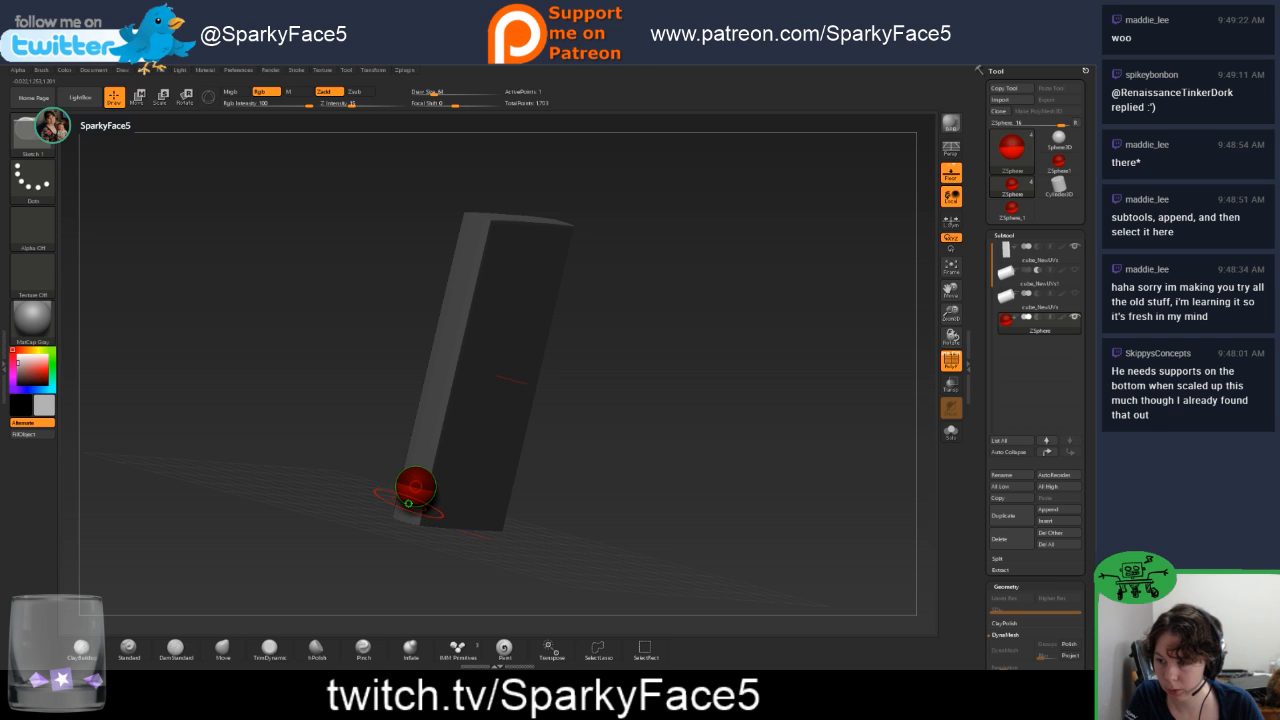
Add a child ZSphere on the underside of the hip sphere and pull it down and outward to form the upper leg.
{"action": "mouse_move", "coordinate": [409, 502]}
{"action": "left_mouse_down"}
{"action": "mouse_move", "coordinate": [402, 518]}
{"action": "mouse_move", "coordinate": [405, 508]}
{"action": "left_mouse_up"}
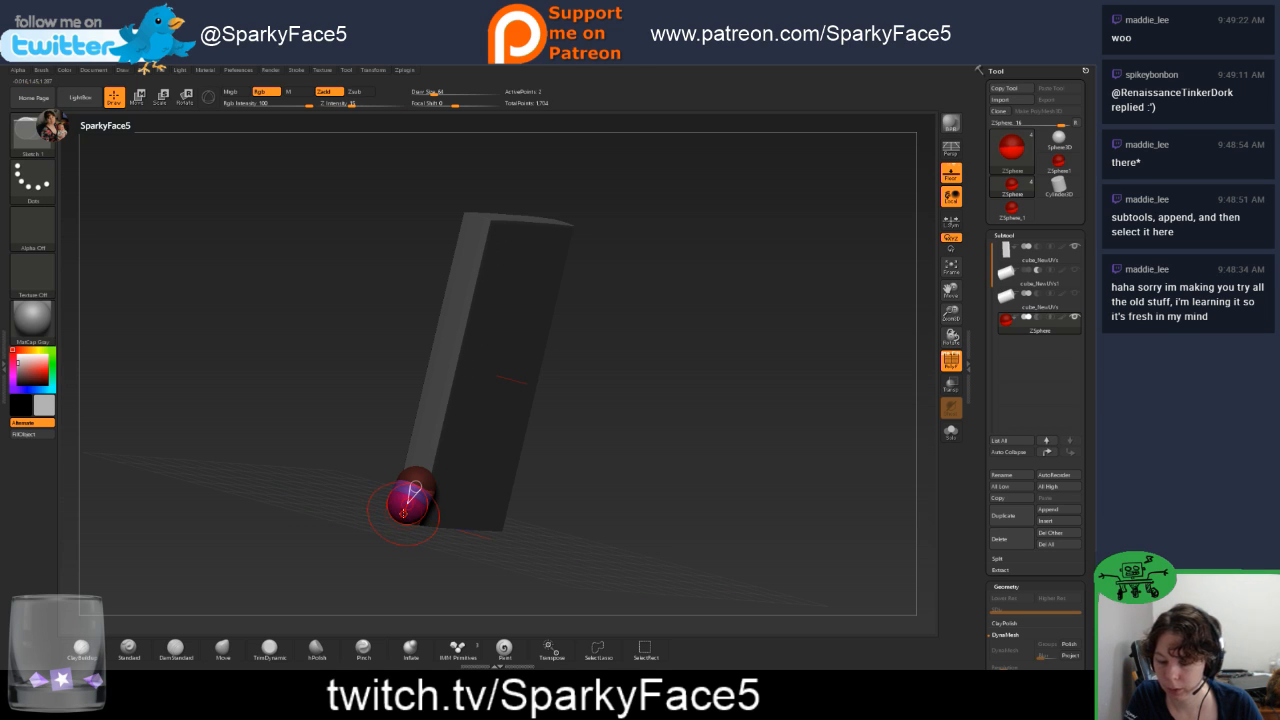
{"action": "key", "text": "w"}
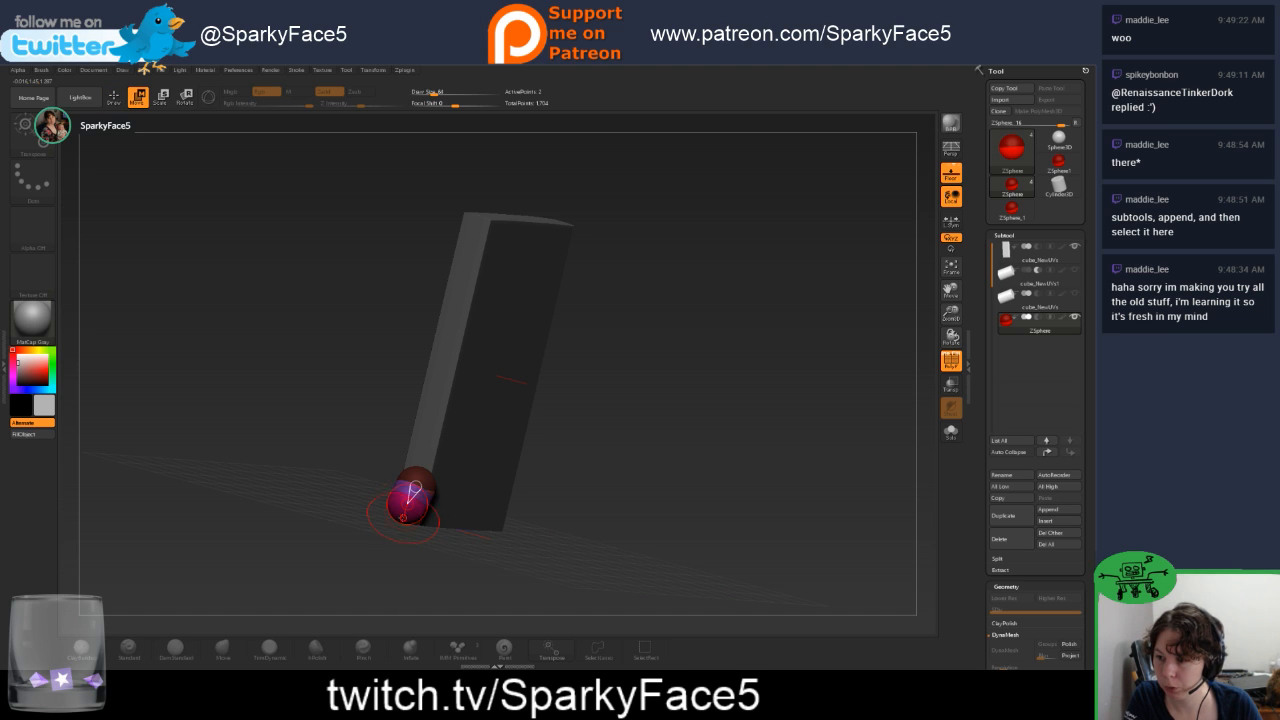
{"action": "left_click_drag", "start_coordinate": [404, 510], "coordinate": [338, 622]}
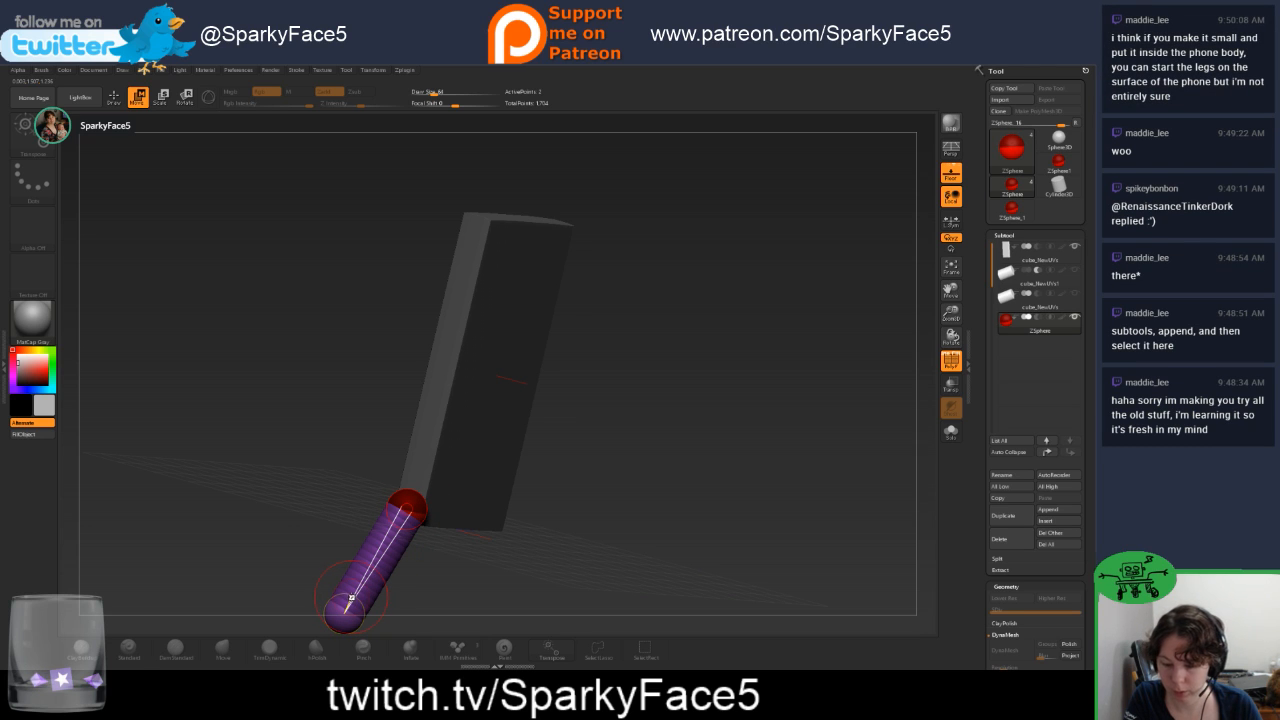
{"action": "key", "text": "e"}
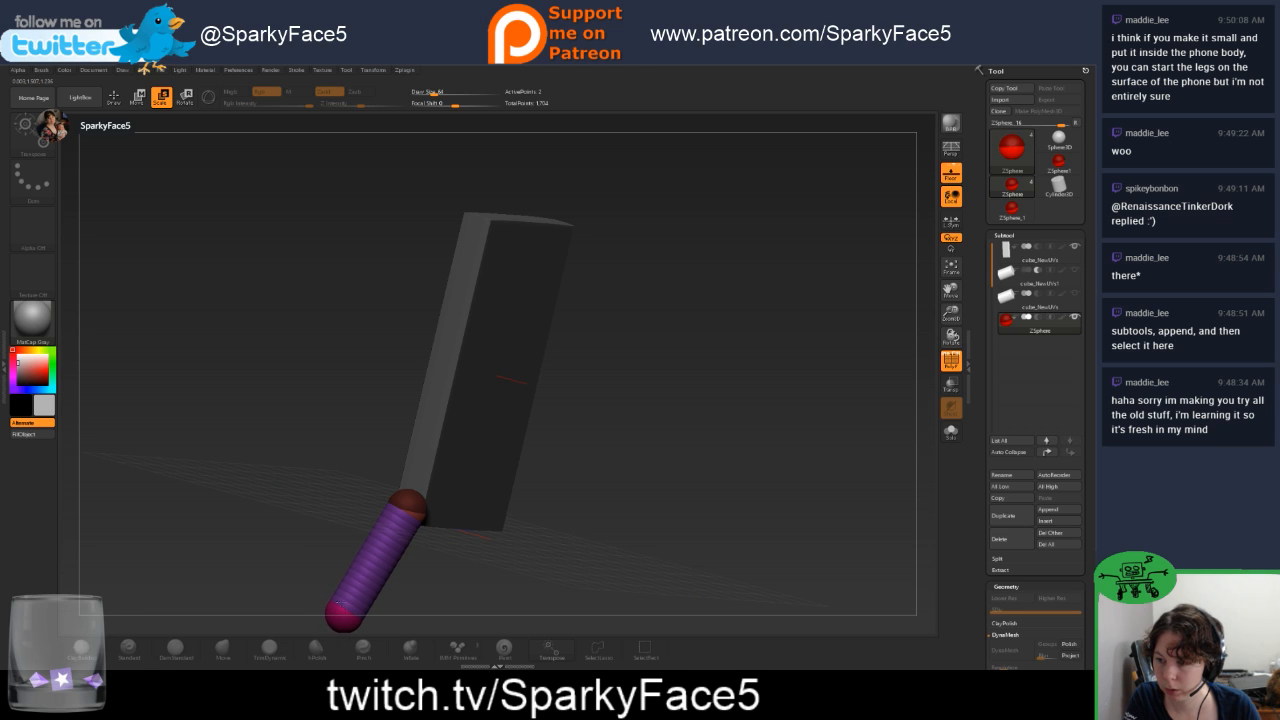
{"action": "left_click_drag", "start_coordinate": [340, 604], "coordinate": [353, 588]}
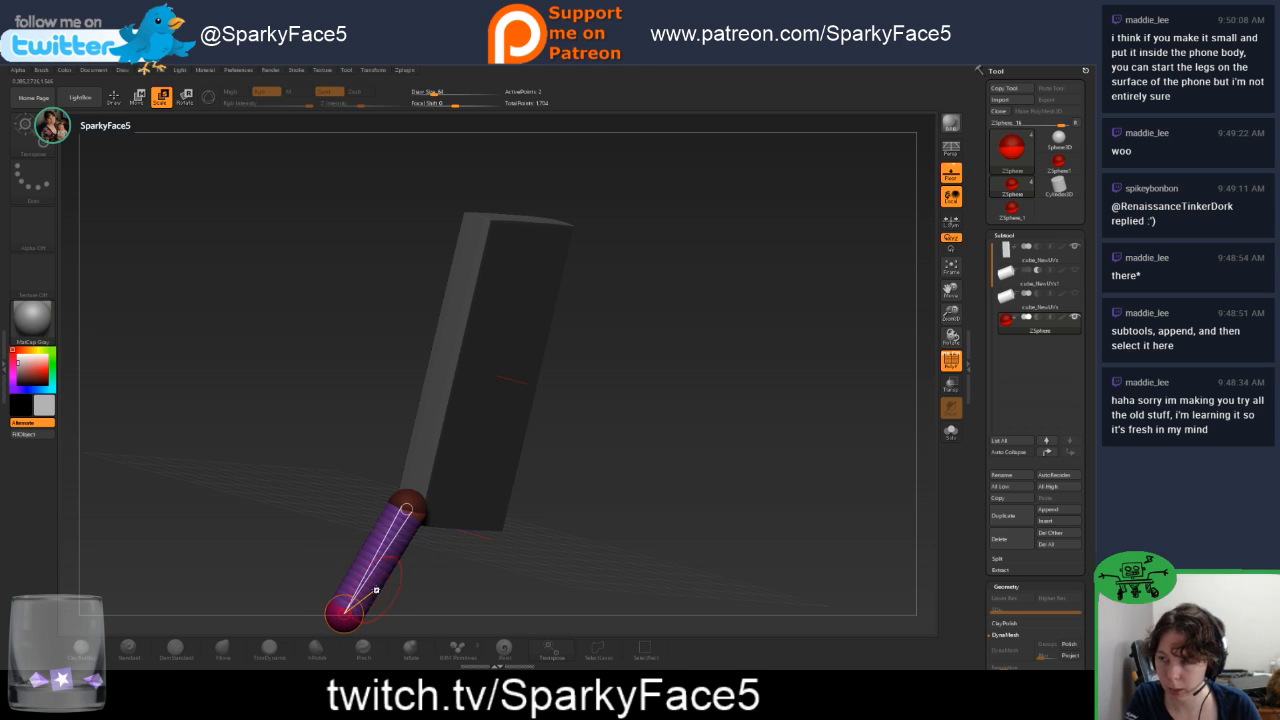
{"action": "key", "text": "r"}
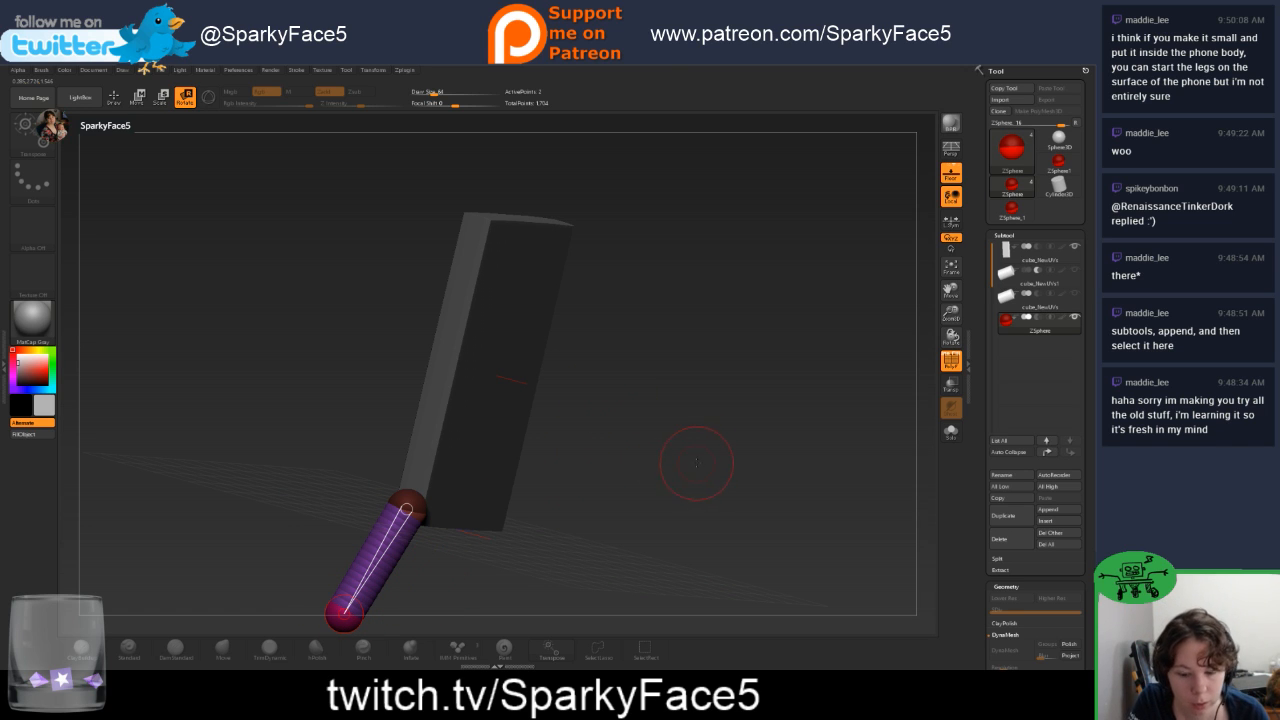
{"action": "left_click_drag", "start_coordinate": [706, 458], "coordinate": [639, 396]}
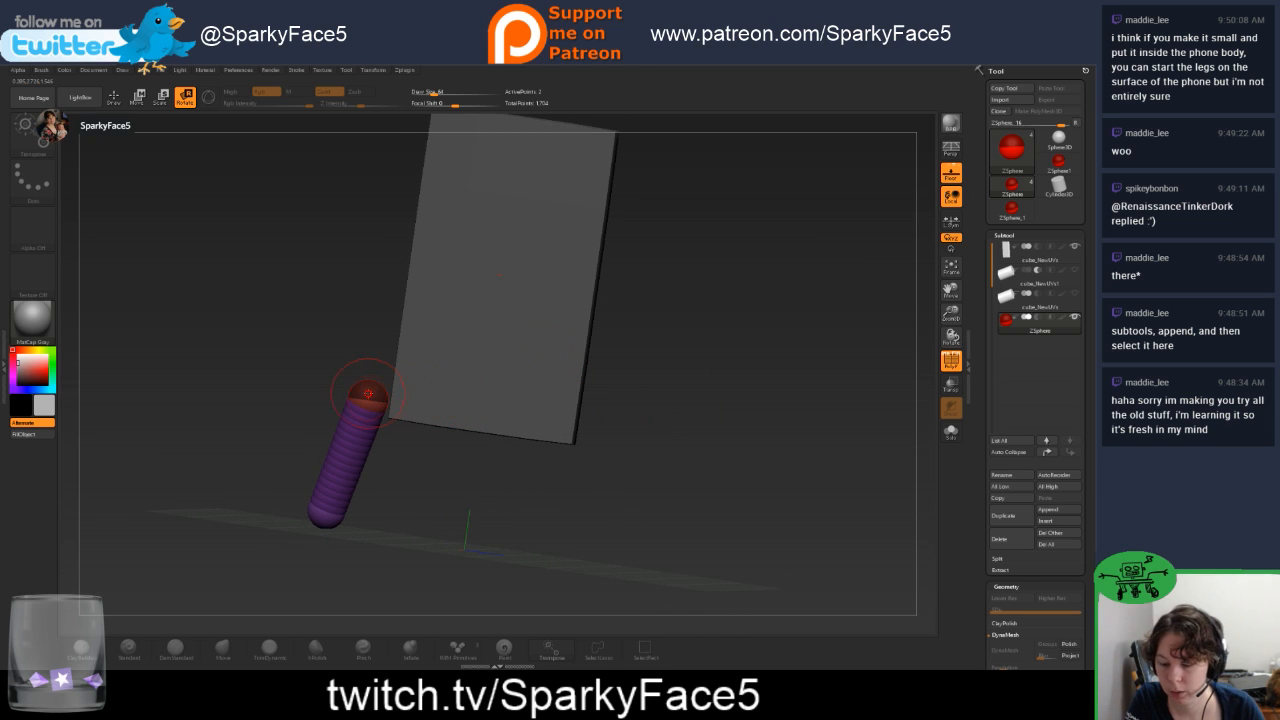
Move the hip sphere into the slab's lower left corner and pull the leg's end sphere further down and outward.
{"action": "key", "text": "w"}
{"action": "left_click_drag", "start_coordinate": [368, 393], "coordinate": [408, 402]}
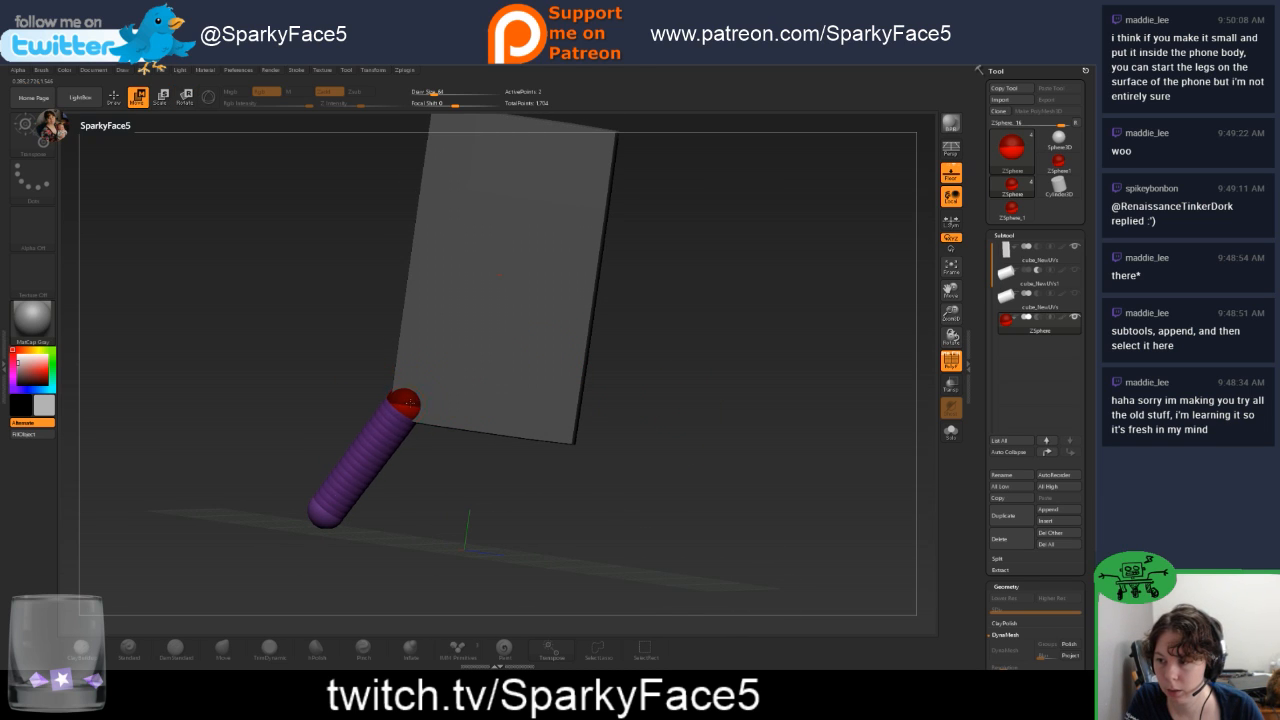
{"action": "left_click_drag", "start_coordinate": [320, 517], "coordinate": [307, 552]}
Add a ZSphere at the leg's end, pull it down as the lower leg and move the knee sphere slightly inward.
{"action": "key", "text": "q"}
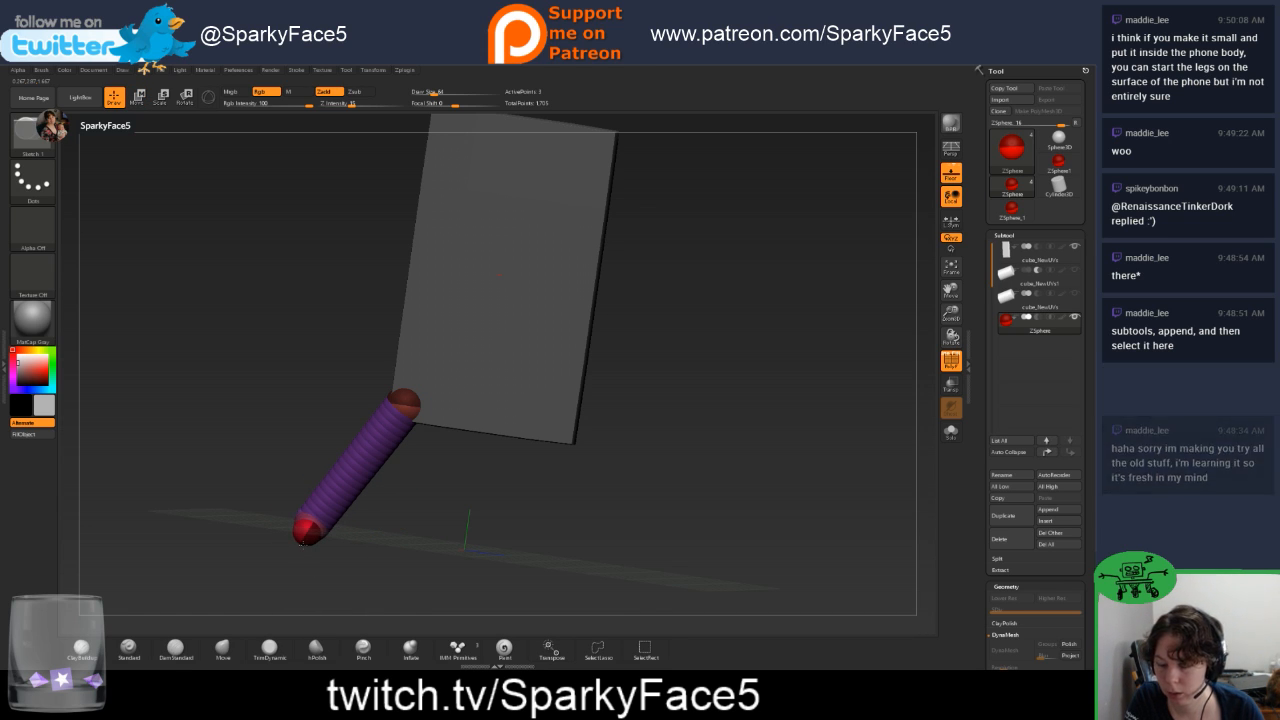
{"action": "left_click", "coordinate": [307, 532]}
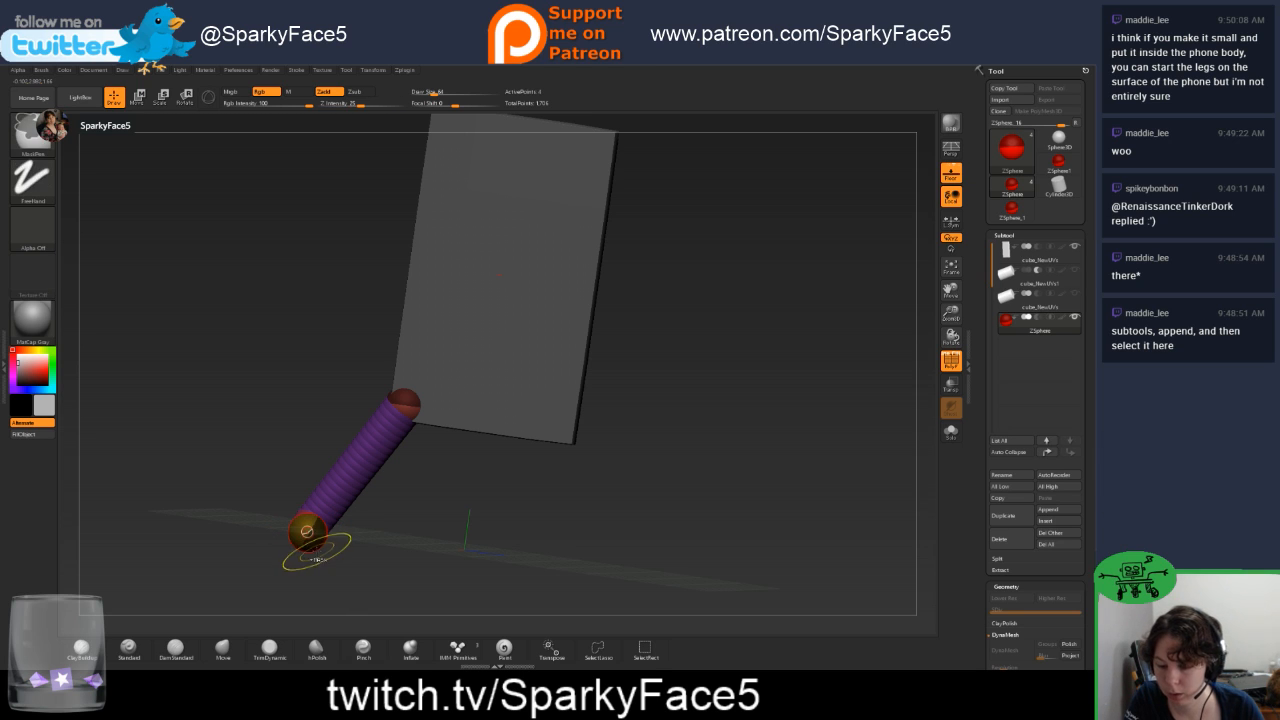
{"action": "key", "text": "ctrl+z"}
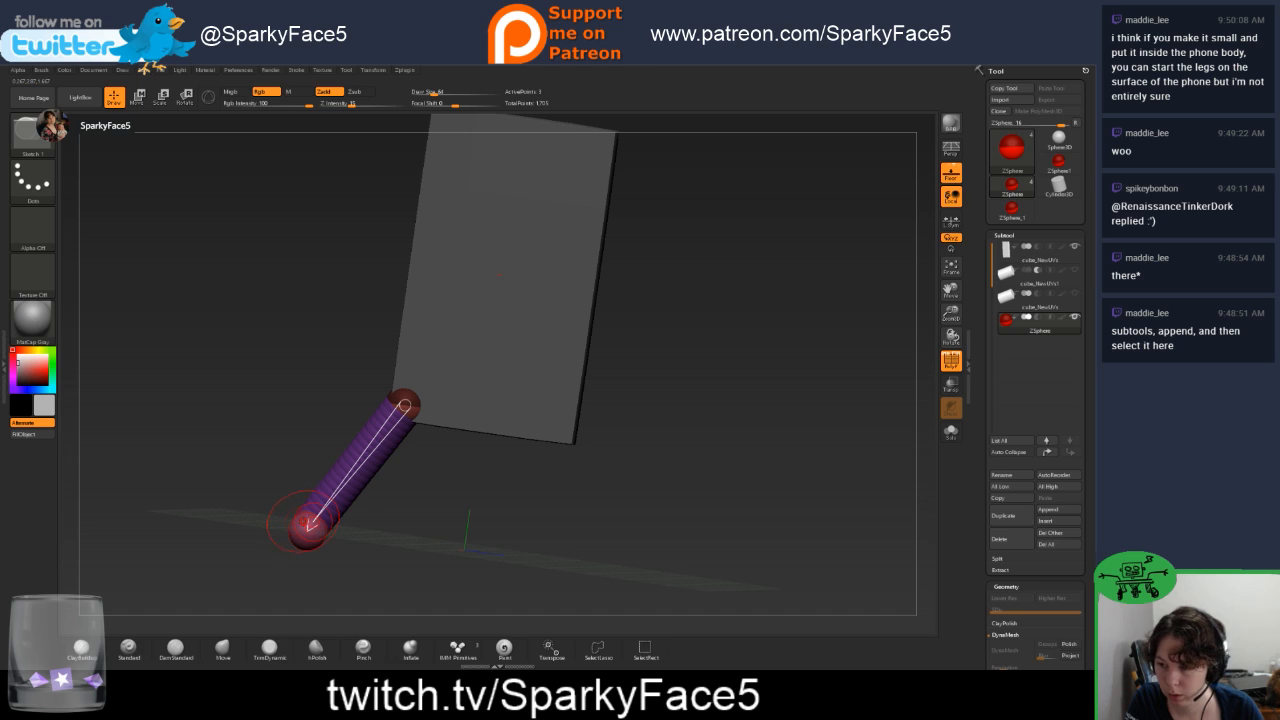
{"action": "key", "text": "w"}
{"action": "mouse_move", "coordinate": [307, 523]}
{"action": "left_mouse_down"}
{"action": "mouse_move", "coordinate": [313, 625]}
{"action": "mouse_move", "coordinate": [282, 621]}
{"action": "mouse_move", "coordinate": [328, 616]}
{"action": "left_mouse_up"}
{"action": "left_click_drag", "start_coordinate": [317, 566], "coordinate": [325, 519]}
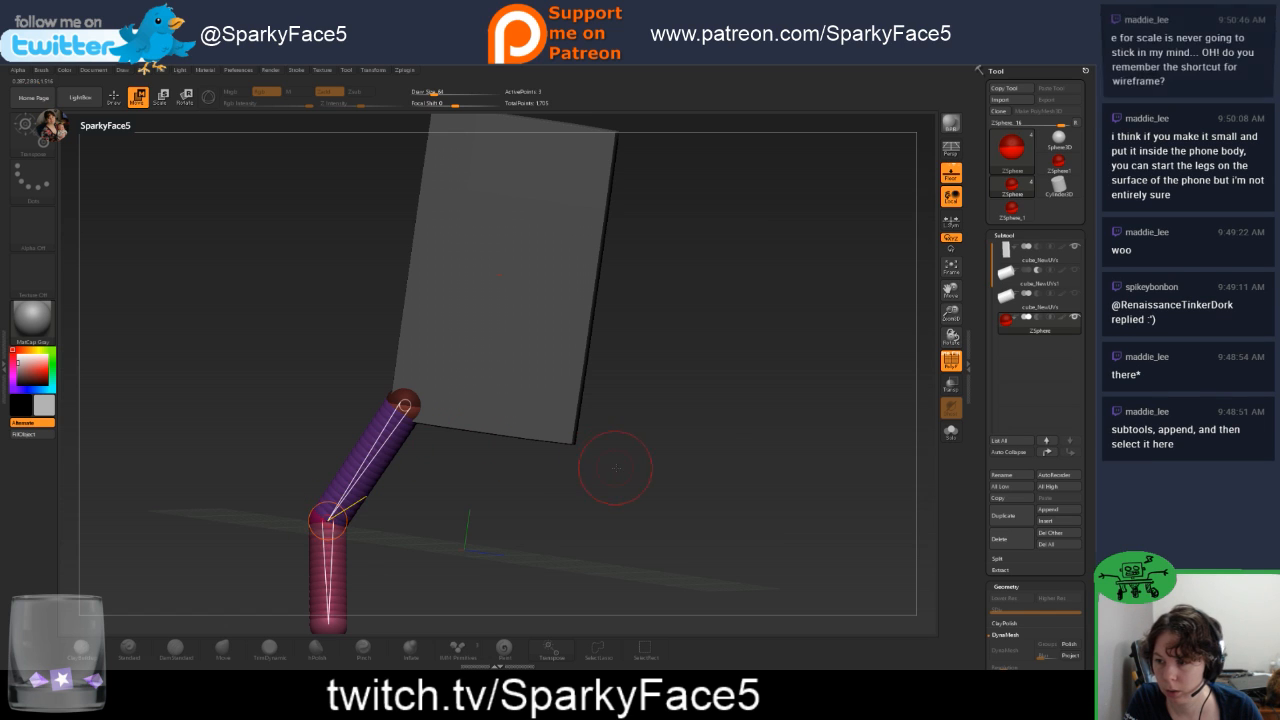
Move the leg's knee sphere up and outward to give the leg a stronger bend.
{"action": "mouse_move", "coordinate": [615, 467]}
{"action": "left_mouse_down"}
{"action": "mouse_move", "coordinate": [608, 514]}
{"action": "mouse_move", "coordinate": [604, 477]}
{"action": "left_mouse_up"}
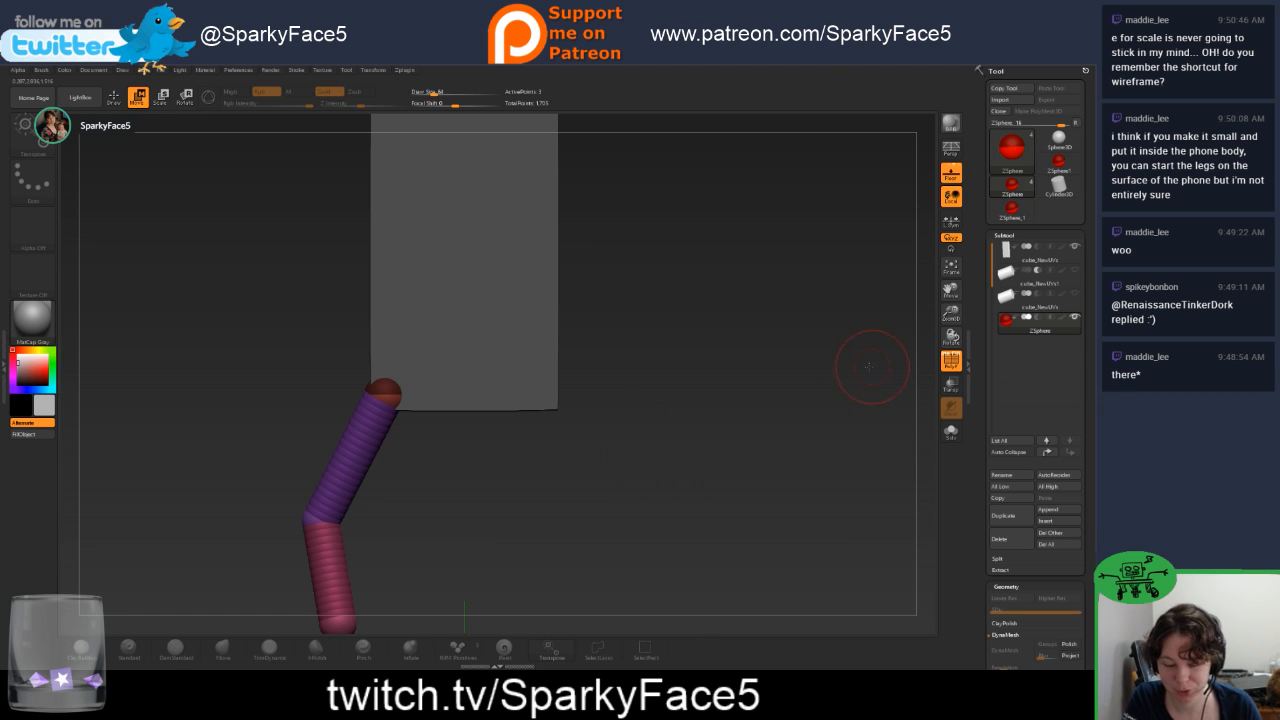
{"action": "key", "text": "f"}
{"action": "key", "text": "f"}
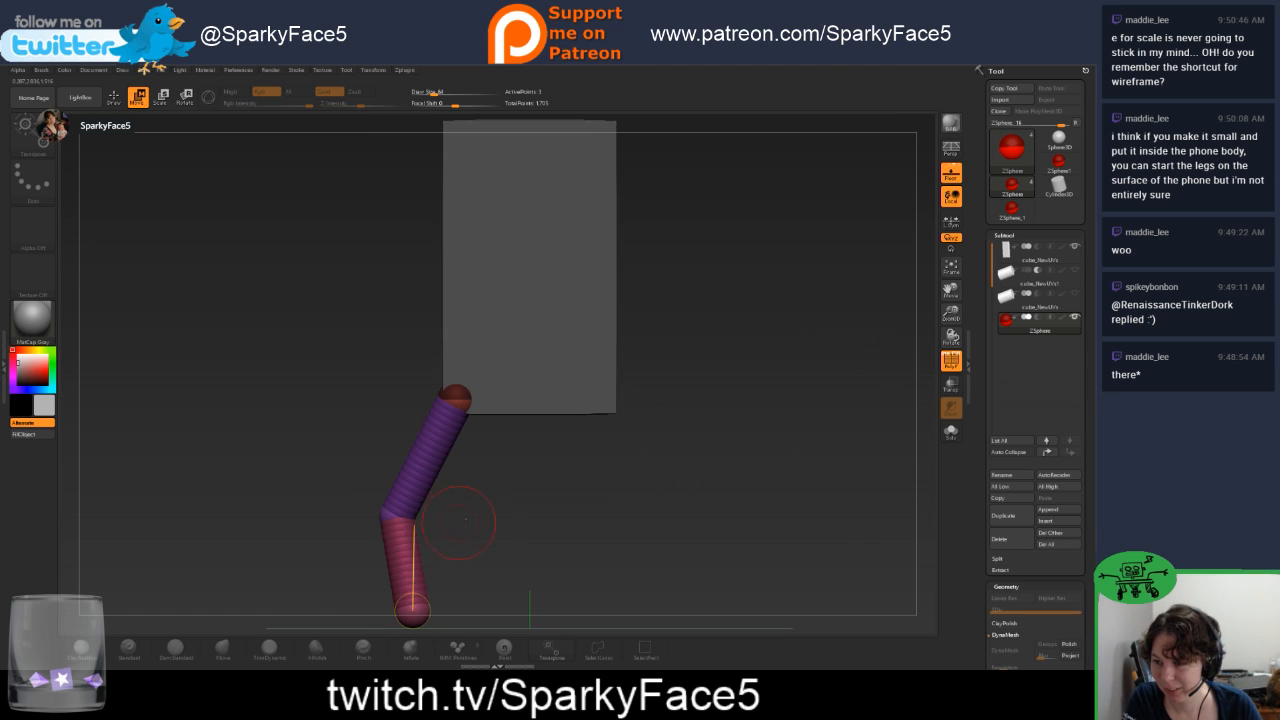
{"action": "left_click_drag", "start_coordinate": [458, 520], "coordinate": [523, 525]}
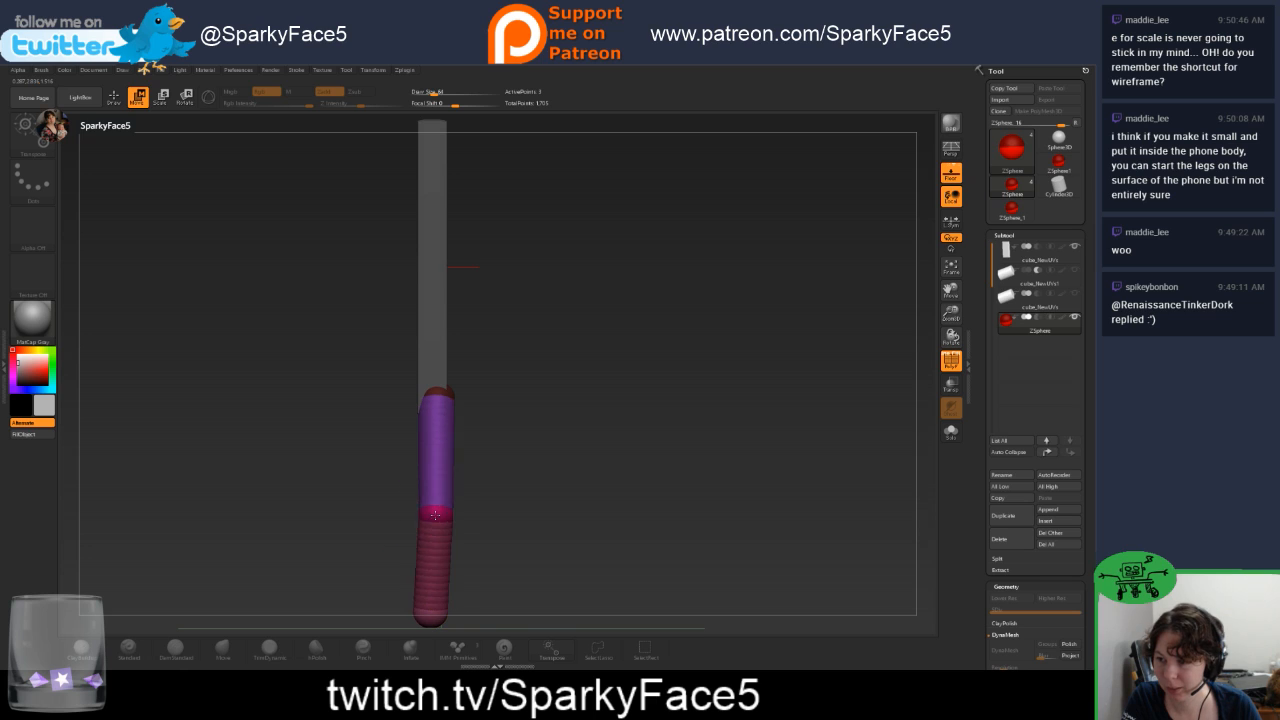
{"action": "mouse_move", "coordinate": [435, 514]}
{"action": "left_mouse_down"}
{"action": "mouse_move", "coordinate": [443, 543]}
{"action": "mouse_move", "coordinate": [438, 520]}
{"action": "mouse_move", "coordinate": [498, 495]}
{"action": "left_mouse_up"}
{"action": "left_click_drag", "start_coordinate": [466, 390], "coordinate": [449, 392]}
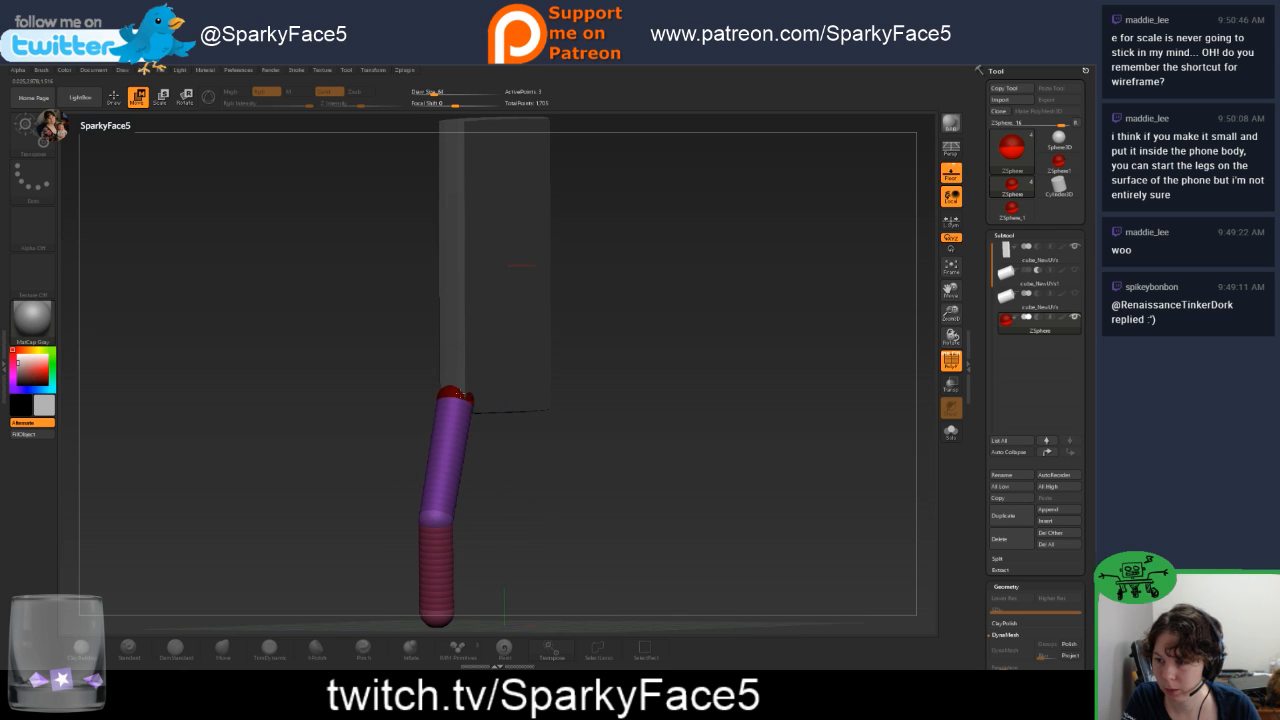
{"action": "left_click_drag", "start_coordinate": [491, 493], "coordinate": [378, 490]}
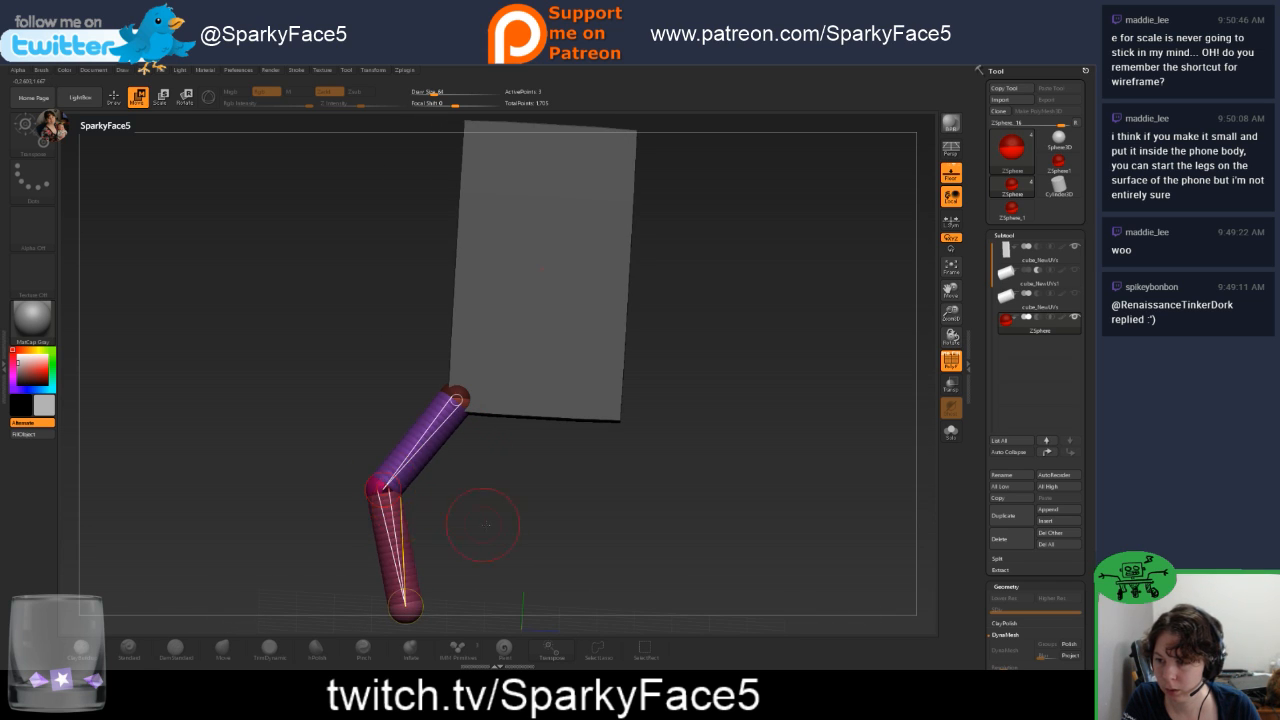
{"action": "left_click_drag", "start_coordinate": [440, 530], "coordinate": [473, 540]}
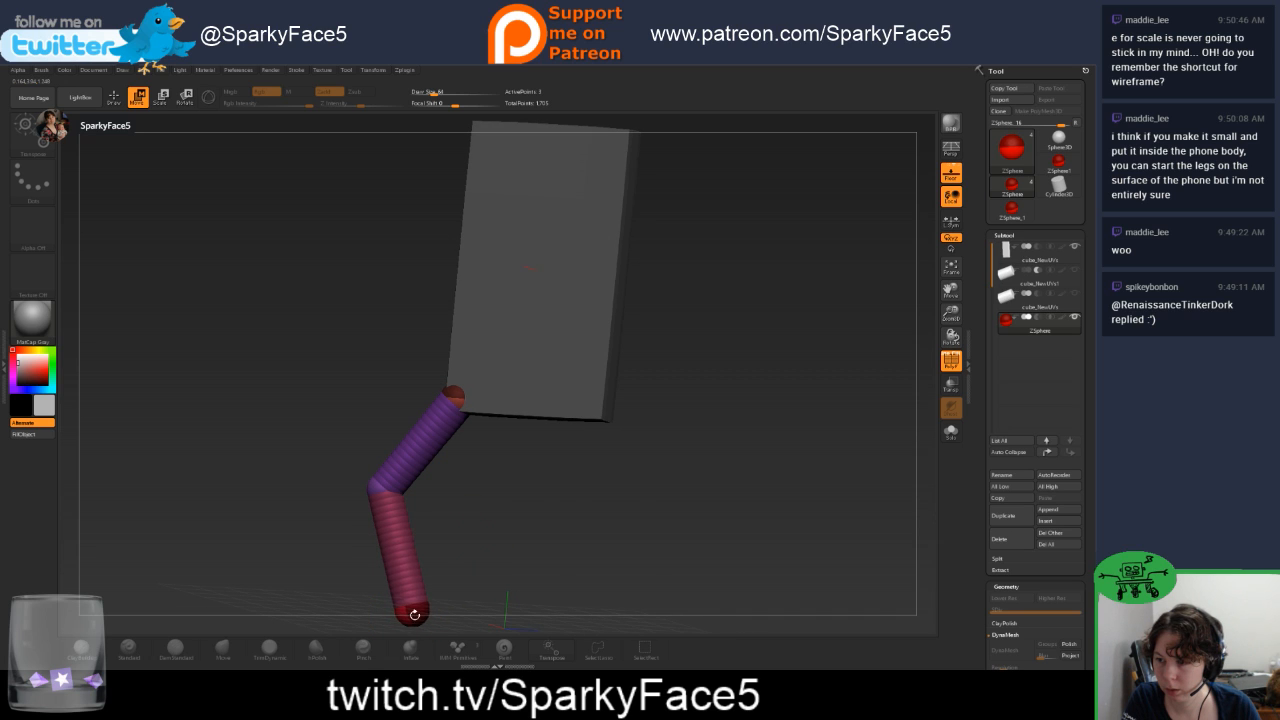
{"action": "left_click_drag", "start_coordinate": [590, 528], "coordinate": [594, 486]}
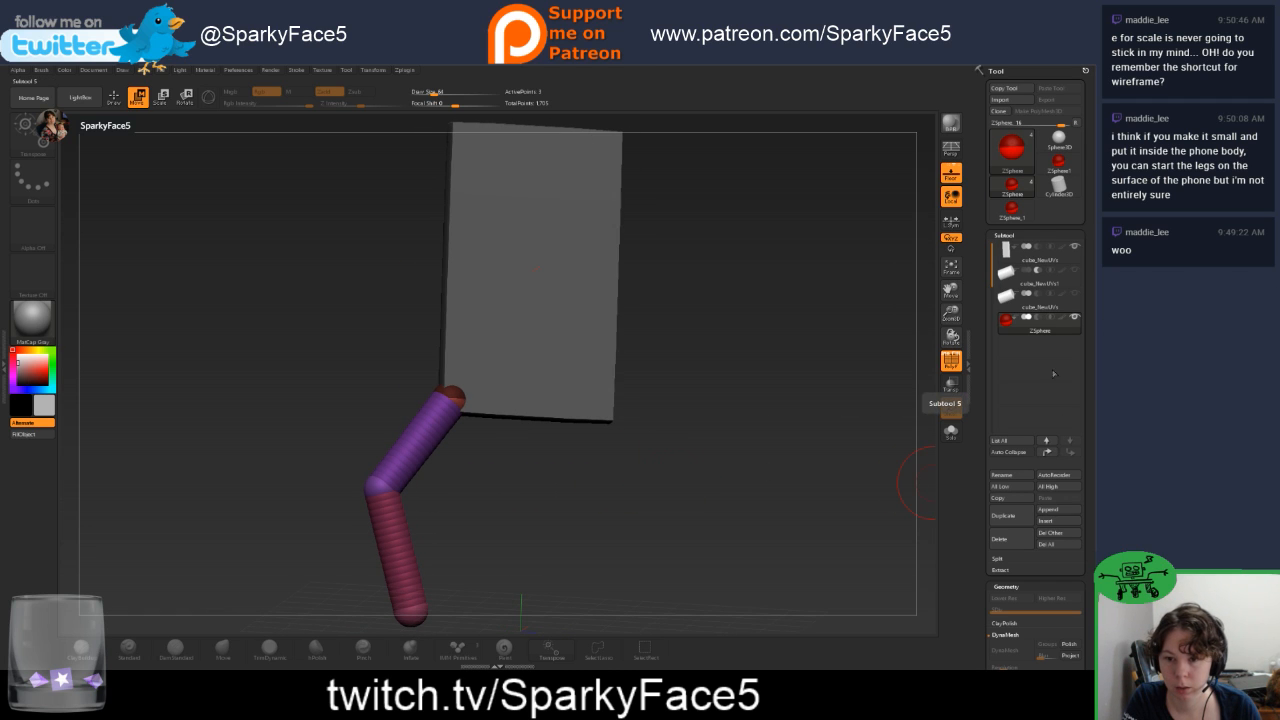
Duplicate the ZSphere leg subtool and mirror the copy to the slab's opposite lower corner.
{"action": "left_click", "coordinate": [1005, 518]}
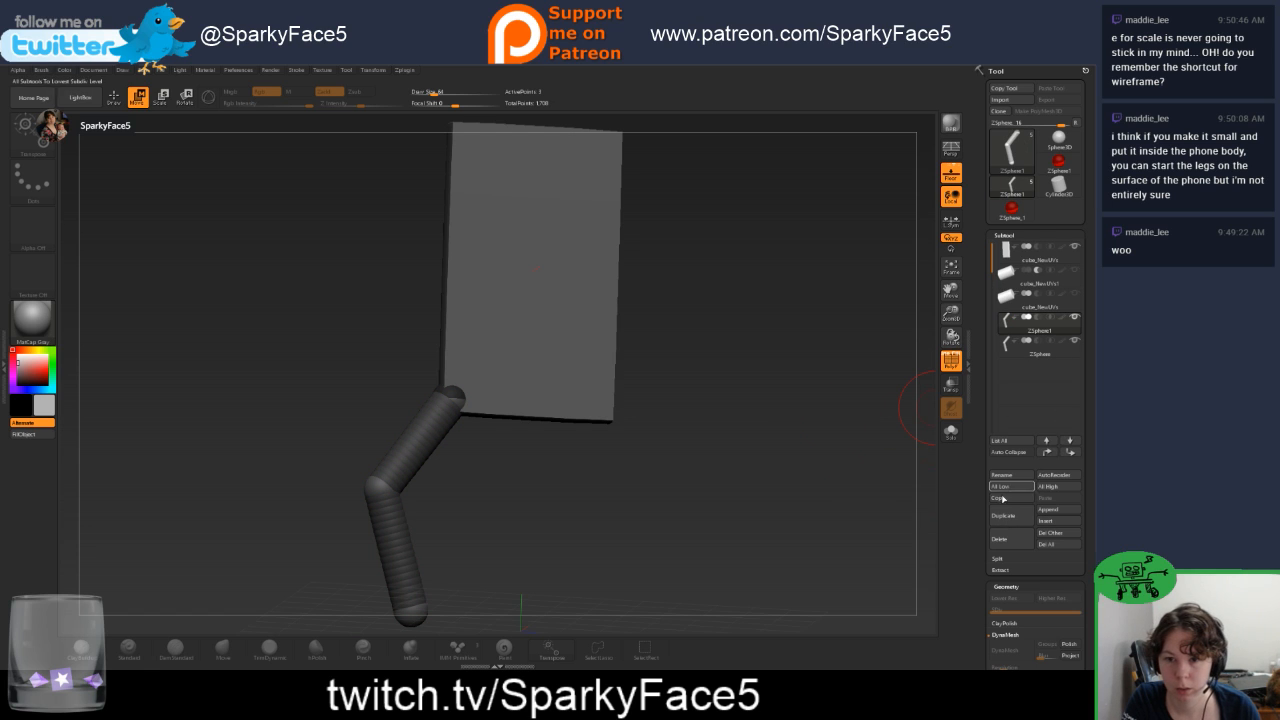
{"action": "left_click_drag", "start_coordinate": [985, 502], "coordinate": [1015, 421]}
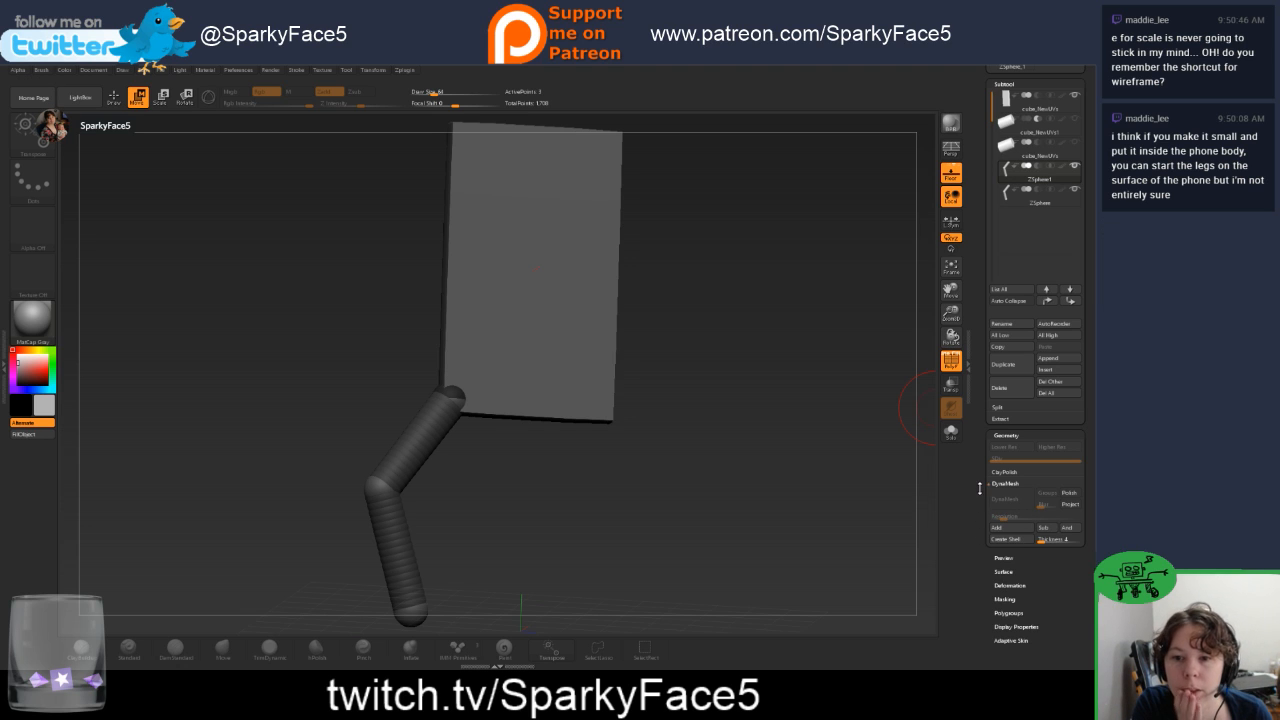
{"action": "left_click_drag", "start_coordinate": [983, 540], "coordinate": [970, 590]}
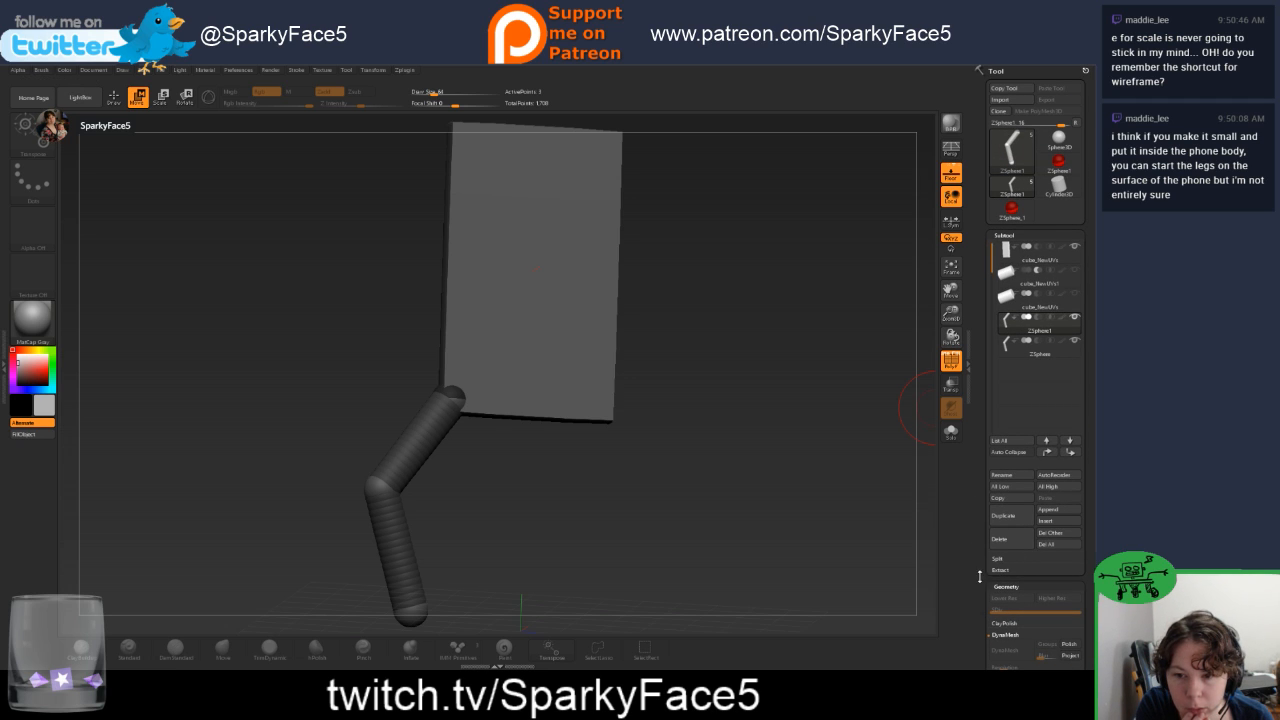
{"action": "left_click_drag", "start_coordinate": [979, 577], "coordinate": [995, 478]}
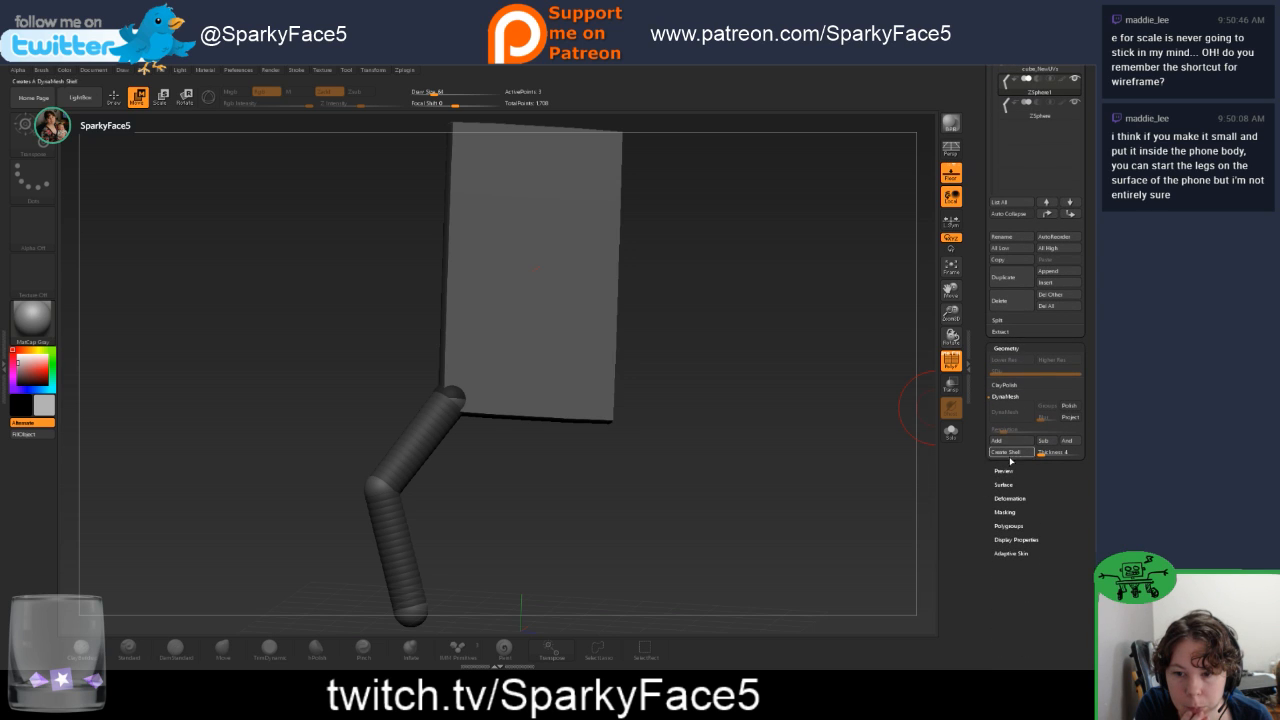
{"action": "left_click", "coordinate": [1003, 498]}
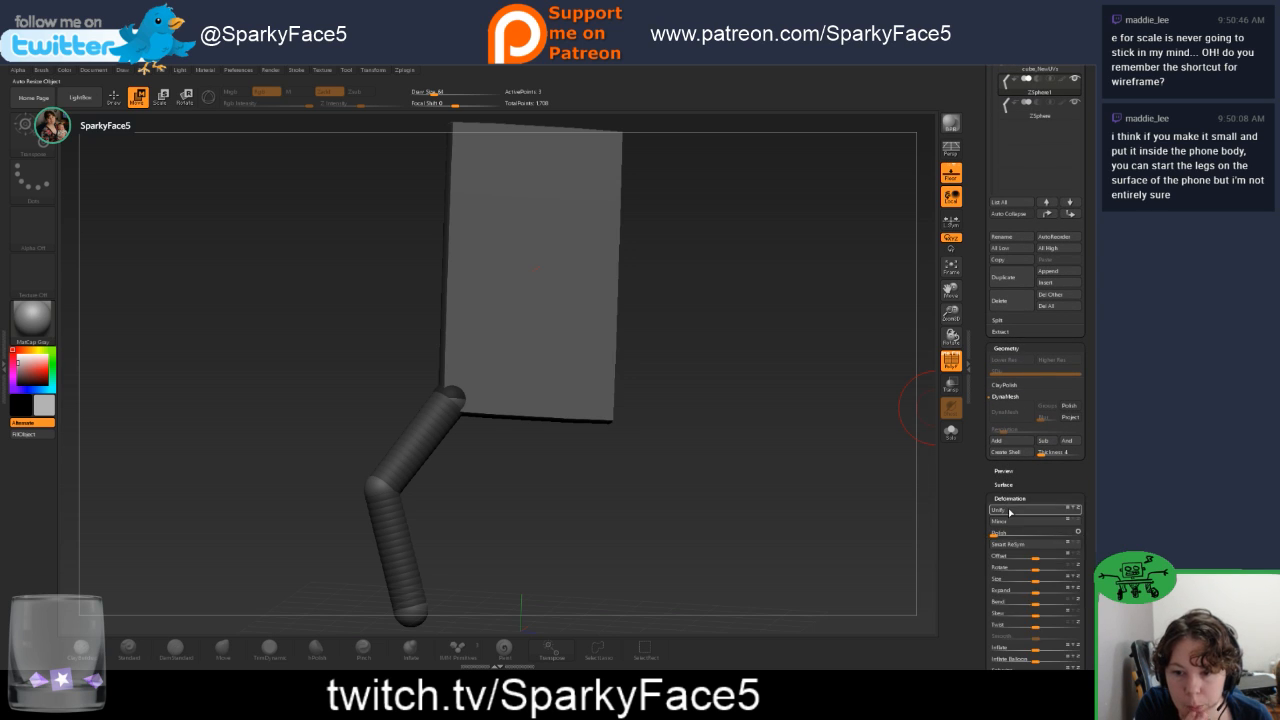
{"action": "key", "text": "shift+f"}
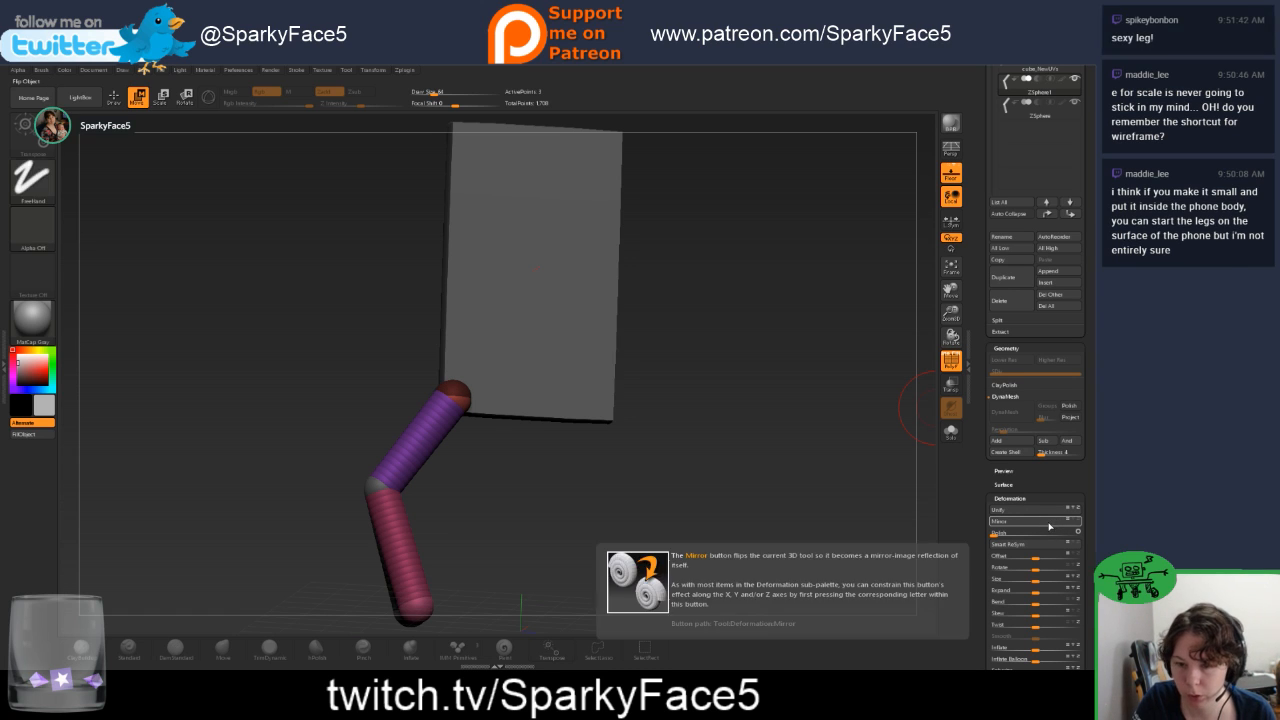
{"action": "key", "text": "shift+f"}
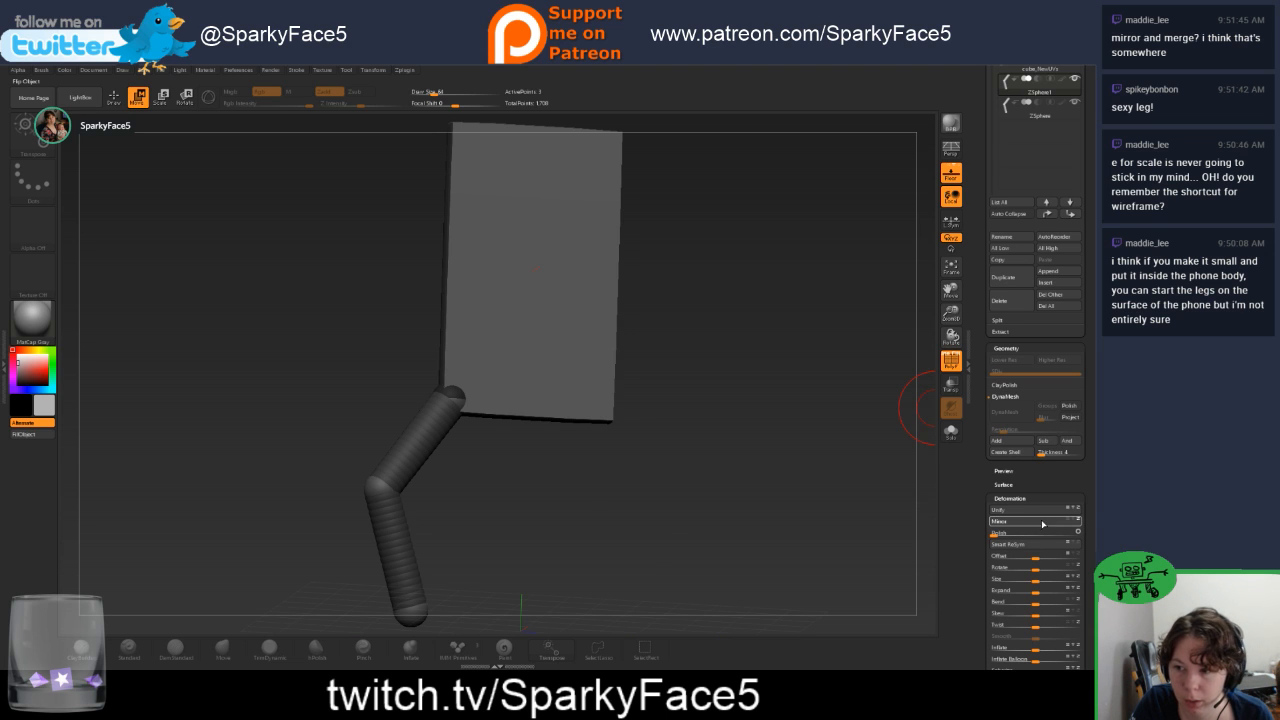
{"action": "left_click", "coordinate": [1043, 524]}
{"action": "left_click_drag", "start_coordinate": [763, 560], "coordinate": [717, 468]}
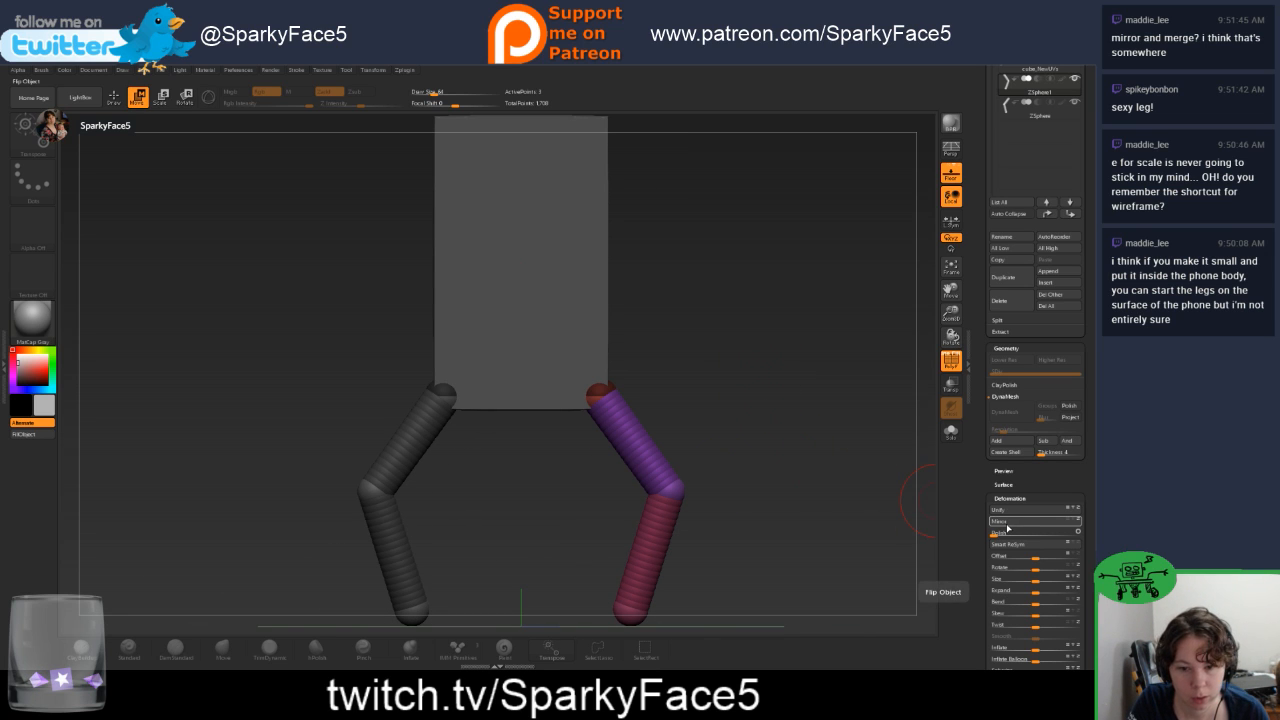
{"action": "left_click_drag", "start_coordinate": [983, 497], "coordinate": [992, 427]}
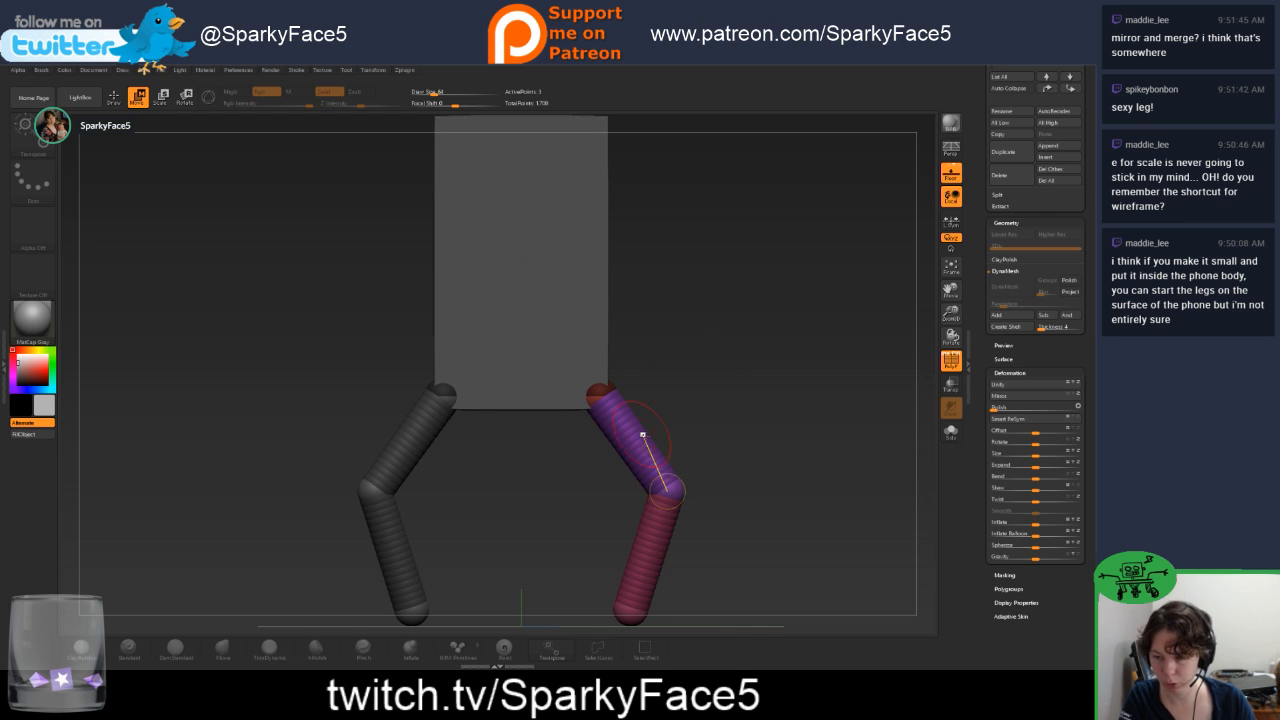
Examine how the original and mirrored legs sit against the slab's lower corners.
{"action": "mouse_move", "coordinate": [733, 423]}
{"action": "left_mouse_down"}
{"action": "mouse_move", "coordinate": [634, 420]}
{"action": "mouse_move", "coordinate": [739, 424]}
{"action": "left_mouse_up"}
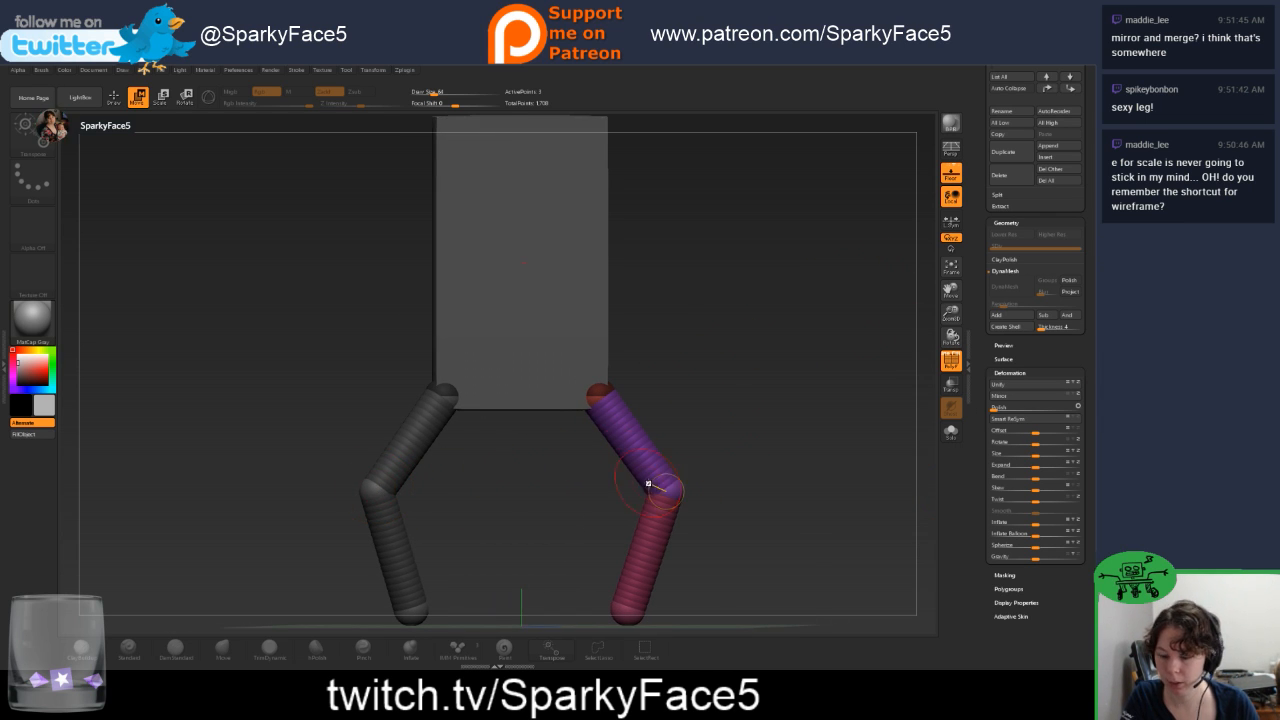
{"action": "left_click", "coordinate": [371, 489], "text": "alt"}
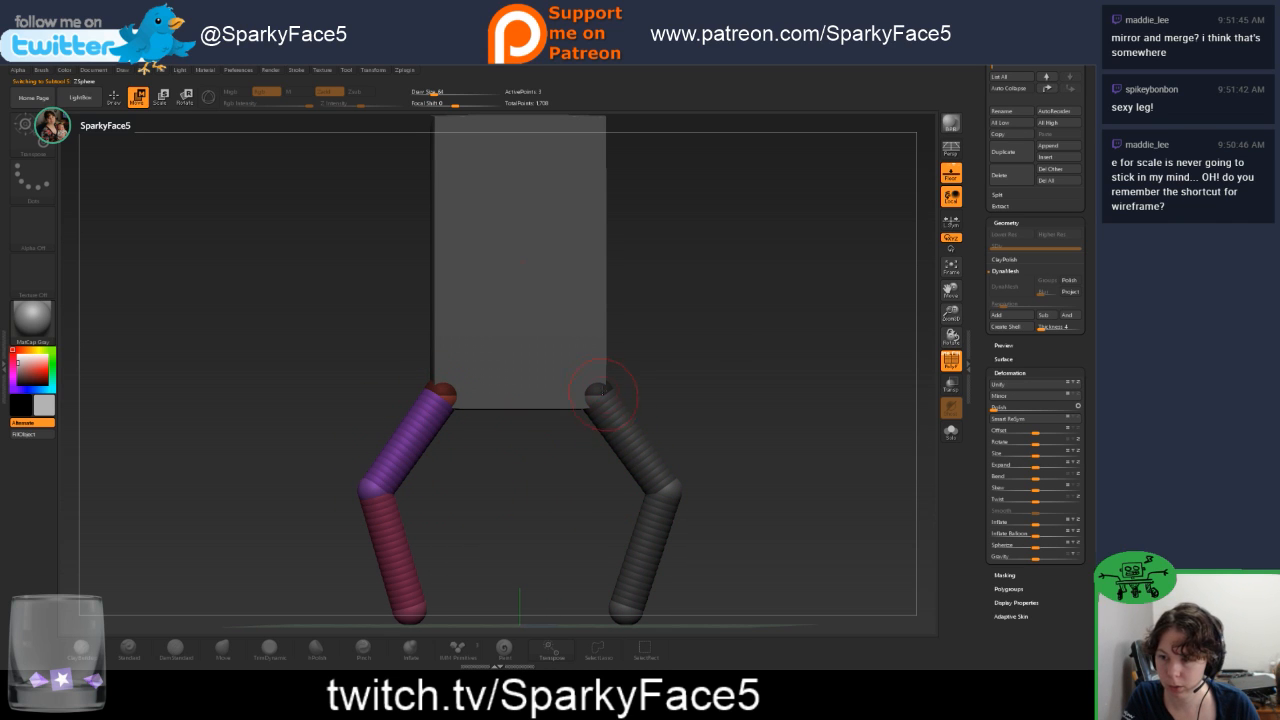
{"action": "right_click_drag", "start_coordinate": [599, 391], "coordinate": [601, 408]}
{"action": "right_click_drag", "start_coordinate": [693, 511], "coordinate": [704, 508]}
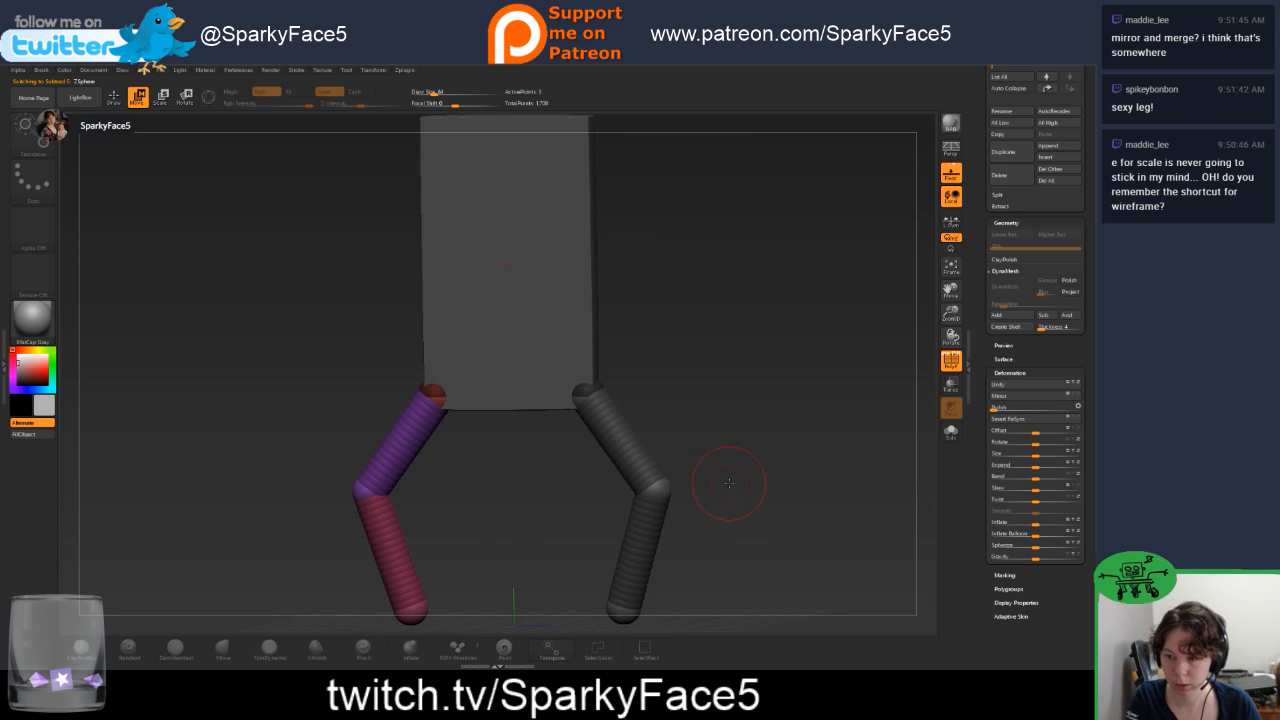
{"action": "key", "text": "f"}
{"action": "key", "text": "f"}
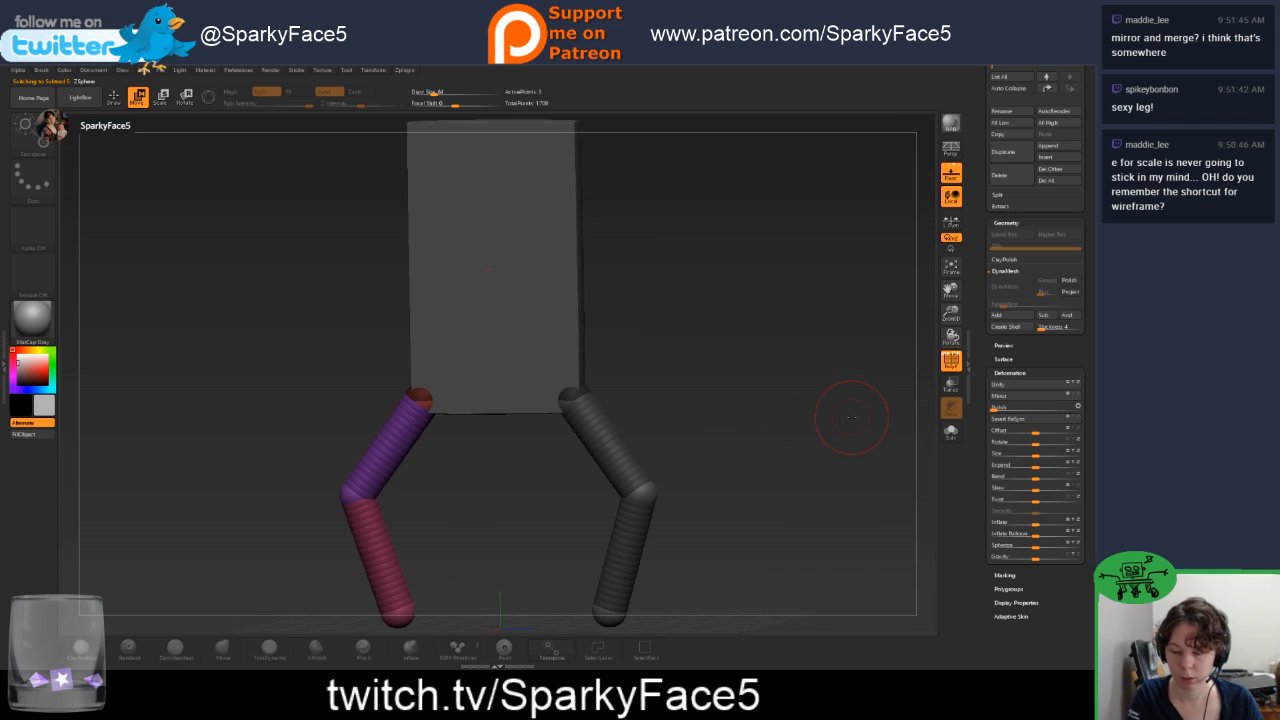
{"action": "right_click_drag", "start_coordinate": [852, 418], "coordinate": [743, 434], "text": "ctrl"}
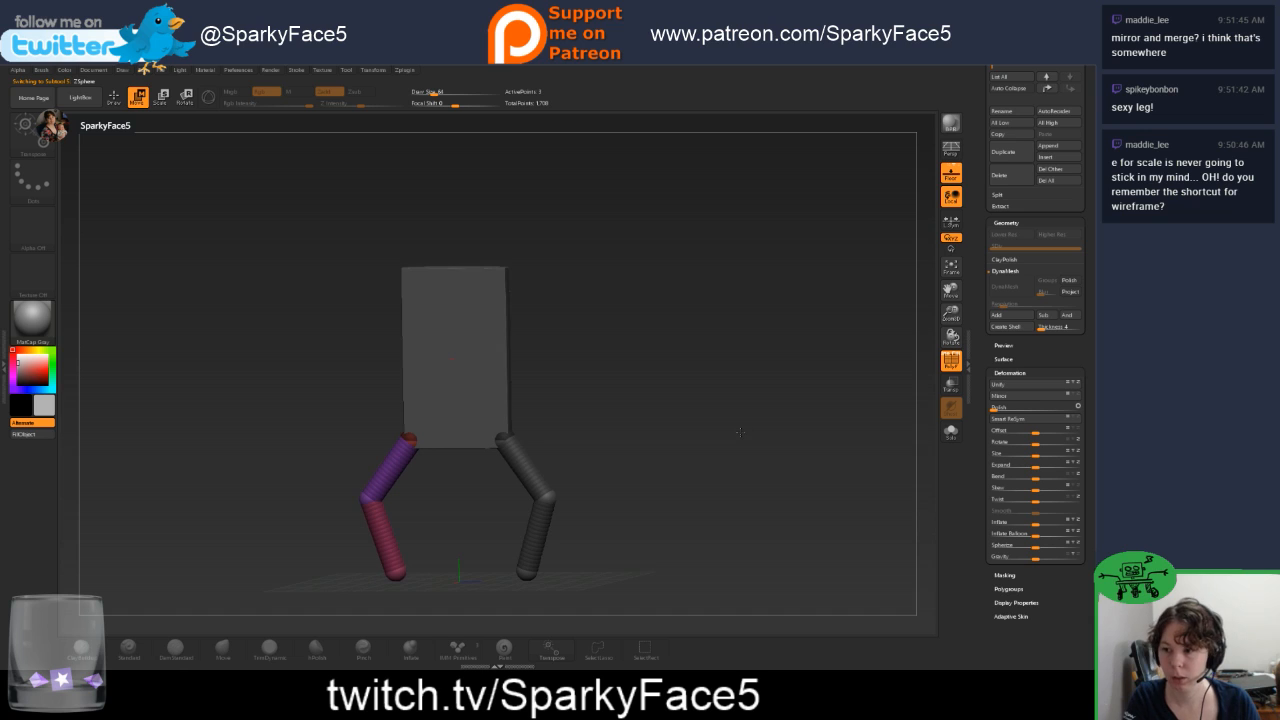
{"action": "right_click_drag", "start_coordinate": [545, 502], "coordinate": [541, 496]}
Try to pull the mirrored leg's knee sphere inward under the slab.
{"action": "left_click", "coordinate": [540, 497], "text": "alt"}
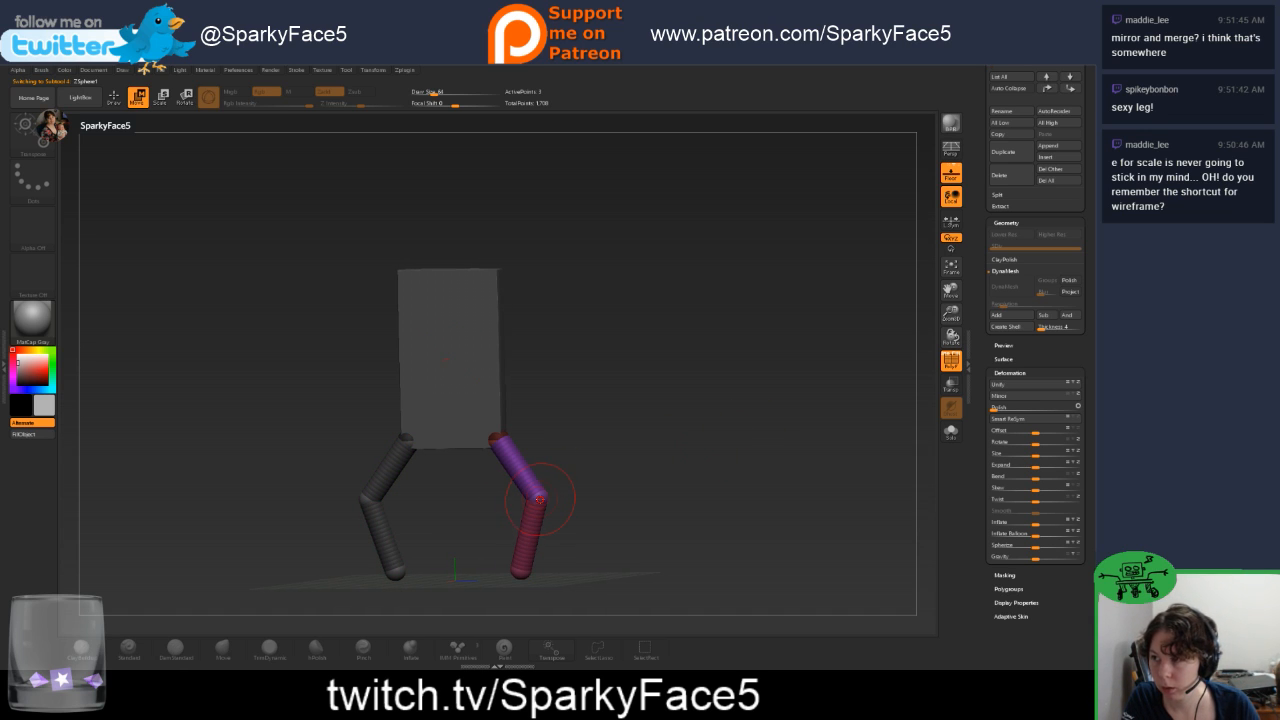
{"action": "left_click_drag", "start_coordinate": [535, 500], "coordinate": [478, 507]}
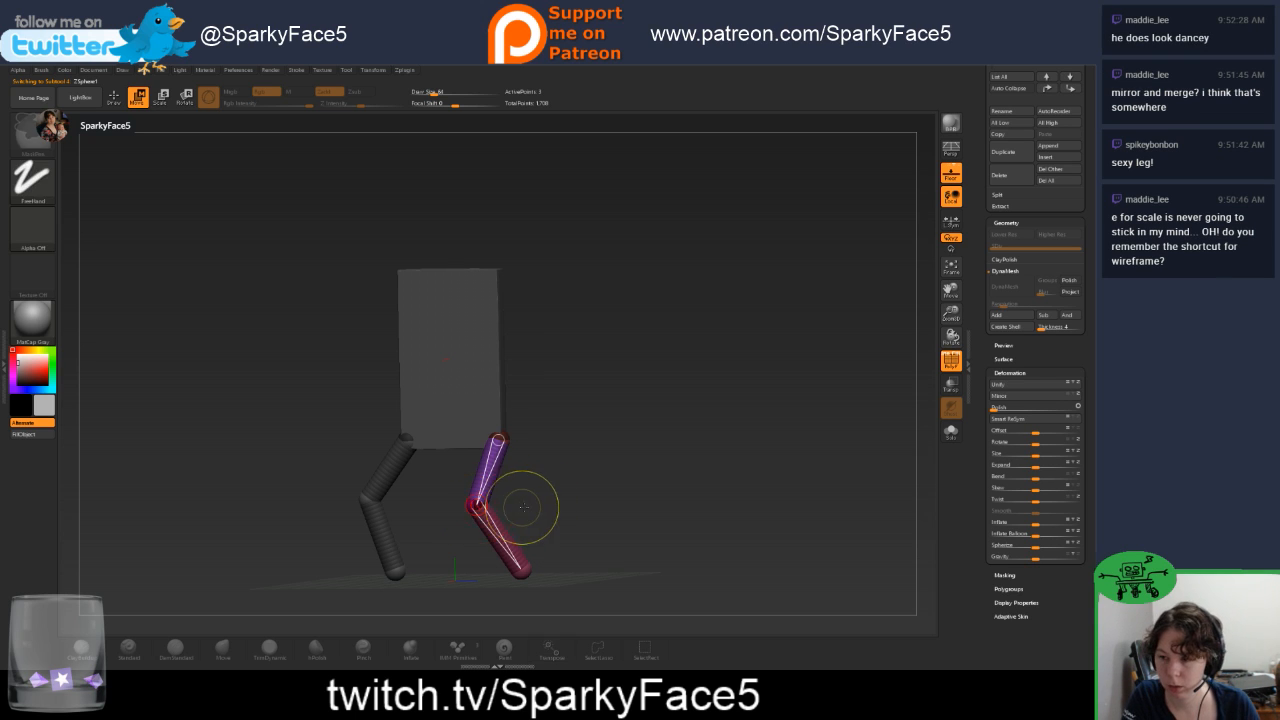
{"action": "key", "text": "ctrl+z"}
Rotate the mirrored leg's upper and lower segments to bring its knee in closer beneath the hip.
{"action": "left_click_drag", "start_coordinate": [586, 471], "coordinate": [531, 471]}
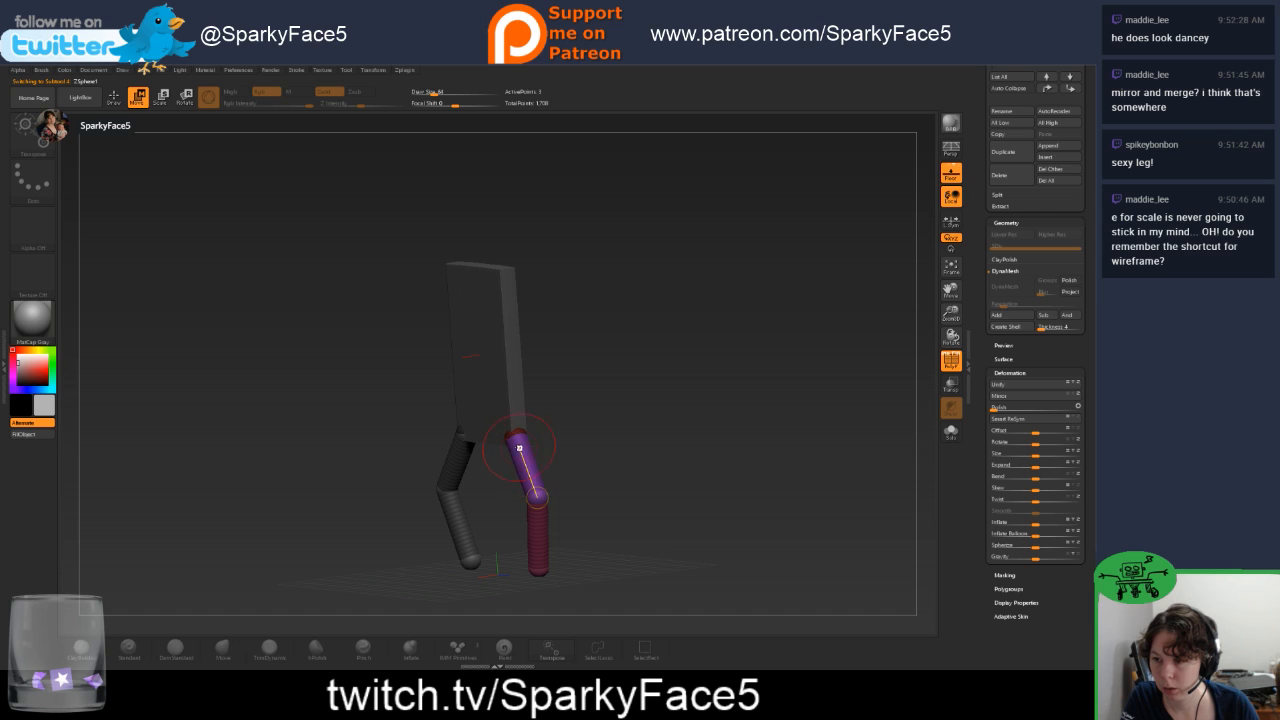
{"action": "key", "text": "r"}
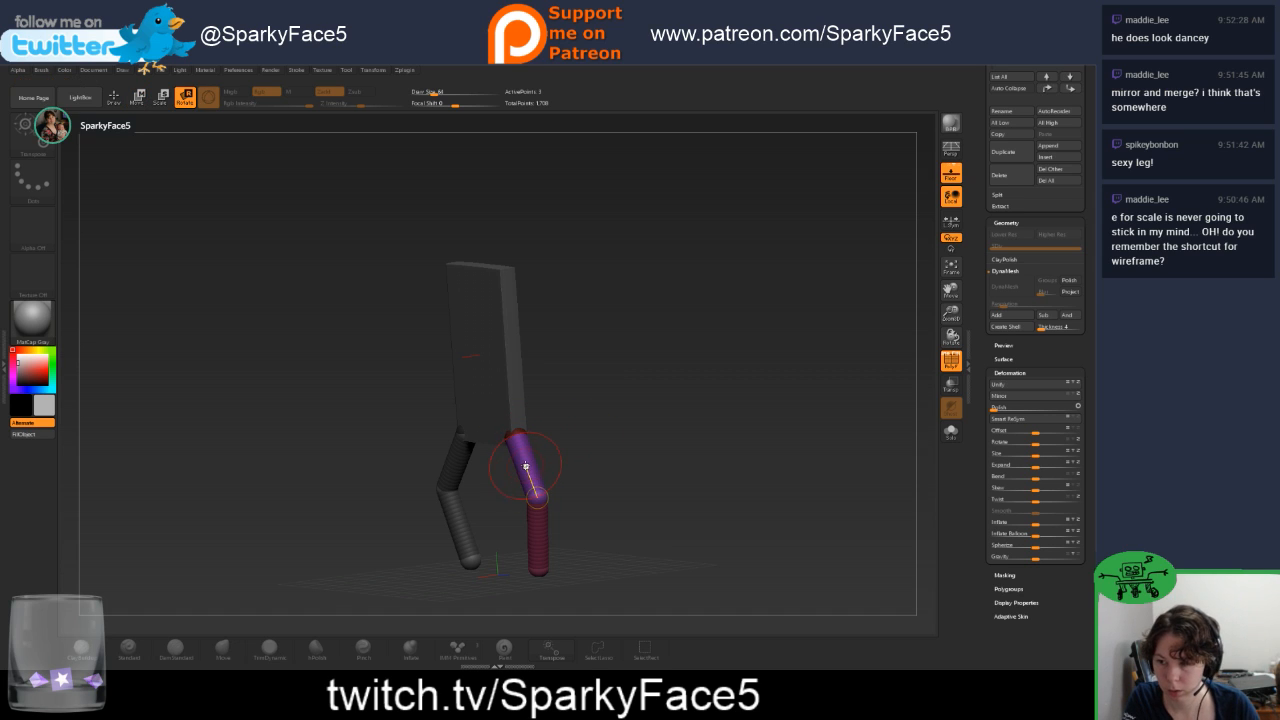
{"action": "left_click_drag", "start_coordinate": [524, 458], "coordinate": [606, 469]}
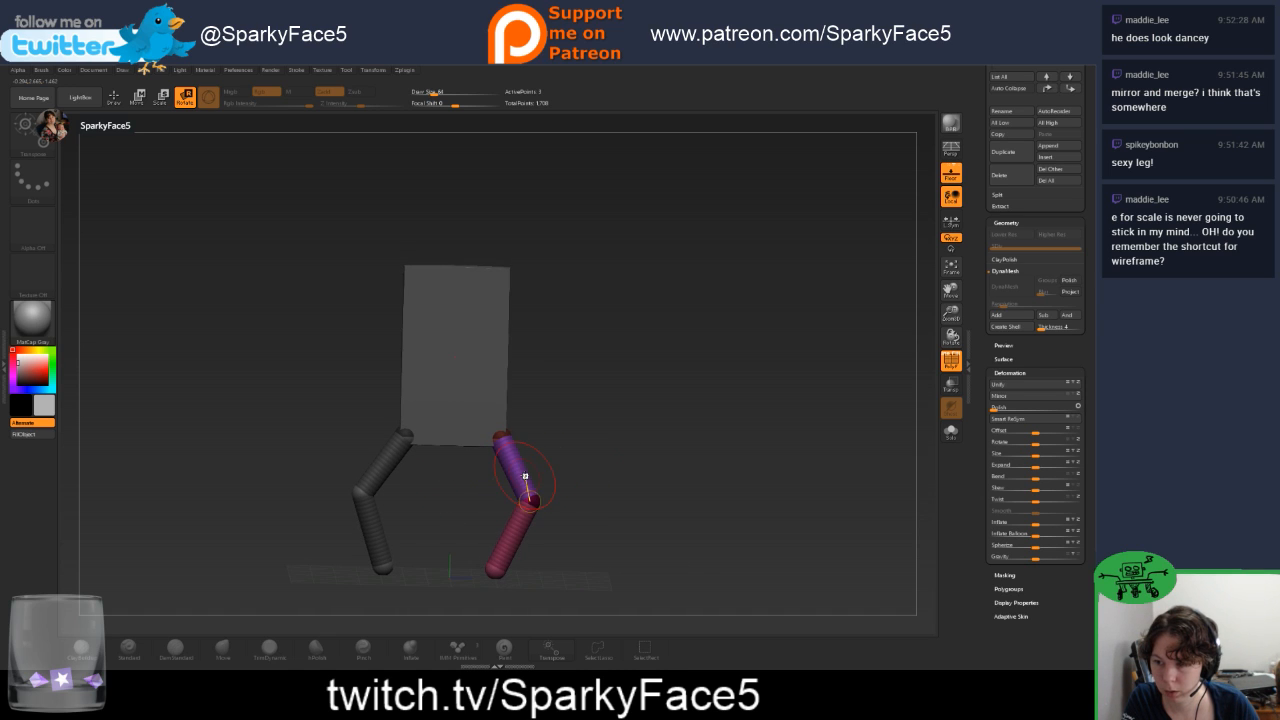
{"action": "left_click_drag", "start_coordinate": [517, 532], "coordinate": [543, 527]}
{"action": "left_click_drag", "start_coordinate": [582, 486], "coordinate": [492, 488]}
{"action": "left_click_drag", "start_coordinate": [495, 546], "coordinate": [573, 431]}
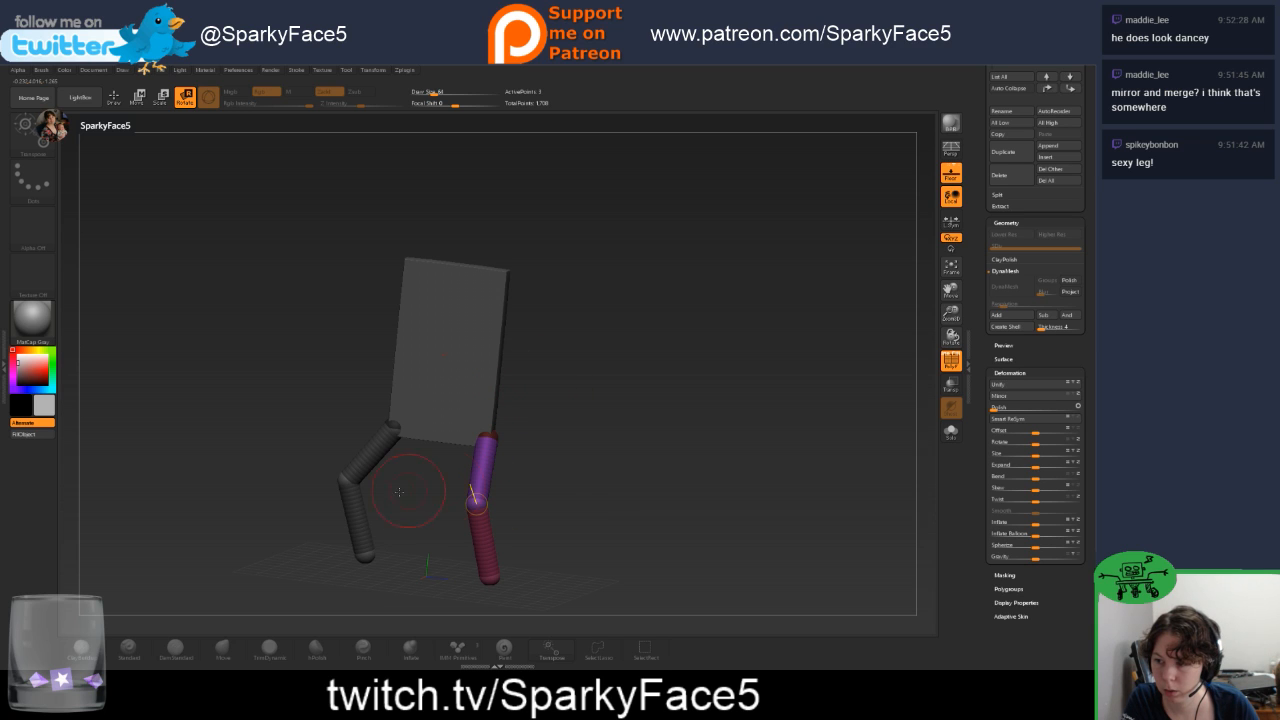
Select the original leg and rotate its upper and lower segments into one straight line slanting outward from the hip.
{"action": "left_click", "coordinate": [364, 538], "text": "alt"}
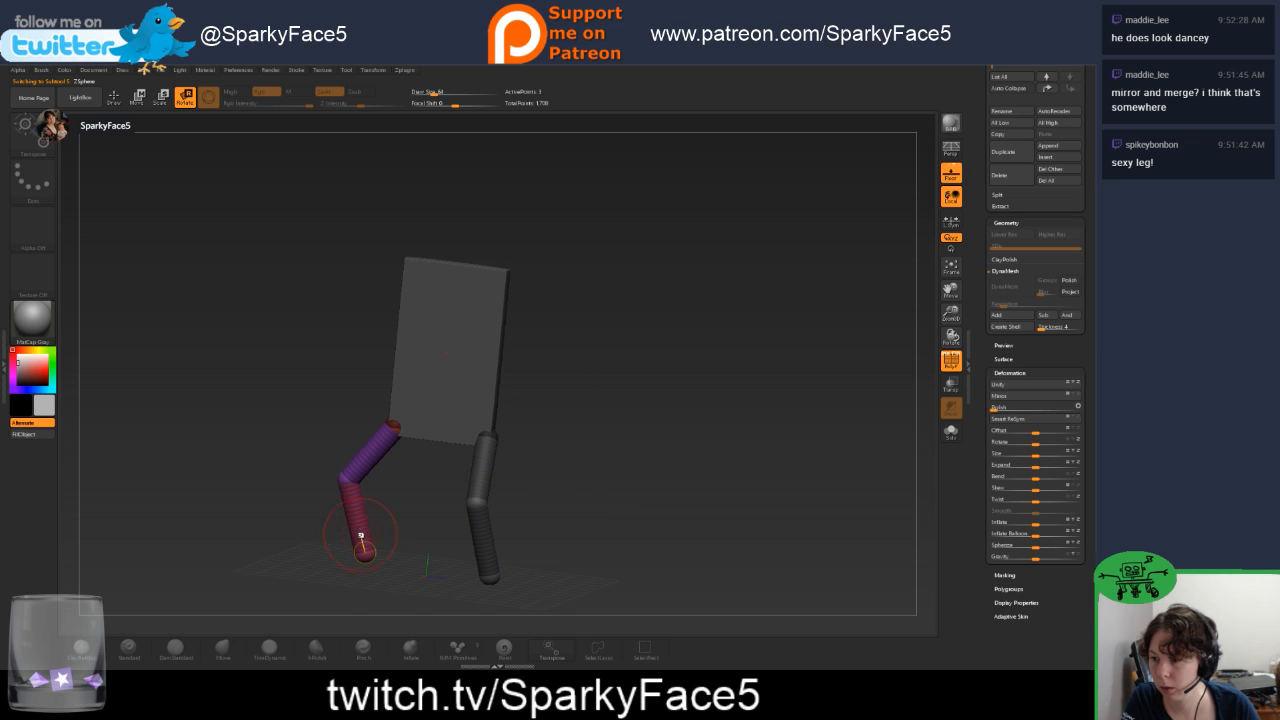
{"action": "left_click_drag", "start_coordinate": [337, 533], "coordinate": [318, 525]}
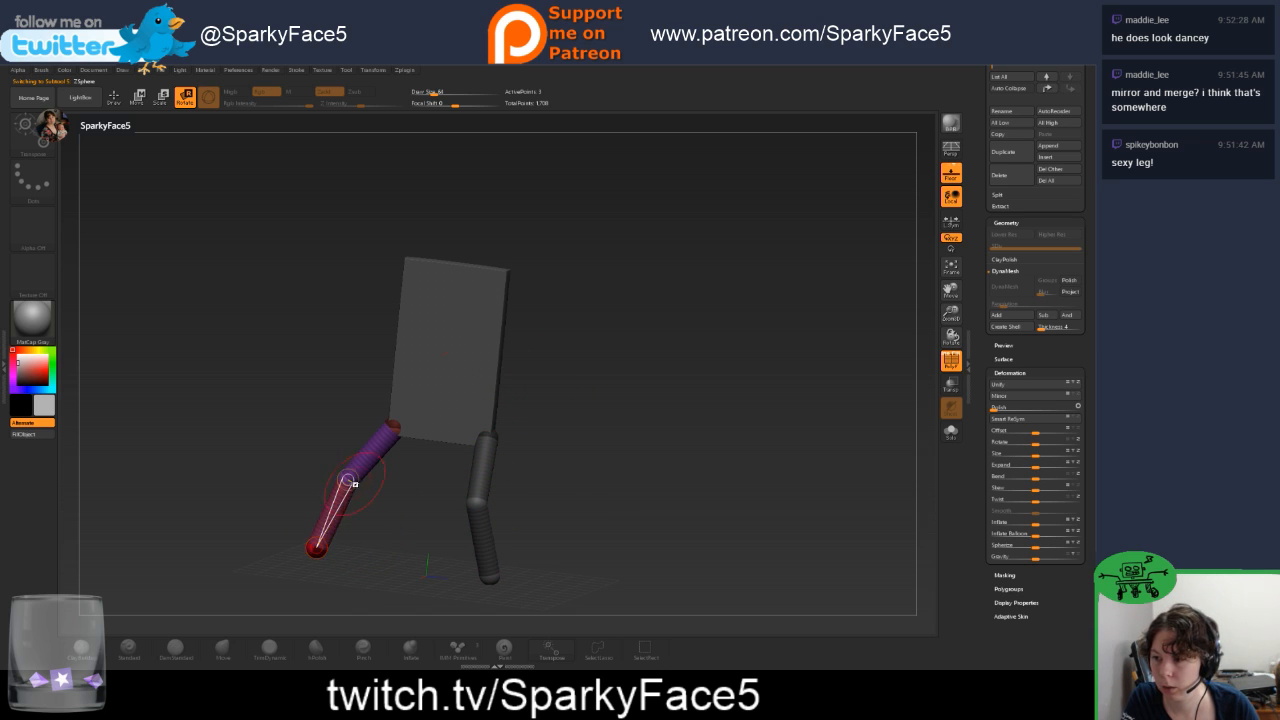
{"action": "left_click_drag", "start_coordinate": [360, 465], "coordinate": [376, 474]}
{"action": "left_click_drag", "start_coordinate": [361, 527], "coordinate": [340, 523]}
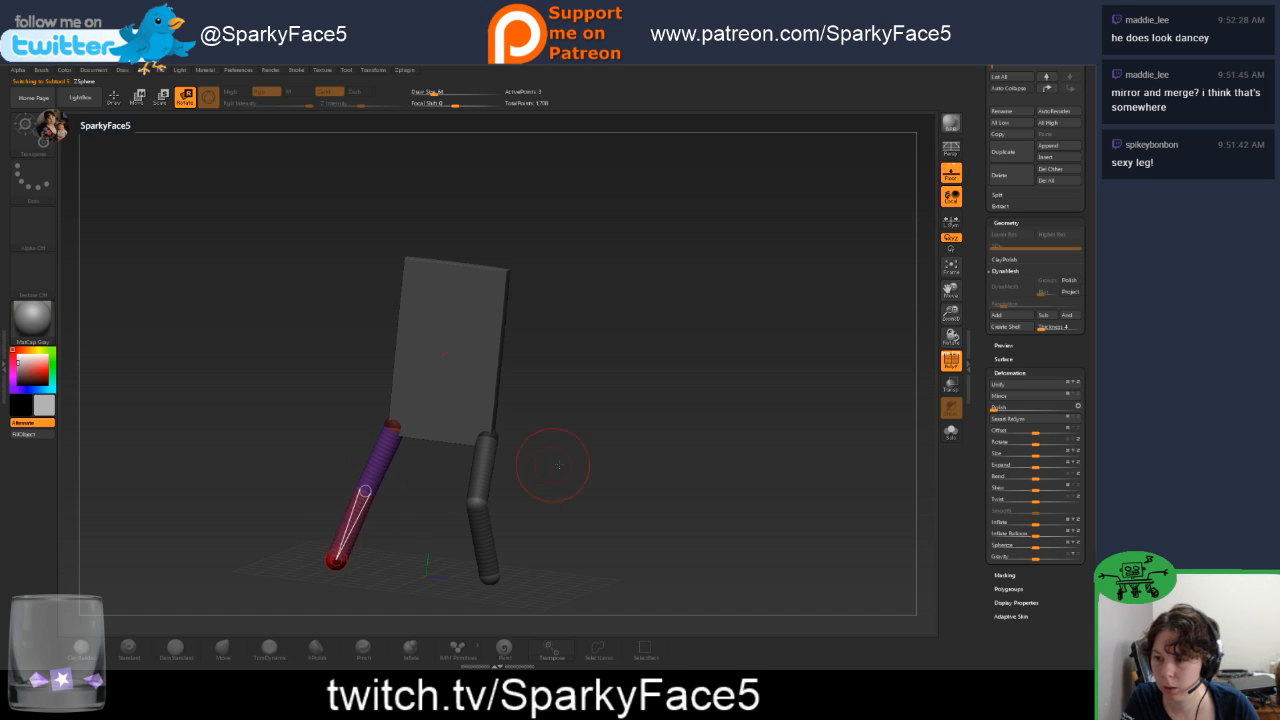
Select the mirrored leg, rotate its thigh slightly outward and swing its lower leg inward to lift the foot.
{"action": "left_click_drag", "start_coordinate": [553, 460], "coordinate": [602, 464], "text": "shift"}
{"action": "left_click_drag", "start_coordinate": [526, 471], "coordinate": [377, 457]}
{"action": "left_click", "coordinate": [381, 487], "text": "alt"}
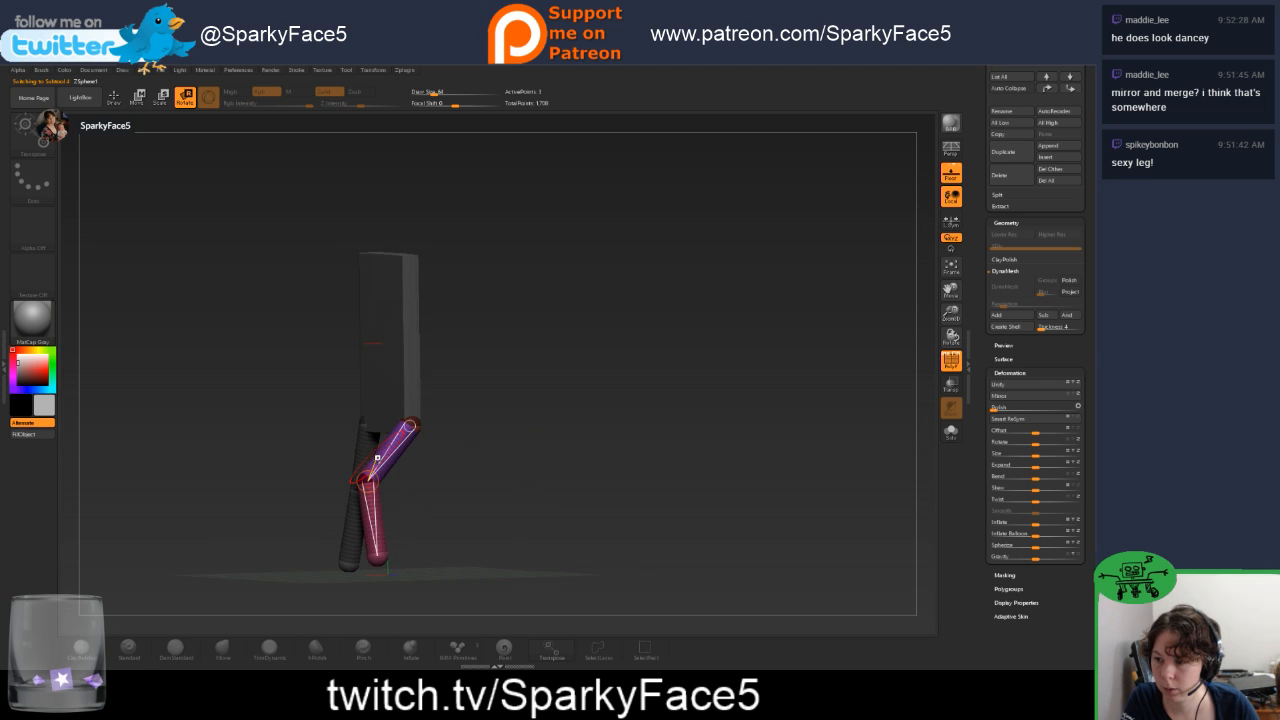
{"action": "left_click_drag", "start_coordinate": [414, 512], "coordinate": [377, 538]}
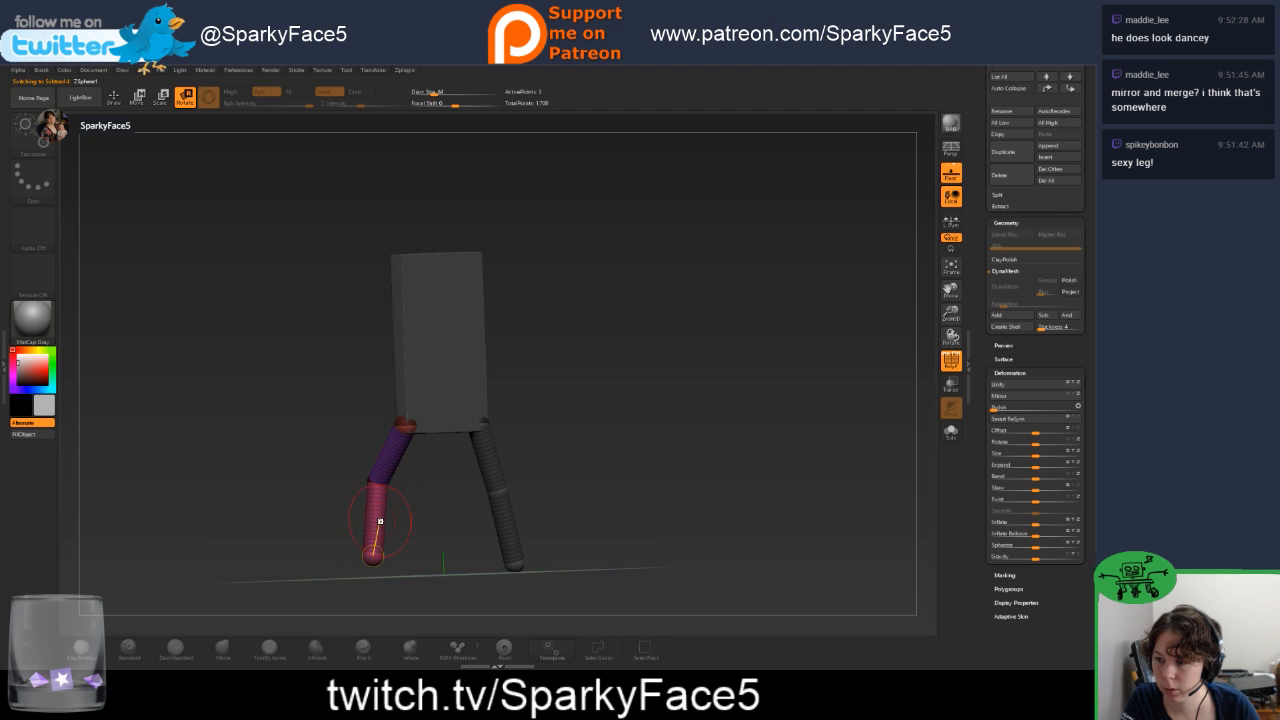
{"action": "left_click_drag", "start_coordinate": [389, 459], "coordinate": [386, 443]}
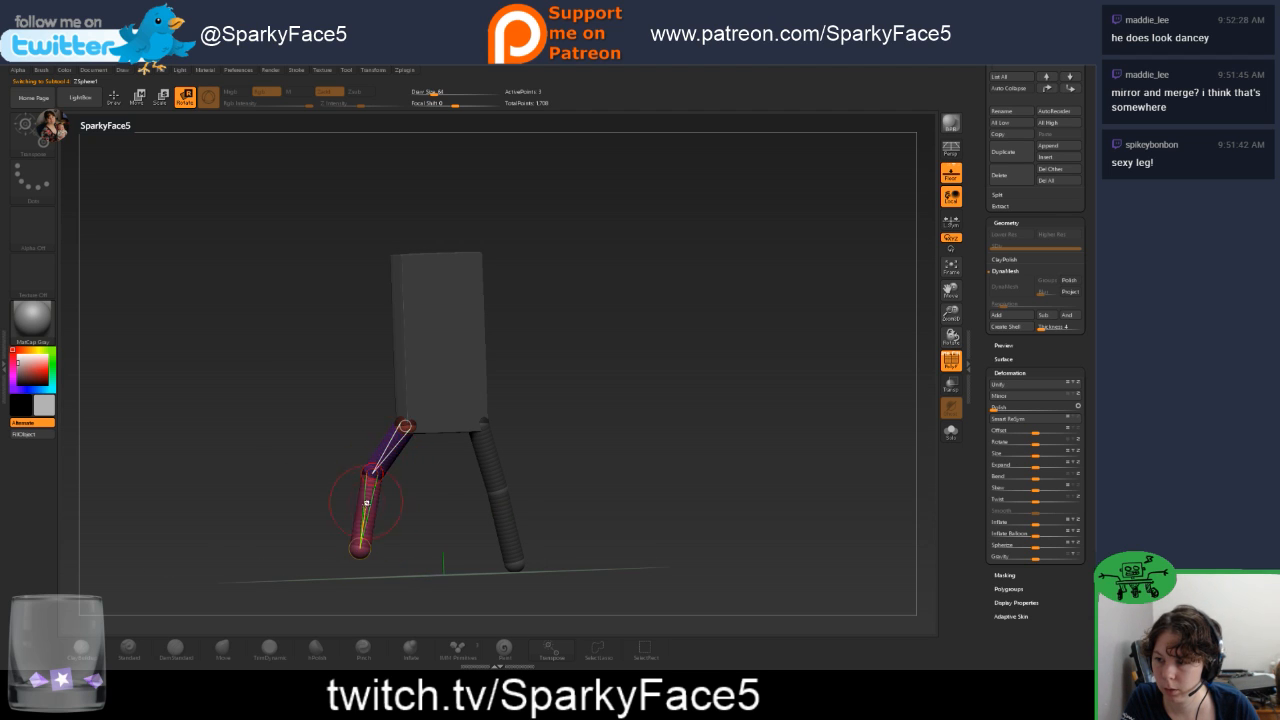
{"action": "left_click_drag", "start_coordinate": [366, 503], "coordinate": [408, 476]}
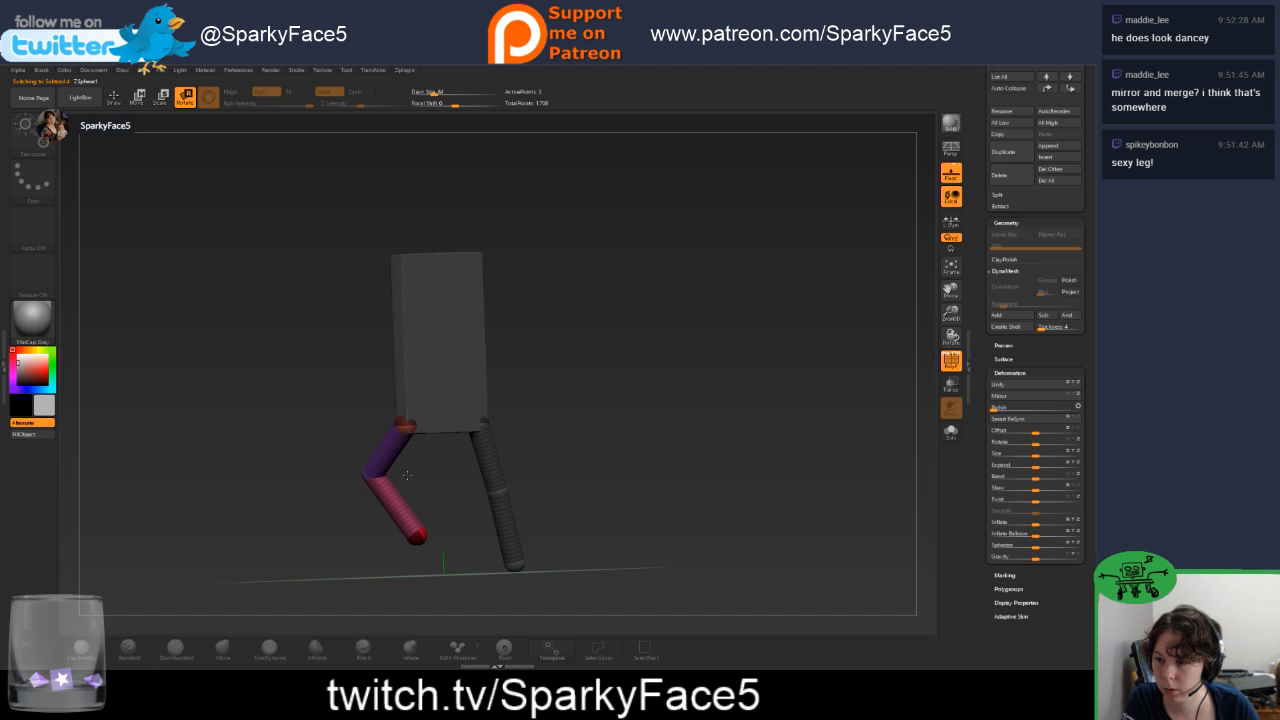
{"action": "left_click_drag", "start_coordinate": [557, 449], "coordinate": [505, 462]}
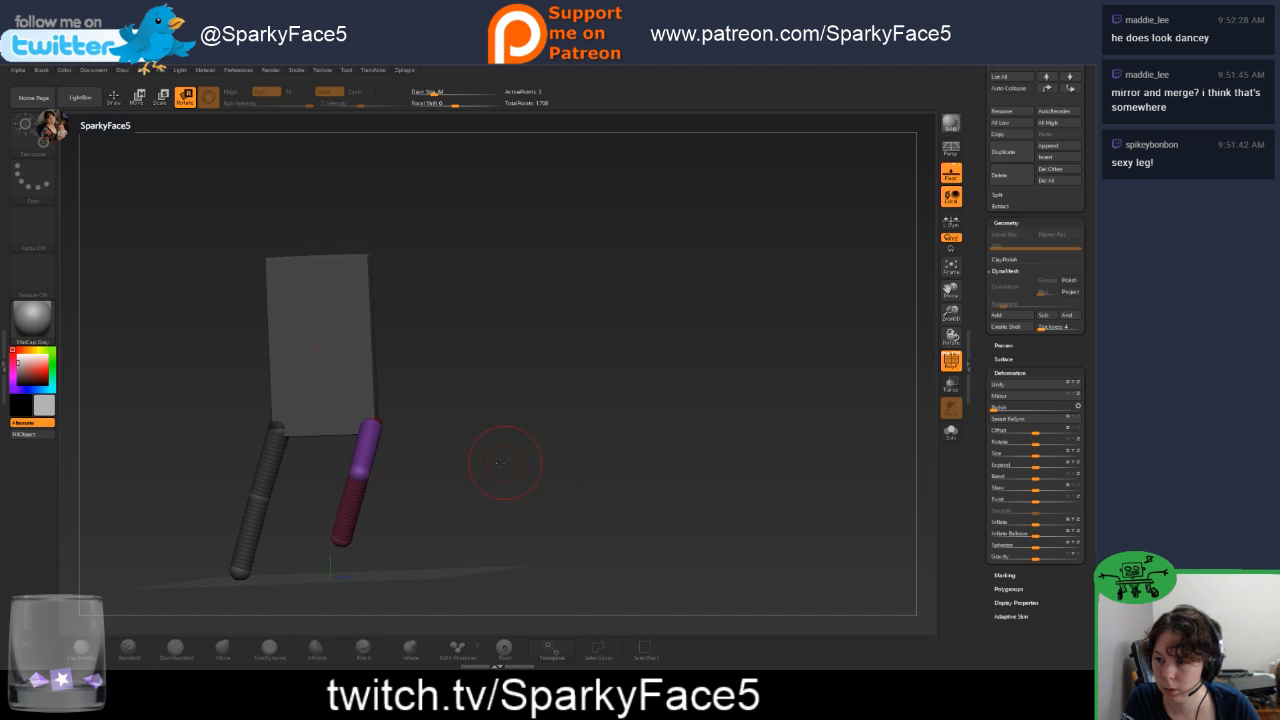
Rotate the mirrored leg's lower segment and thigh to set its foot below the hip with the knee bent.
{"action": "left_click_drag", "start_coordinate": [349, 512], "coordinate": [432, 505]}
{"action": "mouse_move", "coordinate": [486, 457]}
{"action": "left_mouse_down"}
{"action": "mouse_move", "coordinate": [484, 487]}
{"action": "mouse_move", "coordinate": [416, 495]}
{"action": "mouse_move", "coordinate": [457, 451]}
{"action": "left_mouse_up"}
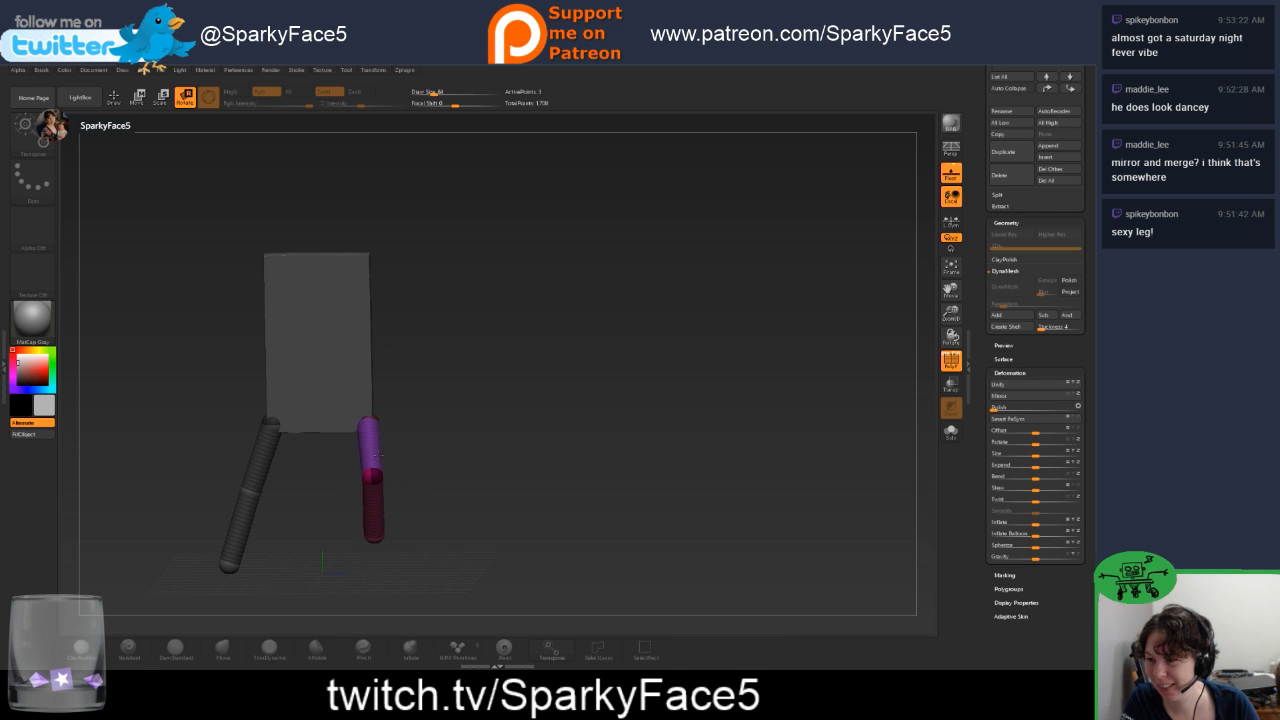
{"action": "left_click_drag", "start_coordinate": [378, 453], "coordinate": [461, 511]}
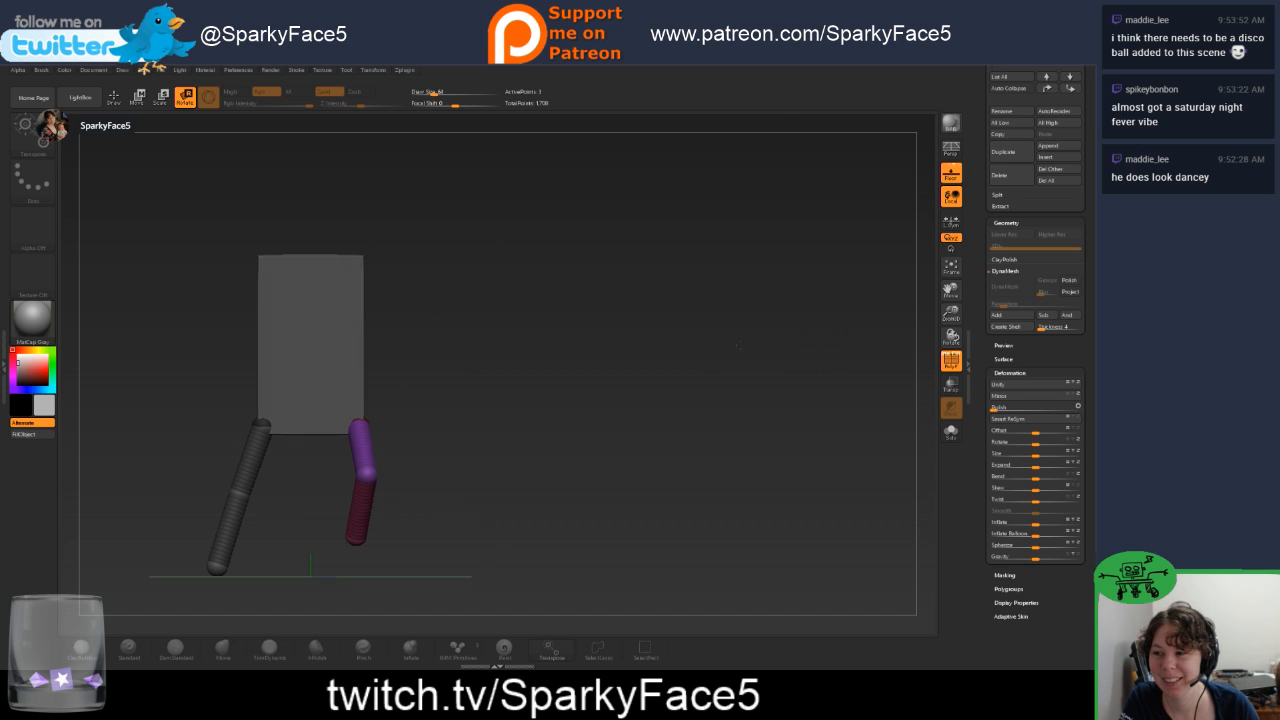
{"action": "left_click_drag", "start_coordinate": [738, 346], "coordinate": [698, 379]}
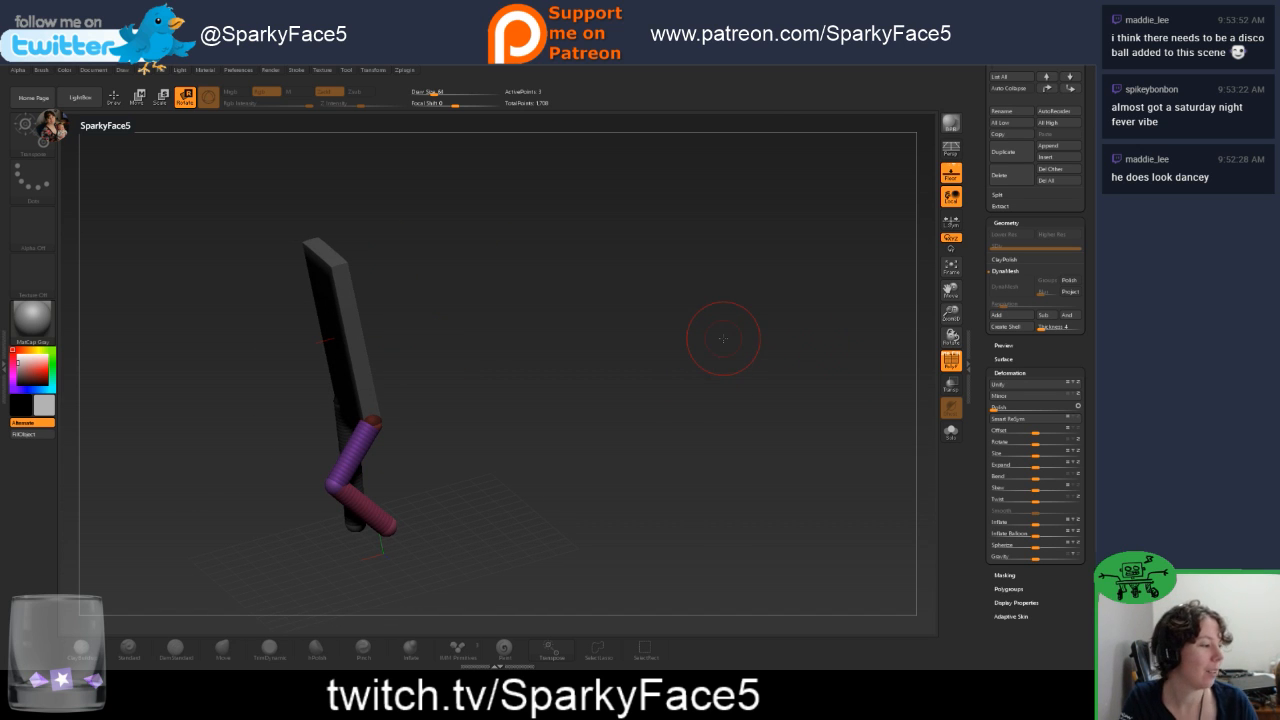
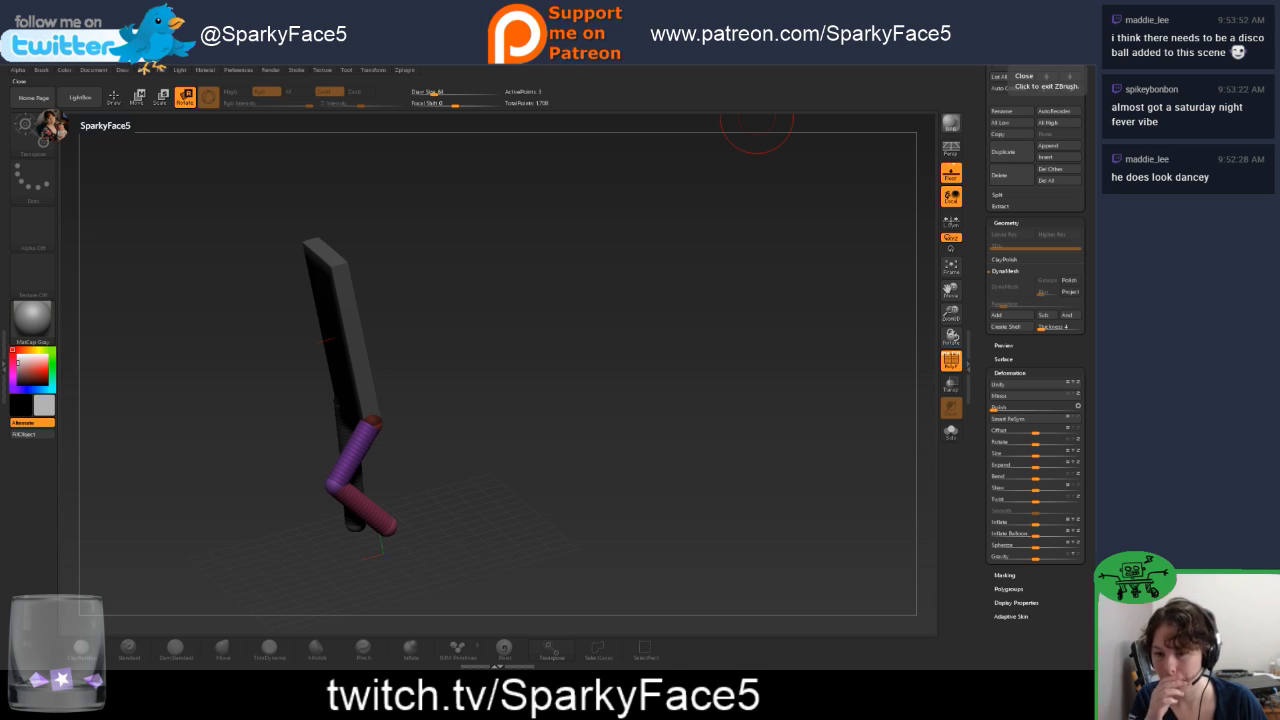
{"action": "mouse_move", "coordinate": [467, 364]}
{"action": "left_mouse_down"}
{"action": "mouse_move", "coordinate": [505, 360]}
{"action": "mouse_move", "coordinate": [449, 346]}
{"action": "left_mouse_up"}
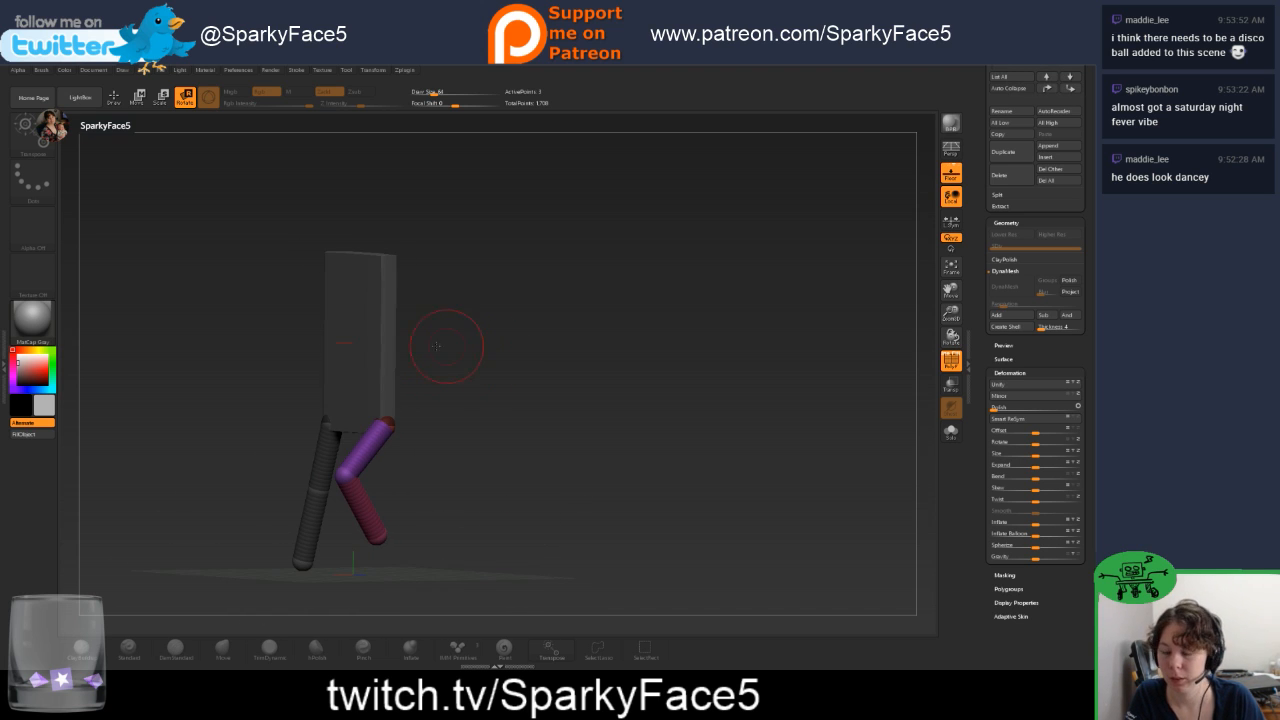
Select the slab, switch from the gizmo to the transpose line and draw it from the slab's bottom edge to above its top.
{"action": "left_click", "coordinate": [377, 340], "text": "alt"}
{"action": "left_click_drag", "start_coordinate": [453, 273], "coordinate": [490, 278]}
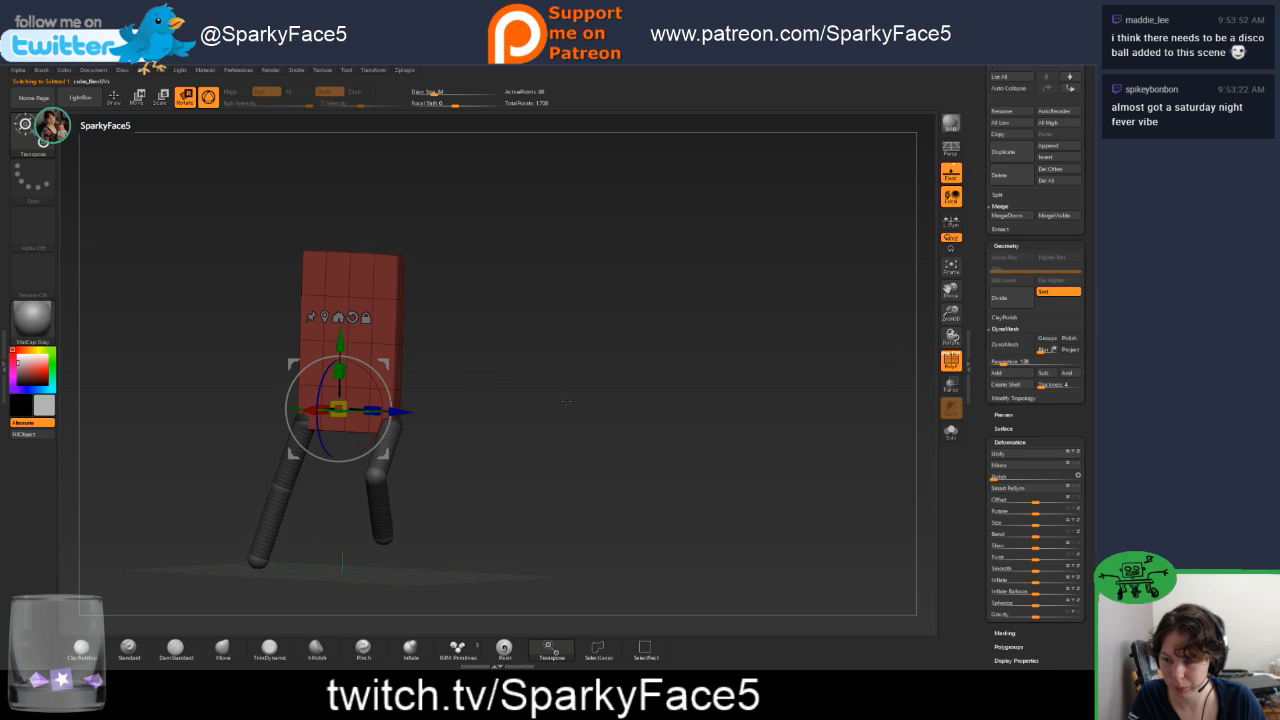
{"action": "left_click_drag", "start_coordinate": [566, 401], "coordinate": [590, 371]}
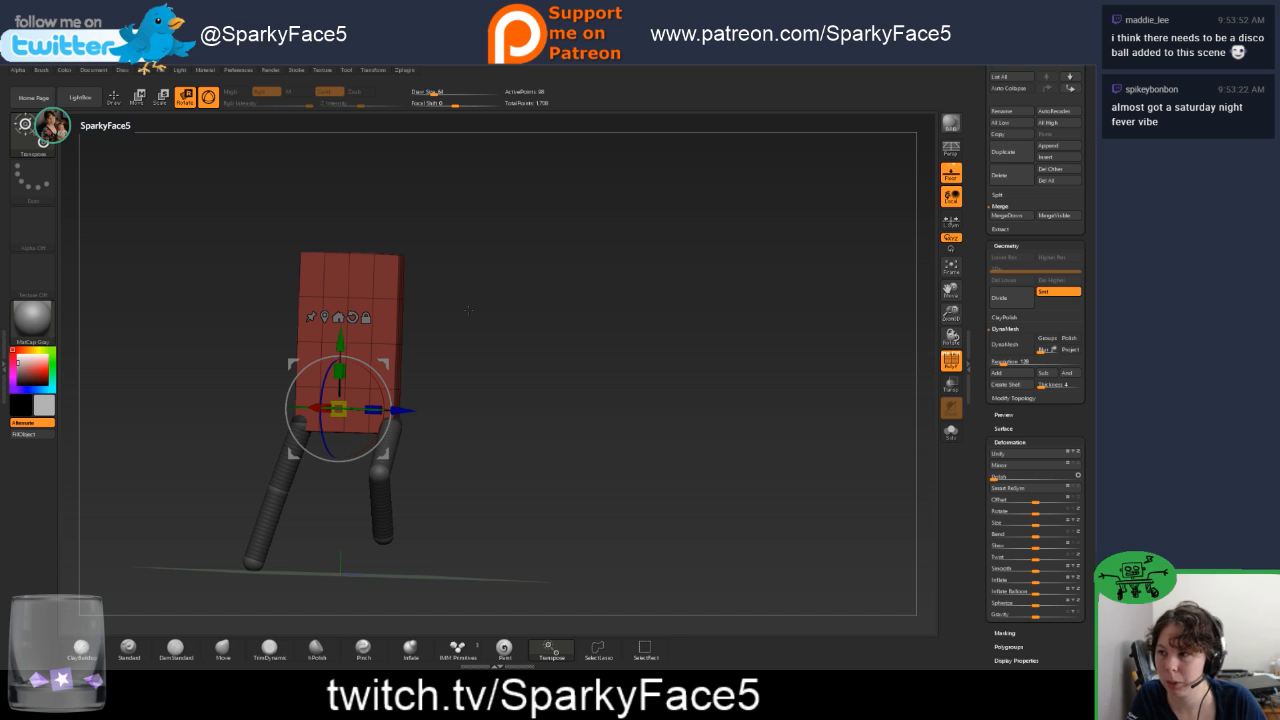
{"action": "left_click", "coordinate": [208, 97]}
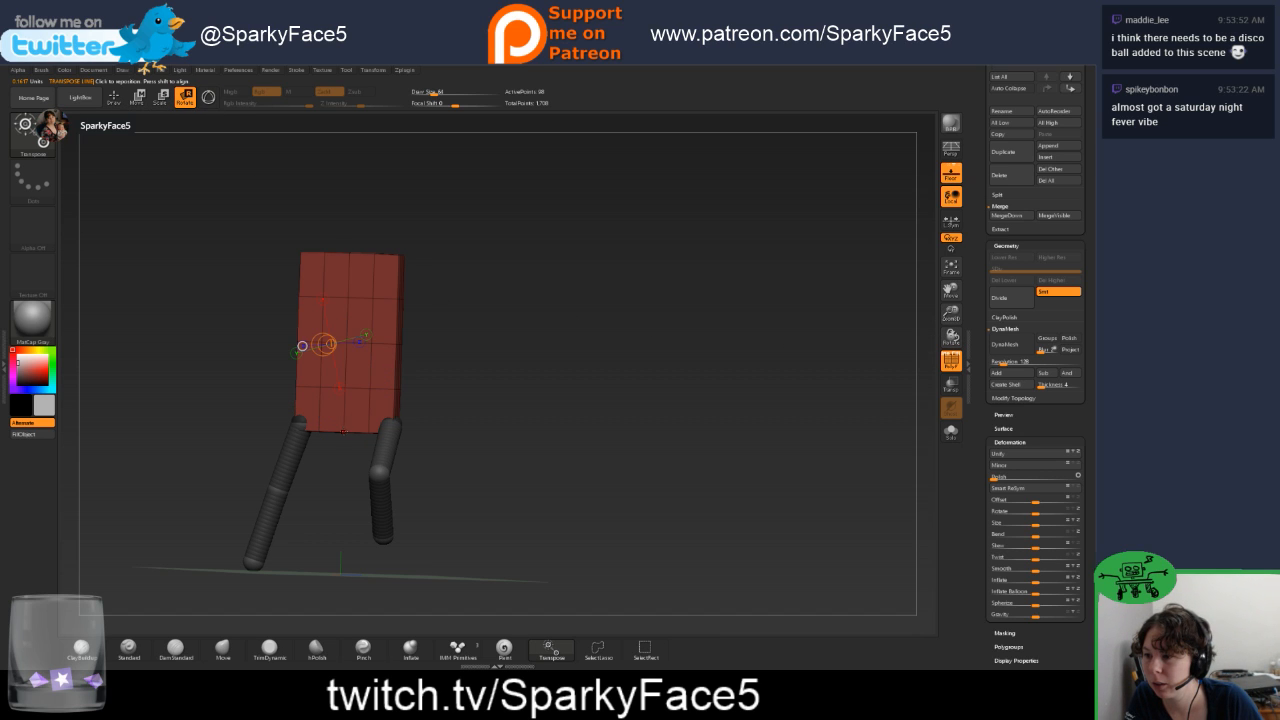
{"action": "mouse_move", "coordinate": [440, 350]}
{"action": "left_mouse_down"}
{"action": "mouse_move", "coordinate": [415, 330]}
{"action": "mouse_move", "coordinate": [293, 335]}
{"action": "mouse_move", "coordinate": [332, 372]}
{"action": "mouse_move", "coordinate": [335, 432]}
{"action": "left_mouse_up"}
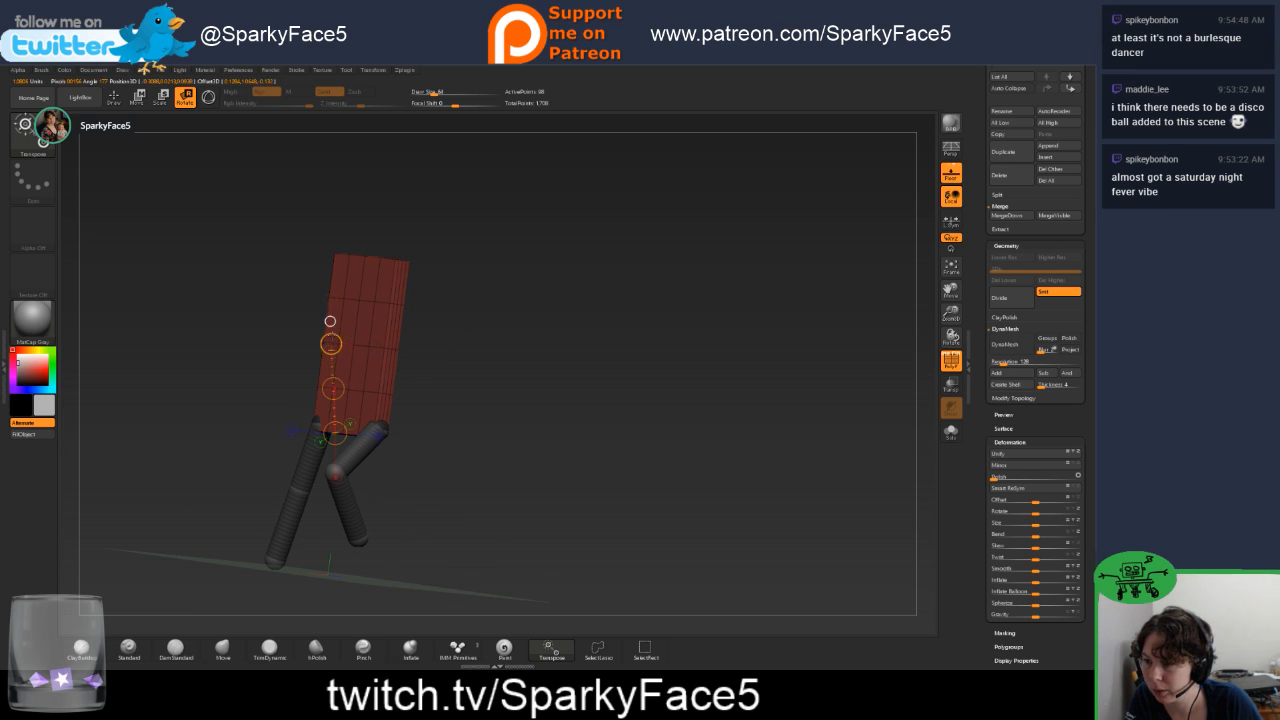
{"action": "left_click_drag", "start_coordinate": [331, 343], "coordinate": [374, 231]}
{"action": "left_click_drag", "start_coordinate": [475, 297], "coordinate": [447, 307]}
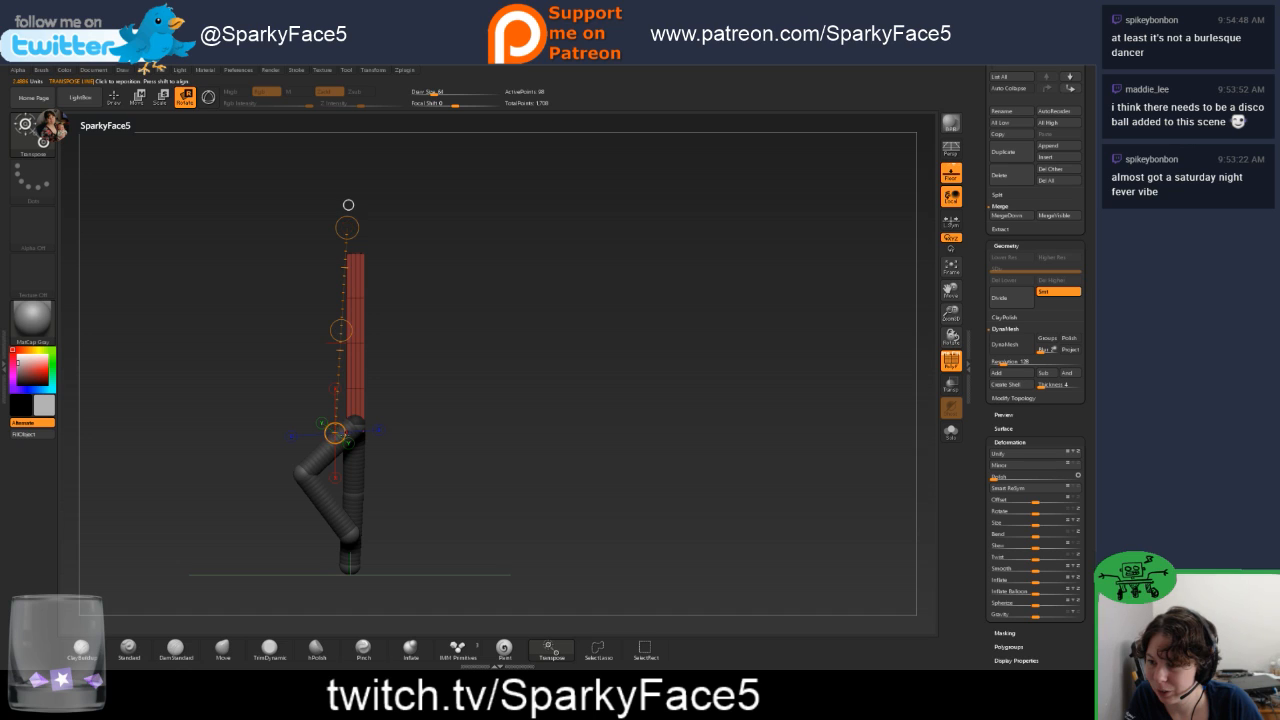
Align both ends of the transpose line with the slab's vertical centre axis, centred in its thickness and width.
{"action": "mouse_move", "coordinate": [347, 227]}
{"action": "left_mouse_down"}
{"action": "mouse_move", "coordinate": [356, 462]}
{"action": "mouse_move", "coordinate": [347, 218]}
{"action": "mouse_move", "coordinate": [356, 242]}
{"action": "left_mouse_up"}
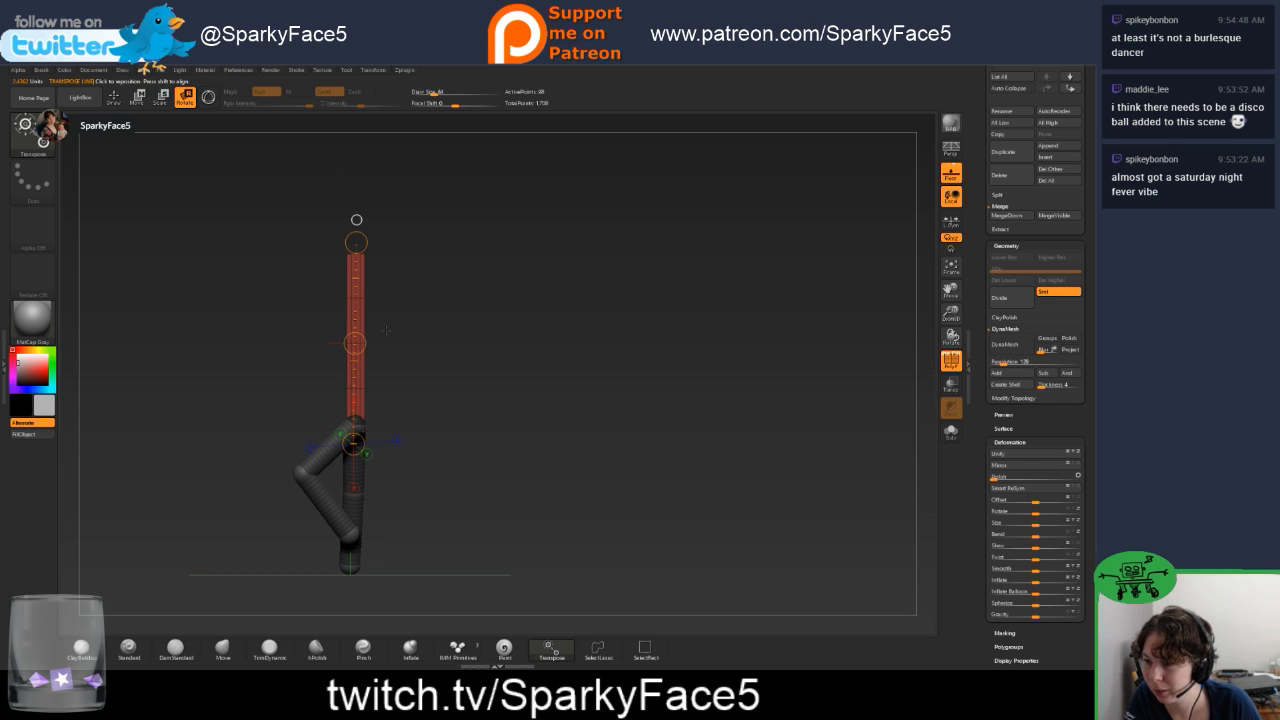
{"action": "left_click_drag", "start_coordinate": [353, 443], "coordinate": [353, 436]}
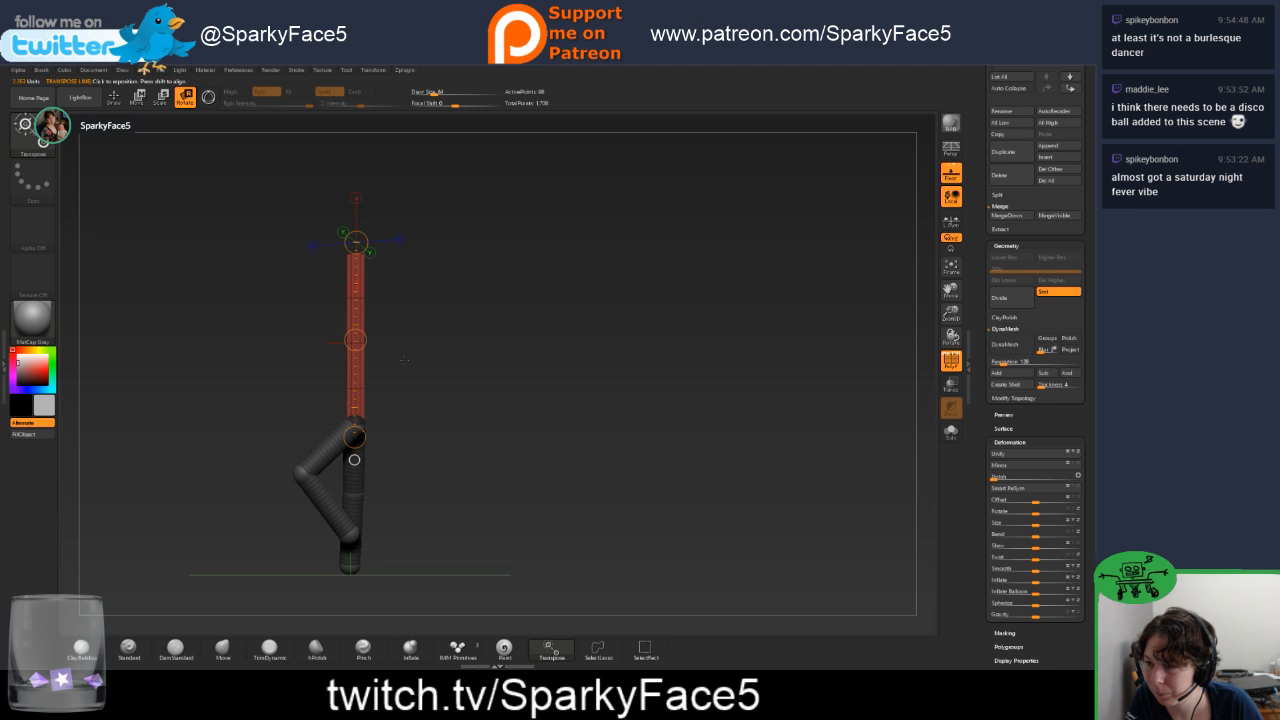
{"action": "left_click_drag", "start_coordinate": [388, 358], "coordinate": [470, 366]}
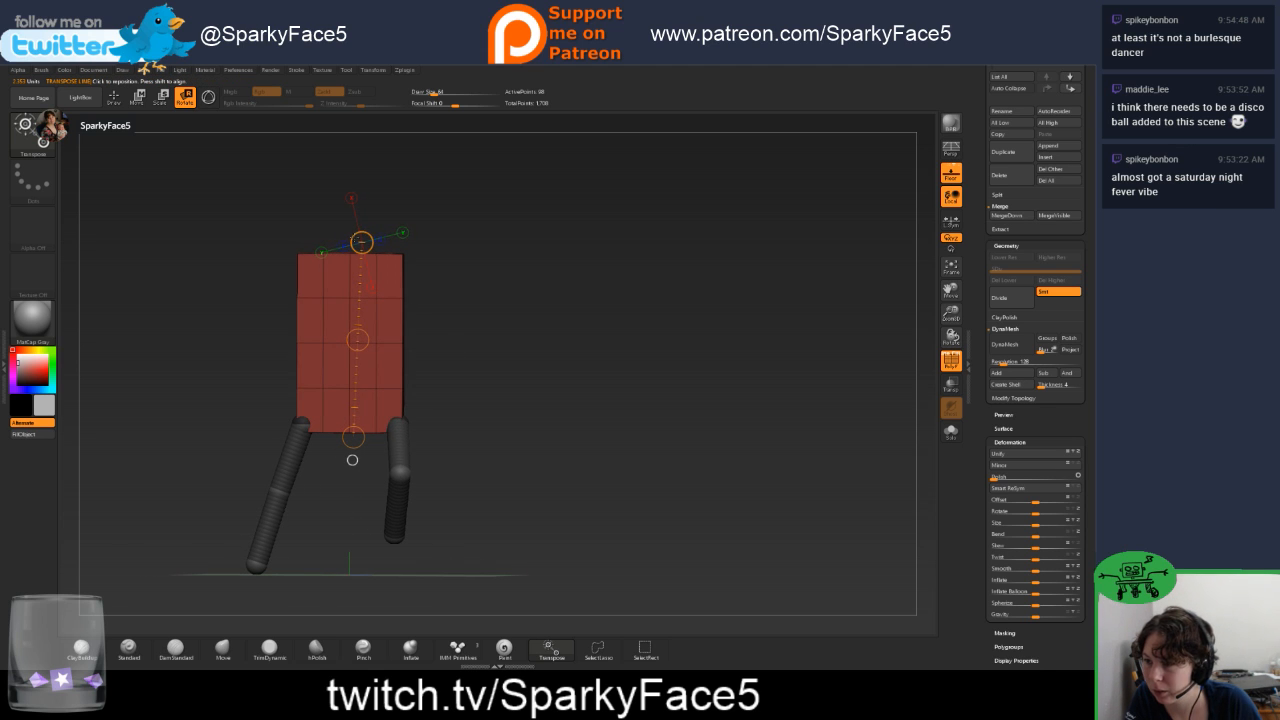
{"action": "left_click_drag", "start_coordinate": [361, 241], "coordinate": [349, 242]}
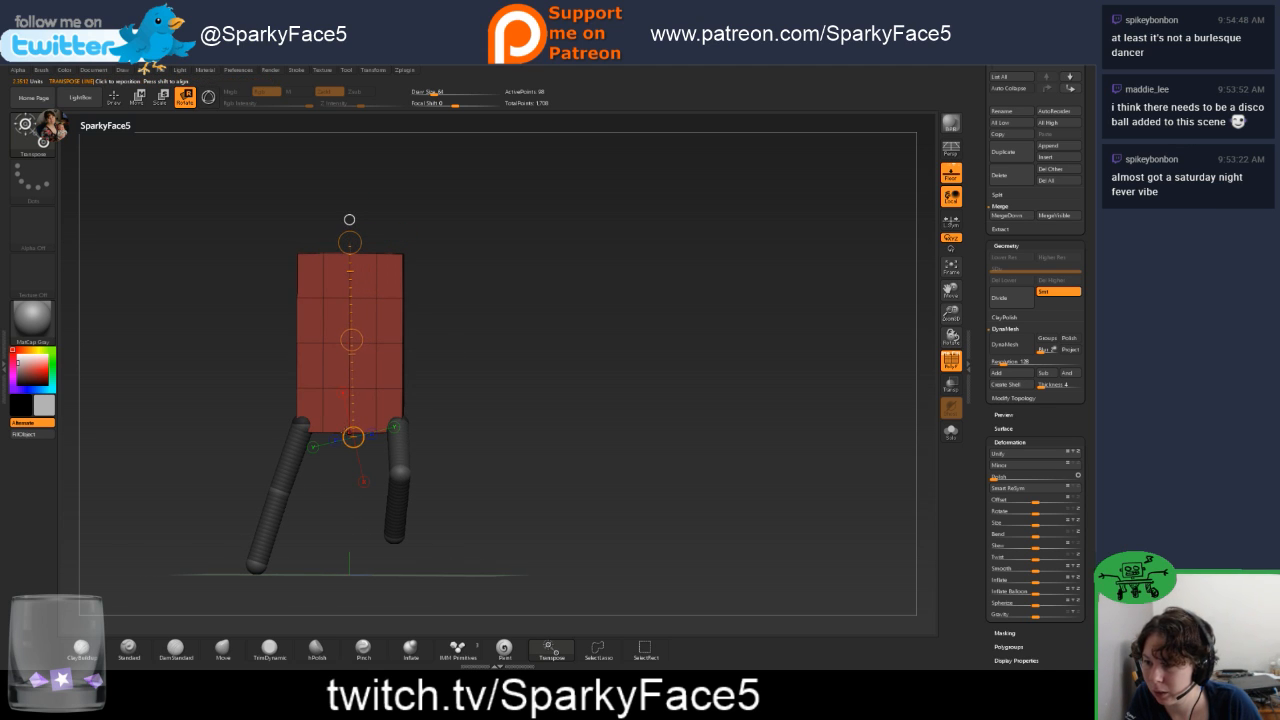
{"action": "left_click_drag", "start_coordinate": [353, 437], "coordinate": [350, 437]}
{"action": "left_click_drag", "start_coordinate": [482, 345], "coordinate": [448, 329]}
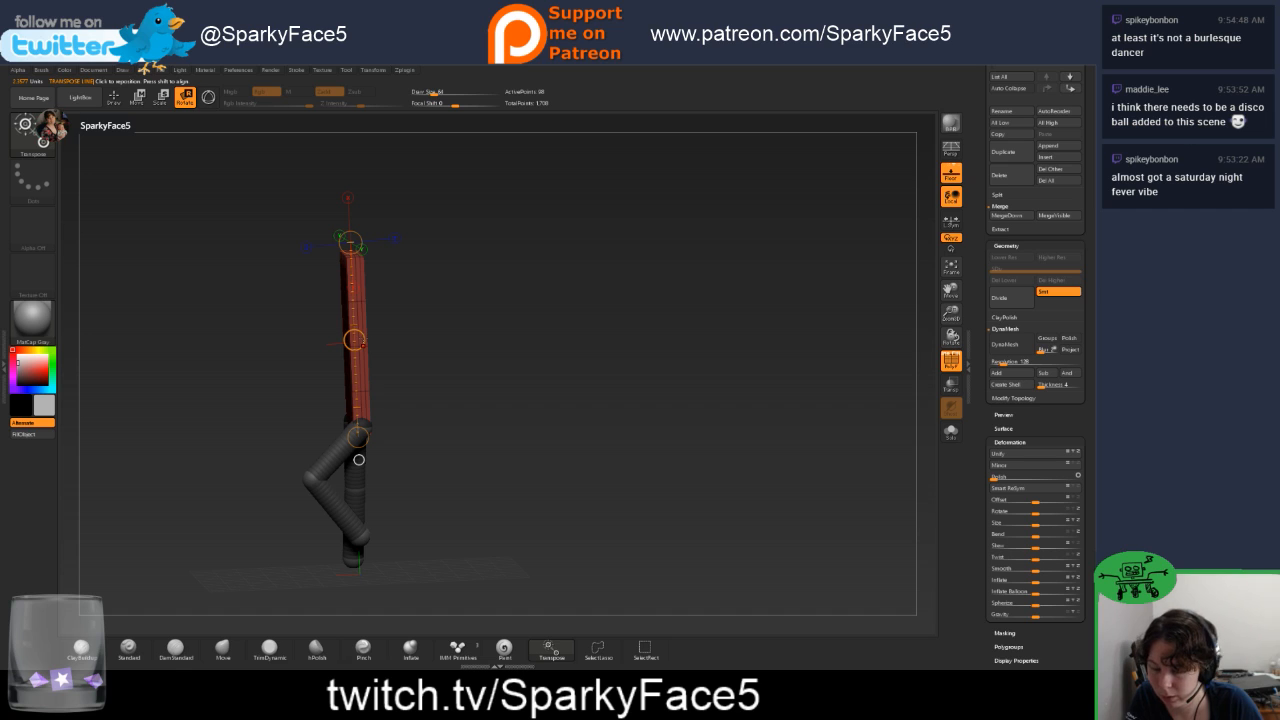
{"action": "left_click_drag", "start_coordinate": [349, 241], "coordinate": [351, 220]}
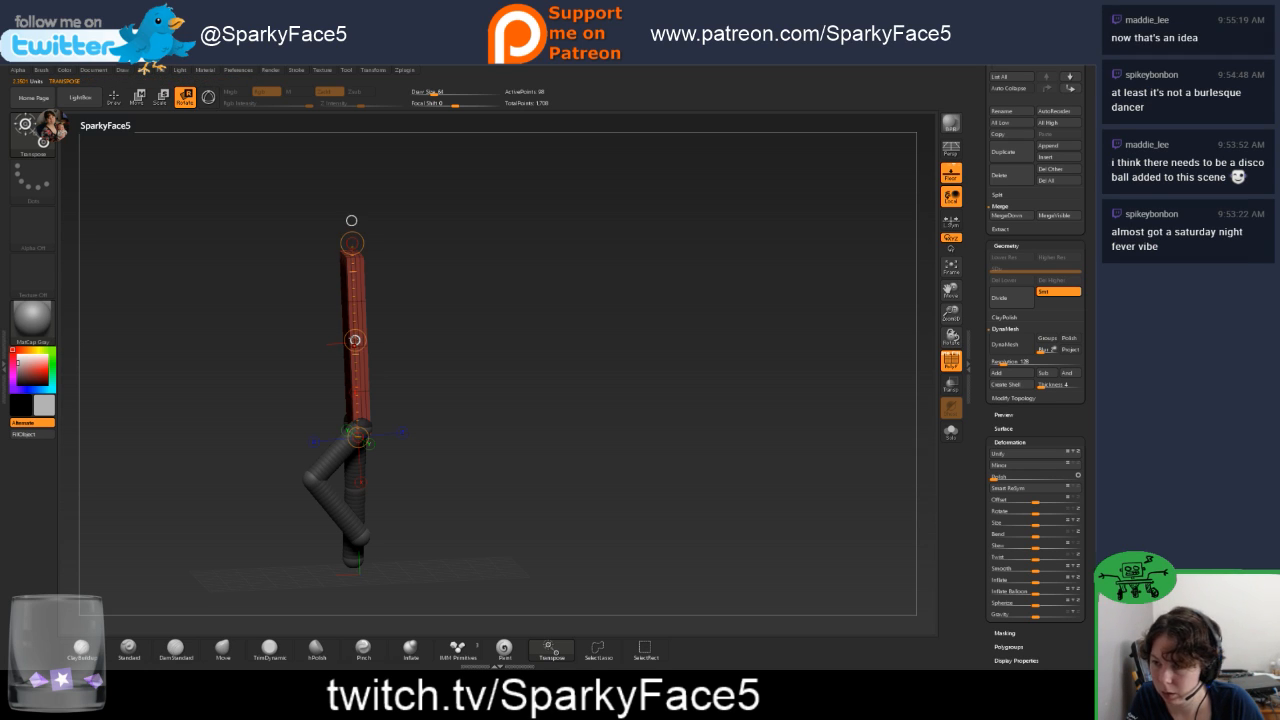
Twist the slab about its vertical axis so its upper and lower halves turn against each other.
{"action": "left_click_drag", "start_coordinate": [355, 340], "coordinate": [479, 325]}
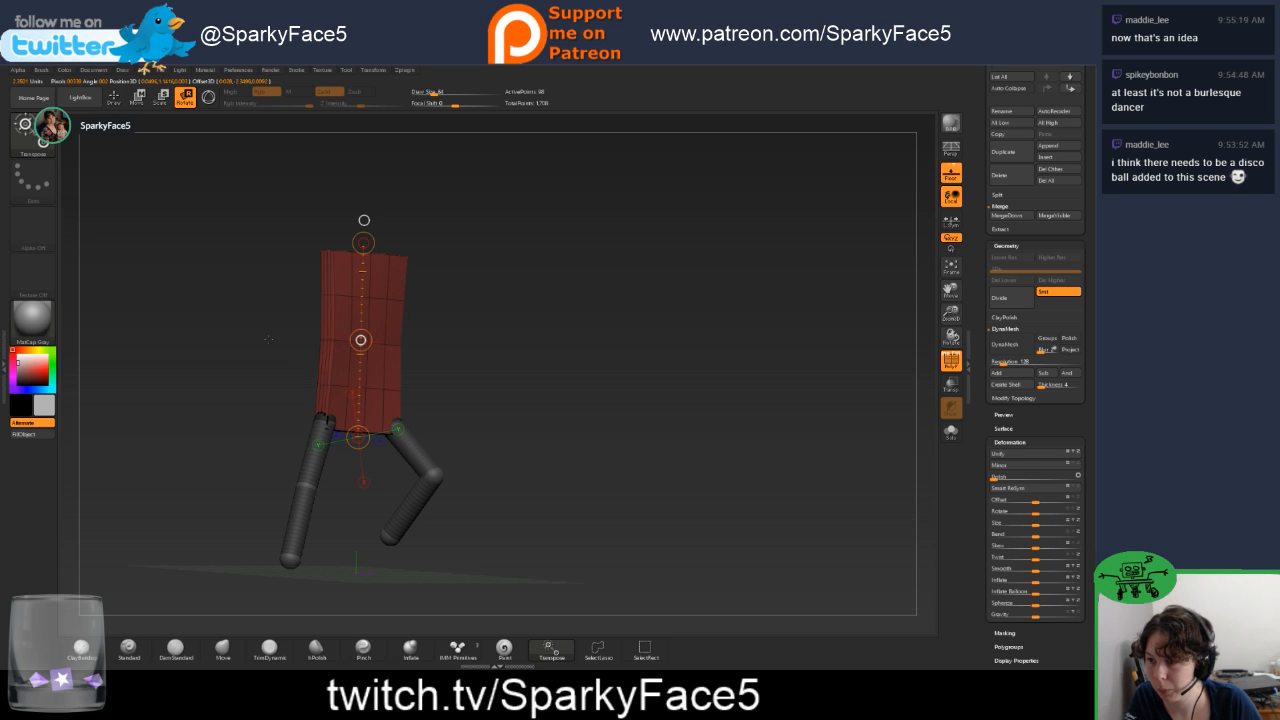
{"action": "left_click_drag", "start_coordinate": [296, 336], "coordinate": [382, 298]}
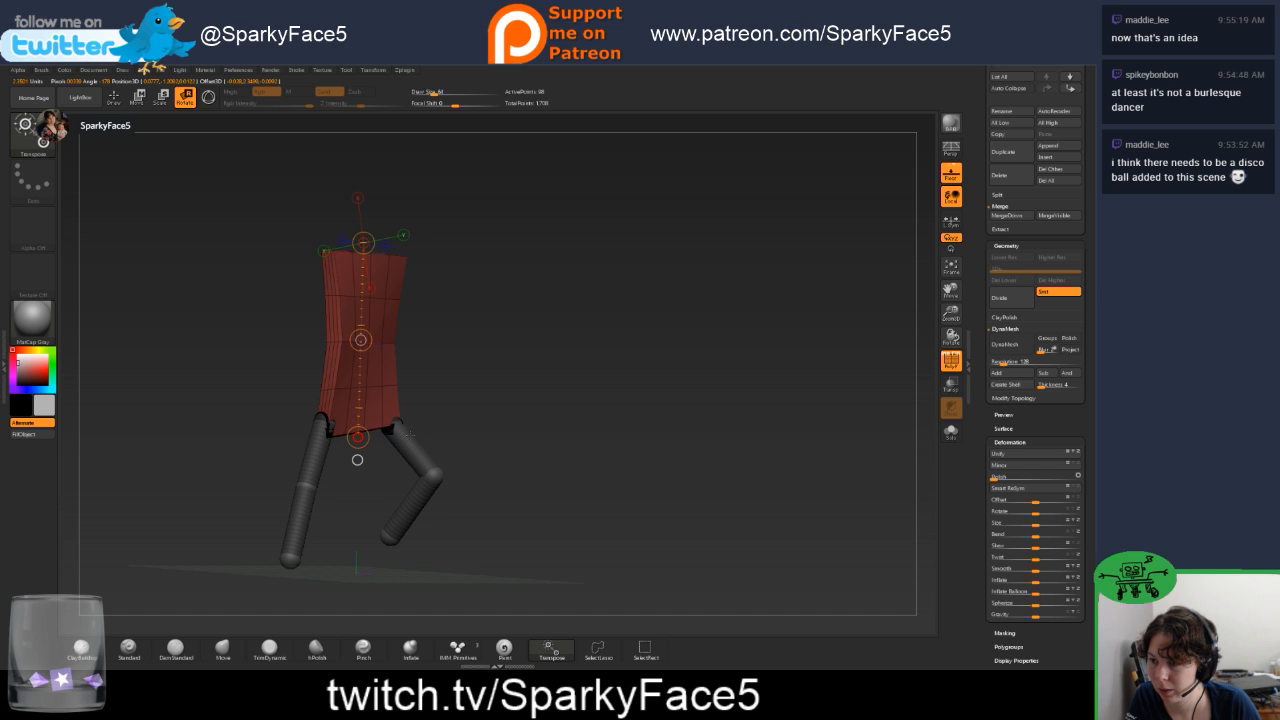
{"action": "left_click_drag", "start_coordinate": [472, 393], "coordinate": [488, 354]}
{"action": "left_click_drag", "start_coordinate": [361, 341], "coordinate": [393, 351]}
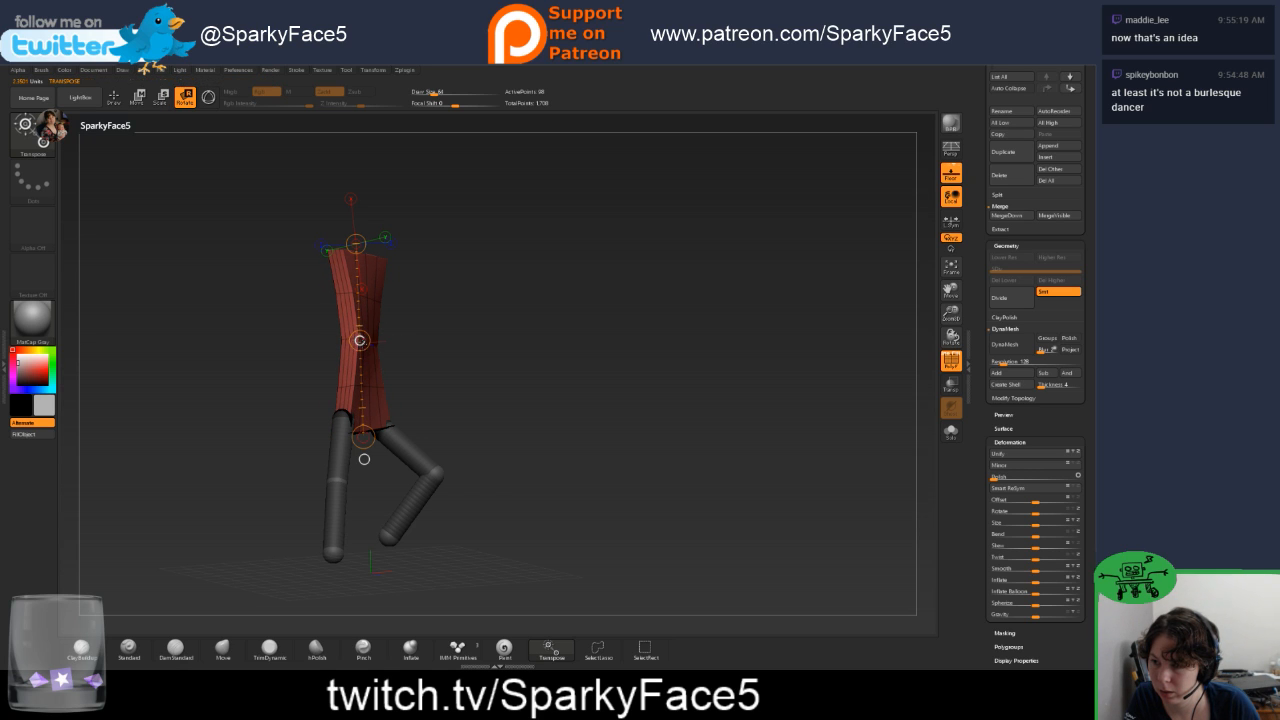
{"action": "left_click", "coordinate": [360, 341]}
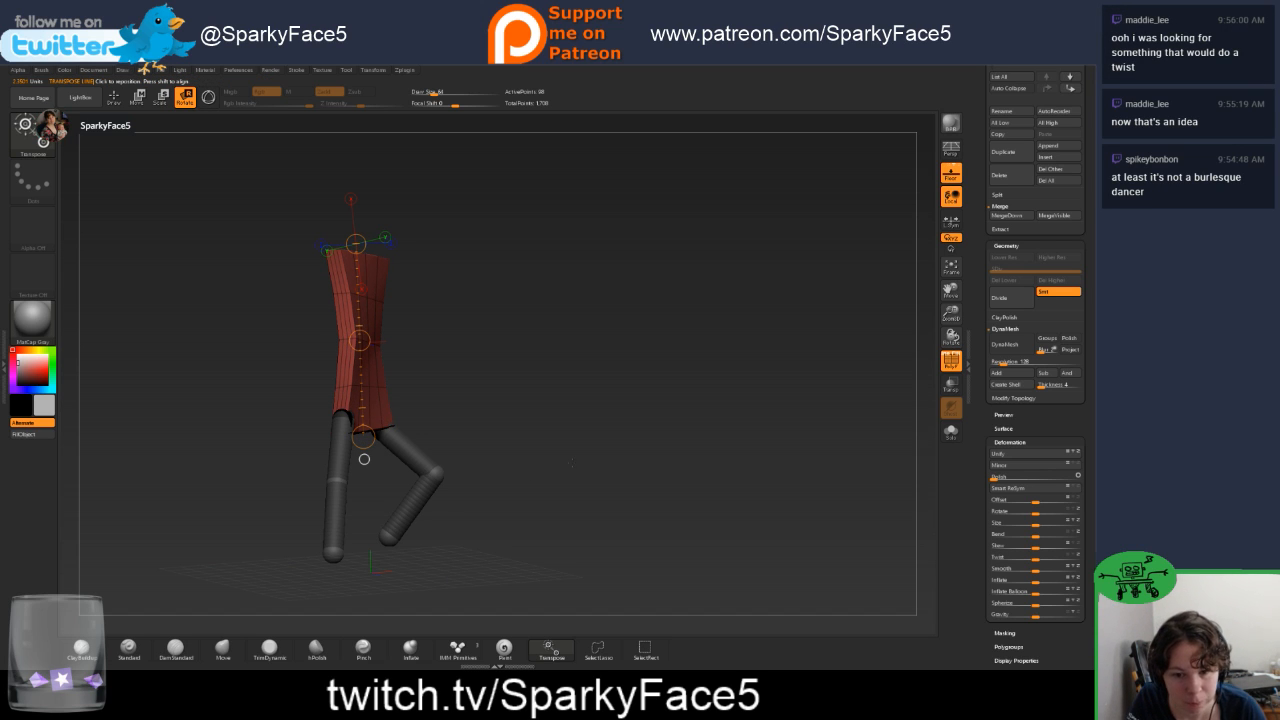
{"action": "key", "text": "ctrl"}
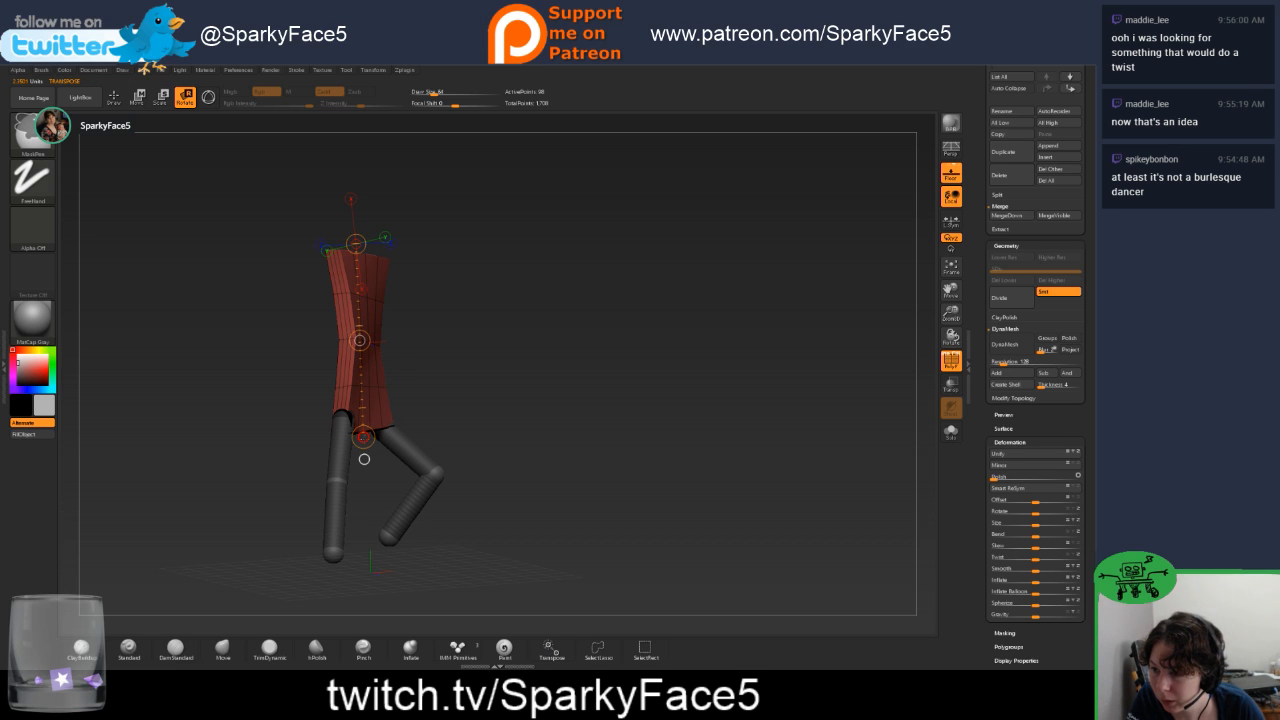
{"action": "left_click_drag", "start_coordinate": [364, 437], "coordinate": [361, 409], "text": "ctrl"}
{"action": "key", "text": "ctrl+z"}
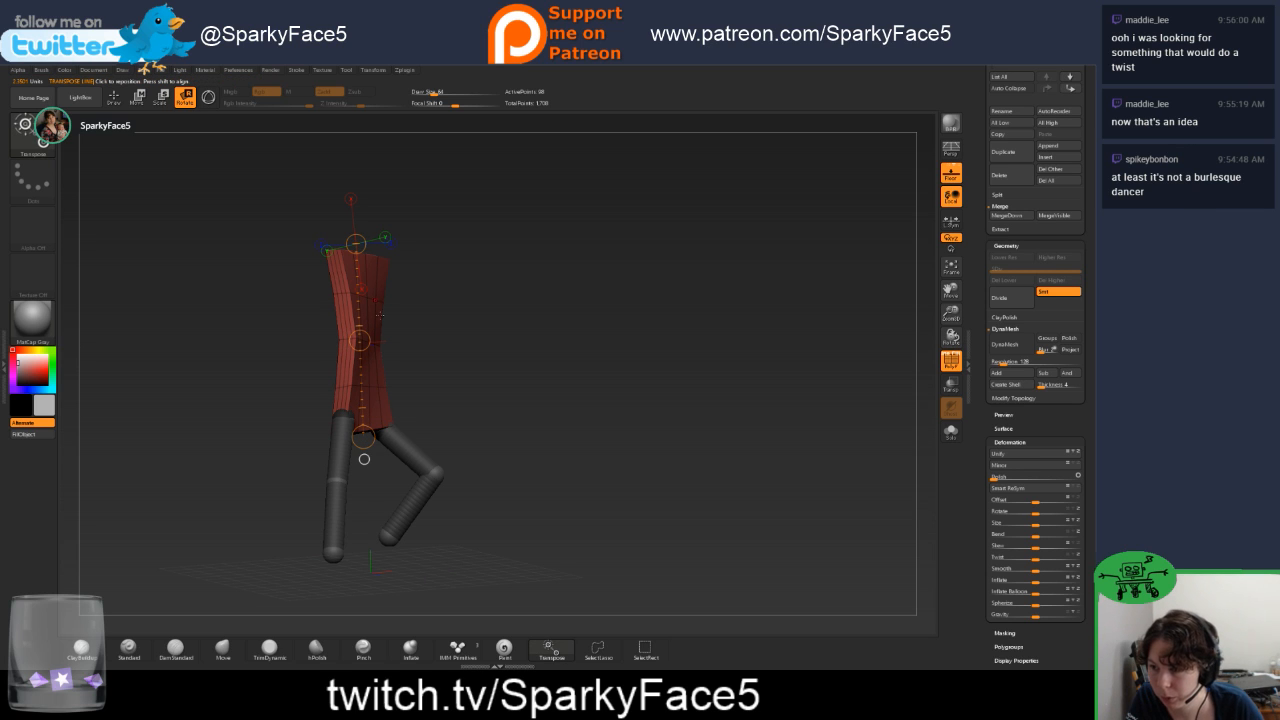
{"action": "mouse_move", "coordinate": [356, 244]}
{"action": "left_mouse_down", "text": "ctrl"}
{"action": "mouse_move", "coordinate": [423, 252]}
{"action": "mouse_move", "coordinate": [468, 276]}
{"action": "mouse_move", "coordinate": [340, 242]}
{"action": "mouse_move", "coordinate": [436, 275]}
{"action": "mouse_move", "coordinate": [386, 292]}
{"action": "left_mouse_up", "text": "ctrl"}
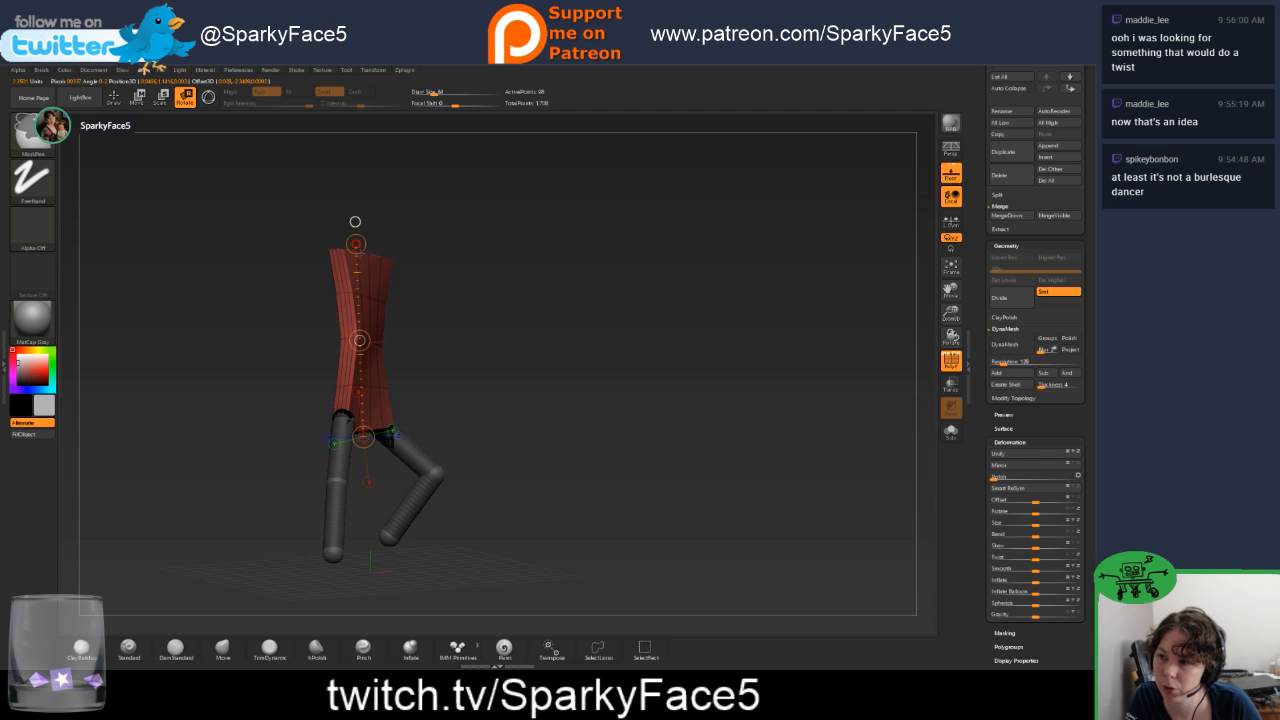
{"action": "key", "text": "ctrl+z"}
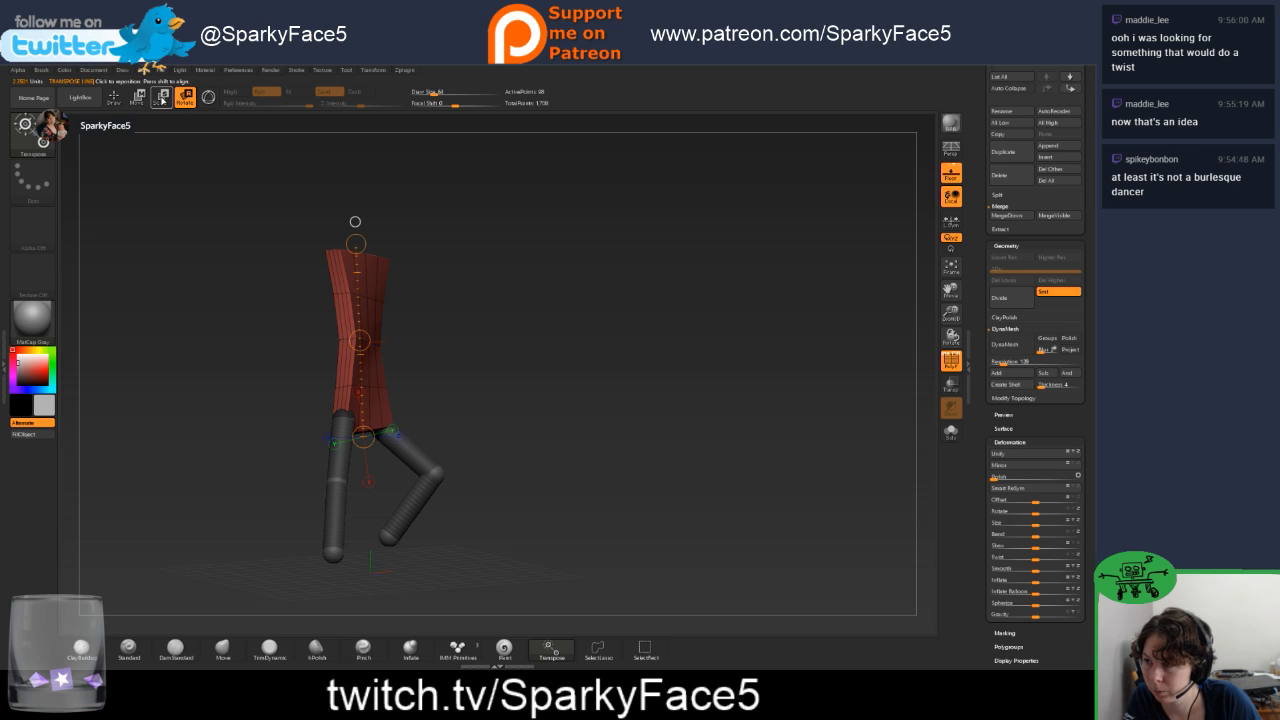
Undo the trial scalings that change the slab's height and scale the twisted slab slightly wider.
{"action": "left_click", "coordinate": [161, 97]}
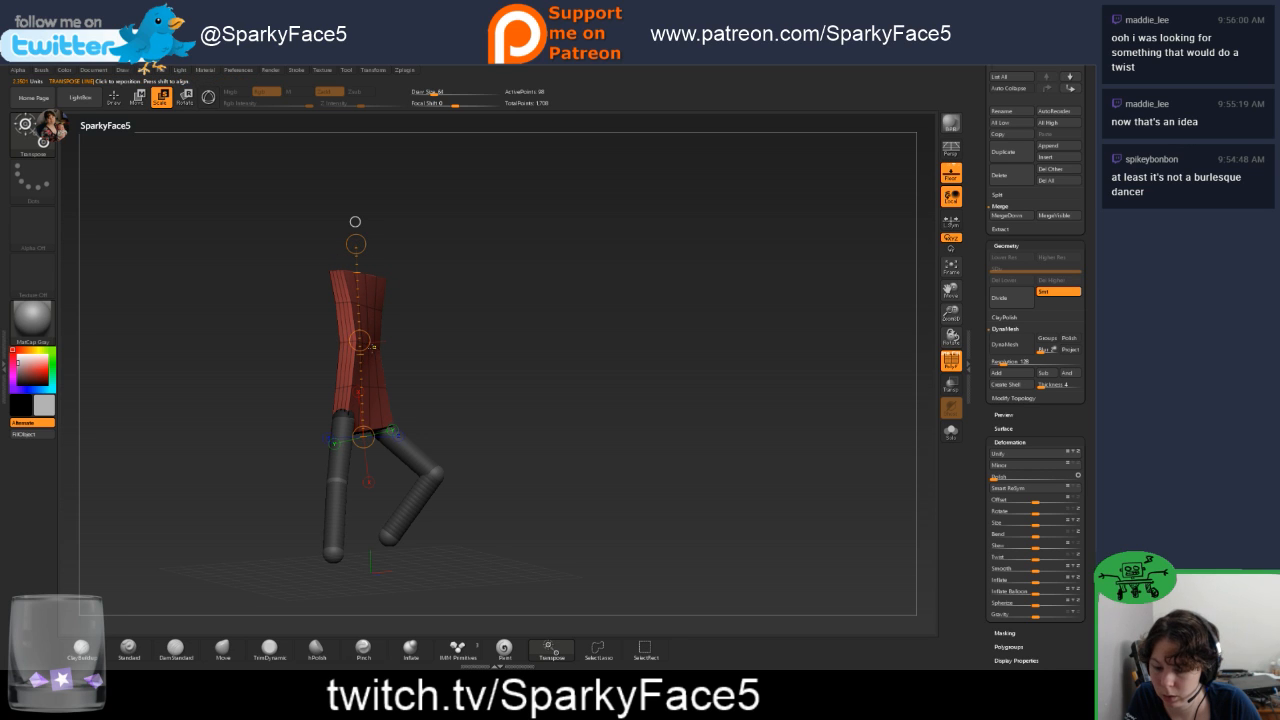
{"action": "key", "text": "ctrl+z"}
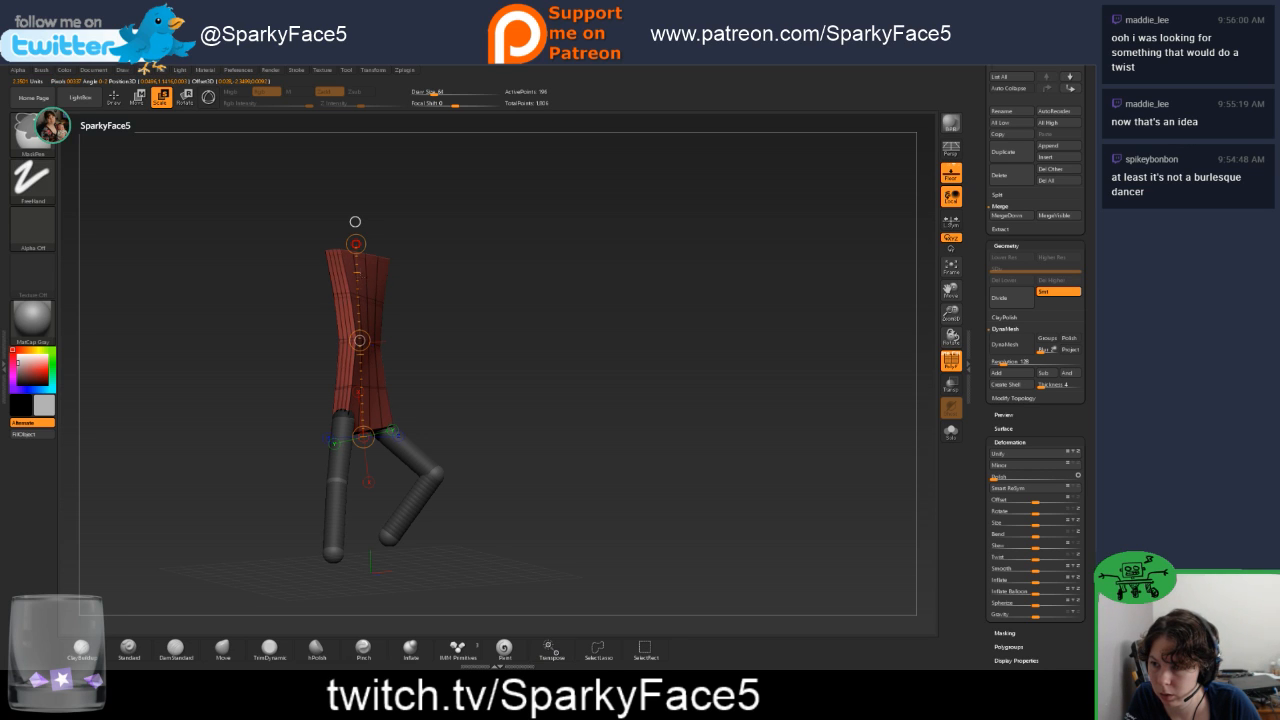
{"action": "key", "text": "ctrl+z"}
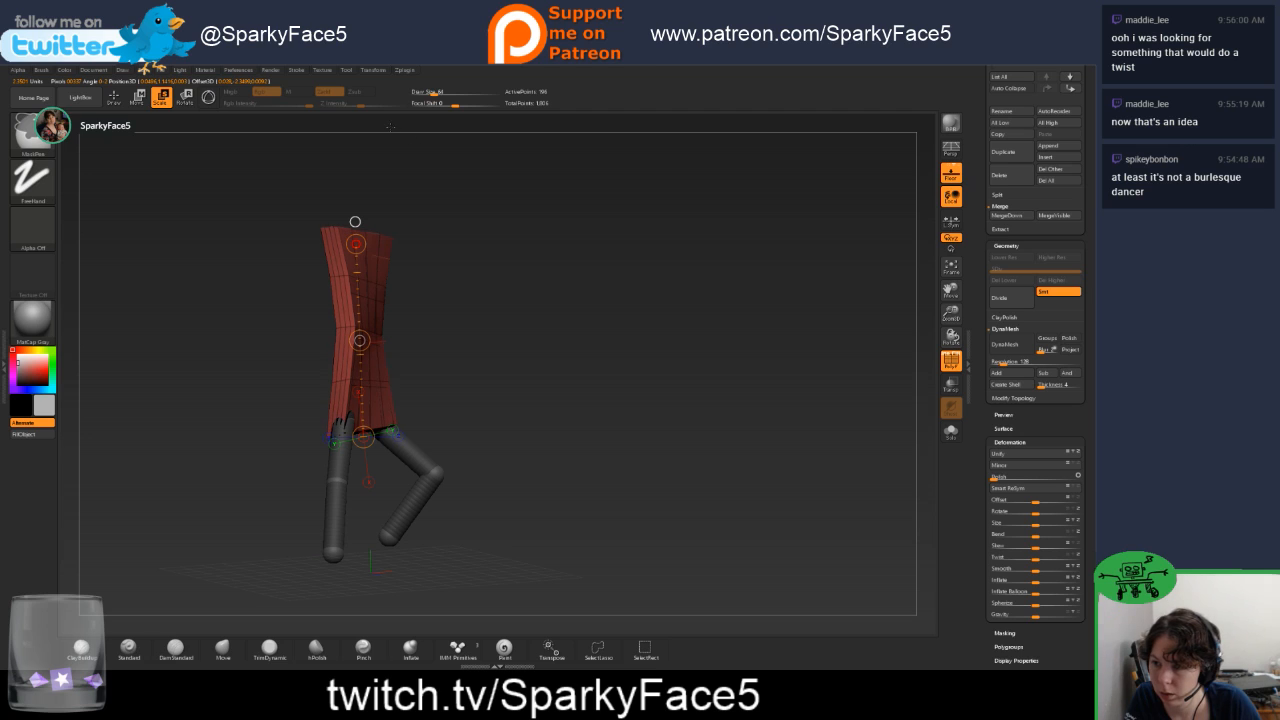
{"action": "key", "text": "ctrl+z"}
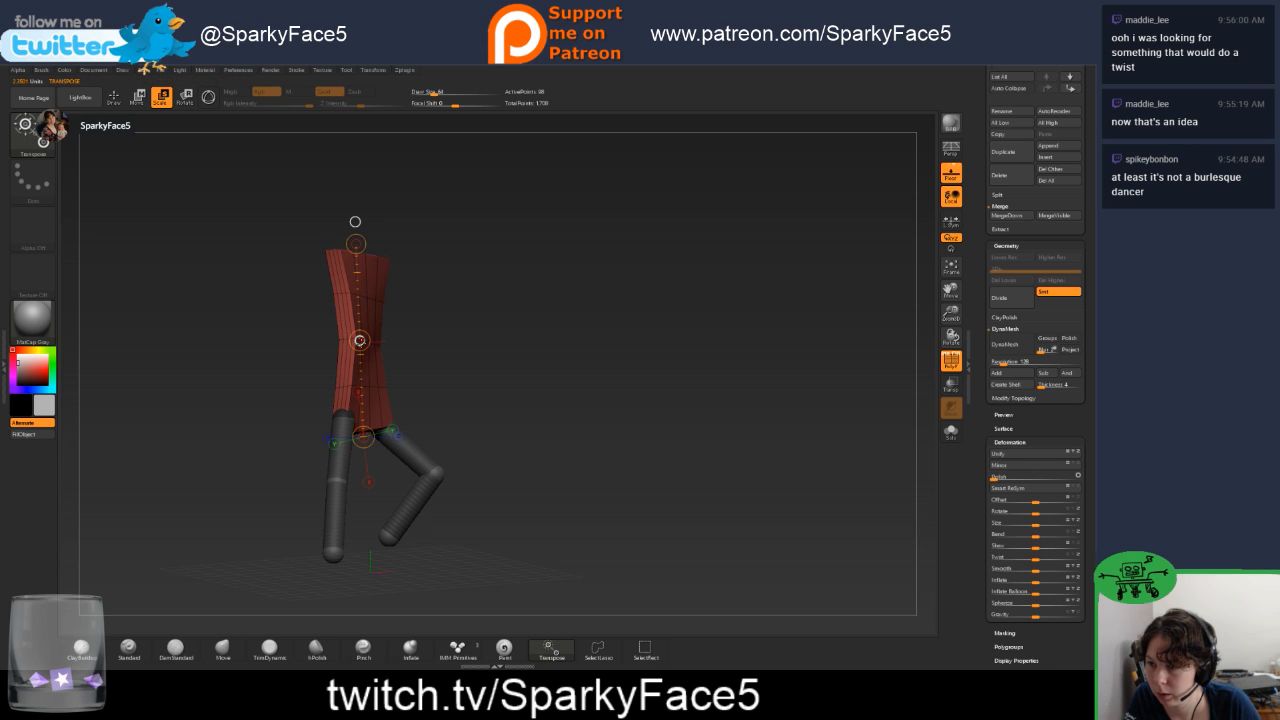
{"action": "left_click_drag", "start_coordinate": [360, 340], "coordinate": [366, 335]}
{"action": "key", "text": "ctrl"}
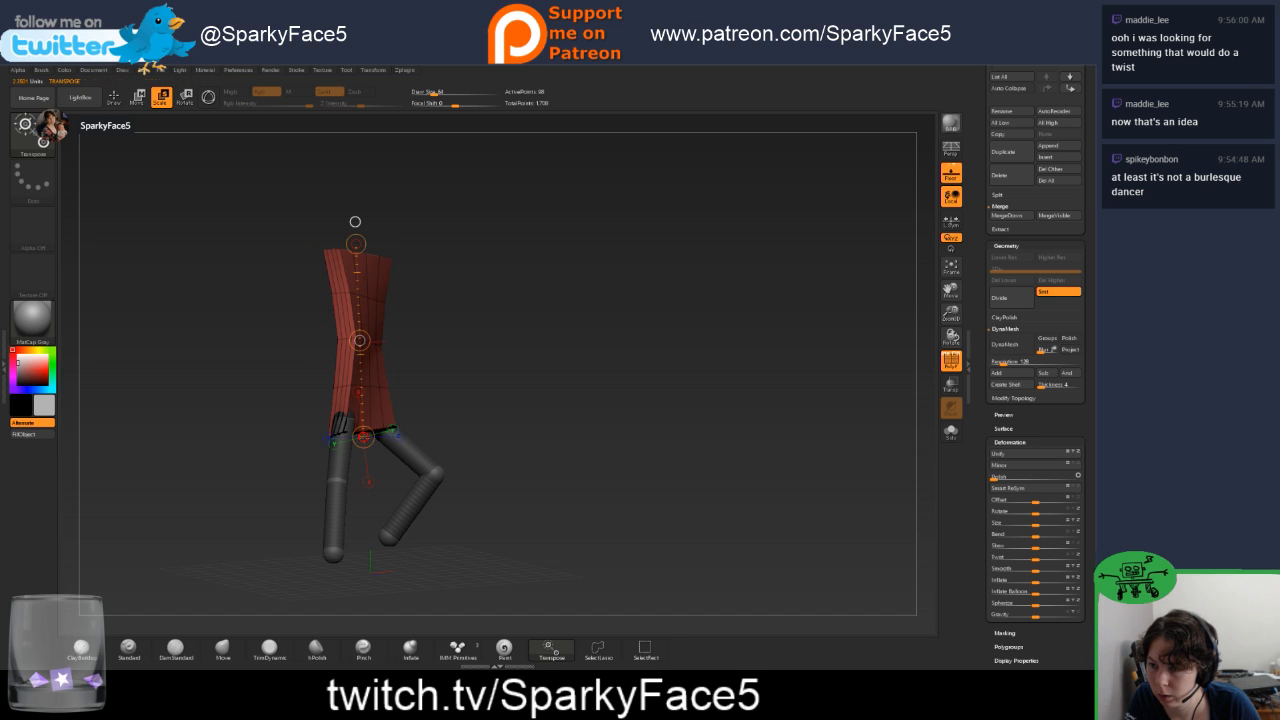
{"action": "left_click_drag", "start_coordinate": [496, 398], "coordinate": [470, 386]}
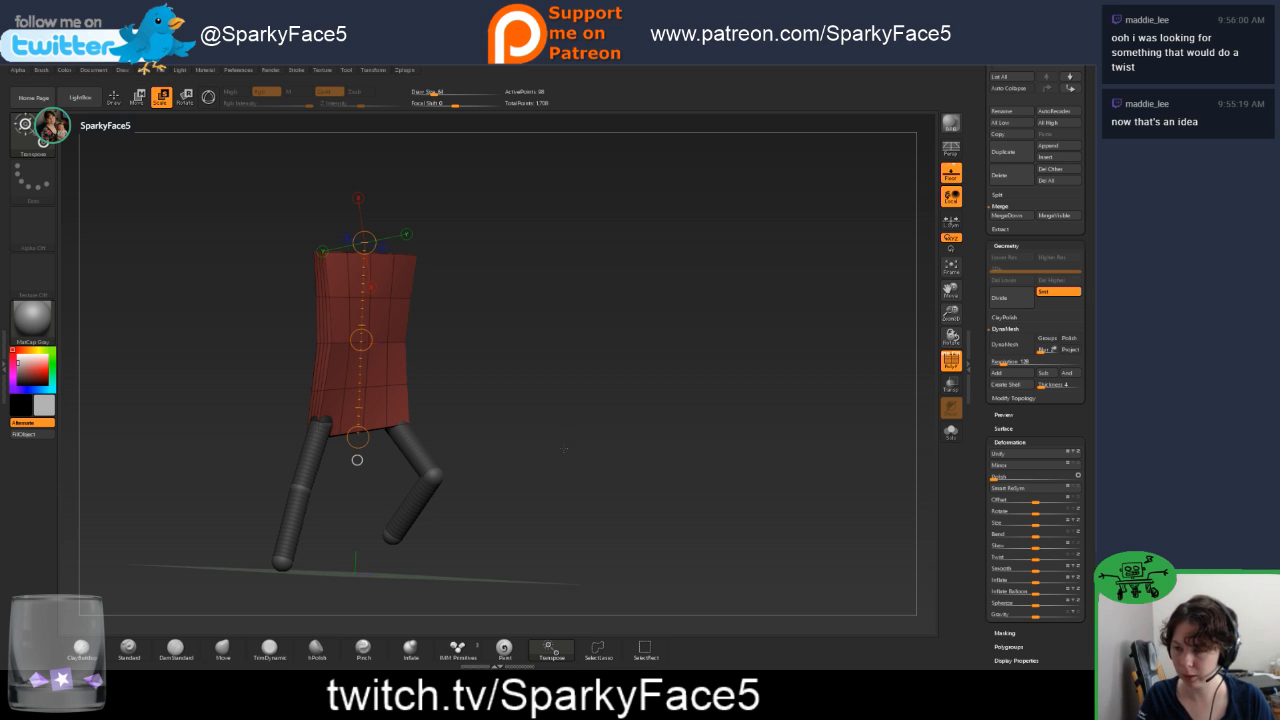
{"action": "left_click_drag", "start_coordinate": [564, 448], "coordinate": [536, 311]}
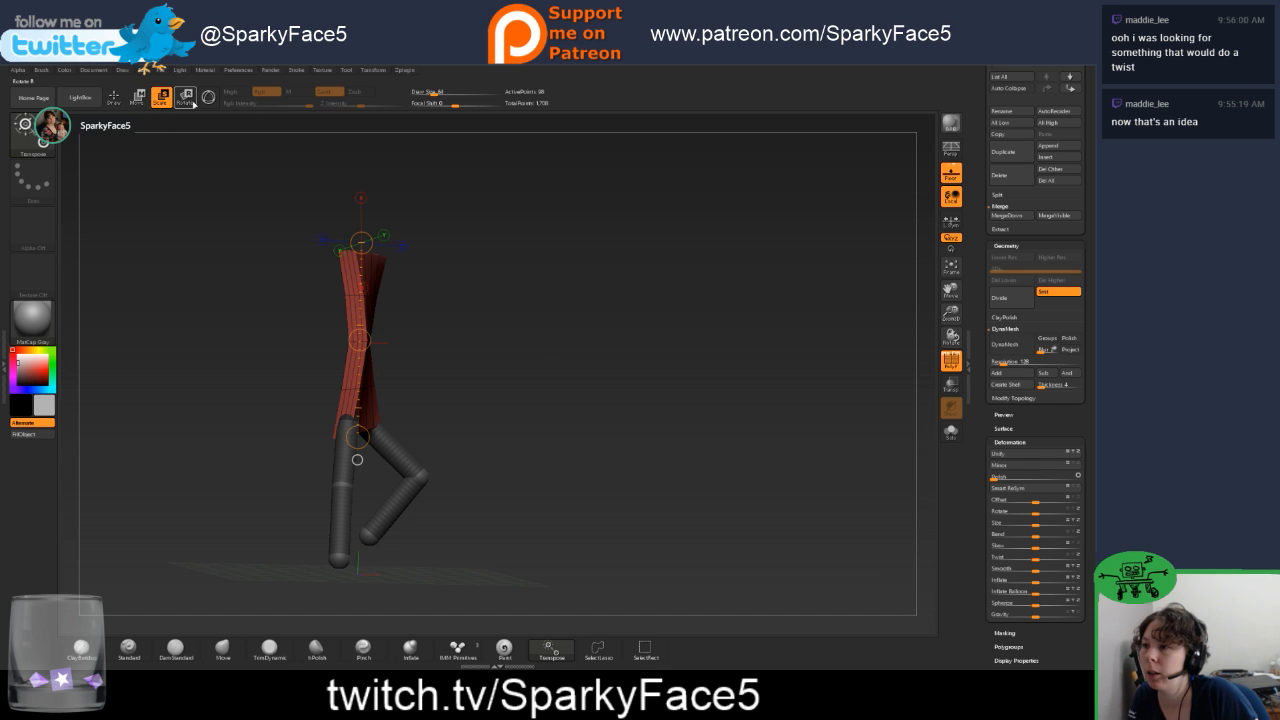
Return to Draw mode, remesh the twisted slab with DynaMesh and hide its wireframe lines.
{"action": "left_click", "coordinate": [113, 96]}
{"action": "mouse_move", "coordinate": [600, 417]}
{"action": "left_mouse_down"}
{"action": "mouse_move", "coordinate": [546, 410]}
{"action": "mouse_move", "coordinate": [603, 414]}
{"action": "left_mouse_up"}
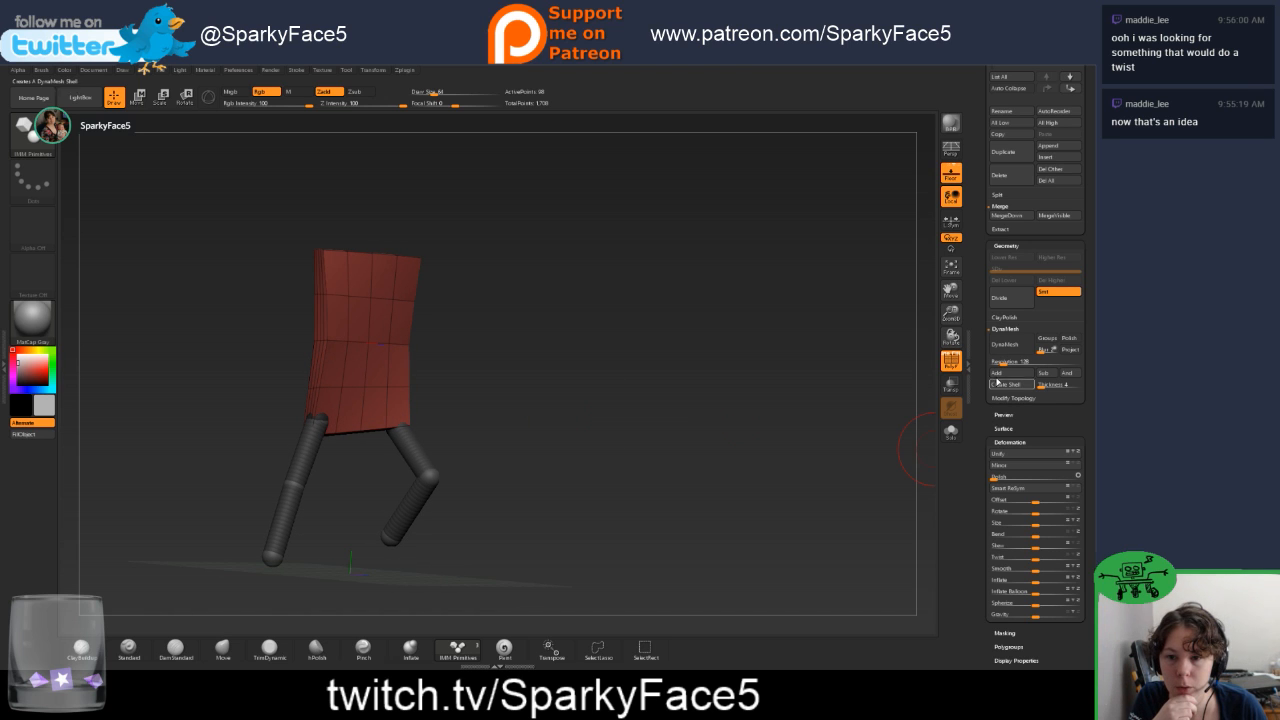
{"action": "left_click", "coordinate": [1007, 347]}
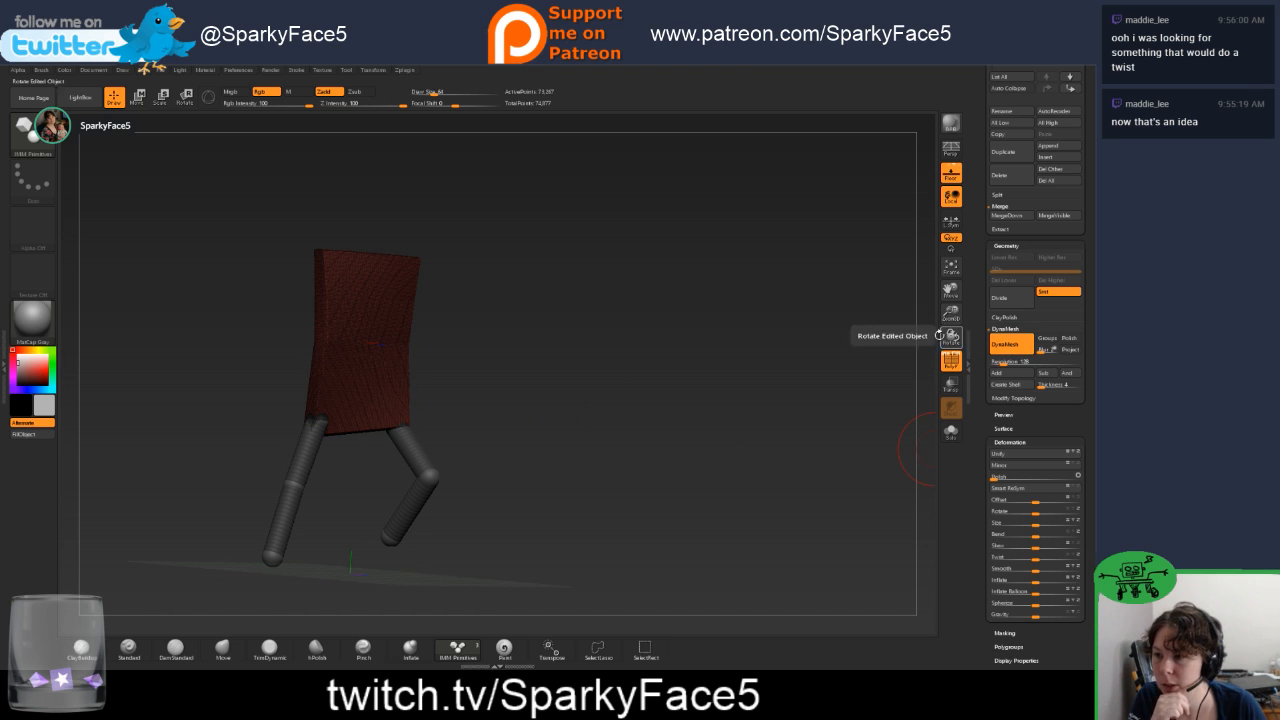
{"action": "left_click_drag", "start_coordinate": [634, 363], "coordinate": [606, 378]}
{"action": "left_click", "coordinate": [951, 360]}
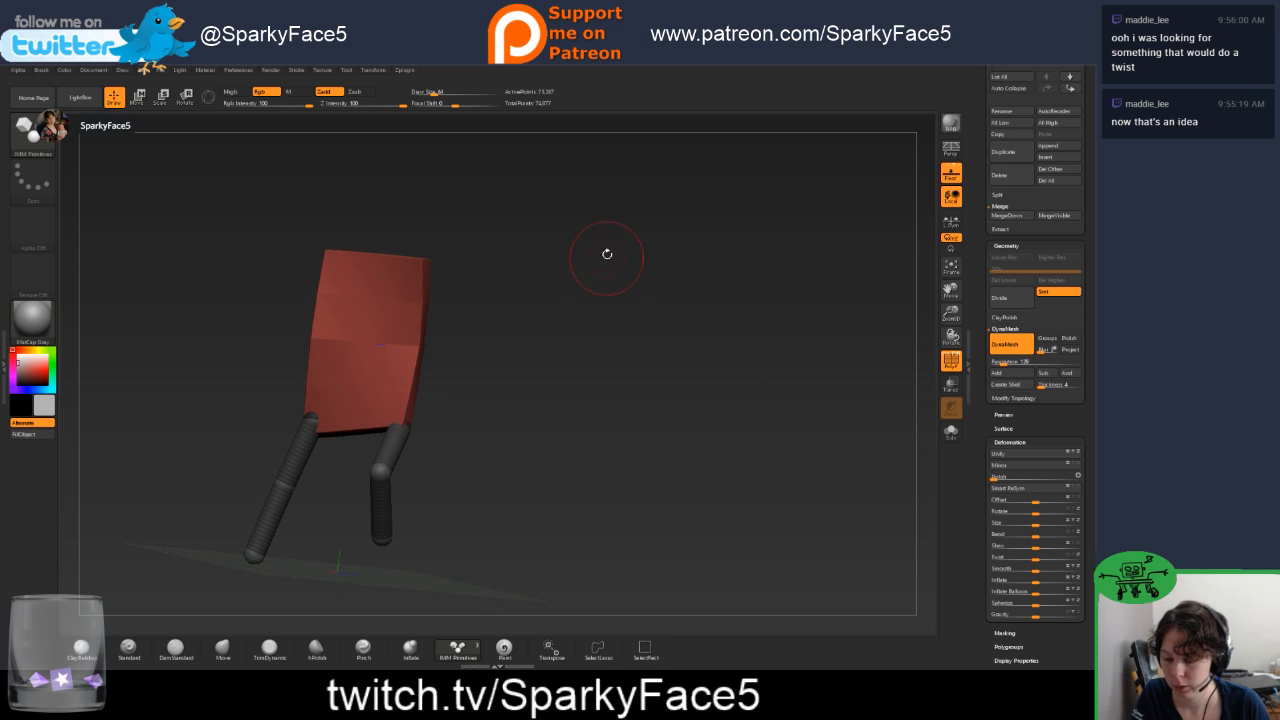
{"action": "key", "text": "shift"}
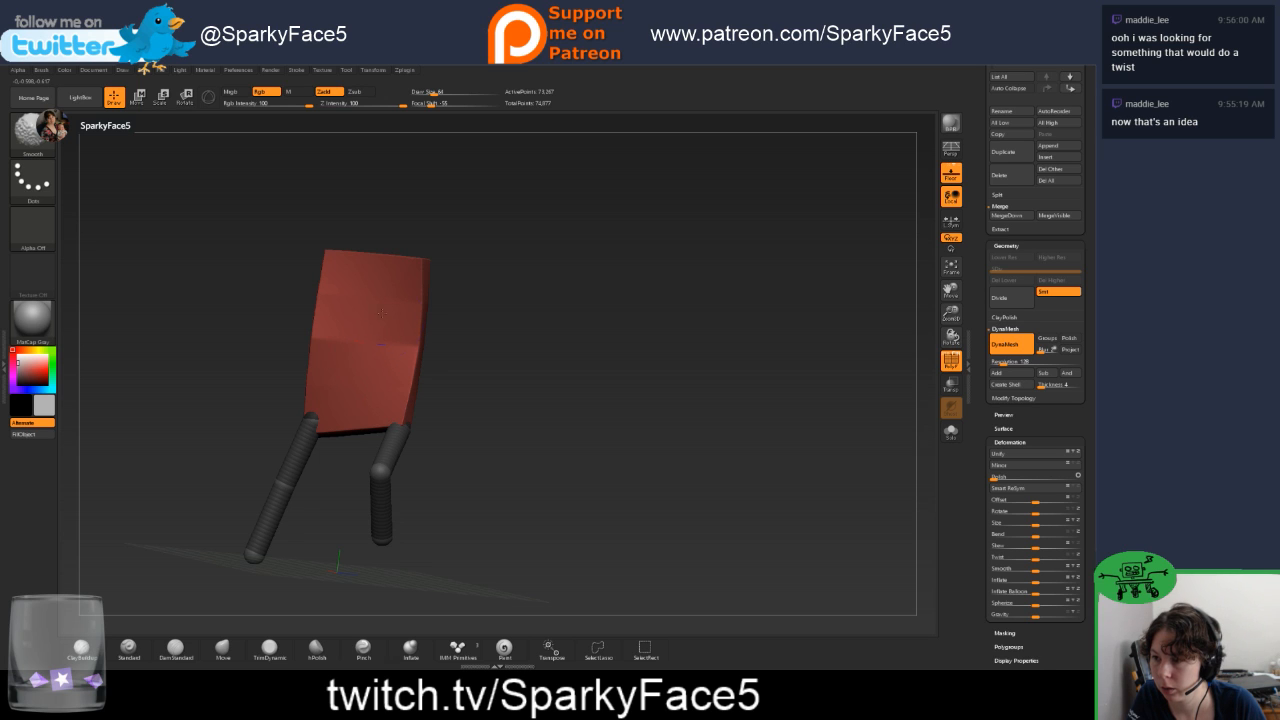
{"action": "left_click_drag", "start_coordinate": [620, 352], "coordinate": [423, 340]}
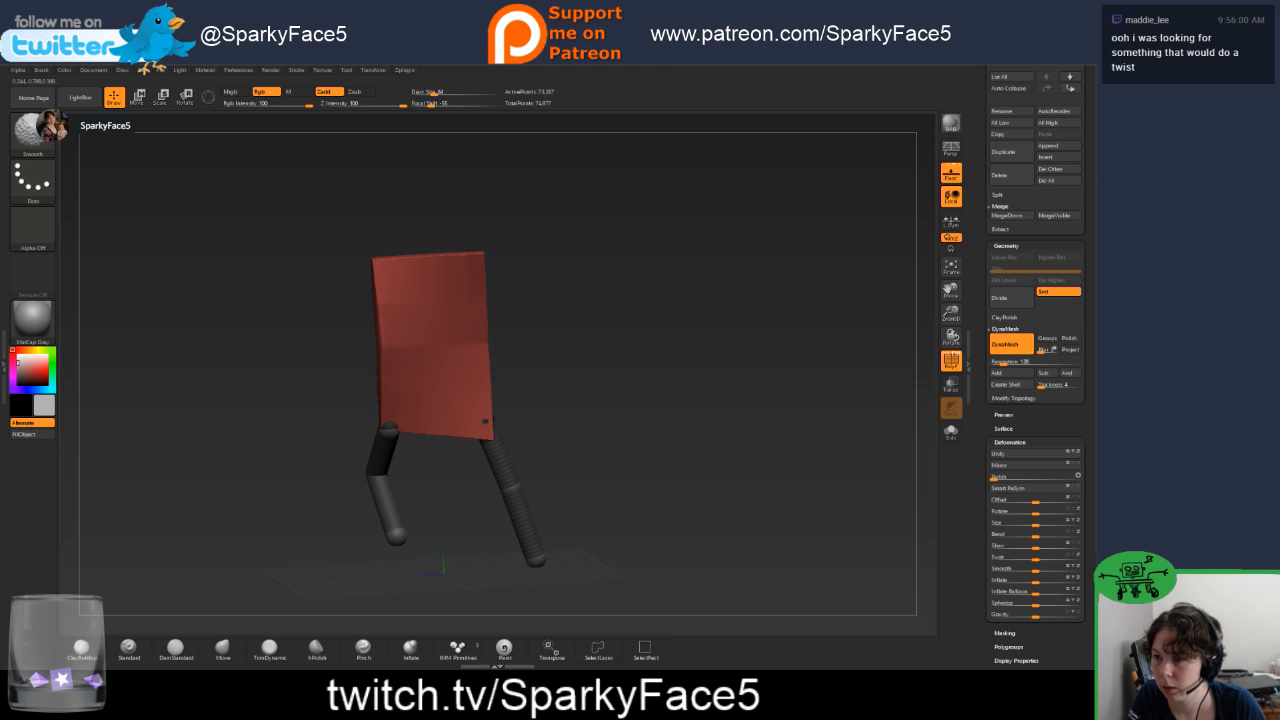
{"action": "left_click_drag", "start_coordinate": [554, 398], "coordinate": [595, 409]}
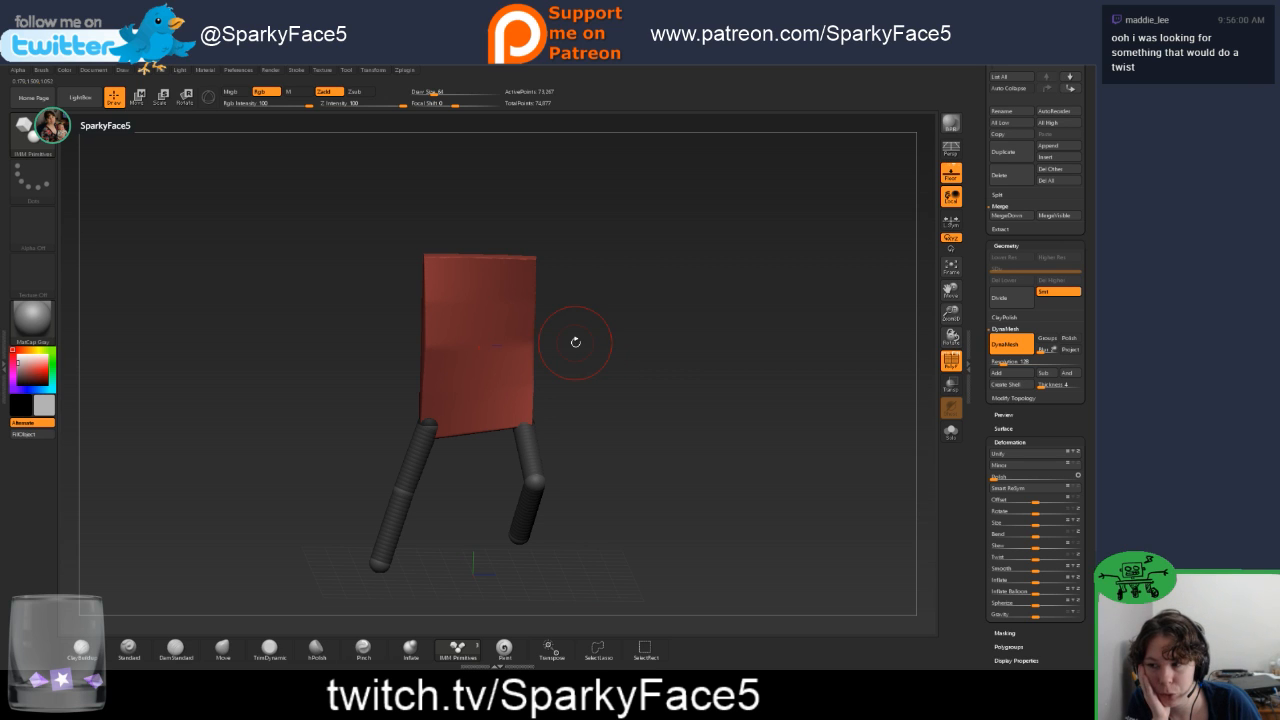
{"action": "left_click_drag", "start_coordinate": [669, 417], "coordinate": [645, 441]}
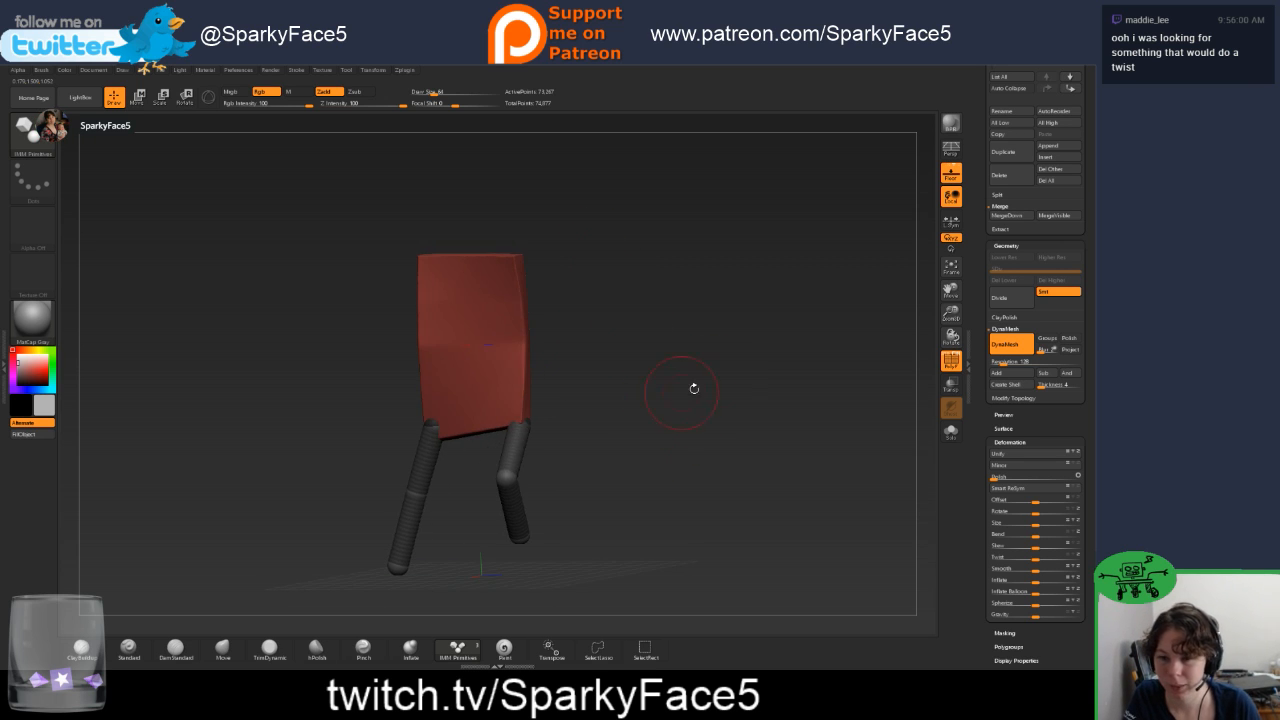
Duplicate the straight ZSphere leg as a new subtool and switch to Move mode.
{"action": "left_click_drag", "start_coordinate": [981, 243], "coordinate": [981, 267]}
{"action": "scroll", "coordinate": [1040, 300], "scroll_direction": "up", "scroll_amount": 5}
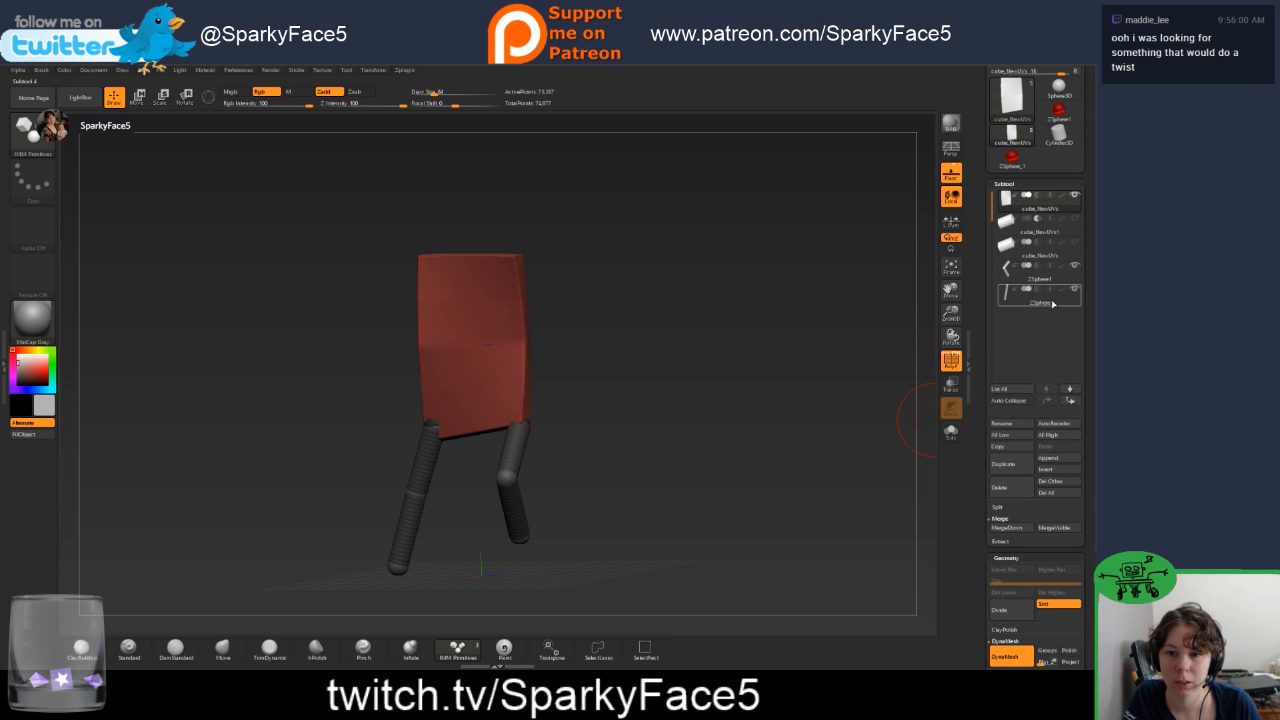
{"action": "mouse_move", "coordinate": [1054, 303]}
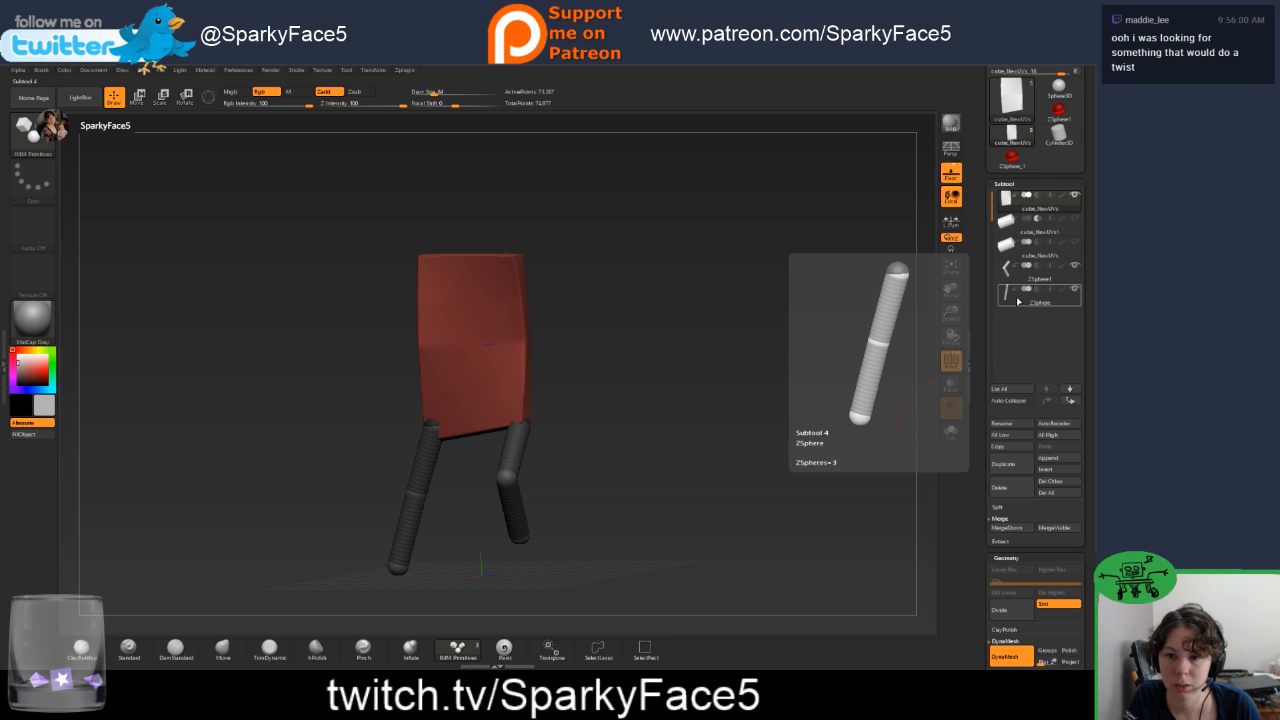
{"action": "left_click", "coordinate": [1019, 303]}
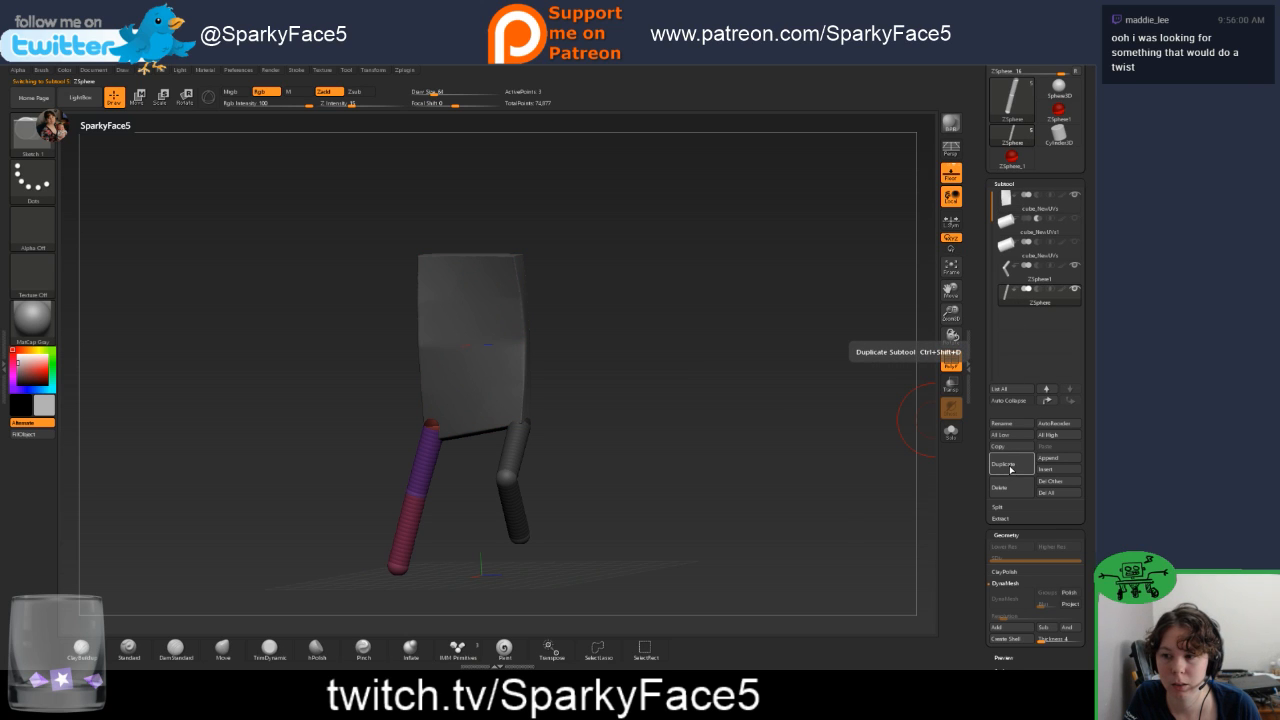
{"action": "left_click", "coordinate": [1011, 466]}
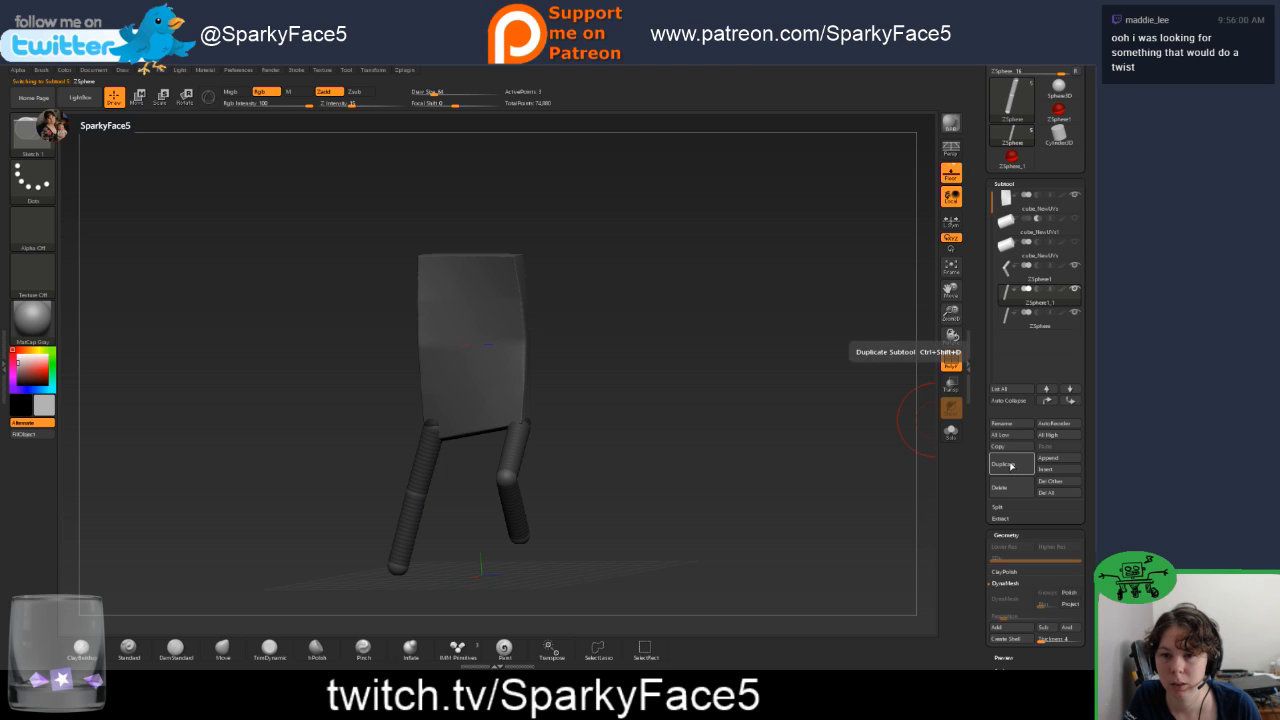
{"action": "key", "text": "w"}
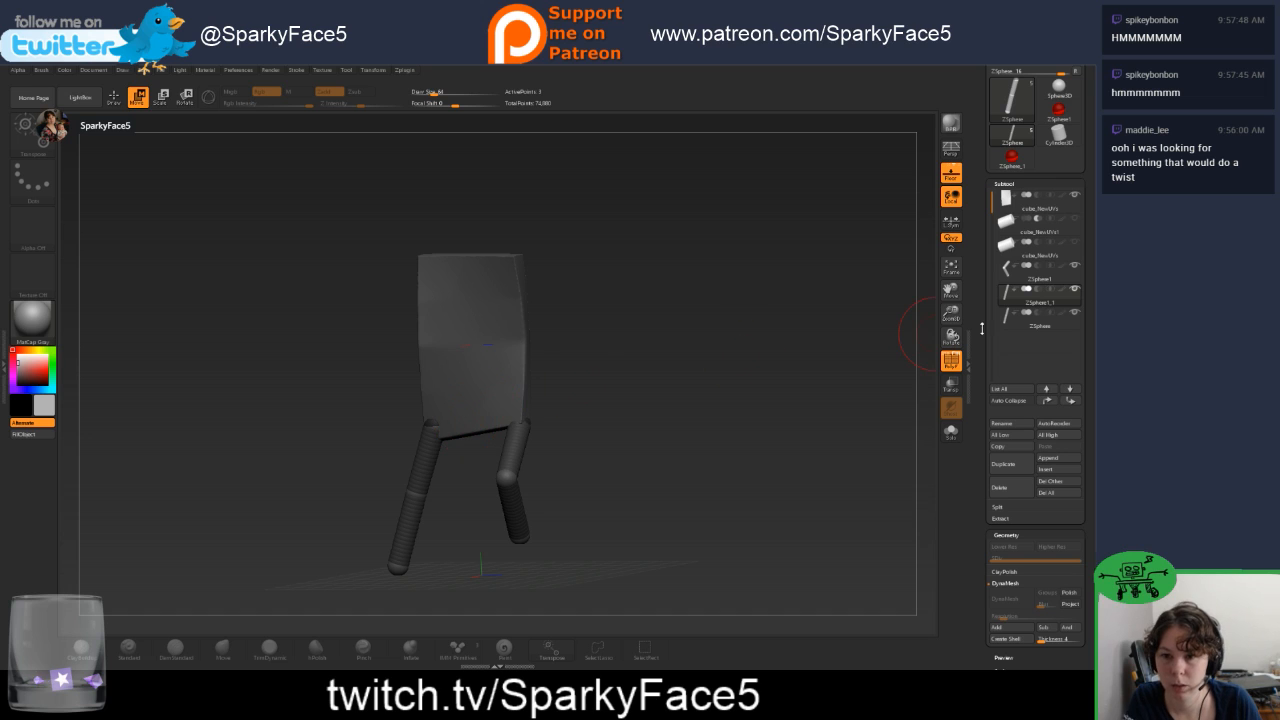
{"action": "left_click", "coordinate": [1010, 307]}
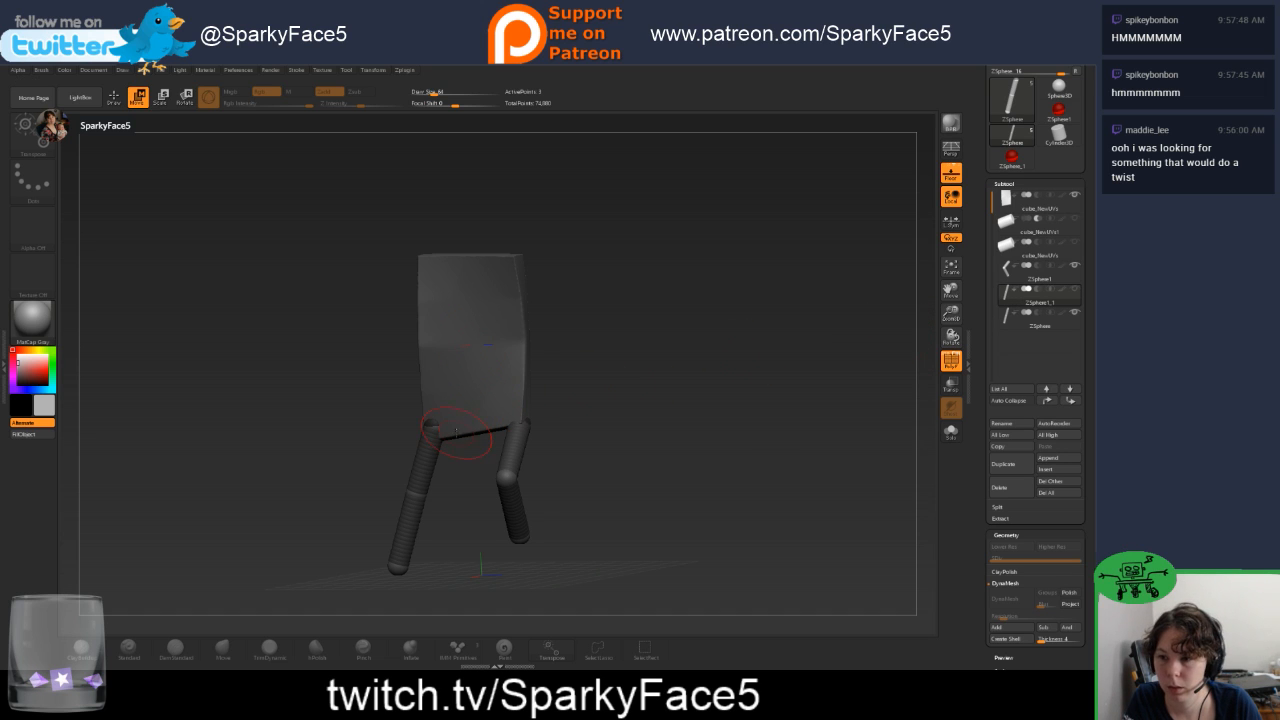
{"action": "left_click", "coordinate": [1075, 290]}
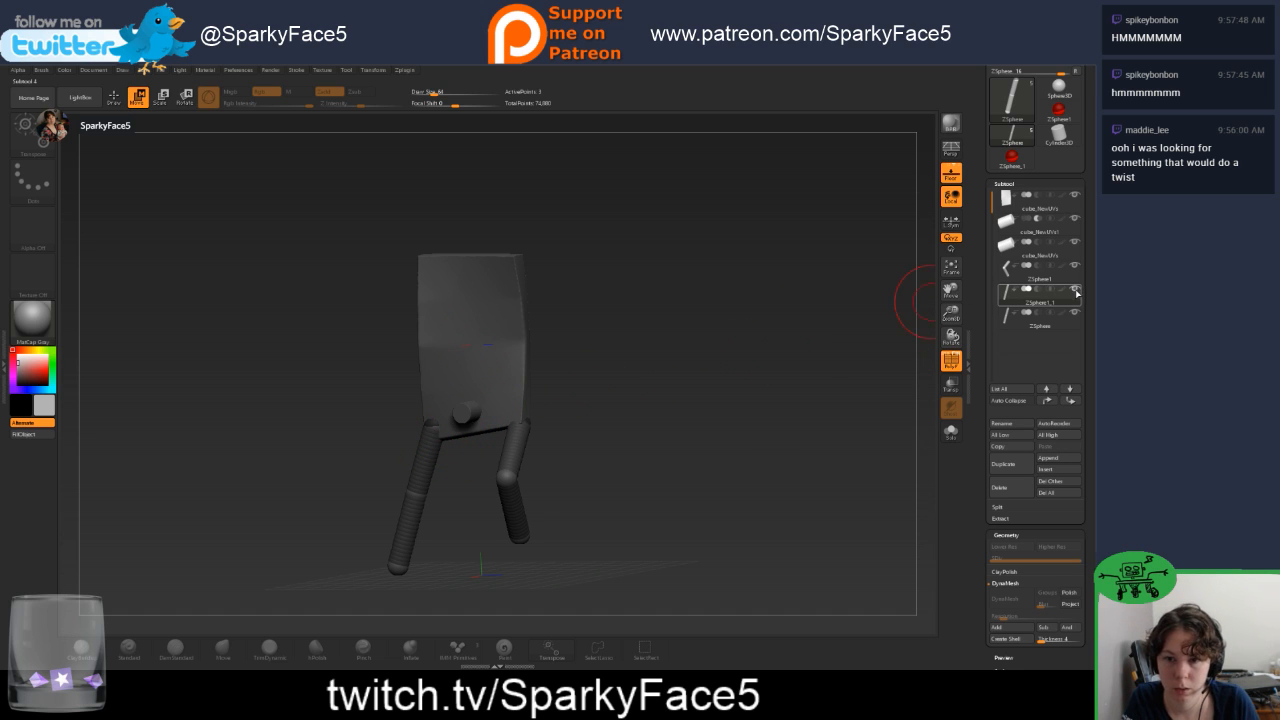
{"action": "mouse_move", "coordinate": [1030, 303]}
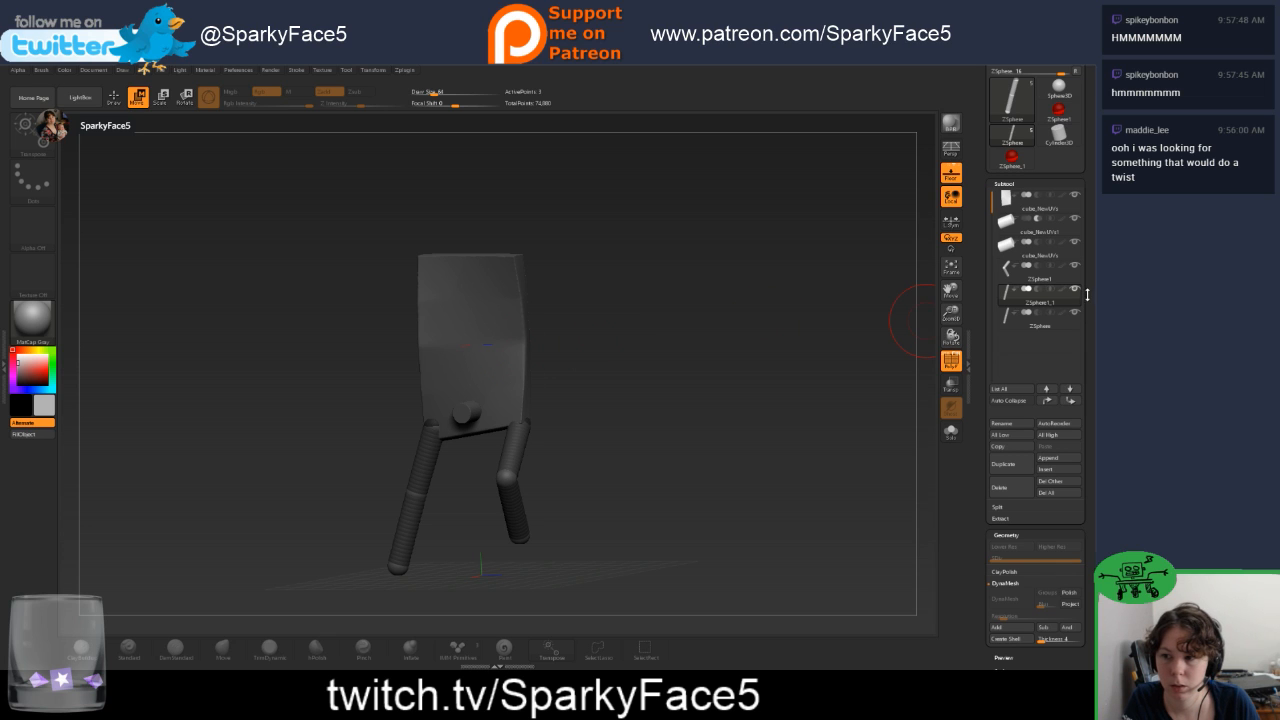
{"action": "mouse_move", "coordinate": [1074, 242]}
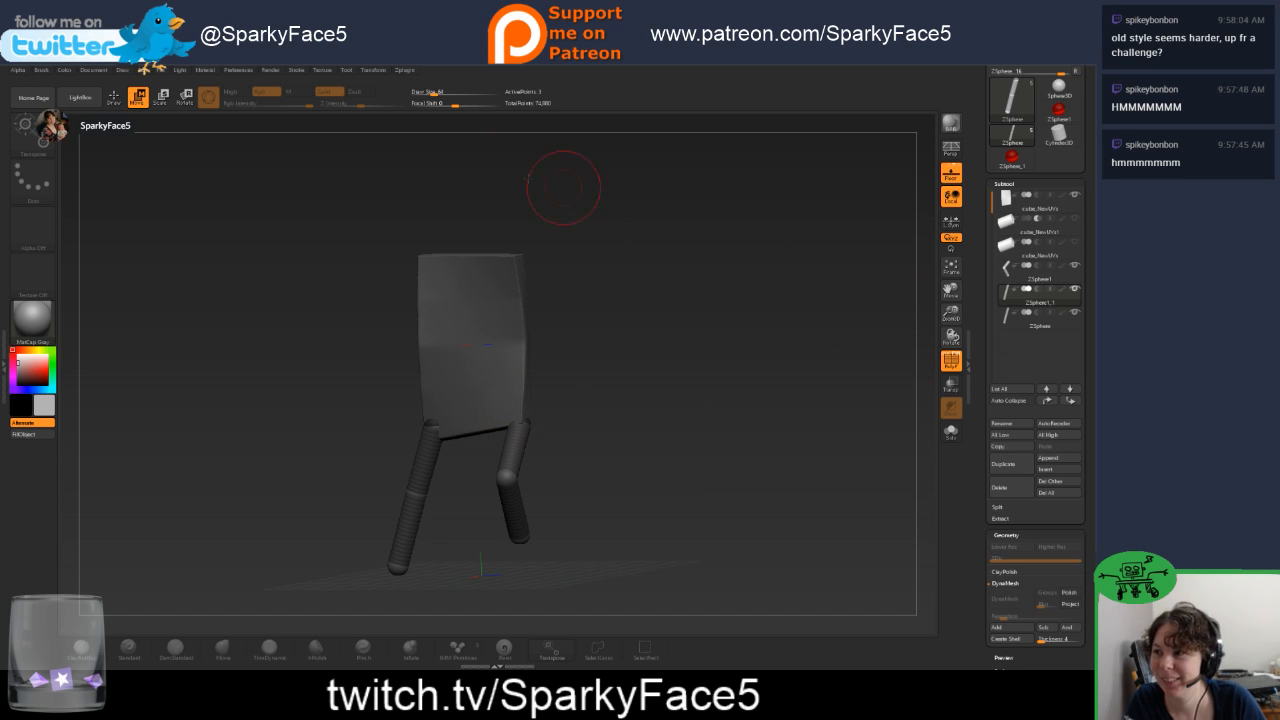
Make the duplicated straight leg the active subtool in Move mode.
{"action": "left_click_drag", "start_coordinate": [460, 425], "coordinate": [560, 418]}
{"action": "left_click", "coordinate": [1060, 325]}
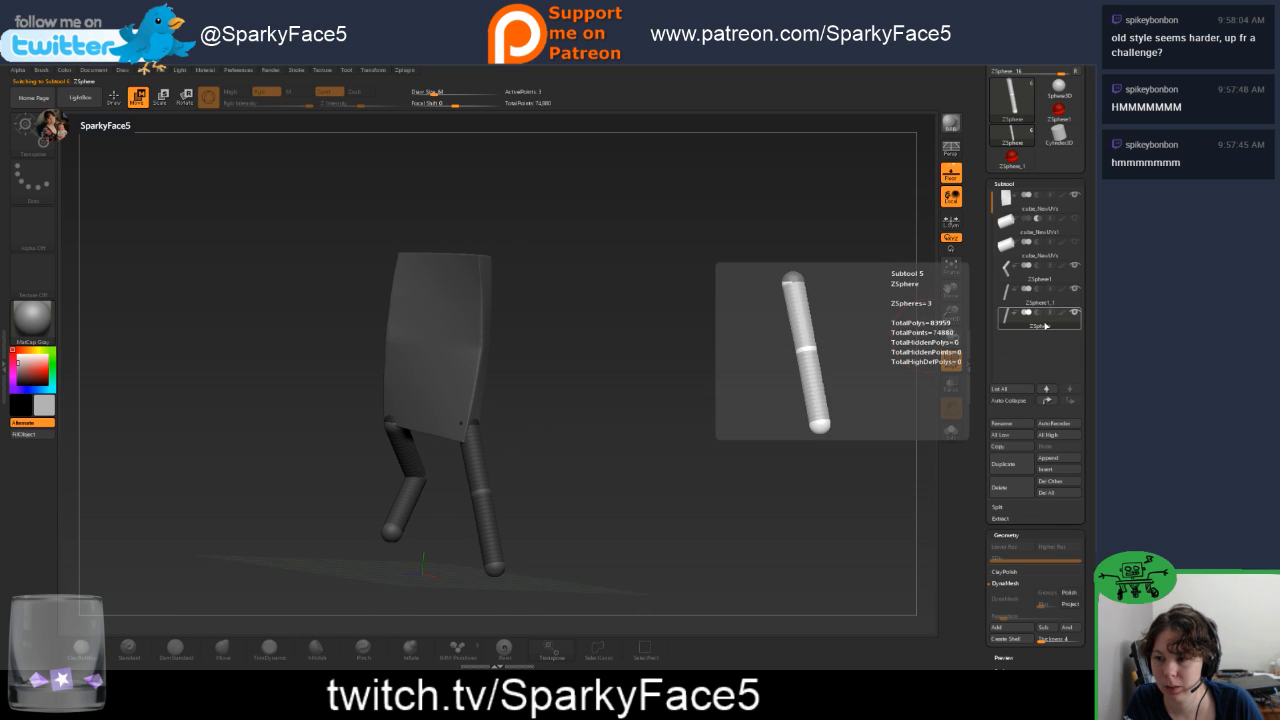
{"action": "left_click", "coordinate": [1078, 292]}
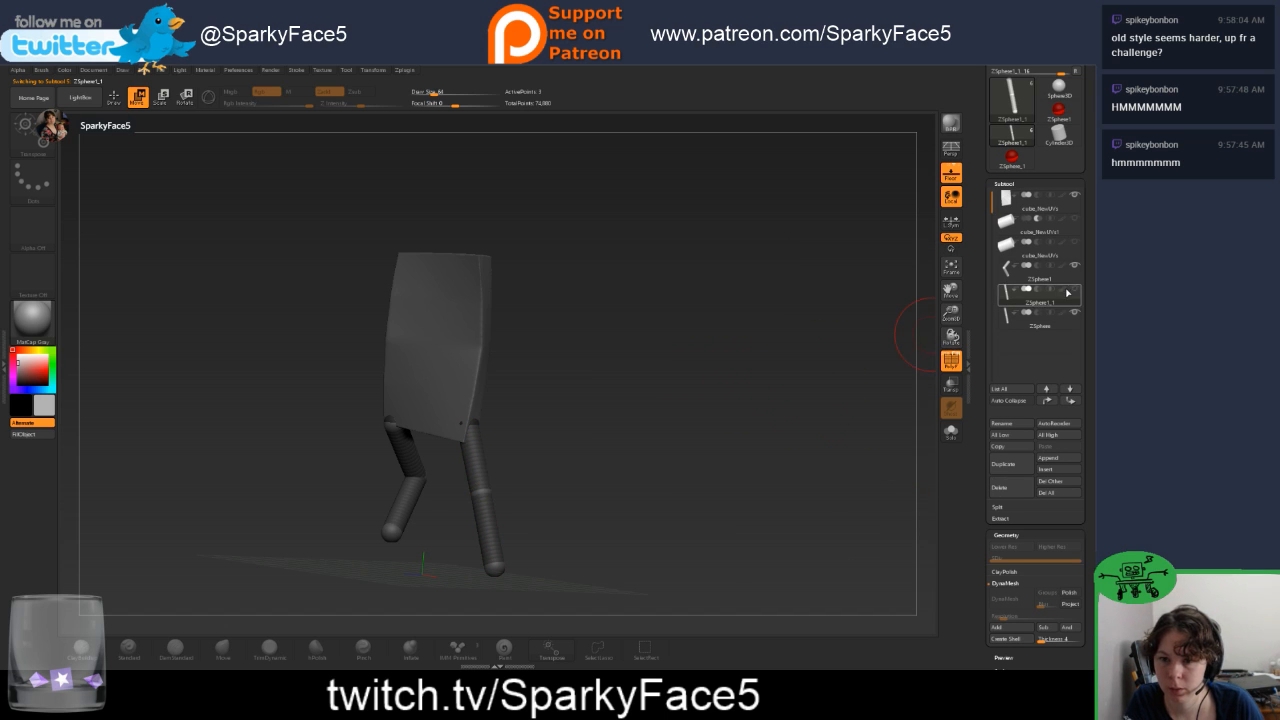
{"action": "left_click", "coordinate": [141, 104]}
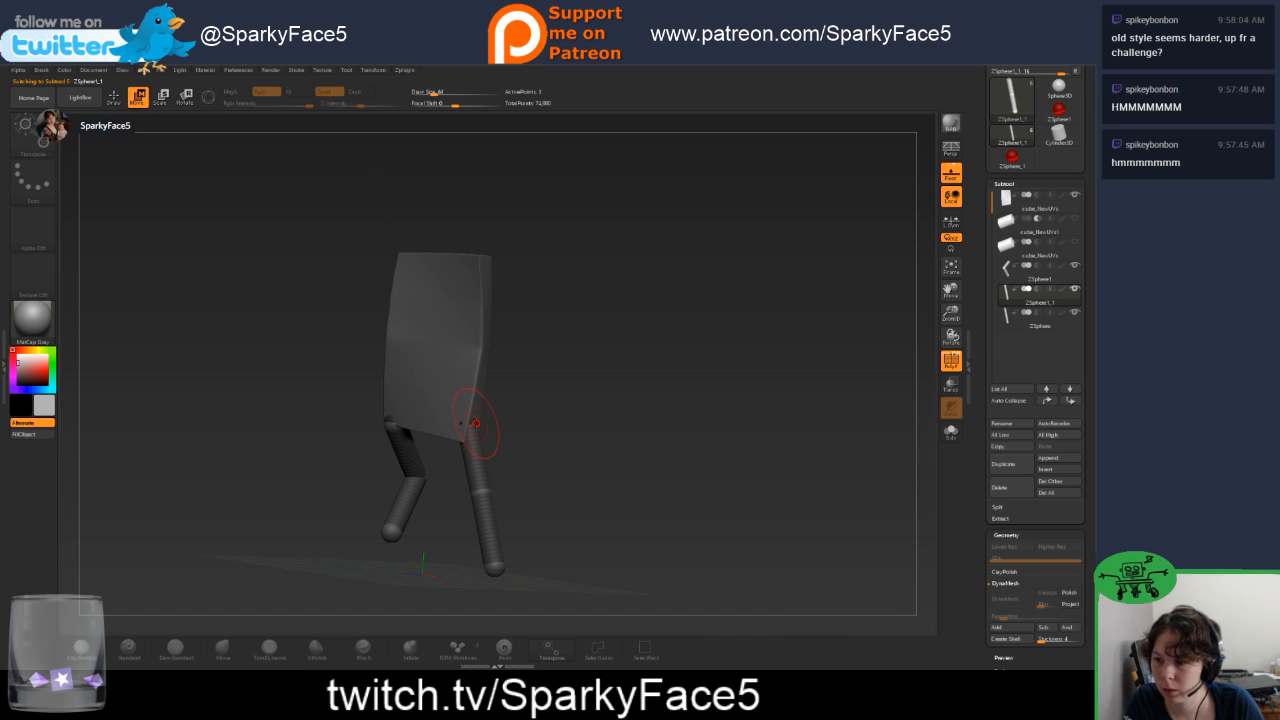
{"action": "left_click_drag", "start_coordinate": [475, 423], "coordinate": [480, 490]}
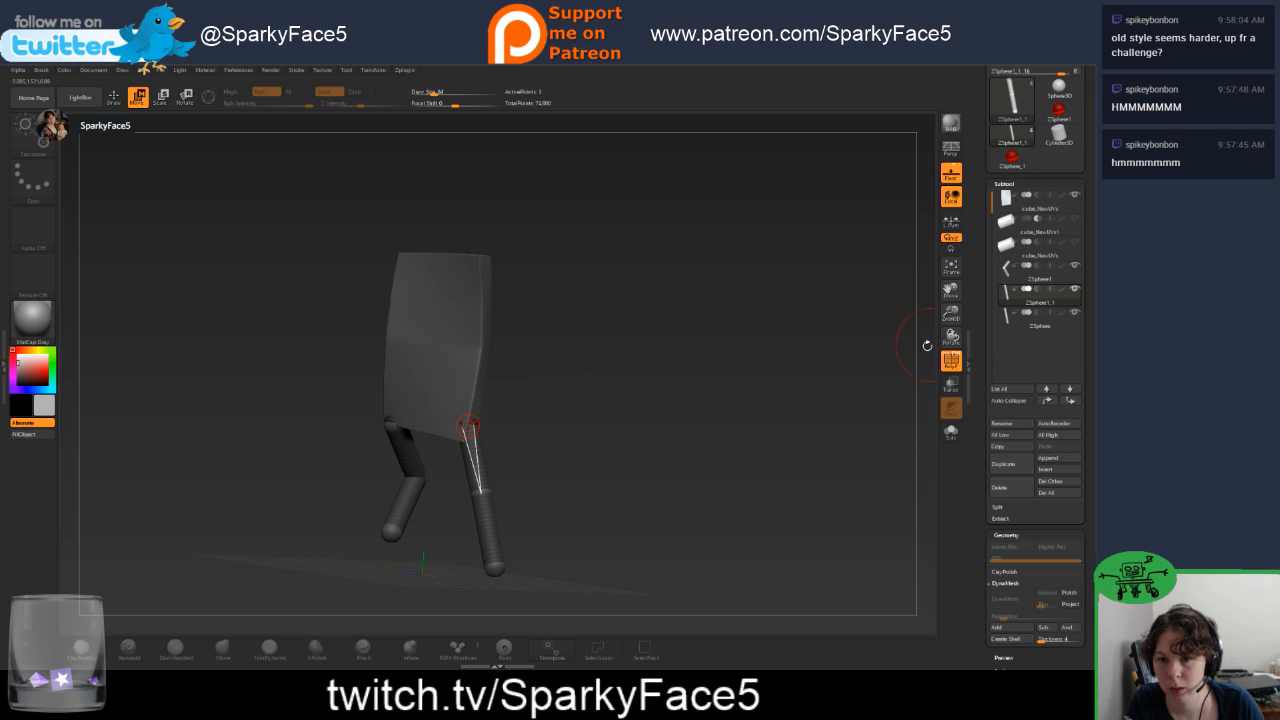
{"action": "mouse_move", "coordinate": [473, 424]}
{"action": "left_mouse_down"}
{"action": "mouse_move", "coordinate": [482, 402]}
{"action": "mouse_move", "coordinate": [563, 384]}
{"action": "left_mouse_up"}
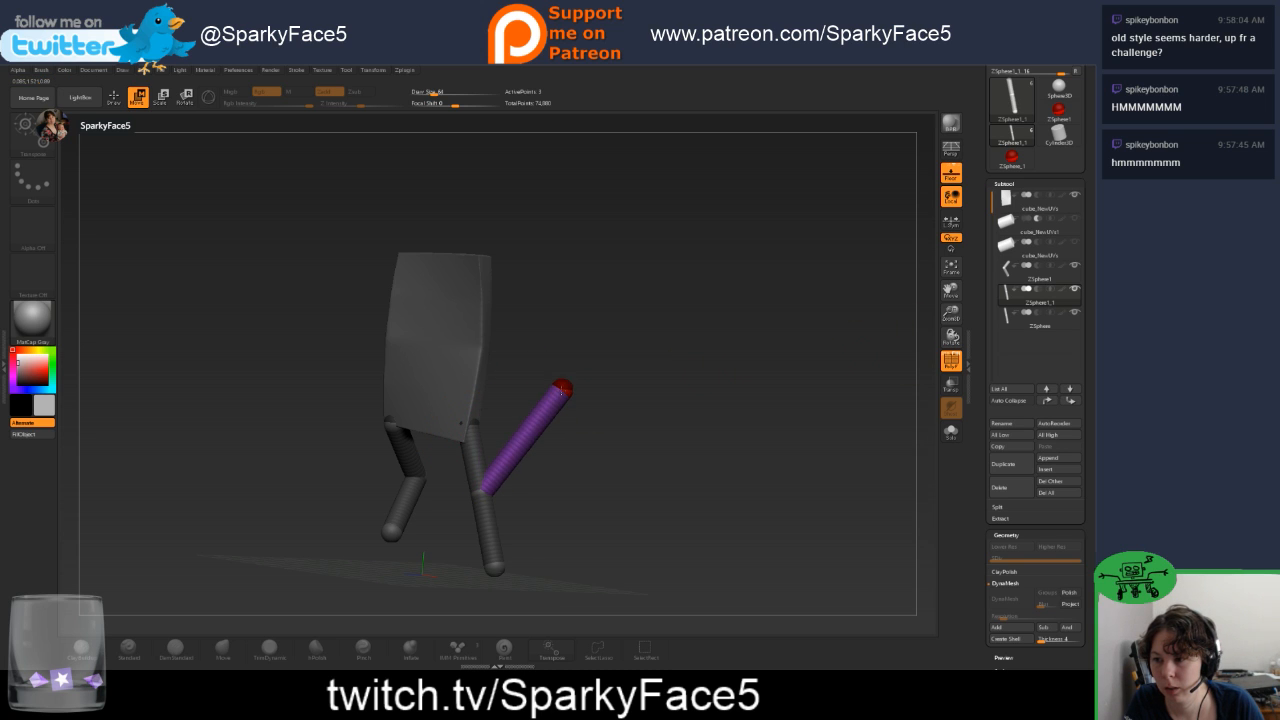
{"action": "mouse_move", "coordinate": [481, 494]}
{"action": "left_mouse_down"}
{"action": "mouse_move", "coordinate": [543, 396]}
{"action": "mouse_move", "coordinate": [543, 423]}
{"action": "left_mouse_up"}
{"action": "key", "text": "ctrl+z"}
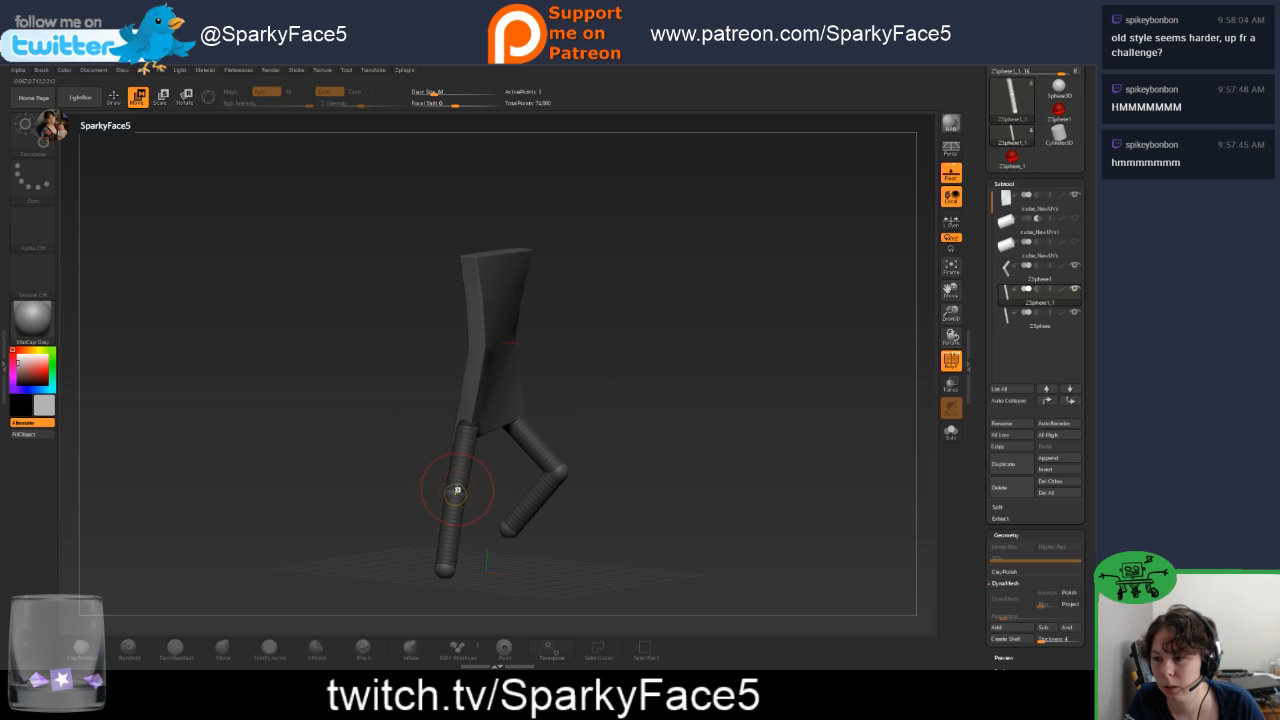
Move the duplicated limb up to the body's upper side as an arm, bending its elbow and raising the forearm.
{"action": "left_click_drag", "start_coordinate": [457, 490], "coordinate": [475, 314]}
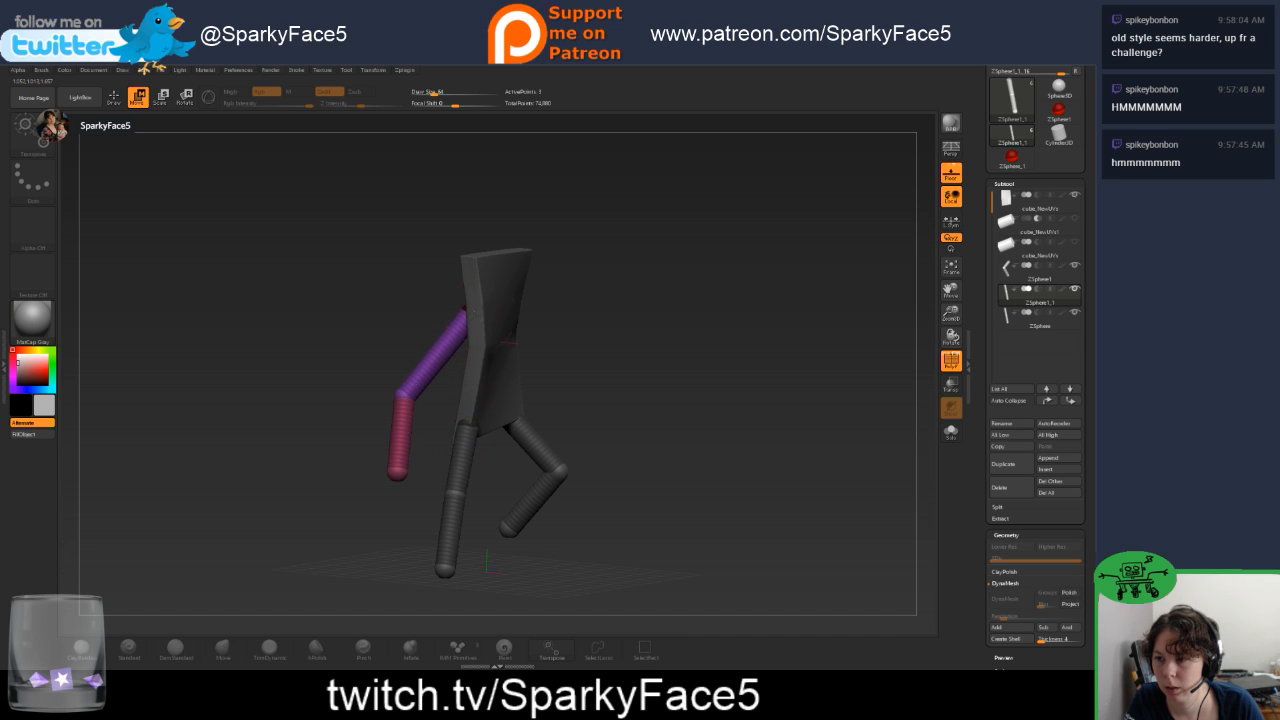
{"action": "mouse_move", "coordinate": [652, 328]}
{"action": "left_mouse_down"}
{"action": "mouse_move", "coordinate": [614, 323]}
{"action": "mouse_move", "coordinate": [660, 316]}
{"action": "left_mouse_up"}
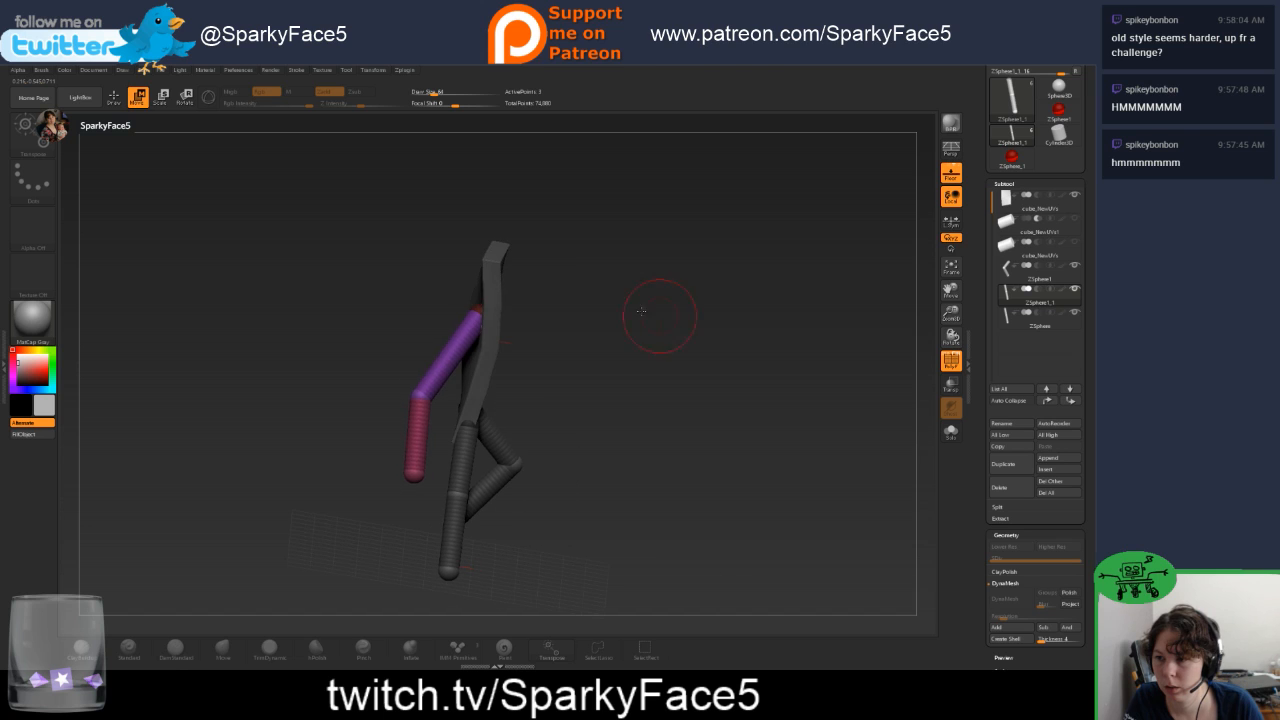
{"action": "mouse_move", "coordinate": [477, 311]}
{"action": "left_mouse_down"}
{"action": "mouse_move", "coordinate": [508, 319]}
{"action": "mouse_move", "coordinate": [496, 321]}
{"action": "left_mouse_up"}
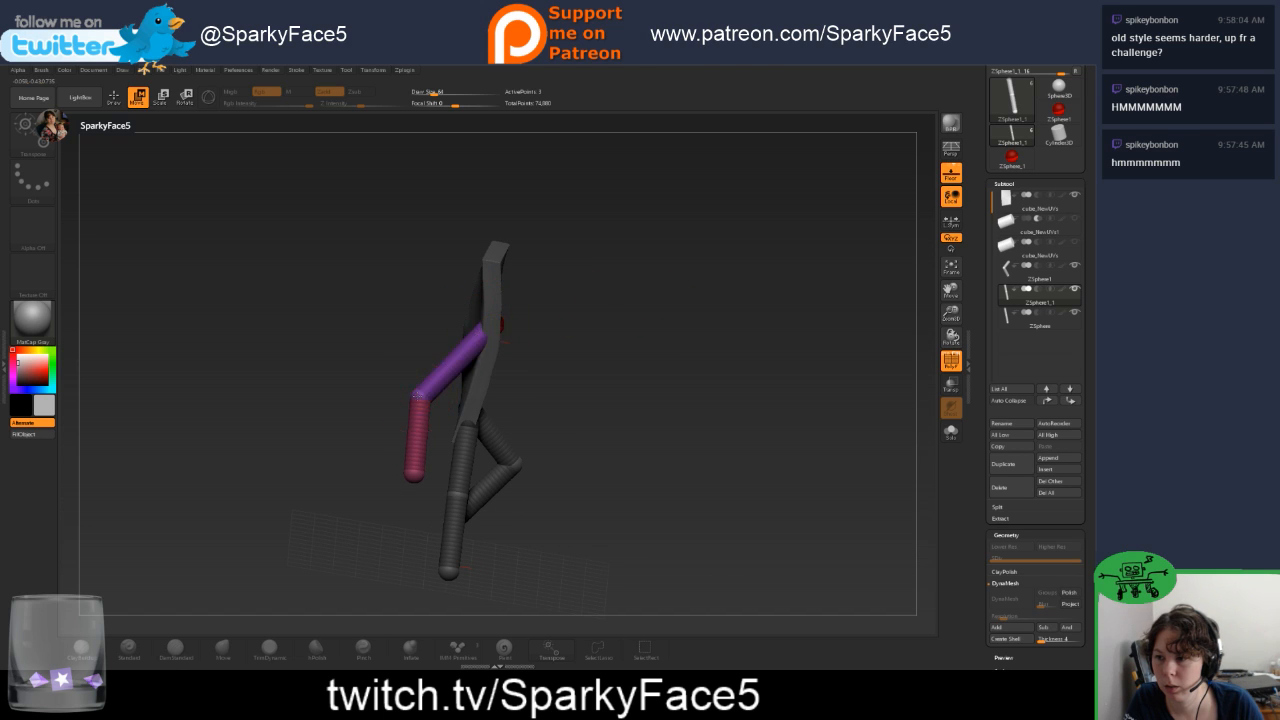
{"action": "left_click_drag", "start_coordinate": [418, 396], "coordinate": [484, 413]}
{"action": "left_click_drag", "start_coordinate": [412, 470], "coordinate": [561, 368]}
Shift the arm's shoulder onto the body's side edge and reposition the elbow and hand into a raised V-shaped bend.
{"action": "left_click_drag", "start_coordinate": [640, 350], "coordinate": [594, 342]}
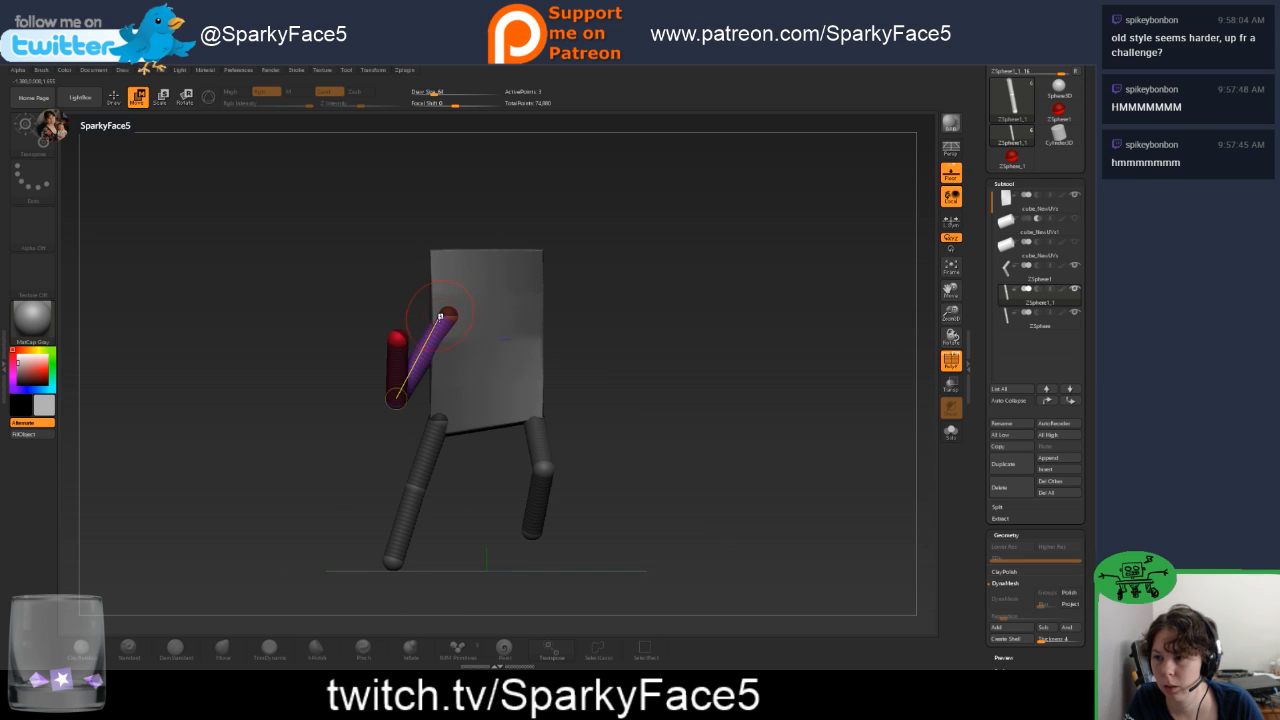
{"action": "left_click_drag", "start_coordinate": [448, 314], "coordinate": [360, 325]}
{"action": "left_click_drag", "start_coordinate": [398, 401], "coordinate": [377, 357]}
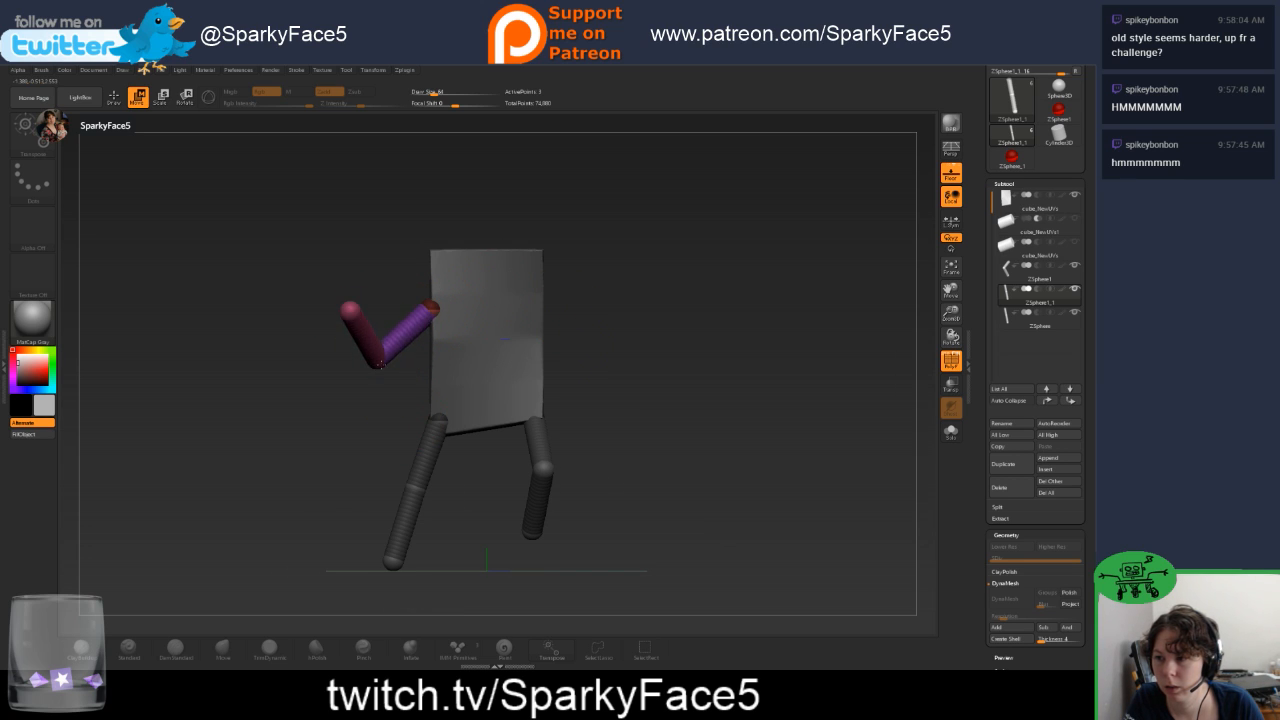
{"action": "left_click_drag", "start_coordinate": [350, 312], "coordinate": [344, 304]}
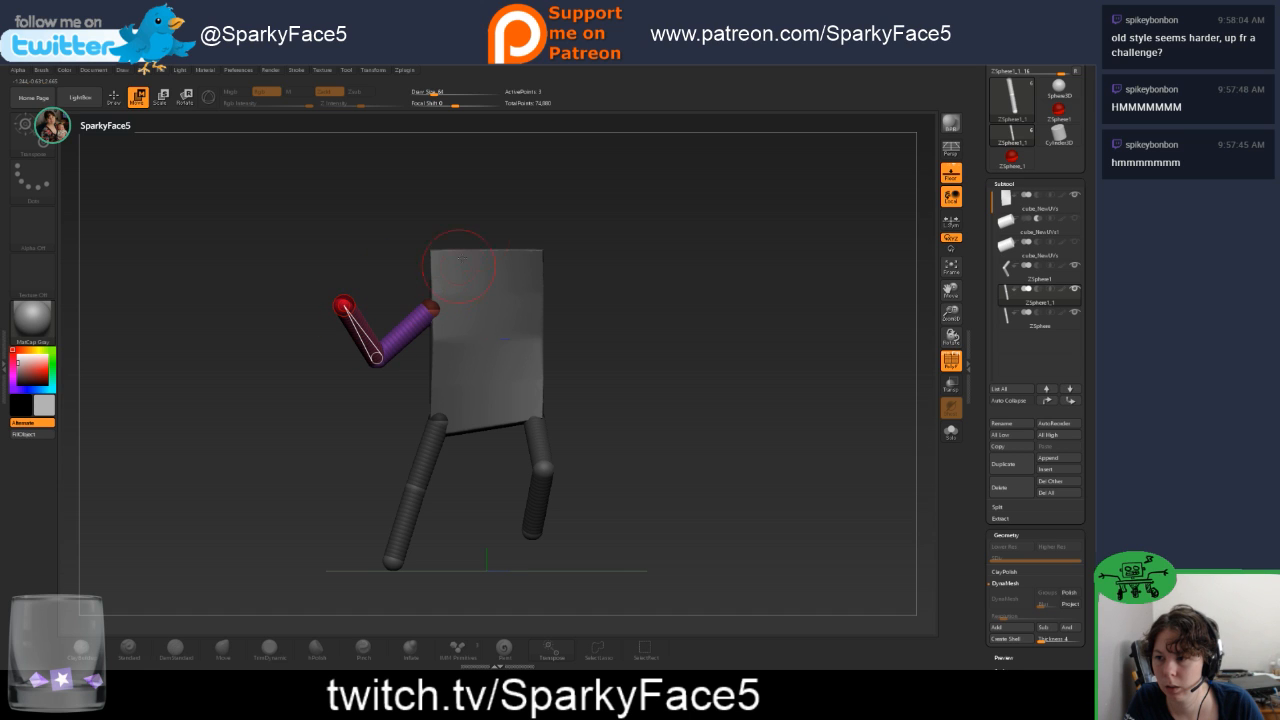
Duplicate the bent arm and mirror the copy to the opposite side of the body.
{"action": "left_click_drag", "start_coordinate": [613, 342], "coordinate": [592, 342]}
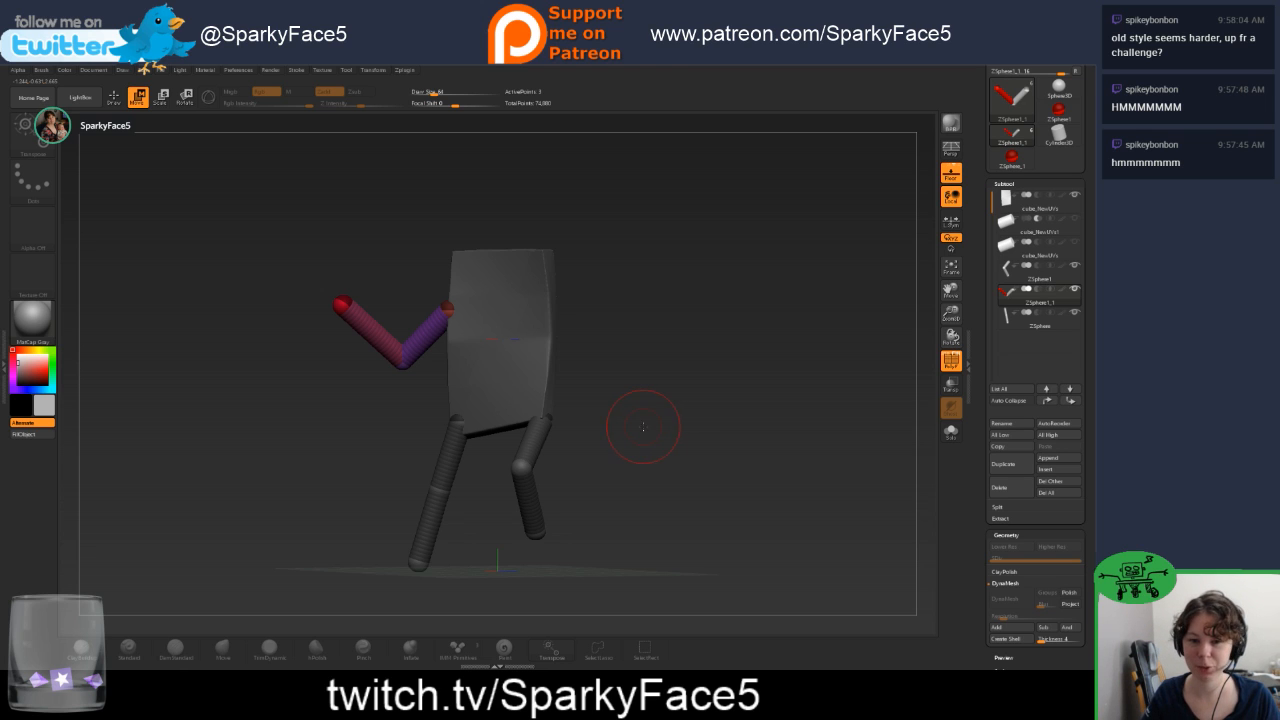
{"action": "left_click_drag", "start_coordinate": [652, 384], "coordinate": [685, 386]}
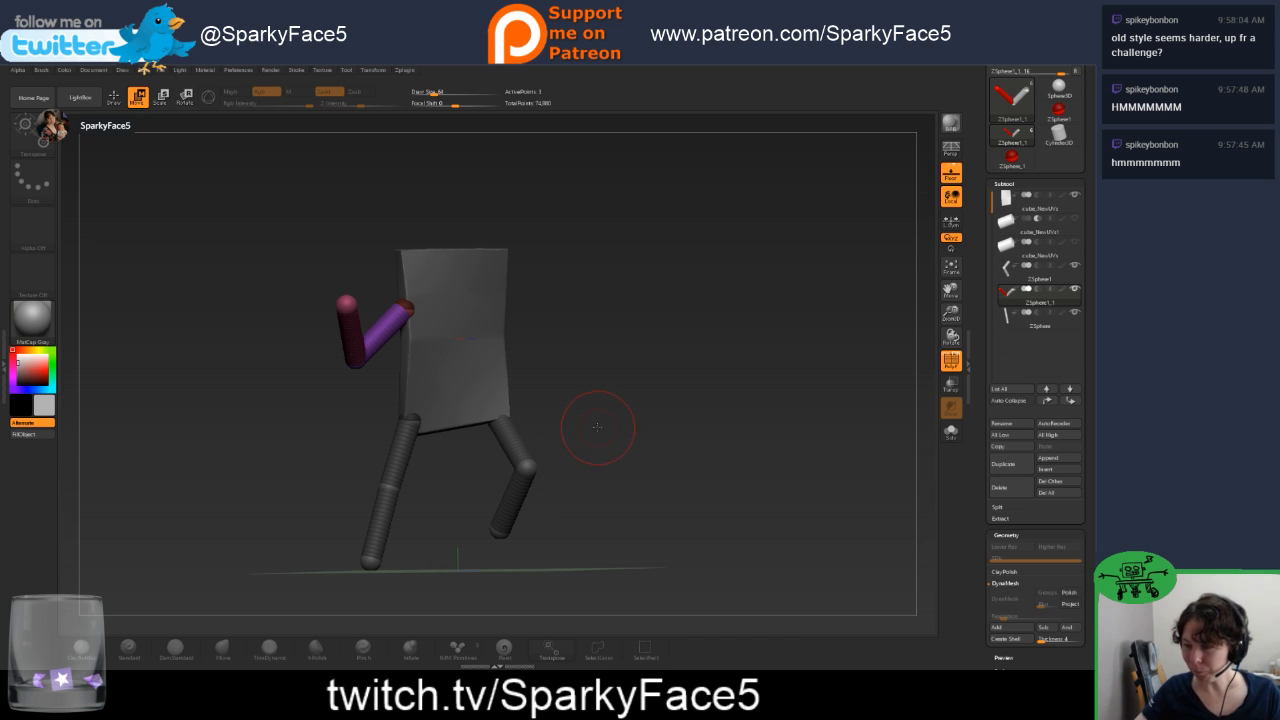
{"action": "mouse_move", "coordinate": [629, 371]}
{"action": "left_mouse_down"}
{"action": "mouse_move", "coordinate": [594, 364]}
{"action": "mouse_move", "coordinate": [674, 346]}
{"action": "mouse_move", "coordinate": [632, 339]}
{"action": "mouse_move", "coordinate": [643, 285]}
{"action": "left_mouse_up"}
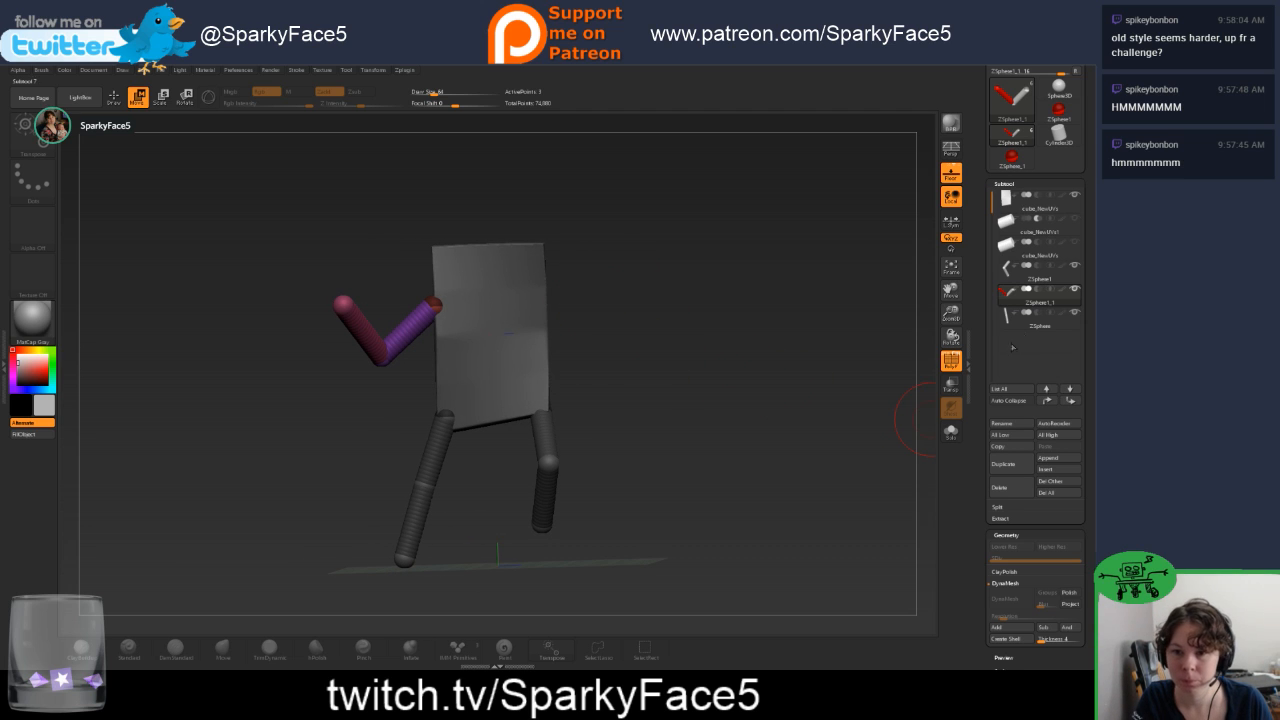
{"action": "left_click", "coordinate": [1003, 463]}
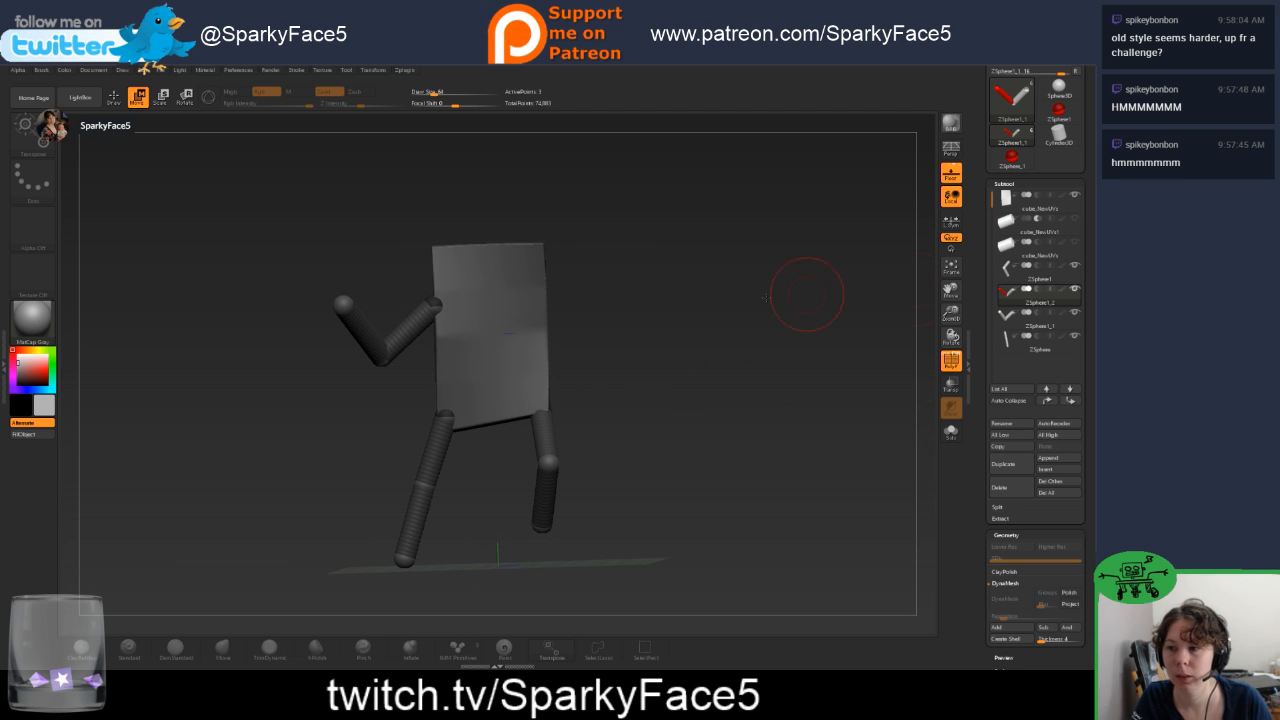
{"action": "left_click_drag", "start_coordinate": [981, 589], "coordinate": [988, 458]}
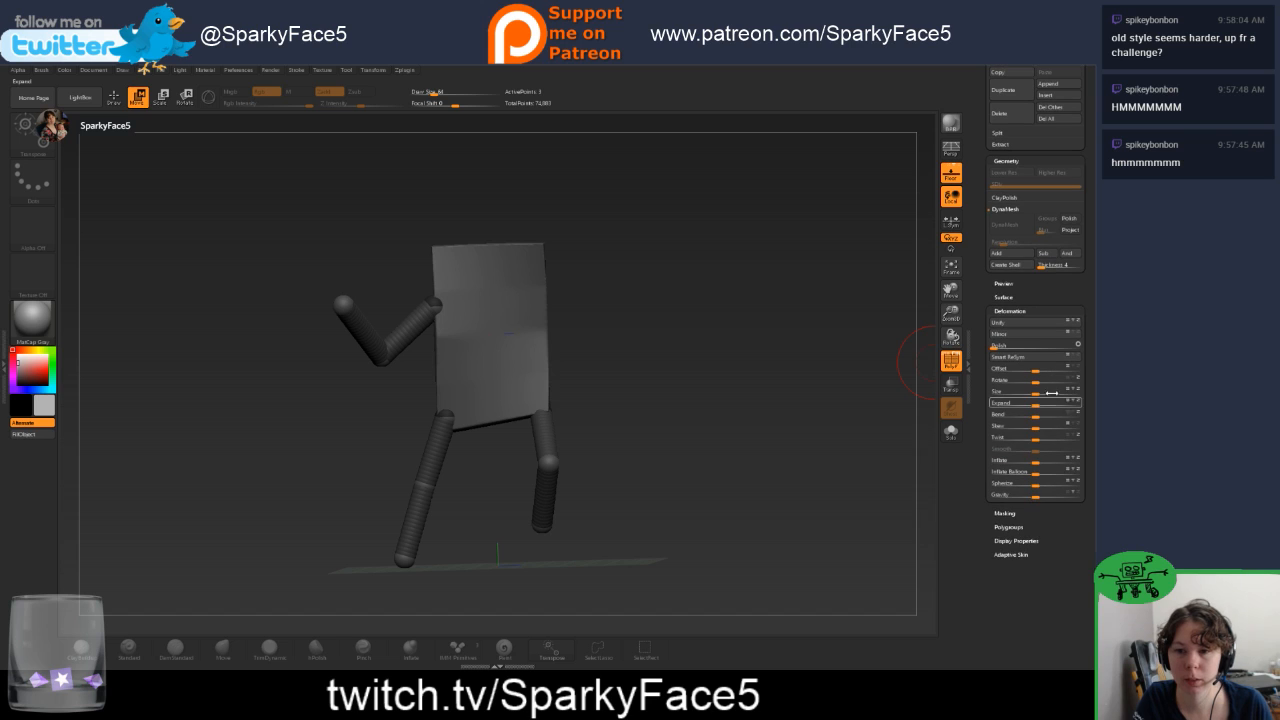
{"action": "left_click", "coordinate": [1060, 334]}
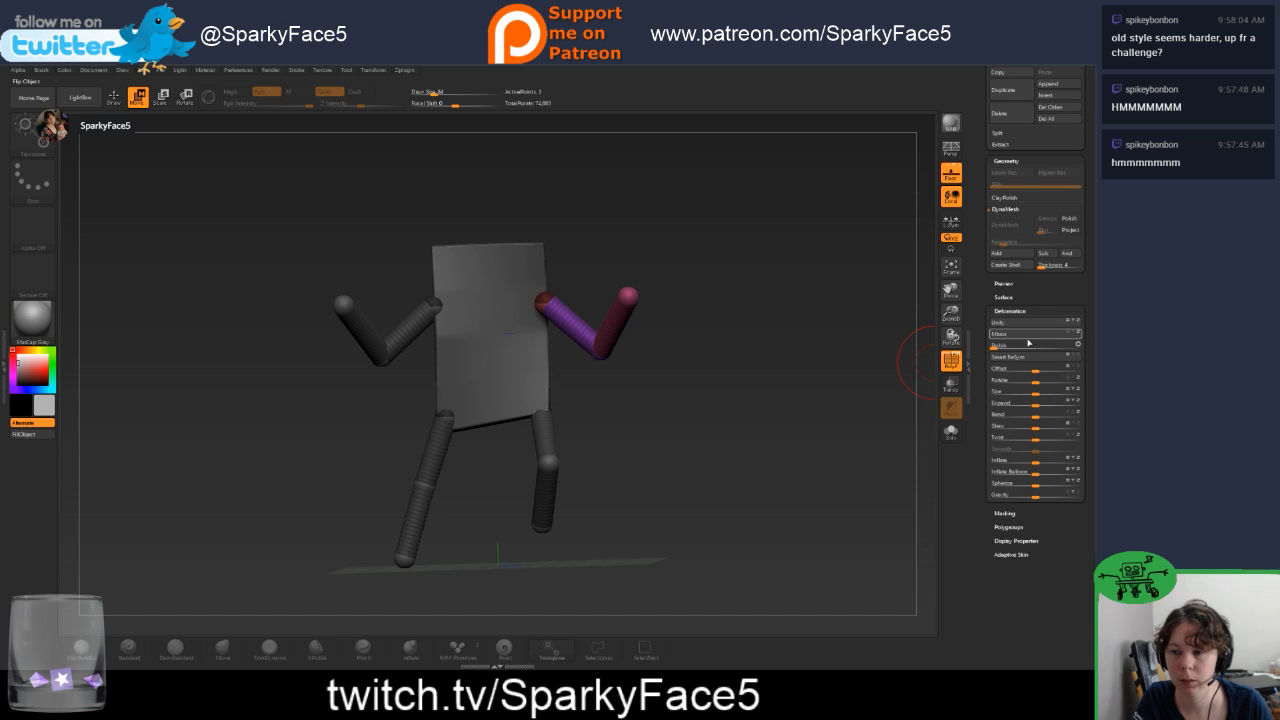
Raise the mirrored arm's elbow above its shoulder and fold the forearm inward over the top of the body.
{"action": "left_click_drag", "start_coordinate": [820, 400], "coordinate": [740, 422]}
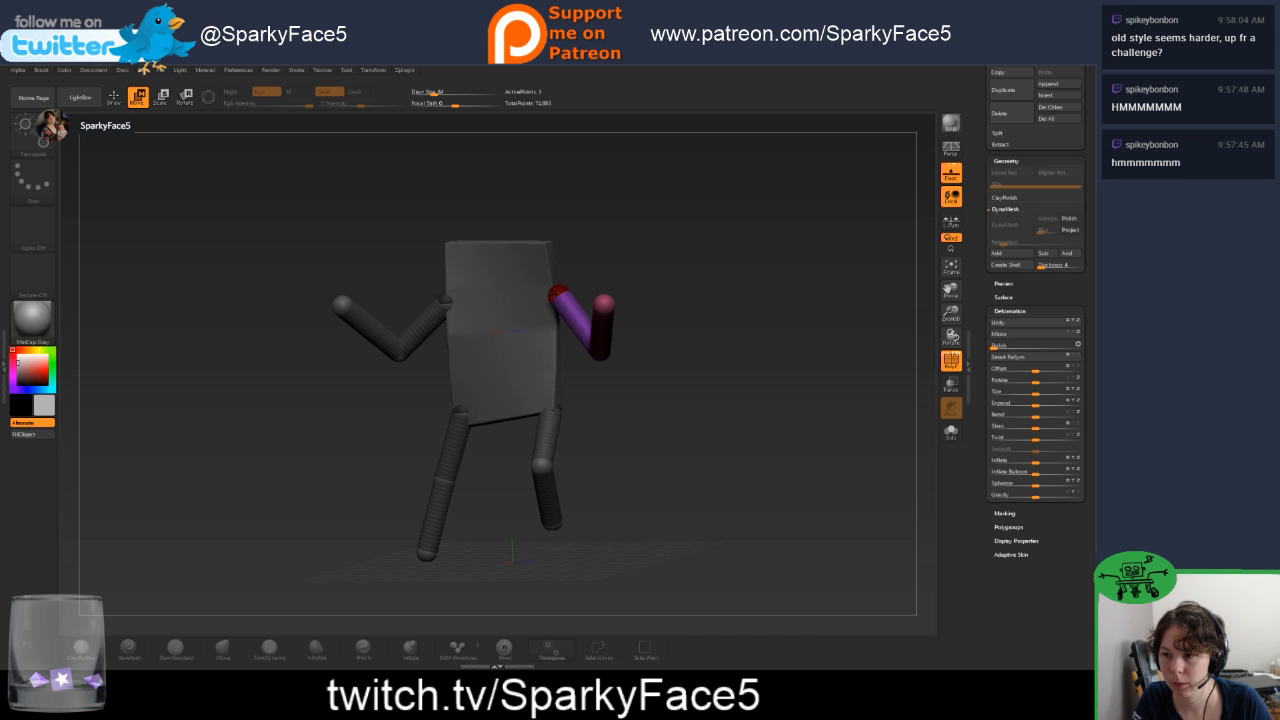
{"action": "mouse_move", "coordinate": [549, 297]}
{"action": "left_mouse_down"}
{"action": "mouse_move", "coordinate": [598, 347]}
{"action": "mouse_move", "coordinate": [586, 210]}
{"action": "left_mouse_up"}
{"action": "mouse_move", "coordinate": [656, 248]}
{"action": "left_mouse_down"}
{"action": "mouse_move", "coordinate": [651, 213]}
{"action": "mouse_move", "coordinate": [691, 223]}
{"action": "left_mouse_up"}
{"action": "mouse_move", "coordinate": [646, 186]}
{"action": "left_mouse_down"}
{"action": "mouse_move", "coordinate": [612, 219]}
{"action": "mouse_move", "coordinate": [603, 206]}
{"action": "mouse_move", "coordinate": [548, 214]}
{"action": "mouse_move", "coordinate": [500, 244]}
{"action": "mouse_move", "coordinate": [508, 234]}
{"action": "left_mouse_up"}
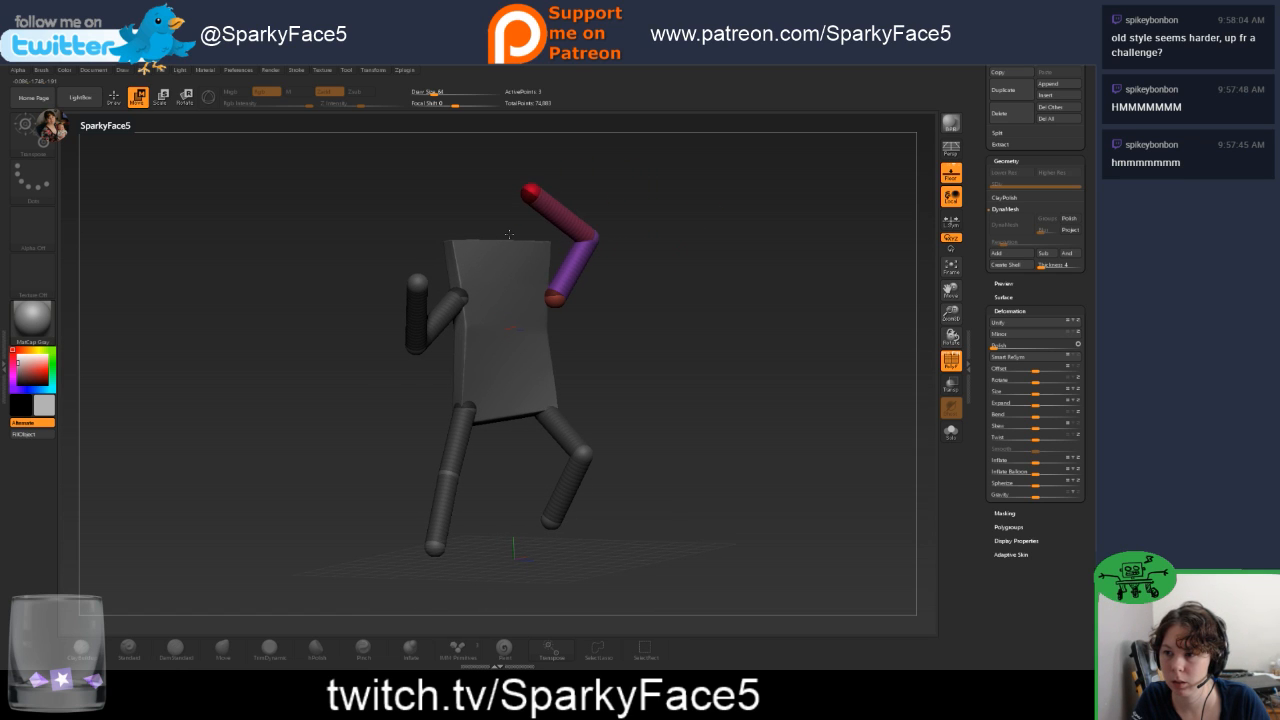
Shift the raised arm's shoulder slightly so it lines up with the thickness of the body's side edge.
{"action": "left_click_drag", "start_coordinate": [640, 262], "coordinate": [604, 257]}
{"action": "mouse_move", "coordinate": [550, 288]}
{"action": "left_mouse_down"}
{"action": "mouse_move", "coordinate": [575, 312]}
{"action": "mouse_move", "coordinate": [540, 312]}
{"action": "mouse_move", "coordinate": [551, 300]}
{"action": "left_mouse_up"}
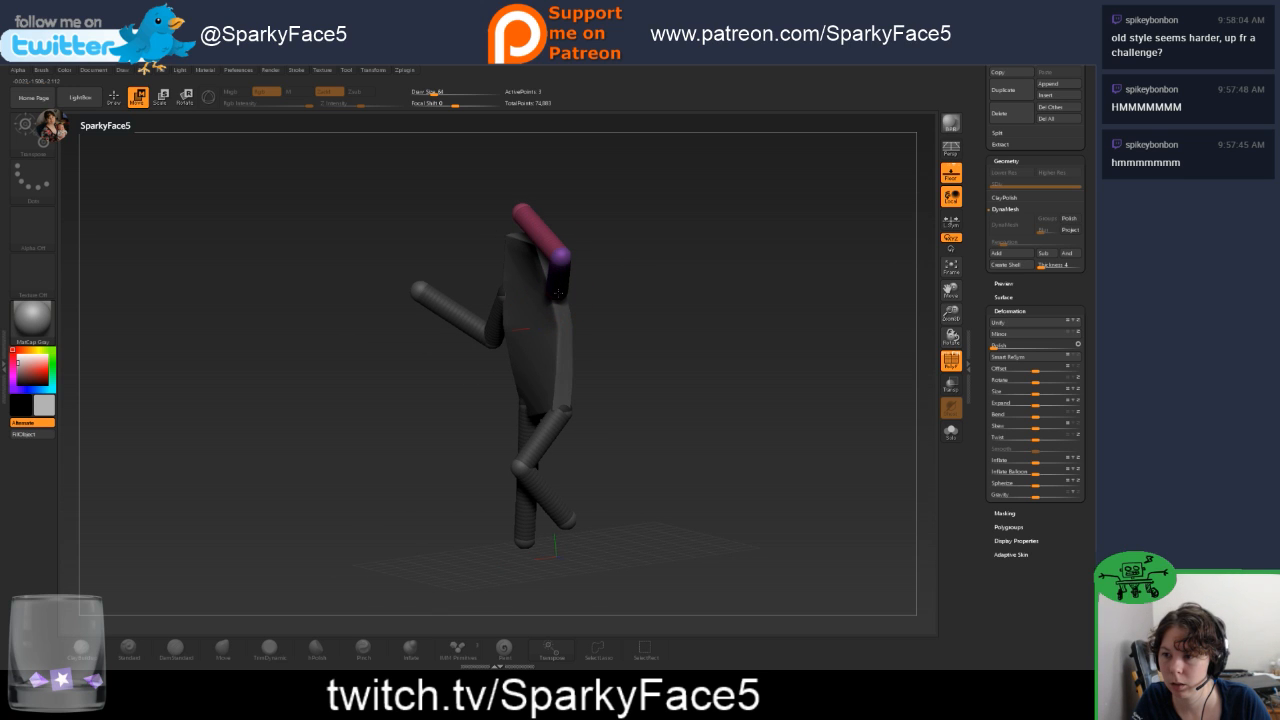
{"action": "mouse_move", "coordinate": [632, 293]}
{"action": "left_mouse_down"}
{"action": "mouse_move", "coordinate": [613, 328]}
{"action": "mouse_move", "coordinate": [633, 365]}
{"action": "mouse_move", "coordinate": [580, 380]}
{"action": "left_mouse_up"}
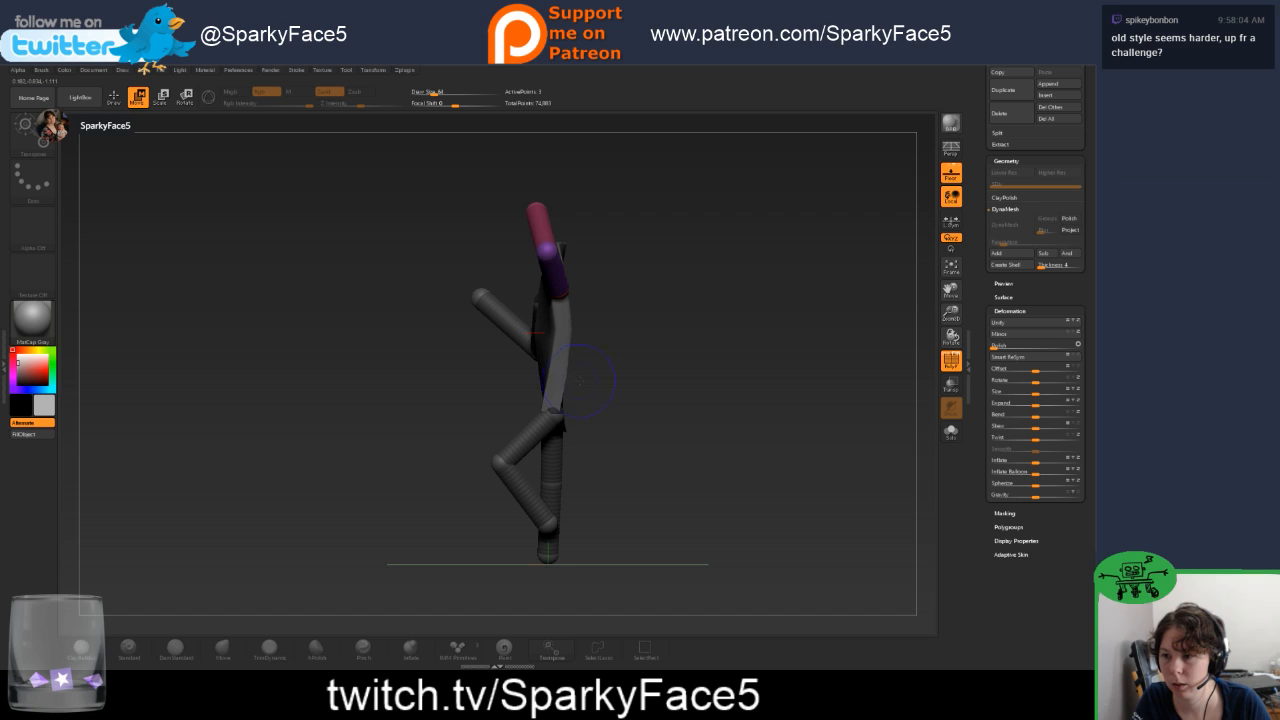
Move the bent leg's foot forward so the lower leg hangs more steeply beneath the knee.
{"action": "mouse_move", "coordinate": [540, 512]}
{"action": "left_mouse_down"}
{"action": "mouse_move", "coordinate": [562, 516]}
{"action": "mouse_move", "coordinate": [516, 508]}
{"action": "left_mouse_up"}
{"action": "left_click", "coordinate": [537, 503], "text": "alt"}
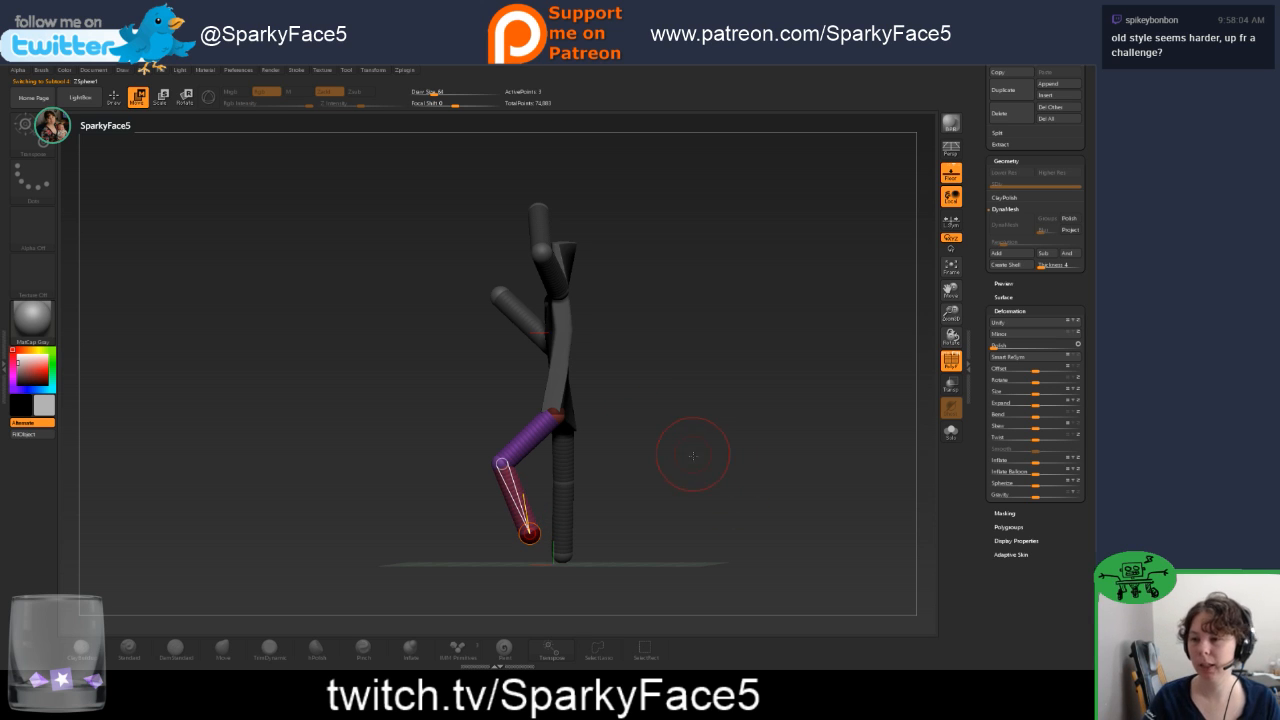
{"action": "left_click_drag", "start_coordinate": [692, 455], "coordinate": [682, 307]}
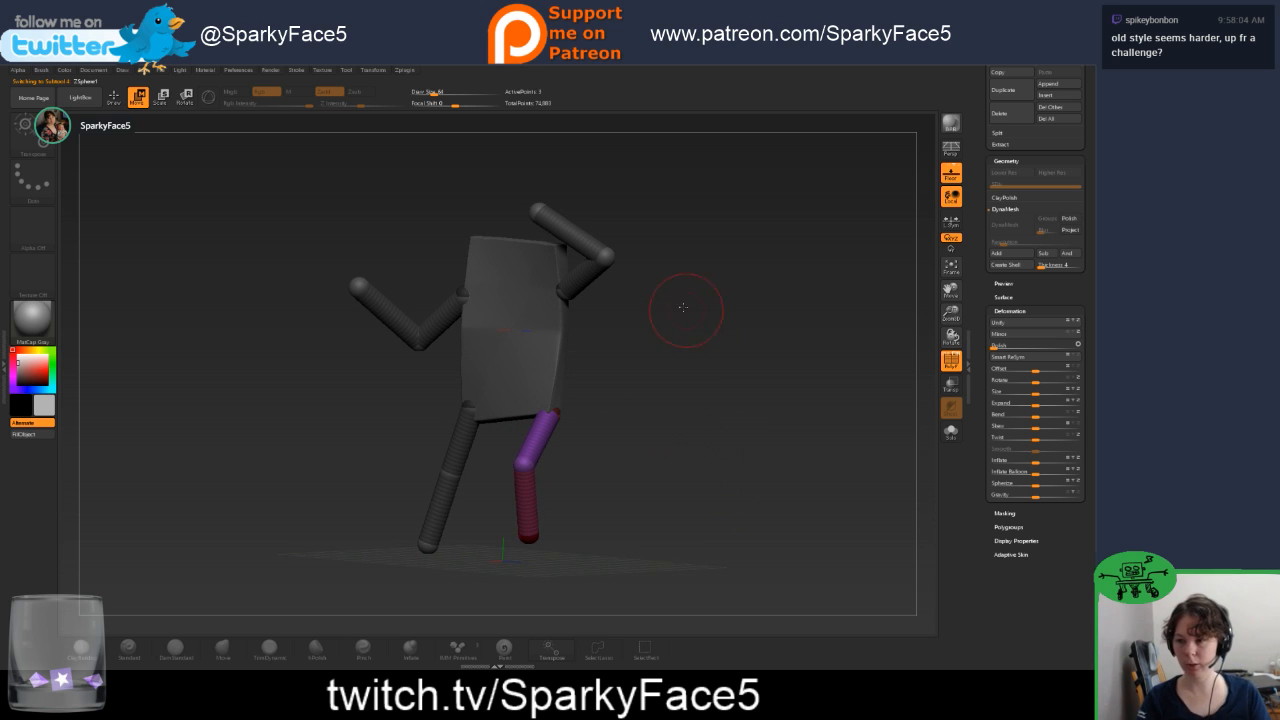
Go through the subtools of the body, button pieces and limbs, ending with the body selected.
{"action": "left_click", "coordinate": [500, 365], "text": "alt"}
{"action": "left_click_drag", "start_coordinate": [518, 230], "coordinate": [510, 424]}
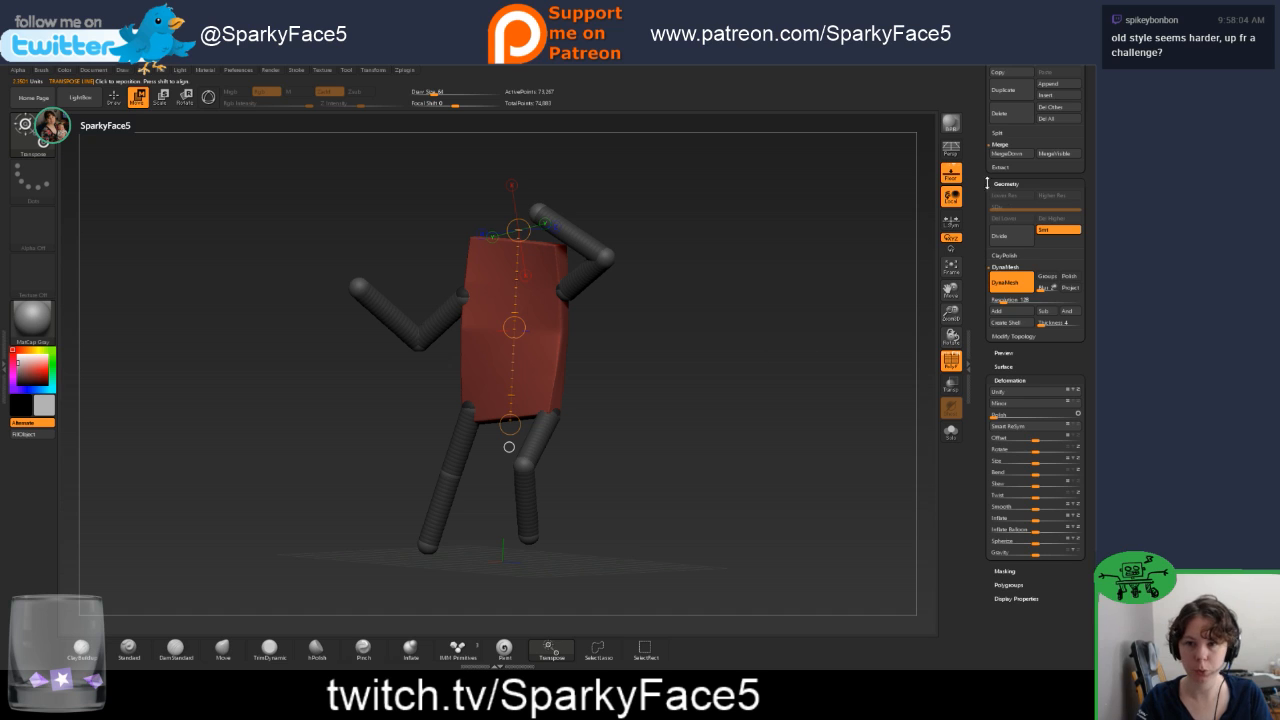
{"action": "scroll", "coordinate": [987, 183], "scroll_direction": "up", "scroll_amount": 5}
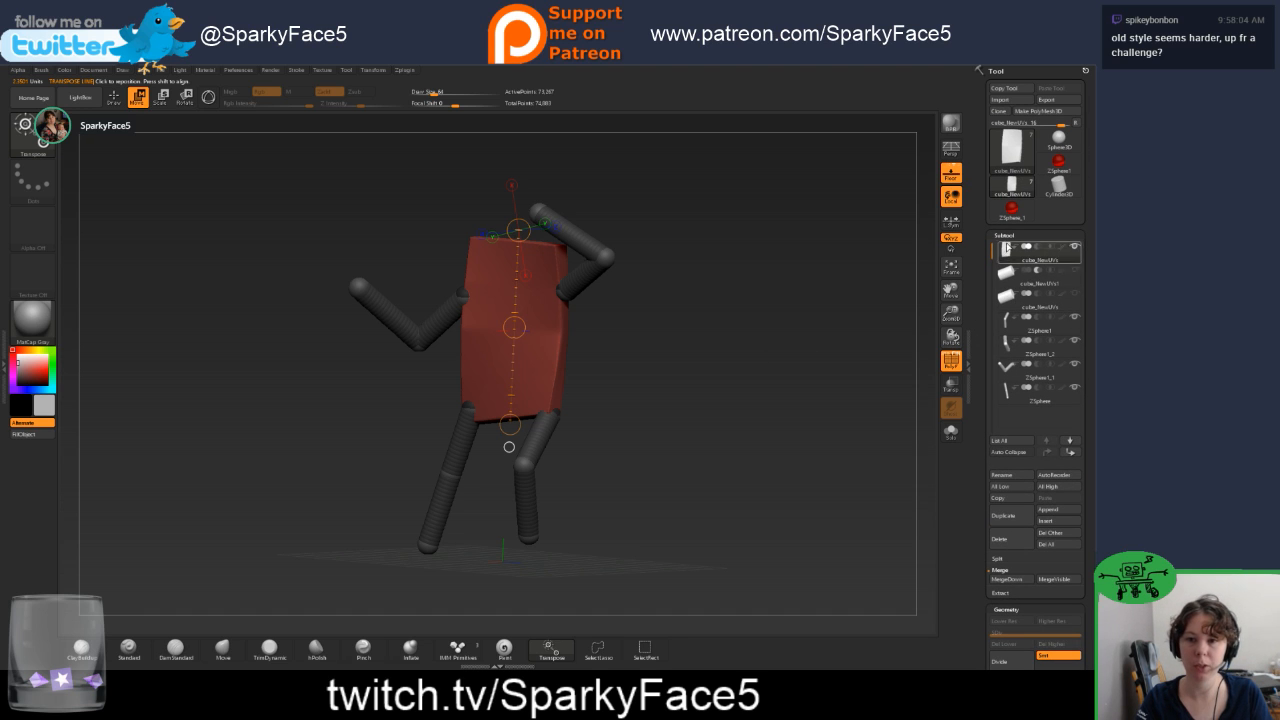
{"action": "left_click", "coordinate": [1027, 278]}
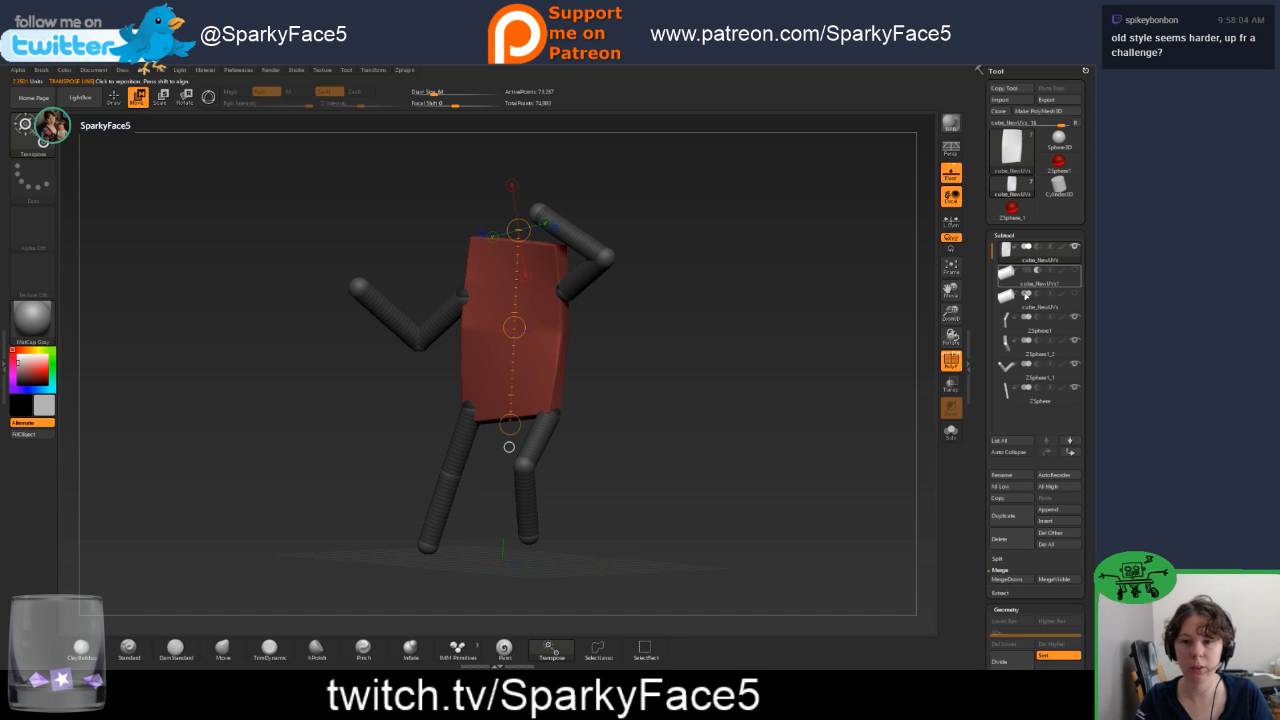
{"action": "left_click", "coordinate": [1008, 342]}
{"action": "left_click", "coordinate": [1008, 366]}
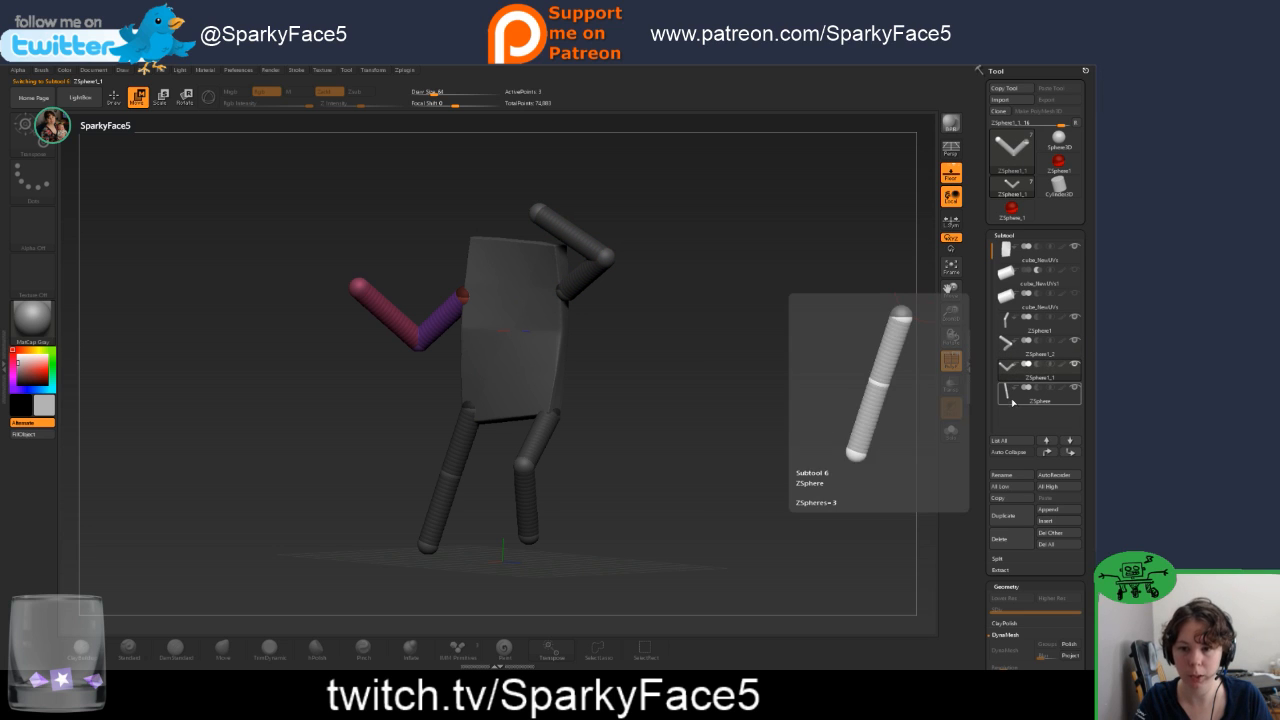
{"action": "left_click", "coordinate": [1011, 252]}
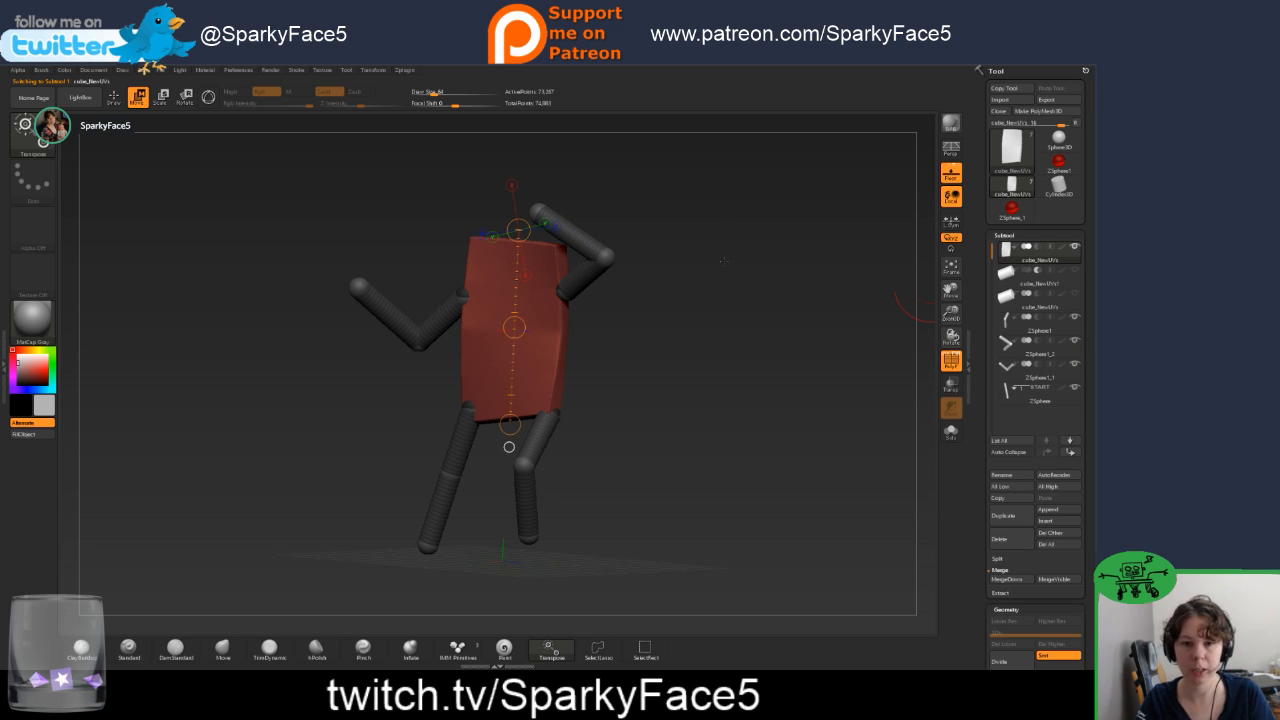
Switch to Draw mode and select the V-shaped arm beside the body.
{"action": "key", "text": "q"}
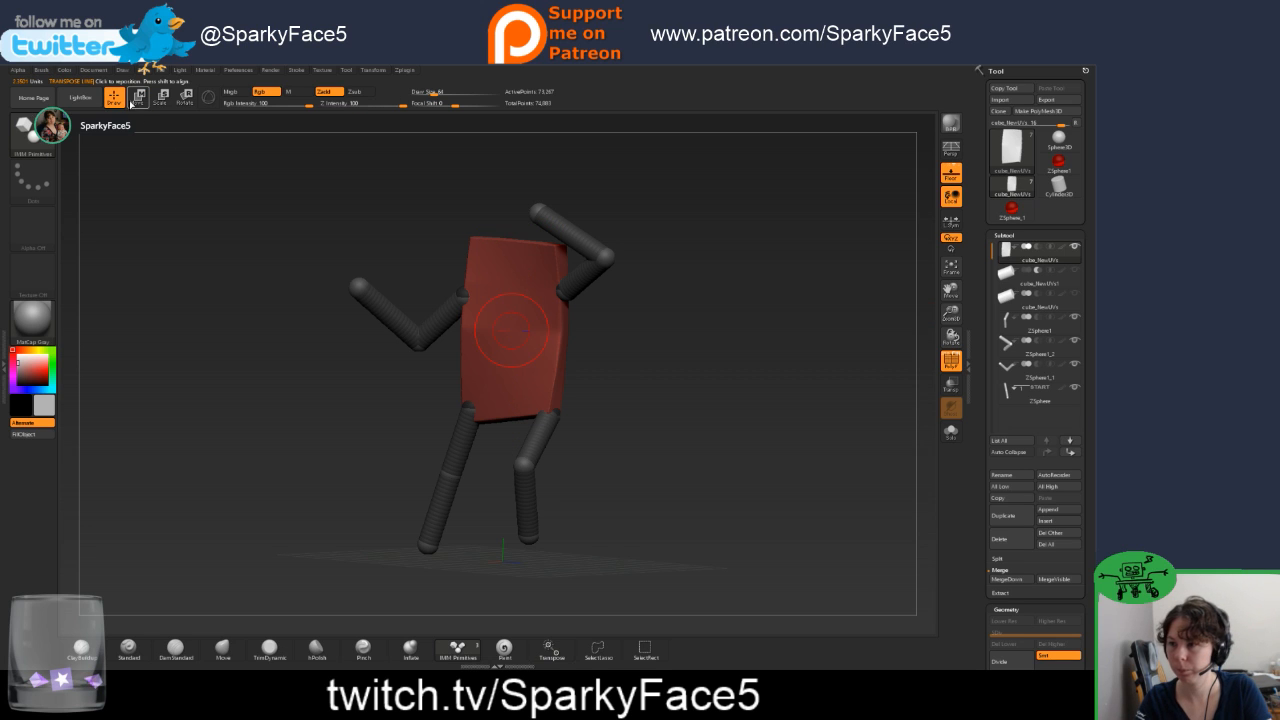
{"action": "left_click", "coordinate": [404, 328], "text": "alt"}
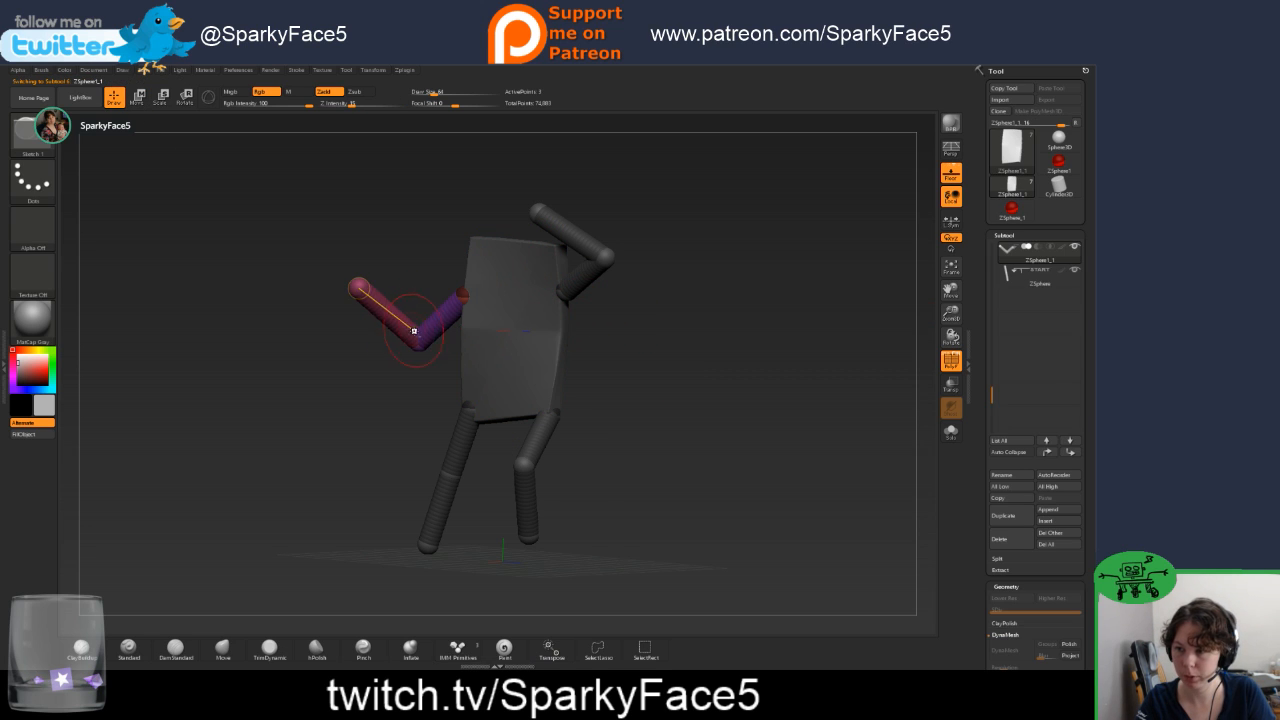
Make the straight leg, the torso and the raised arm the active subtool in turn.
{"action": "left_click", "coordinate": [443, 498], "text": "alt"}
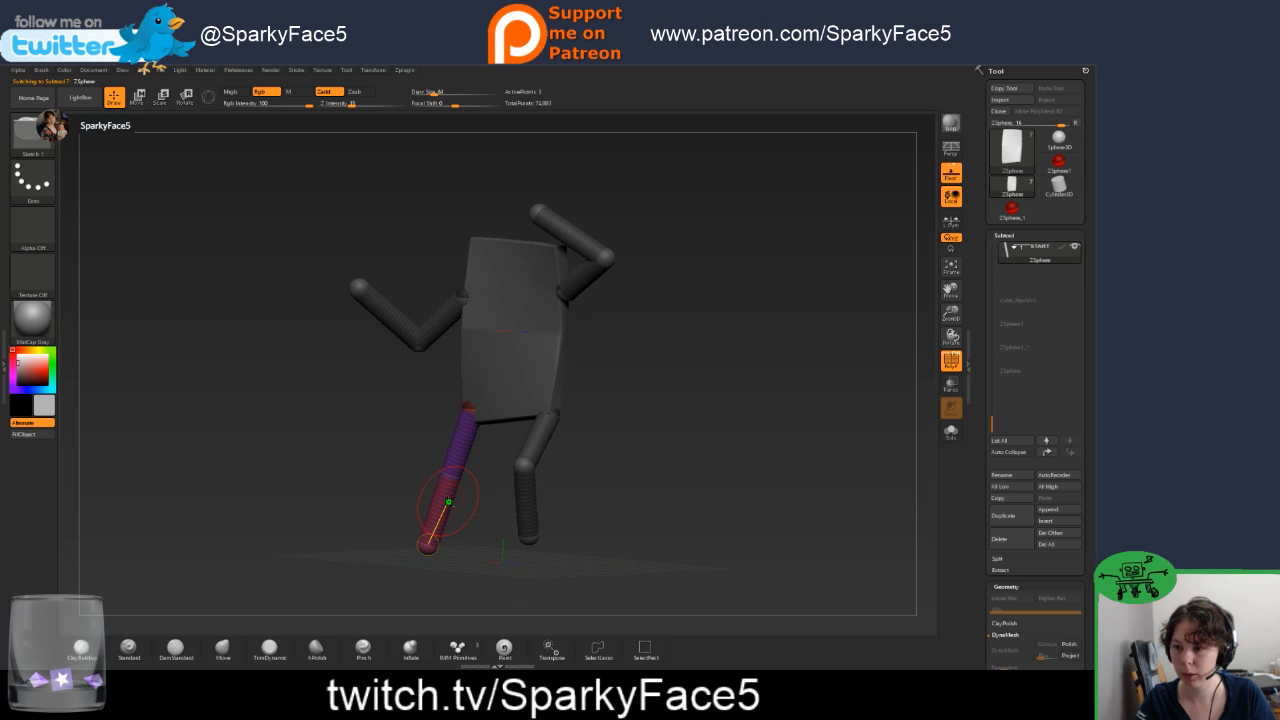
{"action": "left_click", "coordinate": [518, 382], "text": "alt"}
{"action": "left_click", "coordinate": [592, 270], "text": "alt"}
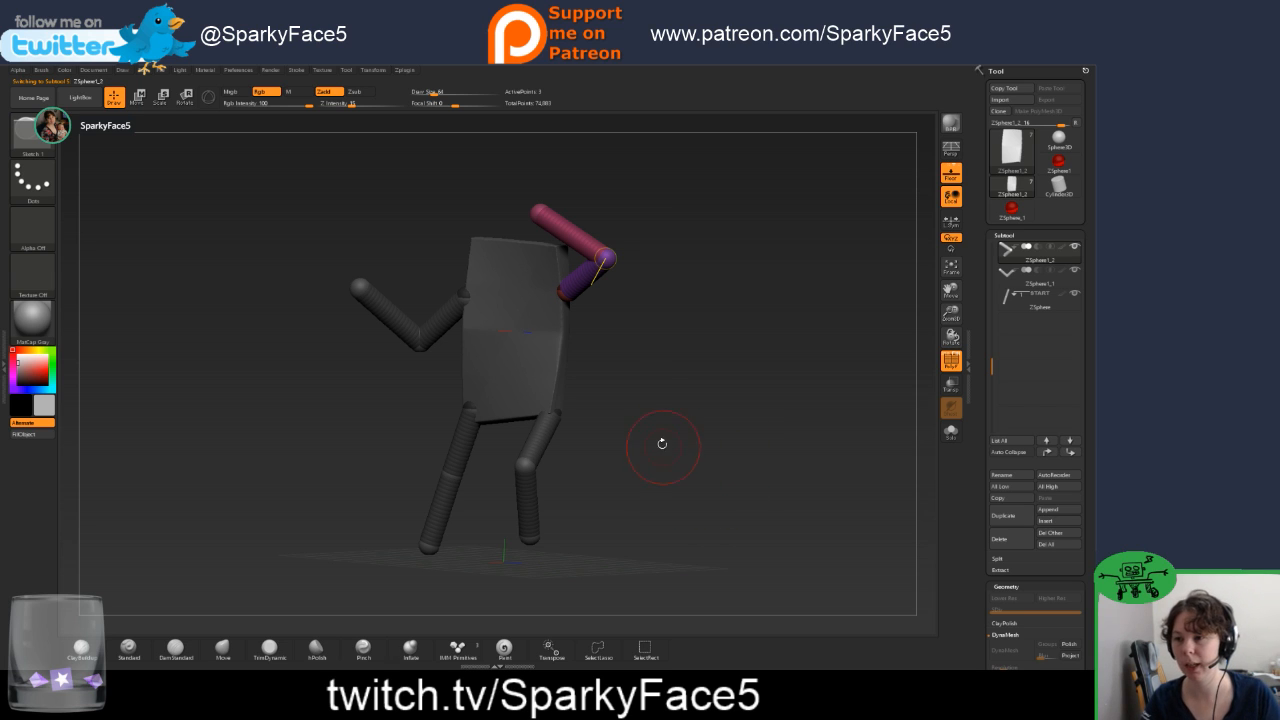
Select the straight leg and, in side view, move its foot and knee backward so the leg trails behind the torso.
{"action": "mouse_move", "coordinate": [674, 411]}
{"action": "left_mouse_down"}
{"action": "mouse_move", "coordinate": [790, 416]}
{"action": "mouse_move", "coordinate": [664, 413]}
{"action": "mouse_move", "coordinate": [677, 409]}
{"action": "left_mouse_up"}
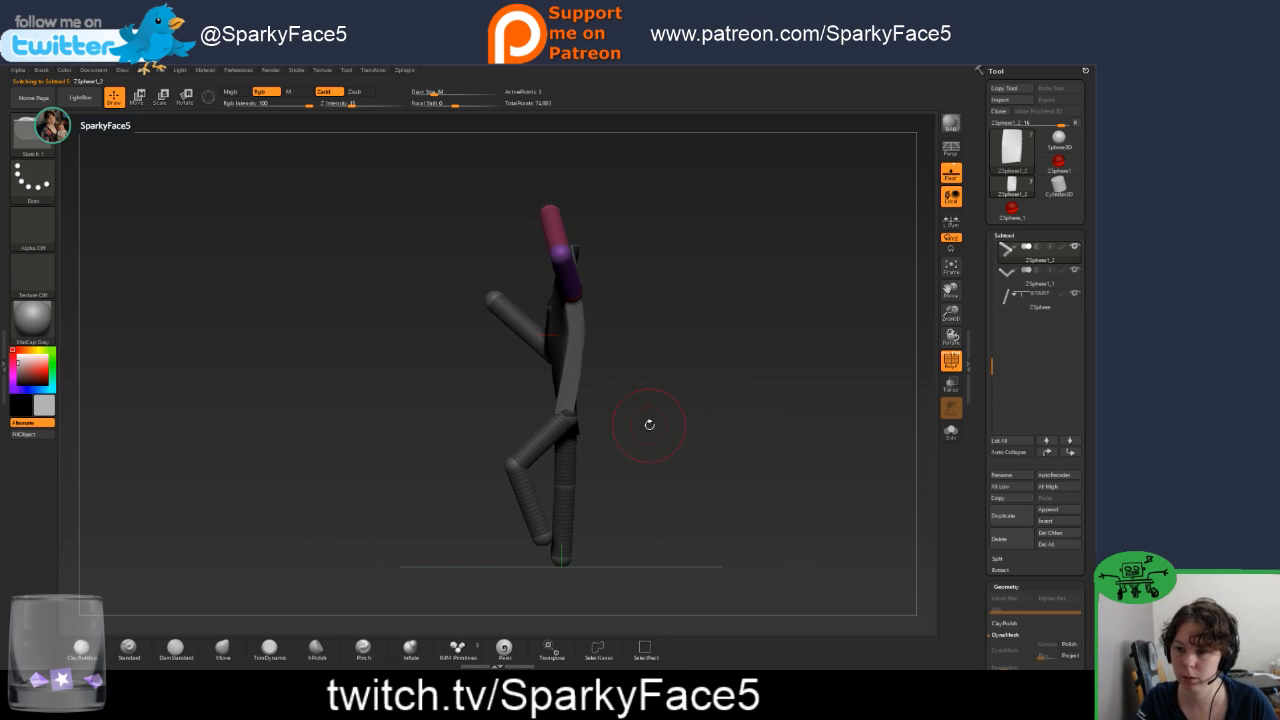
{"action": "left_click_drag", "start_coordinate": [640, 502], "coordinate": [682, 514]}
{"action": "left_click_drag", "start_coordinate": [523, 536], "coordinate": [527, 531]}
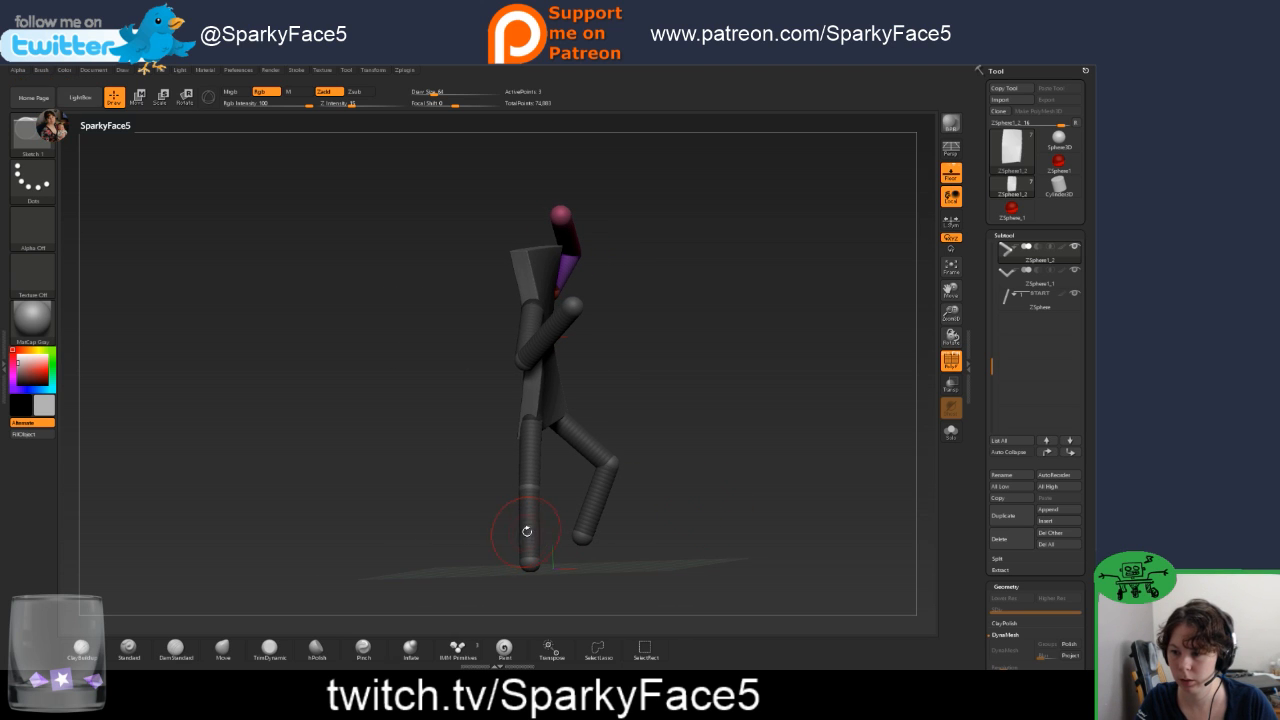
{"action": "left_click", "coordinate": [531, 529], "text": "alt"}
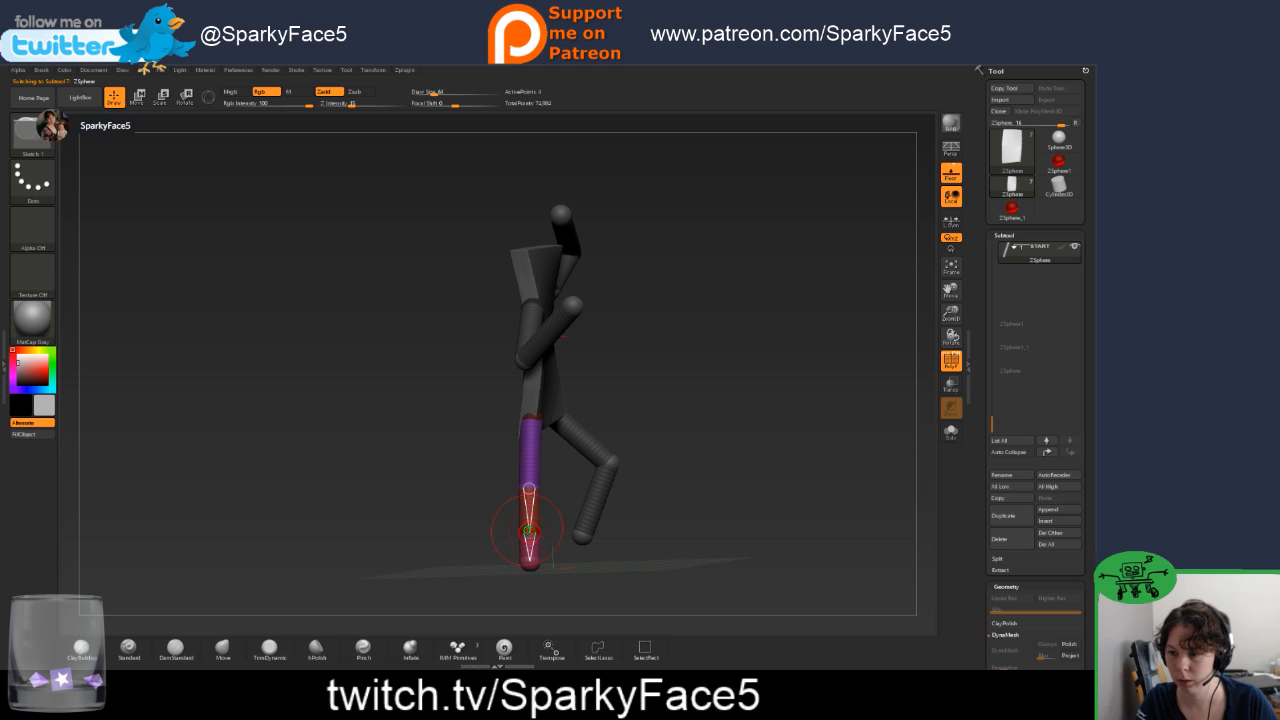
{"action": "key", "text": "w"}
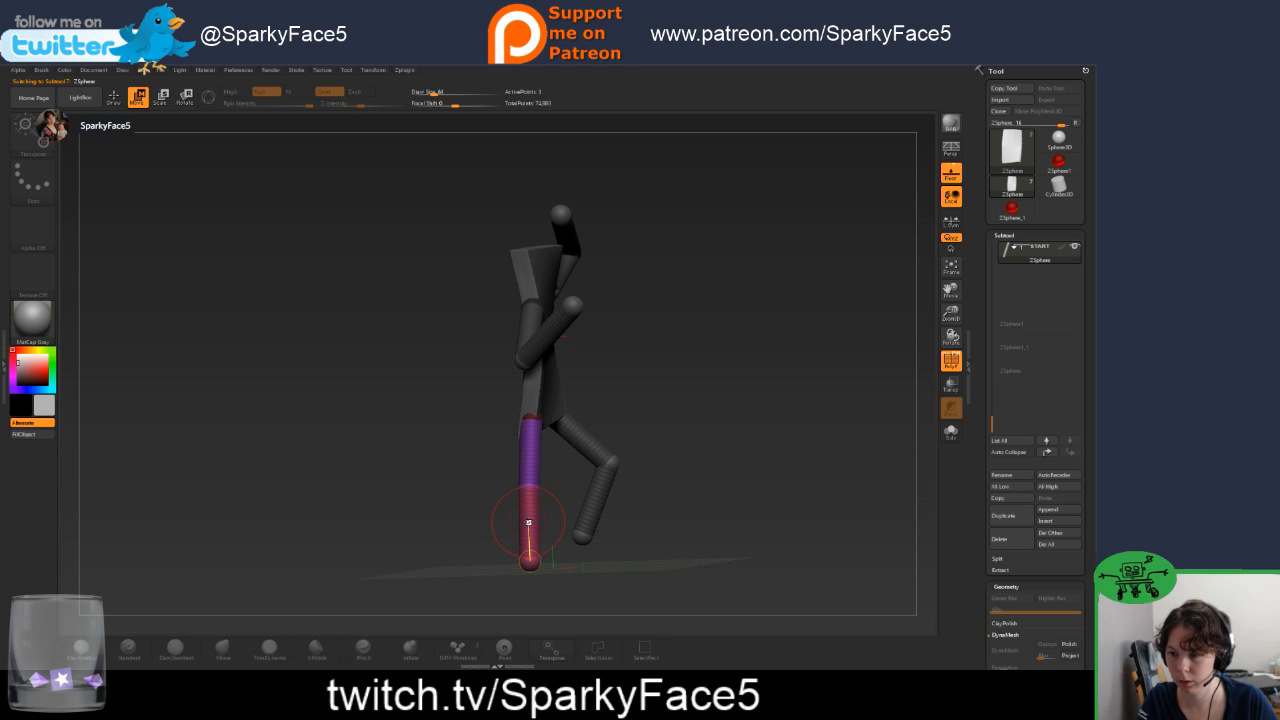
{"action": "left_click_drag", "start_coordinate": [523, 525], "coordinate": [508, 523]}
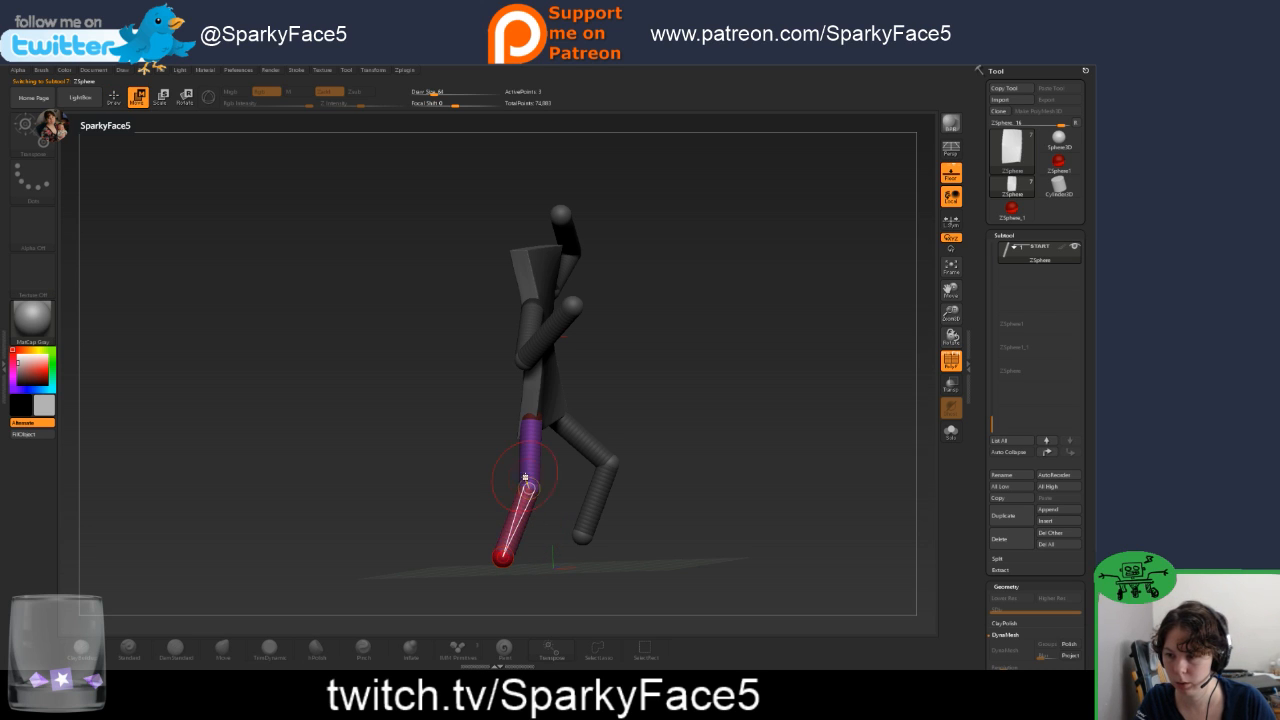
{"action": "left_click_drag", "start_coordinate": [526, 477], "coordinate": [521, 475]}
{"action": "left_click_drag", "start_coordinate": [512, 524], "coordinate": [497, 531]}
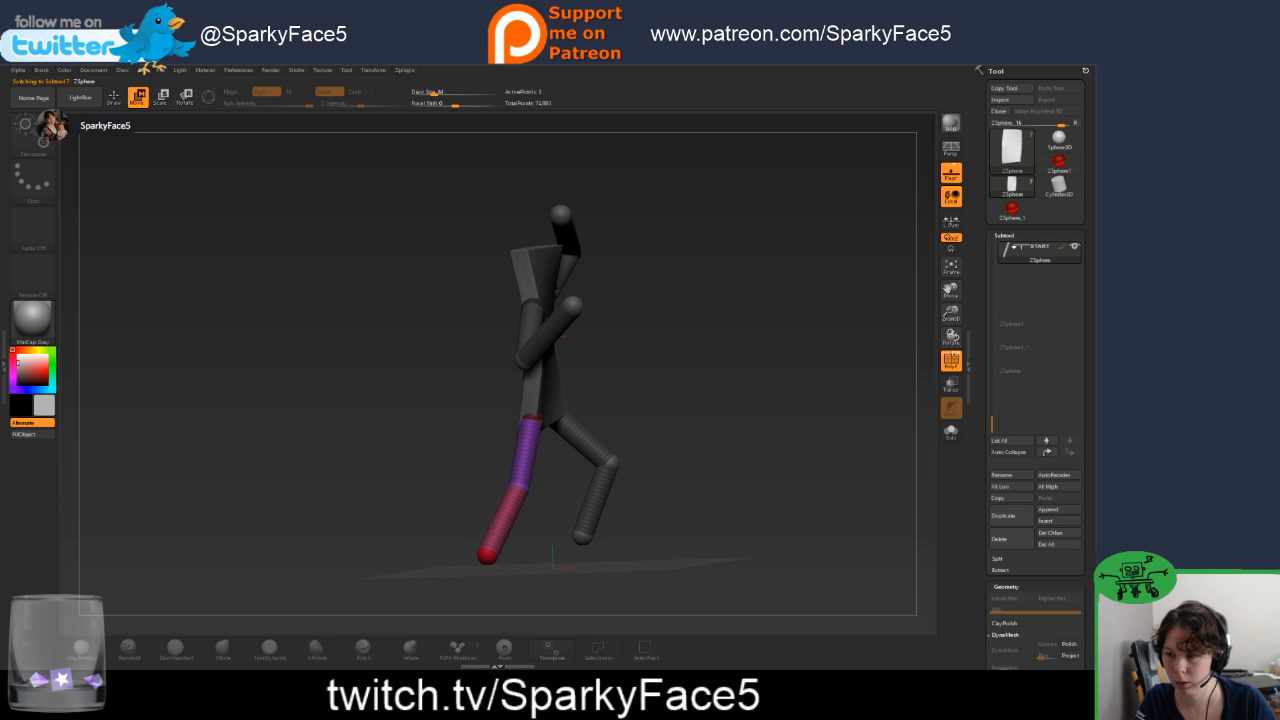
Move the trailing leg's knee inward, closer beneath the hip, checking the pose from front and back.
{"action": "left_click_drag", "start_coordinate": [695, 490], "coordinate": [592, 475]}
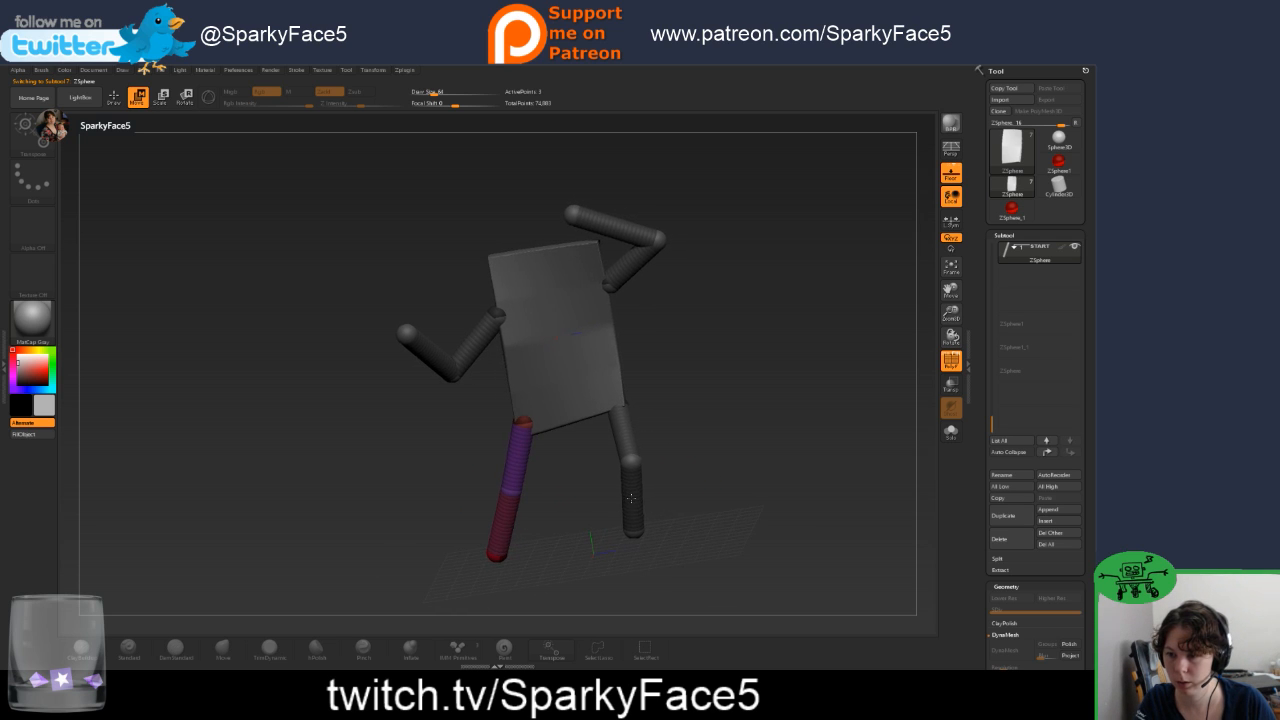
{"action": "left_click_drag", "start_coordinate": [687, 471], "coordinate": [750, 470]}
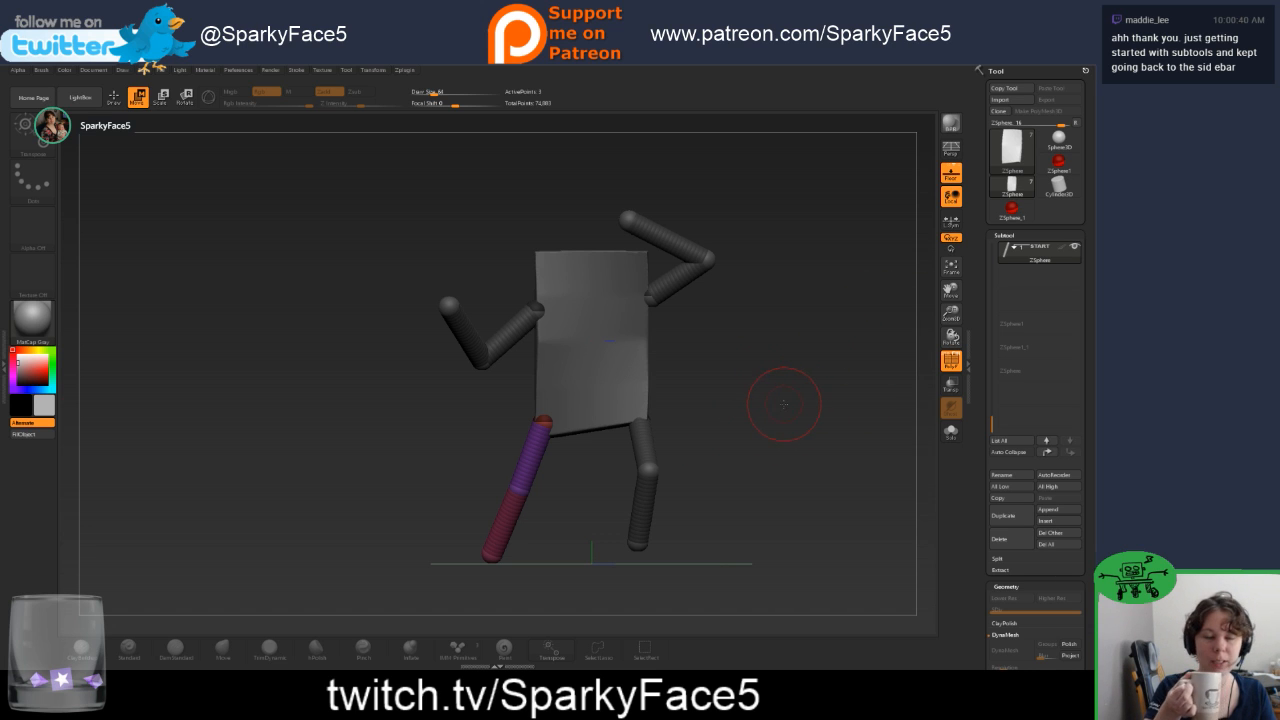
{"action": "left_click_drag", "start_coordinate": [751, 433], "coordinate": [690, 444]}
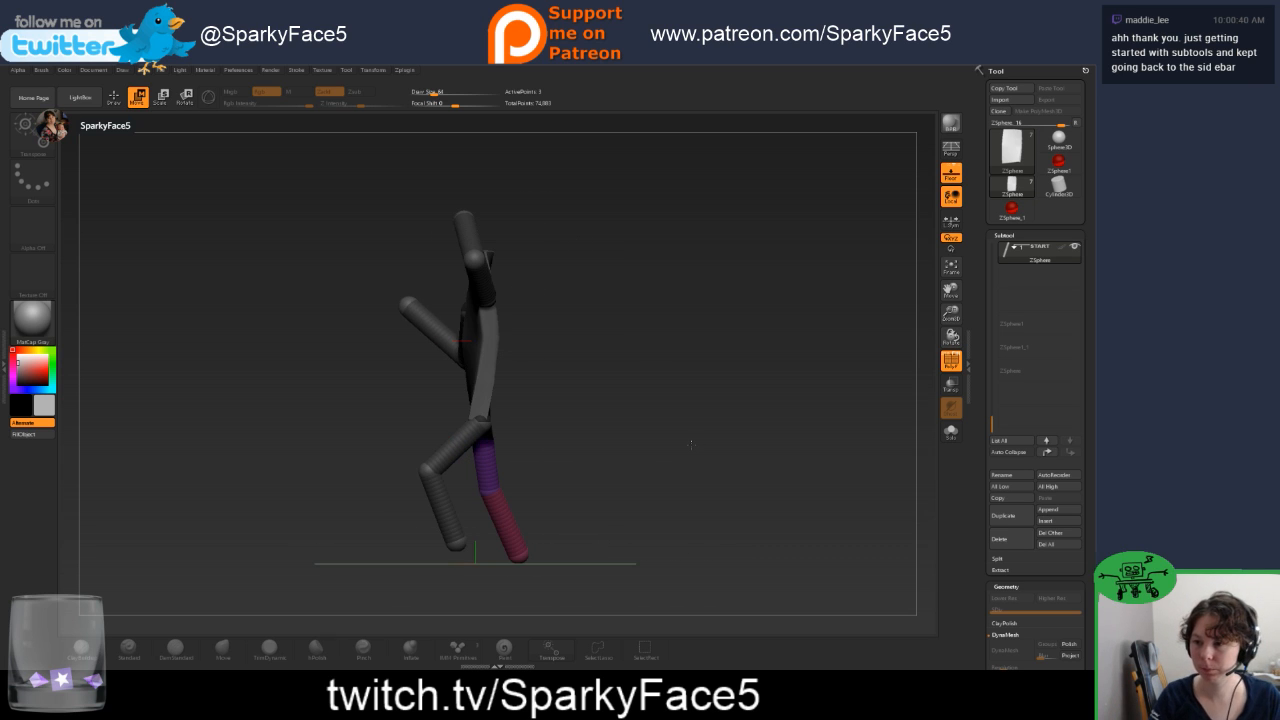
{"action": "mouse_move", "coordinate": [587, 503]}
{"action": "left_mouse_down"}
{"action": "mouse_move", "coordinate": [650, 494]}
{"action": "mouse_move", "coordinate": [590, 480]}
{"action": "mouse_move", "coordinate": [730, 484]}
{"action": "mouse_move", "coordinate": [483, 471]}
{"action": "mouse_move", "coordinate": [506, 504]}
{"action": "mouse_move", "coordinate": [433, 497]}
{"action": "mouse_move", "coordinate": [582, 517]}
{"action": "left_mouse_up"}
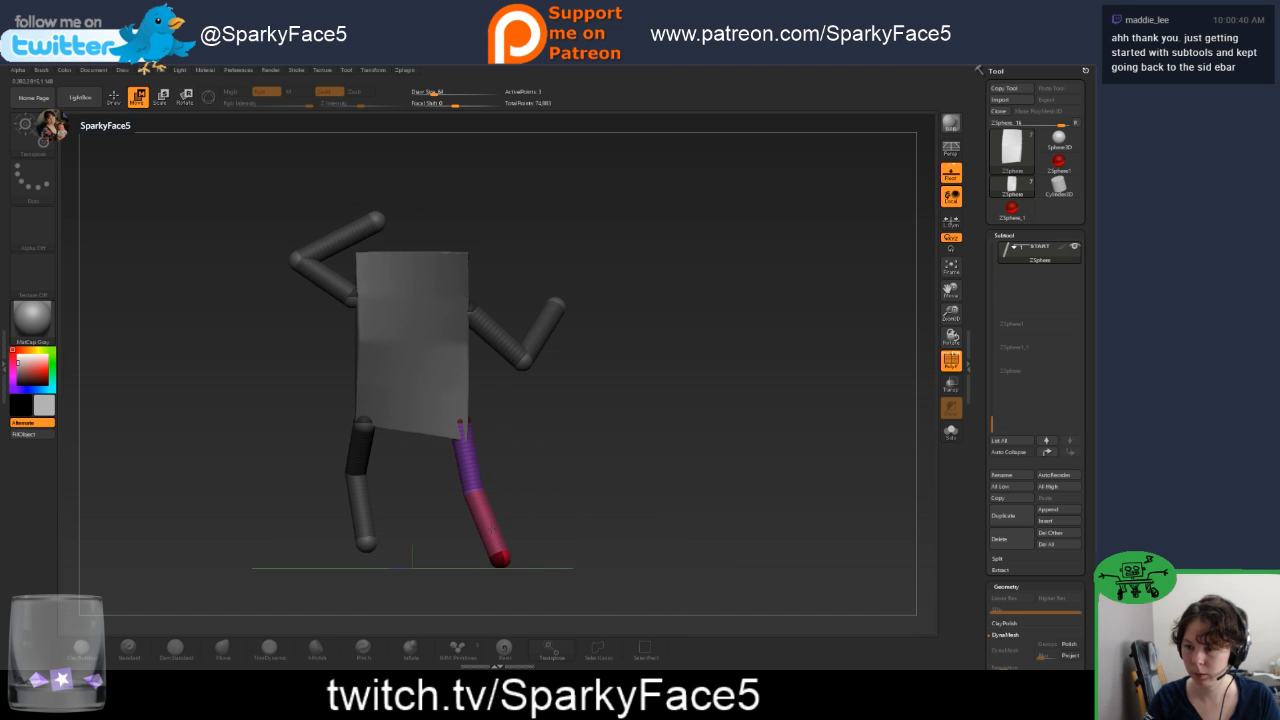
{"action": "left_click_drag", "start_coordinate": [500, 556], "coordinate": [516, 440]}
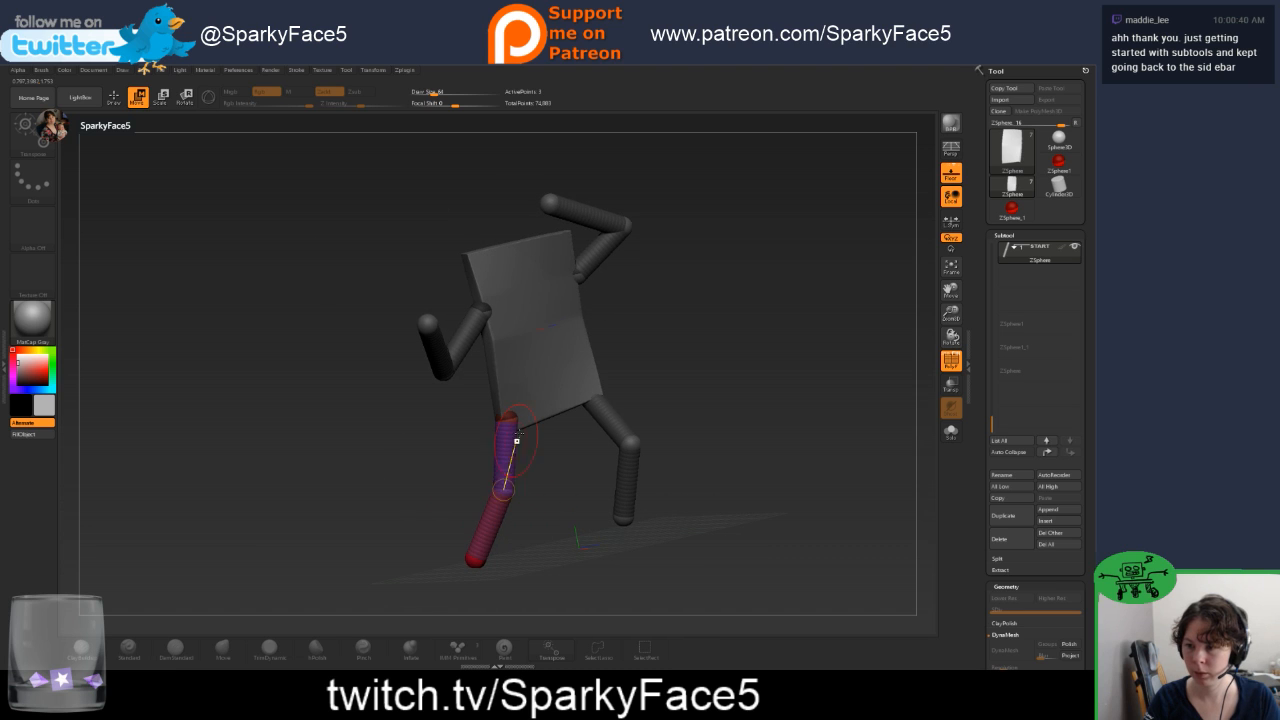
Bend the trailing leg by moving its knee outward and placing the foot below it, so the shin is vertical from the front.
{"action": "left_click_drag", "start_coordinate": [692, 431], "coordinate": [655, 449]}
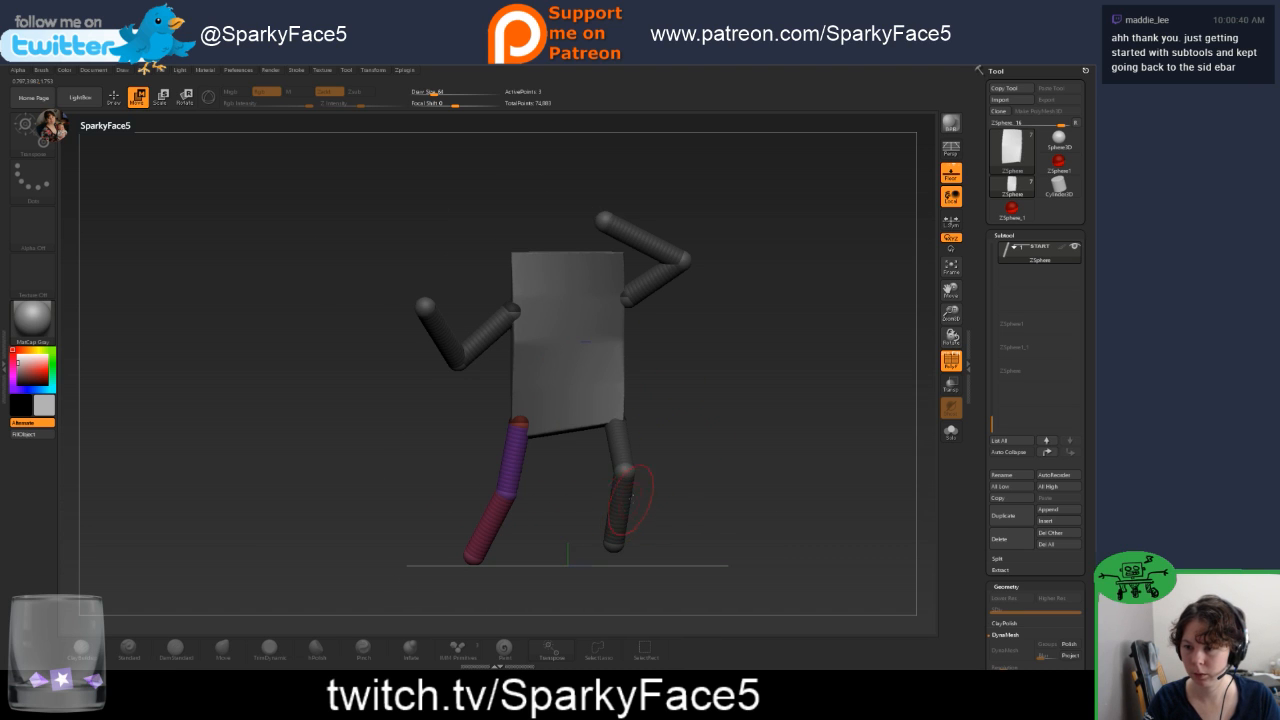
{"action": "left_click_drag", "start_coordinate": [630, 495], "coordinate": [716, 472]}
{"action": "left_click_drag", "start_coordinate": [484, 528], "coordinate": [462, 530]}
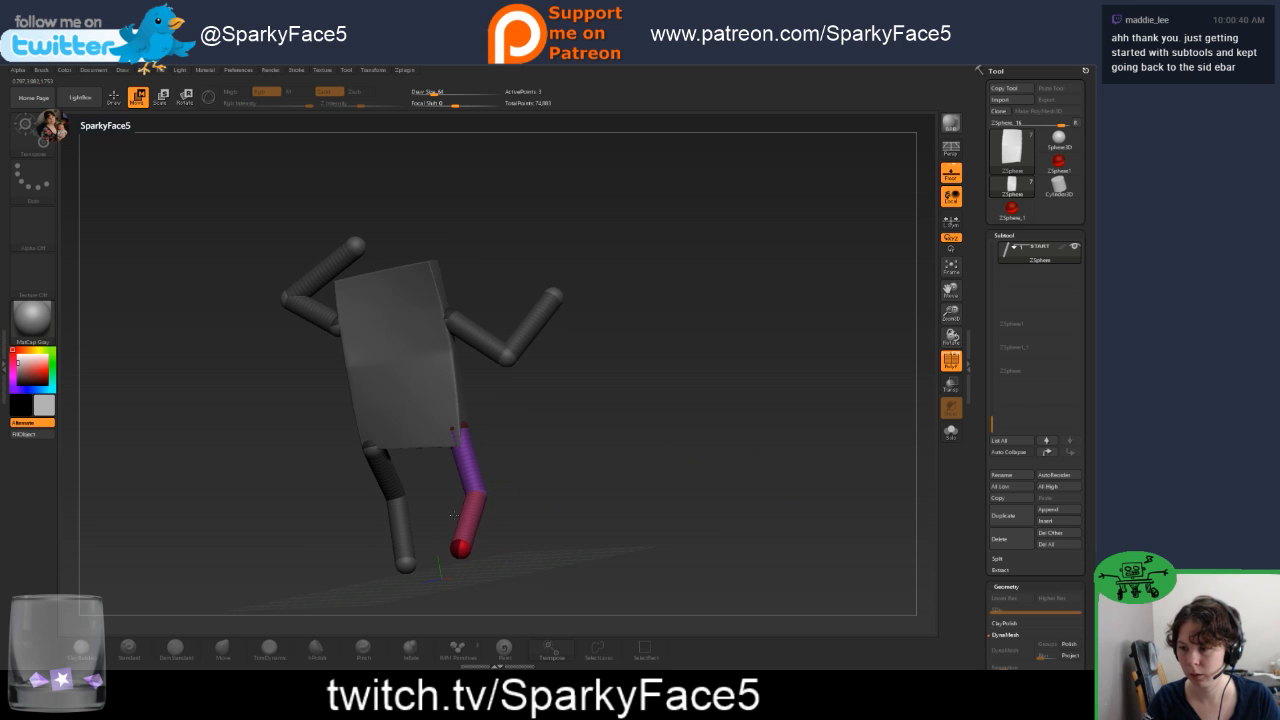
{"action": "left_click_drag", "start_coordinate": [537, 483], "coordinate": [498, 472]}
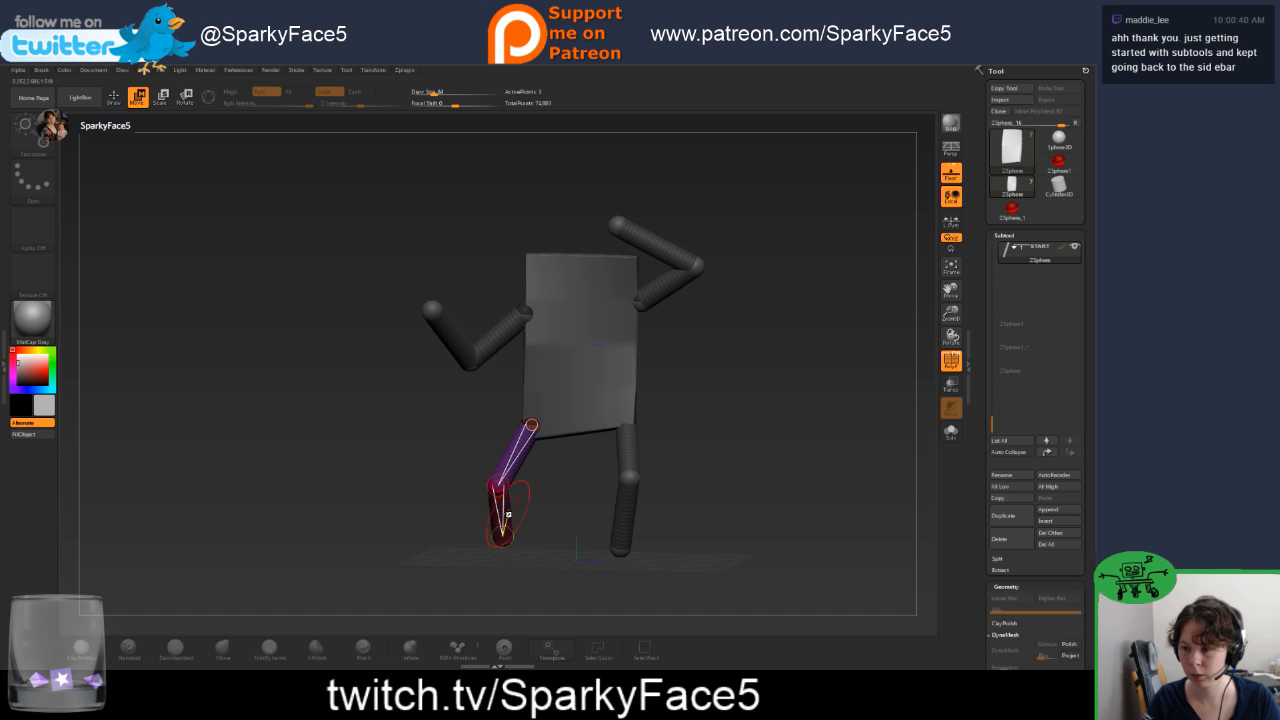
{"action": "left_click_drag", "start_coordinate": [506, 528], "coordinate": [505, 531]}
{"action": "left_click_drag", "start_coordinate": [682, 468], "coordinate": [651, 510], "text": "shift"}
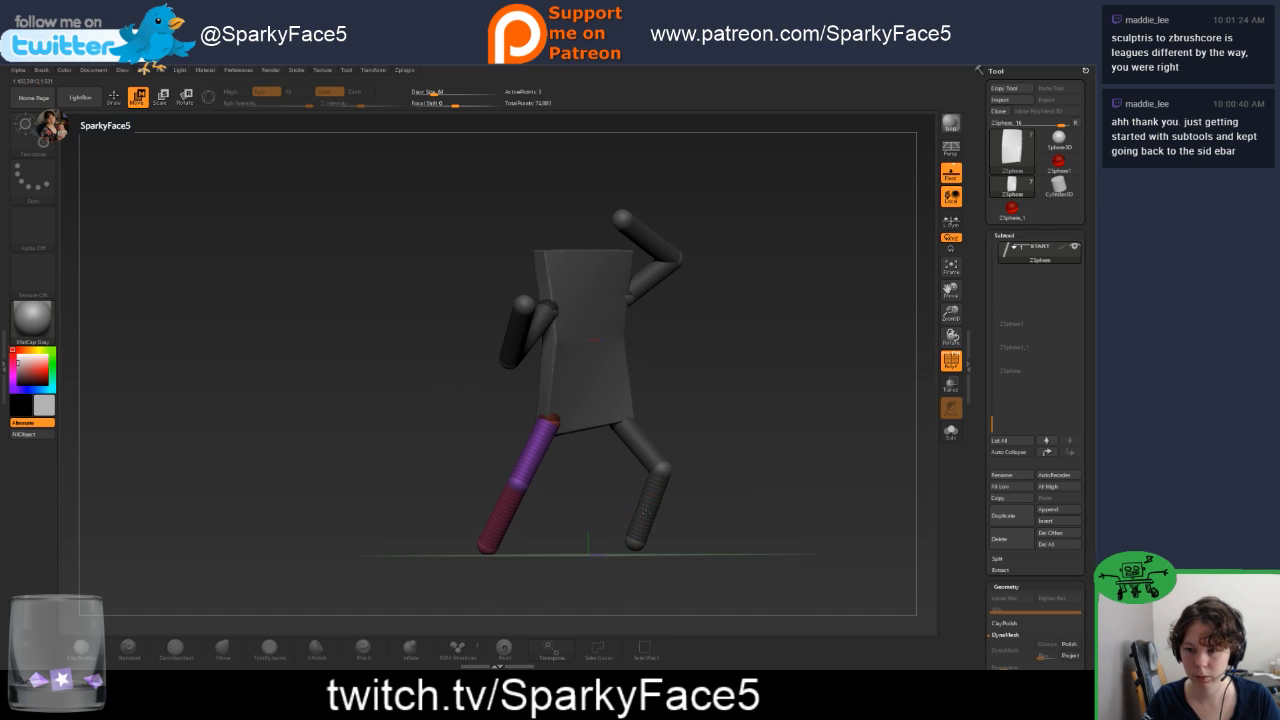
Select the other leg, move its foot outward until the shin is vertical from the front, and adjust its hip joint at the torso.
{"action": "left_click", "coordinate": [651, 510], "text": "alt"}
{"action": "left_click_drag", "start_coordinate": [728, 484], "coordinate": [686, 492]}
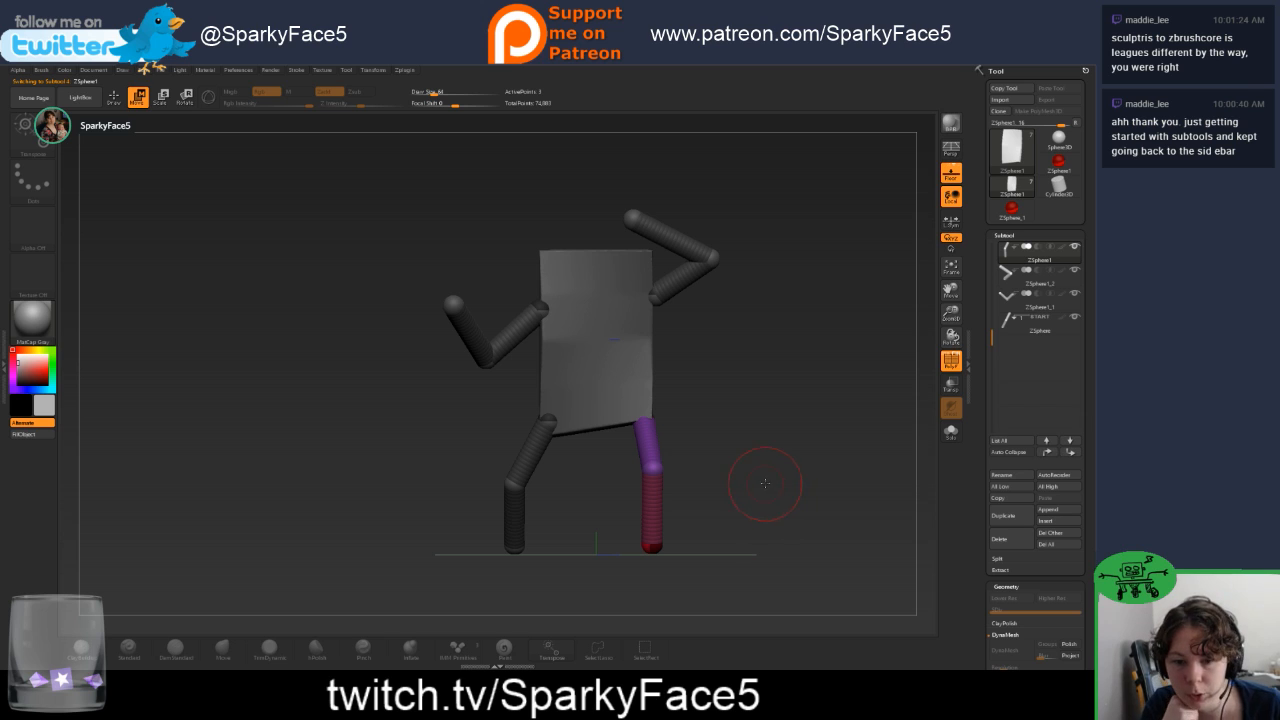
{"action": "left_click_drag", "start_coordinate": [769, 428], "coordinate": [728, 412]}
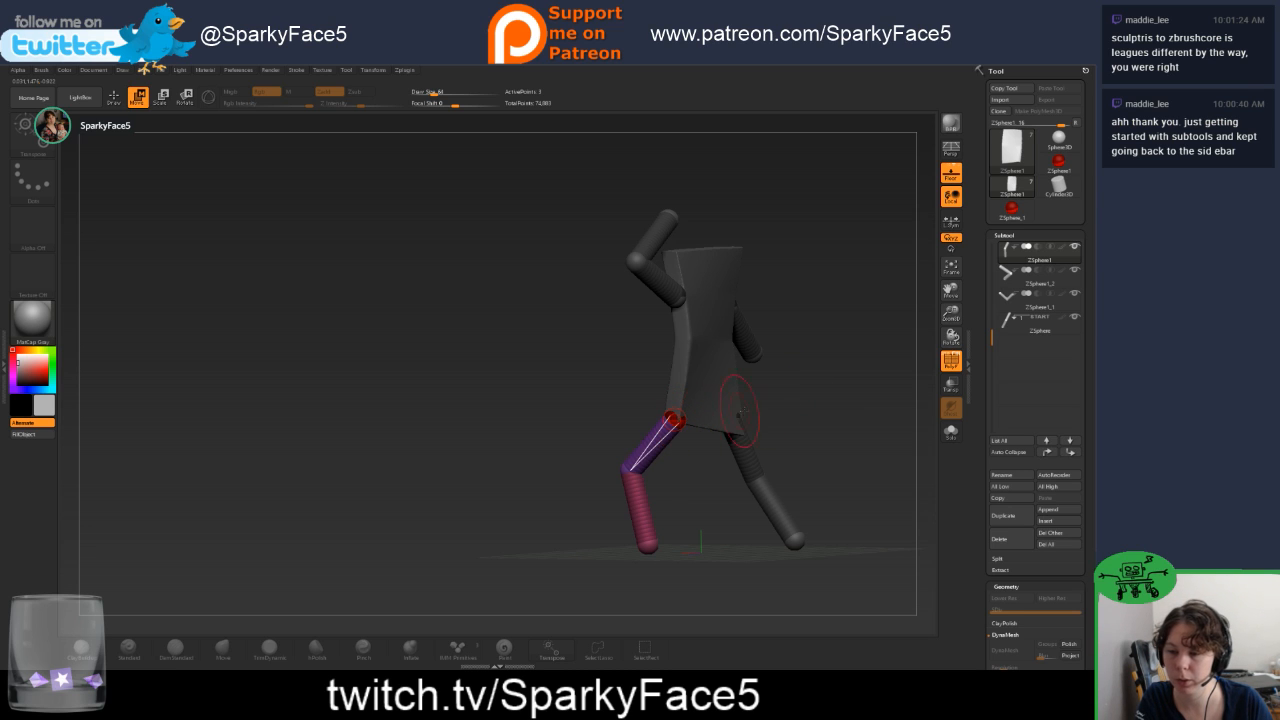
{"action": "left_click_drag", "start_coordinate": [748, 420], "coordinate": [782, 421]}
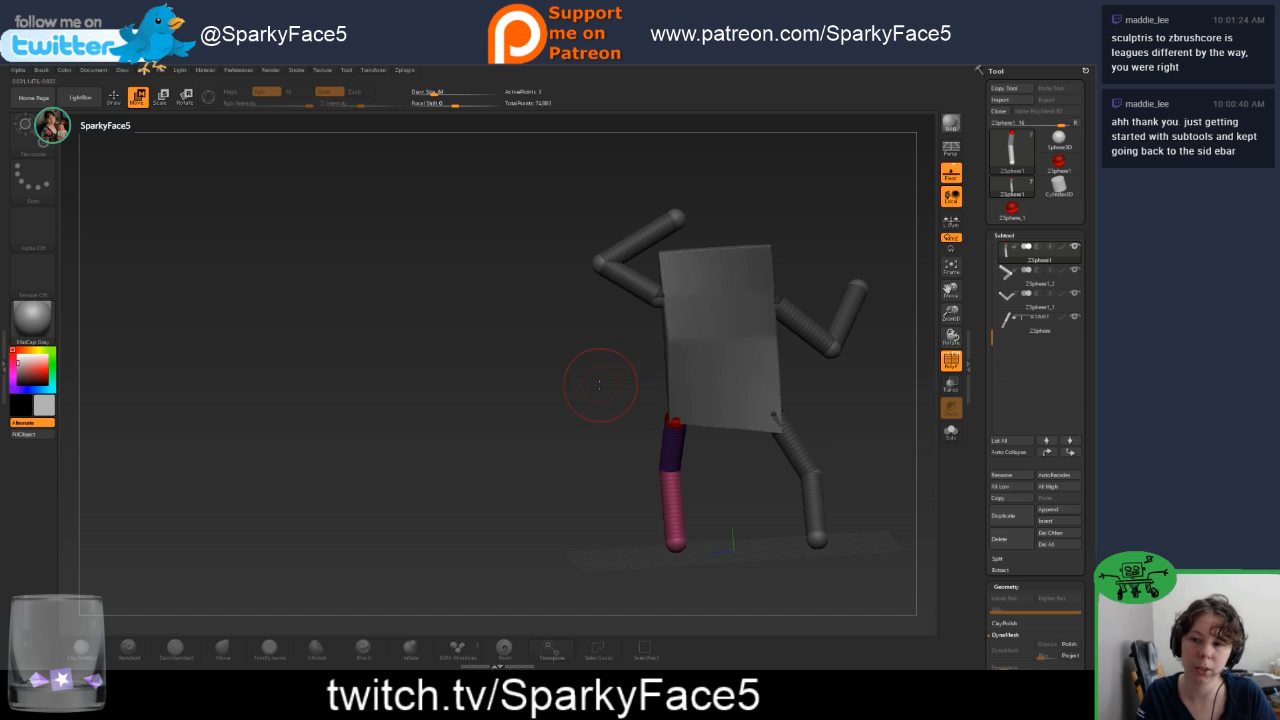
{"action": "left_click_drag", "start_coordinate": [600, 385], "coordinate": [716, 384]}
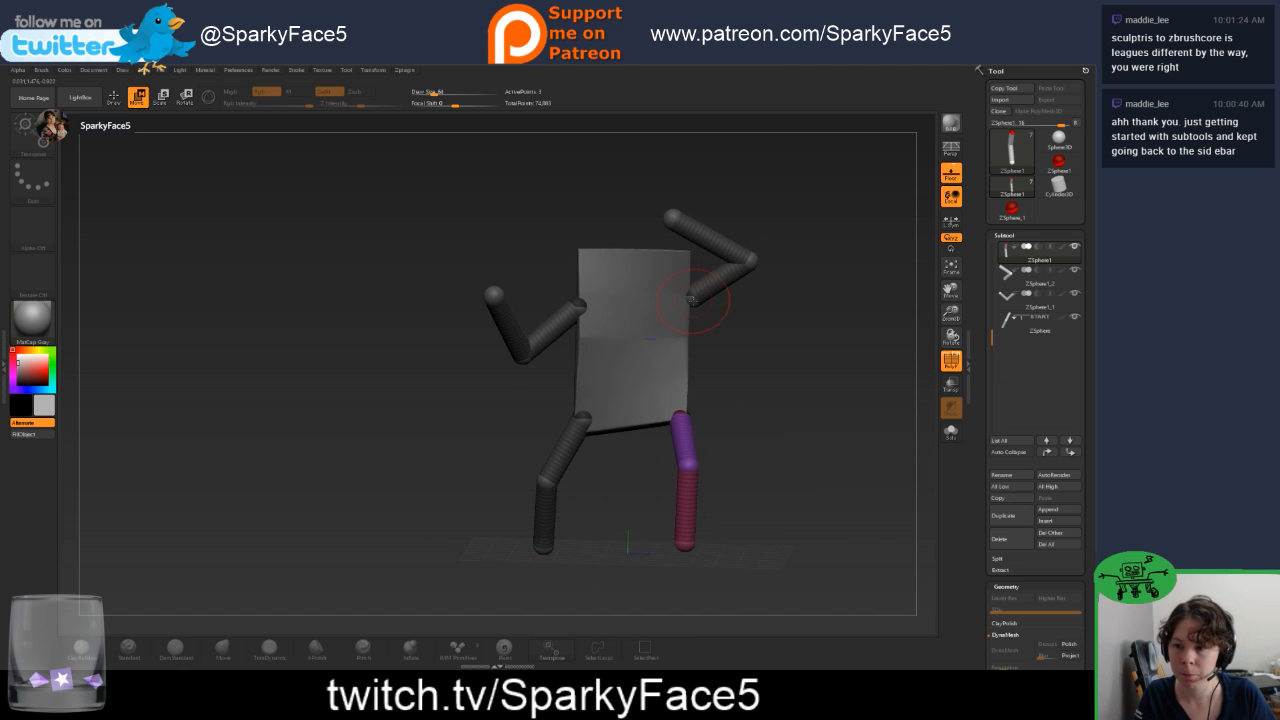
Make the raised arm the active subtool and examine the figure's pose from the front and side.
{"action": "left_click", "coordinate": [690, 298], "text": "alt"}
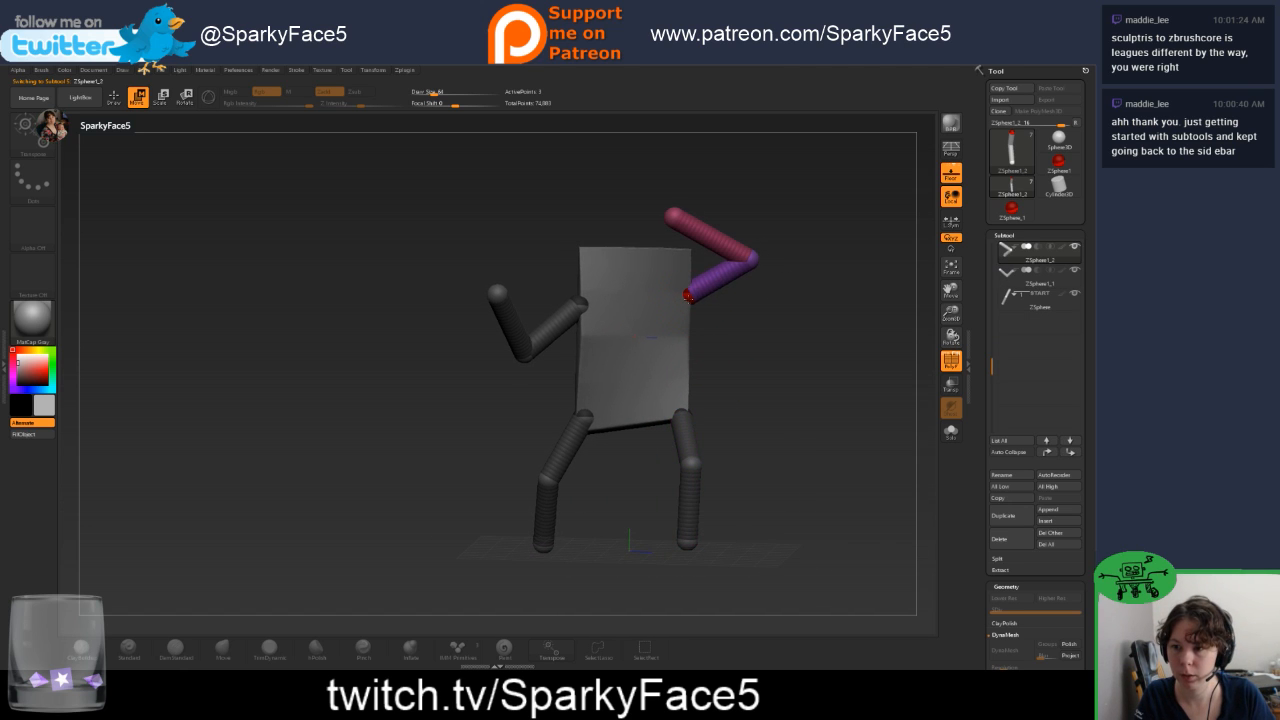
{"action": "left_click_drag", "start_coordinate": [730, 332], "coordinate": [750, 333]}
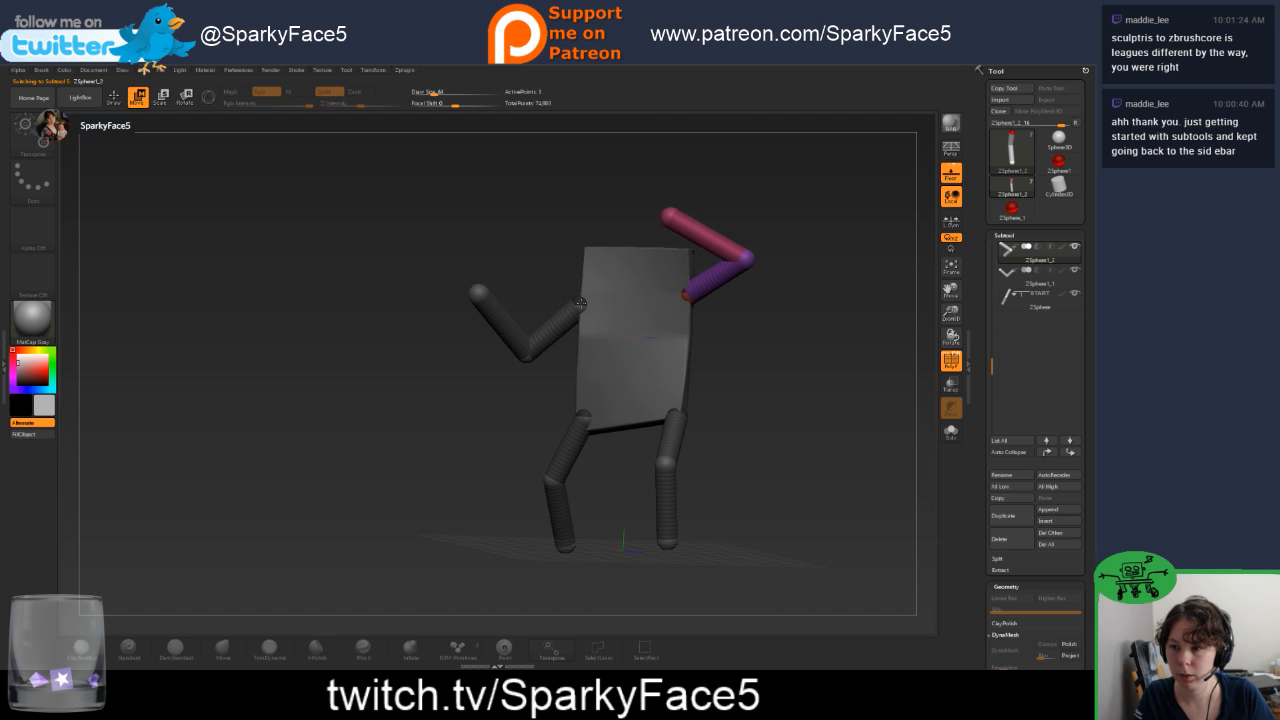
{"action": "left_click_drag", "start_coordinate": [742, 380], "coordinate": [775, 379]}
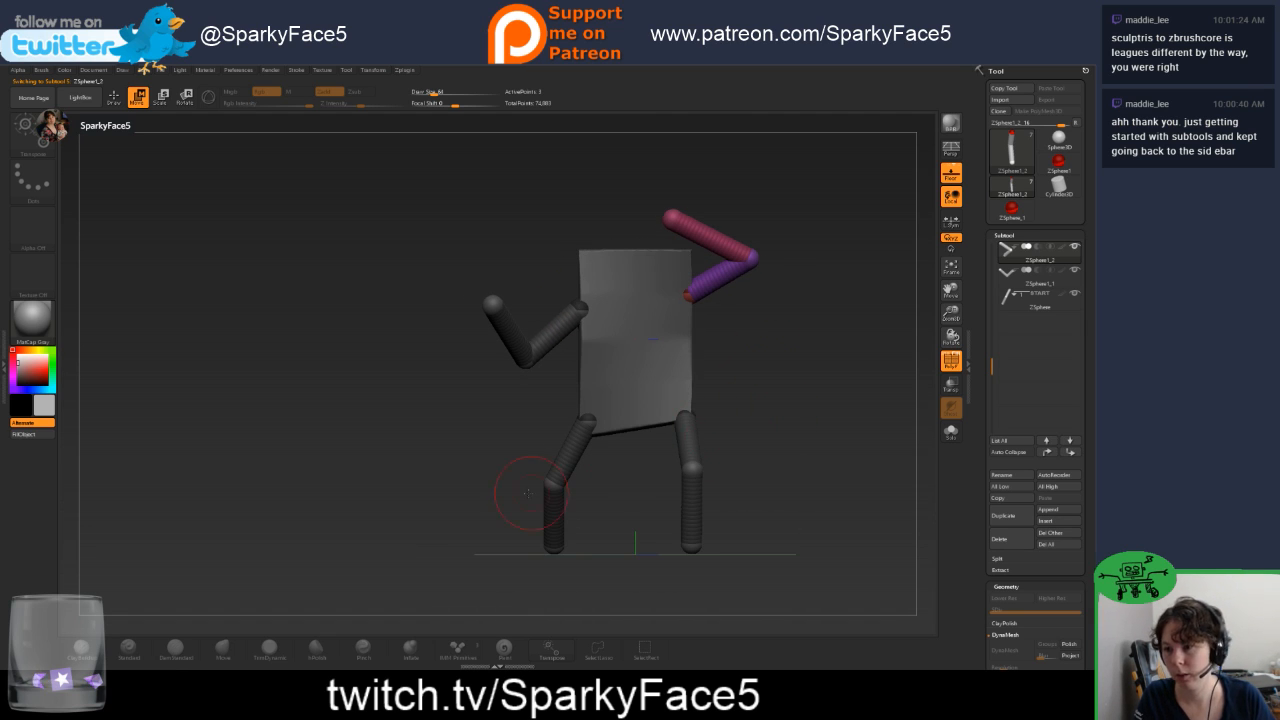
{"action": "left_click_drag", "start_coordinate": [528, 492], "coordinate": [553, 492]}
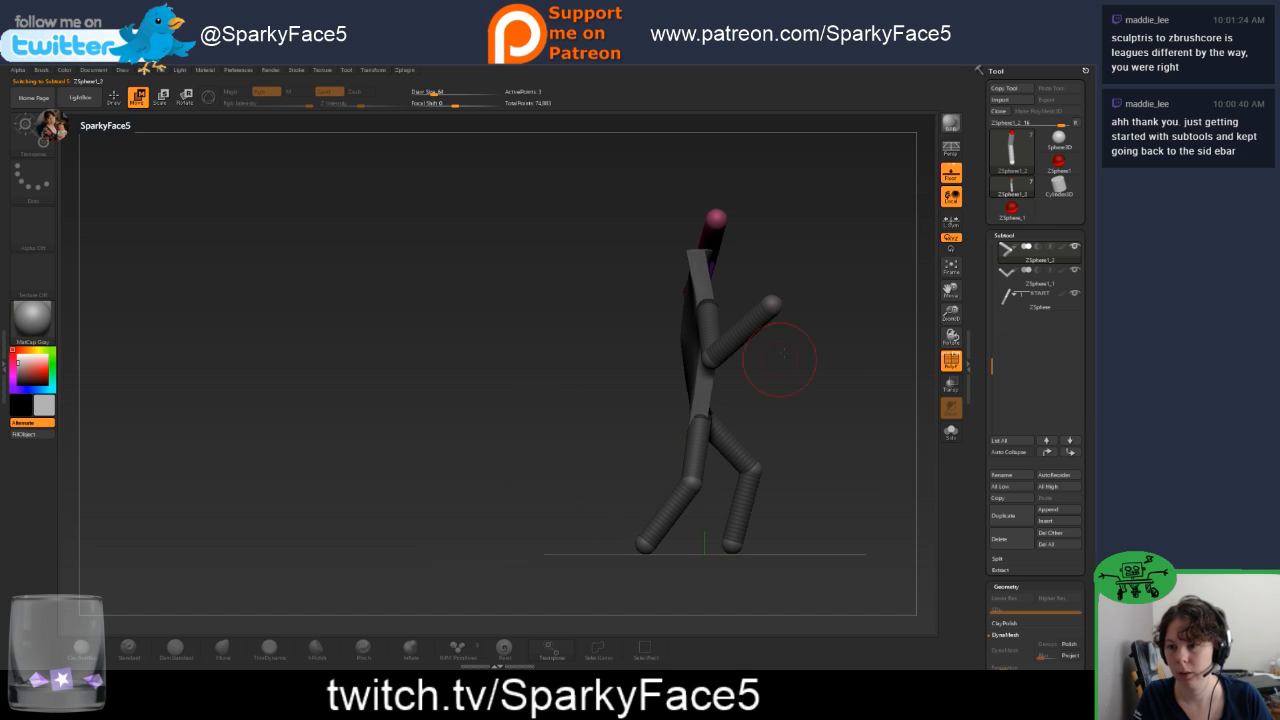
{"action": "left_click_drag", "start_coordinate": [829, 417], "coordinate": [769, 410]}
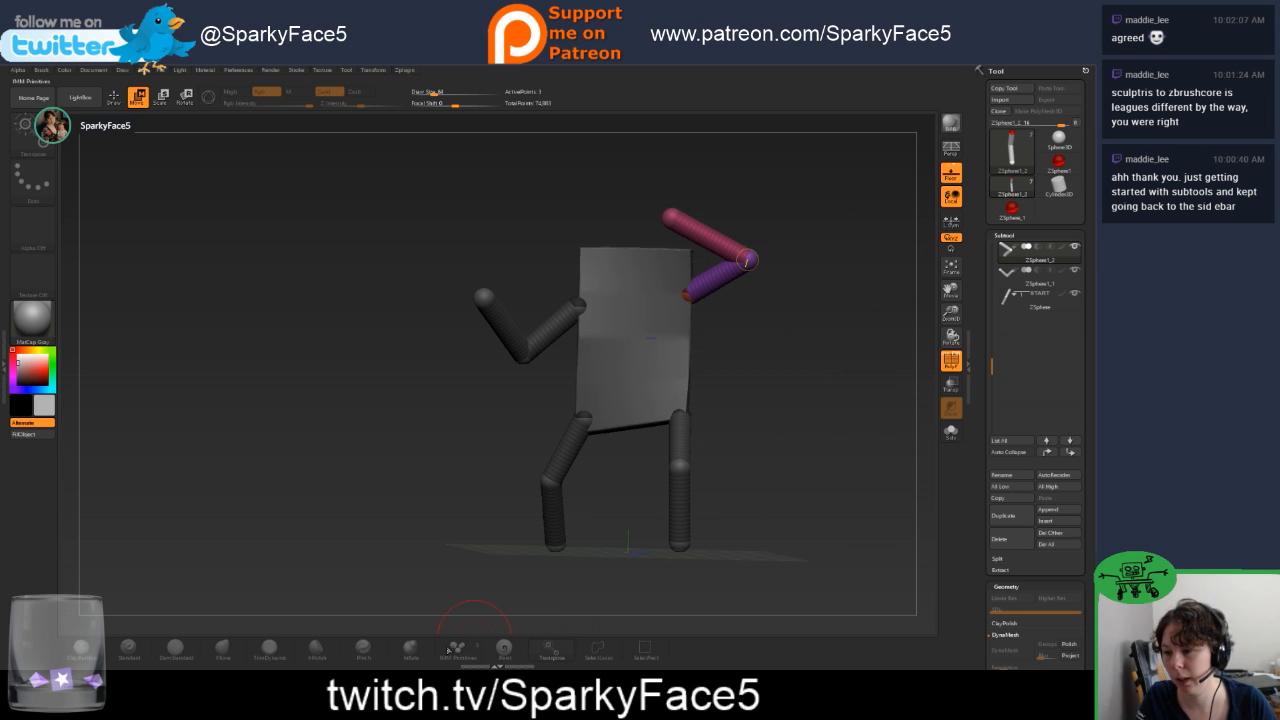
Append a Cylinder3D mesh as a new subtool and make it the active one.
{"action": "left_click", "coordinate": [1048, 509]}
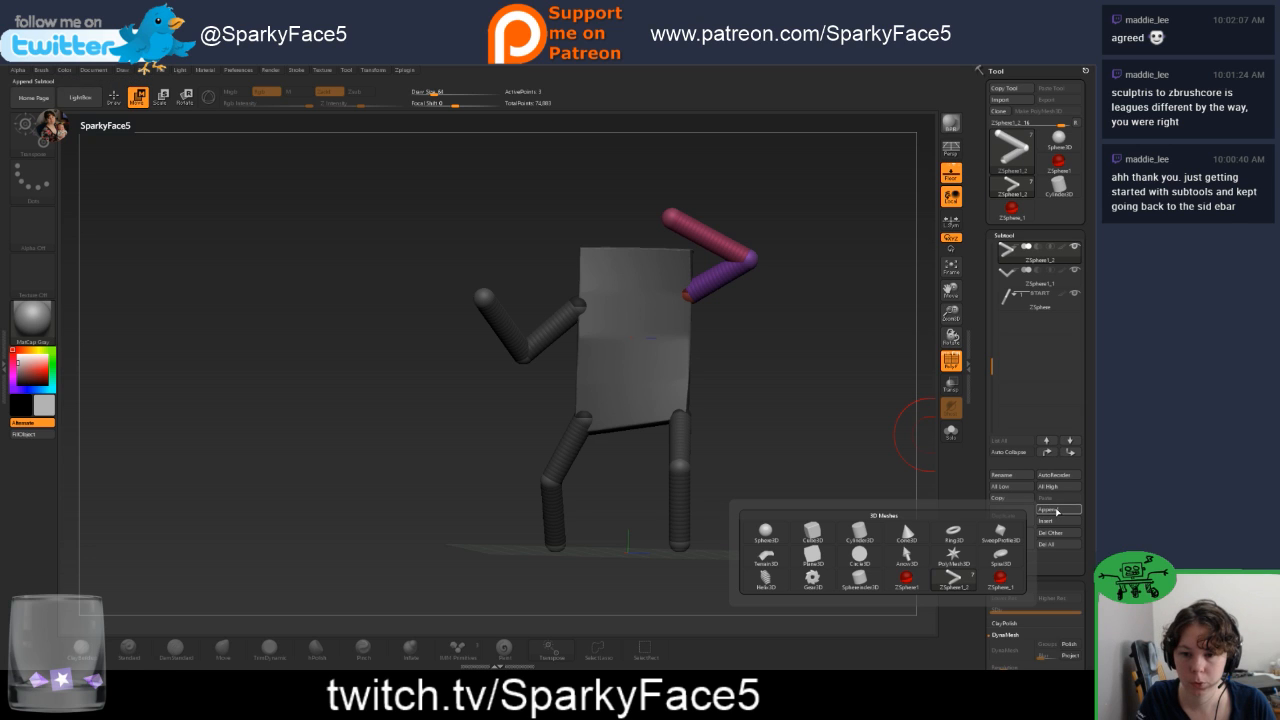
{"action": "mouse_move", "coordinate": [866, 539]}
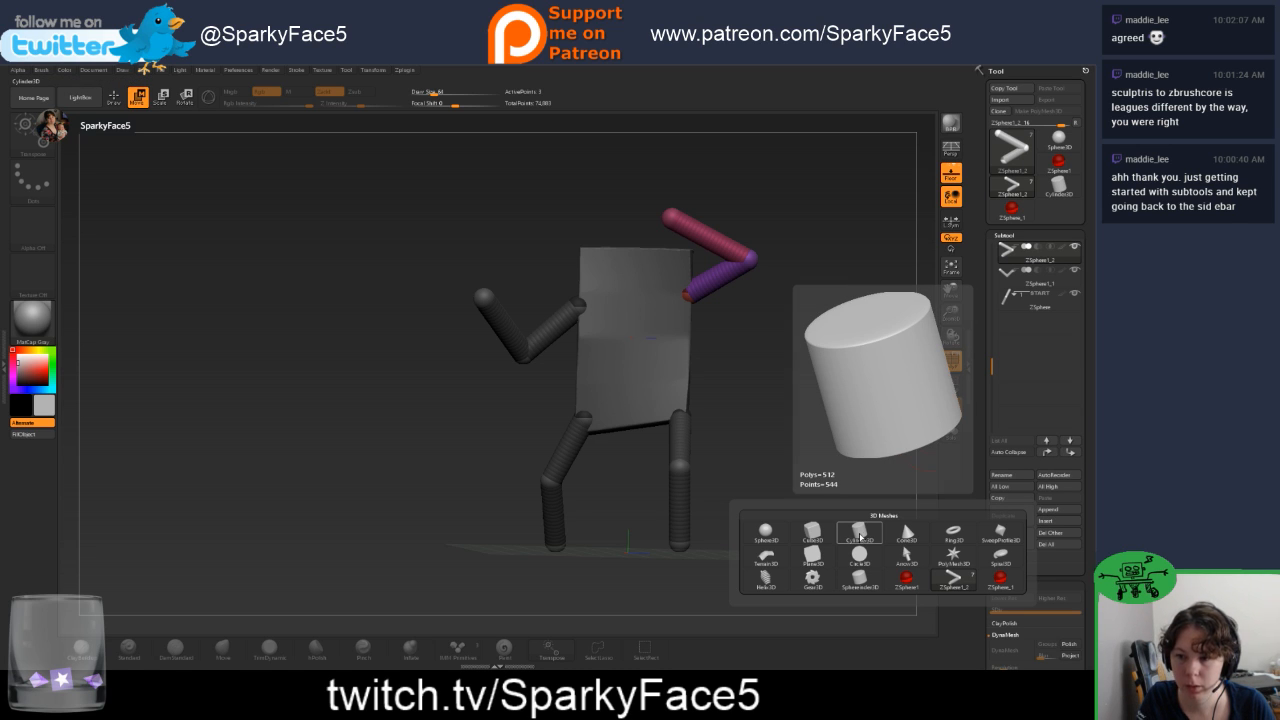
{"action": "left_click", "coordinate": [859, 537]}
{"action": "left_click", "coordinate": [630, 324], "text": "alt"}
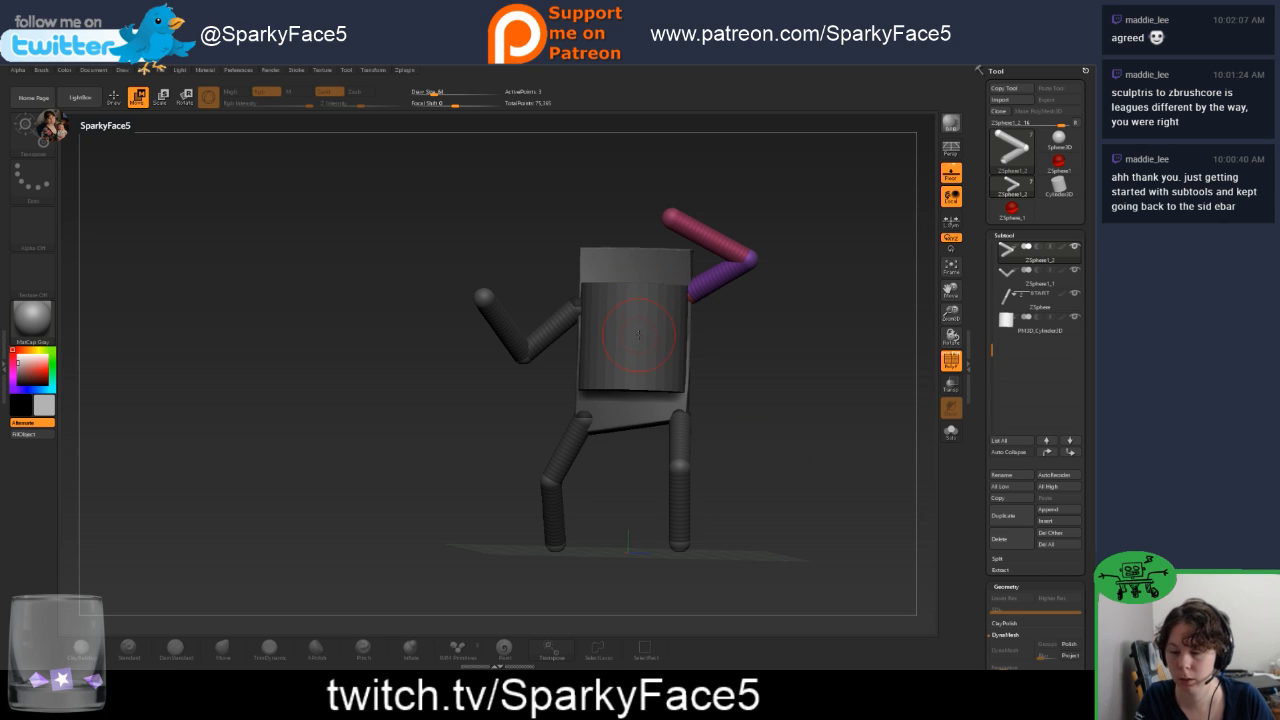
{"action": "left_click", "coordinate": [641, 335], "text": "alt"}
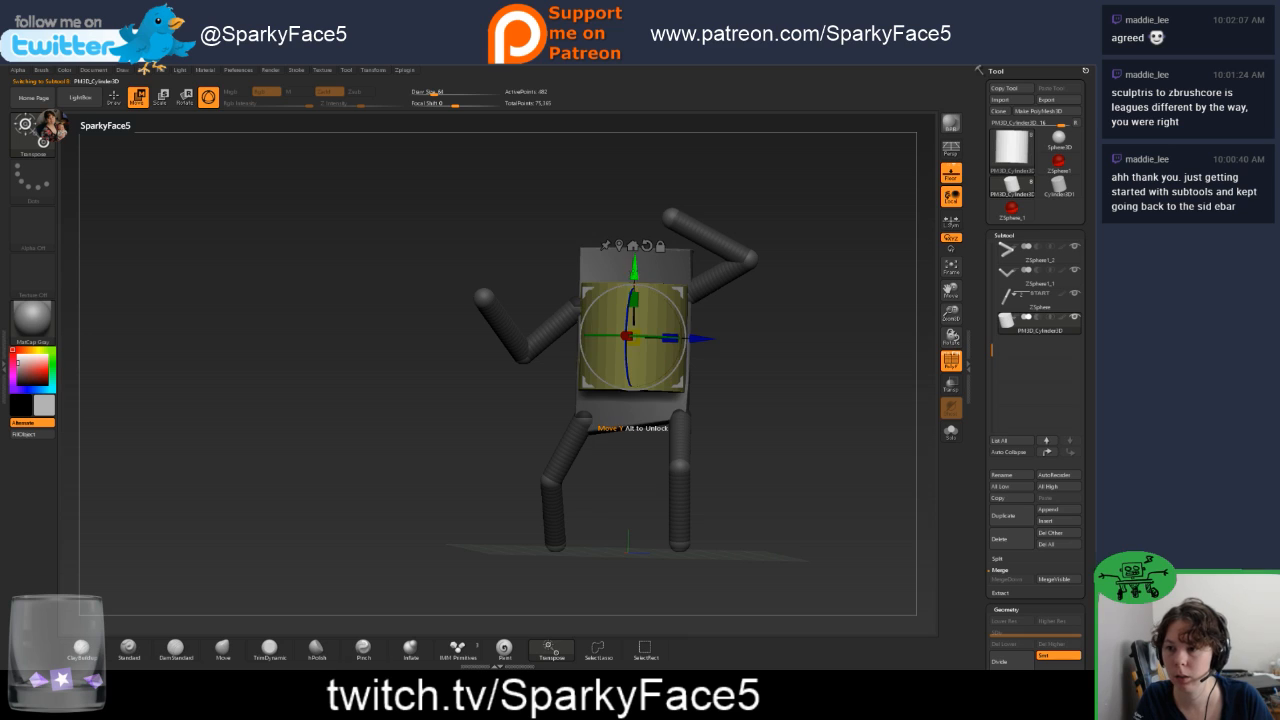
Move the cylinder straight up above the torso as a head block and scale it uniformly to about half size.
{"action": "left_click_drag", "start_coordinate": [634, 289], "coordinate": [638, 143]}
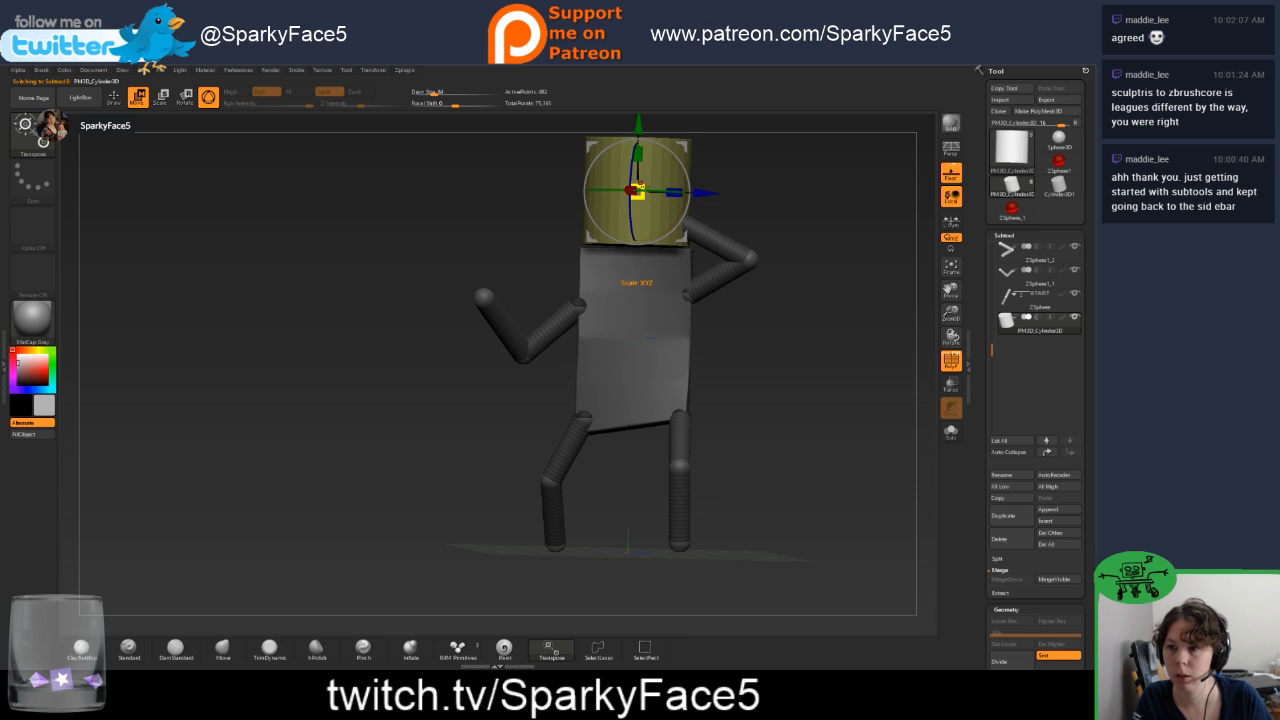
{"action": "left_click_drag", "start_coordinate": [640, 188], "coordinate": [621, 198]}
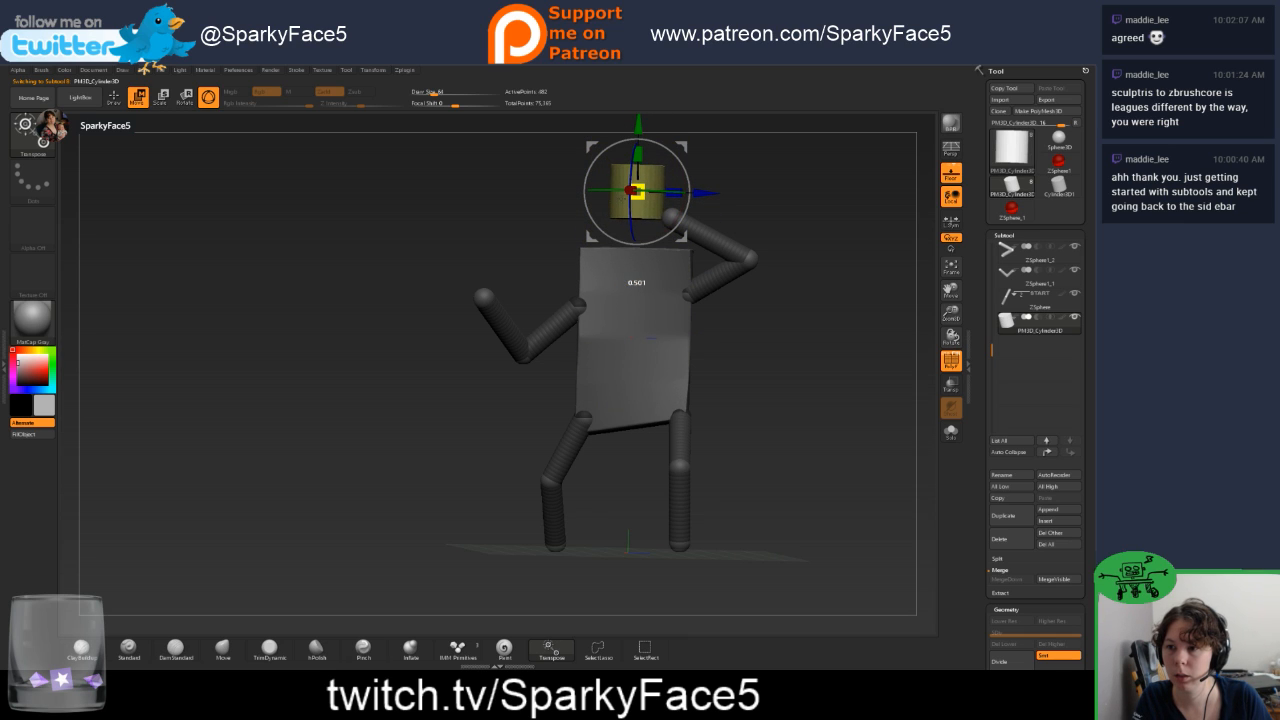
{"action": "left_click_drag", "start_coordinate": [785, 194], "coordinate": [734, 219]}
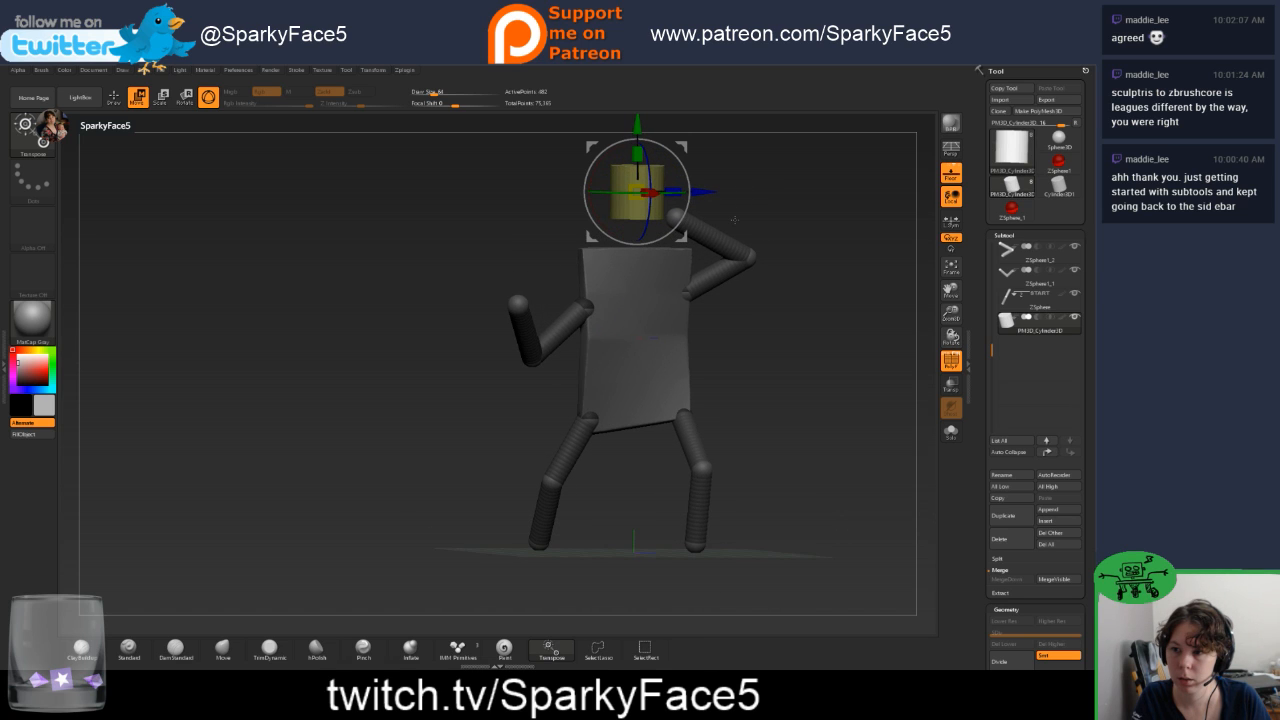
{"action": "left_click_drag", "start_coordinate": [986, 531], "coordinate": [993, 388]}
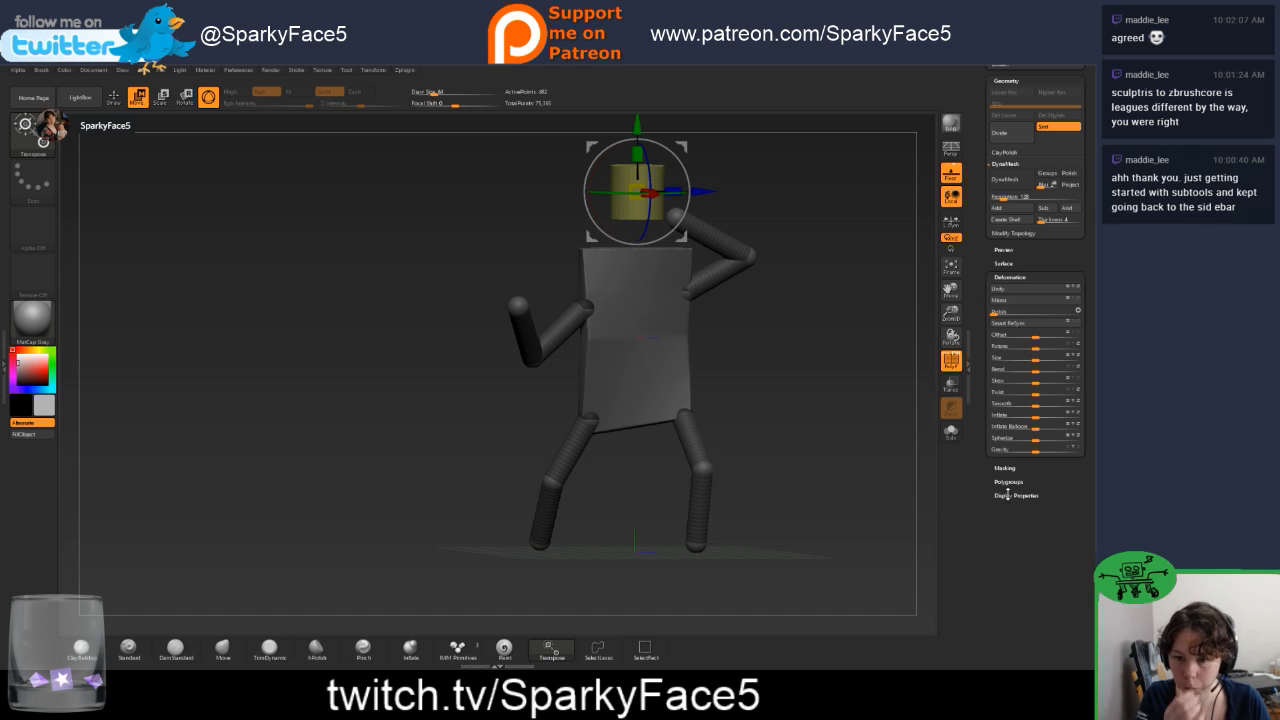
{"action": "left_click", "coordinate": [1010, 496]}
{"action": "left_click", "coordinate": [1009, 482]}
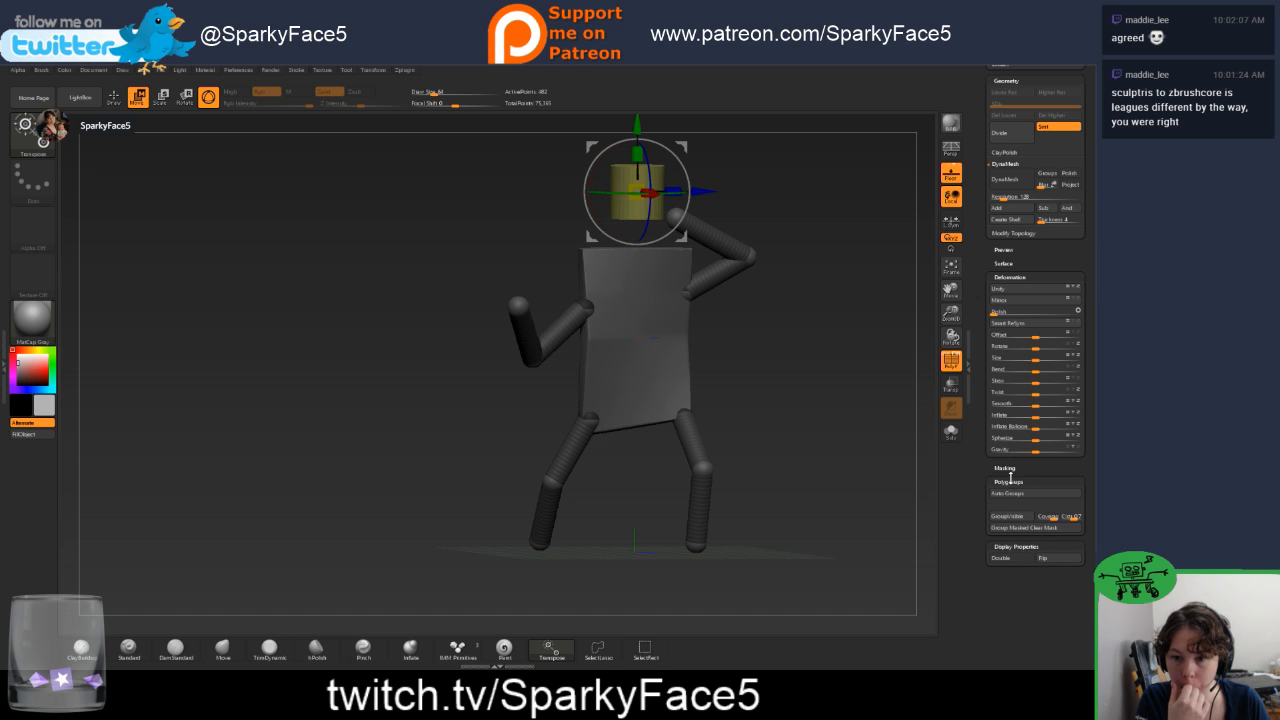
{"action": "left_click", "coordinate": [1005, 465]}
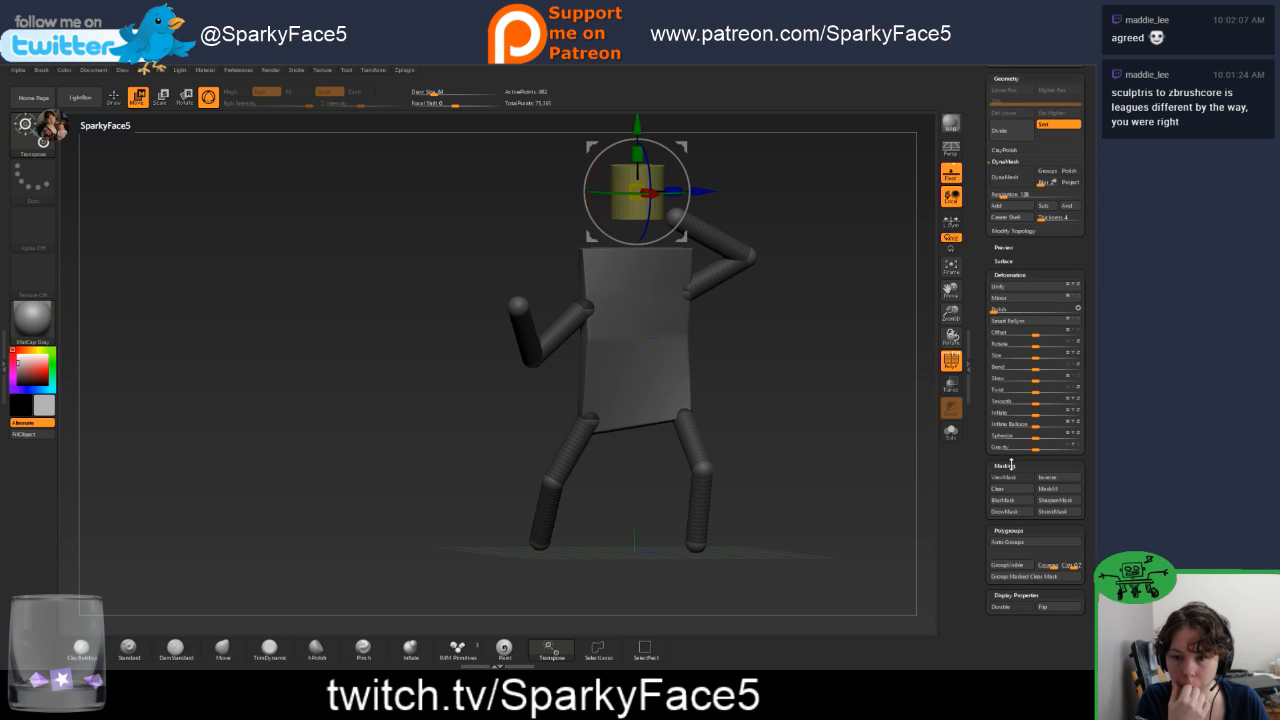
{"action": "left_click", "coordinate": [1010, 465]}
{"action": "left_click", "coordinate": [1009, 480]}
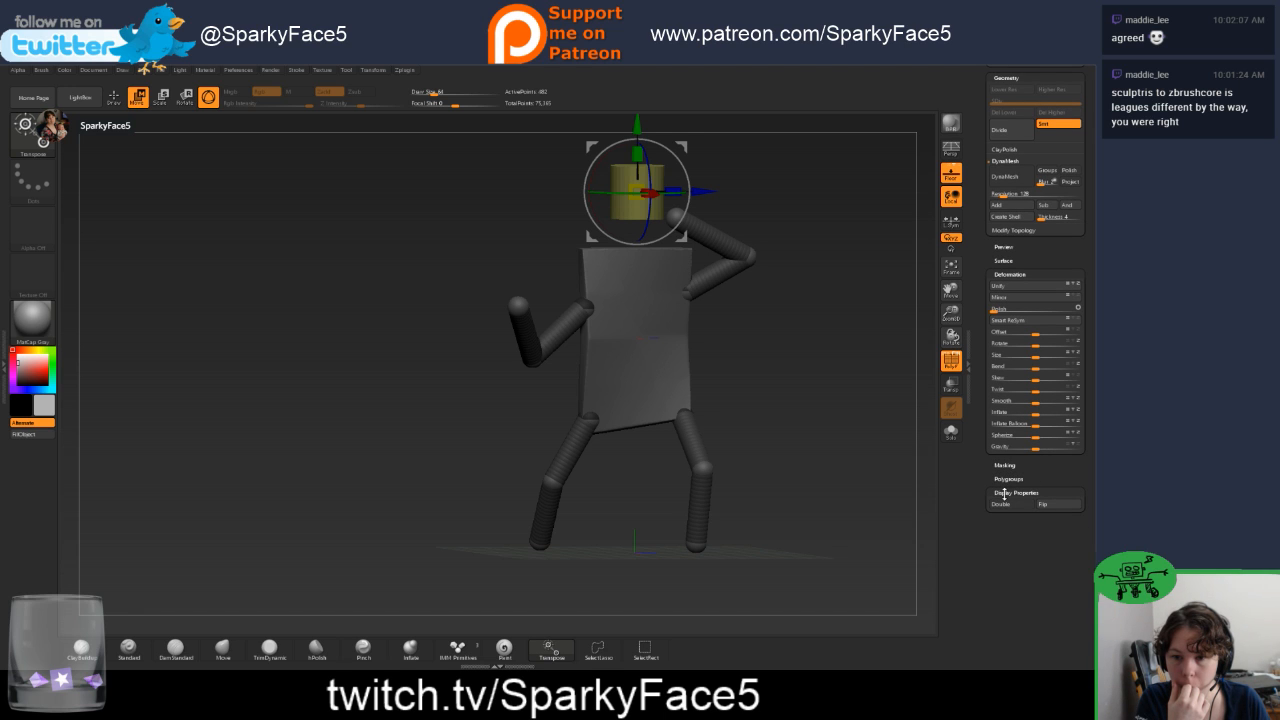
Convert the cylinder head into a DynaMesh and return to Draw mode.
{"action": "left_click_drag", "start_coordinate": [829, 224], "coordinate": [442, 226]}
{"action": "left_click", "coordinate": [1003, 174]}
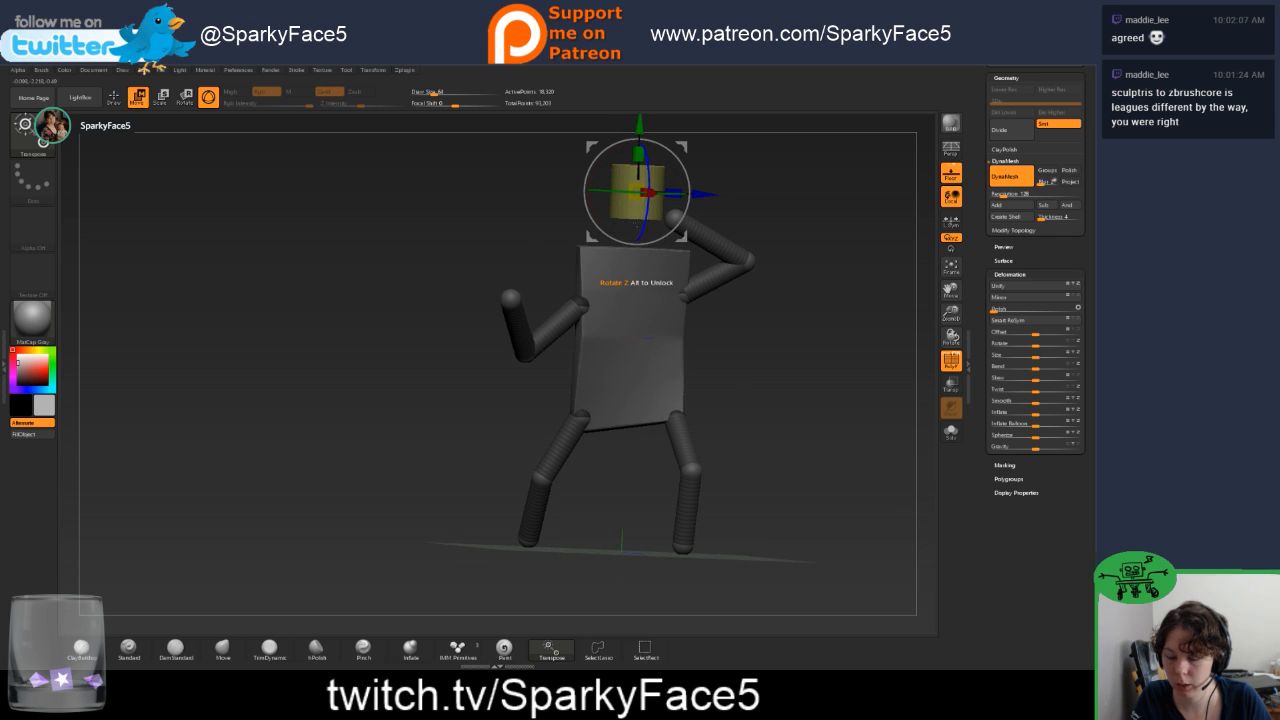
{"action": "key", "text": "q"}
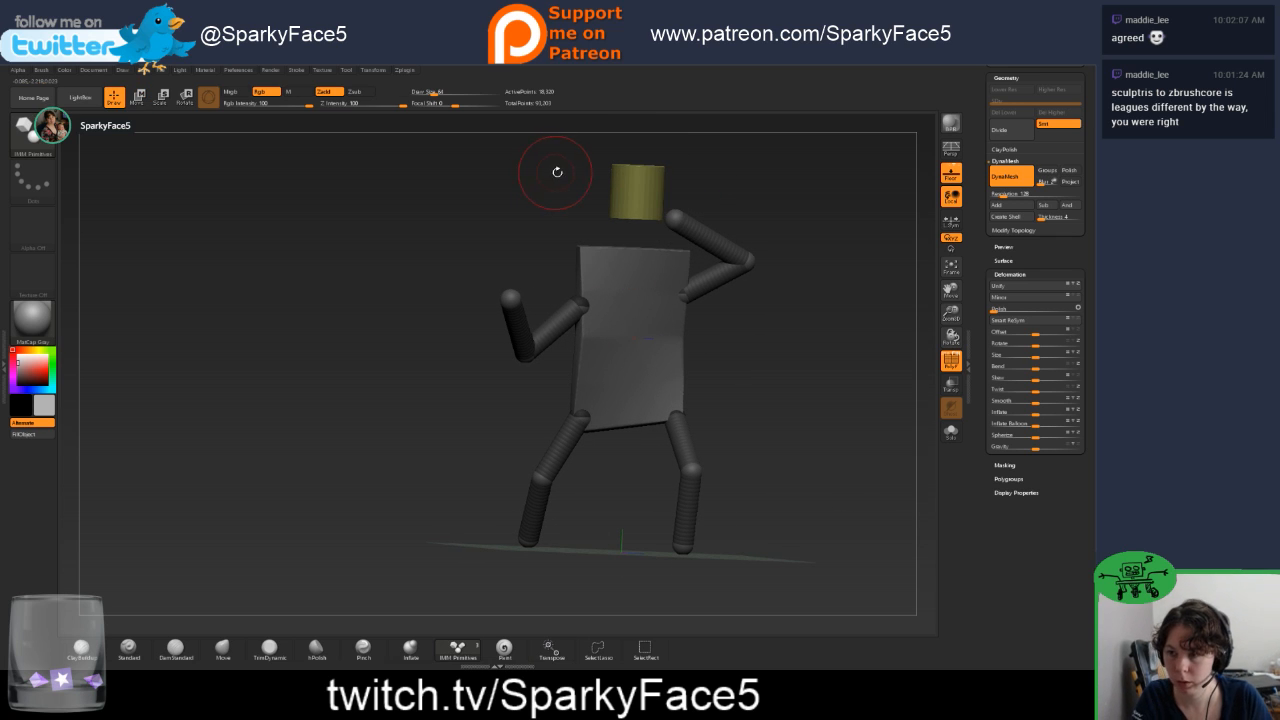
{"action": "left_click_drag", "start_coordinate": [822, 273], "coordinate": [816, 394], "text": "alt"}
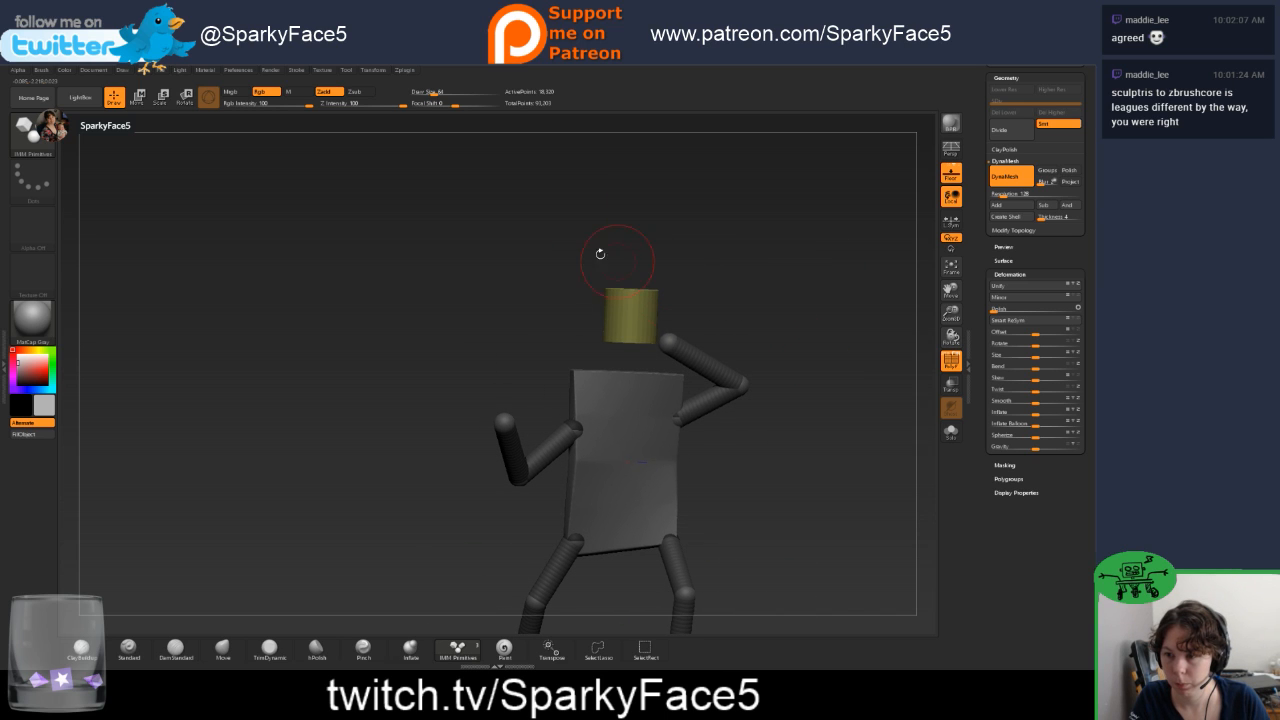
{"action": "key", "text": "shift"}
{"action": "key", "text": "shift"}
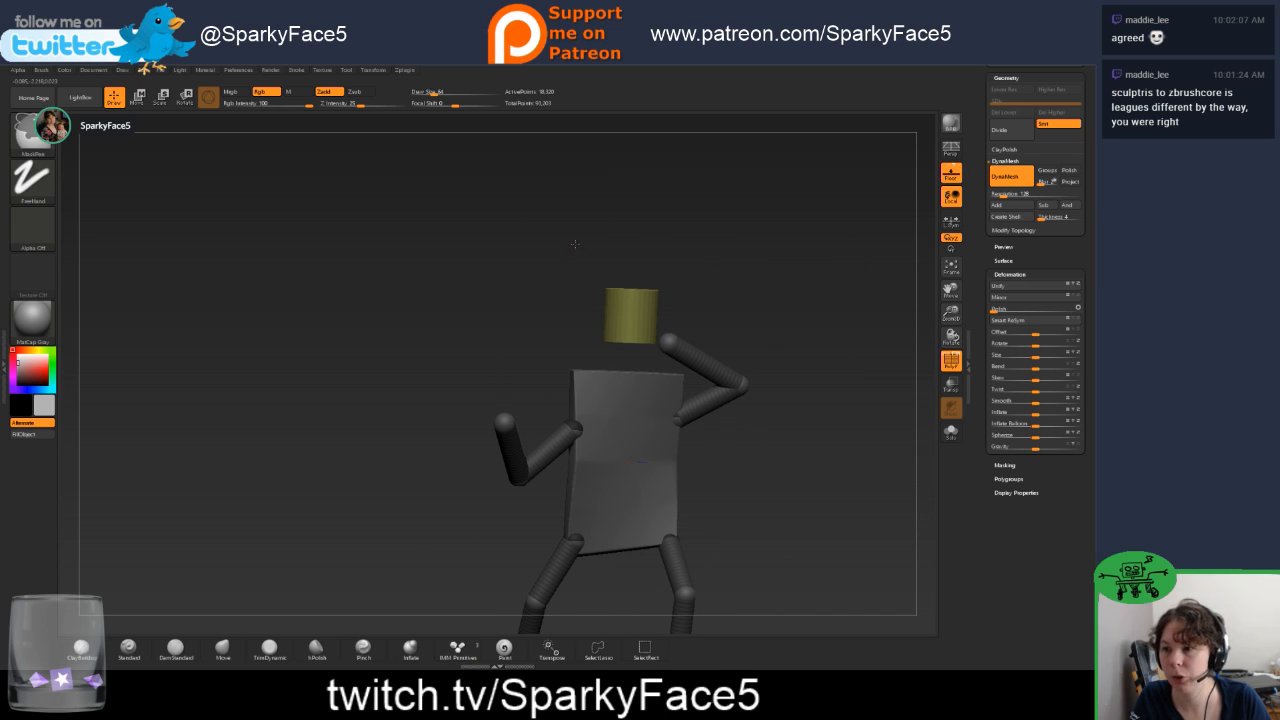
{"action": "mouse_move", "coordinate": [575, 244]}
{"action": "left_mouse_down", "text": "ctrl"}
{"action": "mouse_move", "coordinate": [690, 335]}
{"action": "mouse_move", "coordinate": [636, 281]}
{"action": "mouse_move", "coordinate": [733, 291]}
{"action": "mouse_move", "coordinate": [631, 354]}
{"action": "left_mouse_up", "text": "ctrl"}
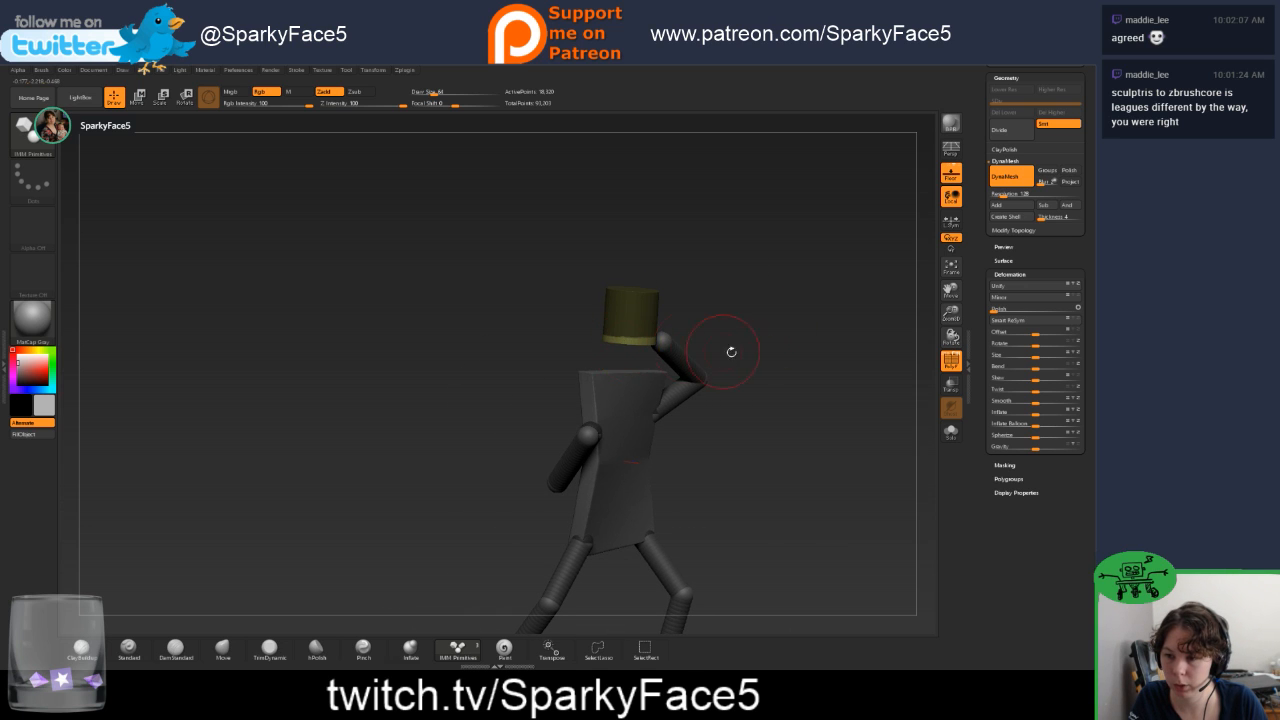
{"action": "left_click_drag", "start_coordinate": [731, 352], "coordinate": [770, 332]}
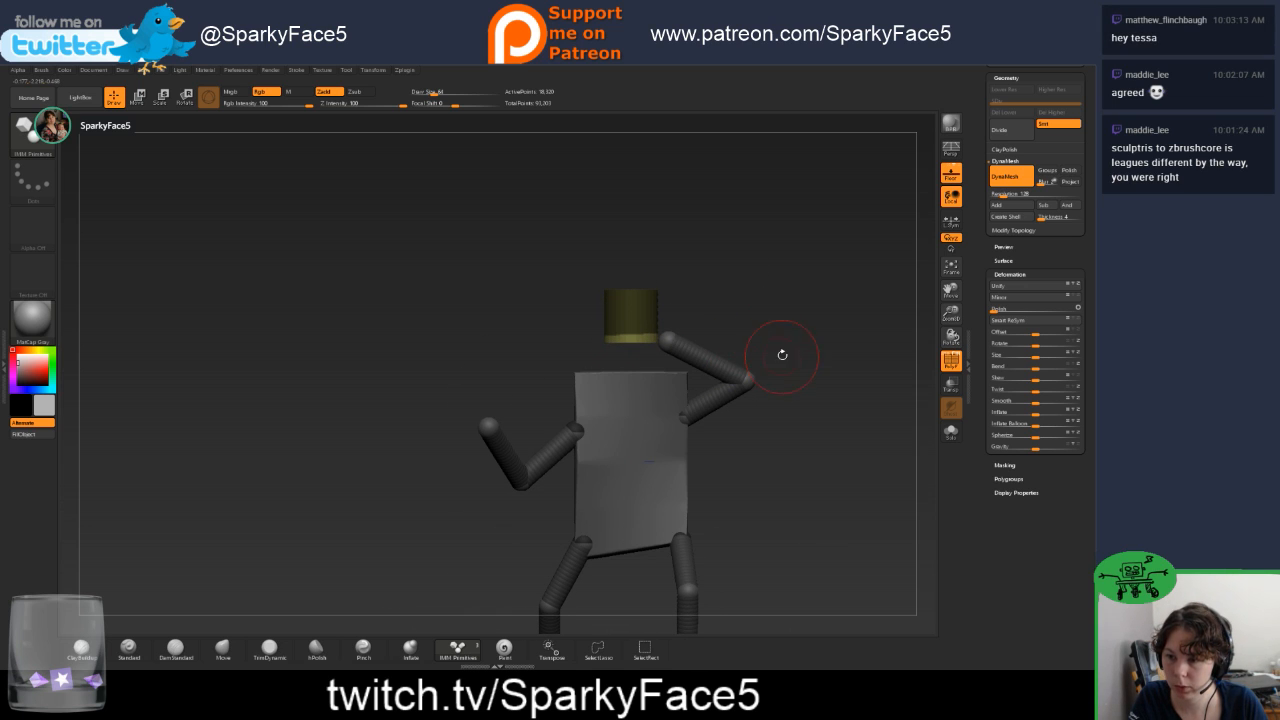
{"action": "key", "text": "shift"}
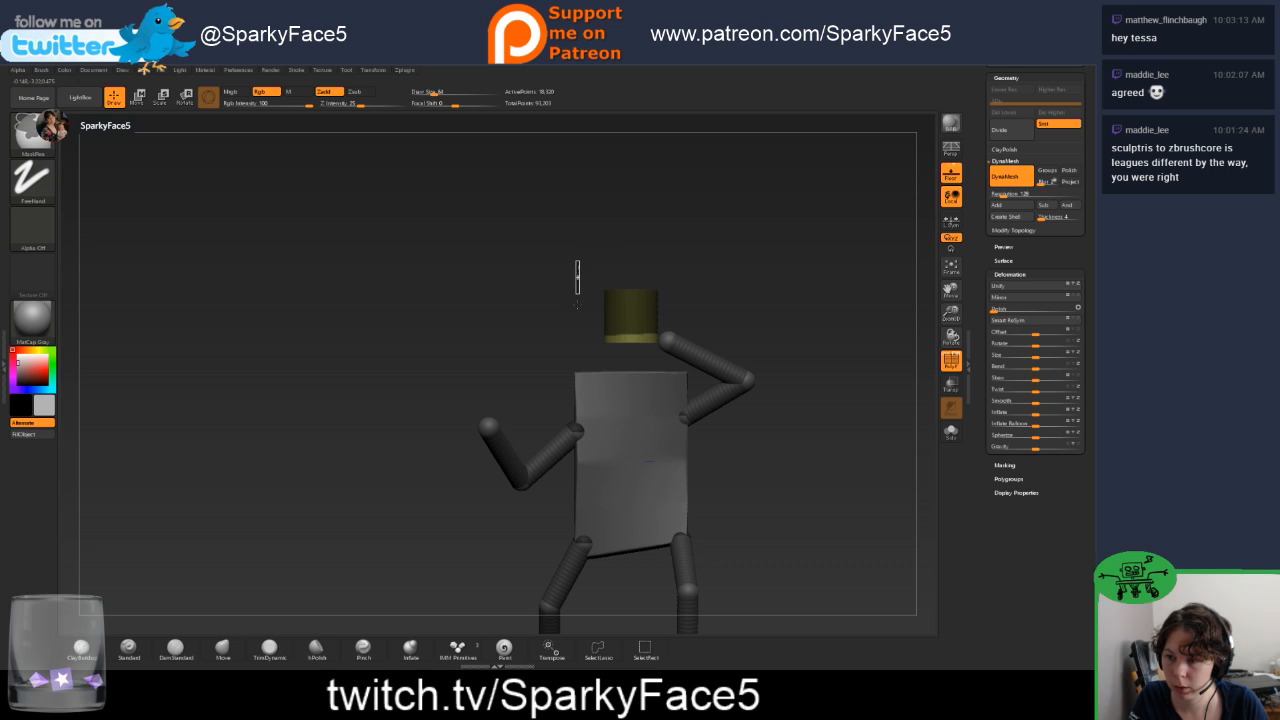
{"action": "key", "text": "shift"}
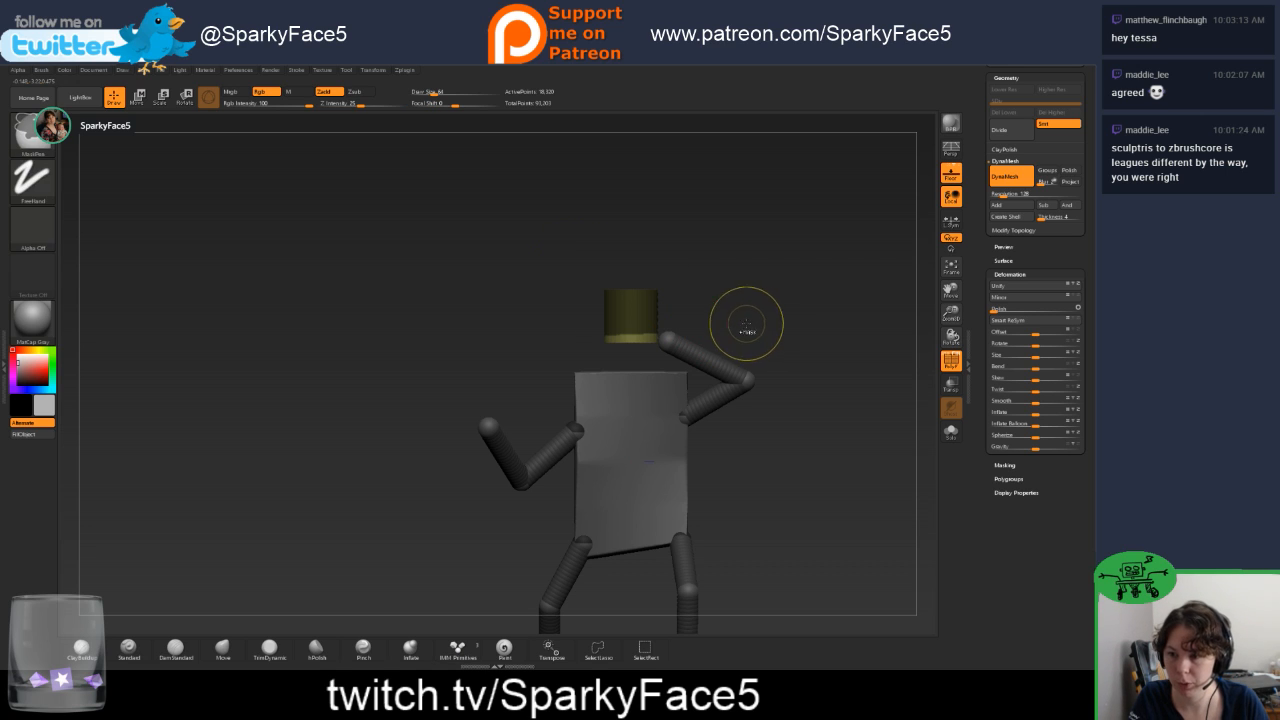
{"action": "key", "text": "shift"}
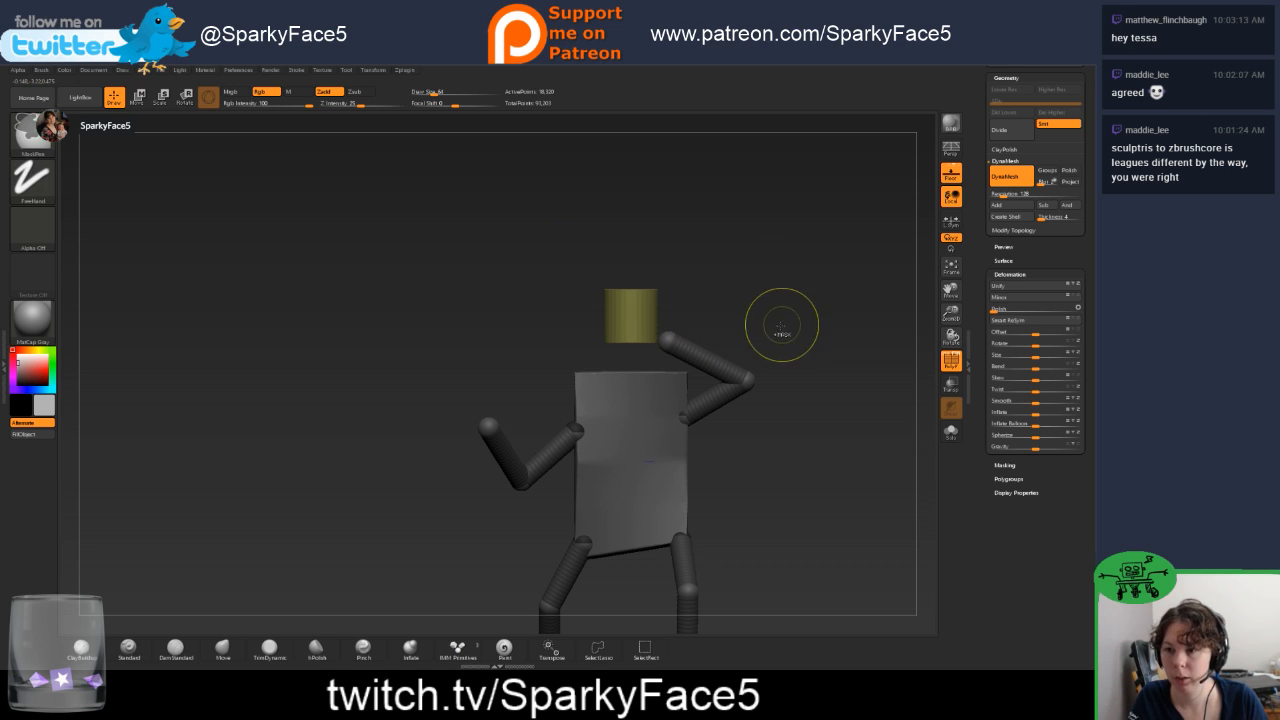
Mask the cylinder except for a band around its base and try extracting from that mask.
{"action": "mouse_move", "coordinate": [582, 302]}
{"action": "left_mouse_down", "text": "ctrl"}
{"action": "mouse_move", "coordinate": [620, 326]}
{"action": "mouse_move", "coordinate": [686, 336]}
{"action": "mouse_move", "coordinate": [766, 233]}
{"action": "mouse_move", "coordinate": [791, 289]}
{"action": "mouse_move", "coordinate": [776, 292]}
{"action": "left_mouse_up", "text": "ctrl"}
{"action": "scroll", "coordinate": [988, 325], "scroll_direction": "up", "scroll_amount": 5}
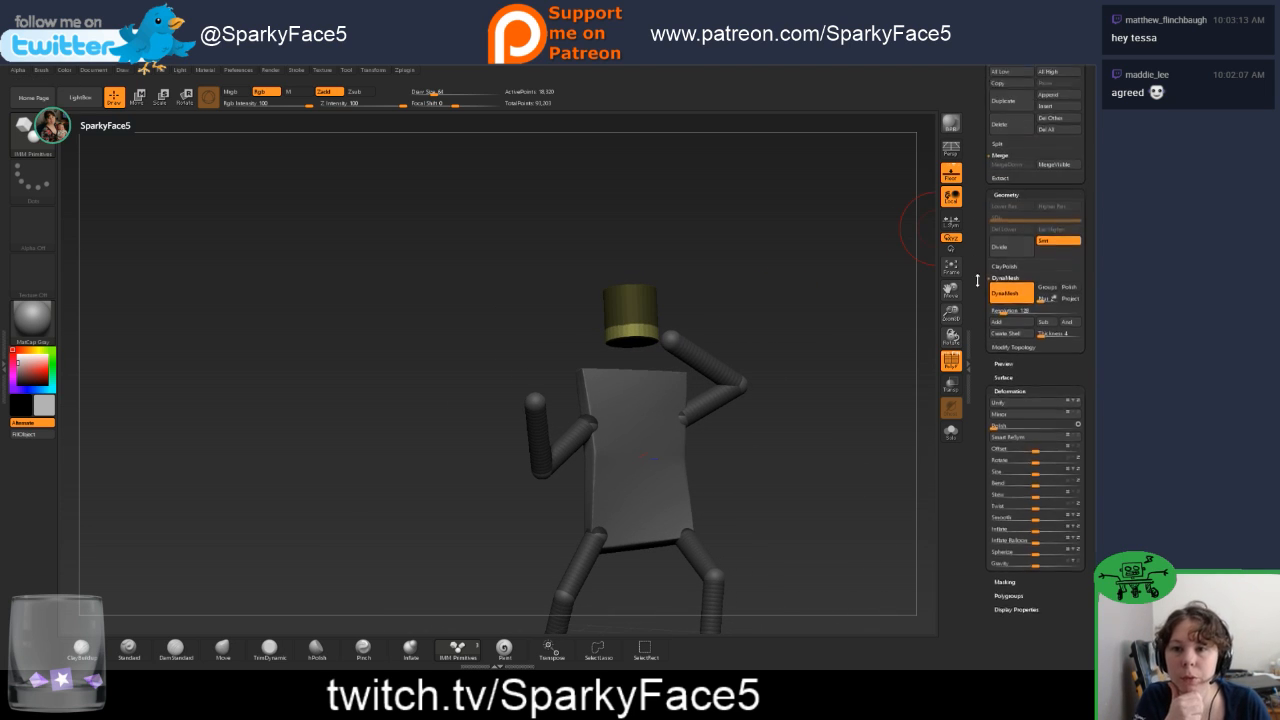
{"action": "left_click", "coordinate": [1017, 294]}
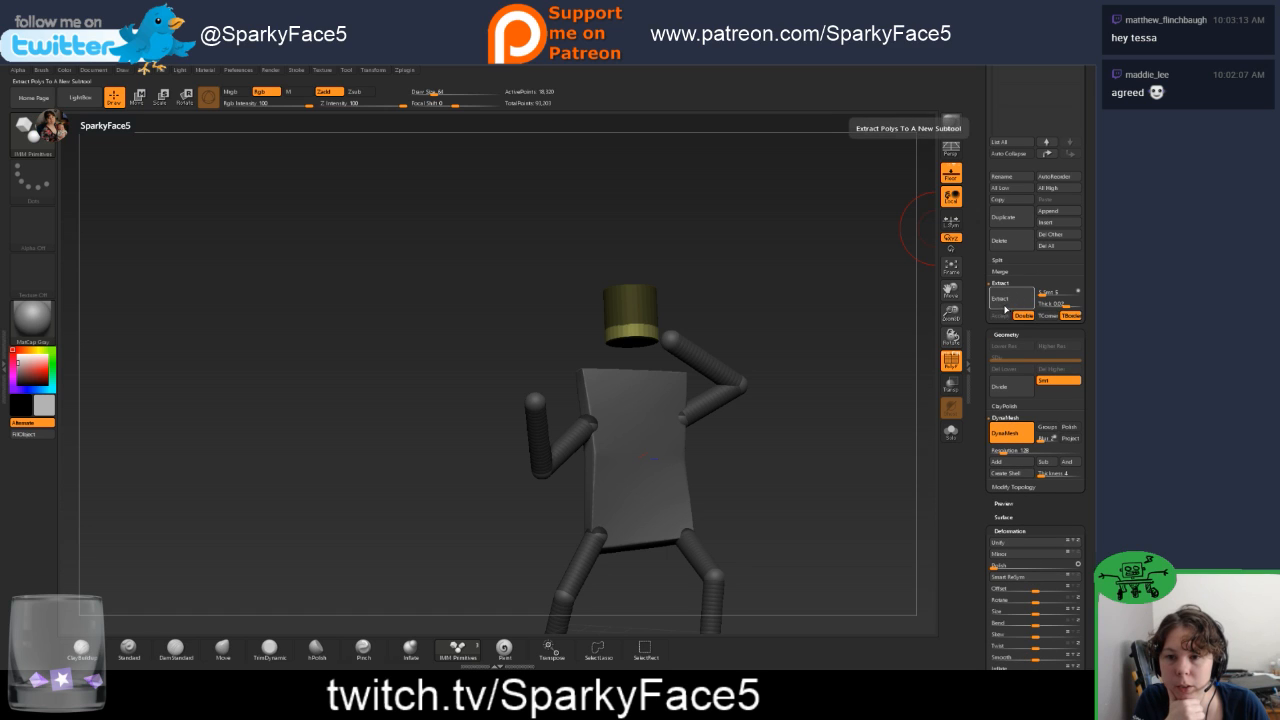
{"action": "left_click", "coordinate": [1014, 300]}
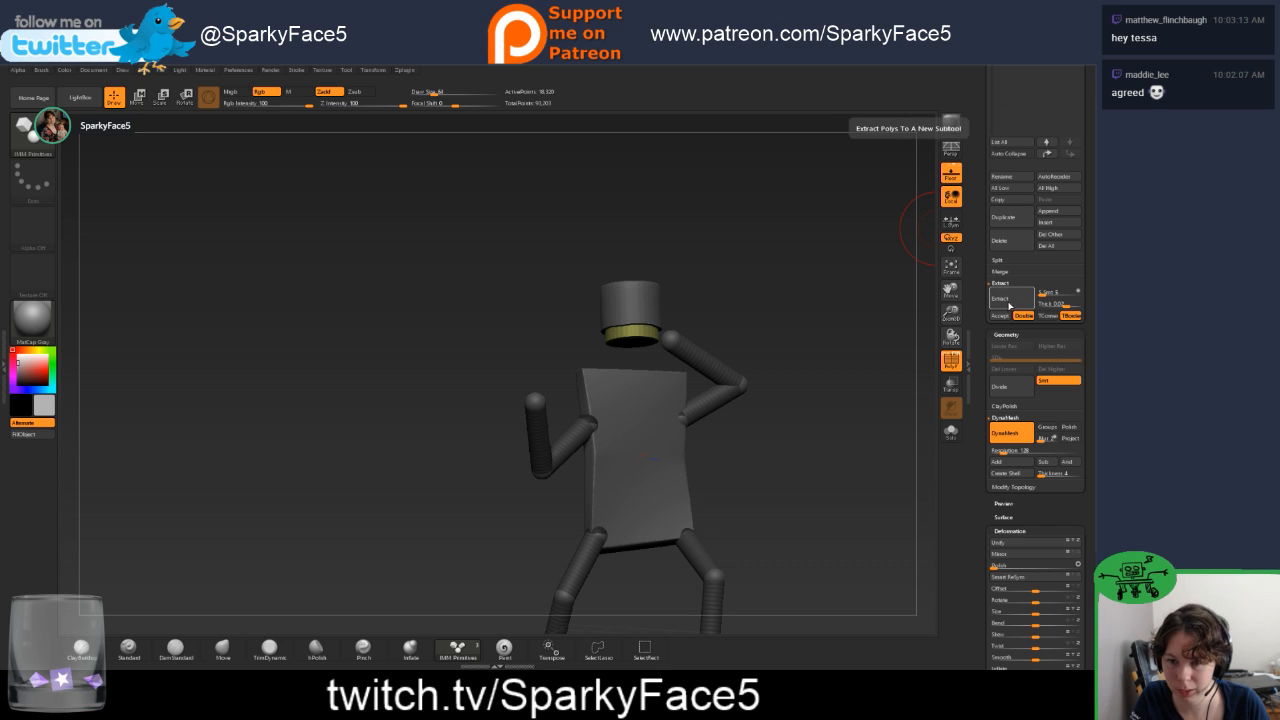
{"action": "left_click", "coordinate": [875, 314]}
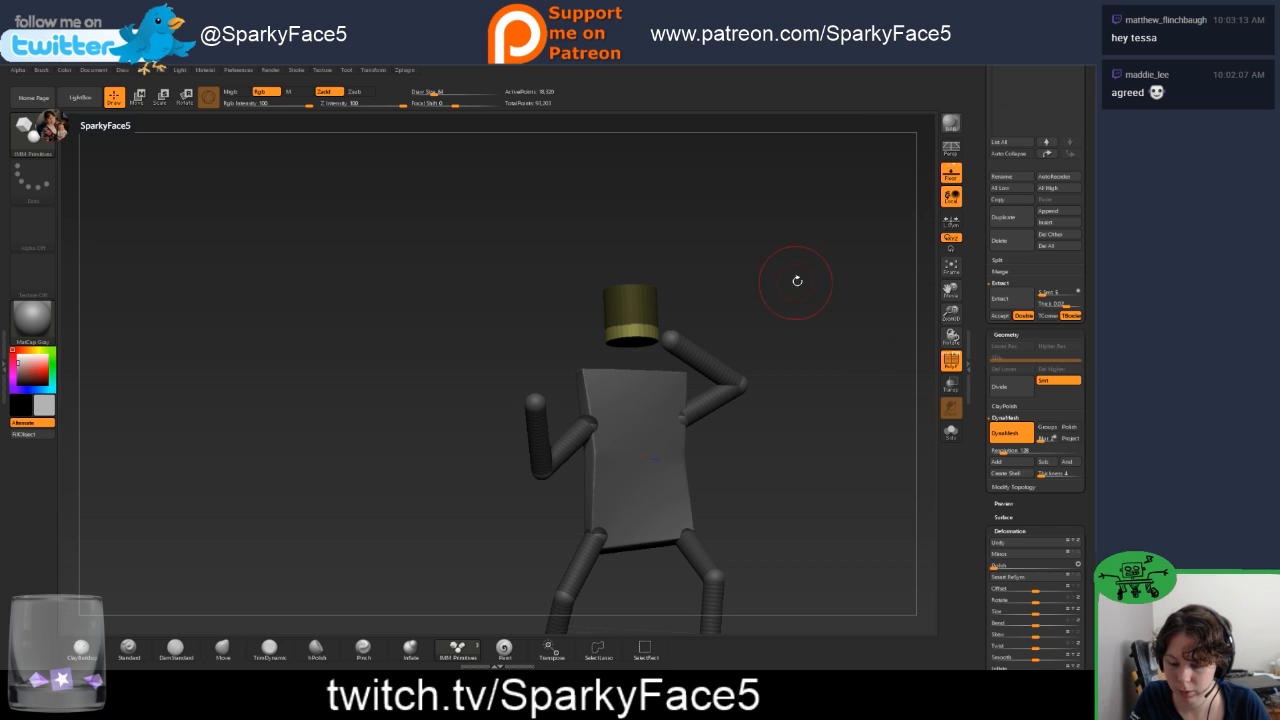
Invert the mask so only the cylinder's base band is masked, and preview its extraction from several angles.
{"action": "key", "text": "ctrl"}
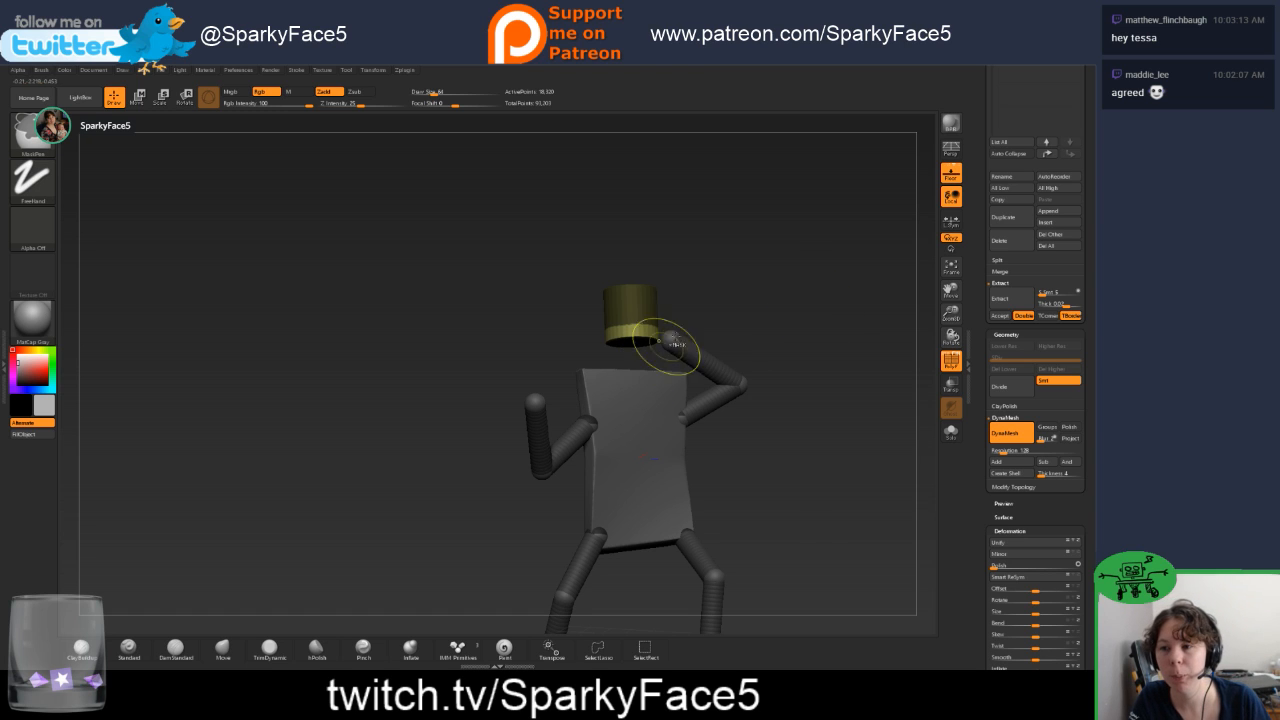
{"action": "left_click", "coordinate": [796, 301], "text": "ctrl"}
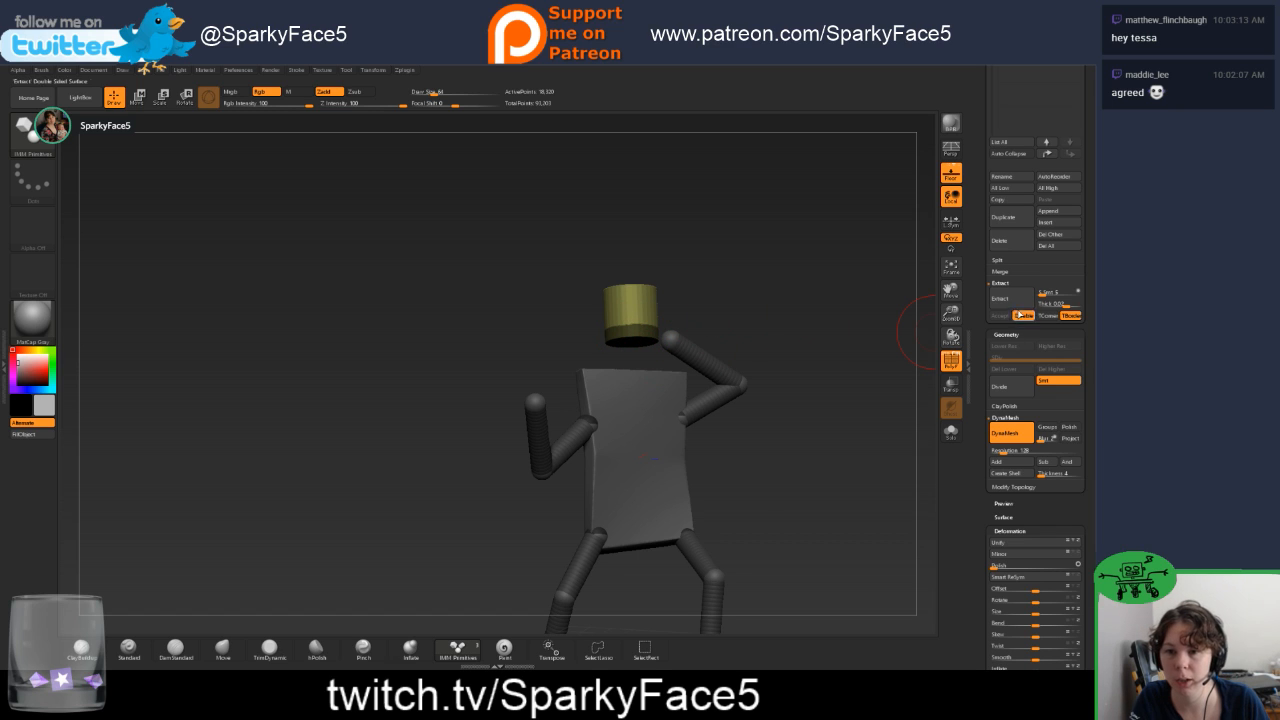
{"action": "left_click", "coordinate": [1013, 305]}
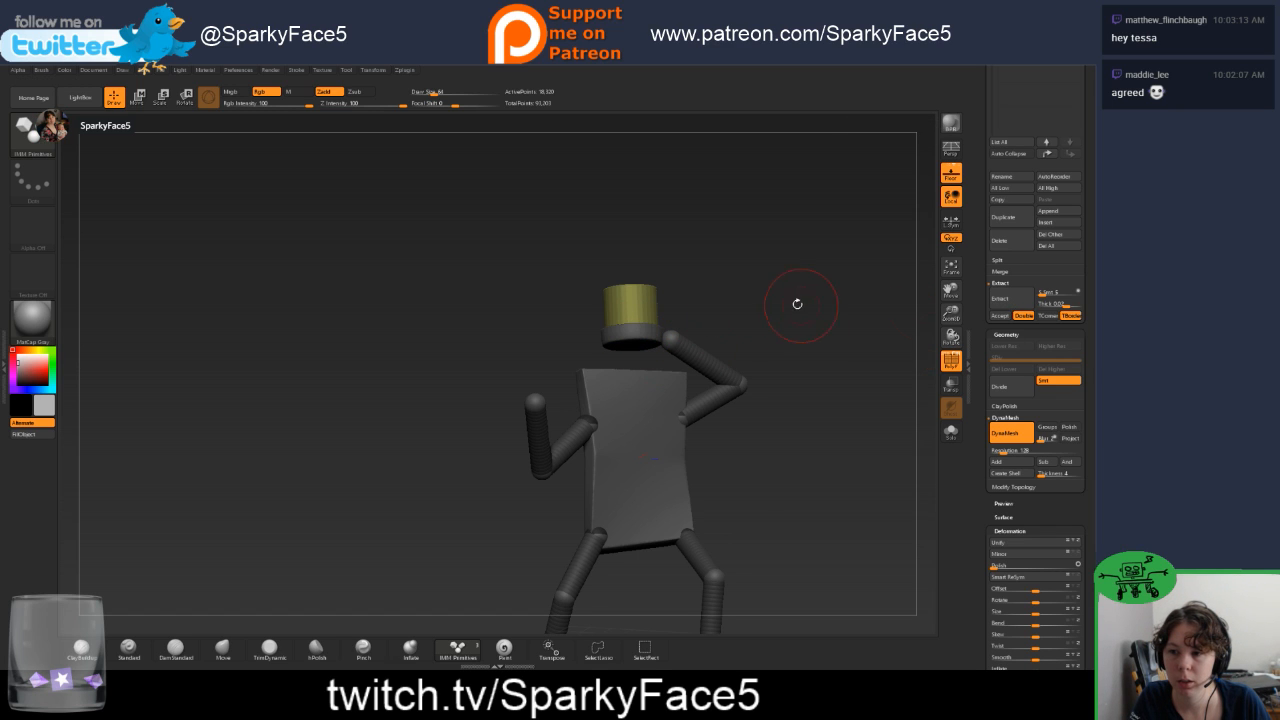
{"action": "left_click_drag", "start_coordinate": [800, 298], "coordinate": [832, 351]}
{"action": "left_click", "coordinate": [1012, 305]}
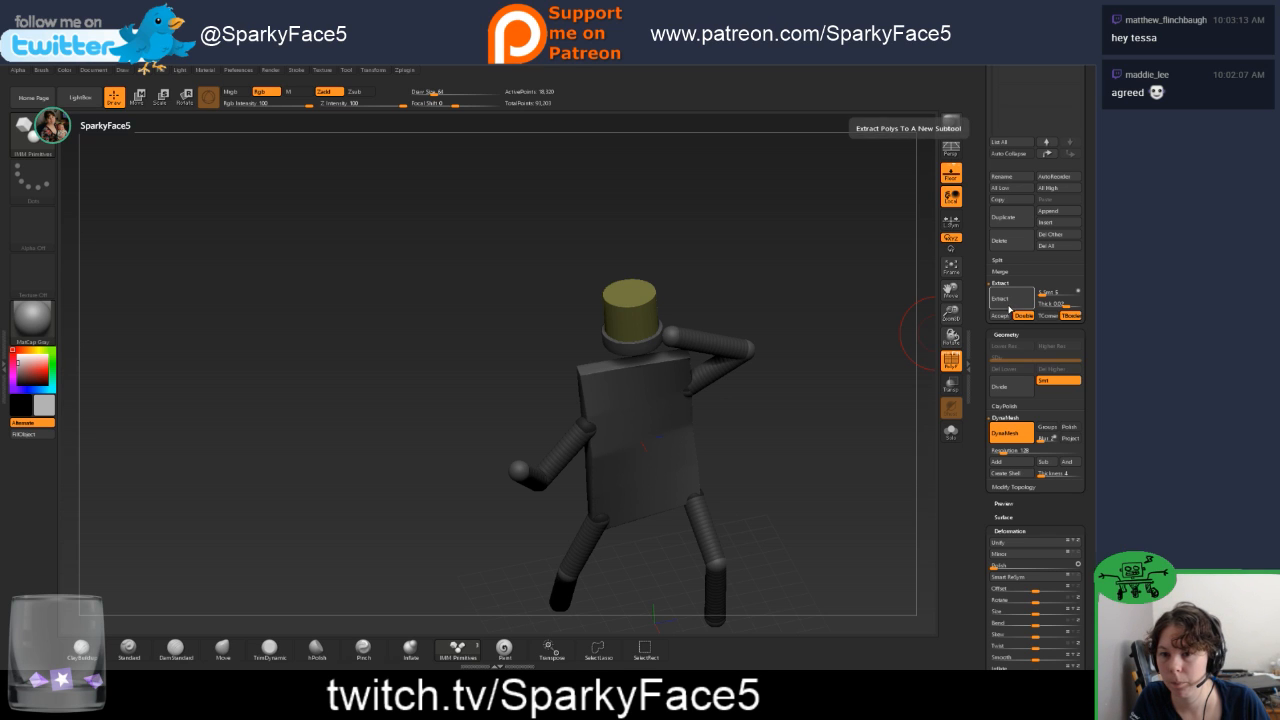
{"action": "left_click_drag", "start_coordinate": [863, 354], "coordinate": [872, 304]}
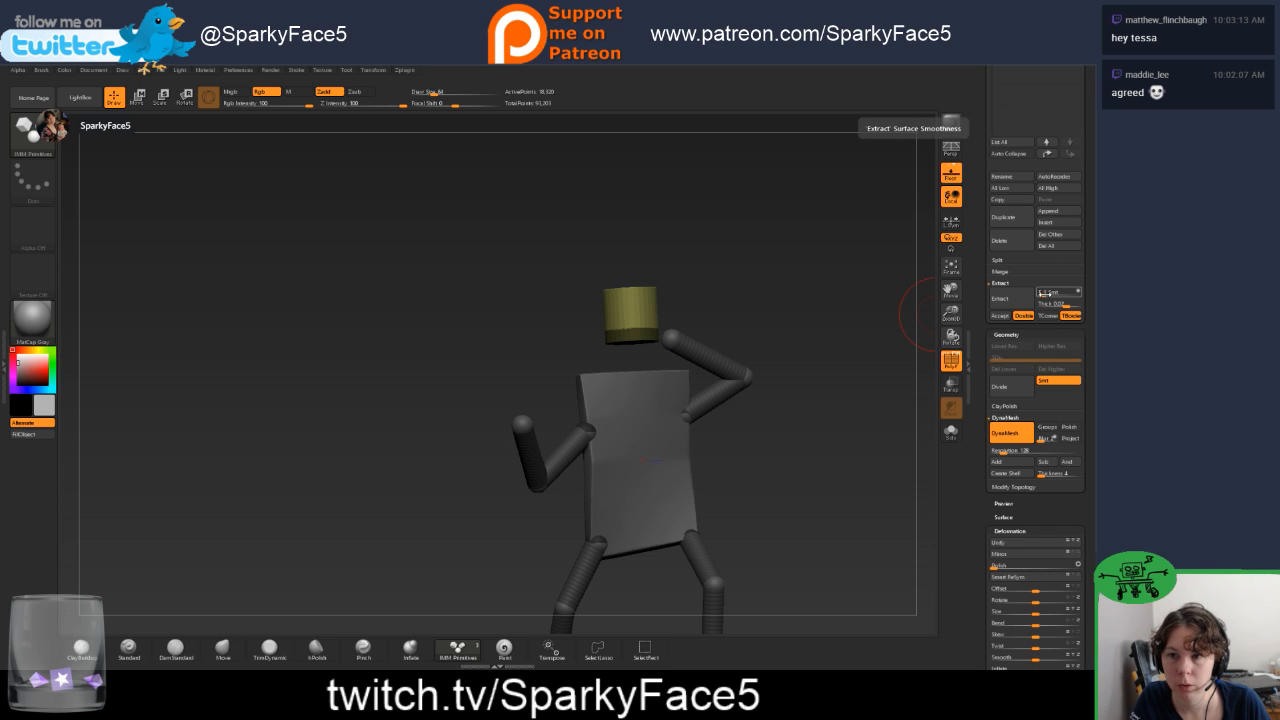
Set the extraction's surface smoothness to 16, adjust its thickness slightly and preview the base band again.
{"action": "left_click_drag", "start_coordinate": [1045, 294], "coordinate": [1050, 294]}
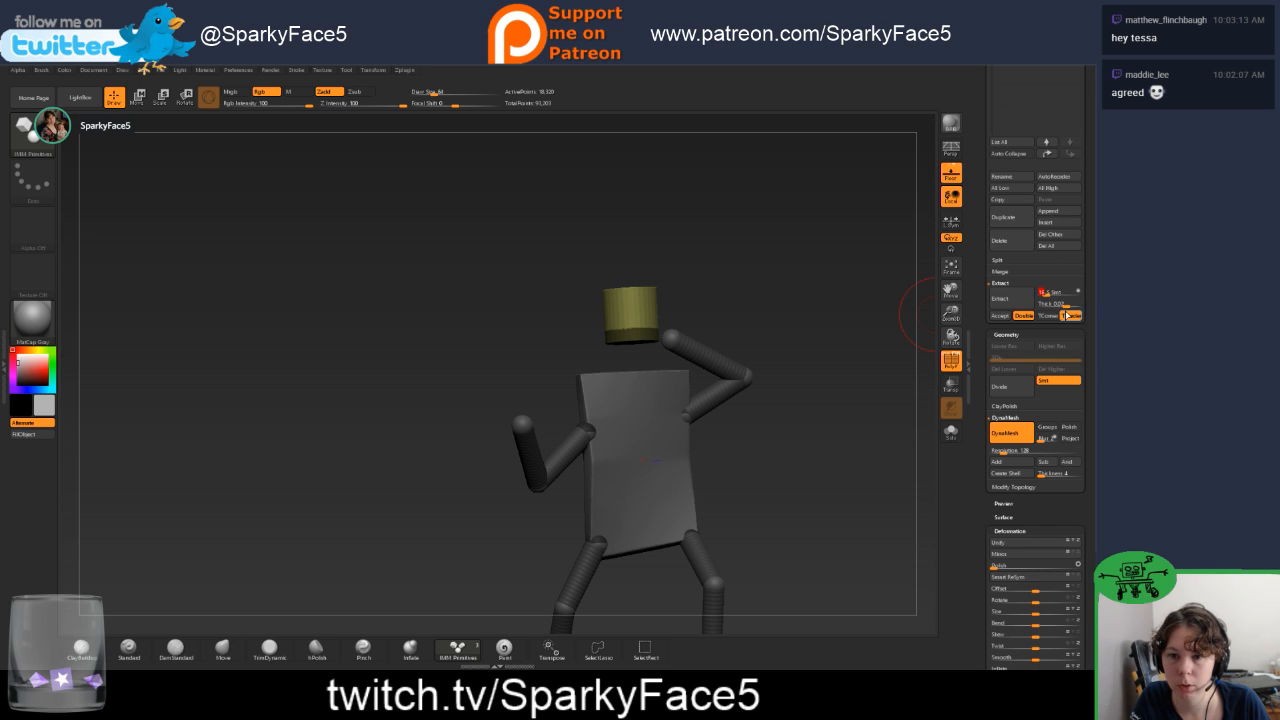
{"action": "left_click_drag", "start_coordinate": [1066, 306], "coordinate": [1068, 306]}
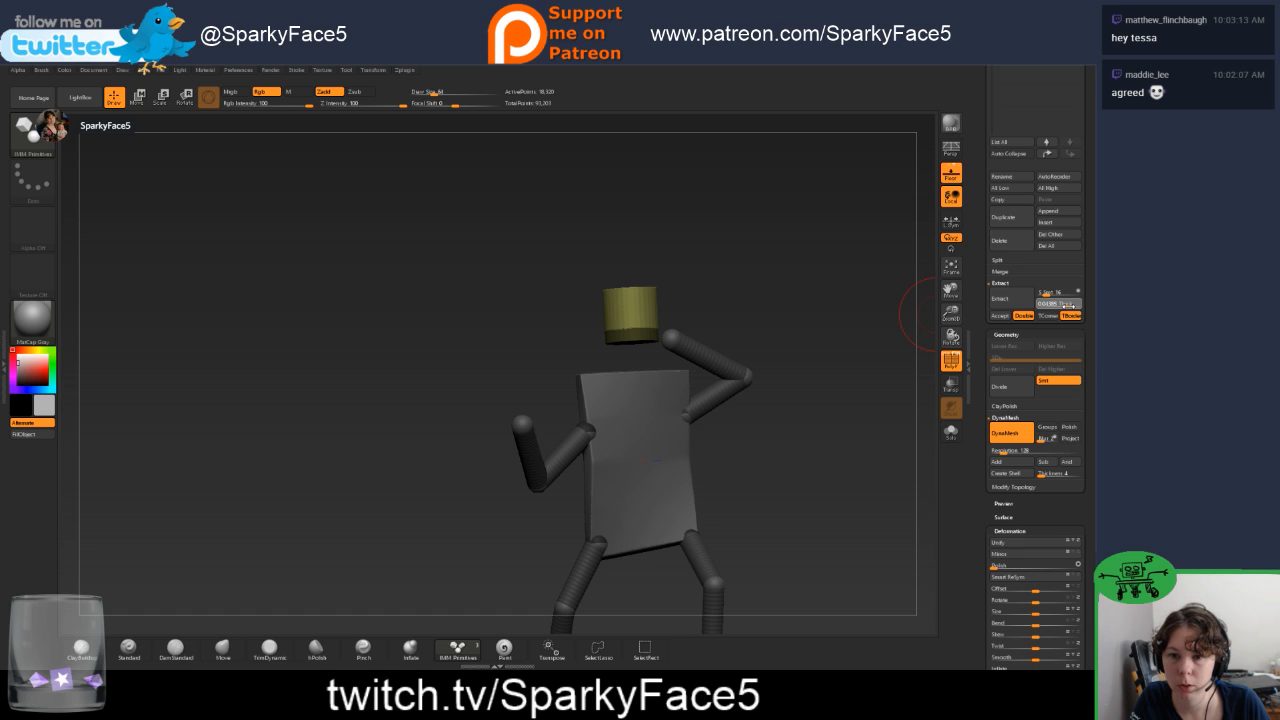
{"action": "left_click", "coordinate": [999, 299]}
{"action": "left_click_drag", "start_coordinate": [869, 277], "coordinate": [882, 316]}
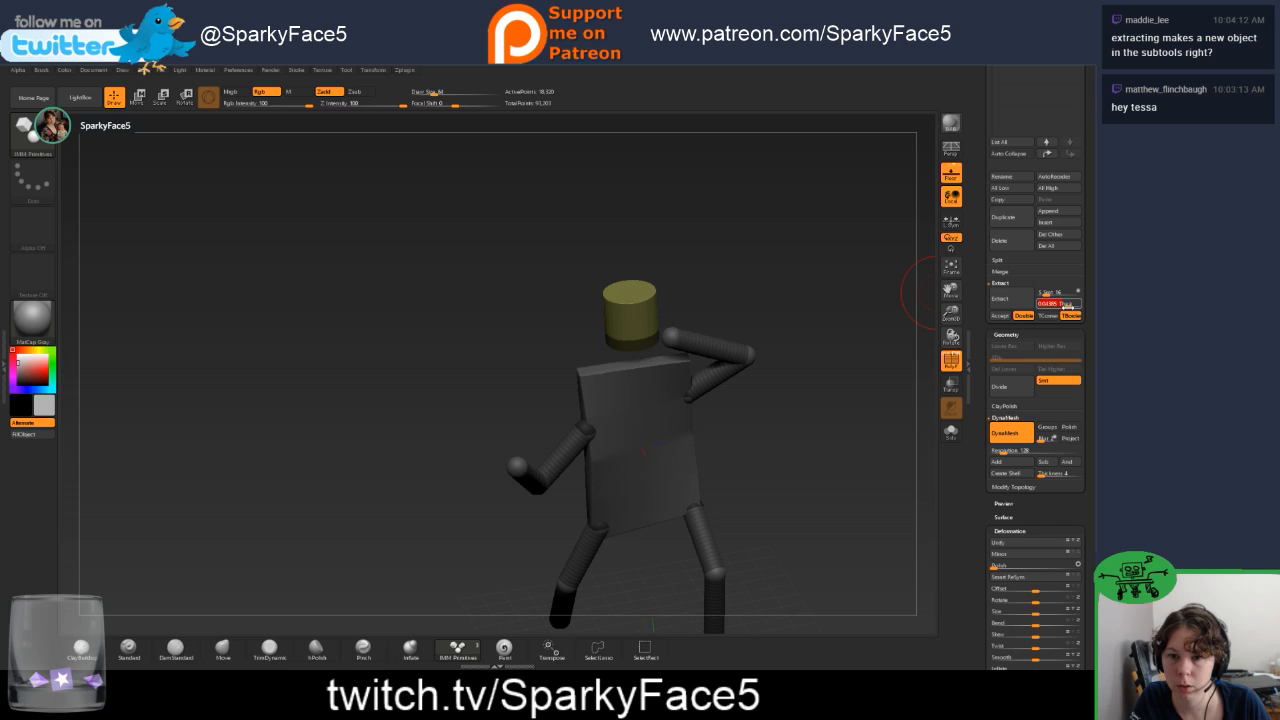
{"action": "left_click", "coordinate": [1018, 305]}
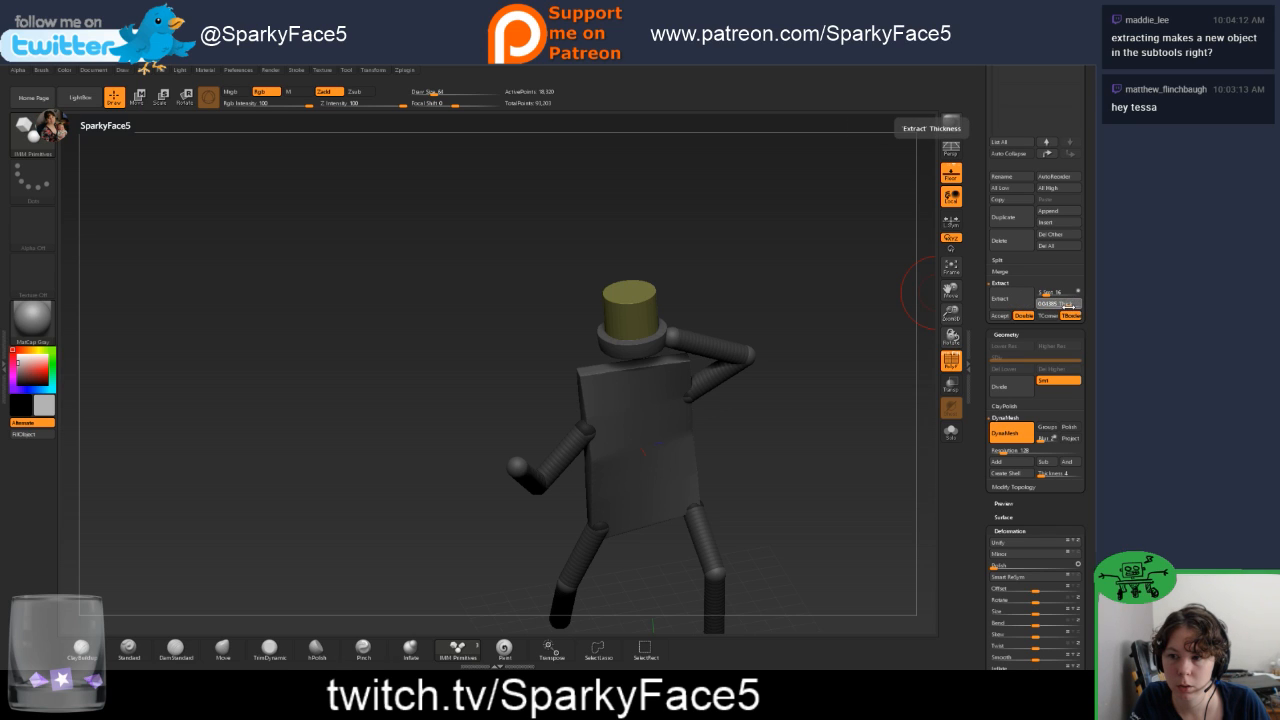
Increase the extraction thickness until the base band forms a wide brim, and preview it from above and below.
{"action": "left_click_drag", "start_coordinate": [1068, 307], "coordinate": [1073, 307]}
{"action": "left_click", "coordinate": [1022, 308]}
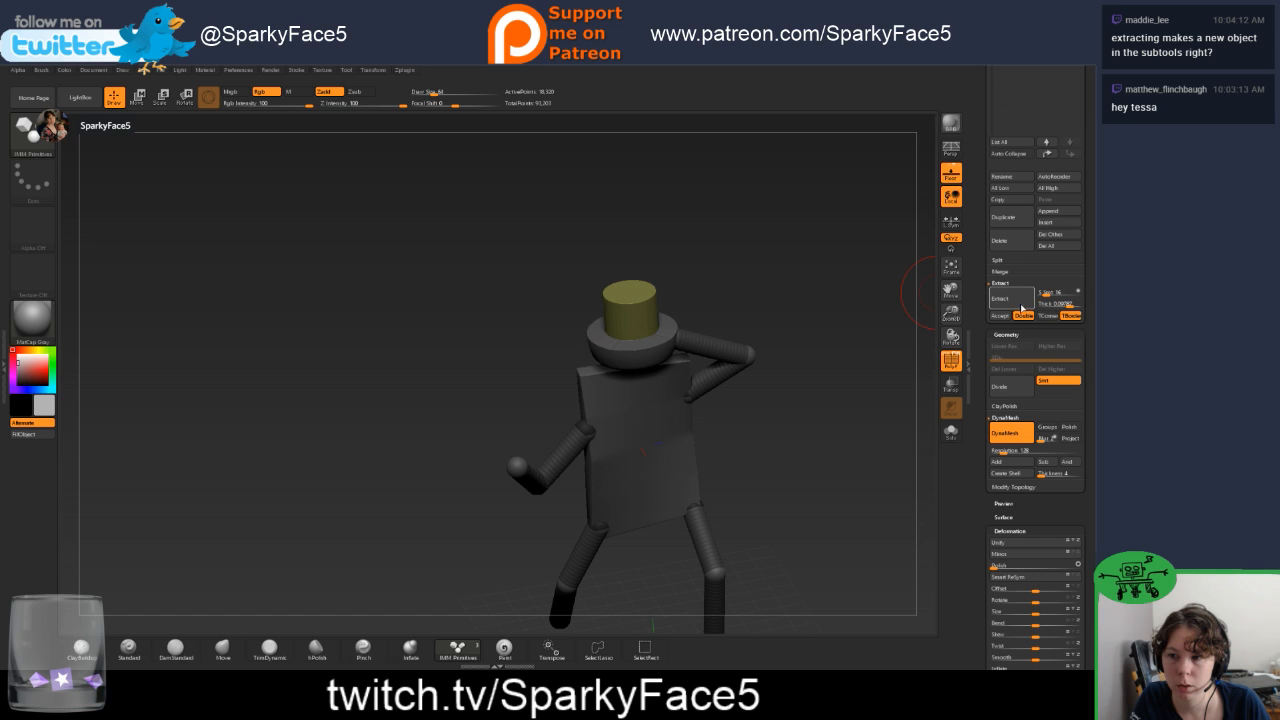
{"action": "left_click_drag", "start_coordinate": [880, 371], "coordinate": [880, 339]}
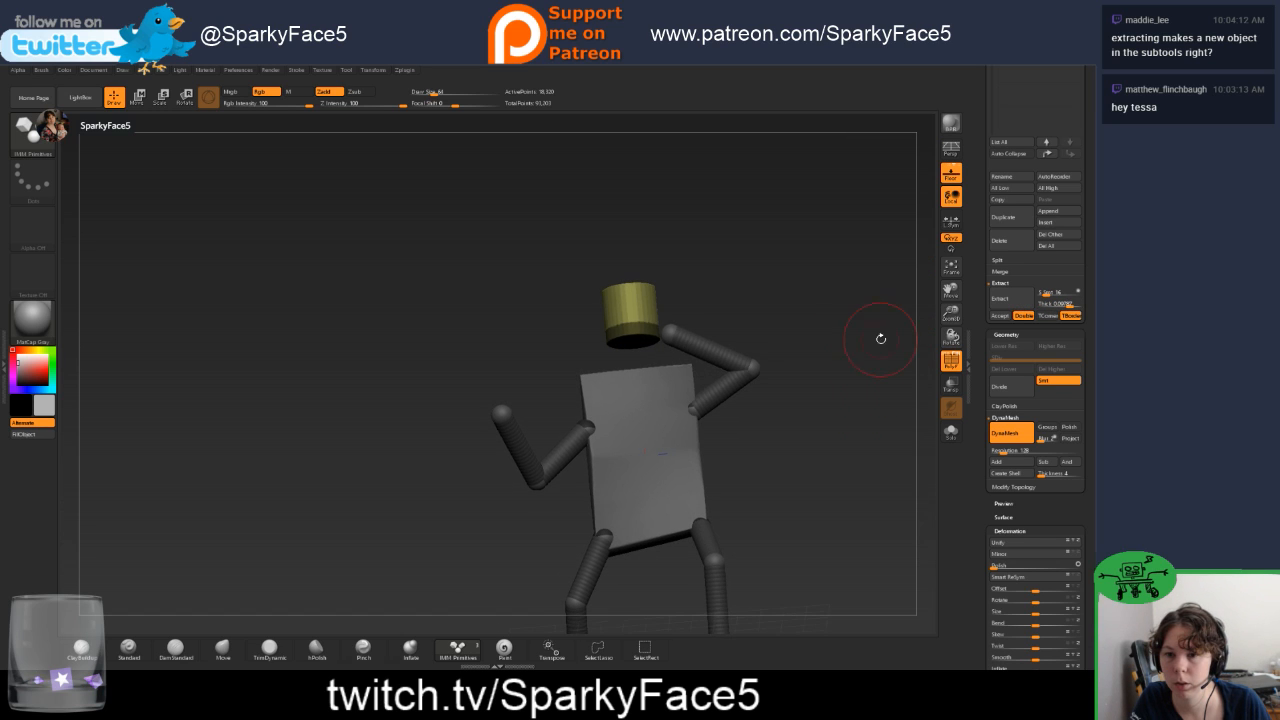
{"action": "left_click", "coordinate": [1010, 300]}
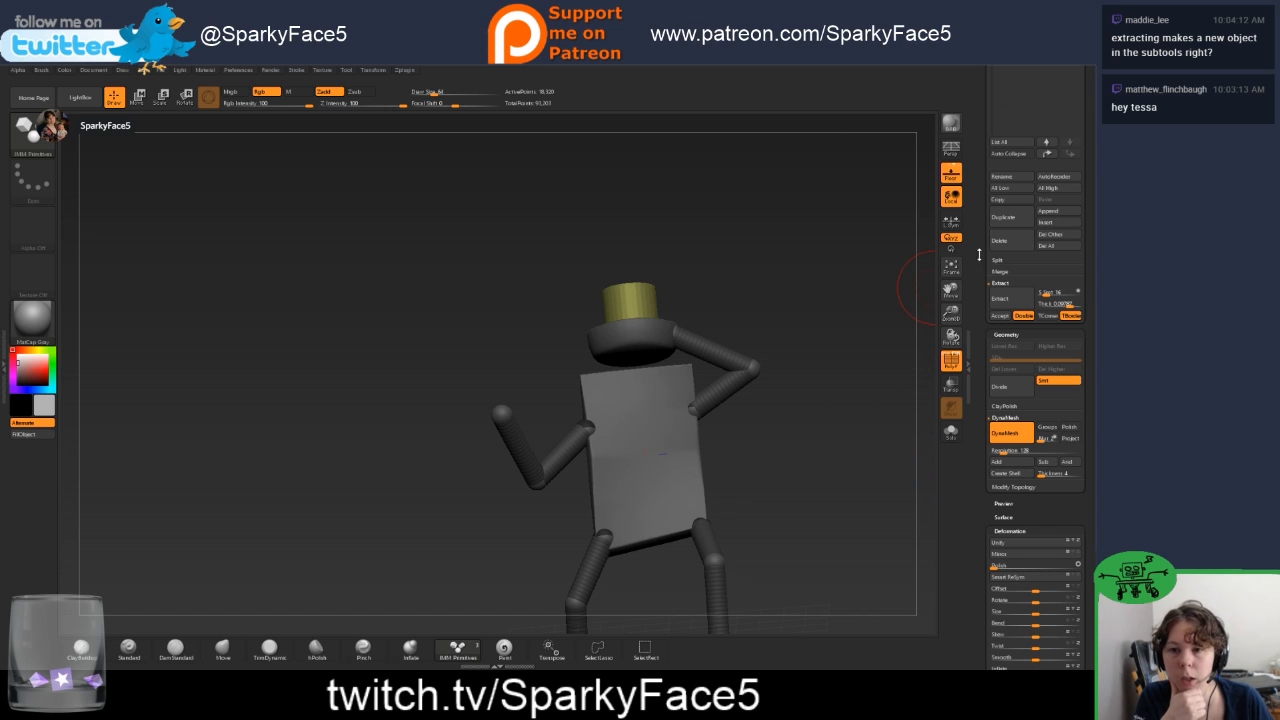
Accept the extracted brim as a new subtool, make it active and inspect it from the front and above.
{"action": "scroll", "coordinate": [979, 254], "scroll_direction": "up", "scroll_amount": 5}
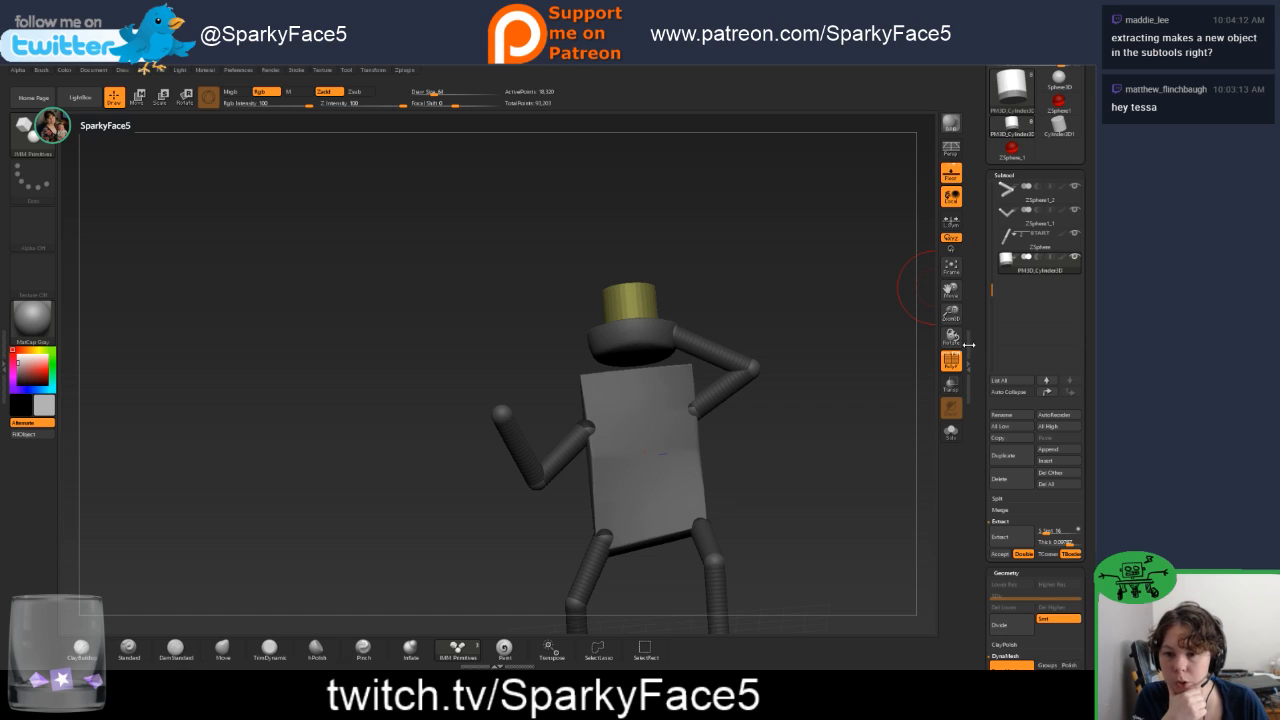
{"action": "left_click", "coordinate": [1000, 554]}
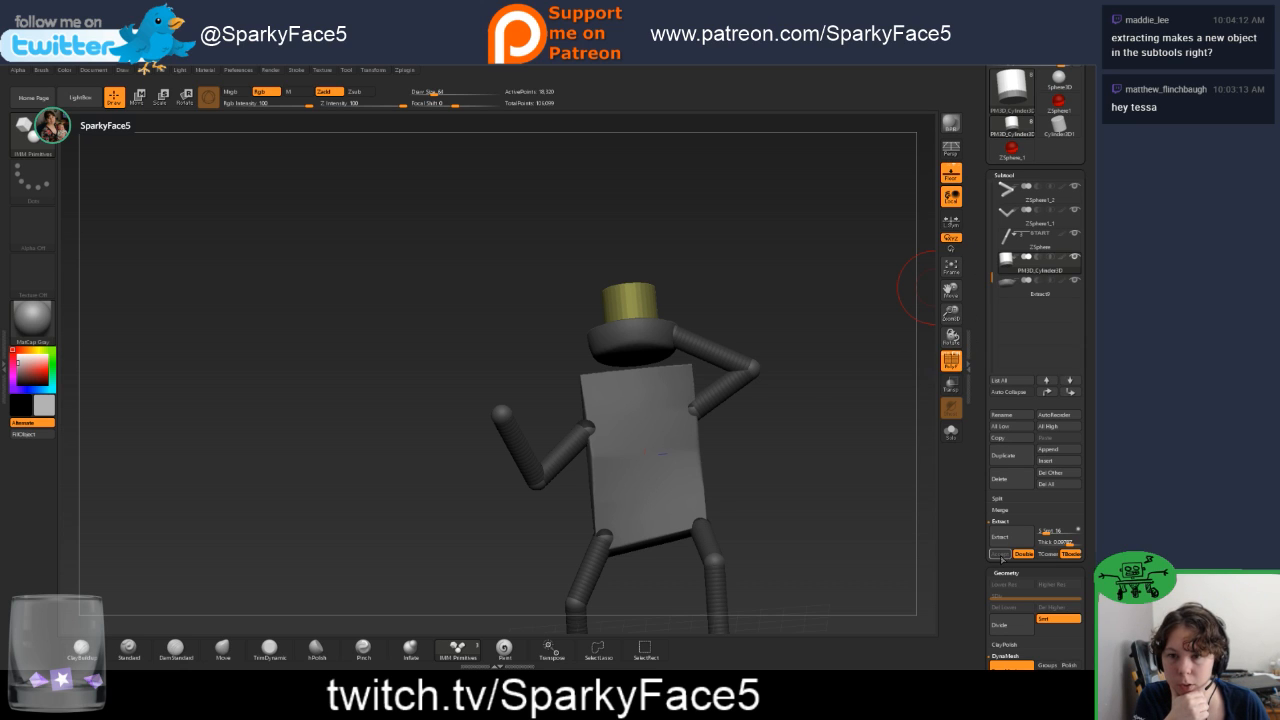
{"action": "mouse_move", "coordinate": [1016, 293]}
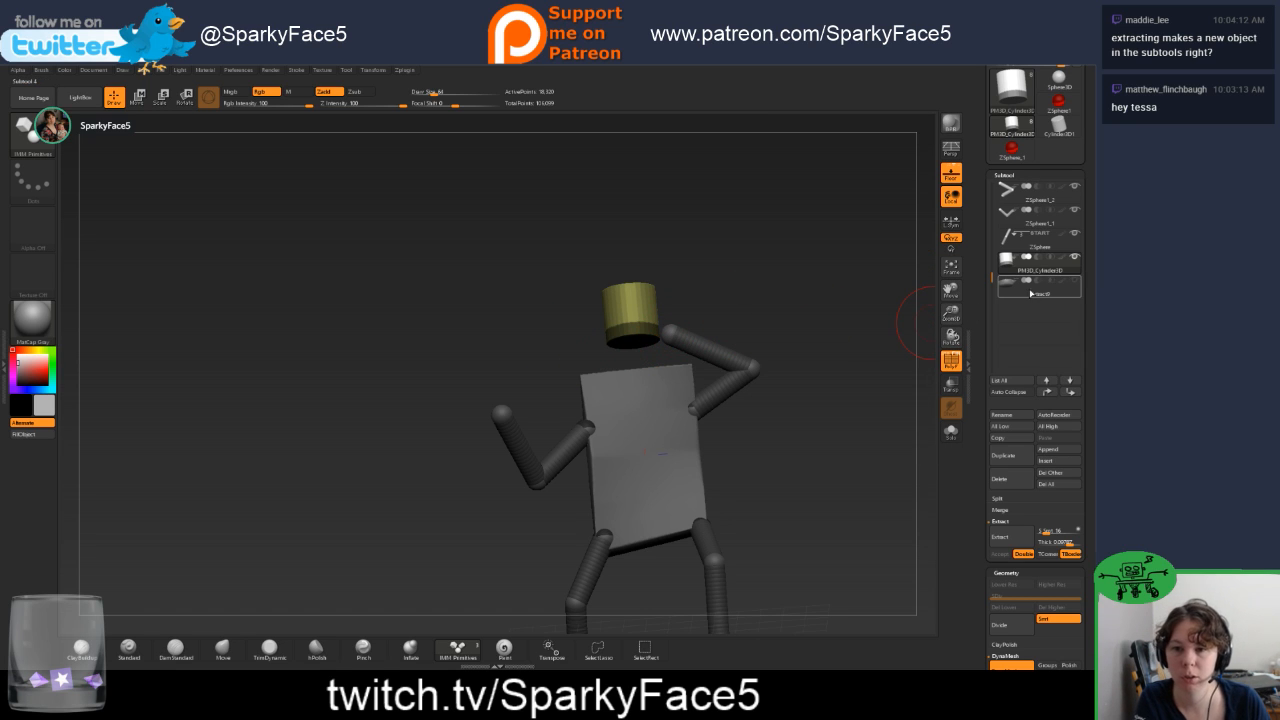
{"action": "left_click", "coordinate": [1014, 293]}
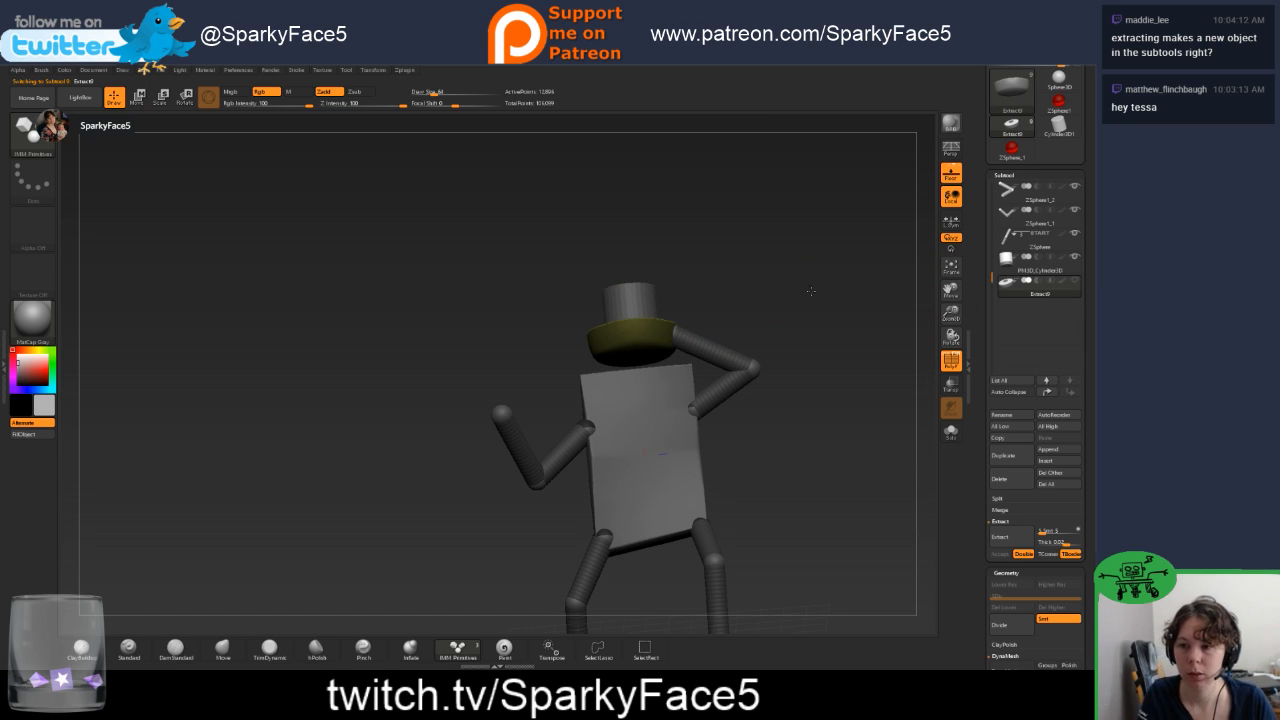
{"action": "left_click_drag", "start_coordinate": [804, 347], "coordinate": [807, 316]}
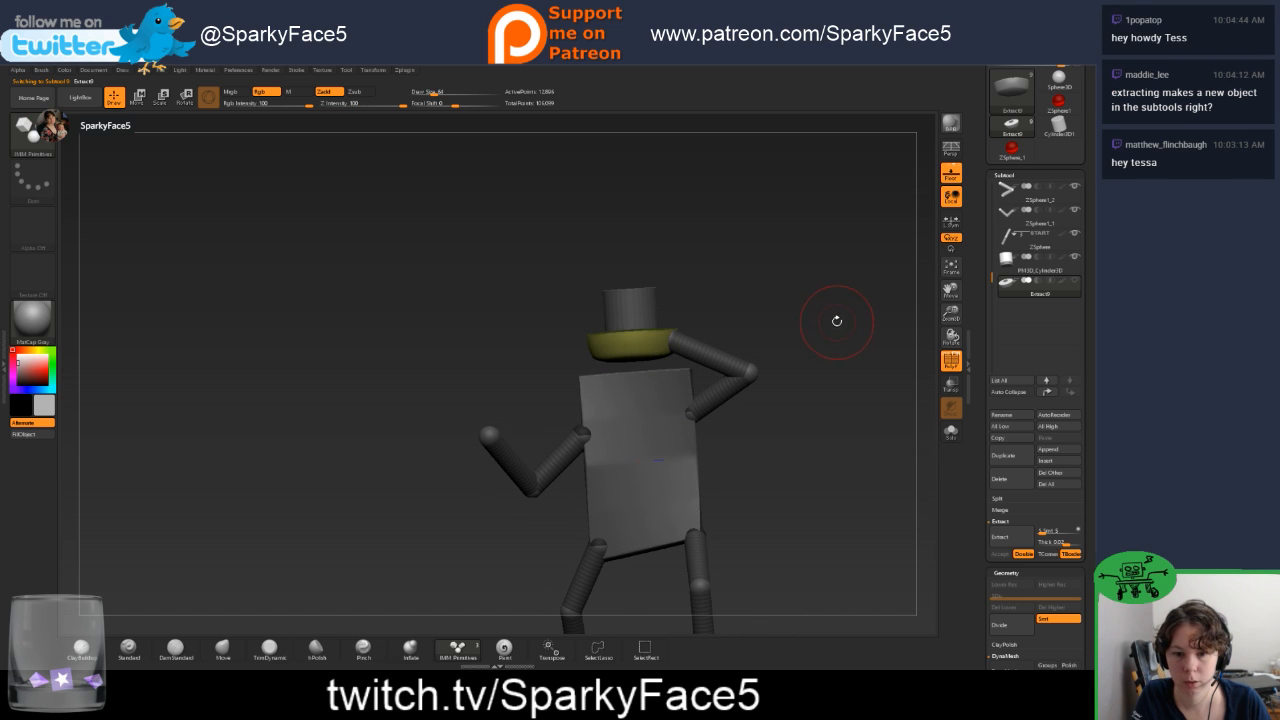
{"action": "left_click_drag", "start_coordinate": [827, 300], "coordinate": [824, 324]}
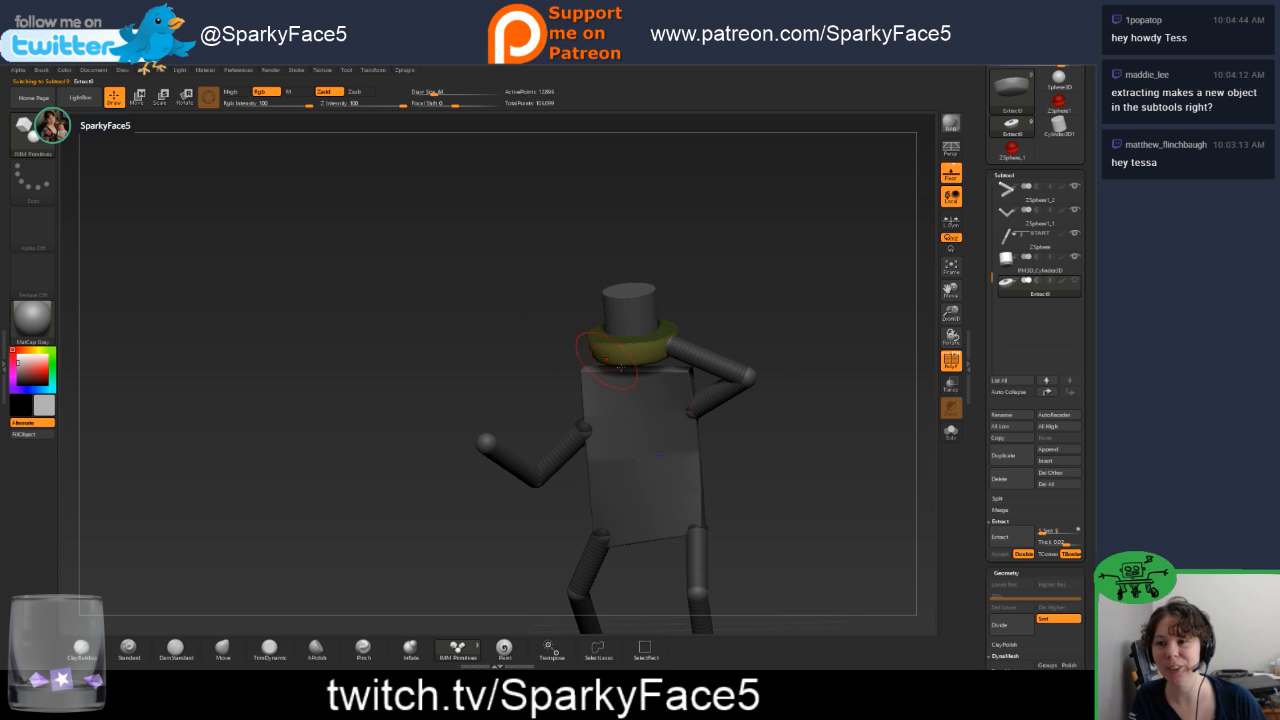
Switch from the gizmo to the Move transpose line and place it vertically through the brim, from below it to above the hat.
{"action": "mouse_move", "coordinate": [854, 372]}
{"action": "left_mouse_down"}
{"action": "mouse_move", "coordinate": [890, 365]}
{"action": "mouse_move", "coordinate": [855, 353]}
{"action": "left_mouse_up"}
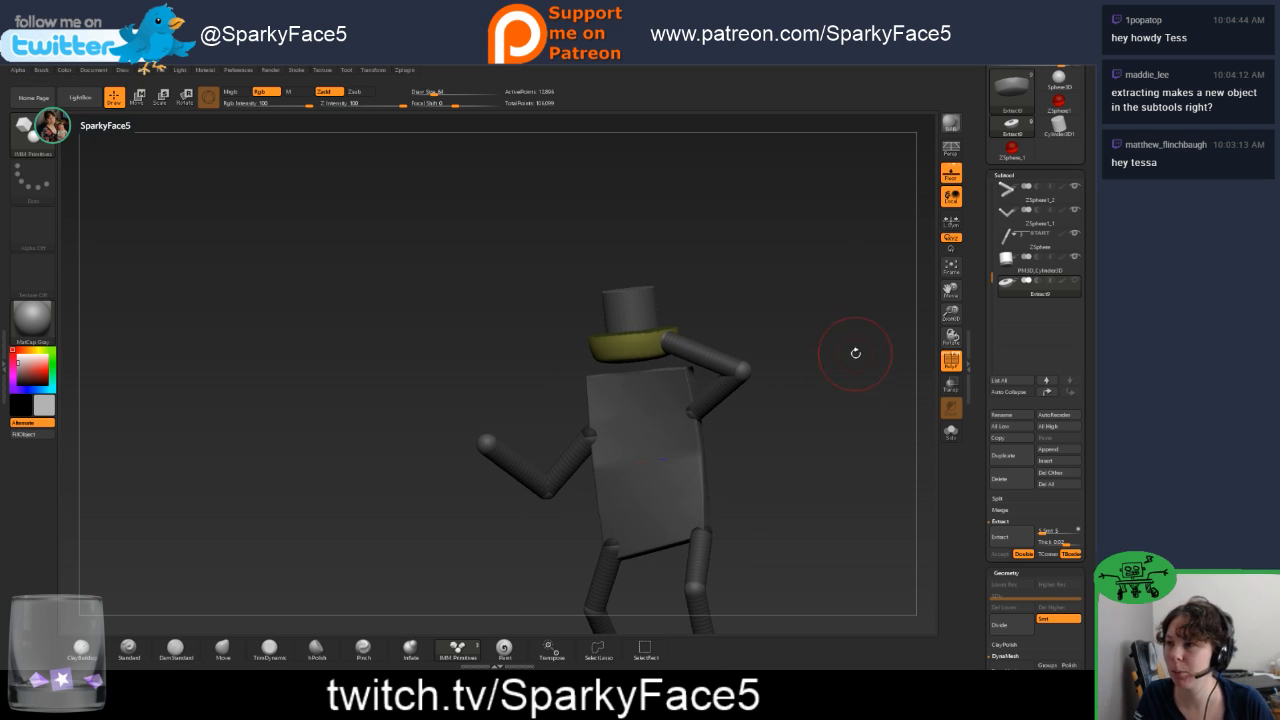
{"action": "left_click_drag", "start_coordinate": [535, 314], "coordinate": [559, 313]}
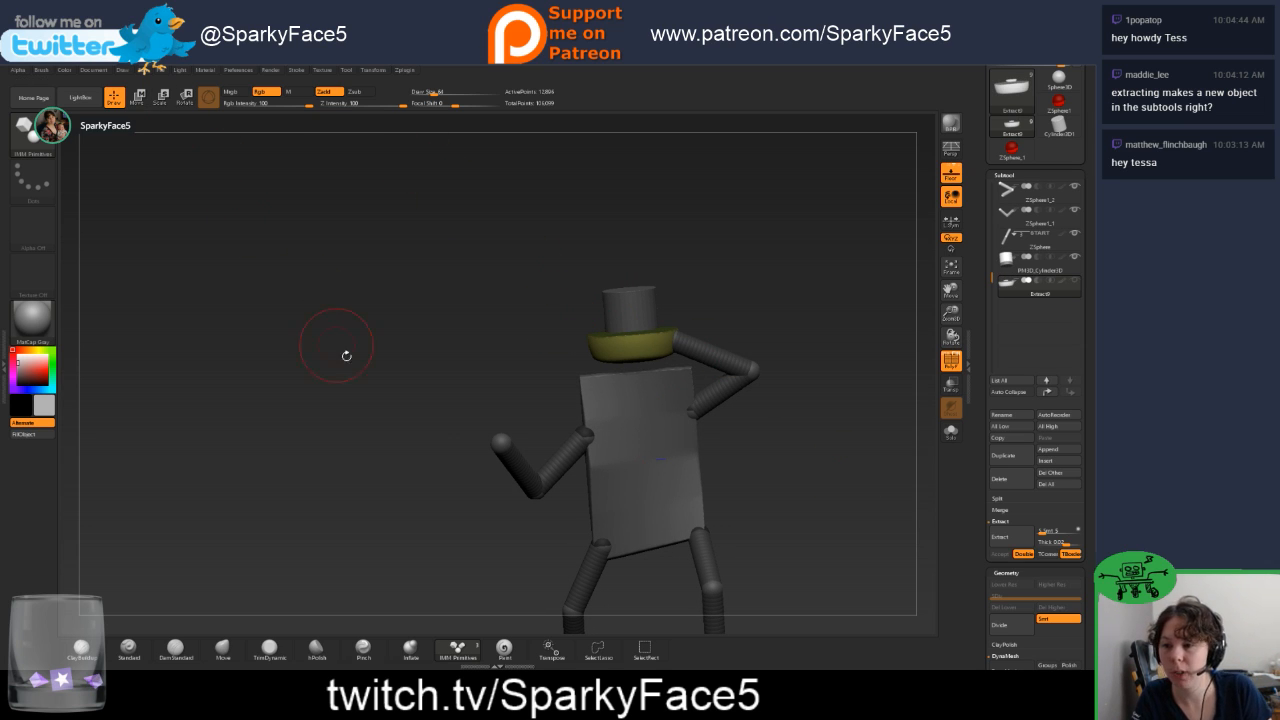
{"action": "mouse_move", "coordinate": [416, 387]}
{"action": "left_mouse_down"}
{"action": "mouse_move", "coordinate": [444, 368]}
{"action": "mouse_move", "coordinate": [424, 371]}
{"action": "left_mouse_up"}
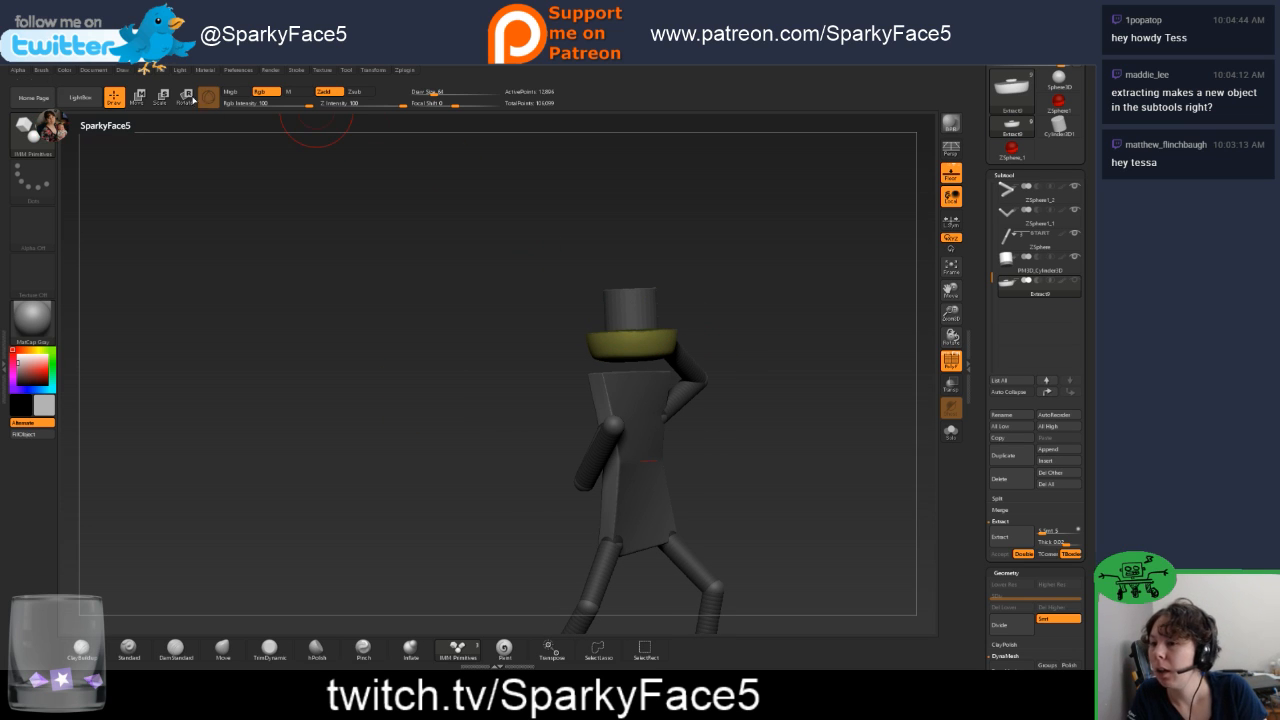
{"action": "left_click_drag", "start_coordinate": [738, 424], "coordinate": [697, 413]}
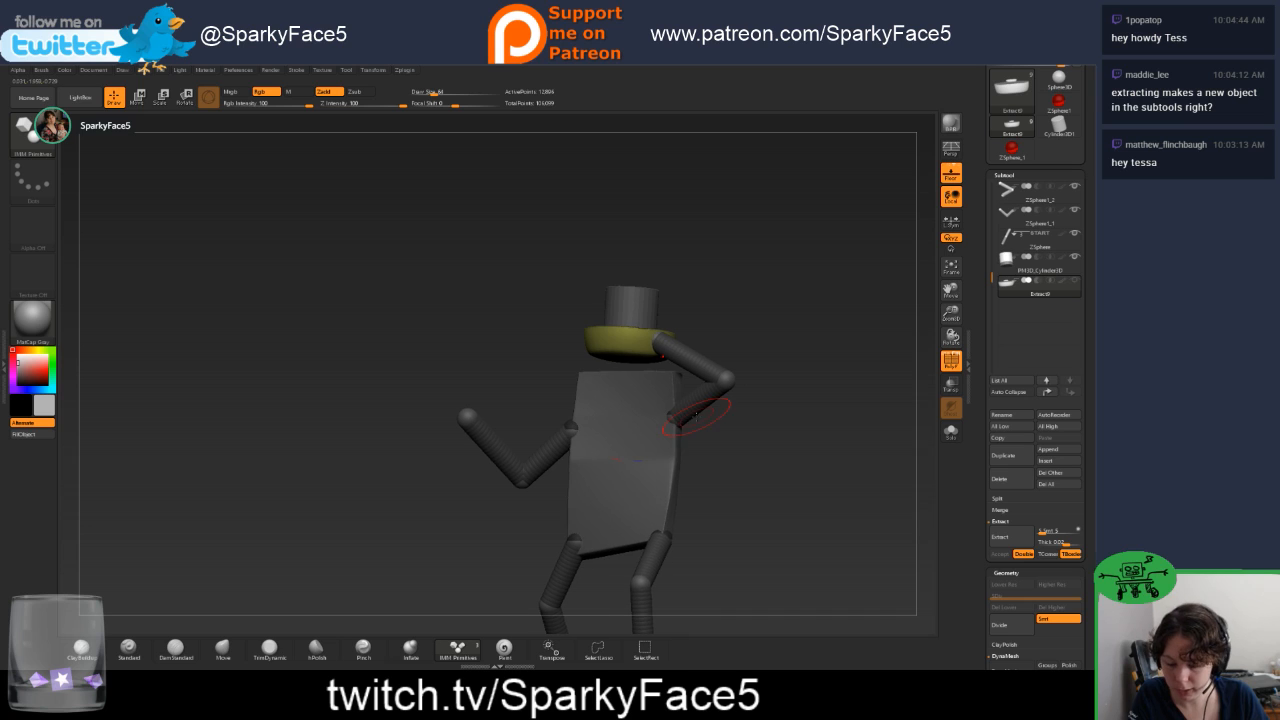
{"action": "left_click_drag", "start_coordinate": [800, 437], "coordinate": [801, 493]}
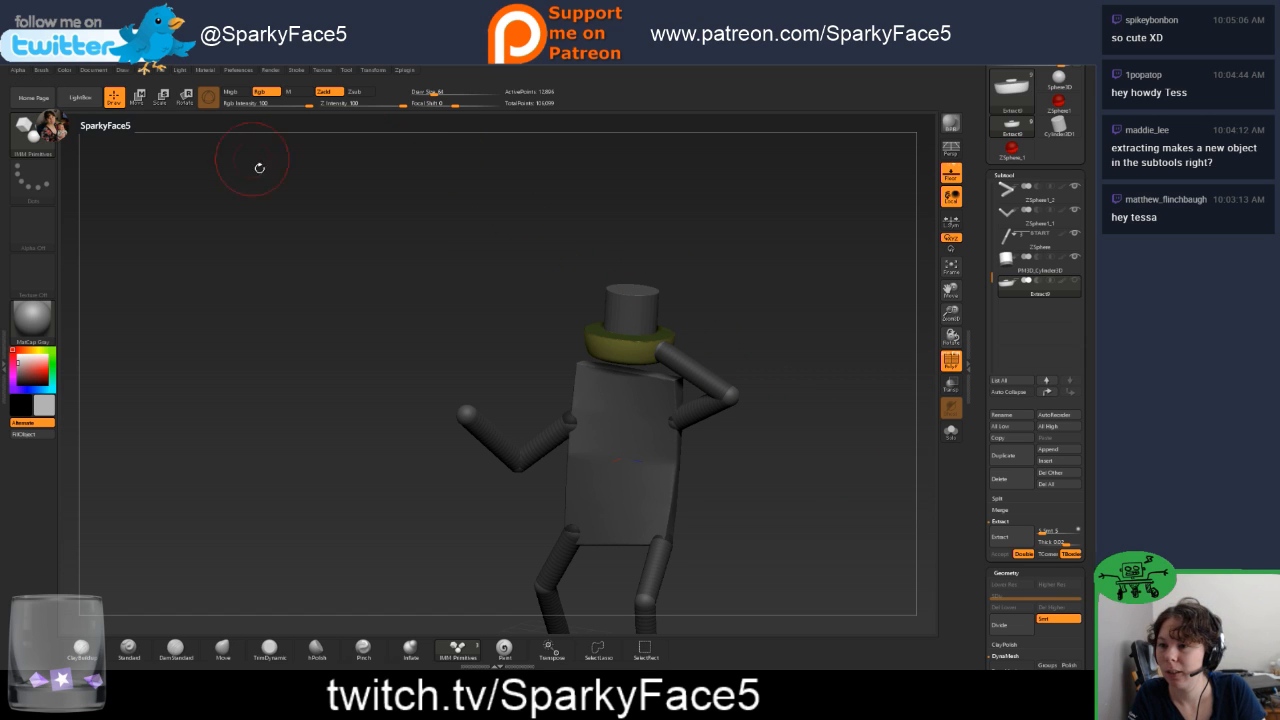
{"action": "left_click", "coordinate": [142, 98]}
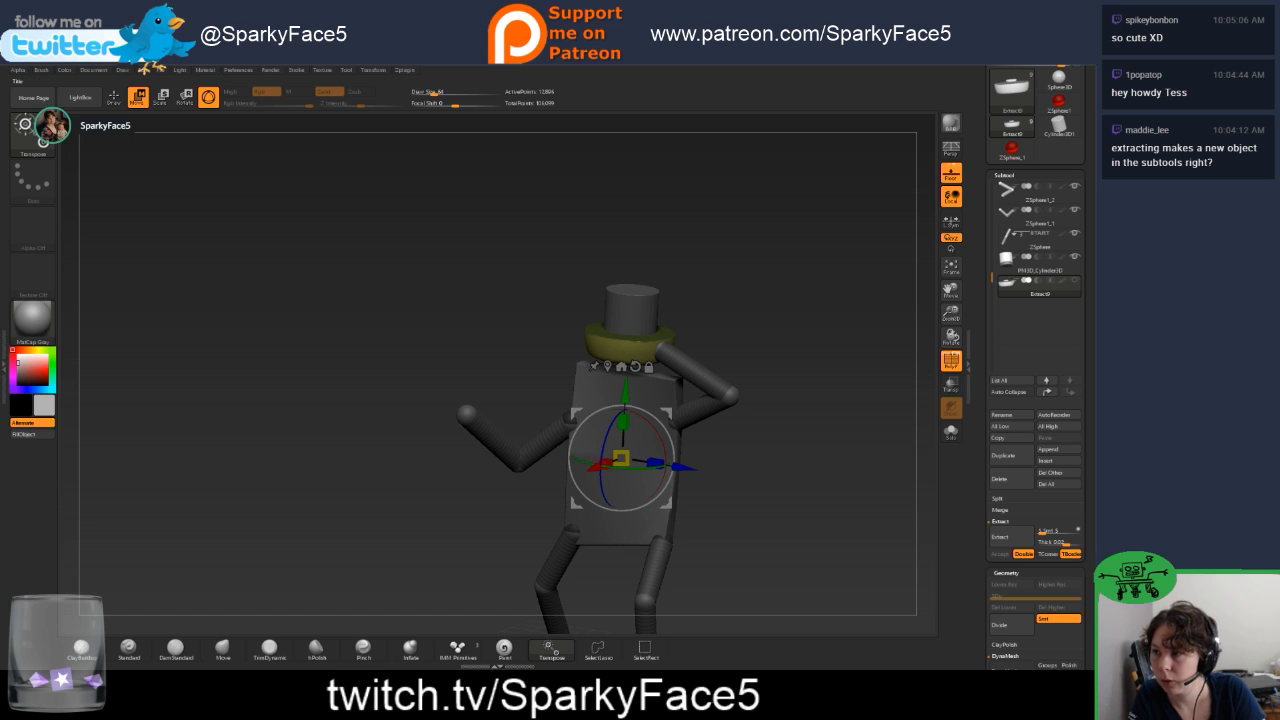
{"action": "left_click", "coordinate": [210, 97]}
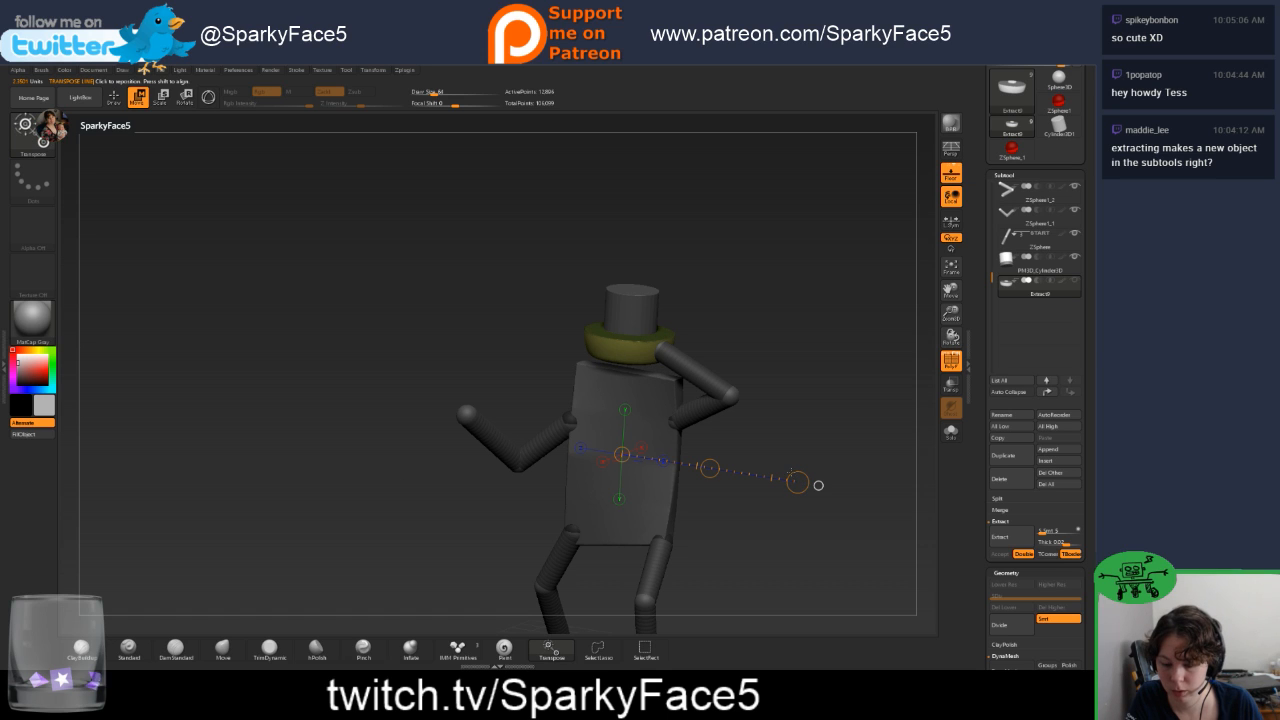
{"action": "left_click_drag", "start_coordinate": [818, 485], "coordinate": [625, 255]}
{"action": "left_click_drag", "start_coordinate": [722, 322], "coordinate": [737, 326]}
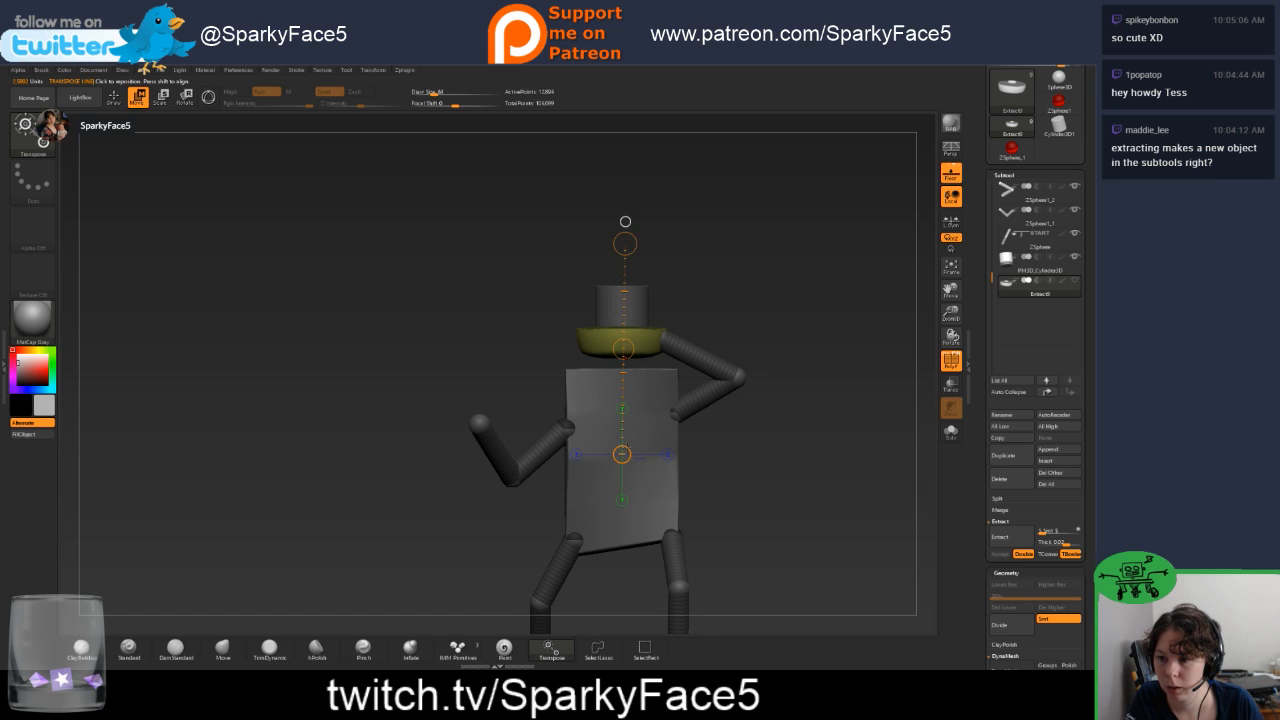
{"action": "left_click_drag", "start_coordinate": [622, 475], "coordinate": [627, 386]}
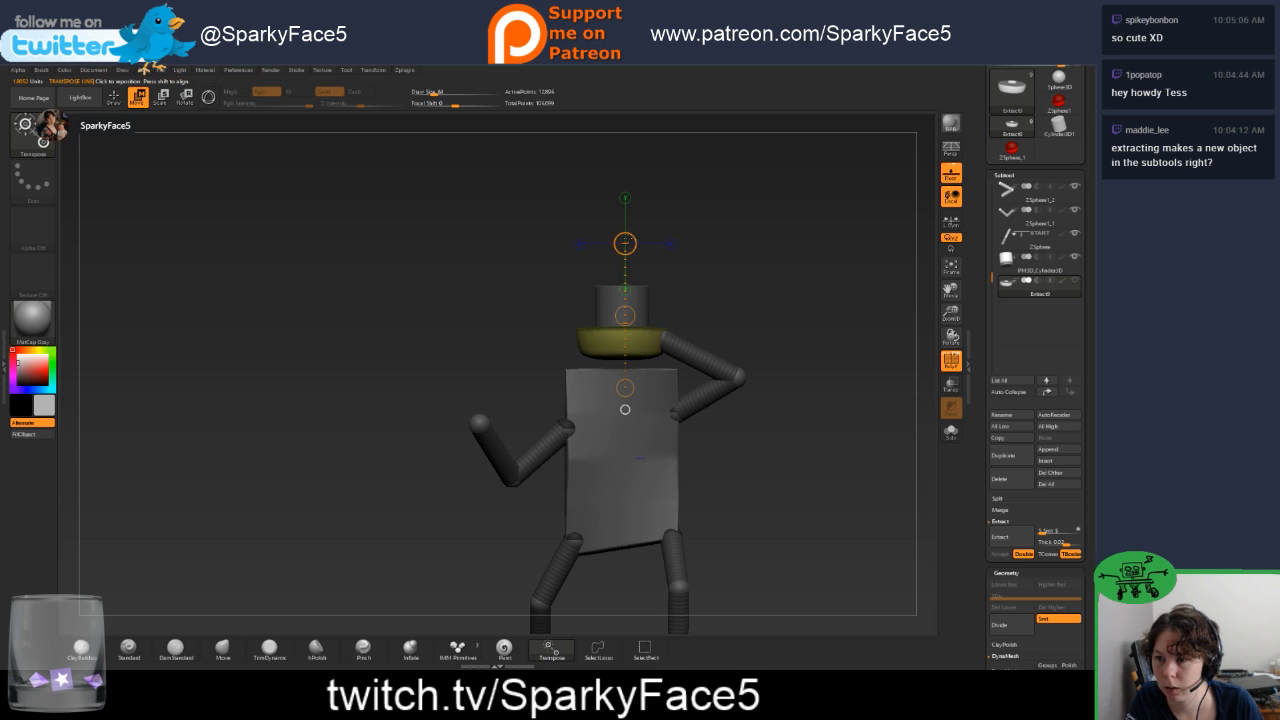
Try flattening the brim along the line, undo it, and tilt the transpose line's upper end to follow the hat's axis in side view.
{"action": "left_click_drag", "start_coordinate": [626, 243], "coordinate": [610, 358]}
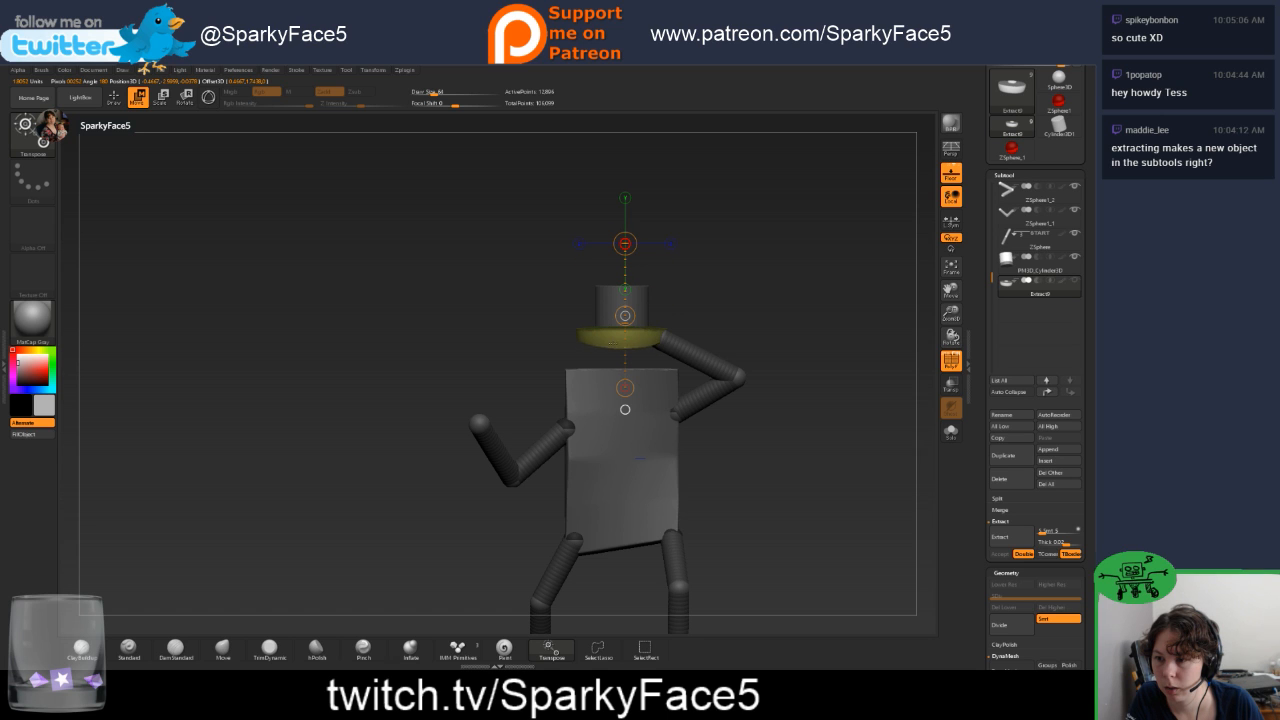
{"action": "left_click_drag", "start_coordinate": [770, 310], "coordinate": [659, 290]}
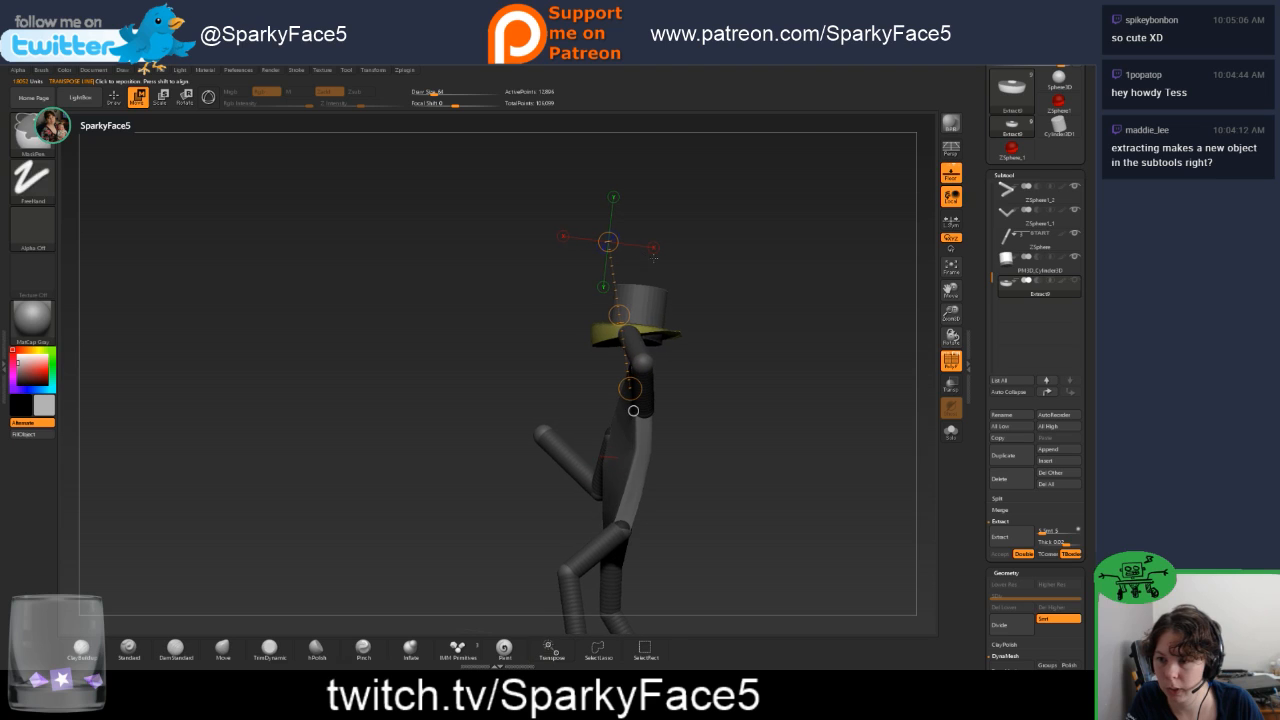
{"action": "key", "text": "ctrl+z"}
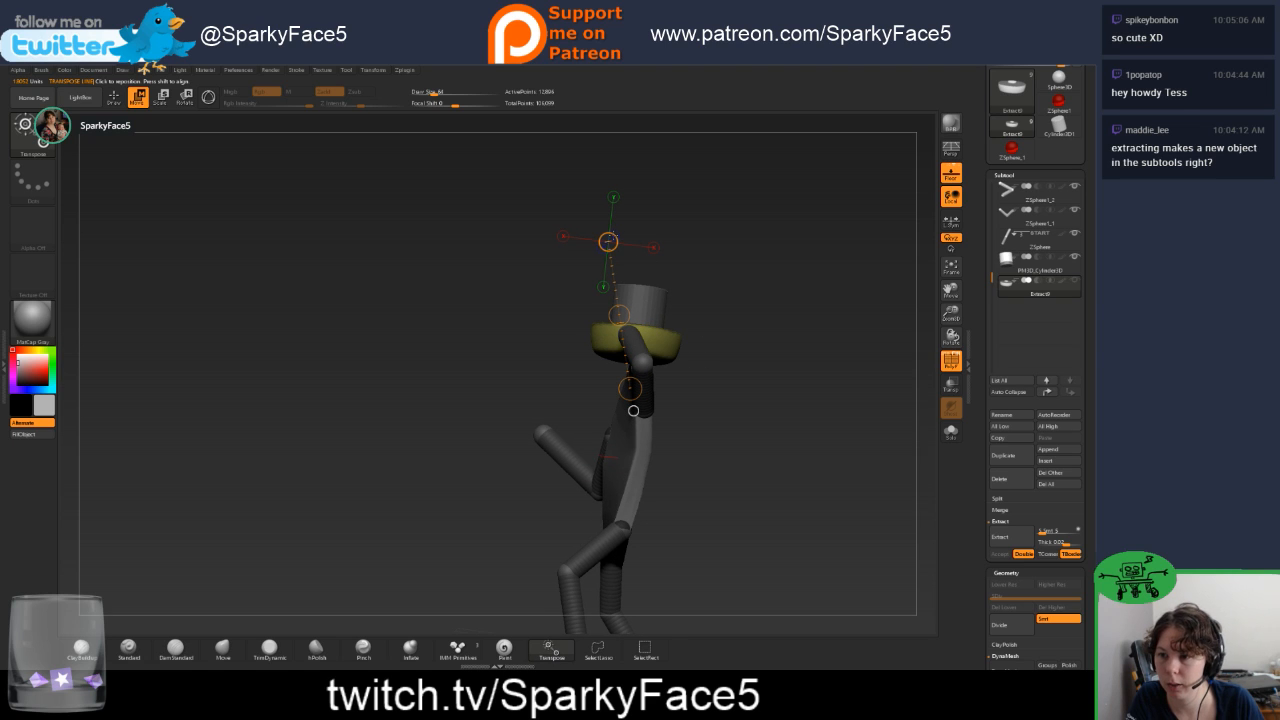
{"action": "left_click_drag", "start_coordinate": [608, 242], "coordinate": [657, 236]}
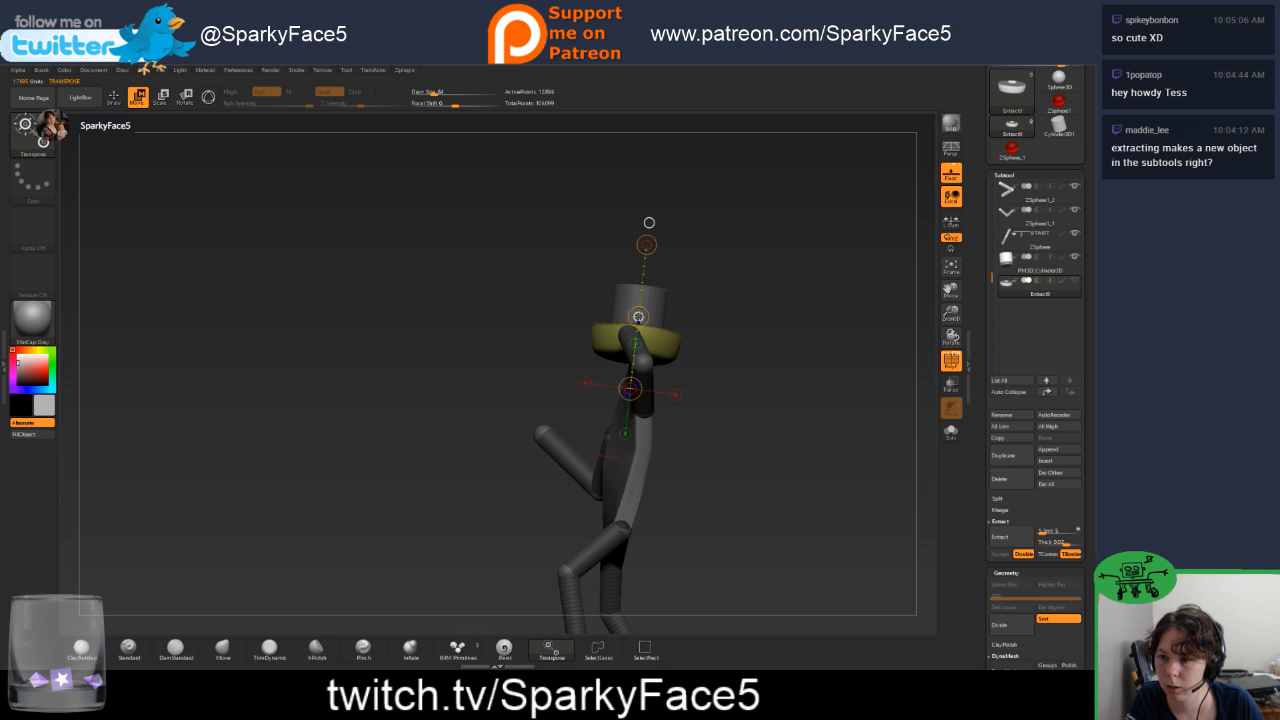
Try reshaping the brim along the tilted transpose line several times and undo each attempt.
{"action": "key", "text": "ctrl+z"}
{"action": "key", "text": "ctrl+z"}
{"action": "key", "text": "ctrl+z"}
{"action": "key", "text": "ctrl+z"}
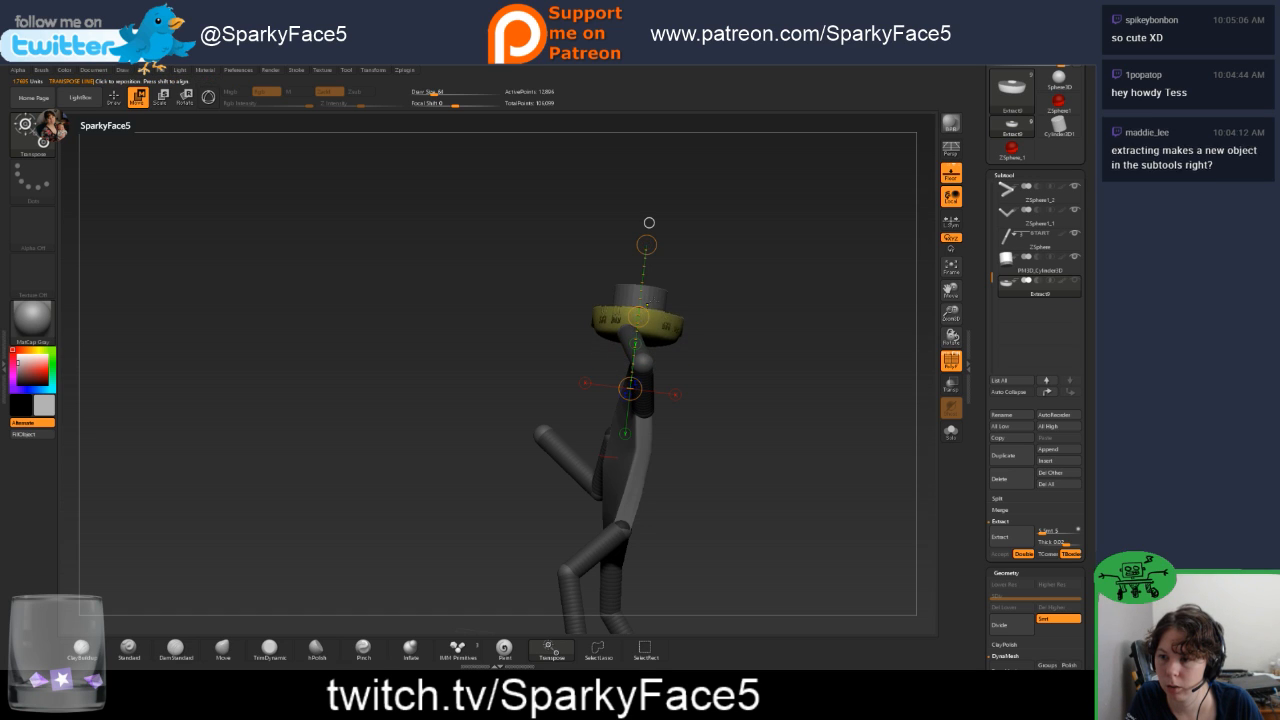
{"action": "left_click_drag", "start_coordinate": [630, 388], "coordinate": [627, 418]}
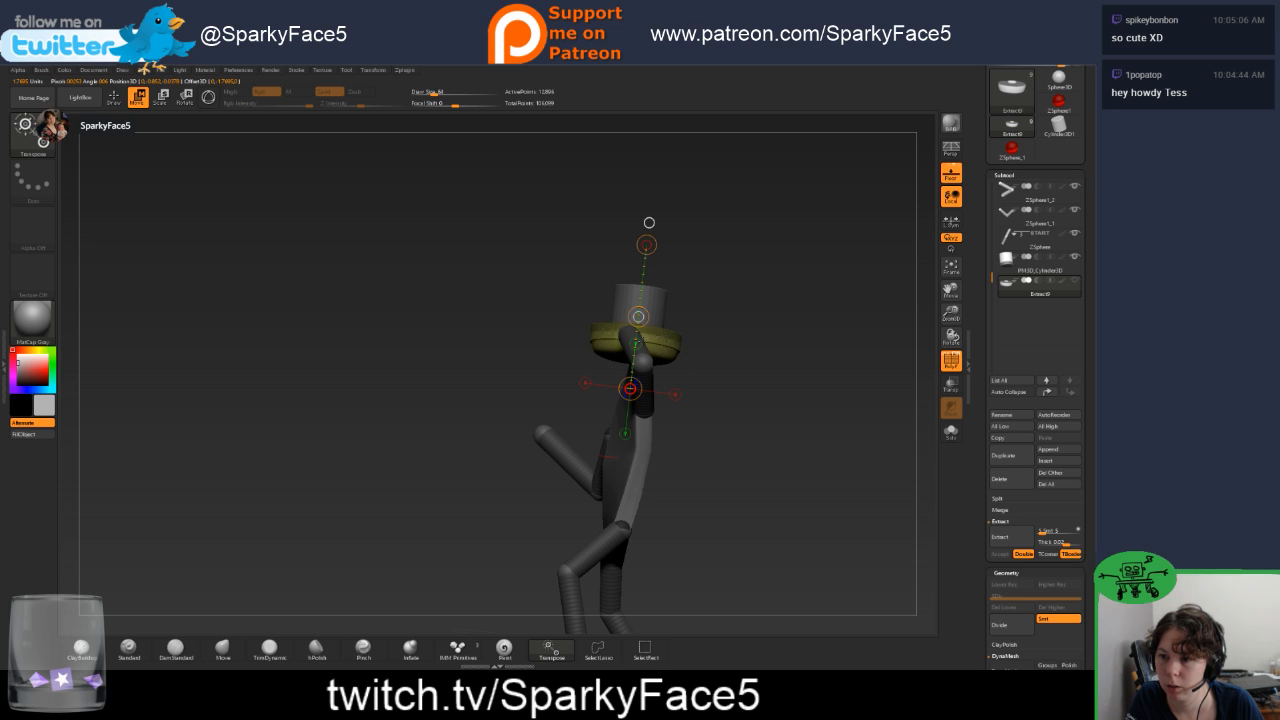
{"action": "left_click_drag", "start_coordinate": [638, 317], "coordinate": [638, 359]}
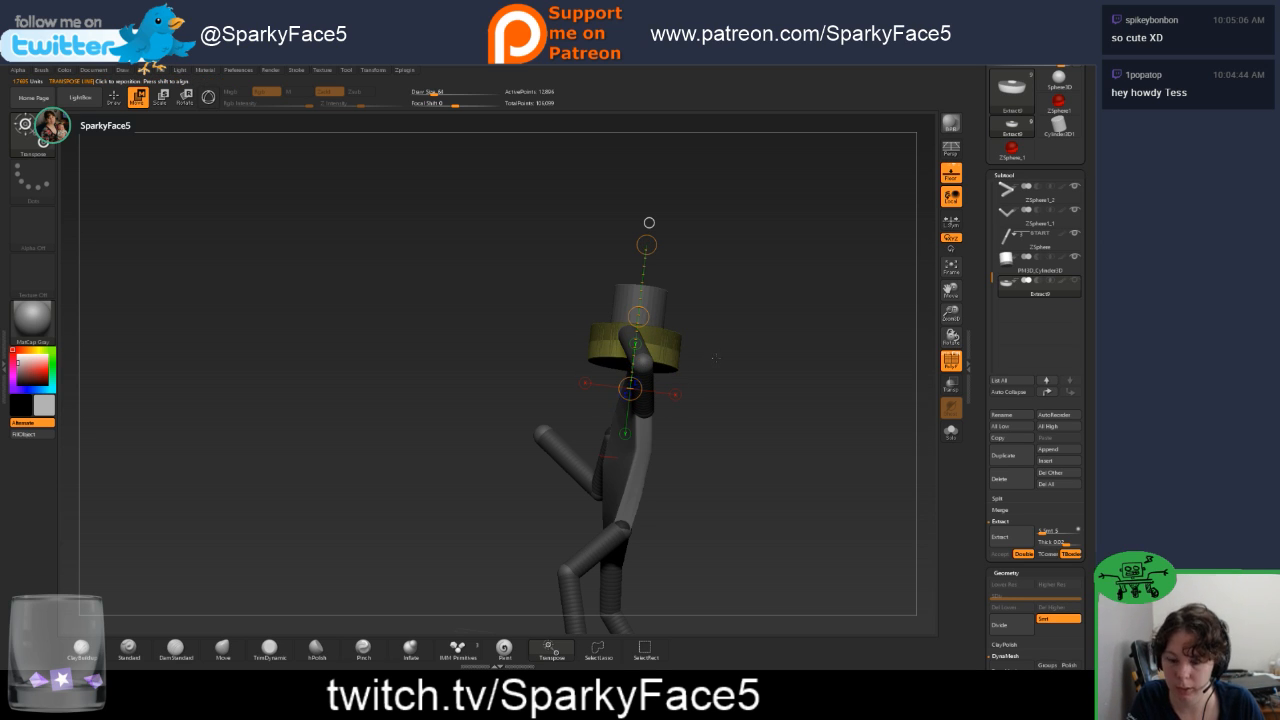
{"action": "key", "text": "ctrl+z"}
{"action": "key", "text": "ctrl+z"}
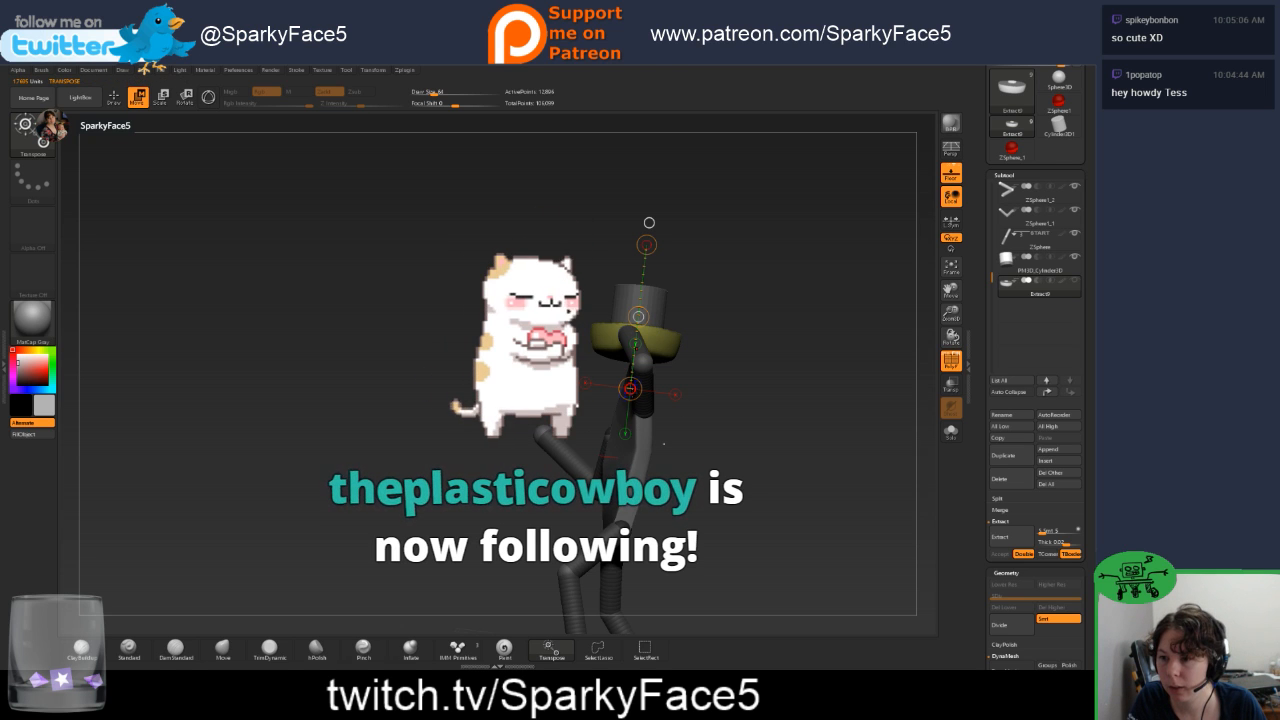
Raise the transpose line's lower end to just below the brim, flatten the brim into a thin disc and return to Draw mode.
{"action": "left_click_drag", "start_coordinate": [630, 389], "coordinate": [633, 363]}
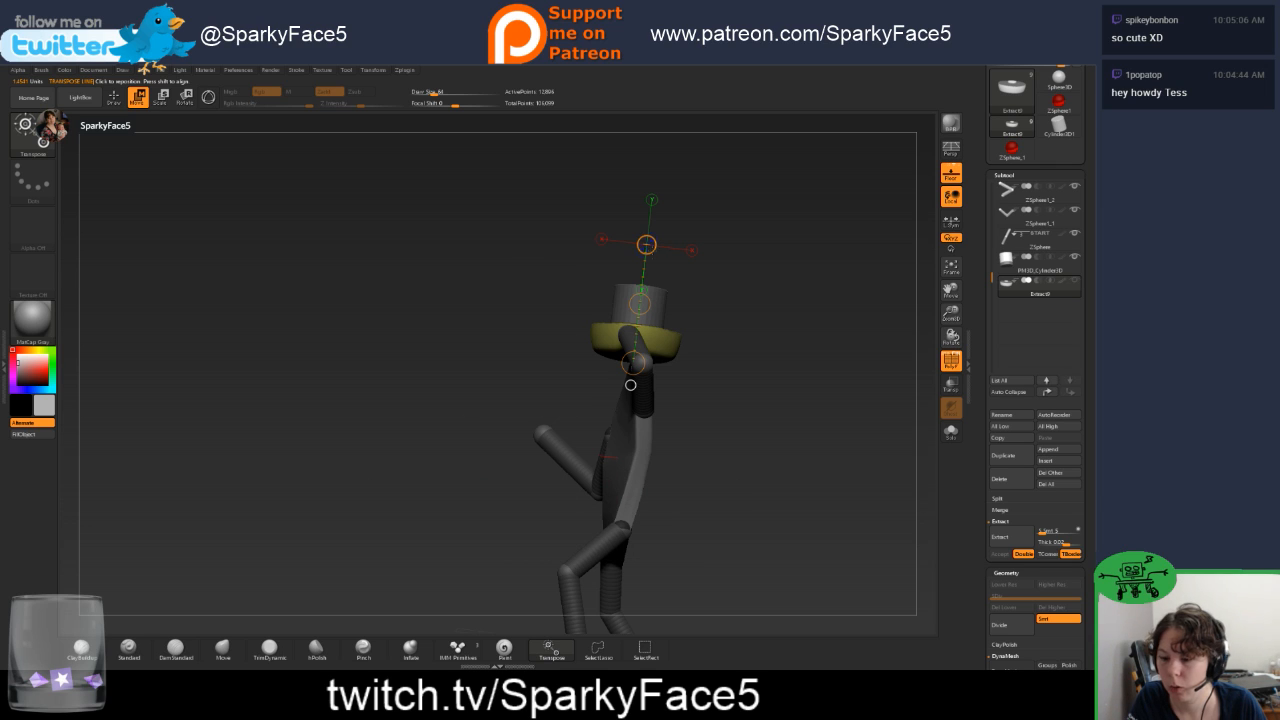
{"action": "left_click_drag", "start_coordinate": [646, 244], "coordinate": [631, 342]}
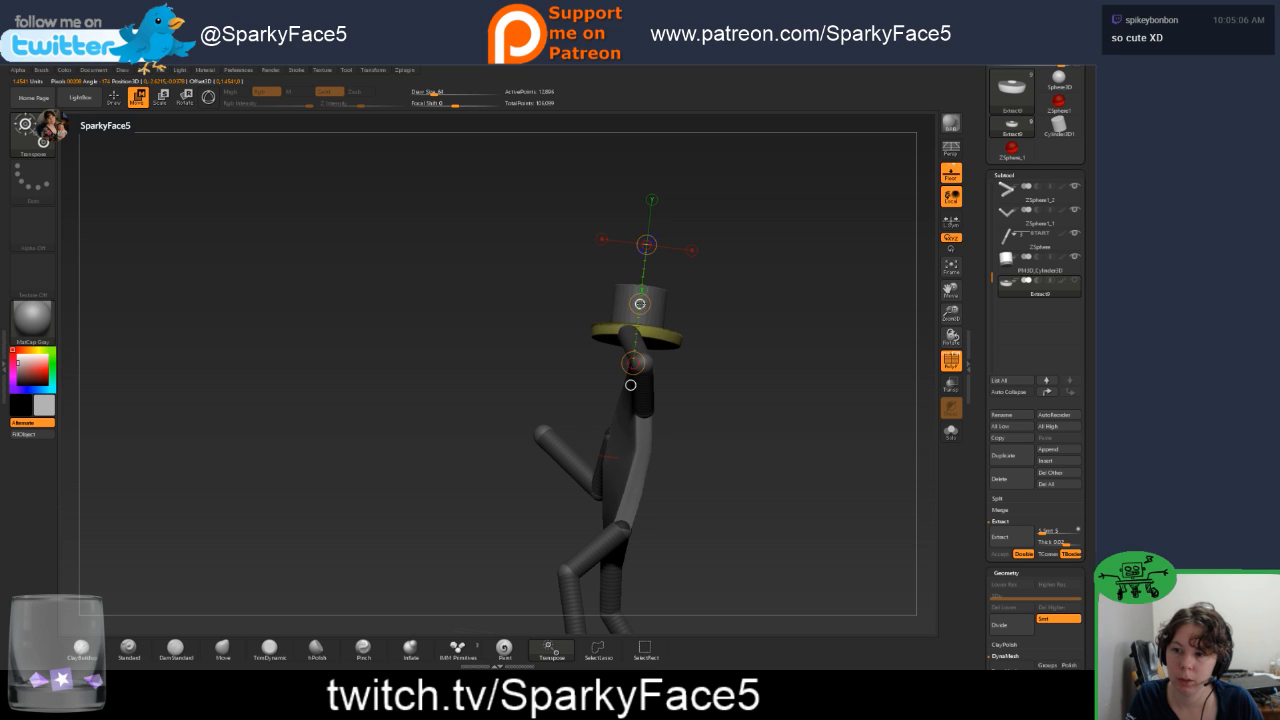
{"action": "left_click_drag", "start_coordinate": [643, 290], "coordinate": [646, 244]}
{"action": "key", "text": "ctrl+z"}
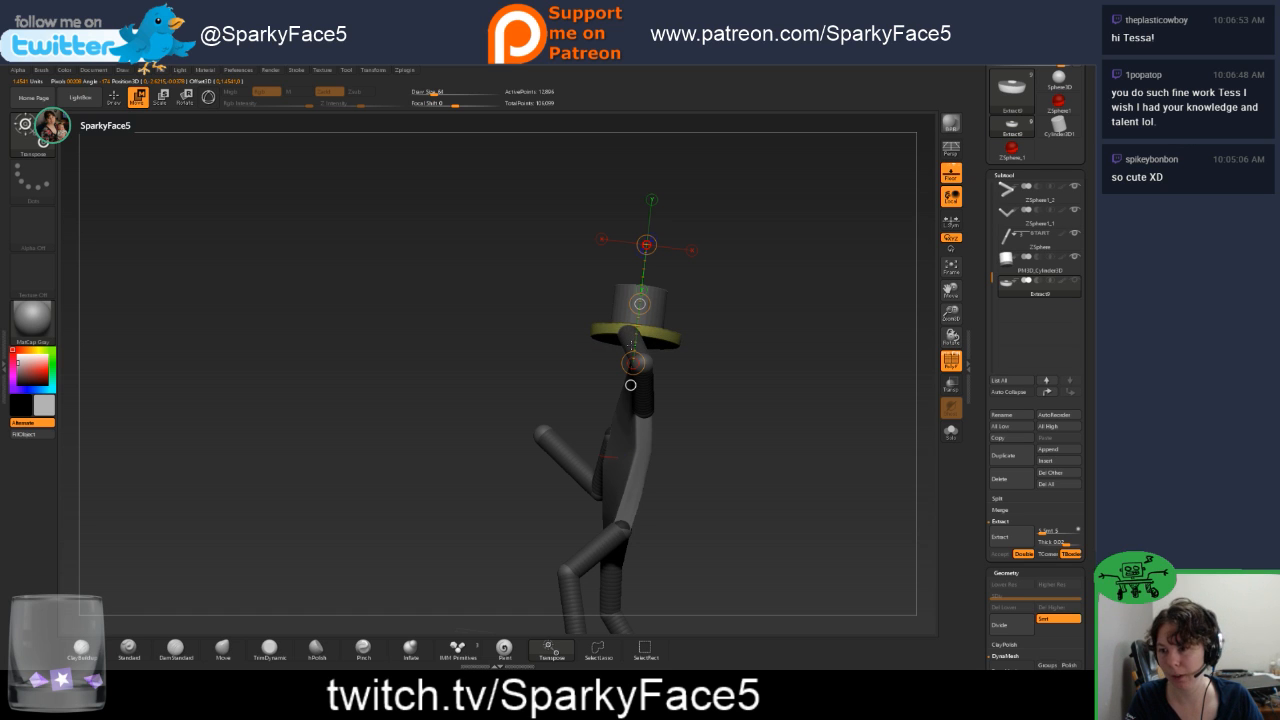
{"action": "left_click_drag", "start_coordinate": [606, 354], "coordinate": [579, 358]}
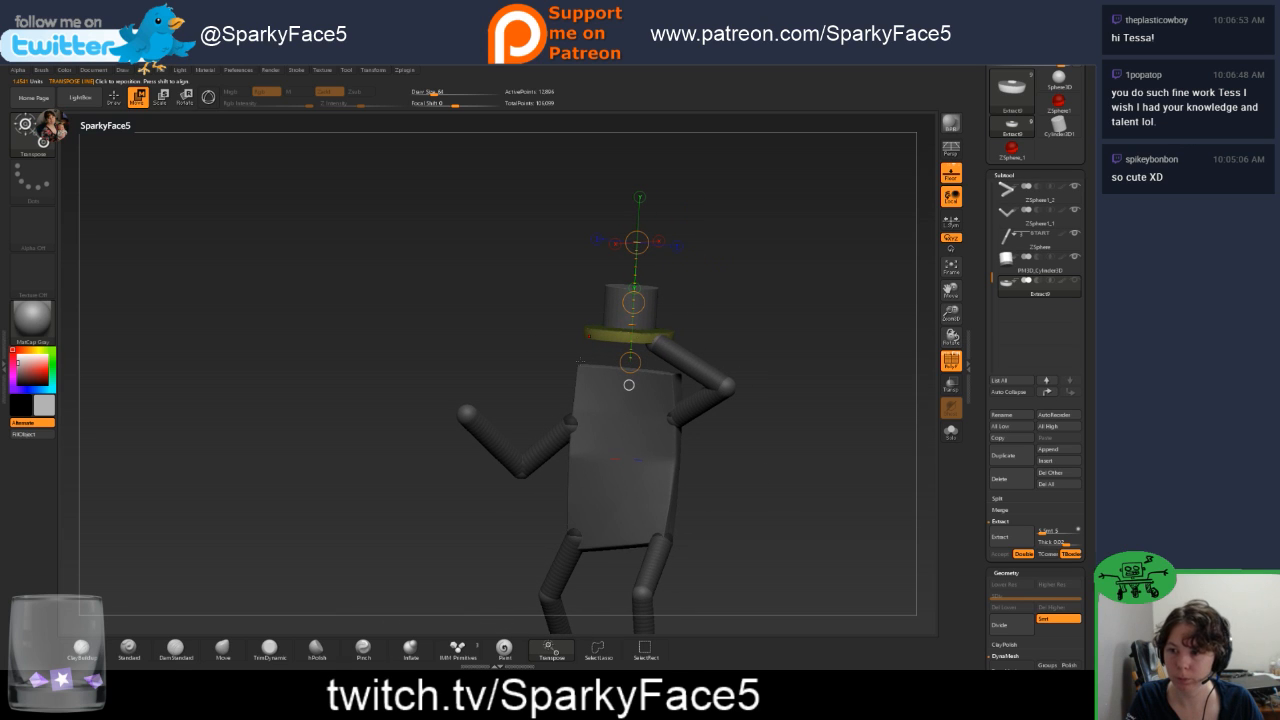
{"action": "left_click_drag", "start_coordinate": [748, 346], "coordinate": [756, 310]}
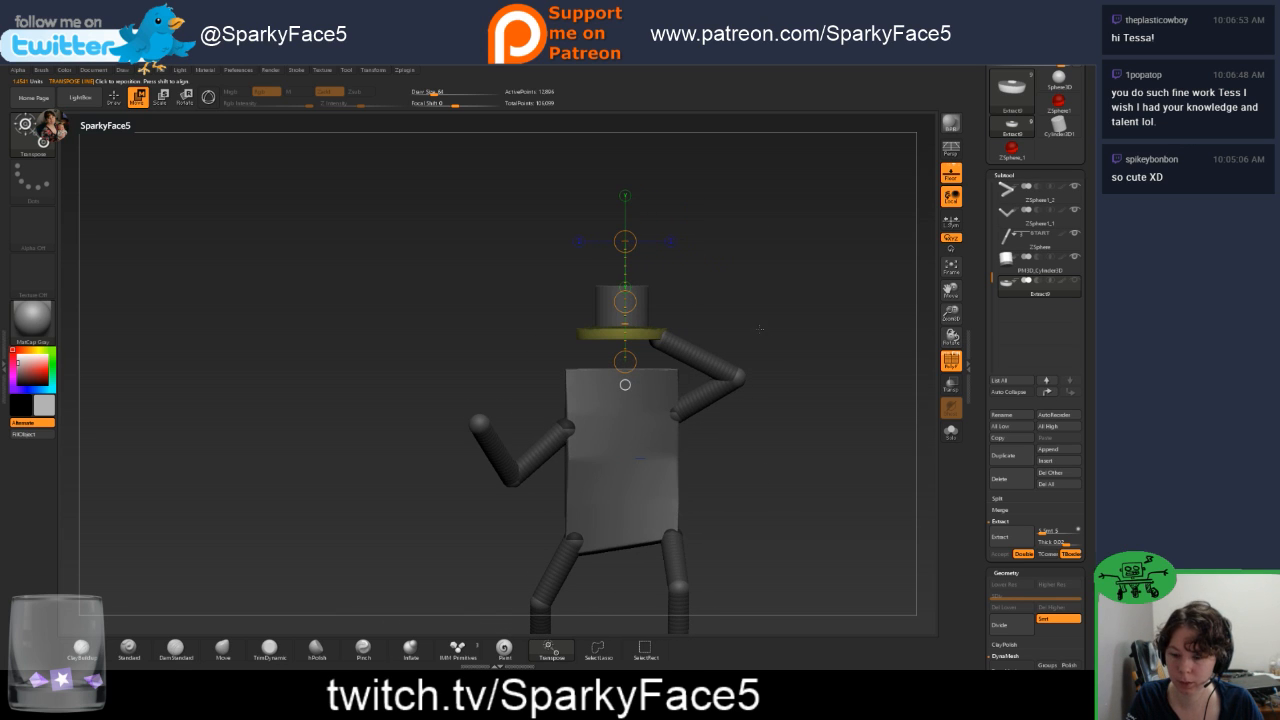
{"action": "key", "text": "q"}
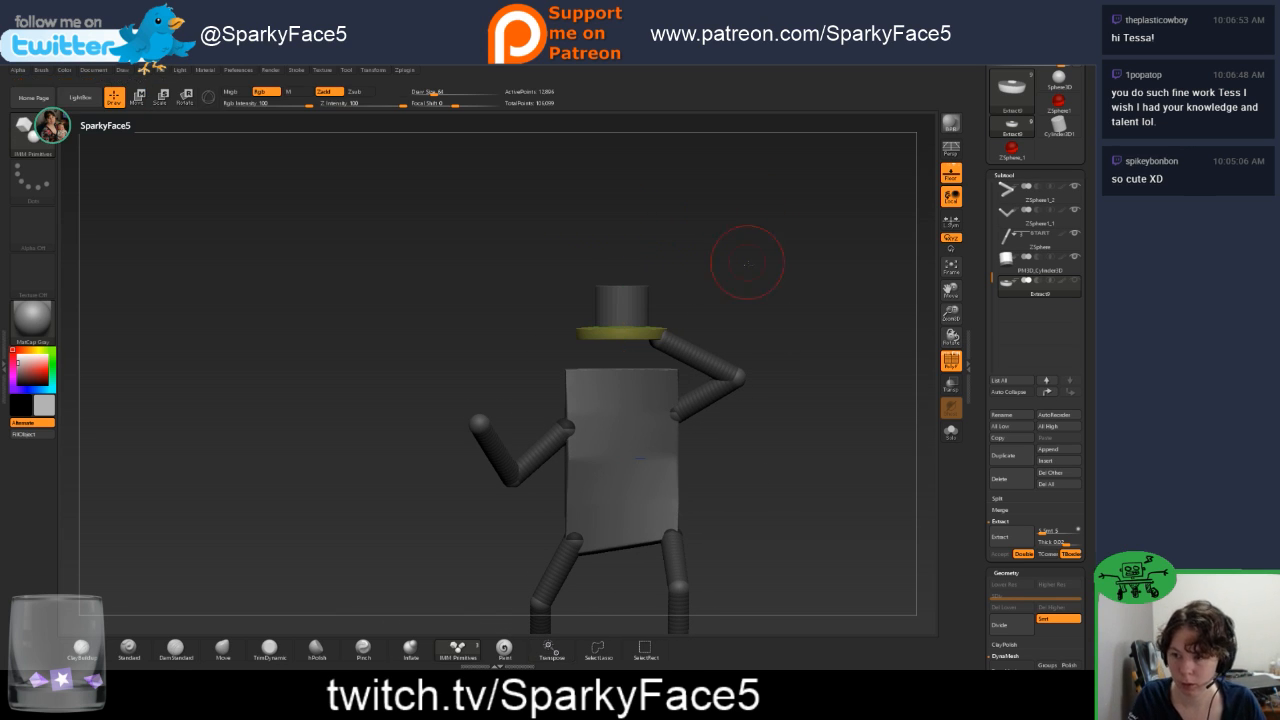
{"action": "mouse_move", "coordinate": [749, 263]}
{"action": "left_mouse_down"}
{"action": "mouse_move", "coordinate": [766, 312]}
{"action": "mouse_move", "coordinate": [730, 348]}
{"action": "mouse_move", "coordinate": [772, 345]}
{"action": "left_mouse_up"}
{"action": "left_click_drag", "start_coordinate": [865, 482], "coordinate": [856, 408]}
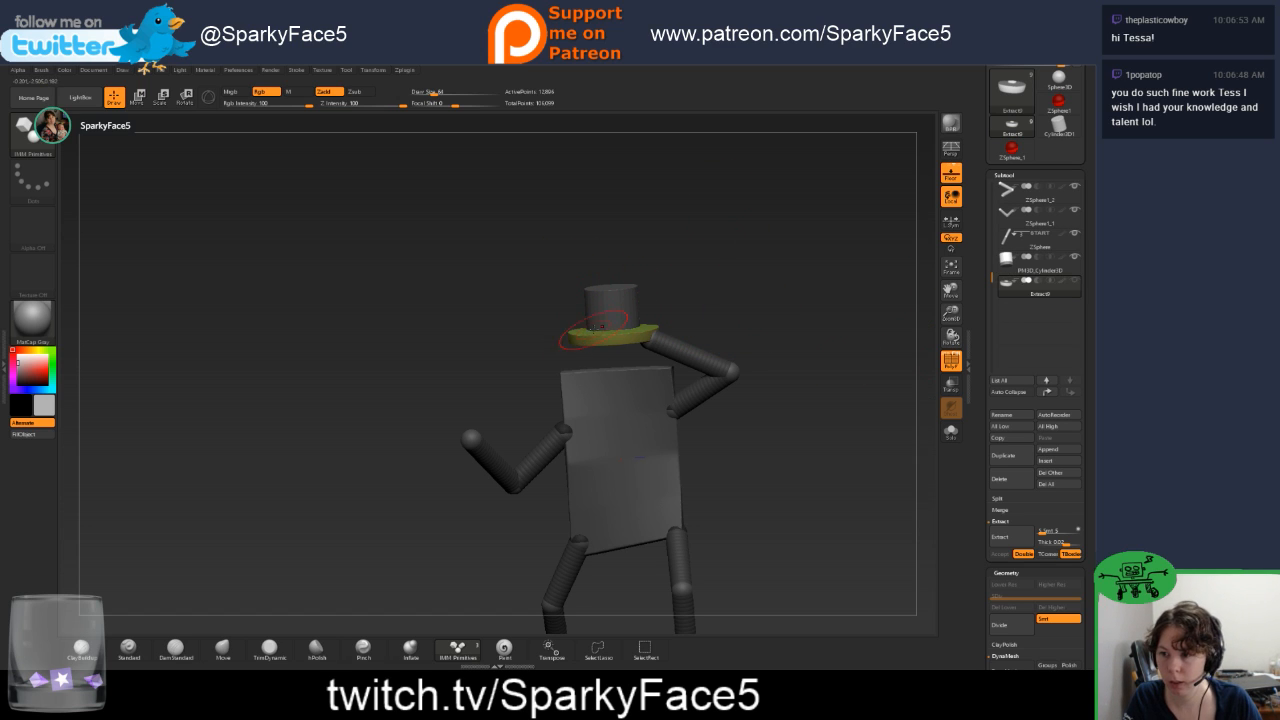
Make the cylinder active and mask only a narrow hatband strip just above the brim, with softened mask edges.
{"action": "left_click", "coordinate": [1030, 262]}
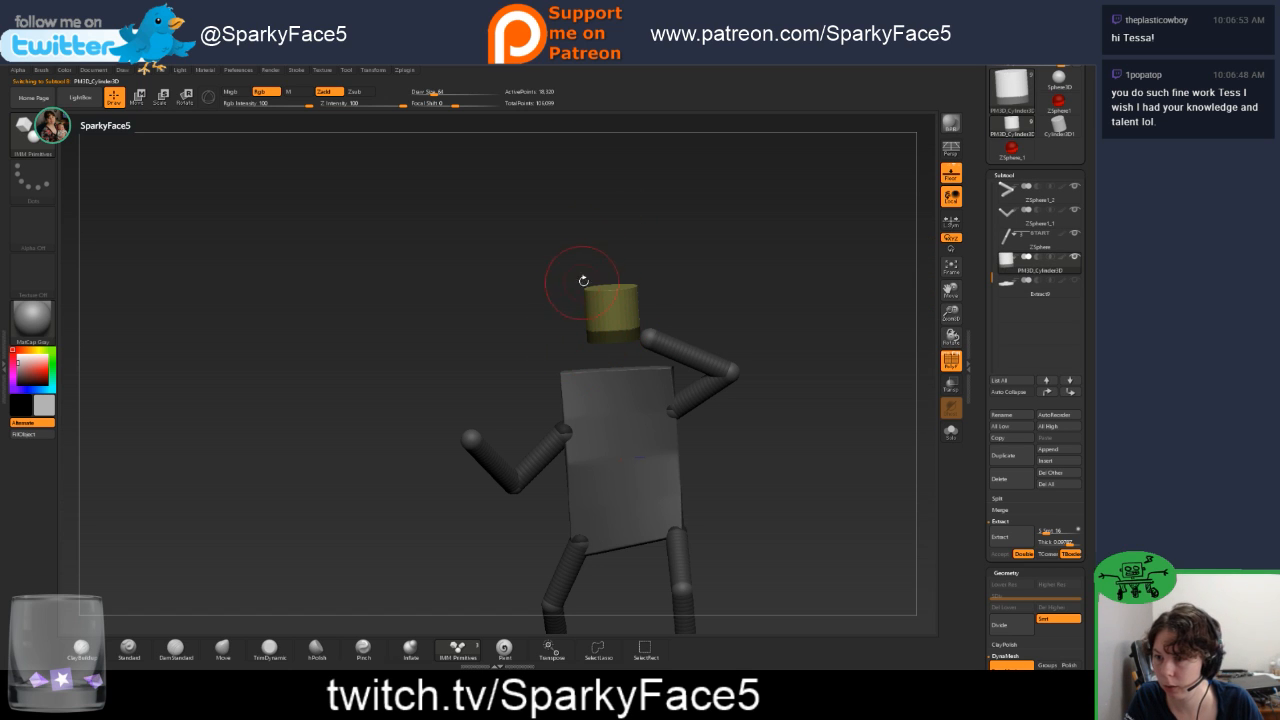
{"action": "left_click_drag", "start_coordinate": [583, 281], "coordinate": [634, 286]}
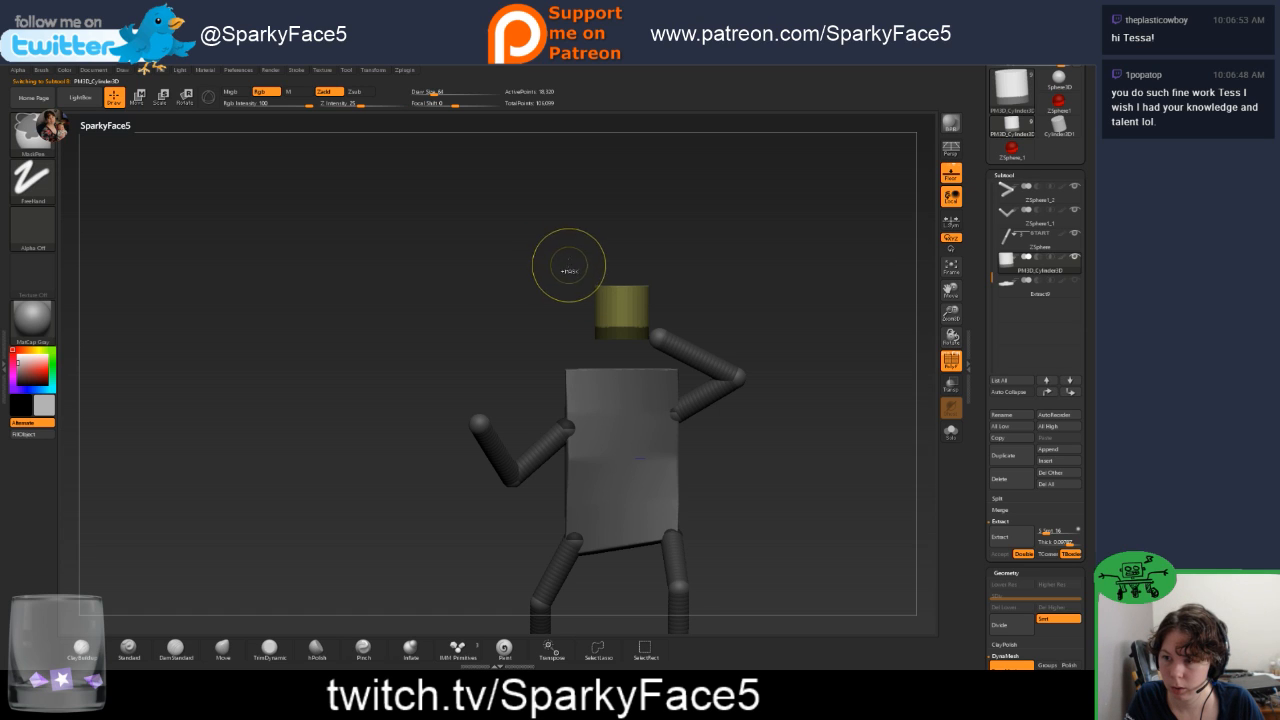
{"action": "mouse_move", "coordinate": [568, 258]}
{"action": "left_mouse_down", "text": "ctrl"}
{"action": "mouse_move", "coordinate": [594, 310]}
{"action": "mouse_move", "coordinate": [672, 314]}
{"action": "left_mouse_up", "text": "ctrl"}
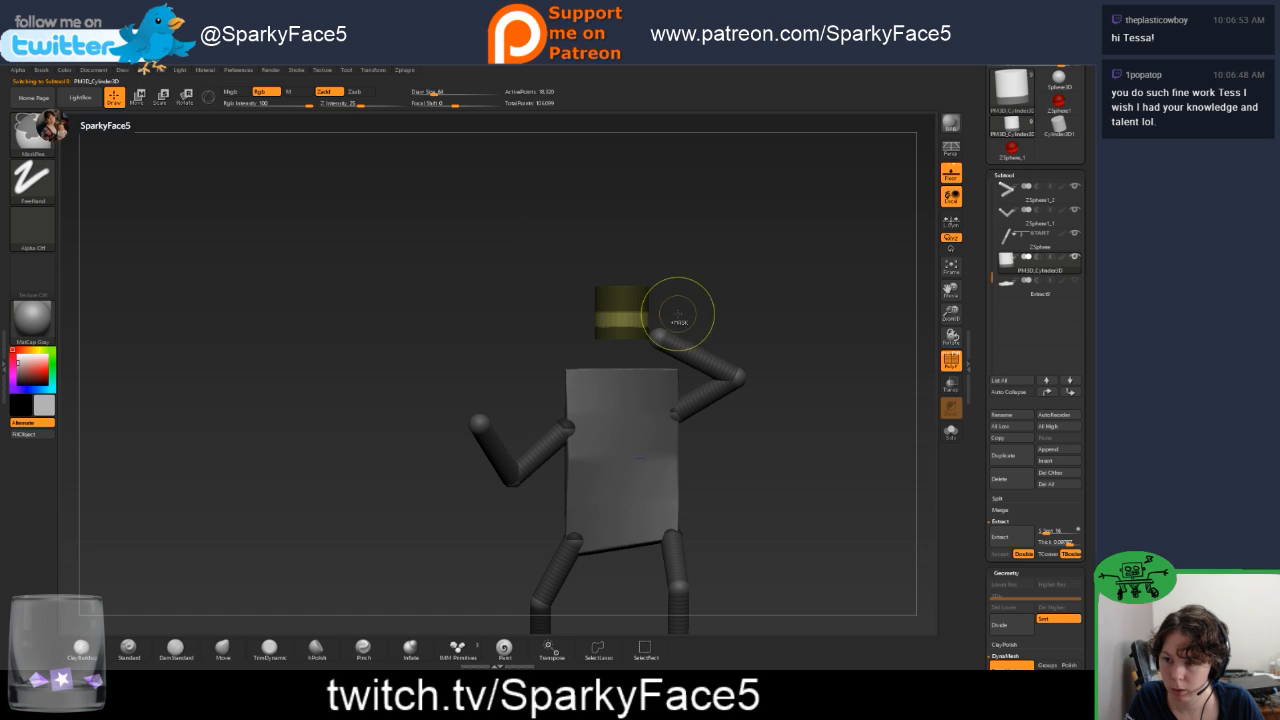
{"action": "left_click", "coordinate": [754, 324], "text": "ctrl"}
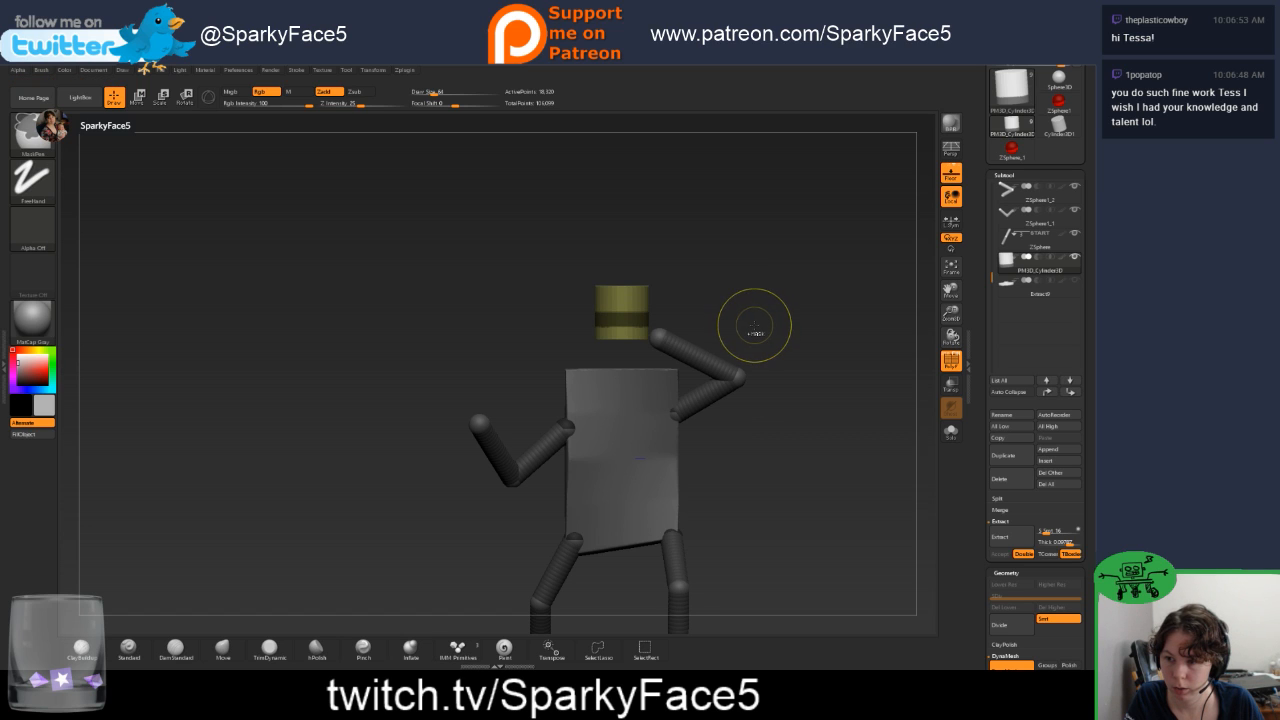
{"action": "left_click", "coordinate": [630, 321], "text": "ctrl"}
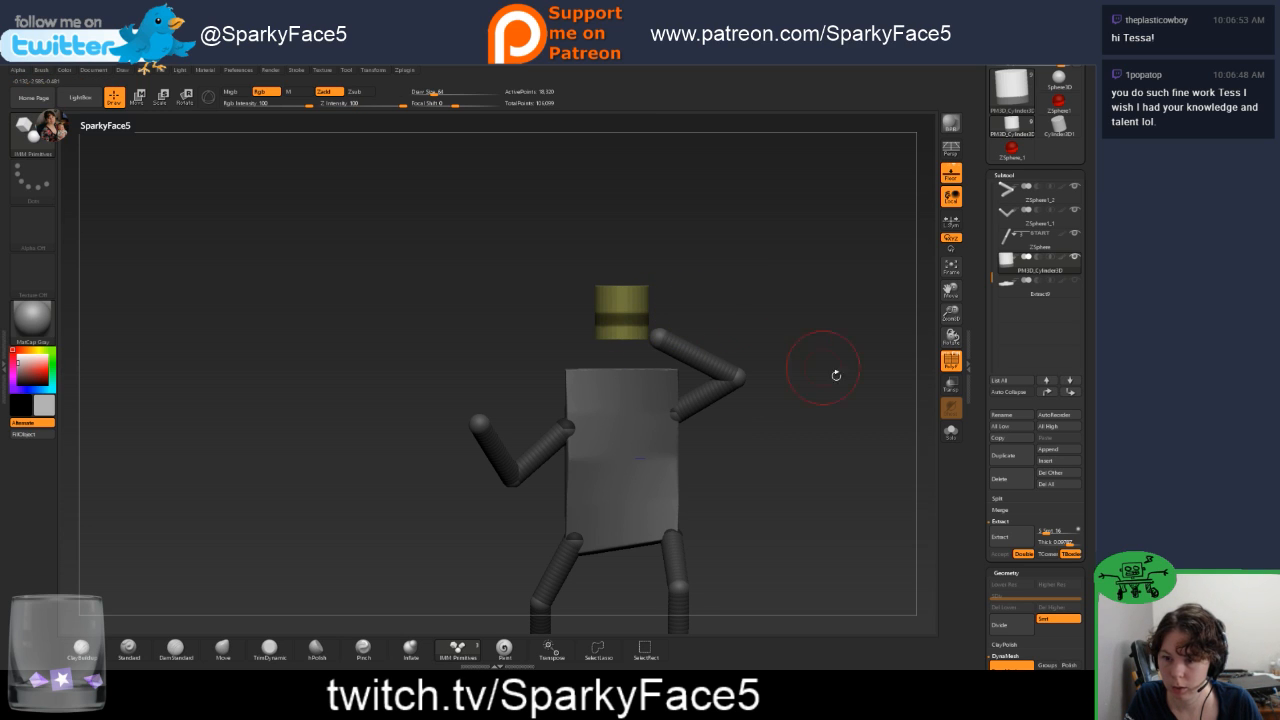
Reduce the extraction thickness and preview a thin hatband extracted from the cylinder's masked strip.
{"action": "left_click_drag", "start_coordinate": [981, 598], "coordinate": [984, 463]}
{"action": "left_click", "coordinate": [1004, 461]}
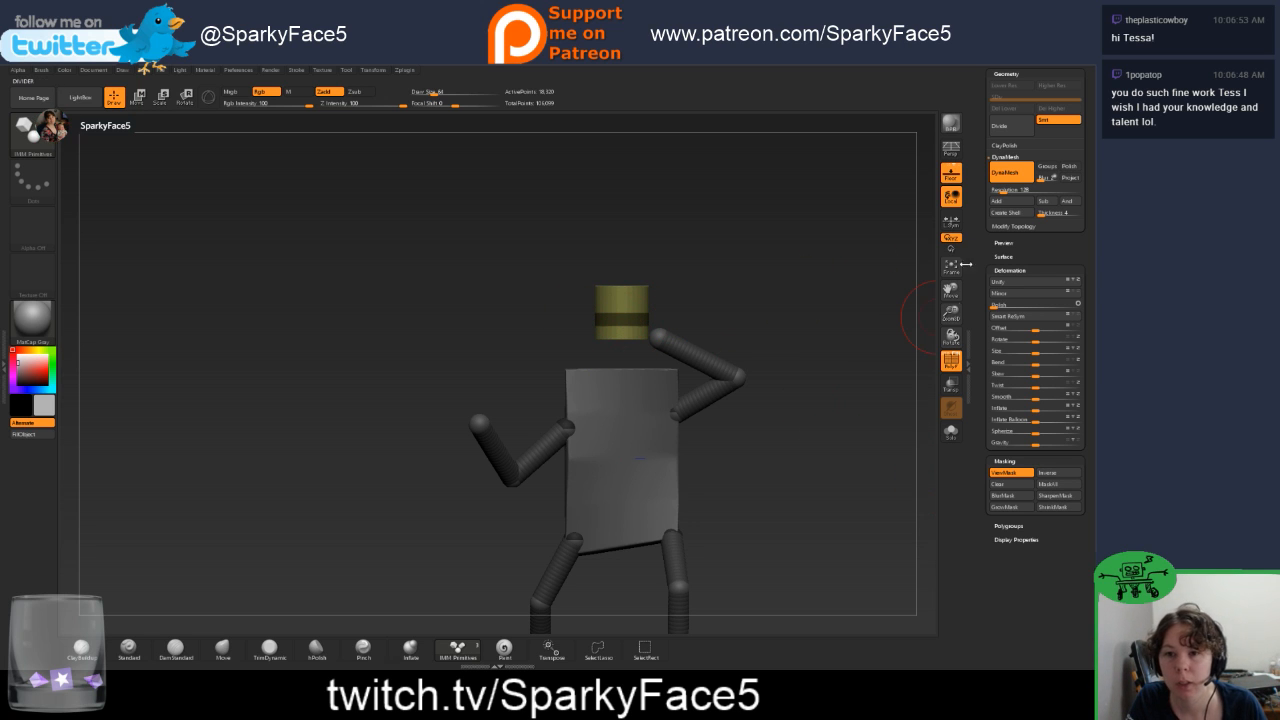
{"action": "scroll", "coordinate": [1004, 343], "scroll_direction": "up", "scroll_amount": 5}
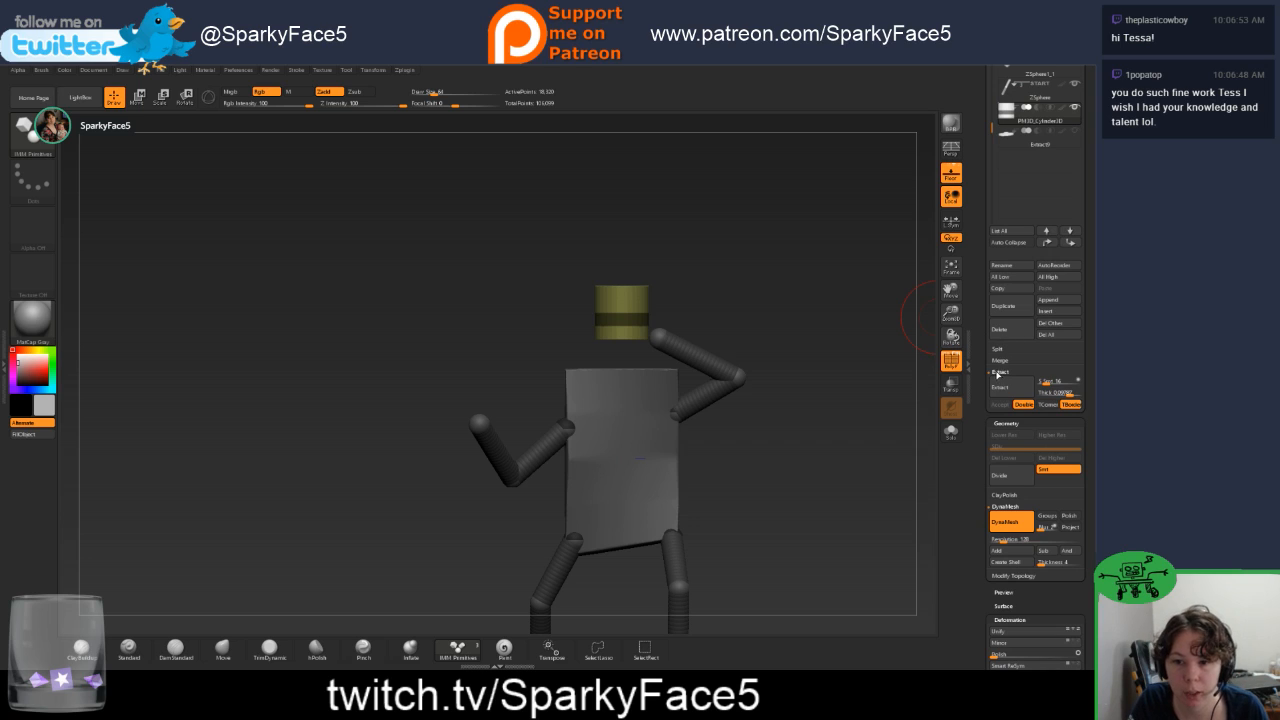
{"action": "left_click", "coordinate": [1062, 393]}
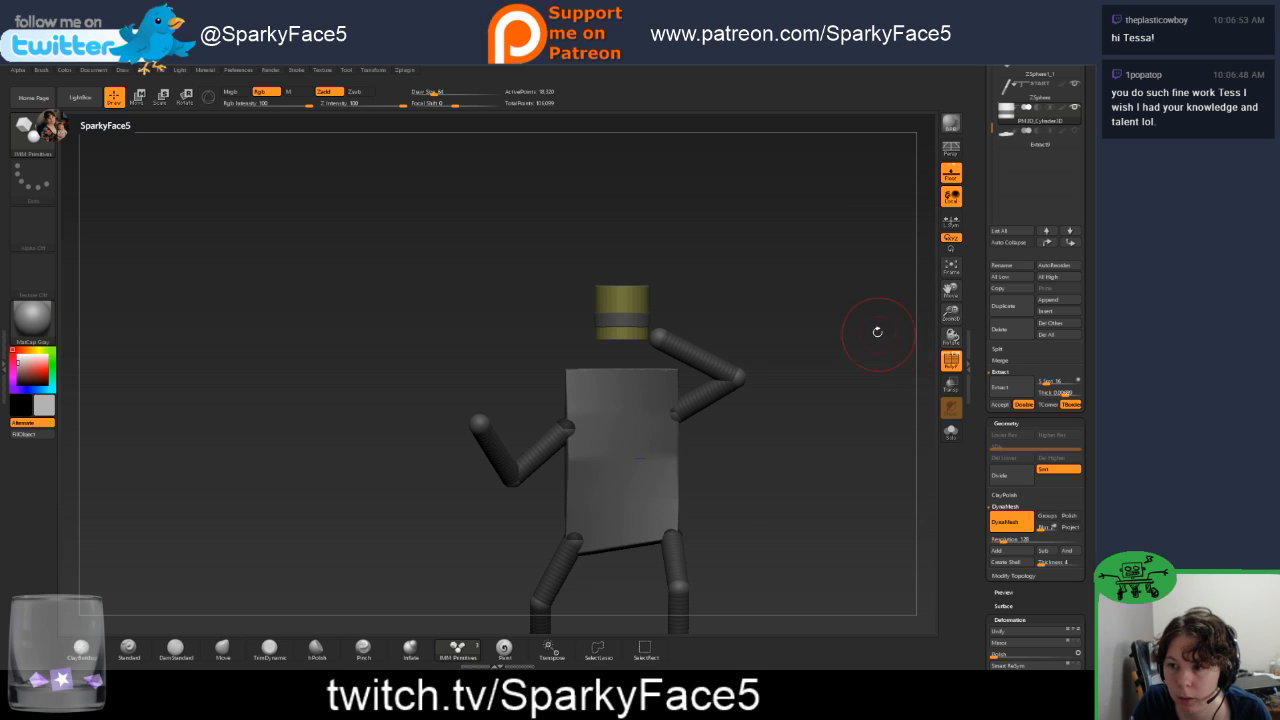
{"action": "left_click_drag", "start_coordinate": [877, 331], "coordinate": [877, 374]}
Show the brim subtool again and accept the extracted hatband as a new subtool.
{"action": "left_click", "coordinate": [1075, 132]}
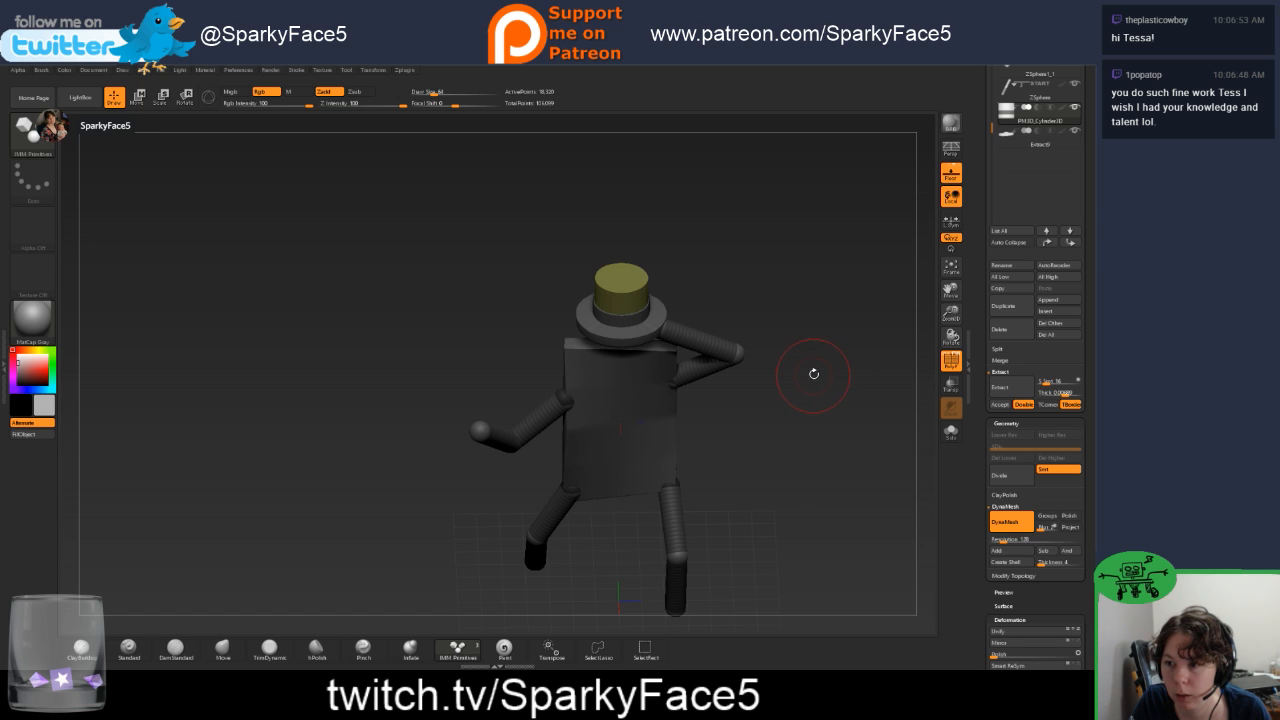
{"action": "left_click", "coordinate": [1002, 404]}
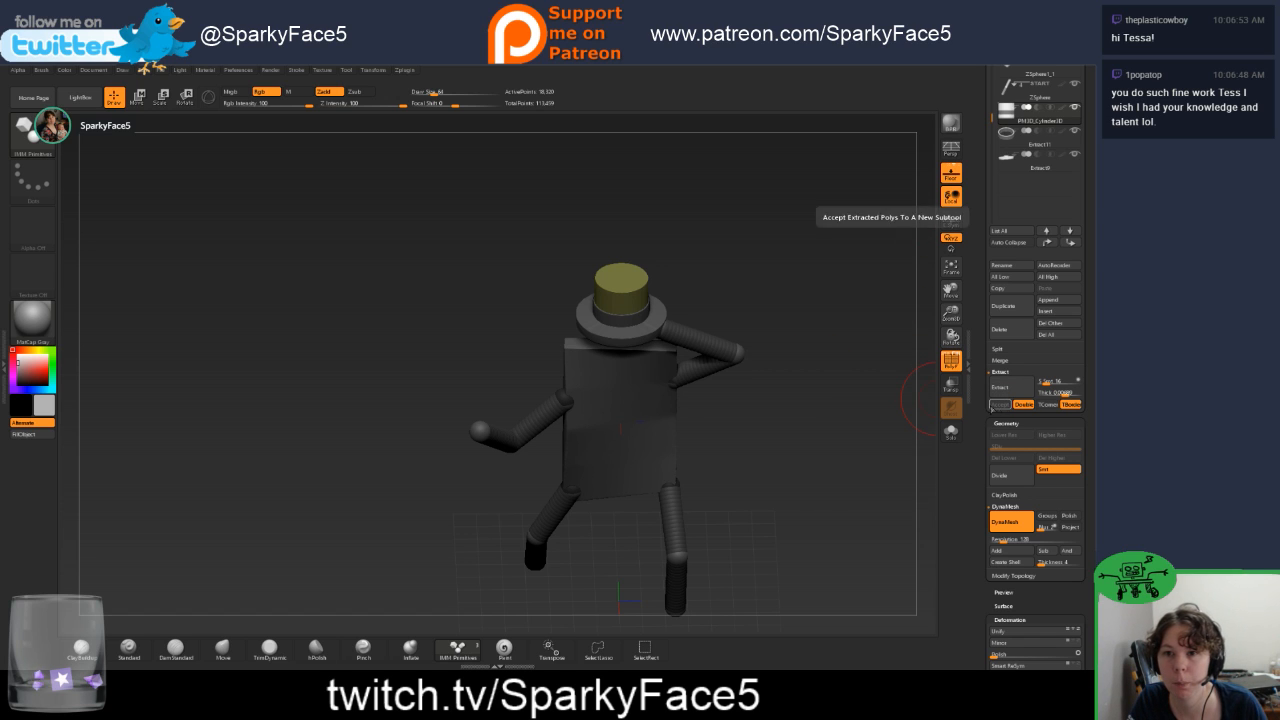
{"action": "left_click_drag", "start_coordinate": [814, 409], "coordinate": [914, 228]}
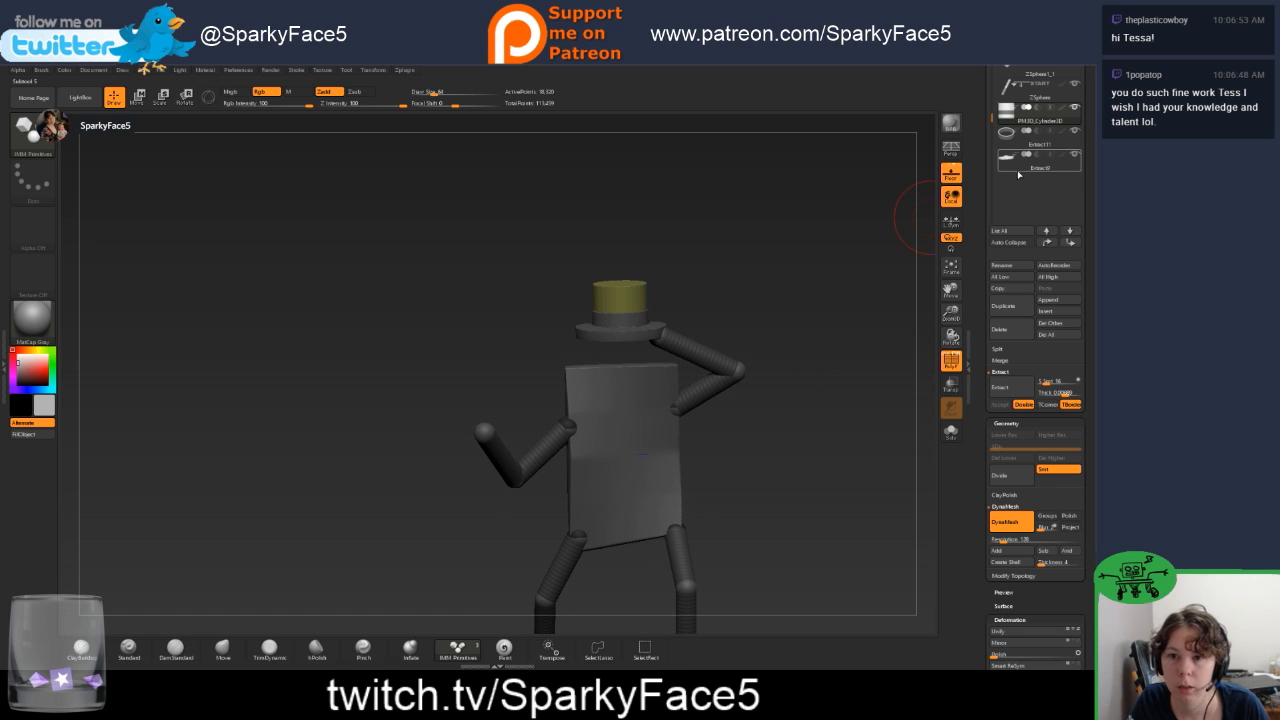
Merge the hatband and the brim subtools down into the hat's cylinder, accepting both irreversible merges.
{"action": "mouse_move", "coordinate": [1020, 120]}
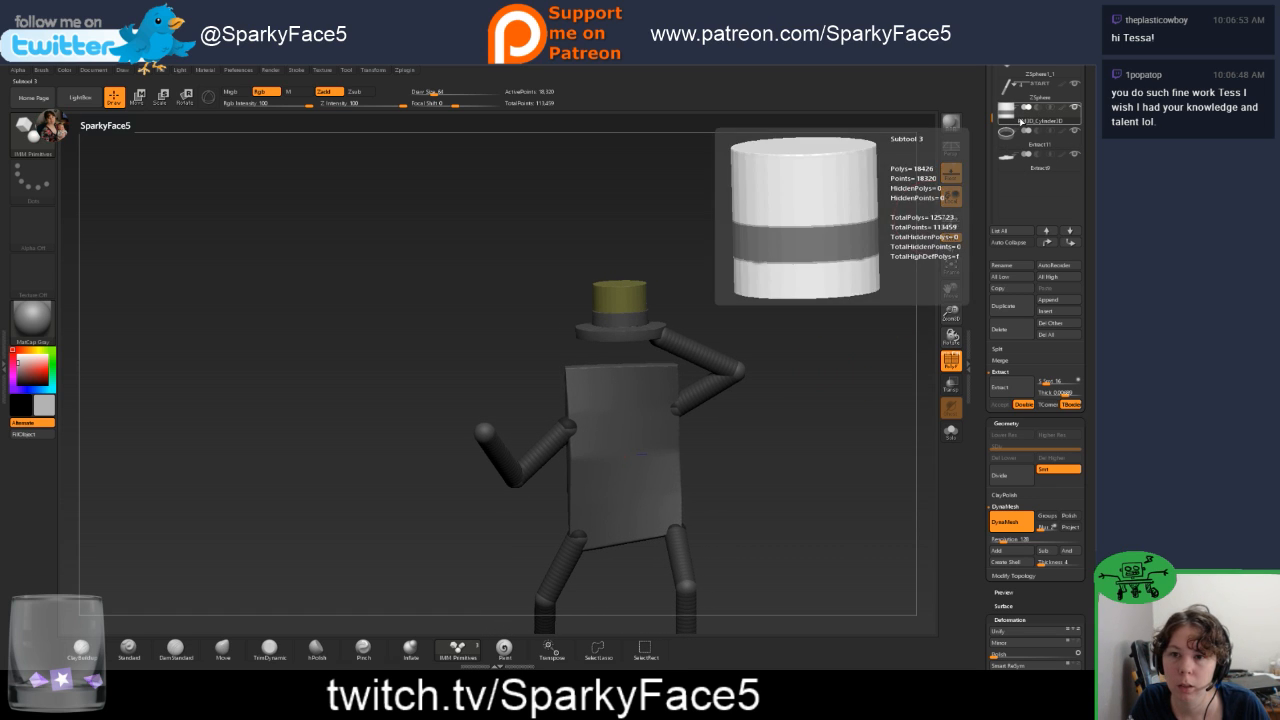
{"action": "left_click_drag", "start_coordinate": [824, 300], "coordinate": [808, 287]}
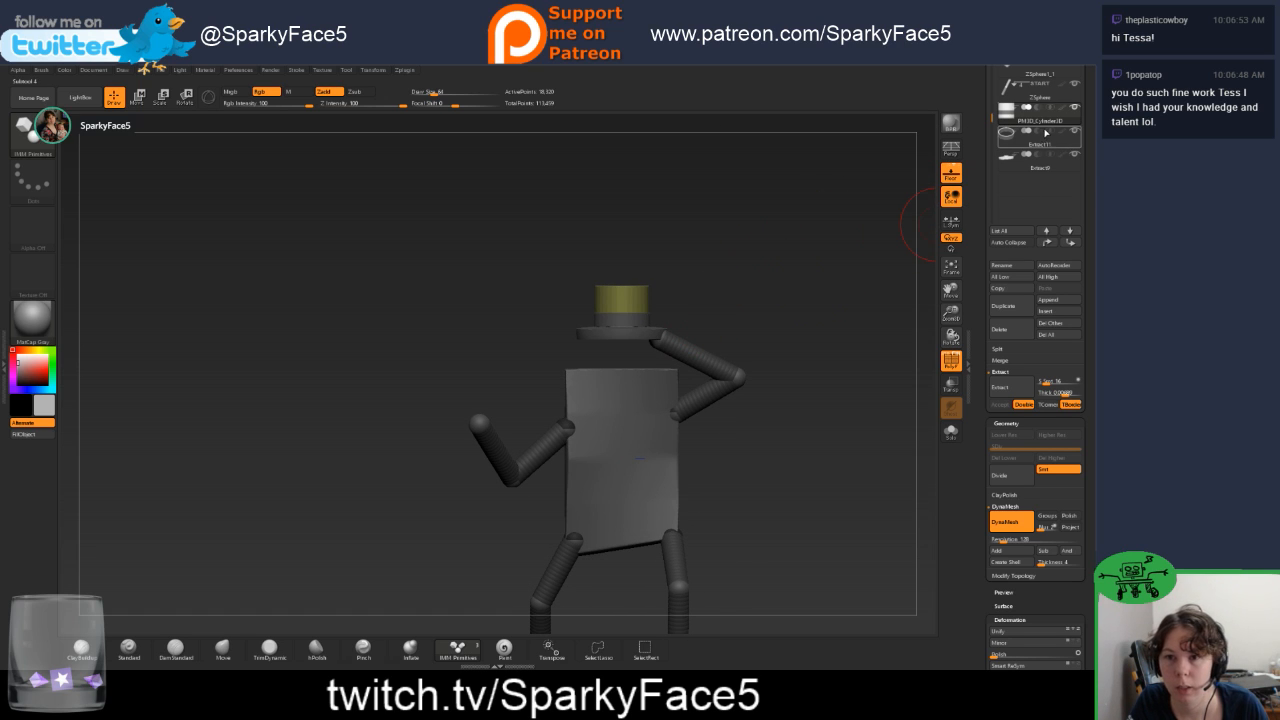
{"action": "left_click", "coordinate": [1001, 361]}
{"action": "left_click", "coordinate": [1014, 370]}
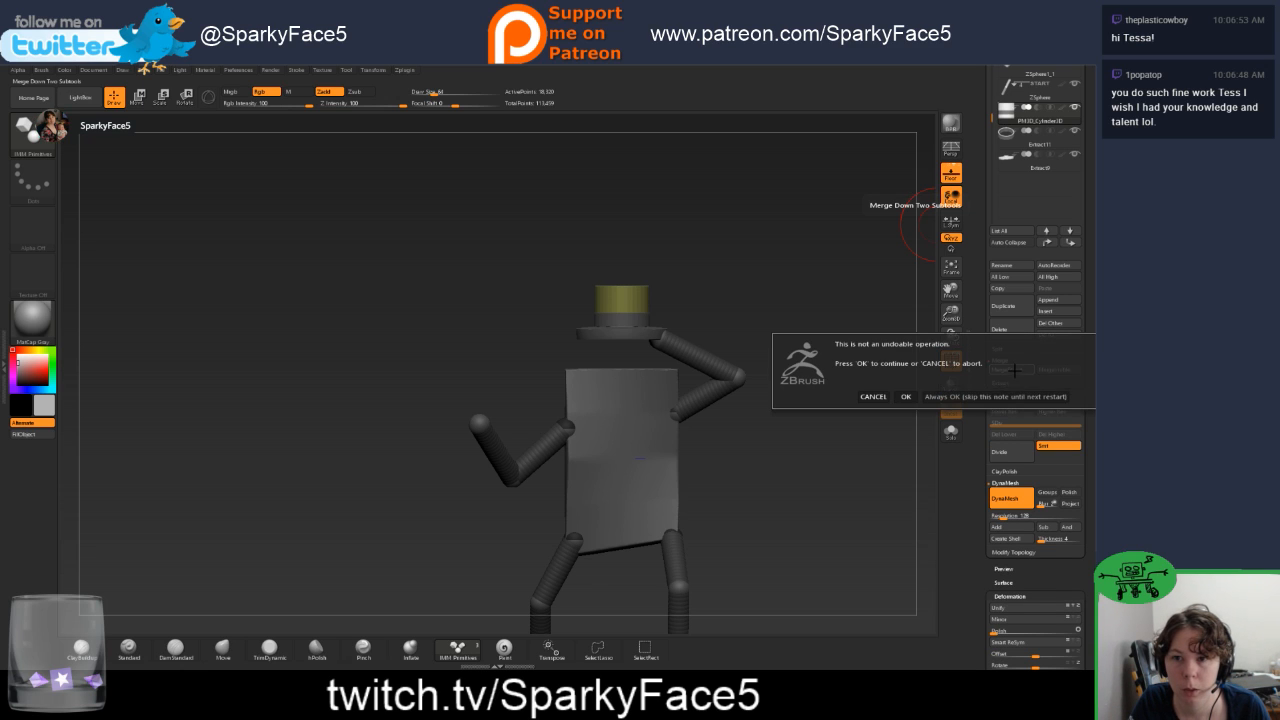
{"action": "left_click", "coordinate": [906, 397]}
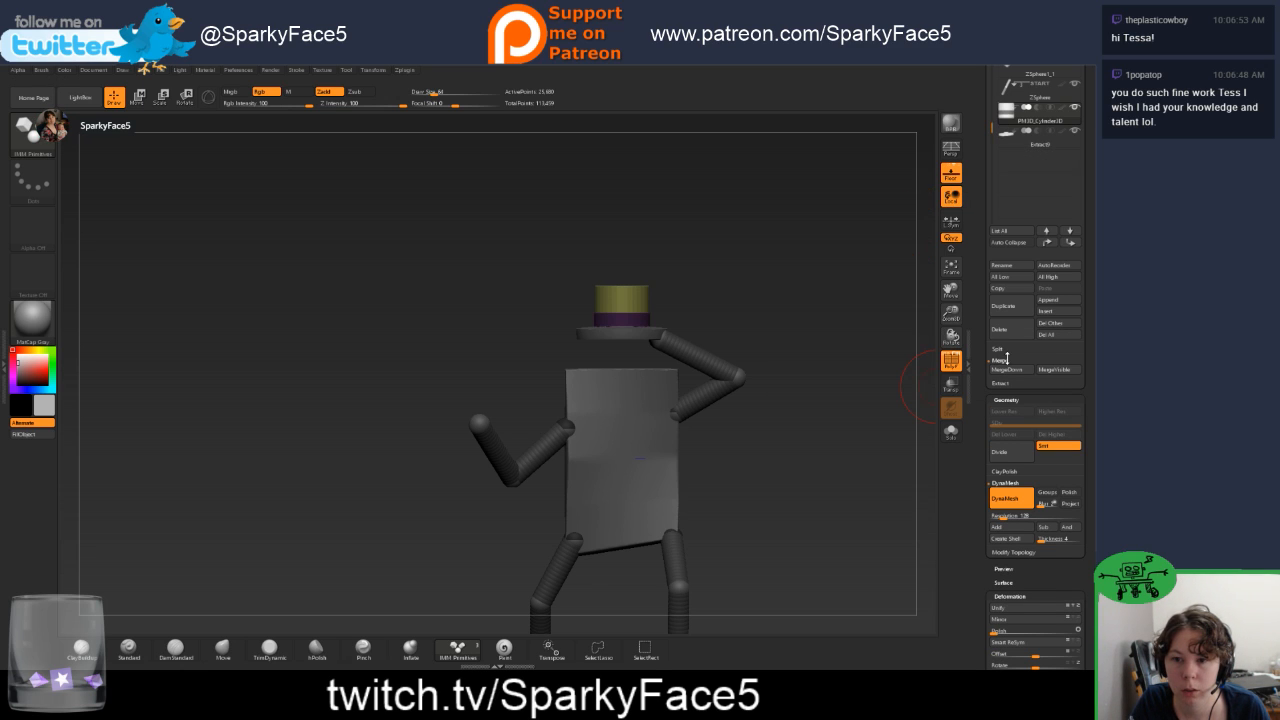
{"action": "left_click", "coordinate": [1007, 369]}
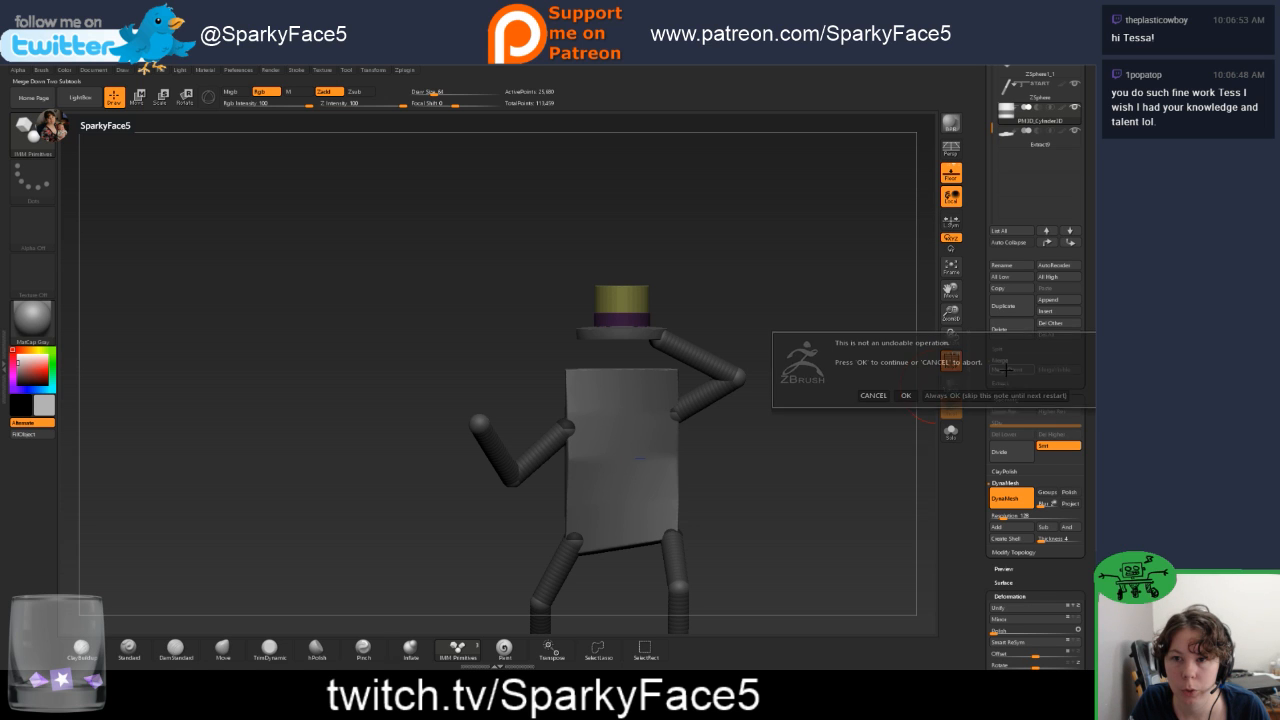
{"action": "left_click", "coordinate": [906, 396]}
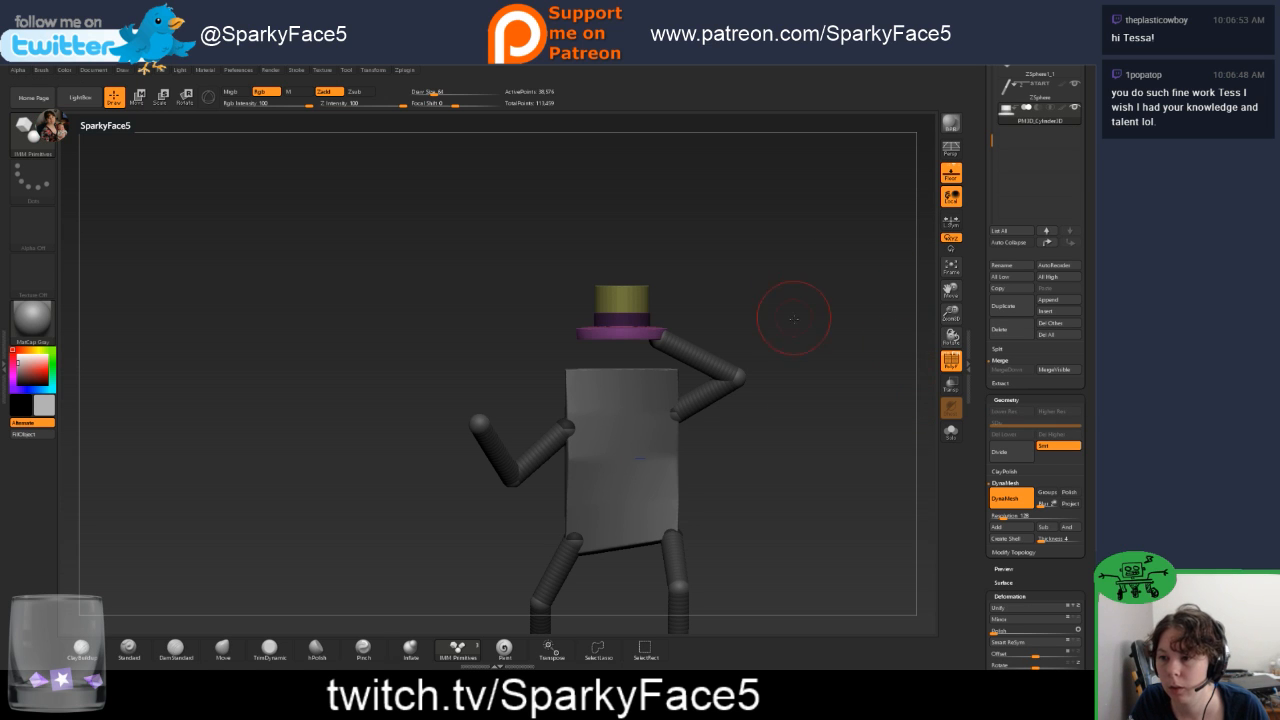
{"action": "mouse_move", "coordinate": [793, 318]}
{"action": "left_mouse_down"}
{"action": "mouse_move", "coordinate": [840, 322]}
{"action": "mouse_move", "coordinate": [796, 330]}
{"action": "left_mouse_up"}
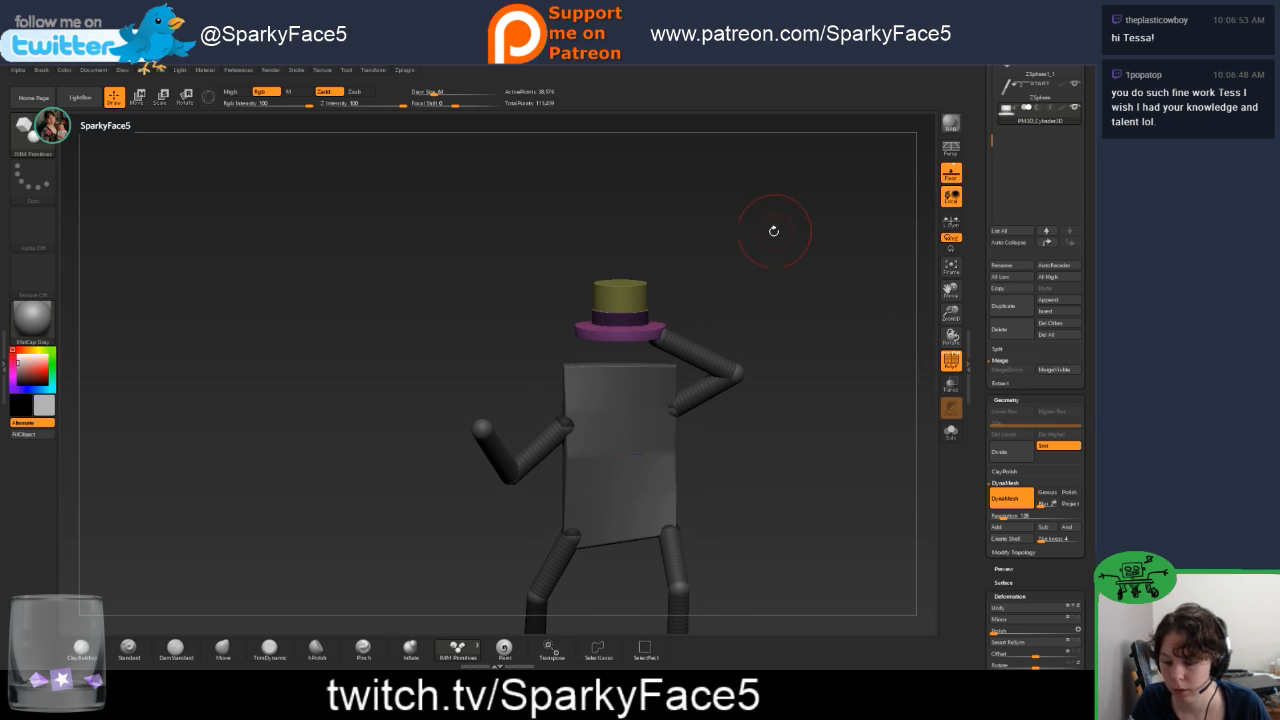
{"action": "key", "text": "w"}
{"action": "key", "text": "y"}
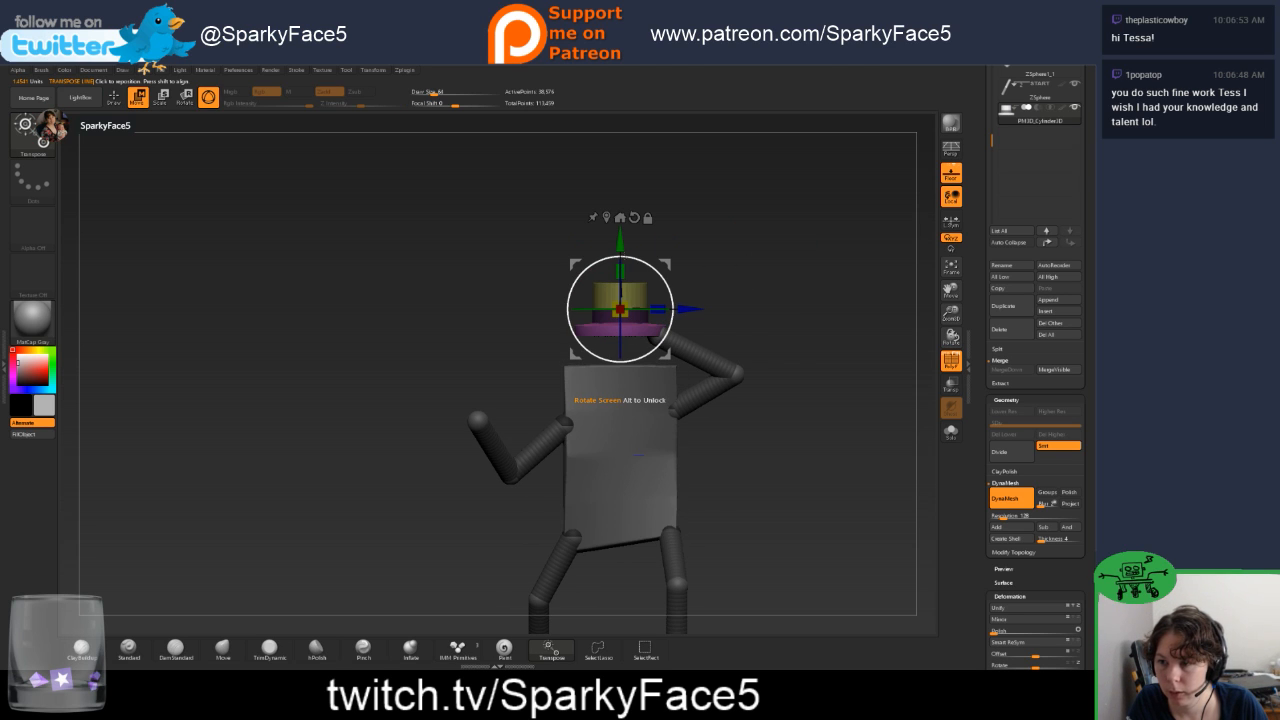
{"action": "left_click_drag", "start_coordinate": [670, 292], "coordinate": [654, 262]}
{"action": "key", "text": "ctrl+z"}
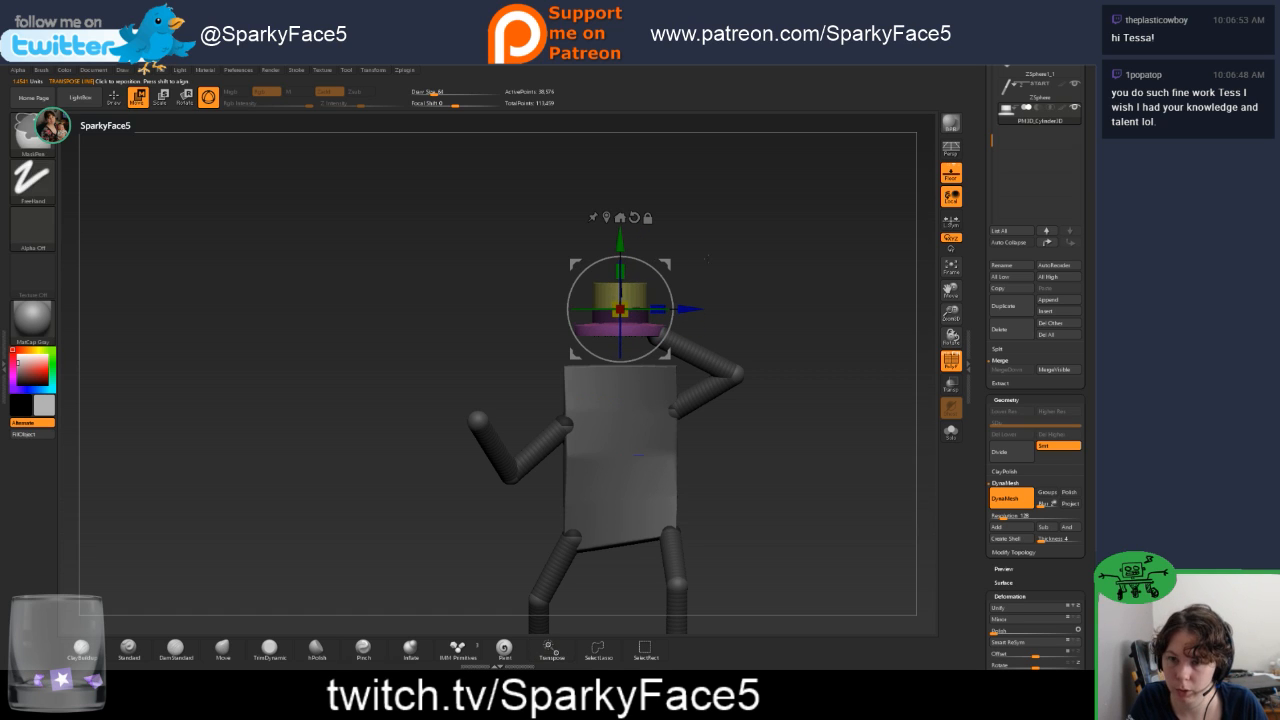
Clear the leftover mask on the merged hat, tilt it and lift it so the brim rests on the raised hand.
{"action": "key", "text": "q"}
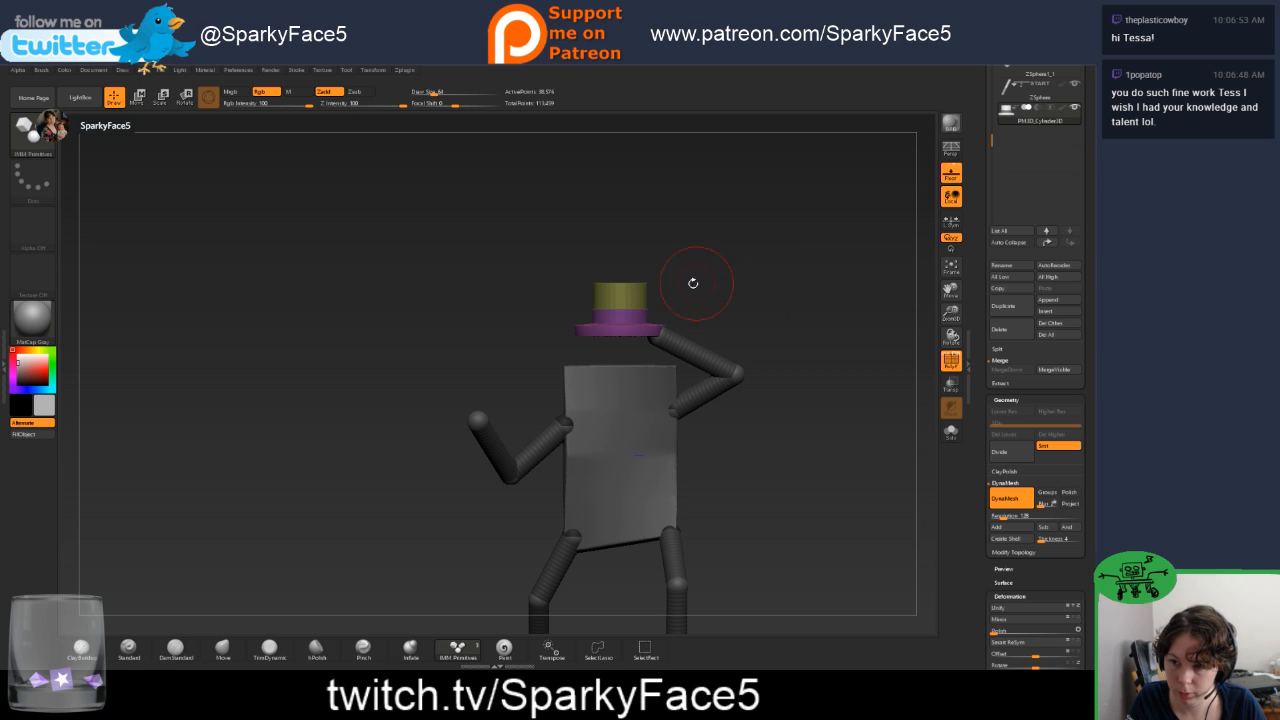
{"action": "left_click_drag", "start_coordinate": [792, 287], "coordinate": [799, 298]}
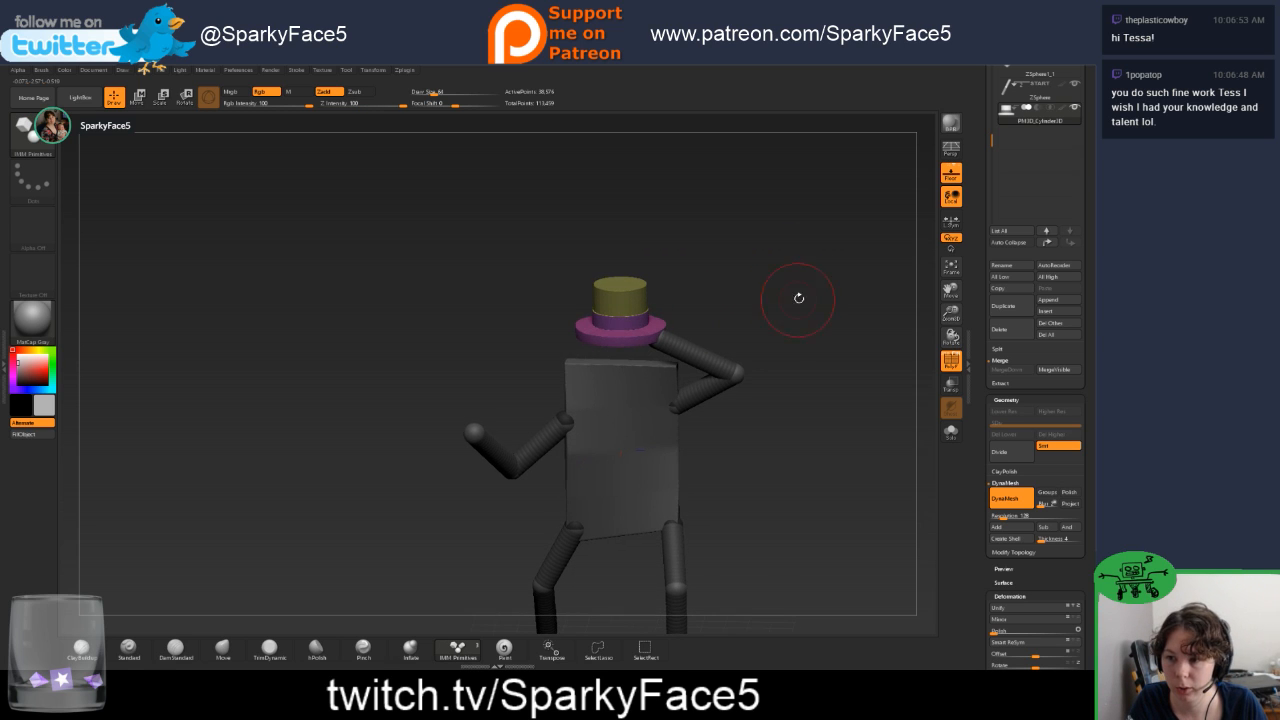
{"action": "key", "text": "w"}
{"action": "left_click_drag", "start_coordinate": [721, 256], "coordinate": [678, 252], "text": "shift"}
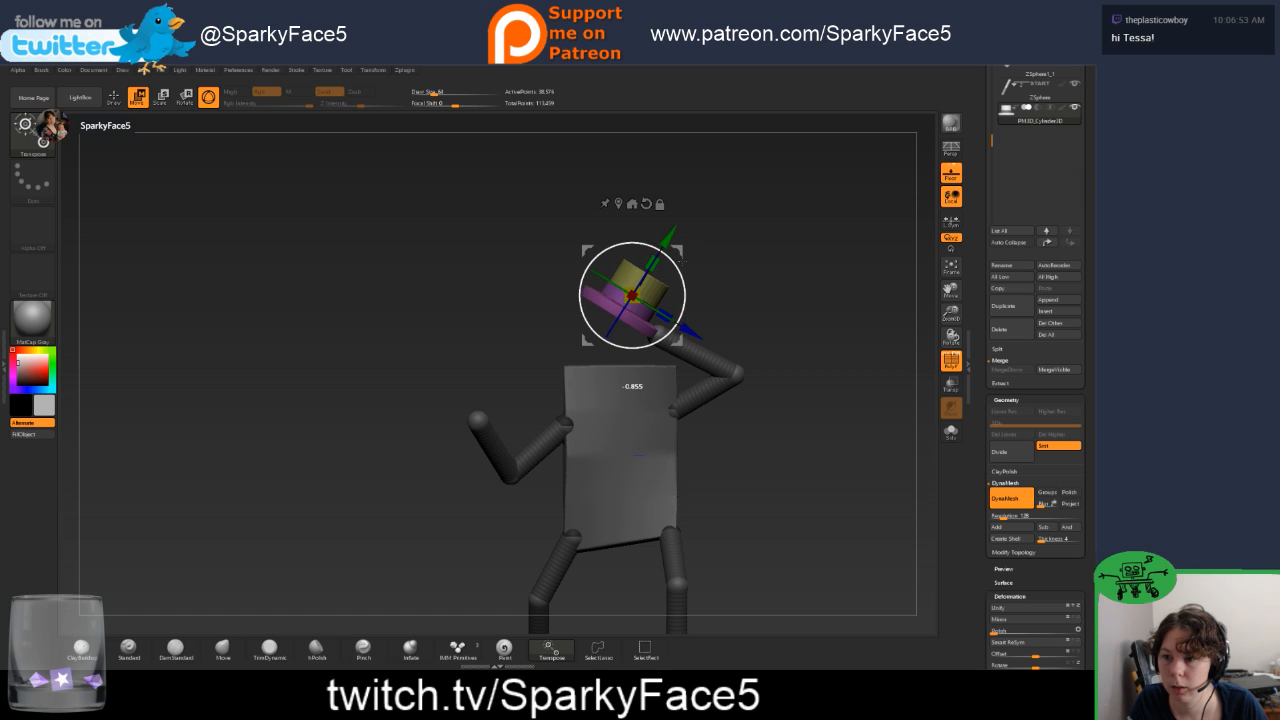
{"action": "left_click_drag", "start_coordinate": [677, 250], "coordinate": [678, 251]}
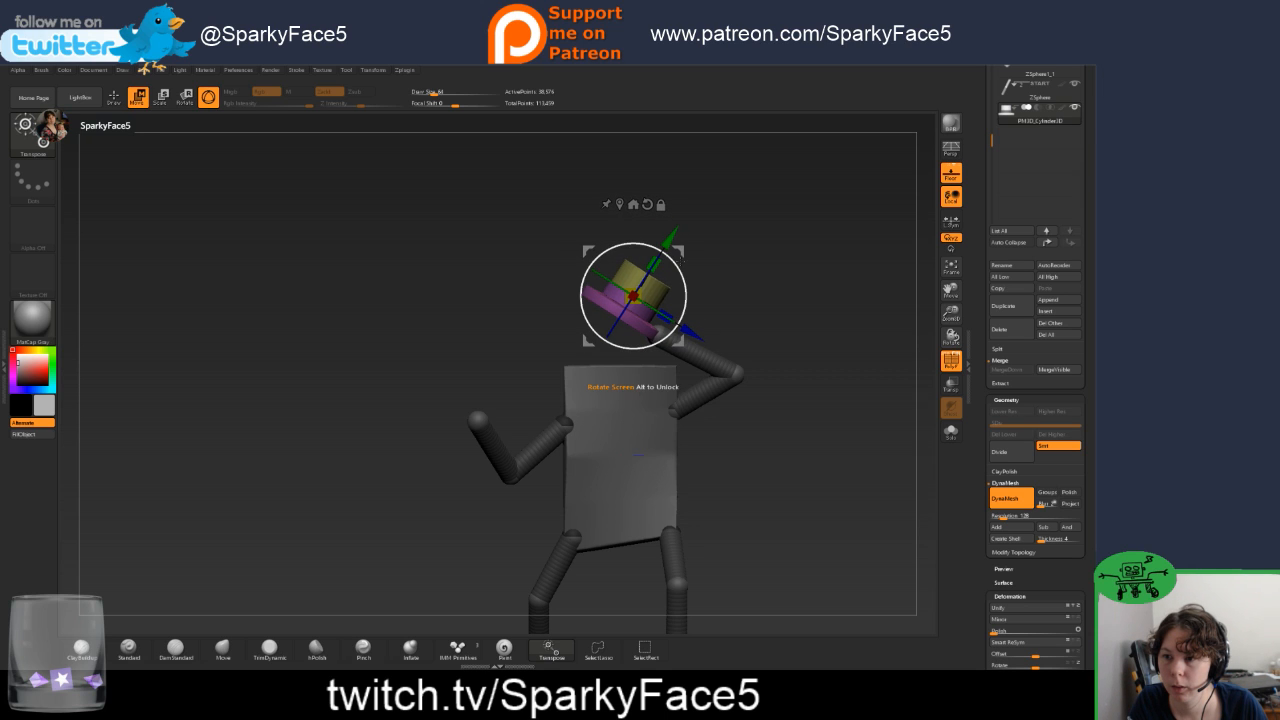
{"action": "left_click_drag", "start_coordinate": [677, 250], "coordinate": [679, 248]}
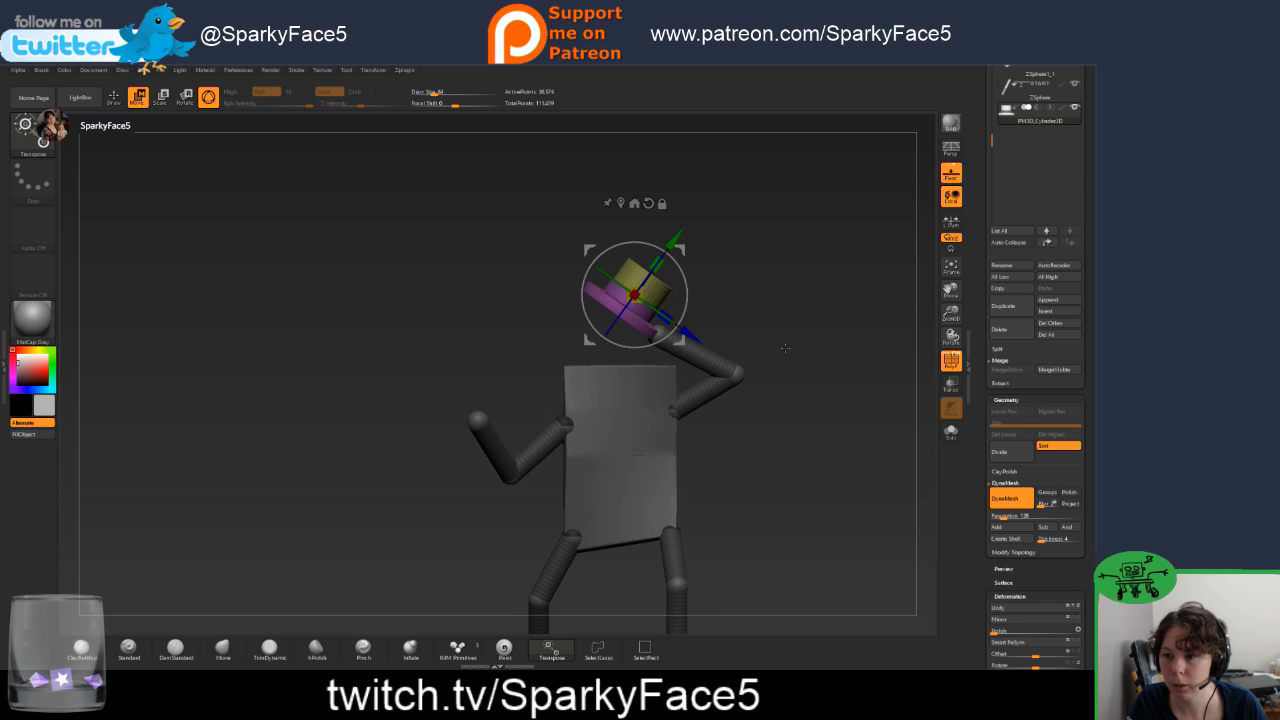
Shift the hat slightly along its X axis in side view so it lines up over the raised hand.
{"action": "mouse_move", "coordinate": [785, 348]}
{"action": "left_mouse_down"}
{"action": "mouse_move", "coordinate": [857, 363]}
{"action": "mouse_move", "coordinate": [780, 370]}
{"action": "mouse_move", "coordinate": [791, 371]}
{"action": "mouse_move", "coordinate": [774, 408]}
{"action": "mouse_move", "coordinate": [731, 424]}
{"action": "left_mouse_up"}
{"action": "key", "text": "q"}
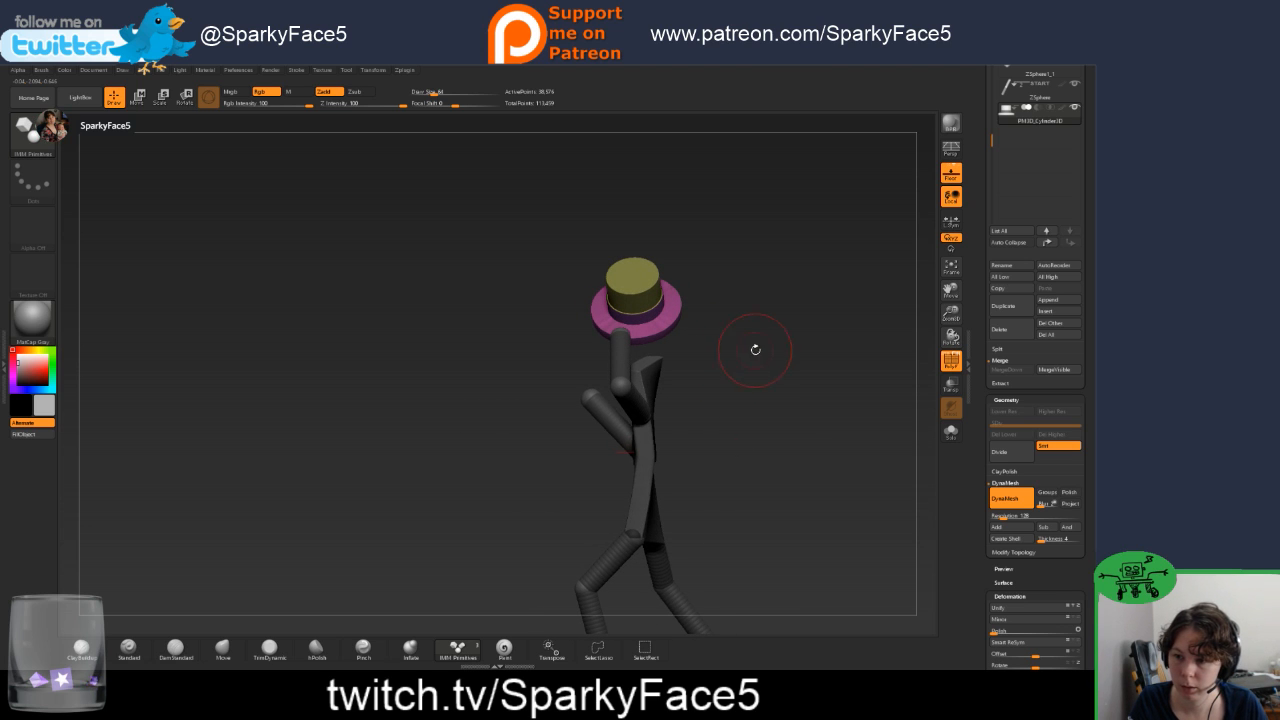
{"action": "mouse_move", "coordinate": [755, 350]}
{"action": "left_mouse_down"}
{"action": "mouse_move", "coordinate": [806, 352]}
{"action": "mouse_move", "coordinate": [764, 358]}
{"action": "left_mouse_up"}
{"action": "key", "text": "w"}
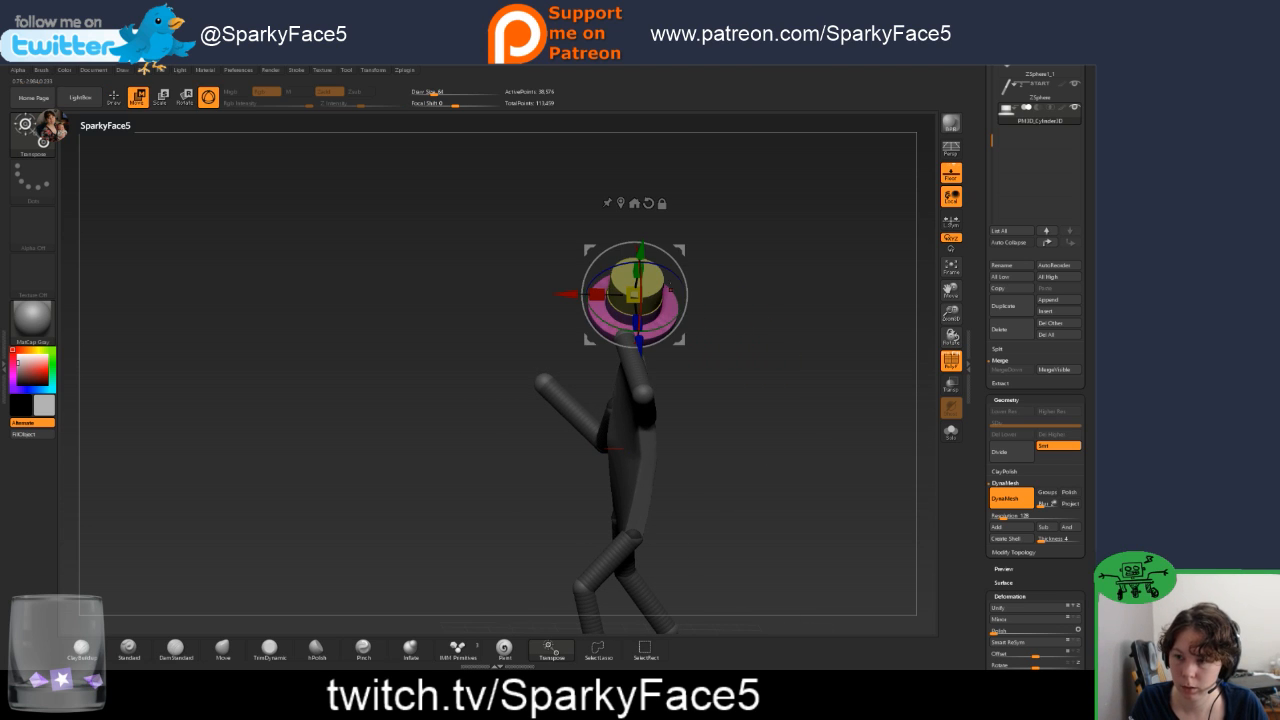
{"action": "left_click_drag", "start_coordinate": [560, 294], "coordinate": [556, 294]}
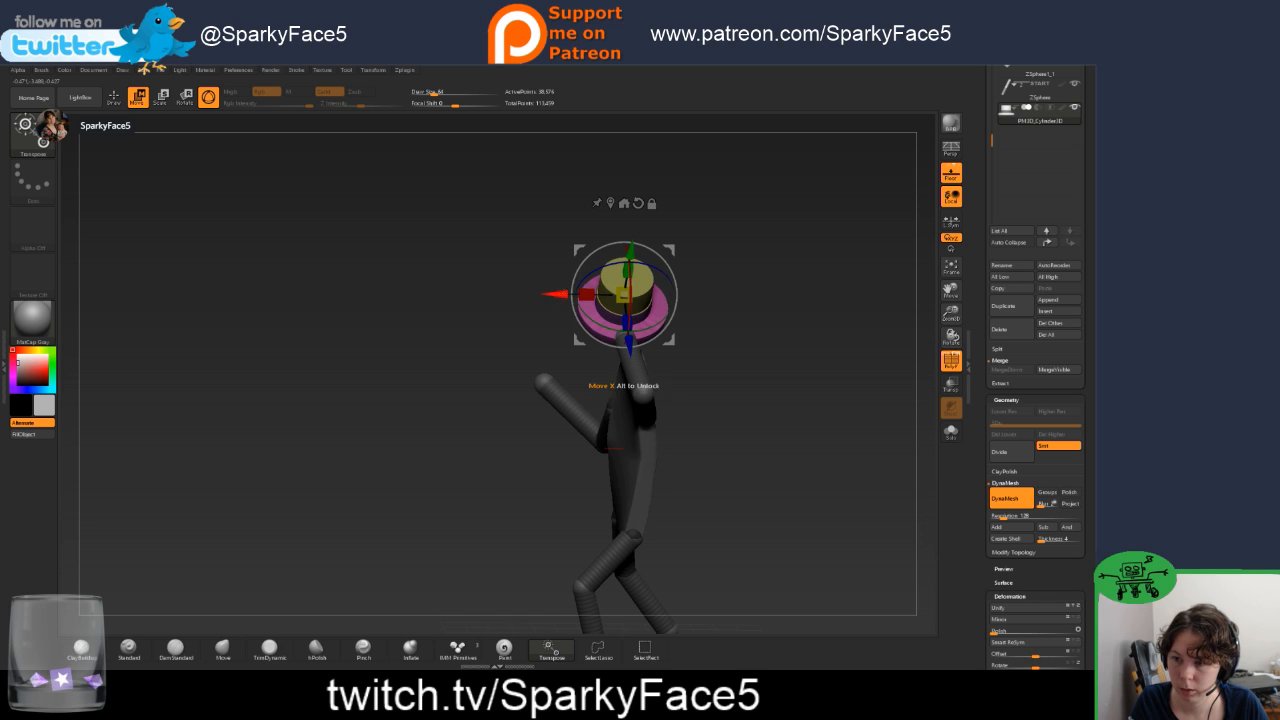
{"action": "left_click_drag", "start_coordinate": [680, 370], "coordinate": [783, 363]}
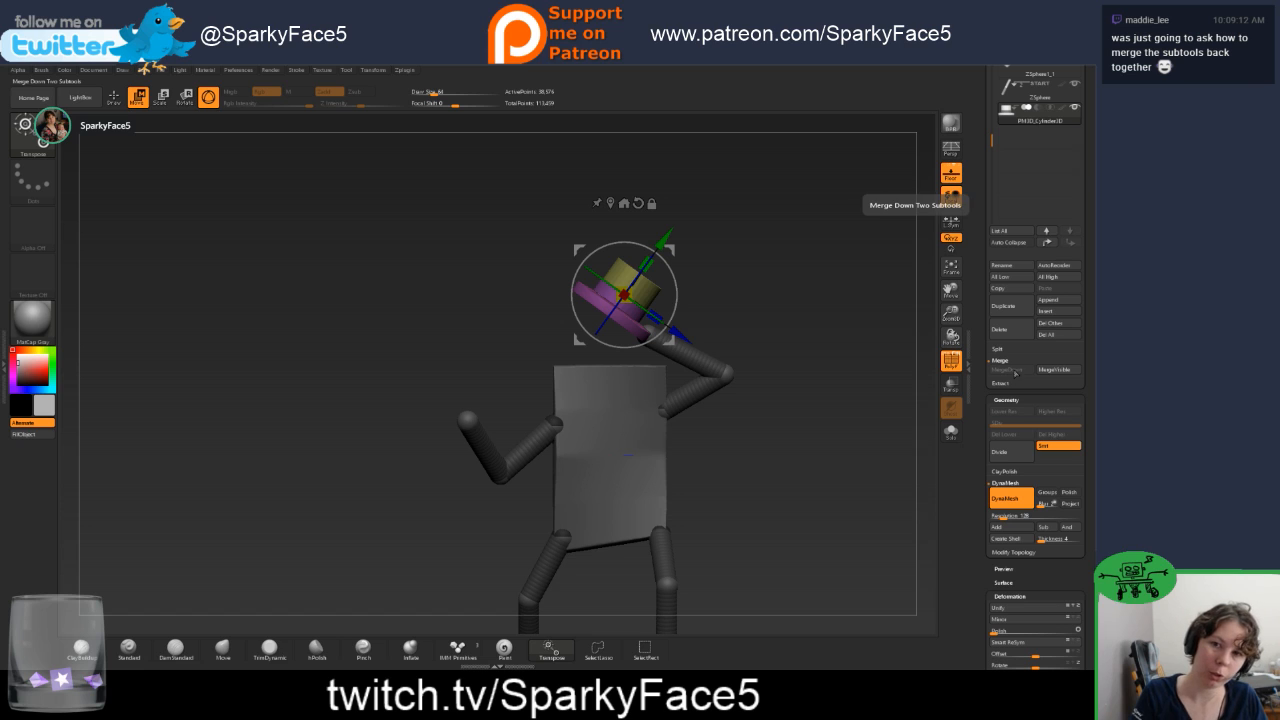
Move the hat subtool up three places in the subtool list, to just below ZSphere1.
{"action": "left_click_drag", "start_coordinate": [980, 183], "coordinate": [980, 257]}
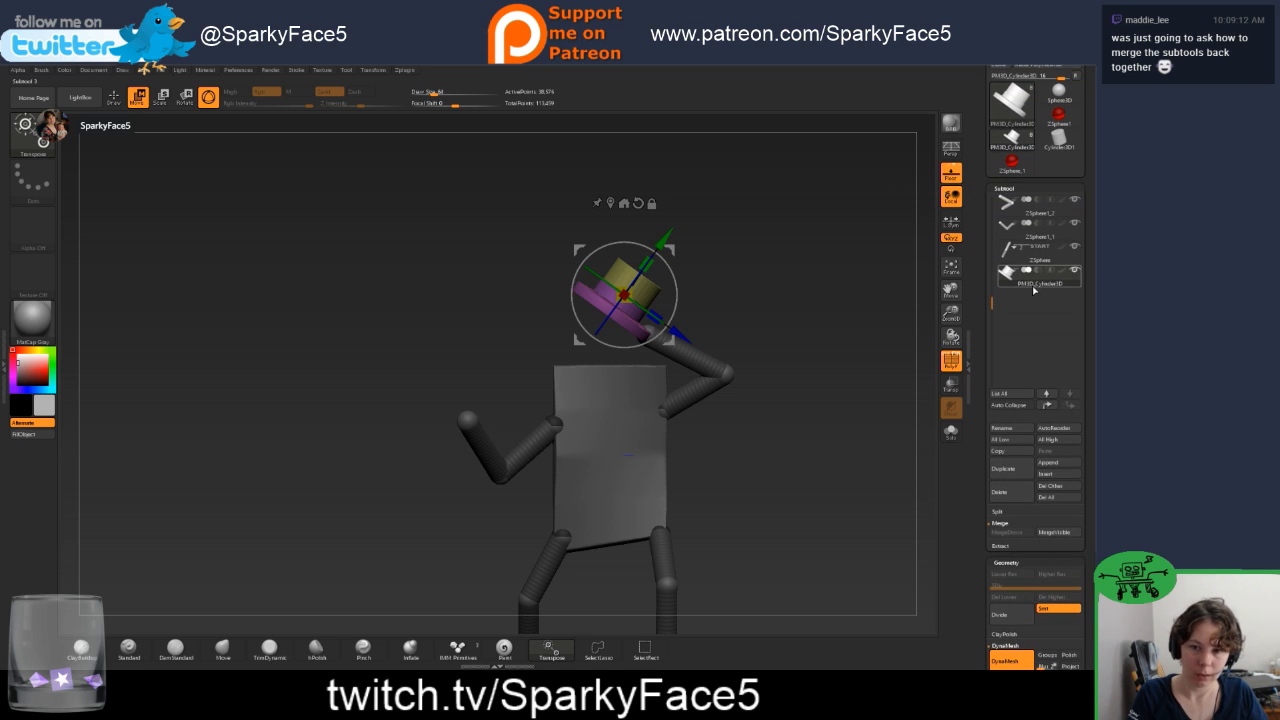
{"action": "left_click", "coordinate": [1033, 249]}
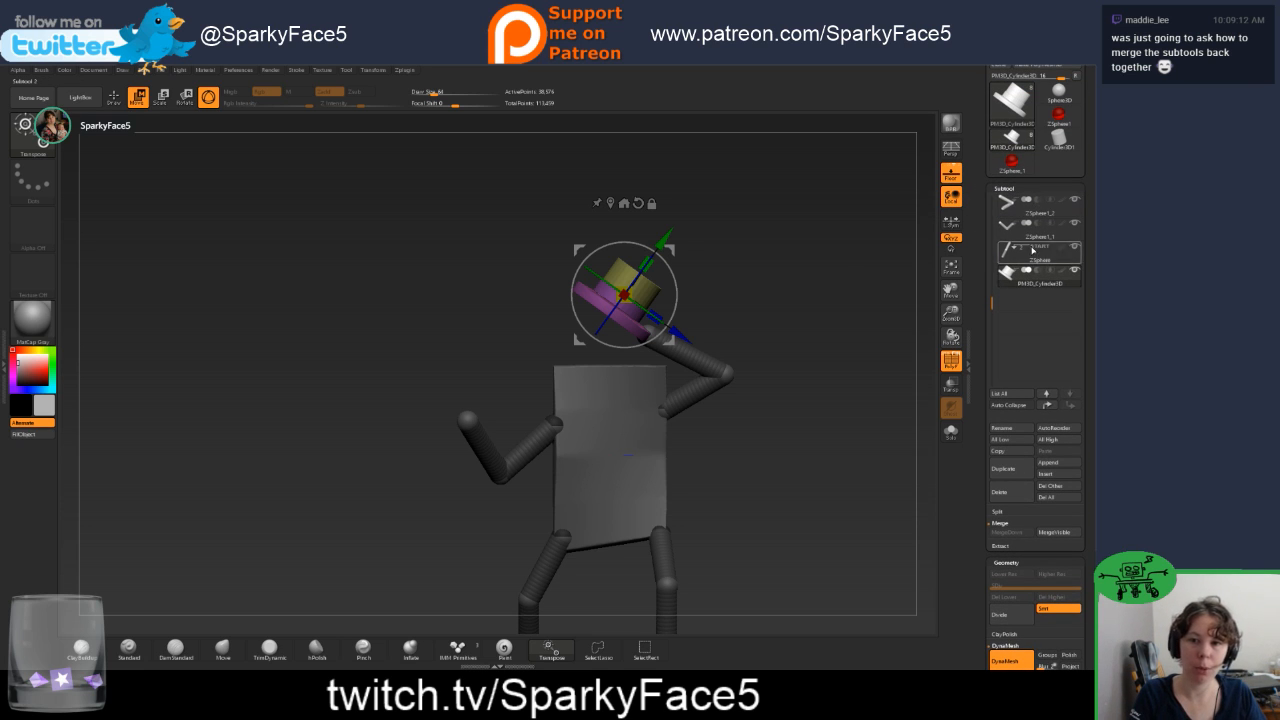
{"action": "left_click", "coordinate": [1024, 280]}
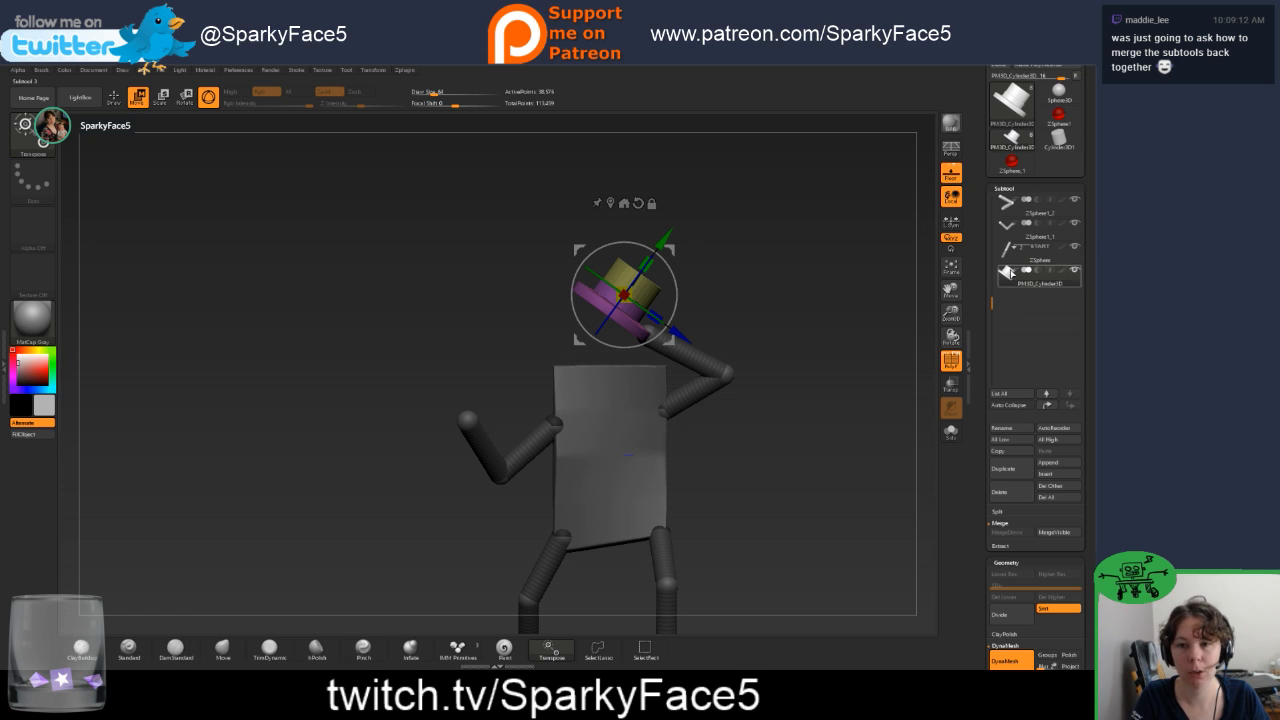
{"action": "left_click_drag", "start_coordinate": [991, 300], "coordinate": [991, 205]}
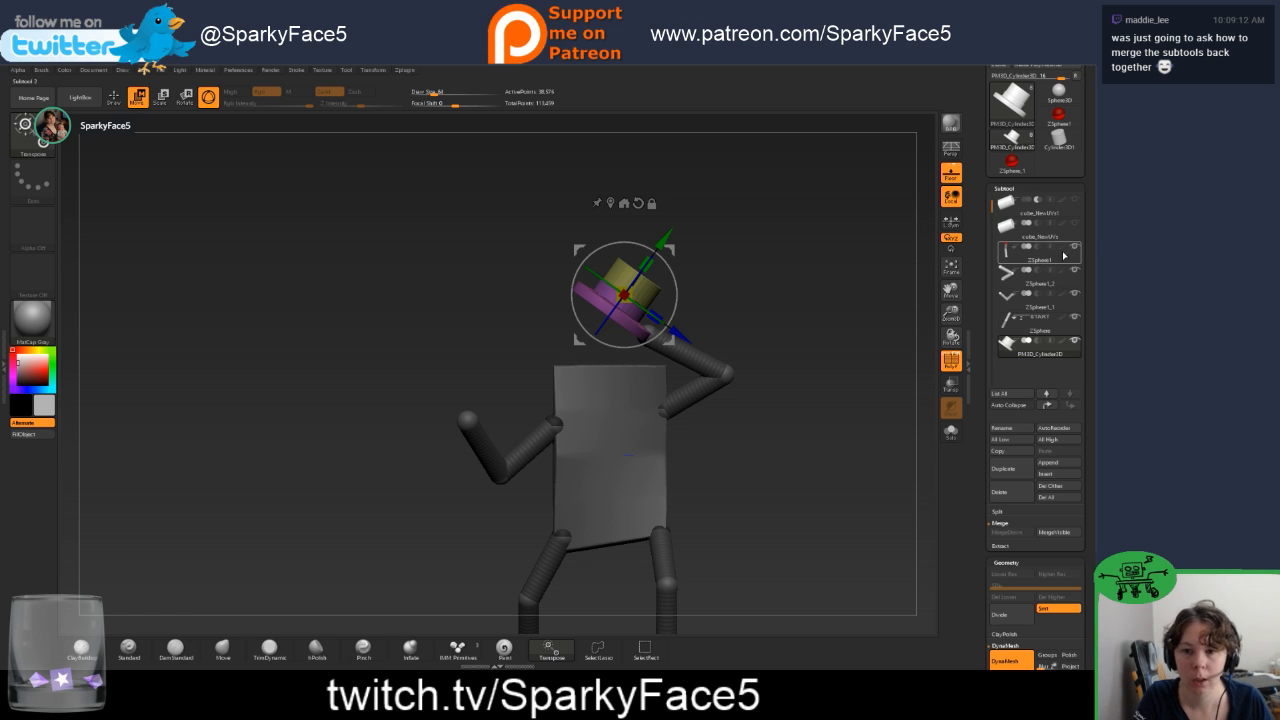
{"action": "left_click", "coordinate": [1049, 345]}
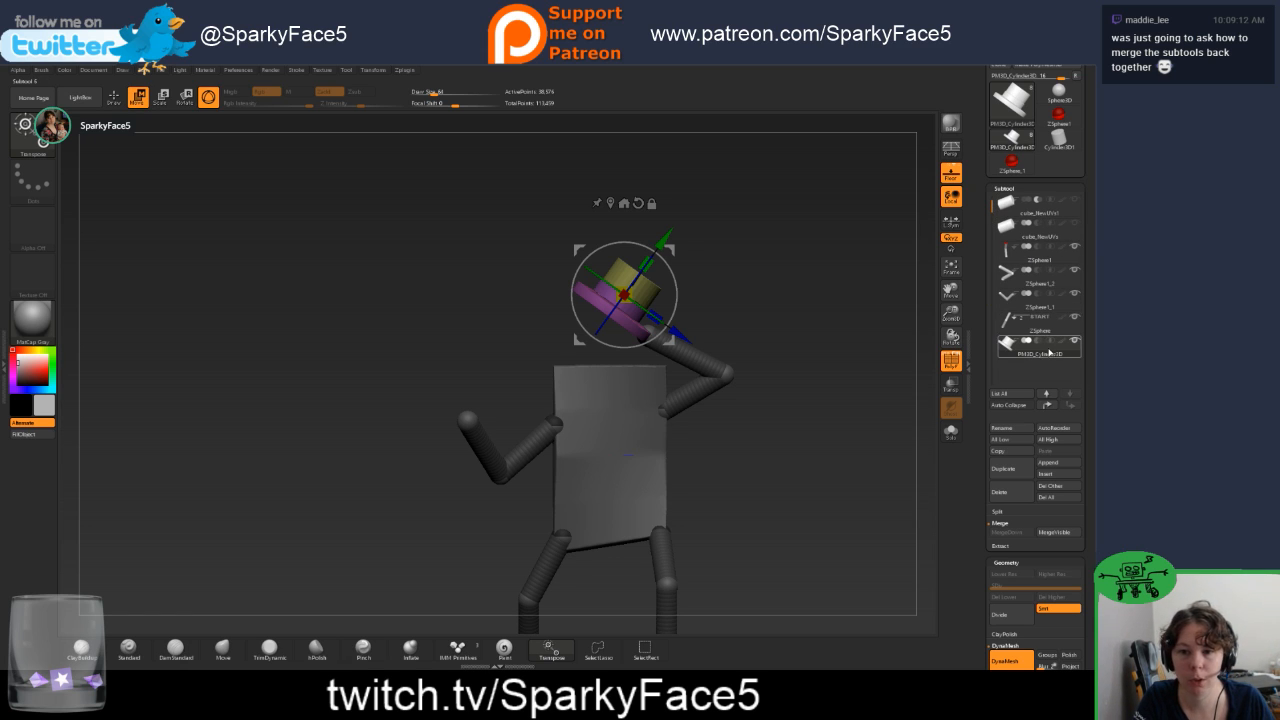
{"action": "left_click_drag", "start_coordinate": [992, 206], "coordinate": [1003, 194]}
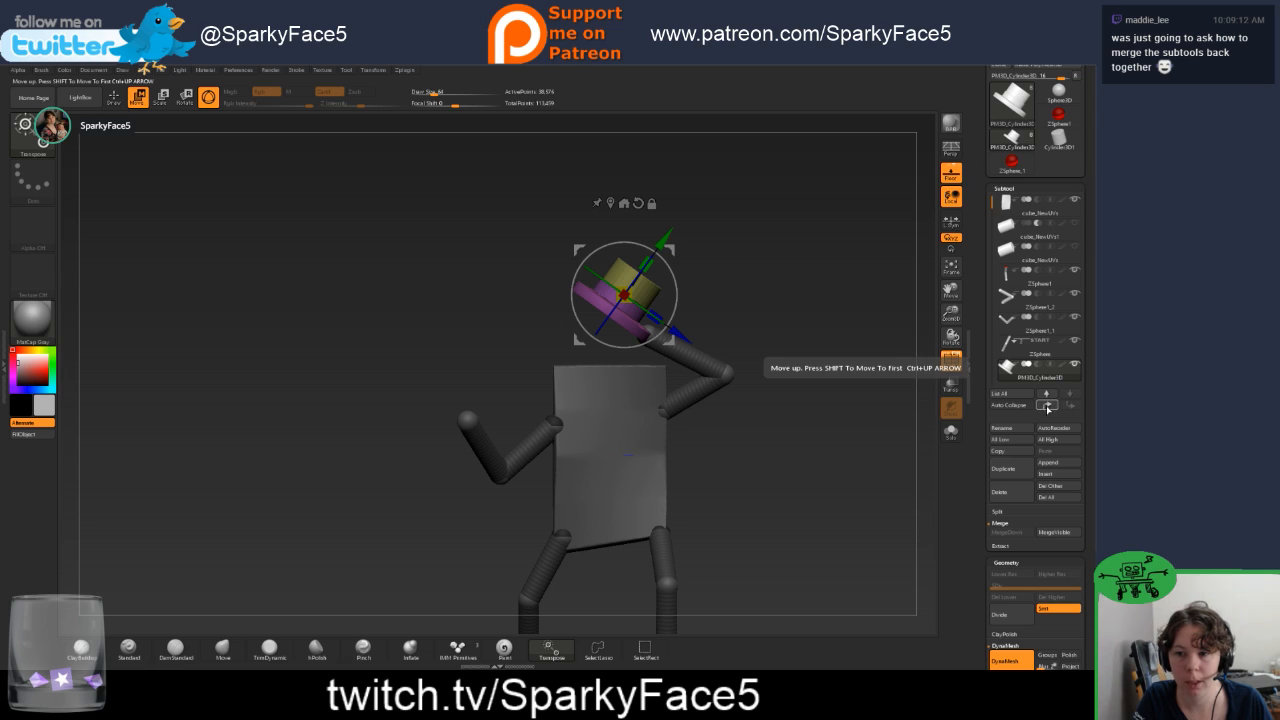
{"action": "left_click", "coordinate": [1047, 407]}
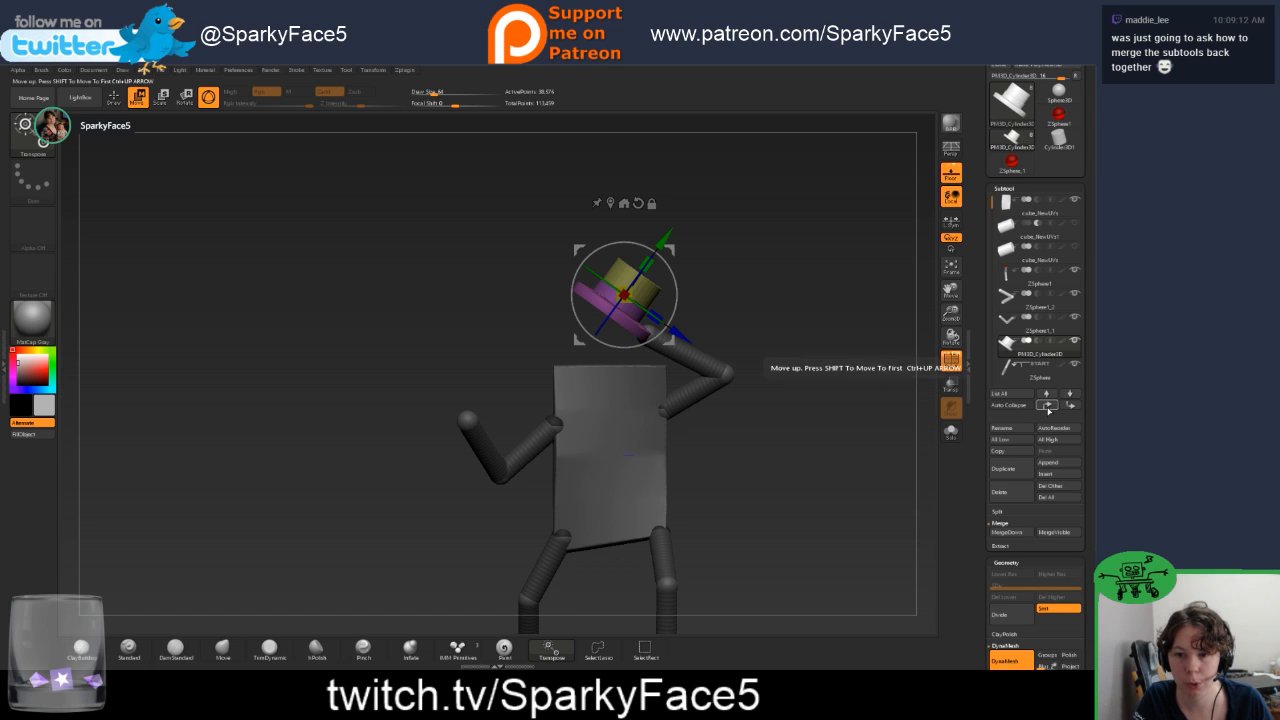
{"action": "left_click", "coordinate": [1047, 406]}
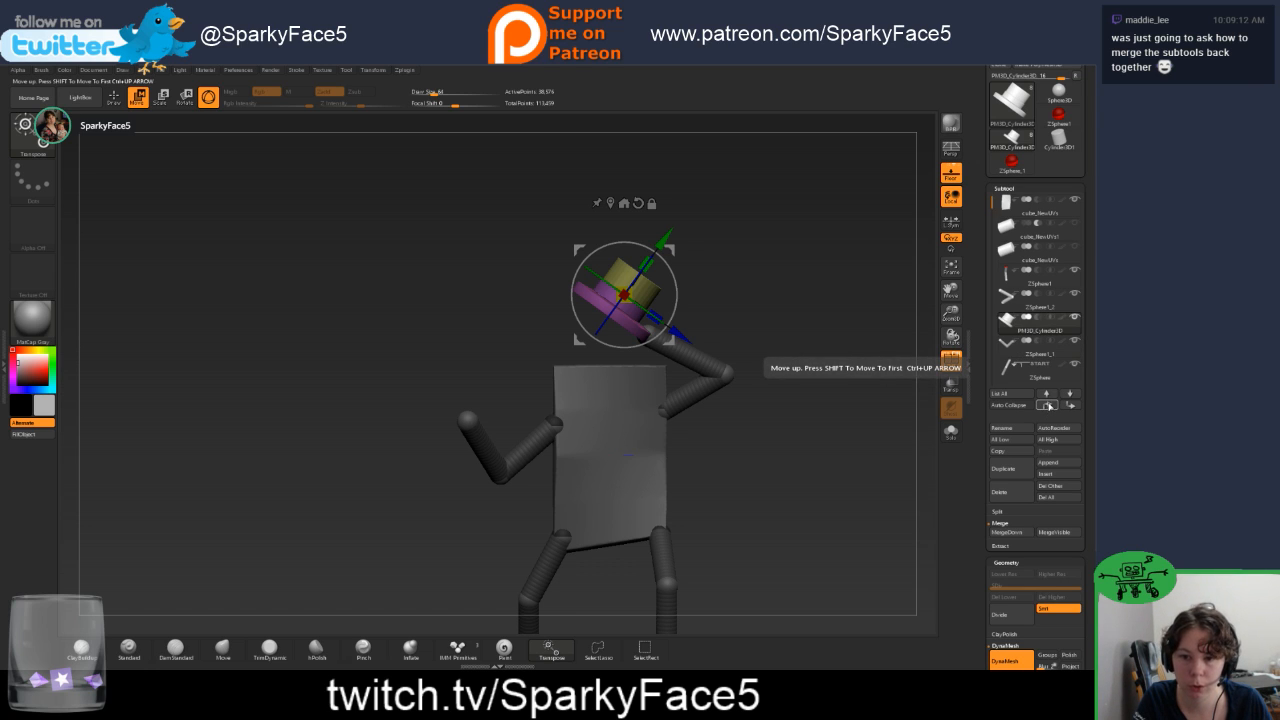
{"action": "left_click", "coordinate": [1047, 406]}
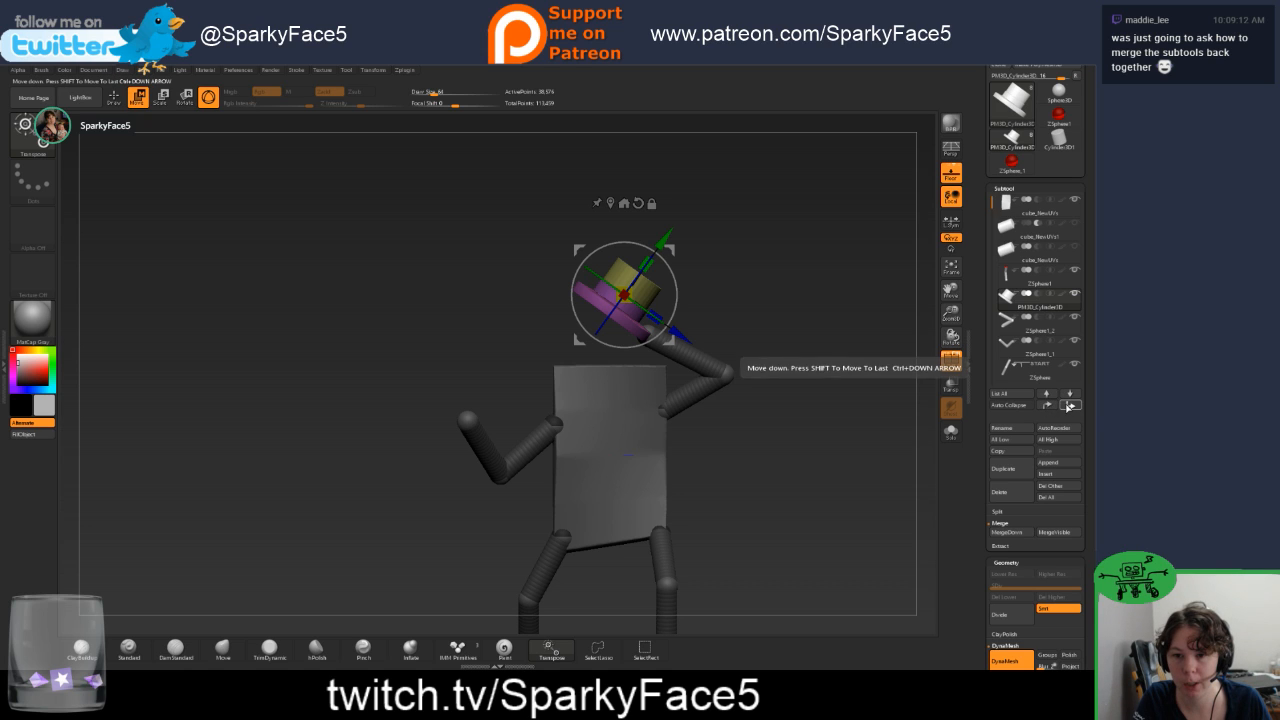
Send the hat subtool to the top of the subtool list and lower it one place, directly beneath the torso cube.
{"action": "left_click", "coordinate": [1050, 407]}
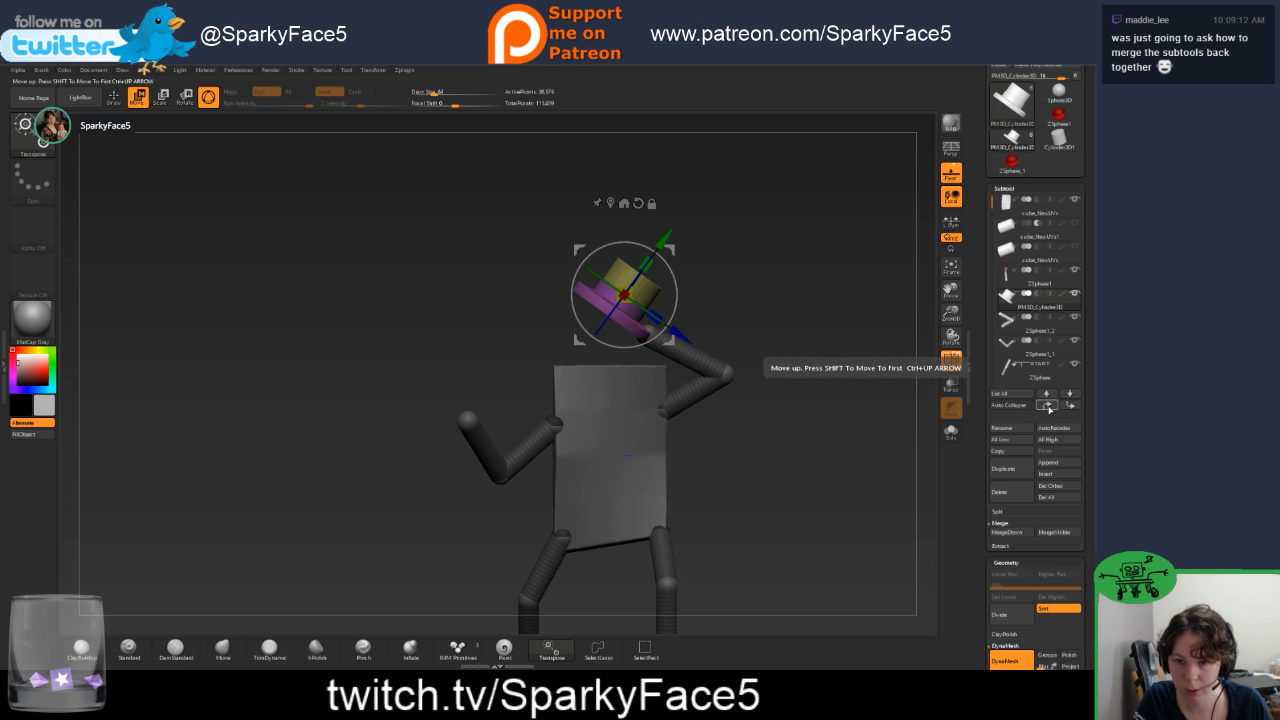
{"action": "left_click", "coordinate": [1048, 408], "text": "shift"}
{"action": "mouse_move", "coordinate": [1018, 205]}
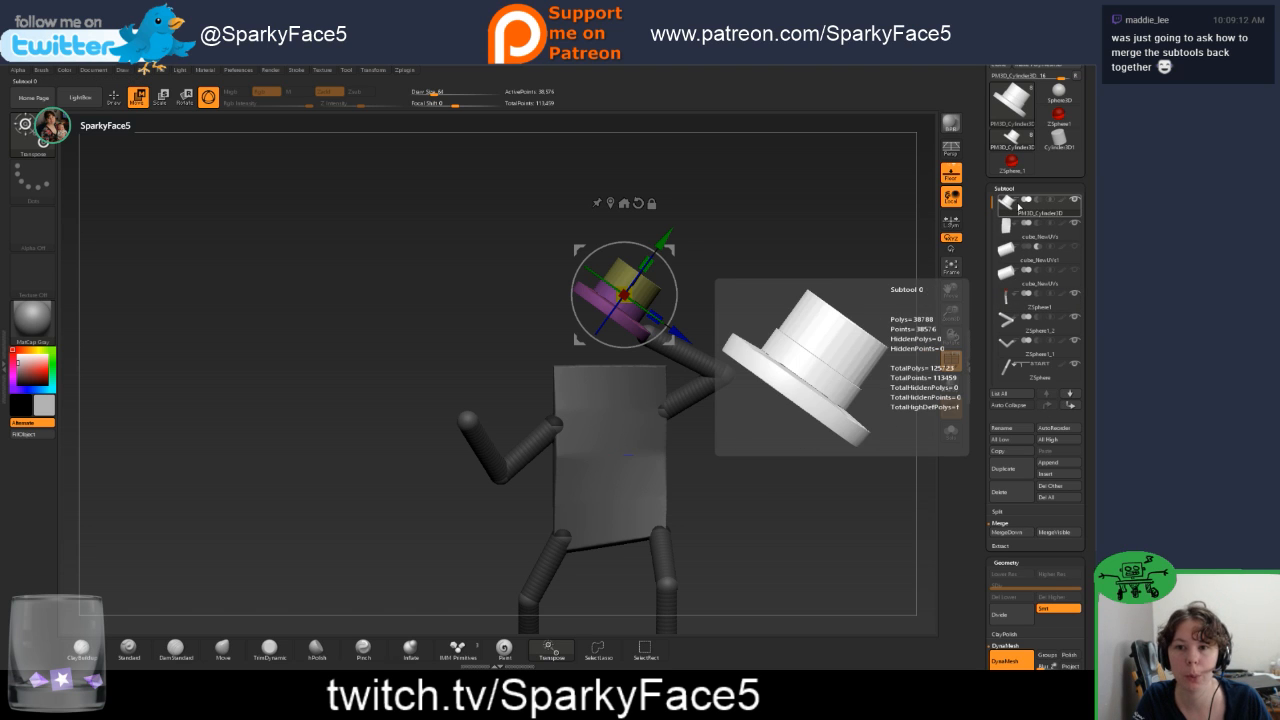
{"action": "left_click", "coordinate": [1070, 406]}
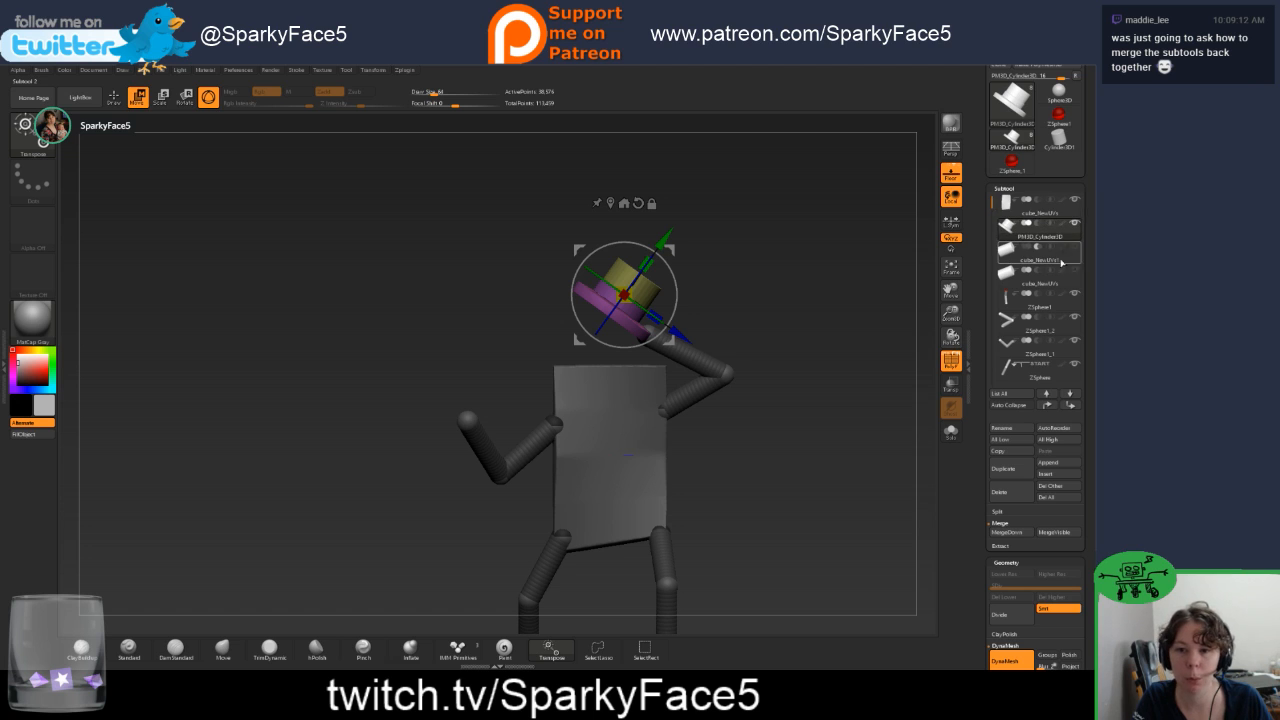
Select the ZSphere1 leg subtool and turn on its adaptive skin preview.
{"action": "mouse_move", "coordinate": [831, 425]}
{"action": "left_mouse_down"}
{"action": "mouse_move", "coordinate": [940, 425]}
{"action": "mouse_move", "coordinate": [839, 420]}
{"action": "mouse_move", "coordinate": [810, 447]}
{"action": "mouse_move", "coordinate": [742, 443]}
{"action": "mouse_move", "coordinate": [824, 444]}
{"action": "left_mouse_up"}
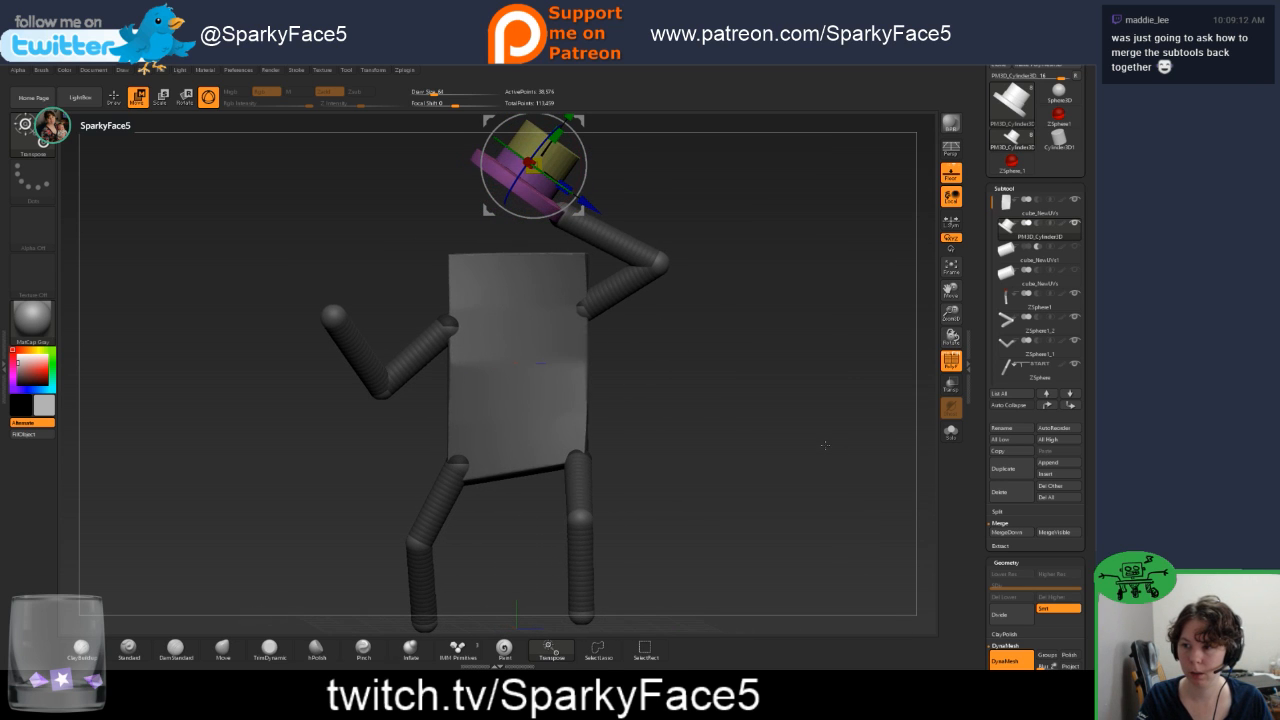
{"action": "left_click_drag", "start_coordinate": [713, 398], "coordinate": [722, 398]}
{"action": "left_click", "coordinate": [1040, 297]}
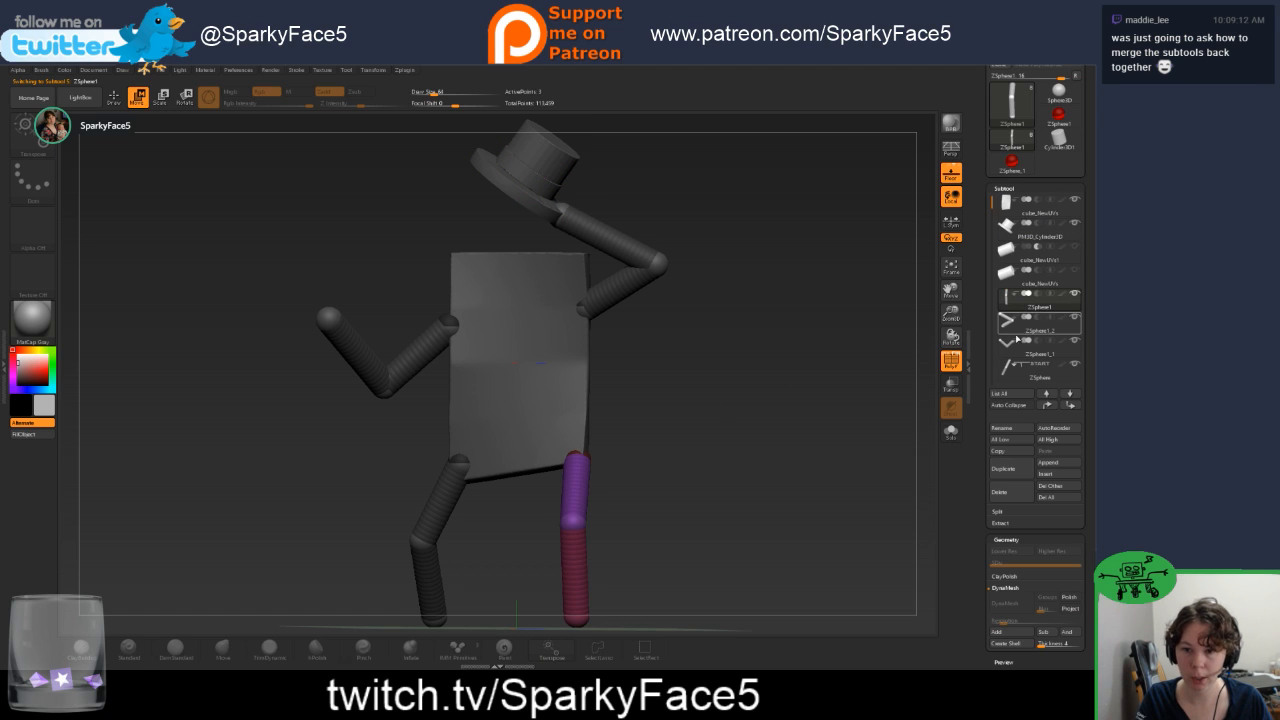
{"action": "left_click_drag", "start_coordinate": [984, 494], "coordinate": [982, 403]}
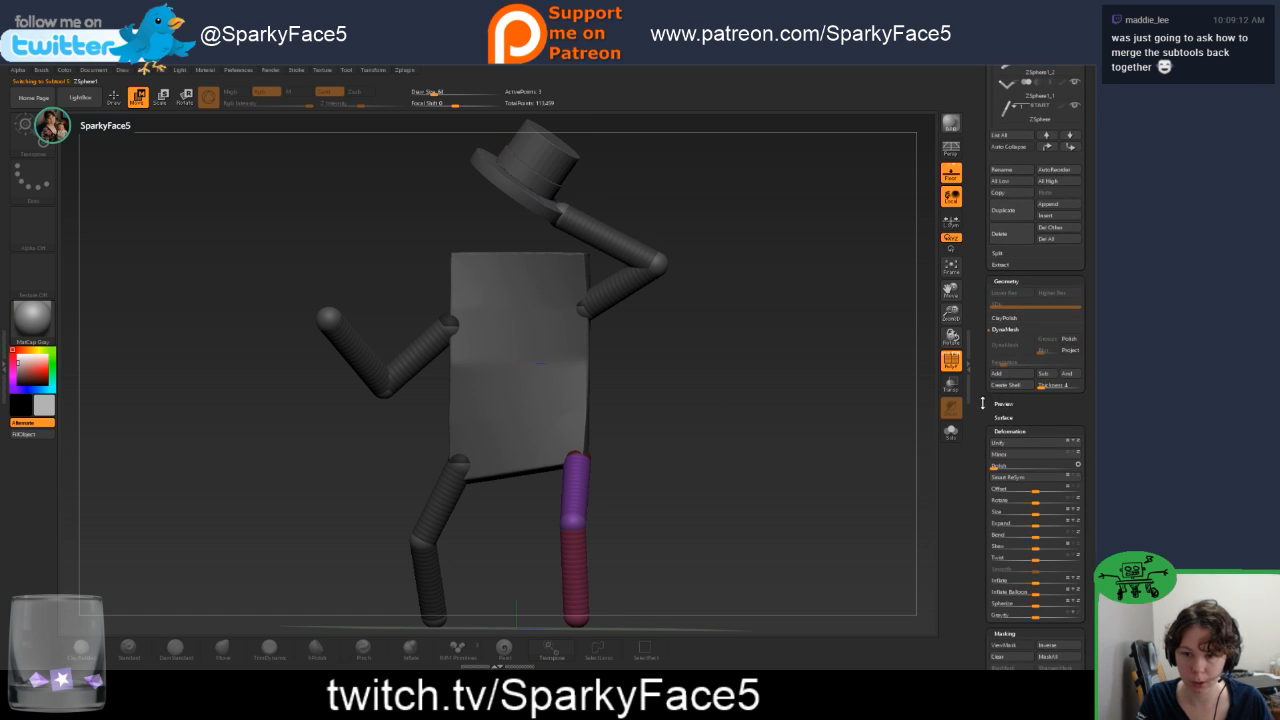
{"action": "left_click_drag", "start_coordinate": [982, 457], "coordinate": [989, 432]}
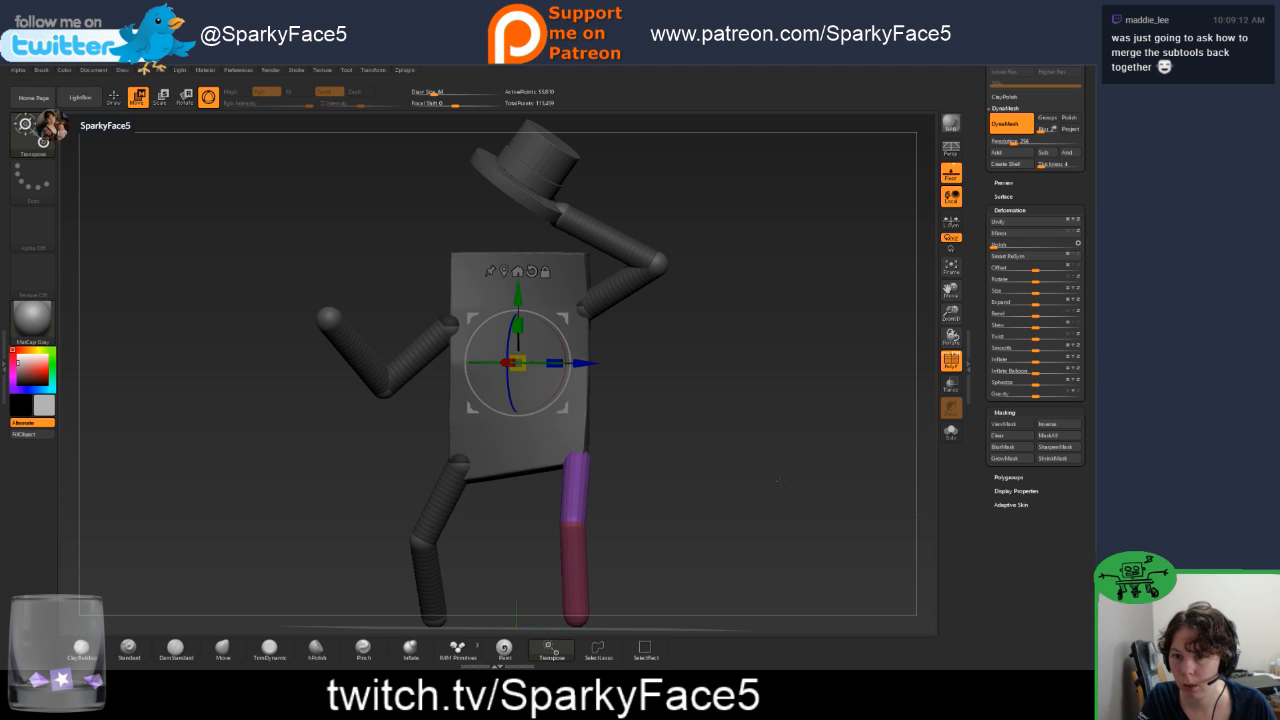
{"action": "left_click", "coordinate": [1003, 196]}
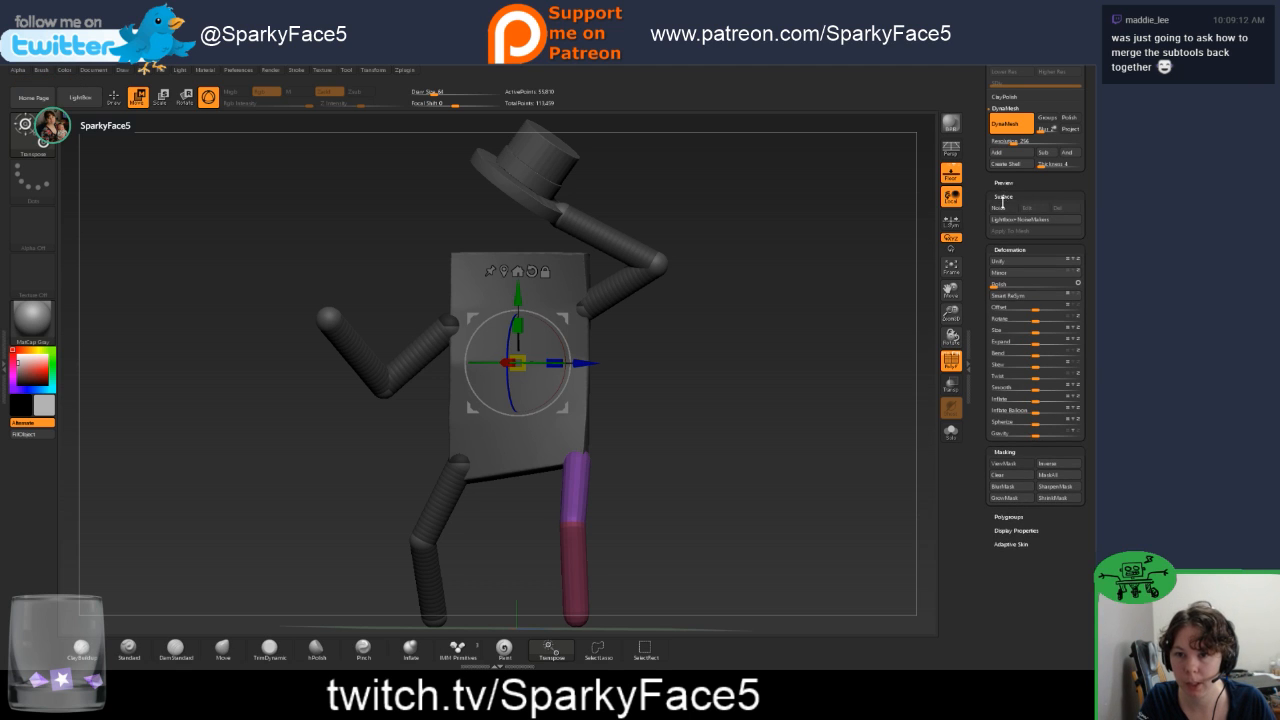
{"action": "left_click_drag", "start_coordinate": [754, 492], "coordinate": [881, 471]}
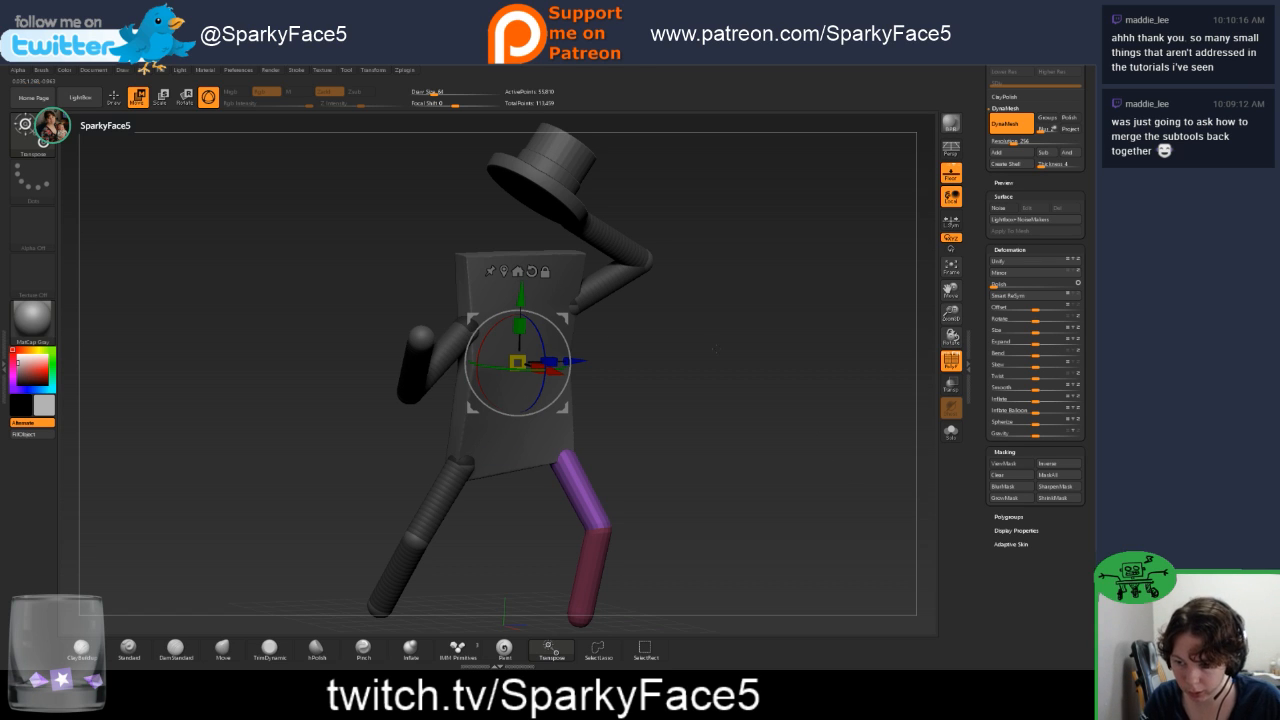
Make an adaptive skin mesh from the previewed ZSphere1 leg at DynaMesh resolution 256.
{"action": "scroll", "coordinate": [981, 263], "scroll_direction": "up", "scroll_amount": 5}
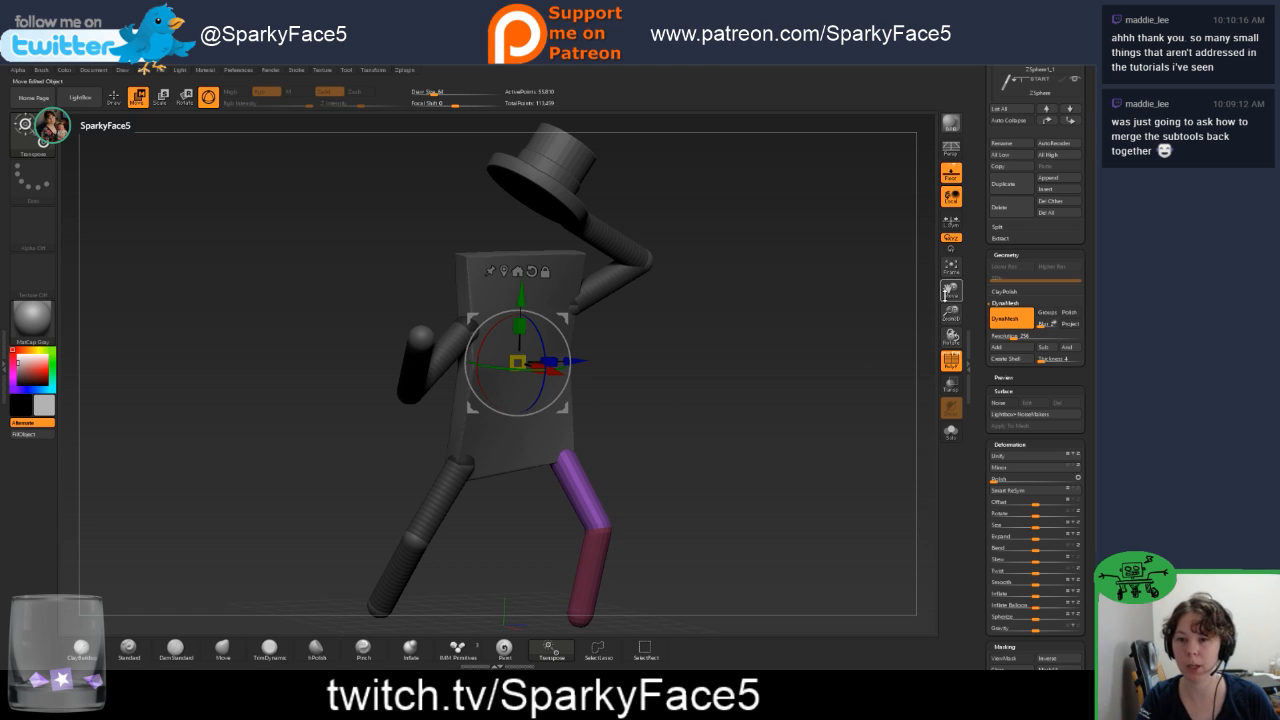
{"action": "scroll", "coordinate": [984, 279], "scroll_direction": "up", "scroll_amount": 2}
{"action": "scroll", "coordinate": [984, 285], "scroll_direction": "up", "scroll_amount": 2}
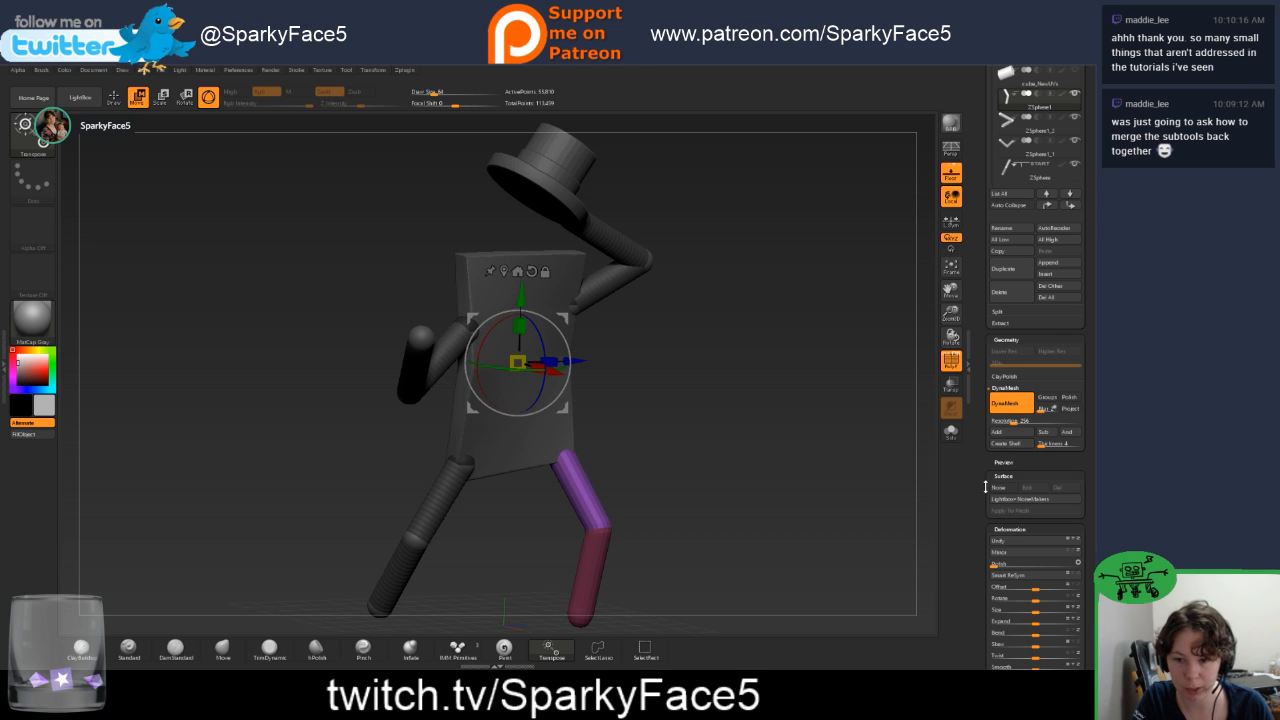
{"action": "mouse_move", "coordinate": [983, 489]}
{"action": "left_mouse_down"}
{"action": "mouse_move", "coordinate": [980, 517]}
{"action": "mouse_move", "coordinate": [981, 473]}
{"action": "left_mouse_up"}
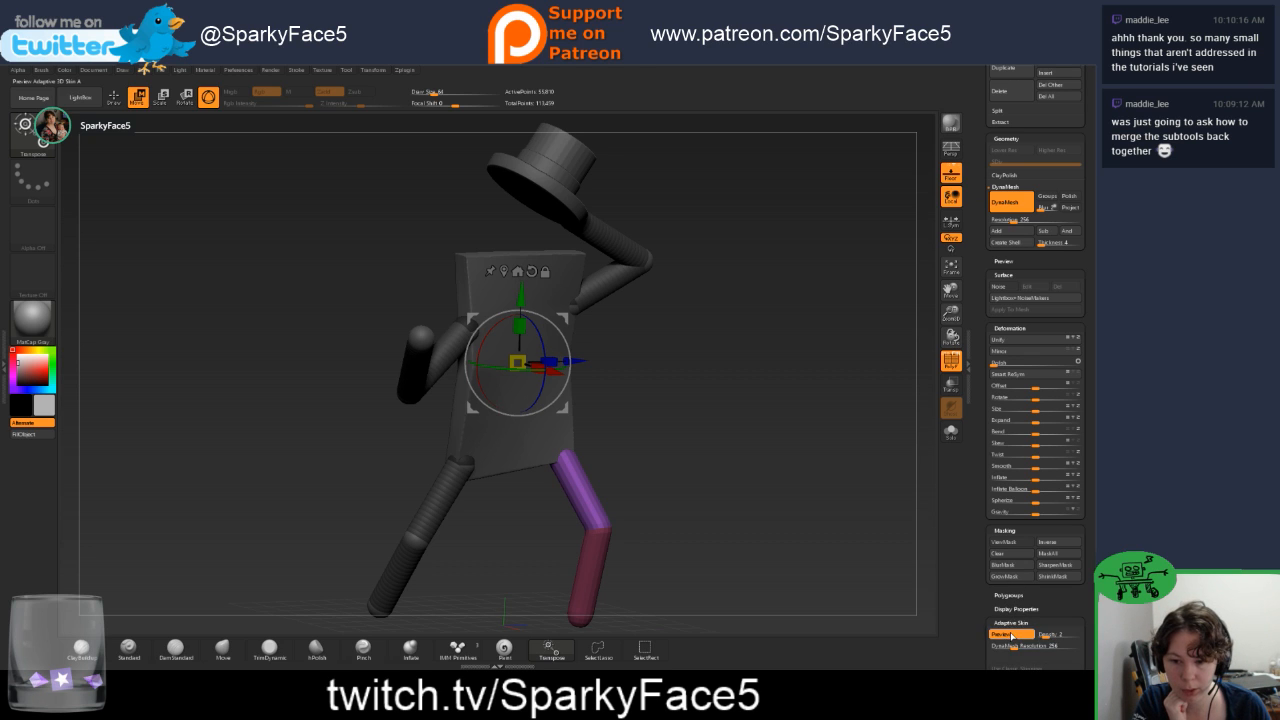
{"action": "left_click", "coordinate": [990, 624]}
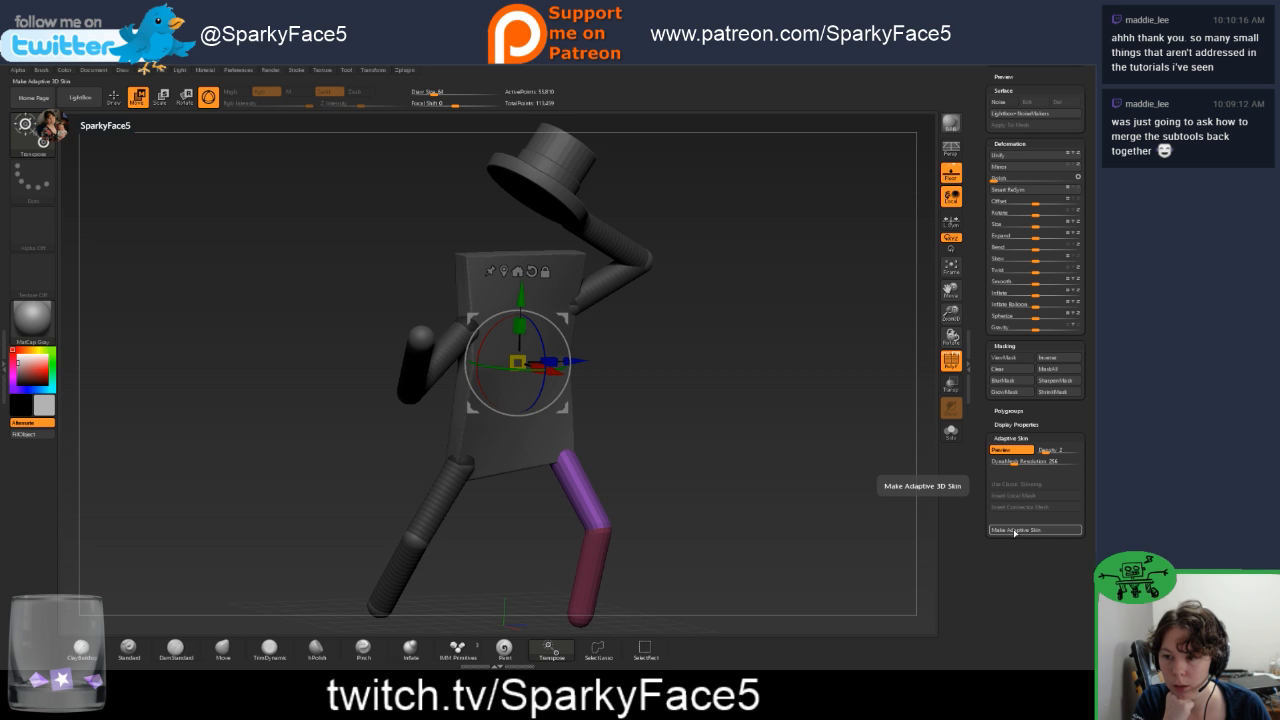
{"action": "left_click", "coordinate": [1014, 531]}
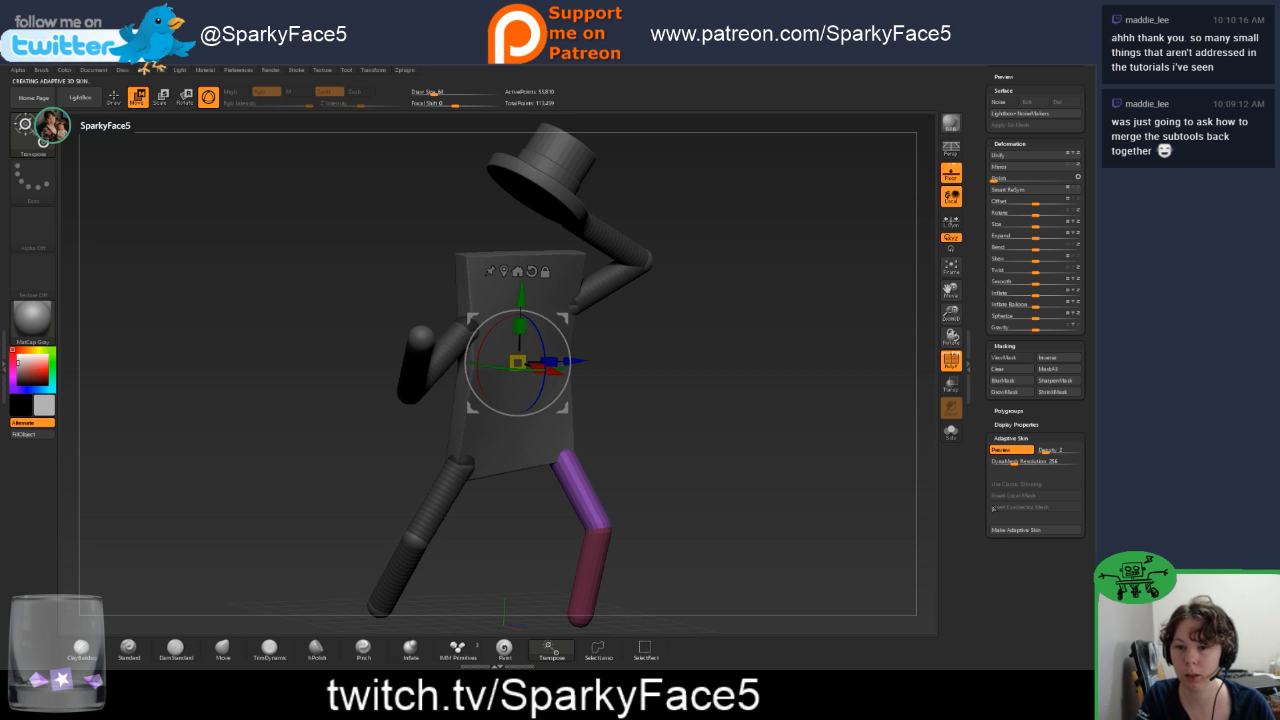
Preview the raised arm (ZSphere1_2) as an adaptive skin and make an adaptive skin mesh from it.
{"action": "left_click_drag", "start_coordinate": [983, 378], "coordinate": [973, 530]}
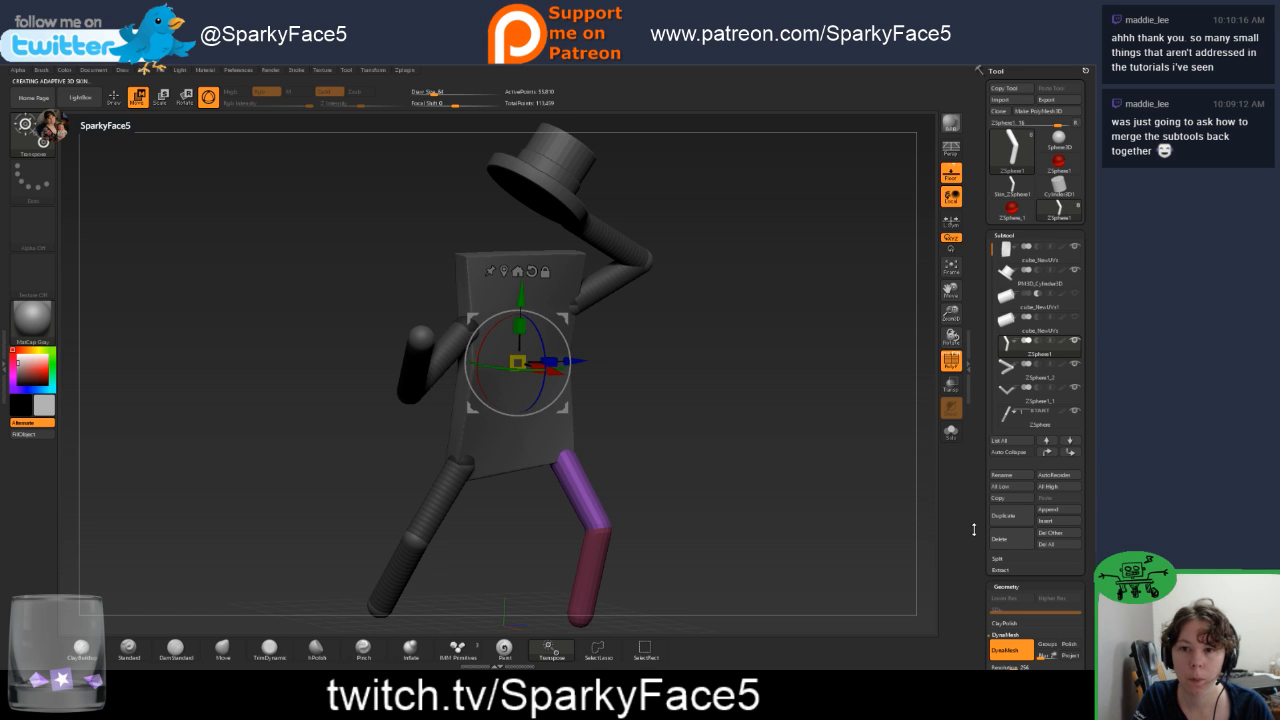
{"action": "scroll", "coordinate": [975, 520], "scroll_direction": "down", "scroll_amount": 2}
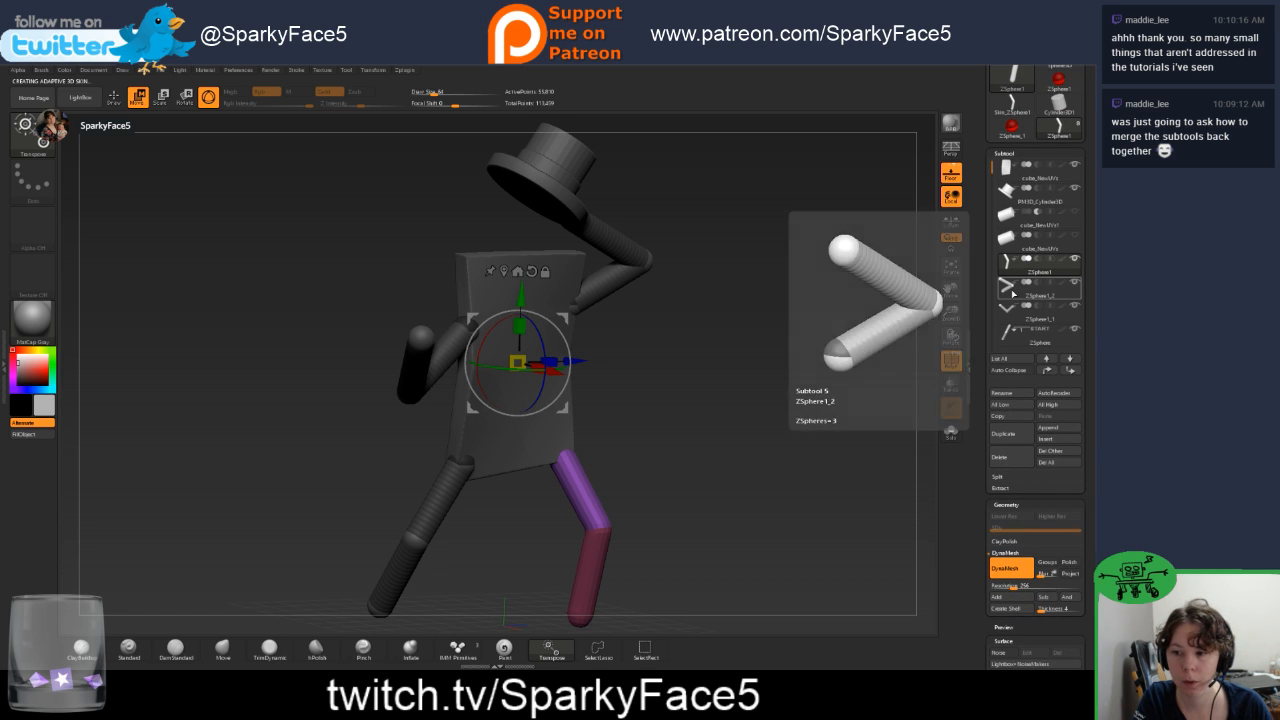
{"action": "left_click", "coordinate": [1012, 293]}
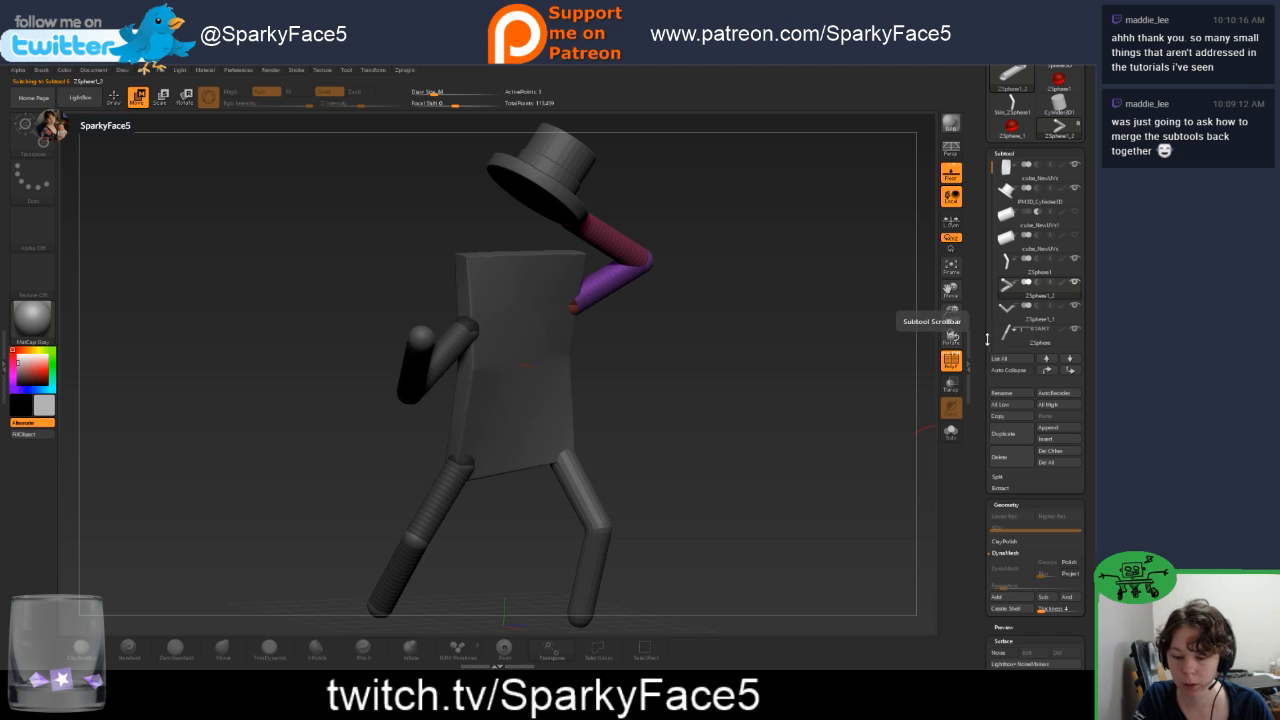
{"action": "scroll", "coordinate": [980, 488], "scroll_direction": "down", "scroll_amount": 1}
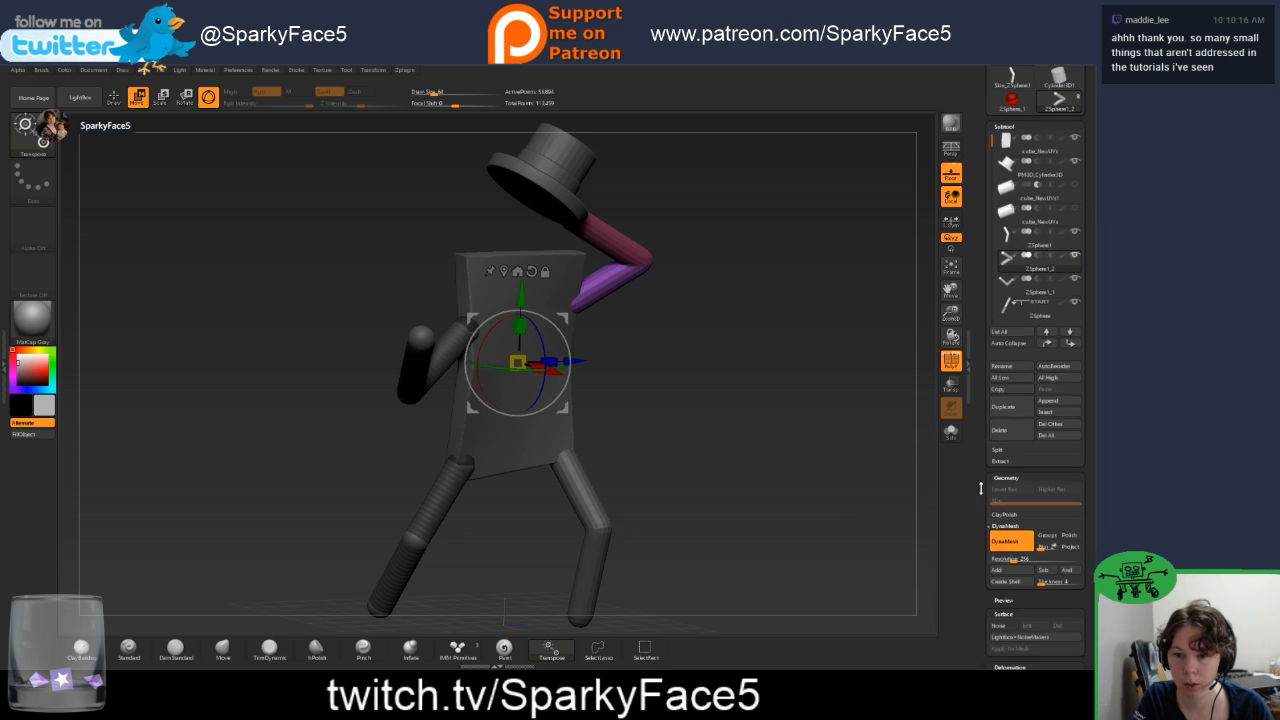
{"action": "scroll", "coordinate": [980, 488], "scroll_direction": "down", "scroll_amount": 5}
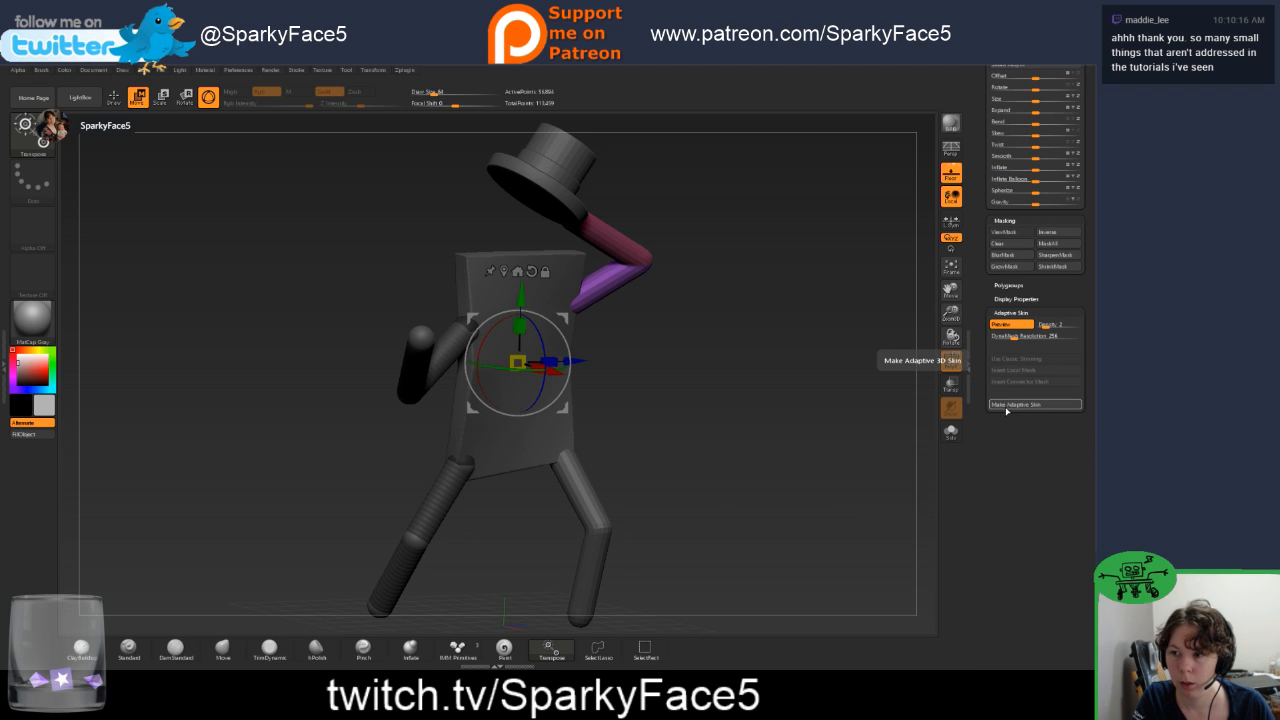
{"action": "left_click", "coordinate": [1006, 406]}
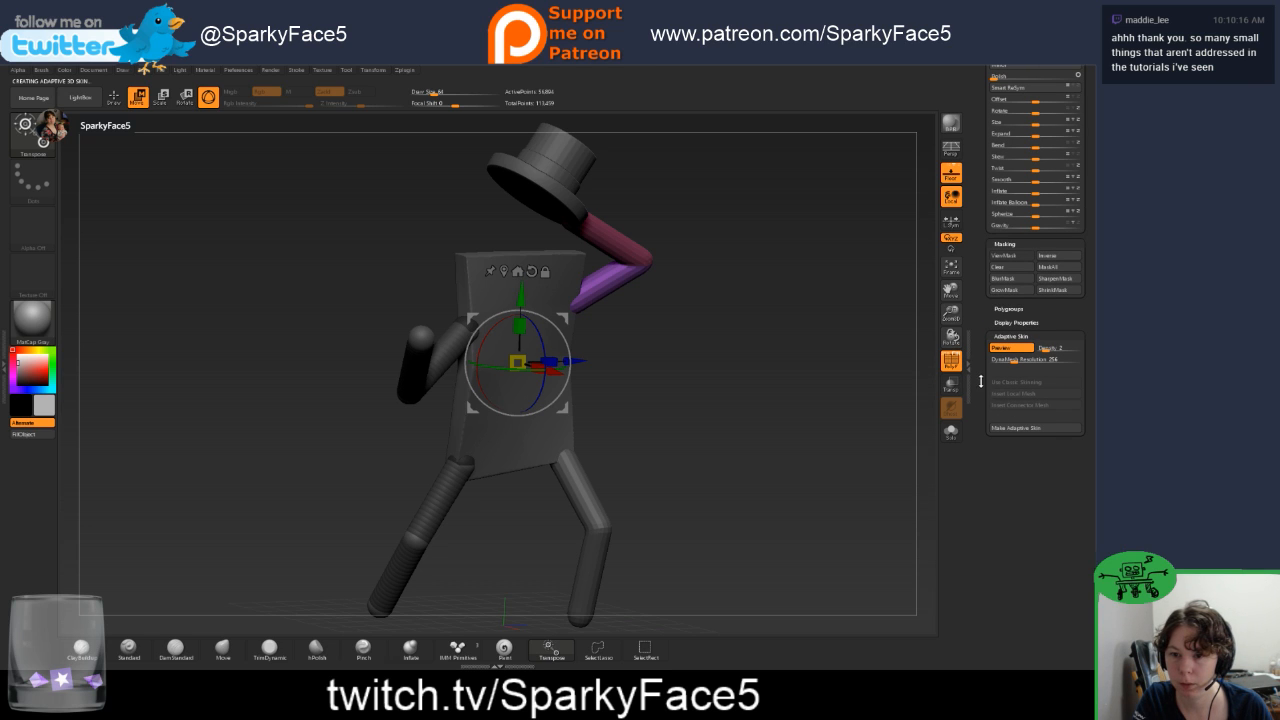
Preview the lowered bent arm (ZSphere1_1) as an adaptive skin and make an adaptive skin mesh from it.
{"action": "scroll", "coordinate": [980, 381], "scroll_direction": "up", "scroll_amount": 6}
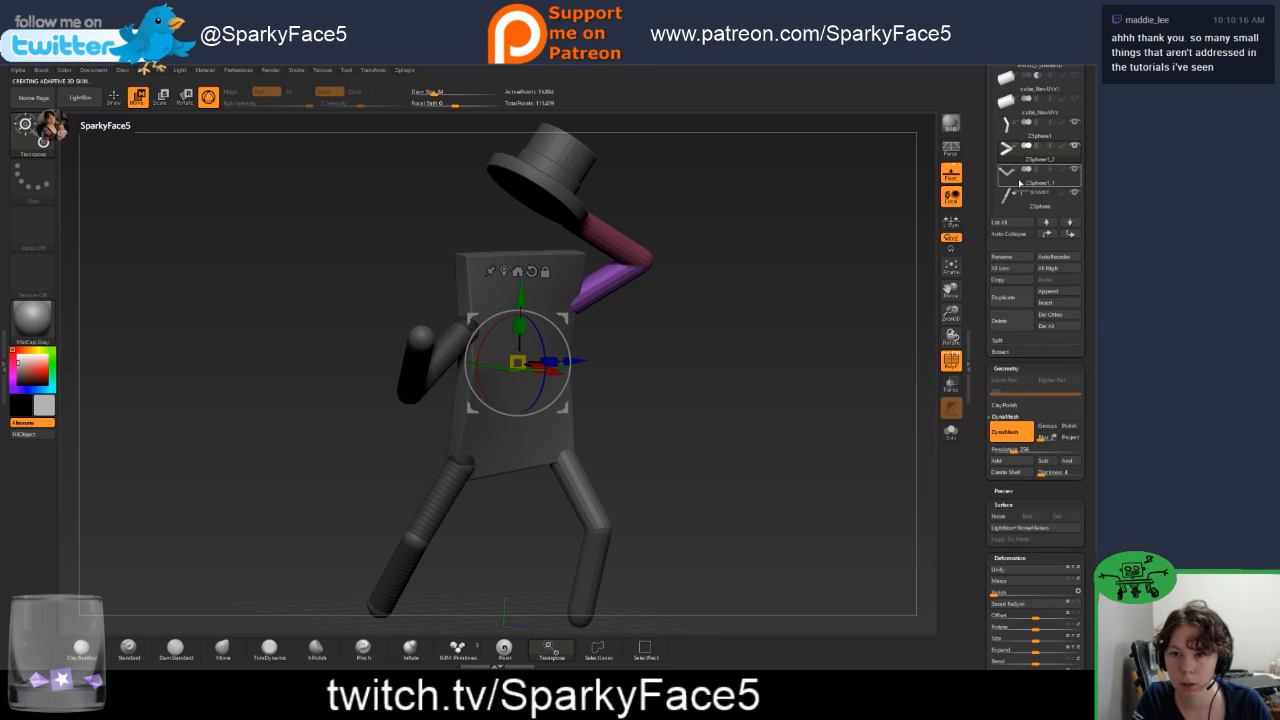
{"action": "left_click", "coordinate": [1020, 183]}
{"action": "scroll", "coordinate": [986, 460], "scroll_direction": "down", "scroll_amount": 5}
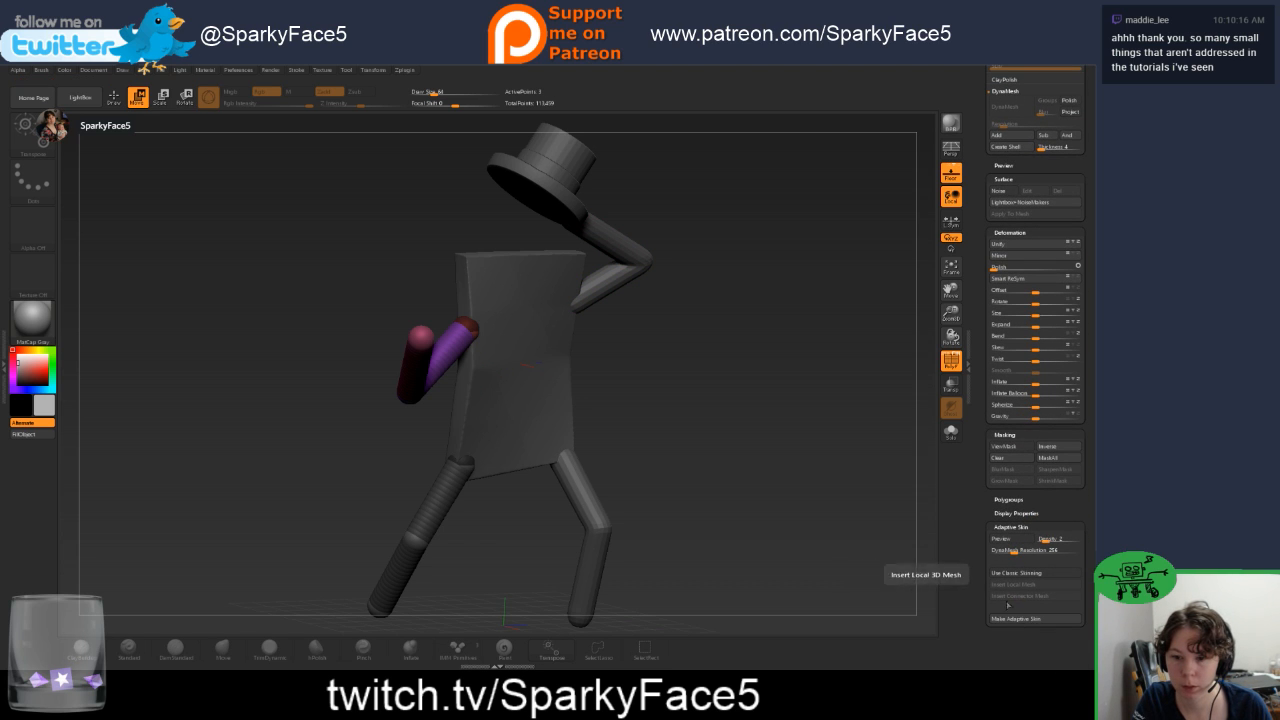
{"action": "left_click", "coordinate": [1002, 539]}
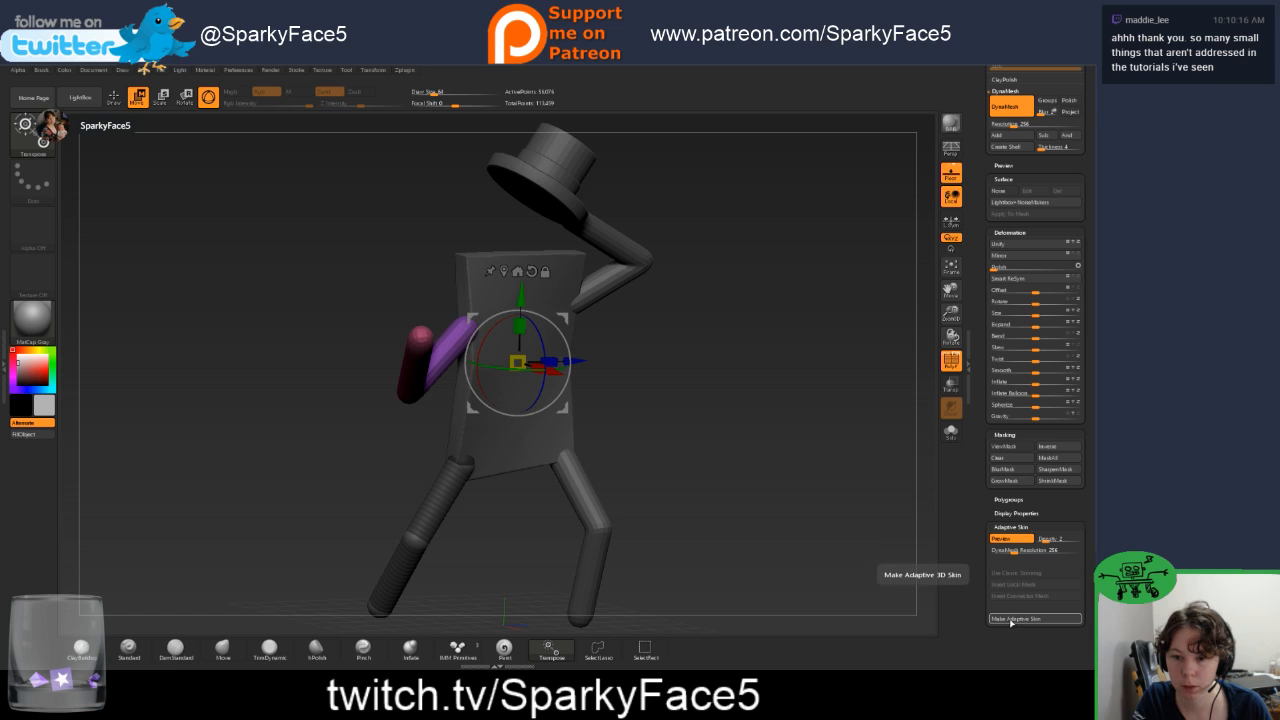
{"action": "left_click", "coordinate": [1013, 619]}
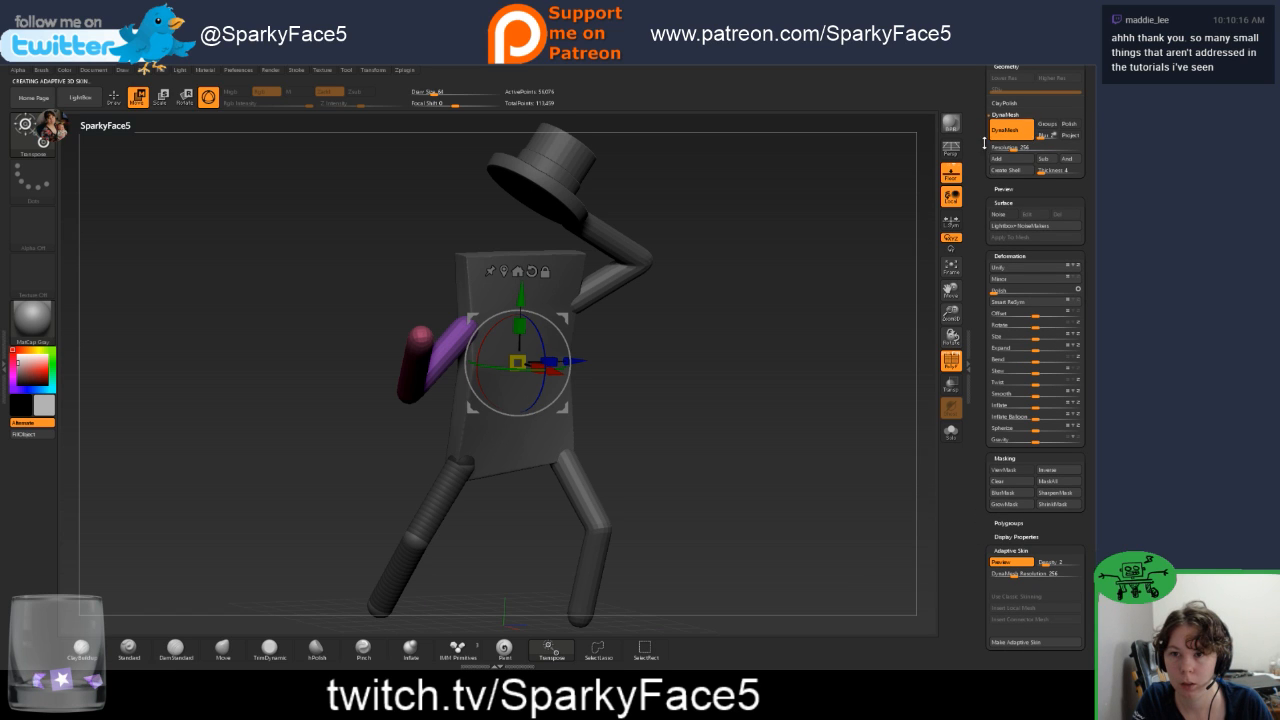
Preview the remaining leg (ZSphere) as an adaptive skin and make an adaptive skin mesh from it.
{"action": "scroll", "coordinate": [986, 160], "scroll_direction": "up", "scroll_amount": 4}
{"action": "left_click_drag", "start_coordinate": [988, 140], "coordinate": [987, 174]}
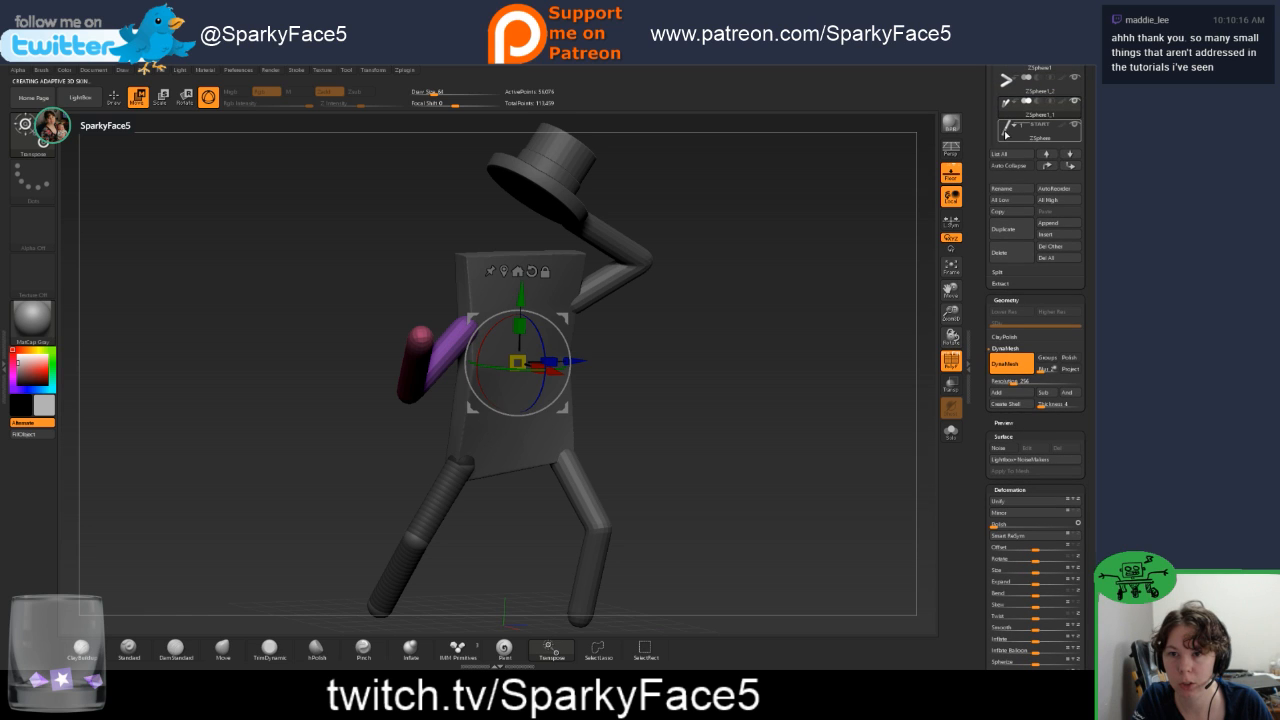
{"action": "left_click", "coordinate": [1008, 134]}
{"action": "scroll", "coordinate": [986, 492], "scroll_direction": "down", "scroll_amount": 3}
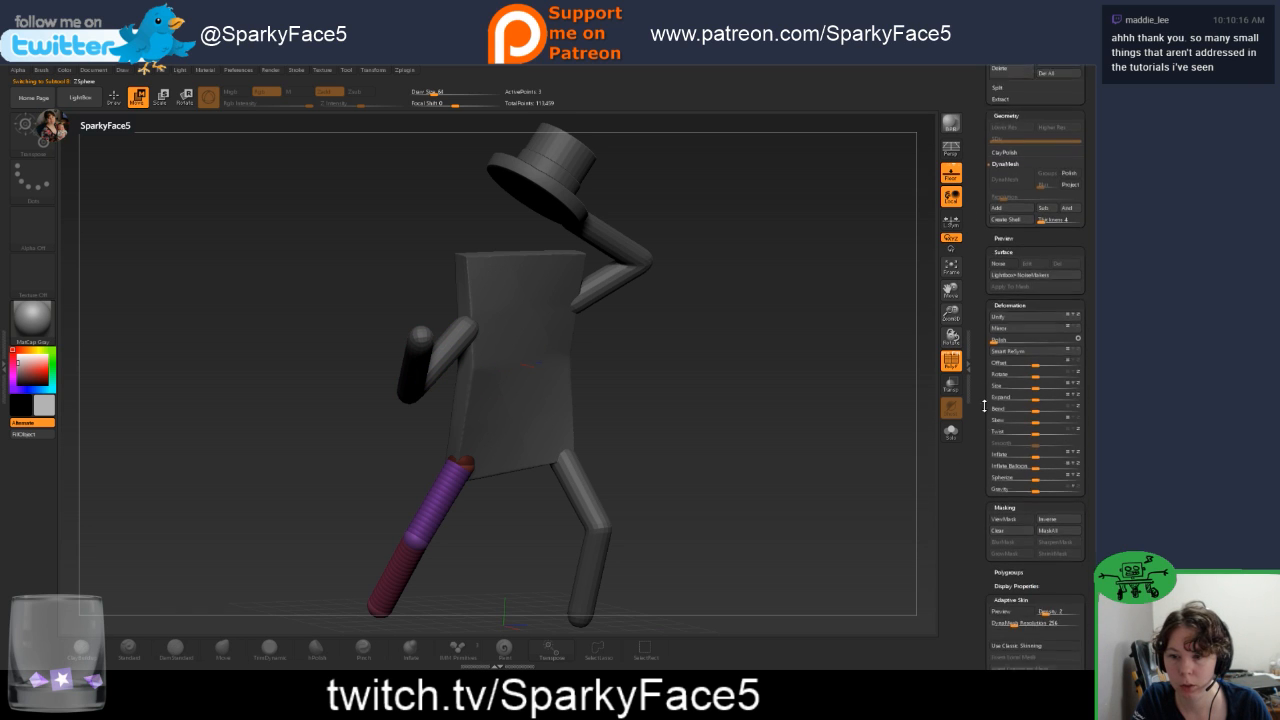
{"action": "left_click", "coordinate": [1006, 499]}
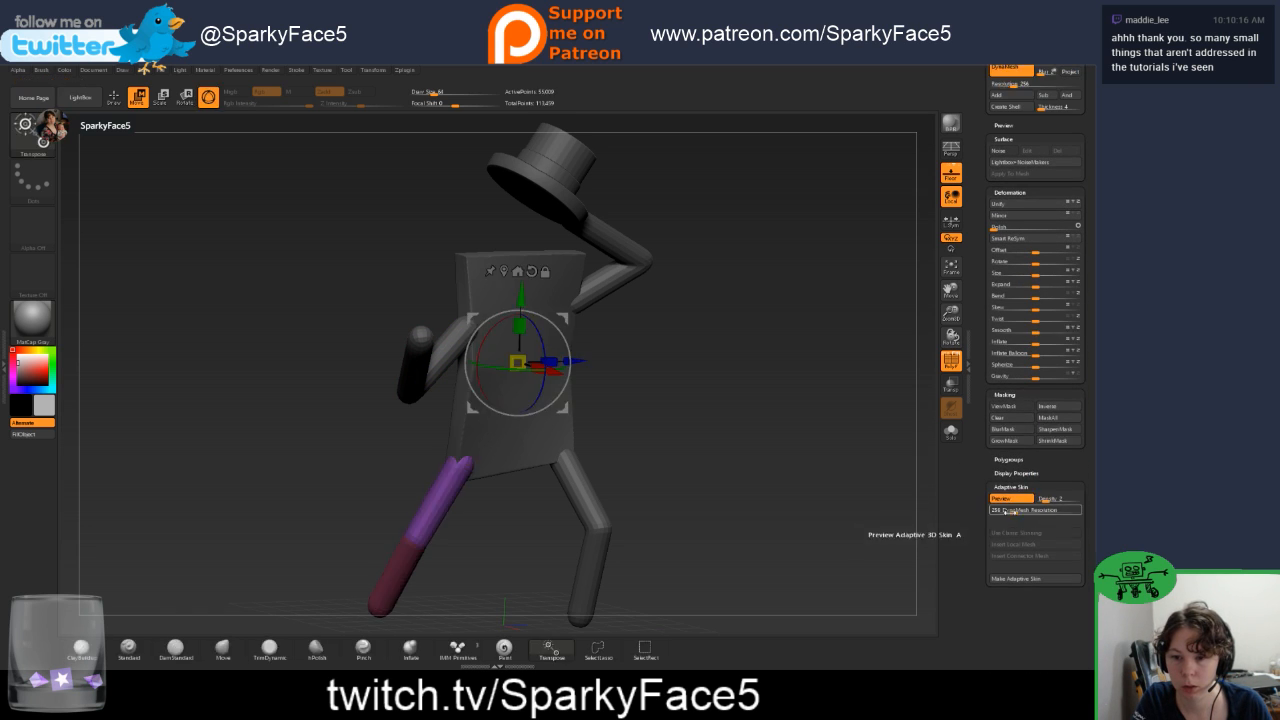
{"action": "left_click", "coordinate": [1014, 580]}
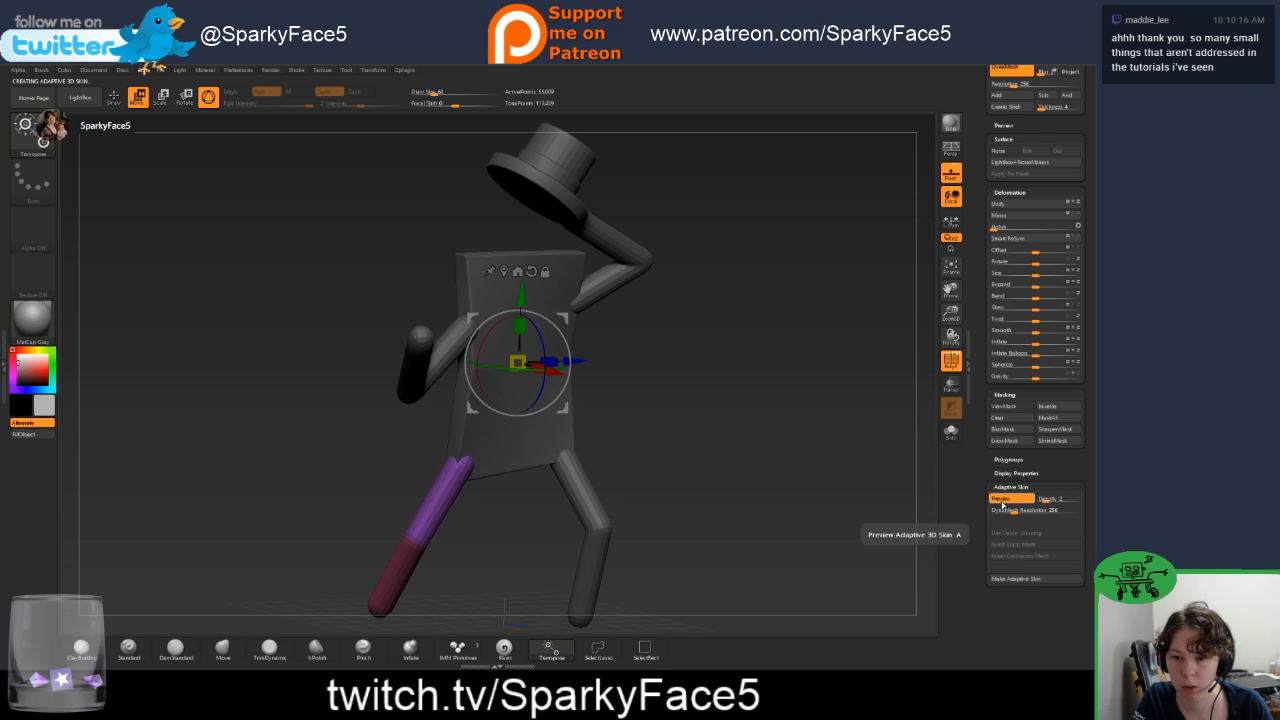
Switch the ZSphere leg's skin preview off and on, and make a second adaptive skin mesh from it.
{"action": "left_click", "coordinate": [1009, 501]}
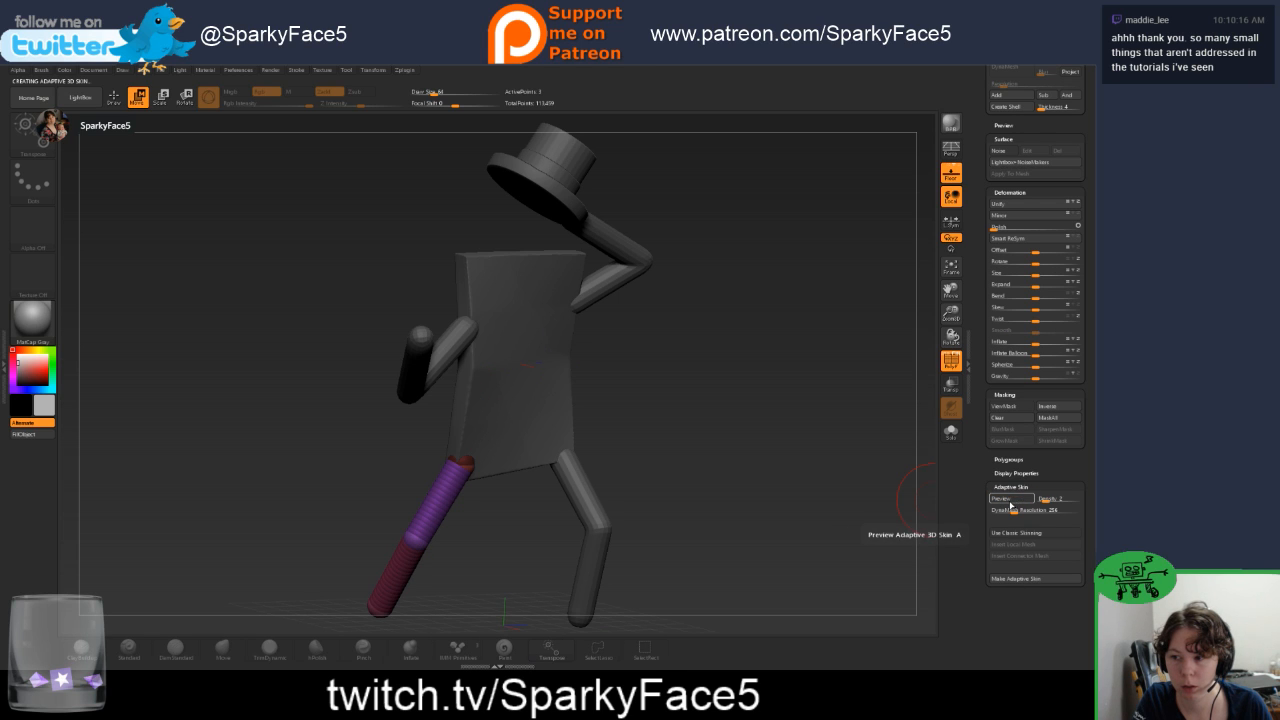
{"action": "left_click", "coordinate": [1007, 501]}
{"action": "left_click", "coordinate": [1010, 578]}
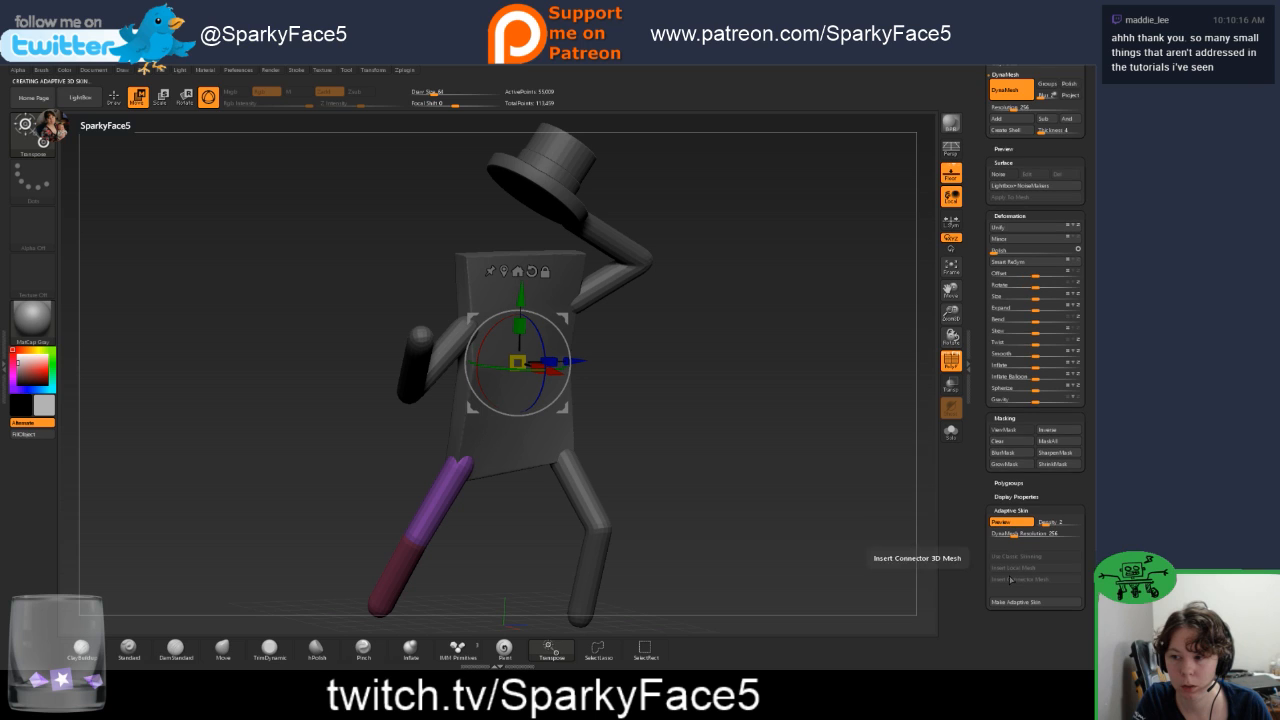
{"action": "left_click", "coordinate": [999, 522]}
{"action": "left_click", "coordinate": [999, 526]}
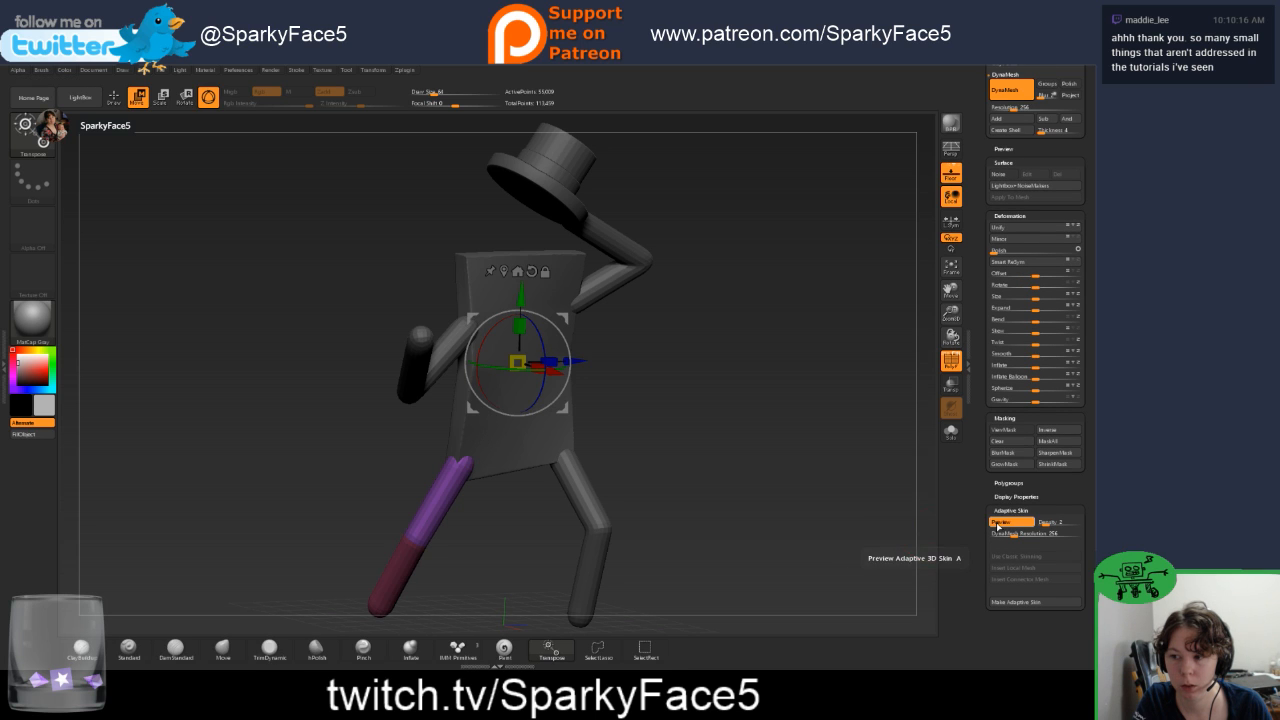
Examine the generated limb skin tools one by one, return to the full character tool and check its pose from the side.
{"action": "left_click_drag", "start_coordinate": [978, 404], "coordinate": [968, 516]}
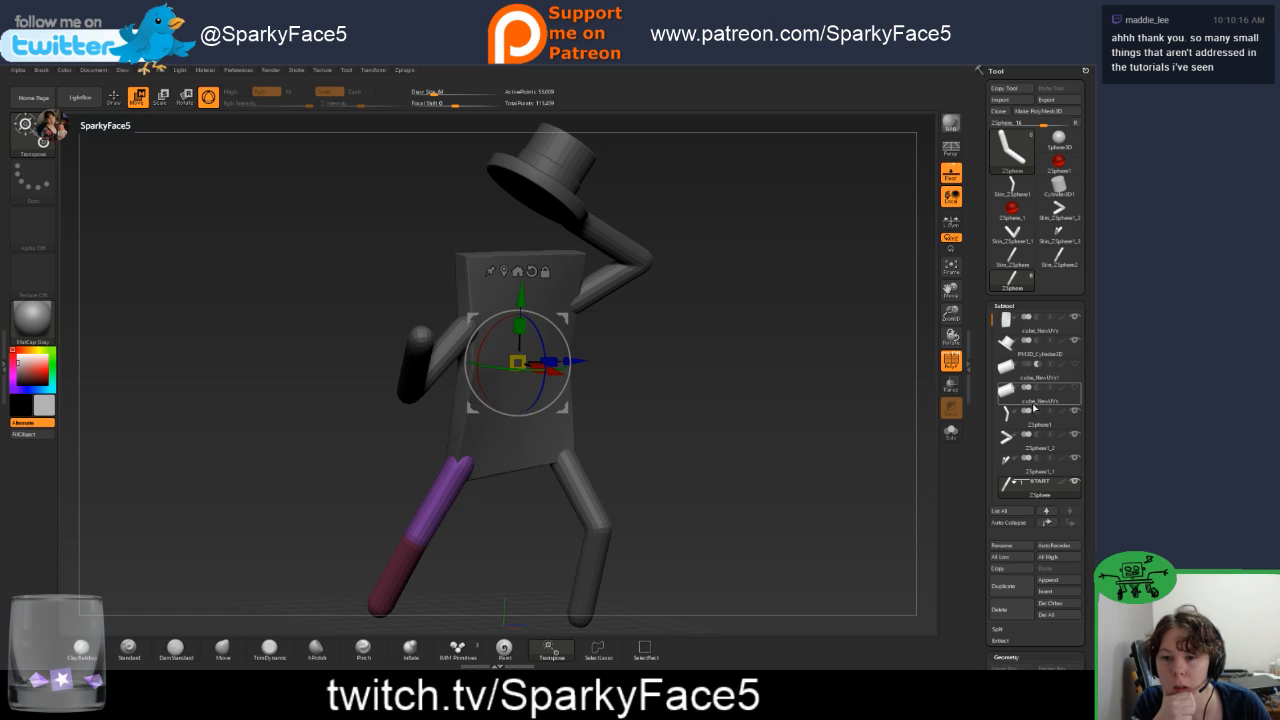
{"action": "left_click", "coordinate": [1066, 262]}
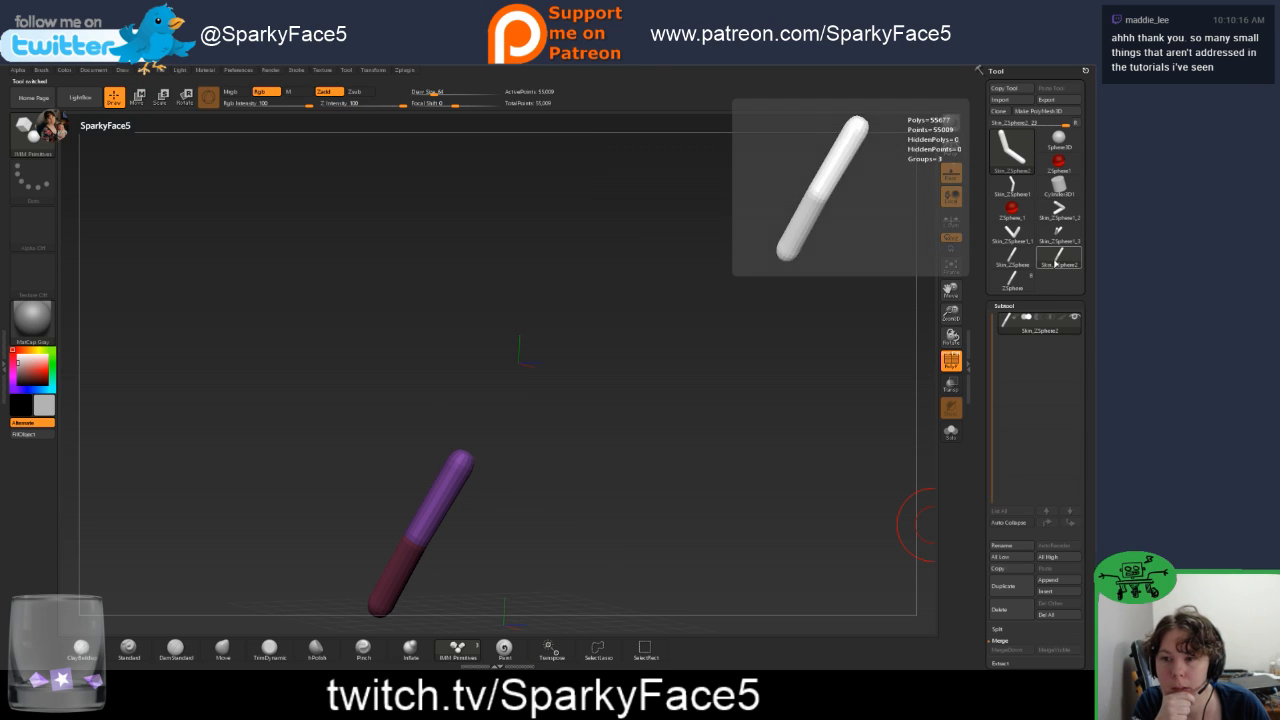
{"action": "left_click", "coordinate": [1060, 237]}
{"action": "left_click", "coordinate": [1058, 210]}
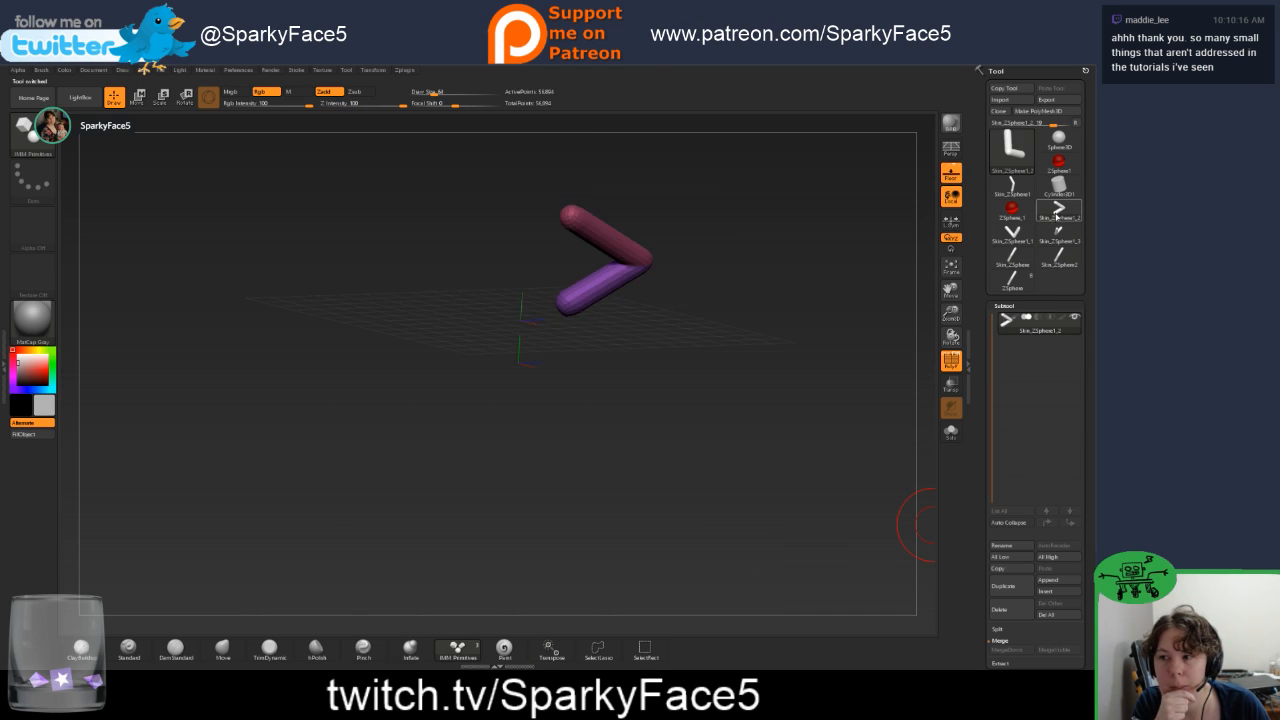
{"action": "left_click", "coordinate": [1015, 195]}
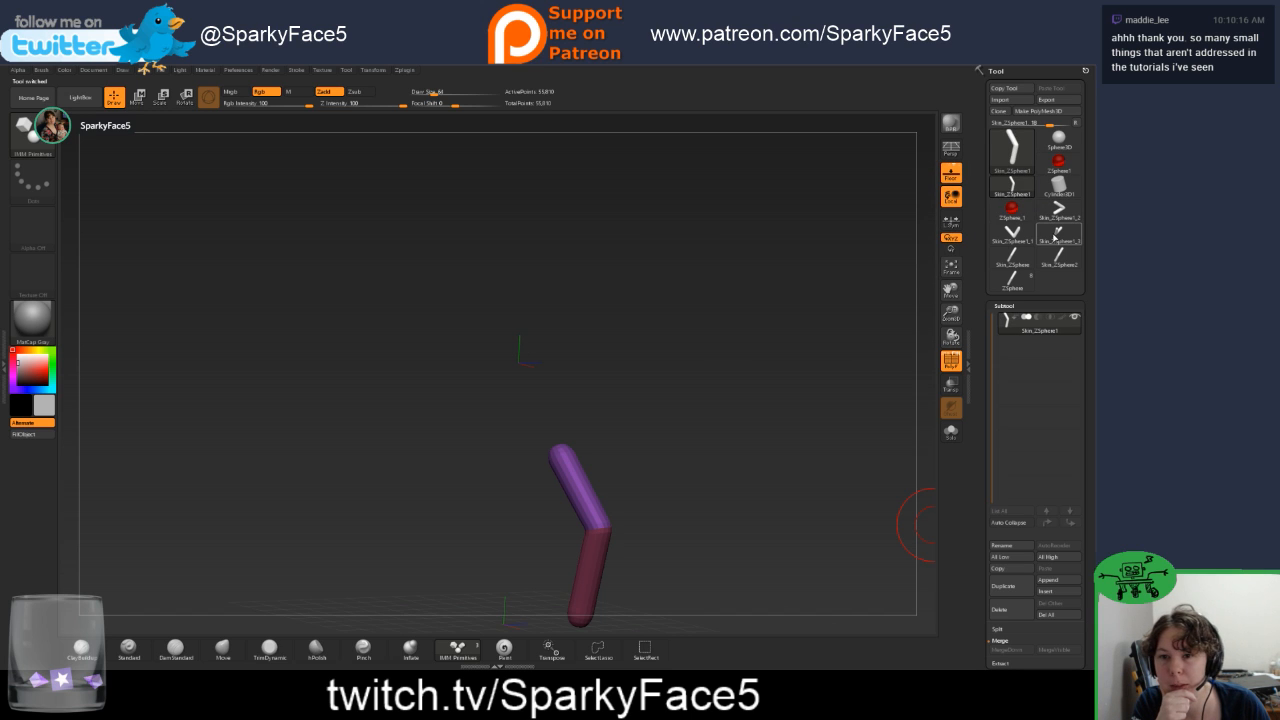
{"action": "left_click", "coordinate": [1013, 256]}
{"action": "left_click", "coordinate": [1014, 280]}
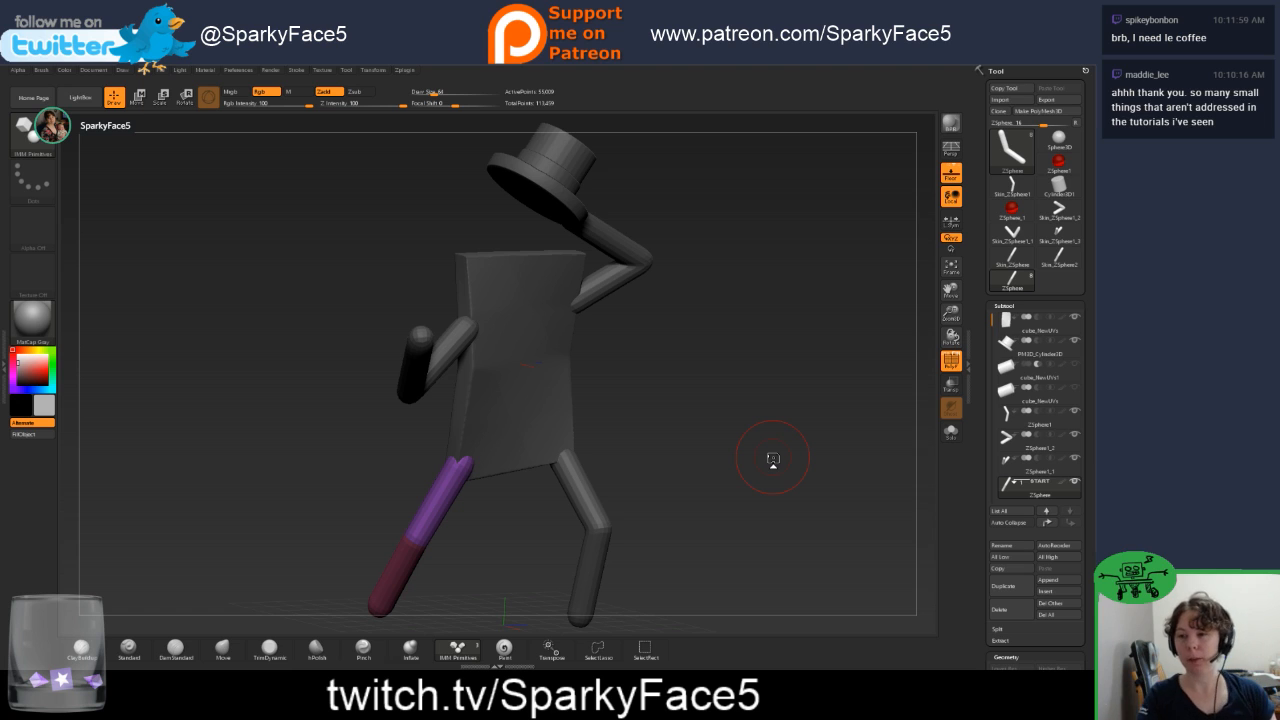
{"action": "mouse_move", "coordinate": [757, 433]}
{"action": "left_mouse_down"}
{"action": "mouse_move", "coordinate": [709, 444]}
{"action": "mouse_move", "coordinate": [751, 453]}
{"action": "left_mouse_up"}
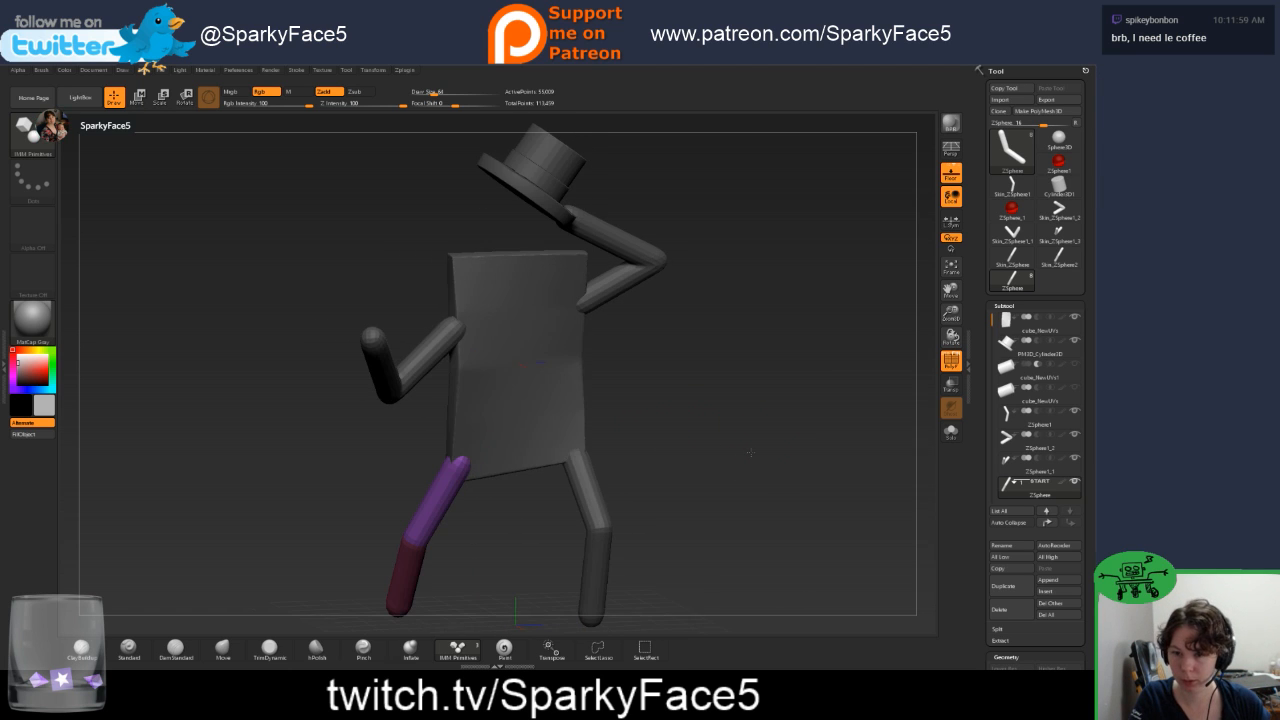
{"action": "left_click_drag", "start_coordinate": [826, 366], "coordinate": [645, 454]}
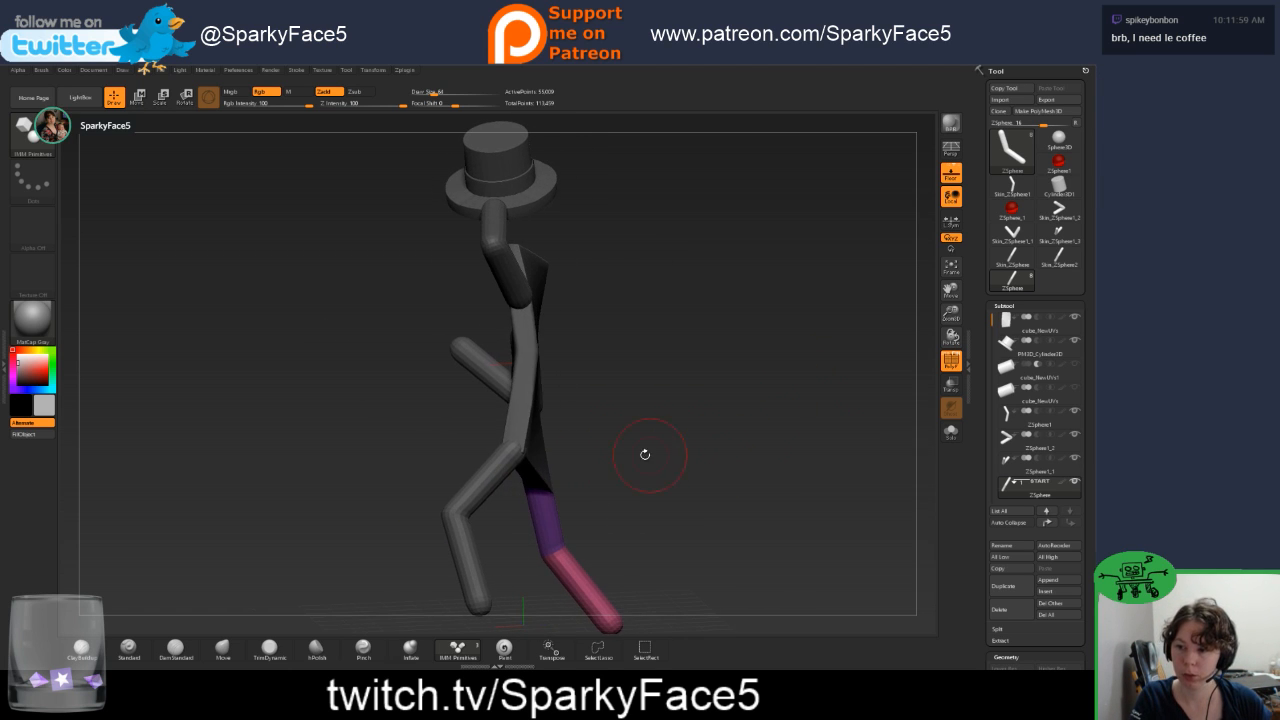
Check the whole character's pose from the front, the side and angled views.
{"action": "left_click_drag", "start_coordinate": [522, 442], "coordinate": [730, 480]}
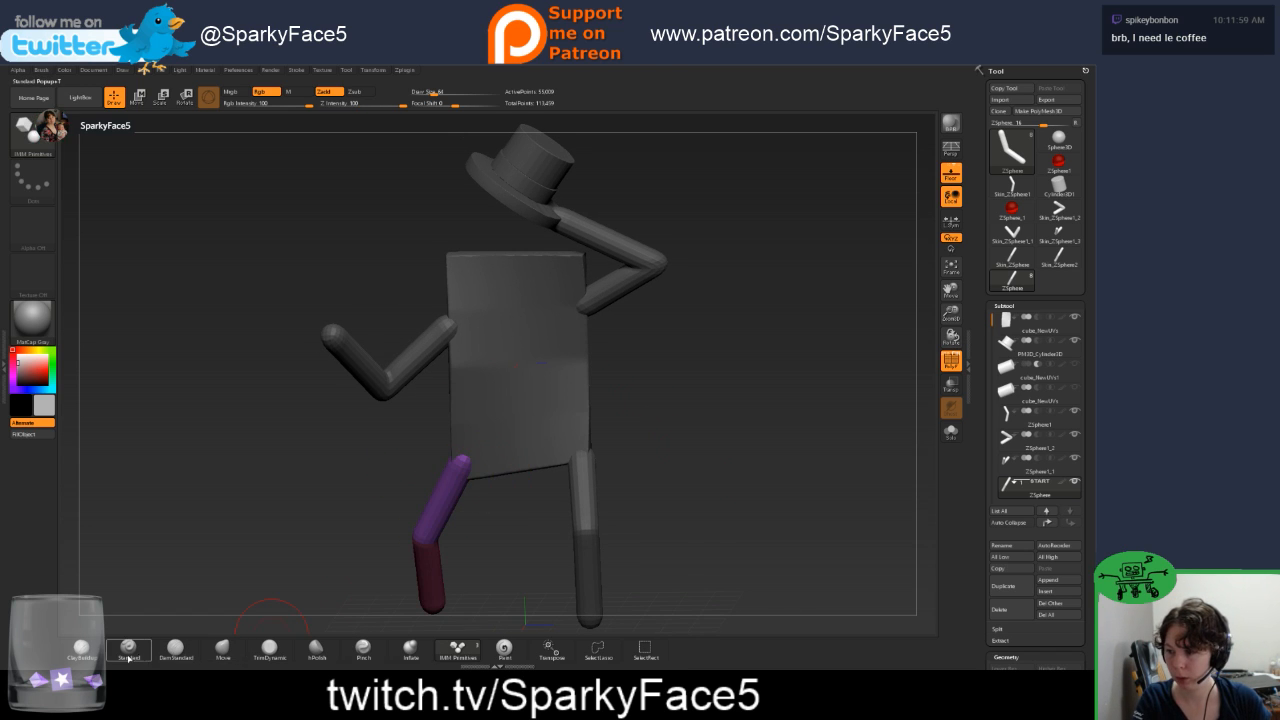
{"action": "key", "text": "shift"}
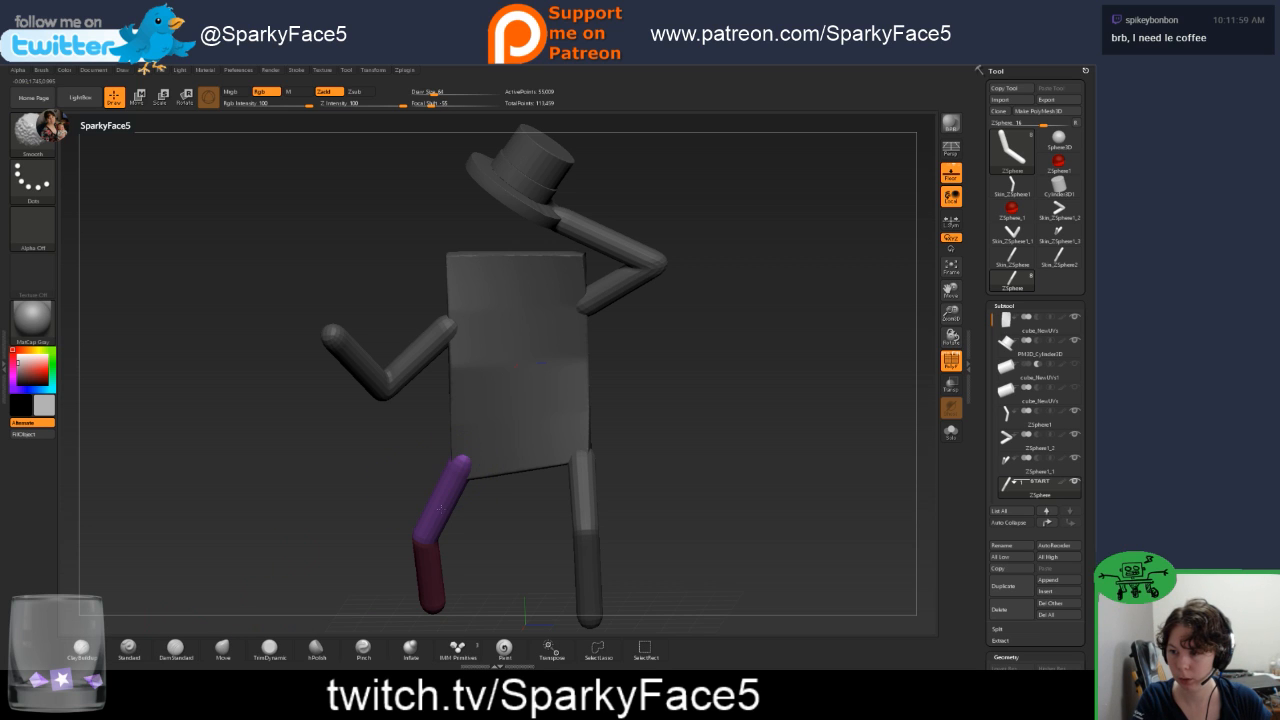
{"action": "left_click_drag", "start_coordinate": [350, 540], "coordinate": [491, 537]}
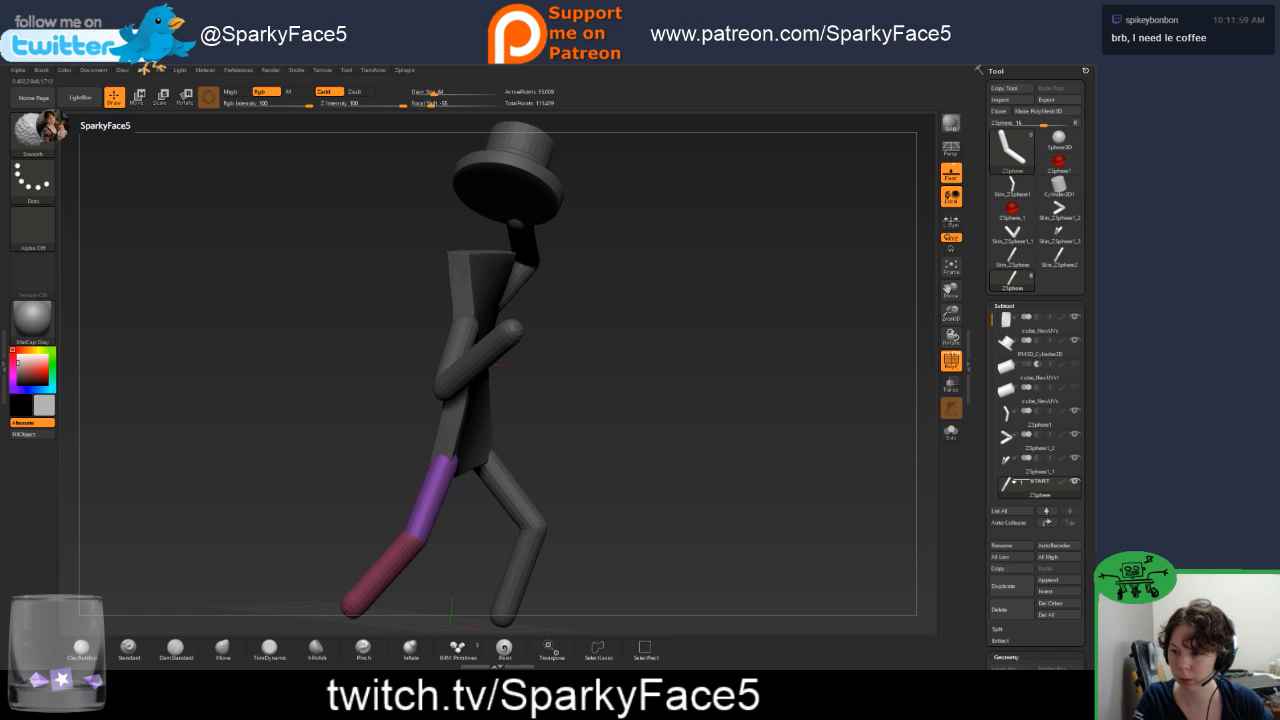
{"action": "left_click_drag", "start_coordinate": [470, 550], "coordinate": [391, 543]}
{"action": "key", "text": "shift"}
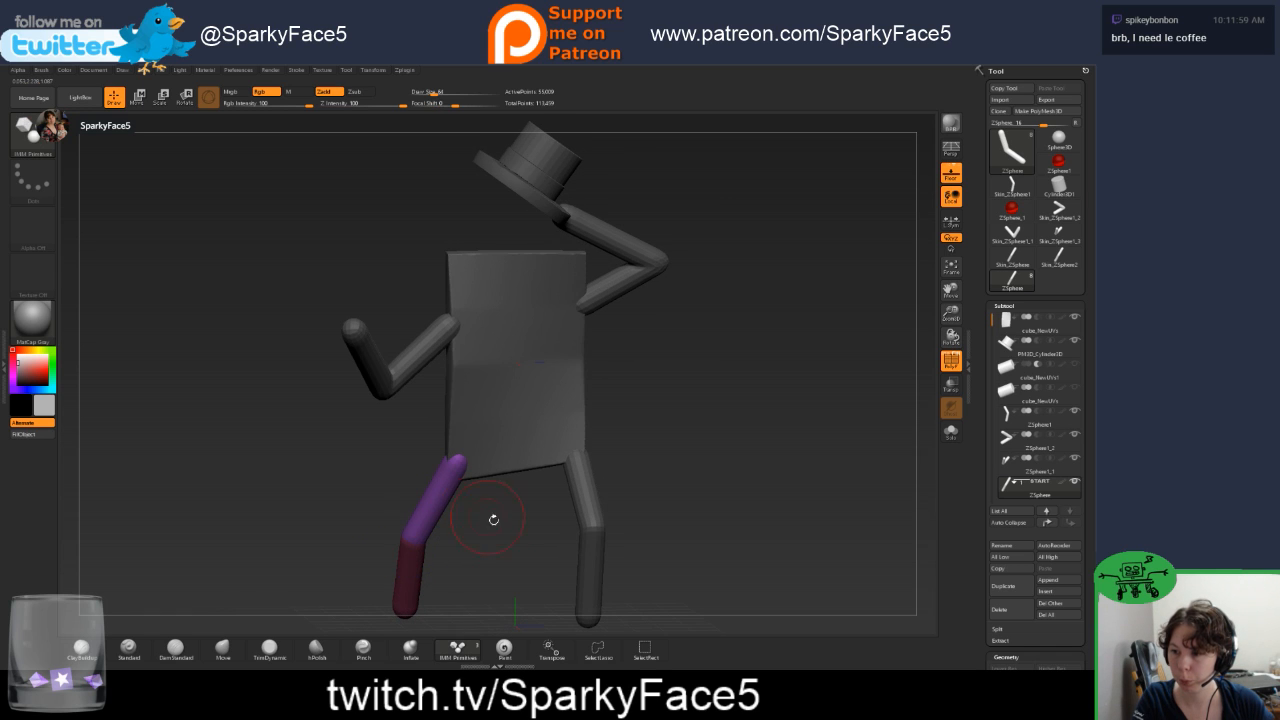
{"action": "left_click_drag", "start_coordinate": [560, 520], "coordinate": [484, 523]}
{"action": "key", "text": "shift"}
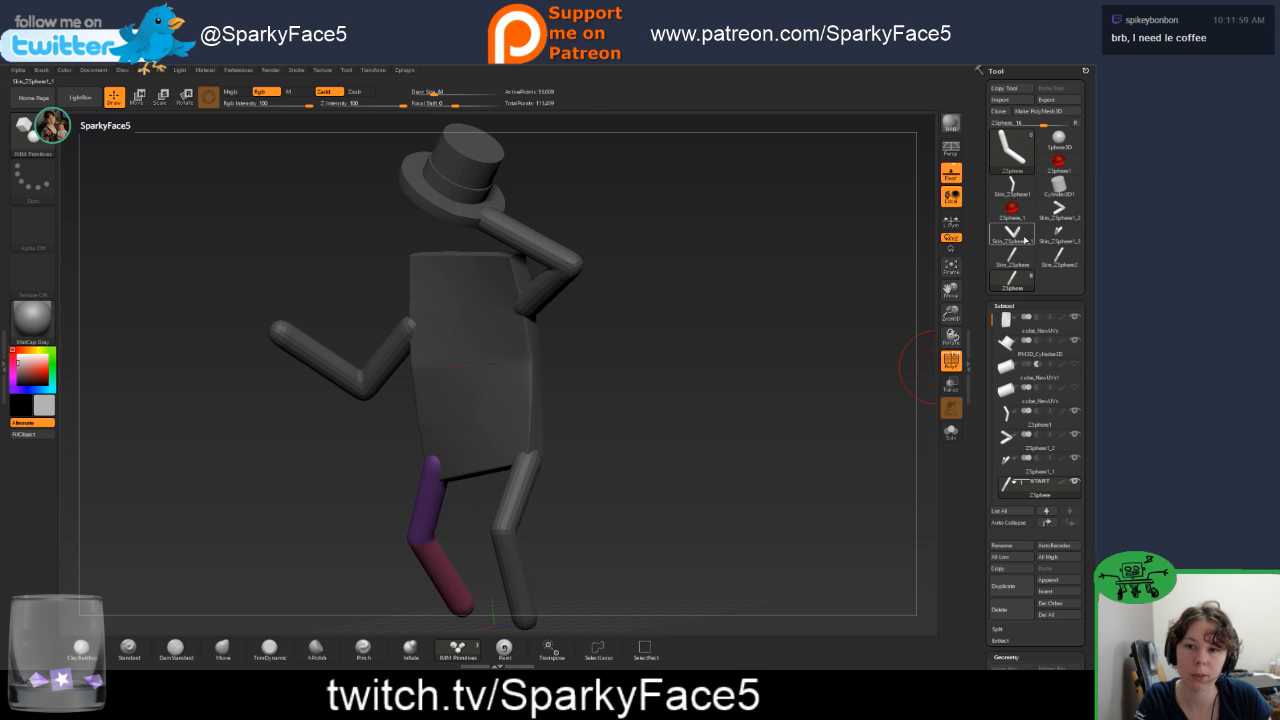
Examine the bent arm skin, cylinder, ZSphere and remaining limb skin tools one by one, and return to the full character tool.
{"action": "left_click", "coordinate": [1016, 236]}
{"action": "left_click_drag", "start_coordinate": [720, 326], "coordinate": [530, 345]}
{"action": "key", "text": "shift"}
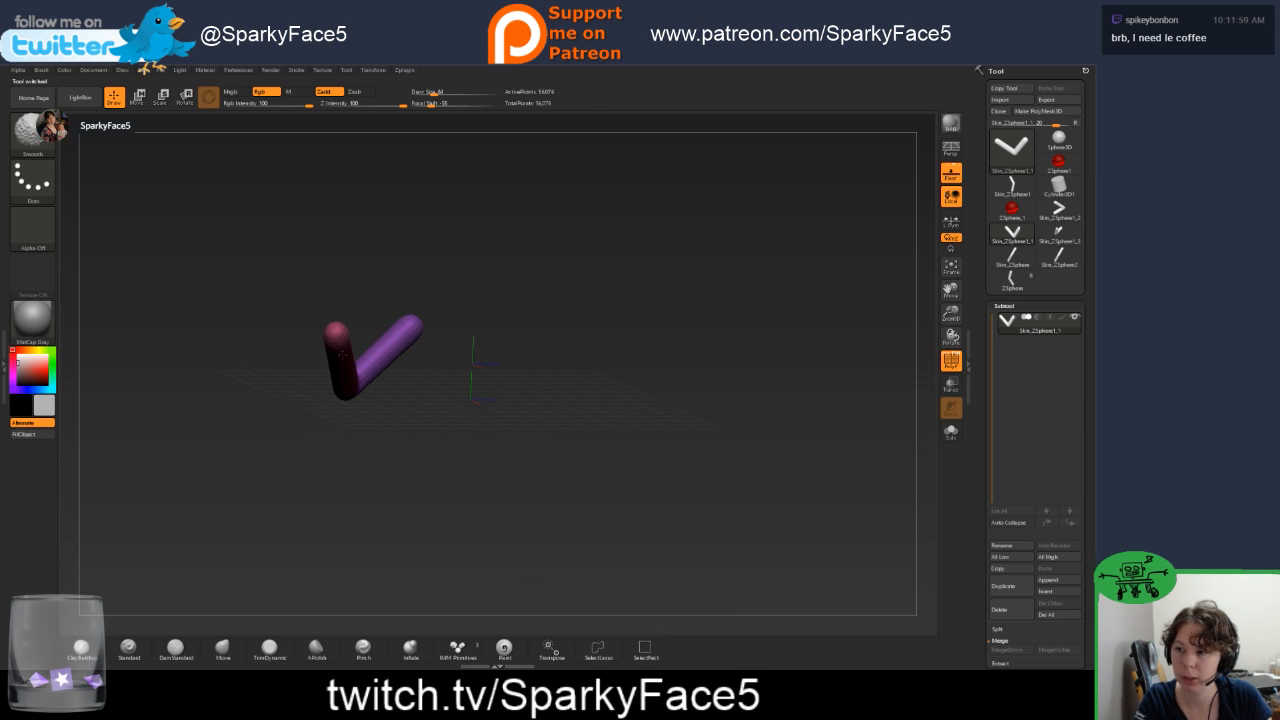
{"action": "left_click_drag", "start_coordinate": [512, 343], "coordinate": [459, 338]}
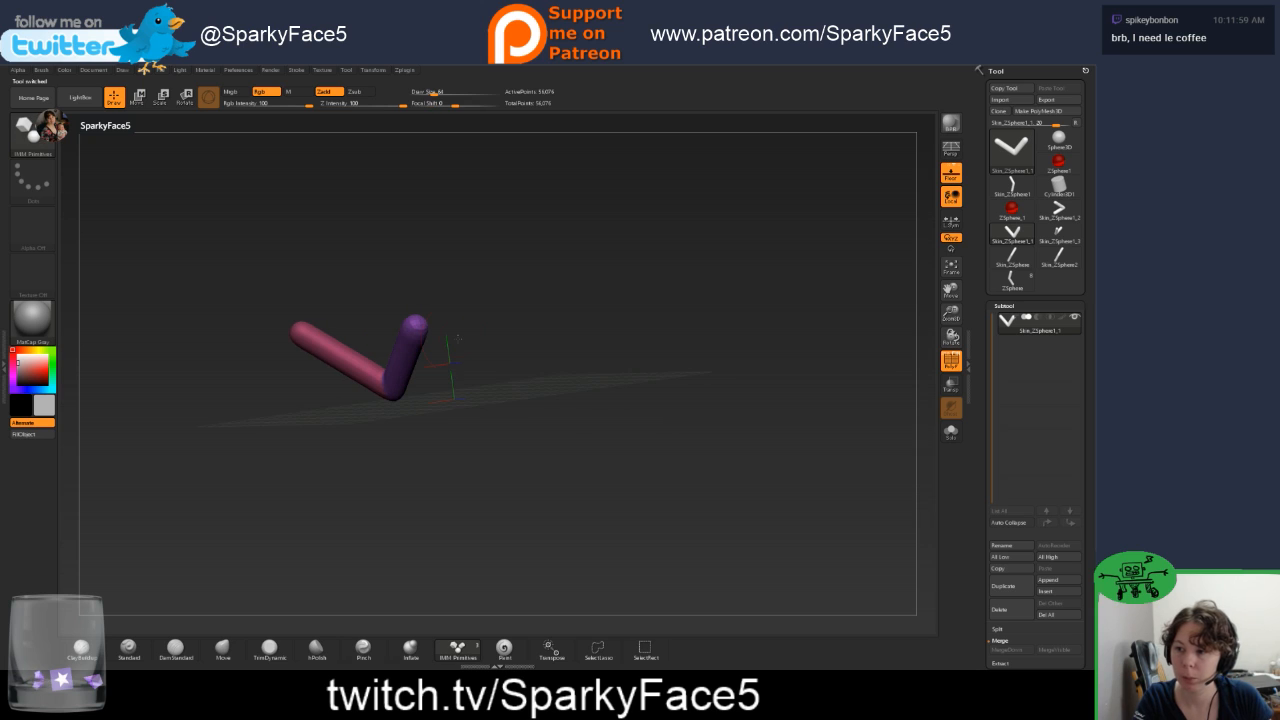
{"action": "left_click", "coordinate": [1058, 186]}
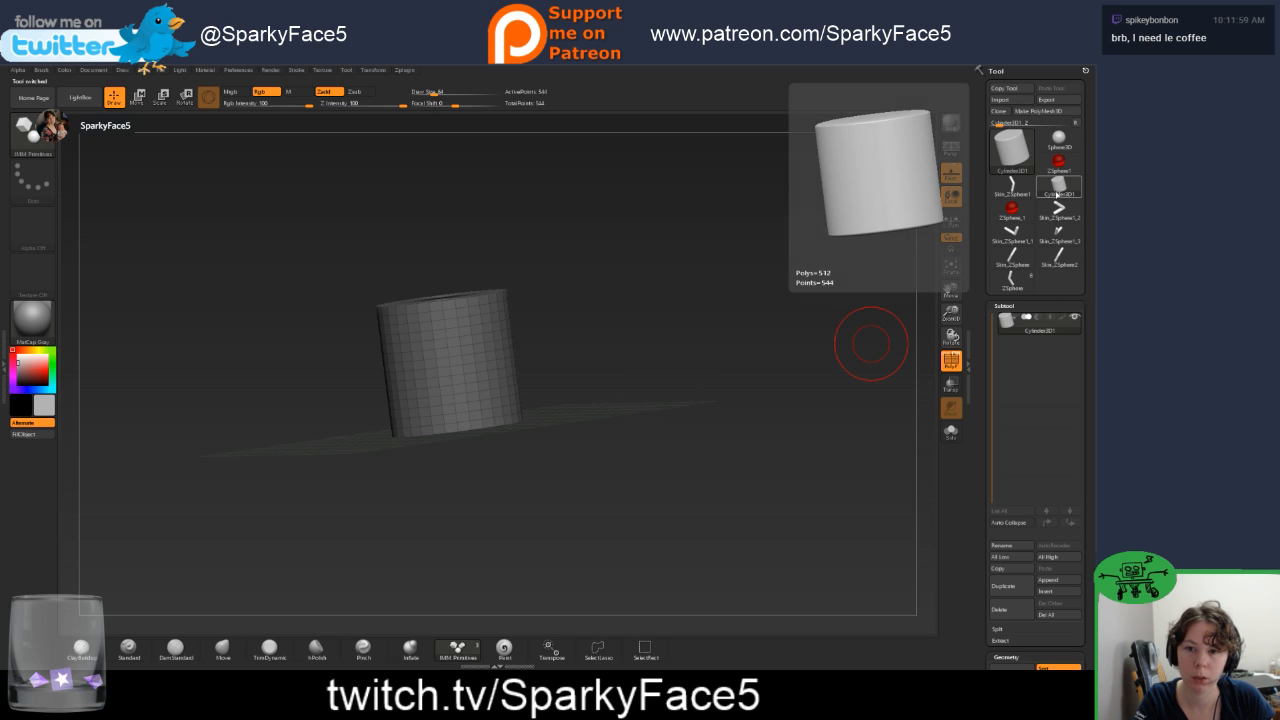
{"action": "left_click", "coordinate": [1058, 160]}
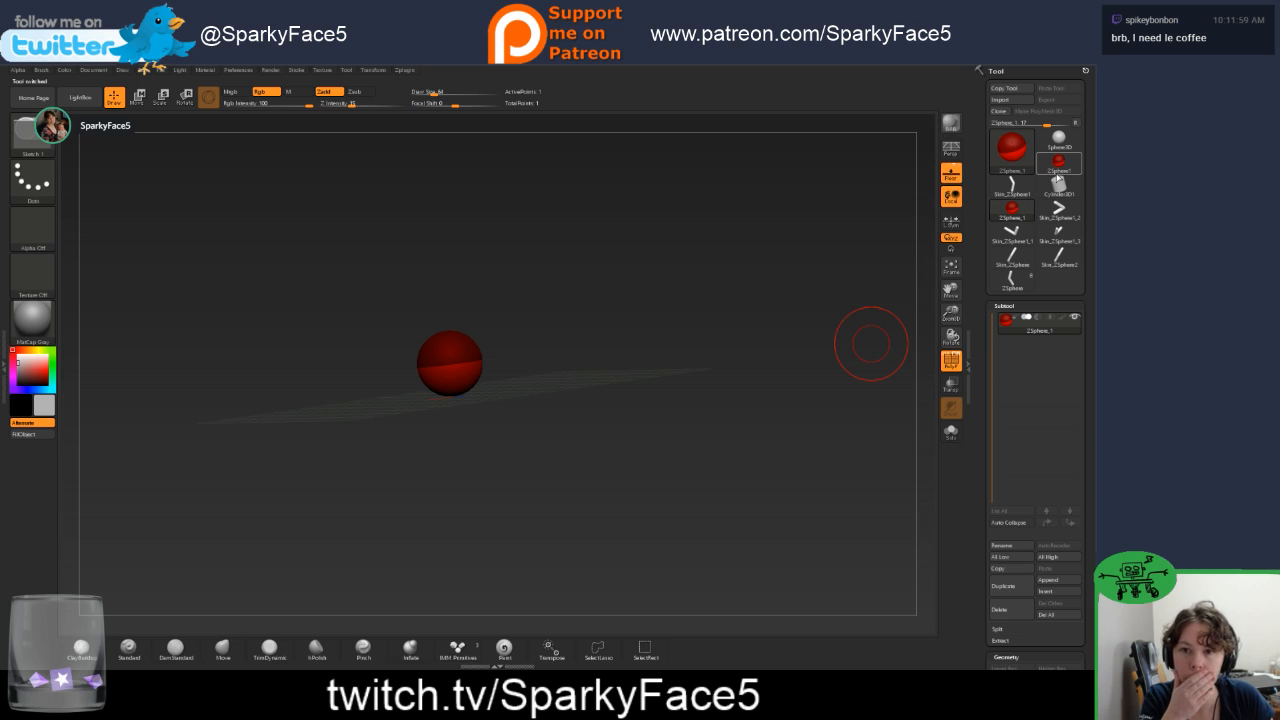
{"action": "left_click", "coordinate": [1065, 146]}
{"action": "left_click", "coordinate": [1022, 188]}
{"action": "left_click", "coordinate": [1062, 212]}
{"action": "left_click", "coordinate": [1030, 239]}
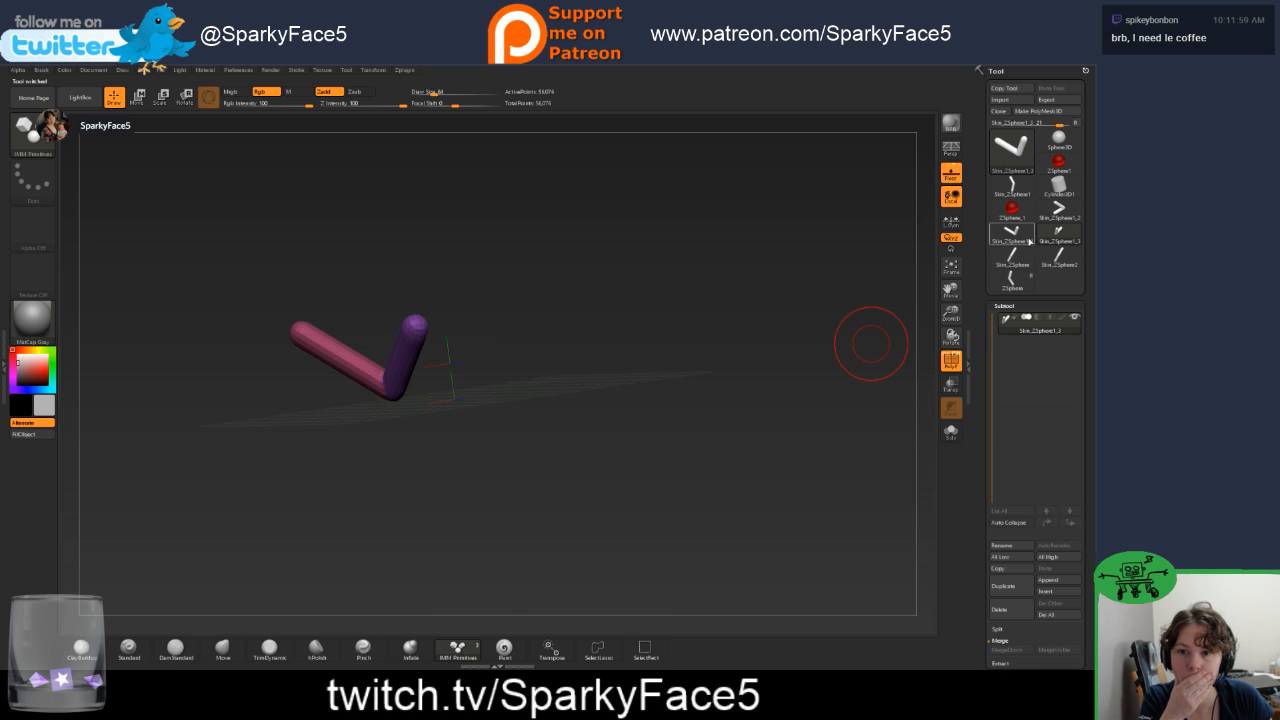
{"action": "left_click", "coordinate": [1022, 262]}
{"action": "left_click", "coordinate": [1013, 279]}
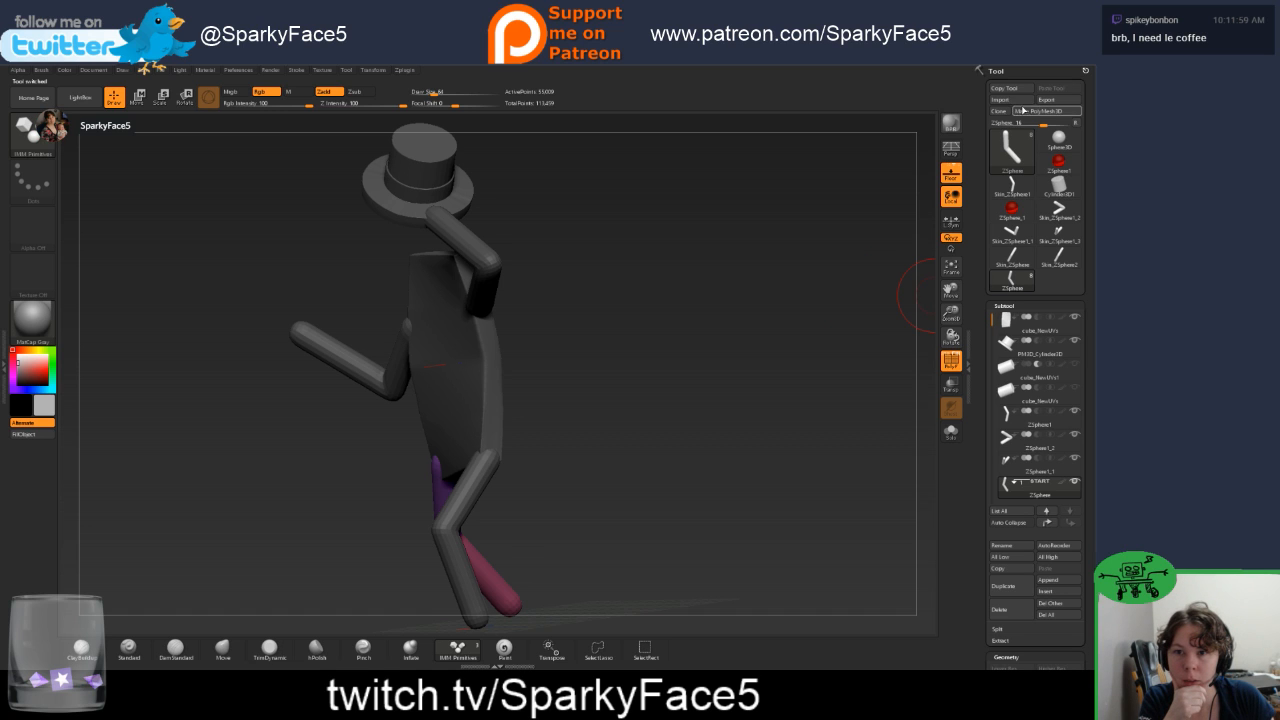
Reset the tool thumbnails to the short list and turn the character back to a front view.
{"action": "left_click", "coordinate": [1077, 124]}
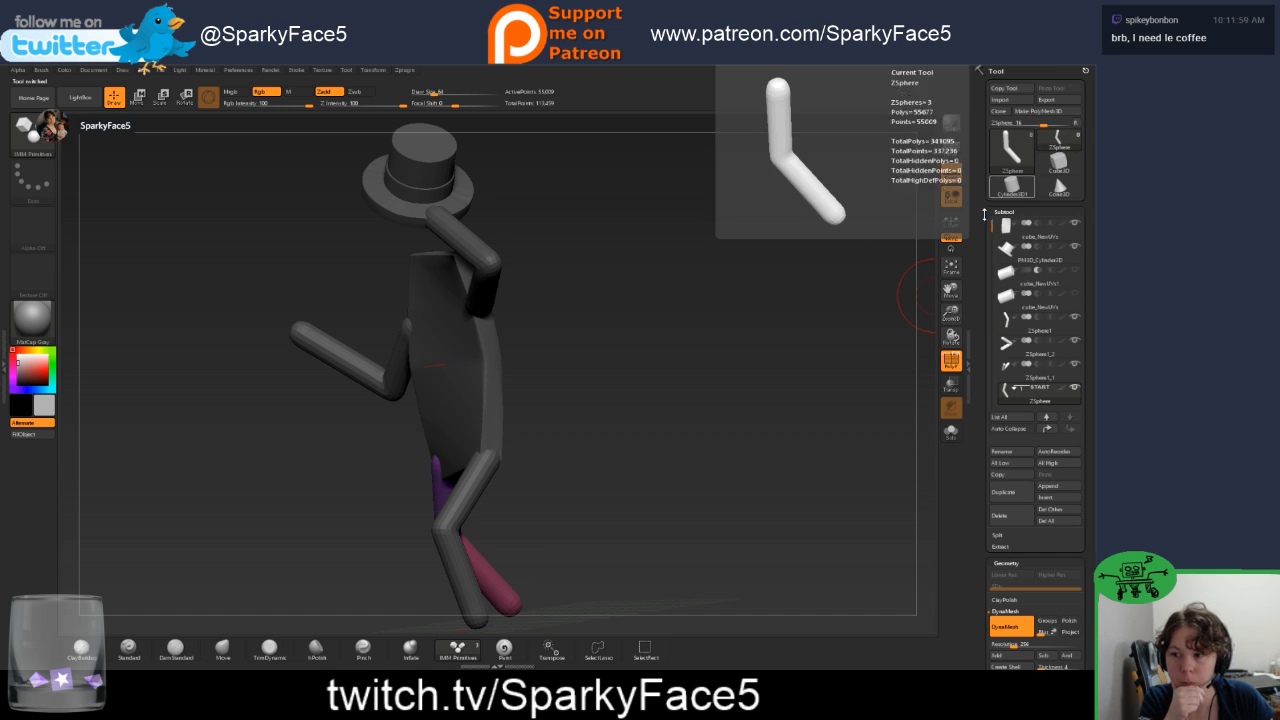
{"action": "mouse_move", "coordinate": [746, 407]}
{"action": "left_mouse_down"}
{"action": "mouse_move", "coordinate": [730, 415]}
{"action": "mouse_move", "coordinate": [766, 419]}
{"action": "left_mouse_up"}
{"action": "left_click_drag", "start_coordinate": [700, 445], "coordinate": [717, 443]}
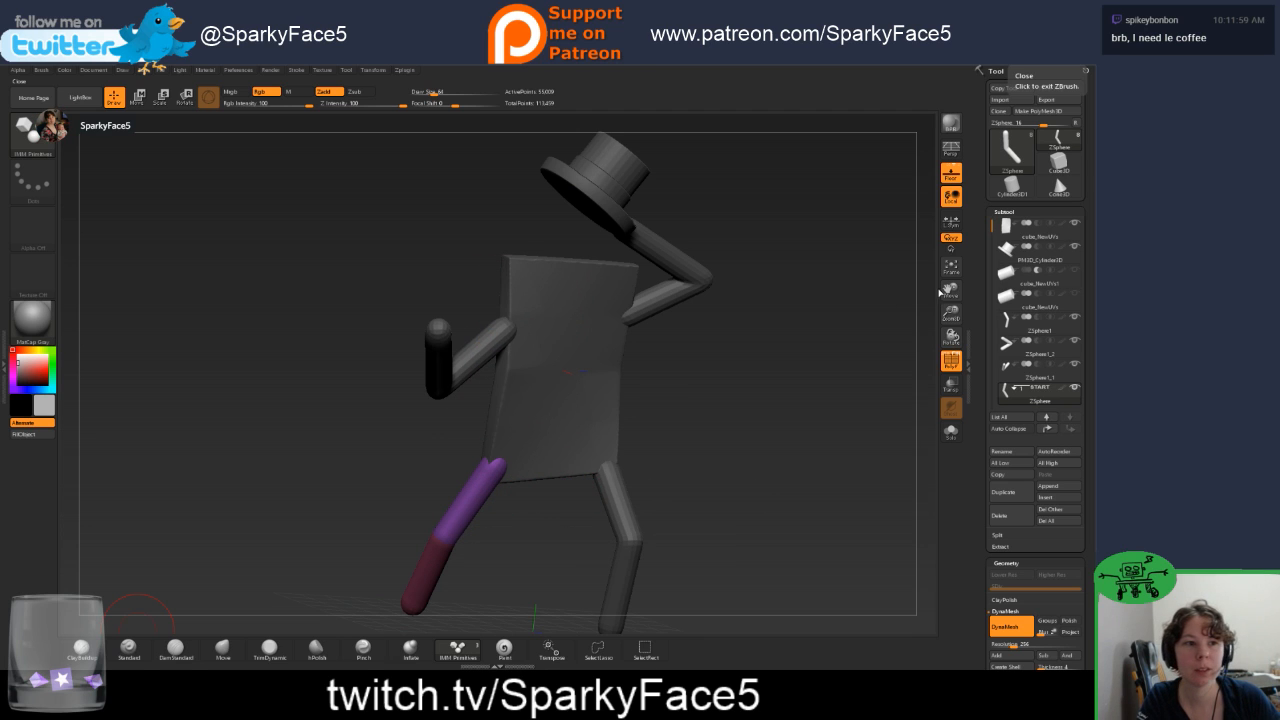
{"action": "left_click_drag", "start_coordinate": [673, 404], "coordinate": [706, 407]}
{"action": "key", "text": "shift"}
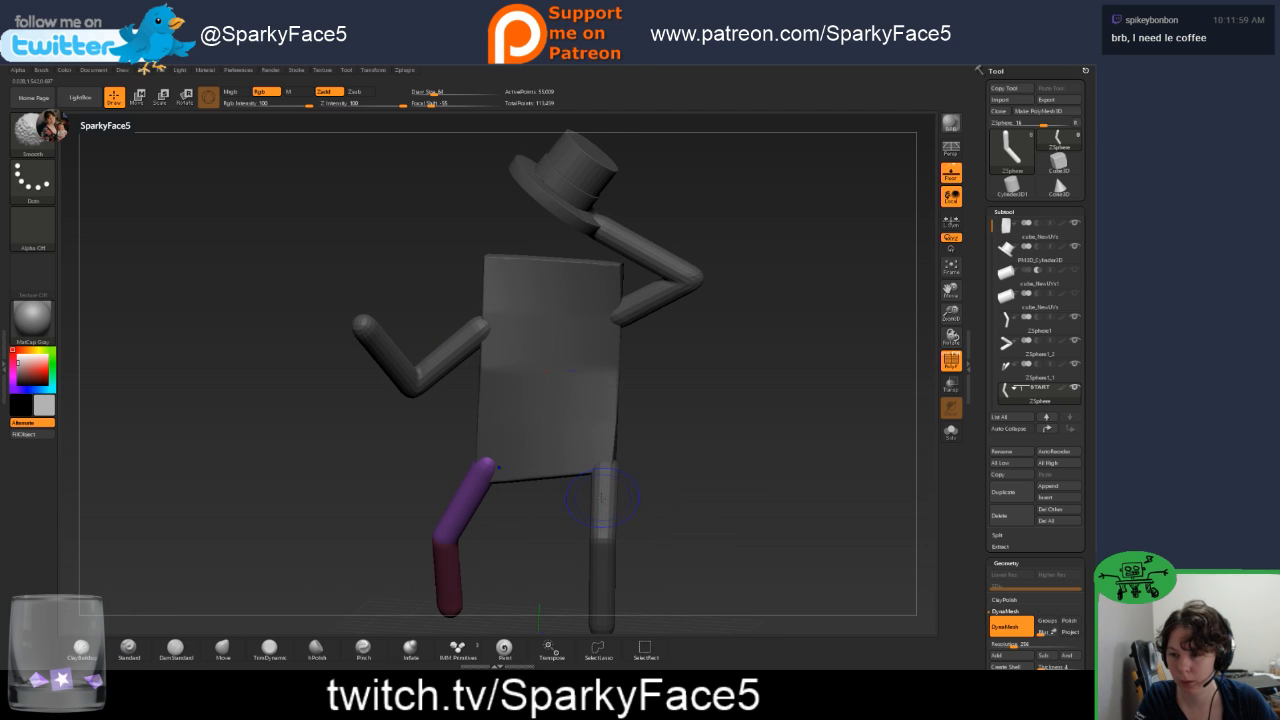
Make the ZSphere1 leg and the ZSphere leg active in turn, examining each from the front and back.
{"action": "left_click", "coordinate": [603, 490], "text": "alt"}
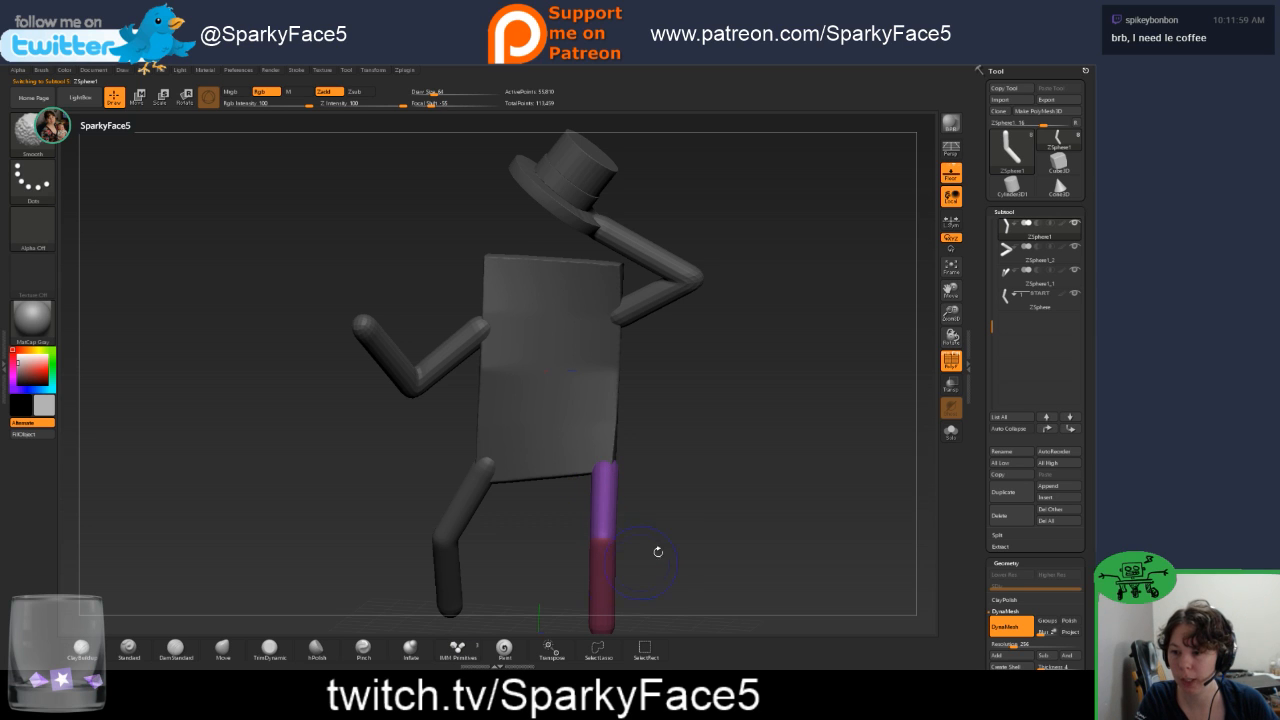
{"action": "left_click_drag", "start_coordinate": [658, 551], "coordinate": [614, 551]}
{"action": "left_click_drag", "start_coordinate": [734, 477], "coordinate": [627, 510]}
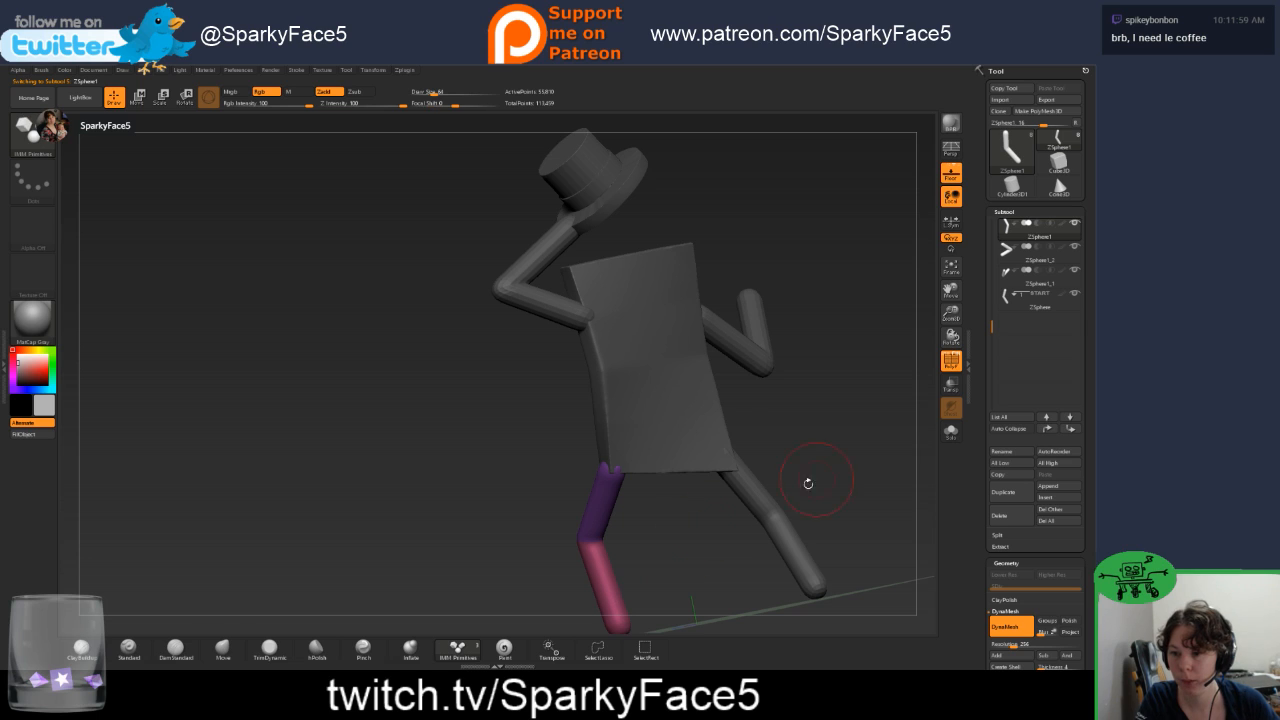
{"action": "left_click", "coordinate": [731, 491], "text": "alt"}
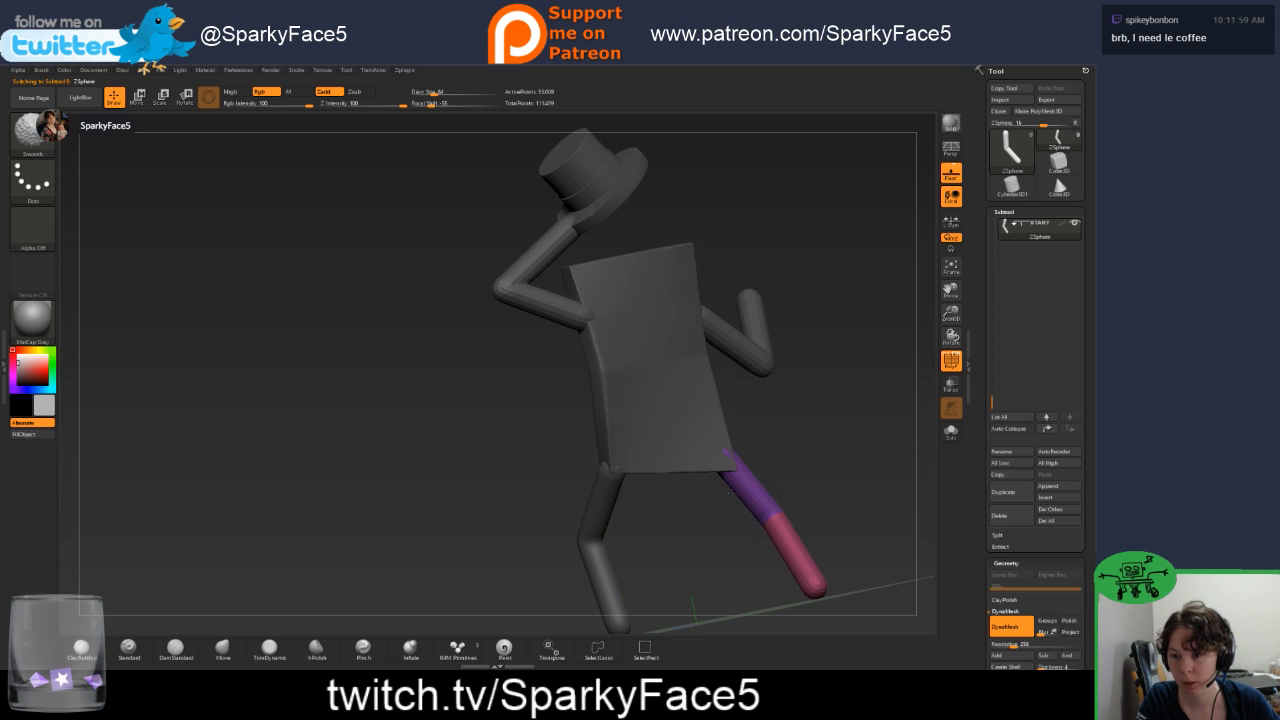
{"action": "left_click_drag", "start_coordinate": [843, 486], "coordinate": [777, 577]}
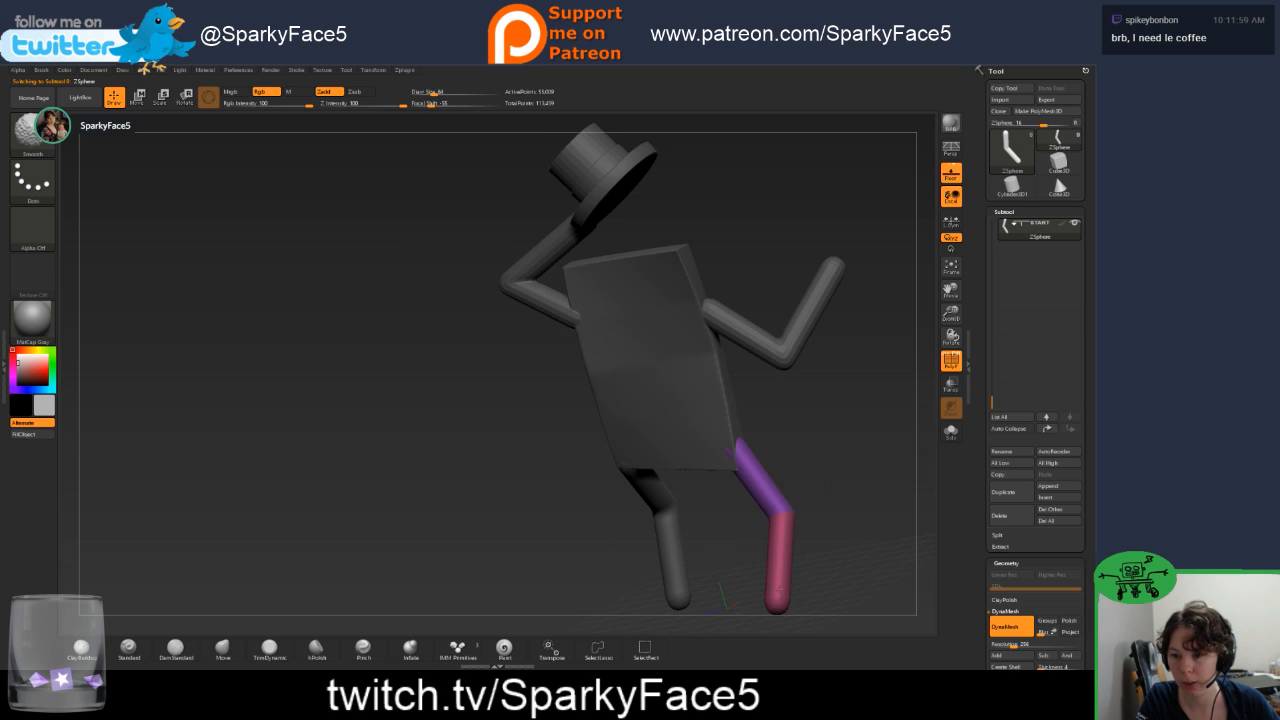
{"action": "left_click_drag", "start_coordinate": [797, 462], "coordinate": [800, 385]}
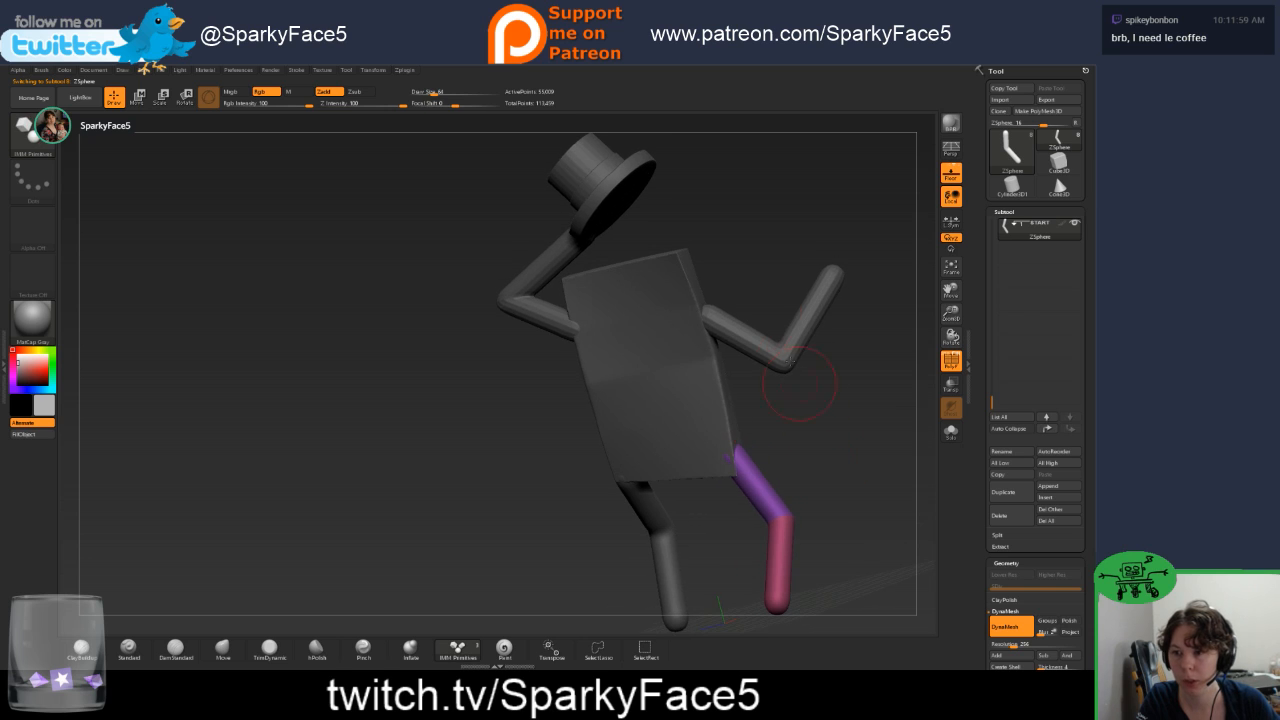
Make the lowered arm (ZSphere1_1) and the raised arm at the hat (ZSphere1_2) active in turn, and inspect the pose.
{"action": "left_click", "coordinate": [765, 345], "text": "alt"}
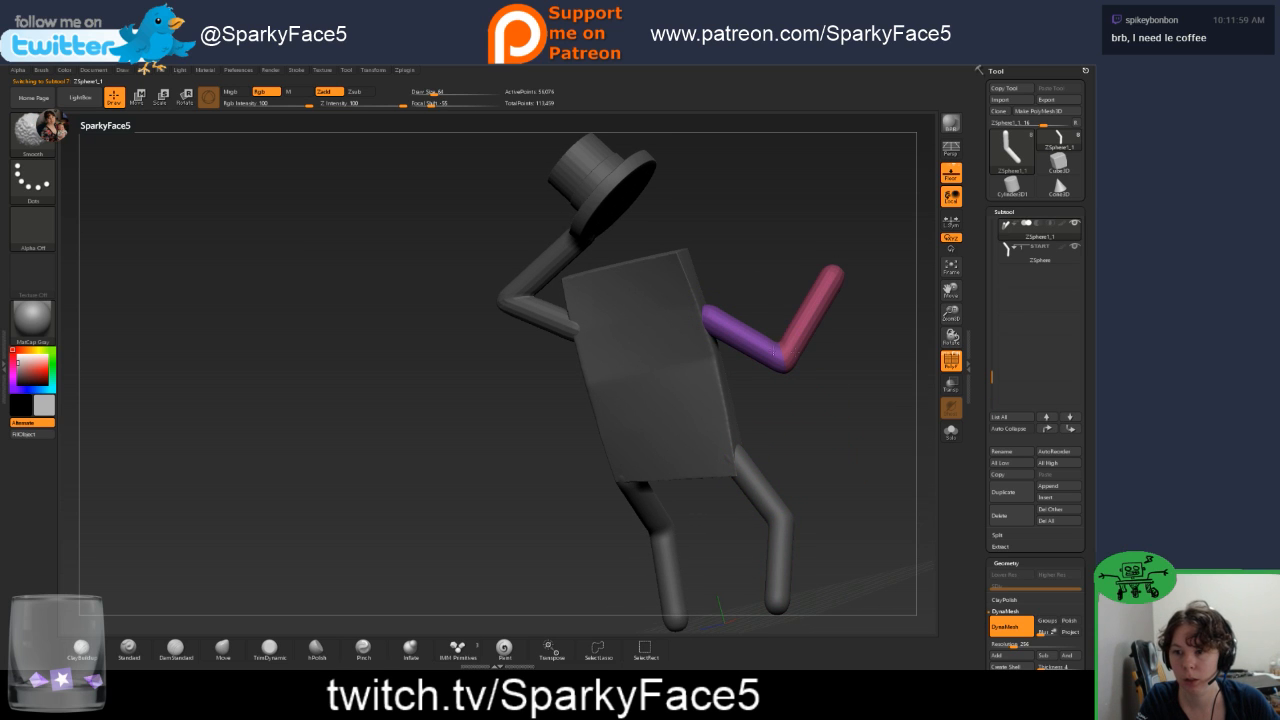
{"action": "left_click_drag", "start_coordinate": [400, 380], "coordinate": [640, 385]}
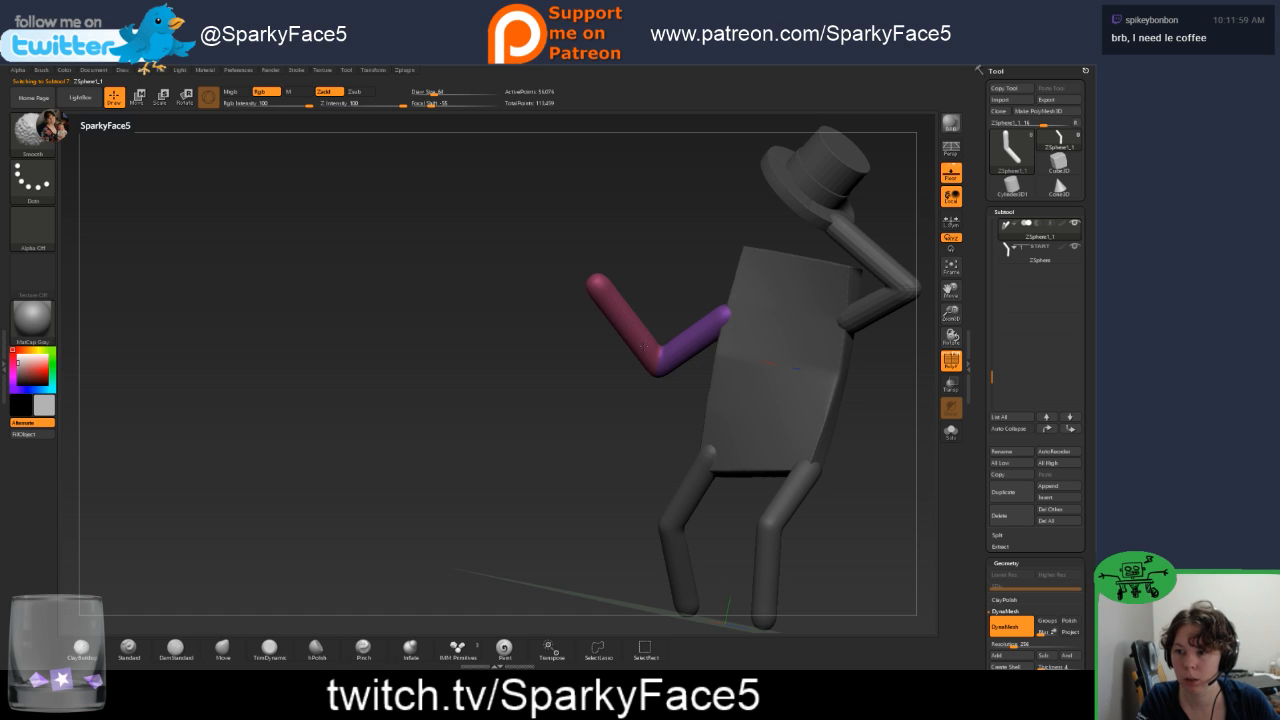
{"action": "left_click", "coordinate": [888, 312], "text": "alt"}
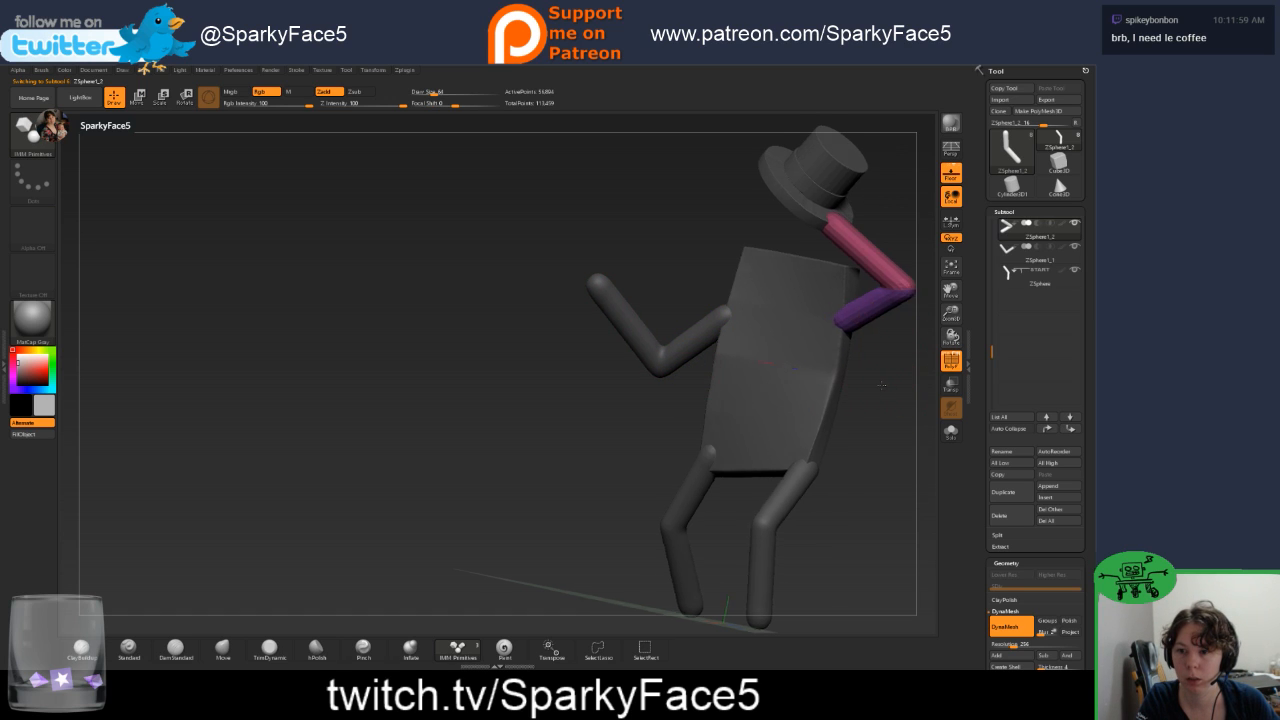
{"action": "left_click_drag", "start_coordinate": [889, 374], "coordinate": [805, 310]}
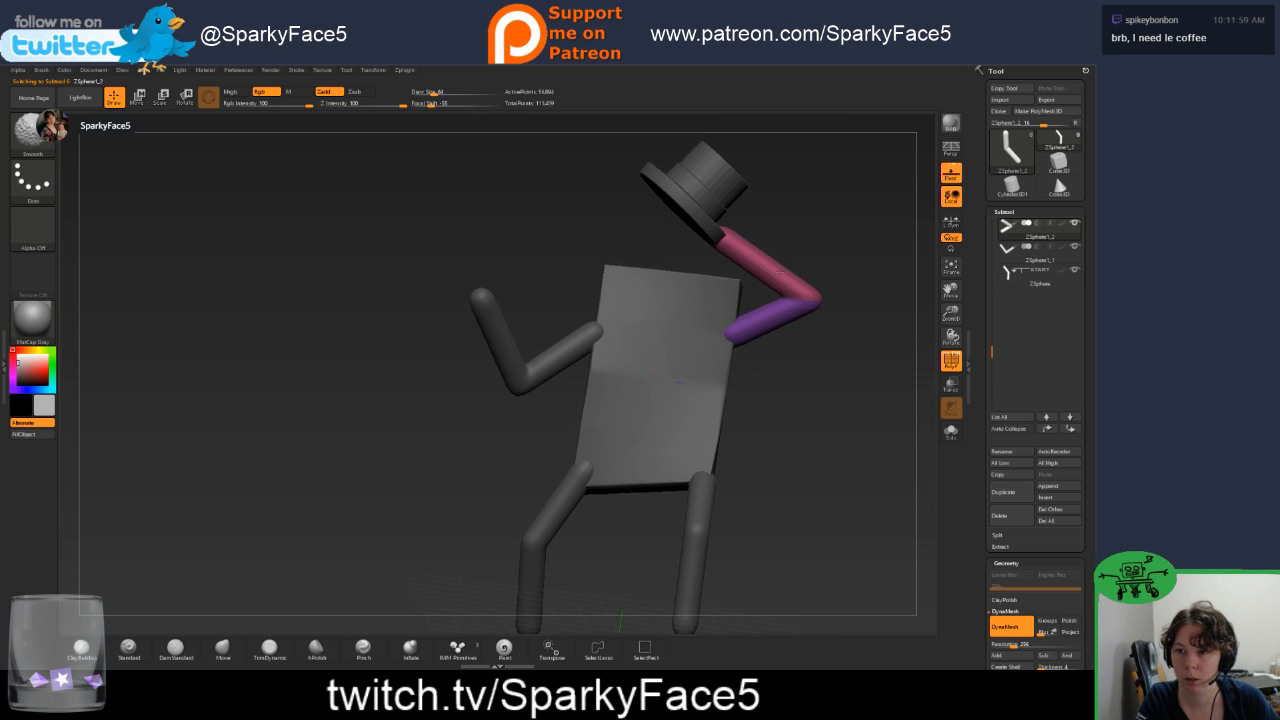
{"action": "left_click_drag", "start_coordinate": [893, 352], "coordinate": [814, 306]}
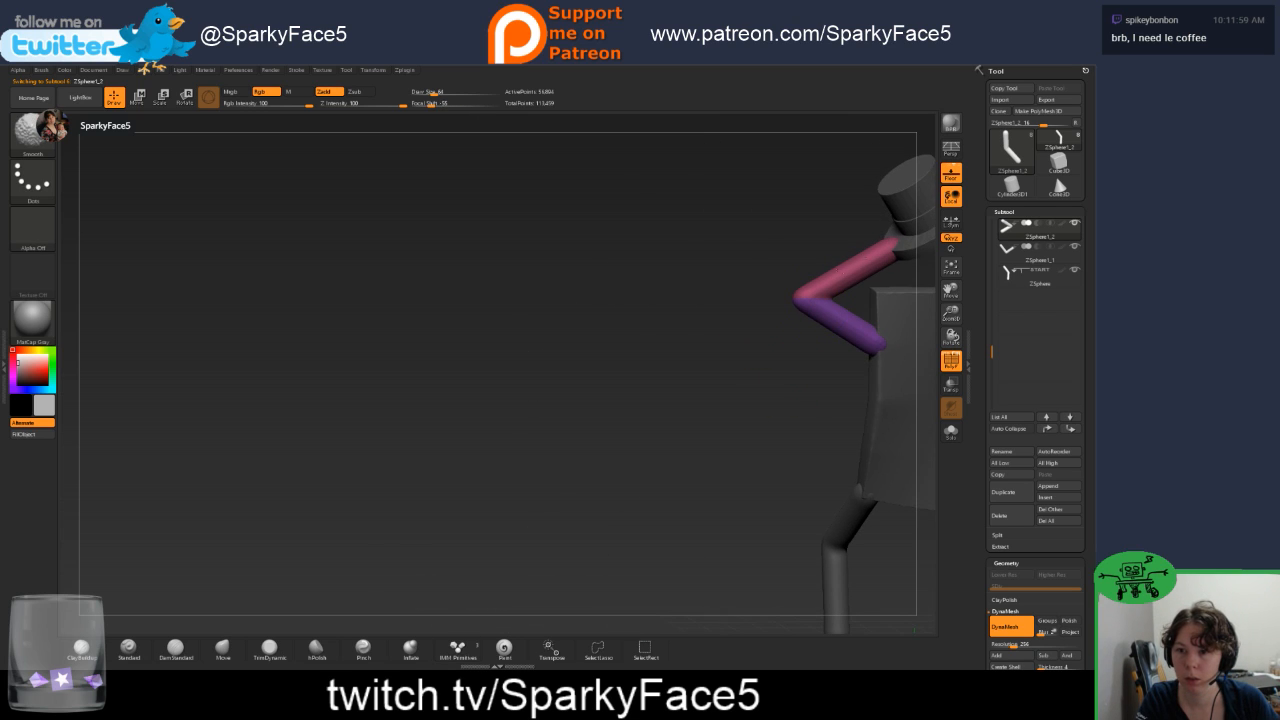
{"action": "mouse_move", "coordinate": [780, 401]}
{"action": "left_mouse_down"}
{"action": "mouse_move", "coordinate": [838, 413]}
{"action": "mouse_move", "coordinate": [711, 445]}
{"action": "mouse_move", "coordinate": [797, 448]}
{"action": "mouse_move", "coordinate": [831, 425]}
{"action": "left_mouse_up"}
{"action": "left_click_drag", "start_coordinate": [992, 352], "coordinate": [993, 218]}
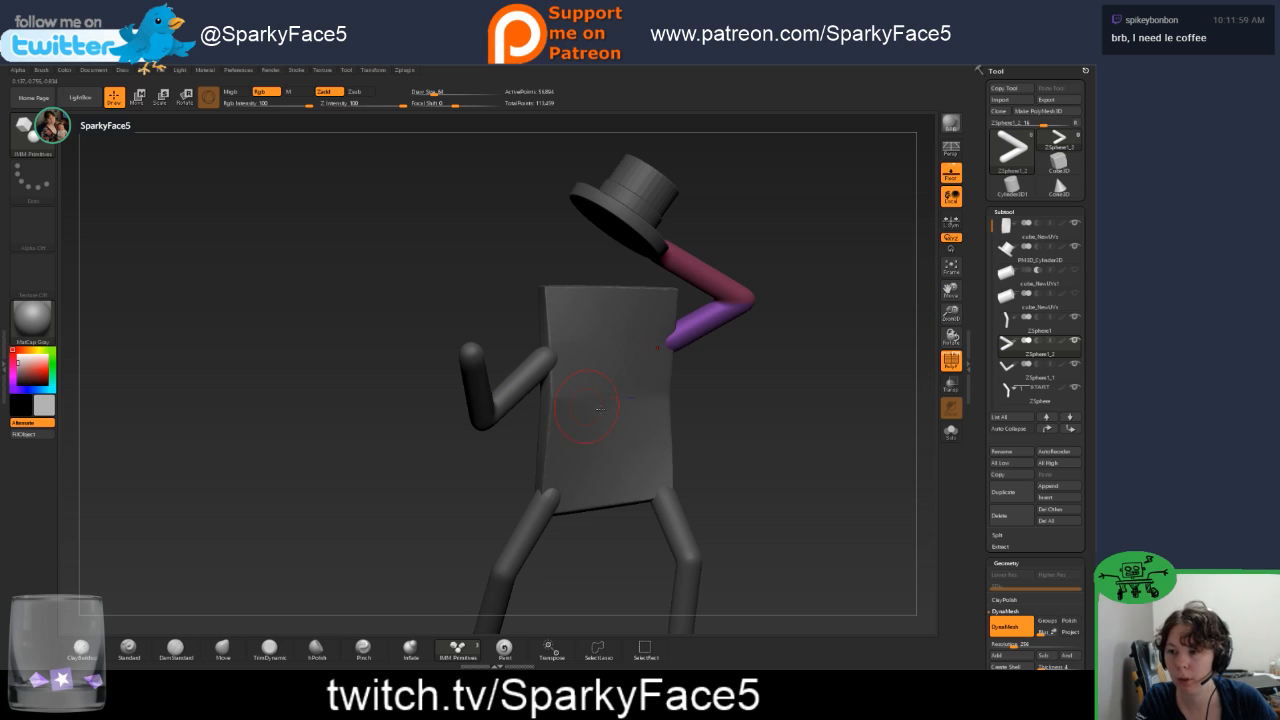
{"action": "left_click_drag", "start_coordinate": [755, 388], "coordinate": [596, 479]}
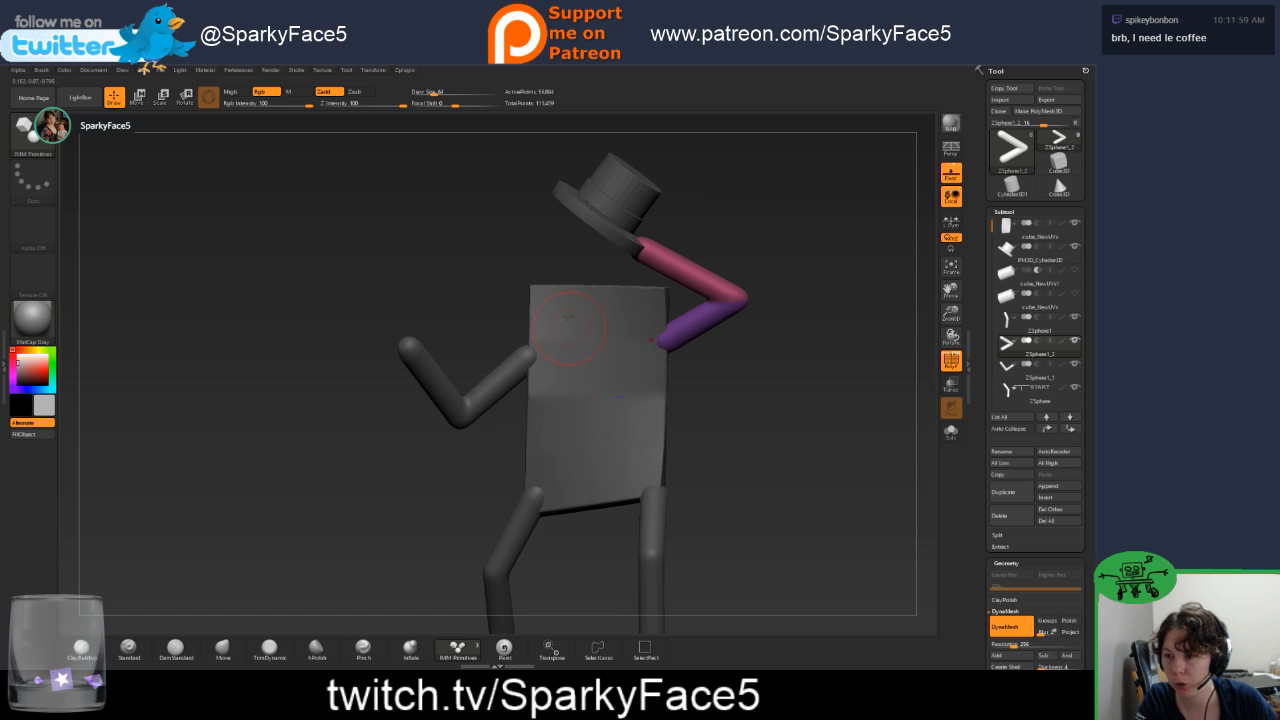
{"action": "left_click_drag", "start_coordinate": [590, 348], "coordinate": [646, 361]}
{"action": "mouse_move", "coordinate": [676, 408]}
{"action": "left_mouse_down"}
{"action": "mouse_move", "coordinate": [536, 450]}
{"action": "mouse_move", "coordinate": [500, 475]}
{"action": "left_mouse_up"}
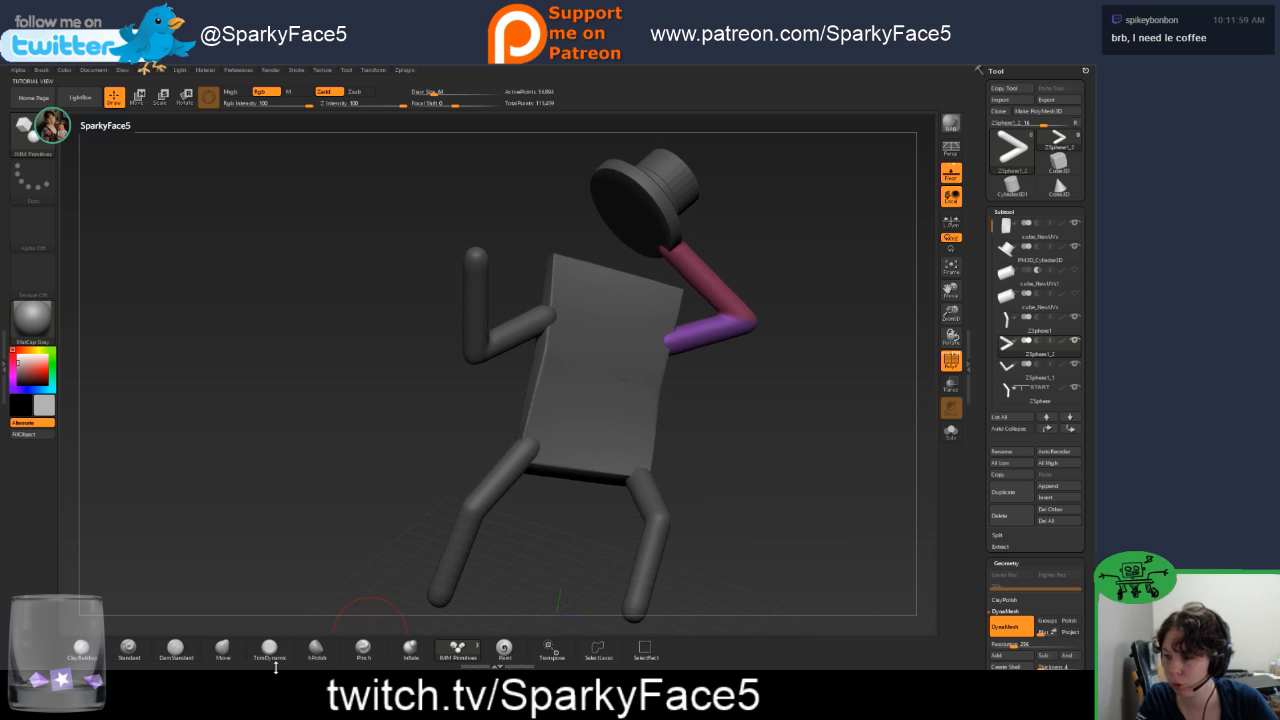
Switch to the DamStandard brush and set its draw size to 28.
{"action": "left_click", "coordinate": [176, 650]}
{"action": "left_click_drag", "start_coordinate": [714, 400], "coordinate": [690, 413]}
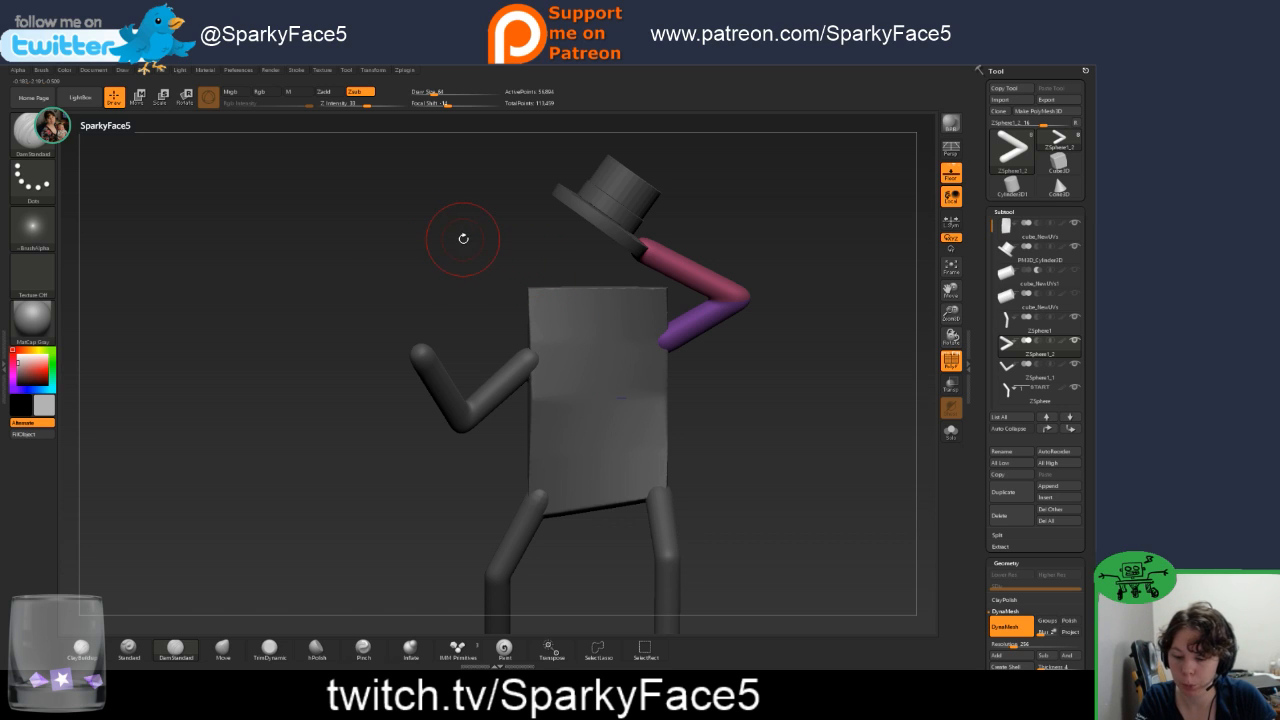
{"action": "type", "text": "s5"}
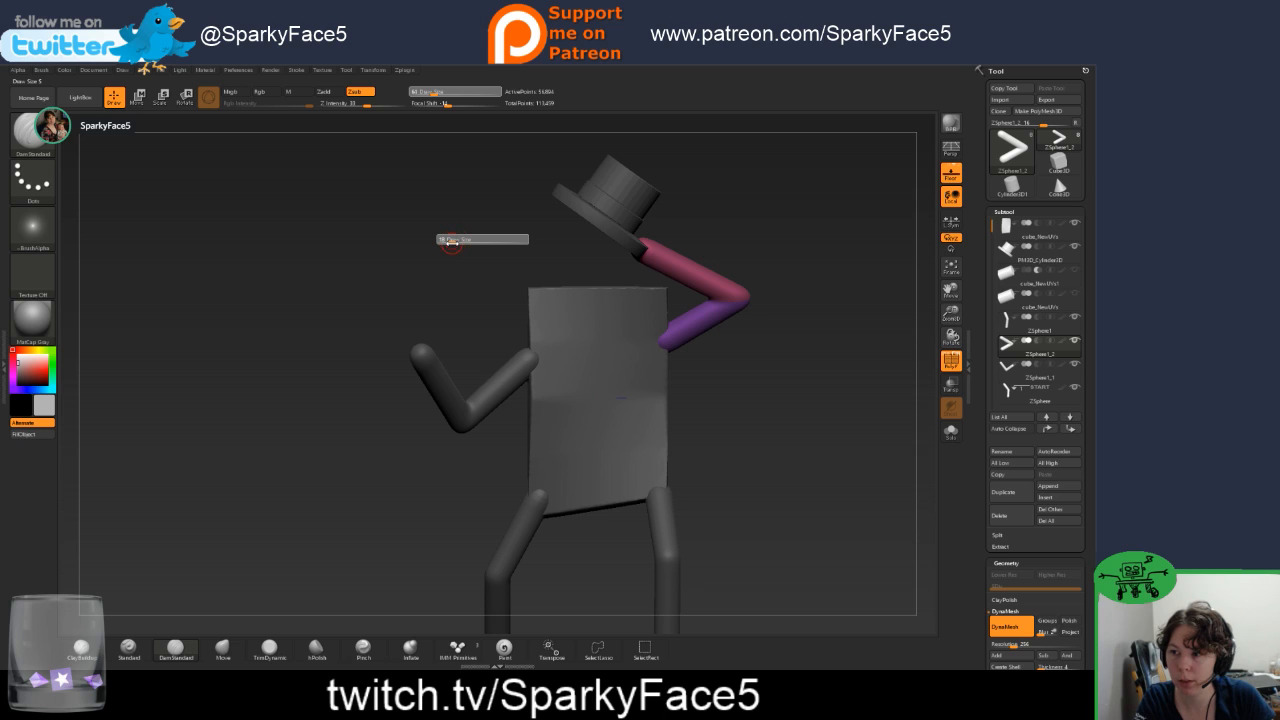
{"action": "left_click_drag", "start_coordinate": [452, 243], "coordinate": [454, 243]}
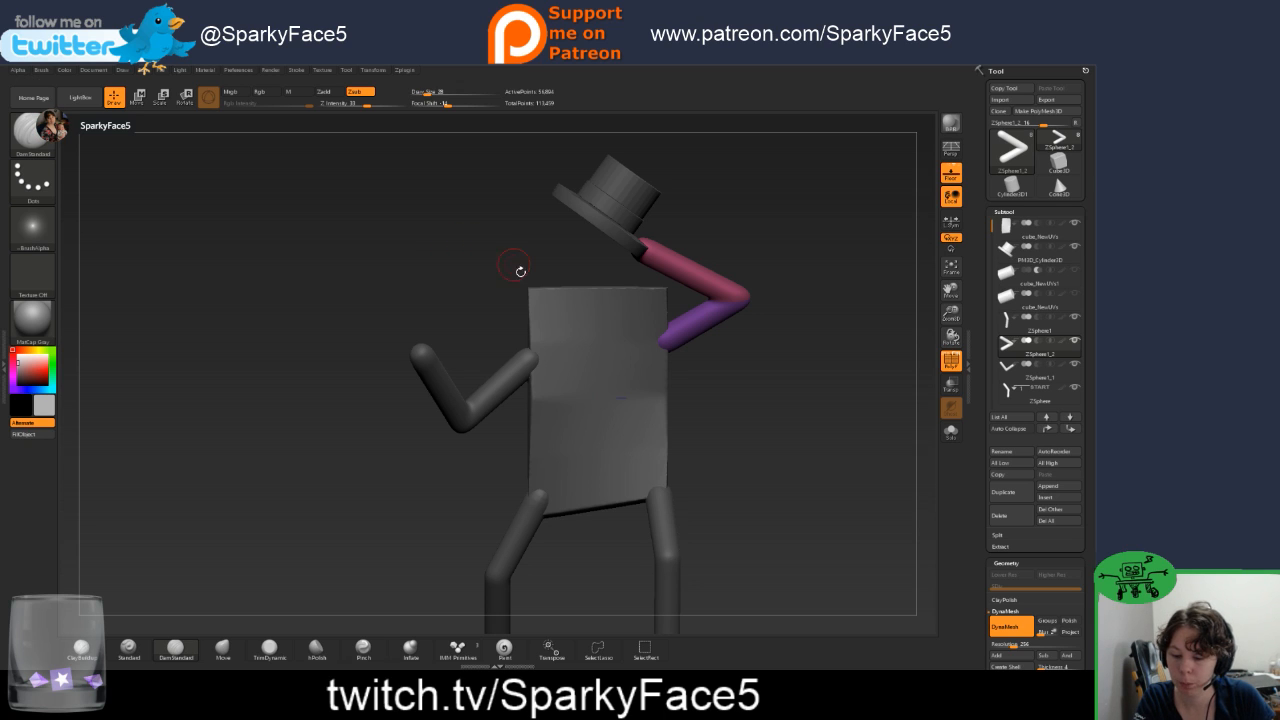
Bring up the quick brush and color settings over the canvas twice, look them over and dismiss them.
{"action": "key", "text": "space"}
{"action": "key", "text": "space"}
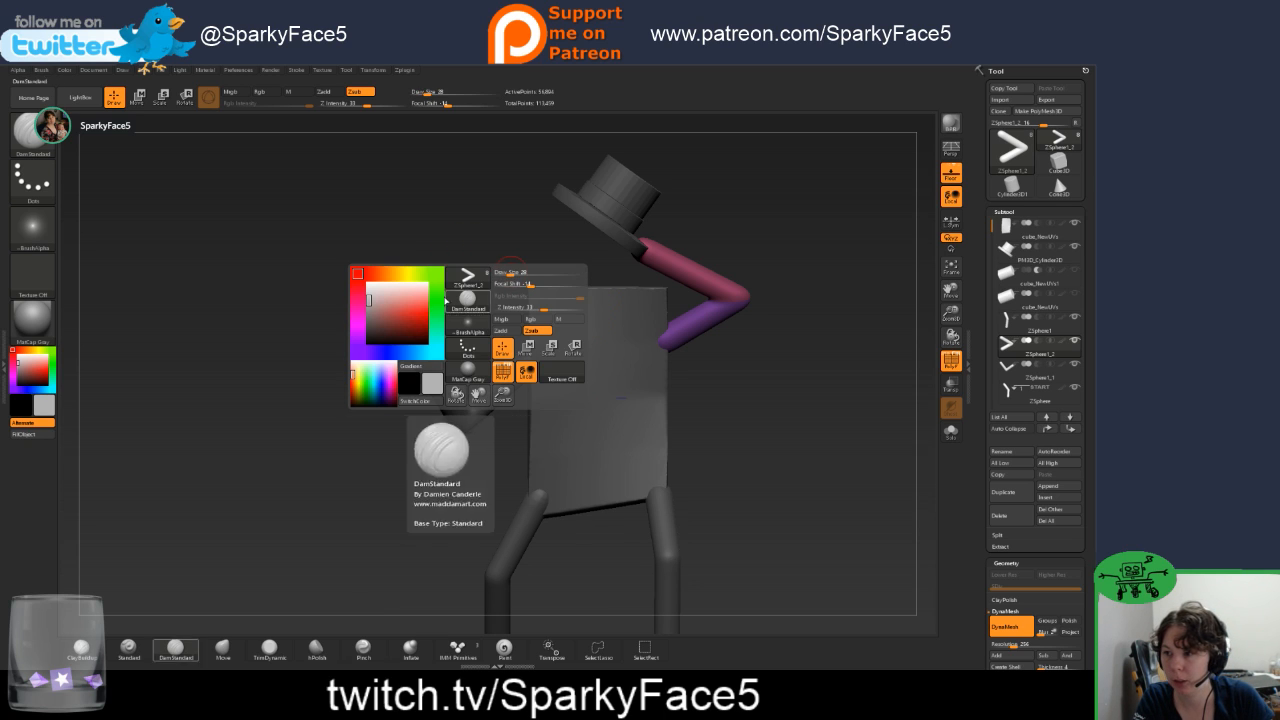
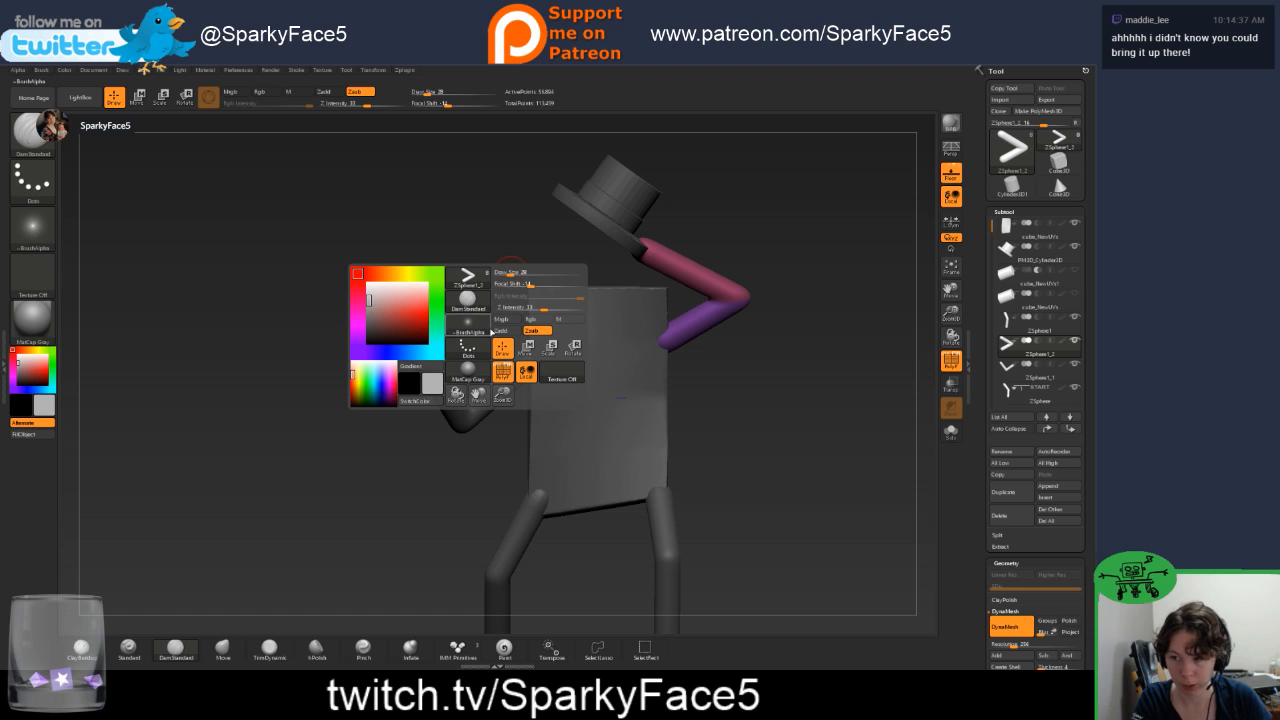
{"action": "key", "text": "space"}
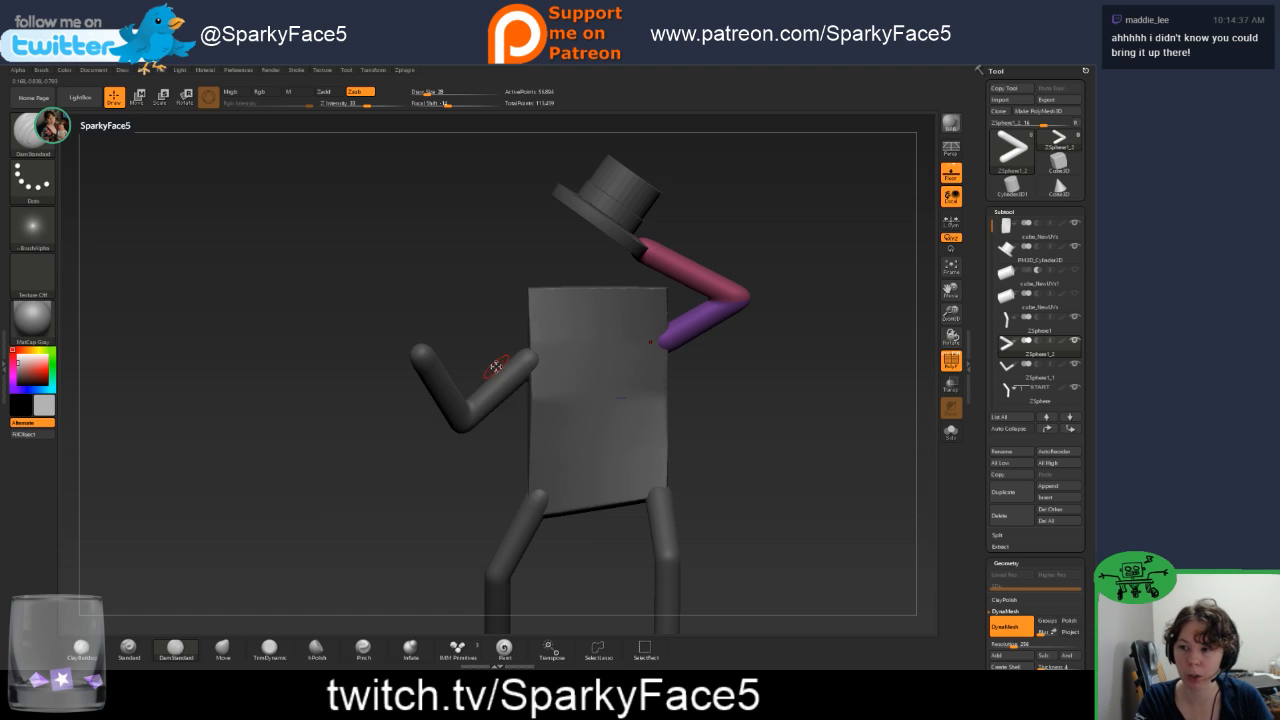
{"action": "key", "text": "space"}
{"action": "key", "text": "space"}
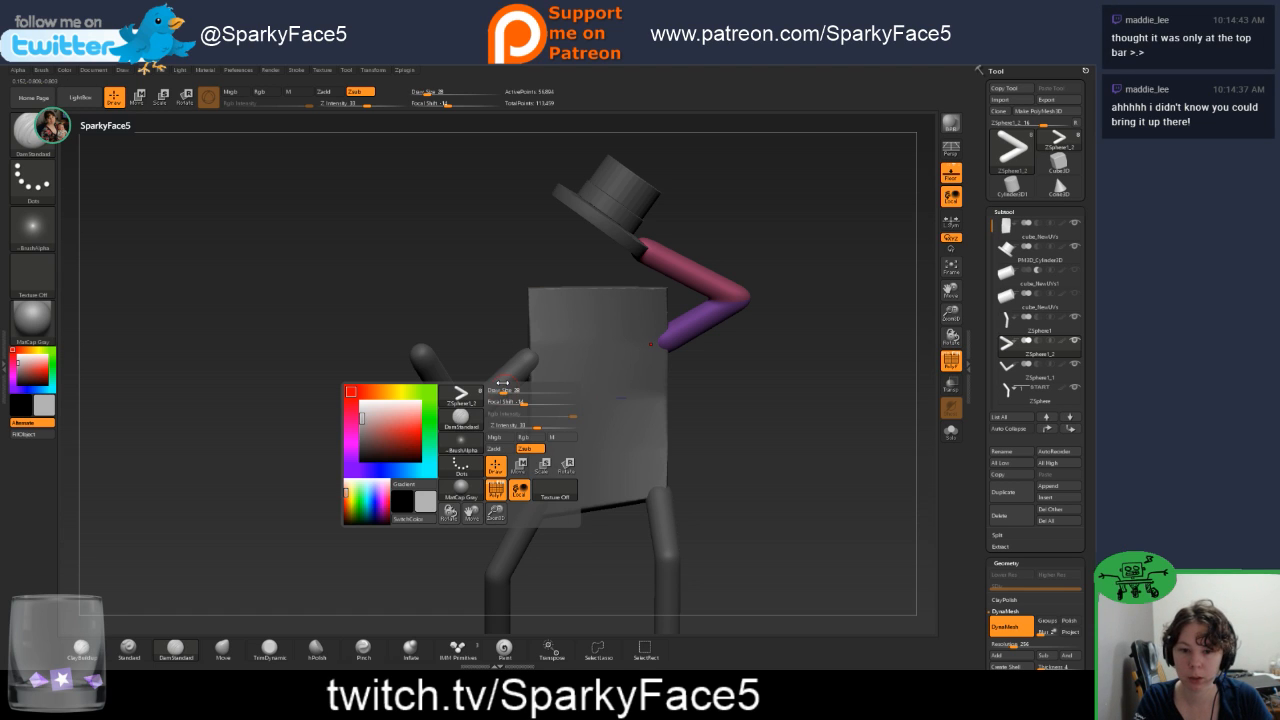
{"action": "key", "text": "space"}
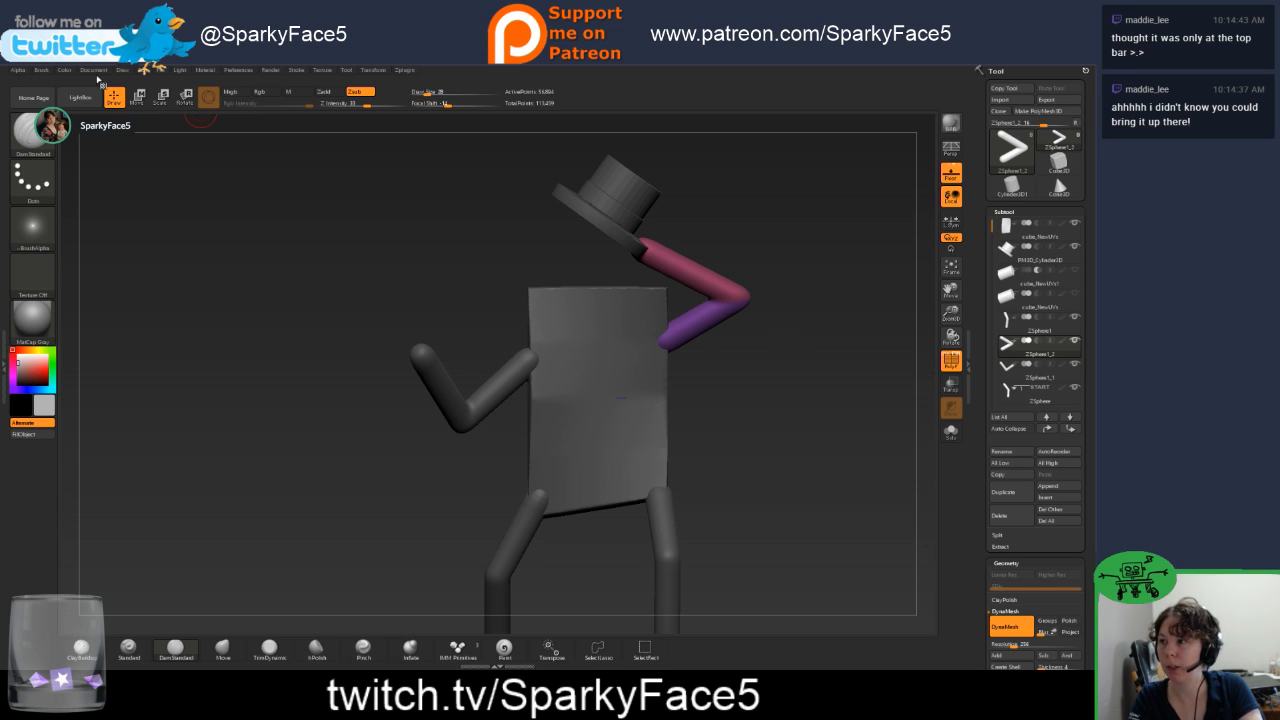
Open the docking tray beside the canvas, remove the Brush palette from it, and try the Document palette there before removing that as well.
{"action": "left_click", "coordinate": [5, 360]}
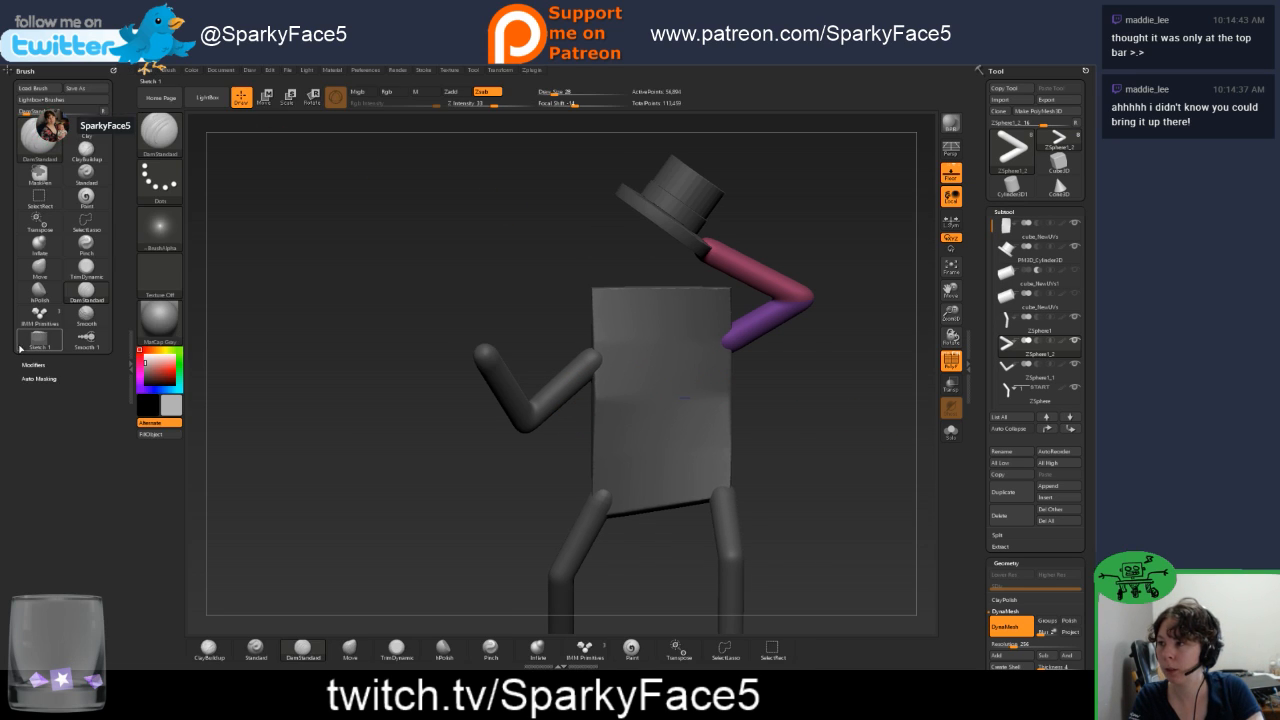
{"action": "left_click", "coordinate": [113, 70]}
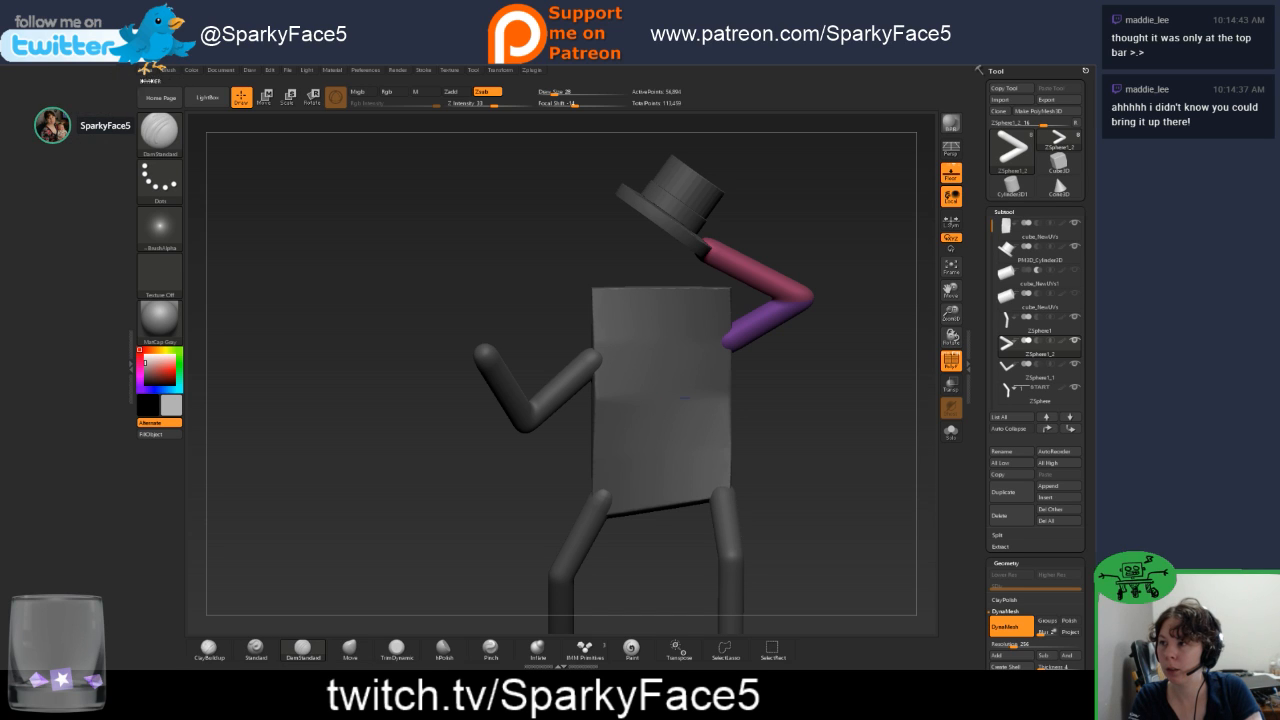
{"action": "left_click", "coordinate": [168, 70]}
{"action": "left_click", "coordinate": [221, 70]}
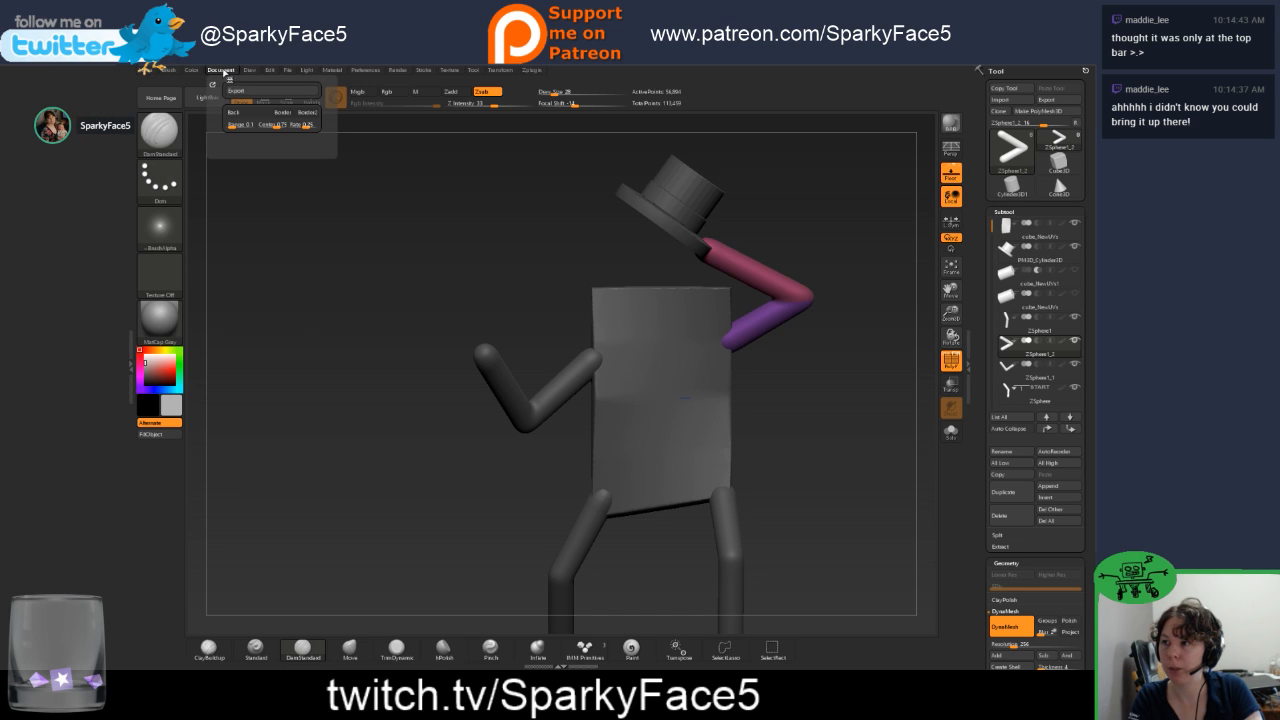
{"action": "left_click", "coordinate": [212, 84]}
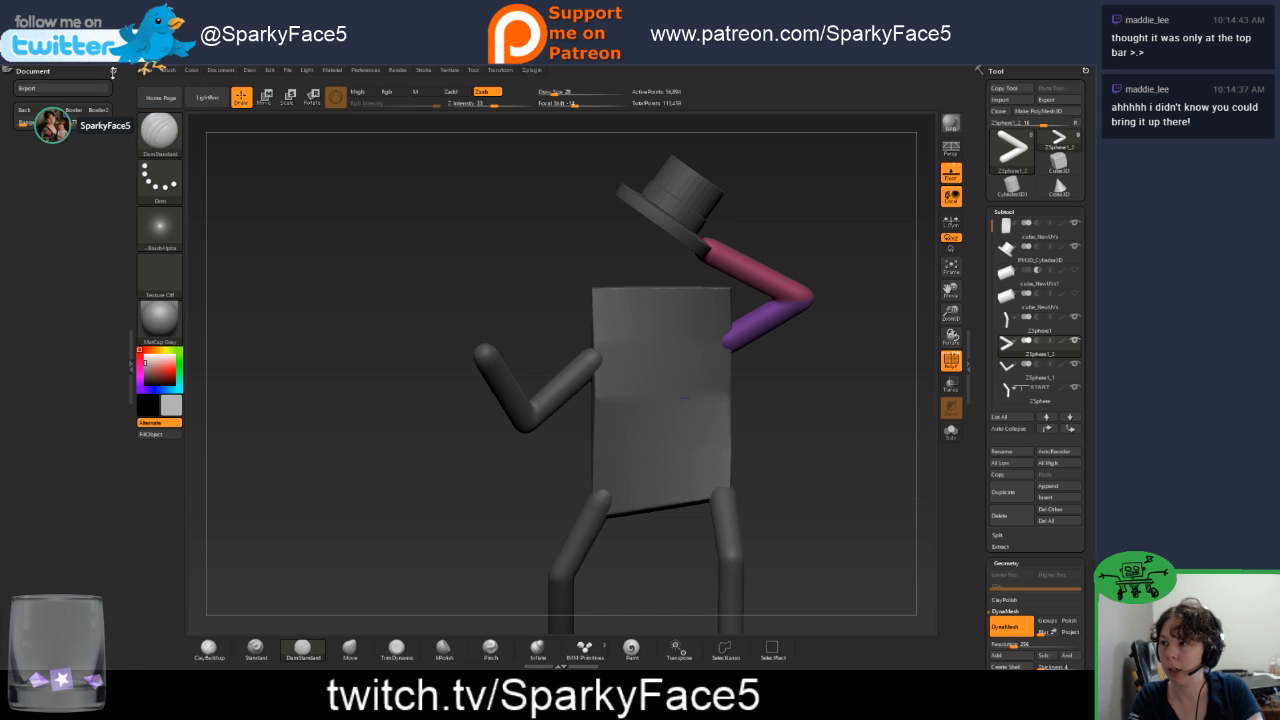
{"action": "left_click", "coordinate": [113, 72]}
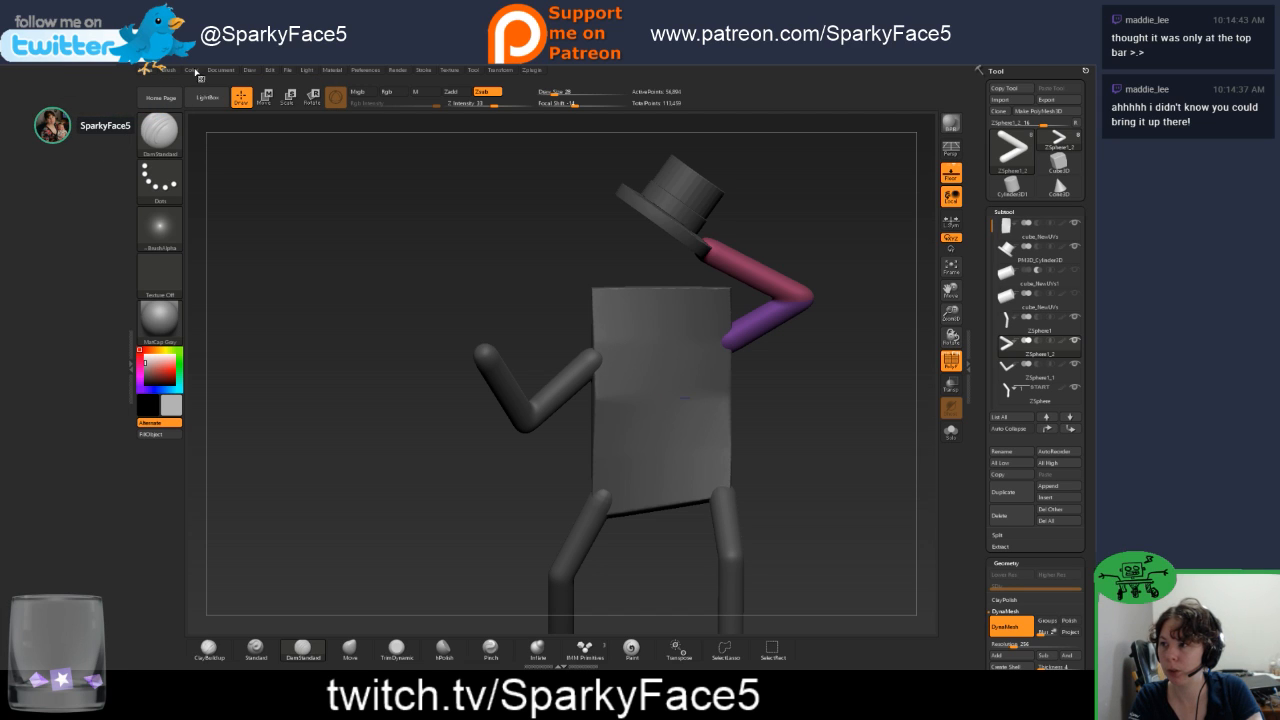
Dock the Brush palette in the side tray and expand its Modifiers and Auto Masking sections.
{"action": "left_click", "coordinate": [172, 71]}
{"action": "mouse_move", "coordinate": [166, 84]}
{"action": "left_mouse_down"}
{"action": "mouse_move", "coordinate": [45, 105]}
{"action": "mouse_move", "coordinate": [30, 90]}
{"action": "left_mouse_up"}
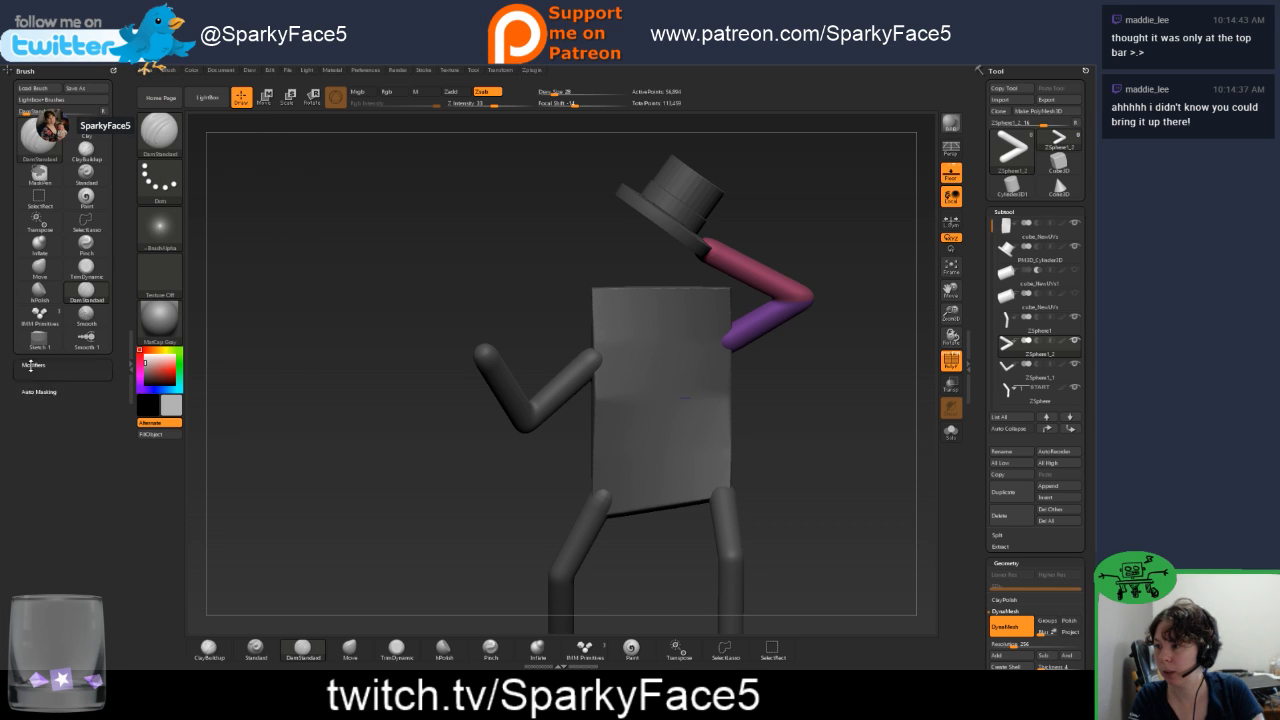
{"action": "left_click", "coordinate": [33, 364]}
{"action": "left_click", "coordinate": [43, 431]}
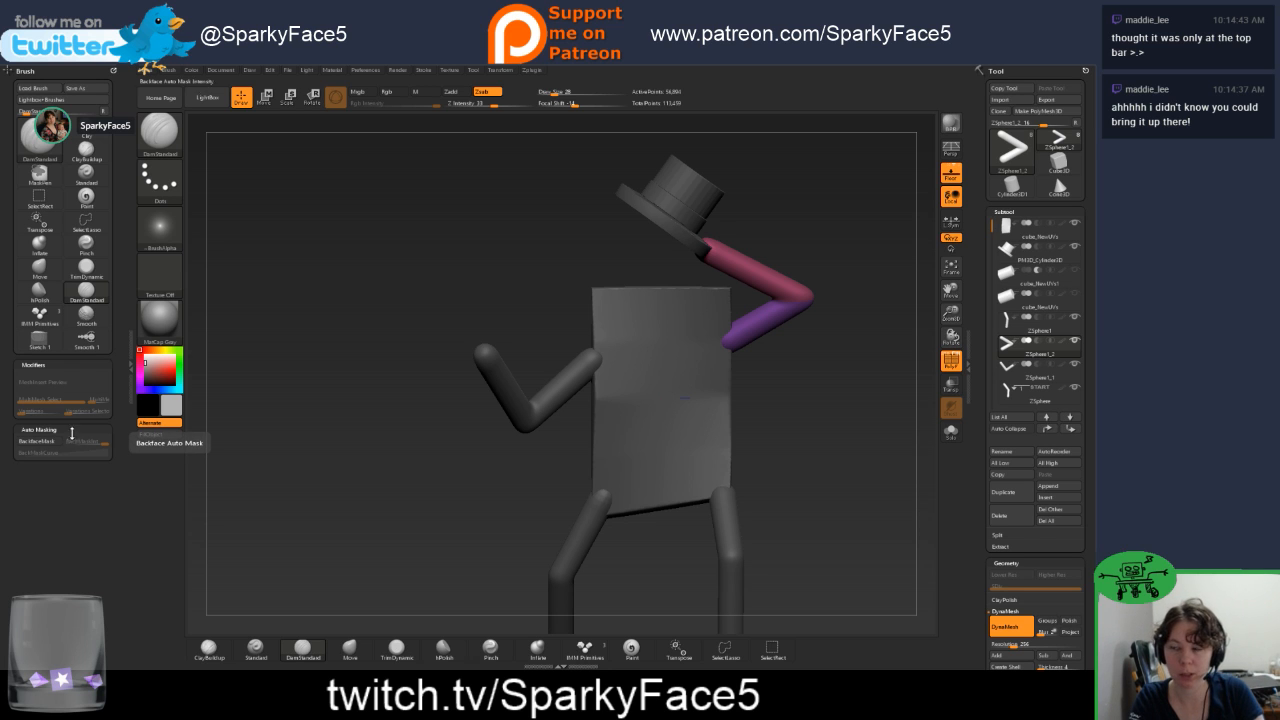
Make the torso block active and carve a rectangular panel outline into the upper half of its front with the DamStandard brush.
{"action": "mouse_move", "coordinate": [425, 279]}
{"action": "left_mouse_down"}
{"action": "mouse_move", "coordinate": [752, 416]}
{"action": "mouse_move", "coordinate": [790, 416]}
{"action": "left_mouse_up"}
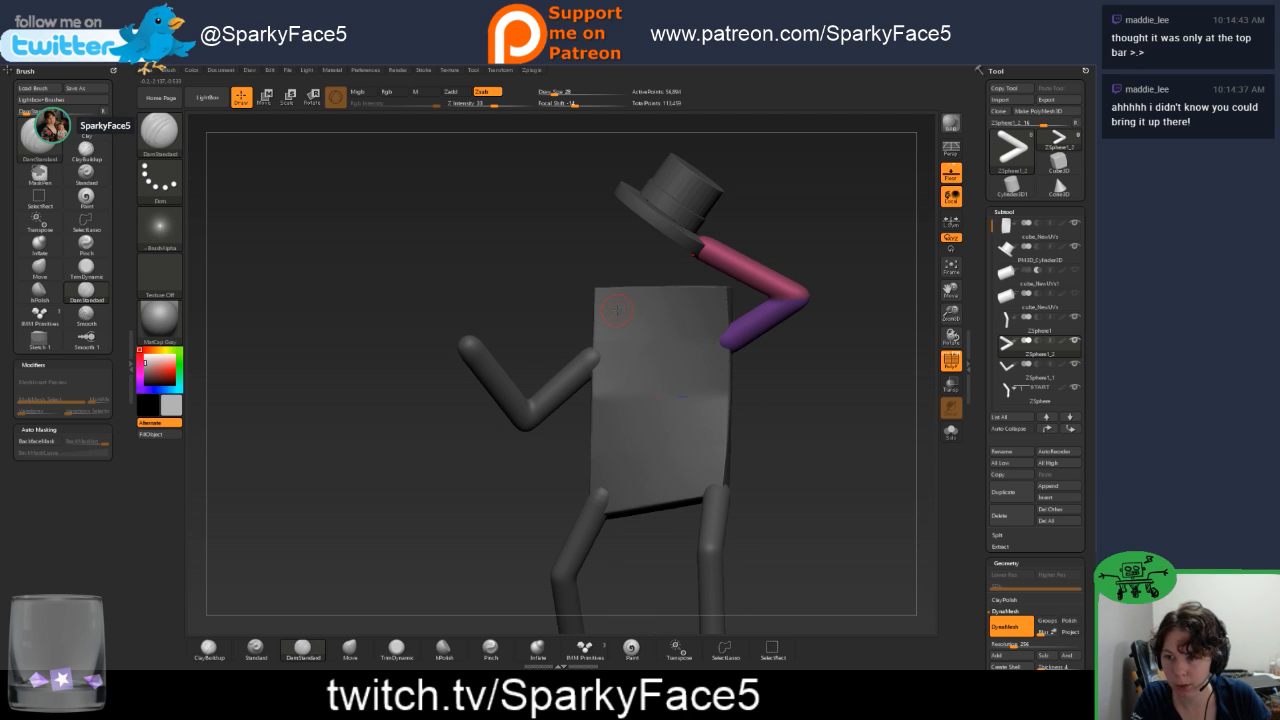
{"action": "left_click", "coordinate": [619, 319], "text": "alt"}
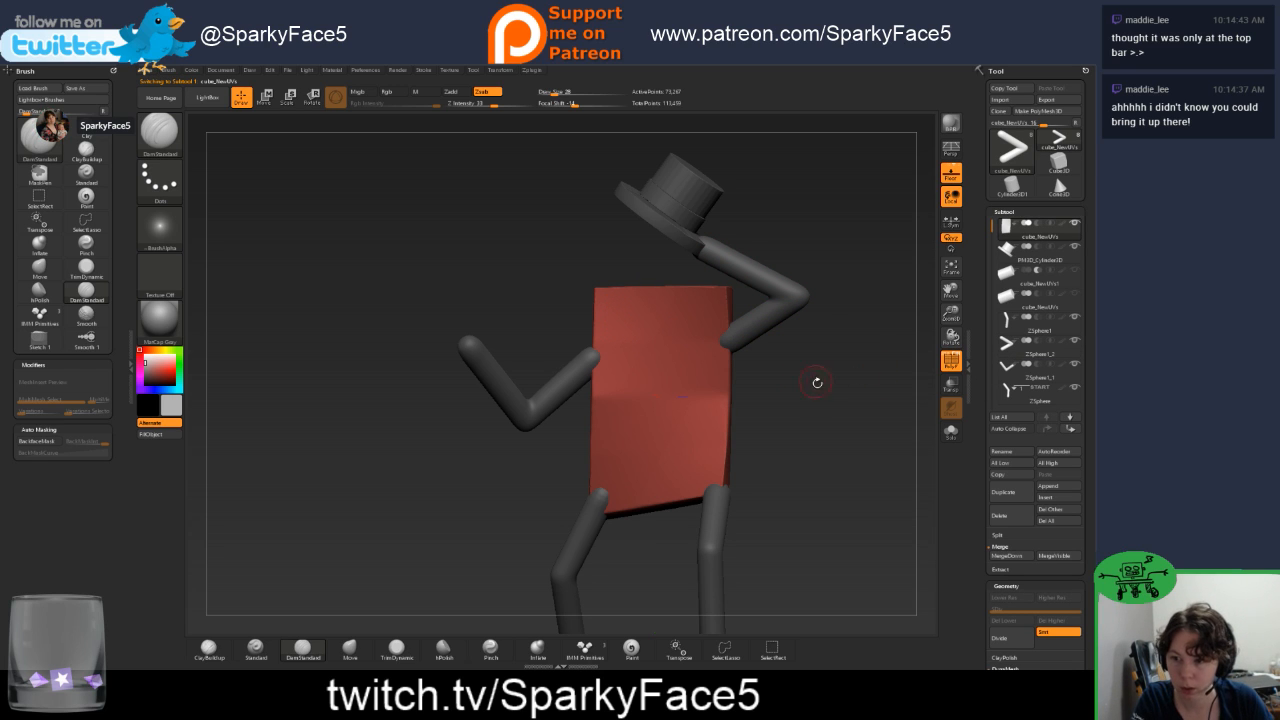
{"action": "left_click_drag", "start_coordinate": [817, 382], "coordinate": [792, 450], "text": "alt"}
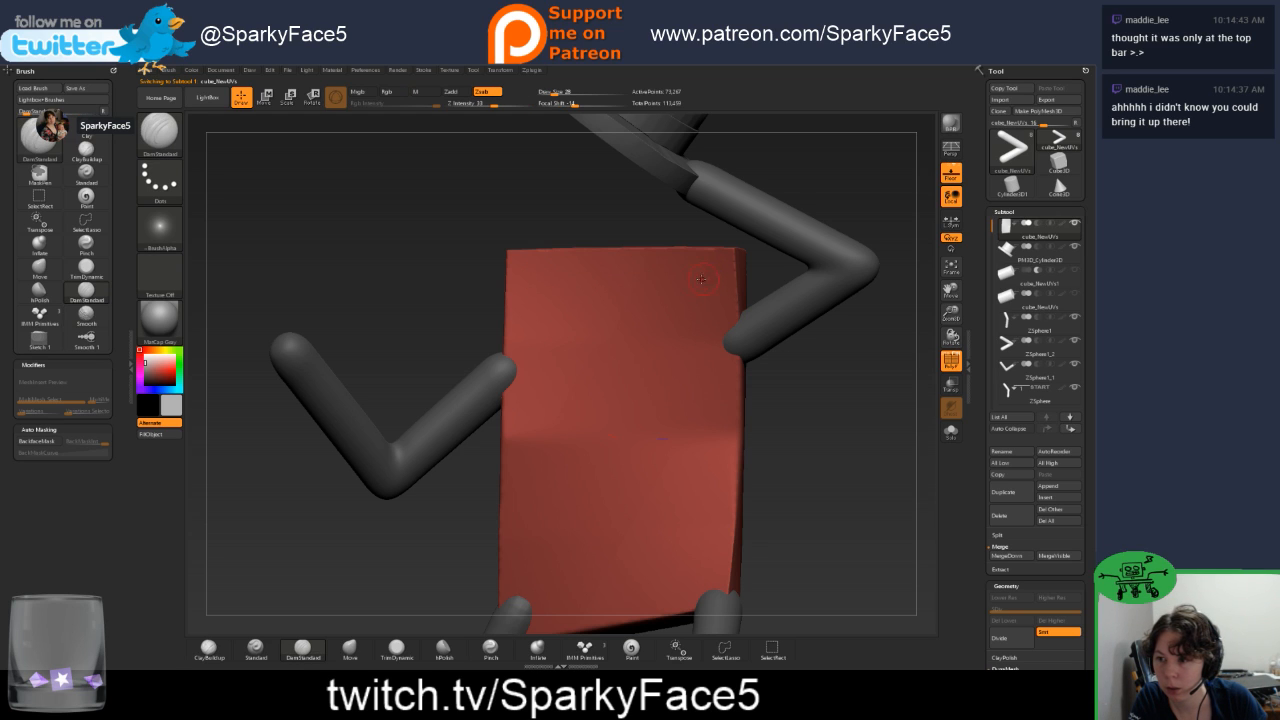
{"action": "left_click_drag", "start_coordinate": [708, 277], "coordinate": [615, 279]}
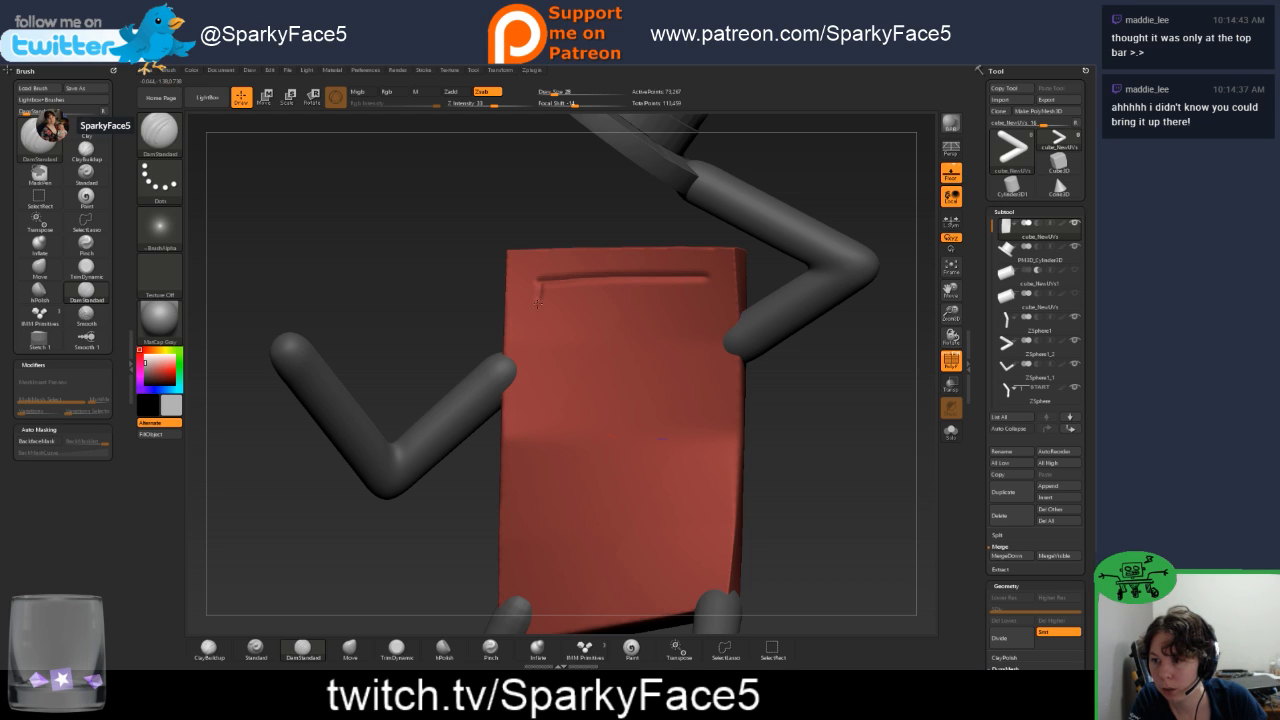
{"action": "key", "text": "ctrl+z"}
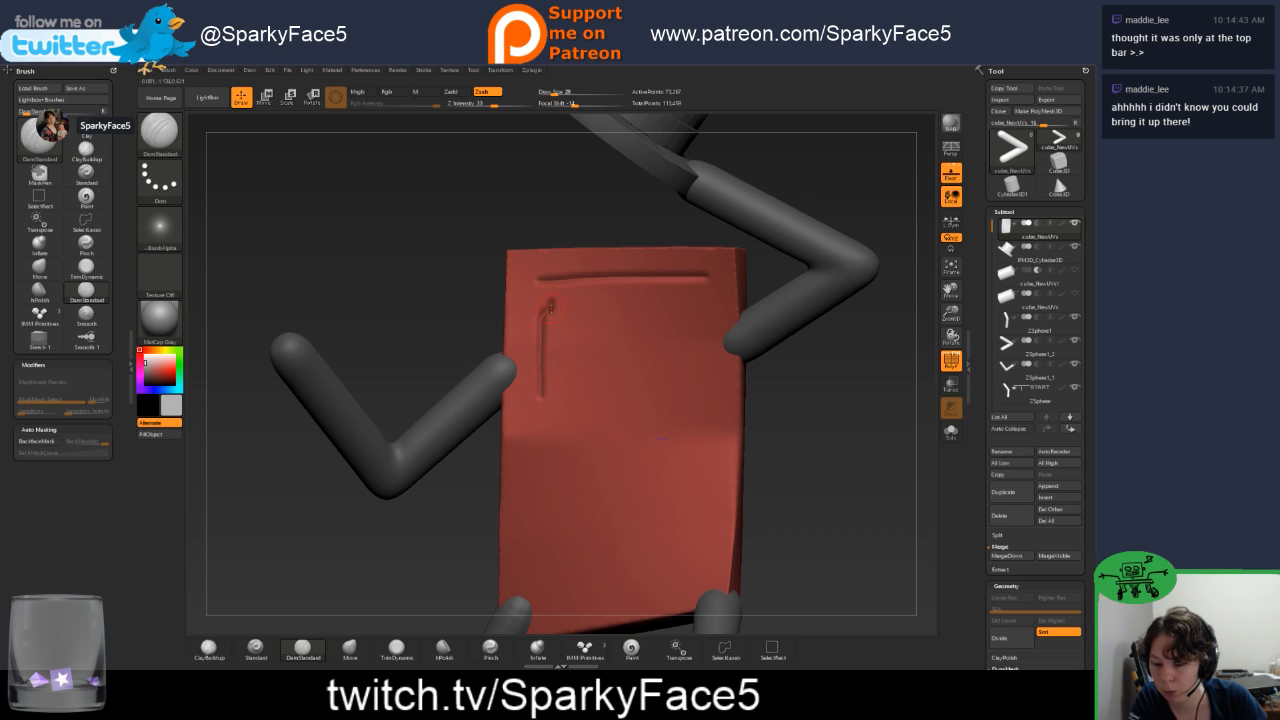
{"action": "key", "text": "ctrl+z"}
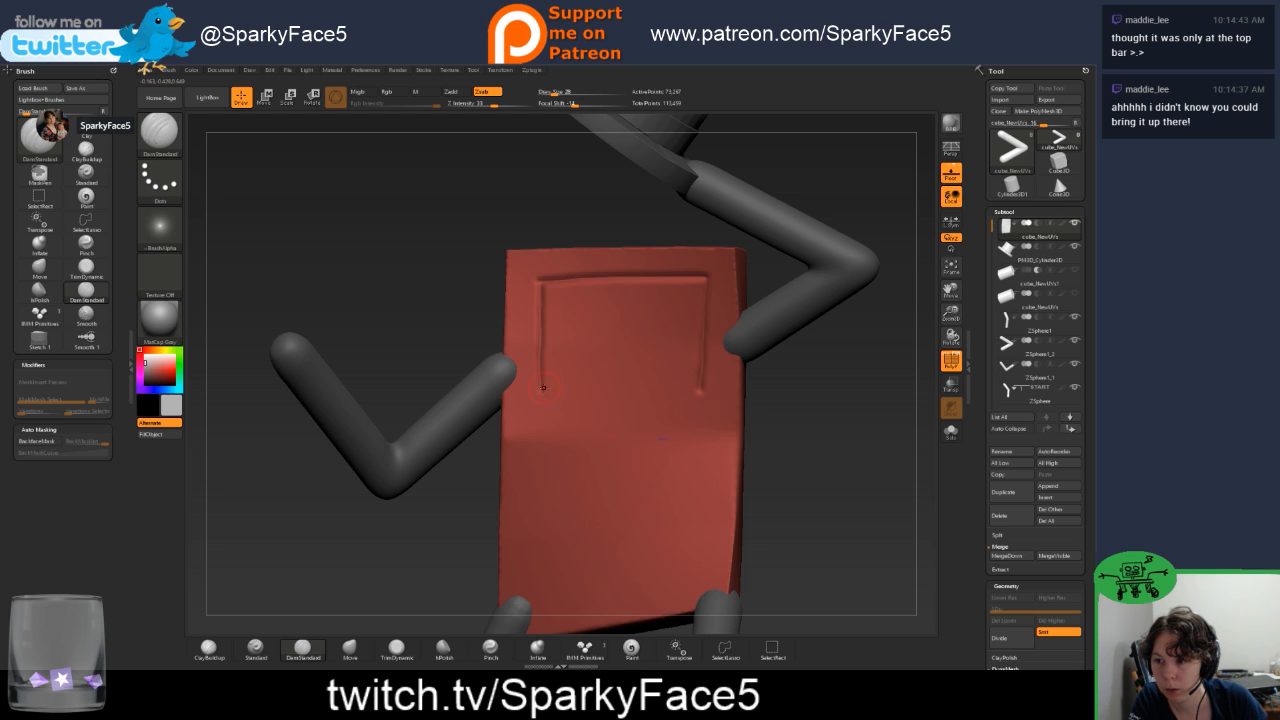
{"action": "left_click_drag", "start_coordinate": [595, 392], "coordinate": [697, 391]}
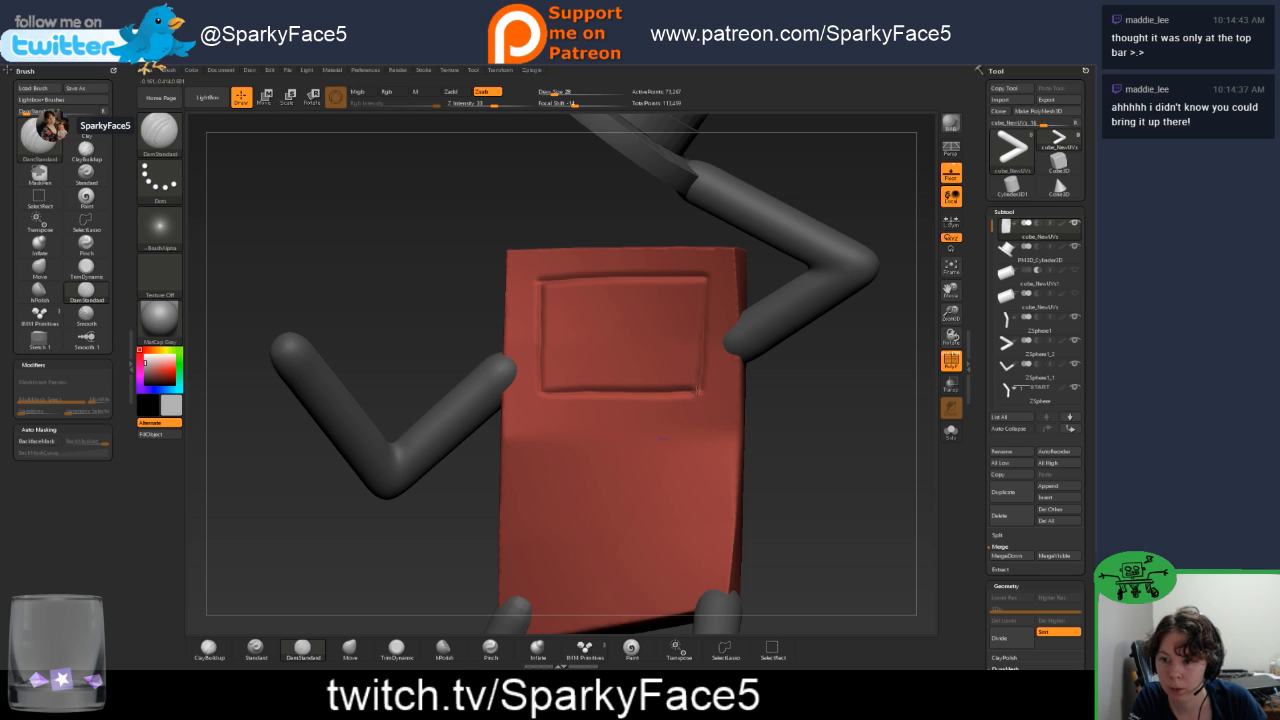
{"action": "left_click_drag", "start_coordinate": [835, 431], "coordinate": [763, 414]}
{"action": "key", "text": "f"}
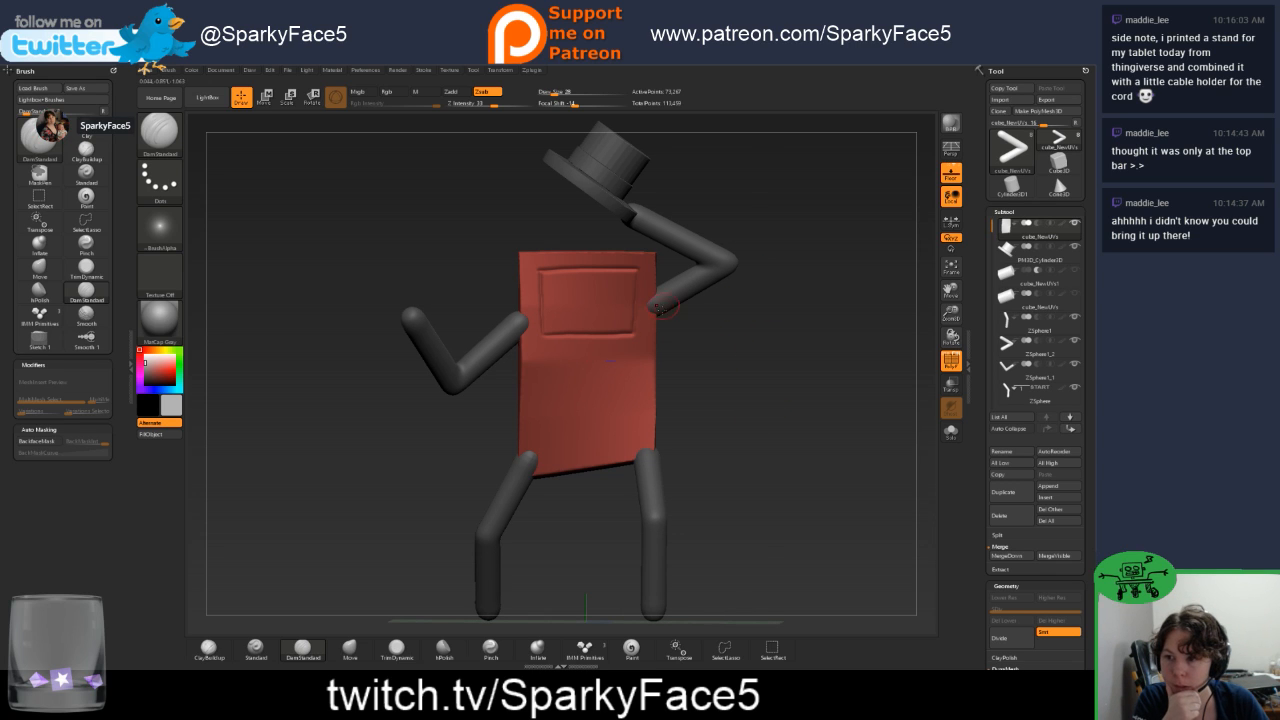
Append a Cube3D as a new subtool on the character's torso.
{"action": "left_click_drag", "start_coordinate": [701, 372], "coordinate": [704, 322]}
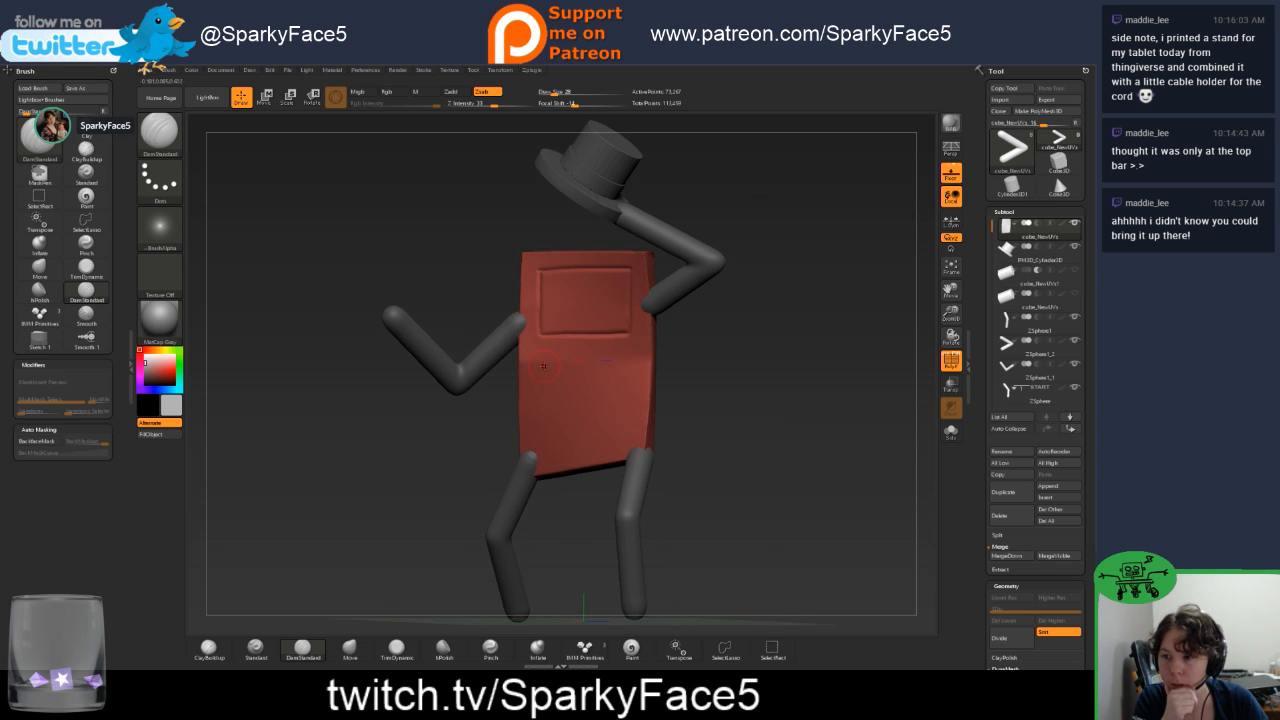
{"action": "left_click", "coordinate": [1046, 499]}
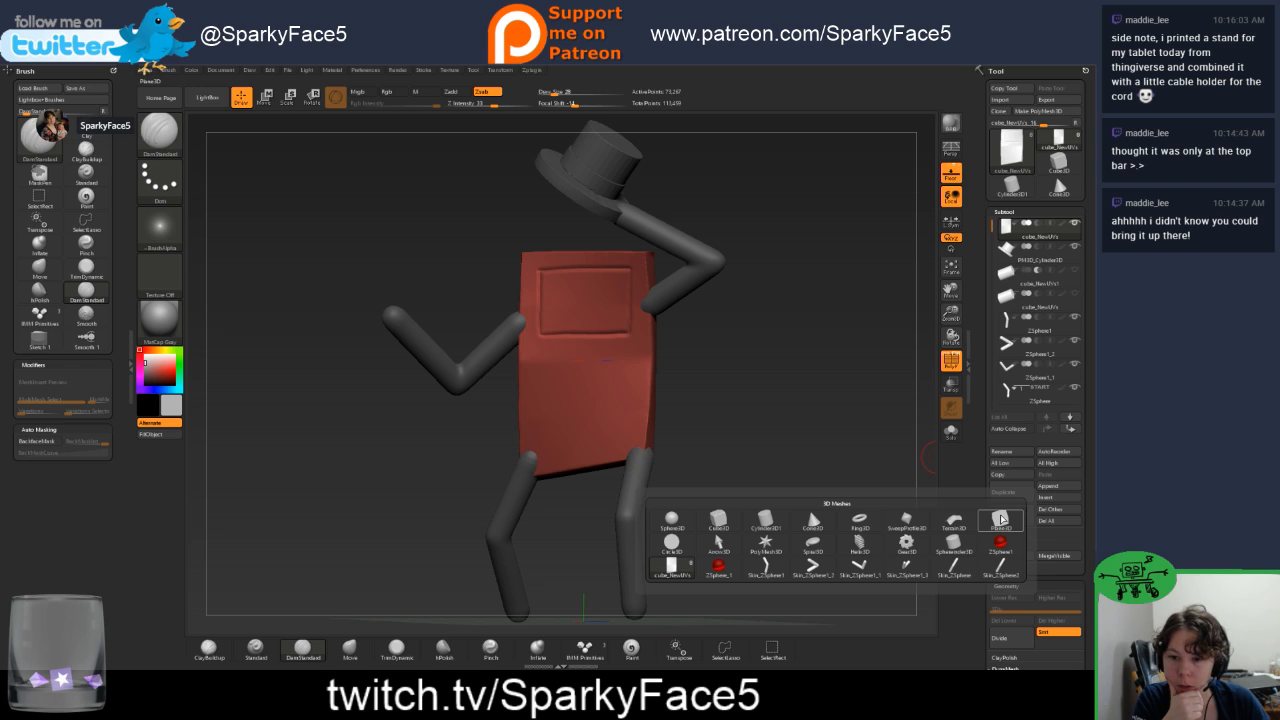
{"action": "left_click", "coordinate": [717, 522]}
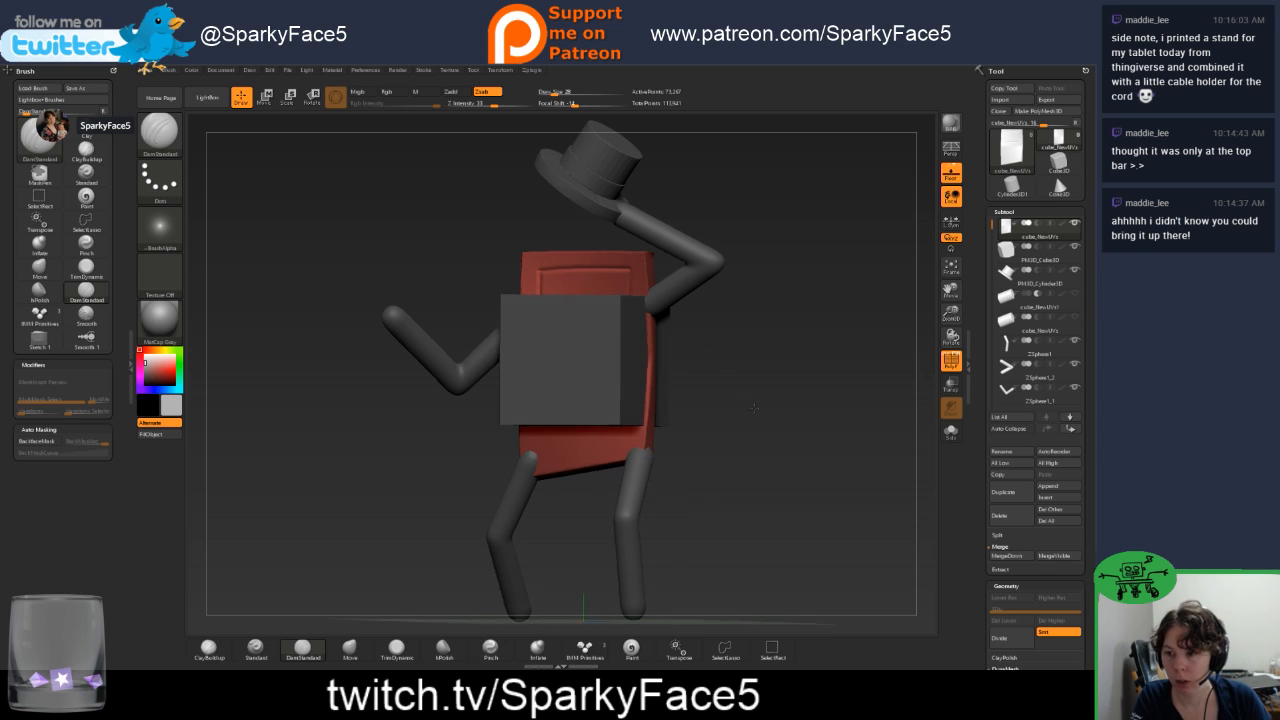
{"action": "left_click_drag", "start_coordinate": [726, 404], "coordinate": [746, 369]}
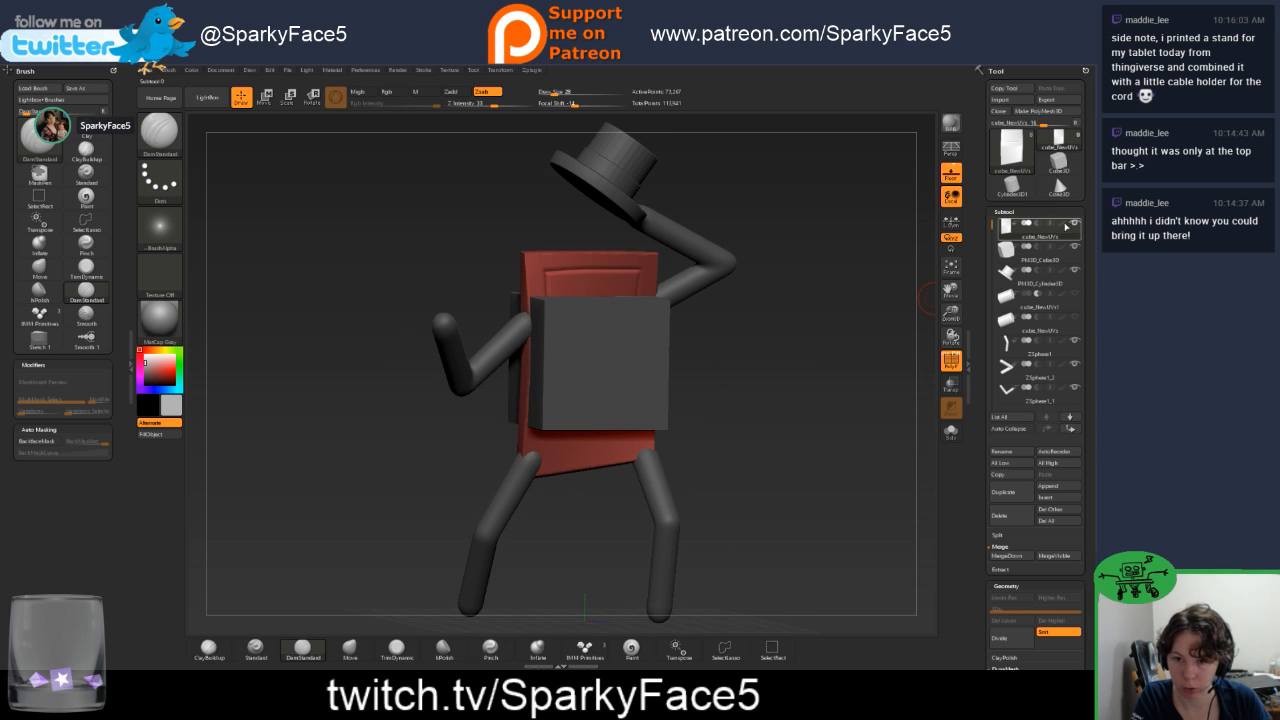
Make the appended cube active, hide all other subtools, and show its polygon wireframe.
{"action": "left_click", "coordinate": [1071, 248]}
{"action": "left_click", "coordinate": [1071, 250]}
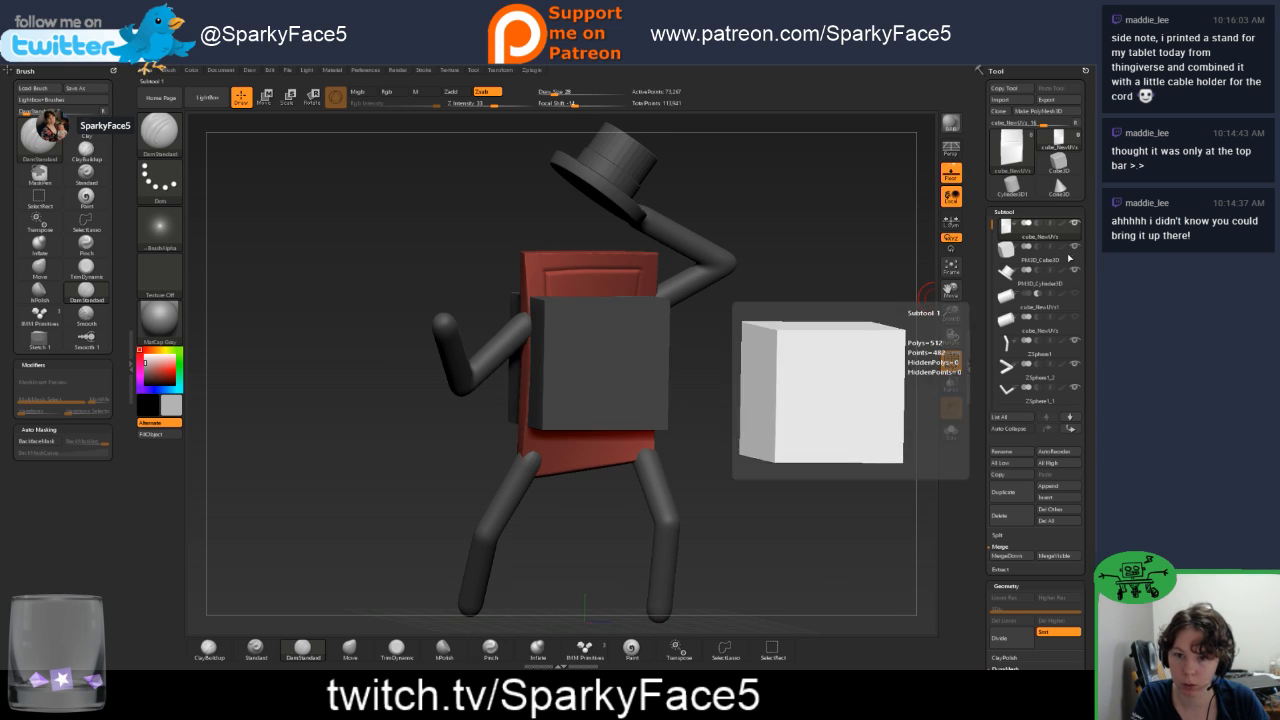
{"action": "left_click", "coordinate": [1075, 253]}
{"action": "left_click", "coordinate": [1075, 248]}
{"action": "left_click_drag", "start_coordinate": [760, 369], "coordinate": [796, 381]}
{"action": "left_click", "coordinate": [952, 361]}
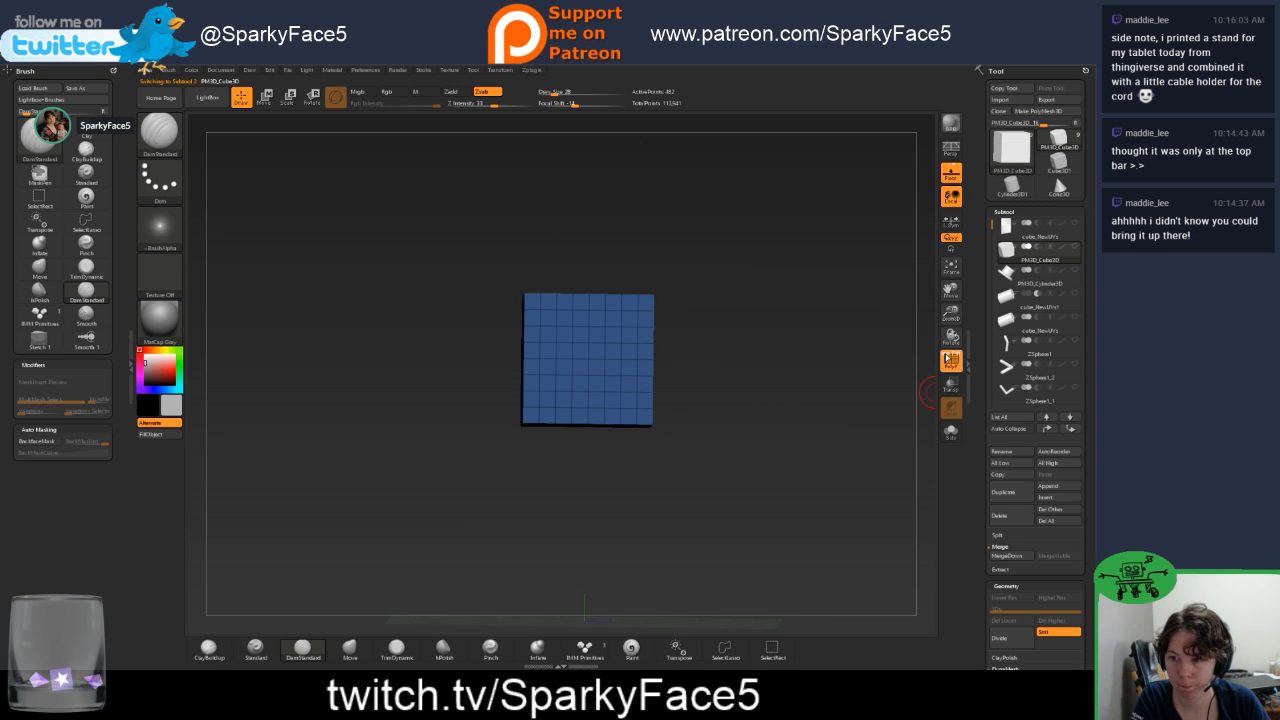
Scale the cube down uniformly with the transform gizmo.
{"action": "left_click_drag", "start_coordinate": [731, 360], "coordinate": [726, 411]}
{"action": "key", "text": "w"}
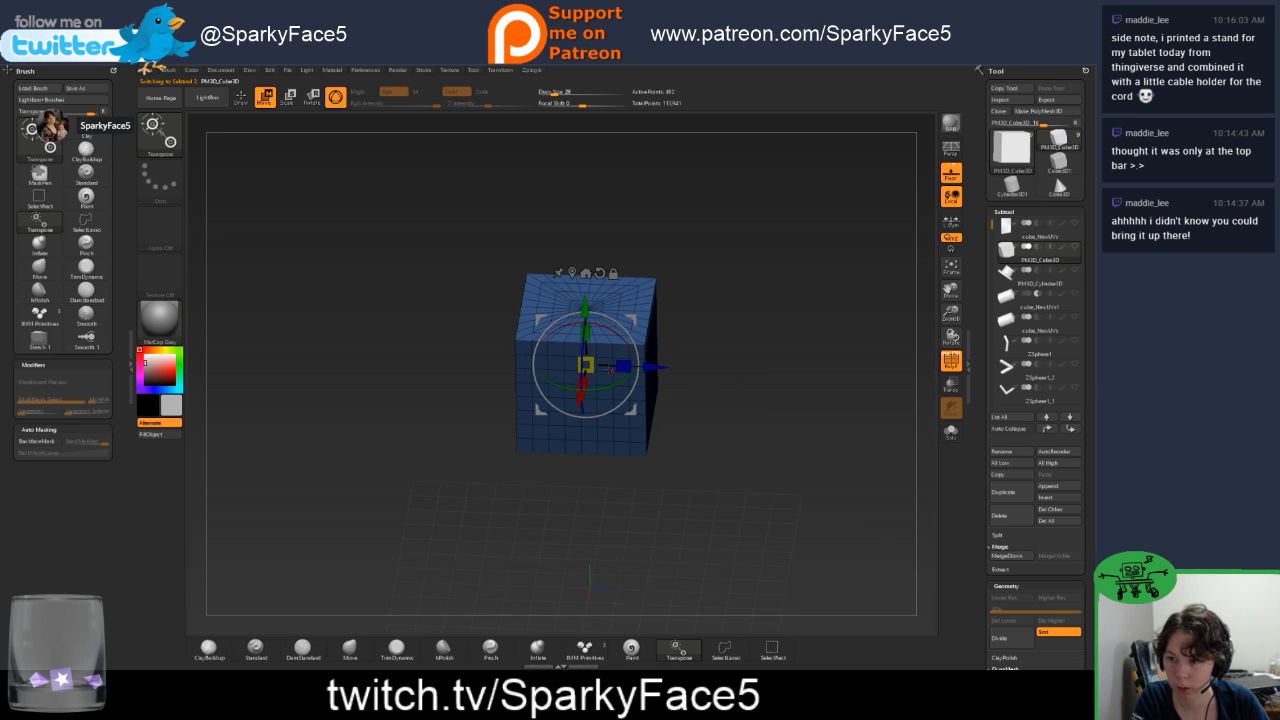
{"action": "mouse_move", "coordinate": [585, 365]}
{"action": "left_mouse_down"}
{"action": "mouse_move", "coordinate": [705, 362]}
{"action": "mouse_move", "coordinate": [704, 323]}
{"action": "left_mouse_up"}
Enlarge the brush and smooth the cube's edges and corners from all sides into a rounded block.
{"action": "key", "text": "q"}
{"action": "key", "text": "s"}
{"action": "mouse_move", "coordinate": [549, 331]}
{"action": "left_mouse_down", "text": "shift"}
{"action": "mouse_move", "coordinate": [596, 333]}
{"action": "mouse_move", "coordinate": [646, 300]}
{"action": "left_mouse_up", "text": "shift"}
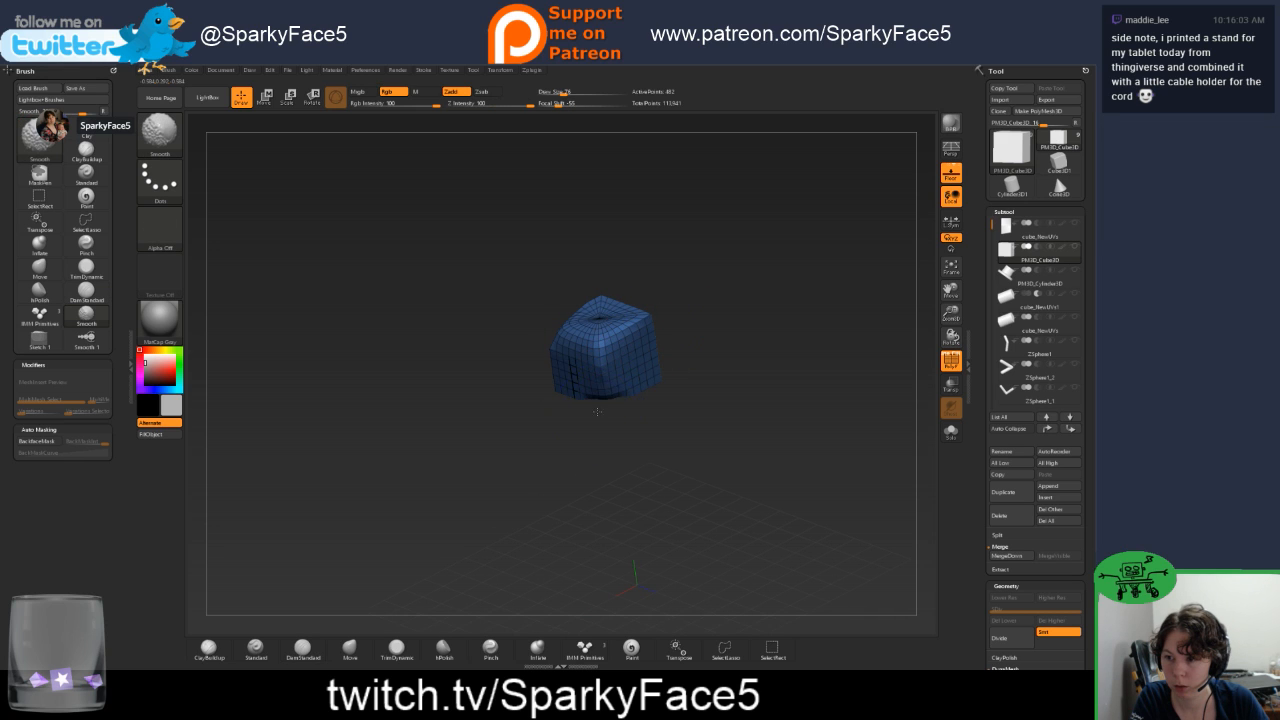
{"action": "left_click_drag", "start_coordinate": [597, 411], "coordinate": [588, 449]}
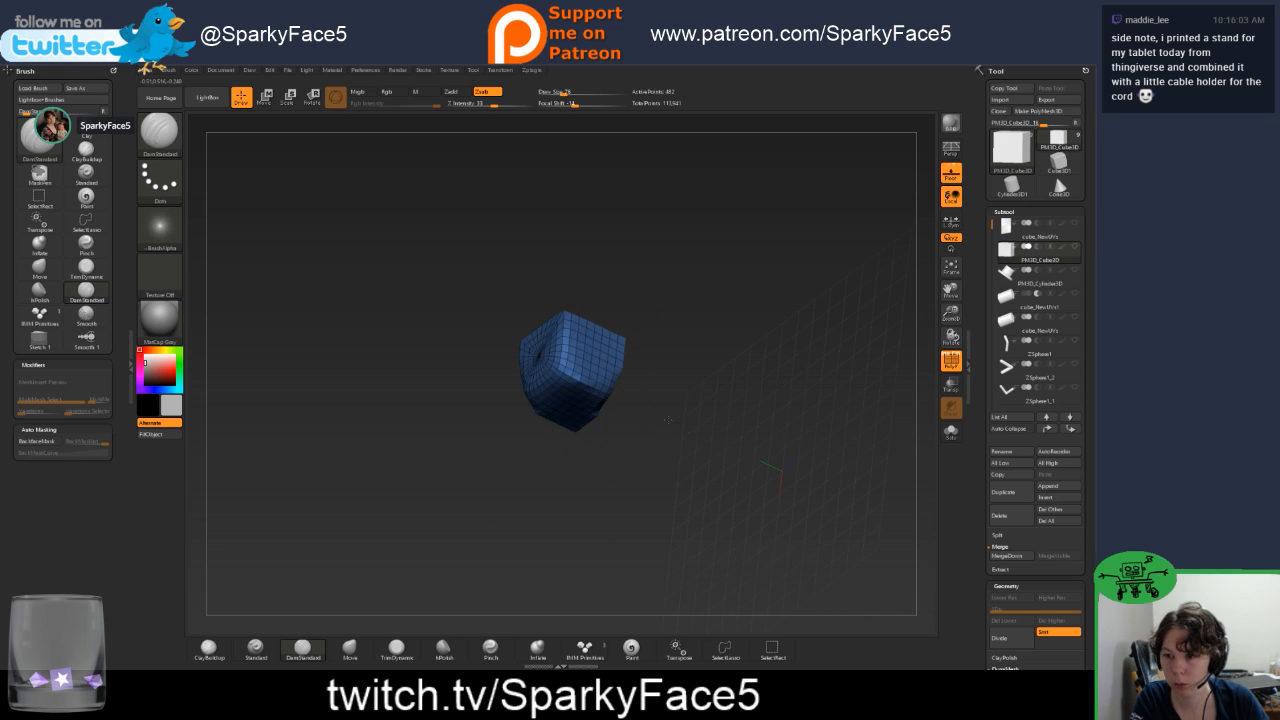
{"action": "left_click_drag", "start_coordinate": [668, 419], "coordinate": [540, 405], "text": "shift"}
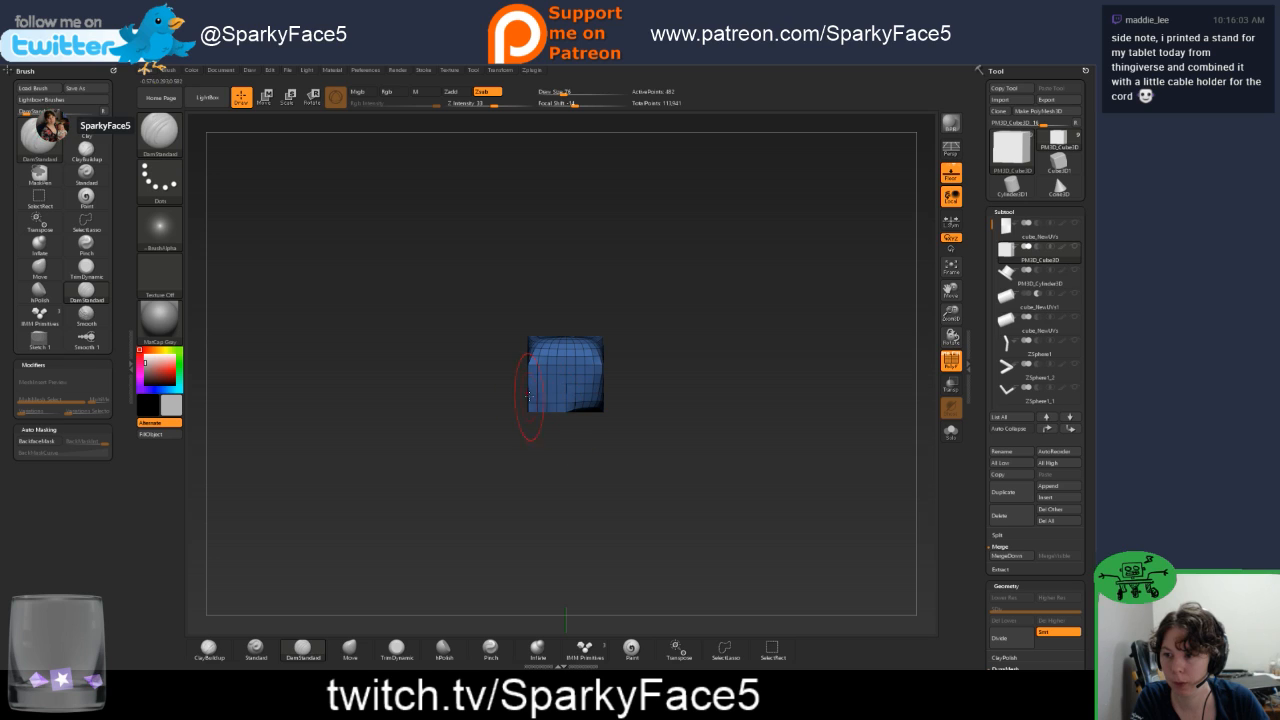
{"action": "left_click_drag", "start_coordinate": [571, 414], "coordinate": [590, 415], "text": "shift"}
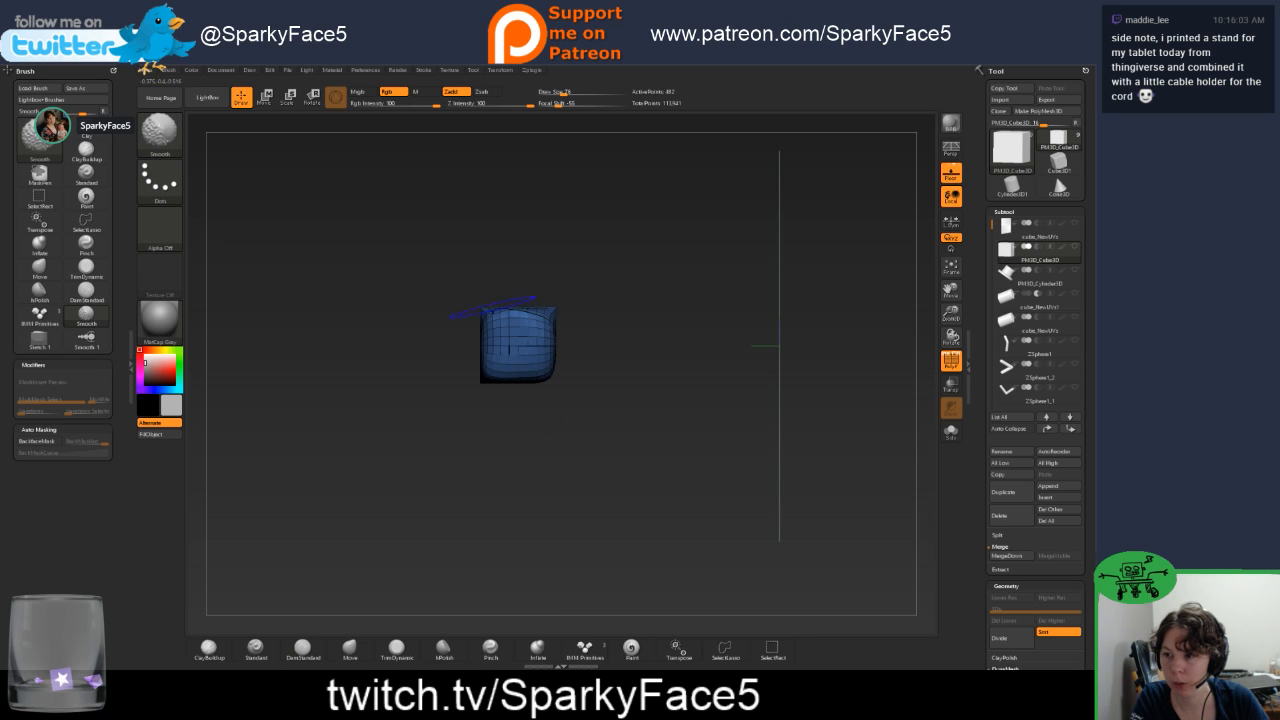
{"action": "left_click_drag", "start_coordinate": [632, 352], "coordinate": [585, 385]}
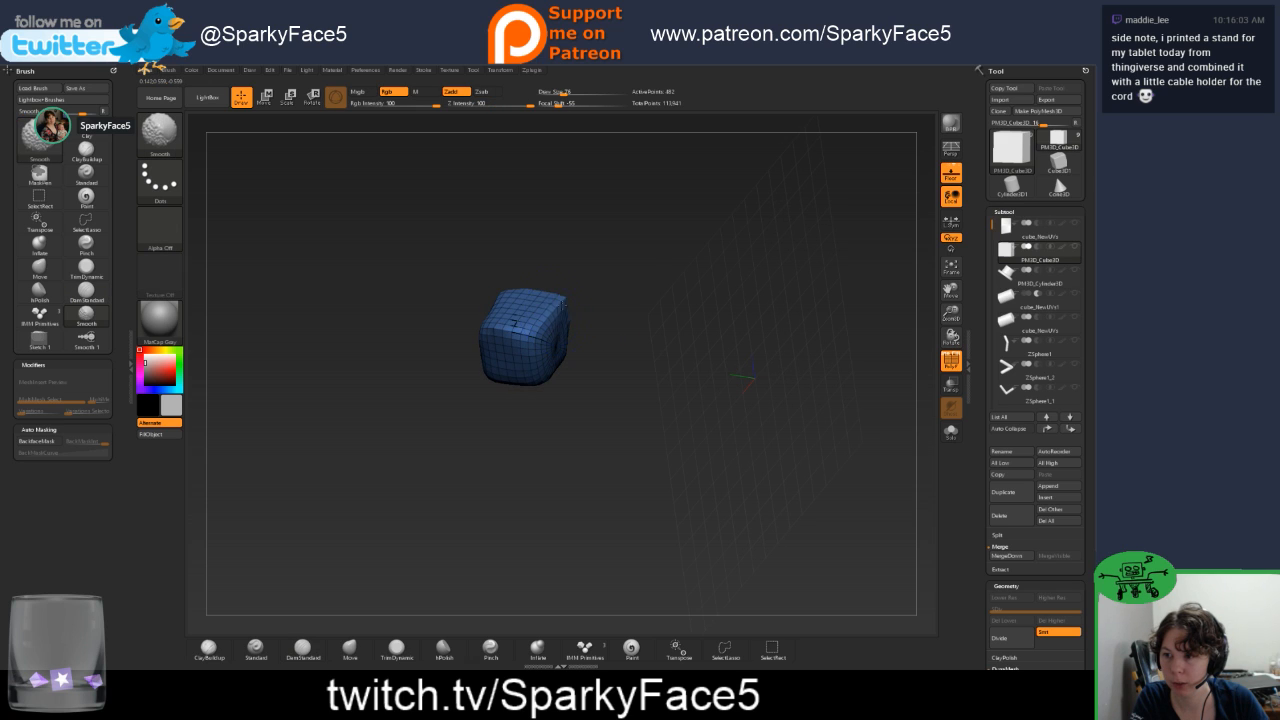
{"action": "left_click_drag", "start_coordinate": [558, 300], "coordinate": [510, 299], "text": "shift"}
{"action": "left_click_drag", "start_coordinate": [590, 400], "coordinate": [635, 350]}
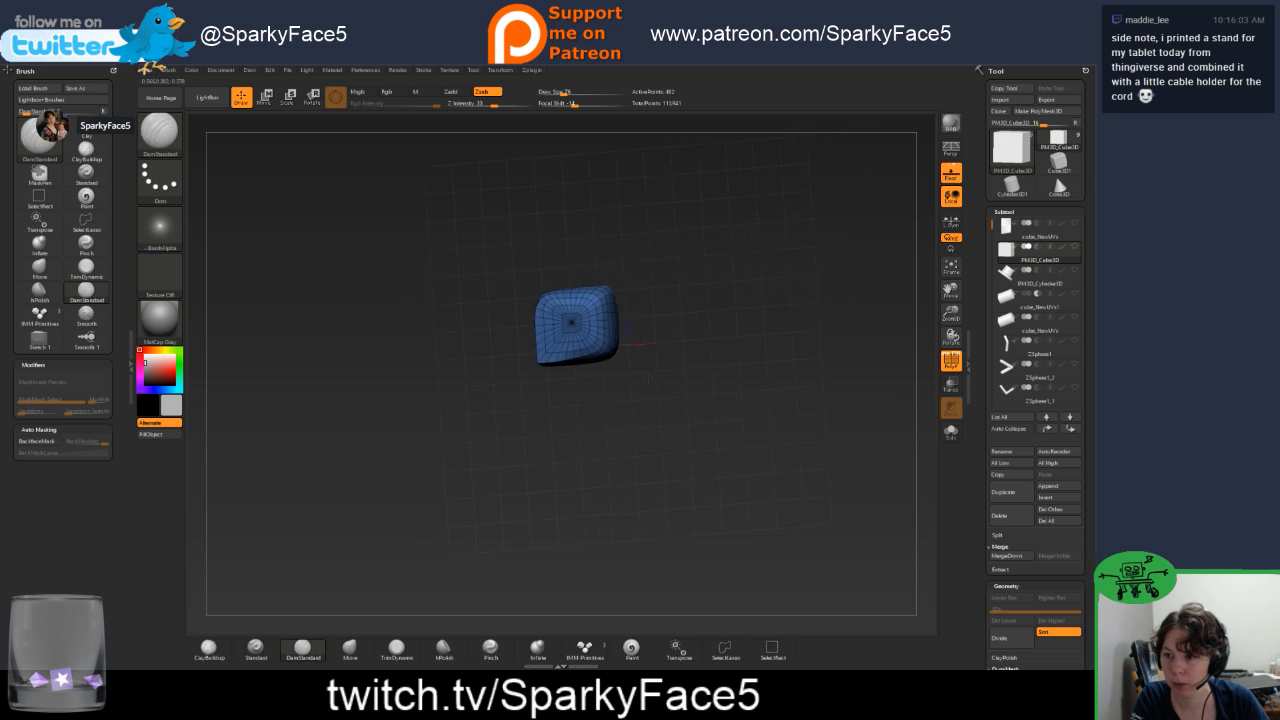
{"action": "mouse_move", "coordinate": [585, 395]}
{"action": "left_mouse_down"}
{"action": "mouse_move", "coordinate": [535, 390]}
{"action": "mouse_move", "coordinate": [675, 351]}
{"action": "mouse_move", "coordinate": [661, 361]}
{"action": "left_mouse_up"}
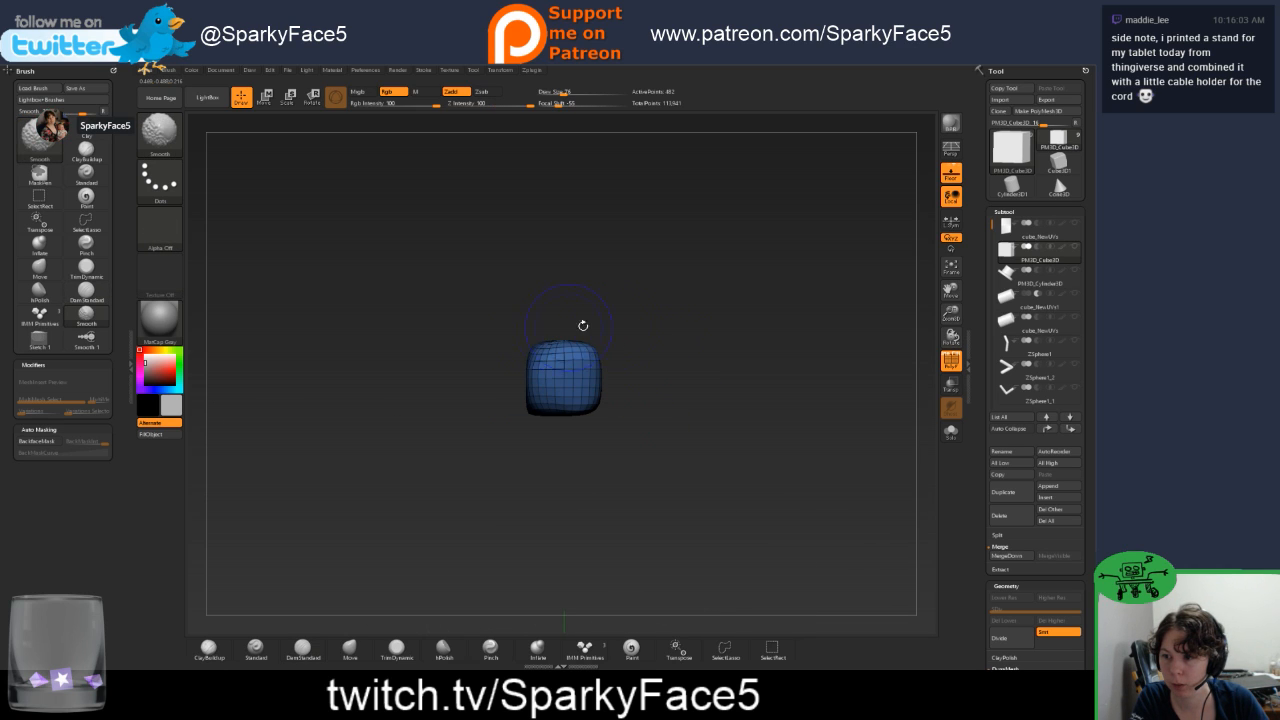
{"action": "left_click_drag", "start_coordinate": [583, 329], "coordinate": [664, 352]}
{"action": "key", "text": "shift"}
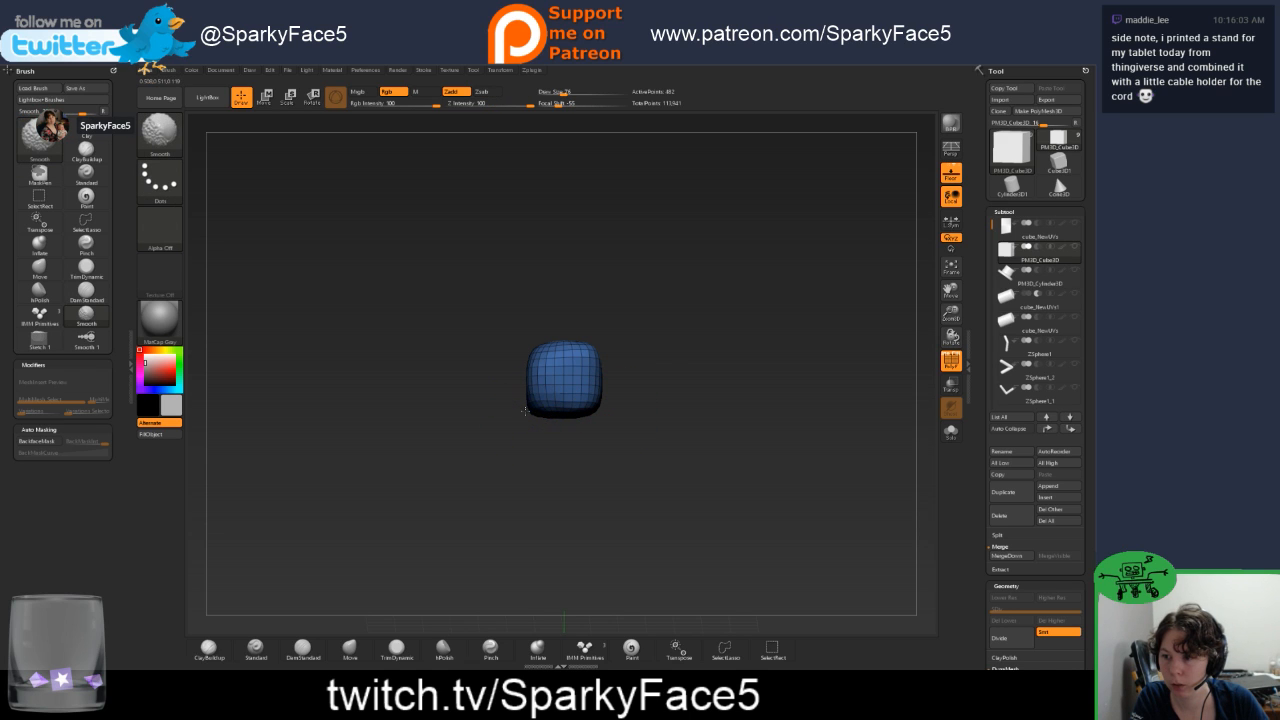
{"action": "mouse_move", "coordinate": [520, 405]}
{"action": "left_mouse_down"}
{"action": "mouse_move", "coordinate": [674, 400]}
{"action": "mouse_move", "coordinate": [613, 382]}
{"action": "left_mouse_up"}
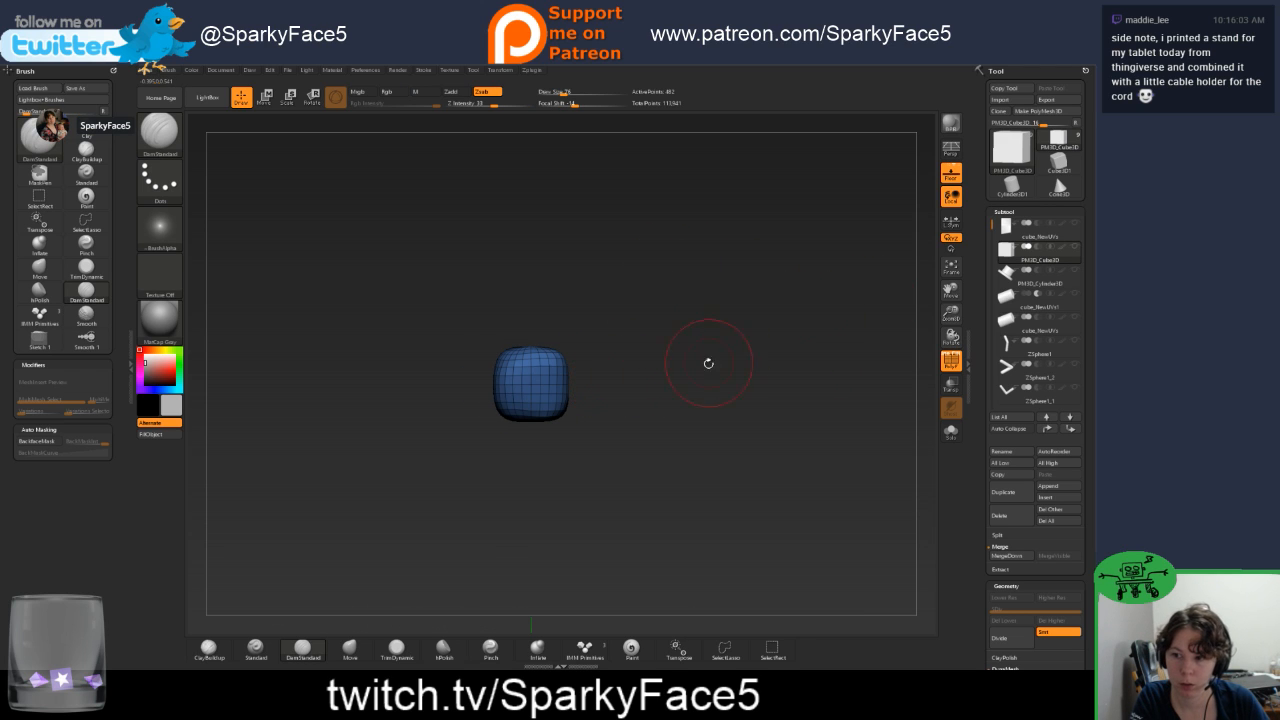
{"action": "left_click_drag", "start_coordinate": [708, 363], "coordinate": [620, 374]}
{"action": "key", "text": "shift"}
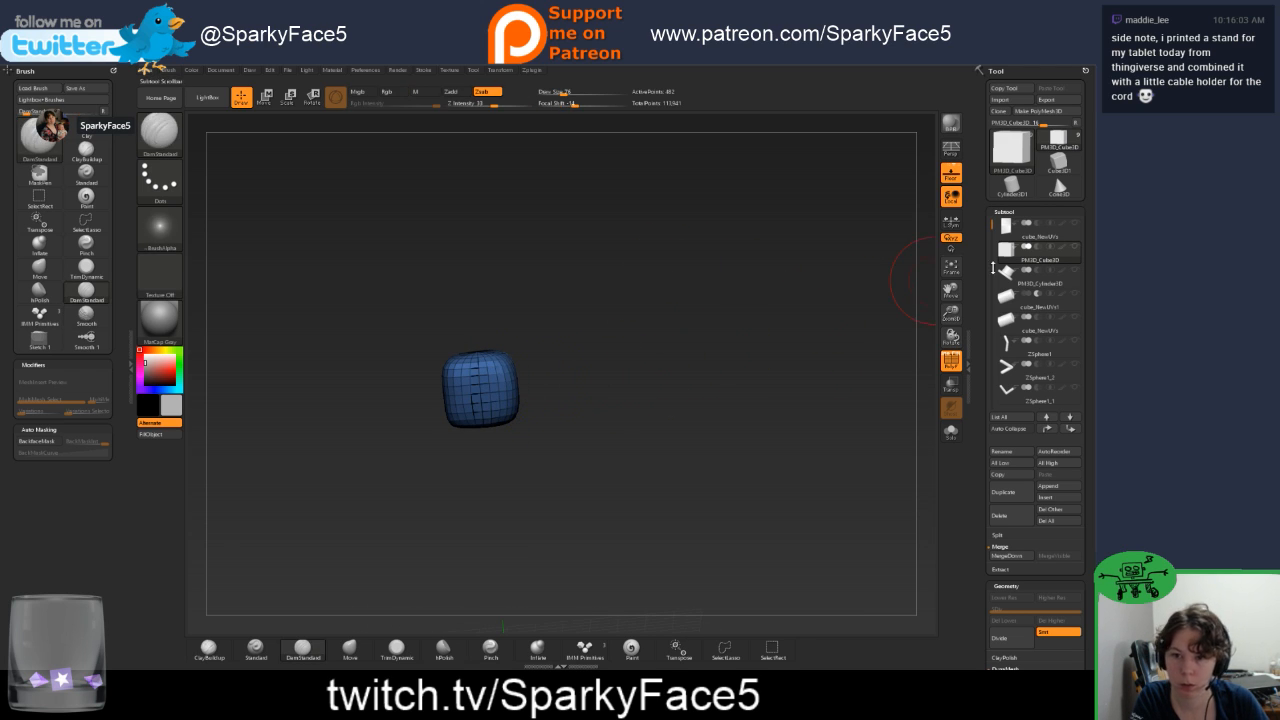
Unhide the other subtools, scale the rounded cube to a small button, and place it below the torso panel's left edge.
{"action": "left_click", "coordinate": [1075, 248]}
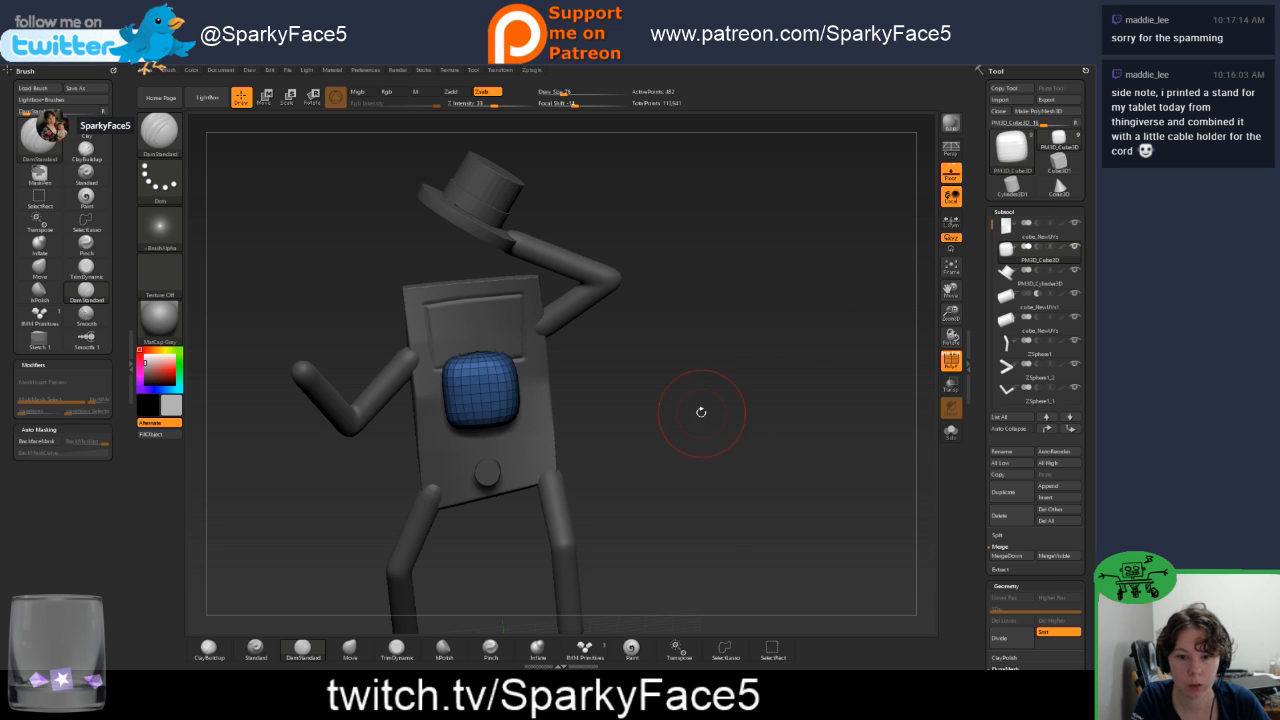
{"action": "left_click_drag", "start_coordinate": [698, 406], "coordinate": [703, 371]}
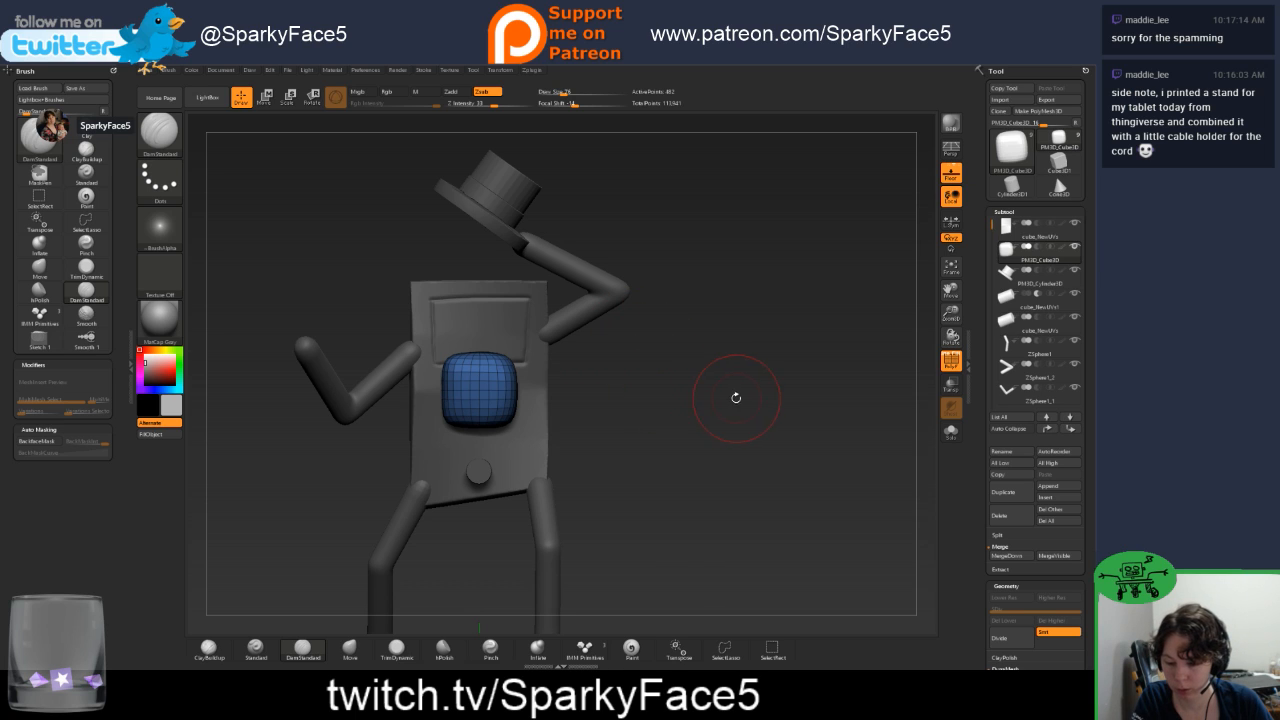
{"action": "key", "text": "w"}
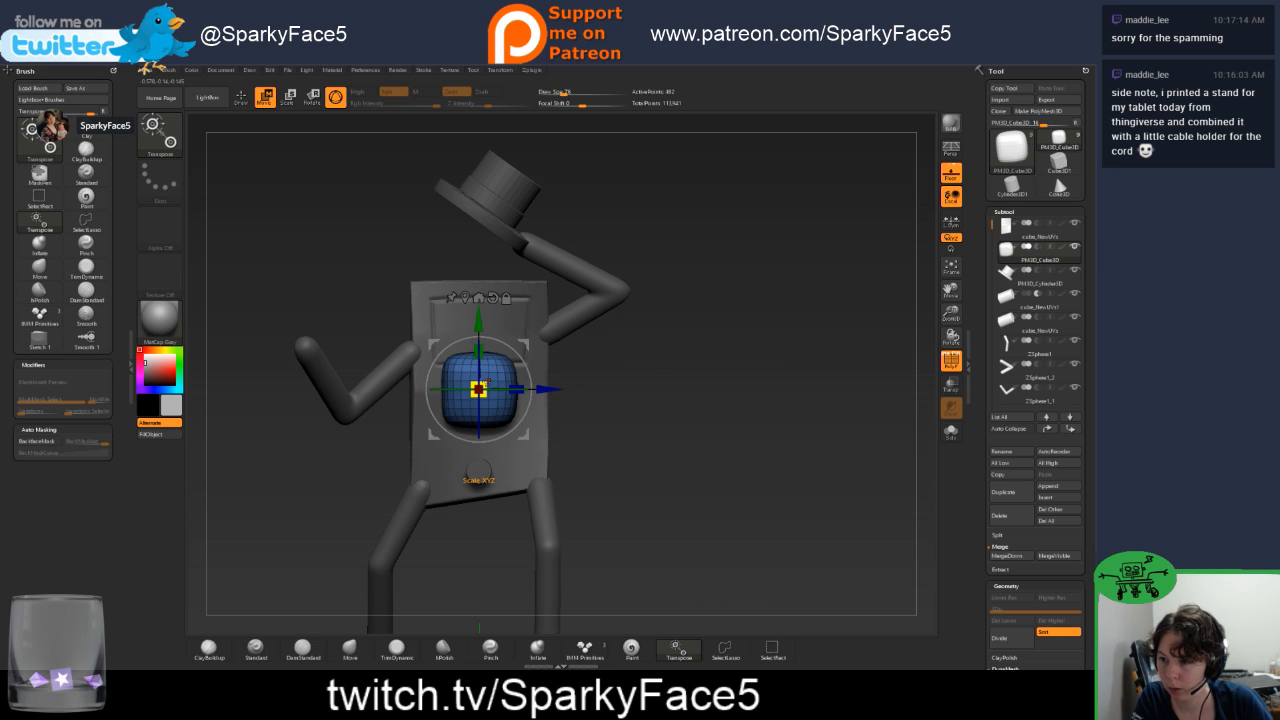
{"action": "left_click_drag", "start_coordinate": [480, 388], "coordinate": [456, 403]}
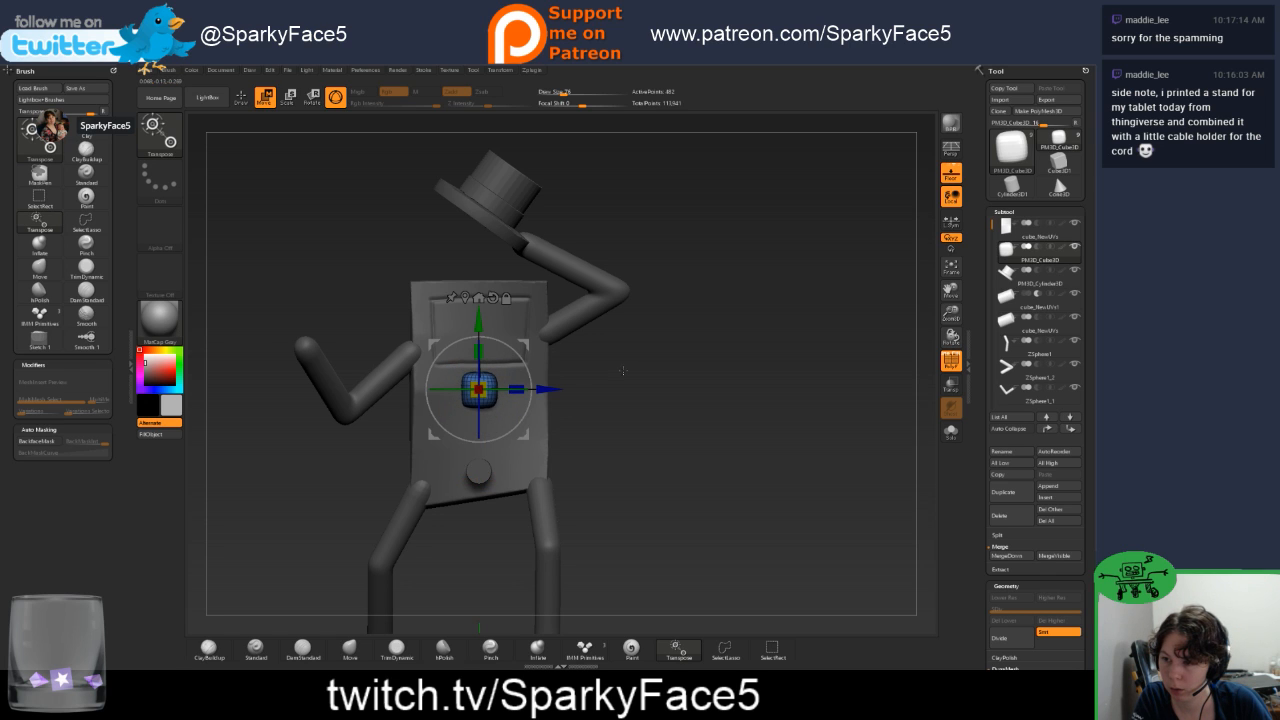
{"action": "mouse_move", "coordinate": [622, 371]}
{"action": "left_mouse_down"}
{"action": "mouse_move", "coordinate": [545, 373]}
{"action": "mouse_move", "coordinate": [612, 372]}
{"action": "left_mouse_up"}
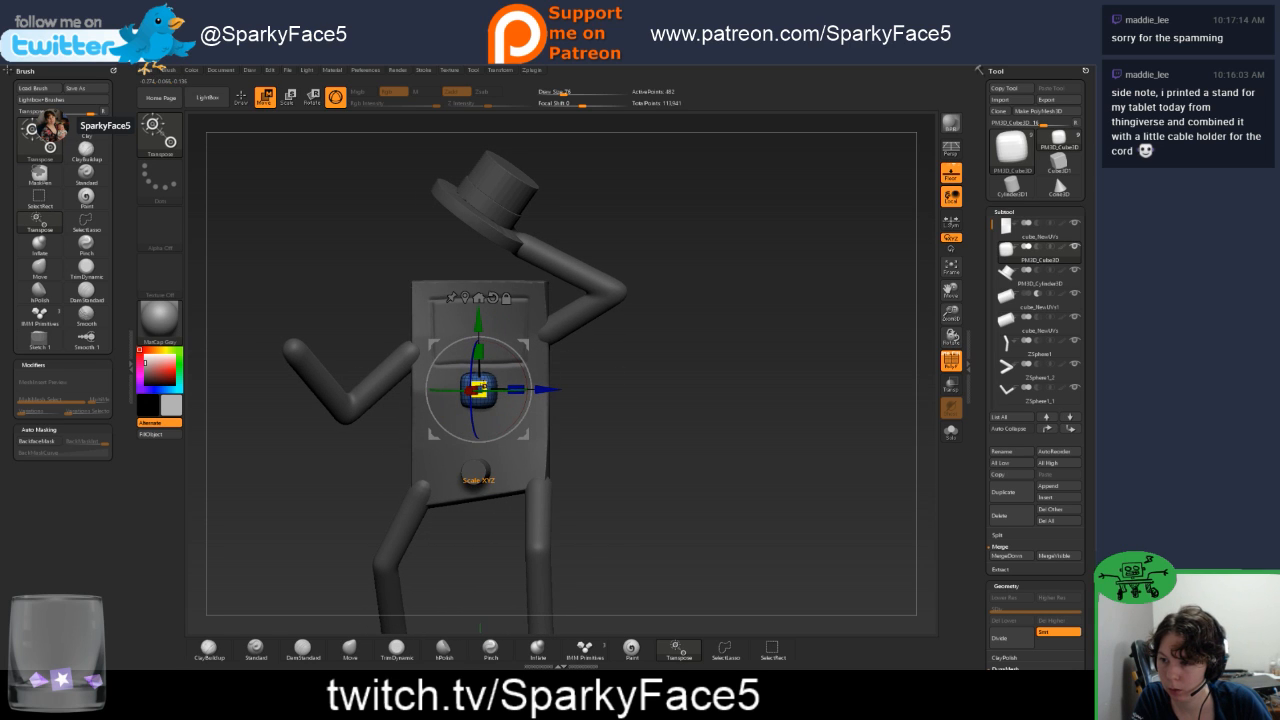
{"action": "left_click_drag", "start_coordinate": [480, 388], "coordinate": [447, 390]}
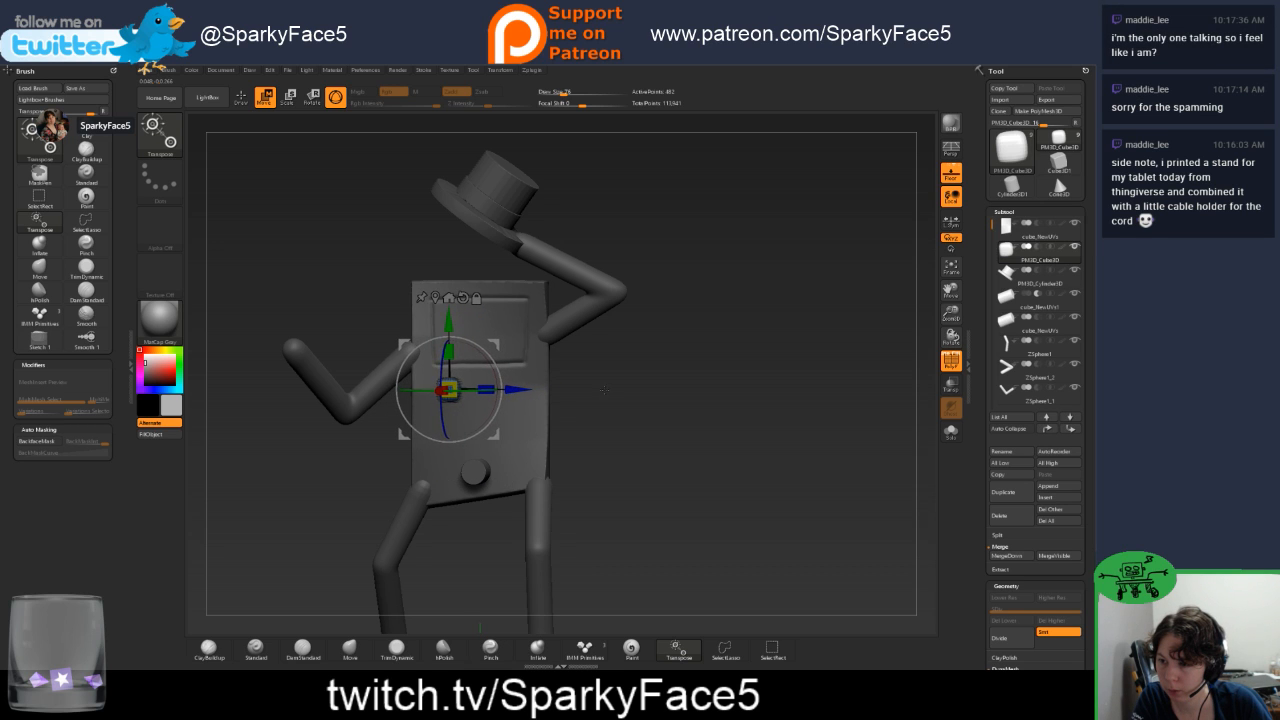
Duplicate the button twice across the torso to form an evenly spaced row of three.
{"action": "mouse_move", "coordinate": [600, 390]}
{"action": "left_mouse_down"}
{"action": "mouse_move", "coordinate": [570, 392]}
{"action": "mouse_move", "coordinate": [625, 390]}
{"action": "mouse_move", "coordinate": [602, 390]}
{"action": "mouse_move", "coordinate": [613, 391]}
{"action": "left_mouse_up"}
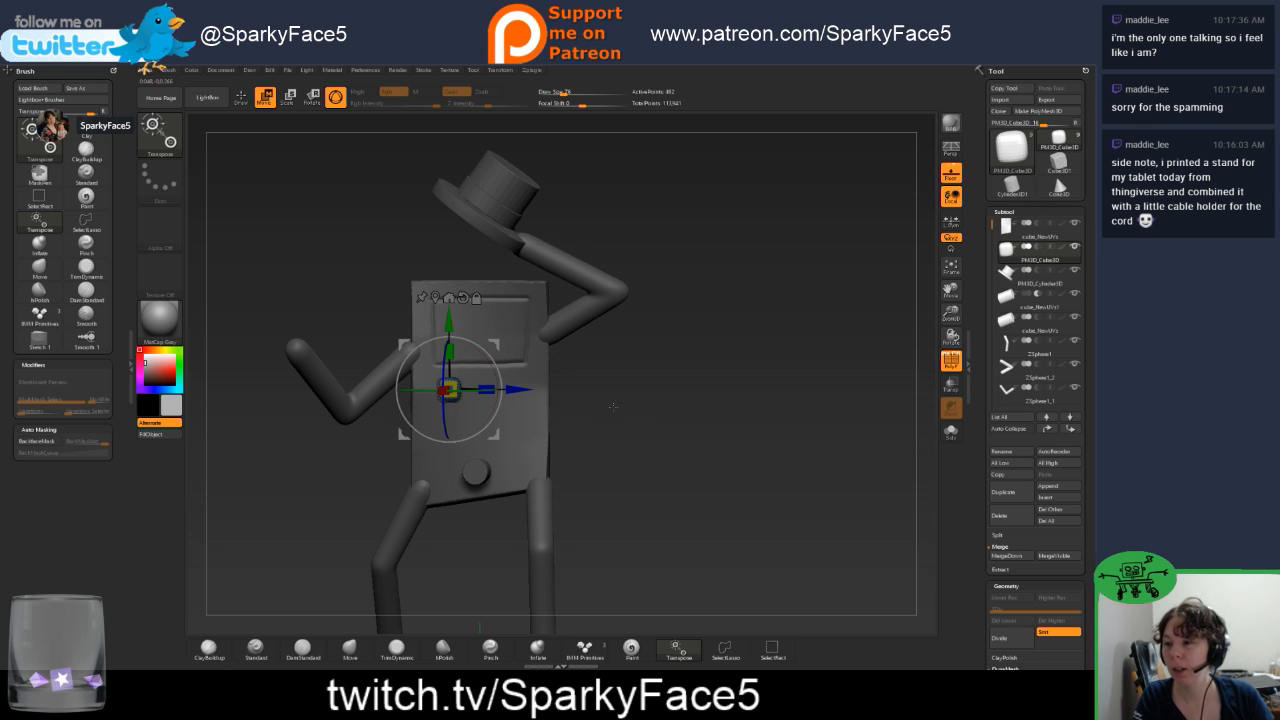
{"action": "left_click_drag", "start_coordinate": [613, 406], "coordinate": [611, 412]}
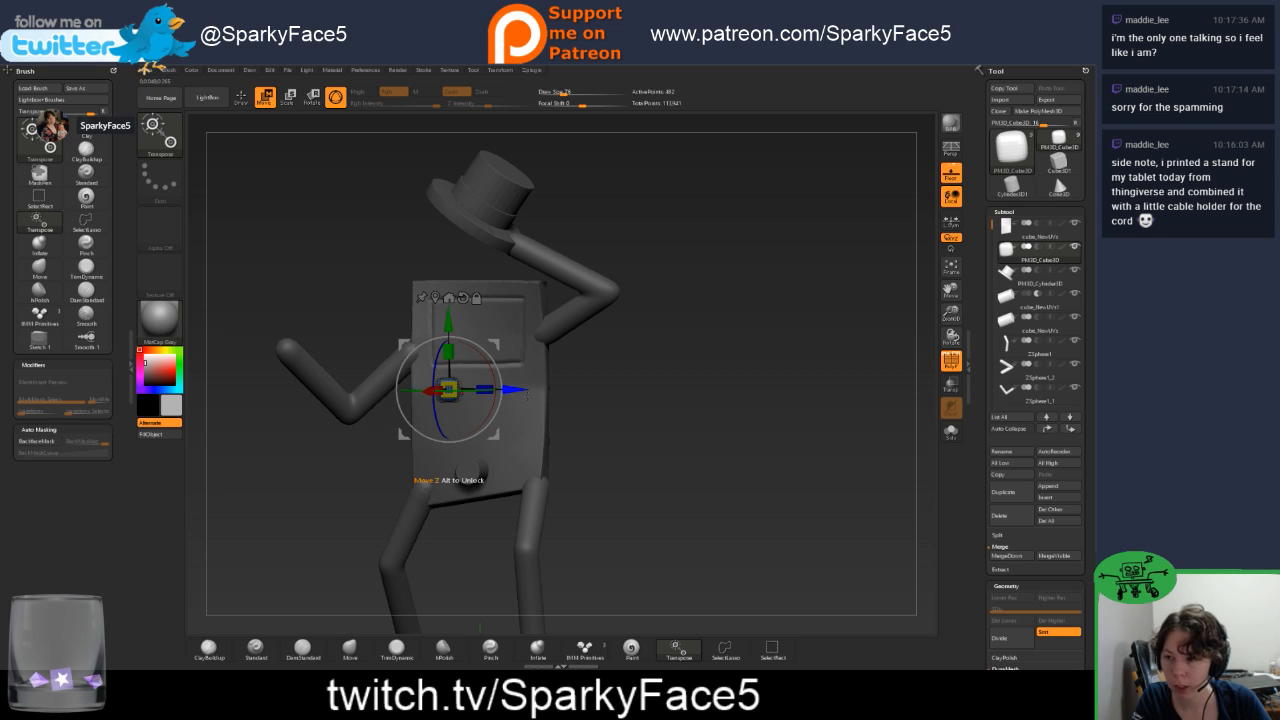
{"action": "left_click_drag", "start_coordinate": [503, 402], "coordinate": [576, 387]}
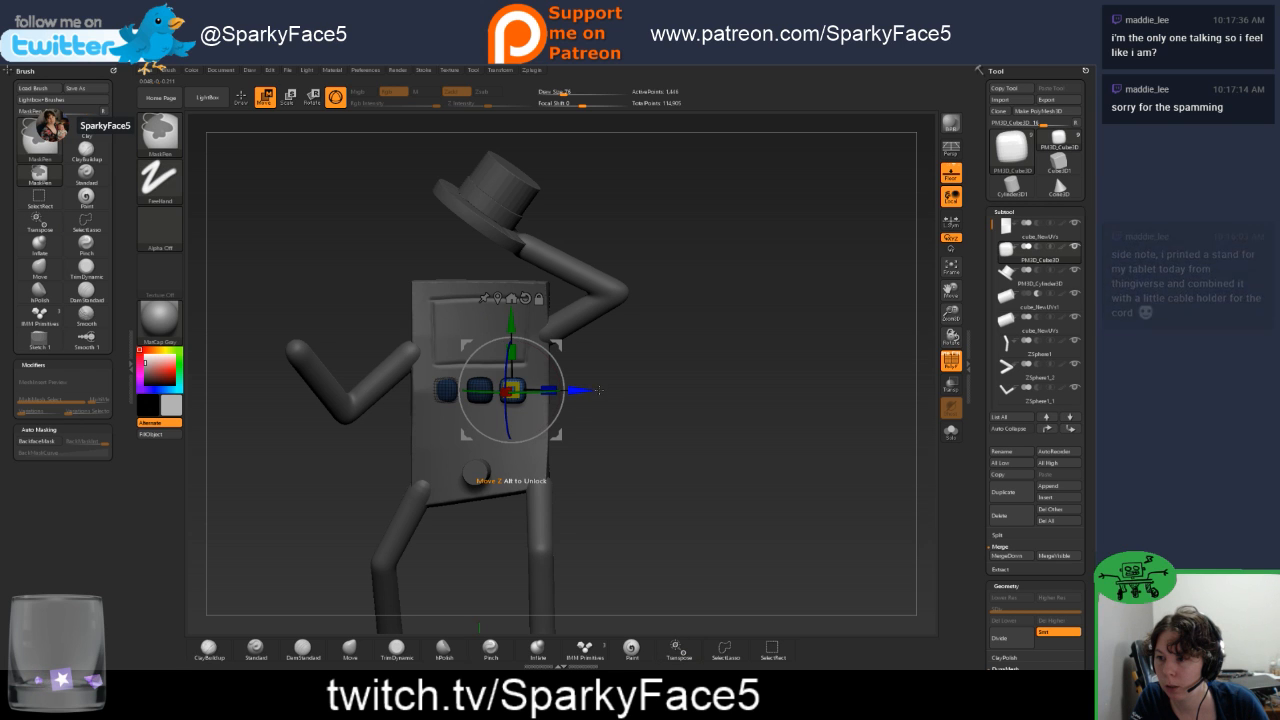
Raise the button row slightly and duplicate it down the torso to build a keypad of three columns by four rows.
{"action": "left_click_drag", "start_coordinate": [636, 398], "coordinate": [637, 364]}
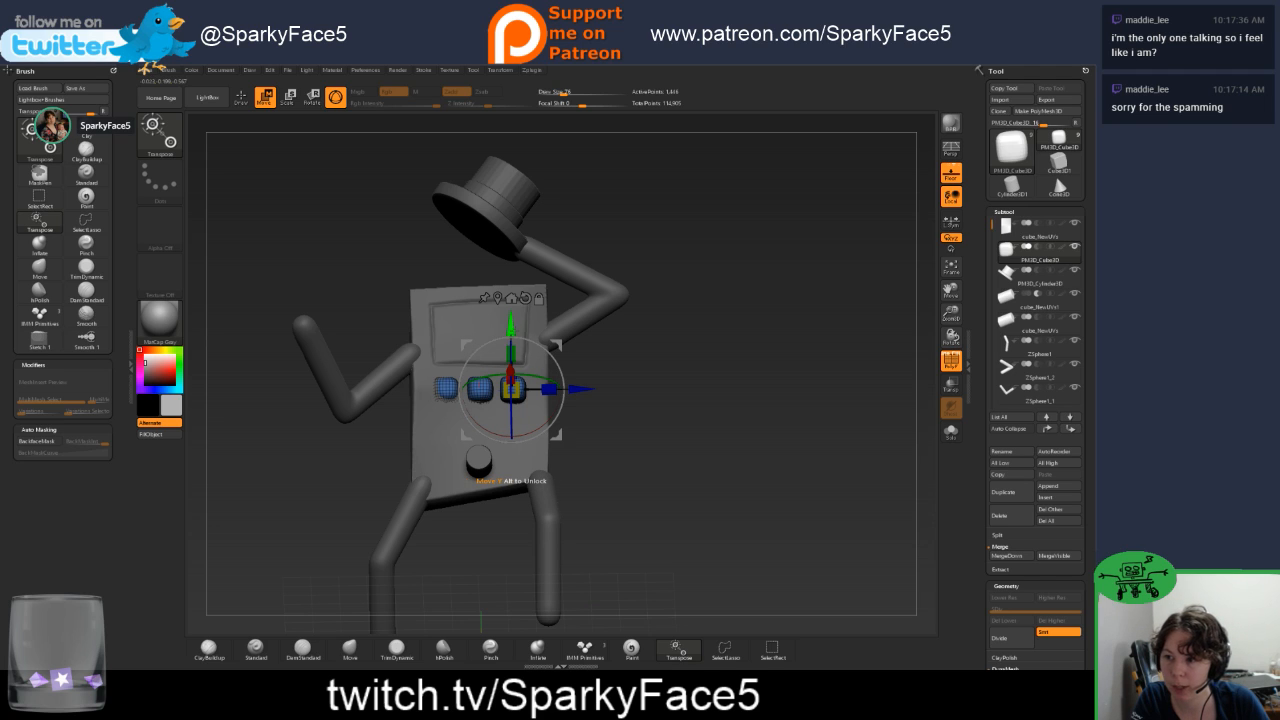
{"action": "left_click_drag", "start_coordinate": [511, 330], "coordinate": [511, 330]}
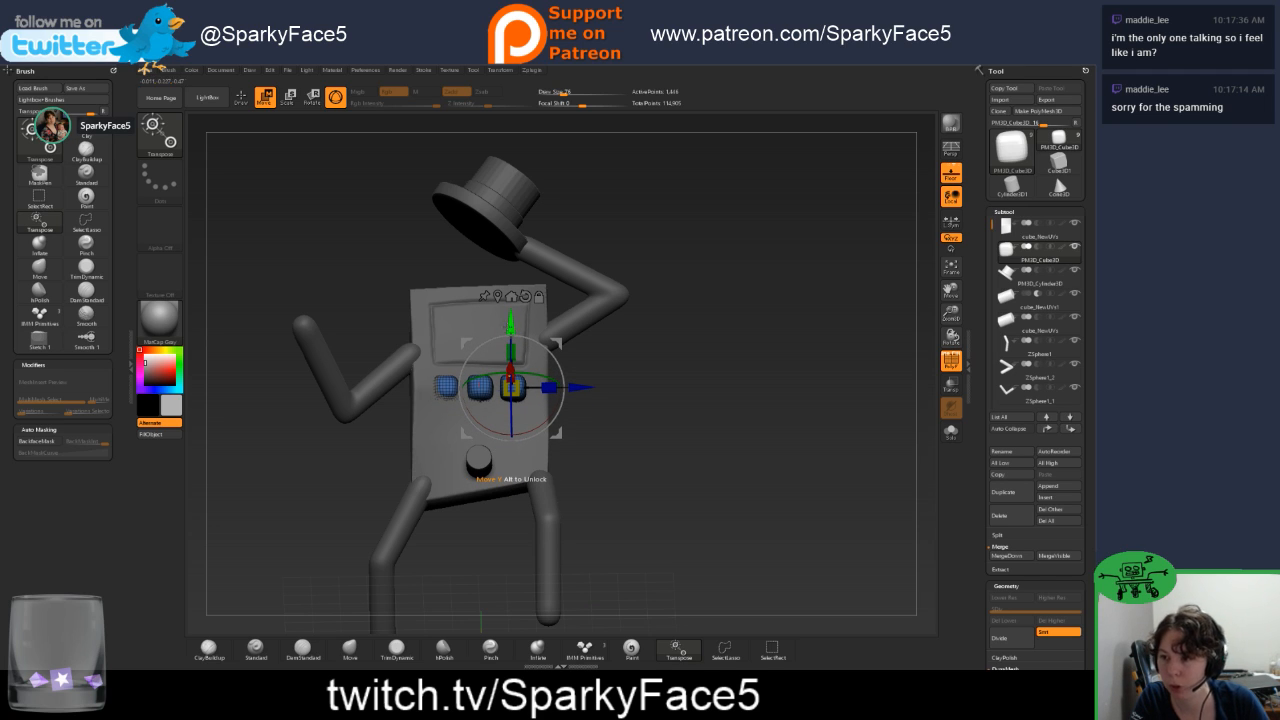
{"action": "left_click_drag", "start_coordinate": [511, 330], "coordinate": [511, 387], "text": "ctrl"}
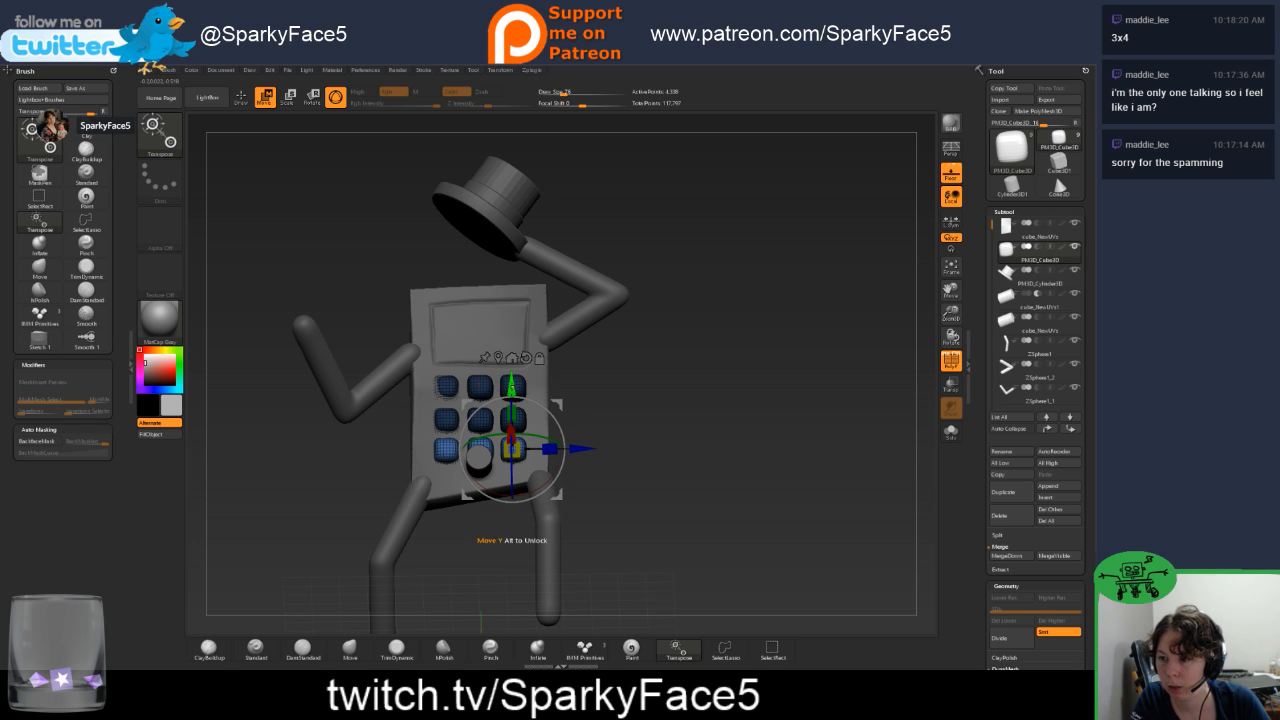
{"action": "left_click_drag", "start_coordinate": [512, 388], "coordinate": [512, 416]}
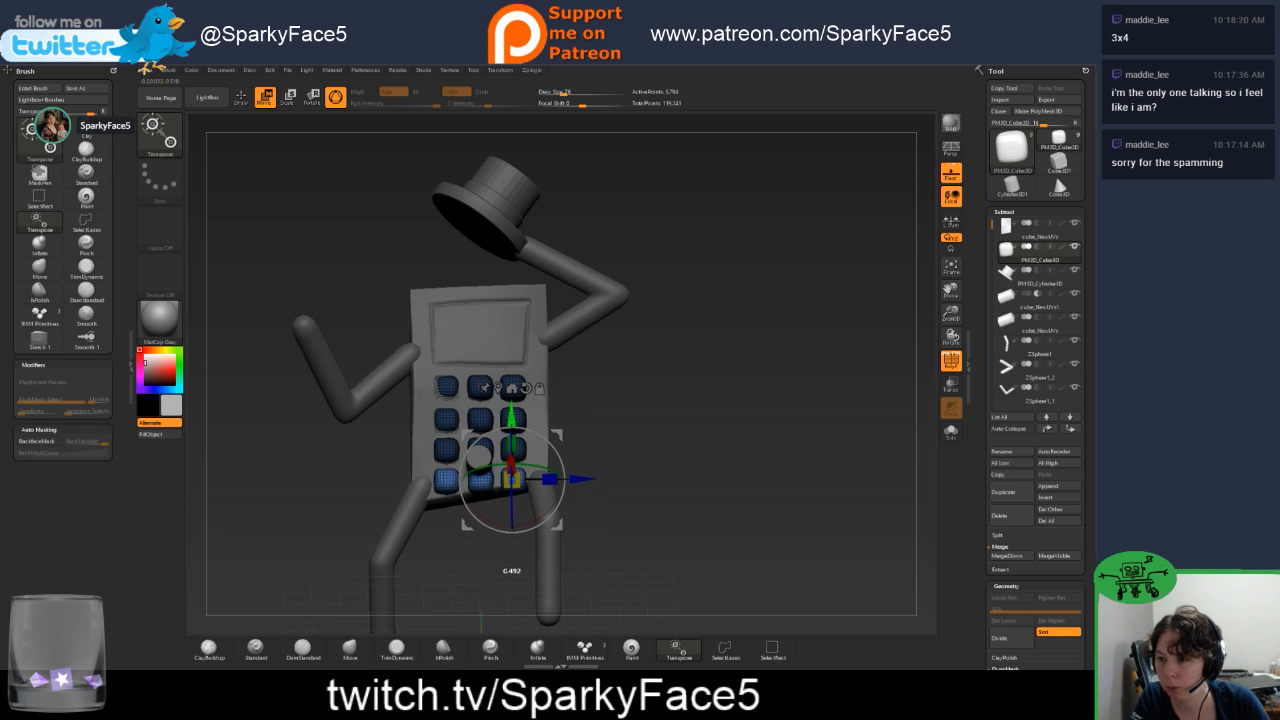
{"action": "mouse_move", "coordinate": [617, 381]}
{"action": "left_mouse_down"}
{"action": "mouse_move", "coordinate": [607, 420]}
{"action": "mouse_move", "coordinate": [617, 386]}
{"action": "mouse_move", "coordinate": [617, 400]}
{"action": "left_mouse_up"}
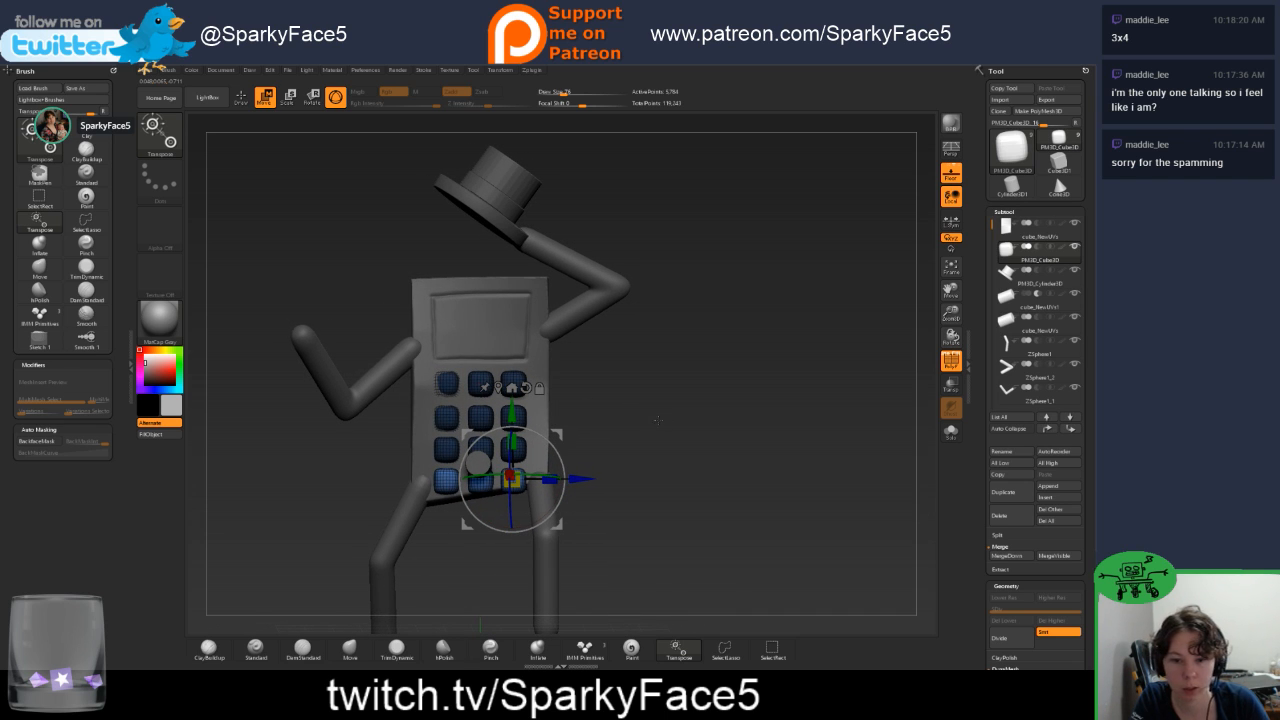
{"action": "left_click_drag", "start_coordinate": [667, 423], "coordinate": [638, 424]}
{"action": "key", "text": "q"}
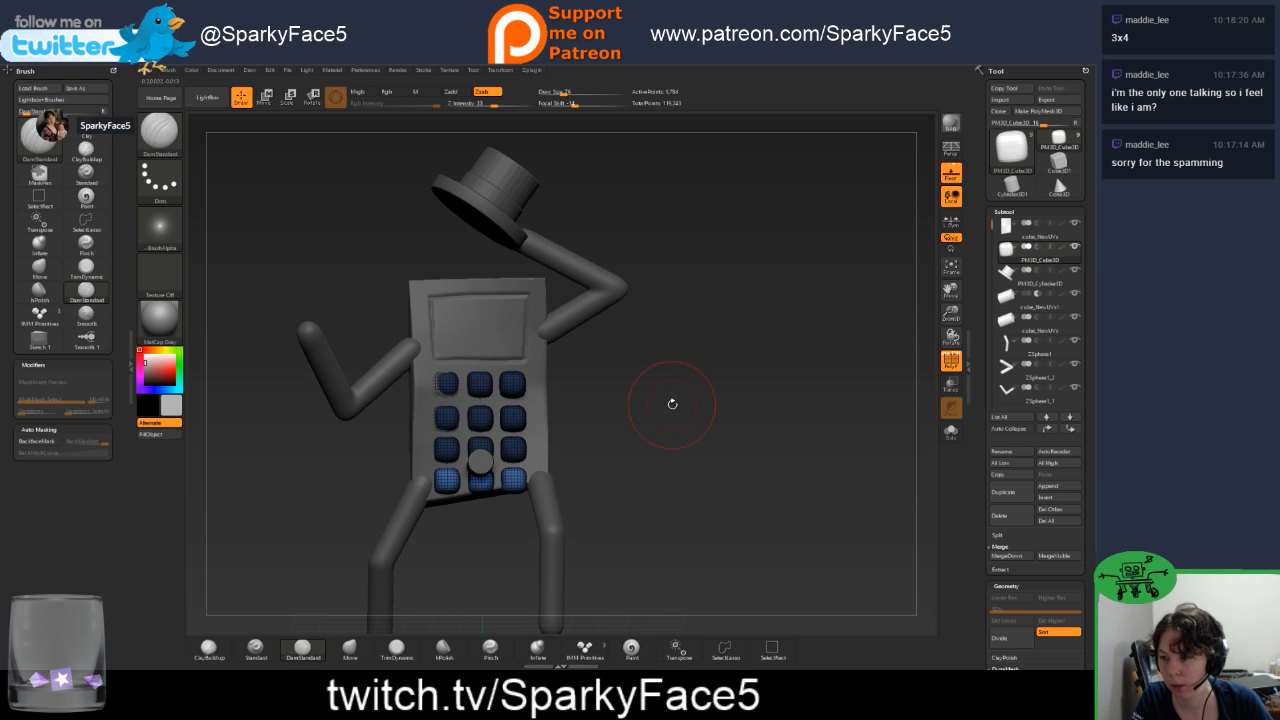
Delete the two leftover cylinder subtools located at the knob on the lower torso.
{"action": "left_click", "coordinate": [1075, 295]}
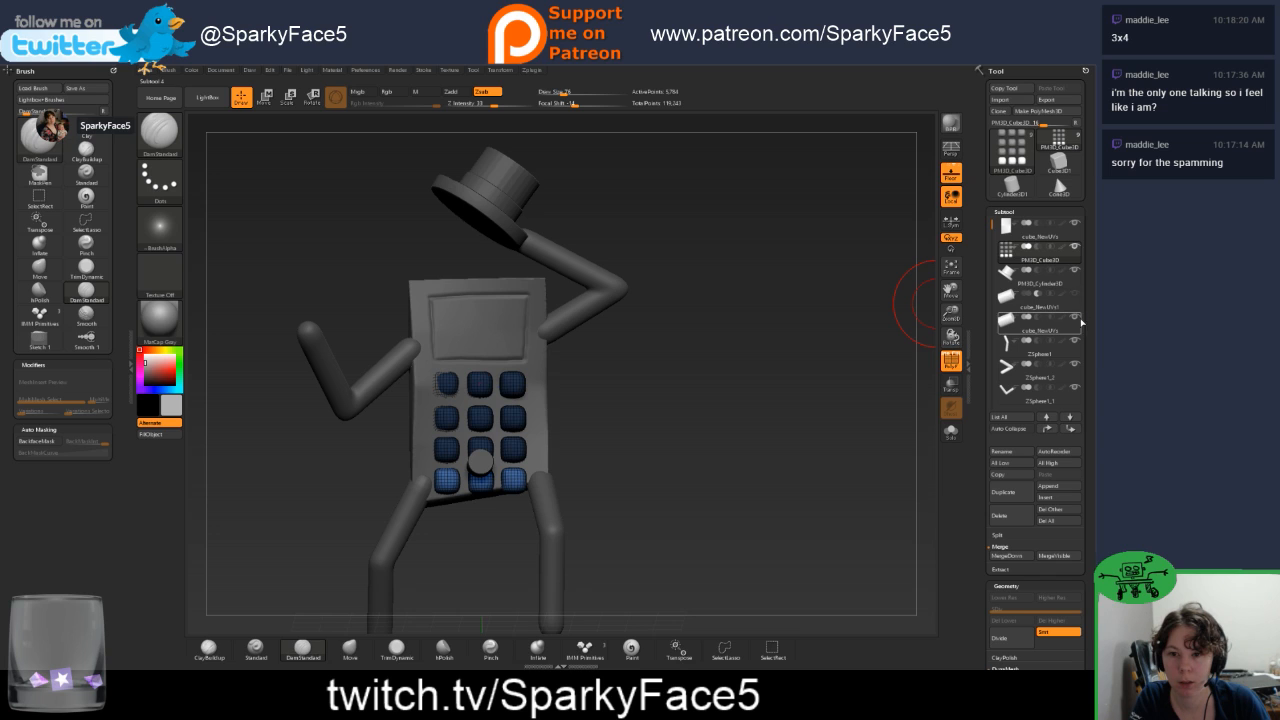
{"action": "mouse_move", "coordinate": [1074, 320]}
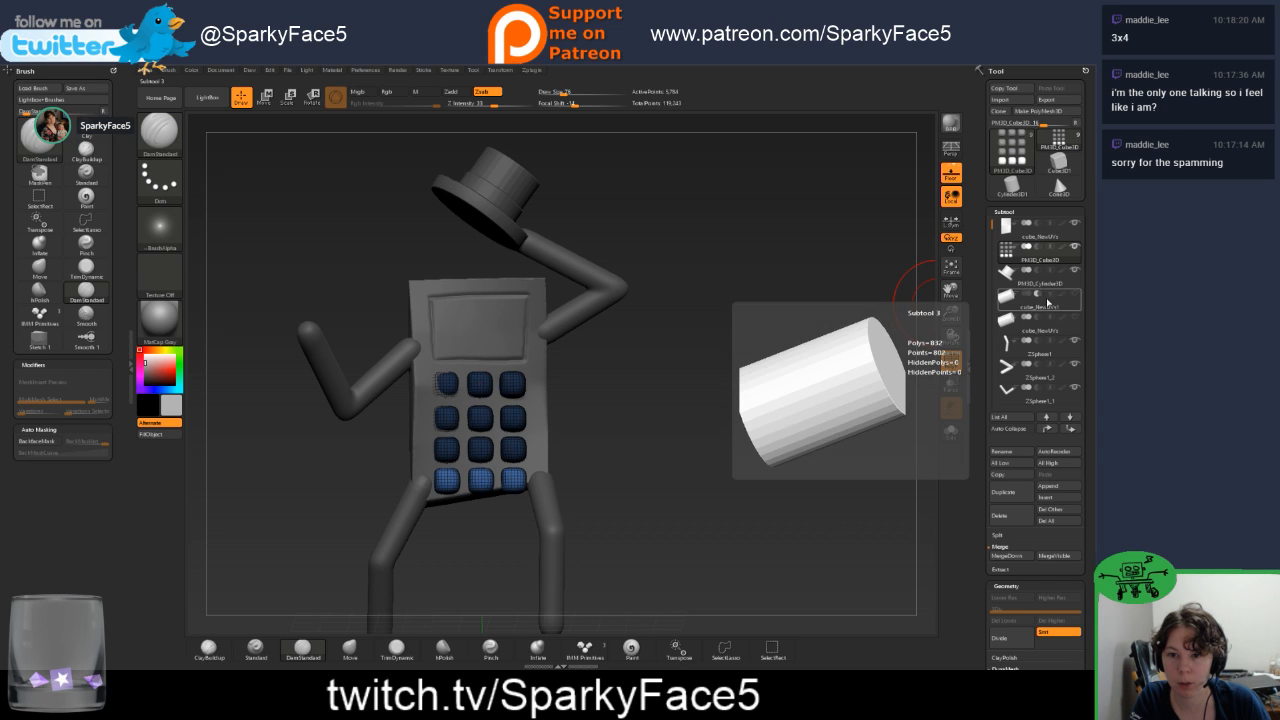
{"action": "left_click", "coordinate": [1047, 302]}
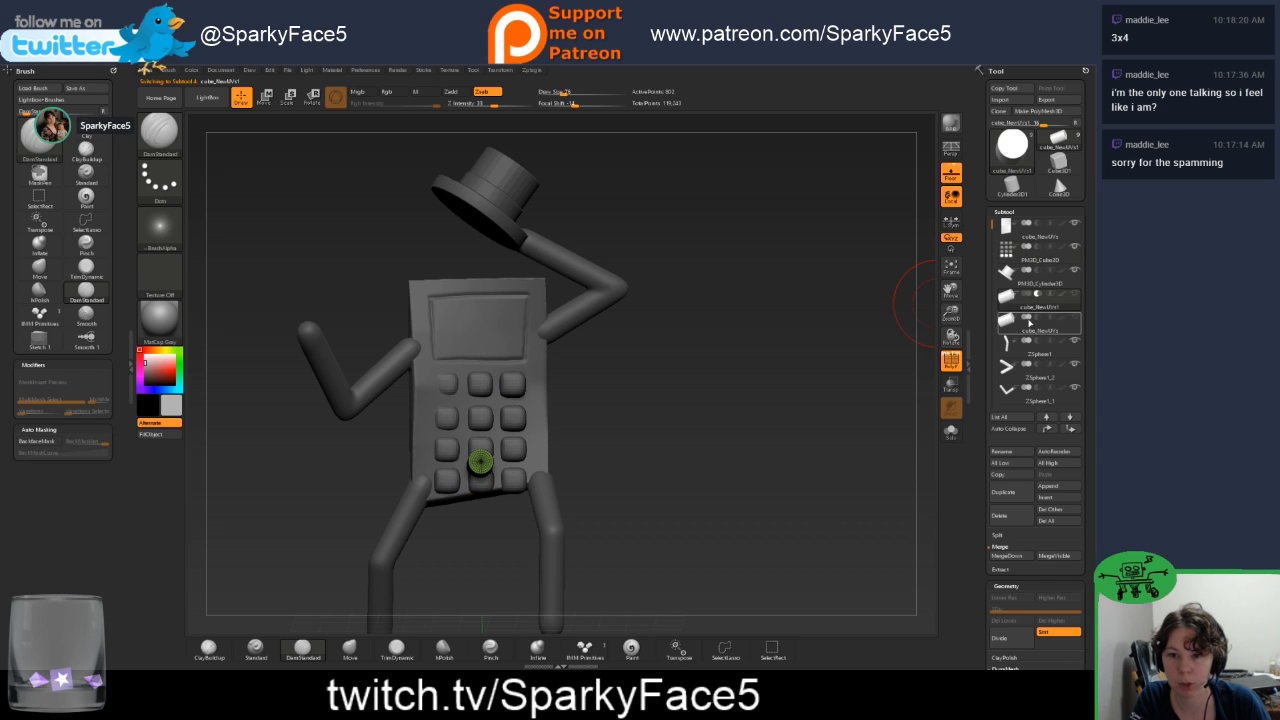
{"action": "left_click", "coordinate": [1010, 518]}
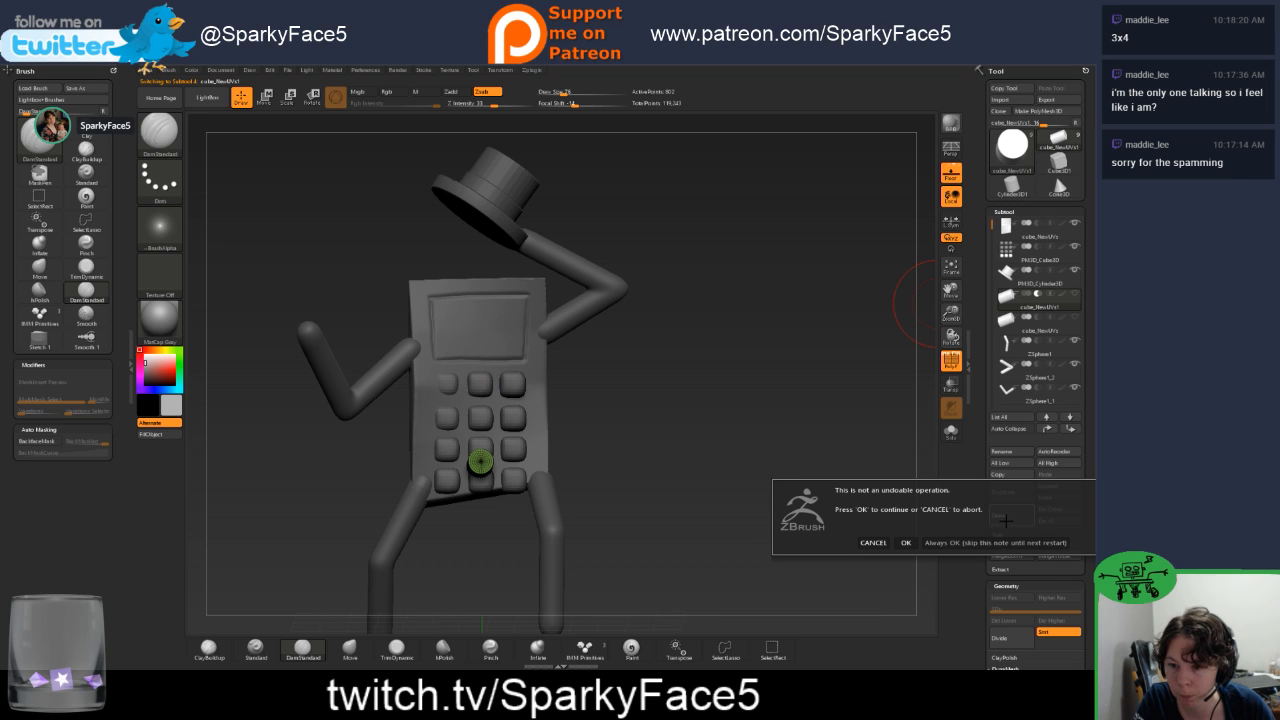
{"action": "left_click", "coordinate": [906, 542]}
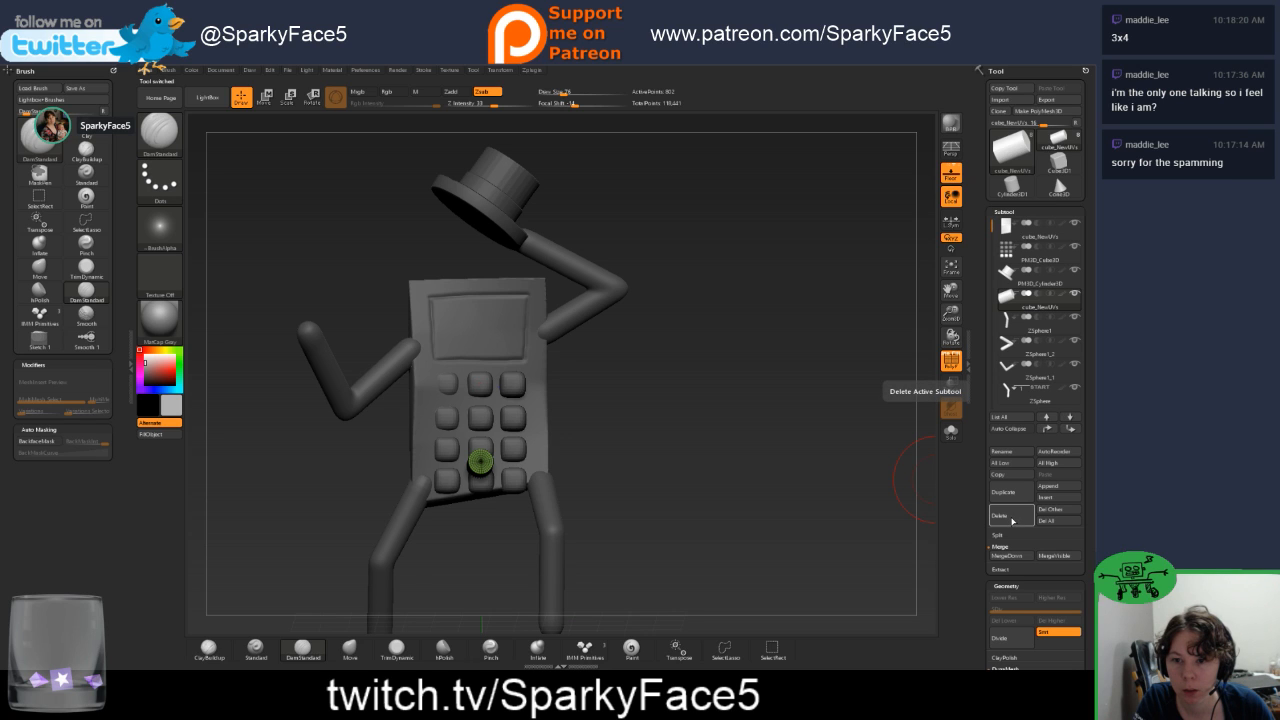
{"action": "mouse_move", "coordinate": [1043, 258]}
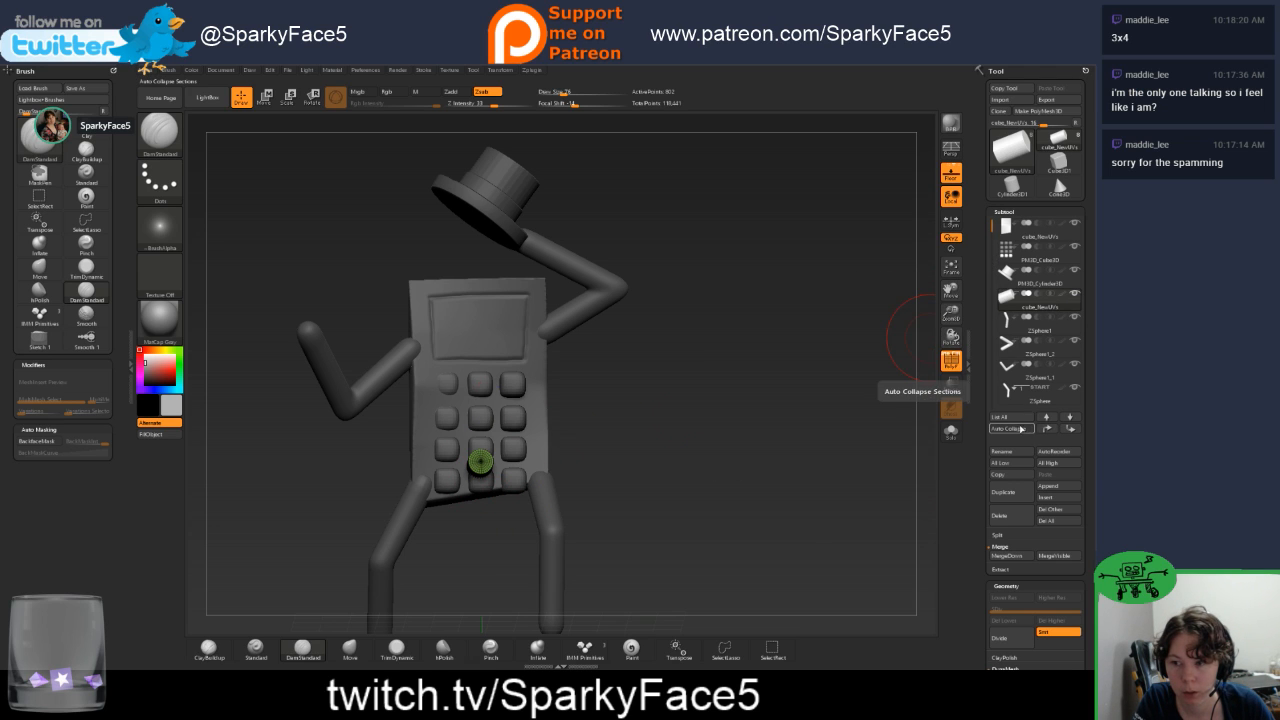
{"action": "left_click", "coordinate": [1028, 296]}
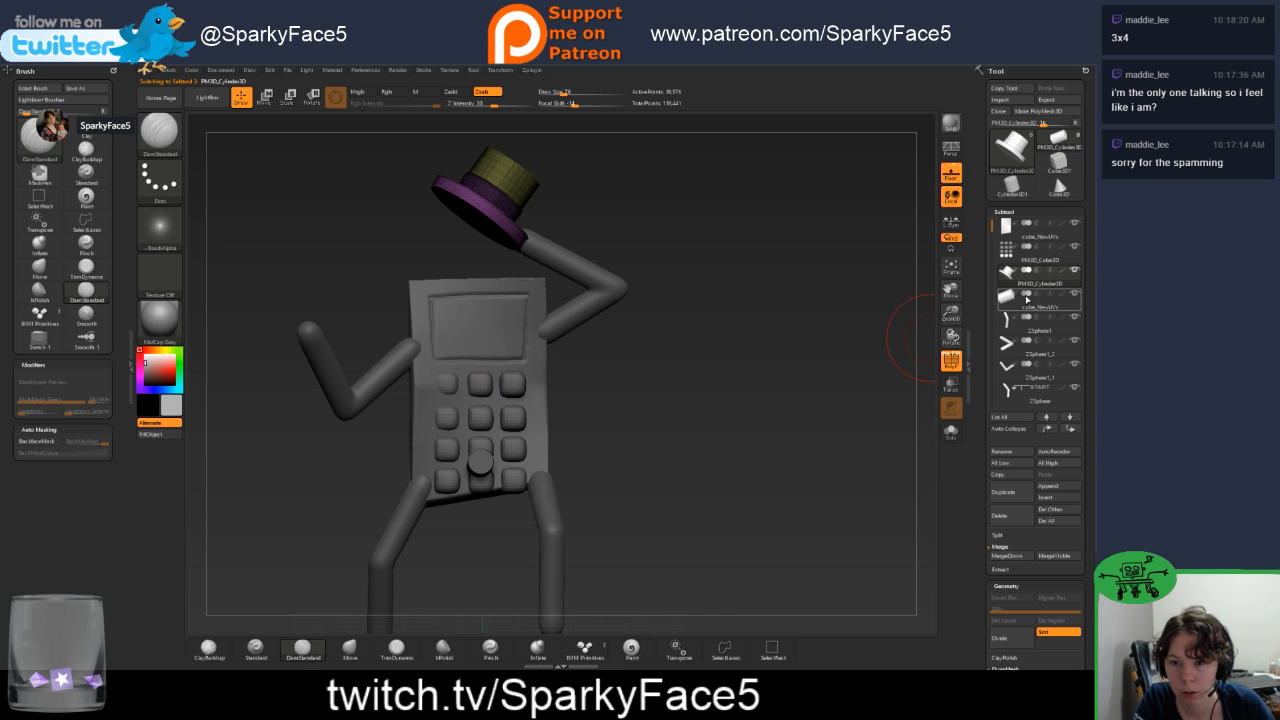
{"action": "left_click", "coordinate": [1030, 306]}
{"action": "left_click", "coordinate": [1000, 516]}
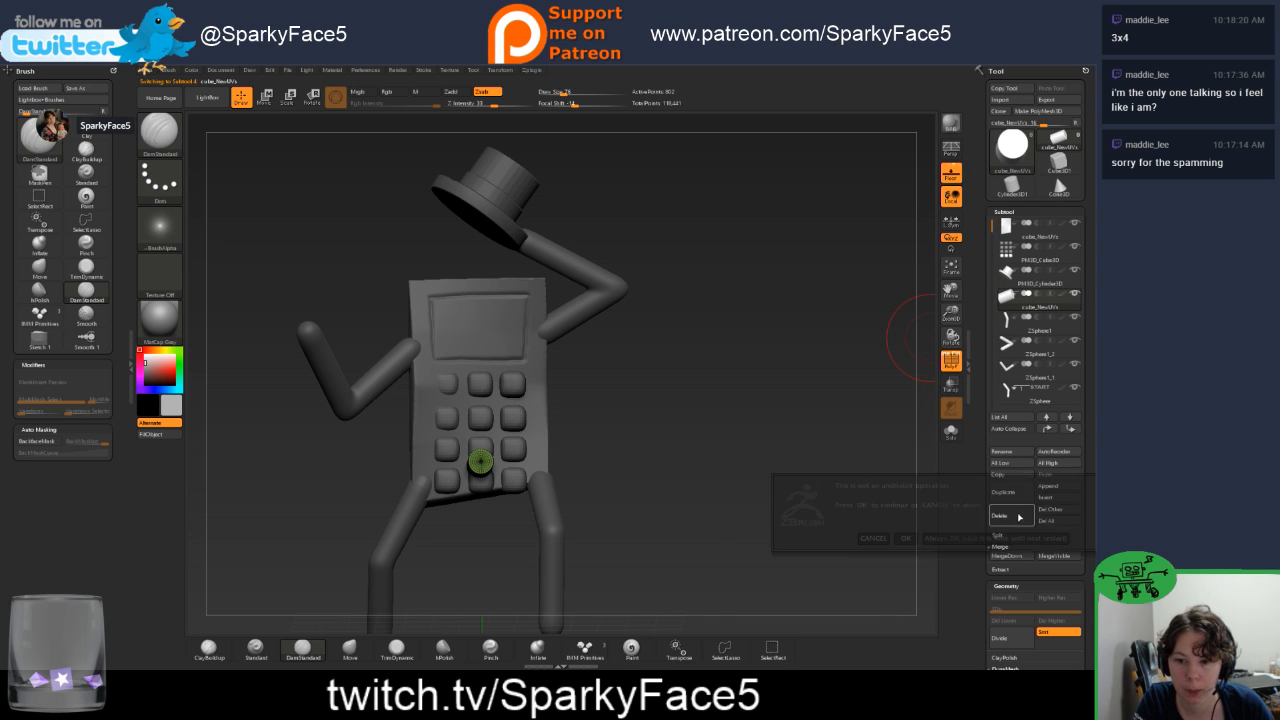
{"action": "left_click", "coordinate": [906, 538]}
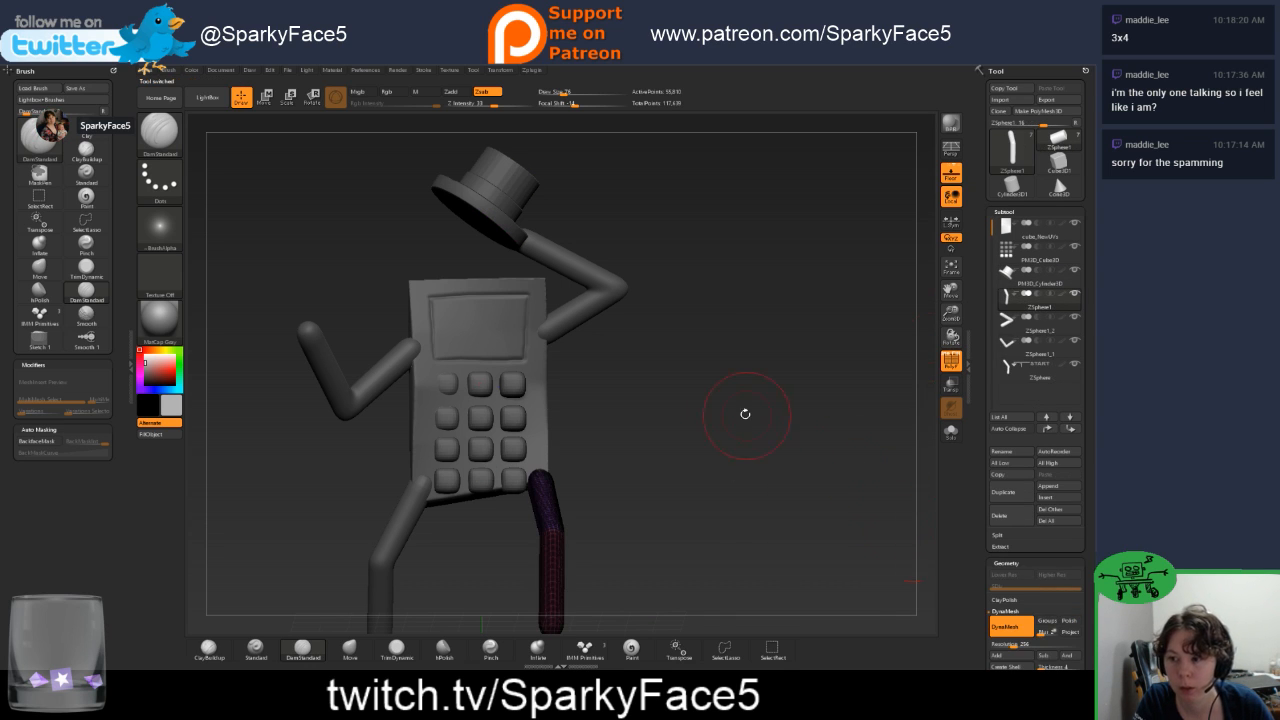
Make the keypad subtool active and assign each button its own polygroup with Auto Groups.
{"action": "left_click_drag", "start_coordinate": [745, 413], "coordinate": [705, 400]}
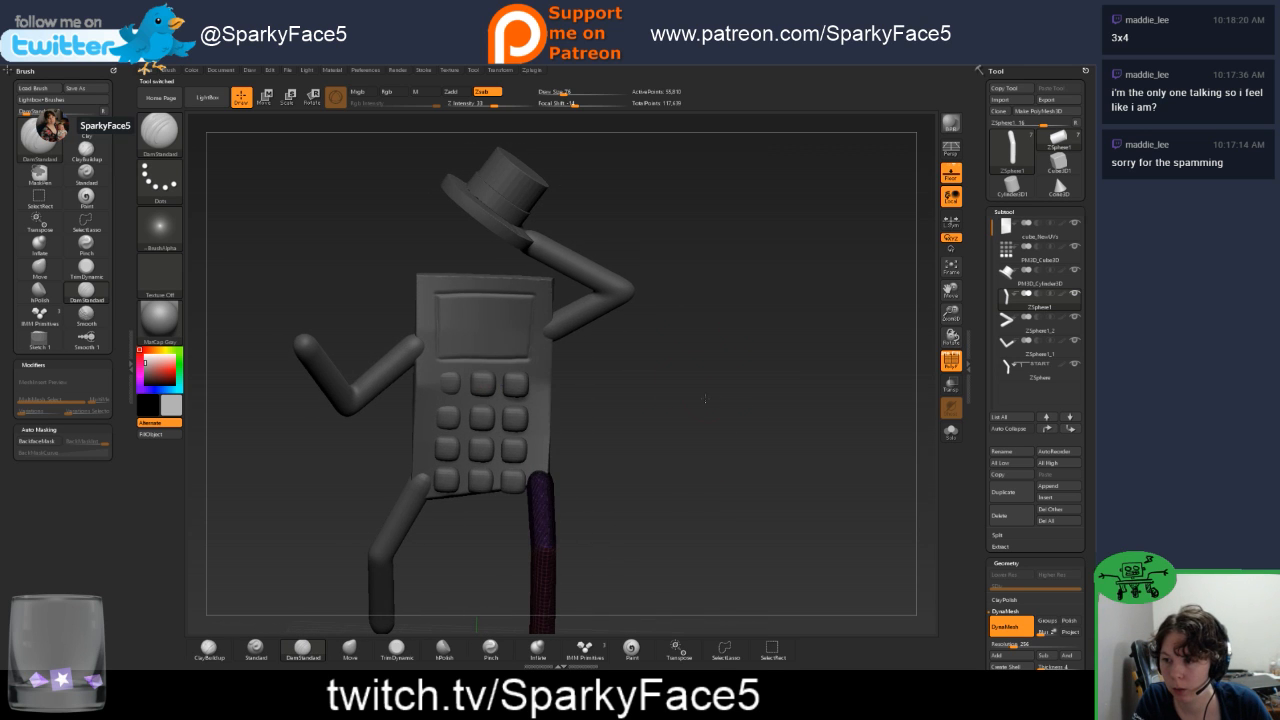
{"action": "left_click", "coordinate": [513, 390], "text": "alt"}
{"action": "mouse_move", "coordinate": [643, 383]}
{"action": "left_mouse_down"}
{"action": "mouse_move", "coordinate": [675, 400]}
{"action": "mouse_move", "coordinate": [652, 414]}
{"action": "left_mouse_up"}
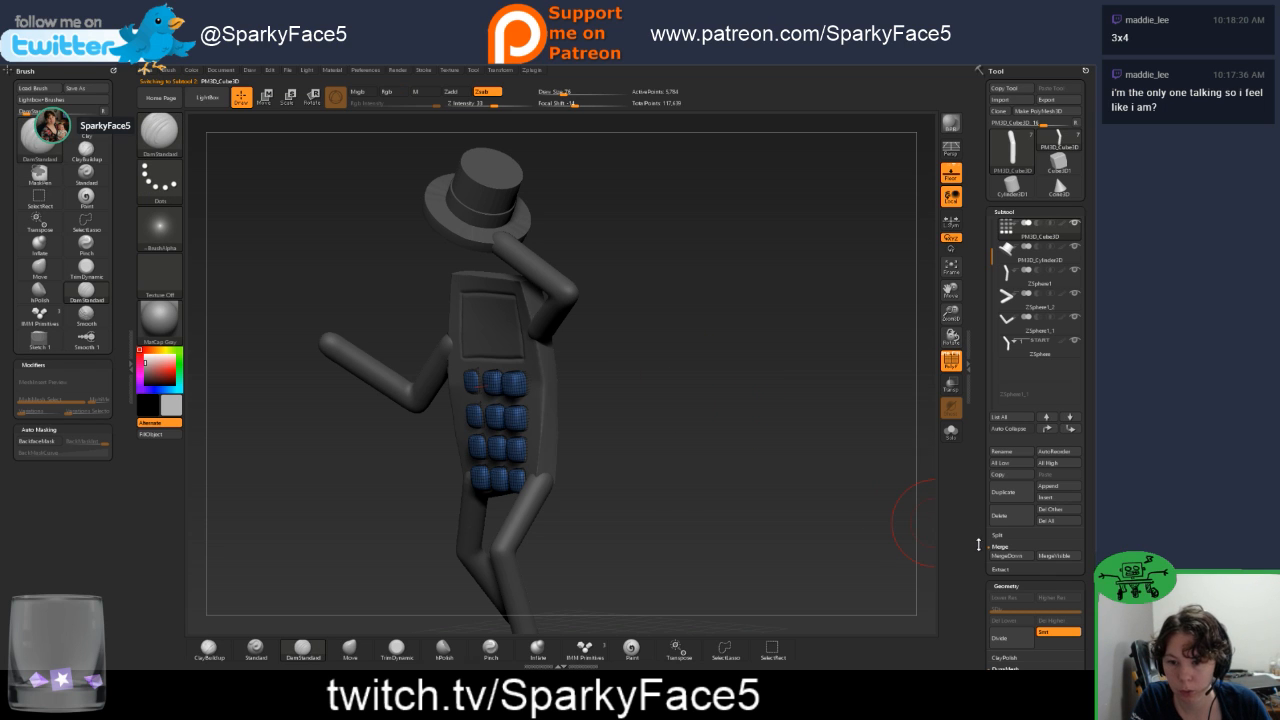
{"action": "left_click_drag", "start_coordinate": [978, 544], "coordinate": [984, 405]}
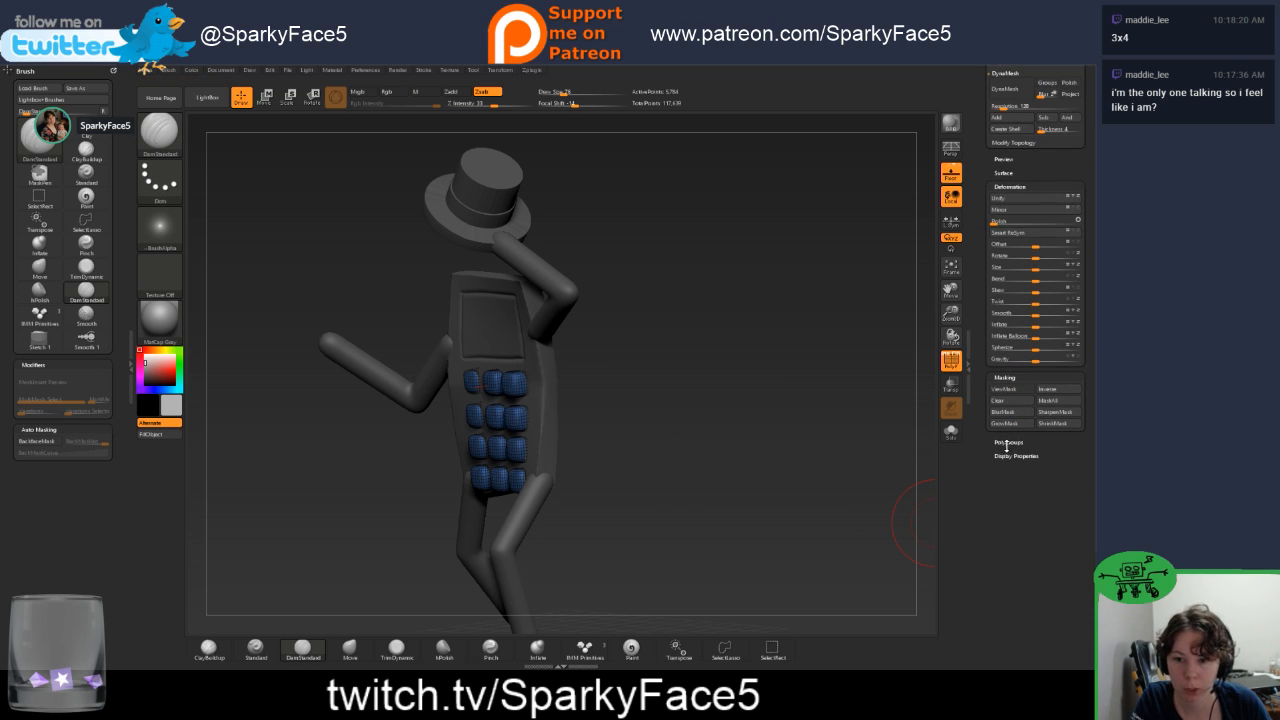
{"action": "left_click", "coordinate": [1007, 443]}
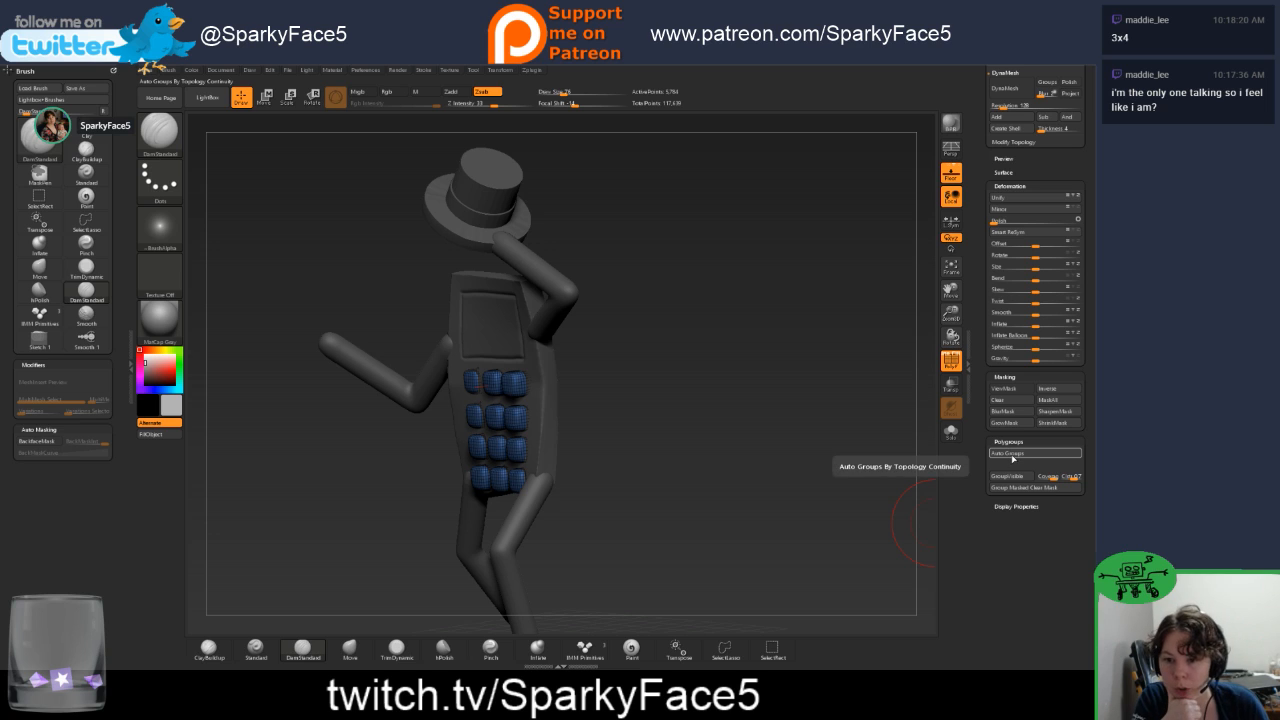
{"action": "left_click", "coordinate": [1010, 455]}
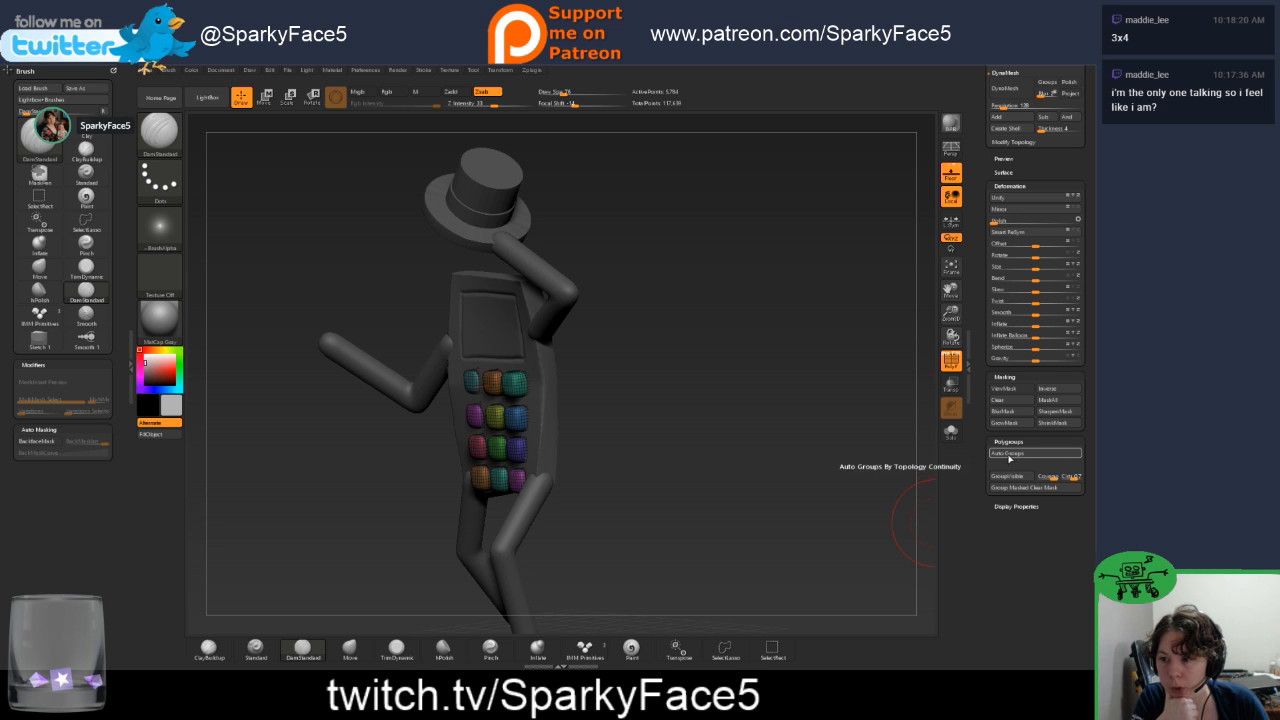
Try pulling the keypad's top-left button upward with the Move Topological brush, and undo the deformation.
{"action": "left_click_drag", "start_coordinate": [654, 434], "coordinate": [675, 445]}
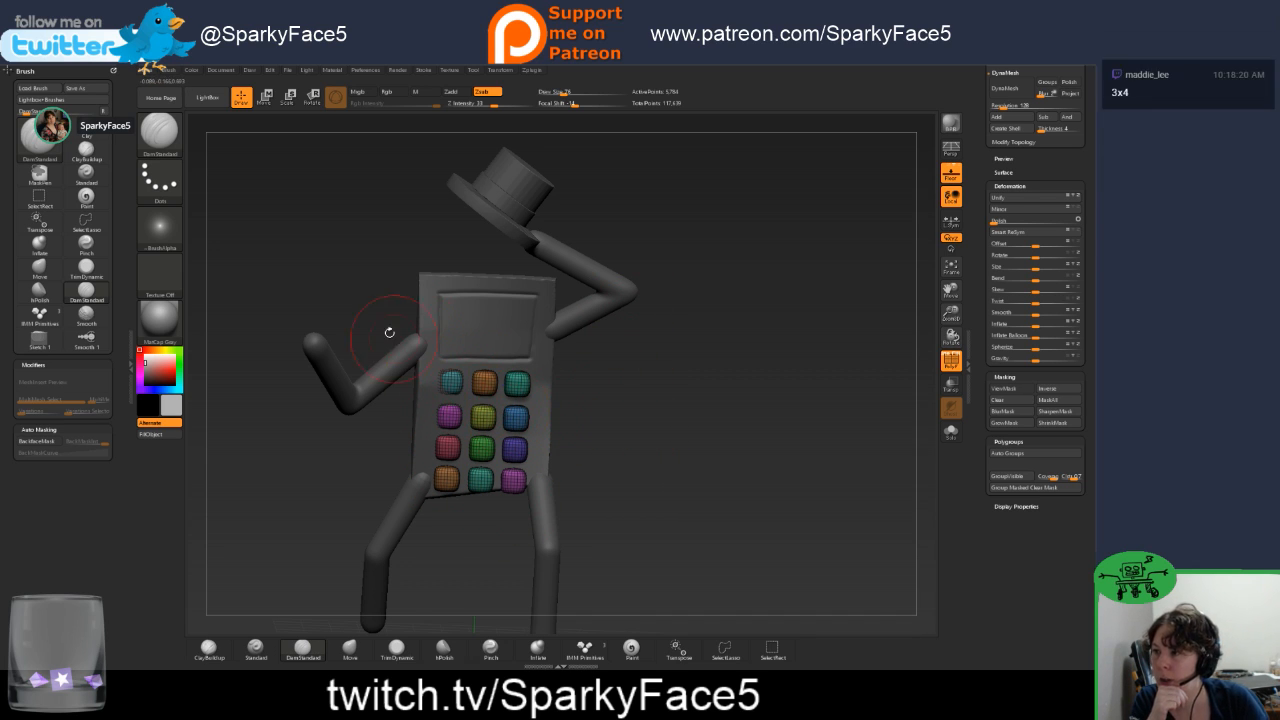
{"action": "left_click", "coordinate": [86, 150]}
{"action": "left_click", "coordinate": [42, 140]}
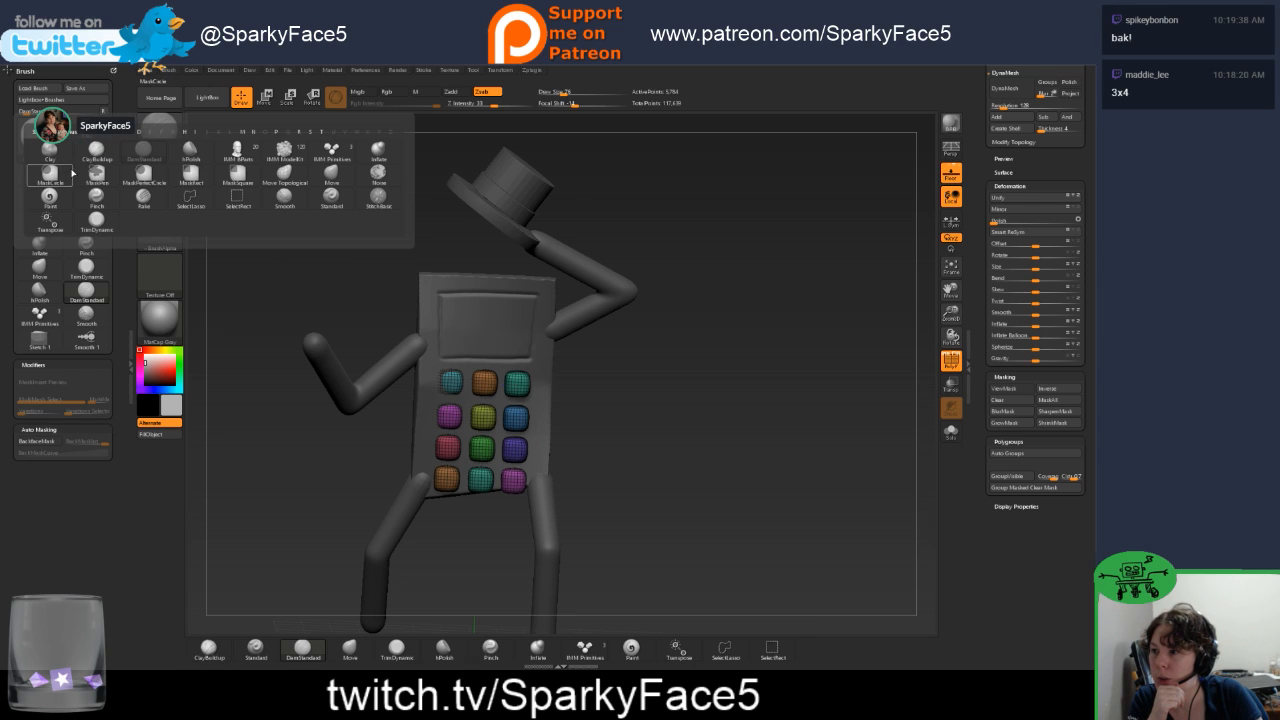
{"action": "left_click", "coordinate": [242, 131]}
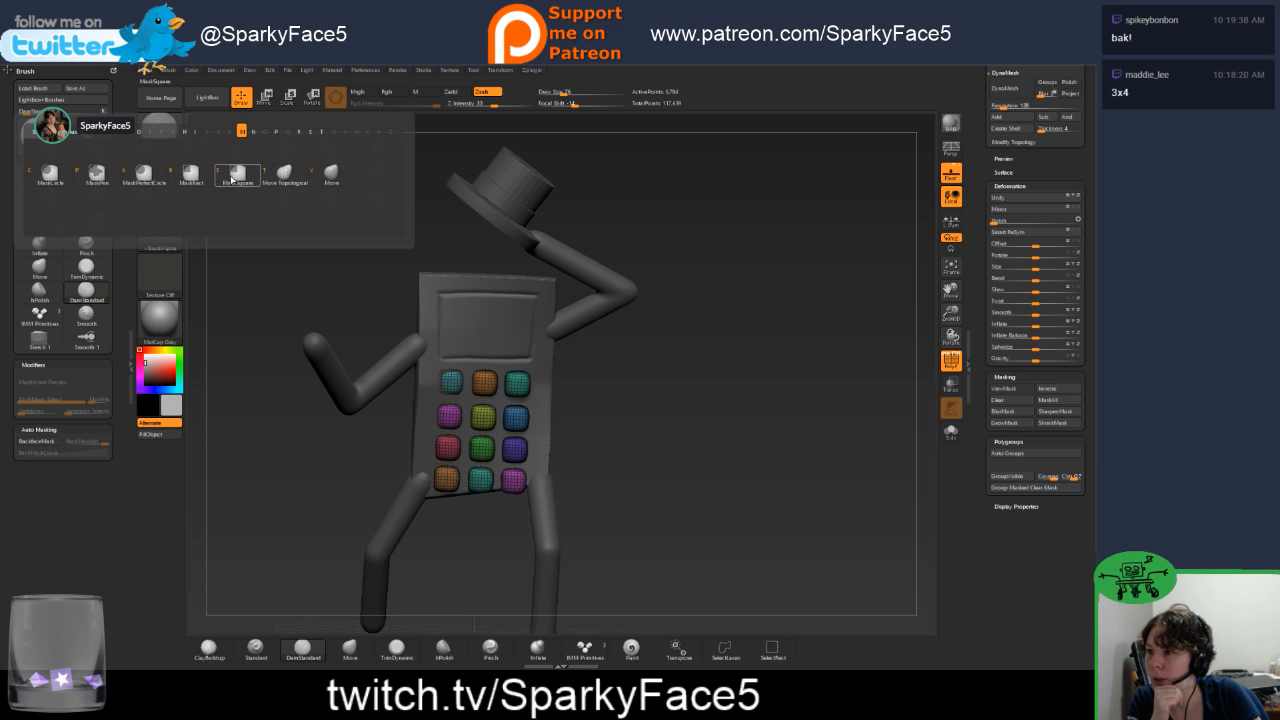
{"action": "left_click", "coordinate": [285, 177]}
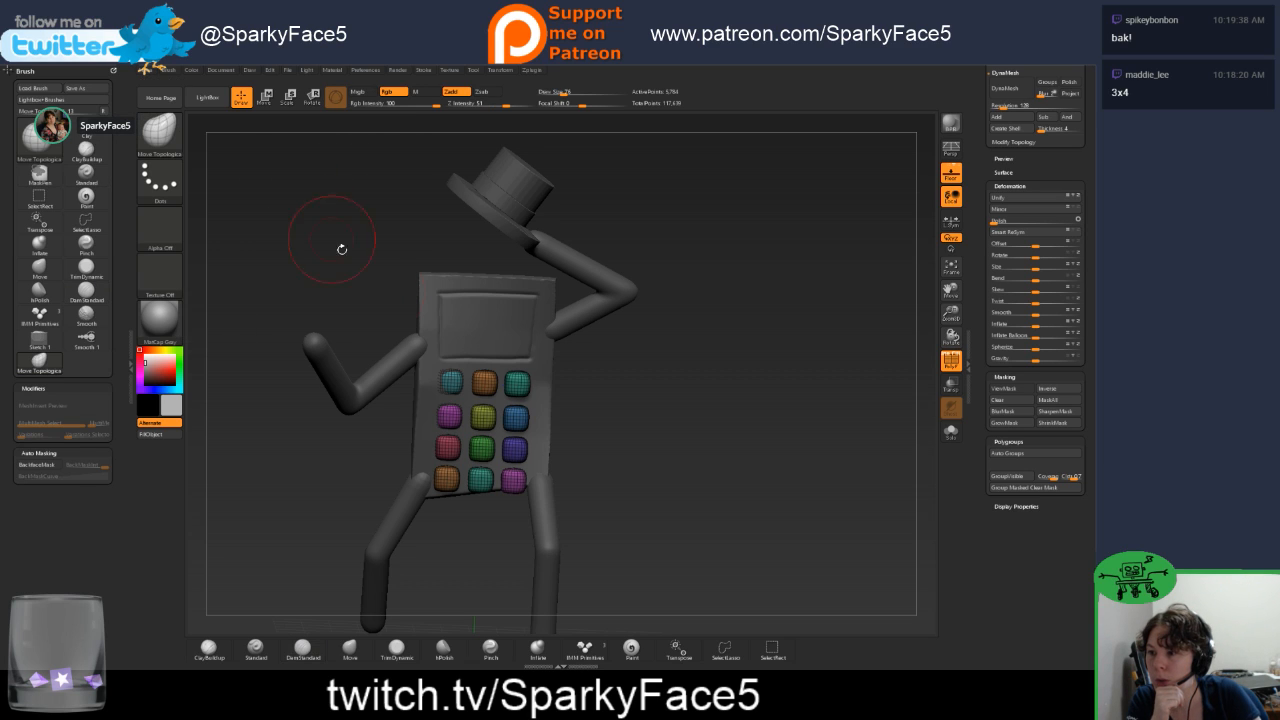
{"action": "left_click_drag", "start_coordinate": [451, 383], "coordinate": [474, 356]}
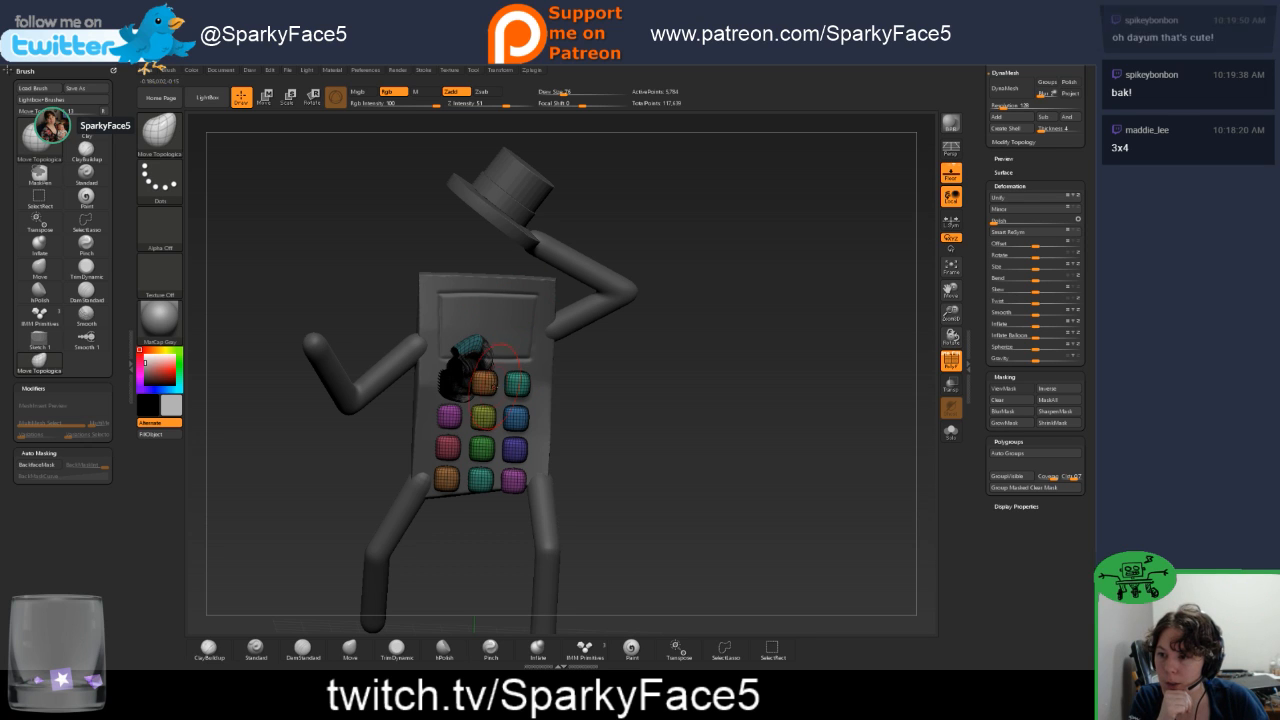
{"action": "key", "text": "ctrl"}
{"action": "key", "text": "ctrl+z"}
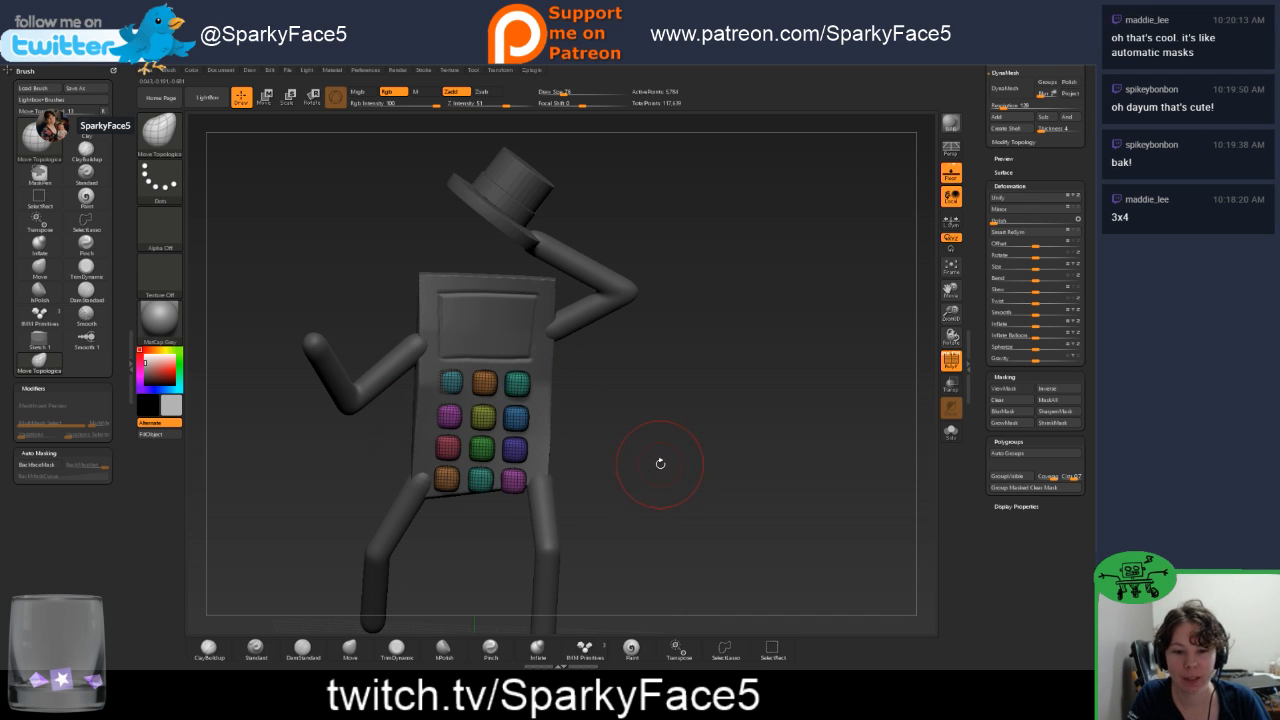
Isolate the keypad's top-right button by its polygroup, and restore the visibility of all buttons.
{"action": "key", "text": "ctrl+z"}
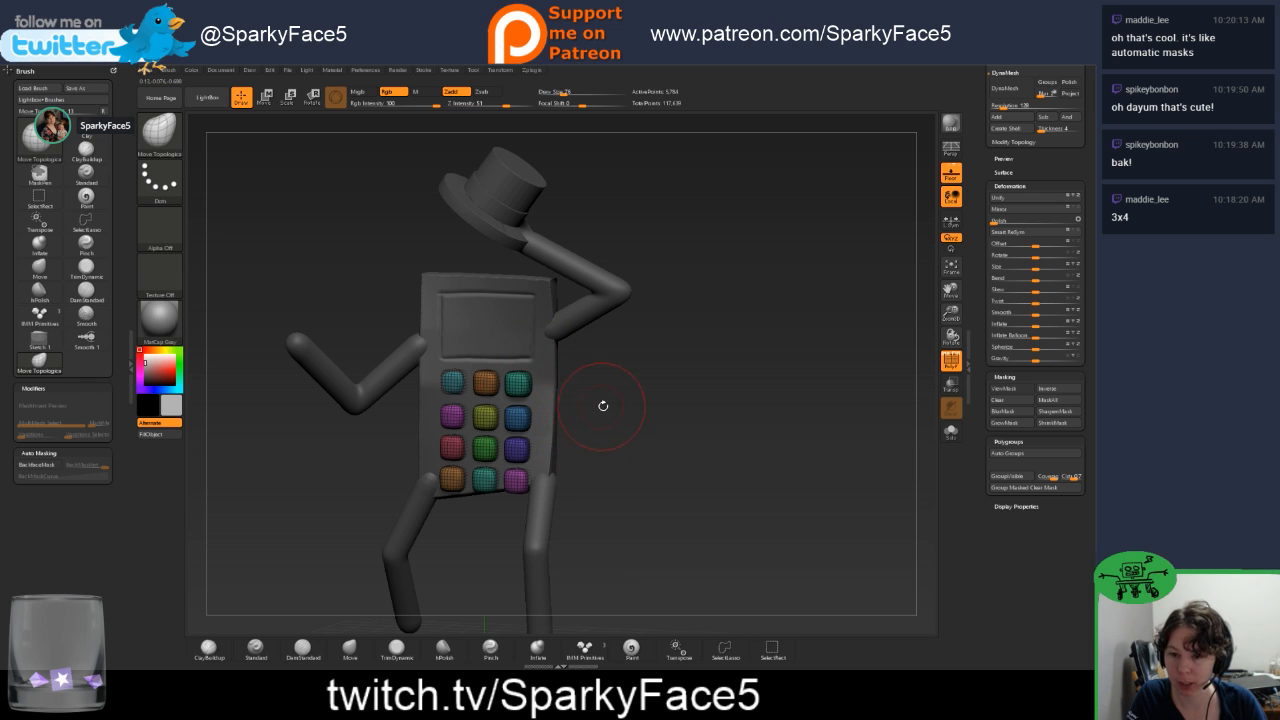
{"action": "key", "text": "ctrl"}
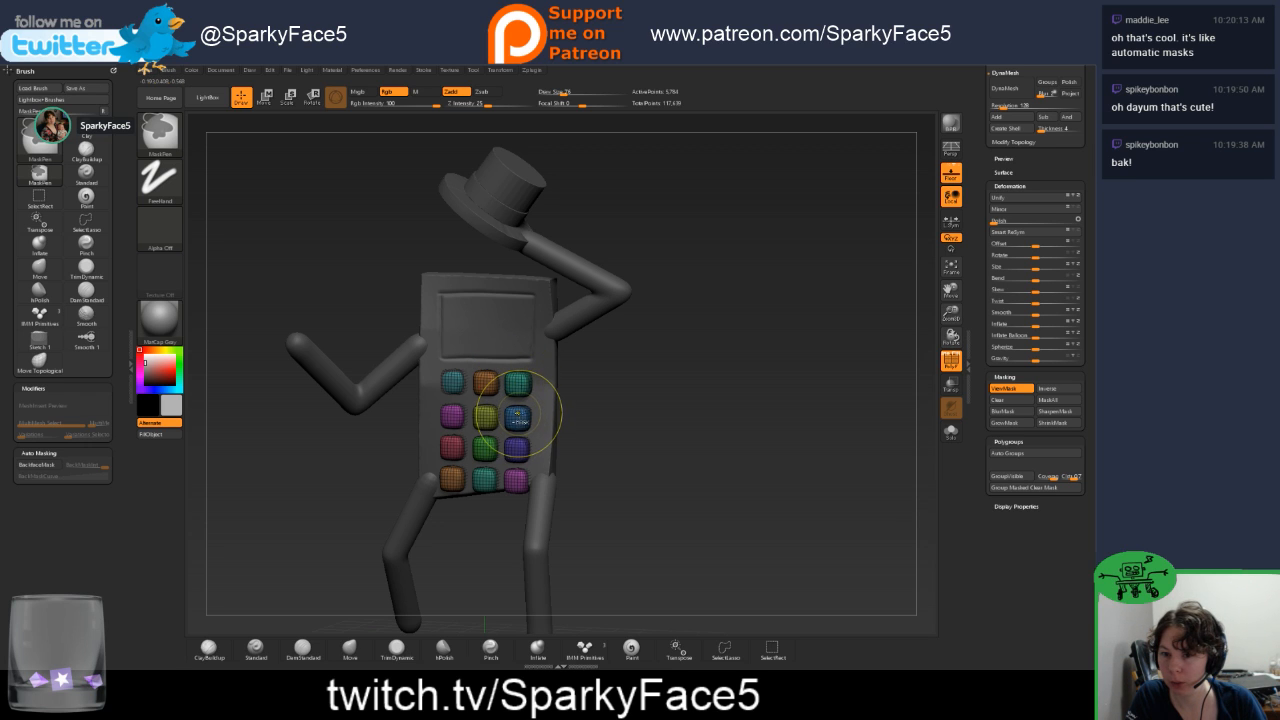
{"action": "mouse_move", "coordinate": [620, 420]}
{"action": "left_mouse_down"}
{"action": "mouse_move", "coordinate": [595, 405]}
{"action": "mouse_move", "coordinate": [606, 409]}
{"action": "left_mouse_up"}
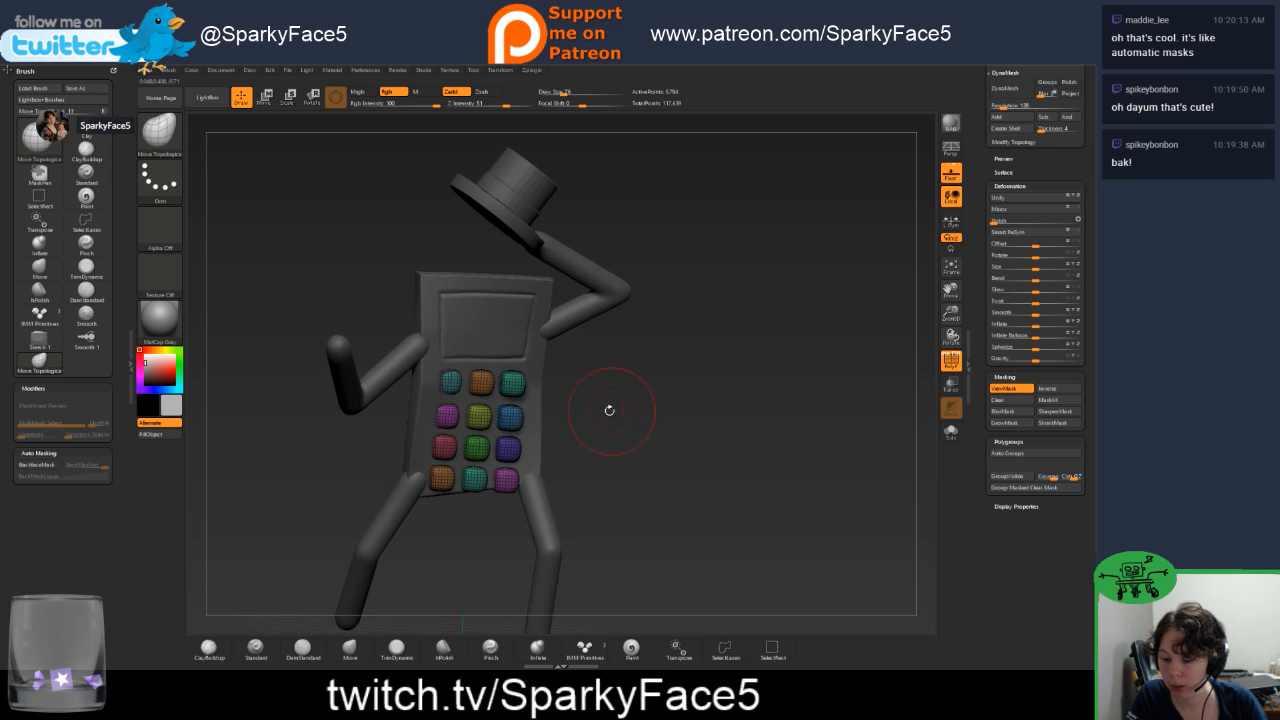
{"action": "left_click", "coordinate": [510, 383], "text": "ctrl+shift"}
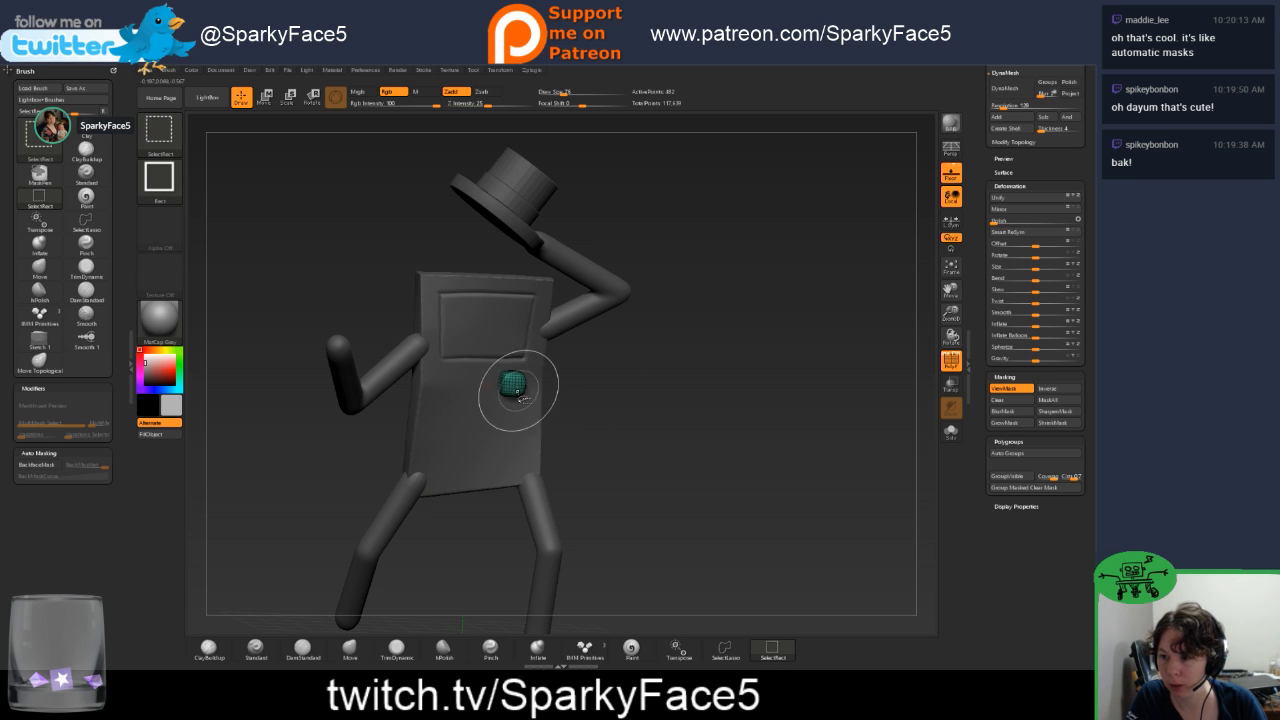
{"action": "left_click_drag", "start_coordinate": [622, 412], "coordinate": [593, 402]}
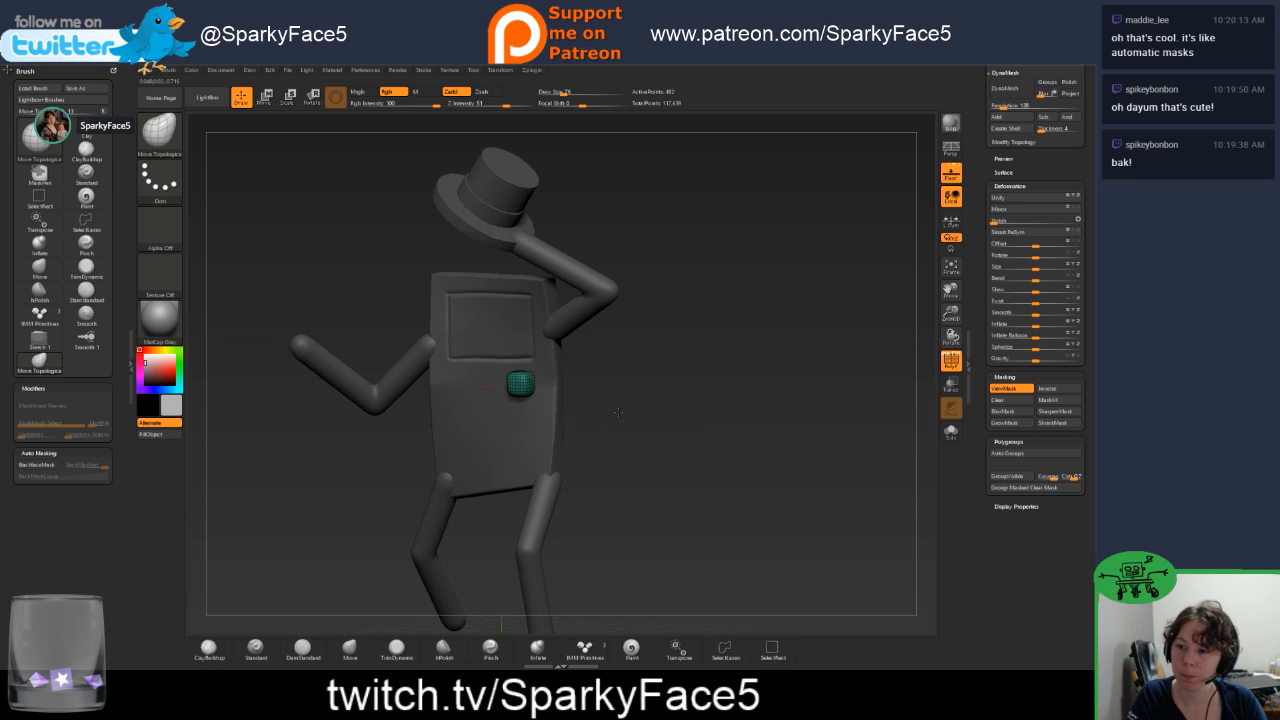
{"action": "left_click", "coordinate": [632, 408], "text": "ctrl+shift"}
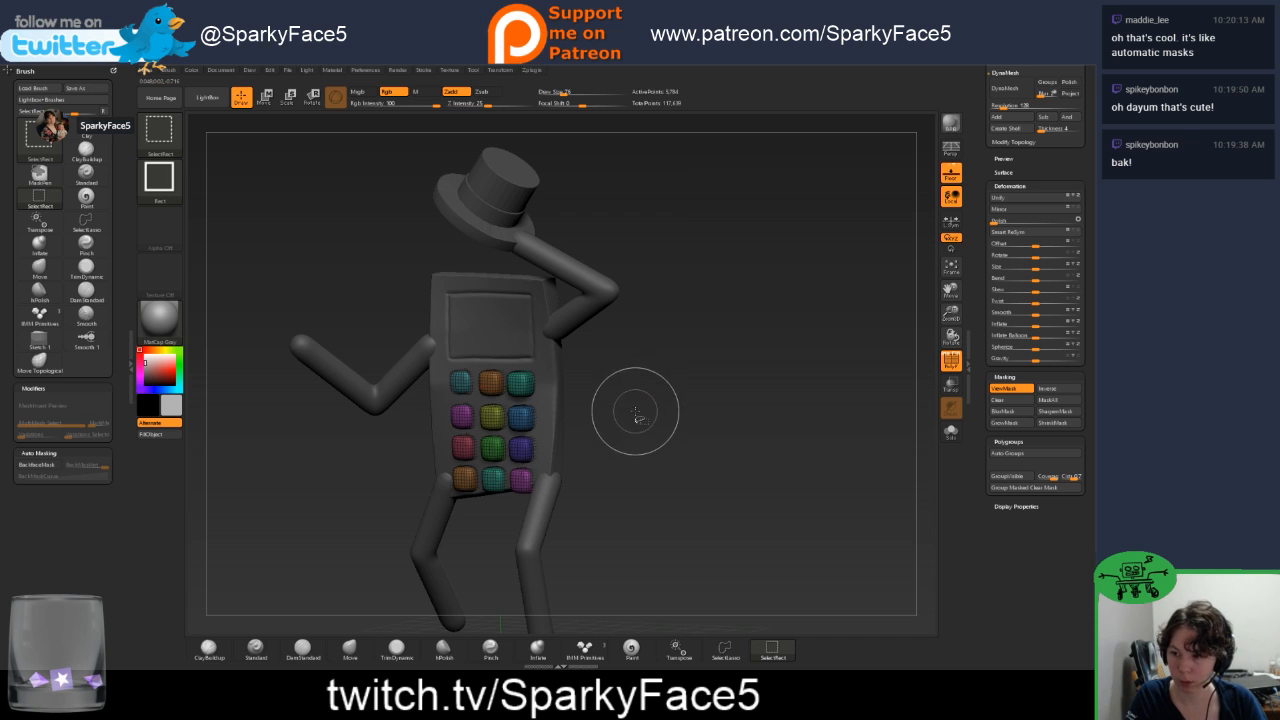
{"action": "left_click_drag", "start_coordinate": [643, 406], "coordinate": [639, 413]}
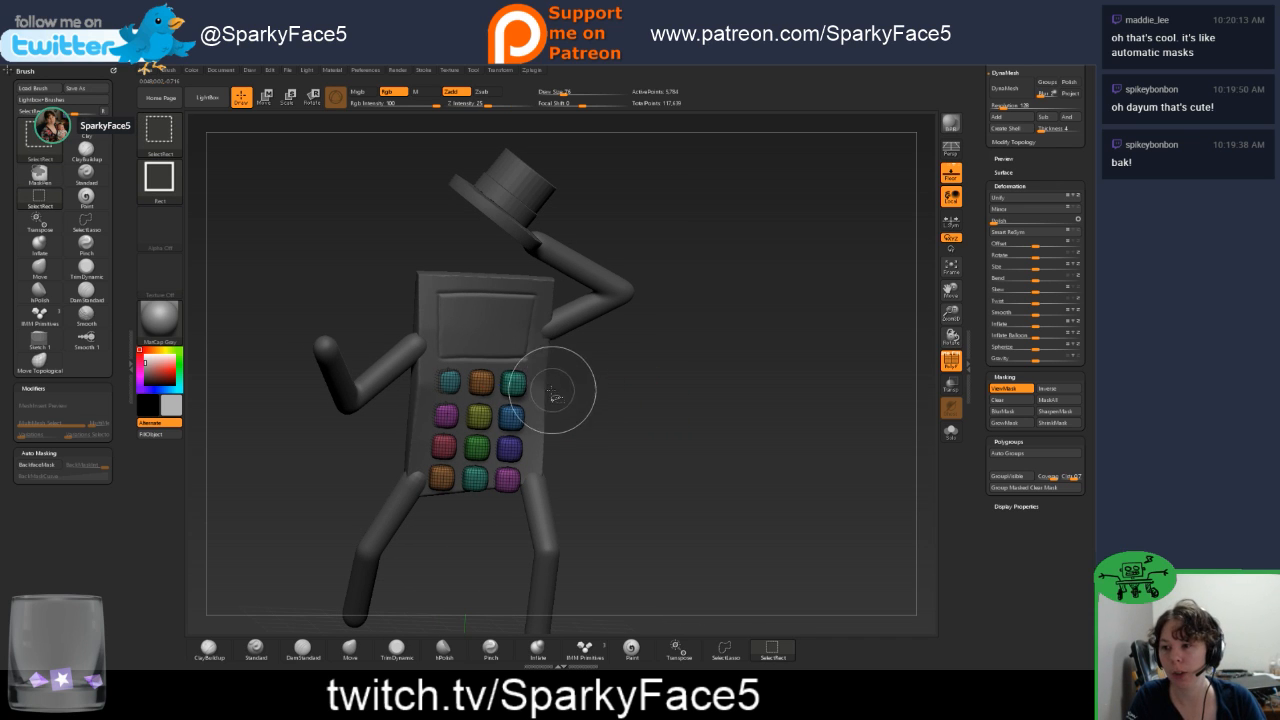
Isolate the middle button in the keypad's third row, invert the visibility, and show the whole keypad again.
{"action": "left_click", "coordinate": [479, 450], "text": "ctrl+shift"}
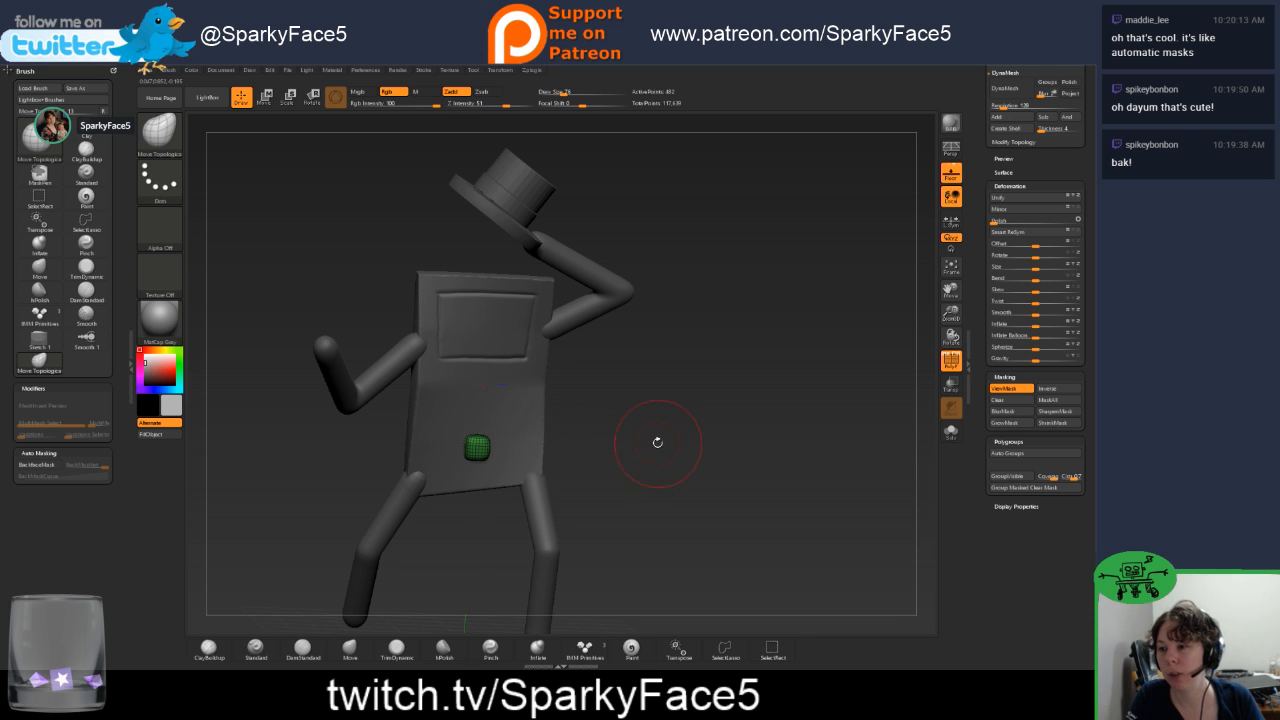
{"action": "mouse_move", "coordinate": [657, 440]}
{"action": "left_mouse_down"}
{"action": "mouse_move", "coordinate": [603, 425]}
{"action": "mouse_move", "coordinate": [645, 424]}
{"action": "mouse_move", "coordinate": [615, 423]}
{"action": "mouse_move", "coordinate": [630, 422]}
{"action": "left_mouse_up"}
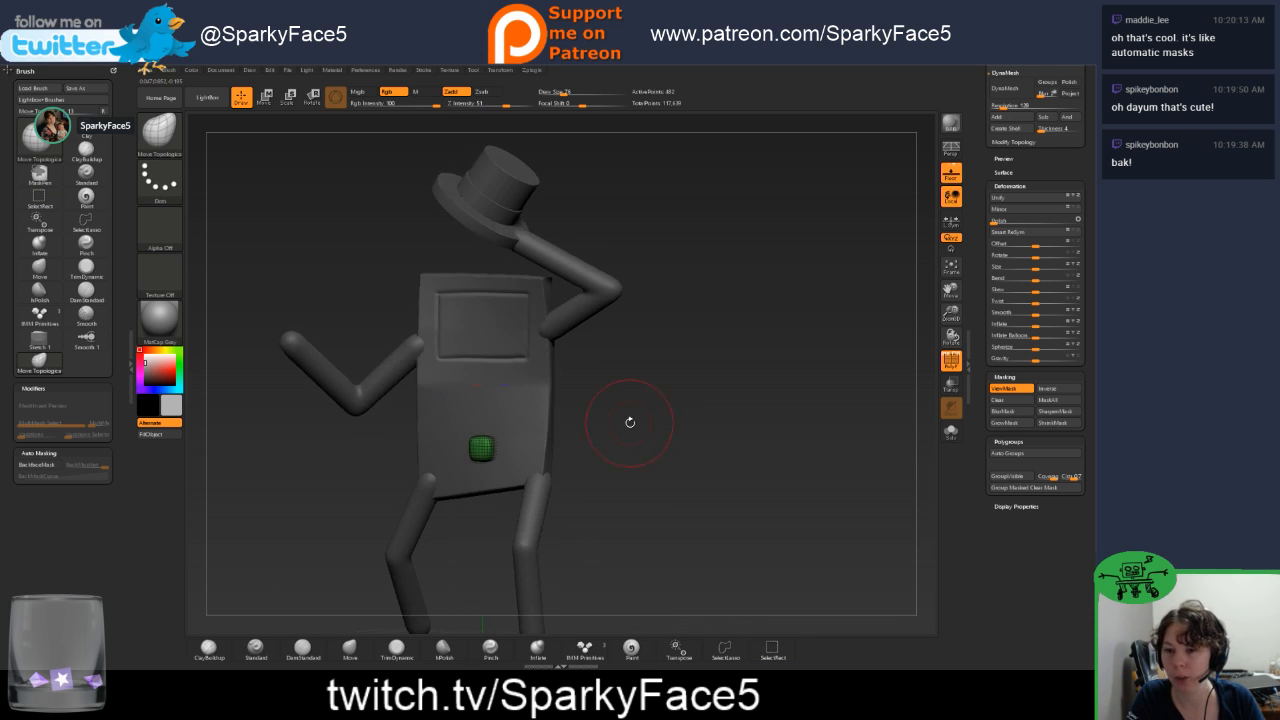
{"action": "key", "text": "ctrl+shift"}
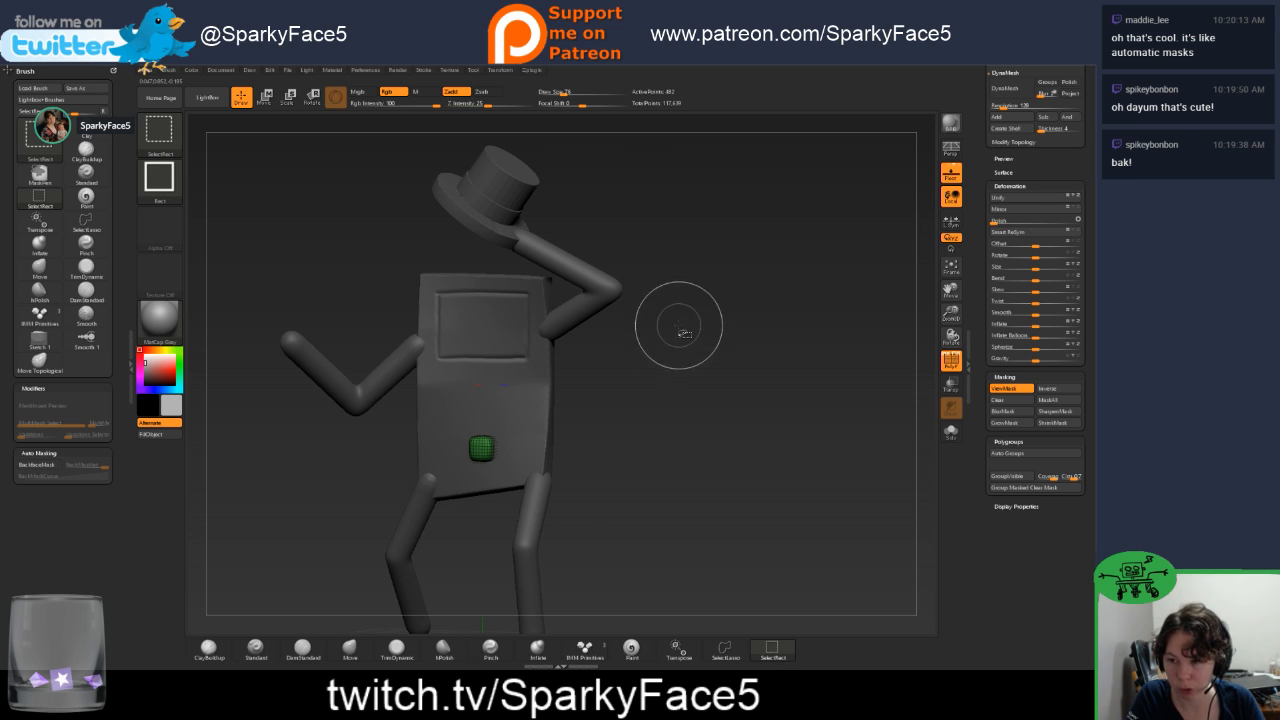
{"action": "left_click_drag", "start_coordinate": [681, 323], "coordinate": [739, 383], "text": "ctrl+shift"}
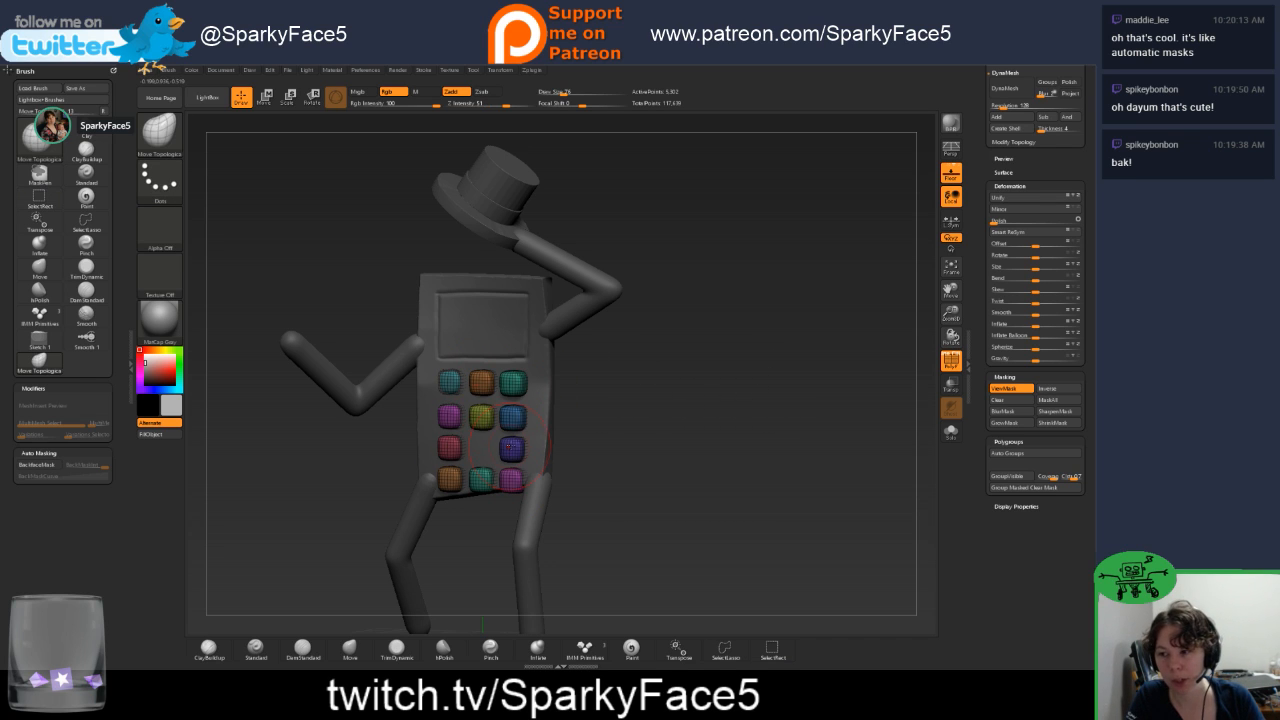
{"action": "left_click_drag", "start_coordinate": [656, 441], "coordinate": [455, 455]}
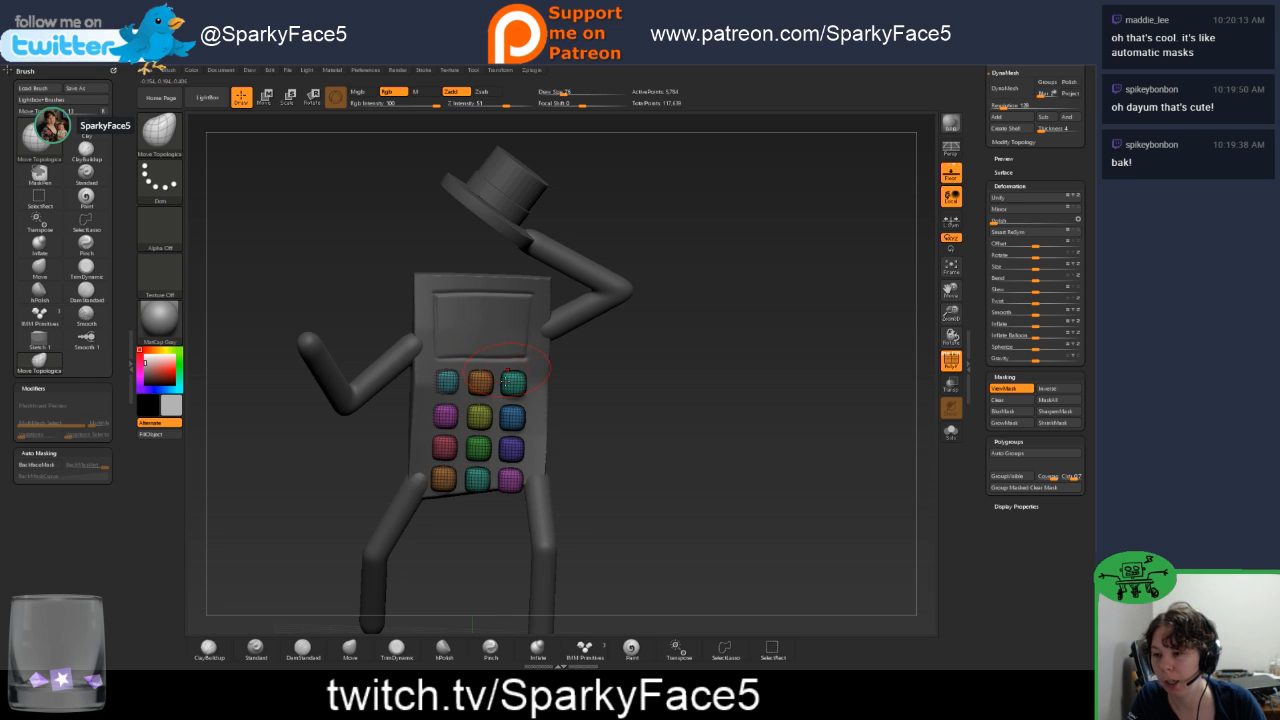
Hide the keypad's top-row buttons, mask the three remaining rows, and unhide the top row.
{"action": "key", "text": "ctrl"}
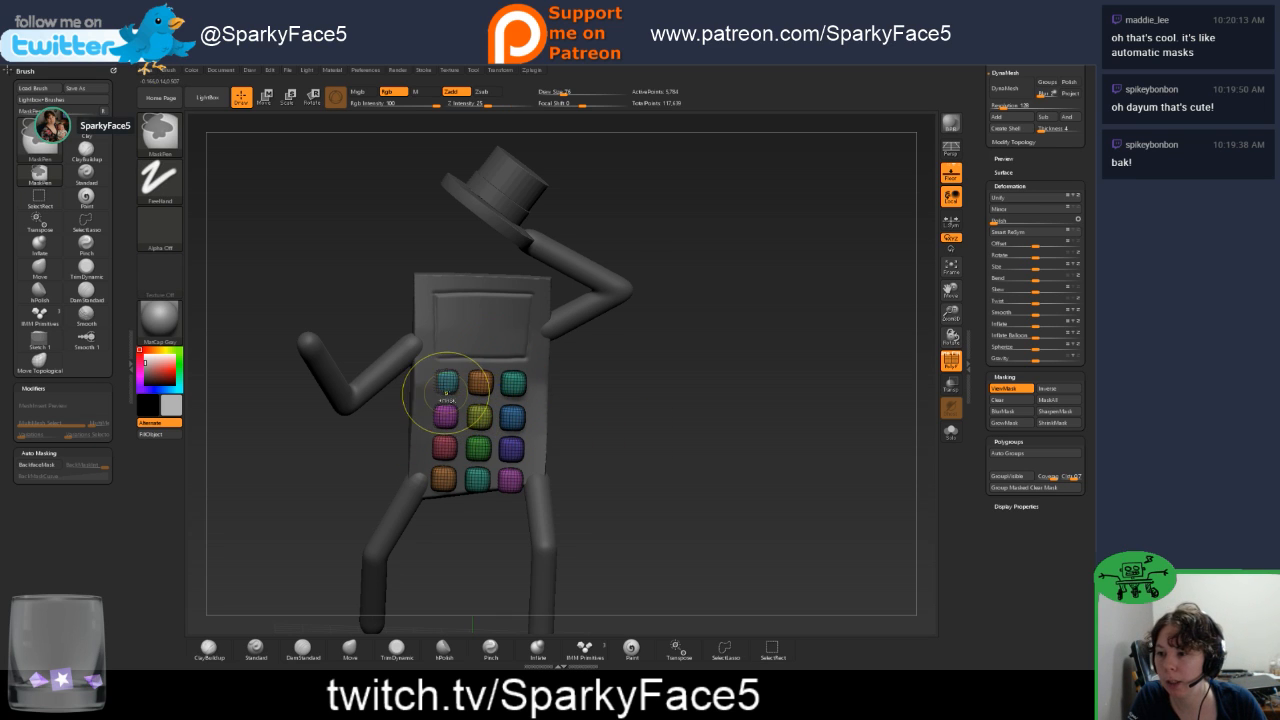
{"action": "key", "text": "ctrl+shift"}
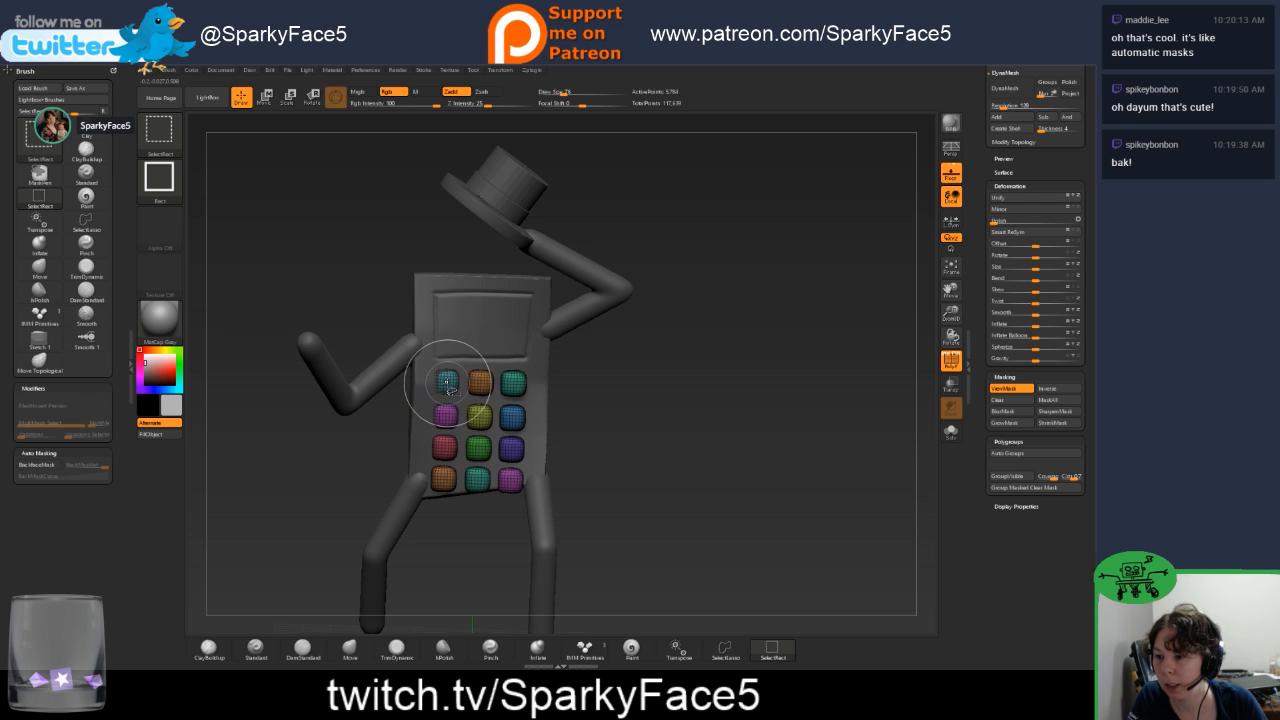
{"action": "left_click", "coordinate": [452, 390], "text": "ctrl+shift"}
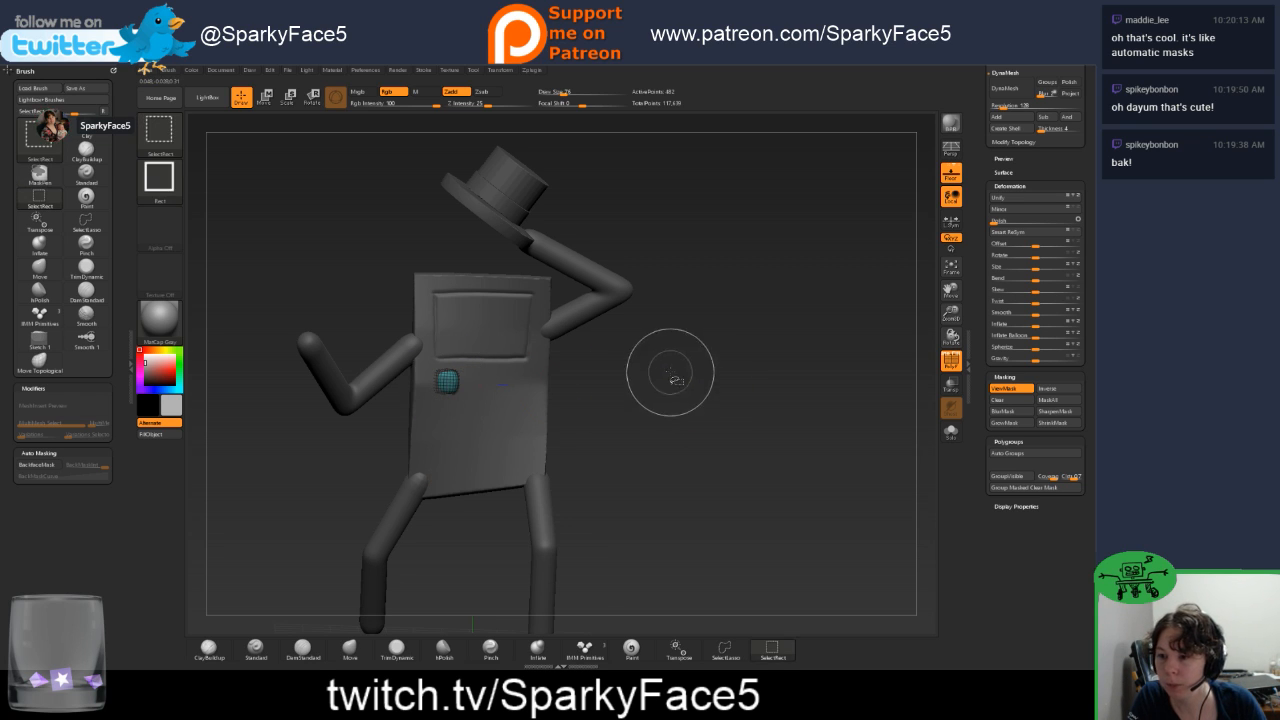
{"action": "left_click", "coordinate": [697, 428], "text": "ctrl+shift"}
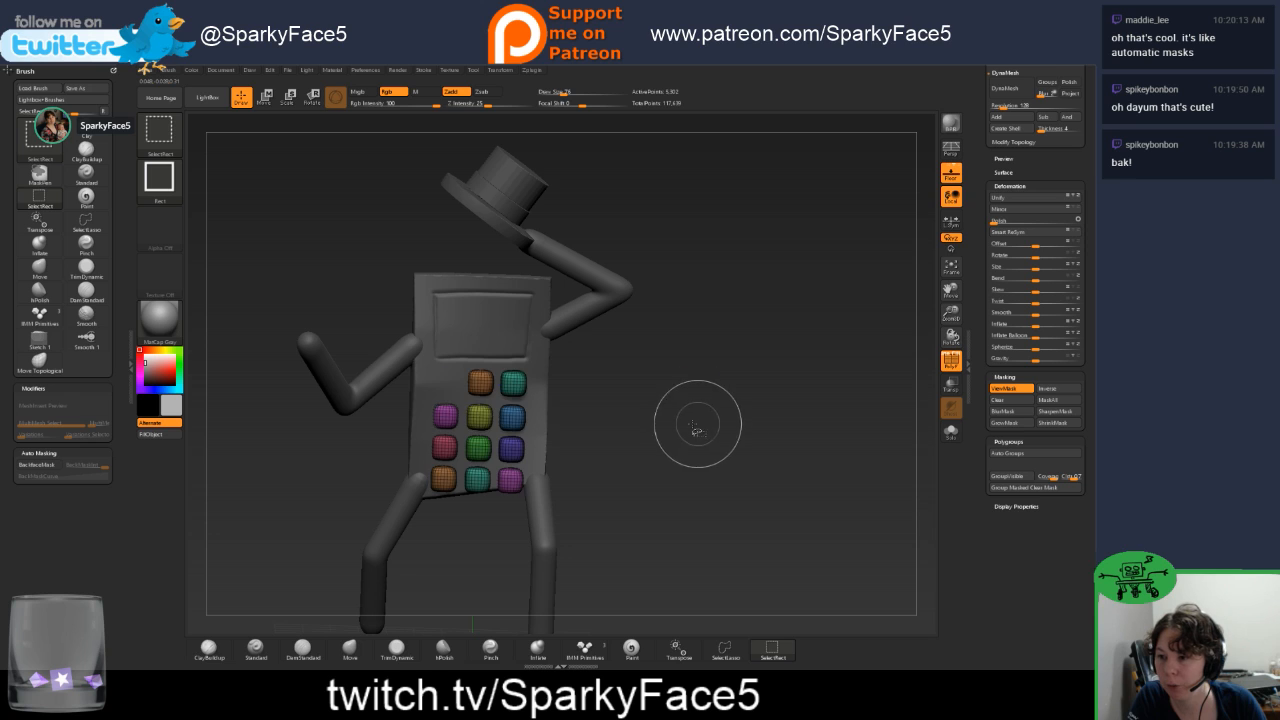
{"action": "left_click", "coordinate": [481, 385], "text": "ctrl+alt+shift"}
{"action": "left_click", "coordinate": [512, 383], "text": "ctrl+alt+shift"}
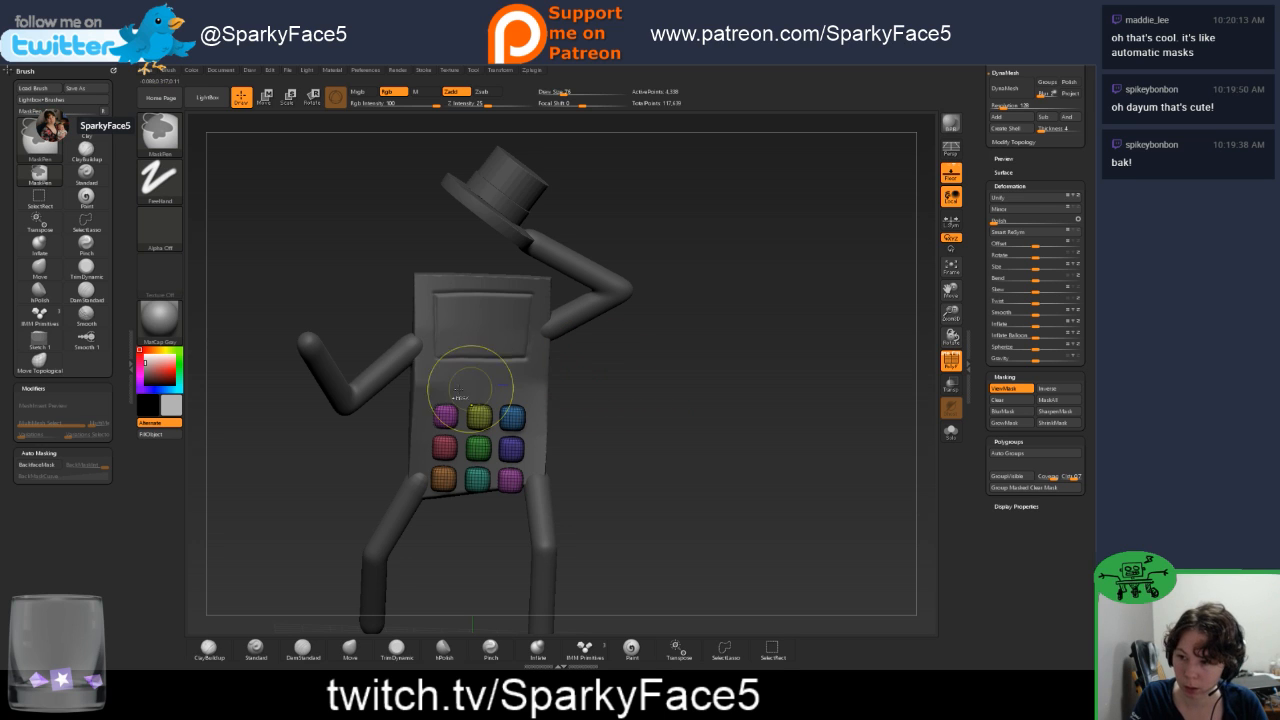
{"action": "mouse_move", "coordinate": [386, 410]}
{"action": "left_mouse_down", "text": "ctrl"}
{"action": "mouse_move", "coordinate": [588, 502]}
{"action": "mouse_move", "coordinate": [414, 469]}
{"action": "mouse_move", "coordinate": [396, 390]}
{"action": "left_mouse_up", "text": "ctrl"}
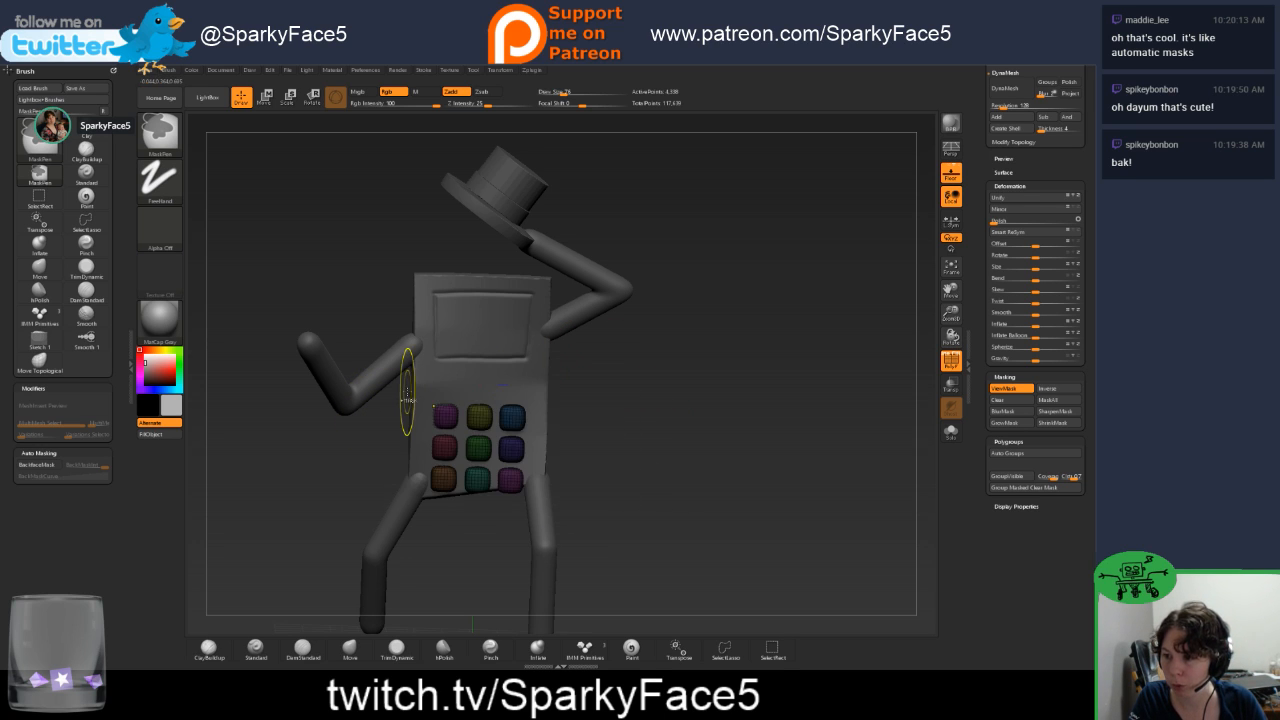
{"action": "left_click", "coordinate": [711, 426], "text": "ctrl+shift"}
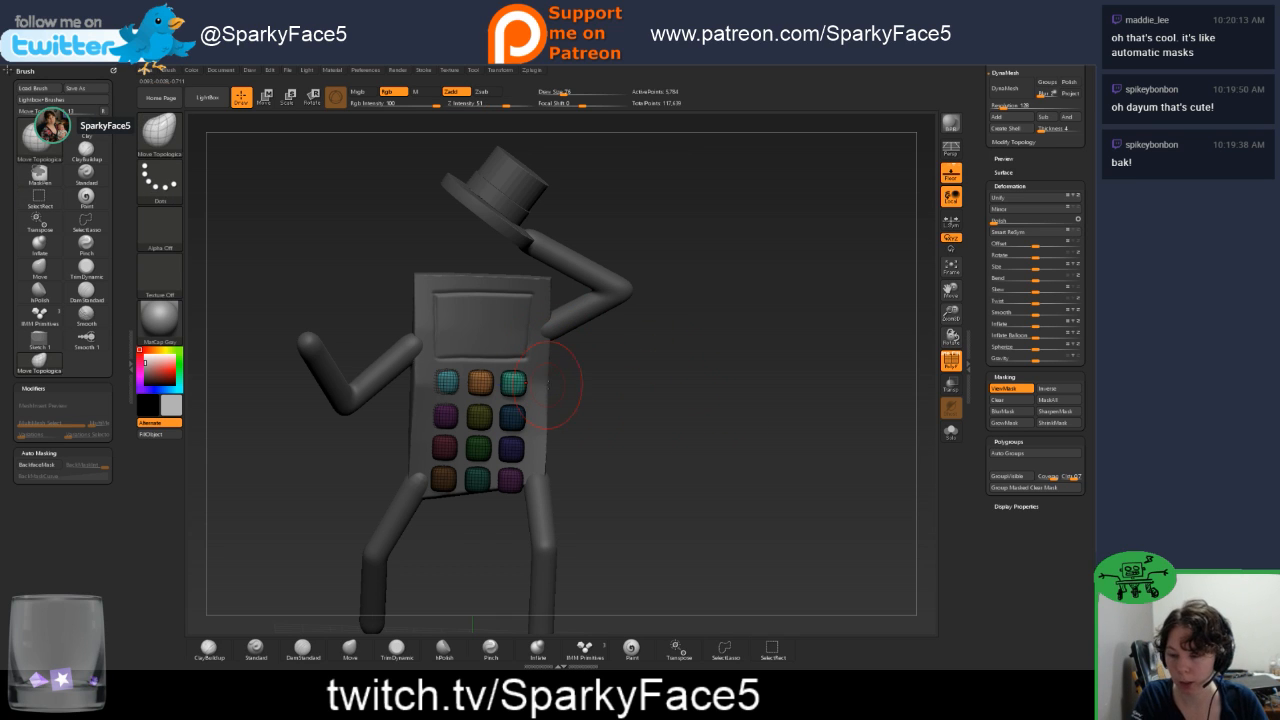
Move the keypad's unmasked top row down slightly to even out the row spacing, and clear the mask.
{"action": "key", "text": "w"}
{"action": "left_click_drag", "start_coordinate": [512, 424], "coordinate": [511, 415]}
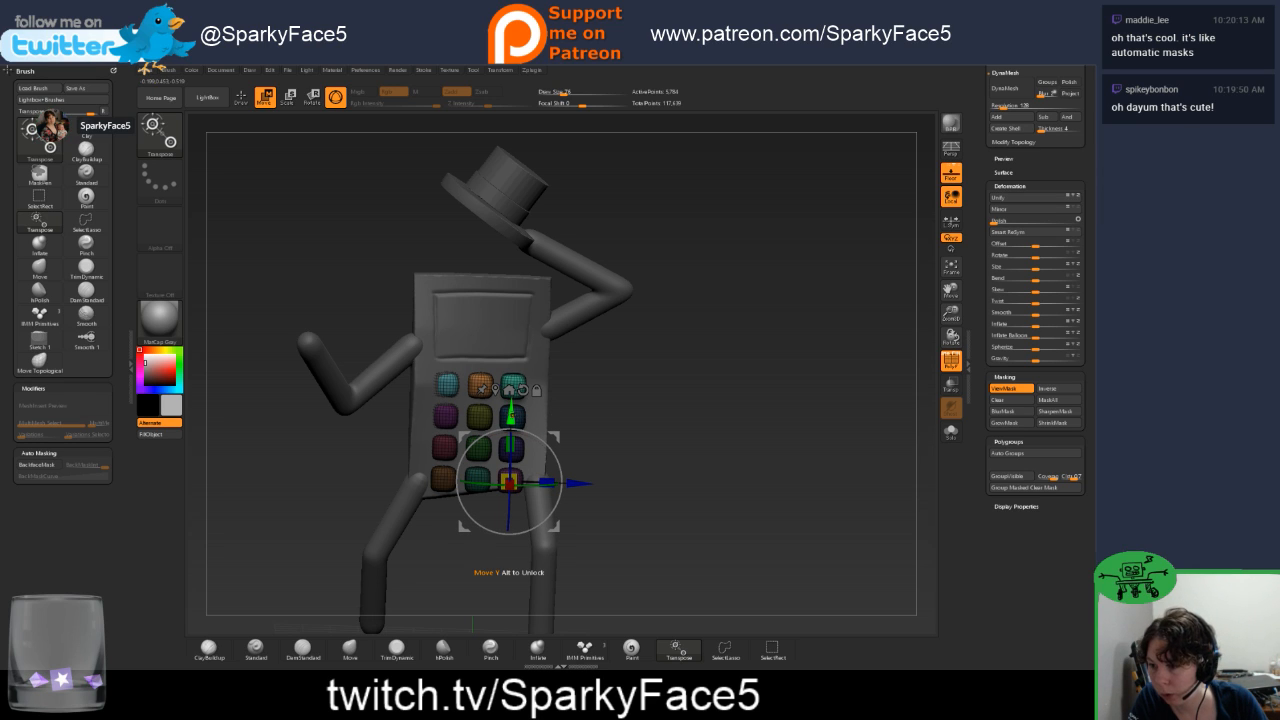
{"action": "mouse_move", "coordinate": [638, 428]}
{"action": "left_mouse_down"}
{"action": "mouse_move", "coordinate": [690, 425]}
{"action": "mouse_move", "coordinate": [650, 416]}
{"action": "left_mouse_up"}
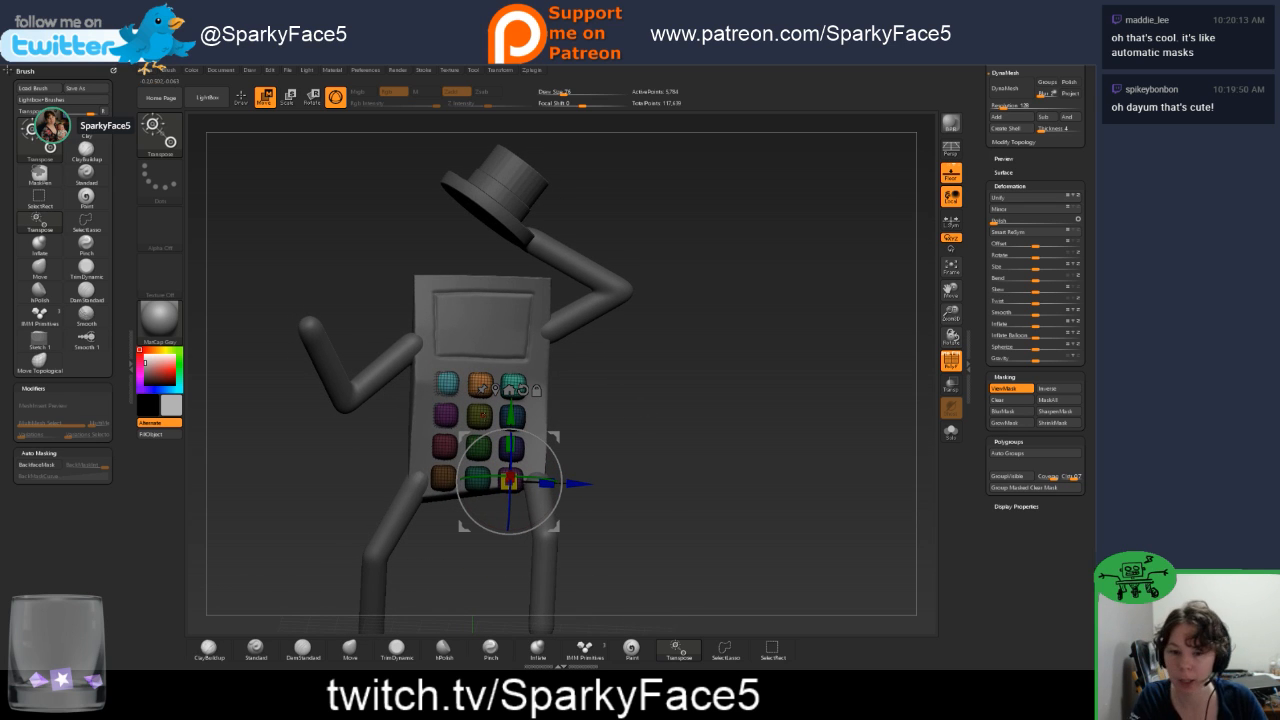
{"action": "scroll", "coordinate": [1006, 220], "scroll_direction": "up", "scroll_amount": 10}
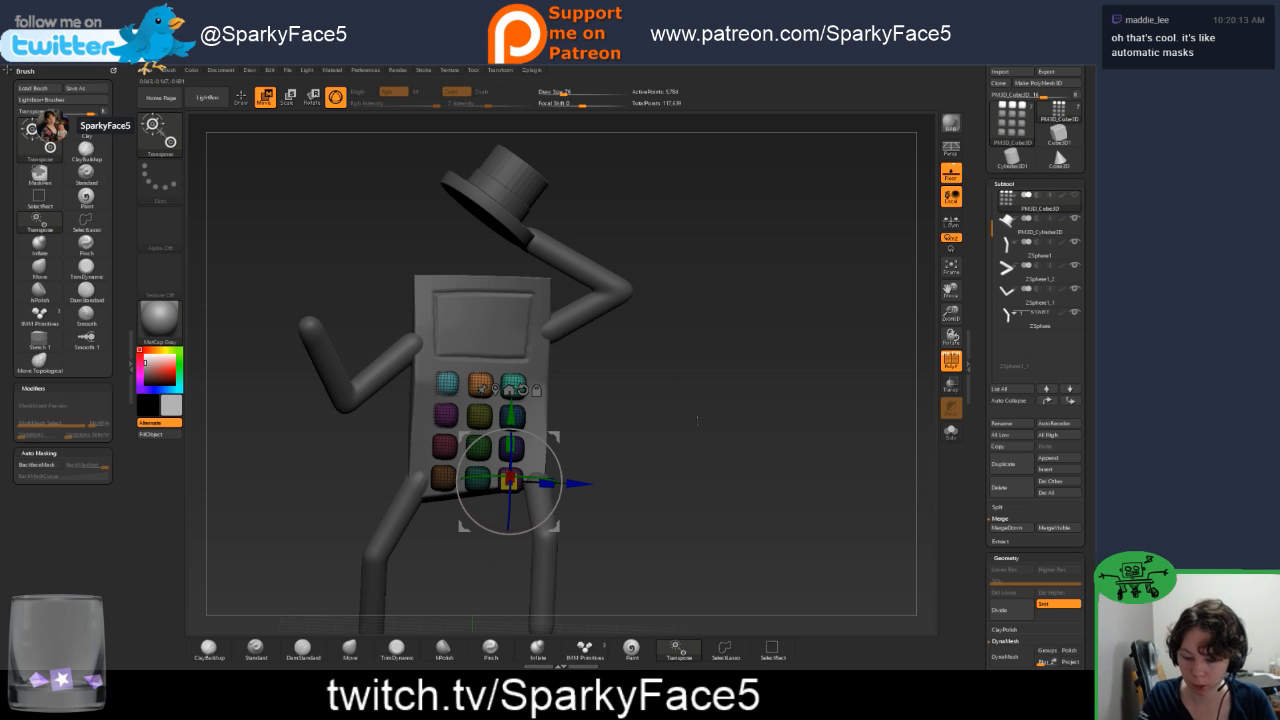
{"action": "key", "text": "q"}
{"action": "left_click_drag", "start_coordinate": [690, 428], "coordinate": [664, 436]}
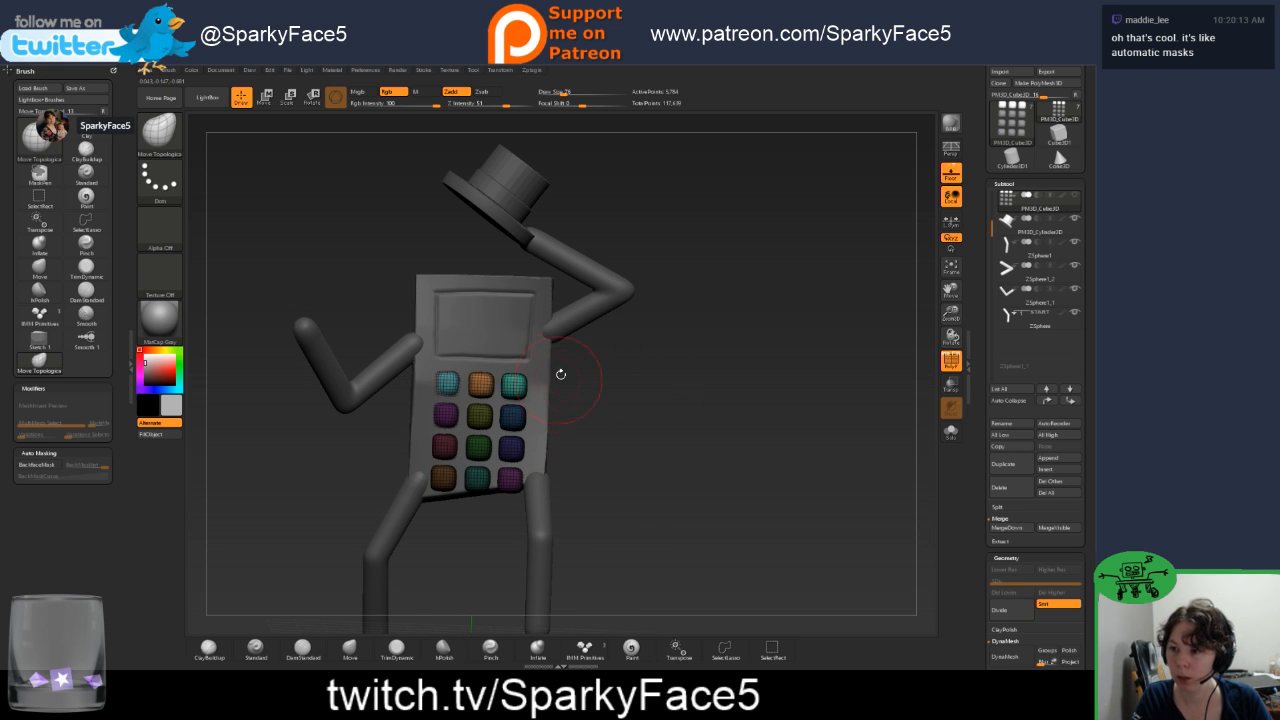
{"action": "mouse_move", "coordinate": [612, 451]}
{"action": "left_mouse_down"}
{"action": "mouse_move", "coordinate": [568, 462]}
{"action": "mouse_move", "coordinate": [616, 454]}
{"action": "left_mouse_up"}
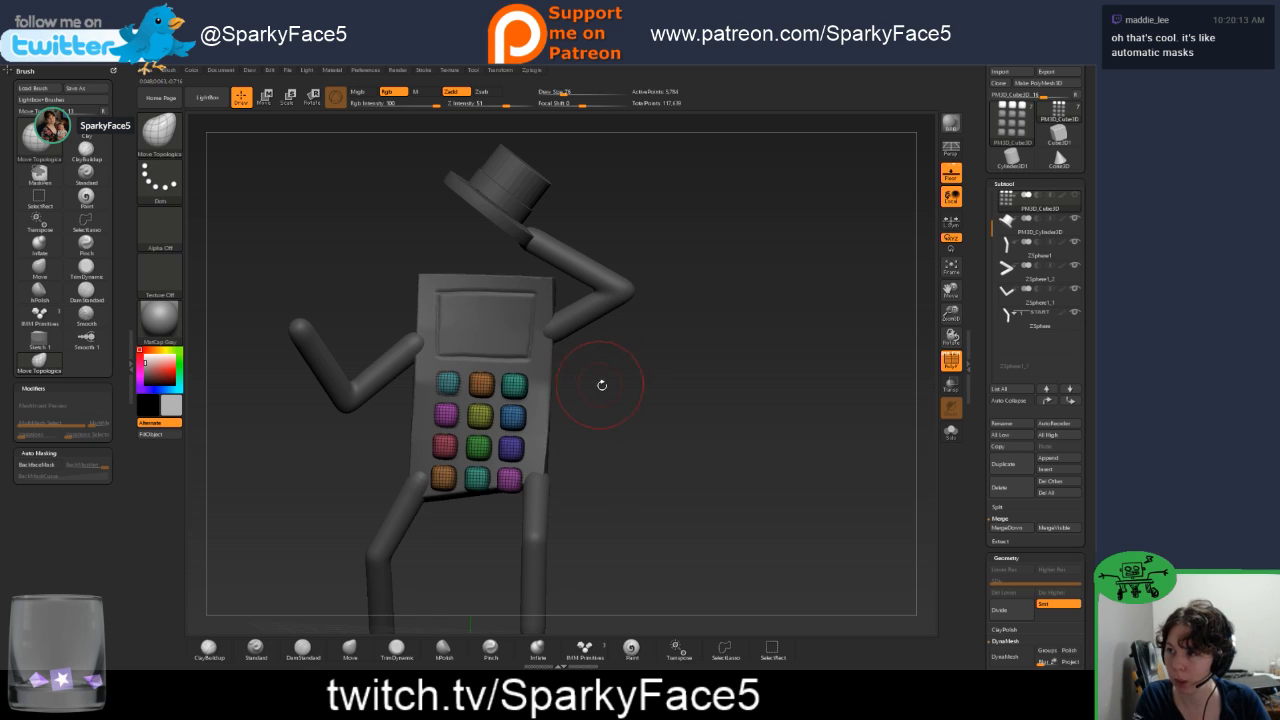
Scale the whole keypad down slightly and raise it to sit on the torso beneath the screen panel.
{"action": "left_click", "coordinate": [290, 100]}
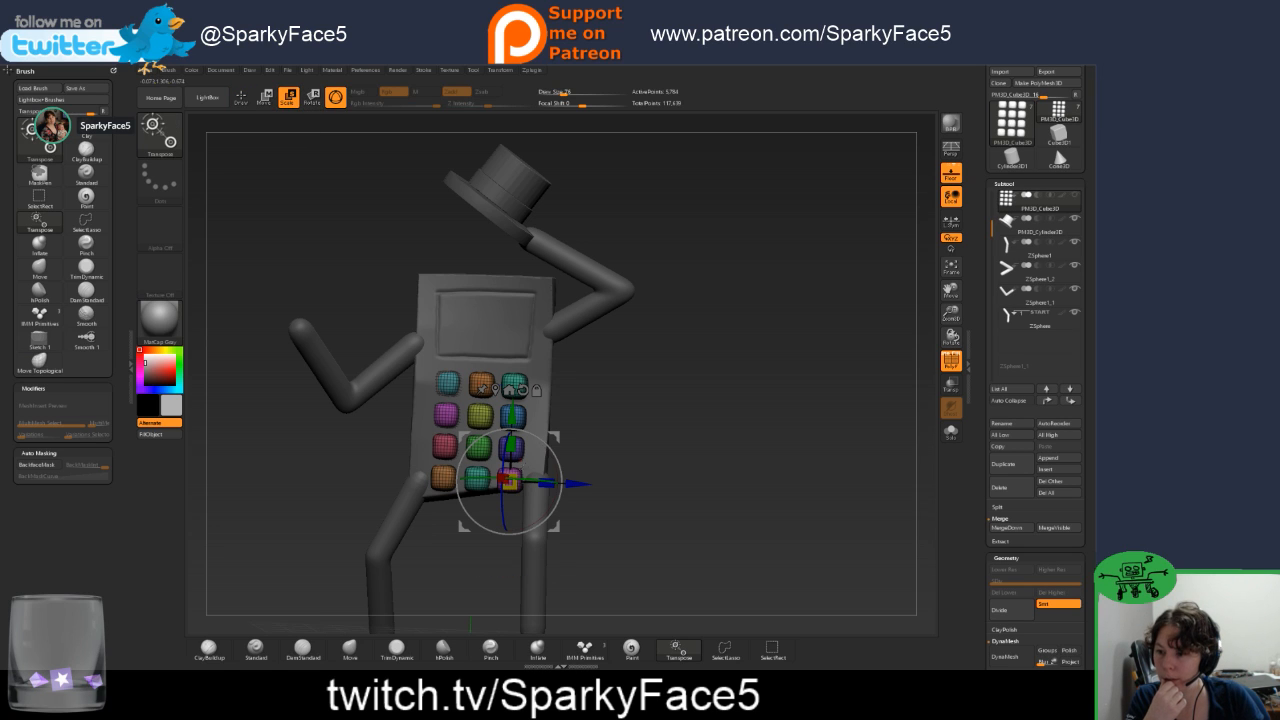
{"action": "left_click_drag", "start_coordinate": [510, 482], "coordinate": [505, 485]}
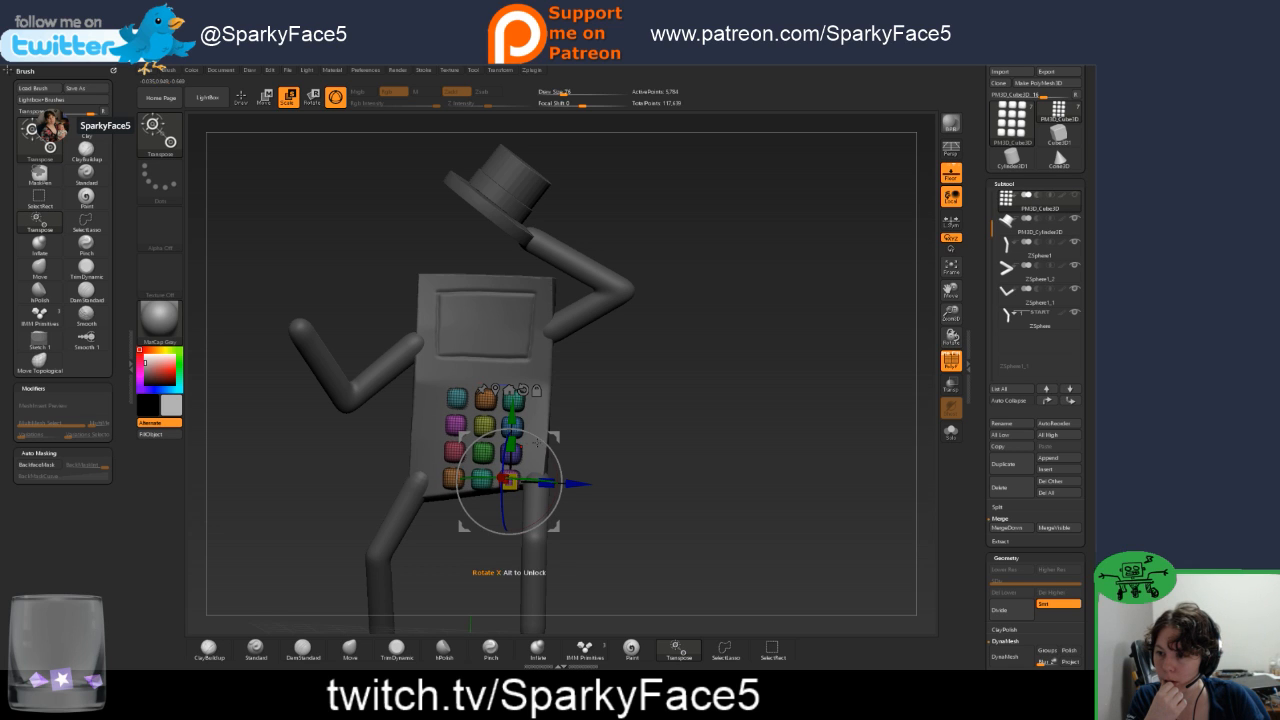
{"action": "mouse_move", "coordinate": [621, 432]}
{"action": "left_mouse_down"}
{"action": "mouse_move", "coordinate": [627, 453]}
{"action": "mouse_move", "coordinate": [554, 432]}
{"action": "mouse_move", "coordinate": [548, 418]}
{"action": "mouse_move", "coordinate": [588, 432]}
{"action": "left_mouse_up"}
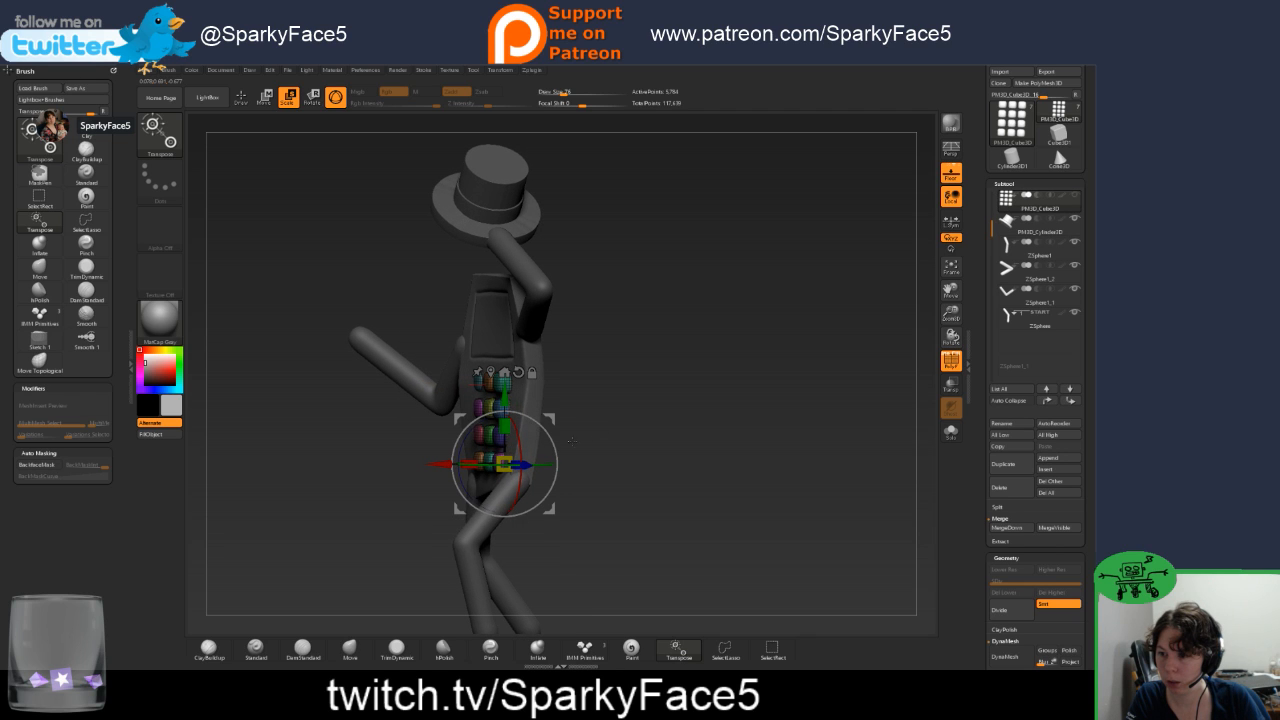
{"action": "left_click_drag", "start_coordinate": [506, 464], "coordinate": [510, 465]}
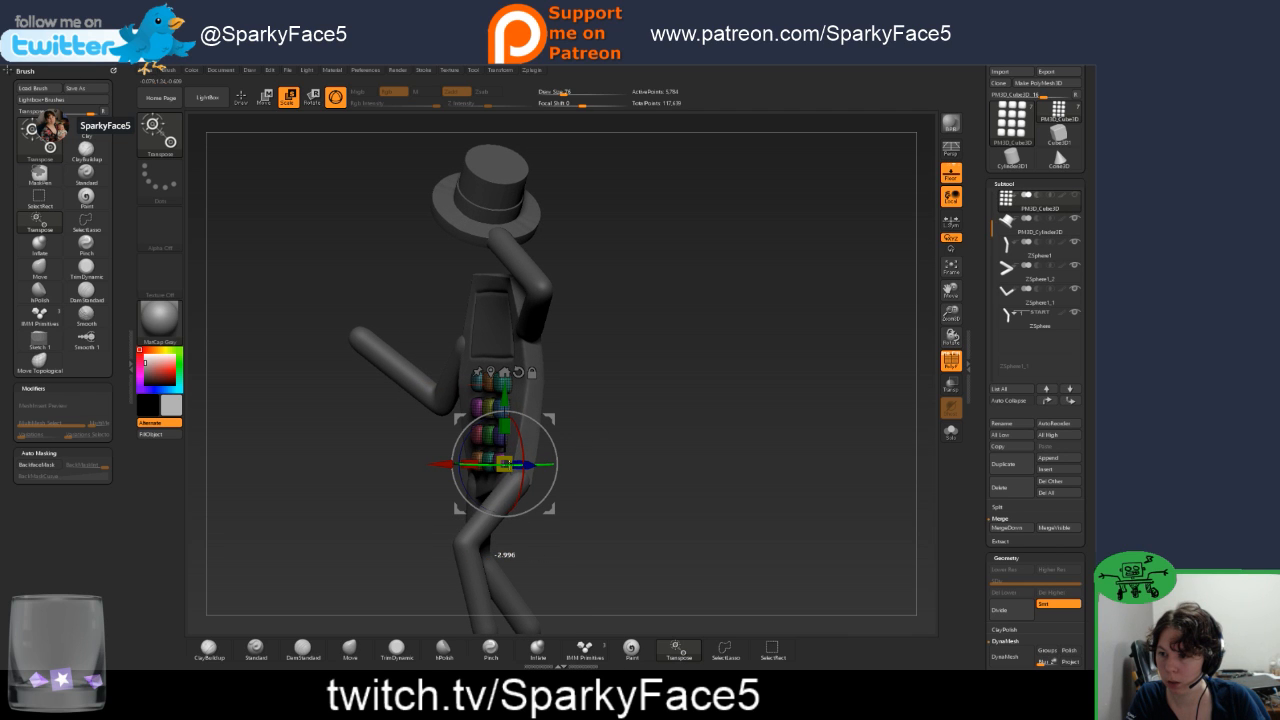
{"action": "left_click_drag", "start_coordinate": [576, 430], "coordinate": [634, 418]}
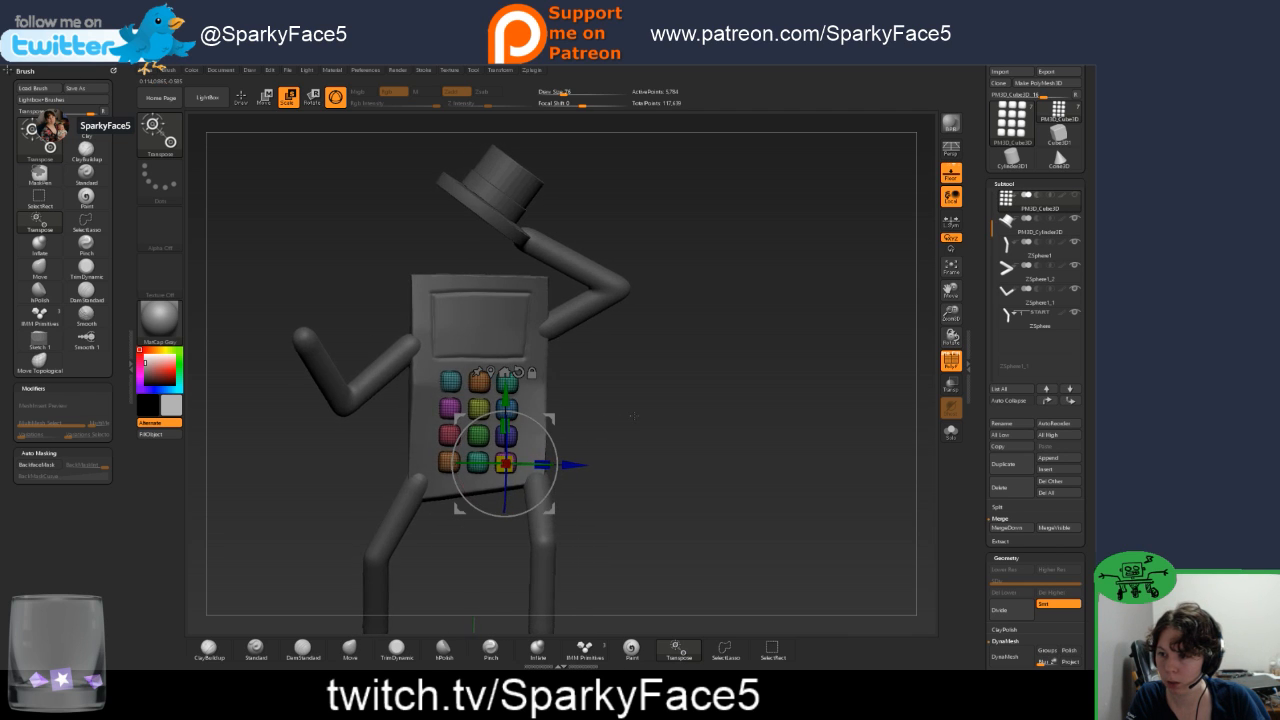
Rotate the keypad slightly in the front and side views to align its buttons with the torso's tilted surface.
{"action": "left_click_drag", "start_coordinate": [547, 429], "coordinate": [552, 419]}
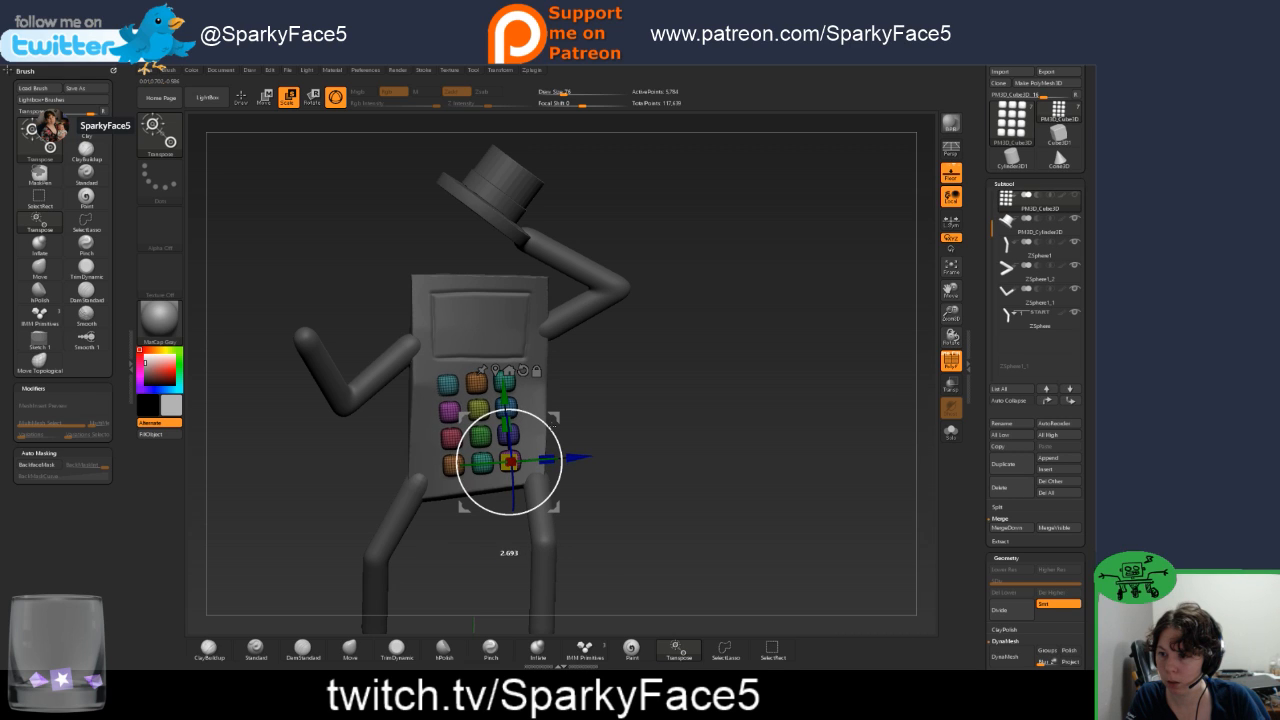
{"action": "left_click_drag", "start_coordinate": [553, 422], "coordinate": [555, 422]}
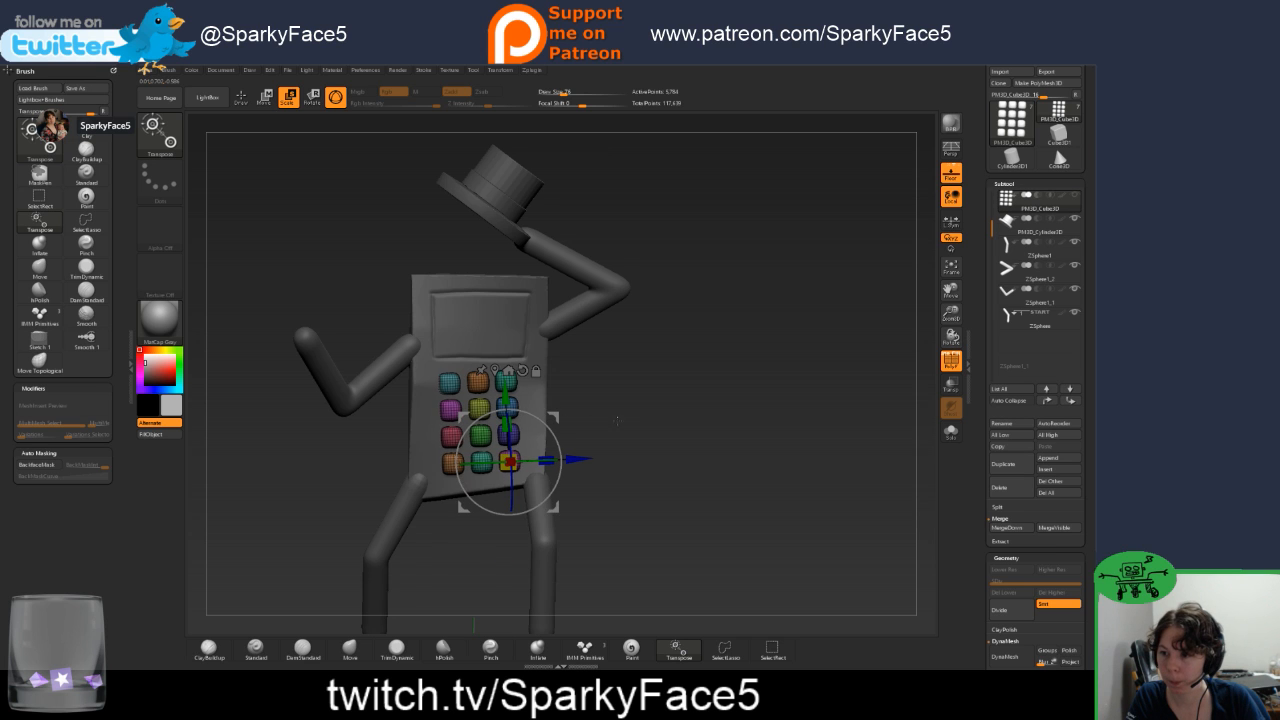
{"action": "left_click_drag", "start_coordinate": [642, 426], "coordinate": [644, 392]}
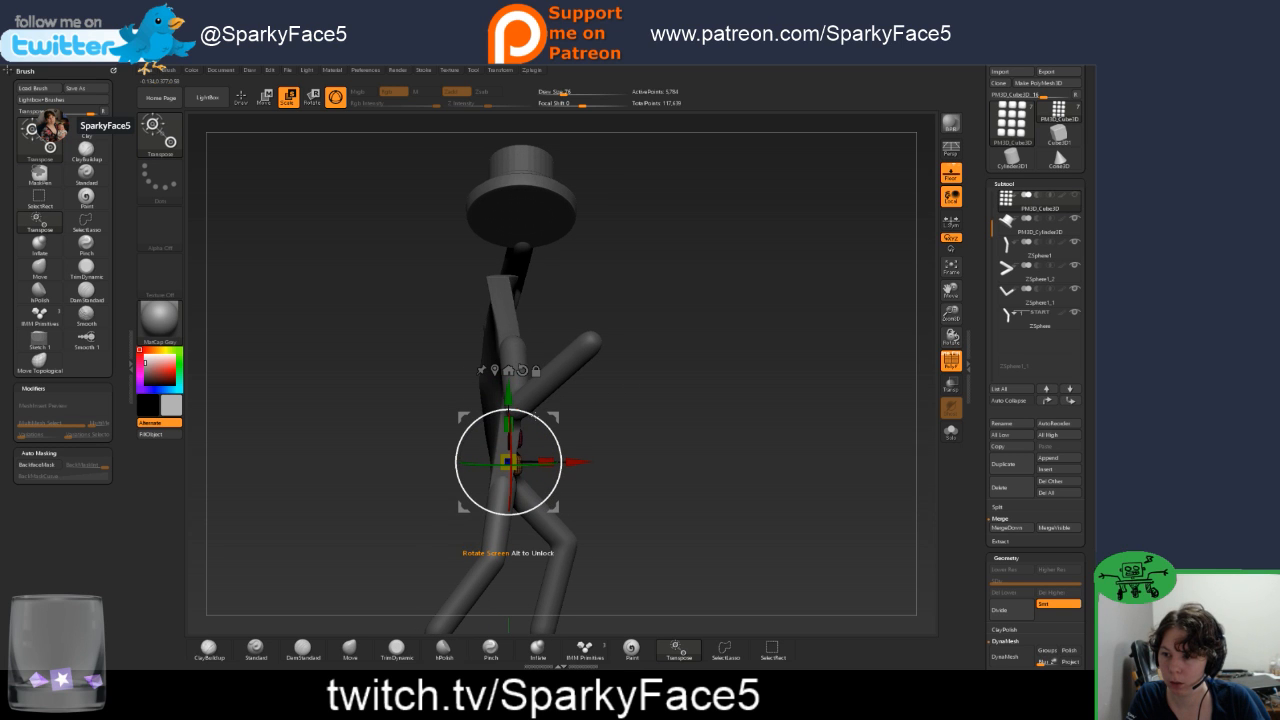
{"action": "left_click_drag", "start_coordinate": [537, 415], "coordinate": [538, 416]}
{"action": "left_click_drag", "start_coordinate": [620, 420], "coordinate": [577, 376]}
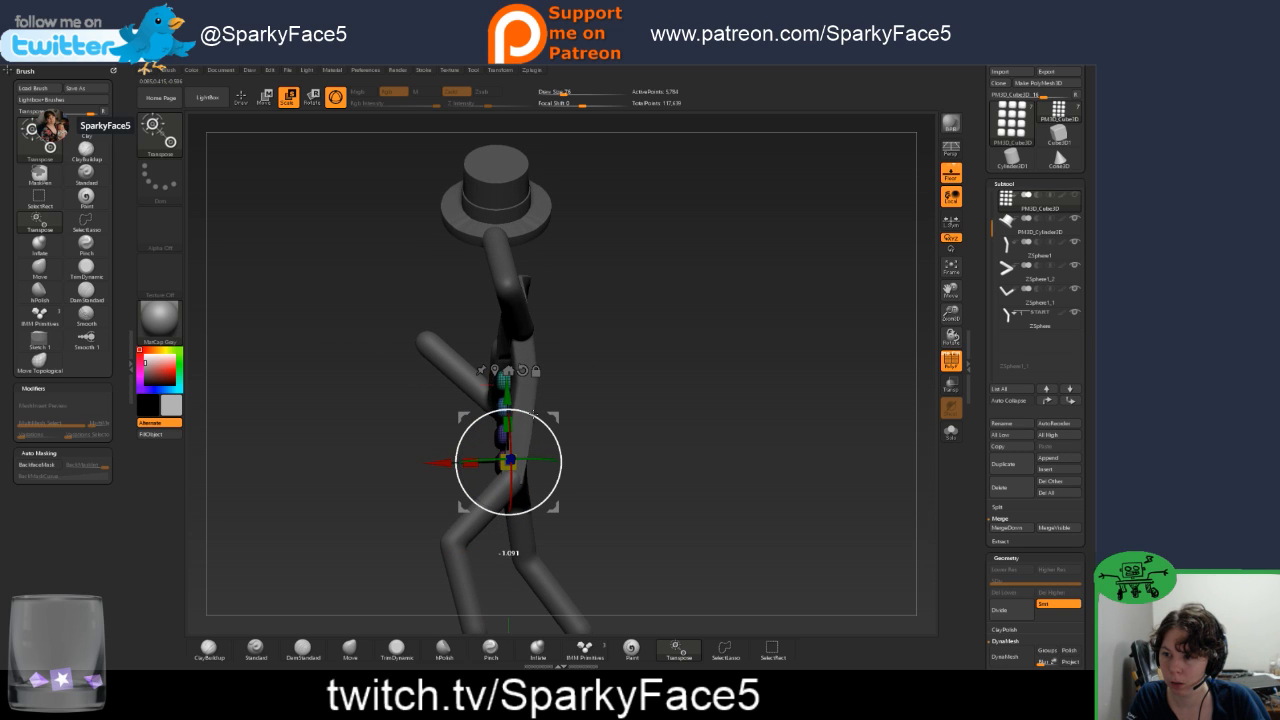
{"action": "left_click_drag", "start_coordinate": [545, 412], "coordinate": [633, 394]}
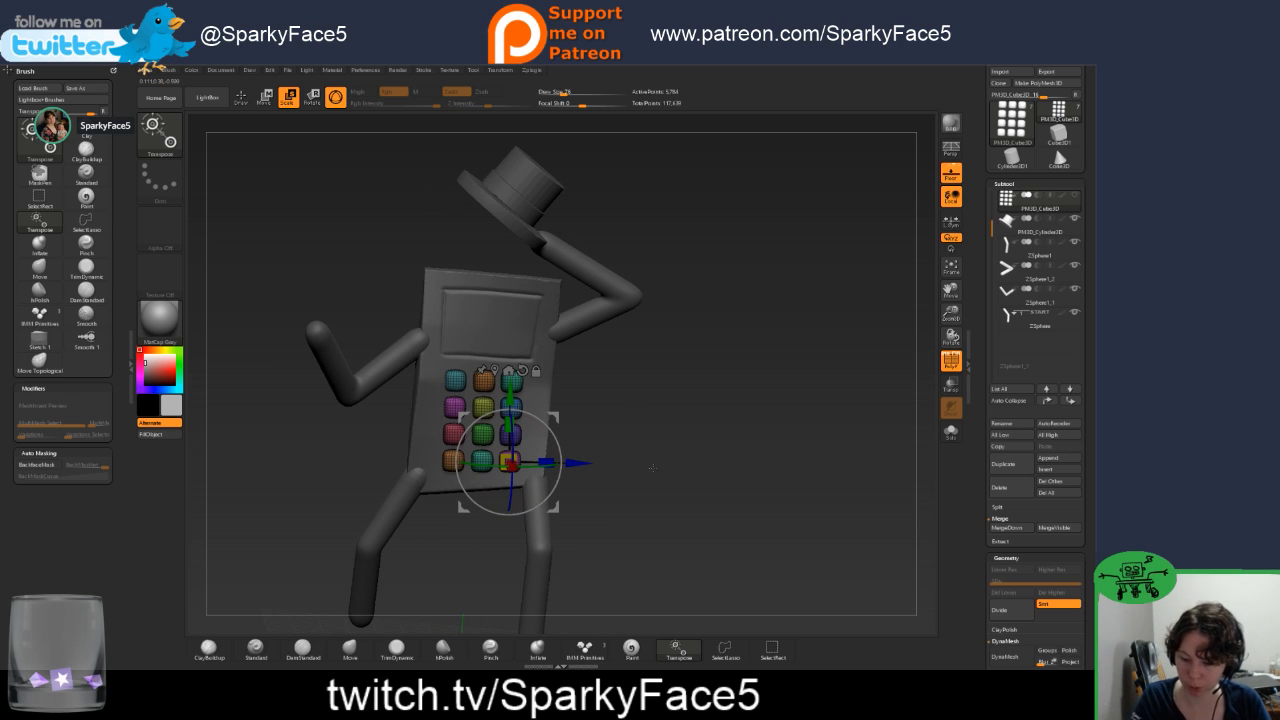
{"action": "mouse_move", "coordinate": [641, 378]}
{"action": "left_mouse_down"}
{"action": "mouse_move", "coordinate": [656, 450]}
{"action": "mouse_move", "coordinate": [648, 434]}
{"action": "mouse_move", "coordinate": [682, 431]}
{"action": "left_mouse_up"}
{"action": "key", "text": "q"}
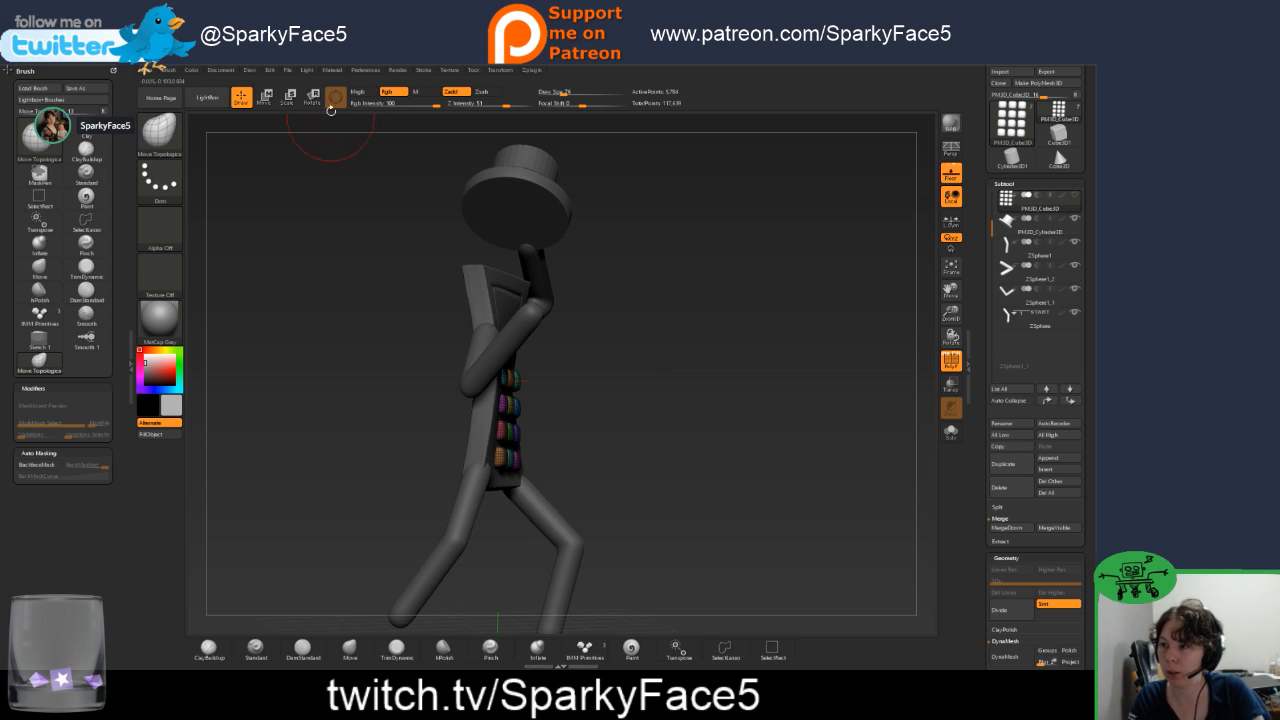
Isolate the keypad's top-left button and push it slightly in toward the torso's surface.
{"action": "left_click_drag", "start_coordinate": [609, 414], "coordinate": [501, 338]}
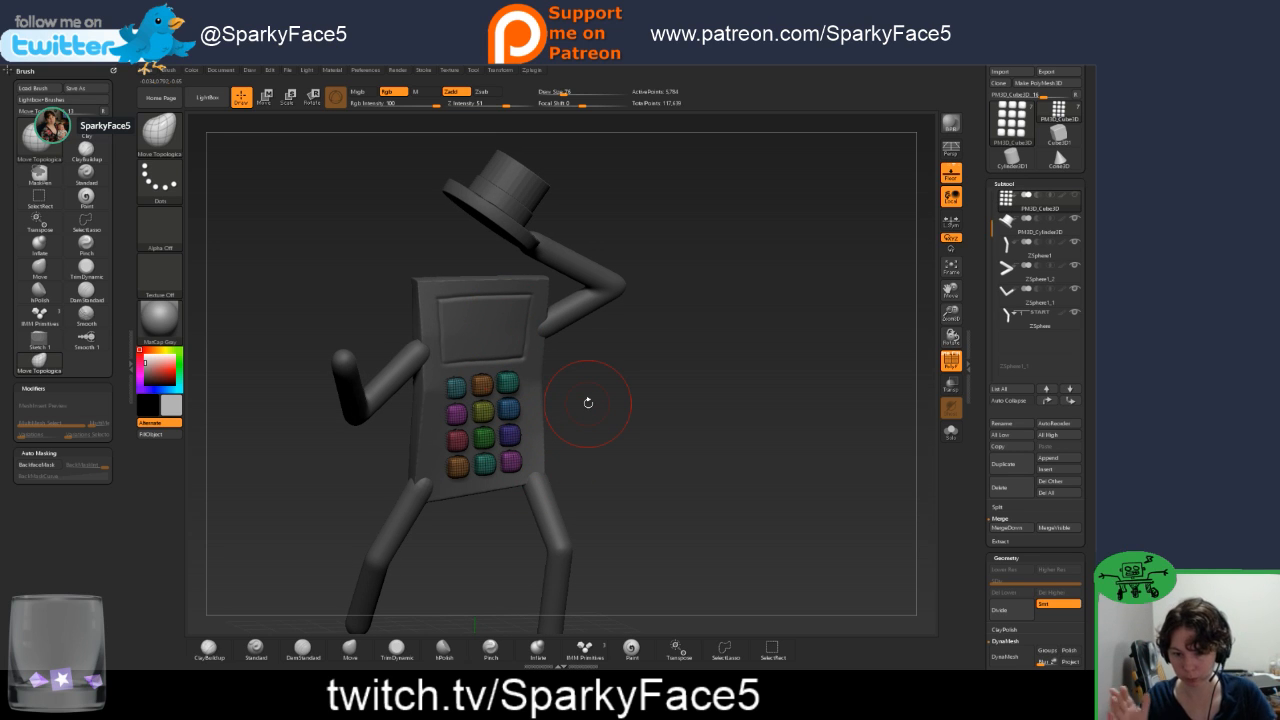
{"action": "left_click_drag", "start_coordinate": [652, 411], "coordinate": [511, 305]}
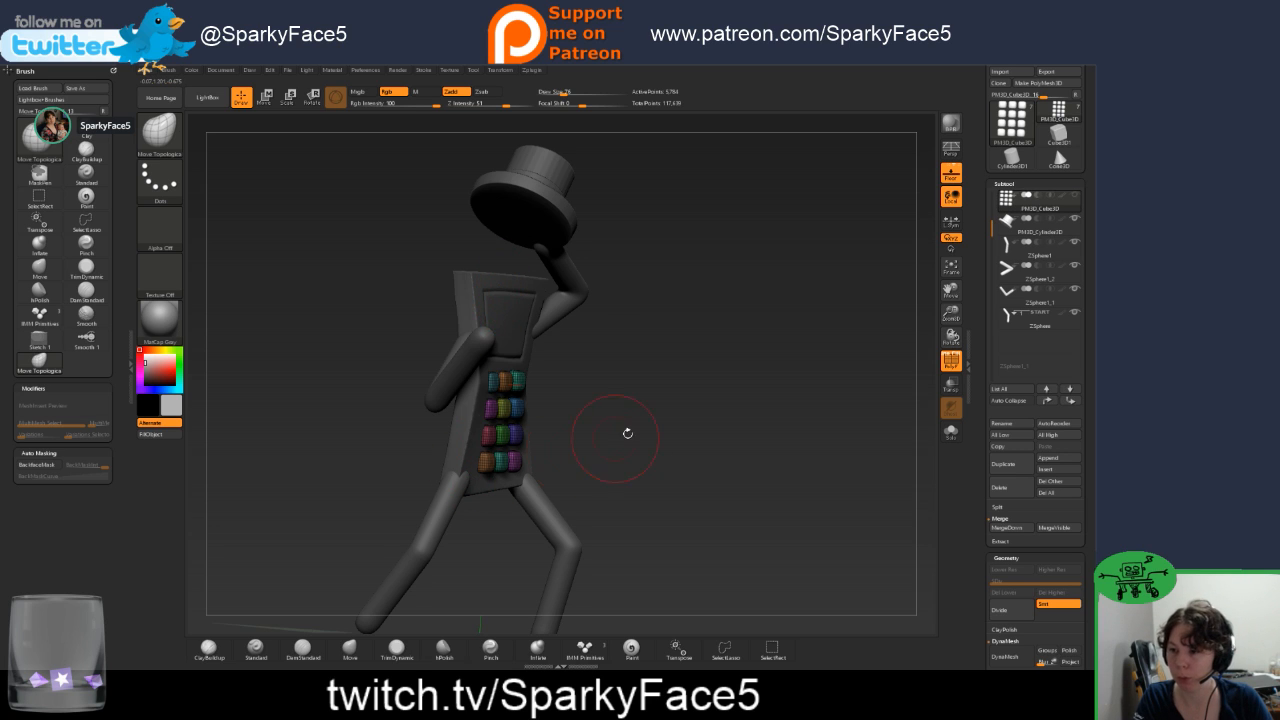
{"action": "left_click_drag", "start_coordinate": [627, 433], "coordinate": [613, 422]}
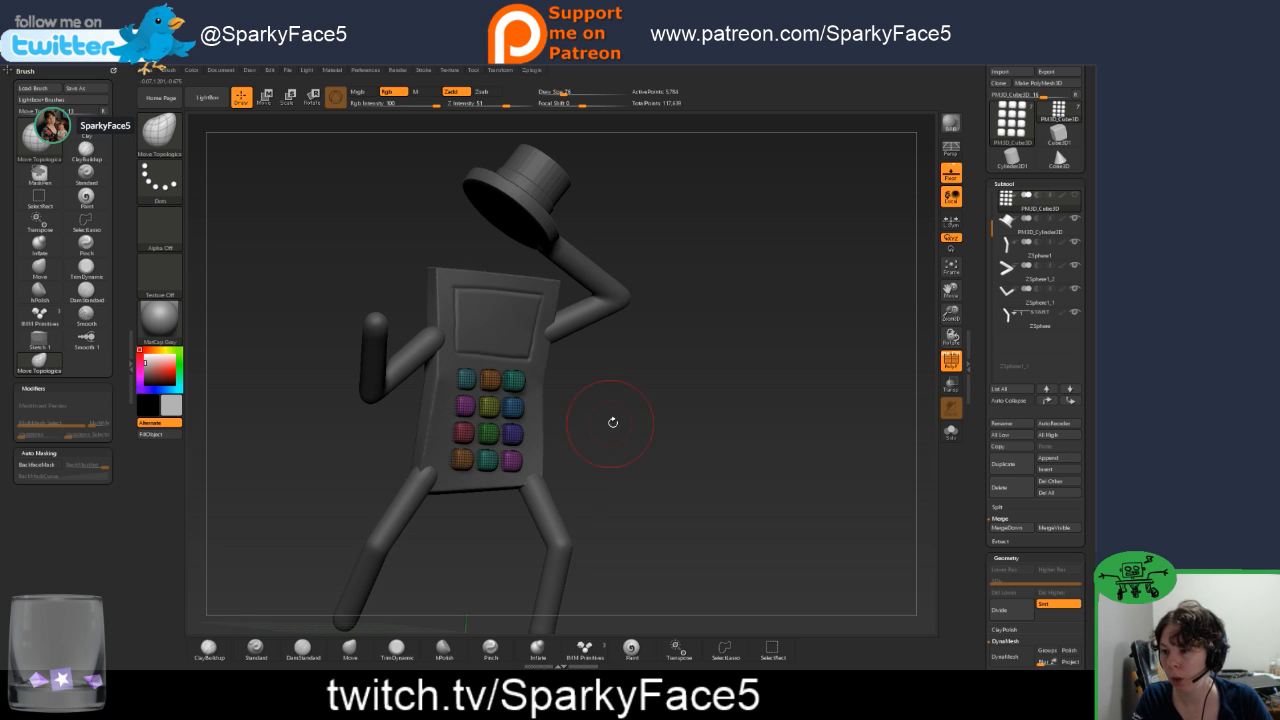
{"action": "left_click", "coordinate": [466, 377], "text": "ctrl+shift"}
{"action": "left_click_drag", "start_coordinate": [561, 387], "coordinate": [623, 397]}
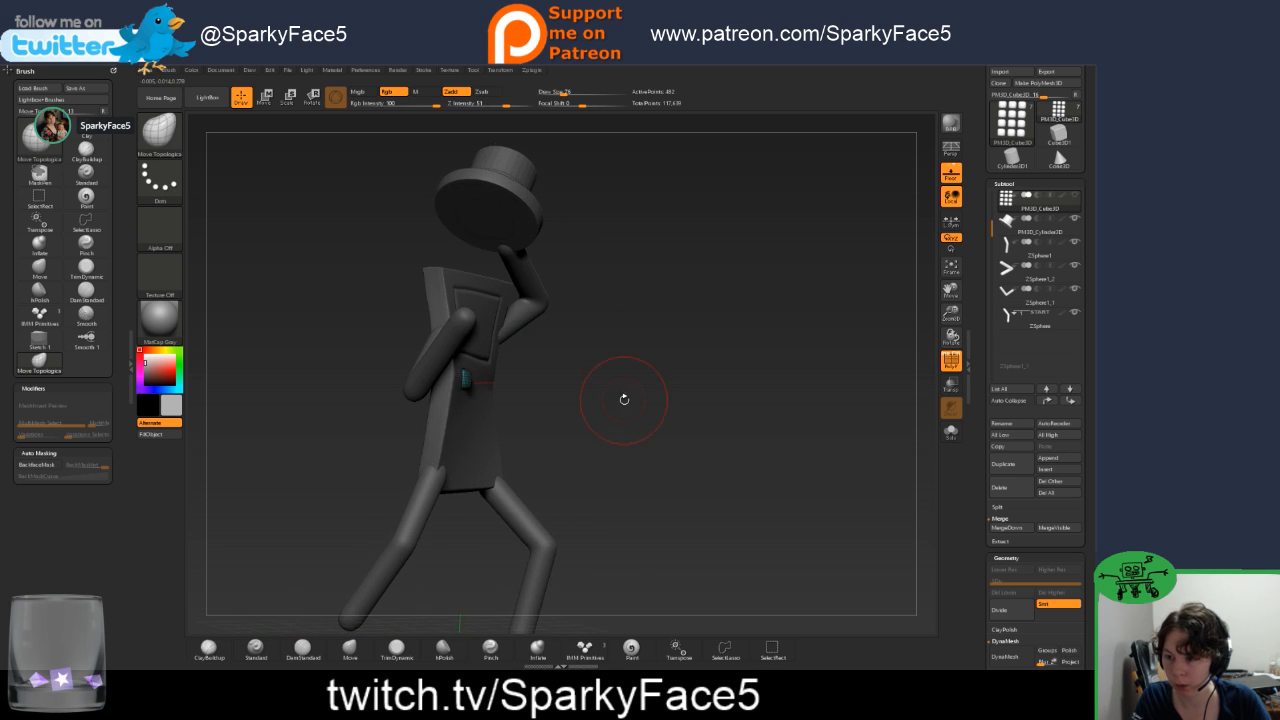
{"action": "key", "text": "w"}
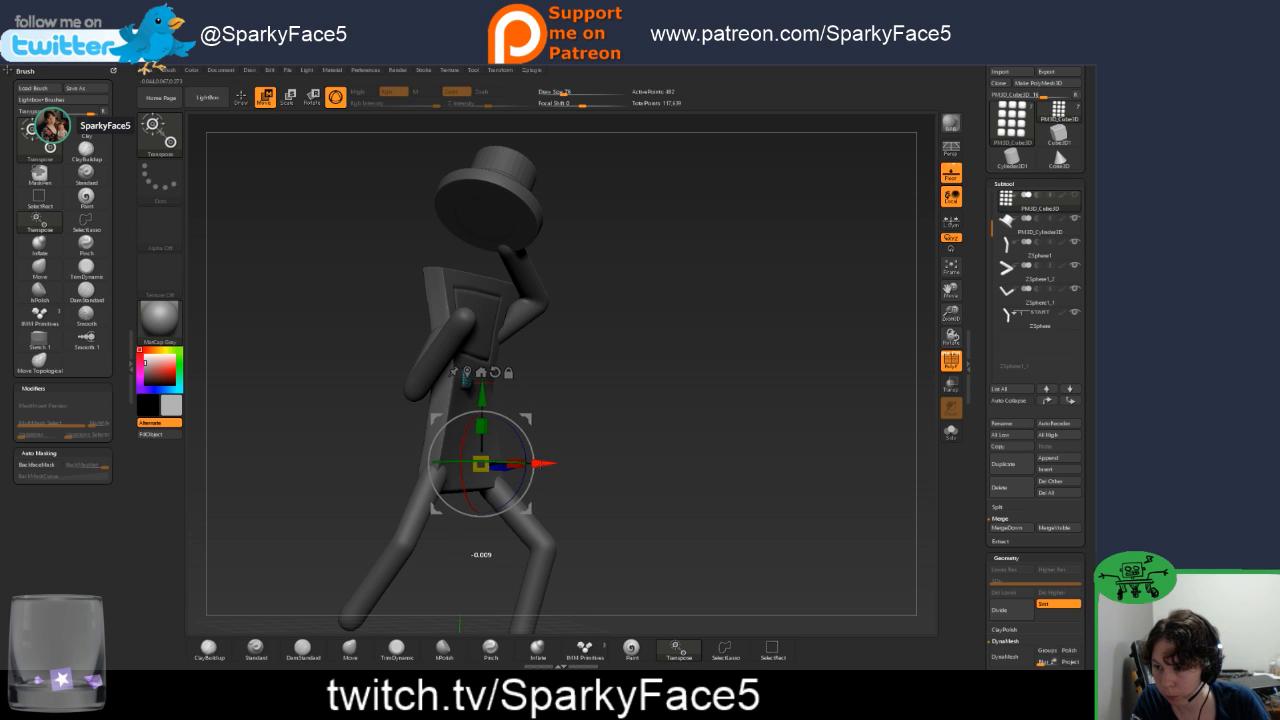
{"action": "left_click_drag", "start_coordinate": [573, 426], "coordinate": [482, 463]}
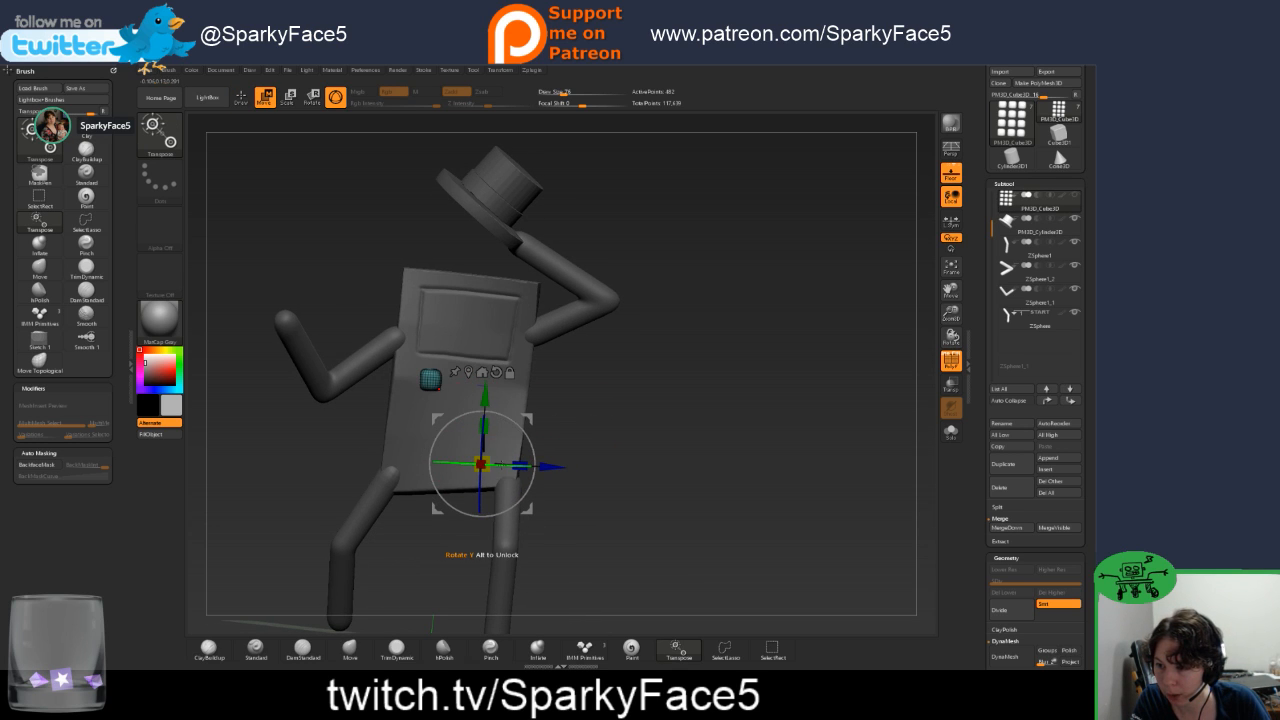
Mask the adjusted top-left button and unhide the rest of the keypad.
{"action": "key", "text": "ctrl+shift"}
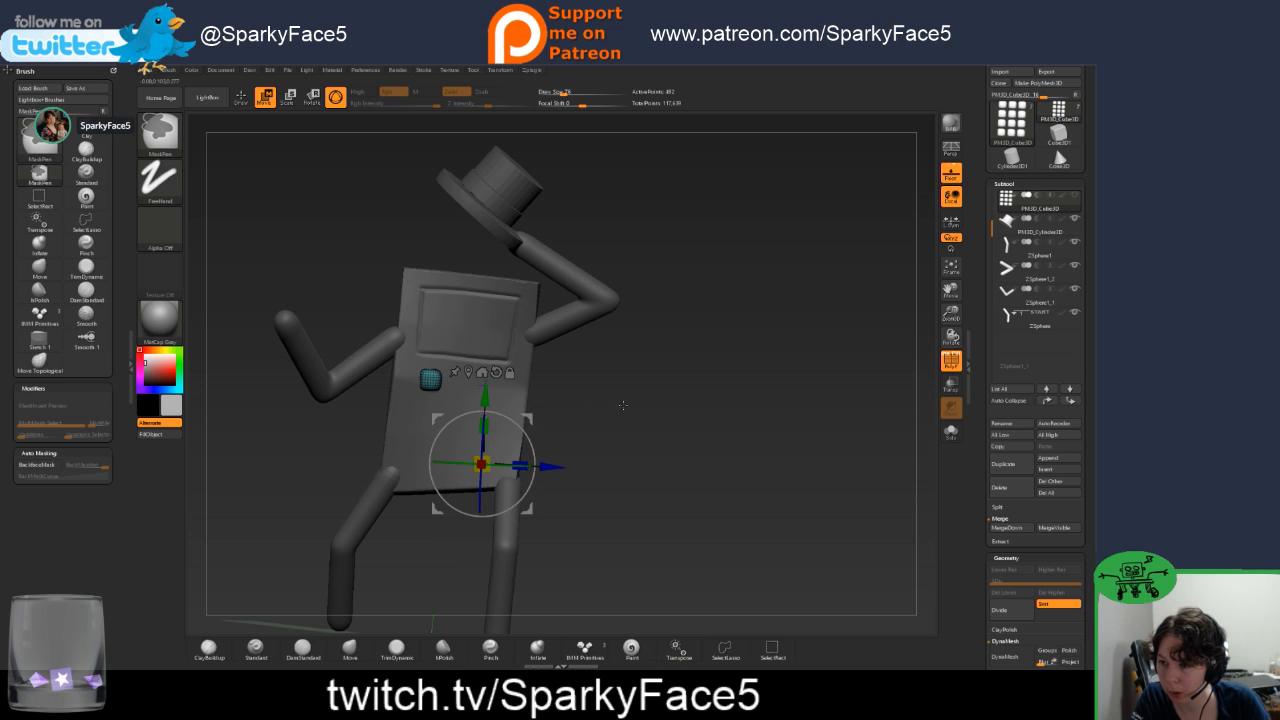
{"action": "left_click", "coordinate": [613, 412], "text": "ctrl+shift"}
{"action": "mouse_move", "coordinate": [580, 420]}
{"action": "left_mouse_down"}
{"action": "mouse_move", "coordinate": [622, 420]}
{"action": "mouse_move", "coordinate": [627, 404]}
{"action": "mouse_move", "coordinate": [588, 402]}
{"action": "mouse_move", "coordinate": [621, 402]}
{"action": "mouse_move", "coordinate": [583, 483]}
{"action": "mouse_move", "coordinate": [585, 442]}
{"action": "mouse_move", "coordinate": [548, 452]}
{"action": "mouse_move", "coordinate": [588, 457]}
{"action": "mouse_move", "coordinate": [580, 448]}
{"action": "left_mouse_up"}
{"action": "key", "text": "q"}
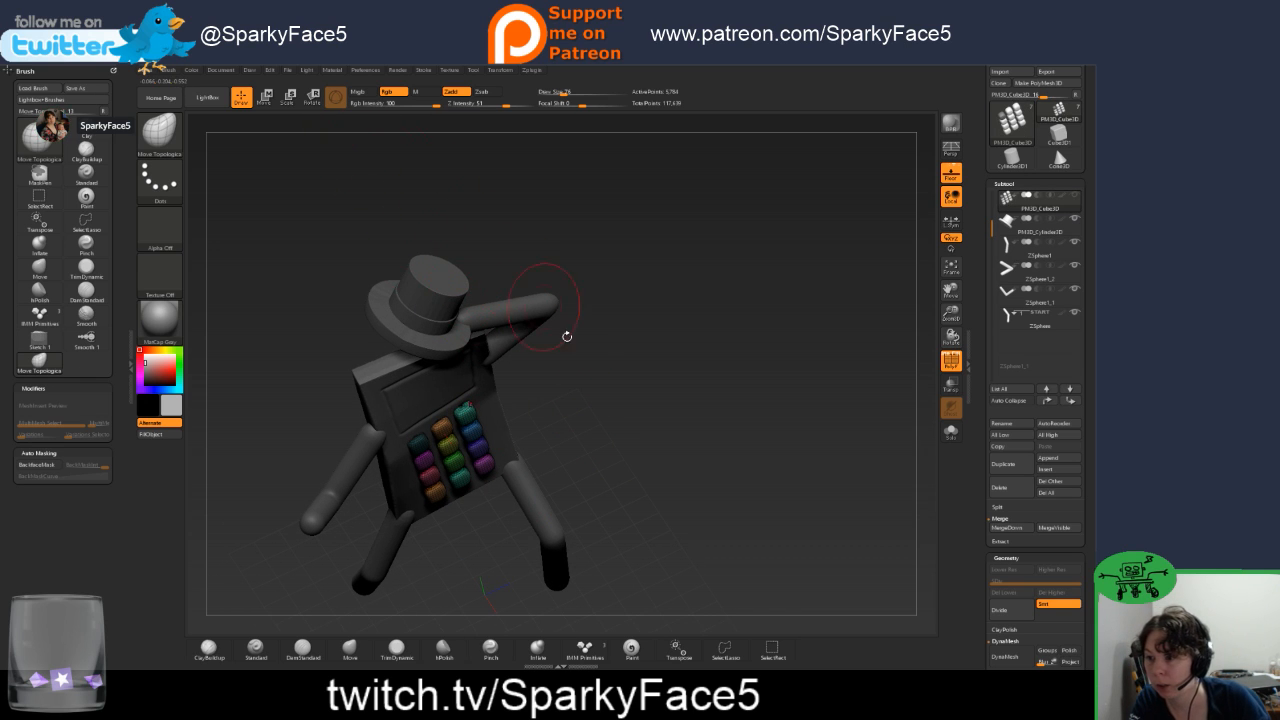
Isolate the keypad's top-right button, push it slightly in toward the torso, and unhide the other buttons.
{"action": "mouse_move", "coordinate": [566, 334]}
{"action": "left_mouse_down"}
{"action": "mouse_move", "coordinate": [580, 380]}
{"action": "mouse_move", "coordinate": [572, 342]}
{"action": "mouse_move", "coordinate": [560, 372]}
{"action": "mouse_move", "coordinate": [621, 420]}
{"action": "mouse_move", "coordinate": [578, 419]}
{"action": "mouse_move", "coordinate": [623, 420]}
{"action": "mouse_move", "coordinate": [582, 420]}
{"action": "left_mouse_up"}
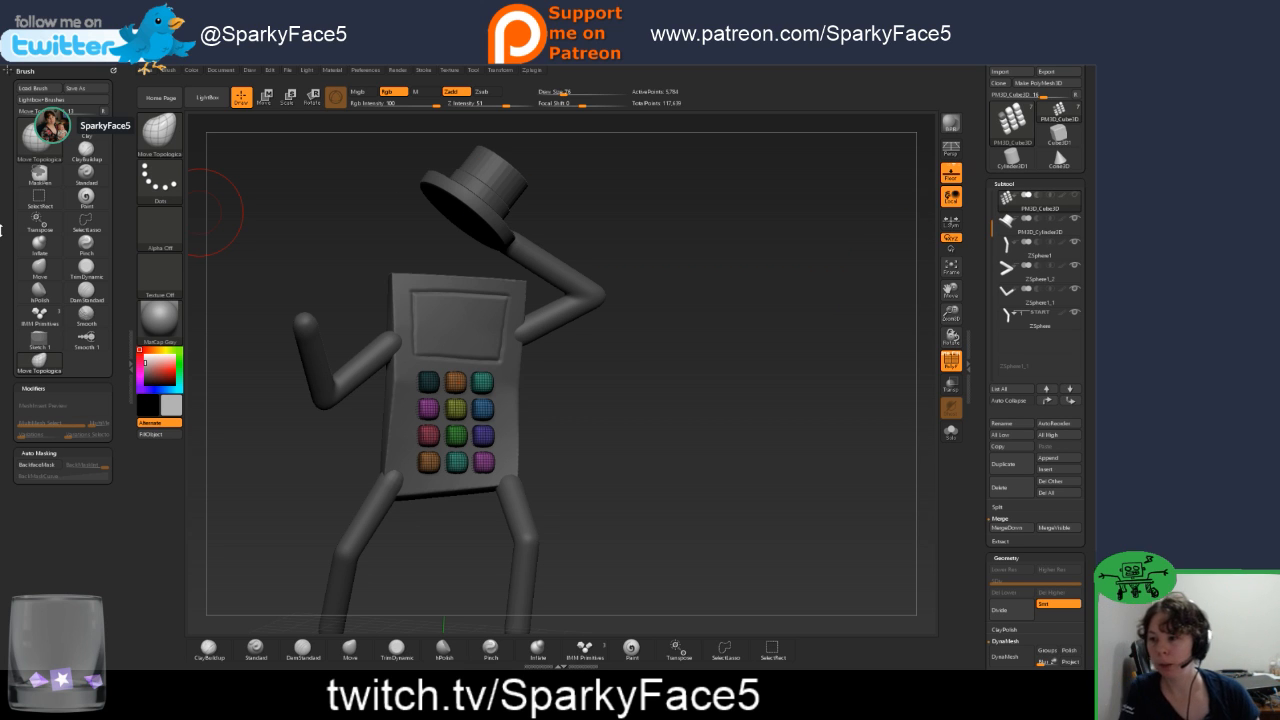
{"action": "mouse_move", "coordinate": [723, 389]}
{"action": "left_mouse_down"}
{"action": "mouse_move", "coordinate": [637, 415]}
{"action": "mouse_move", "coordinate": [700, 415]}
{"action": "mouse_move", "coordinate": [666, 401]}
{"action": "mouse_move", "coordinate": [700, 392]}
{"action": "left_mouse_up"}
{"action": "left_click_drag", "start_coordinate": [583, 454], "coordinate": [623, 461]}
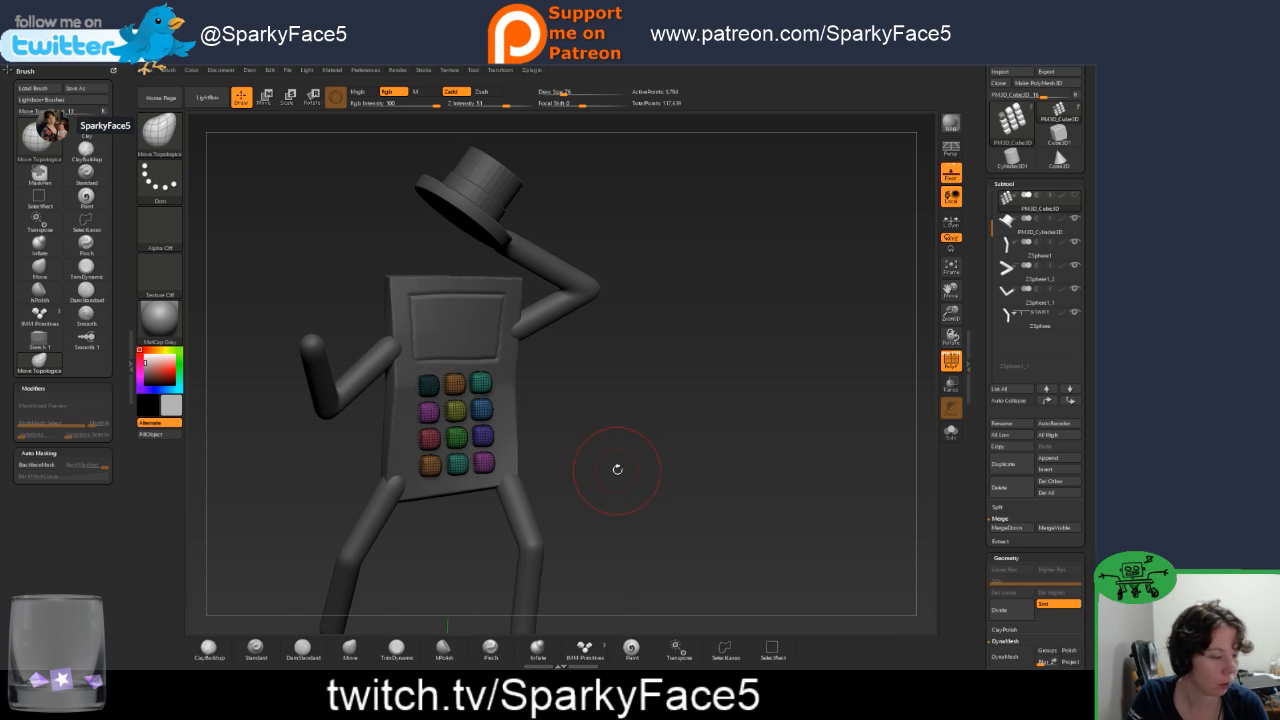
{"action": "mouse_move", "coordinate": [623, 451]}
{"action": "left_mouse_down"}
{"action": "mouse_move", "coordinate": [603, 453]}
{"action": "mouse_move", "coordinate": [686, 454]}
{"action": "mouse_move", "coordinate": [650, 458]}
{"action": "mouse_move", "coordinate": [661, 465]}
{"action": "mouse_move", "coordinate": [626, 443]}
{"action": "left_mouse_up"}
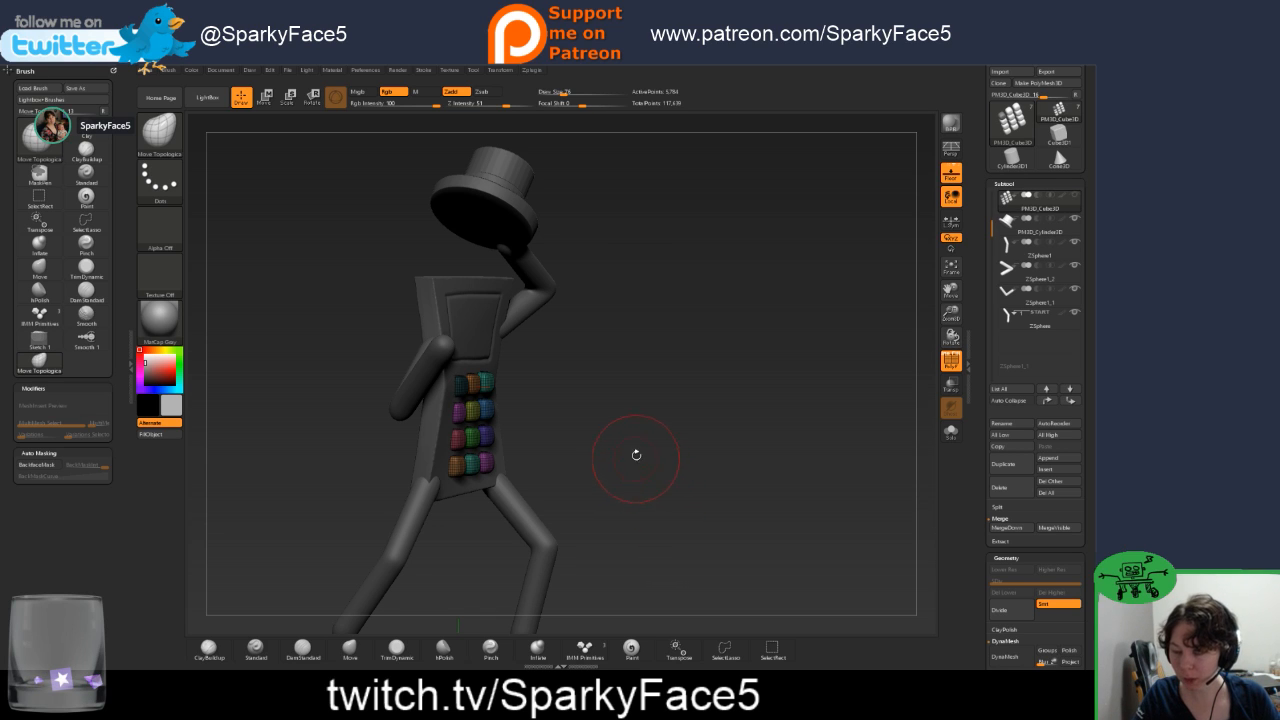
{"action": "key", "text": "ctrl"}
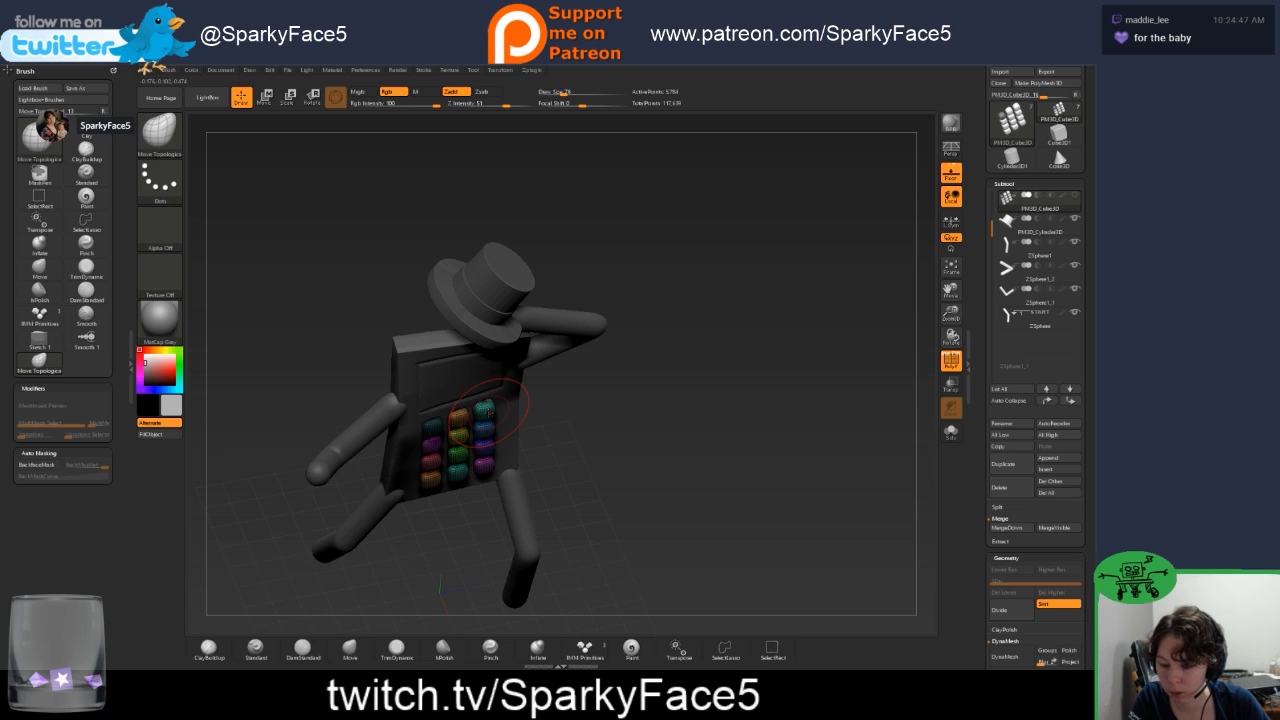
{"action": "key", "text": "w"}
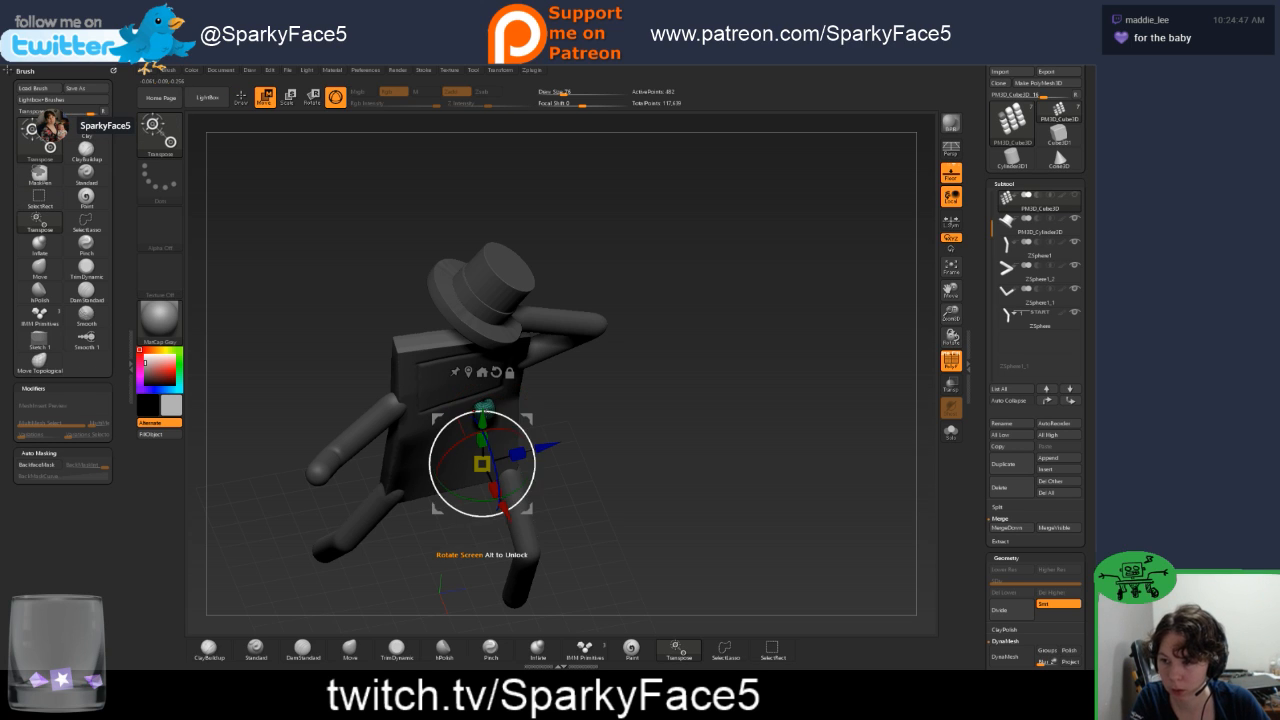
{"action": "left_click_drag", "start_coordinate": [505, 512], "coordinate": [505, 510]}
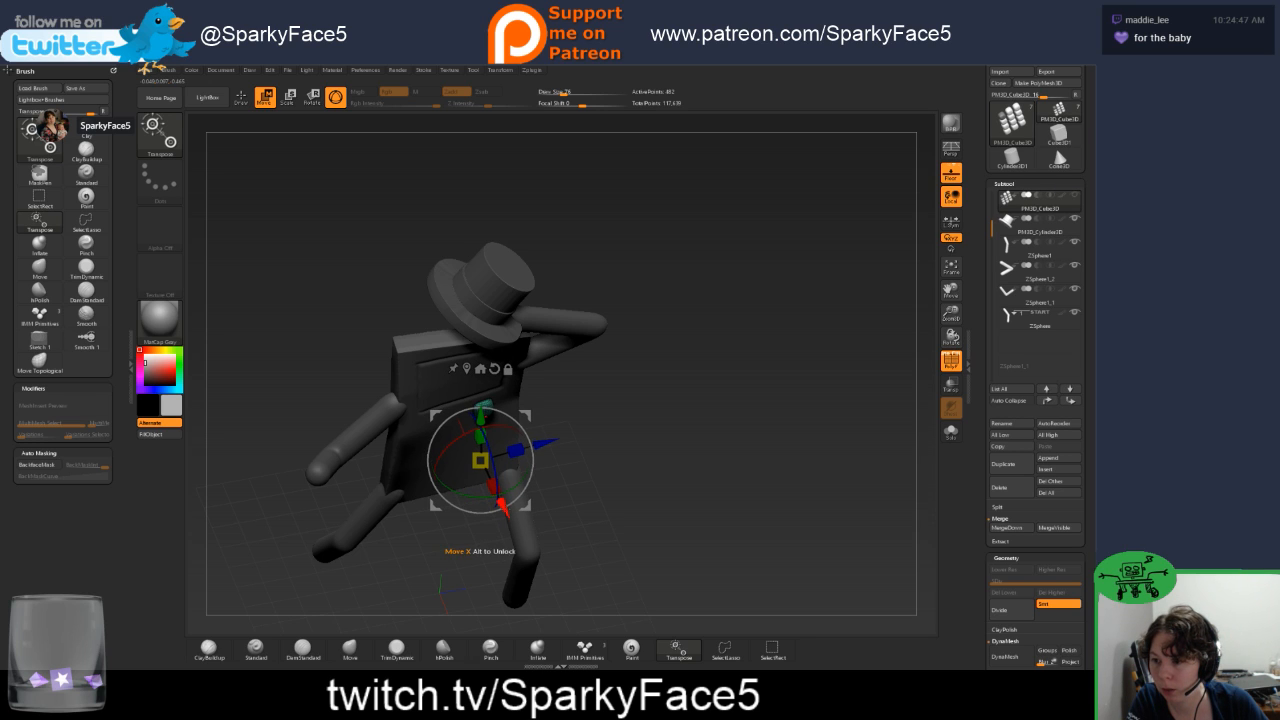
{"action": "key", "text": "ctrl"}
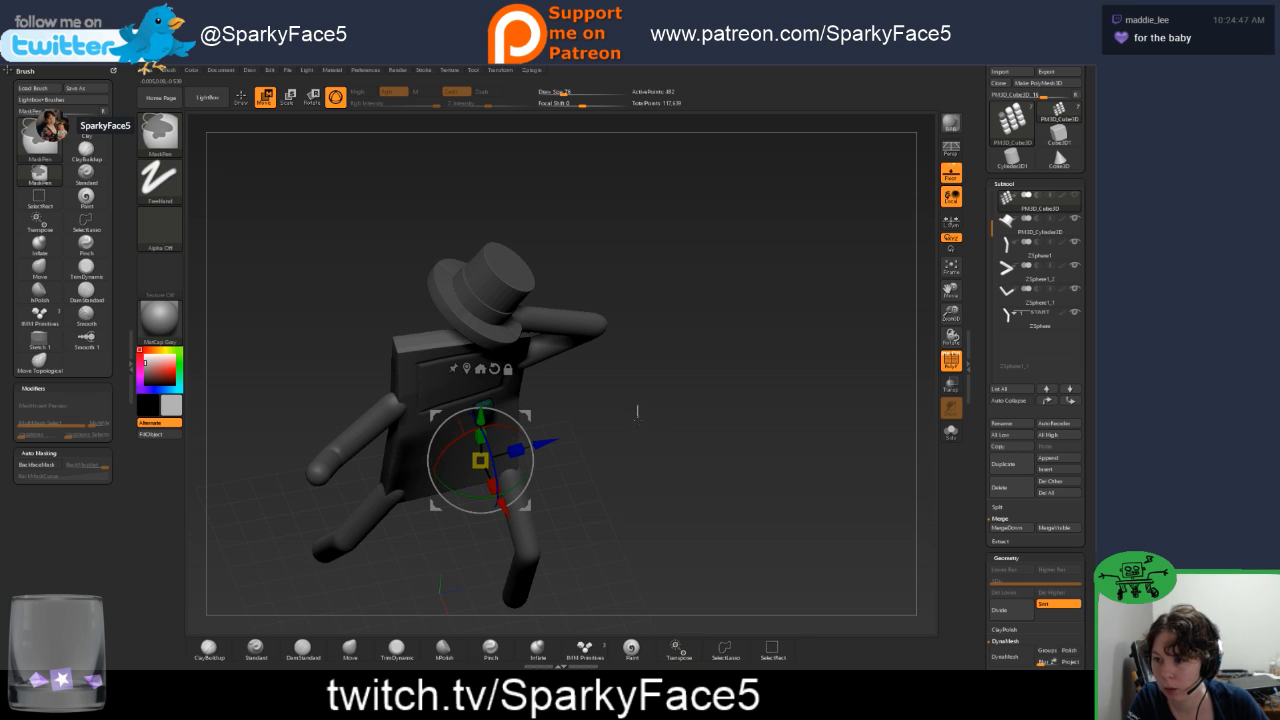
{"action": "left_click", "coordinate": [633, 418], "text": "ctrl+shift"}
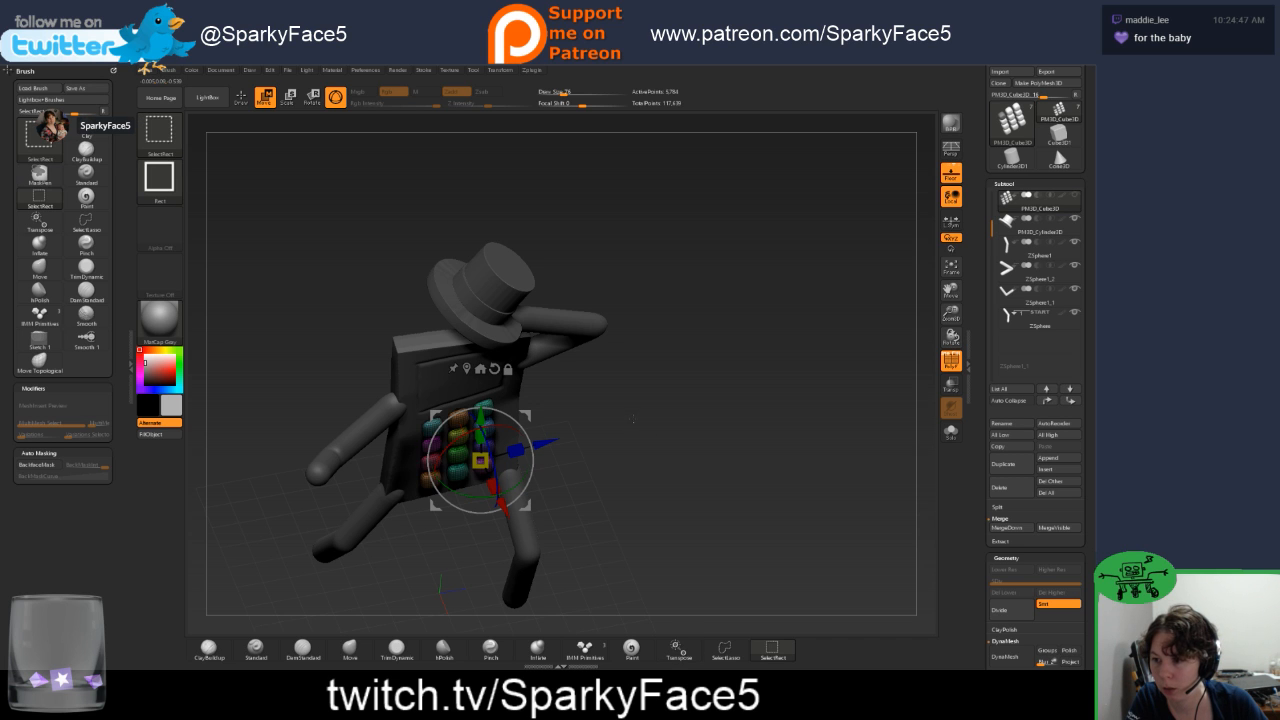
{"action": "mouse_move", "coordinate": [633, 418]}
{"action": "left_mouse_down"}
{"action": "mouse_move", "coordinate": [660, 430]}
{"action": "mouse_move", "coordinate": [611, 434]}
{"action": "left_mouse_up"}
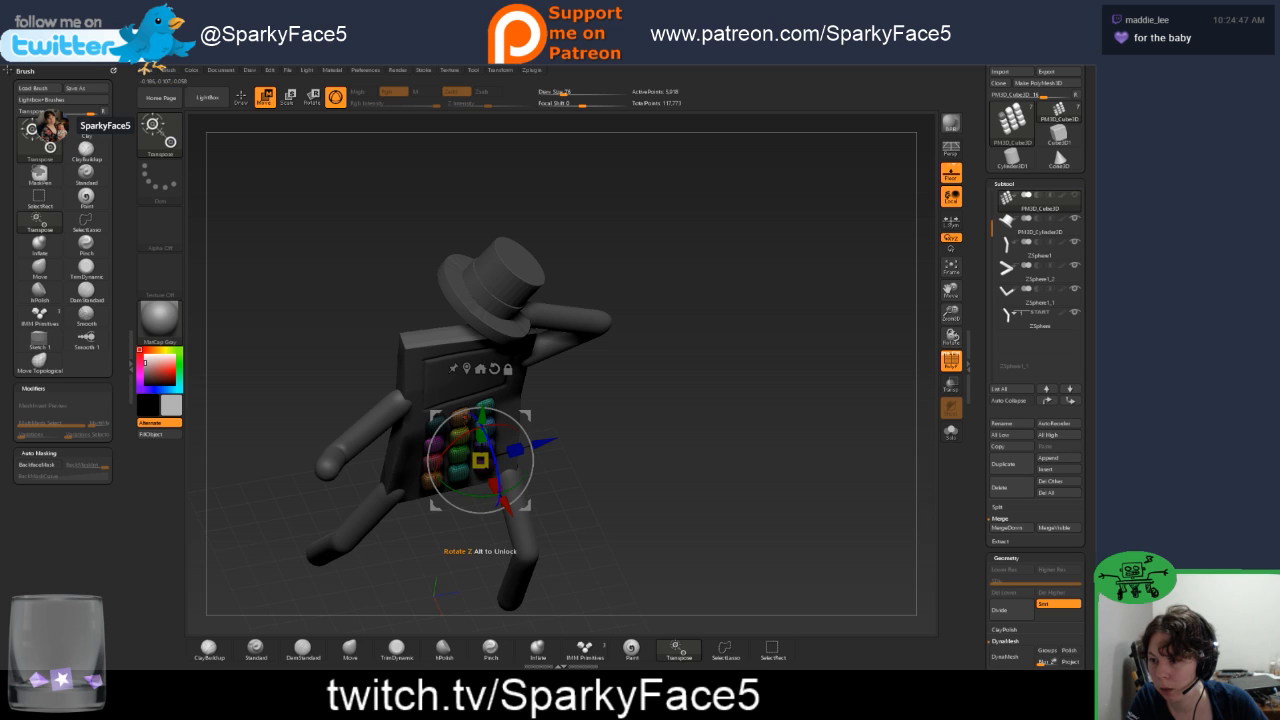
{"action": "key", "text": "ctrl+z"}
{"action": "mouse_move", "coordinate": [600, 405]}
{"action": "left_mouse_down"}
{"action": "mouse_move", "coordinate": [592, 343]}
{"action": "mouse_move", "coordinate": [618, 442]}
{"action": "mouse_move", "coordinate": [596, 436]}
{"action": "mouse_move", "coordinate": [591, 367]}
{"action": "left_mouse_up"}
{"action": "key", "text": "q"}
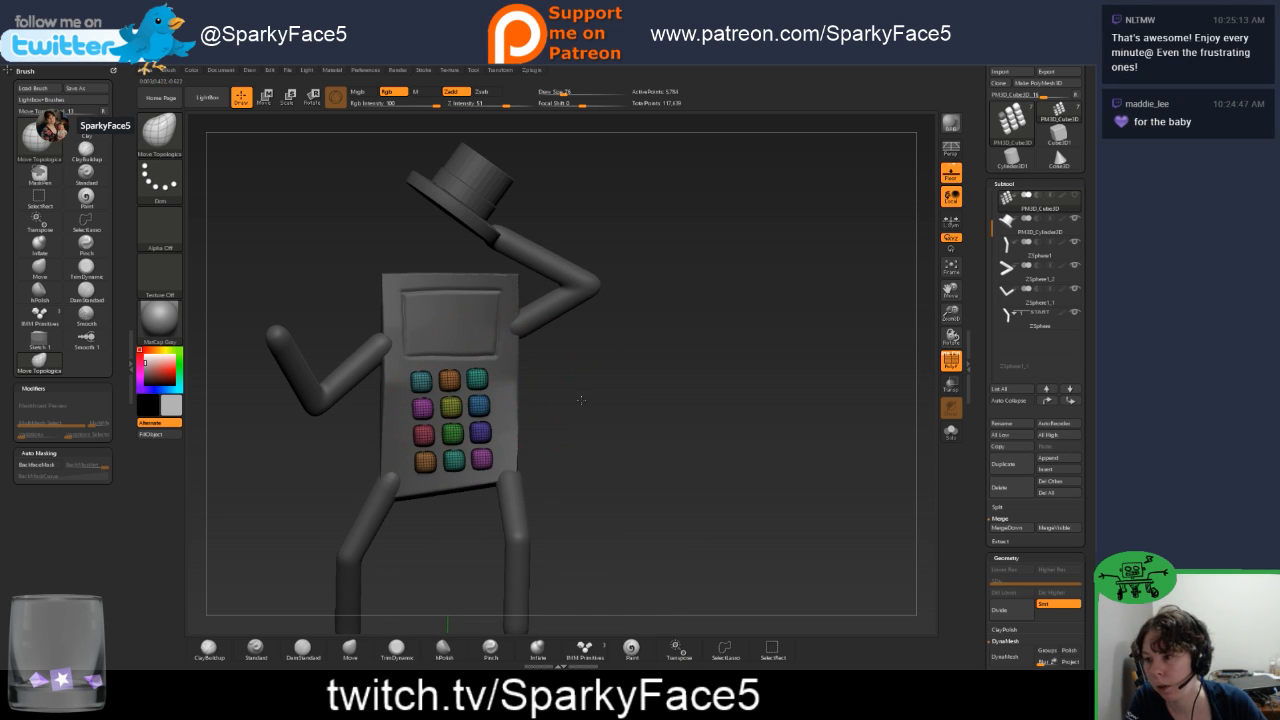
Isolate the keypad's bottom-left button and nudge it slightly to sit against the torso.
{"action": "left_click_drag", "start_coordinate": [580, 400], "coordinate": [600, 390]}
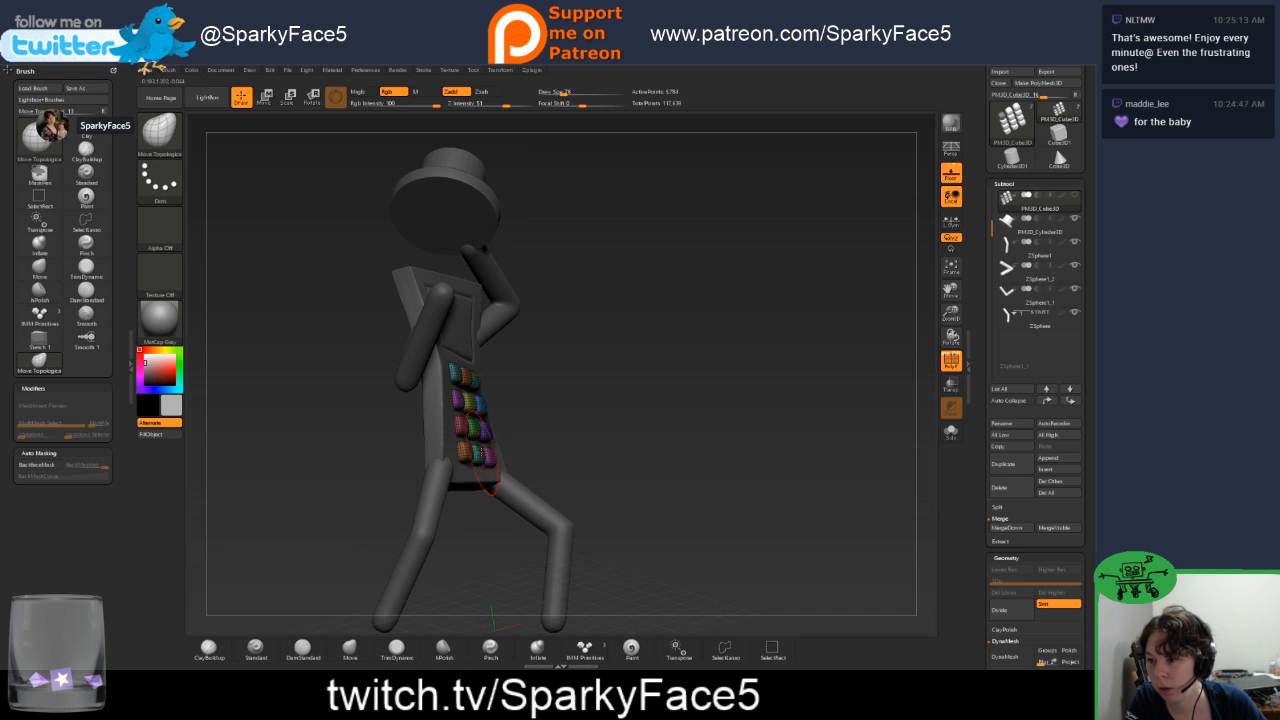
{"action": "key", "text": "ctrl"}
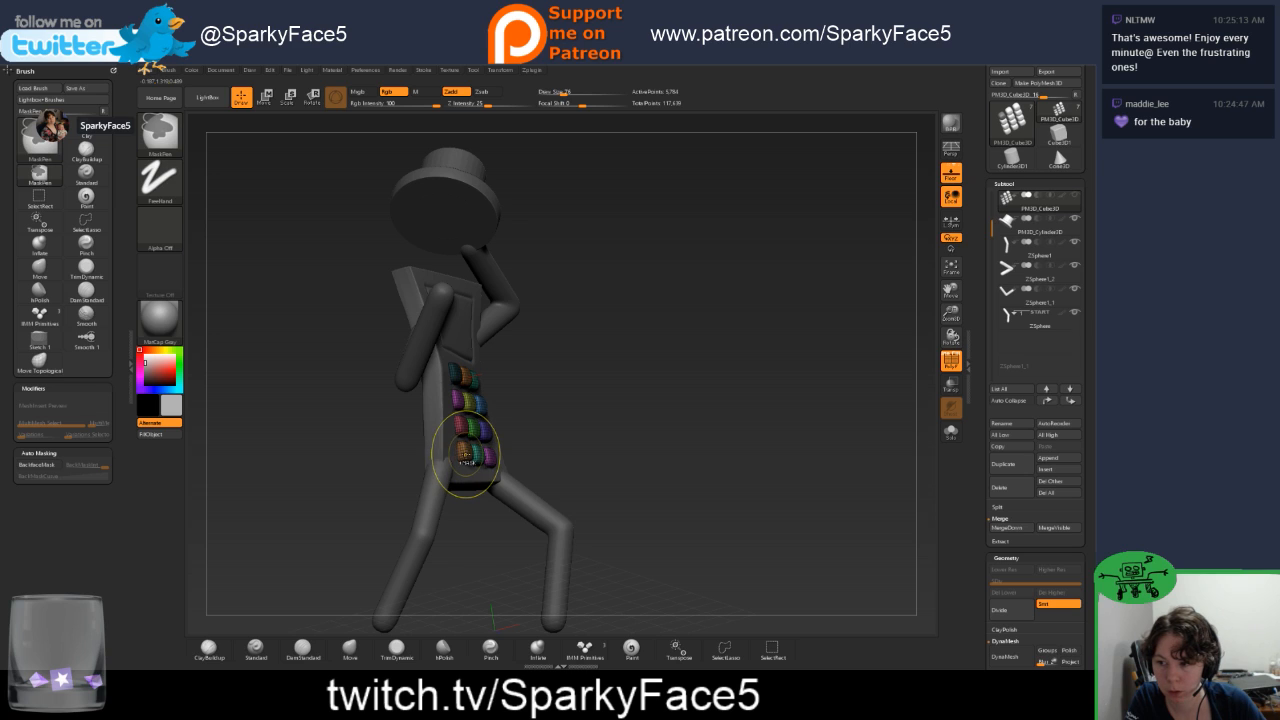
{"action": "key", "text": "ctrl+shift"}
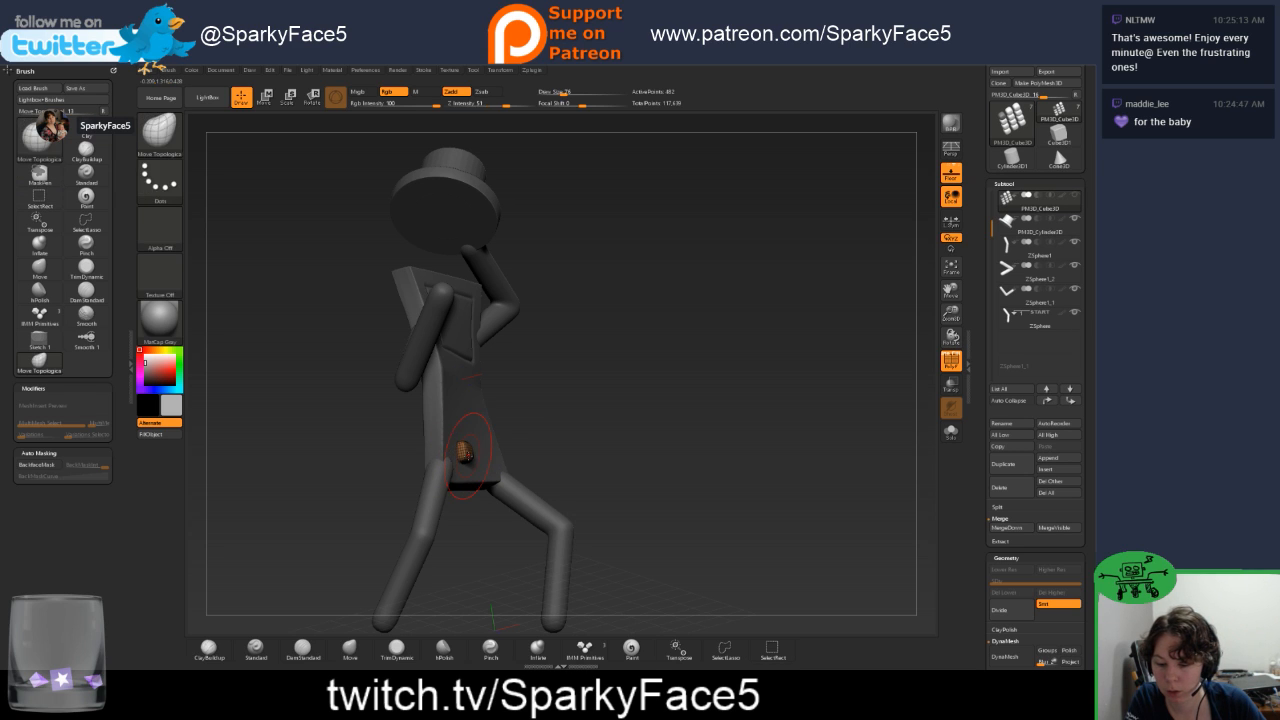
{"action": "key", "text": "w"}
{"action": "left_click_drag", "start_coordinate": [525, 429], "coordinate": [508, 458]}
{"action": "left_click_drag", "start_coordinate": [598, 402], "coordinate": [541, 463]}
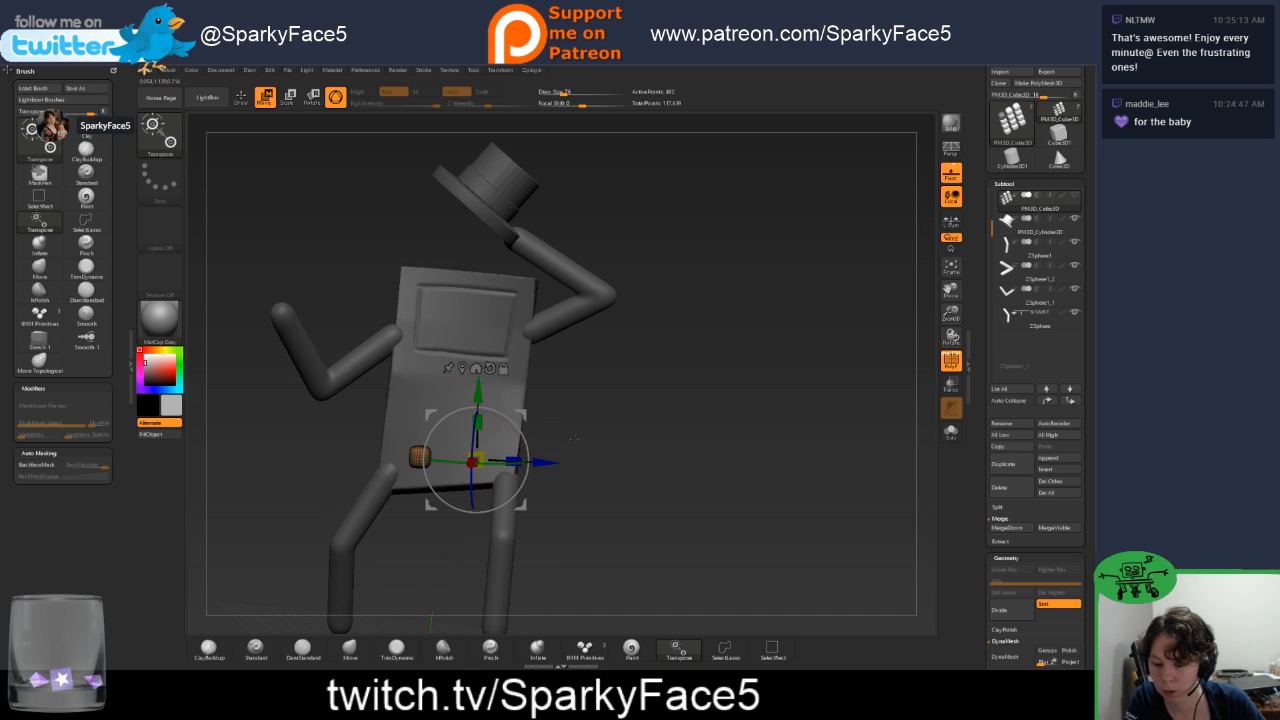
Mask the isolated bottom-left button and bring back the hidden keypad buttons.
{"action": "key", "text": "ctrl"}
{"action": "key", "text": "ctrl+shift"}
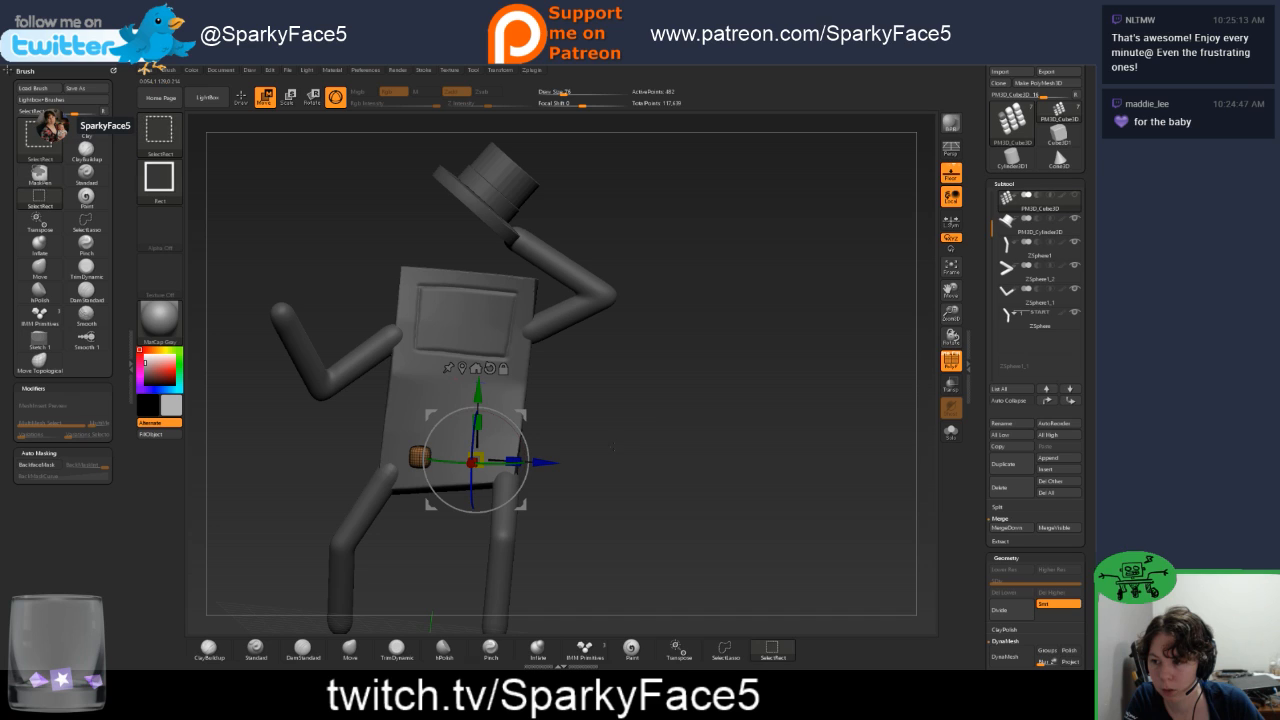
{"action": "left_click", "coordinate": [597, 443], "text": "ctrl"}
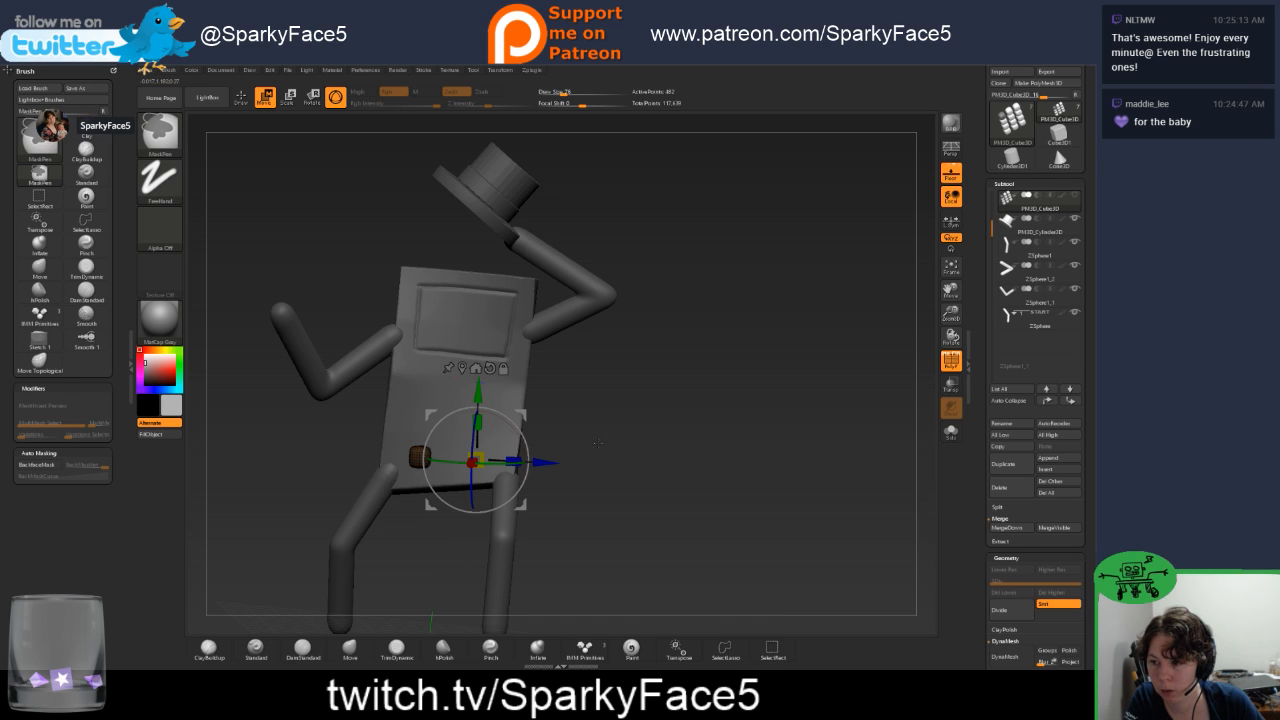
{"action": "left_click", "coordinate": [606, 420], "text": "ctrl+shift"}
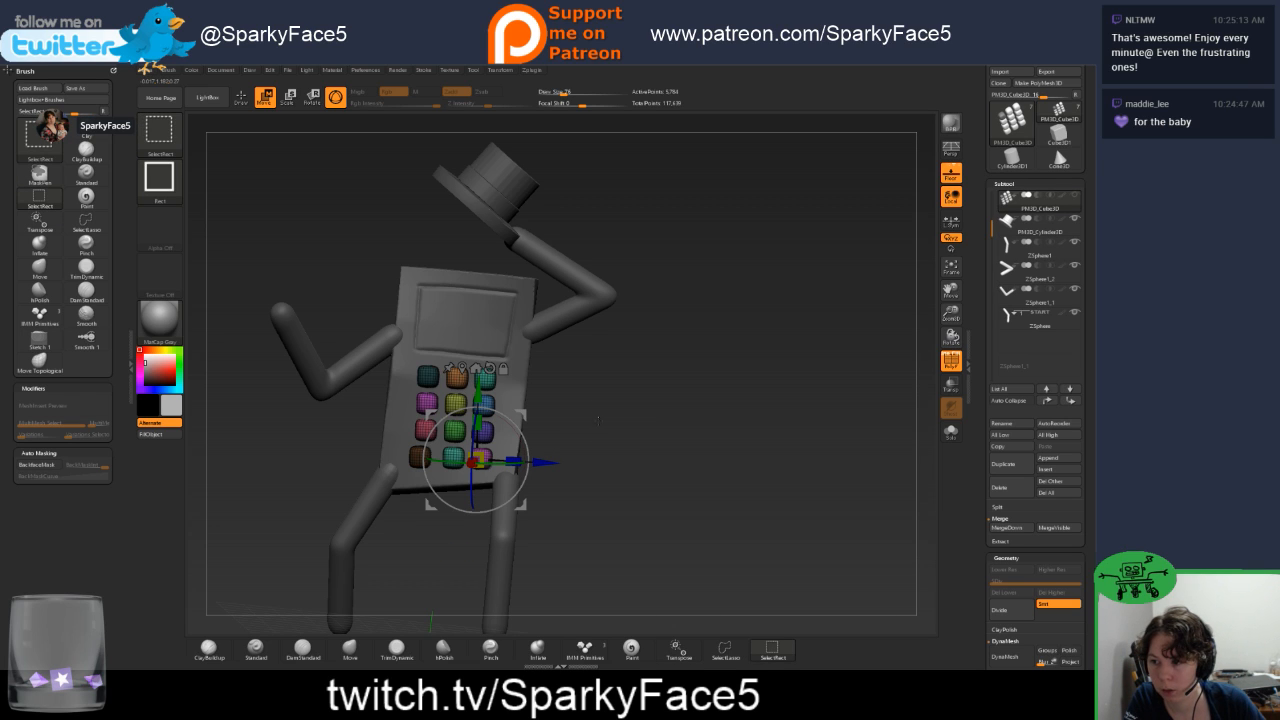
Invert the mask and shift the top-left and bottom-left keypad buttons slightly outward toward the torso's edge.
{"action": "mouse_move", "coordinate": [590, 432]}
{"action": "left_mouse_down"}
{"action": "mouse_move", "coordinate": [628, 438]}
{"action": "mouse_move", "coordinate": [596, 441]}
{"action": "left_mouse_up"}
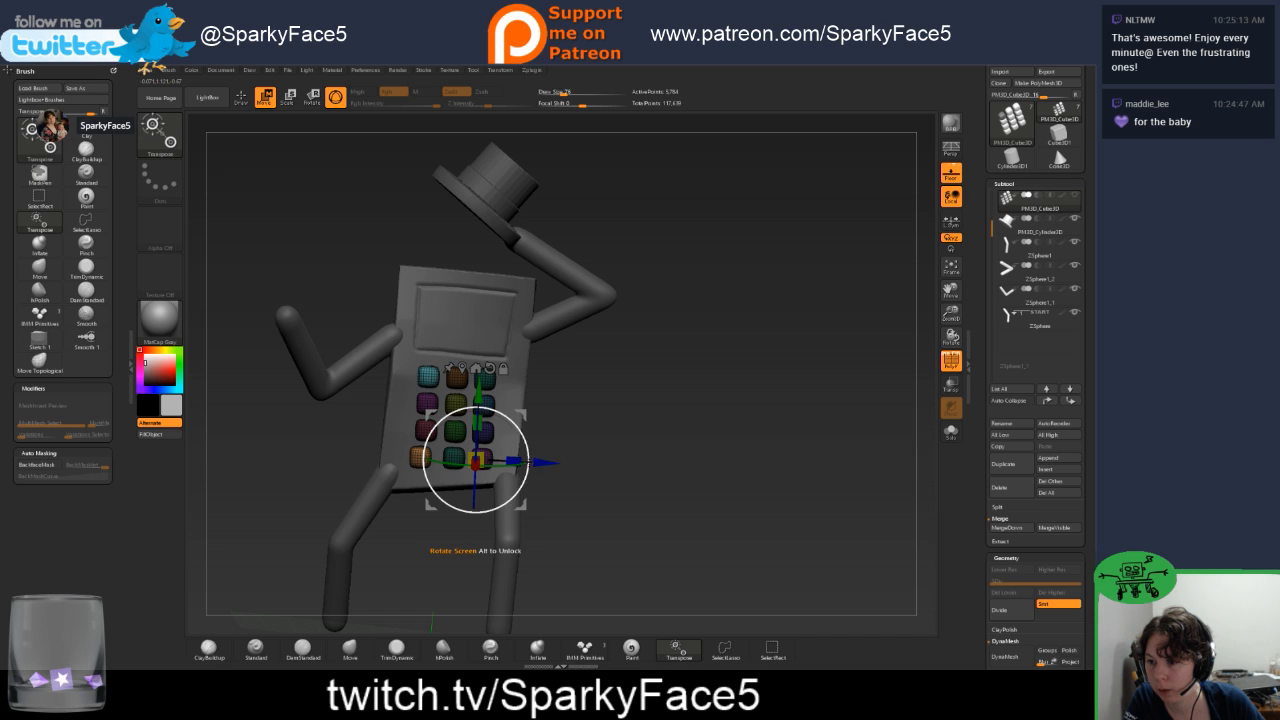
{"action": "left_click_drag", "start_coordinate": [545, 462], "coordinate": [539, 462]}
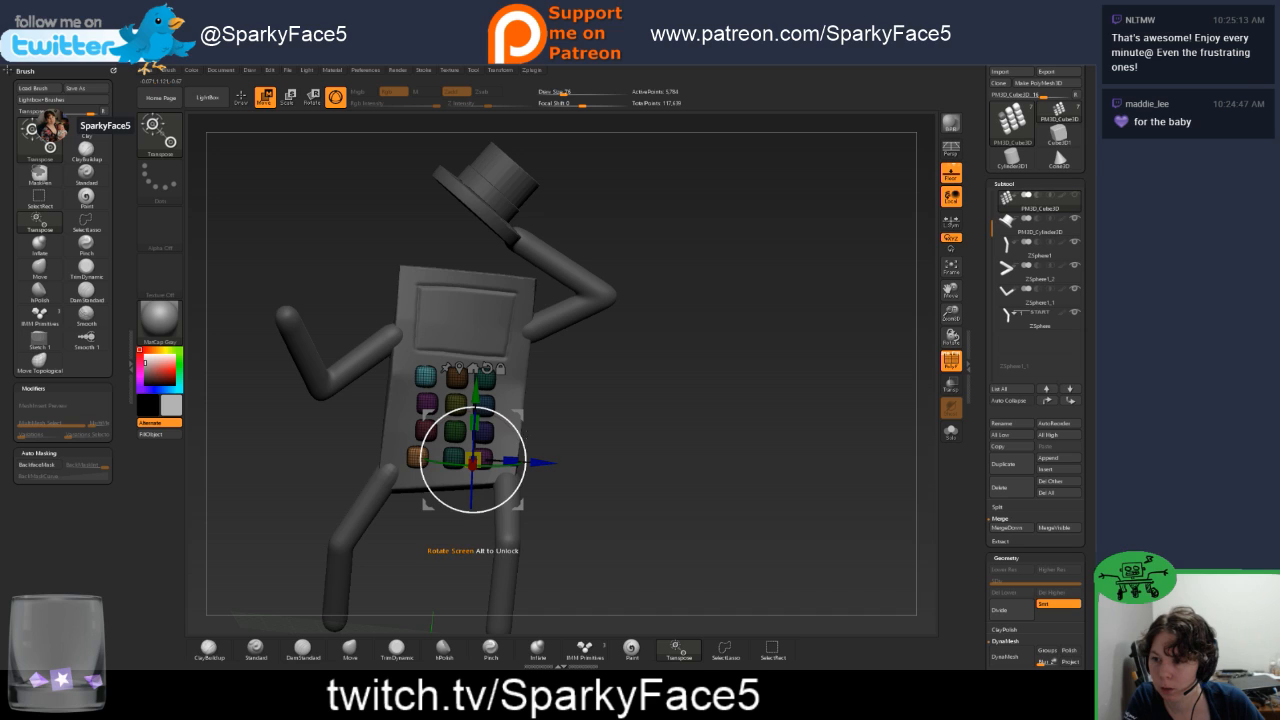
{"action": "left_click_drag", "start_coordinate": [517, 439], "coordinate": [518, 441]}
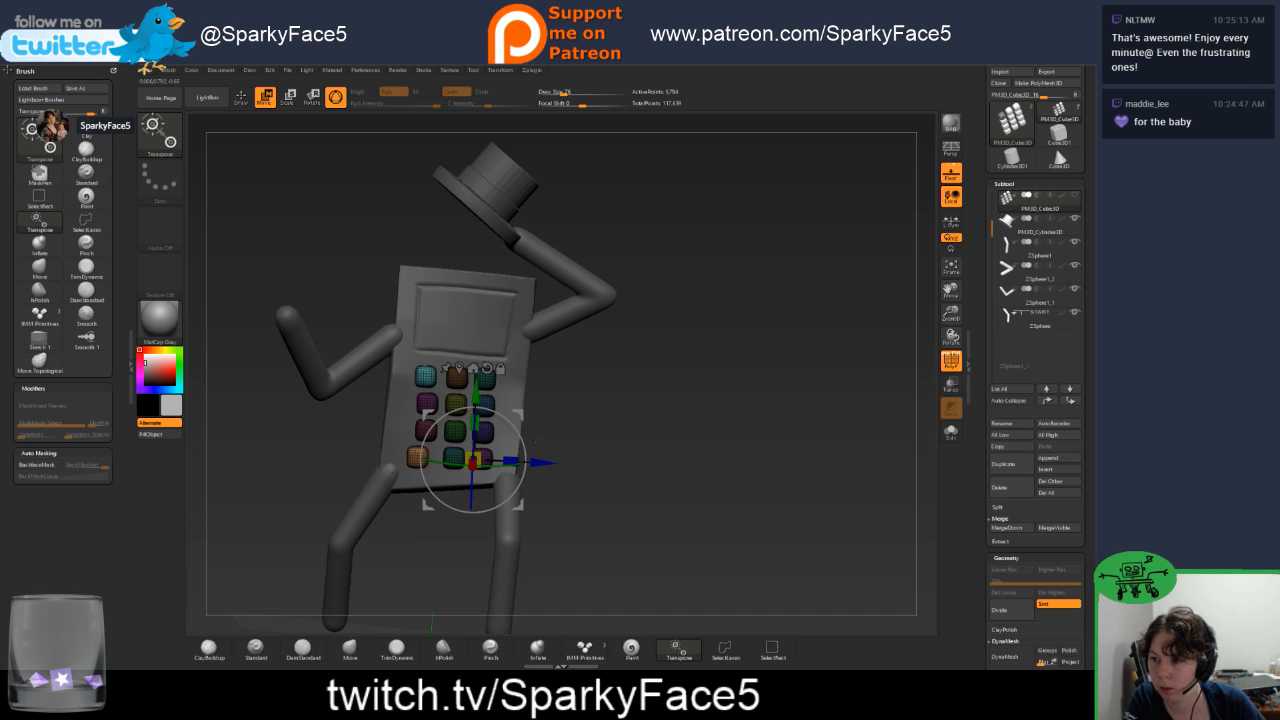
{"action": "left_click", "coordinate": [402, 357]}
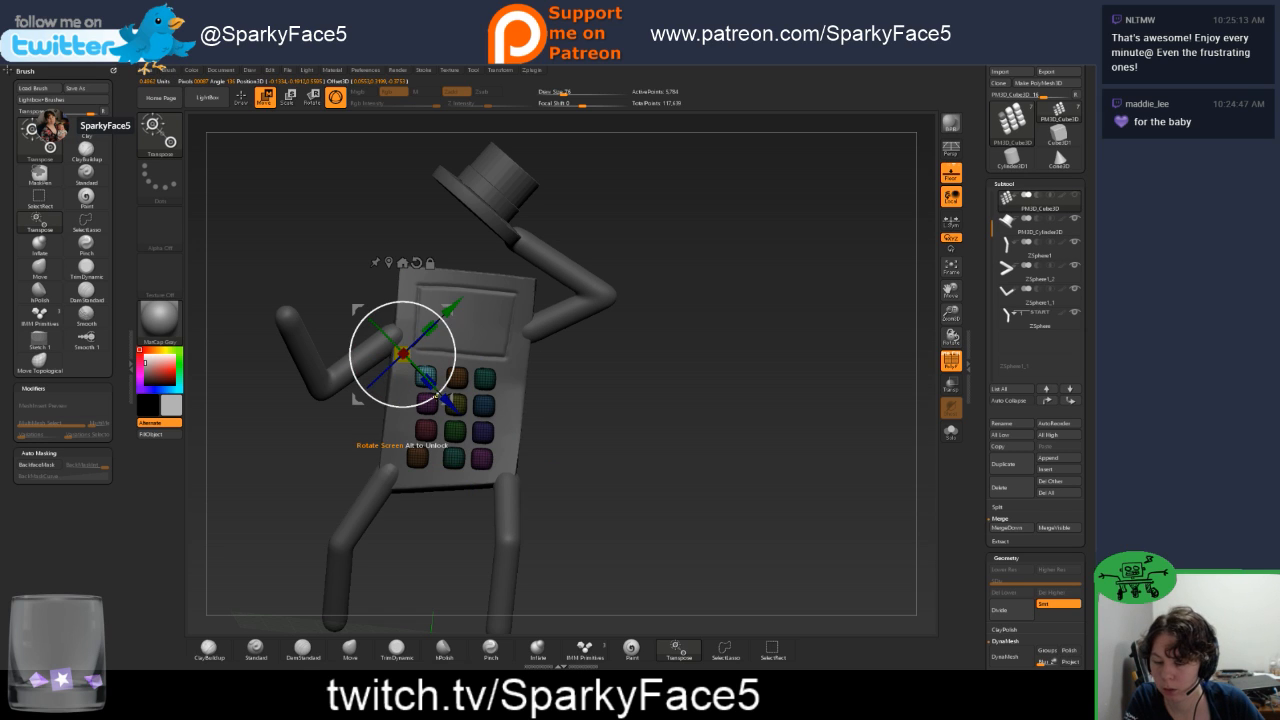
{"action": "key", "text": "q"}
Set the masking brush's stroke to DragRect and clear the mask from the keypad.
{"action": "key", "text": "ctrl"}
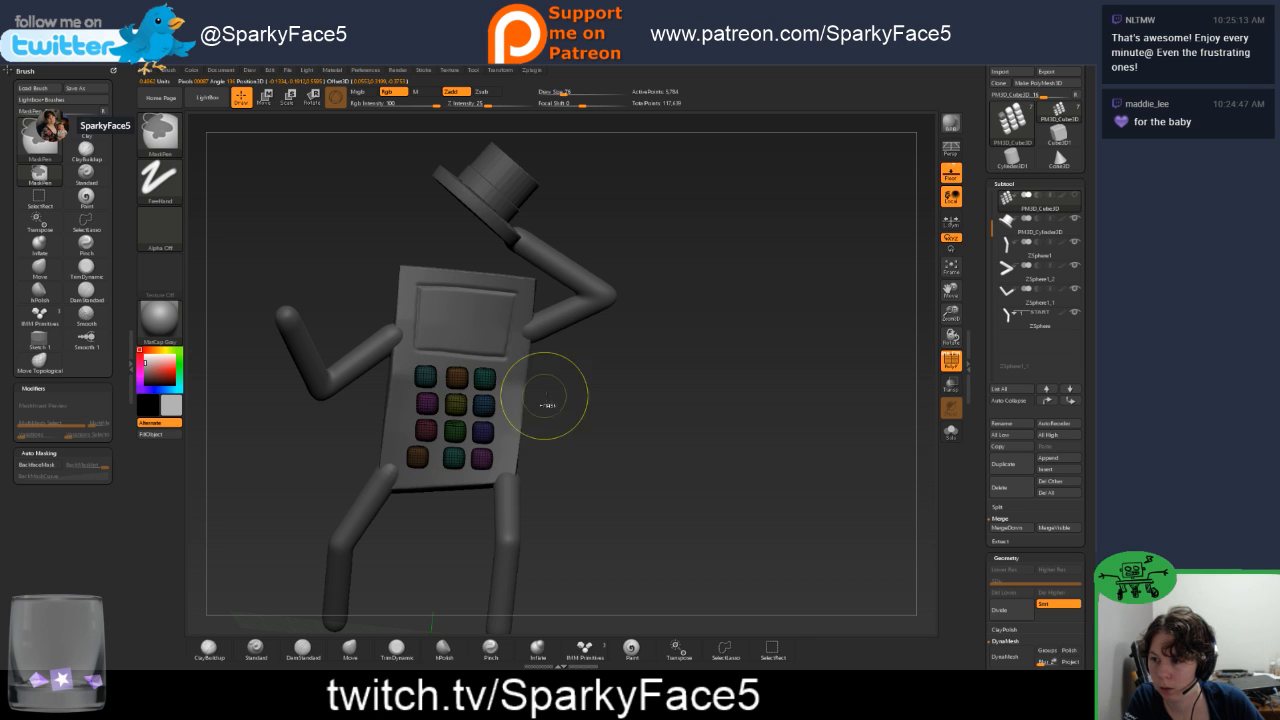
{"action": "mouse_move", "coordinate": [577, 439]}
{"action": "left_mouse_down"}
{"action": "mouse_move", "coordinate": [630, 445]}
{"action": "mouse_move", "coordinate": [580, 442]}
{"action": "left_mouse_up"}
{"action": "key", "text": "ctrl"}
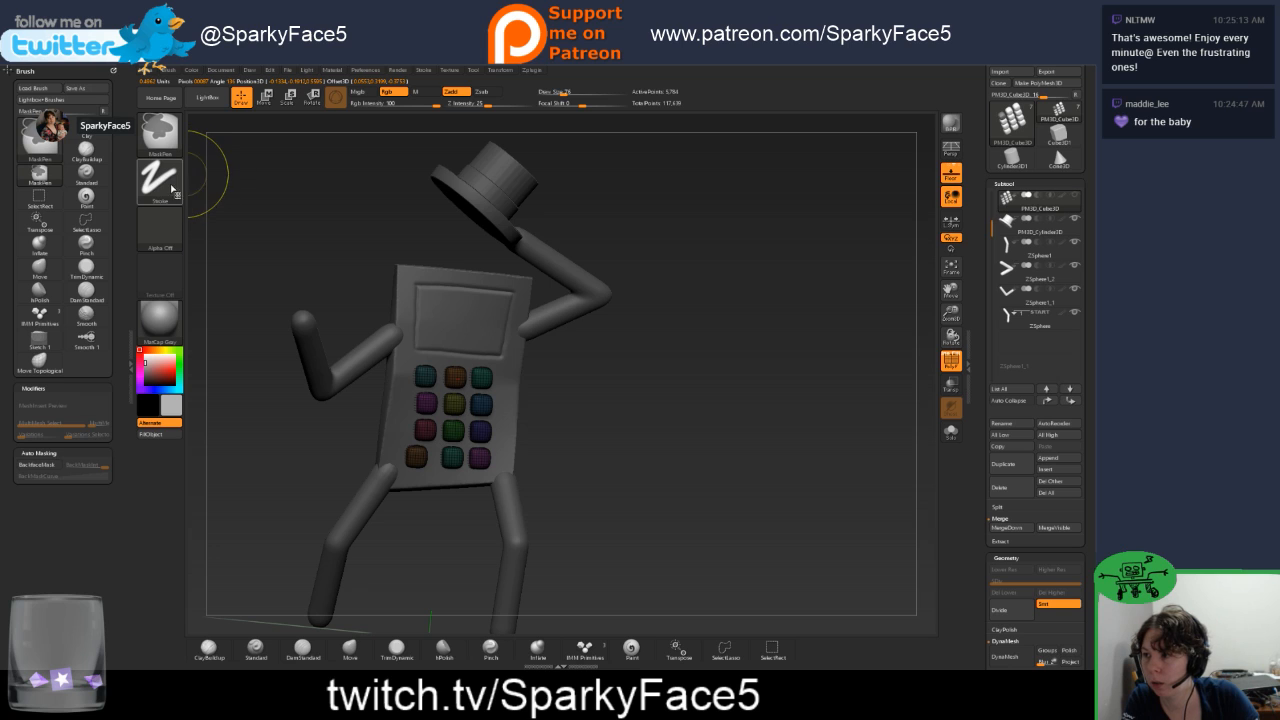
{"action": "left_click", "coordinate": [160, 178], "text": "ctrl"}
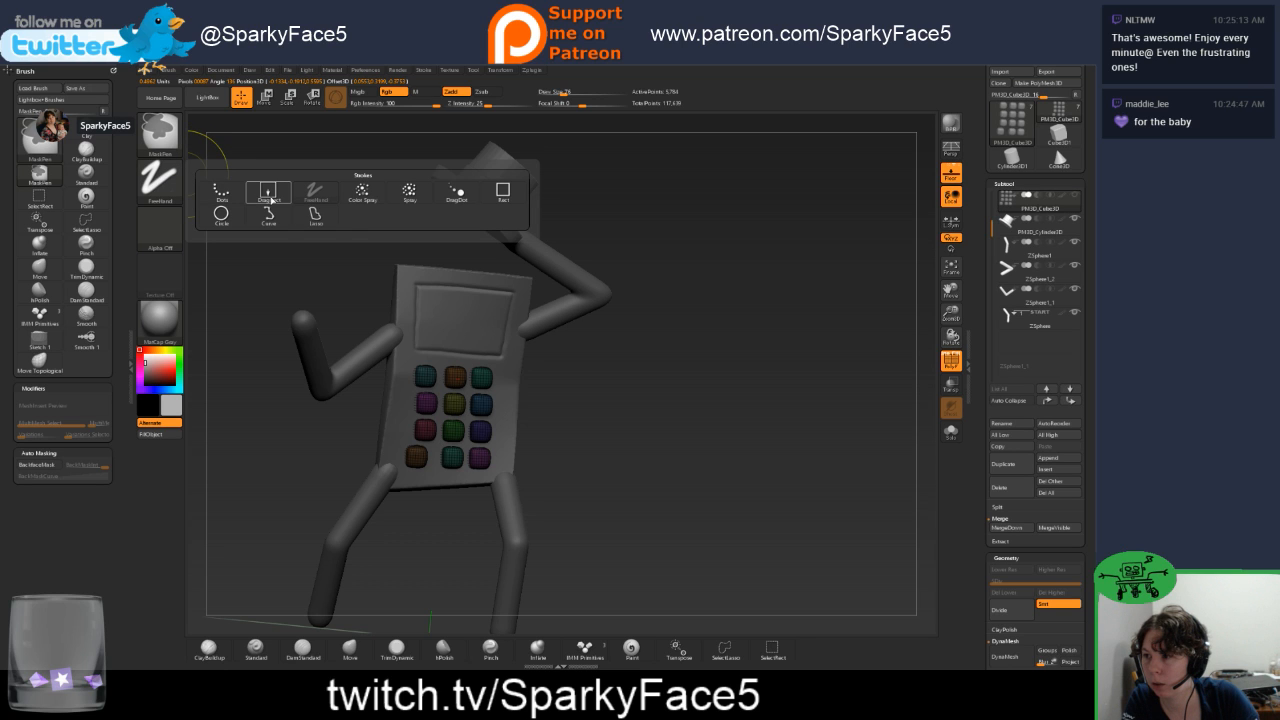
{"action": "left_click", "coordinate": [268, 194], "text": "ctrl"}
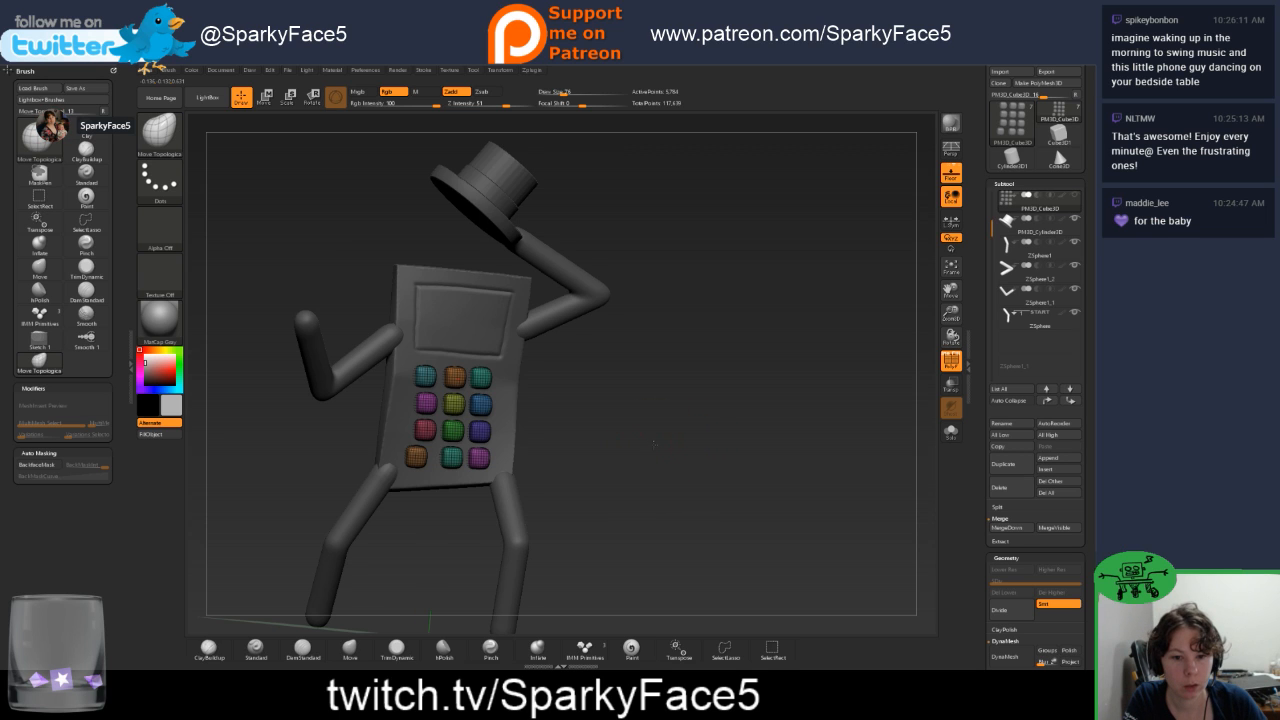
{"action": "key", "text": "ctrl+z"}
{"action": "left_click_drag", "start_coordinate": [642, 449], "coordinate": [640, 449]}
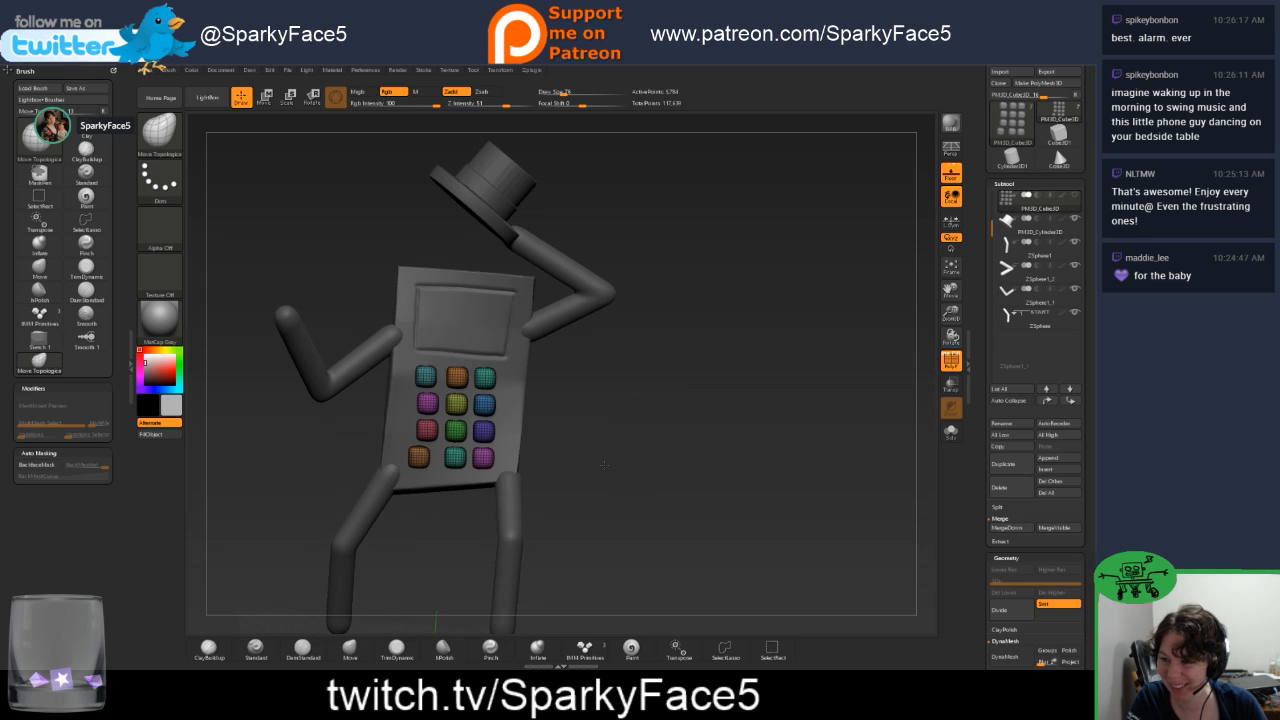
{"action": "key", "text": "ctrl"}
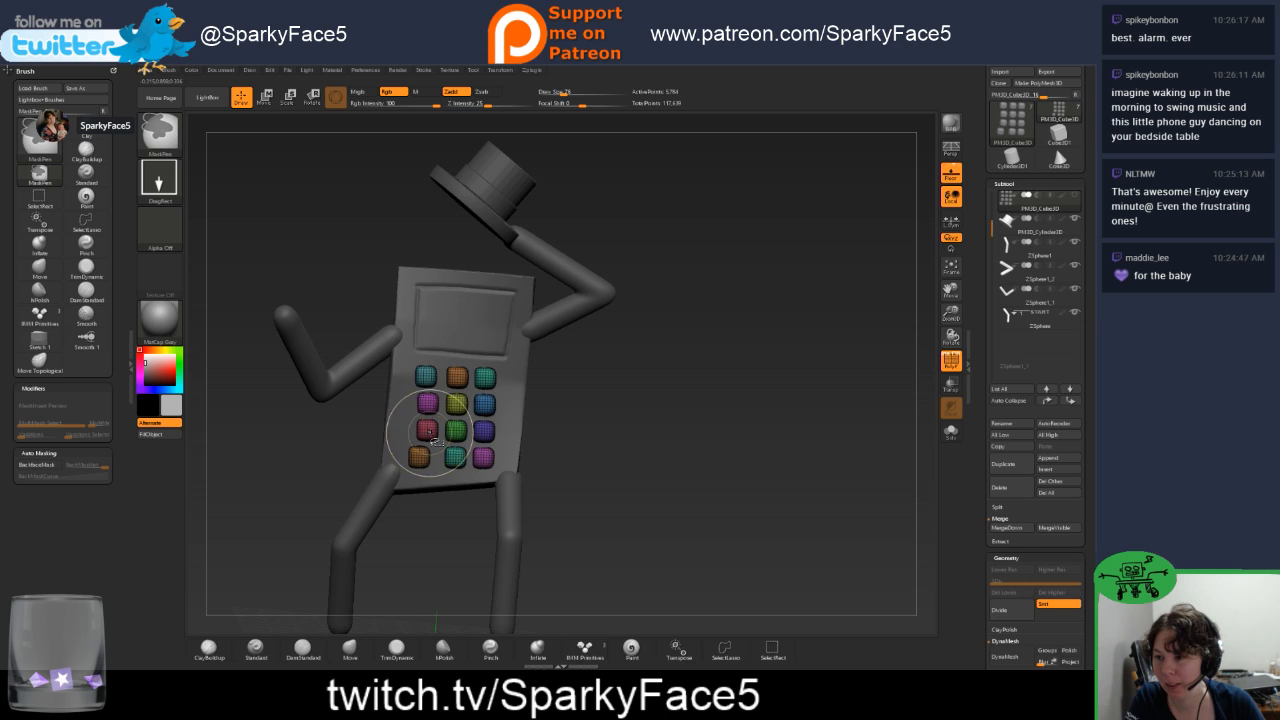
Mask every keypad button except the leftmost one in the third row, keeping the whole keypad shown.
{"action": "left_click", "coordinate": [432, 436], "text": "ctrl+shift"}
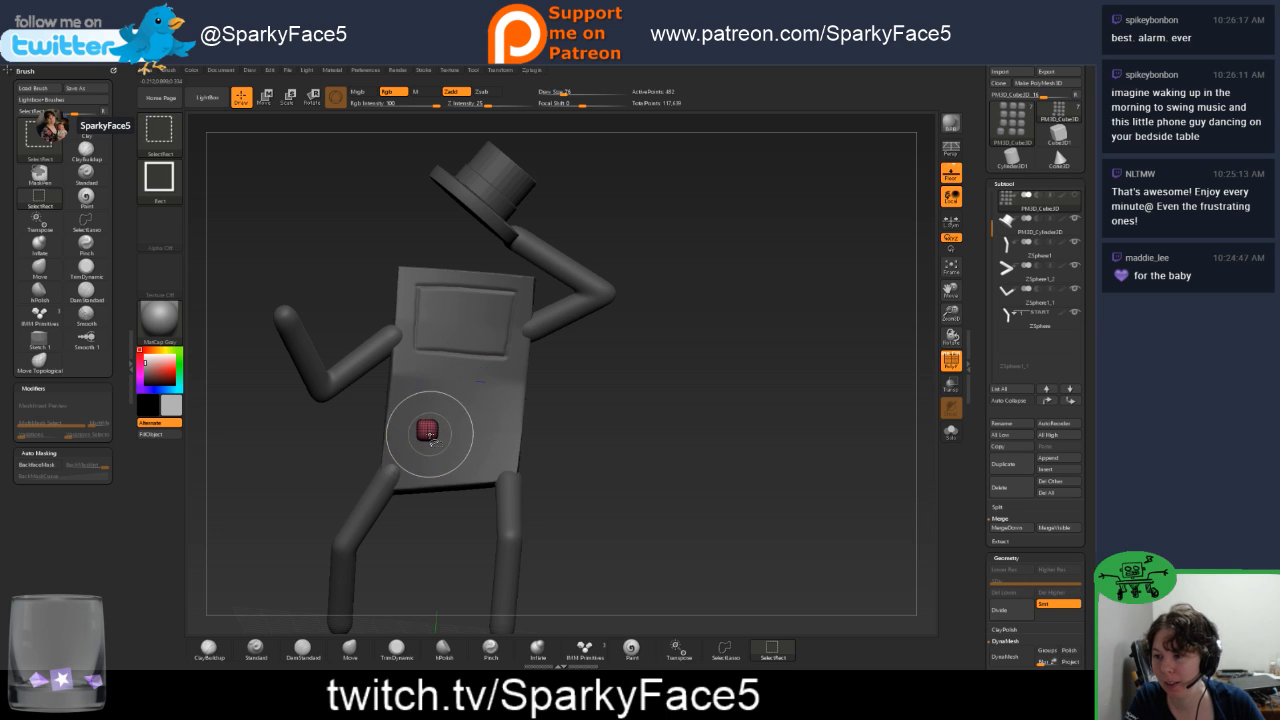
{"action": "left_click", "coordinate": [600, 445], "text": "ctrl+shift"}
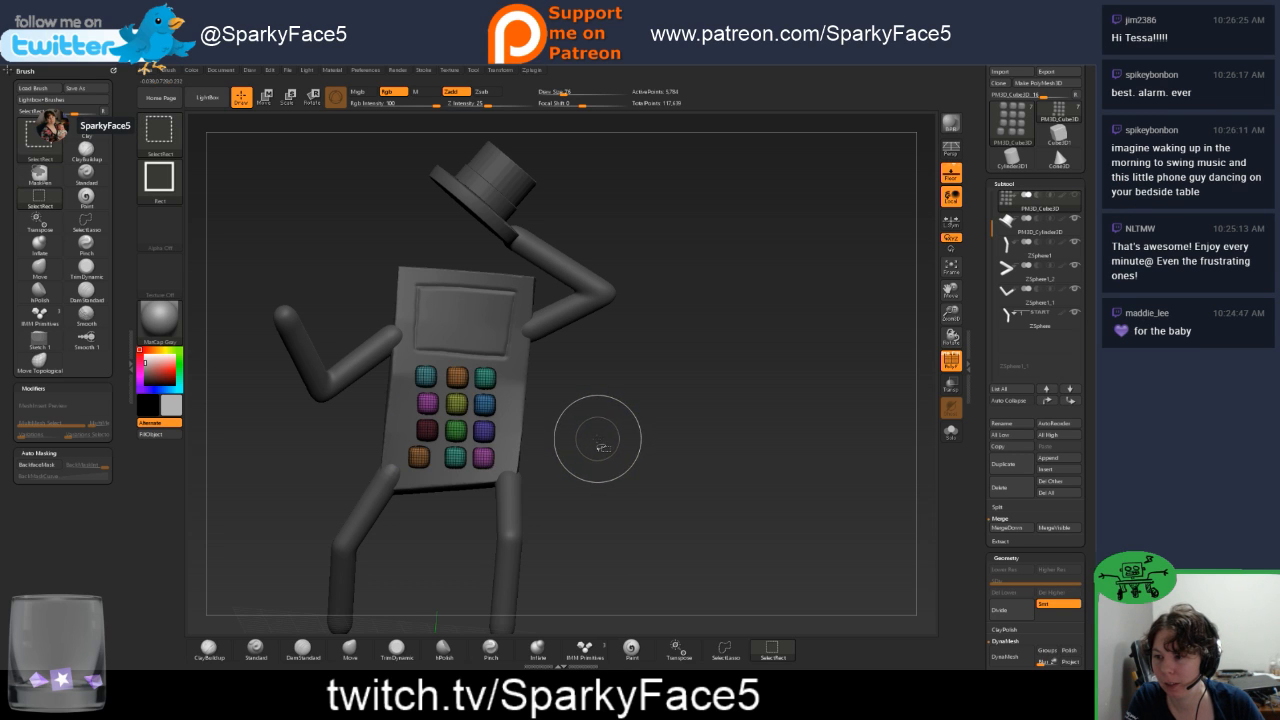
{"action": "key", "text": "ctrl"}
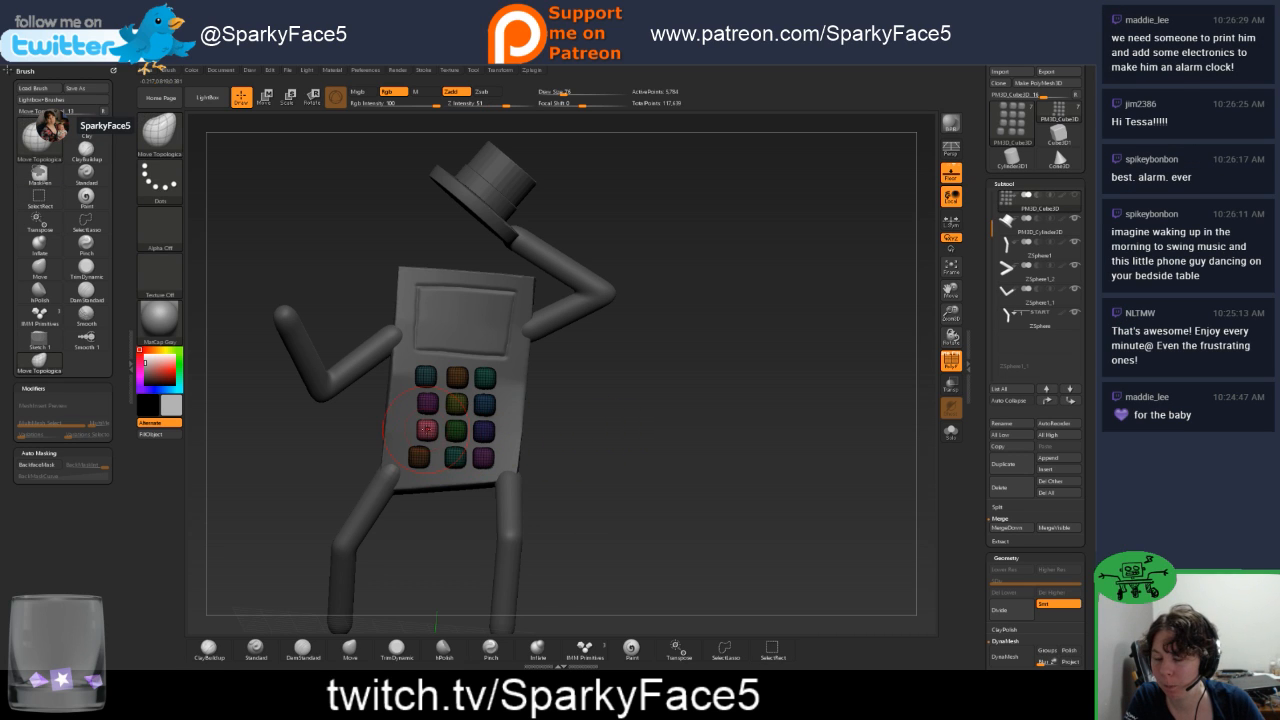
Centre the transform gizmo on the unmasked third-row button and nudge it slightly outward toward the torso's edge.
{"action": "key", "text": "w"}
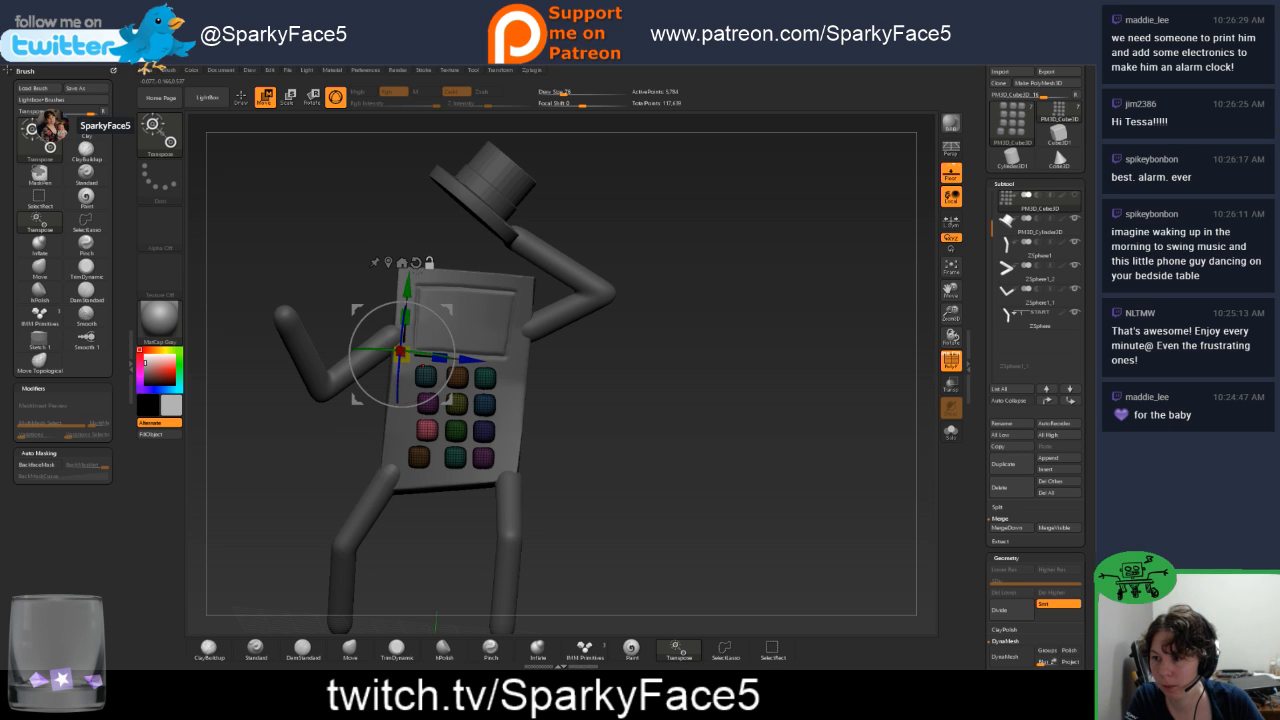
{"action": "left_click", "coordinate": [389, 261]}
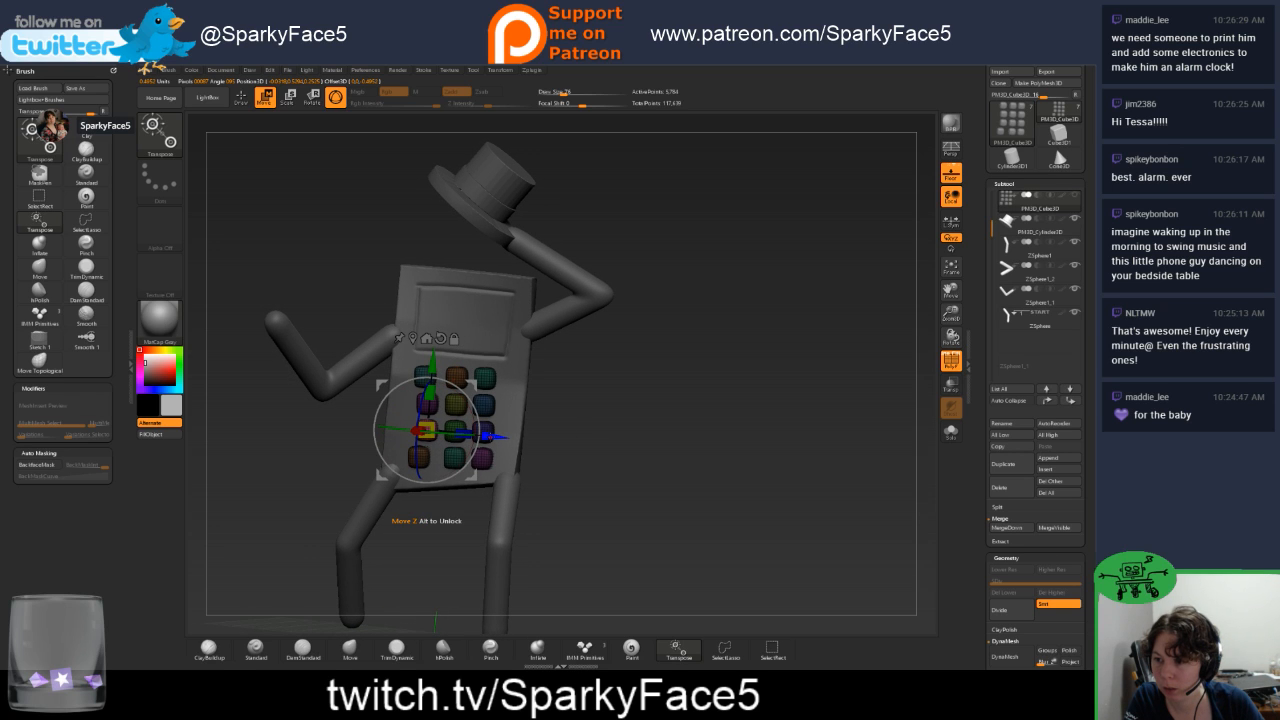
{"action": "left_click_drag", "start_coordinate": [425, 431], "coordinate": [421, 431]}
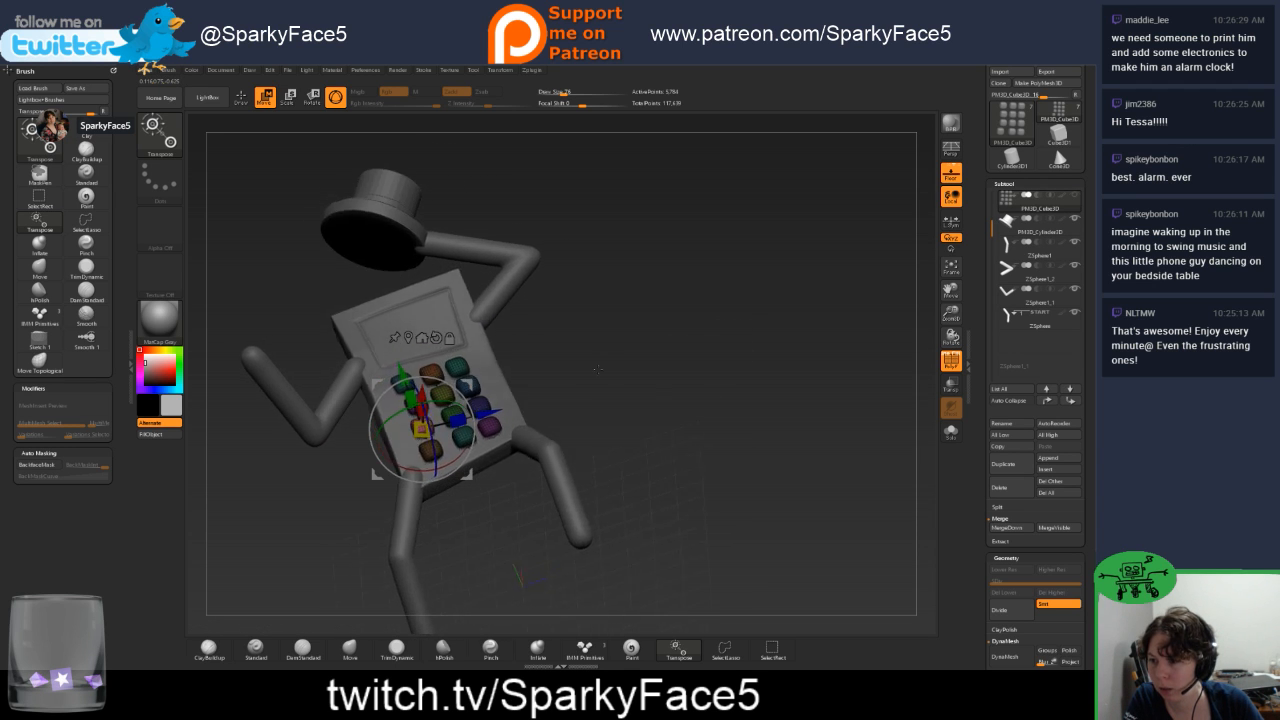
{"action": "key", "text": "q"}
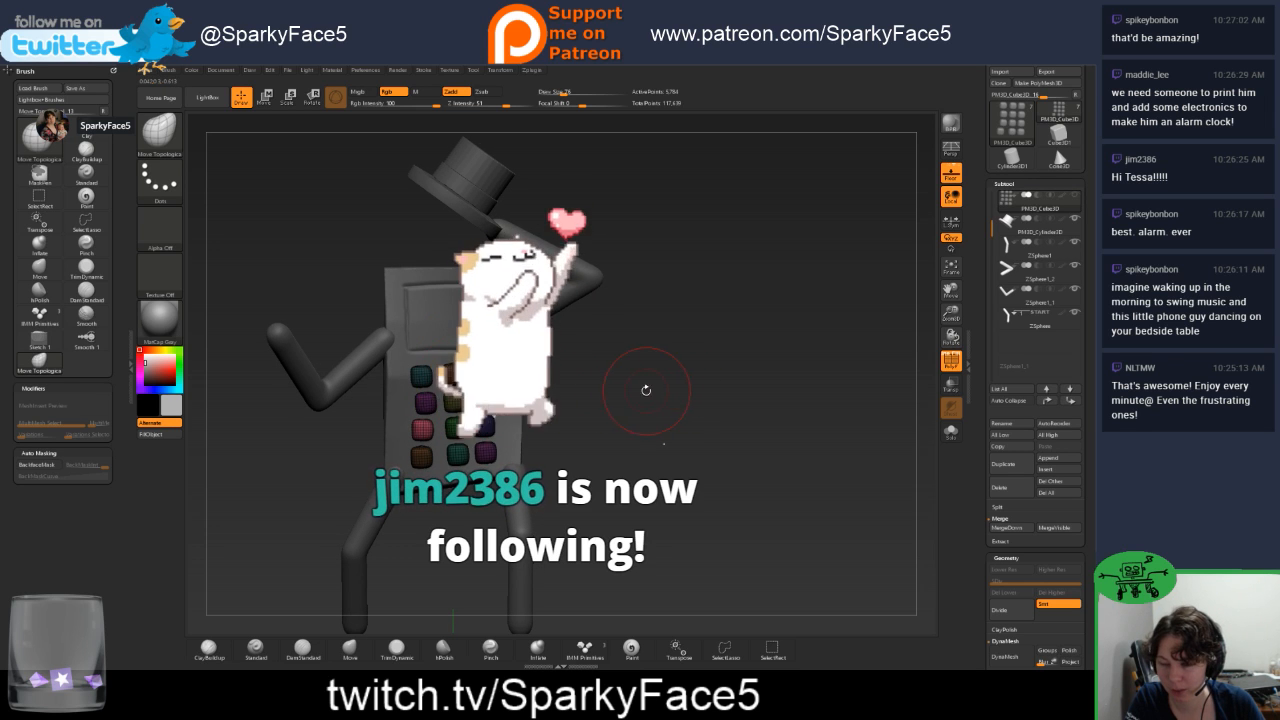
Mask every keypad button except the purple one in the first column of the second row.
{"action": "key", "text": "ctrl"}
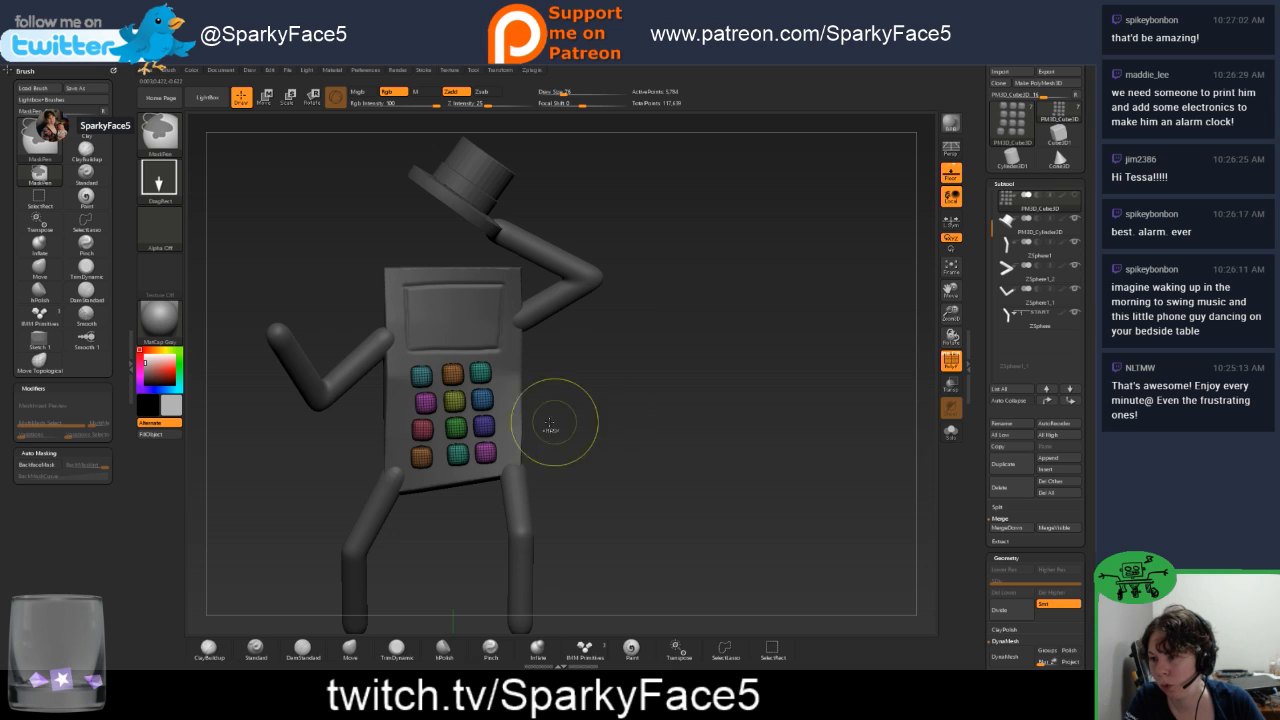
{"action": "left_click", "coordinate": [425, 405], "text": "ctrl+shift"}
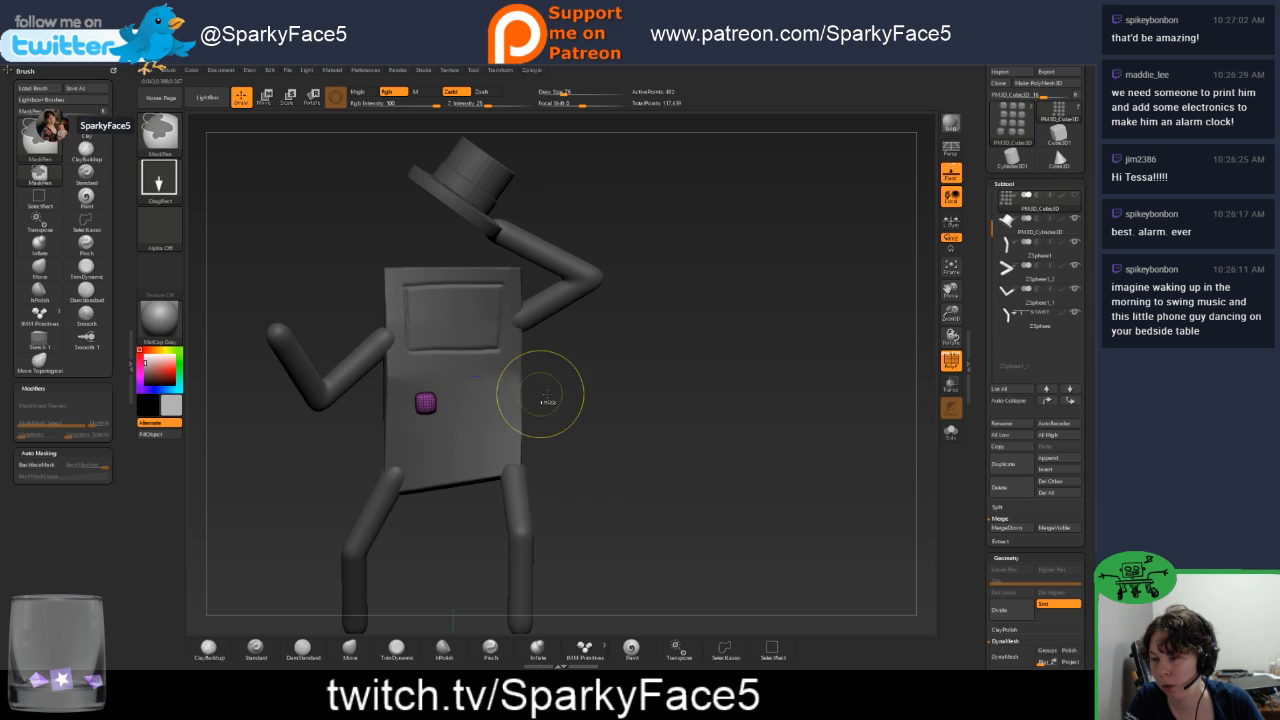
{"action": "left_click", "coordinate": [584, 403], "text": "ctrl+shift"}
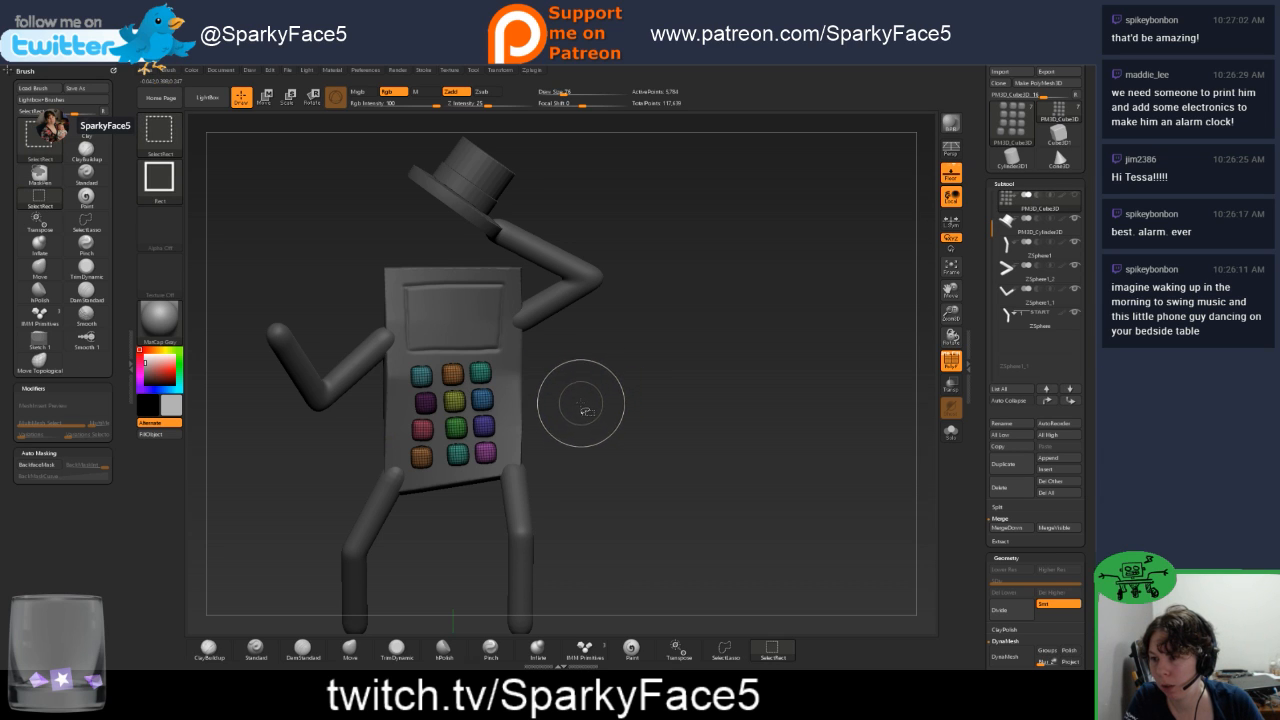
{"action": "left_click", "coordinate": [580, 403], "text": "ctrl"}
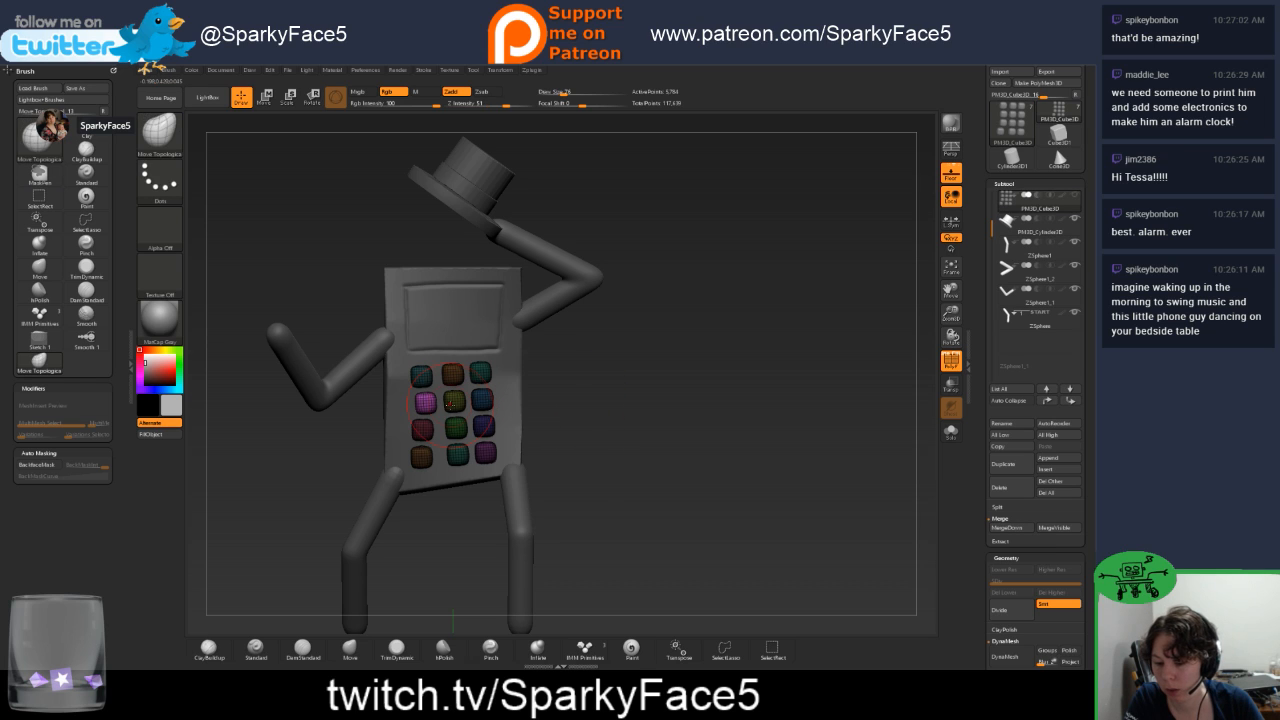
Center the transform gizmo on the unmasked purple button and nudge the button slightly outward to line up with its column.
{"action": "key", "text": "w"}
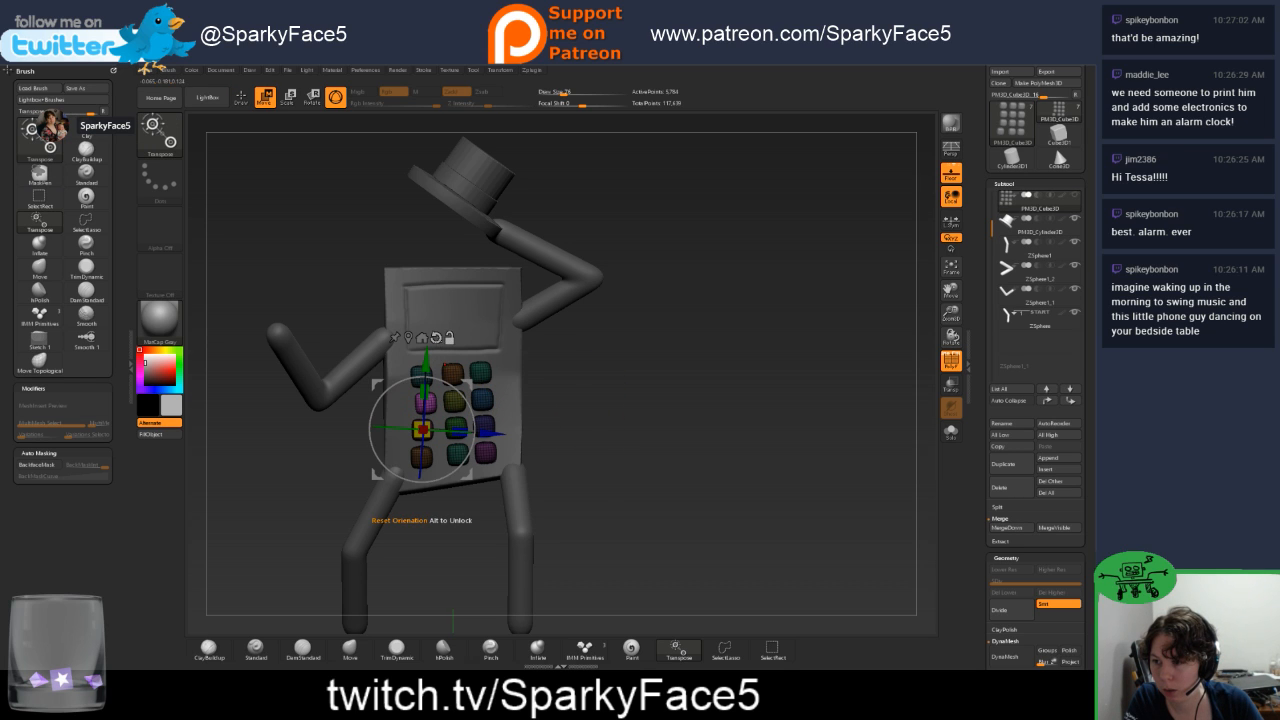
{"action": "left_click", "coordinate": [408, 338]}
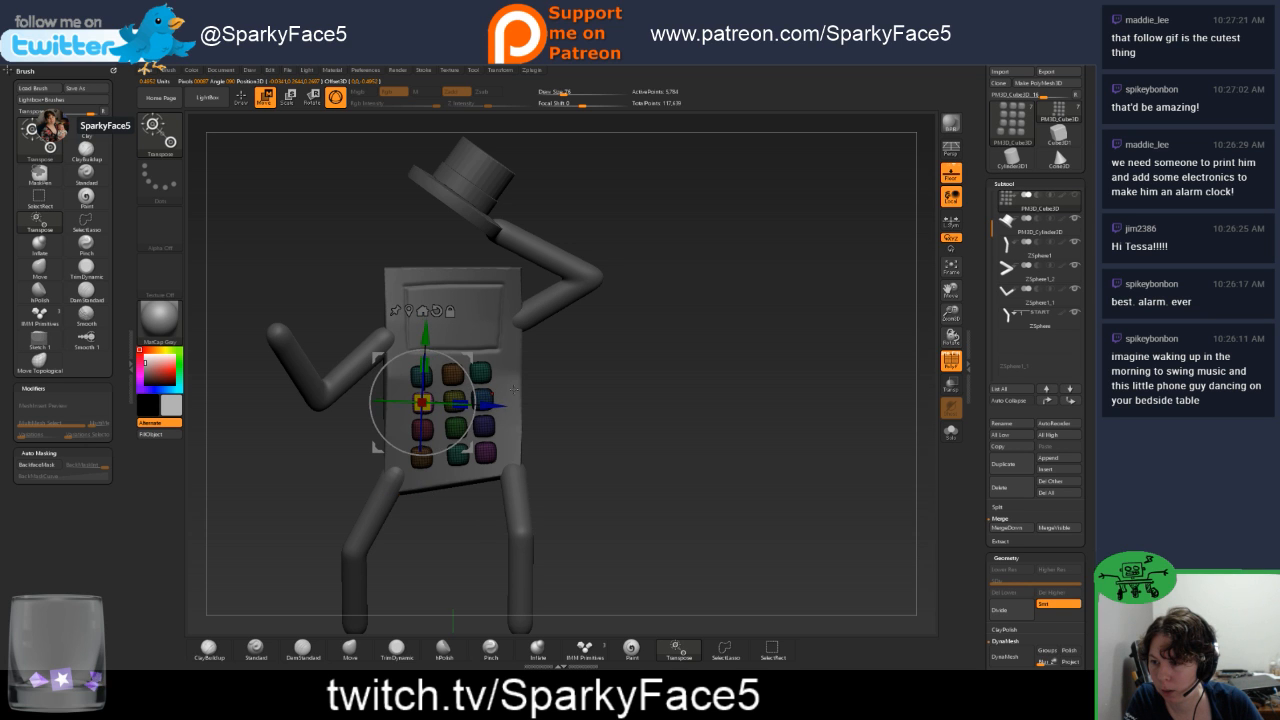
{"action": "left_click_drag", "start_coordinate": [602, 402], "coordinate": [541, 336]}
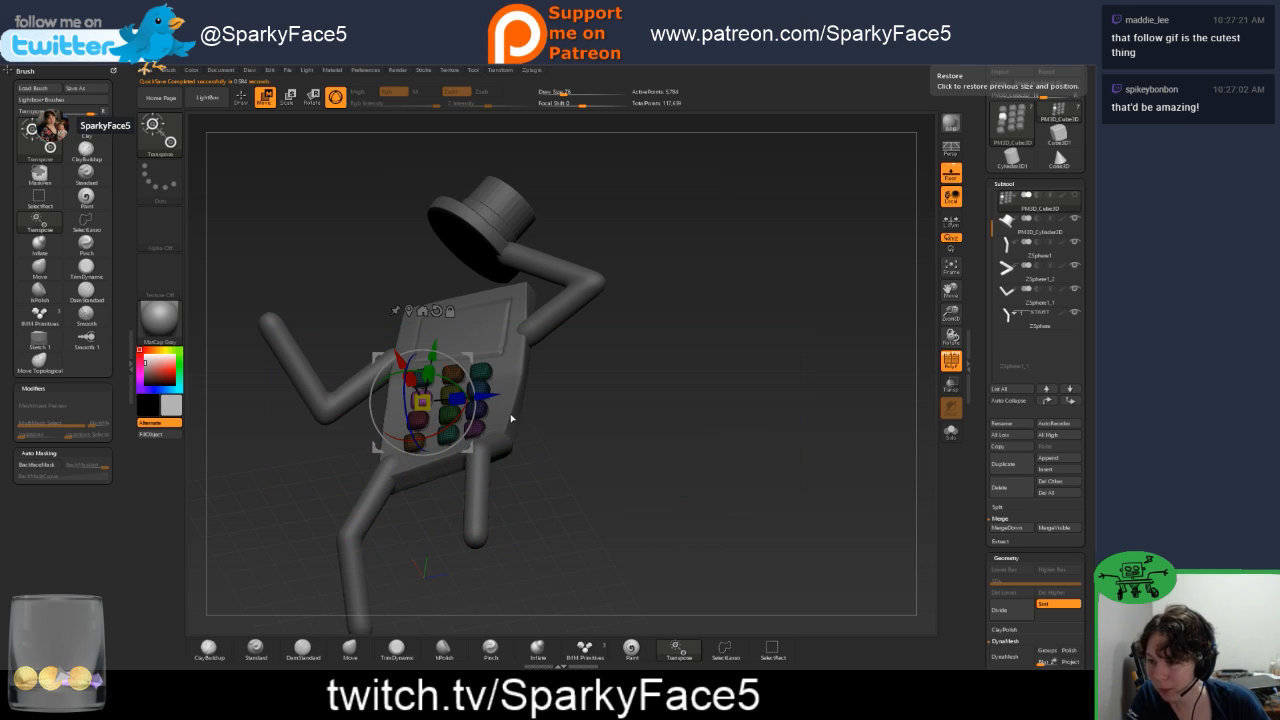
{"action": "left_click_drag", "start_coordinate": [511, 419], "coordinate": [580, 459]}
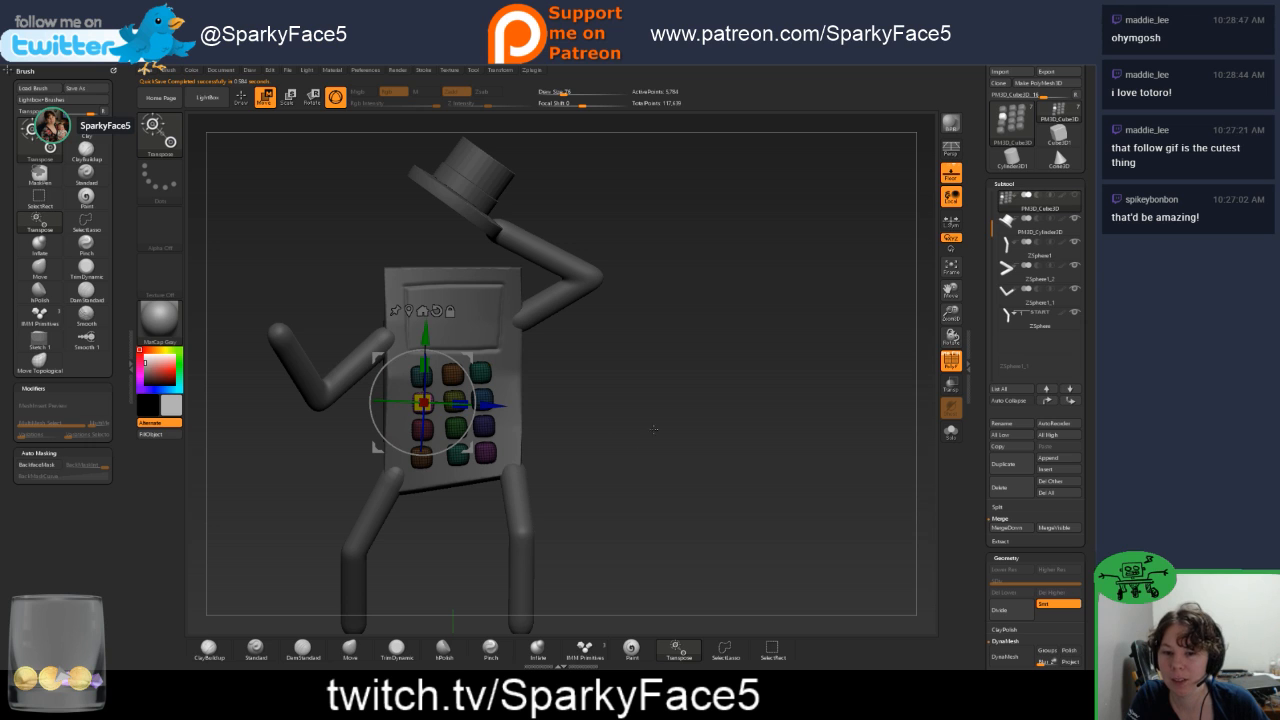
{"action": "mouse_move", "coordinate": [622, 421]}
{"action": "left_mouse_down"}
{"action": "mouse_move", "coordinate": [596, 333]}
{"action": "mouse_move", "coordinate": [597, 426]}
{"action": "left_mouse_up"}
{"action": "key", "text": "q"}
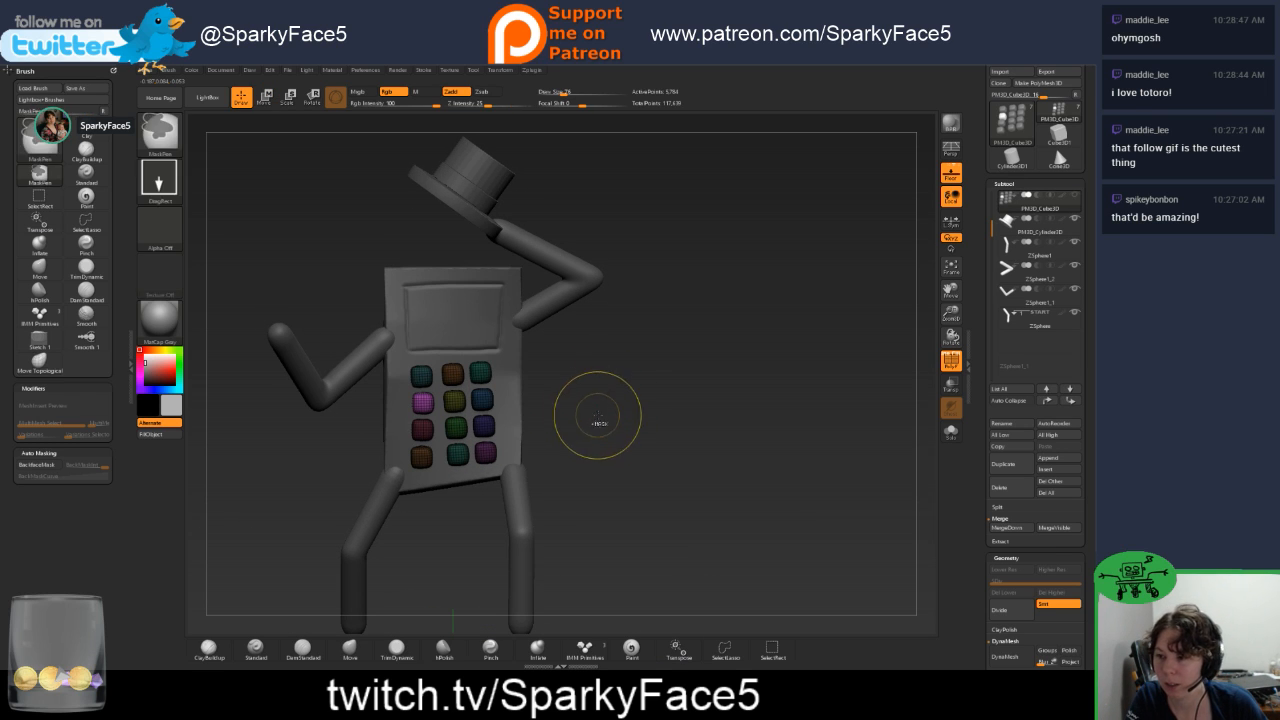
{"action": "mouse_move", "coordinate": [595, 432]}
{"action": "left_mouse_down"}
{"action": "mouse_move", "coordinate": [576, 424]}
{"action": "mouse_move", "coordinate": [592, 421]}
{"action": "left_mouse_up"}
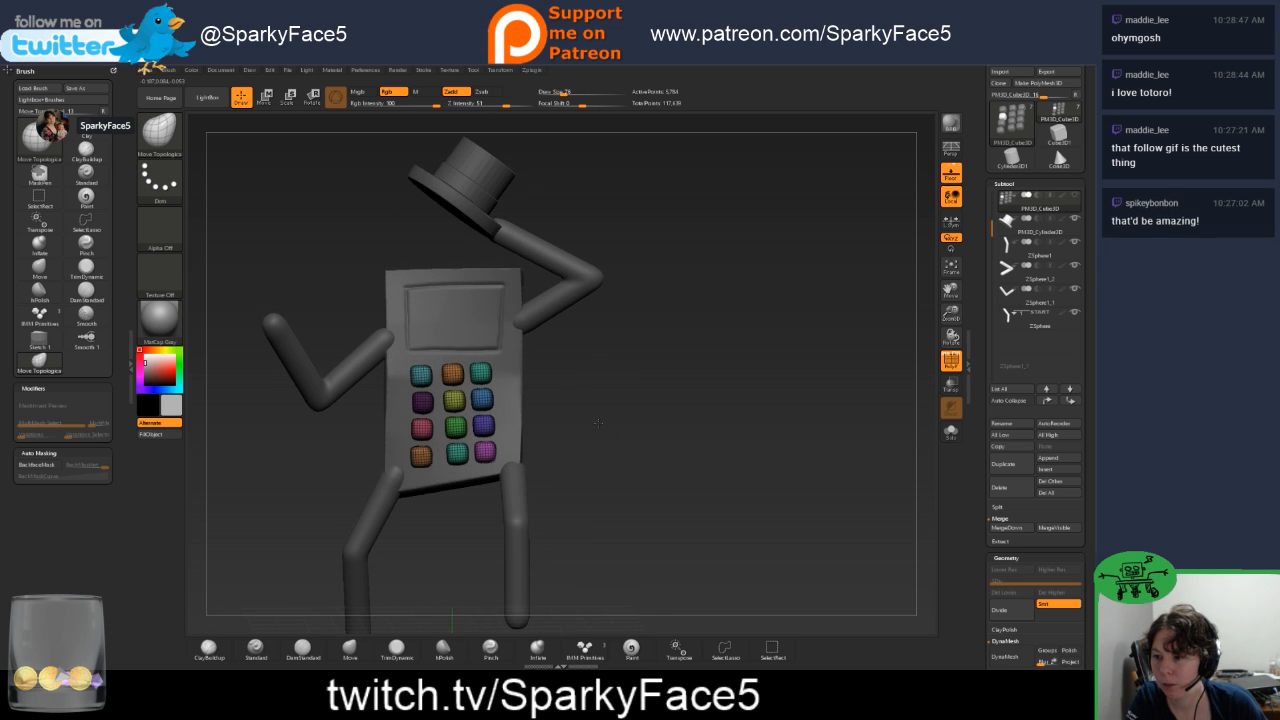
{"action": "key", "text": "ctrl"}
{"action": "left_click", "coordinate": [454, 400], "text": "ctrl+shift"}
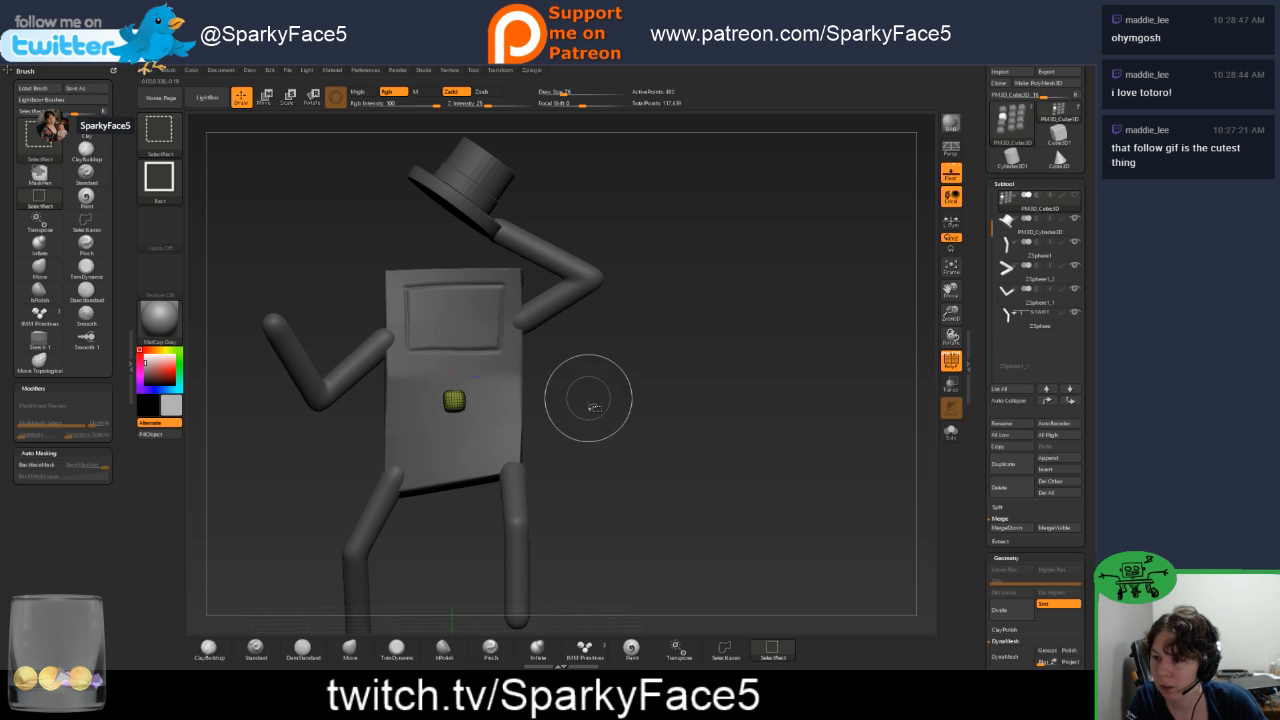
{"action": "key", "text": "ctrl"}
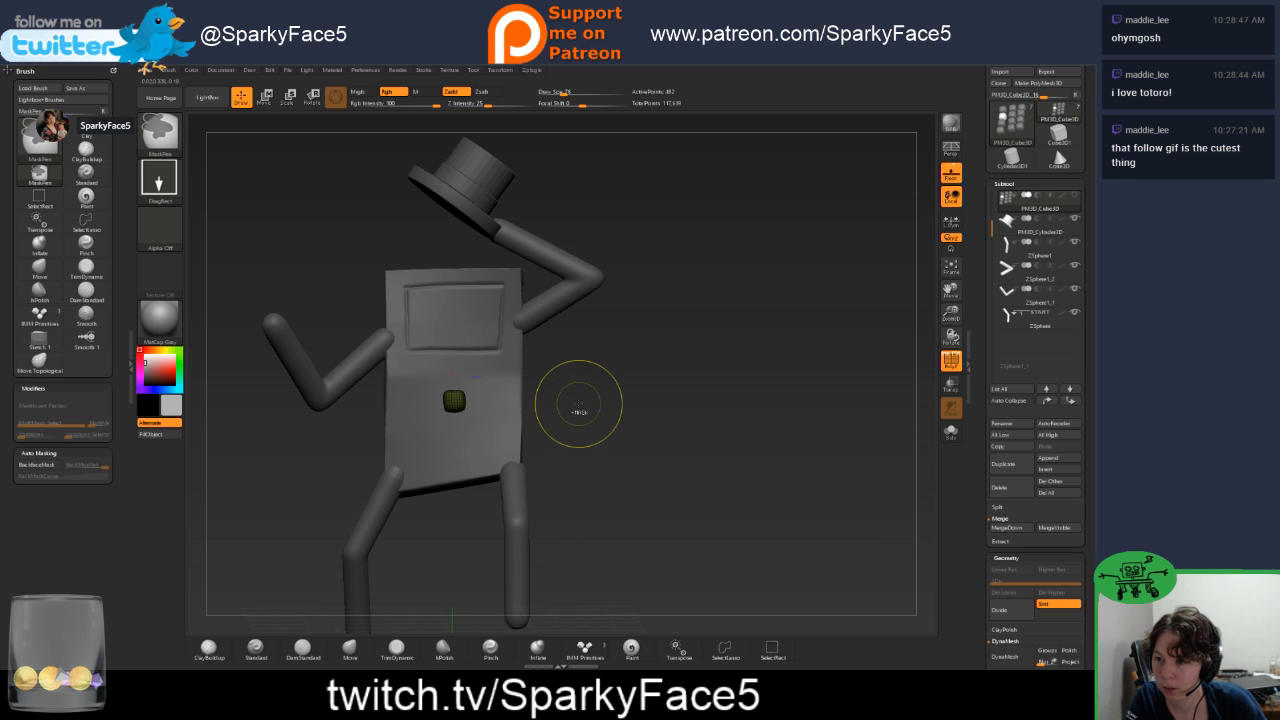
{"action": "left_click", "coordinate": [578, 405], "text": "ctrl+shift"}
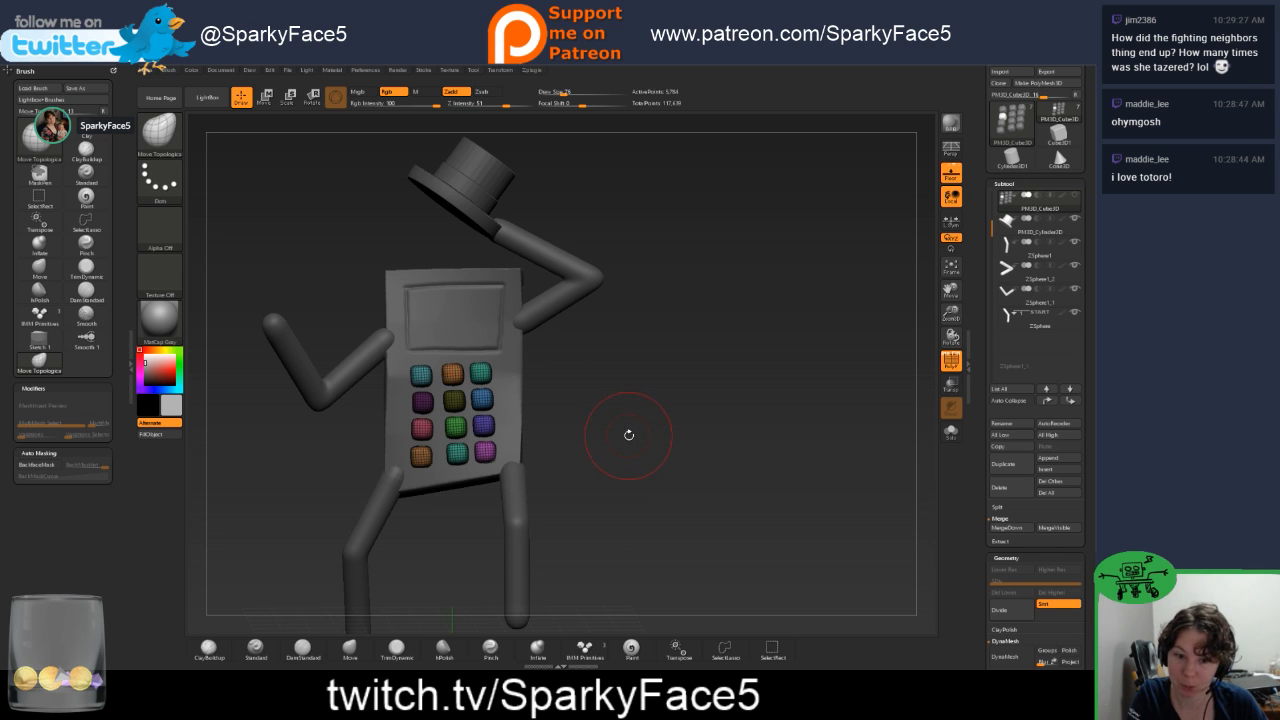
{"action": "left_click_drag", "start_coordinate": [621, 449], "coordinate": [621, 443]}
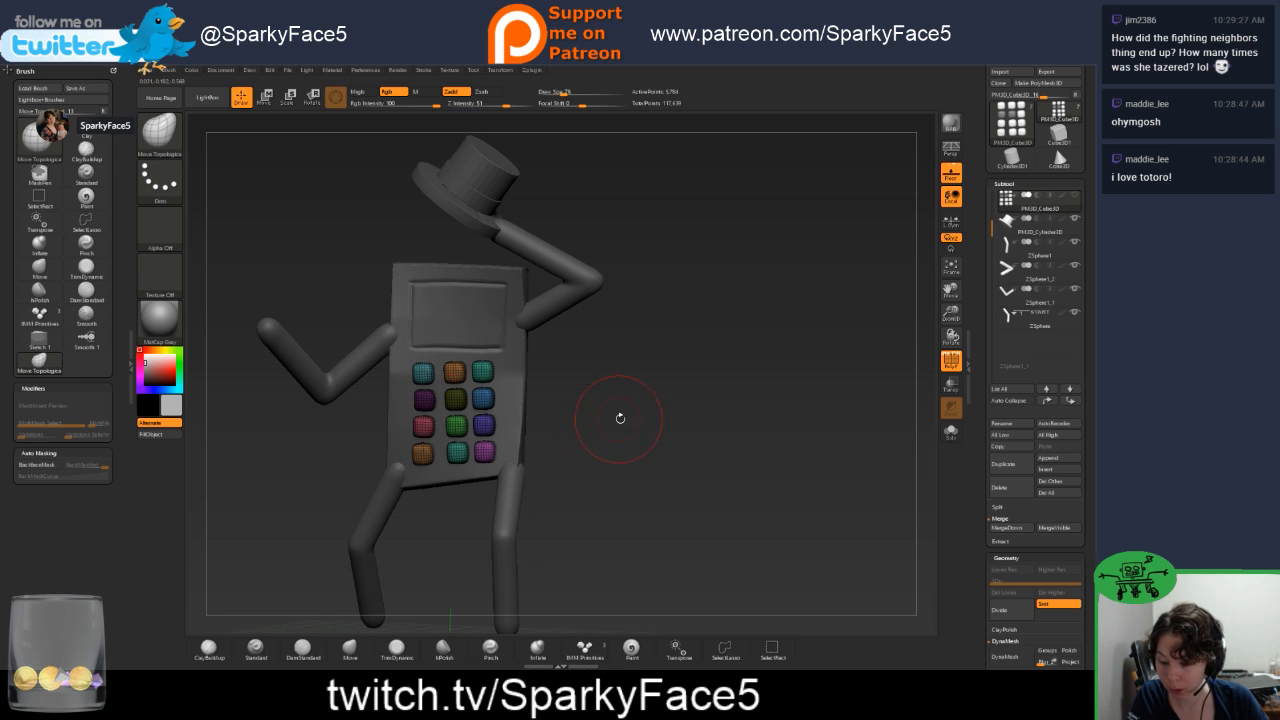
Clear the existing mask and mask every keypad button except the yellow one in the middle of the second row.
{"action": "key", "text": "ctrl"}
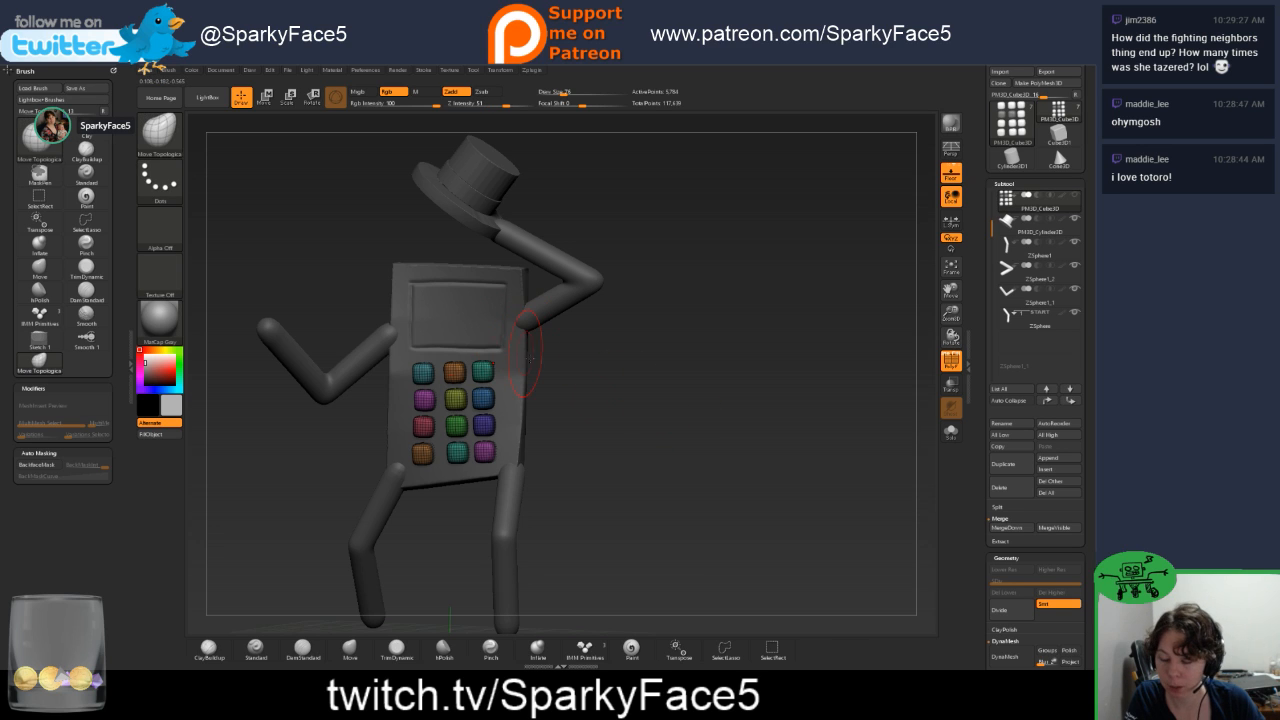
{"action": "left_click", "coordinate": [455, 399], "text": "ctrl+shift"}
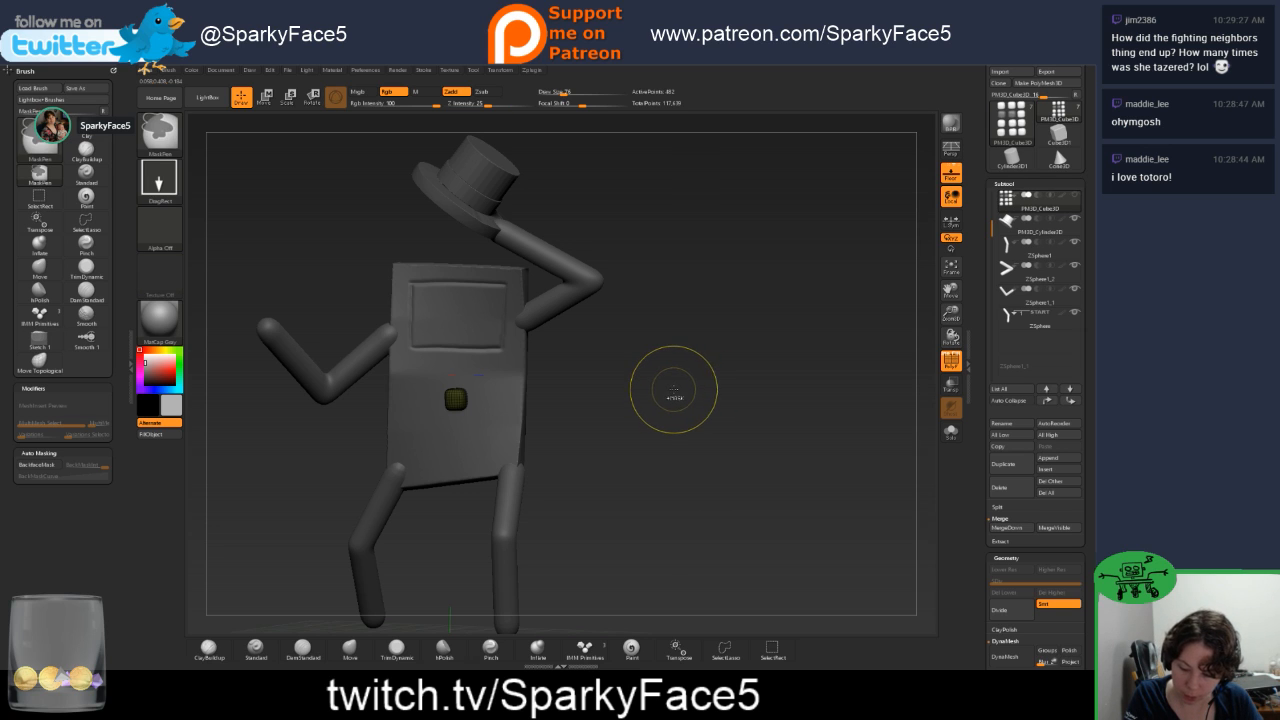
{"action": "left_click", "coordinate": [667, 410], "text": "ctrl+shift"}
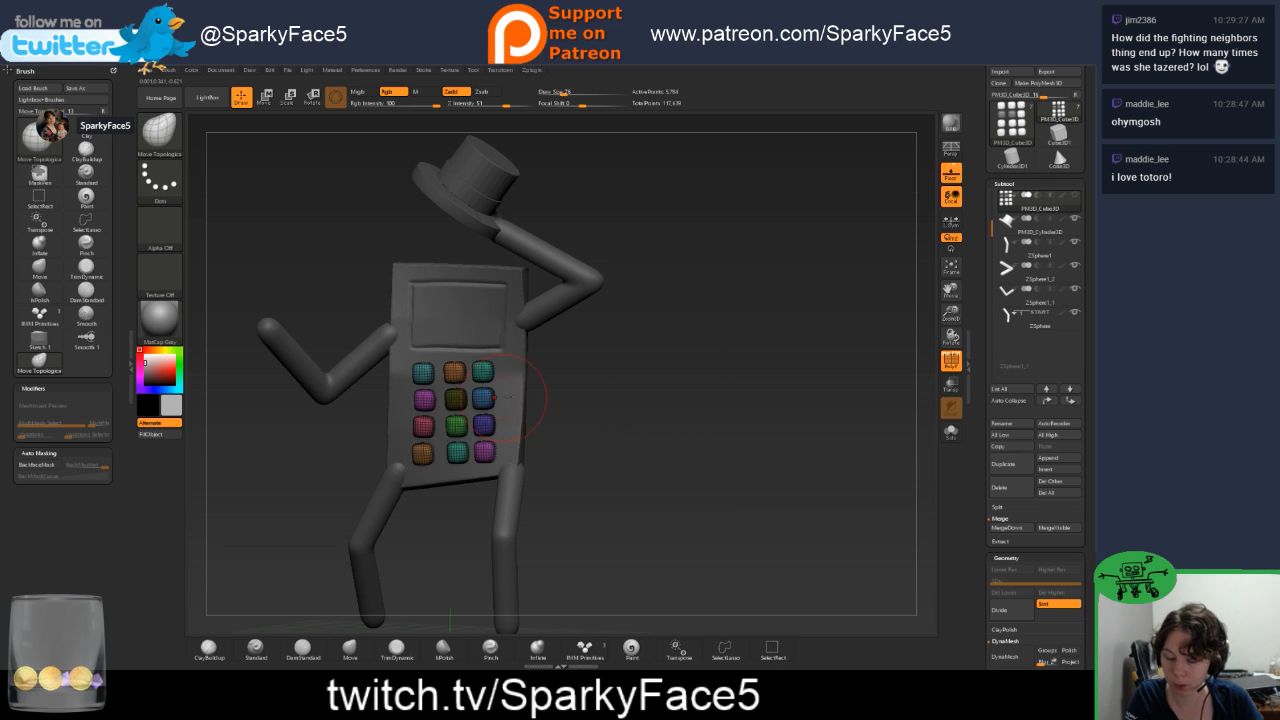
{"action": "left_click", "coordinate": [648, 411], "text": "ctrl"}
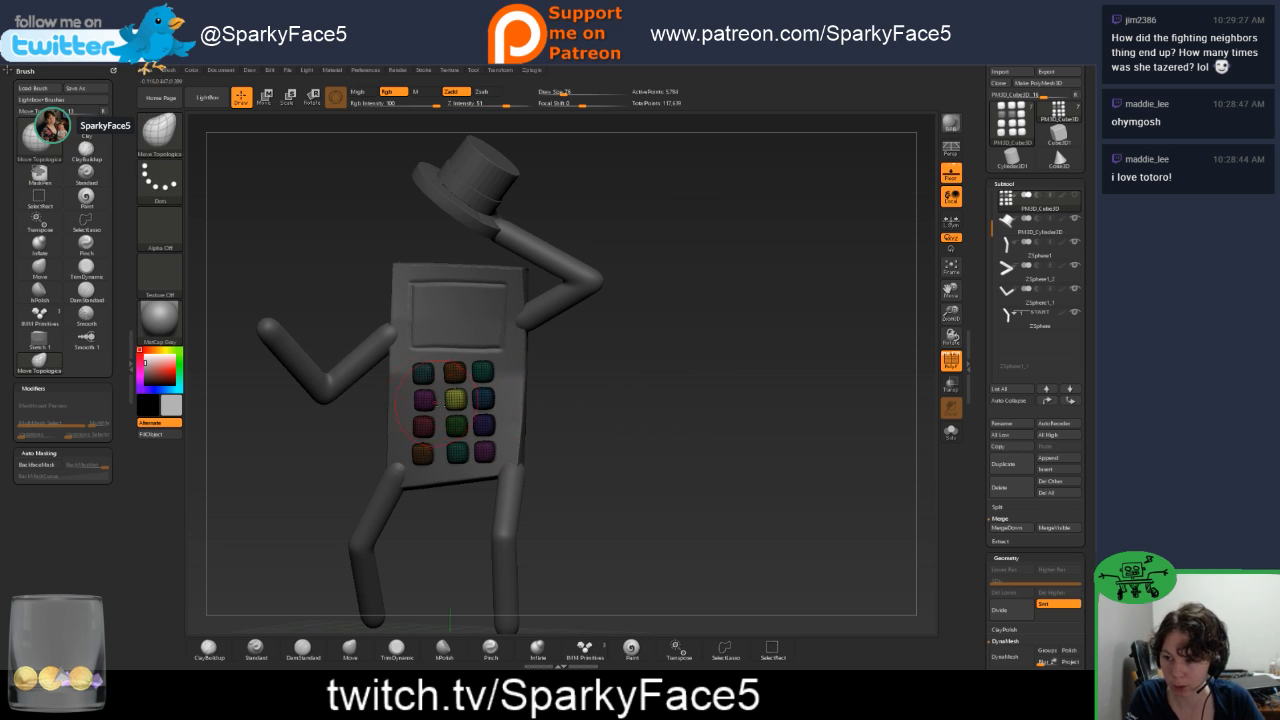
Center the transform gizmo on the unmasked yellow button and lock the gizmo to it.
{"action": "key", "text": "w"}
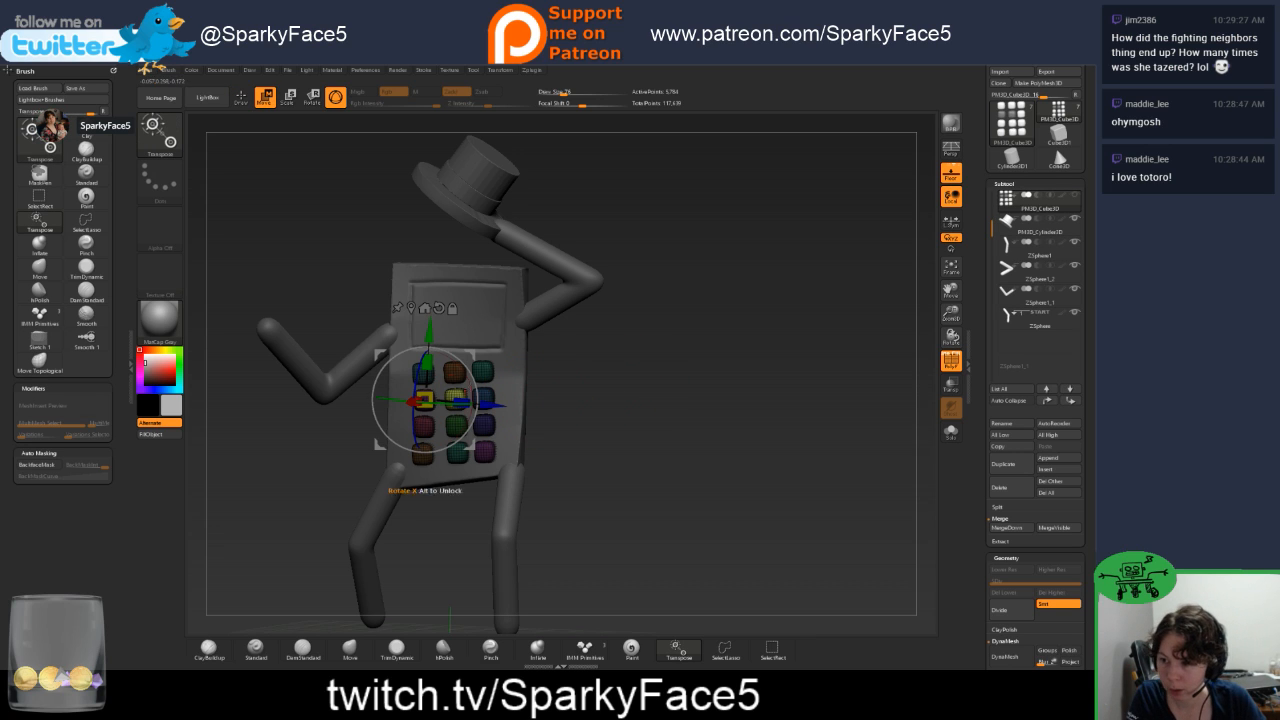
{"action": "left_click_drag", "start_coordinate": [490, 404], "coordinate": [486, 404]}
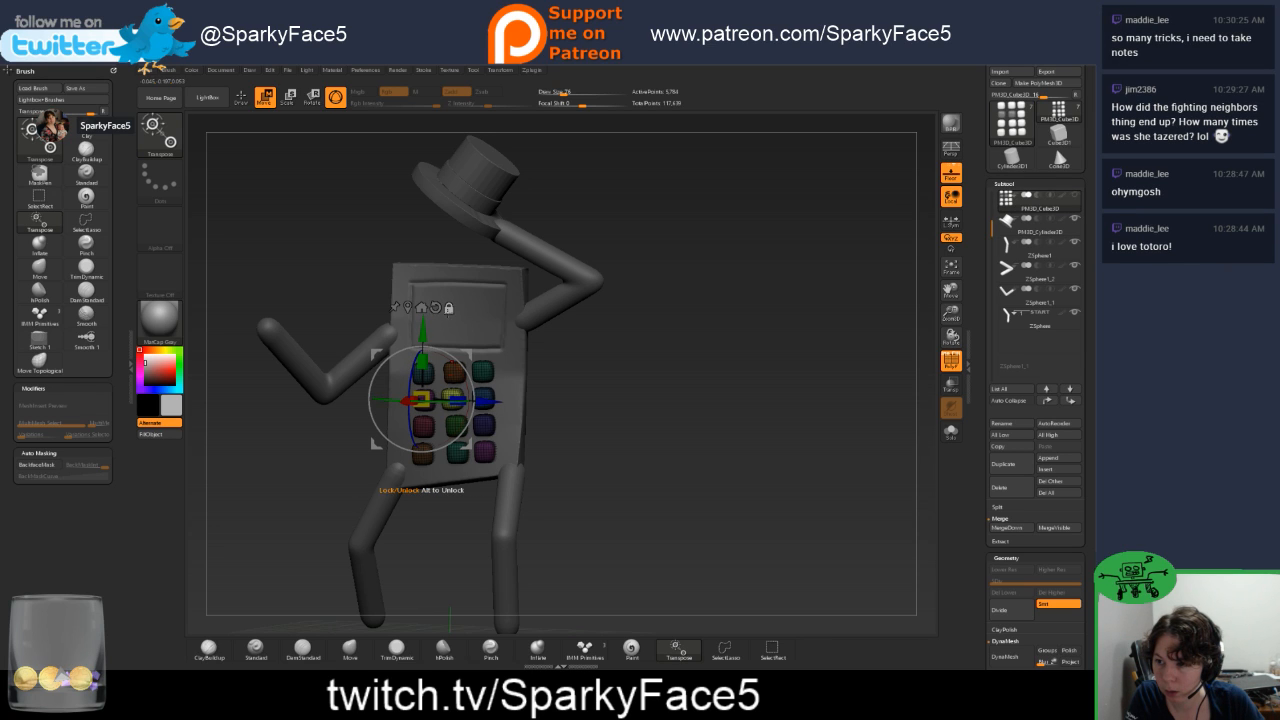
{"action": "left_click", "coordinate": [408, 307]}
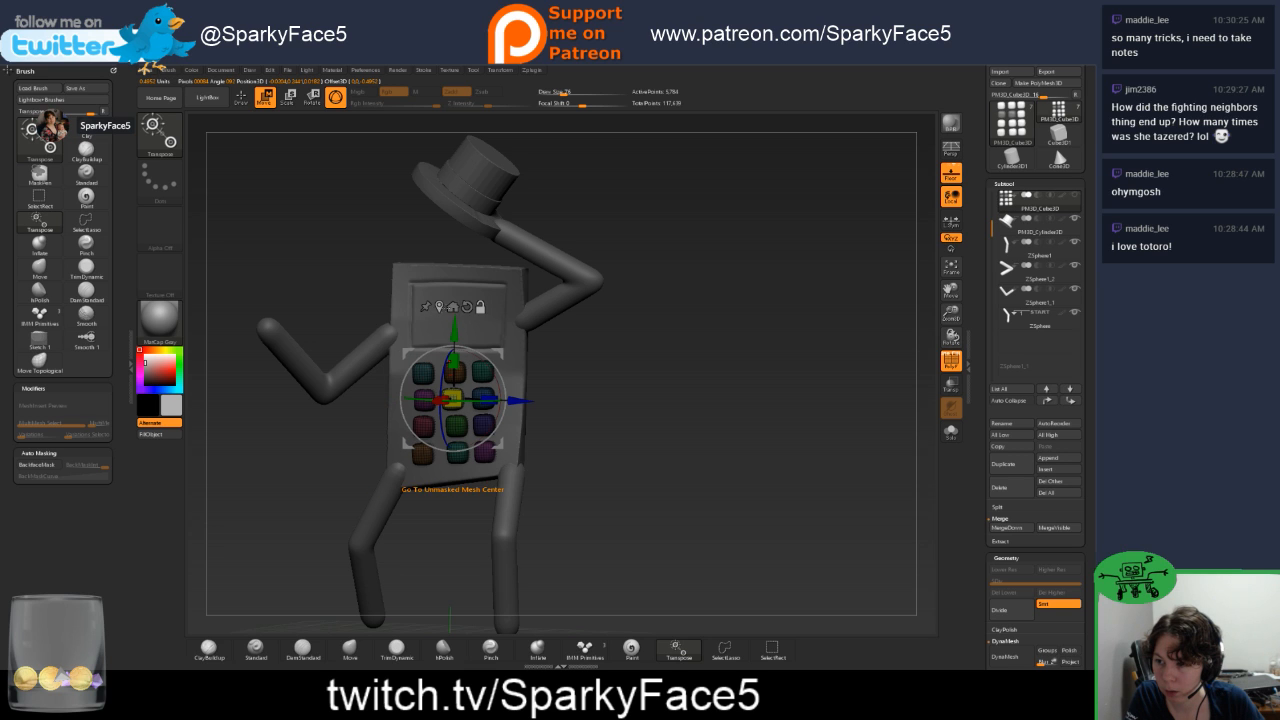
{"action": "left_click", "coordinate": [480, 307]}
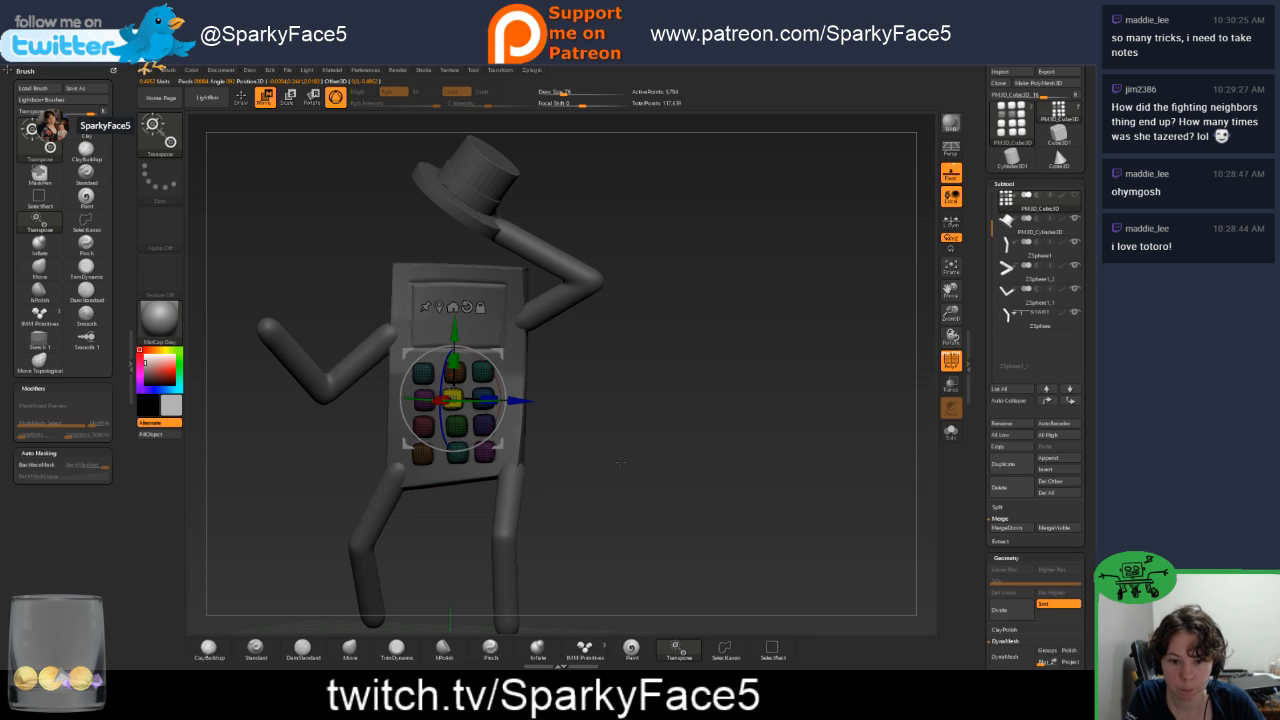
Nudge the yellow button in depth against the phone's face and sideways to line up with the middle column.
{"action": "left_click_drag", "start_coordinate": [637, 455], "coordinate": [600, 451]}
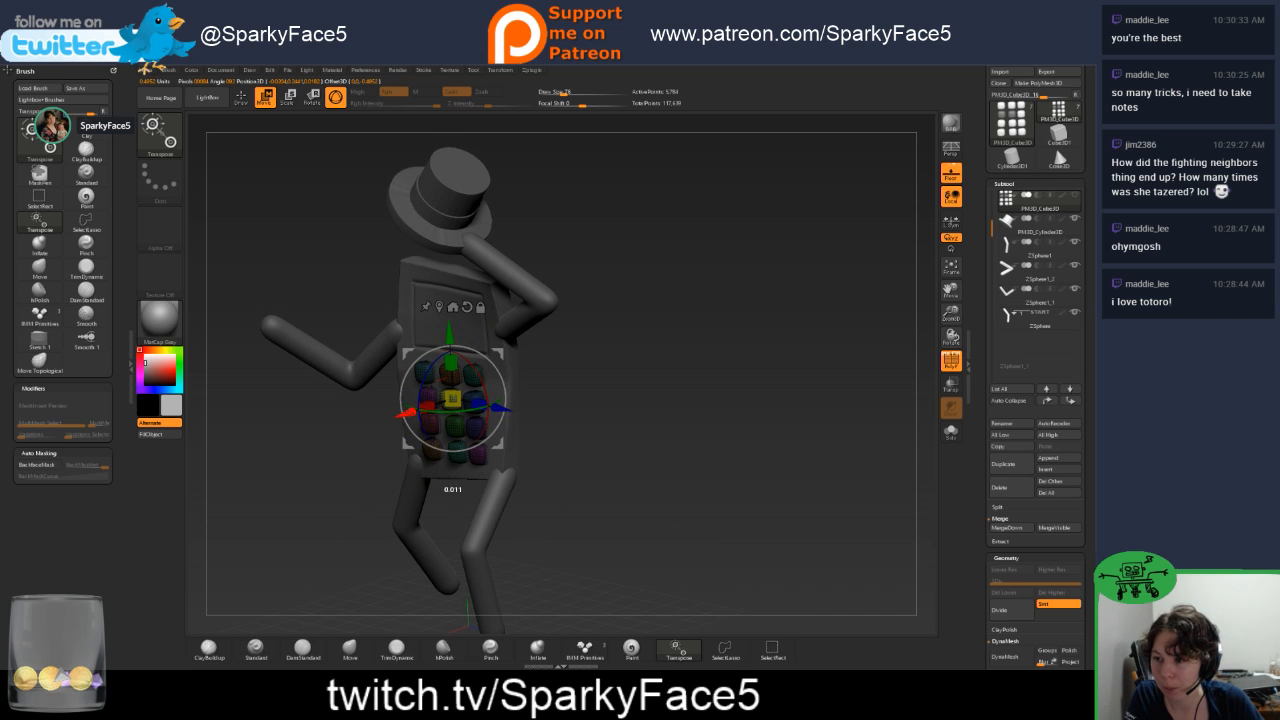
{"action": "left_click_drag", "start_coordinate": [404, 412], "coordinate": [408, 411]}
{"action": "right_click_drag", "start_coordinate": [408, 411], "coordinate": [515, 398]}
{"action": "left_click_drag", "start_coordinate": [515, 398], "coordinate": [502, 393]}
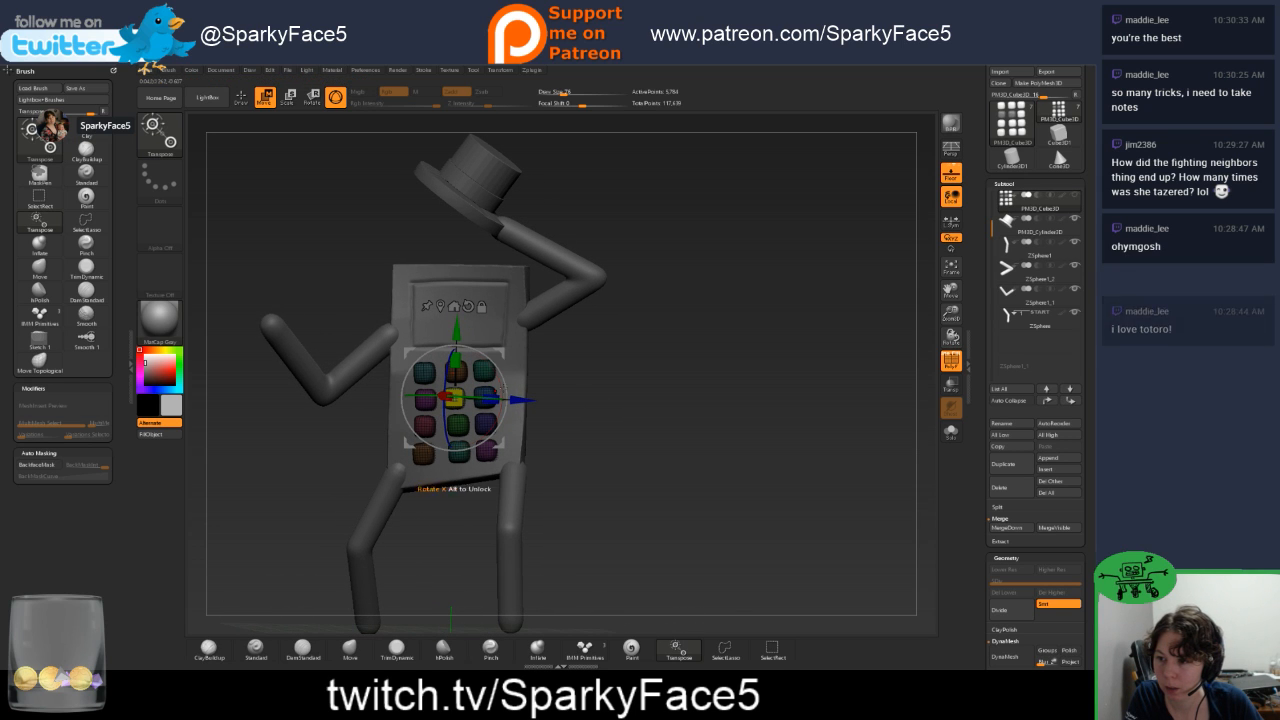
{"action": "right_click_drag", "start_coordinate": [502, 393], "coordinate": [562, 377]}
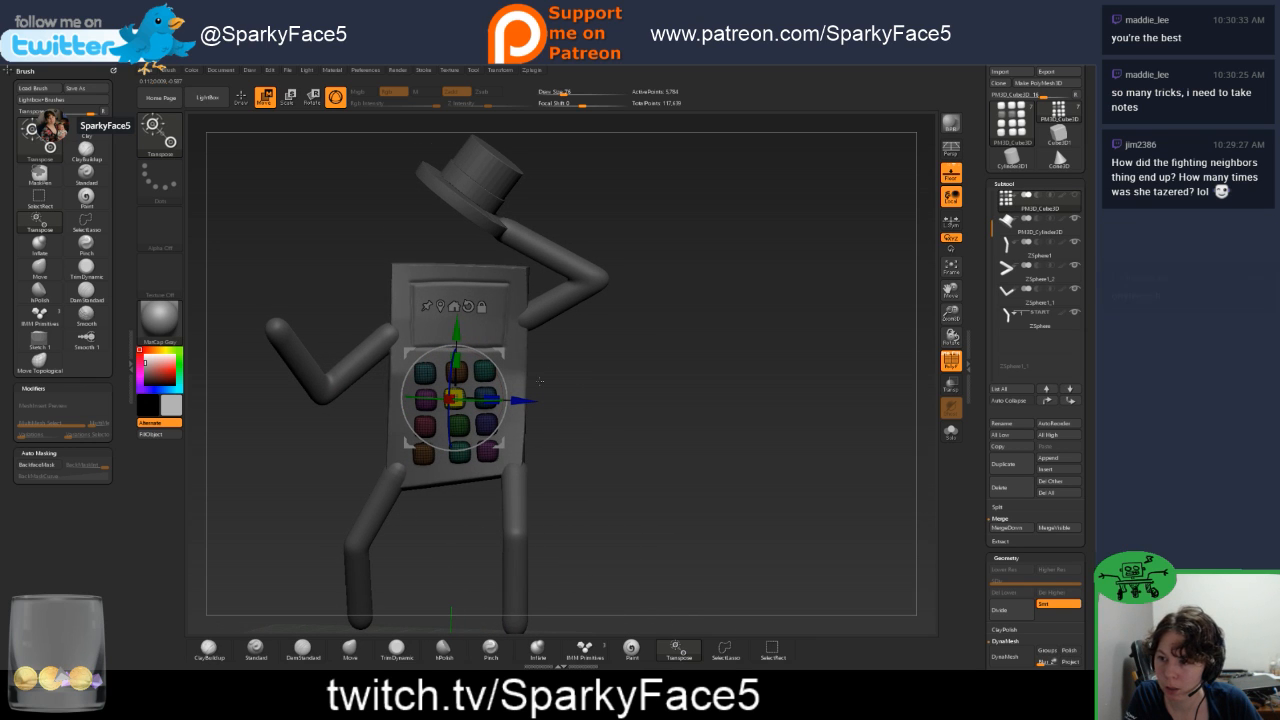
{"action": "left_click_drag", "start_coordinate": [517, 399], "coordinate": [520, 399]}
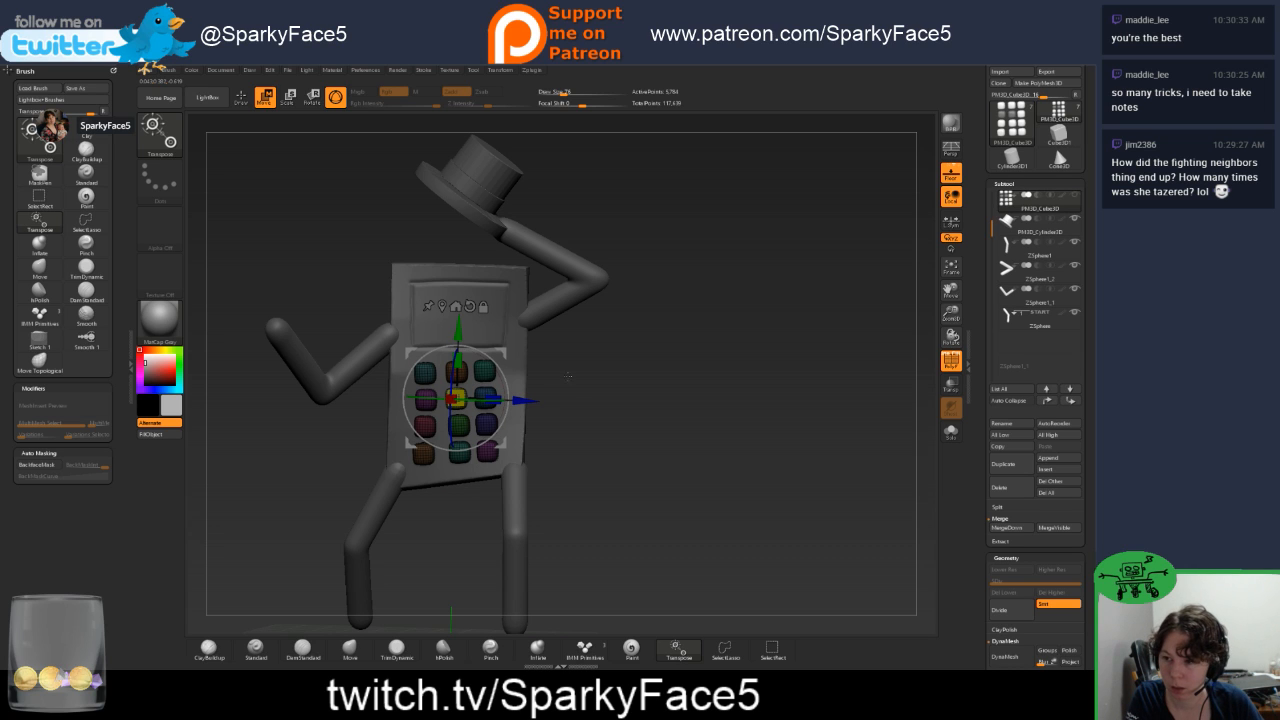
Return to the Move Topological brush, clear the mask and mask every button except the teal one ending the top row.
{"action": "key", "text": "b"}
{"action": "key", "text": "m"}
{"action": "key", "text": "t"}
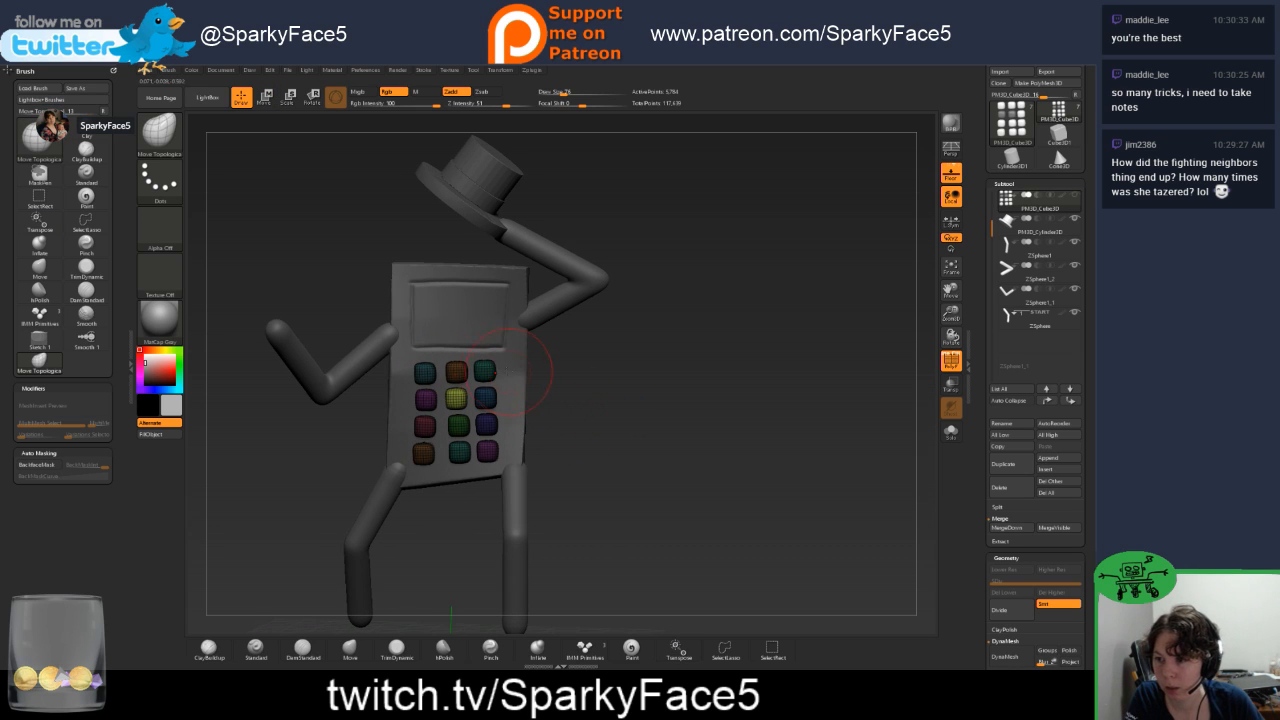
{"action": "key", "text": "ctrl"}
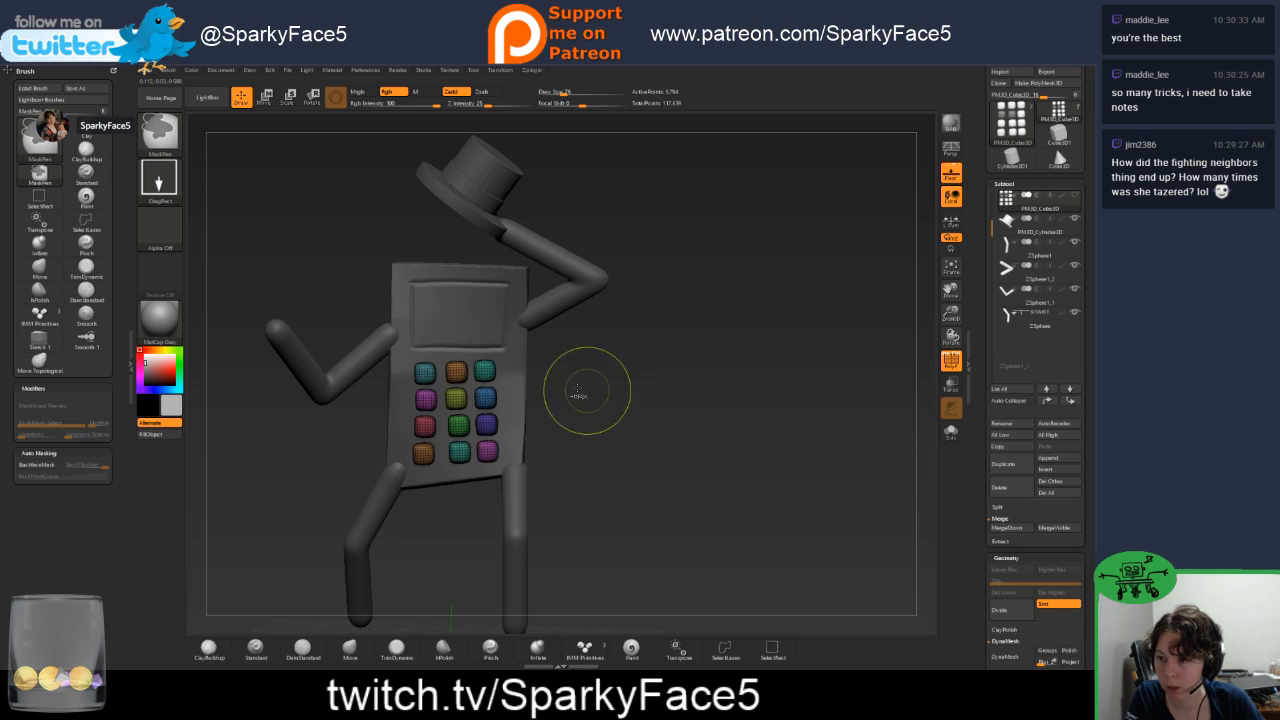
{"action": "left_click", "coordinate": [484, 372], "text": "ctrl+shift"}
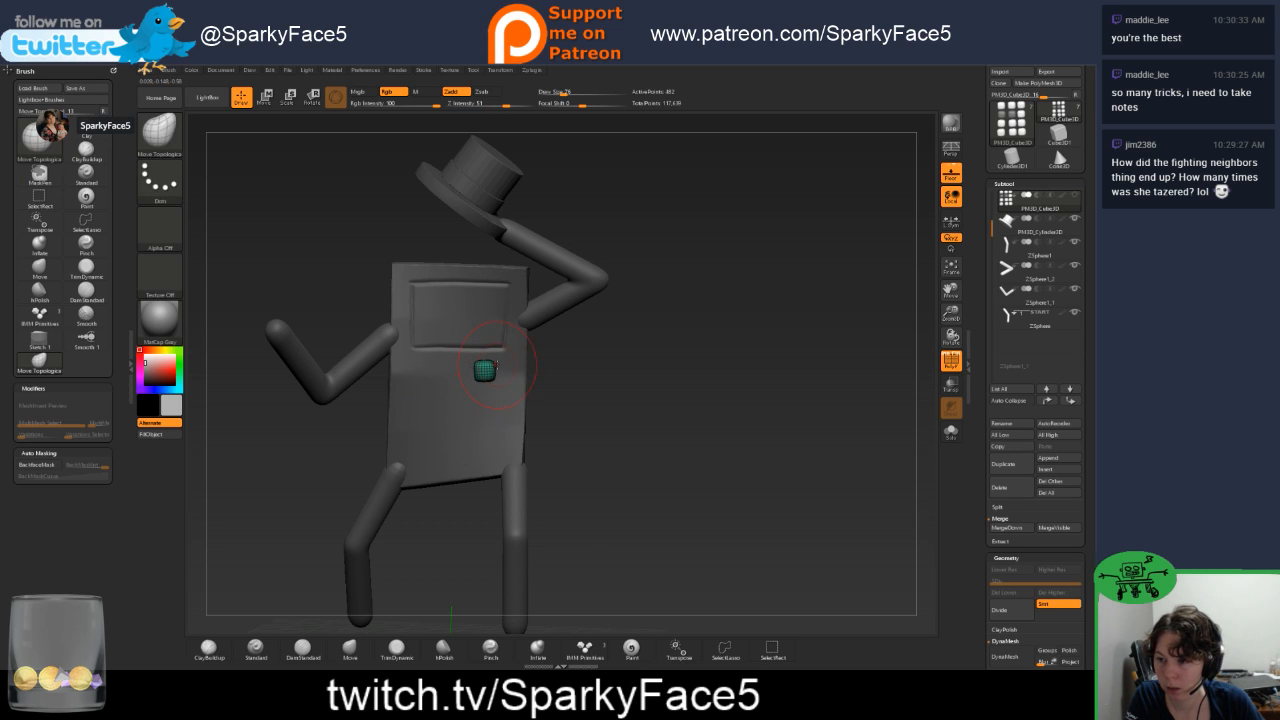
{"action": "left_click", "coordinate": [604, 394], "text": "ctrl+shift"}
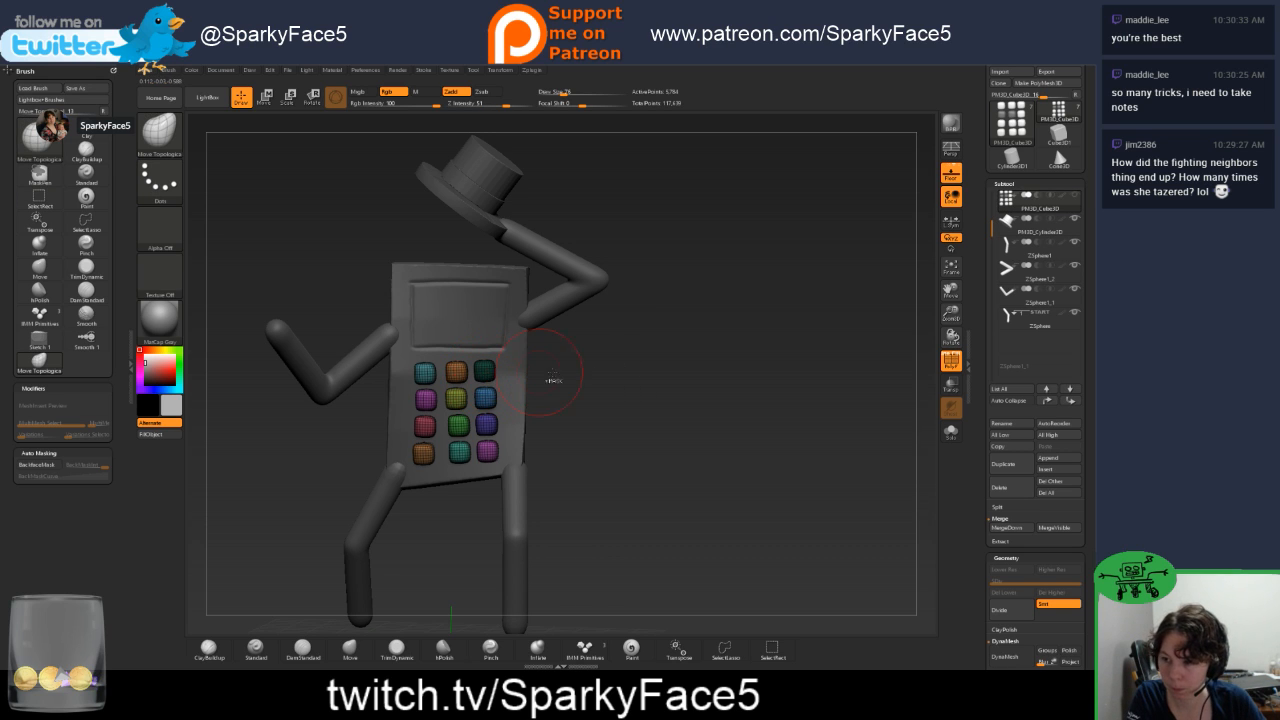
Center the transform gizmo on the unmasked teal button and adjust its placement on the phone's face.
{"action": "key", "text": "w"}
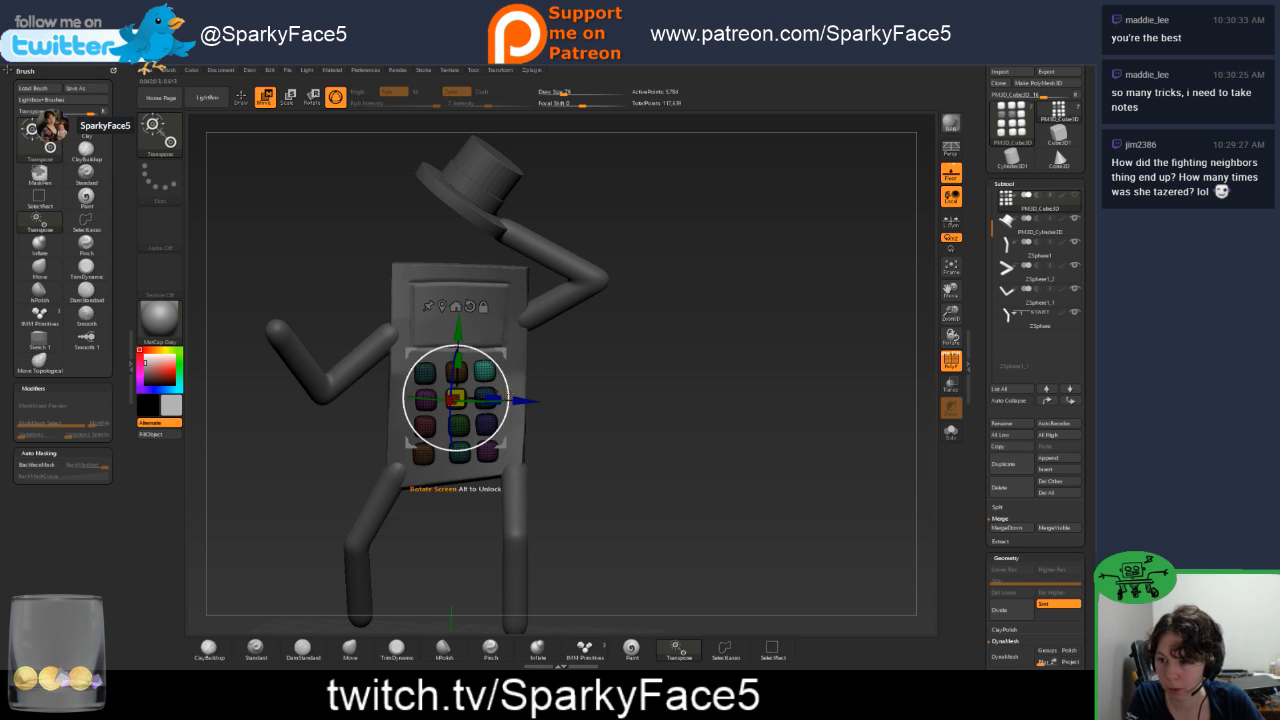
{"action": "left_click", "coordinate": [483, 306]}
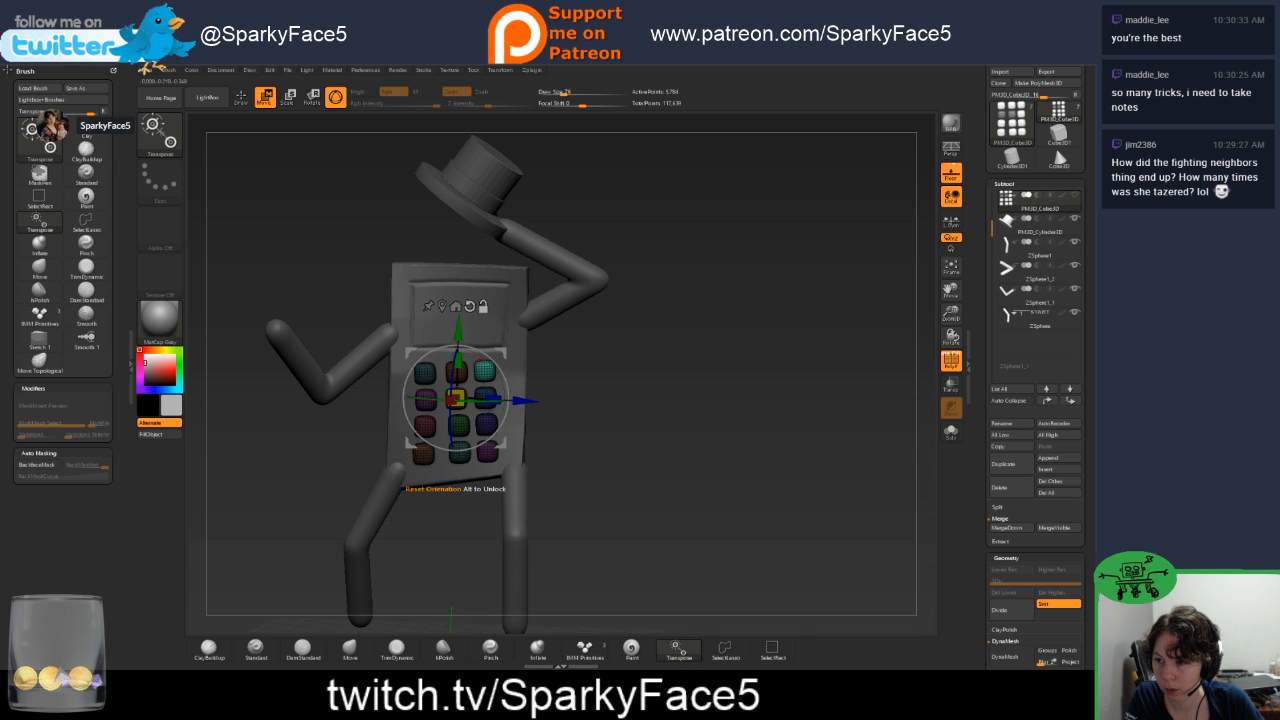
{"action": "left_click", "coordinate": [442, 306]}
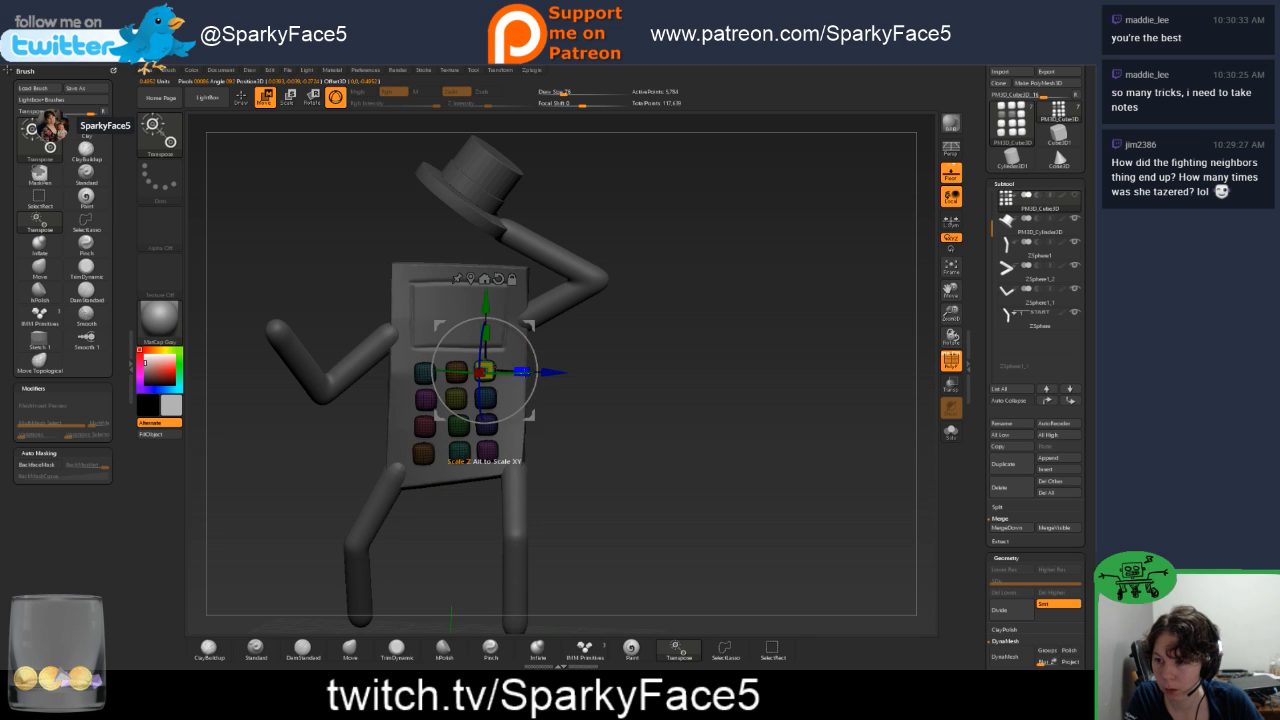
{"action": "left_click_drag", "start_coordinate": [547, 373], "coordinate": [586, 263]}
{"action": "key", "text": "y"}
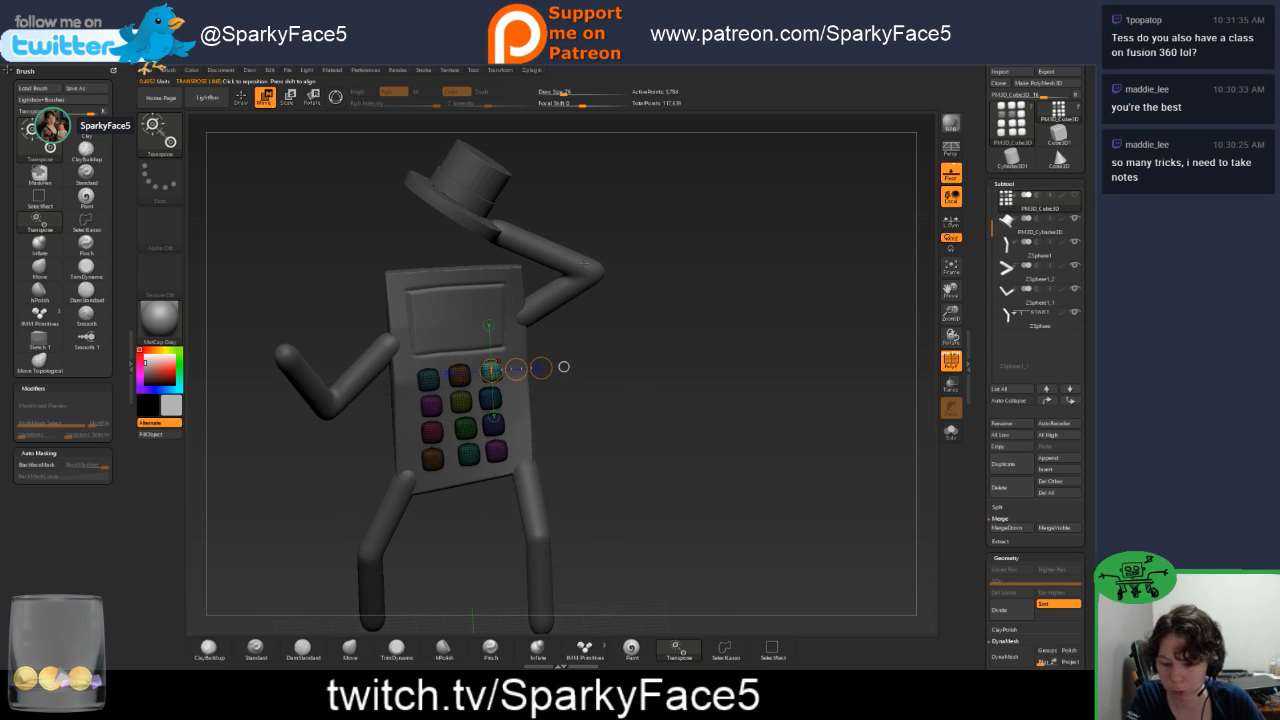
{"action": "key", "text": "y"}
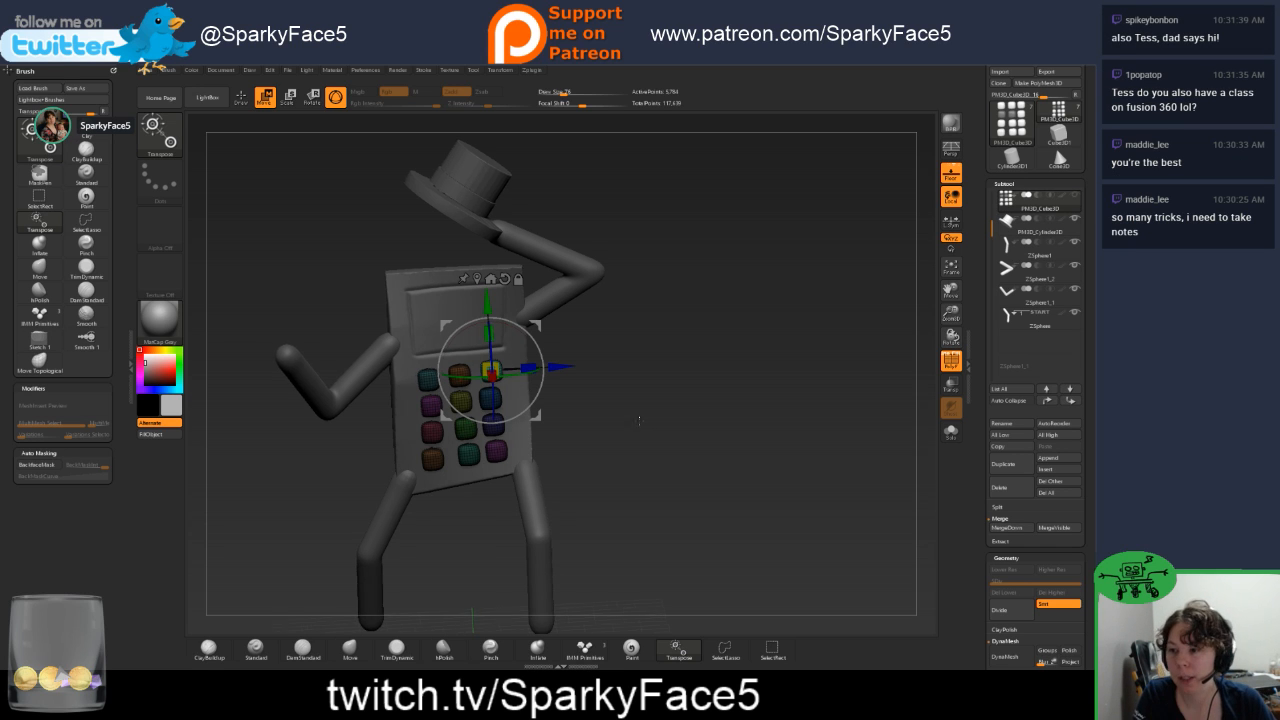
Nudge the teal button in depth against the phone's face and check its seating from the side and front.
{"action": "left_click_drag", "start_coordinate": [652, 436], "coordinate": [610, 418]}
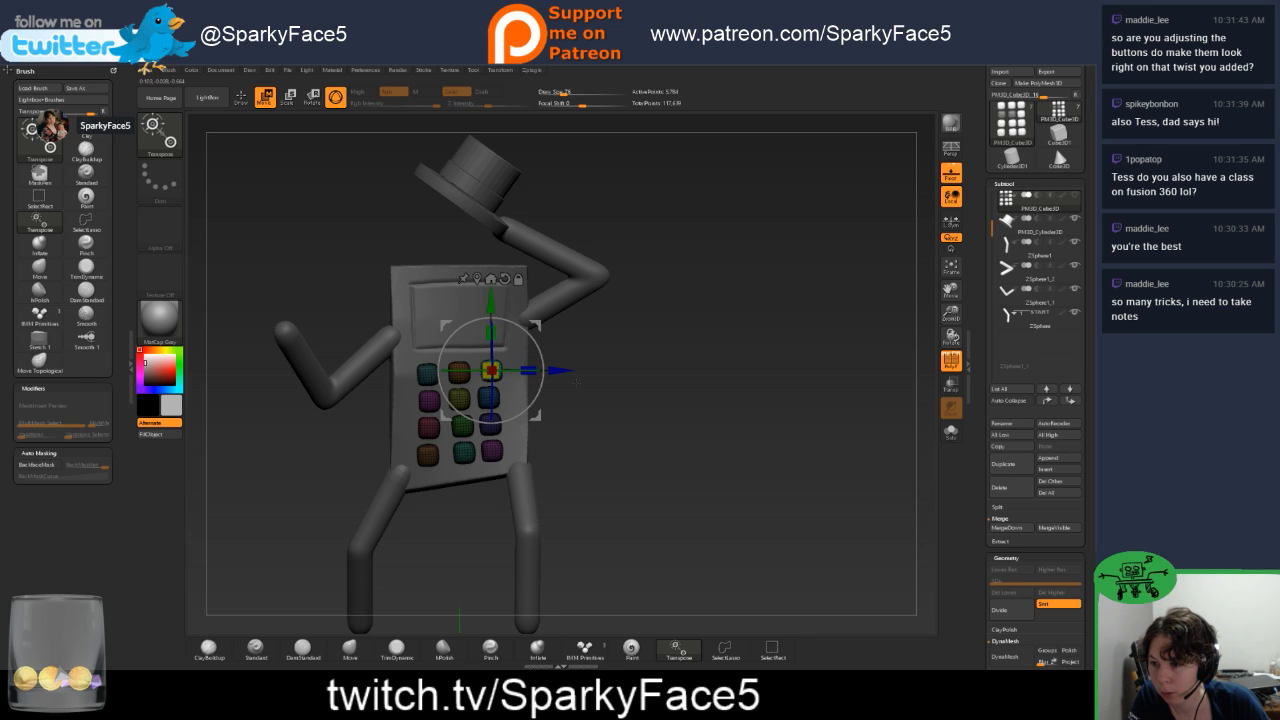
{"action": "left_click_drag", "start_coordinate": [655, 405], "coordinate": [510, 458]}
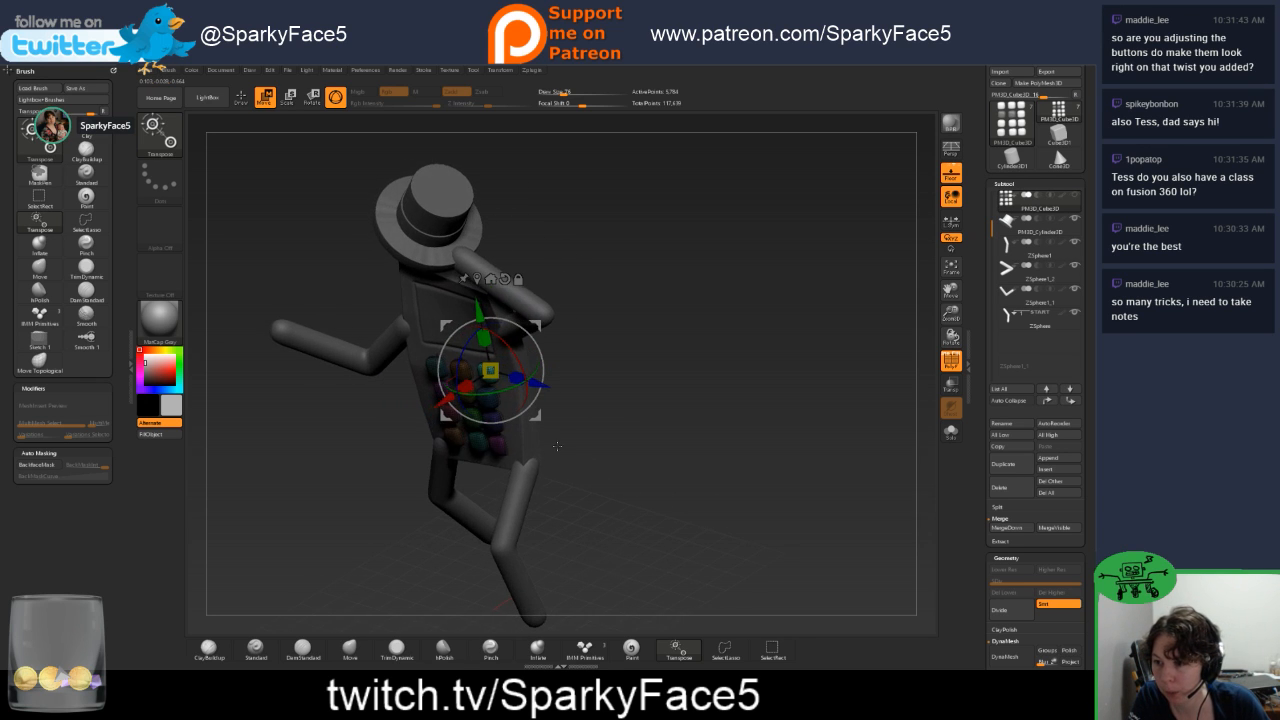
{"action": "left_click_drag", "start_coordinate": [463, 351], "coordinate": [461, 353]}
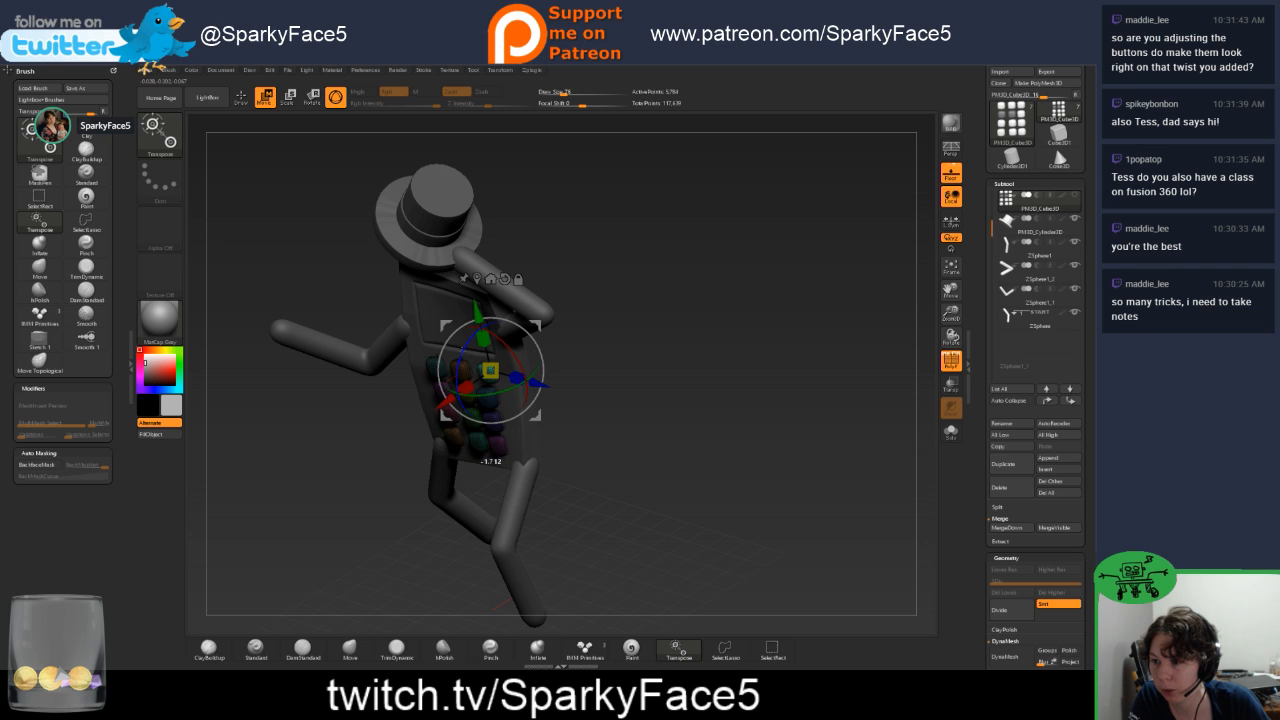
{"action": "left_click_drag", "start_coordinate": [575, 430], "coordinate": [620, 372]}
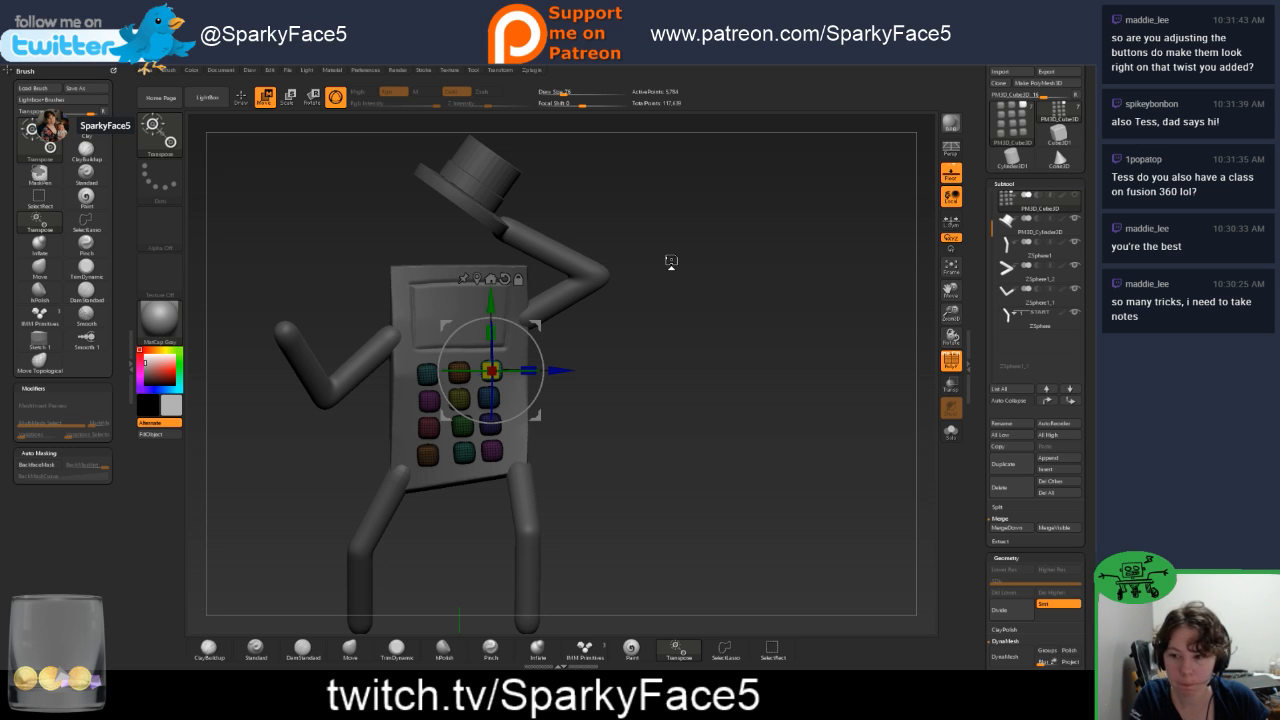
{"action": "left_click_drag", "start_coordinate": [671, 262], "coordinate": [620, 363]}
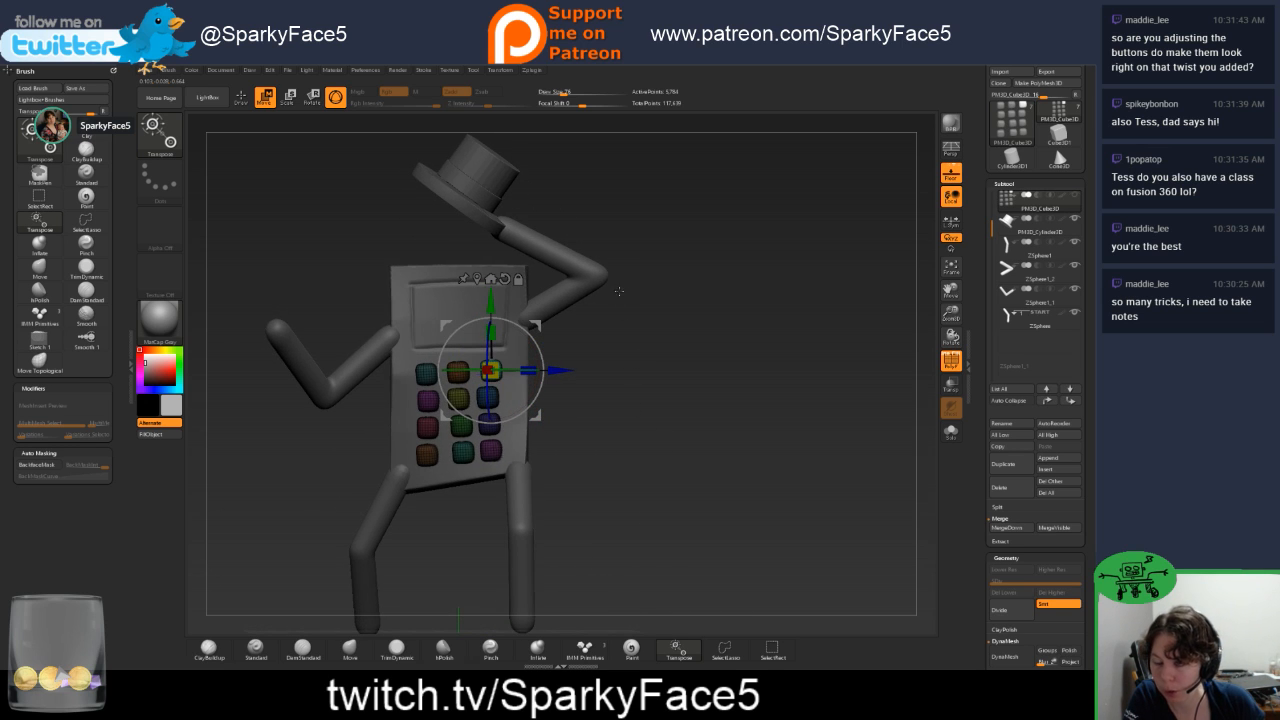
Return to the Move Topological brush and unmask the blue button below the teal one, keeping only those two unmasked.
{"action": "key", "text": "ctrl"}
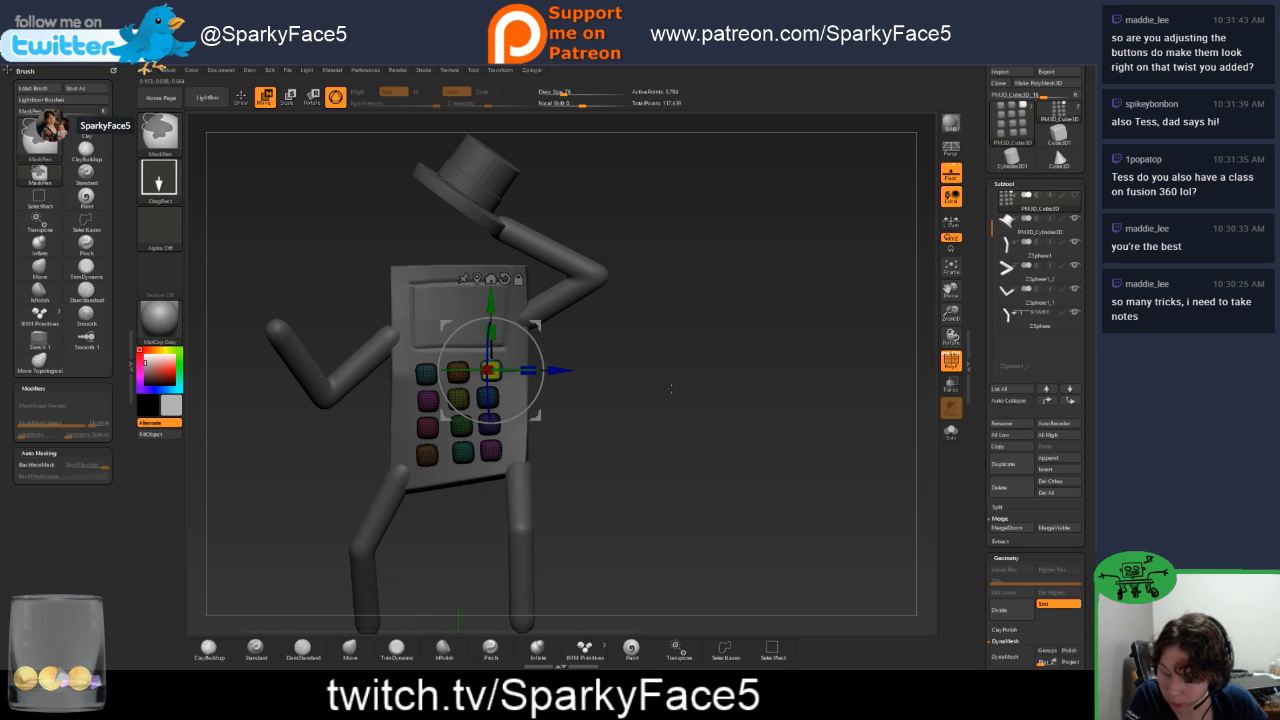
{"action": "key", "text": "q"}
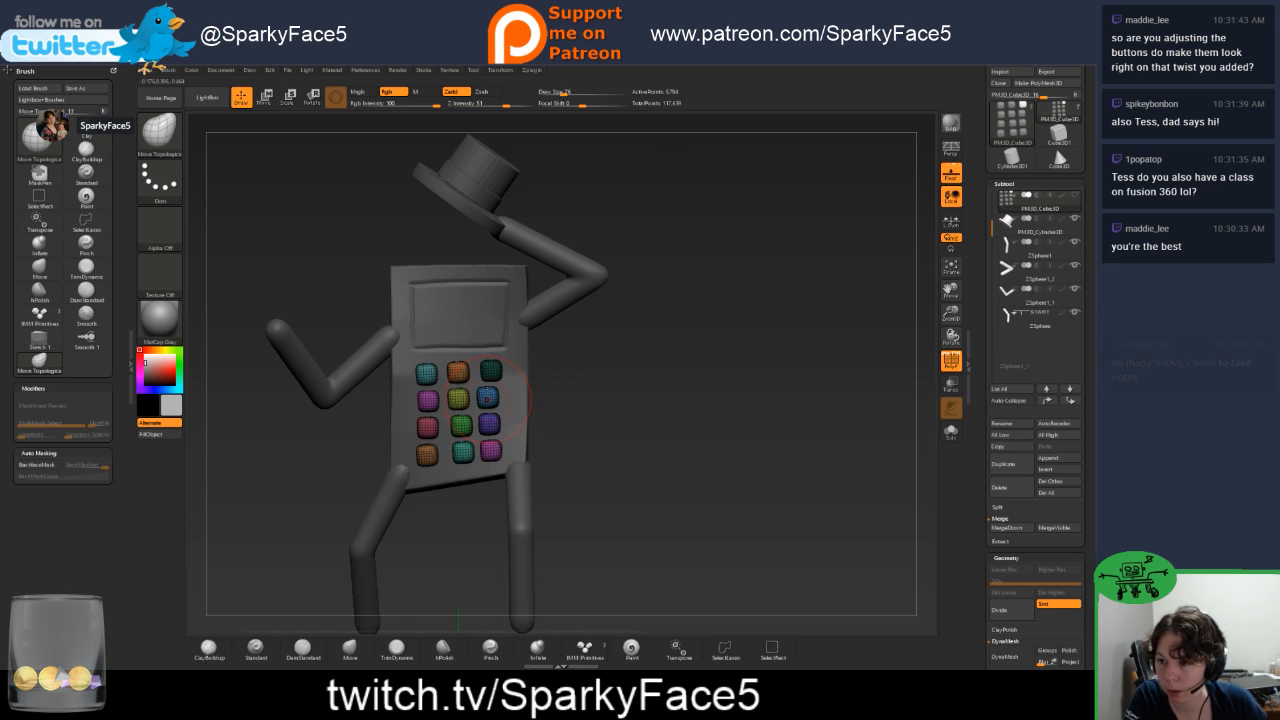
{"action": "left_click_drag", "start_coordinate": [616, 386], "coordinate": [588, 396]}
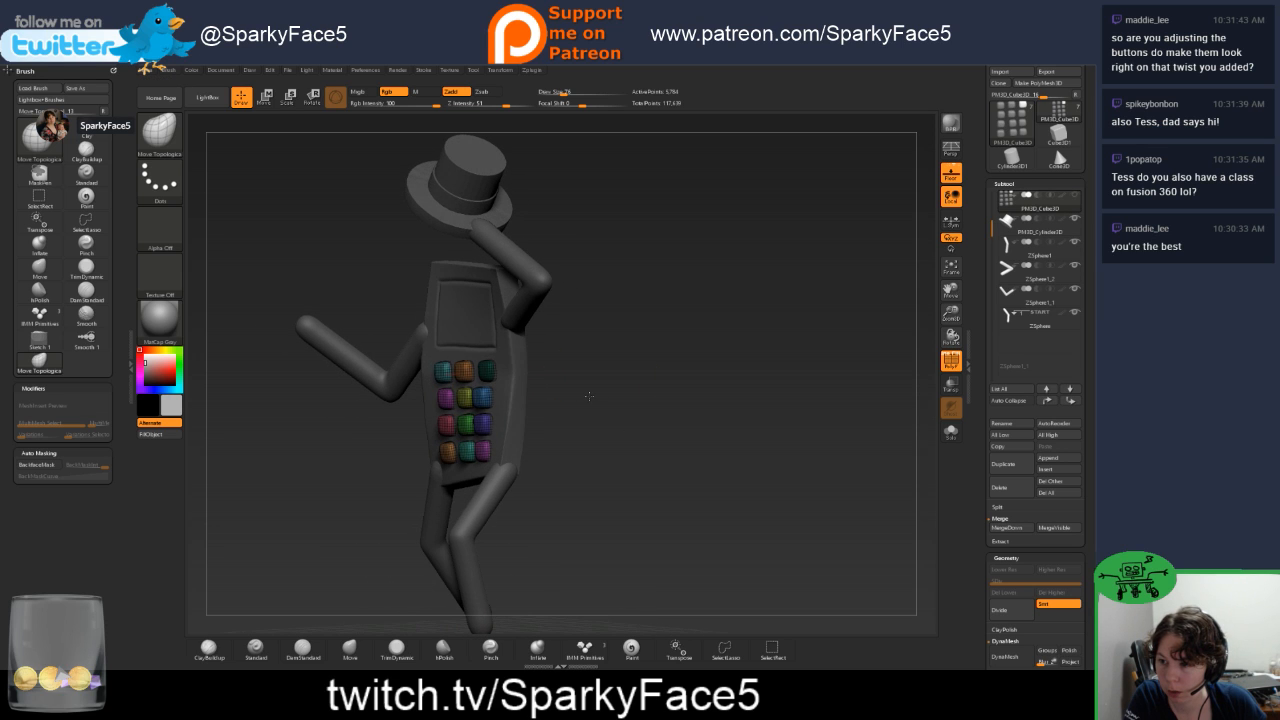
{"action": "left_click", "coordinate": [482, 398], "text": "ctrl+shift"}
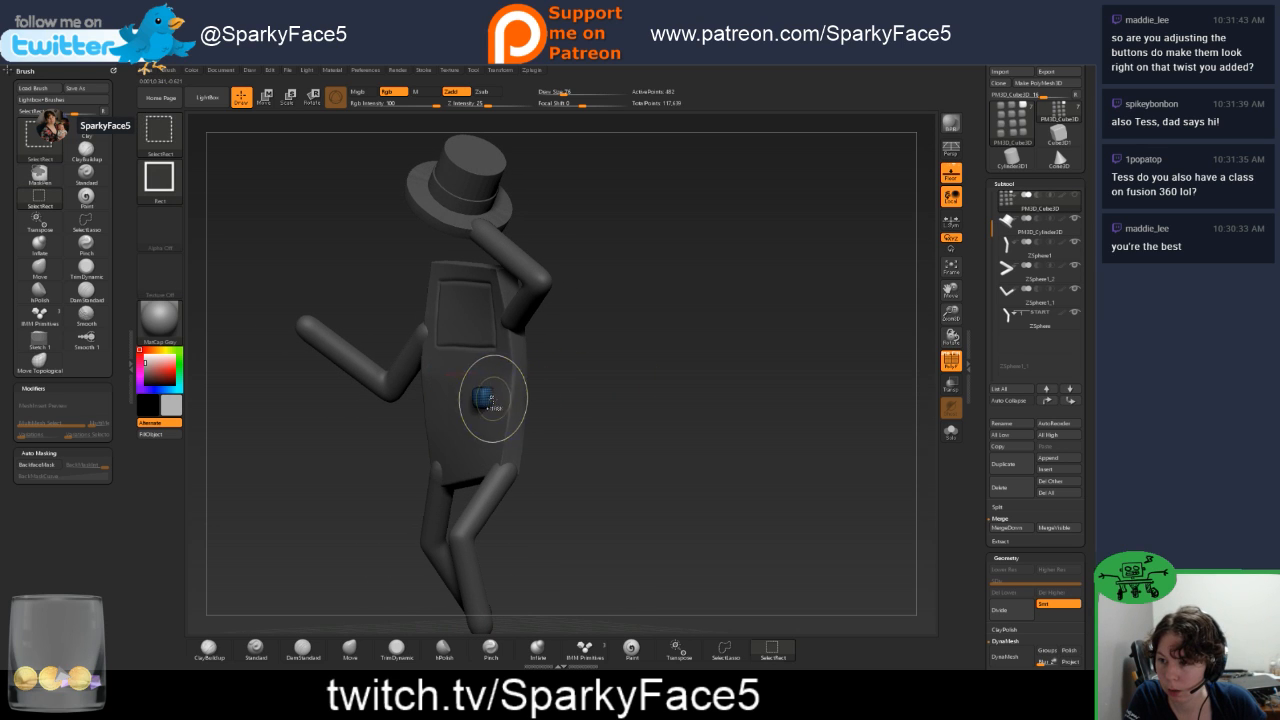
{"action": "left_click", "coordinate": [603, 403], "text": "ctrl"}
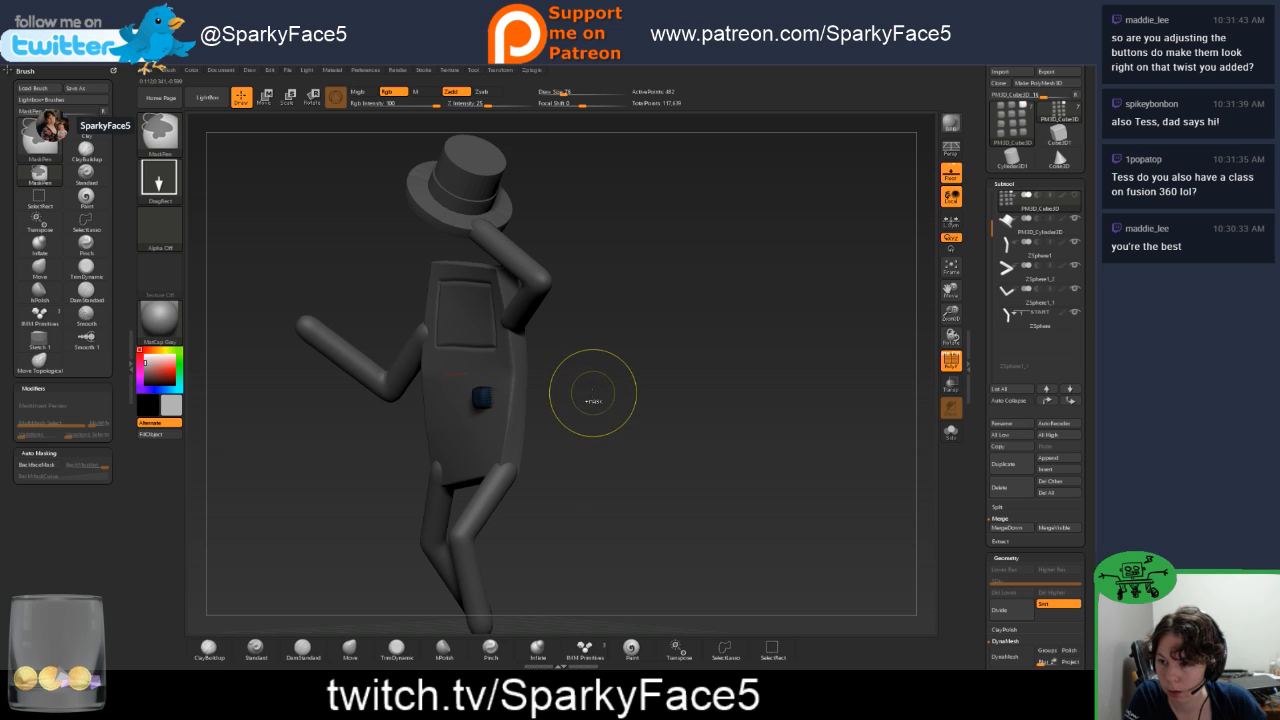
{"action": "left_click", "coordinate": [592, 400], "text": "ctrl+shift"}
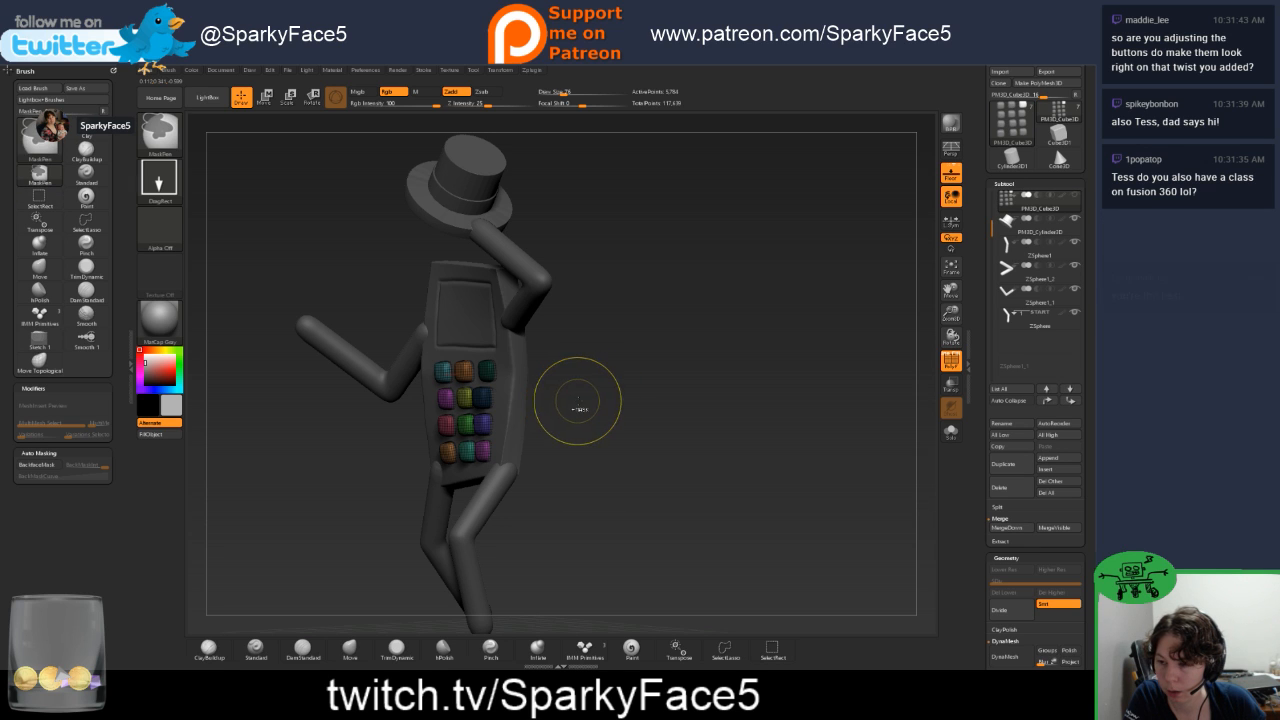
{"action": "left_click_drag", "start_coordinate": [580, 400], "coordinate": [583, 400]}
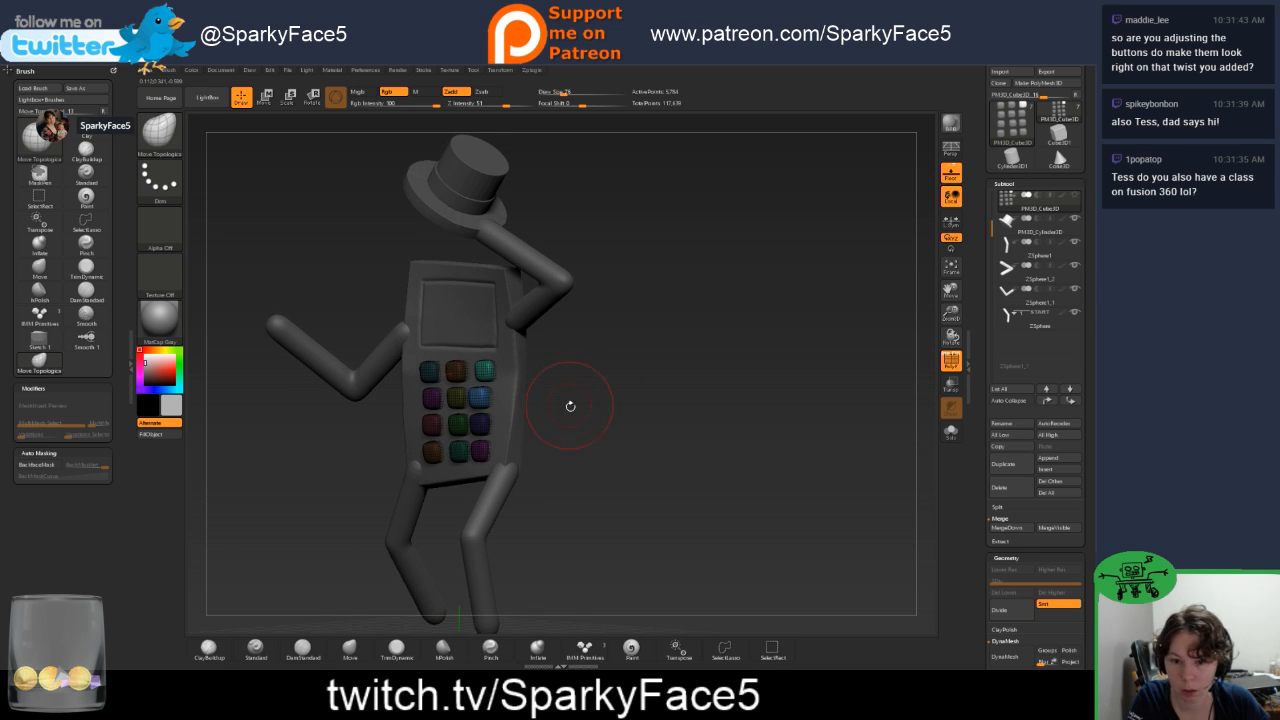
Nudge the unmasked teal and blue buttons together sideways on the phone's face, checking them from the front and side.
{"action": "key", "text": "w"}
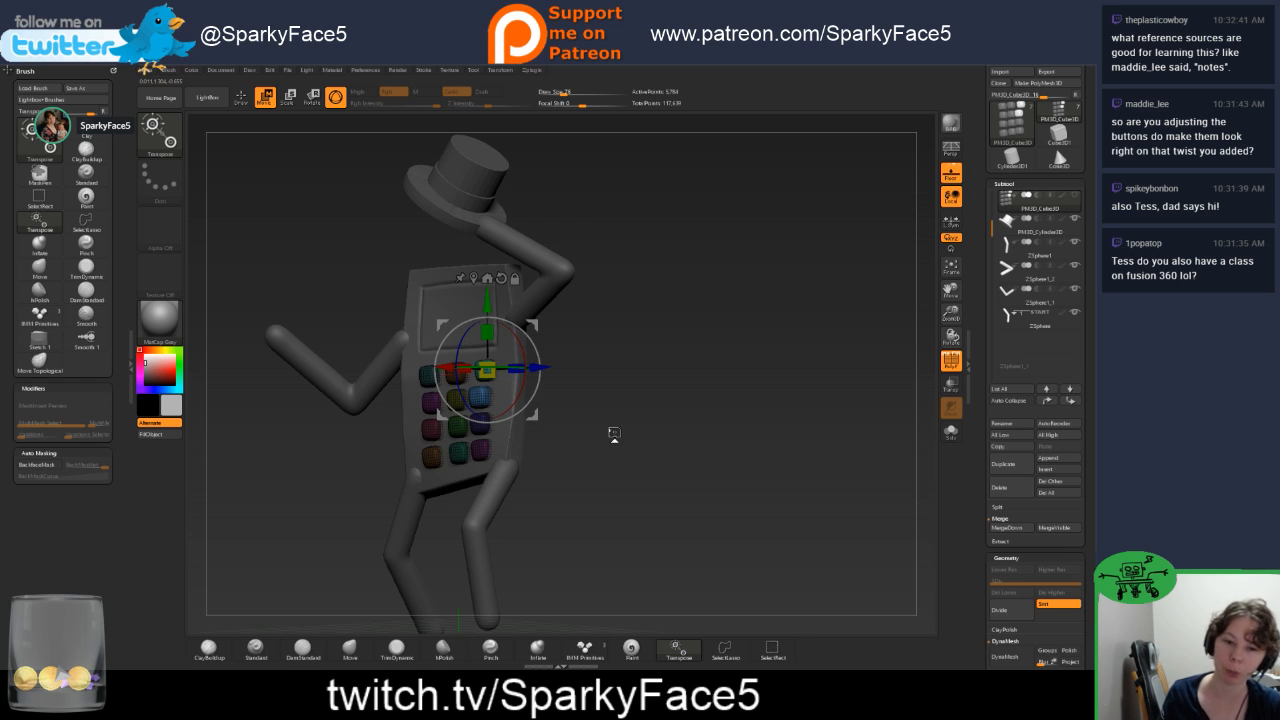
{"action": "mouse_move", "coordinate": [613, 457]}
{"action": "left_mouse_down"}
{"action": "mouse_move", "coordinate": [540, 460]}
{"action": "mouse_move", "coordinate": [608, 467]}
{"action": "left_mouse_up"}
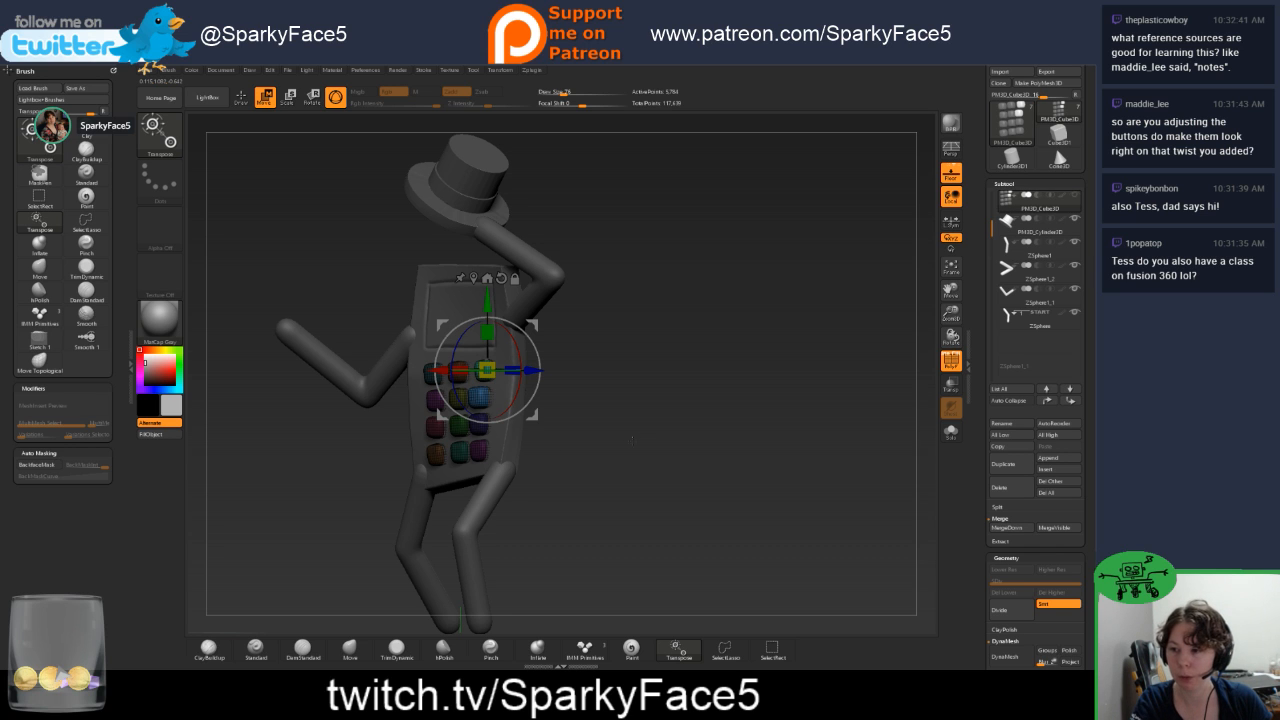
{"action": "left_click_drag", "start_coordinate": [612, 492], "coordinate": [650, 457]}
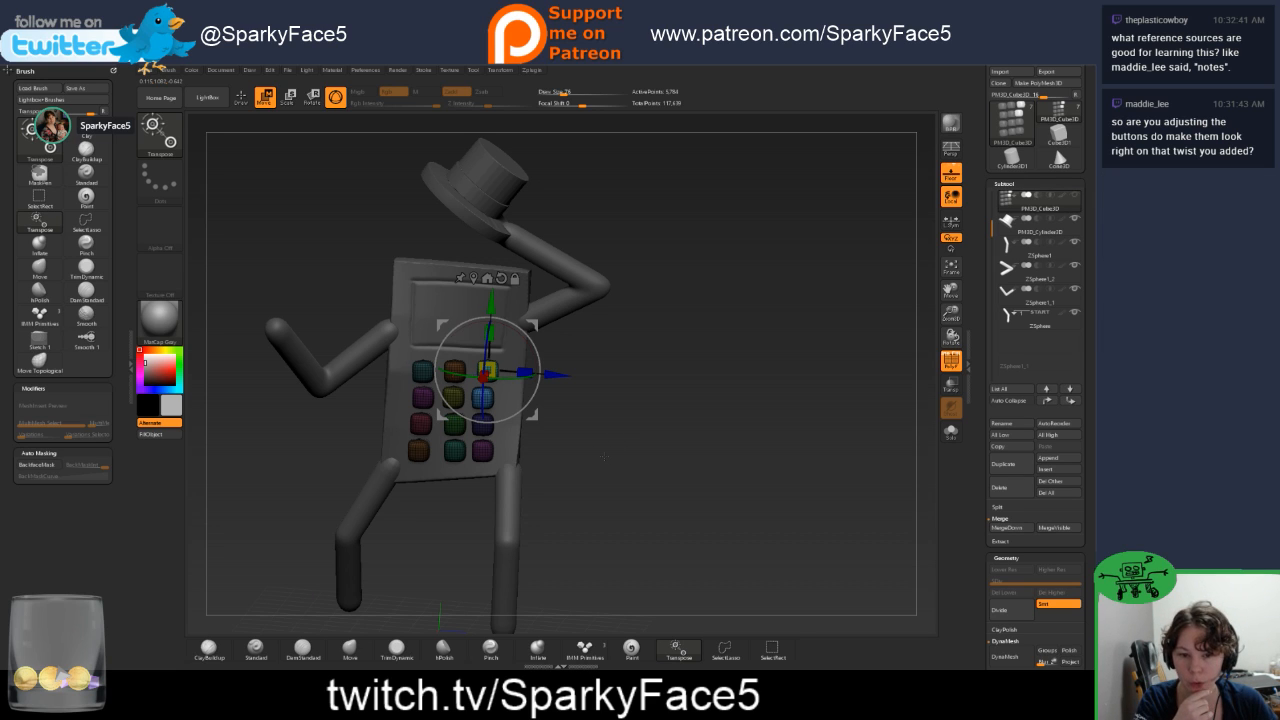
{"action": "left_click_drag", "start_coordinate": [601, 464], "coordinate": [630, 424]}
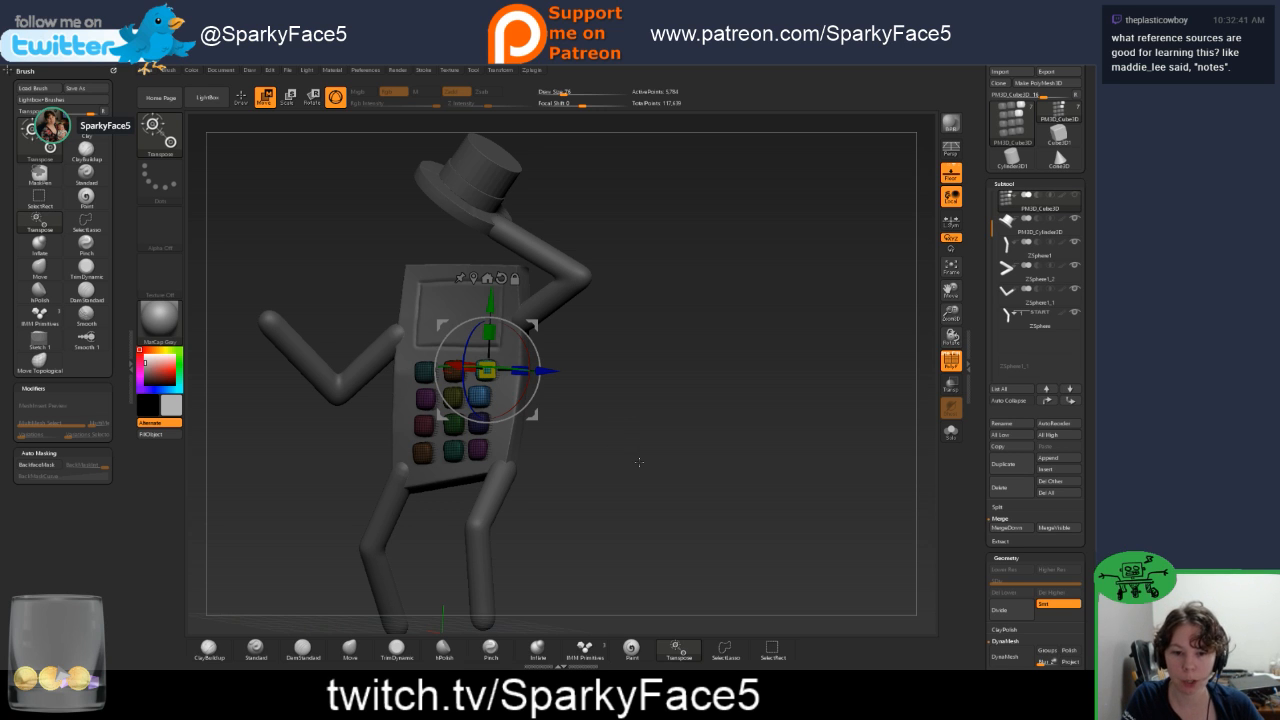
{"action": "left_click_drag", "start_coordinate": [639, 462], "coordinate": [641, 451]}
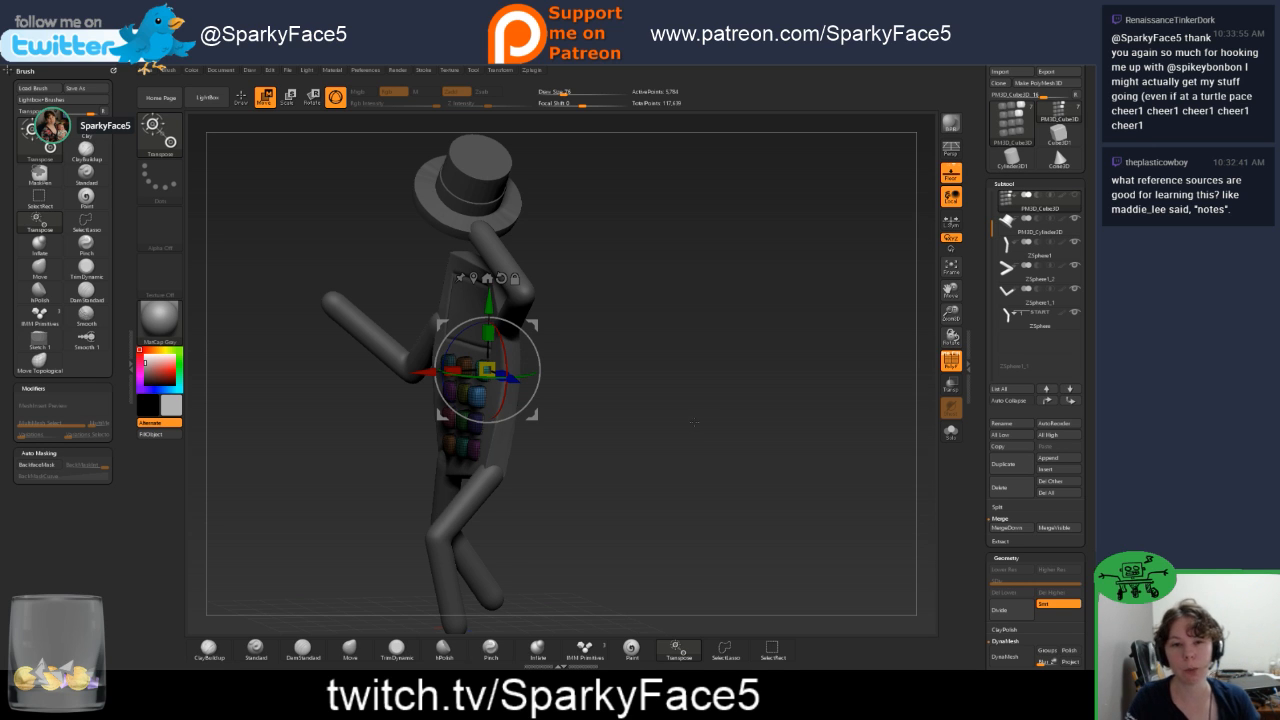
{"action": "mouse_move", "coordinate": [693, 423]}
{"action": "left_mouse_down"}
{"action": "mouse_move", "coordinate": [660, 420]}
{"action": "mouse_move", "coordinate": [693, 419]}
{"action": "left_mouse_up"}
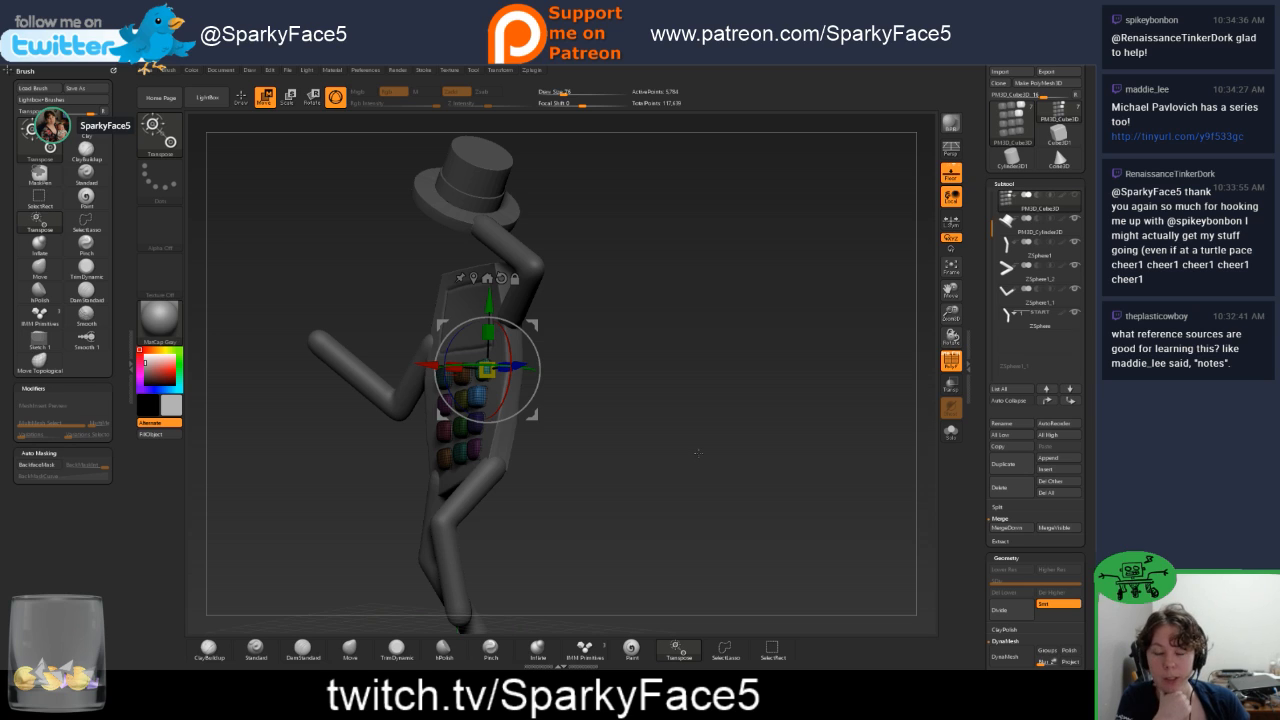
{"action": "left_click_drag", "start_coordinate": [697, 453], "coordinate": [693, 451]}
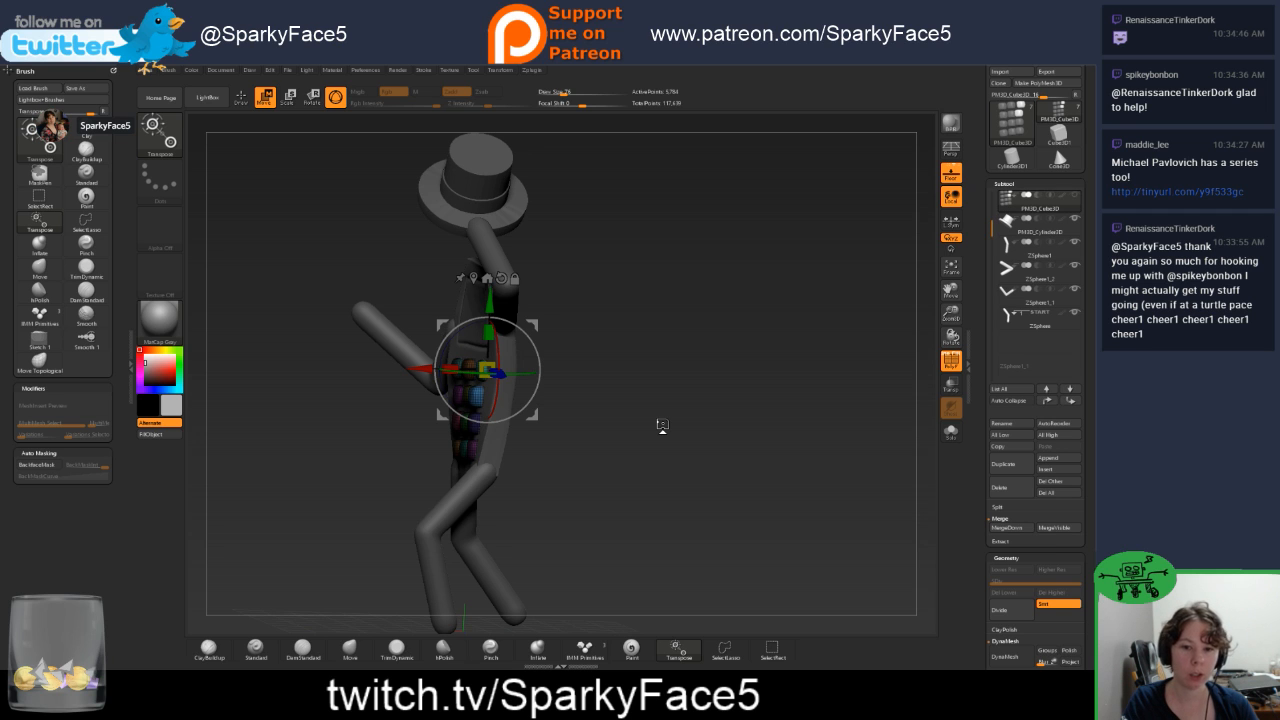
{"action": "left_click_drag", "start_coordinate": [584, 430], "coordinate": [632, 405]}
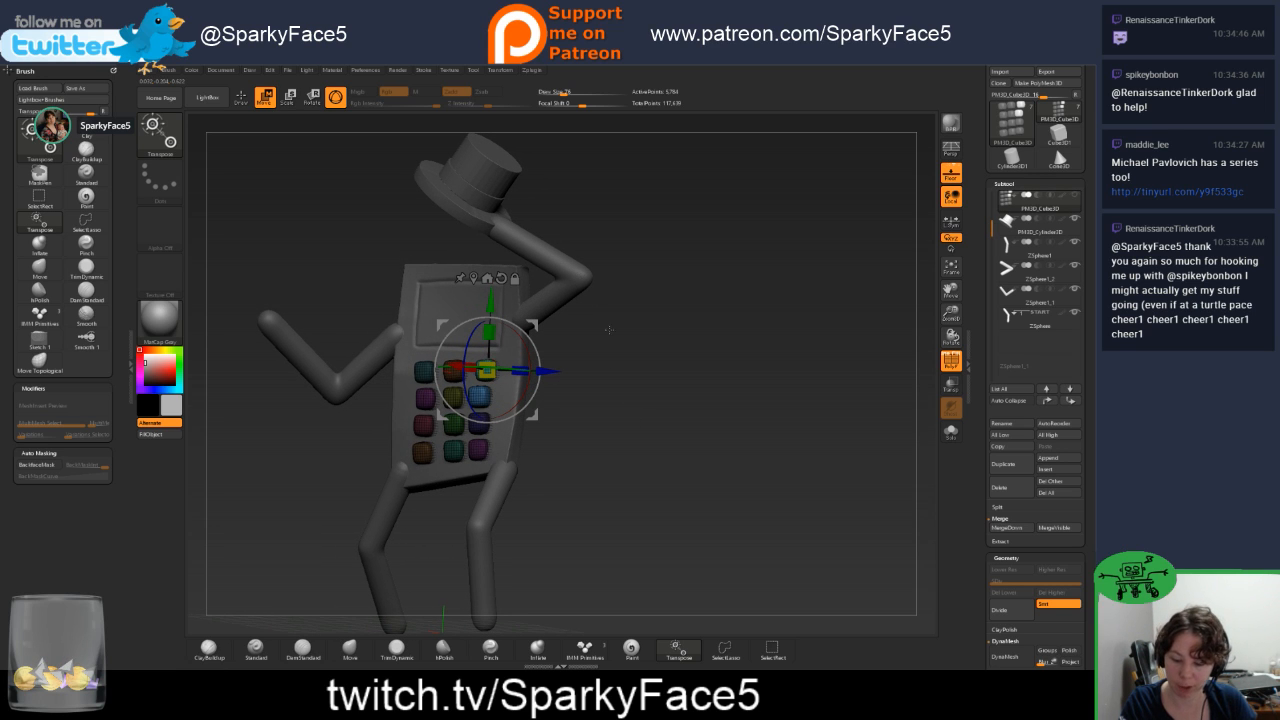
{"action": "left_click_drag", "start_coordinate": [633, 381], "coordinate": [604, 377]}
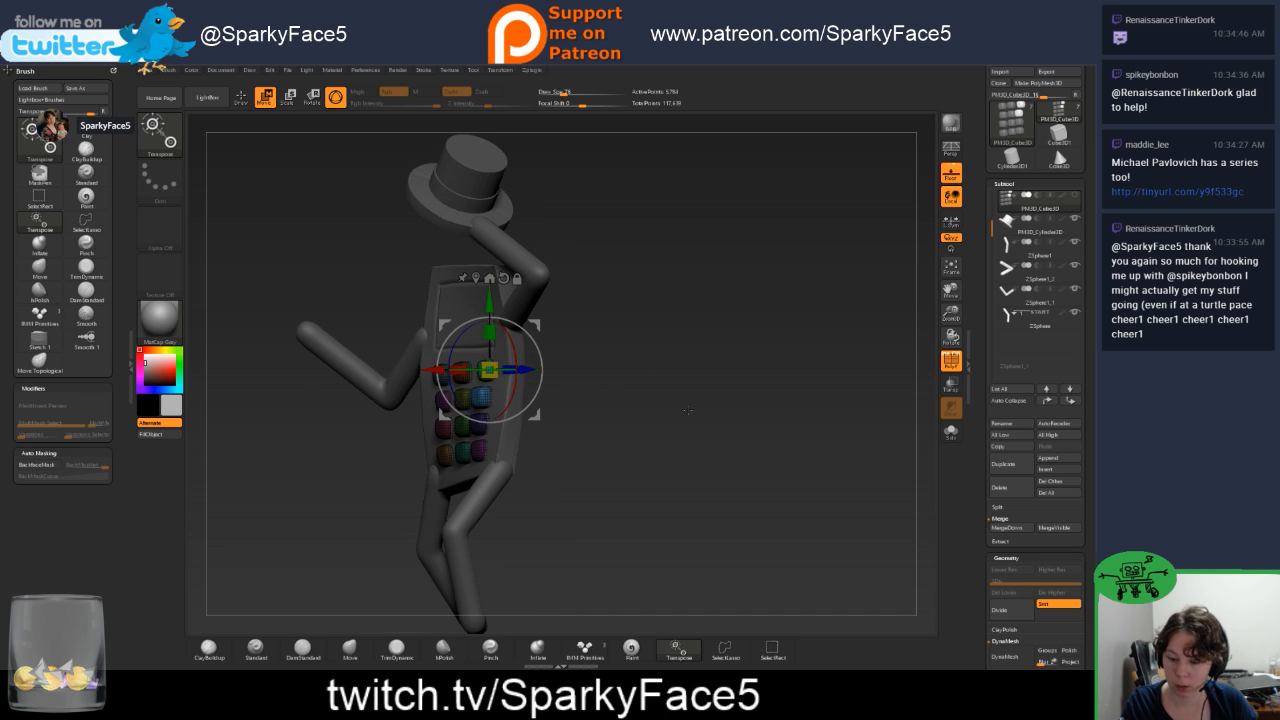
Return to the Move Topological brush and mask the teal button, leaving only the blue one below it unmasked.
{"action": "key", "text": "q"}
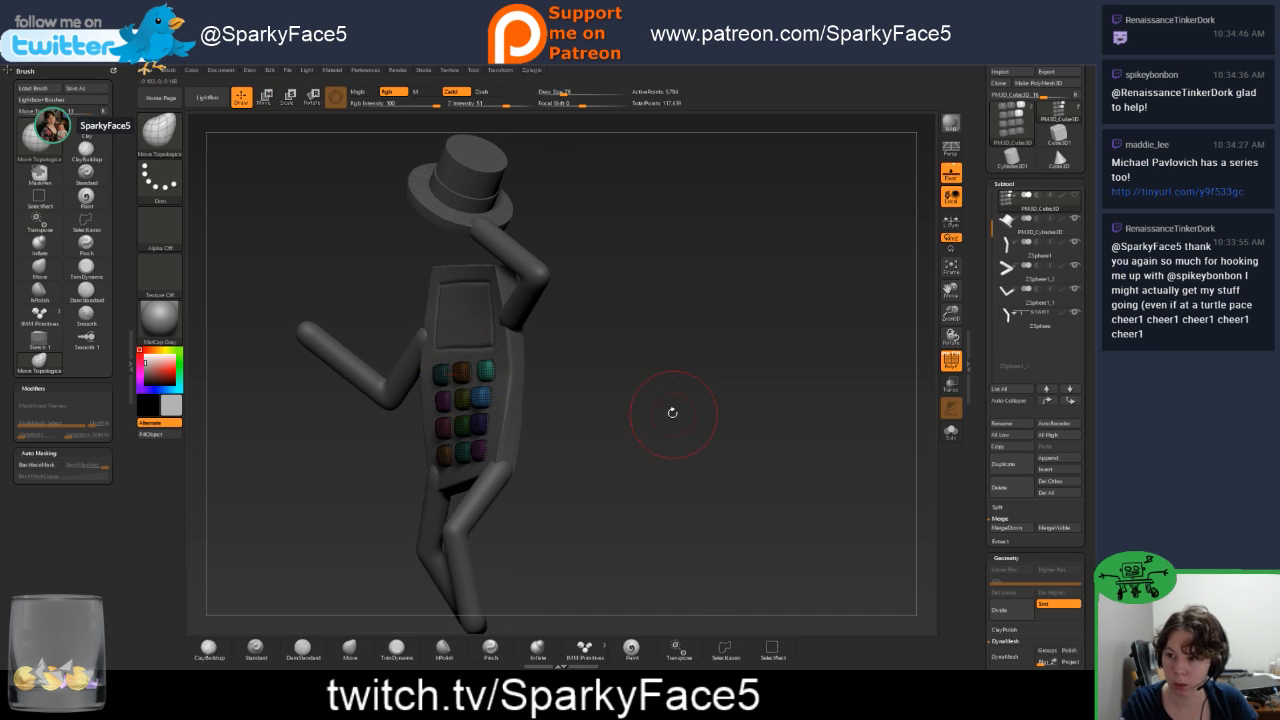
{"action": "mouse_move", "coordinate": [673, 413]}
{"action": "left_mouse_down"}
{"action": "mouse_move", "coordinate": [665, 399]}
{"action": "mouse_move", "coordinate": [686, 400]}
{"action": "left_mouse_up"}
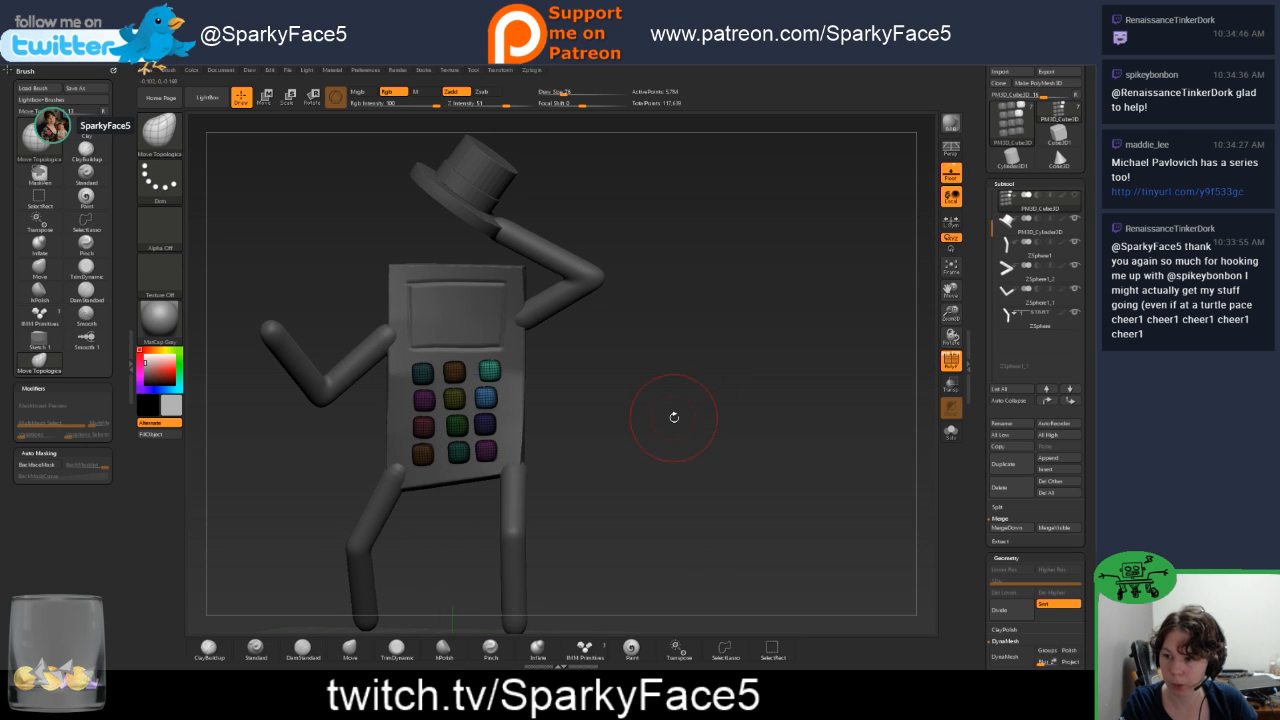
{"action": "key", "text": "ctrl"}
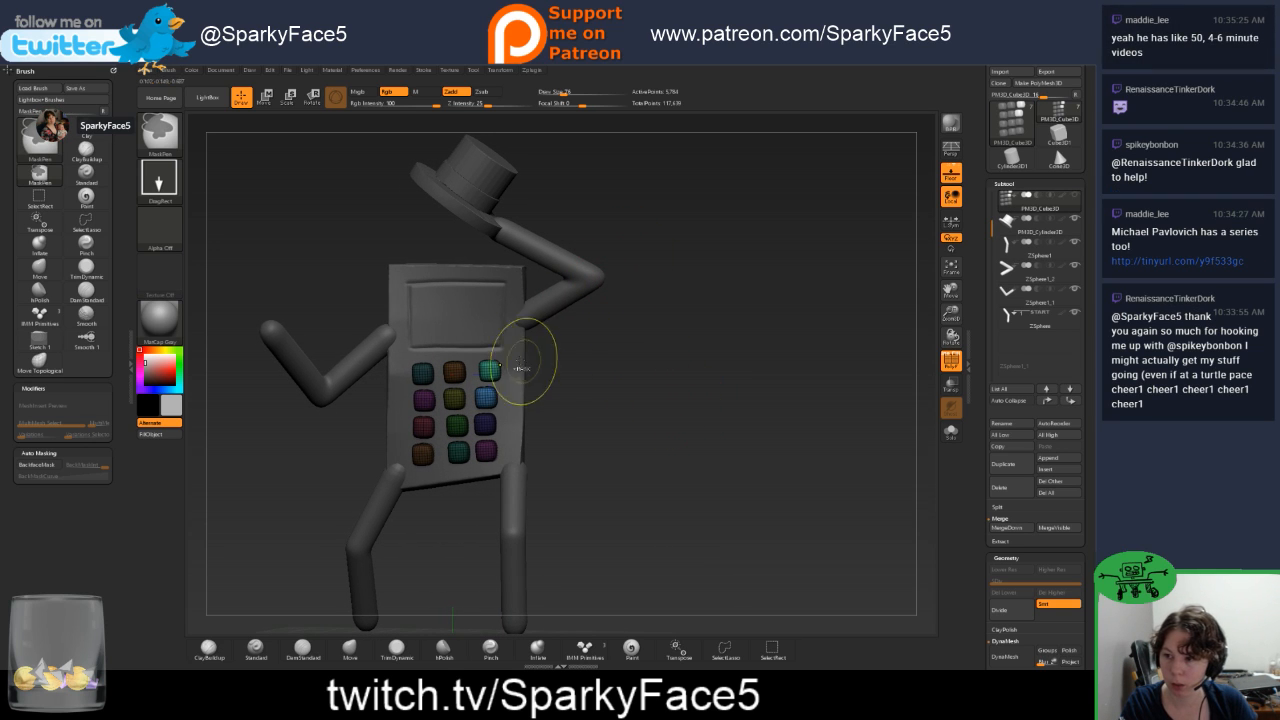
{"action": "left_click_drag", "start_coordinate": [554, 342], "coordinate": [476, 390], "text": "ctrl"}
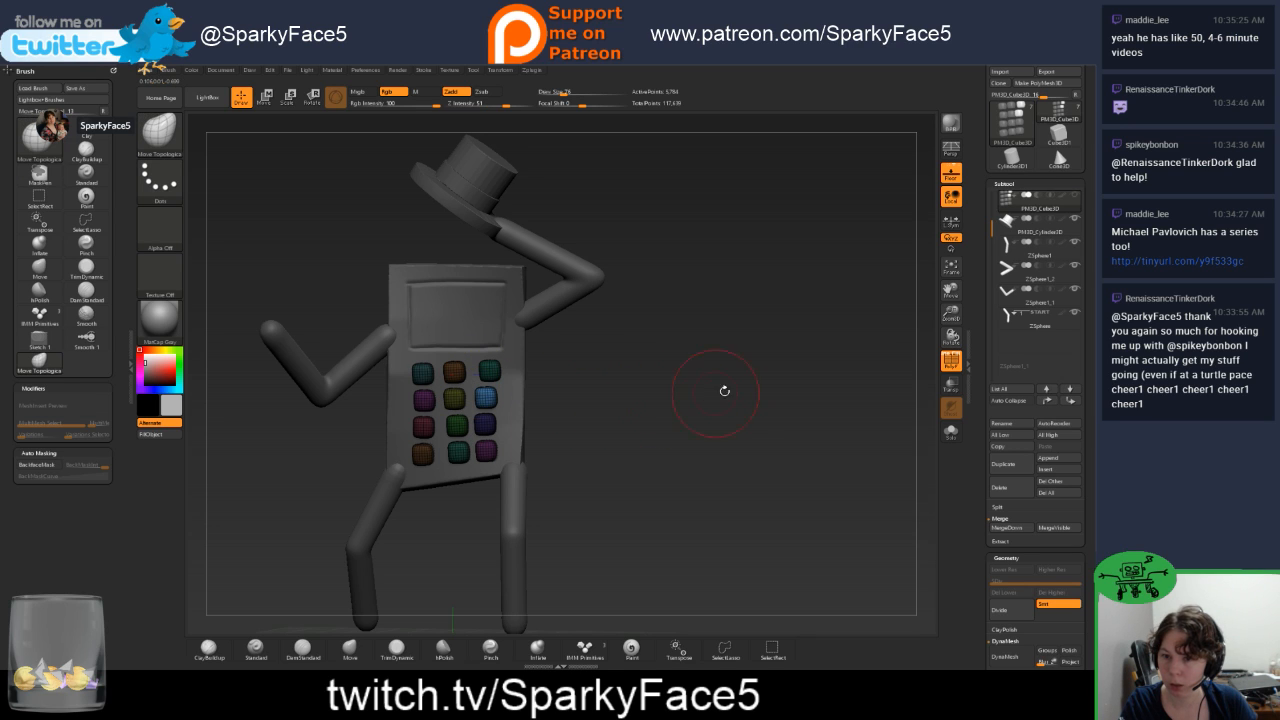
{"action": "mouse_move", "coordinate": [1075, 205]}
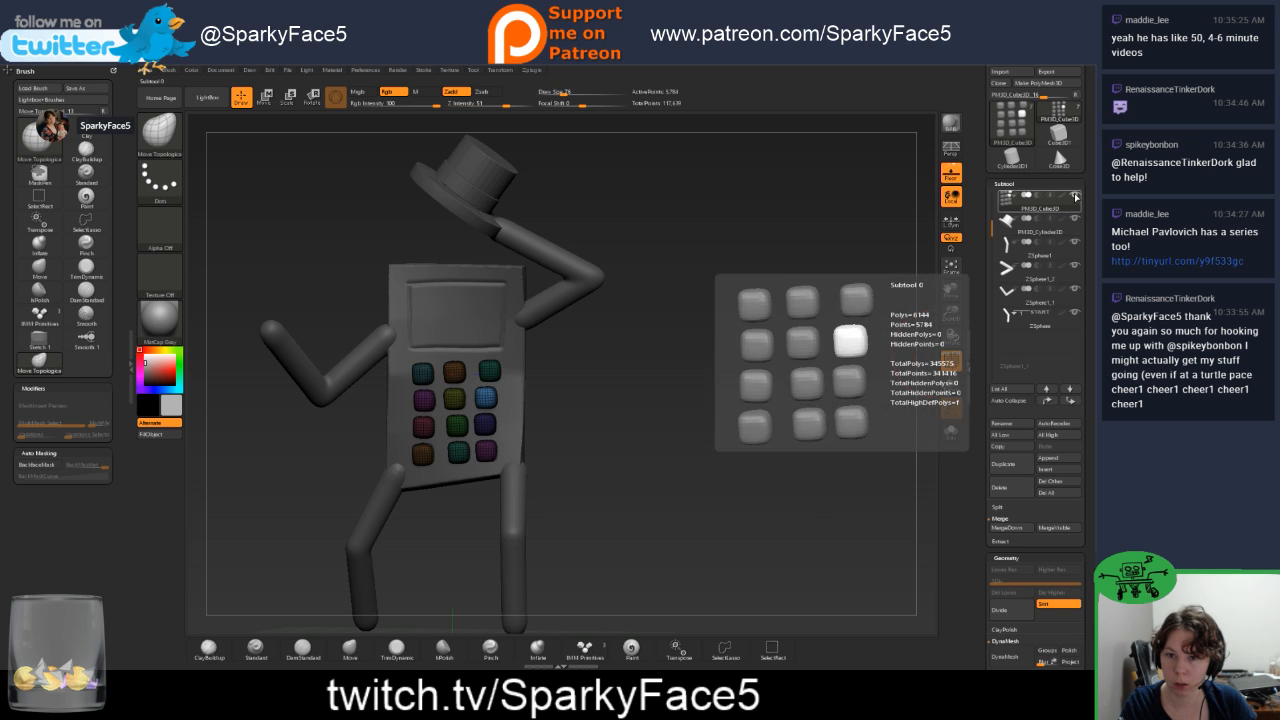
{"action": "left_click", "coordinate": [951, 360]}
{"action": "left_click_drag", "start_coordinate": [640, 332], "coordinate": [583, 340]}
{"action": "left_click", "coordinate": [1075, 196]}
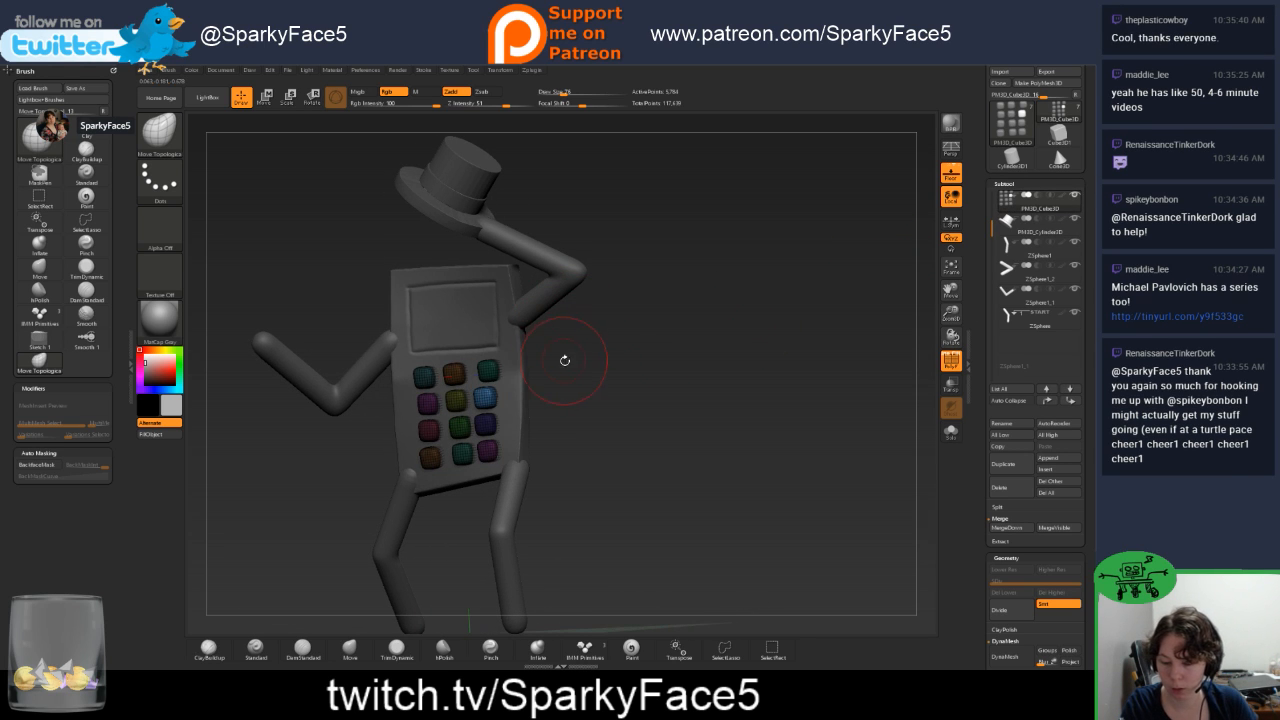
Unlock the transform gizmo, center it on the unmasked blue button and lock it again.
{"action": "key", "text": "w"}
{"action": "left_click", "coordinate": [517, 280]}
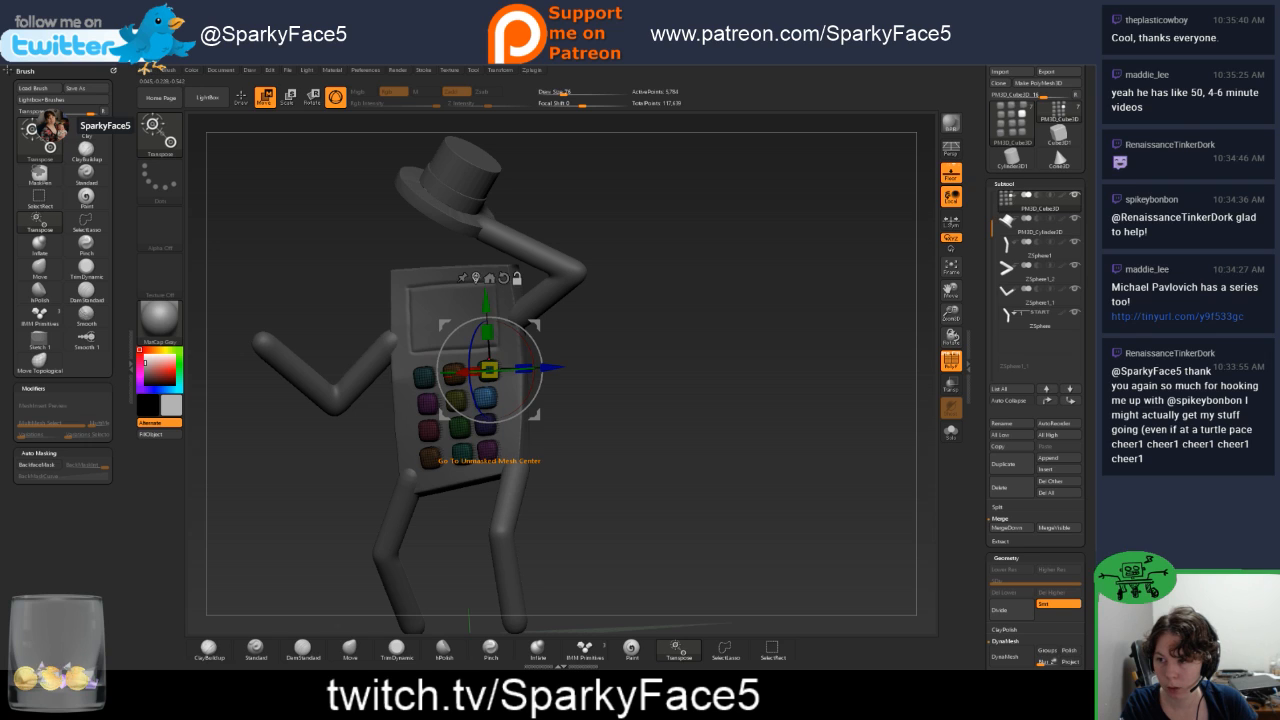
{"action": "left_click", "coordinate": [476, 279]}
{"action": "left_click", "coordinate": [513, 306]}
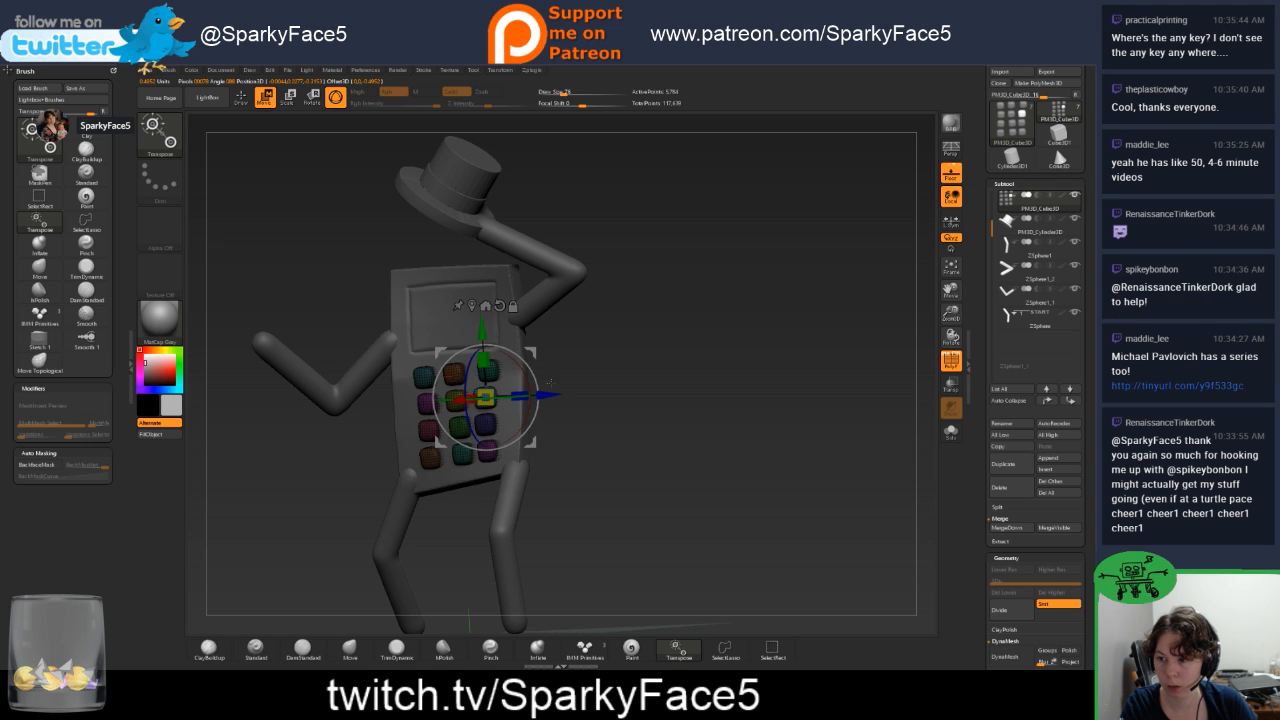
Adjust the blue button's placement against the twisted phone face, checking it from the front and side.
{"action": "left_click_drag", "start_coordinate": [574, 378], "coordinate": [607, 386]}
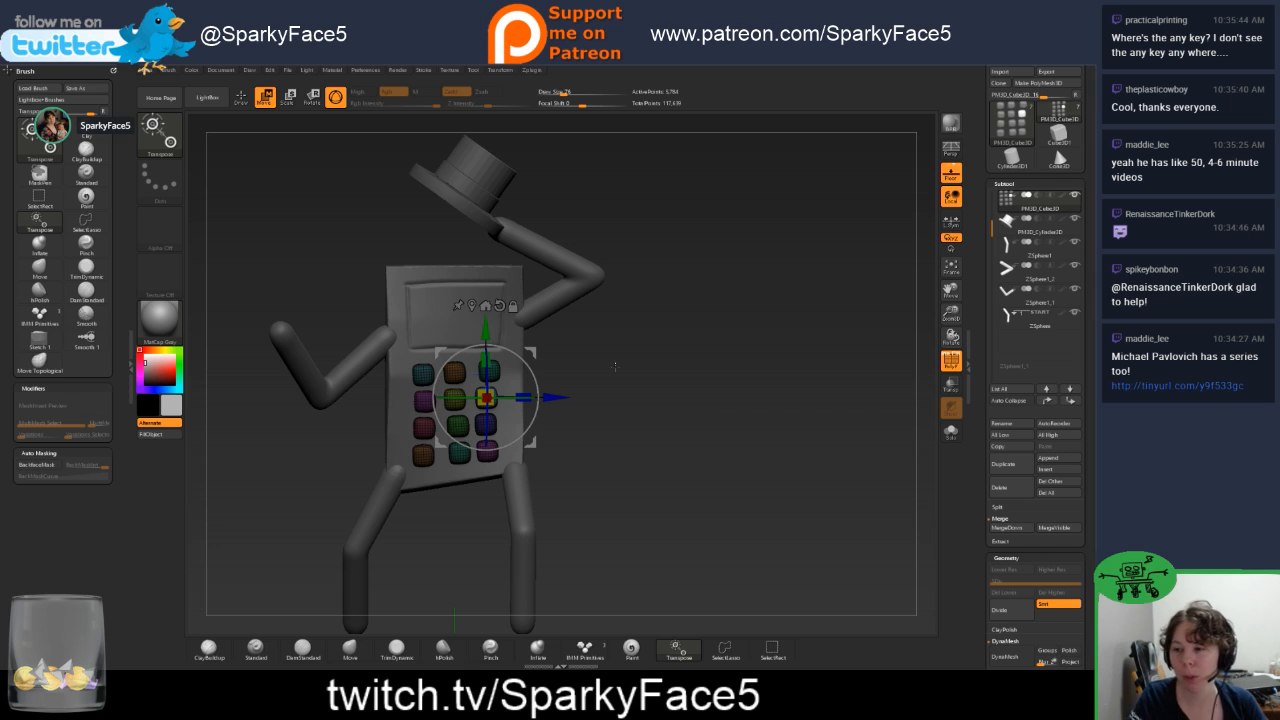
{"action": "left_click_drag", "start_coordinate": [668, 440], "coordinate": [624, 439]}
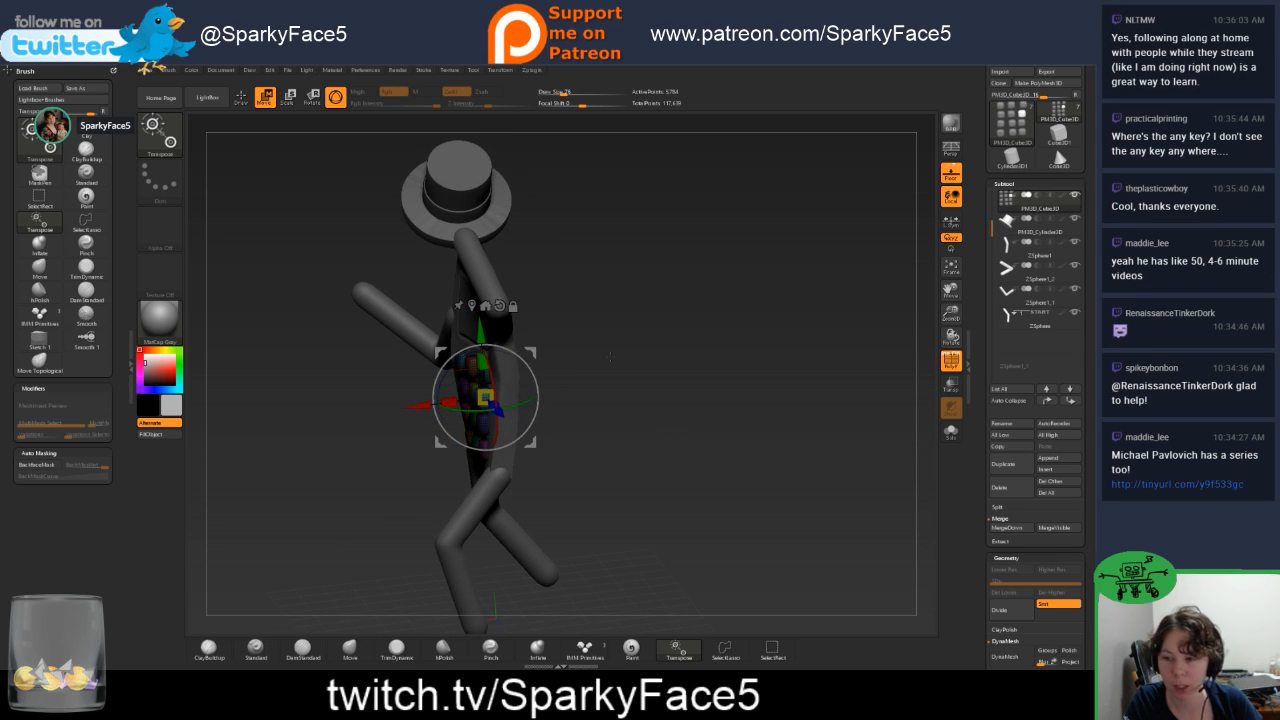
{"action": "left_click_drag", "start_coordinate": [560, 408], "coordinate": [606, 416]}
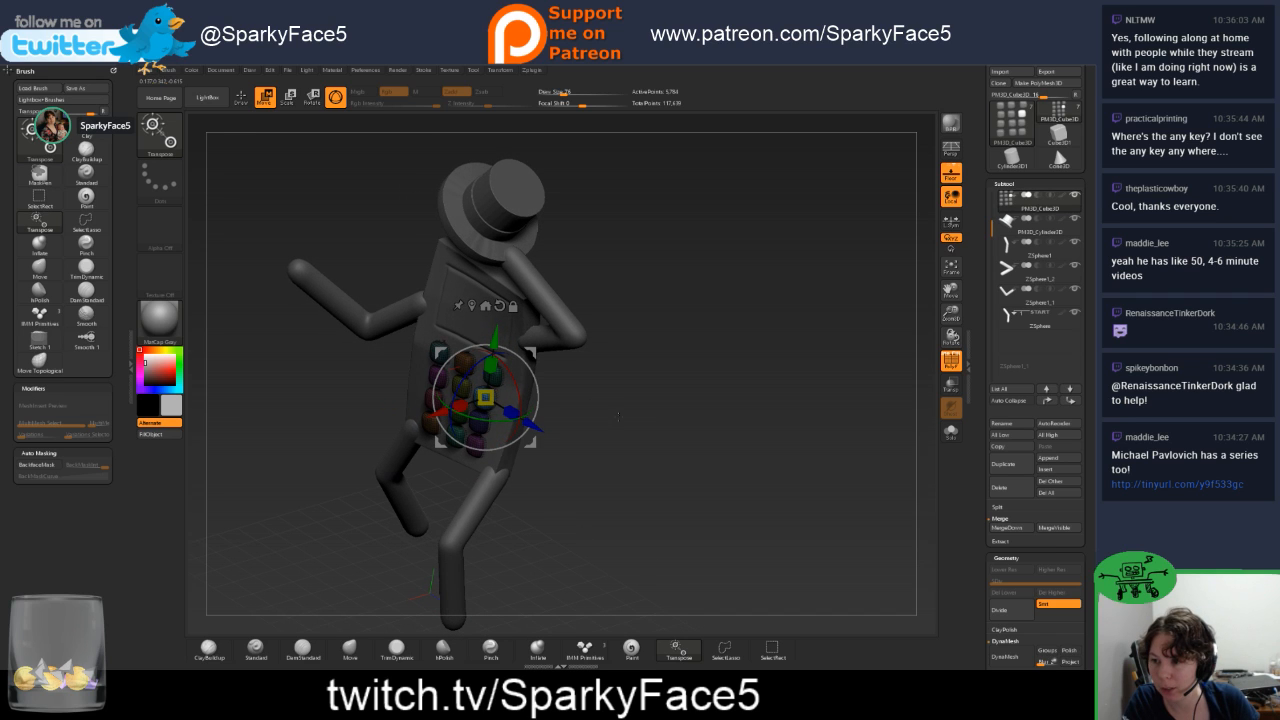
{"action": "left_click_drag", "start_coordinate": [484, 397], "coordinate": [440, 411]}
{"action": "left_click_drag", "start_coordinate": [572, 404], "coordinate": [597, 363]}
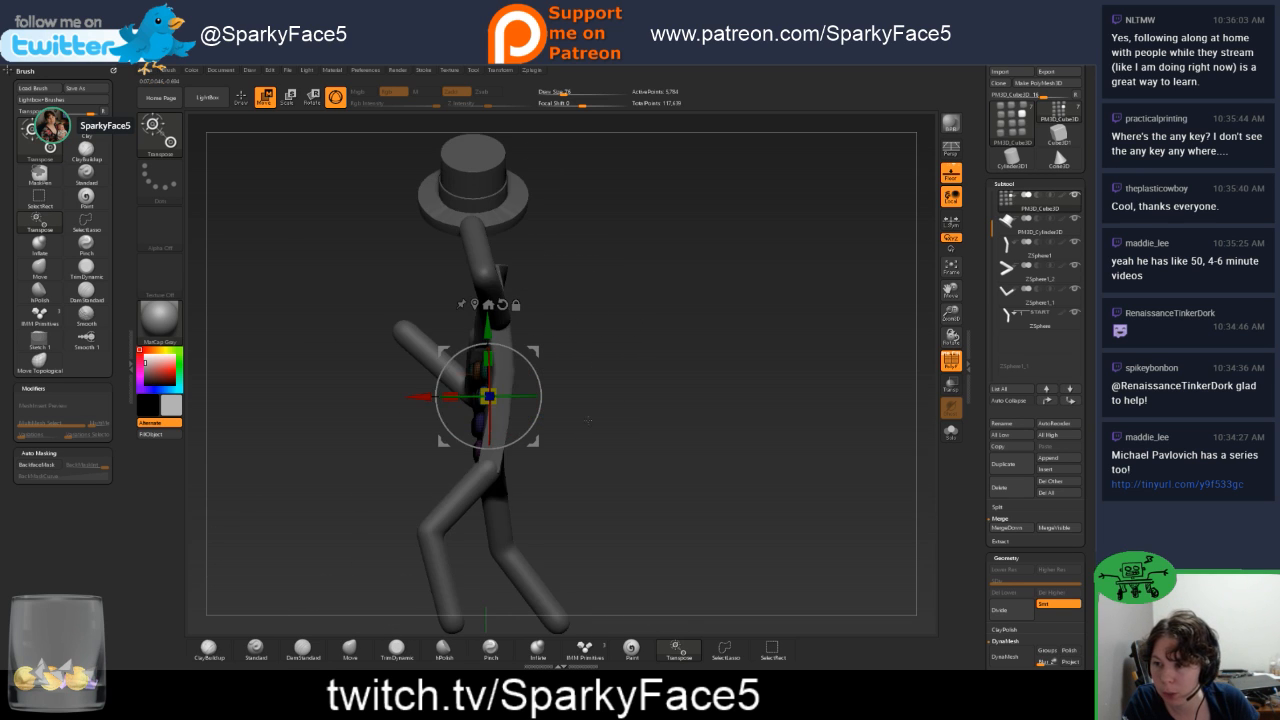
{"action": "left_click_drag", "start_coordinate": [588, 421], "coordinate": [485, 410]}
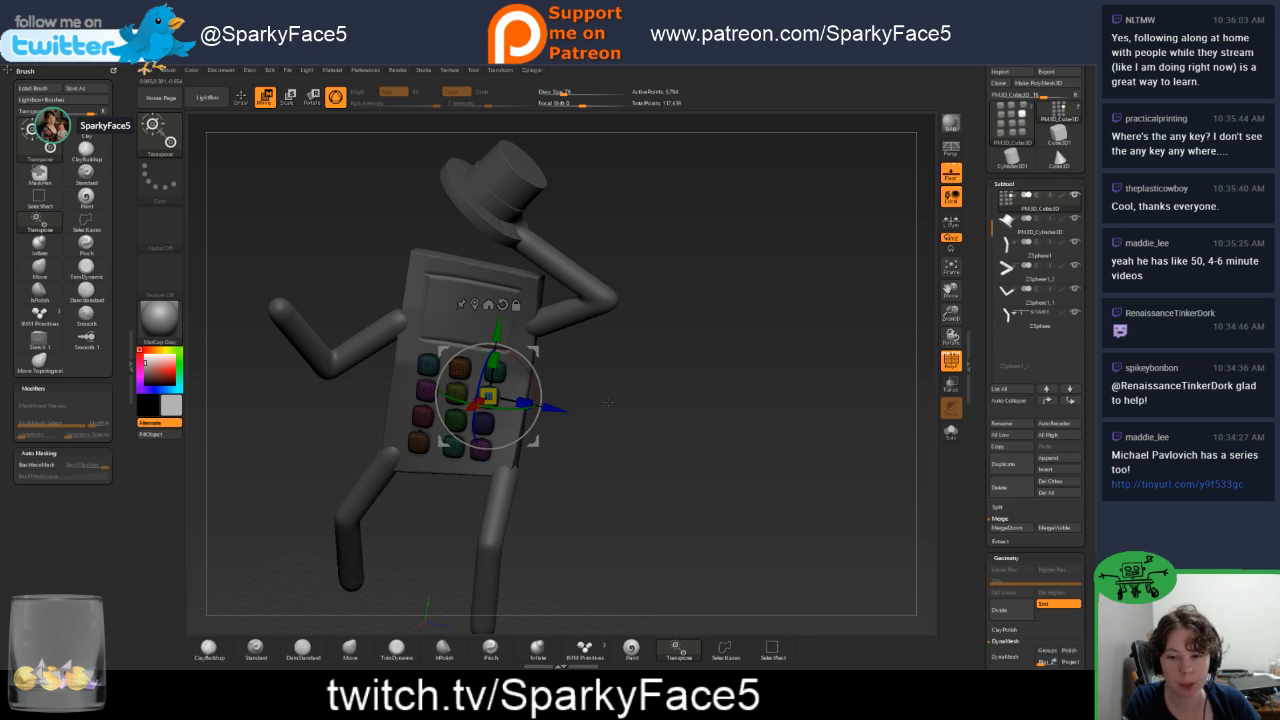
{"action": "left_click_drag", "start_coordinate": [608, 402], "coordinate": [610, 437]}
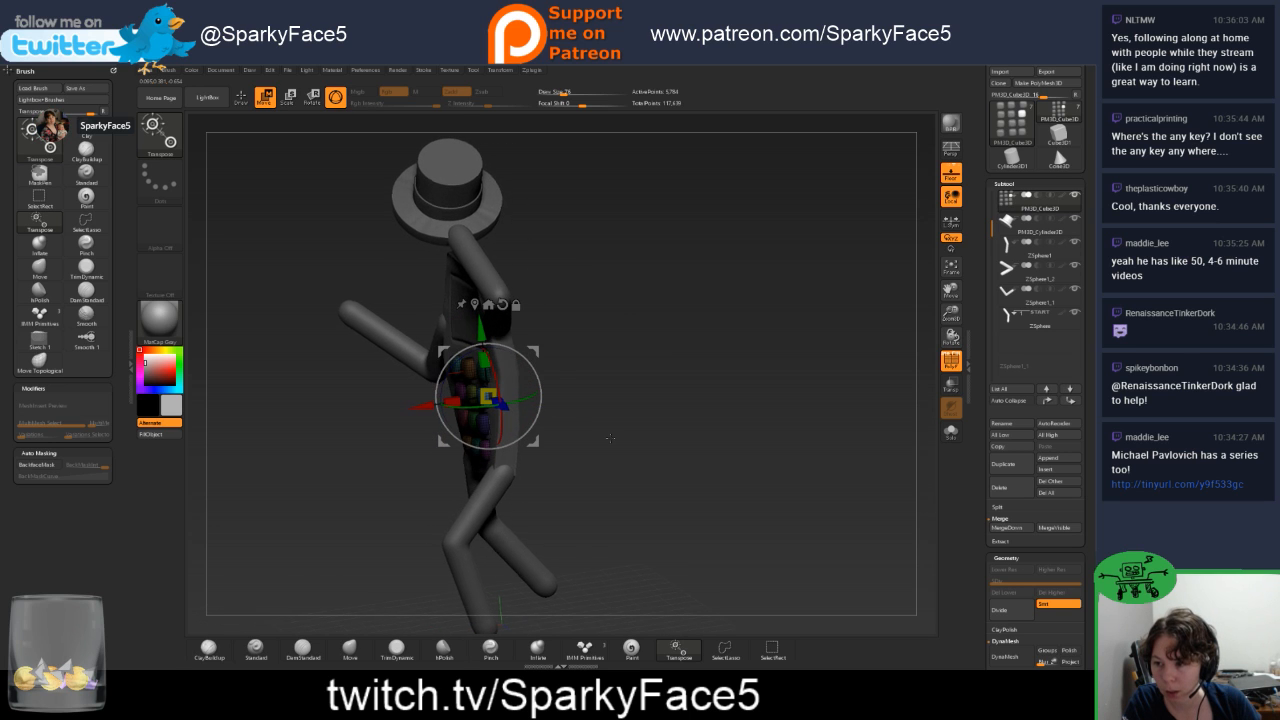
Fine-tune the blue button's position in the keypad's right column, inspecting it from several angles and briefly returning to Draw mode.
{"action": "left_click_drag", "start_coordinate": [621, 370], "coordinate": [700, 408]}
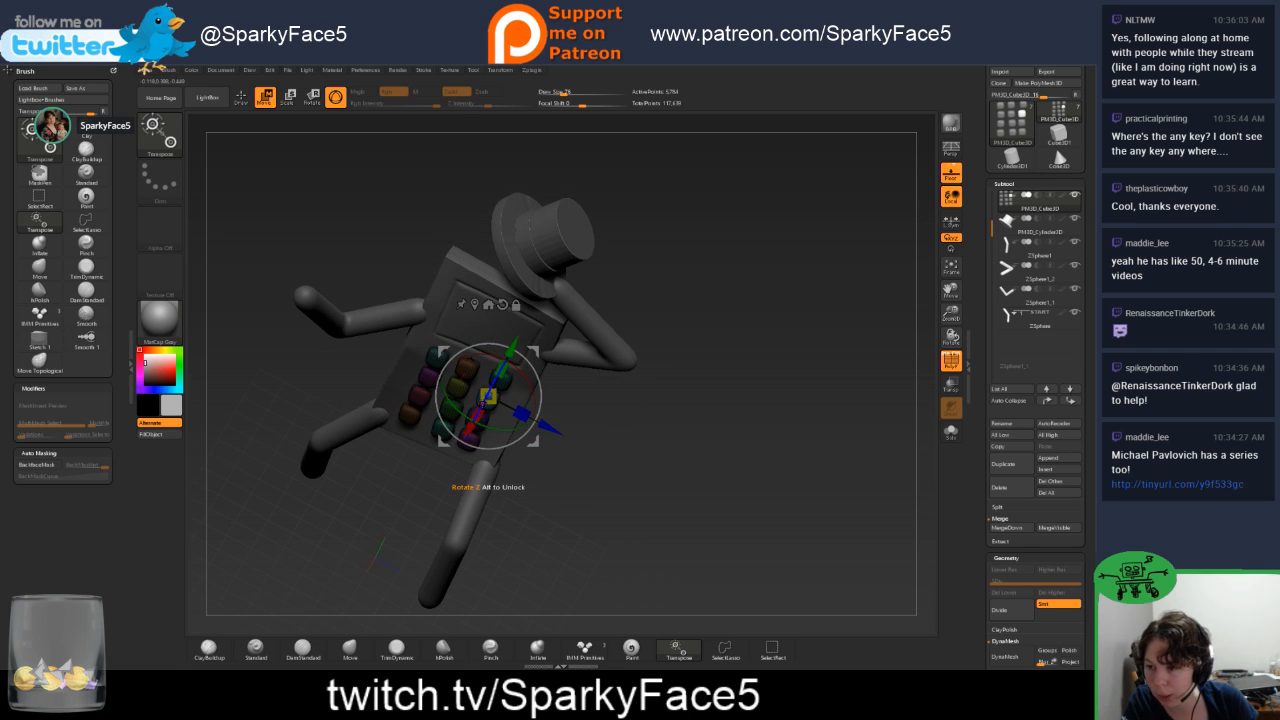
{"action": "mouse_move", "coordinate": [652, 435]}
{"action": "left_mouse_down"}
{"action": "mouse_move", "coordinate": [621, 422]}
{"action": "mouse_move", "coordinate": [639, 420]}
{"action": "left_mouse_up"}
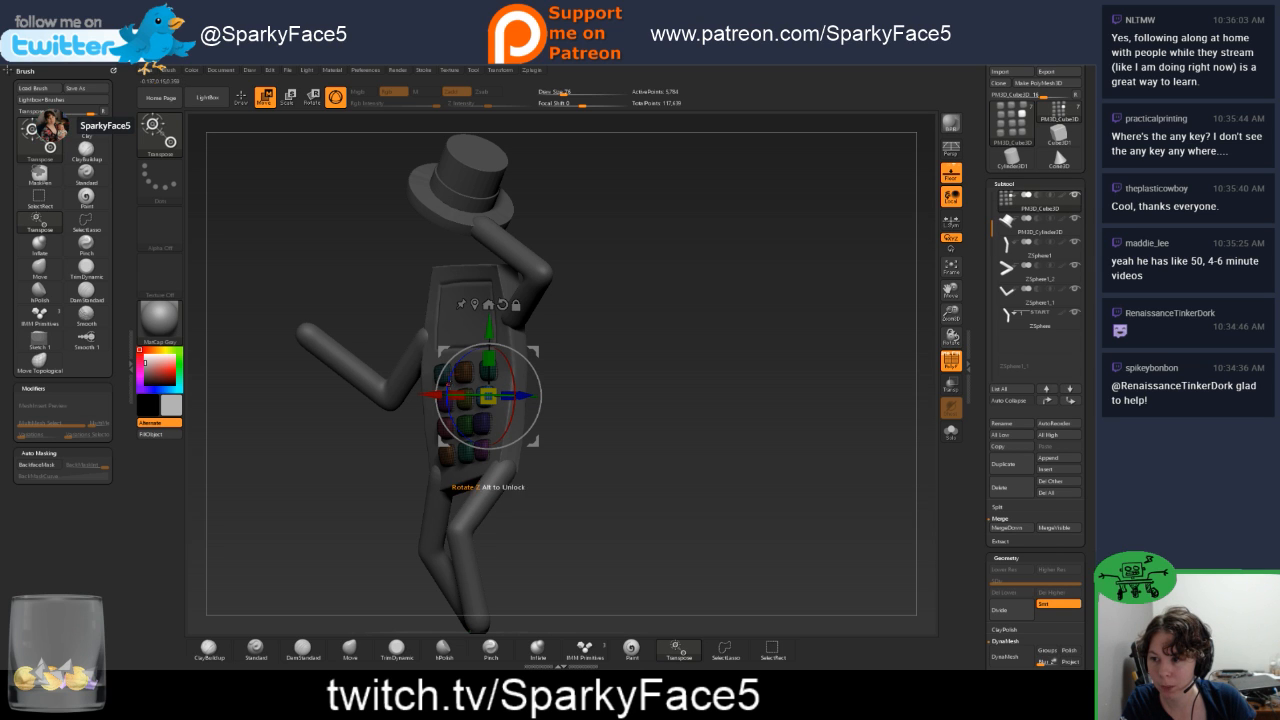
{"action": "mouse_move", "coordinate": [556, 392]}
{"action": "left_mouse_down"}
{"action": "mouse_move", "coordinate": [596, 391]}
{"action": "mouse_move", "coordinate": [566, 427]}
{"action": "mouse_move", "coordinate": [614, 358]}
{"action": "mouse_move", "coordinate": [646, 363]}
{"action": "left_mouse_up"}
{"action": "key", "text": "q"}
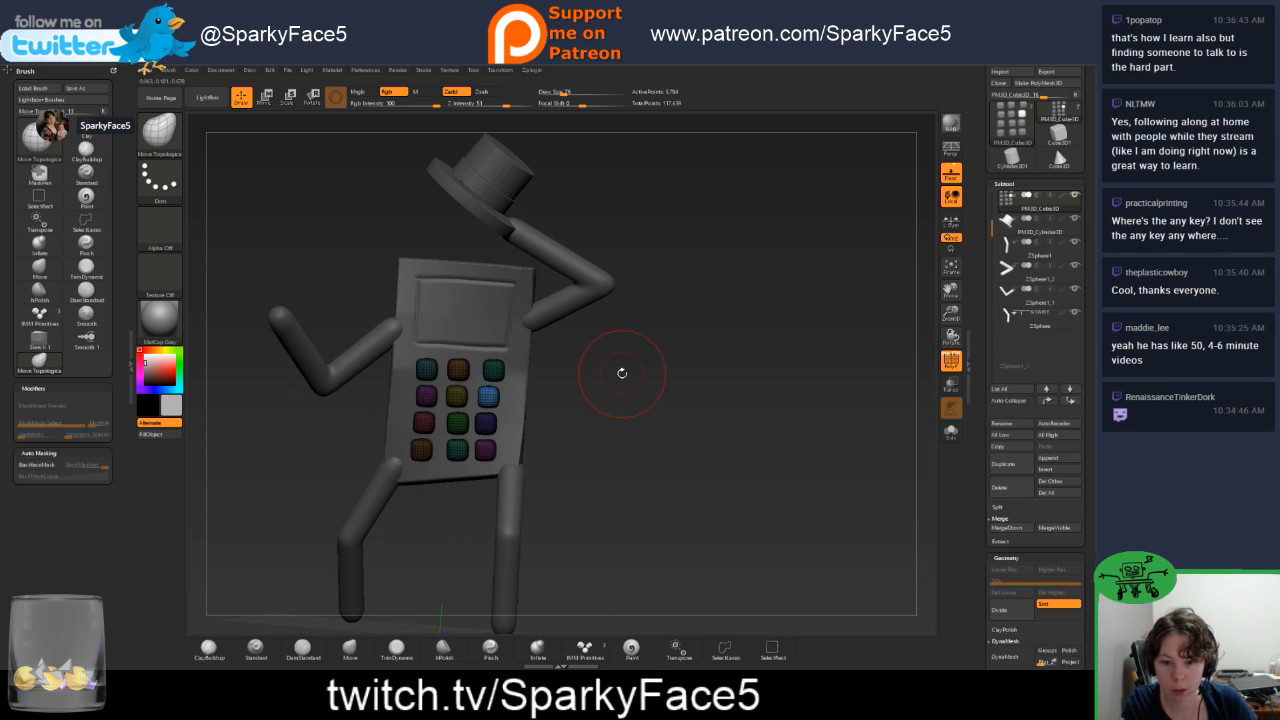
{"action": "key", "text": "w"}
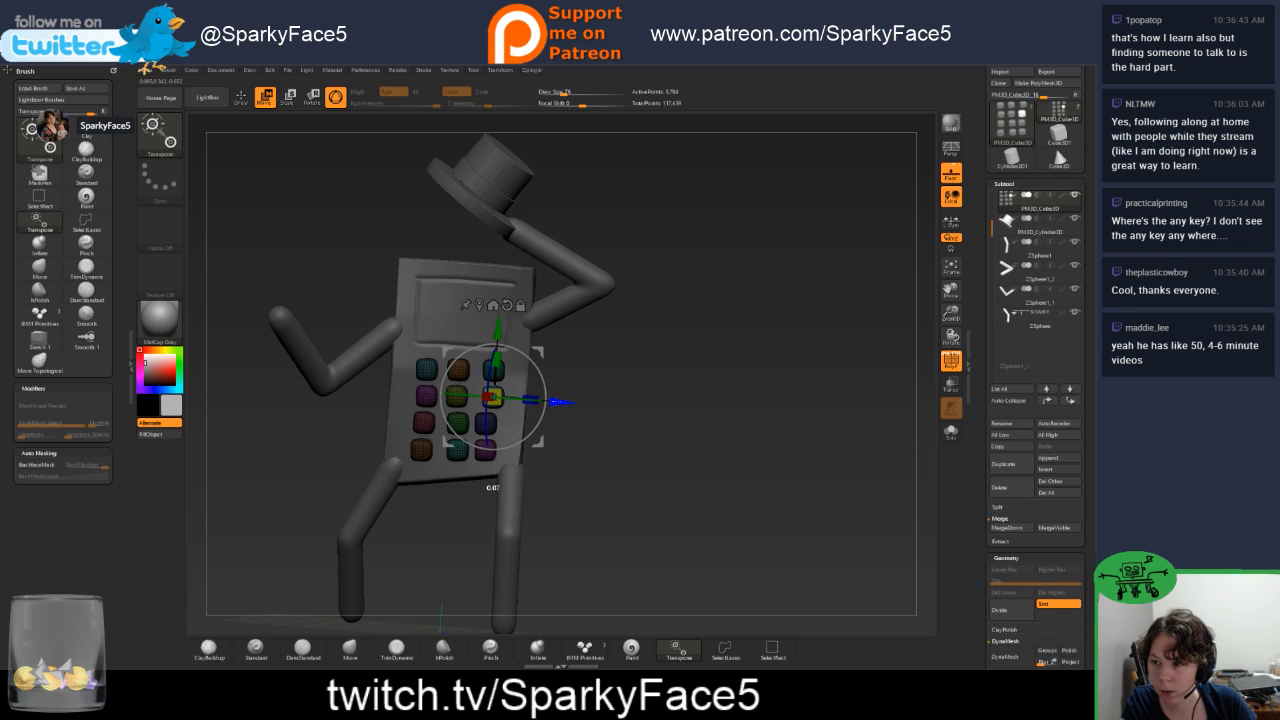
{"action": "left_click_drag", "start_coordinate": [590, 396], "coordinate": [632, 380]}
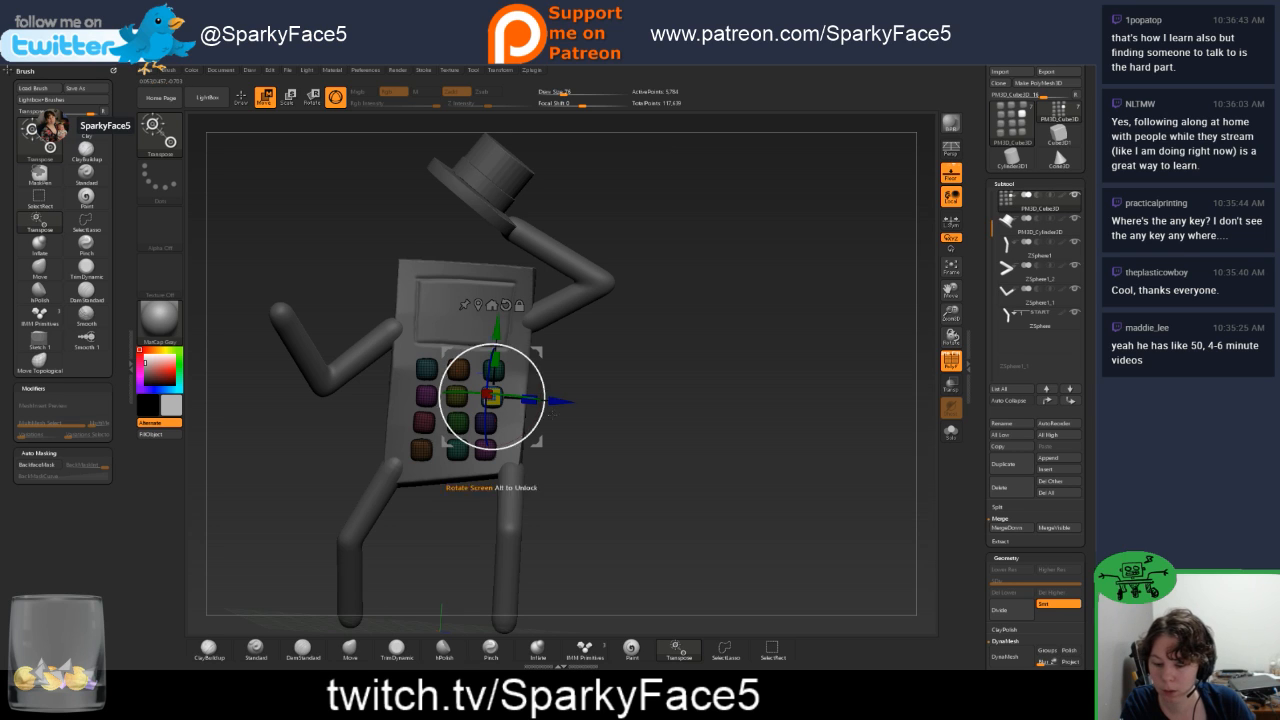
Mask all buttons except the indigo one below the blue button and adjust its placement on the phone's face.
{"action": "key", "text": "ctrl"}
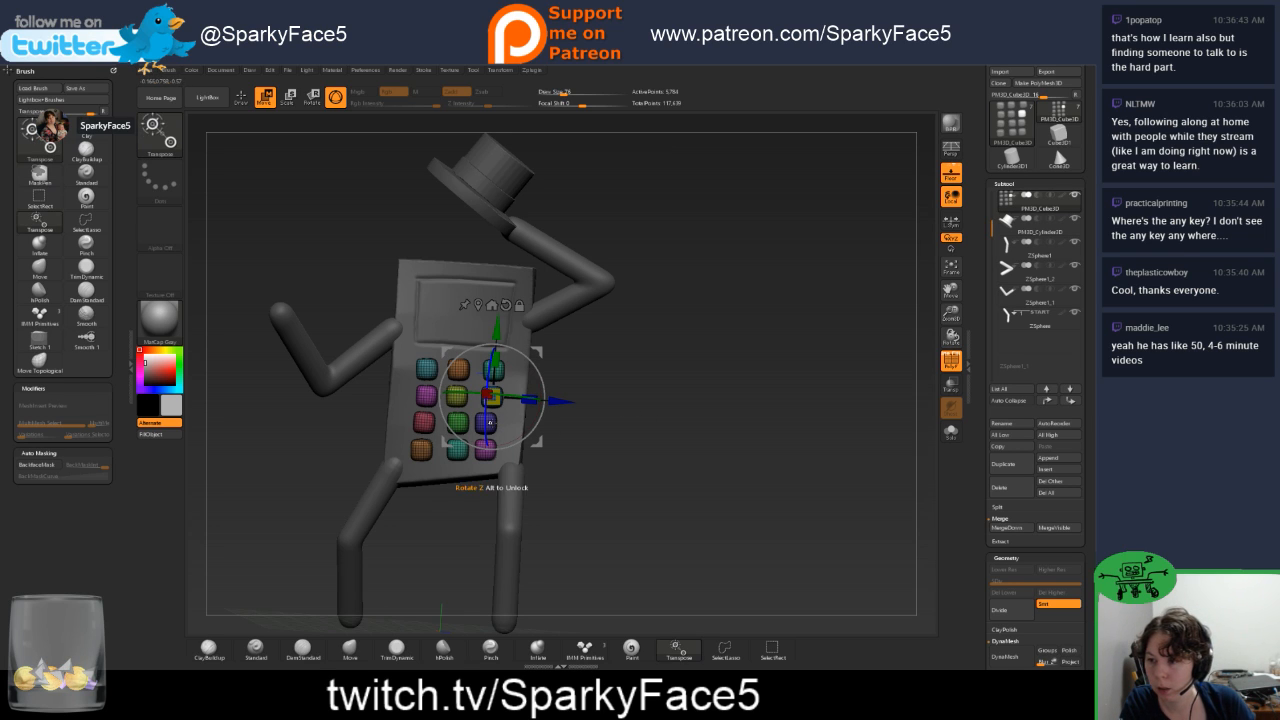
{"action": "mouse_move", "coordinate": [585, 405]}
{"action": "left_mouse_down"}
{"action": "mouse_move", "coordinate": [636, 403]}
{"action": "mouse_move", "coordinate": [570, 412]}
{"action": "left_mouse_up"}
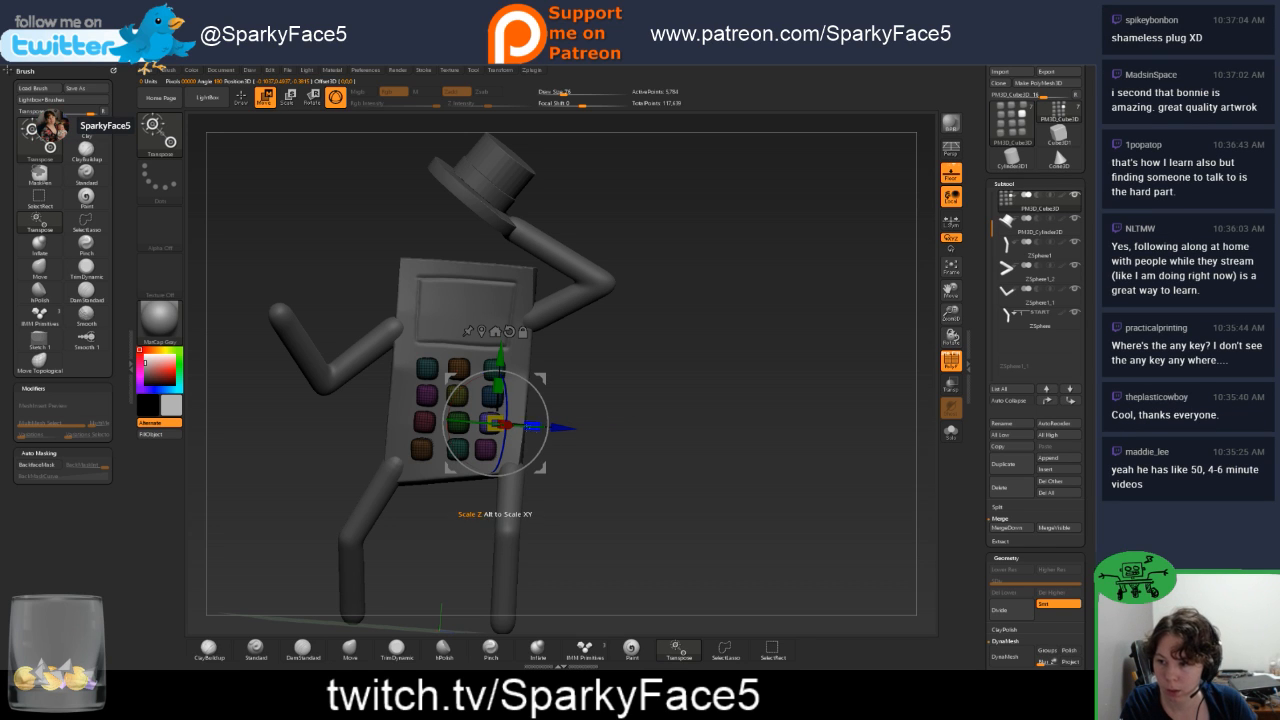
{"action": "left_click_drag", "start_coordinate": [690, 400], "coordinate": [545, 458]}
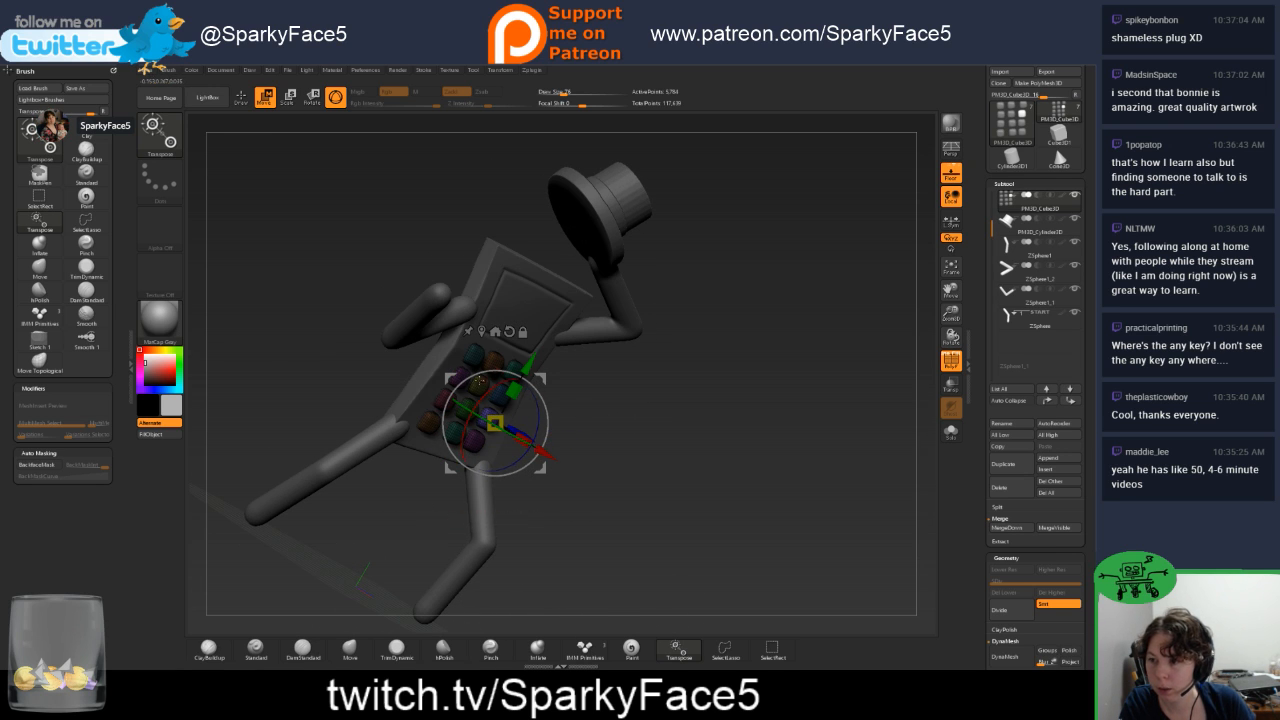
Isolate the top-left teal, bottom-right magenta, left purple, middle green, top-right teal, blue and red buttons in turn to adjust their seating.
{"action": "left_click", "coordinate": [474, 362], "text": "alt"}
{"action": "left_click_drag", "start_coordinate": [480, 385], "coordinate": [574, 351]}
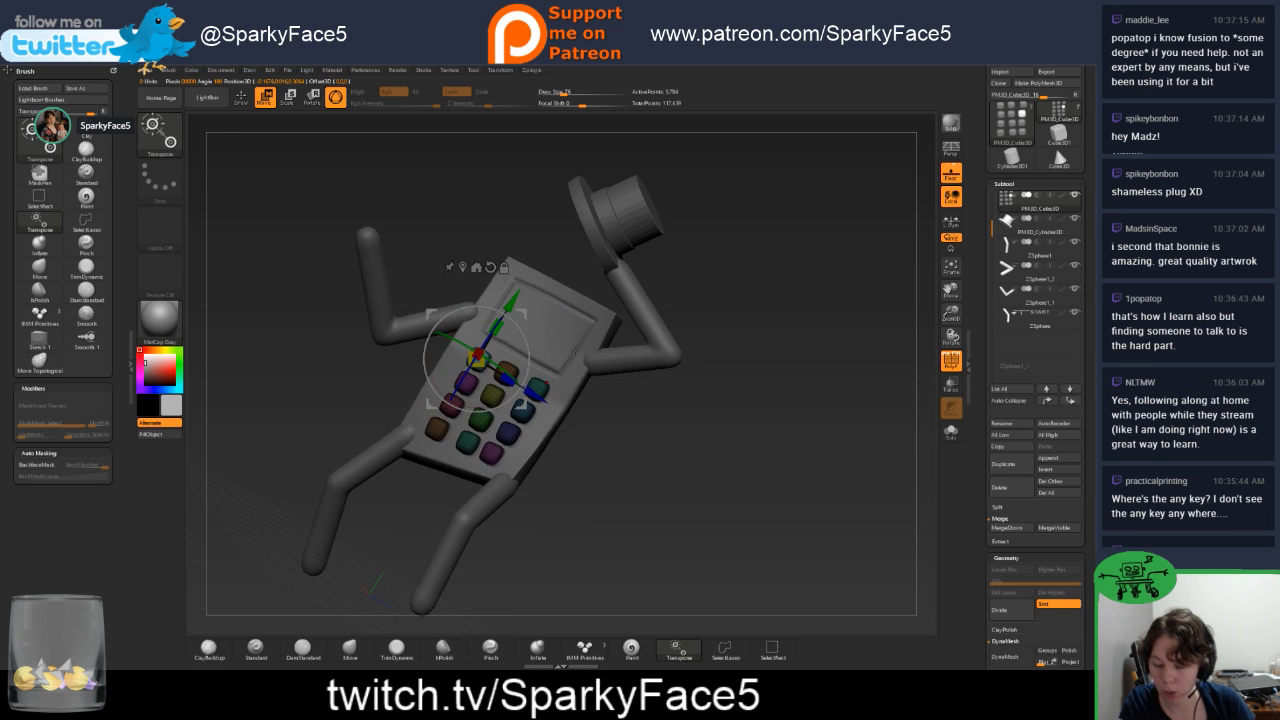
{"action": "left_click", "coordinate": [491, 453], "text": "alt"}
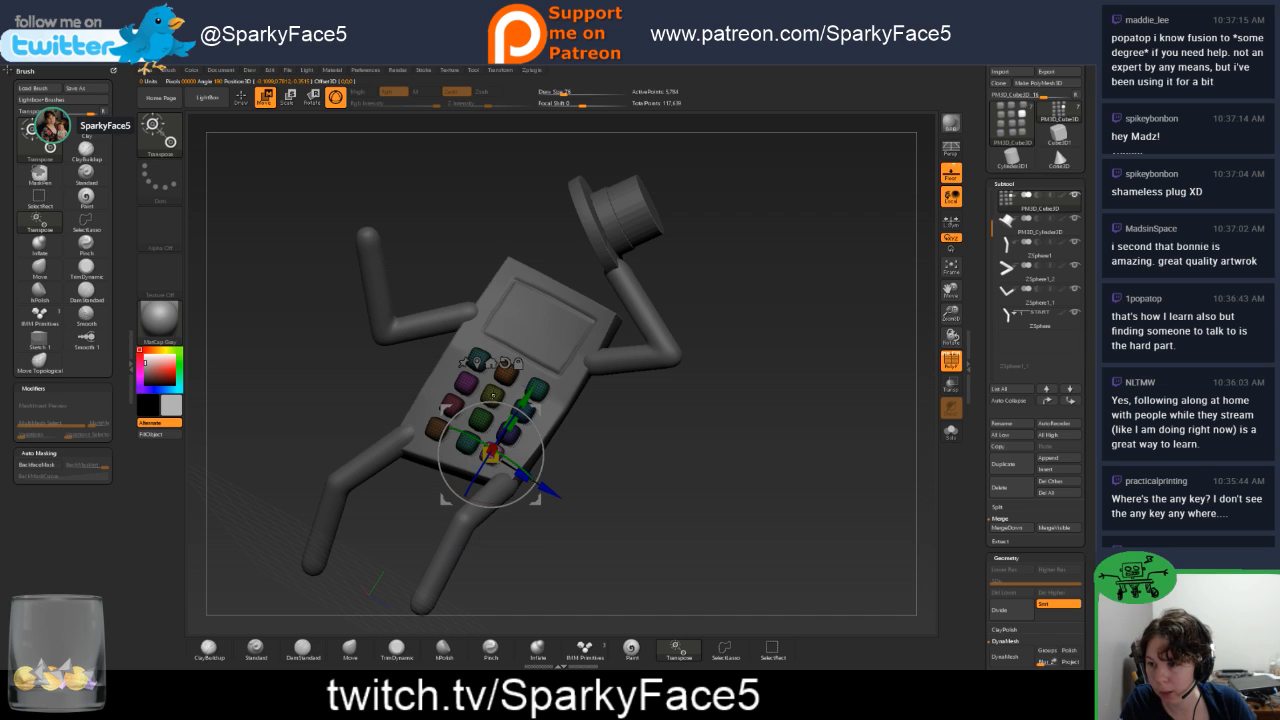
{"action": "left_click", "coordinate": [463, 380], "text": "alt"}
{"action": "left_click", "coordinate": [479, 418], "text": "alt"}
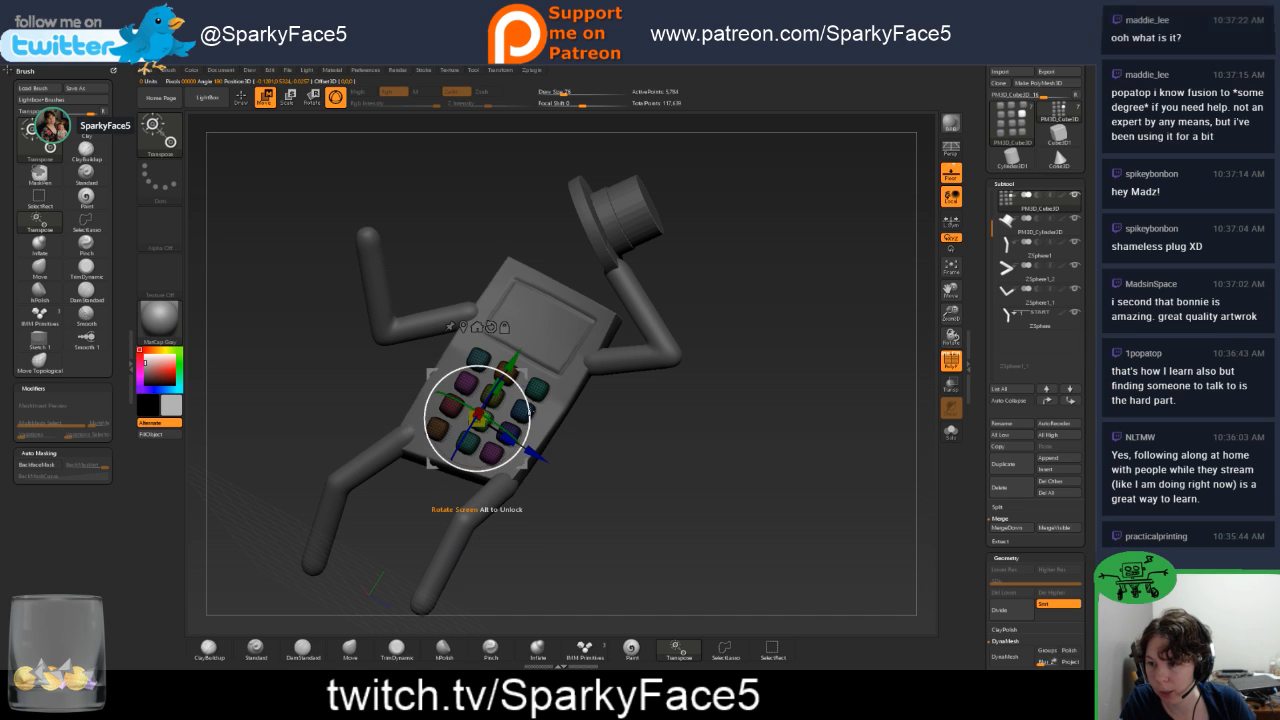
{"action": "left_click", "coordinate": [537, 388], "text": "alt"}
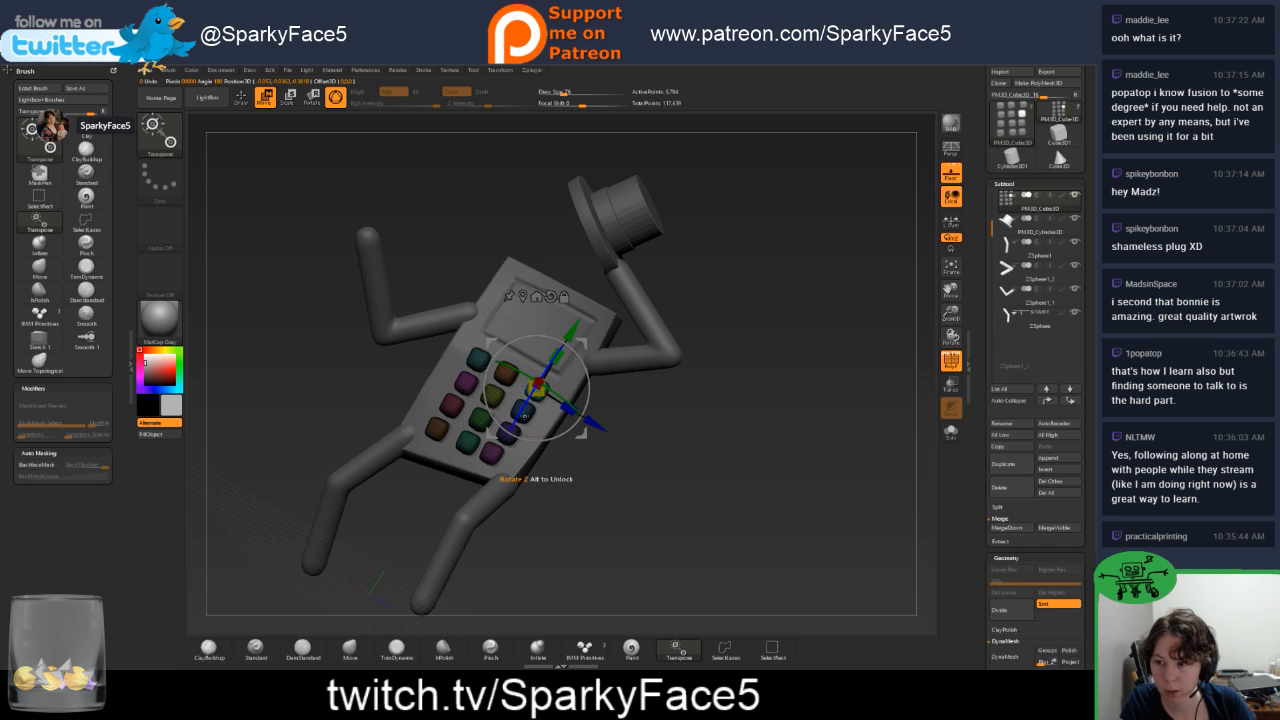
{"action": "left_click_drag", "start_coordinate": [522, 414], "coordinate": [520, 423]}
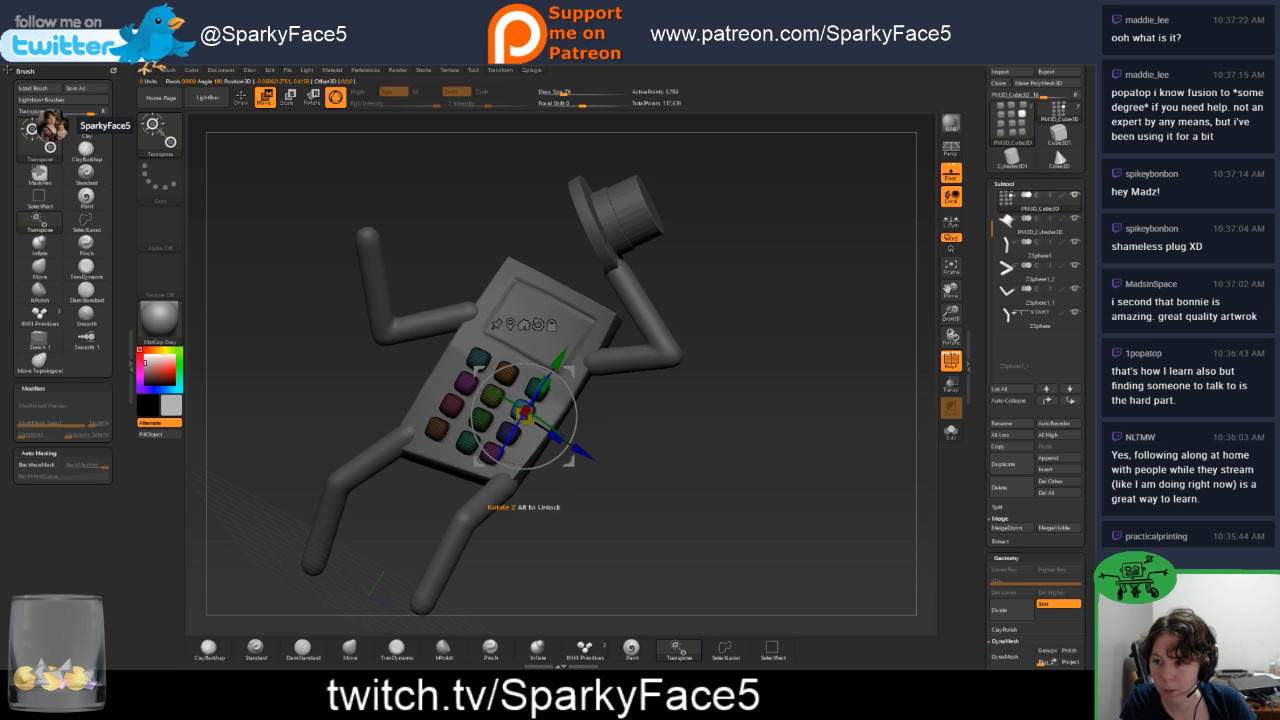
{"action": "left_click", "coordinate": [447, 405], "text": "alt"}
{"action": "left_click_drag", "start_coordinate": [565, 470], "coordinate": [607, 470]}
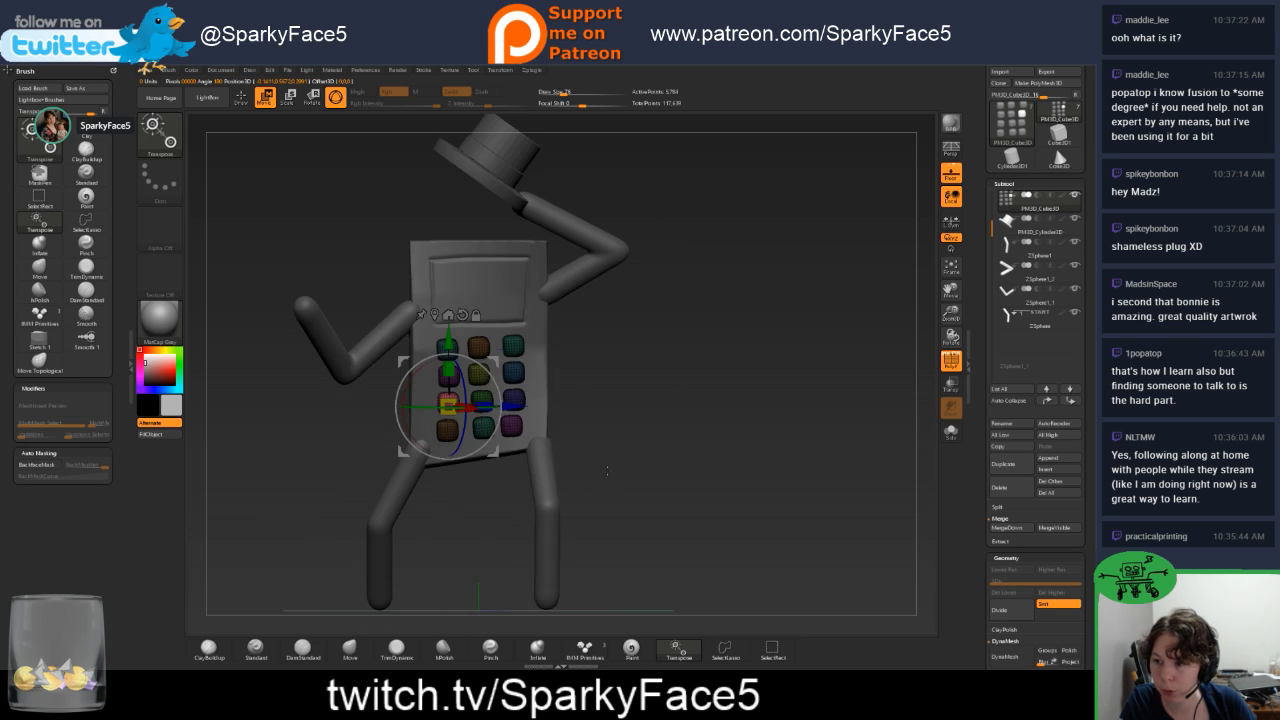
Isolate the third-row indigo button and the blue one above it, nudging them against the face and checking from the front and side.
{"action": "left_click", "coordinate": [512, 400], "text": "alt"}
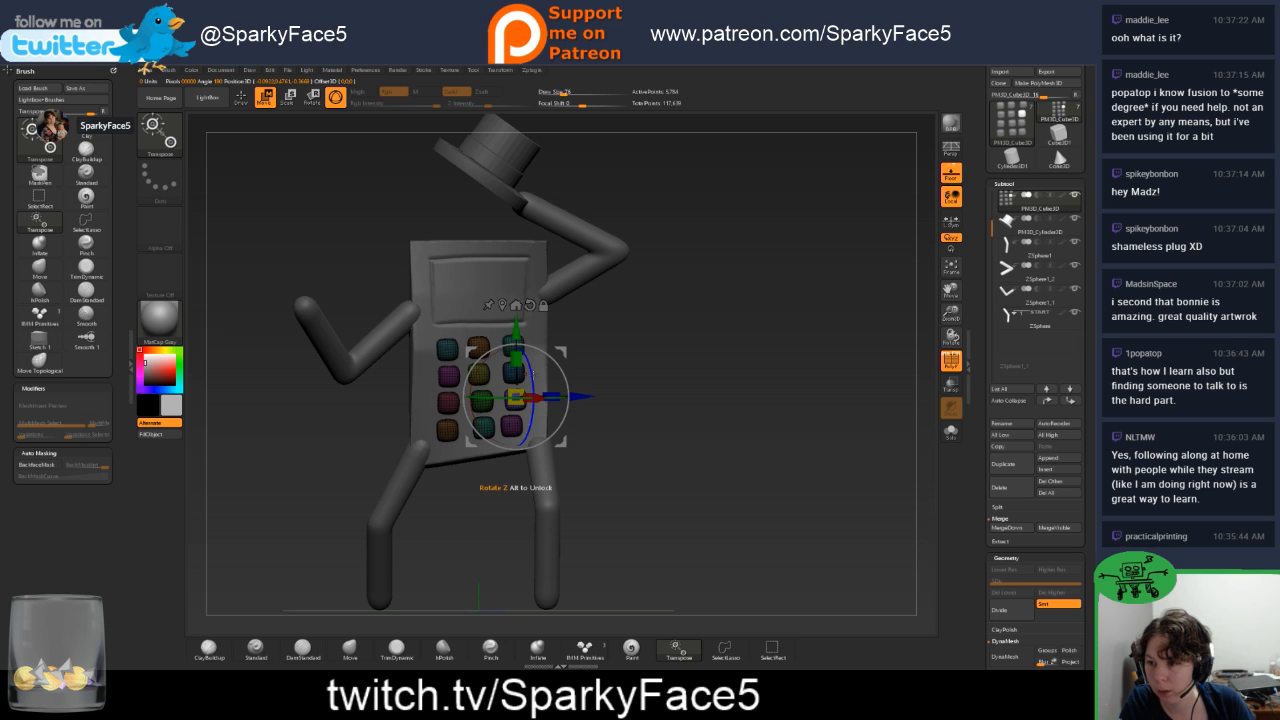
{"action": "left_click_drag", "start_coordinate": [608, 376], "coordinate": [478, 382]}
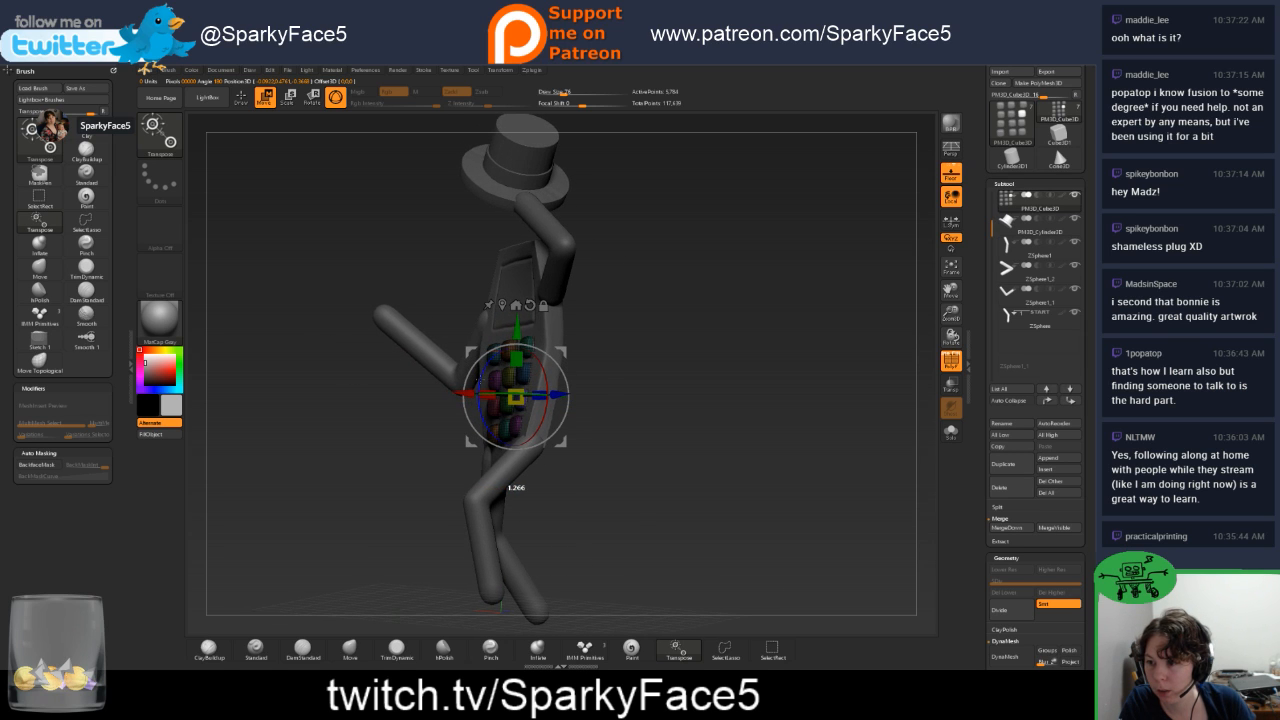
{"action": "left_click_drag", "start_coordinate": [590, 436], "coordinate": [670, 437]}
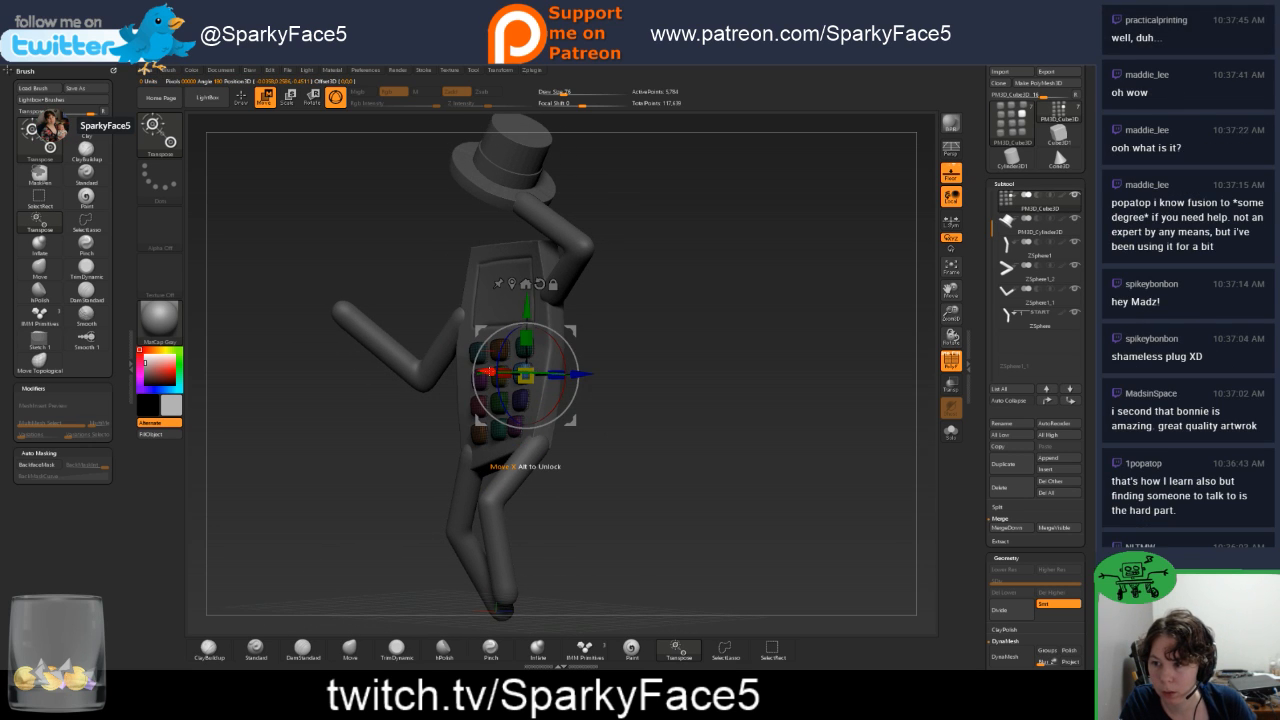
{"action": "left_click_drag", "start_coordinate": [488, 372], "coordinate": [484, 372]}
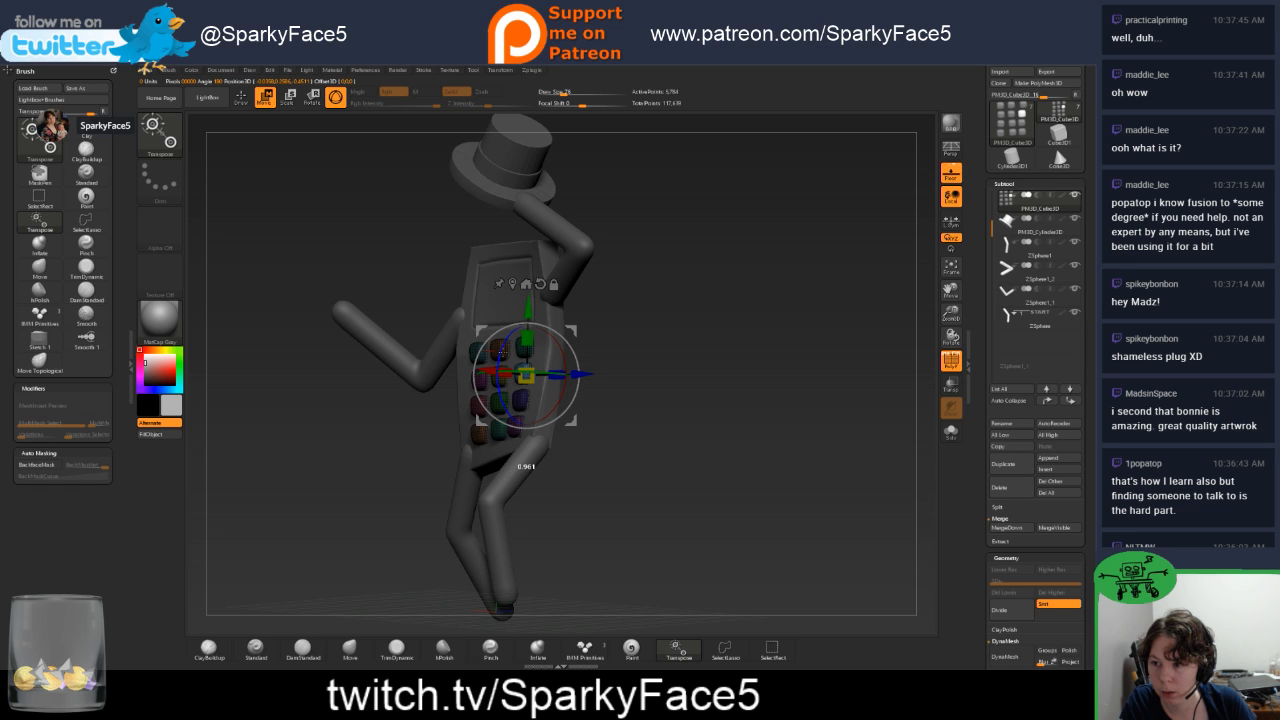
{"action": "left_click_drag", "start_coordinate": [640, 432], "coordinate": [697, 432]}
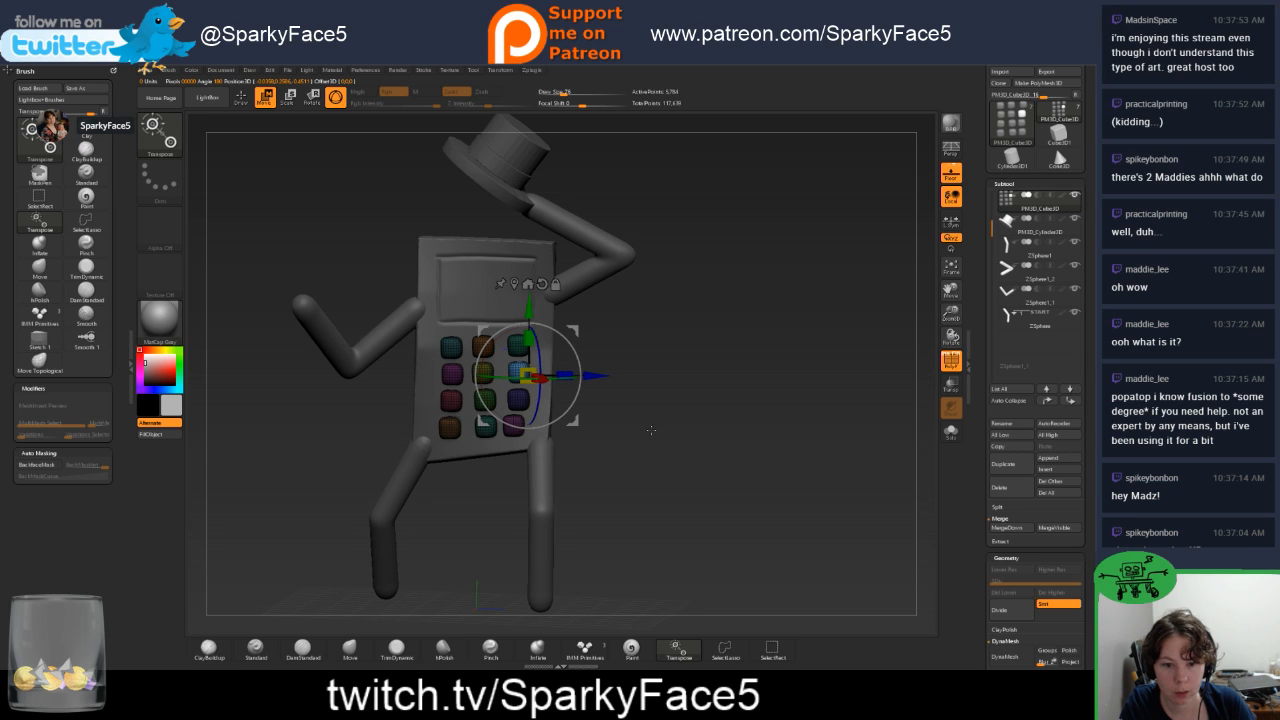
{"action": "left_click_drag", "start_coordinate": [615, 428], "coordinate": [653, 437]}
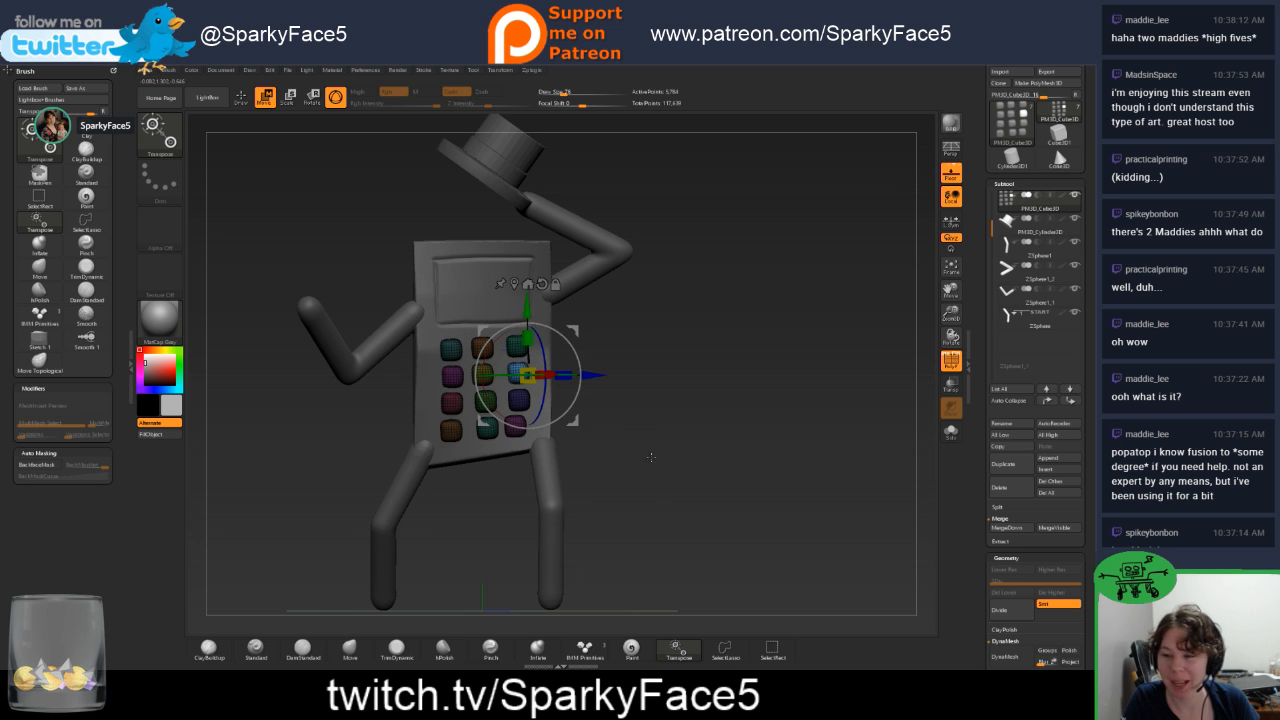
{"action": "mouse_move", "coordinate": [651, 457]}
{"action": "left_mouse_down"}
{"action": "mouse_move", "coordinate": [594, 464]}
{"action": "mouse_move", "coordinate": [656, 467]}
{"action": "left_mouse_up"}
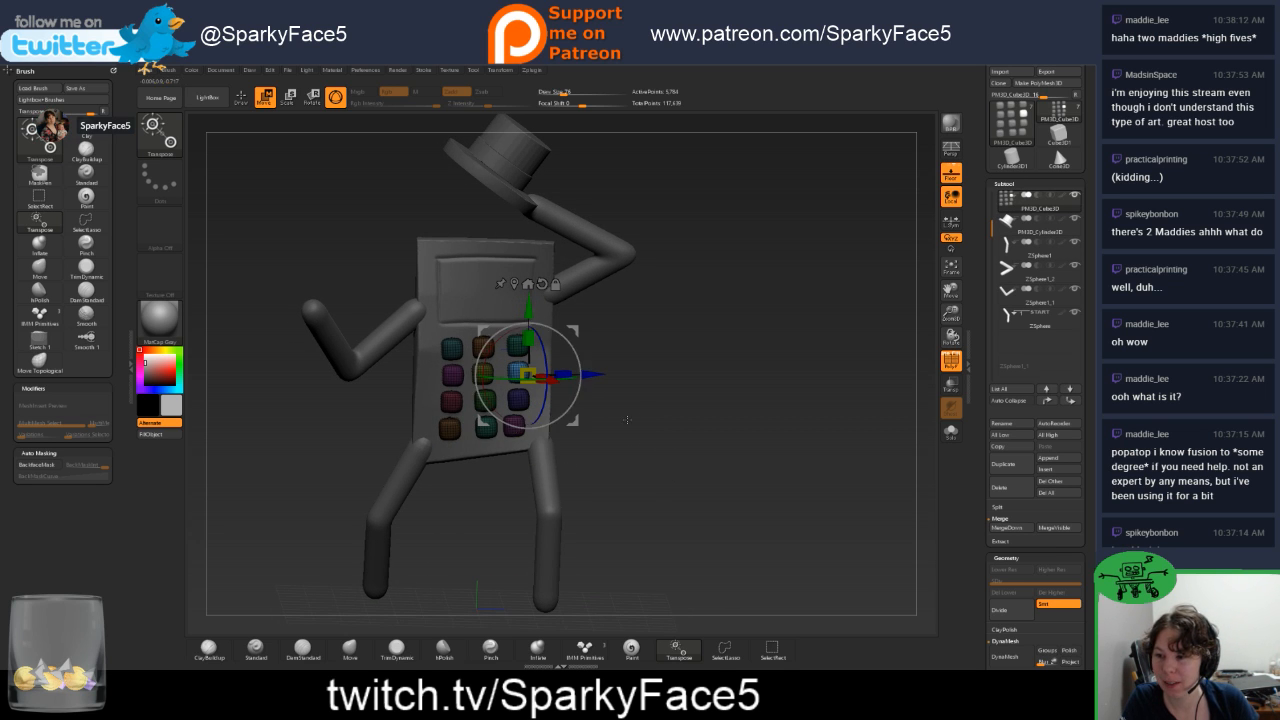
{"action": "left_click_drag", "start_coordinate": [627, 421], "coordinate": [602, 408]}
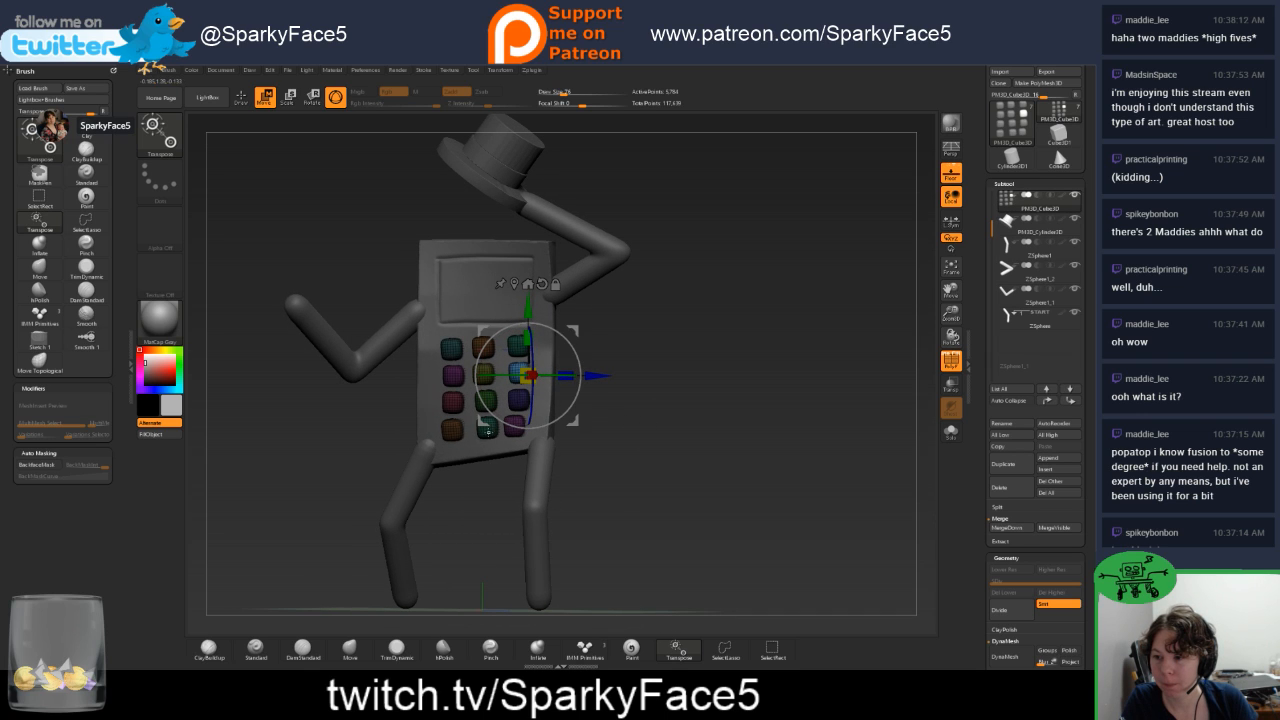
Shift the middle column's bottom teal and second-row olive buttons sideways, and adjust the olive one's depth on the face.
{"action": "left_click_drag", "start_coordinate": [481, 424], "coordinate": [441, 477]}
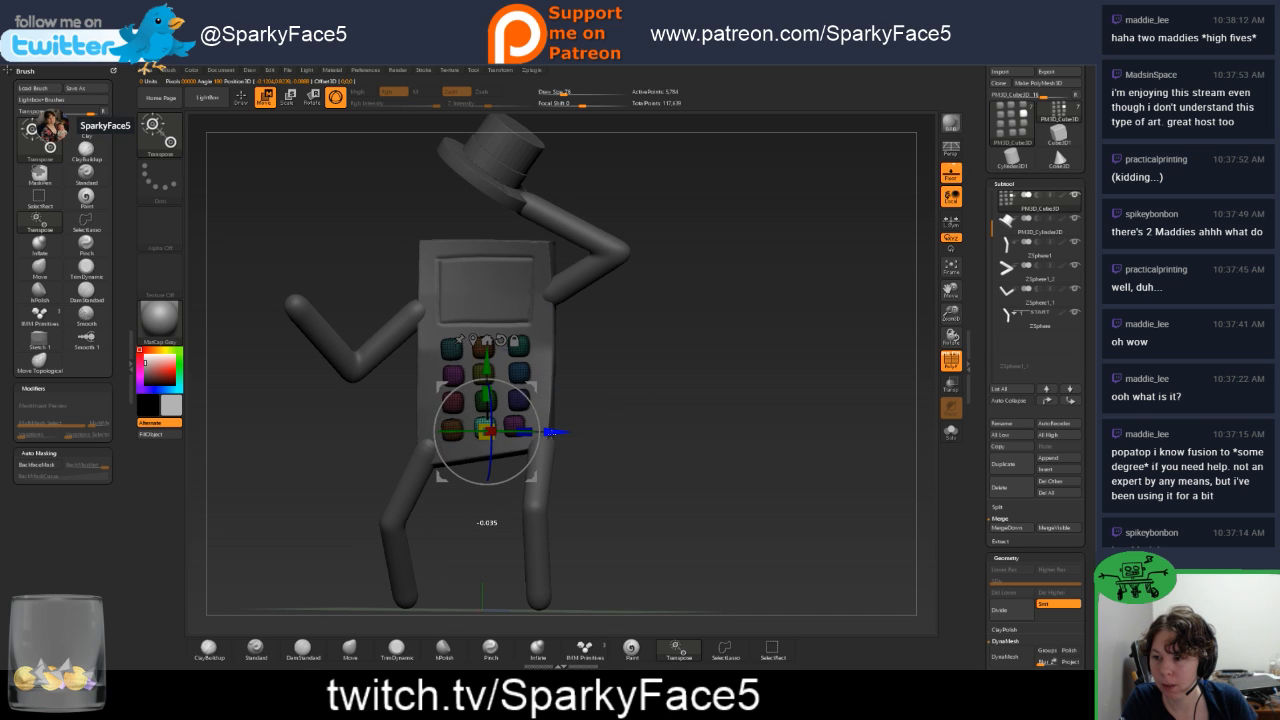
{"action": "left_click_drag", "start_coordinate": [487, 431], "coordinate": [485, 375]}
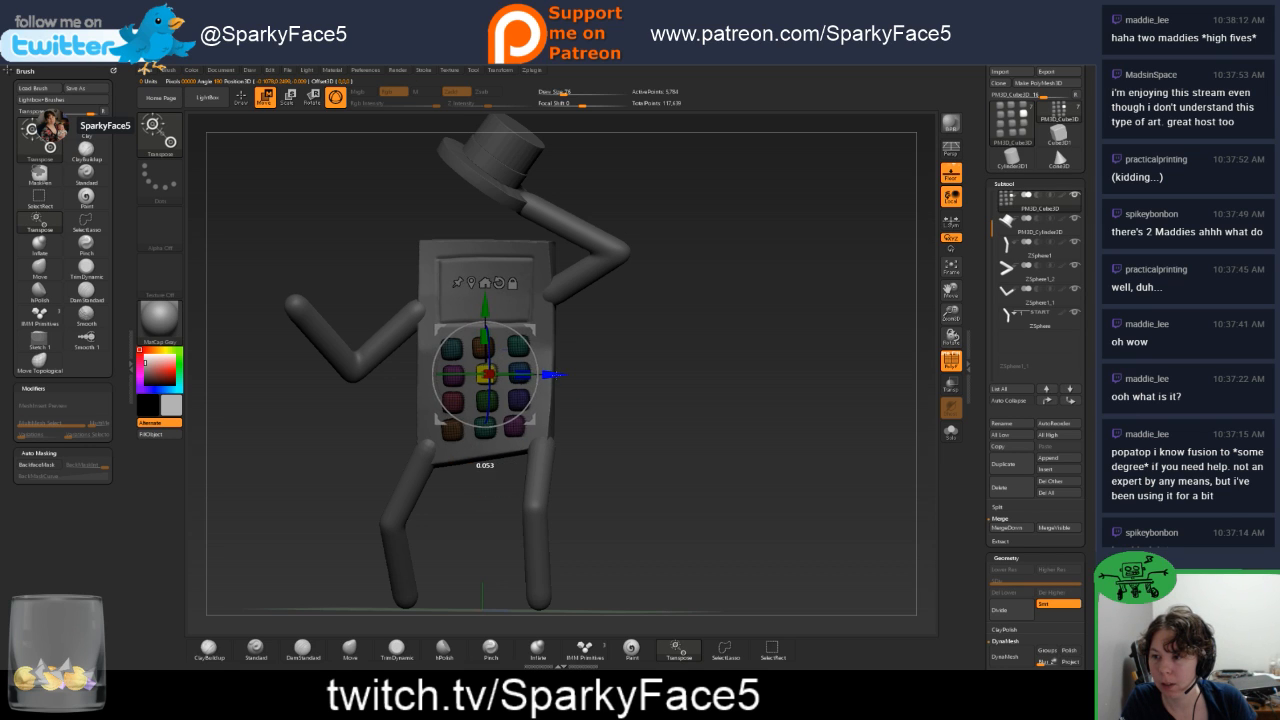
{"action": "left_click_drag", "start_coordinate": [578, 403], "coordinate": [591, 329]}
{"action": "left_click_drag", "start_coordinate": [505, 342], "coordinate": [507, 338]}
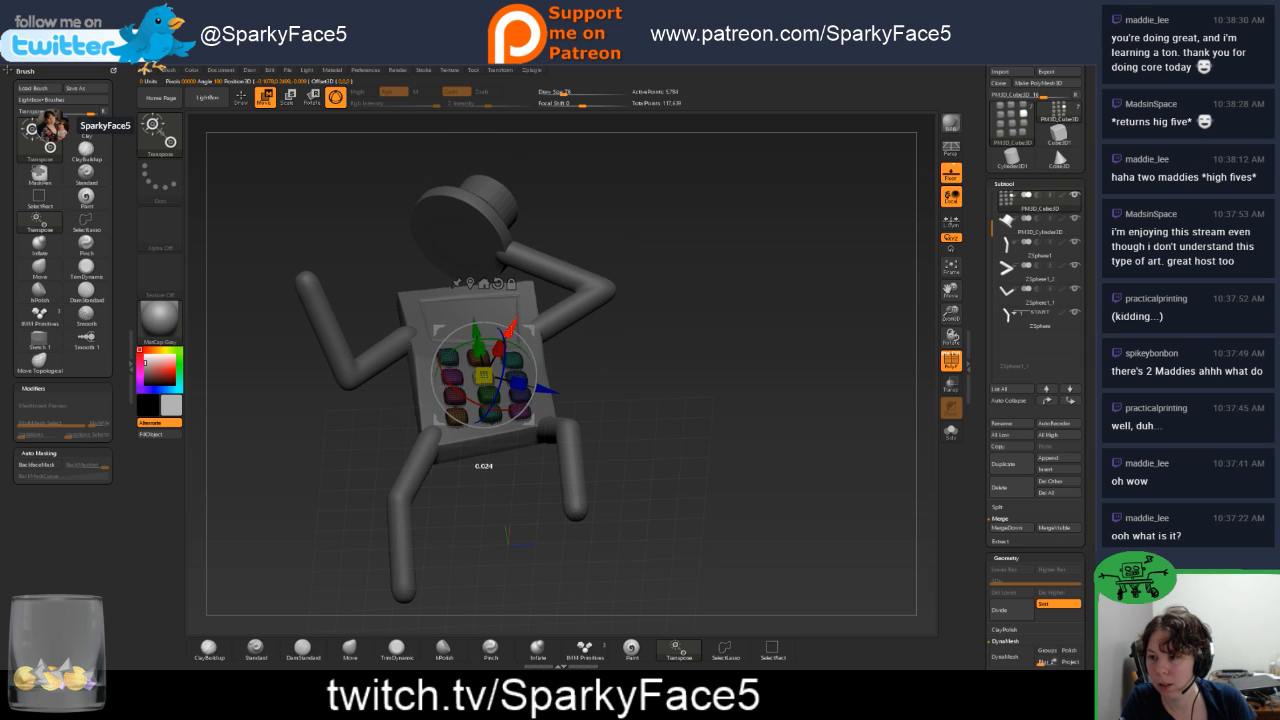
Adjust the depth of the middle column's green button, then isolate the bottom teal one and check its seating from both sides.
{"action": "left_click", "coordinate": [492, 393], "text": "alt"}
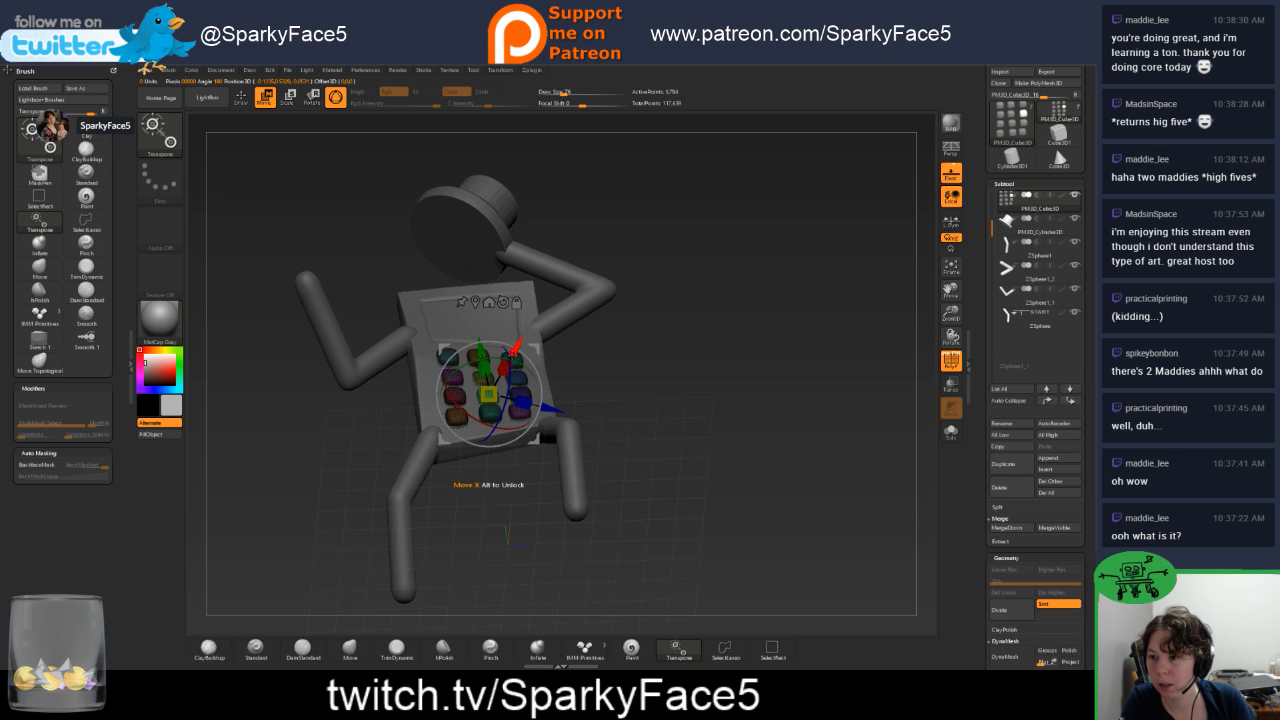
{"action": "left_click_drag", "start_coordinate": [508, 345], "coordinate": [514, 366]}
{"action": "left_click", "coordinate": [491, 413], "text": "alt"}
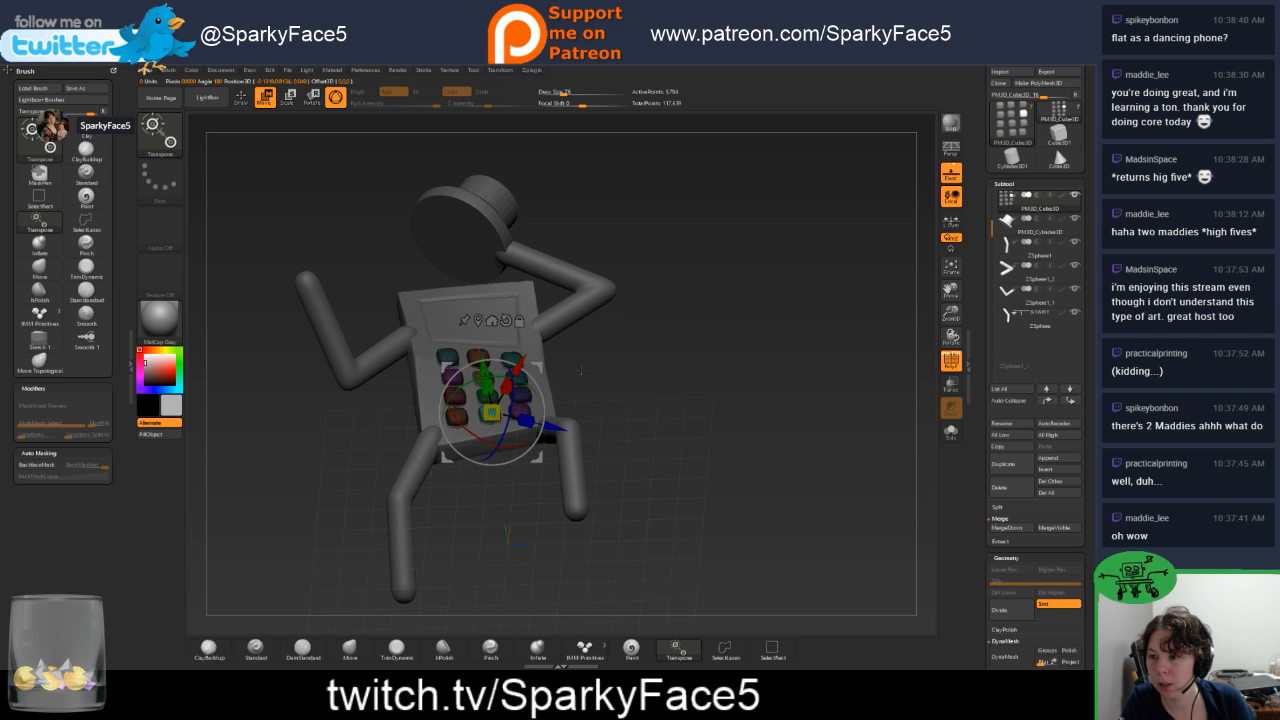
{"action": "left_click_drag", "start_coordinate": [640, 500], "coordinate": [556, 520]}
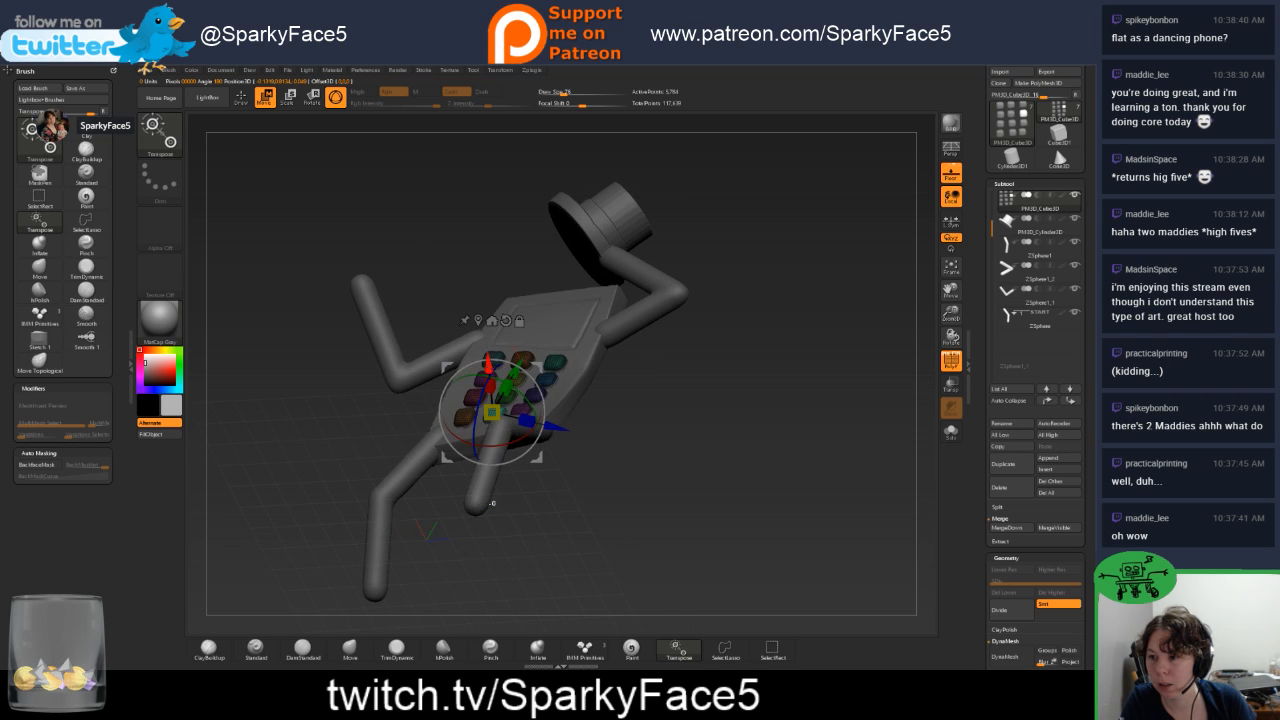
{"action": "left_click_drag", "start_coordinate": [408, 424], "coordinate": [582, 391]}
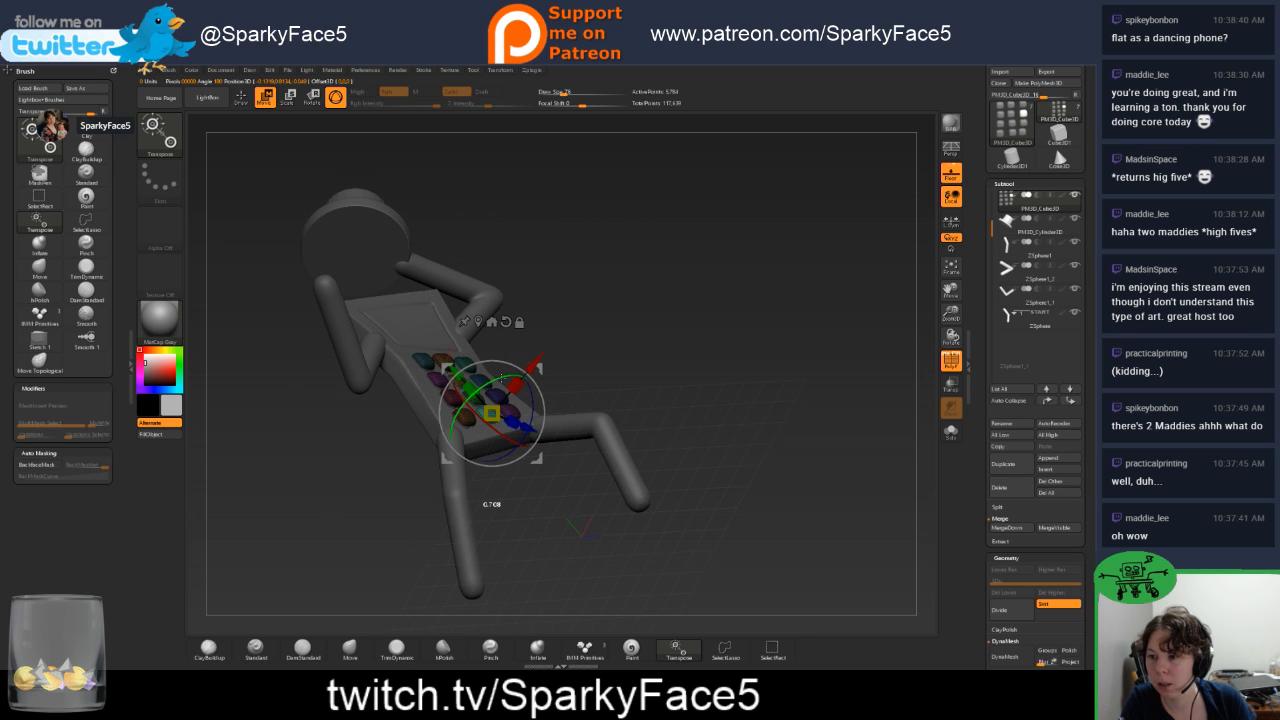
{"action": "left_click_drag", "start_coordinate": [702, 350], "coordinate": [552, 370]}
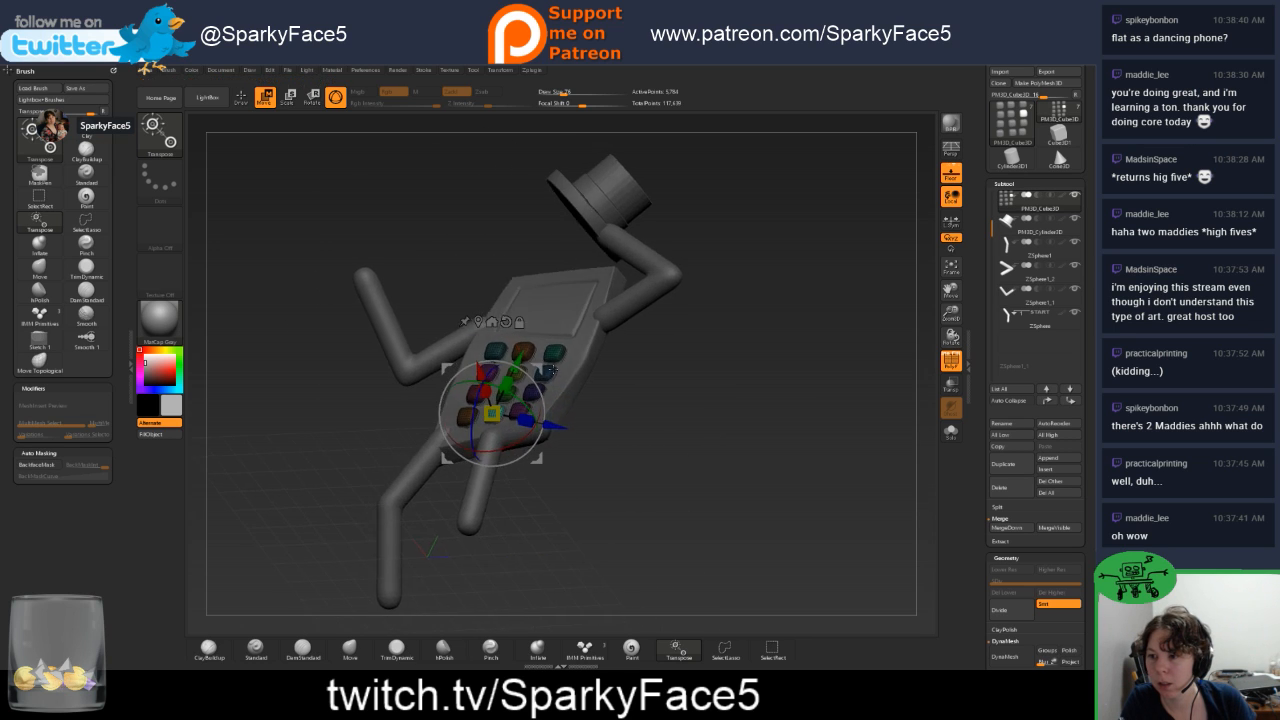
Isolate the top-middle orange button, then the third-row indigo one in the right column, to adjust their fit on the face.
{"action": "left_click", "coordinate": [524, 349]}
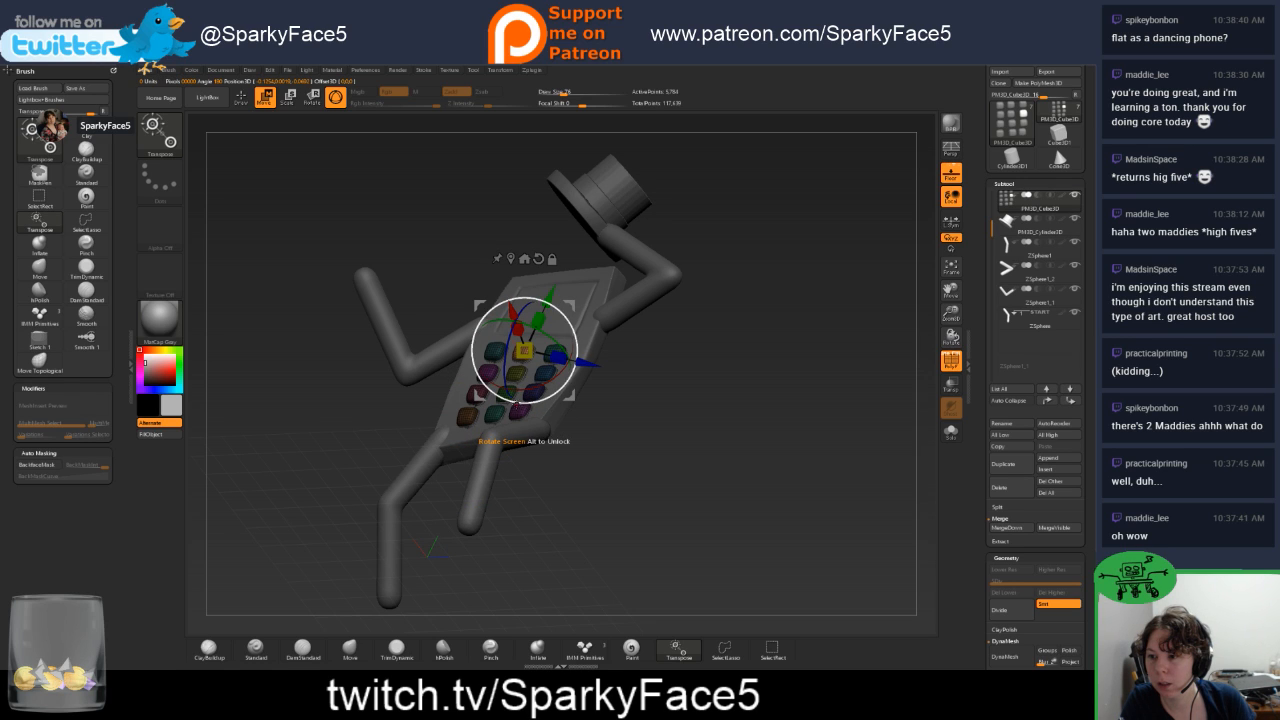
{"action": "left_click", "coordinate": [532, 393]}
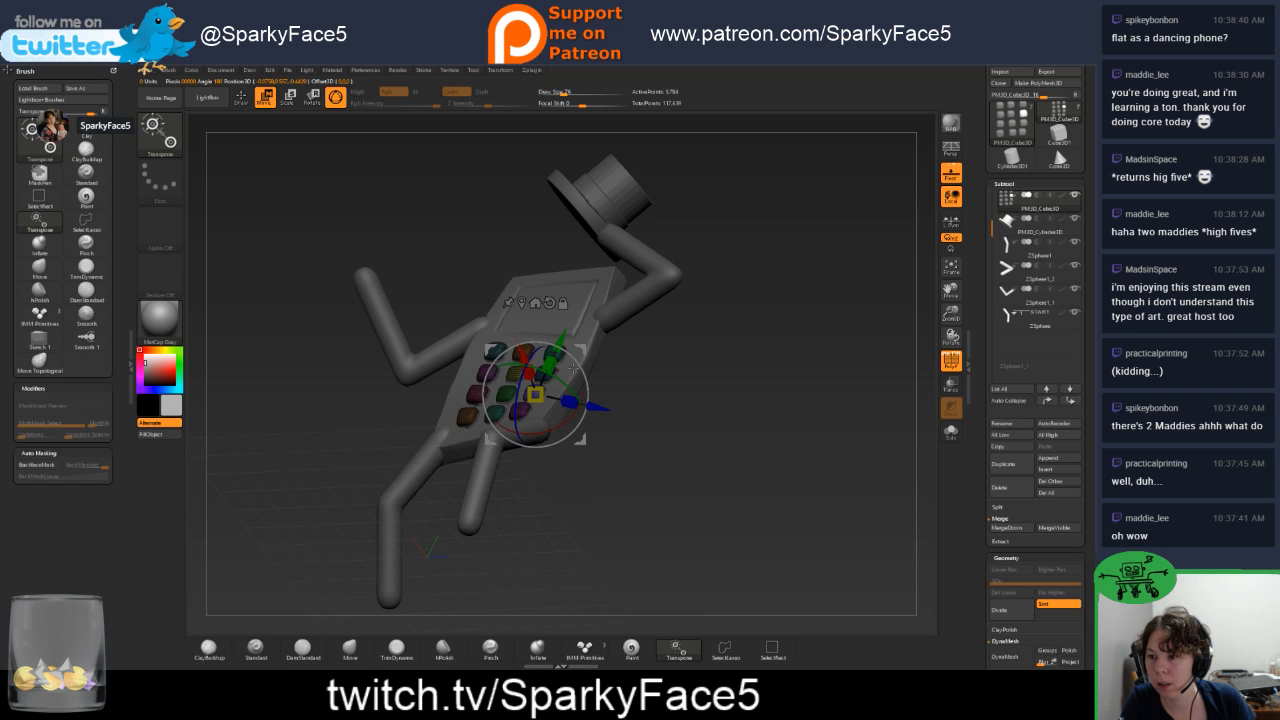
{"action": "left_click_drag", "start_coordinate": [574, 369], "coordinate": [564, 413]}
Isolate the bottom-right magenta button and nudge its depth against the phone's face, checking it from below and the front.
{"action": "left_click", "coordinate": [526, 415]}
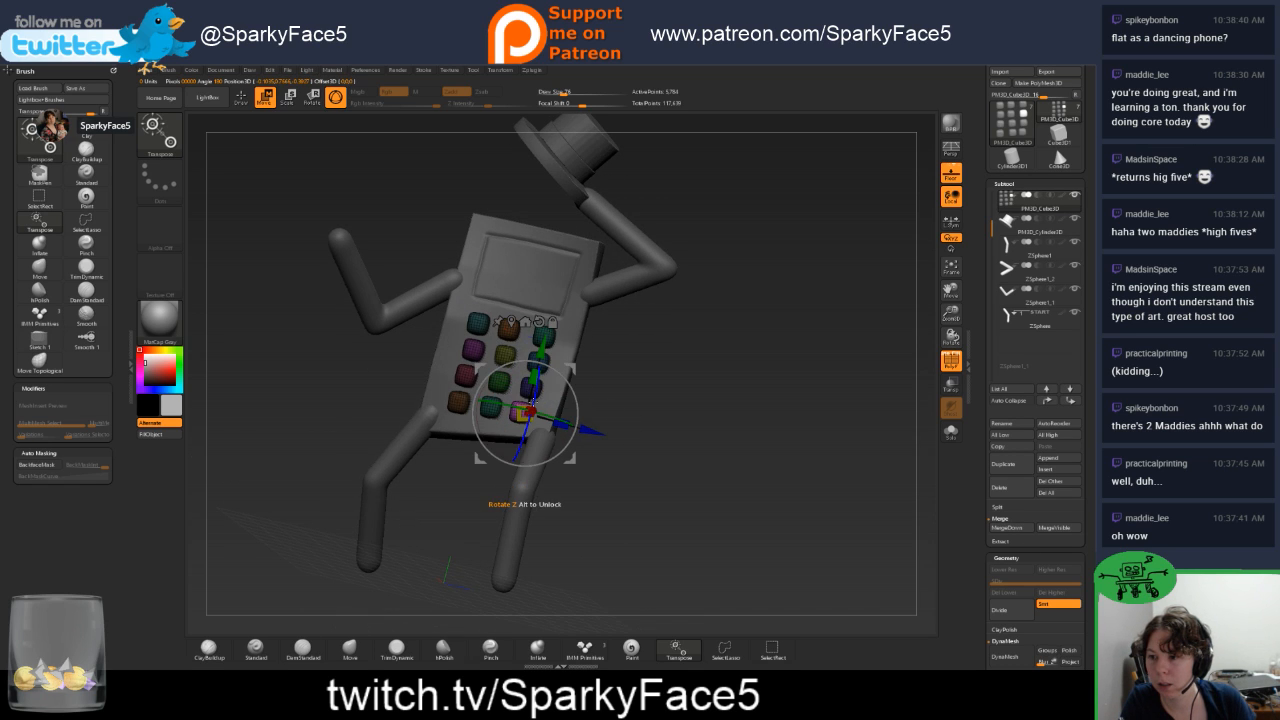
{"action": "left_click_drag", "start_coordinate": [560, 405], "coordinate": [550, 435]}
{"action": "left_click_drag", "start_coordinate": [530, 368], "coordinate": [530, 367]}
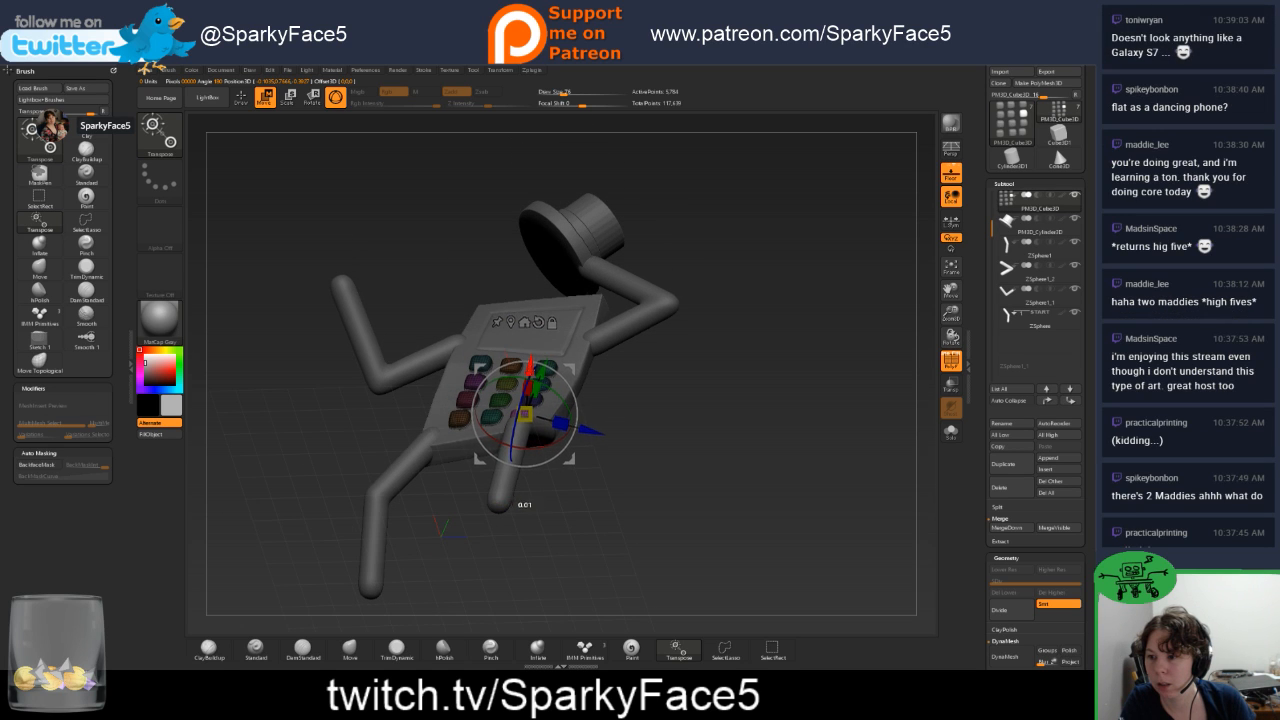
{"action": "left_click_drag", "start_coordinate": [588, 428], "coordinate": [631, 412]}
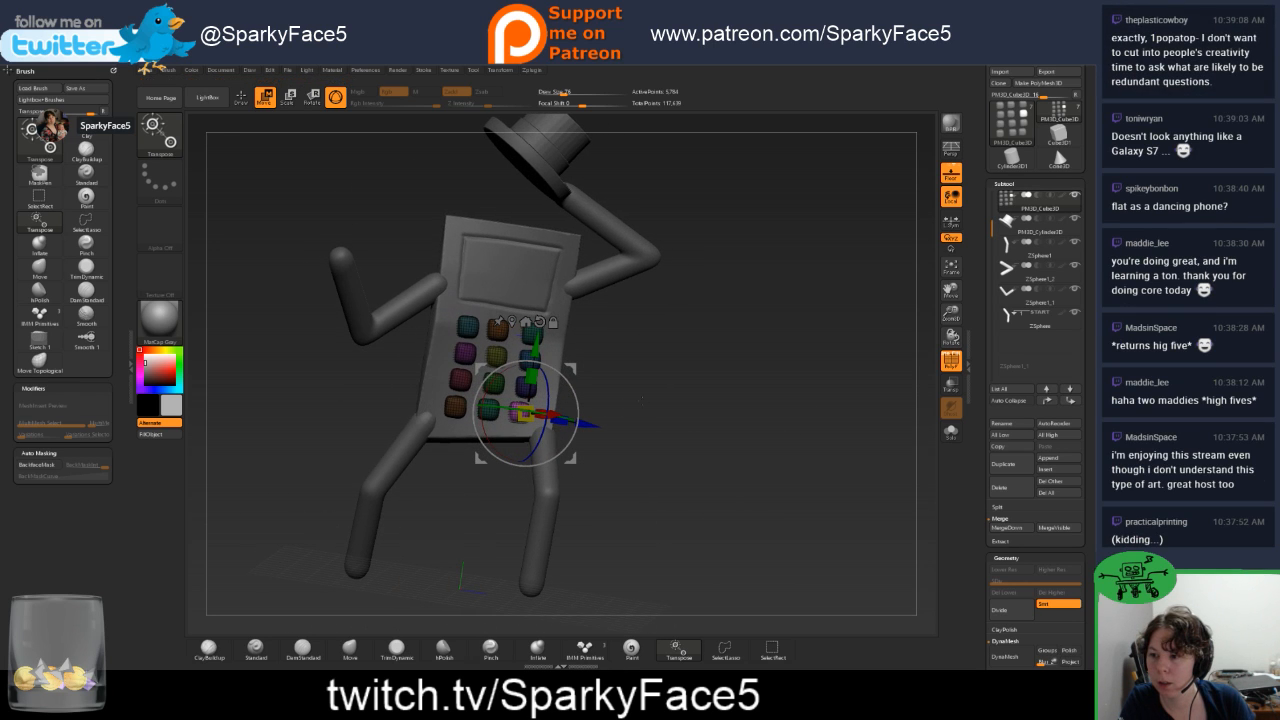
Nudge the bottom-right magenta button upward, and shift the right column's third-row indigo button sideways on the face.
{"action": "left_click_drag", "start_coordinate": [537, 347], "coordinate": [537, 344]}
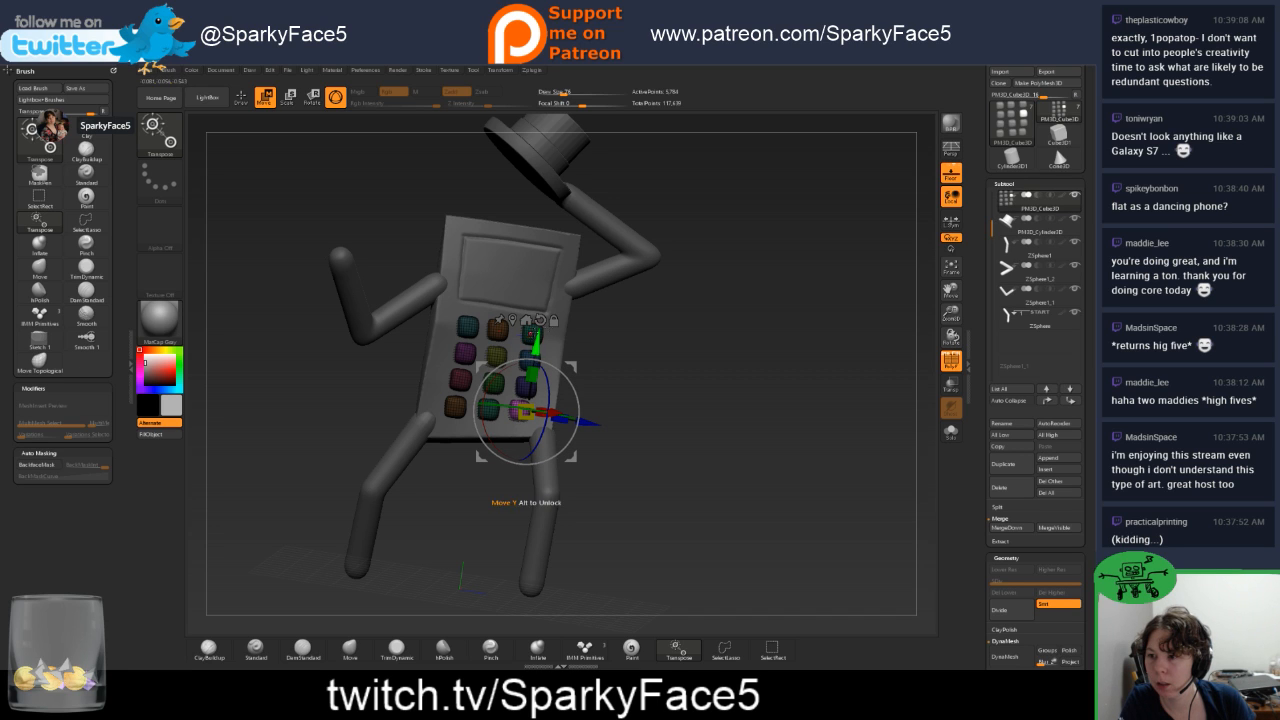
{"action": "left_click_drag", "start_coordinate": [624, 344], "coordinate": [618, 346]}
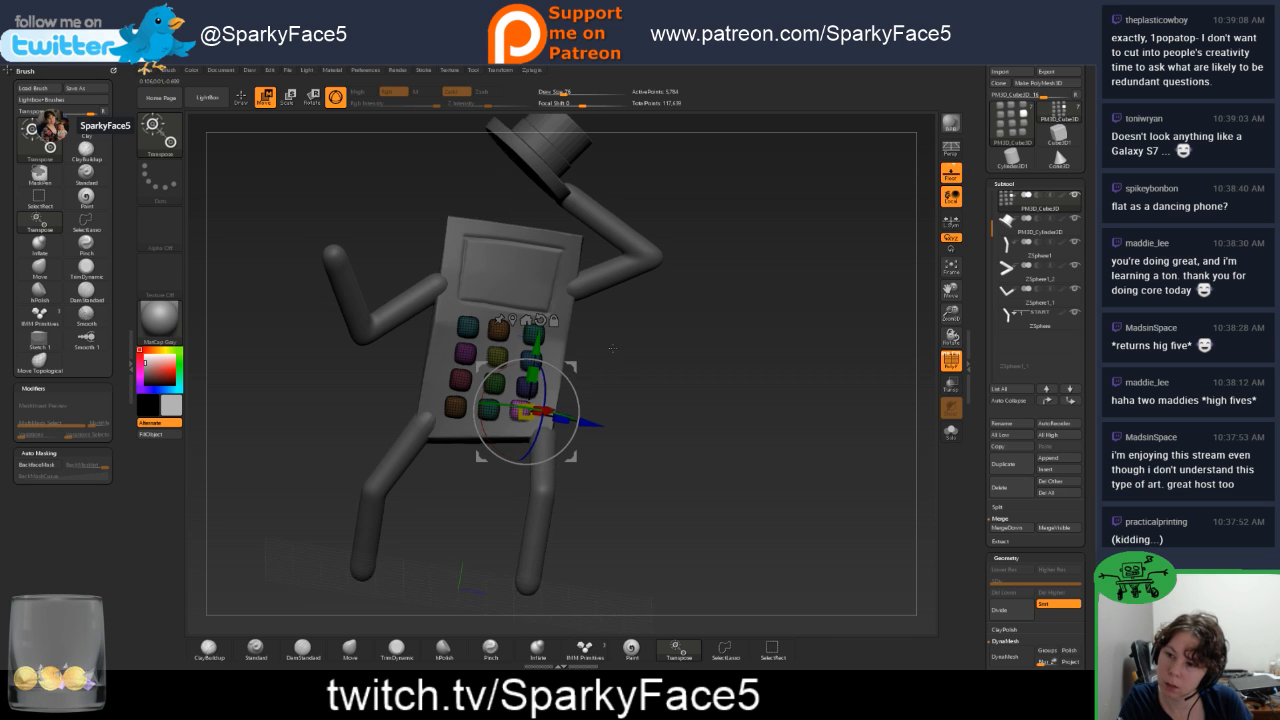
{"action": "mouse_move", "coordinate": [612, 348]}
{"action": "left_mouse_down"}
{"action": "mouse_move", "coordinate": [585, 352]}
{"action": "mouse_move", "coordinate": [600, 335]}
{"action": "mouse_move", "coordinate": [608, 347]}
{"action": "left_mouse_up"}
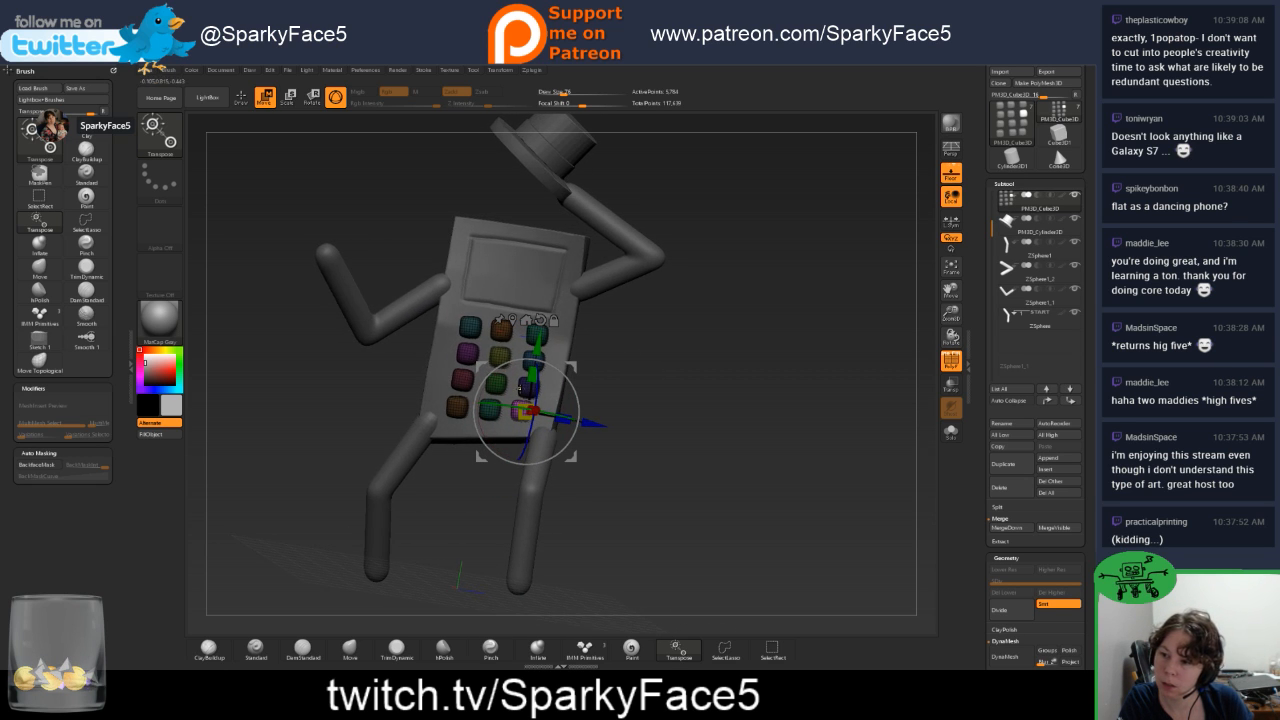
{"action": "left_click", "coordinate": [527, 388], "text": "ctrl"}
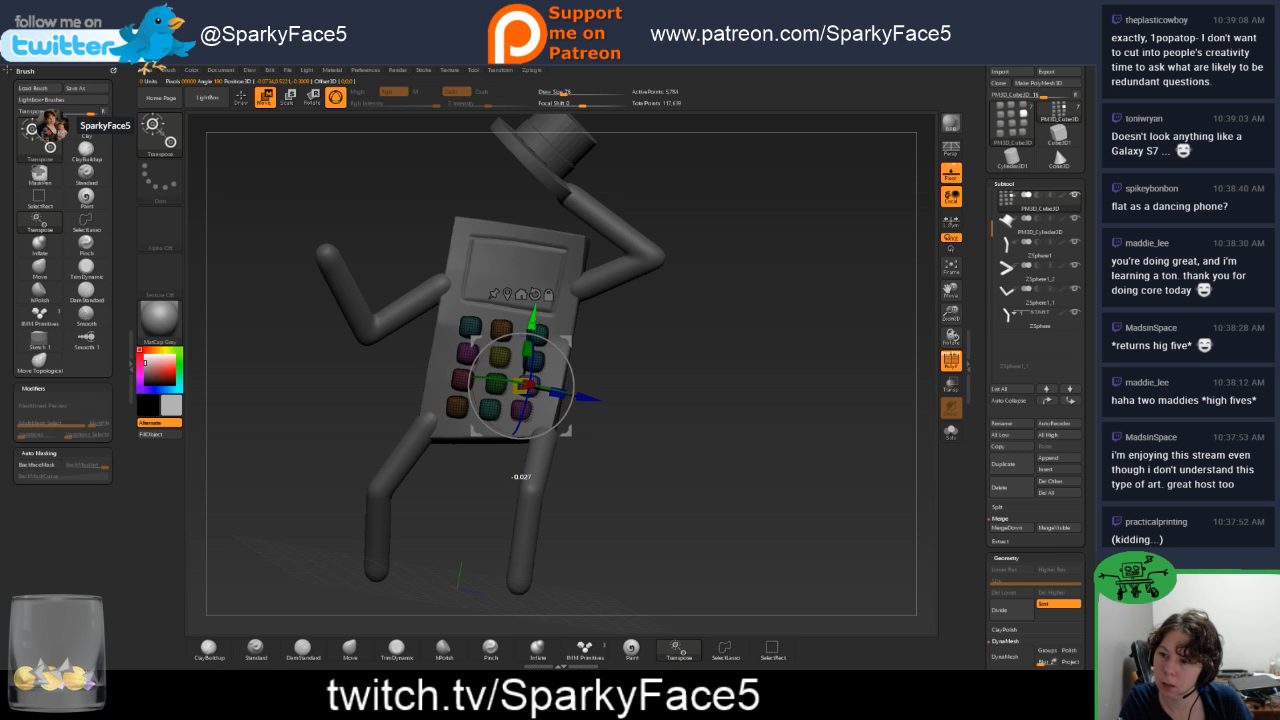
{"action": "left_click_drag", "start_coordinate": [585, 398], "coordinate": [582, 398]}
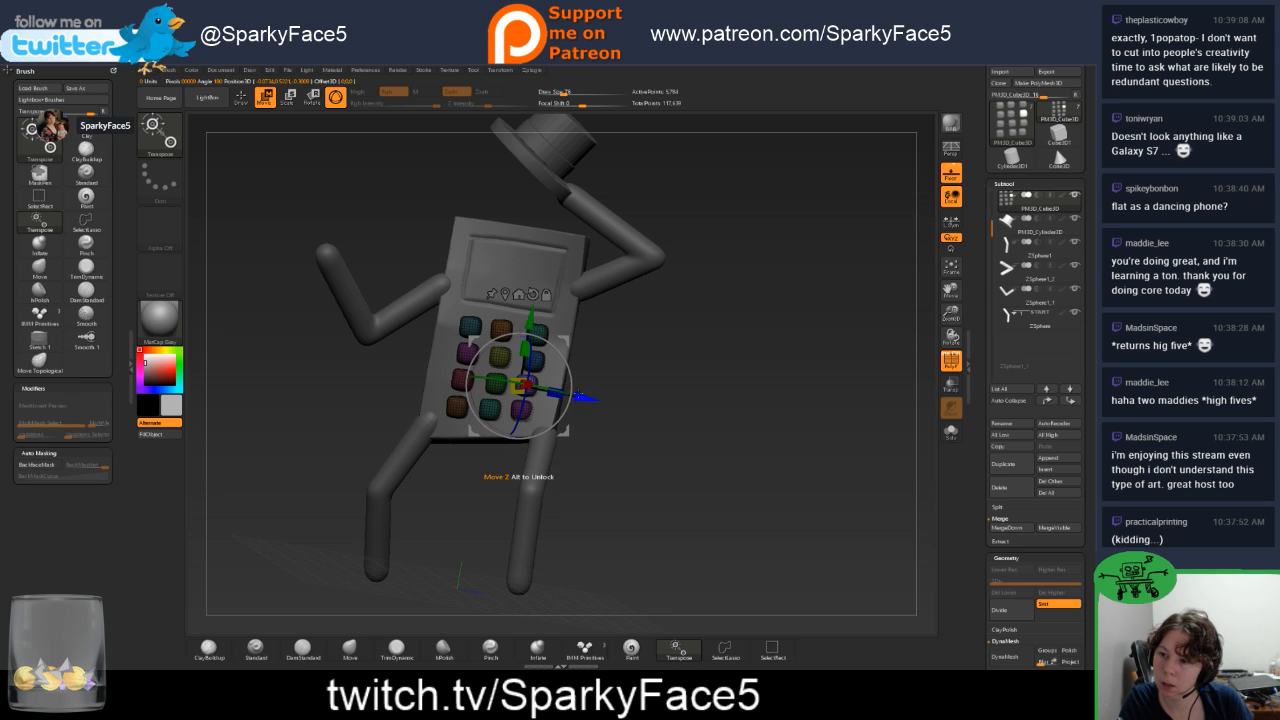
Reposition the right column's second-row blue and top teal buttons so they line up with the rest of the keypad.
{"action": "left_click", "coordinate": [541, 360], "text": "ctrl"}
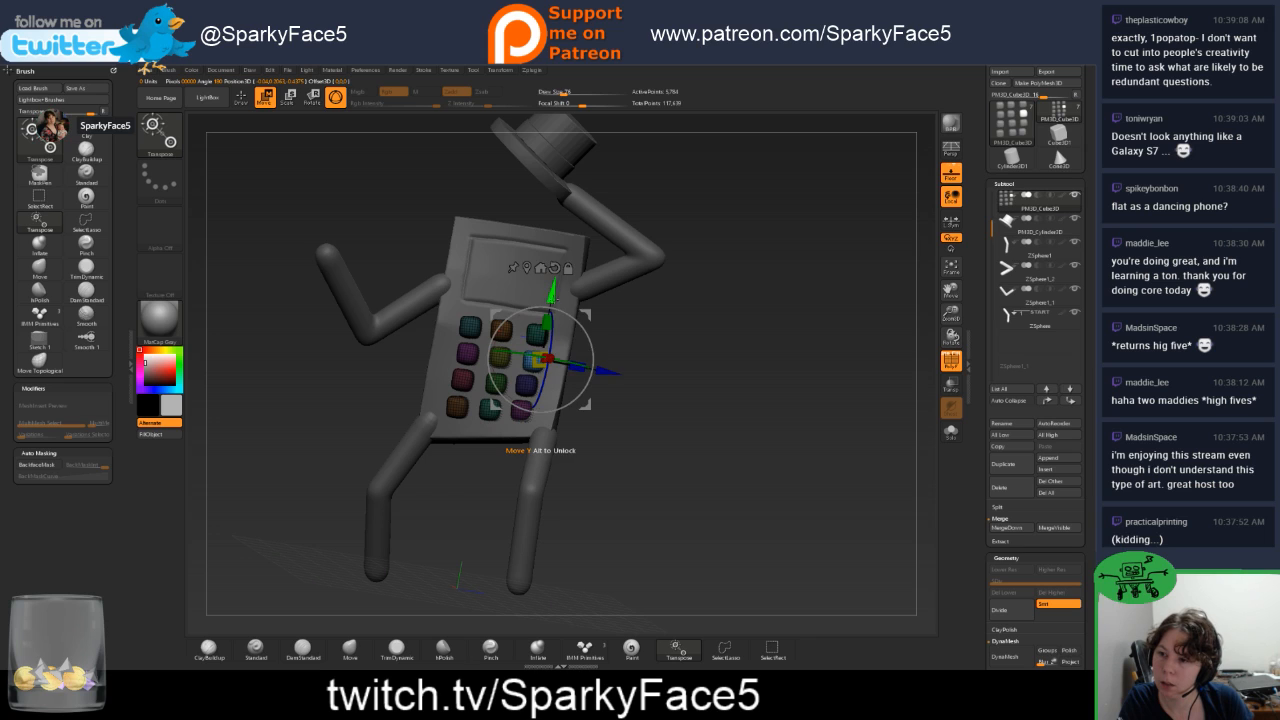
{"action": "left_click_drag", "start_coordinate": [609, 370], "coordinate": [594, 349]}
{"action": "left_click", "coordinate": [534, 336], "text": "ctrl"}
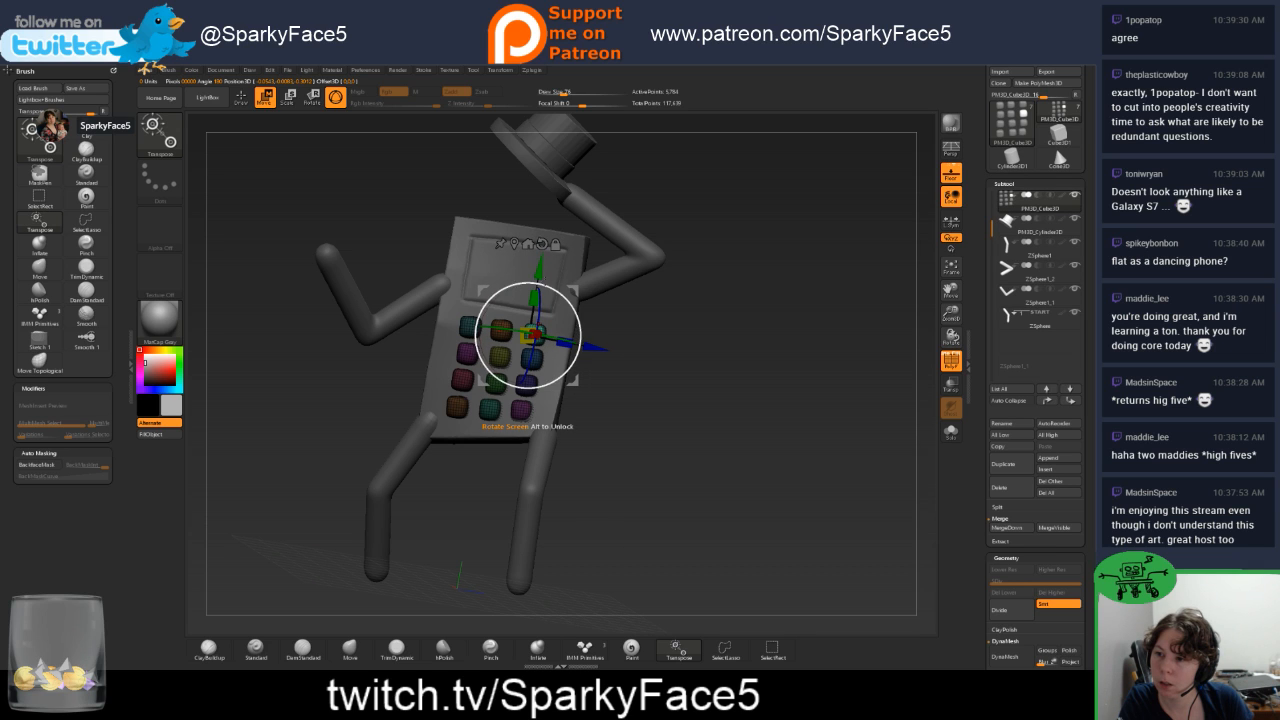
{"action": "left_click_drag", "start_coordinate": [541, 273], "coordinate": [541, 272]}
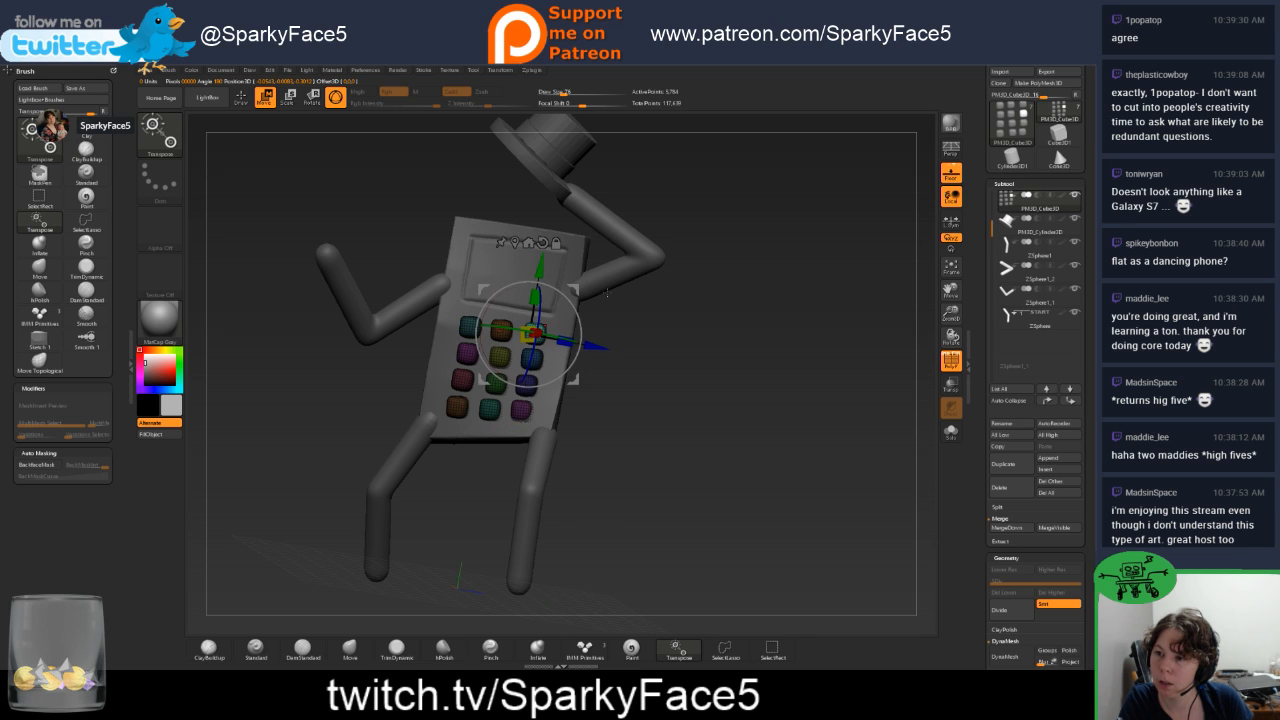
{"action": "mouse_move", "coordinate": [609, 294]}
{"action": "left_mouse_down"}
{"action": "mouse_move", "coordinate": [700, 315]}
{"action": "mouse_move", "coordinate": [617, 328]}
{"action": "left_mouse_up"}
Isolate the bottom-right magenta button to check its seating, restore the keypad, and adjust that button's depth against the face.
{"action": "key", "text": "q"}
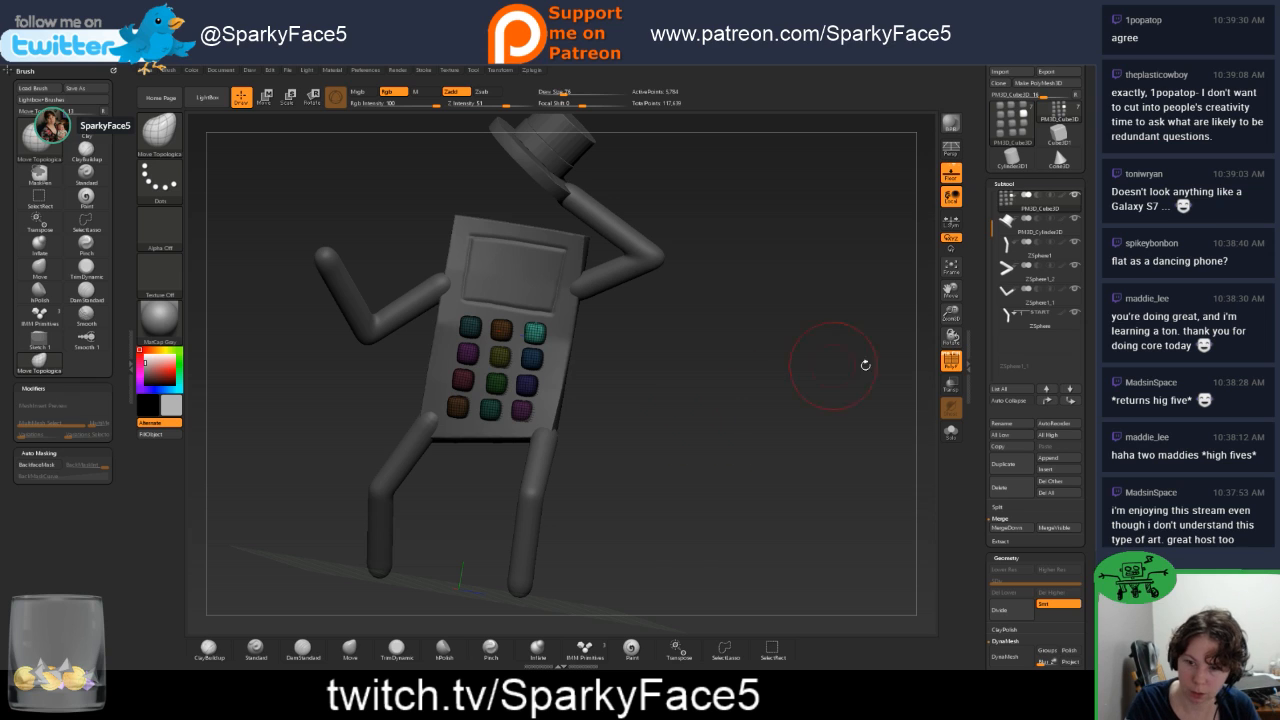
{"action": "left_click_drag", "start_coordinate": [780, 401], "coordinate": [502, 413]}
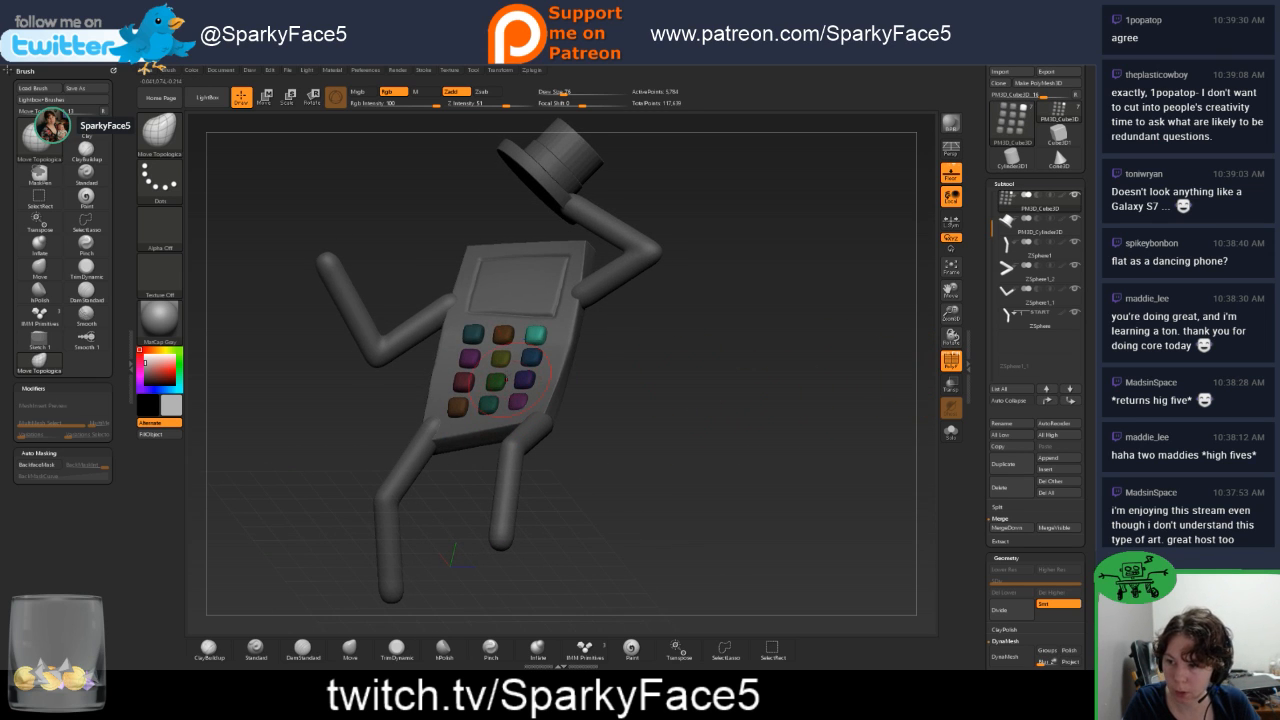
{"action": "left_click_drag", "start_coordinate": [582, 393], "coordinate": [522, 396]}
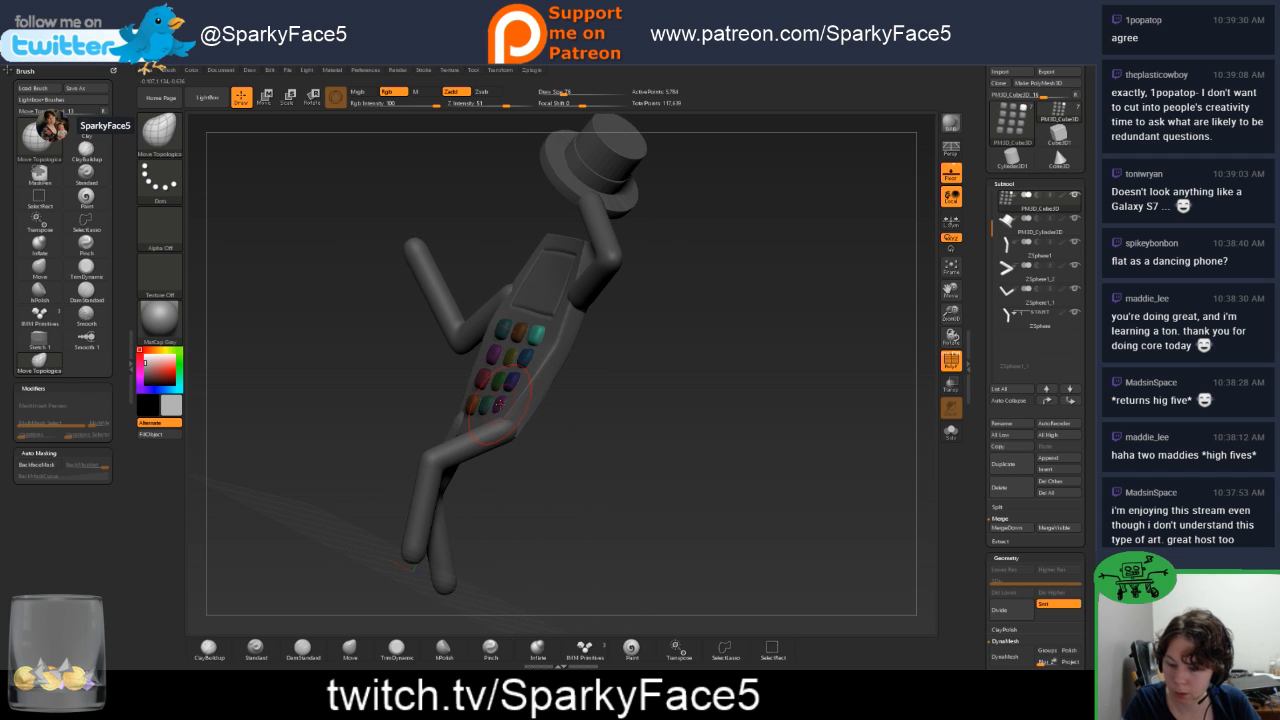
{"action": "left_click", "coordinate": [512, 402], "text": "ctrl+shift"}
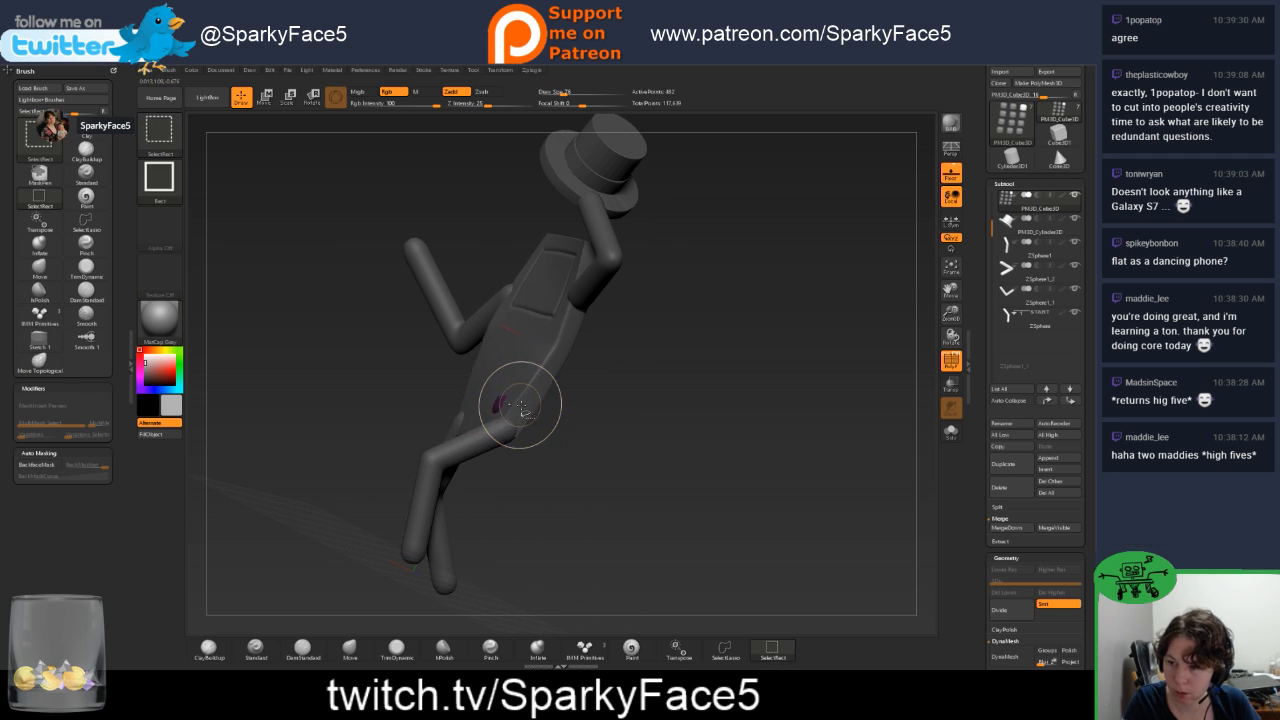
{"action": "left_click", "coordinate": [520, 405], "text": "ctrl+shift"}
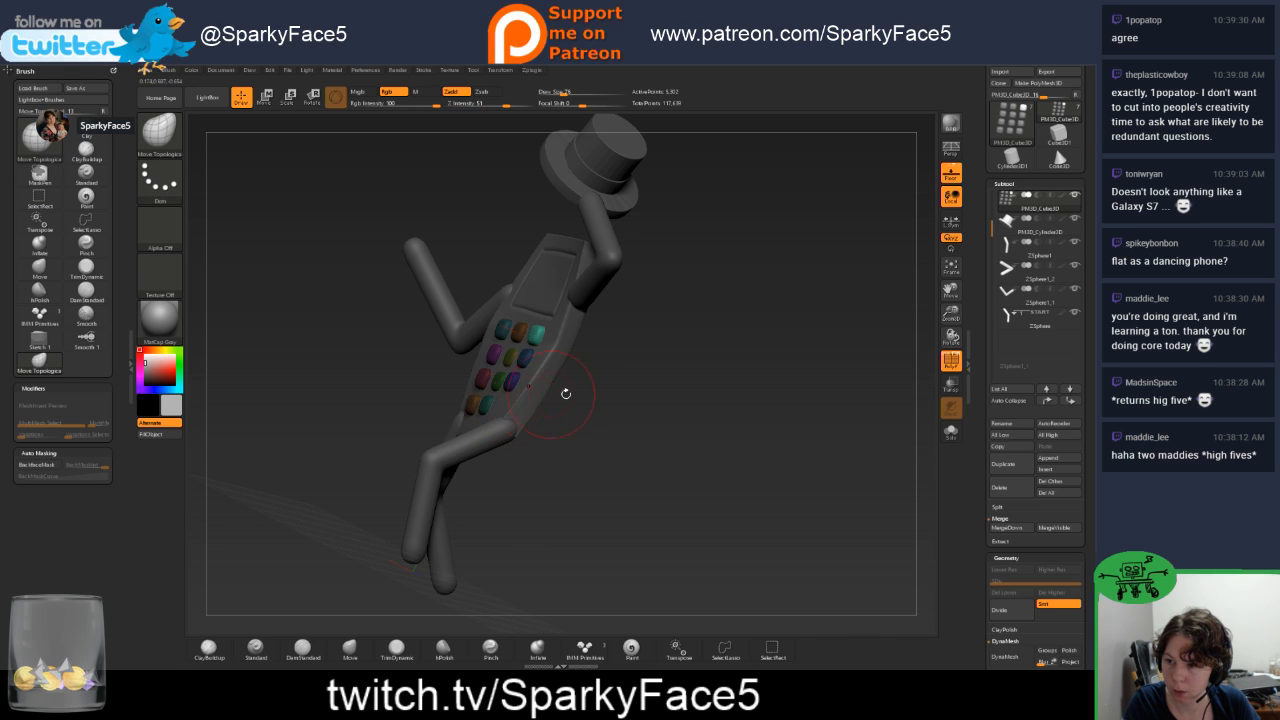
{"action": "mouse_move", "coordinate": [565, 393]}
{"action": "left_mouse_down"}
{"action": "mouse_move", "coordinate": [609, 434]}
{"action": "mouse_move", "coordinate": [580, 412]}
{"action": "left_mouse_up"}
{"action": "key", "text": "w"}
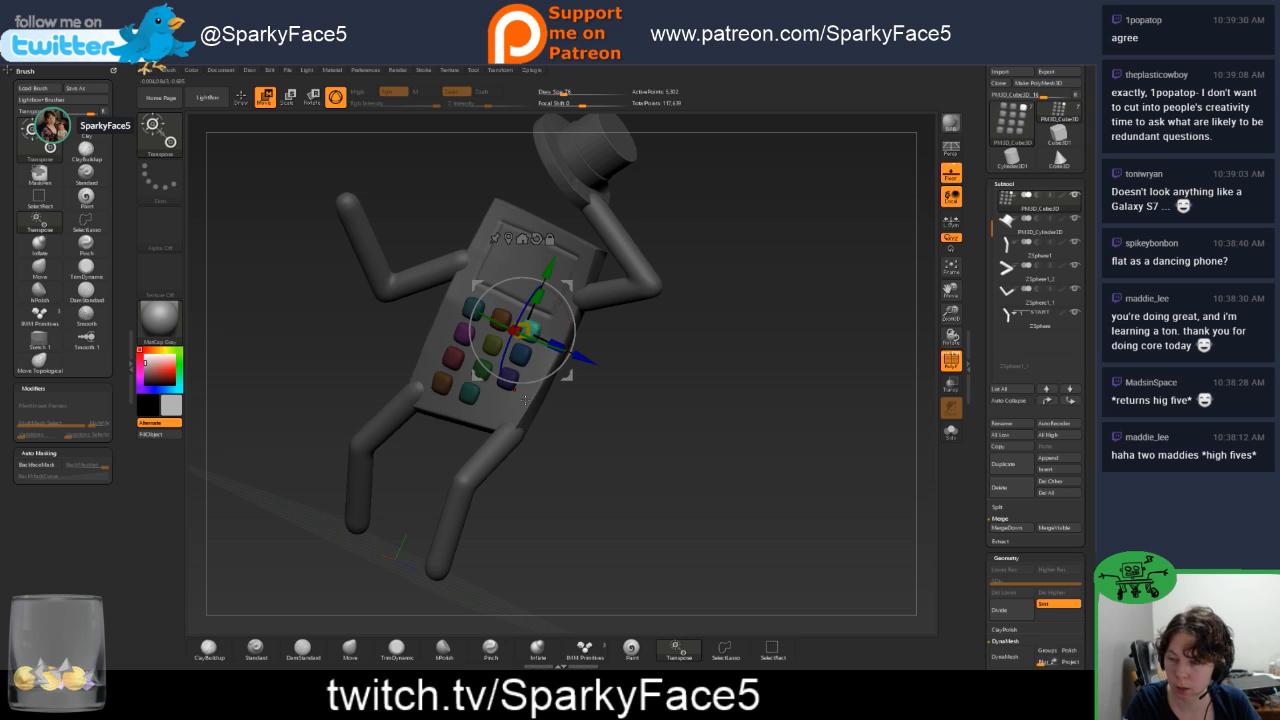
{"action": "left_click", "coordinate": [522, 402], "text": "ctrl+shift"}
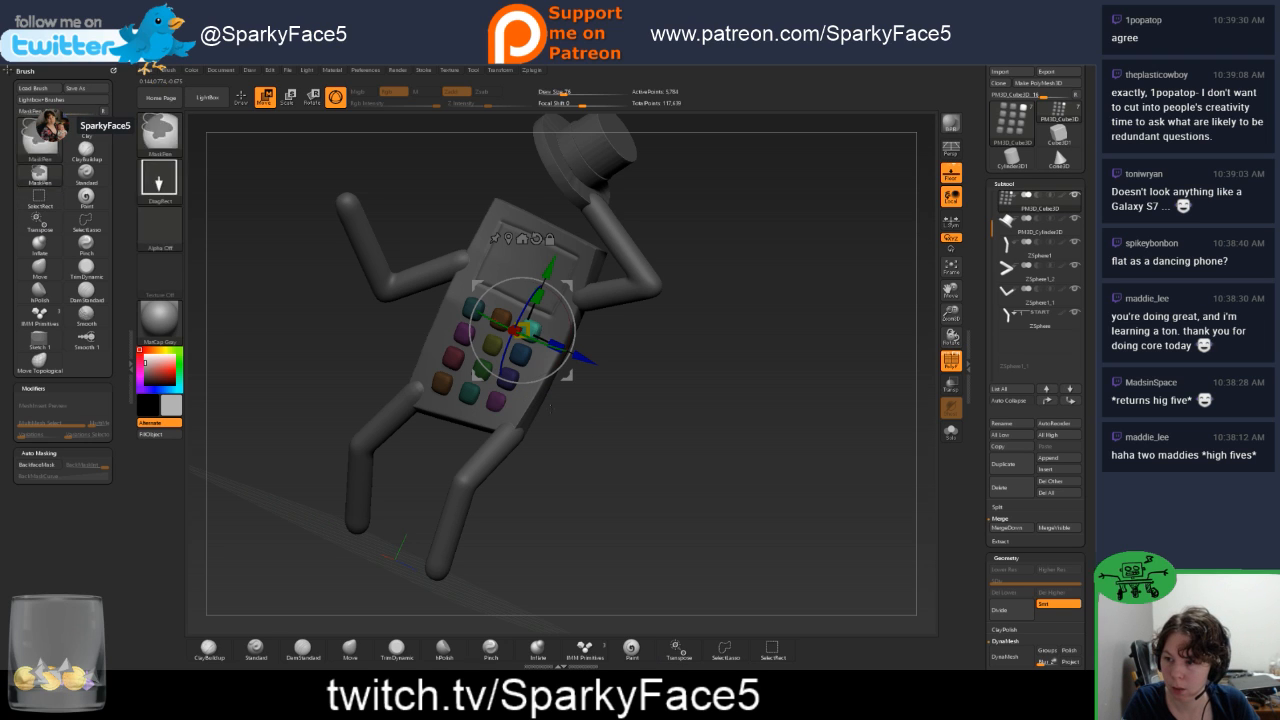
{"action": "left_click", "coordinate": [497, 407]}
{"action": "left_click_drag", "start_coordinate": [558, 404], "coordinate": [532, 402]}
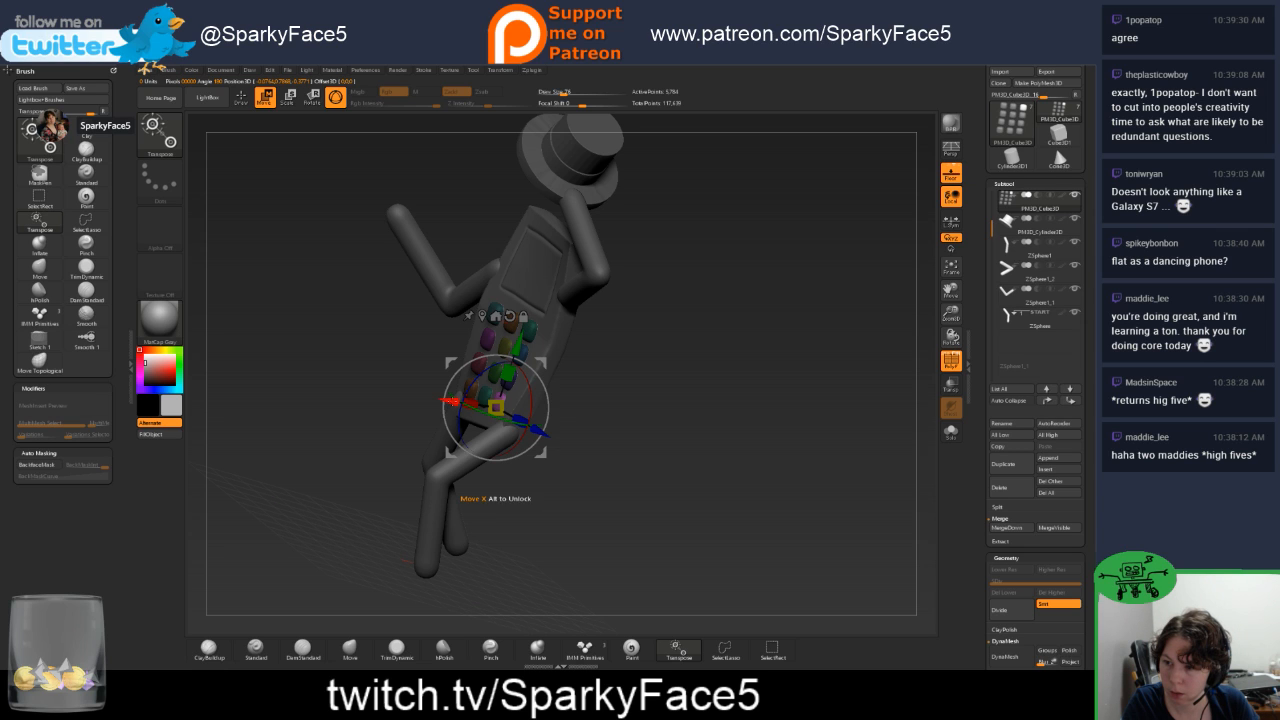
{"action": "left_click_drag", "start_coordinate": [565, 392], "coordinate": [585, 382]}
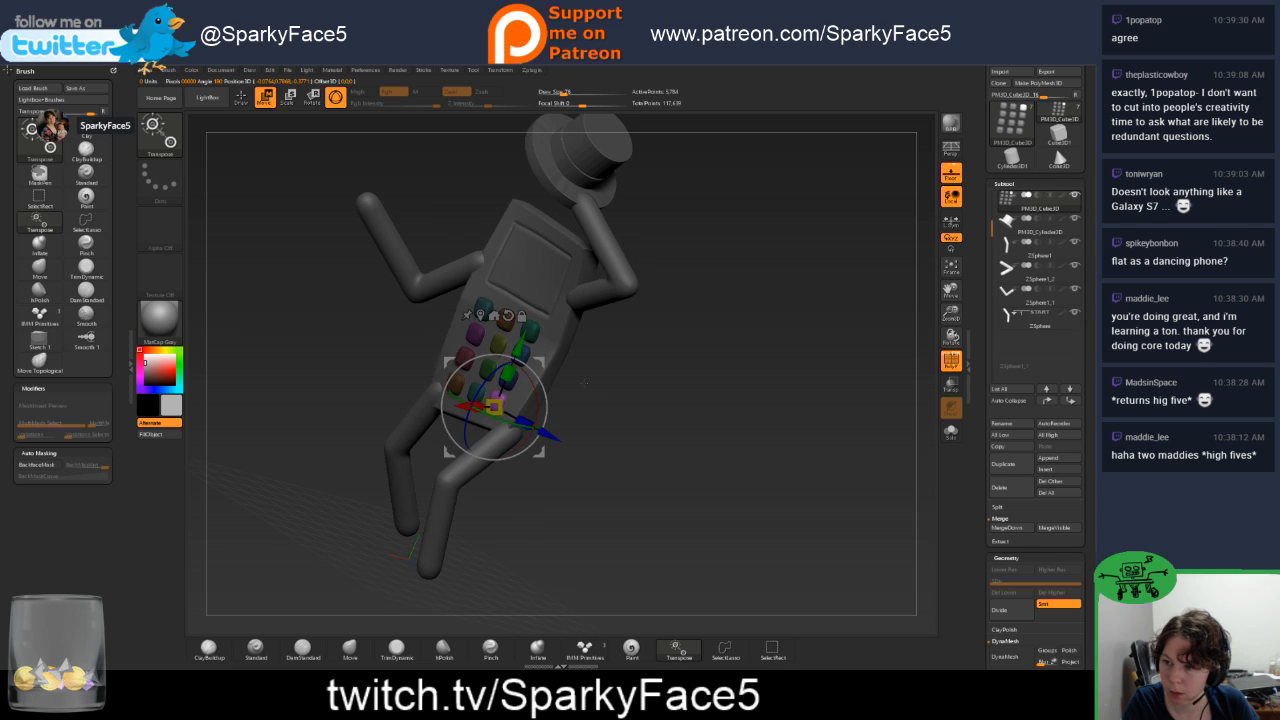
Adjust the depth of the middle column's second-row olive button, and move the third-row green one by -0.031 in depth.
{"action": "left_click", "coordinate": [496, 346]}
{"action": "left_click_drag", "start_coordinate": [464, 346], "coordinate": [462, 346]}
{"action": "left_click_drag", "start_coordinate": [559, 364], "coordinate": [500, 368]}
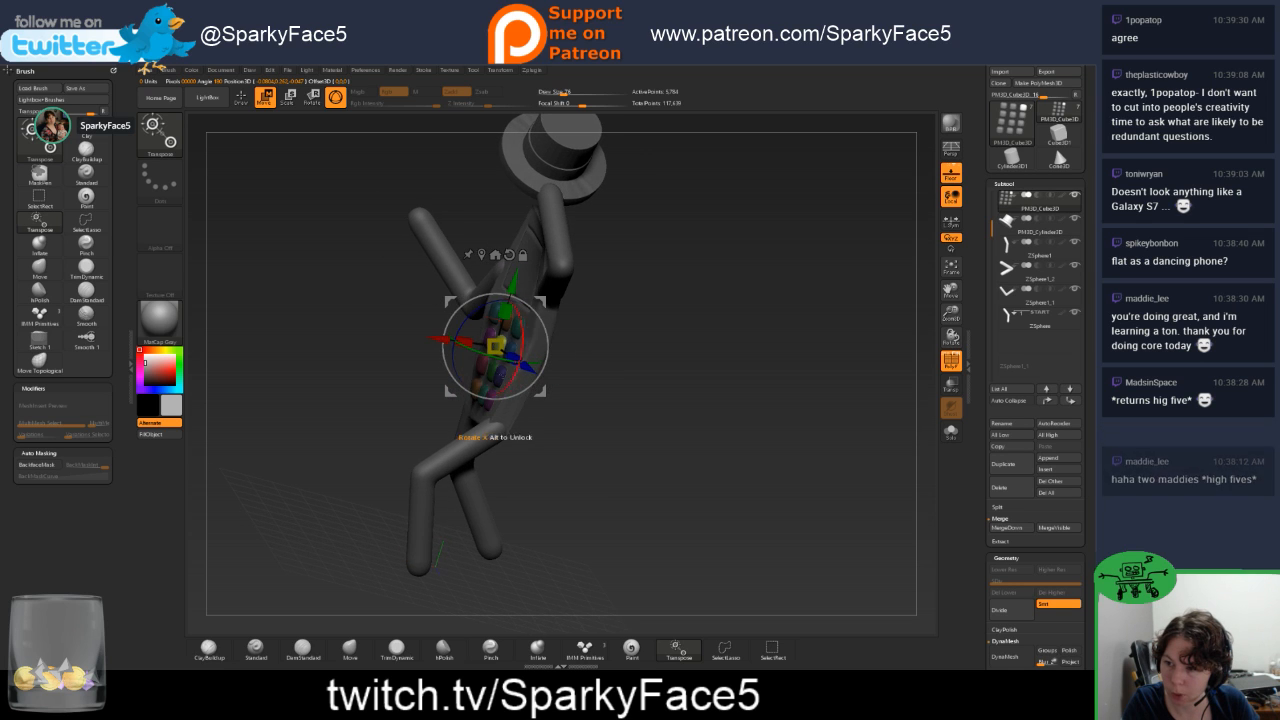
{"action": "left_click_drag", "start_coordinate": [513, 282], "coordinate": [507, 308]}
{"action": "left_click_drag", "start_coordinate": [430, 364], "coordinate": [425, 364]}
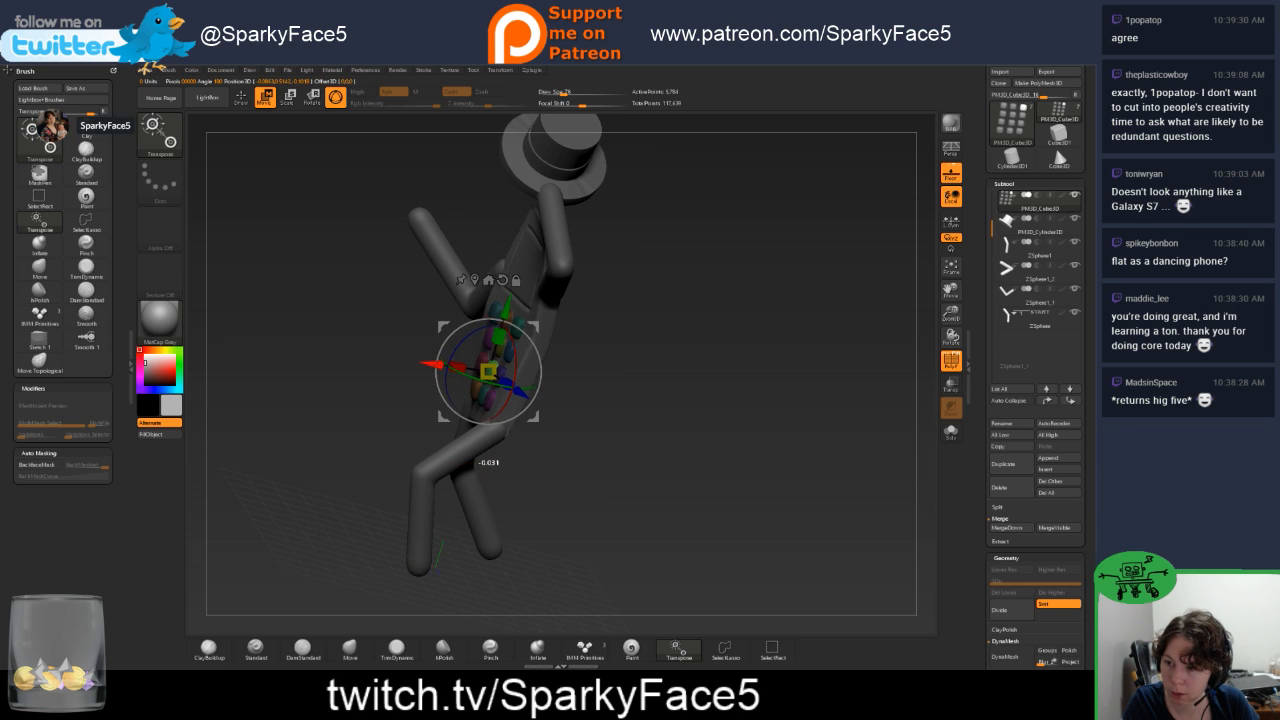
Isolate the middle column's third-row green button, shift it 0.017 in depth, and show the whole keypad again.
{"action": "mouse_move", "coordinate": [610, 360]}
{"action": "left_mouse_down"}
{"action": "mouse_move", "coordinate": [570, 357]}
{"action": "mouse_move", "coordinate": [640, 384]}
{"action": "mouse_move", "coordinate": [556, 415]}
{"action": "mouse_move", "coordinate": [625, 377]}
{"action": "mouse_move", "coordinate": [490, 383]}
{"action": "left_mouse_up"}
{"action": "key", "text": "q"}
{"action": "key", "text": "ctrl"}
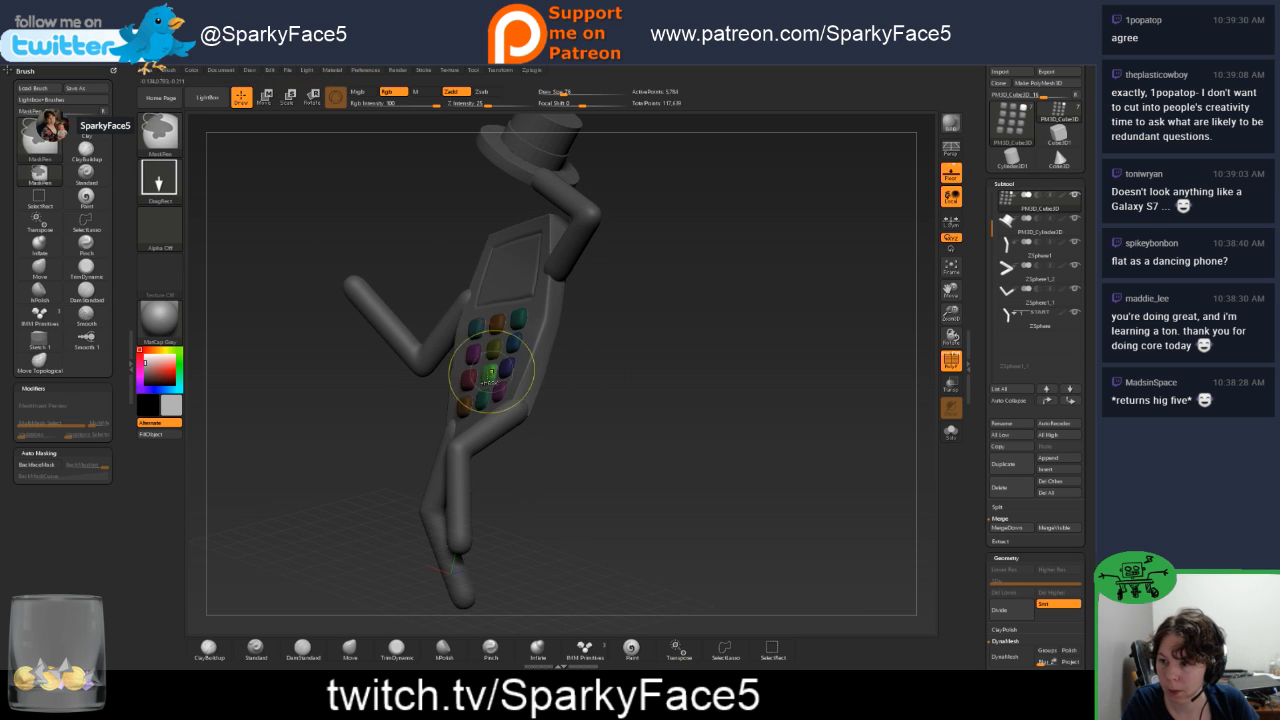
{"action": "left_click", "coordinate": [488, 375], "text": "ctrl+shift"}
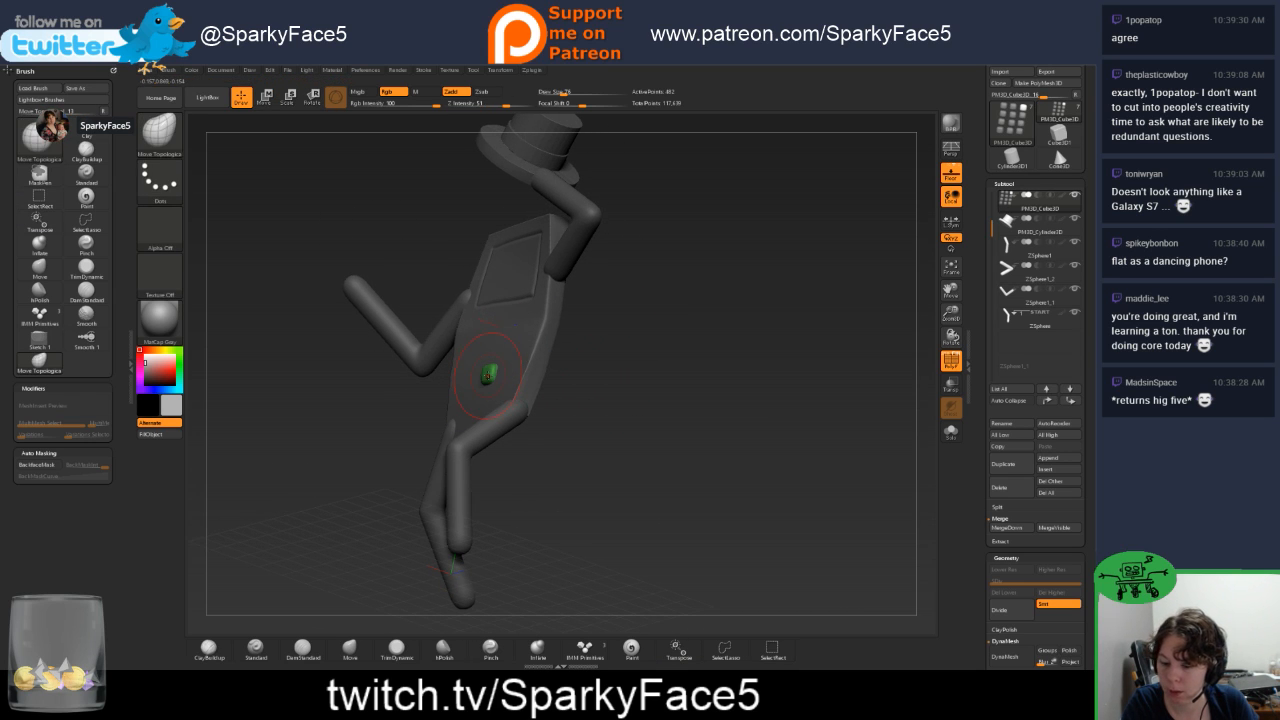
{"action": "key", "text": "w"}
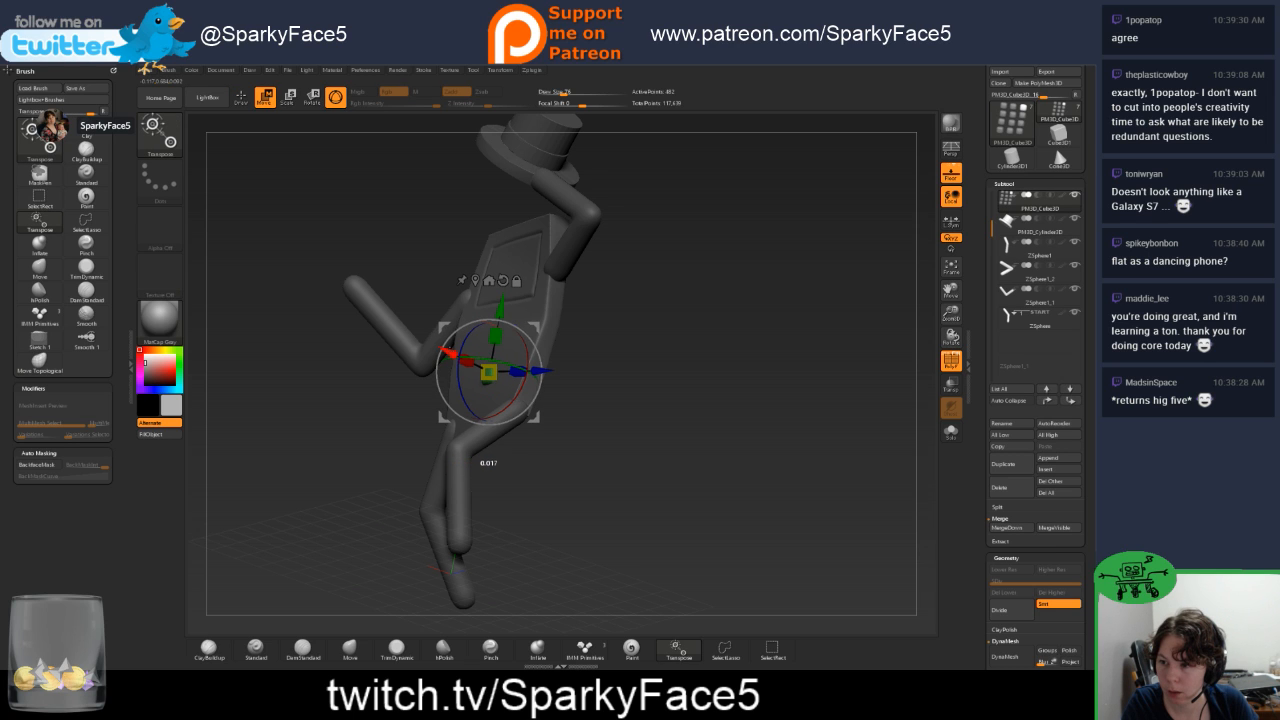
{"action": "left_click", "coordinate": [613, 371], "text": "ctrl+shift"}
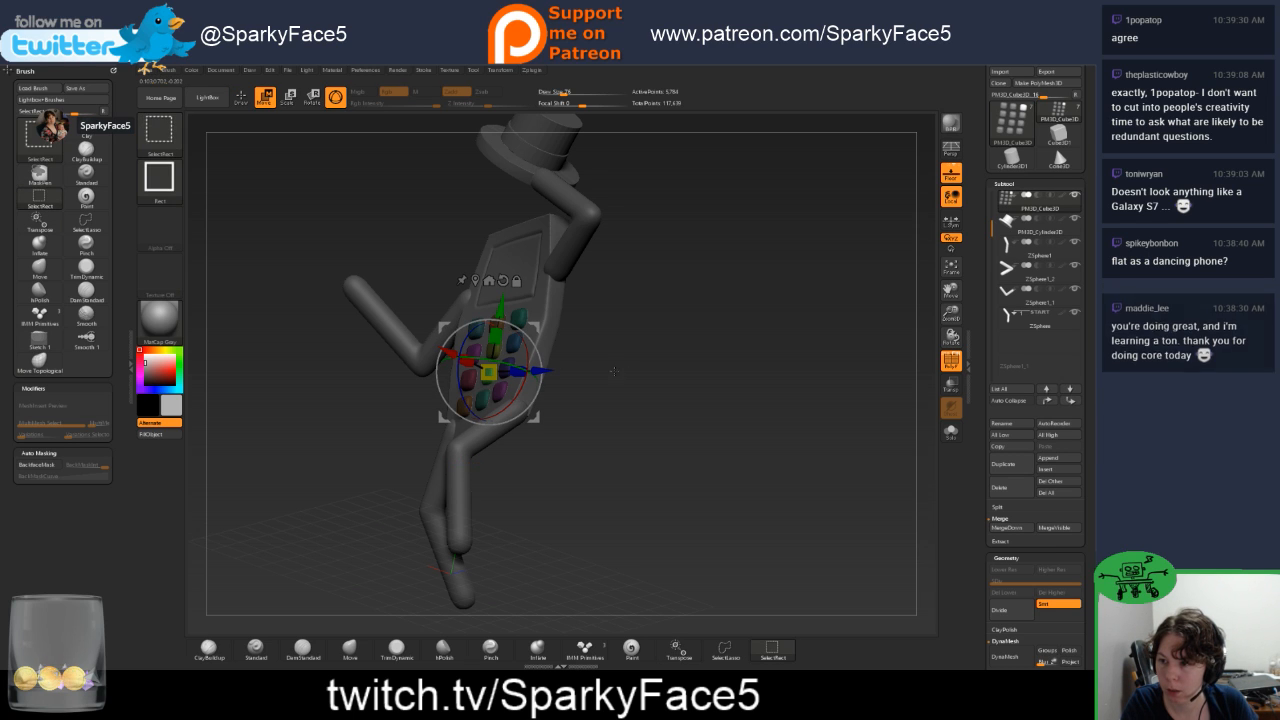
Isolate the left column's third-row crimson button and shift its depth by about 0.021 against the phone's face.
{"action": "key", "text": "q"}
{"action": "mouse_move", "coordinate": [600, 366]}
{"action": "left_mouse_down"}
{"action": "mouse_move", "coordinate": [596, 389]}
{"action": "mouse_move", "coordinate": [500, 371]}
{"action": "left_mouse_up"}
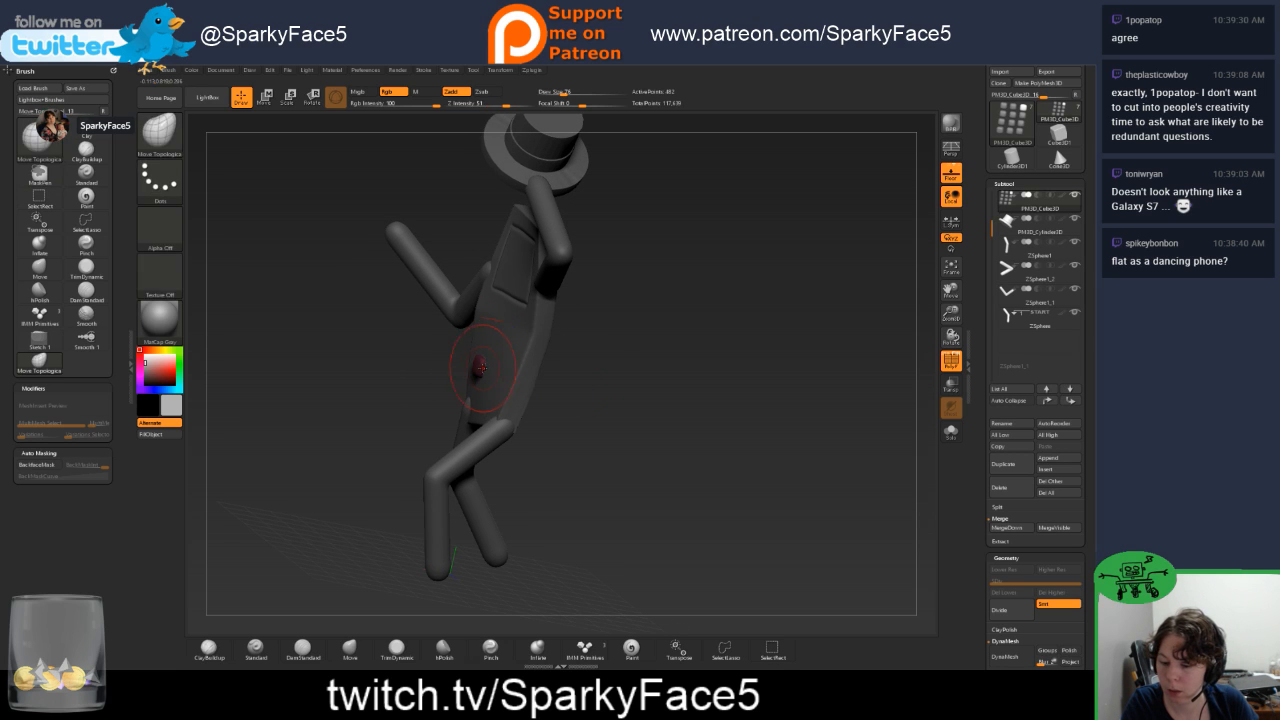
{"action": "key", "text": "w"}
{"action": "left_click_drag", "start_coordinate": [436, 368], "coordinate": [439, 368]}
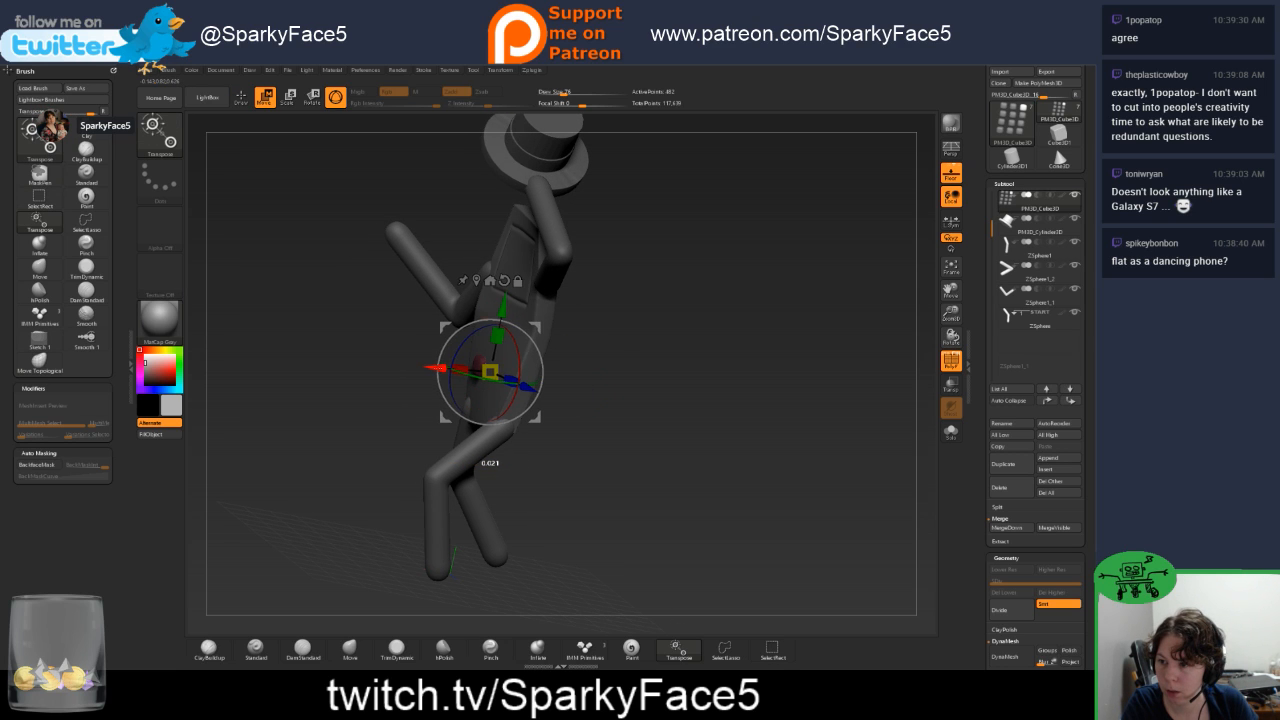
{"action": "key", "text": "ctrl"}
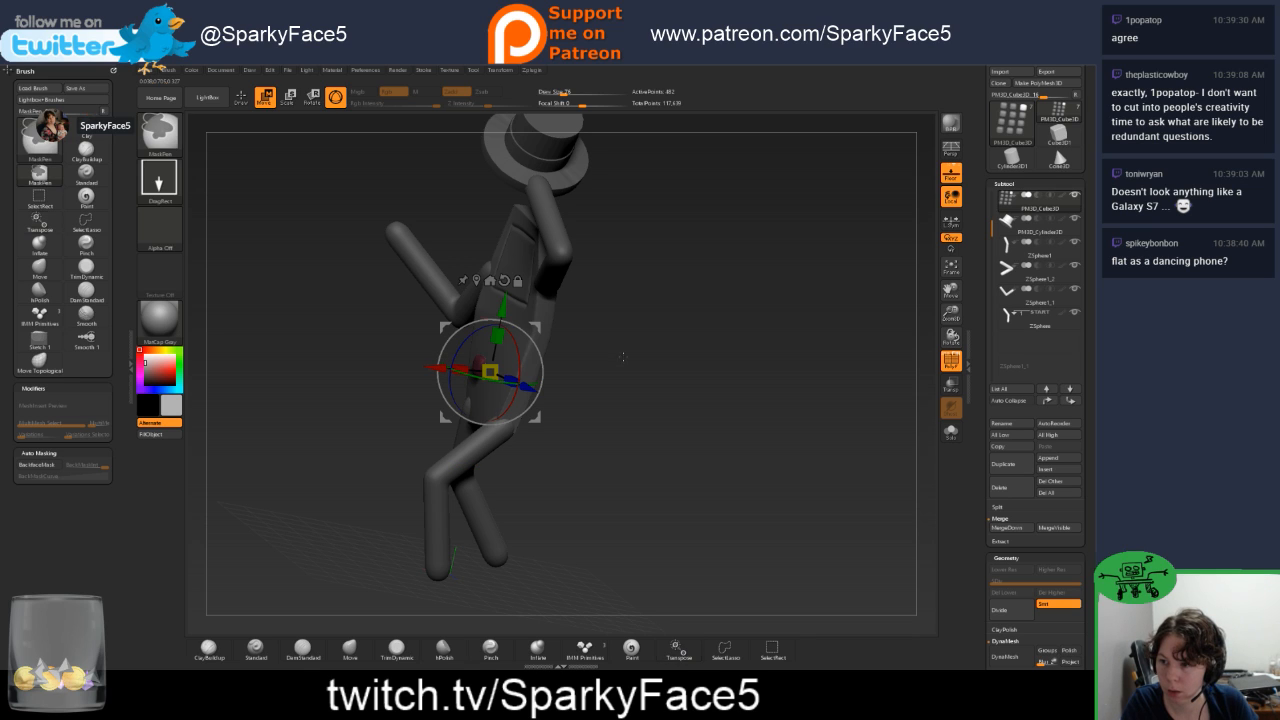
{"action": "key", "text": "ctrl"}
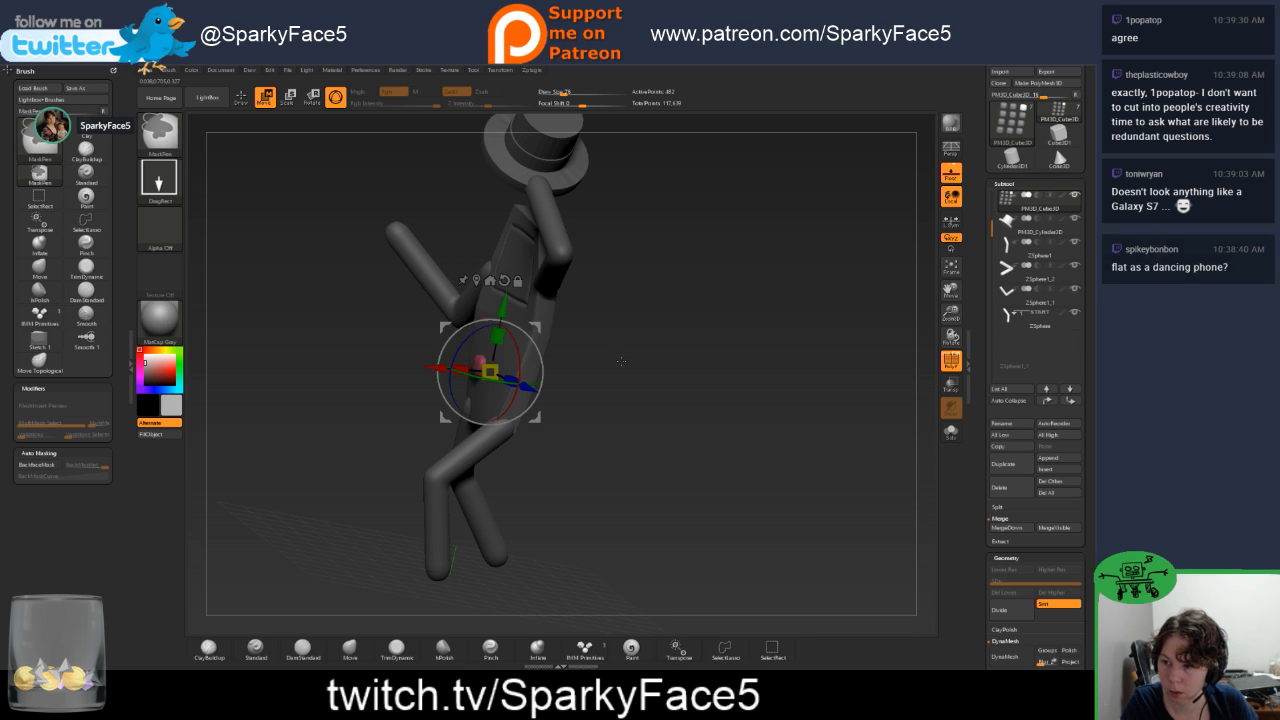
{"action": "left_click_drag", "start_coordinate": [437, 368], "coordinate": [437, 368]}
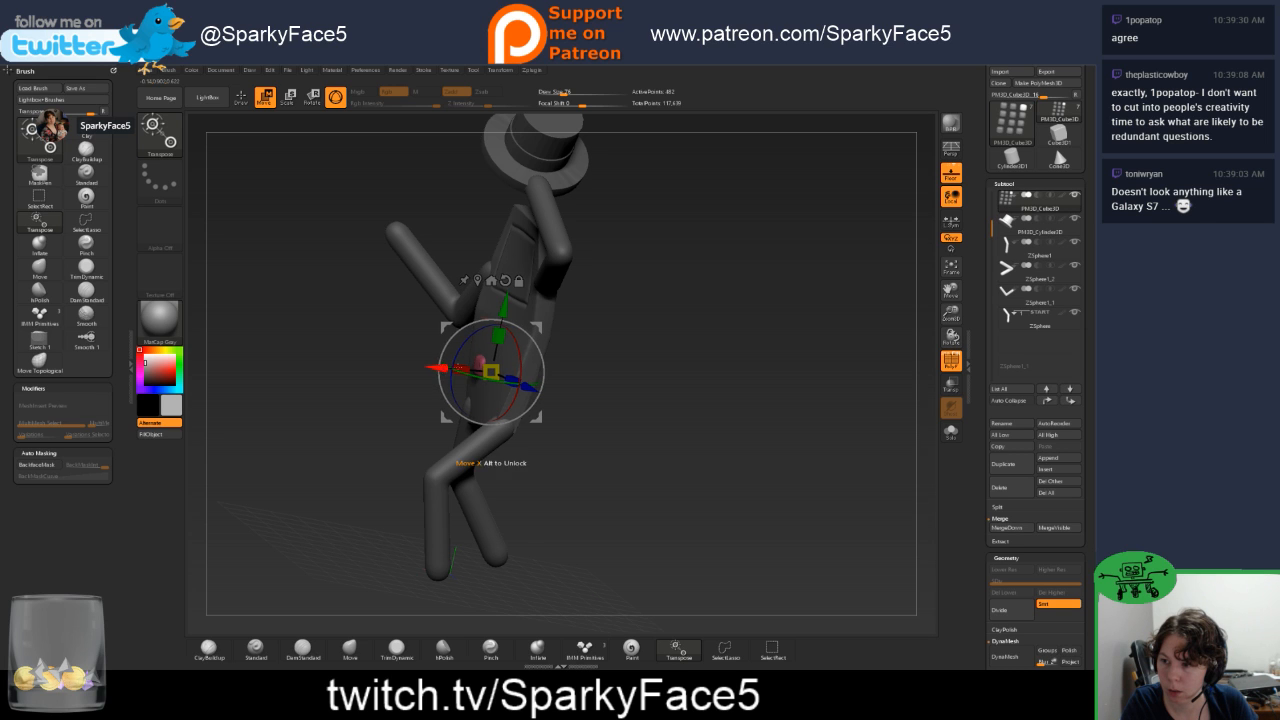
Rotate the isolated crimson button by about 1.445 while viewing it from below, and bring all the keypad buttons back into view.
{"action": "left_click_drag", "start_coordinate": [600, 330], "coordinate": [667, 300]}
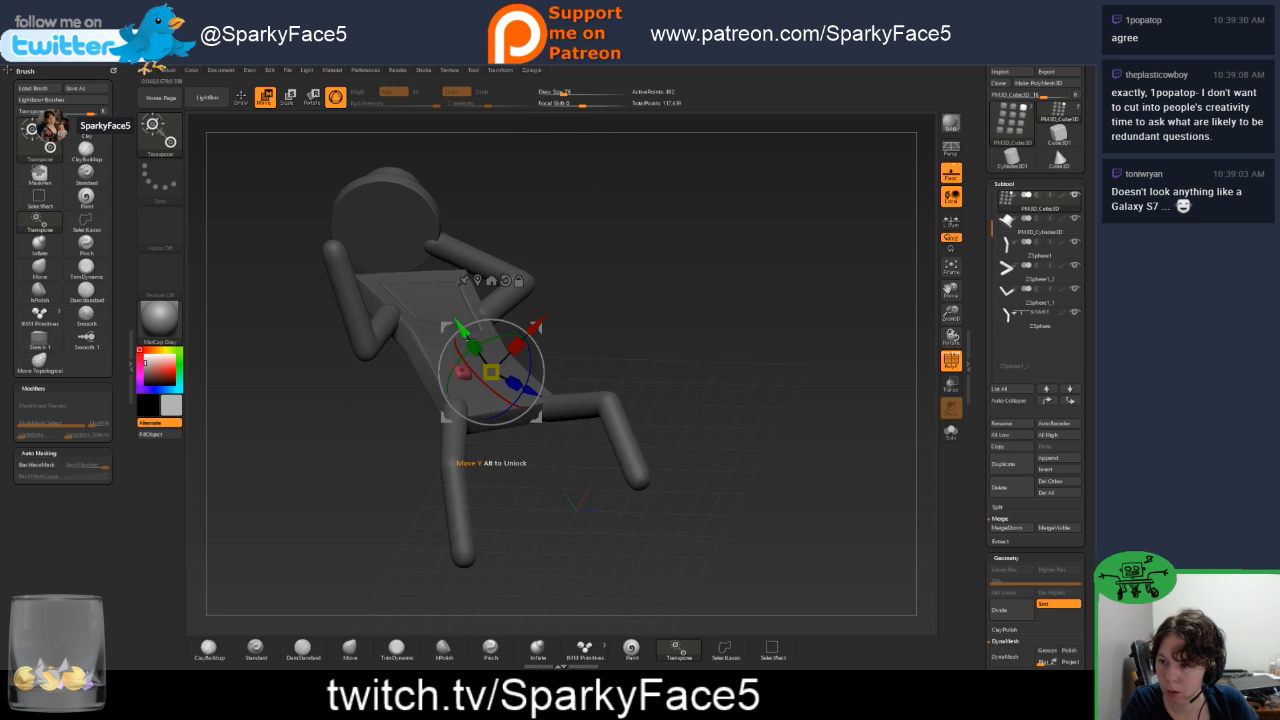
{"action": "left_click_drag", "start_coordinate": [460, 380], "coordinate": [461, 380]}
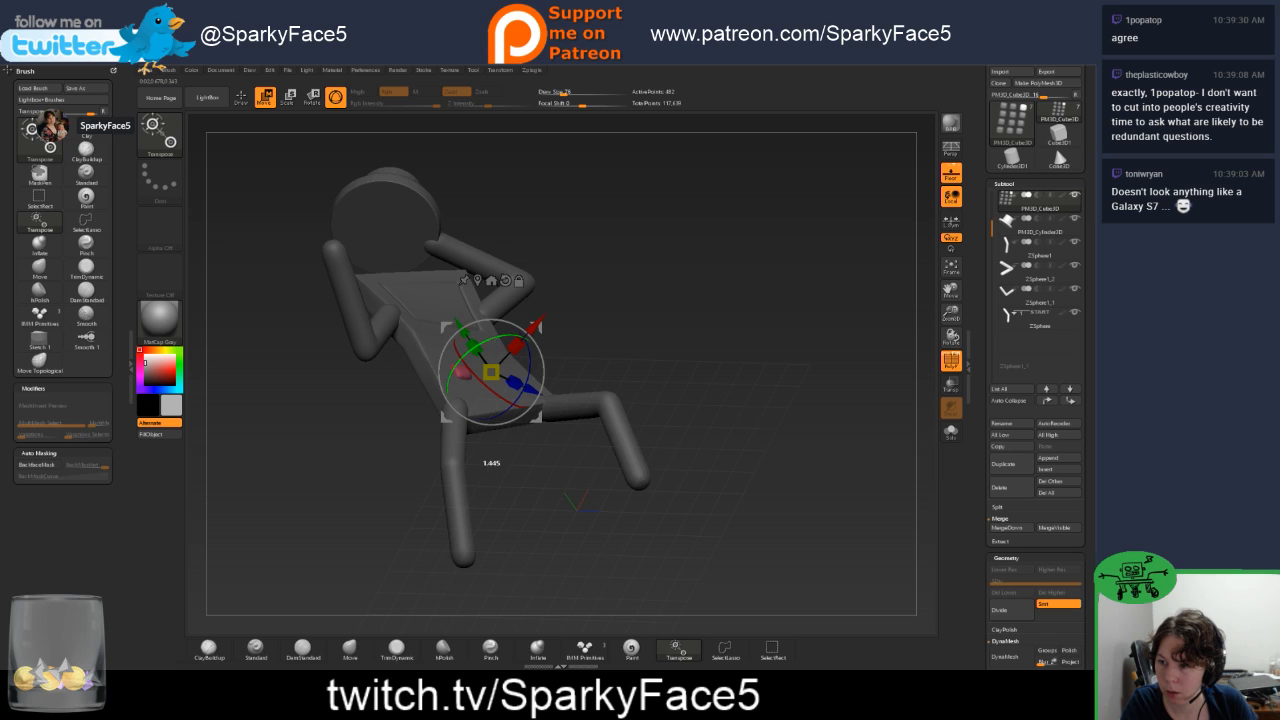
{"action": "left_click_drag", "start_coordinate": [492, 462], "coordinate": [591, 330]}
{"action": "key", "text": "y"}
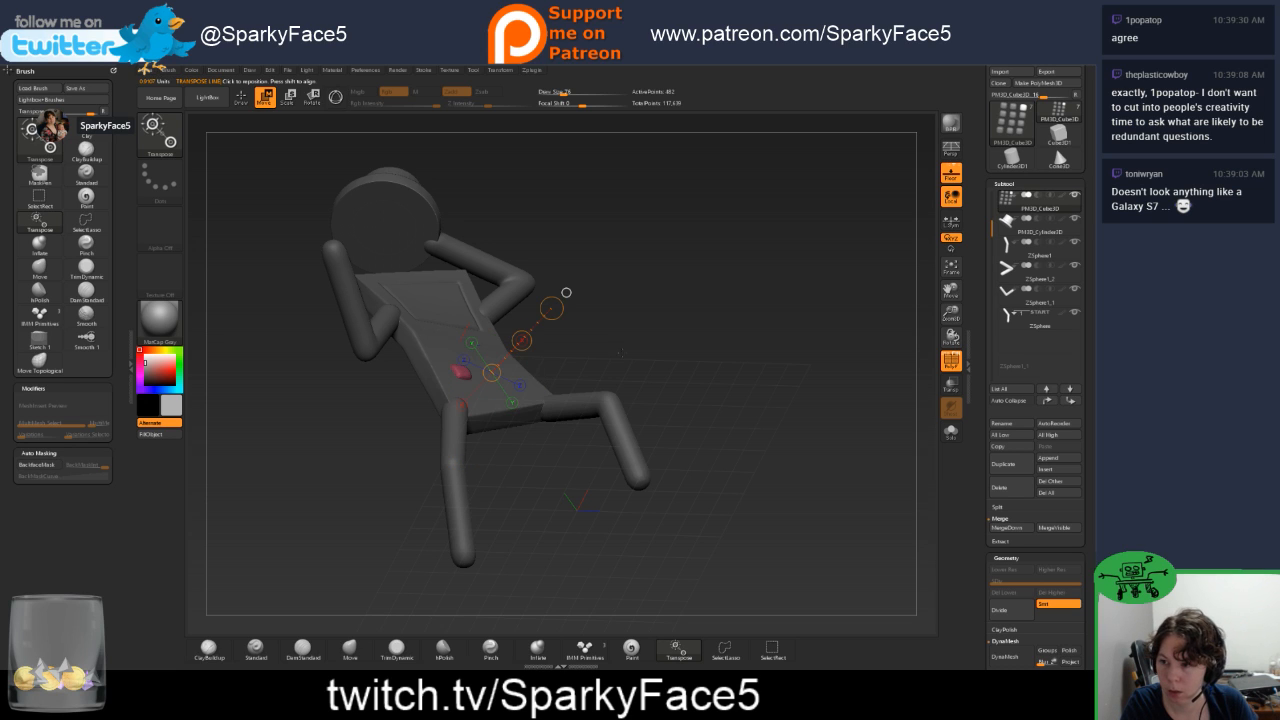
{"action": "key", "text": "q"}
{"action": "key", "text": "ctrl"}
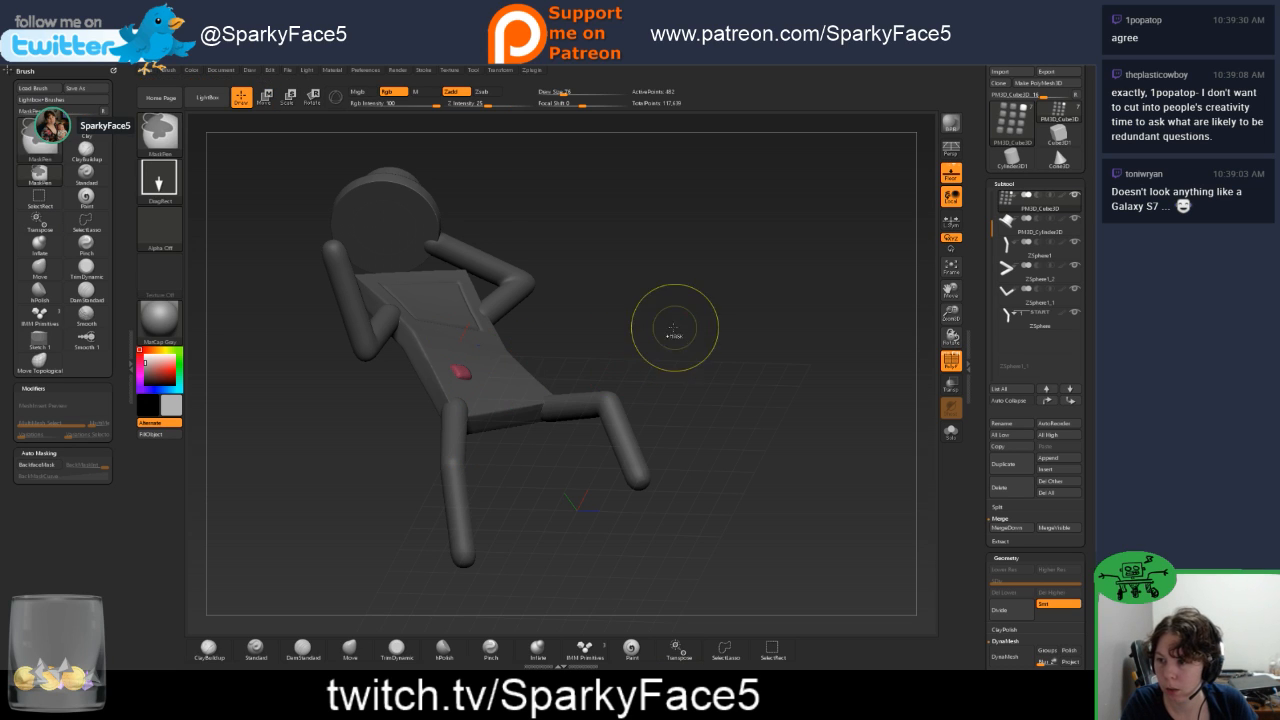
{"action": "key", "text": "ctrl+z"}
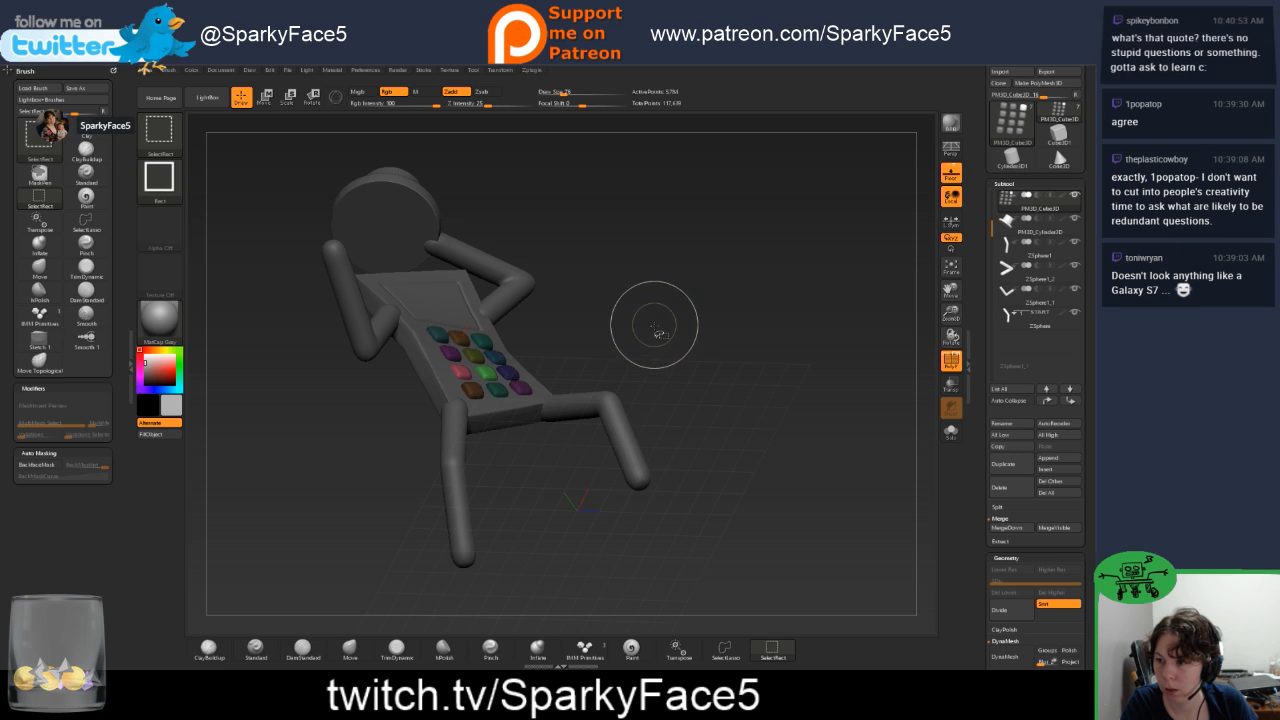
Look along the phone's face from the side and put the masked keypad buttons into one polygroup.
{"action": "left_click_drag", "start_coordinate": [648, 316], "coordinate": [500, 400]}
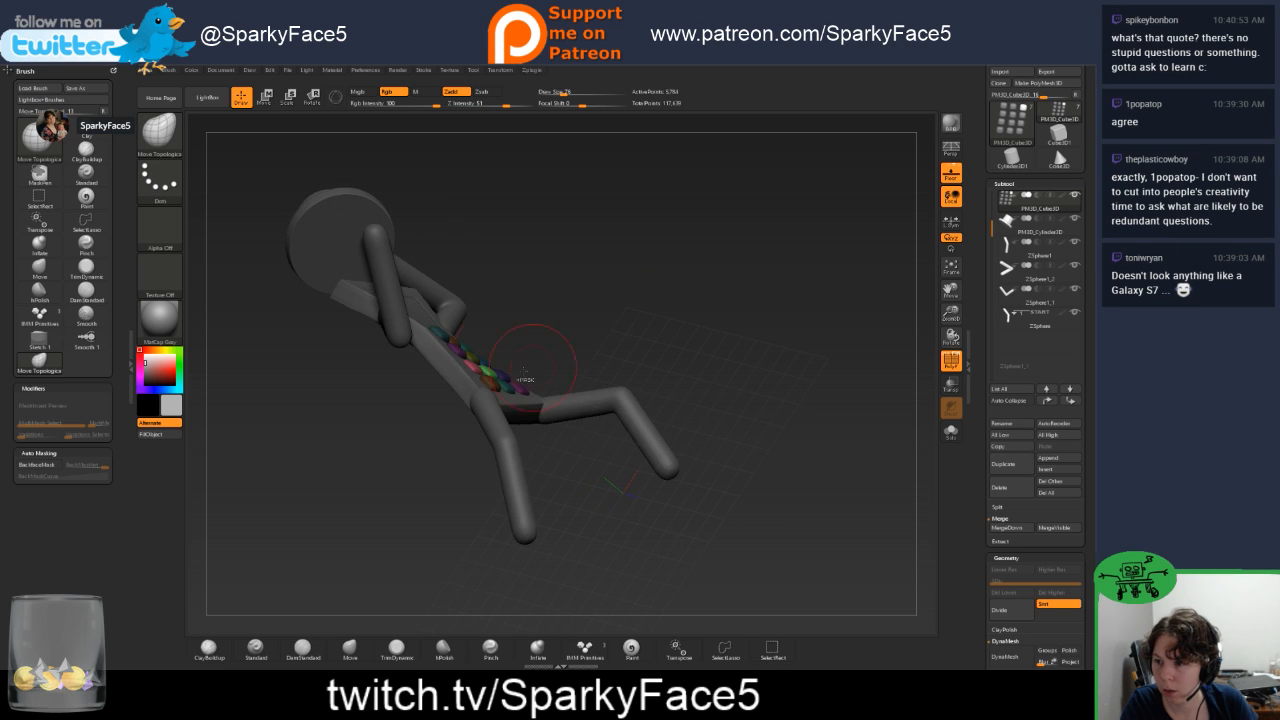
{"action": "key", "text": "ctrl+shift"}
{"action": "key", "text": "ctrl+w"}
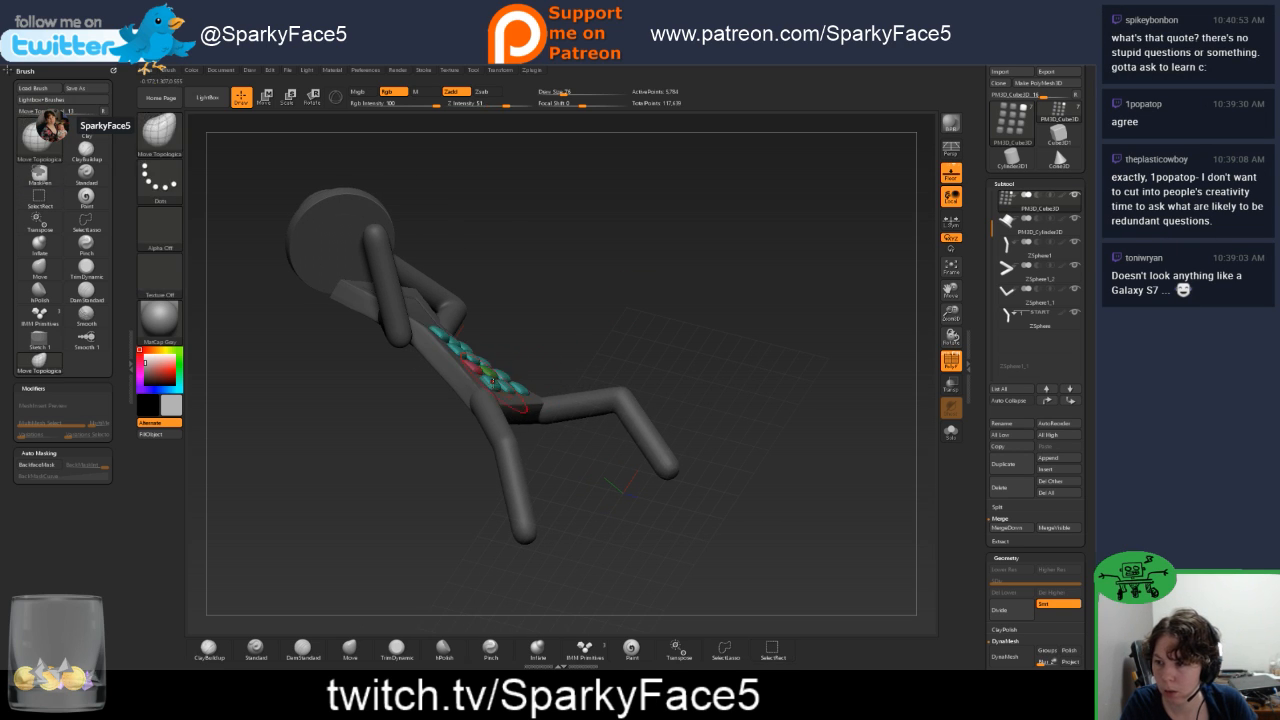
Undo the last polygroup assignment on the masked keypad buttons.
{"action": "key", "text": "ctrl"}
{"action": "left_click_drag", "start_coordinate": [530, 372], "coordinate": [629, 377]}
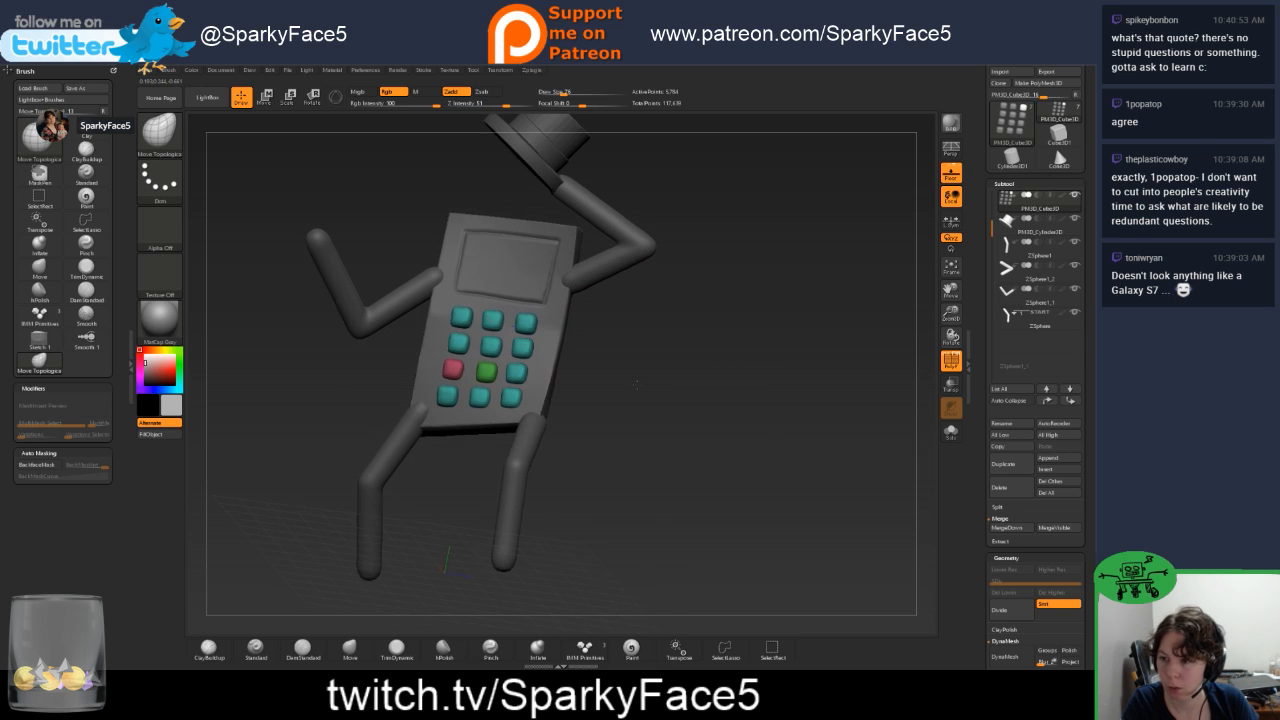
{"action": "key", "text": "ctrl+z"}
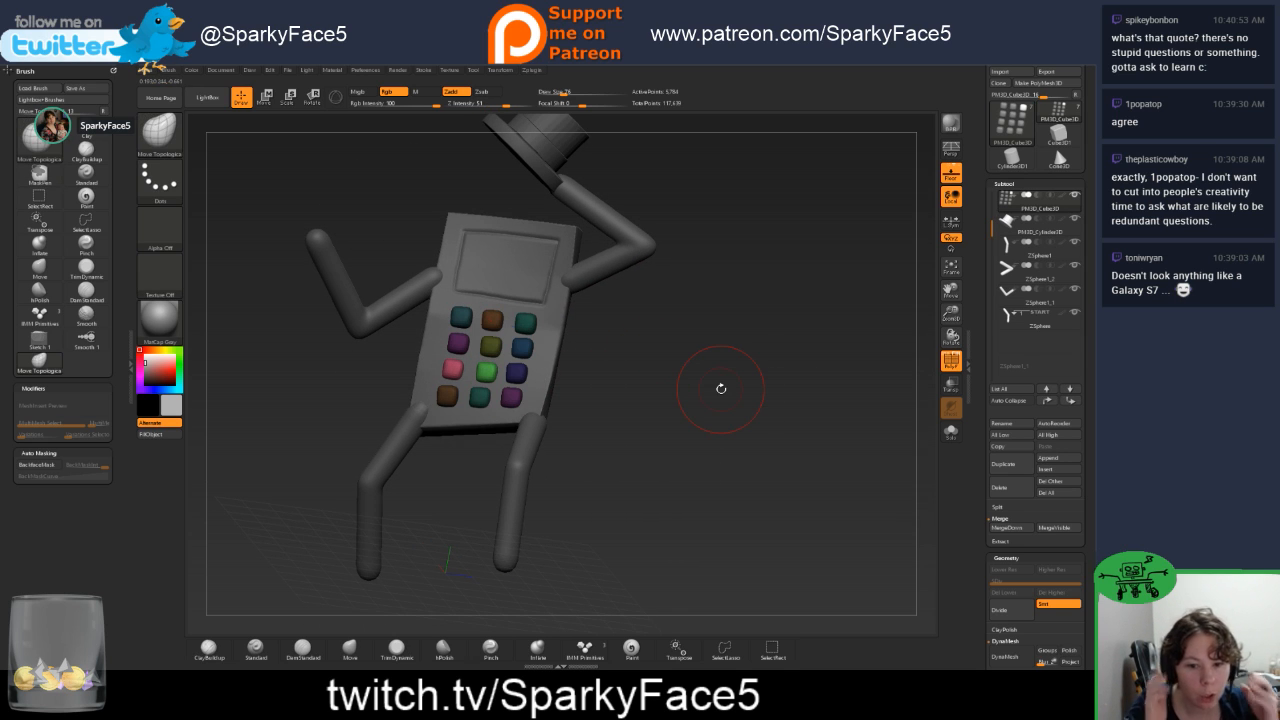
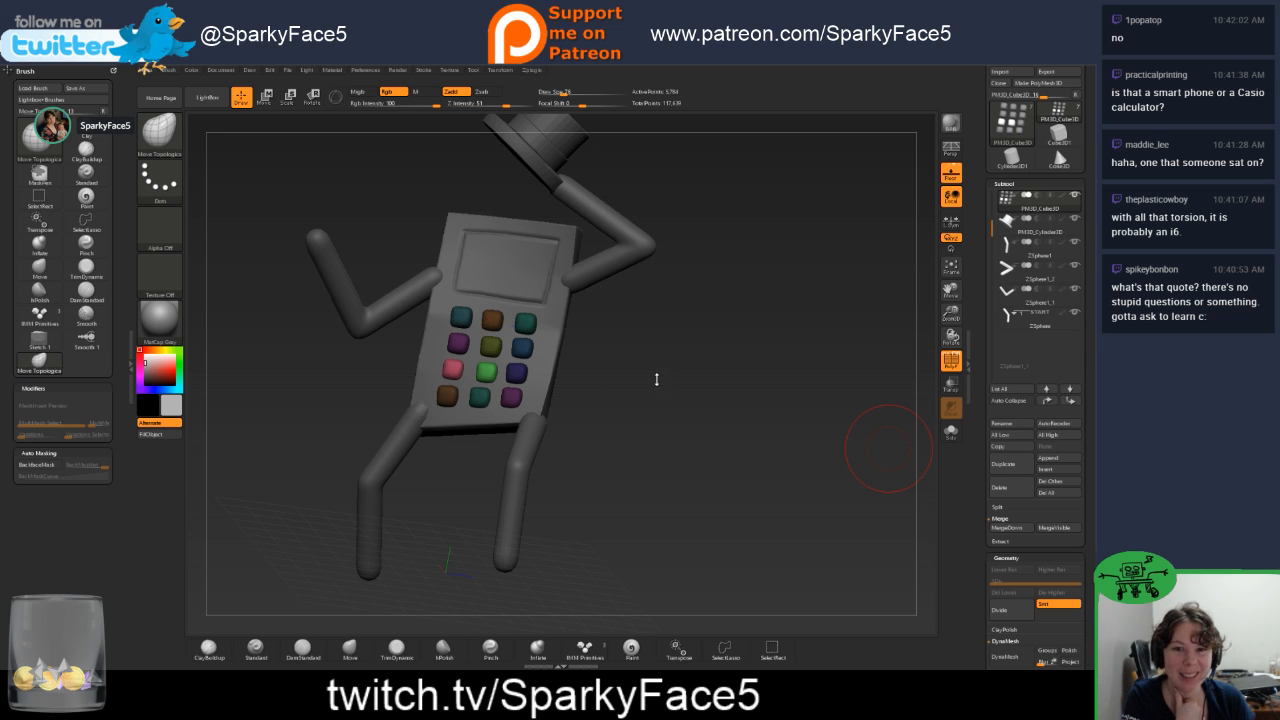
{"action": "left_click_drag", "start_coordinate": [657, 400], "coordinate": [651, 297]}
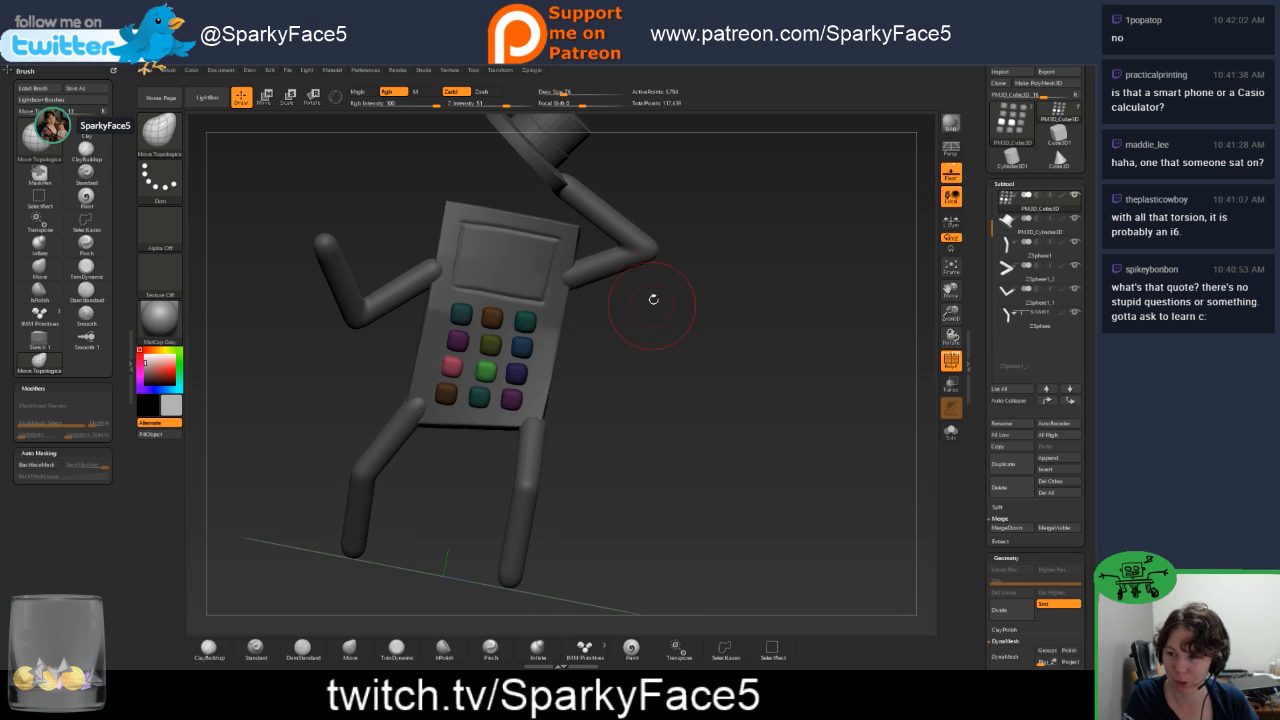
Isolate the middle column's third-row green button, shift it by -0.022 along Z, and nudge it along X against the phone's face.
{"action": "key", "text": "w"}
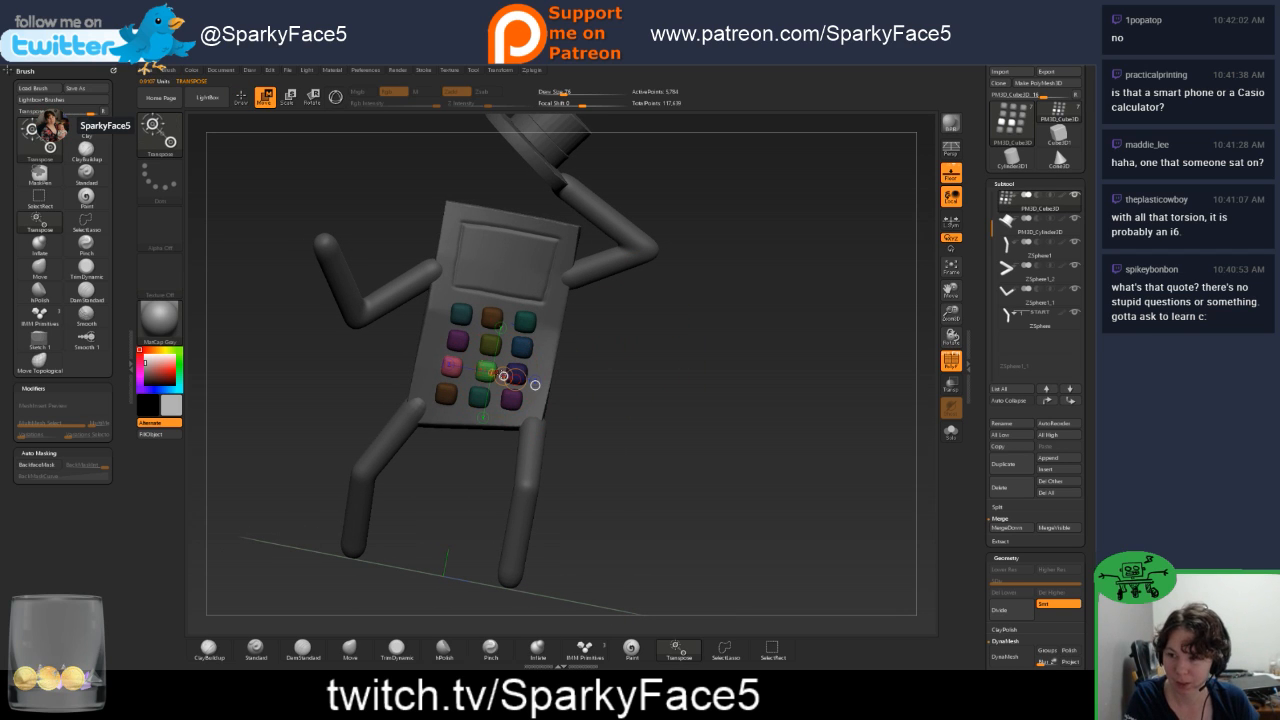
{"action": "key", "text": "y"}
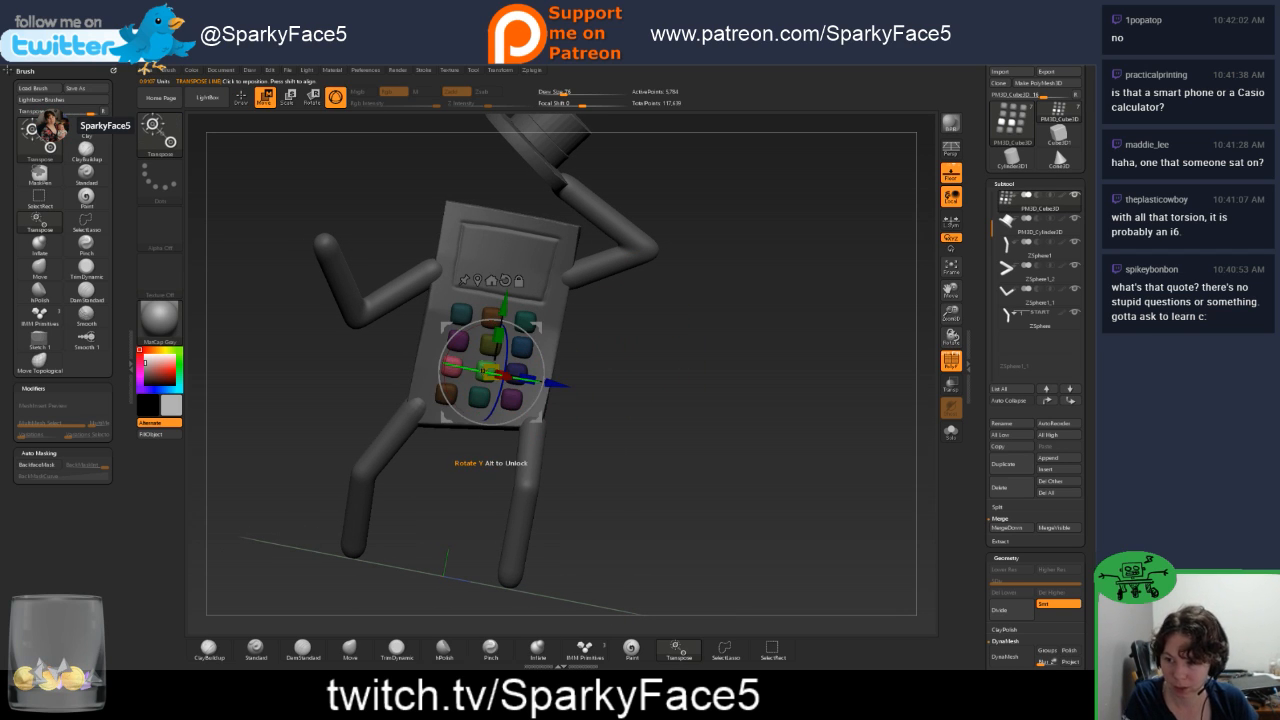
{"action": "left_click_drag", "start_coordinate": [488, 372], "coordinate": [478, 366]}
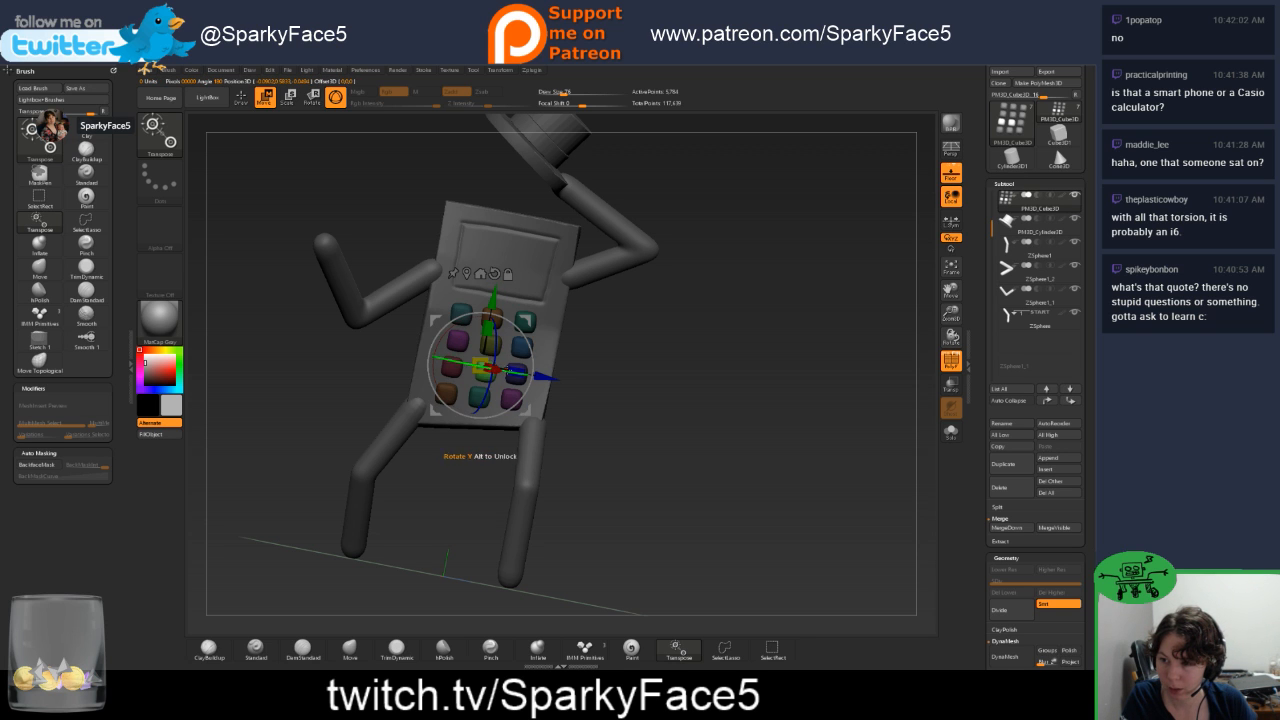
{"action": "left_click_drag", "start_coordinate": [596, 408], "coordinate": [618, 300]}
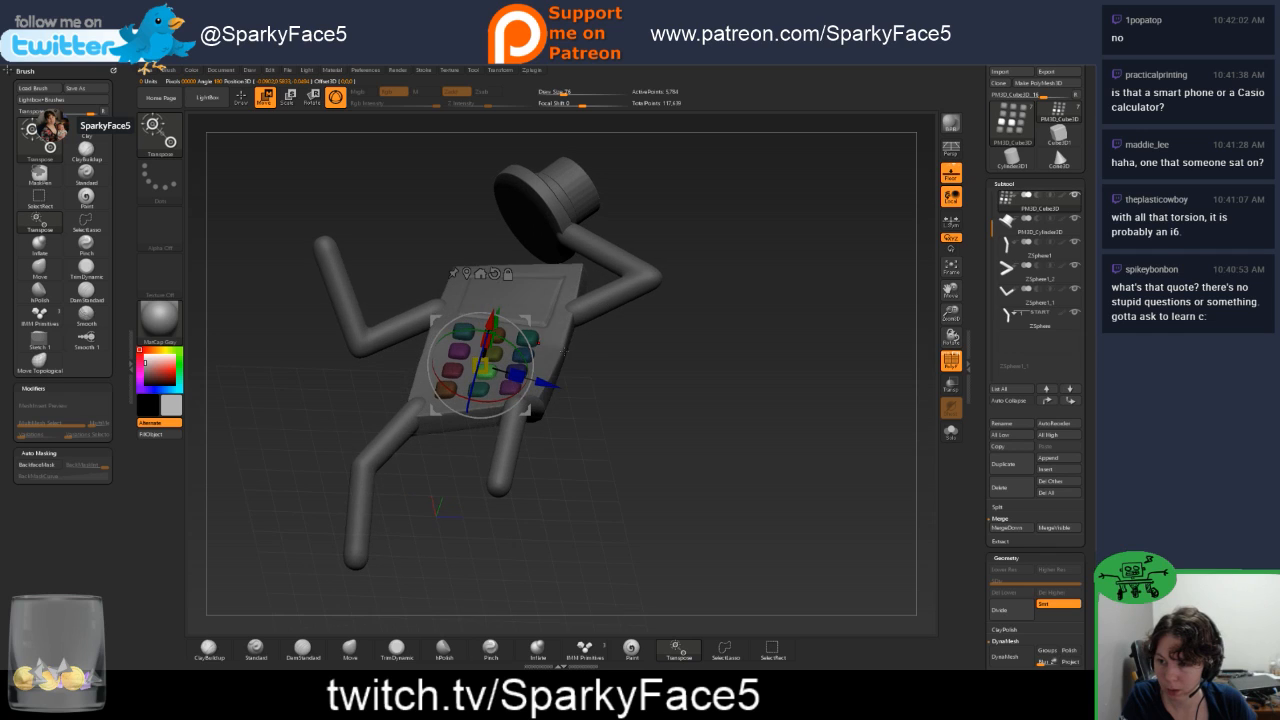
{"action": "left_click_drag", "start_coordinate": [548, 384], "coordinate": [544, 383]}
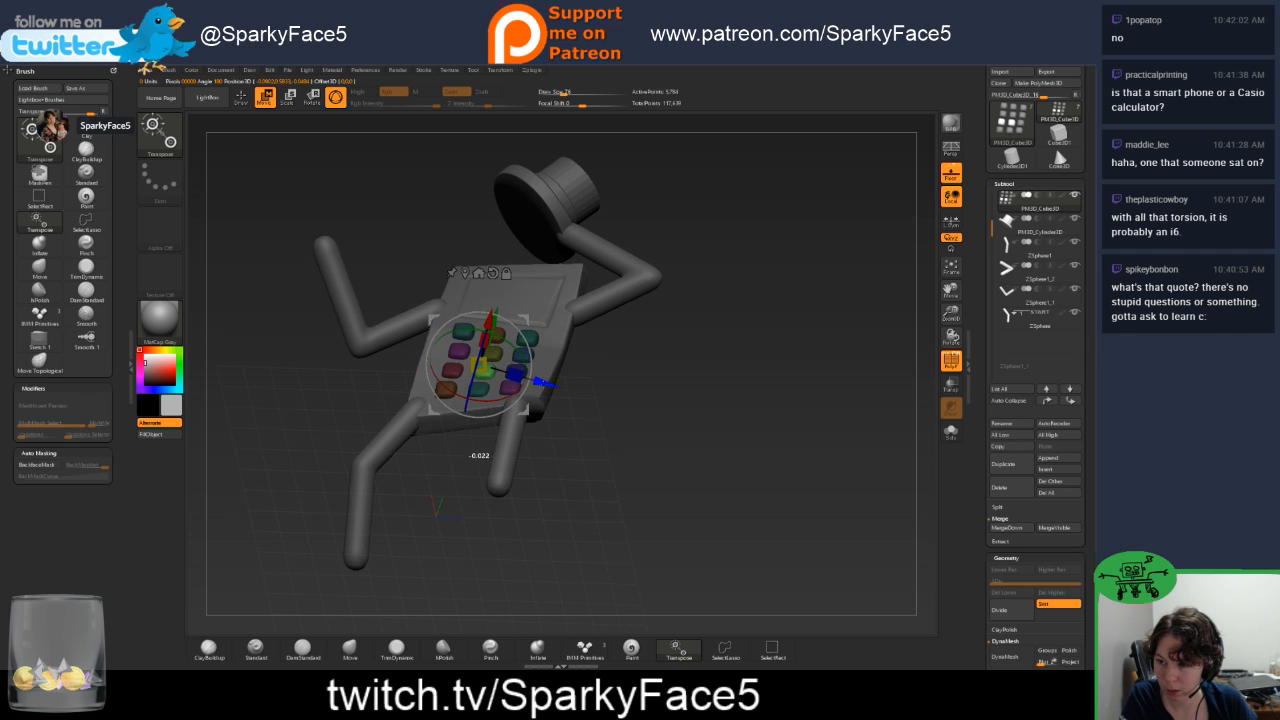
{"action": "left_click_drag", "start_coordinate": [489, 322], "coordinate": [489, 320]}
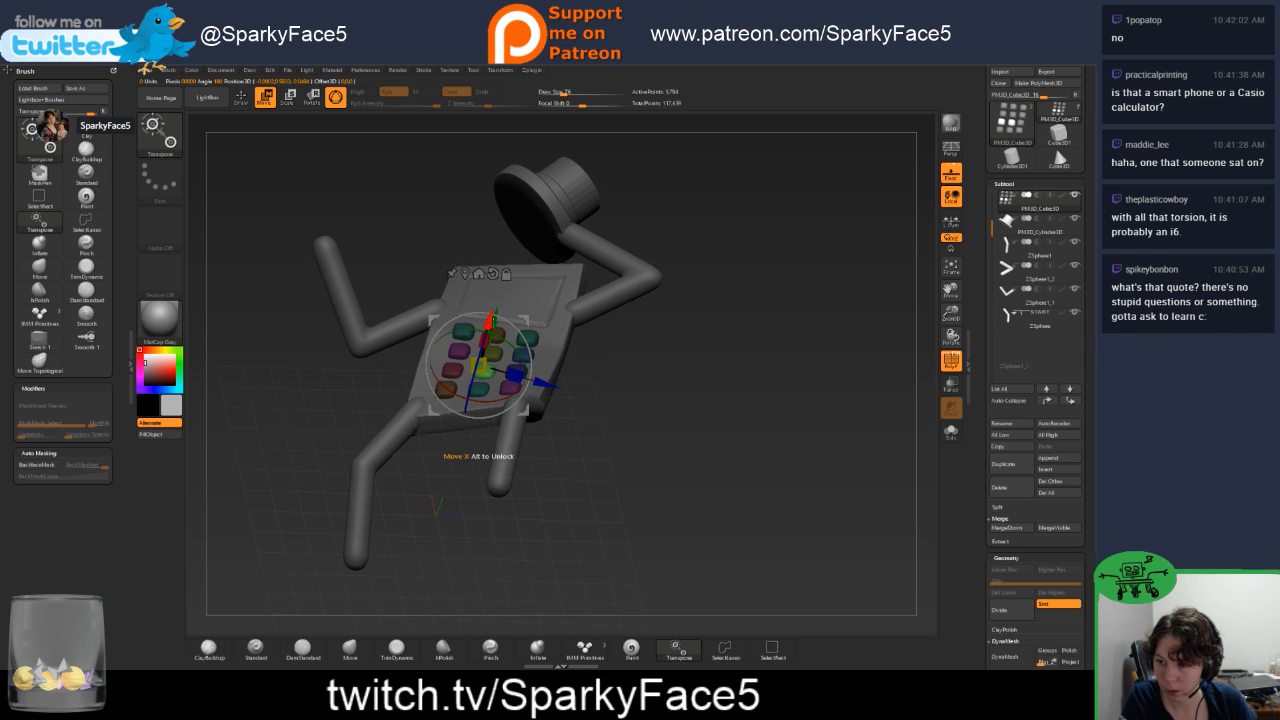
{"action": "mouse_move", "coordinate": [614, 346]}
{"action": "left_mouse_down"}
{"action": "mouse_move", "coordinate": [620, 374]}
{"action": "mouse_move", "coordinate": [580, 405]}
{"action": "mouse_move", "coordinate": [614, 416]}
{"action": "mouse_move", "coordinate": [618, 322]}
{"action": "mouse_move", "coordinate": [600, 348]}
{"action": "mouse_move", "coordinate": [610, 351]}
{"action": "left_mouse_up"}
Isolate the middle column's second-row yellow button by masking all the other keypad buttons.
{"action": "key", "text": "y"}
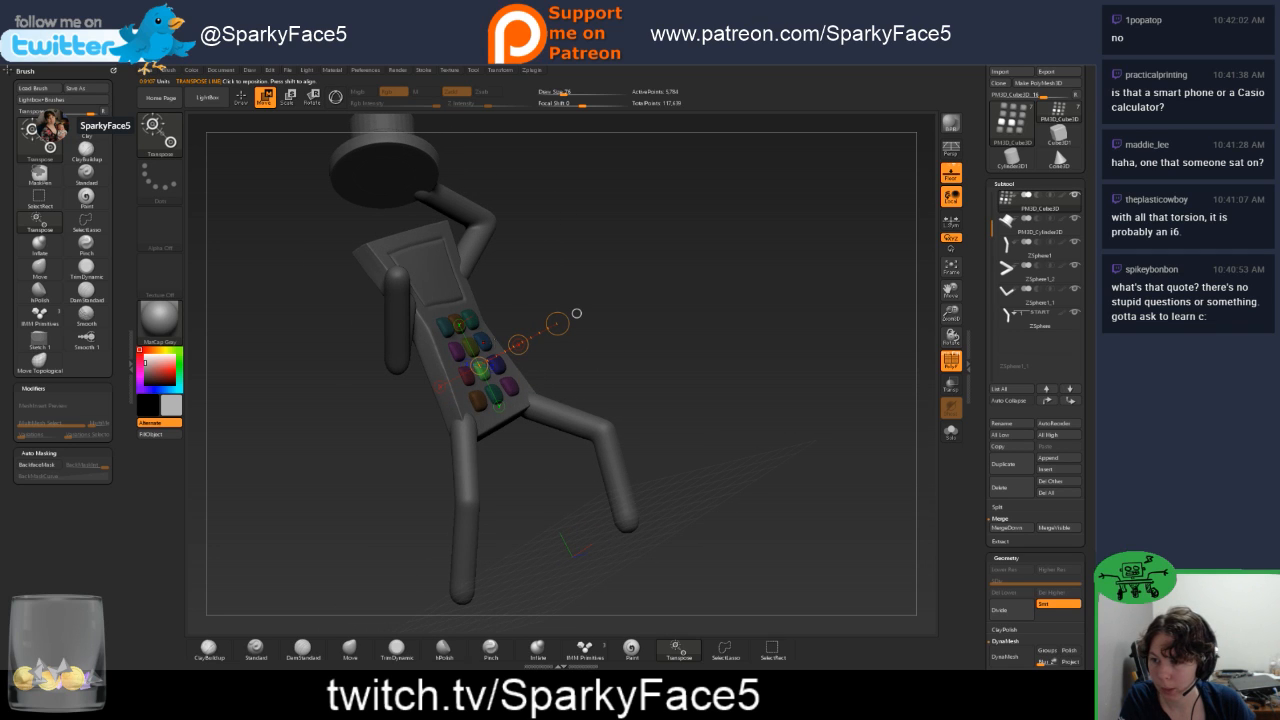
{"action": "left_click_drag", "start_coordinate": [518, 344], "coordinate": [572, 295]}
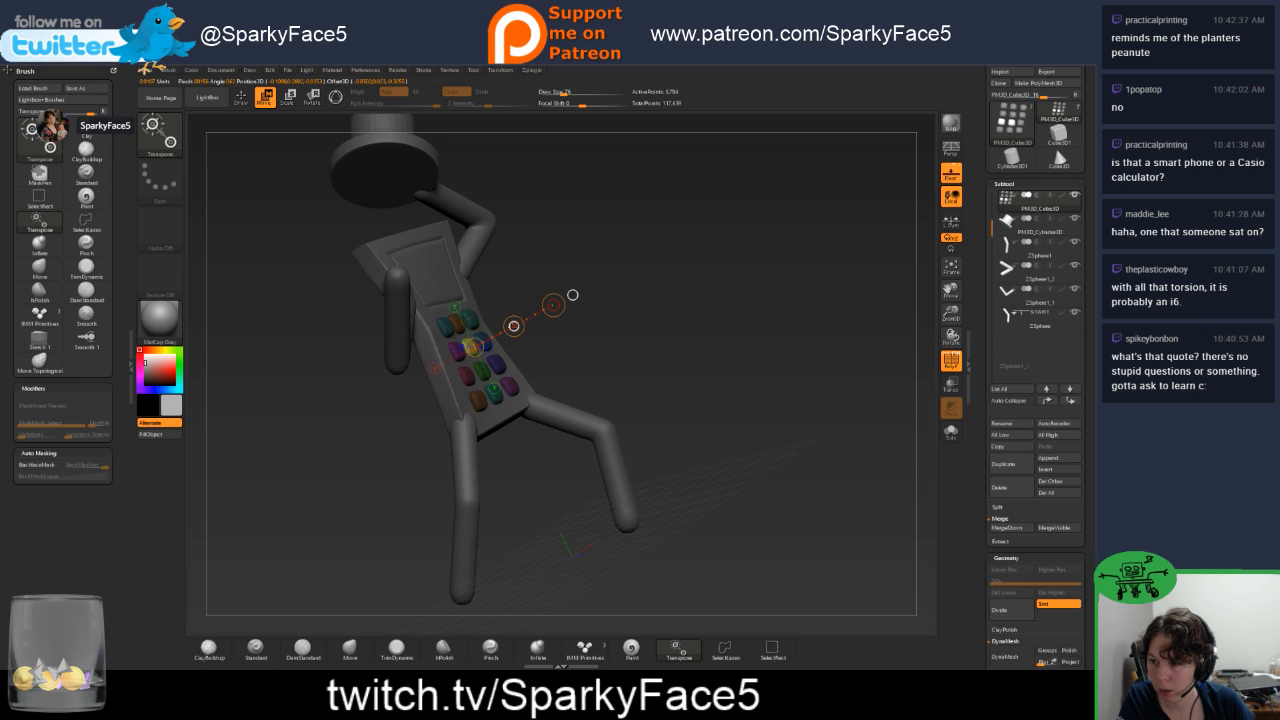
{"action": "mouse_move", "coordinate": [572, 295]}
{"action": "left_mouse_down"}
{"action": "mouse_move", "coordinate": [404, 320]}
{"action": "mouse_move", "coordinate": [566, 345]}
{"action": "mouse_move", "coordinate": [632, 390]}
{"action": "mouse_move", "coordinate": [528, 289]}
{"action": "left_mouse_up"}
{"action": "key", "text": "q"}
{"action": "key", "text": "ctrl"}
{"action": "key", "text": "ctrl+shift"}
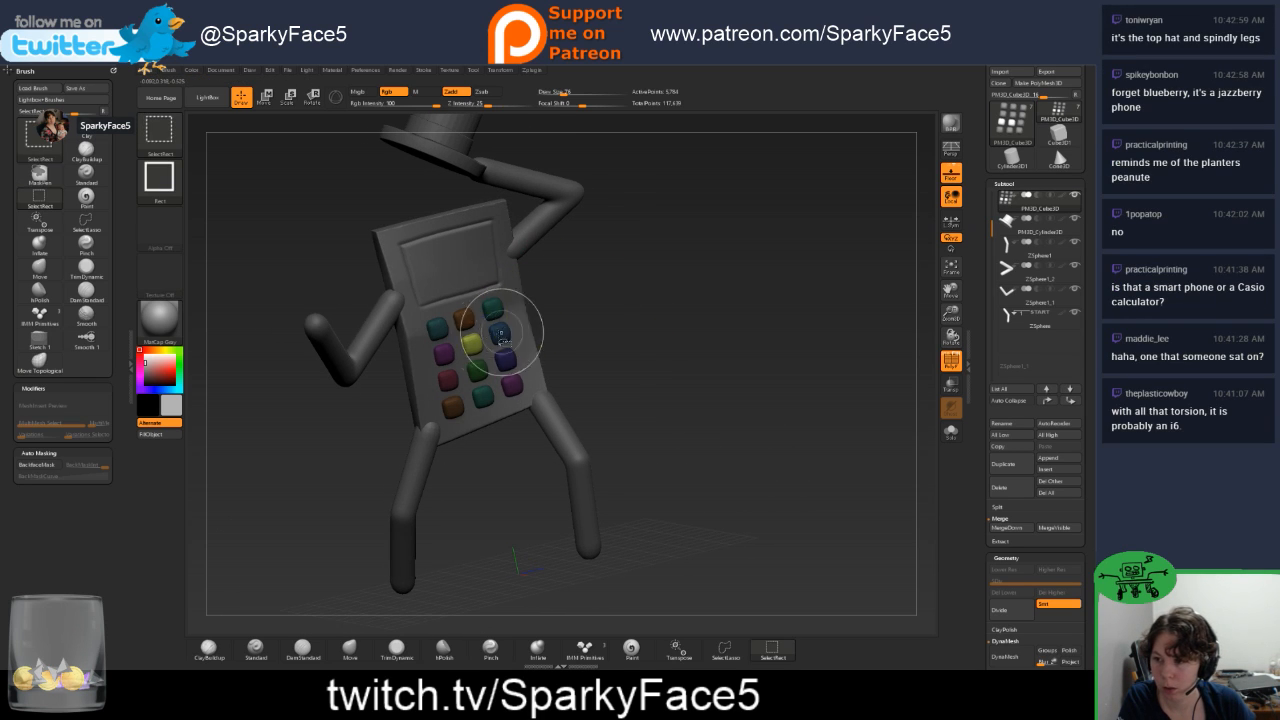
Rotate the isolated yellow button by 1.16, and turn it by -4.241 about the Y axis to follow the phone's face.
{"action": "key", "text": "w"}
{"action": "left_click_drag", "start_coordinate": [472, 346], "coordinate": [550, 345]}
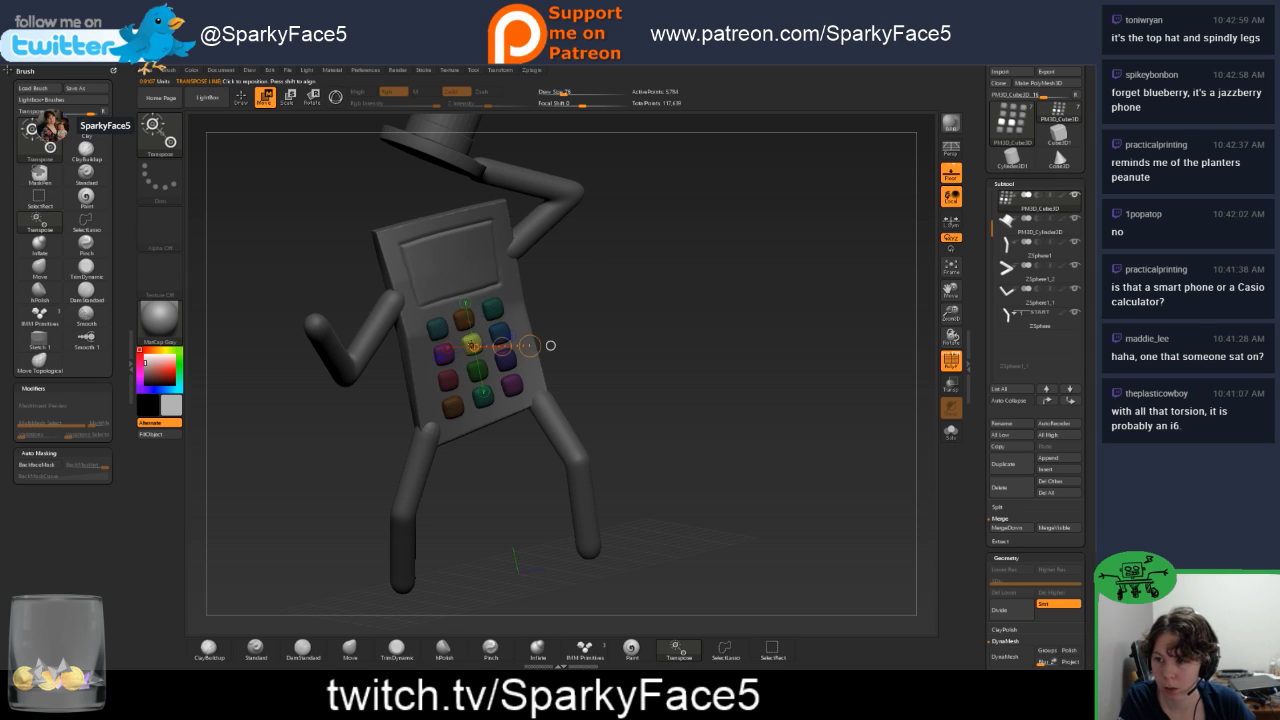
{"action": "key", "text": "y"}
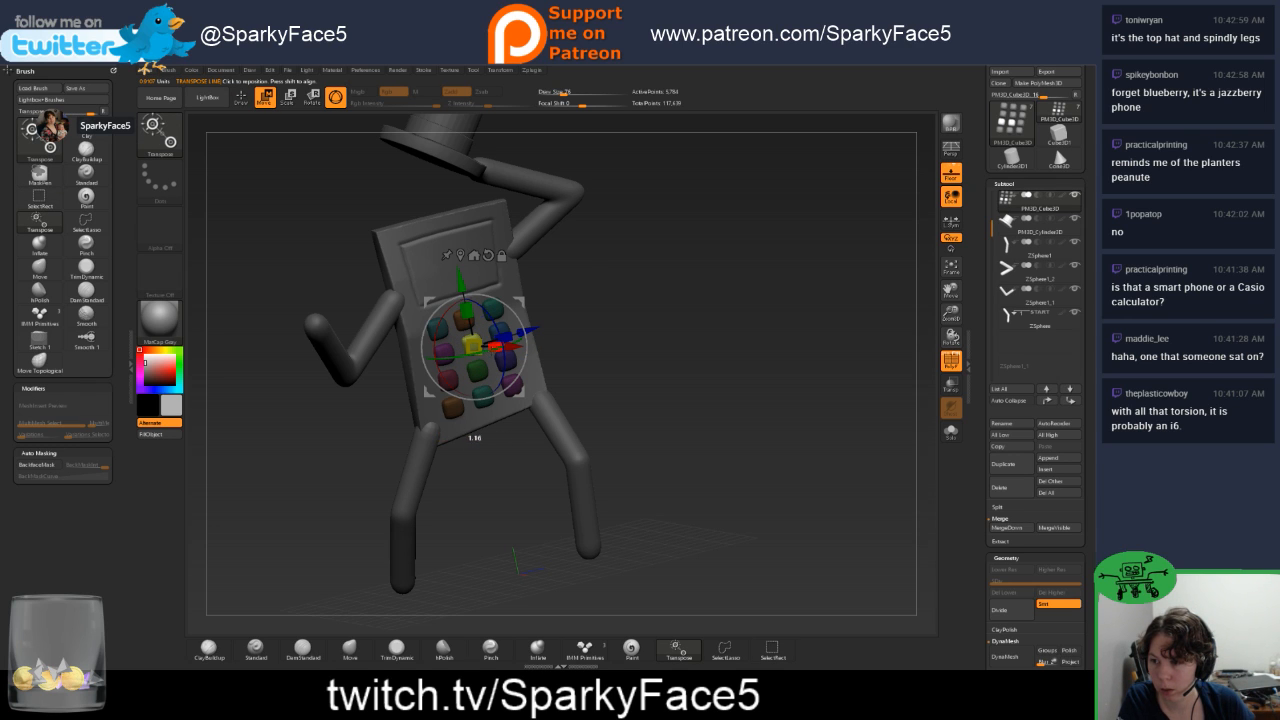
{"action": "right_click_drag", "start_coordinate": [512, 346], "coordinate": [598, 321]}
{"action": "key", "text": "y"}
{"action": "key", "text": "y"}
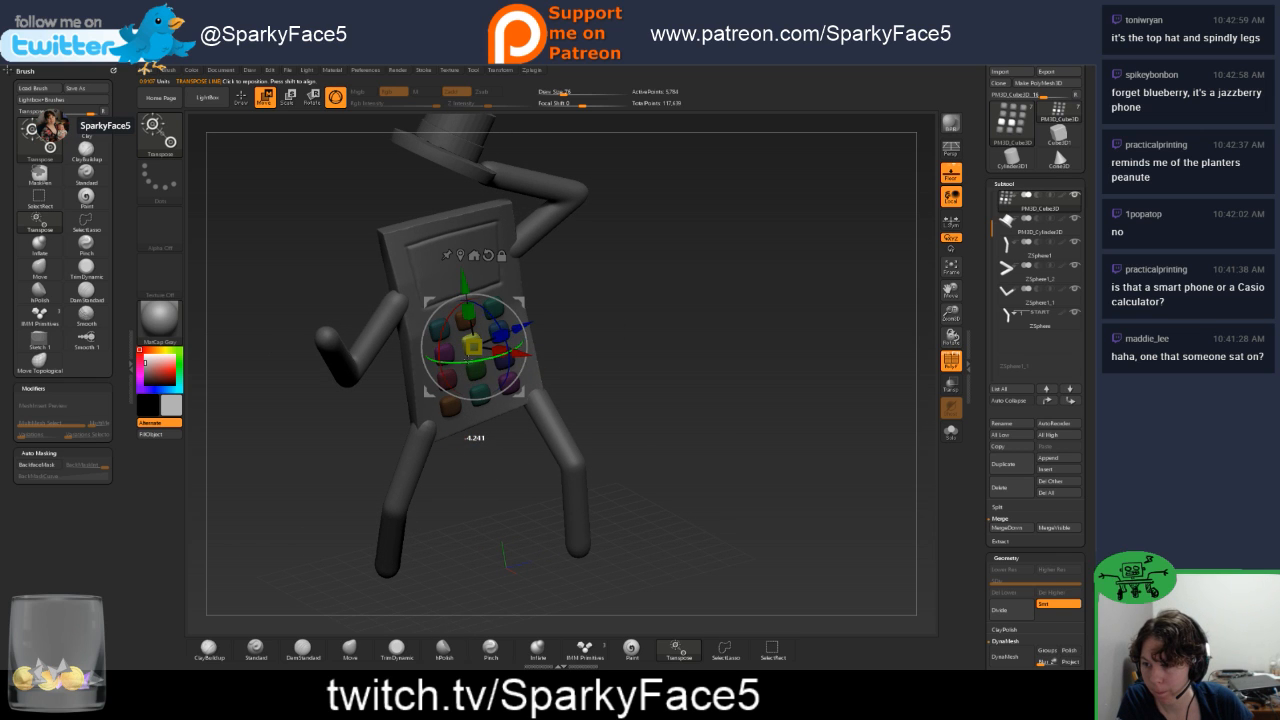
{"action": "key", "text": "y"}
Refine the yellow button's rotation while looking from below, and nudge its depth along X from the side.
{"action": "right_click_drag", "start_coordinate": [580, 330], "coordinate": [580, 246]}
{"action": "key", "text": "y"}
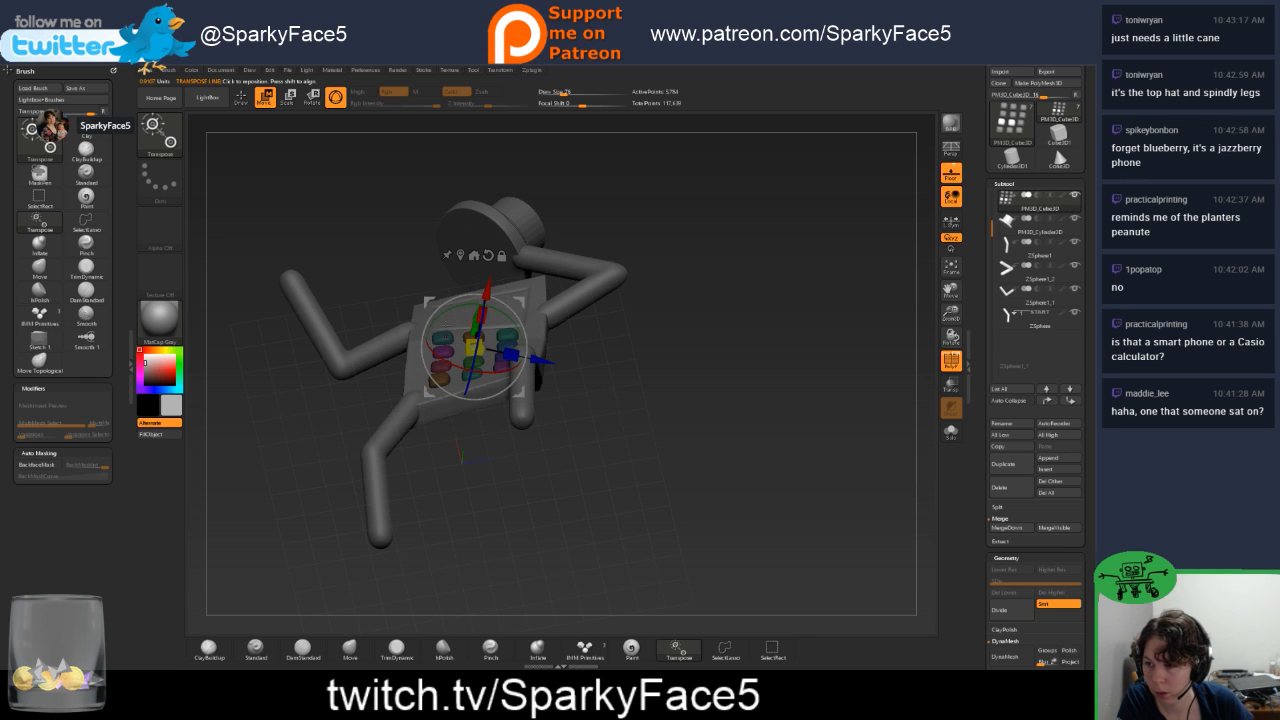
{"action": "left_click_drag", "start_coordinate": [451, 307], "coordinate": [456, 305]}
{"action": "key", "text": "y"}
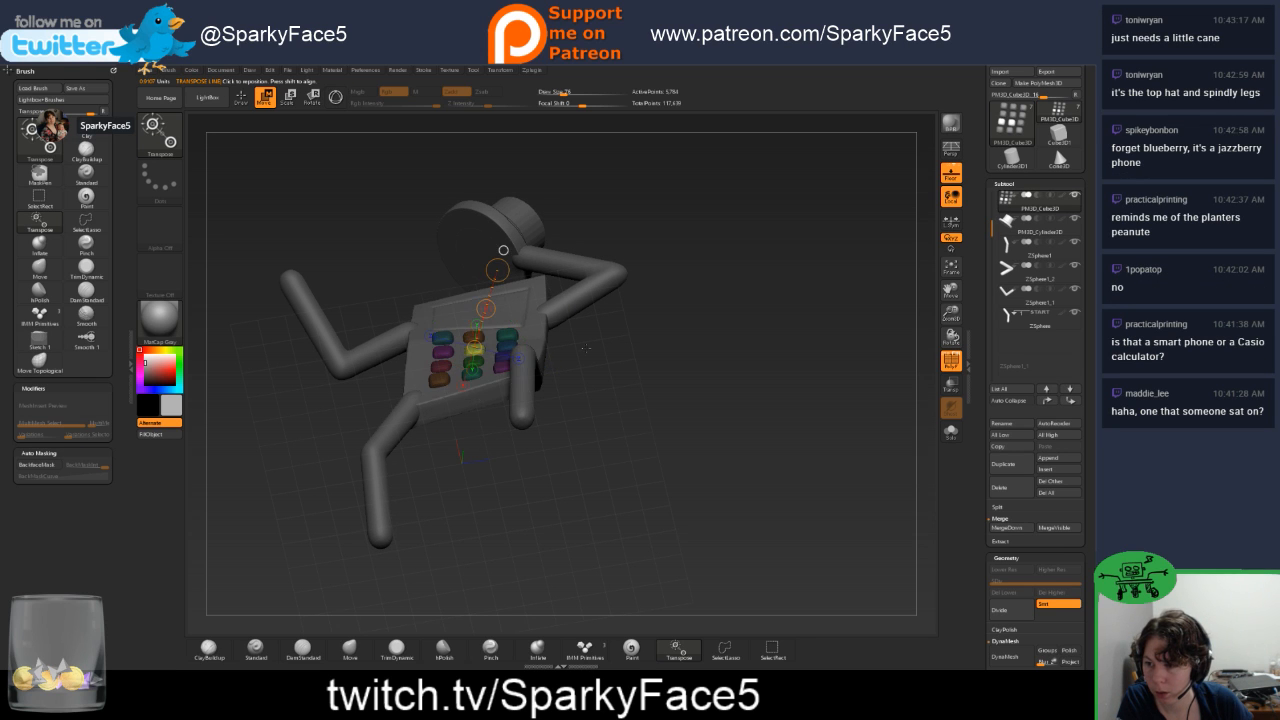
{"action": "right_click_drag", "start_coordinate": [588, 365], "coordinate": [595, 455]}
{"action": "right_click_drag", "start_coordinate": [508, 376], "coordinate": [430, 365]}
{"action": "key", "text": "y"}
{"action": "left_click_drag", "start_coordinate": [428, 357], "coordinate": [430, 358]}
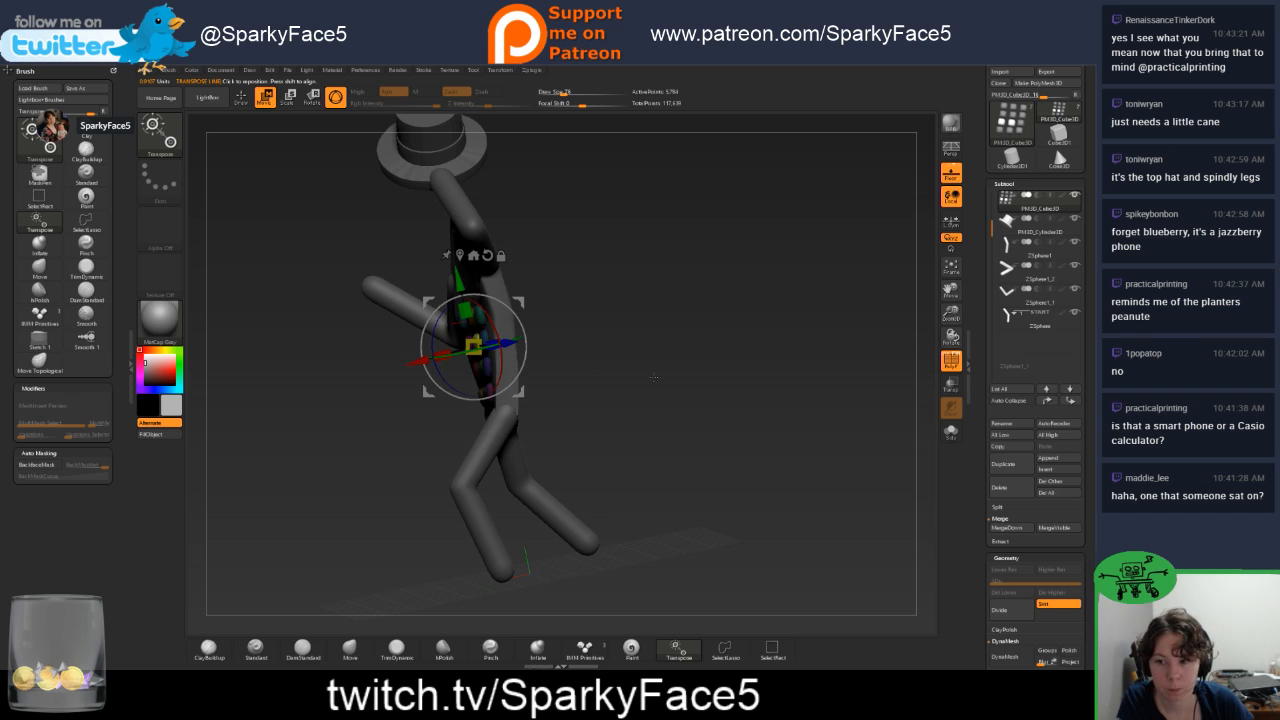
{"action": "mouse_move", "coordinate": [430, 360]}
{"action": "right_mouse_down"}
{"action": "mouse_move", "coordinate": [621, 368]}
{"action": "mouse_move", "coordinate": [534, 357]}
{"action": "right_mouse_up"}
{"action": "key", "text": "q"}
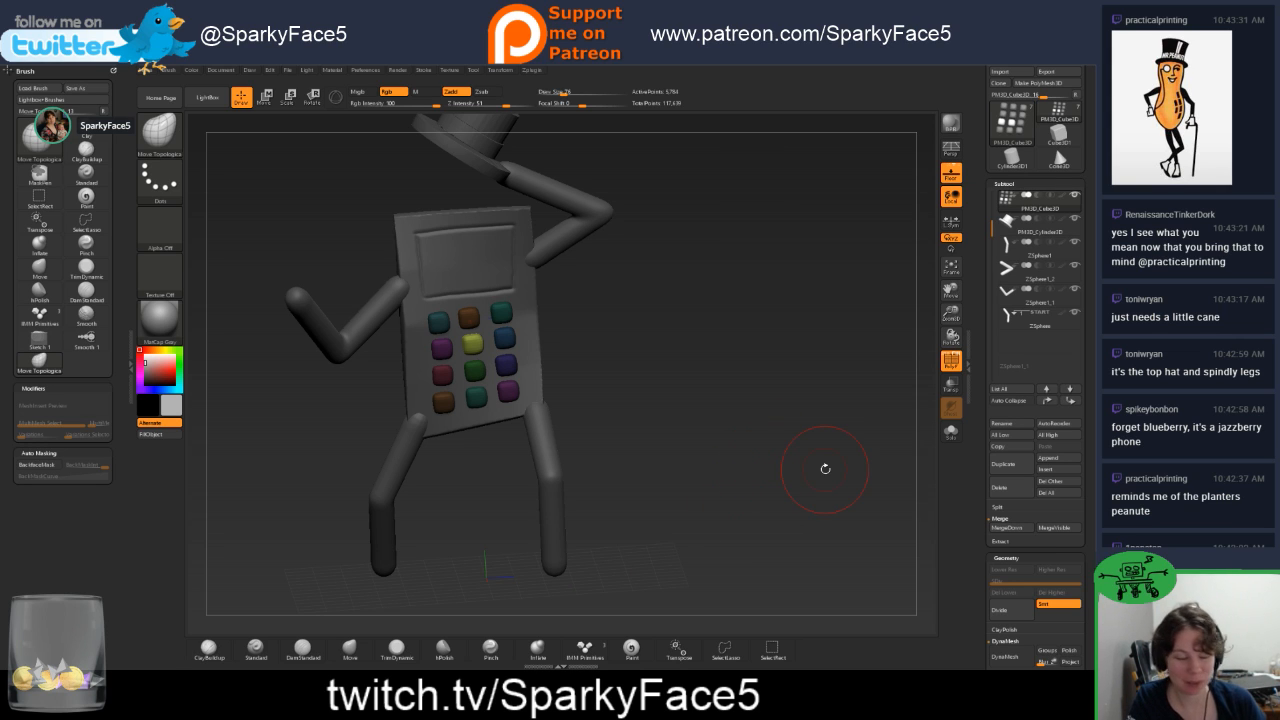
Check the keypad from the front and turn off the polyframe display so the buttons show in plain grey.
{"action": "left_click_drag", "start_coordinate": [692, 432], "coordinate": [674, 428], "text": "shift"}
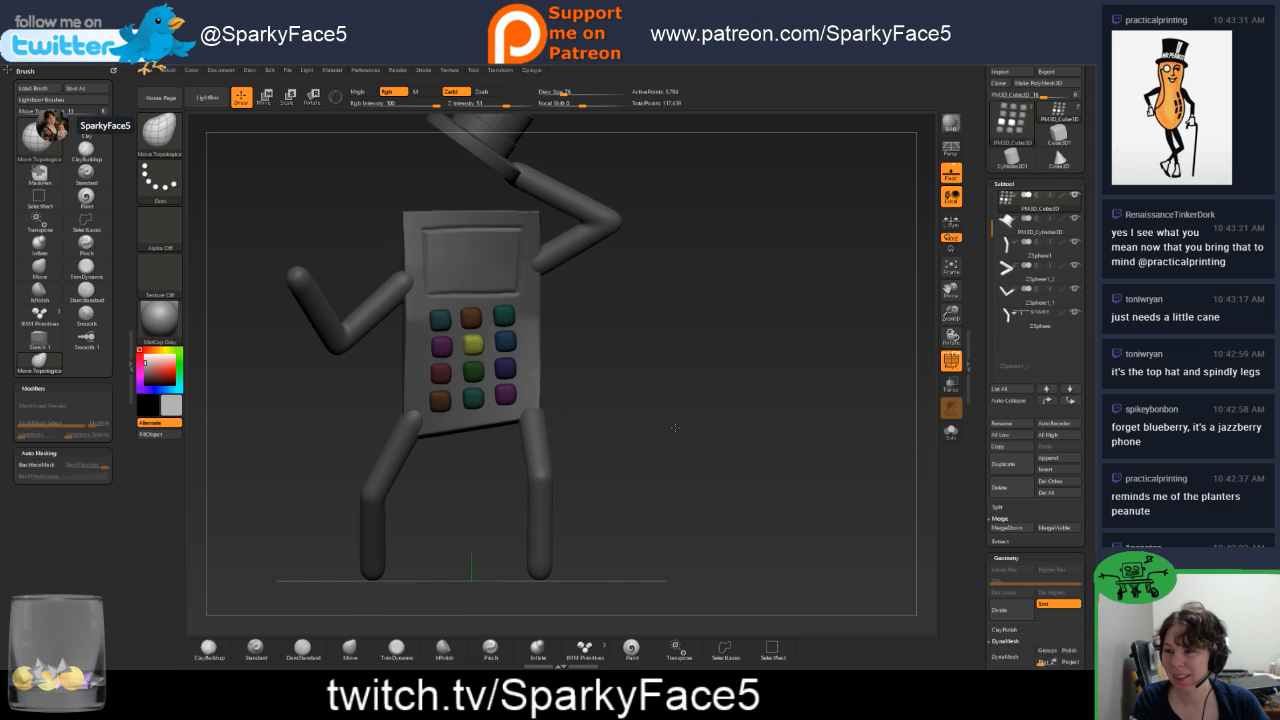
{"action": "mouse_move", "coordinate": [748, 441]}
{"action": "left_mouse_down"}
{"action": "mouse_move", "coordinate": [695, 437]}
{"action": "mouse_move", "coordinate": [740, 434]}
{"action": "left_mouse_up"}
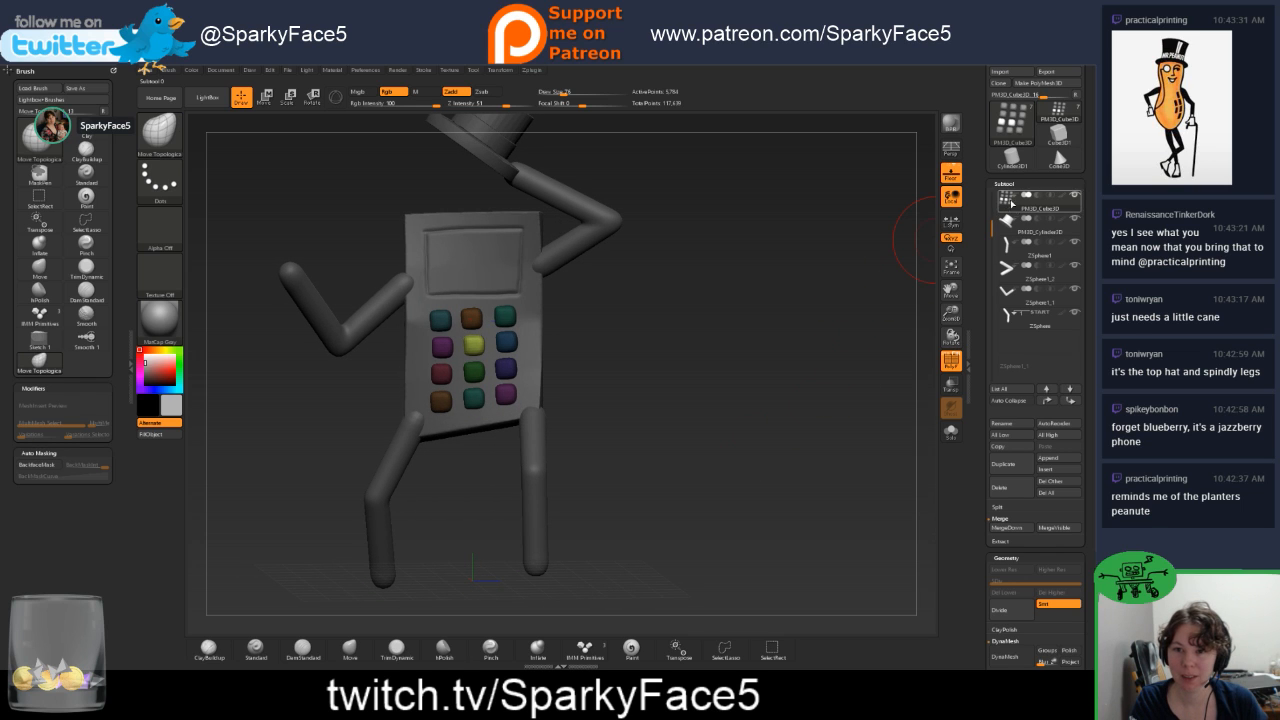
{"action": "left_click", "coordinate": [951, 362]}
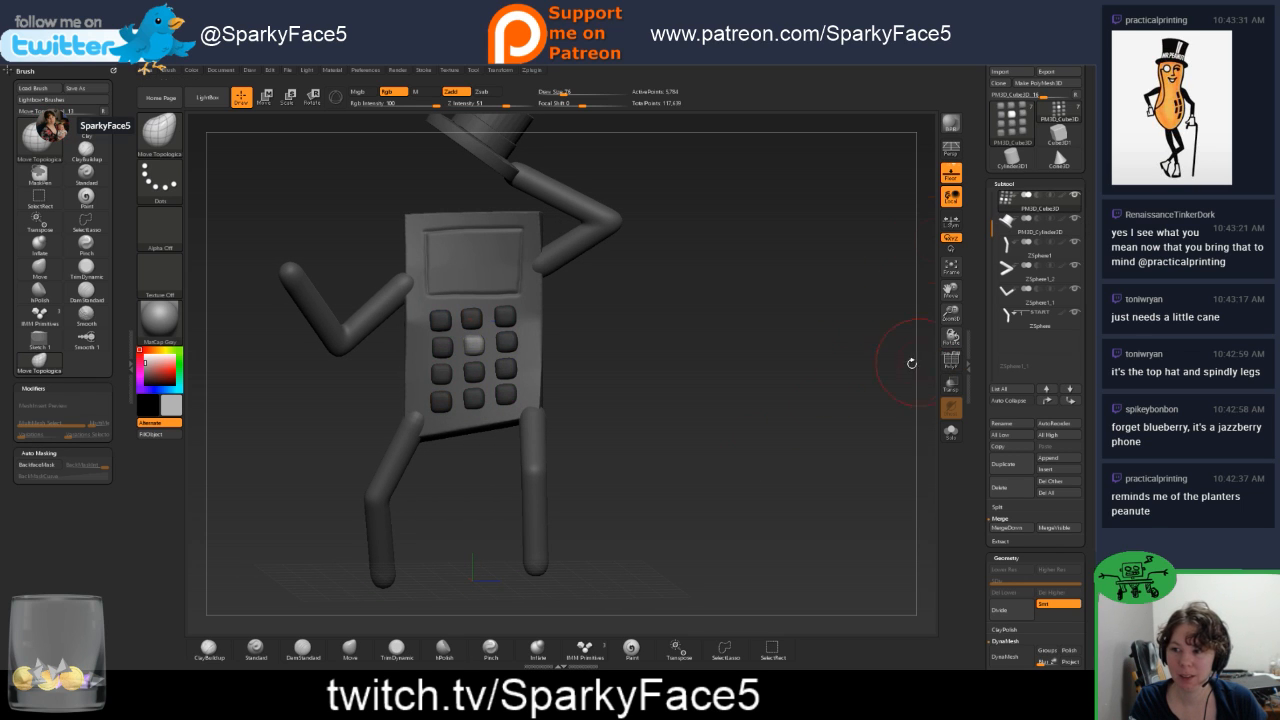
{"action": "left_click_drag", "start_coordinate": [772, 386], "coordinate": [583, 394]}
Shift the left column's top button by -0.016 along X, and nudge the same column's bottom button along X.
{"action": "key", "text": "w"}
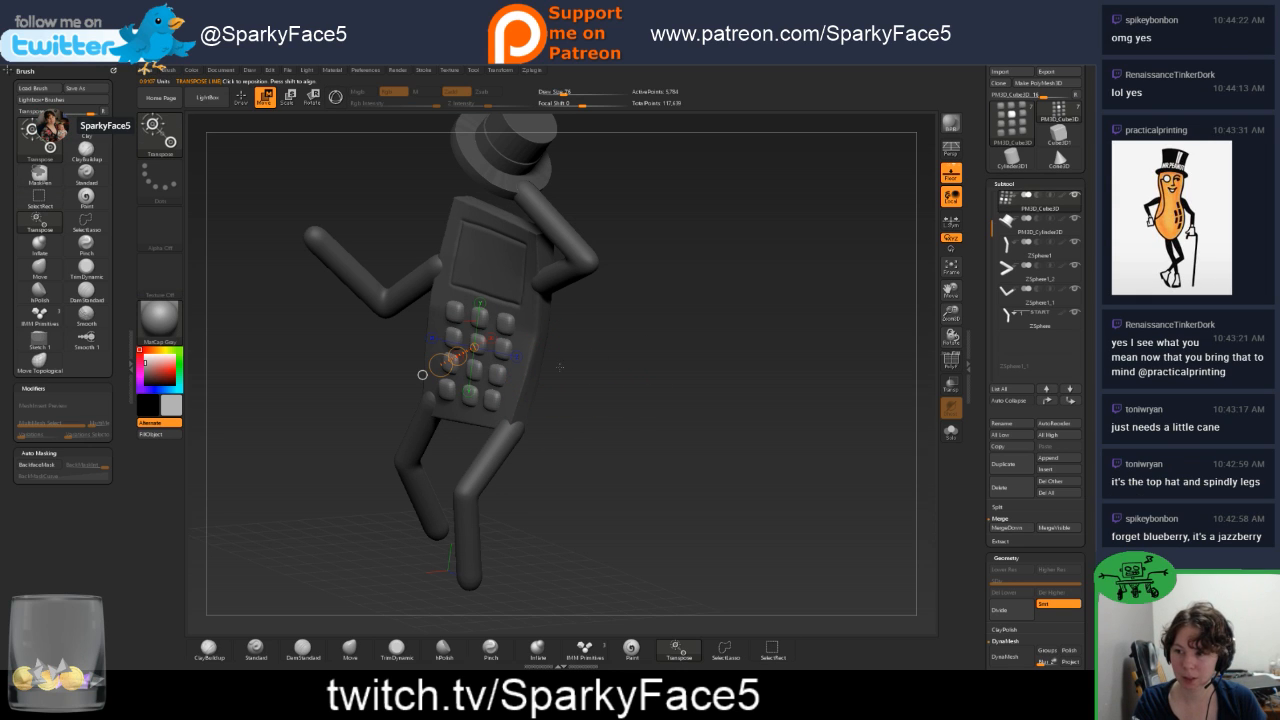
{"action": "key", "text": "y"}
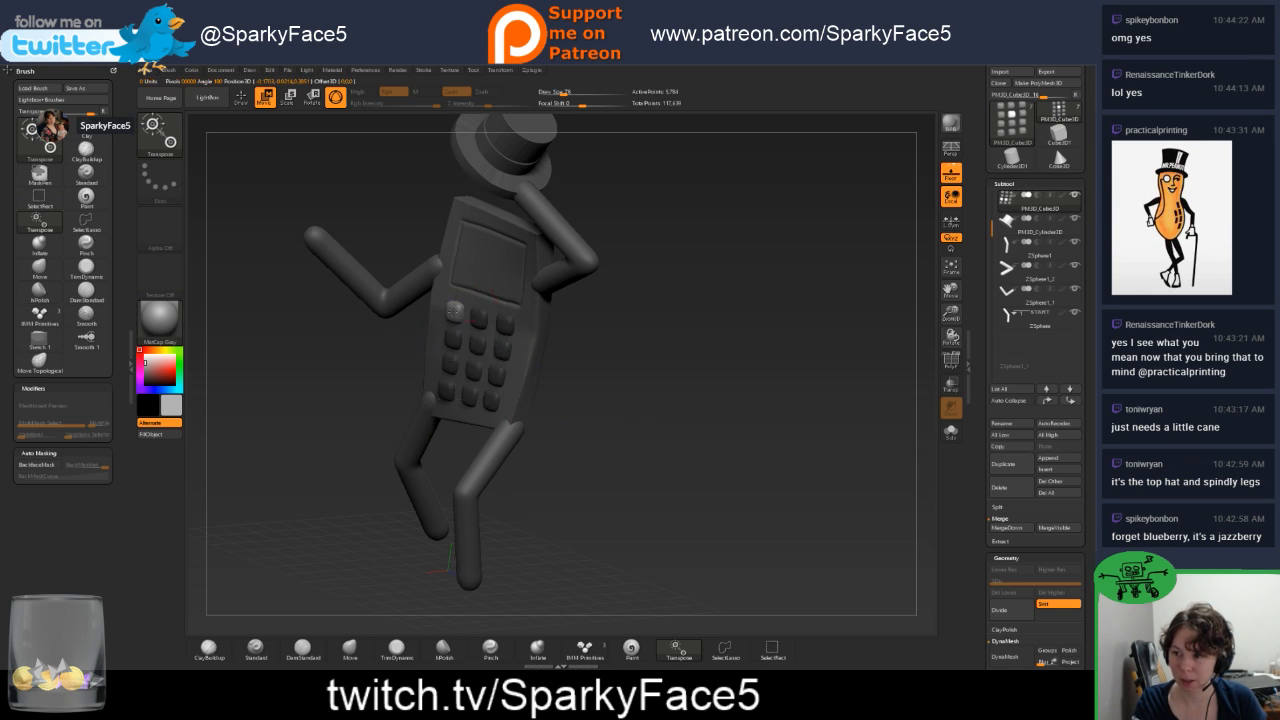
{"action": "left_click", "coordinate": [453, 311]}
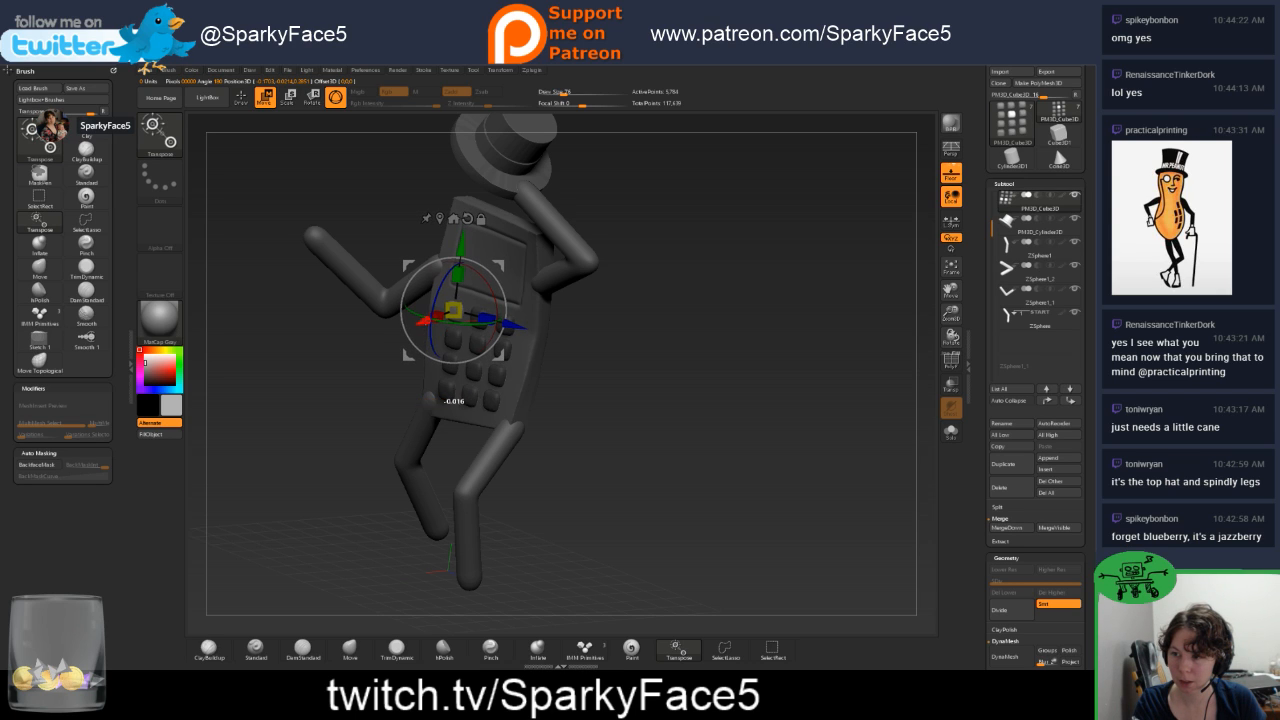
{"action": "left_click", "coordinate": [444, 390]}
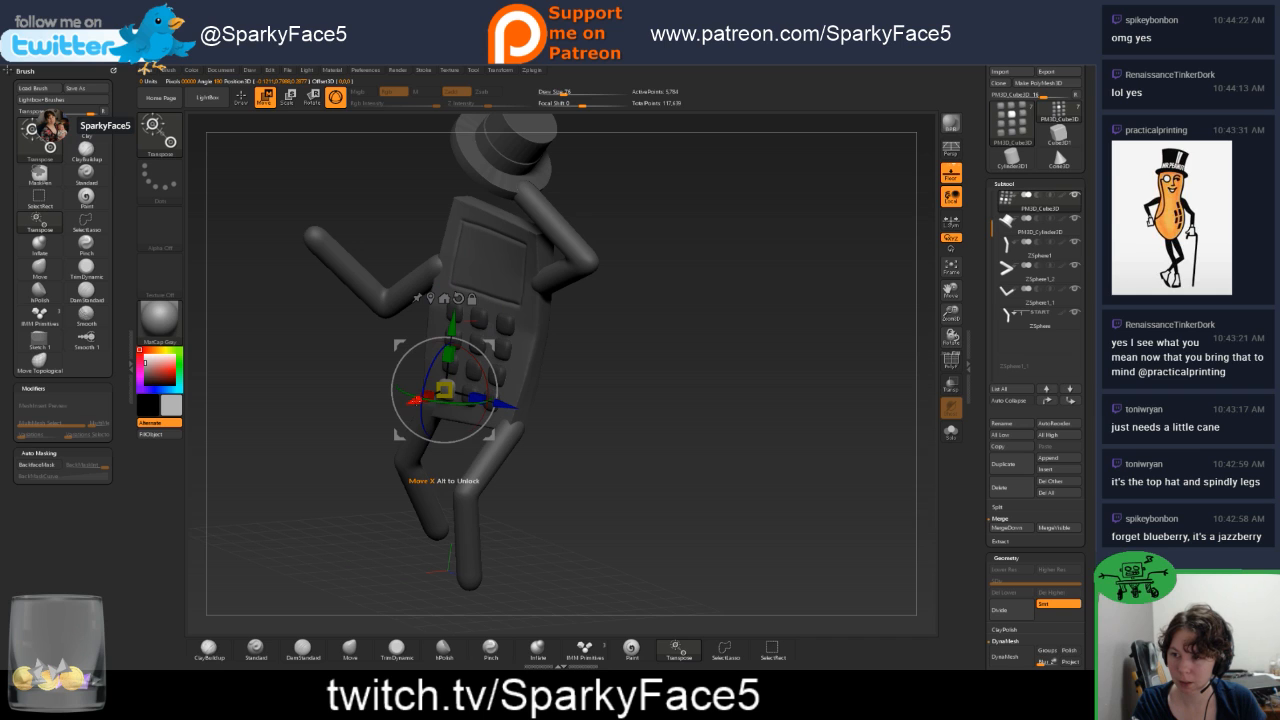
{"action": "left_click_drag", "start_coordinate": [598, 400], "coordinate": [470, 395]}
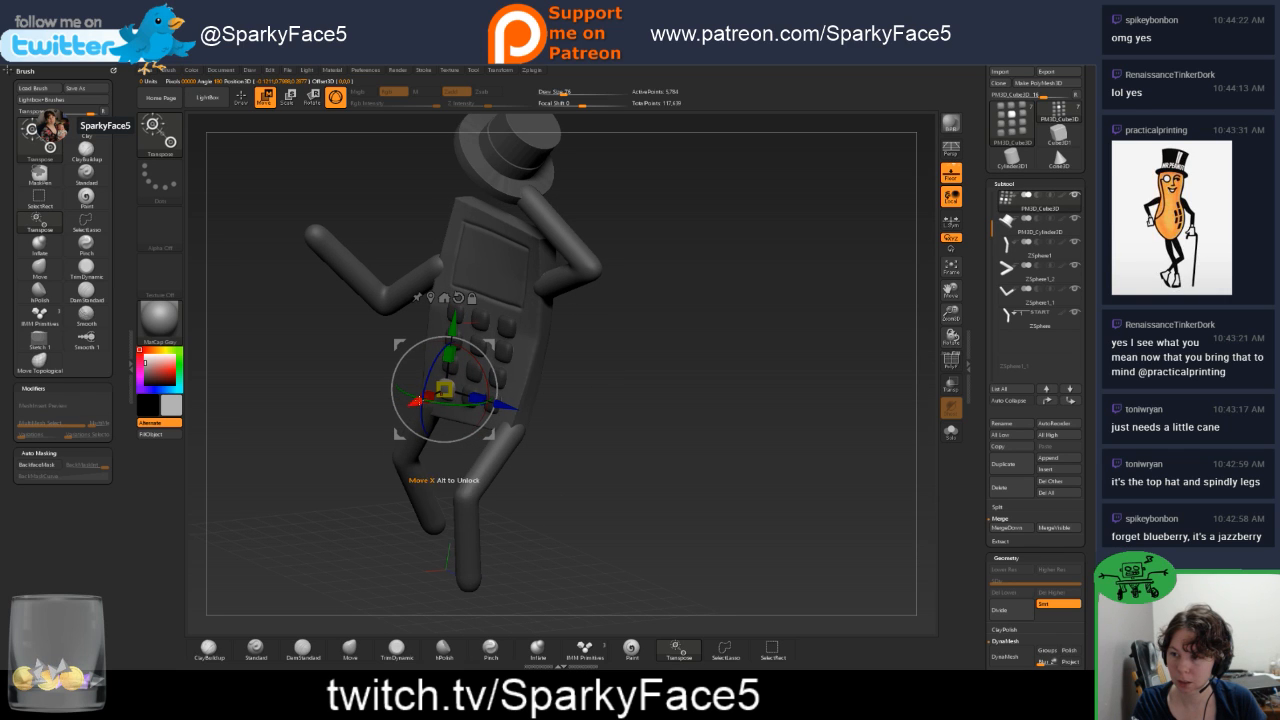
Isolate the left column's top button again, nudge its depth along X, and return to Draw mode.
{"action": "left_click_drag", "start_coordinate": [450, 308], "coordinate": [451, 309]}
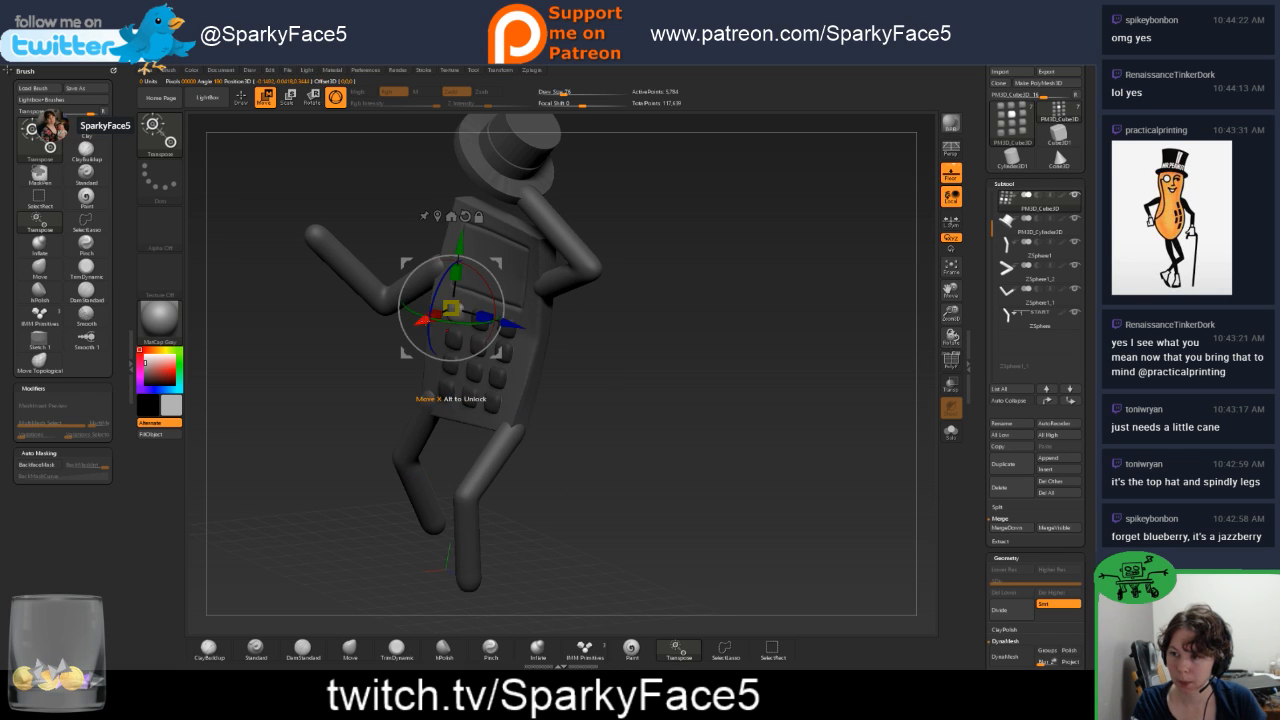
{"action": "mouse_move", "coordinate": [700, 360]}
{"action": "left_mouse_down"}
{"action": "mouse_move", "coordinate": [572, 360]}
{"action": "mouse_move", "coordinate": [632, 343]}
{"action": "mouse_move", "coordinate": [652, 338]}
{"action": "mouse_move", "coordinate": [557, 397]}
{"action": "mouse_move", "coordinate": [617, 383]}
{"action": "mouse_move", "coordinate": [609, 309]}
{"action": "mouse_move", "coordinate": [574, 352]}
{"action": "mouse_move", "coordinate": [628, 285]}
{"action": "mouse_move", "coordinate": [628, 395]}
{"action": "mouse_move", "coordinate": [646, 391]}
{"action": "left_mouse_up"}
{"action": "key", "text": "q"}
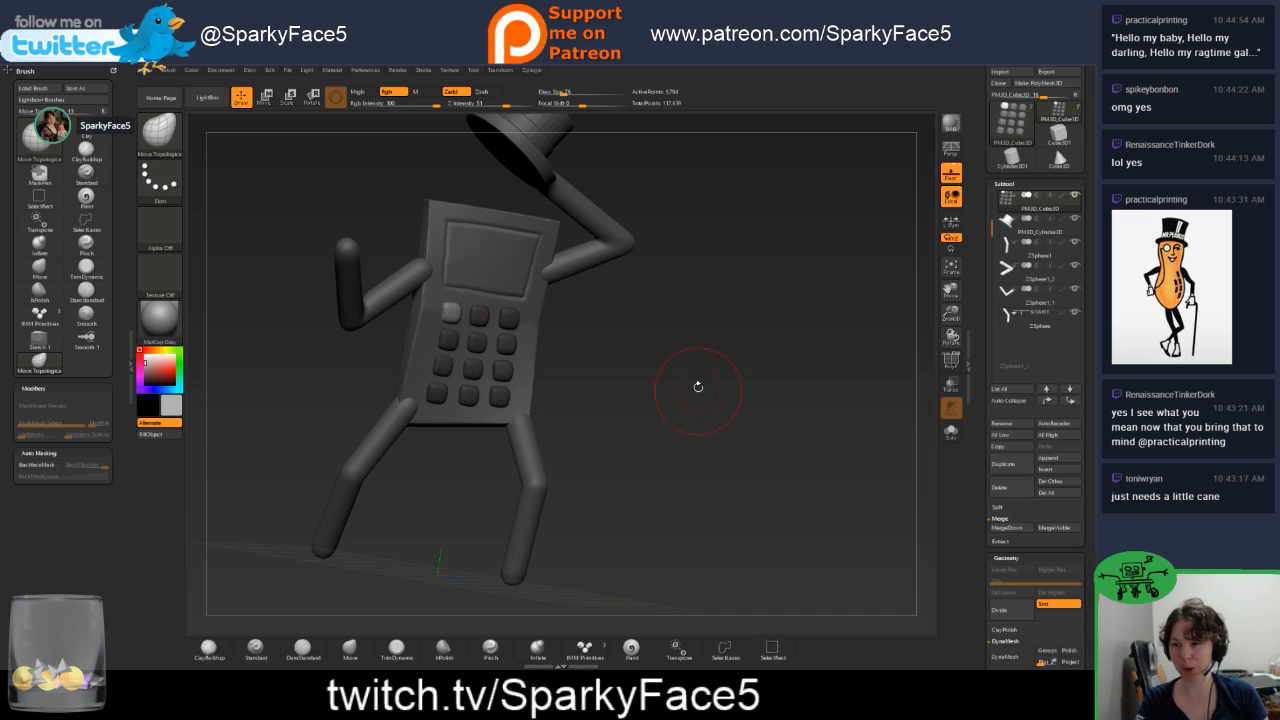
{"action": "left_click_drag", "start_coordinate": [699, 368], "coordinate": [649, 384]}
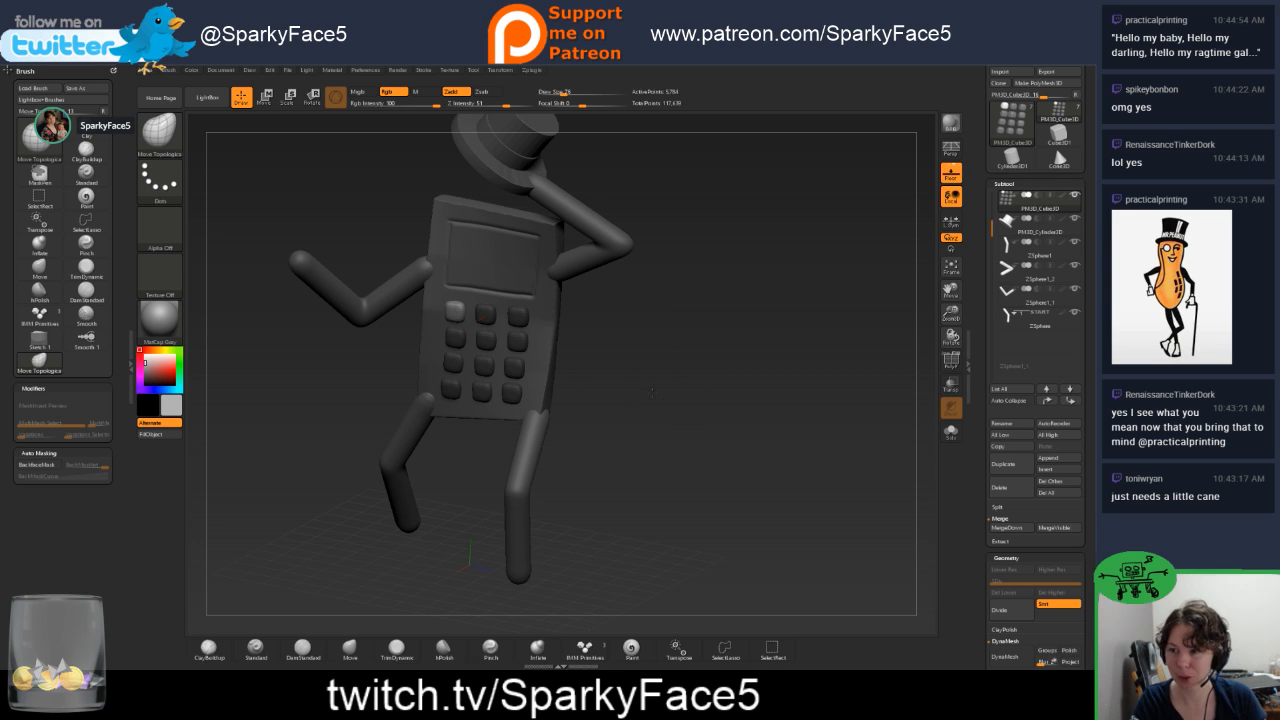
{"action": "mouse_move", "coordinate": [618, 383]}
{"action": "left_mouse_down"}
{"action": "mouse_move", "coordinate": [689, 357]}
{"action": "mouse_move", "coordinate": [694, 399]}
{"action": "mouse_move", "coordinate": [700, 377]}
{"action": "left_mouse_up"}
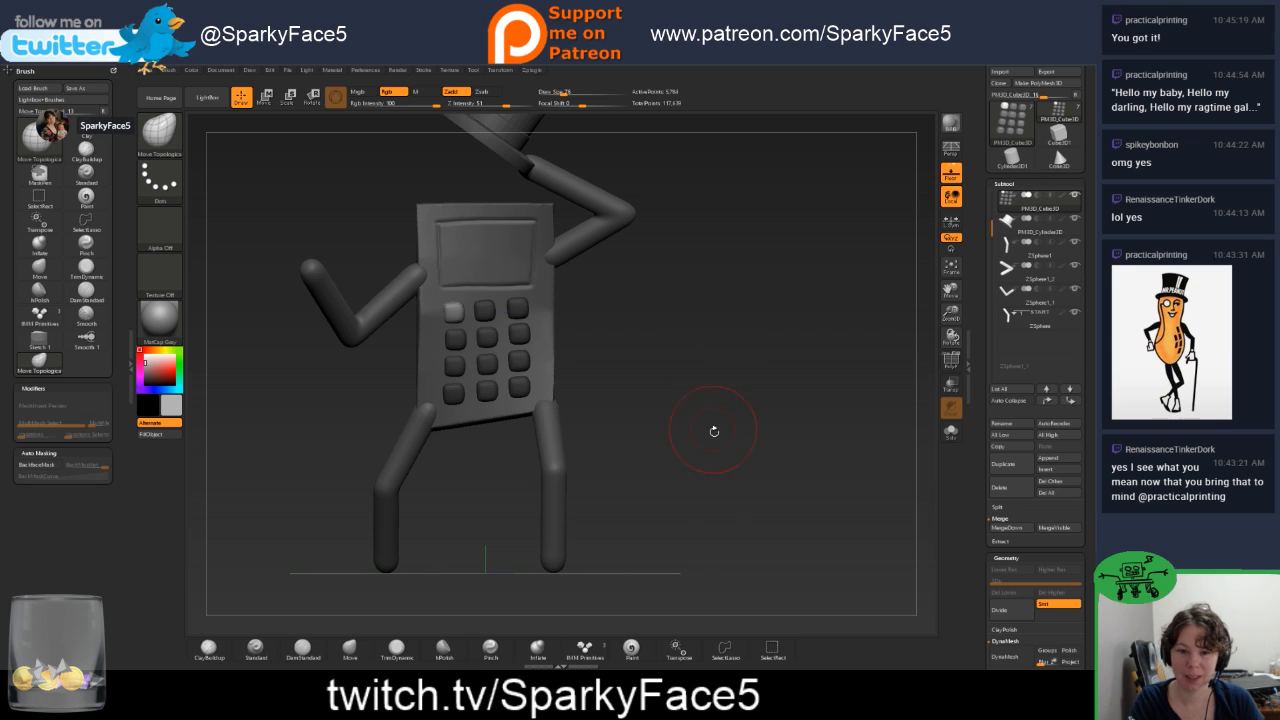
{"action": "mouse_move", "coordinate": [716, 431]}
{"action": "left_mouse_down"}
{"action": "mouse_move", "coordinate": [682, 428]}
{"action": "mouse_move", "coordinate": [695, 441]}
{"action": "mouse_move", "coordinate": [714, 424]}
{"action": "left_mouse_up"}
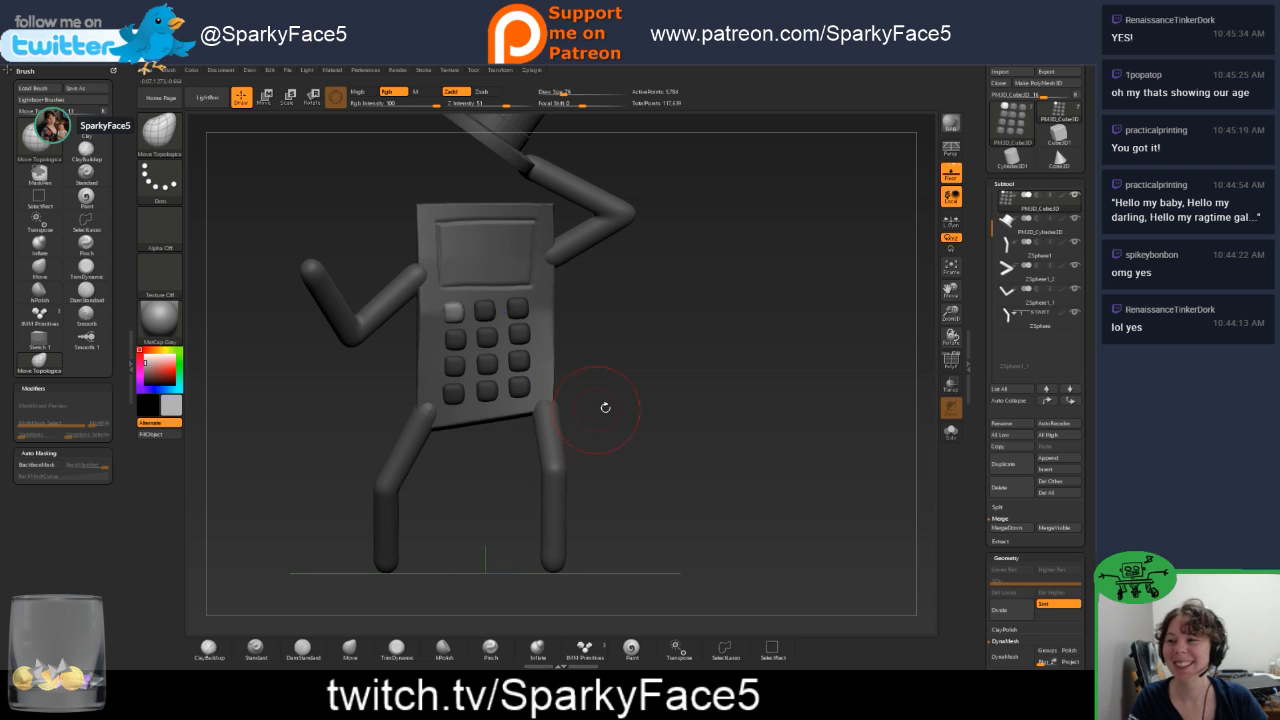
{"action": "mouse_move", "coordinate": [678, 336]}
{"action": "left_mouse_down"}
{"action": "mouse_move", "coordinate": [655, 358]}
{"action": "mouse_move", "coordinate": [666, 366]}
{"action": "left_mouse_up"}
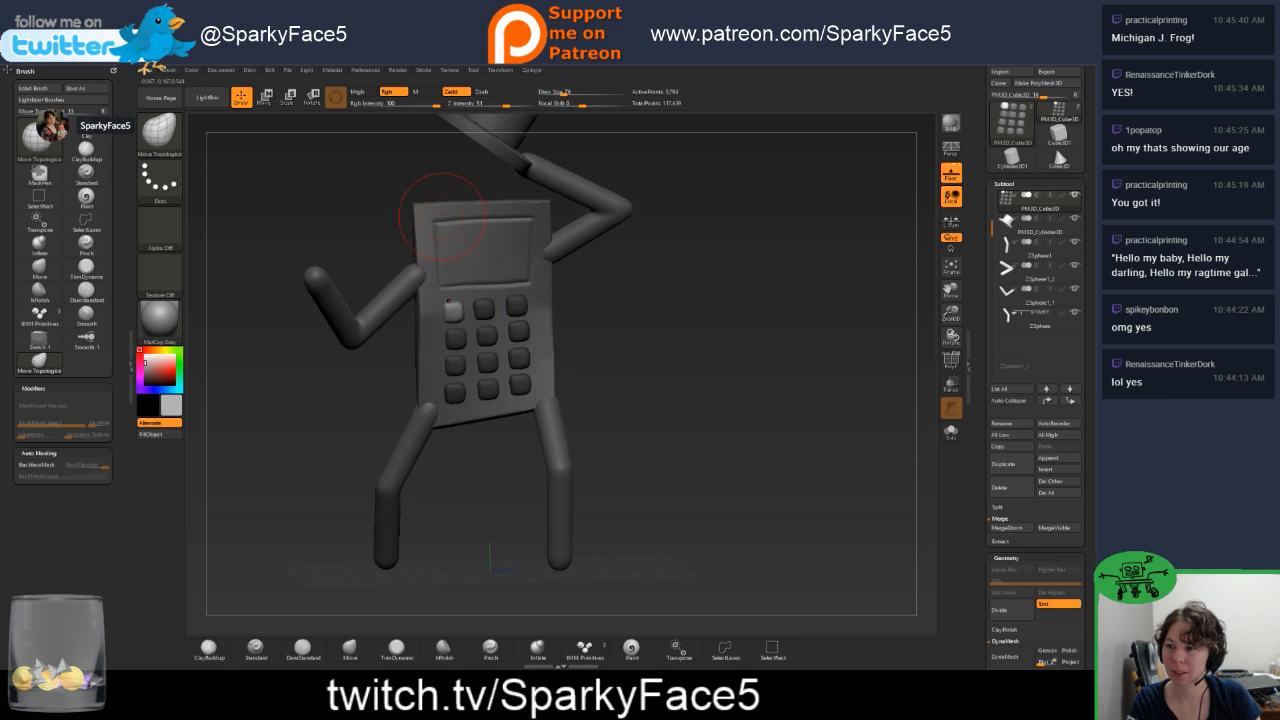
{"action": "left_click_drag", "start_coordinate": [631, 345], "coordinate": [612, 362]}
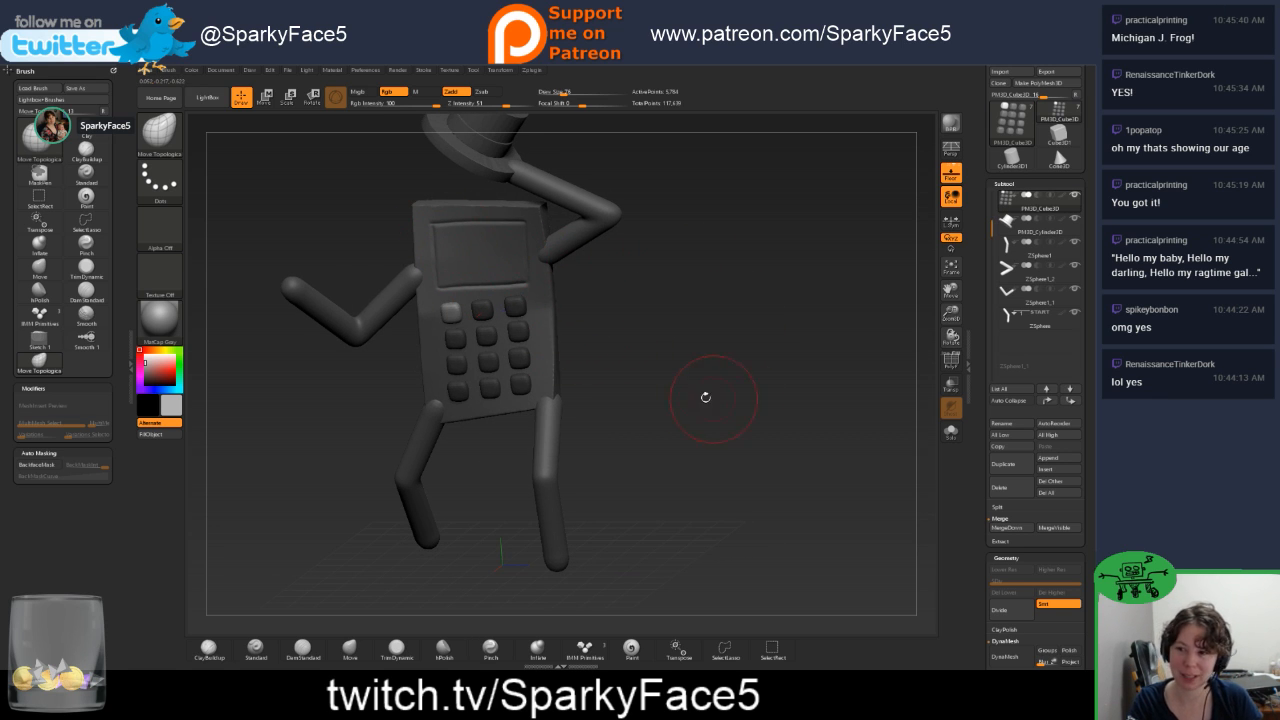
{"action": "mouse_move", "coordinate": [705, 397]}
{"action": "left_mouse_down"}
{"action": "mouse_move", "coordinate": [726, 378]}
{"action": "mouse_move", "coordinate": [705, 369]}
{"action": "mouse_move", "coordinate": [697, 398]}
{"action": "mouse_move", "coordinate": [702, 379]}
{"action": "left_mouse_up"}
{"action": "left_click", "coordinate": [160, 180]}
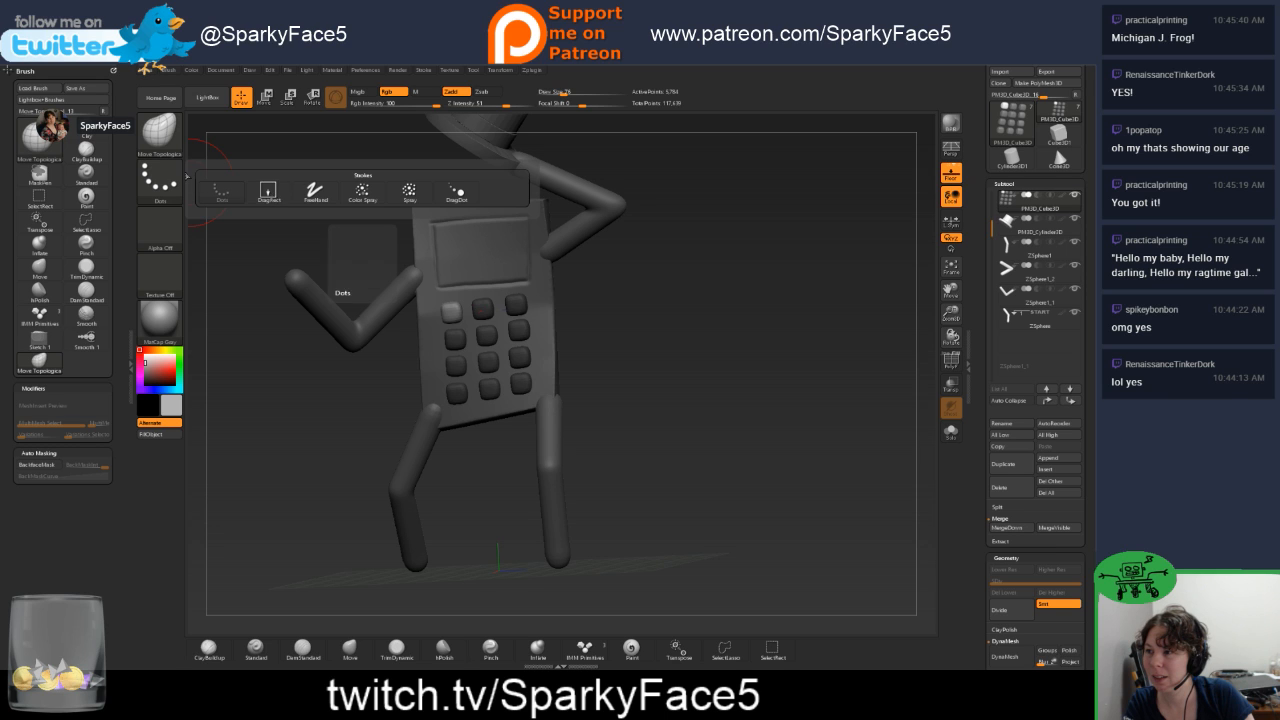
{"action": "left_click_drag", "start_coordinate": [638, 311], "coordinate": [648, 313]}
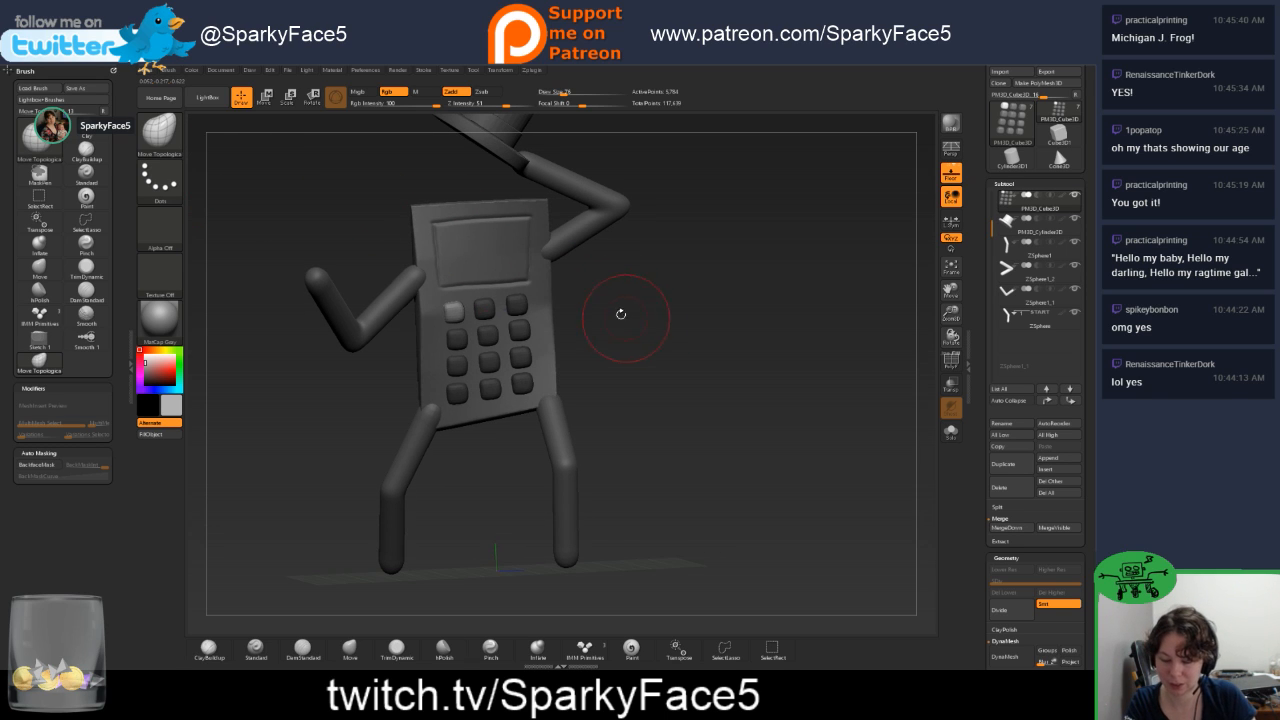
{"action": "key", "text": "shift"}
{"action": "key", "text": "ctrl"}
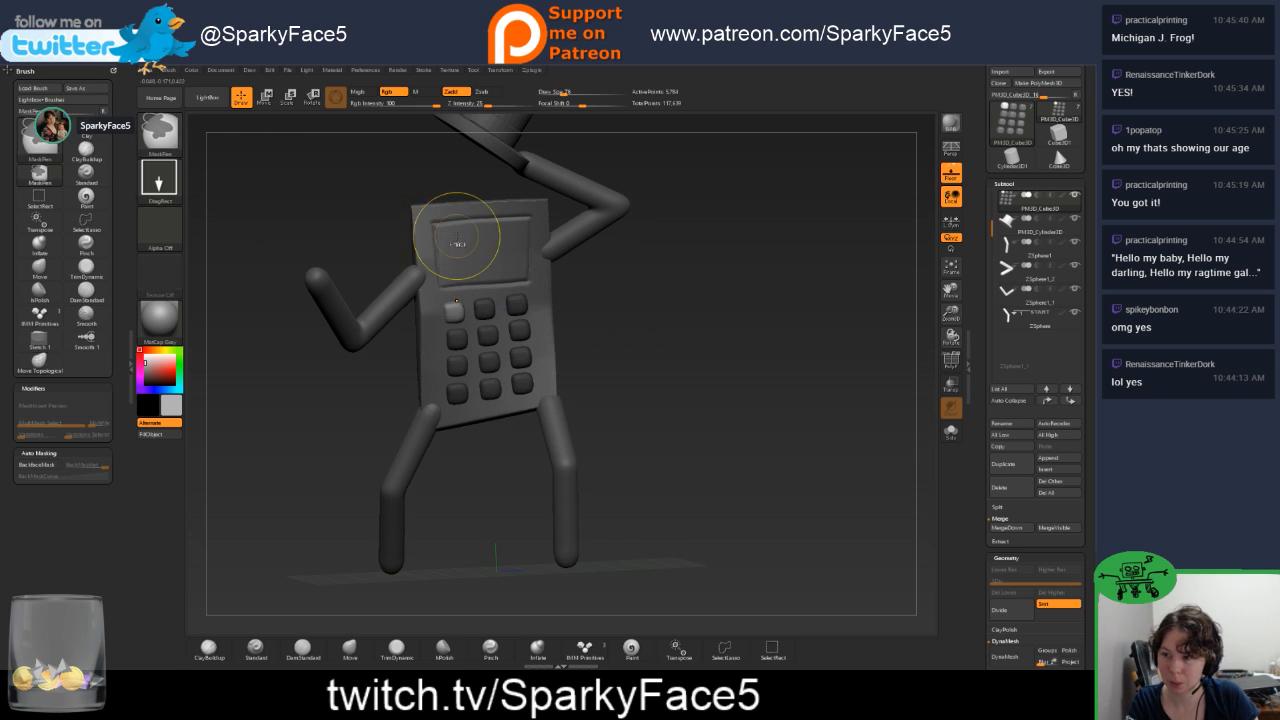
Select the phone body, reduce the brush size, and smooth away the raised frame and recess of the screen.
{"action": "left_click", "coordinate": [465, 248], "text": "alt"}
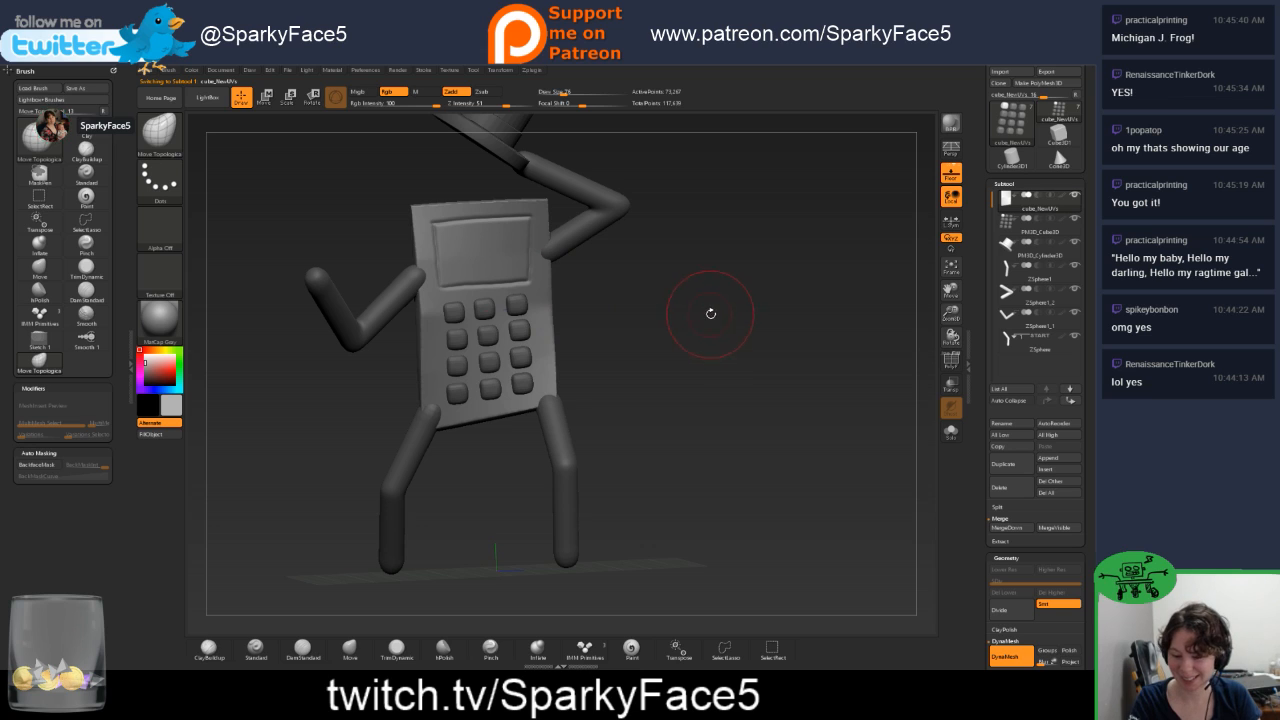
{"action": "key", "text": "s"}
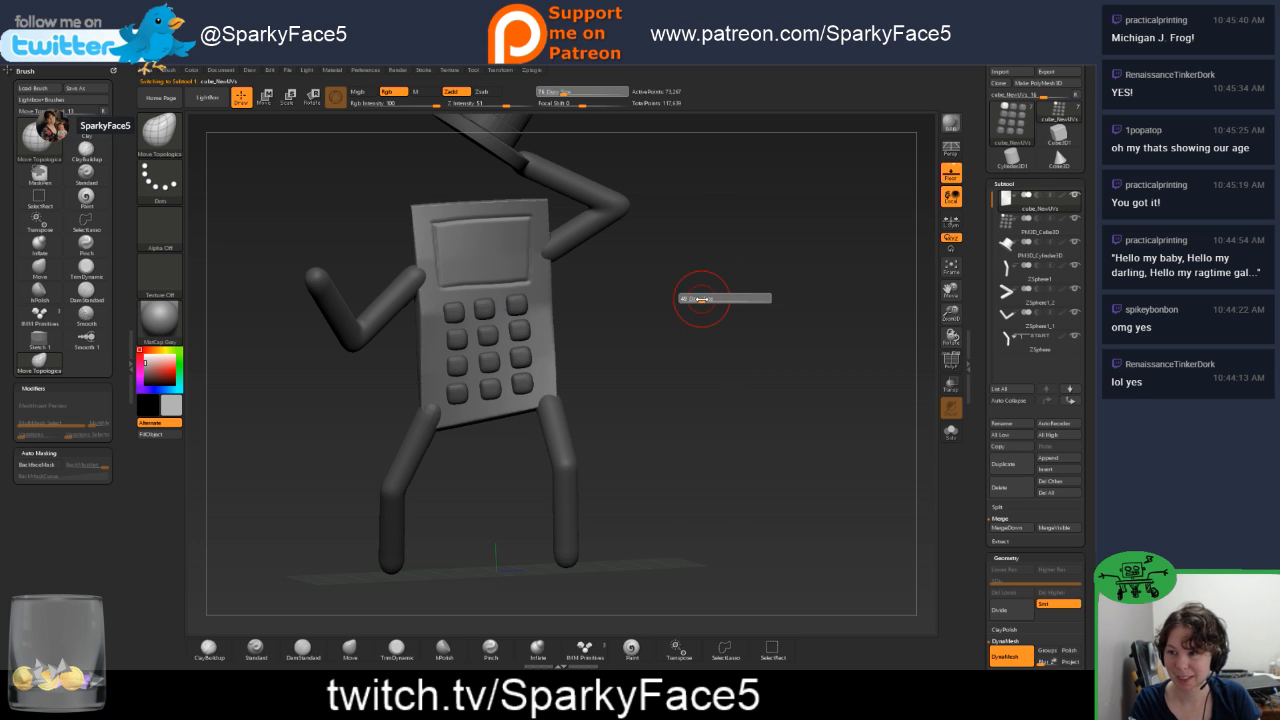
{"action": "key", "text": "shift"}
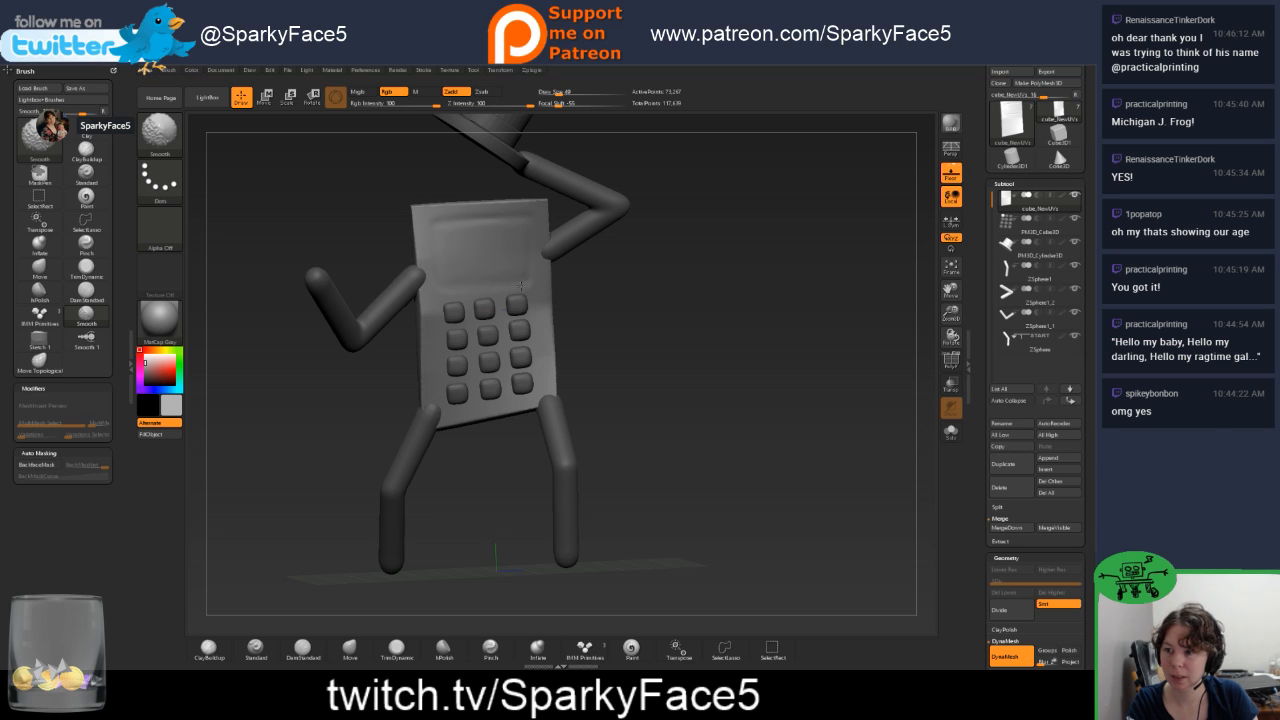
{"action": "left_click_drag", "start_coordinate": [515, 222], "coordinate": [465, 233], "text": "shift"}
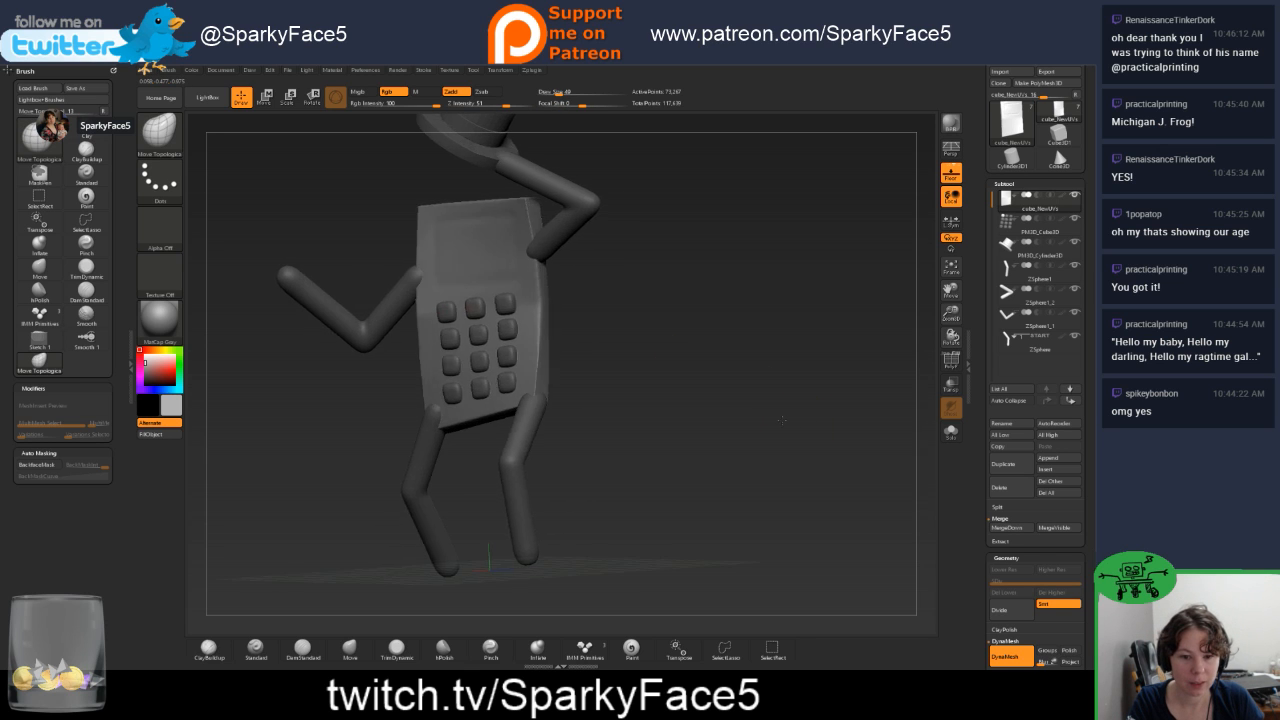
Examine the smoothed upper face of the phone body from several angles and from farther away.
{"action": "left_click_drag", "start_coordinate": [818, 431], "coordinate": [822, 430]}
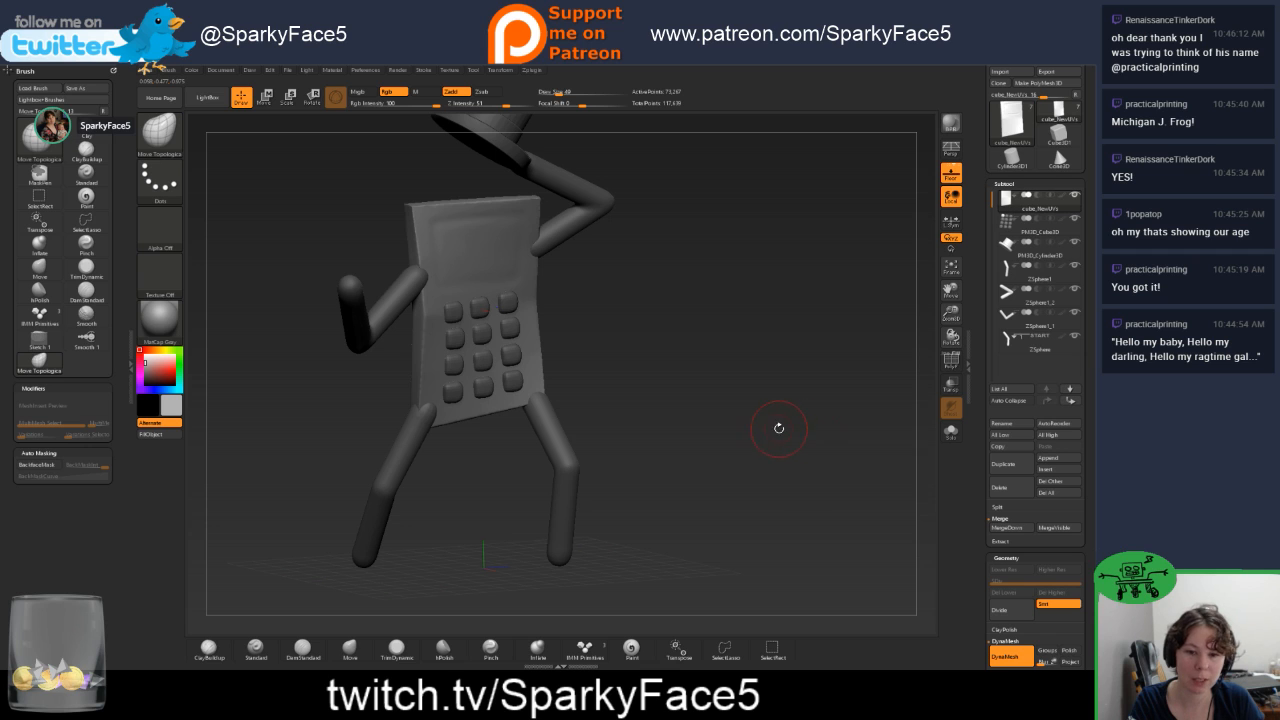
{"action": "left_click_drag", "start_coordinate": [763, 443], "coordinate": [780, 426]}
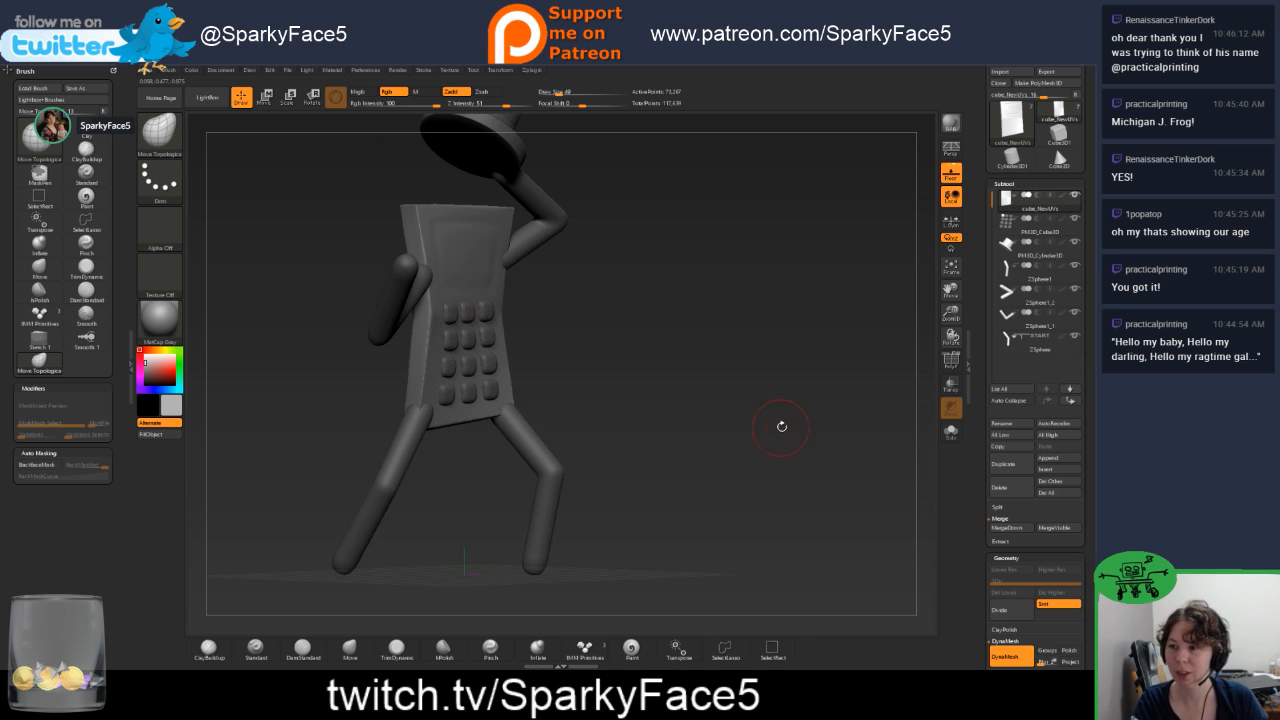
{"action": "left_click_drag", "start_coordinate": [698, 370], "coordinate": [722, 248]}
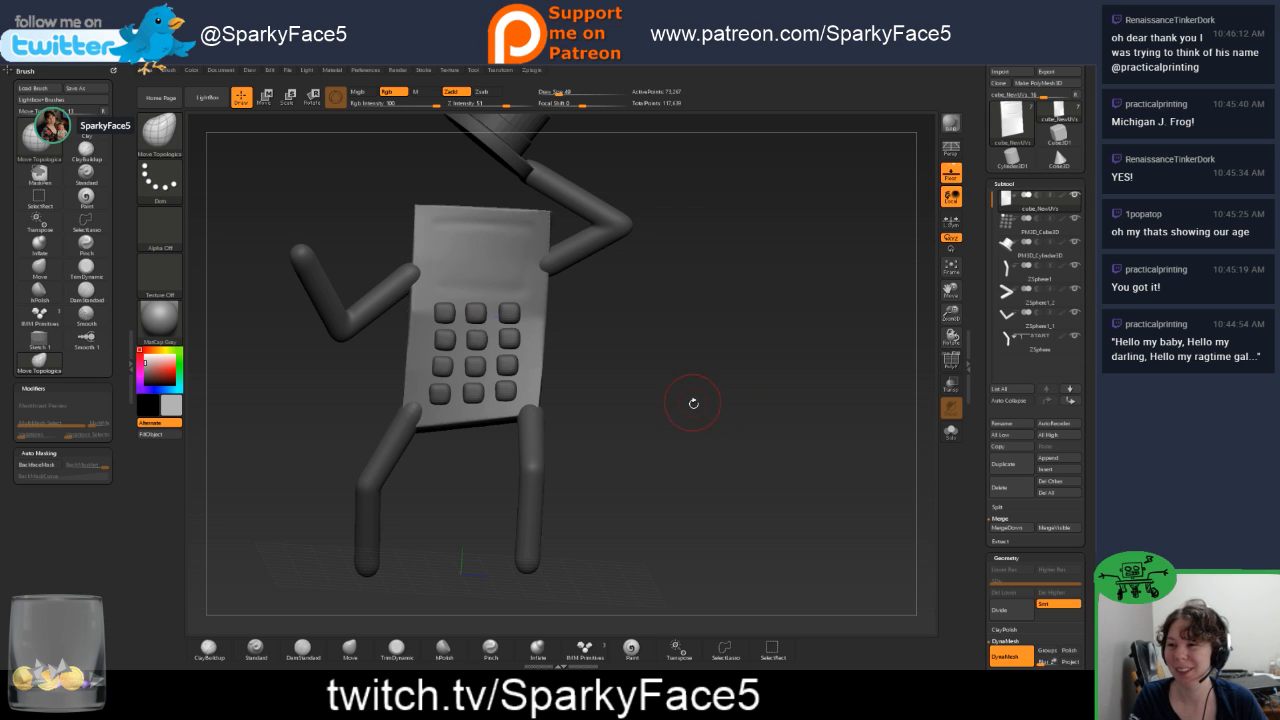
{"action": "mouse_move", "coordinate": [693, 403]}
{"action": "left_mouse_down"}
{"action": "mouse_move", "coordinate": [672, 415]}
{"action": "mouse_move", "coordinate": [697, 424]}
{"action": "left_mouse_up"}
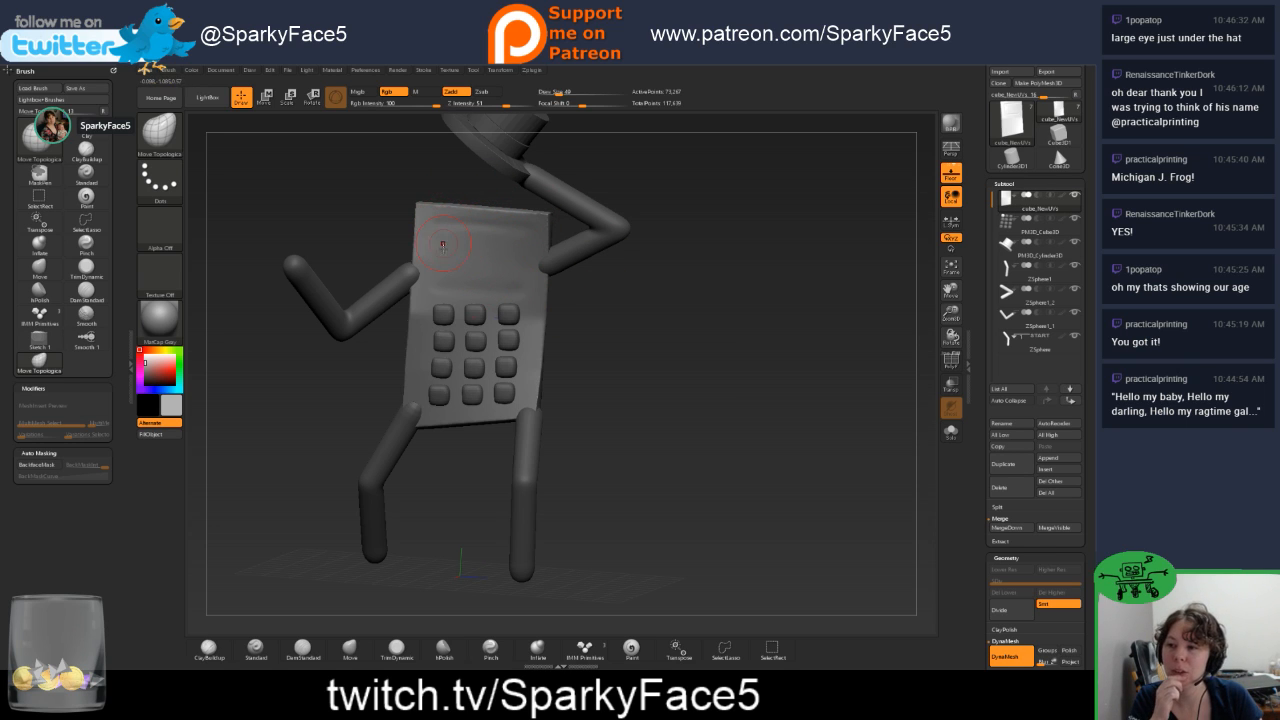
{"action": "left_click_drag", "start_coordinate": [614, 342], "coordinate": [658, 326]}
{"action": "left_click_drag", "start_coordinate": [492, 200], "coordinate": [484, 199]}
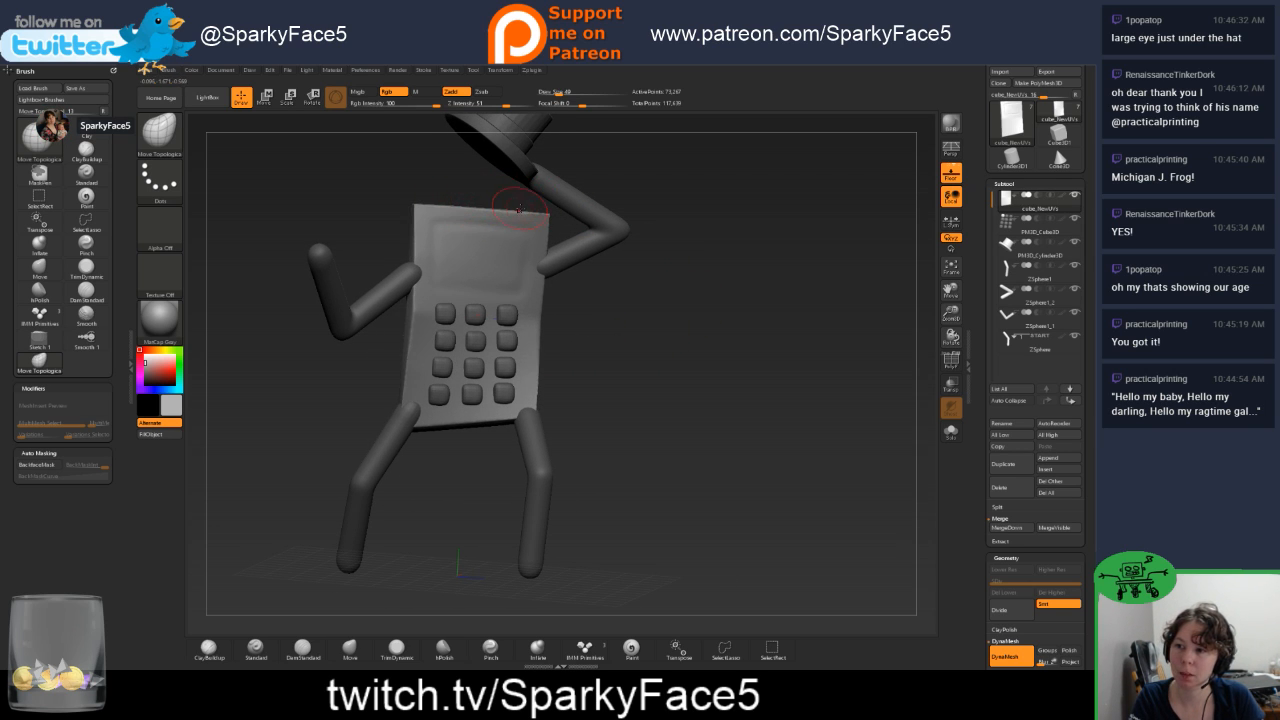
{"action": "left_click_drag", "start_coordinate": [667, 308], "coordinate": [729, 400]}
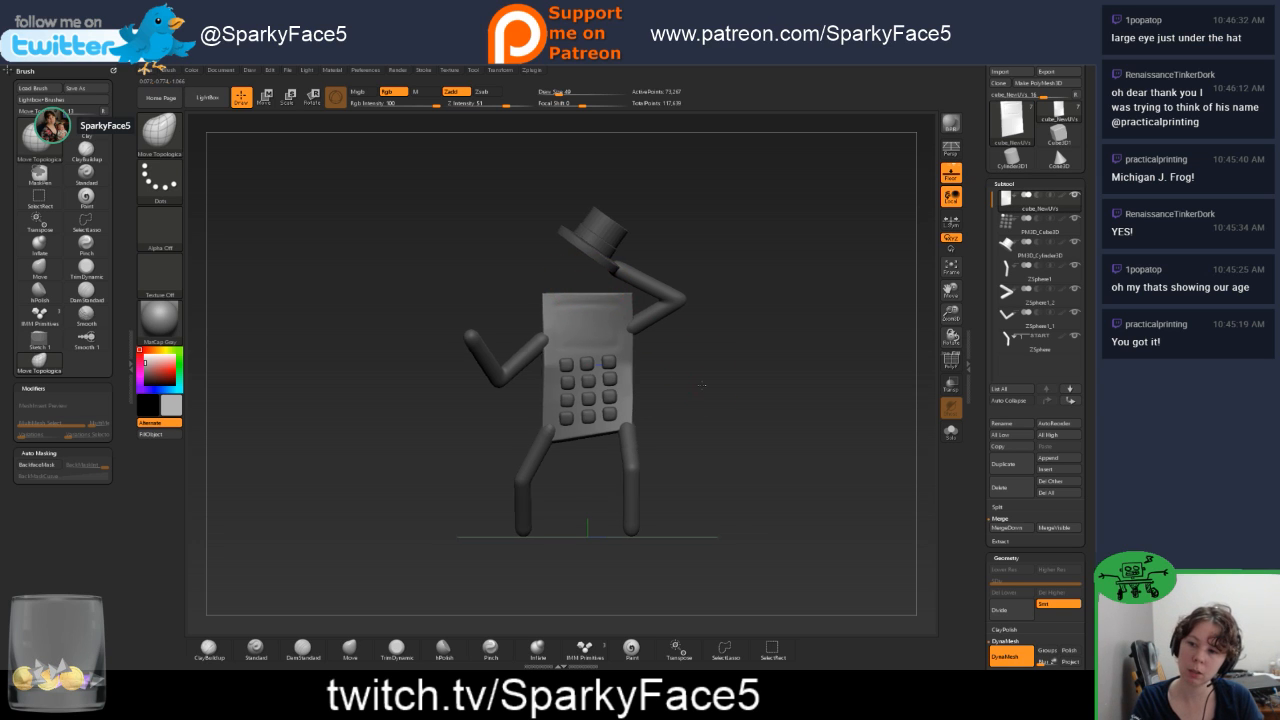
{"action": "left_click_drag", "start_coordinate": [702, 384], "coordinate": [703, 357]}
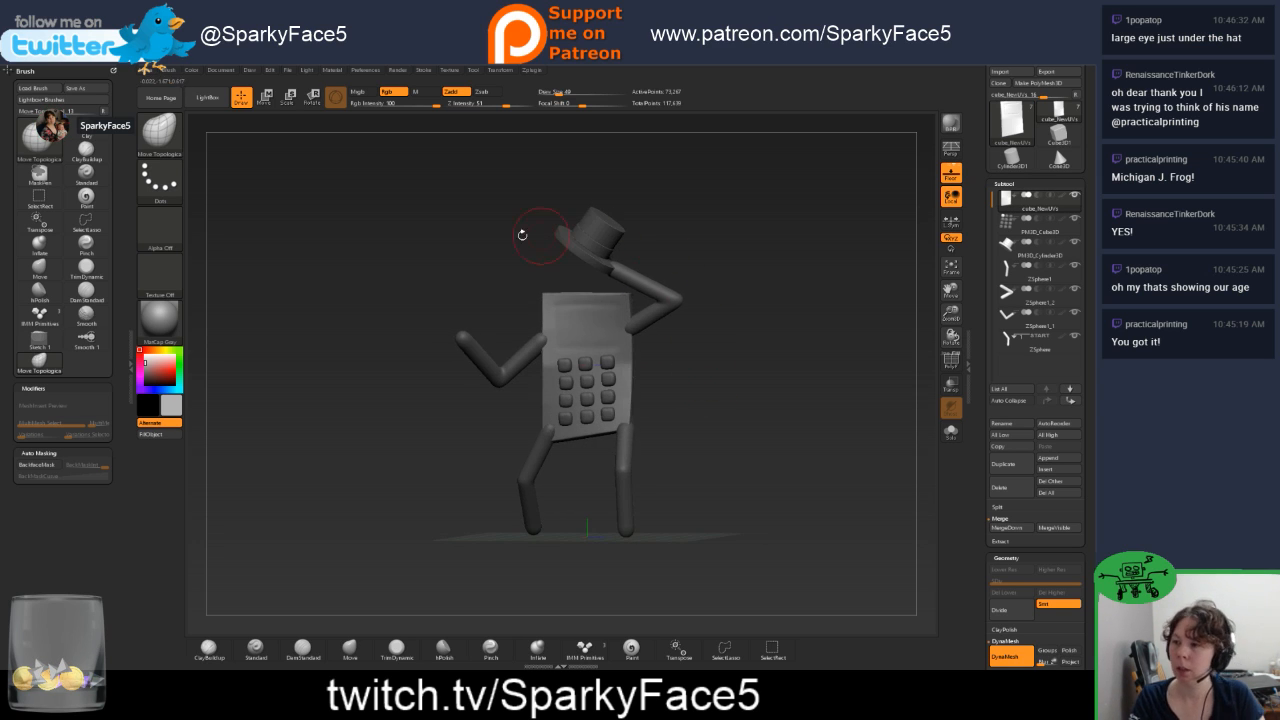
Switch the masking stroke to Rect and mask a rectangular screen area on the phone's face above the keypad.
{"action": "key", "text": "ctrl"}
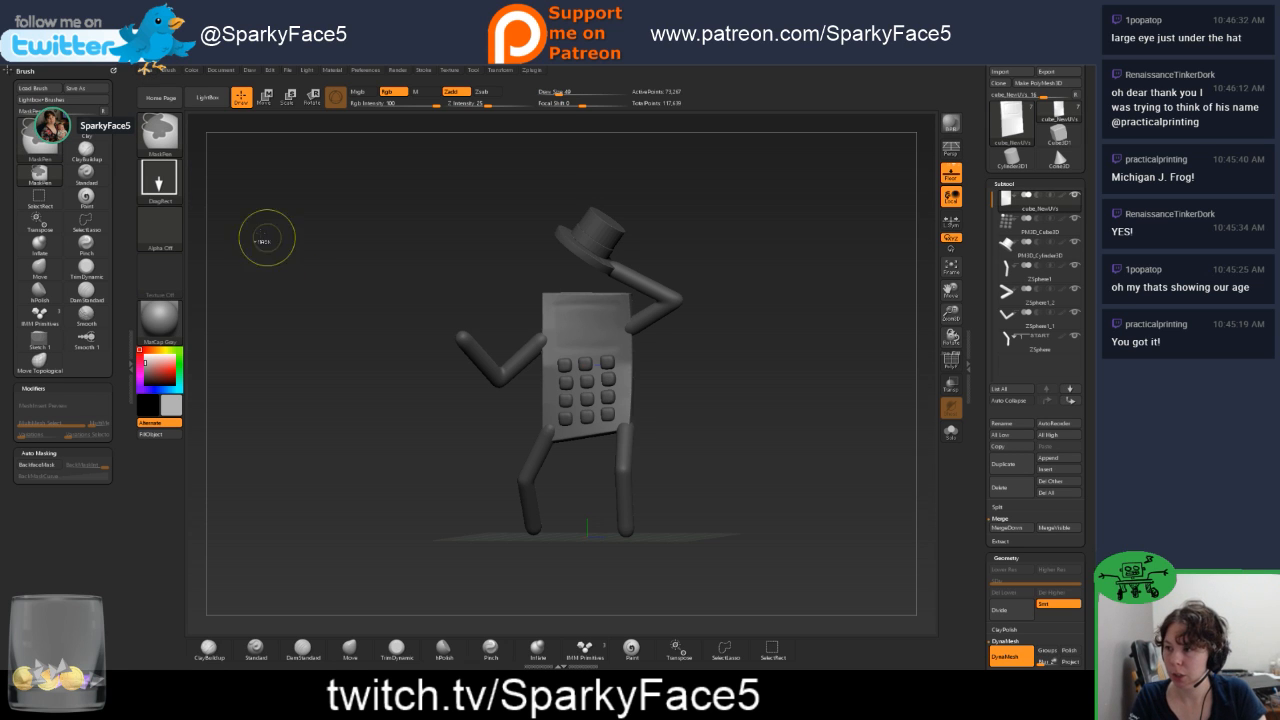
{"action": "left_click", "coordinate": [159, 179]}
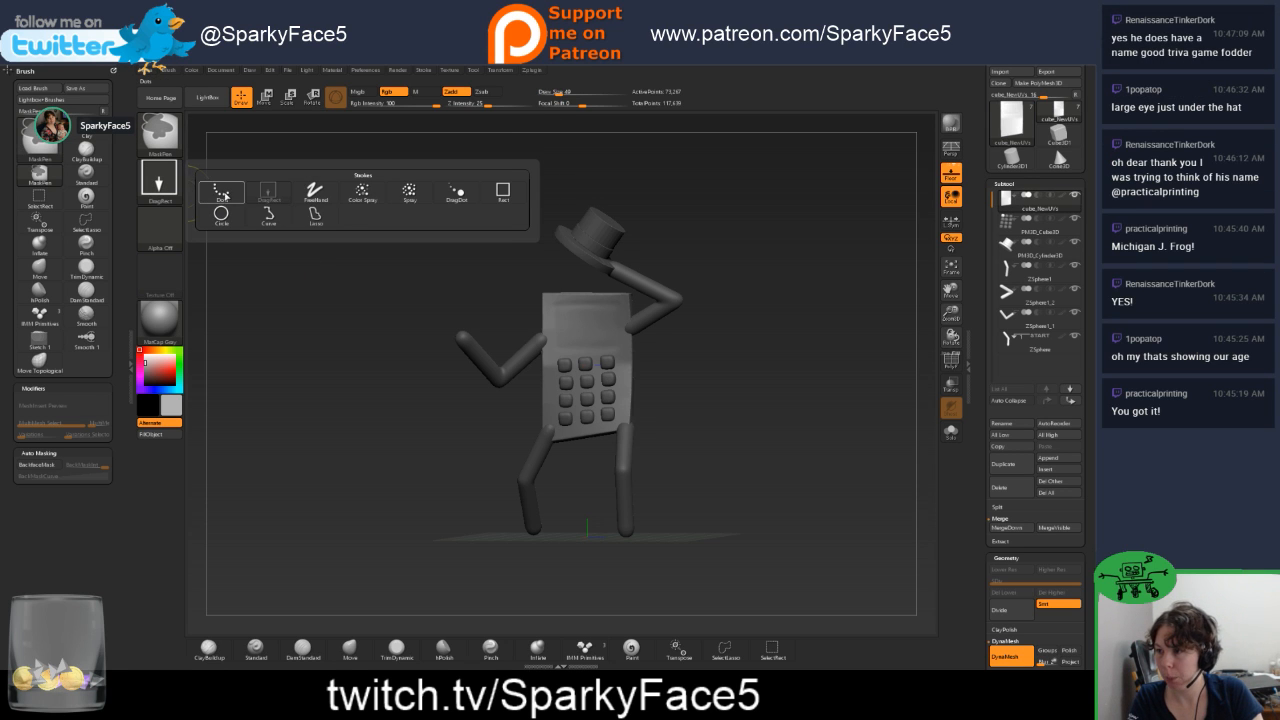
{"action": "left_click", "coordinate": [502, 193]}
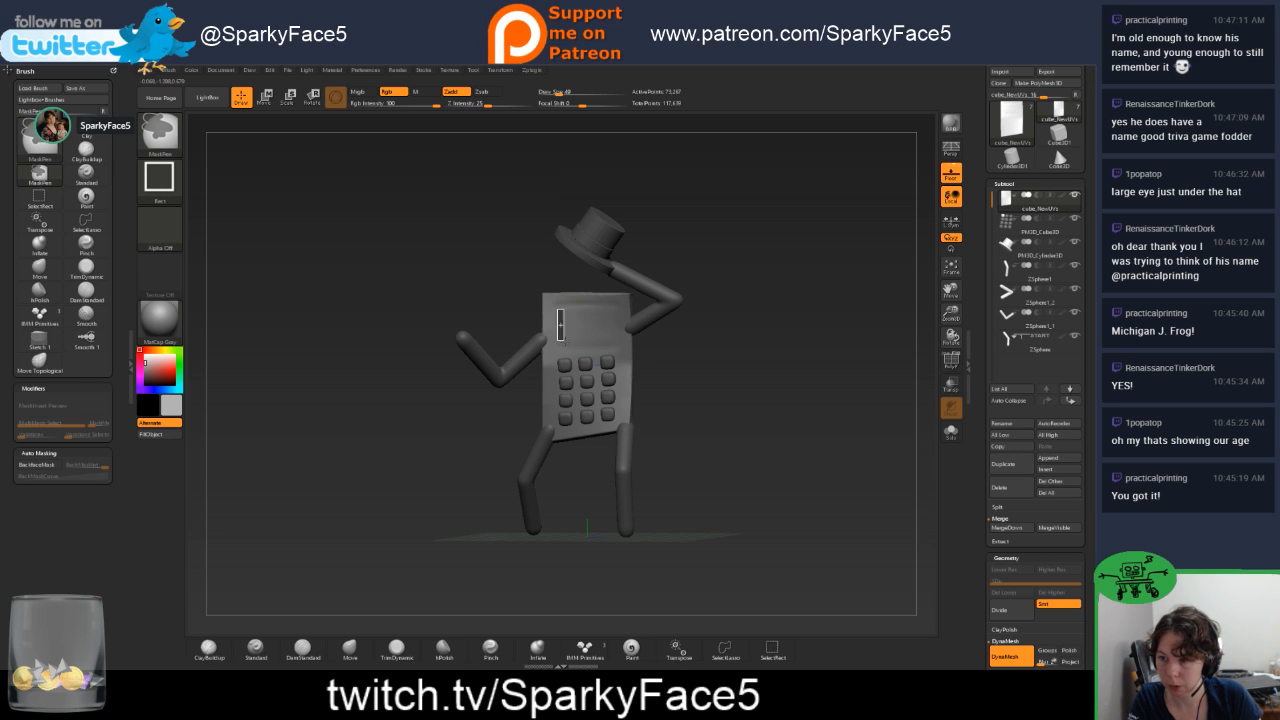
{"action": "left_click_drag", "start_coordinate": [563, 340], "coordinate": [617, 343]}
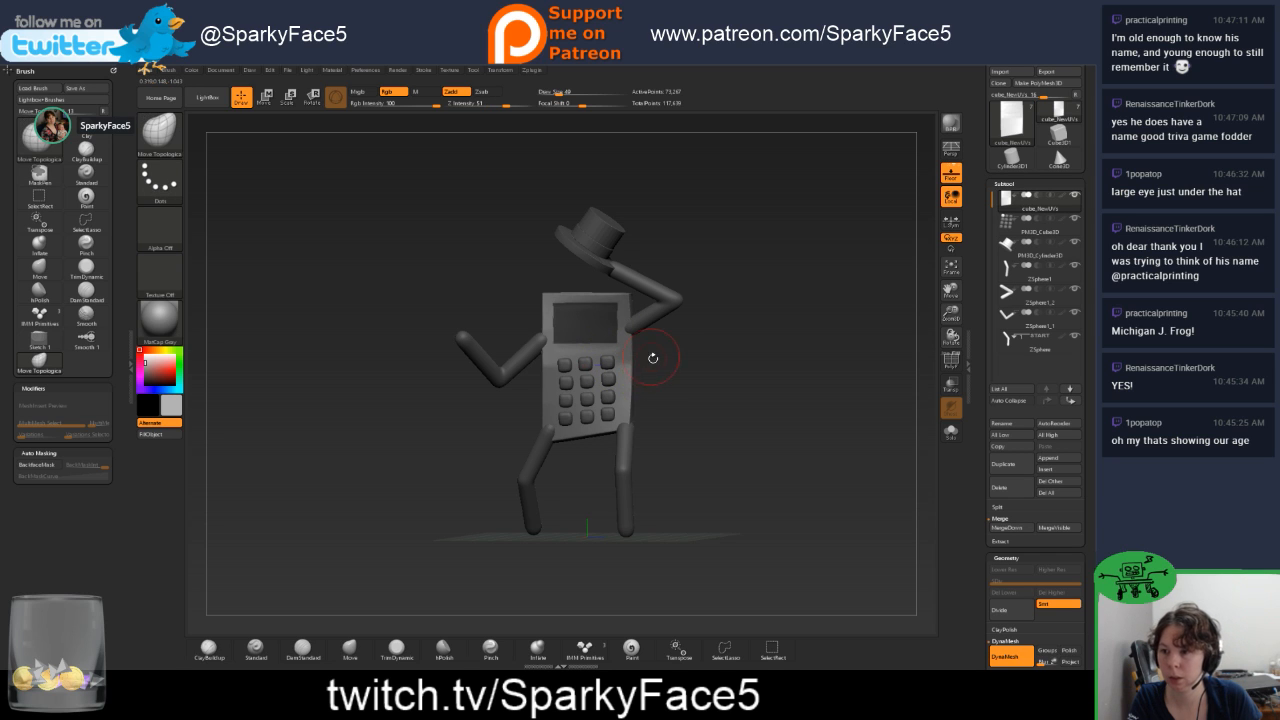
Try extracting the masked screen area and check the preview from an angle.
{"action": "mouse_move", "coordinate": [726, 381]}
{"action": "left_mouse_down"}
{"action": "mouse_move", "coordinate": [645, 382]}
{"action": "mouse_move", "coordinate": [732, 374]}
{"action": "left_mouse_up"}
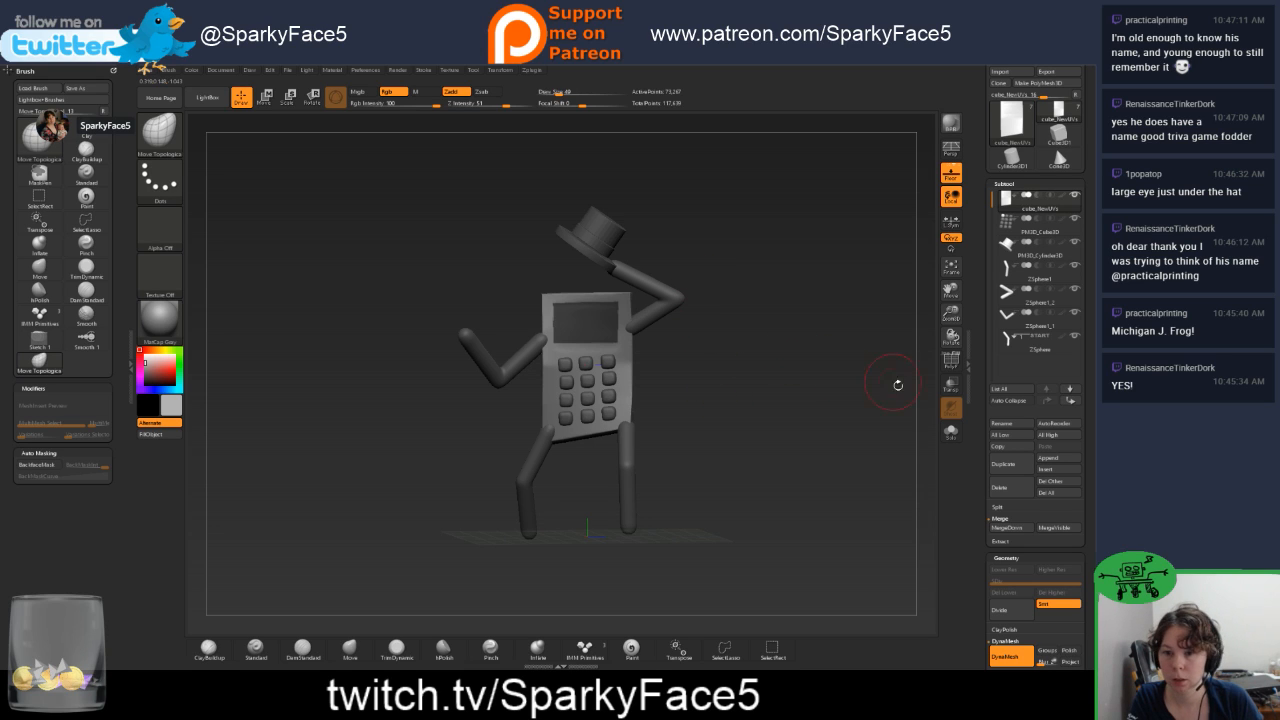
{"action": "left_click", "coordinate": [1003, 541]}
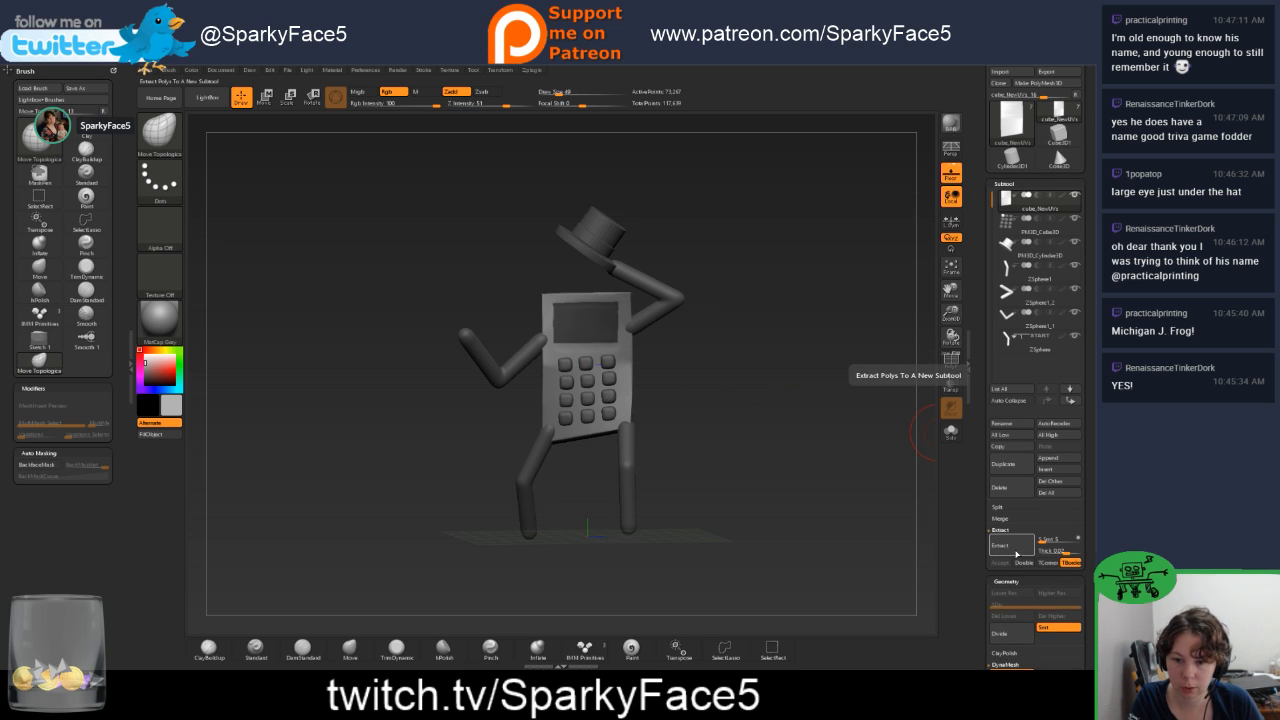
{"action": "left_click", "coordinate": [1015, 550]}
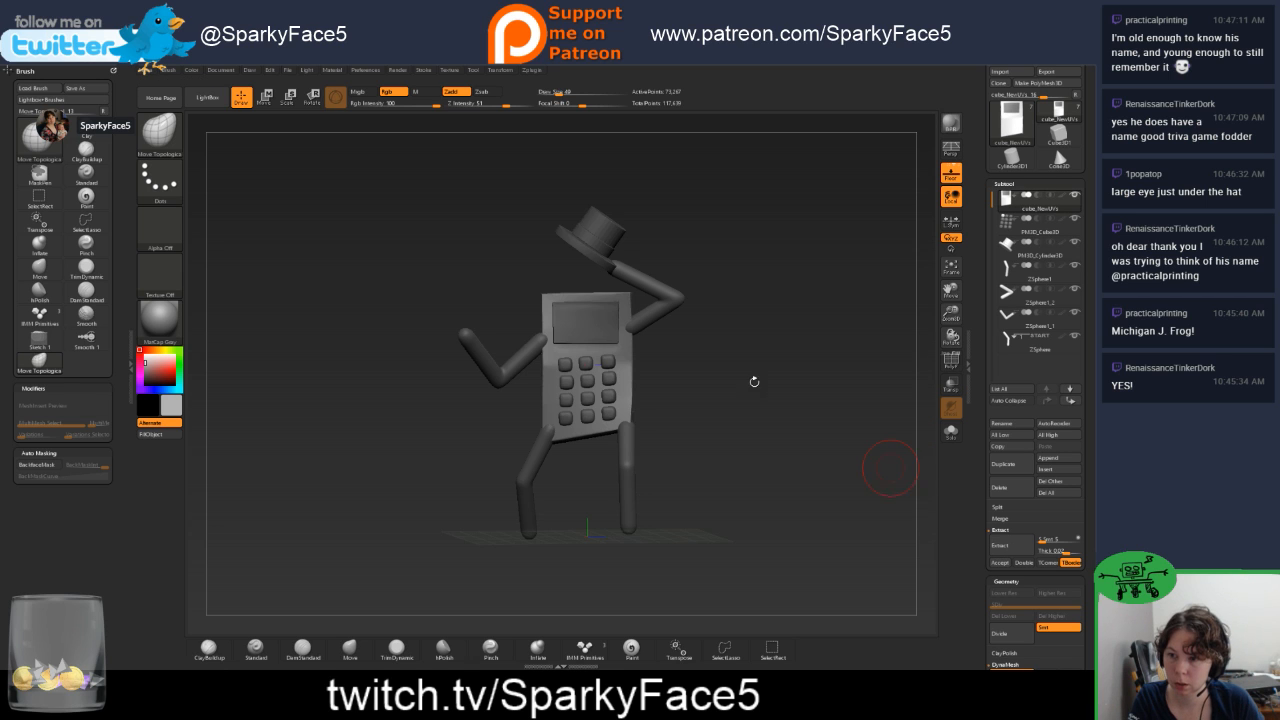
{"action": "left_click_drag", "start_coordinate": [754, 381], "coordinate": [712, 352]}
{"action": "left_click", "coordinate": [1013, 548]}
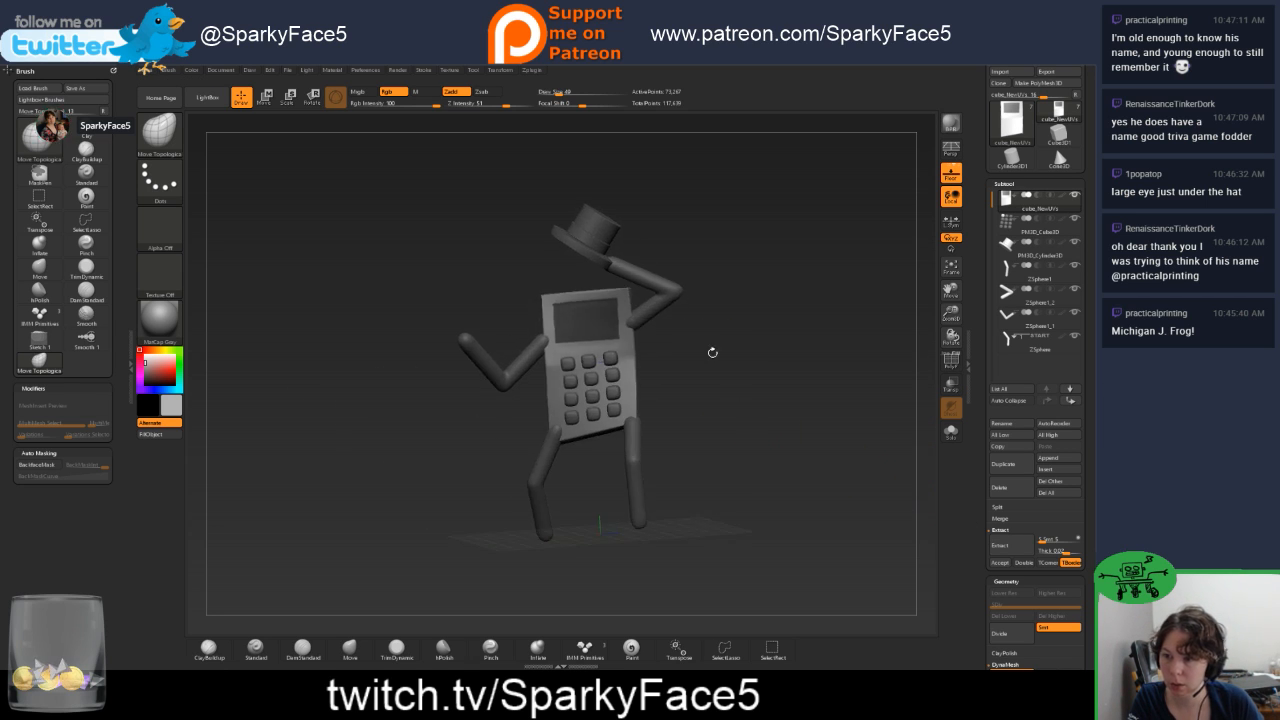
Sharpen the edges of the rectangular screen mask with repeated Sharpen Mask passes.
{"action": "key", "text": "ctrl"}
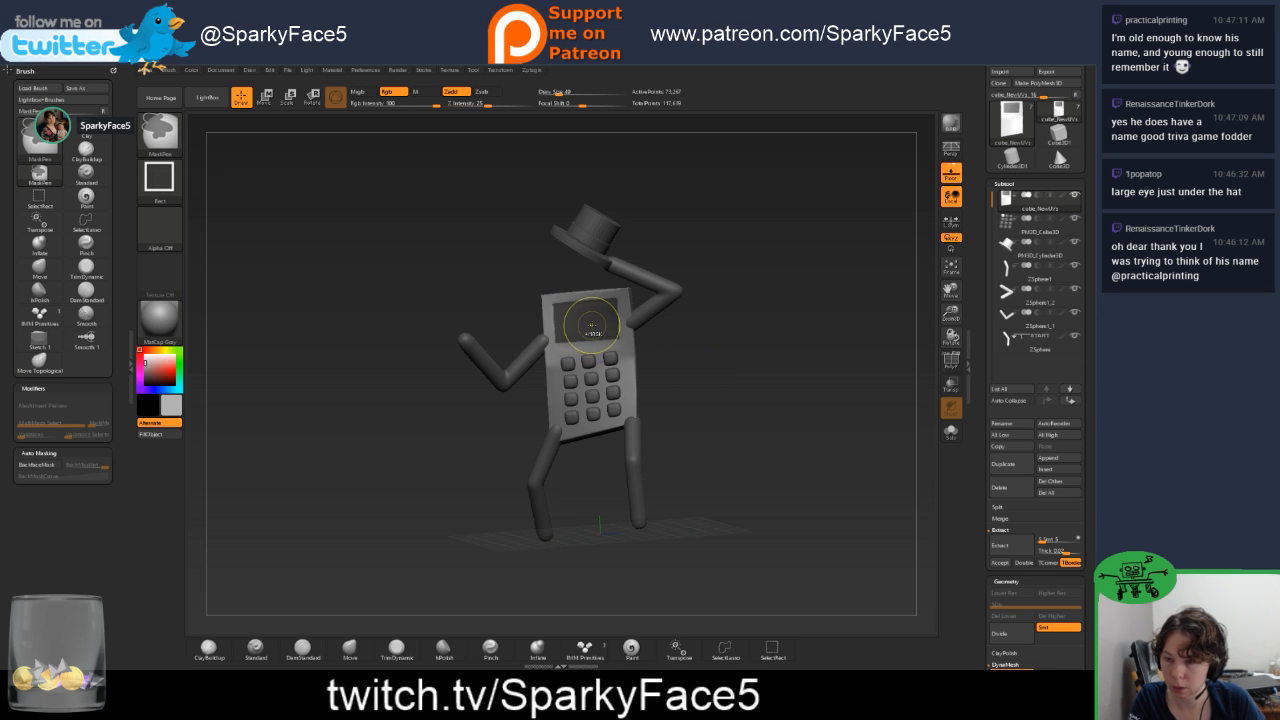
{"action": "left_click", "coordinate": [671, 354], "text": "ctrl"}
{"action": "left_click", "coordinate": [671, 354], "text": "ctrl"}
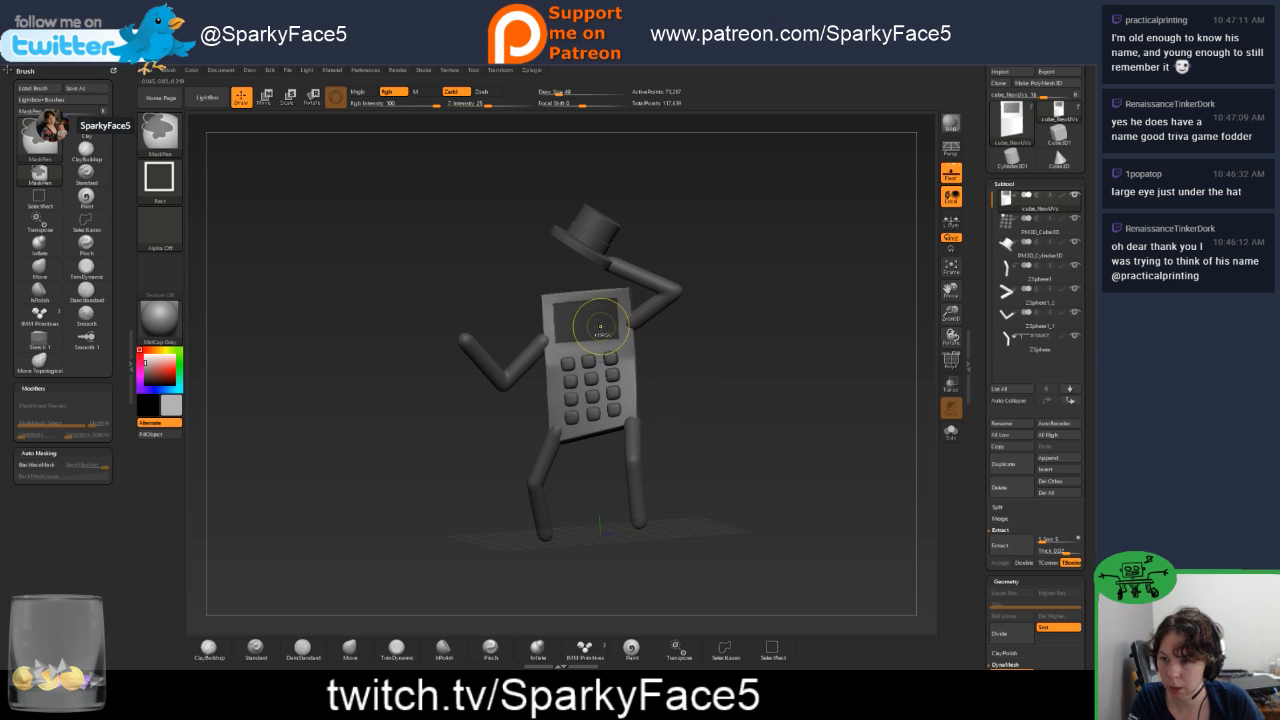
{"action": "scroll", "coordinate": [973, 552], "scroll_direction": "down", "scroll_amount": 10}
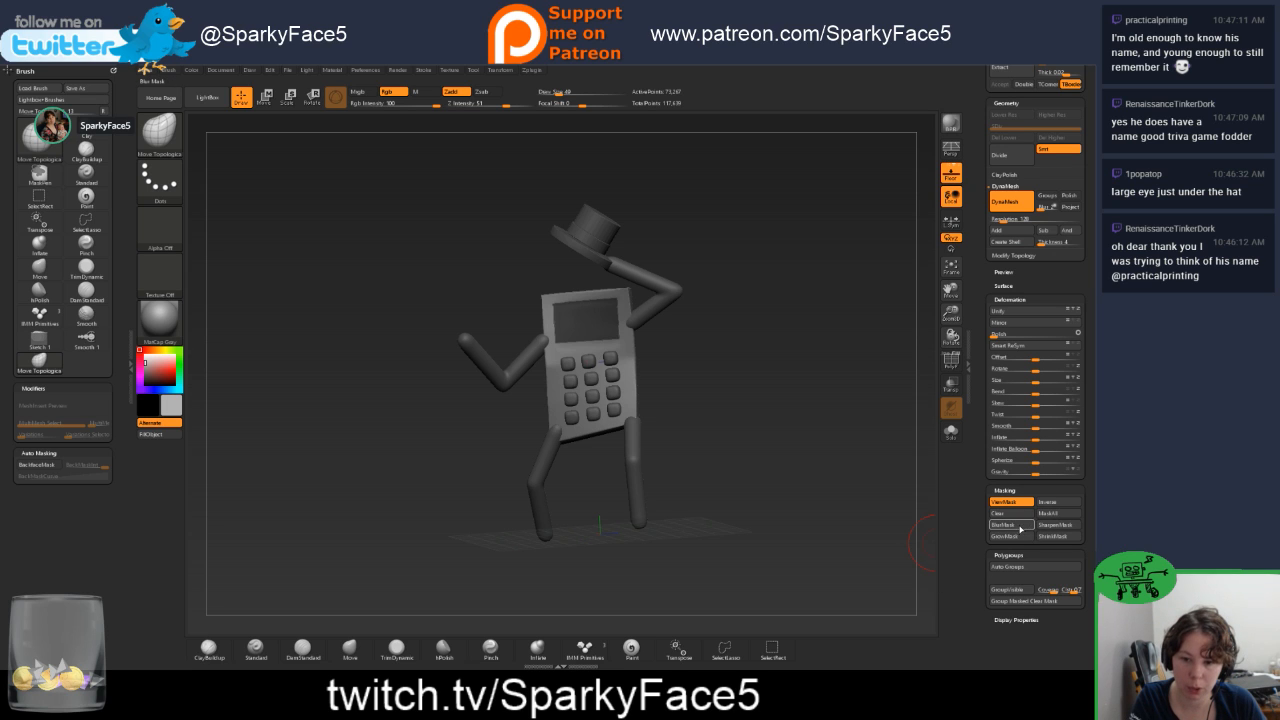
{"action": "left_click", "coordinate": [1051, 526]}
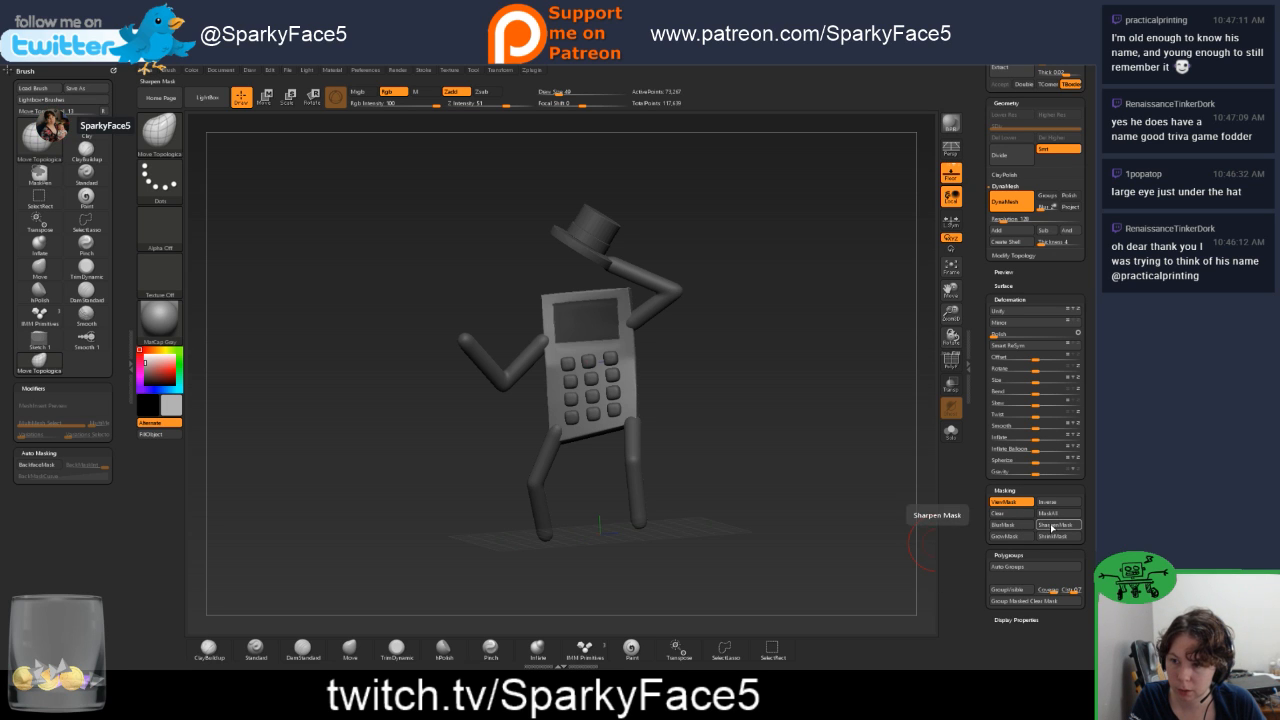
{"action": "left_click", "coordinate": [1052, 527]}
{"action": "left_click", "coordinate": [1052, 527]}
Extract the sharpened screen mask from the phone body and accept it as a new subtool.
{"action": "left_click_drag", "start_coordinate": [810, 400], "coordinate": [787, 374]}
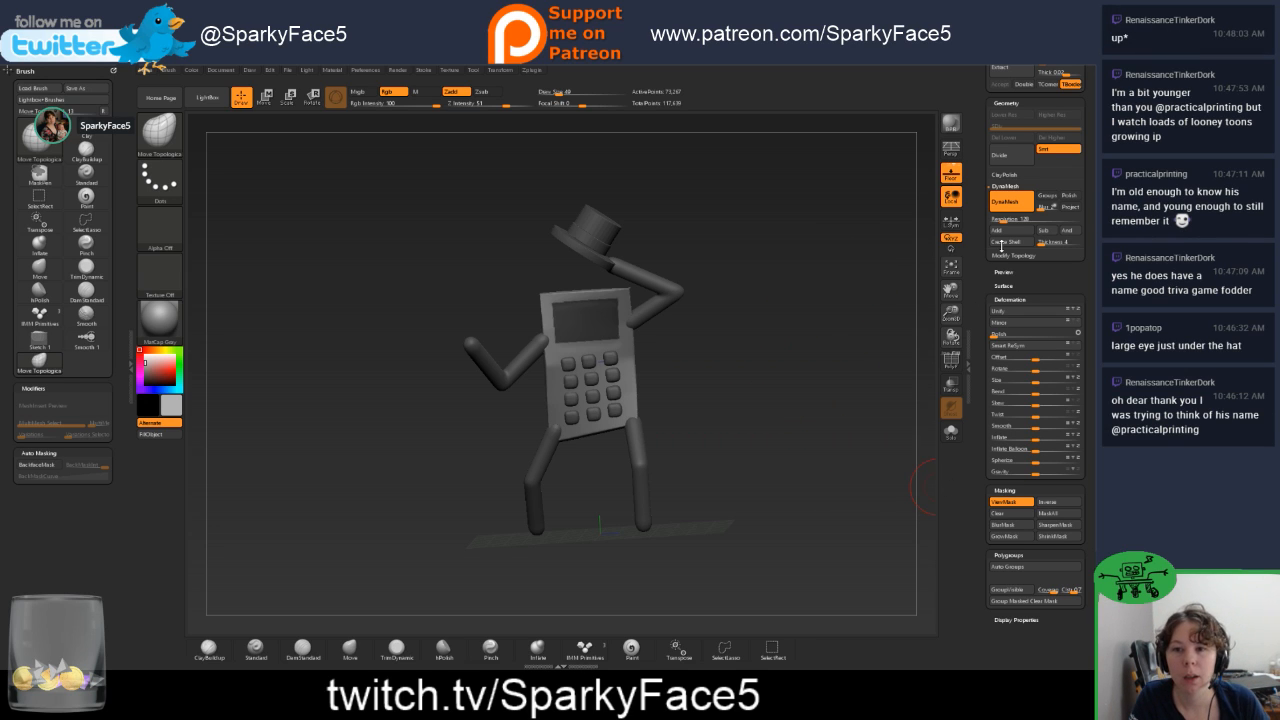
{"action": "scroll", "coordinate": [1001, 246], "scroll_direction": "up", "scroll_amount": 5}
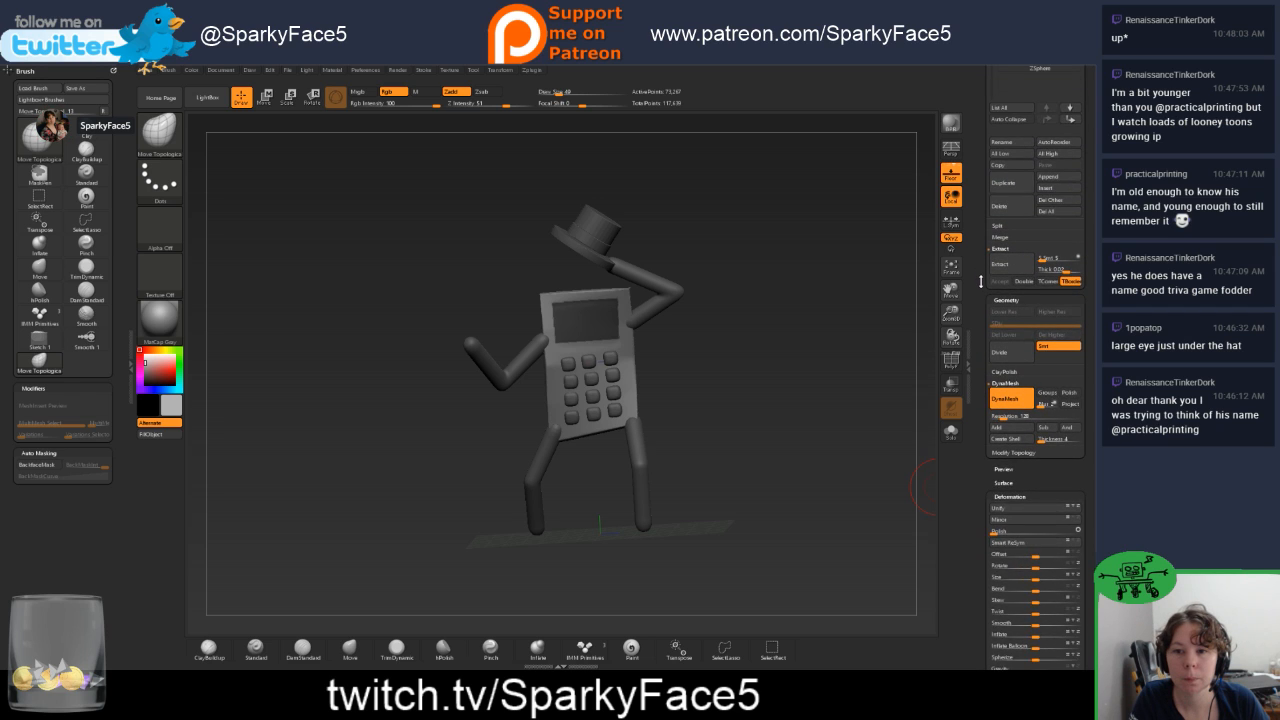
{"action": "scroll", "coordinate": [981, 281], "scroll_direction": "up", "scroll_amount": 3}
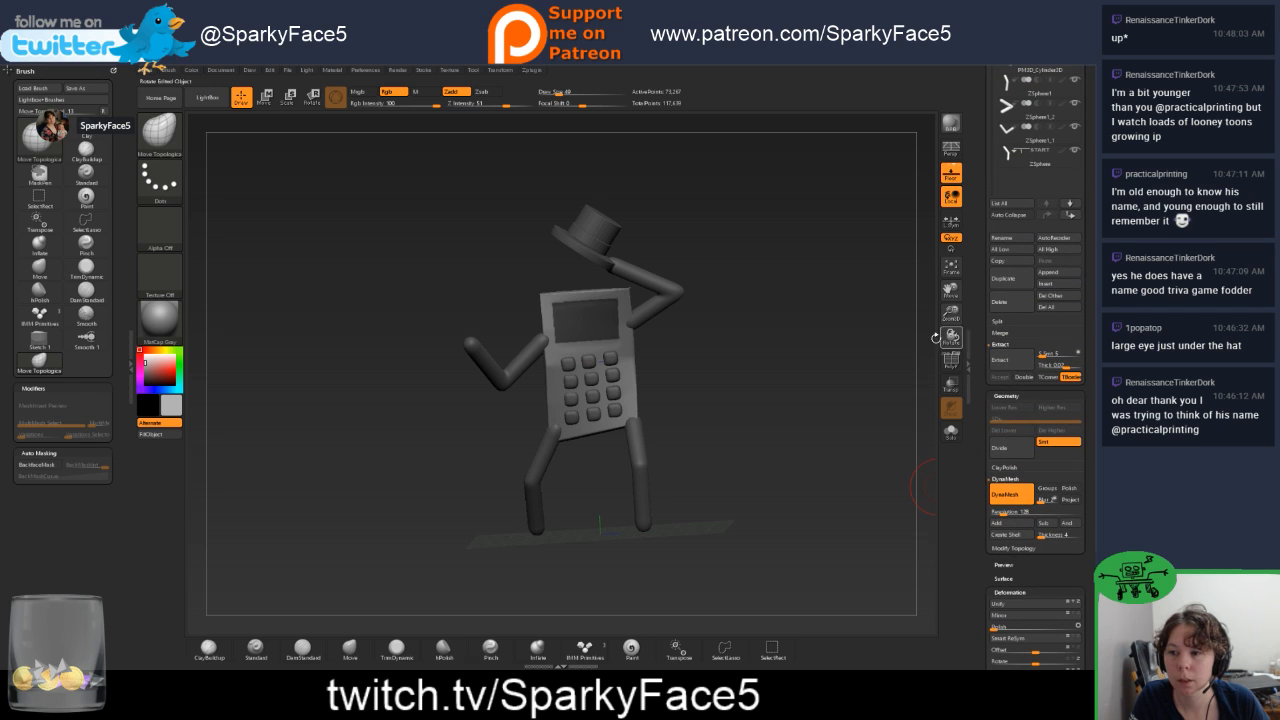
{"action": "left_click_drag", "start_coordinate": [942, 338], "coordinate": [938, 376]}
{"action": "left_click", "coordinate": [1009, 364]}
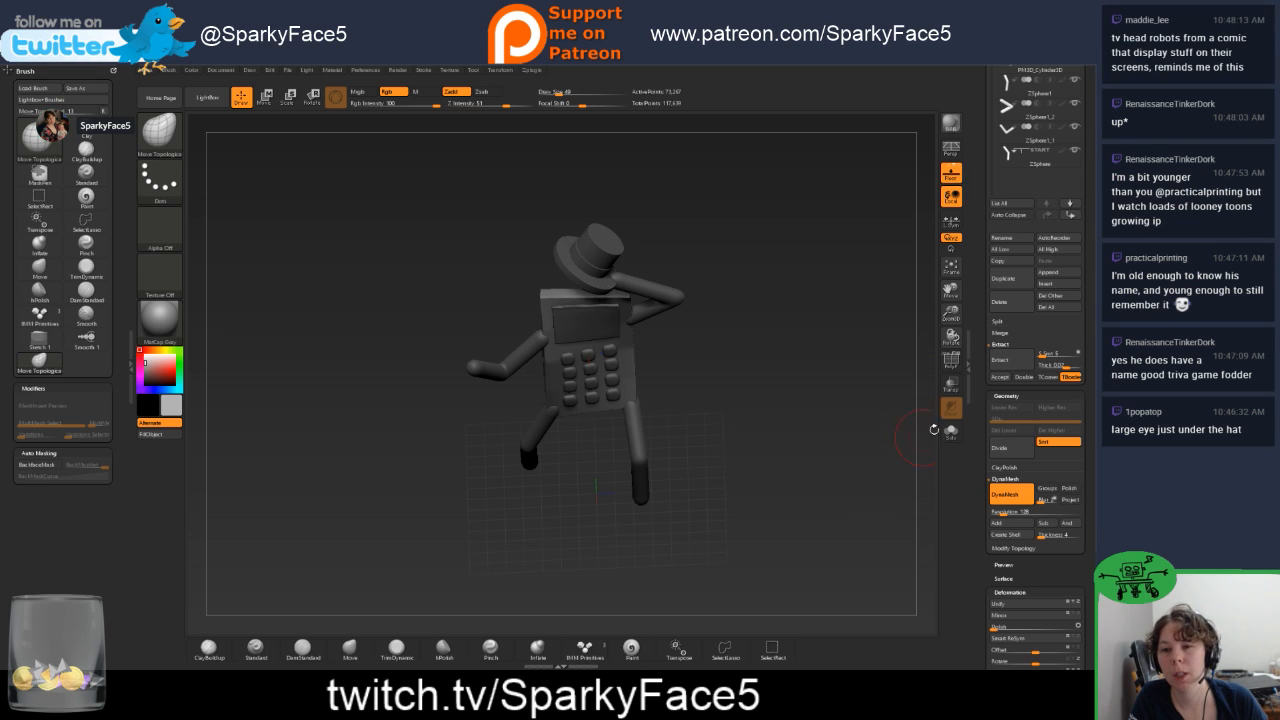
{"action": "left_click", "coordinate": [1004, 377]}
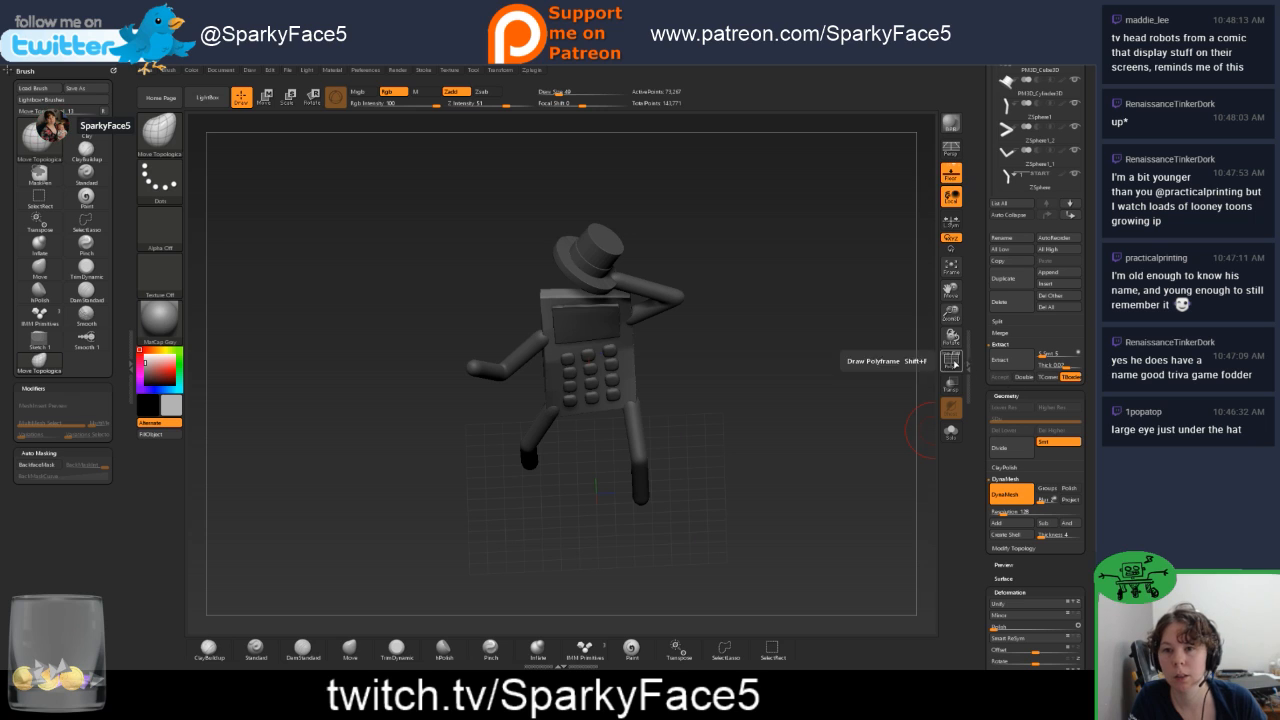
Select the extracted screen subtool and inspect its edges up close on the phone's face.
{"action": "scroll", "coordinate": [981, 163], "scroll_direction": "up", "scroll_amount": 5}
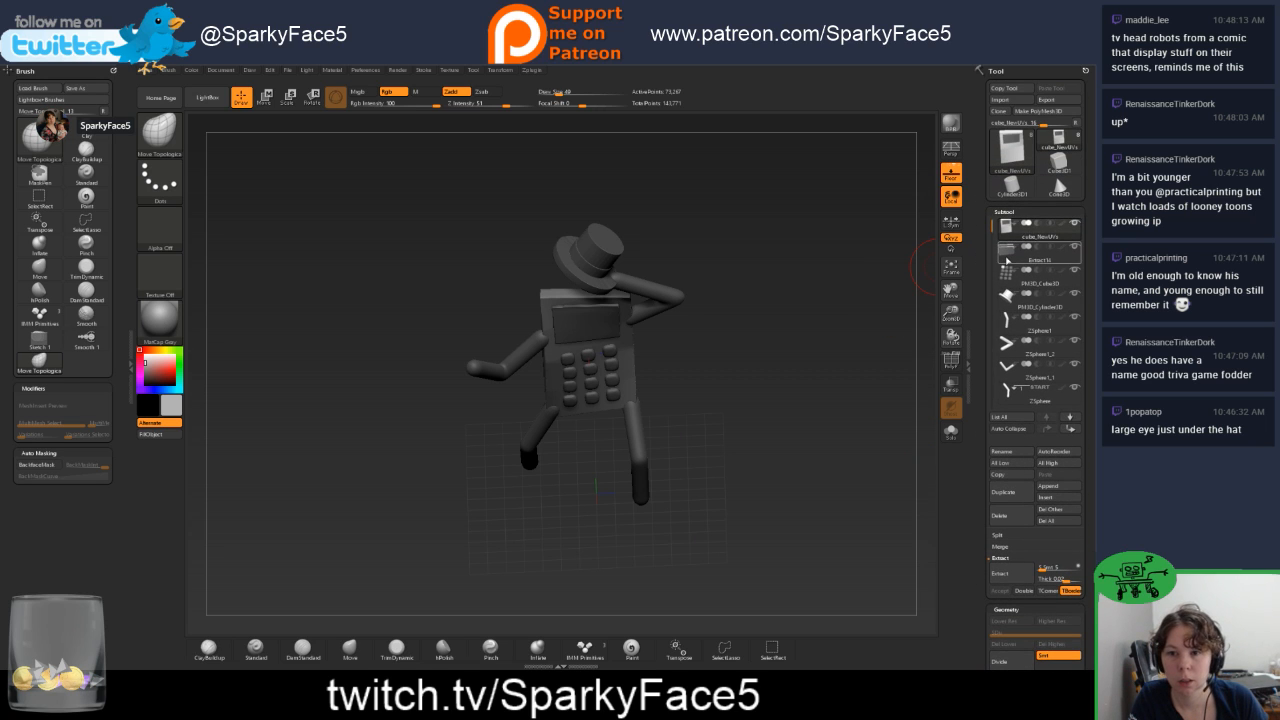
{"action": "left_click", "coordinate": [1040, 253]}
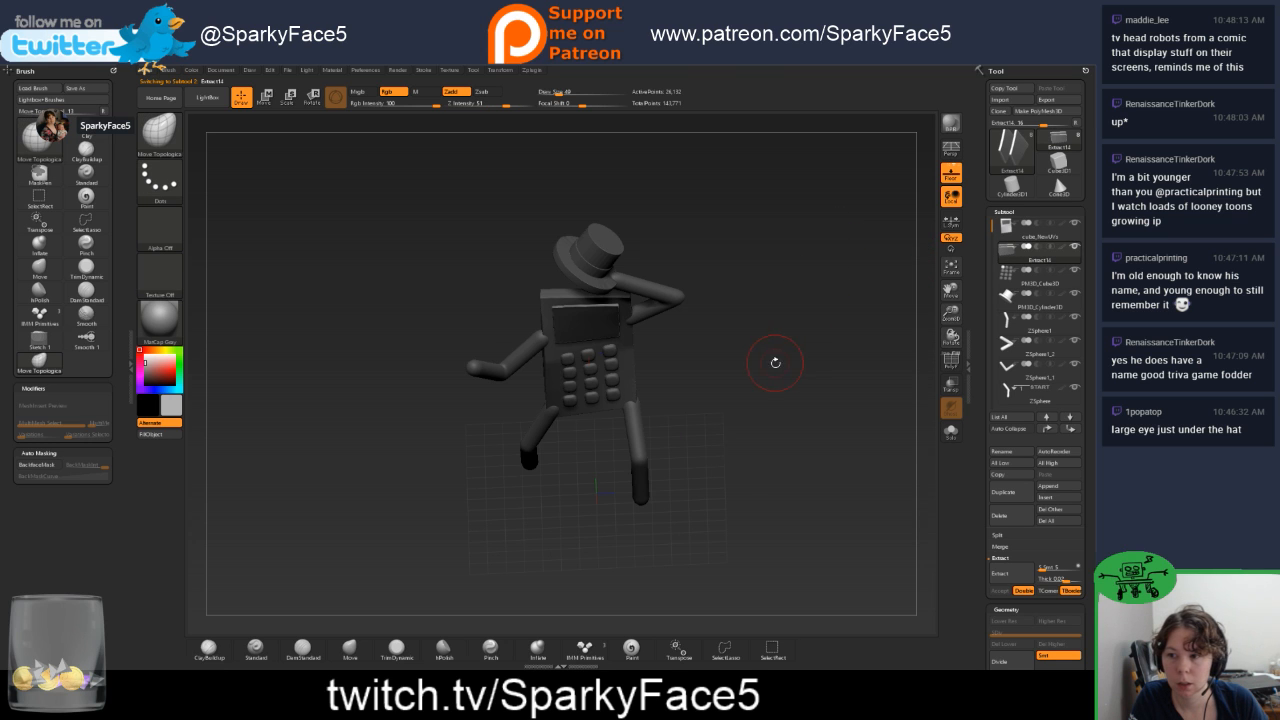
{"action": "left_click_drag", "start_coordinate": [774, 363], "coordinate": [565, 318]}
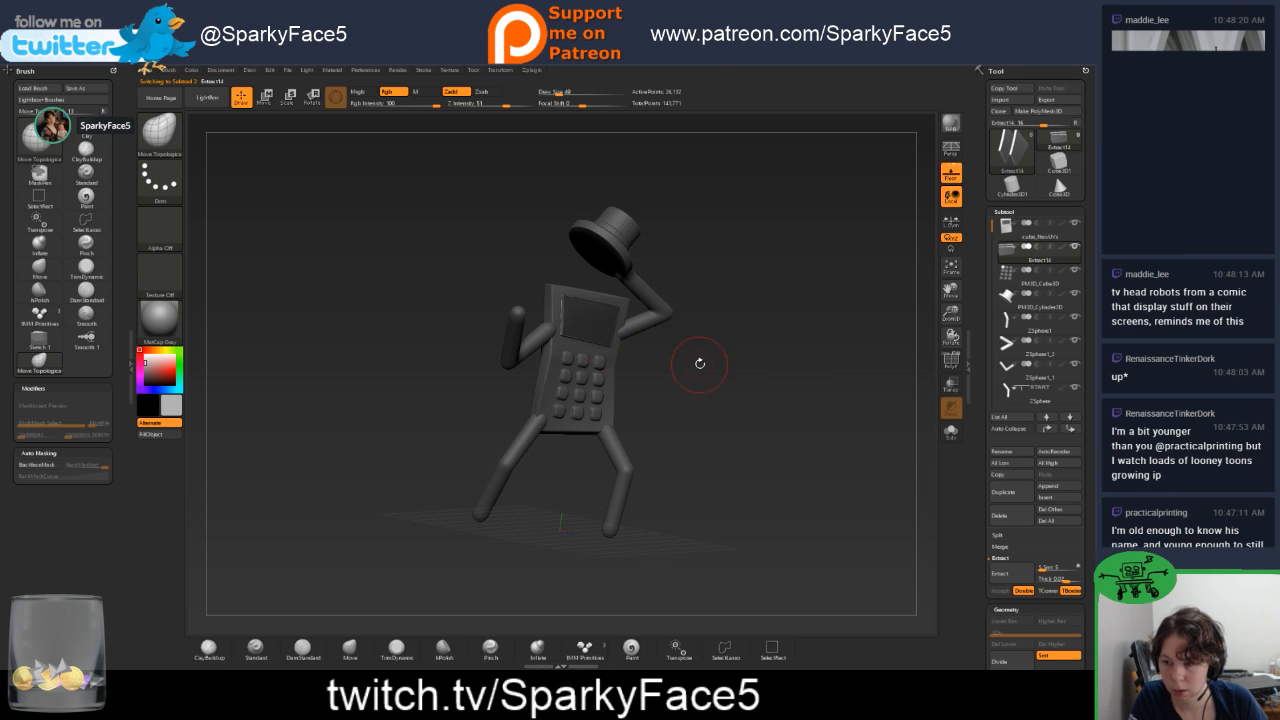
{"action": "right_click_drag", "start_coordinate": [700, 364], "coordinate": [814, 383], "text": "ctrl"}
{"action": "left_click_drag", "start_coordinate": [784, 399], "coordinate": [785, 412]}
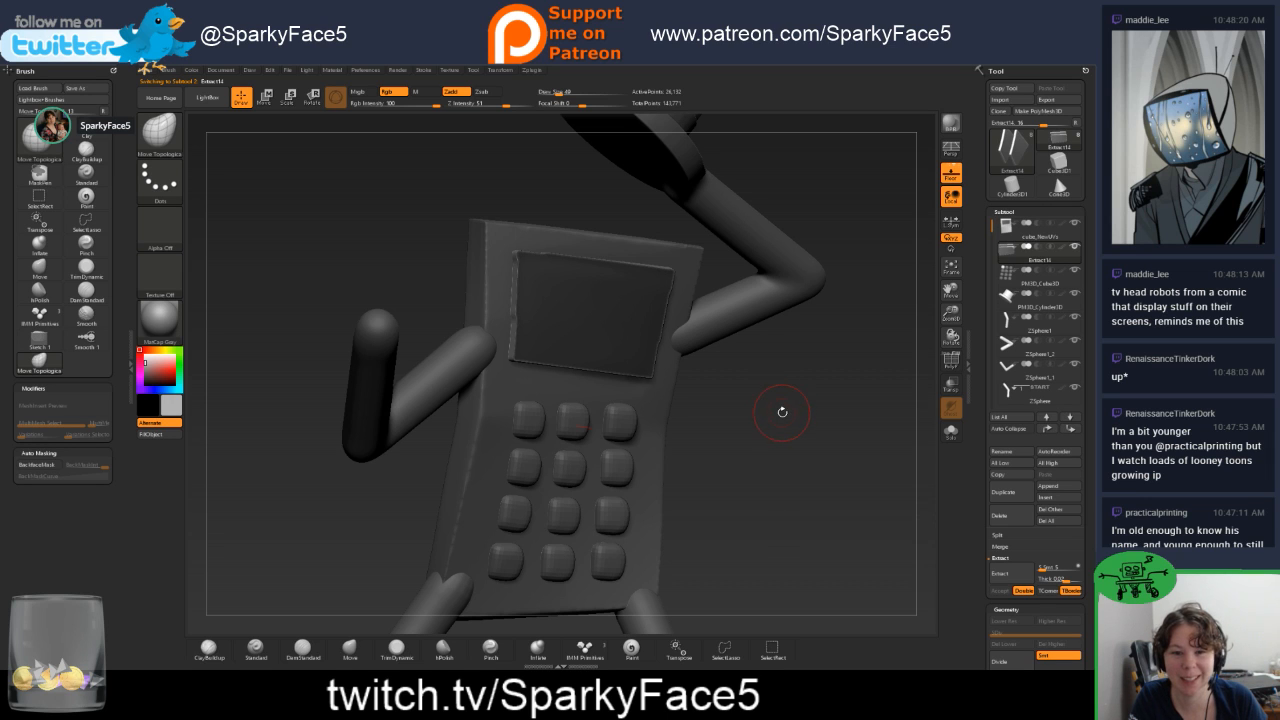
Smooth the rough edges of the extracted screen panel with the Smooth brush, working from several angles around the phone.
{"action": "left_click_drag", "start_coordinate": [759, 414], "coordinate": [737, 338]}
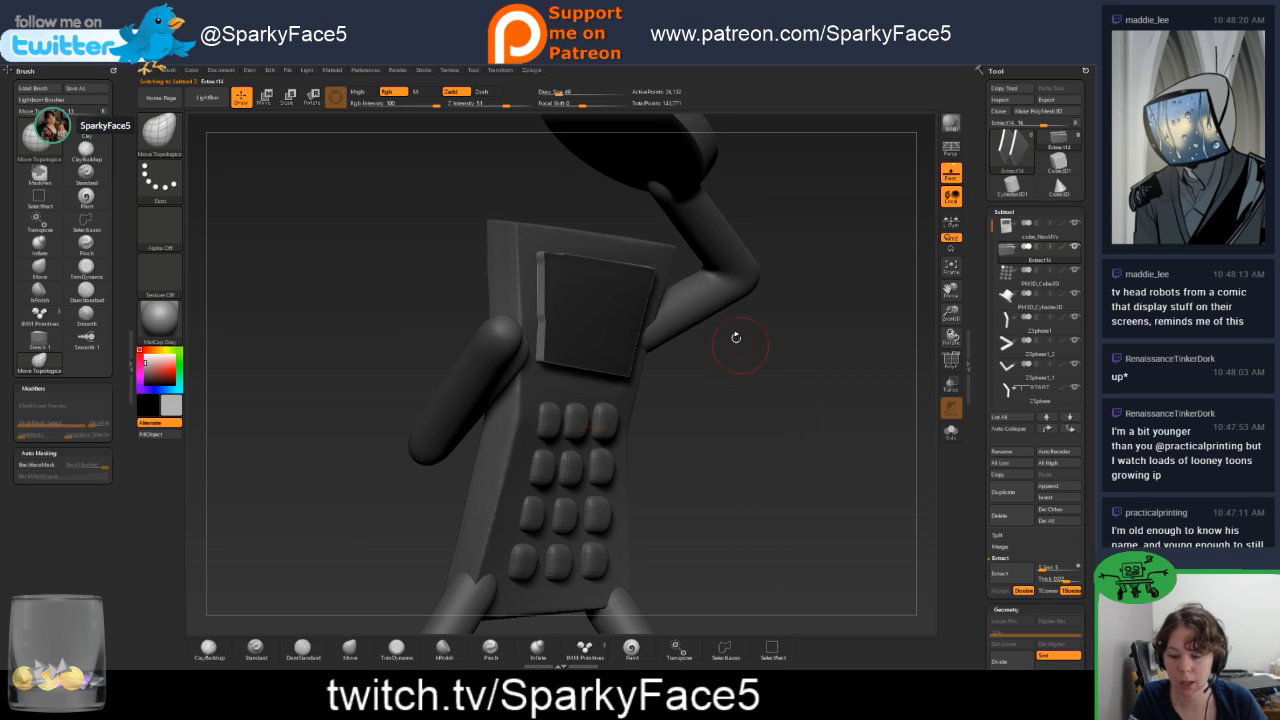
{"action": "key", "text": "shift"}
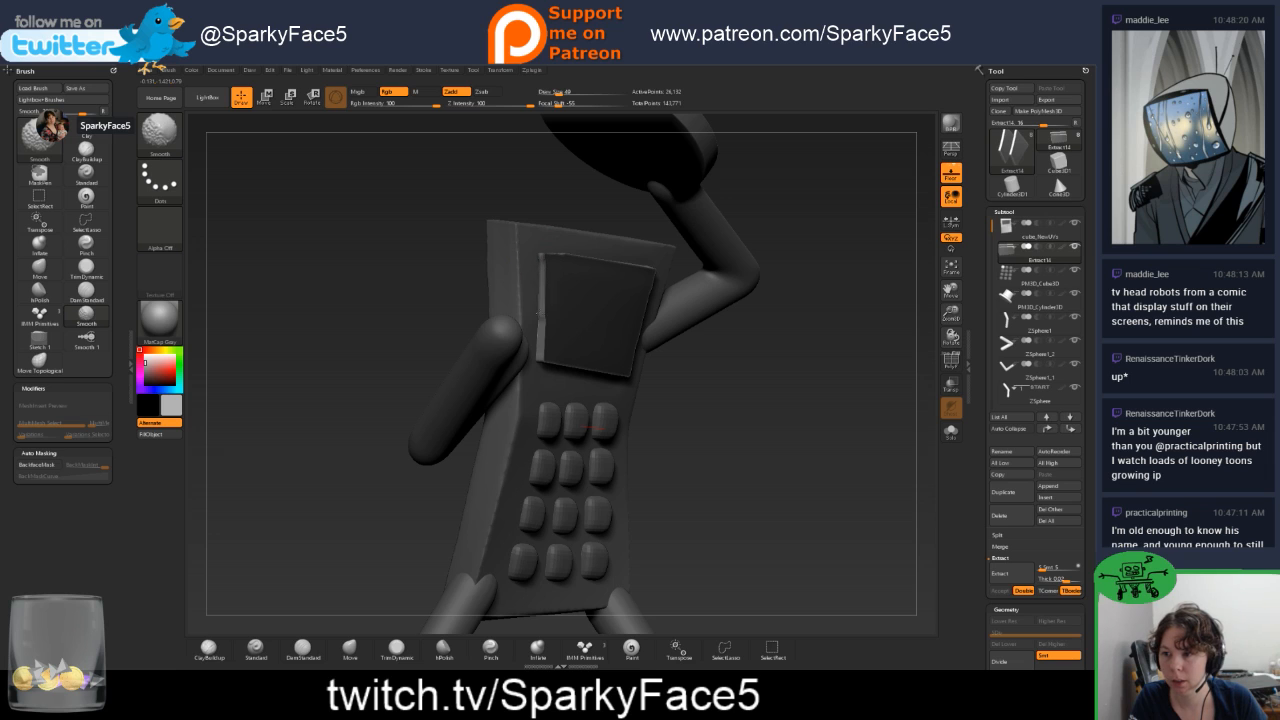
{"action": "left_click_drag", "start_coordinate": [553, 246], "coordinate": [583, 268]}
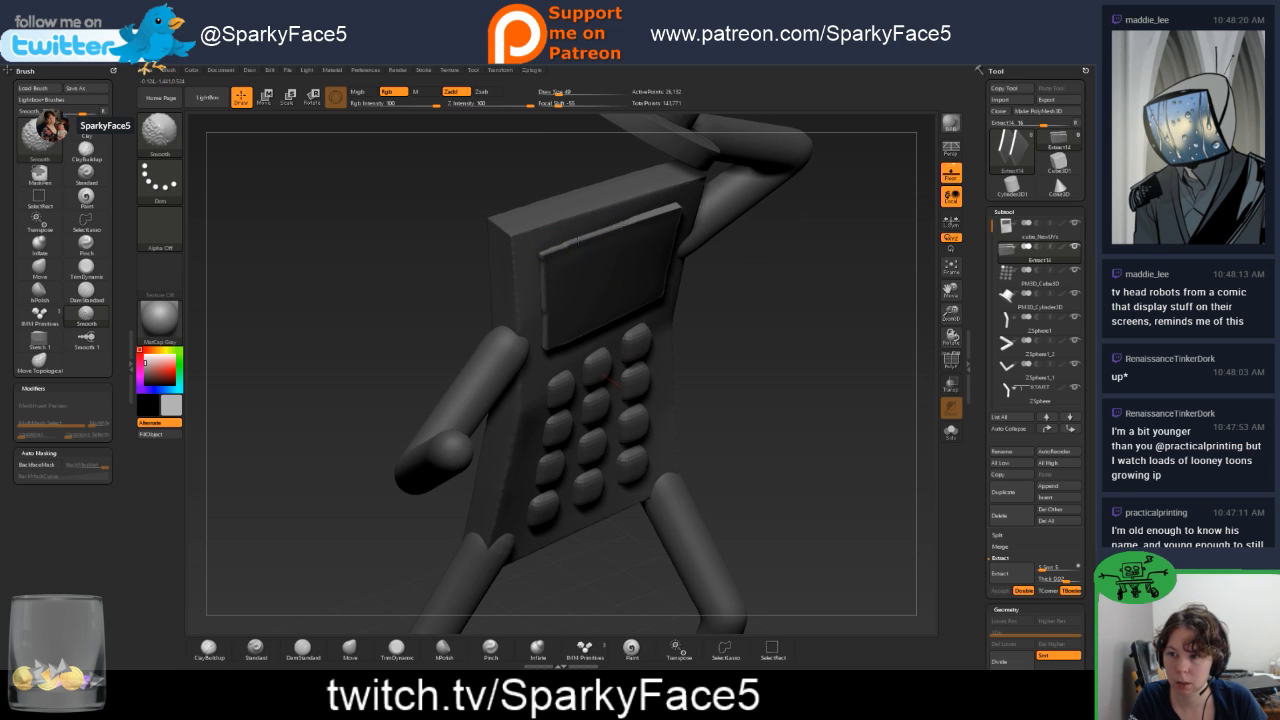
{"action": "left_click_drag", "start_coordinate": [641, 217], "coordinate": [647, 198]}
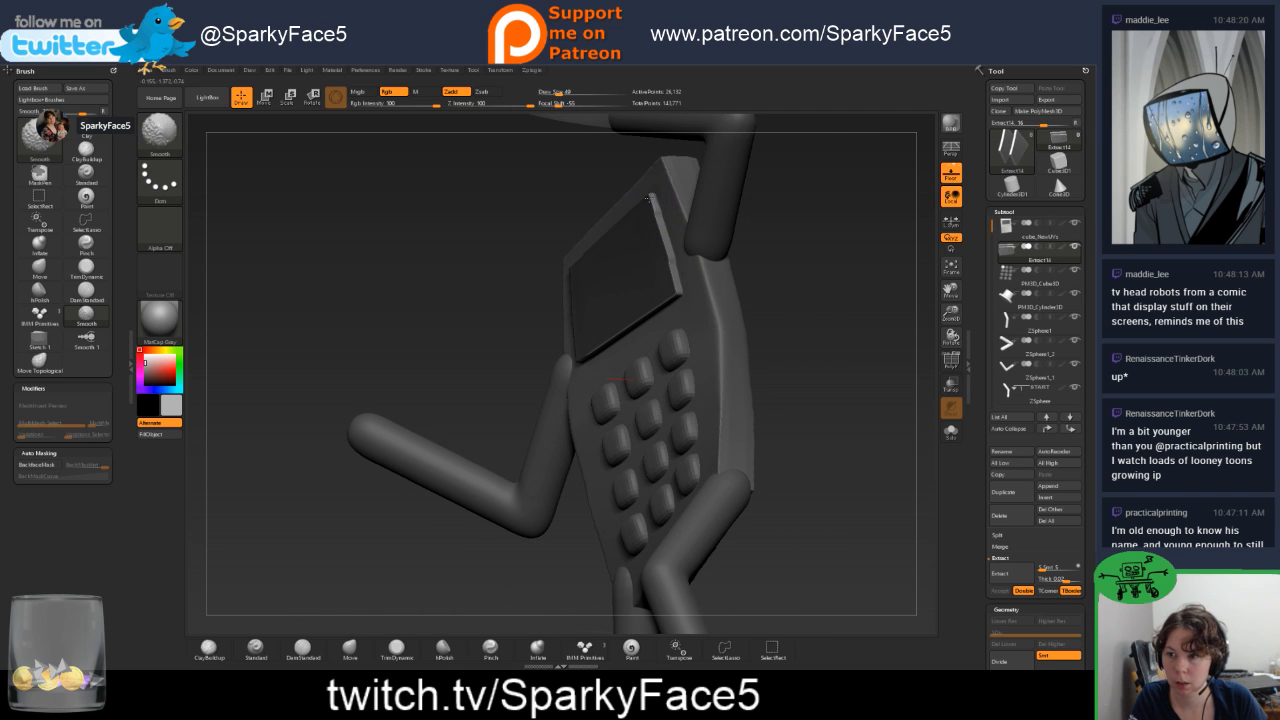
{"action": "left_click_drag", "start_coordinate": [820, 329], "coordinate": [789, 263]}
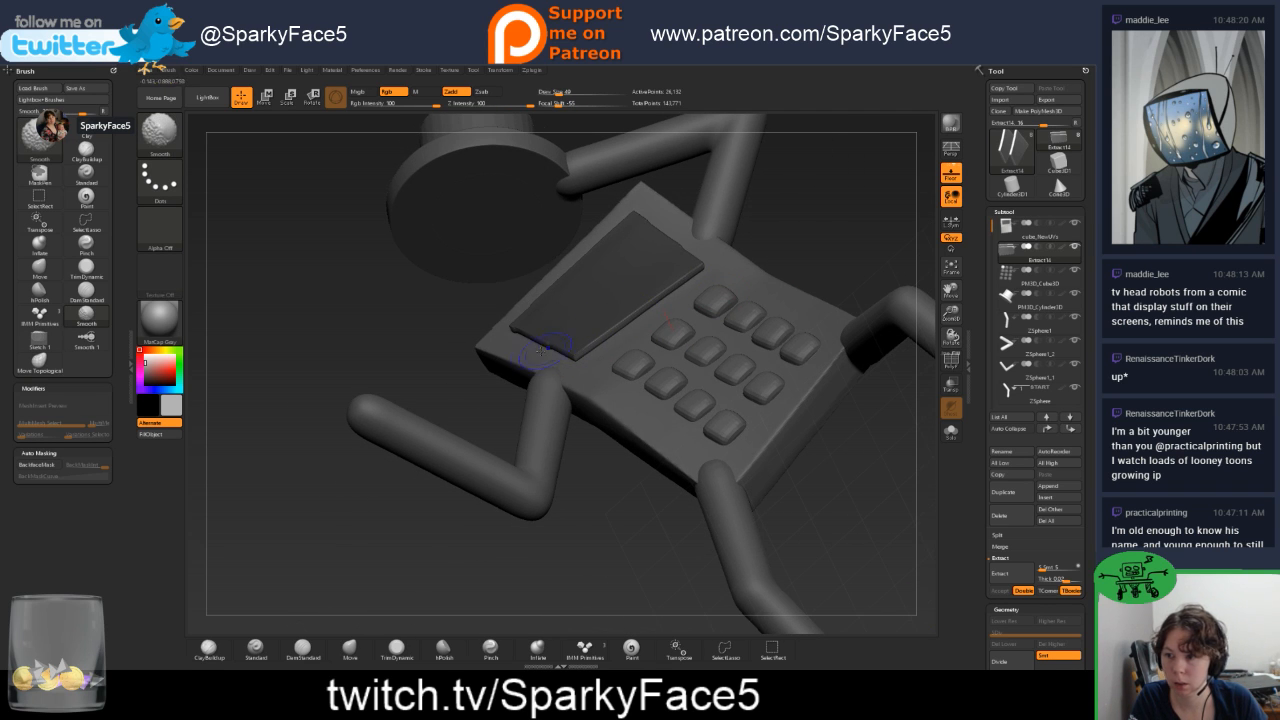
{"action": "left_click_drag", "start_coordinate": [822, 228], "coordinate": [783, 292]}
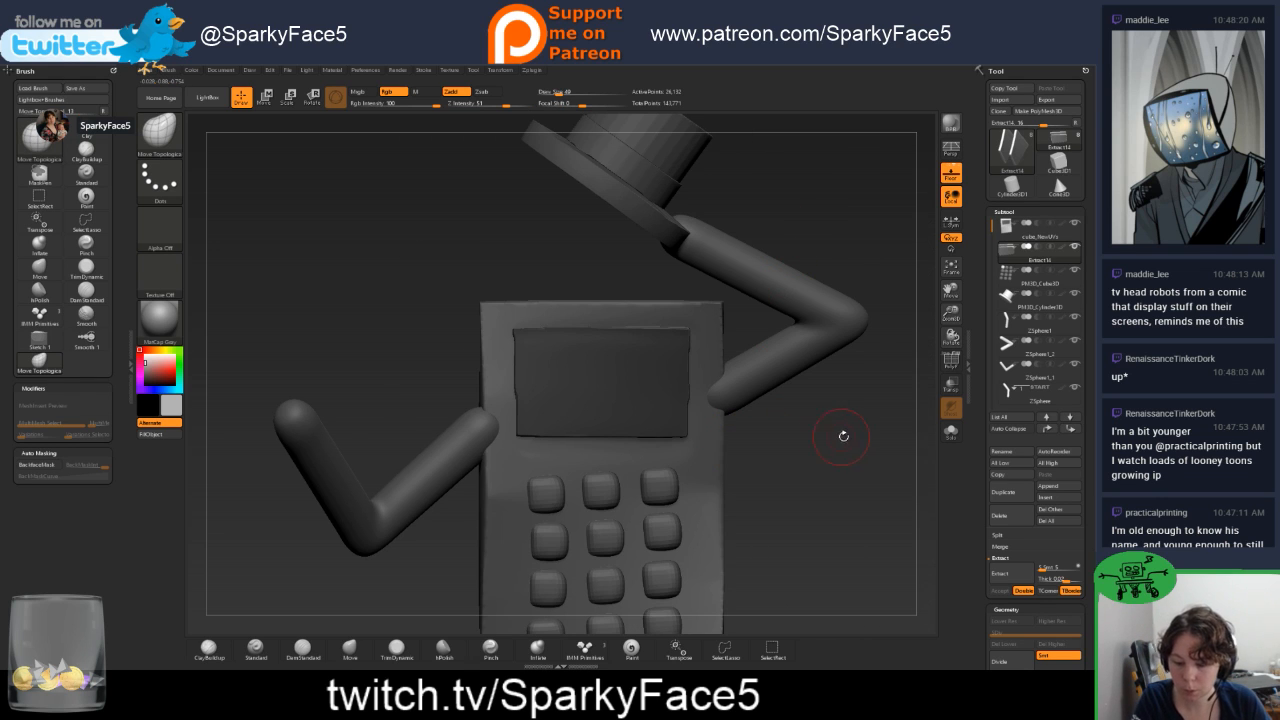
Clear the screen panel's mask and adjust its lower-left corner with an enlarged Move brush.
{"action": "left_click_drag", "start_coordinate": [843, 436], "coordinate": [804, 424], "text": "ctrl"}
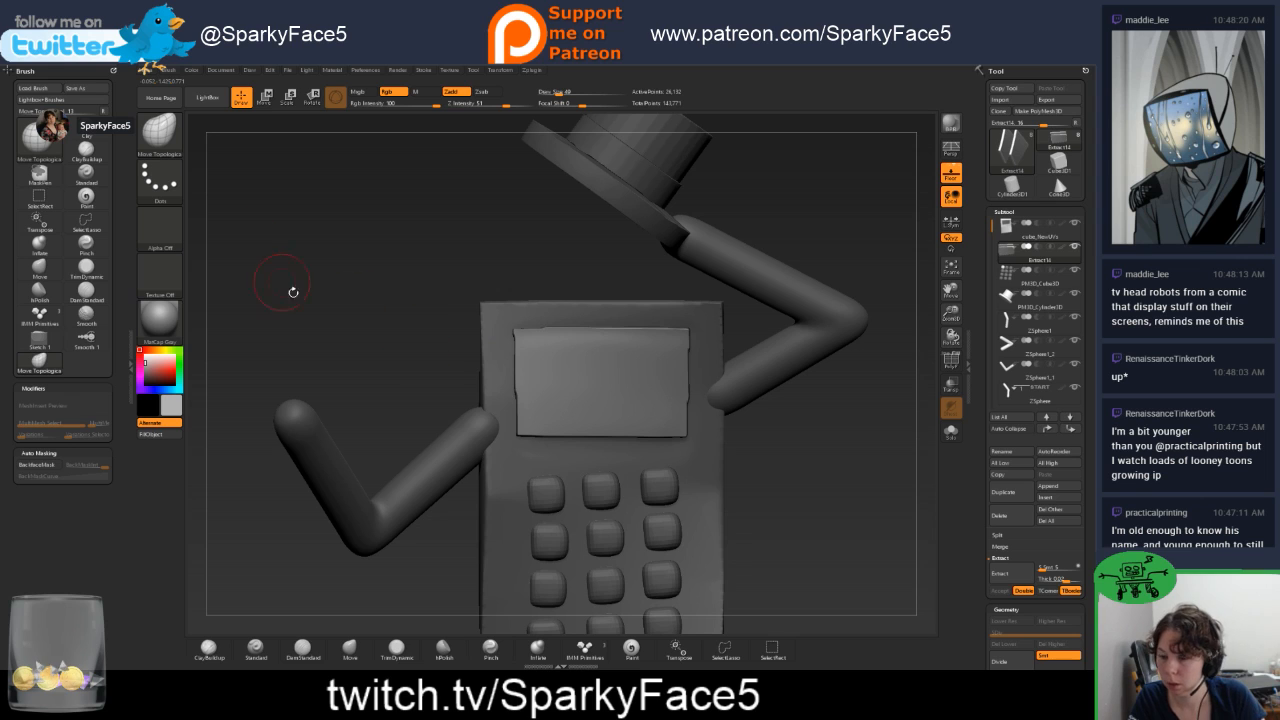
{"action": "left_click", "coordinate": [366, 650]}
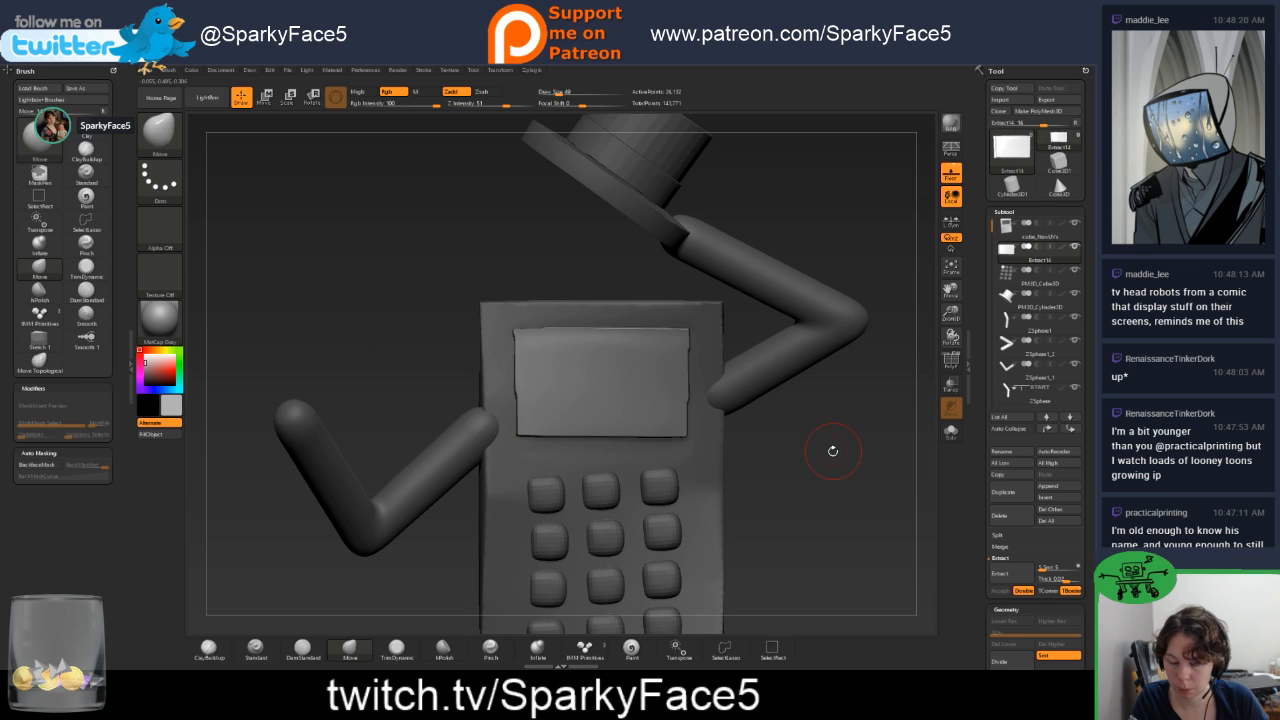
{"action": "key", "text": "s"}
{"action": "mouse_move", "coordinate": [812, 462]}
{"action": "left_mouse_down"}
{"action": "mouse_move", "coordinate": [832, 462]}
{"action": "mouse_move", "coordinate": [657, 362]}
{"action": "left_mouse_up"}
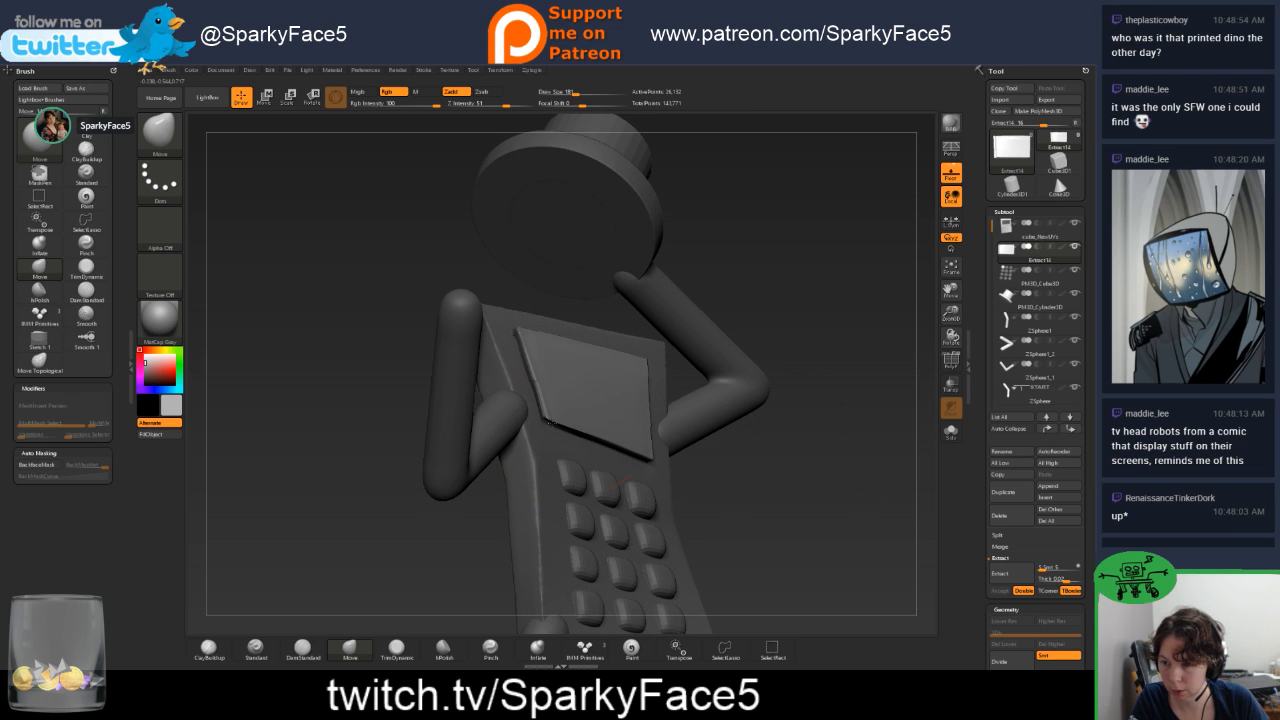
{"action": "mouse_move", "coordinate": [556, 421]}
{"action": "left_mouse_down"}
{"action": "mouse_move", "coordinate": [711, 466]}
{"action": "mouse_move", "coordinate": [545, 418]}
{"action": "left_mouse_up"}
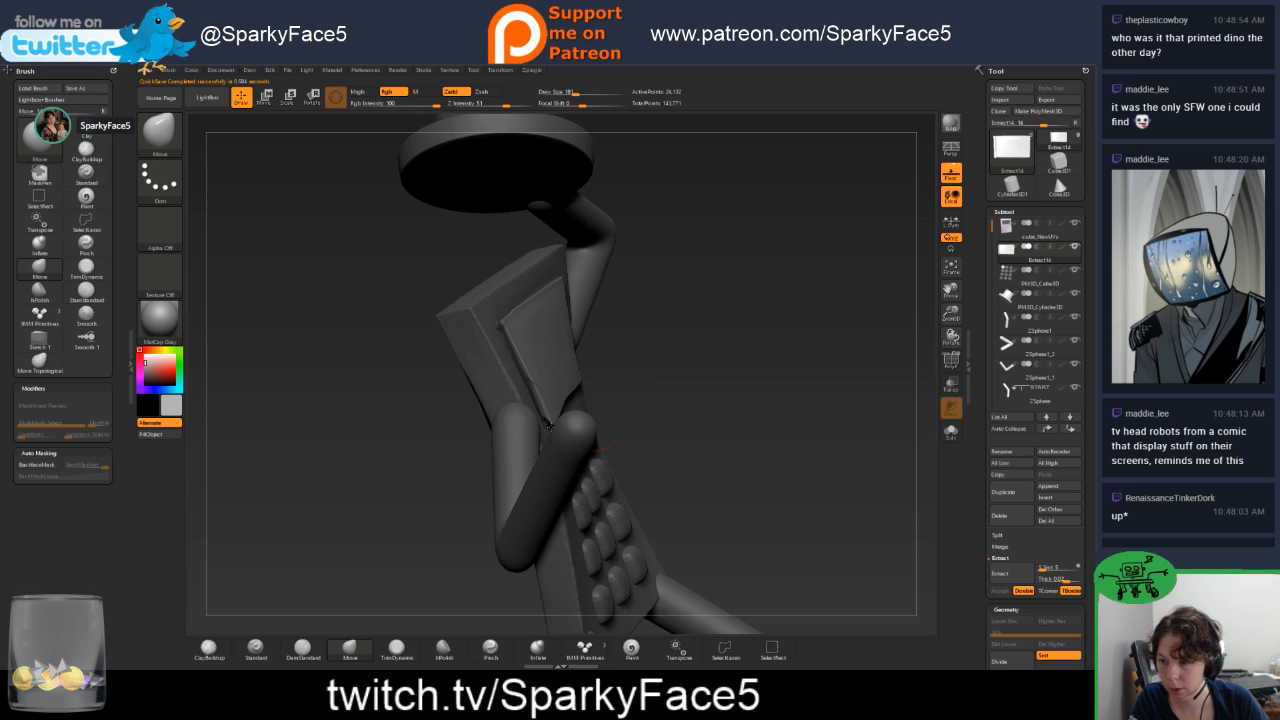
{"action": "mouse_move", "coordinate": [623, 414]}
{"action": "left_mouse_down"}
{"action": "mouse_move", "coordinate": [520, 360]}
{"action": "mouse_move", "coordinate": [535, 345]}
{"action": "left_mouse_up"}
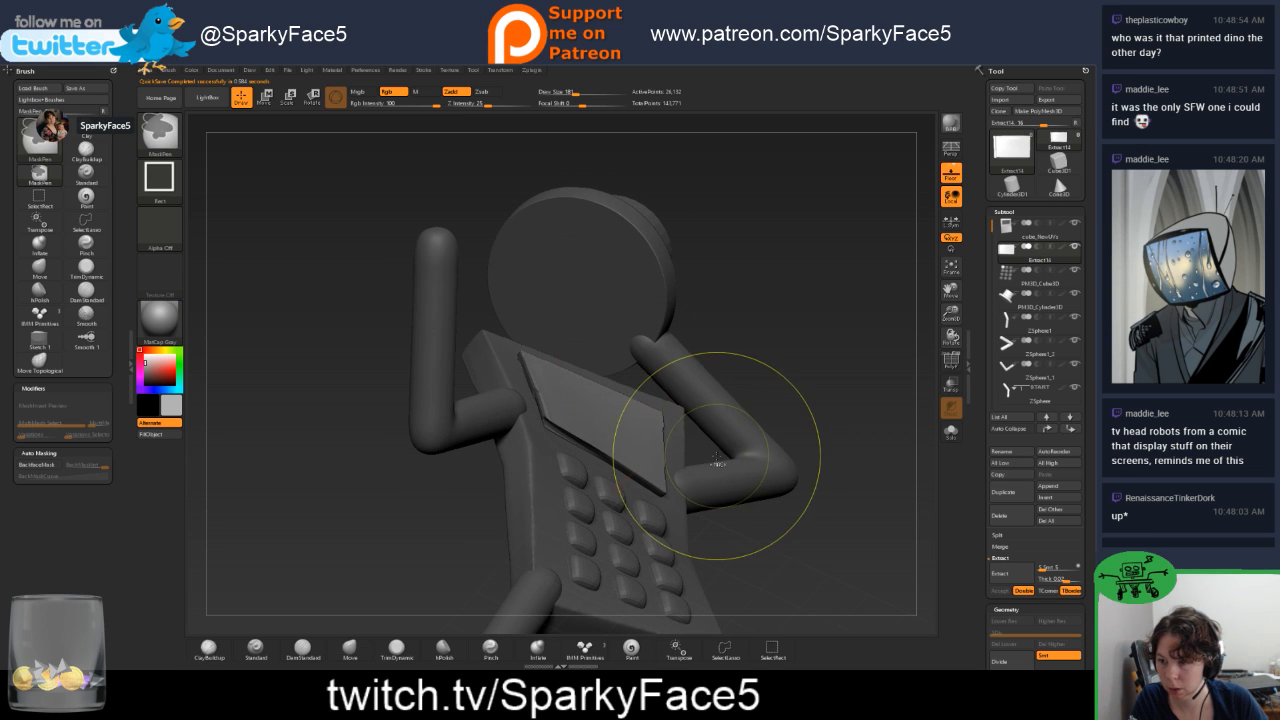
Invert the mask on the screen panel back and forth and clear it completely.
{"action": "left_click", "coordinate": [810, 309], "text": "ctrl"}
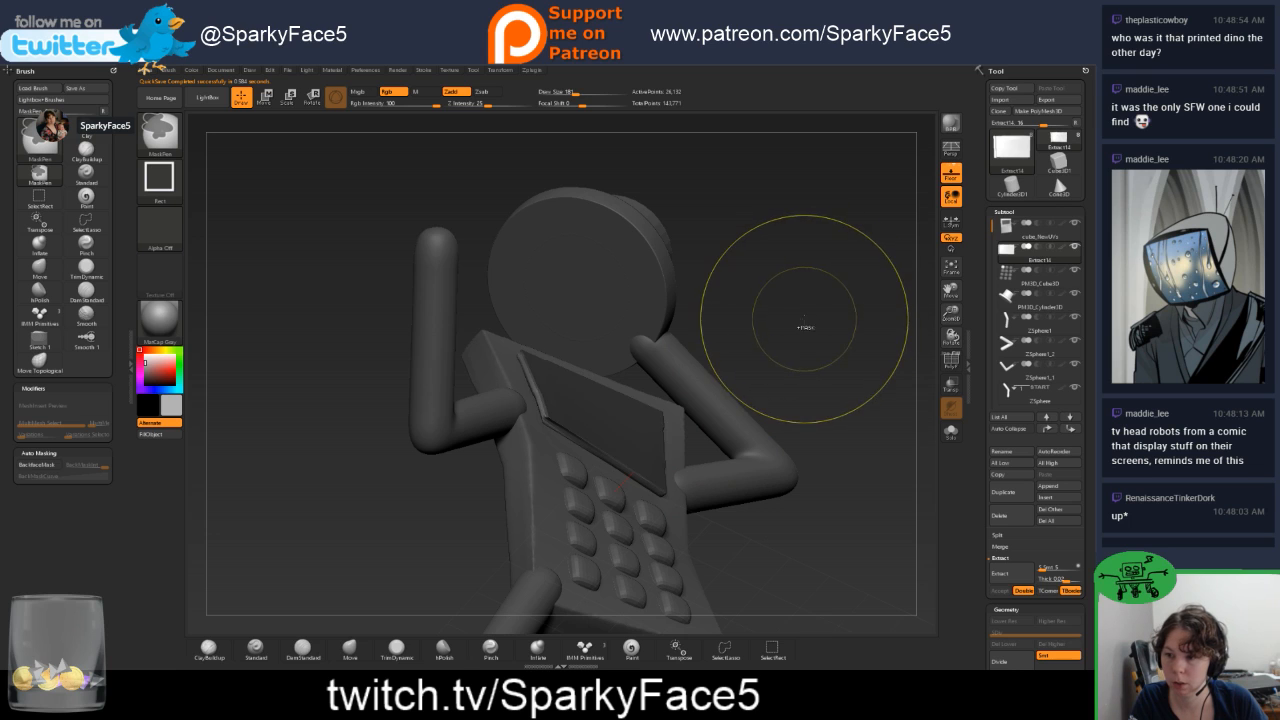
{"action": "left_click_drag", "start_coordinate": [803, 298], "coordinate": [821, 338], "text": "ctrl"}
{"action": "left_click", "coordinate": [690, 377], "text": "ctrl"}
{"action": "left_click", "coordinate": [860, 363], "text": "ctrl"}
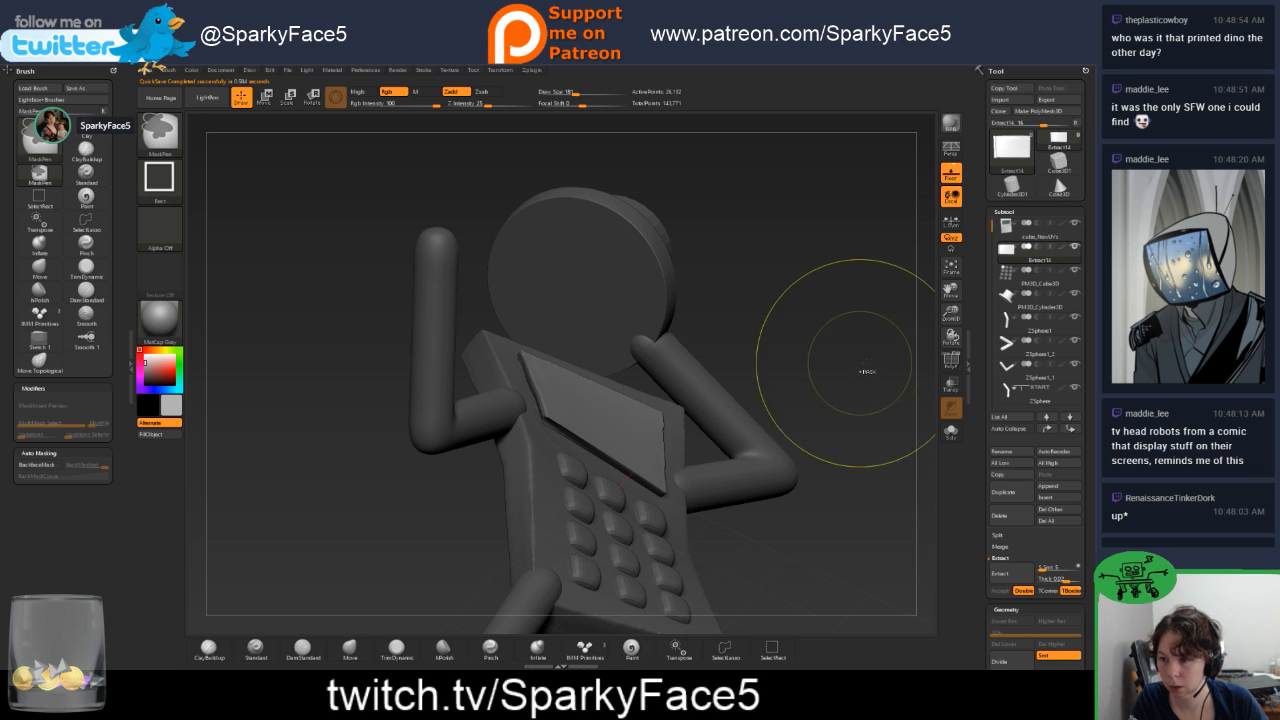
{"action": "left_click", "coordinate": [804, 335], "text": "ctrl"}
{"action": "left_click_drag", "start_coordinate": [807, 308], "coordinate": [827, 356], "text": "ctrl"}
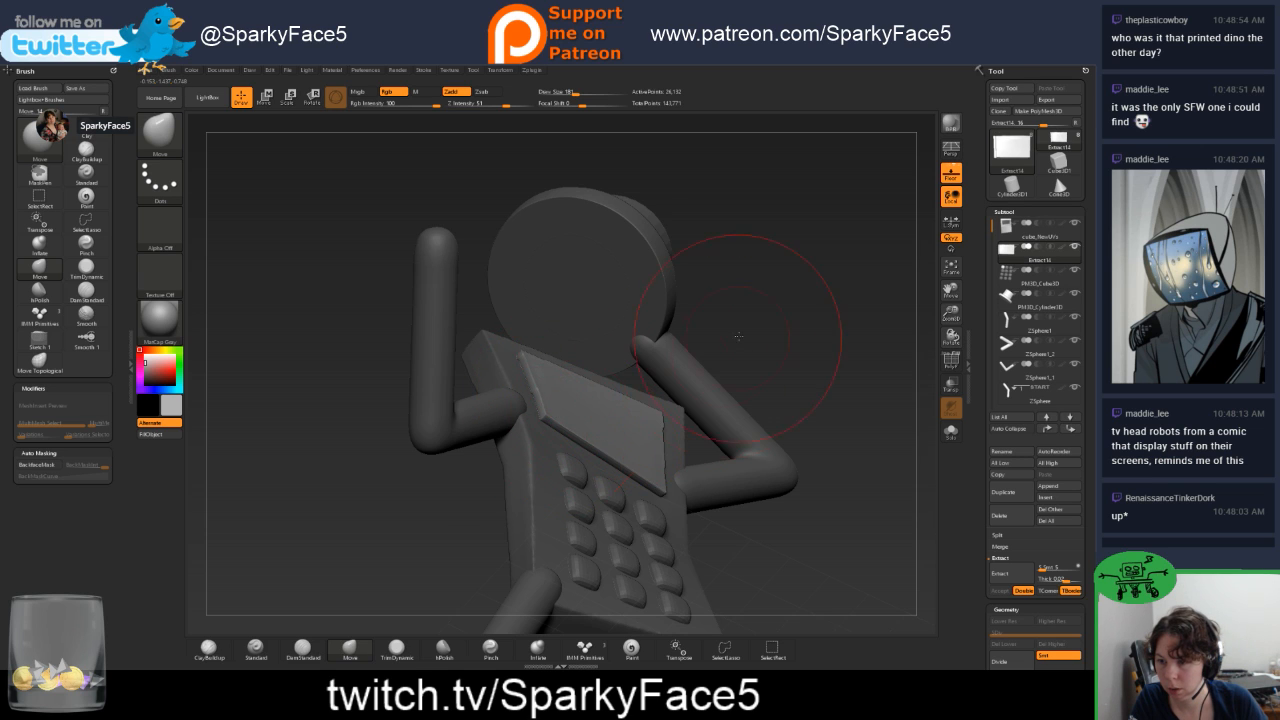
Pull the screen panel's lower-left corner and lower edge down toward the keypad with the Move brush.
{"action": "left_click_drag", "start_coordinate": [738, 337], "coordinate": [555, 413]}
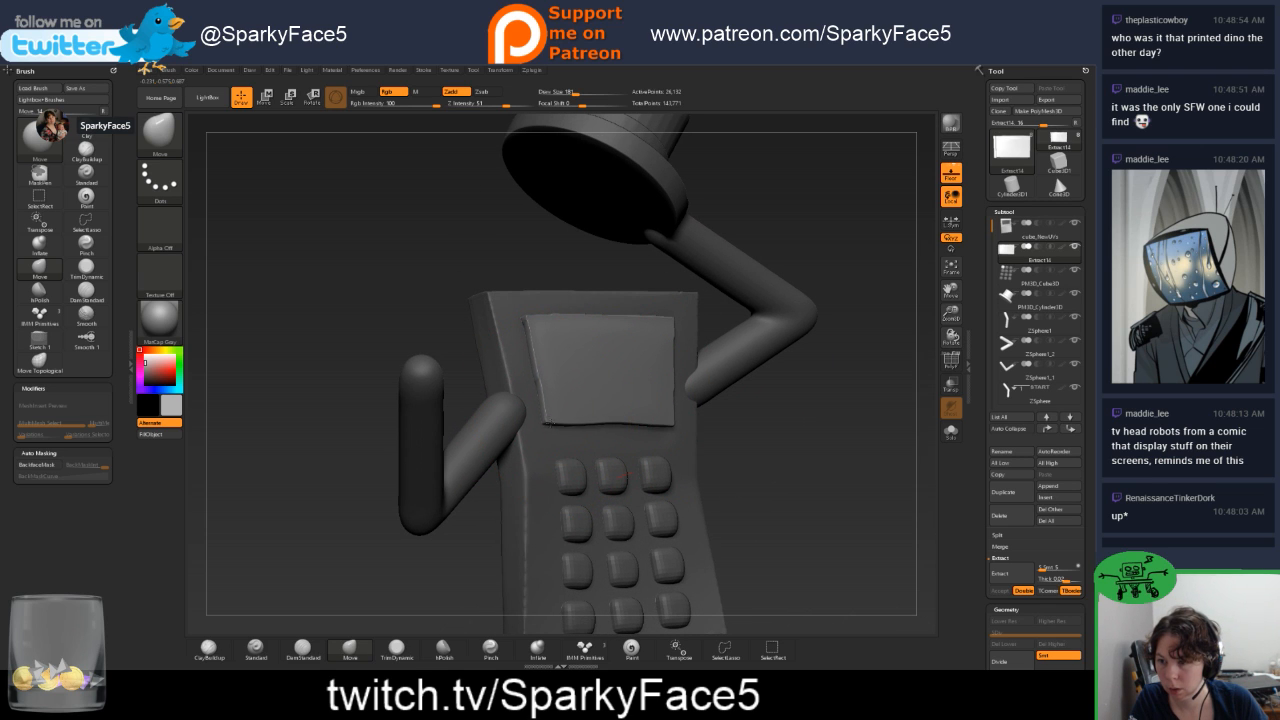
{"action": "left_click_drag", "start_coordinate": [736, 436], "coordinate": [556, 437]}
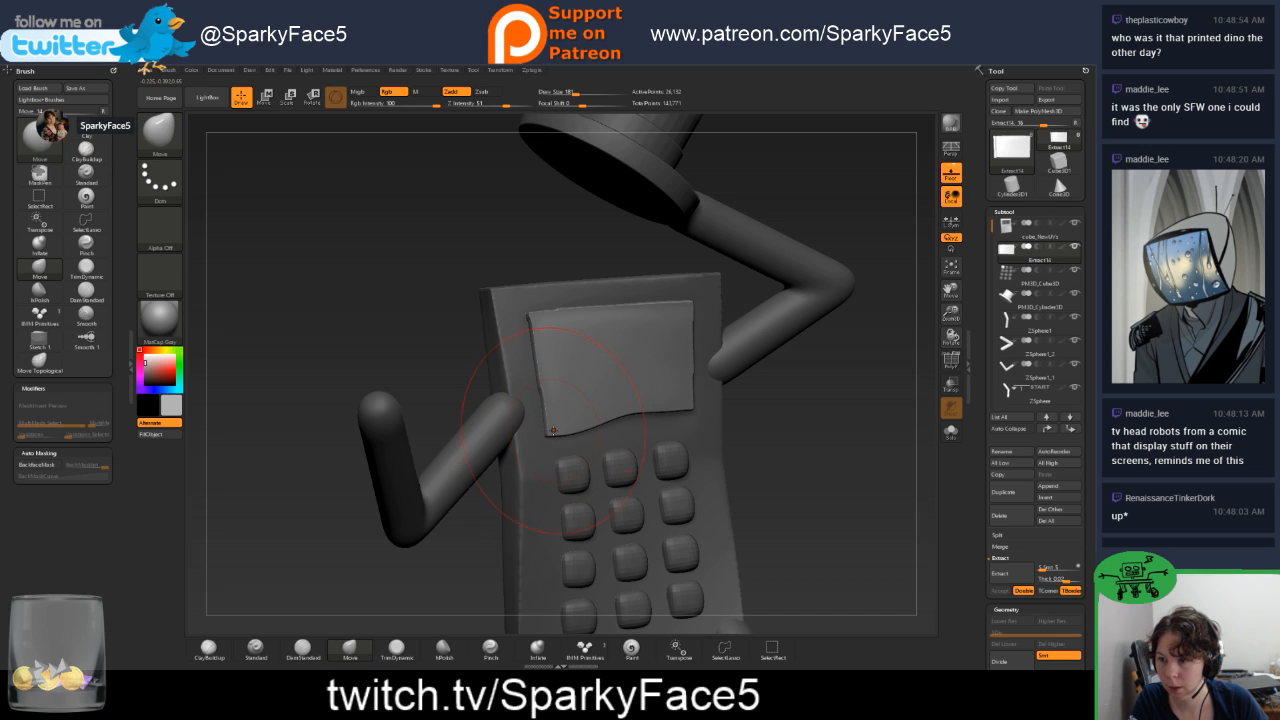
{"action": "left_click_drag", "start_coordinate": [629, 409], "coordinate": [632, 422]}
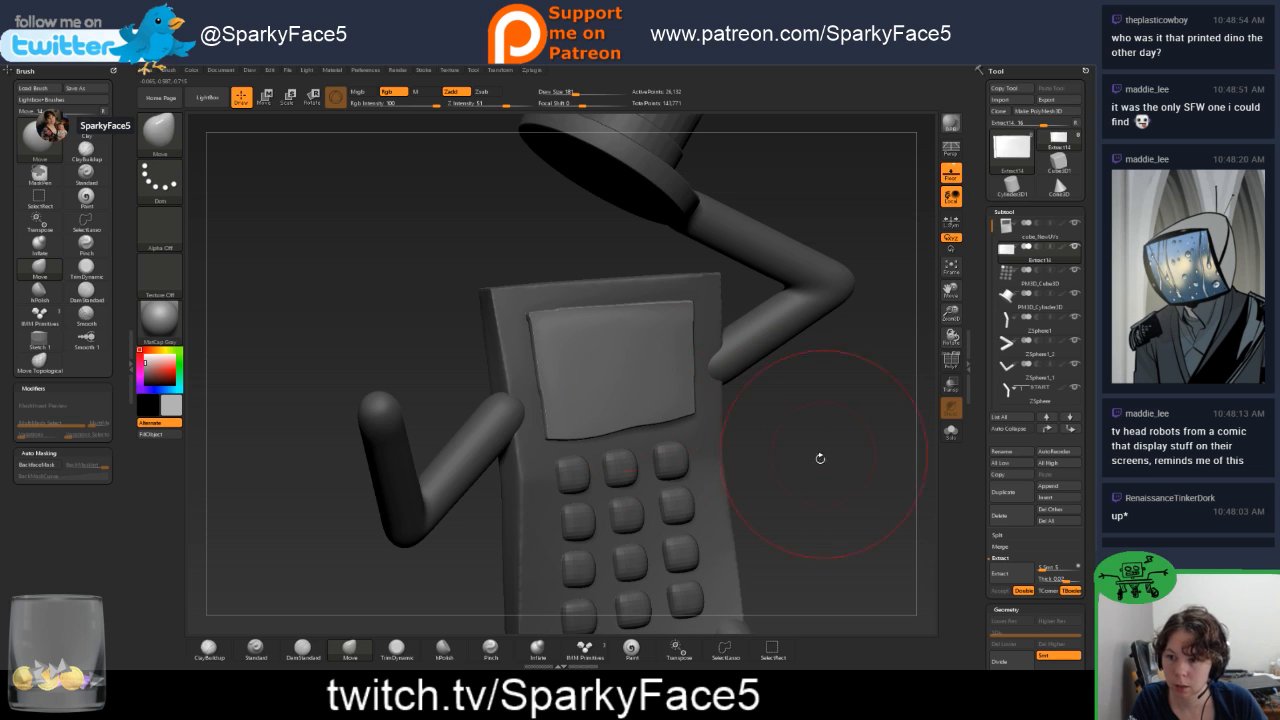
{"action": "left_click_drag", "start_coordinate": [820, 458], "coordinate": [700, 393]}
{"action": "left_click_drag", "start_coordinate": [800, 443], "coordinate": [786, 316]}
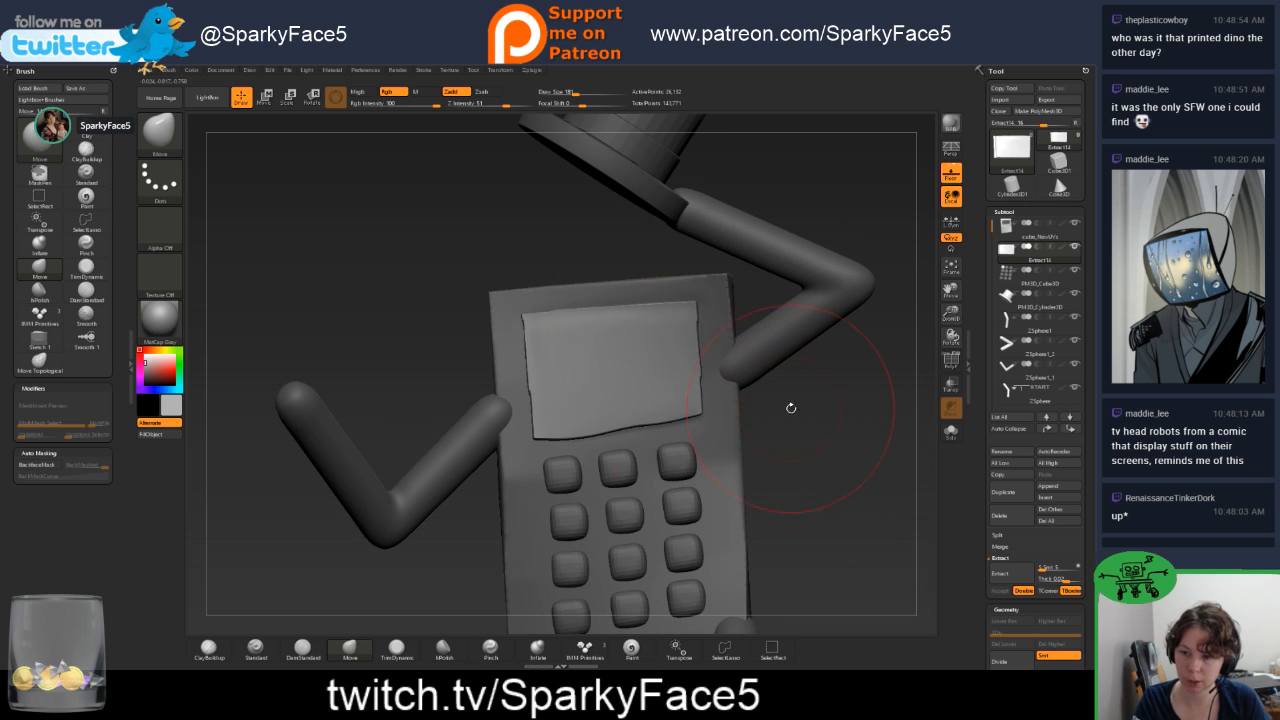
{"action": "mouse_move", "coordinate": [789, 406]}
{"action": "left_mouse_down"}
{"action": "mouse_move", "coordinate": [779, 315]}
{"action": "mouse_move", "coordinate": [655, 397]}
{"action": "left_mouse_up"}
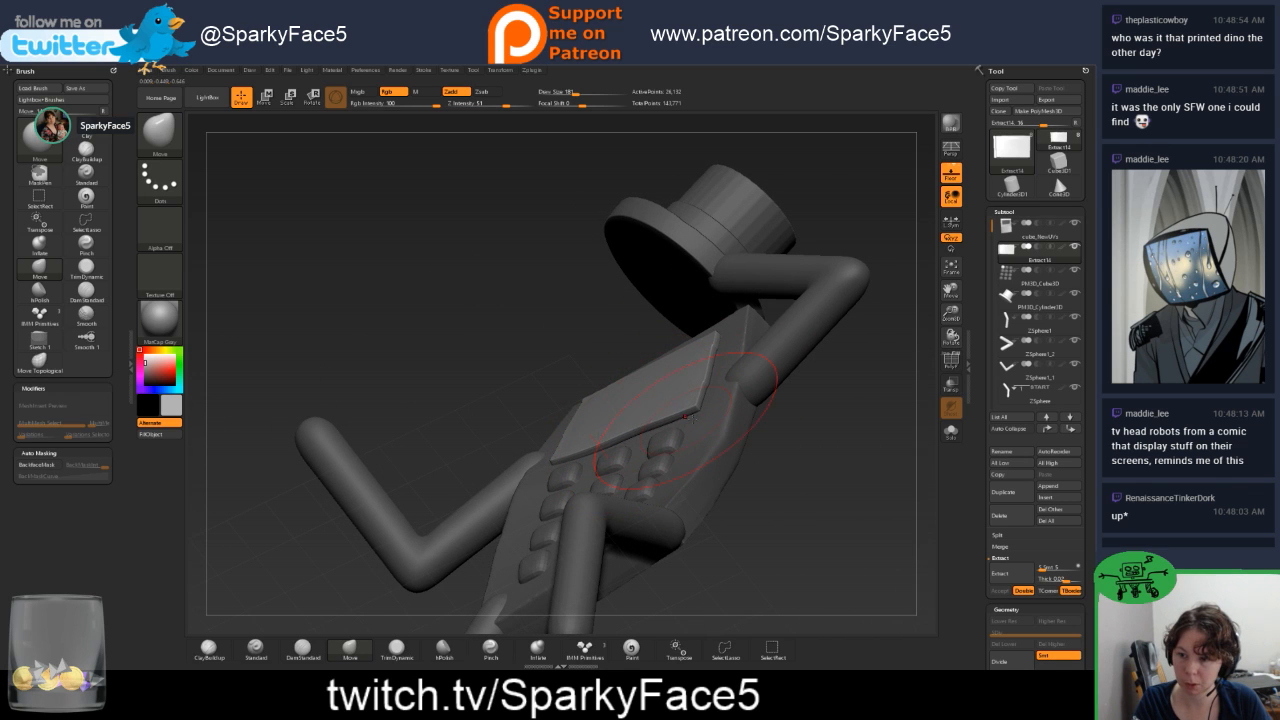
{"action": "left_click_drag", "start_coordinate": [781, 442], "coordinate": [788, 477]}
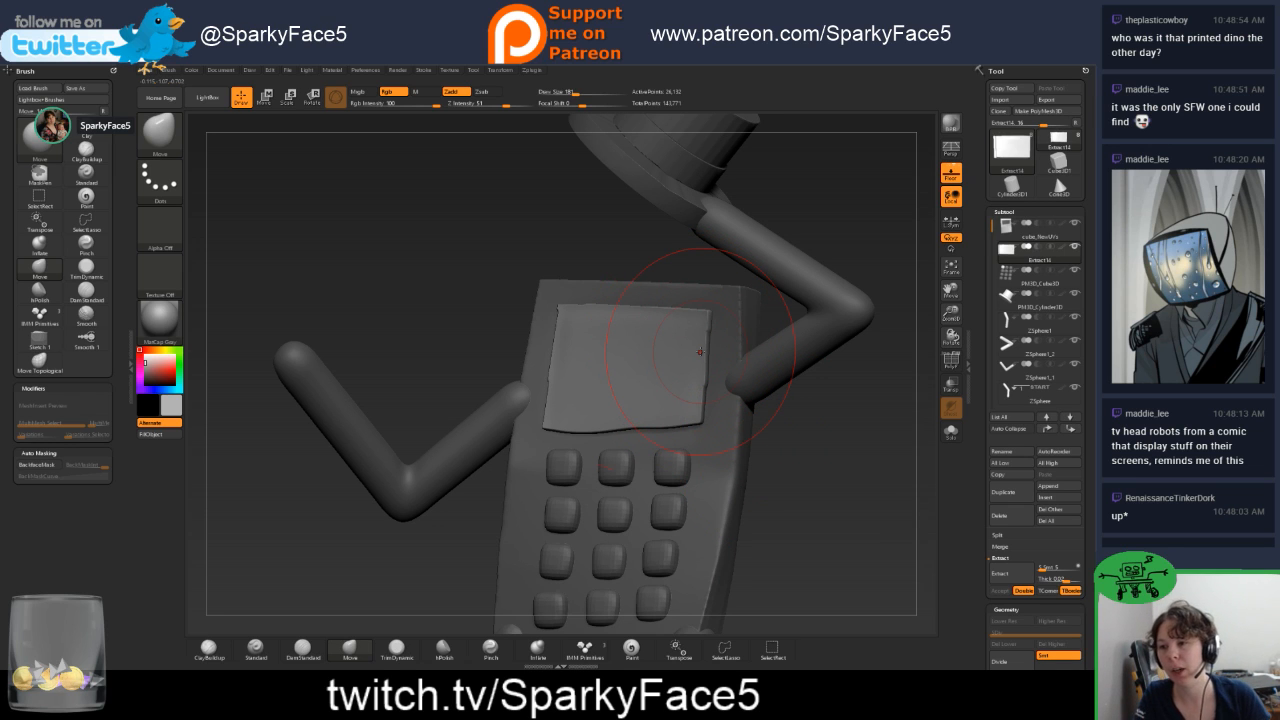
Refine the outline of the screen panel's lower, upper and side edges with the Move brush, using a smaller brush size to finish.
{"action": "left_click_drag", "start_coordinate": [457, 303], "coordinate": [547, 312]}
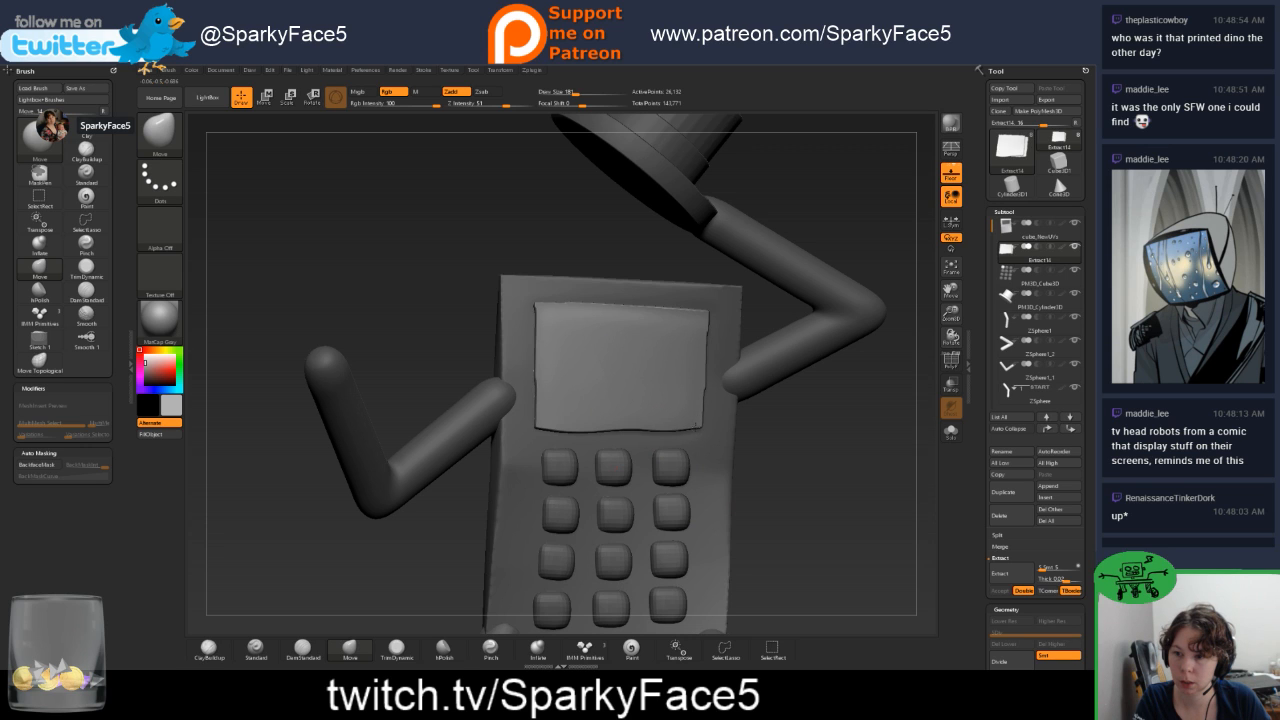
{"action": "mouse_move", "coordinate": [652, 430]}
{"action": "left_mouse_down"}
{"action": "mouse_move", "coordinate": [612, 431]}
{"action": "mouse_move", "coordinate": [635, 432]}
{"action": "left_mouse_up"}
{"action": "right_click_drag", "start_coordinate": [700, 430], "coordinate": [752, 413]}
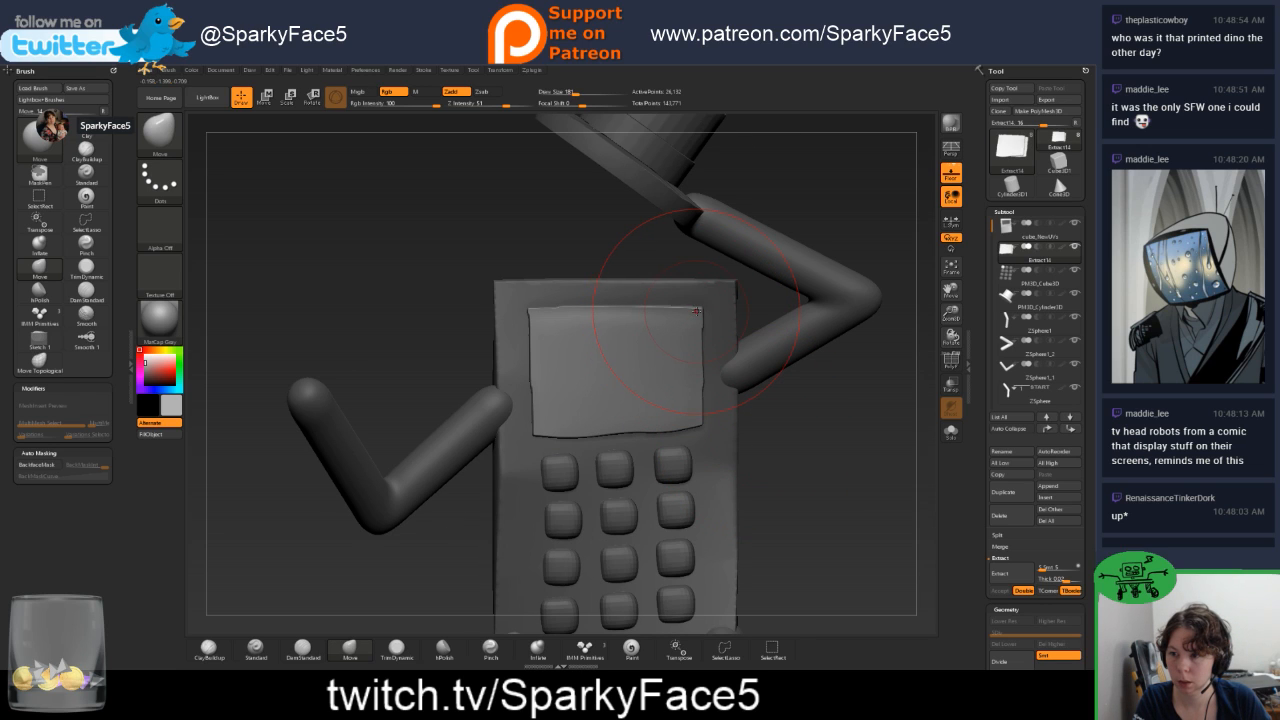
{"action": "mouse_move", "coordinate": [620, 306]}
{"action": "left_mouse_down"}
{"action": "mouse_move", "coordinate": [580, 308]}
{"action": "mouse_move", "coordinate": [665, 310]}
{"action": "mouse_move", "coordinate": [621, 323]}
{"action": "left_mouse_up"}
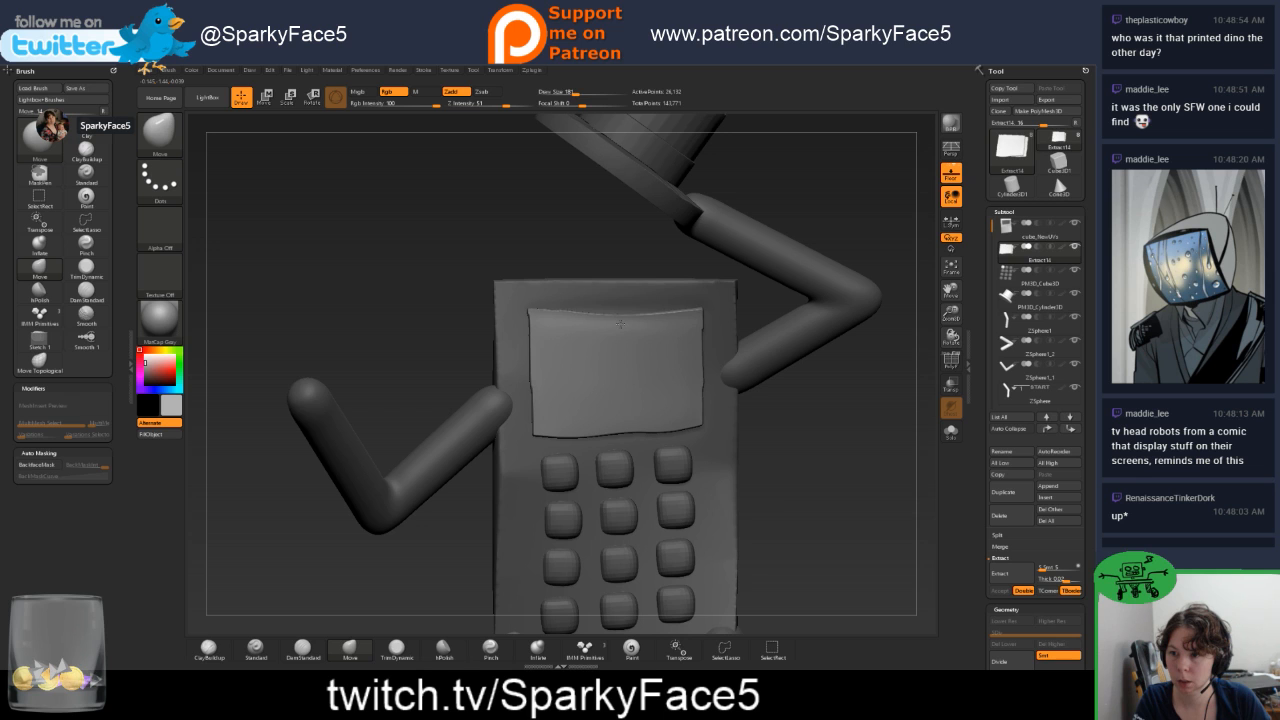
{"action": "mouse_move", "coordinate": [809, 437]}
{"action": "left_mouse_down"}
{"action": "mouse_move", "coordinate": [780, 430]}
{"action": "mouse_move", "coordinate": [815, 420]}
{"action": "mouse_move", "coordinate": [793, 450]}
{"action": "mouse_move", "coordinate": [724, 362]}
{"action": "left_mouse_up"}
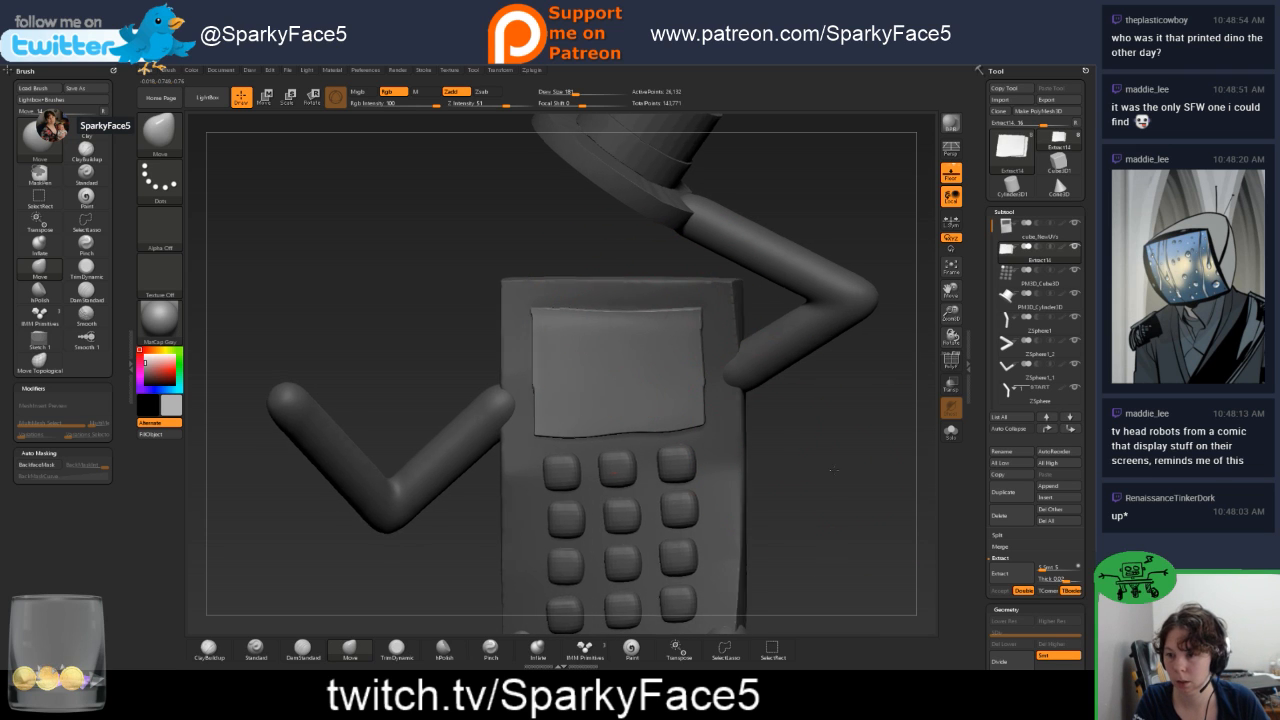
{"action": "mouse_move", "coordinate": [830, 468]}
{"action": "left_mouse_down"}
{"action": "mouse_move", "coordinate": [777, 429]}
{"action": "mouse_move", "coordinate": [746, 452]}
{"action": "mouse_move", "coordinate": [730, 420]}
{"action": "left_mouse_up"}
{"action": "key", "text": "s"}
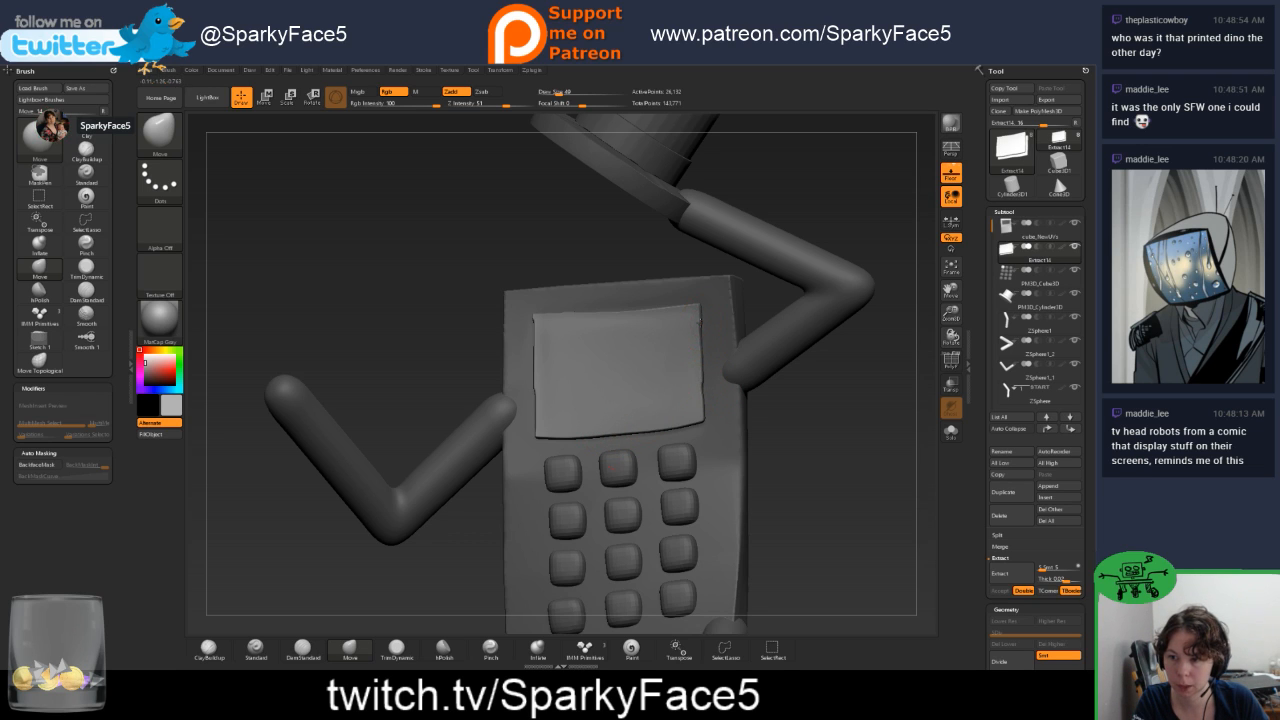
{"action": "left_click_drag", "start_coordinate": [451, 356], "coordinate": [535, 385]}
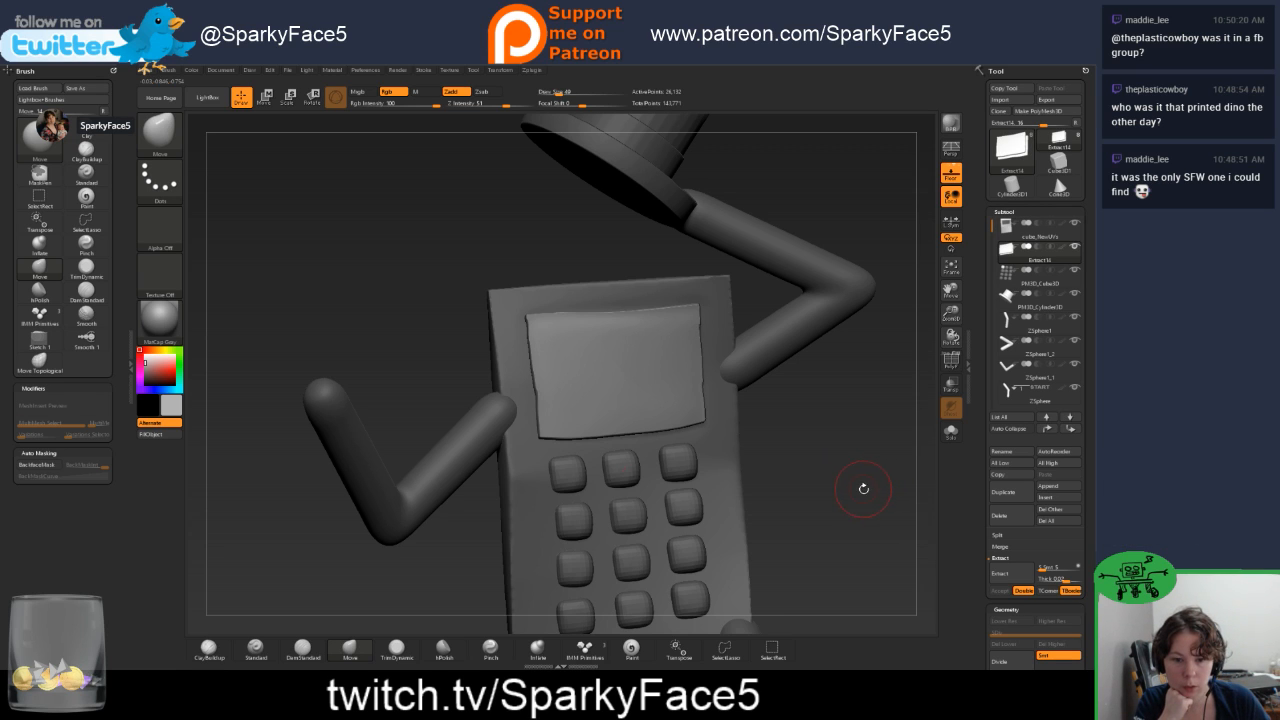
Smooth the remaining bumps along the reshaped screen panel's side and lower edges with the Smooth brush.
{"action": "left_click_drag", "start_coordinate": [849, 466], "coordinate": [826, 451]}
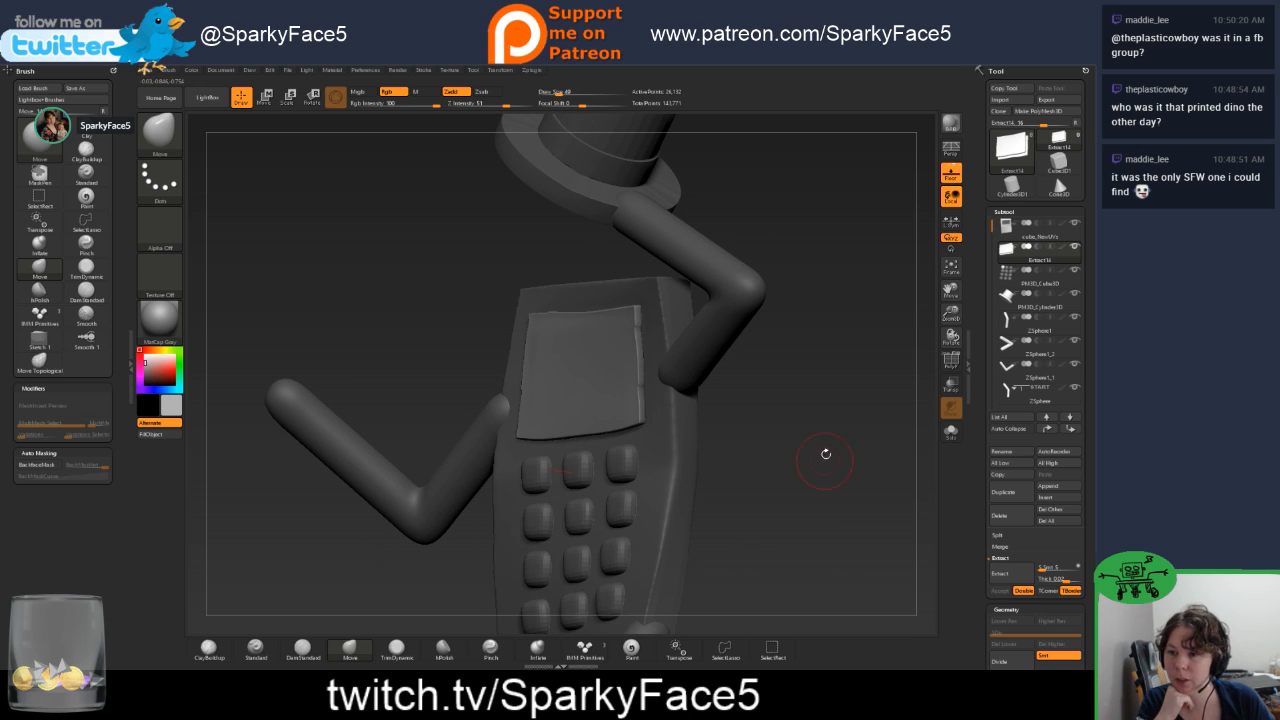
{"action": "key", "text": "shift"}
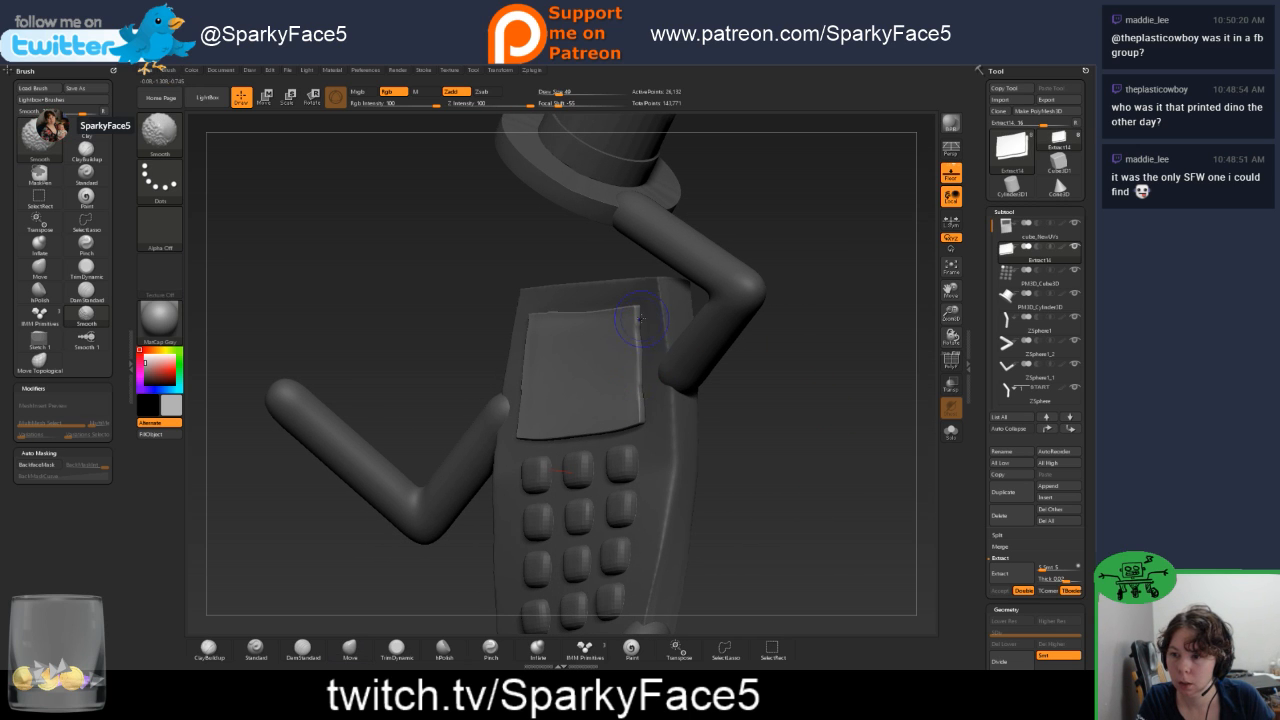
{"action": "left_click_drag", "start_coordinate": [708, 456], "coordinate": [746, 433]}
{"action": "key", "text": "shift"}
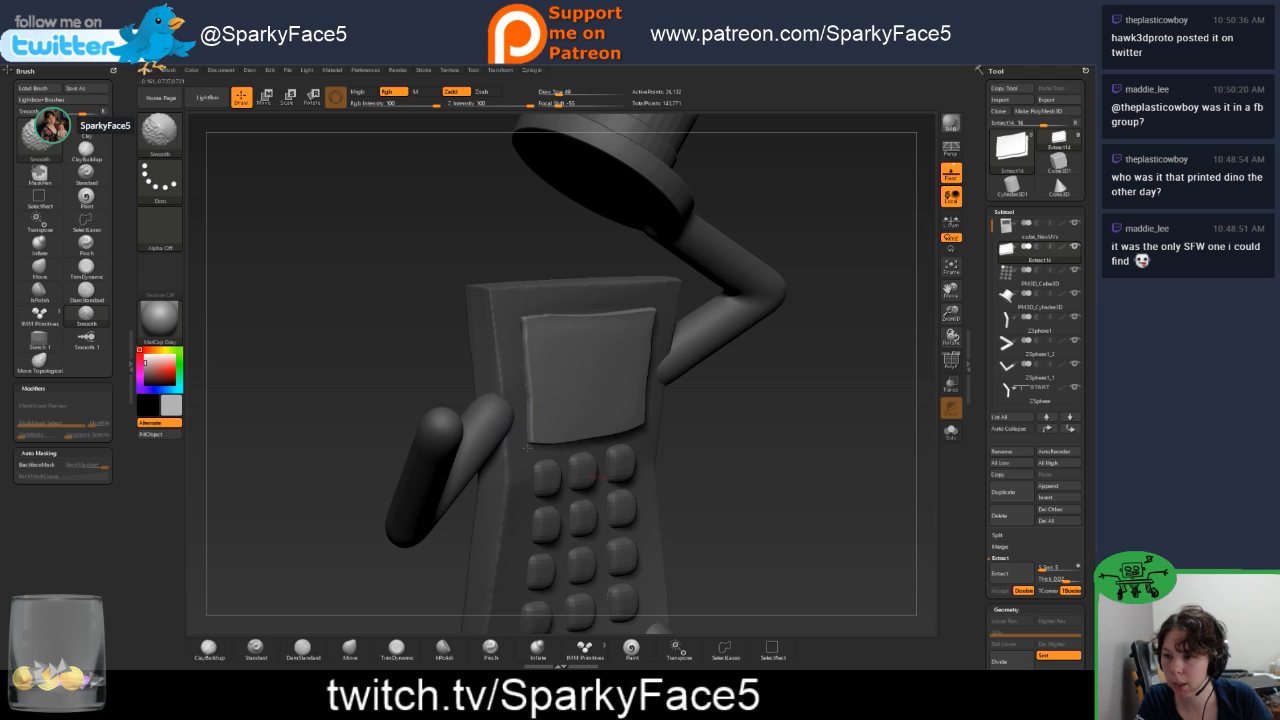
{"action": "left_click_drag", "start_coordinate": [694, 420], "coordinate": [720, 405]}
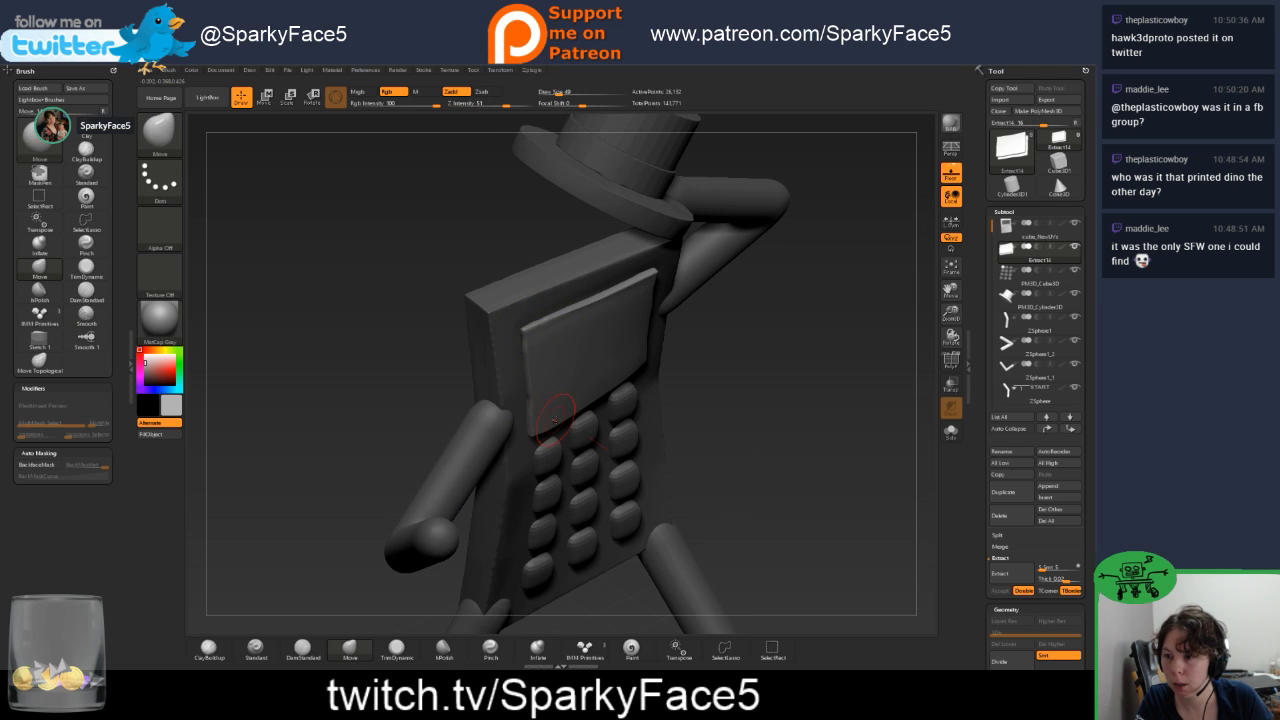
{"action": "left_click_drag", "start_coordinate": [677, 407], "coordinate": [636, 364]}
{"action": "key", "text": "shift"}
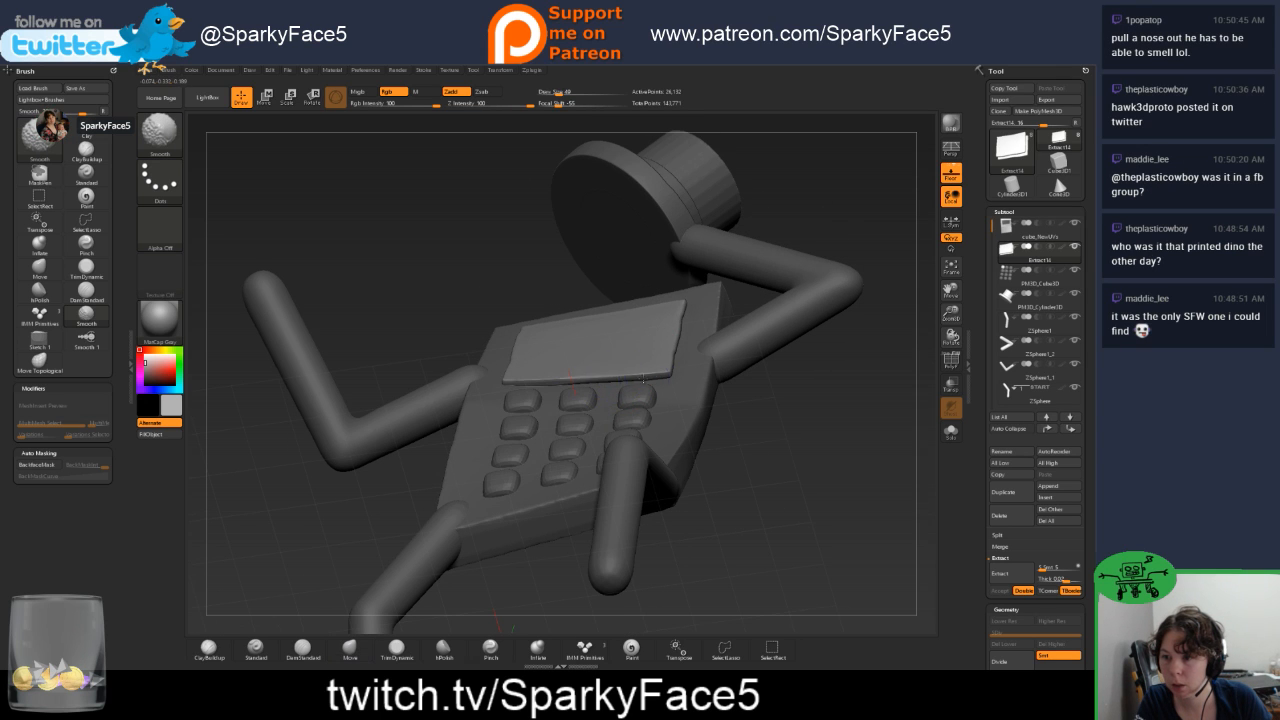
{"action": "mouse_move", "coordinate": [840, 398]}
{"action": "left_mouse_down"}
{"action": "mouse_move", "coordinate": [780, 429]}
{"action": "mouse_move", "coordinate": [800, 418]}
{"action": "mouse_move", "coordinate": [830, 347]}
{"action": "mouse_move", "coordinate": [790, 423]}
{"action": "mouse_move", "coordinate": [789, 383]}
{"action": "mouse_move", "coordinate": [783, 403]}
{"action": "mouse_move", "coordinate": [771, 392]}
{"action": "left_mouse_up"}
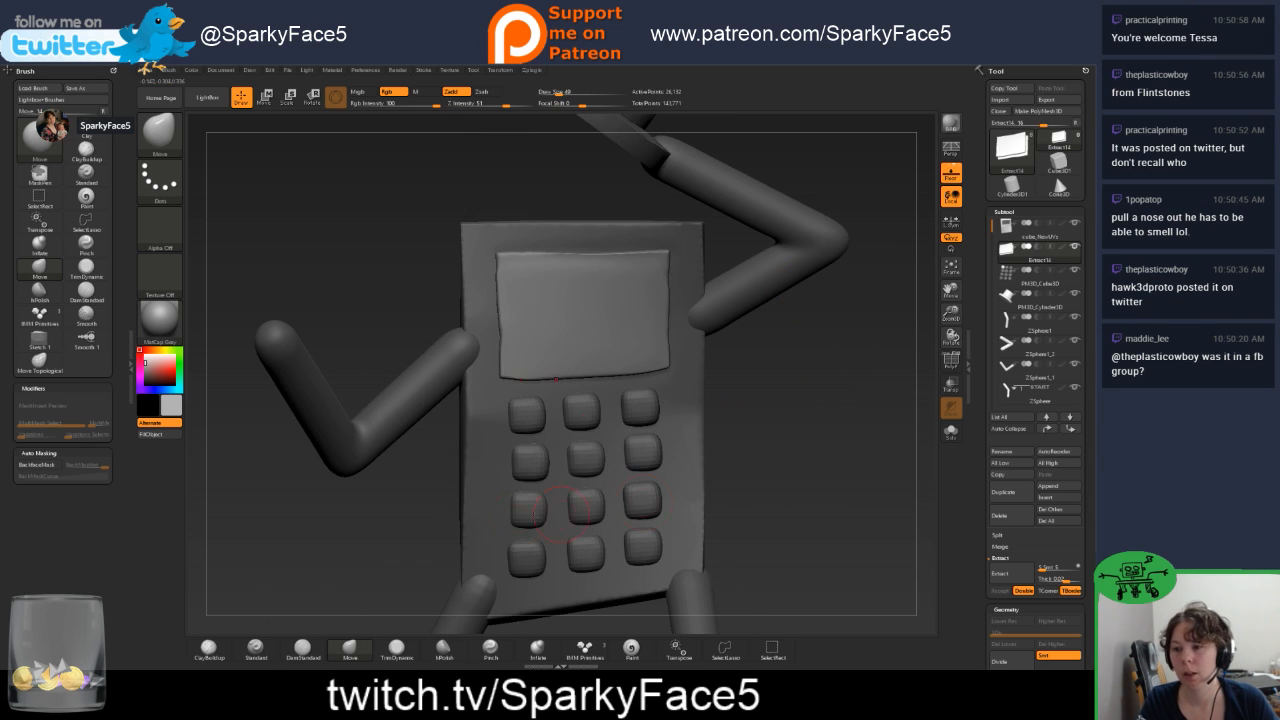
Solo the screen panel, leave only its back piece visible and split the hidden front part into a separate subtool.
{"action": "left_click_drag", "start_coordinate": [440, 513], "coordinate": [560, 480]}
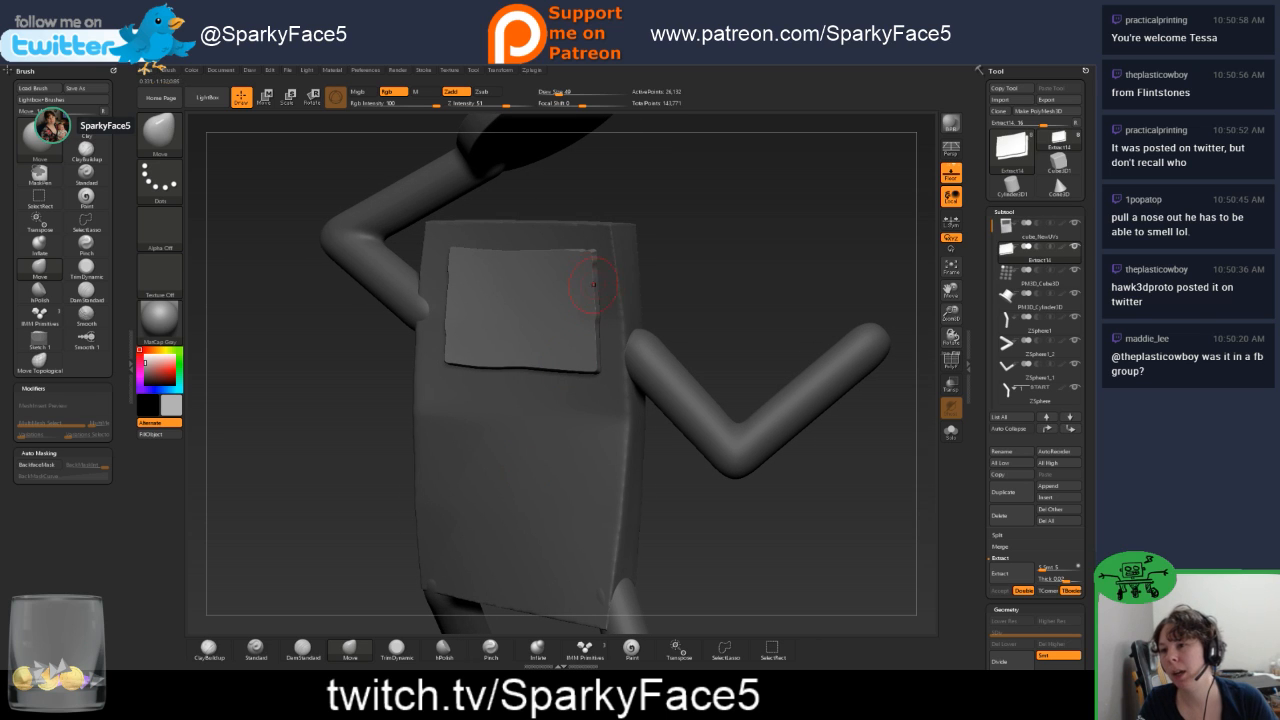
{"action": "left_click", "coordinate": [1077, 253]}
{"action": "left_click_drag", "start_coordinate": [771, 289], "coordinate": [738, 296]}
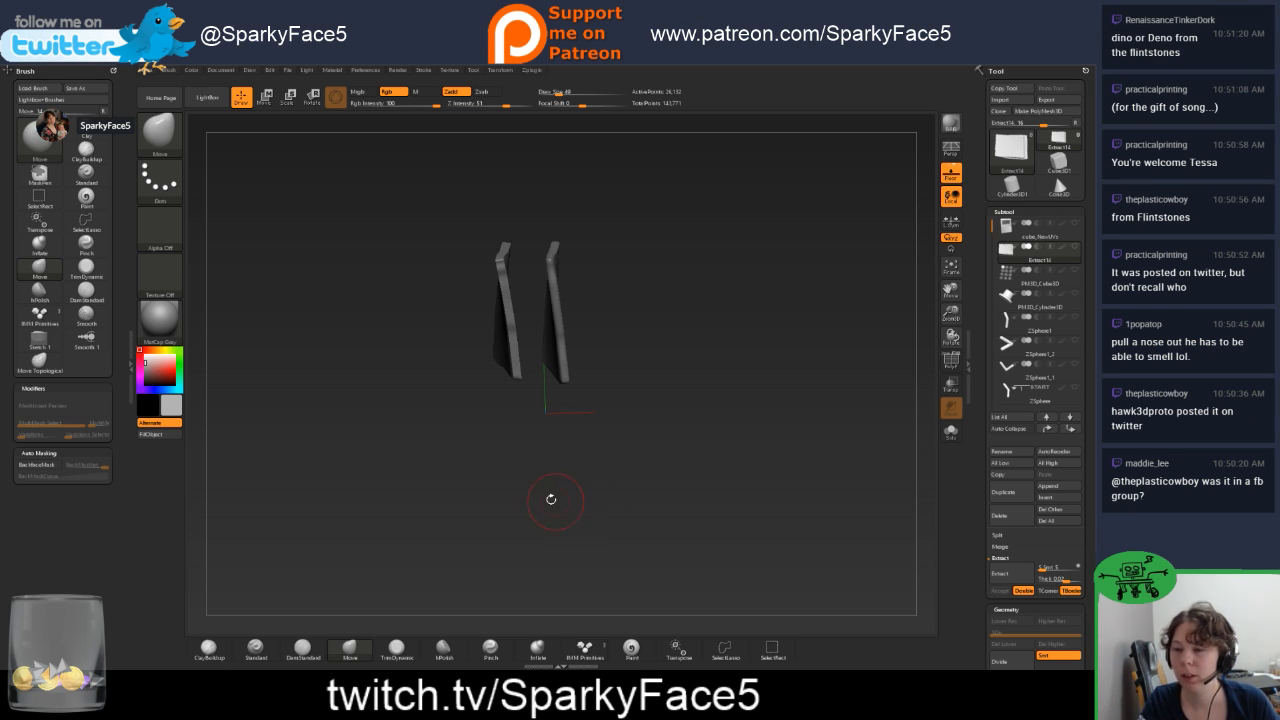
{"action": "left_click_drag", "start_coordinate": [551, 499], "coordinate": [526, 581]}
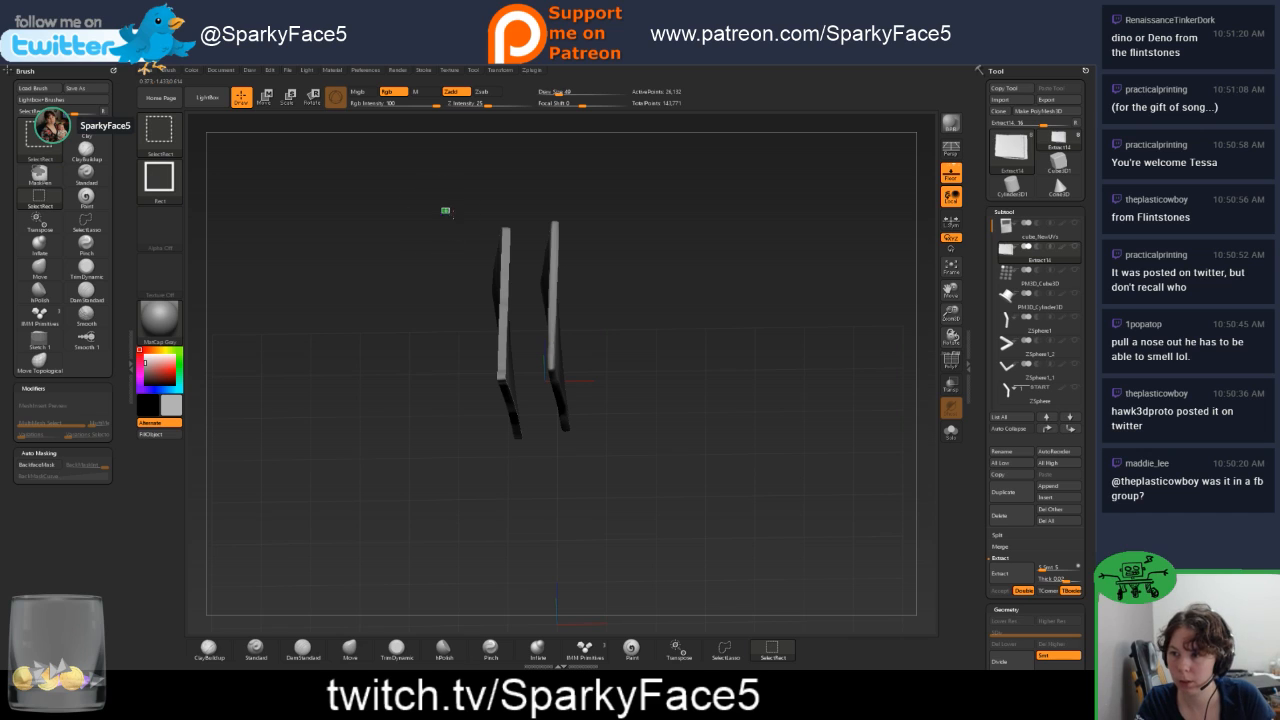
{"action": "mouse_move", "coordinate": [442, 208]}
{"action": "left_mouse_down", "text": "ctrl+shift"}
{"action": "mouse_move", "coordinate": [527, 314]}
{"action": "mouse_move", "coordinate": [531, 443]}
{"action": "mouse_move", "coordinate": [538, 466]}
{"action": "mouse_move", "coordinate": [547, 460]}
{"action": "left_mouse_up", "text": "ctrl+shift"}
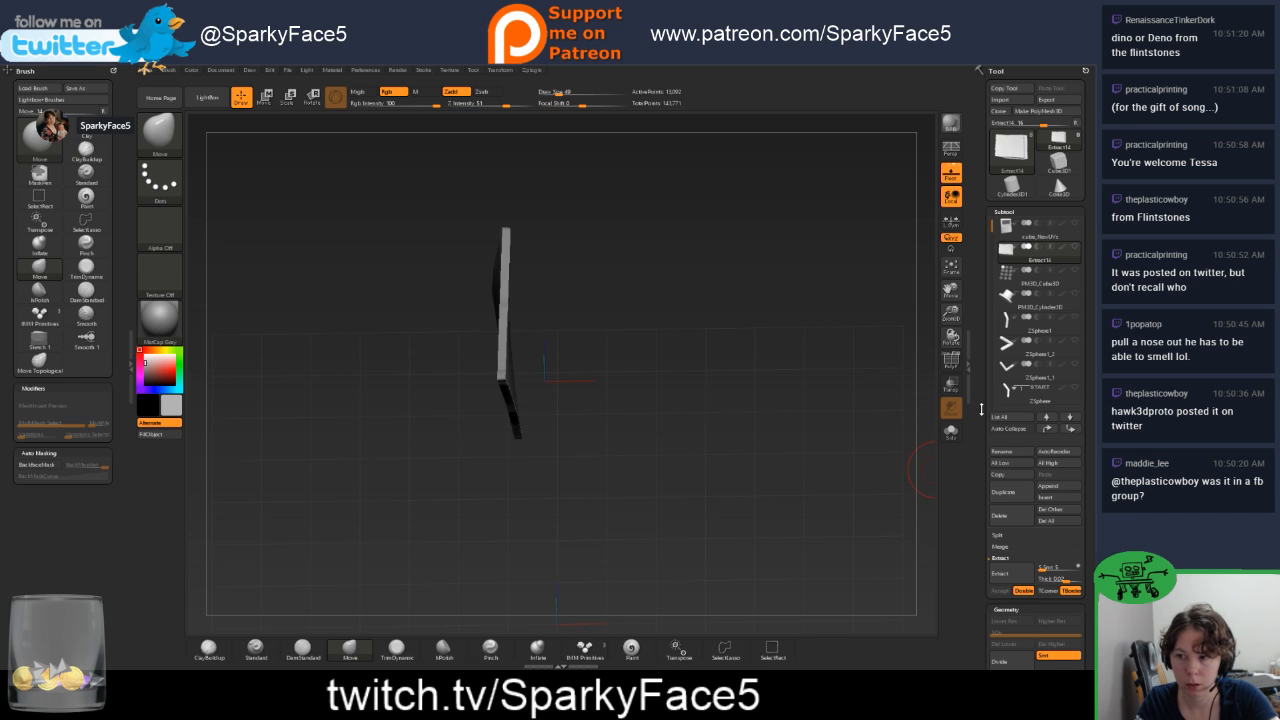
{"action": "left_click", "coordinate": [1000, 546]}
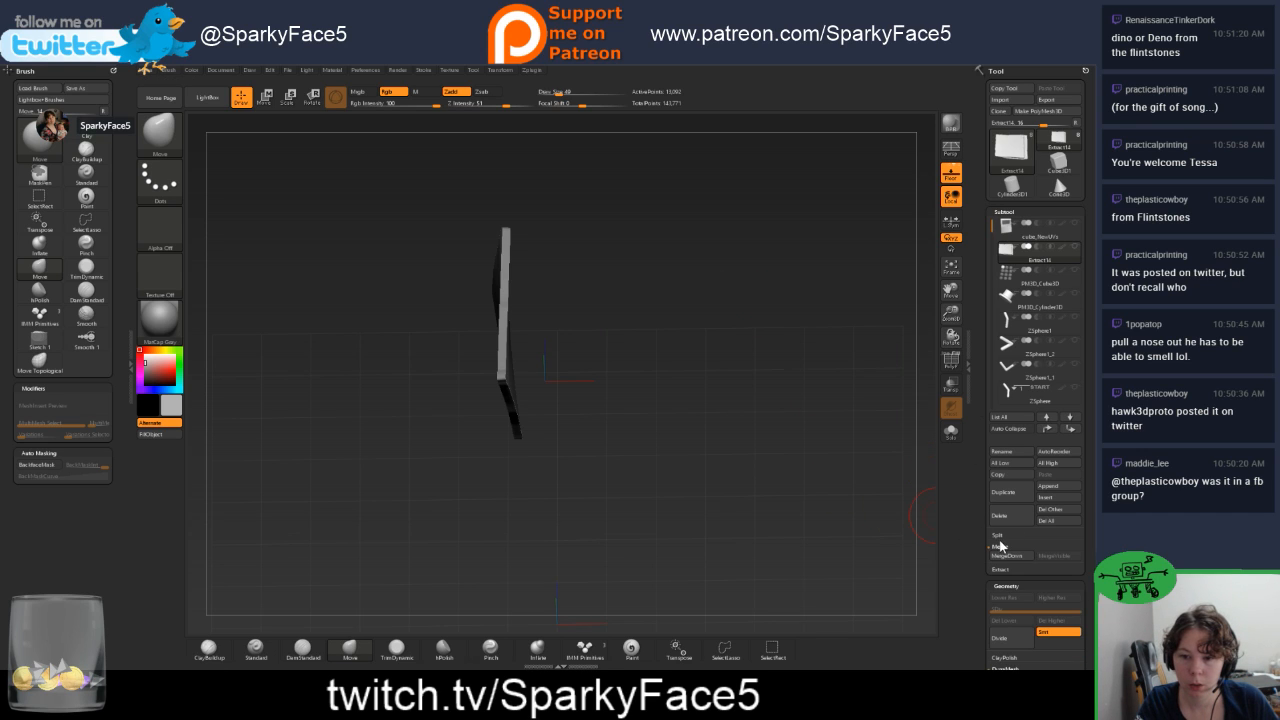
{"action": "left_click", "coordinate": [998, 535]}
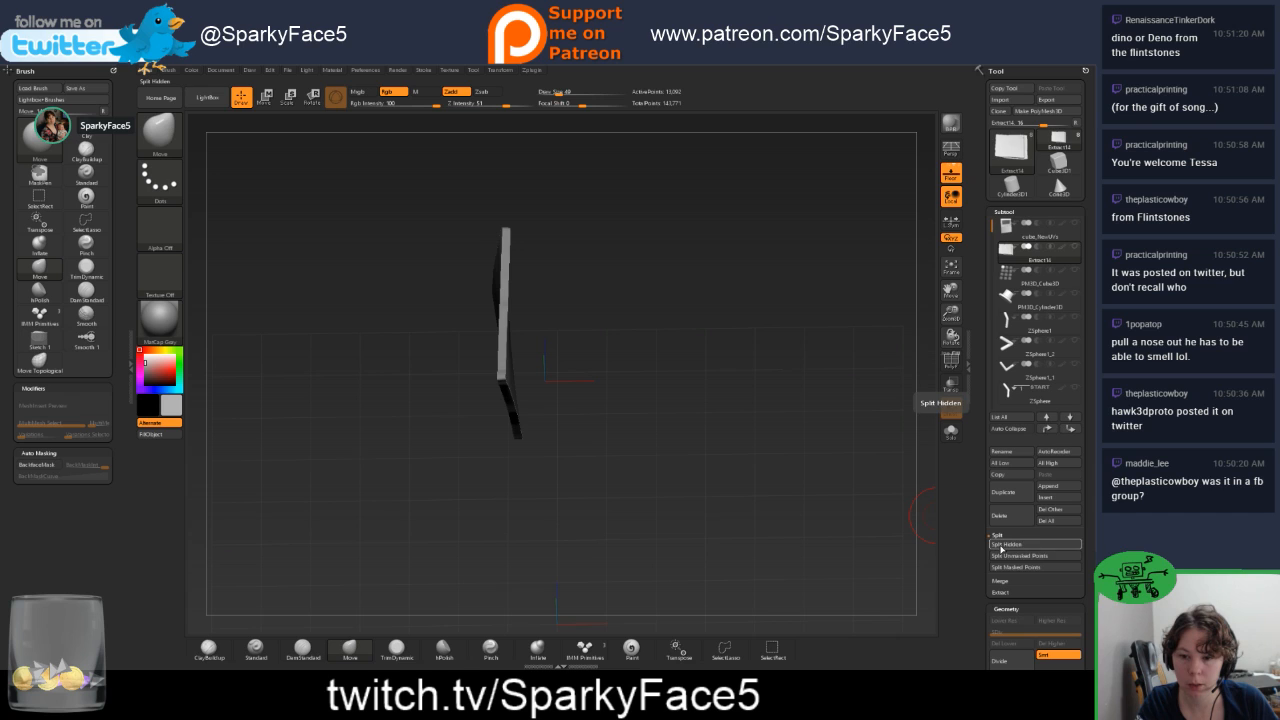
{"action": "left_click", "coordinate": [999, 546]}
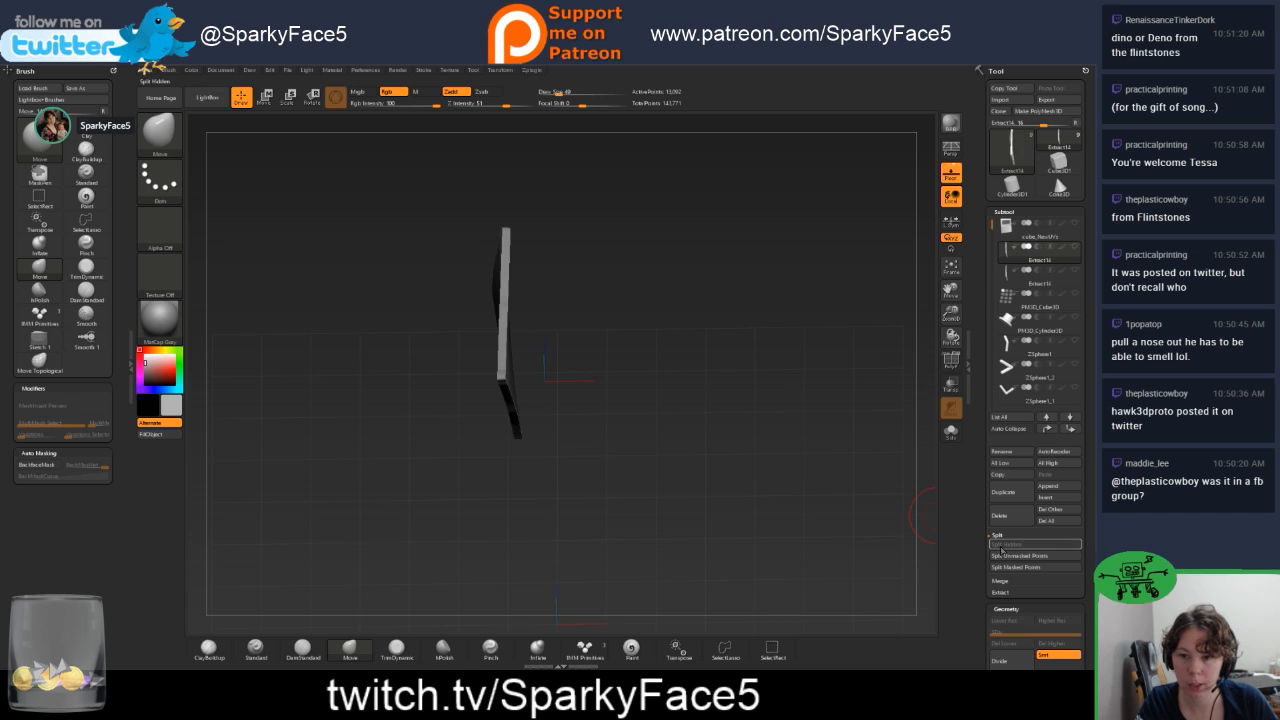
Delete the subtool holding the screen panel's back piece and show the character's other parts again.
{"action": "left_click", "coordinate": [1015, 250]}
{"action": "left_click", "coordinate": [1015, 261]}
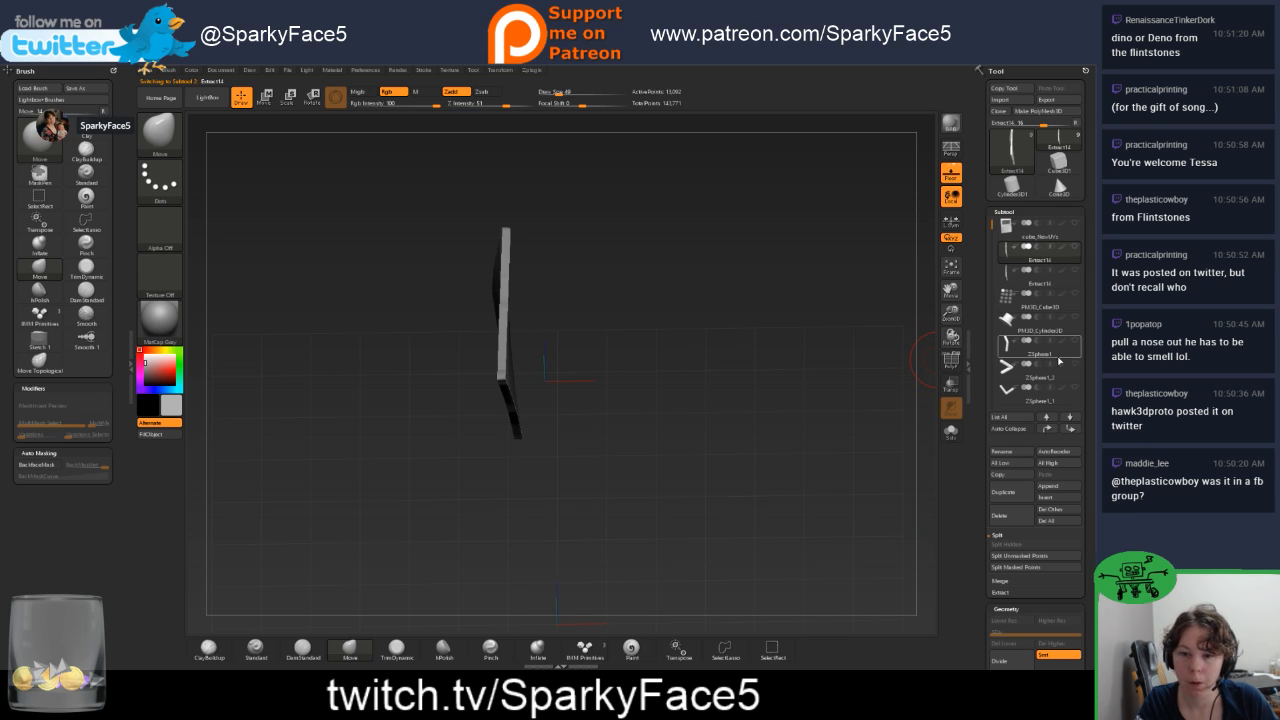
{"action": "left_click", "coordinate": [1002, 515]}
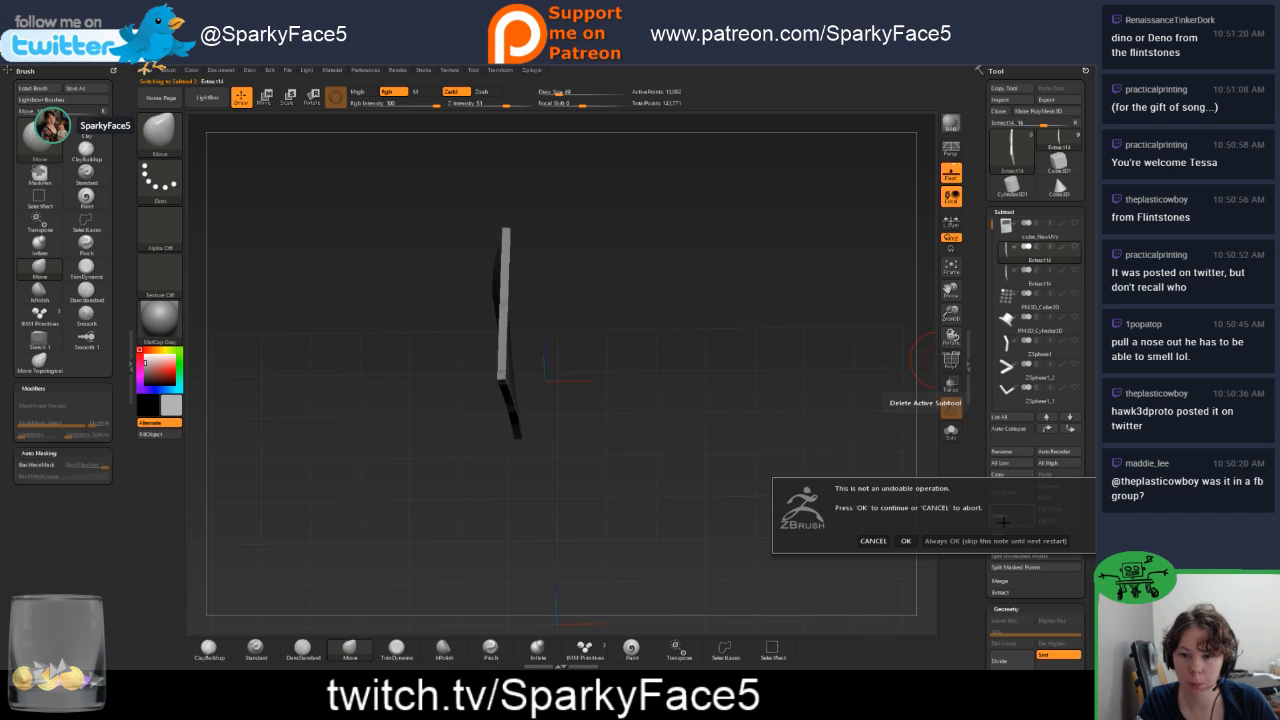
{"action": "left_click", "coordinate": [905, 540]}
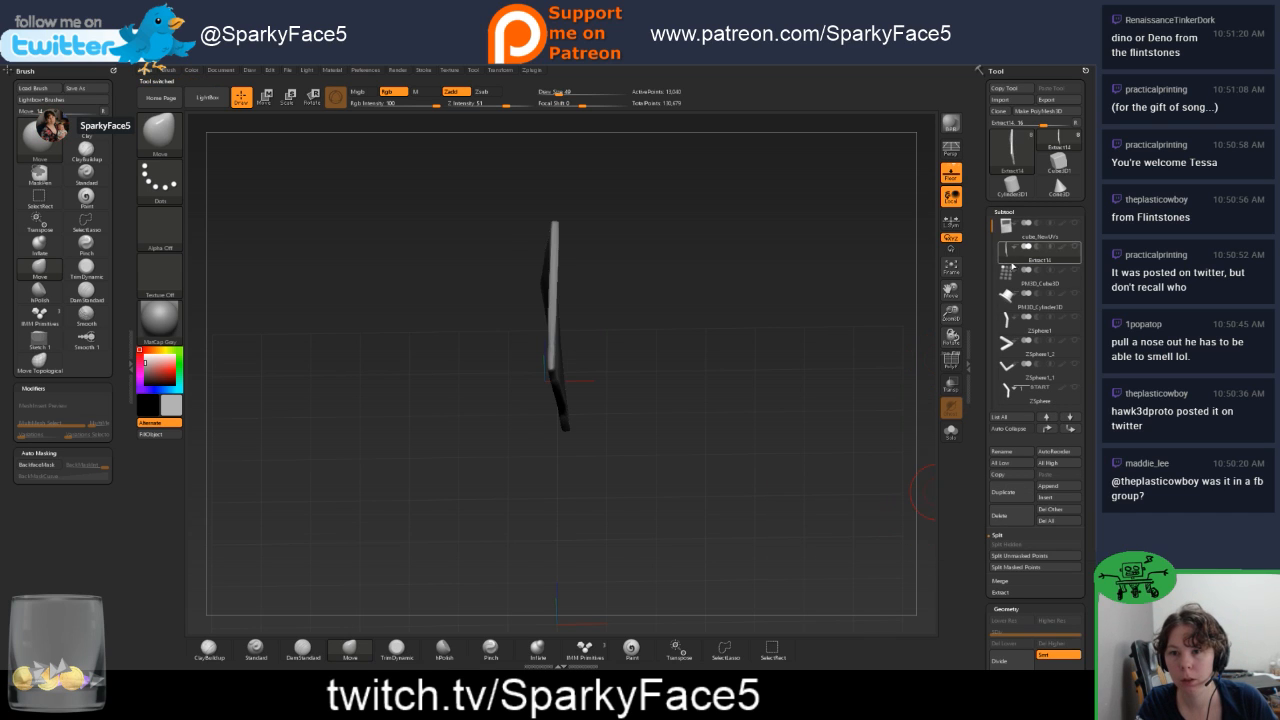
{"action": "mouse_move", "coordinate": [1006, 229]}
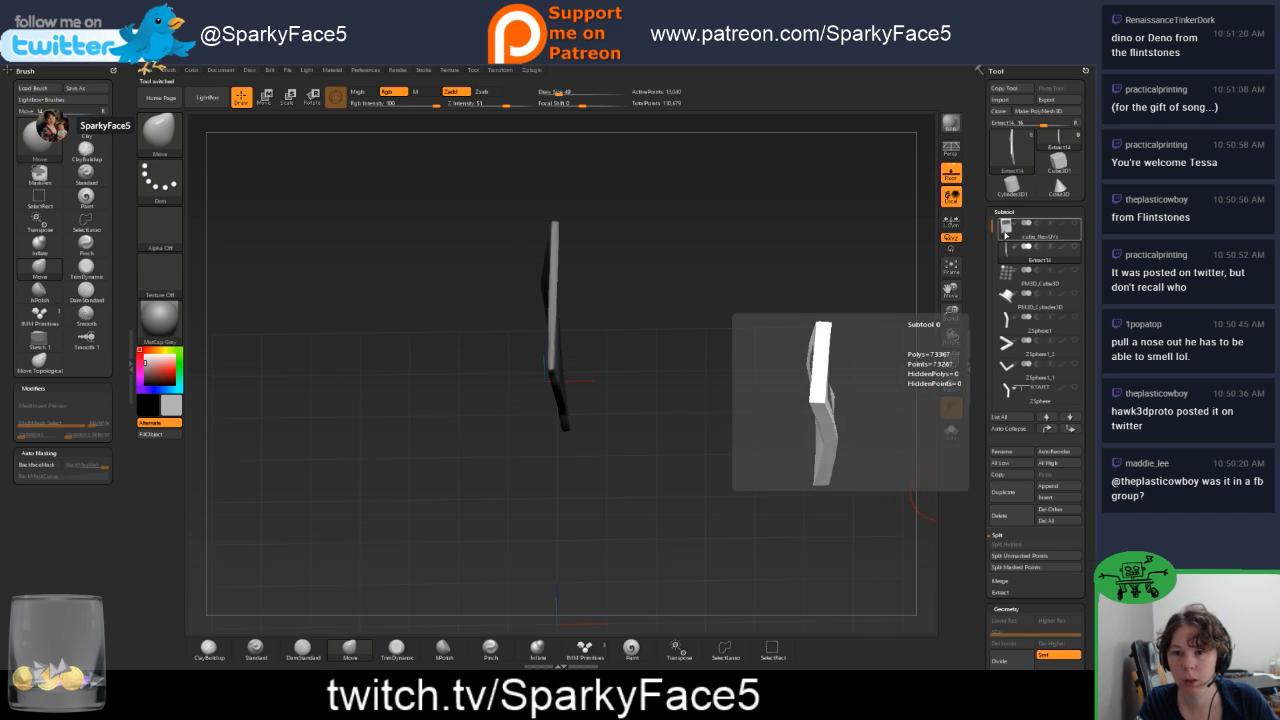
{"action": "left_click", "coordinate": [1075, 247]}
Examine the screen panel from several angles and the whole dancing phone's proportions from farther away.
{"action": "left_click_drag", "start_coordinate": [760, 430], "coordinate": [621, 389]}
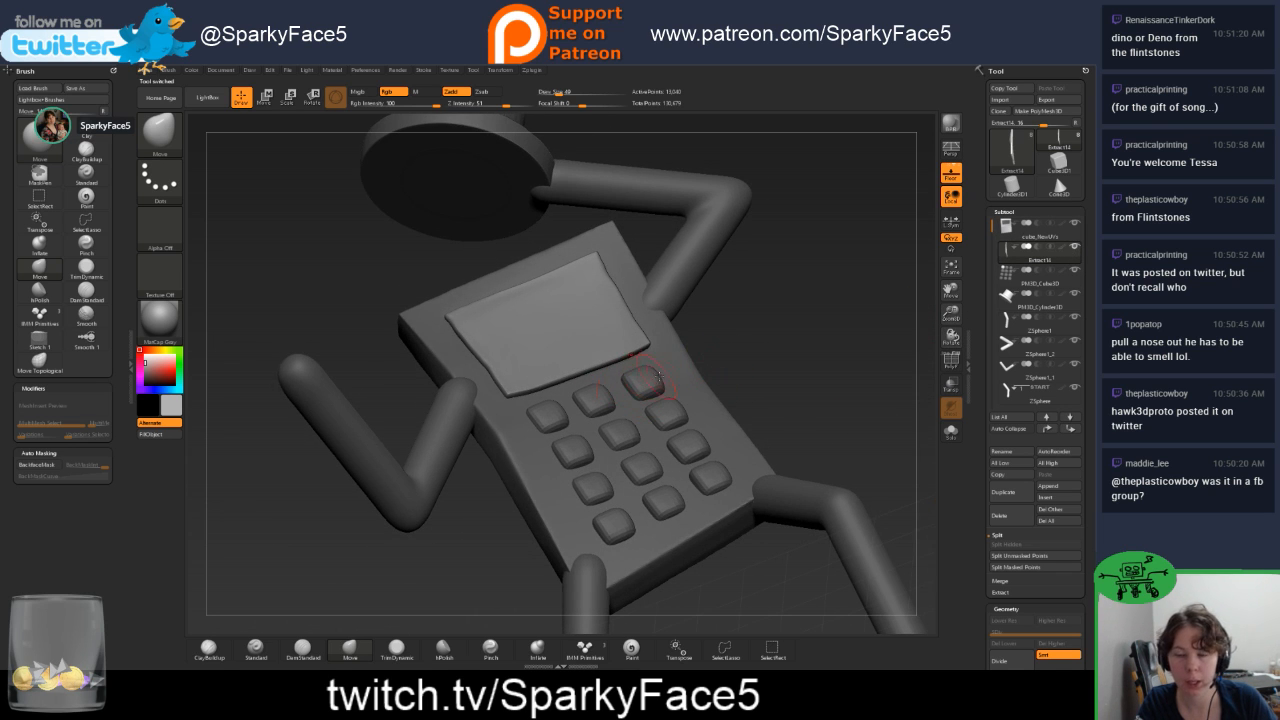
{"action": "left_click_drag", "start_coordinate": [815, 394], "coordinate": [737, 477]}
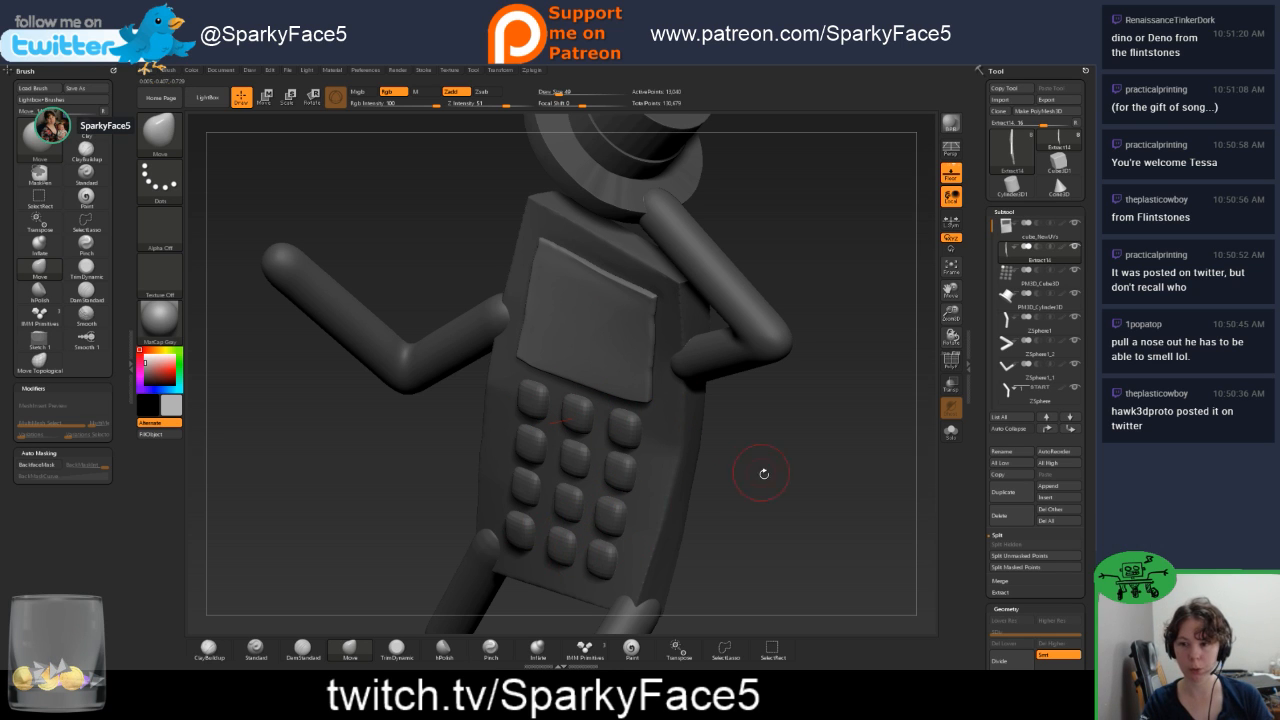
{"action": "left_click_drag", "start_coordinate": [763, 474], "coordinate": [797, 480]}
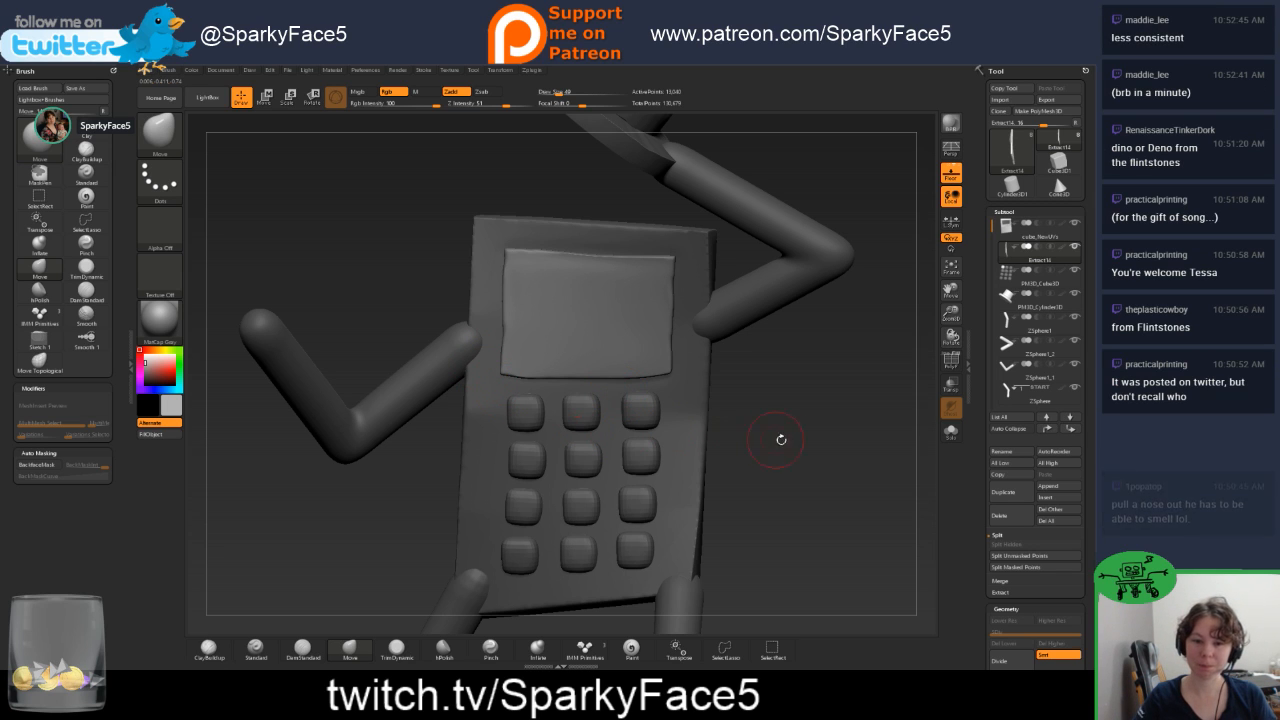
{"action": "mouse_move", "coordinate": [801, 447]}
{"action": "left_mouse_down"}
{"action": "mouse_move", "coordinate": [900, 444]}
{"action": "mouse_move", "coordinate": [780, 440]}
{"action": "mouse_move", "coordinate": [848, 440]}
{"action": "mouse_move", "coordinate": [820, 440]}
{"action": "left_mouse_up"}
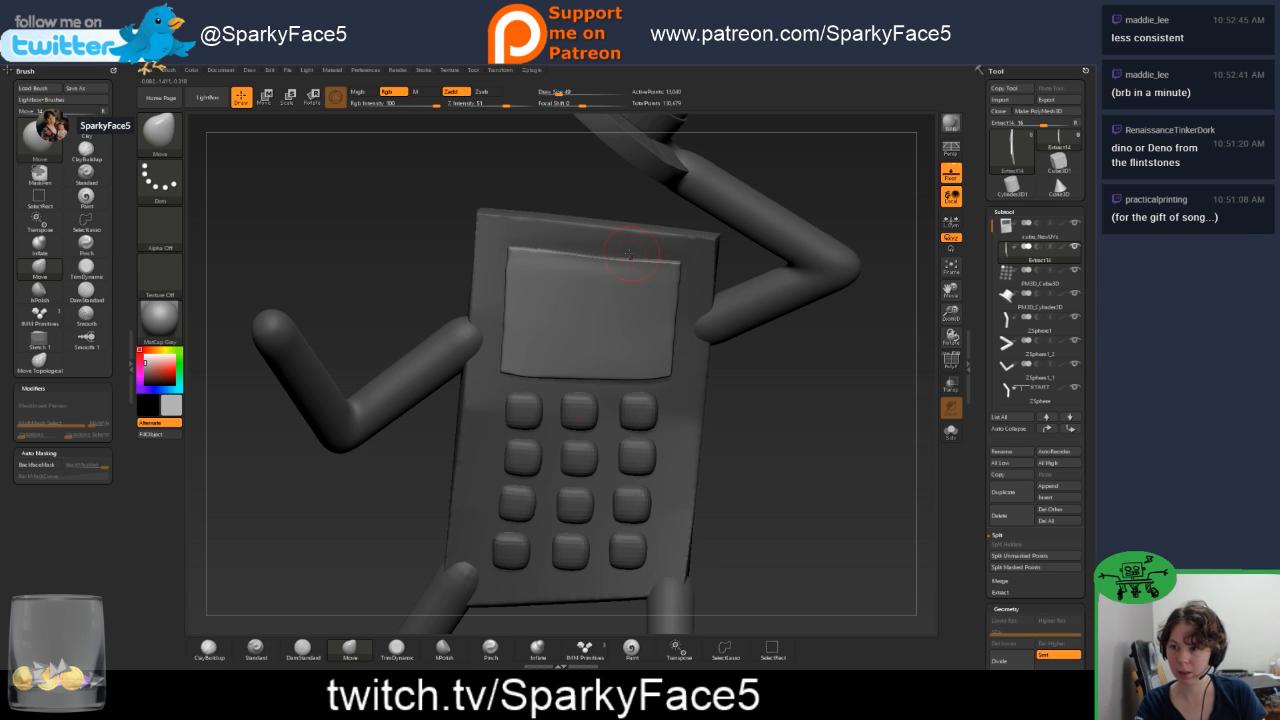
{"action": "left_click_drag", "start_coordinate": [777, 457], "coordinate": [820, 441]}
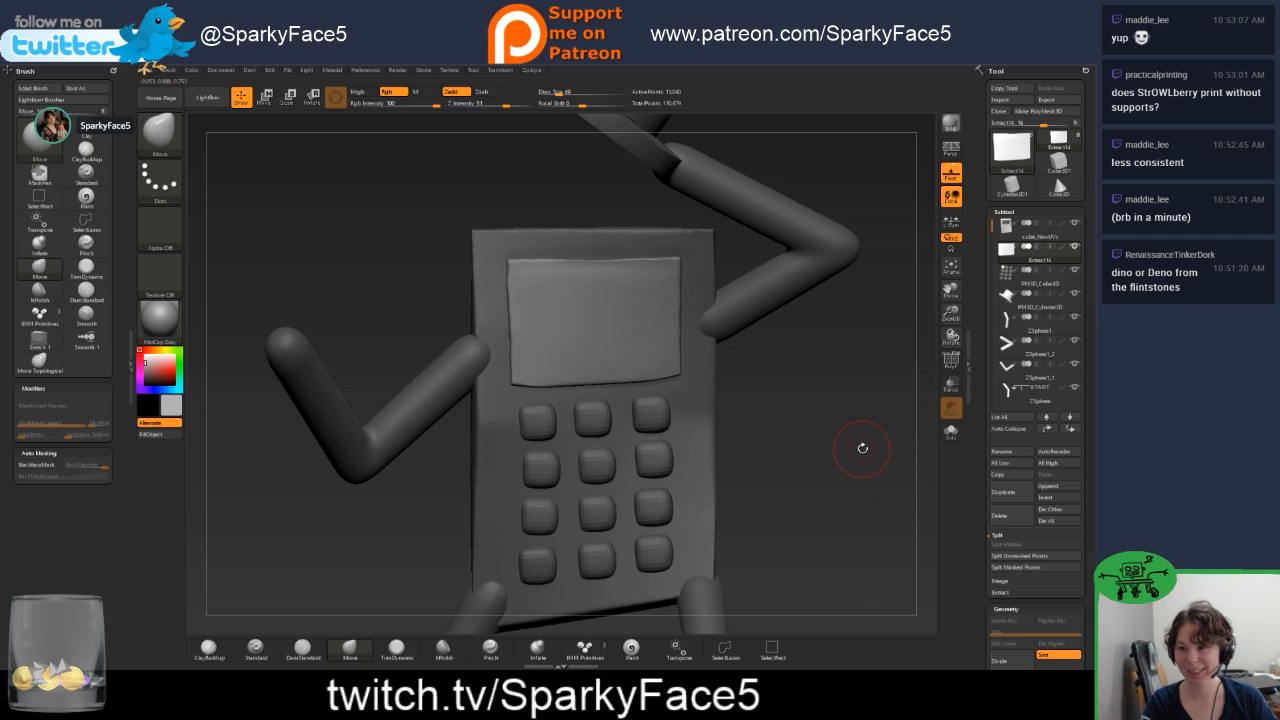
{"action": "scroll", "coordinate": [853, 424], "scroll_direction": "down", "scroll_amount": 6}
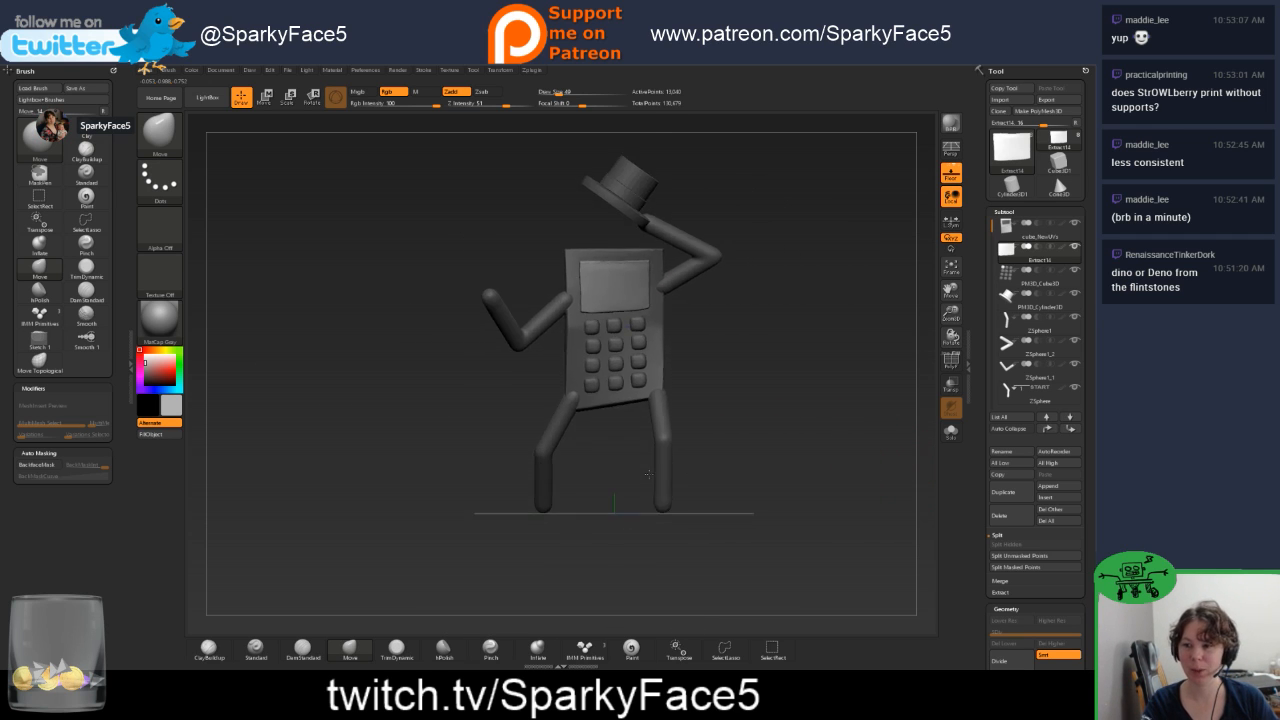
{"action": "mouse_move", "coordinate": [770, 430]}
{"action": "left_mouse_down"}
{"action": "mouse_move", "coordinate": [860, 430]}
{"action": "mouse_move", "coordinate": [762, 432]}
{"action": "mouse_move", "coordinate": [840, 430]}
{"action": "mouse_move", "coordinate": [774, 426]}
{"action": "left_mouse_up"}
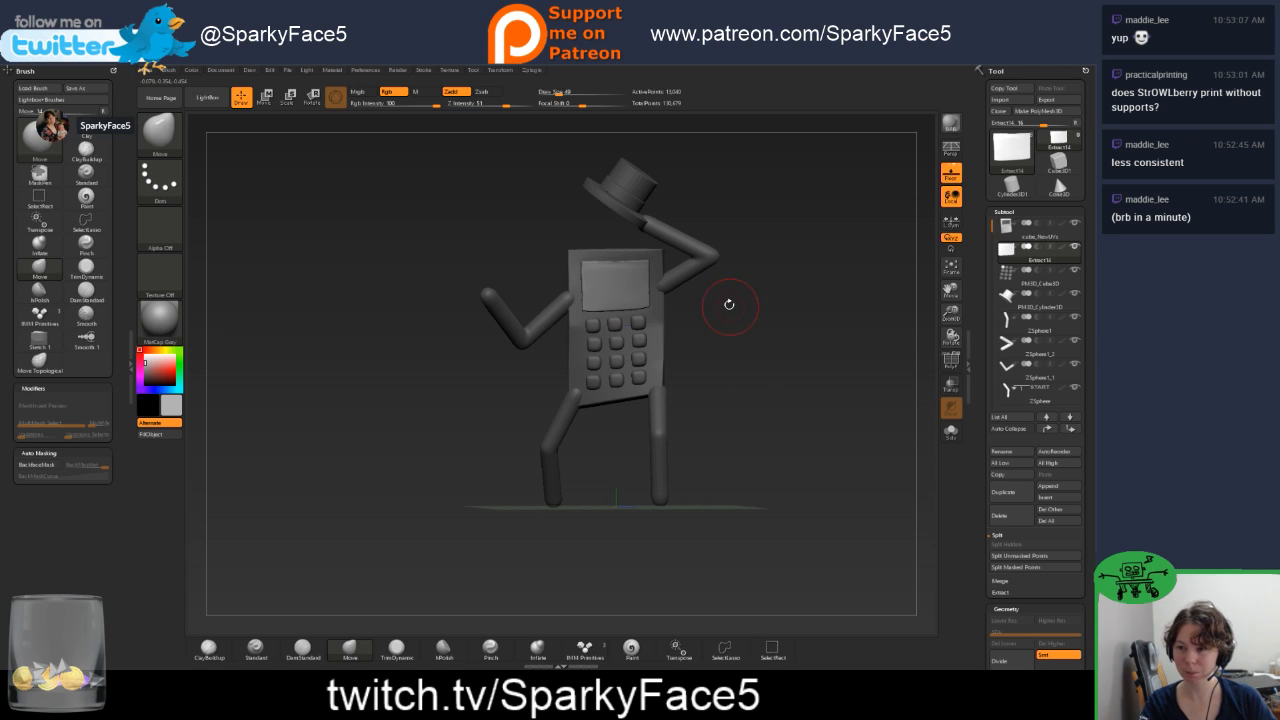
{"action": "left_click_drag", "start_coordinate": [810, 378], "coordinate": [735, 373]}
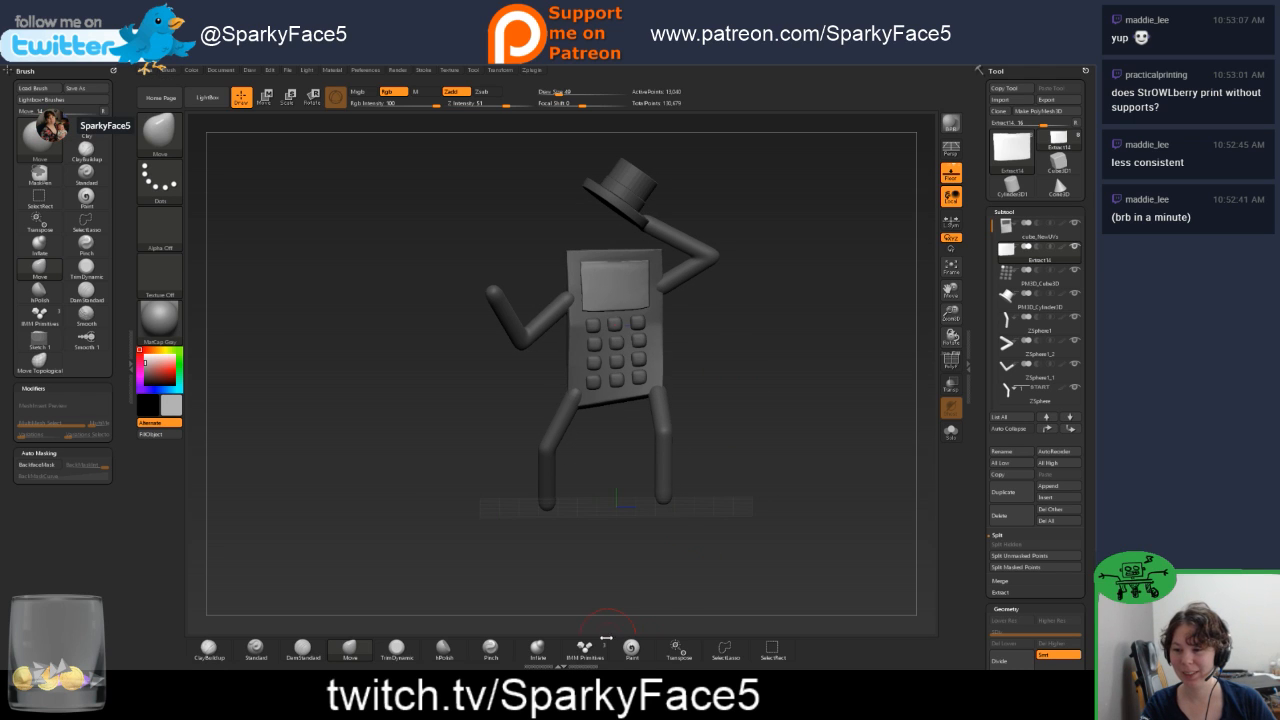
Insert a small sphere as an eye at the upper edge of the phone body with the IMM Primitives brush.
{"action": "left_click", "coordinate": [586, 651]}
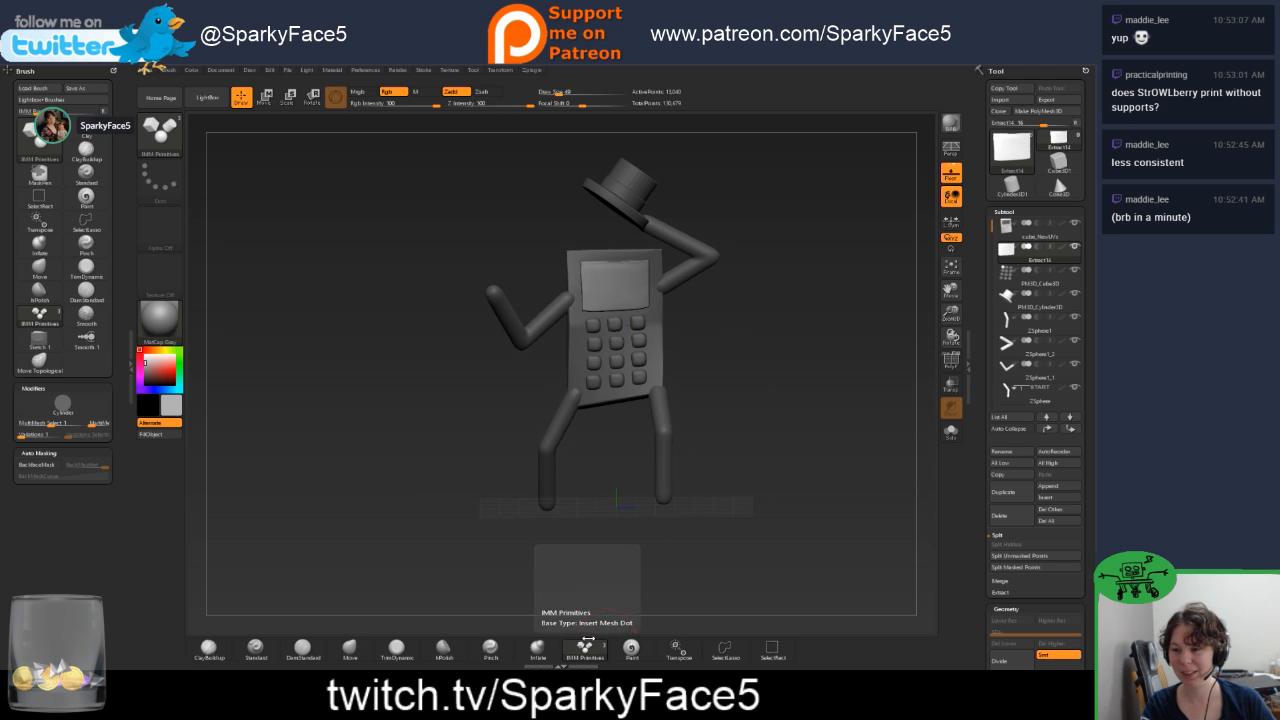
{"action": "left_click", "coordinate": [1008, 226]}
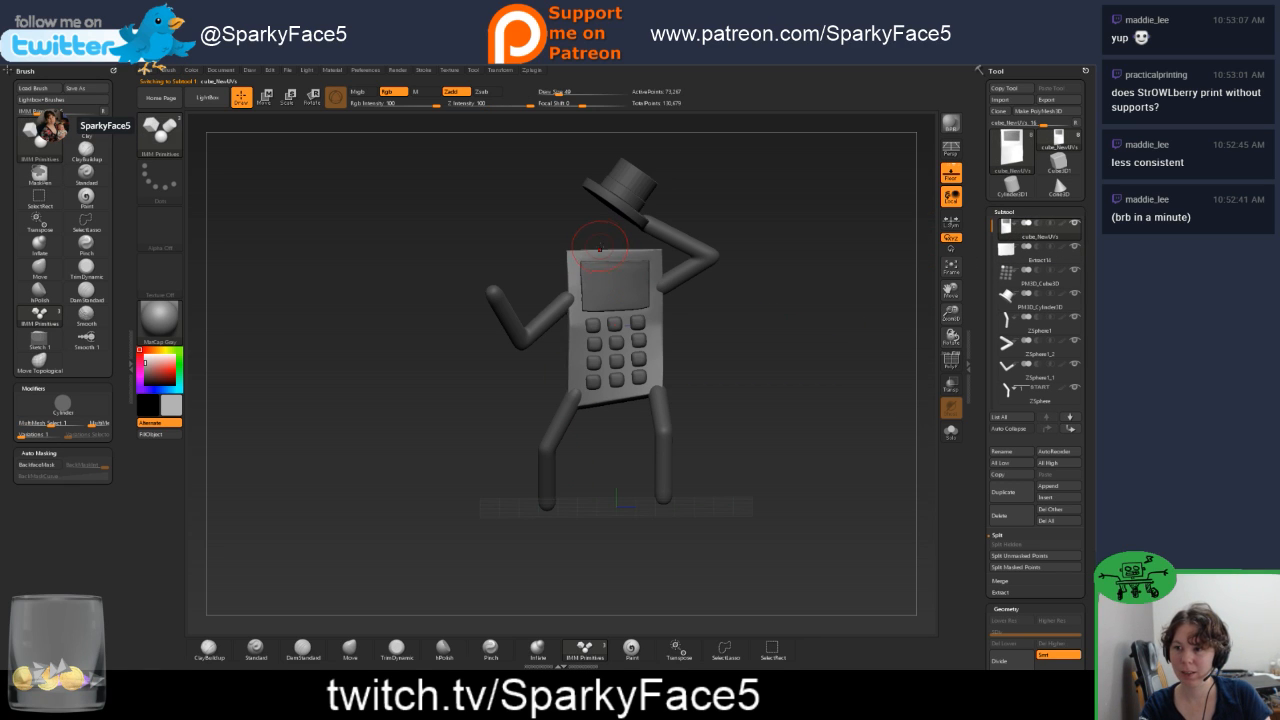
{"action": "left_click_drag", "start_coordinate": [612, 252], "coordinate": [612, 254]}
{"action": "key", "text": "ctrl+z"}
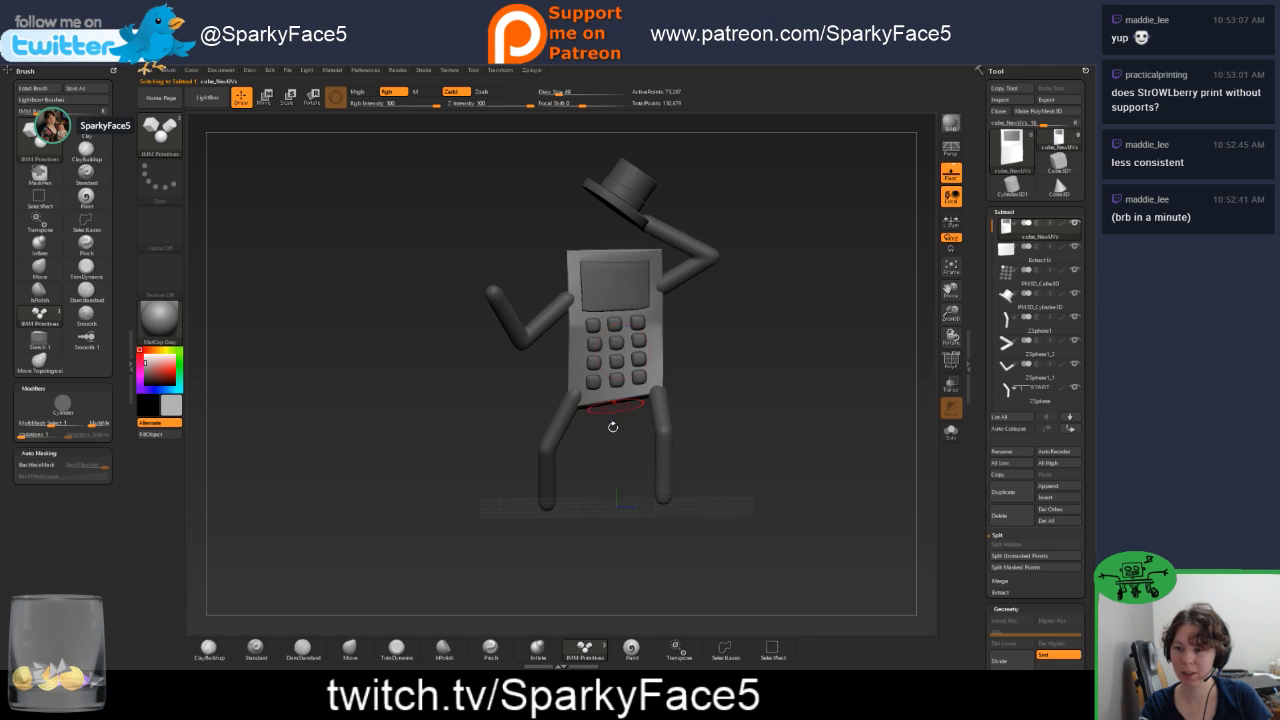
{"action": "left_click", "coordinate": [585, 648]}
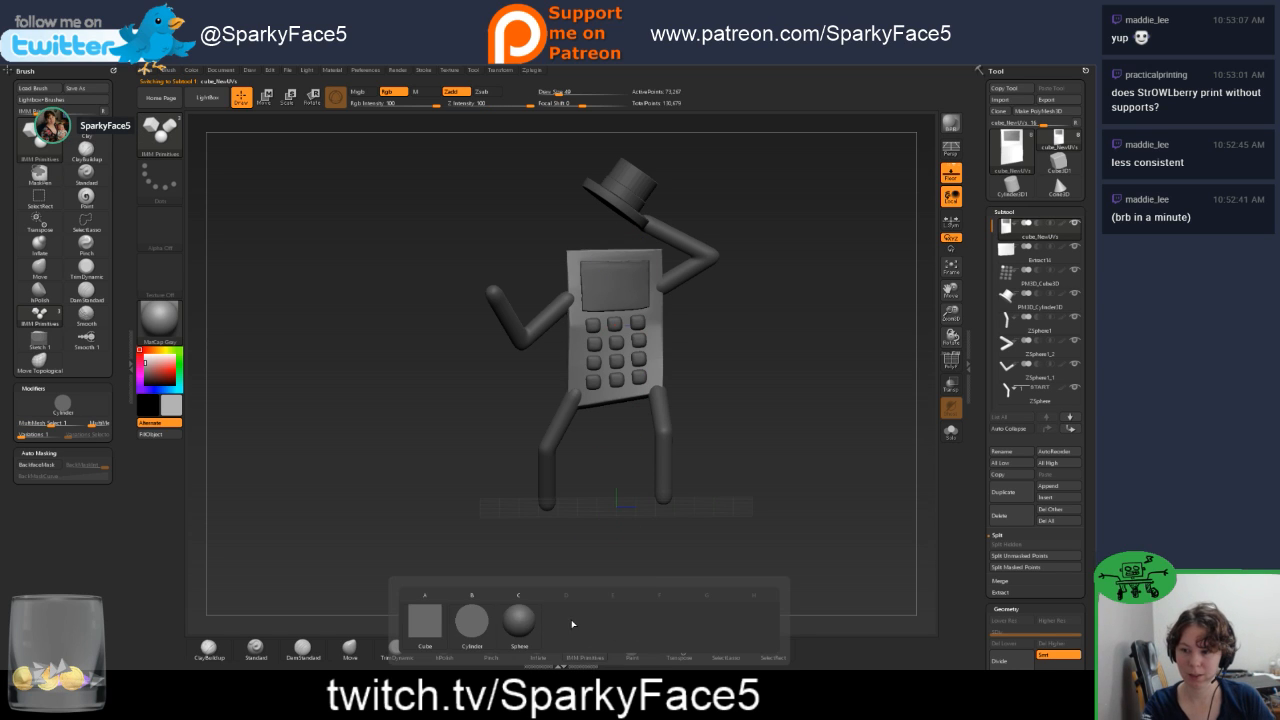
{"action": "left_click", "coordinate": [519, 625]}
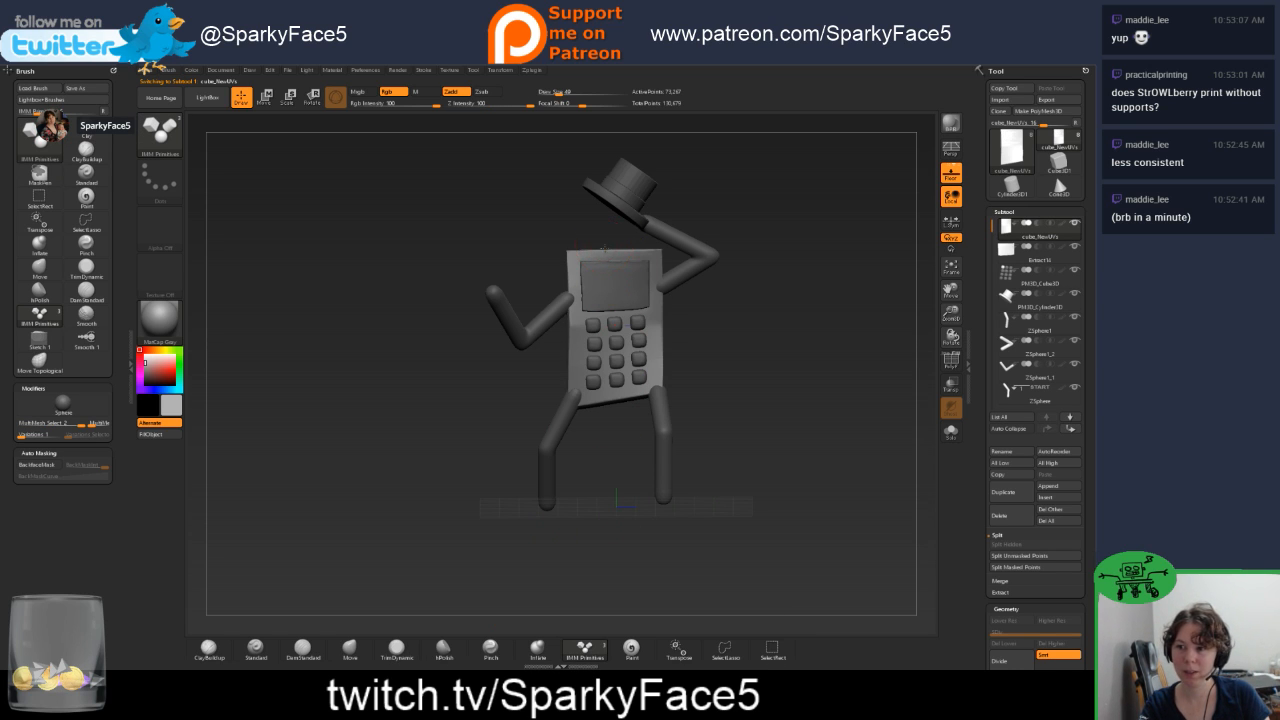
{"action": "left_click_drag", "start_coordinate": [603, 248], "coordinate": [612, 252]}
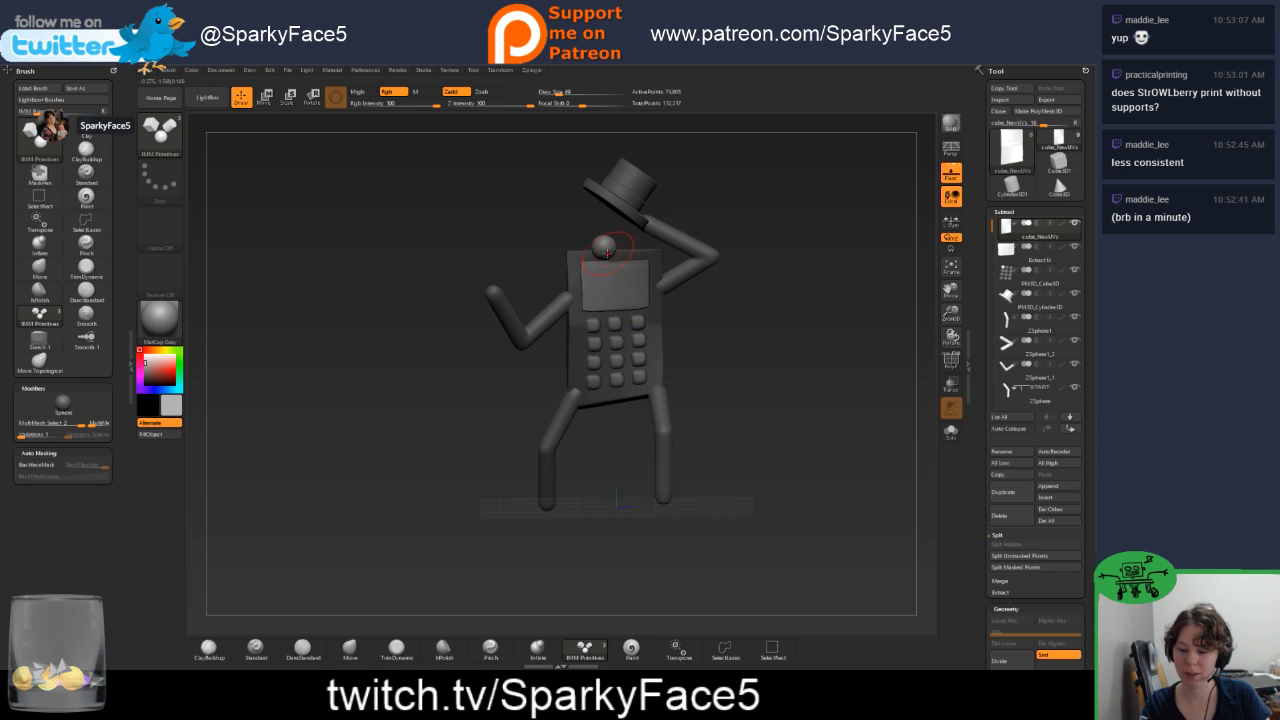
Center the gizmo on the eye sphere and duplicate the sphere sideways to make a second eye beside it.
{"action": "key", "text": "w"}
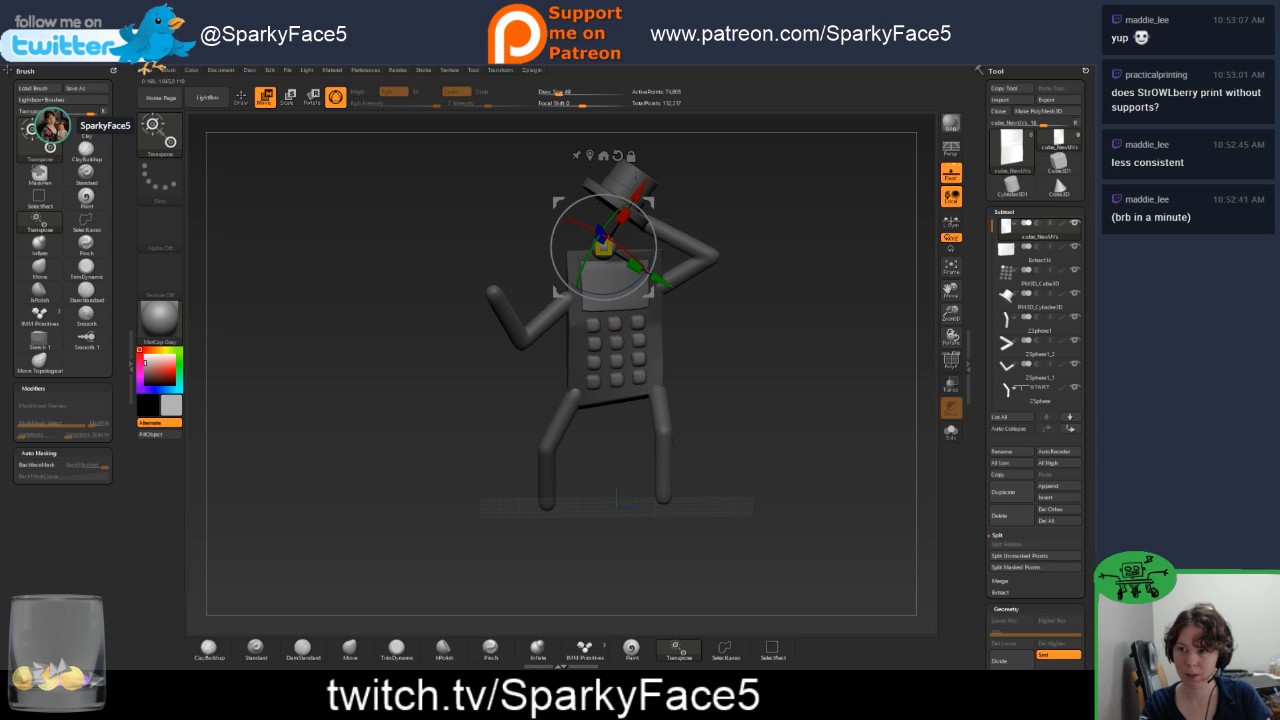
{"action": "left_click", "coordinate": [590, 155]}
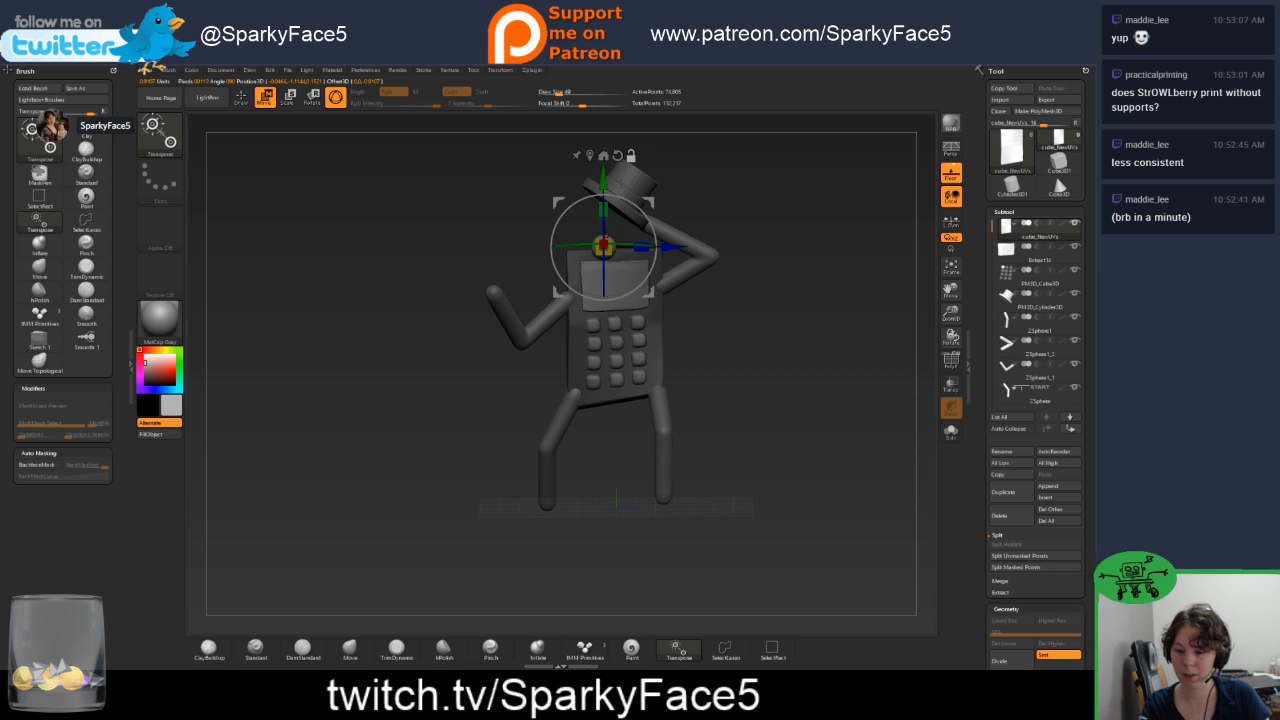
{"action": "left_click_drag", "start_coordinate": [674, 247], "coordinate": [699, 247]}
{"action": "left_click_drag", "start_coordinate": [760, 195], "coordinate": [745, 220]}
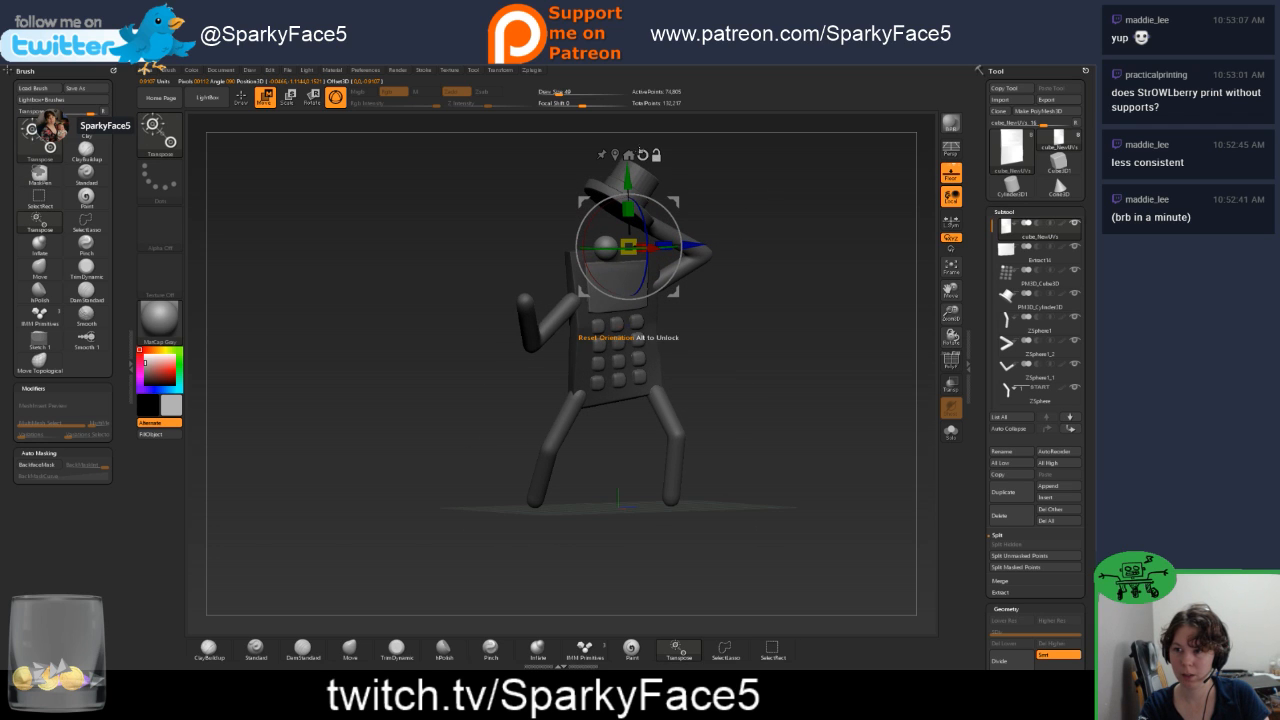
{"action": "left_click", "coordinate": [615, 155]}
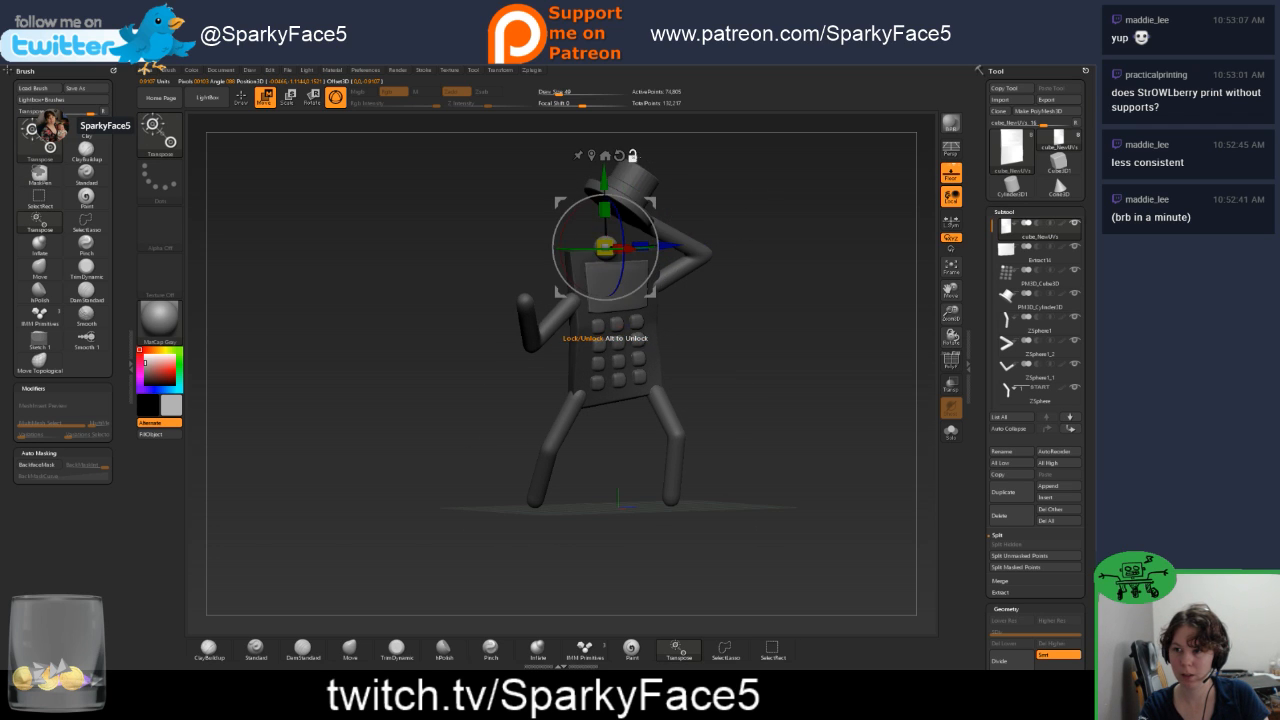
{"action": "left_click_drag", "start_coordinate": [672, 246], "coordinate": [693, 246], "text": "ctrl"}
{"action": "left_click_drag", "start_coordinate": [762, 265], "coordinate": [783, 271]}
Invert and clear the mask left on the phone body and eye spheres by the duplication.
{"action": "left_click", "coordinate": [759, 267], "text": "ctrl"}
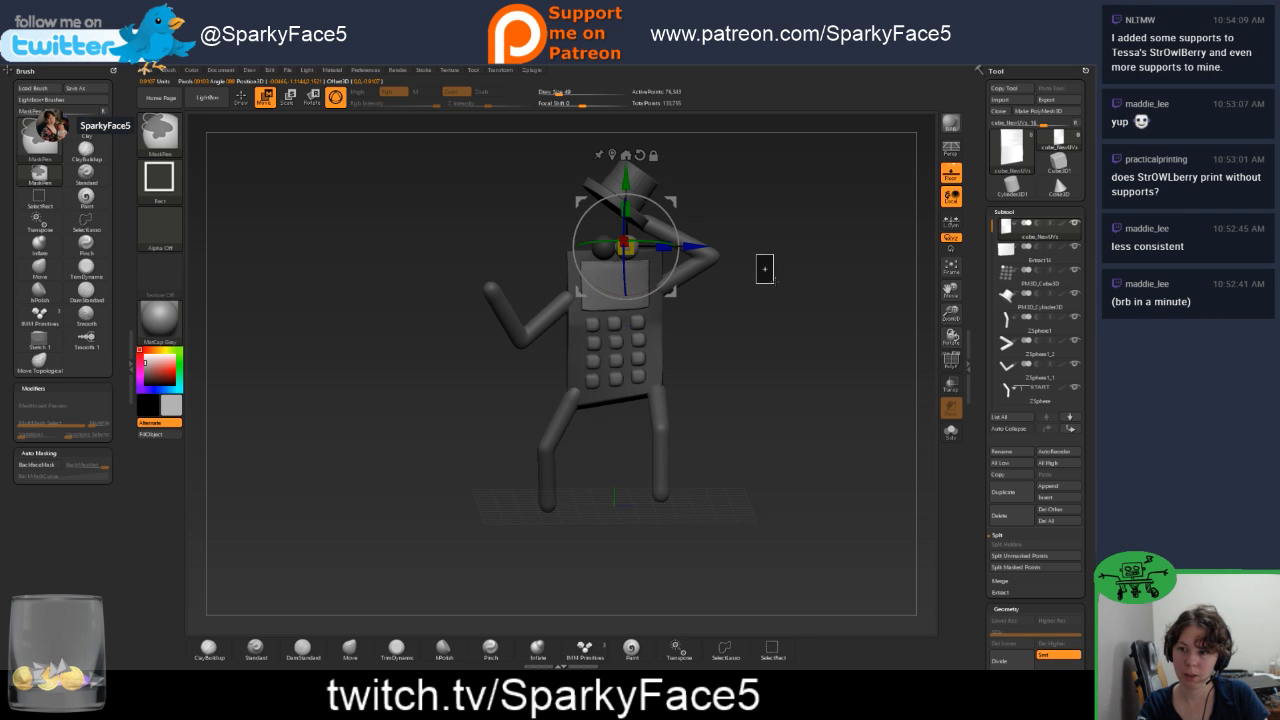
{"action": "left_click", "coordinate": [766, 269], "text": "ctrl"}
{"action": "left_click_drag", "start_coordinate": [604, 249], "coordinate": [604, 250]}
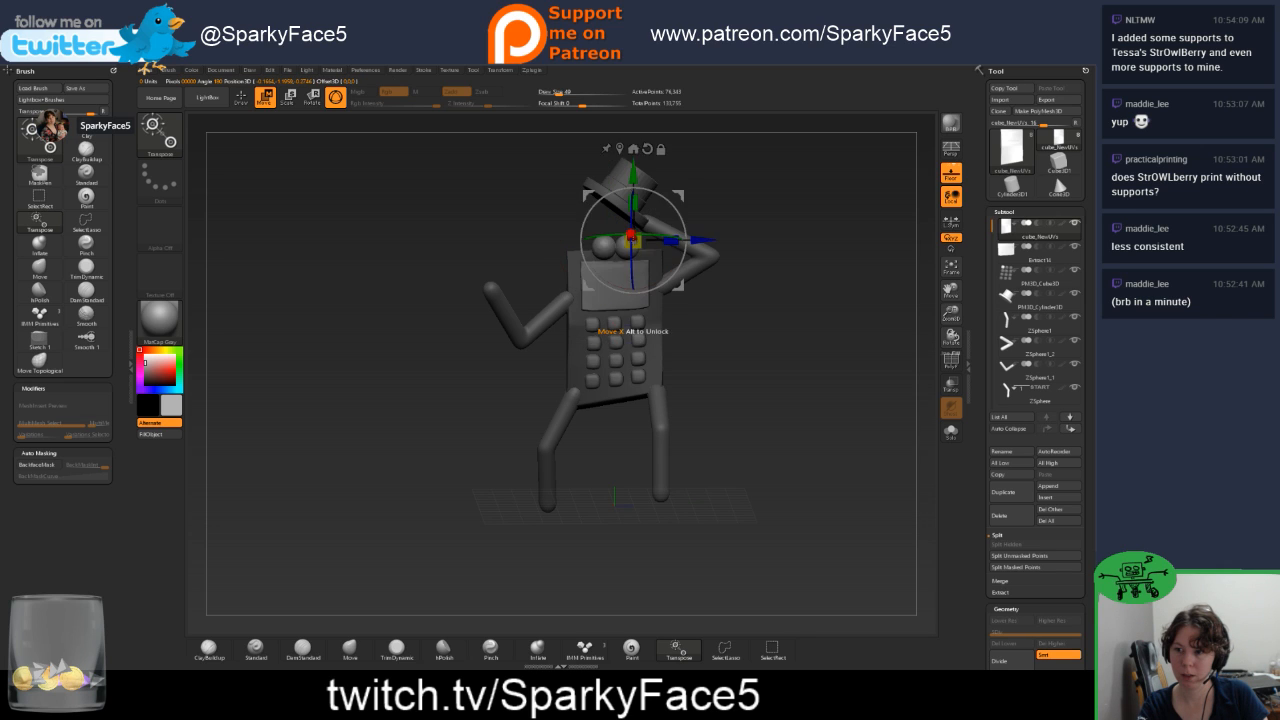
{"action": "left_click", "coordinate": [757, 262], "text": "ctrl"}
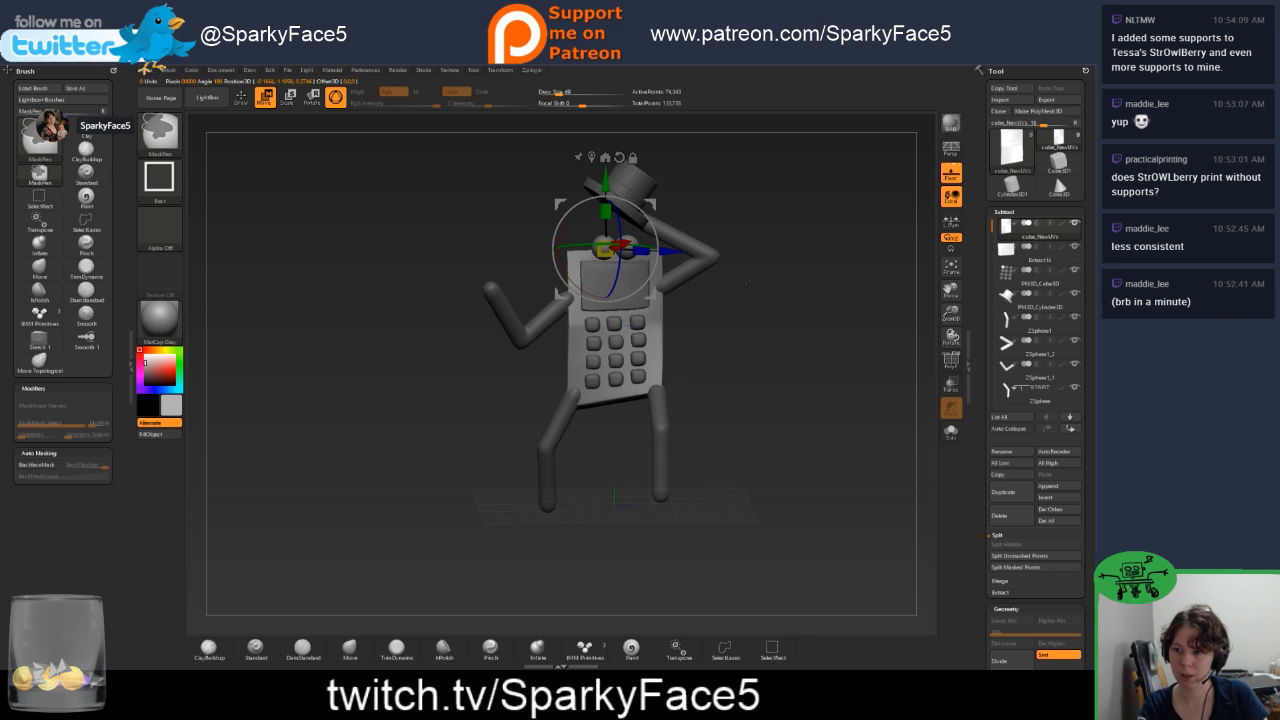
{"action": "mouse_move", "coordinate": [790, 262]}
{"action": "left_mouse_down"}
{"action": "mouse_move", "coordinate": [700, 268]}
{"action": "mouse_move", "coordinate": [800, 263]}
{"action": "mouse_move", "coordinate": [765, 300]}
{"action": "mouse_move", "coordinate": [785, 310]}
{"action": "mouse_move", "coordinate": [765, 315]}
{"action": "mouse_move", "coordinate": [779, 336]}
{"action": "mouse_move", "coordinate": [803, 333]}
{"action": "mouse_move", "coordinate": [730, 333]}
{"action": "mouse_move", "coordinate": [757, 289]}
{"action": "left_mouse_up"}
Return to Draw mode, display the polygroups and isolate the eye spheres by hiding the phone body.
{"action": "key", "text": "q"}
{"action": "left_click", "coordinate": [951, 361]}
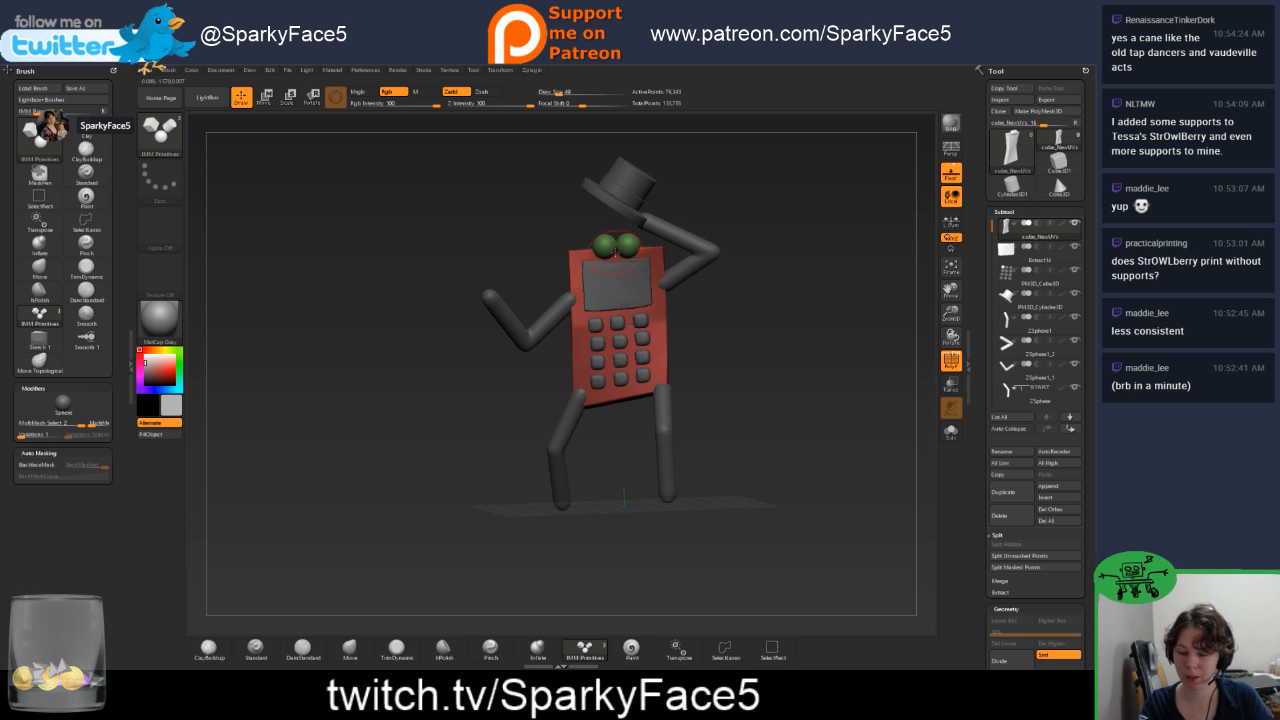
{"action": "key", "text": "ctrl+shift"}
{"action": "key", "text": "ctrl"}
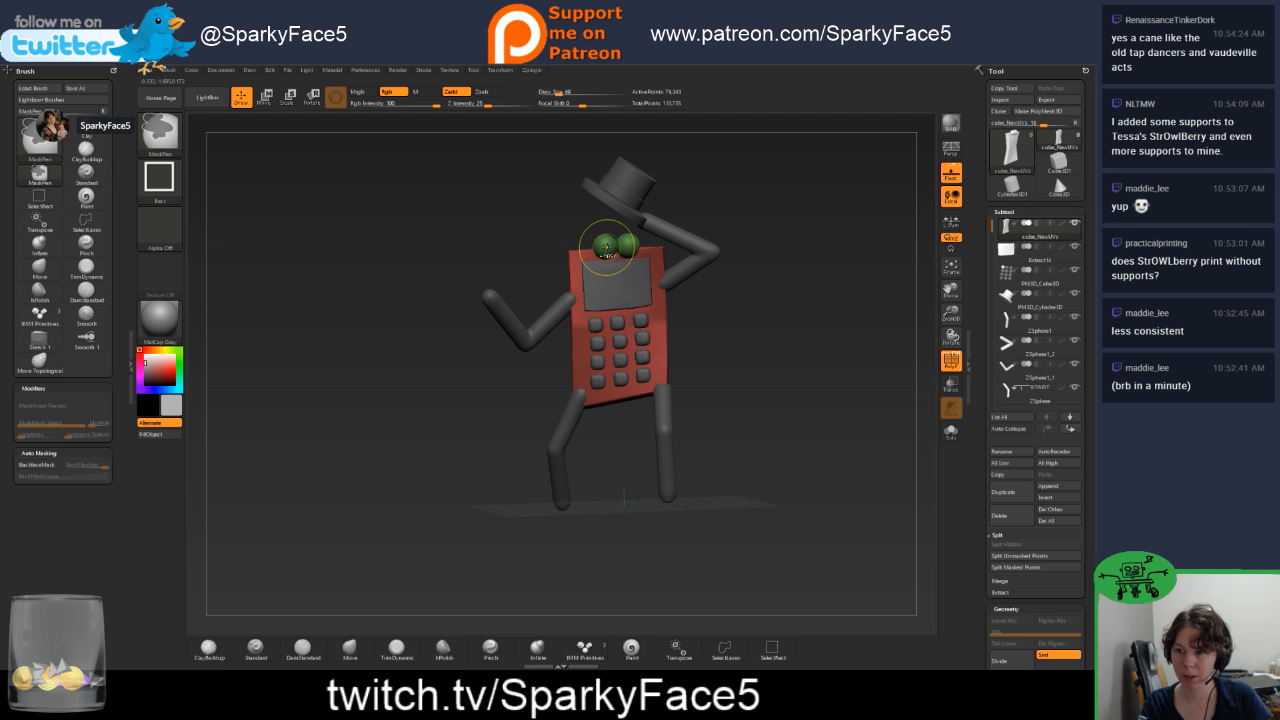
{"action": "left_click", "coordinate": [606, 247], "text": "ctrl+shift"}
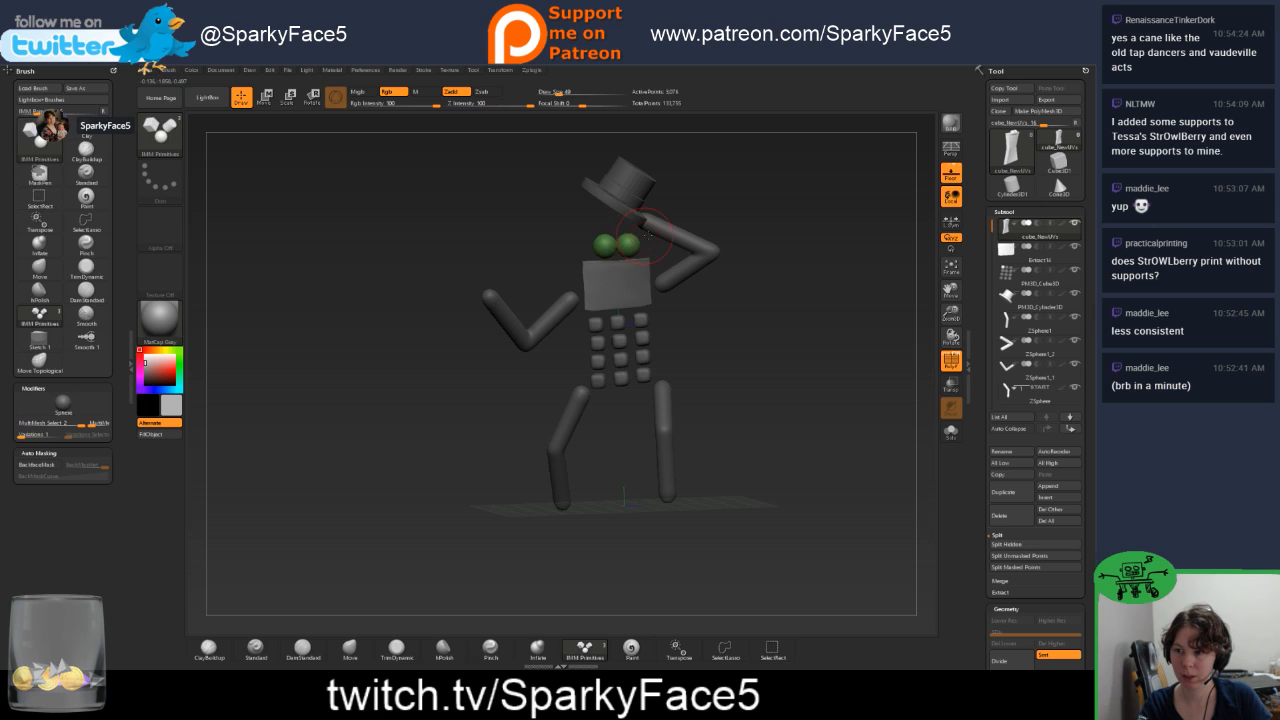
Move the eye spheres slightly upward, then show the hidden phone body again and return to Draw mode.
{"action": "key", "text": "w"}
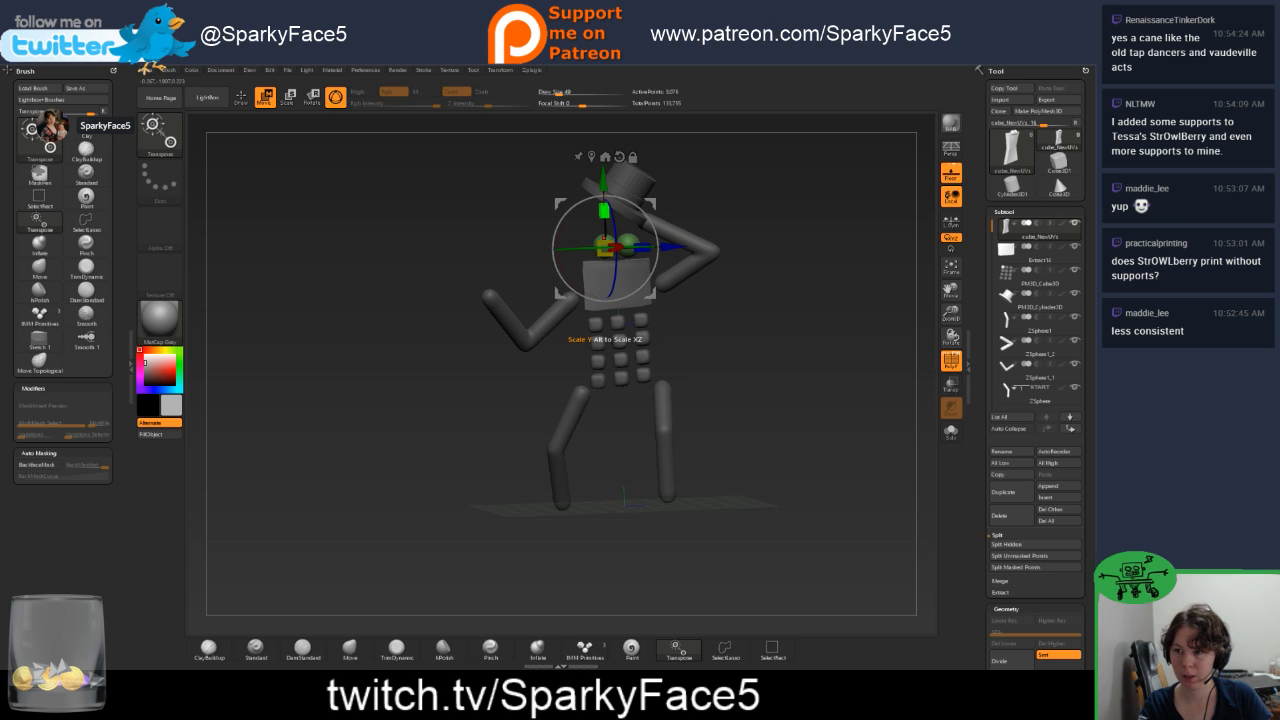
{"action": "left_click_drag", "start_coordinate": [604, 183], "coordinate": [603, 177]}
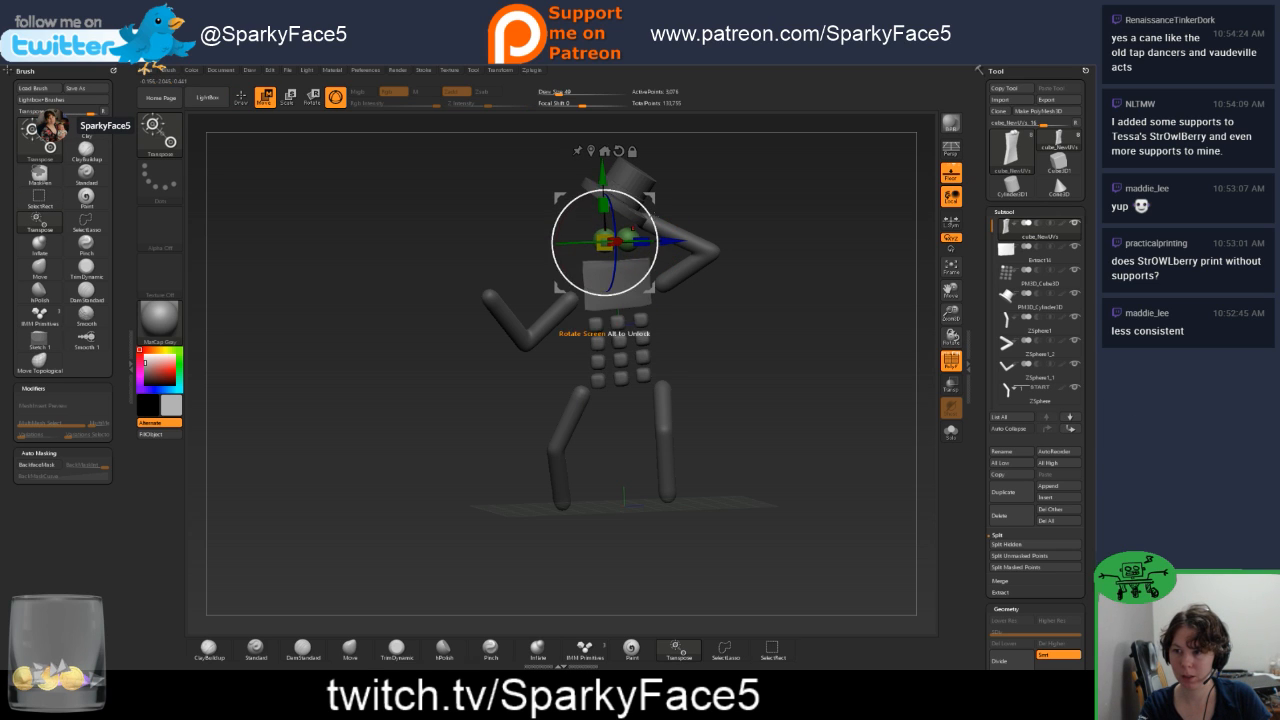
{"action": "left_click", "coordinate": [765, 303], "text": "ctrl+shift"}
{"action": "mouse_move", "coordinate": [765, 303]}
{"action": "left_mouse_down"}
{"action": "mouse_move", "coordinate": [724, 304]}
{"action": "mouse_move", "coordinate": [755, 305]}
{"action": "left_mouse_up"}
{"action": "key", "text": "q"}
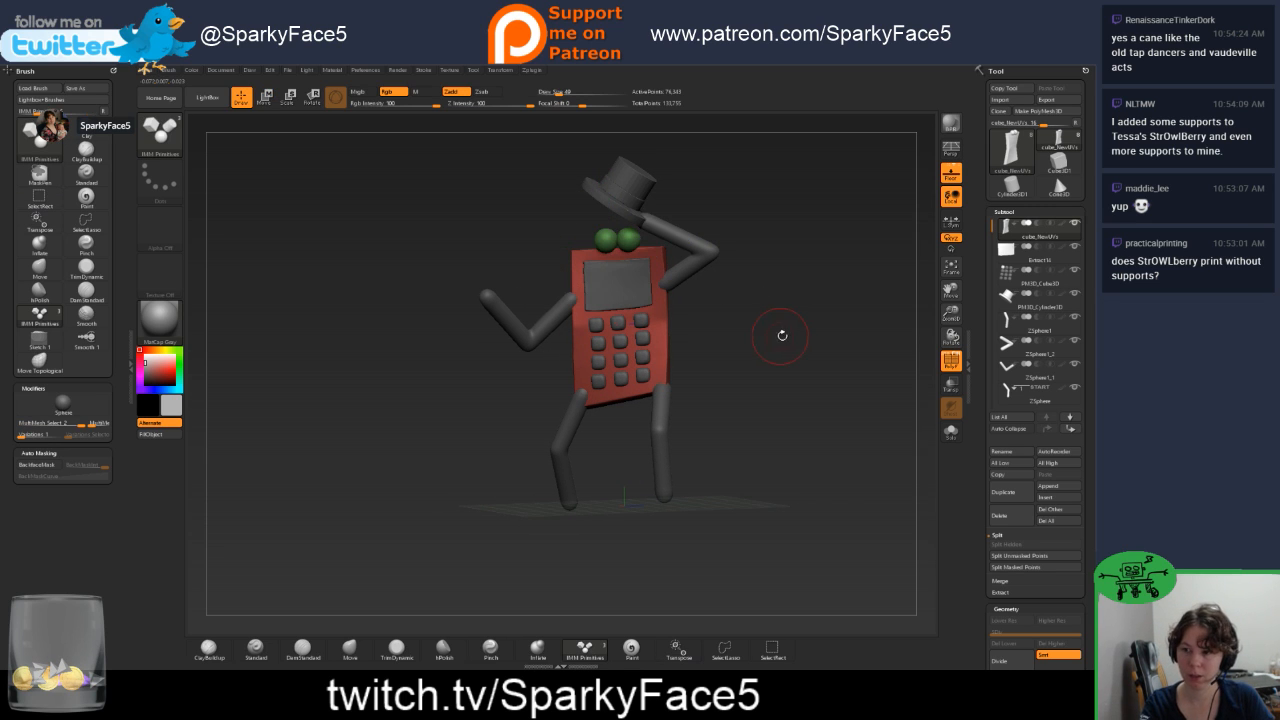
{"action": "mouse_move", "coordinate": [857, 334]}
{"action": "left_mouse_down"}
{"action": "mouse_move", "coordinate": [730, 330]}
{"action": "mouse_move", "coordinate": [830, 322]}
{"action": "mouse_move", "coordinate": [728, 305]}
{"action": "left_mouse_up"}
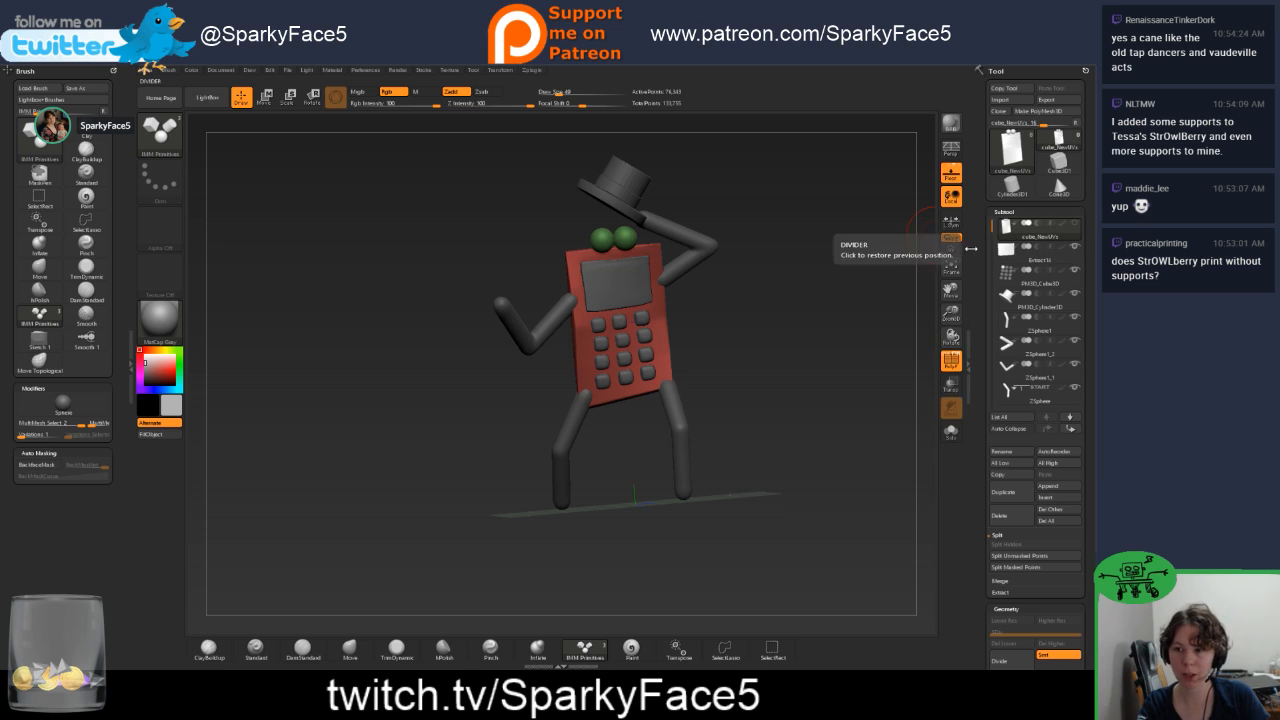
{"action": "mouse_move", "coordinate": [735, 347]}
{"action": "left_mouse_down"}
{"action": "mouse_move", "coordinate": [794, 350]}
{"action": "mouse_move", "coordinate": [752, 351]}
{"action": "left_mouse_up"}
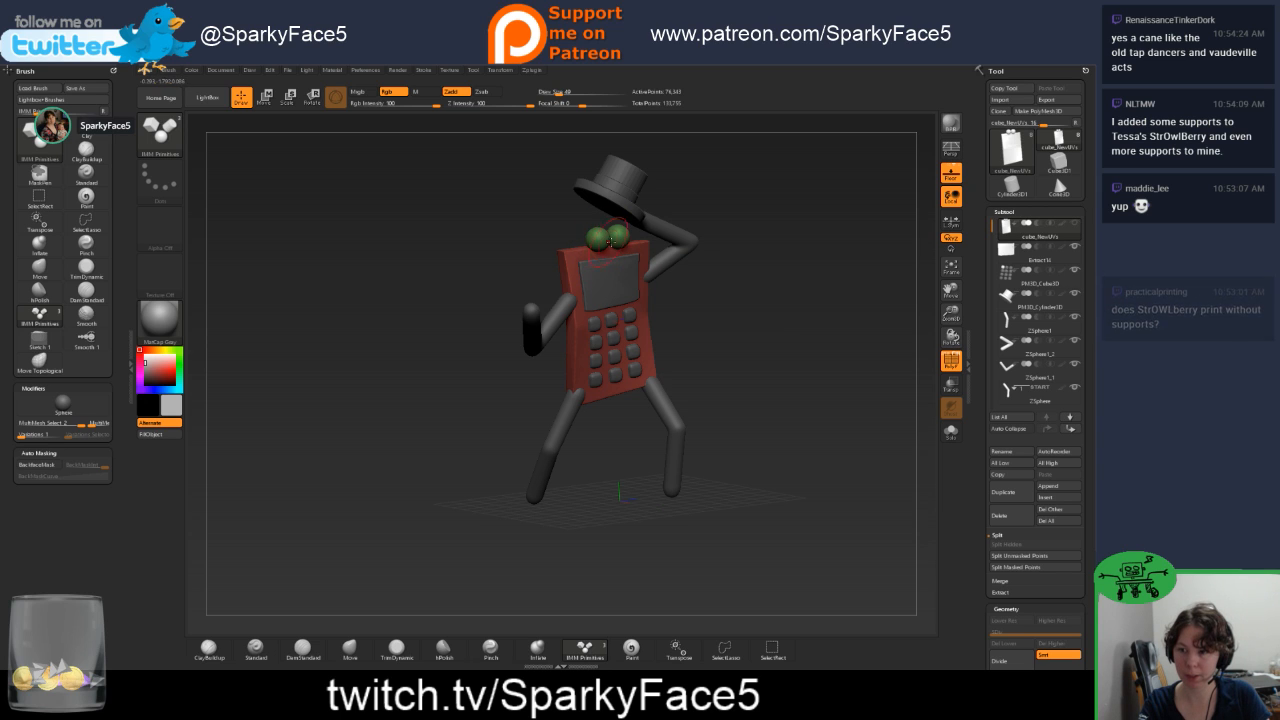
{"action": "key", "text": "ctrl"}
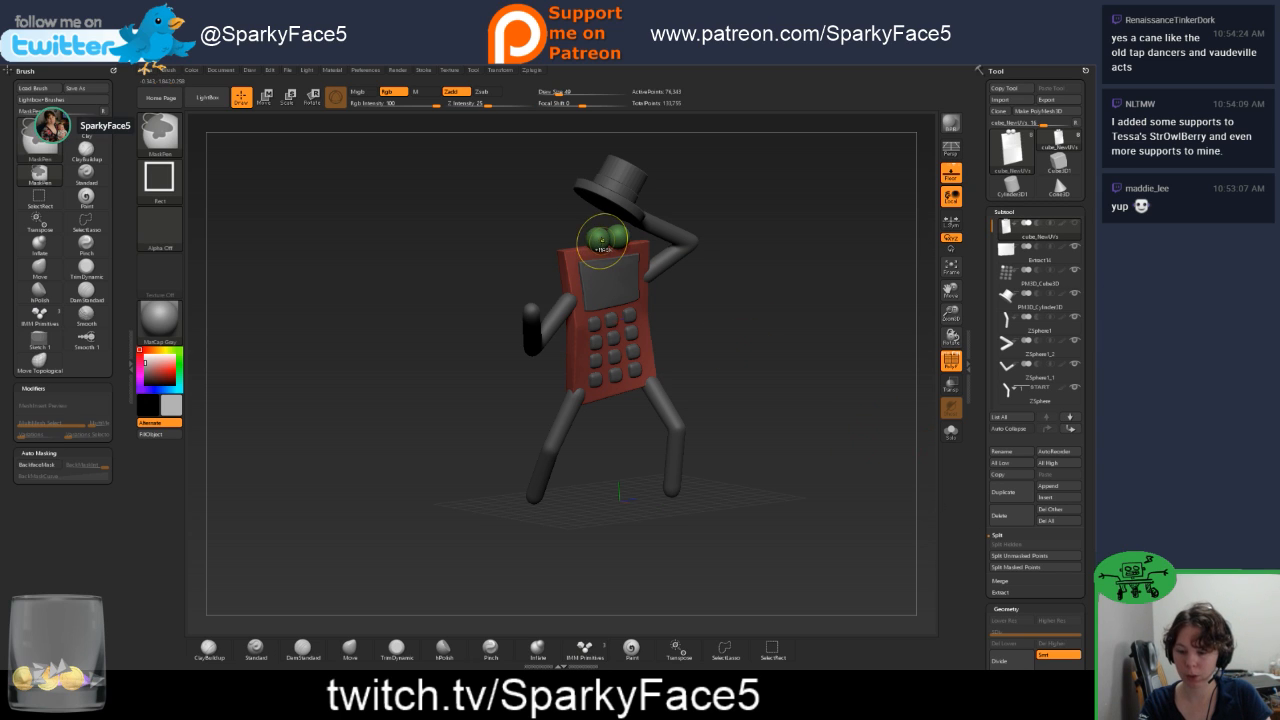
{"action": "left_click", "coordinate": [604, 240], "text": "ctrl+shift"}
{"action": "mouse_move", "coordinate": [680, 298]}
{"action": "left_mouse_down"}
{"action": "mouse_move", "coordinate": [724, 302]}
{"action": "mouse_move", "coordinate": [690, 295]}
{"action": "left_mouse_up"}
{"action": "left_click", "coordinate": [674, 312], "text": "ctrl+shift"}
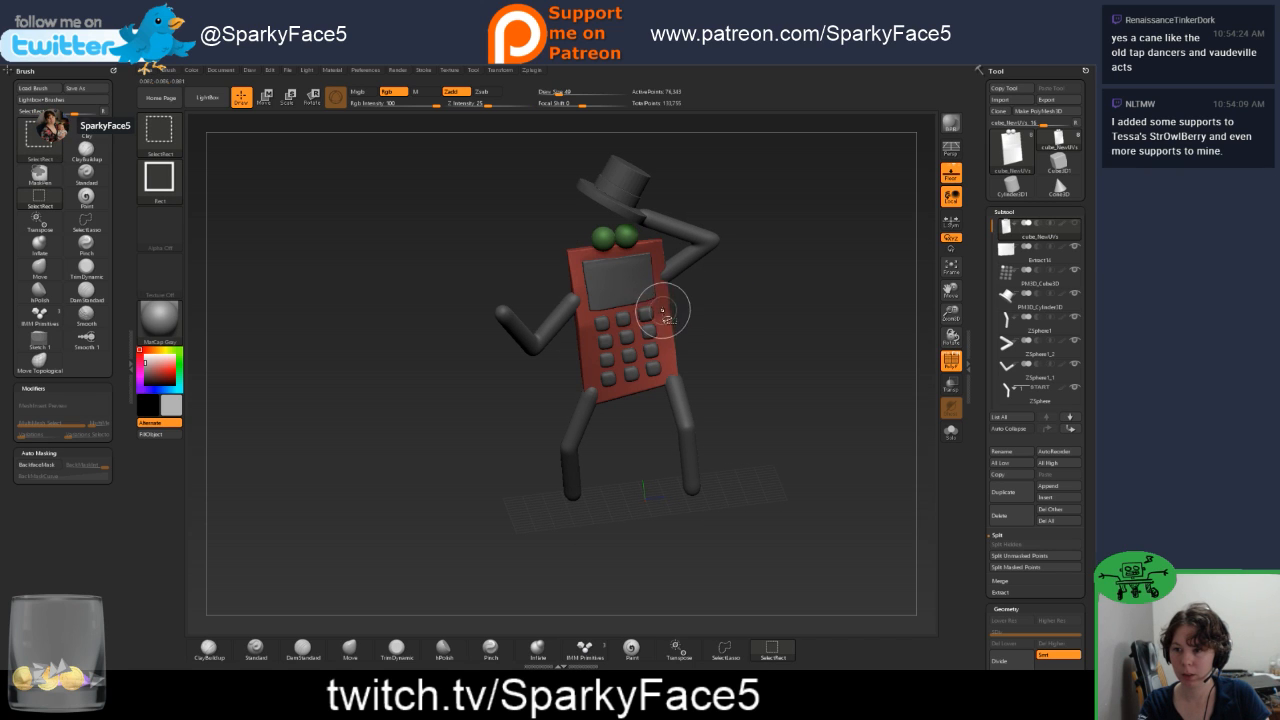
{"action": "left_click", "coordinate": [668, 318], "text": "ctrl+shift"}
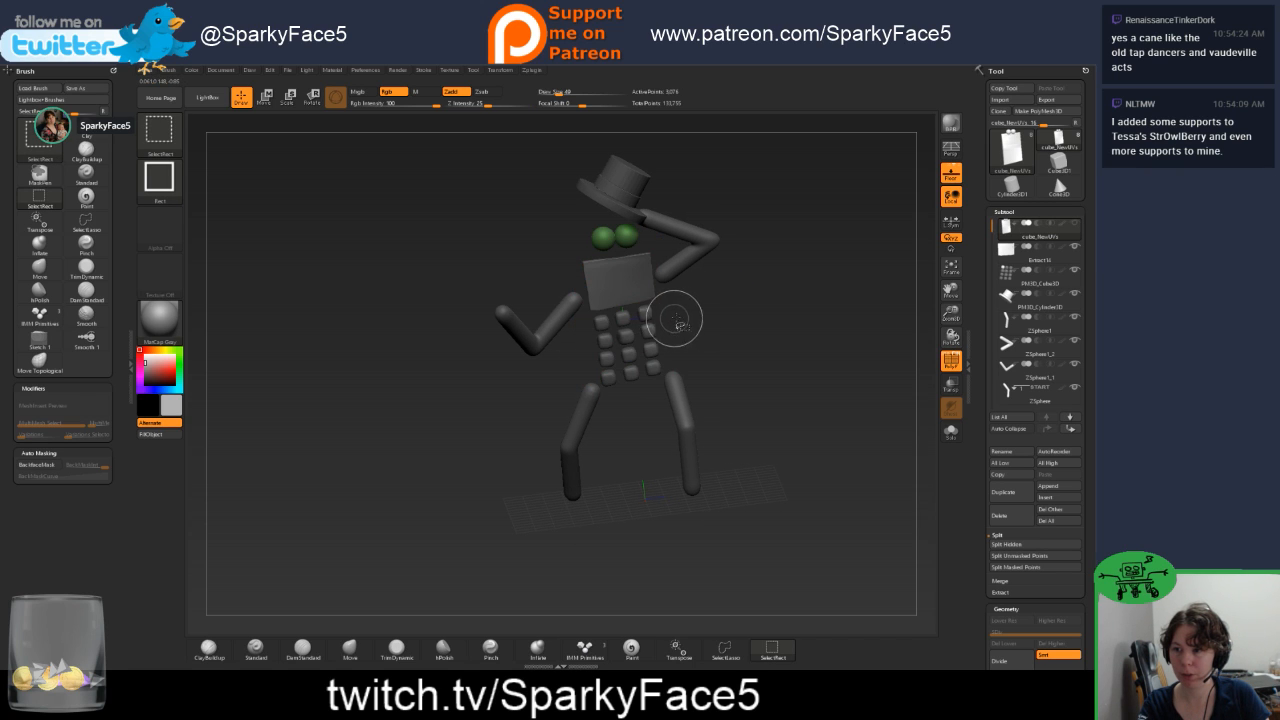
{"action": "key", "text": "ctrl"}
{"action": "mouse_move", "coordinate": [743, 314]}
{"action": "left_mouse_down"}
{"action": "mouse_move", "coordinate": [813, 271]}
{"action": "mouse_move", "coordinate": [780, 260]}
{"action": "mouse_move", "coordinate": [724, 286]}
{"action": "mouse_move", "coordinate": [721, 312]}
{"action": "left_mouse_up"}
{"action": "left_click", "coordinate": [711, 311], "text": "ctrl+shift"}
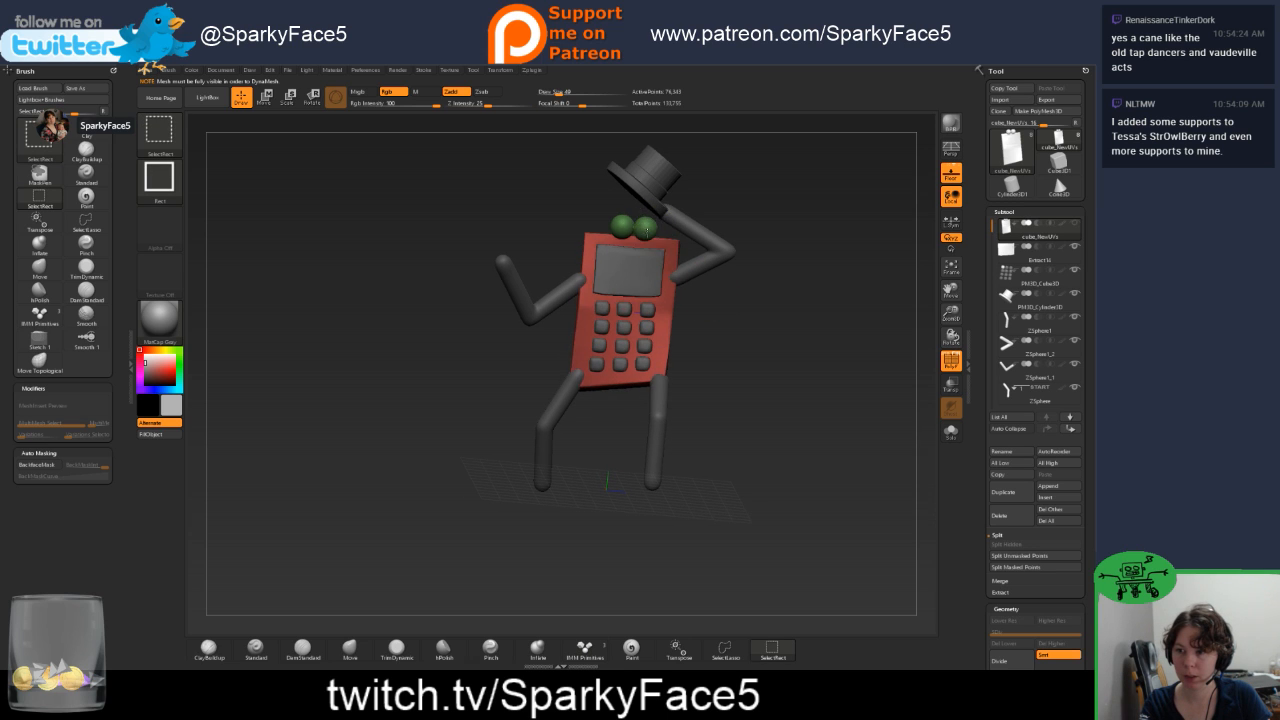
{"action": "left_click", "coordinate": [652, 232], "text": "ctrl+shift"}
{"action": "left_click", "coordinate": [652, 232], "text": "ctrl+shift"}
{"action": "left_click_drag", "start_coordinate": [711, 325], "coordinate": [660, 316]}
{"action": "left_click", "coordinate": [660, 316], "text": "ctrl+shift"}
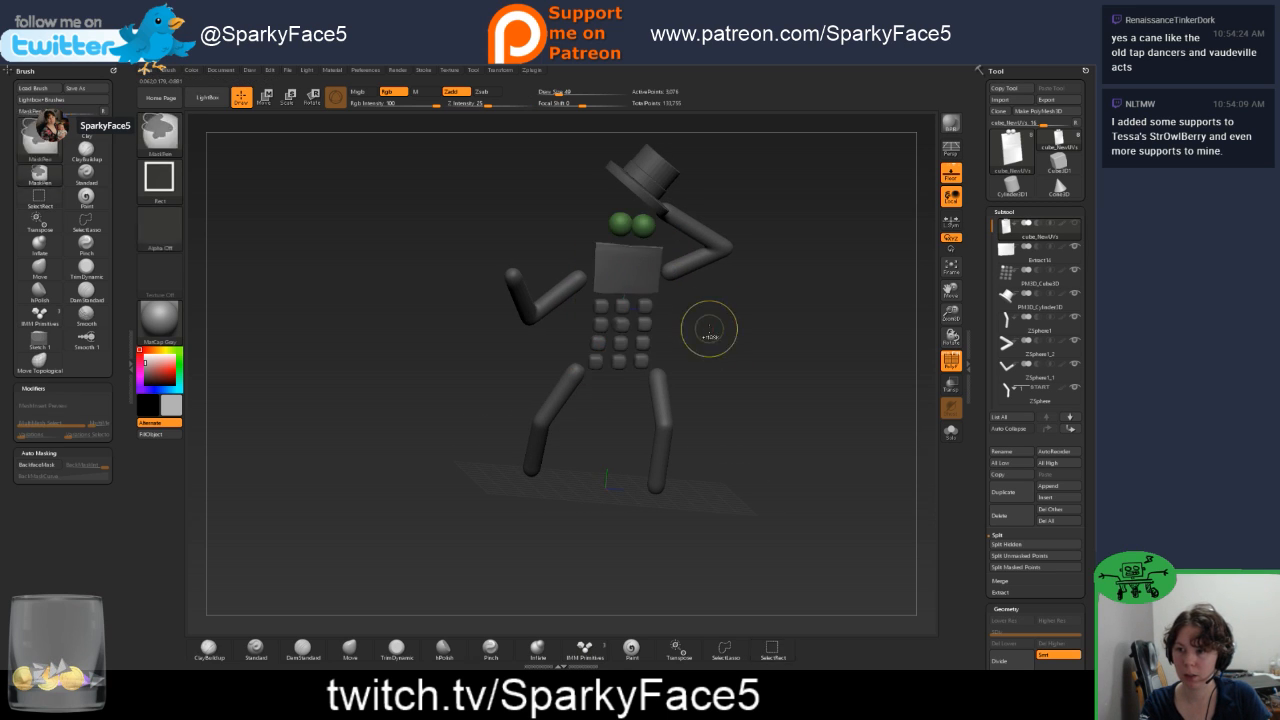
{"action": "left_click", "coordinate": [694, 325], "text": "ctrl+shift"}
{"action": "left_click_drag", "start_coordinate": [734, 335], "coordinate": [713, 312]}
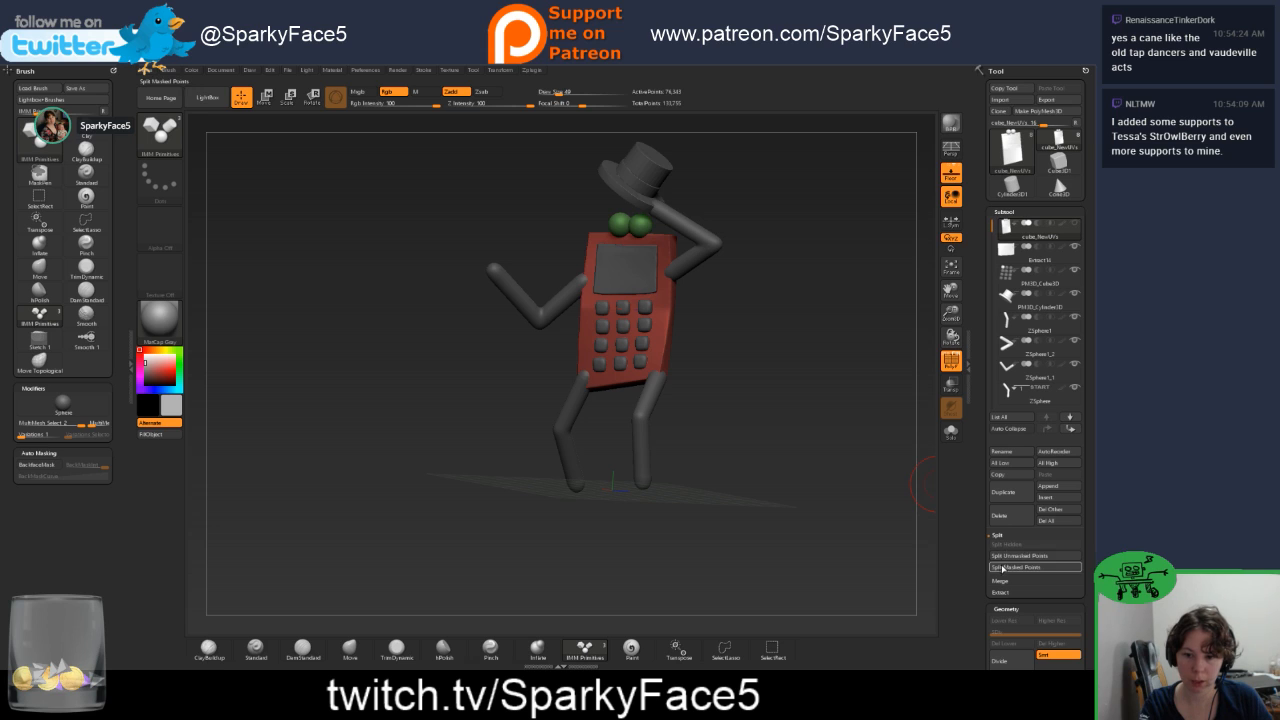
Hide the eye spheres, split them off the phone body into their own subtool and make that subtool visible.
{"action": "key", "text": "ctrl+shift"}
{"action": "left_click", "coordinate": [660, 320], "text": "ctrl+shift"}
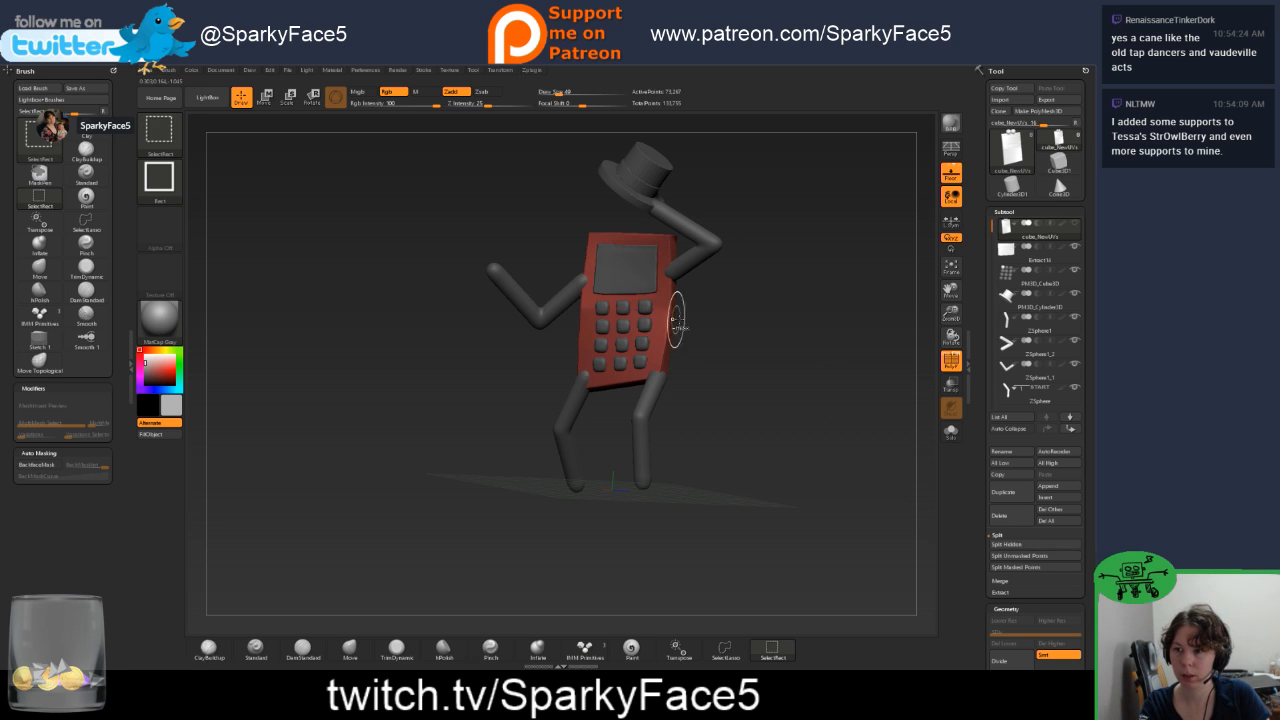
{"action": "left_click", "coordinate": [1016, 545]}
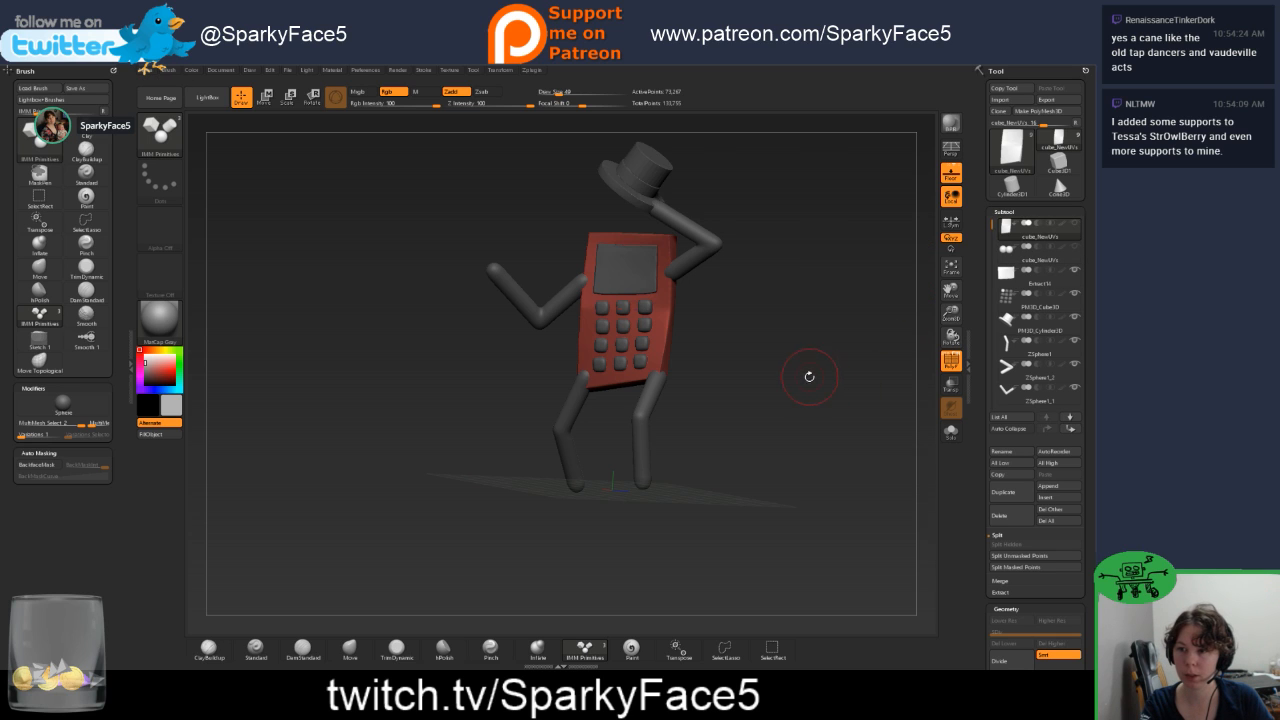
{"action": "left_click_drag", "start_coordinate": [809, 376], "coordinate": [813, 381]}
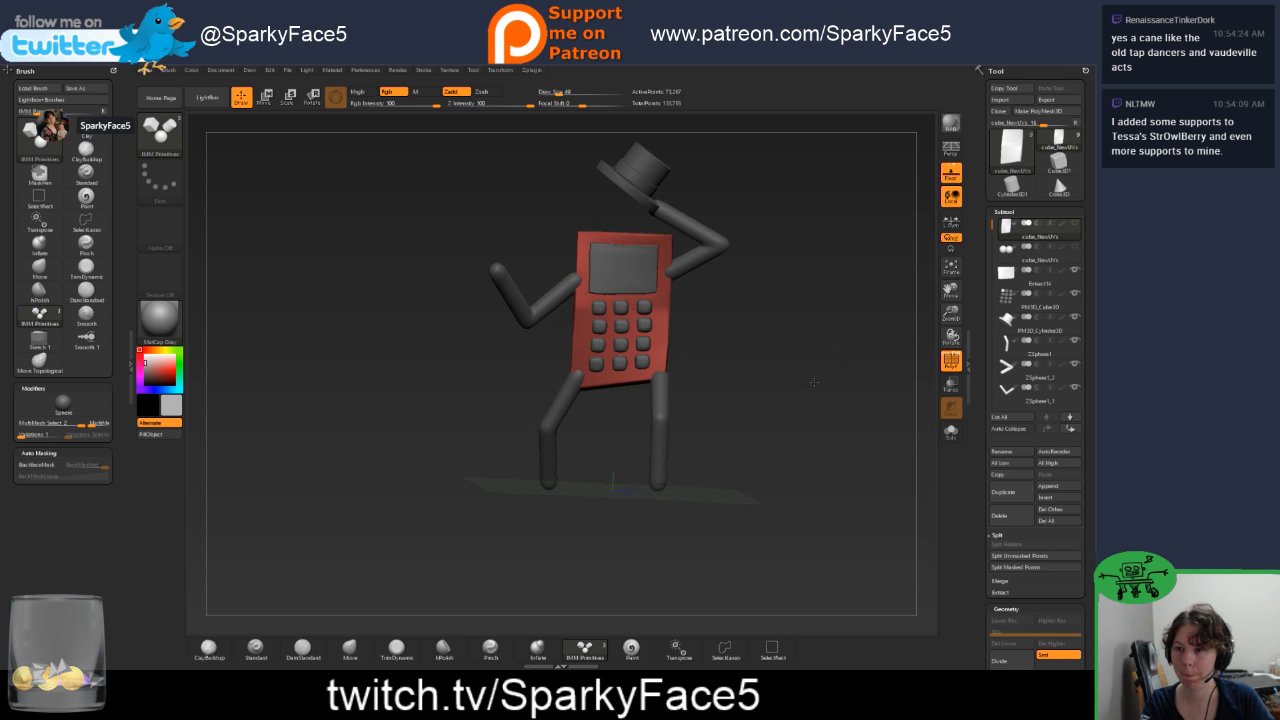
{"action": "left_click", "coordinate": [1075, 249]}
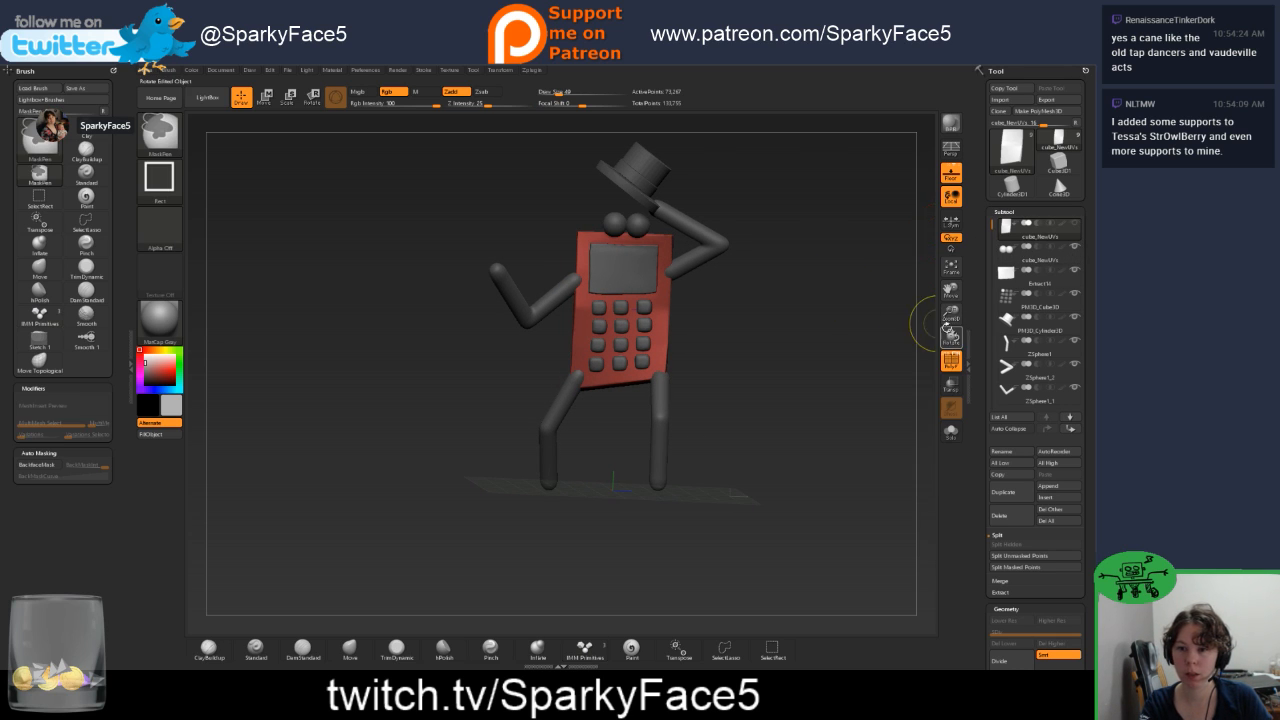
Turn off the polygroup display and set the active colour to white.
{"action": "left_click", "coordinate": [951, 360]}
{"action": "mouse_move", "coordinate": [823, 366]}
{"action": "left_mouse_down"}
{"action": "mouse_move", "coordinate": [860, 368]}
{"action": "mouse_move", "coordinate": [813, 370]}
{"action": "left_mouse_up"}
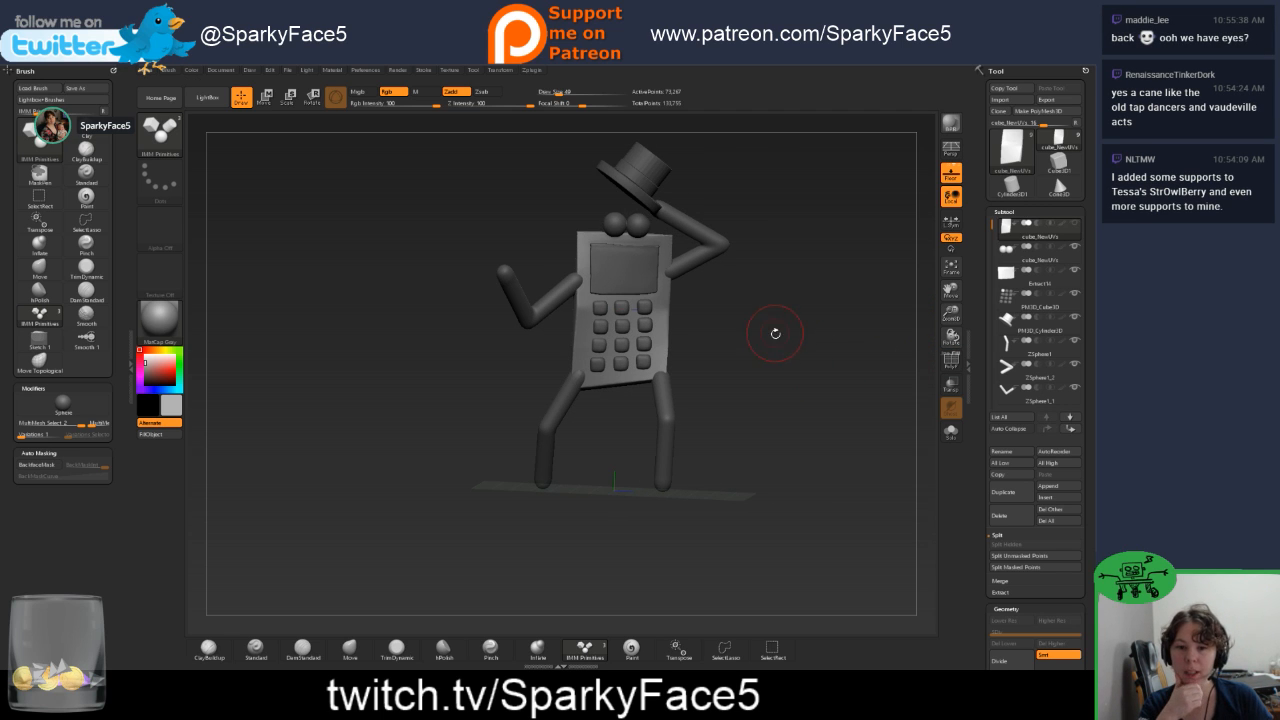
{"action": "left_click_drag", "start_coordinate": [763, 340], "coordinate": [689, 320]}
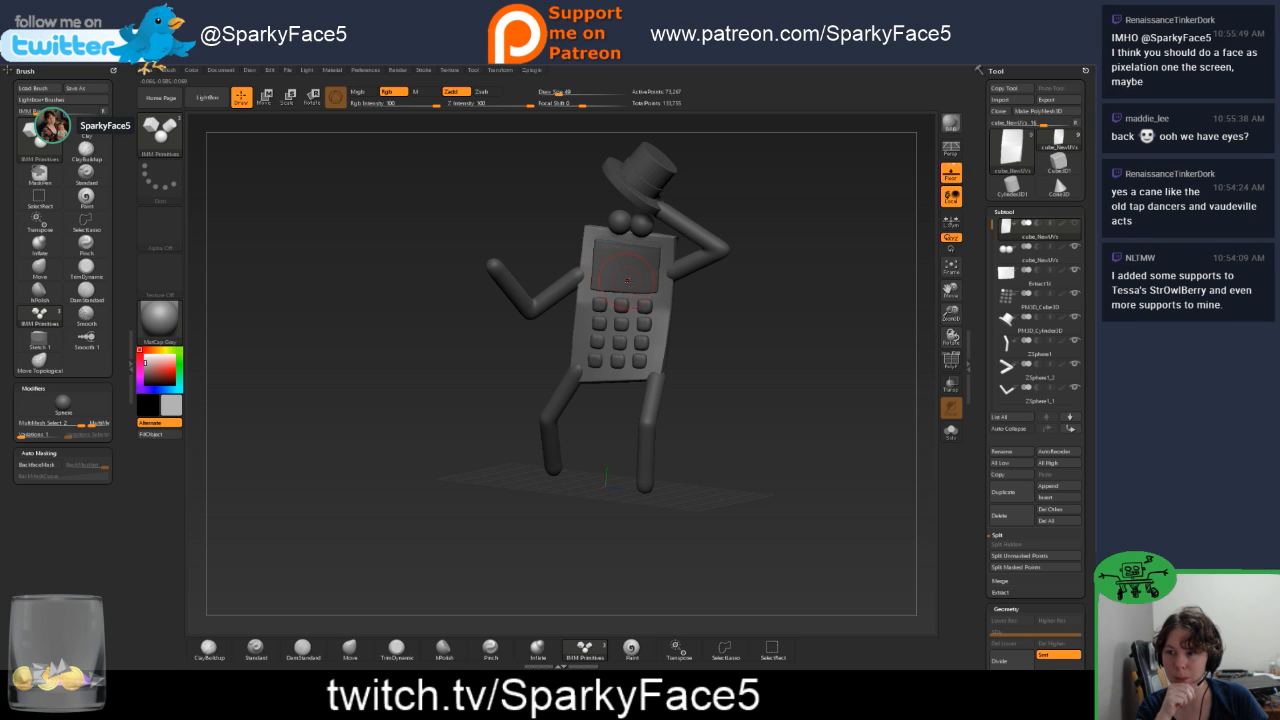
{"action": "left_click_drag", "start_coordinate": [759, 342], "coordinate": [683, 382]}
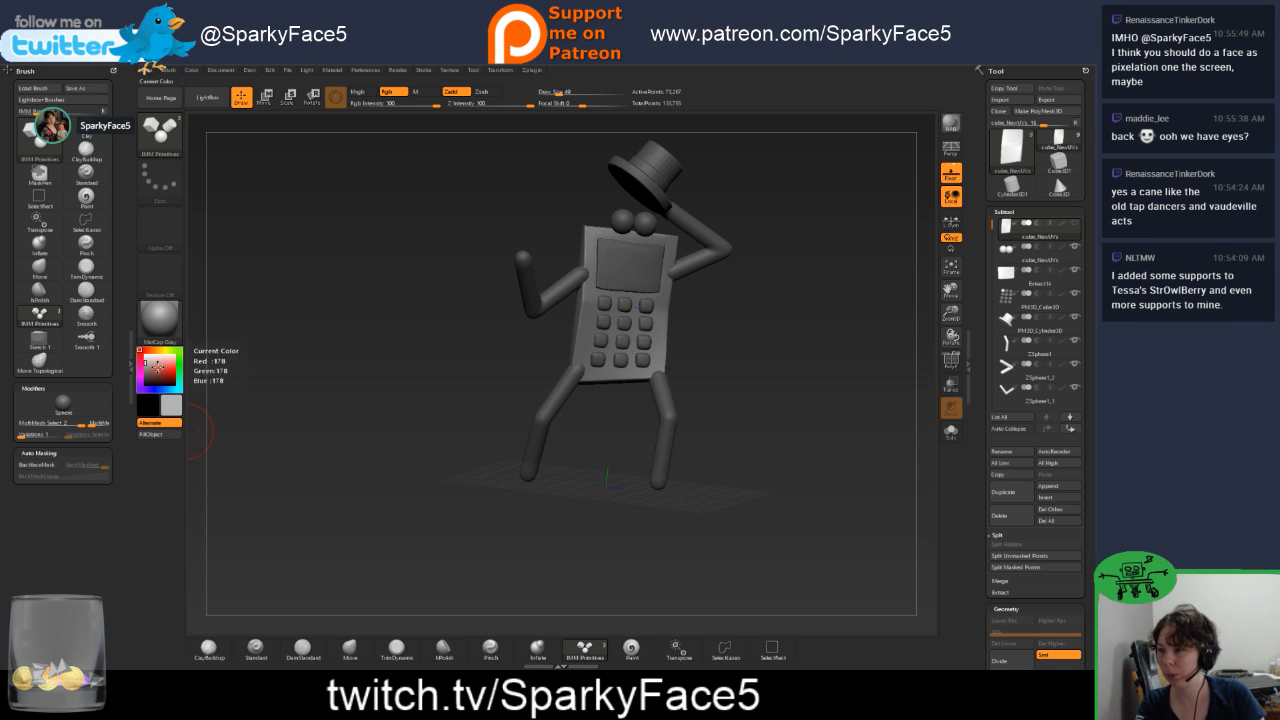
{"action": "left_click", "coordinate": [152, 373]}
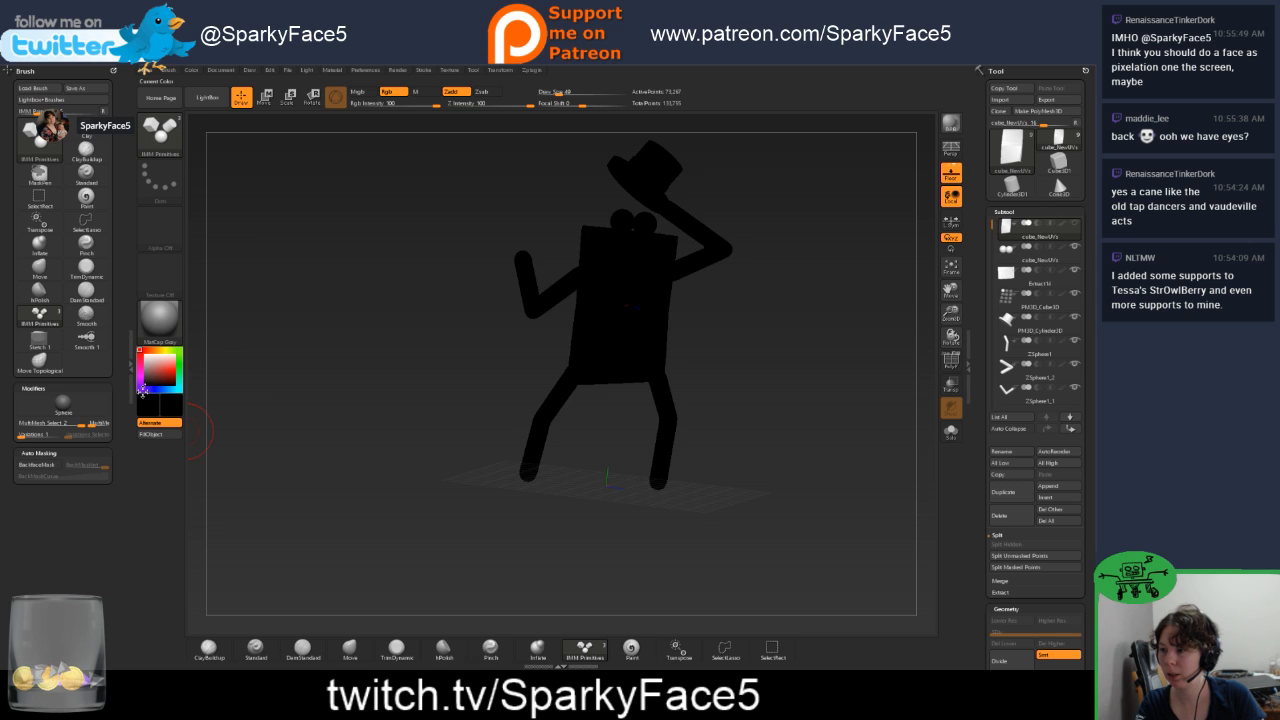
{"action": "left_click_drag", "start_coordinate": [152, 373], "coordinate": [142, 351]}
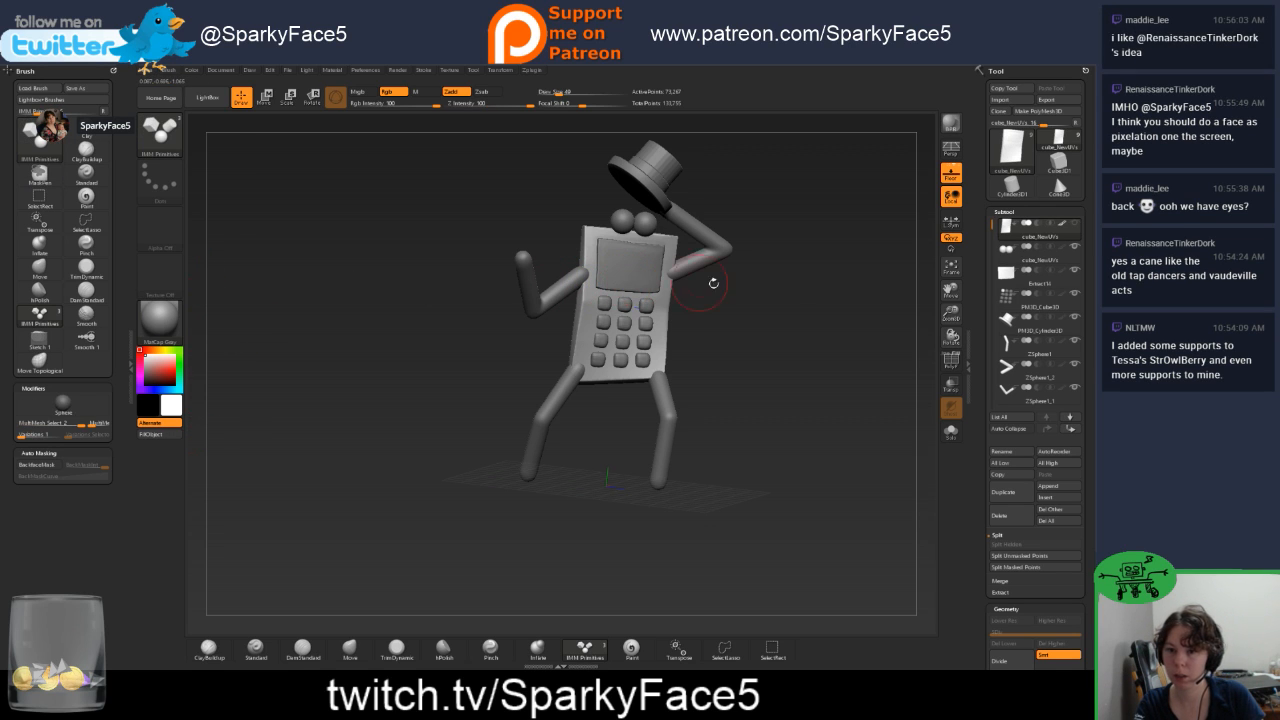
Select the screen panel subtool and choose the Paint brush with a smaller draw size.
{"action": "left_click", "coordinate": [1030, 295]}
{"action": "left_click", "coordinate": [1025, 282]}
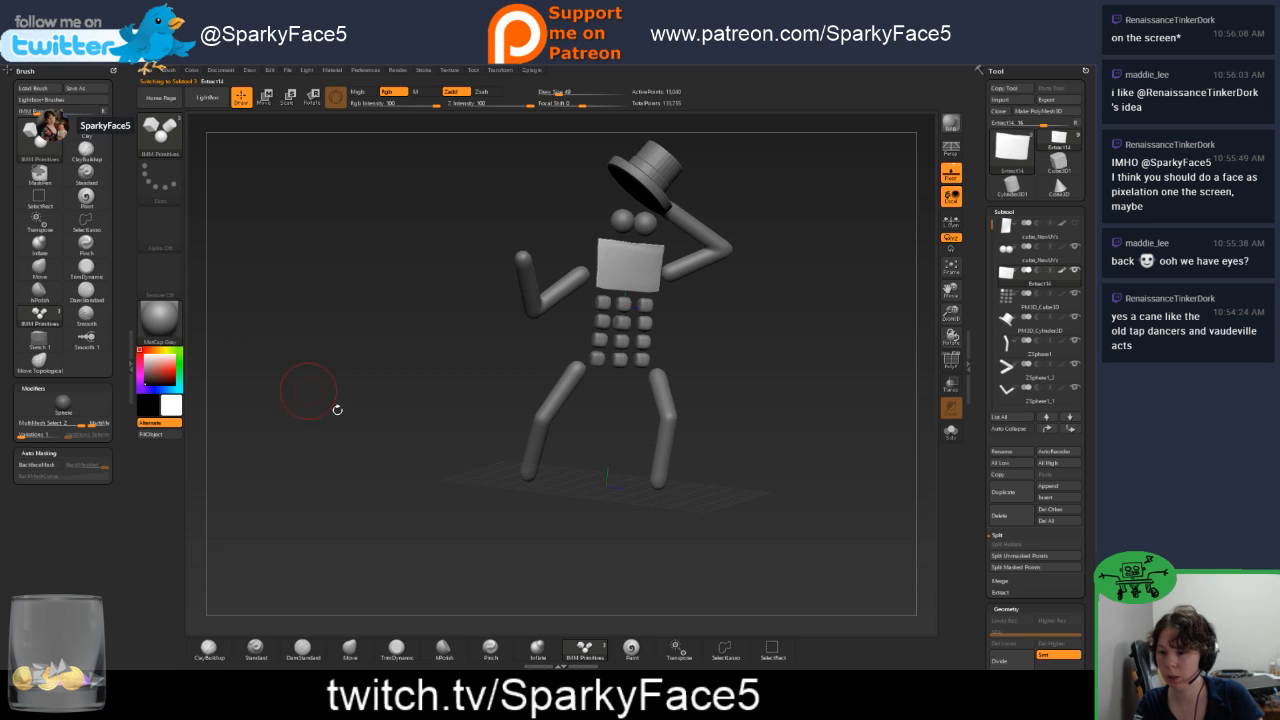
{"action": "left_click", "coordinate": [632, 650]}
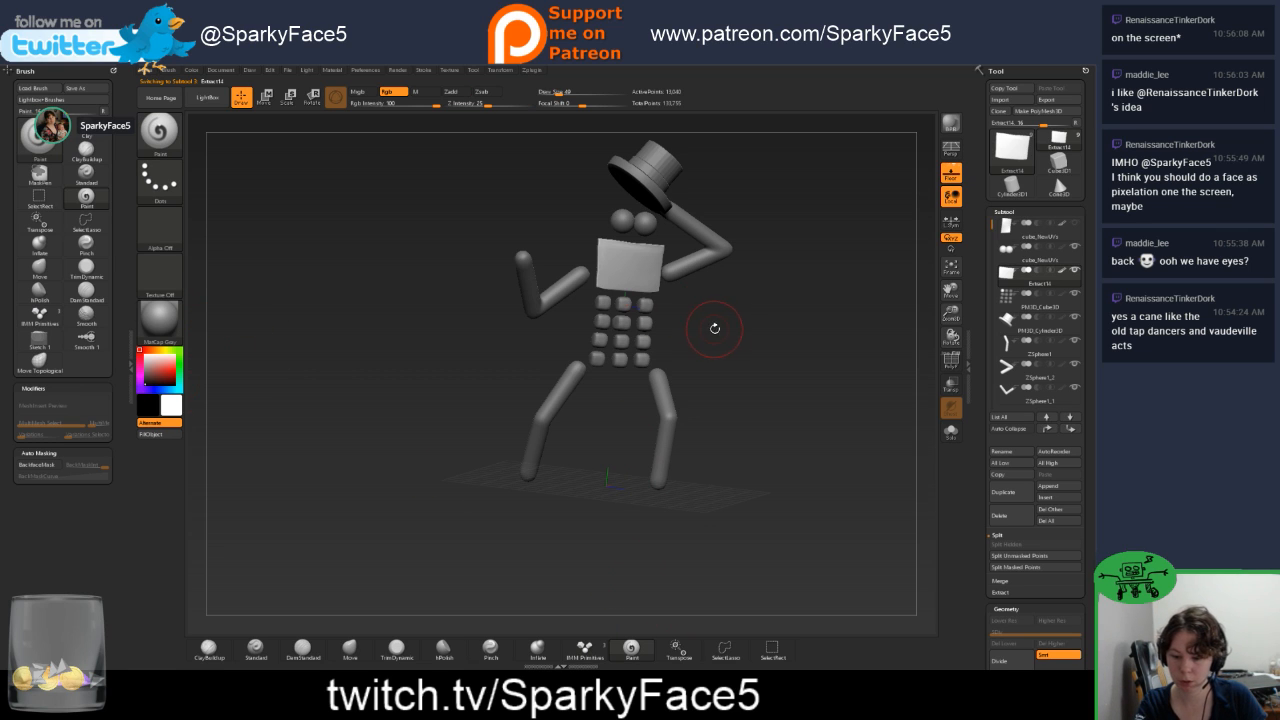
{"action": "key", "text": "s"}
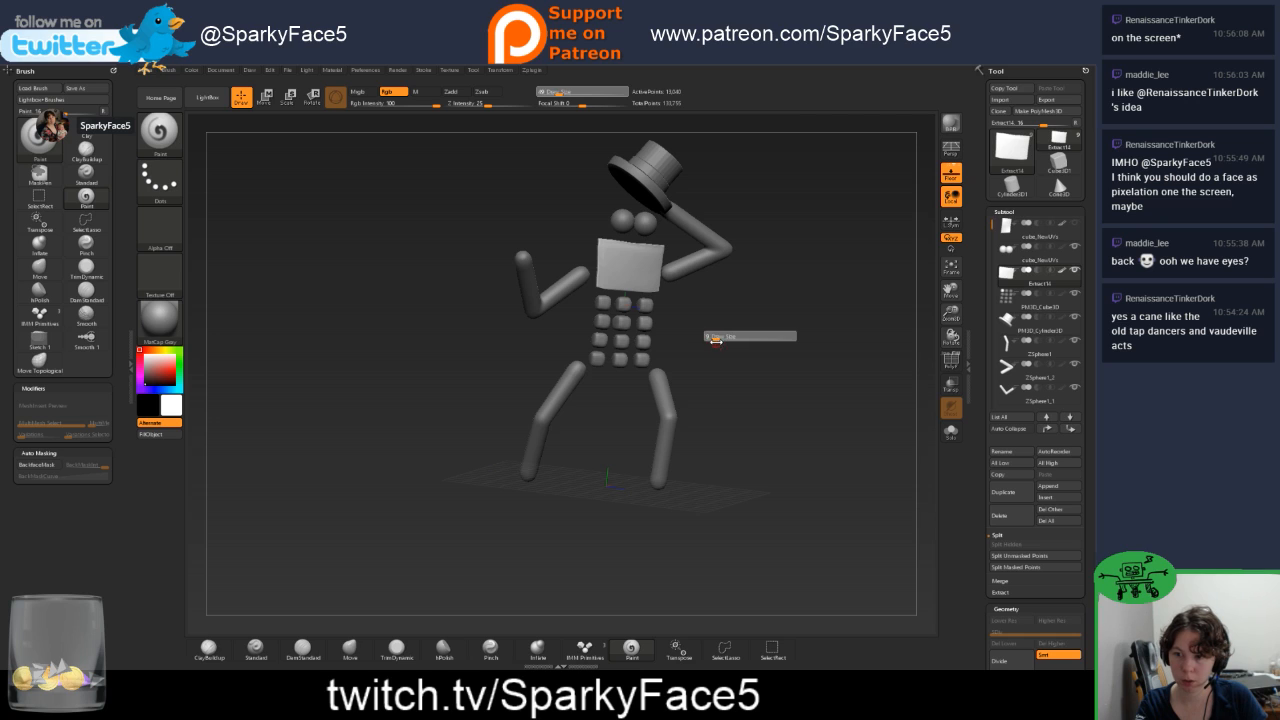
{"action": "left_click", "coordinate": [716, 341]}
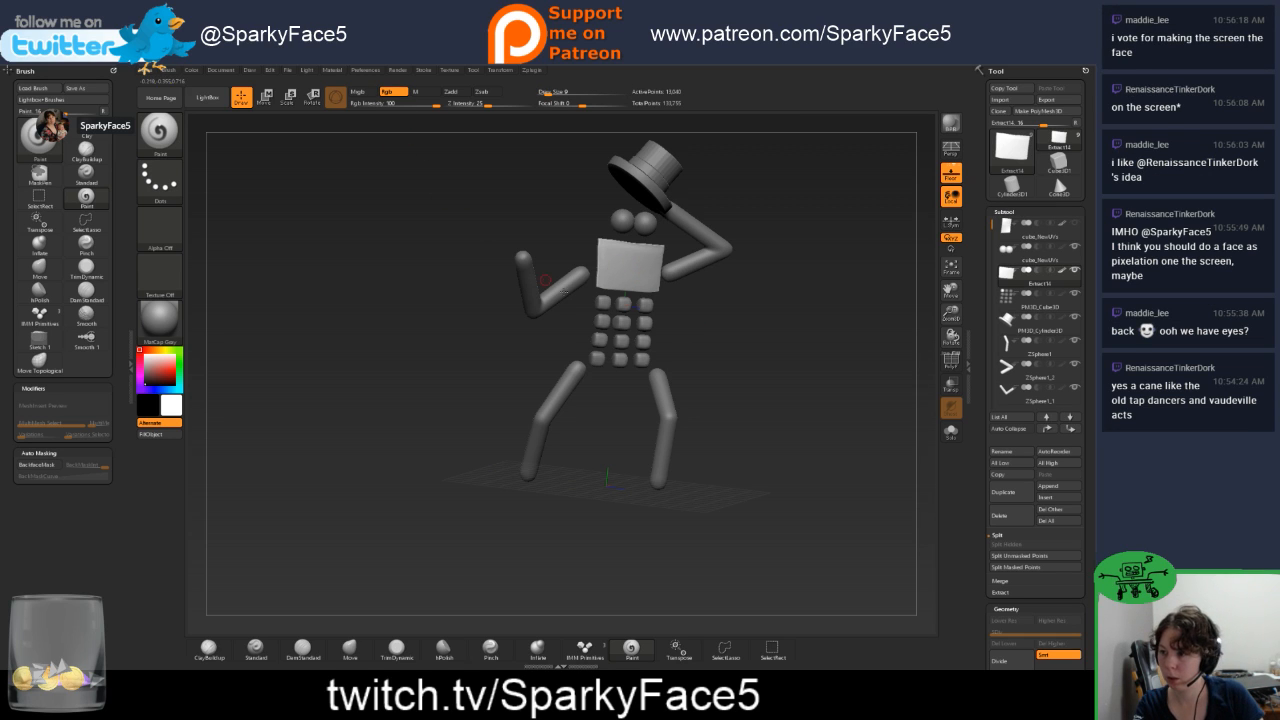
{"action": "left_click_drag", "start_coordinate": [737, 338], "coordinate": [731, 347]}
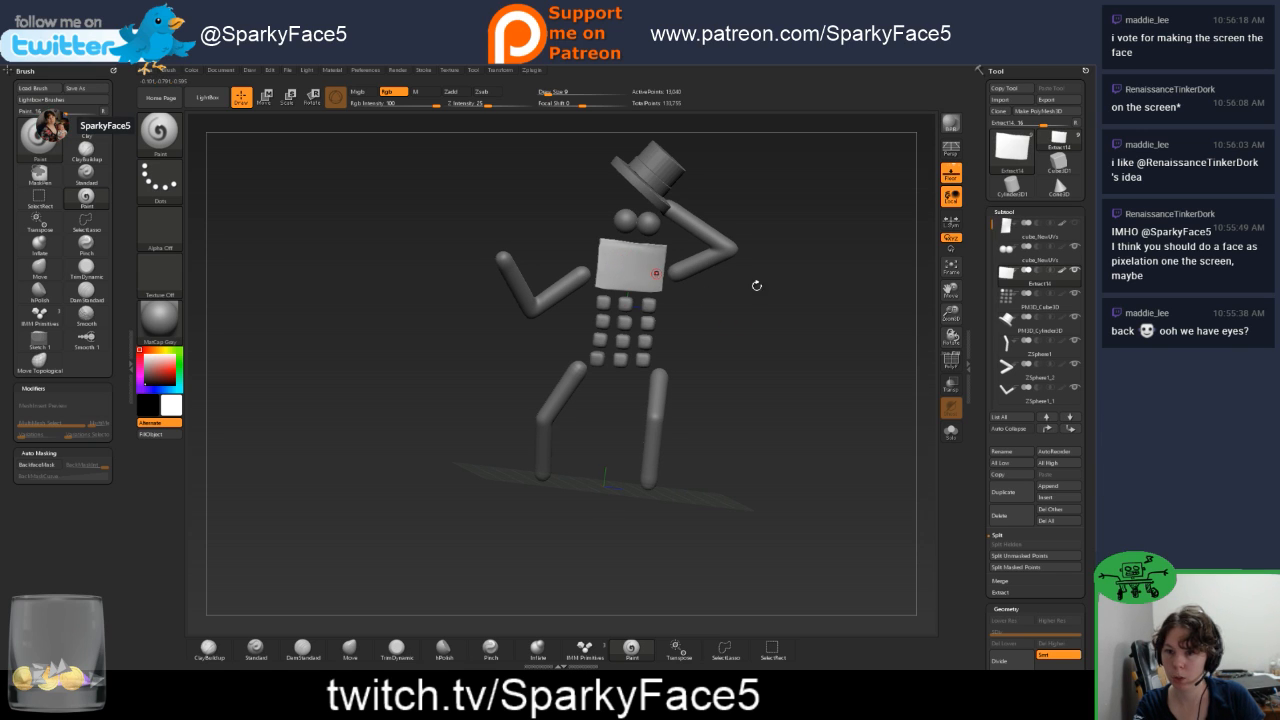
{"action": "left_click", "coordinate": [825, 325], "text": "ctrl"}
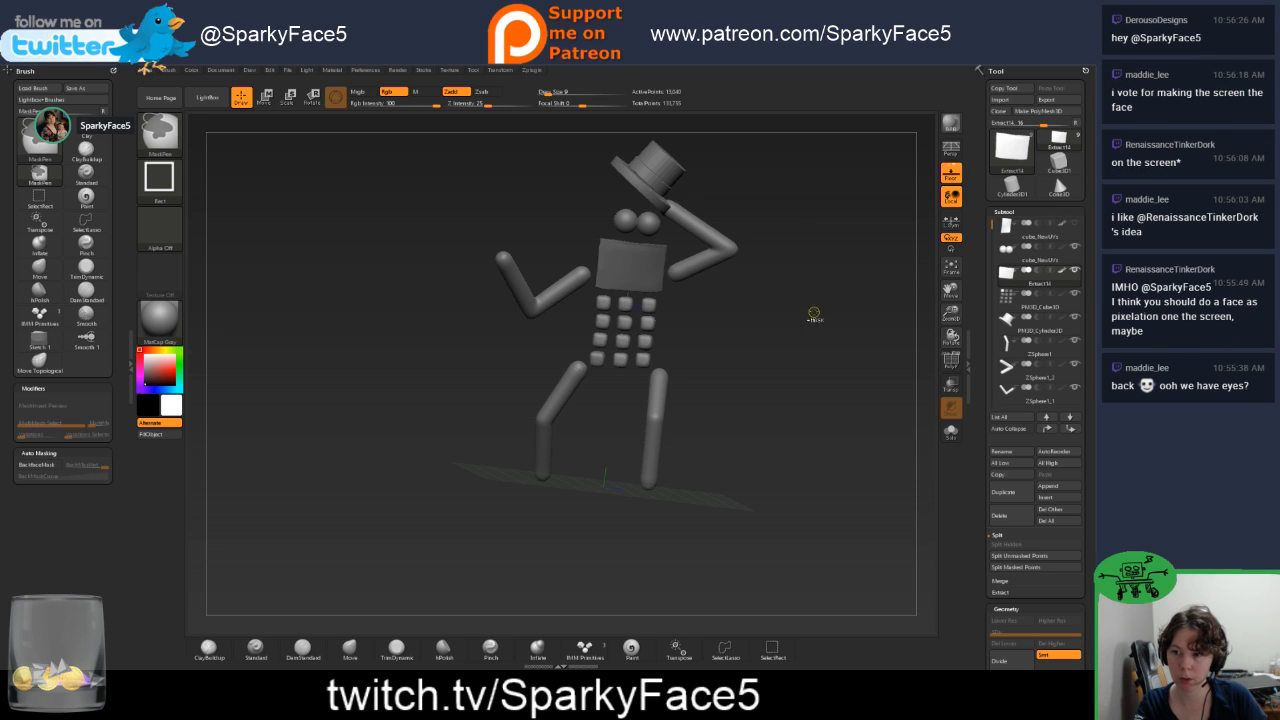
{"action": "left_click", "coordinate": [811, 312], "text": "ctrl"}
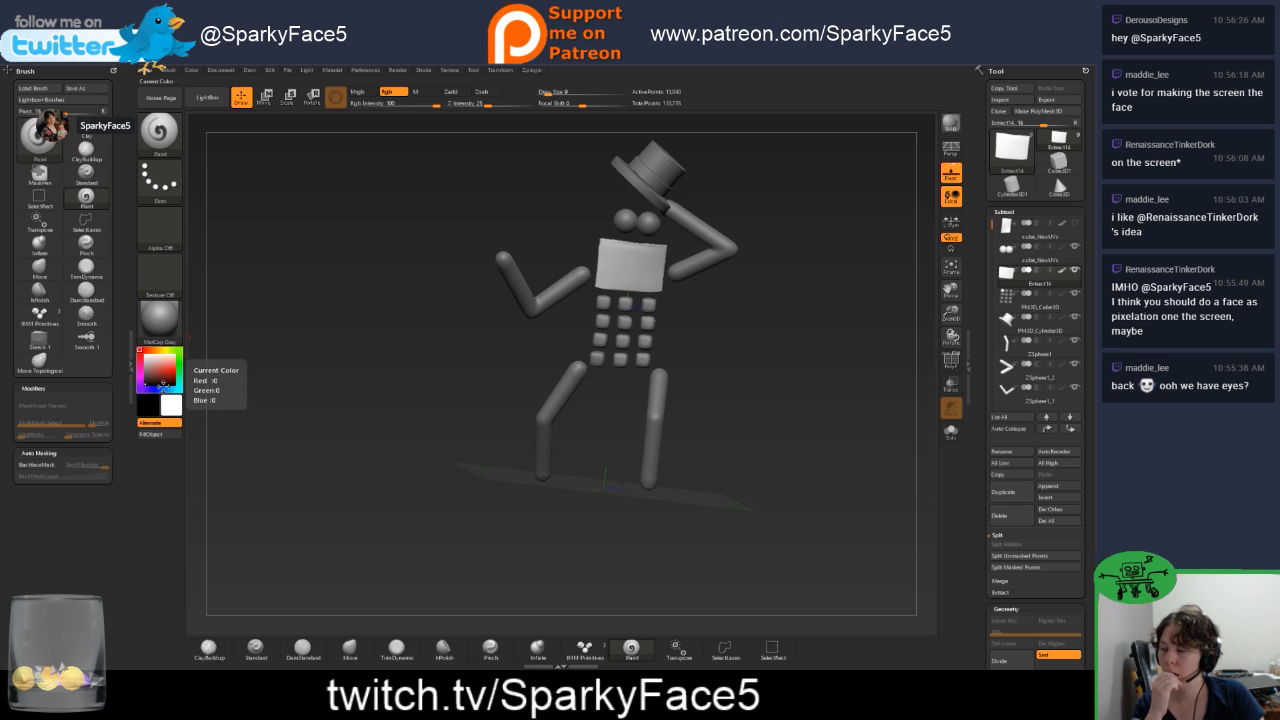
Paint a curved black smile on the lower half of the screen panel and set the colour back to white.
{"action": "left_click", "coordinate": [162, 391]}
{"action": "left_click_drag", "start_coordinate": [162, 391], "coordinate": [145, 490]}
{"action": "left_click_drag", "start_coordinate": [618, 267], "coordinate": [643, 281]}
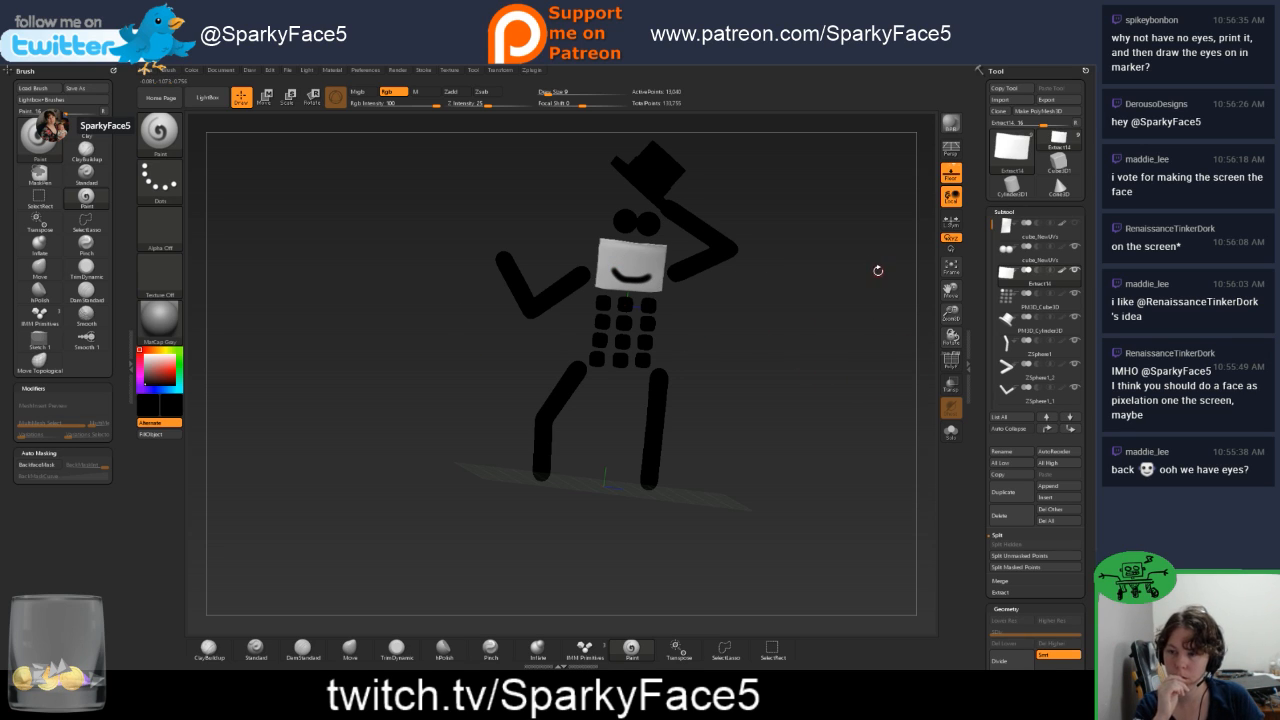
{"action": "left_click", "coordinate": [137, 349]}
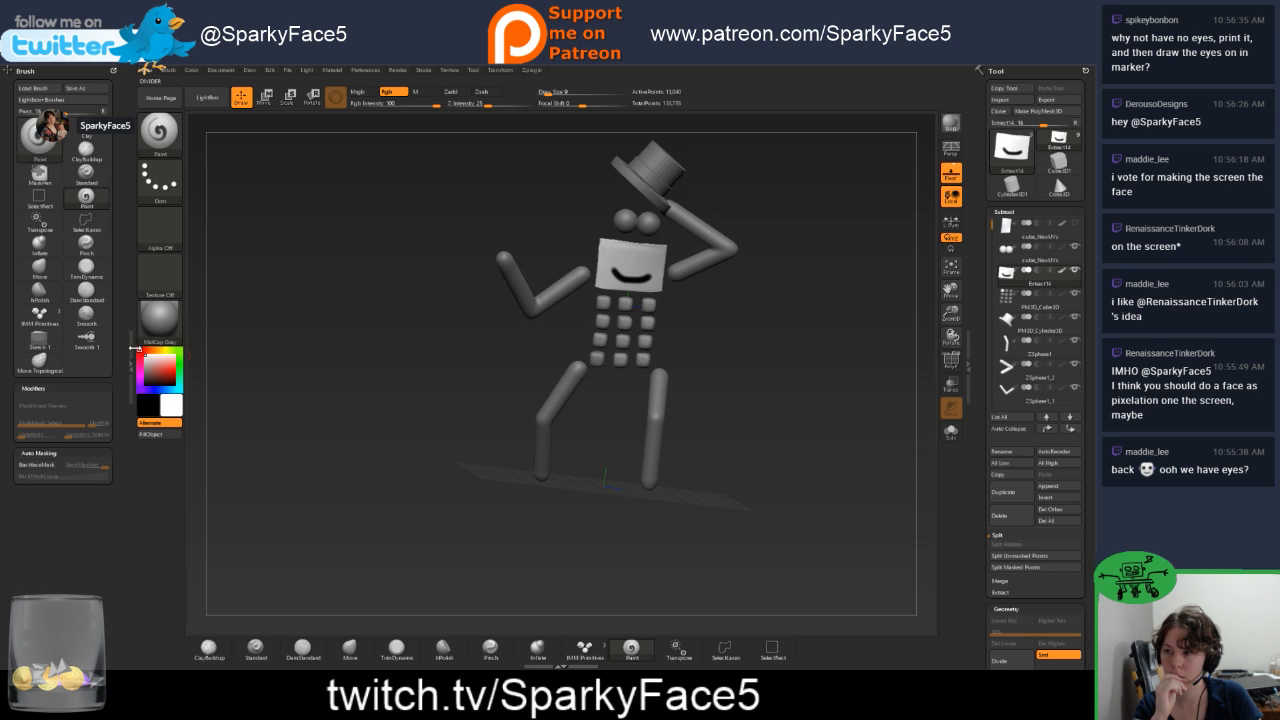
Show the phone body, paint two black eyes above the smile on the screen and set the colour back to white.
{"action": "left_click", "coordinate": [1057, 233]}
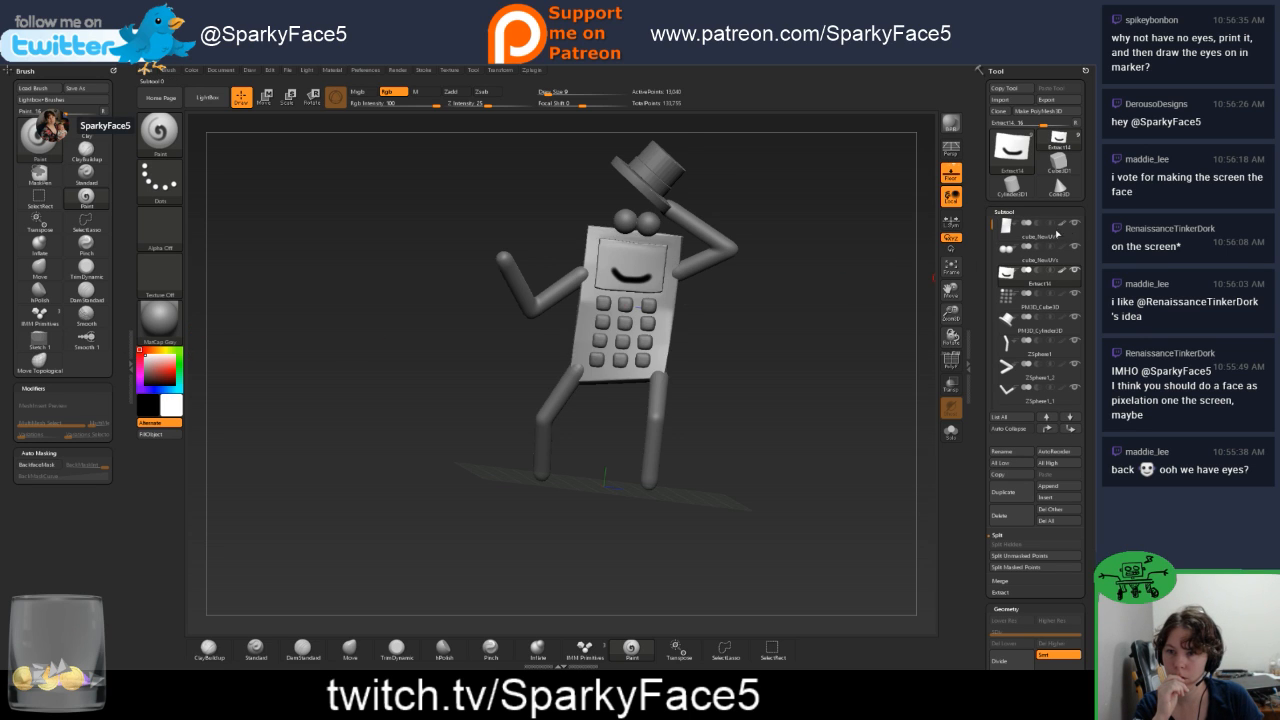
{"action": "left_click_drag", "start_coordinate": [806, 348], "coordinate": [771, 314]}
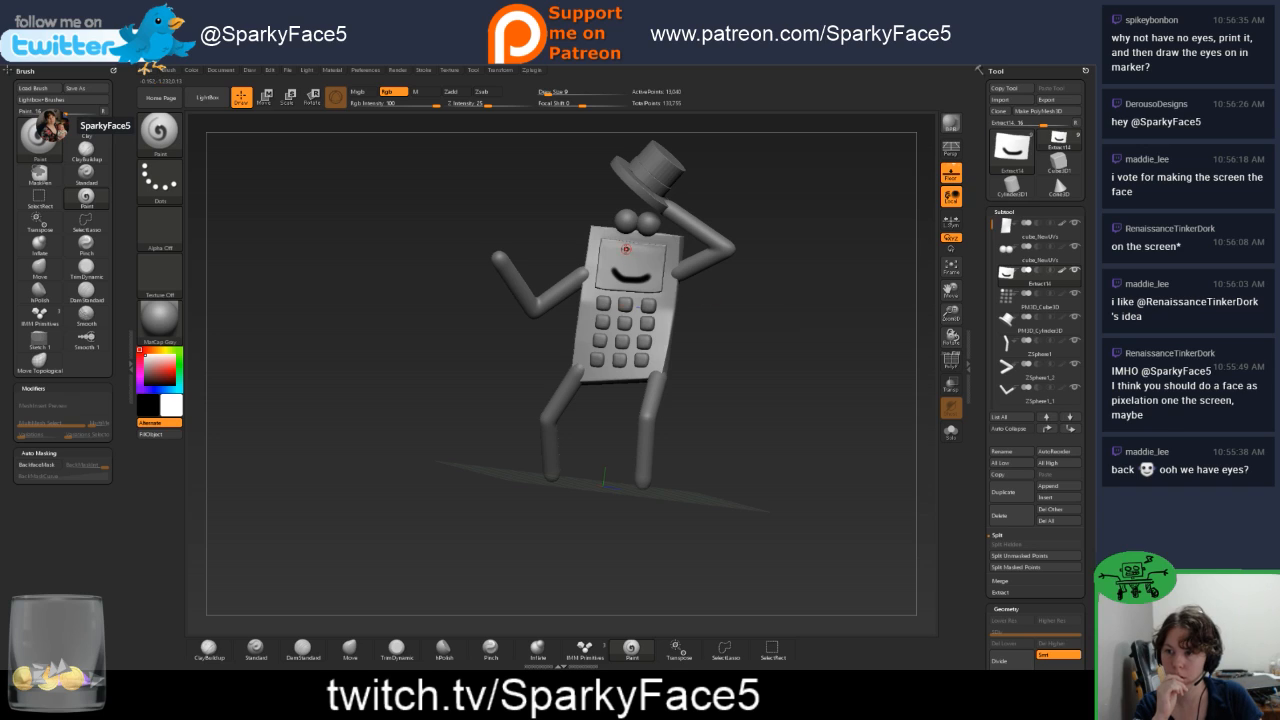
{"action": "left_click", "coordinate": [176, 381]}
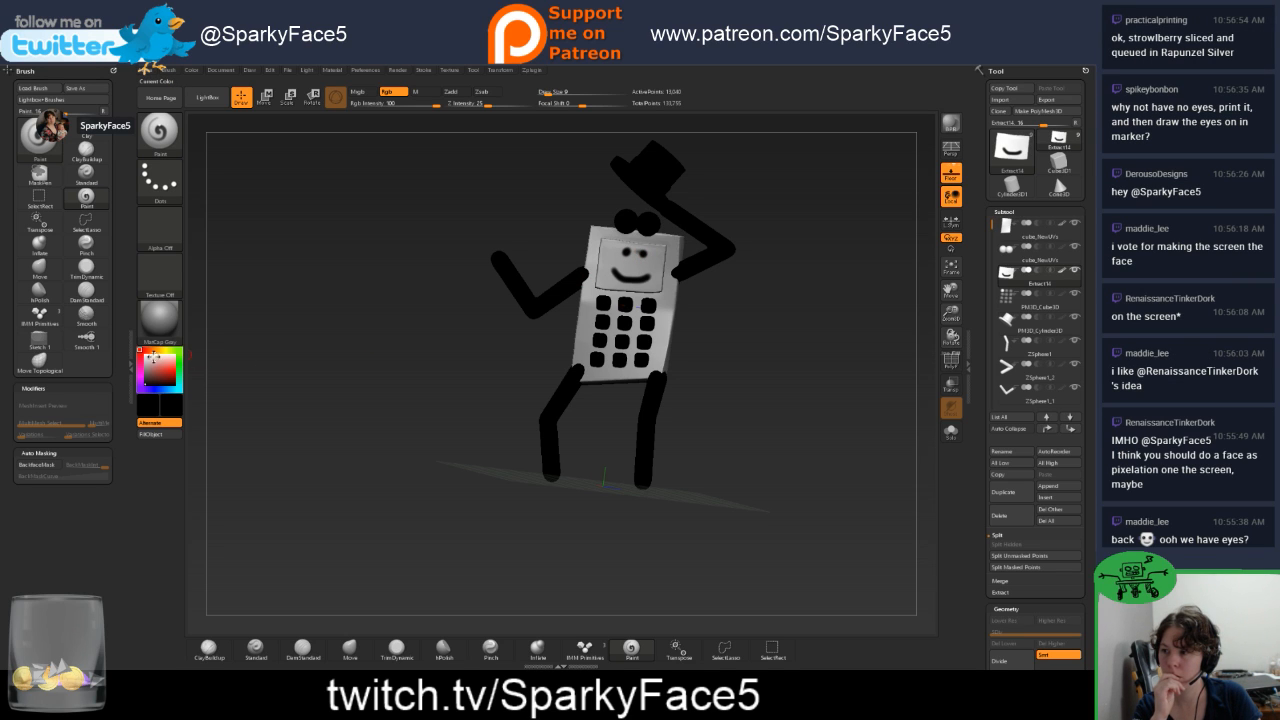
{"action": "left_click_drag", "start_coordinate": [146, 357], "coordinate": [133, 345]}
{"action": "left_click", "coordinate": [142, 352]}
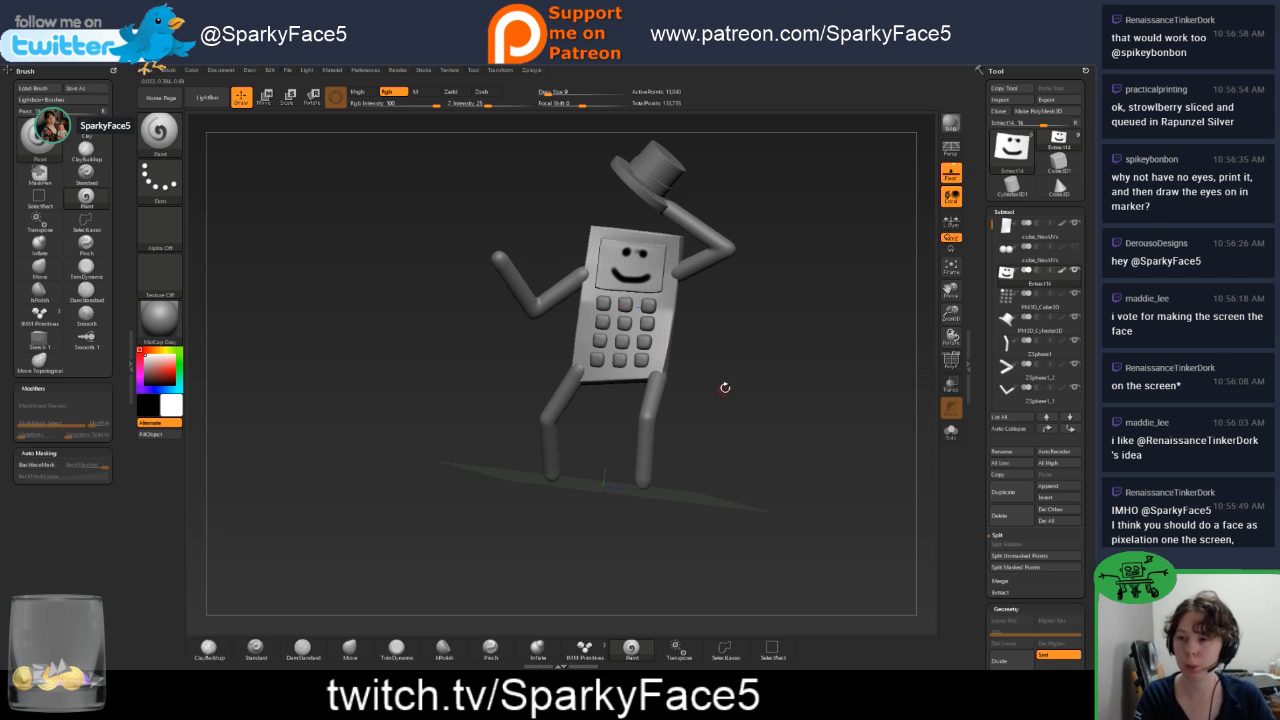
{"action": "left_click_drag", "start_coordinate": [762, 376], "coordinate": [538, 362]}
{"action": "mouse_move", "coordinate": [769, 366]}
{"action": "left_mouse_down"}
{"action": "mouse_move", "coordinate": [720, 370]}
{"action": "mouse_move", "coordinate": [786, 381]}
{"action": "left_mouse_up"}
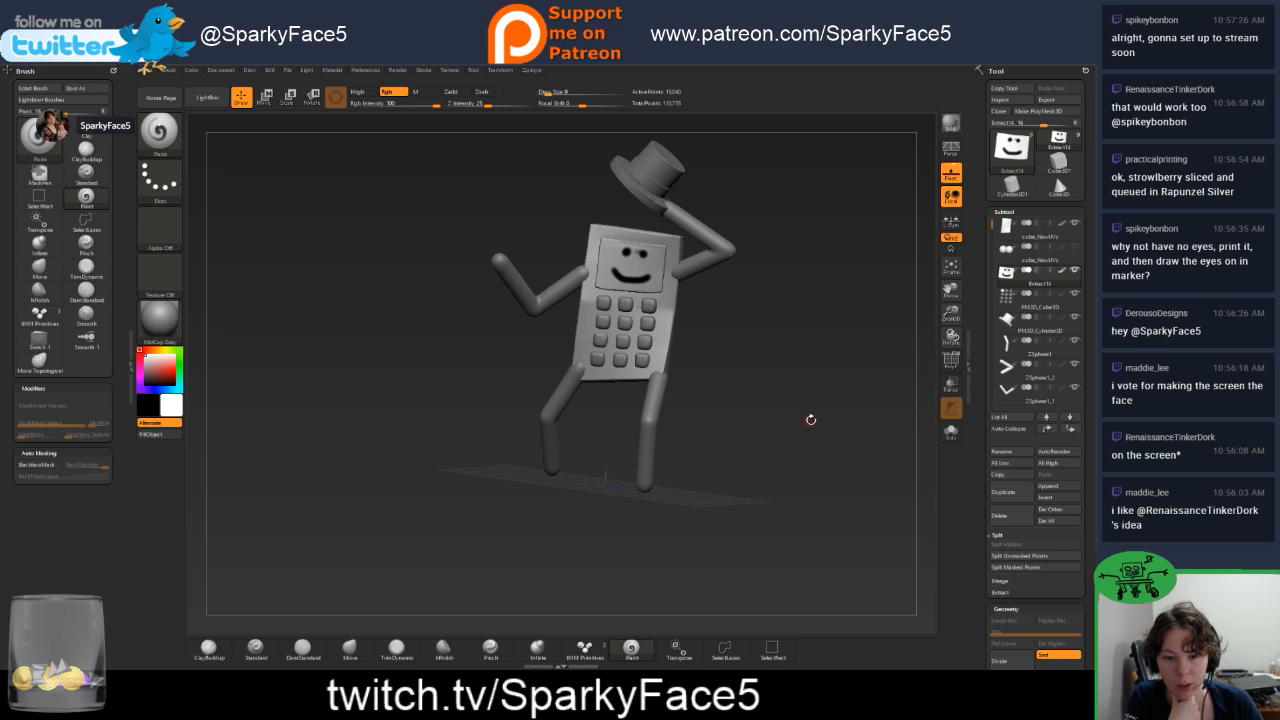
{"action": "left_click_drag", "start_coordinate": [818, 408], "coordinate": [812, 405]}
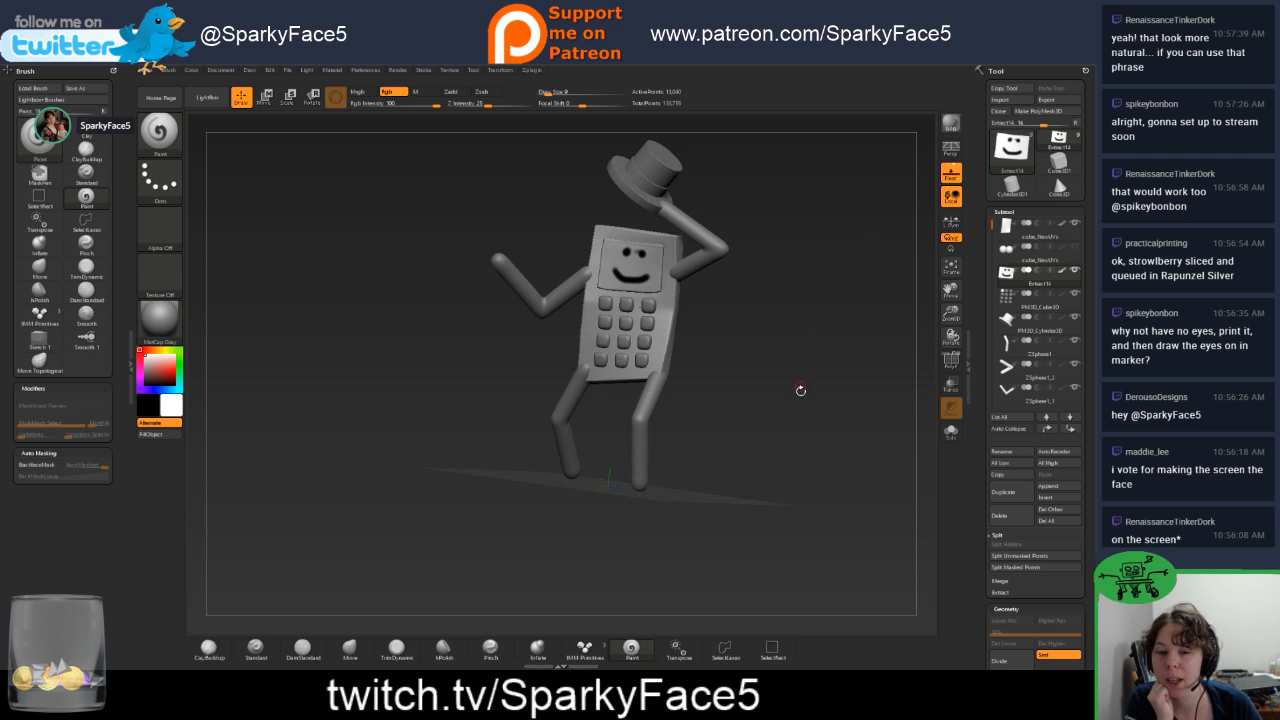
Check the painted smiley face on the phone character and save the project.
{"action": "mouse_move", "coordinate": [802, 349]}
{"action": "left_mouse_down"}
{"action": "mouse_move", "coordinate": [702, 361]}
{"action": "mouse_move", "coordinate": [792, 352]}
{"action": "left_mouse_up"}
{"action": "left_click_drag", "start_coordinate": [736, 386], "coordinate": [760, 384]}
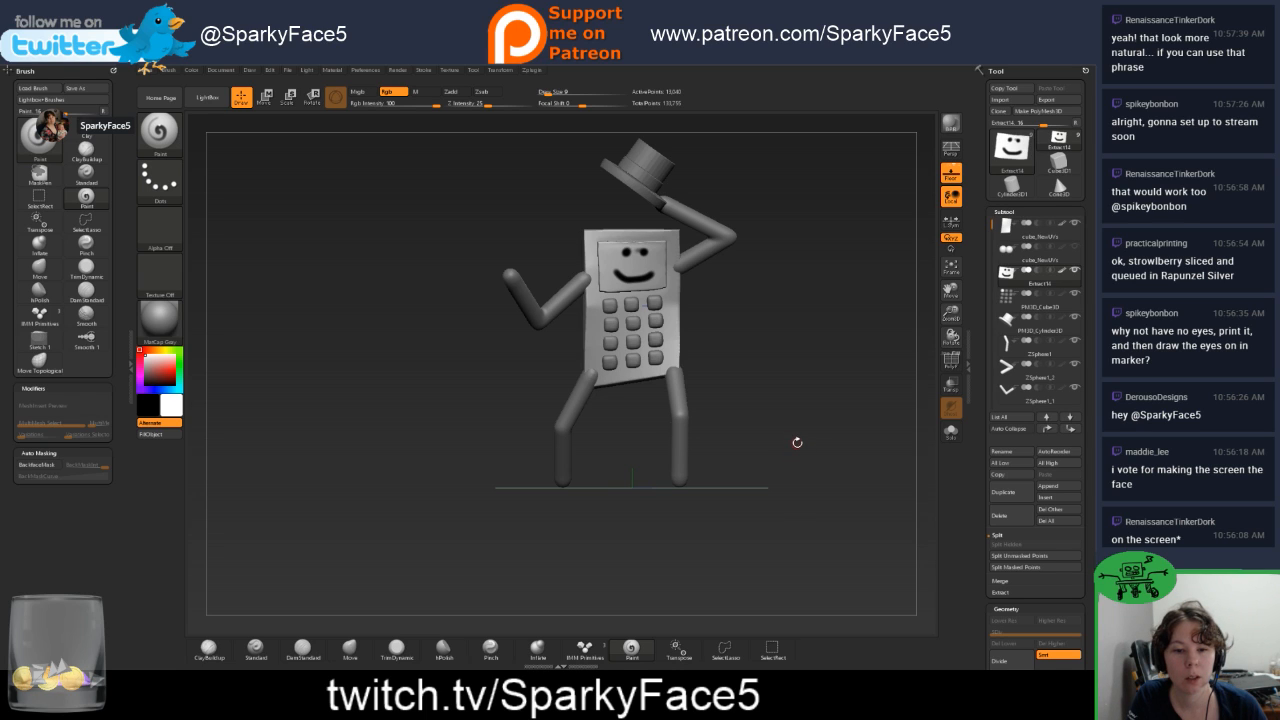
{"action": "mouse_move", "coordinate": [786, 437]}
{"action": "left_mouse_down"}
{"action": "mouse_move", "coordinate": [770, 436]}
{"action": "mouse_move", "coordinate": [786, 438]}
{"action": "left_mouse_up"}
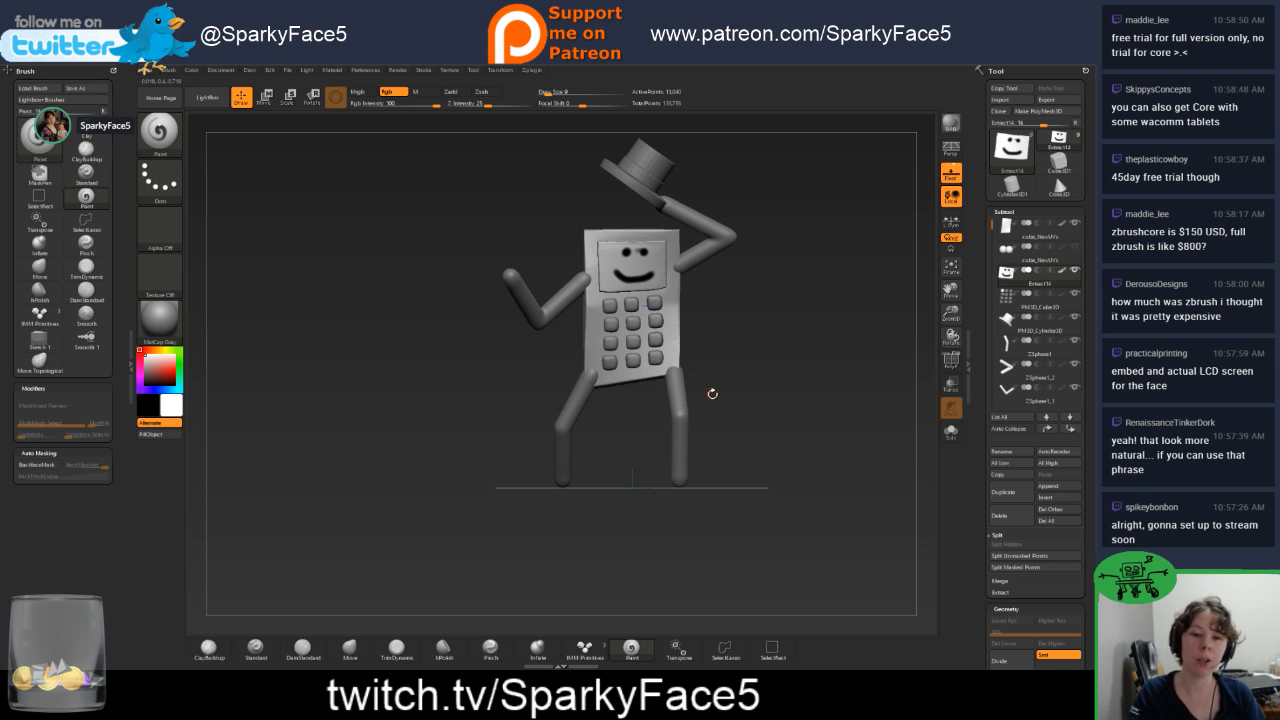
{"action": "mouse_move", "coordinate": [749, 380]}
{"action": "left_mouse_down"}
{"action": "mouse_move", "coordinate": [695, 382]}
{"action": "mouse_move", "coordinate": [746, 383]}
{"action": "left_mouse_up"}
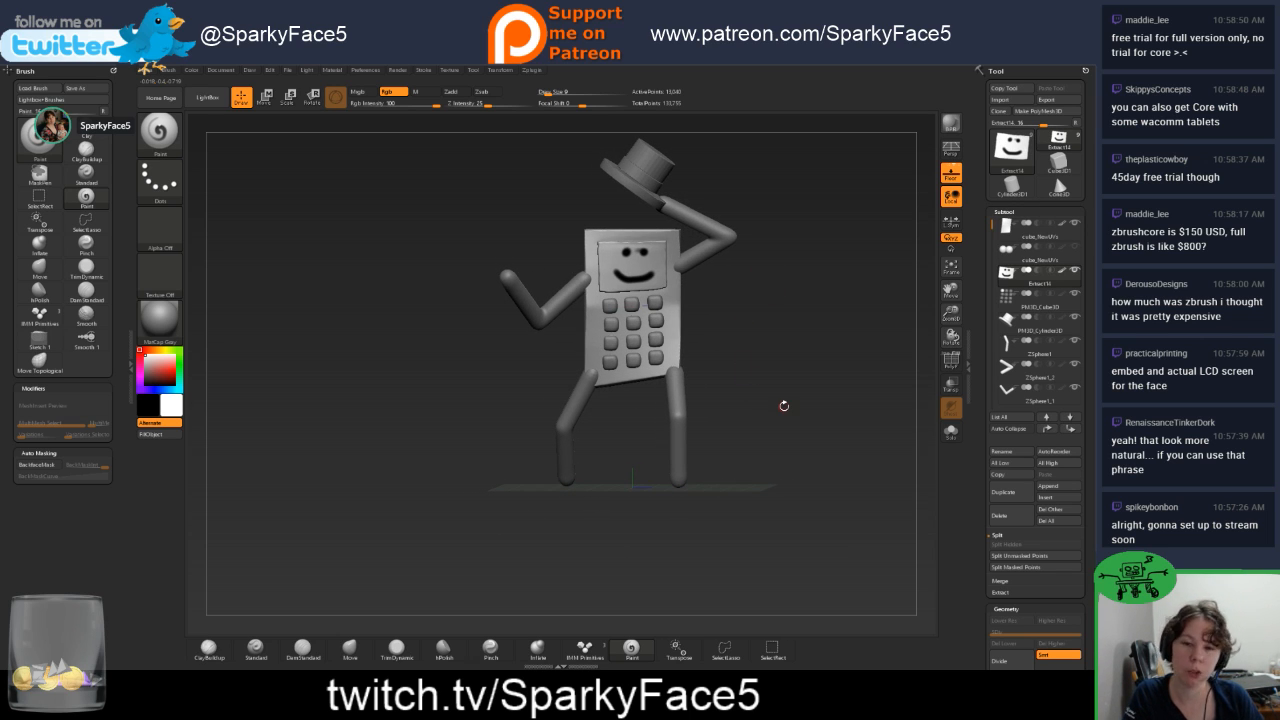
{"action": "left_click_drag", "start_coordinate": [752, 392], "coordinate": [760, 331]}
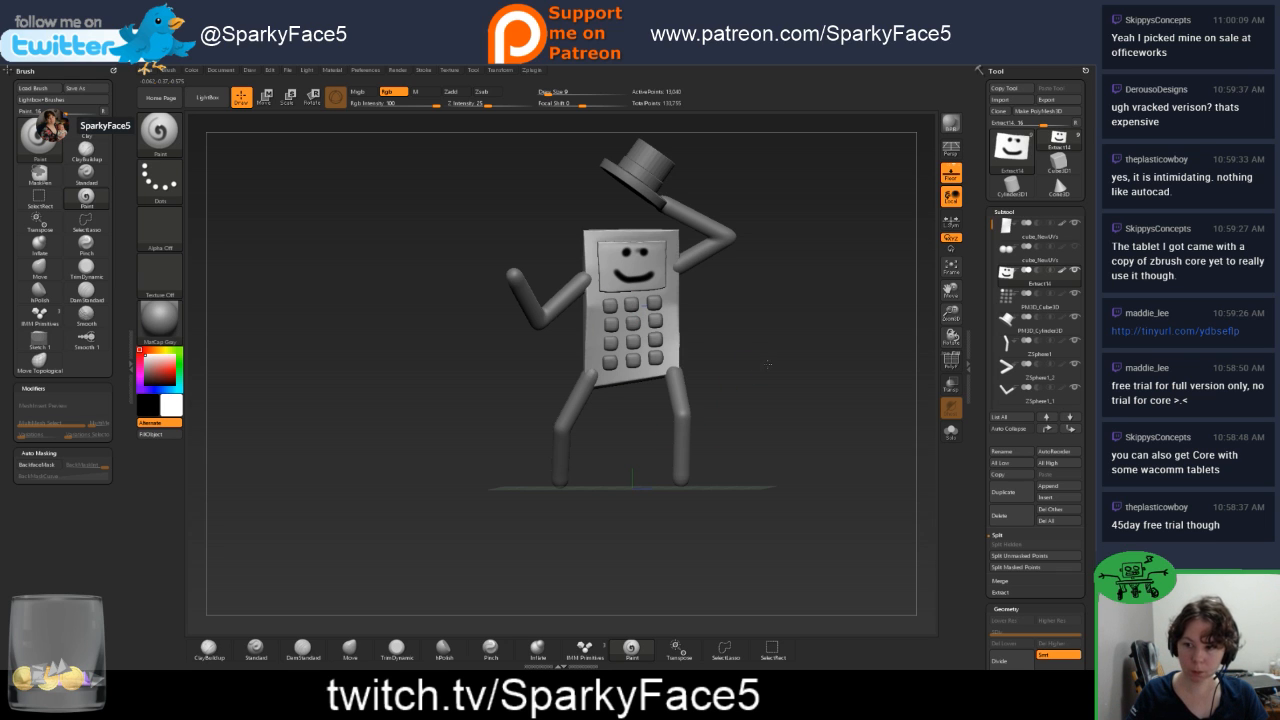
{"action": "left_click_drag", "start_coordinate": [765, 365], "coordinate": [763, 366]}
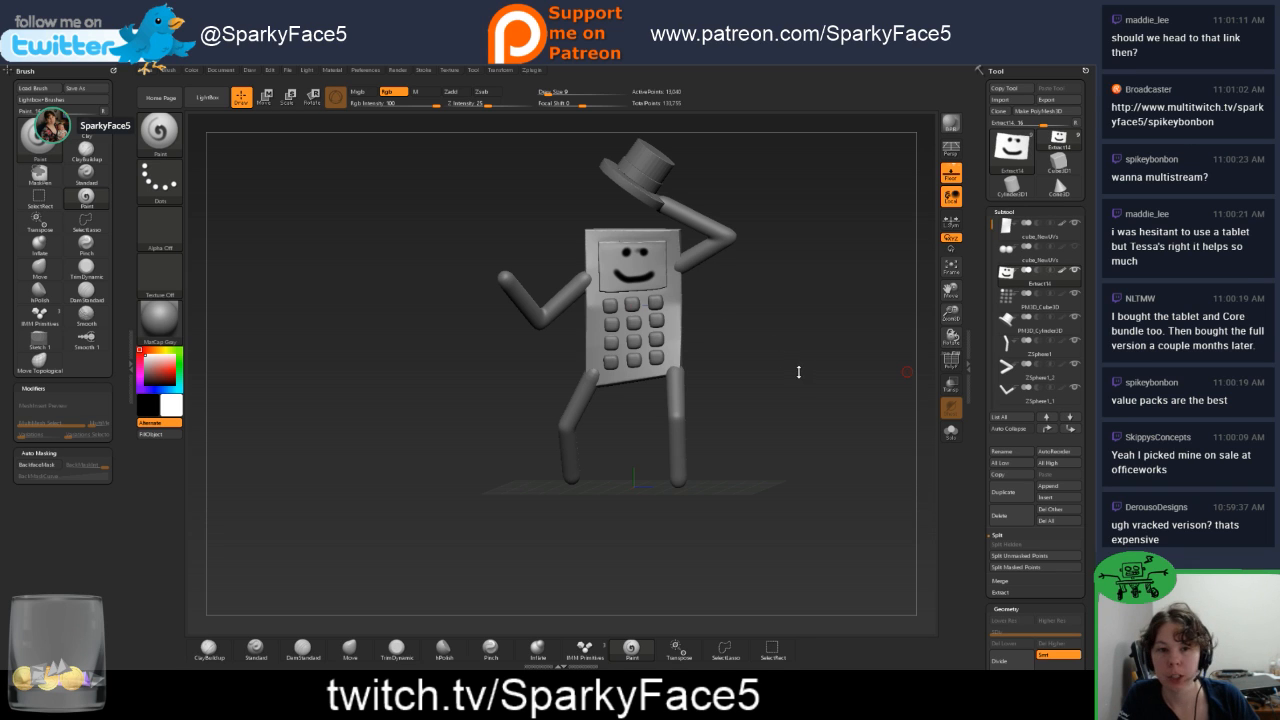
{"action": "key", "text": "ctrl+s"}
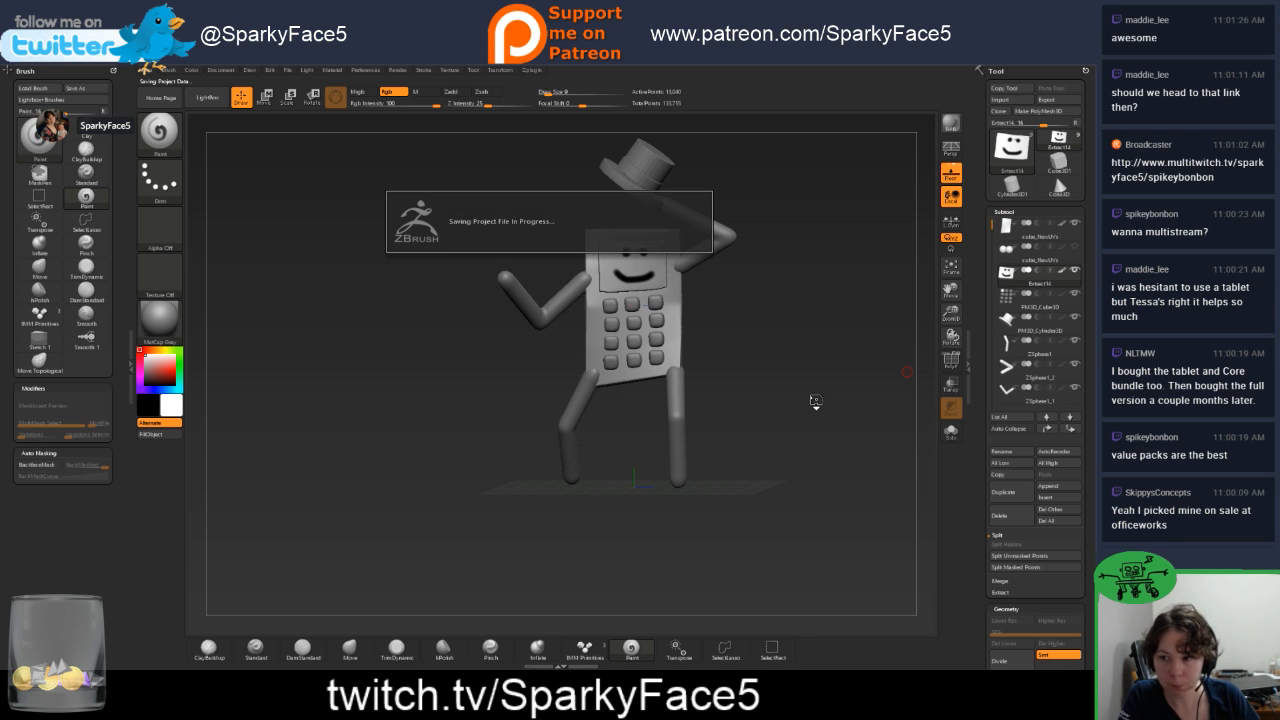
{"action": "mouse_move", "coordinate": [771, 383]}
{"action": "left_mouse_down"}
{"action": "mouse_move", "coordinate": [735, 378]}
{"action": "mouse_move", "coordinate": [773, 382]}
{"action": "left_mouse_up"}
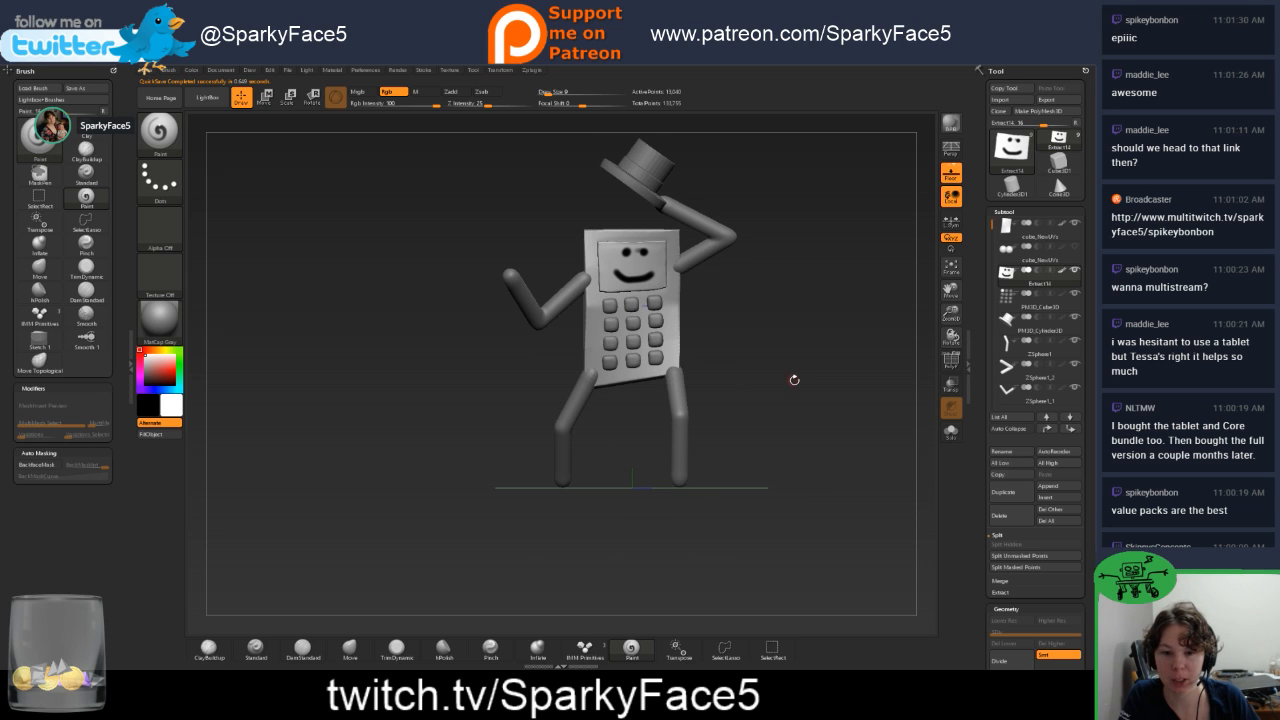
{"action": "mouse_move", "coordinate": [786, 331]}
{"action": "left_mouse_down"}
{"action": "mouse_move", "coordinate": [750, 367]}
{"action": "mouse_move", "coordinate": [800, 343]}
{"action": "left_mouse_up"}
{"action": "left_click_drag", "start_coordinate": [786, 420], "coordinate": [786, 394]}
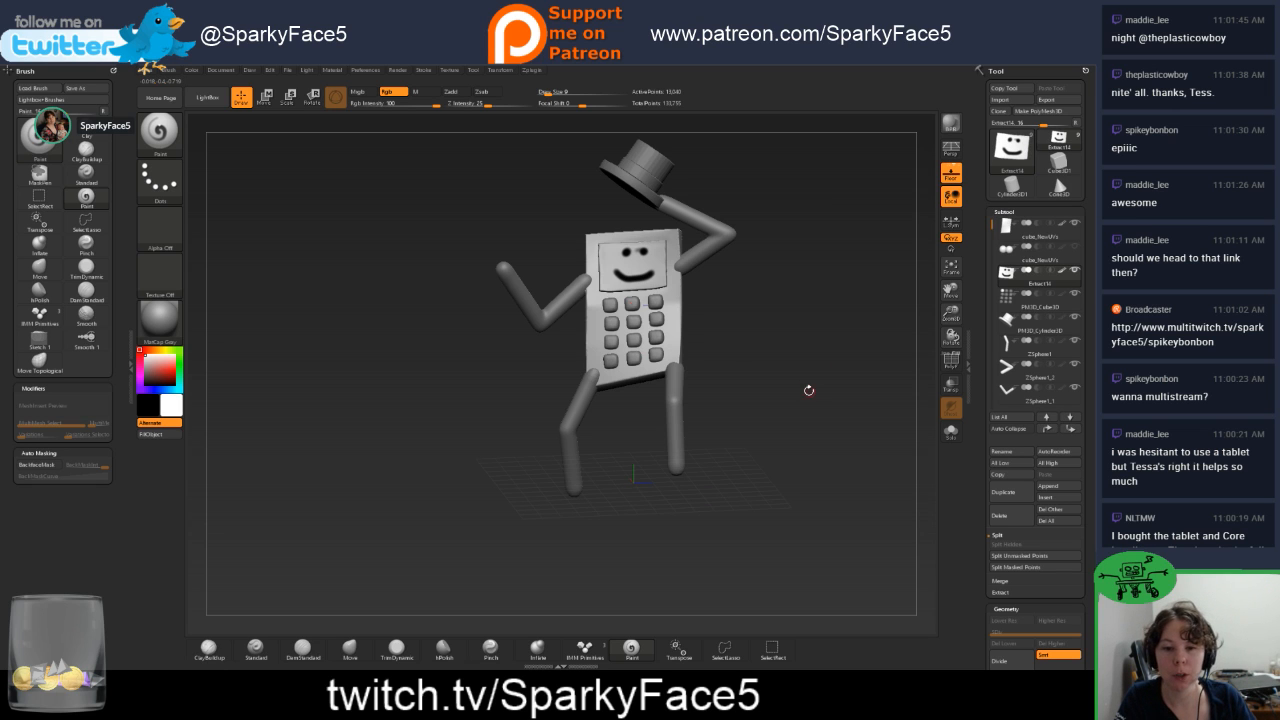
{"action": "left_click_drag", "start_coordinate": [808, 388], "coordinate": [760, 409]}
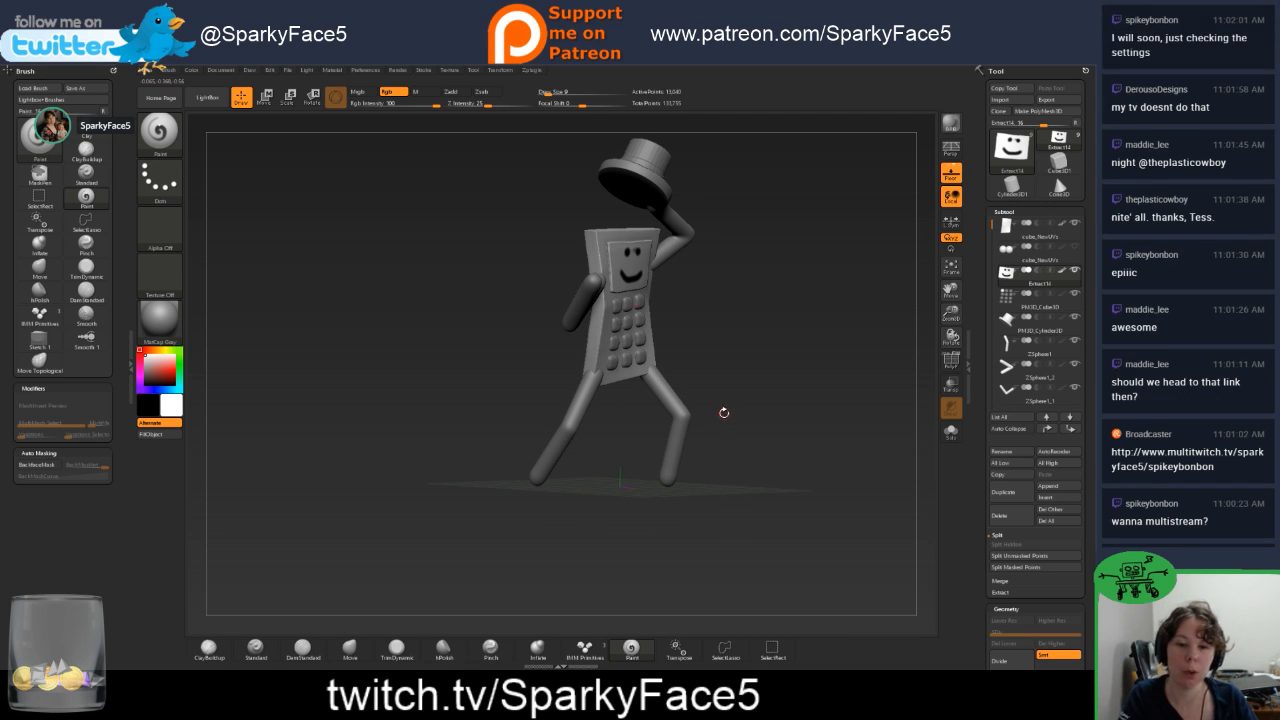
{"action": "left_click_drag", "start_coordinate": [812, 408], "coordinate": [764, 404]}
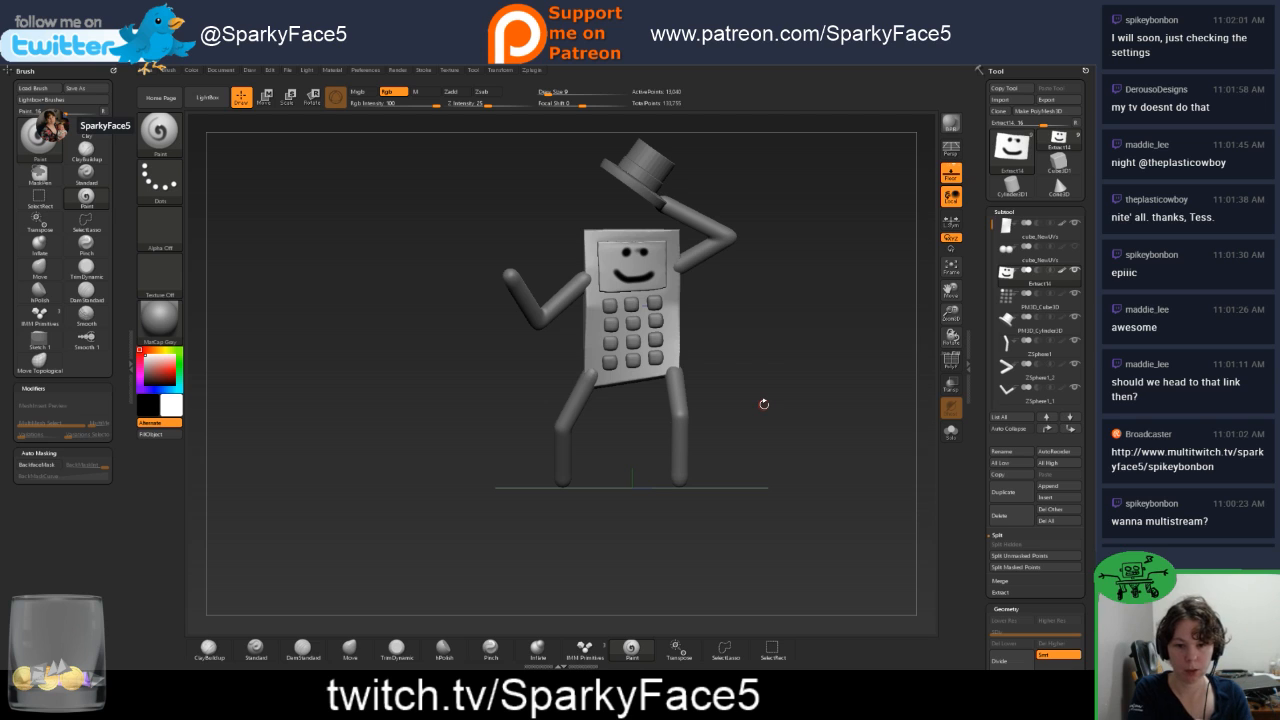
{"action": "mouse_move", "coordinate": [764, 404]}
{"action": "left_mouse_down"}
{"action": "mouse_move", "coordinate": [751, 389]}
{"action": "mouse_move", "coordinate": [747, 416]}
{"action": "mouse_move", "coordinate": [749, 371]}
{"action": "mouse_move", "coordinate": [712, 375]}
{"action": "mouse_move", "coordinate": [746, 377]}
{"action": "mouse_move", "coordinate": [722, 363]}
{"action": "mouse_move", "coordinate": [735, 368]}
{"action": "left_mouse_up"}
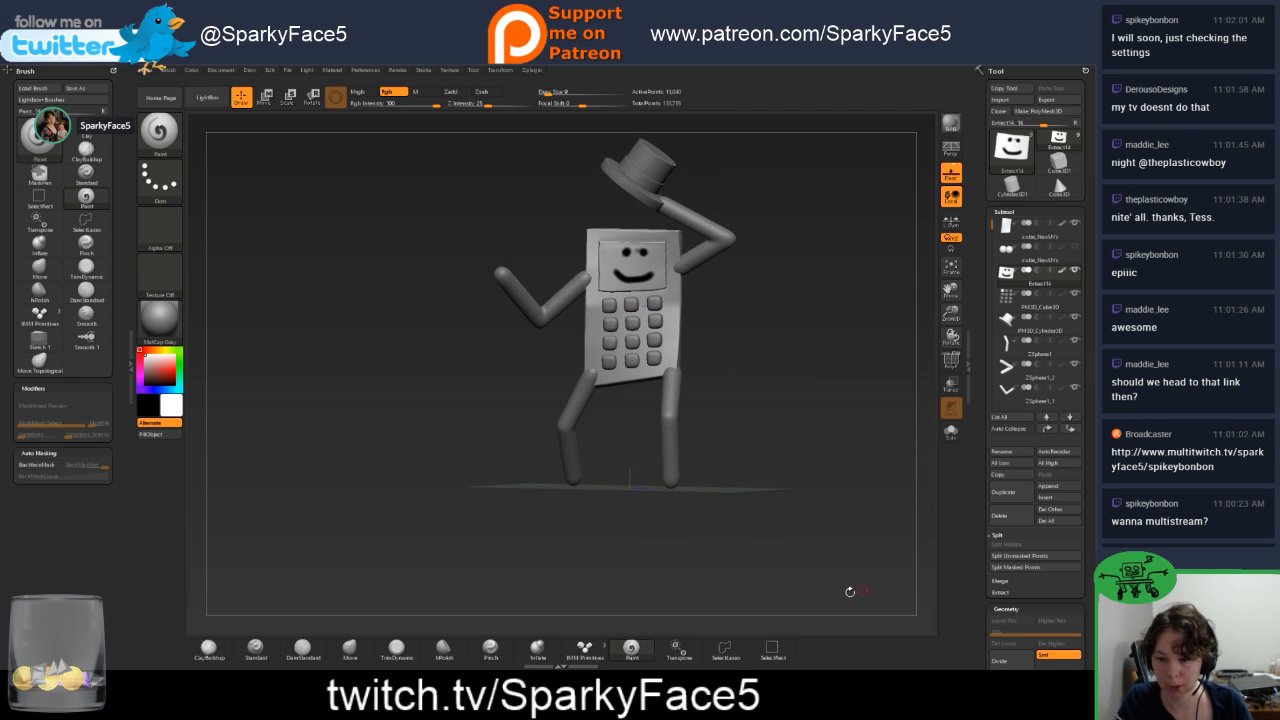
Choose the IMM Primitives brush.
{"action": "left_click", "coordinate": [545, 650]}
{"action": "left_click", "coordinate": [585, 648]}
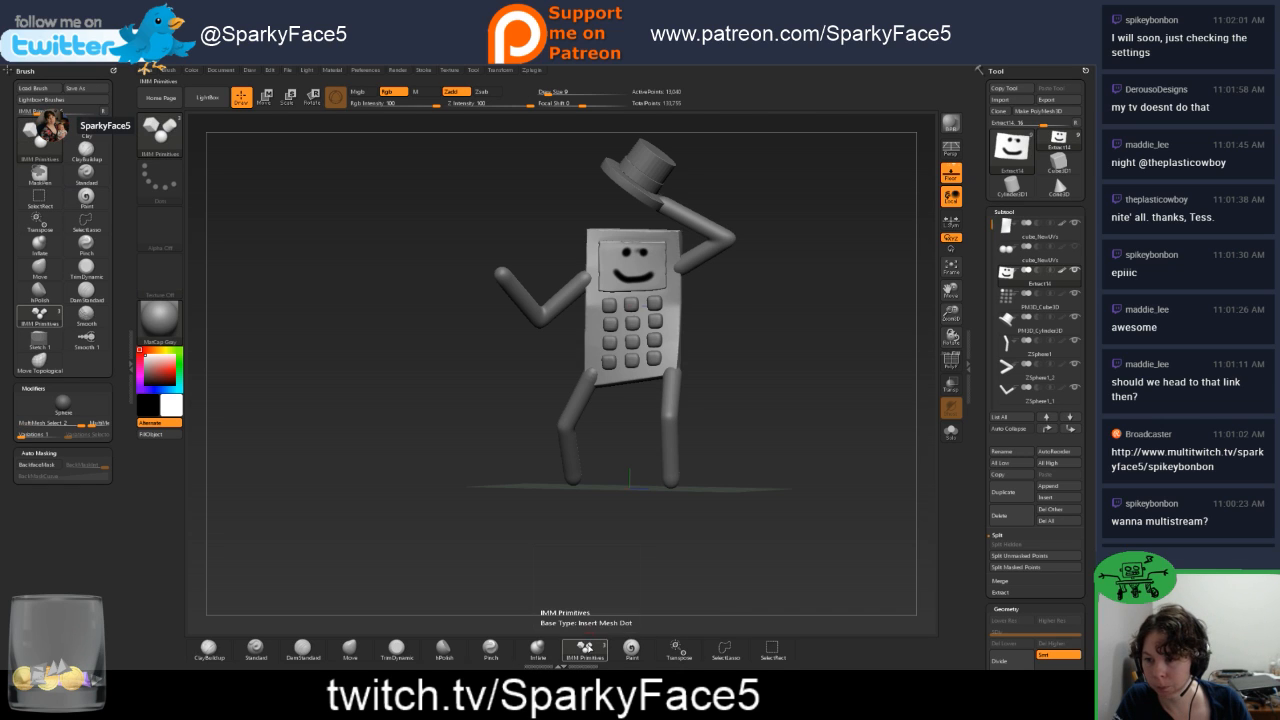
{"action": "key", "text": "b"}
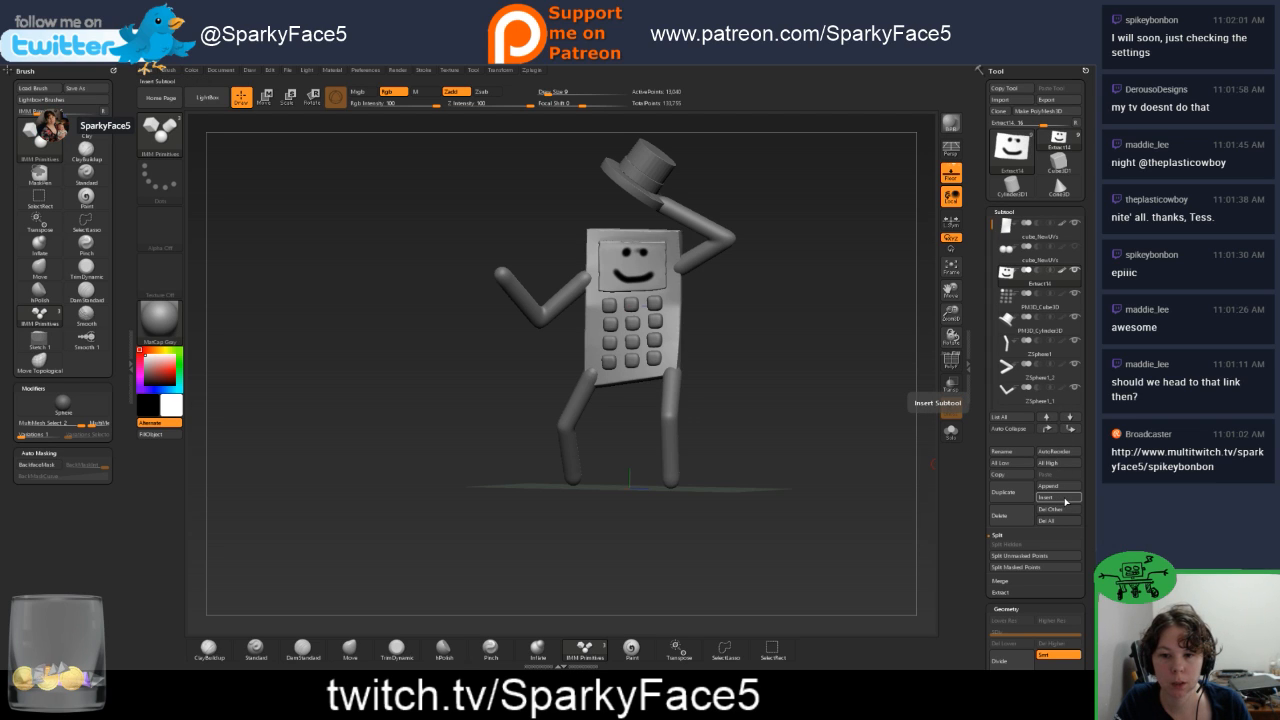
{"action": "left_click", "coordinate": [1066, 500]}
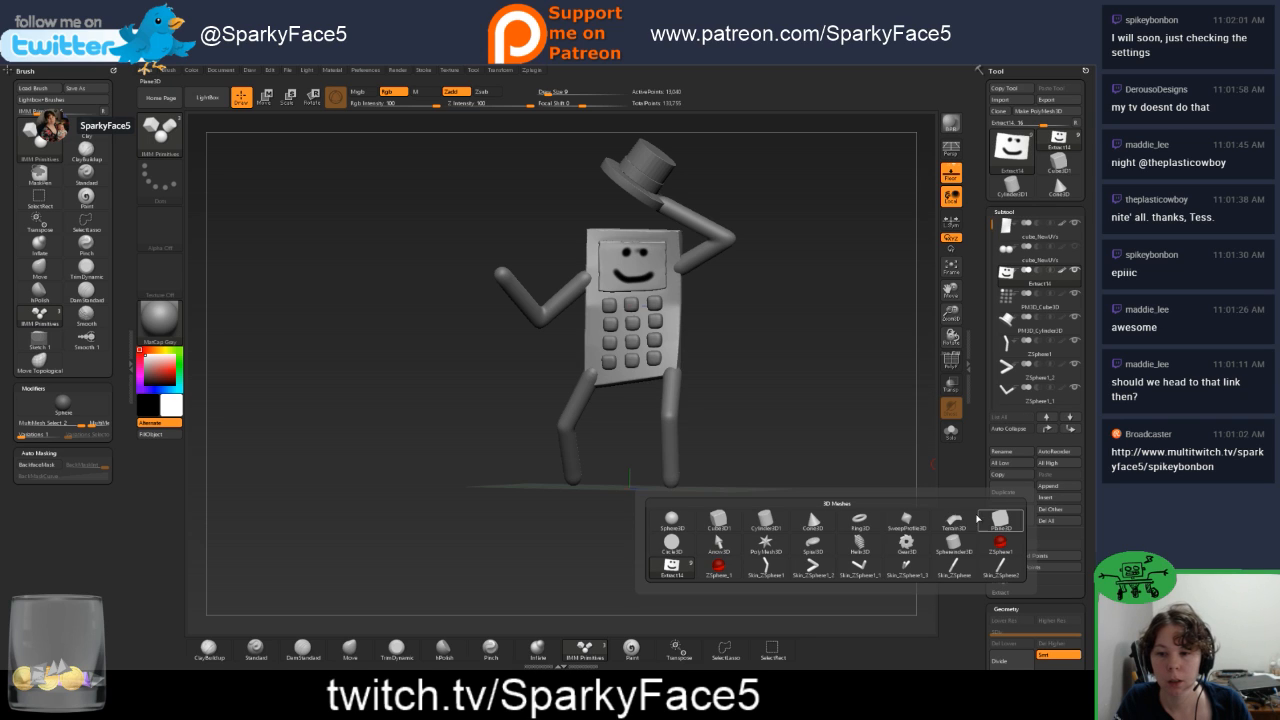
{"action": "mouse_move", "coordinate": [882, 533]}
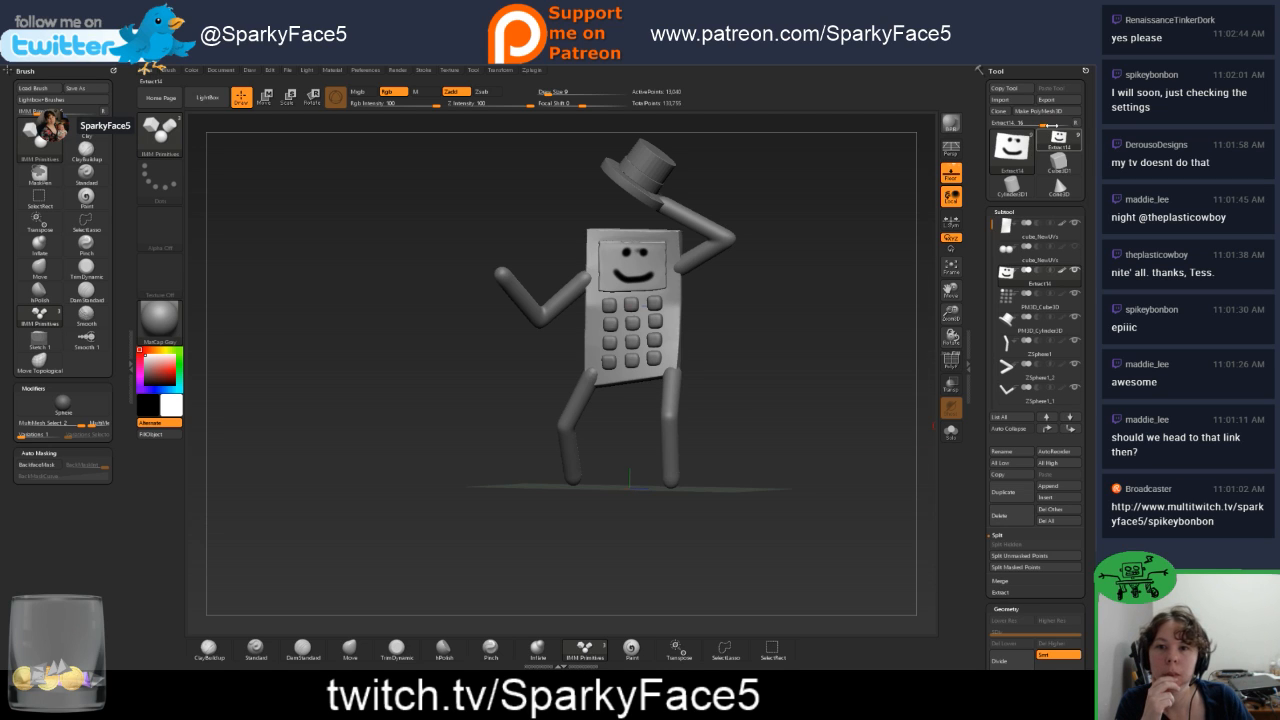
{"action": "left_click", "coordinate": [1008, 104]}
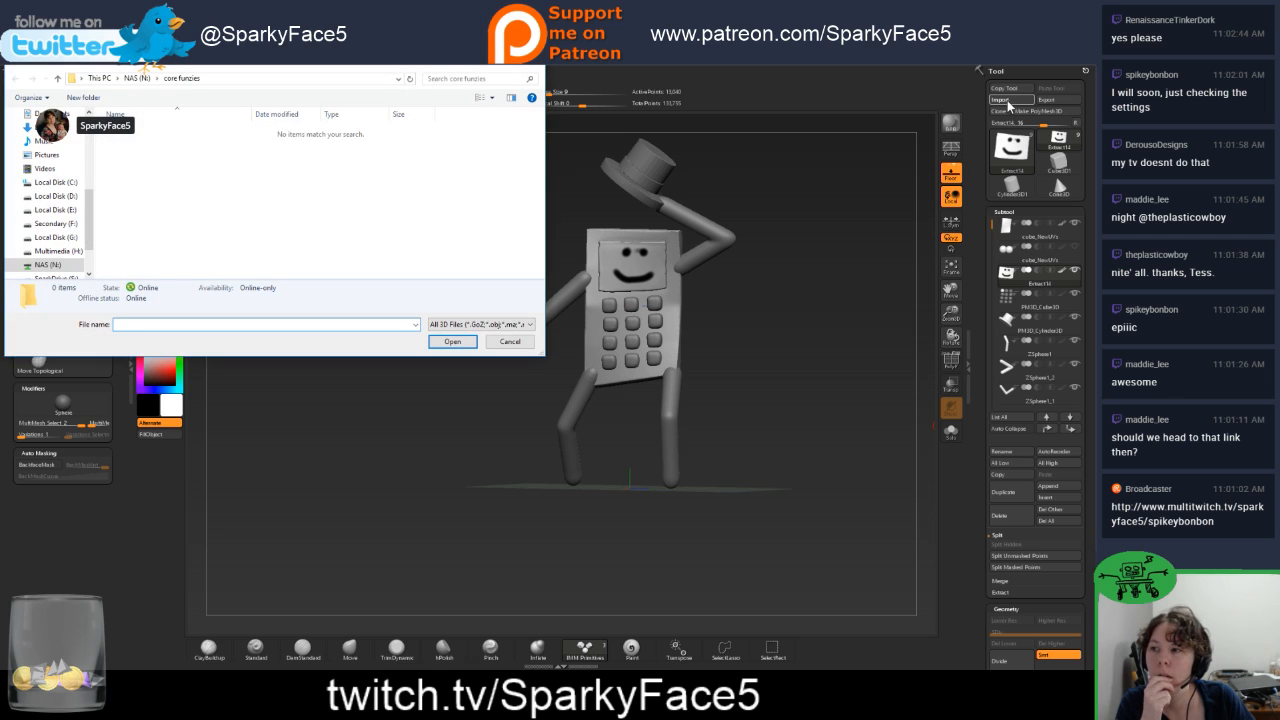
{"action": "left_click", "coordinate": [510, 341]}
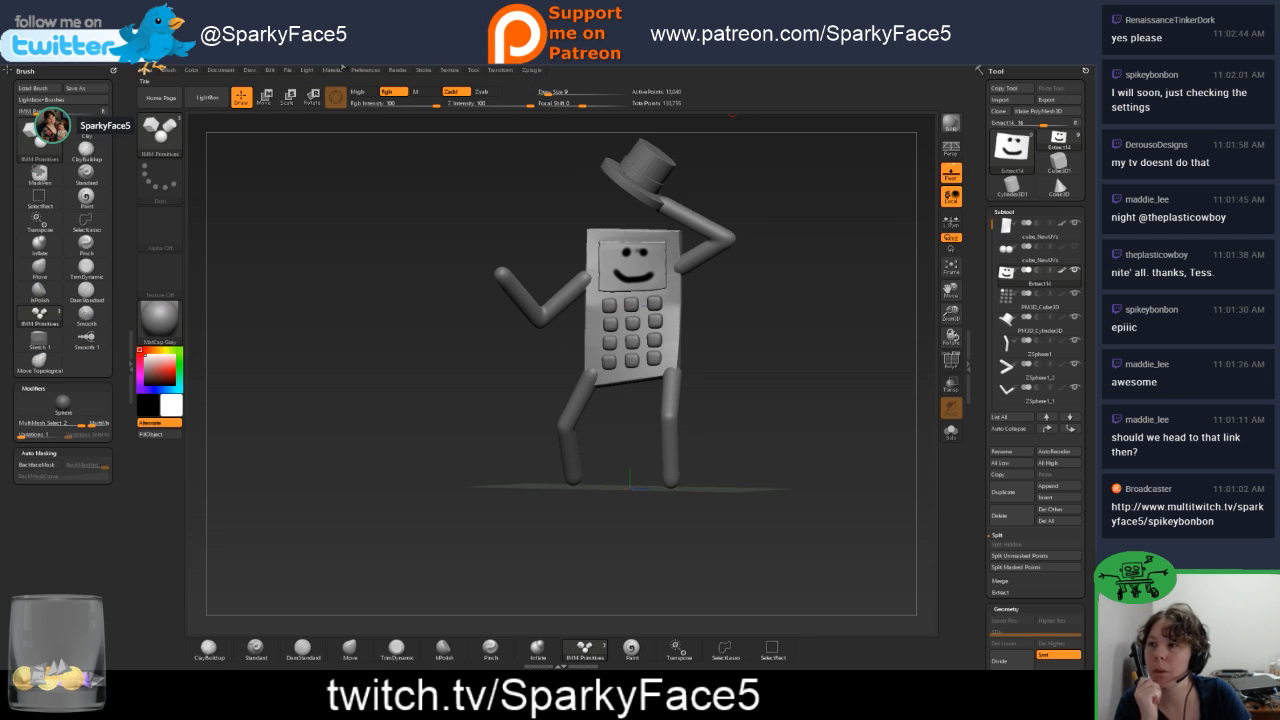
Save the project again under its existing file name, replacing the earlier file.
{"action": "left_click", "coordinate": [288, 70]}
{"action": "left_click", "coordinate": [360, 91]}
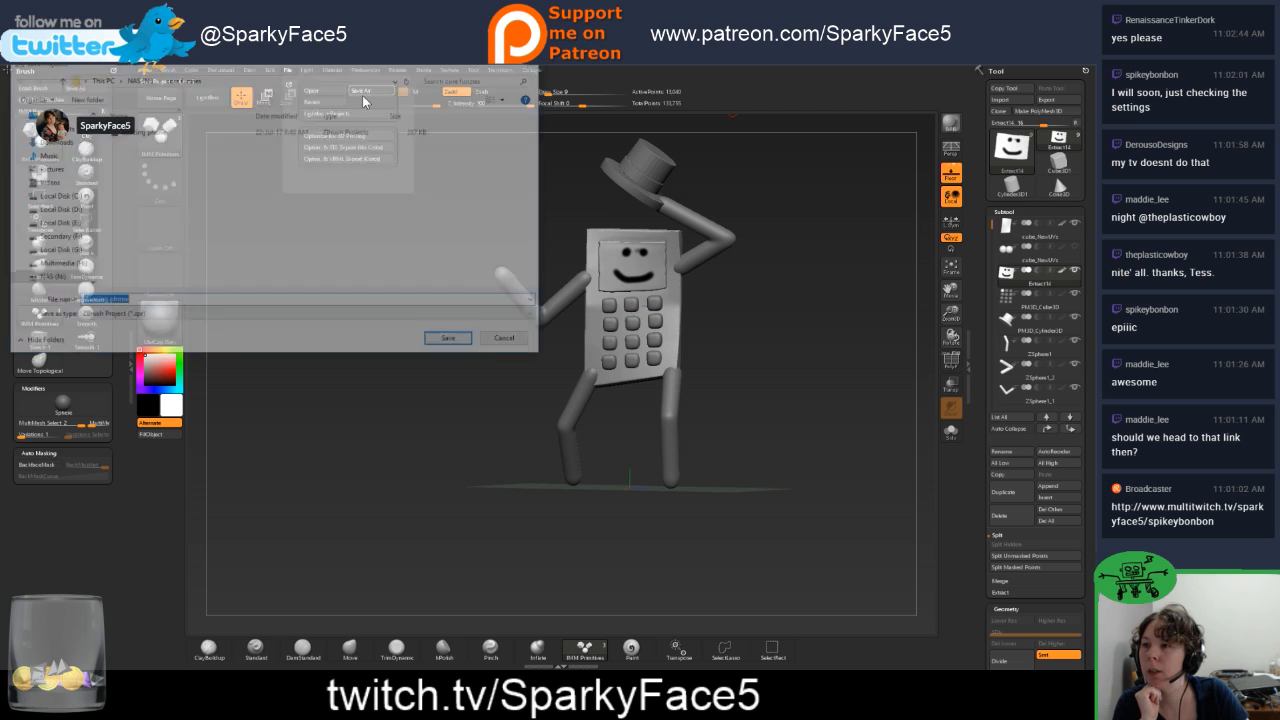
{"action": "left_click", "coordinate": [452, 341]}
{"action": "left_click", "coordinate": [584, 359]}
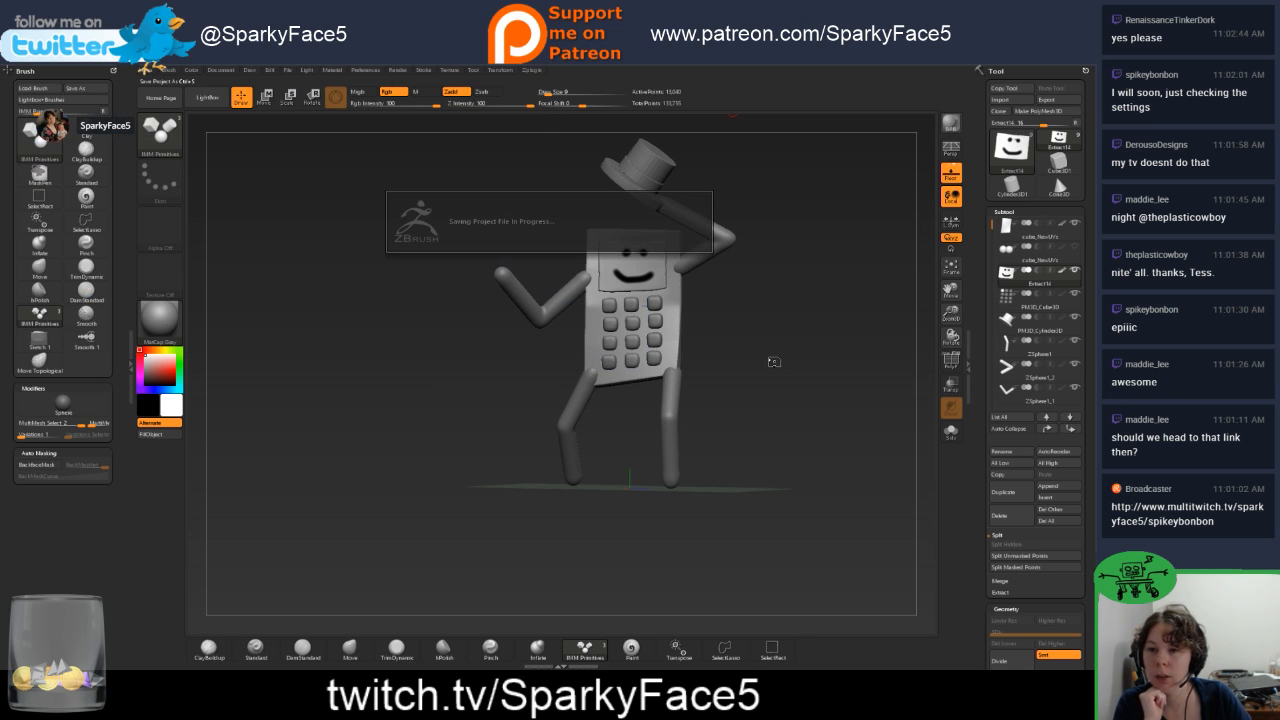
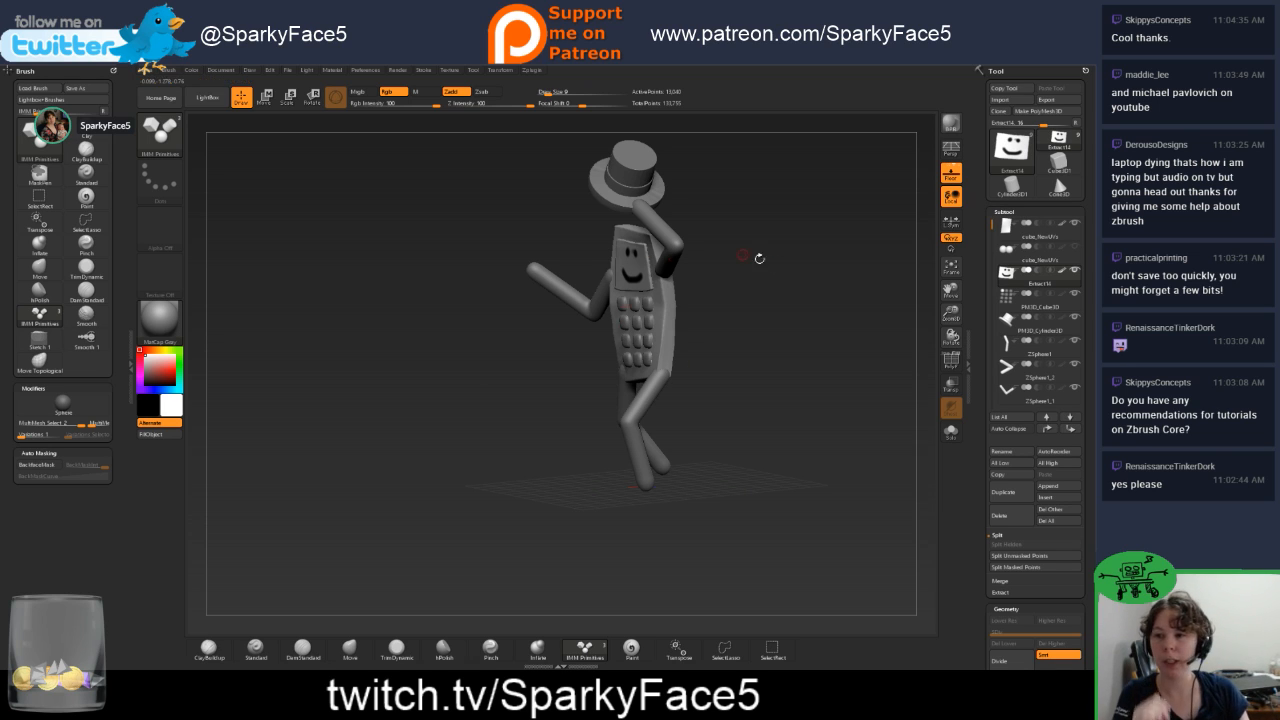
Make the Ring3D primitive the active tool.
{"action": "left_click_drag", "start_coordinate": [786, 380], "coordinate": [871, 466]}
{"action": "scroll", "coordinate": [980, 505], "scroll_direction": "down", "scroll_amount": 5}
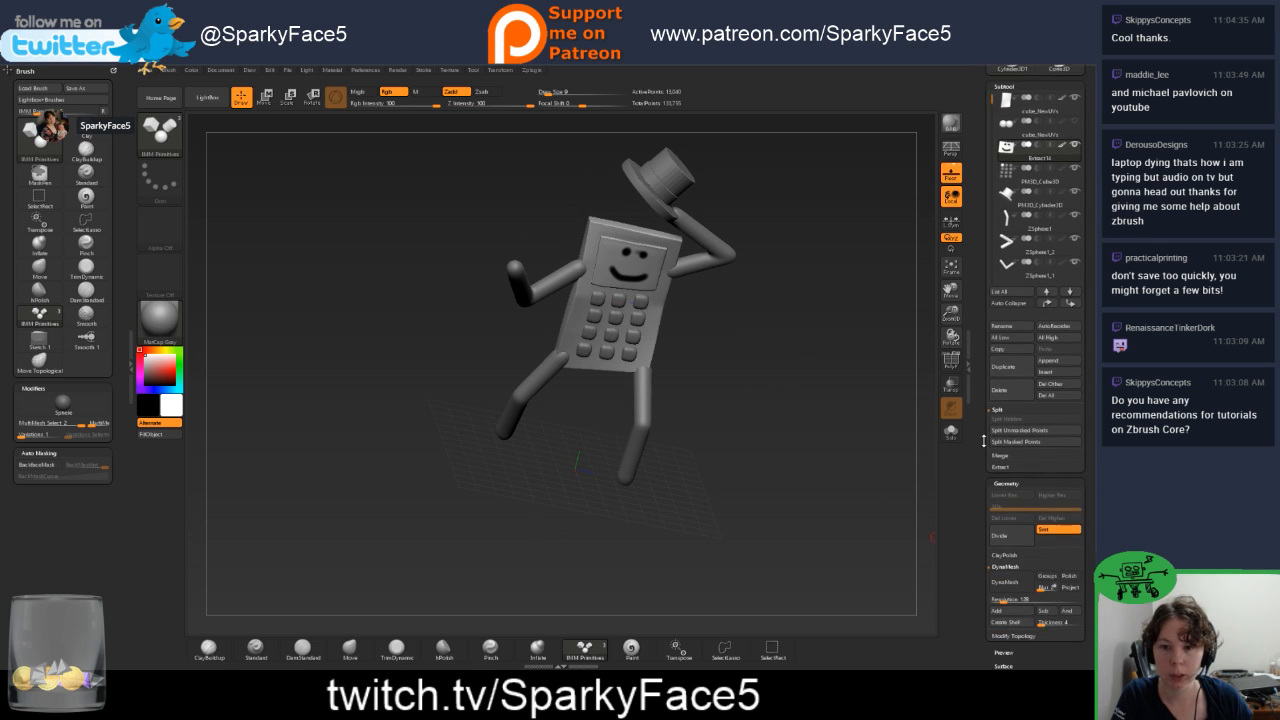
{"action": "scroll", "coordinate": [990, 400], "scroll_direction": "up", "scroll_amount": 6}
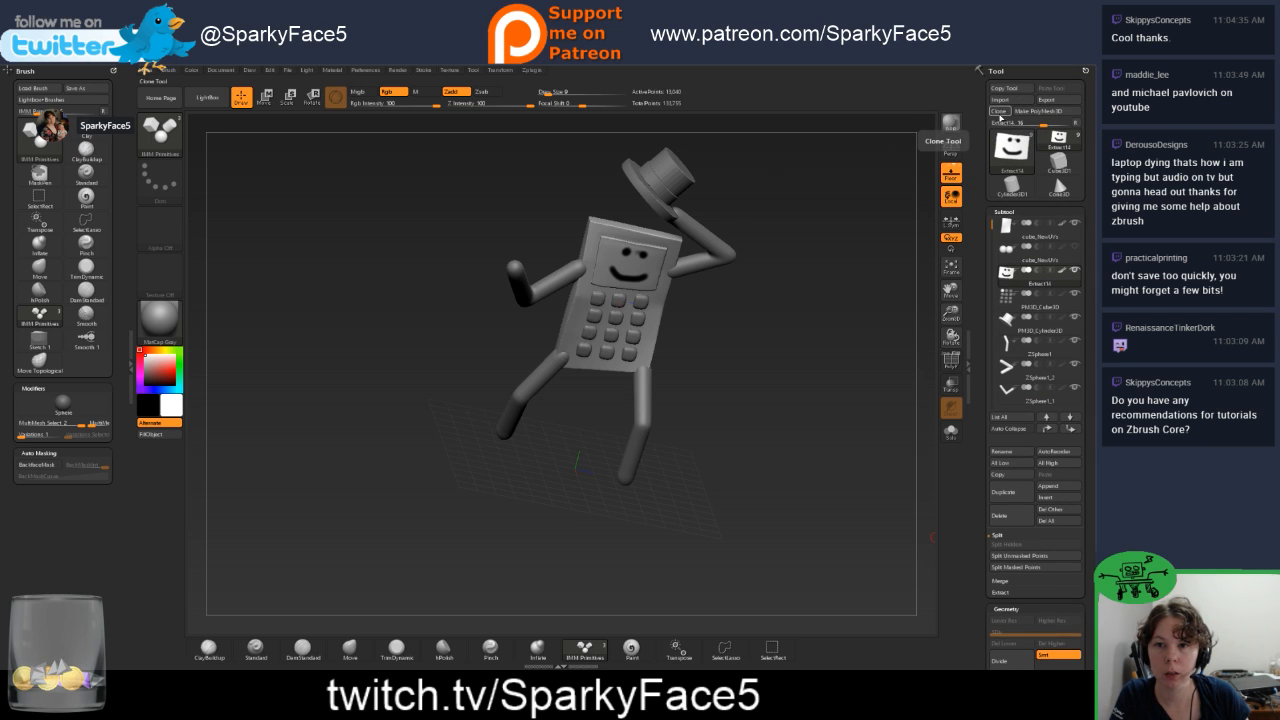
{"action": "mouse_move", "coordinate": [1062, 168]}
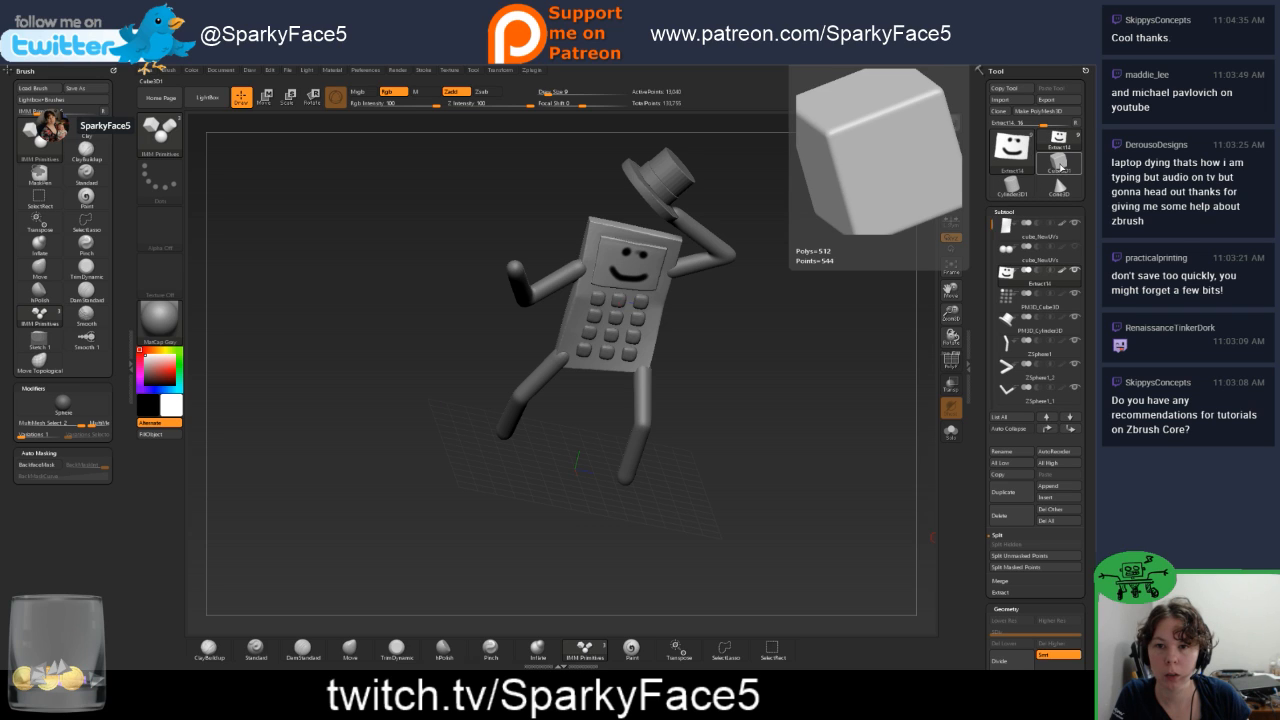
{"action": "mouse_move", "coordinate": [1025, 139]}
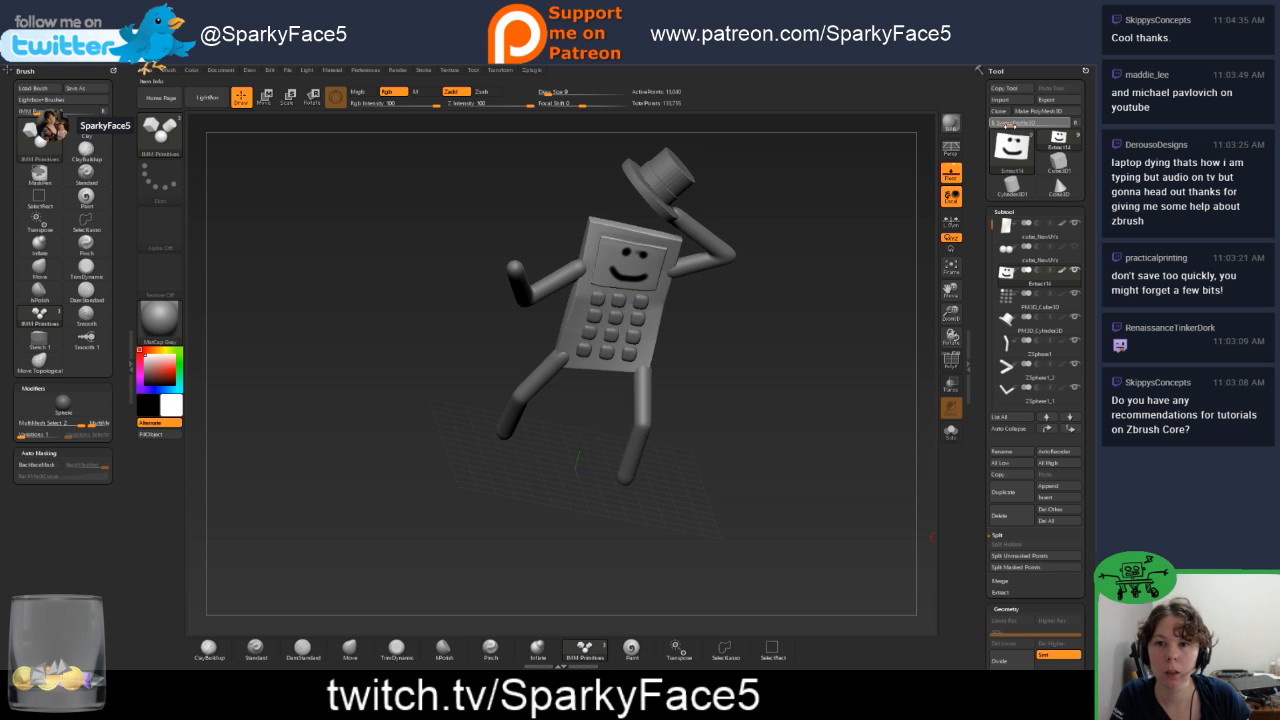
{"action": "left_click", "coordinate": [1003, 122]}
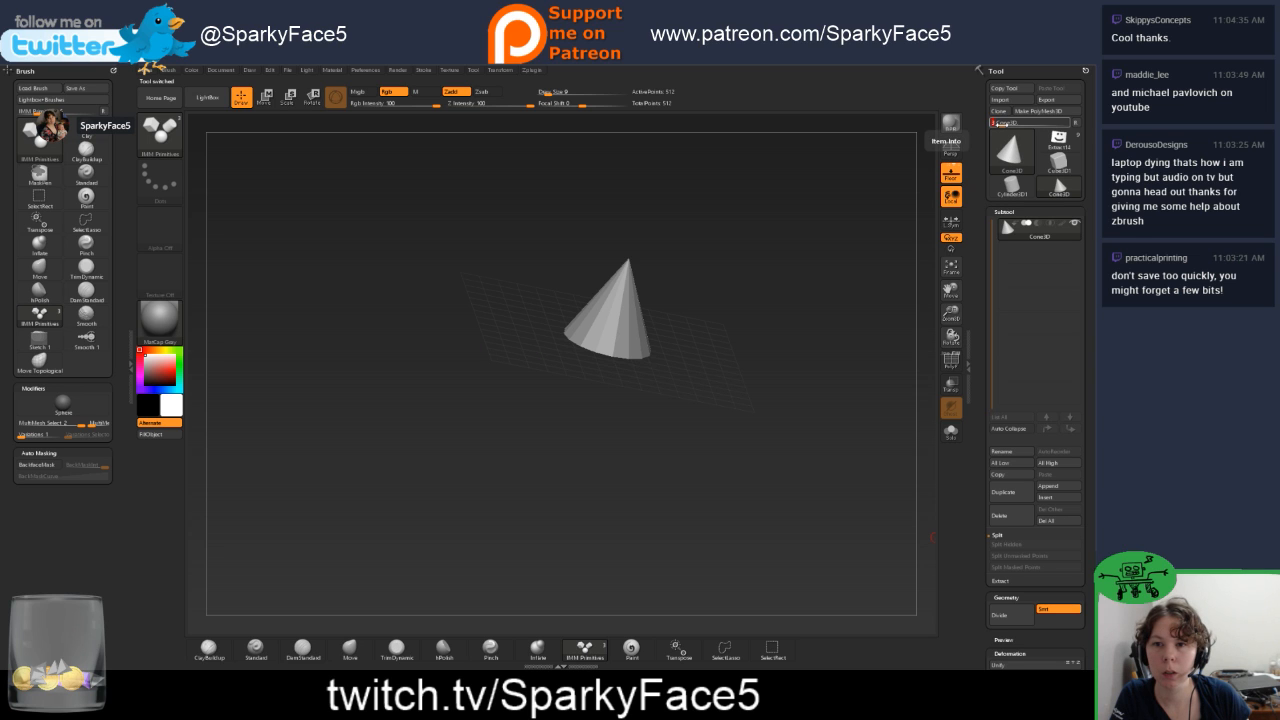
{"action": "left_click", "coordinate": [1003, 123]}
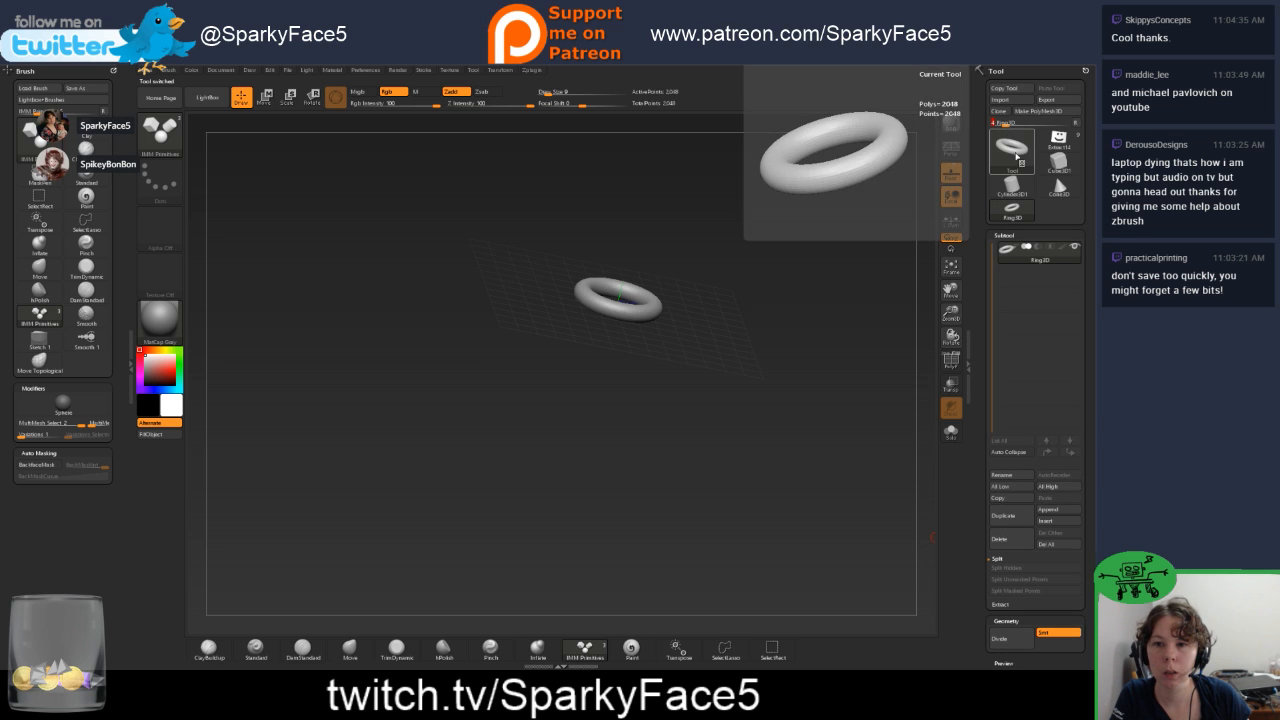
Initialize the ring with a coverage of 181 and a larger section radius to form a thick half ring.
{"action": "scroll", "coordinate": [984, 479], "scroll_direction": "down", "scroll_amount": 5}
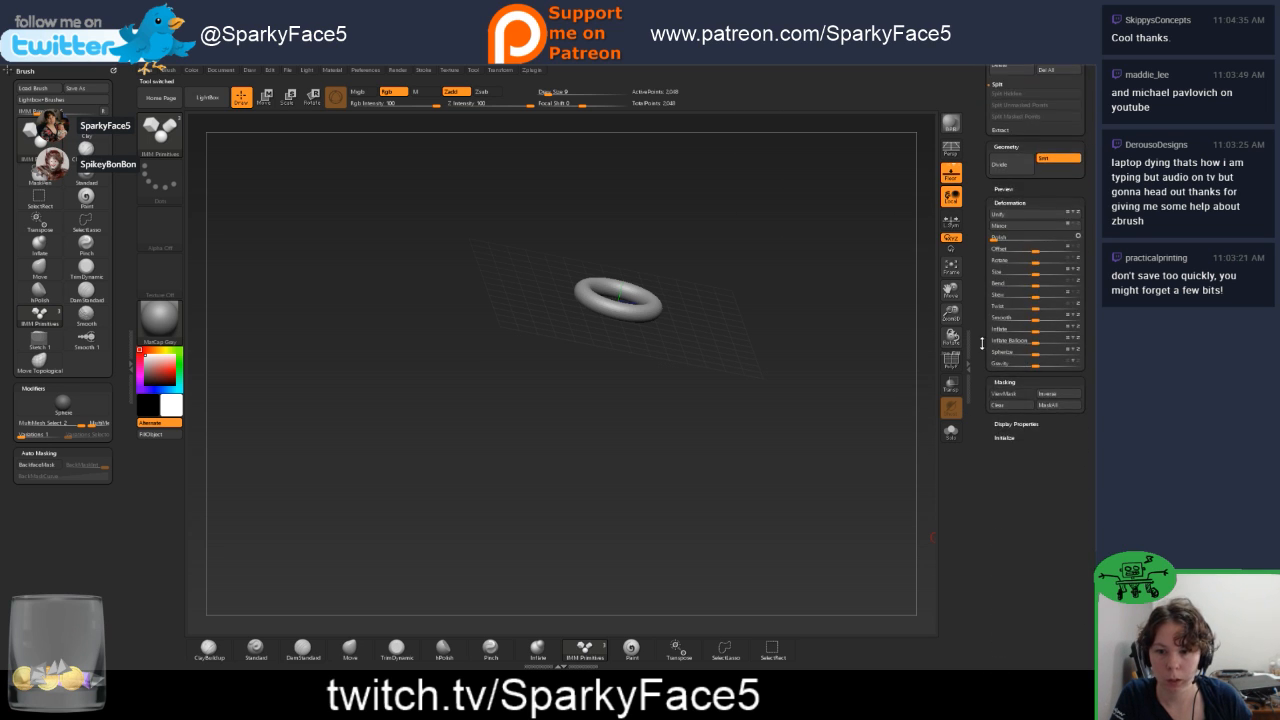
{"action": "left_click", "coordinate": [1003, 437]}
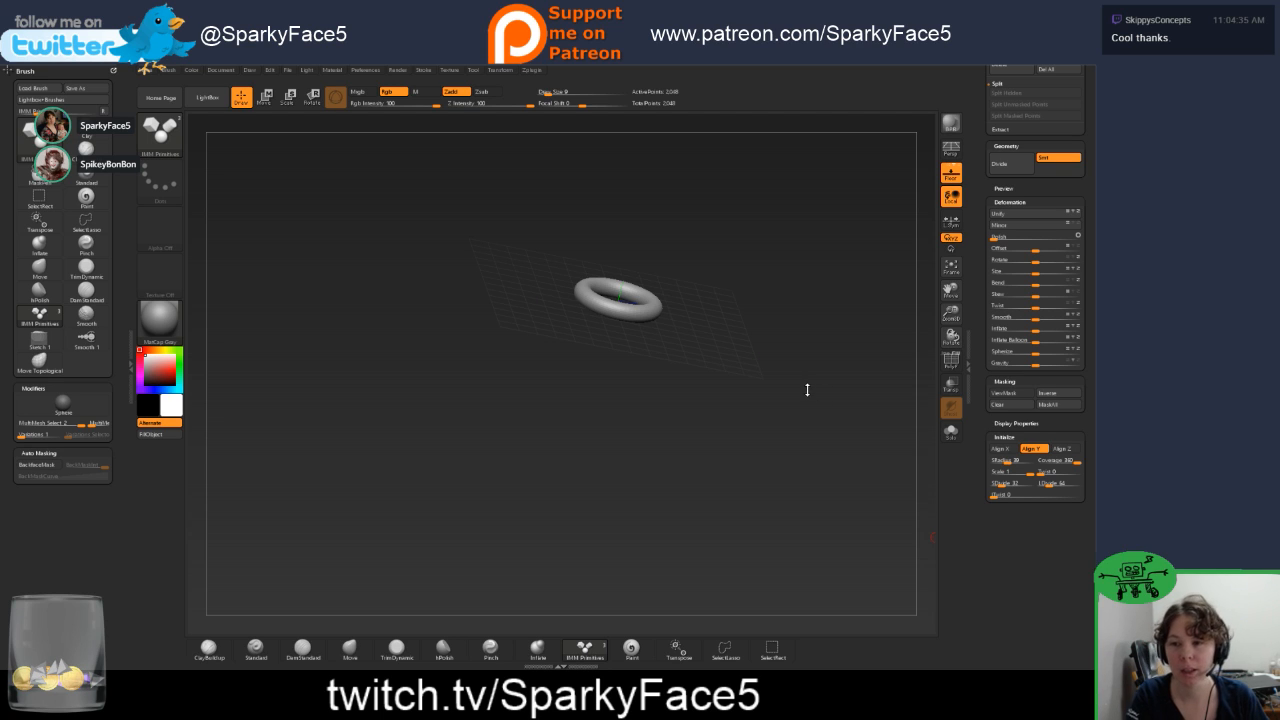
{"action": "left_click_drag", "start_coordinate": [782, 395], "coordinate": [913, 429]}
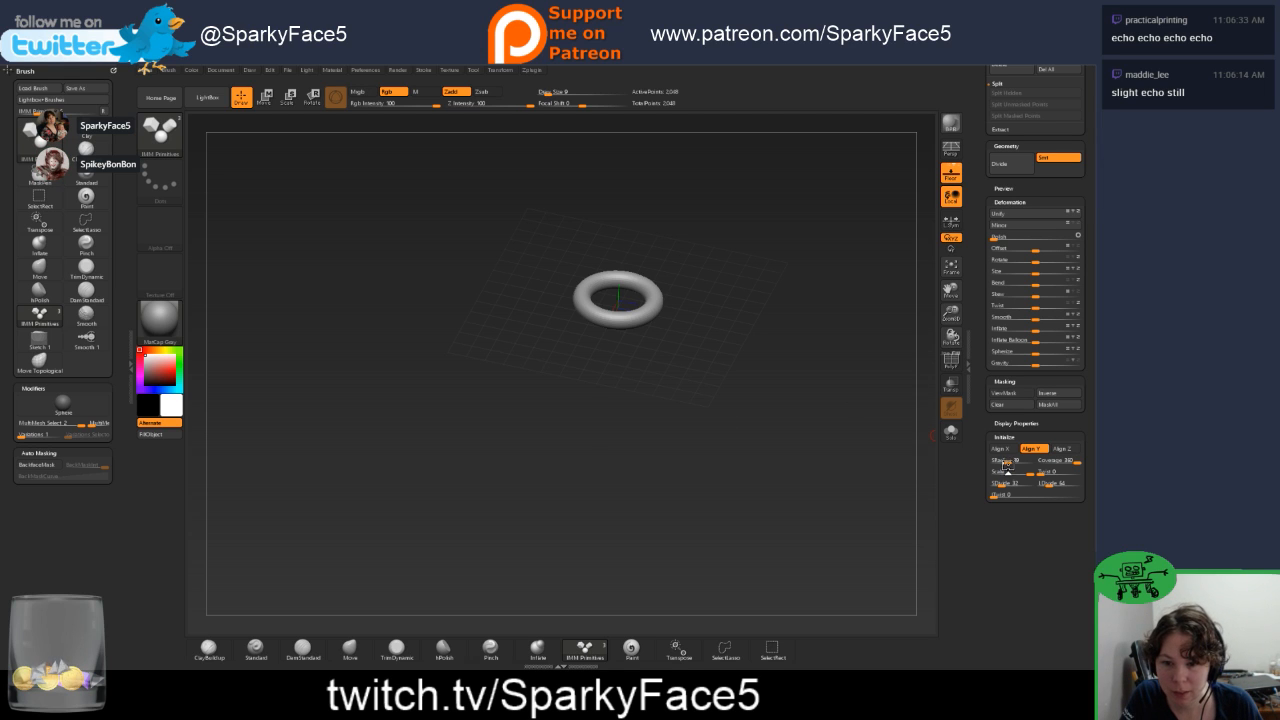
{"action": "left_click_drag", "start_coordinate": [1077, 465], "coordinate": [1060, 463]}
{"action": "left_click_drag", "start_coordinate": [830, 352], "coordinate": [787, 452]}
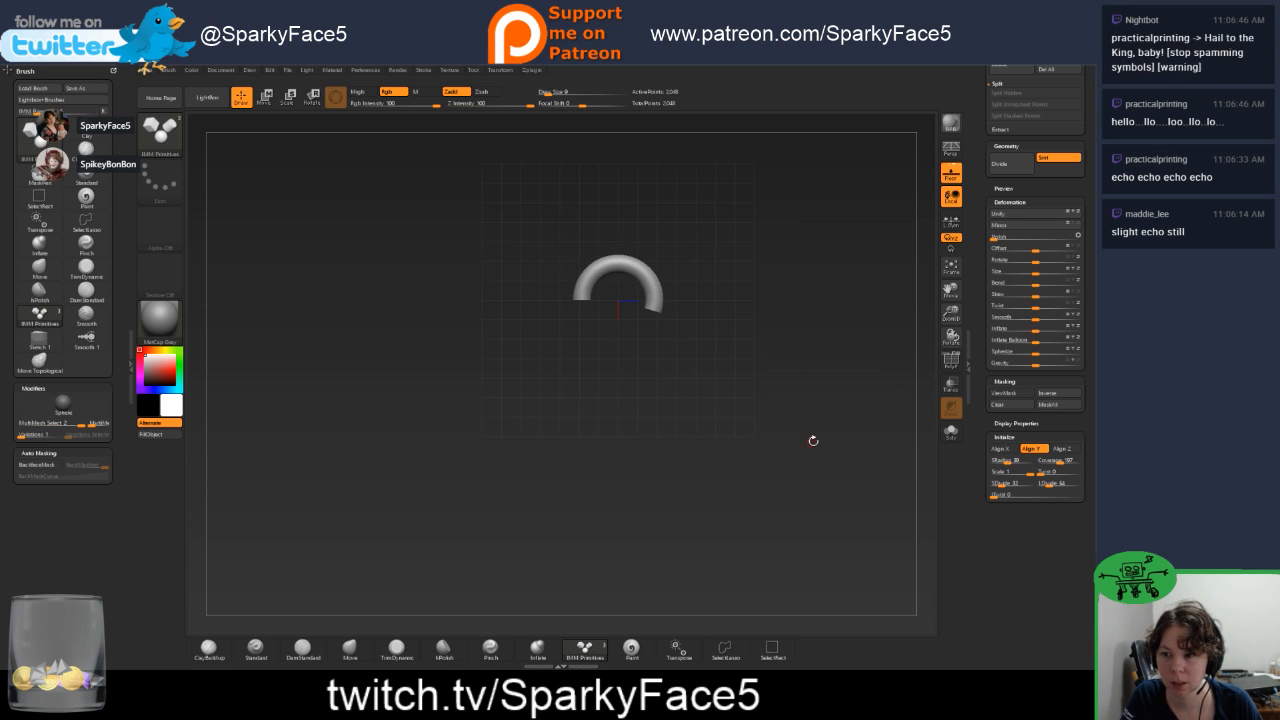
{"action": "left_click_drag", "start_coordinate": [1059, 461], "coordinate": [1059, 461]}
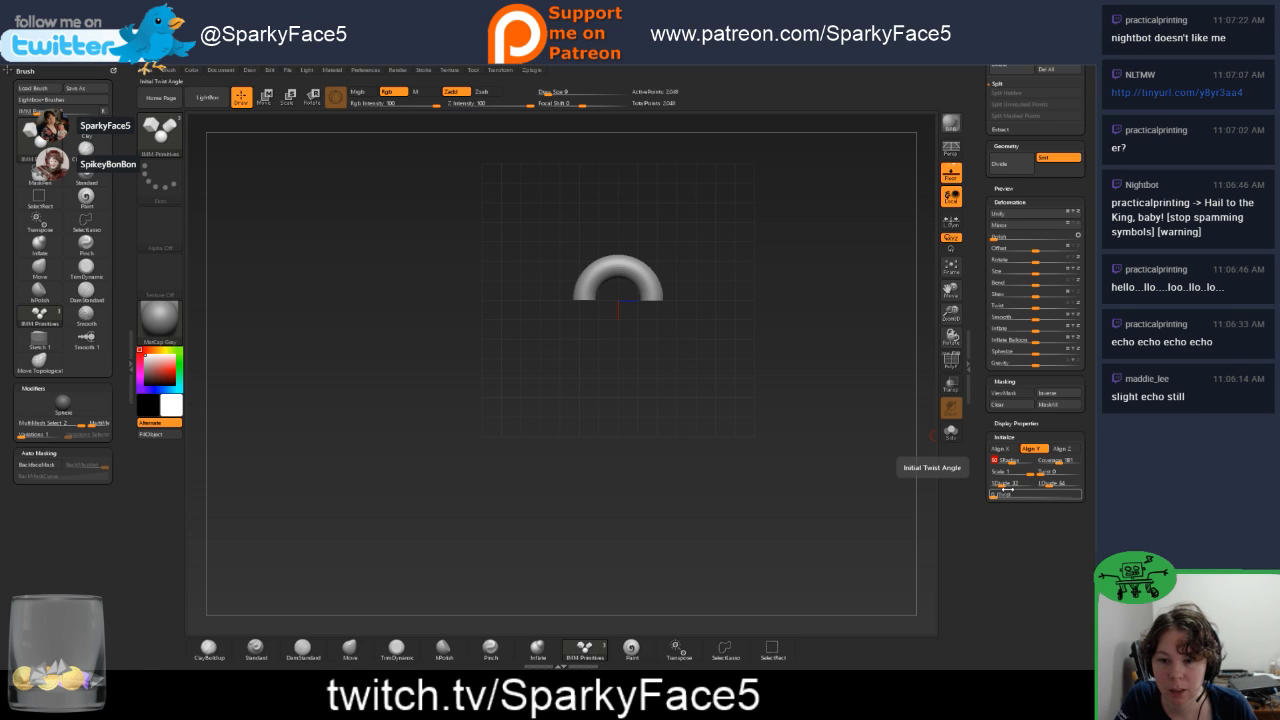
Convert the half ring to a PolyMesh3D and switch back to the phone character tool.
{"action": "scroll", "coordinate": [977, 492], "scroll_direction": "up", "scroll_amount": 5}
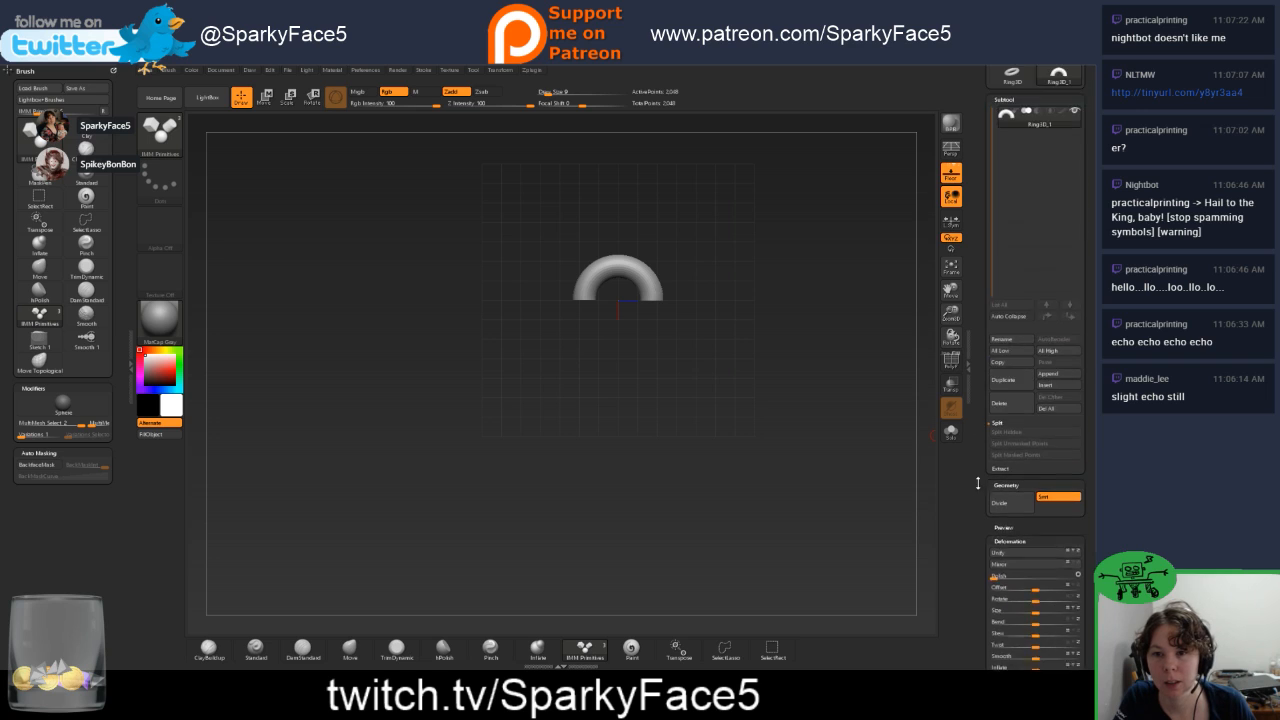
{"action": "scroll", "coordinate": [977, 492], "scroll_direction": "up", "scroll_amount": 1}
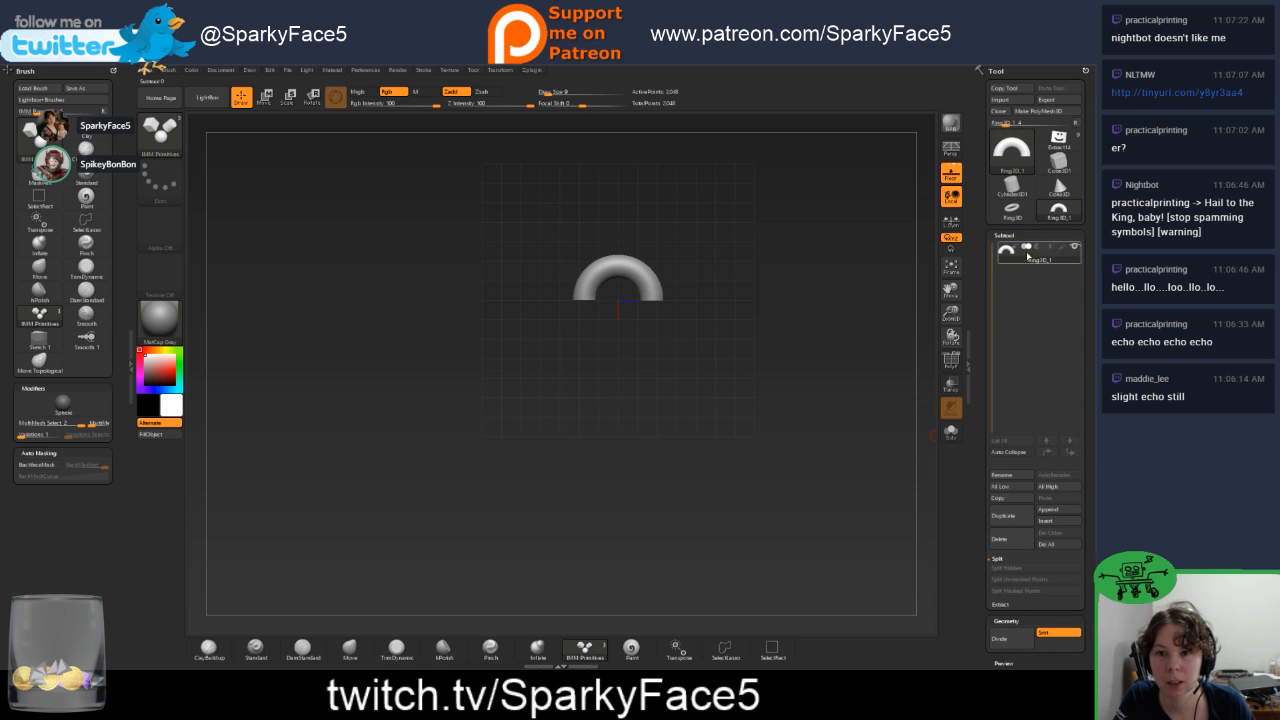
{"action": "left_click", "coordinate": [1038, 111]}
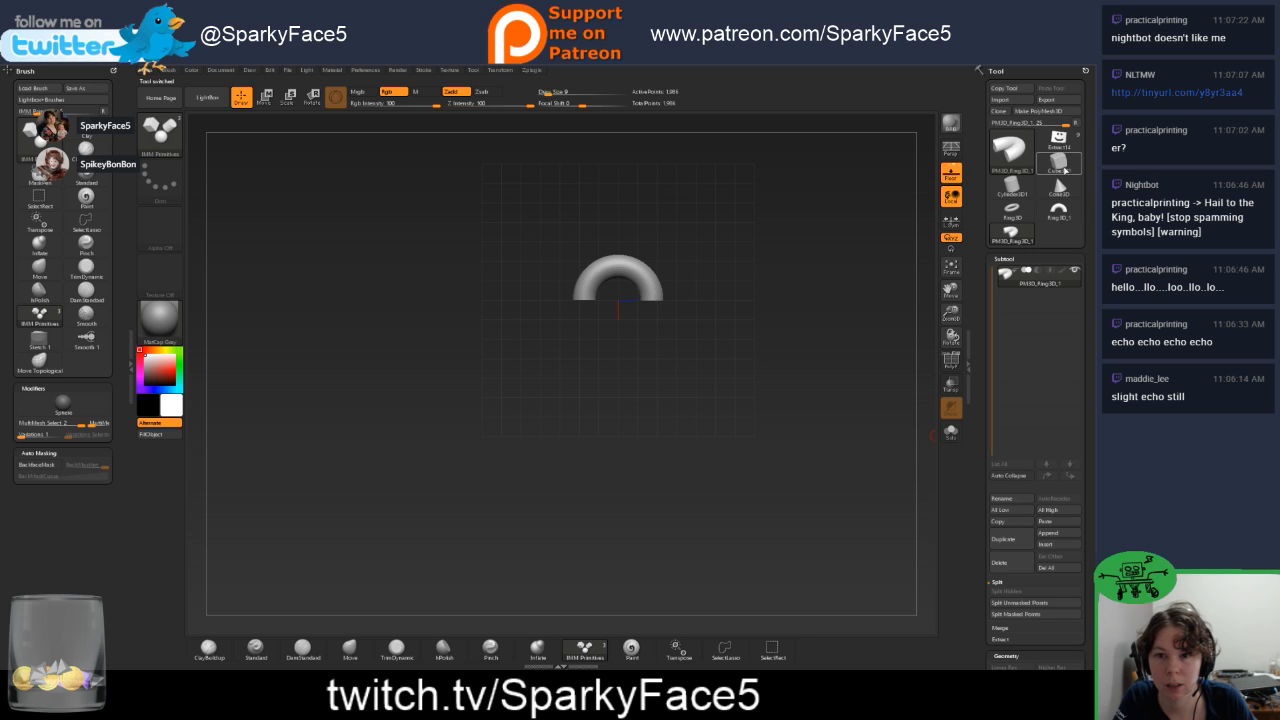
{"action": "left_click", "coordinate": [1060, 142]}
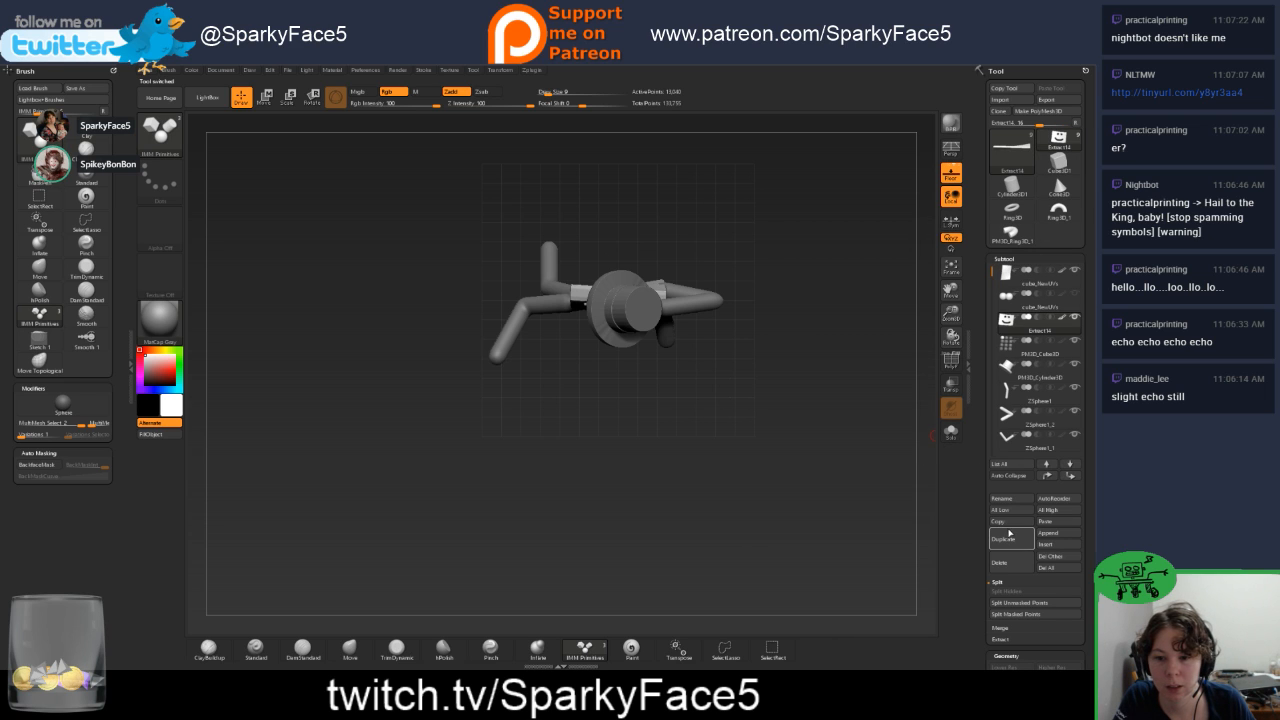
Insert the half ring PM3D_Ring3D_1 as a subtool of the phone character and make it the active subtool.
{"action": "left_click", "coordinate": [1045, 544]}
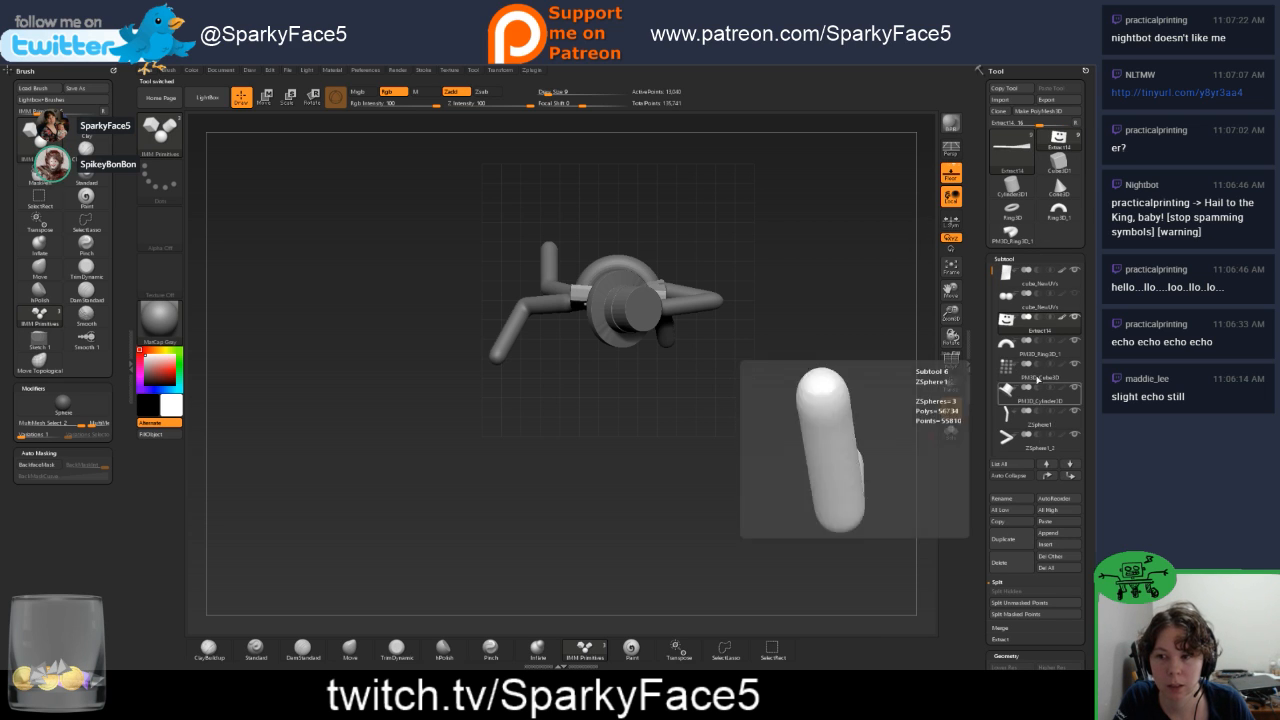
{"action": "left_click_drag", "start_coordinate": [826, 414], "coordinate": [830, 289]}
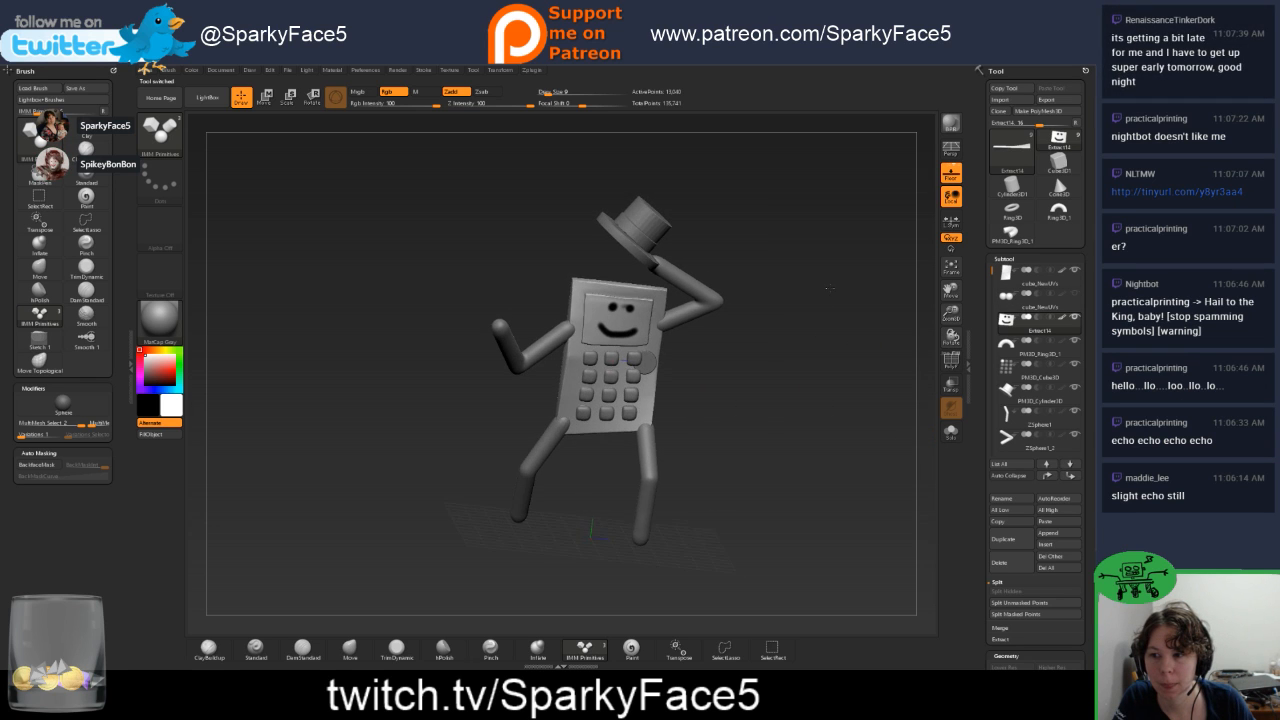
{"action": "left_click", "coordinate": [1035, 346]}
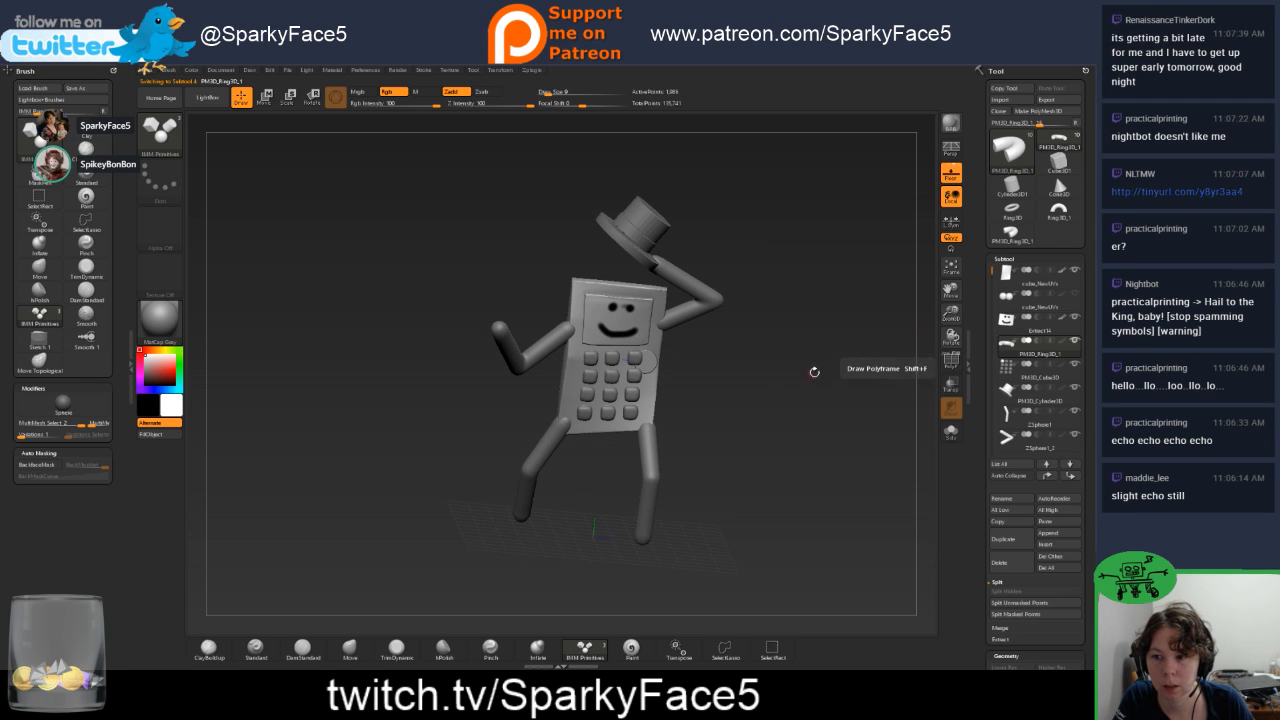
{"action": "left_click_drag", "start_coordinate": [814, 371], "coordinate": [736, 364]}
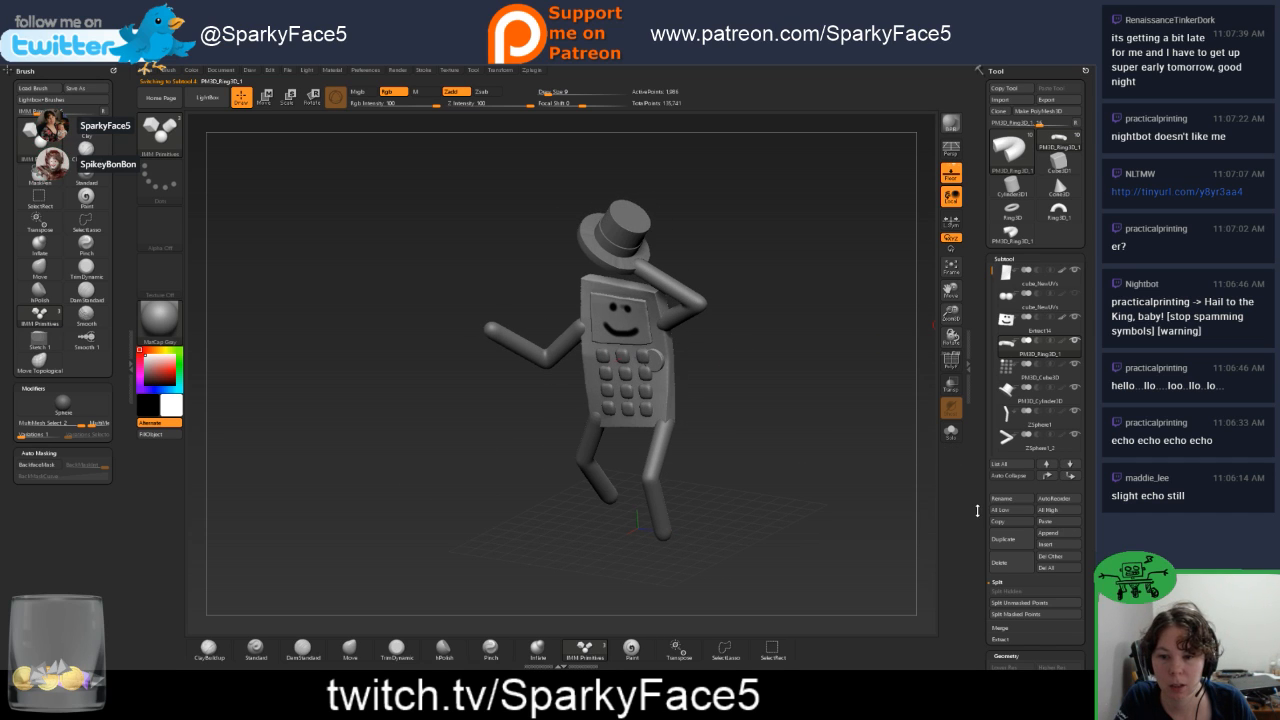
{"action": "scroll", "coordinate": [1000, 480], "scroll_direction": "down", "scroll_amount": 3}
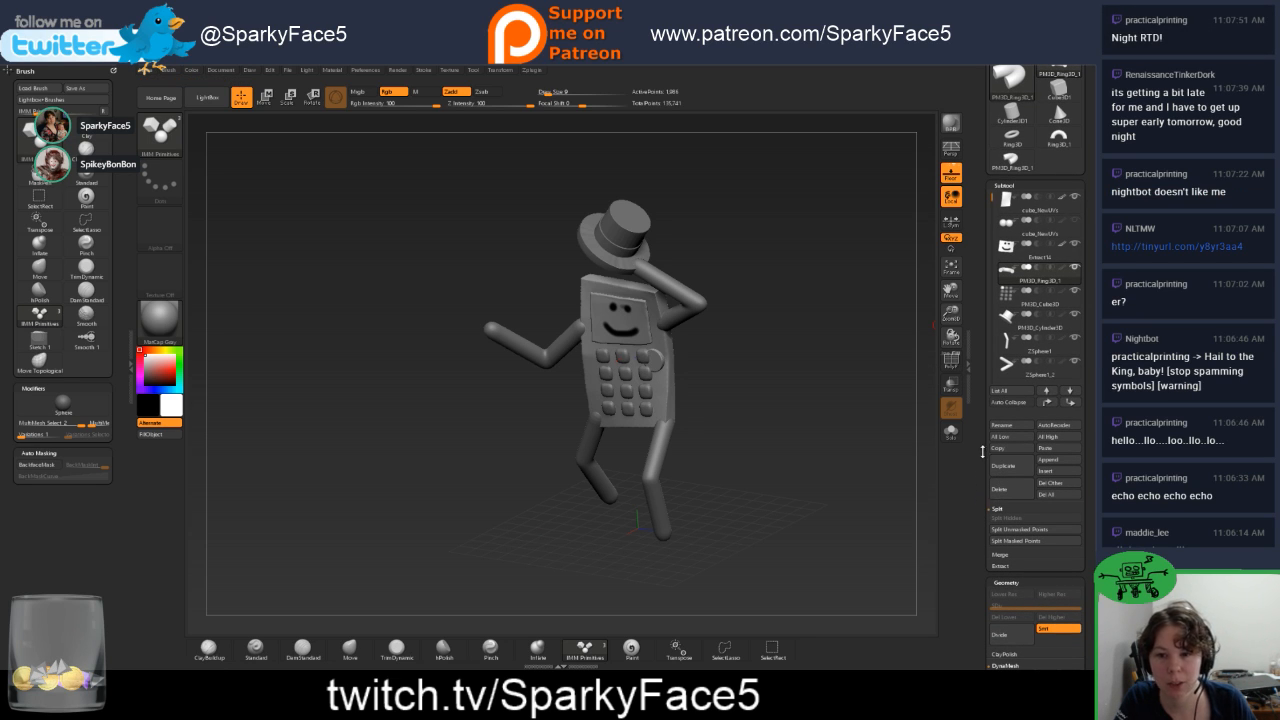
{"action": "scroll", "coordinate": [982, 127], "scroll_direction": "up", "scroll_amount": 3}
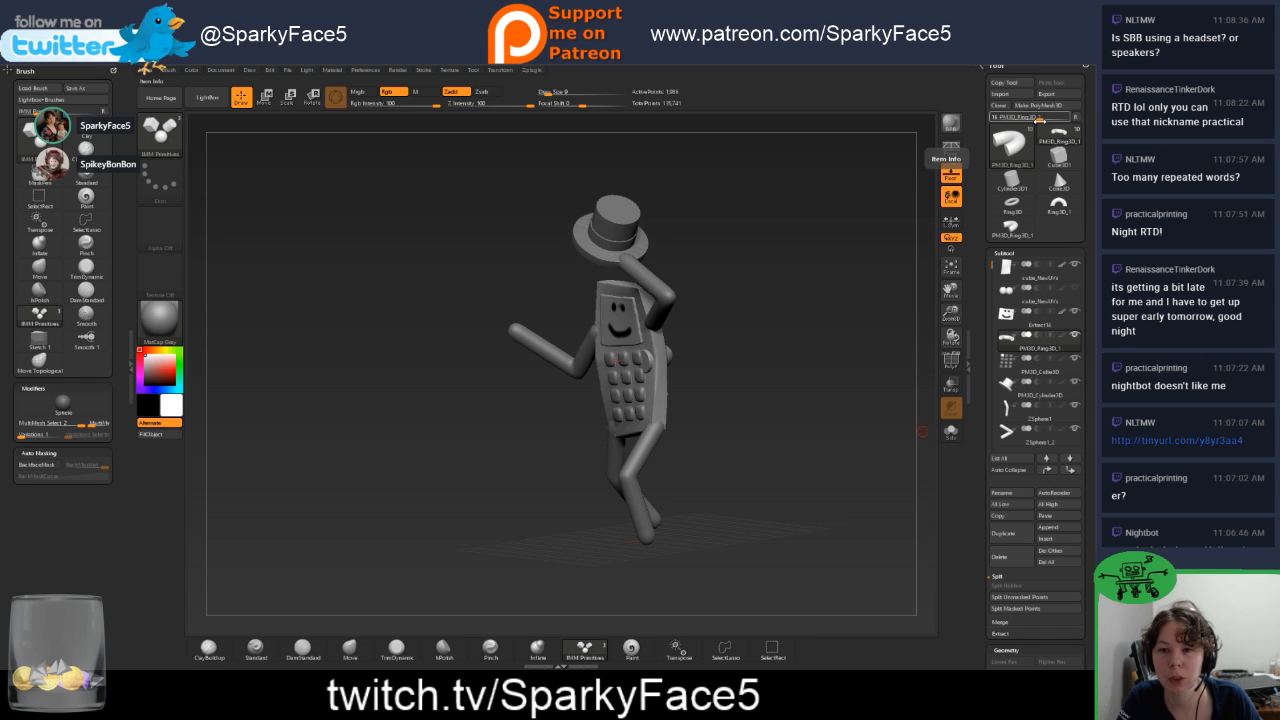
Switch to the Cylinder3D1 primitive and slim it by reducing its X Size and Y Size in the Initialize settings.
{"action": "left_click_drag", "start_coordinate": [1040, 120], "coordinate": [1035, 120]}
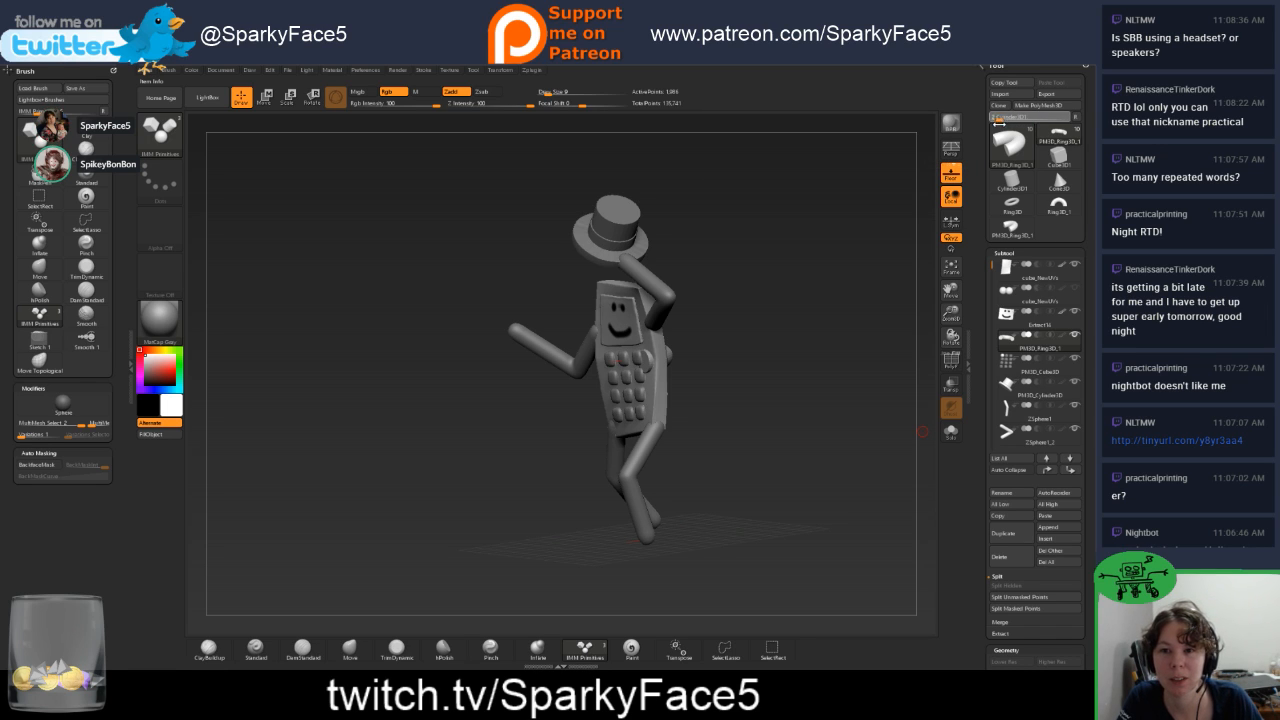
{"action": "left_click_drag", "start_coordinate": [999, 124], "coordinate": [999, 124]}
{"action": "left_click_drag", "start_coordinate": [986, 536], "coordinate": [986, 408]}
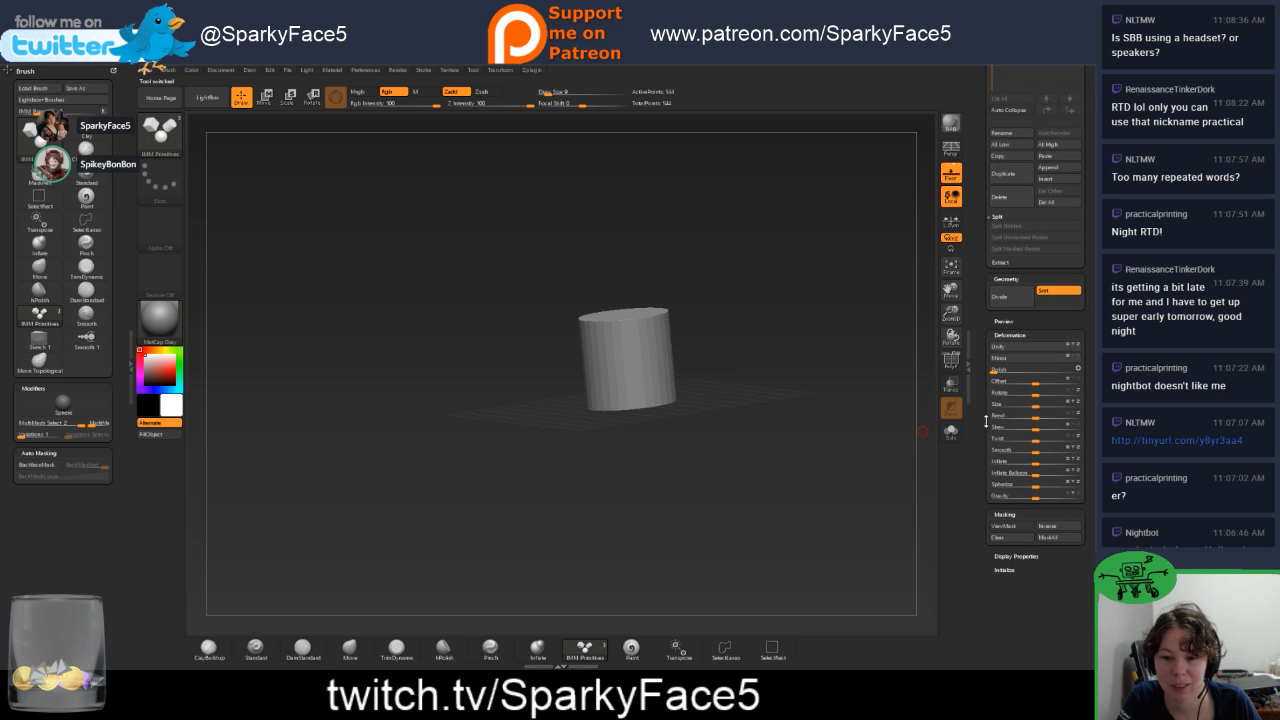
{"action": "left_click", "coordinate": [1005, 571]}
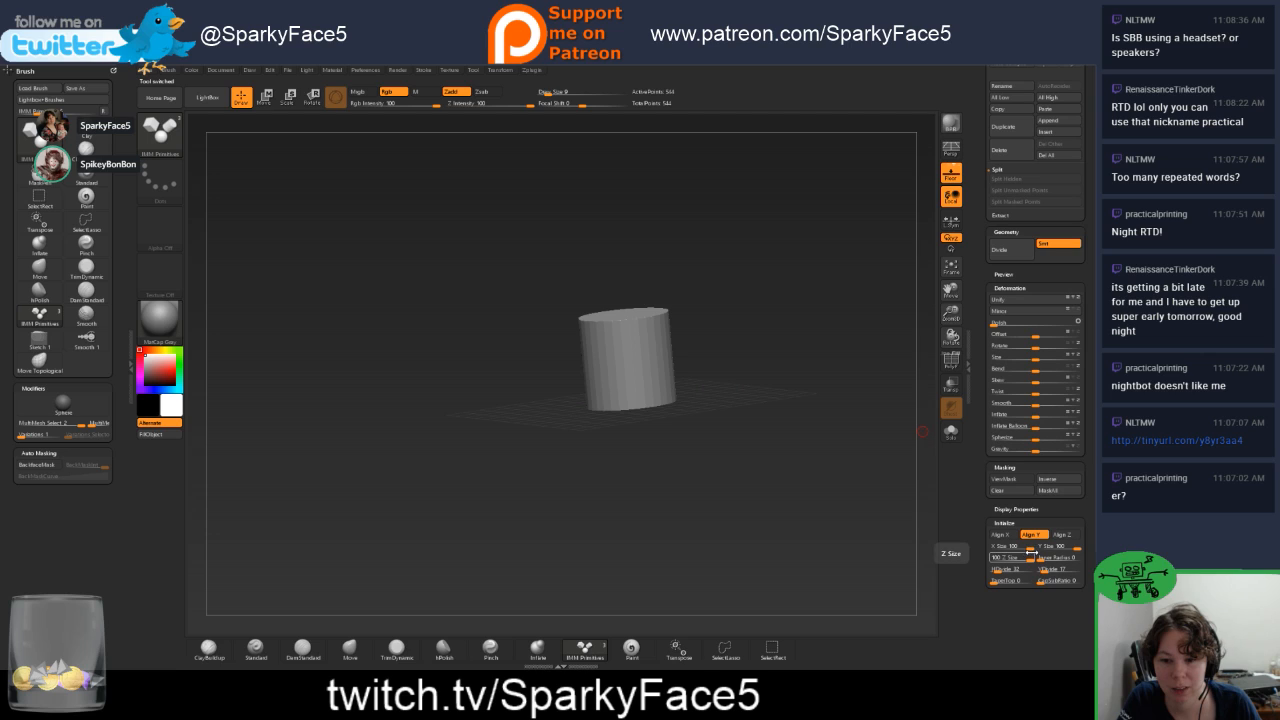
{"action": "left_click_drag", "start_coordinate": [1030, 548], "coordinate": [1011, 549]}
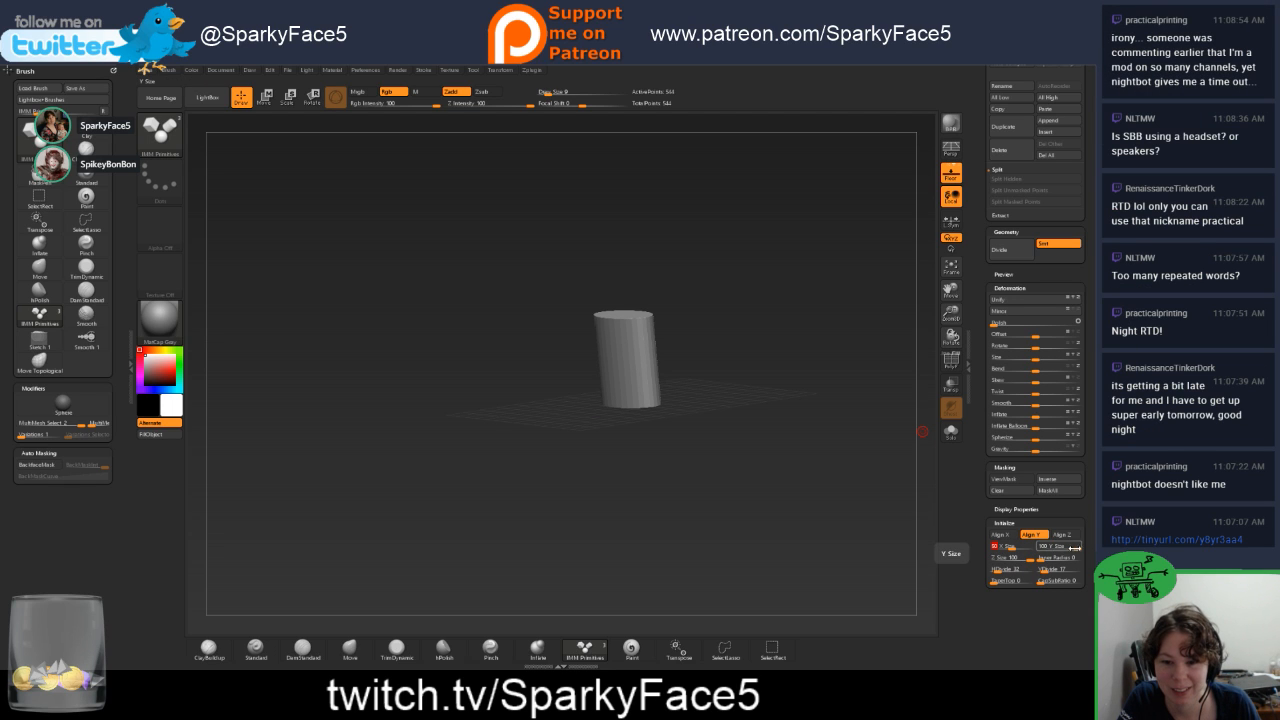
{"action": "left_click_drag", "start_coordinate": [1075, 548], "coordinate": [1062, 549]}
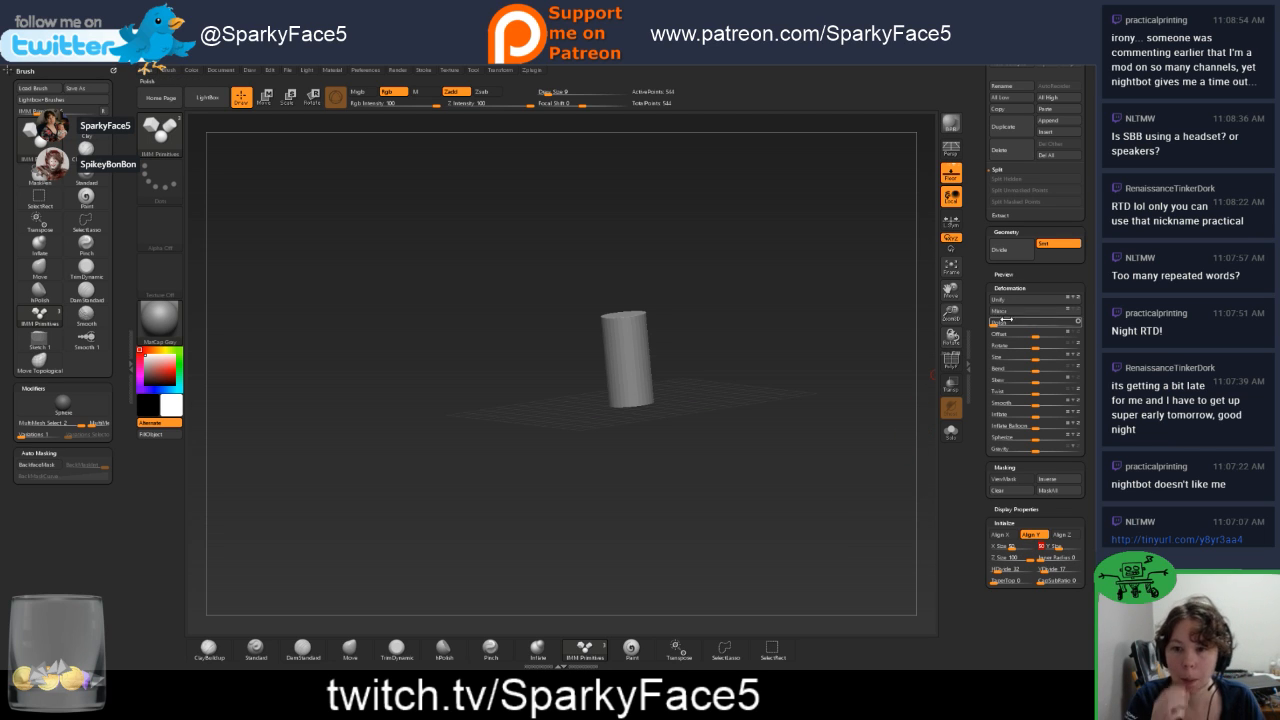
Convert the slim cylinder to a PolyMesh3D and insert it as a subtool of the phone character.
{"action": "left_click_drag", "start_coordinate": [978, 279], "coordinate": [983, 412]}
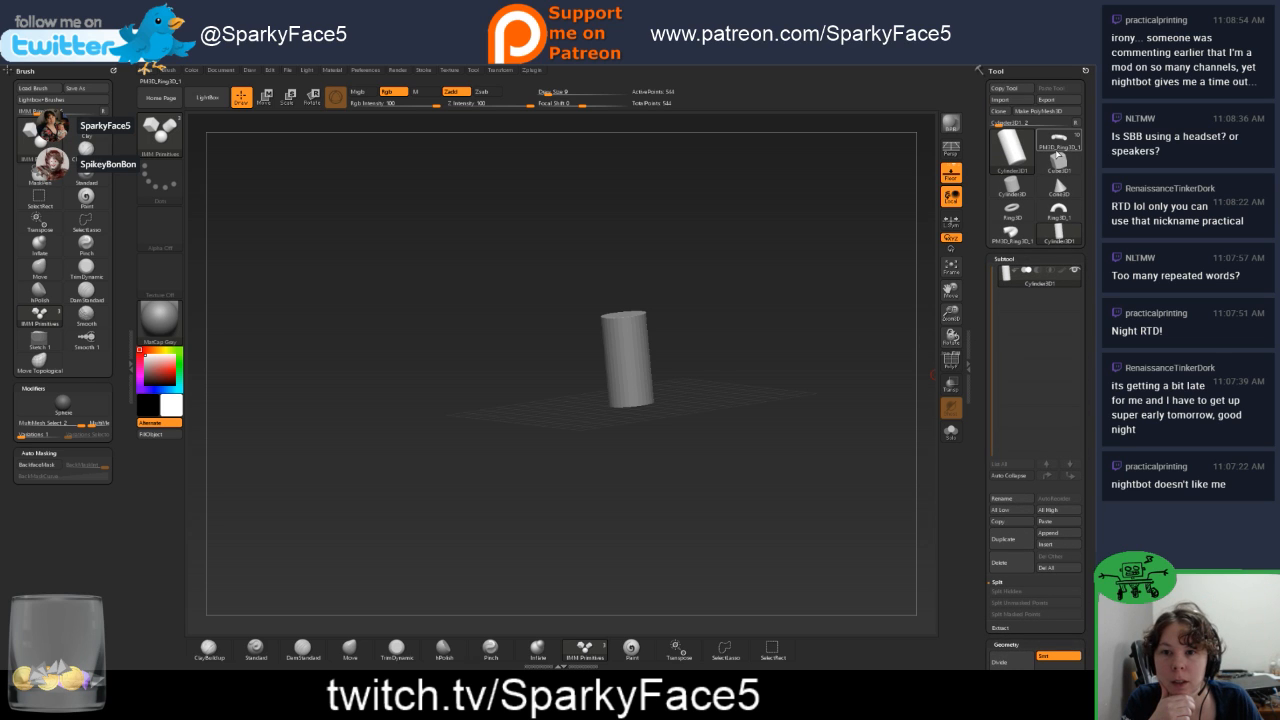
{"action": "mouse_move", "coordinate": [1058, 146]}
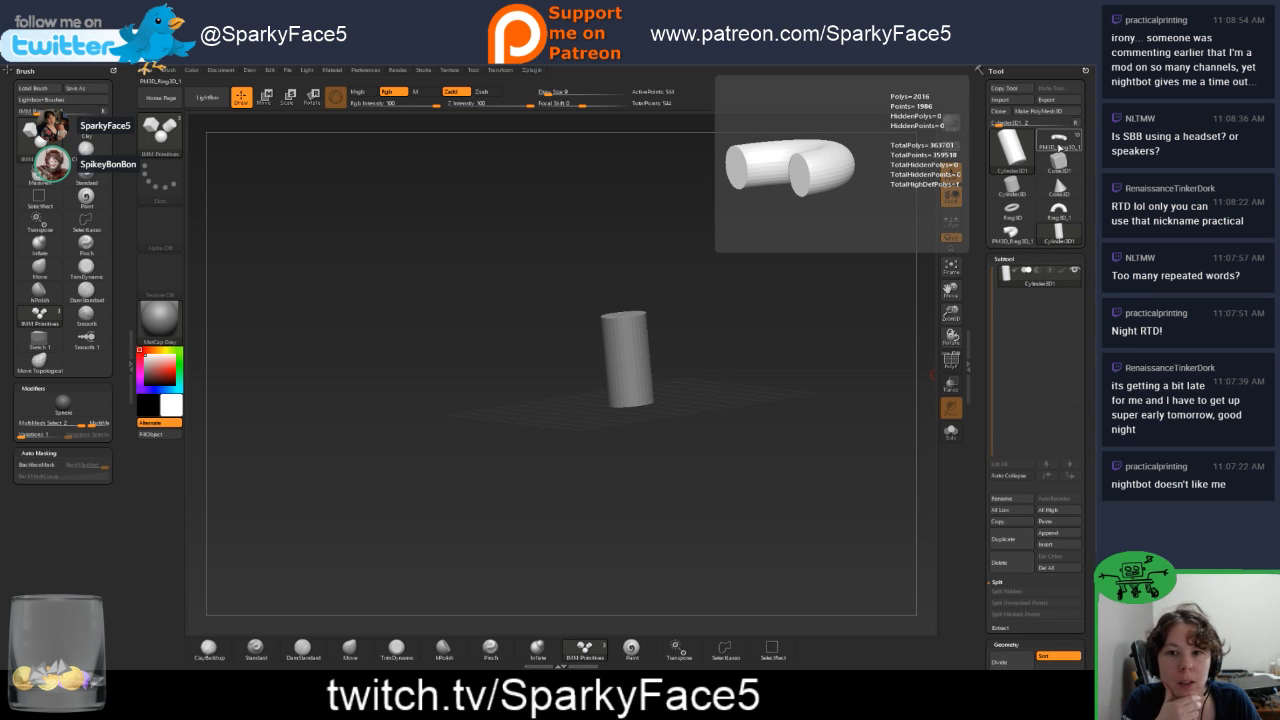
{"action": "left_click", "coordinate": [1058, 146]}
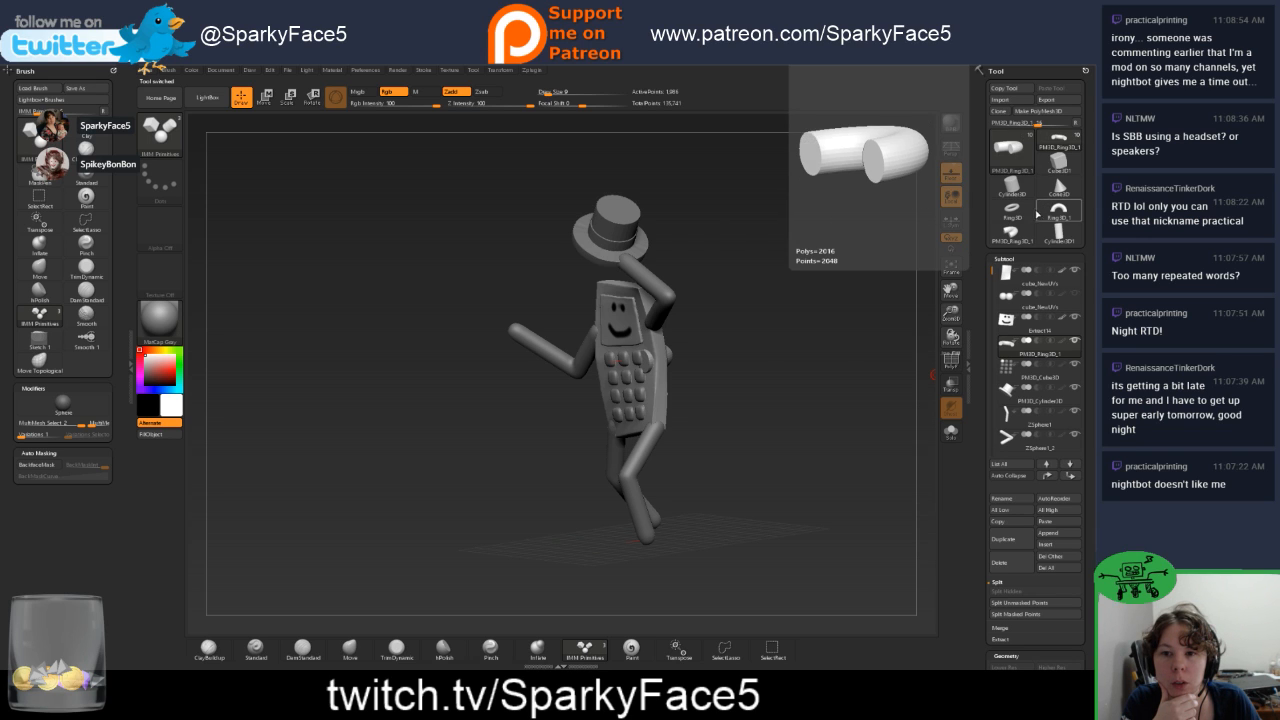
{"action": "left_click", "coordinate": [1056, 238]}
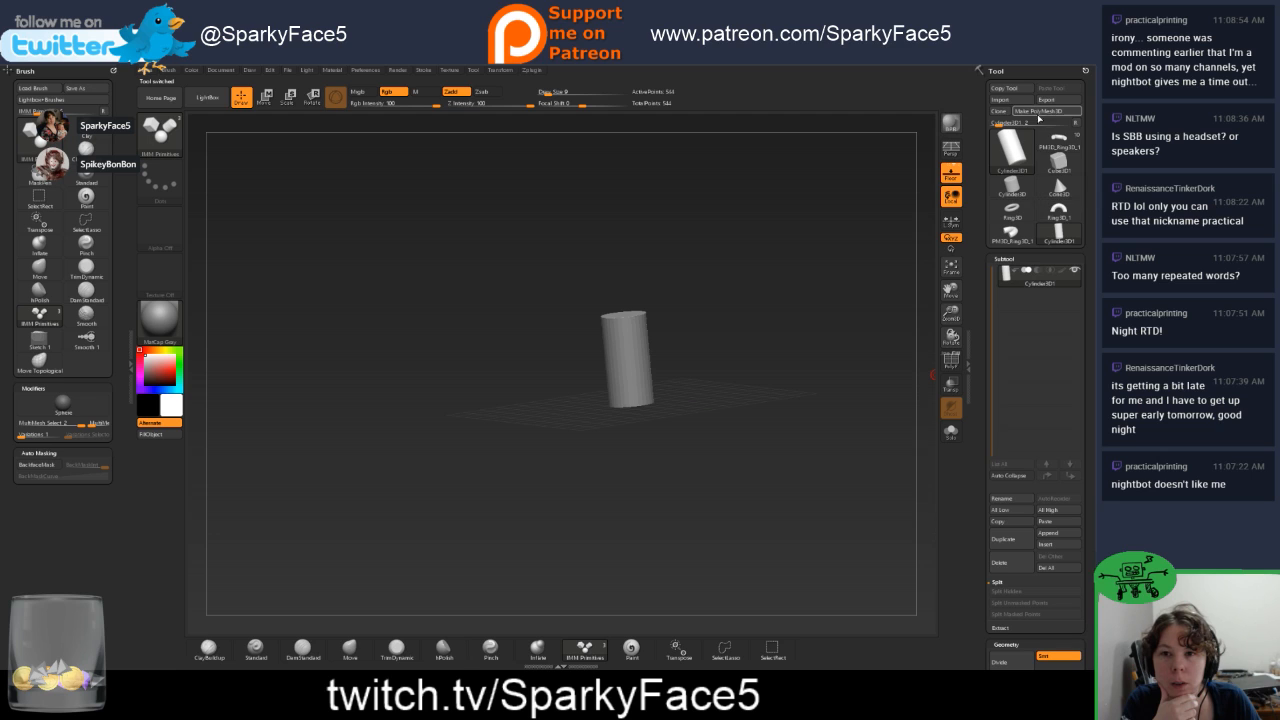
{"action": "left_click", "coordinate": [1052, 141]}
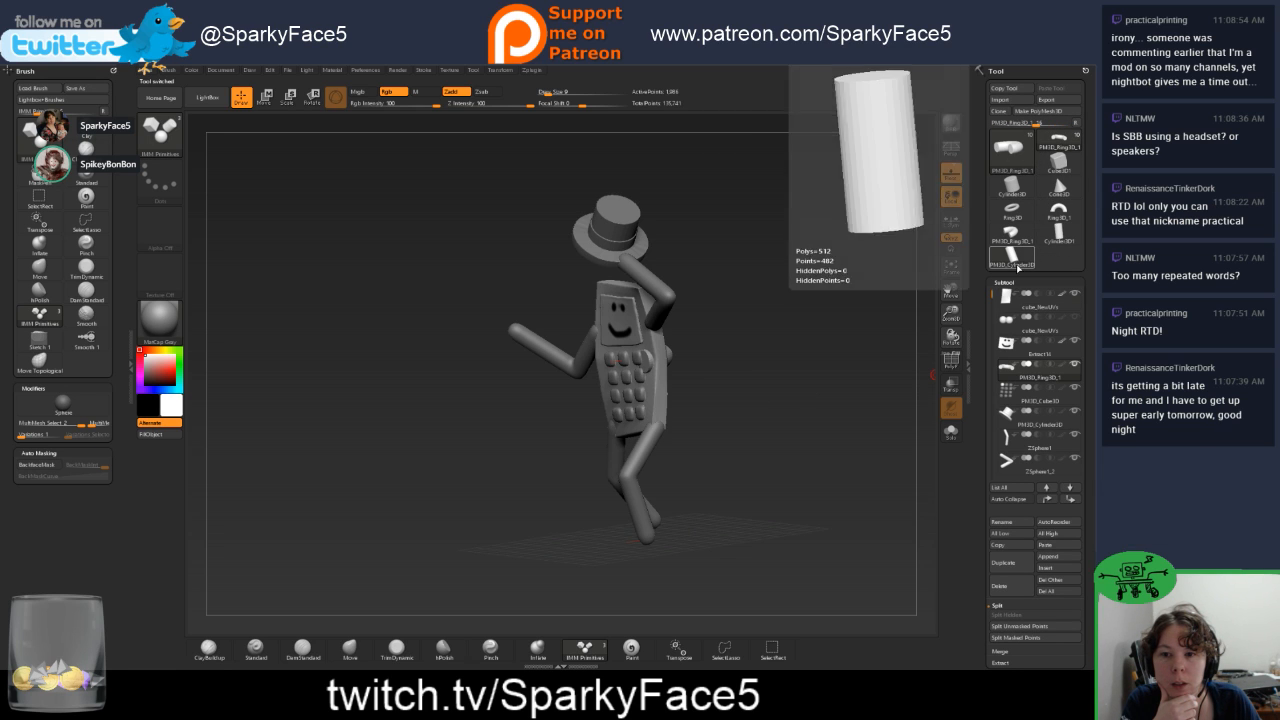
{"action": "left_click", "coordinate": [1018, 188]}
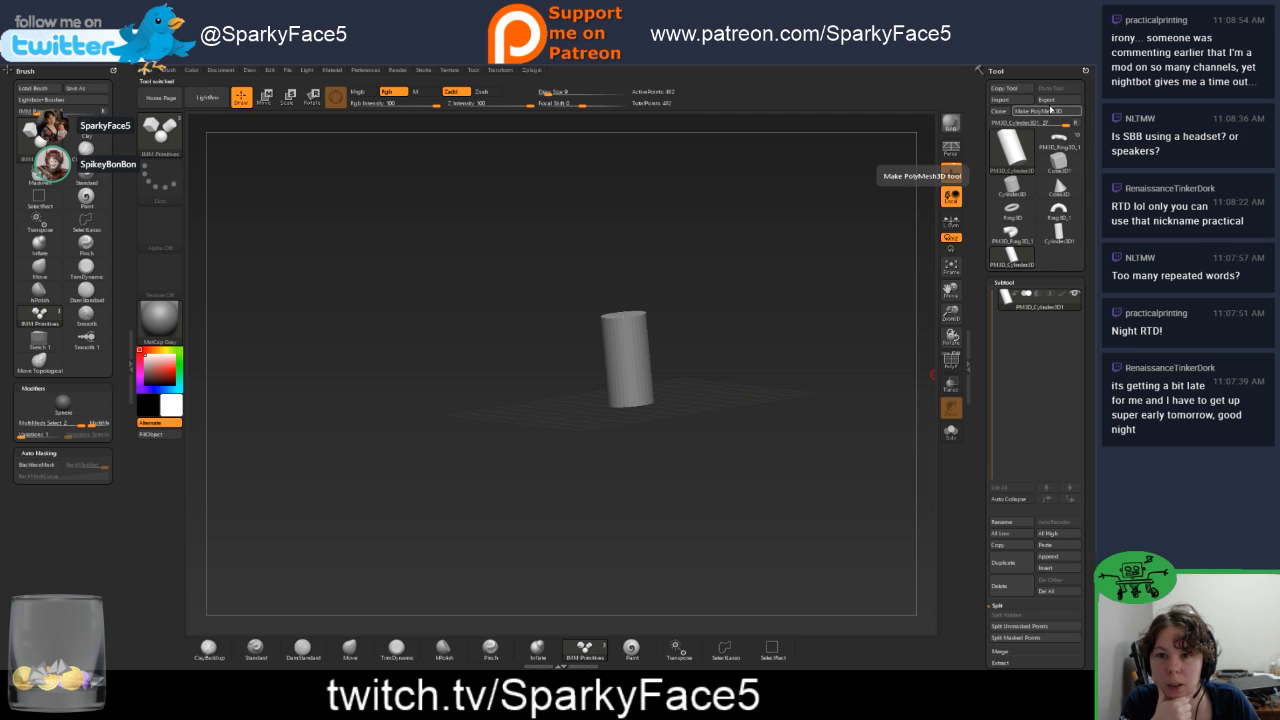
{"action": "left_click", "coordinate": [1060, 146]}
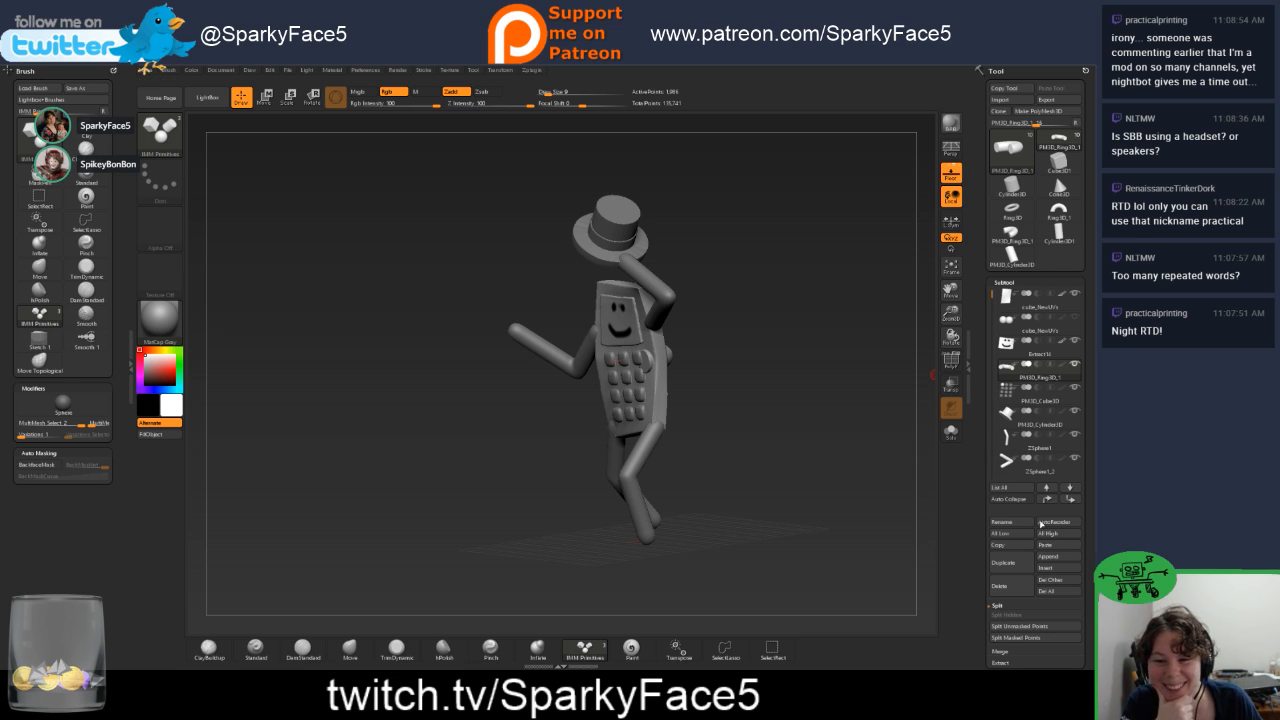
{"action": "left_click", "coordinate": [1045, 567]}
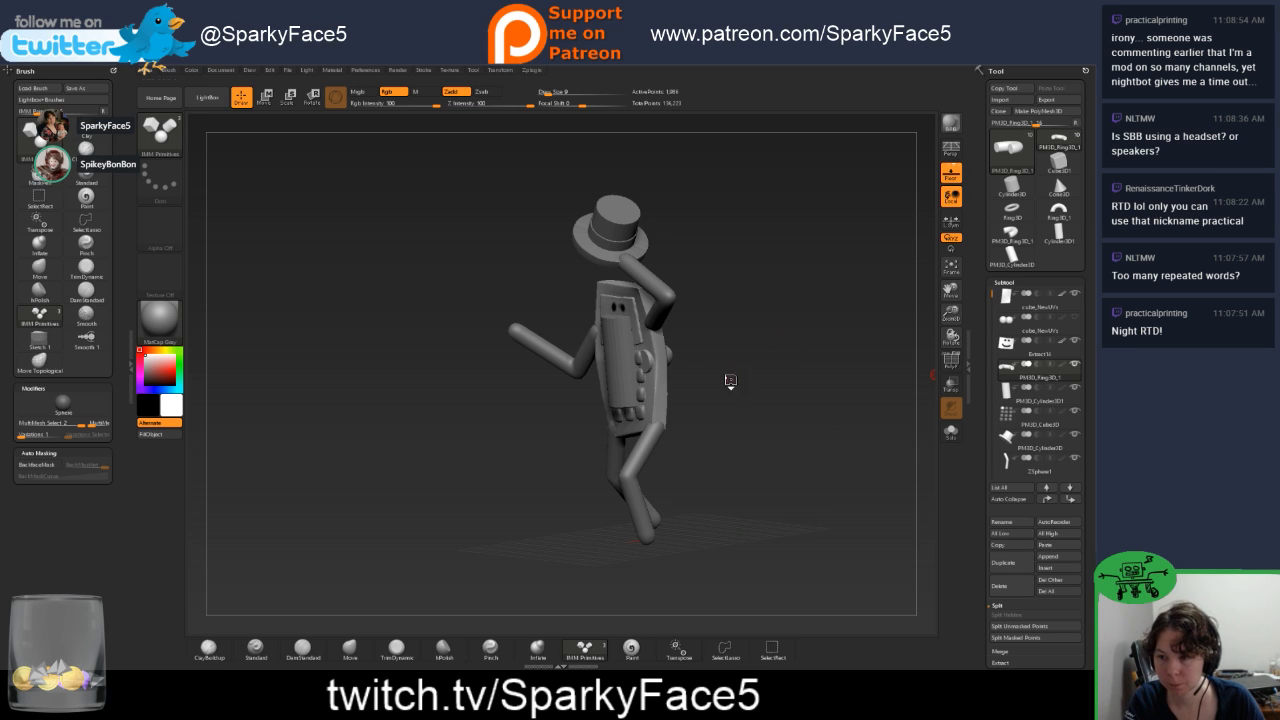
Move the half ring straight up to the top of the phone body, just below the hat.
{"action": "key", "text": "w"}
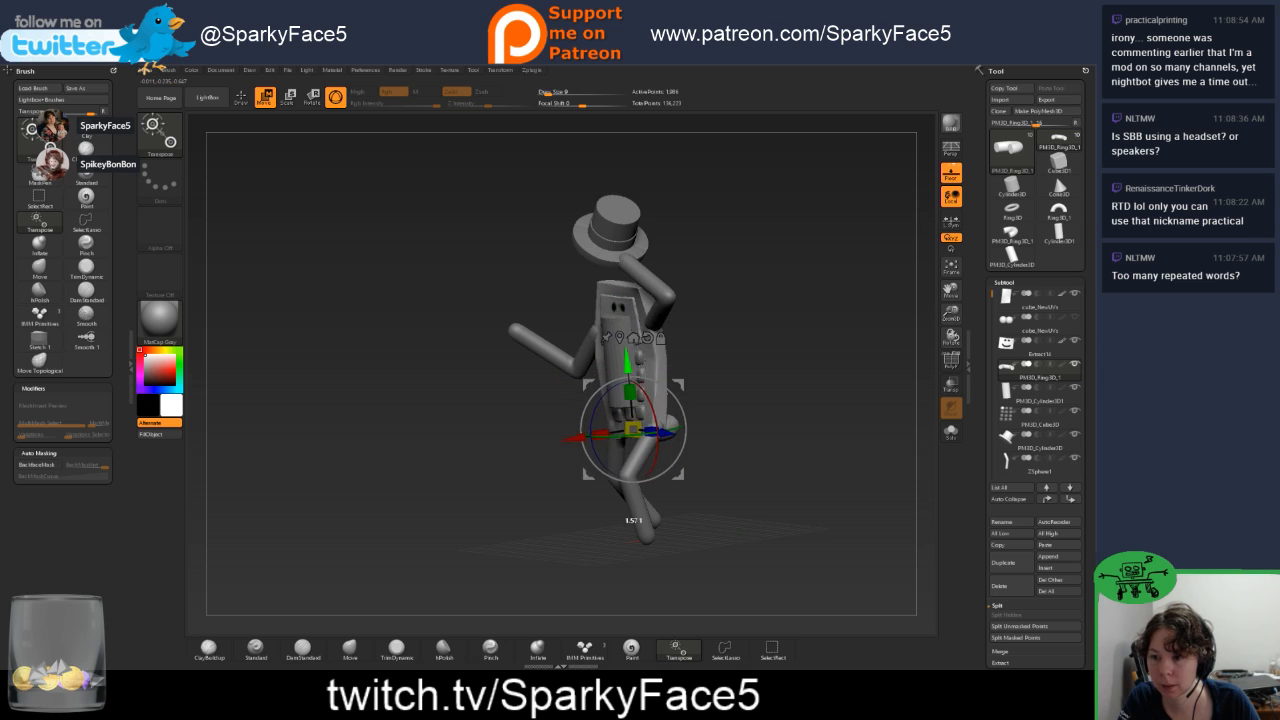
{"action": "left_click_drag", "start_coordinate": [627, 362], "coordinate": [616, 206]}
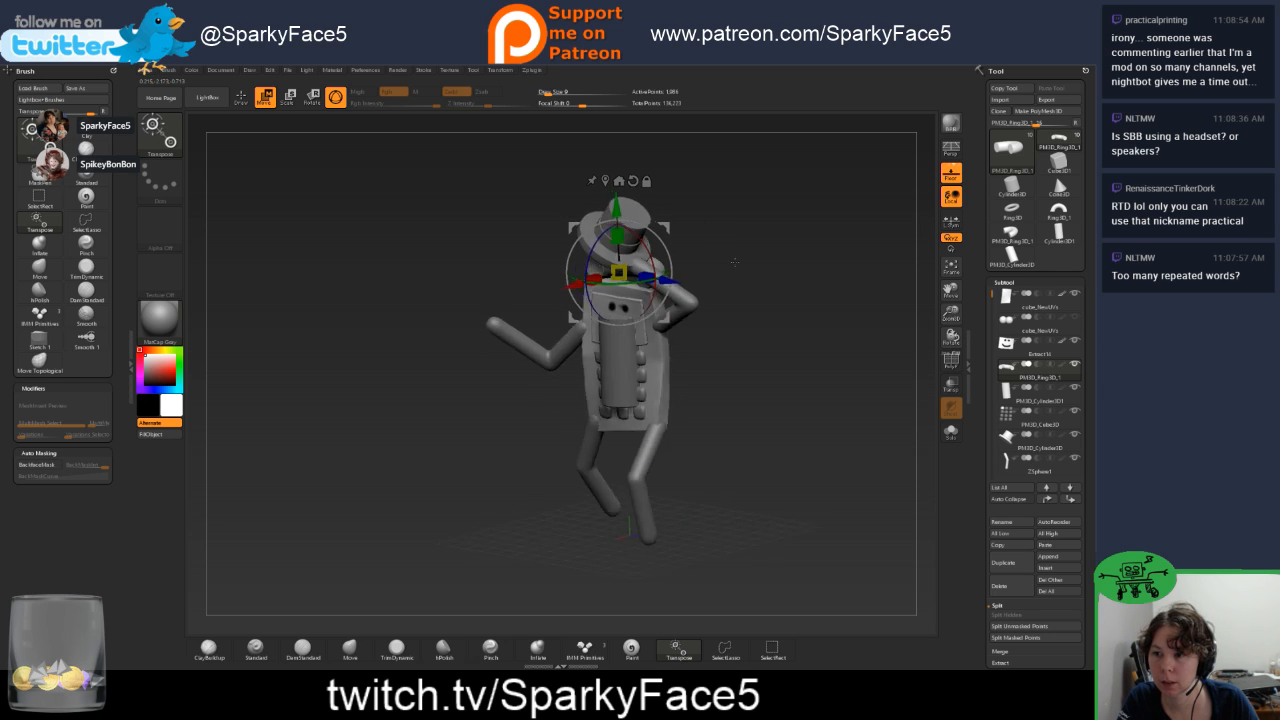
{"action": "left_click_drag", "start_coordinate": [734, 261], "coordinate": [793, 252]}
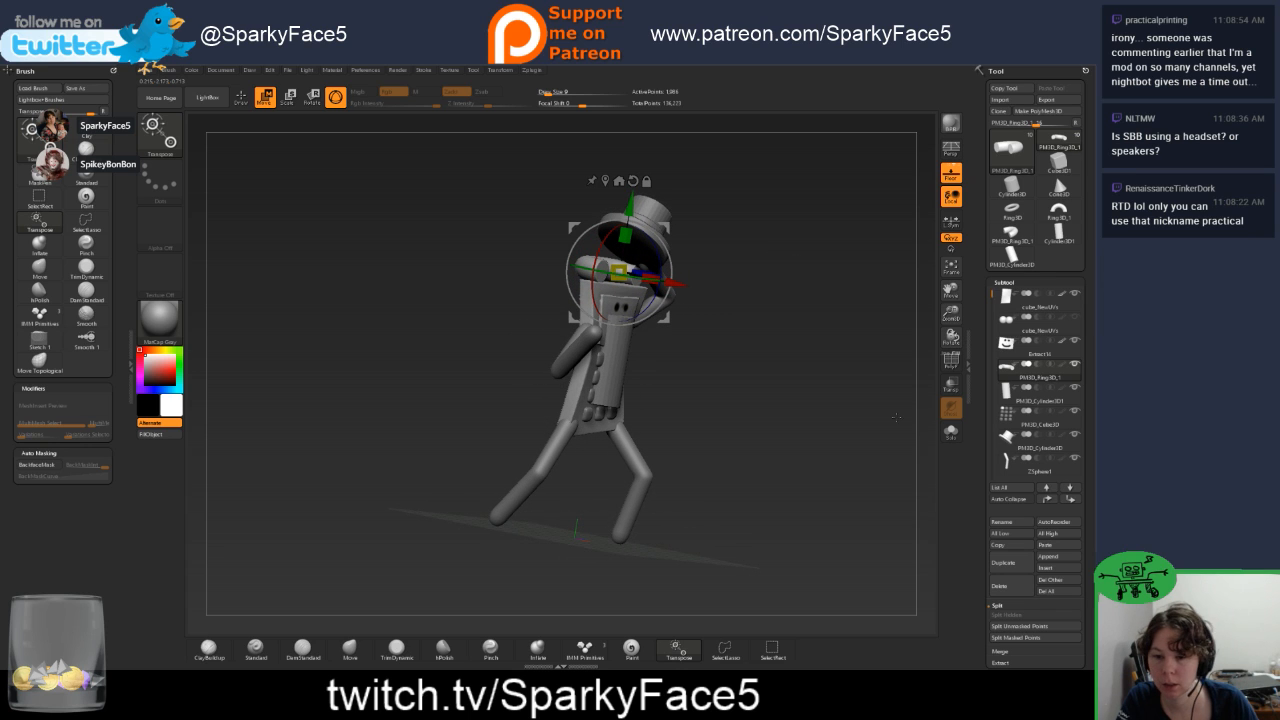
Try turning the half ring upright with the Rotate deformation, undoing each attempt.
{"action": "scroll", "coordinate": [987, 446], "scroll_direction": "down", "scroll_amount": 10}
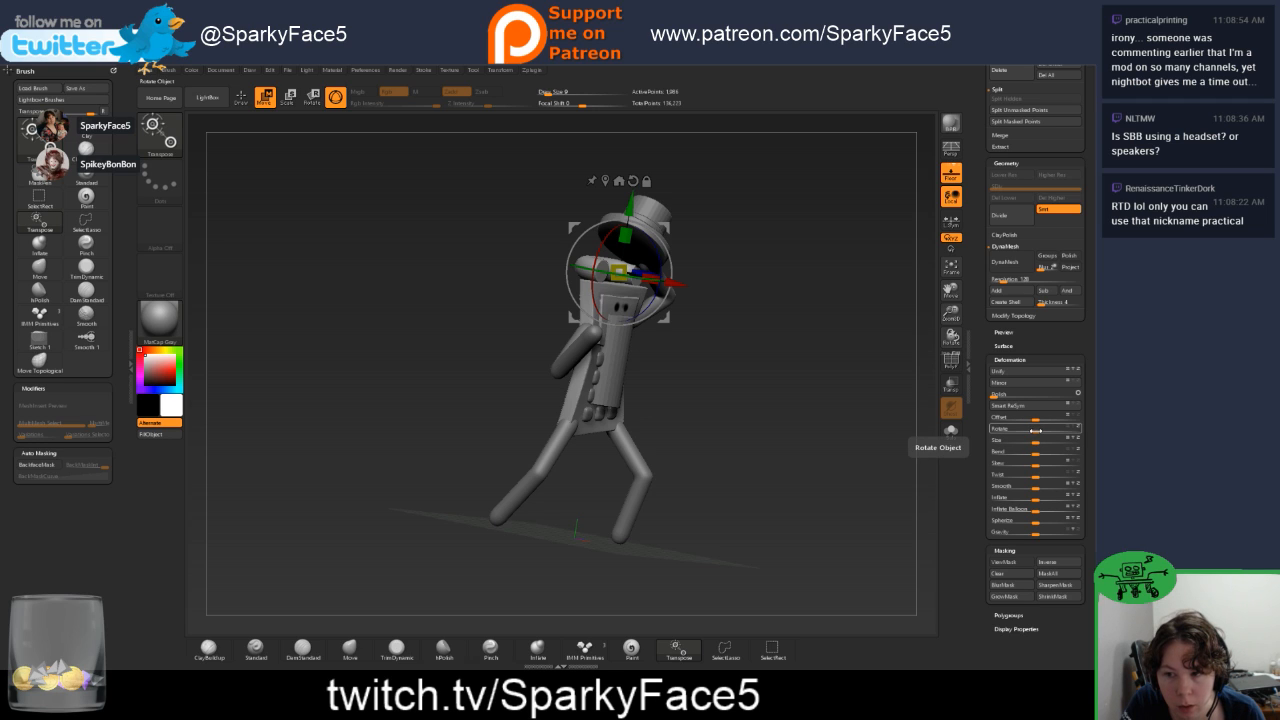
{"action": "left_click_drag", "start_coordinate": [1036, 430], "coordinate": [1031, 430]}
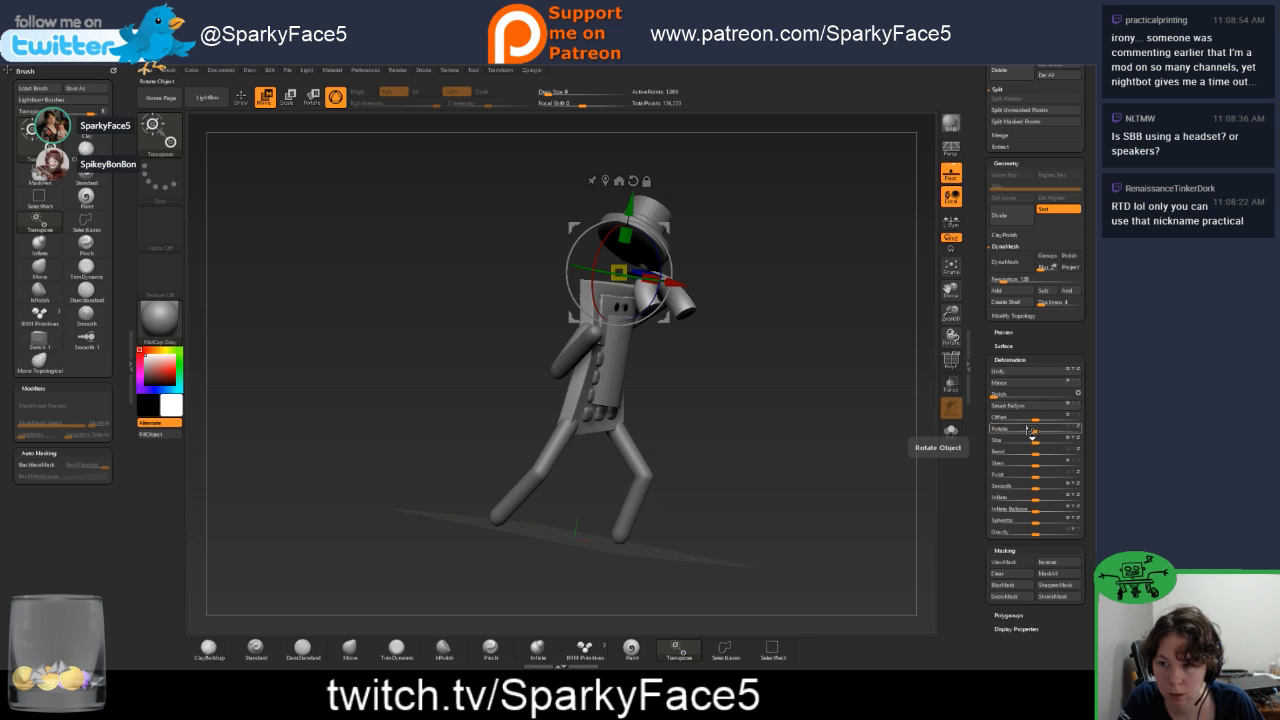
{"action": "key", "text": "ctrl+z"}
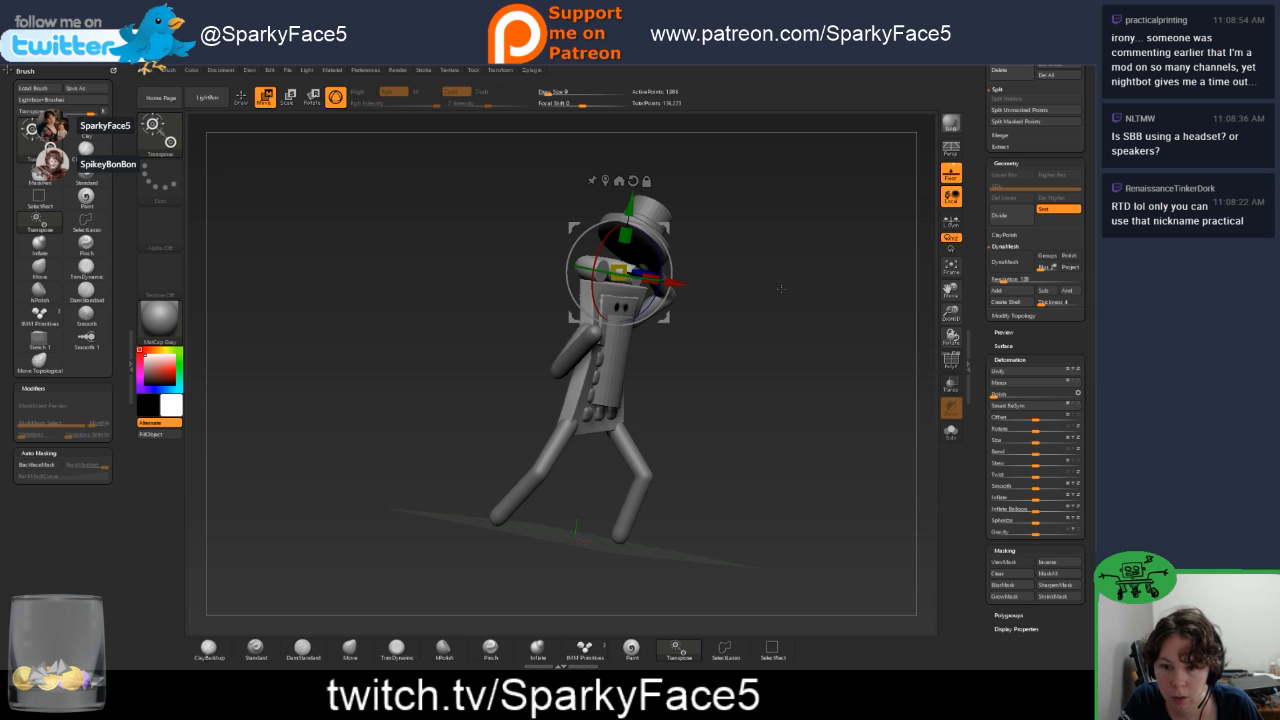
{"action": "left_click", "coordinate": [1003, 431]}
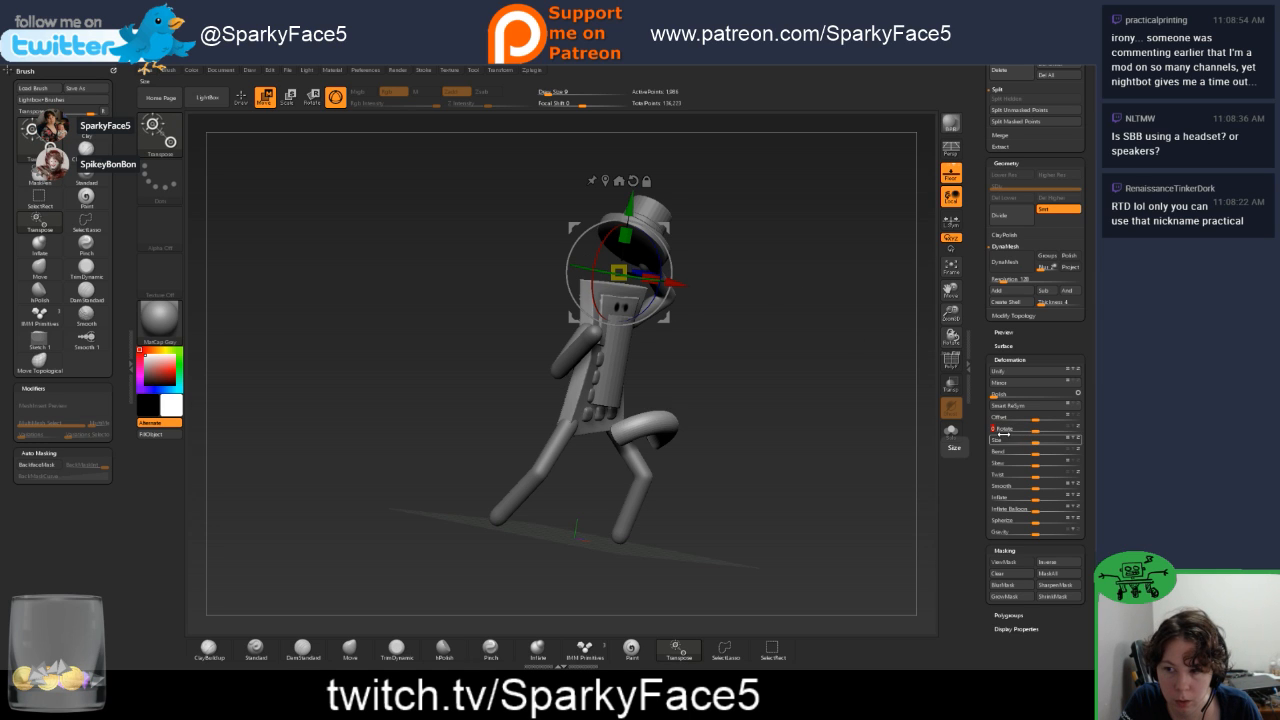
{"action": "key", "text": "ctrl+z"}
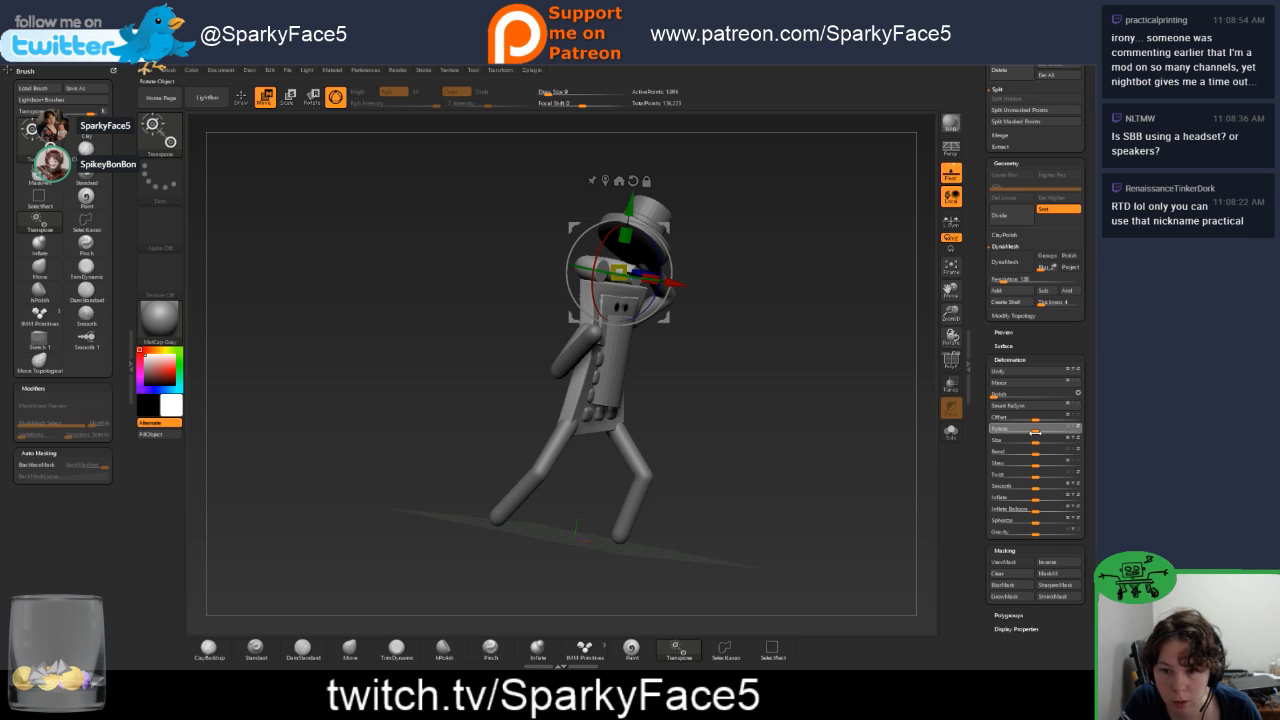
{"action": "left_click_drag", "start_coordinate": [1024, 430], "coordinate": [1014, 443]}
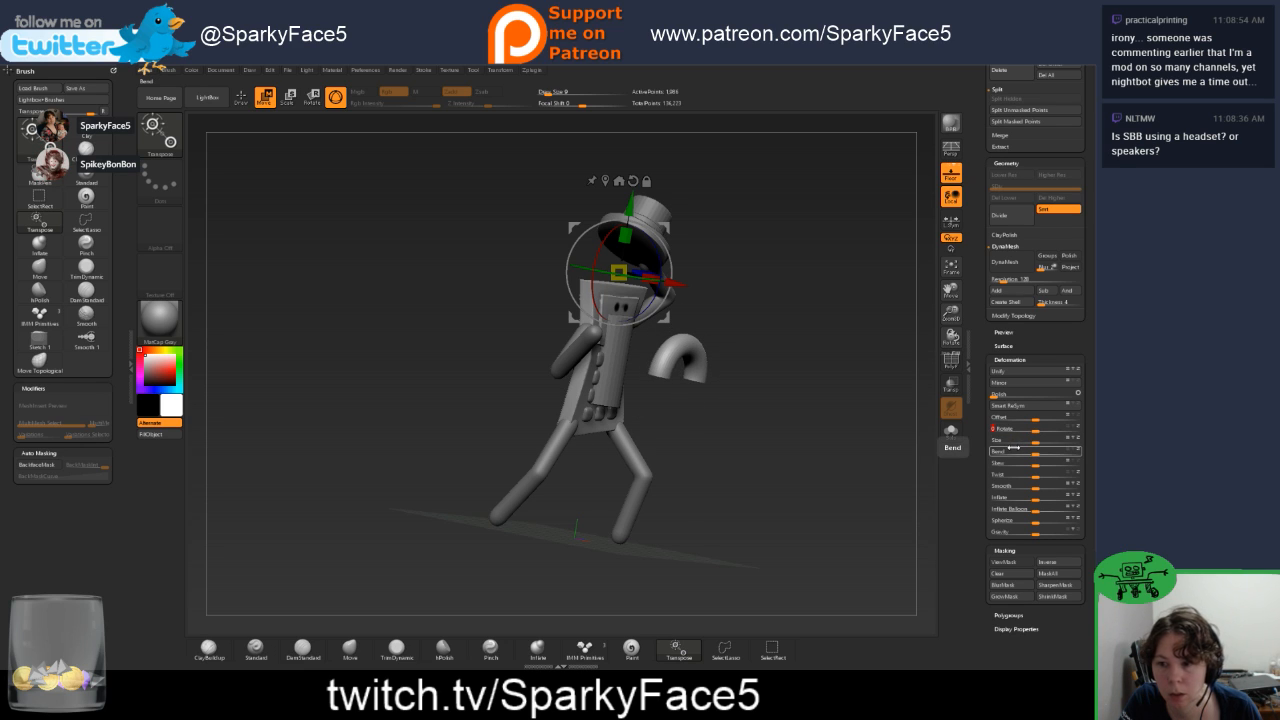
{"action": "key", "text": "ctrl+z"}
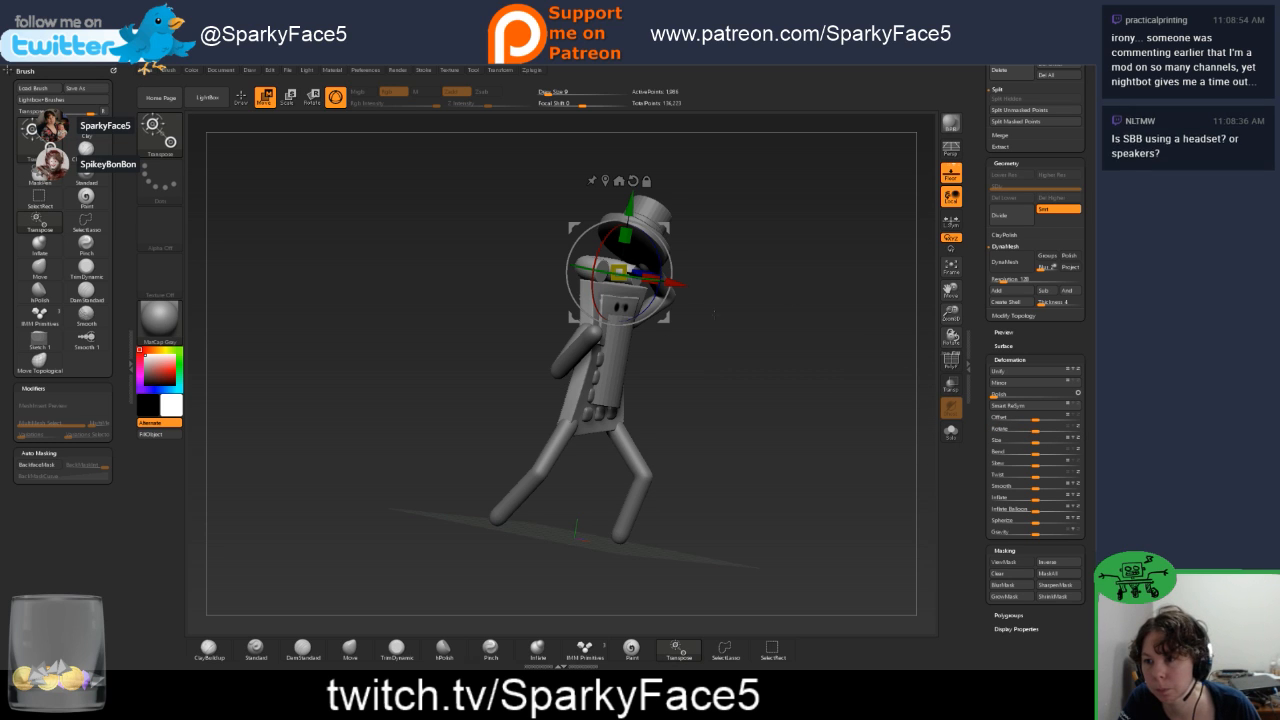
Rotate the half ring upright by about 90° and move it beside the phone, above the free hand.
{"action": "left_click_drag", "start_coordinate": [663, 264], "coordinate": [651, 373]}
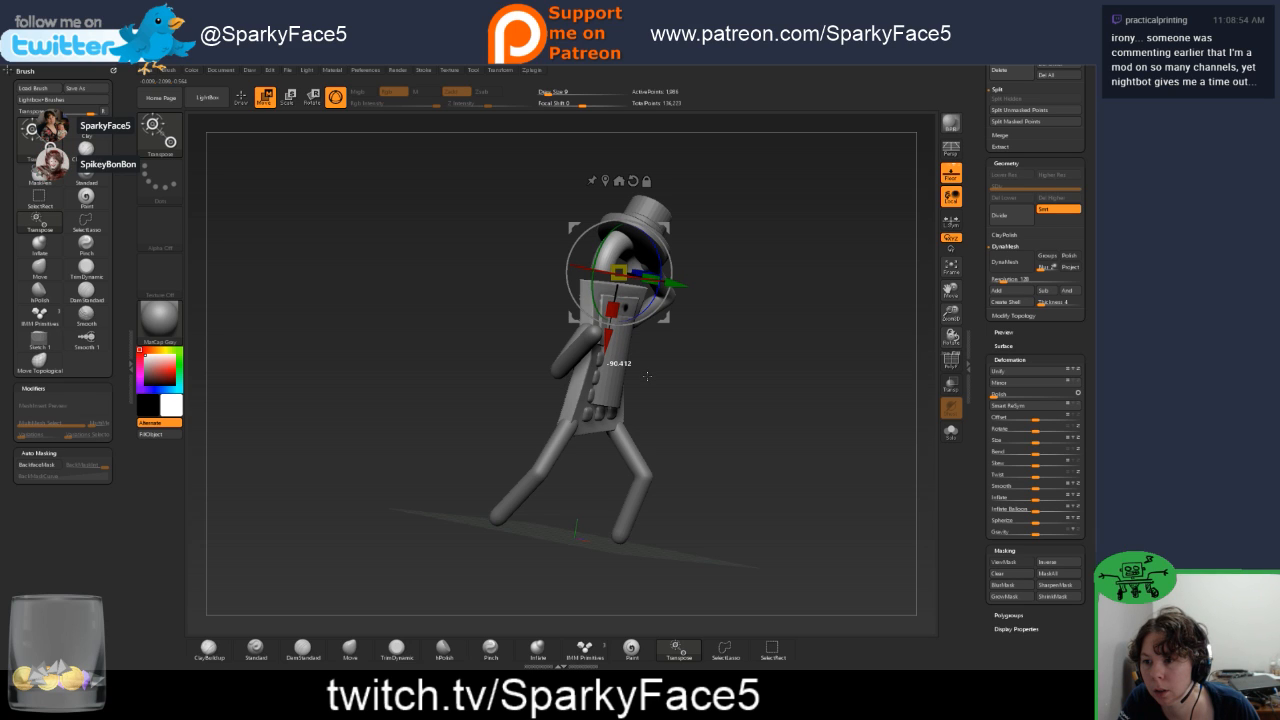
{"action": "left_click_drag", "start_coordinate": [733, 332], "coordinate": [717, 249]}
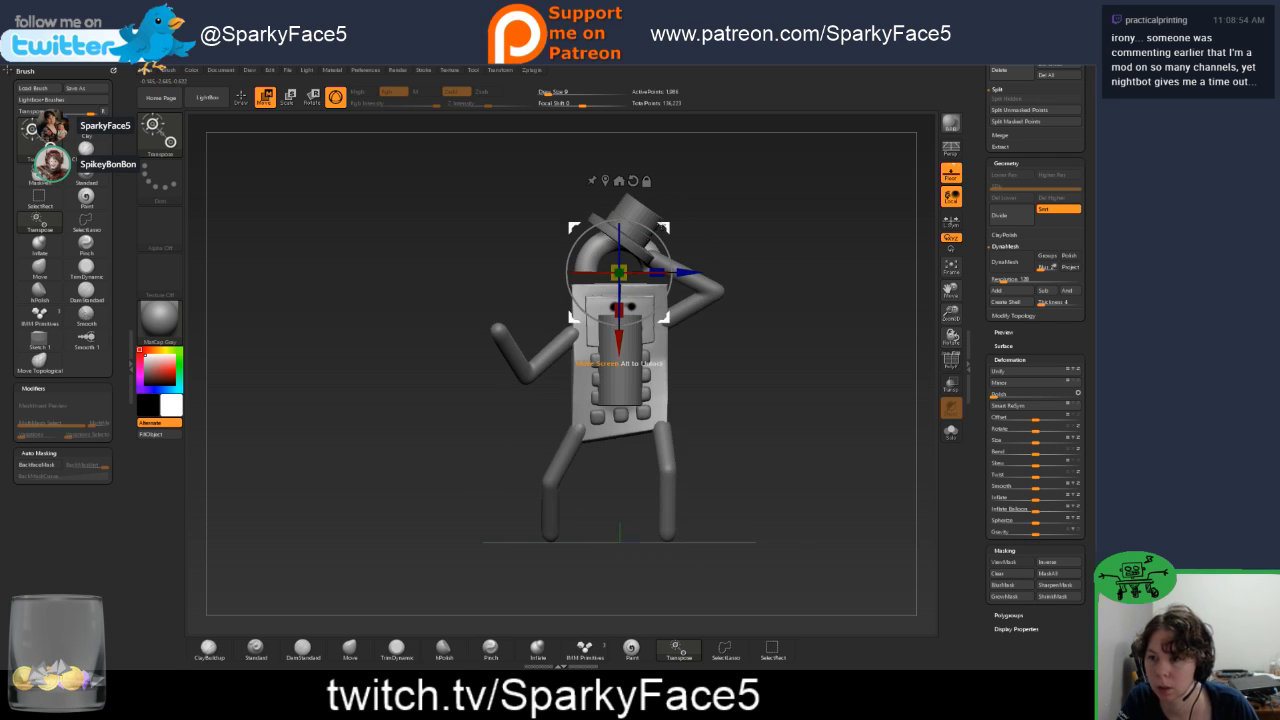
{"action": "left_click_drag", "start_coordinate": [618, 272], "coordinate": [517, 285]}
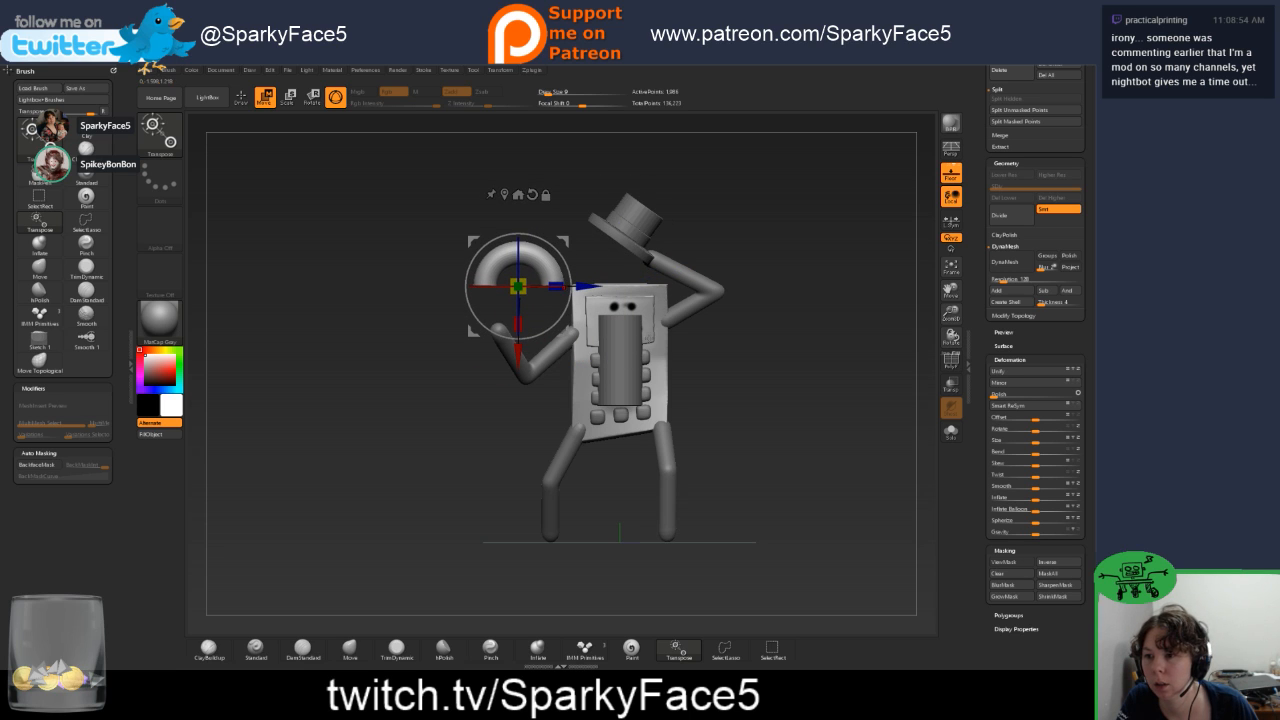
Select the cylinder and move it horizontally off the phone's front to the free hand, below the half ring.
{"action": "left_click", "coordinate": [632, 360], "text": "alt"}
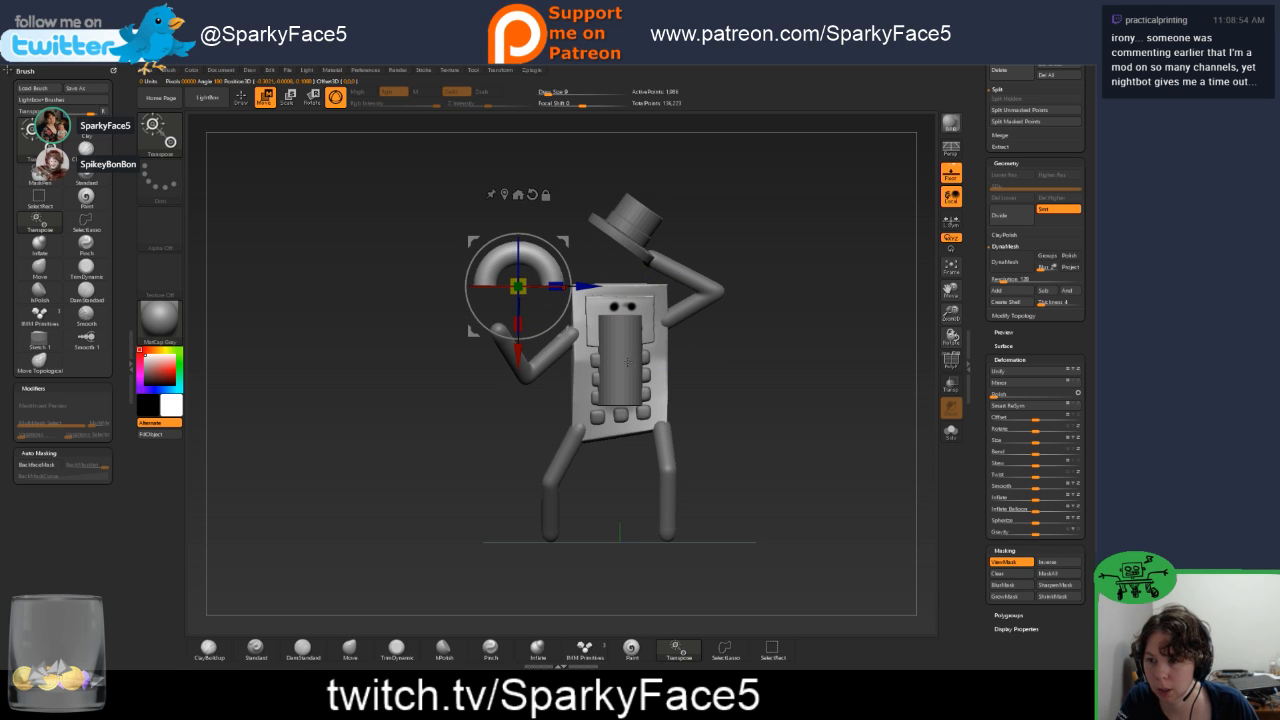
{"action": "left_click", "coordinate": [625, 368], "text": "alt"}
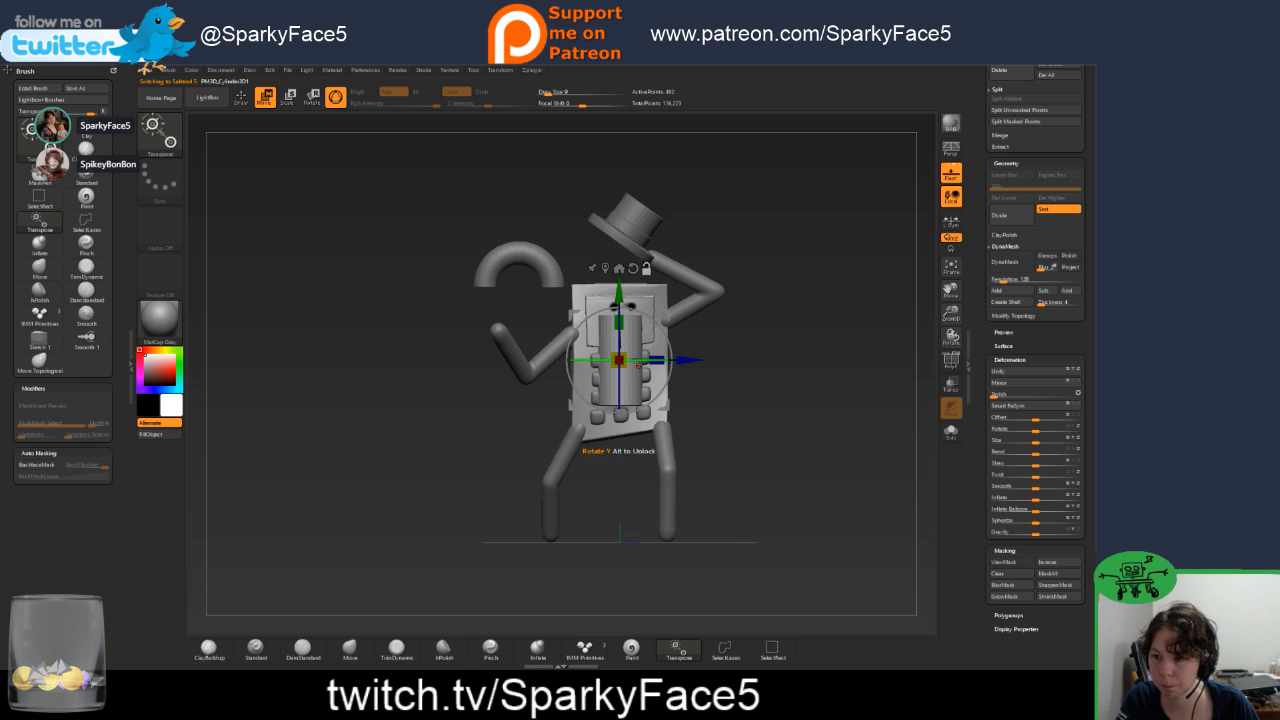
{"action": "left_click_drag", "start_coordinate": [686, 360], "coordinate": [556, 360]}
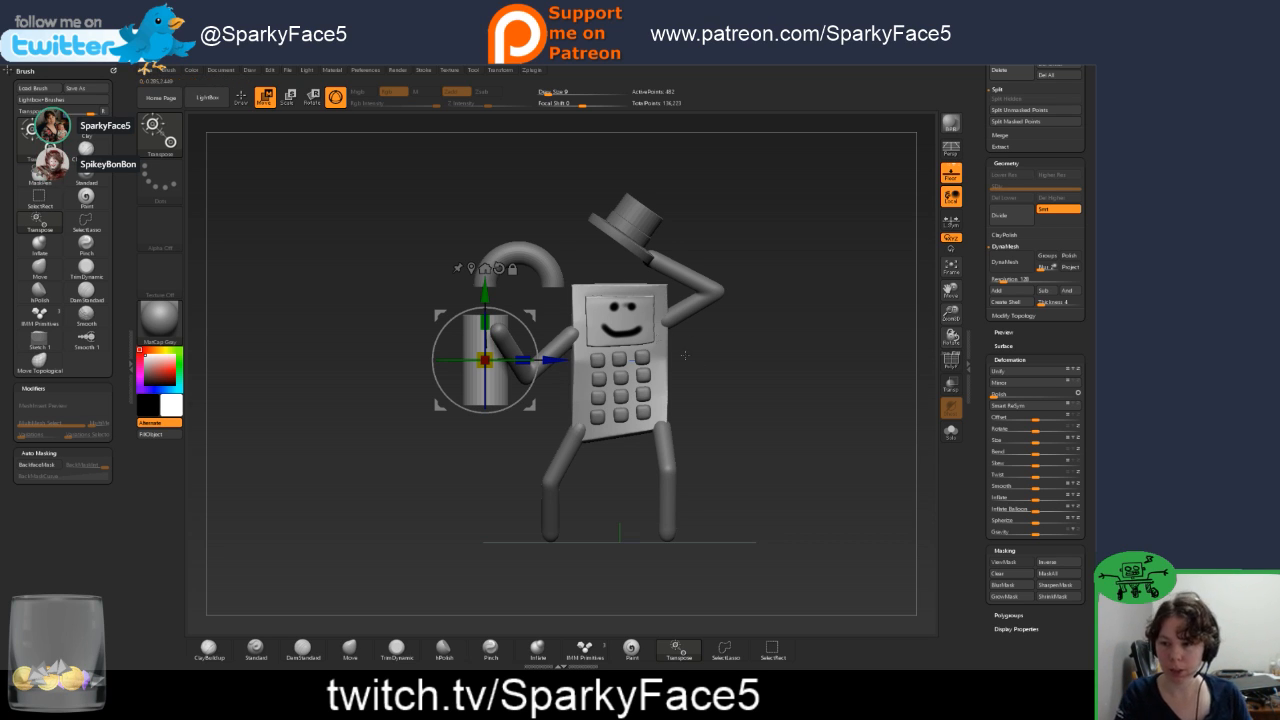
Scale the cylinder down uniformly to about 0.54 so its thickness matches the half ring.
{"action": "left_click_drag", "start_coordinate": [723, 404], "coordinate": [719, 400]}
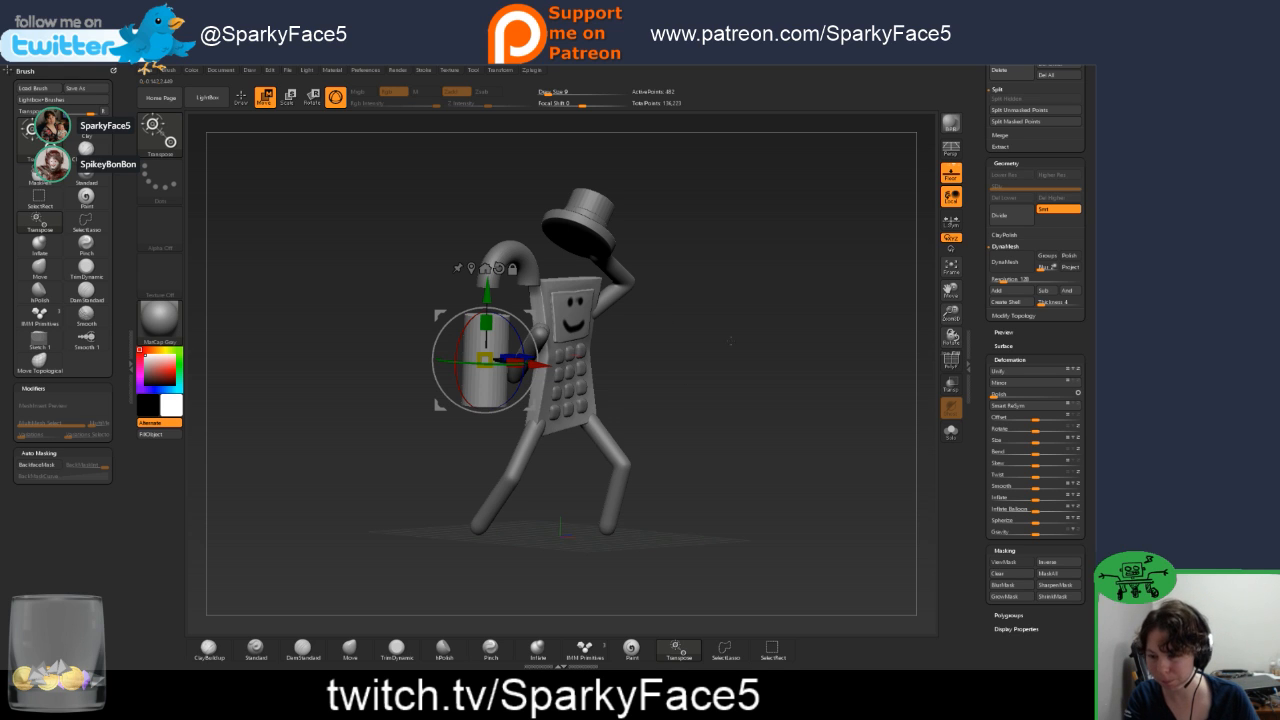
{"action": "left_click_drag", "start_coordinate": [730, 341], "coordinate": [482, 361]}
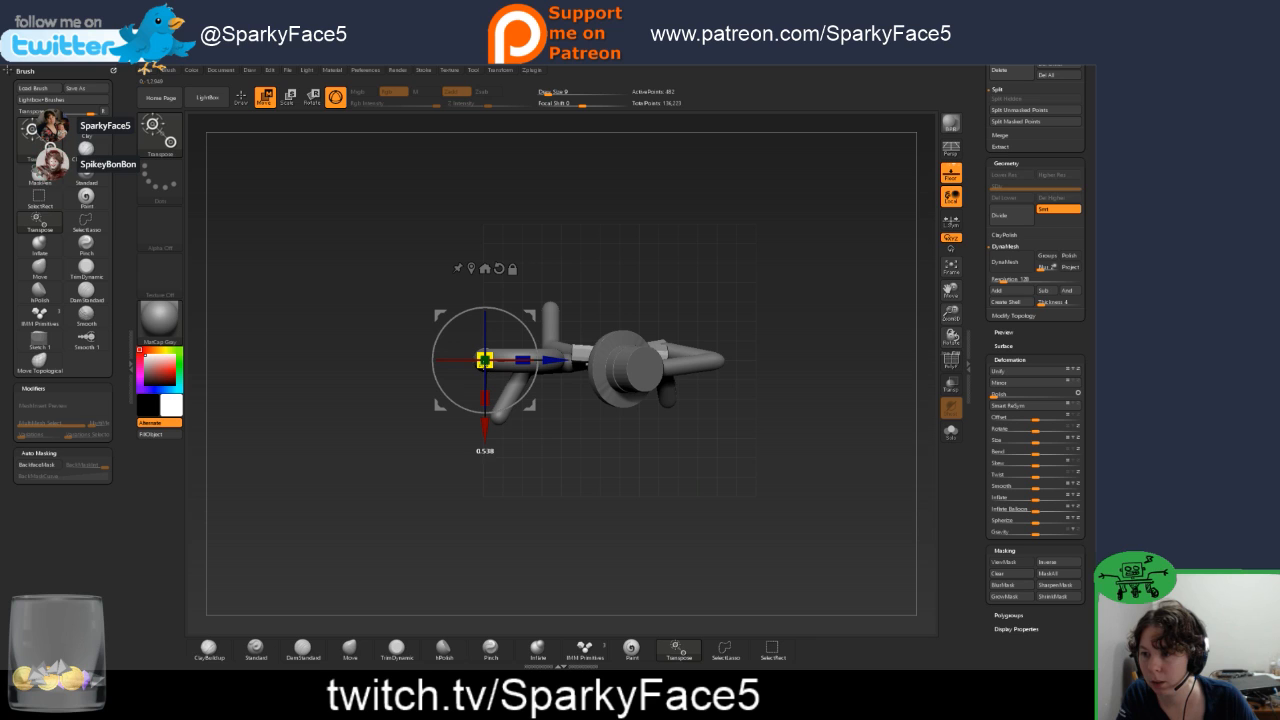
{"action": "left_click_drag", "start_coordinate": [566, 470], "coordinate": [573, 302]}
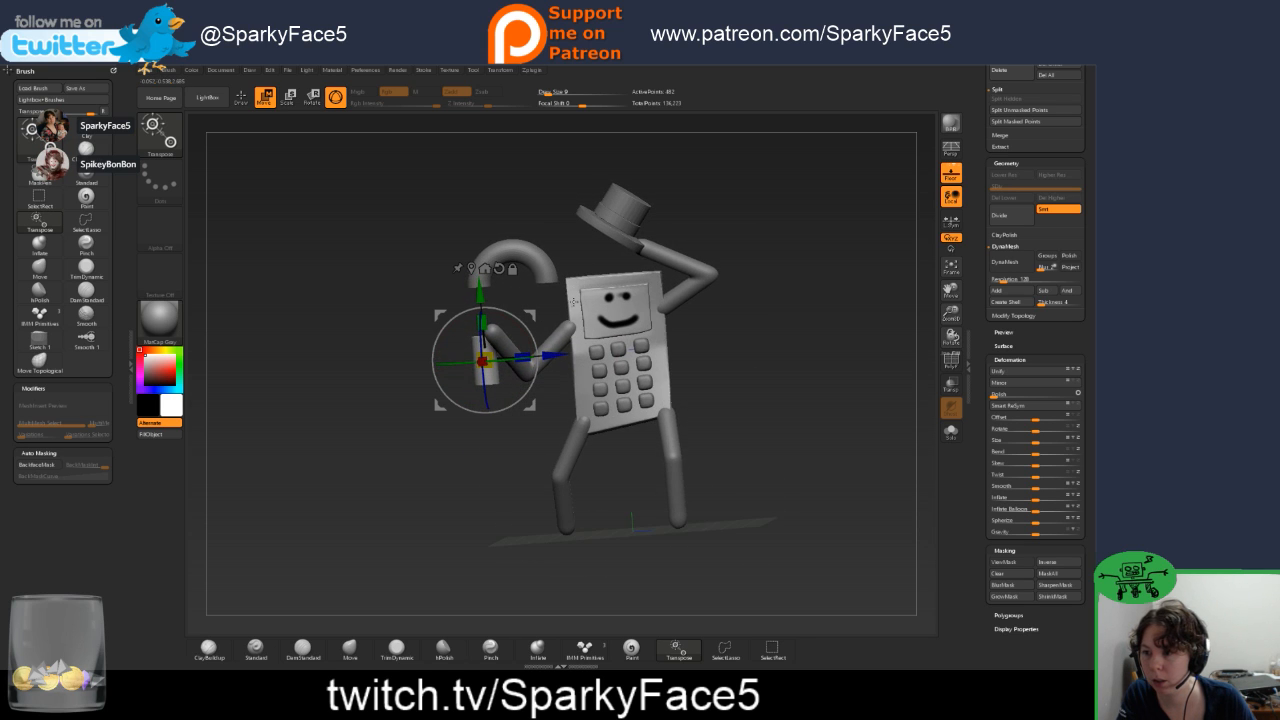
Stretch the cylinder lengthwise and adjust its height so its upper end meets the half ring's outer end.
{"action": "left_click_drag", "start_coordinate": [483, 322], "coordinate": [482, 274]}
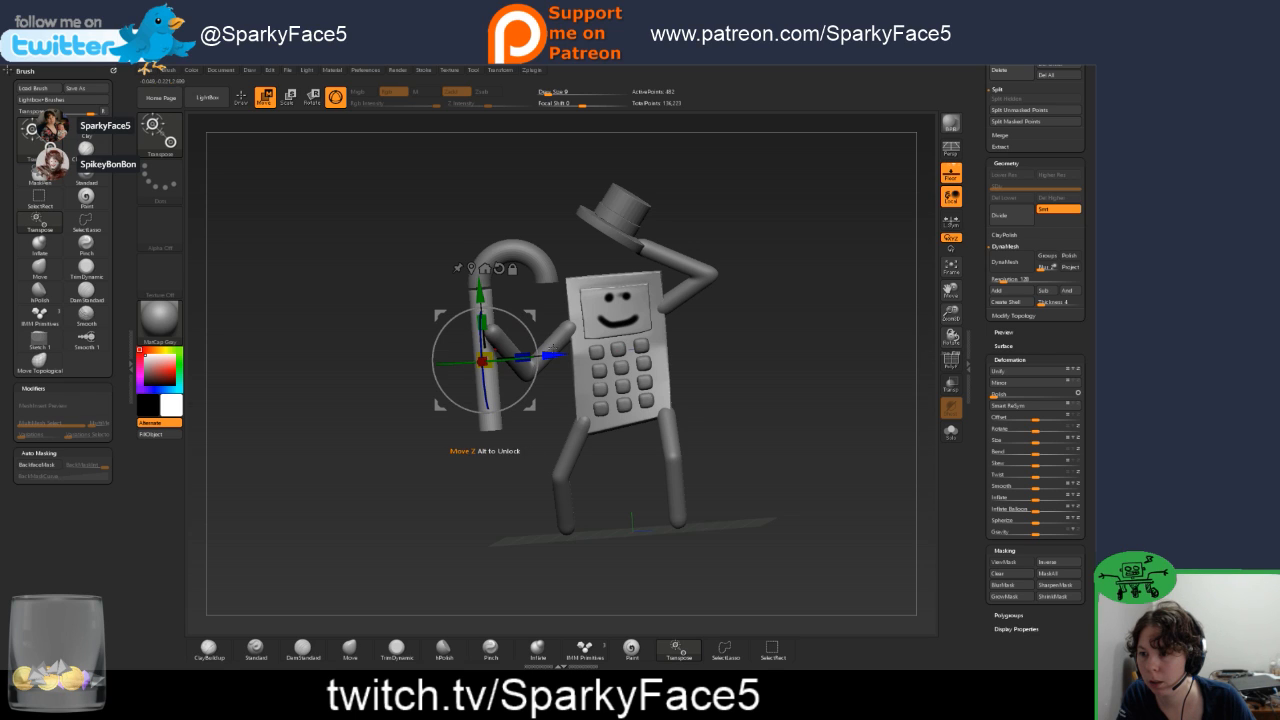
{"action": "left_click_drag", "start_coordinate": [549, 355], "coordinate": [548, 351]}
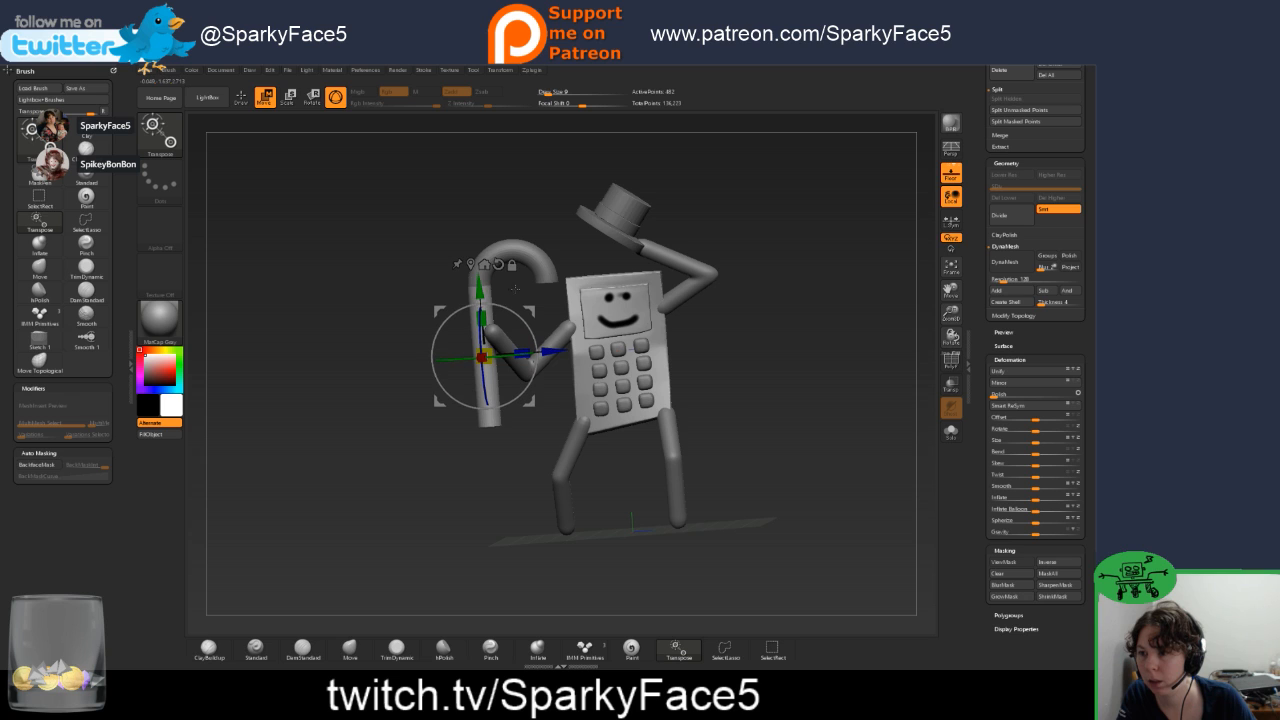
{"action": "left_click_drag", "start_coordinate": [602, 400], "coordinate": [703, 353]}
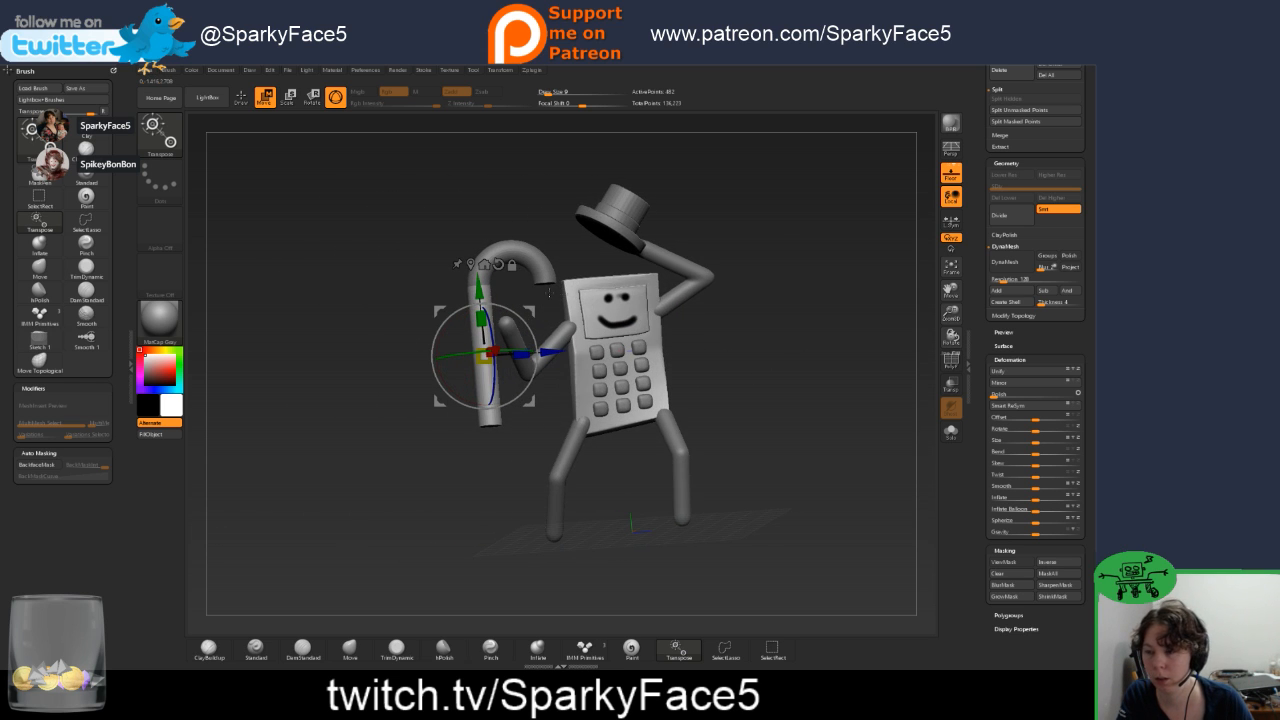
{"action": "left_click_drag", "start_coordinate": [482, 319], "coordinate": [480, 298]}
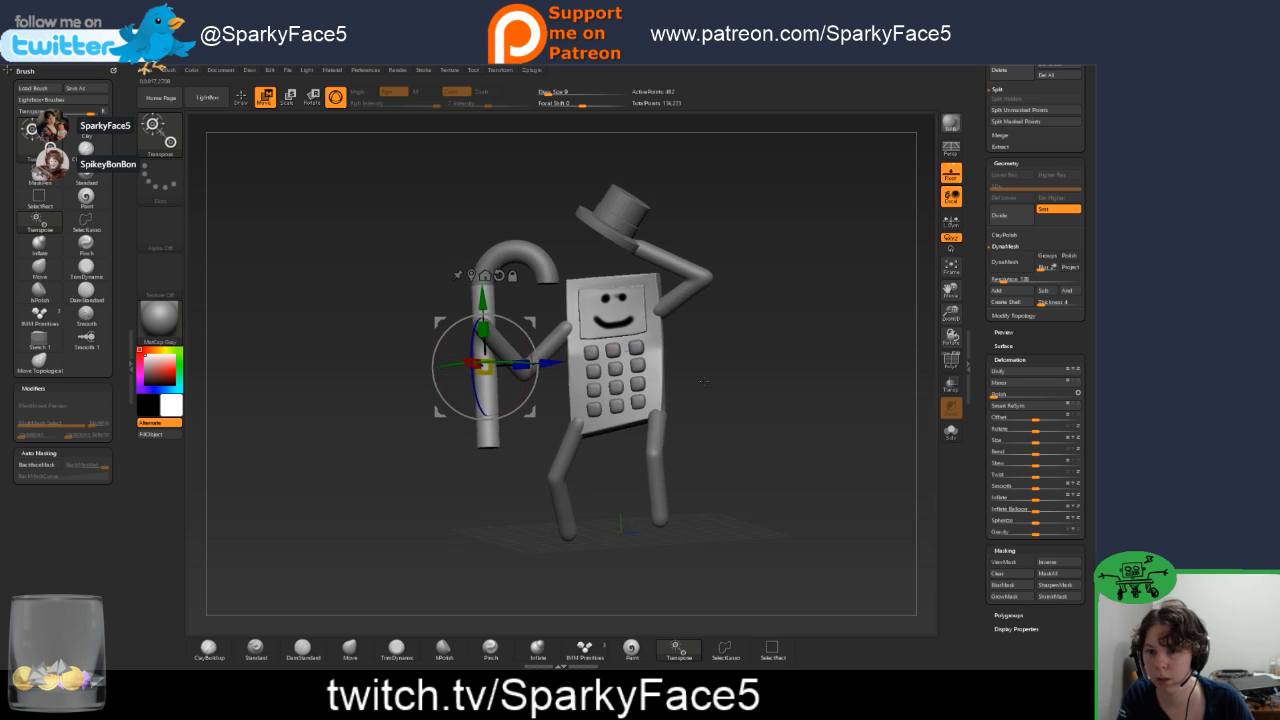
Select the half ring and merge it down with the cylinder into a single cane subtool.
{"action": "left_click_drag", "start_coordinate": [985, 229], "coordinate": [990, 304]}
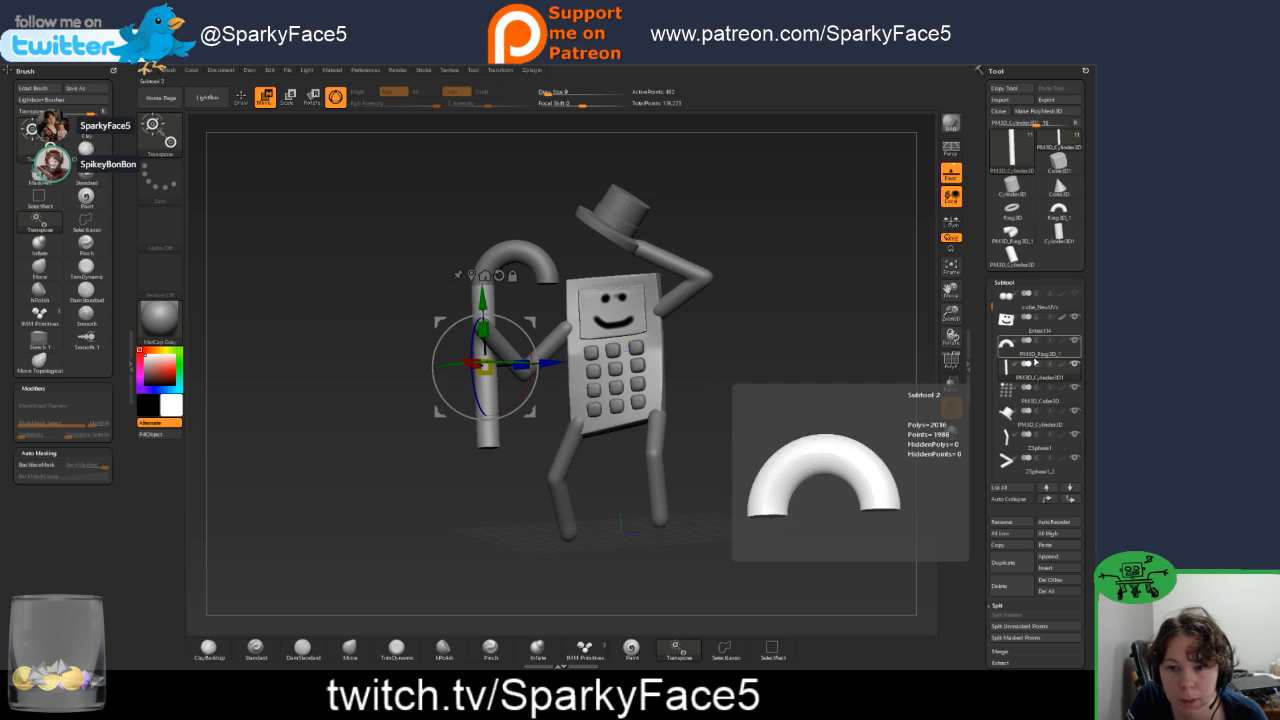
{"action": "left_click", "coordinate": [1033, 352]}
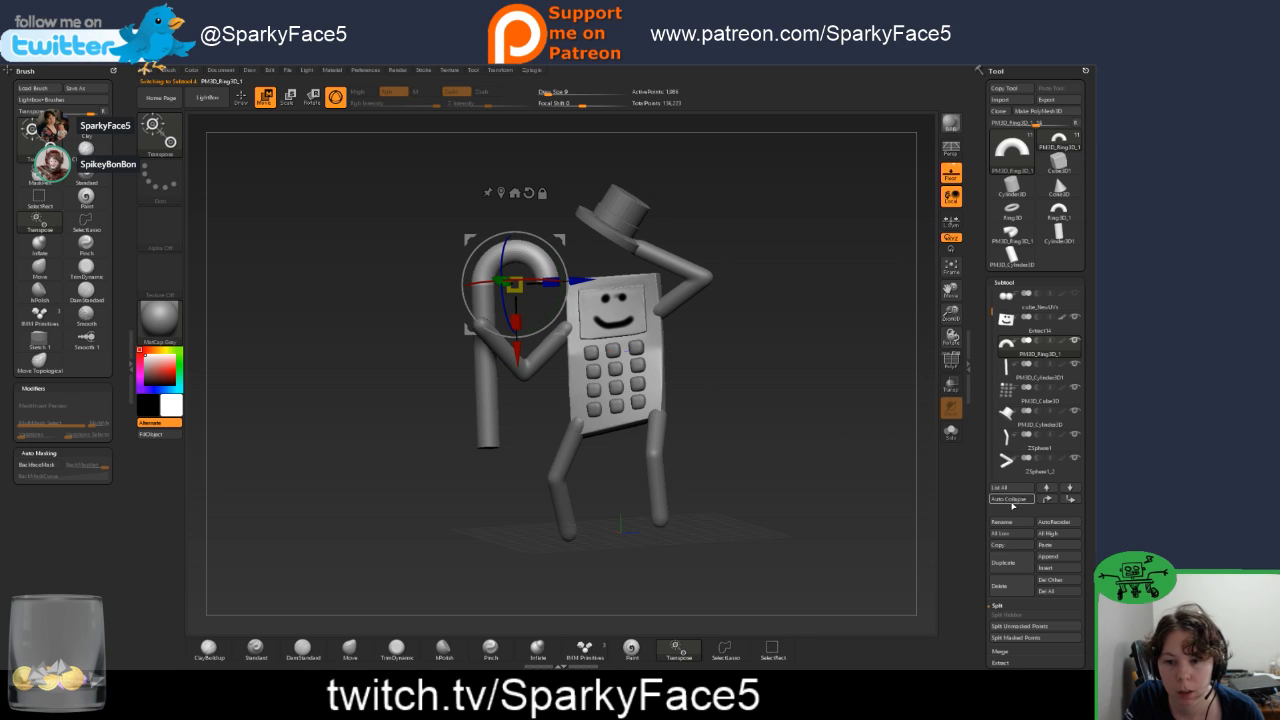
{"action": "left_click", "coordinate": [1002, 651]}
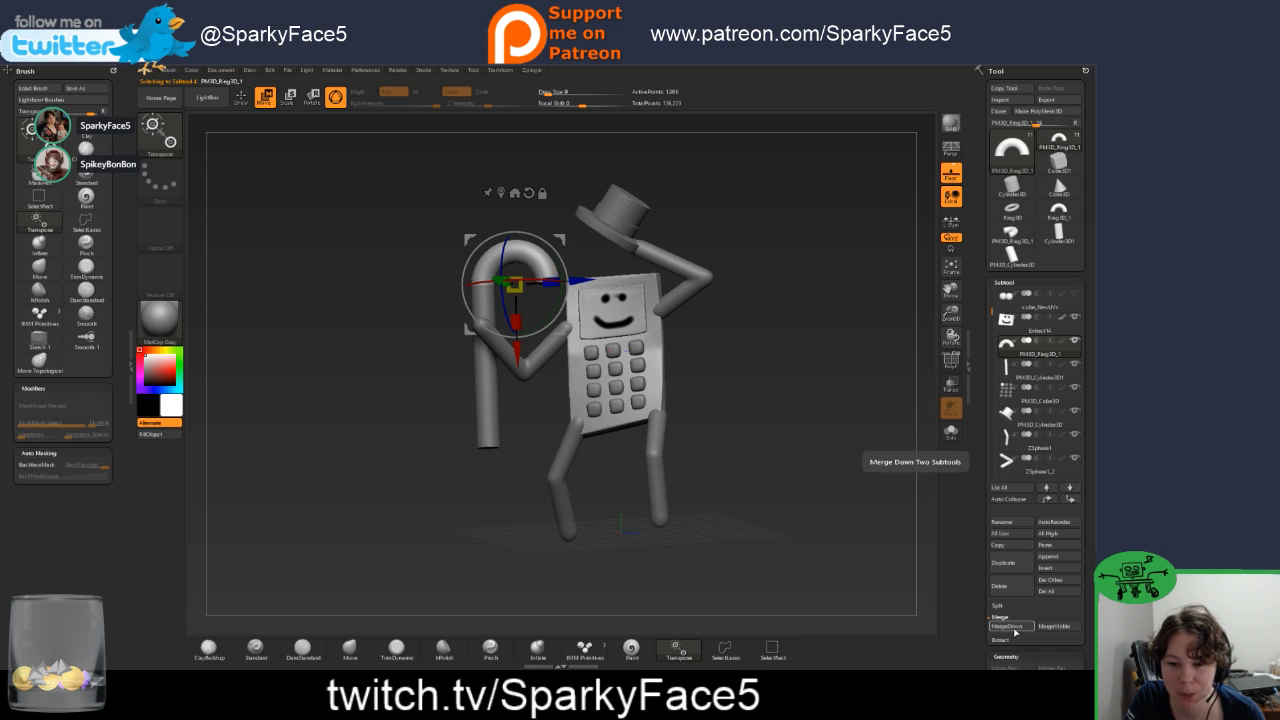
{"action": "left_click", "coordinate": [1010, 626]}
{"action": "left_click", "coordinate": [905, 651]}
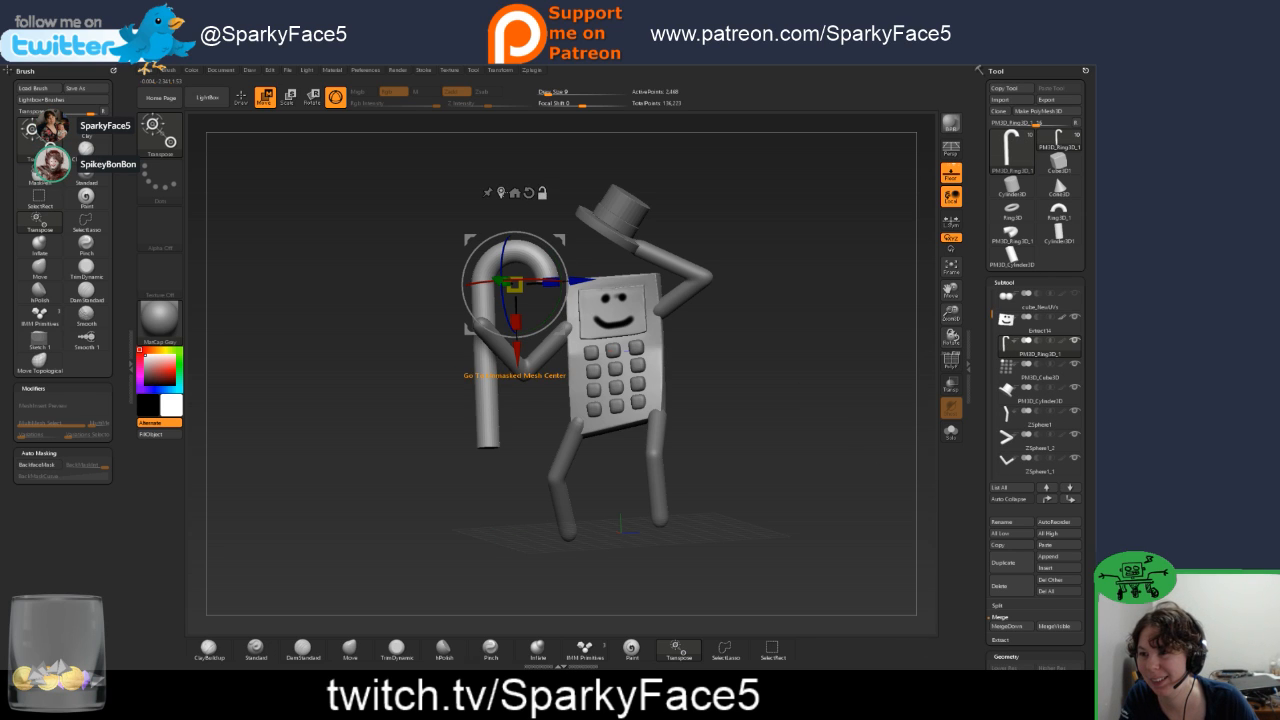
Center the gizmo on the merged cane and shrink the cane uniformly.
{"action": "left_click", "coordinate": [501, 193]}
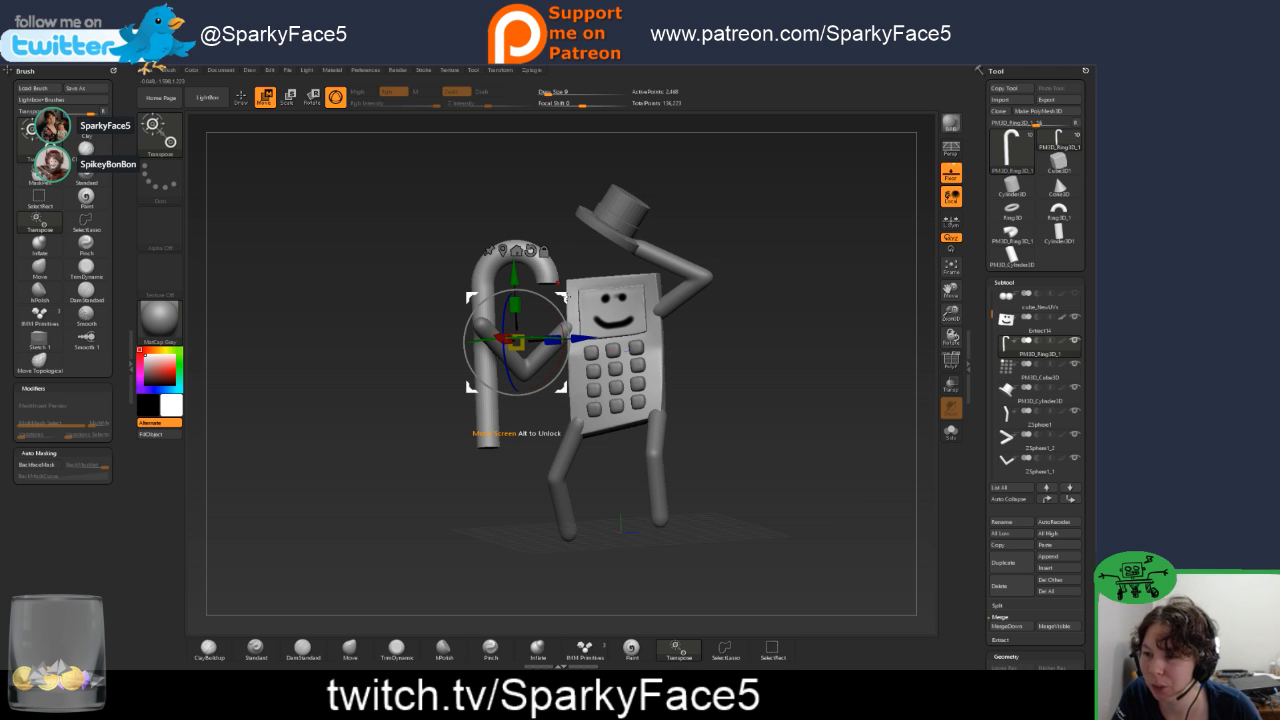
{"action": "left_click_drag", "start_coordinate": [516, 343], "coordinate": [510, 347]}
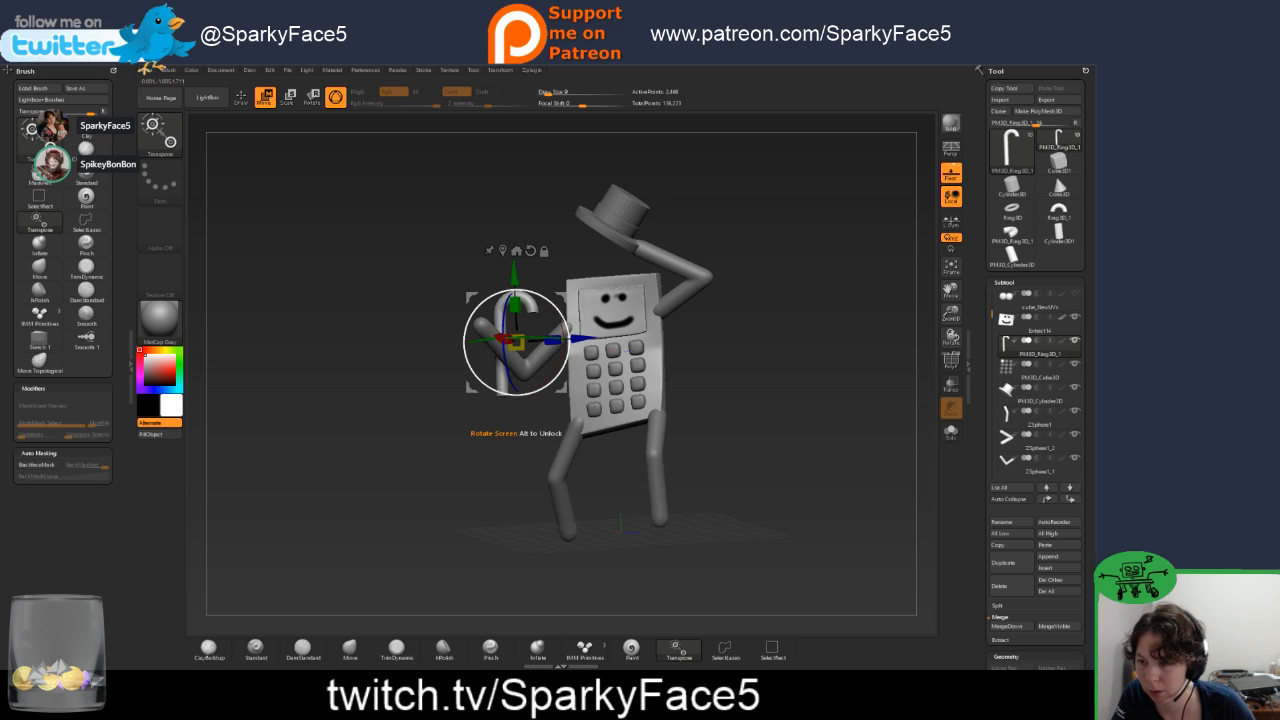
Move the cane sideways, in depth and in height so its hook sits at the free hand, adjusting its overall size.
{"action": "left_click_drag", "start_coordinate": [562, 298], "coordinate": [523, 328]}
{"action": "left_click_drag", "start_coordinate": [415, 290], "coordinate": [574, 306]}
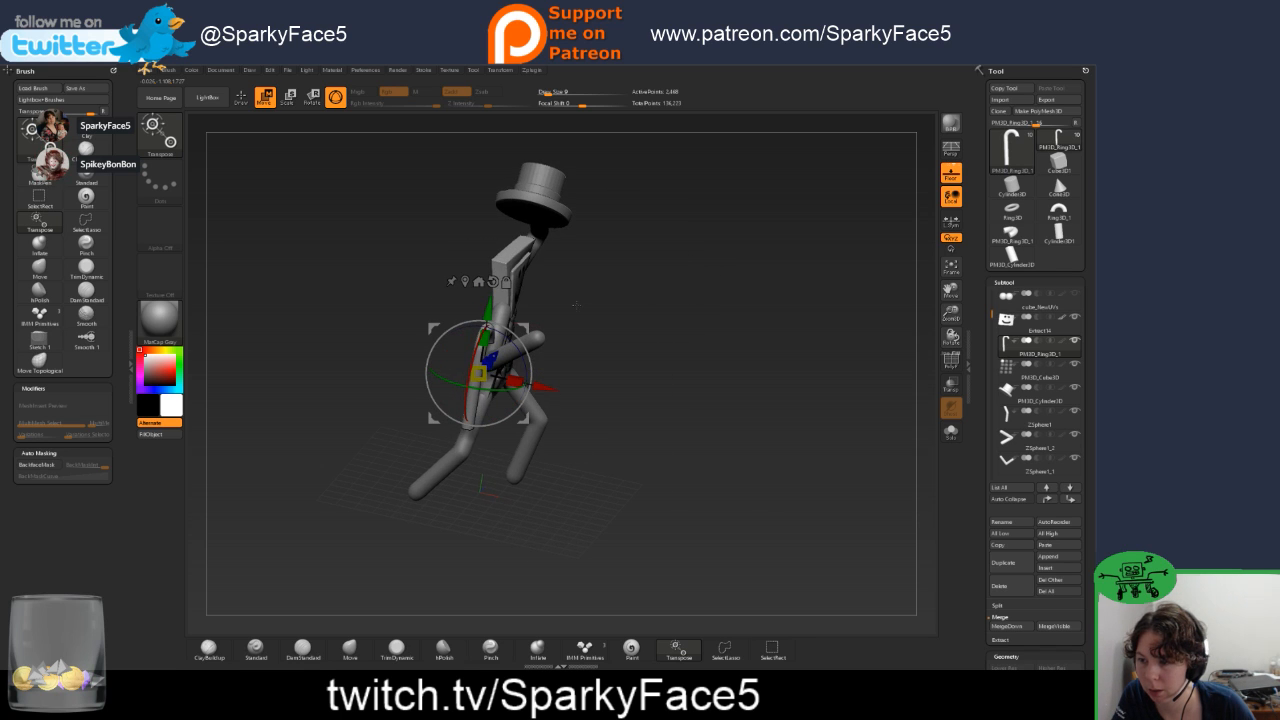
{"action": "left_click_drag", "start_coordinate": [545, 387], "coordinate": [595, 398]}
{"action": "left_click_drag", "start_coordinate": [735, 345], "coordinate": [611, 366]}
{"action": "left_click_drag", "start_coordinate": [458, 452], "coordinate": [682, 446]}
{"action": "mouse_move", "coordinate": [547, 343]}
{"action": "left_mouse_down"}
{"action": "mouse_move", "coordinate": [548, 318]}
{"action": "mouse_move", "coordinate": [547, 352]}
{"action": "left_mouse_up"}
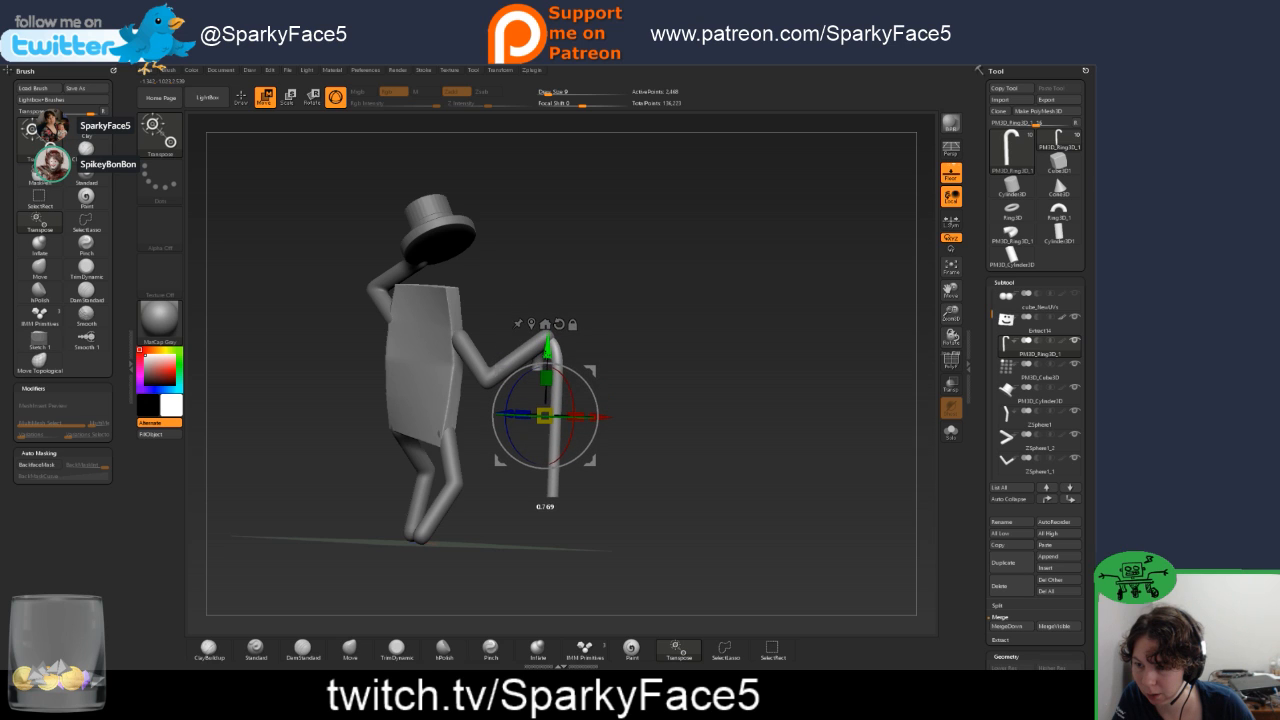
{"action": "left_click_drag", "start_coordinate": [730, 385], "coordinate": [550, 365]}
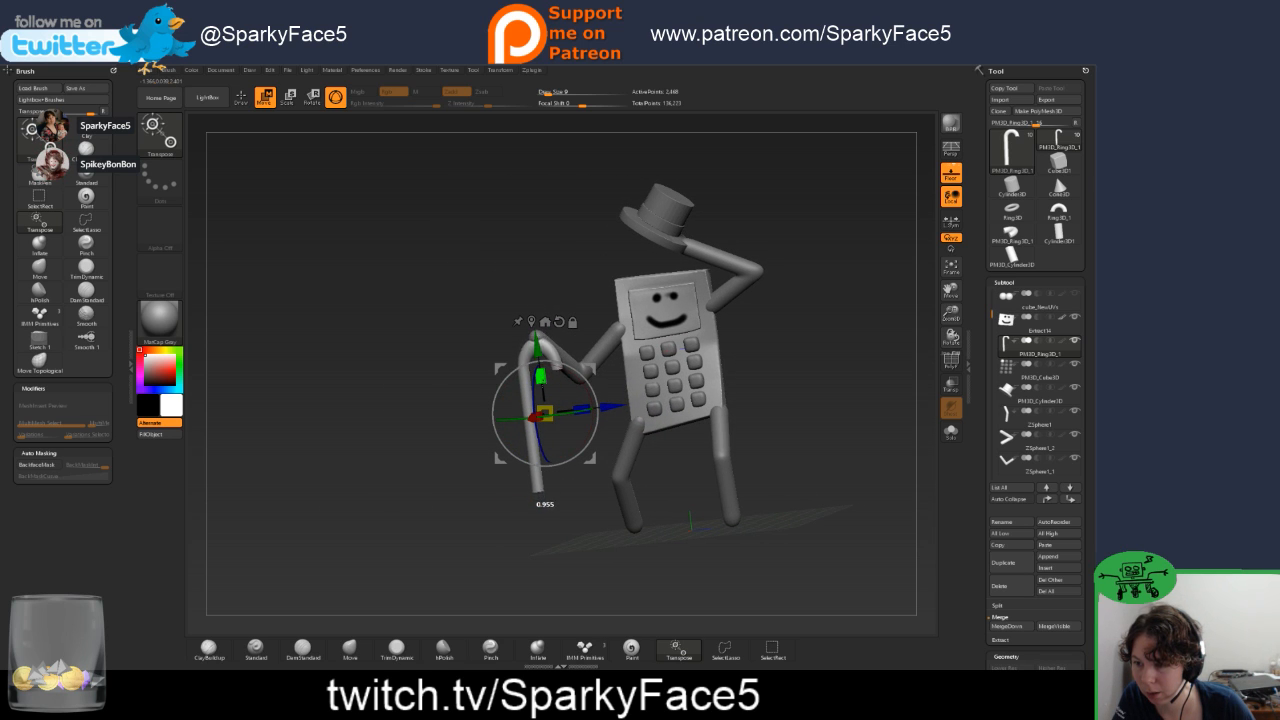
{"action": "left_click_drag", "start_coordinate": [537, 347], "coordinate": [536, 341]}
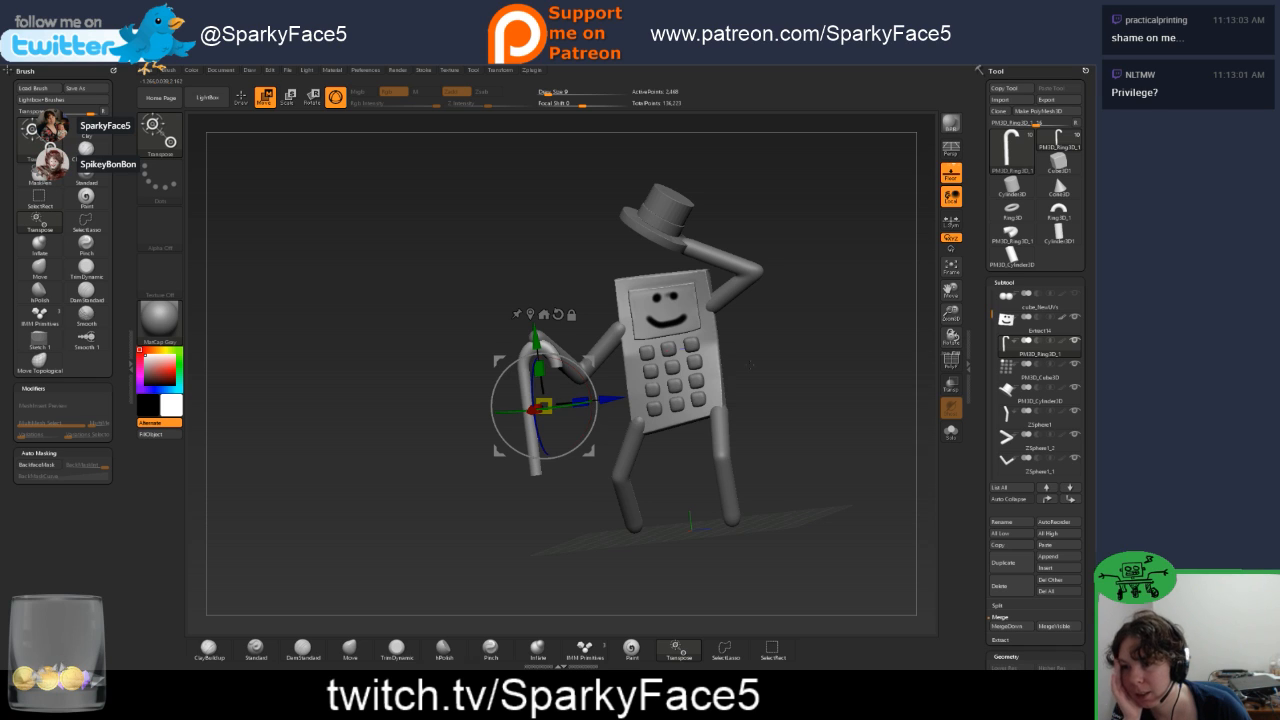
Mask the cane's hook and stretch the unmasked shaft downward to about 1.6 times its length.
{"action": "left_click_drag", "start_coordinate": [710, 365], "coordinate": [757, 346]}
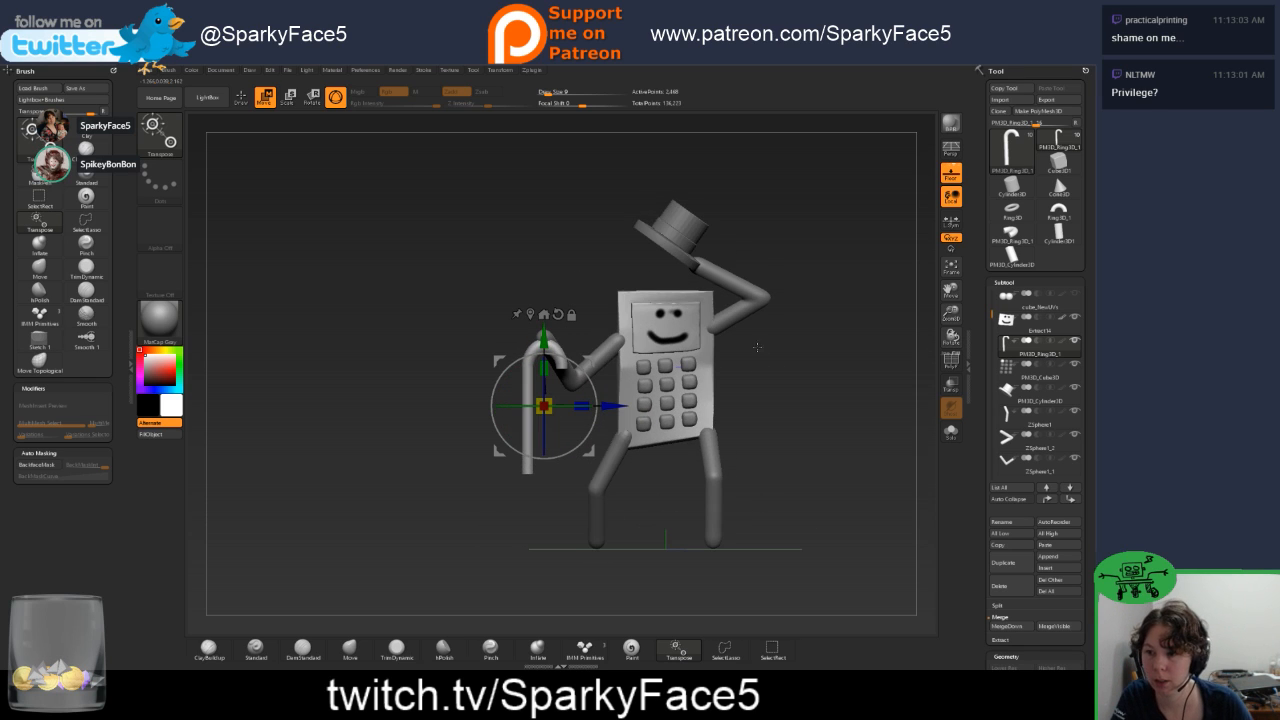
{"action": "left_click_drag", "start_coordinate": [580, 406], "coordinate": [605, 396]}
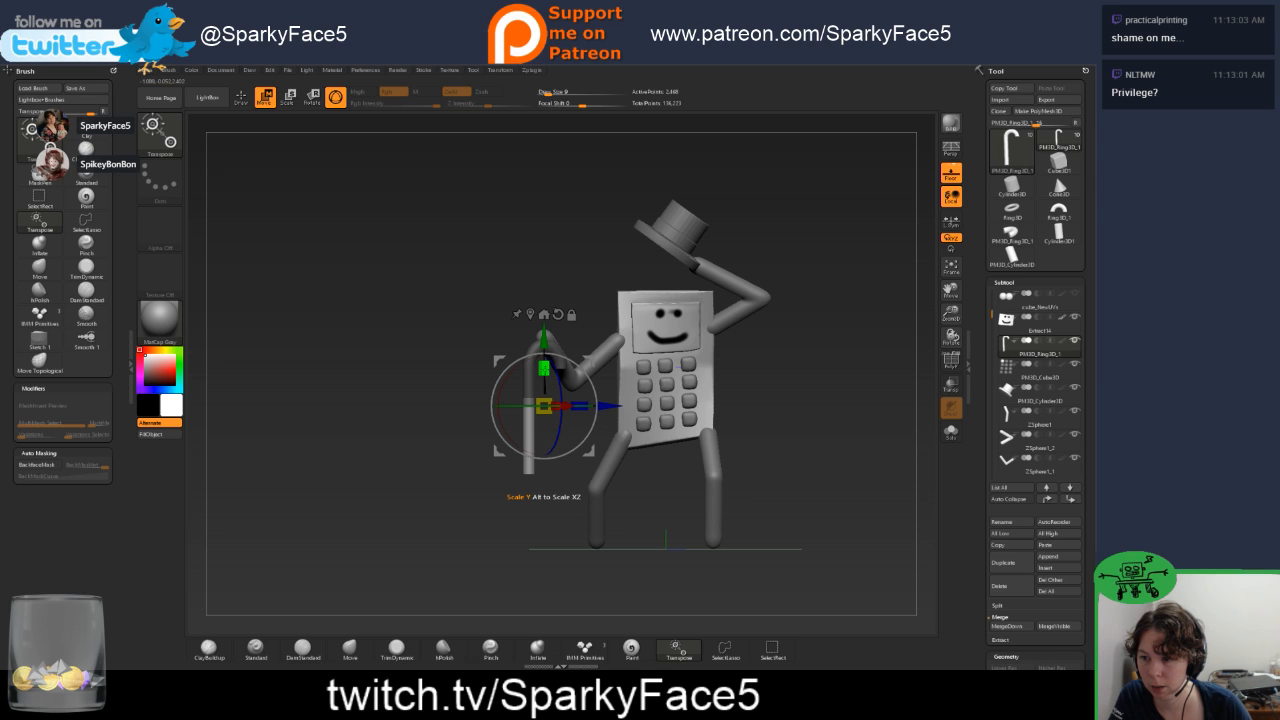
{"action": "left_click_drag", "start_coordinate": [543, 368], "coordinate": [543, 345]}
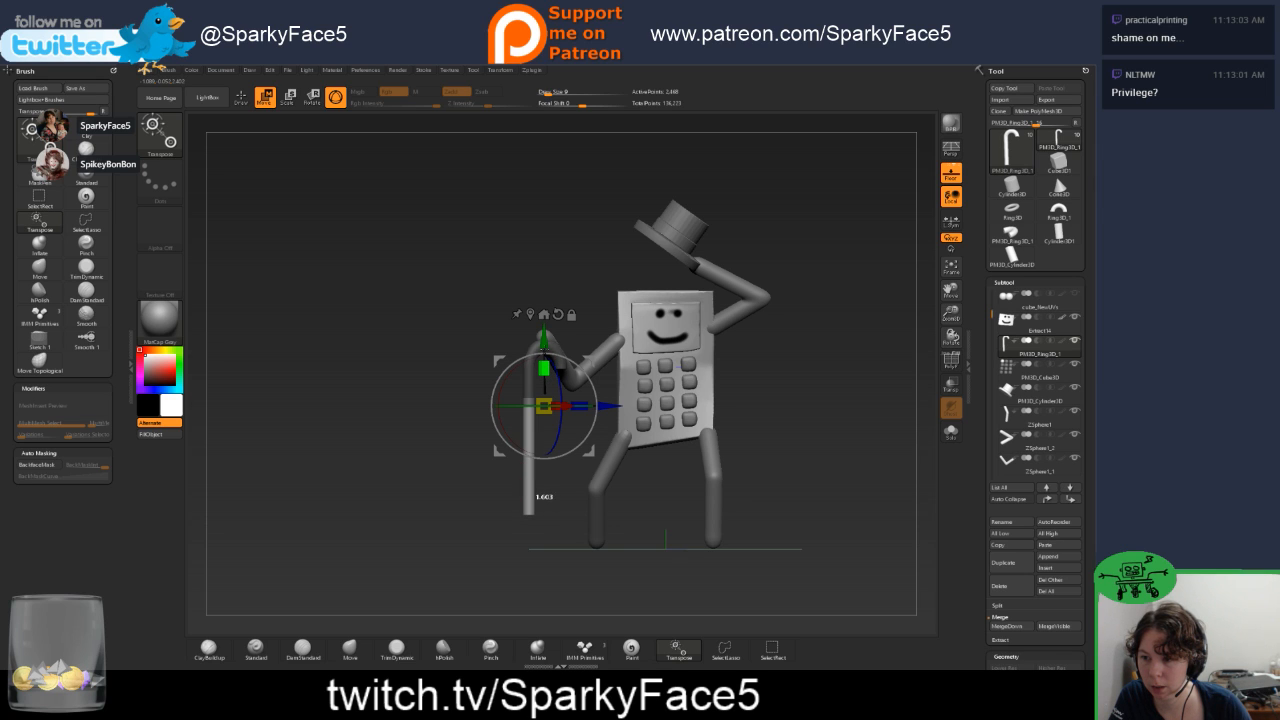
Clear the mask from the whole cane.
{"action": "left_click_drag", "start_coordinate": [785, 386], "coordinate": [747, 384]}
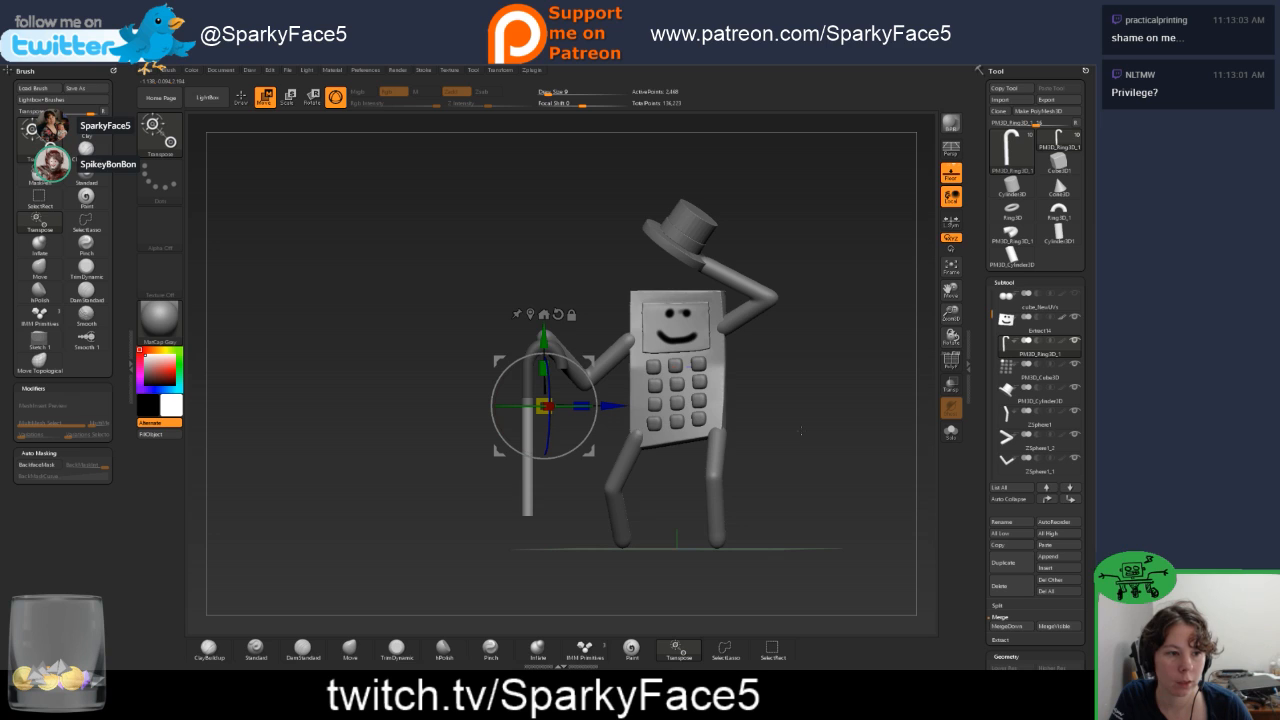
{"action": "mouse_move", "coordinate": [805, 428]}
{"action": "left_mouse_down"}
{"action": "mouse_move", "coordinate": [770, 422]}
{"action": "mouse_move", "coordinate": [792, 418]}
{"action": "left_mouse_up"}
{"action": "key", "text": "q"}
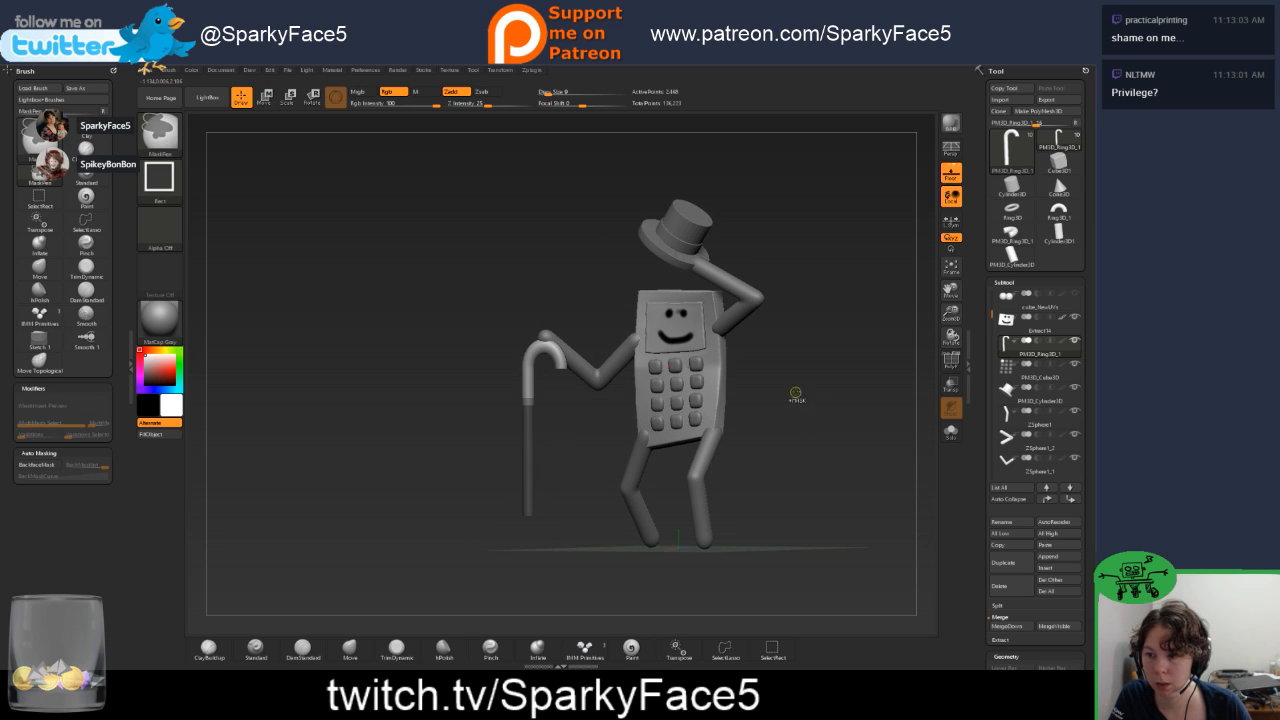
{"action": "mouse_move", "coordinate": [828, 407]}
{"action": "left_mouse_down"}
{"action": "mouse_move", "coordinate": [712, 411]}
{"action": "mouse_move", "coordinate": [848, 411]}
{"action": "mouse_move", "coordinate": [812, 418]}
{"action": "left_mouse_up"}
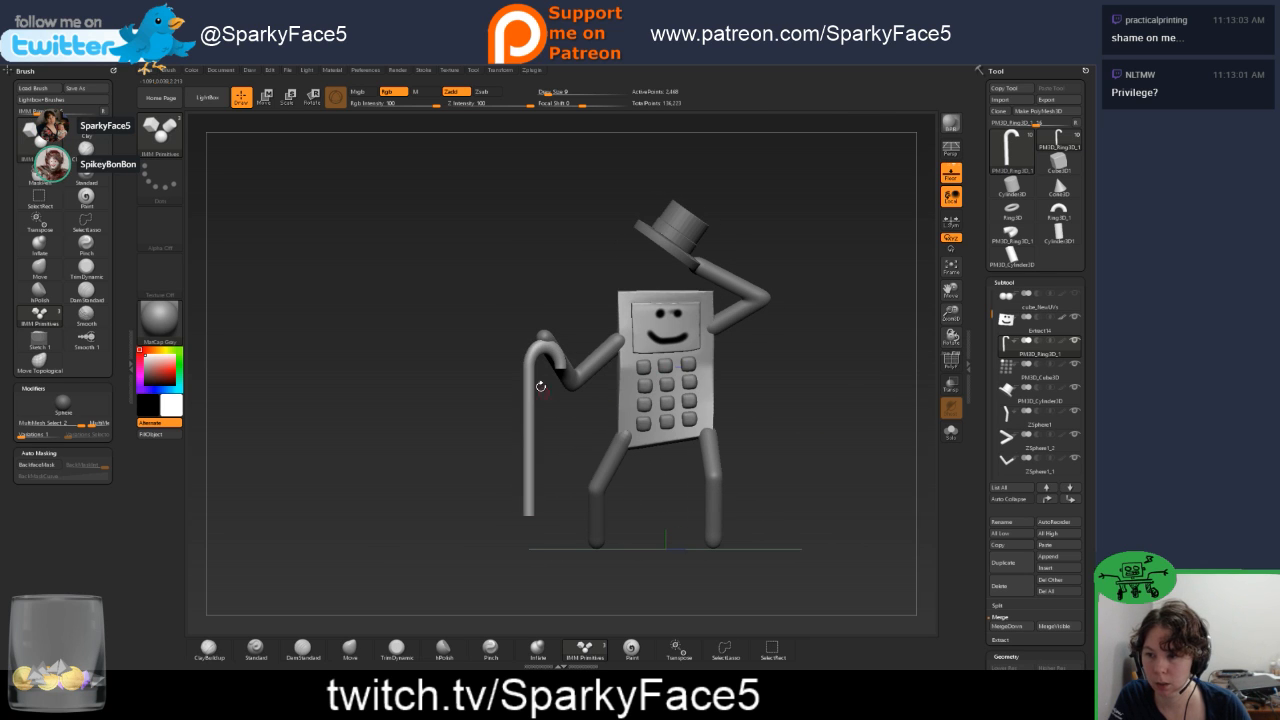
Unlock the gizmo and raise the cane's pivot to the free hand at the top of the hook, without moving the cane.
{"action": "key", "text": "w"}
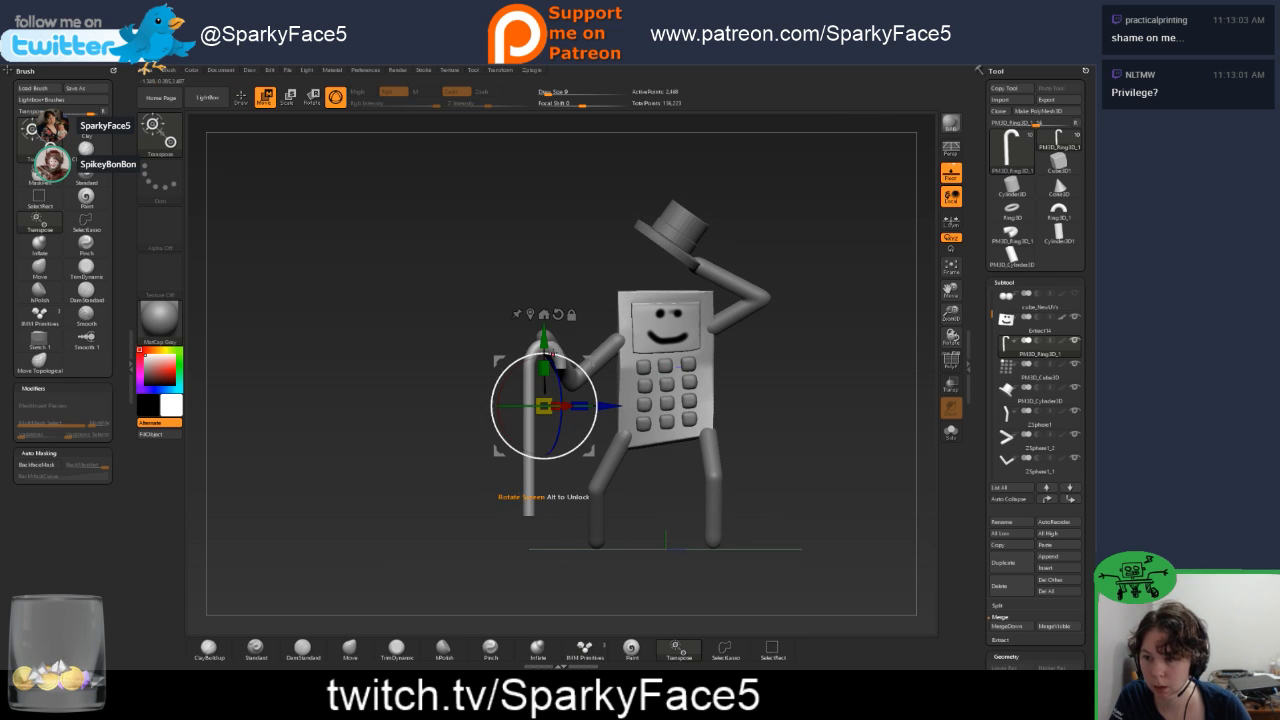
{"action": "left_click", "coordinate": [571, 315]}
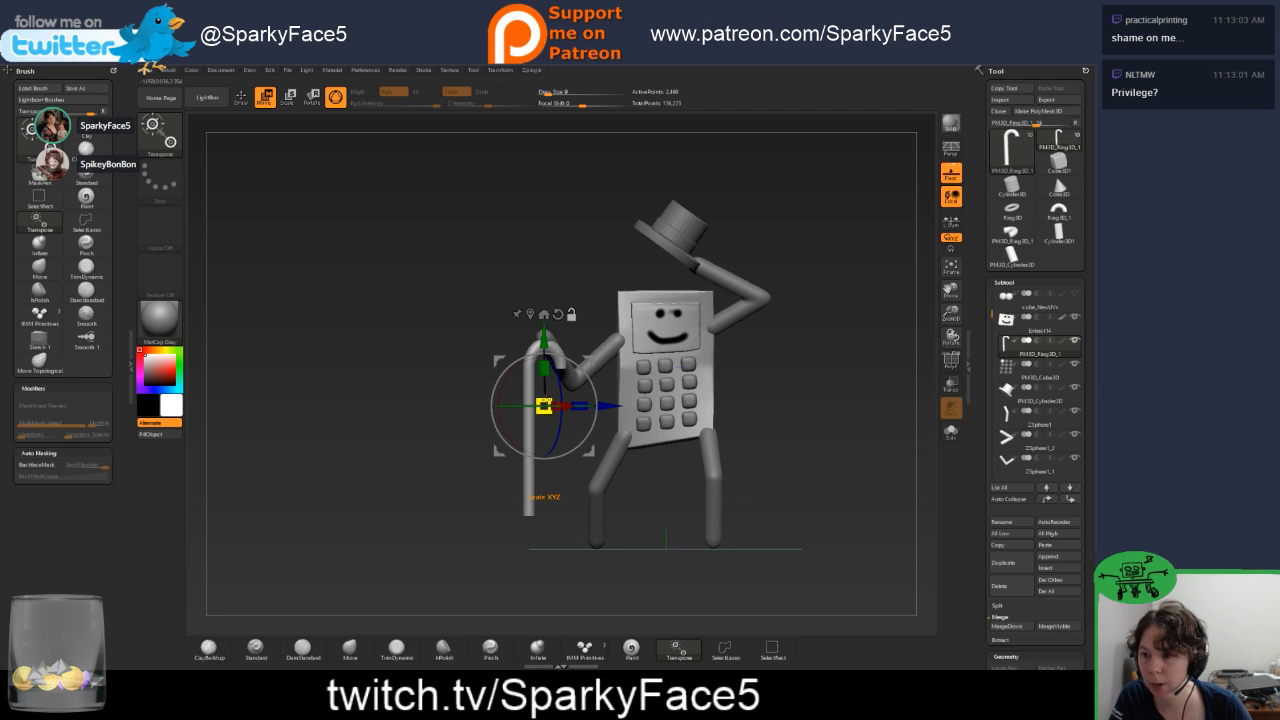
{"action": "left_click_drag", "start_coordinate": [545, 406], "coordinate": [548, 380]}
{"action": "key", "text": "ctrl+z"}
{"action": "key", "text": "ctrl+z"}
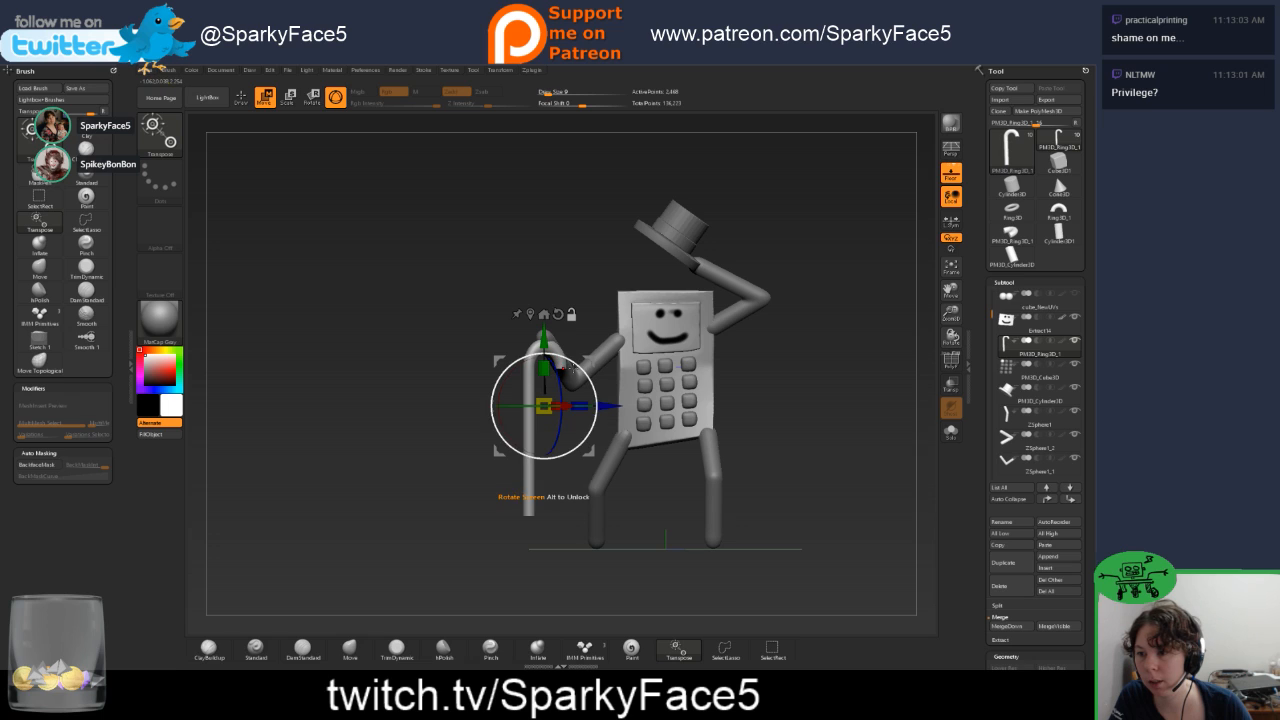
{"action": "left_click_drag", "start_coordinate": [589, 360], "coordinate": [590, 299]}
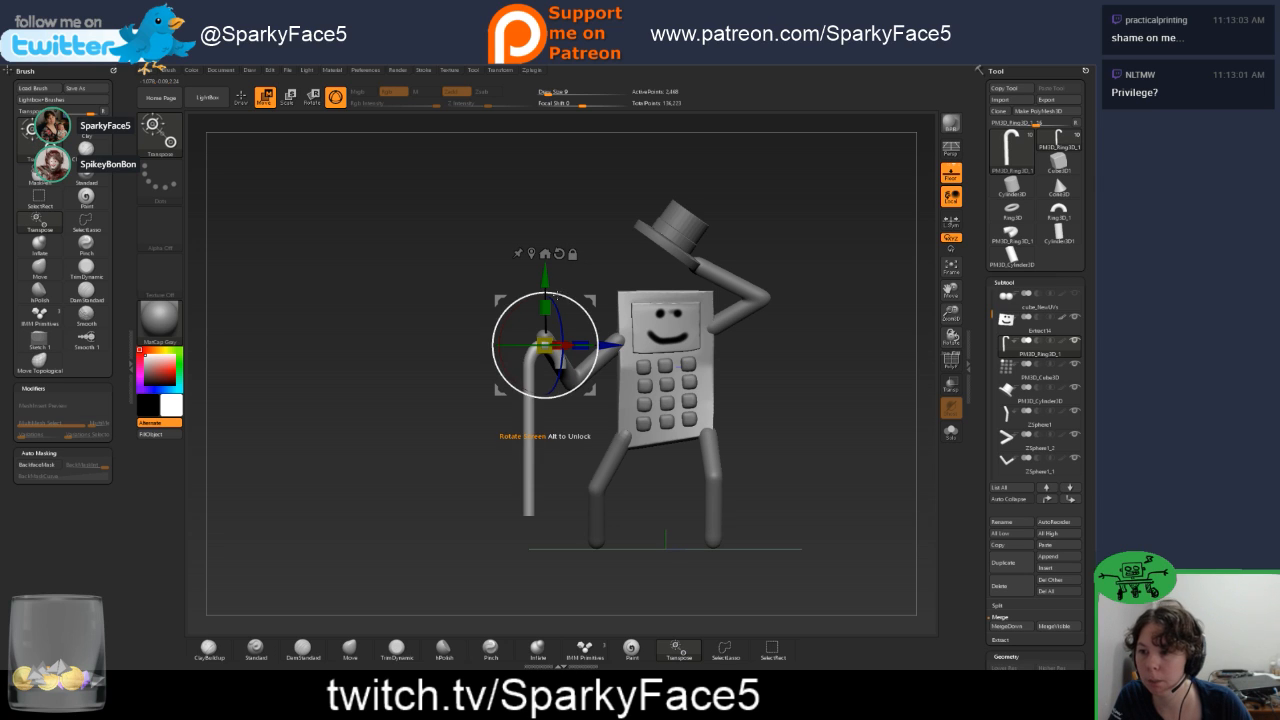
Rotate the cane about the hand so its shaft tilts outward, away from the phone body.
{"action": "left_click_drag", "start_coordinate": [506, 320], "coordinate": [529, 303]}
{"action": "left_click_drag", "start_coordinate": [738, 337], "coordinate": [765, 370]}
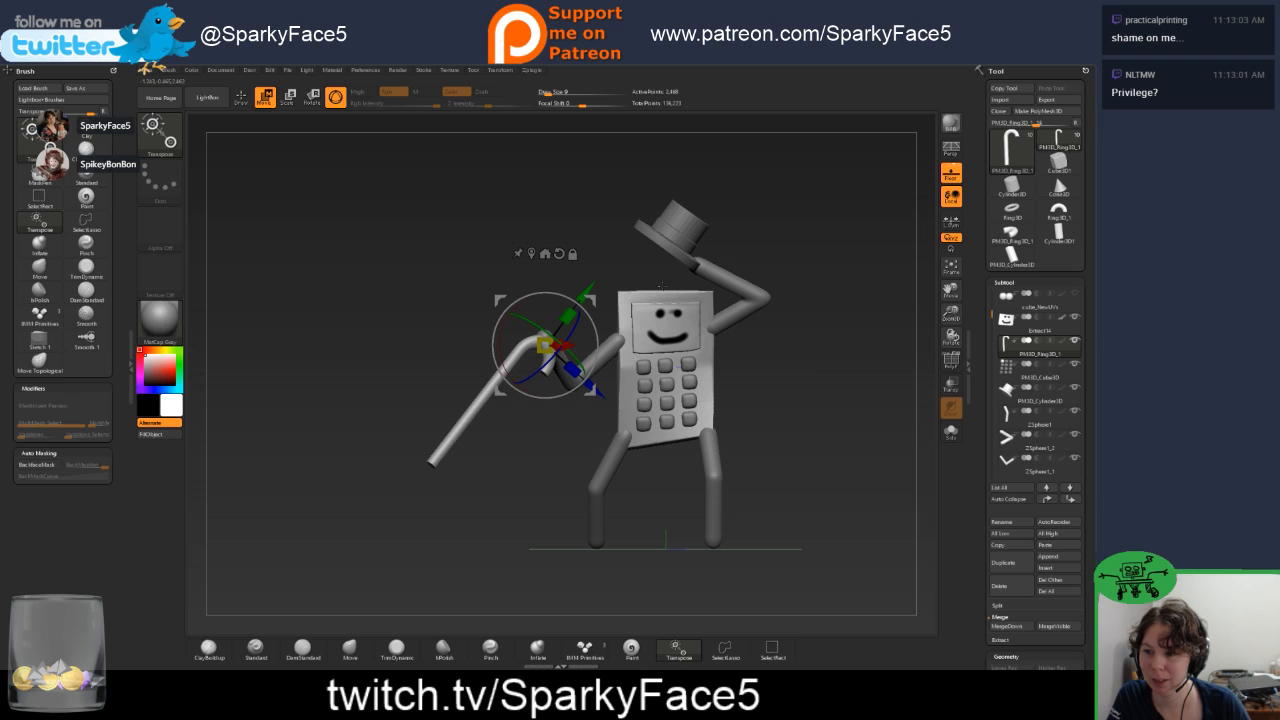
{"action": "left_click_drag", "start_coordinate": [588, 345], "coordinate": [524, 376]}
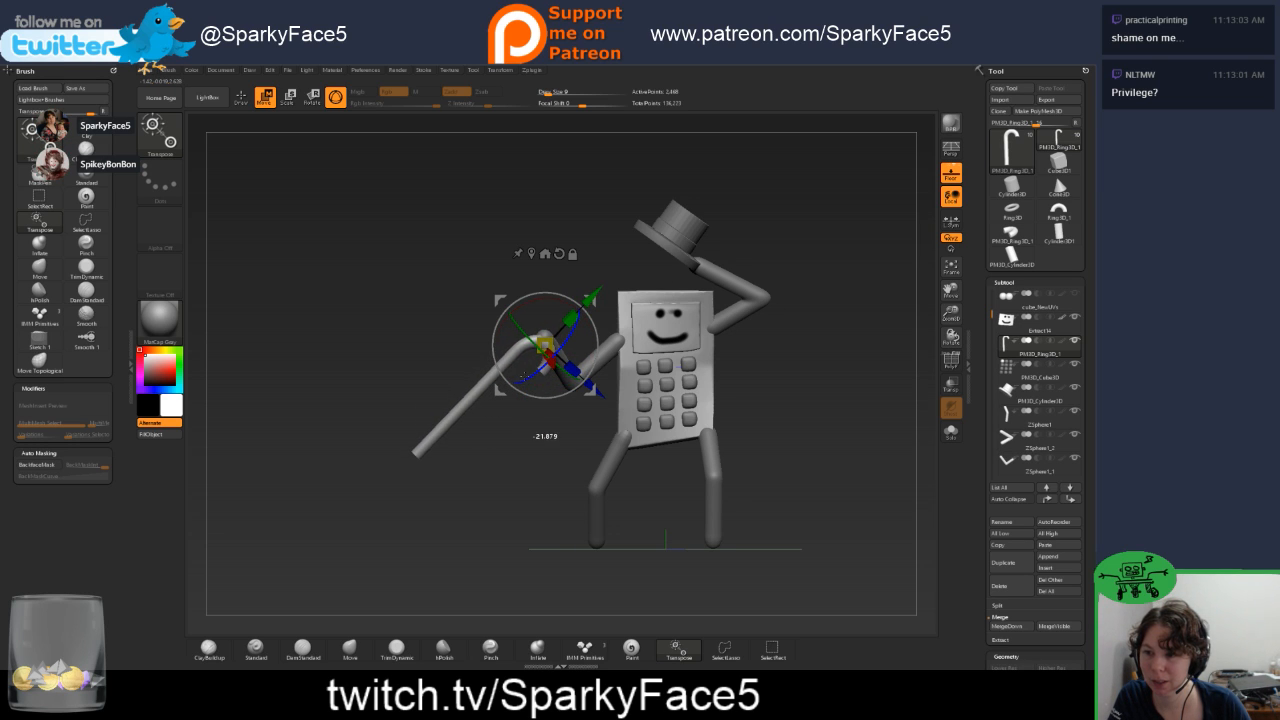
Rotate the cane further about the hand so its tip swings forward of the character and less far out sideways.
{"action": "left_click_drag", "start_coordinate": [770, 378], "coordinate": [730, 376]}
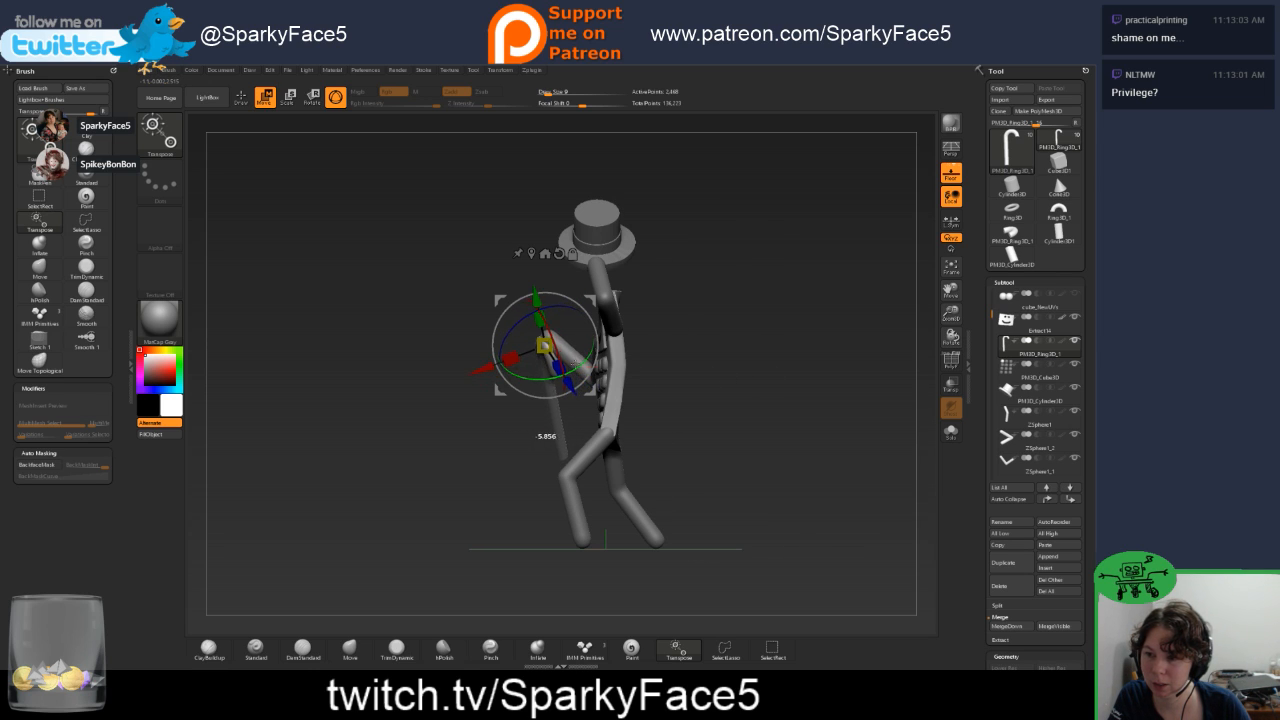
{"action": "left_click_drag", "start_coordinate": [526, 314], "coordinate": [543, 308]}
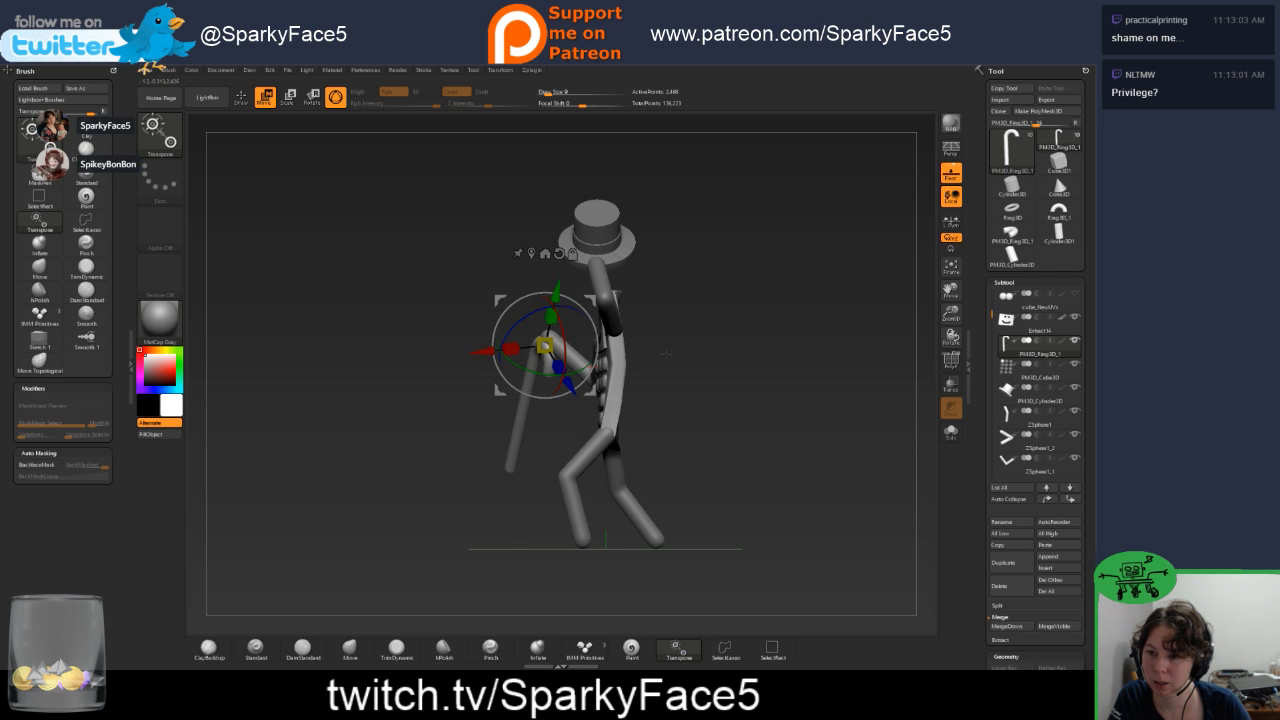
{"action": "left_click_drag", "start_coordinate": [645, 345], "coordinate": [702, 330]}
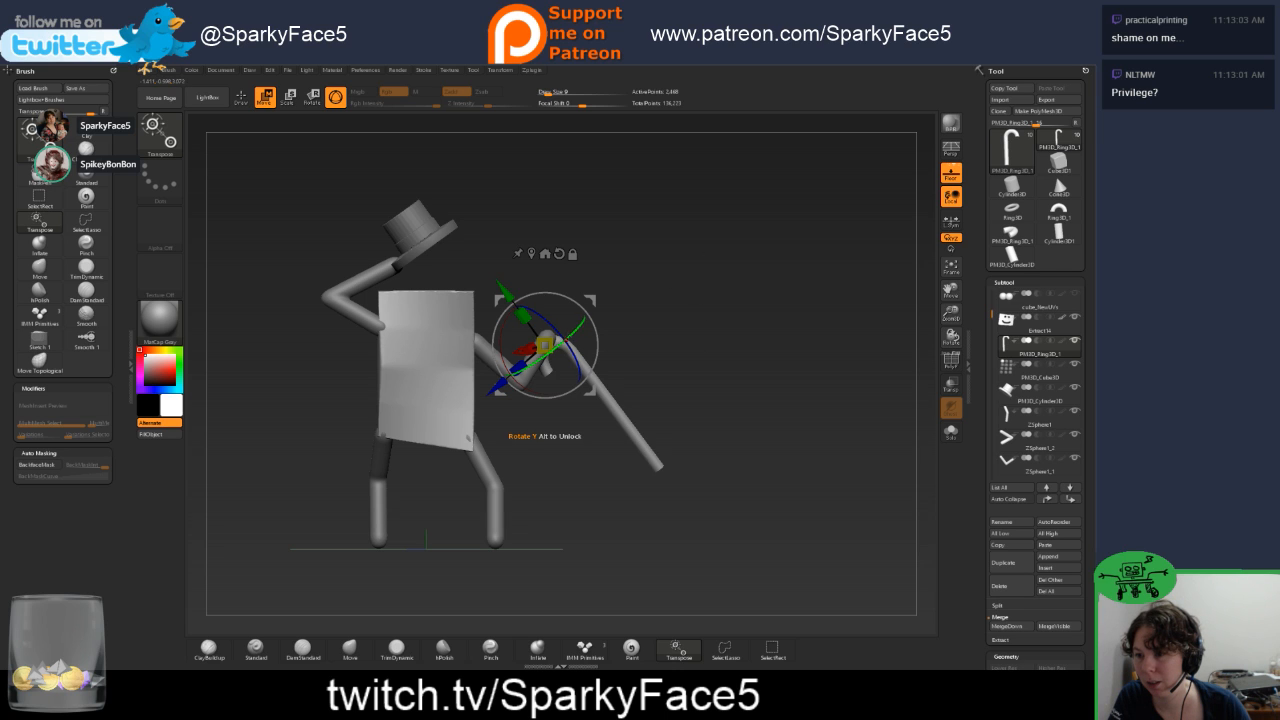
{"action": "left_click_drag", "start_coordinate": [560, 334], "coordinate": [550, 350]}
{"action": "left_click_drag", "start_coordinate": [712, 396], "coordinate": [500, 385]}
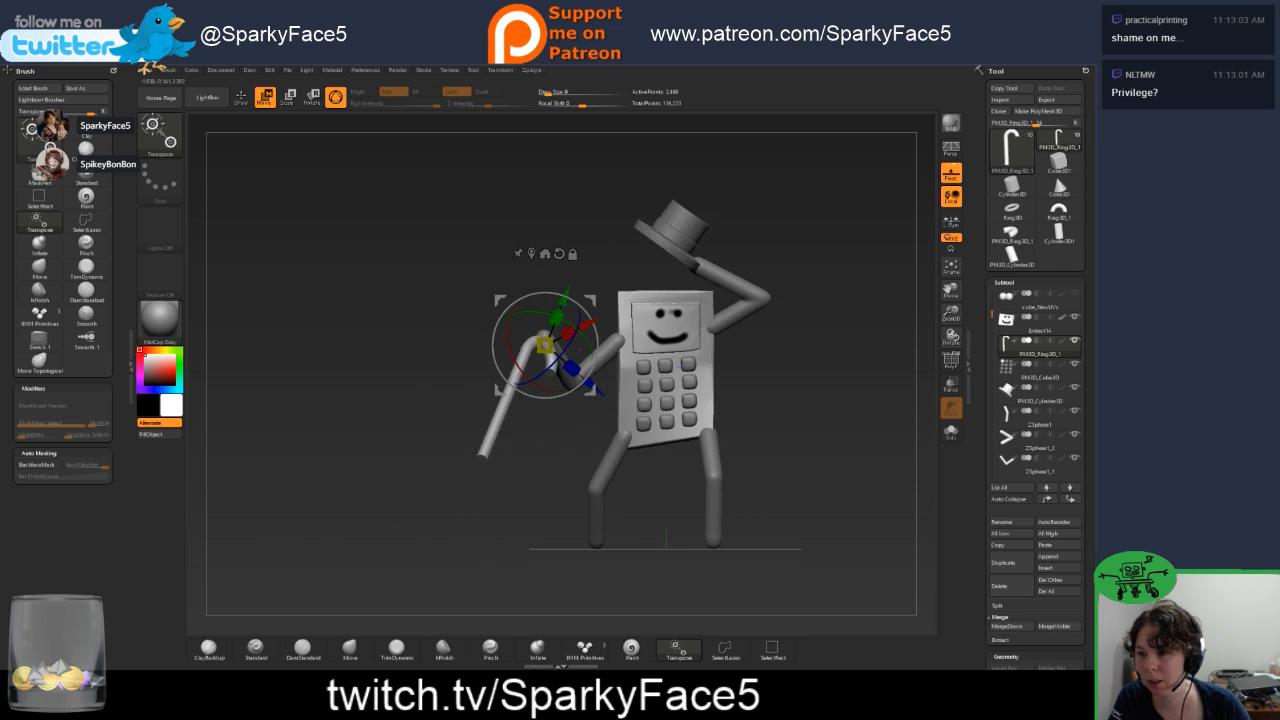
{"action": "left_click_drag", "start_coordinate": [774, 391], "coordinate": [796, 376]}
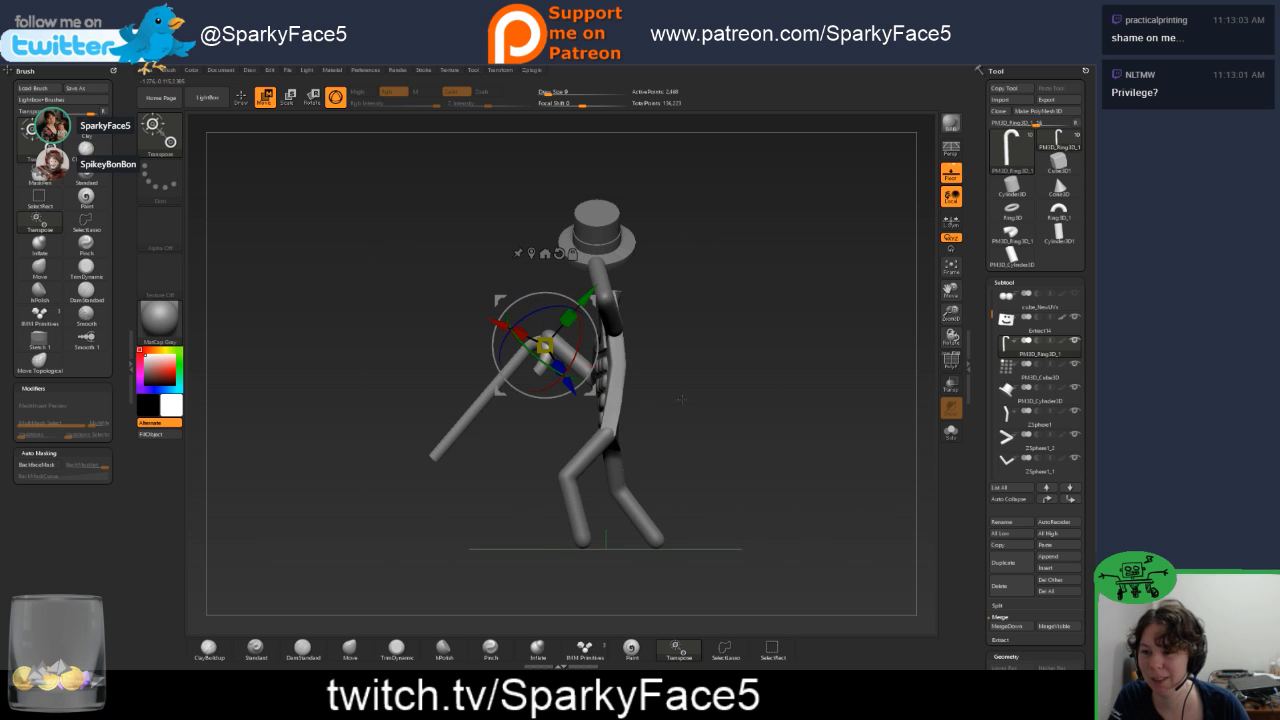
{"action": "left_click_drag", "start_coordinate": [681, 399], "coordinate": [751, 403]}
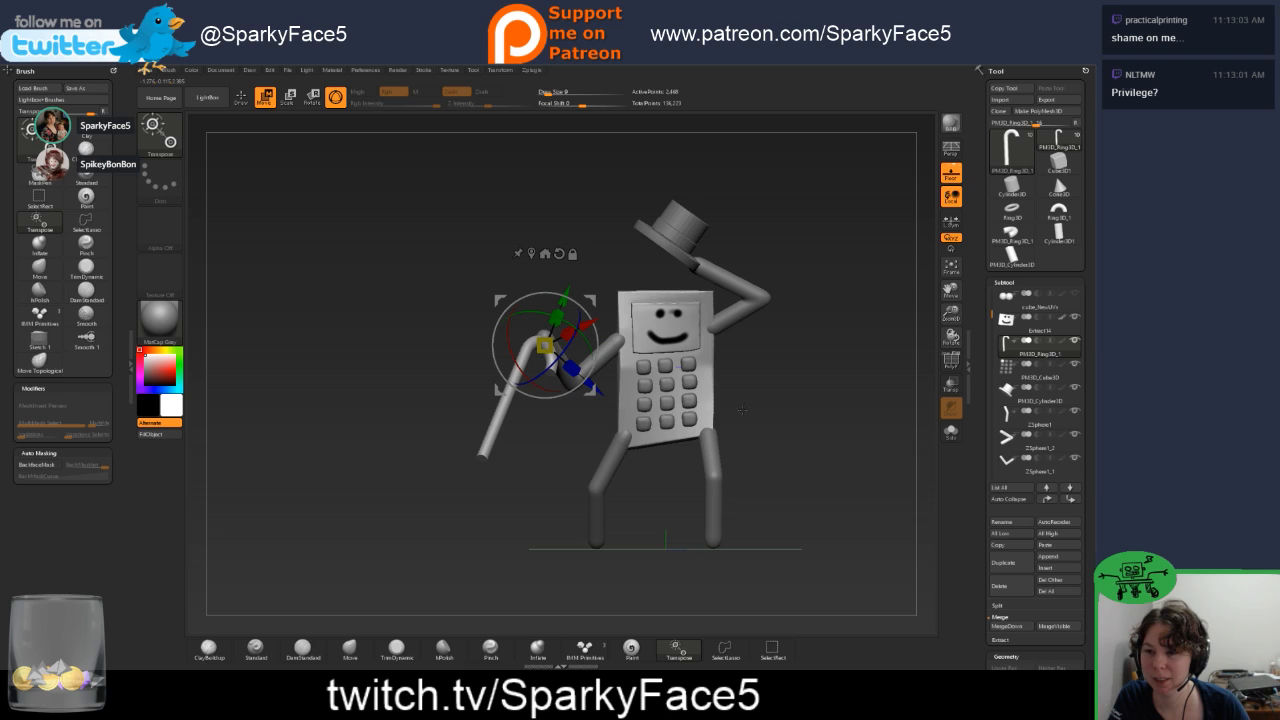
Rotate the cane about the free hand so its shaft swings up and points above the hand beside the top hat.
{"action": "left_click_drag", "start_coordinate": [572, 368], "coordinate": [579, 175]}
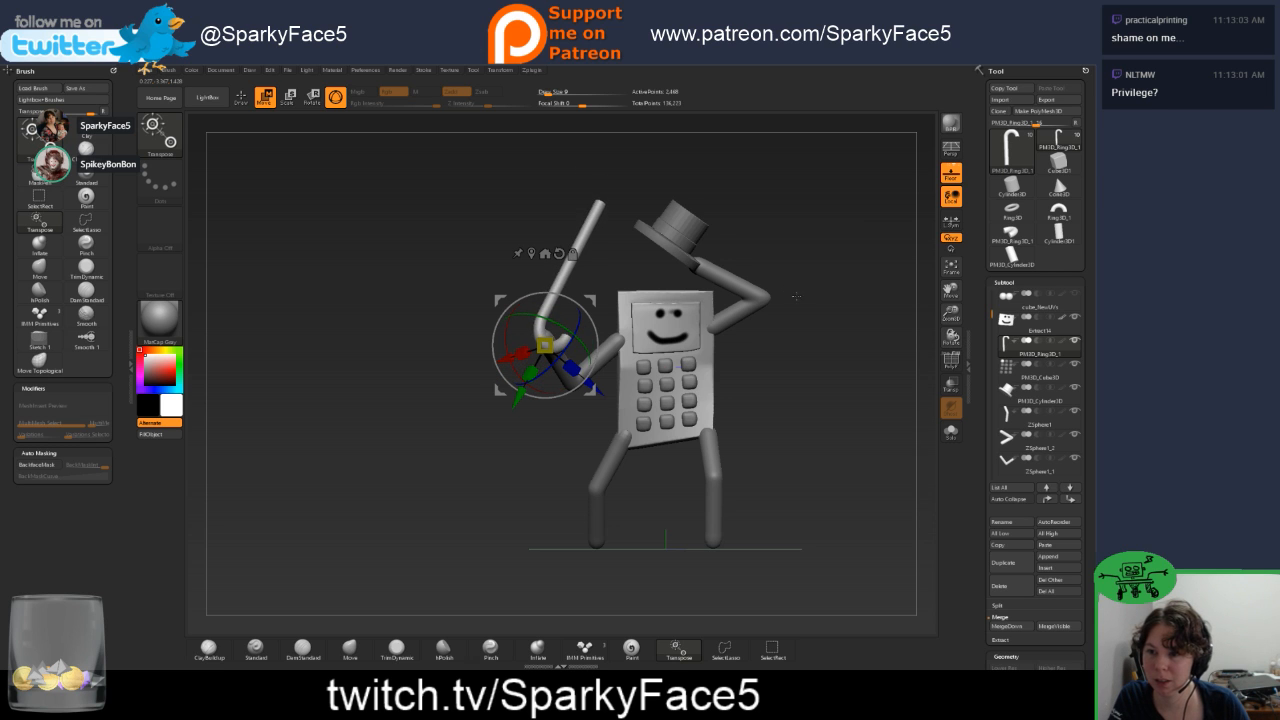
{"action": "left_click_drag", "start_coordinate": [700, 318], "coordinate": [764, 322]}
{"action": "mouse_move", "coordinate": [684, 363]}
{"action": "left_mouse_down"}
{"action": "mouse_move", "coordinate": [777, 378]}
{"action": "mouse_move", "coordinate": [822, 367]}
{"action": "mouse_move", "coordinate": [727, 370]}
{"action": "mouse_move", "coordinate": [795, 378]}
{"action": "left_mouse_up"}
{"action": "key", "text": "q"}
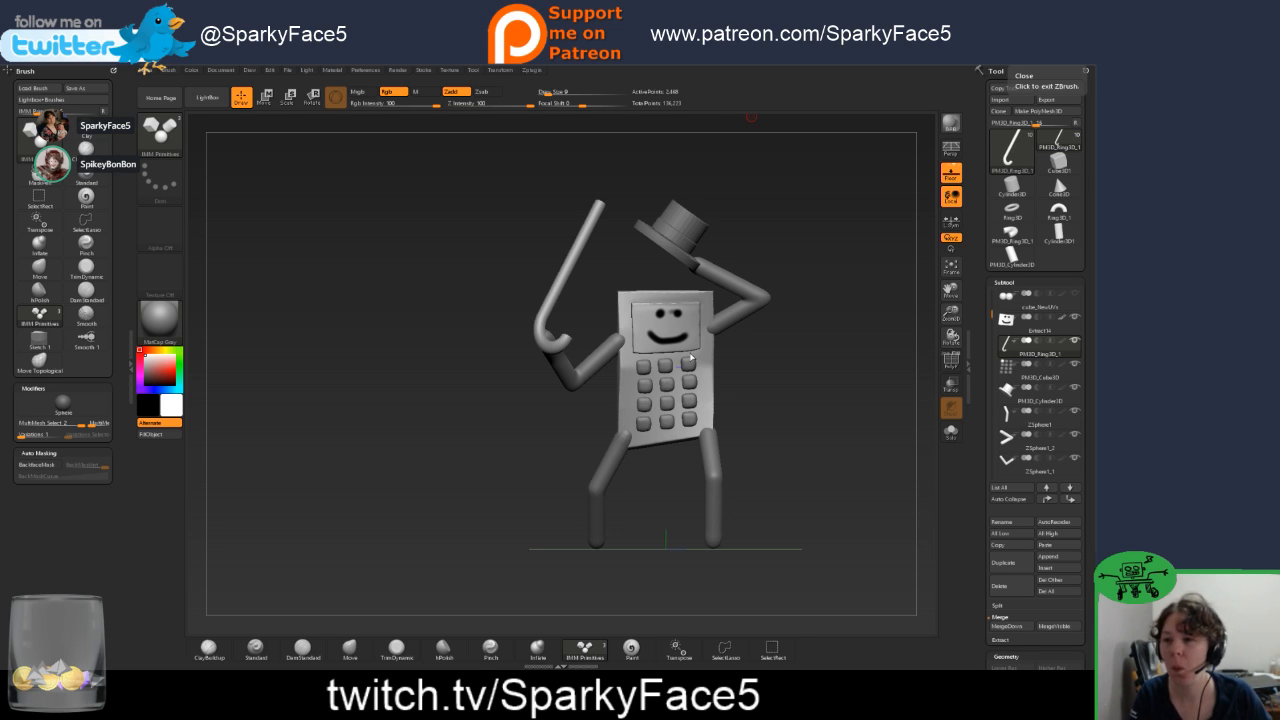
{"action": "left_click_drag", "start_coordinate": [792, 415], "coordinate": [797, 389]}
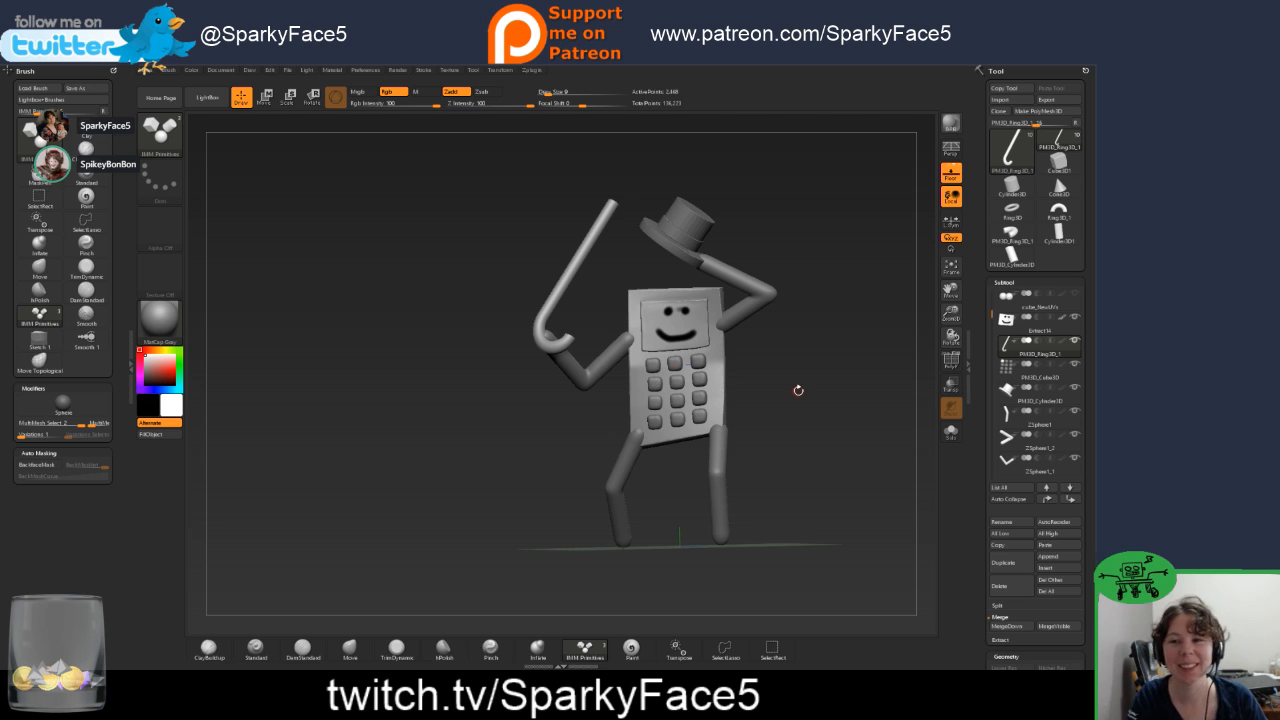
{"action": "mouse_move", "coordinate": [822, 408]}
{"action": "left_mouse_down"}
{"action": "mouse_move", "coordinate": [697, 405]}
{"action": "mouse_move", "coordinate": [803, 409]}
{"action": "left_mouse_up"}
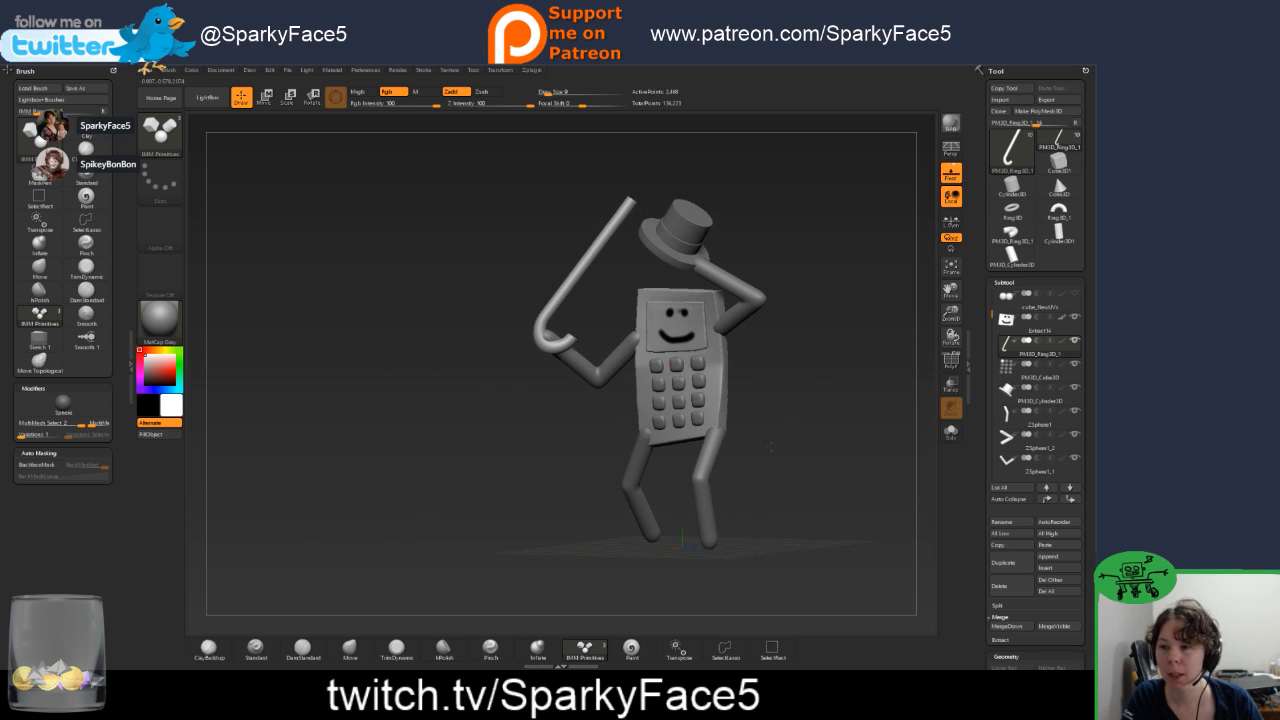
{"action": "mouse_move", "coordinate": [771, 446]}
{"action": "left_mouse_down", "text": "shift"}
{"action": "mouse_move", "coordinate": [791, 450]}
{"action": "mouse_move", "coordinate": [714, 442]}
{"action": "mouse_move", "coordinate": [758, 437]}
{"action": "left_mouse_up", "text": "shift"}
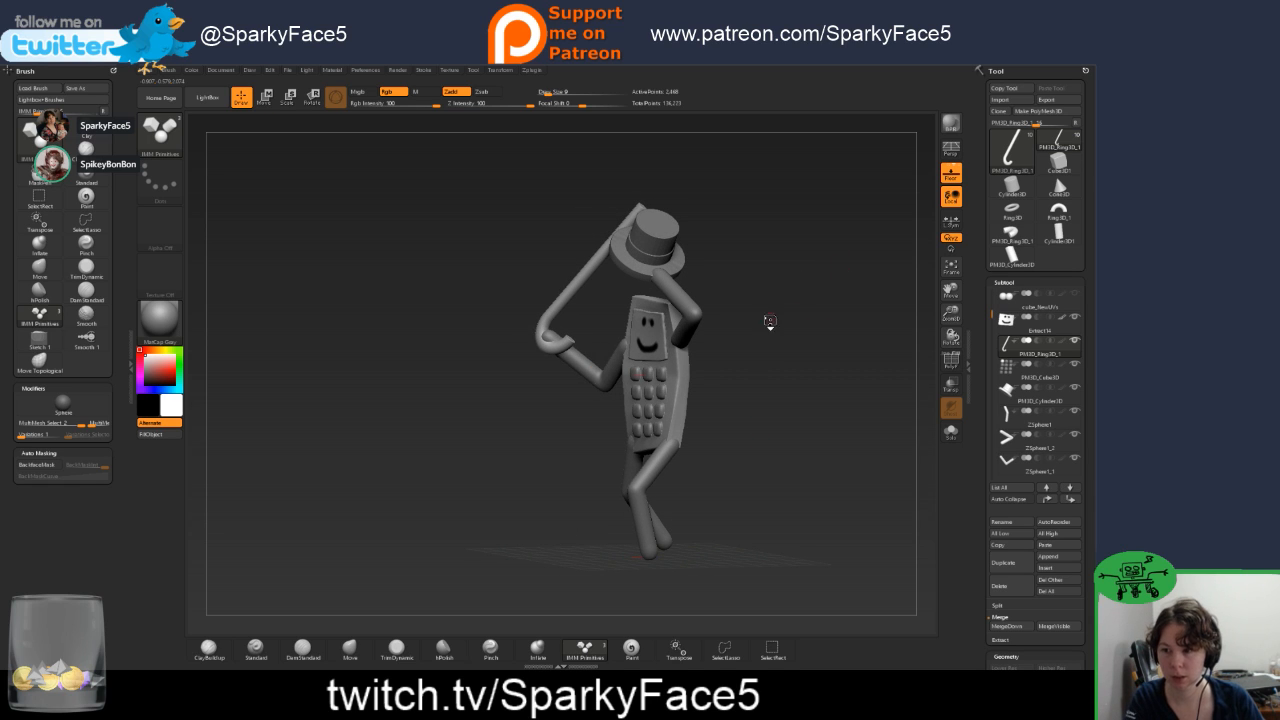
Tilt the raised cane about the hand so its shaft leans lower, toward the upper corner of the phone body.
{"action": "key", "text": "w"}
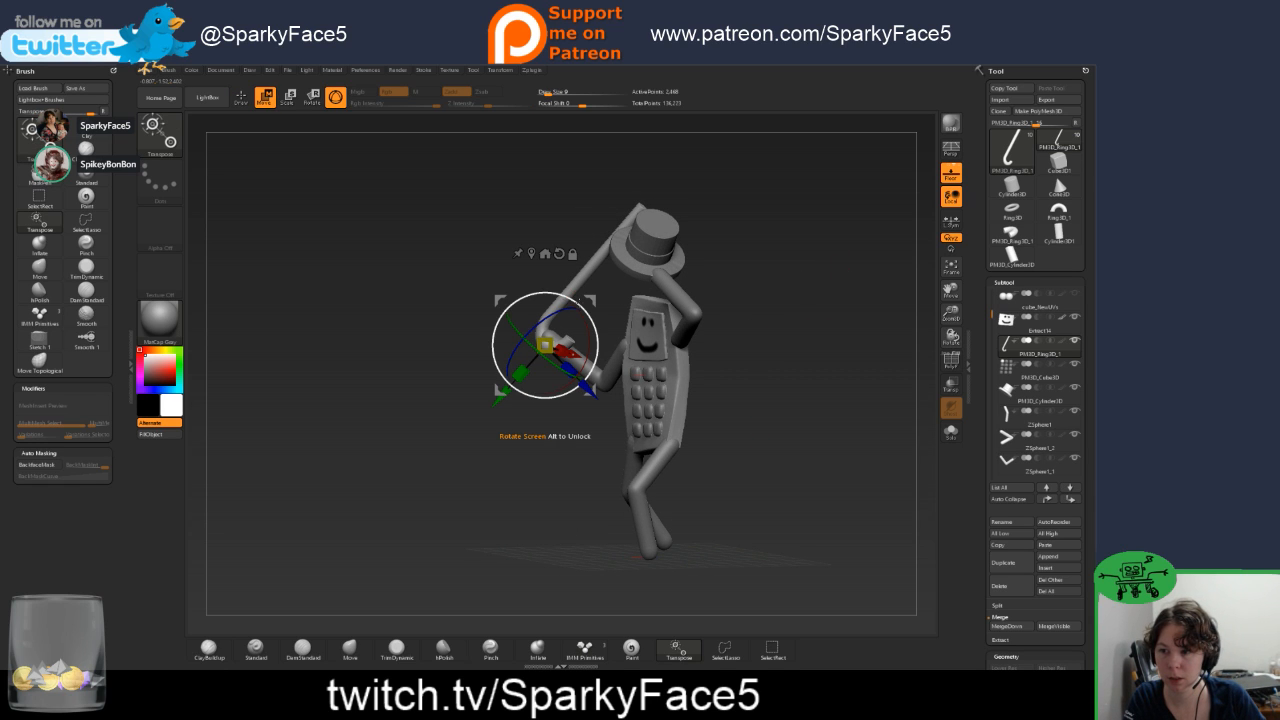
{"action": "left_click_drag", "start_coordinate": [496, 325], "coordinate": [290, 328]}
{"action": "left_click_drag", "start_coordinate": [544, 346], "coordinate": [698, 379]}
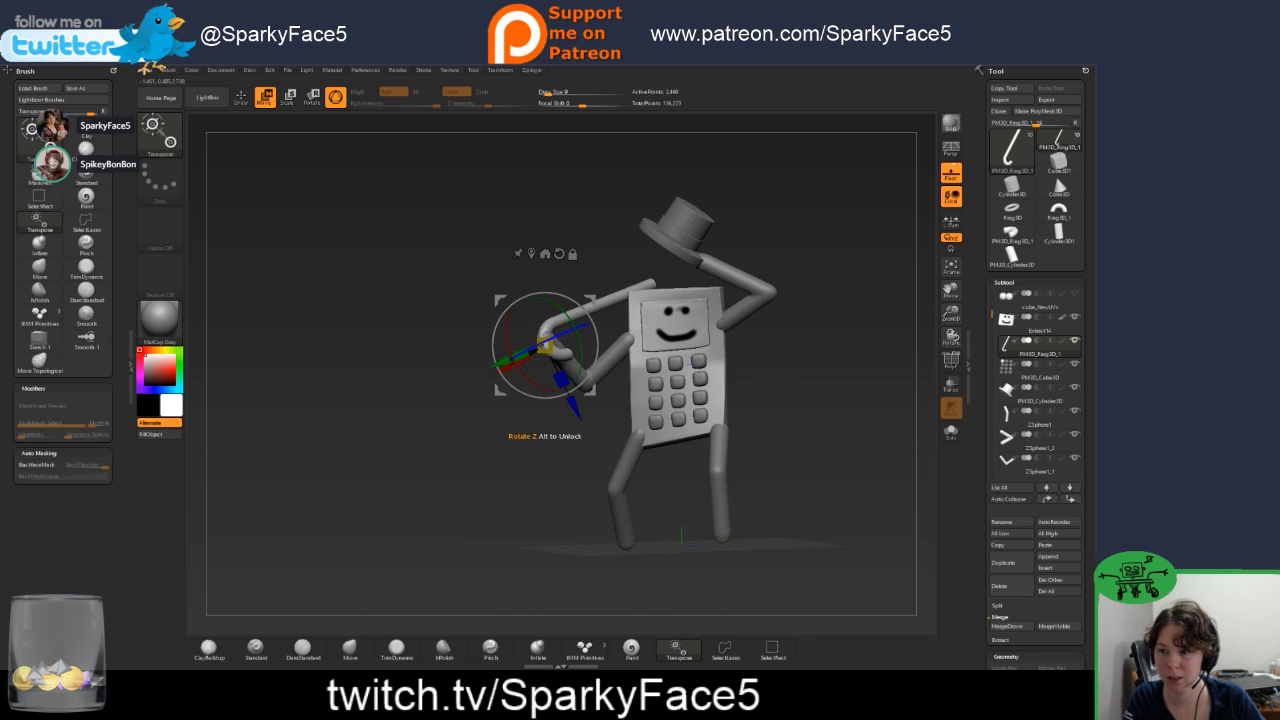
{"action": "left_click_drag", "start_coordinate": [513, 318], "coordinate": [516, 356]}
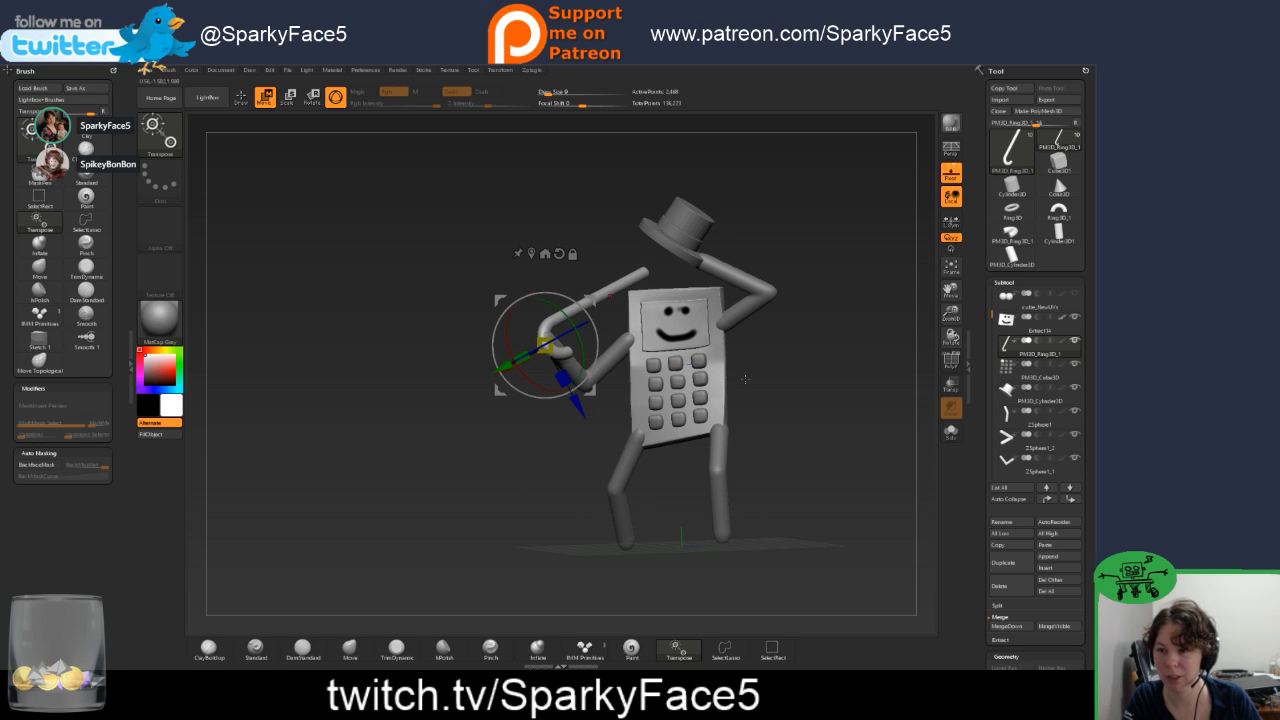
{"action": "left_click_drag", "start_coordinate": [735, 381], "coordinate": [797, 404]}
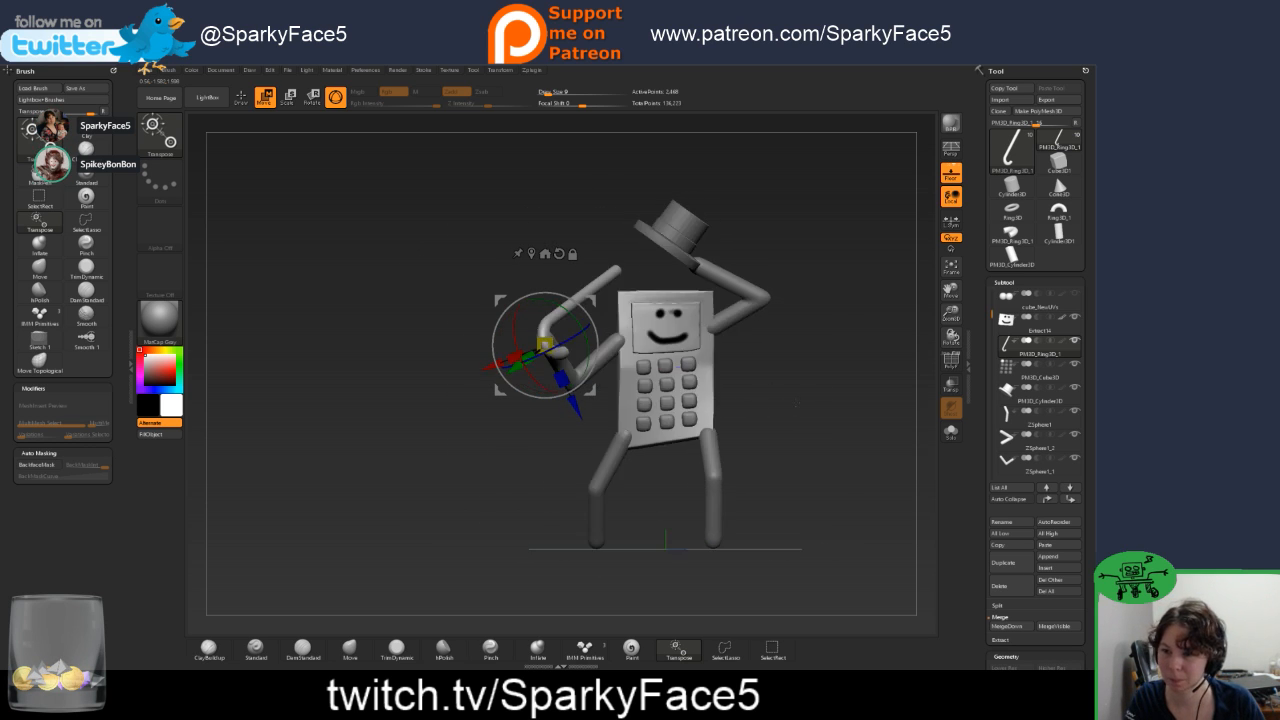
Swing the cane about the hand so its shaft points outward and slightly downward, away from the phone body.
{"action": "left_click_drag", "start_coordinate": [574, 336], "coordinate": [626, 242]}
{"action": "left_click_drag", "start_coordinate": [528, 361], "coordinate": [550, 357]}
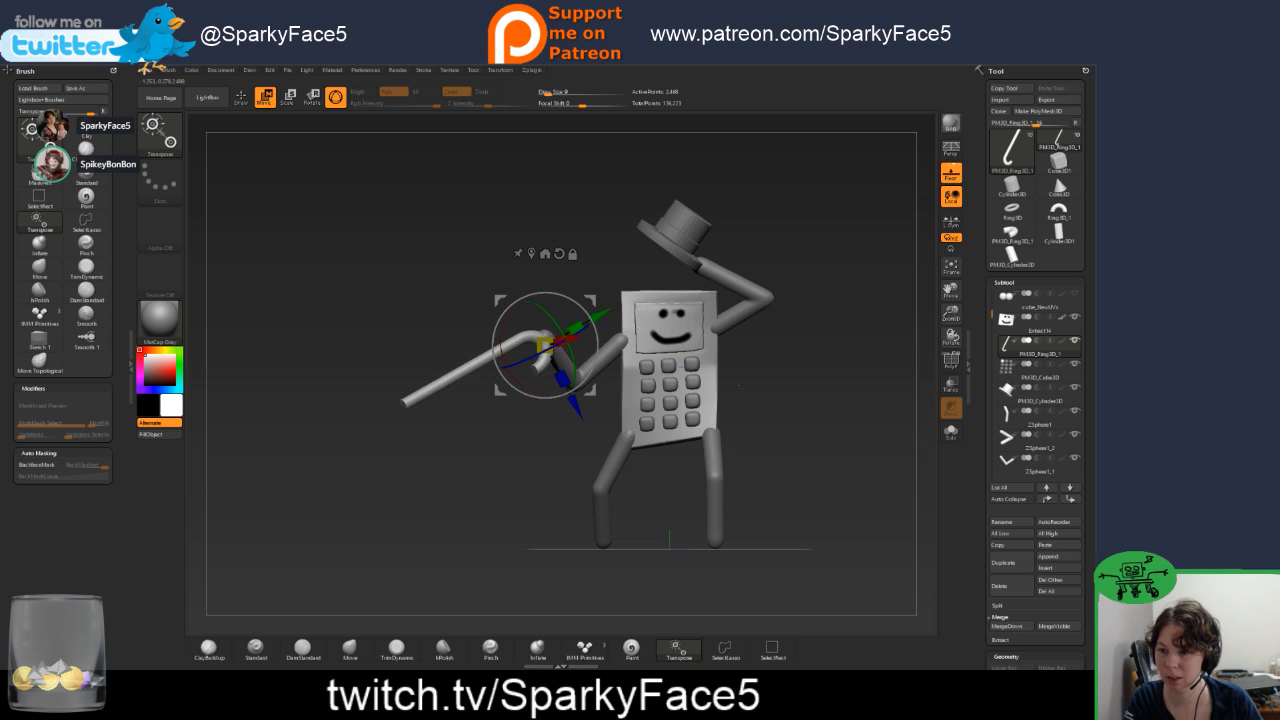
{"action": "left_click_drag", "start_coordinate": [765, 388], "coordinate": [737, 405]}
{"action": "left_click_drag", "start_coordinate": [664, 440], "coordinate": [699, 444]}
{"action": "left_click_drag", "start_coordinate": [600, 453], "coordinate": [640, 455]}
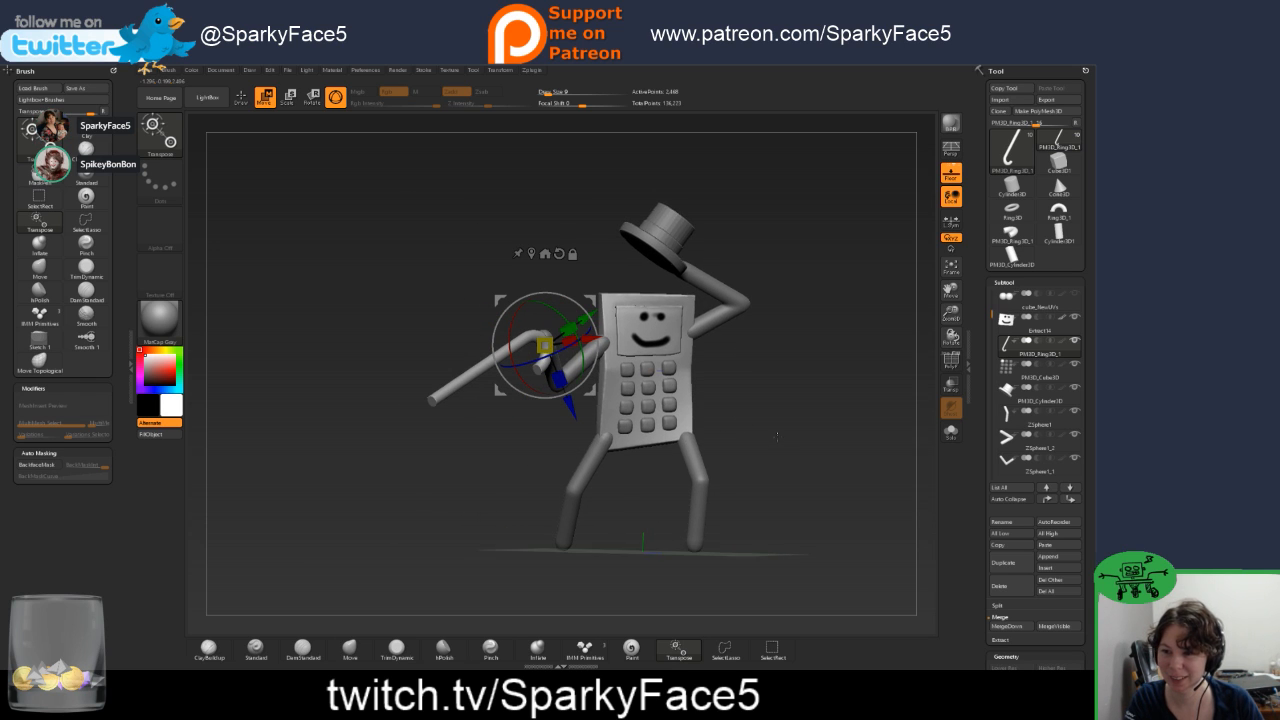
Rotate the cane steeper about the hand so its tip slants toward the ground beside the character, and return to Draw mode.
{"action": "left_click_drag", "start_coordinate": [570, 304], "coordinate": [480, 352]}
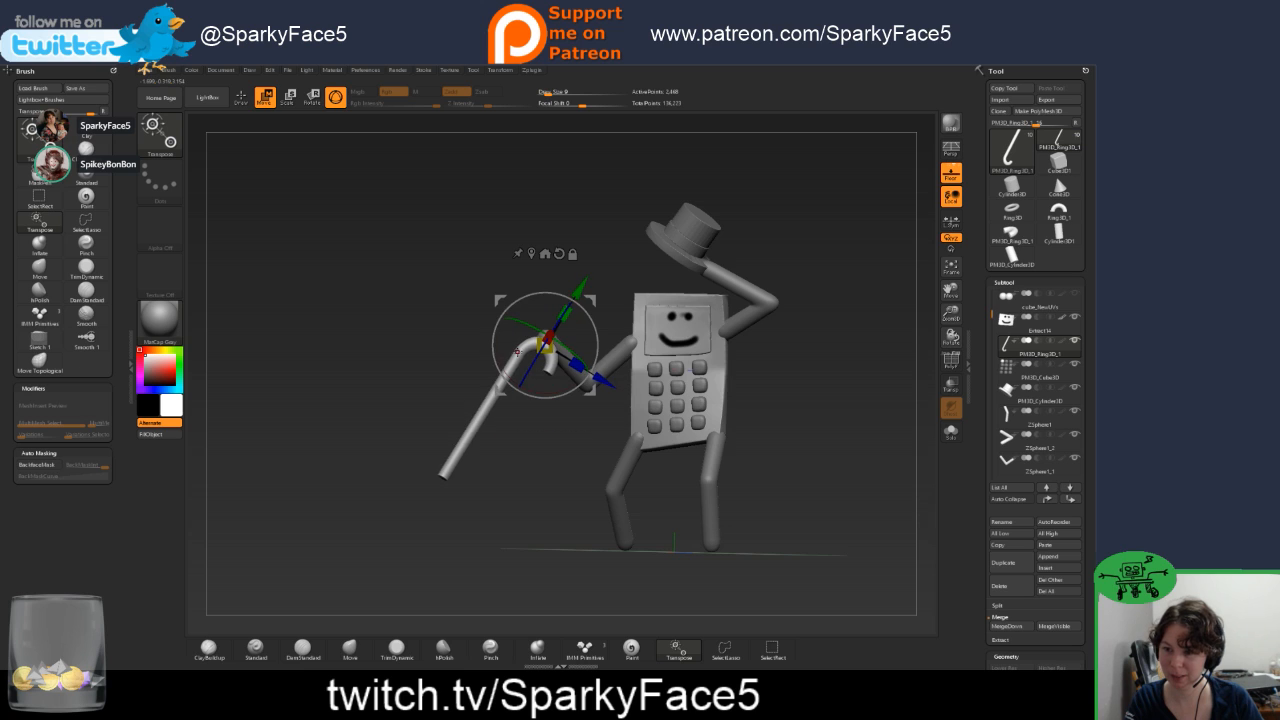
{"action": "mouse_move", "coordinate": [600, 425]}
{"action": "left_mouse_down"}
{"action": "mouse_move", "coordinate": [845, 423]}
{"action": "mouse_move", "coordinate": [710, 435]}
{"action": "mouse_move", "coordinate": [737, 405]}
{"action": "left_mouse_up"}
{"action": "key", "text": "q"}
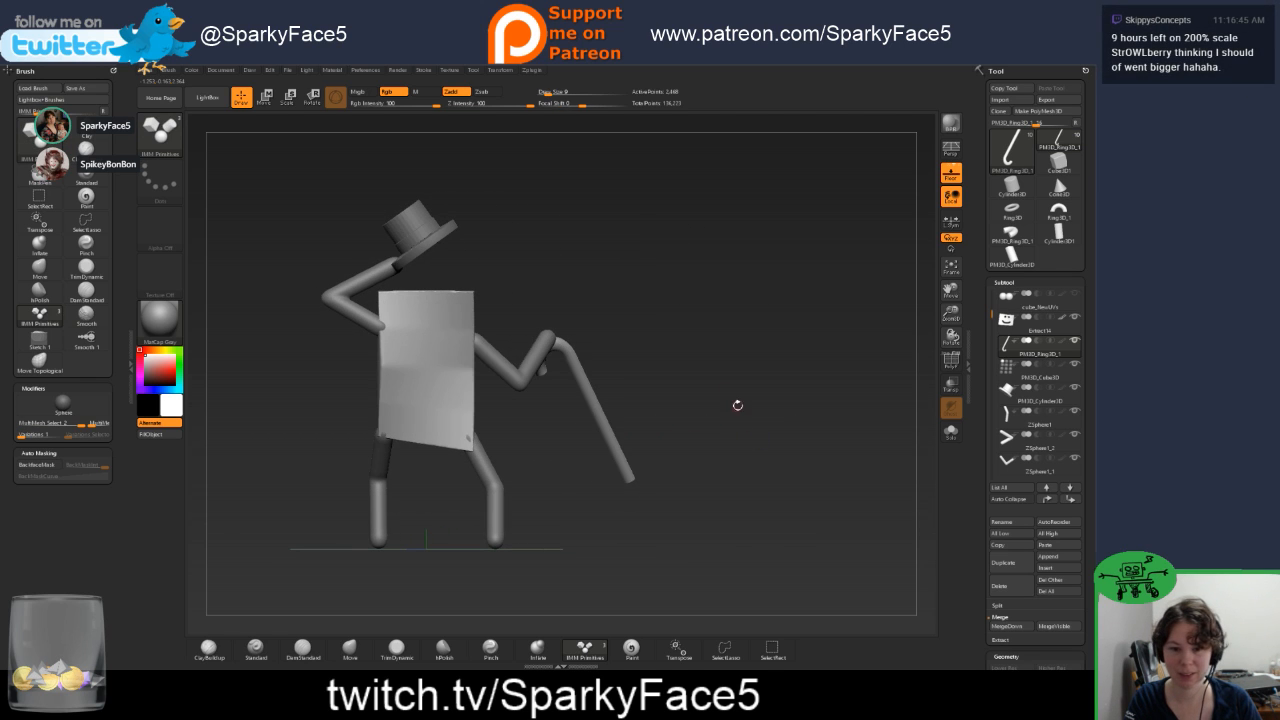
{"action": "left_click_drag", "start_coordinate": [608, 483], "coordinate": [730, 468]}
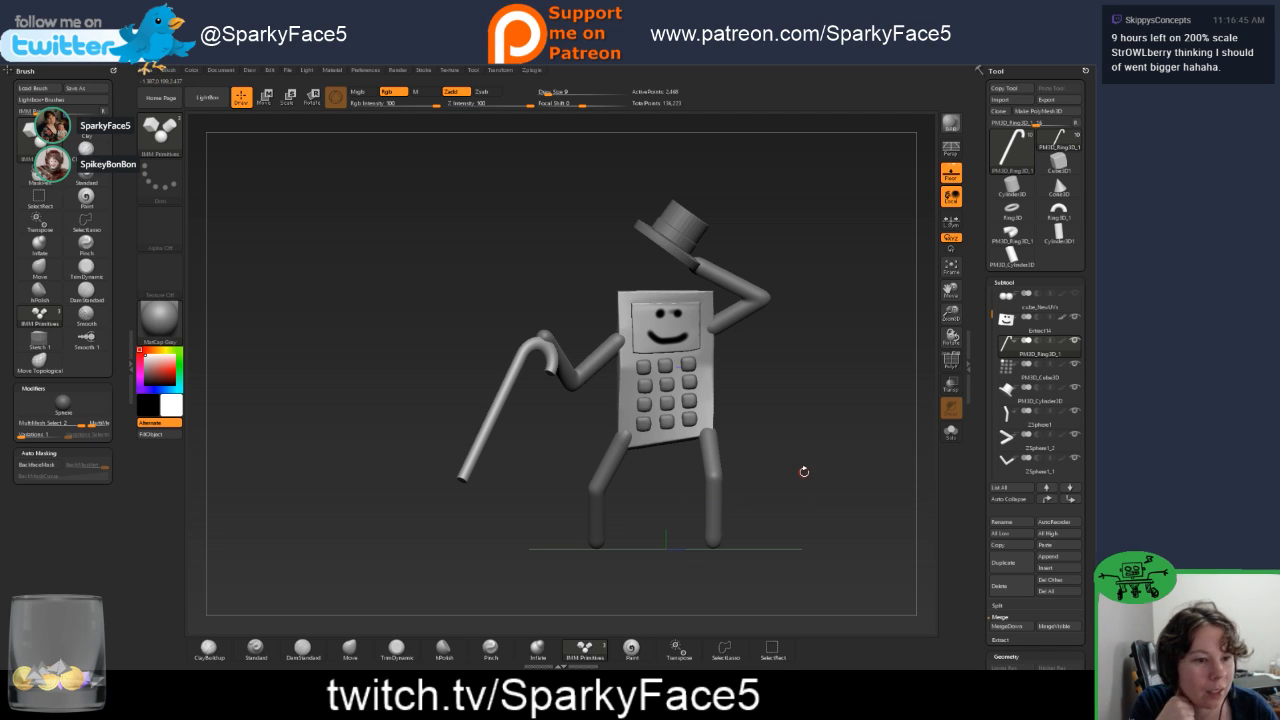
Examine the cane's placement in the hand and the whole character's pose from several angles.
{"action": "mouse_move", "coordinate": [1076, 468]}
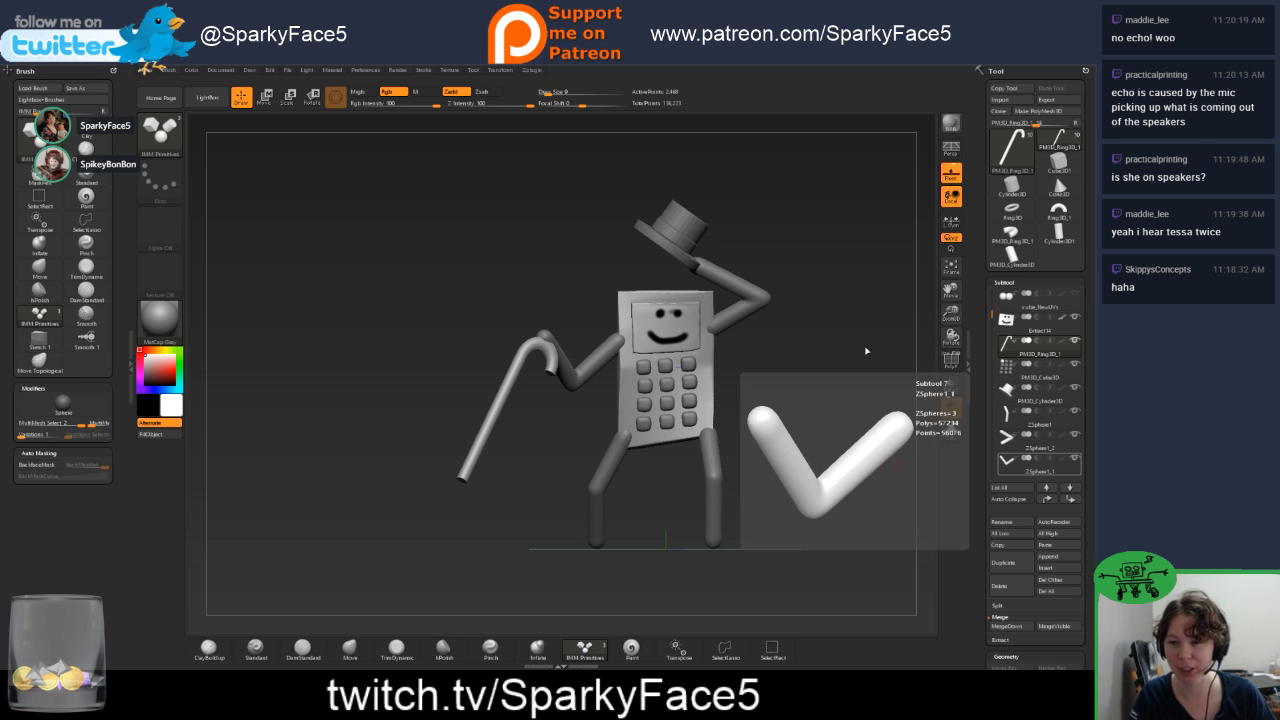
{"action": "left_click_drag", "start_coordinate": [823, 343], "coordinate": [787, 382]}
{"action": "left_click_drag", "start_coordinate": [721, 418], "coordinate": [826, 393]}
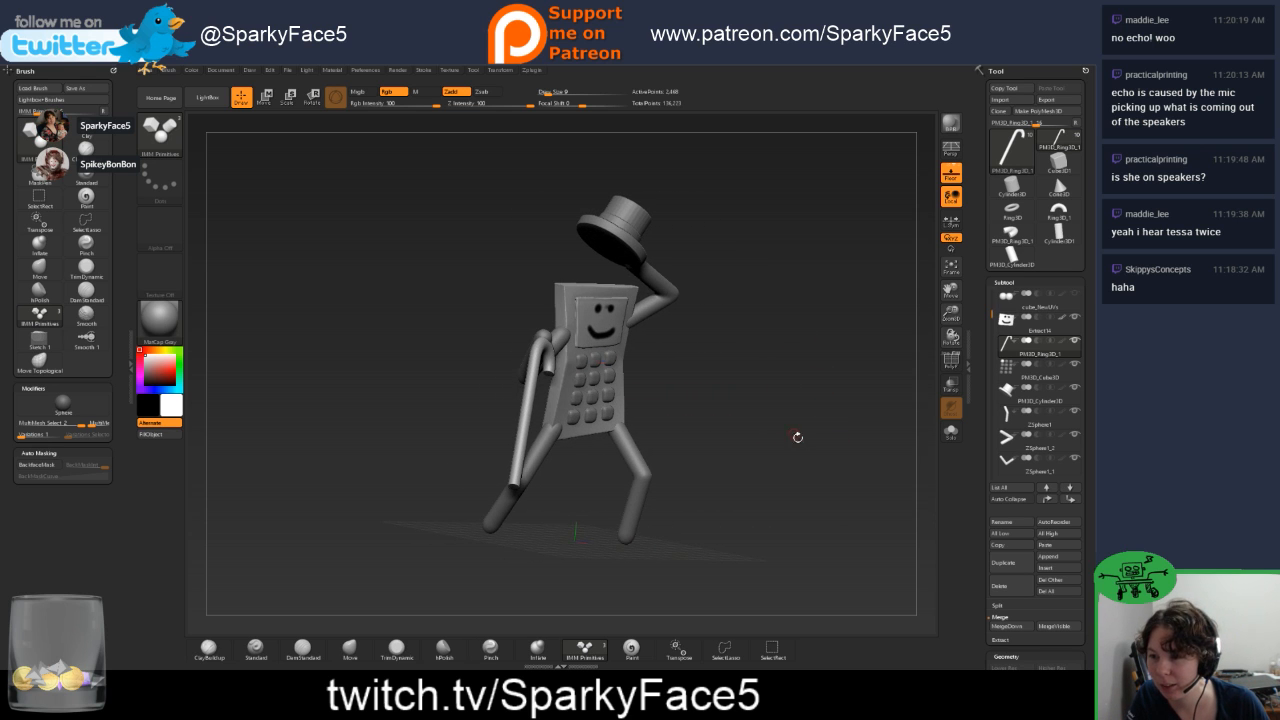
{"action": "left_click_drag", "start_coordinate": [798, 437], "coordinate": [805, 453]}
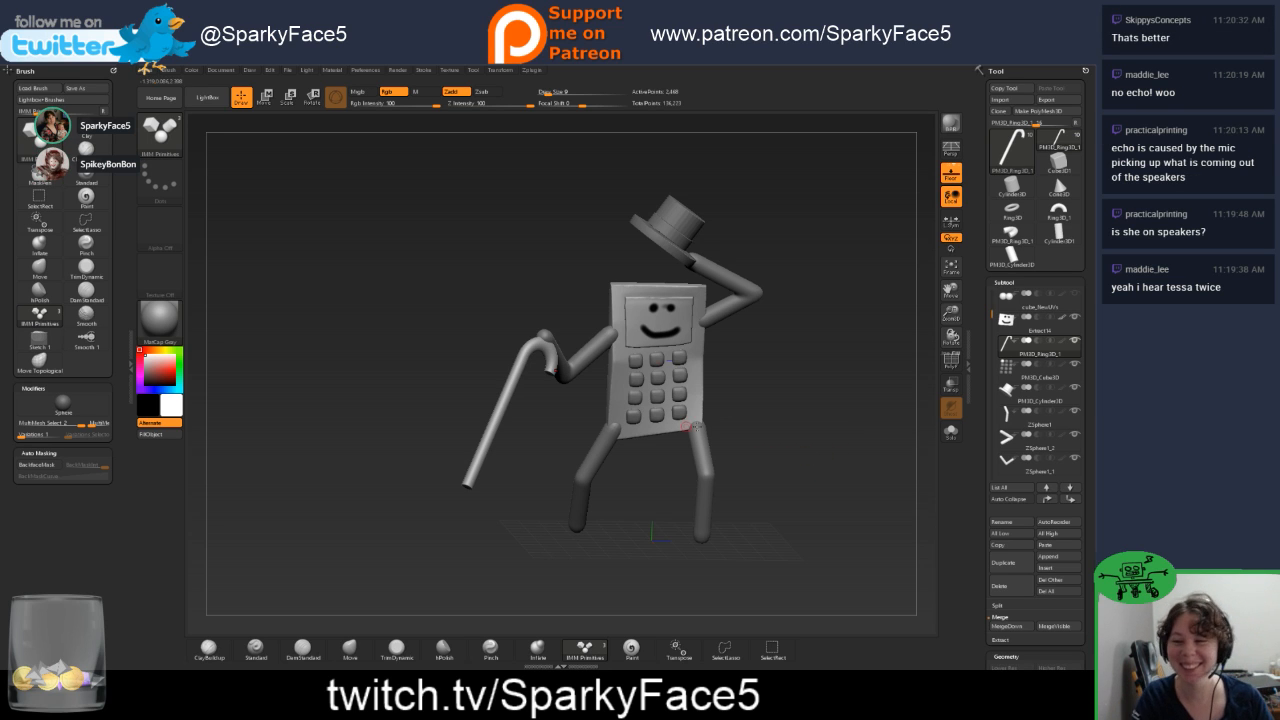
{"action": "left_click_drag", "start_coordinate": [750, 410], "coordinate": [764, 333]}
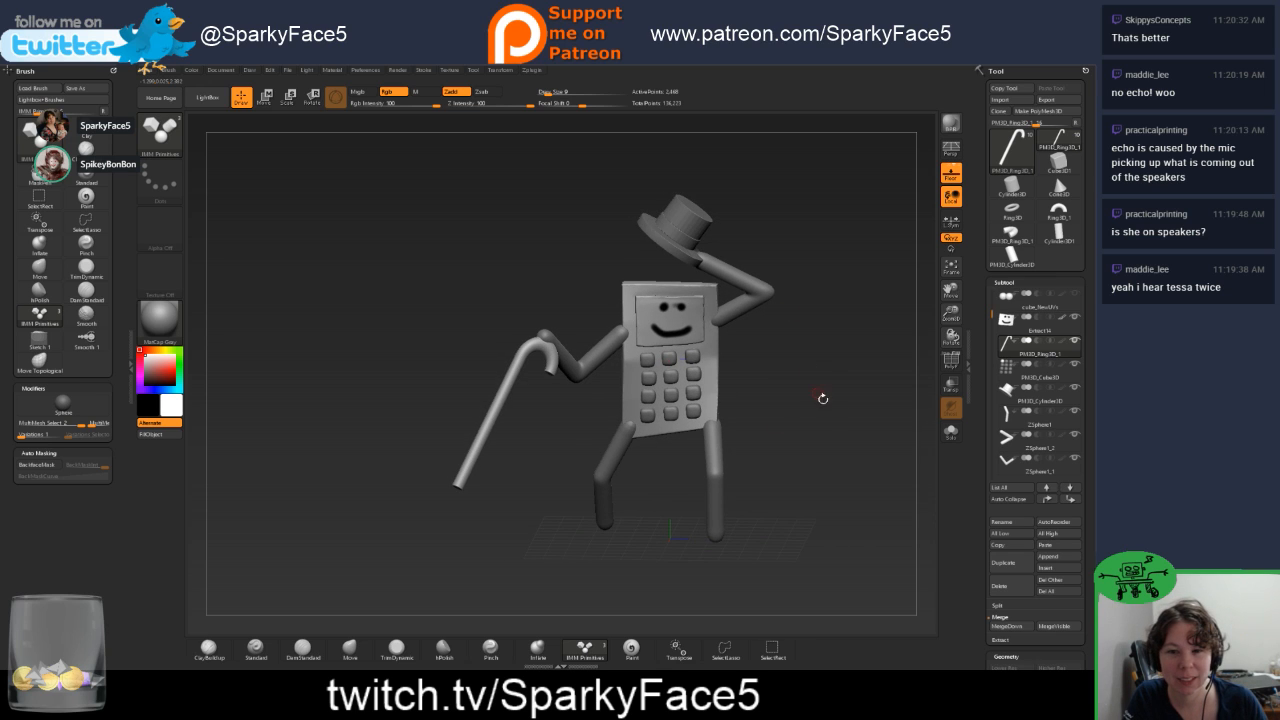
{"action": "left_click_drag", "start_coordinate": [858, 372], "coordinate": [837, 403]}
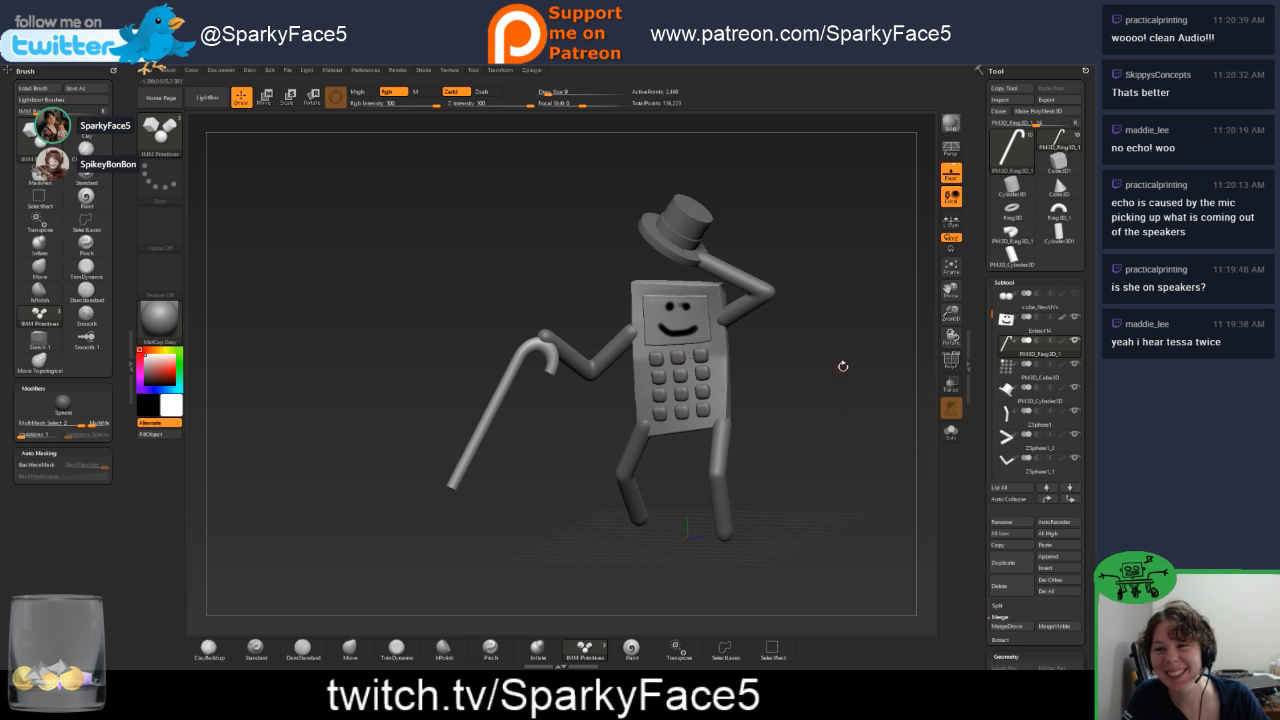
{"action": "left_click_drag", "start_coordinate": [843, 366], "coordinate": [860, 390]}
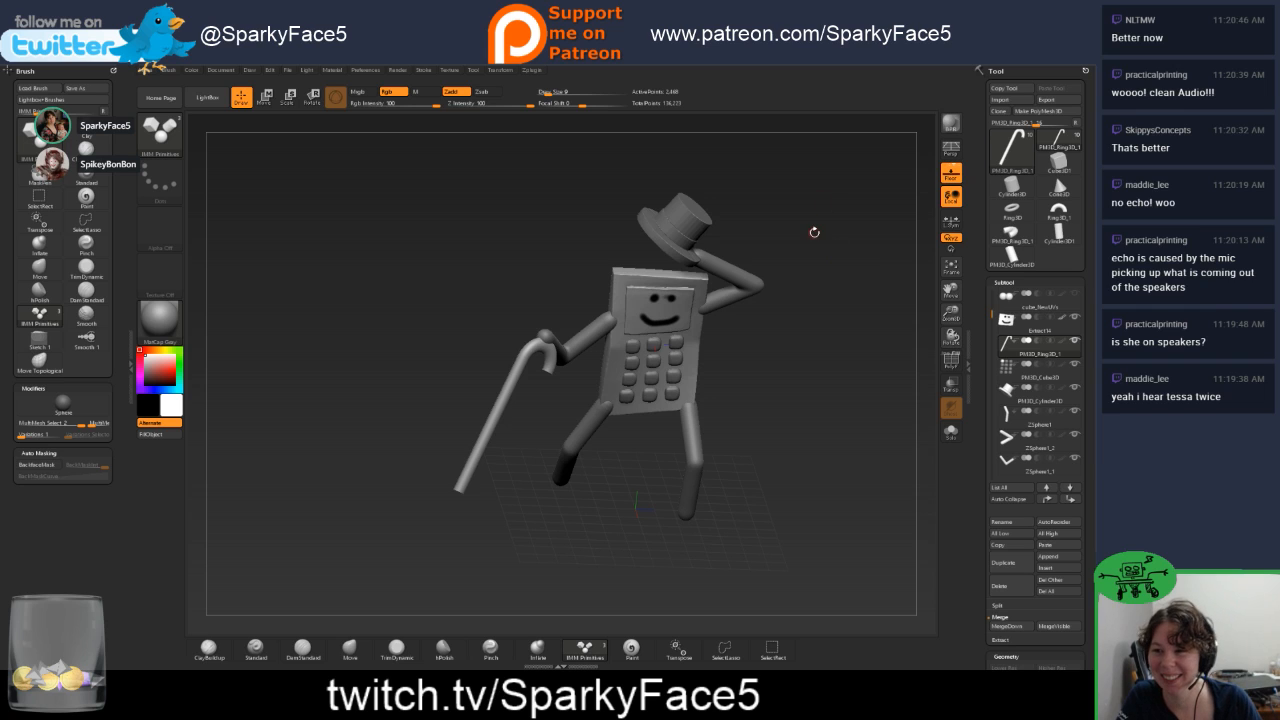
{"action": "left_click_drag", "start_coordinate": [814, 232], "coordinate": [786, 266]}
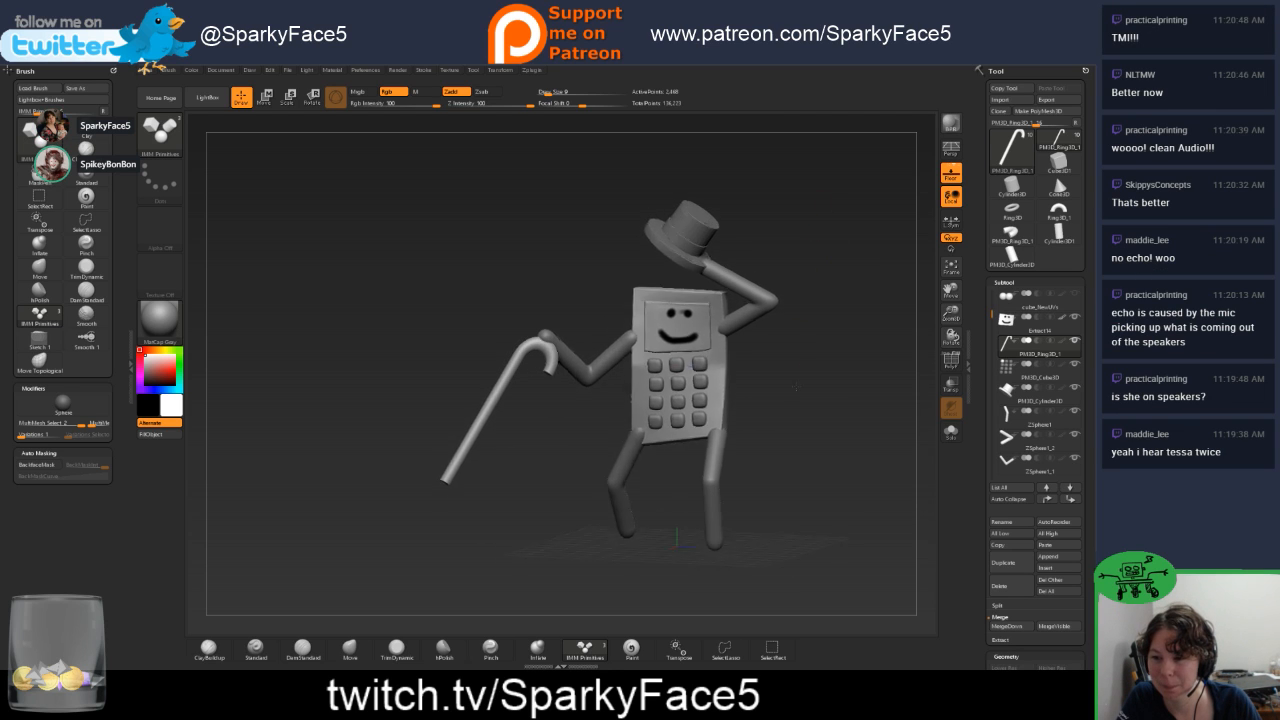
{"action": "left_click_drag", "start_coordinate": [798, 388], "coordinate": [806, 371]}
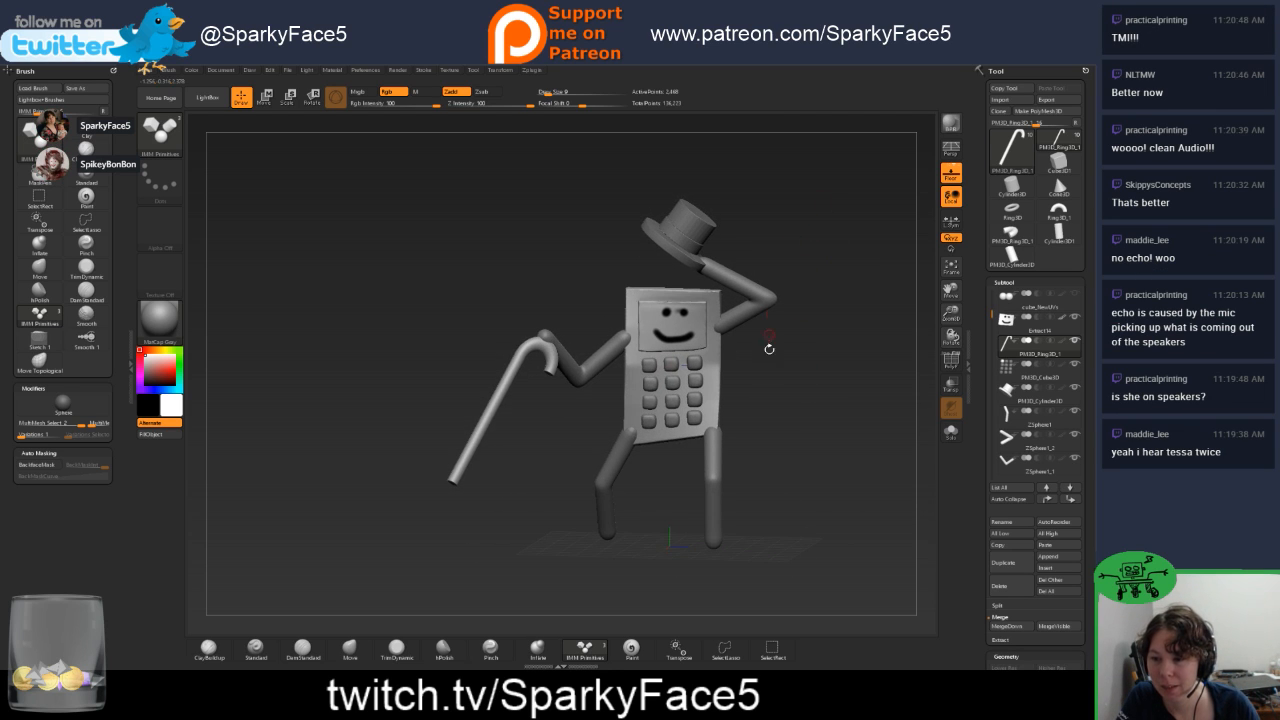
{"action": "left_click_drag", "start_coordinate": [777, 462], "coordinate": [780, 460]}
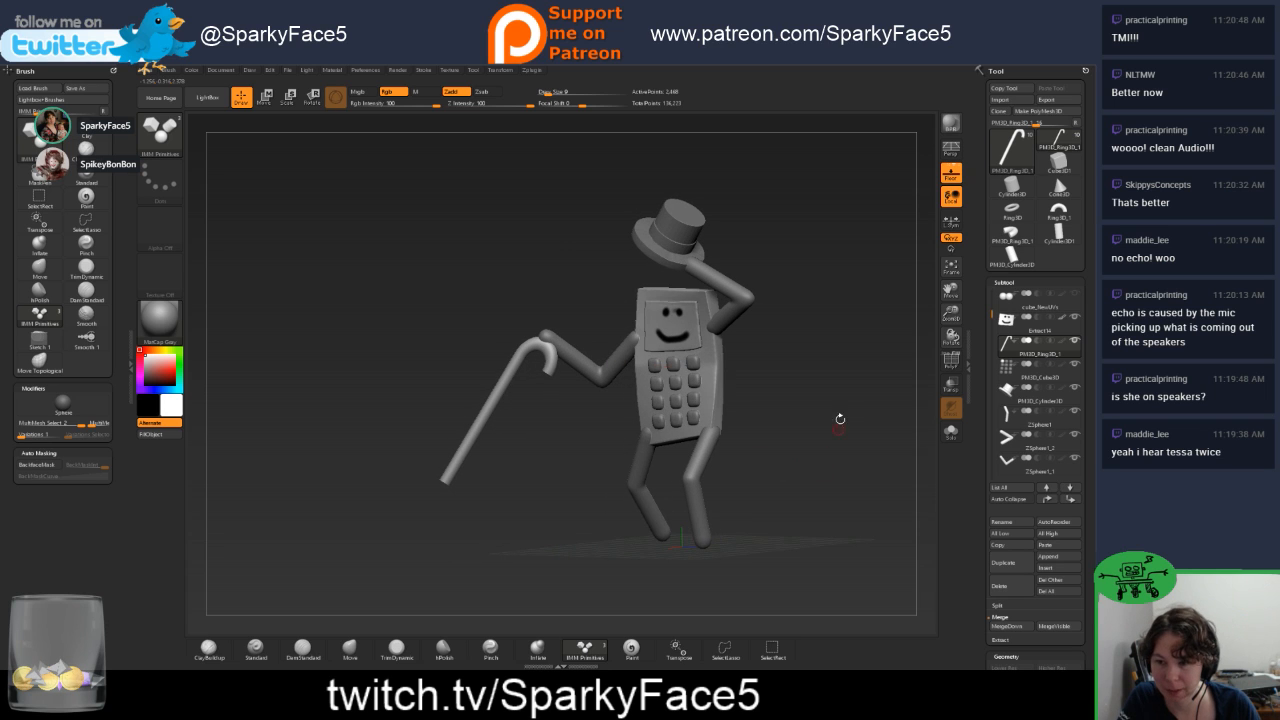
{"action": "left_click_drag", "start_coordinate": [869, 369], "coordinate": [851, 417], "text": "shift"}
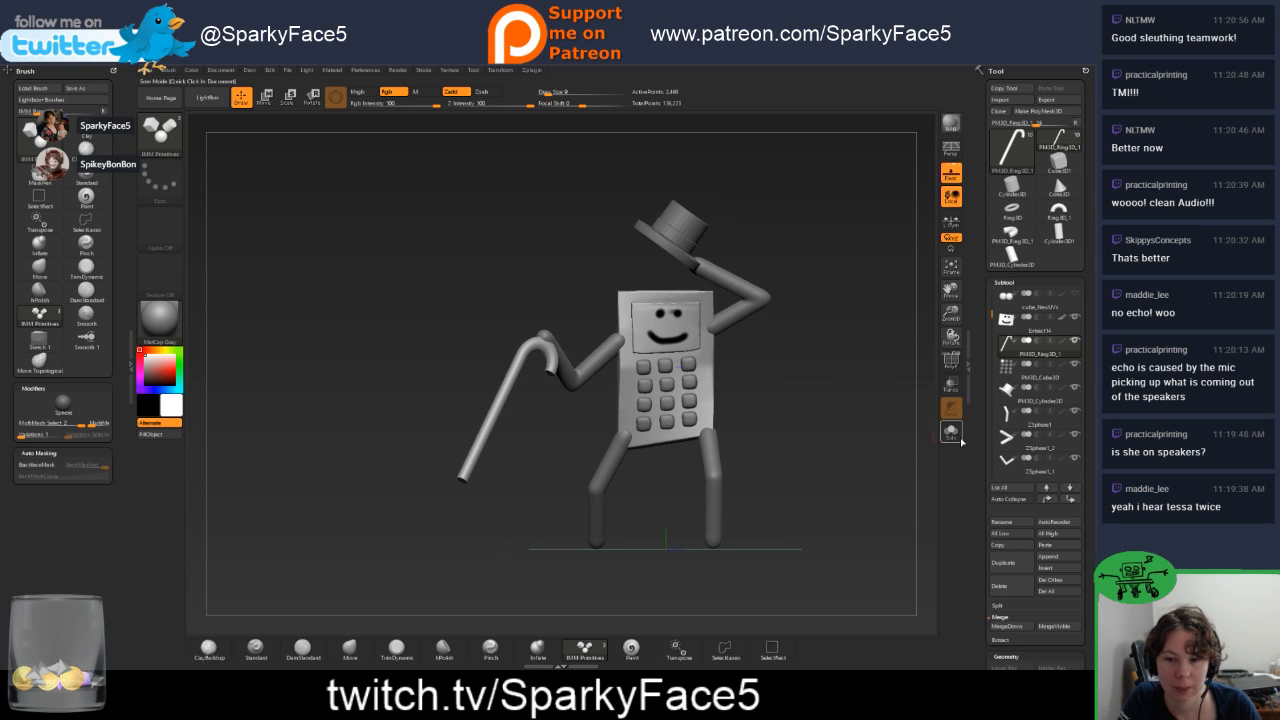
{"action": "left_click_drag", "start_coordinate": [828, 399], "coordinate": [843, 411]}
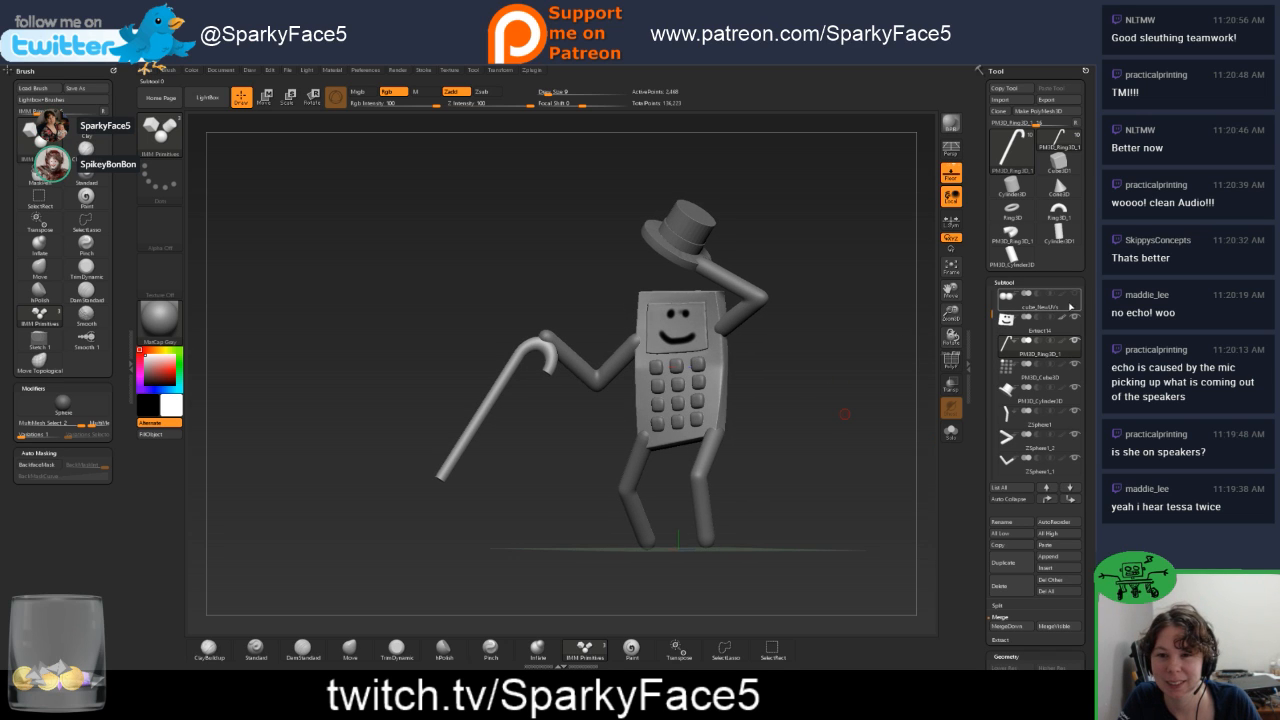
Select the hidden subtool holding the pair of spheres above the phone body and delete it.
{"action": "left_click_drag", "start_coordinate": [951, 336], "coordinate": [935, 338]}
{"action": "left_click", "coordinate": [1065, 329]}
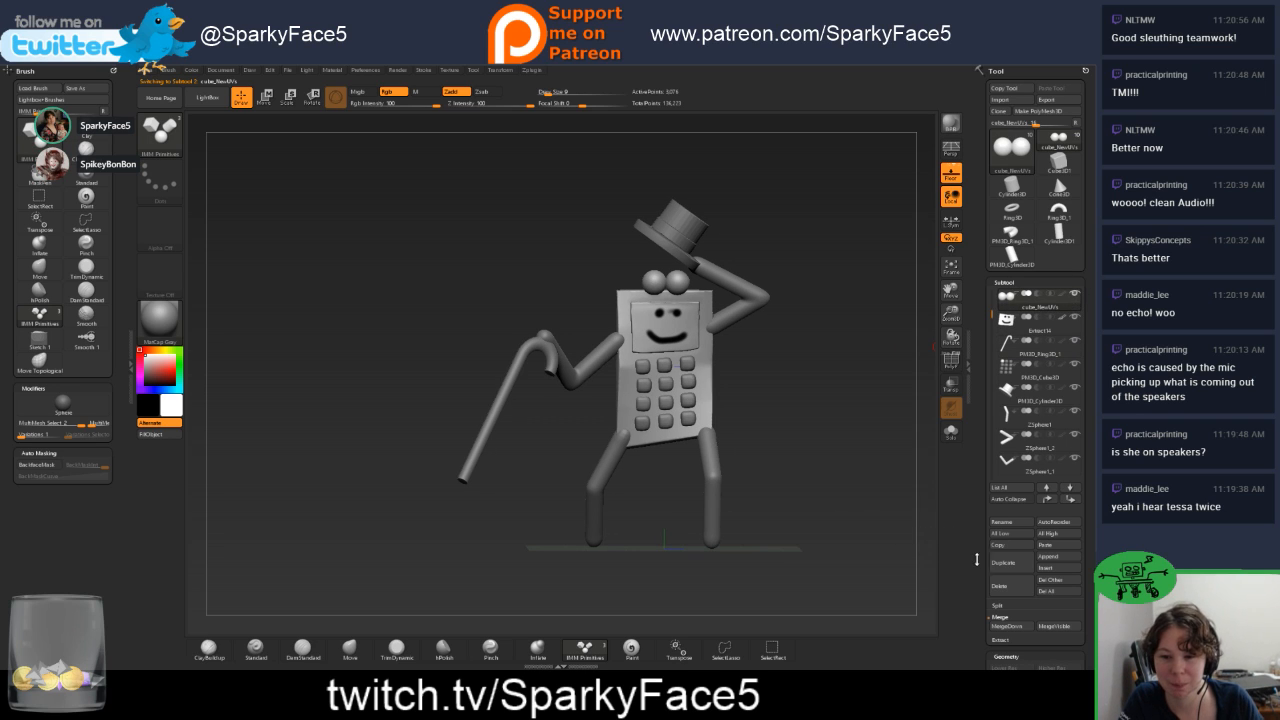
{"action": "left_click", "coordinate": [1015, 591]}
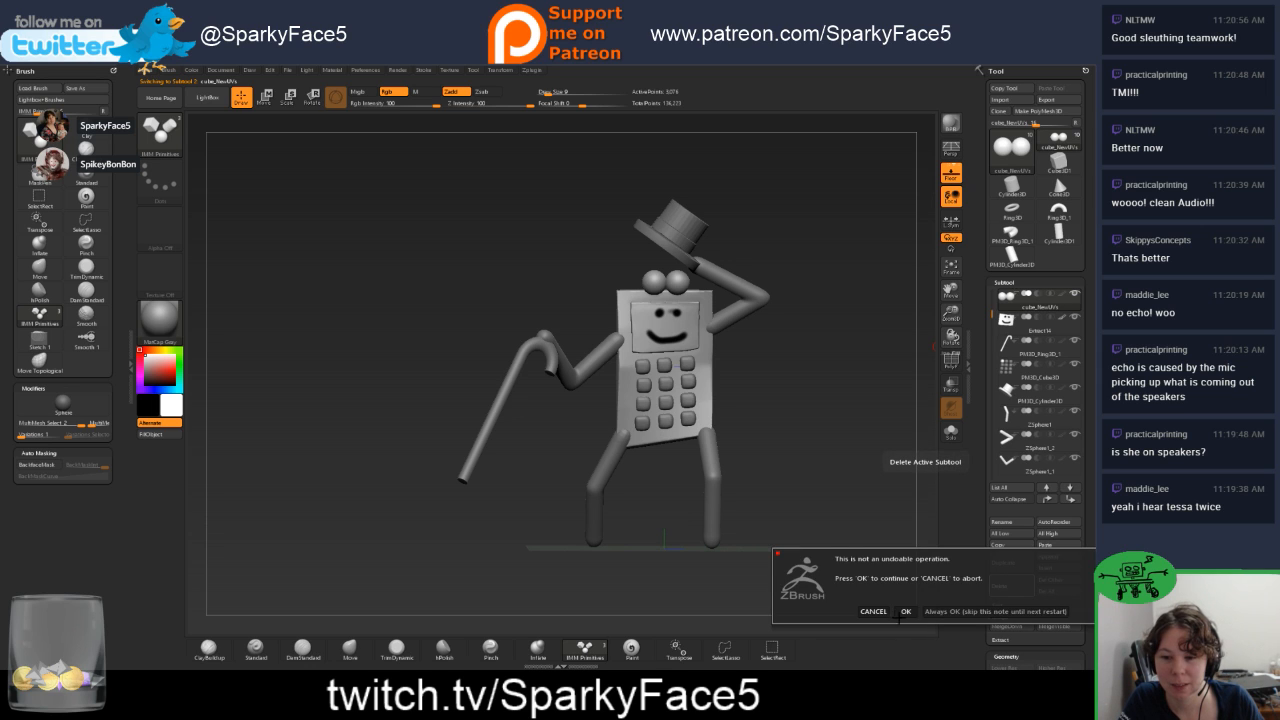
{"action": "left_click", "coordinate": [903, 612]}
{"action": "key", "text": "ctrl+z"}
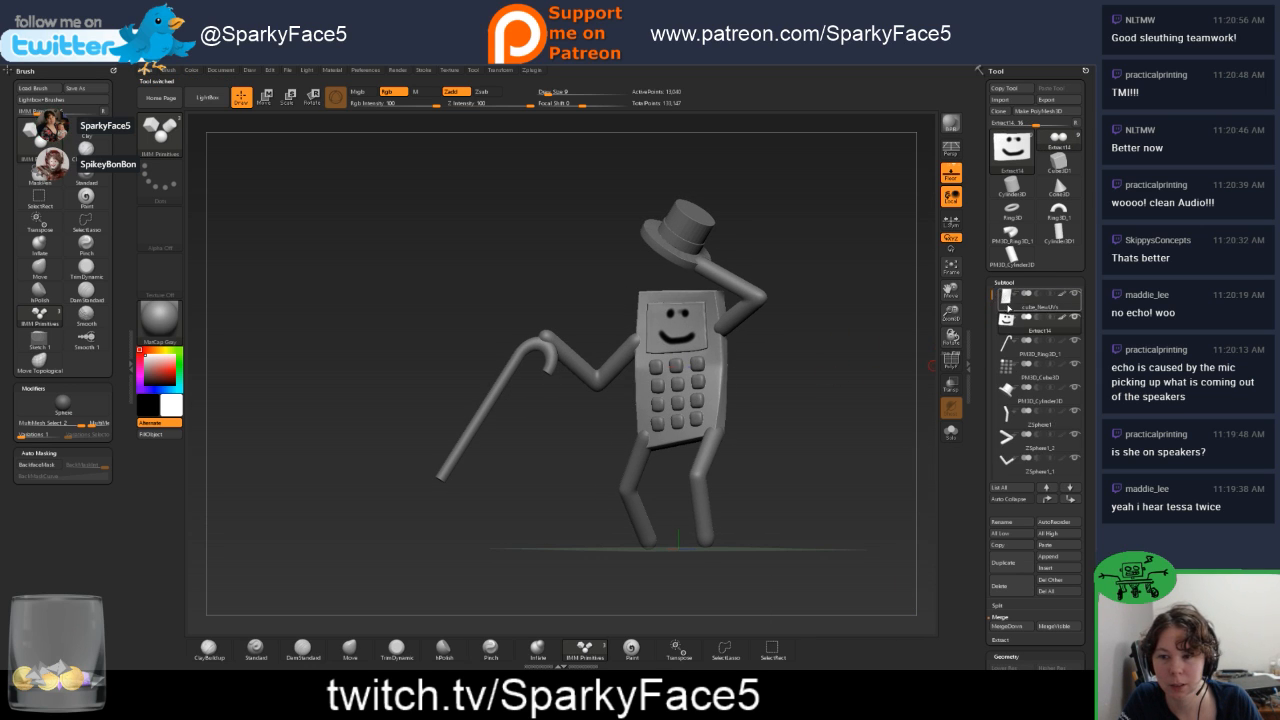
Select the phone body with its polyframe shown, clear its mask and remesh it with DynaMesh at resolution 128.
{"action": "left_click", "coordinate": [1043, 308]}
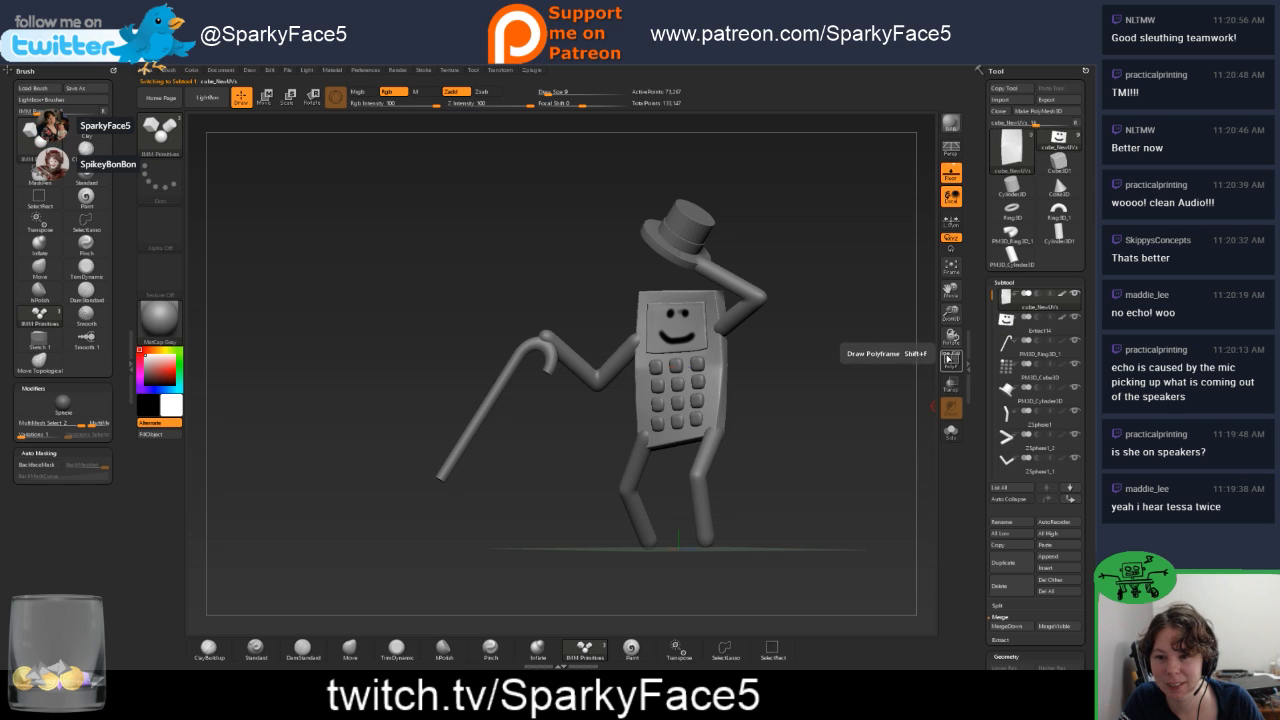
{"action": "left_click", "coordinate": [950, 358]}
{"action": "mouse_move", "coordinate": [837, 382]}
{"action": "left_mouse_down"}
{"action": "mouse_move", "coordinate": [860, 393]}
{"action": "mouse_move", "coordinate": [818, 387]}
{"action": "mouse_move", "coordinate": [905, 392]}
{"action": "left_mouse_up"}
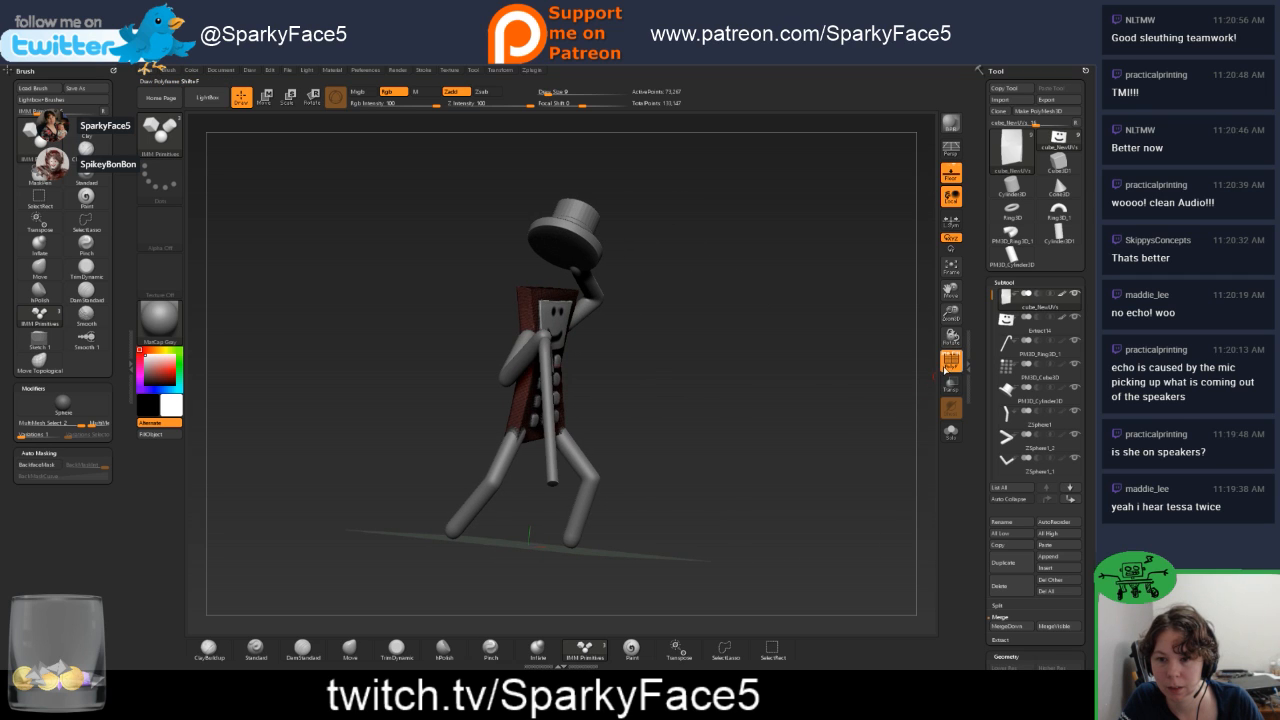
{"action": "left_click", "coordinate": [949, 358]}
{"action": "scroll", "coordinate": [984, 342], "scroll_direction": "down", "scroll_amount": 5}
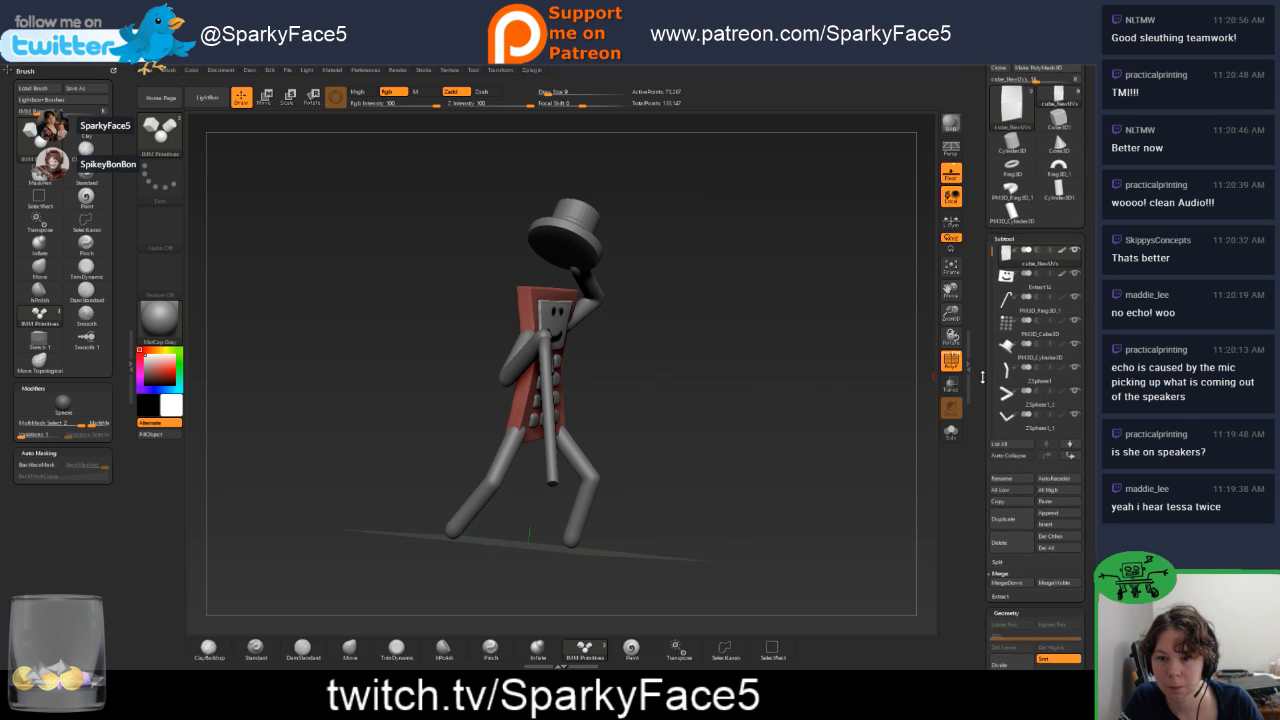
{"action": "scroll", "coordinate": [984, 342], "scroll_direction": "down", "scroll_amount": 2}
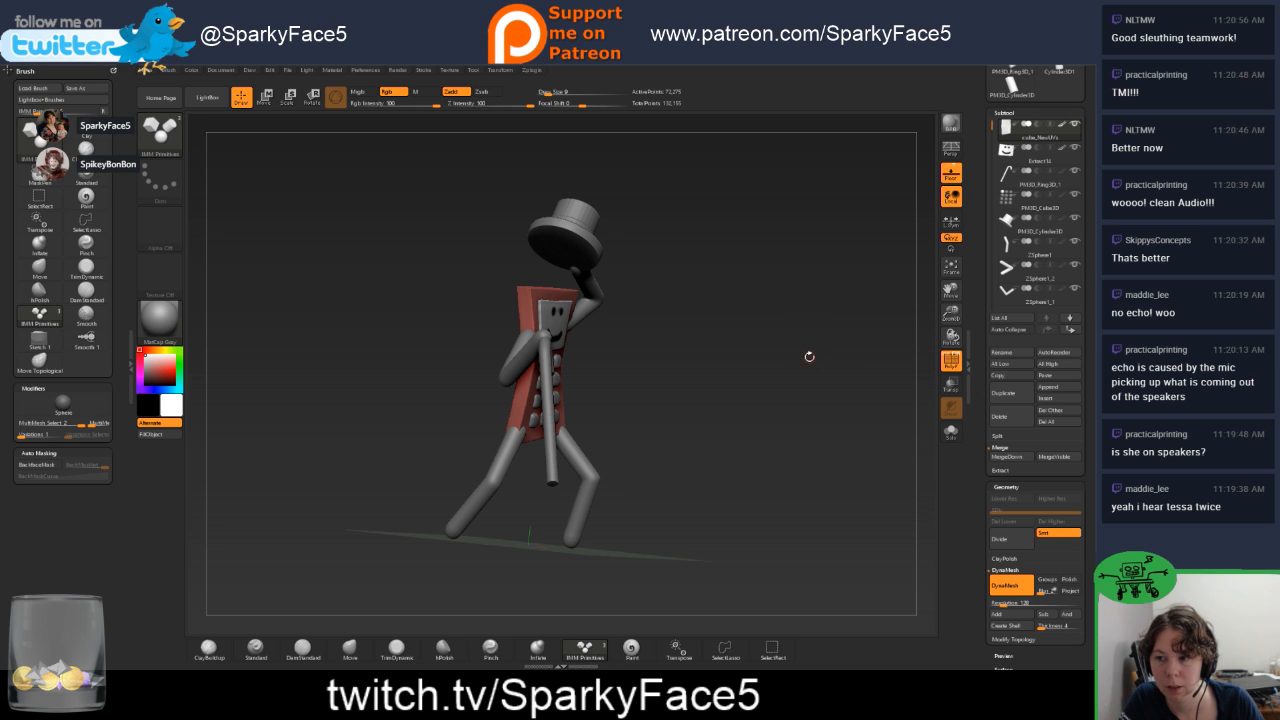
Switch to the Move brush, enlarge its draw size, and nudge the phone body's lower edge where the legs attach.
{"action": "left_click_drag", "start_coordinate": [757, 358], "coordinate": [828, 360]}
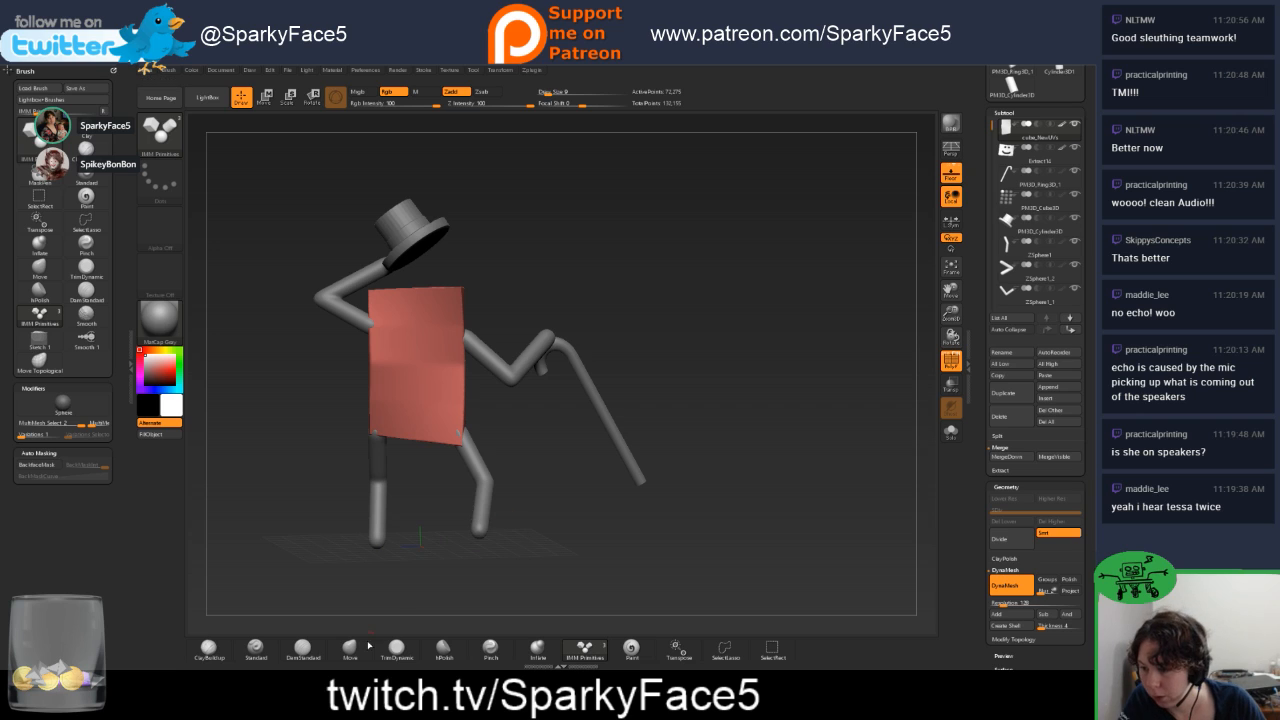
{"action": "key", "text": "b"}
{"action": "key", "text": "m"}
{"action": "key", "text": "v"}
{"action": "key", "text": "s"}
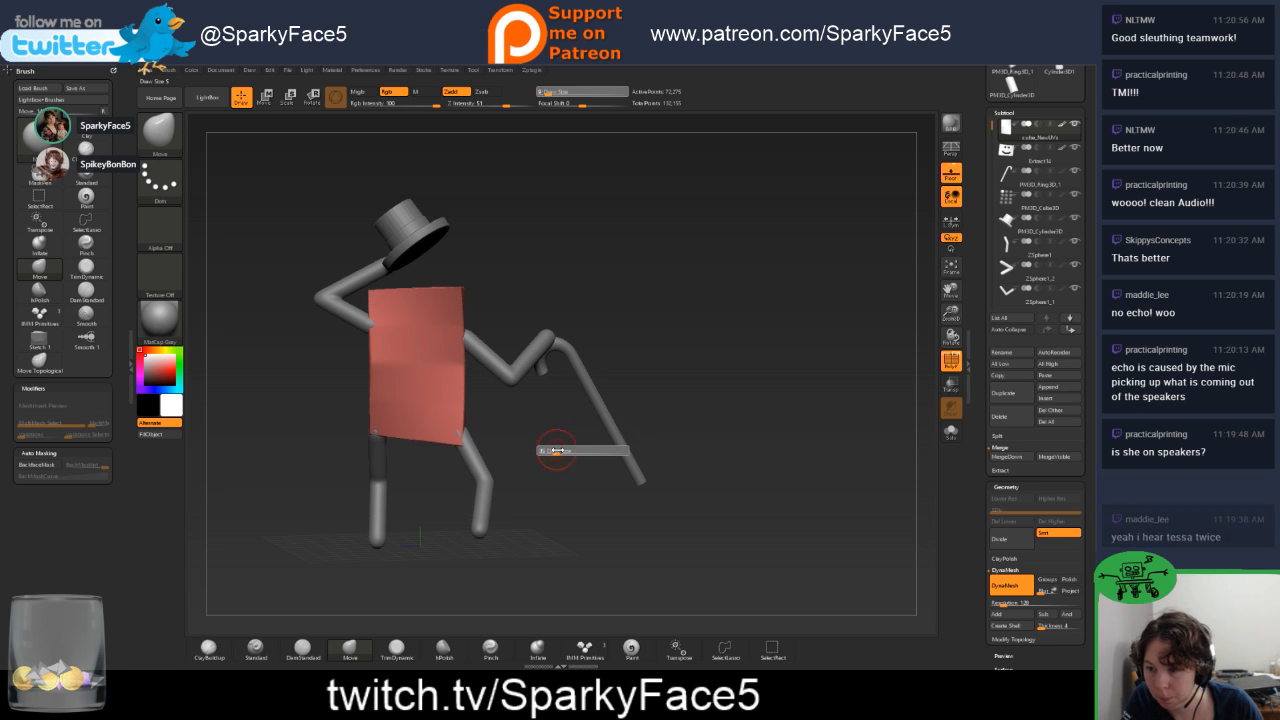
{"action": "mouse_move", "coordinate": [550, 450]}
{"action": "left_mouse_down"}
{"action": "mouse_move", "coordinate": [572, 455]}
{"action": "mouse_move", "coordinate": [490, 436]}
{"action": "mouse_move", "coordinate": [475, 437]}
{"action": "mouse_move", "coordinate": [480, 450]}
{"action": "left_mouse_up"}
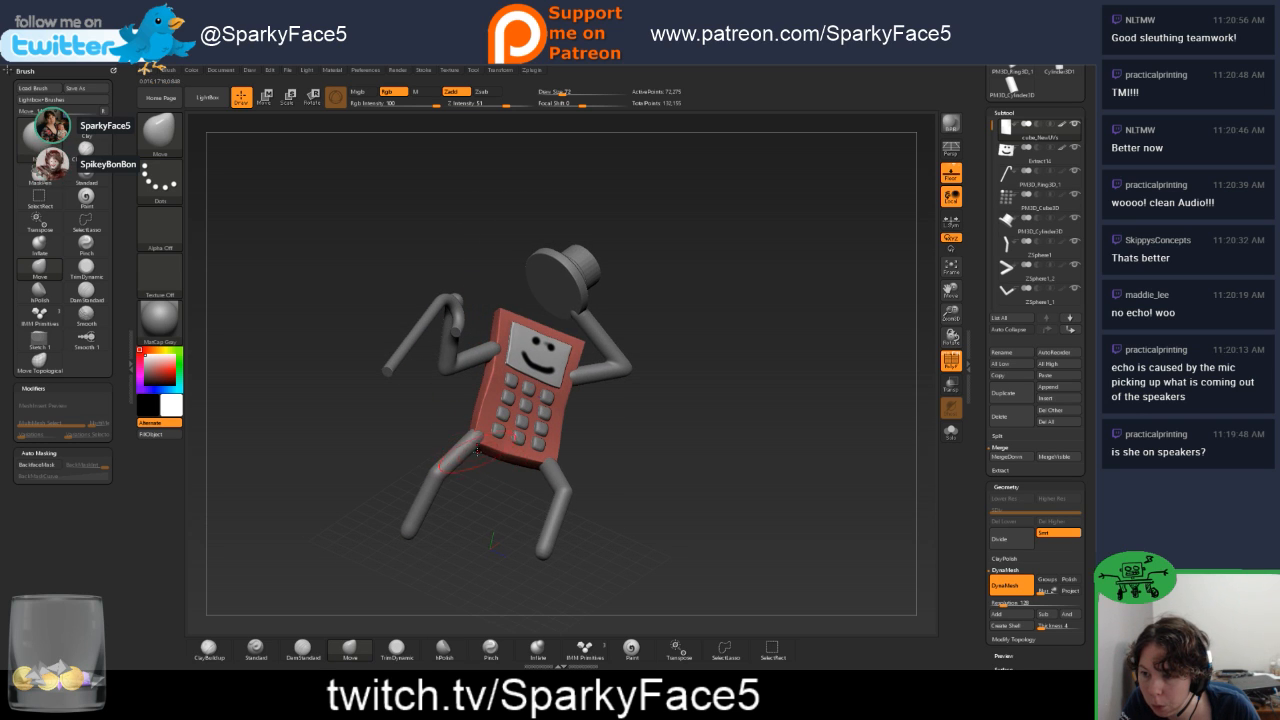
{"action": "left_click_drag", "start_coordinate": [499, 496], "coordinate": [511, 464]}
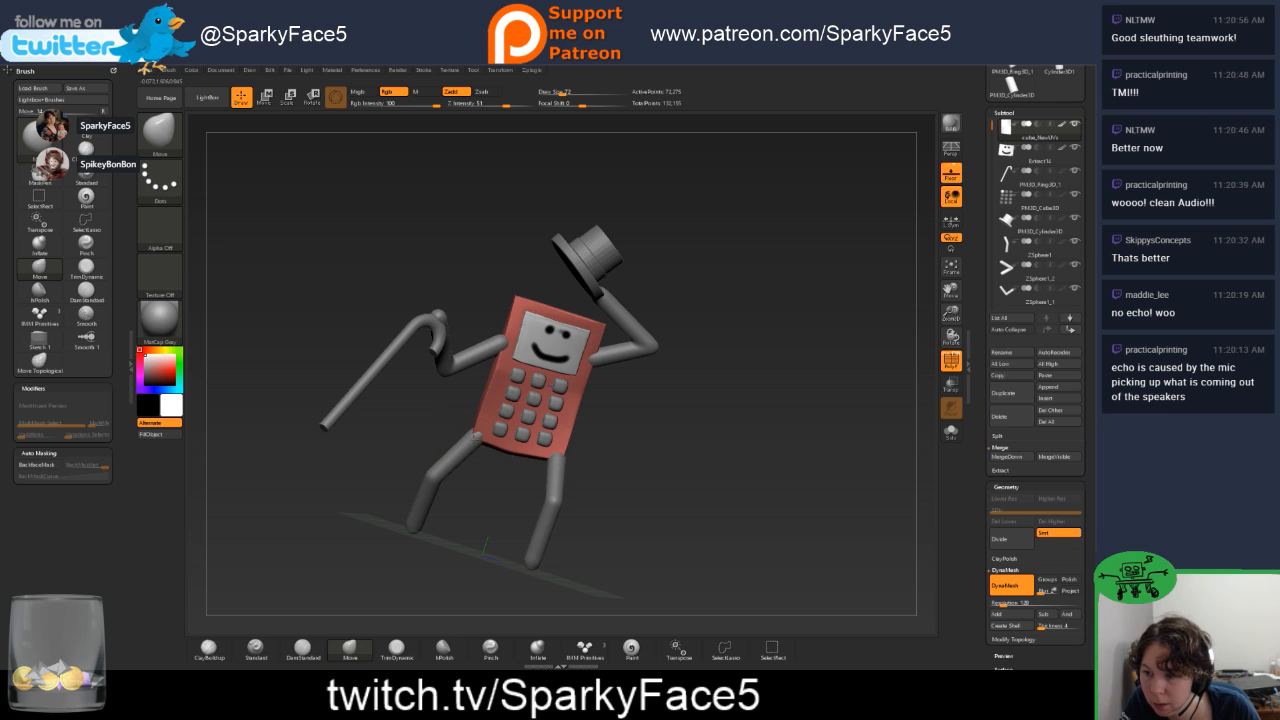
Reshape the phone body with the Move brush, bending it into a gentle curve and adjusting its edges and corners.
{"action": "right_click_drag", "start_coordinate": [558, 461], "coordinate": [470, 435]}
{"action": "right_click_drag", "start_coordinate": [660, 425], "coordinate": [555, 455]}
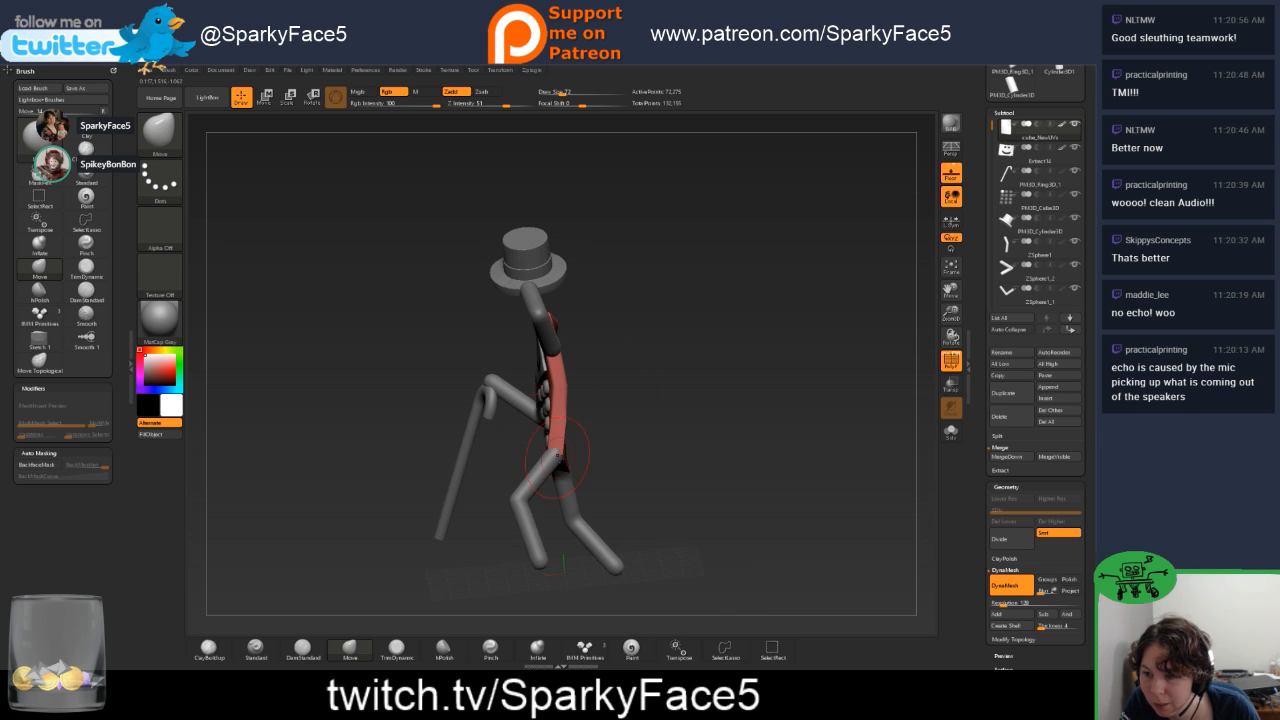
{"action": "mouse_move", "coordinate": [560, 567]}
{"action": "right_mouse_down"}
{"action": "mouse_move", "coordinate": [628, 457]}
{"action": "mouse_move", "coordinate": [635, 413]}
{"action": "mouse_move", "coordinate": [600, 450]}
{"action": "mouse_move", "coordinate": [513, 437]}
{"action": "mouse_move", "coordinate": [543, 392]}
{"action": "mouse_move", "coordinate": [400, 370]}
{"action": "mouse_move", "coordinate": [611, 409]}
{"action": "mouse_move", "coordinate": [640, 398]}
{"action": "mouse_move", "coordinate": [520, 395]}
{"action": "mouse_move", "coordinate": [640, 391]}
{"action": "mouse_move", "coordinate": [611, 381]}
{"action": "right_mouse_up"}
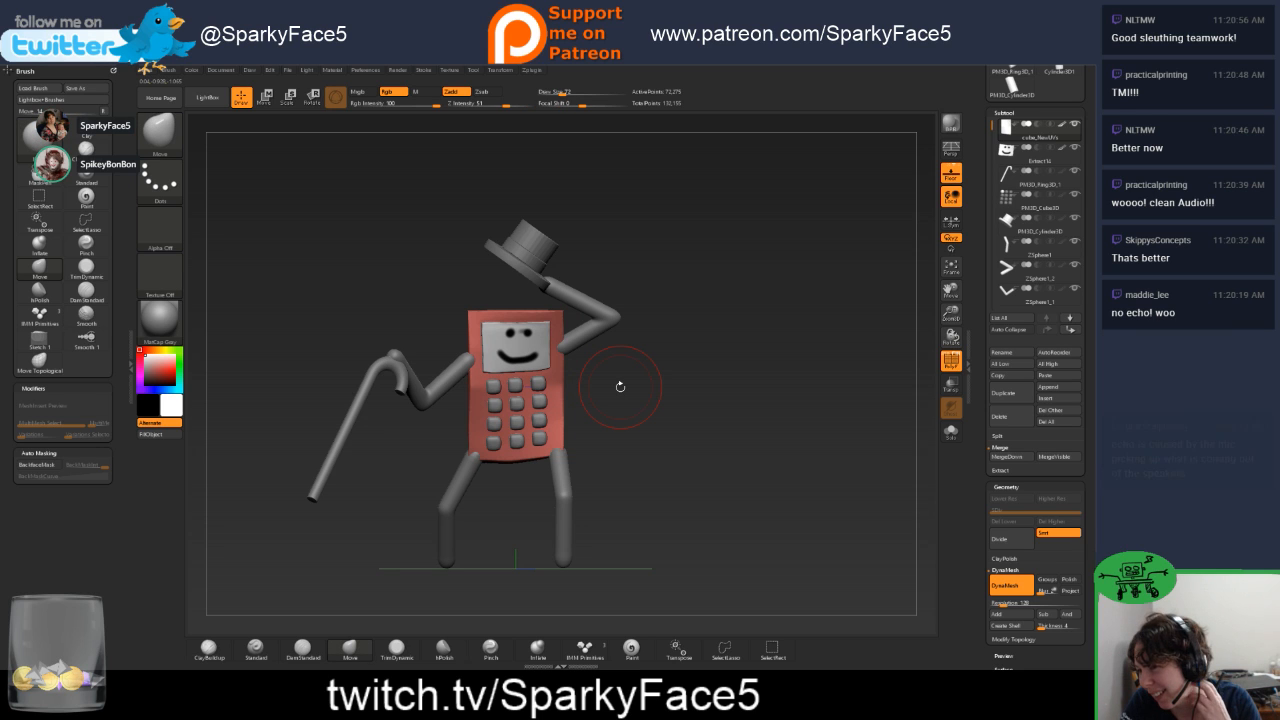
{"action": "right_click_drag", "start_coordinate": [630, 482], "coordinate": [598, 511]}
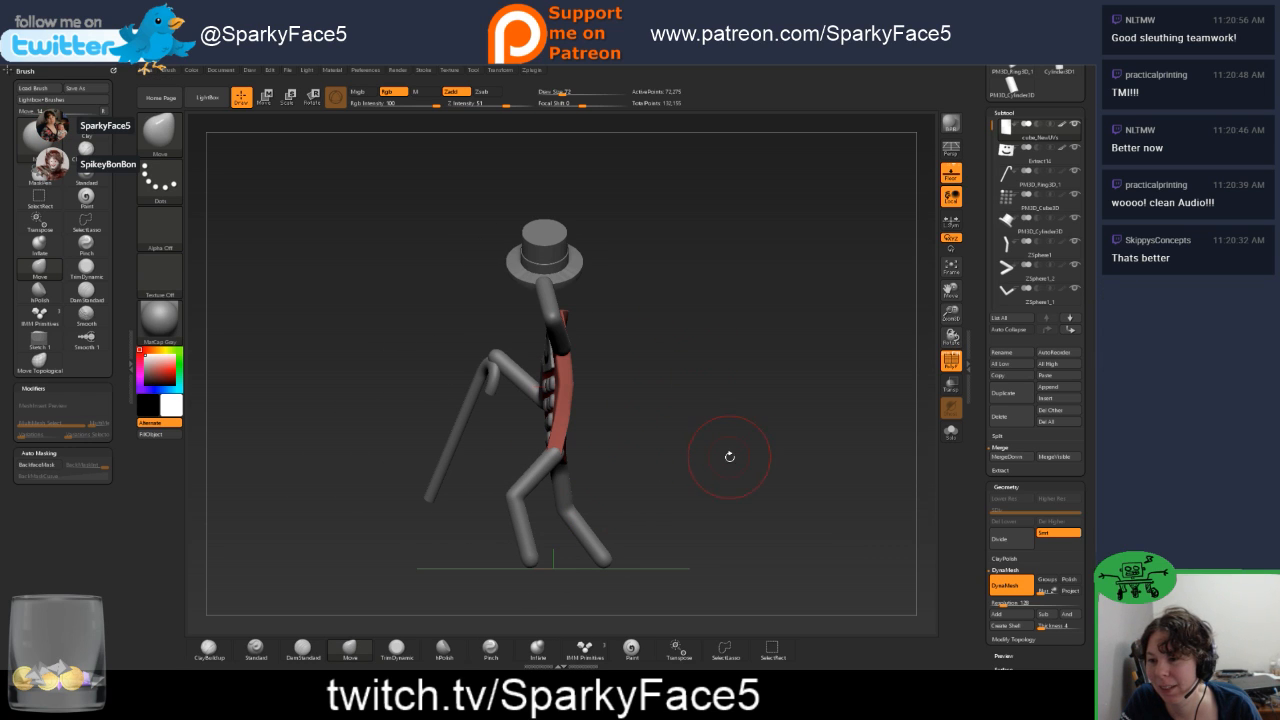
{"action": "right_click_drag", "start_coordinate": [630, 438], "coordinate": [644, 320]}
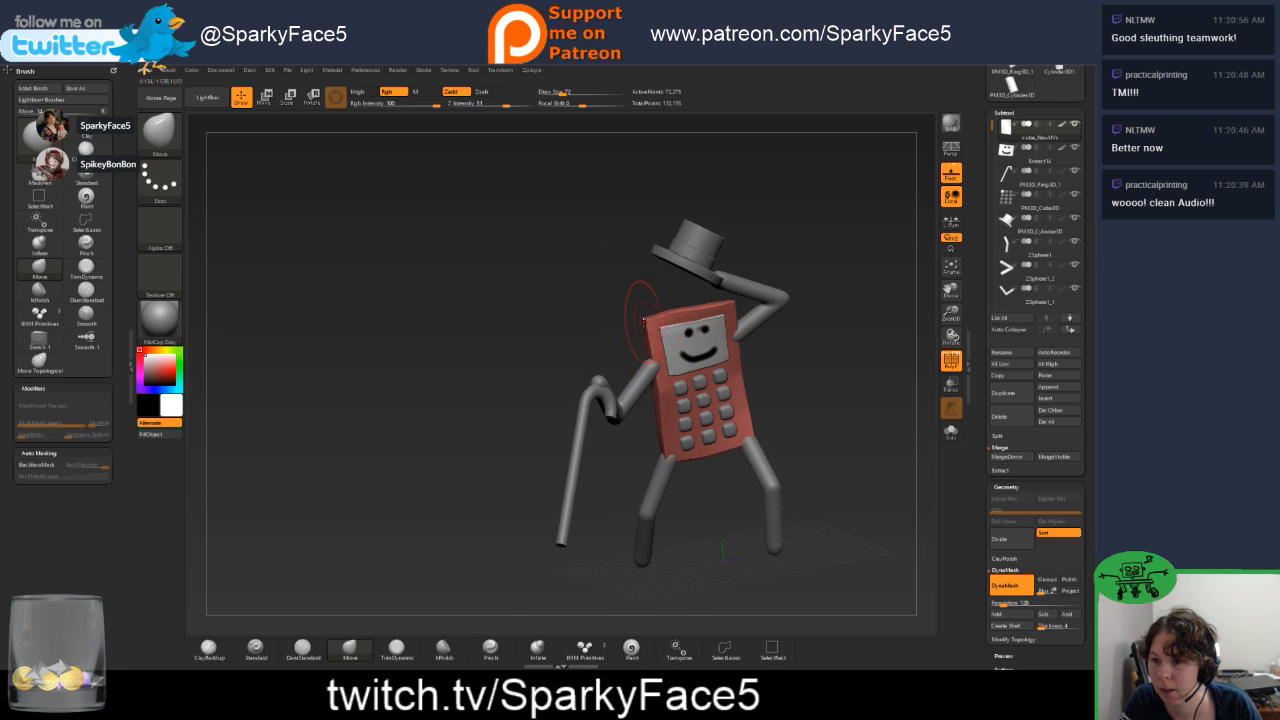
{"action": "right_click_drag", "start_coordinate": [785, 359], "coordinate": [612, 310]}
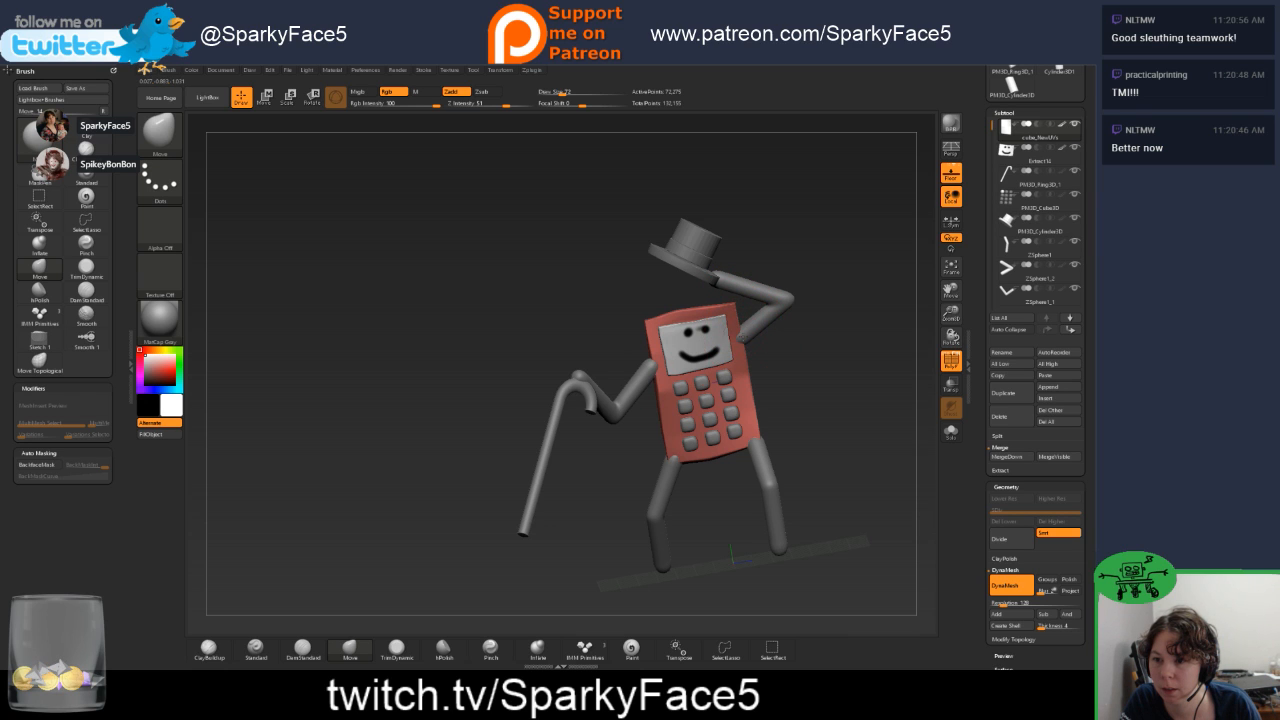
{"action": "mouse_move", "coordinate": [762, 352]}
{"action": "left_mouse_down"}
{"action": "mouse_move", "coordinate": [733, 354]}
{"action": "mouse_move", "coordinate": [799, 378]}
{"action": "mouse_move", "coordinate": [752, 338]}
{"action": "mouse_move", "coordinate": [784, 327]}
{"action": "mouse_move", "coordinate": [752, 296]}
{"action": "left_mouse_up"}
{"action": "left_click_drag", "start_coordinate": [807, 408], "coordinate": [836, 371]}
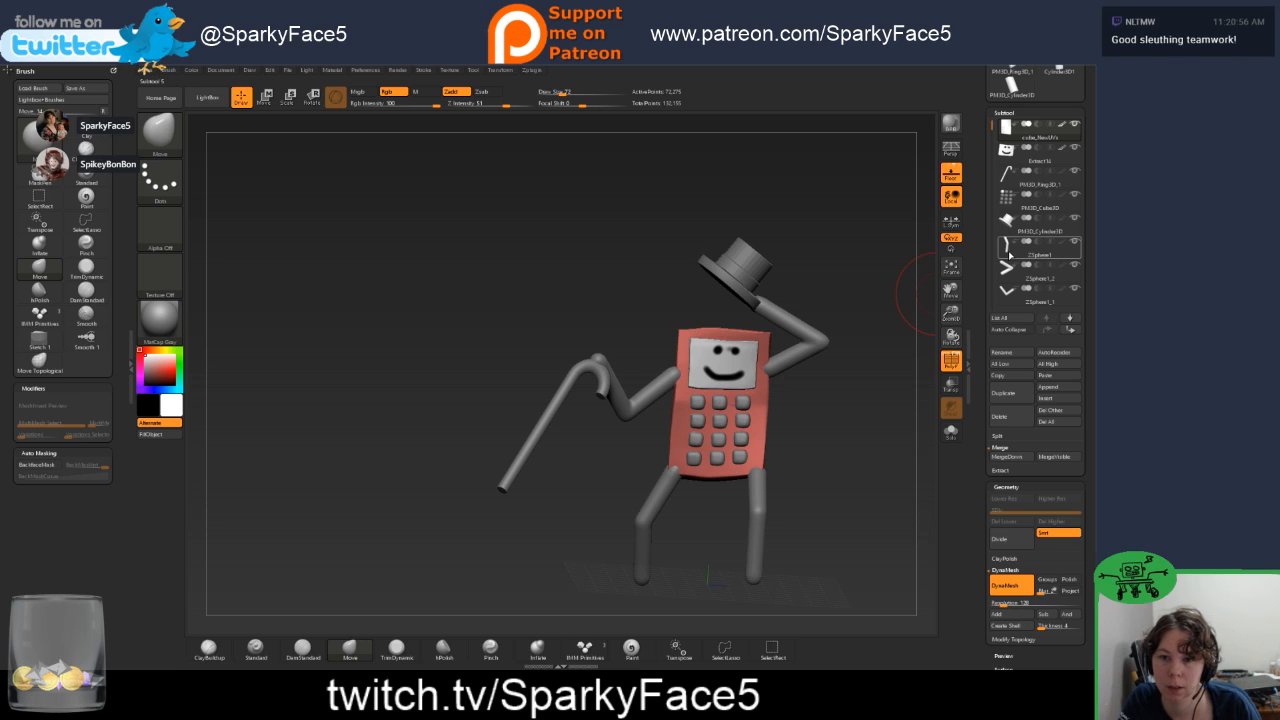
Move the phone body subtool four places down the subtool order, directly above the leg and arm subtools.
{"action": "left_click", "coordinate": [1010, 248]}
{"action": "left_click_drag", "start_coordinate": [789, 495], "coordinate": [651, 468]}
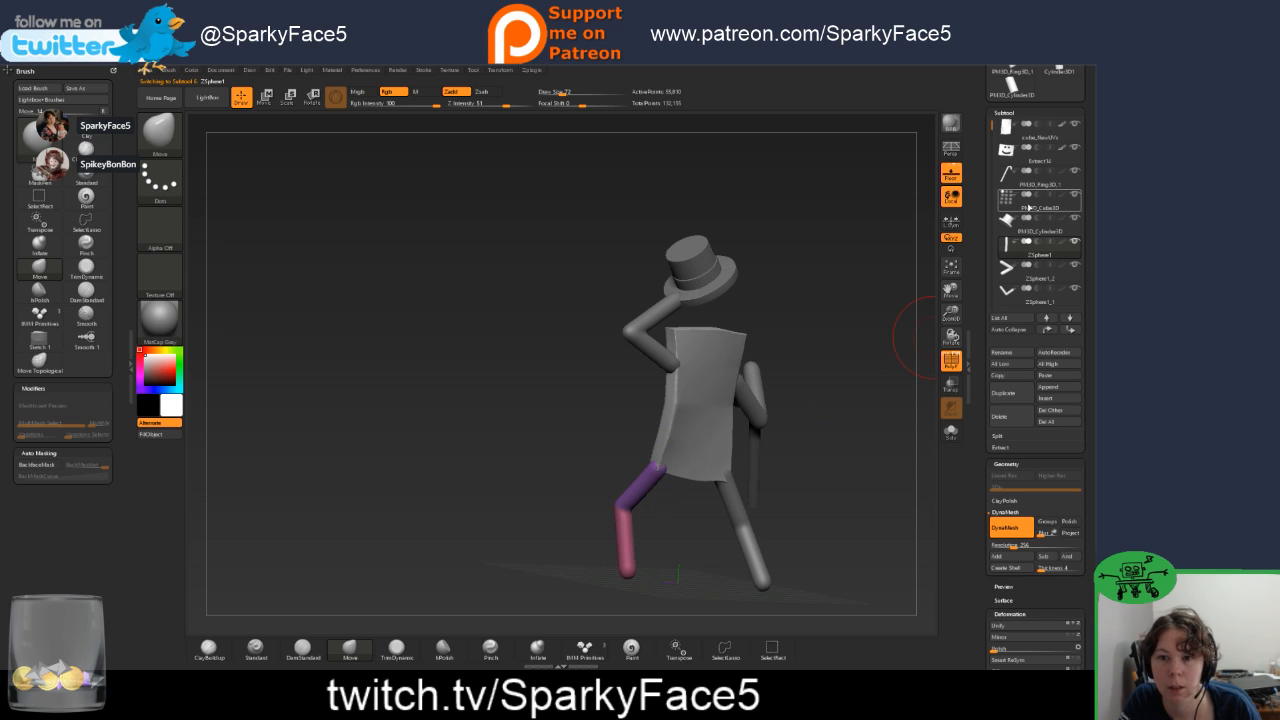
{"action": "left_click", "coordinate": [1045, 135]}
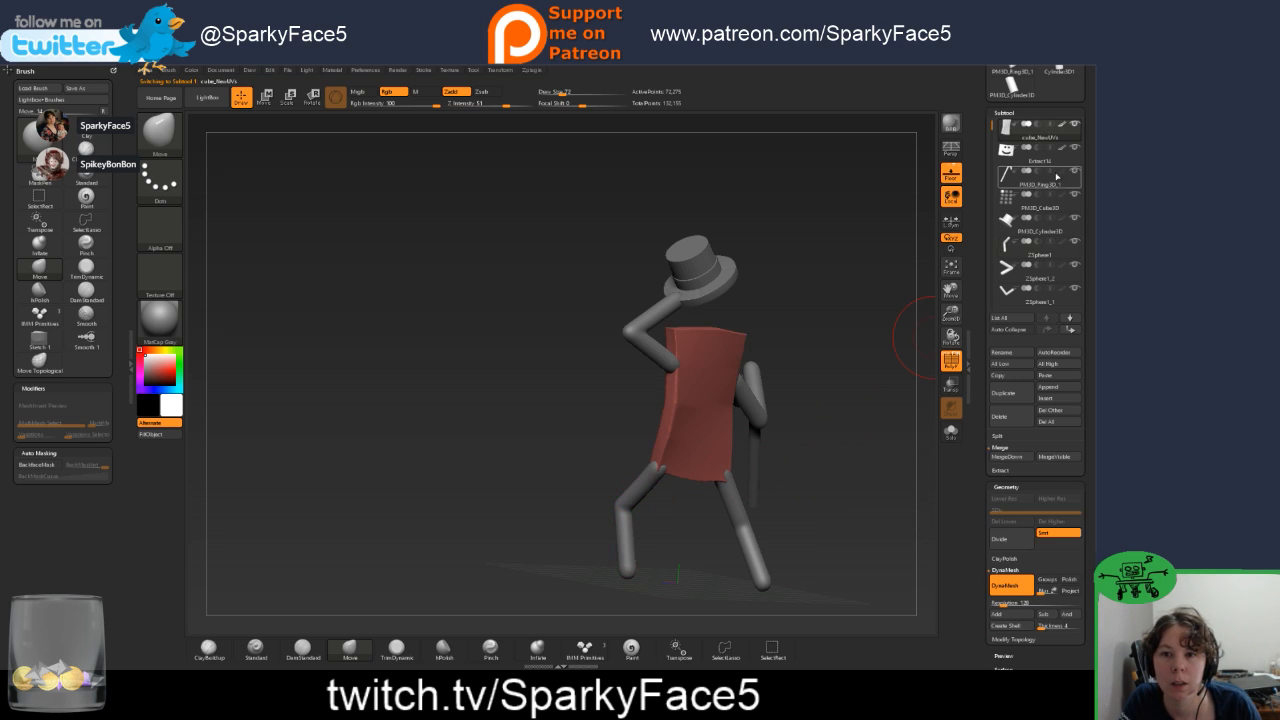
{"action": "left_click", "coordinate": [1070, 331]}
{"action": "left_click", "coordinate": [1070, 331]}
{"action": "left_click", "coordinate": [1070, 331]}
{"action": "left_click", "coordinate": [1070, 331]}
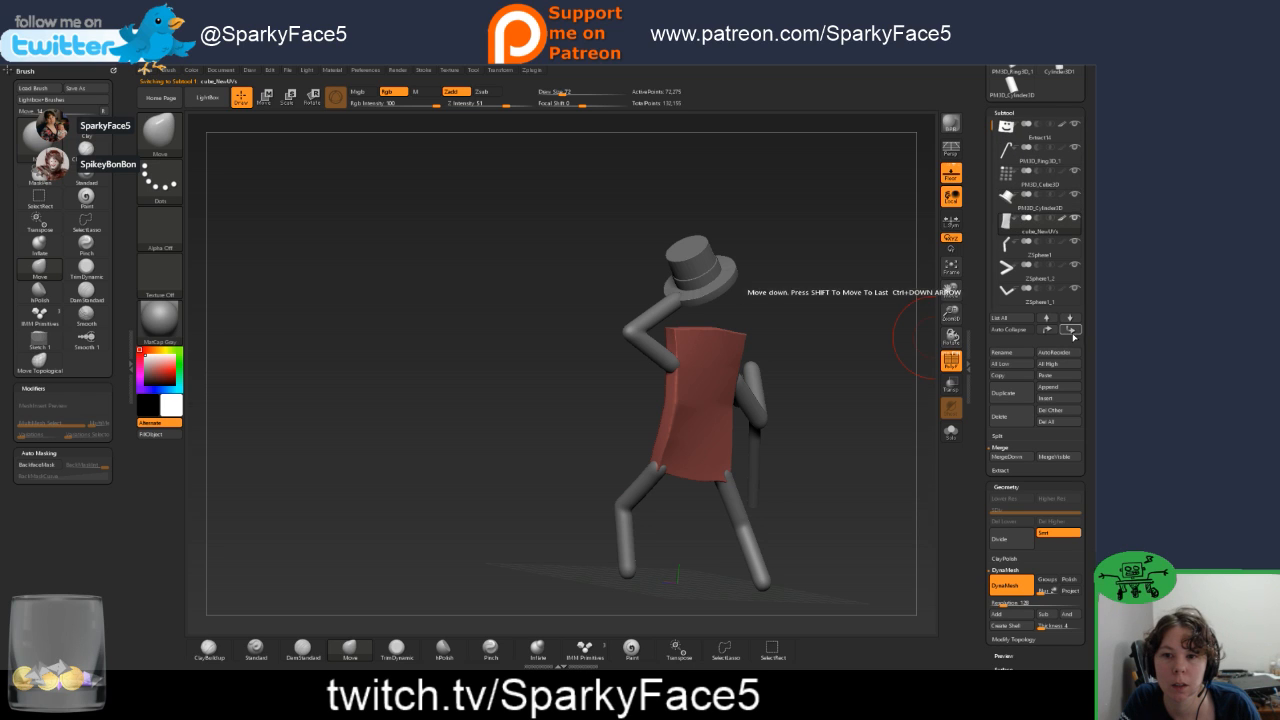
Merge the phone body down with the four leg and arm subtools, one after another, accepting the non-undoable operation.
{"action": "left_click", "coordinate": [1011, 458]}
{"action": "left_click", "coordinate": [905, 484]}
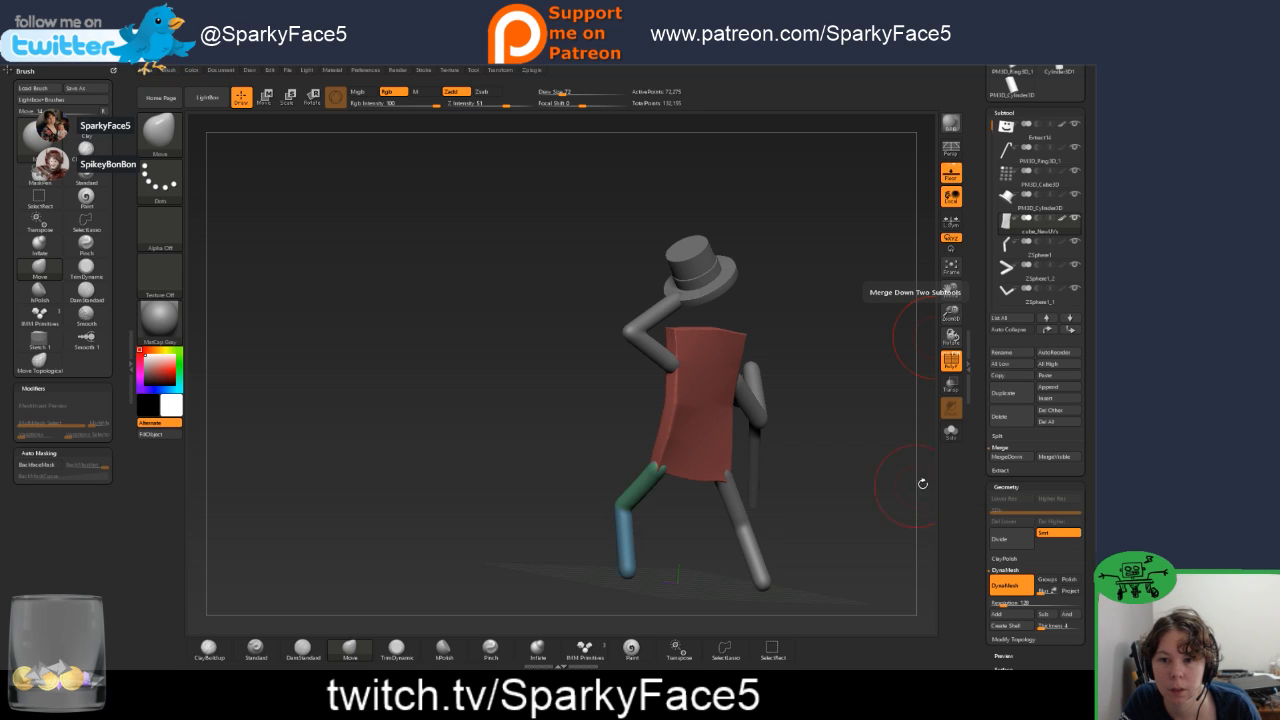
{"action": "left_click", "coordinate": [992, 461]}
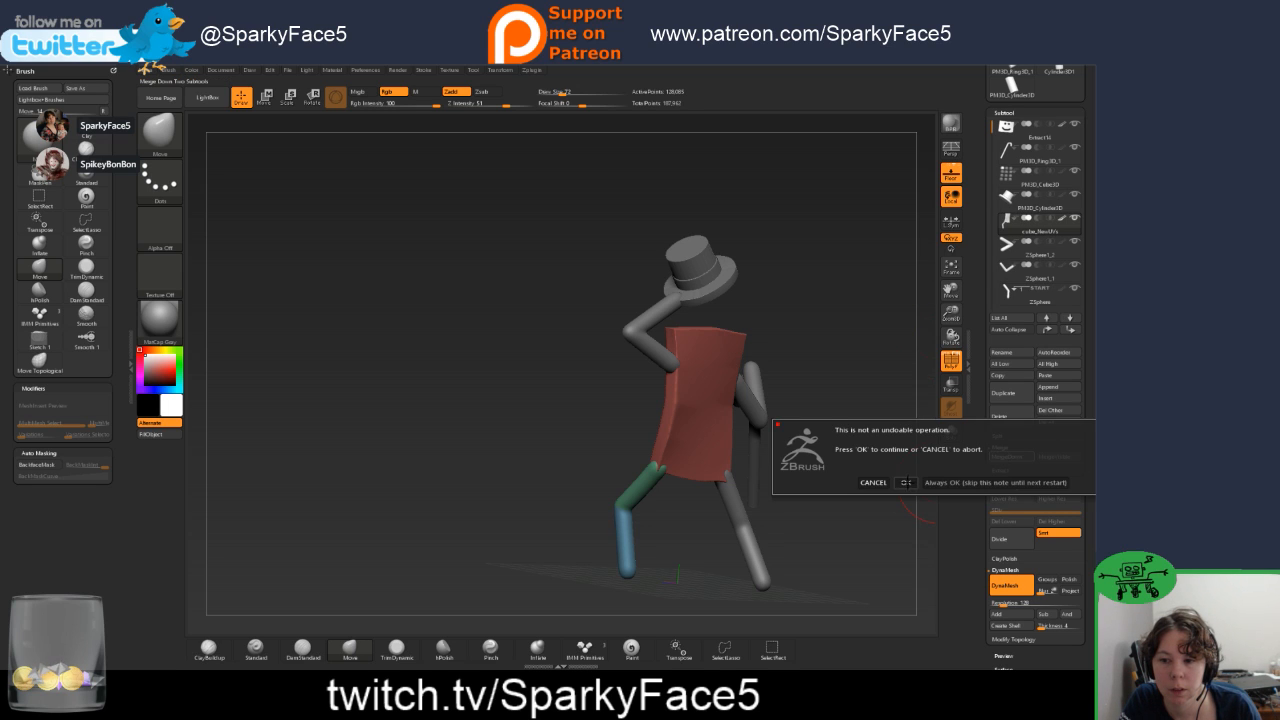
{"action": "left_click", "coordinate": [905, 483]}
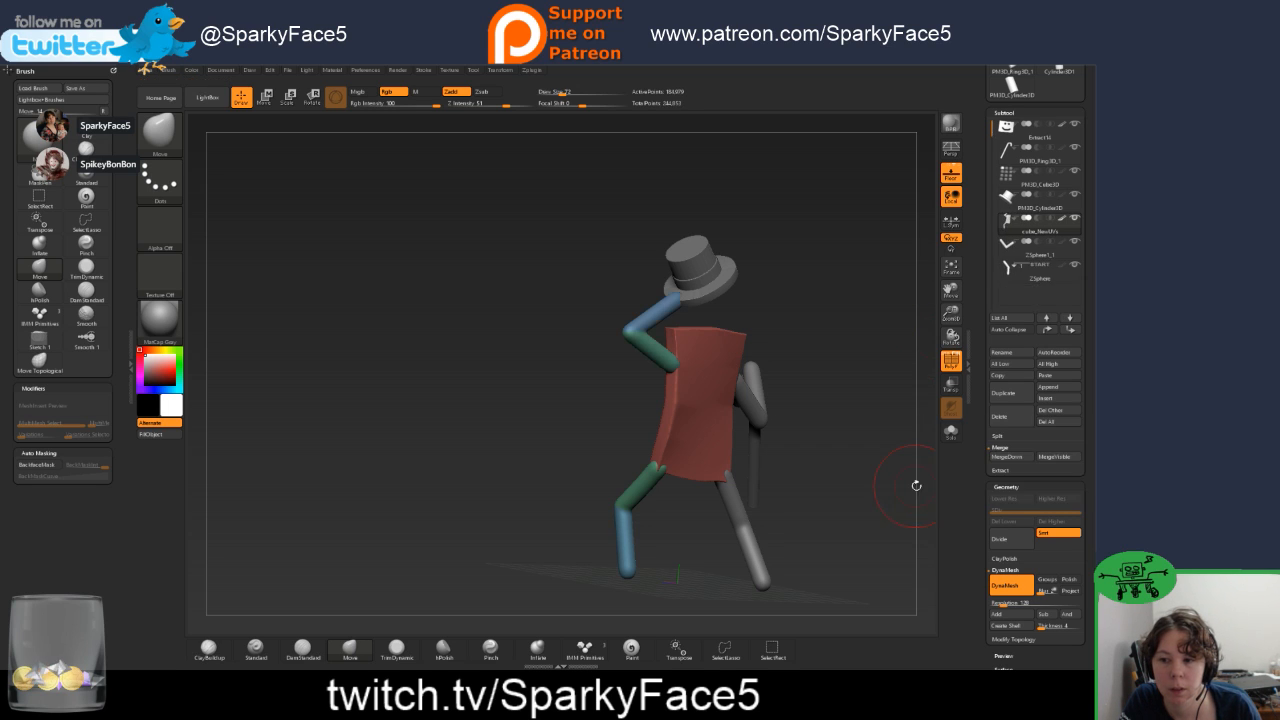
{"action": "left_click", "coordinate": [1001, 458]}
{"action": "left_click", "coordinate": [905, 483]}
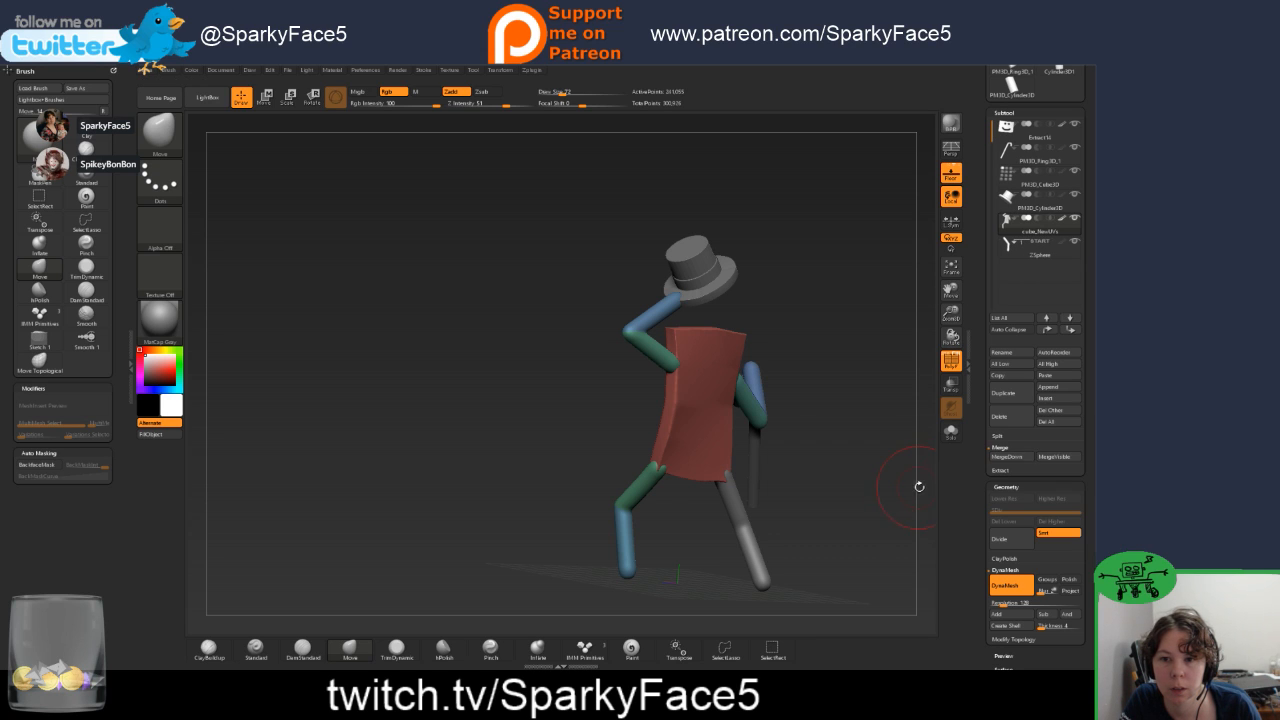
{"action": "left_click", "coordinate": [1004, 459]}
{"action": "left_click", "coordinate": [905, 483]}
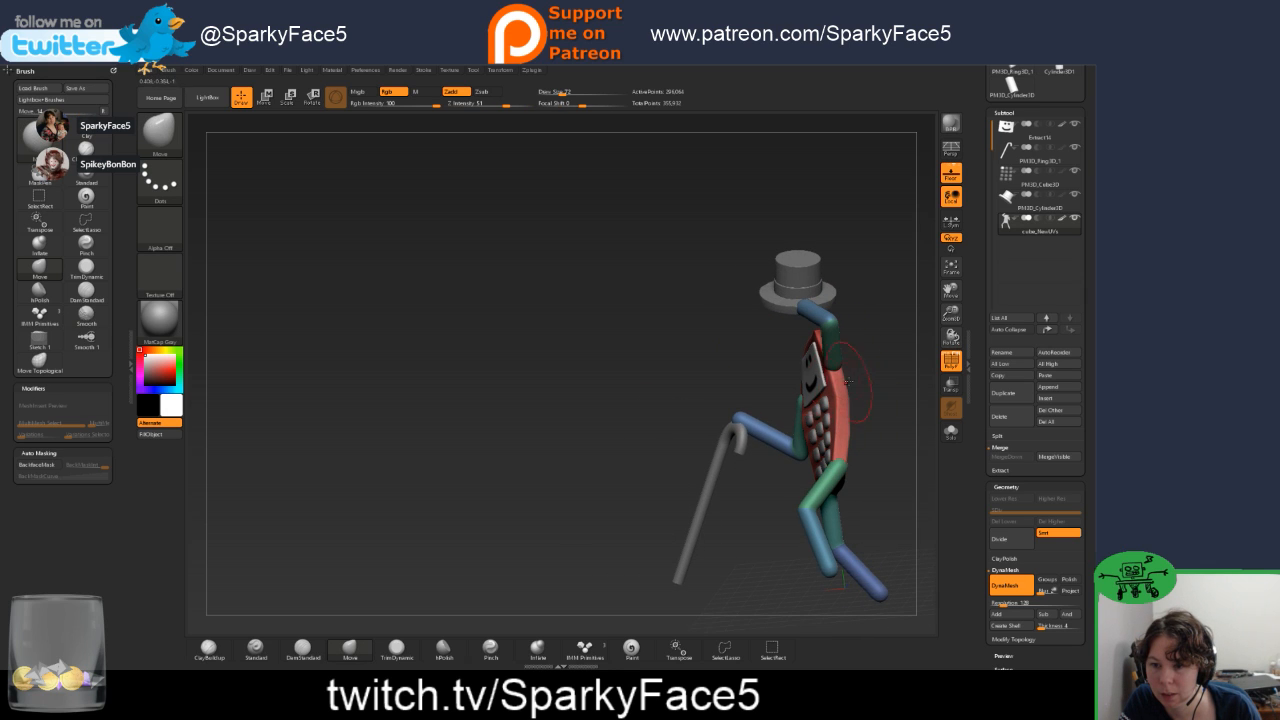
Remesh the merged body and limbs with DynaMesh at resolution 128 to fuse them into one surface.
{"action": "key", "text": "shift"}
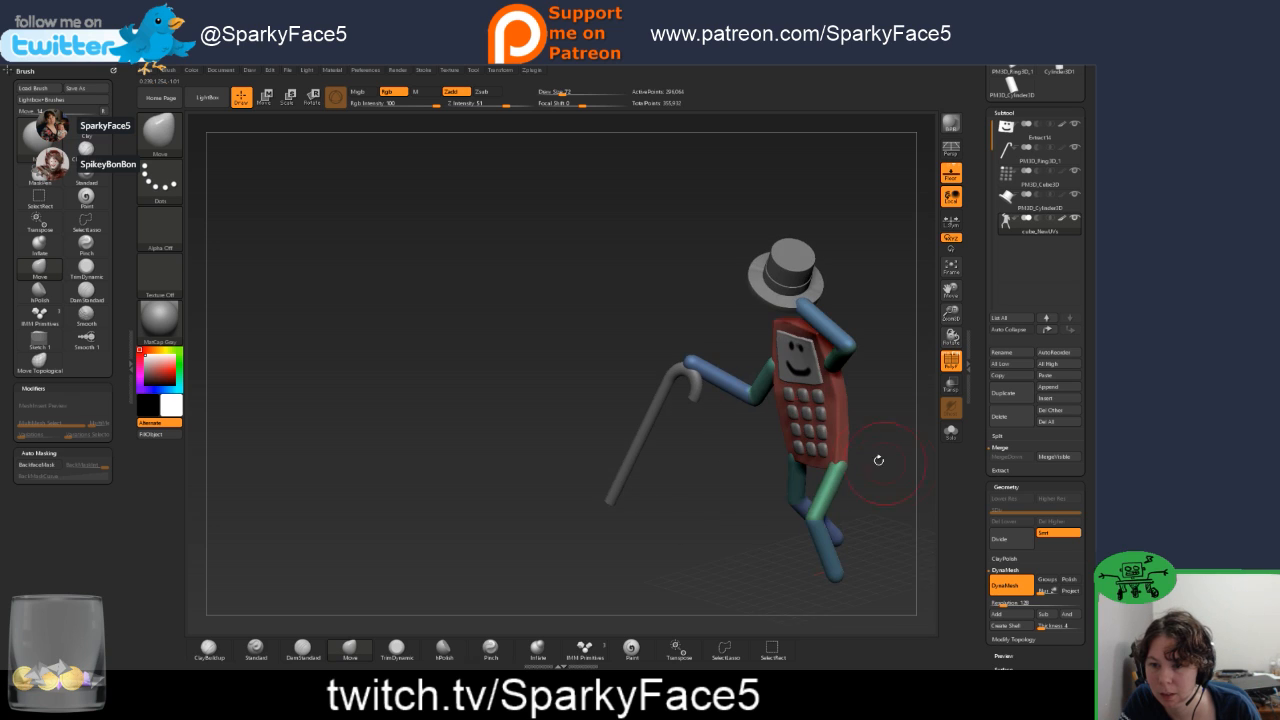
{"action": "left_click_drag", "start_coordinate": [877, 451], "coordinate": [837, 452]}
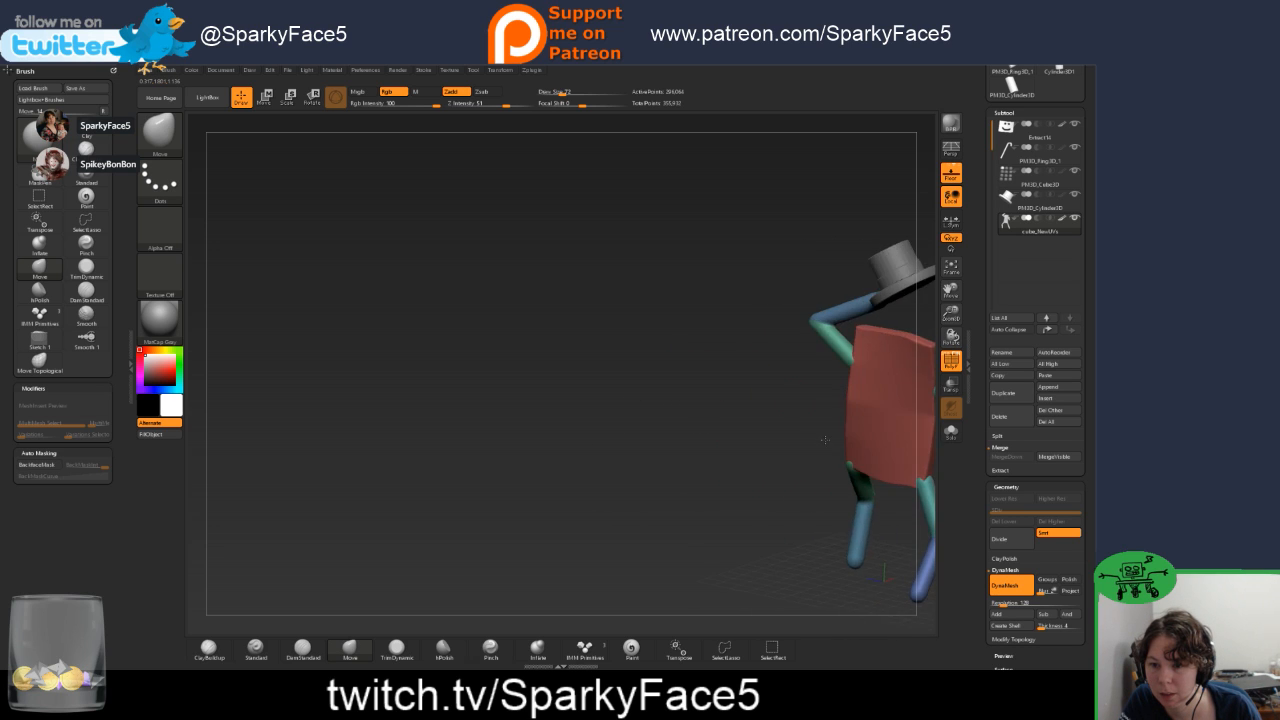
{"action": "key", "text": "shift"}
{"action": "mouse_move", "coordinate": [861, 410]}
{"action": "left_mouse_down", "text": "shift"}
{"action": "mouse_move", "coordinate": [856, 452]}
{"action": "mouse_move", "coordinate": [820, 481]}
{"action": "mouse_move", "coordinate": [845, 481]}
{"action": "mouse_move", "coordinate": [851, 500]}
{"action": "mouse_move", "coordinate": [795, 488]}
{"action": "left_mouse_up", "text": "shift"}
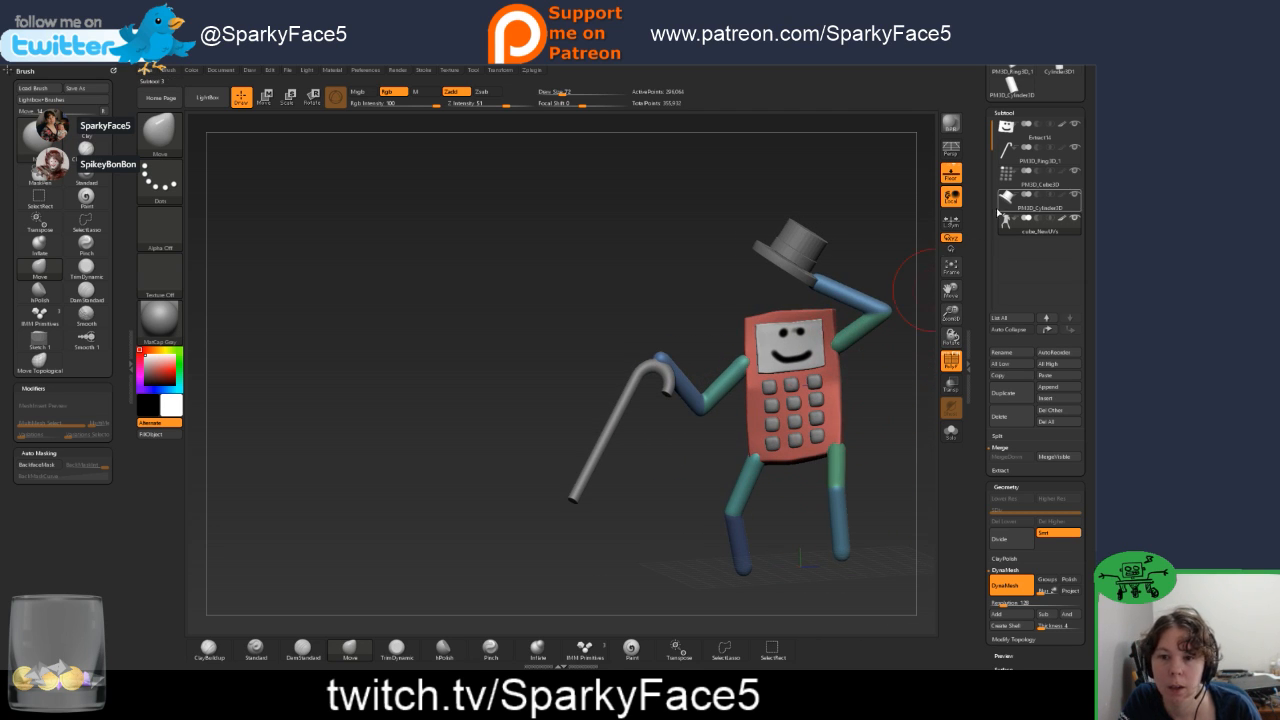
{"action": "left_click_drag", "start_coordinate": [983, 528], "coordinate": [983, 456]}
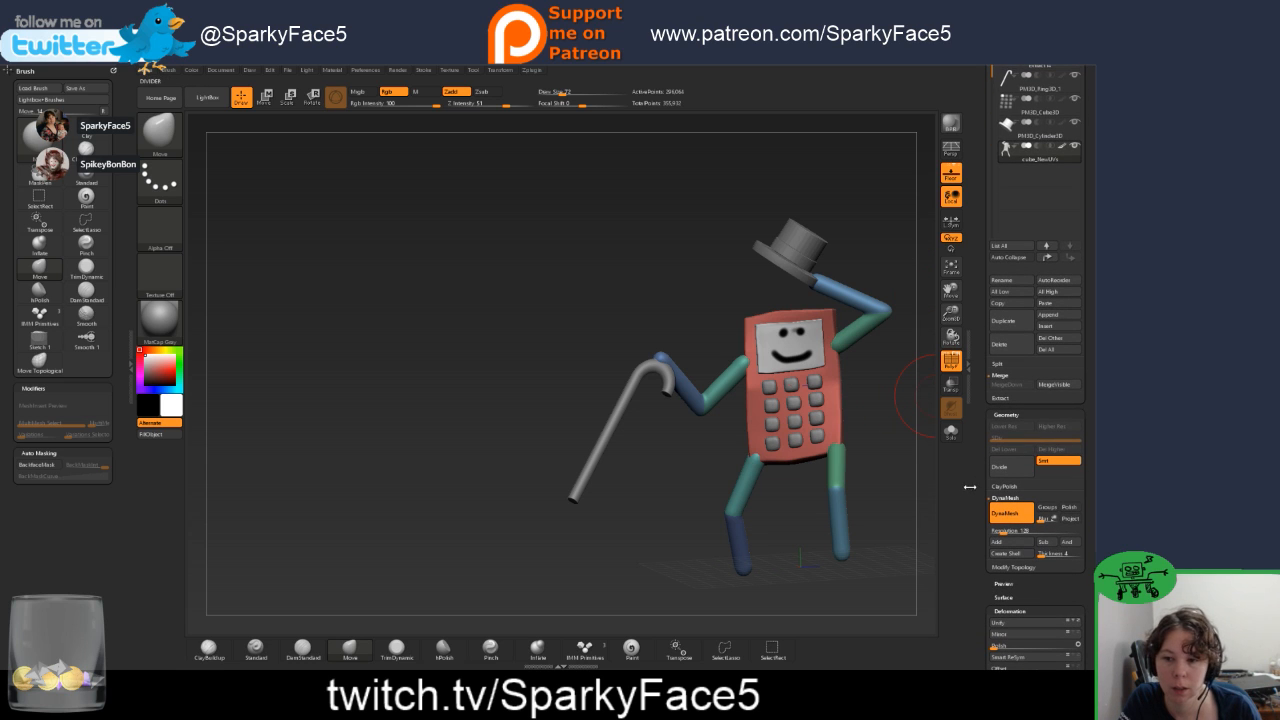
{"action": "left_click_drag", "start_coordinate": [511, 335], "coordinate": [565, 393], "text": "ctrl"}
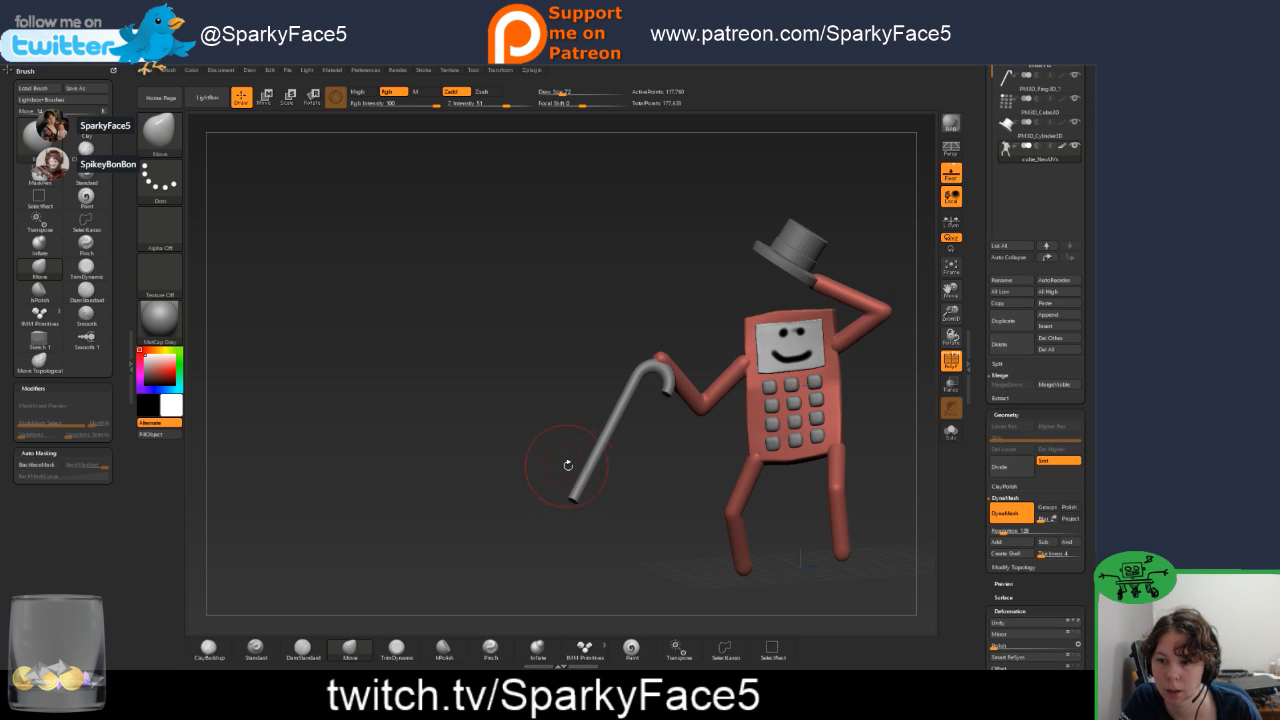
Smooth the seams where both legs join the phone body, front and back.
{"action": "mouse_move", "coordinate": [871, 445]}
{"action": "left_mouse_down"}
{"action": "mouse_move", "coordinate": [820, 455]}
{"action": "mouse_move", "coordinate": [855, 468]}
{"action": "mouse_move", "coordinate": [871, 507]}
{"action": "mouse_move", "coordinate": [722, 437]}
{"action": "left_mouse_up"}
{"action": "key", "text": "shift"}
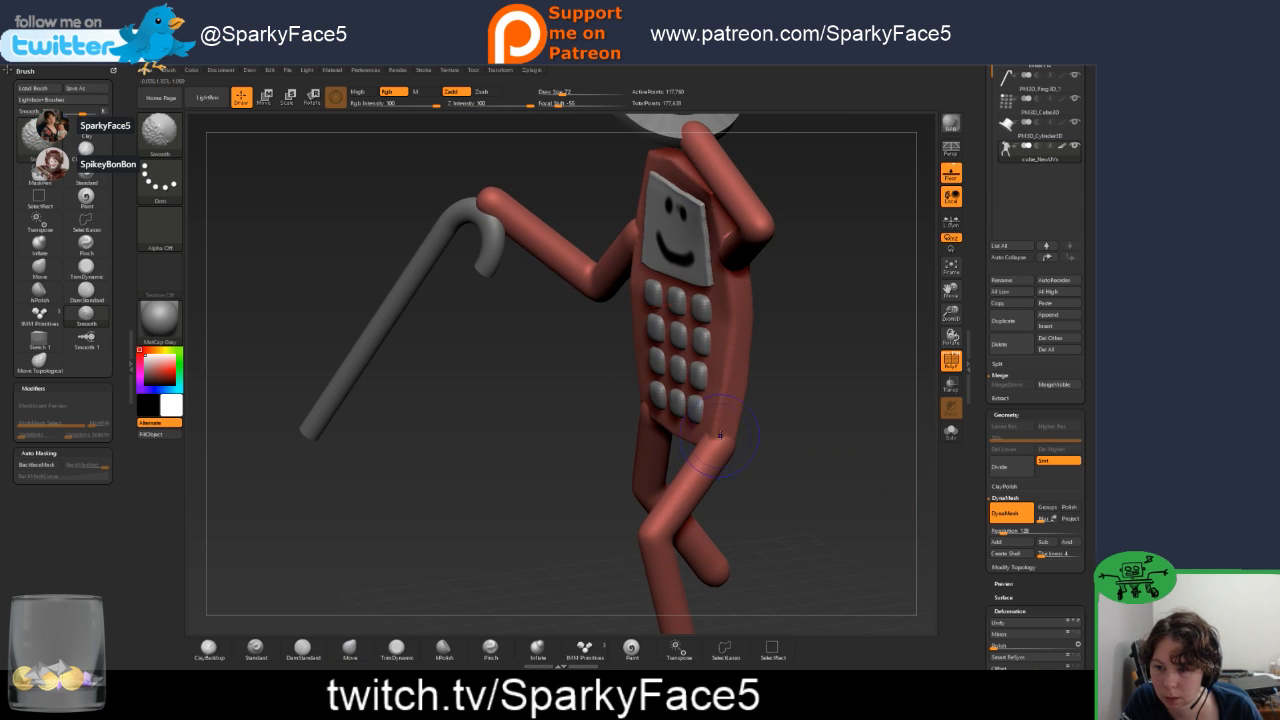
{"action": "right_click_drag", "start_coordinate": [729, 434], "coordinate": [753, 441]}
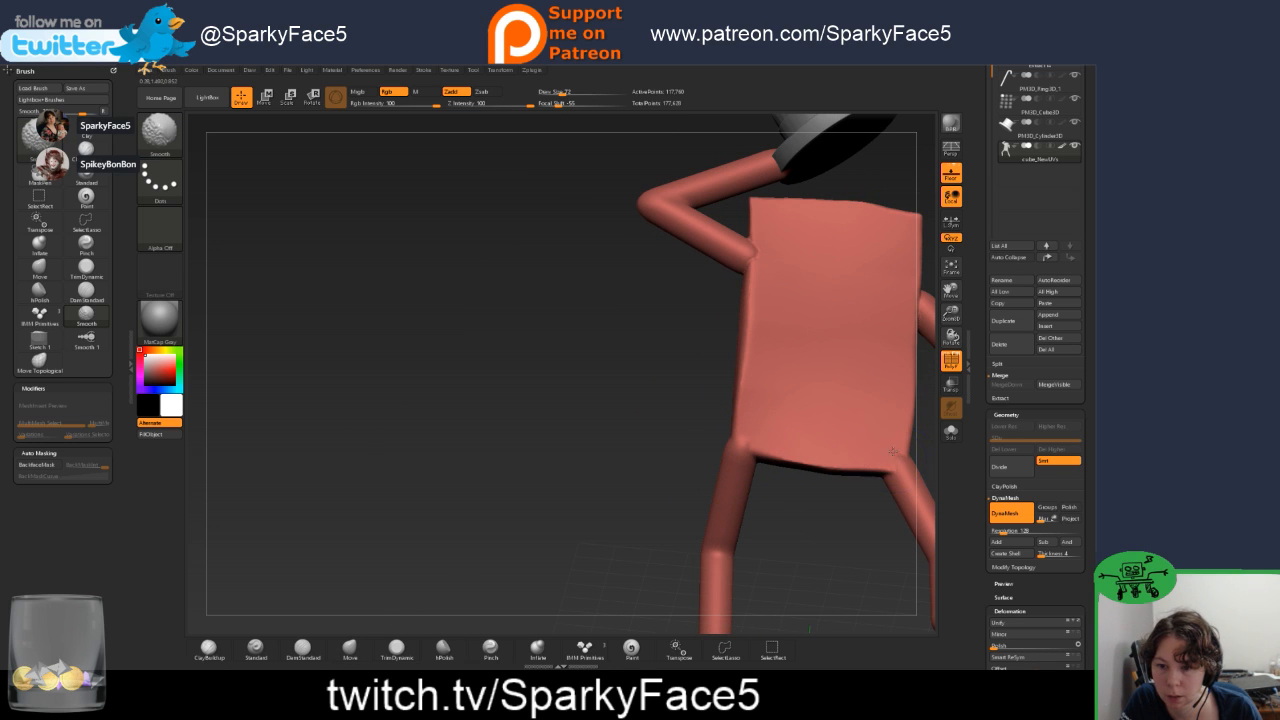
{"action": "right_click_drag", "start_coordinate": [820, 523], "coordinate": [560, 510]}
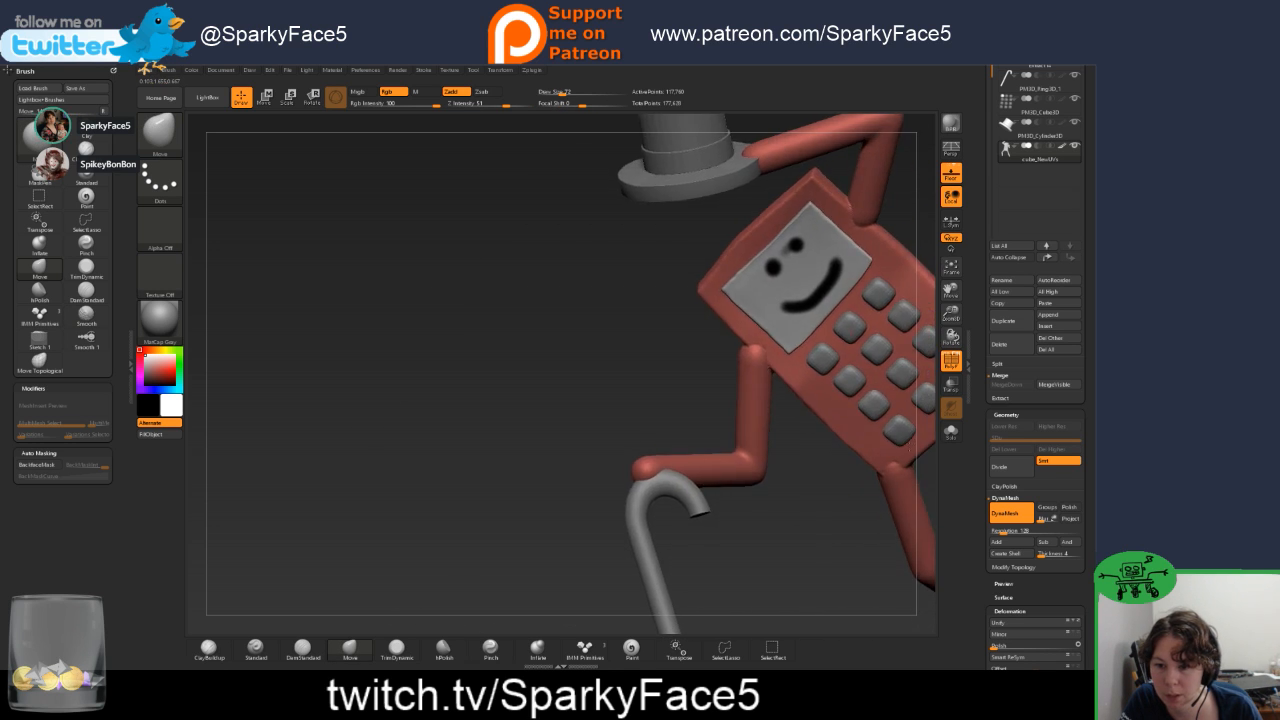
{"action": "mouse_move", "coordinate": [849, 489]}
{"action": "left_mouse_down"}
{"action": "mouse_move", "coordinate": [789, 487]}
{"action": "mouse_move", "coordinate": [798, 514]}
{"action": "mouse_move", "coordinate": [820, 491]}
{"action": "mouse_move", "coordinate": [870, 515]}
{"action": "mouse_move", "coordinate": [808, 480]}
{"action": "mouse_move", "coordinate": [825, 492]}
{"action": "mouse_move", "coordinate": [808, 457]}
{"action": "mouse_move", "coordinate": [600, 378]}
{"action": "left_mouse_up"}
{"action": "key", "text": "shift"}
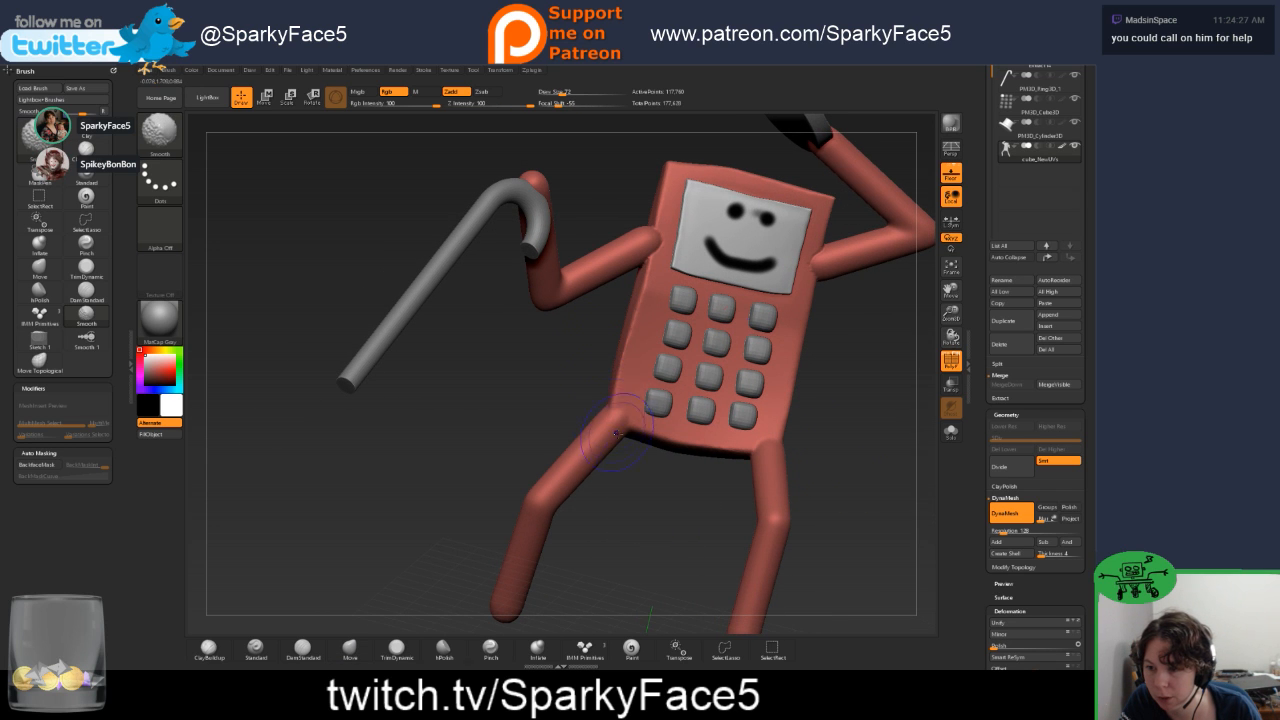
{"action": "left_click_drag", "start_coordinate": [700, 500], "coordinate": [843, 523]}
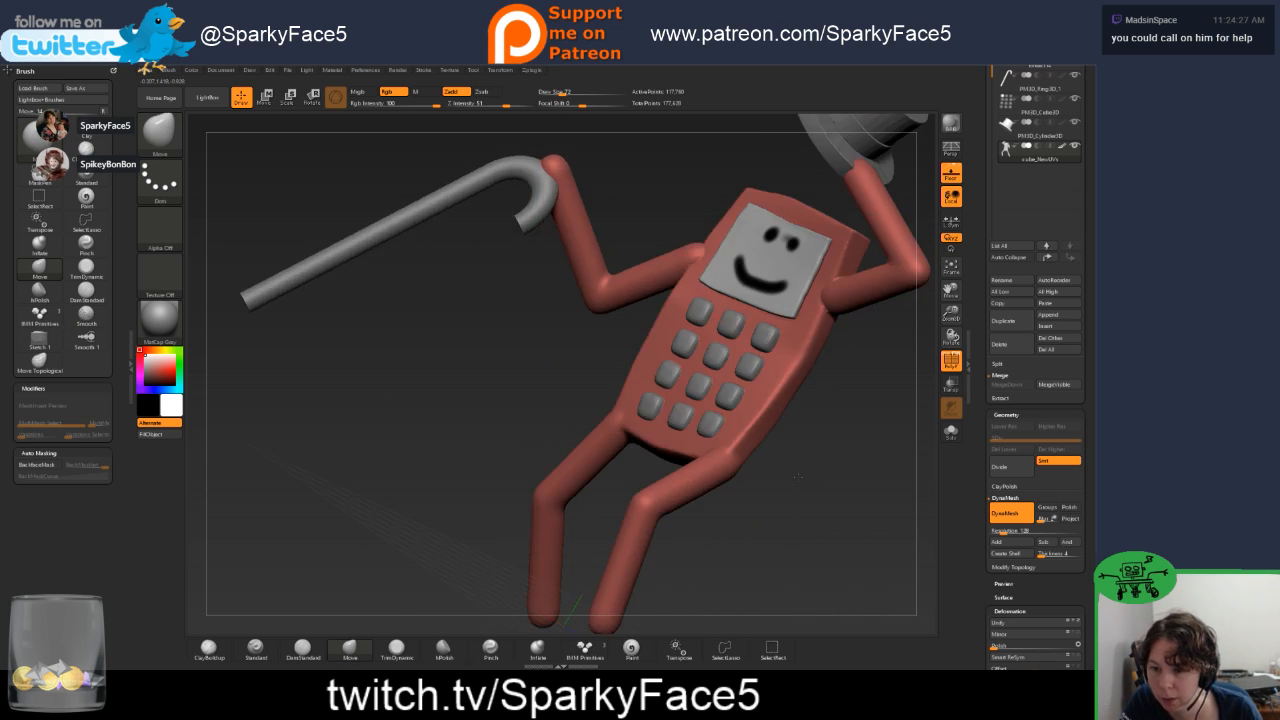
{"action": "left_click_drag", "start_coordinate": [797, 477], "coordinate": [487, 348]}
{"action": "key", "text": "shift"}
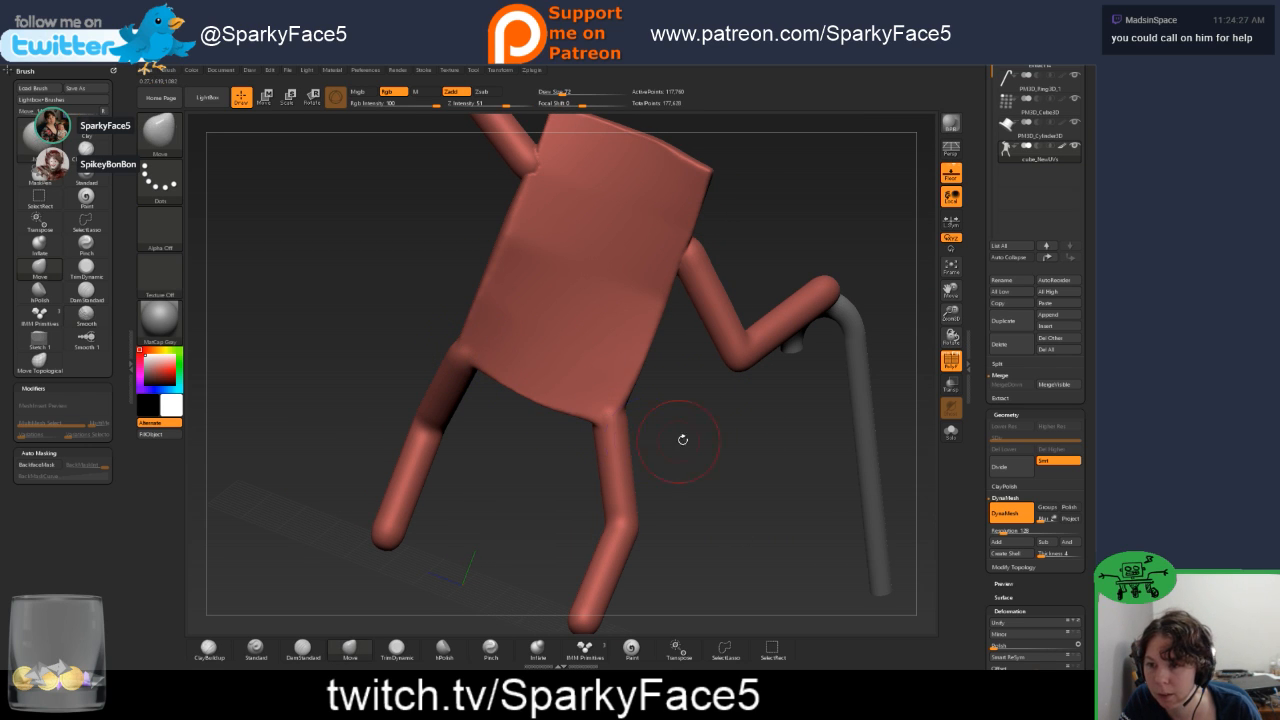
Smooth the seams where both arms join the sides of the phone body.
{"action": "left_click_drag", "start_coordinate": [684, 438], "coordinate": [686, 414]}
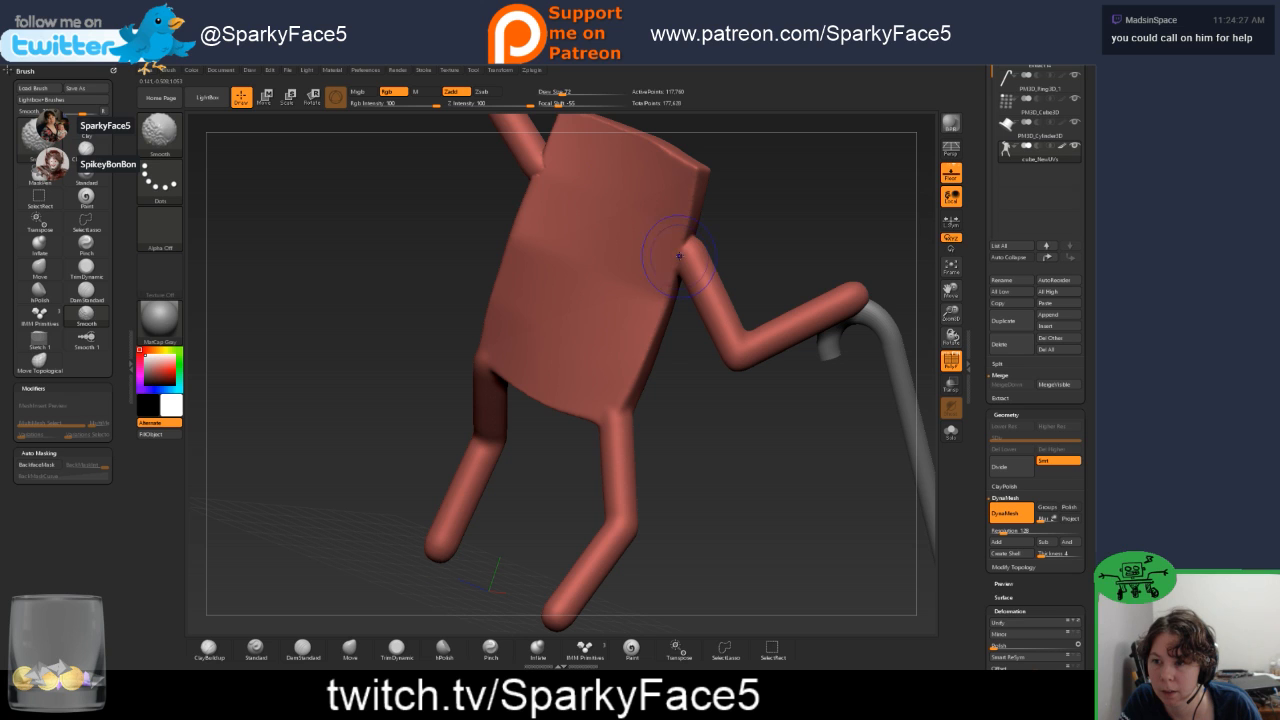
{"action": "left_click_drag", "start_coordinate": [790, 238], "coordinate": [693, 241]}
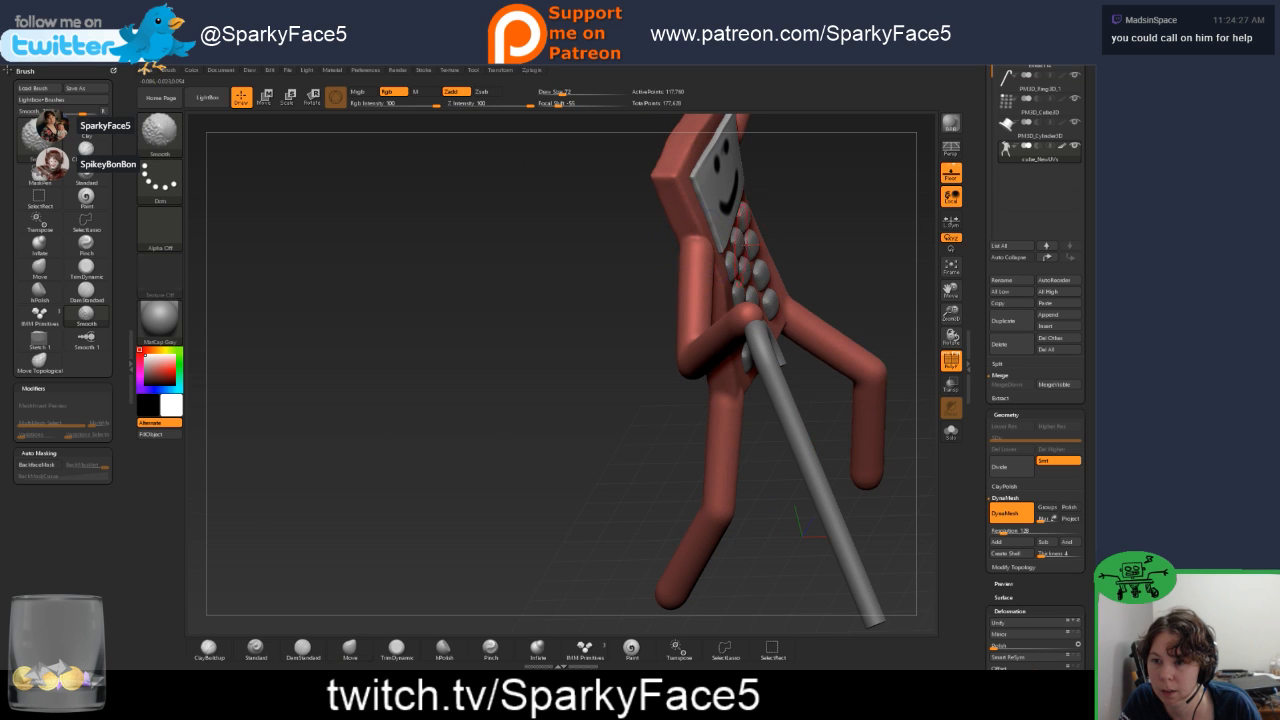
{"action": "left_click_drag", "start_coordinate": [790, 240], "coordinate": [710, 243]}
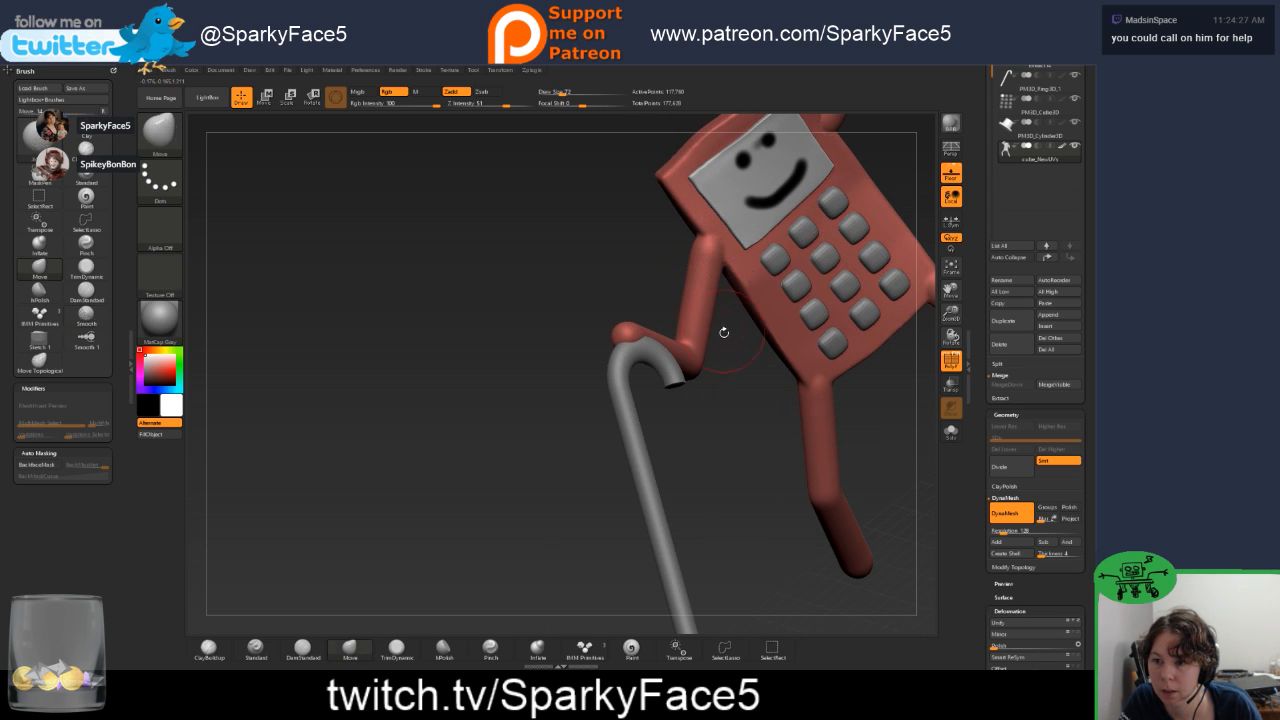
{"action": "left_click_drag", "start_coordinate": [723, 329], "coordinate": [724, 264]}
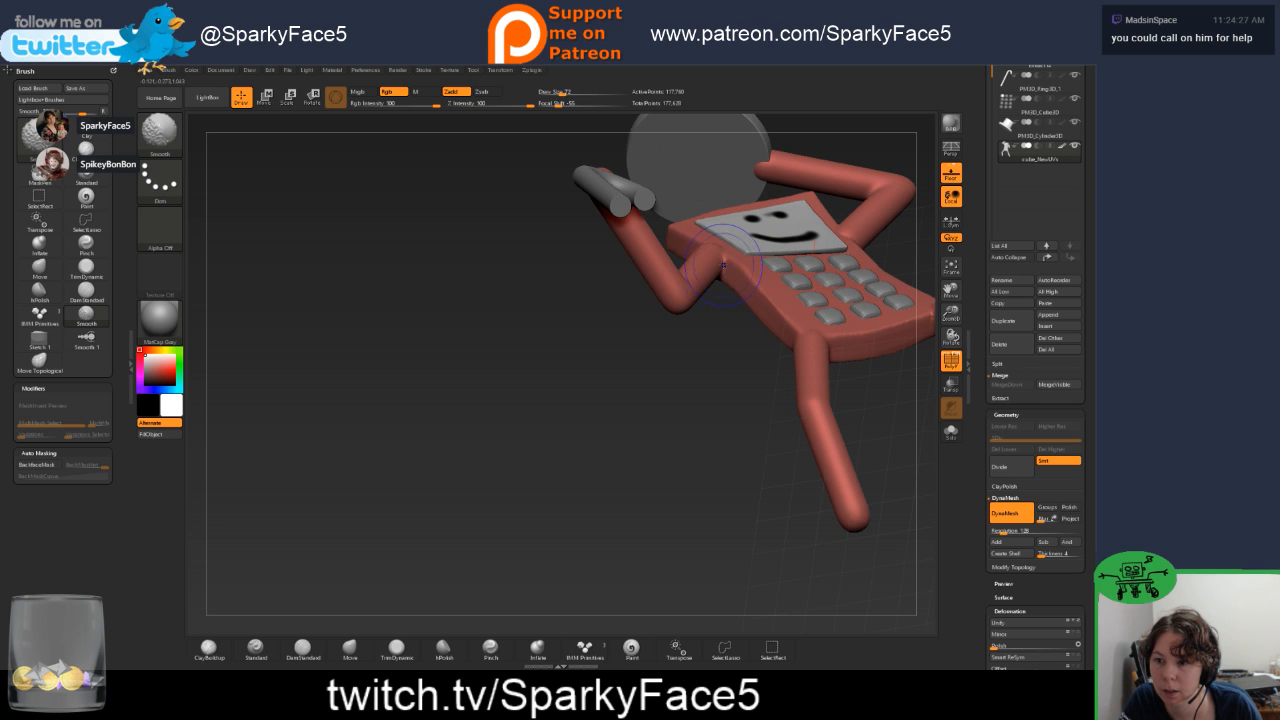
{"action": "mouse_move", "coordinate": [711, 337]}
{"action": "left_mouse_down"}
{"action": "mouse_move", "coordinate": [906, 452]}
{"action": "mouse_move", "coordinate": [894, 471]}
{"action": "mouse_move", "coordinate": [785, 469]}
{"action": "left_mouse_up"}
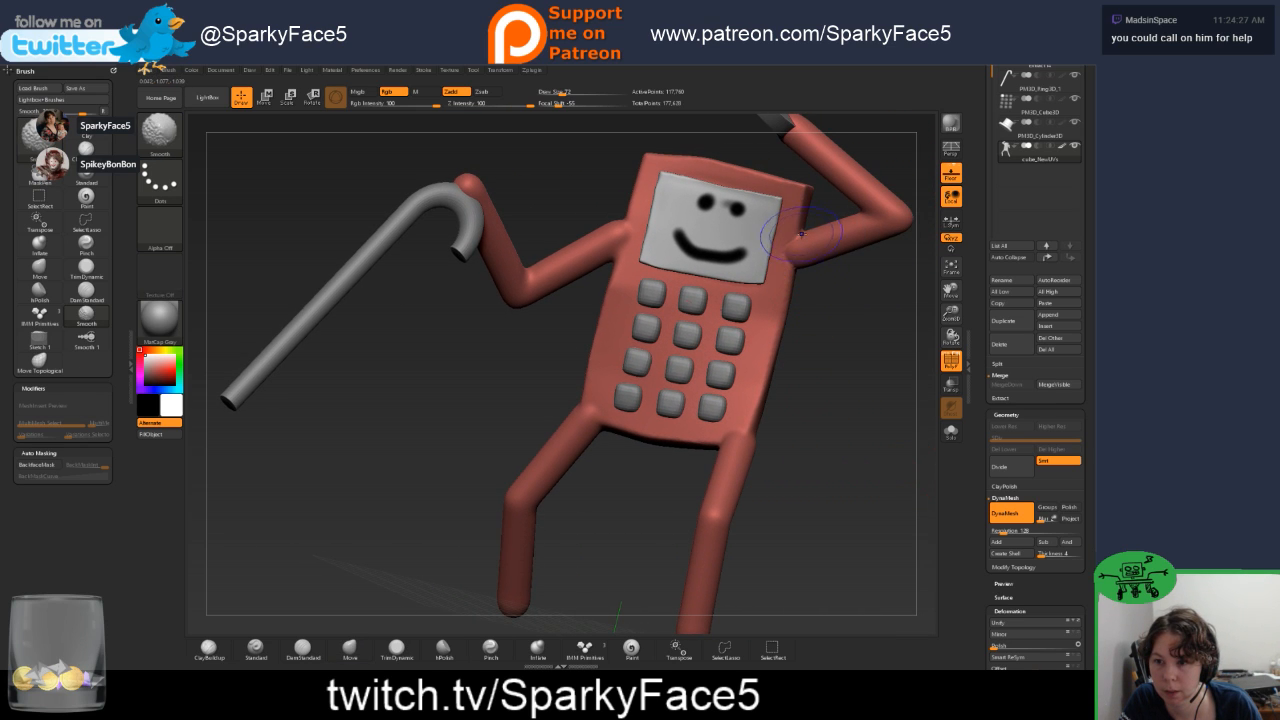
{"action": "left_click_drag", "start_coordinate": [802, 235], "coordinate": [798, 246], "text": "shift"}
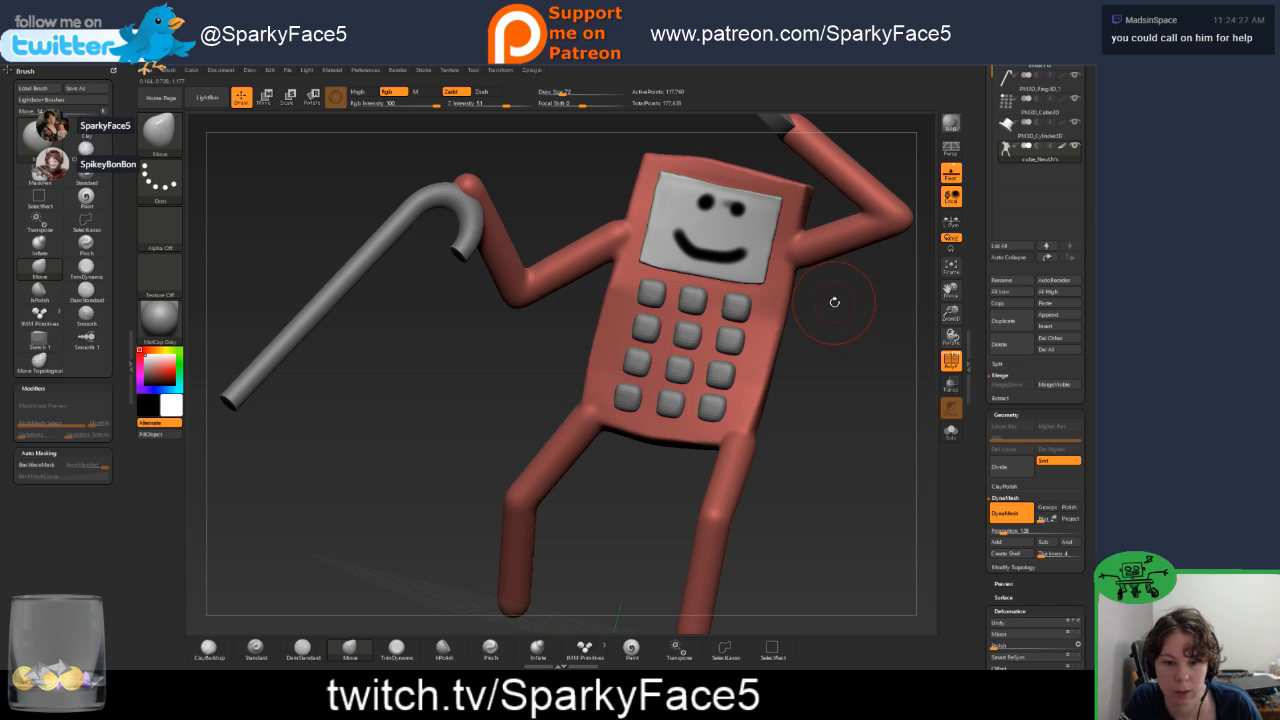
Smooth the seam where the raised arm joins the back of the phone body.
{"action": "left_click_drag", "start_coordinate": [834, 301], "coordinate": [762, 292]}
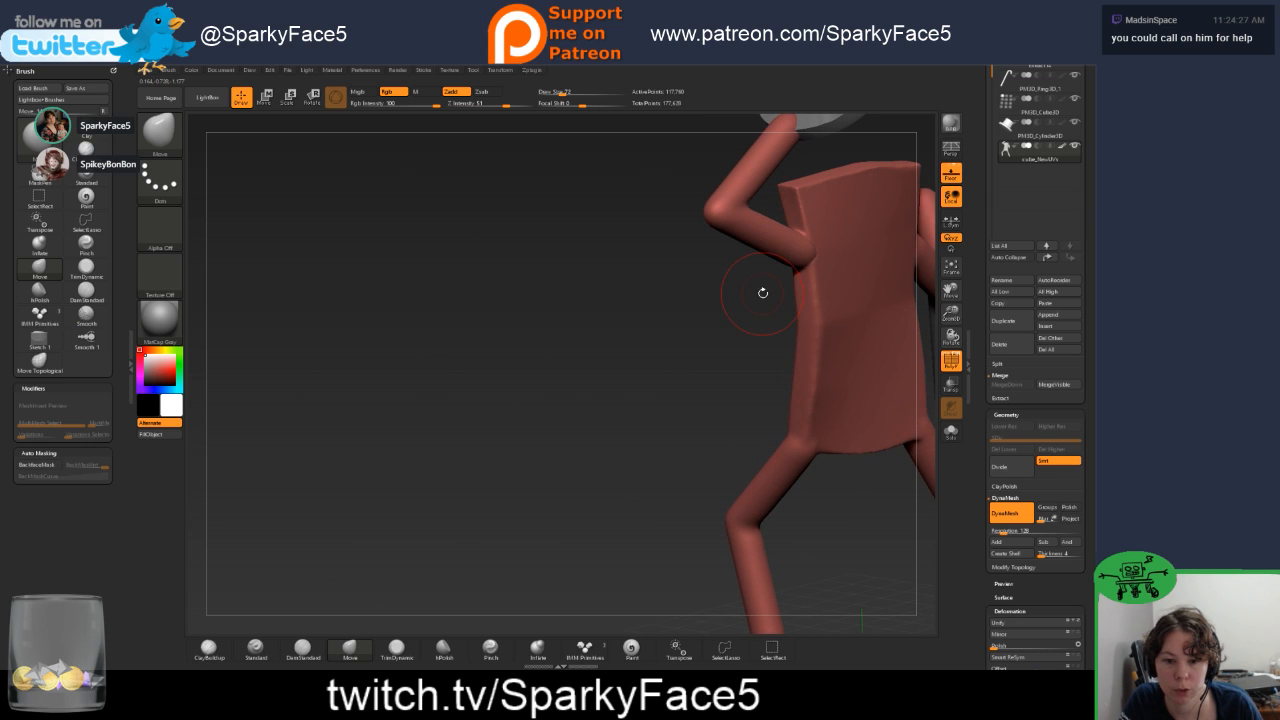
{"action": "left_click_drag", "start_coordinate": [795, 242], "coordinate": [814, 246], "text": "shift"}
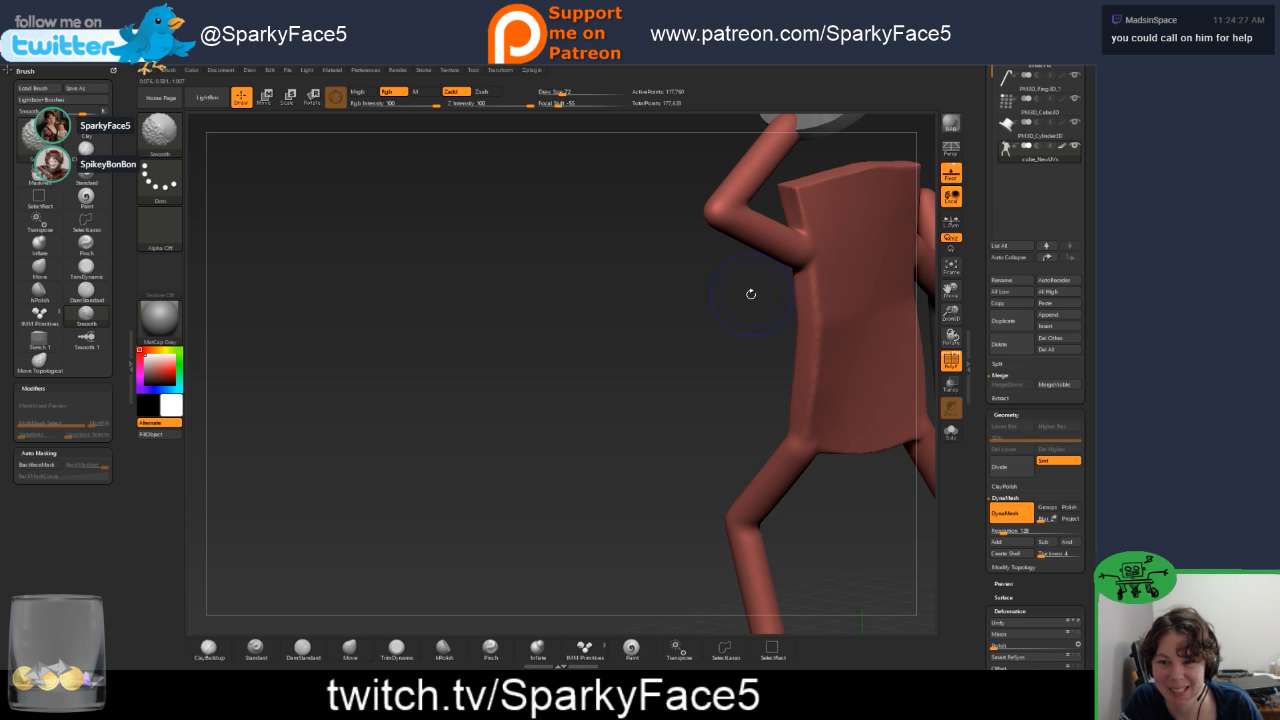
{"action": "mouse_move", "coordinate": [744, 299]}
{"action": "left_mouse_down"}
{"action": "mouse_move", "coordinate": [731, 308]}
{"action": "mouse_move", "coordinate": [748, 322]}
{"action": "mouse_move", "coordinate": [826, 237]}
{"action": "mouse_move", "coordinate": [826, 330]}
{"action": "left_mouse_up"}
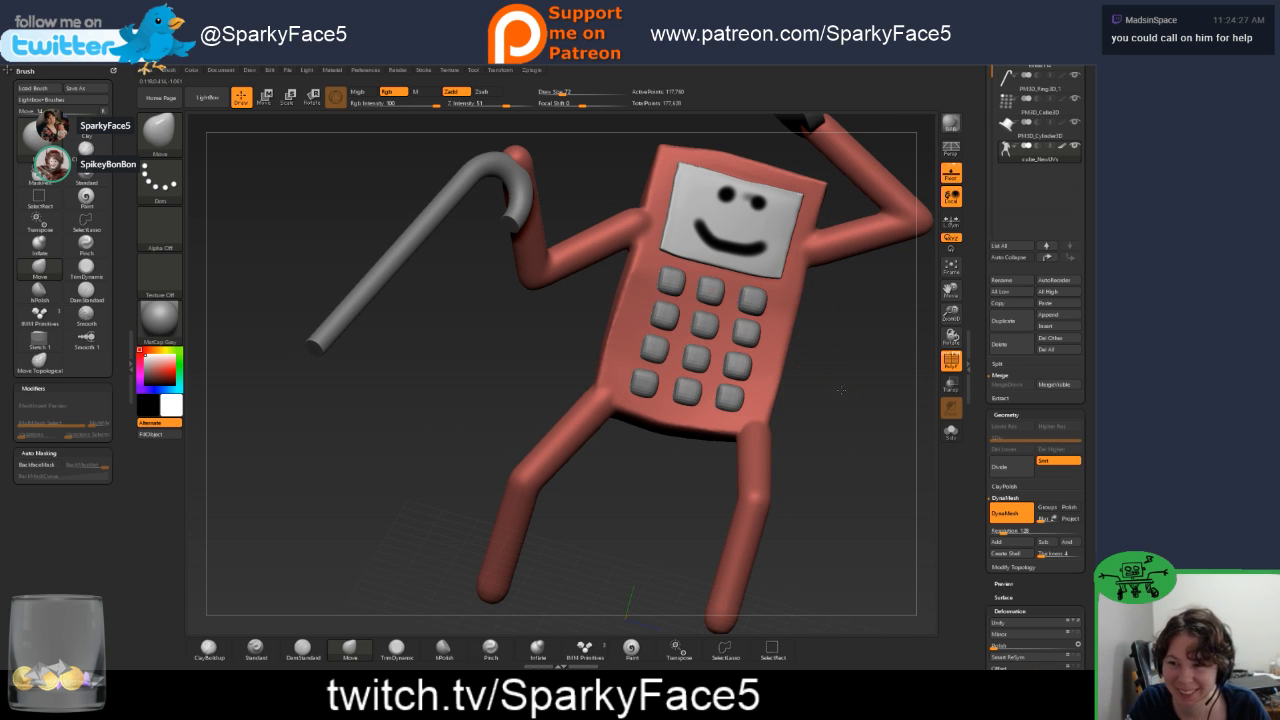
Inspect the fused character's pose and joints from the front, the side and slightly above.
{"action": "mouse_move", "coordinate": [840, 390]}
{"action": "left_mouse_down"}
{"action": "mouse_move", "coordinate": [870, 388]}
{"action": "mouse_move", "coordinate": [842, 387]}
{"action": "left_mouse_up"}
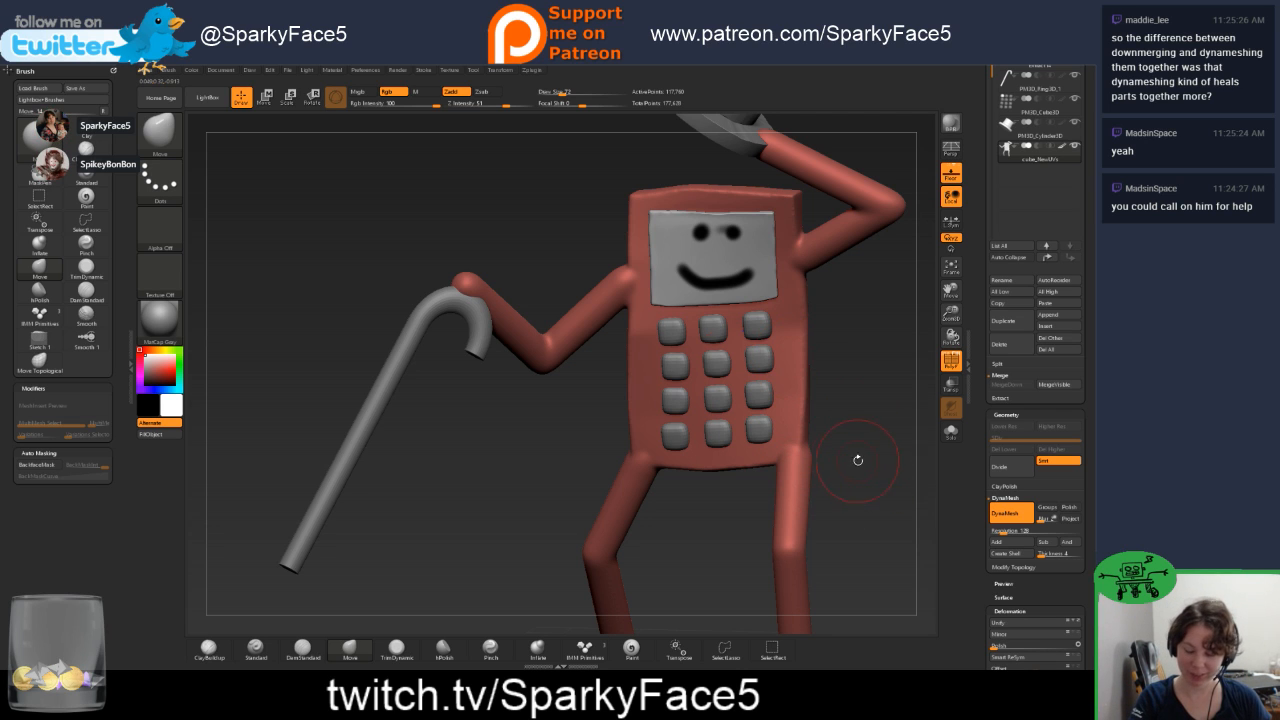
{"action": "left_click_drag", "start_coordinate": [845, 454], "coordinate": [794, 386], "text": "alt"}
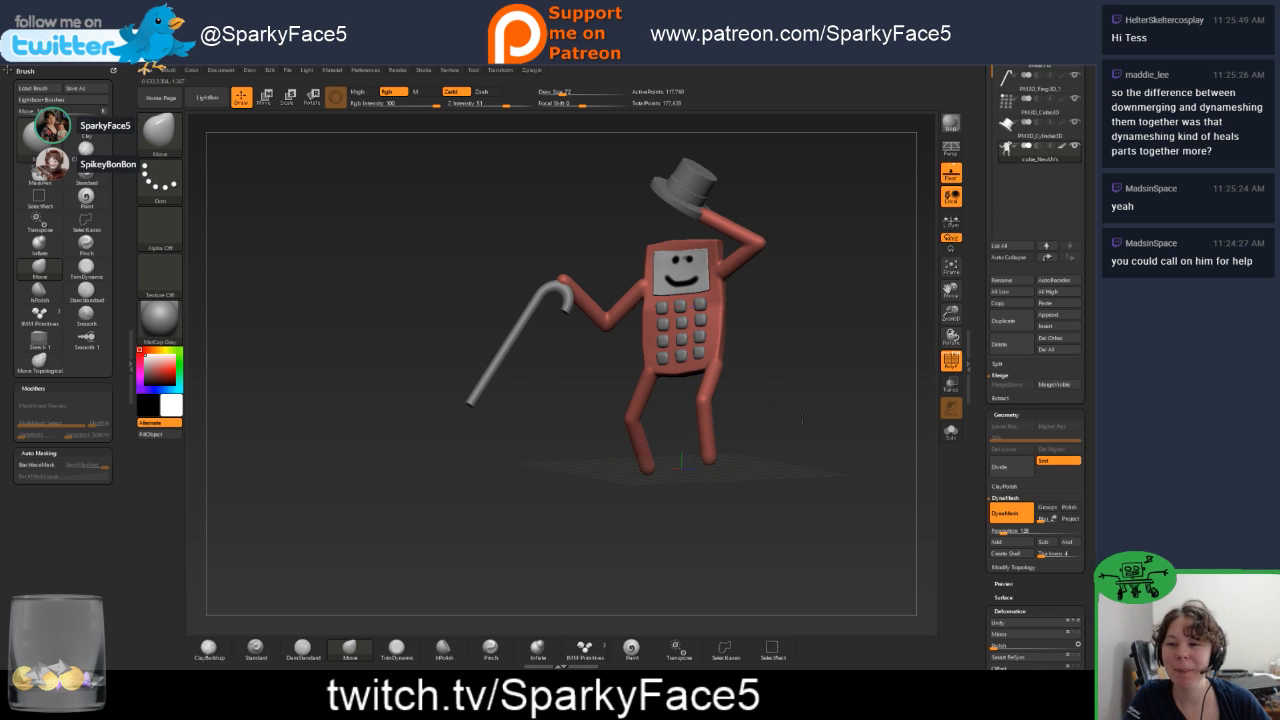
{"action": "left_click_drag", "start_coordinate": [801, 419], "coordinate": [912, 450]}
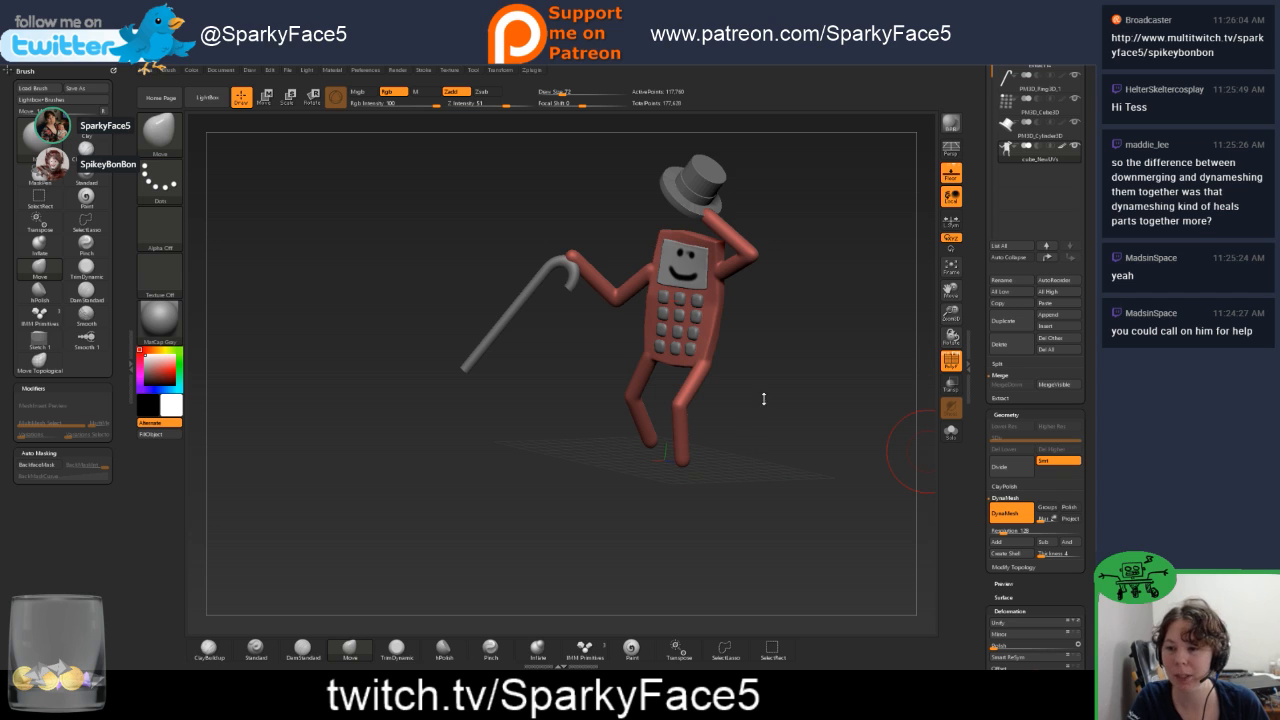
{"action": "left_click_drag", "start_coordinate": [763, 399], "coordinate": [748, 401], "text": "shift"}
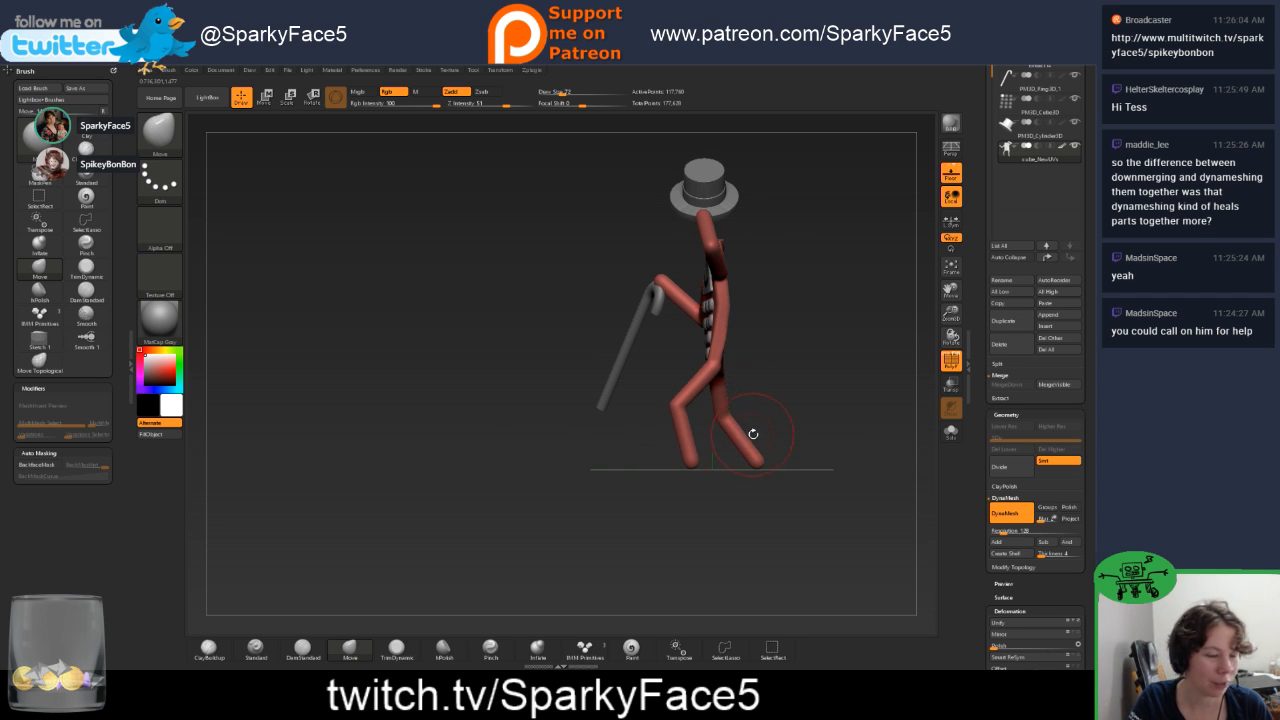
{"action": "left_click_drag", "start_coordinate": [587, 457], "coordinate": [653, 453]}
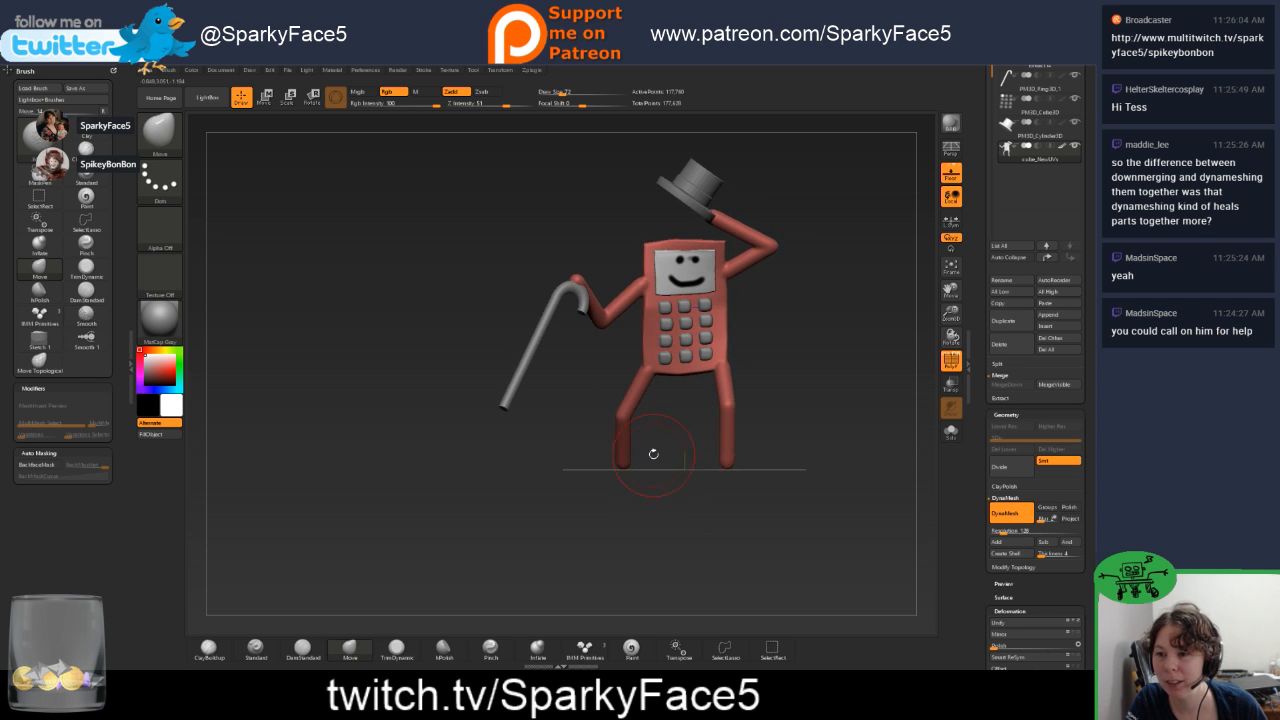
{"action": "left_click_drag", "start_coordinate": [772, 399], "coordinate": [801, 358]}
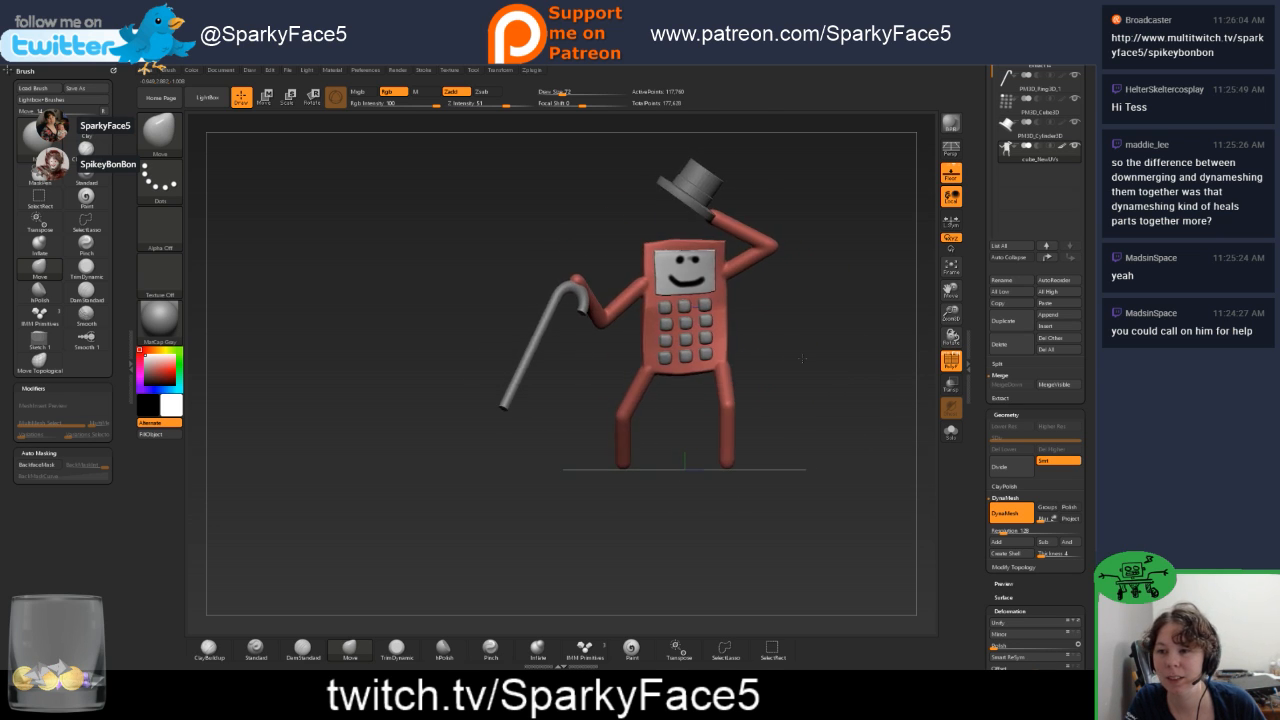
{"action": "left_click_drag", "start_coordinate": [825, 265], "coordinate": [928, 251]}
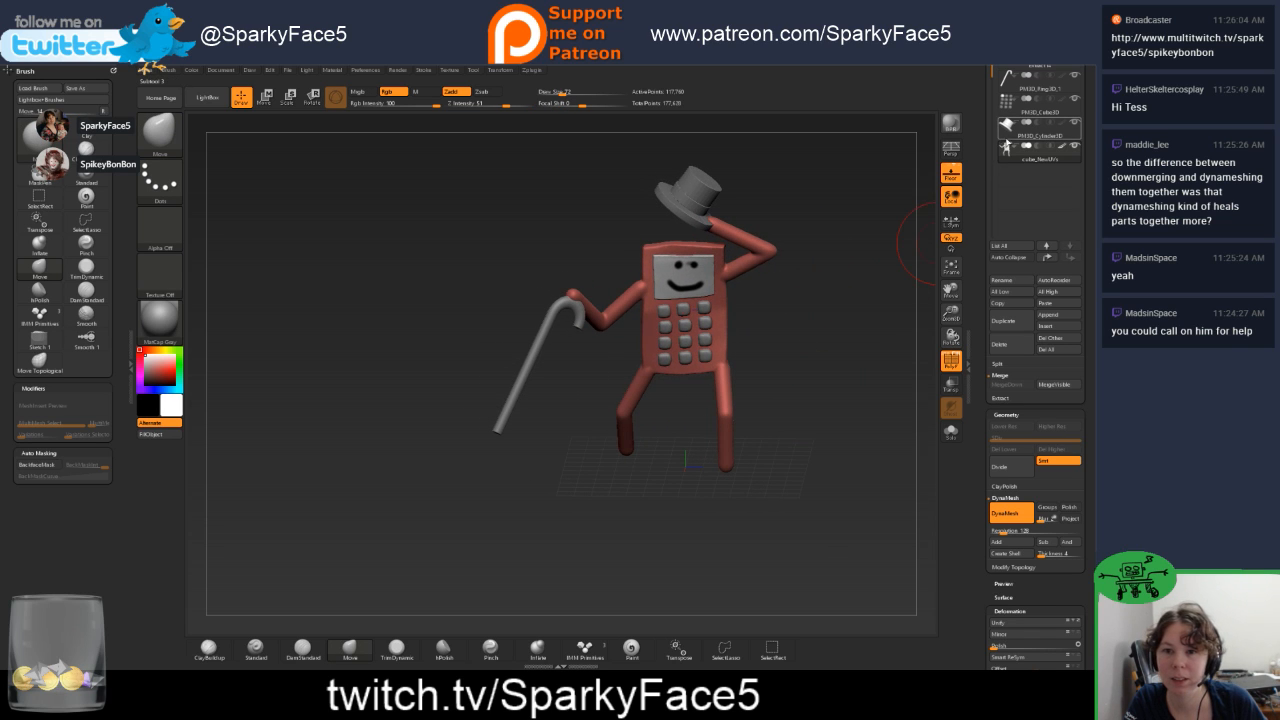
Select the top hat subtool, isolate its band polygroup and turn off the polyframe display.
{"action": "left_click", "coordinate": [1010, 133]}
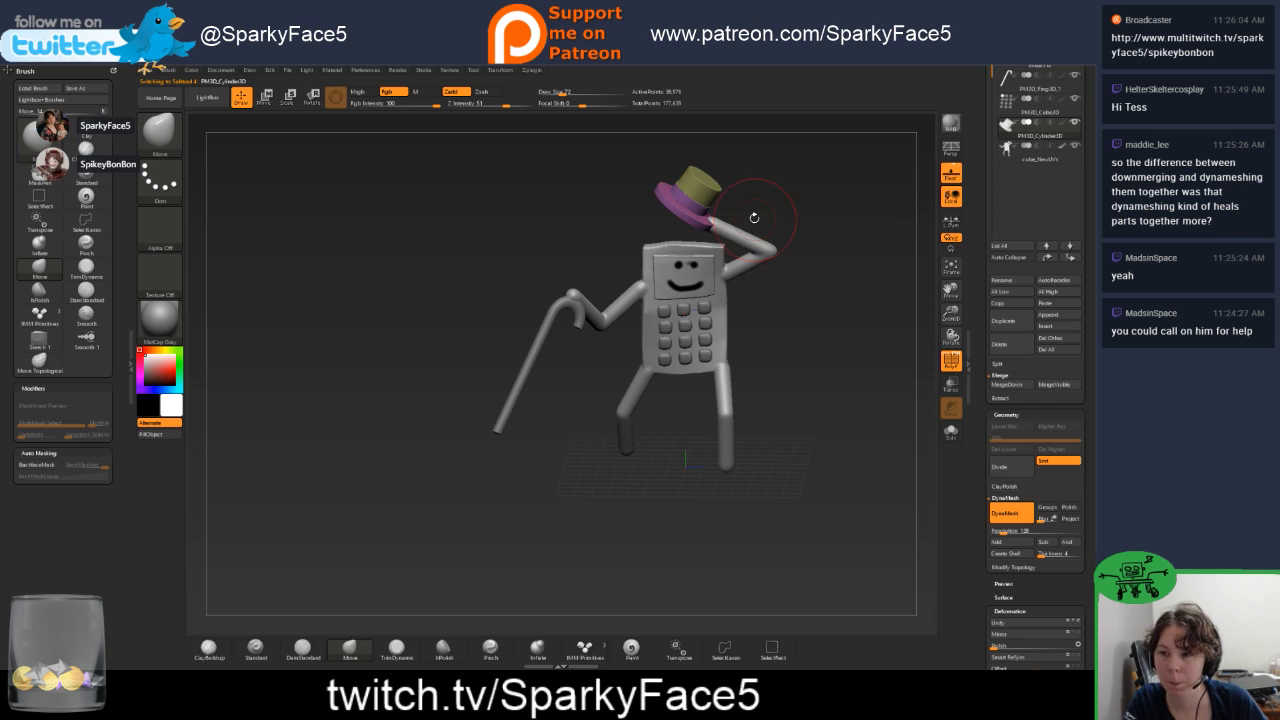
{"action": "left_click", "coordinate": [692, 205], "text": "ctrl+shift"}
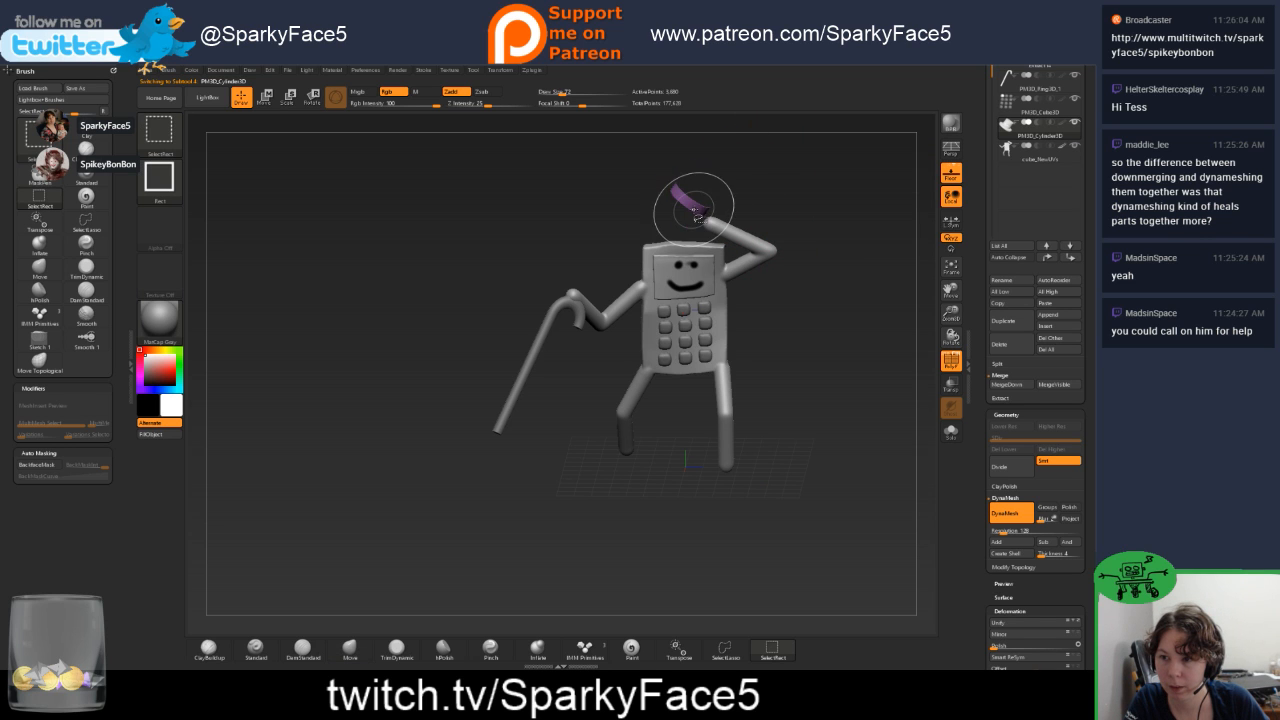
{"action": "mouse_move", "coordinate": [740, 188]}
{"action": "left_mouse_down"}
{"action": "mouse_move", "coordinate": [880, 194]}
{"action": "mouse_move", "coordinate": [754, 188]}
{"action": "left_mouse_up"}
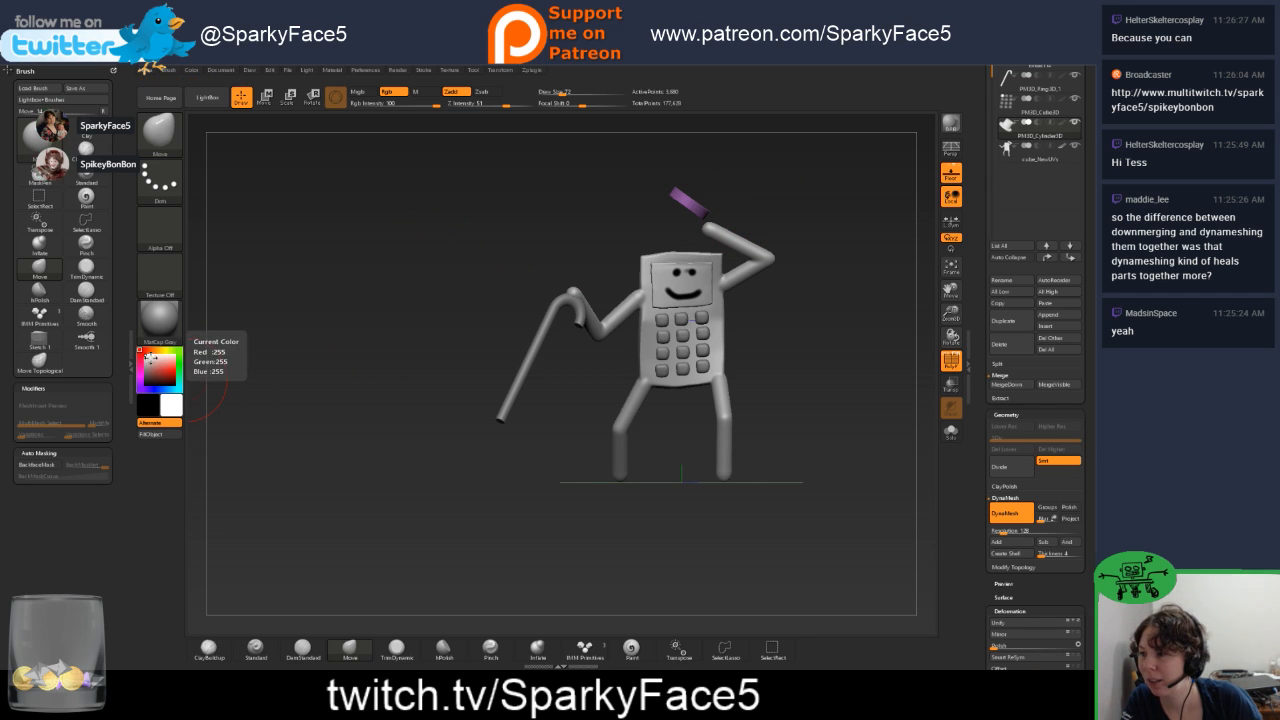
{"action": "left_click", "coordinate": [951, 361]}
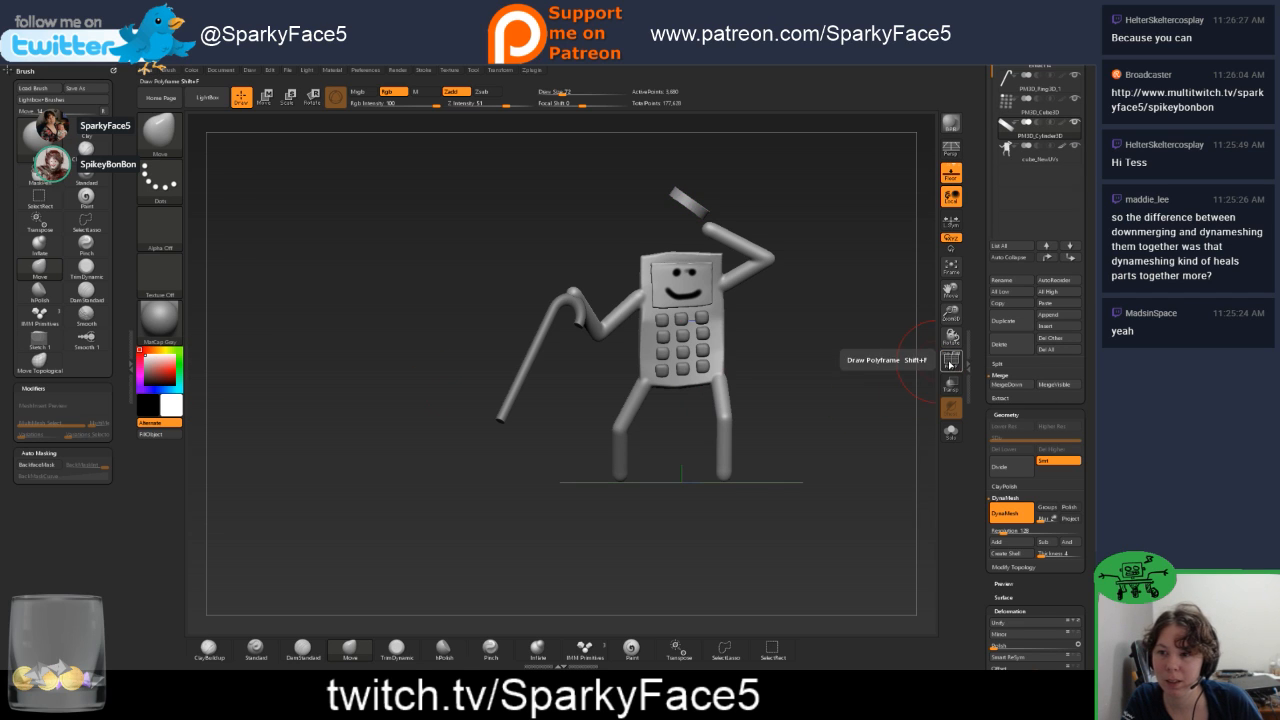
Fill the isolated hat band with white and the Sketch04 material in Mrgb mode, then return to Rgb and MatCap Gray.
{"action": "left_click", "coordinate": [160, 320]}
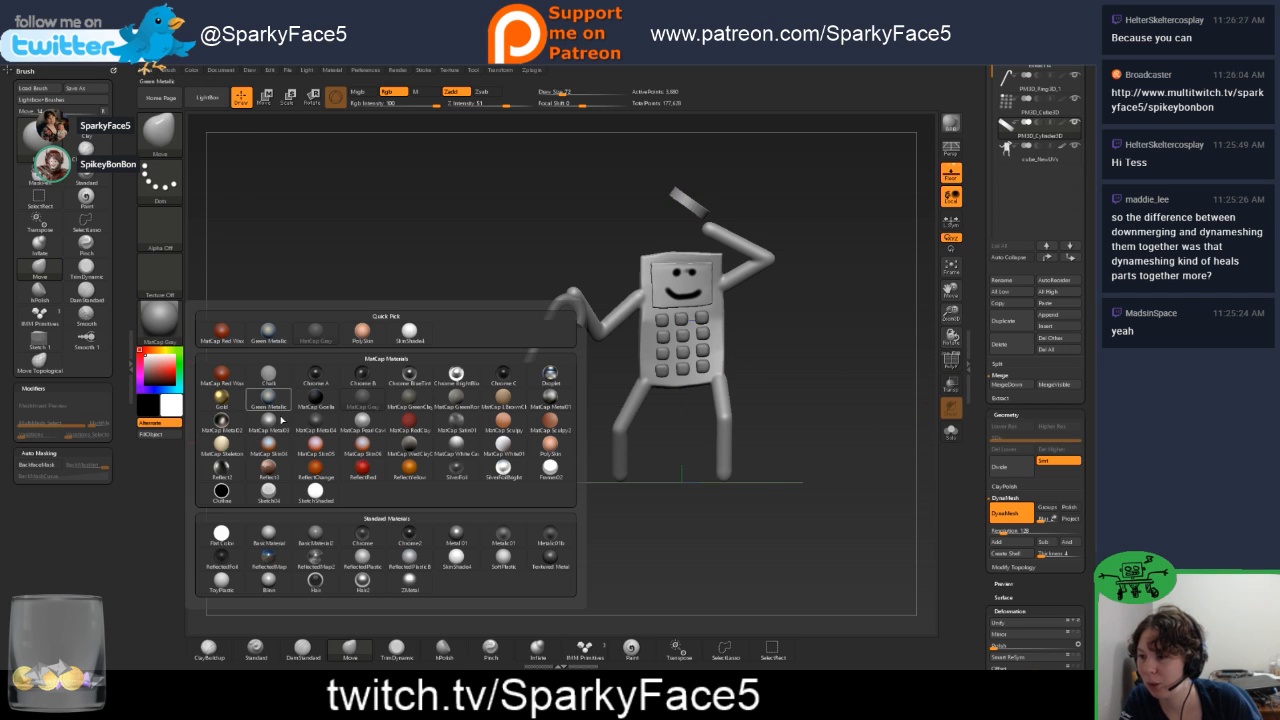
{"action": "mouse_move", "coordinate": [316, 492]}
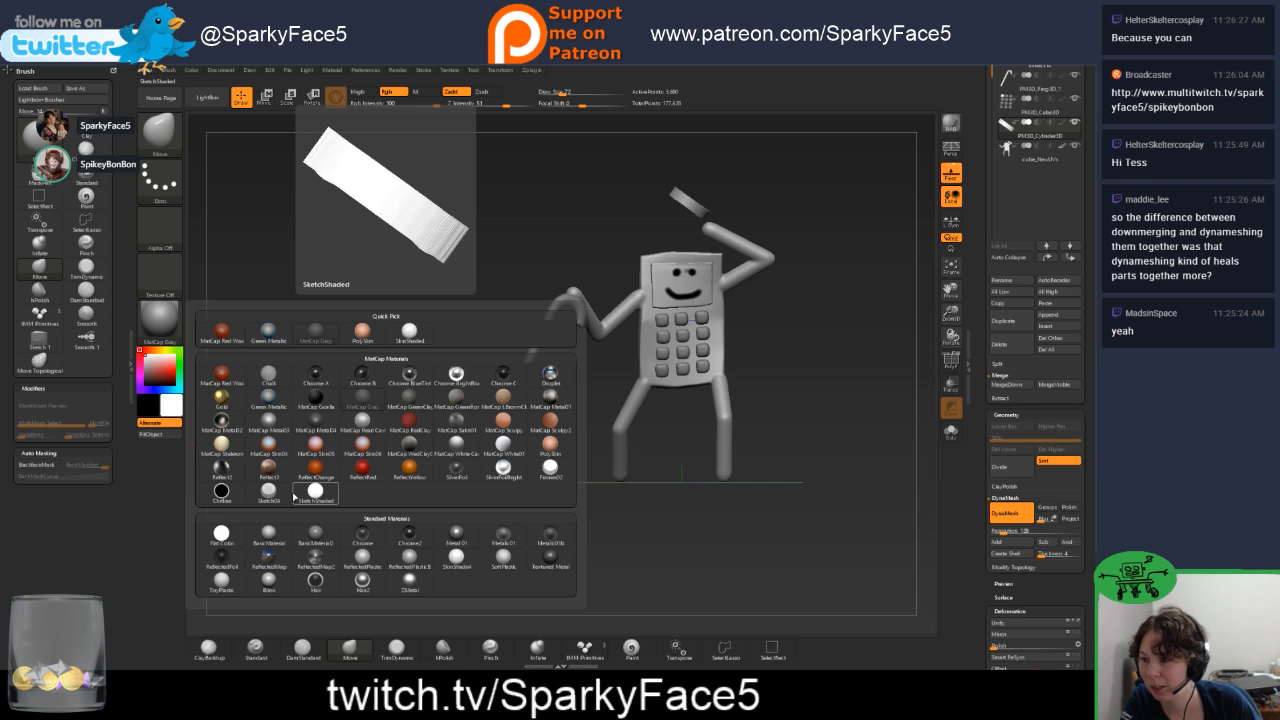
{"action": "left_click", "coordinate": [272, 495]}
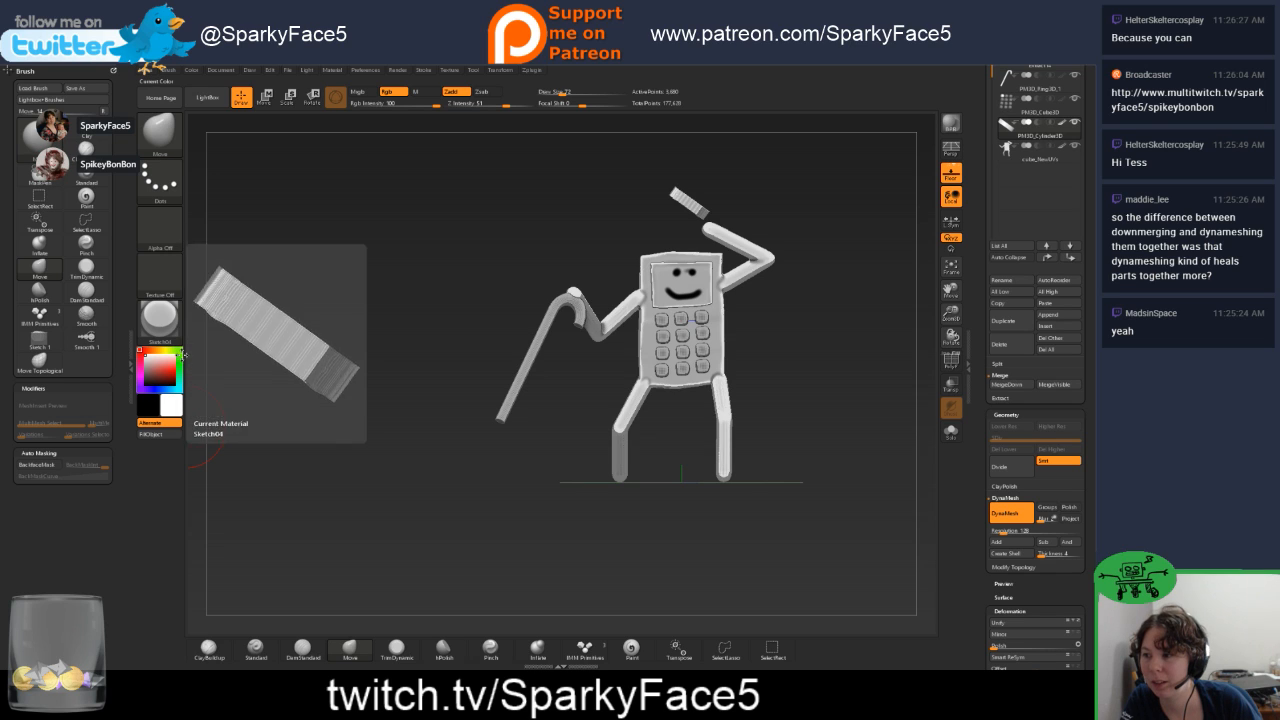
{"action": "left_click", "coordinate": [366, 92]}
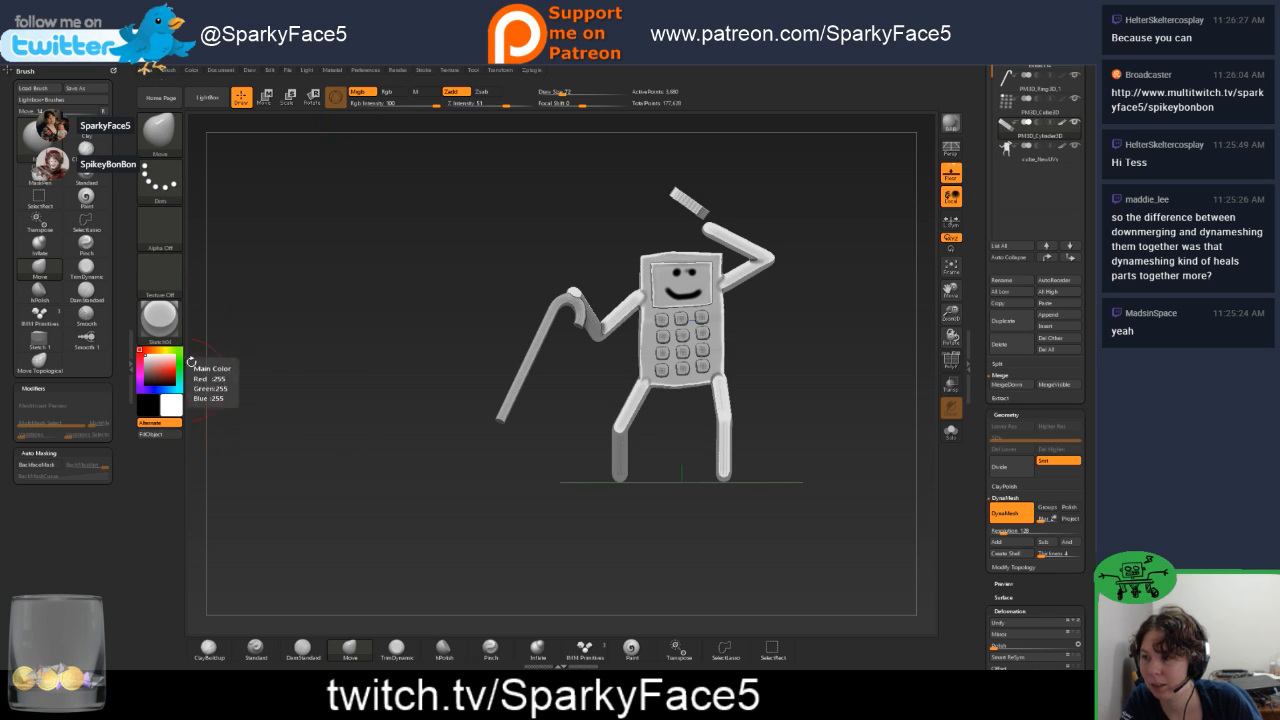
{"action": "left_click", "coordinate": [386, 92]}
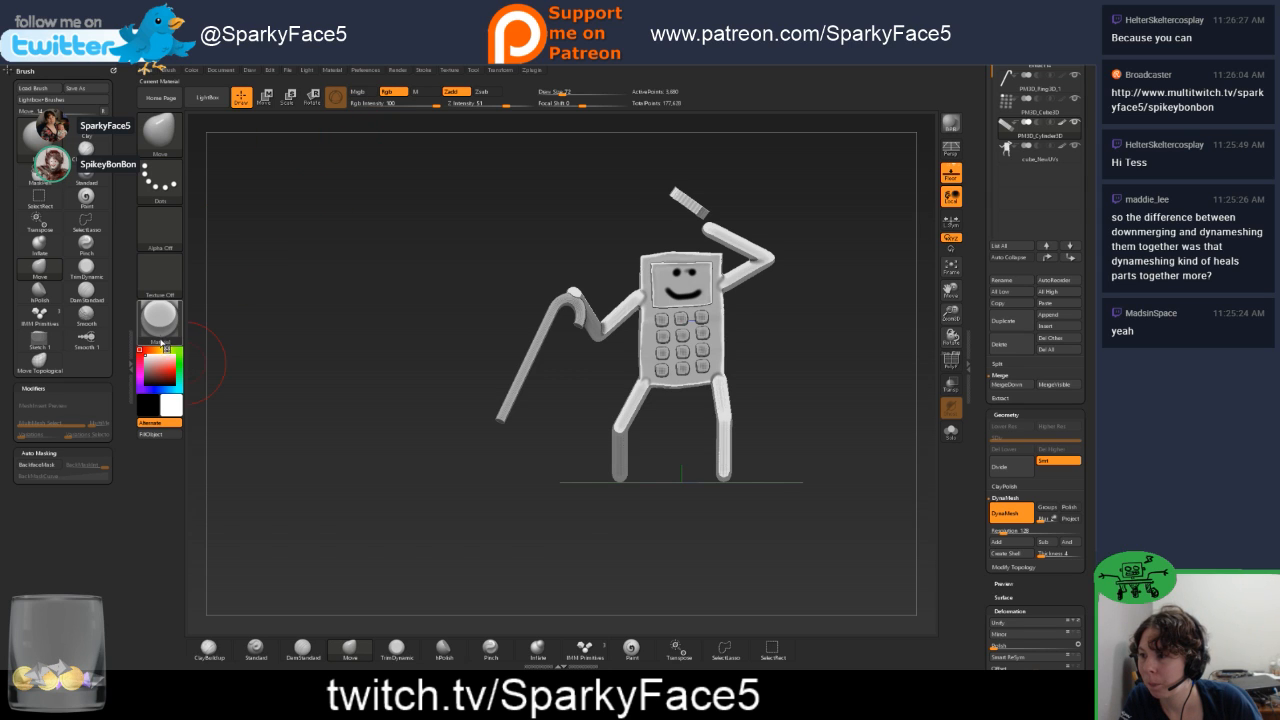
{"action": "left_click", "coordinate": [160, 343]}
{"action": "left_click", "coordinate": [365, 338]}
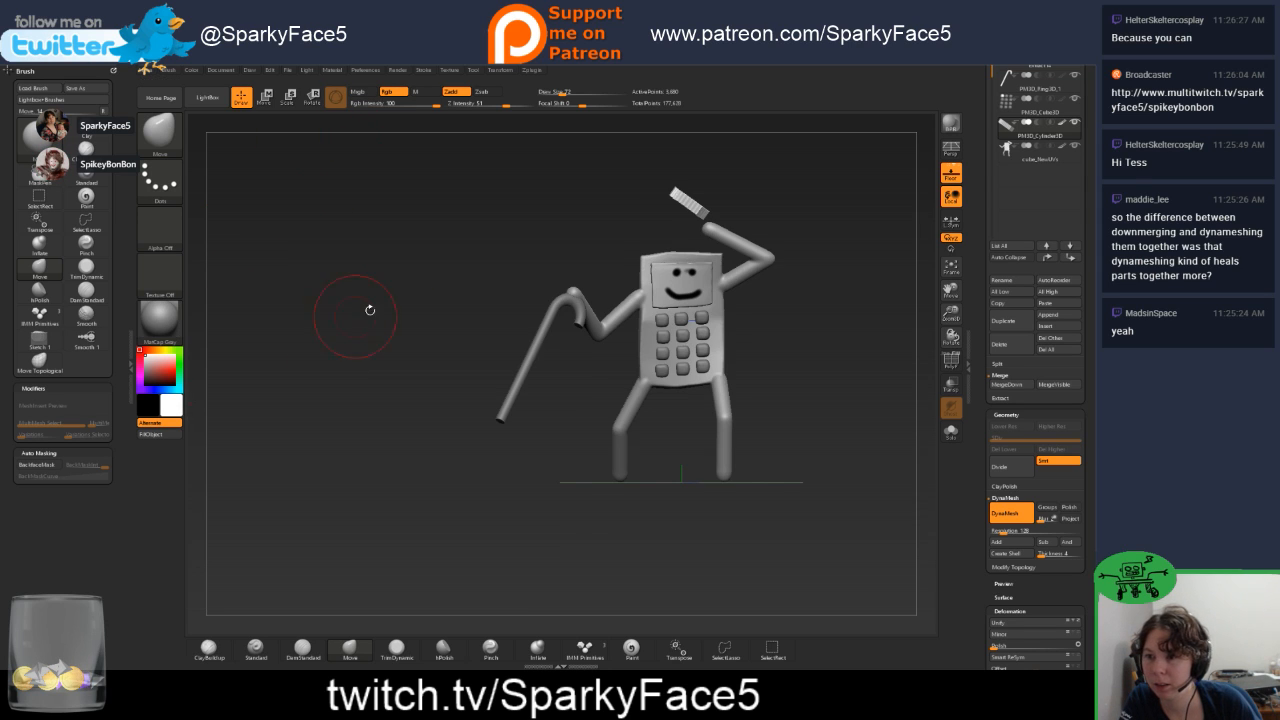
Isolate the hat's crown and fill it with black and the SketchShaded material in Mrgb mode.
{"action": "left_click", "coordinate": [834, 244], "text": "ctrl+shift"}
{"action": "mouse_move", "coordinate": [828, 229]}
{"action": "left_mouse_down"}
{"action": "mouse_move", "coordinate": [640, 232]}
{"action": "mouse_move", "coordinate": [816, 210]}
{"action": "left_mouse_up"}
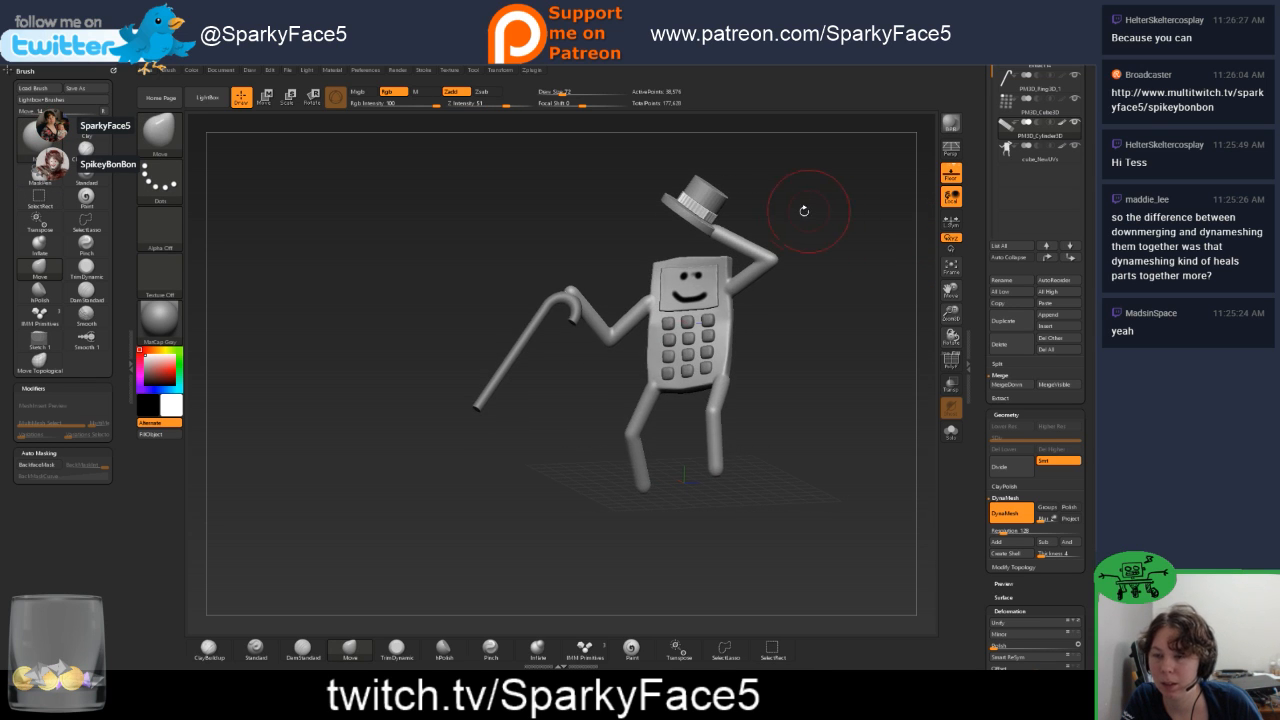
{"action": "left_click", "coordinate": [693, 202], "text": "ctrl+shift"}
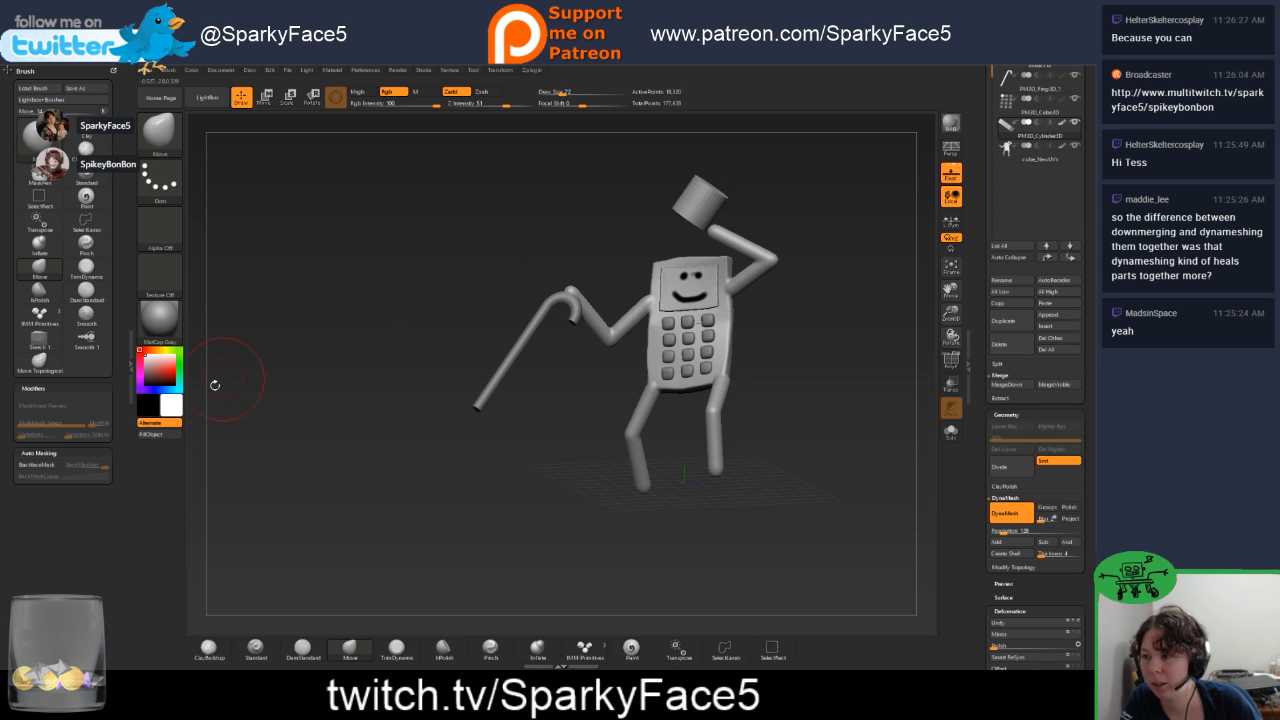
{"action": "left_click_drag", "start_coordinate": [163, 381], "coordinate": [177, 402]}
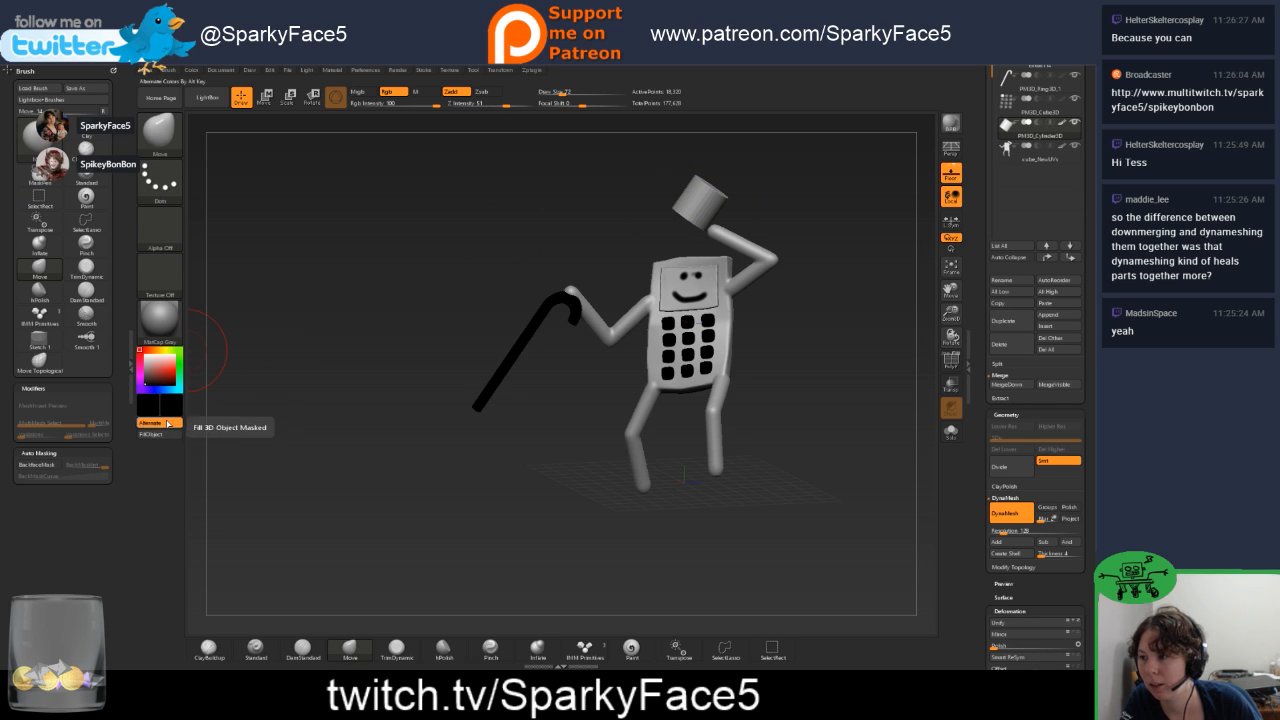
{"action": "left_click", "coordinate": [159, 340]}
{"action": "left_click", "coordinate": [297, 480]}
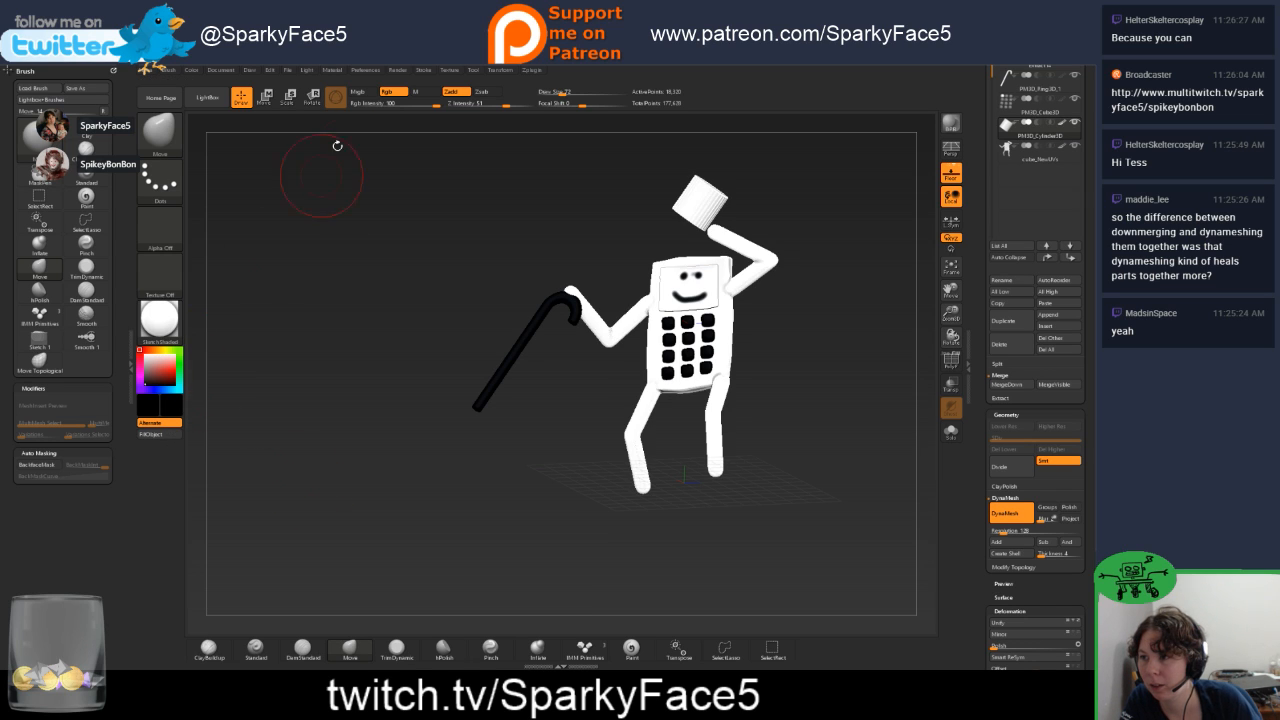
{"action": "left_click", "coordinate": [368, 92]}
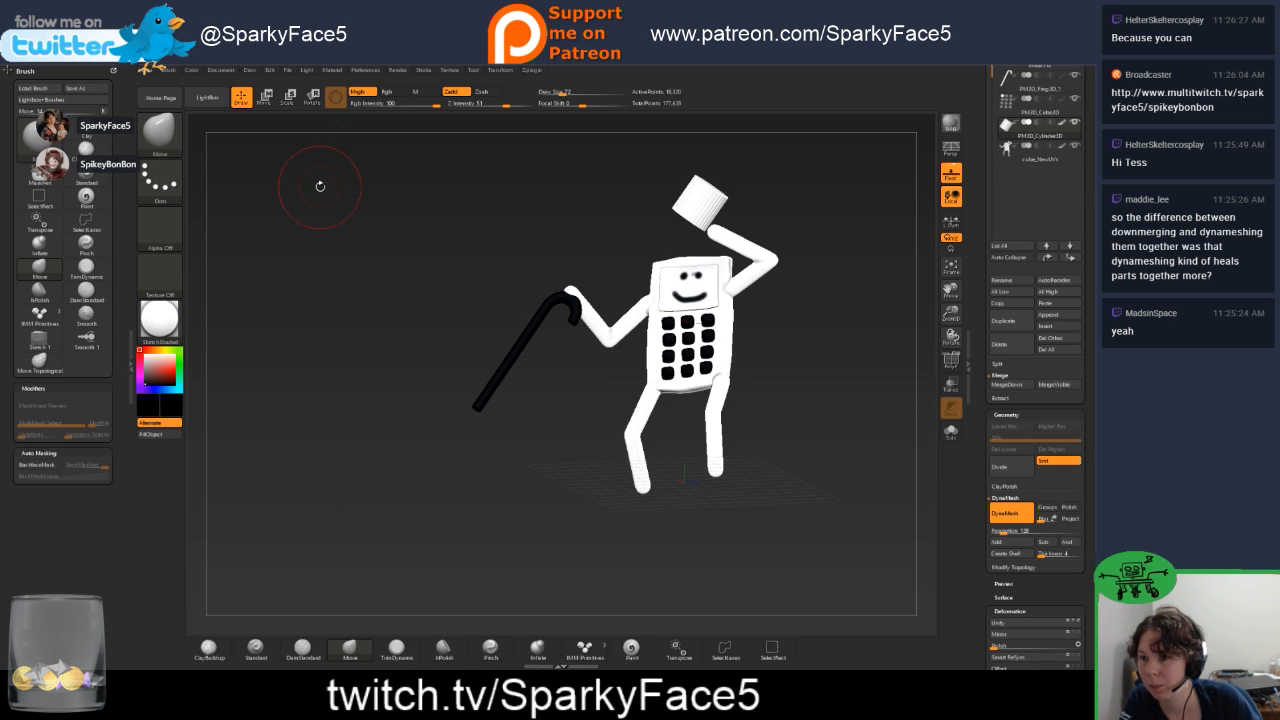
{"action": "left_click", "coordinate": [163, 436]}
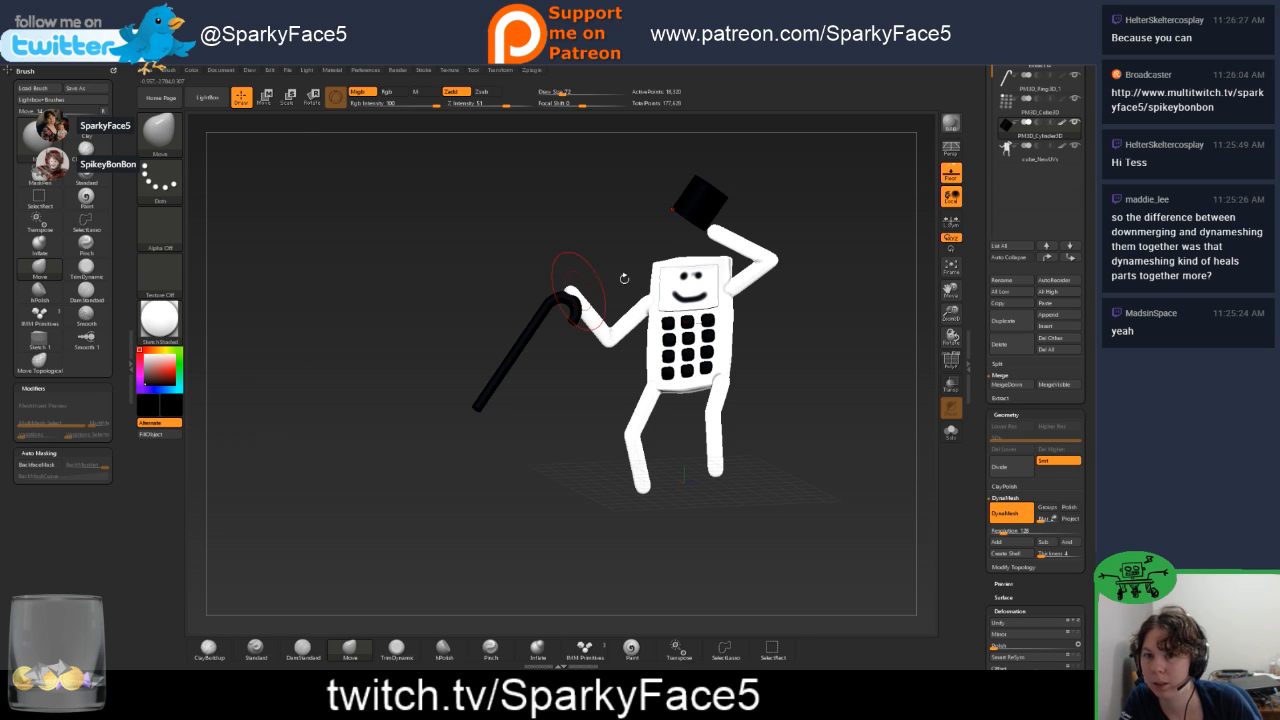
Isolate the hat's brim, fill it with black and SketchShaded, and show the whole hat again.
{"action": "left_click", "coordinate": [816, 230], "text": "ctrl+shift"}
{"action": "left_click", "coordinate": [688, 212], "text": "ctrl+shift"}
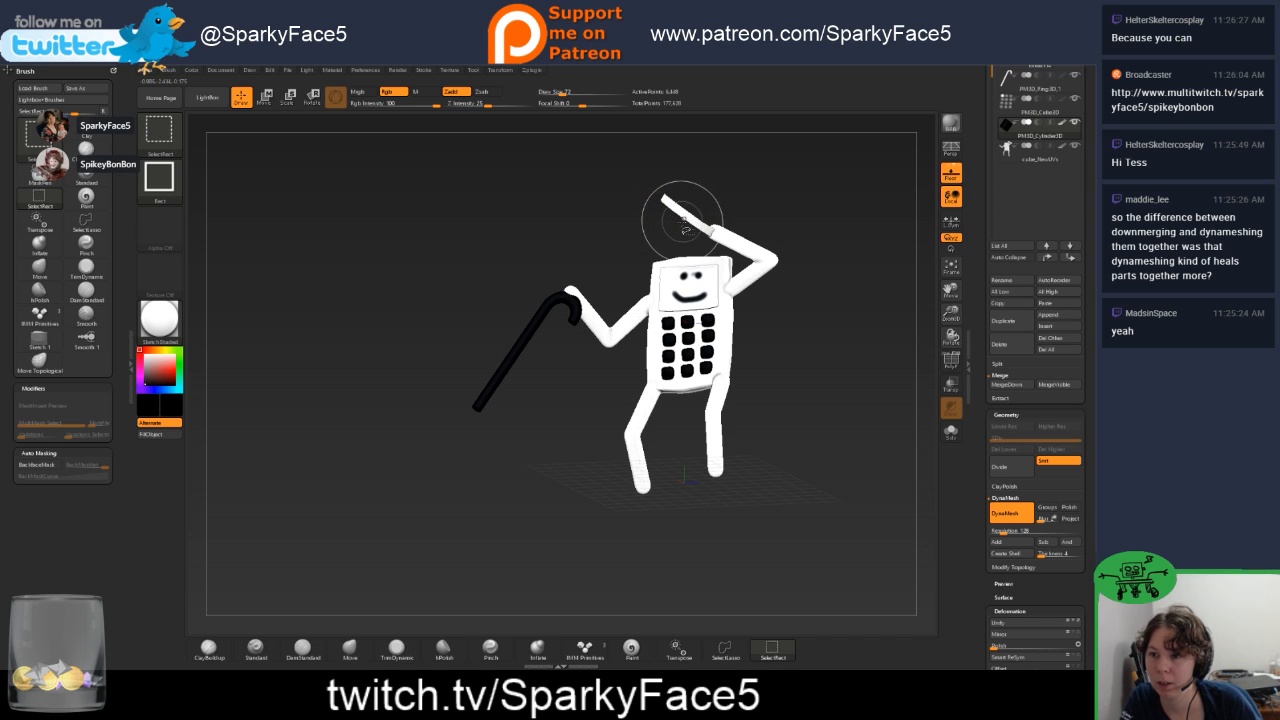
{"action": "left_click", "coordinate": [166, 434]}
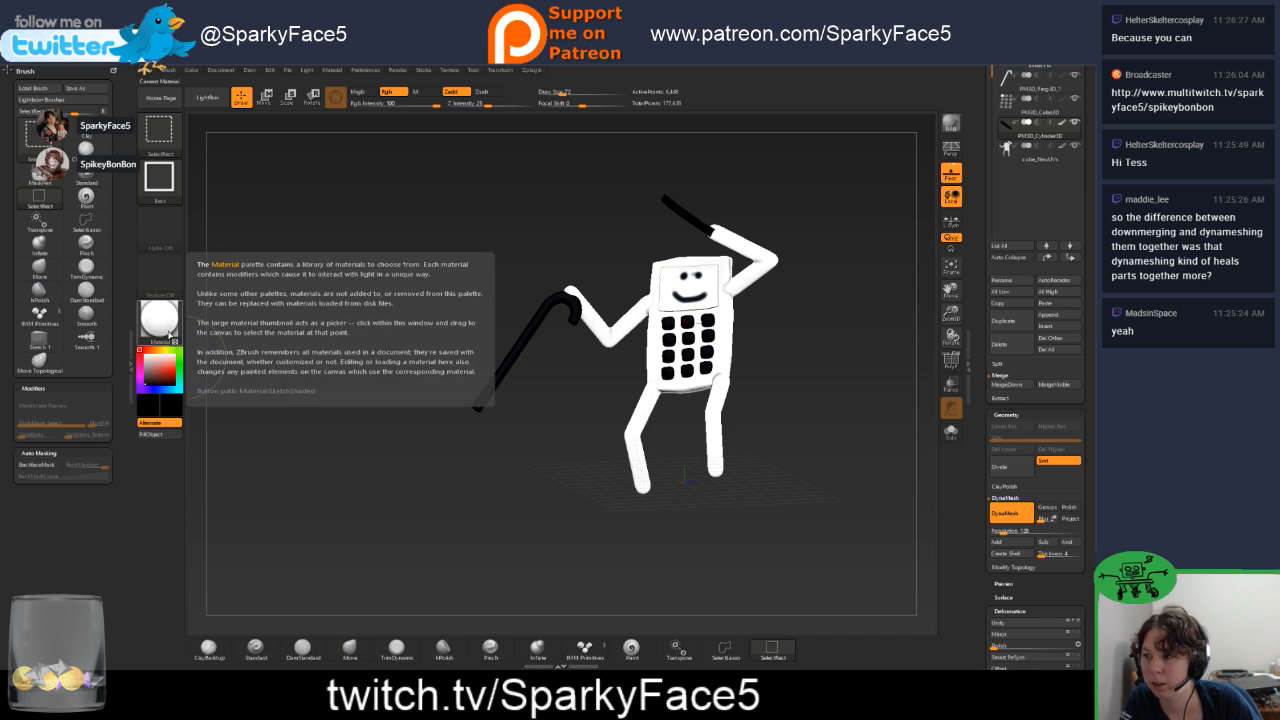
{"action": "left_click", "coordinate": [481, 243], "text": "ctrl+shift"}
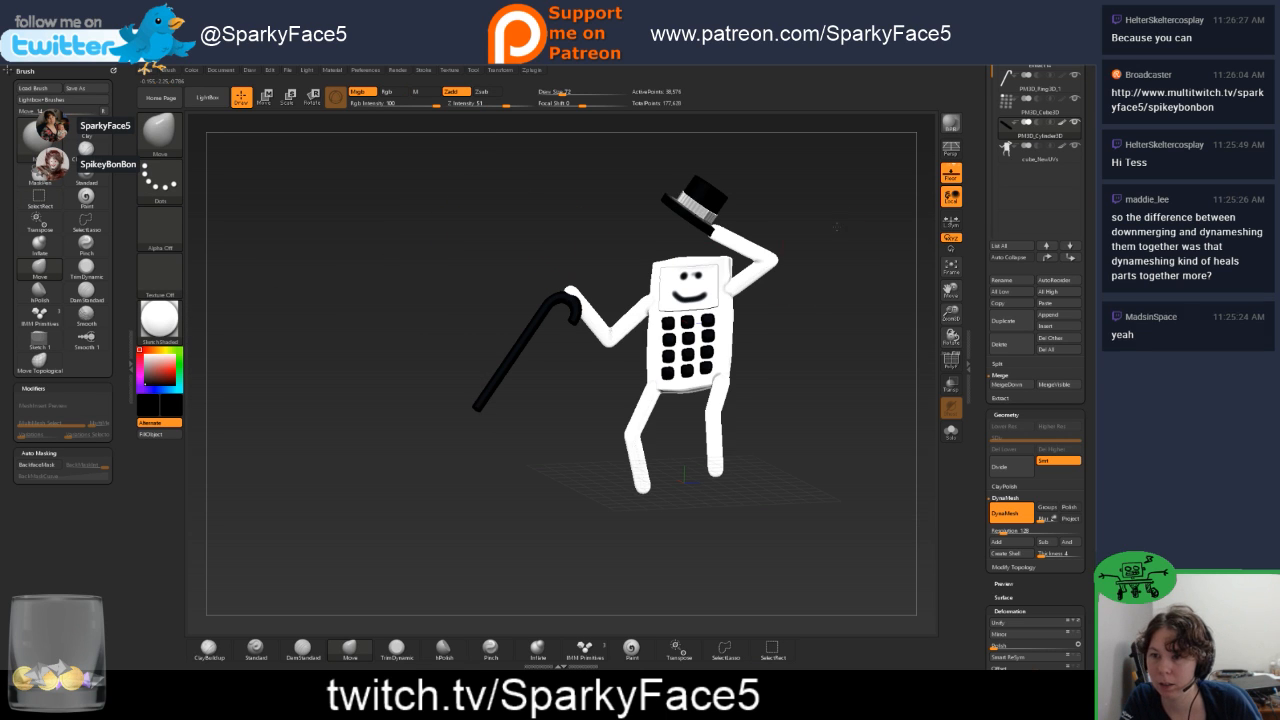
Reduce the Draw Size to 13 and isolate the hat's underside parts, switching the main colour to white.
{"action": "mouse_move", "coordinate": [880, 250]}
{"action": "left_mouse_down"}
{"action": "mouse_move", "coordinate": [796, 285]}
{"action": "mouse_move", "coordinate": [765, 284]}
{"action": "mouse_move", "coordinate": [784, 280]}
{"action": "mouse_move", "coordinate": [770, 270]}
{"action": "left_mouse_up"}
{"action": "key", "text": "ctrl+shift"}
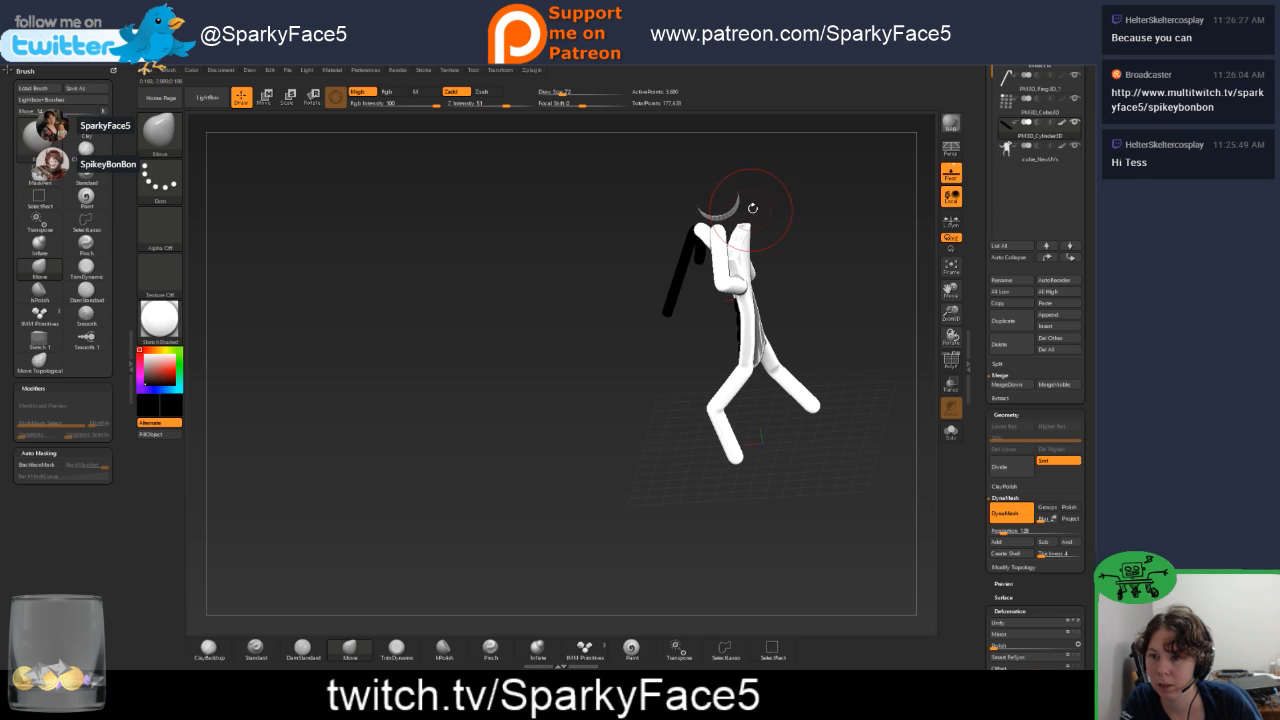
{"action": "key", "text": "s"}
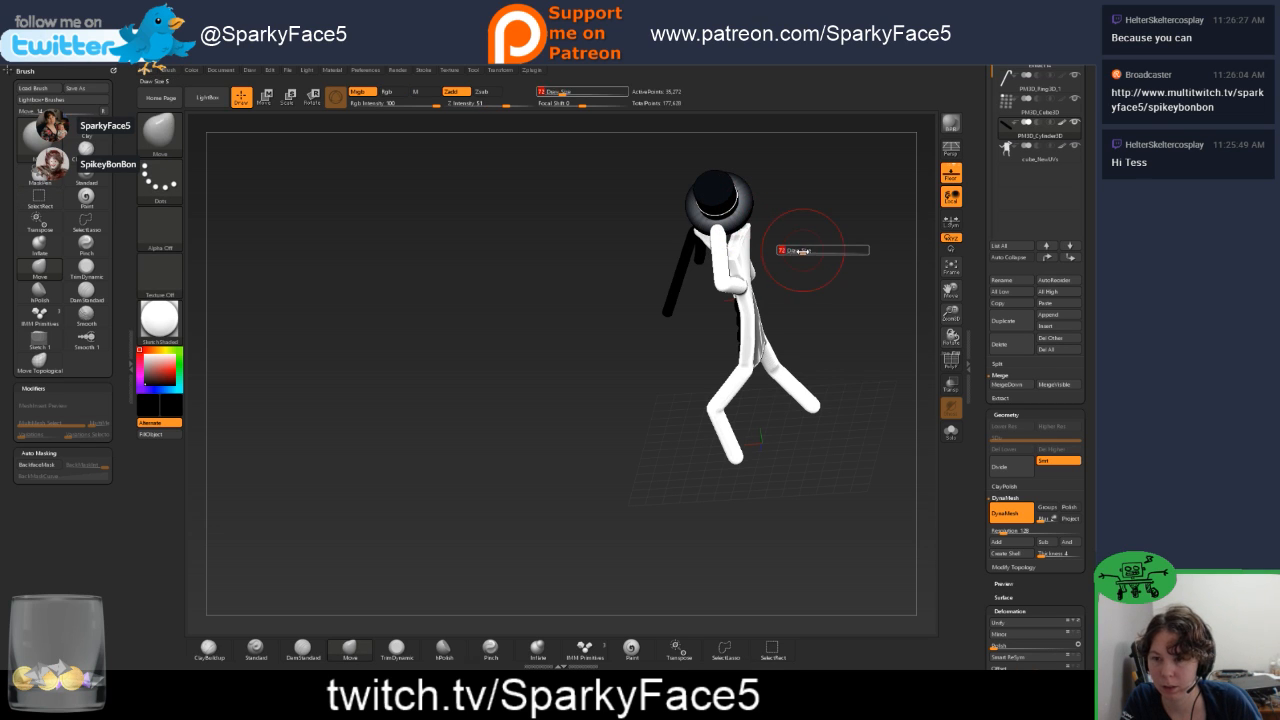
{"action": "mouse_move", "coordinate": [786, 251]}
{"action": "left_mouse_down"}
{"action": "mouse_move", "coordinate": [815, 252]}
{"action": "mouse_move", "coordinate": [790, 246]}
{"action": "mouse_move", "coordinate": [750, 165]}
{"action": "mouse_move", "coordinate": [790, 190]}
{"action": "mouse_move", "coordinate": [754, 214]}
{"action": "mouse_move", "coordinate": [667, 202]}
{"action": "left_mouse_up"}
{"action": "key", "text": "ctrl+shift"}
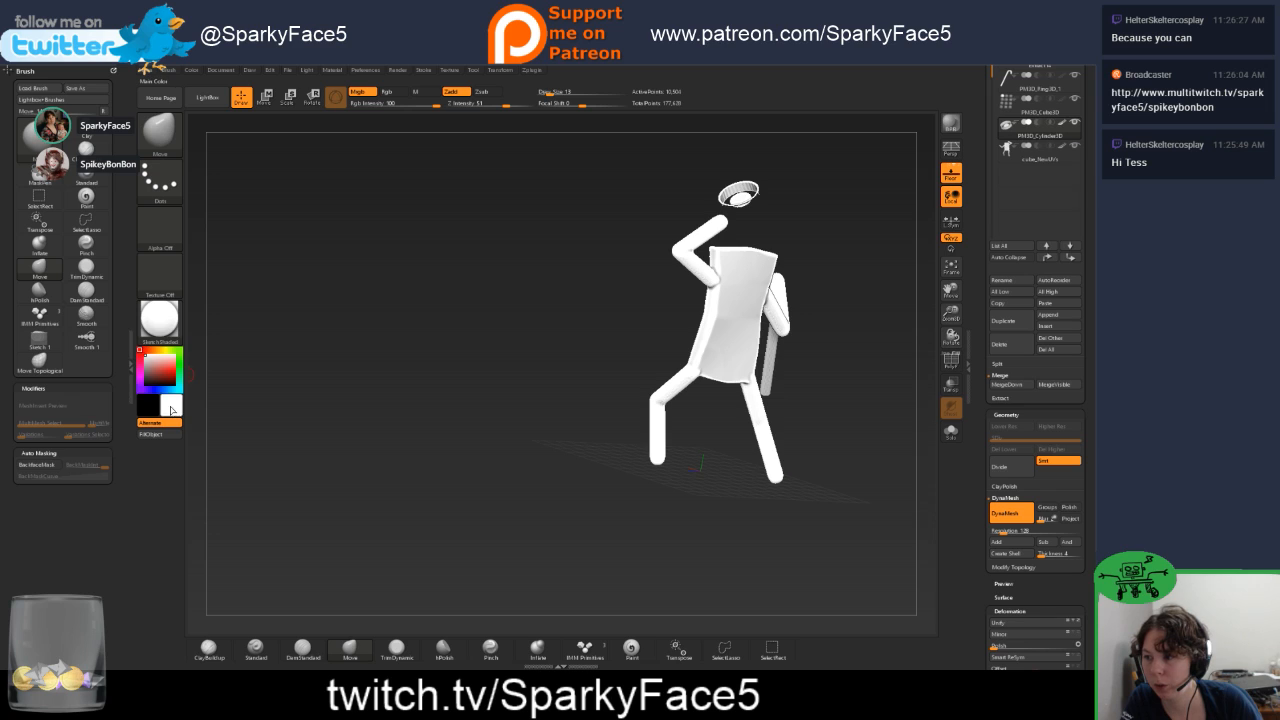
Switch the active material to SkinShade4 for colouring the phone character.
{"action": "mouse_move", "coordinate": [150, 363]}
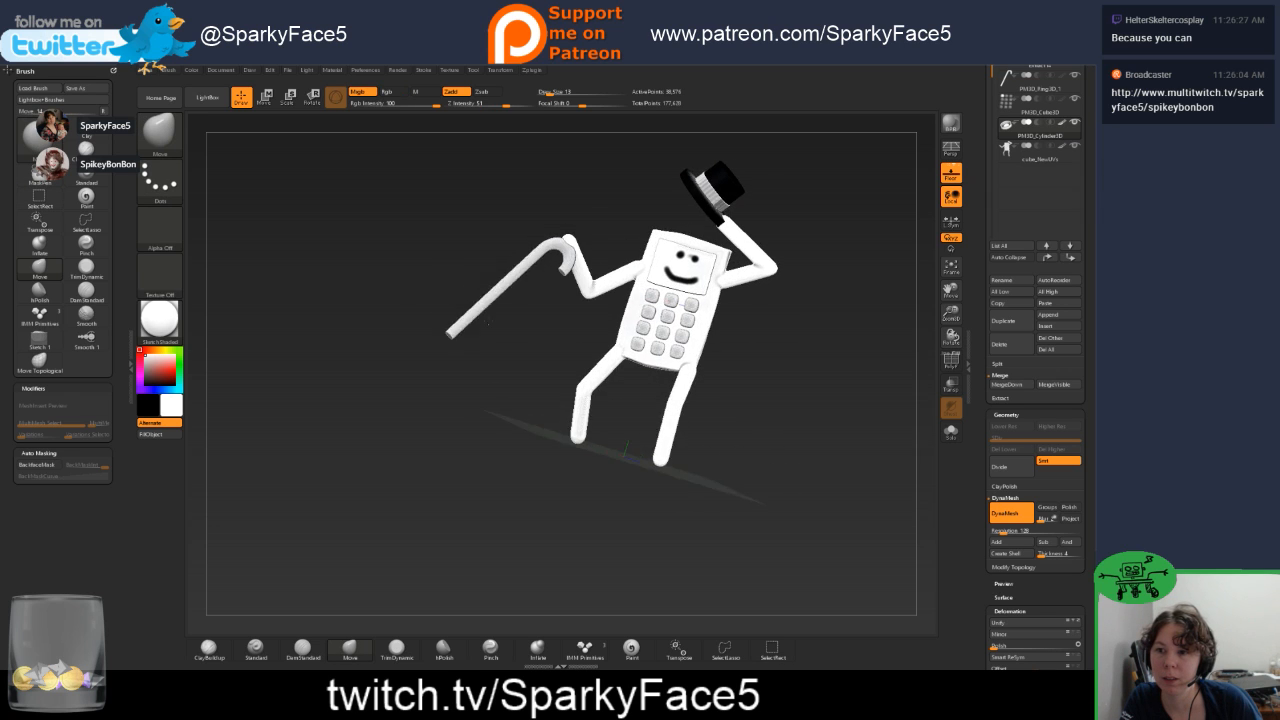
{"action": "left_click_drag", "start_coordinate": [791, 357], "coordinate": [787, 351]}
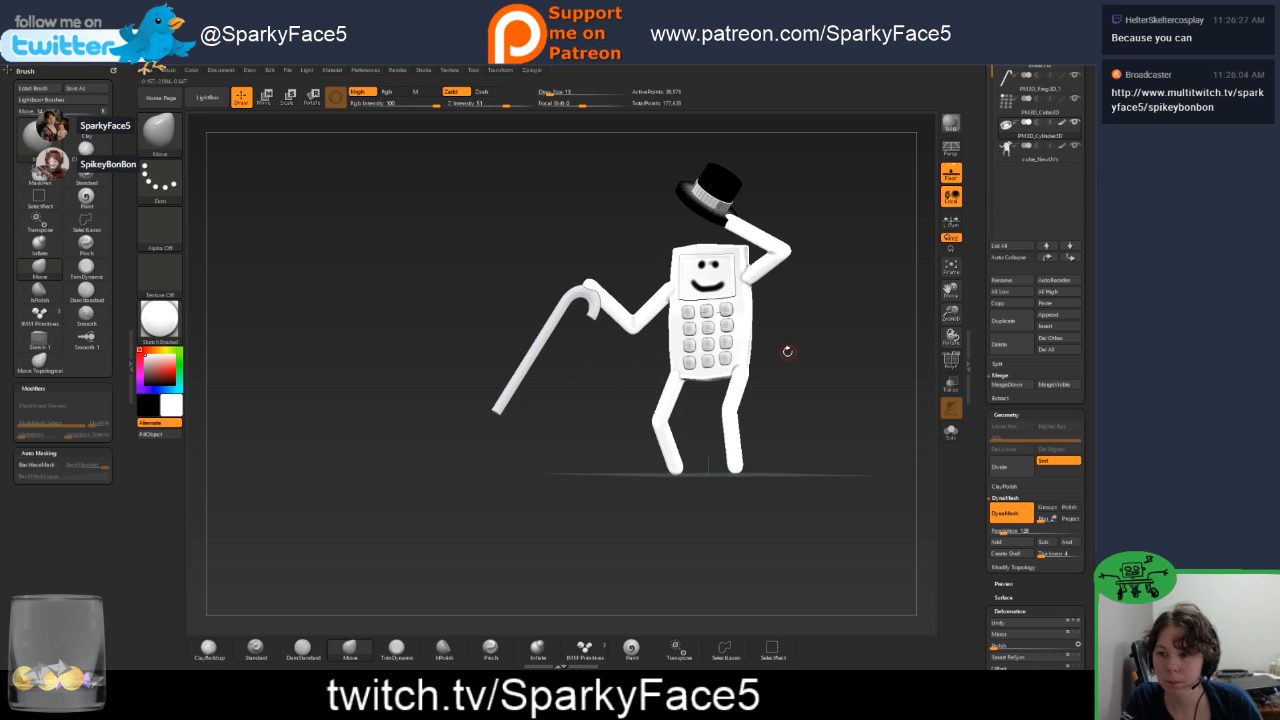
{"action": "left_click", "coordinate": [160, 320]}
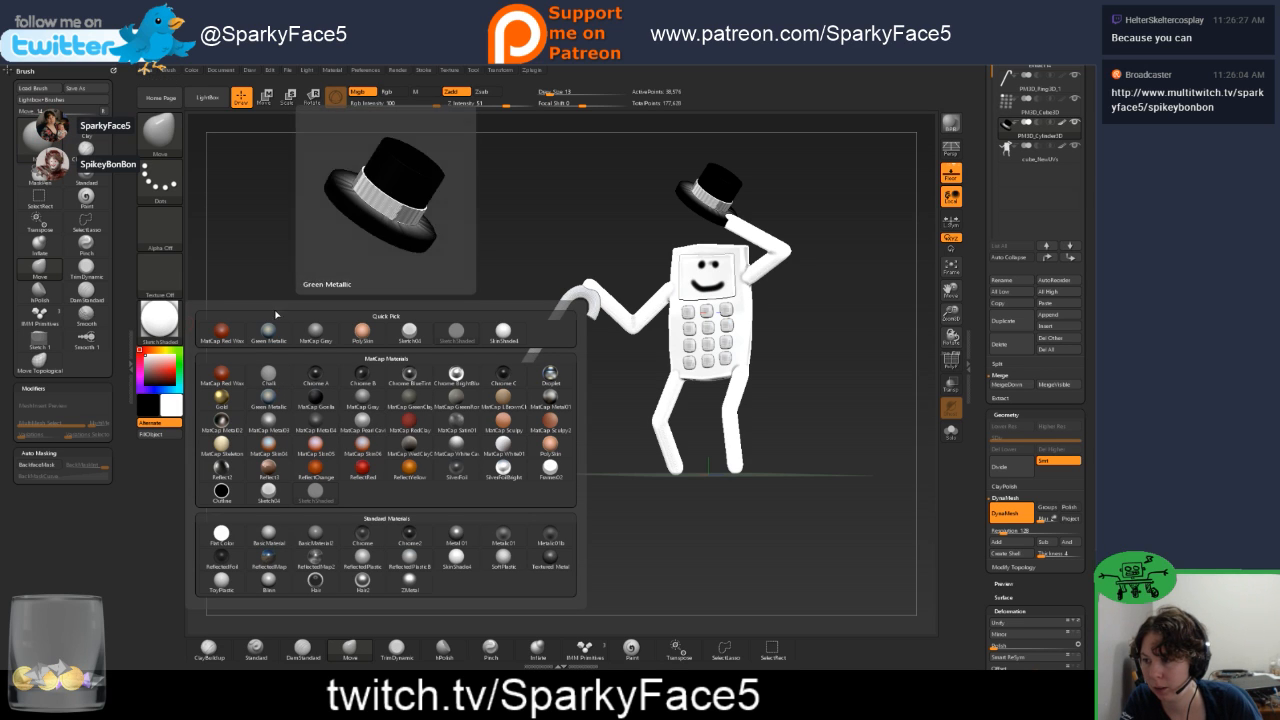
{"action": "left_click", "coordinate": [500, 333]}
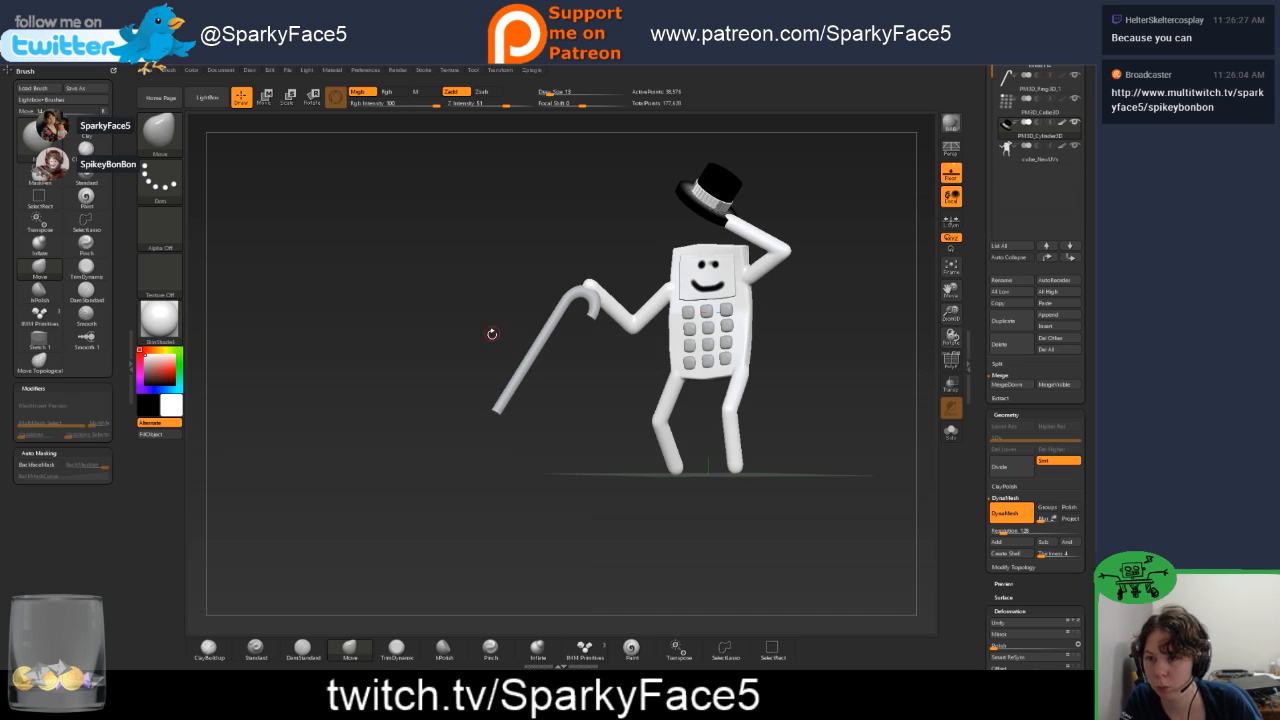
Check the hat's brim in isolation, restore the full hat, select the body and inspect its polygroups.
{"action": "left_click_drag", "start_coordinate": [783, 326], "coordinate": [843, 332]}
{"action": "left_click", "coordinate": [734, 331], "text": "ctrl+shift"}
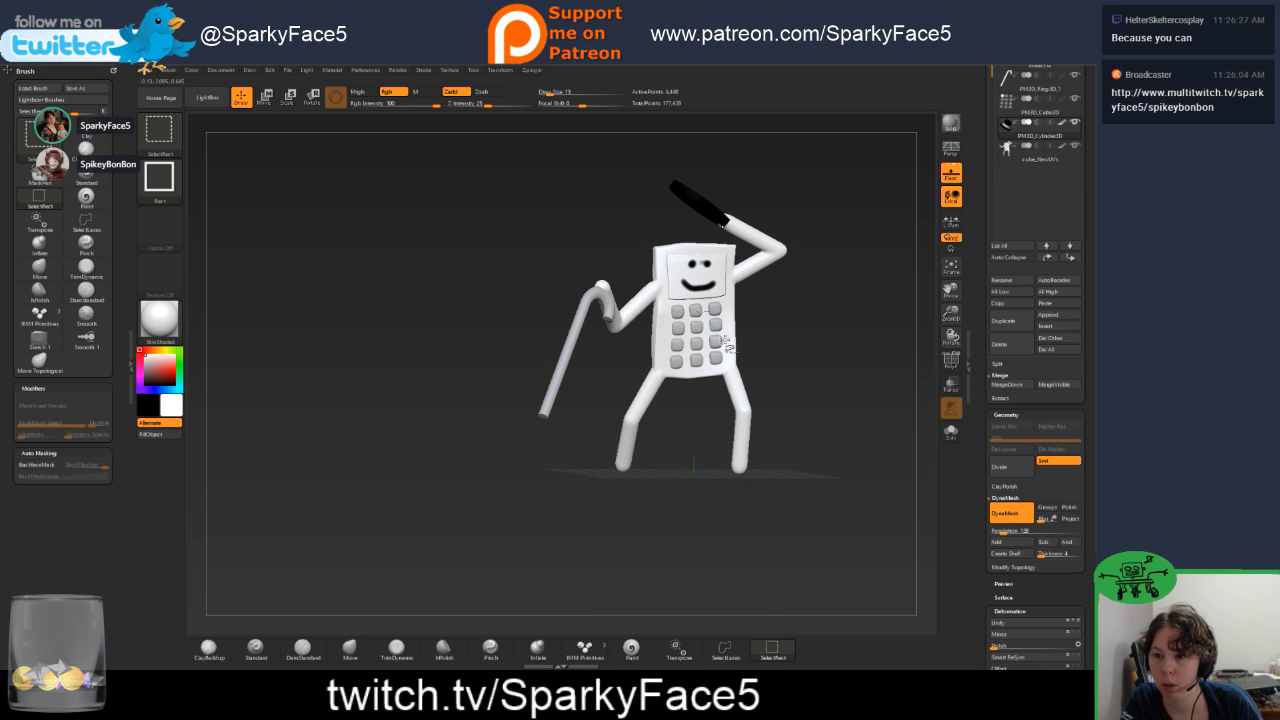
{"action": "left_click", "coordinate": [805, 333], "text": "ctrl+shift"}
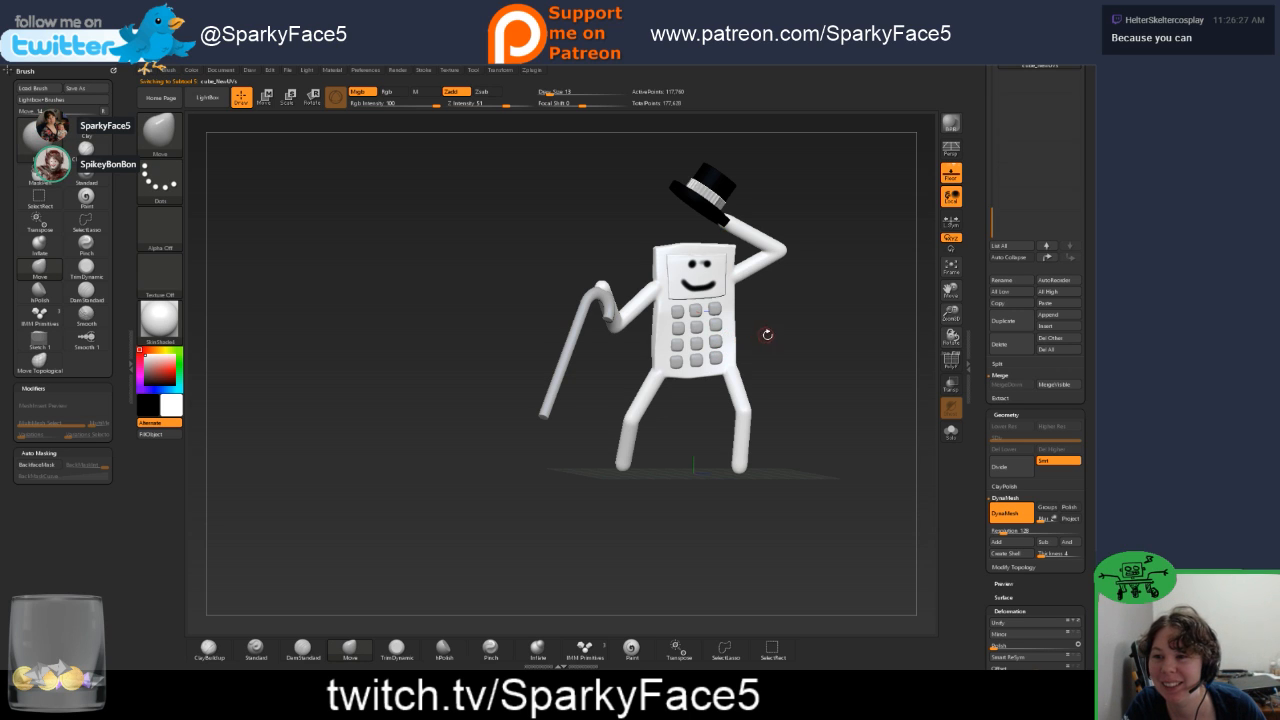
{"action": "left_click", "coordinate": [947, 363]}
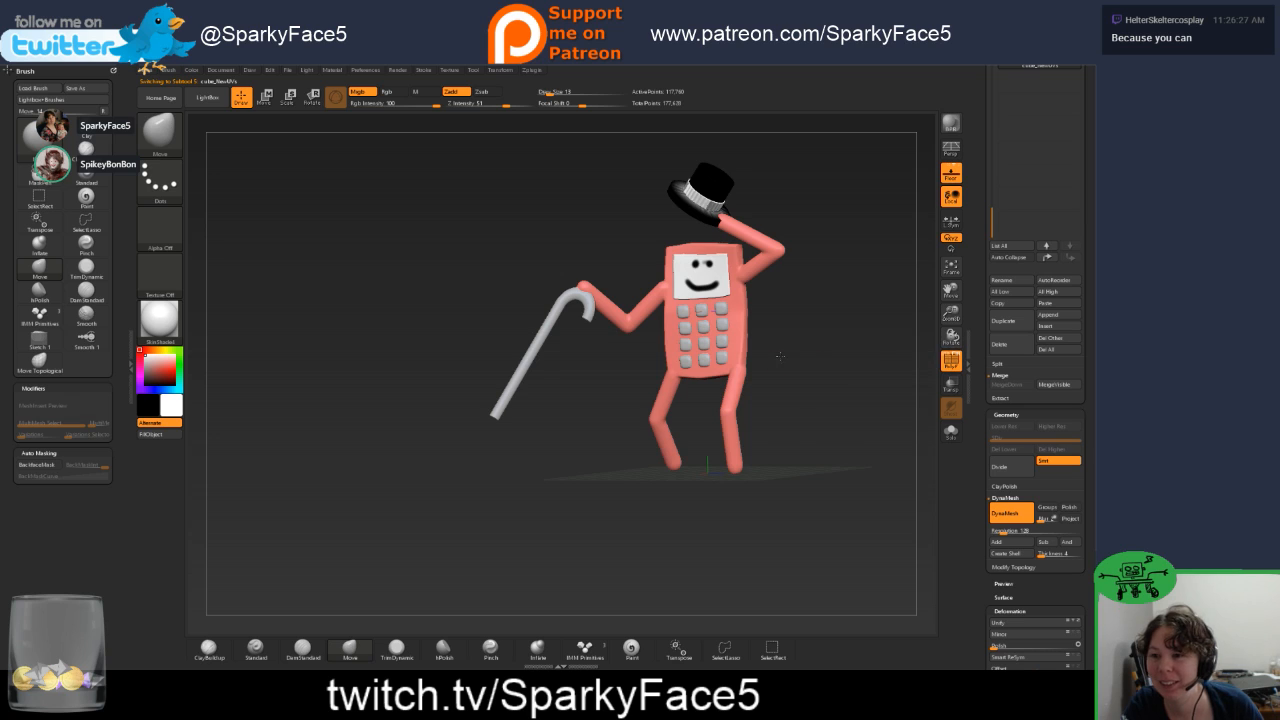
{"action": "left_click_drag", "start_coordinate": [852, 362], "coordinate": [795, 362]}
{"action": "left_click", "coordinate": [947, 365]}
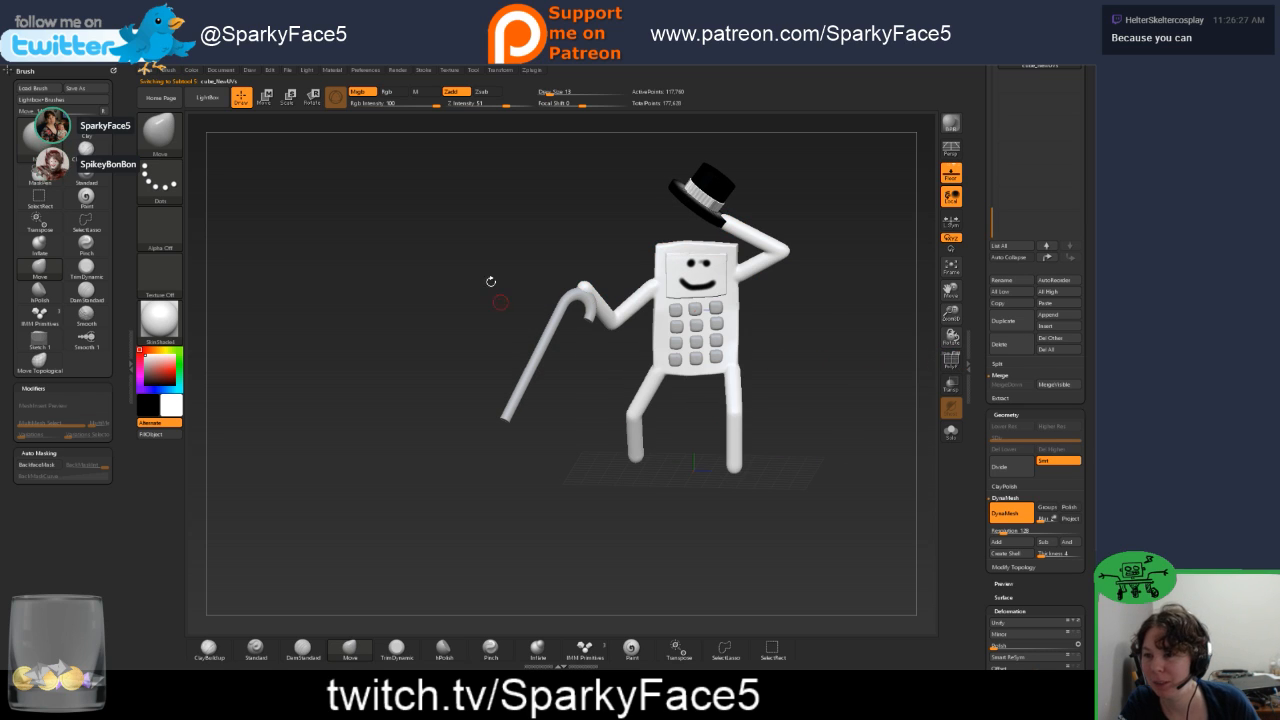
Try filling the phone's body and limbs with lime green and with pink (255, 0, 191).
{"action": "left_click_drag", "start_coordinate": [158, 351], "coordinate": [177, 352]}
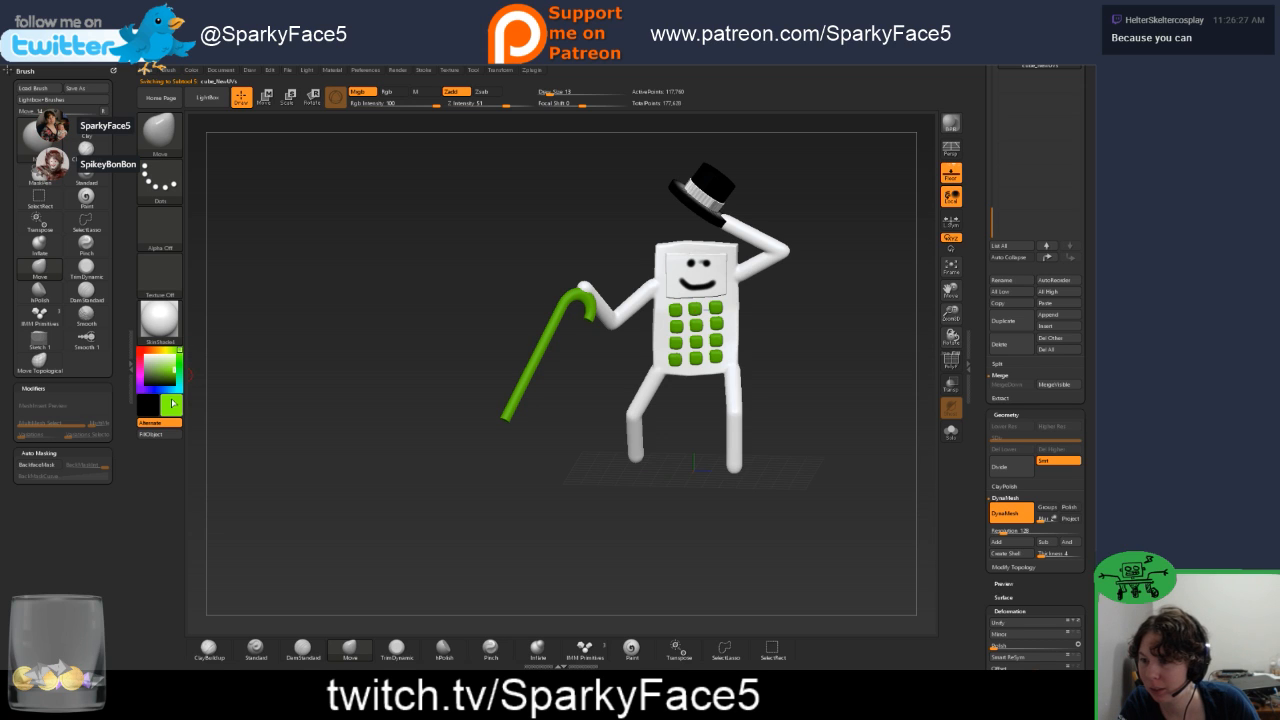
{"action": "left_click", "coordinate": [169, 437]}
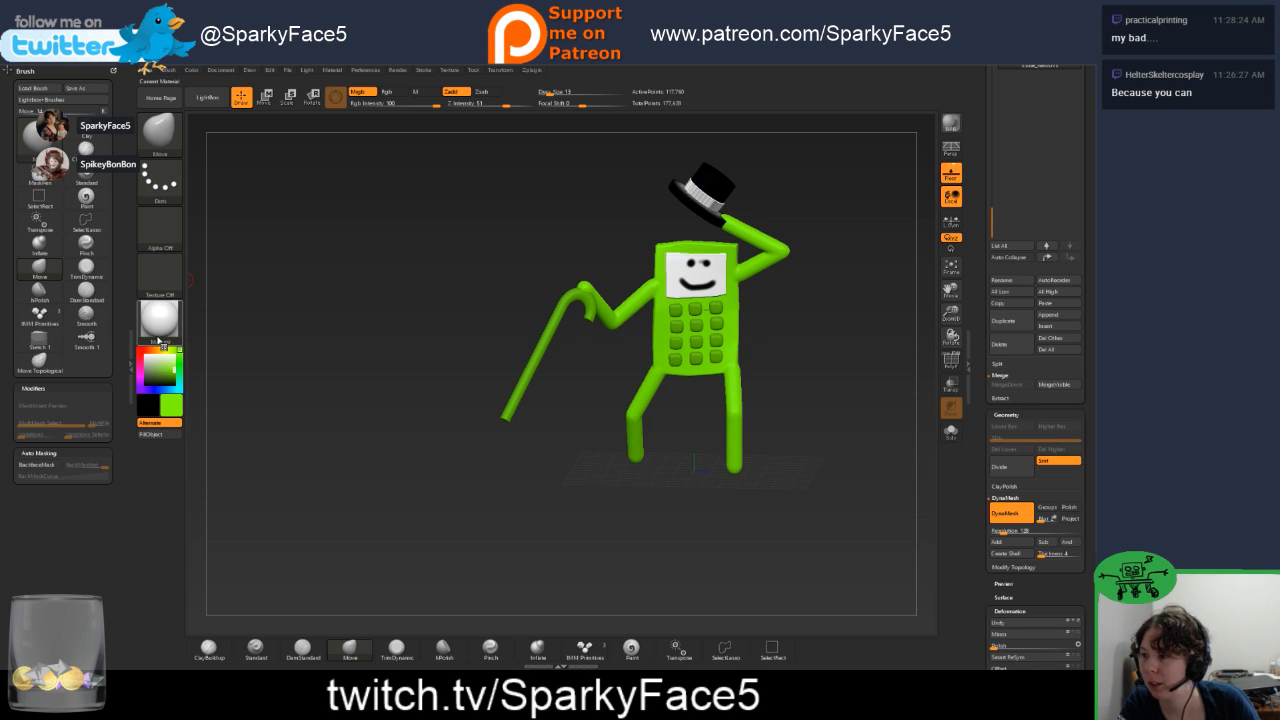
{"action": "left_click", "coordinate": [161, 366]}
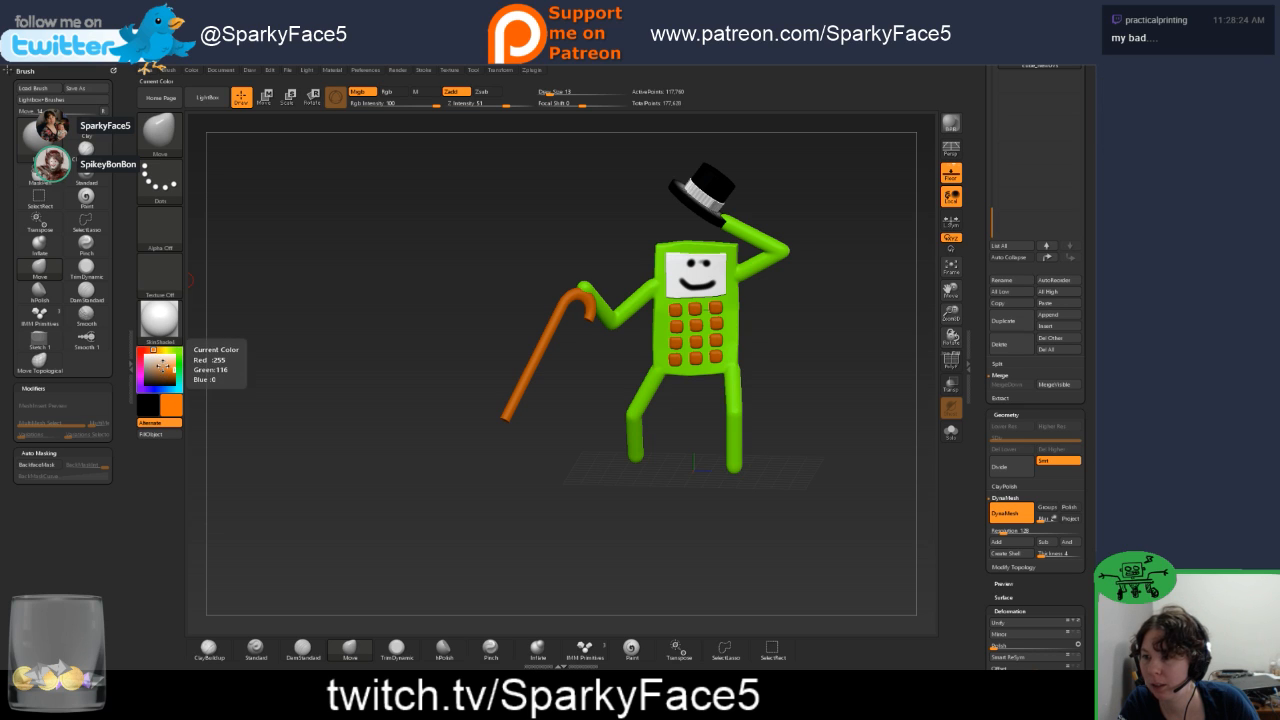
{"action": "left_click_drag", "start_coordinate": [161, 366], "coordinate": [157, 395]}
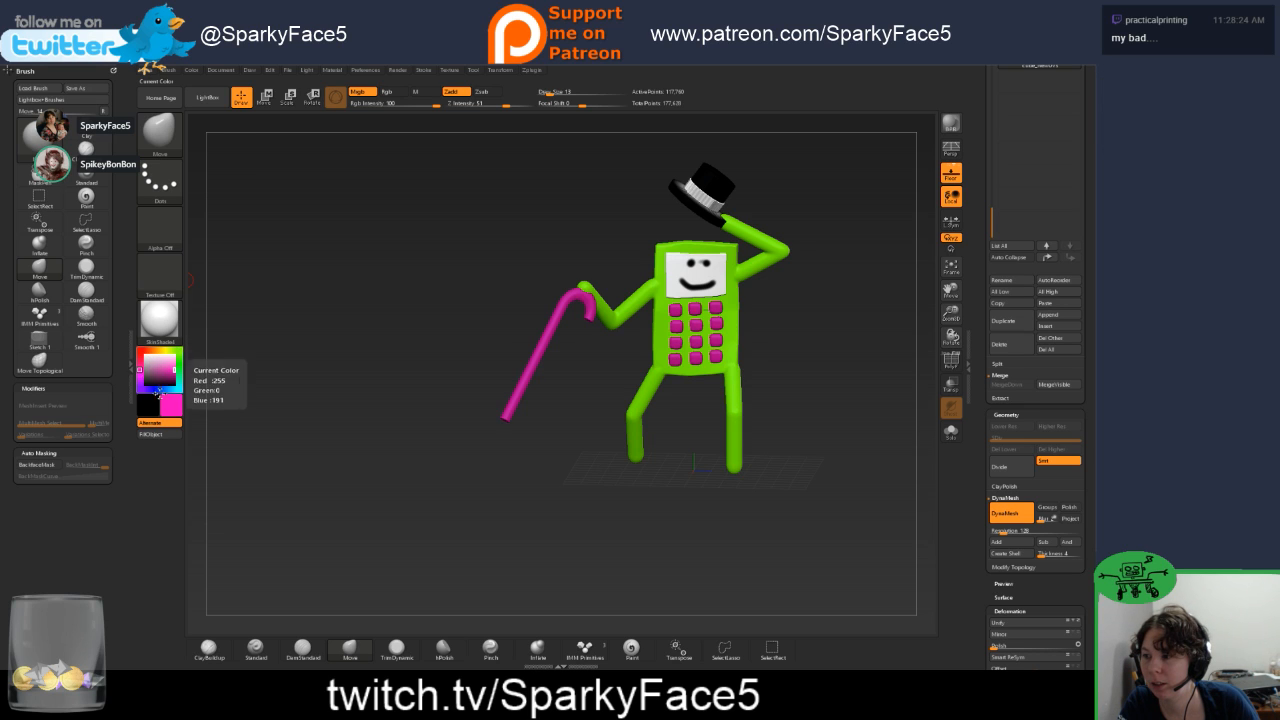
{"action": "left_click", "coordinate": [175, 434]}
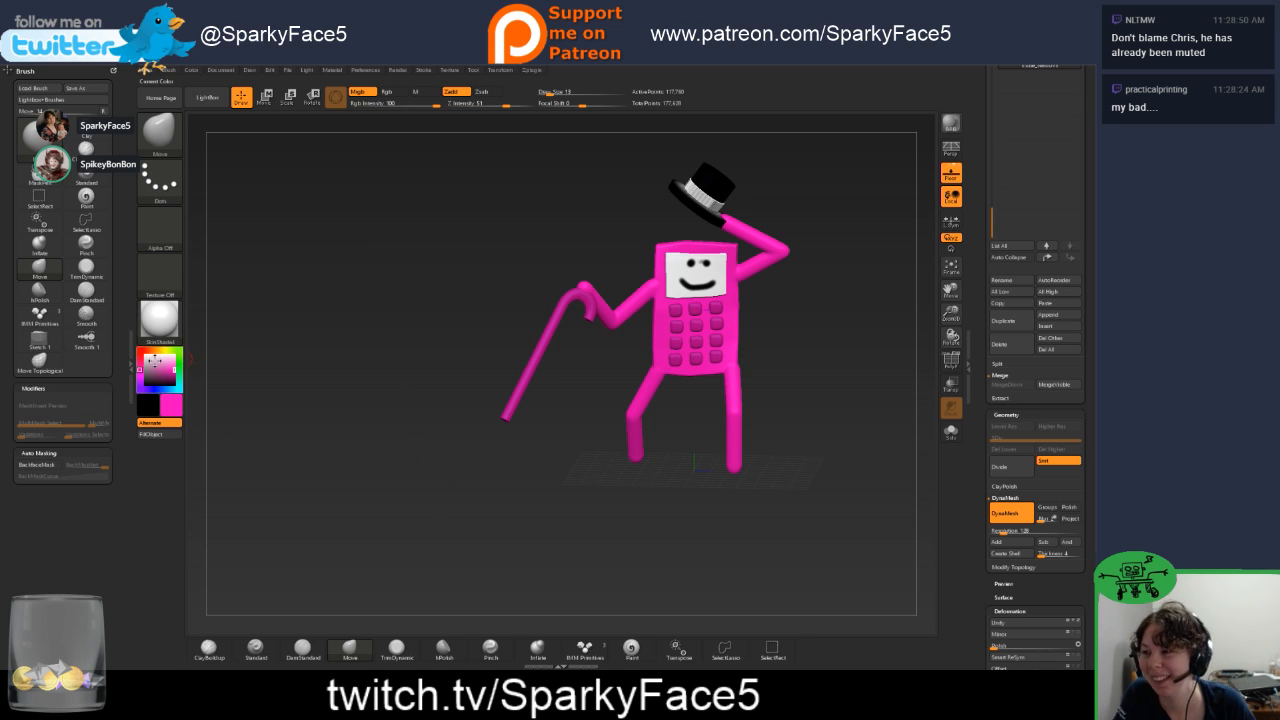
Try yellow and mid grey as the main colour to preview them on the buttons and cane.
{"action": "left_click_drag", "start_coordinate": [156, 350], "coordinate": [163, 350]}
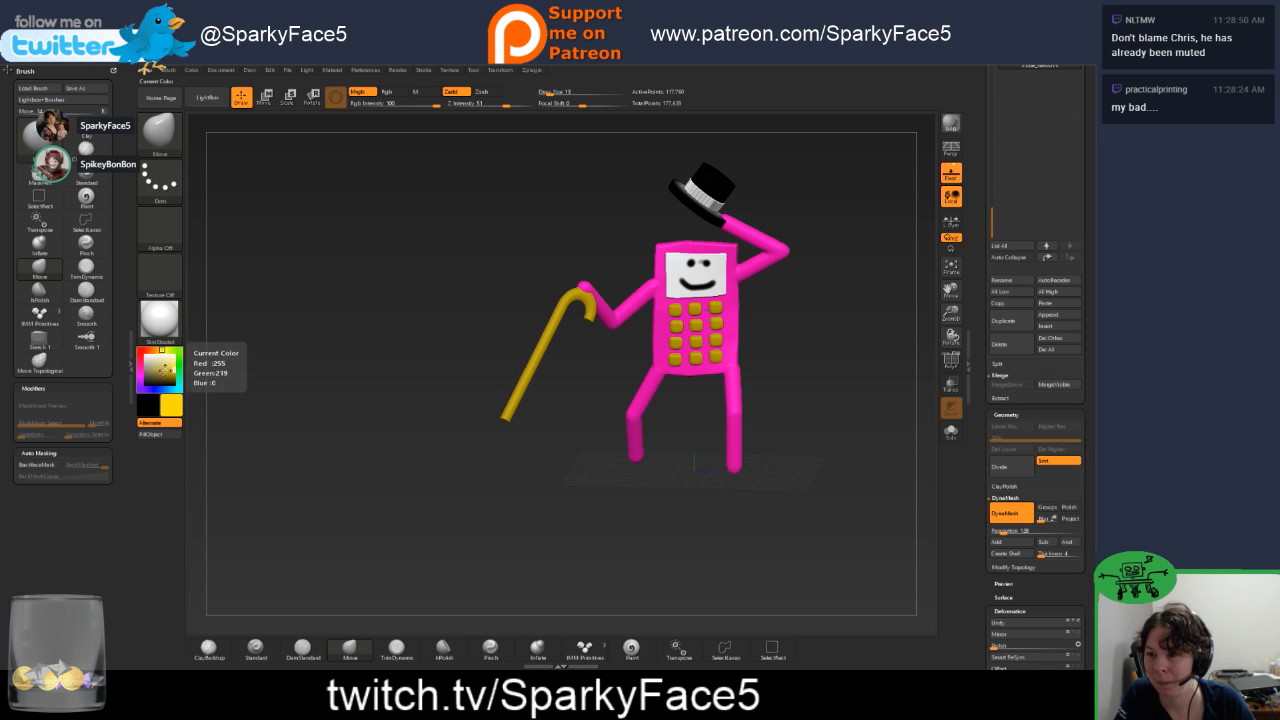
{"action": "left_click", "coordinate": [146, 369]}
{"action": "left_click", "coordinate": [140, 386]}
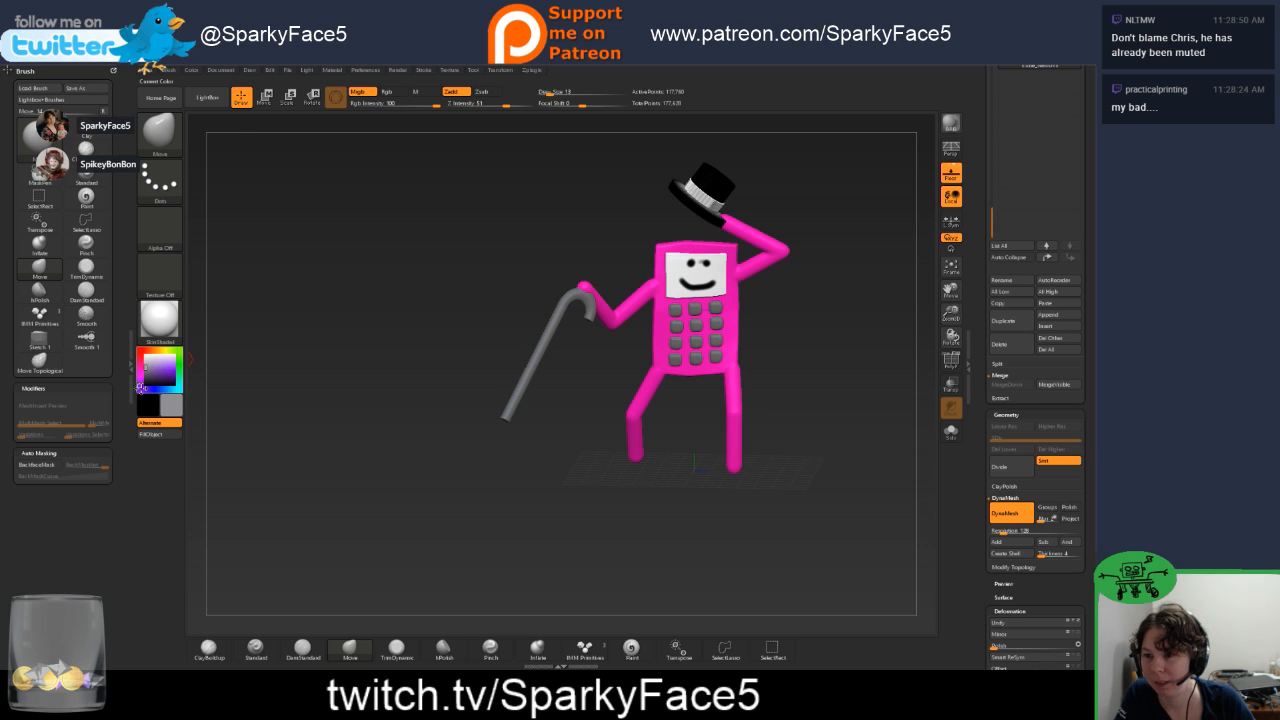
{"action": "left_click", "coordinate": [178, 378]}
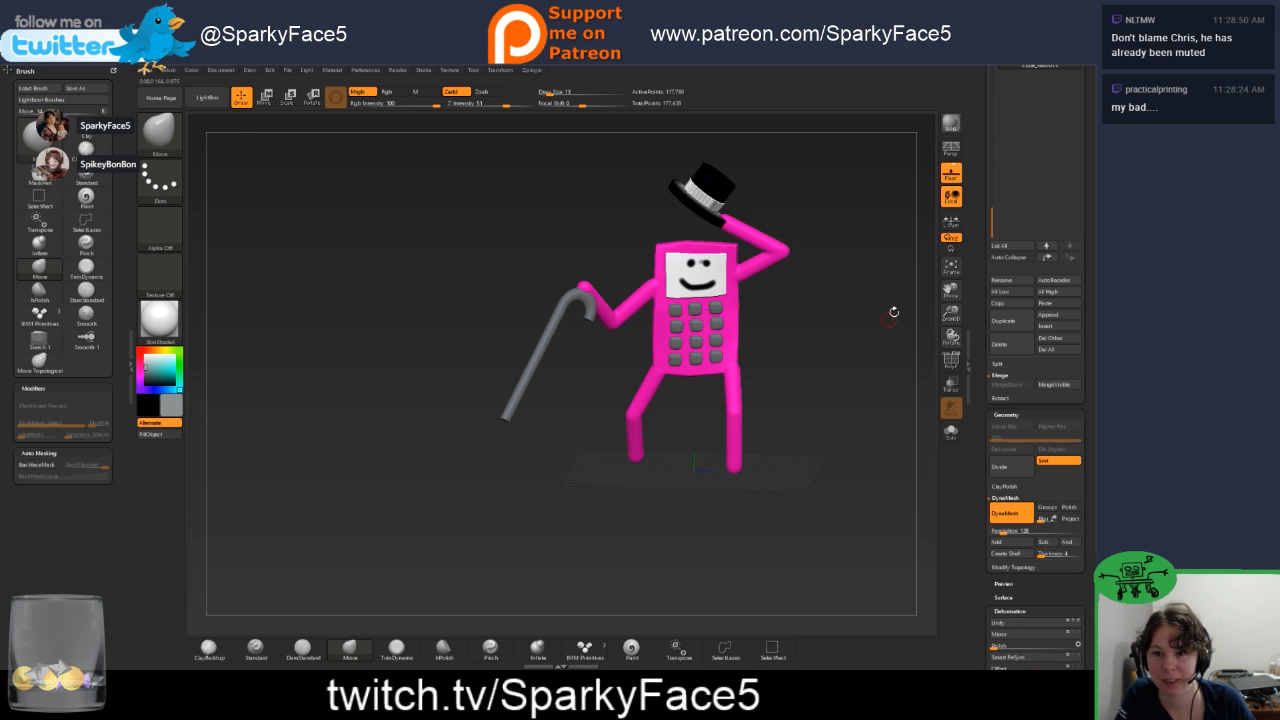
Choose a light blue and fill the keypad buttons and the phone's body with it.
{"action": "left_click_drag", "start_coordinate": [974, 187], "coordinate": [973, 380]}
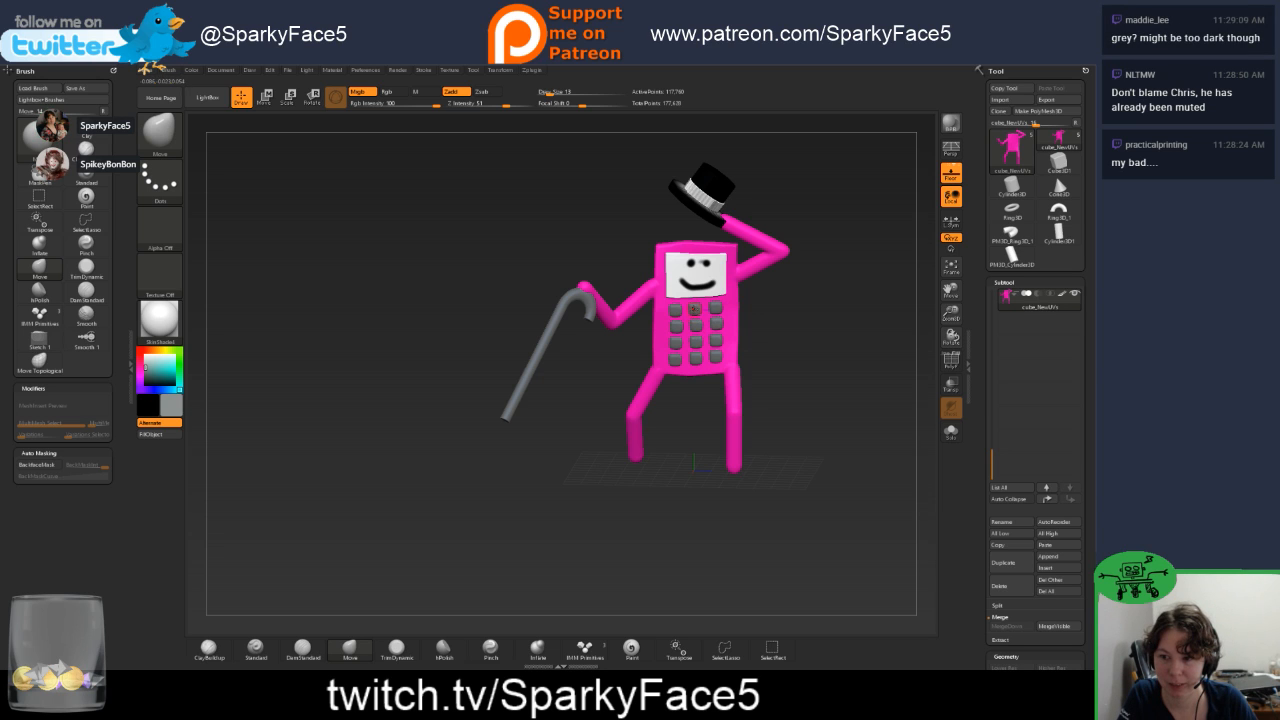
{"action": "left_click", "coordinate": [695, 310], "text": "alt"}
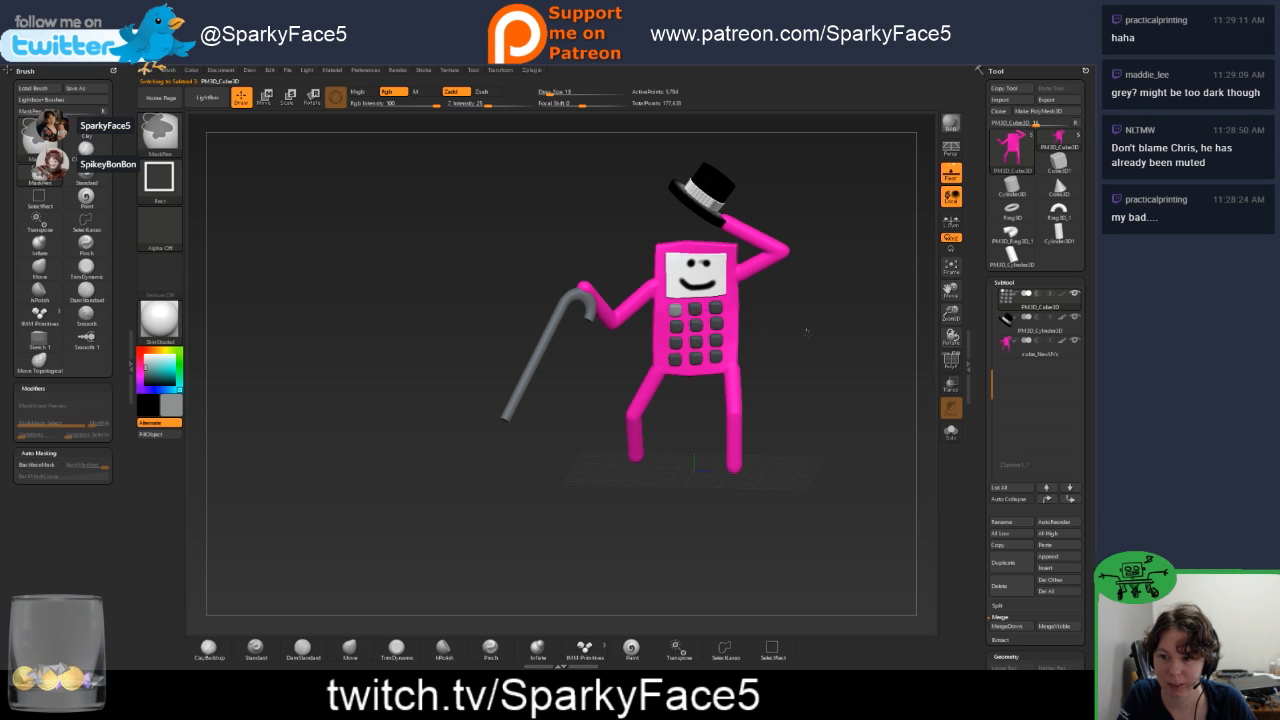
{"action": "left_click_drag", "start_coordinate": [807, 333], "coordinate": [828, 356], "text": "ctrl"}
{"action": "left_click_drag", "start_coordinate": [172, 374], "coordinate": [174, 372]}
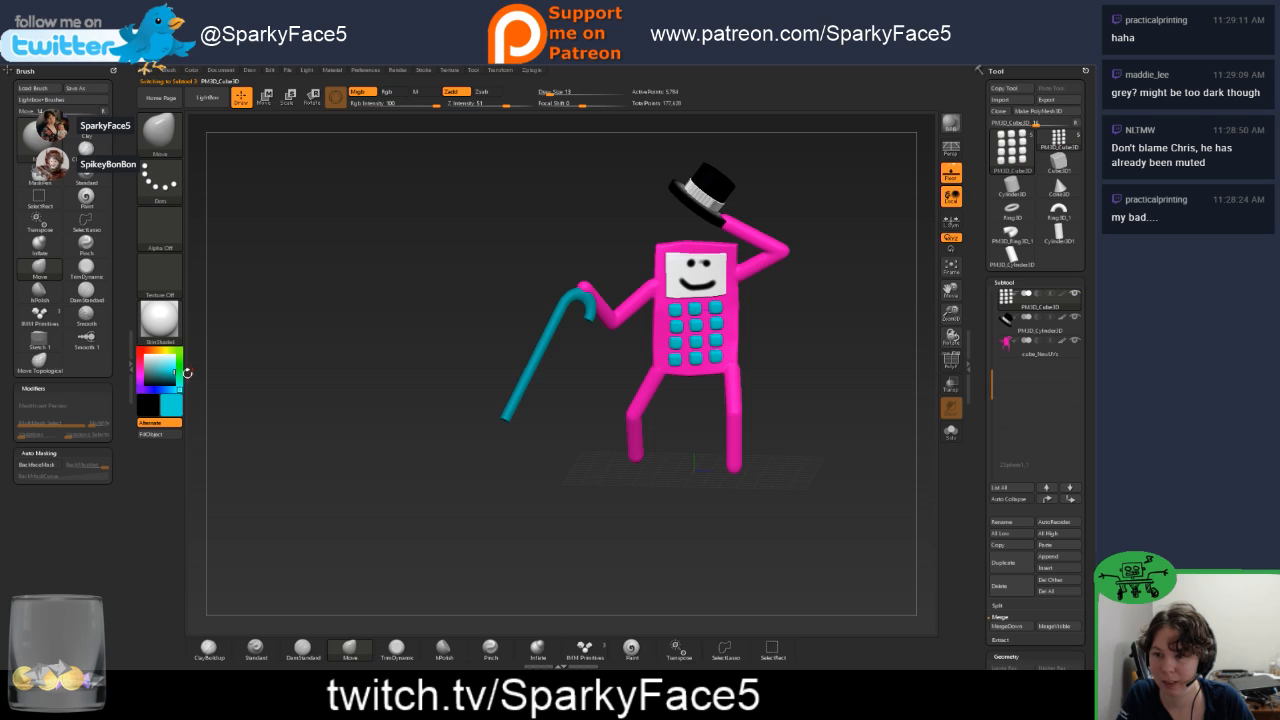
{"action": "left_click", "coordinate": [152, 433]}
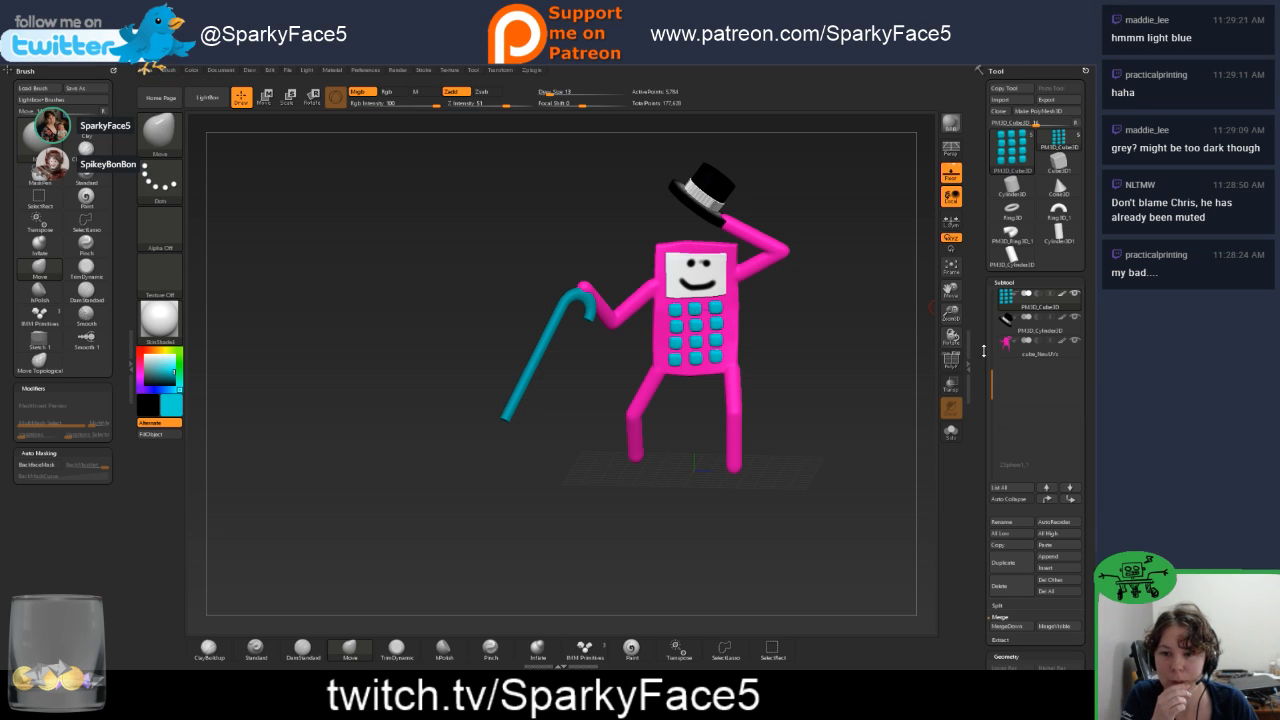
{"action": "left_click", "coordinate": [1030, 348]}
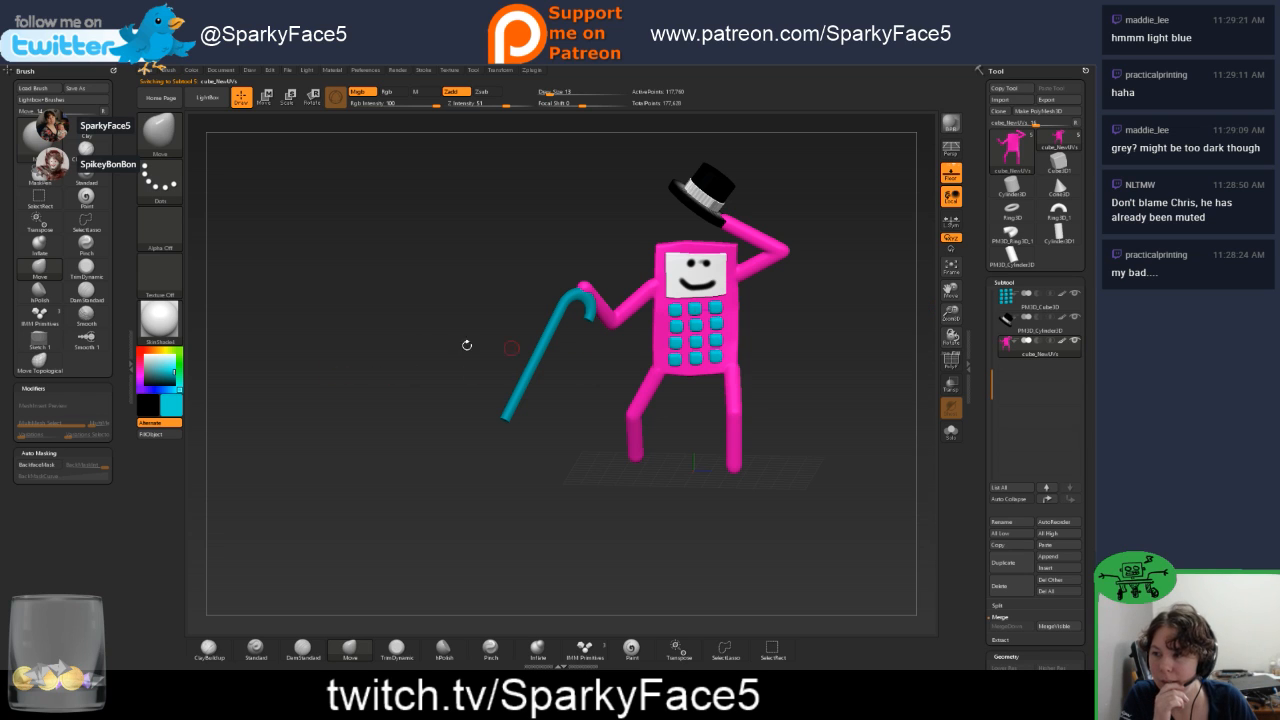
{"action": "left_click", "coordinate": [150, 434]}
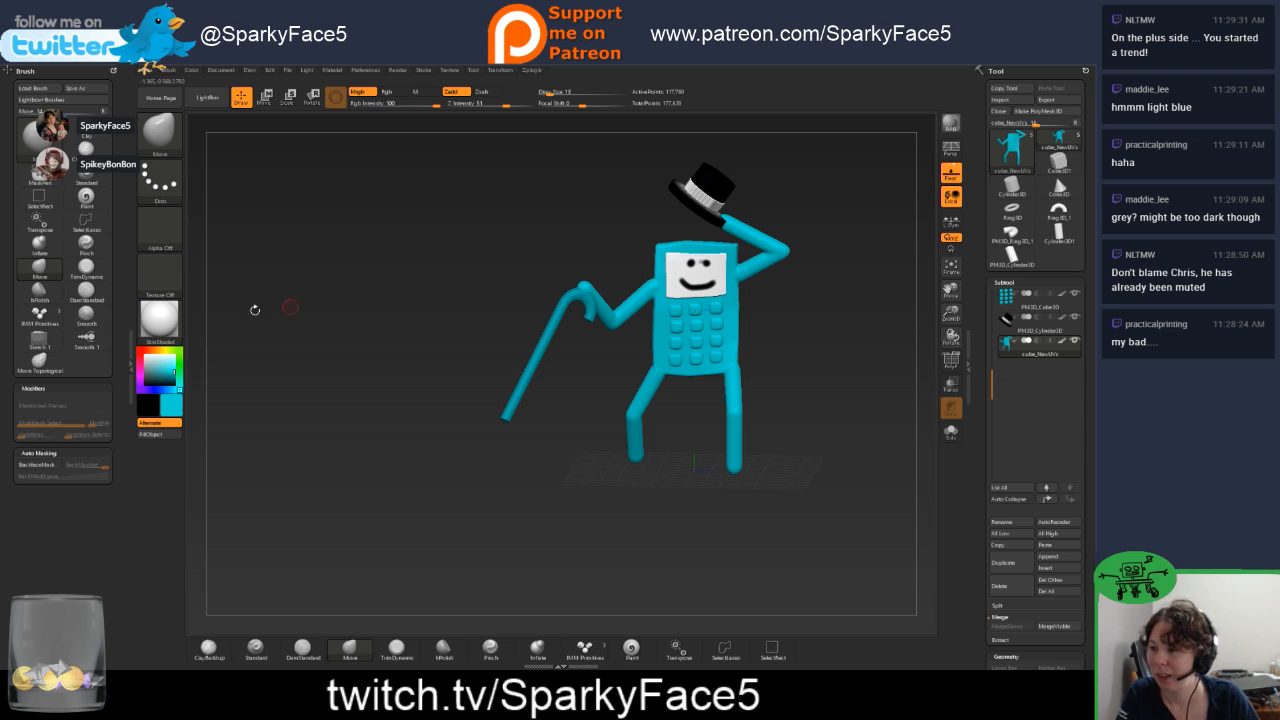
Choose a purple and fill the keypad buttons with it.
{"action": "left_click_drag", "start_coordinate": [138, 381], "coordinate": [146, 380]}
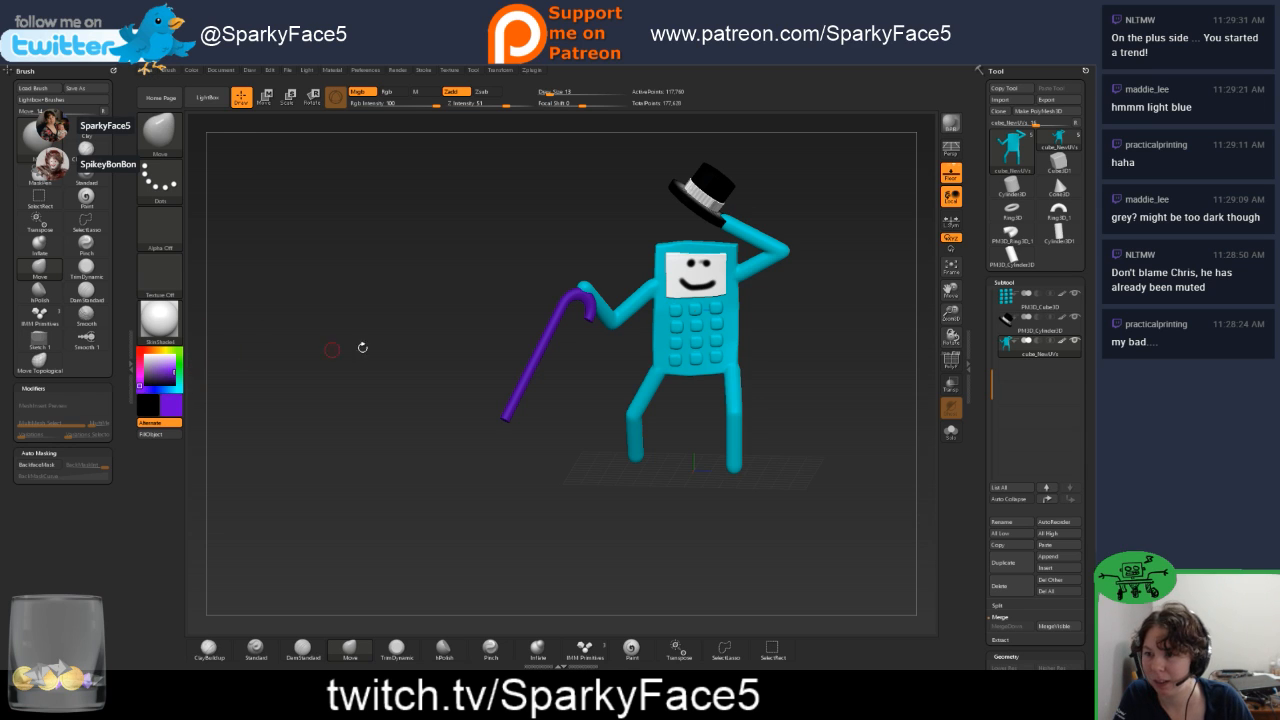
{"action": "left_click", "coordinate": [1020, 303]}
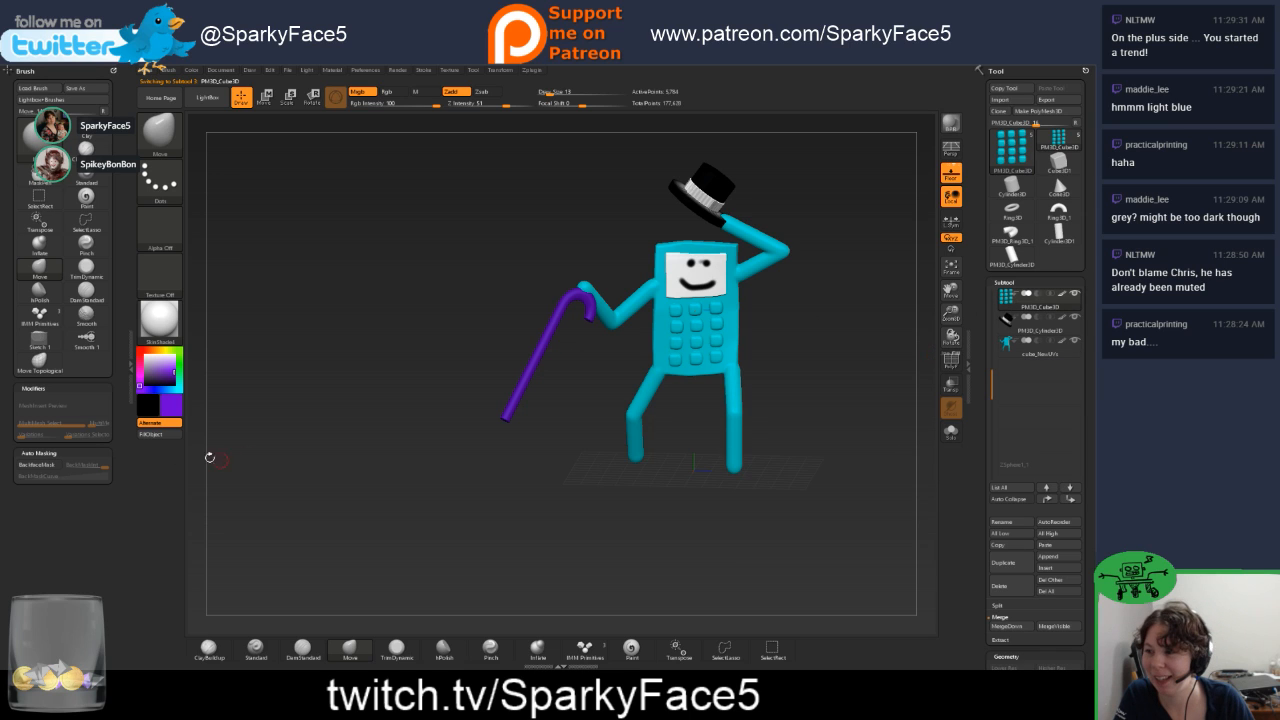
{"action": "left_click", "coordinate": [167, 436]}
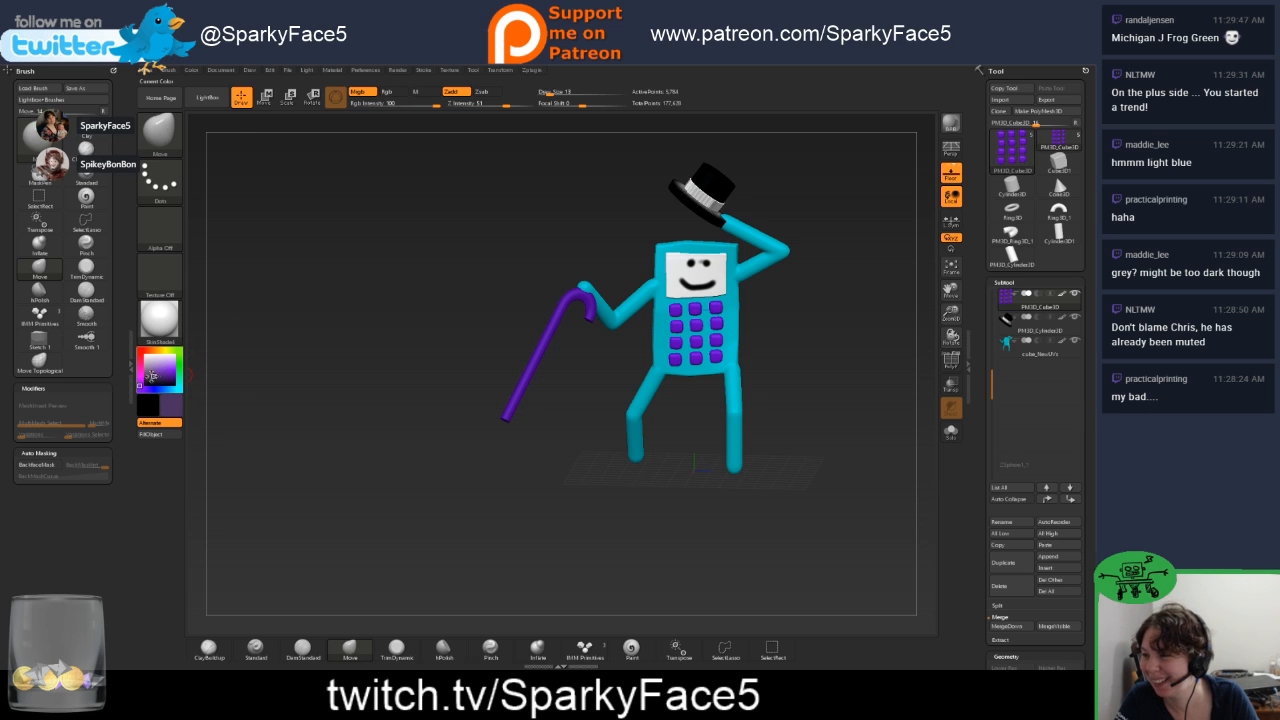
Set the main colour to dark grey (70, 70, 70) and fill the phone's face screen with it.
{"action": "left_click", "coordinate": [148, 384]}
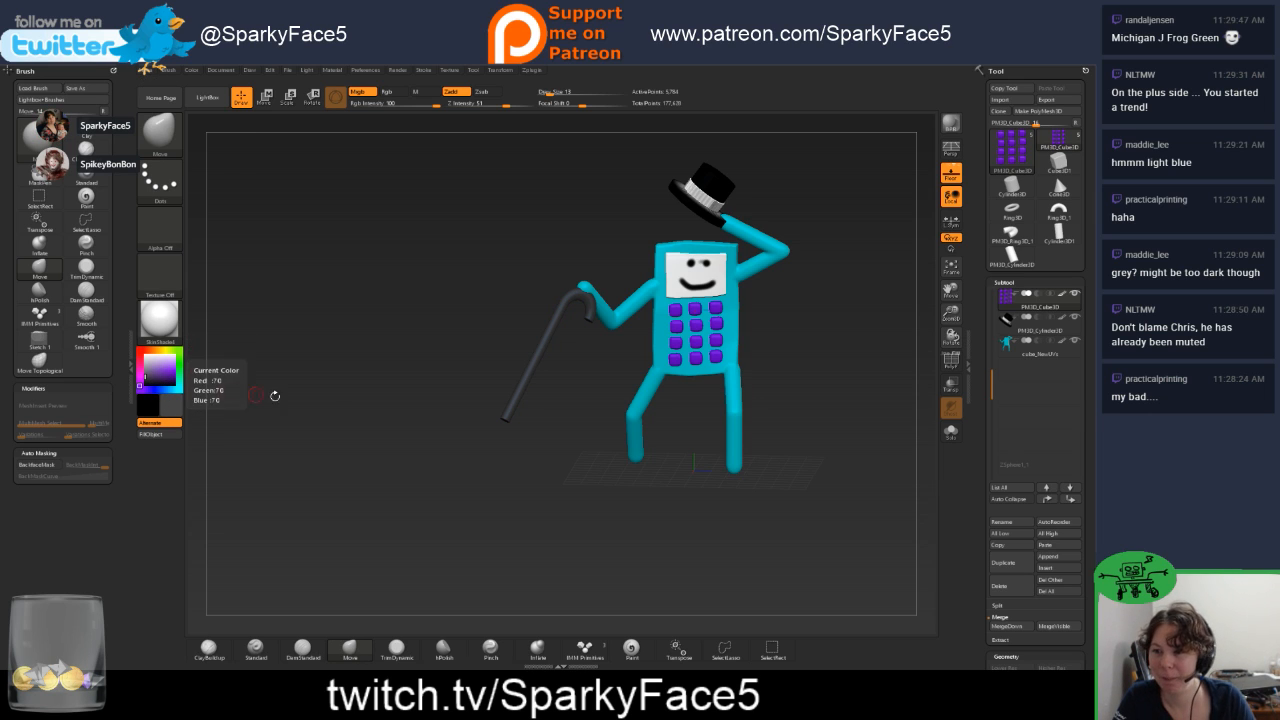
{"action": "left_click", "coordinate": [539, 363], "text": "alt"}
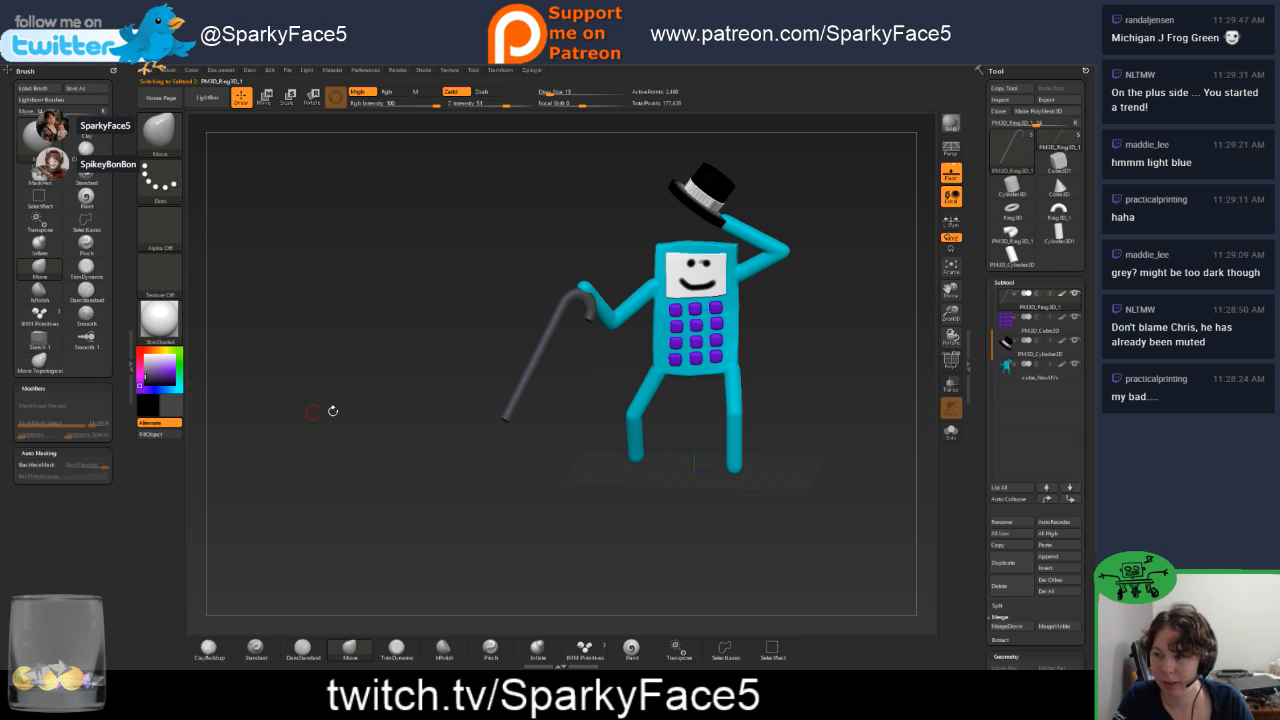
{"action": "mouse_move", "coordinate": [803, 381]}
{"action": "left_mouse_down"}
{"action": "mouse_move", "coordinate": [770, 378]}
{"action": "mouse_move", "coordinate": [789, 374]}
{"action": "left_mouse_up"}
{"action": "key", "text": "ctrl"}
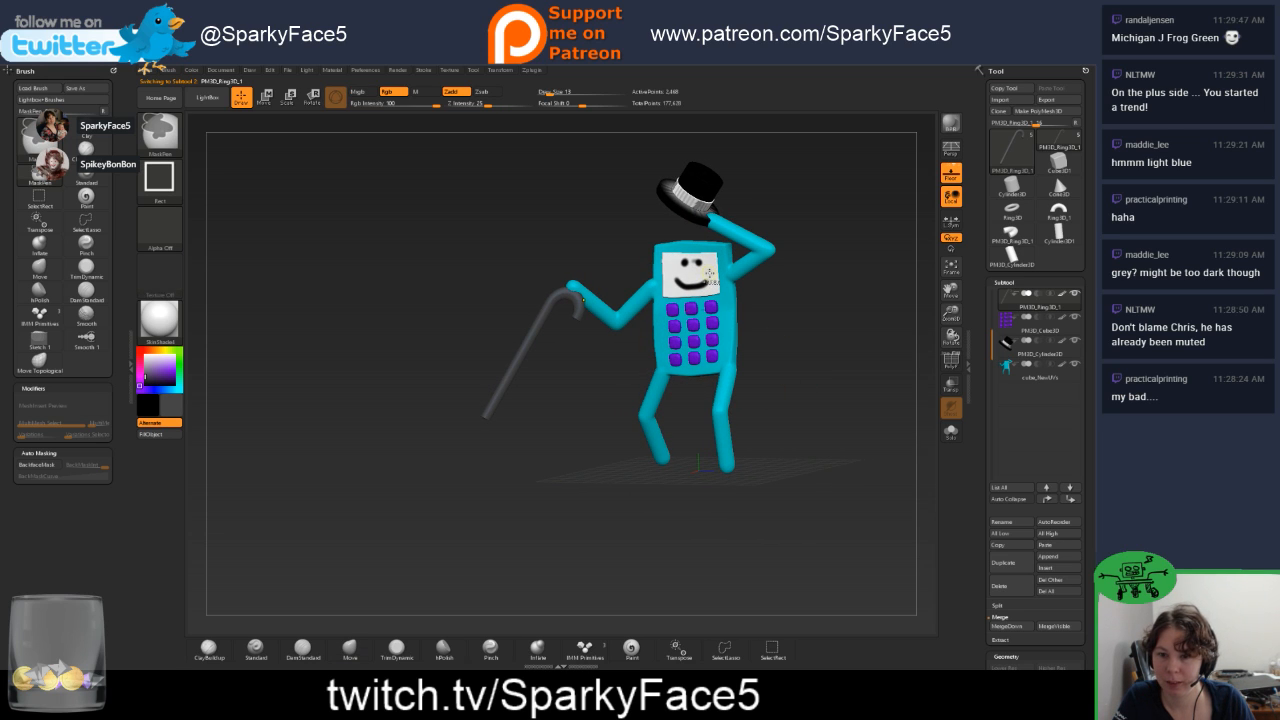
{"action": "left_click", "coordinate": [708, 276], "text": "alt"}
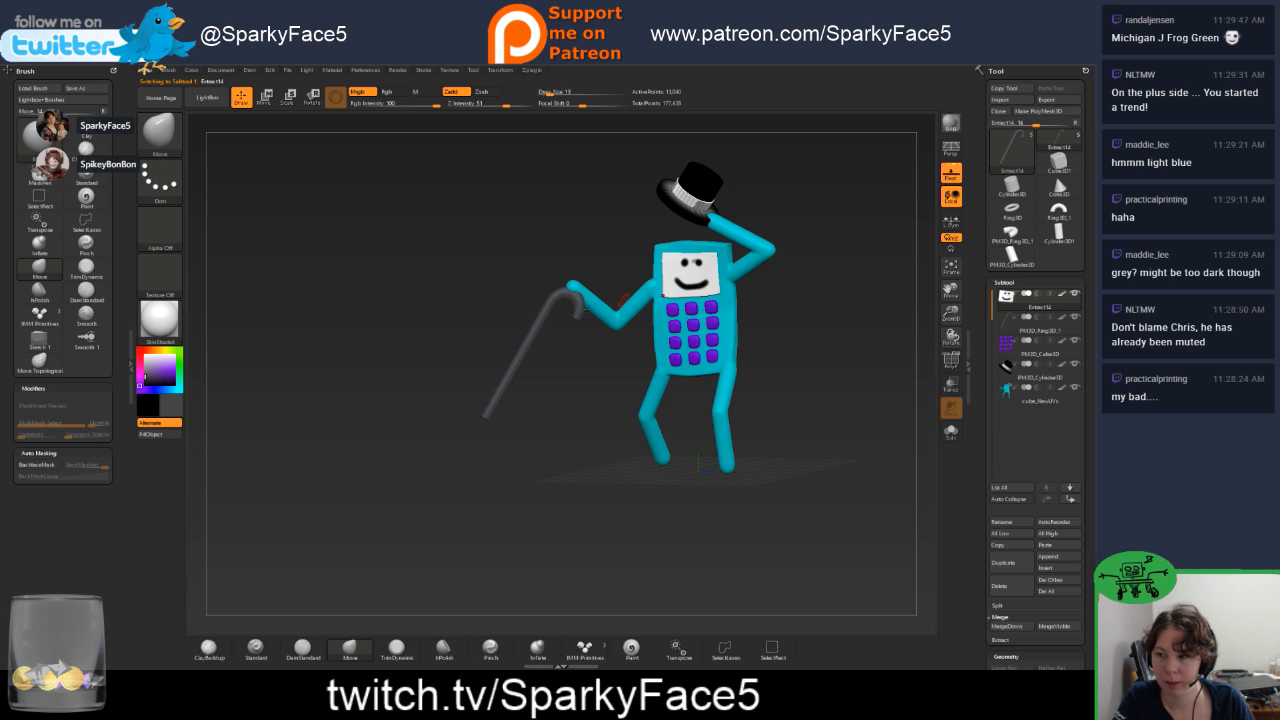
{"action": "left_click", "coordinate": [152, 434]}
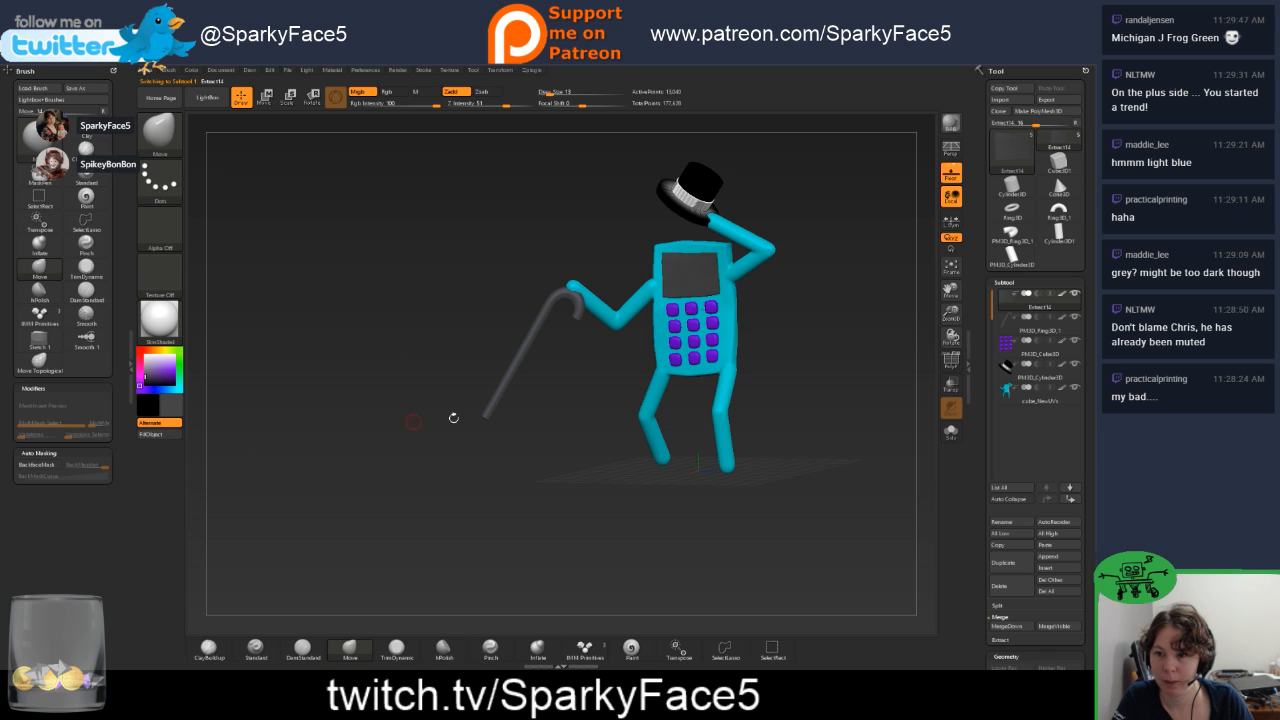
{"action": "left_click_drag", "start_coordinate": [788, 363], "coordinate": [815, 350]}
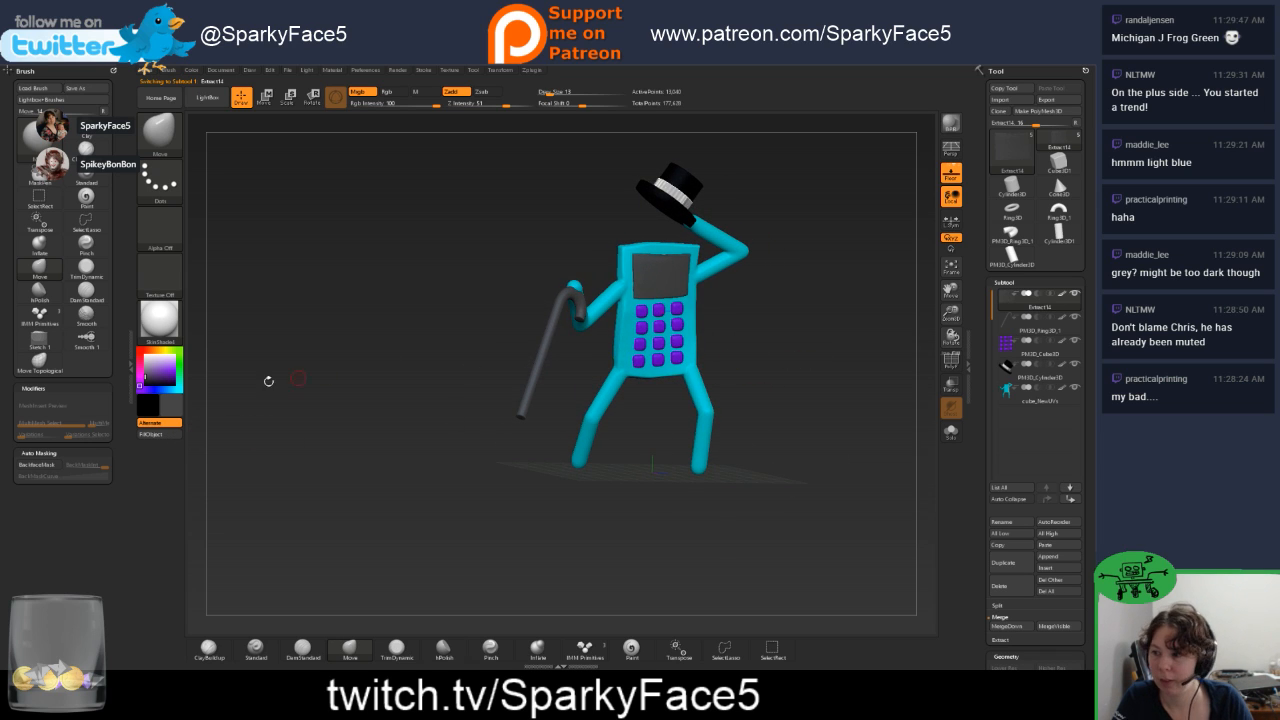
Switch to the Reflect2 material and fill the phone's face screen with it.
{"action": "left_click", "coordinate": [159, 318]}
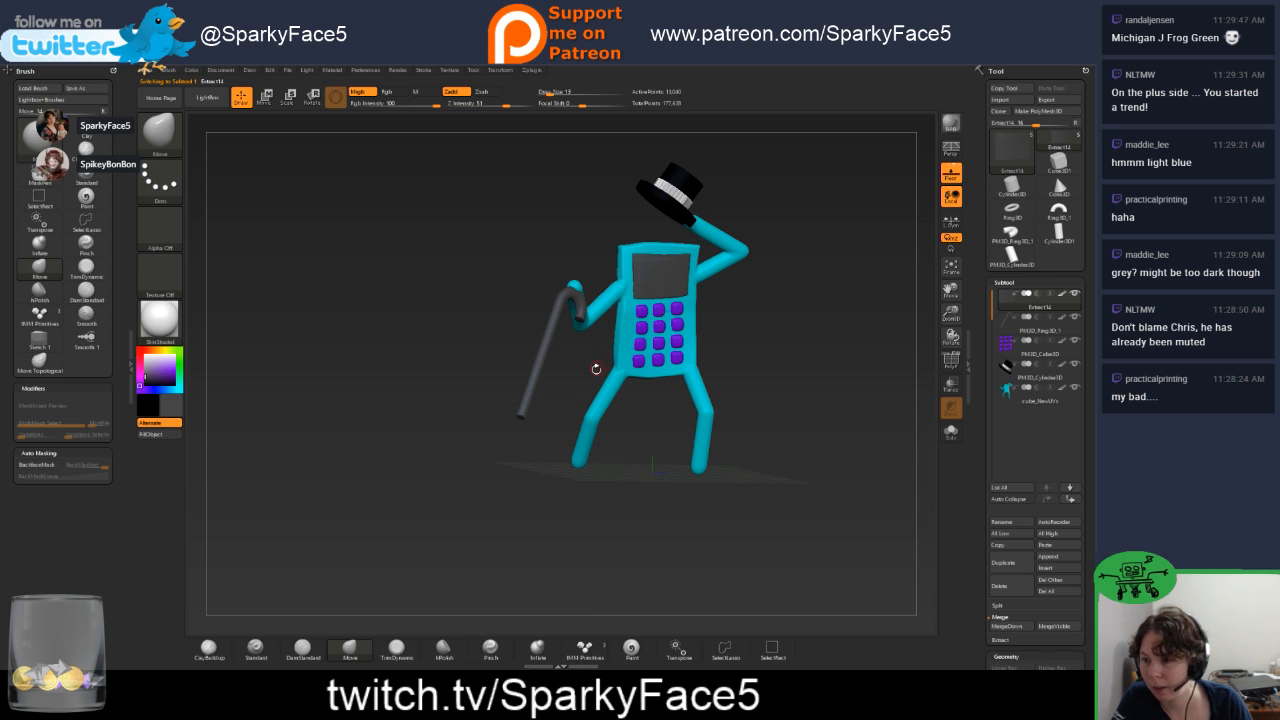
{"action": "left_click", "coordinate": [159, 318]}
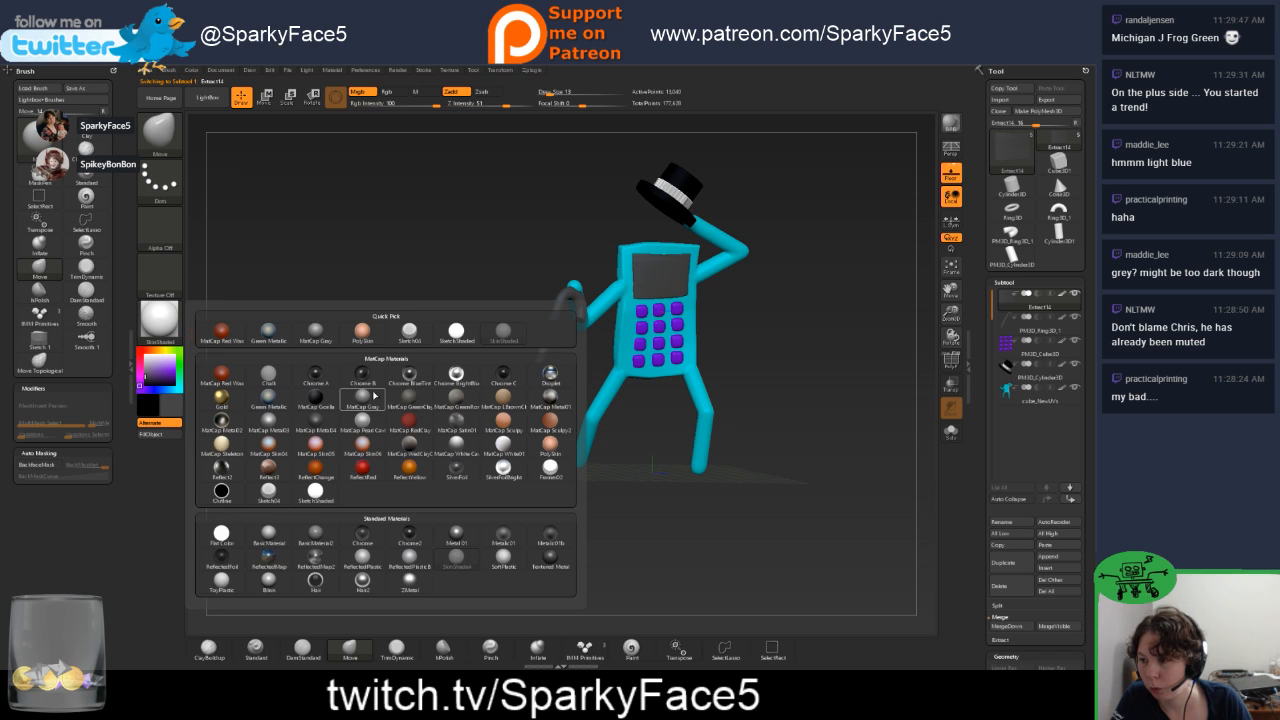
{"action": "left_click", "coordinate": [222, 469]}
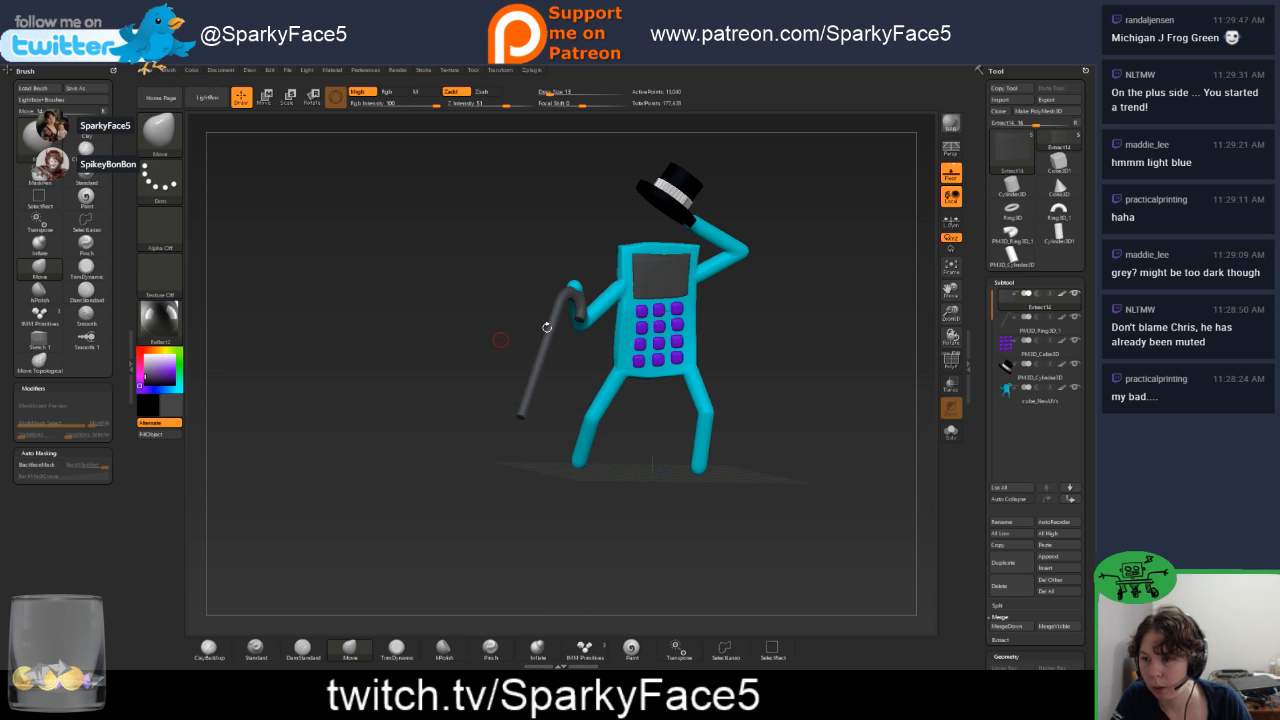
{"action": "left_click", "coordinate": [152, 434]}
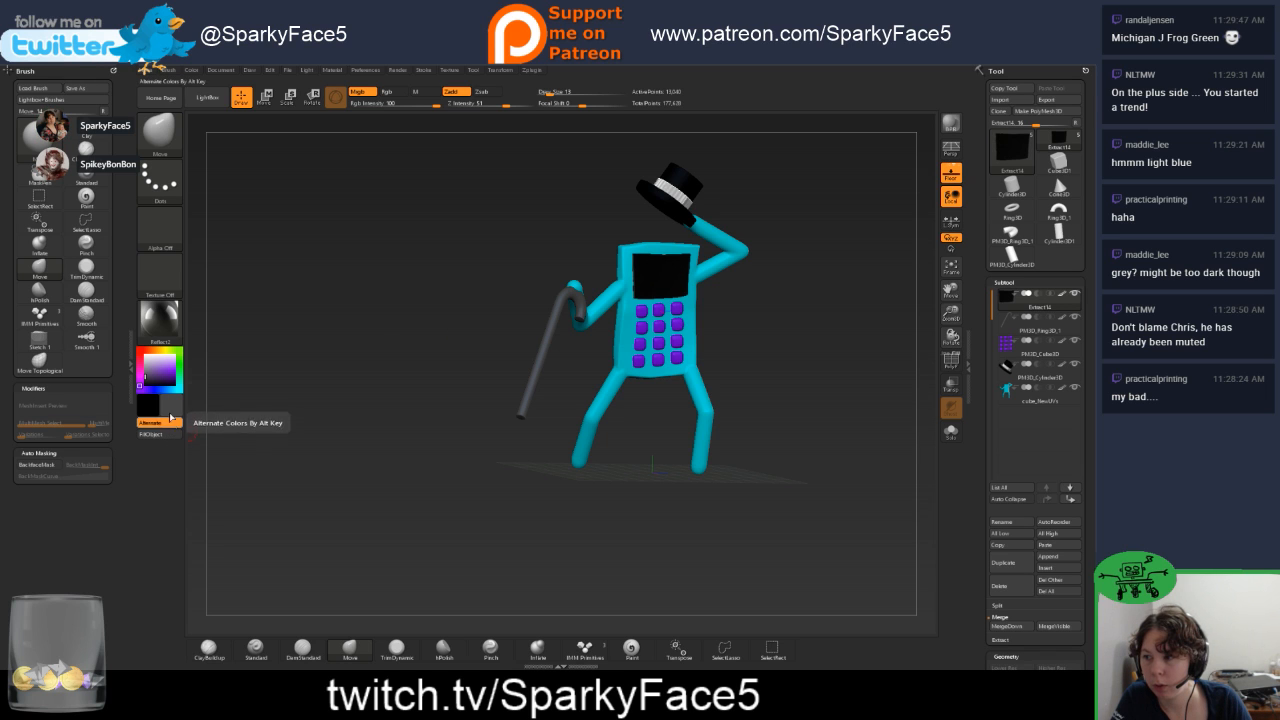
Turn on DynaMesh for the phone's face screen and set its resolution to 216.
{"action": "left_click_drag", "start_coordinate": [766, 360], "coordinate": [695, 450]}
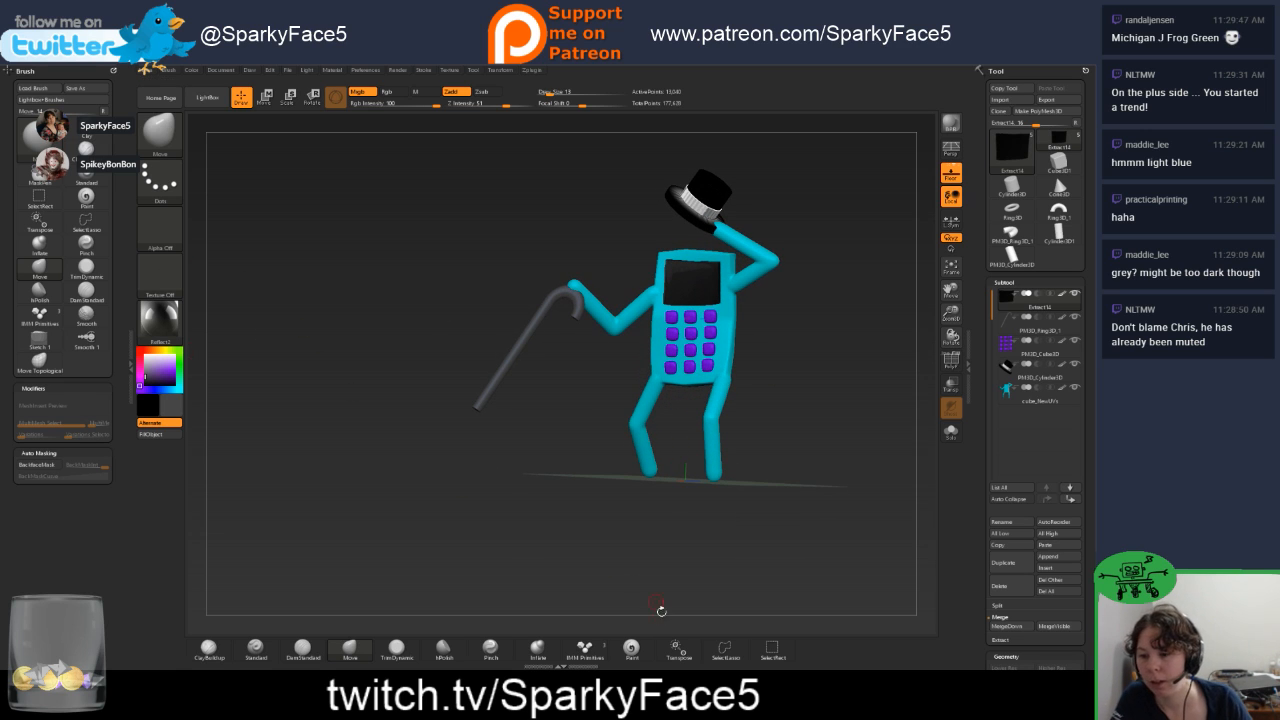
{"action": "left_click", "coordinate": [631, 648]}
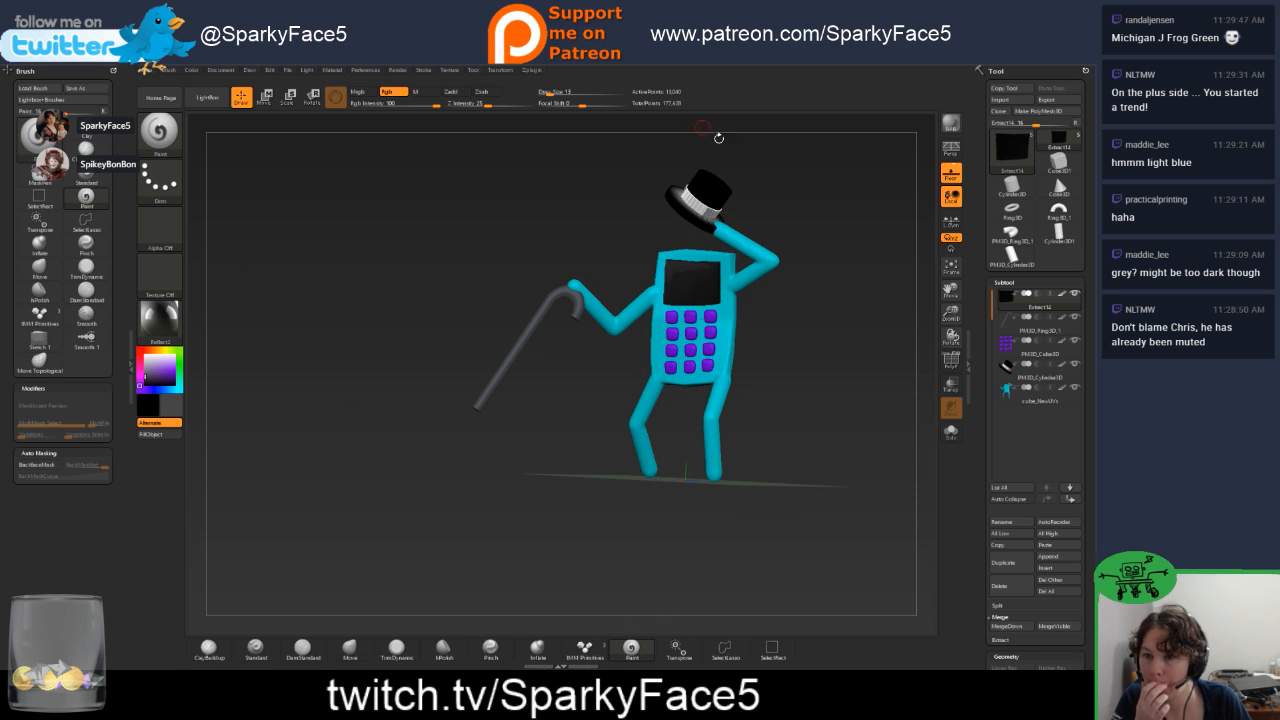
{"action": "left_click", "coordinate": [1005, 656]}
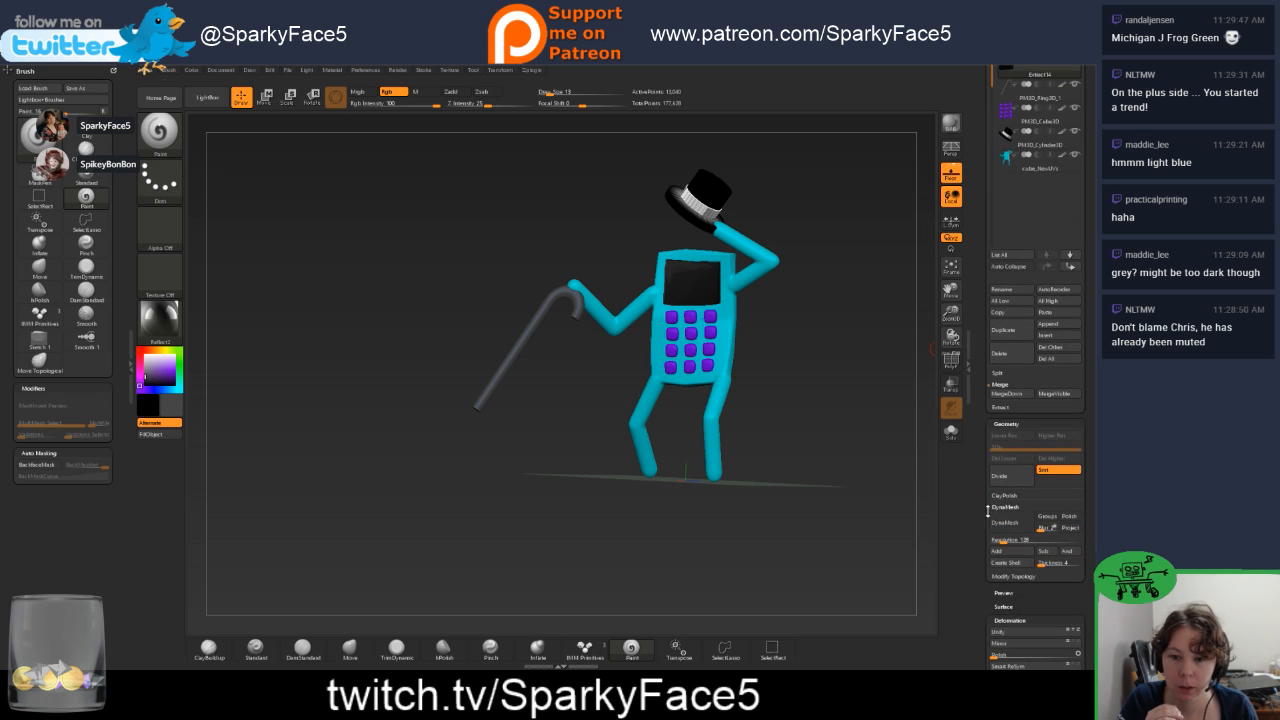
{"action": "left_click", "coordinate": [1005, 522]}
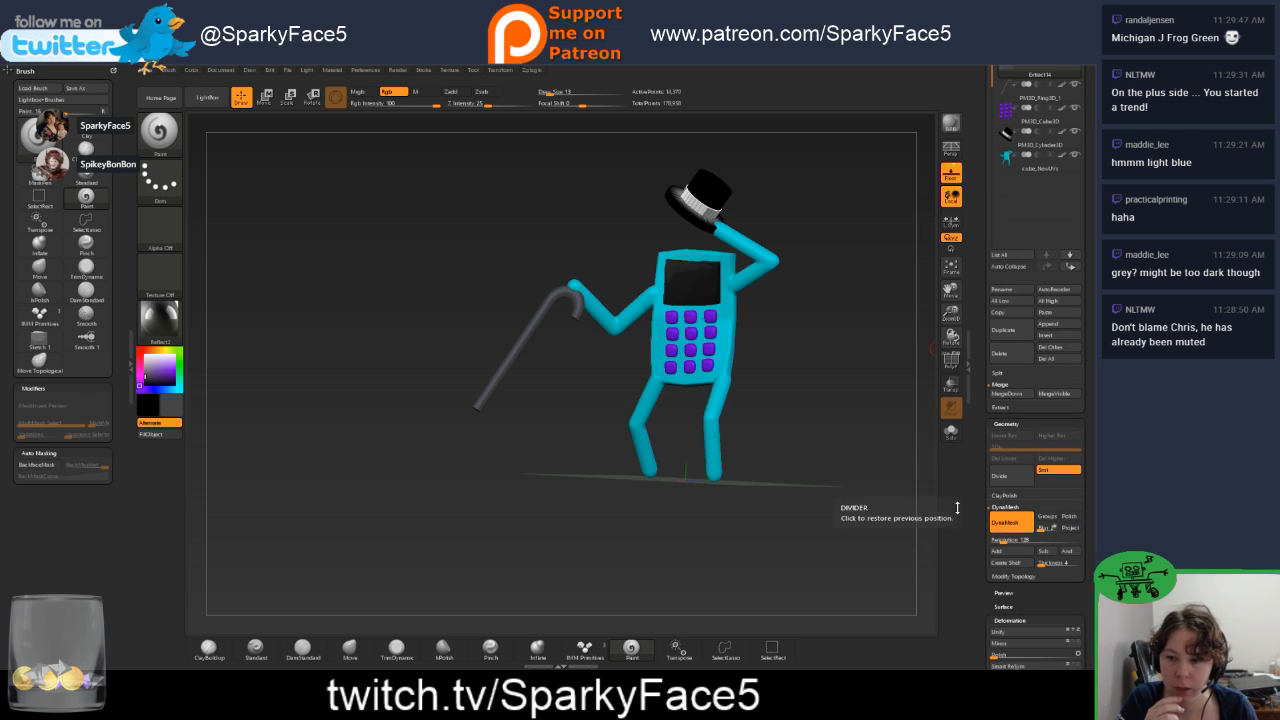
{"action": "left_click_drag", "start_coordinate": [1009, 541], "coordinate": [1011, 541]}
{"action": "left_click", "coordinate": [1008, 526]}
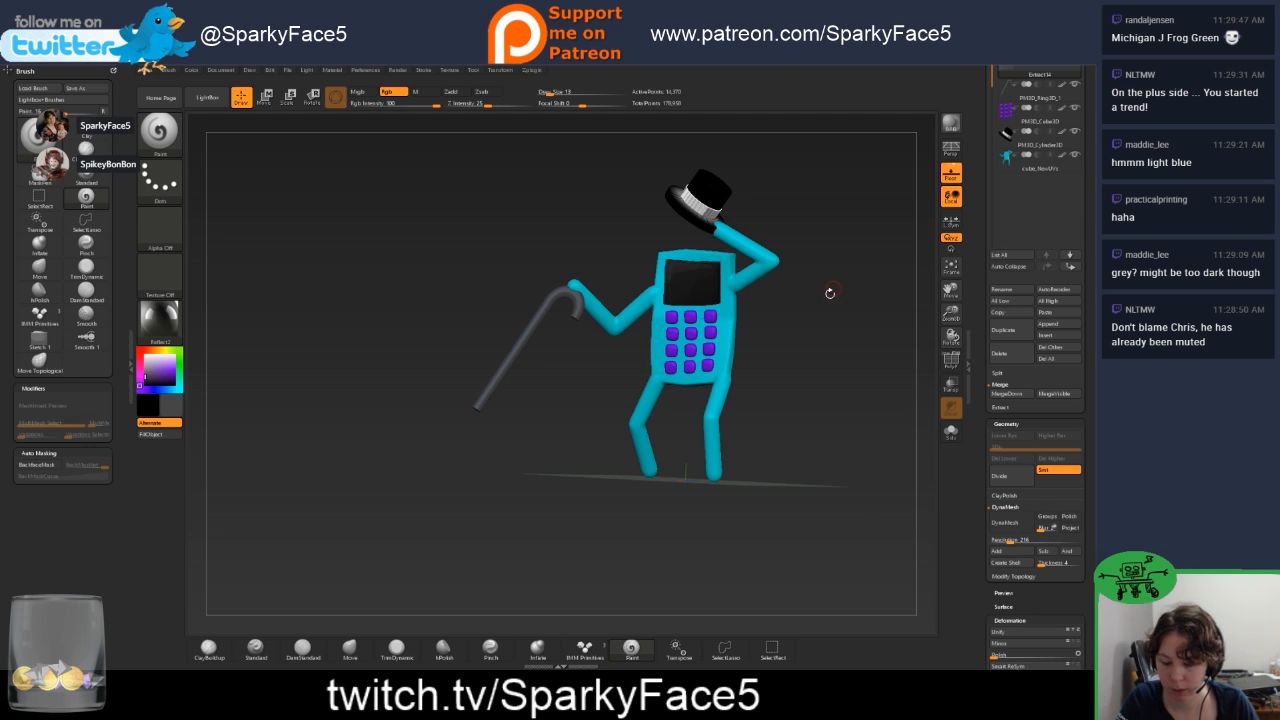
{"action": "key", "text": "ctrl"}
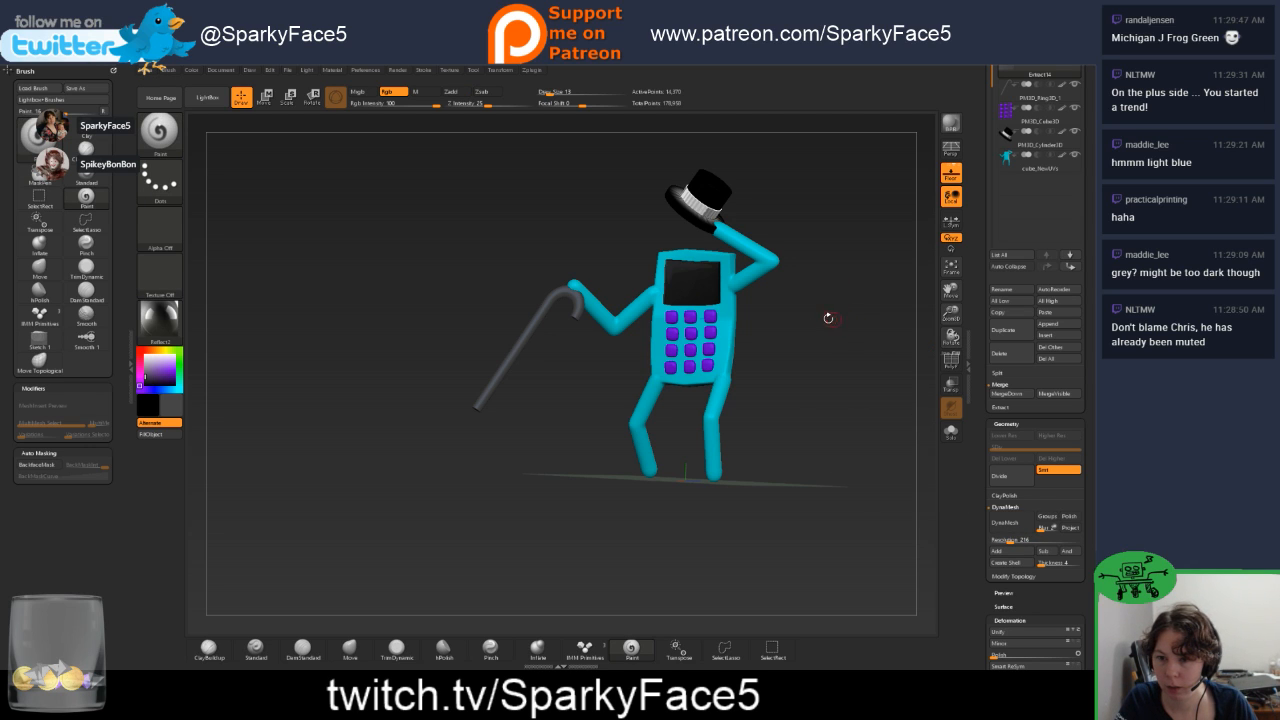
Choose a very pale green and dab a test spot of it on the phone's face screen.
{"action": "scroll", "coordinate": [800, 314], "scroll_direction": "up", "scroll_amount": 5}
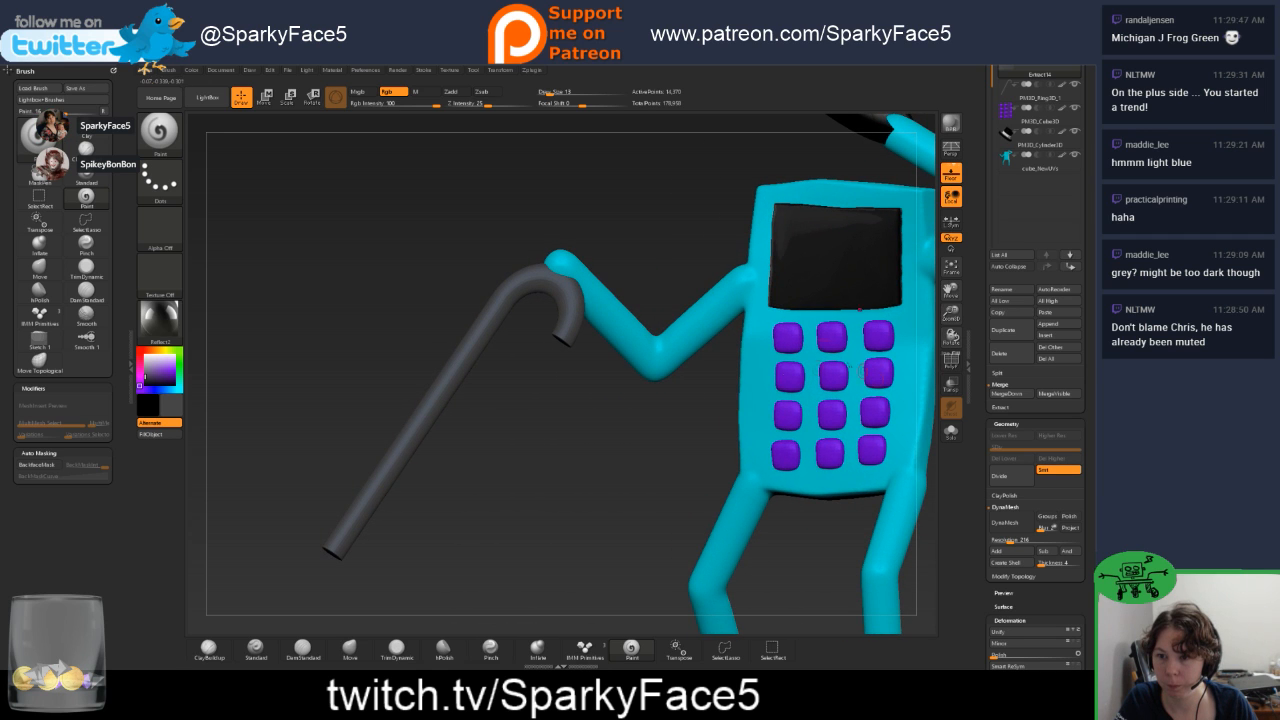
{"action": "left_click_drag", "start_coordinate": [671, 431], "coordinate": [700, 430]}
{"action": "left_click_drag", "start_coordinate": [152, 362], "coordinate": [145, 355]}
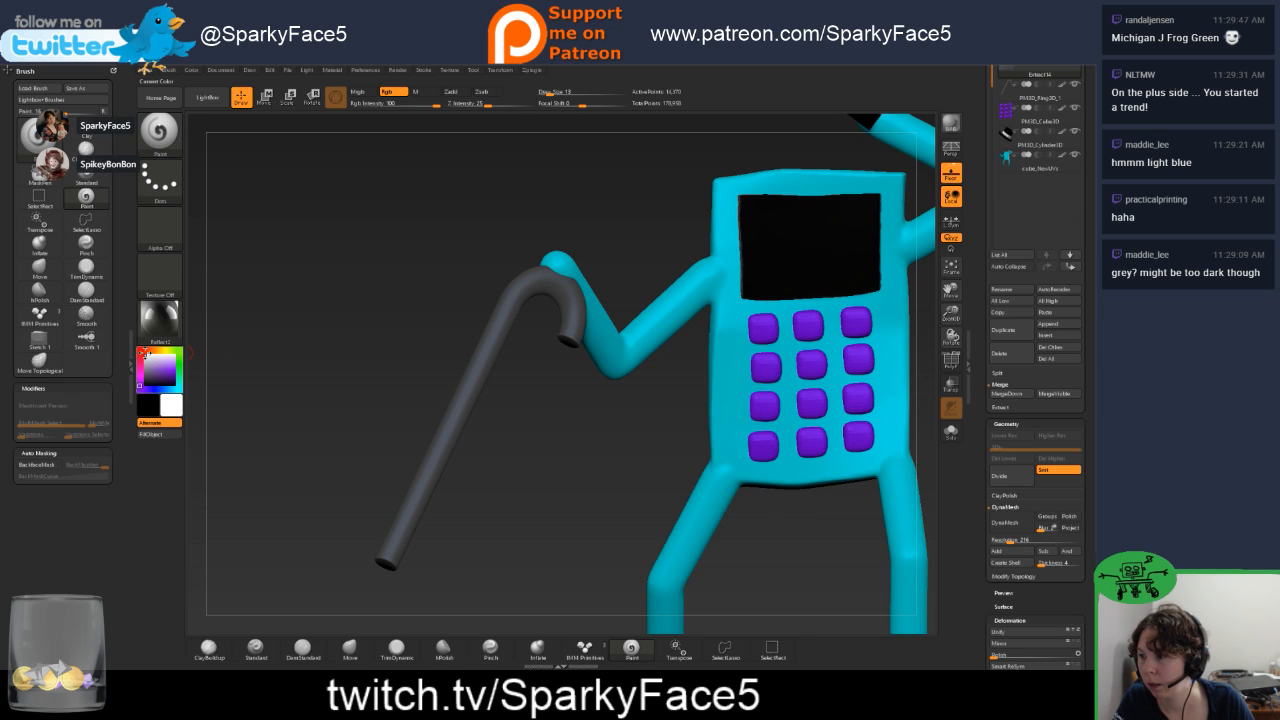
{"action": "left_click", "coordinate": [176, 351]}
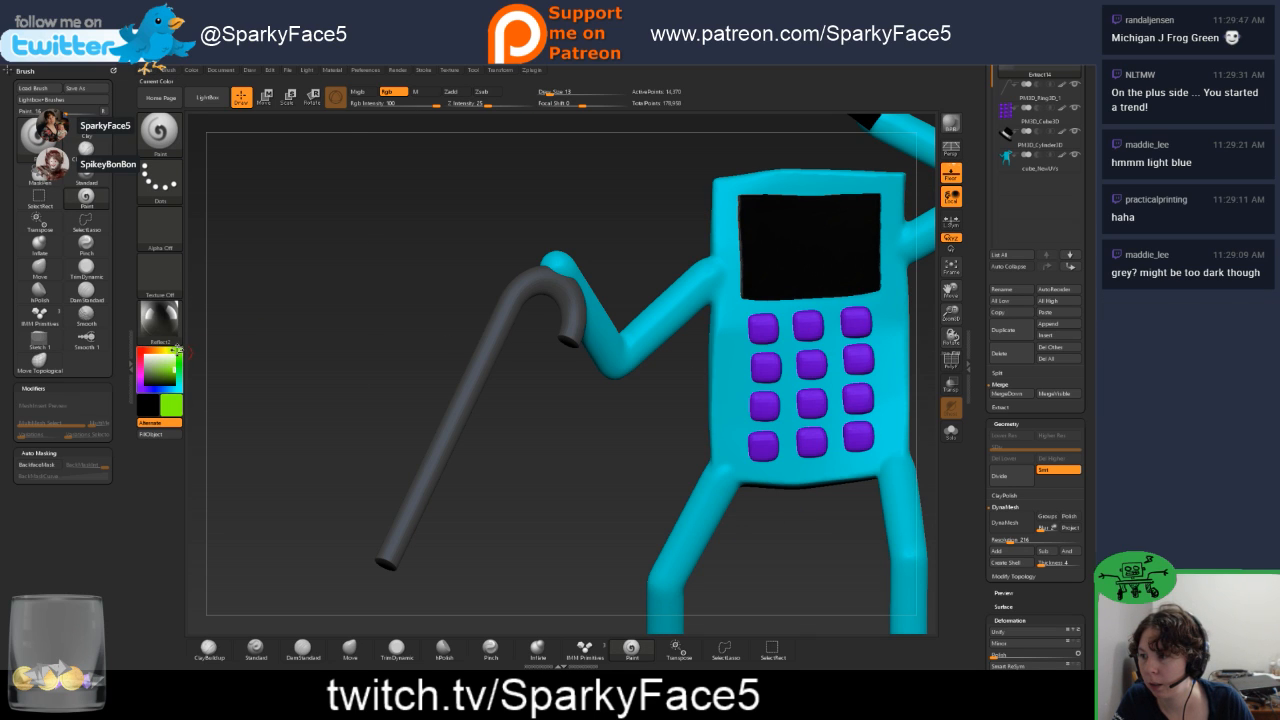
{"action": "left_click", "coordinate": [164, 361]}
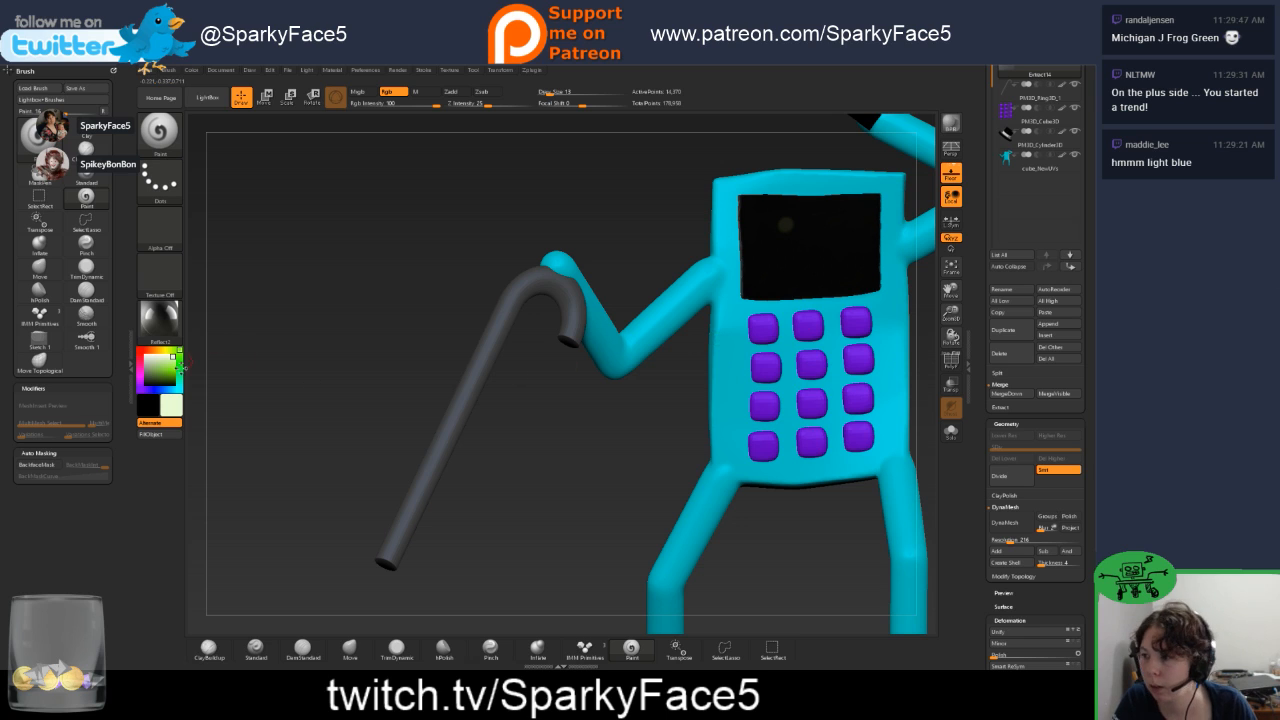
Try a dab with the Chrome BrightBlue material on the face screen, then undo it and return to Reflect2.
{"action": "left_click", "coordinate": [160, 318]}
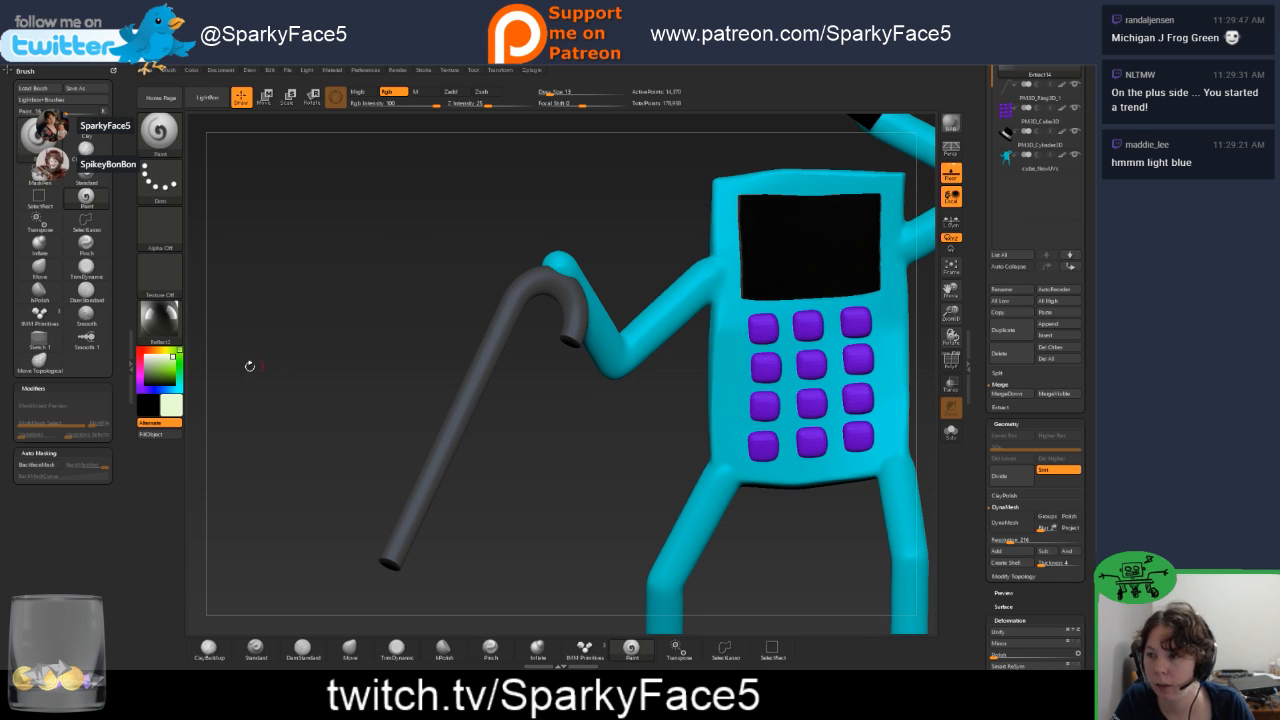
{"action": "left_click", "coordinate": [160, 318]}
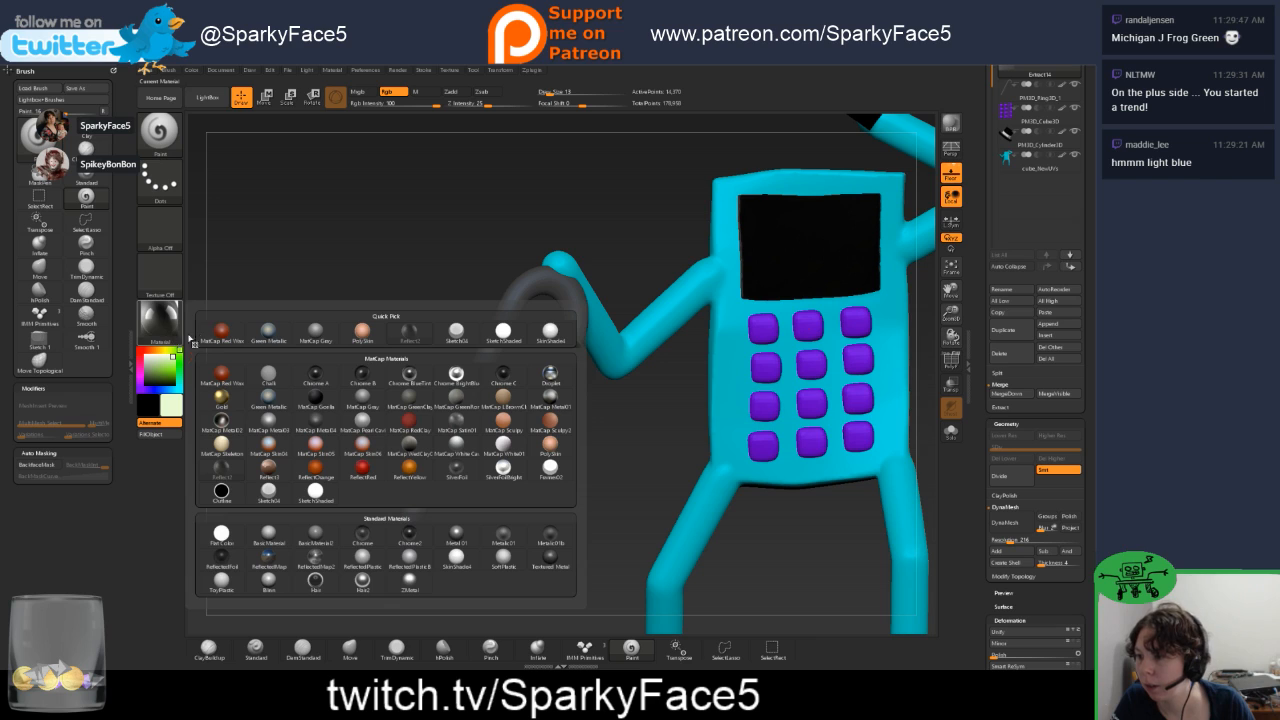
{"action": "left_click", "coordinate": [465, 376]}
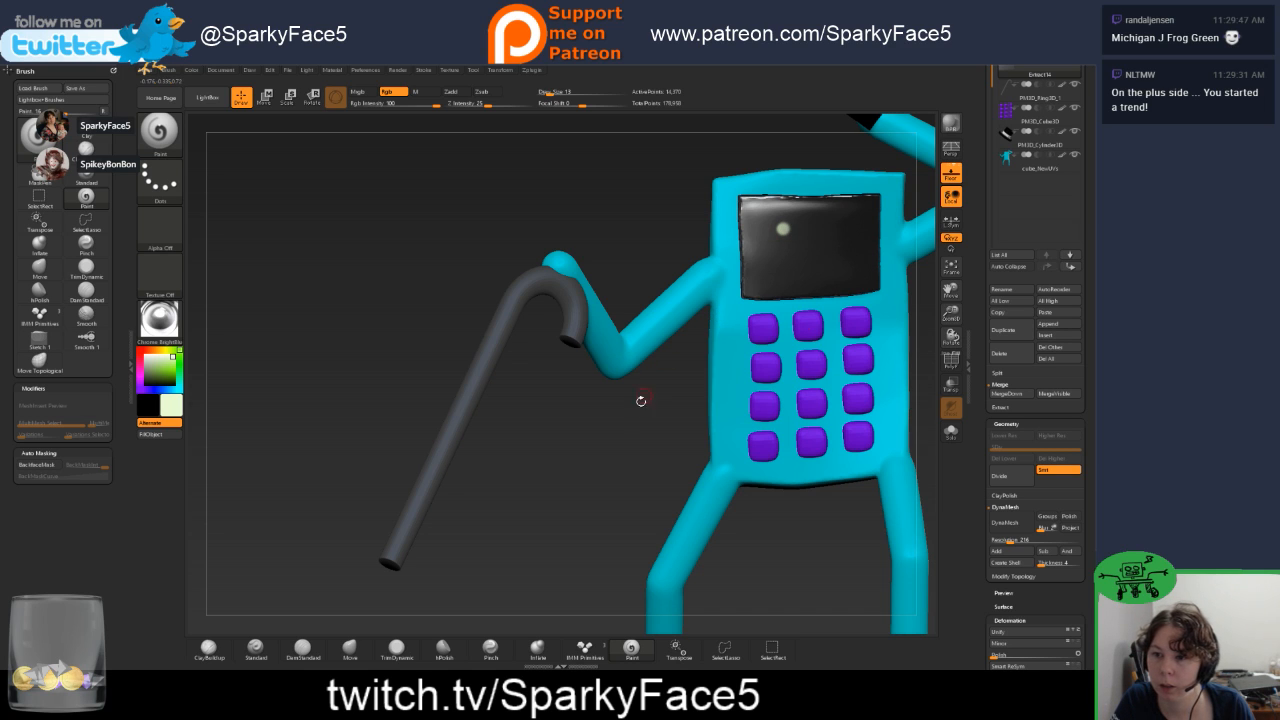
{"action": "key", "text": "ctrl+z"}
{"action": "key", "text": "ctrl+z"}
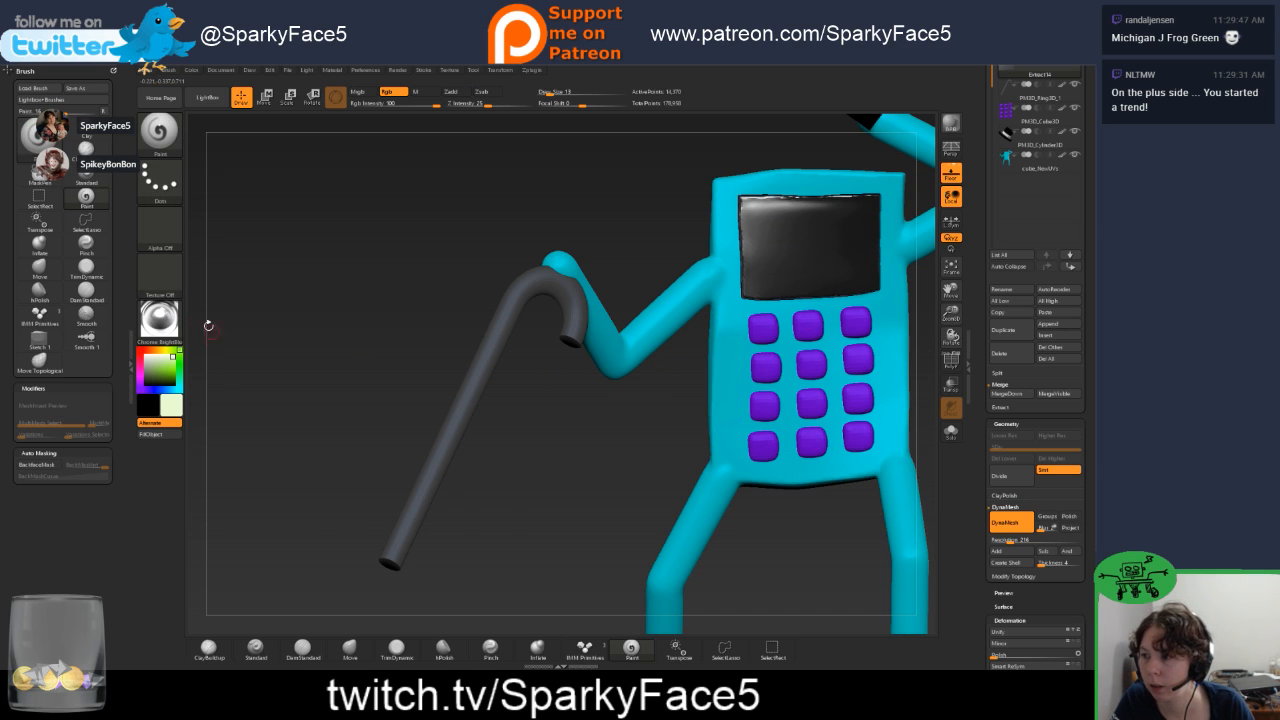
{"action": "left_click", "coordinate": [159, 318]}
{"action": "left_click", "coordinate": [458, 338]}
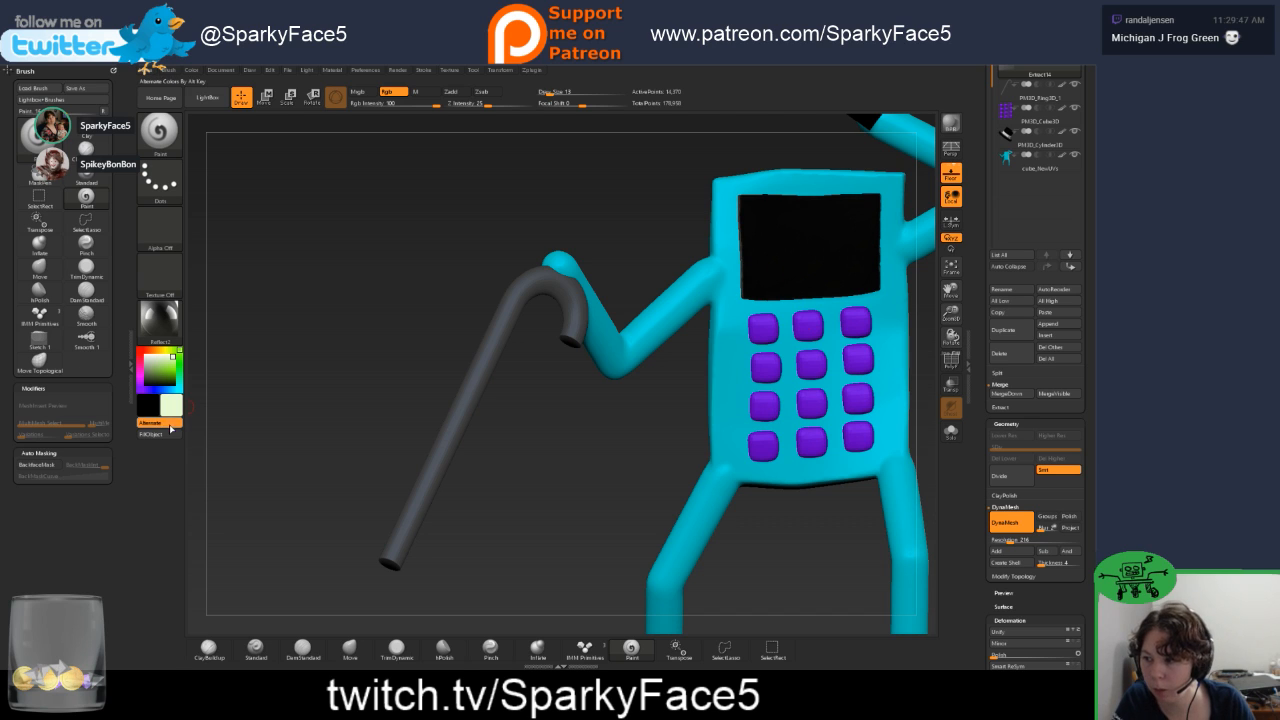
Enable combined material and colour (Mrgb) and fill the phone's face screen with the very pale green.
{"action": "left_click", "coordinate": [357, 91]}
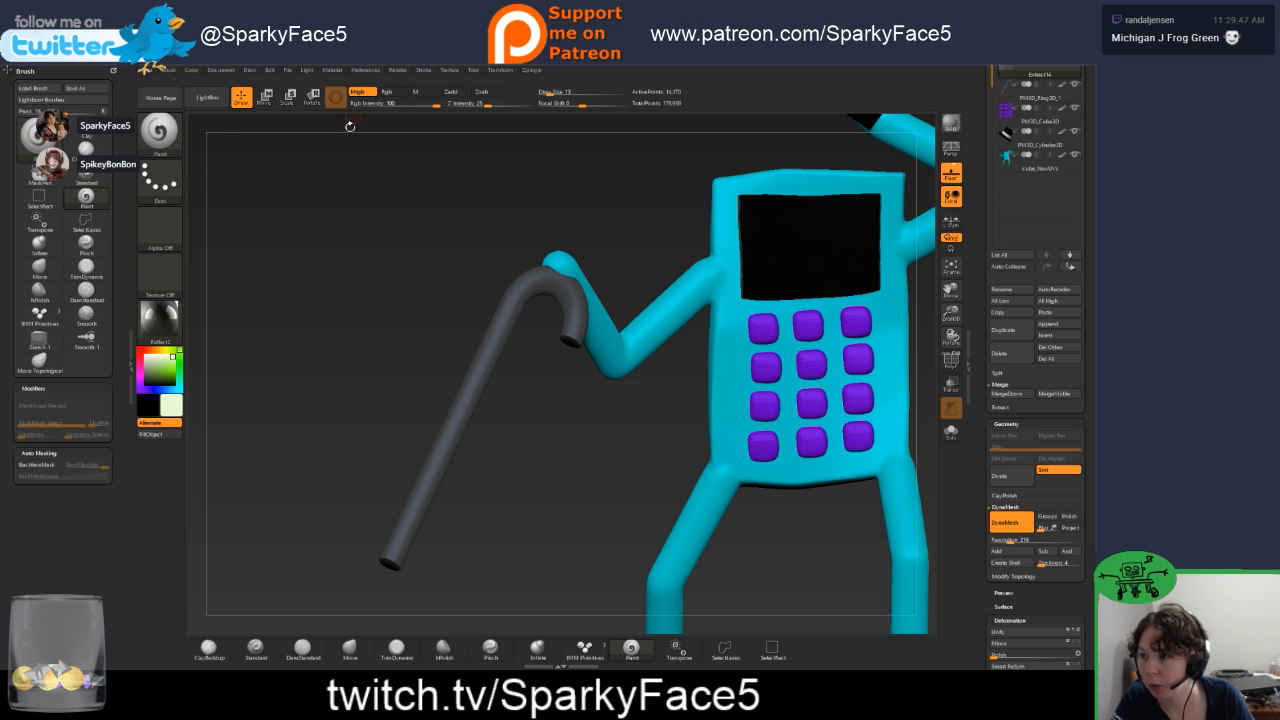
{"action": "left_click", "coordinate": [156, 436]}
{"action": "left_click_drag", "start_coordinate": [614, 286], "coordinate": [591, 231]}
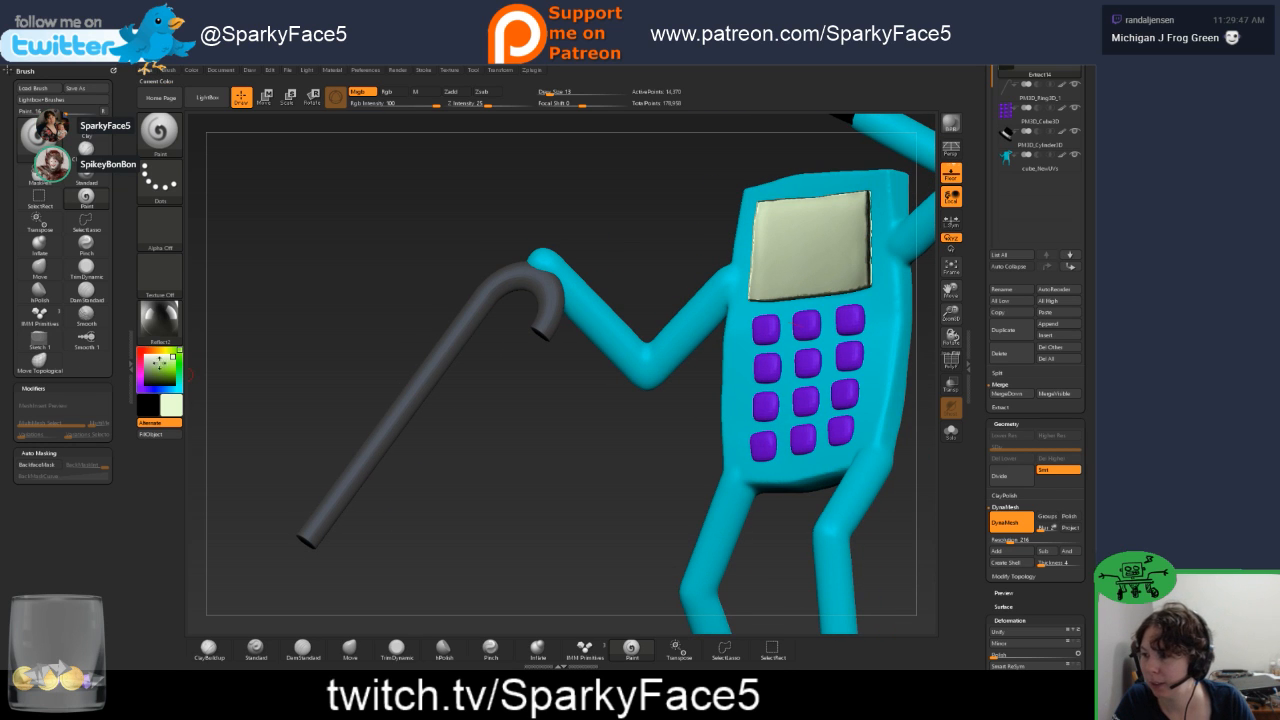
Choose a dark greenish grey and fill the phone's face screen with it.
{"action": "left_click_drag", "start_coordinate": [169, 357], "coordinate": [145, 385]}
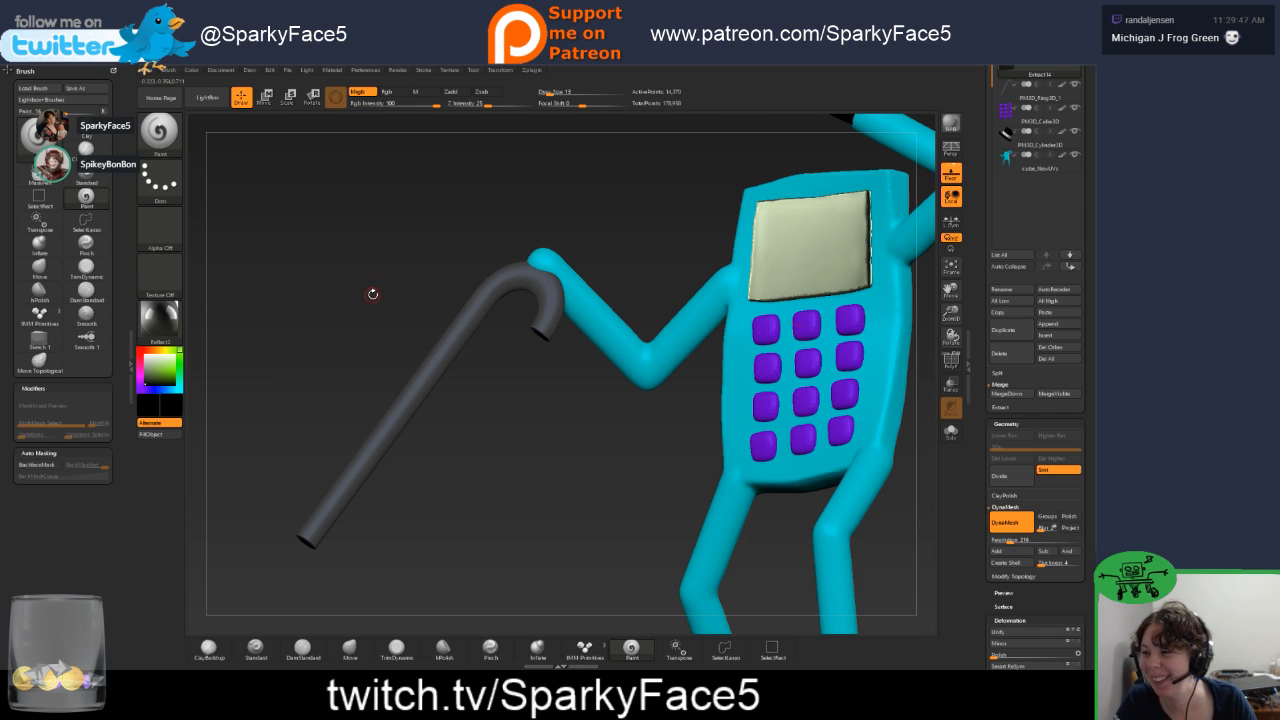
{"action": "left_click", "coordinate": [157, 435]}
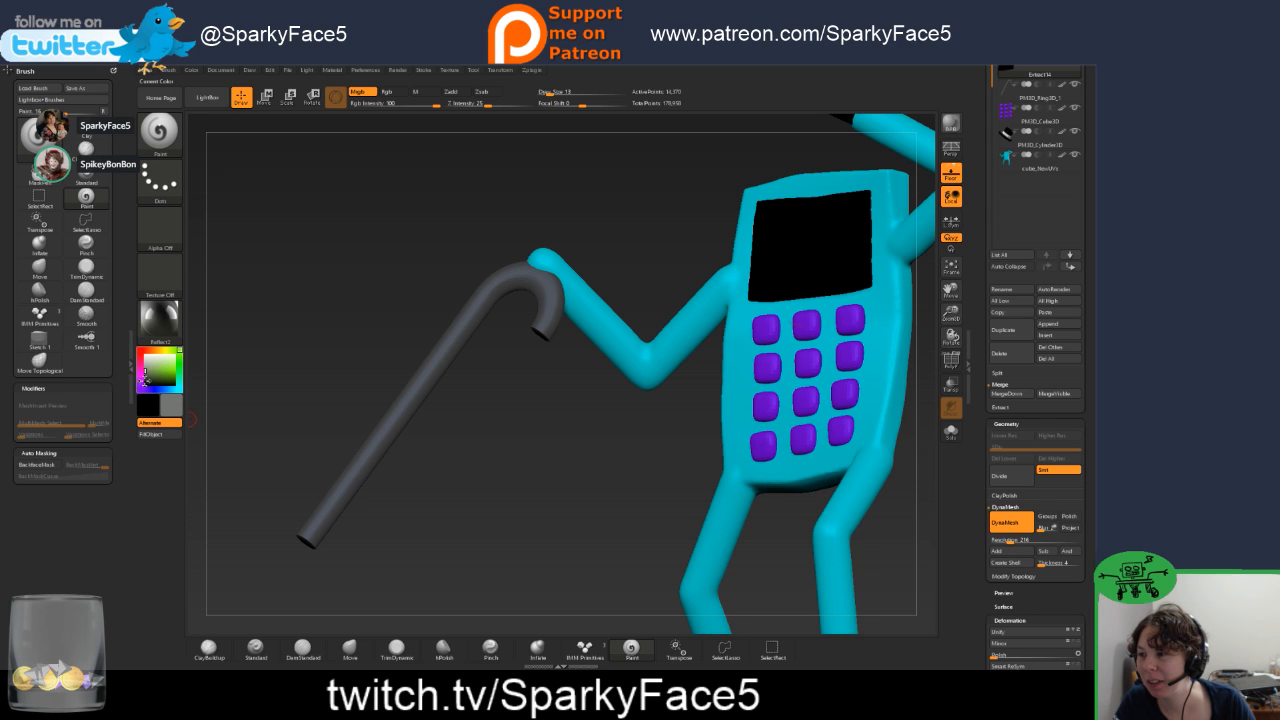
{"action": "left_click", "coordinate": [157, 435]}
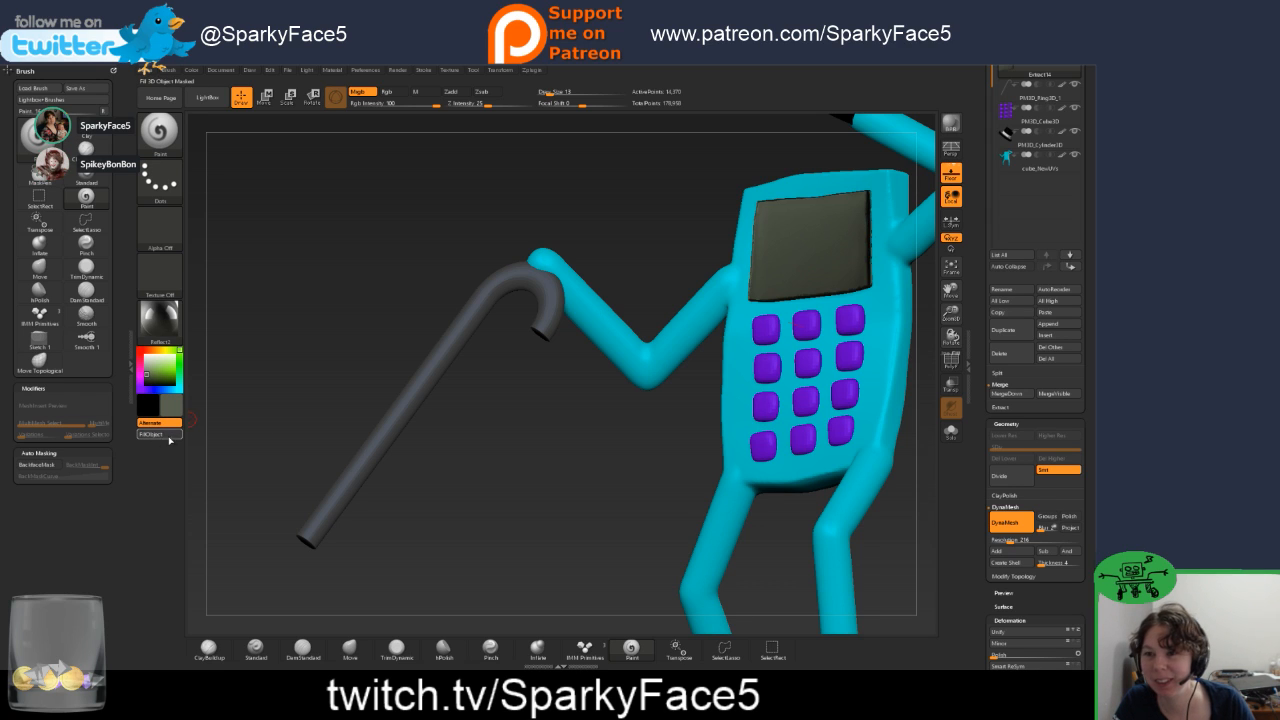
Choose a bright green and the Chrome BrightBlue material for painting on the face screen.
{"action": "left_click_drag", "start_coordinate": [148, 374], "coordinate": [174, 366]}
{"action": "left_click", "coordinate": [166, 326]}
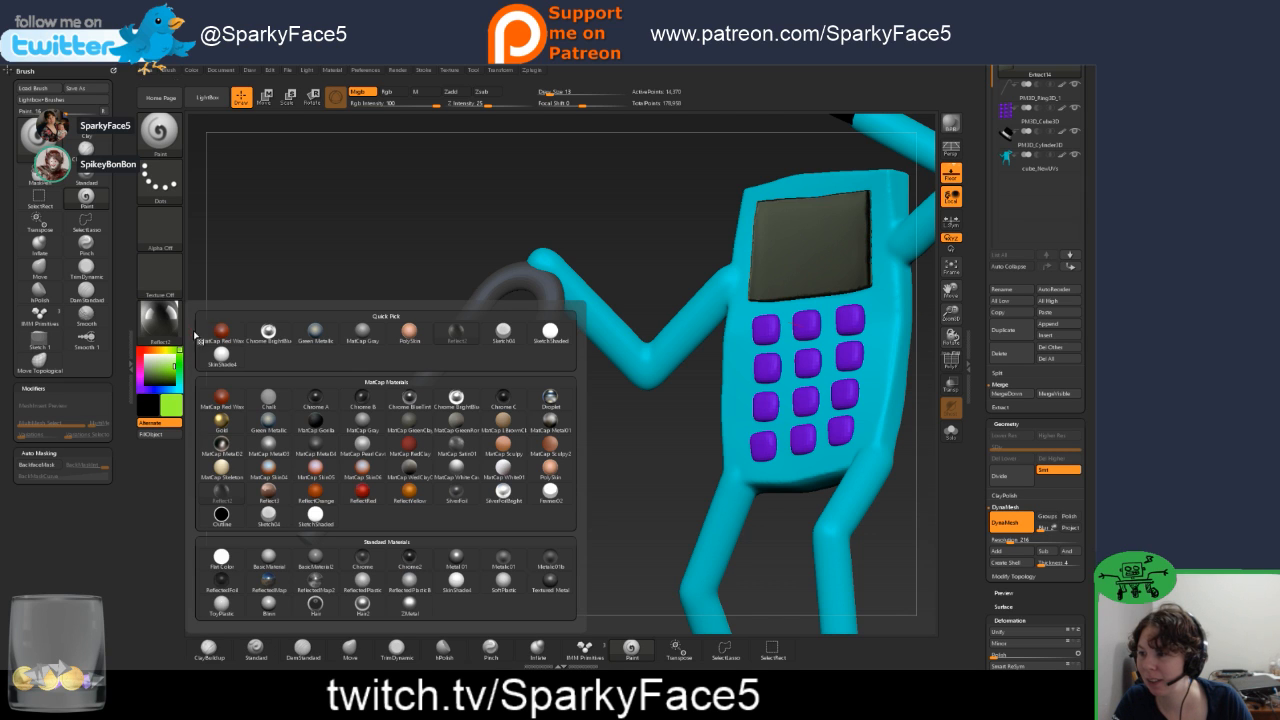
{"action": "left_click", "coordinate": [283, 338]}
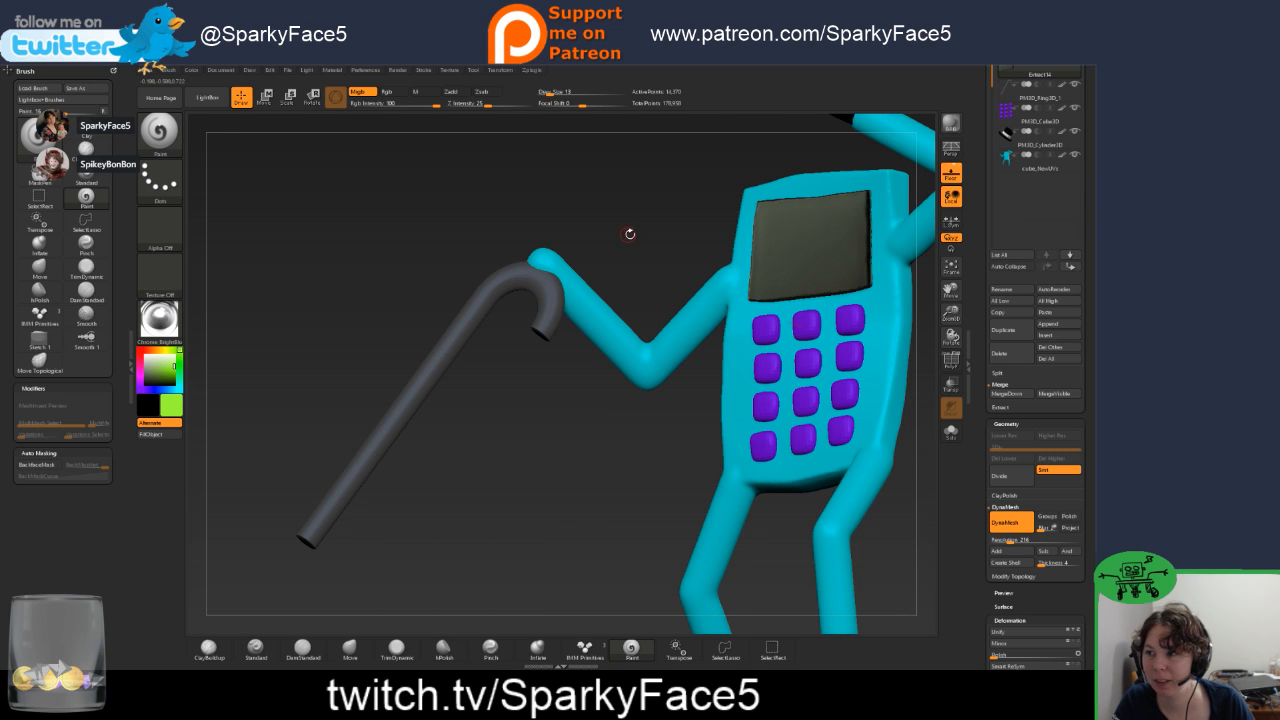
{"action": "mouse_move", "coordinate": [654, 232]}
{"action": "left_mouse_down"}
{"action": "mouse_move", "coordinate": [680, 251]}
{"action": "mouse_move", "coordinate": [720, 230]}
{"action": "left_mouse_up"}
{"action": "key", "text": "shift"}
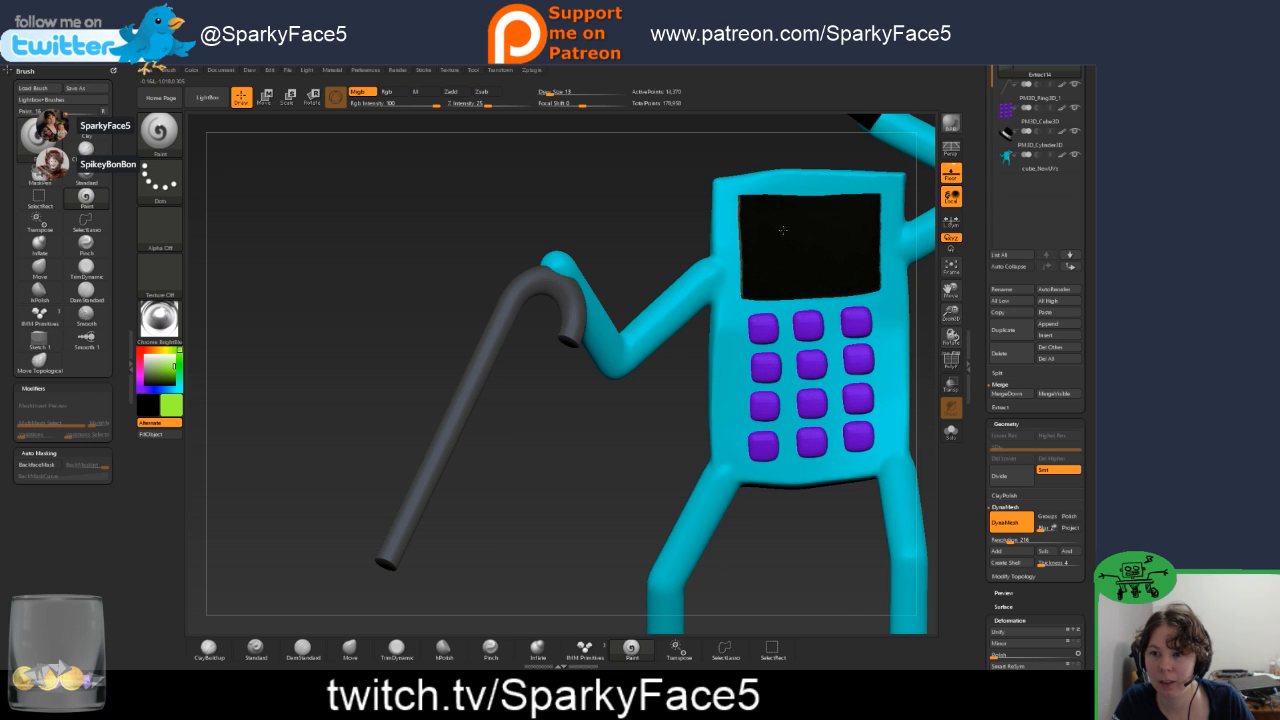
Set the draw size to 5 and paint two arched eyes and an open smiling mouth on the face screen.
{"action": "left_click_drag", "start_coordinate": [822, 236], "coordinate": [765, 238]}
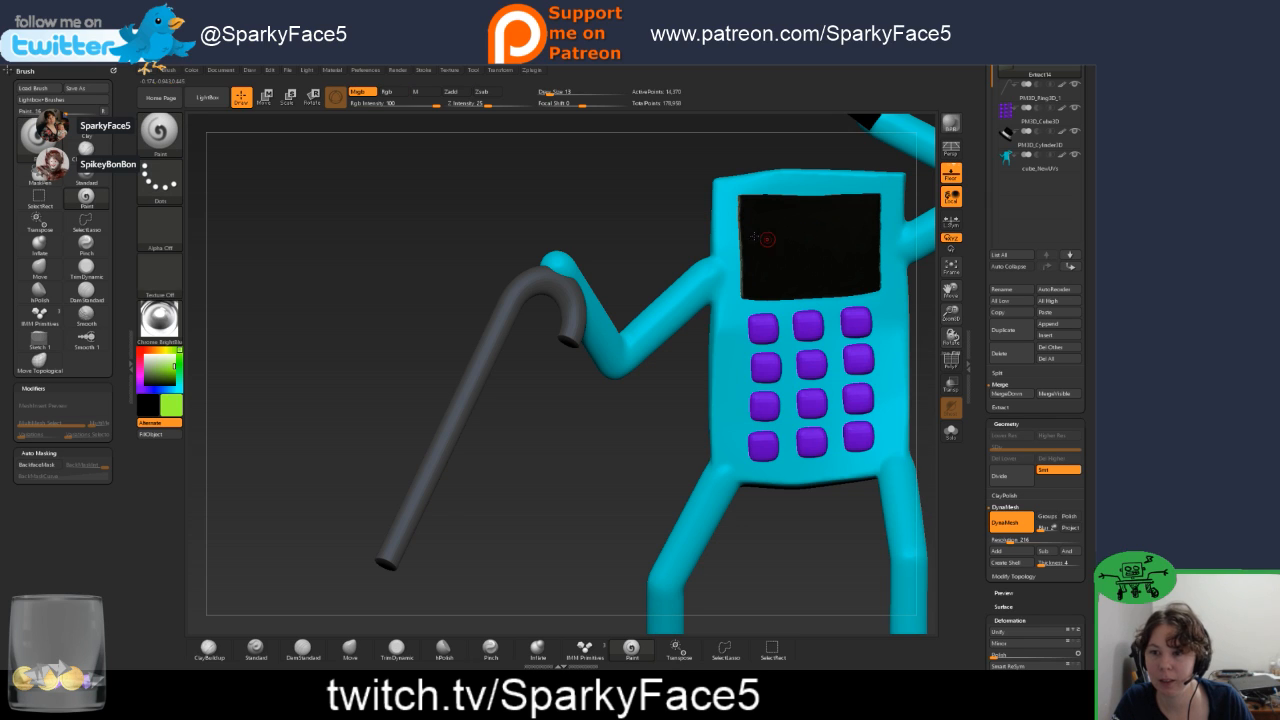
{"action": "key", "text": "s"}
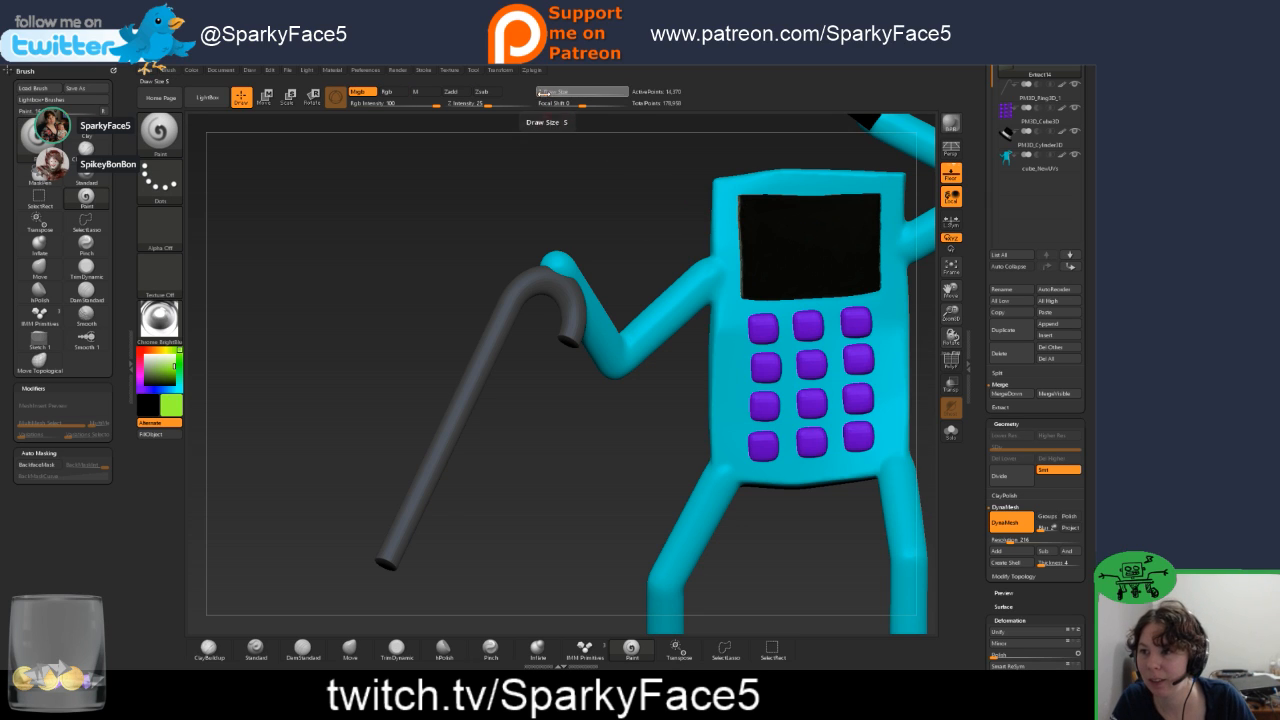
{"action": "left_click_drag", "start_coordinate": [545, 92], "coordinate": [535, 92]}
{"action": "key", "text": "s"}
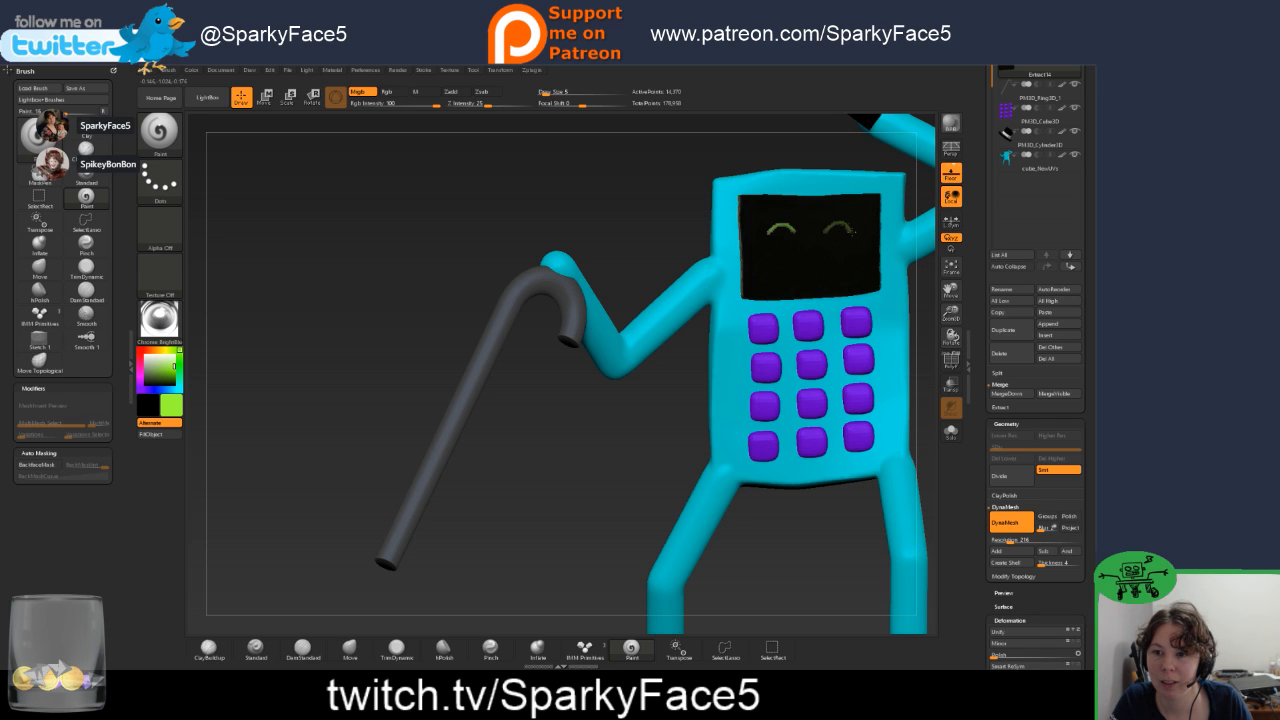
{"action": "key", "text": "ctrl+z"}
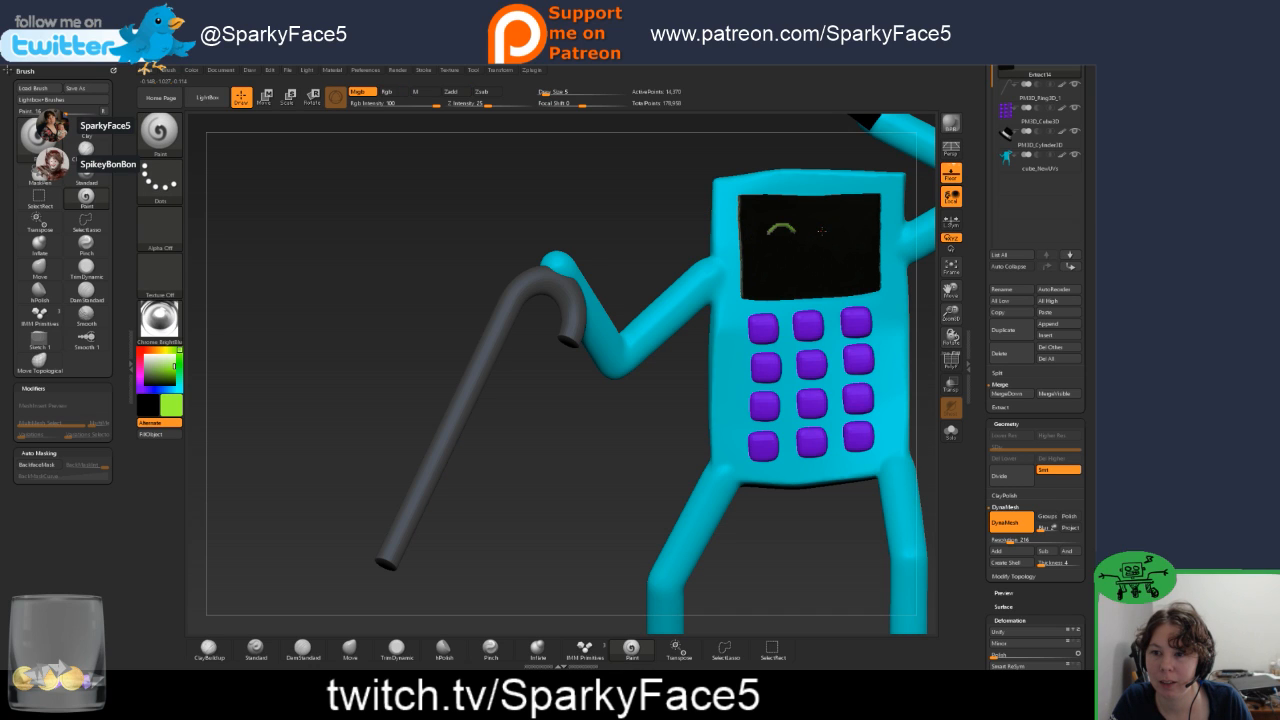
{"action": "left_click_drag", "start_coordinate": [820, 231], "coordinate": [832, 223]}
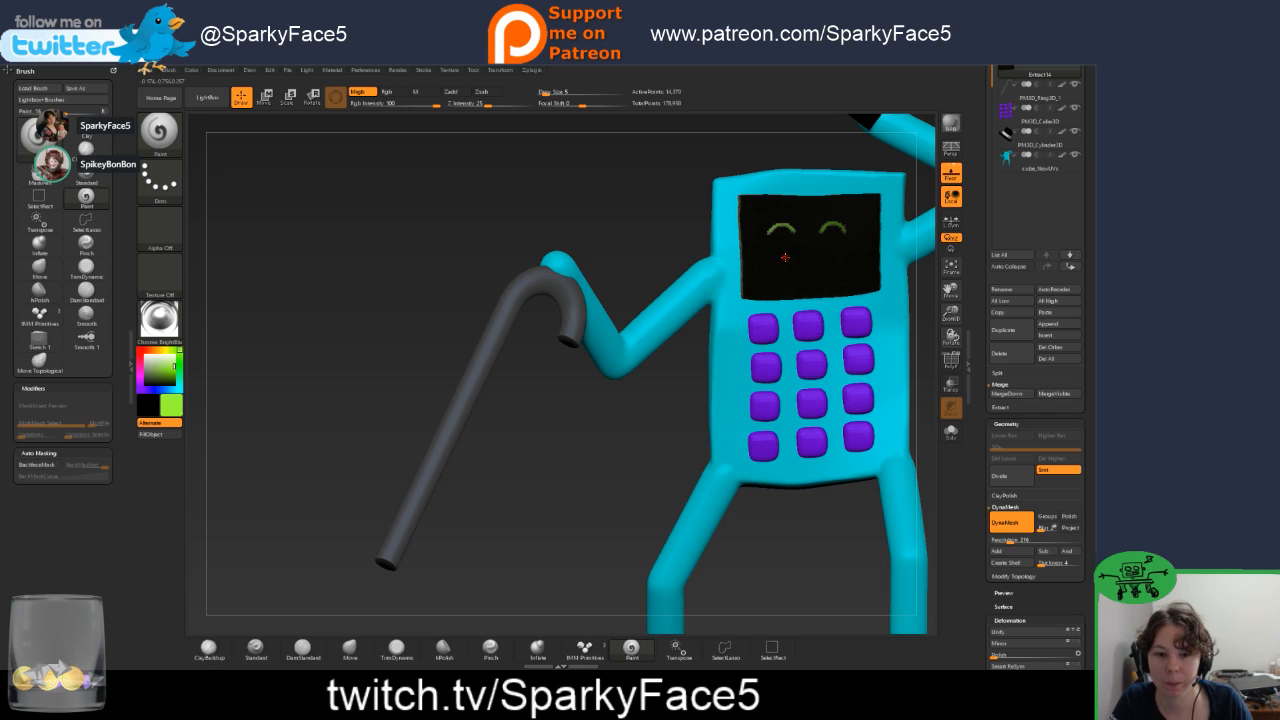
{"action": "left_click_drag", "start_coordinate": [785, 255], "coordinate": [807, 258]}
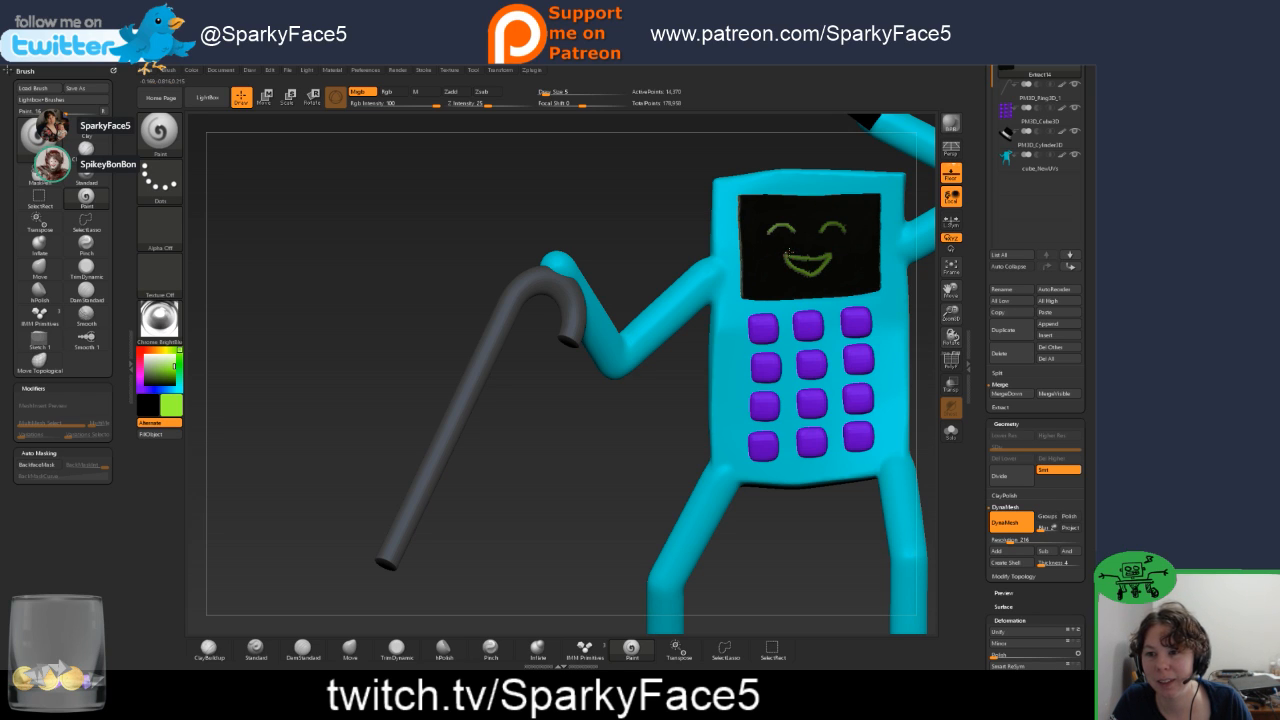
{"action": "left_click_drag", "start_coordinate": [779, 258], "coordinate": [838, 258]}
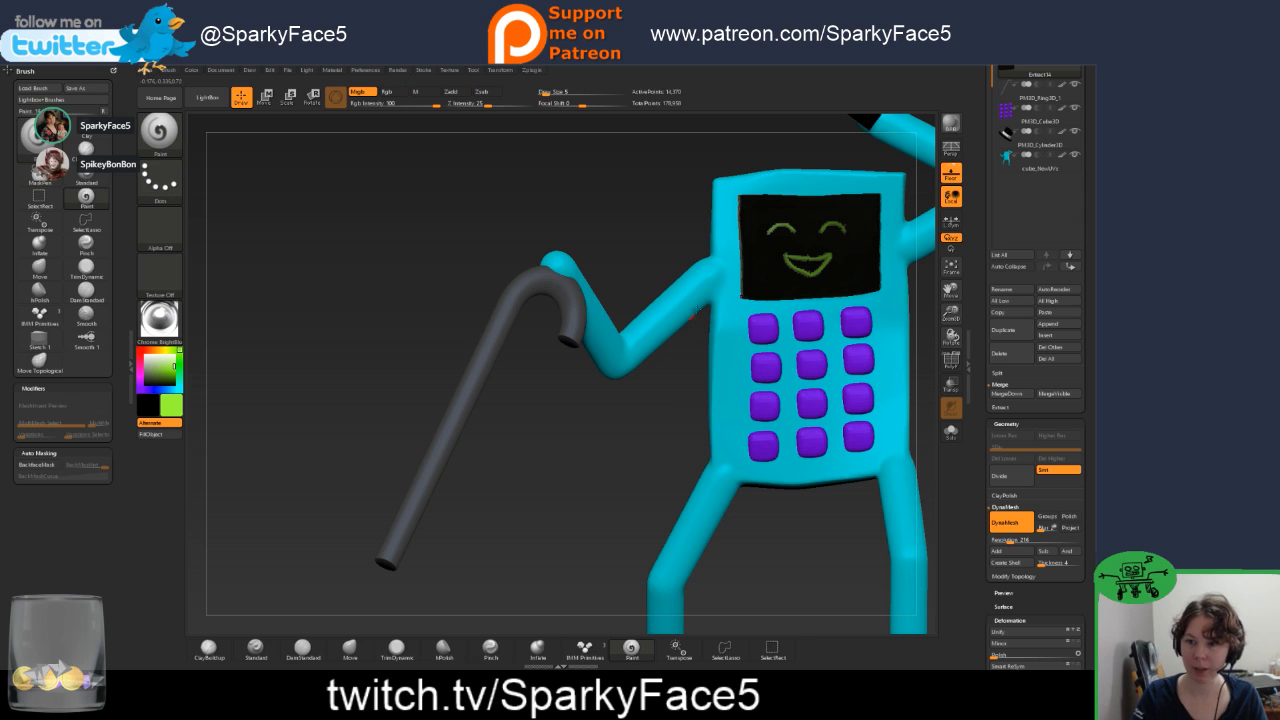
{"action": "key", "text": "f"}
{"action": "key", "text": "f"}
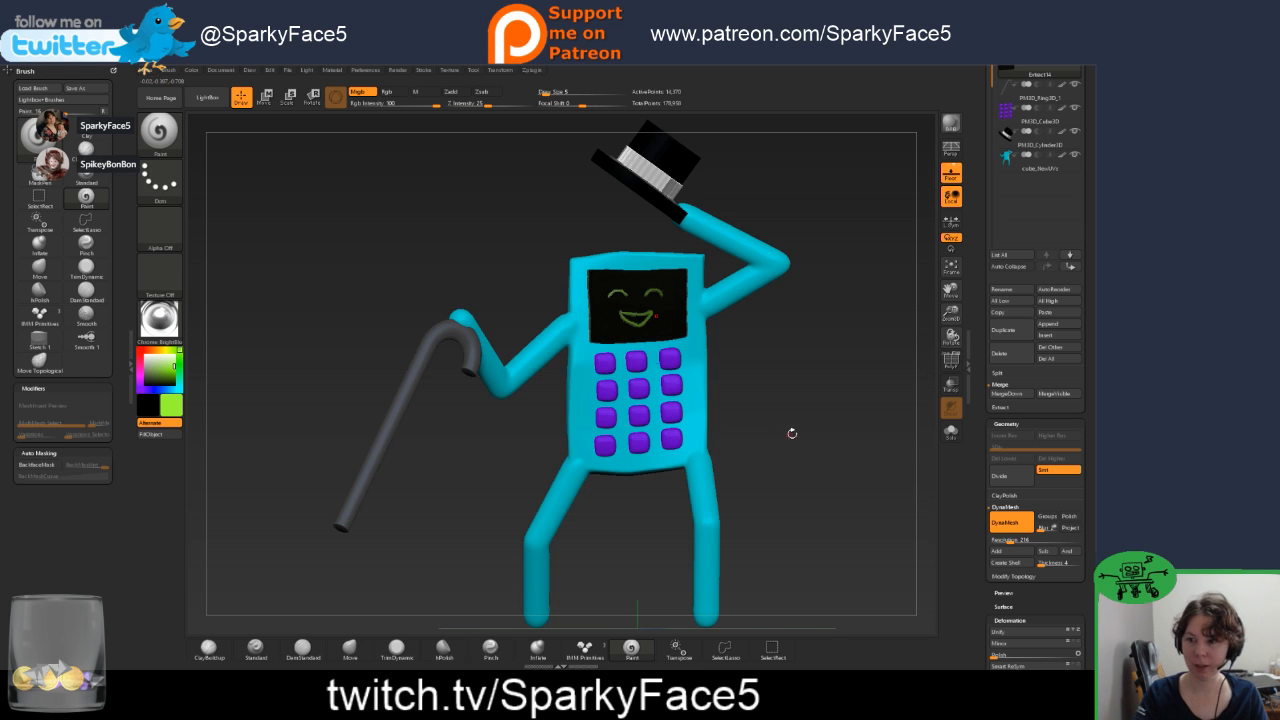
{"action": "mouse_move", "coordinate": [792, 433]}
{"action": "left_mouse_down"}
{"action": "mouse_move", "coordinate": [765, 428]}
{"action": "mouse_move", "coordinate": [793, 418]}
{"action": "left_mouse_up"}
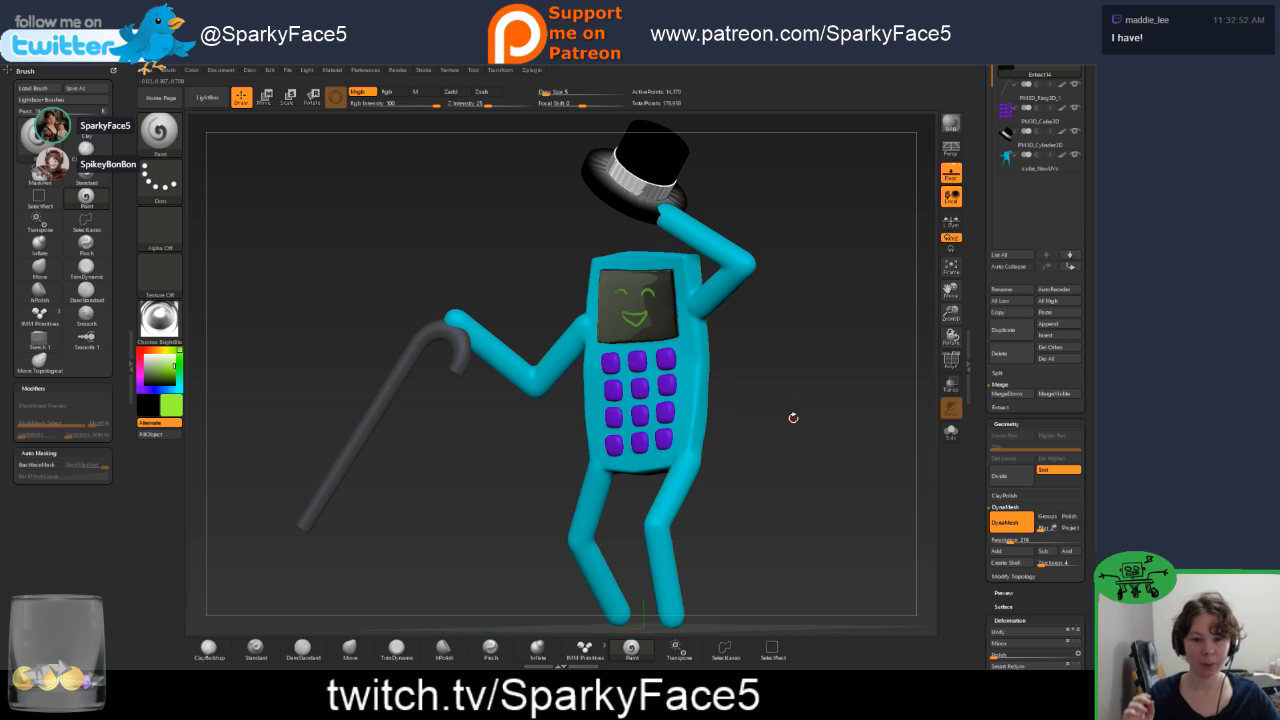
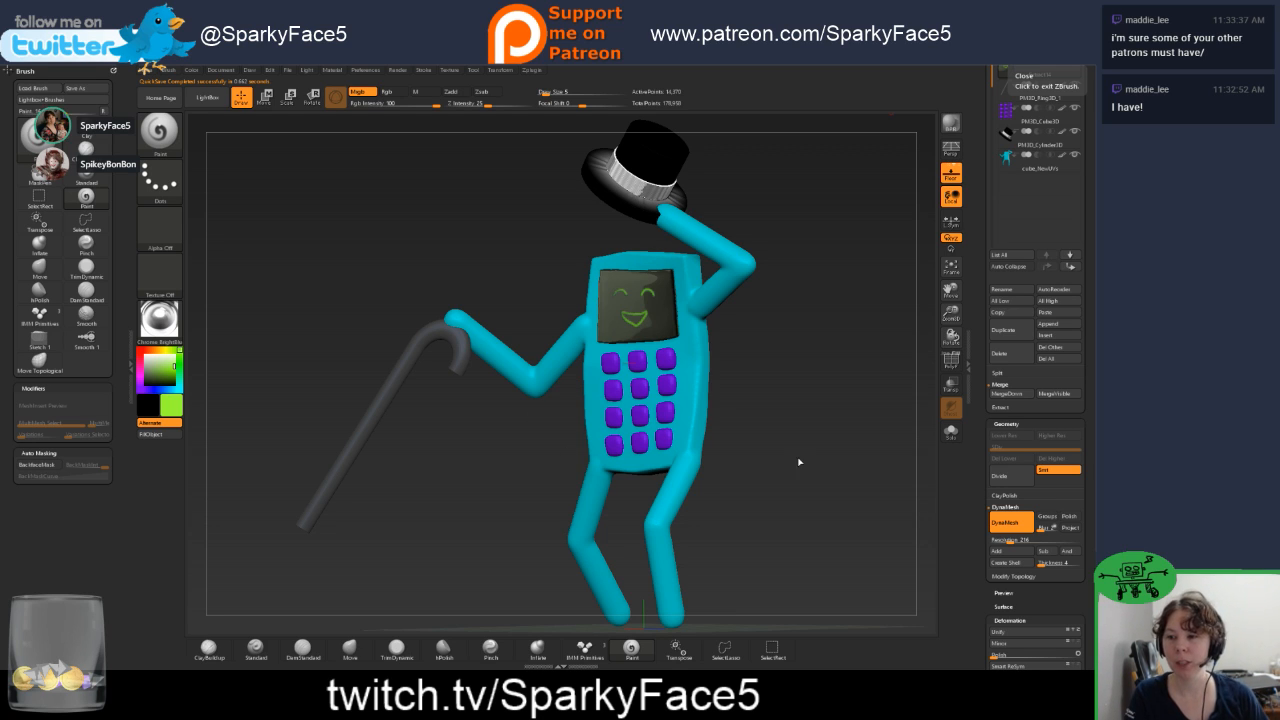
{"action": "left_click_drag", "start_coordinate": [797, 463], "coordinate": [803, 417]}
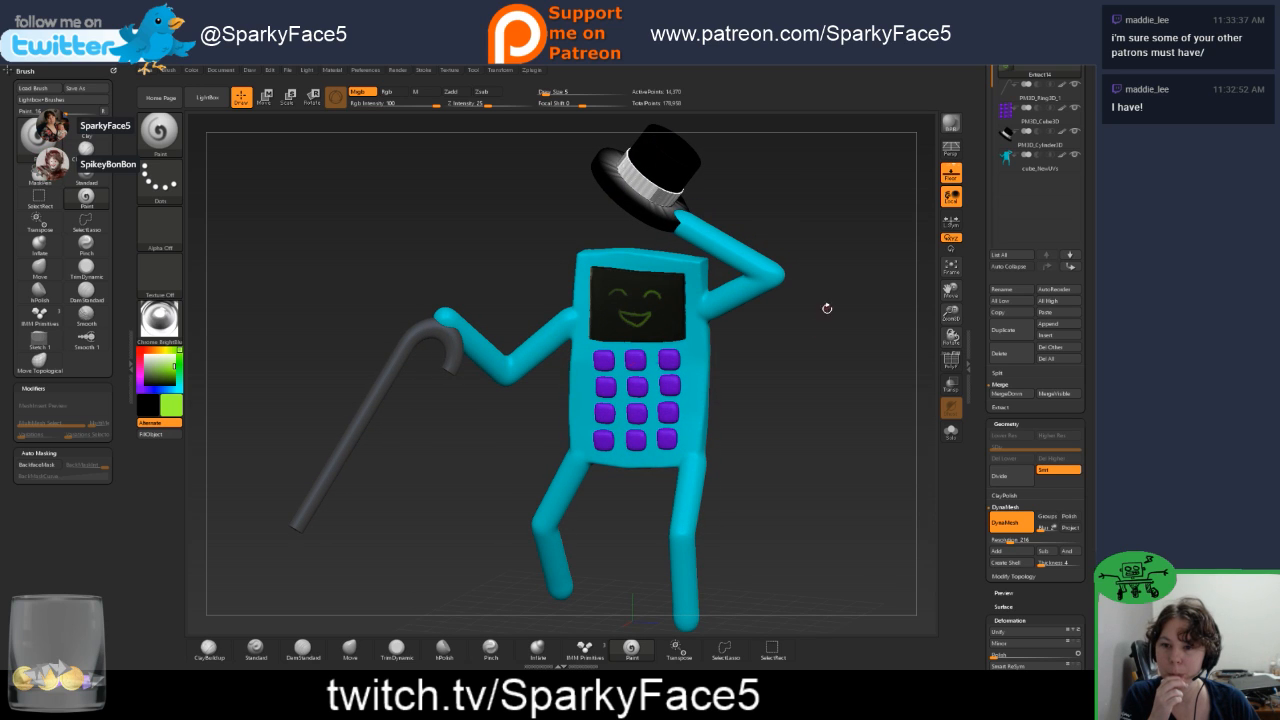
{"action": "key", "text": "ctrl"}
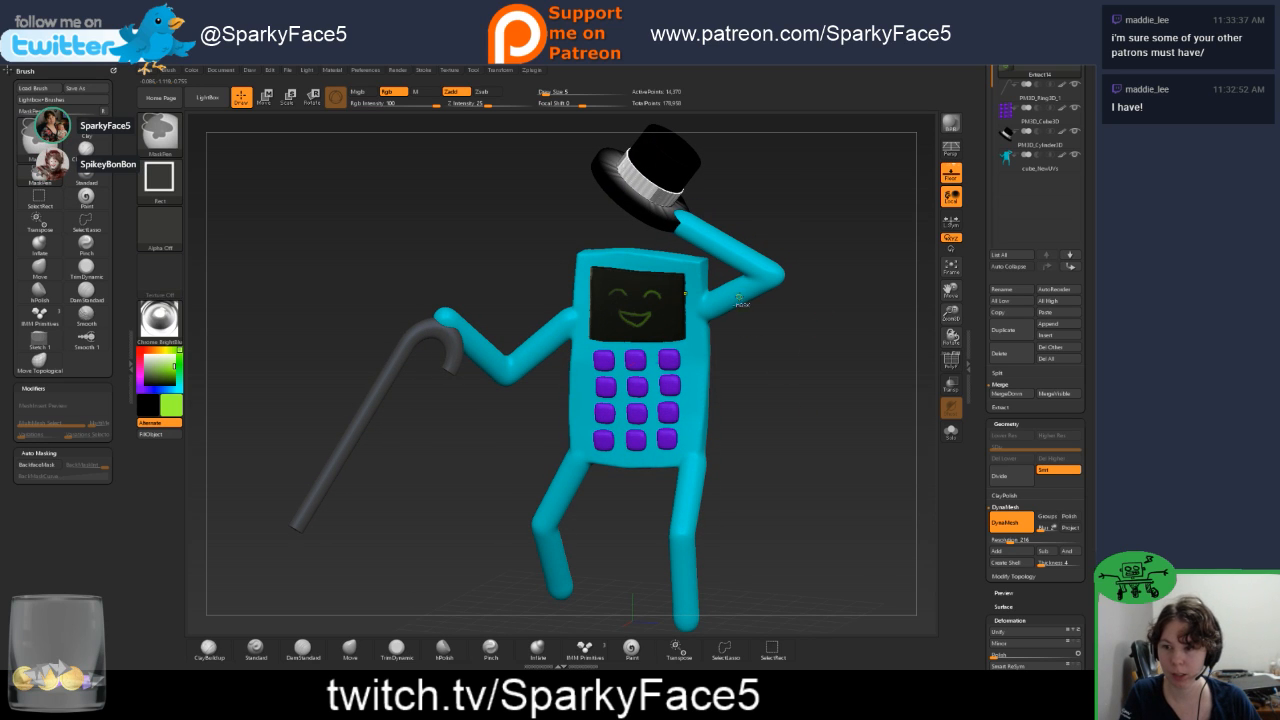
Make the phone body the active subtool, check its polygroups in PolyFrame display, and choose a bright medium blue for painting.
{"action": "key", "text": "shift+f"}
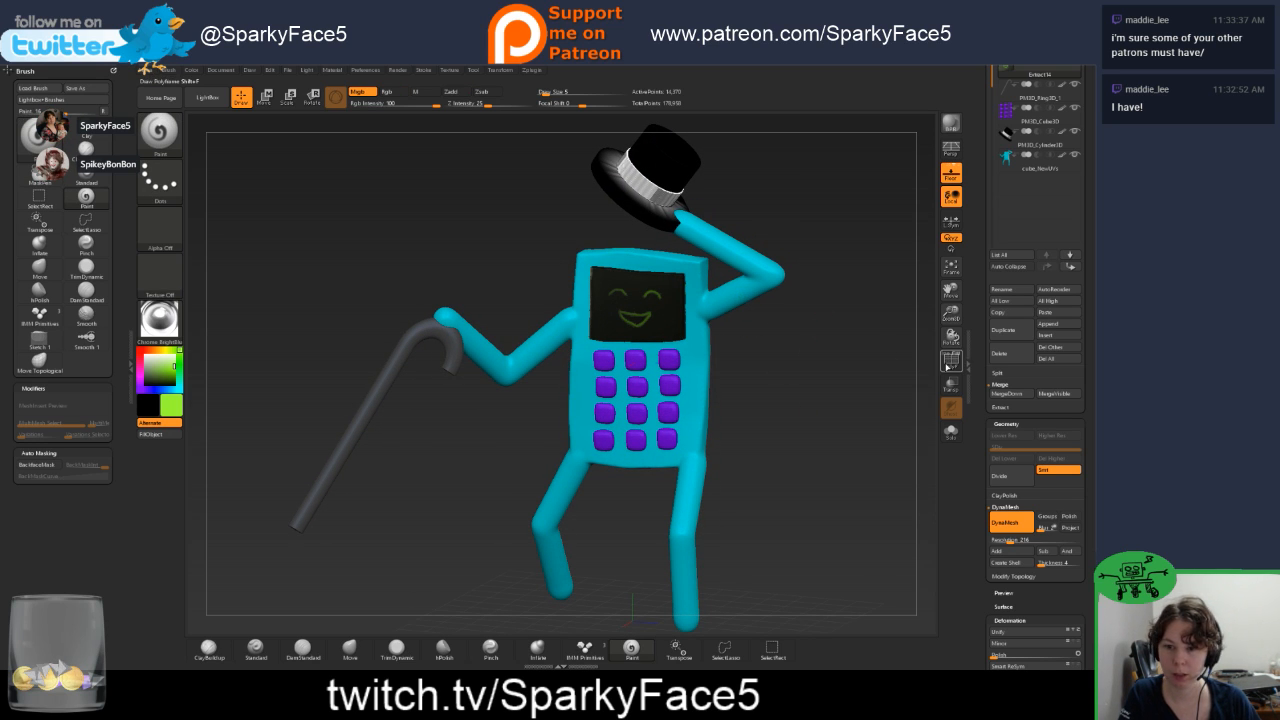
{"action": "left_click", "coordinate": [715, 303], "text": "alt"}
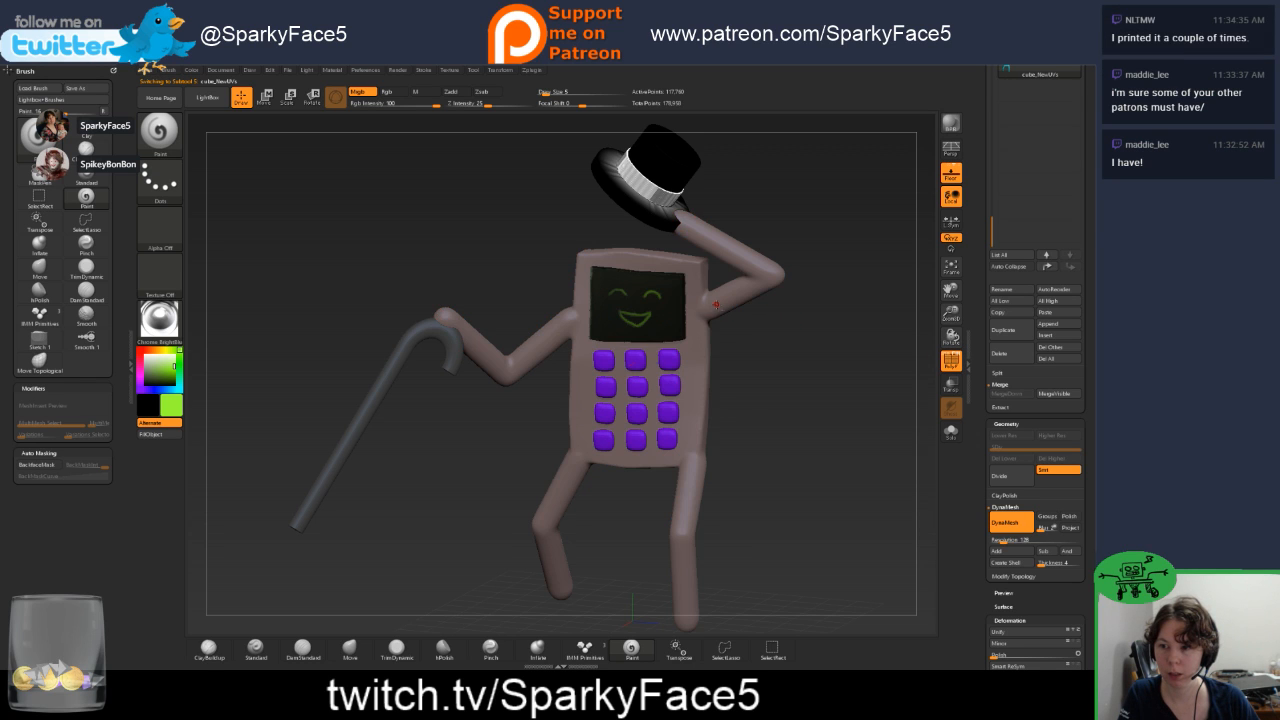
{"action": "mouse_move", "coordinate": [762, 349]}
{"action": "left_mouse_down"}
{"action": "mouse_move", "coordinate": [715, 350]}
{"action": "mouse_move", "coordinate": [763, 346]}
{"action": "left_mouse_up"}
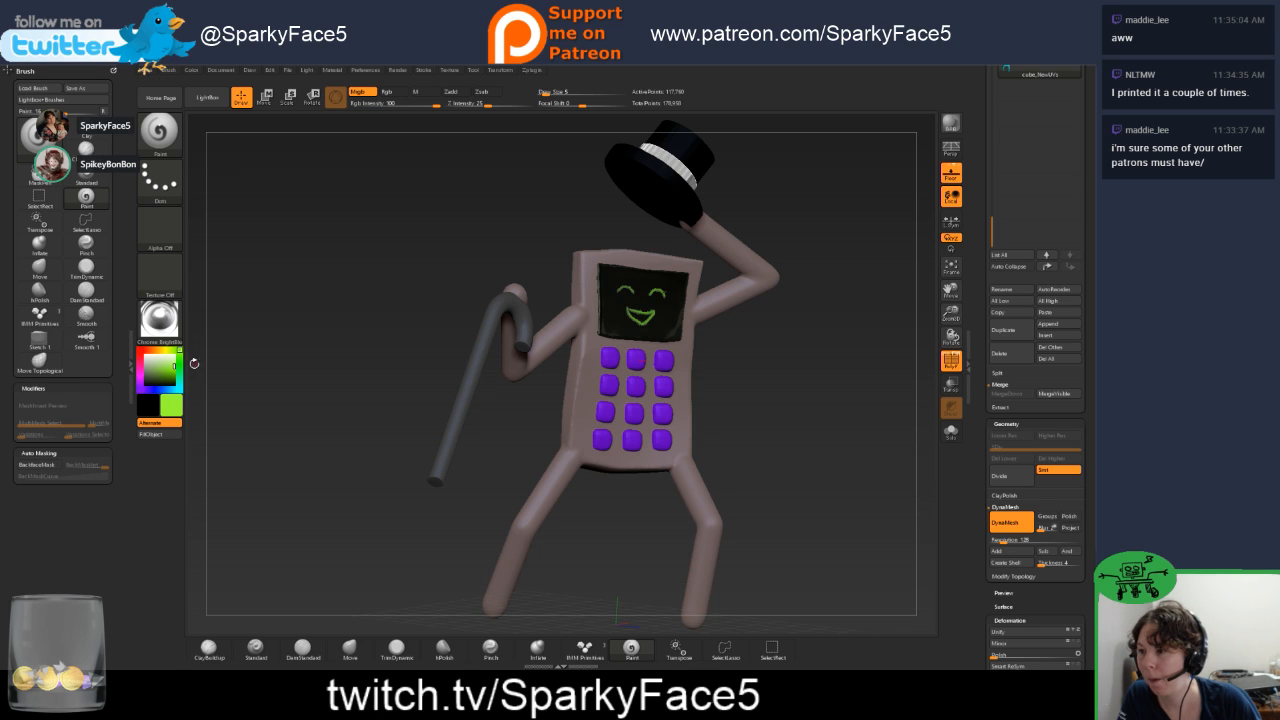
{"action": "left_click", "coordinate": [170, 390]}
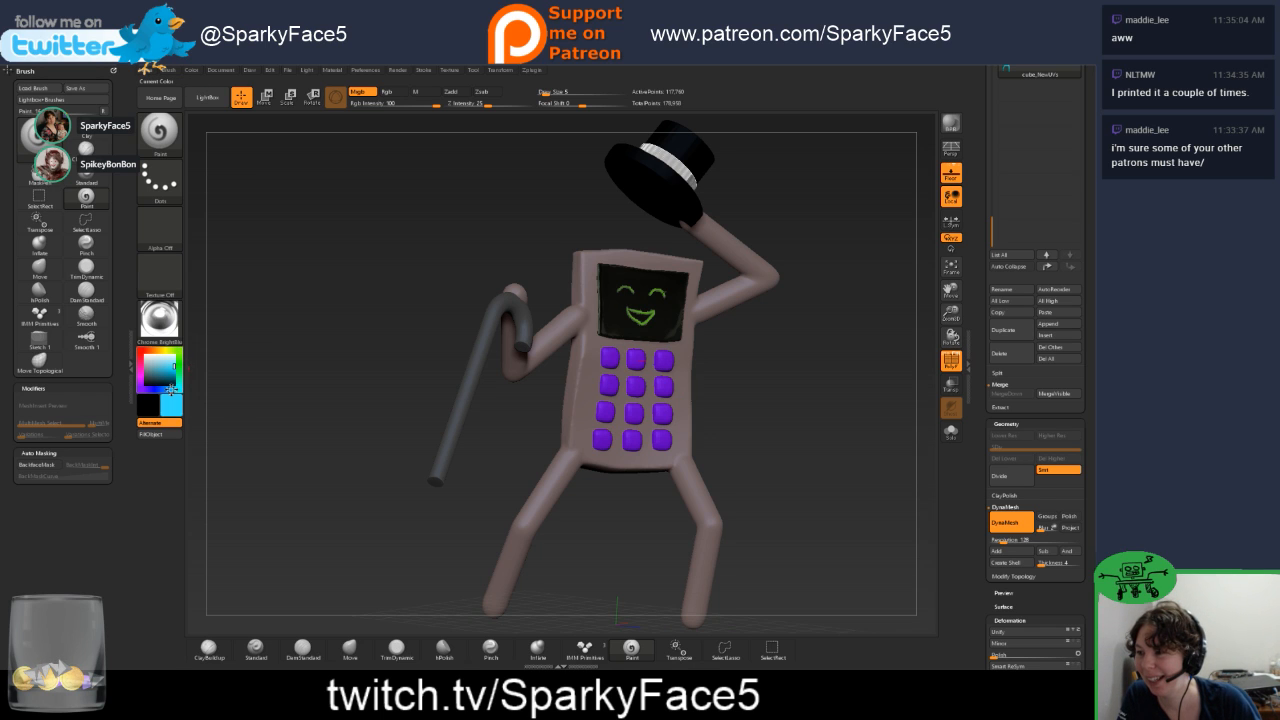
{"action": "left_click_drag", "start_coordinate": [171, 390], "coordinate": [167, 390]}
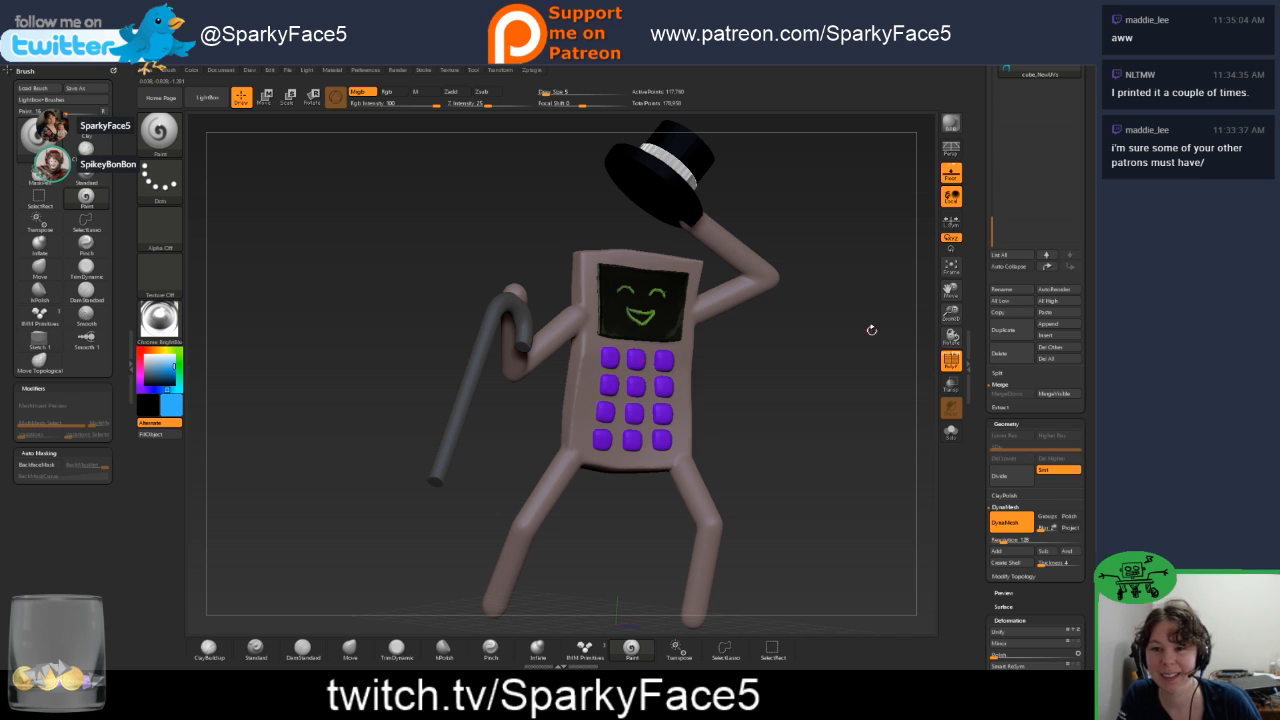
{"action": "left_click", "coordinate": [953, 363]}
Paint the arm raised to the hat blue on all sides, using the SkinShade4 material and a draw size of 38.
{"action": "left_click_drag", "start_coordinate": [878, 265], "coordinate": [797, 251]}
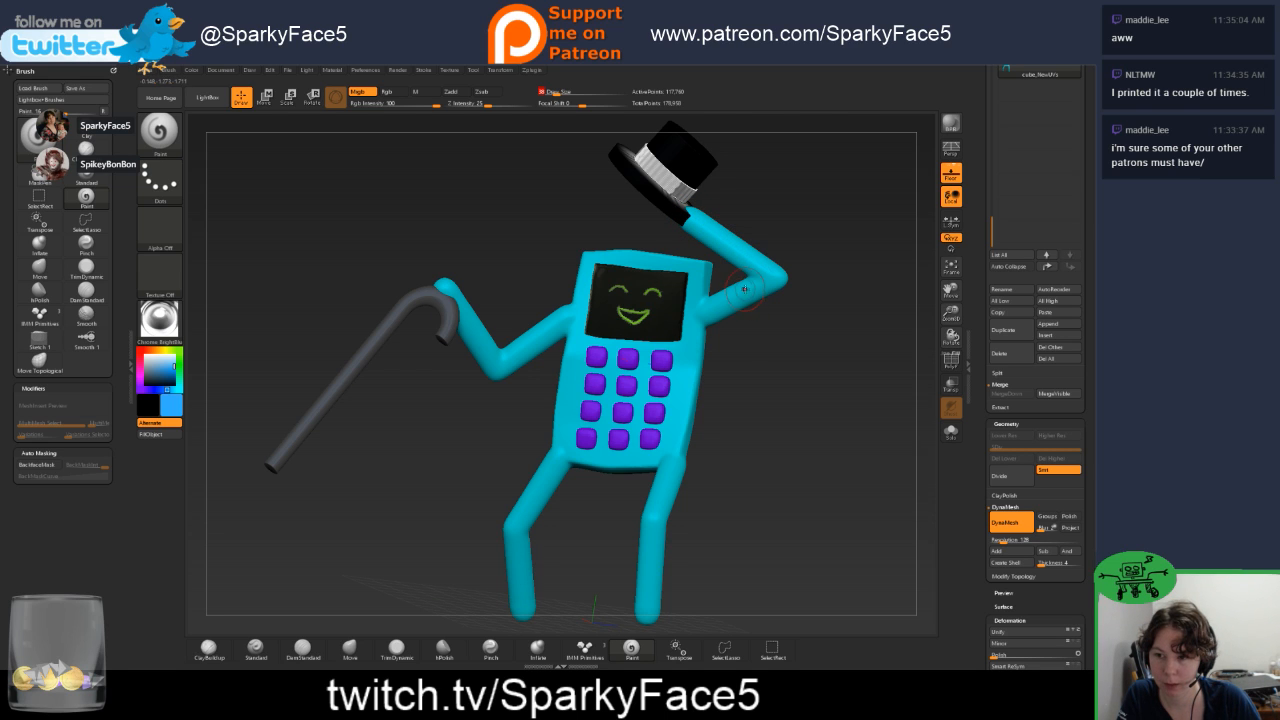
{"action": "left_click_drag", "start_coordinate": [741, 294], "coordinate": [801, 308]}
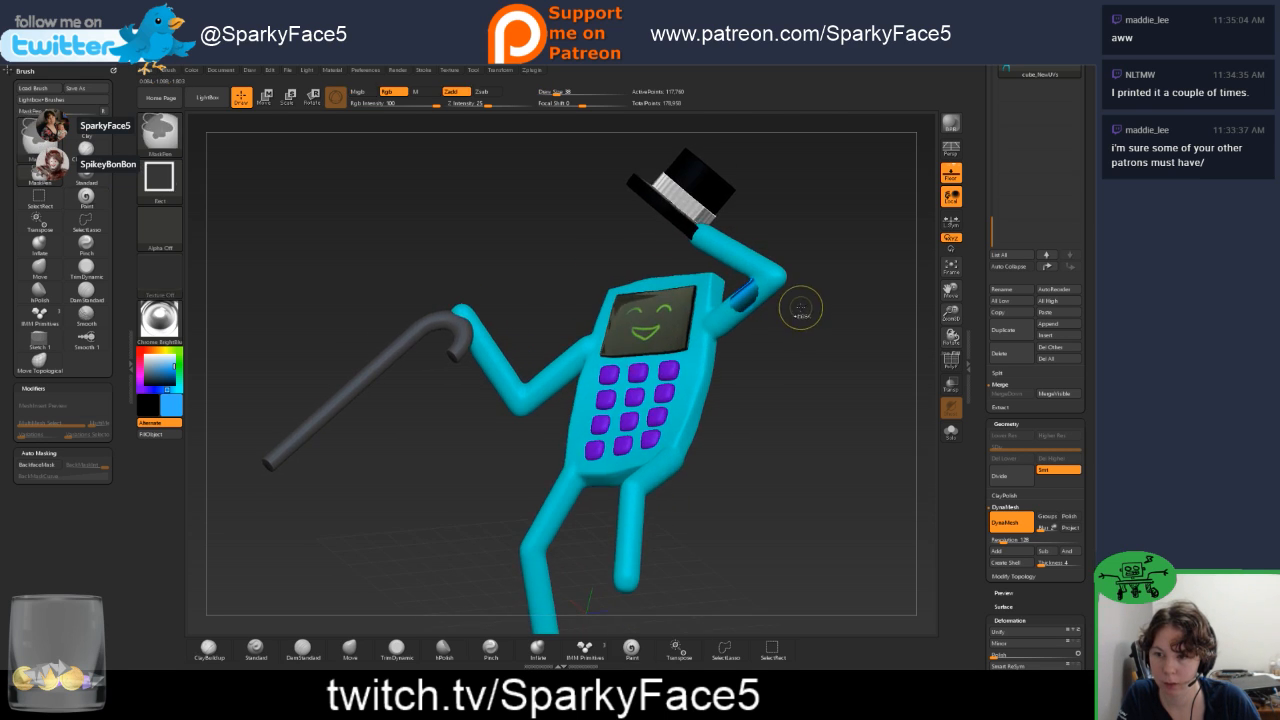
{"action": "key", "text": "ctrl+z"}
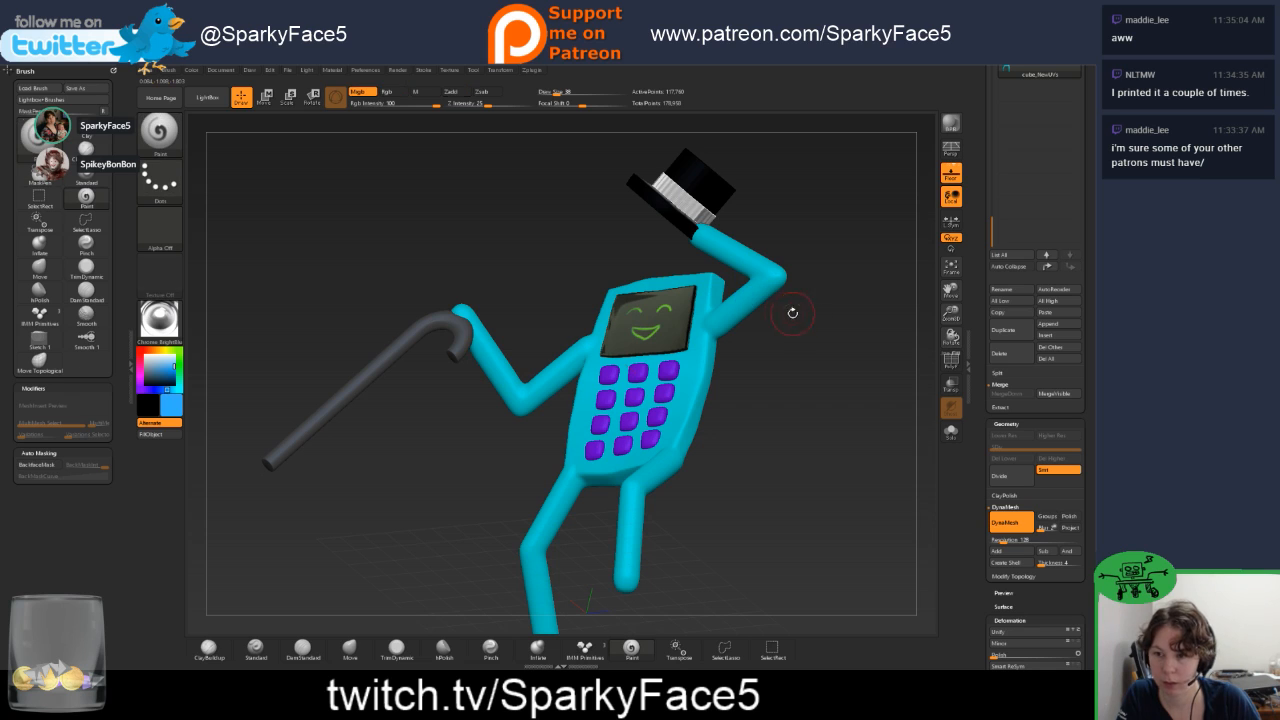
{"action": "left_click", "coordinate": [159, 336]}
{"action": "left_click", "coordinate": [240, 357]}
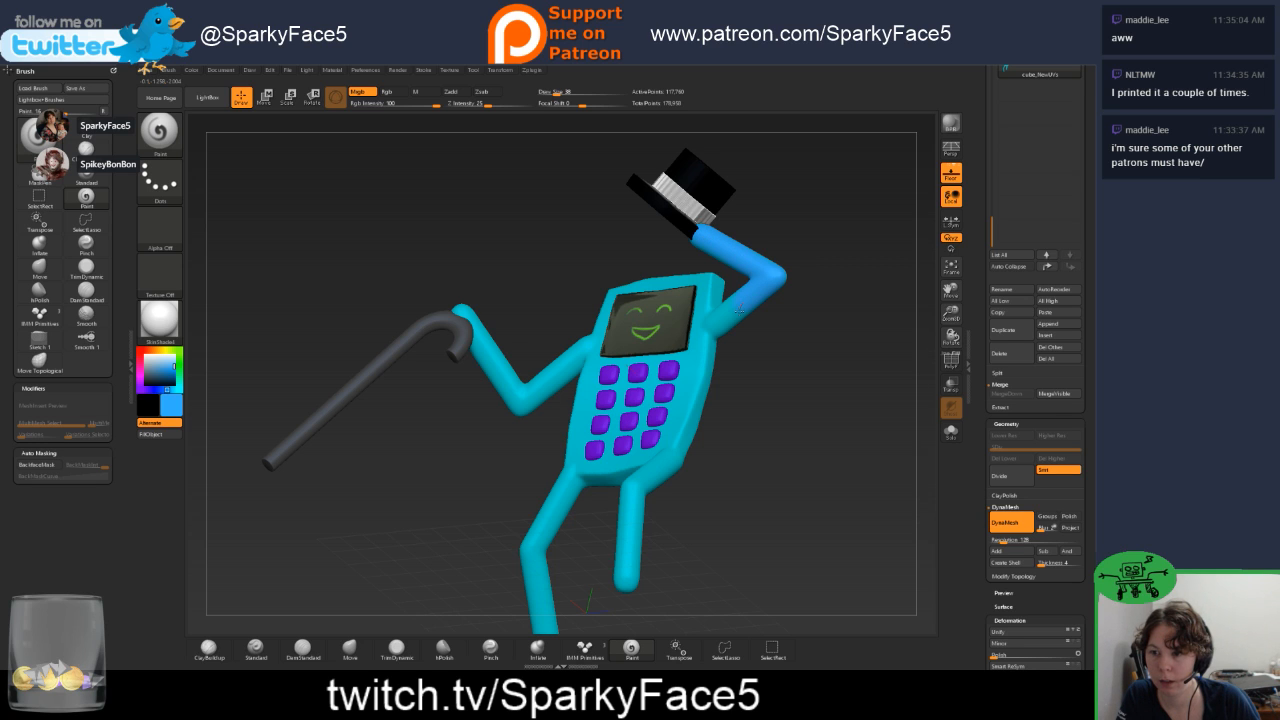
{"action": "left_click_drag", "start_coordinate": [812, 287], "coordinate": [800, 344]}
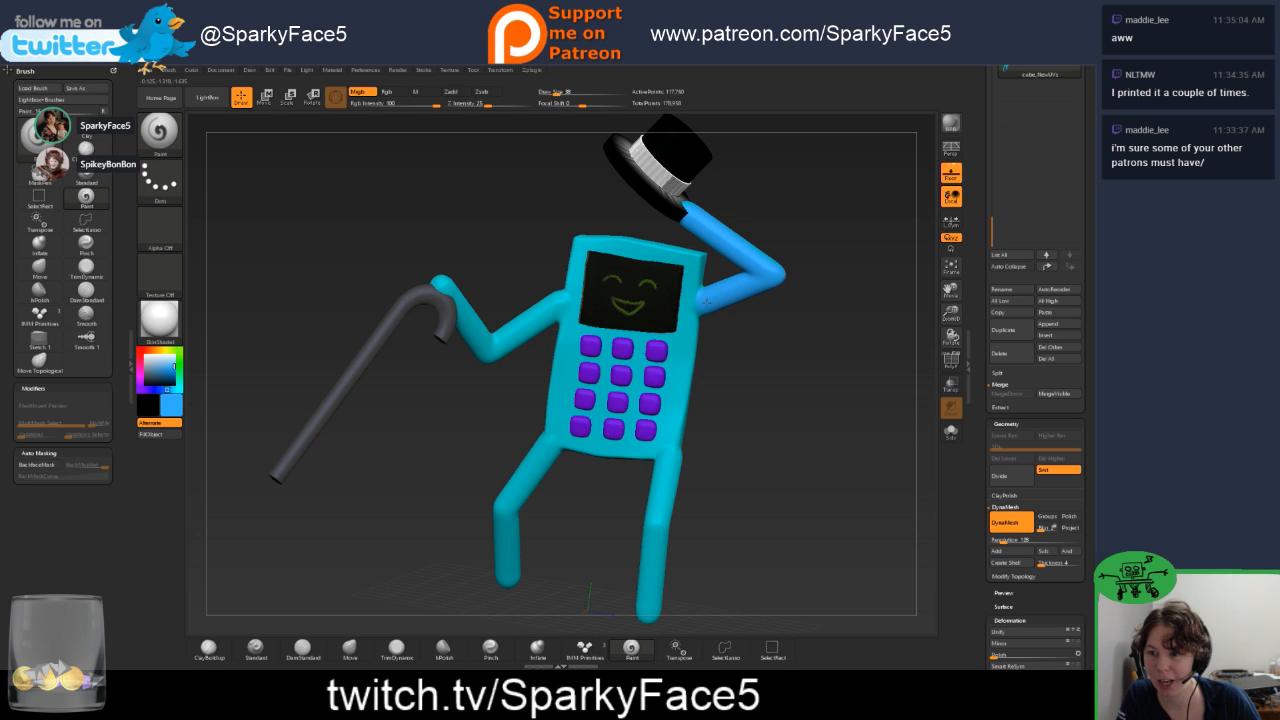
{"action": "left_click_drag", "start_coordinate": [786, 329], "coordinate": [720, 294]}
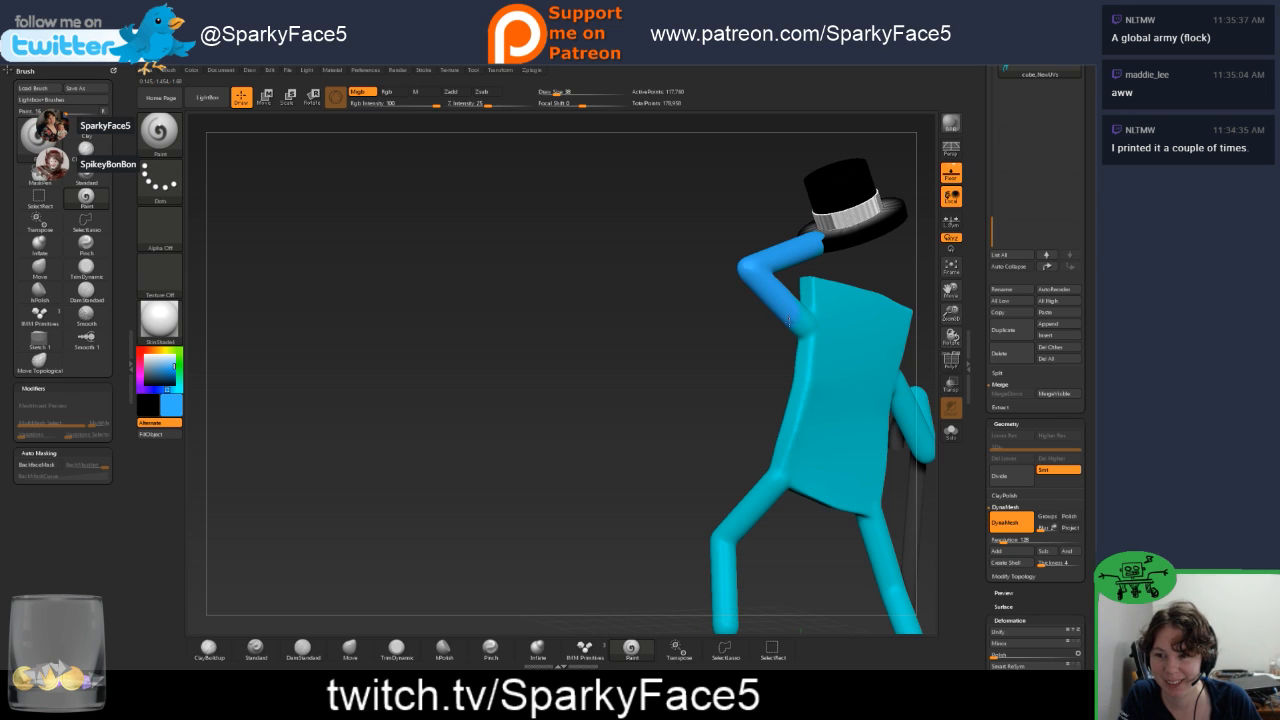
{"action": "left_click_drag", "start_coordinate": [751, 357], "coordinate": [730, 352]}
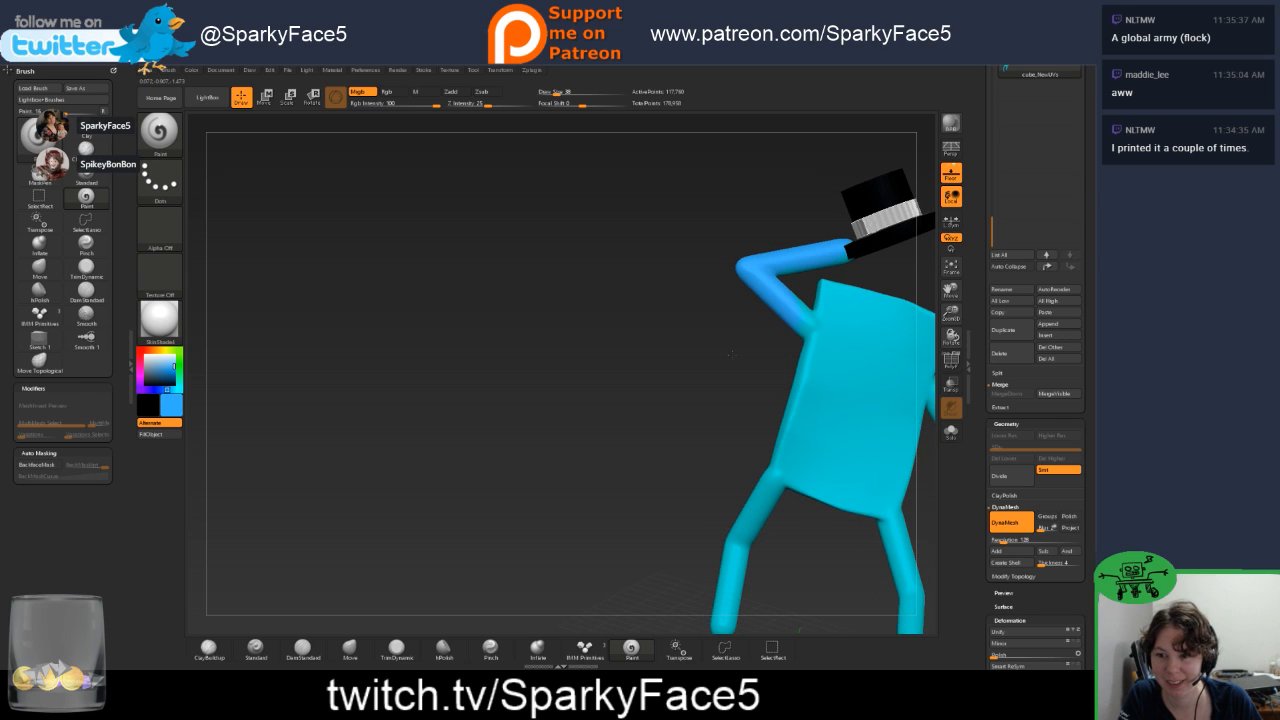
Paint the arm holding the cane blue from shoulder to hand, front and back.
{"action": "left_click_drag", "start_coordinate": [754, 332], "coordinate": [780, 360]}
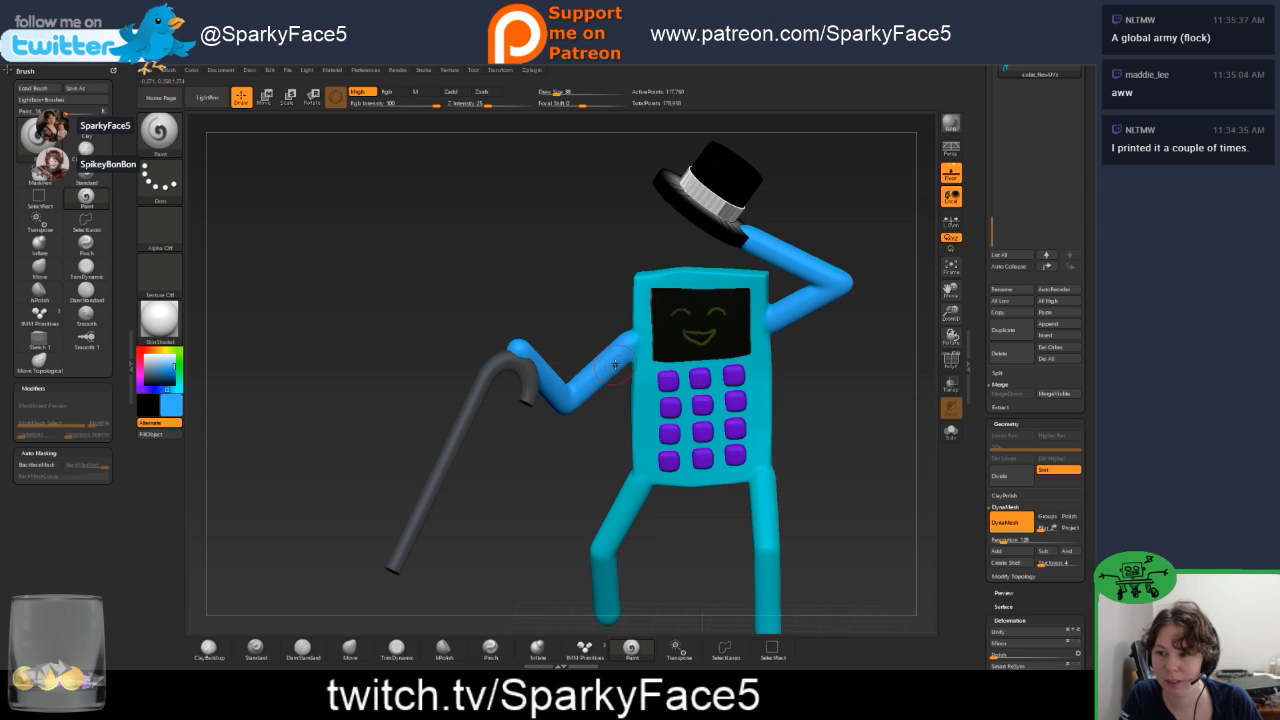
{"action": "left_click_drag", "start_coordinate": [537, 457], "coordinate": [646, 403]}
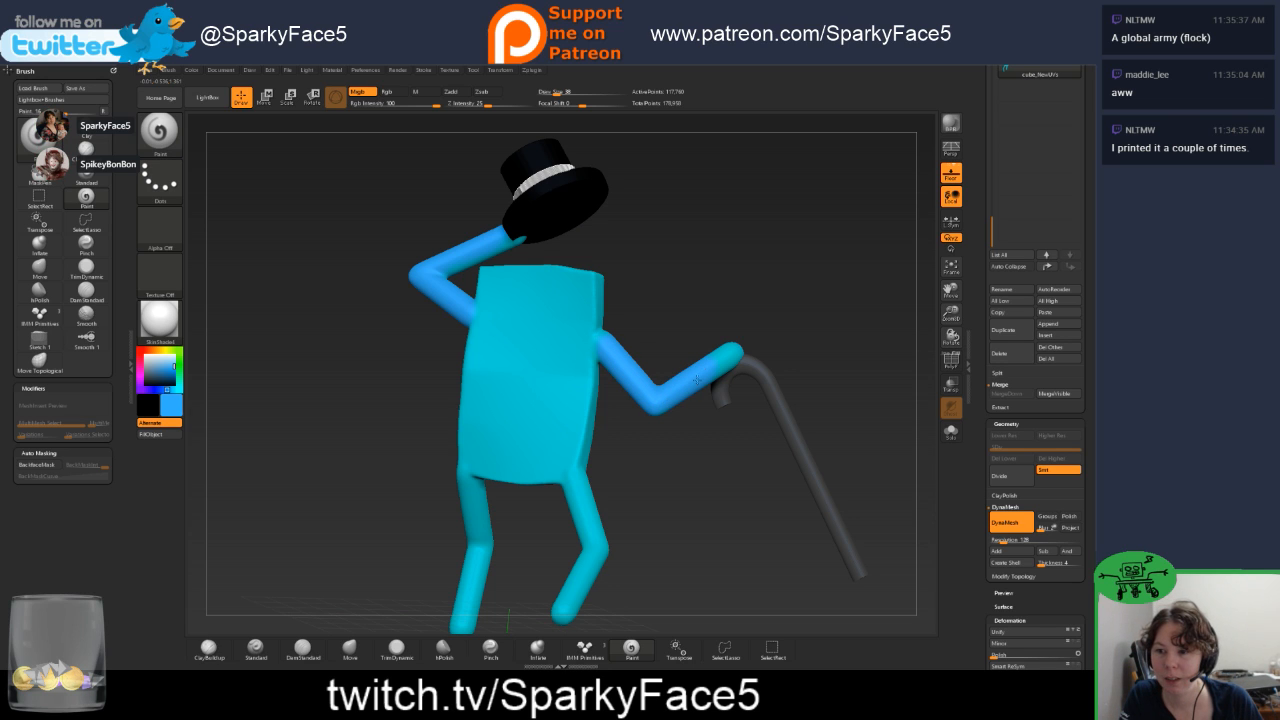
{"action": "left_click_drag", "start_coordinate": [739, 266], "coordinate": [700, 345]}
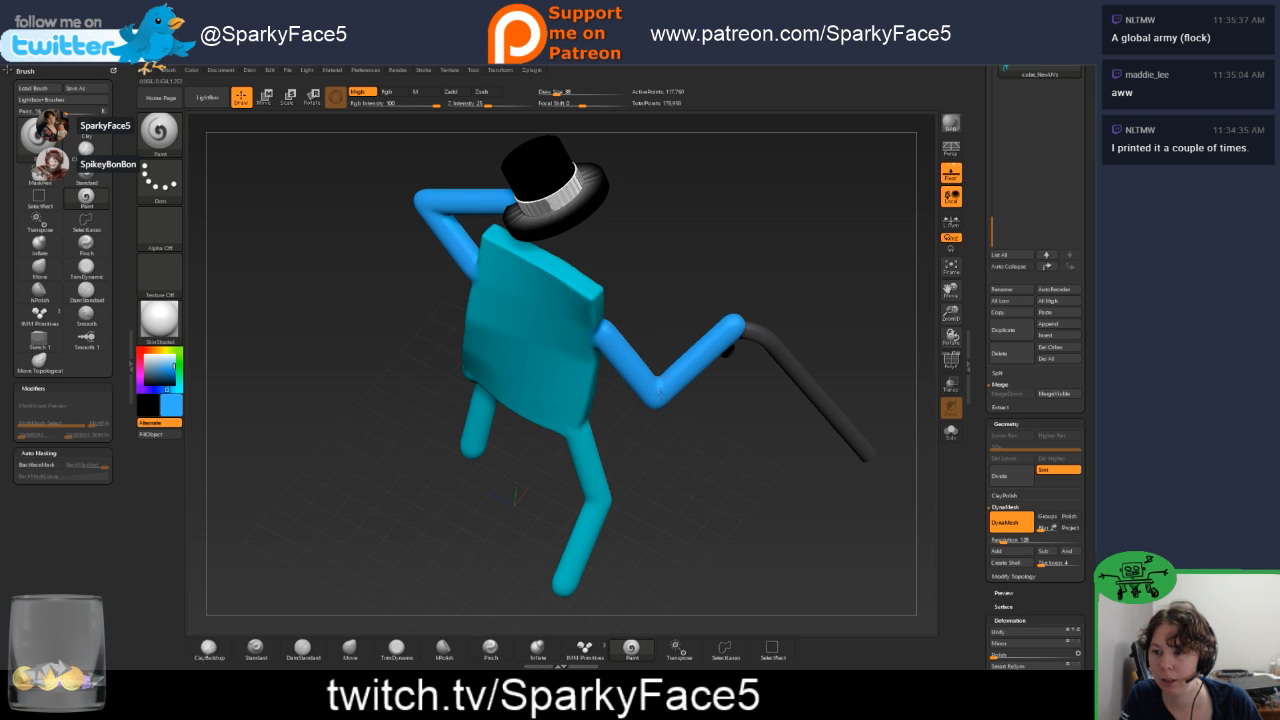
{"action": "left_click_drag", "start_coordinate": [699, 440], "coordinate": [608, 368]}
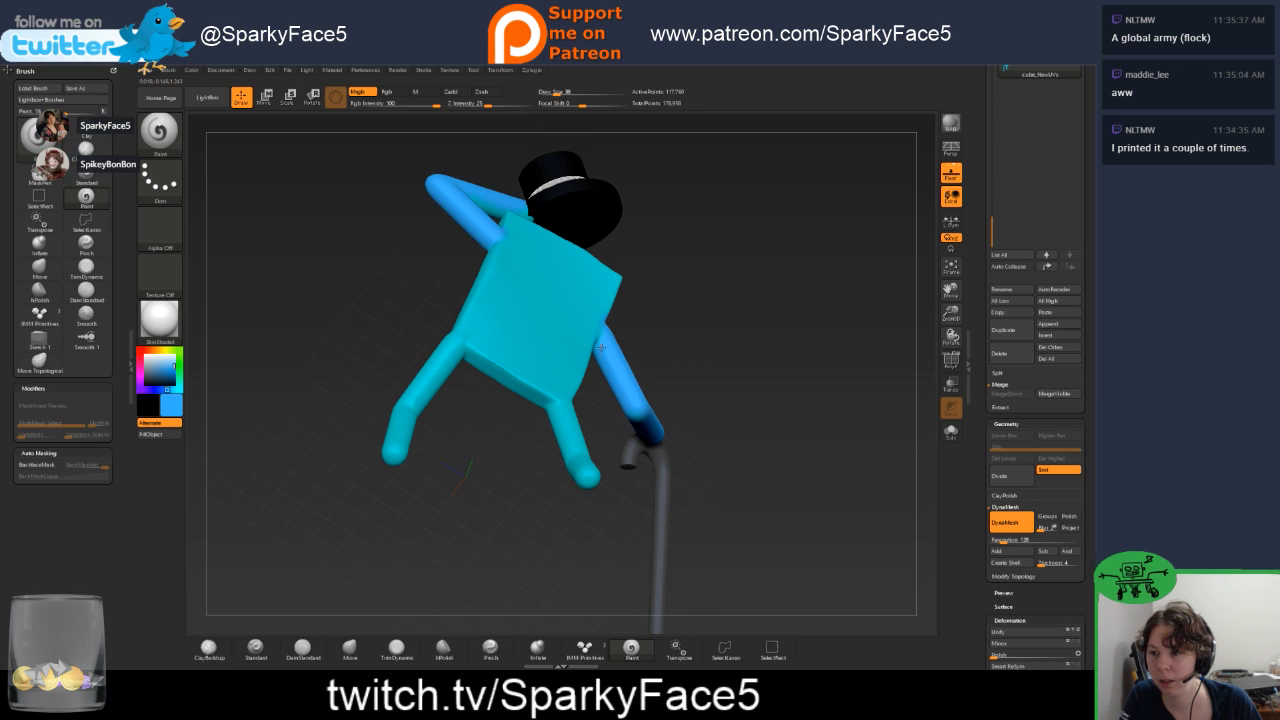
Paint both legs blue from the hips to the feet, covering the front, back and inner sides.
{"action": "left_click_drag", "start_coordinate": [651, 314], "coordinate": [646, 379]}
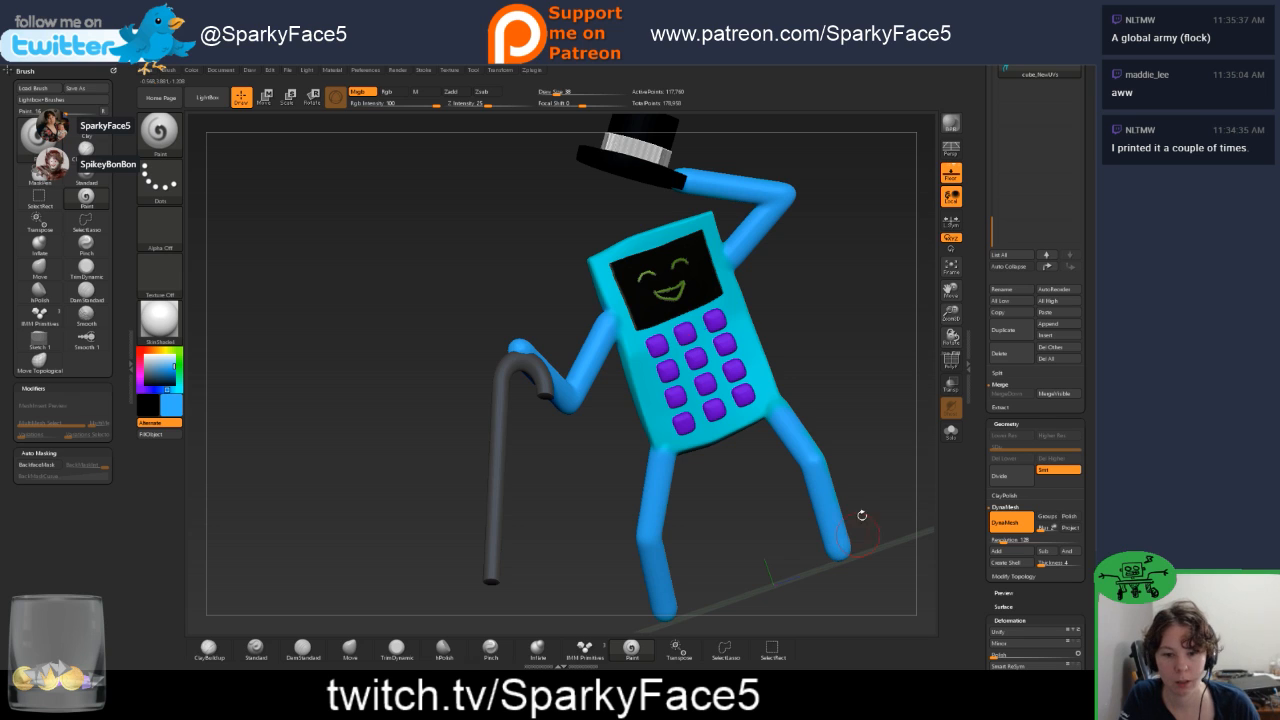
{"action": "left_click_drag", "start_coordinate": [861, 460], "coordinate": [865, 442]}
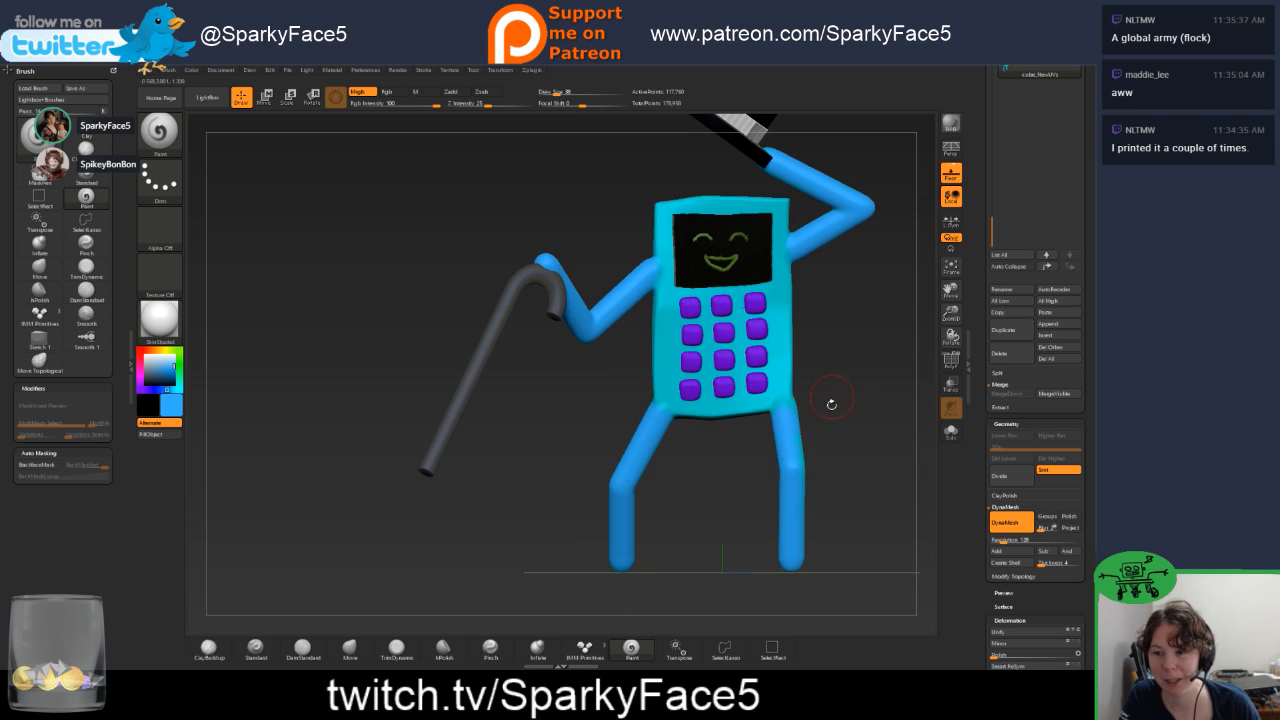
{"action": "mouse_move", "coordinate": [831, 403]}
{"action": "left_mouse_down"}
{"action": "mouse_move", "coordinate": [807, 455]}
{"action": "mouse_move", "coordinate": [812, 420]}
{"action": "left_mouse_up"}
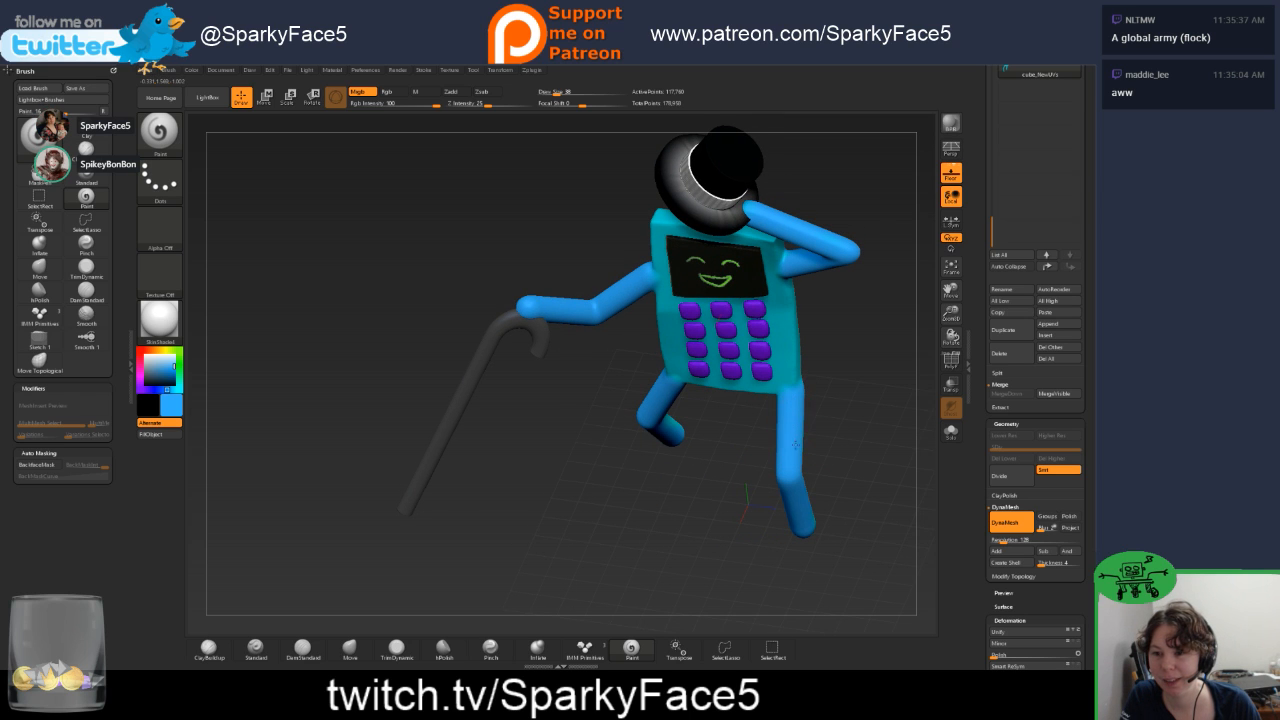
{"action": "left_click_drag", "start_coordinate": [796, 445], "coordinate": [797, 478]}
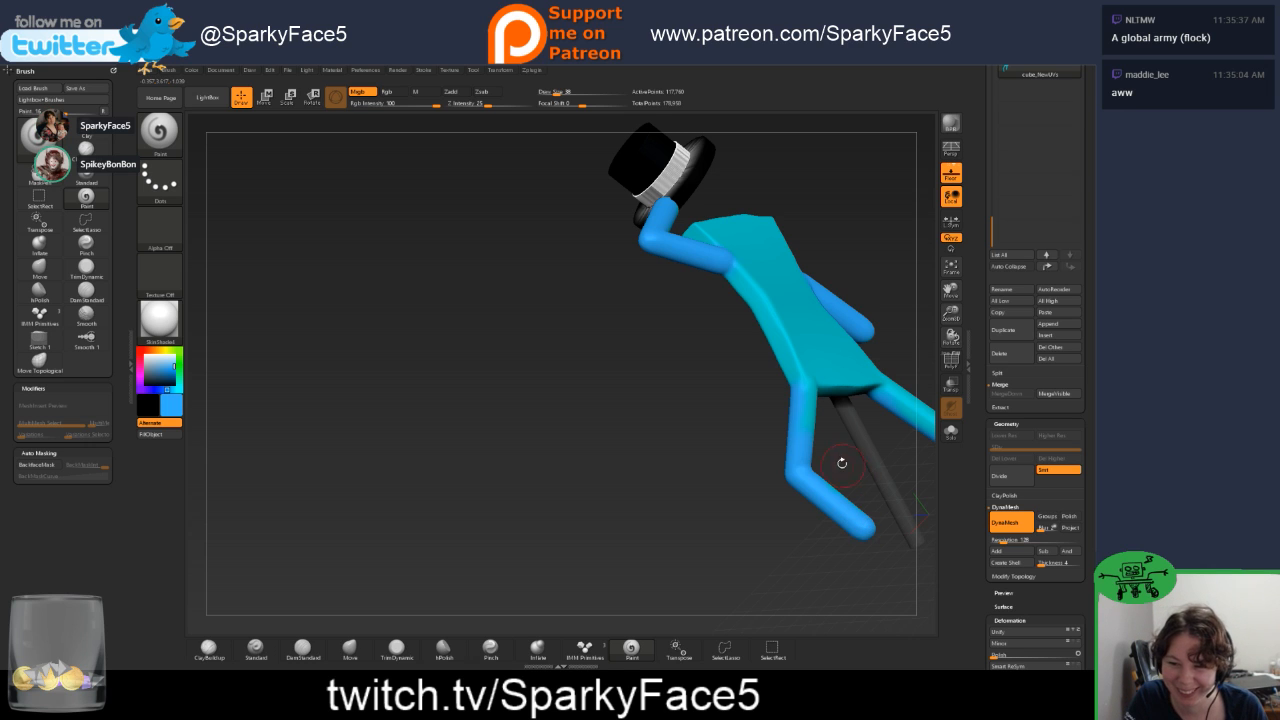
{"action": "left_click_drag", "start_coordinate": [843, 463], "coordinate": [797, 498]}
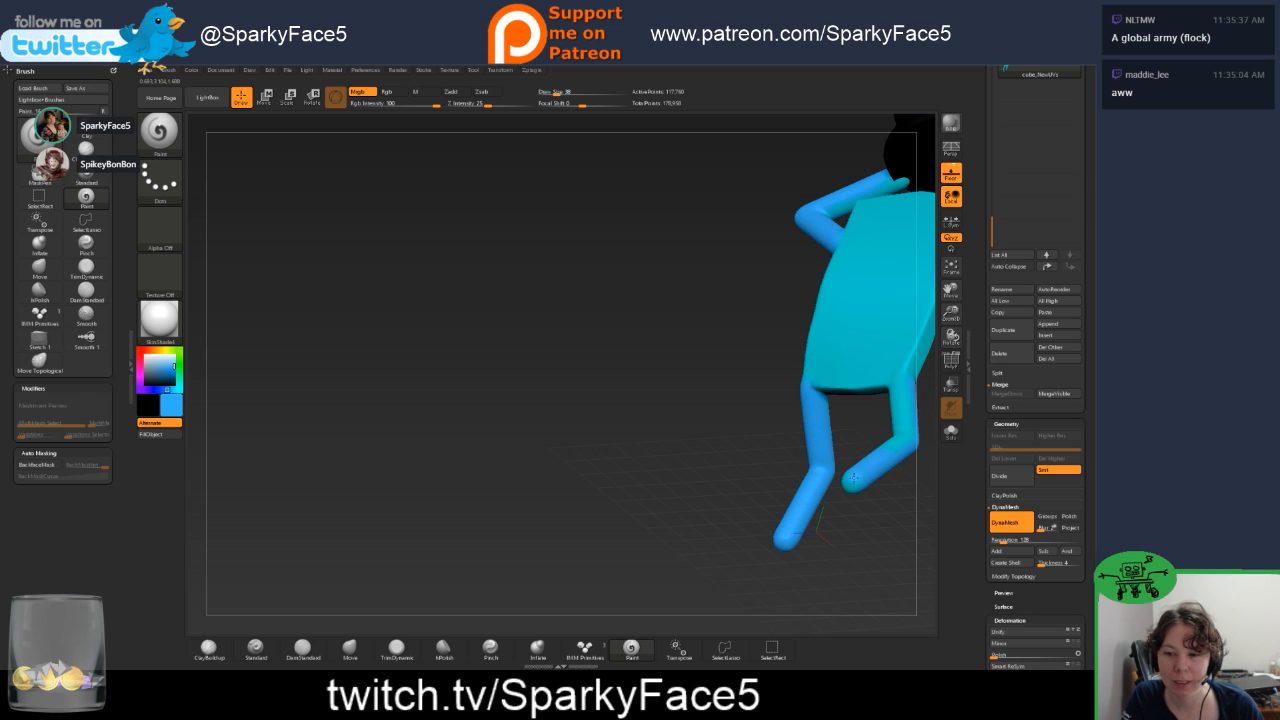
{"action": "right_click_drag", "start_coordinate": [856, 474], "coordinate": [893, 432]}
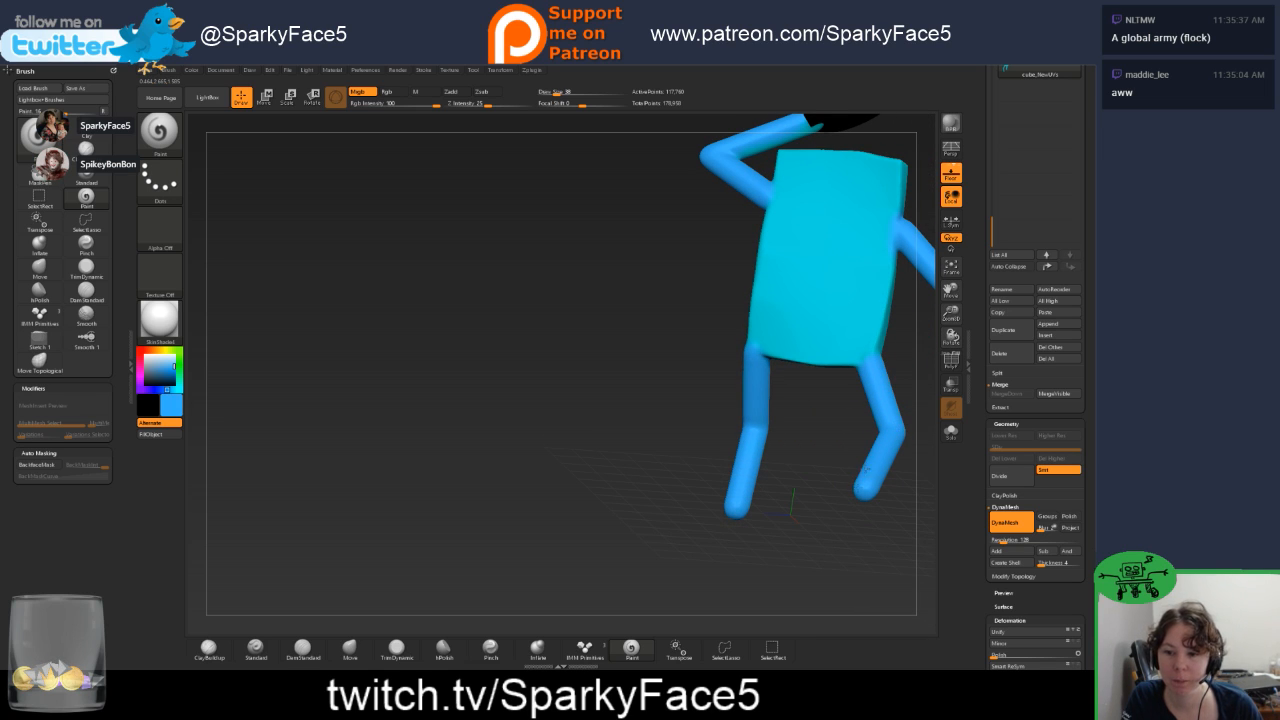
{"action": "right_click_drag", "start_coordinate": [868, 468], "coordinate": [780, 469]}
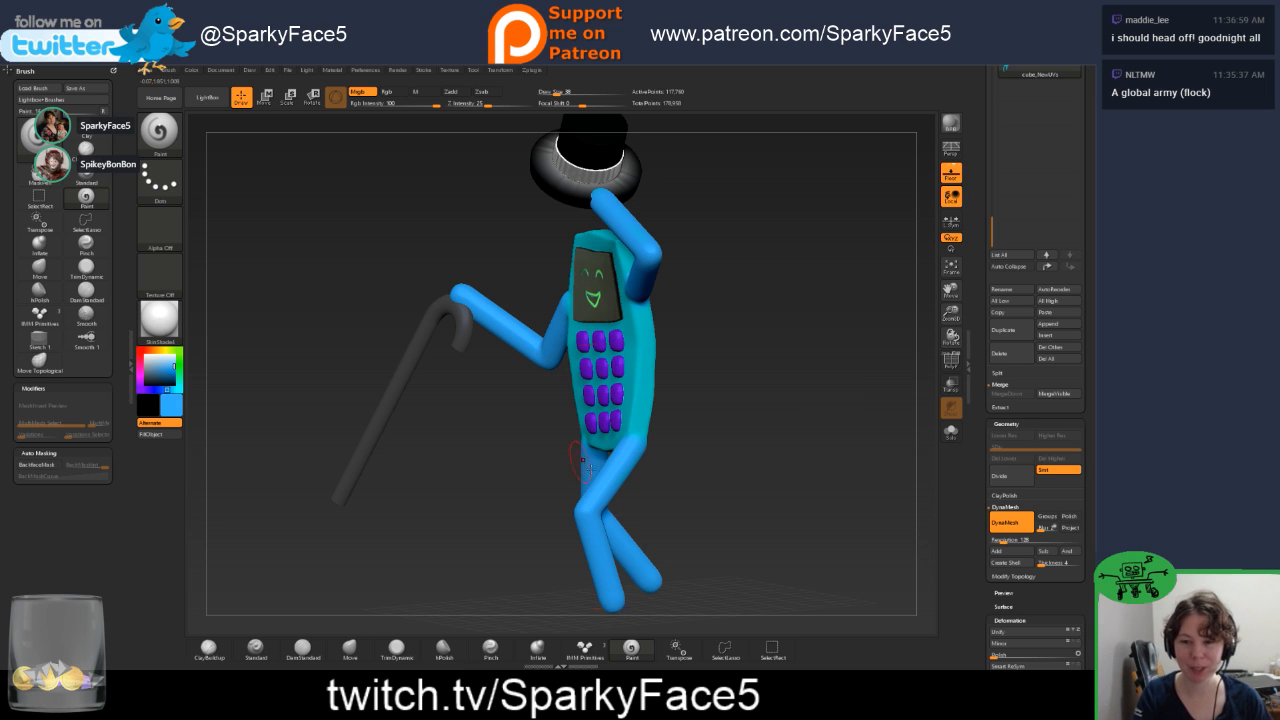
{"action": "right_click_drag", "start_coordinate": [780, 462], "coordinate": [735, 434]}
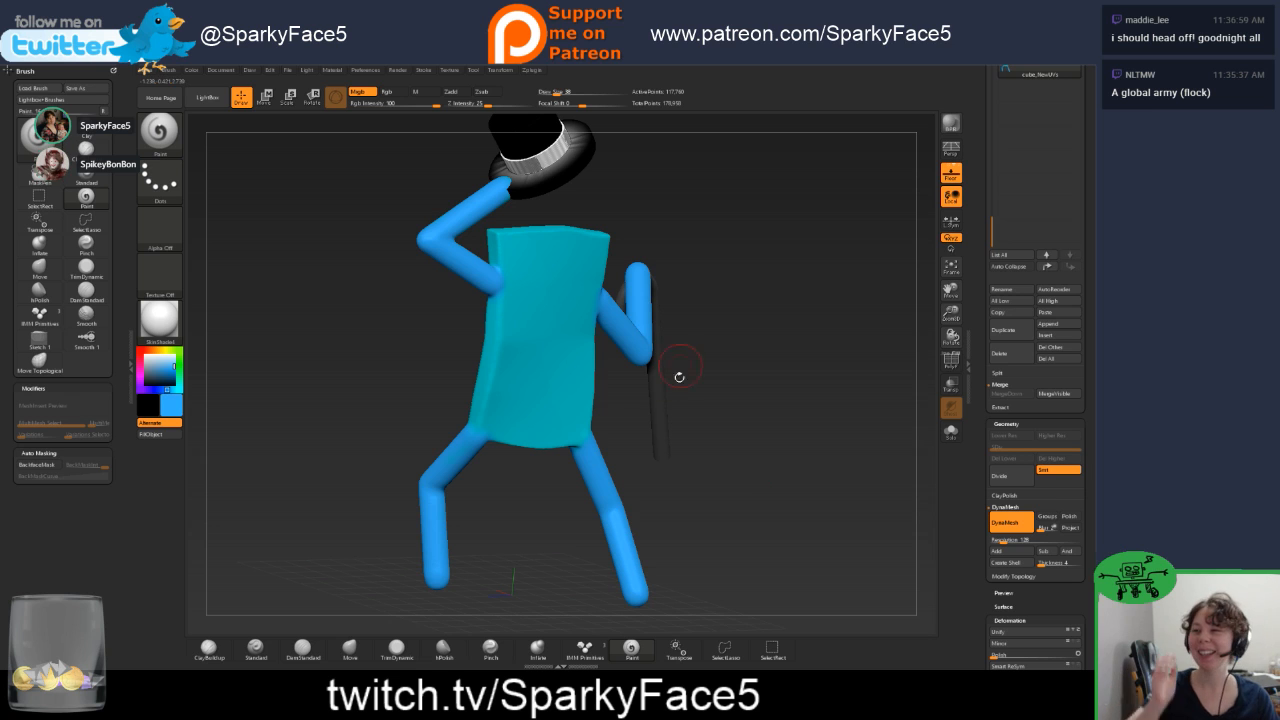
{"action": "right_click_drag", "start_coordinate": [755, 474], "coordinate": [814, 483]}
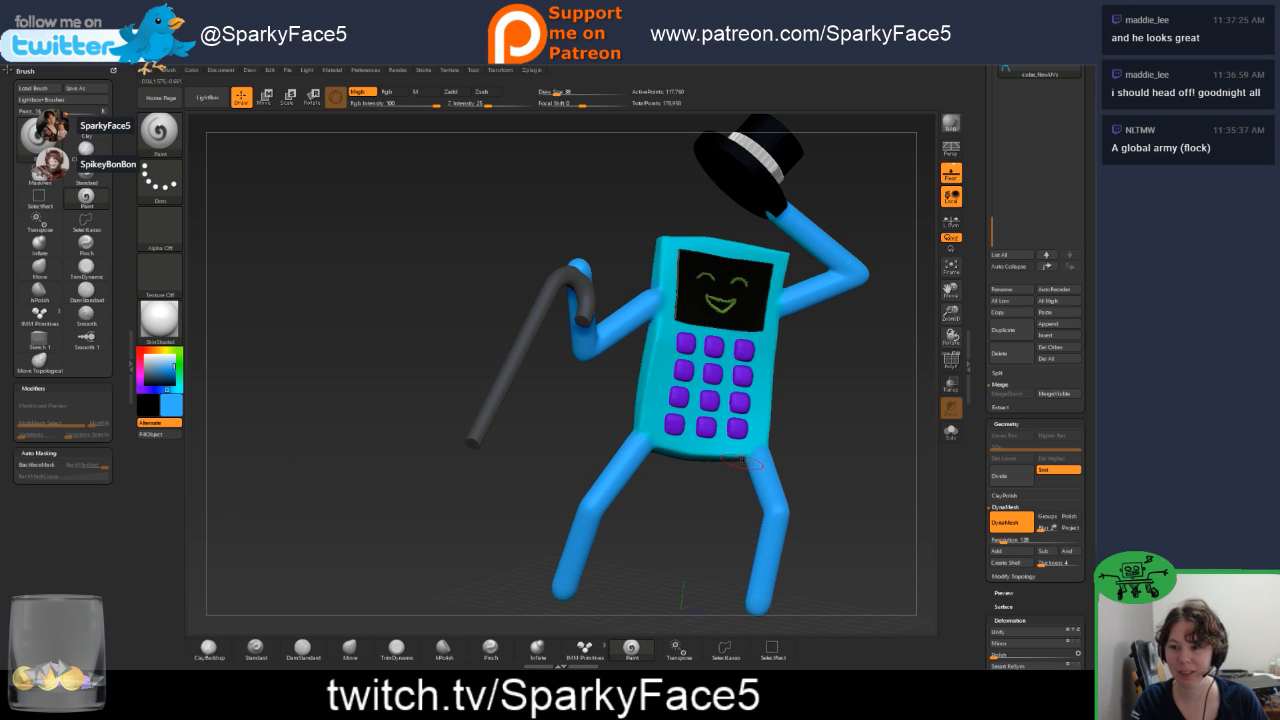
{"action": "right_click_drag", "start_coordinate": [749, 462], "coordinate": [820, 437]}
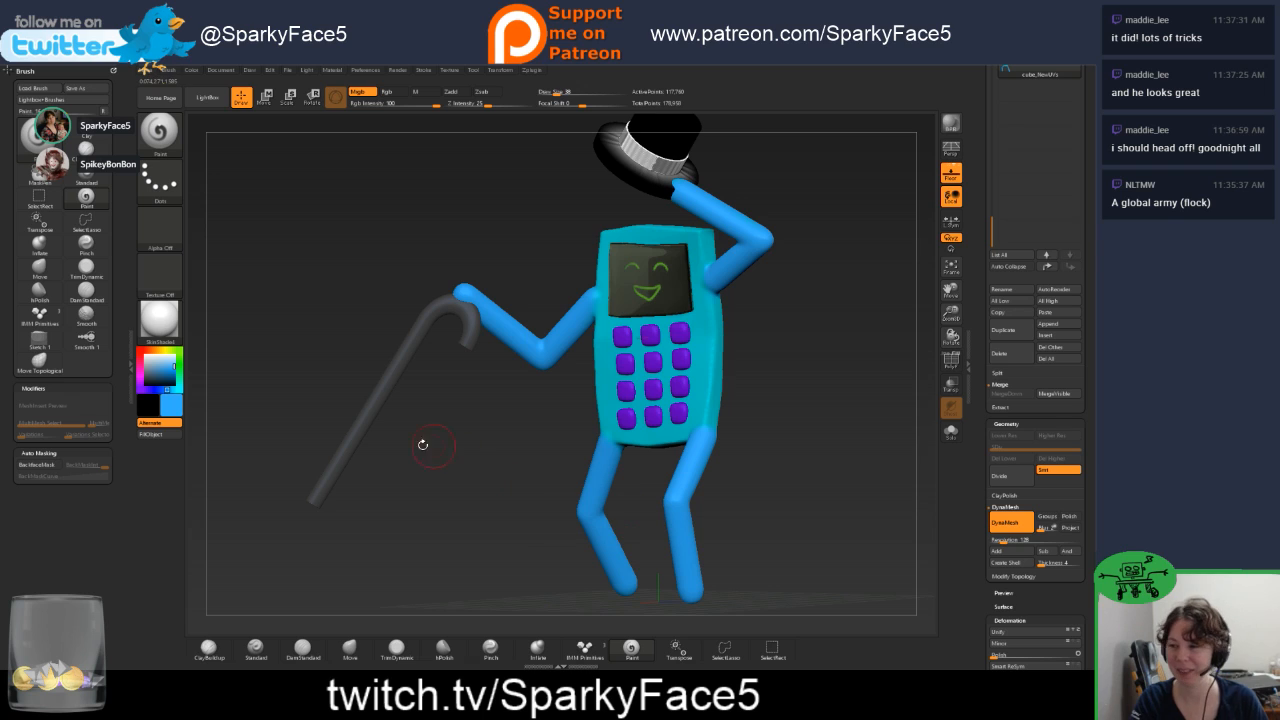
Choose the body's cyan and touch up the phone body's edges where the blue limbs join it.
{"action": "left_click_drag", "start_coordinate": [183, 371], "coordinate": [606, 376]}
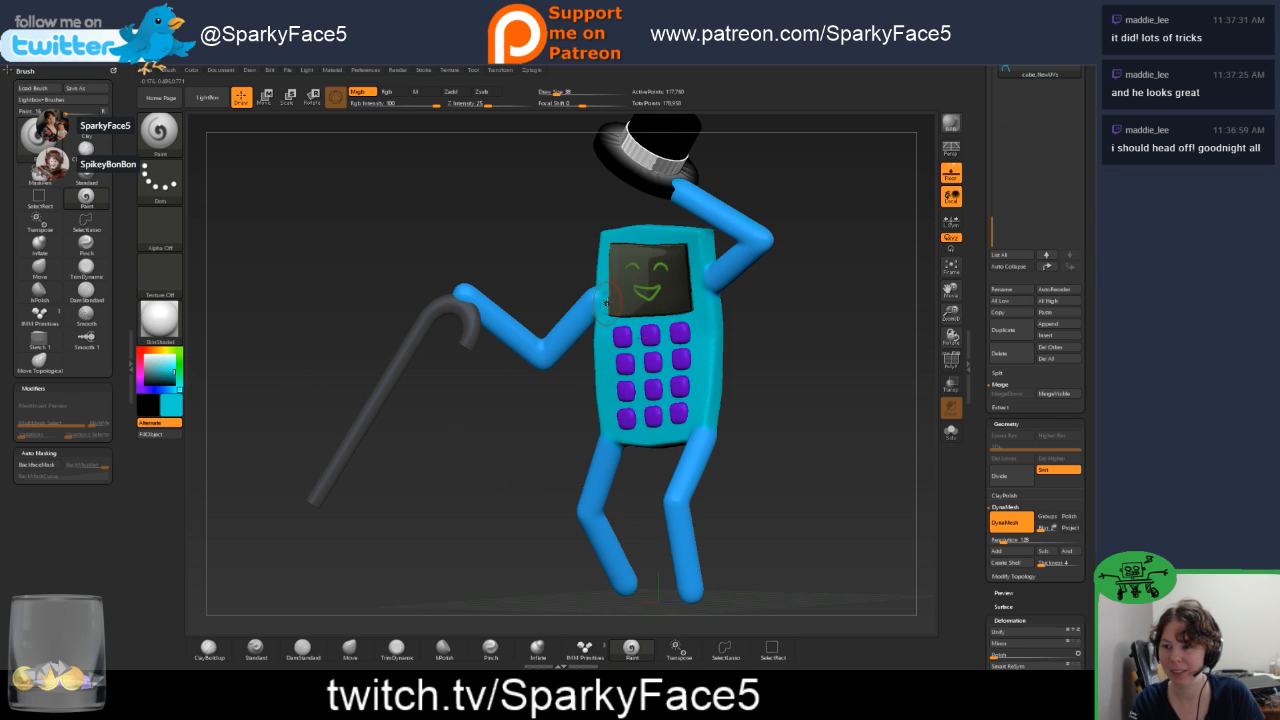
{"action": "left_click_drag", "start_coordinate": [791, 366], "coordinate": [668, 344]}
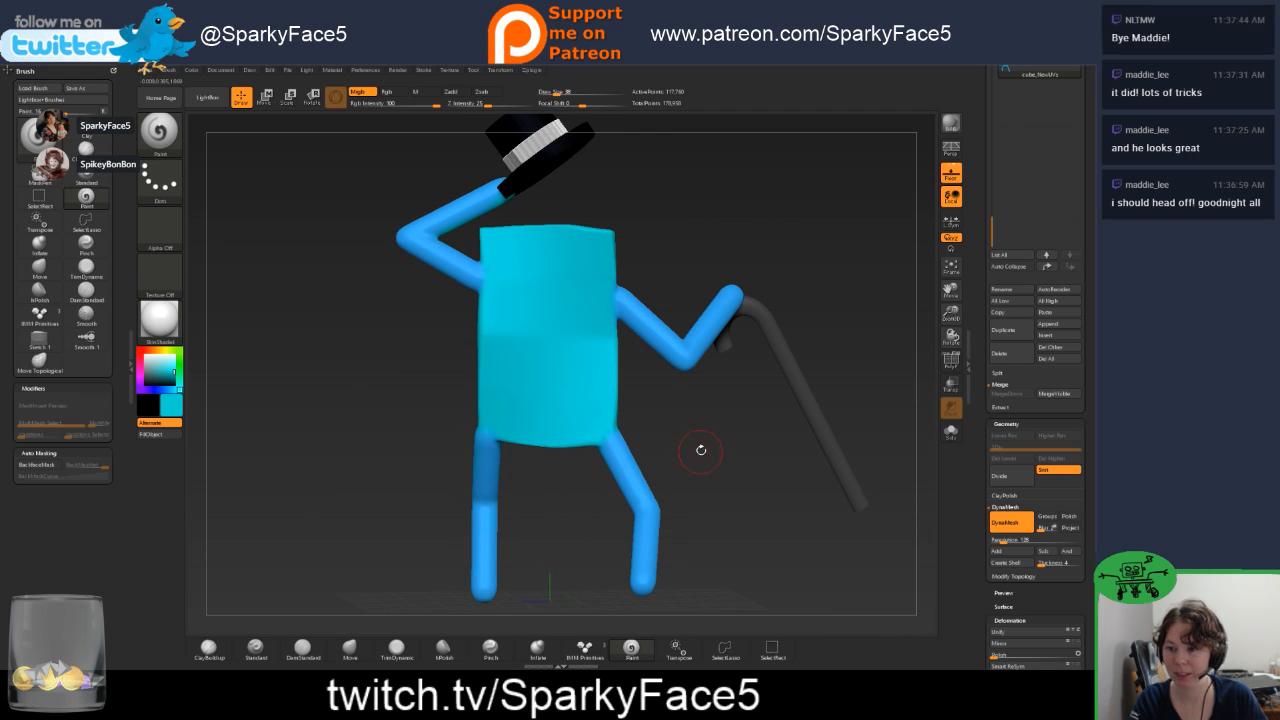
{"action": "left_click_drag", "start_coordinate": [736, 464], "coordinate": [754, 468]}
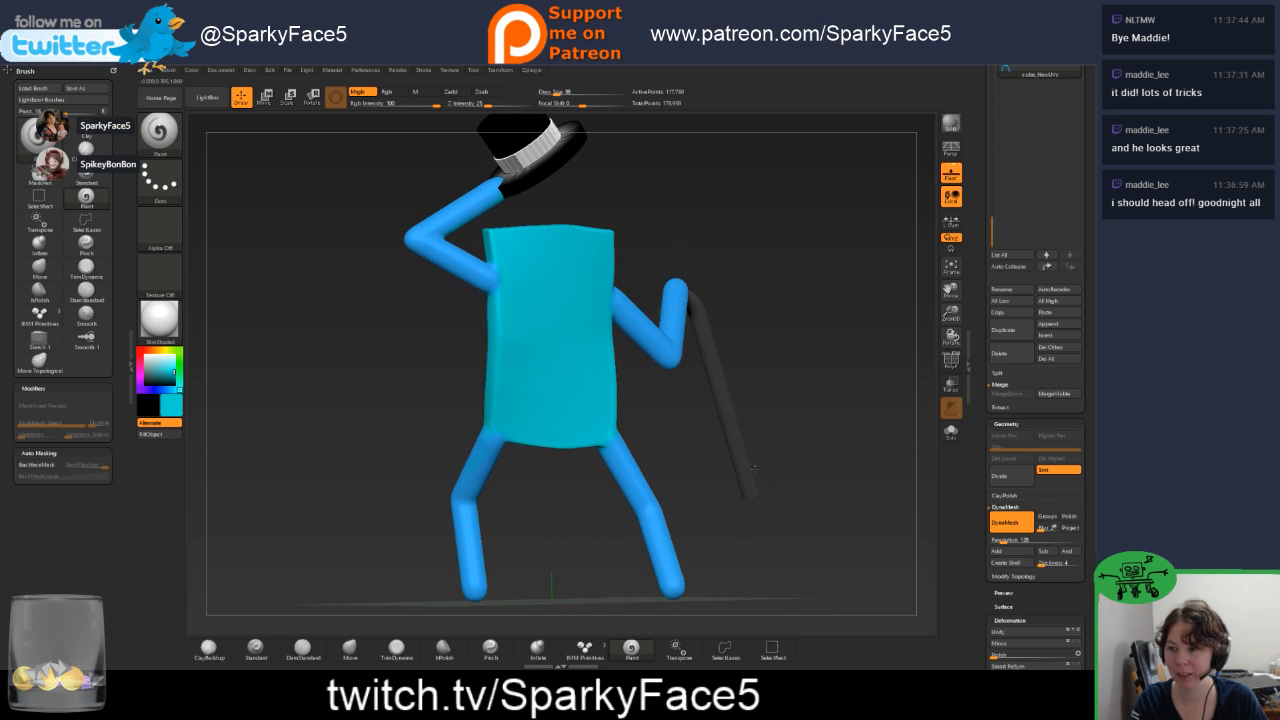
{"action": "left_click_drag", "start_coordinate": [433, 438], "coordinate": [489, 443]}
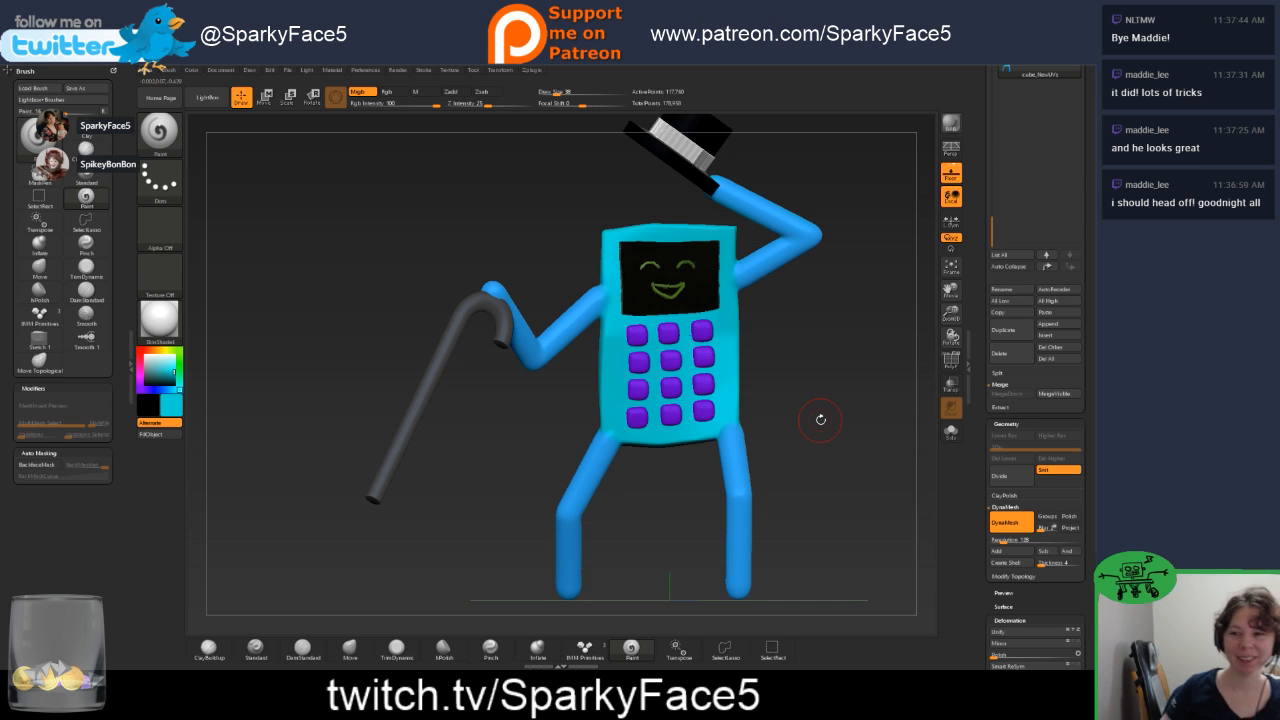
{"action": "left_click_drag", "start_coordinate": [868, 420], "coordinate": [849, 423]}
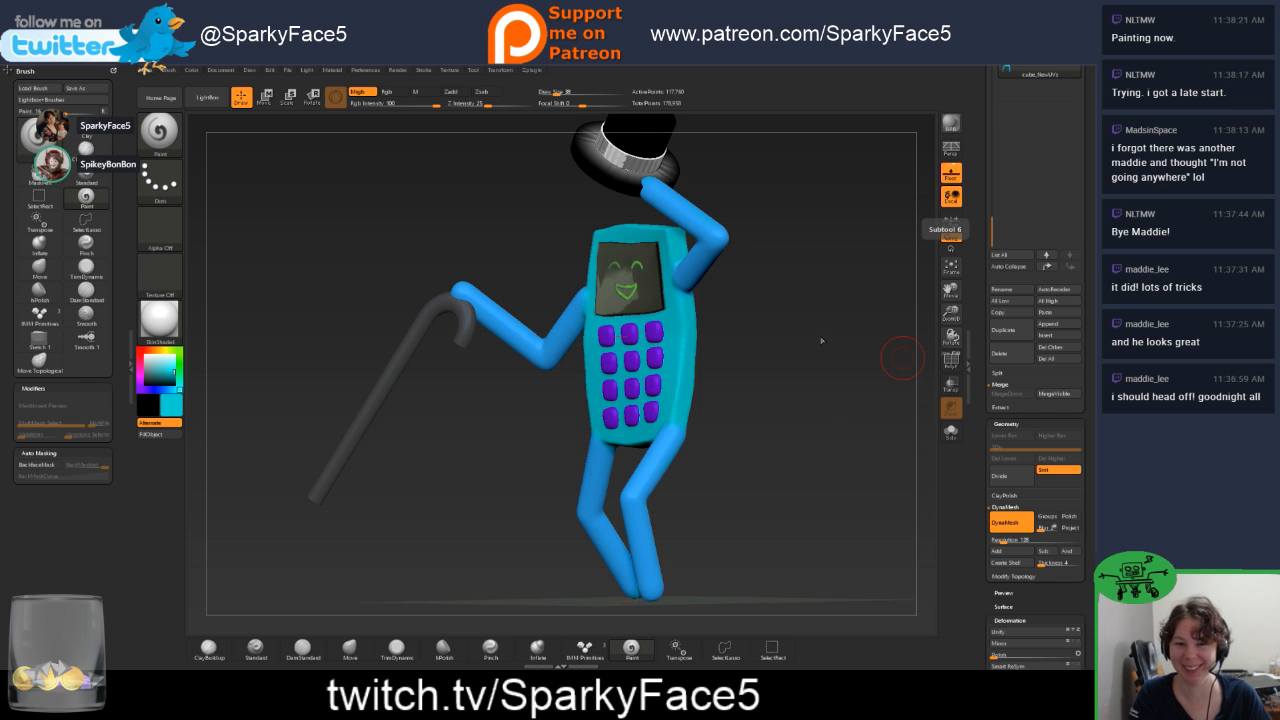
{"action": "left_click_drag", "start_coordinate": [831, 431], "coordinate": [834, 363]}
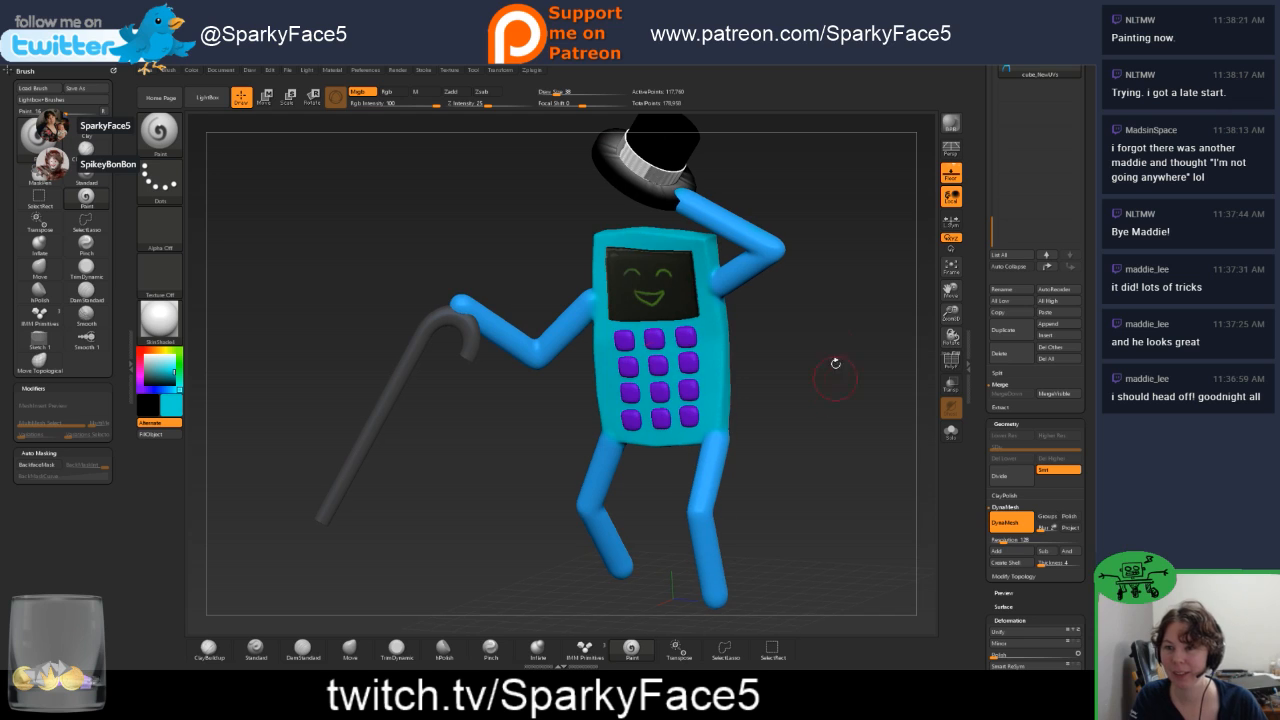
Select the hat, choose the SketchShaded material, and try filling the whole hat with the current cyan before undoing the fill.
{"action": "left_click", "coordinate": [650, 165], "text": "alt"}
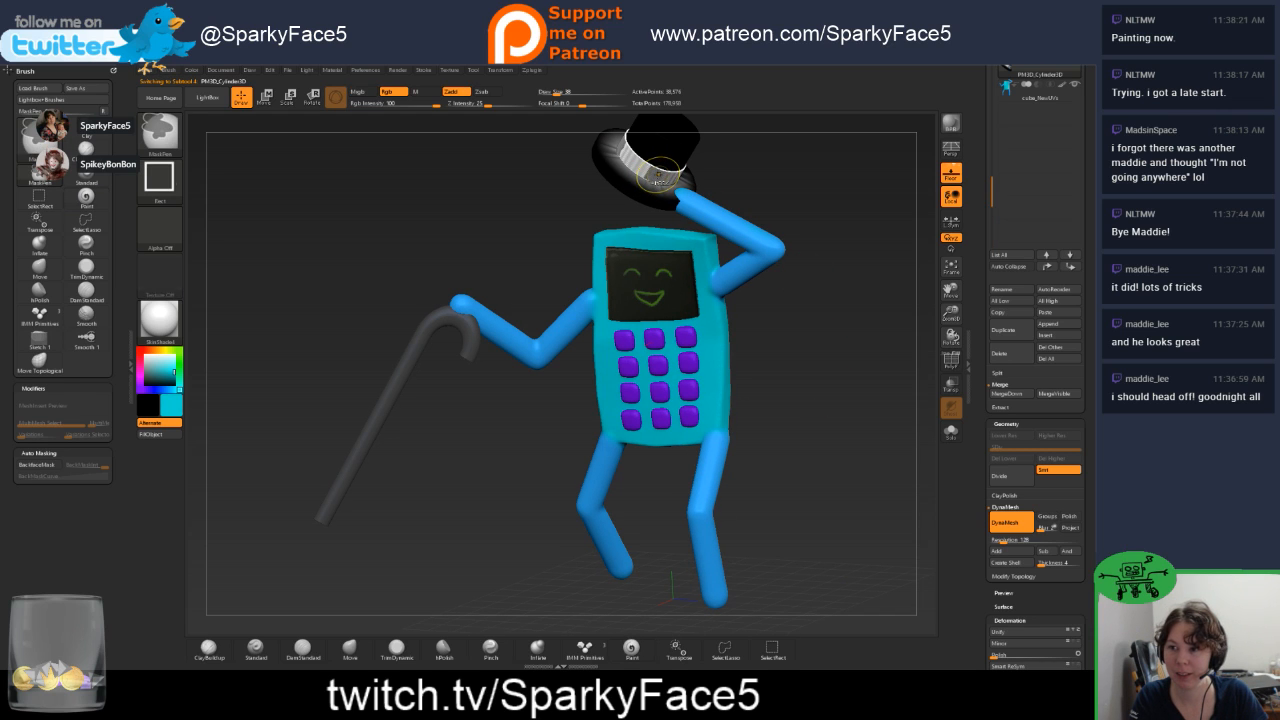
{"action": "mouse_move", "coordinate": [834, 200]}
{"action": "left_mouse_down"}
{"action": "mouse_move", "coordinate": [792, 275]}
{"action": "mouse_move", "coordinate": [829, 220]}
{"action": "mouse_move", "coordinate": [790, 385]}
{"action": "left_mouse_up"}
{"action": "left_click_drag", "start_coordinate": [660, 181], "coordinate": [677, 168], "text": "alt"}
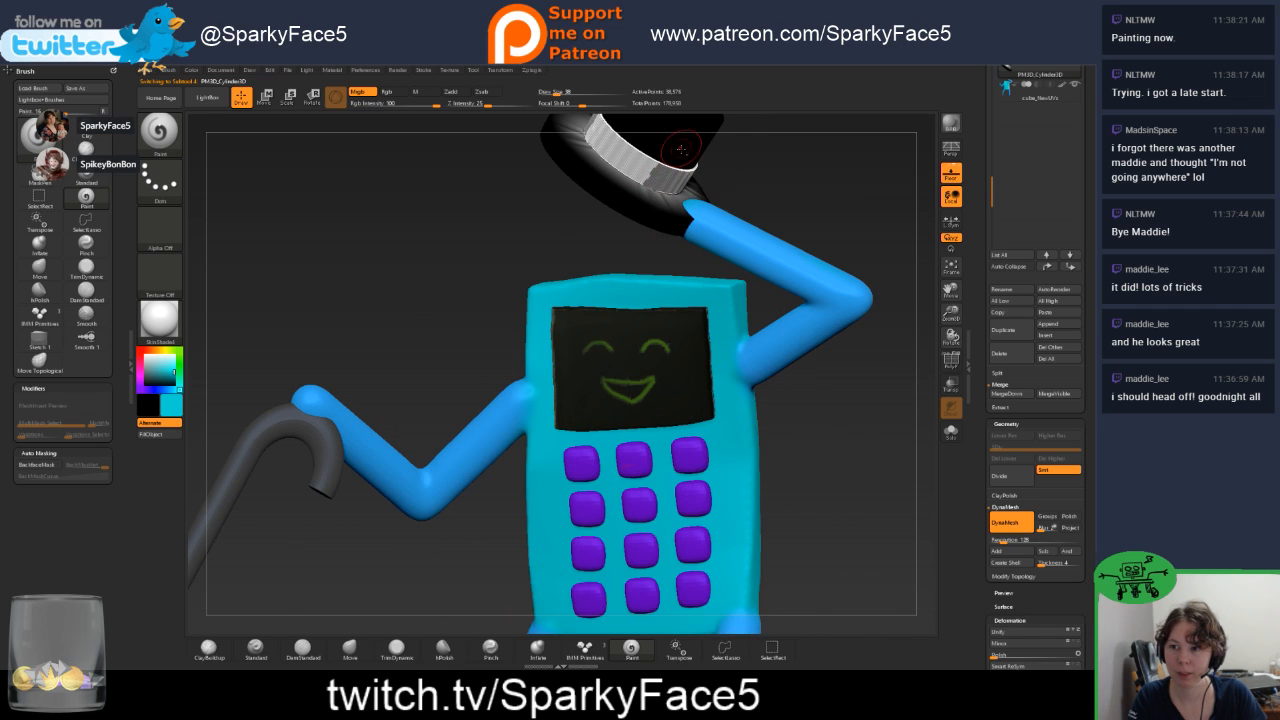
{"action": "key", "text": "ctrl"}
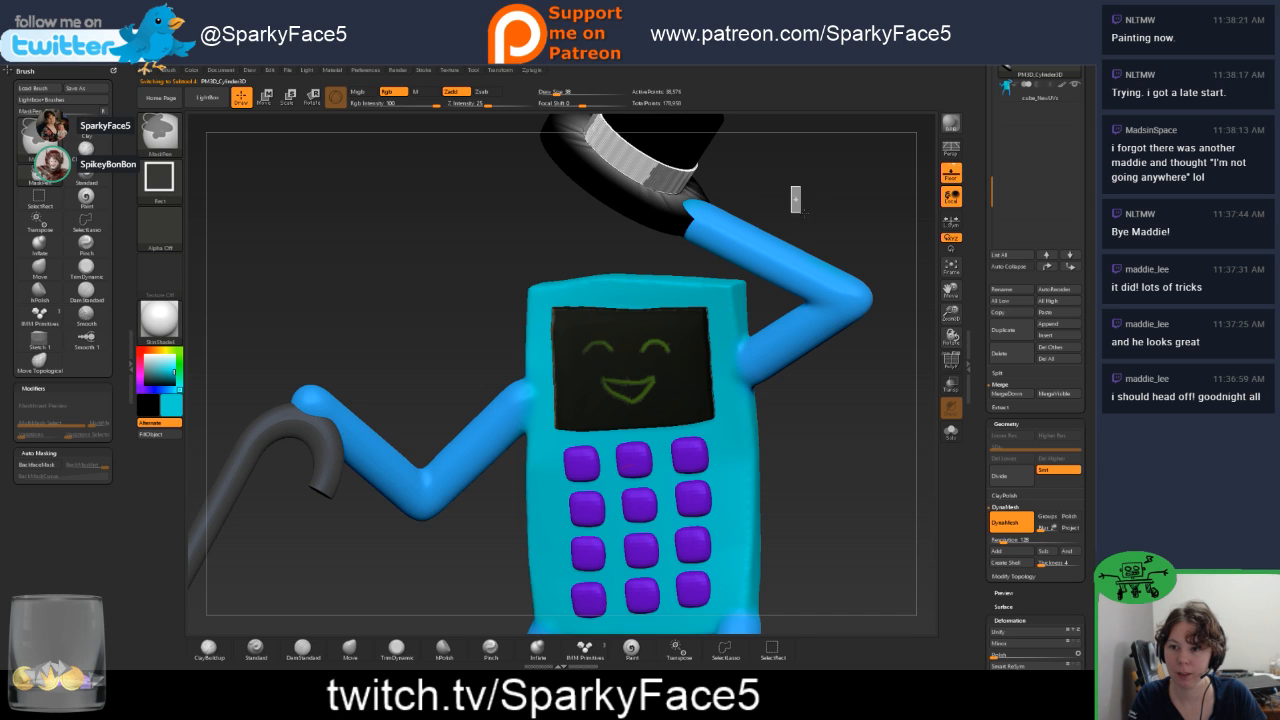
{"action": "key", "text": "ctrl+z"}
{"action": "key", "text": "ctrl+z"}
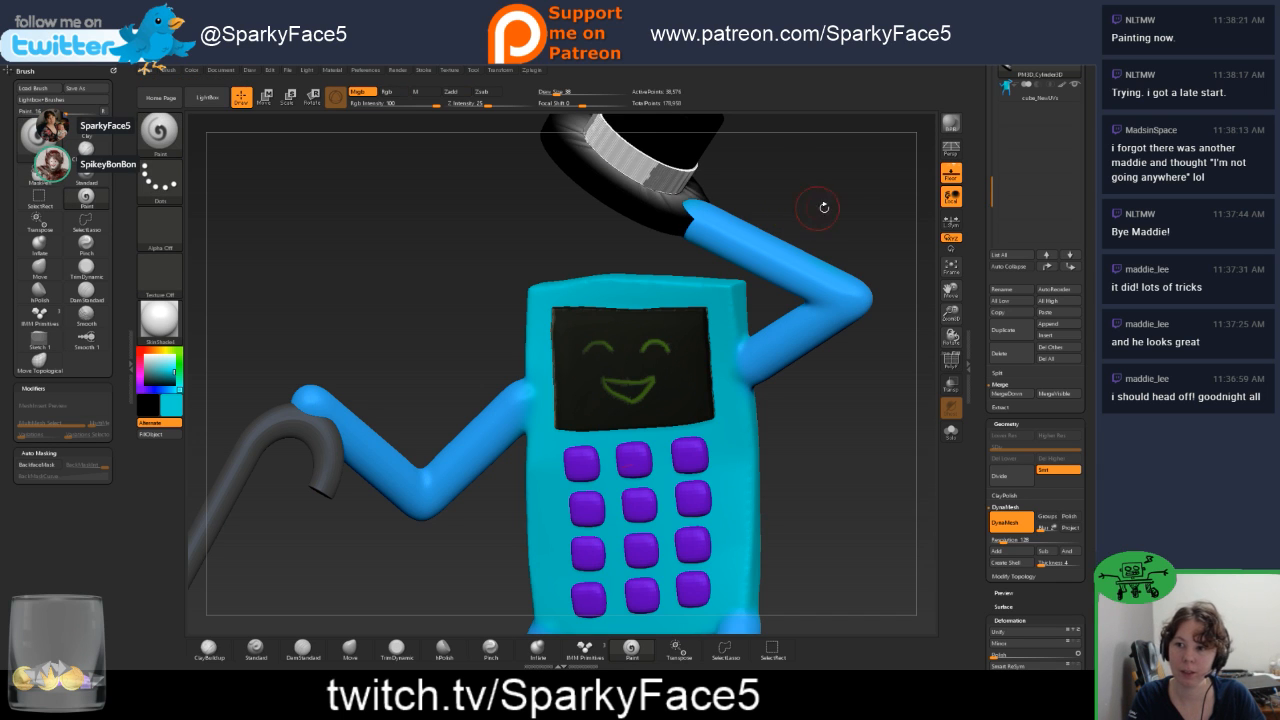
{"action": "left_click_drag", "start_coordinate": [814, 204], "coordinate": [771, 186]}
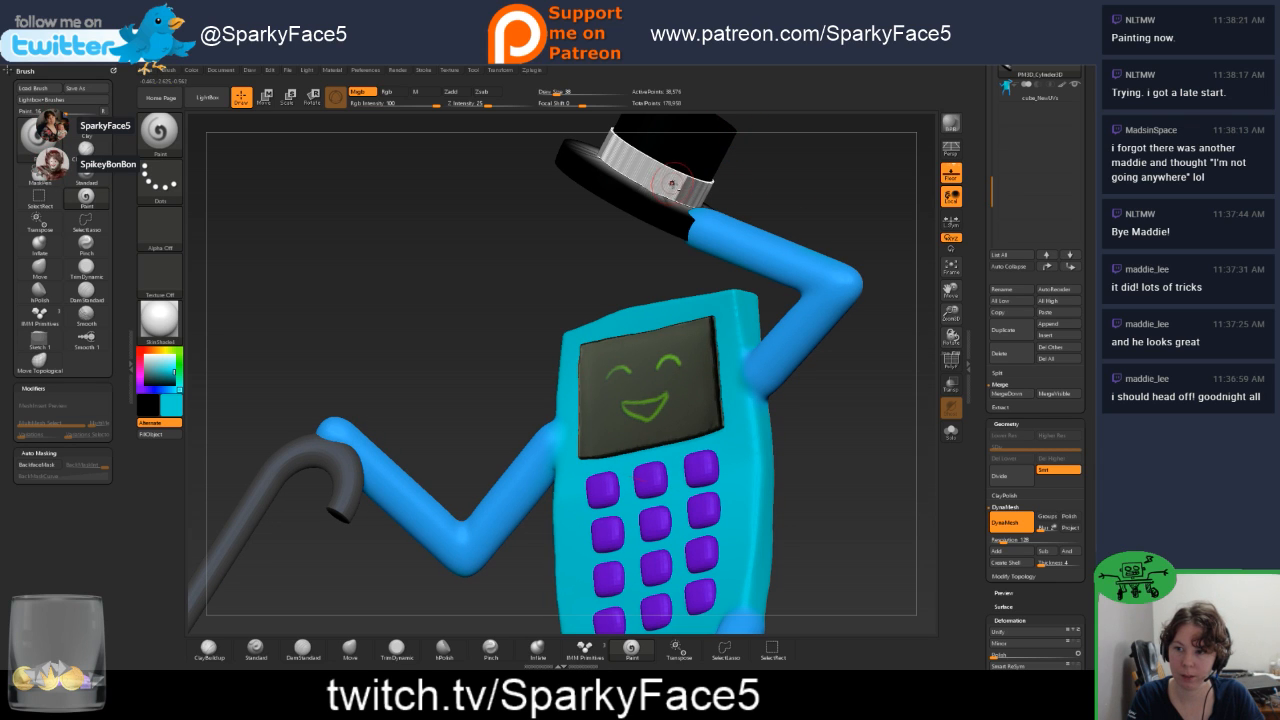
{"action": "left_click", "coordinate": [165, 325]}
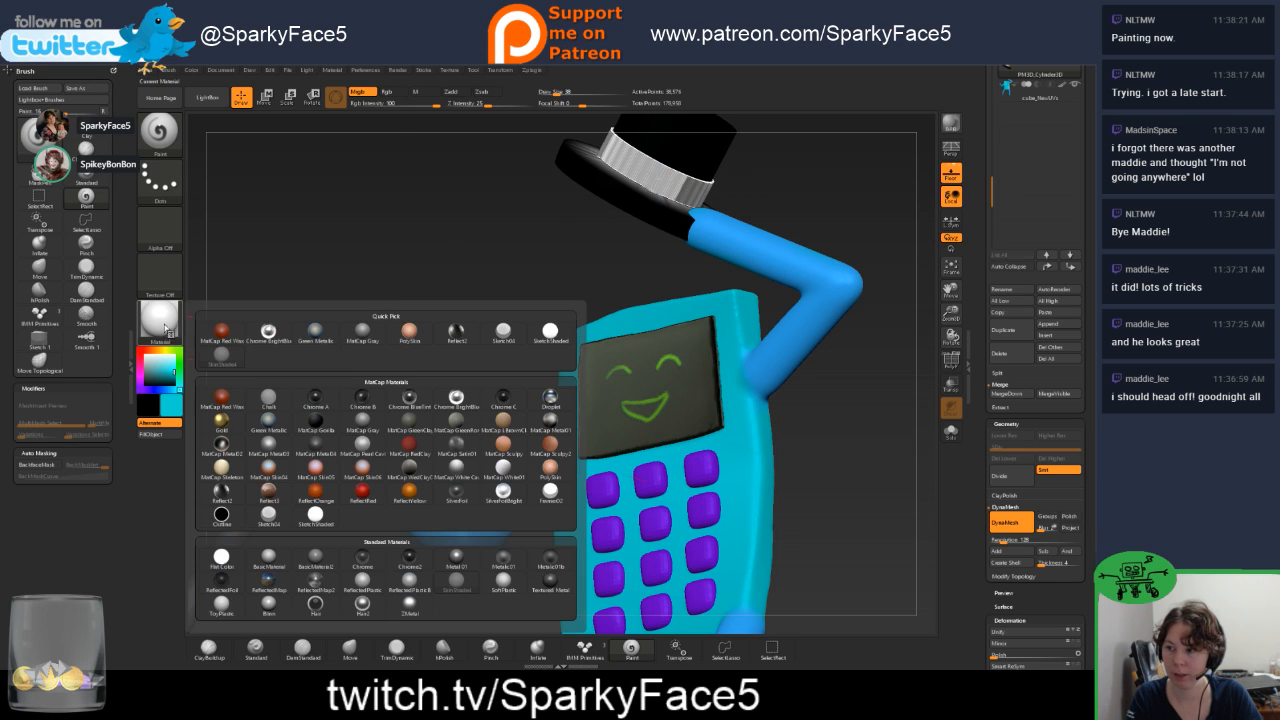
{"action": "left_click", "coordinate": [513, 333]}
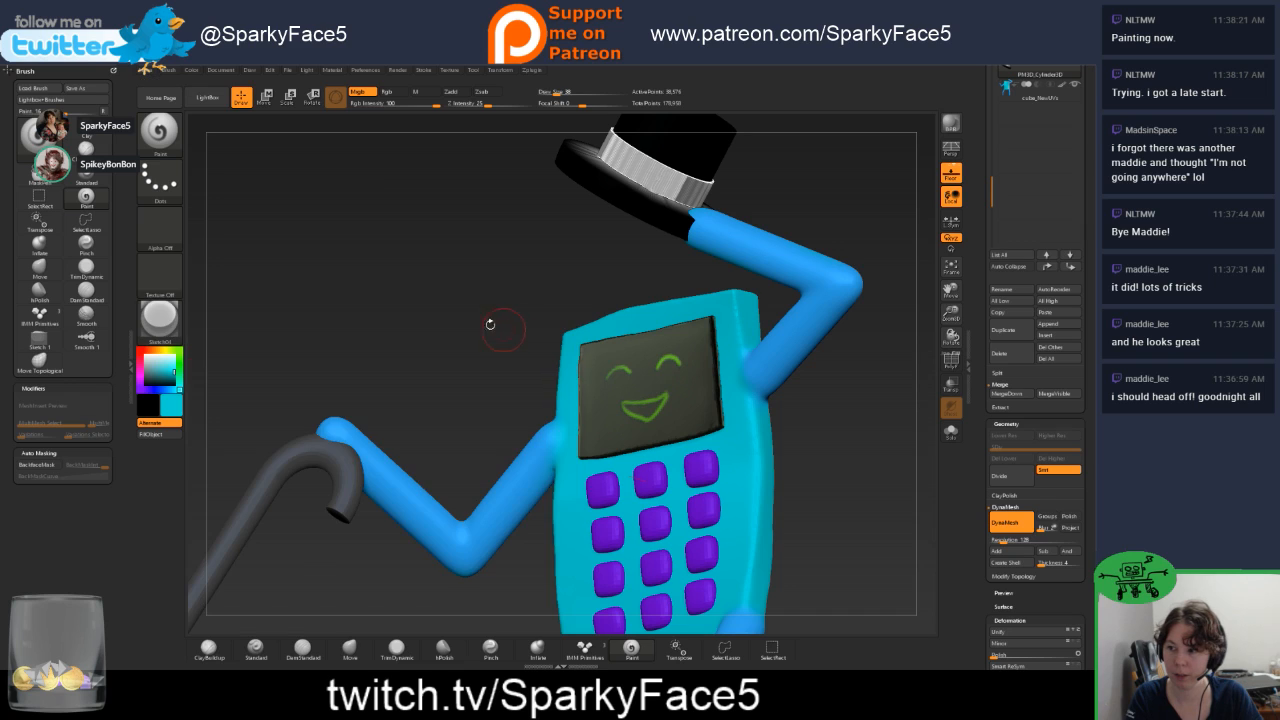
{"action": "left_click", "coordinate": [160, 322]}
{"action": "left_click", "coordinate": [550, 332]}
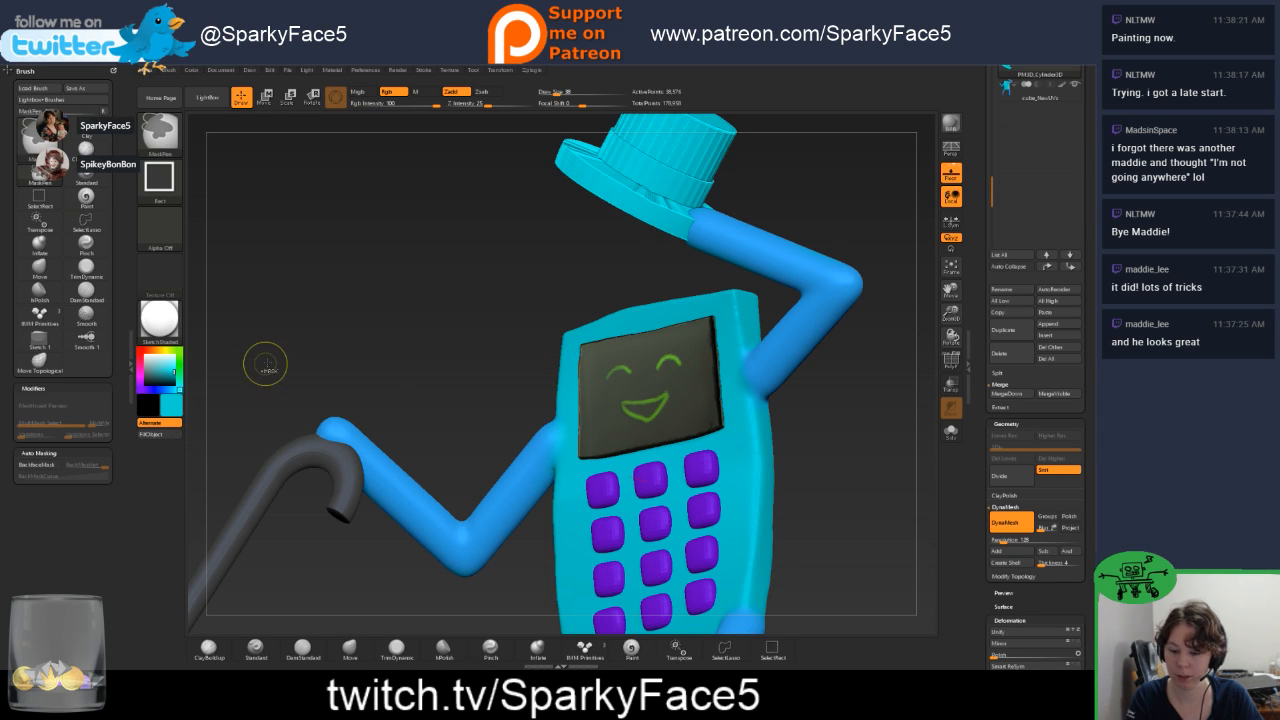
{"action": "key", "text": "ctrl+z"}
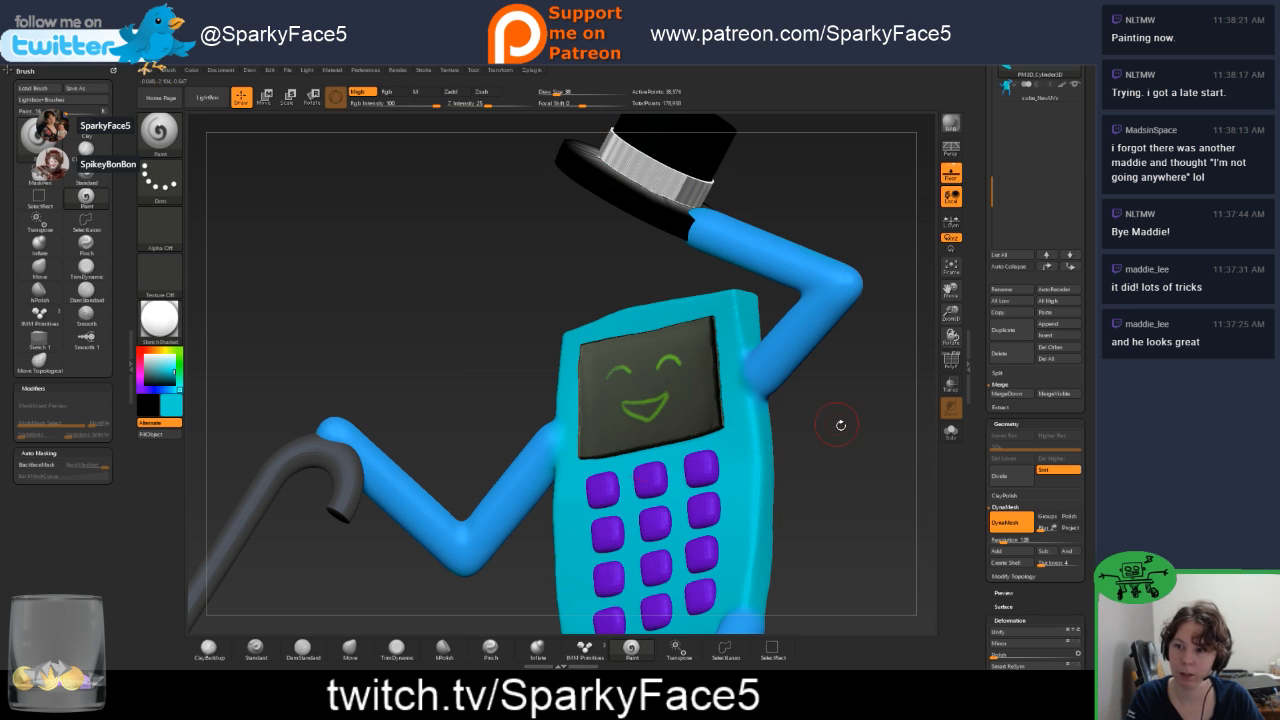
Turn on the polyframe to show the hat's polygroups, set the draw size to 15 and isolate the white band.
{"action": "left_click_drag", "start_coordinate": [840, 423], "coordinate": [822, 467]}
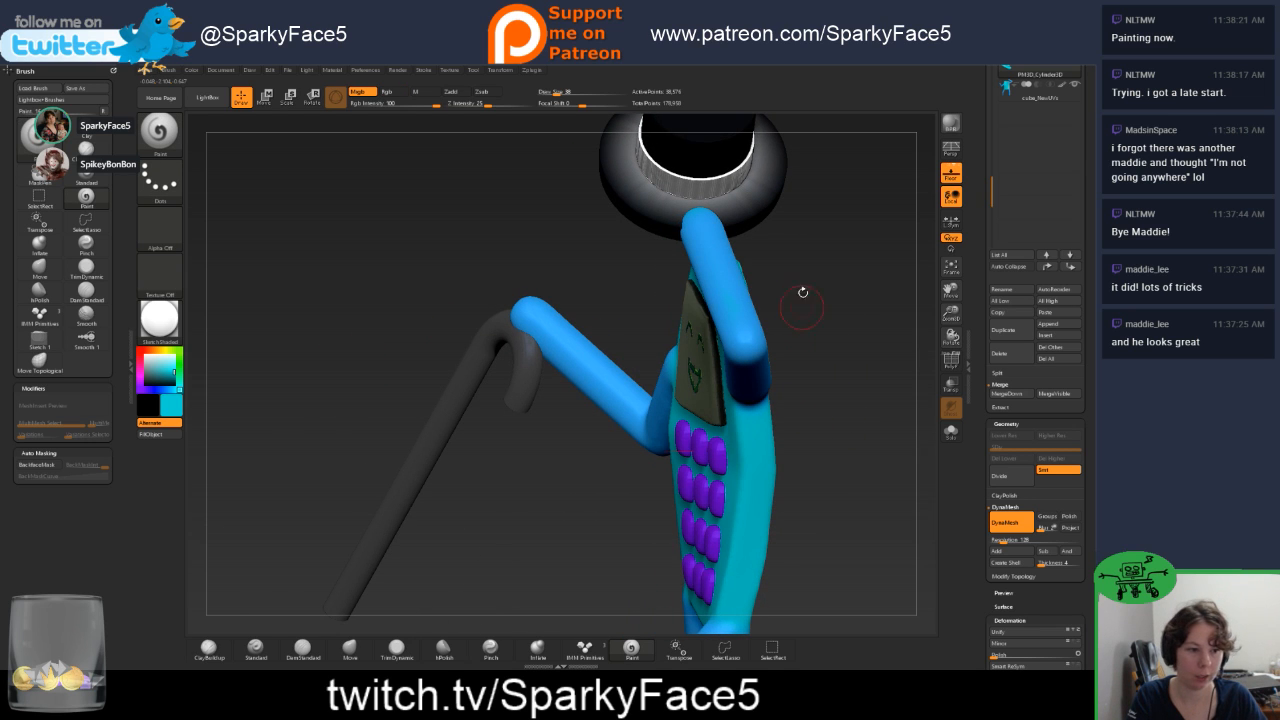
{"action": "left_click_drag", "start_coordinate": [825, 390], "coordinate": [926, 248]}
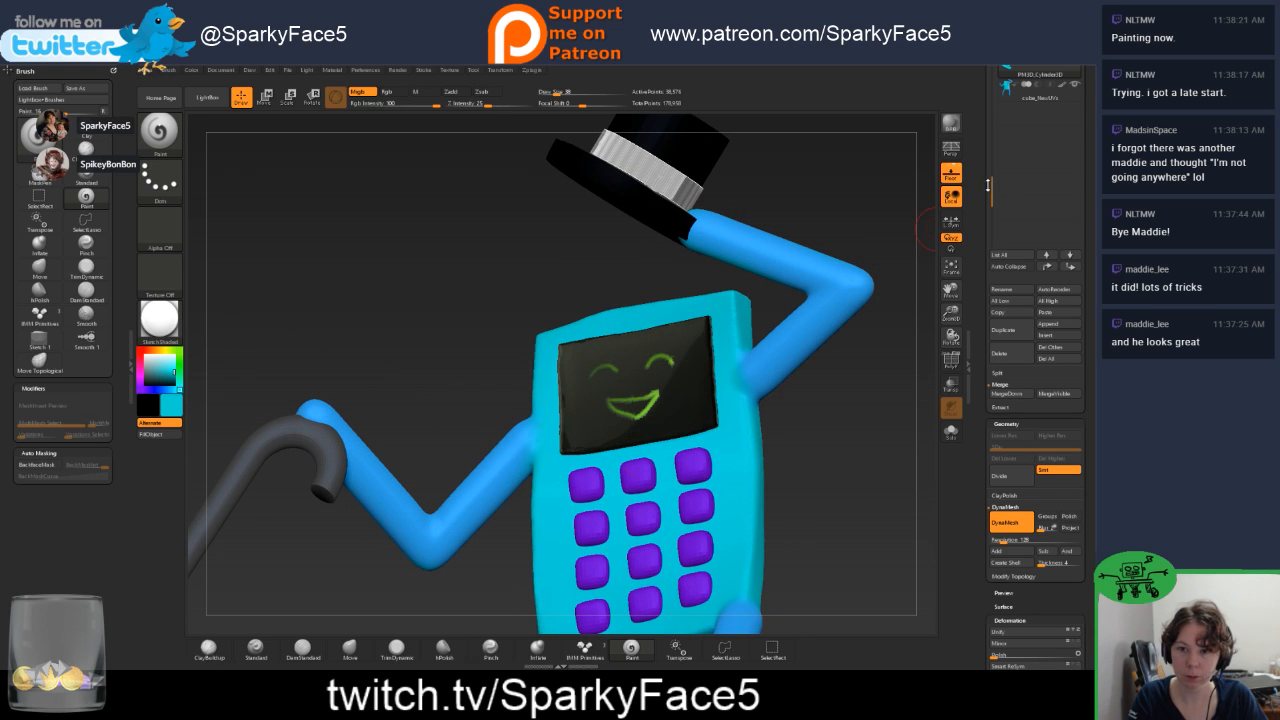
{"action": "left_click_drag", "start_coordinate": [989, 185], "coordinate": [996, 129]}
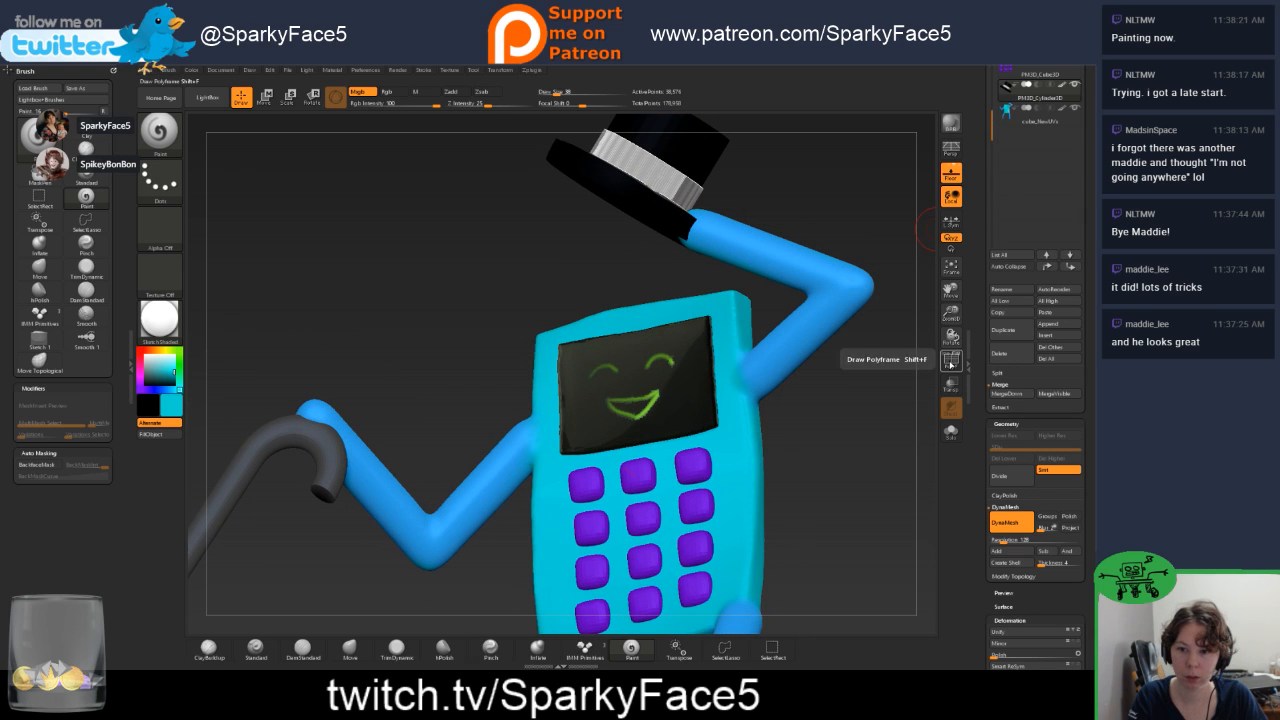
{"action": "left_click", "coordinate": [951, 357]}
{"action": "mouse_move", "coordinate": [866, 254]}
{"action": "left_mouse_down"}
{"action": "mouse_move", "coordinate": [840, 233]}
{"action": "mouse_move", "coordinate": [765, 238]}
{"action": "mouse_move", "coordinate": [735, 212]}
{"action": "mouse_move", "coordinate": [829, 216]}
{"action": "left_mouse_up"}
{"action": "key", "text": "s"}
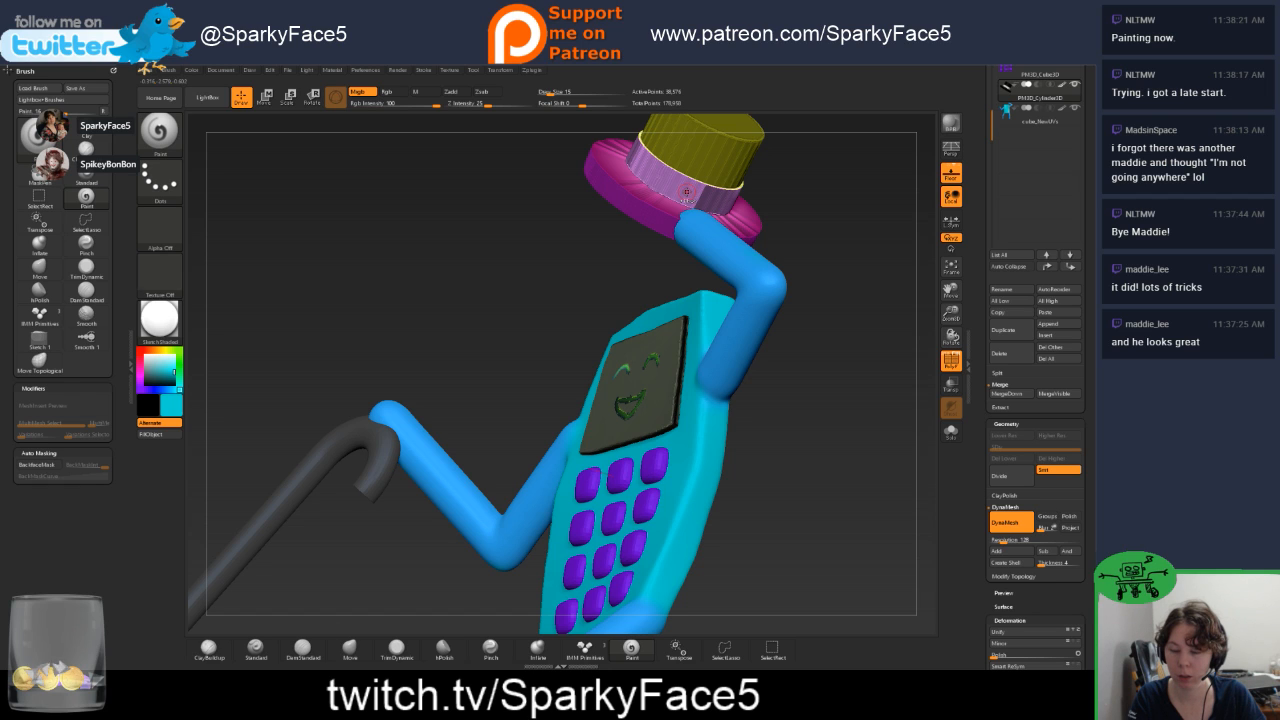
{"action": "left_click", "coordinate": [690, 191], "text": "ctrl+shift"}
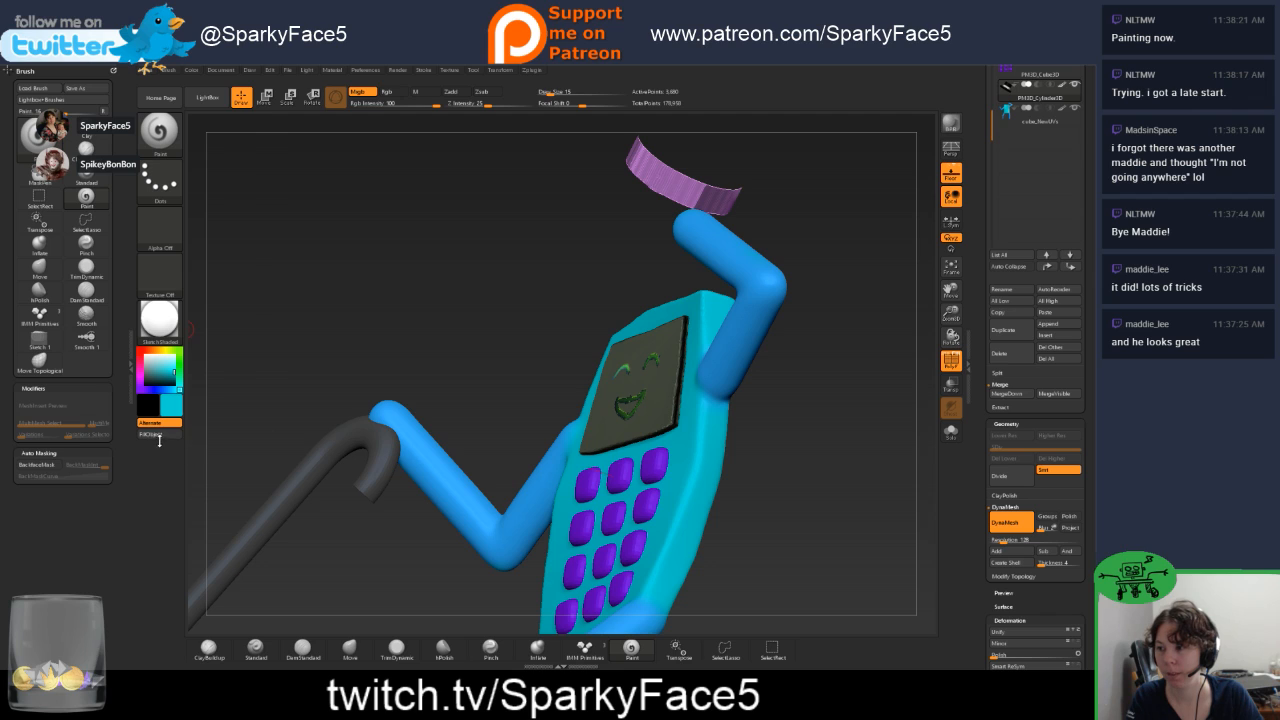
Fill the isolated hatband with the SketchShaded material only, and turn off the polyframe display.
{"action": "left_click", "coordinate": [416, 91]}
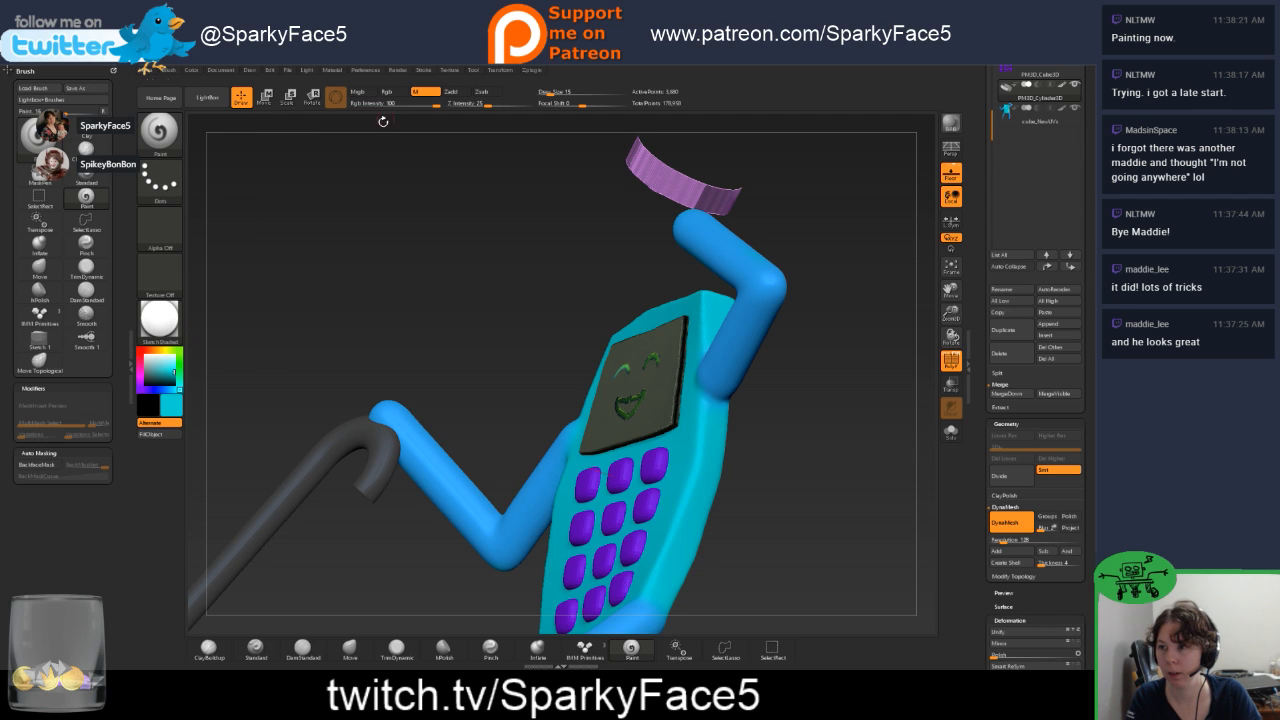
{"action": "left_click", "coordinate": [168, 436]}
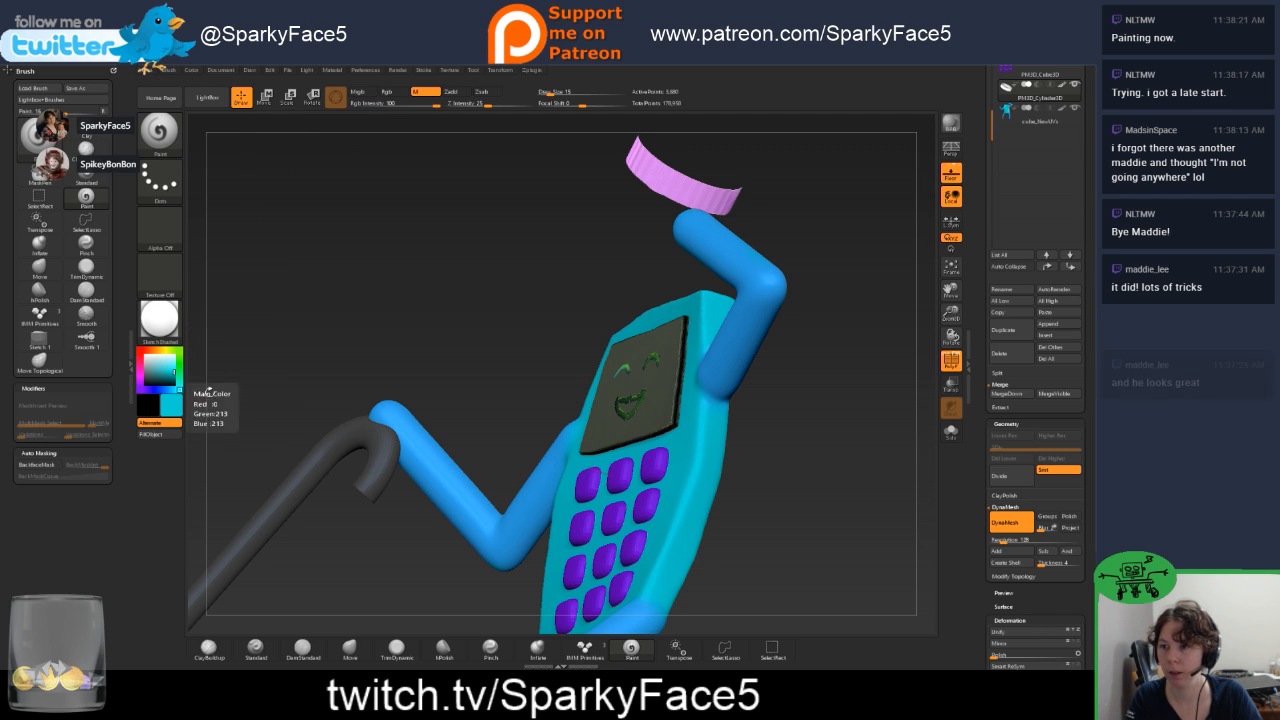
{"action": "left_click", "coordinate": [950, 361]}
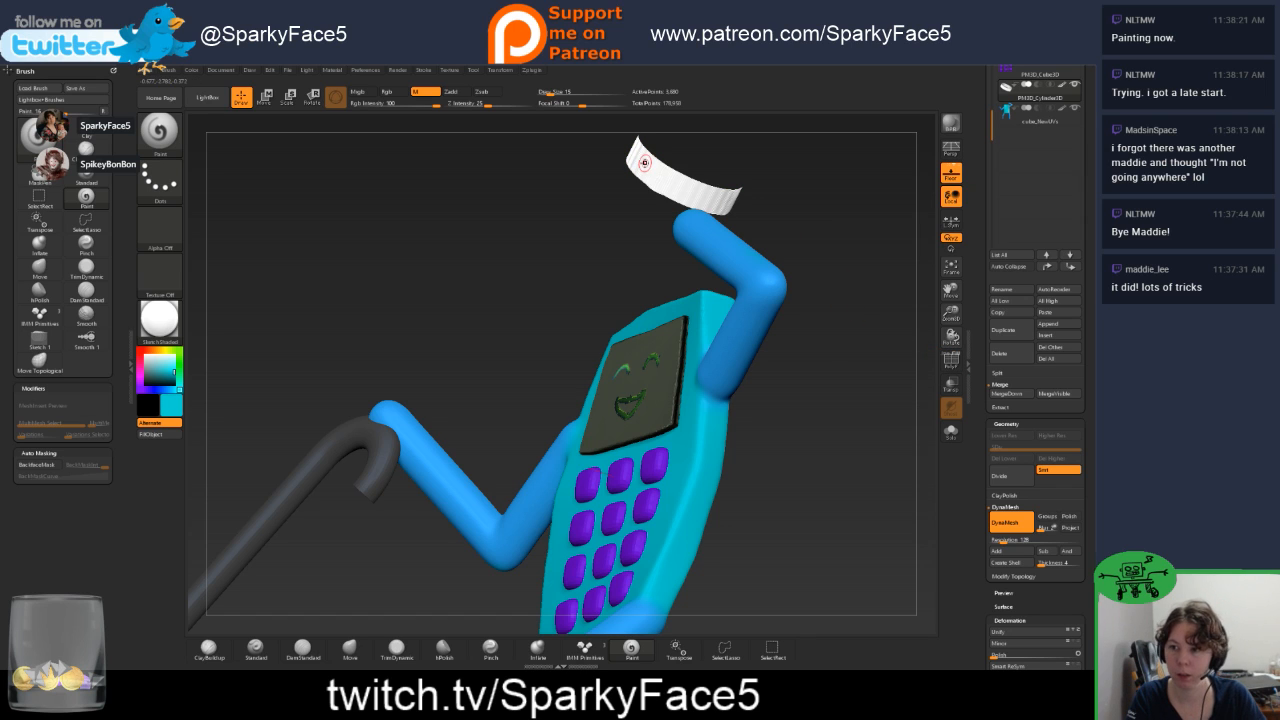
{"action": "key", "text": "shift"}
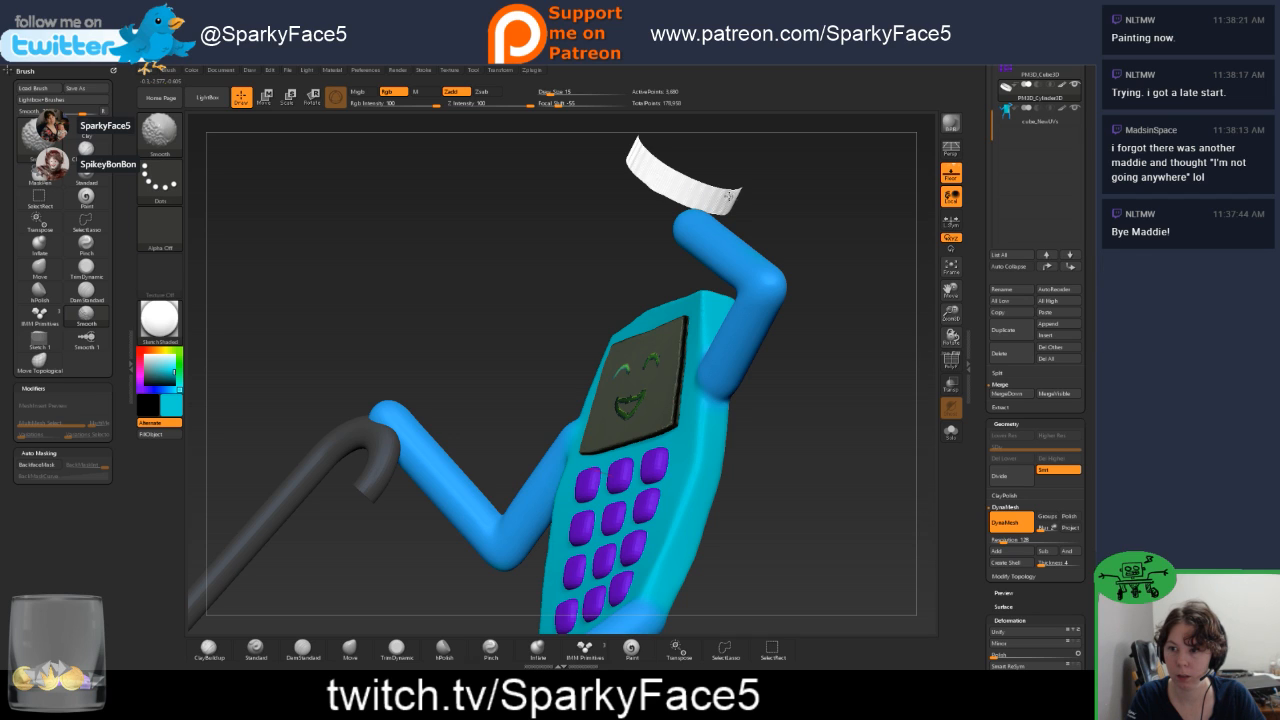
Hide the hat's white band and its thin white ring so only the black parts remain, and set the draw size to 1.
{"action": "left_click", "coordinate": [858, 232], "text": "ctrl+shift"}
{"action": "mouse_move", "coordinate": [840, 279]}
{"action": "left_mouse_down"}
{"action": "mouse_move", "coordinate": [856, 294]}
{"action": "mouse_move", "coordinate": [802, 206]}
{"action": "left_mouse_up"}
{"action": "left_click", "coordinate": [702, 193], "text": "ctrl+shift"}
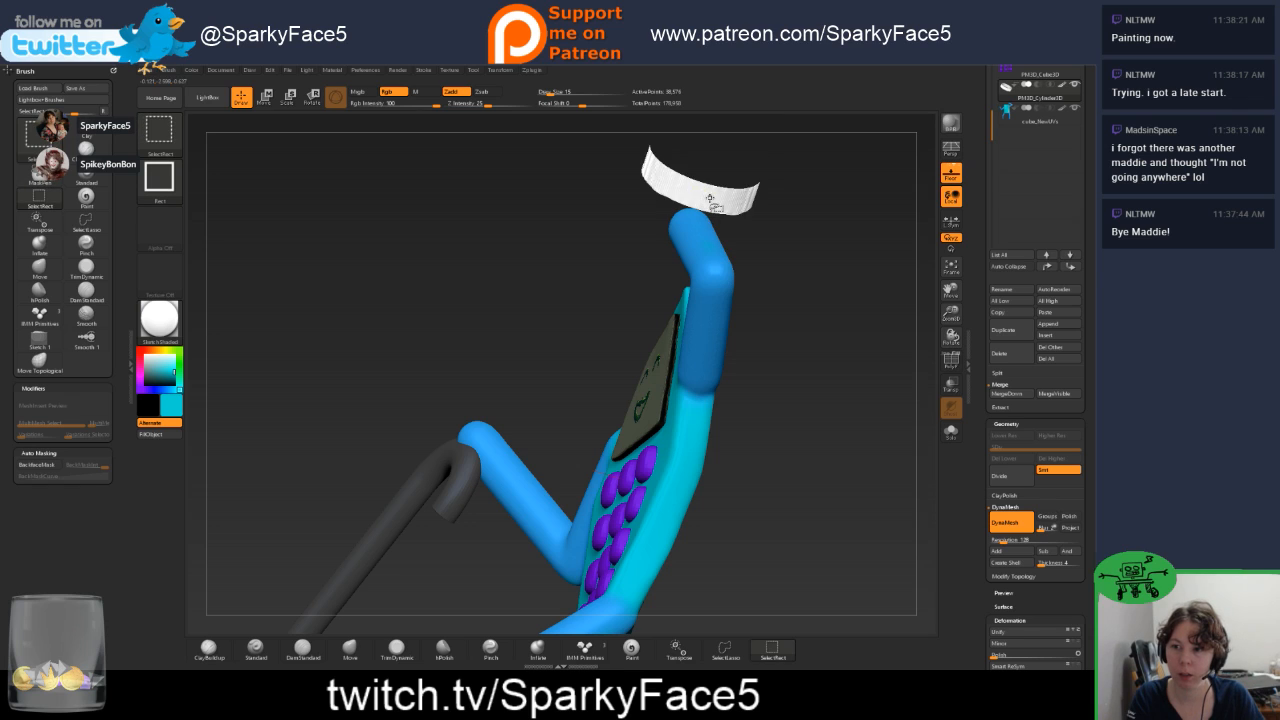
{"action": "left_click", "coordinate": [812, 236], "text": "ctrl+shift"}
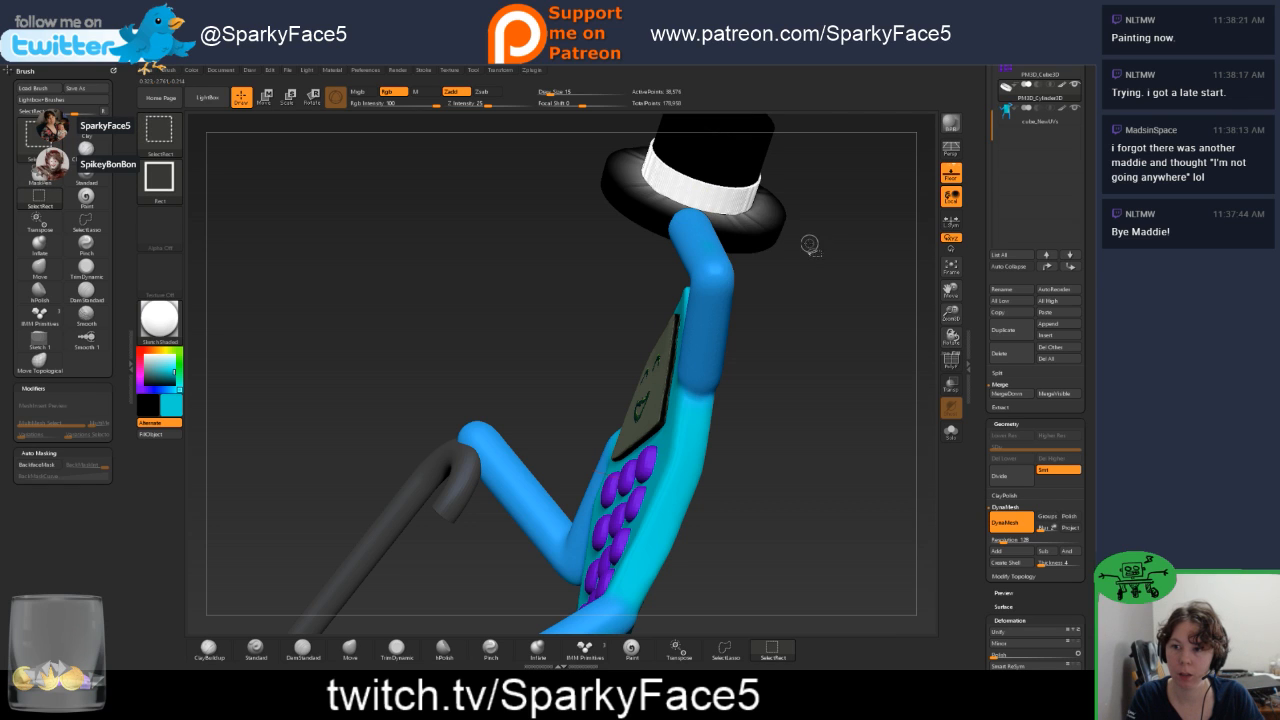
{"action": "left_click", "coordinate": [728, 206], "text": "ctrl+shift"}
{"action": "left_click", "coordinate": [855, 236], "text": "ctrl+shift"}
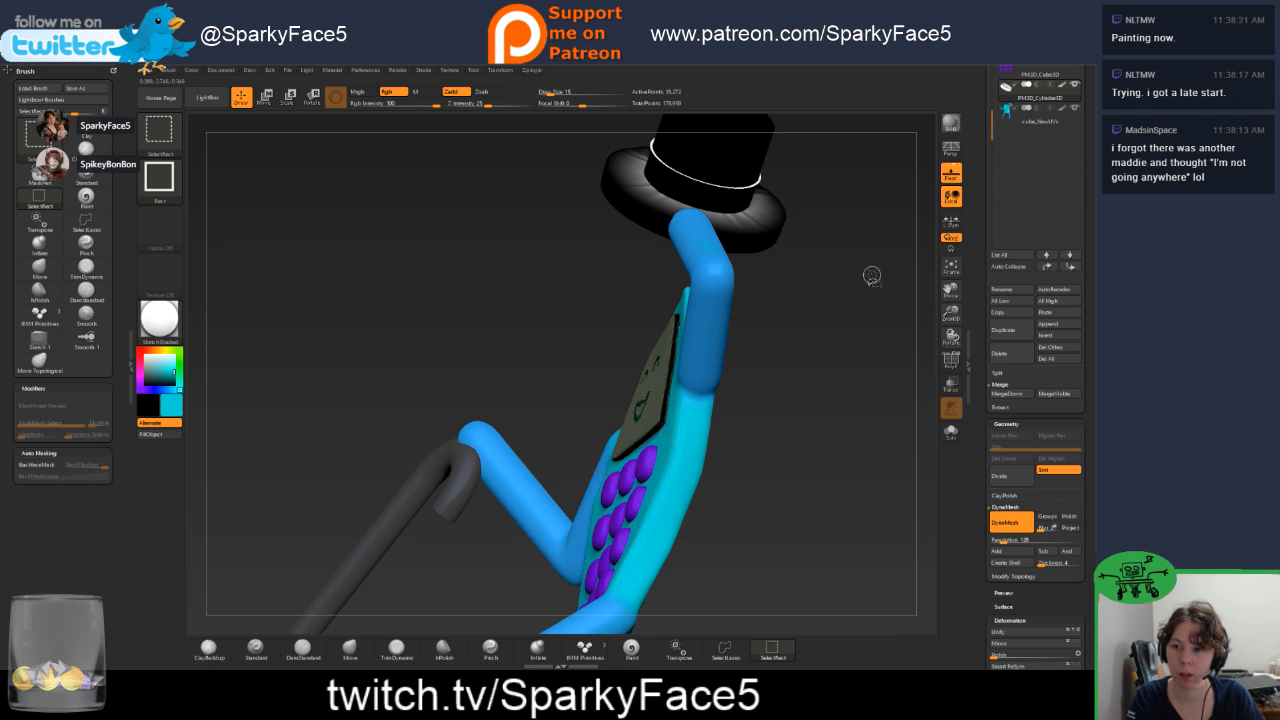
{"action": "mouse_move", "coordinate": [814, 249]}
{"action": "left_mouse_down"}
{"action": "mouse_move", "coordinate": [803, 186]}
{"action": "mouse_move", "coordinate": [754, 218]}
{"action": "mouse_move", "coordinate": [814, 175]}
{"action": "left_mouse_up"}
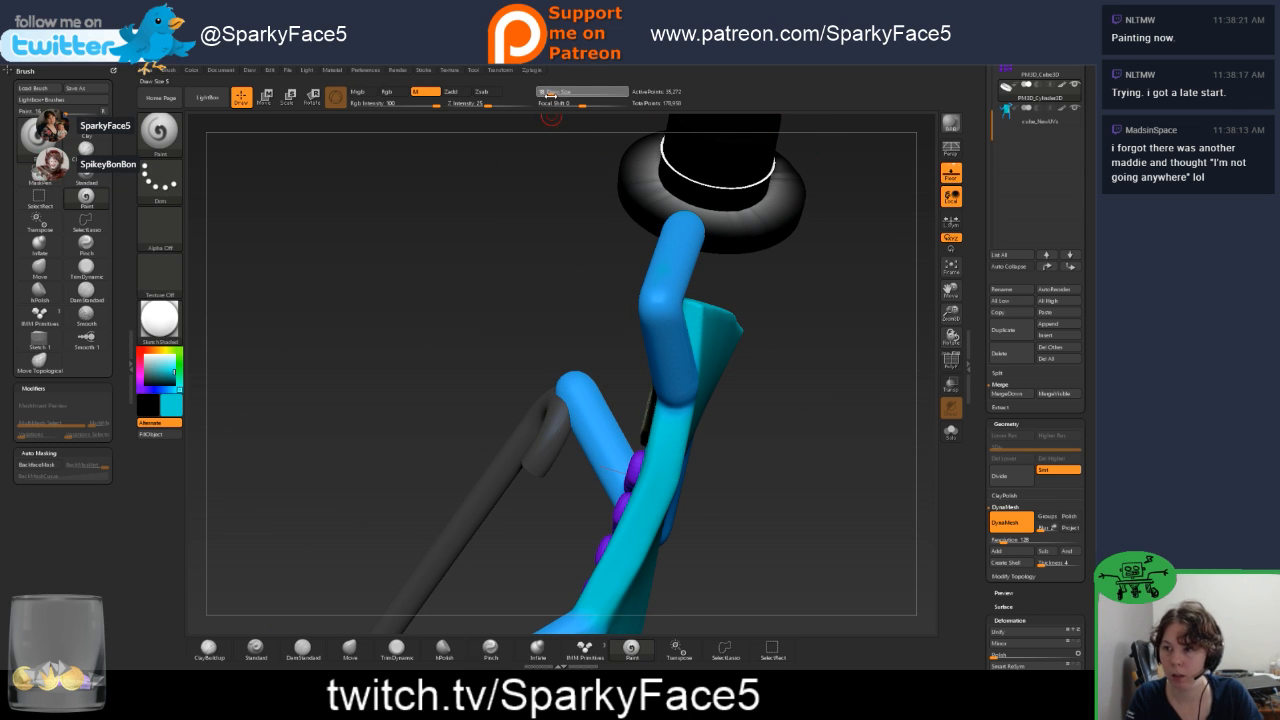
{"action": "left_click_drag", "start_coordinate": [833, 329], "coordinate": [833, 145], "text": "alt"}
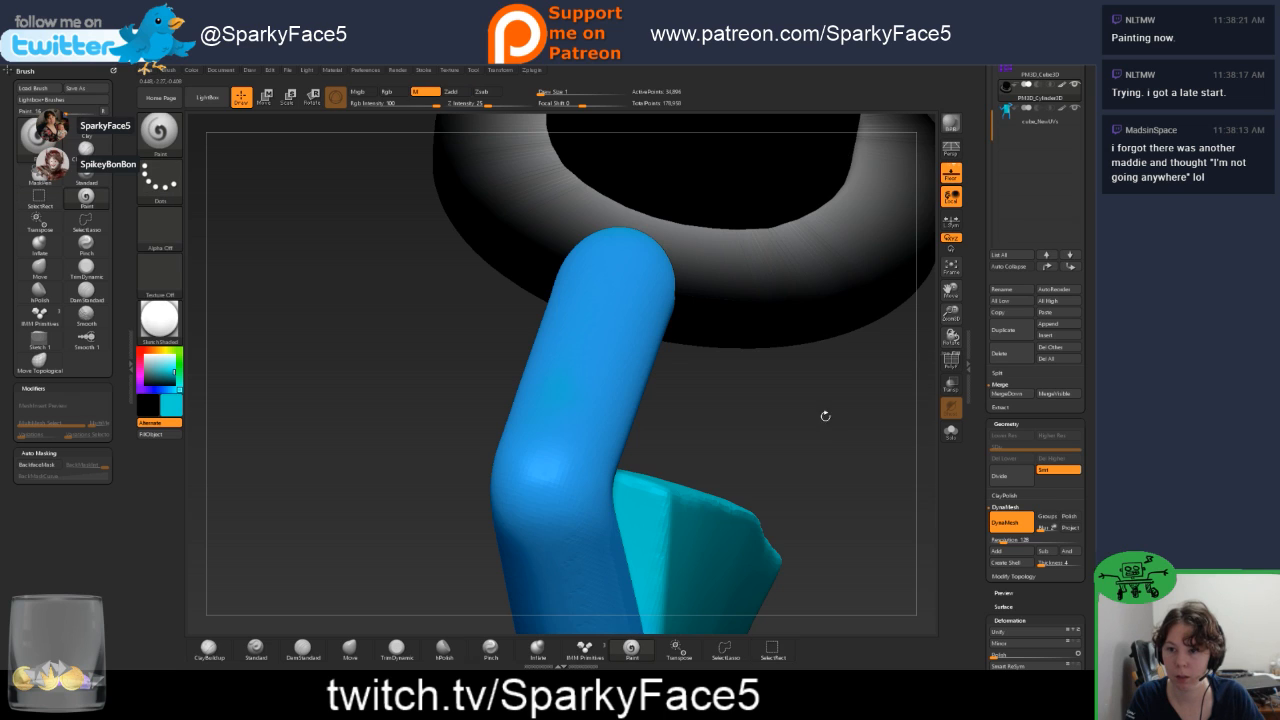
Pick black and fill the visible crown and brim of the hat with colour only.
{"action": "mouse_move", "coordinate": [823, 417]}
{"action": "left_mouse_down"}
{"action": "mouse_move", "coordinate": [840, 410]}
{"action": "mouse_move", "coordinate": [774, 374]}
{"action": "left_mouse_up"}
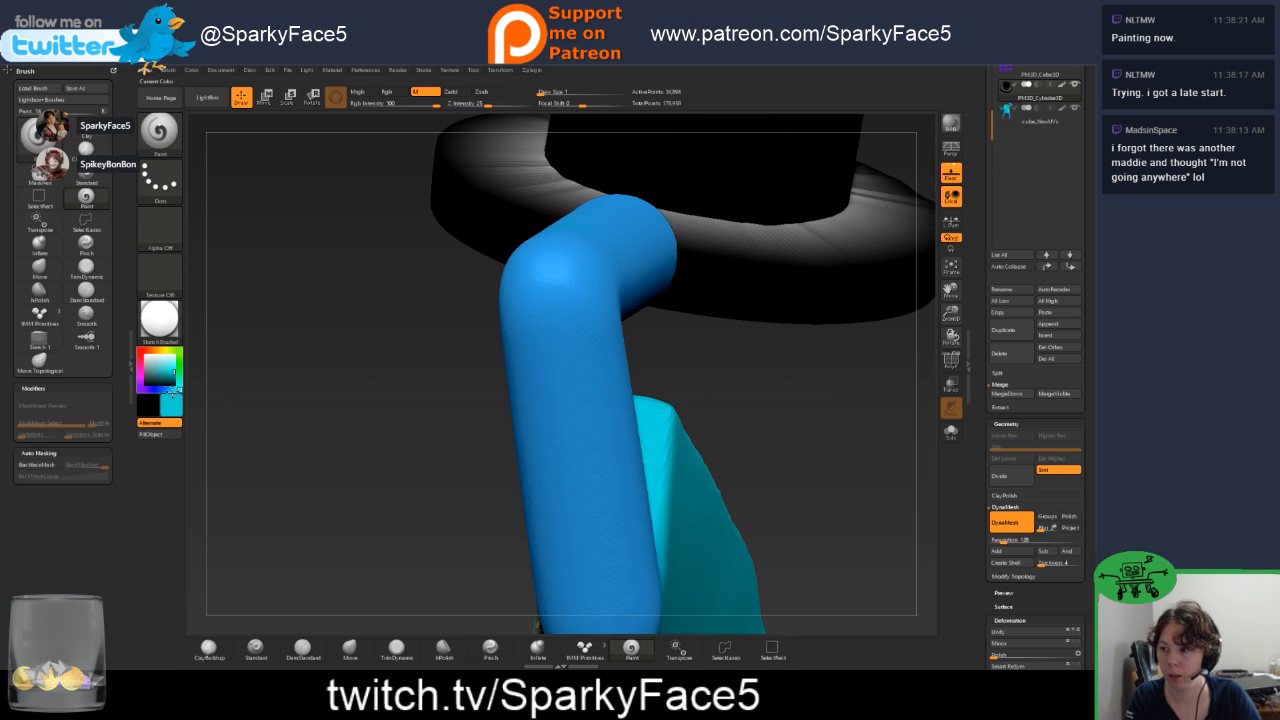
{"action": "left_click", "coordinate": [148, 384]}
{"action": "left_click", "coordinate": [387, 91]}
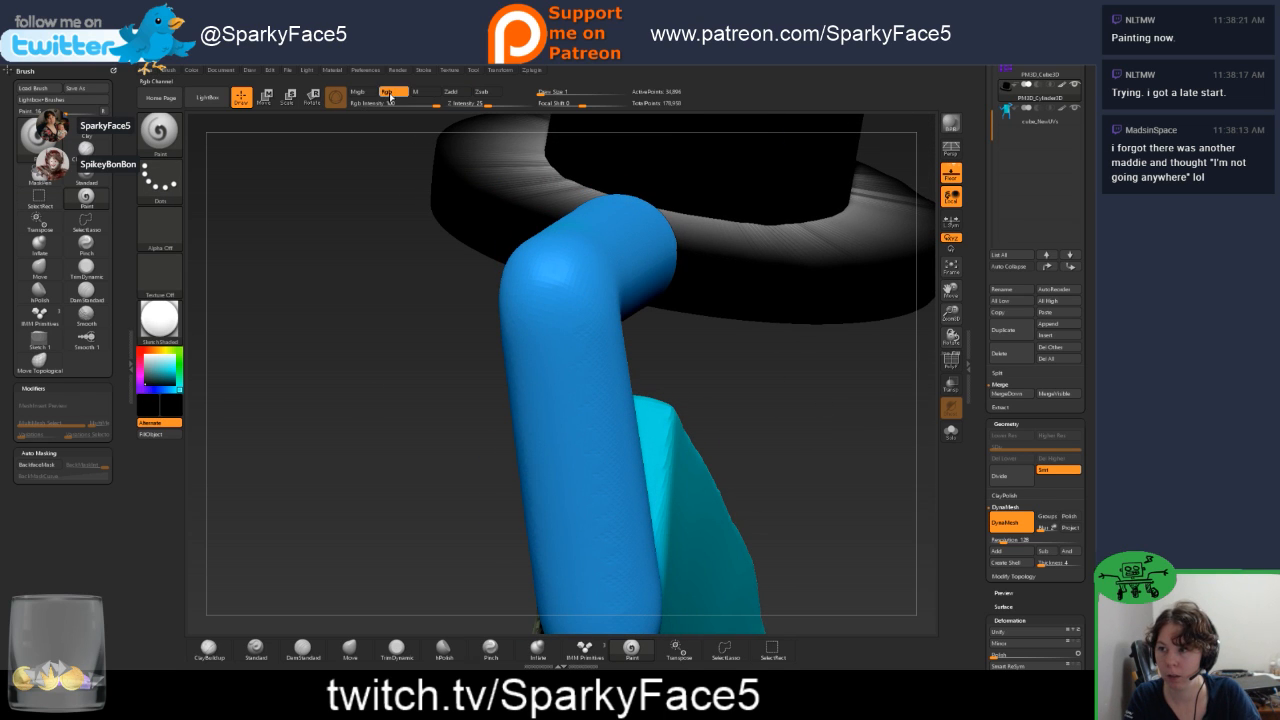
{"action": "left_click", "coordinate": [168, 436]}
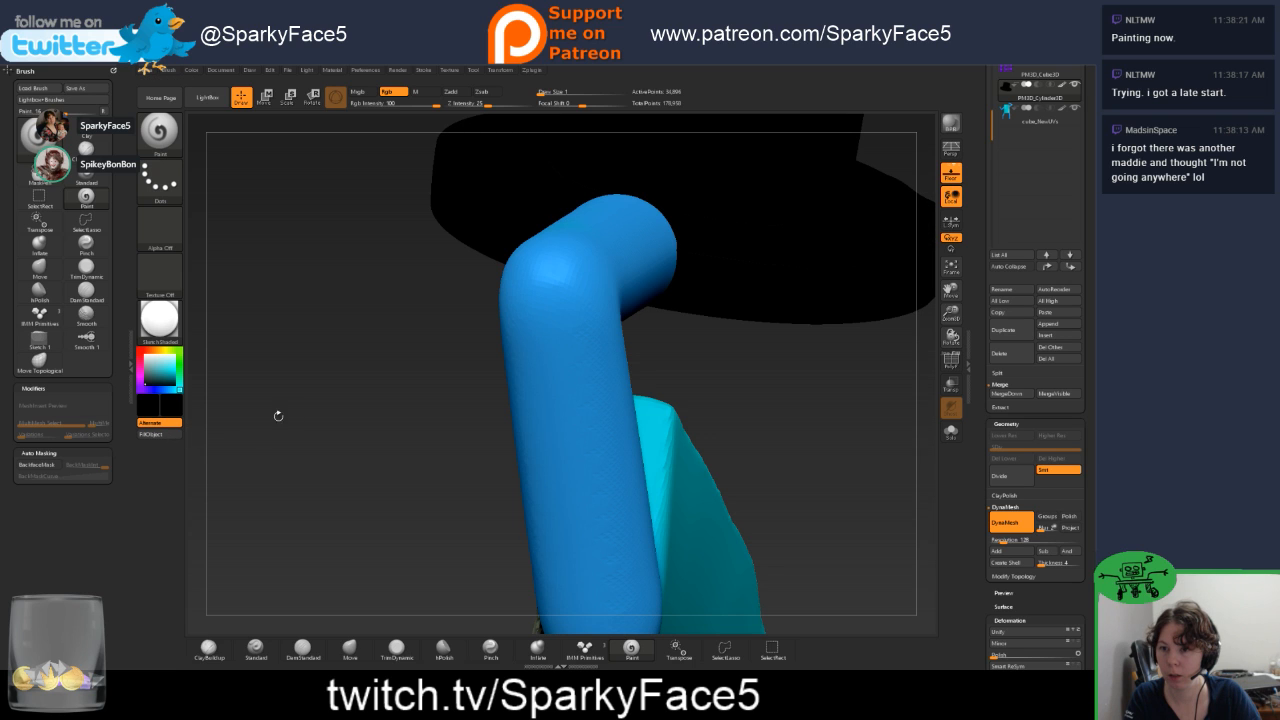
Unhide the hatband and check the hat against the full figure.
{"action": "left_click_drag", "start_coordinate": [849, 404], "coordinate": [595, 472]}
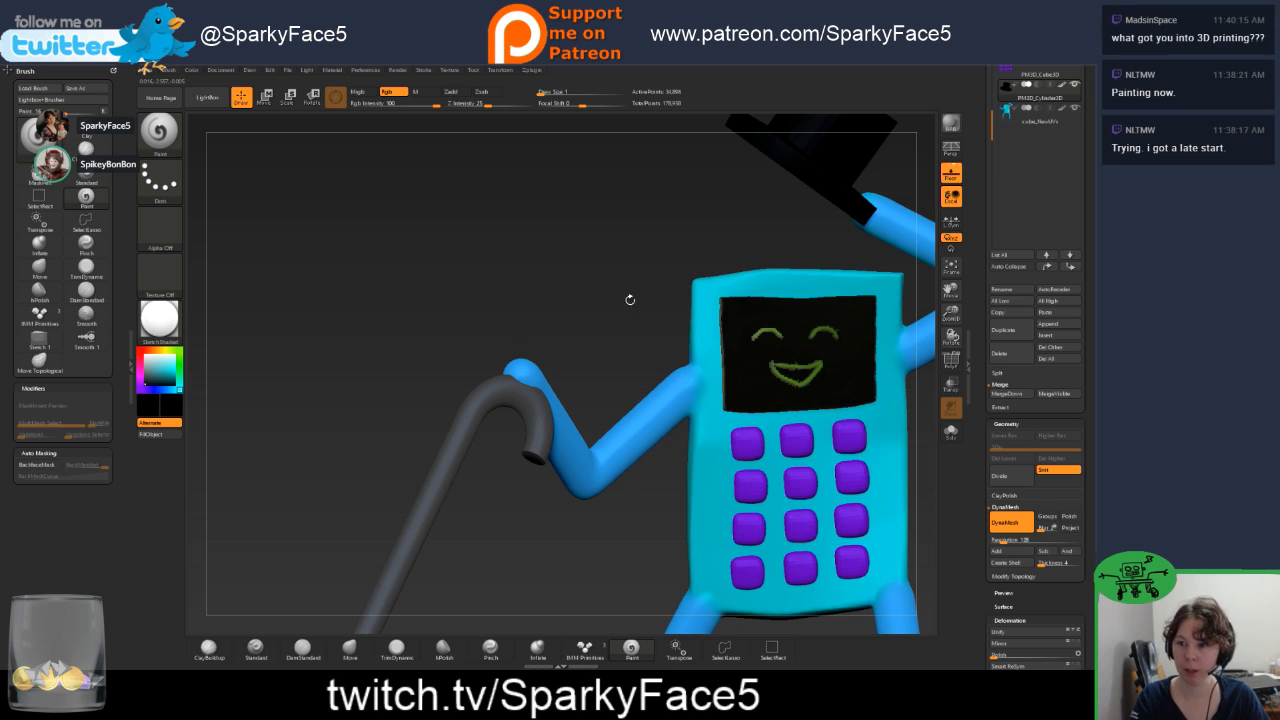
{"action": "left_click_drag", "start_coordinate": [631, 297], "coordinate": [443, 383], "text": "alt"}
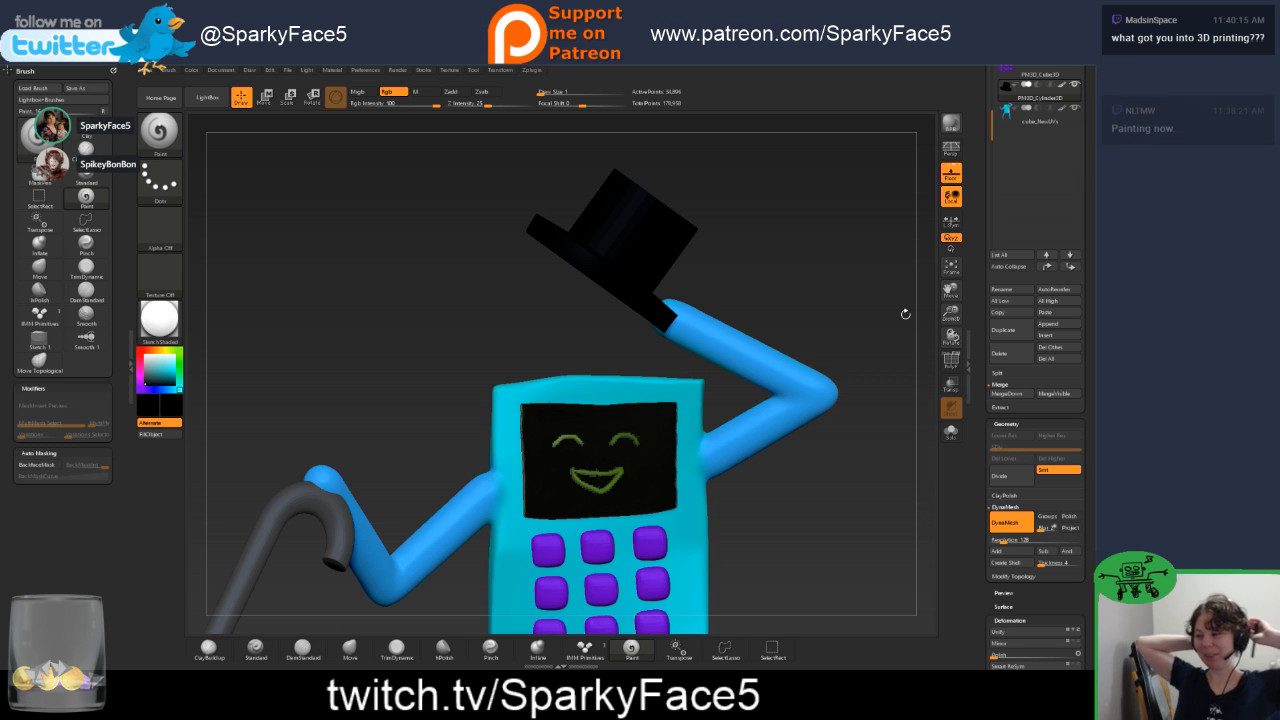
{"action": "left_click", "coordinate": [834, 309], "text": "ctrl+shift"}
{"action": "mouse_move", "coordinate": [849, 303]}
{"action": "left_mouse_down"}
{"action": "mouse_move", "coordinate": [720, 306]}
{"action": "mouse_move", "coordinate": [823, 311]}
{"action": "left_mouse_up"}
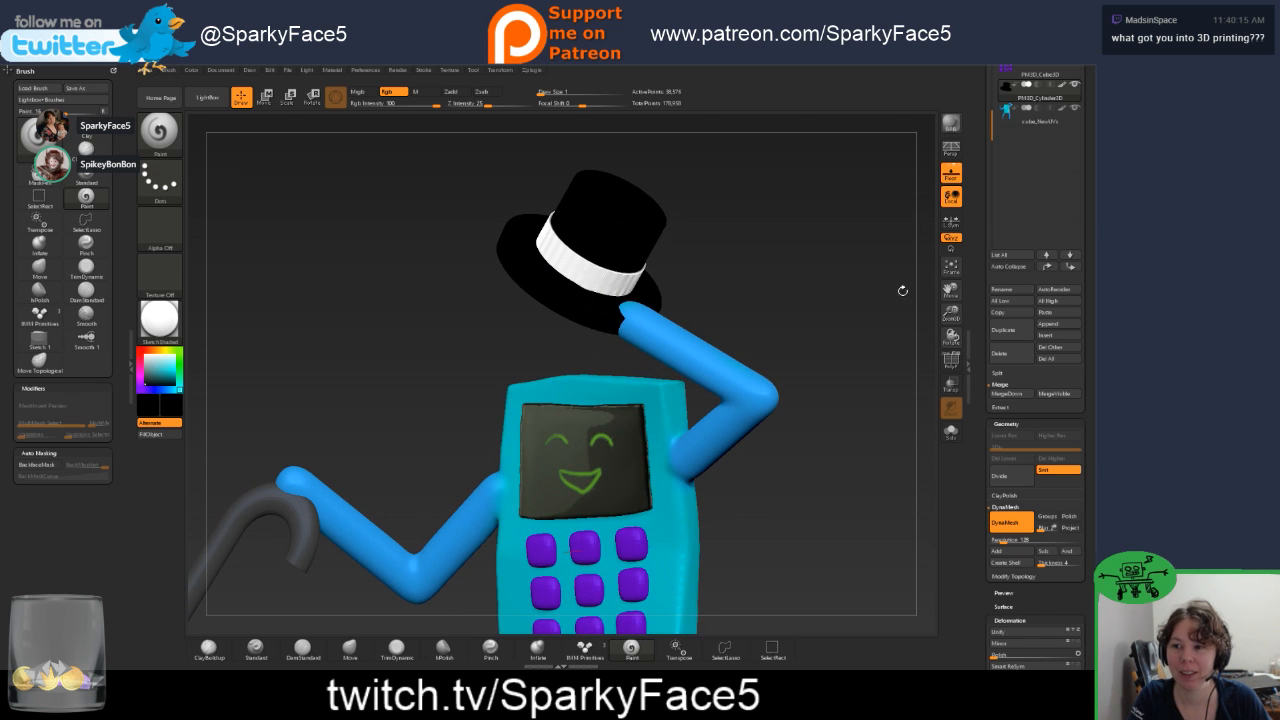
{"action": "left_click_drag", "start_coordinate": [883, 363], "coordinate": [860, 394]}
{"action": "left_click_drag", "start_coordinate": [783, 411], "coordinate": [663, 287]}
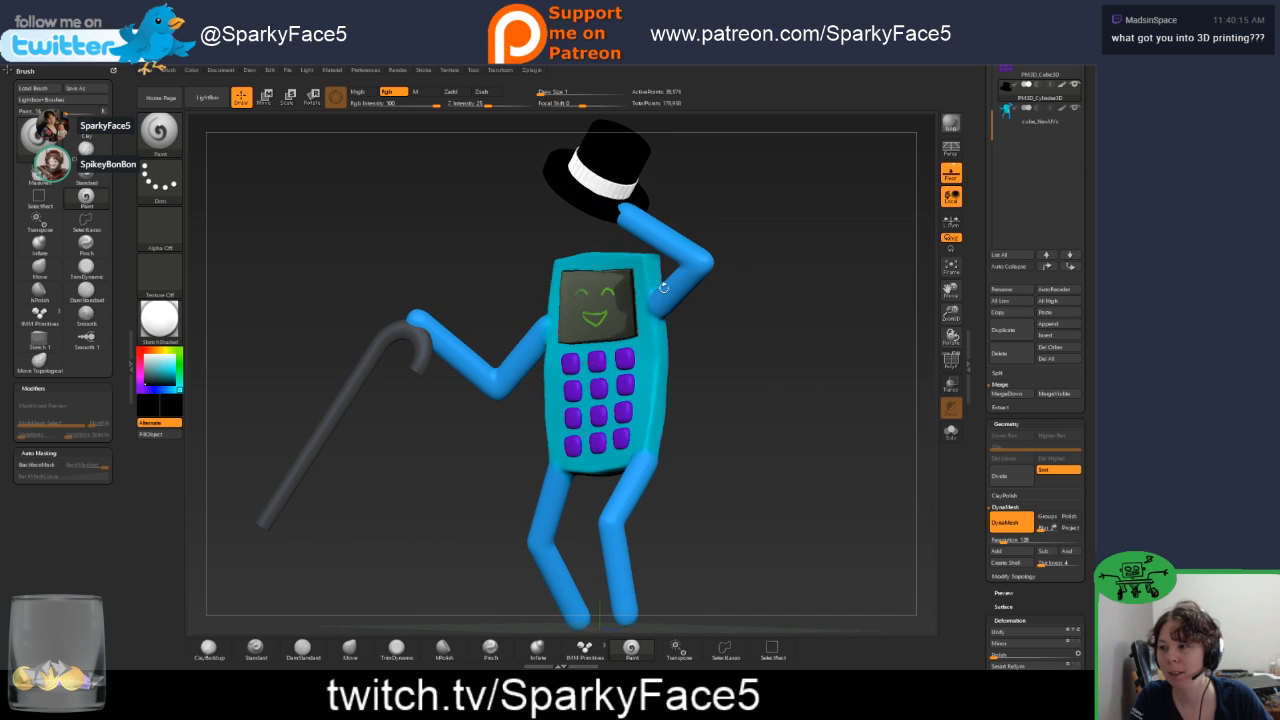
Isolate the hat's crown and refill it with a shaded material and a very dark grey.
{"action": "left_click", "coordinate": [625, 171], "text": "ctrl"}
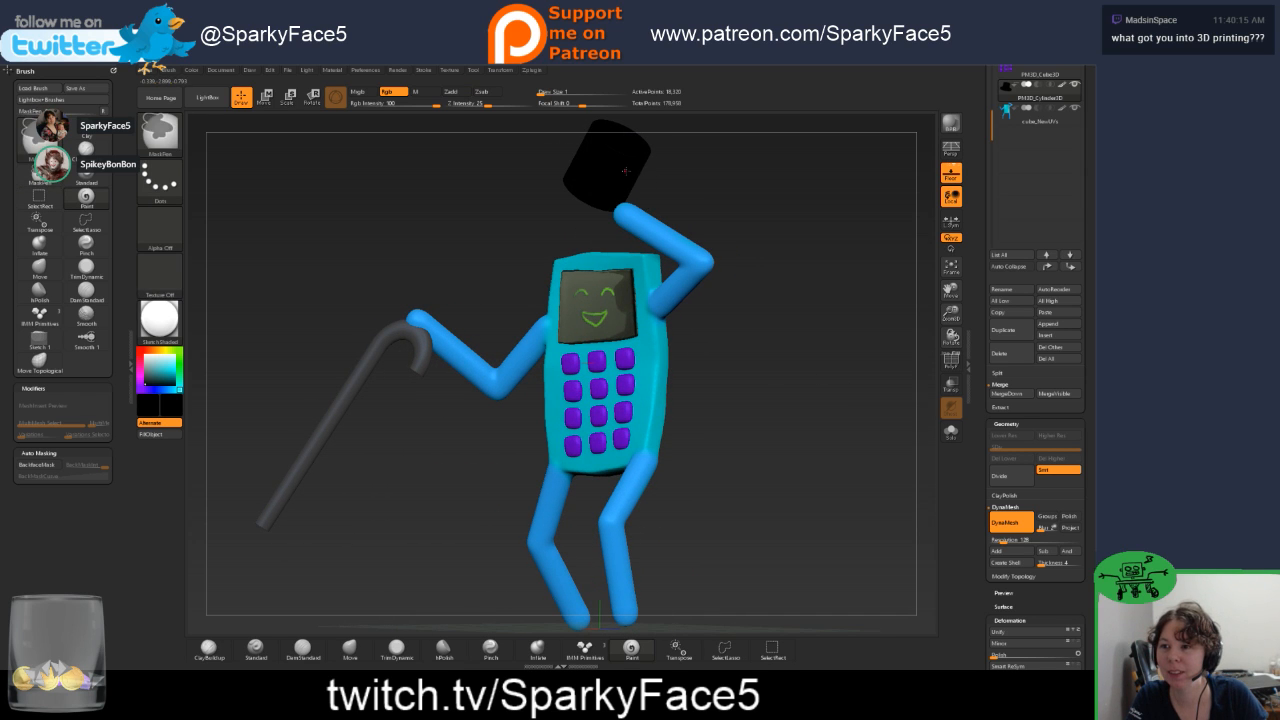
{"action": "left_click", "coordinate": [172, 334]}
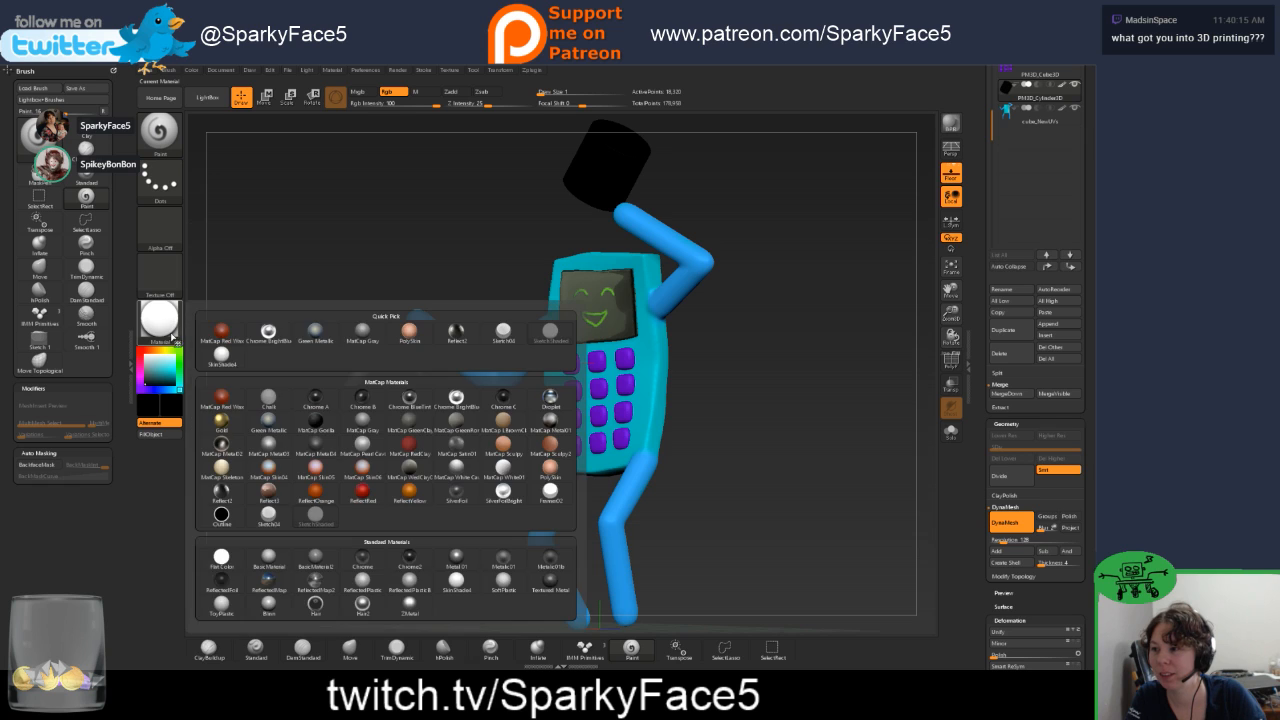
{"action": "left_click", "coordinate": [425, 91]}
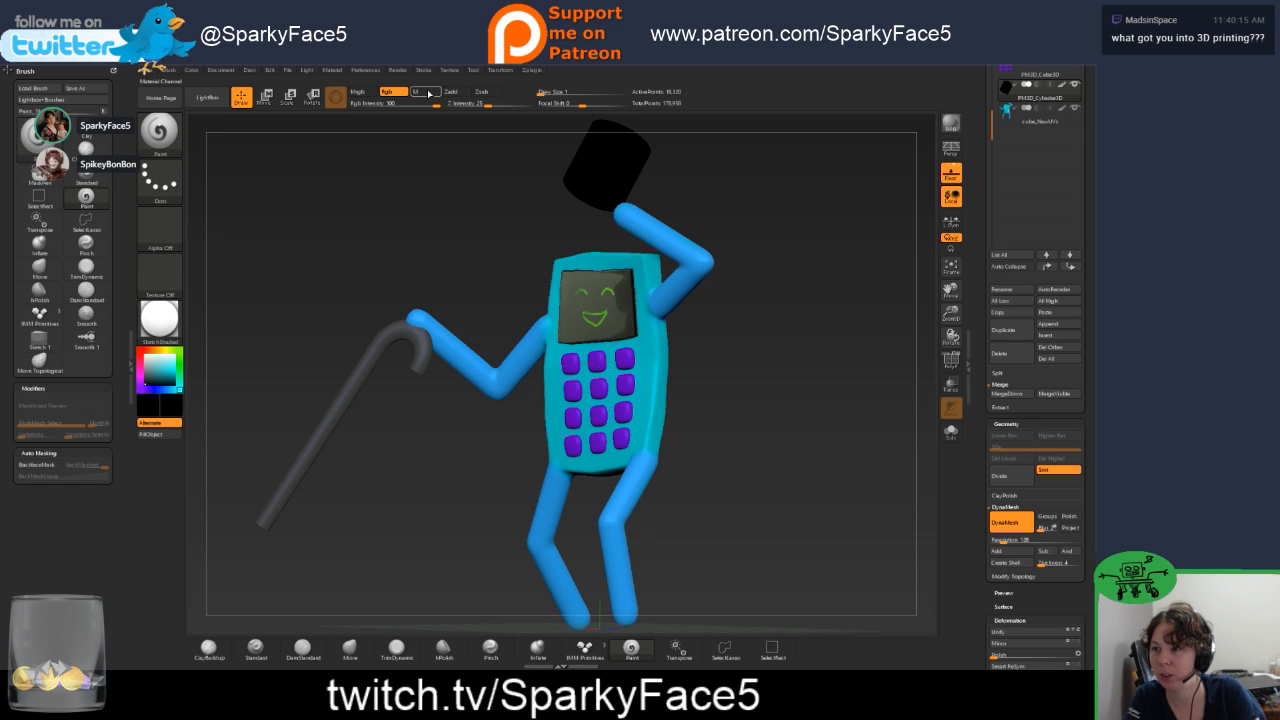
{"action": "left_click", "coordinate": [159, 320]}
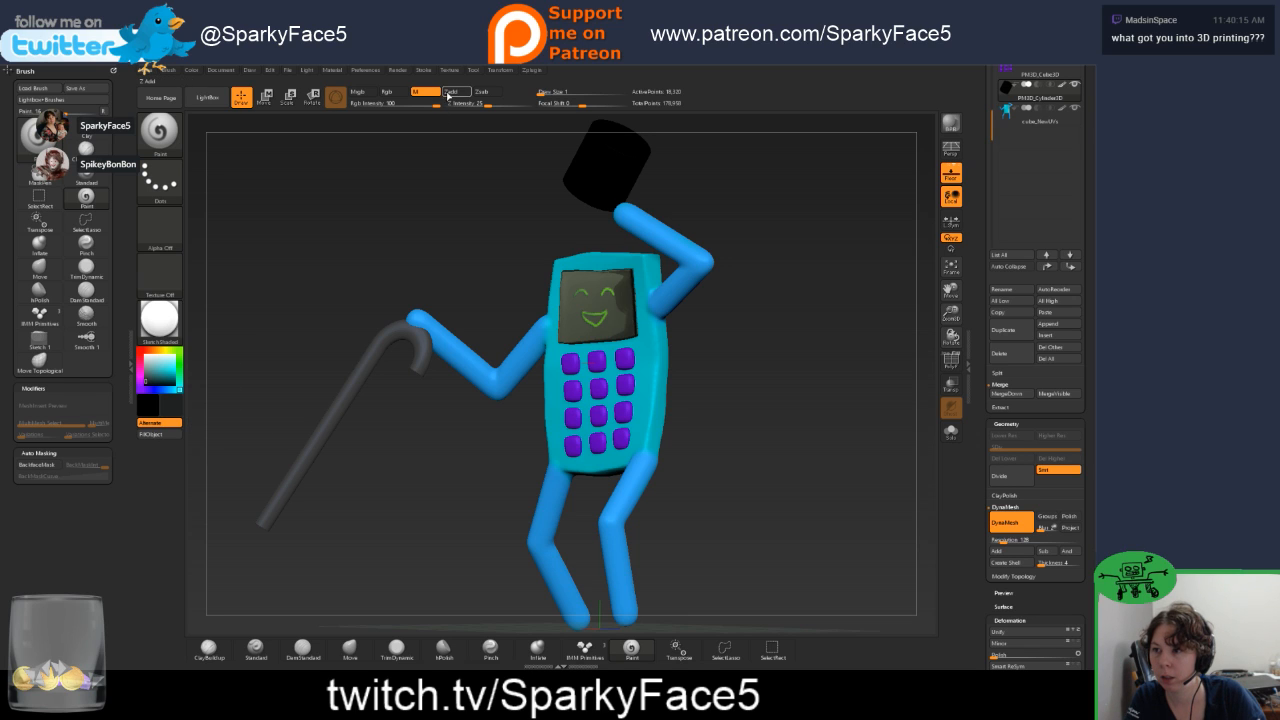
{"action": "left_click", "coordinate": [152, 437]}
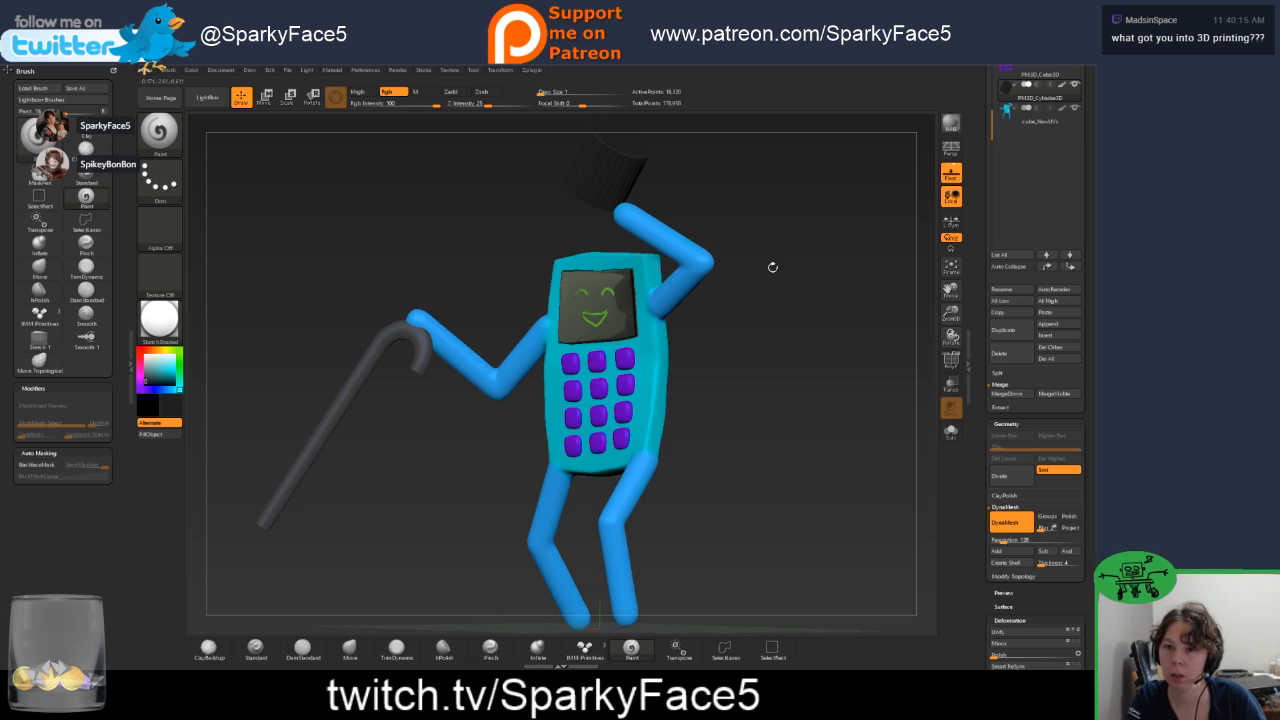
Isolate the hat's brim, refill it with the shaded material in the same very dark grey, and unhide the rest of the hat.
{"action": "left_click", "coordinate": [791, 220], "text": "ctrl+shift"}
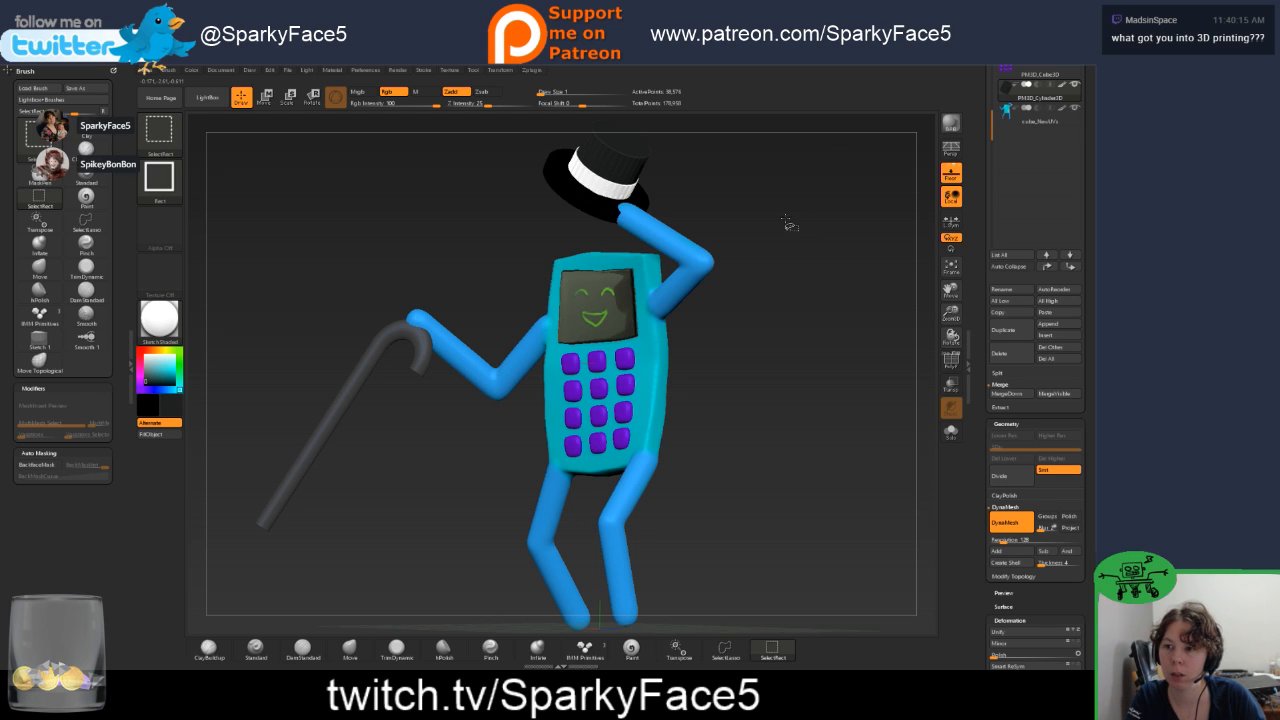
{"action": "left_click", "coordinate": [603, 208], "text": "ctrl+shift"}
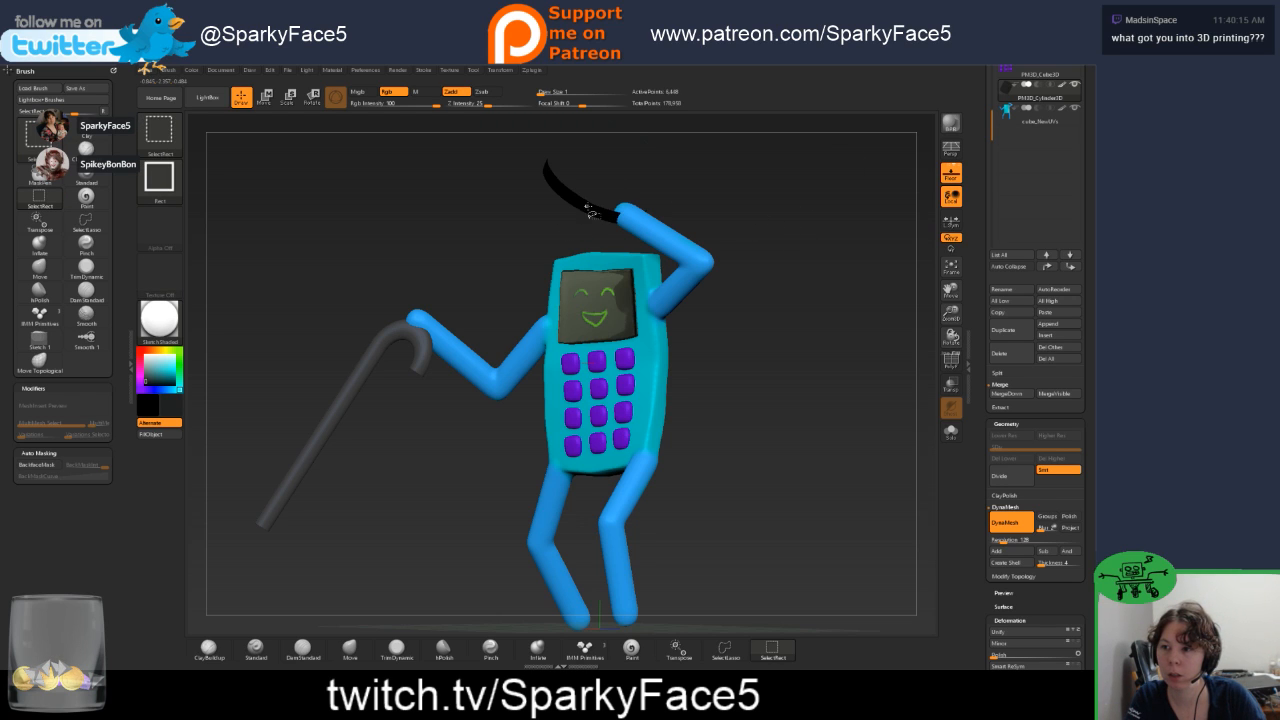
{"action": "left_click", "coordinate": [602, 210], "text": "ctrl+shift"}
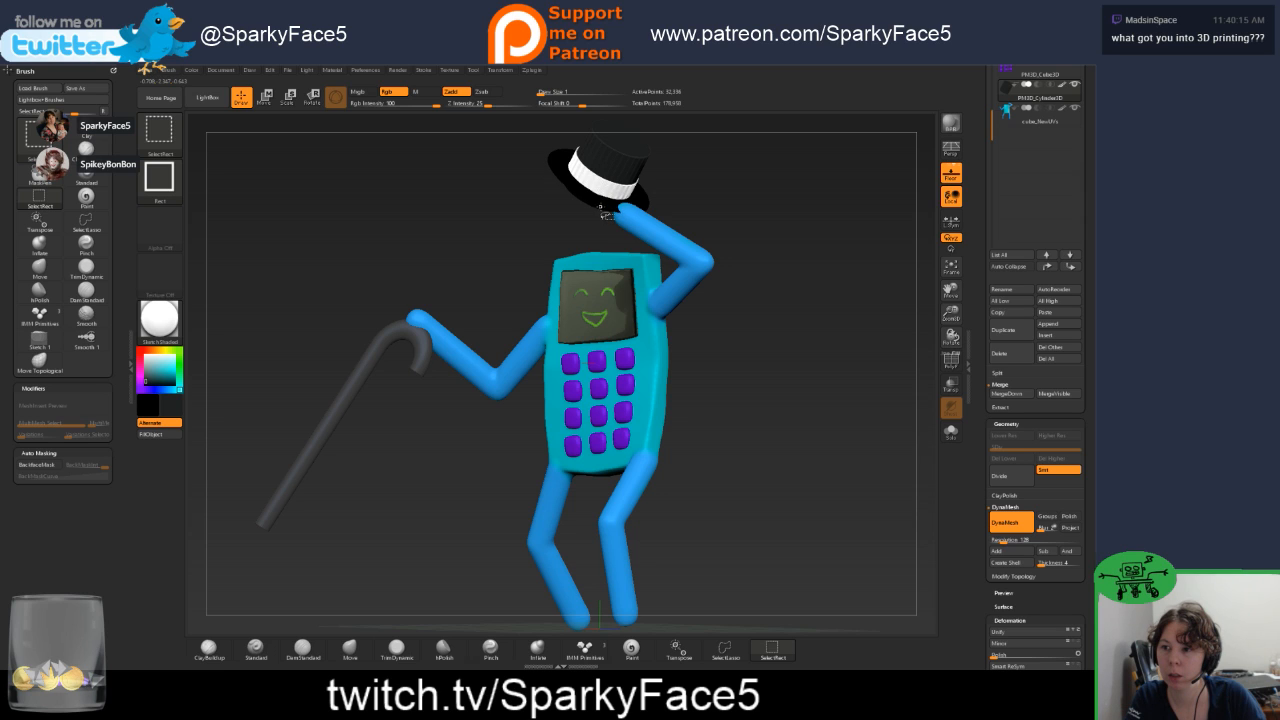
{"action": "left_click", "coordinate": [604, 209], "text": "ctrl+shift"}
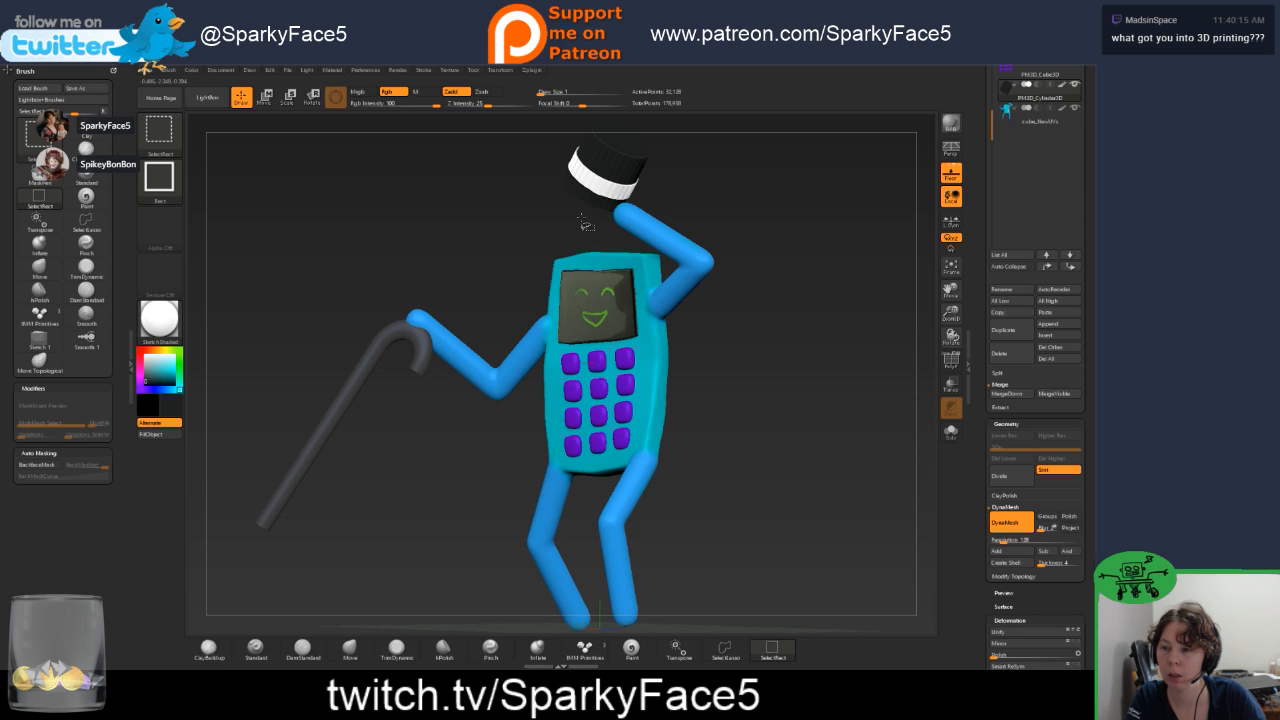
{"action": "left_click_drag", "start_coordinate": [836, 280], "coordinate": [836, 322], "text": "ctrl+shift"}
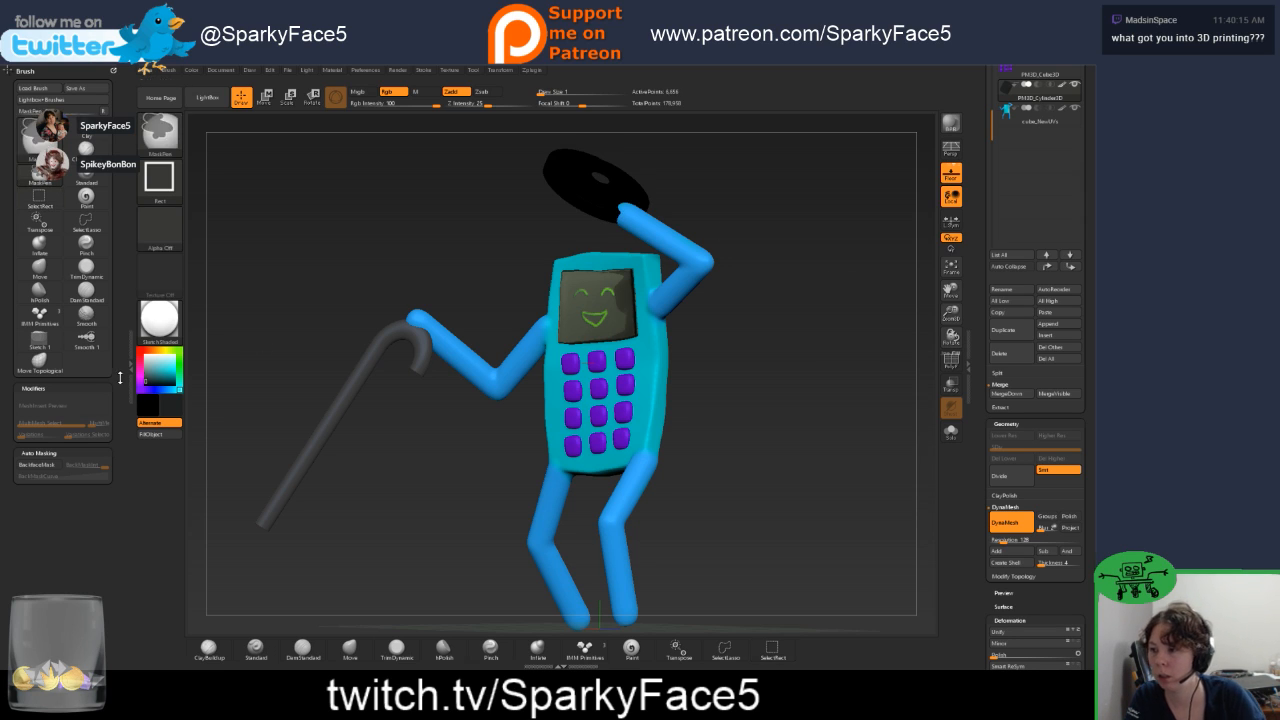
{"action": "left_click", "coordinate": [170, 436]}
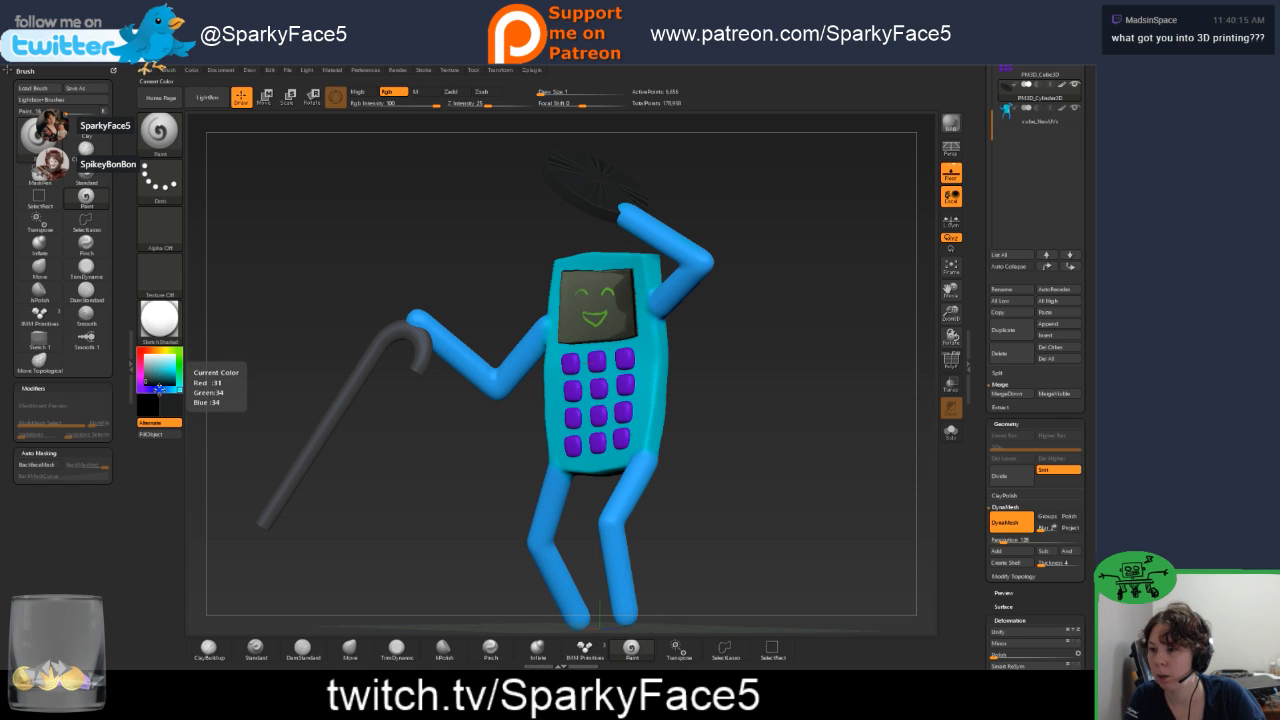
{"action": "left_click", "coordinate": [817, 340], "text": "ctrl+shift"}
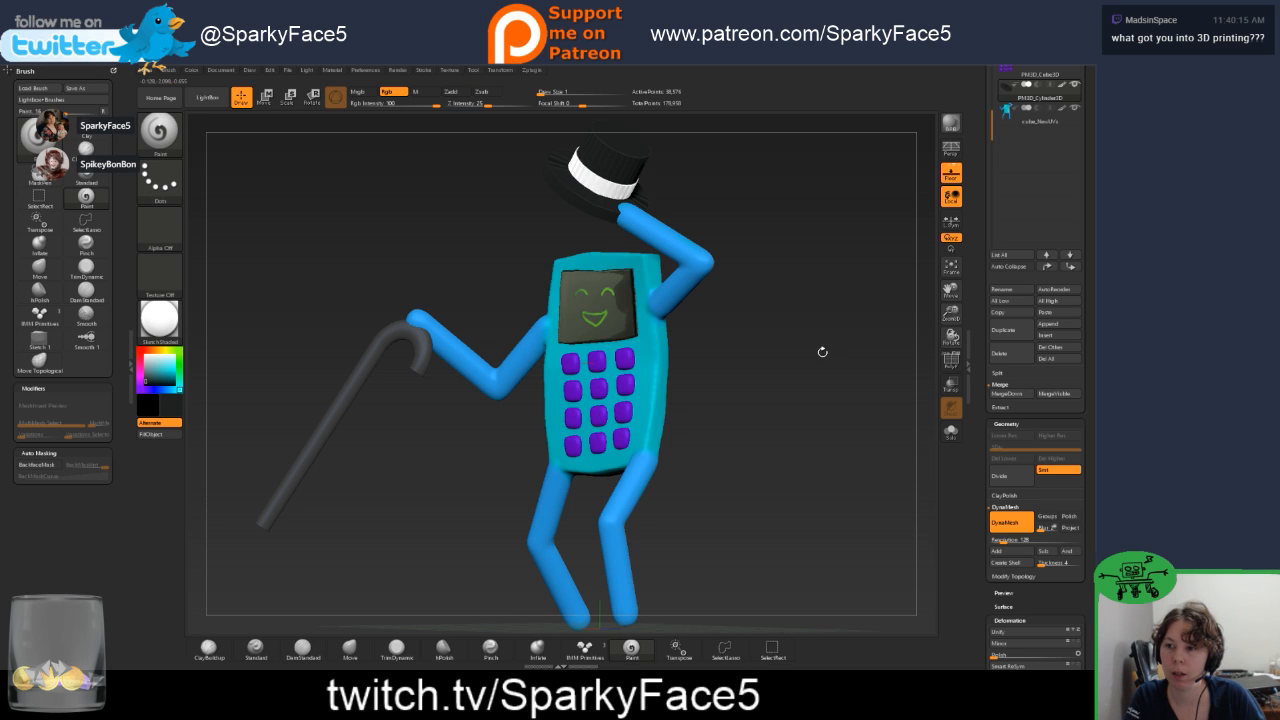
{"action": "mouse_move", "coordinate": [787, 314]}
{"action": "left_mouse_down"}
{"action": "mouse_move", "coordinate": [776, 305]}
{"action": "mouse_move", "coordinate": [856, 326]}
{"action": "mouse_move", "coordinate": [793, 327]}
{"action": "mouse_move", "coordinate": [840, 322]}
{"action": "mouse_move", "coordinate": [800, 315]}
{"action": "mouse_move", "coordinate": [806, 306]}
{"action": "mouse_move", "coordinate": [786, 320]}
{"action": "left_mouse_up"}
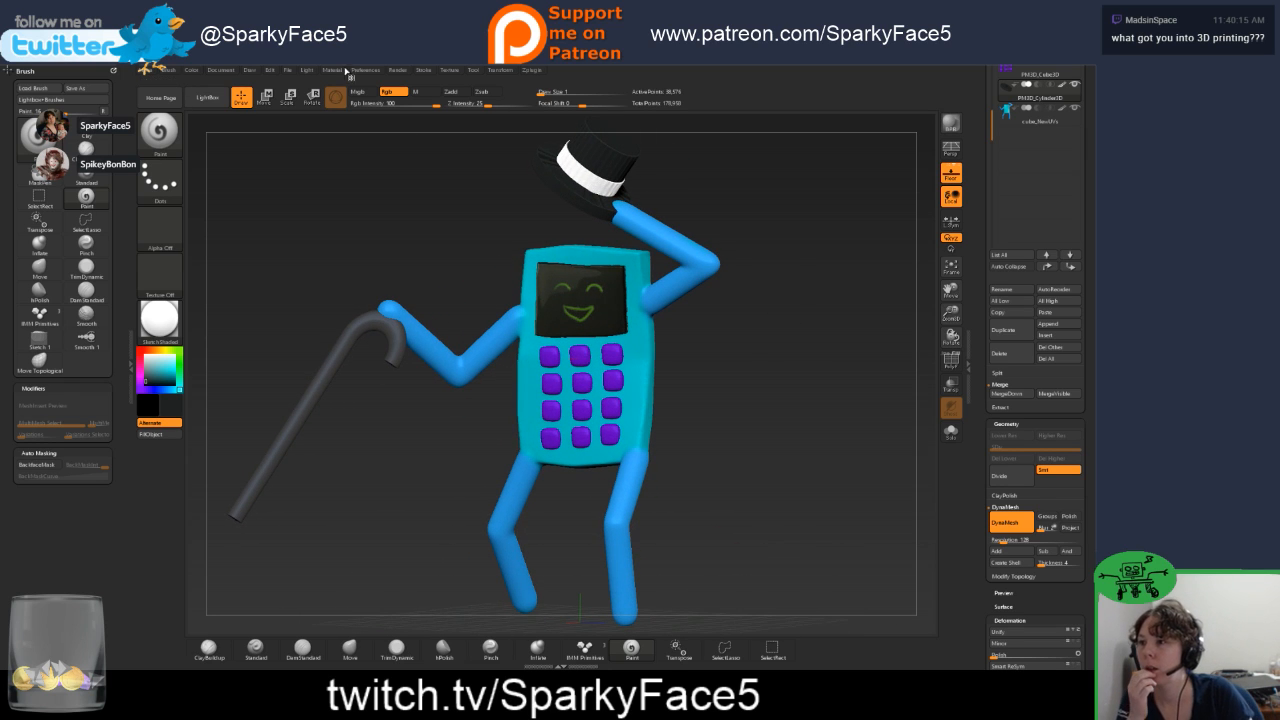
Save the project over the existing file "dancing phone" as a ZBrush Project in the core funzies folder.
{"action": "left_click", "coordinate": [289, 70]}
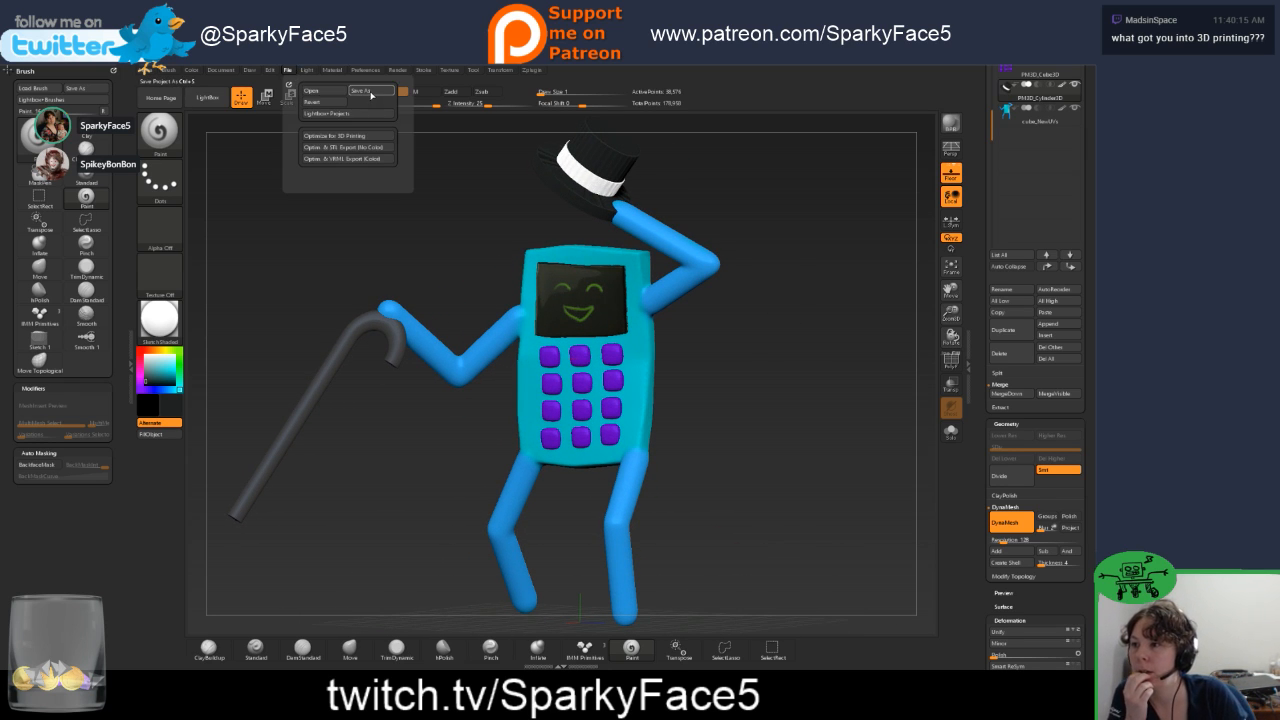
{"action": "left_click", "coordinate": [340, 116]}
{"action": "left_click", "coordinate": [222, 133]}
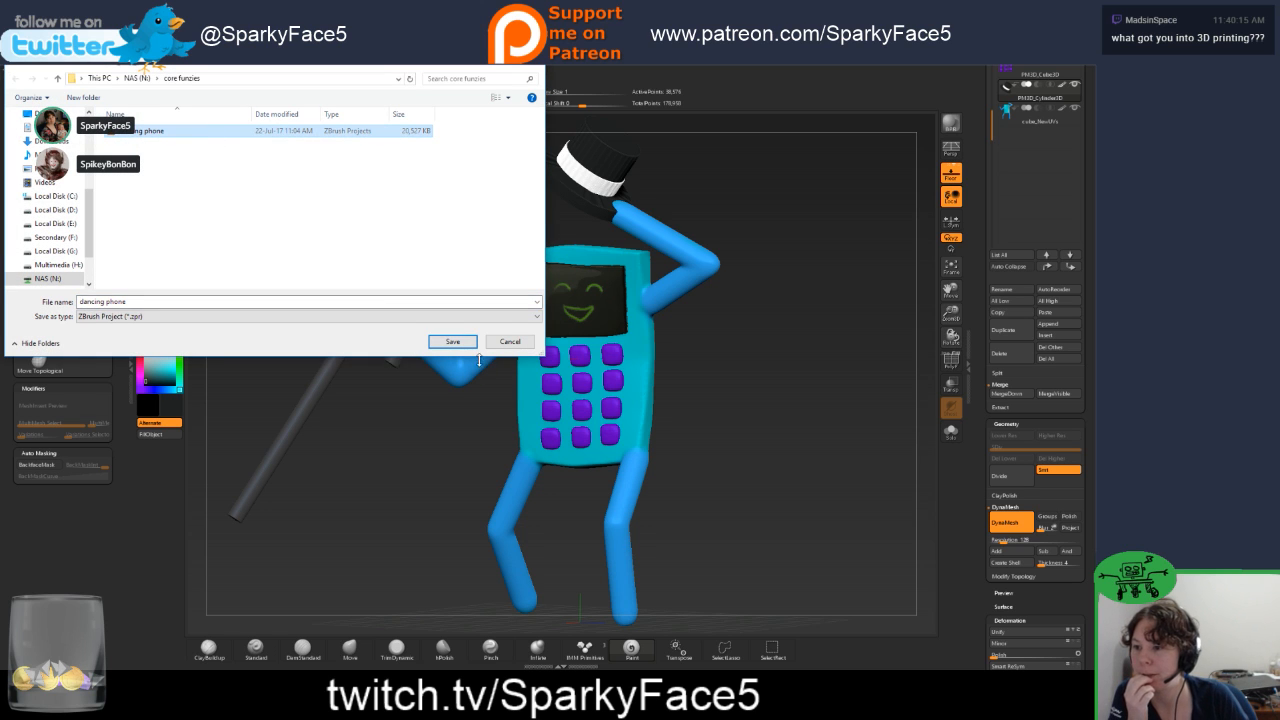
{"action": "left_click", "coordinate": [453, 341]}
{"action": "left_click", "coordinate": [580, 355]}
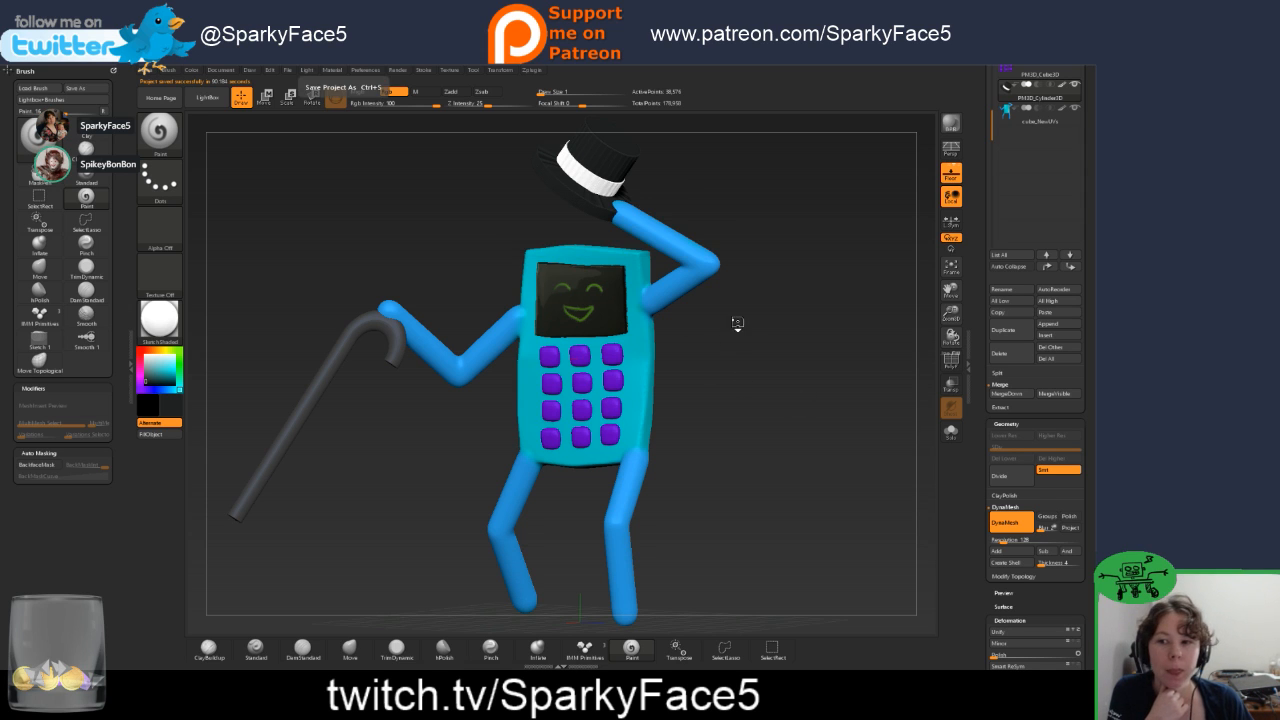
Select the walking cane and fill it with the hat's very dark grey.
{"action": "left_click_drag", "start_coordinate": [777, 386], "coordinate": [751, 371]}
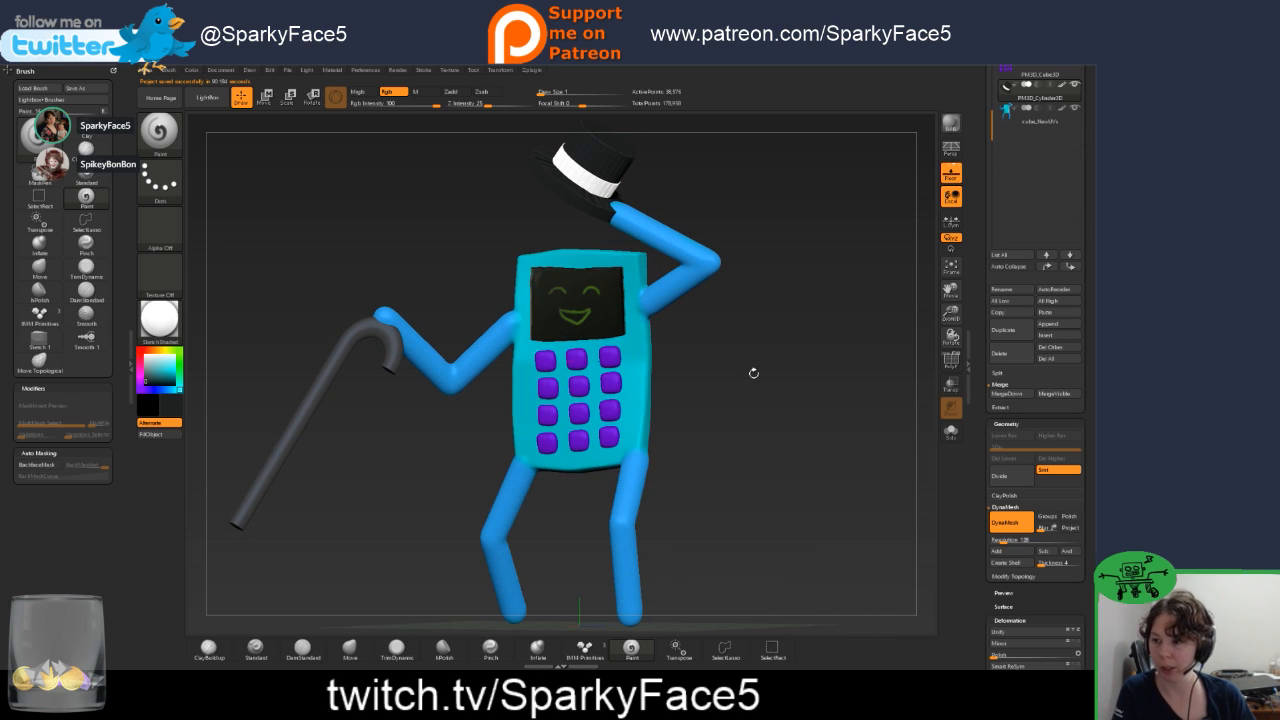
{"action": "left_click", "coordinate": [345, 355], "text": "alt"}
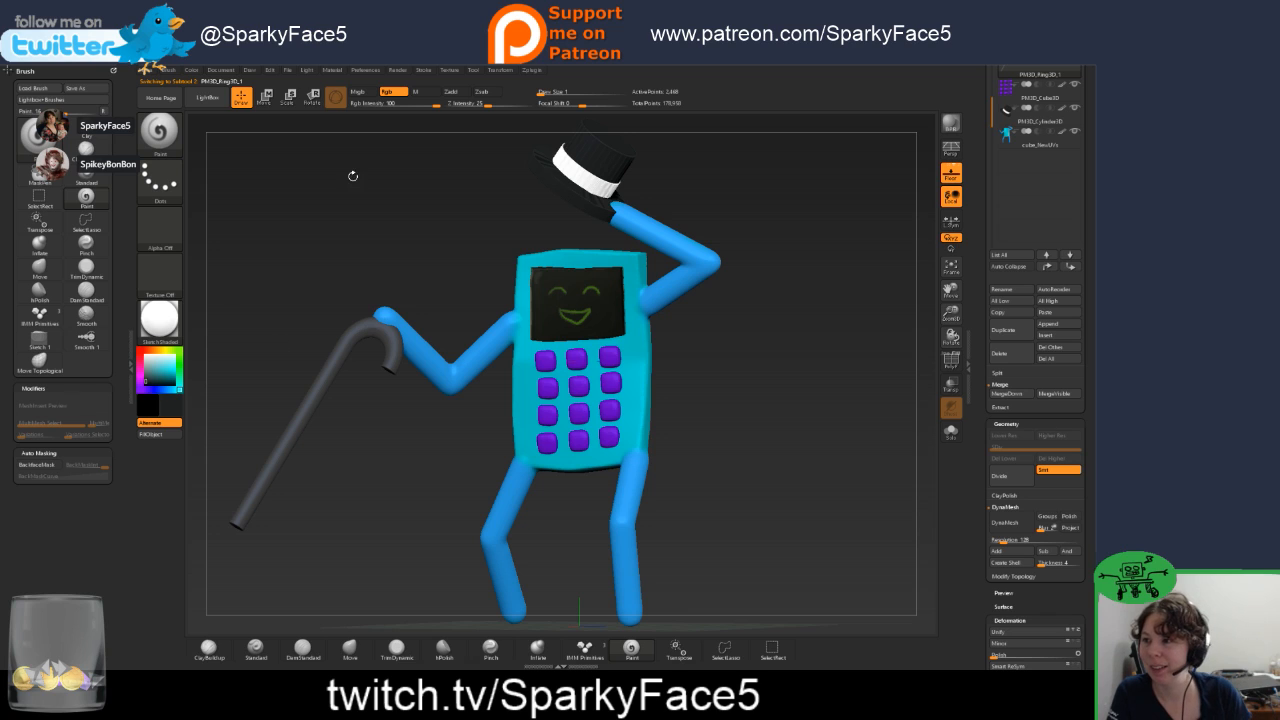
{"action": "left_click", "coordinate": [150, 435]}
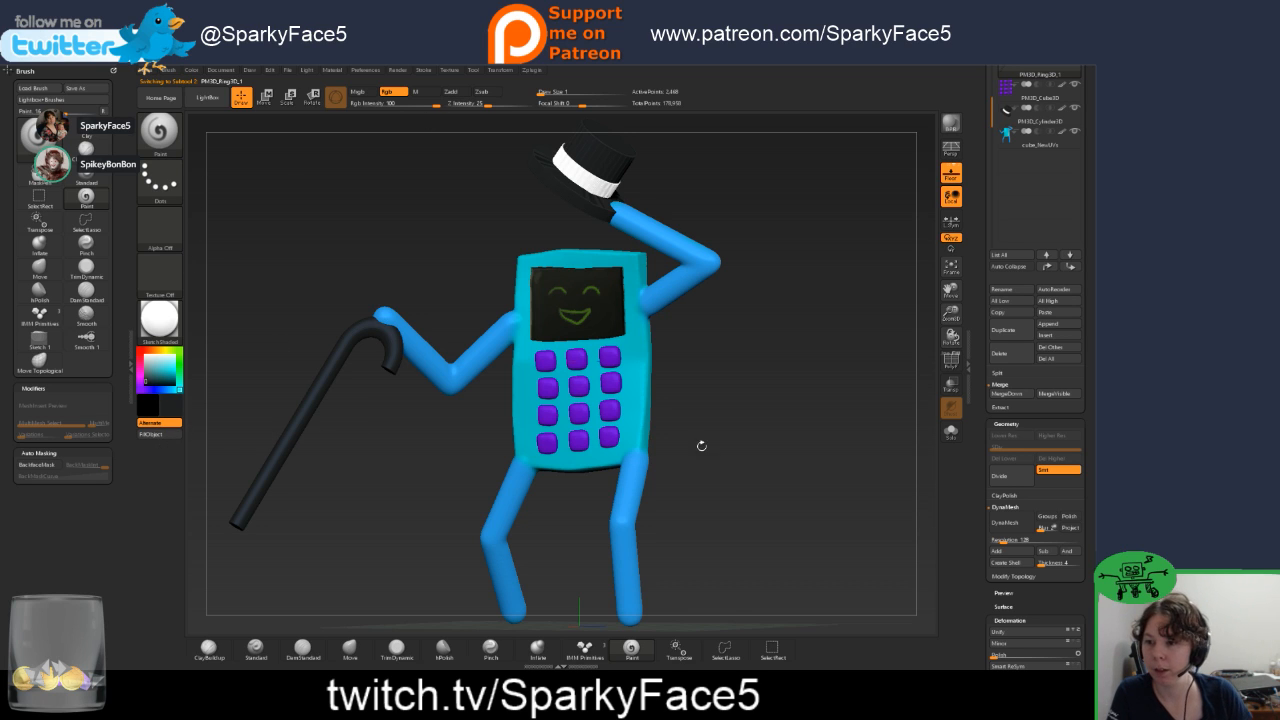
{"action": "mouse_move", "coordinate": [701, 445]}
{"action": "left_mouse_down"}
{"action": "mouse_move", "coordinate": [800, 440]}
{"action": "mouse_move", "coordinate": [711, 434]}
{"action": "left_mouse_up"}
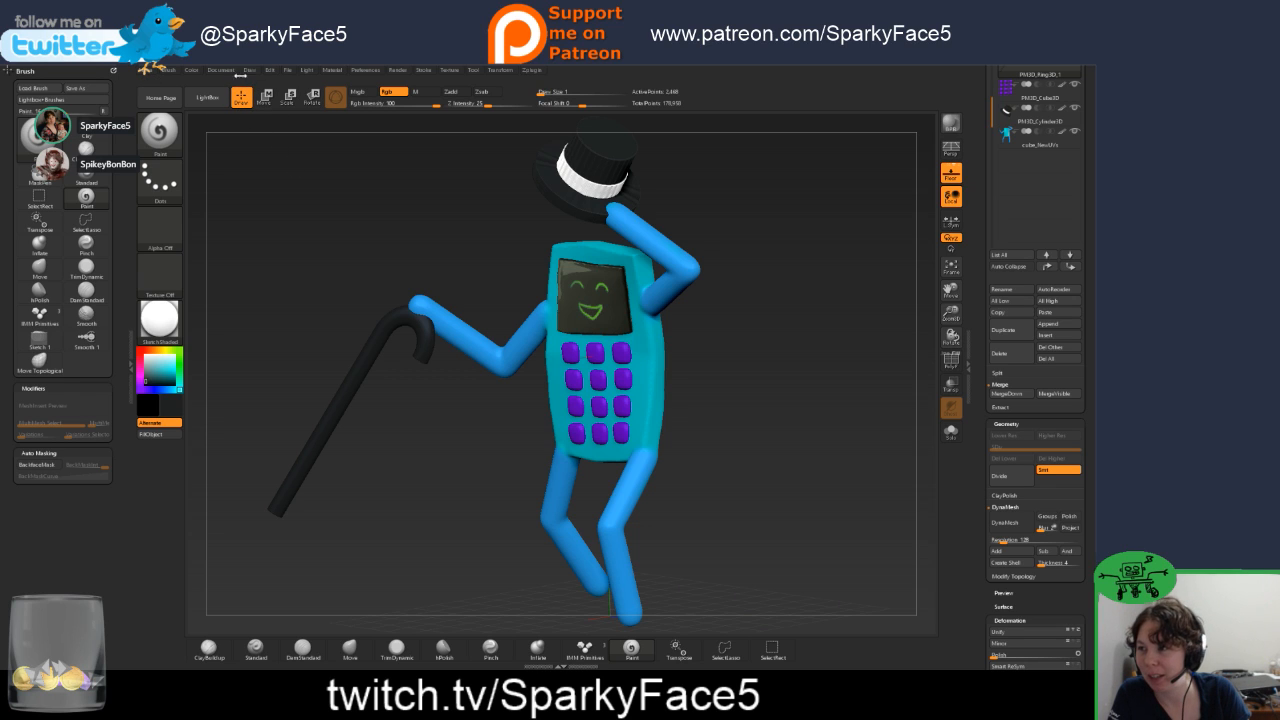
Put away the docked Brush palette and collapse its tray to enlarge the canvas area.
{"action": "left_click", "coordinate": [112, 70]}
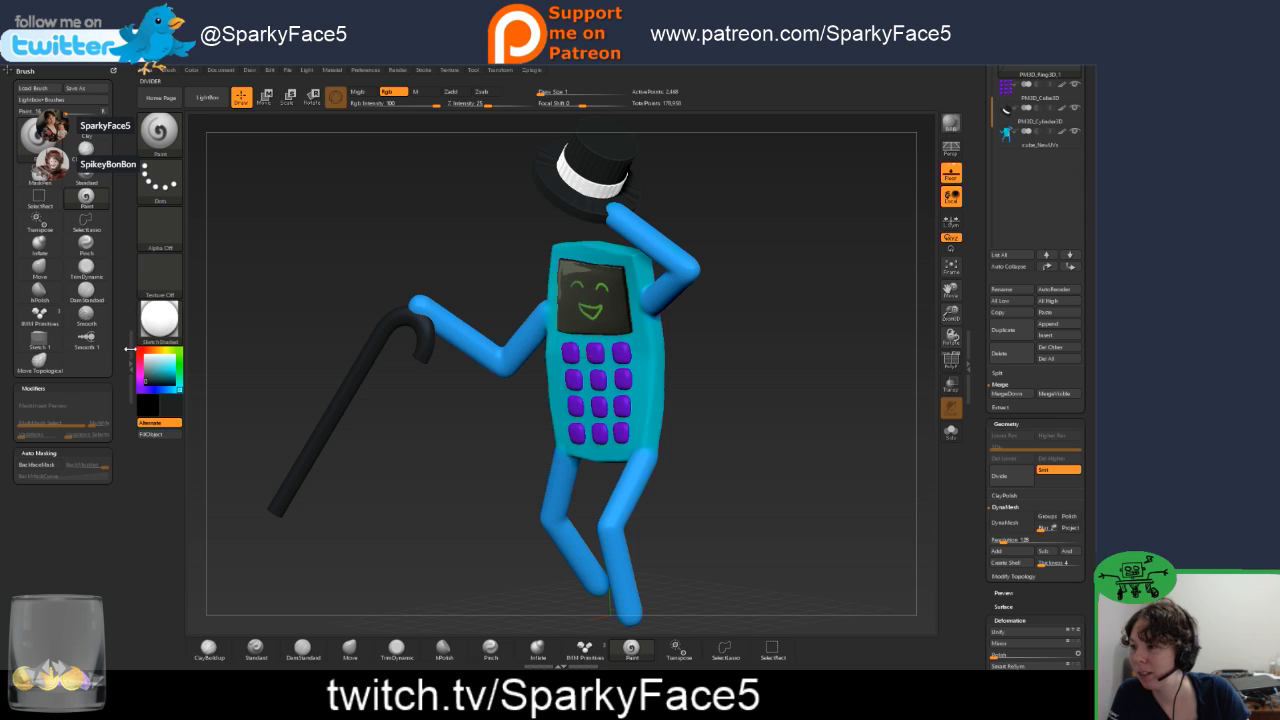
{"action": "left_click", "coordinate": [133, 341]}
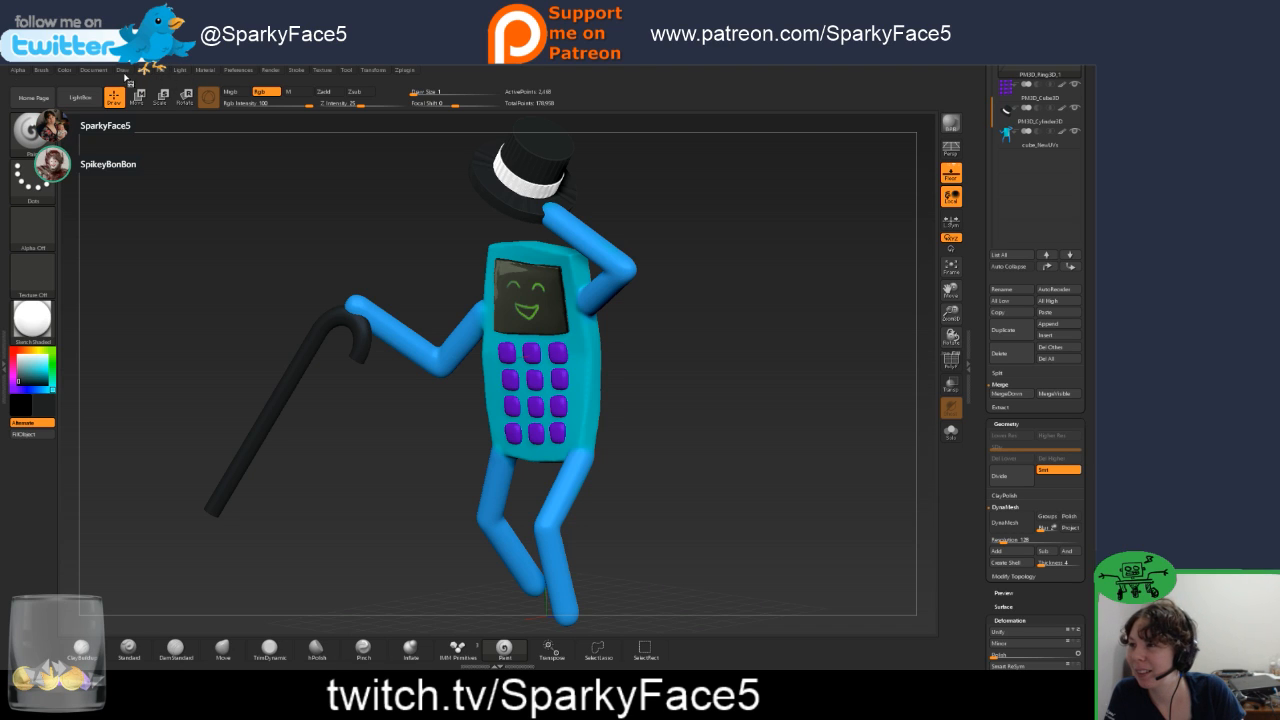
Try the current very dark grey and a light blue as the document background colour.
{"action": "left_click", "coordinate": [92, 72]}
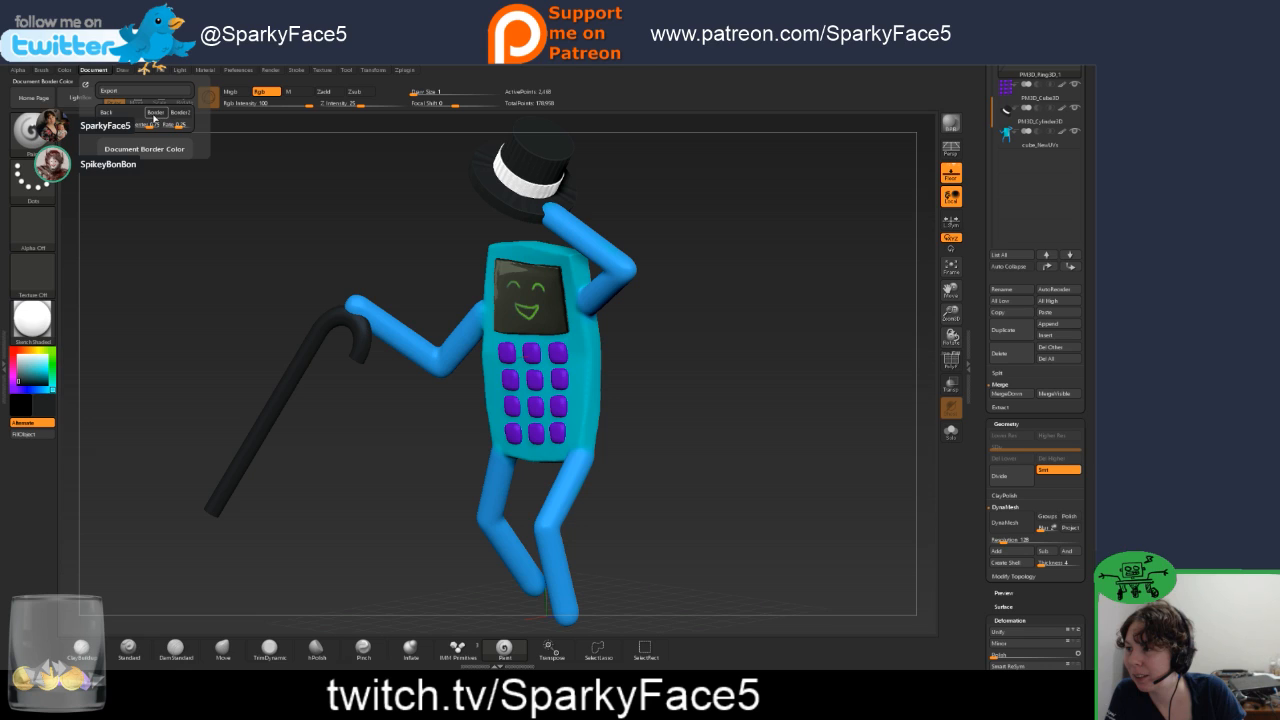
{"action": "left_click", "coordinate": [107, 112]}
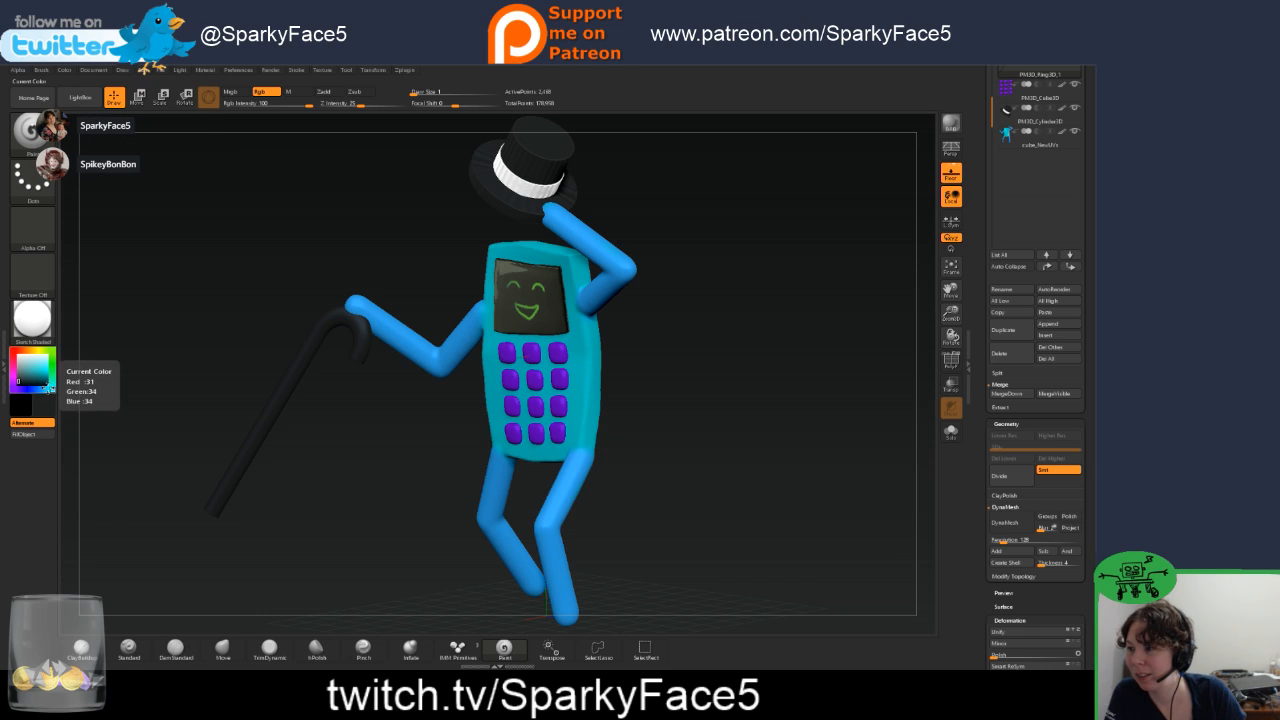
{"action": "left_click_drag", "start_coordinate": [32, 378], "coordinate": [35, 365]}
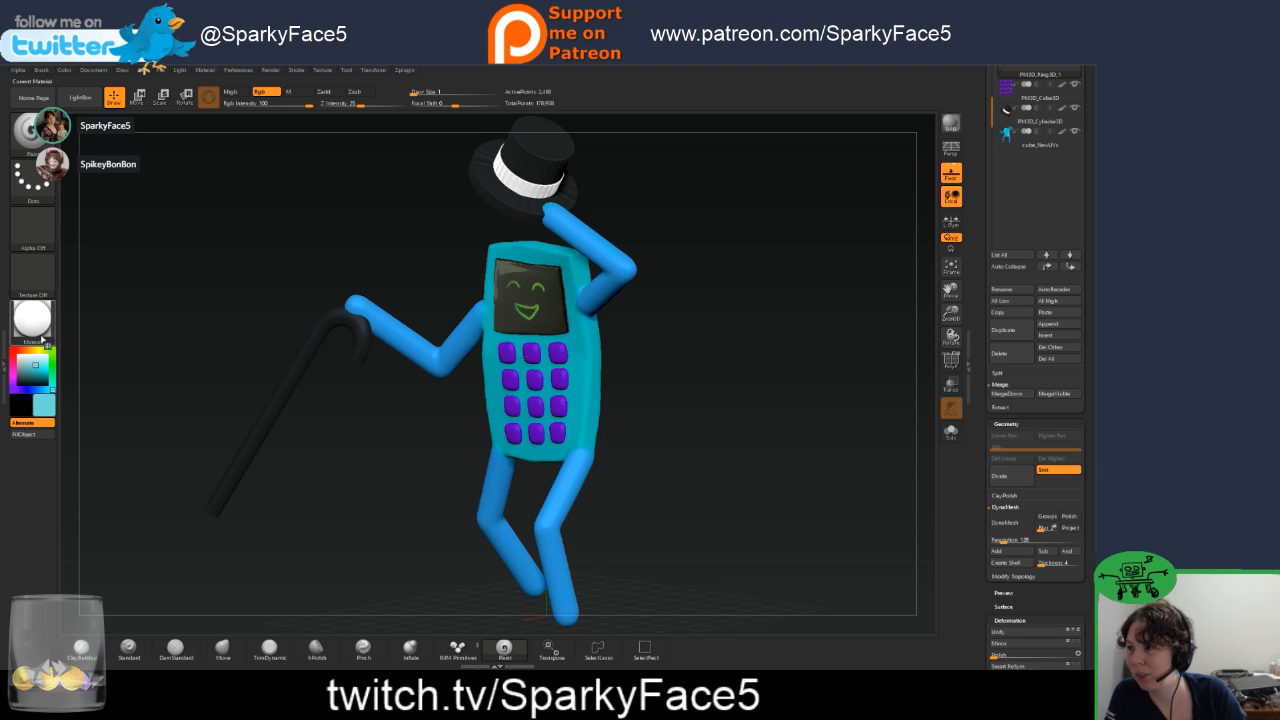
{"action": "left_click", "coordinate": [96, 70]}
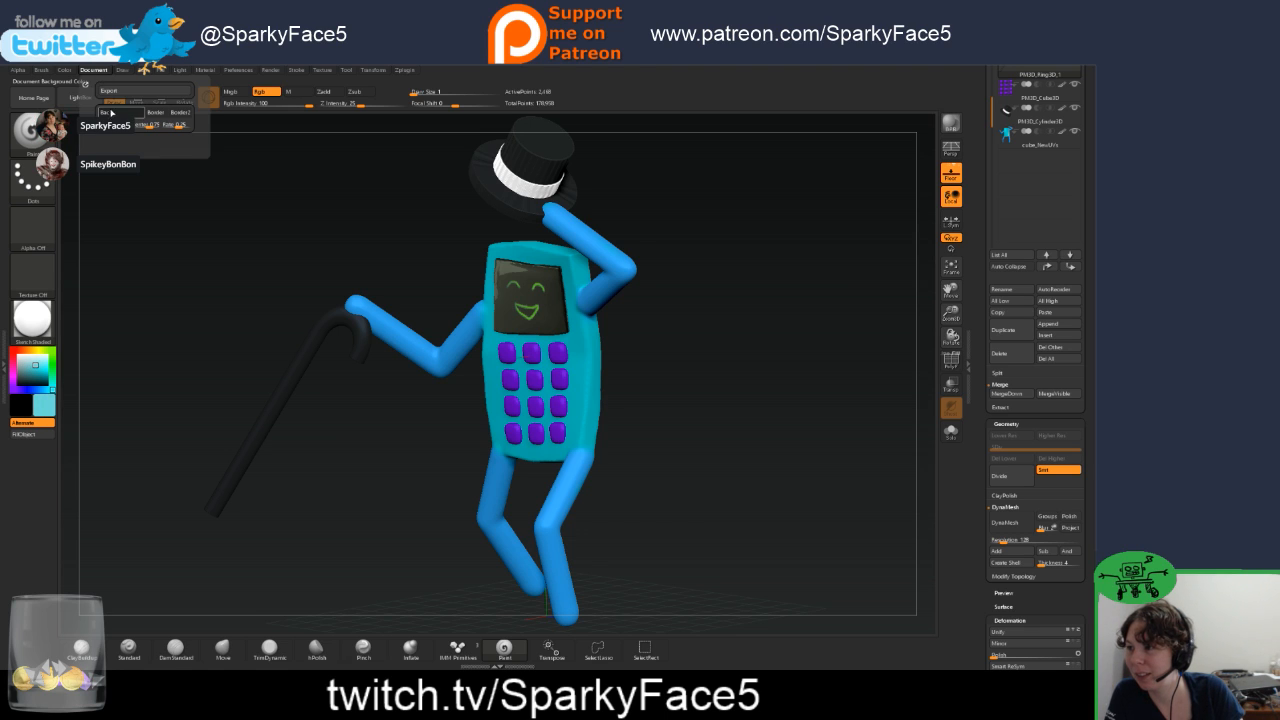
{"action": "left_click", "coordinate": [111, 113]}
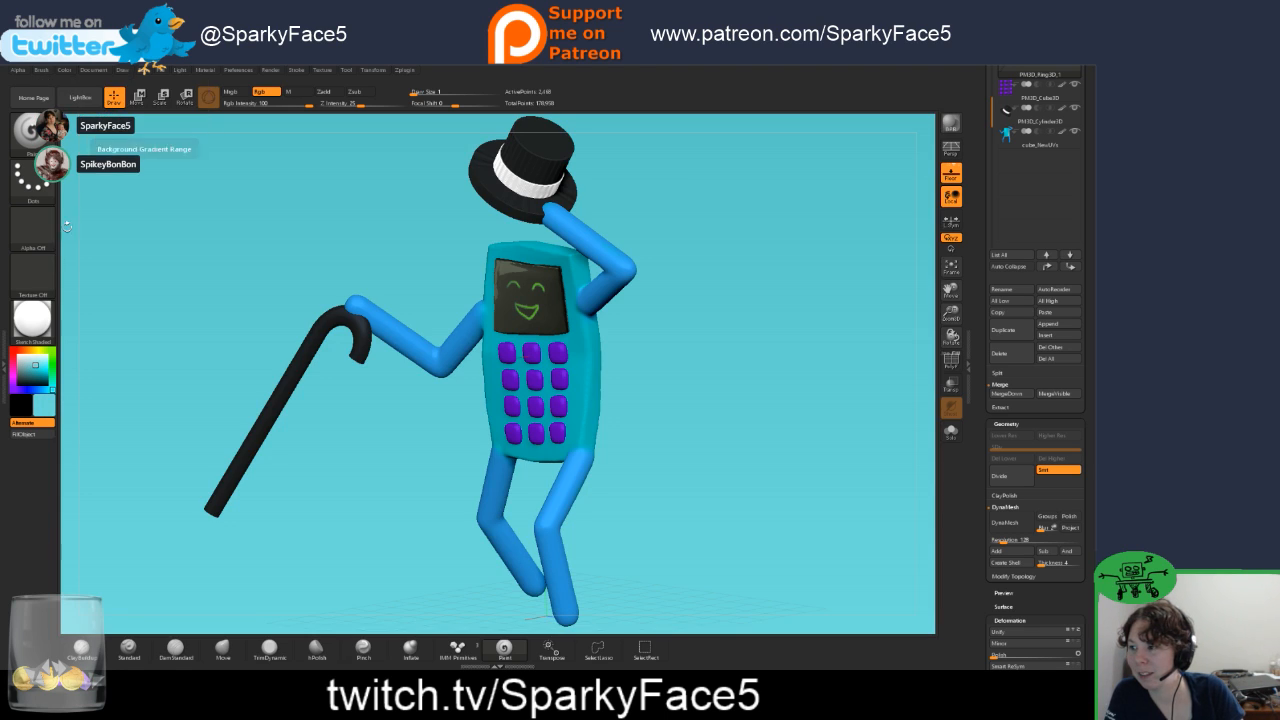
Try a pale cream as the document background colour.
{"action": "left_click_drag", "start_coordinate": [37, 351], "coordinate": [24, 360]}
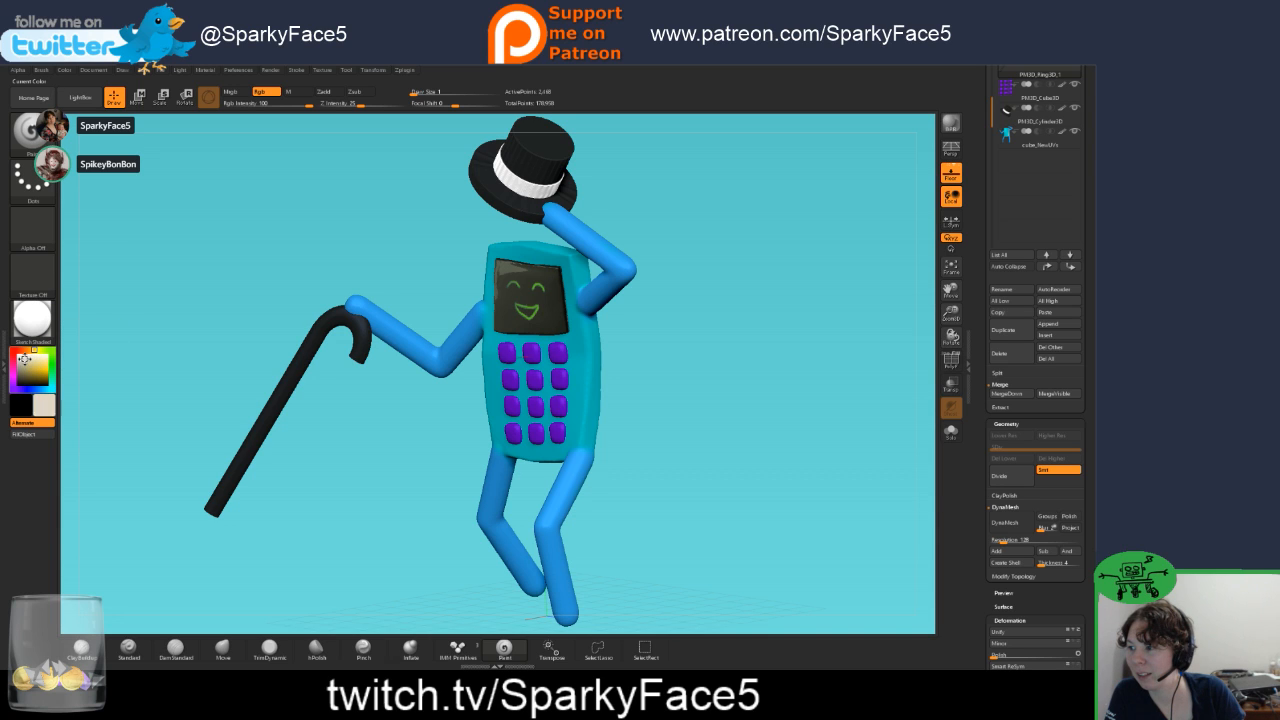
{"action": "left_click", "coordinate": [96, 70]}
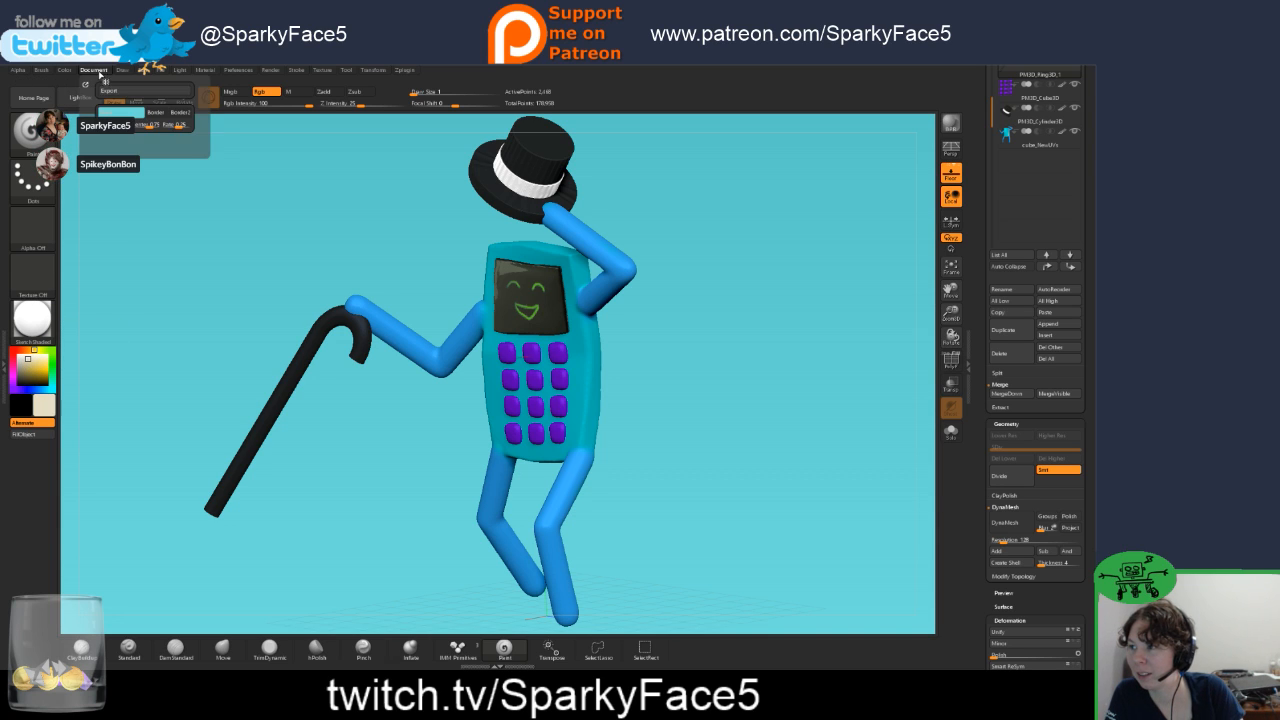
{"action": "left_click", "coordinate": [109, 107]}
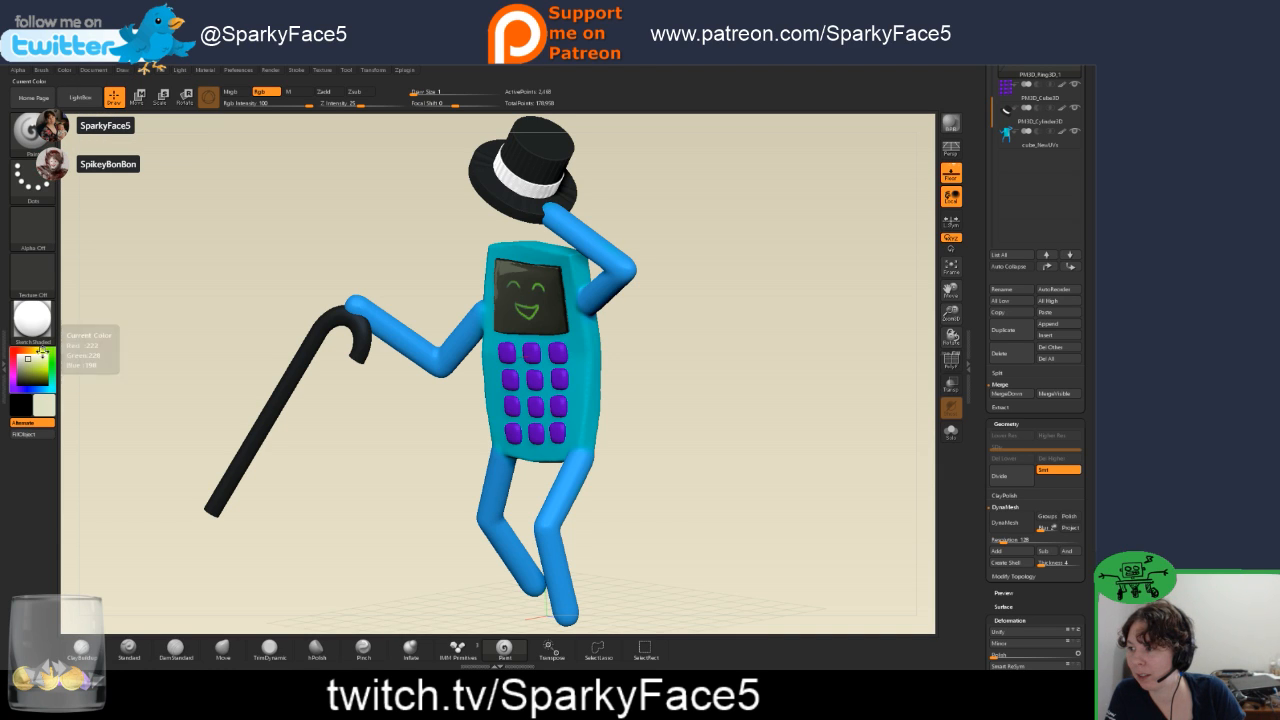
Pick a light salmon pink and try it as the document background colour.
{"action": "left_click", "coordinate": [45, 360]}
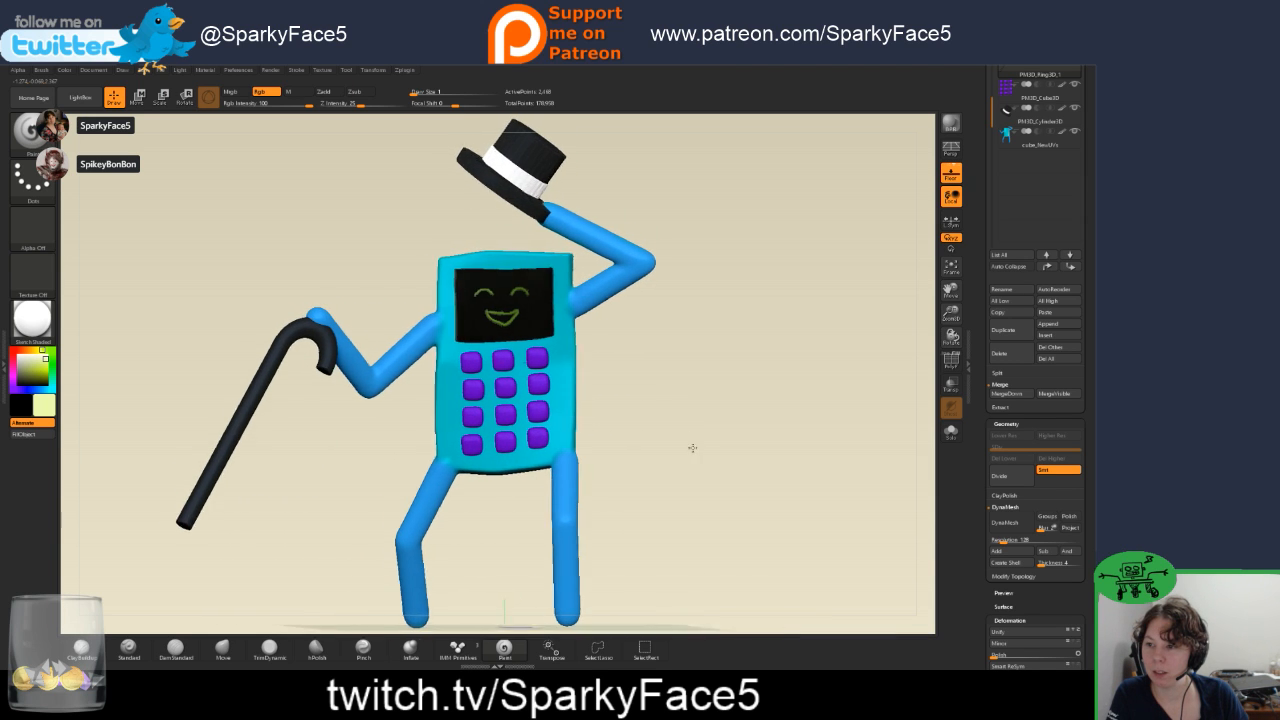
{"action": "left_click", "coordinate": [15, 348]}
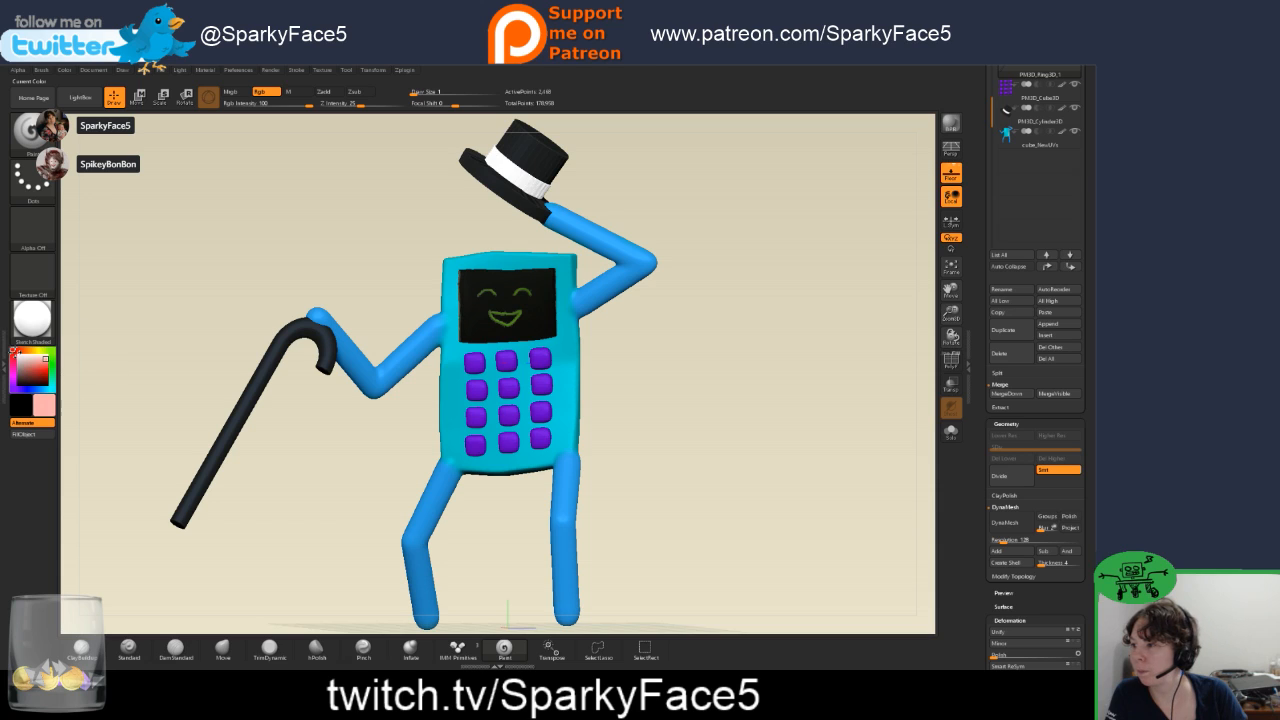
{"action": "left_click", "coordinate": [95, 72]}
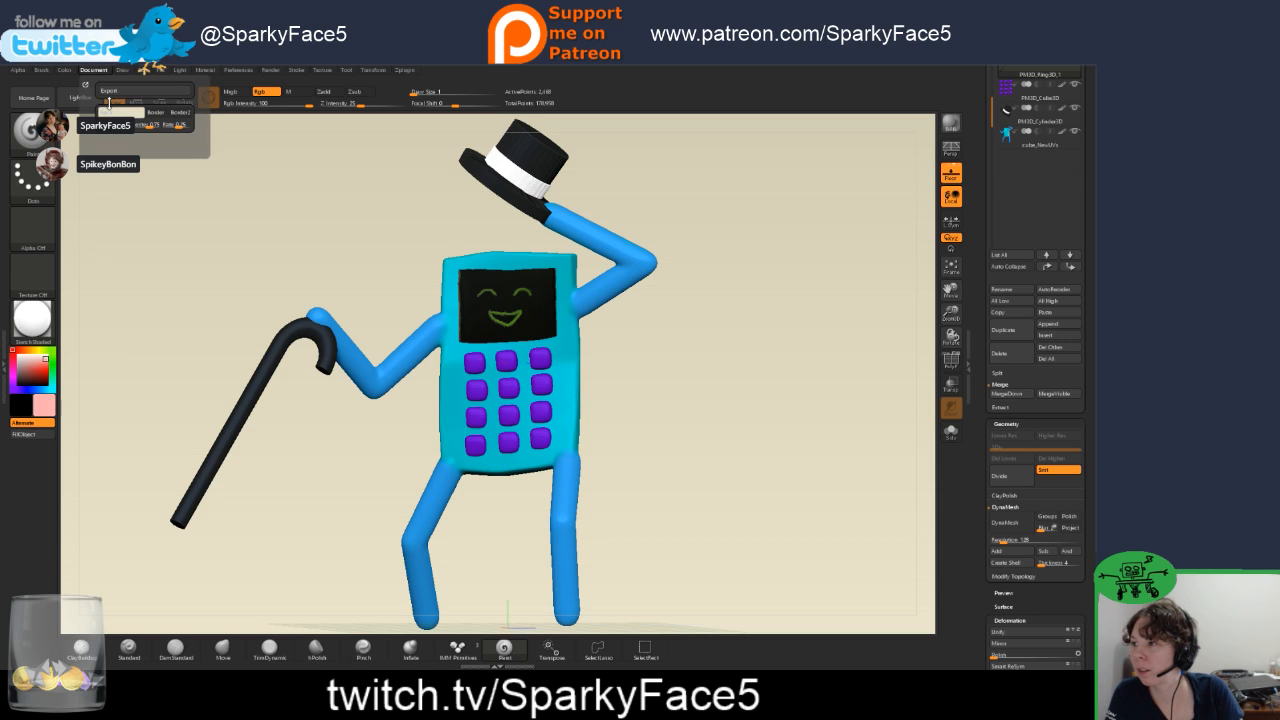
{"action": "left_click", "coordinate": [118, 112]}
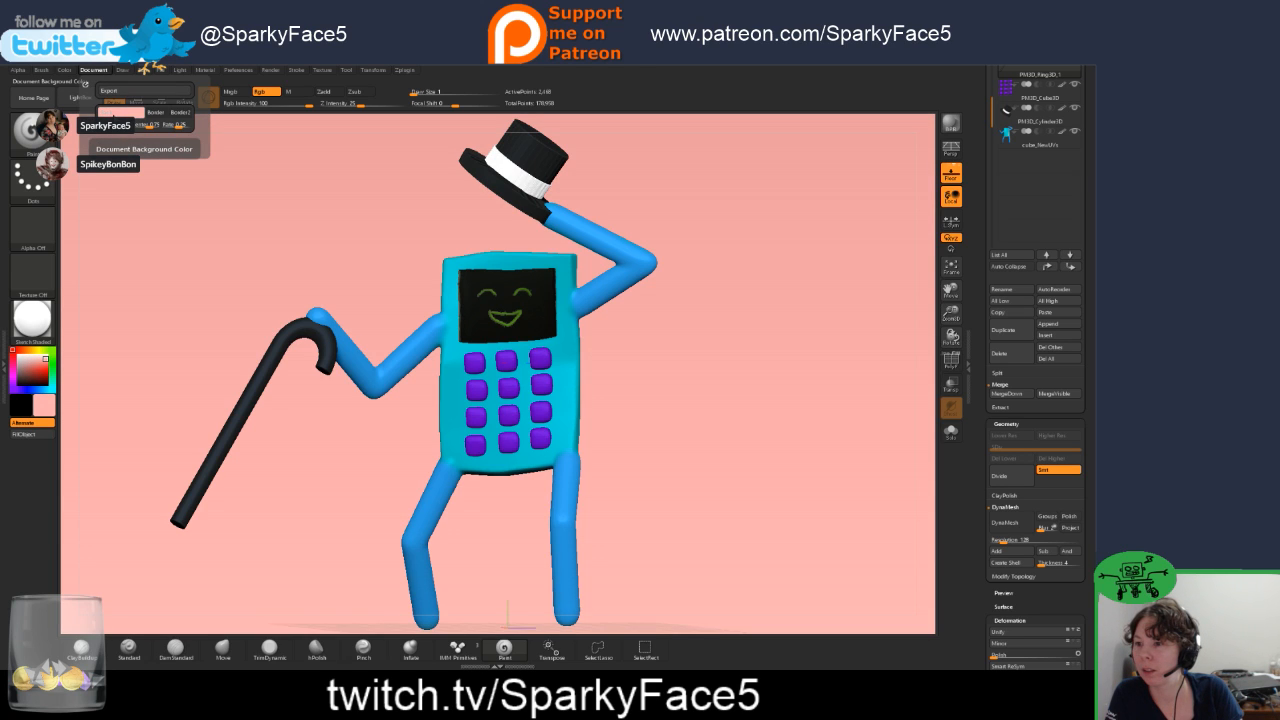
Tone the document background down to a very pale pink and finally to a light pinkish grey.
{"action": "left_click", "coordinate": [43, 356]}
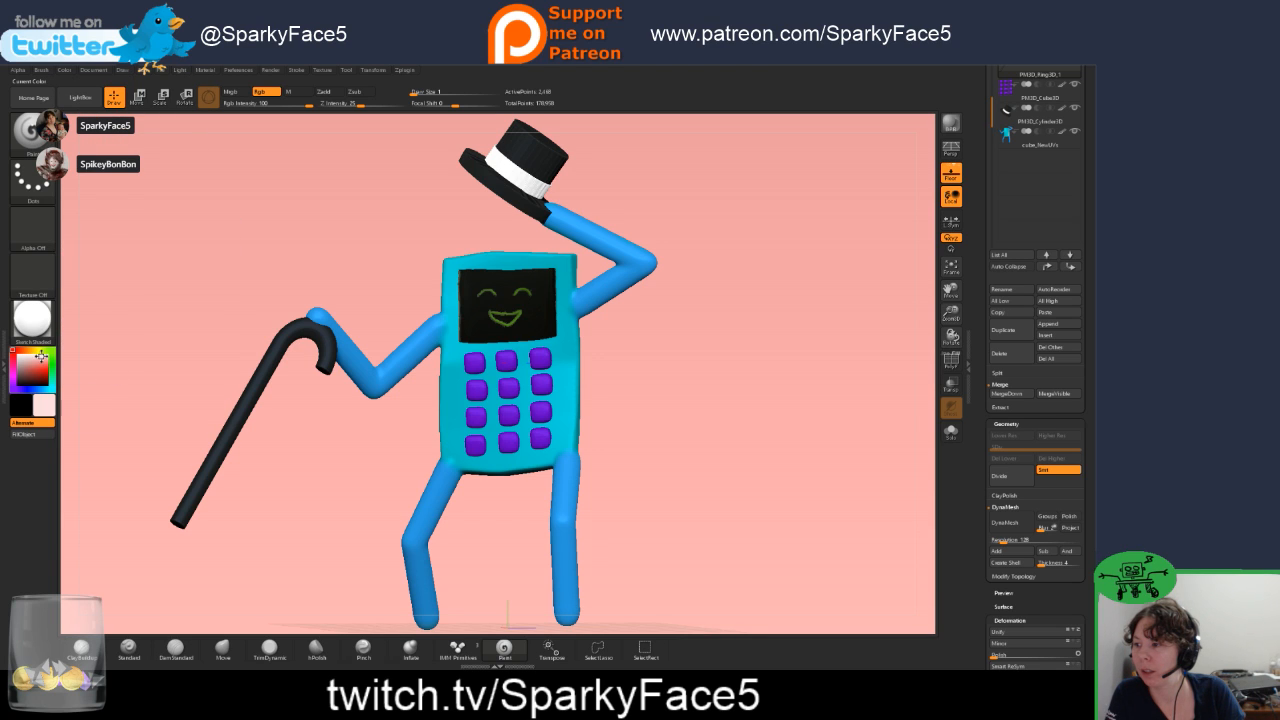
{"action": "left_click", "coordinate": [95, 70]}
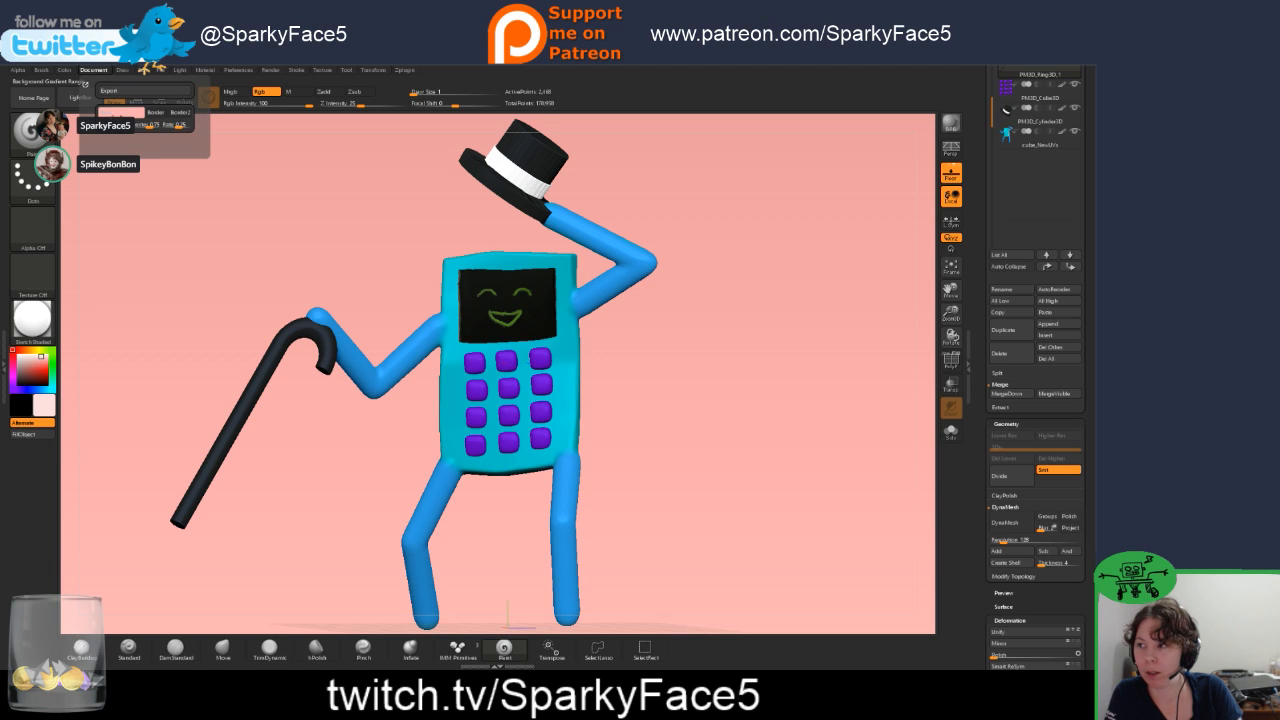
{"action": "left_click", "coordinate": [118, 112]}
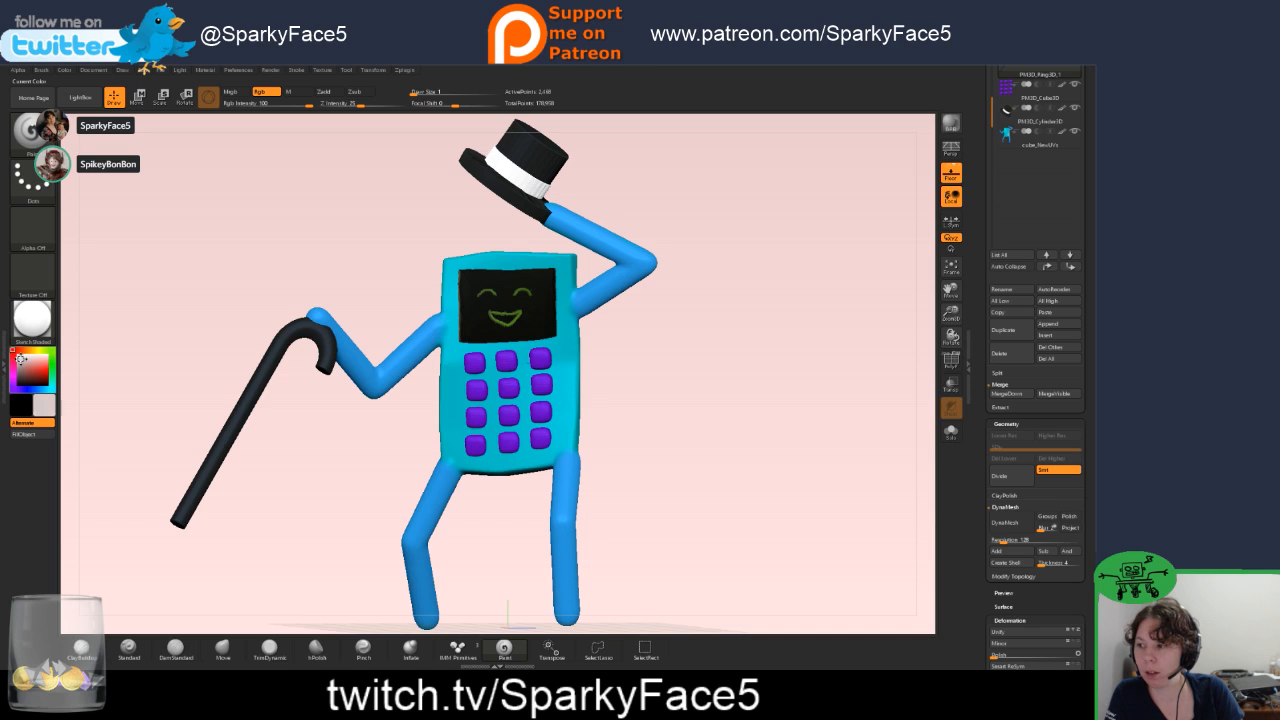
{"action": "left_click", "coordinate": [102, 72]}
{"action": "left_click", "coordinate": [112, 113]}
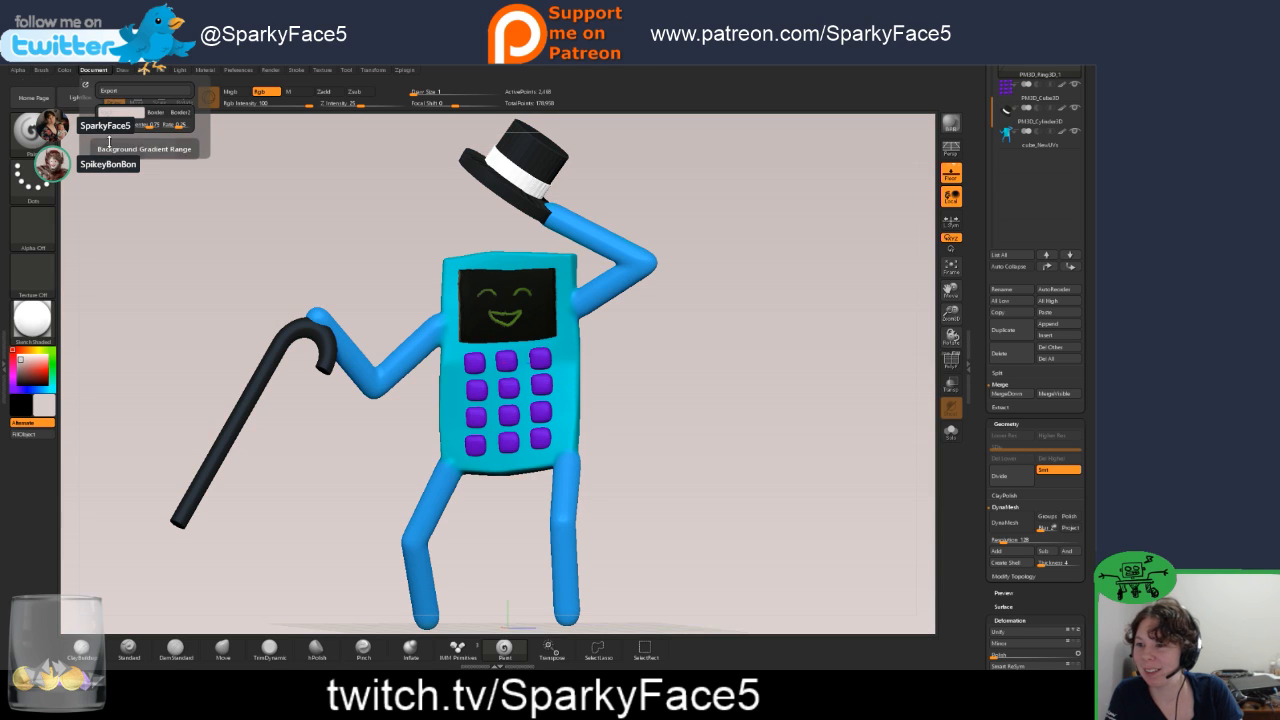
Capture a screen snip of the whole character against the plain background.
{"action": "left_click_drag", "start_coordinate": [641, 430], "coordinate": [640, 363]}
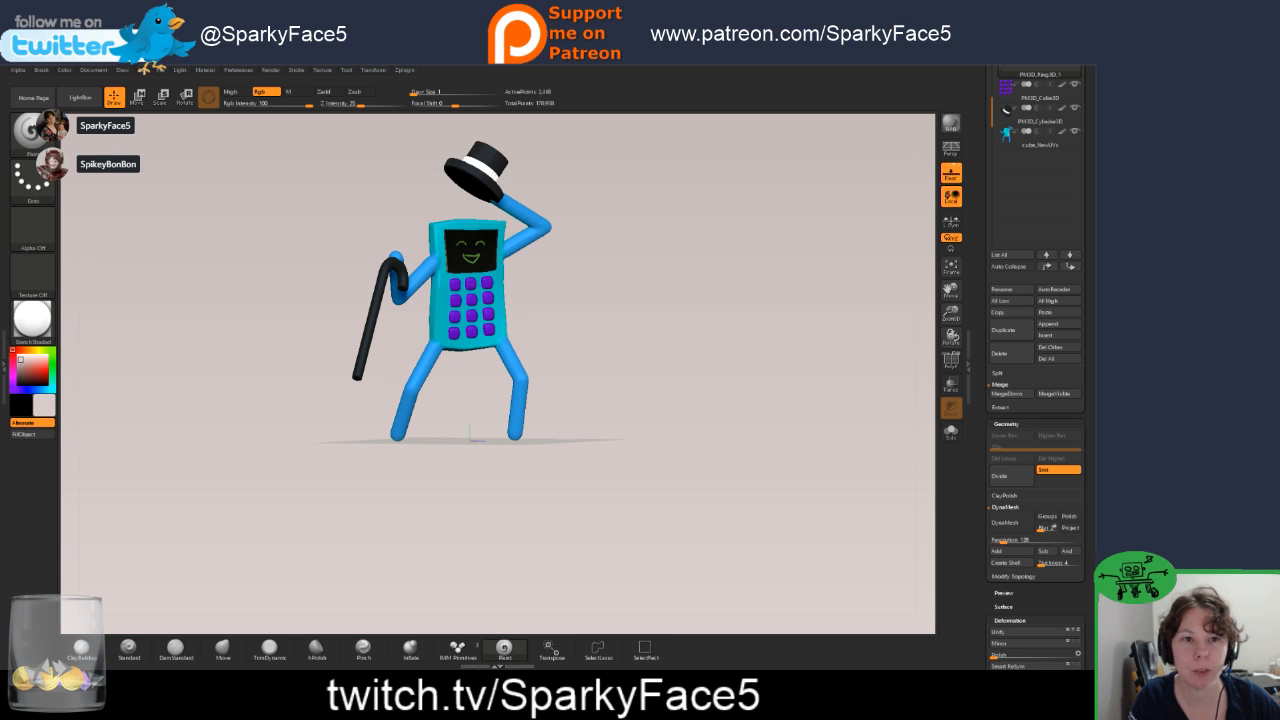
{"action": "key", "text": "super+shift+s"}
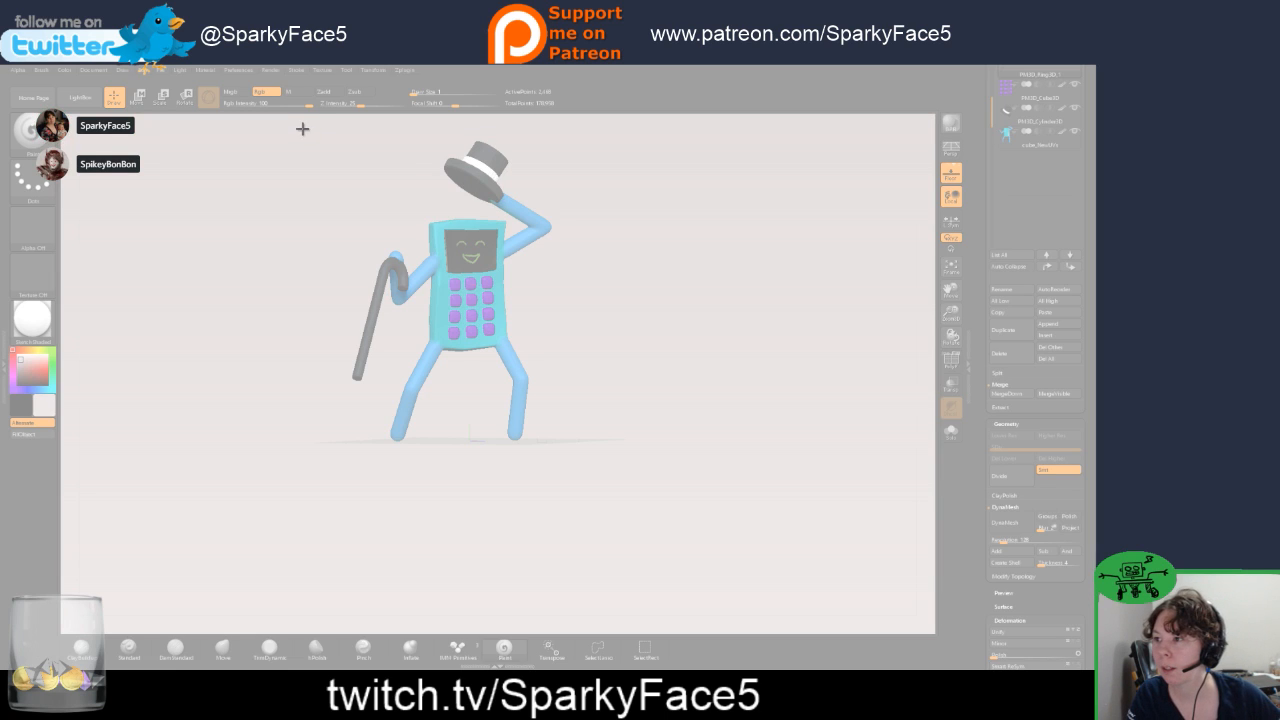
{"action": "left_click_drag", "start_coordinate": [298, 122], "coordinate": [643, 449]}
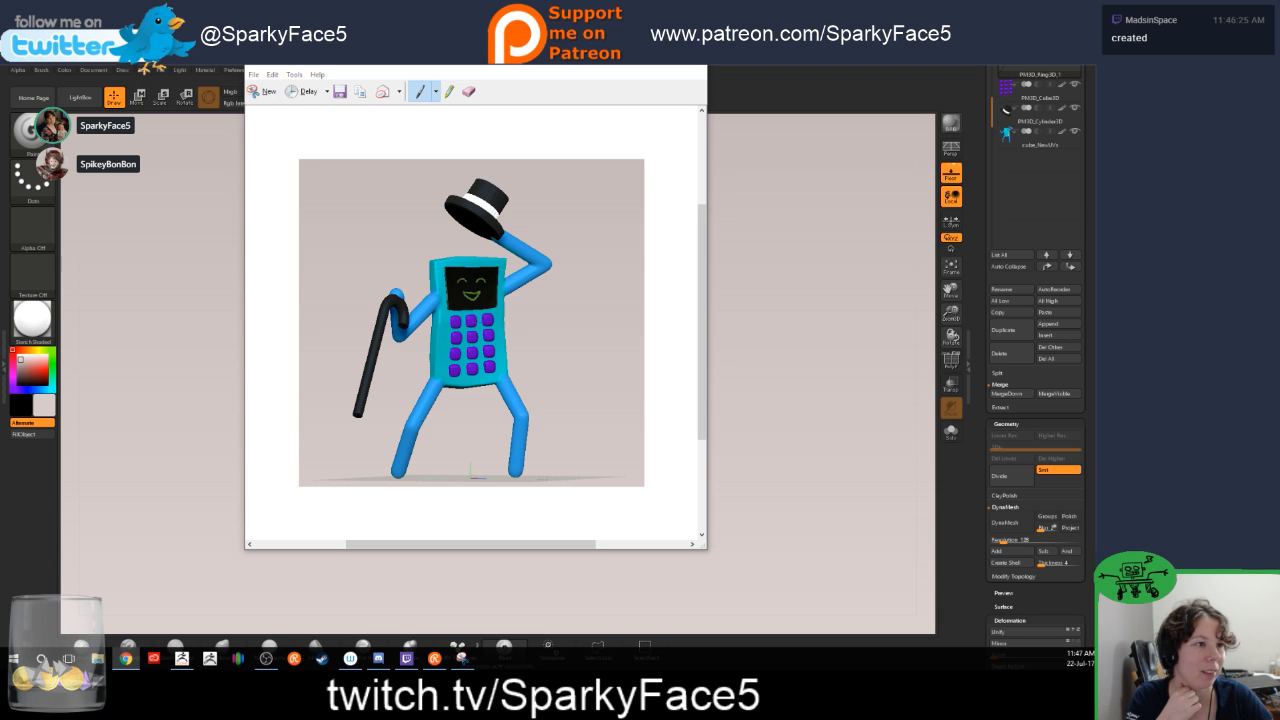
Switch to Chrome to view the dancing phone picture in the Twitter notifications, return to ZBrush and dismiss the snip window.
{"action": "left_click", "coordinate": [126, 658]}
{"action": "mouse_move", "coordinate": [806, 160]}
{"action": "left_mouse_down"}
{"action": "mouse_move", "coordinate": [592, 103]}
{"action": "mouse_move", "coordinate": [616, 64]}
{"action": "mouse_move", "coordinate": [618, 2]}
{"action": "left_mouse_up"}
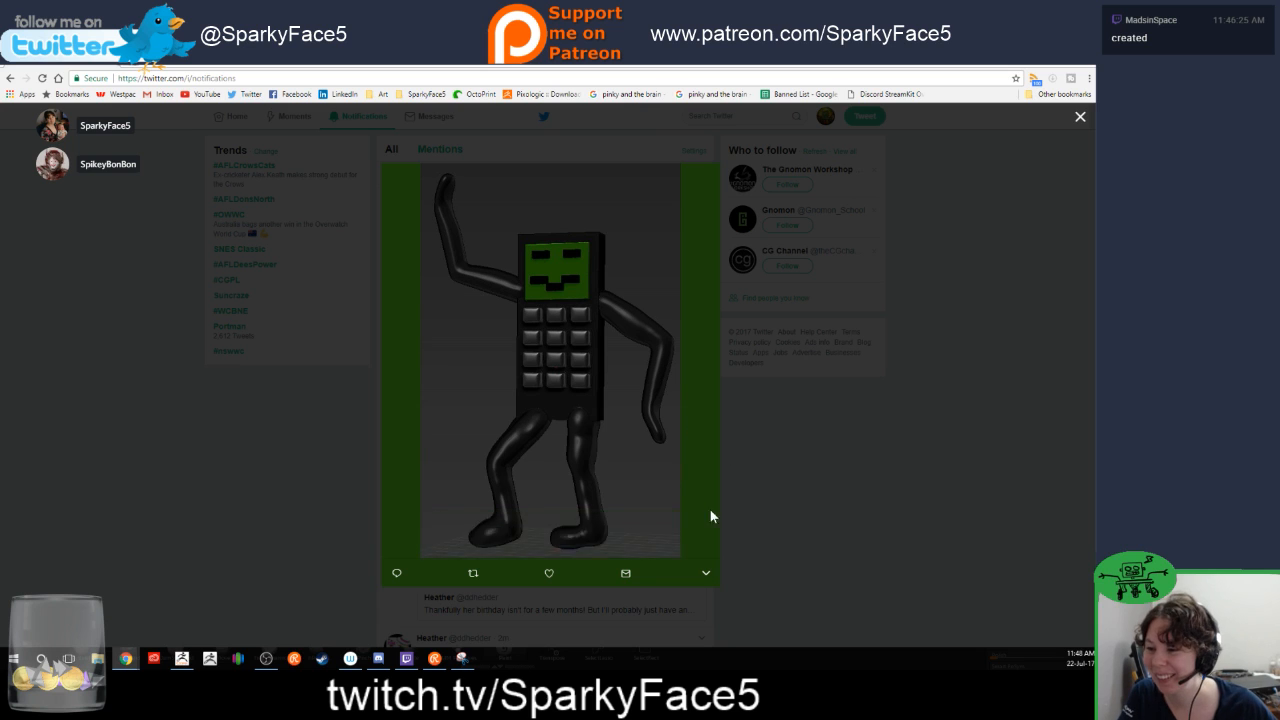
{"action": "left_click", "coordinate": [805, 497]}
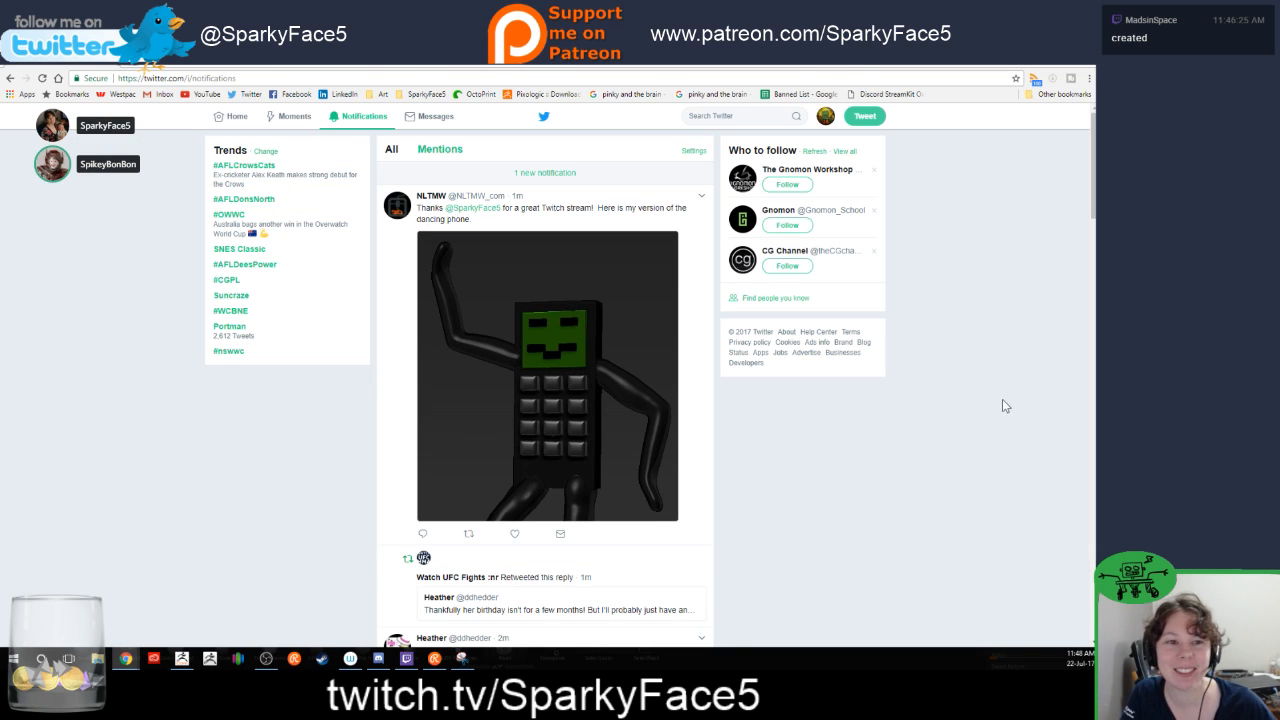
{"action": "key", "text": "alt+Tab"}
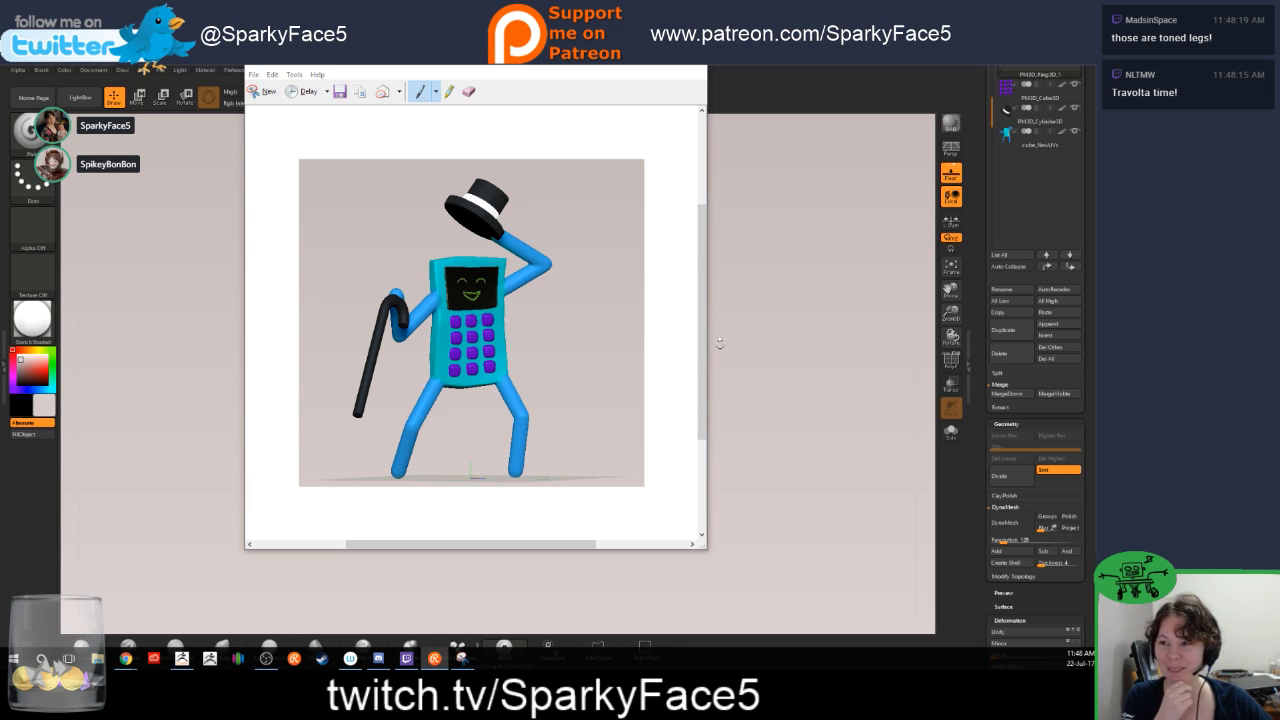
{"action": "left_click", "coordinate": [638, 67]}
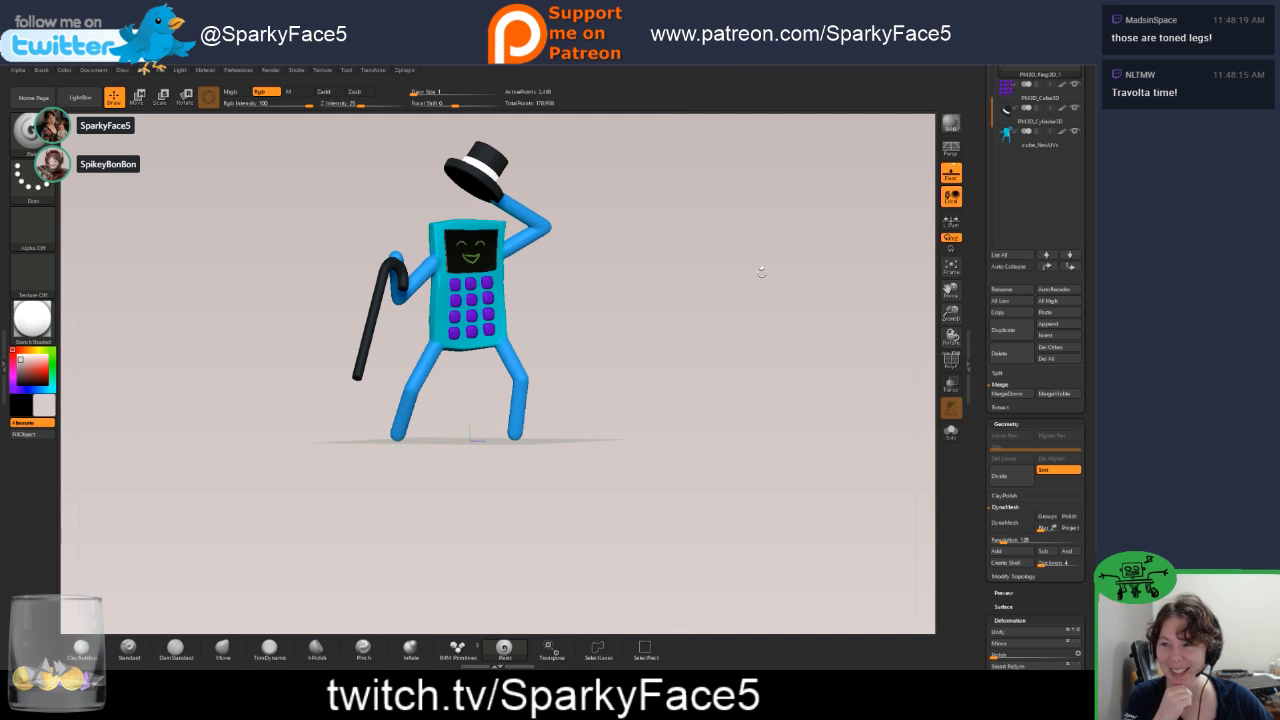